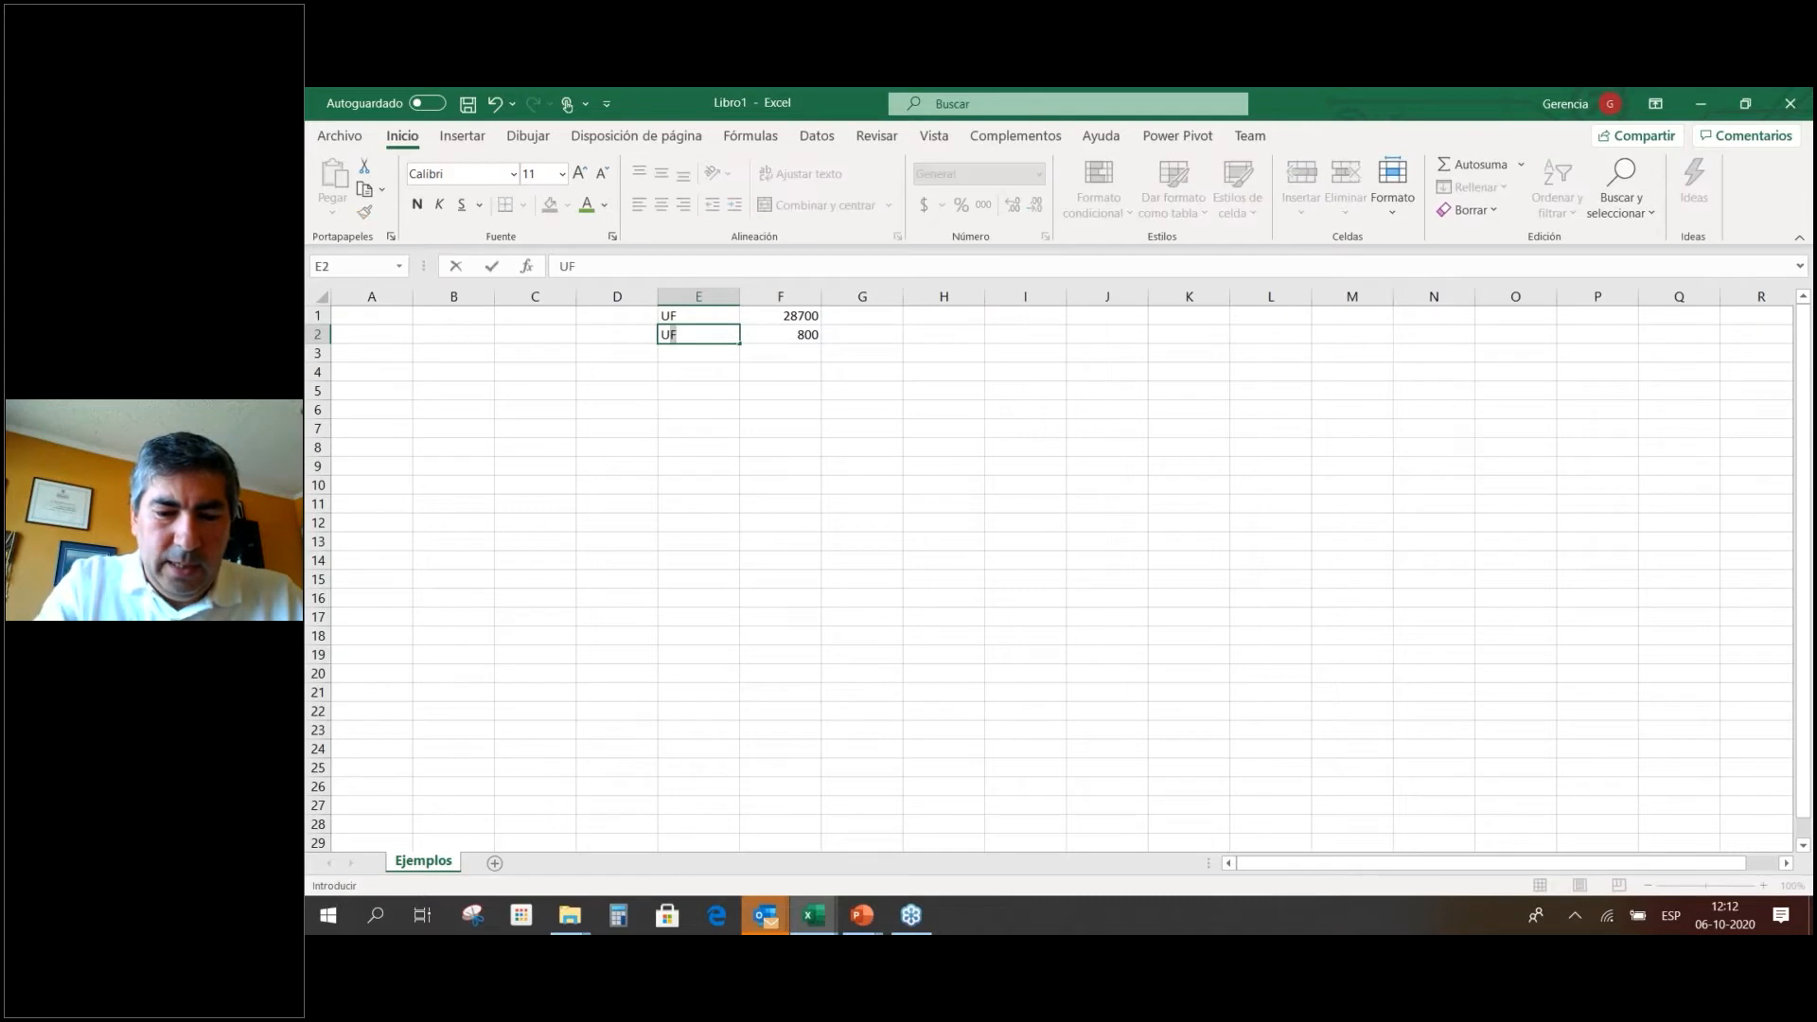
Confirm the U$ label in E2 and name cell F1 (28700) UF.
key(Return)
click(789, 315)
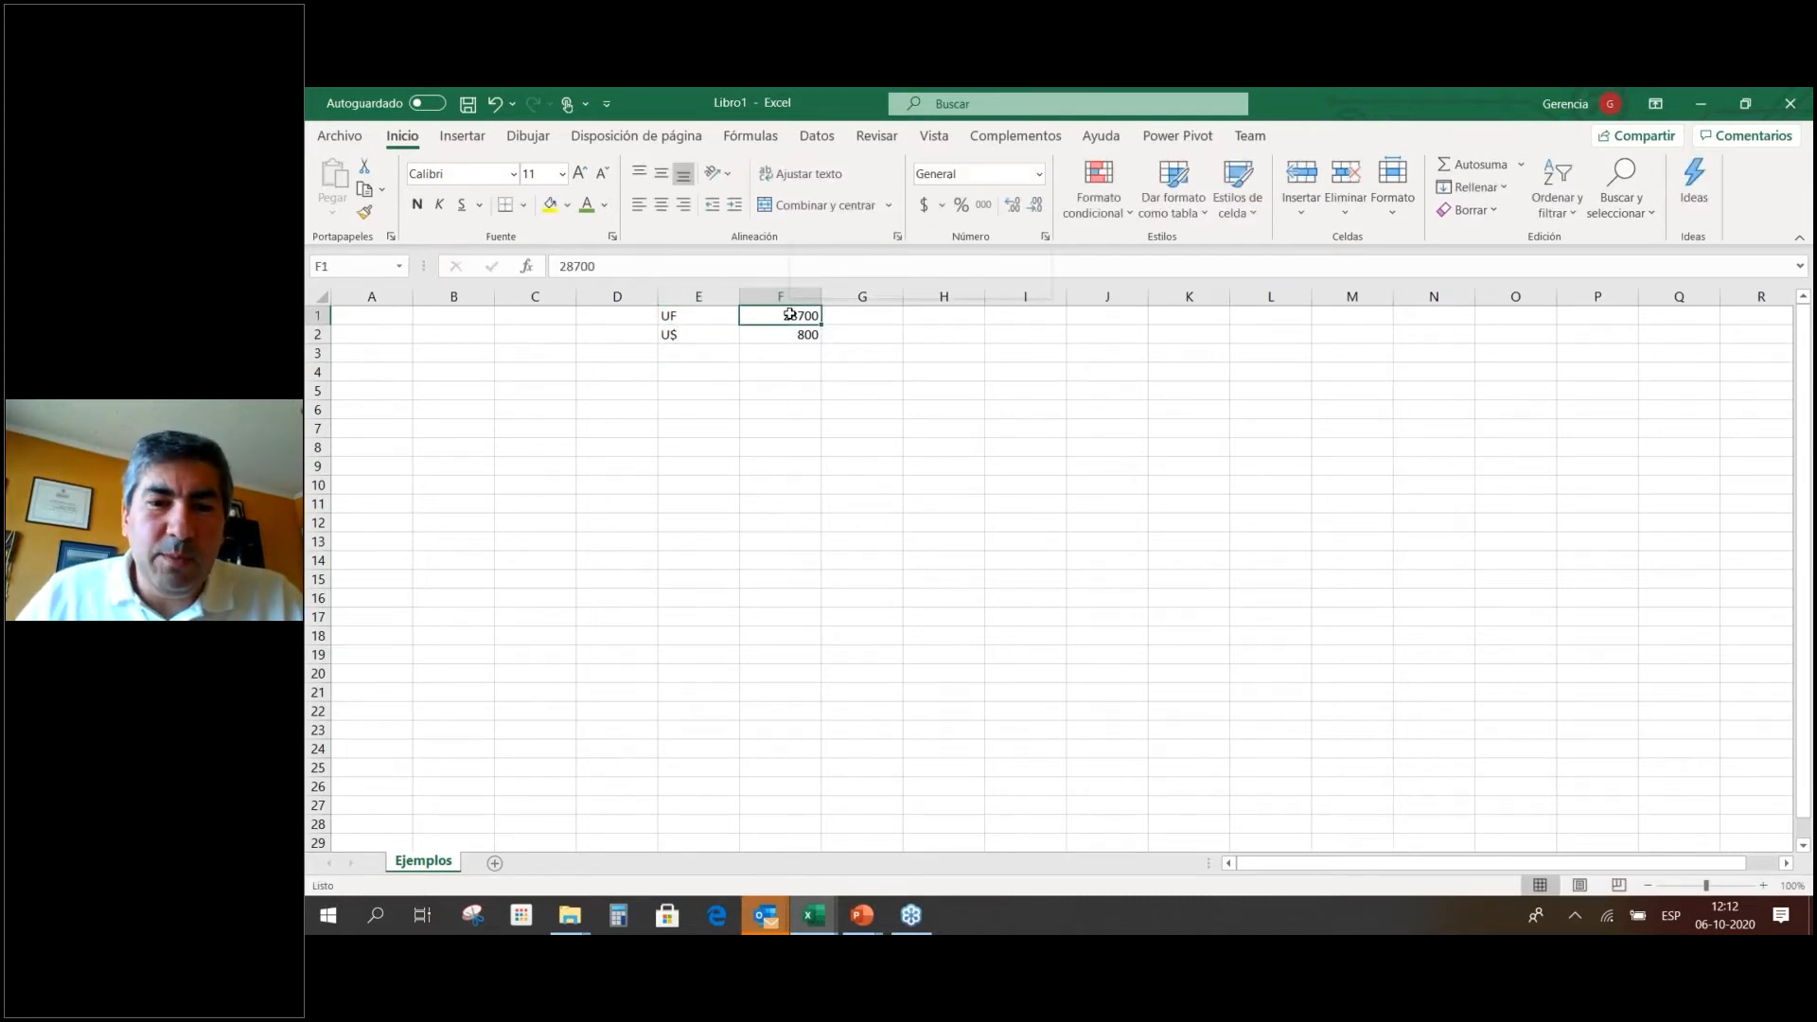
right_click(789, 314)
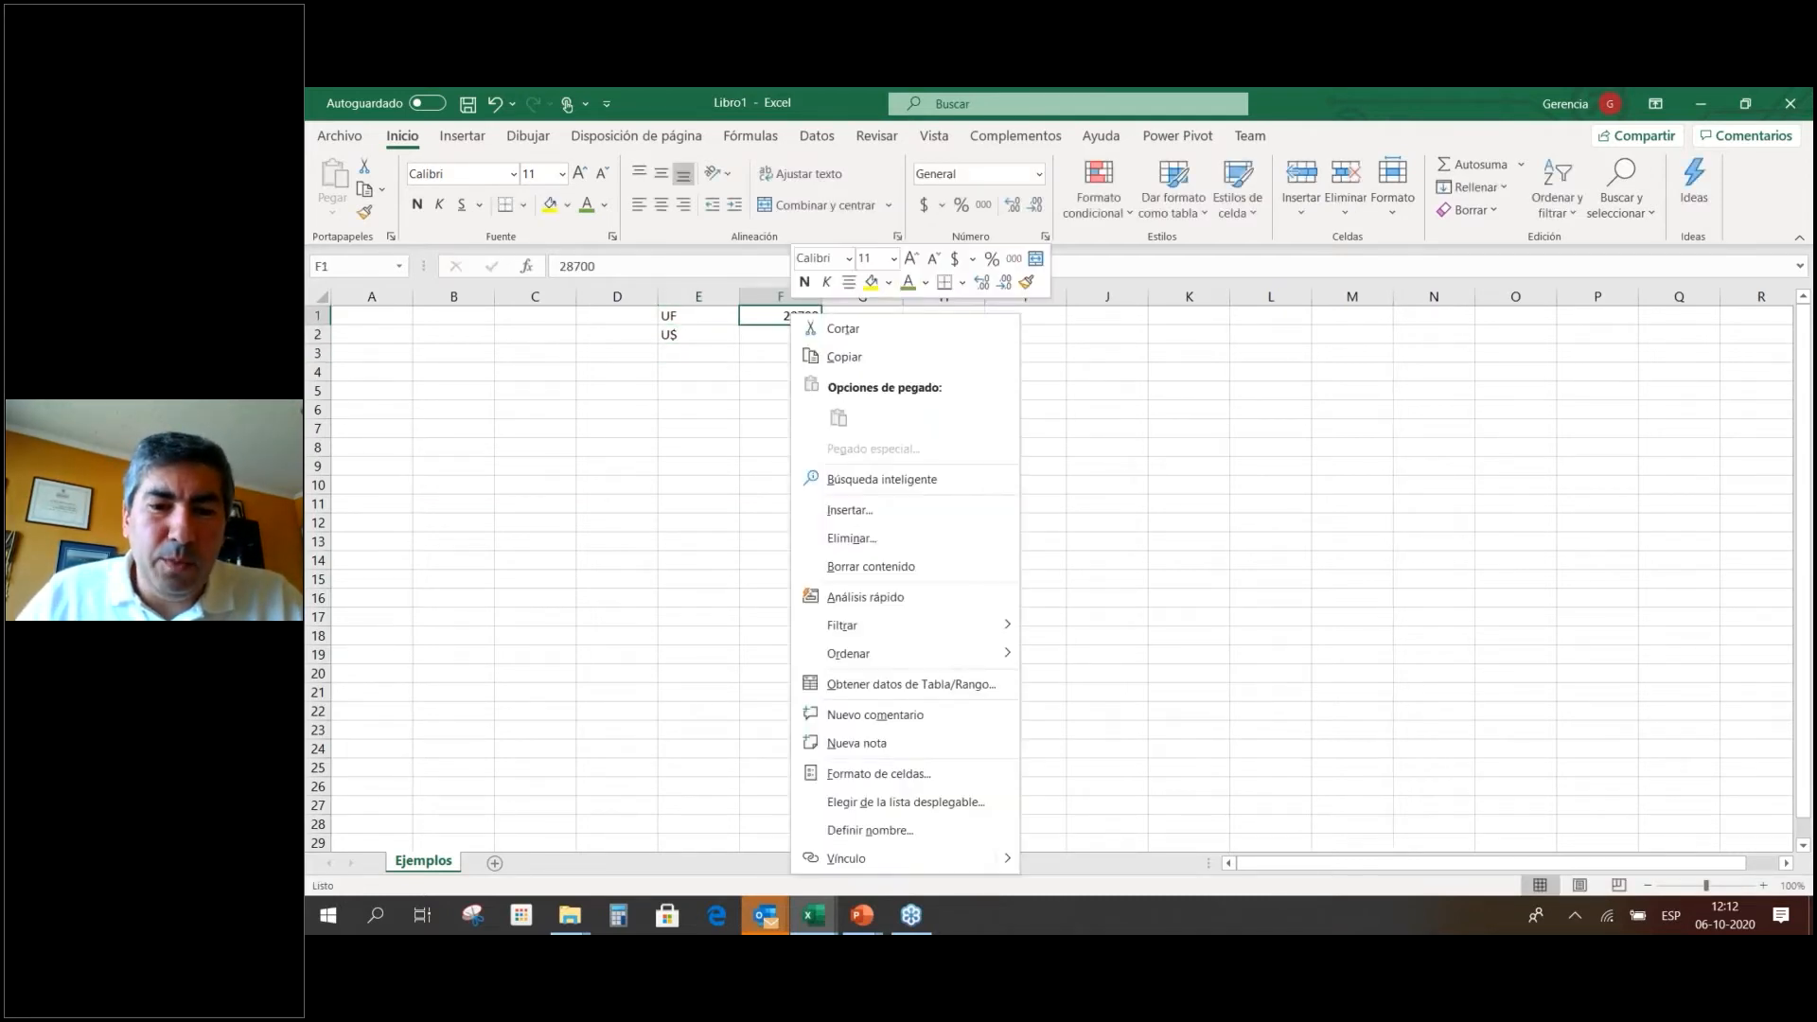
click(894, 831)
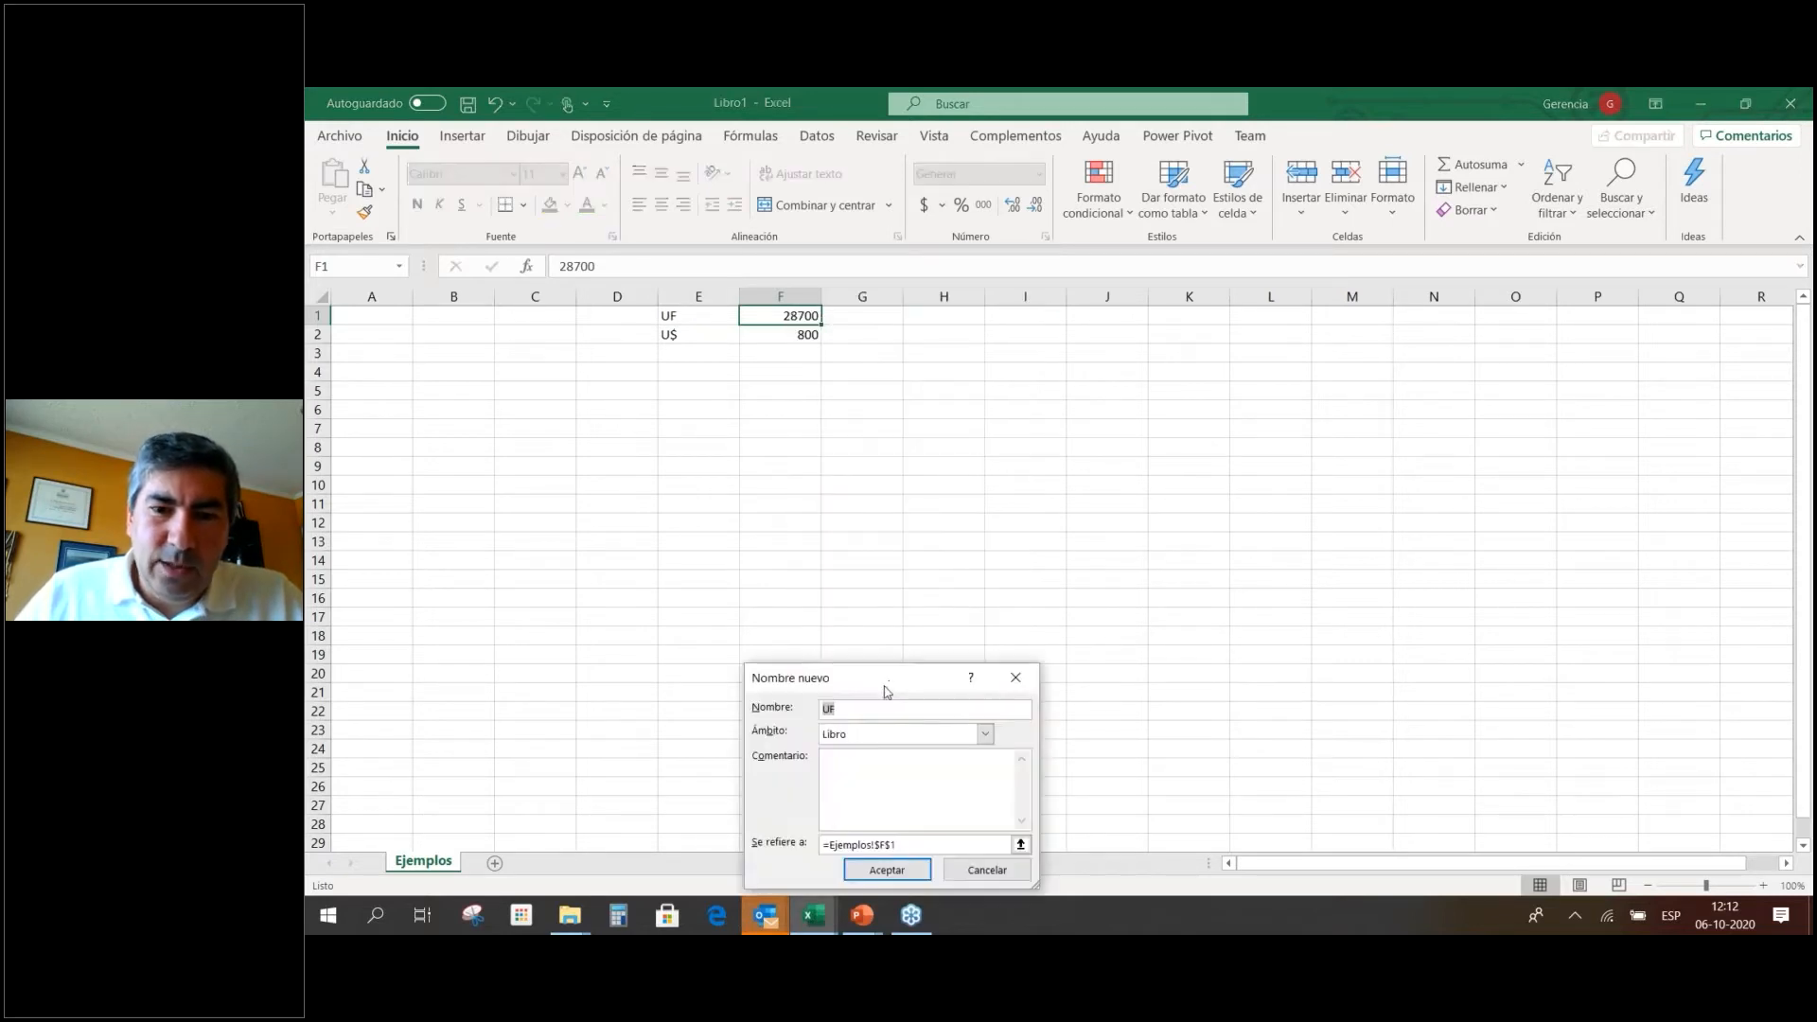
click(887, 870)
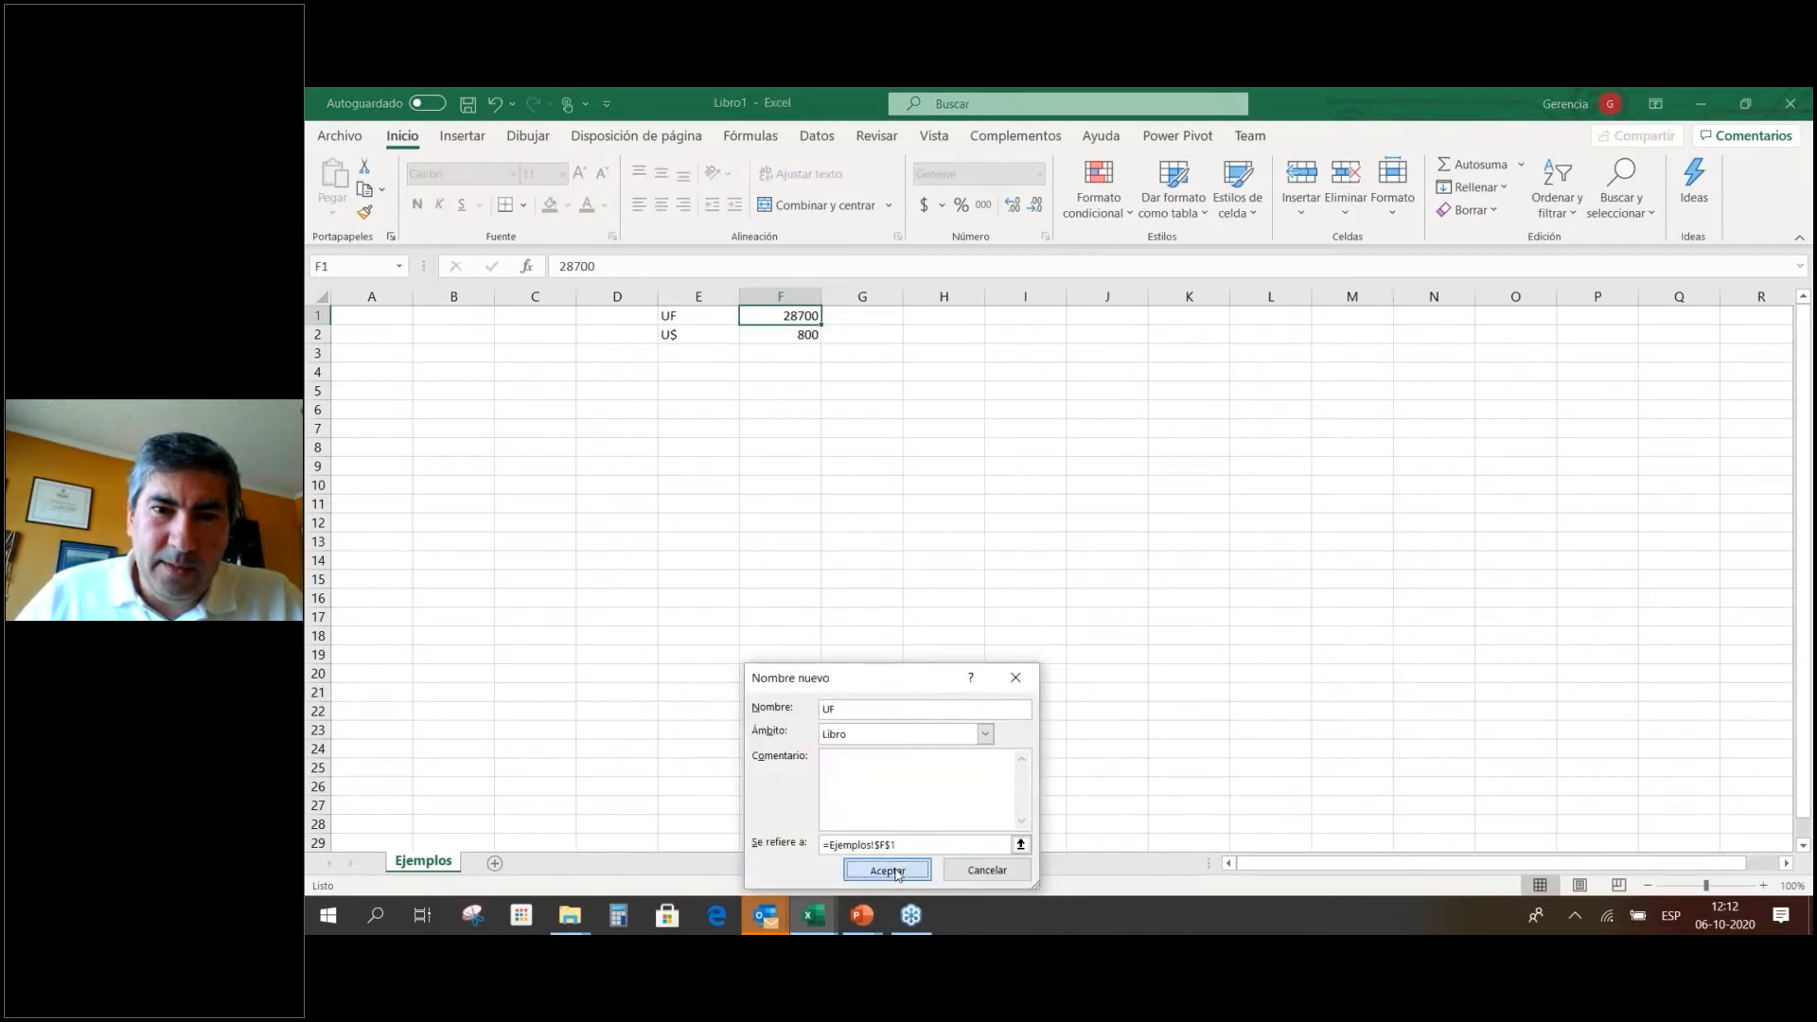
Name cell F2 (800) US, since U$ is rejected as an invalid name.
click(790, 337)
right_click(791, 336)
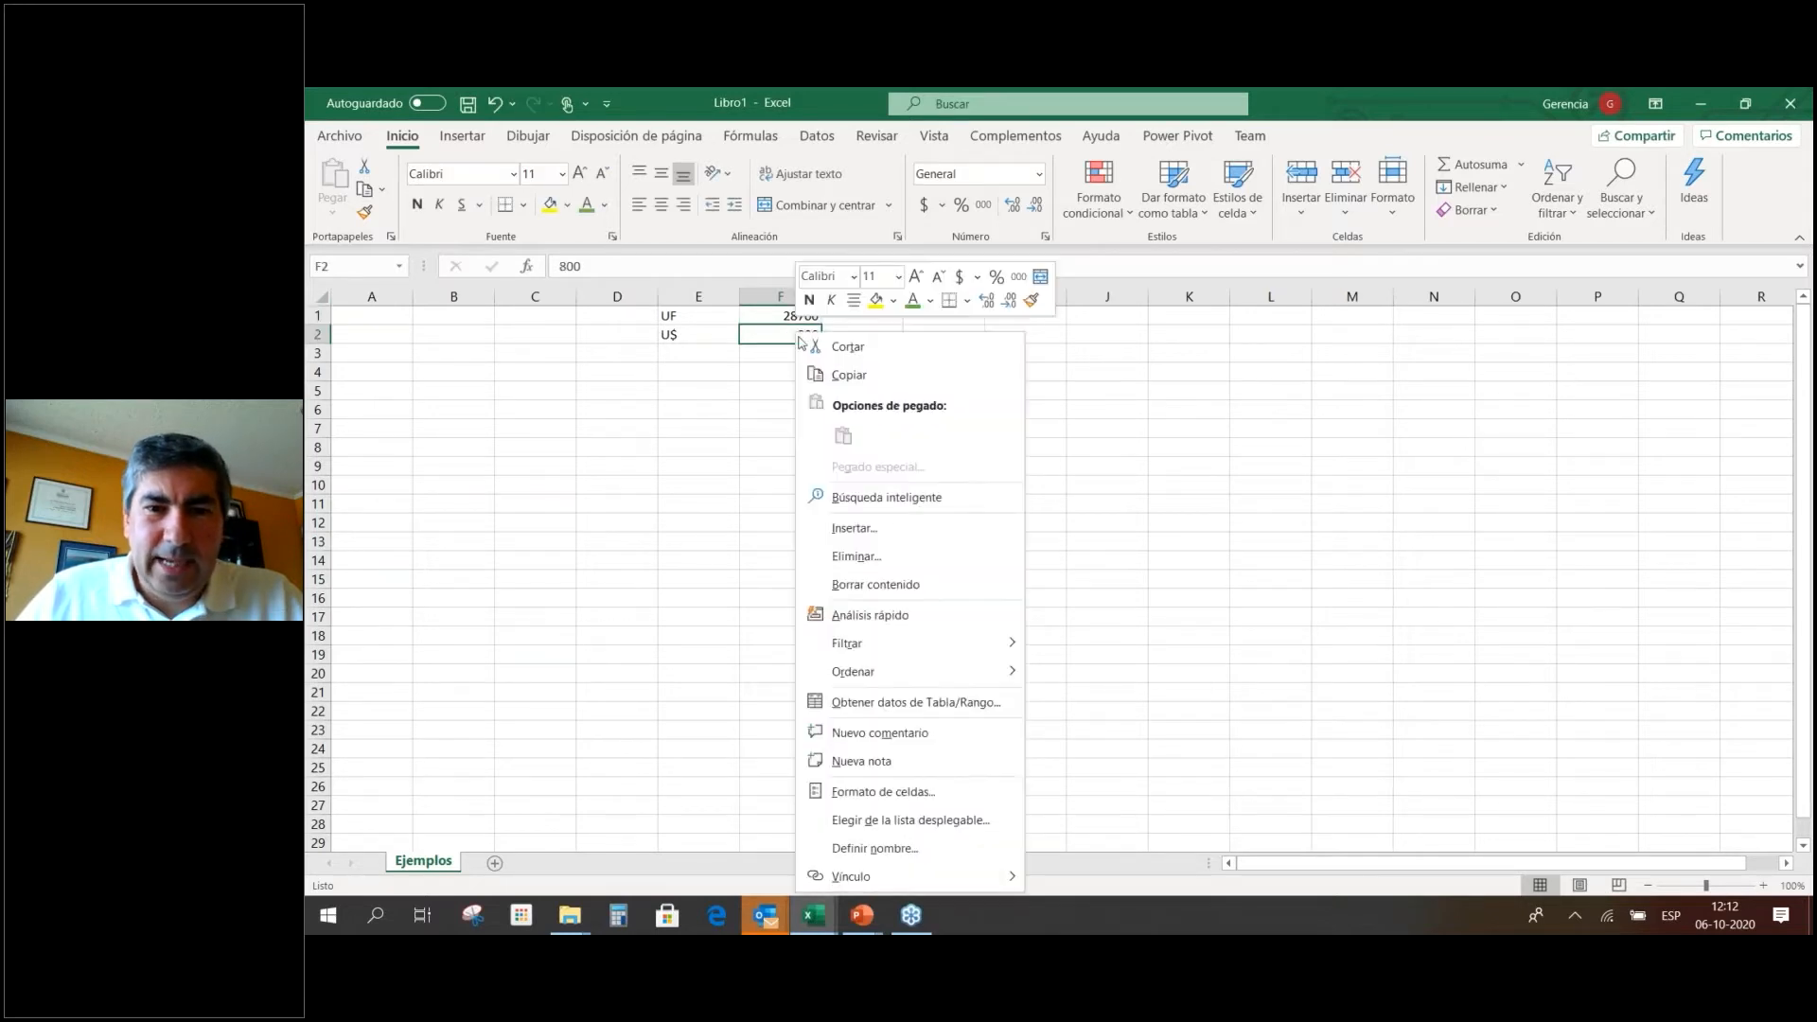
click(905, 856)
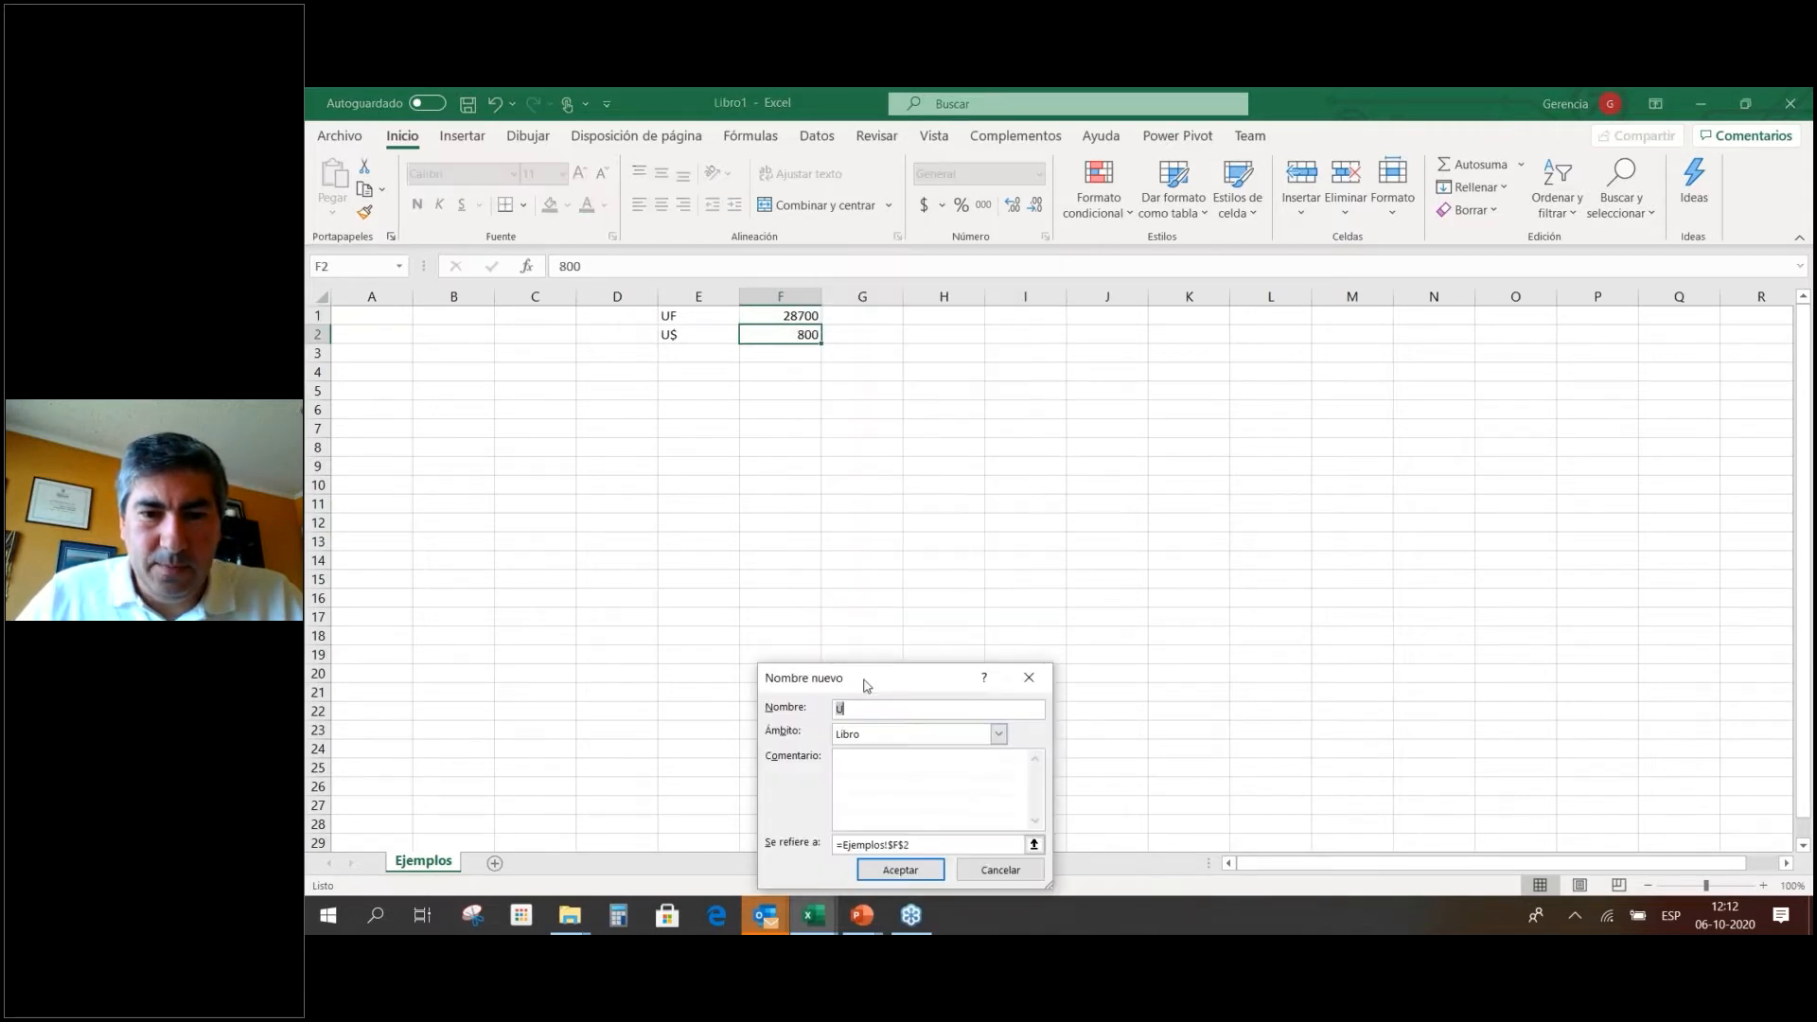
text($)
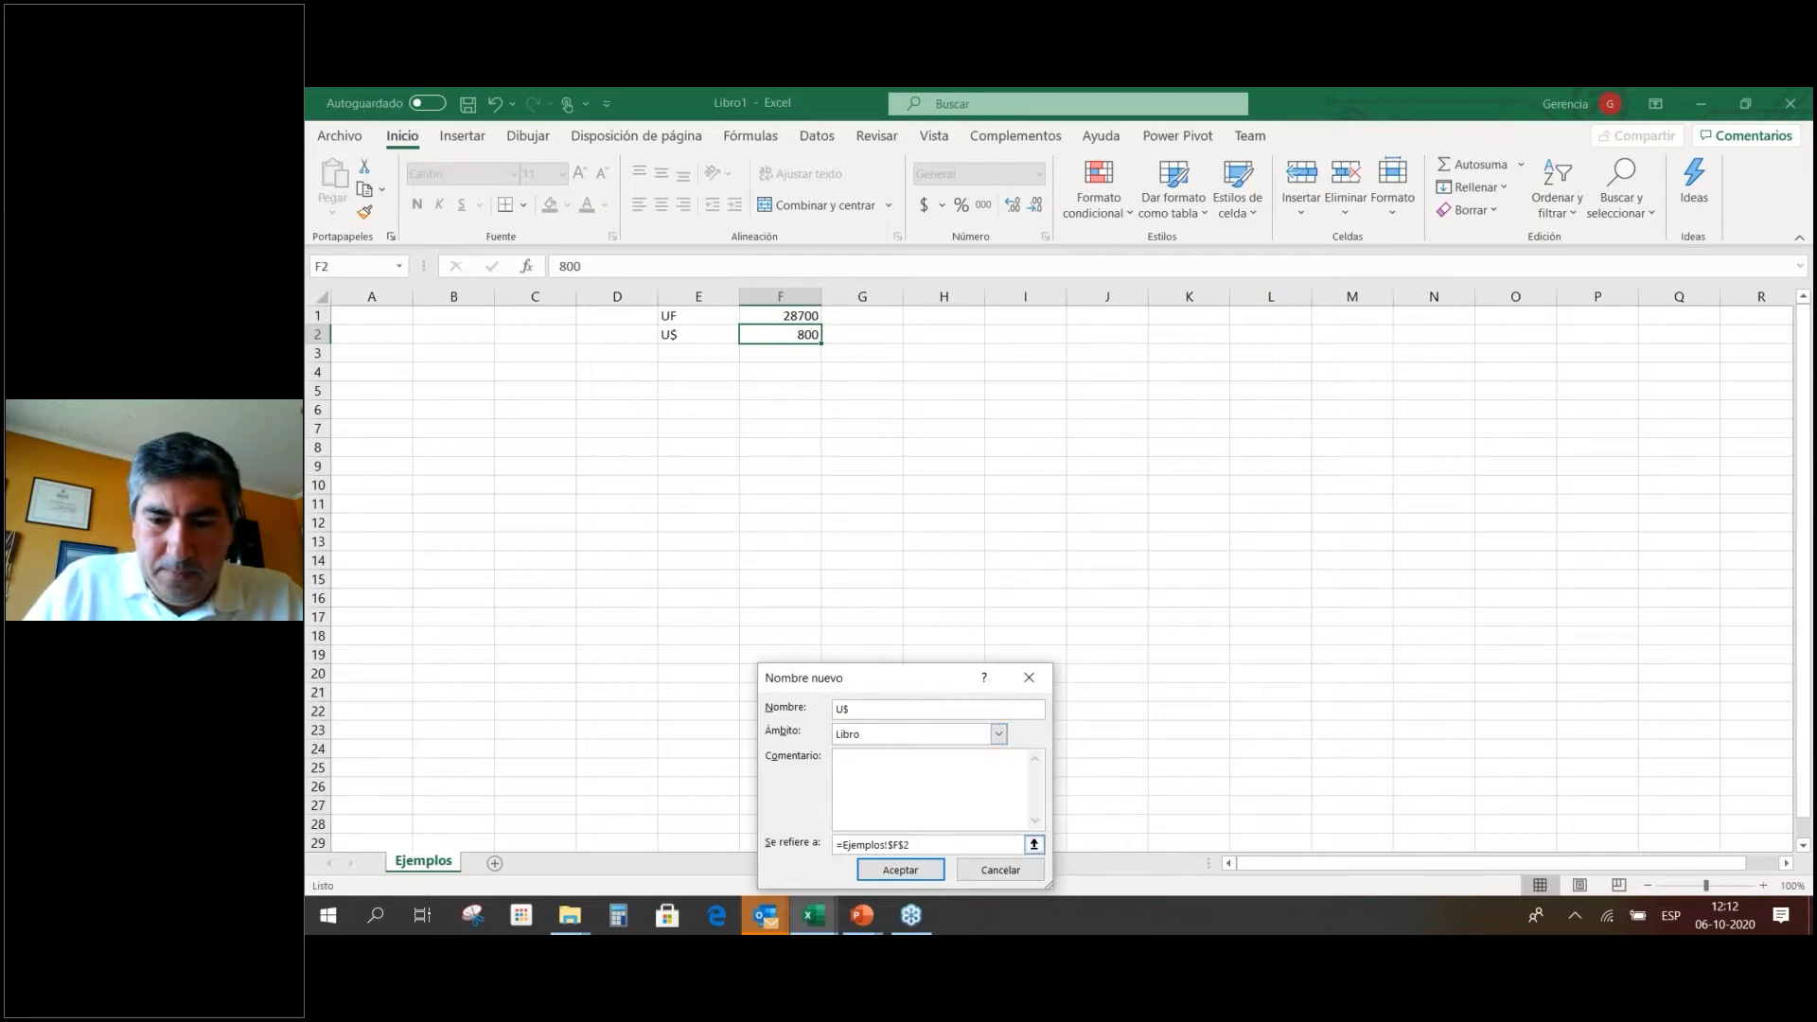
click(900, 870)
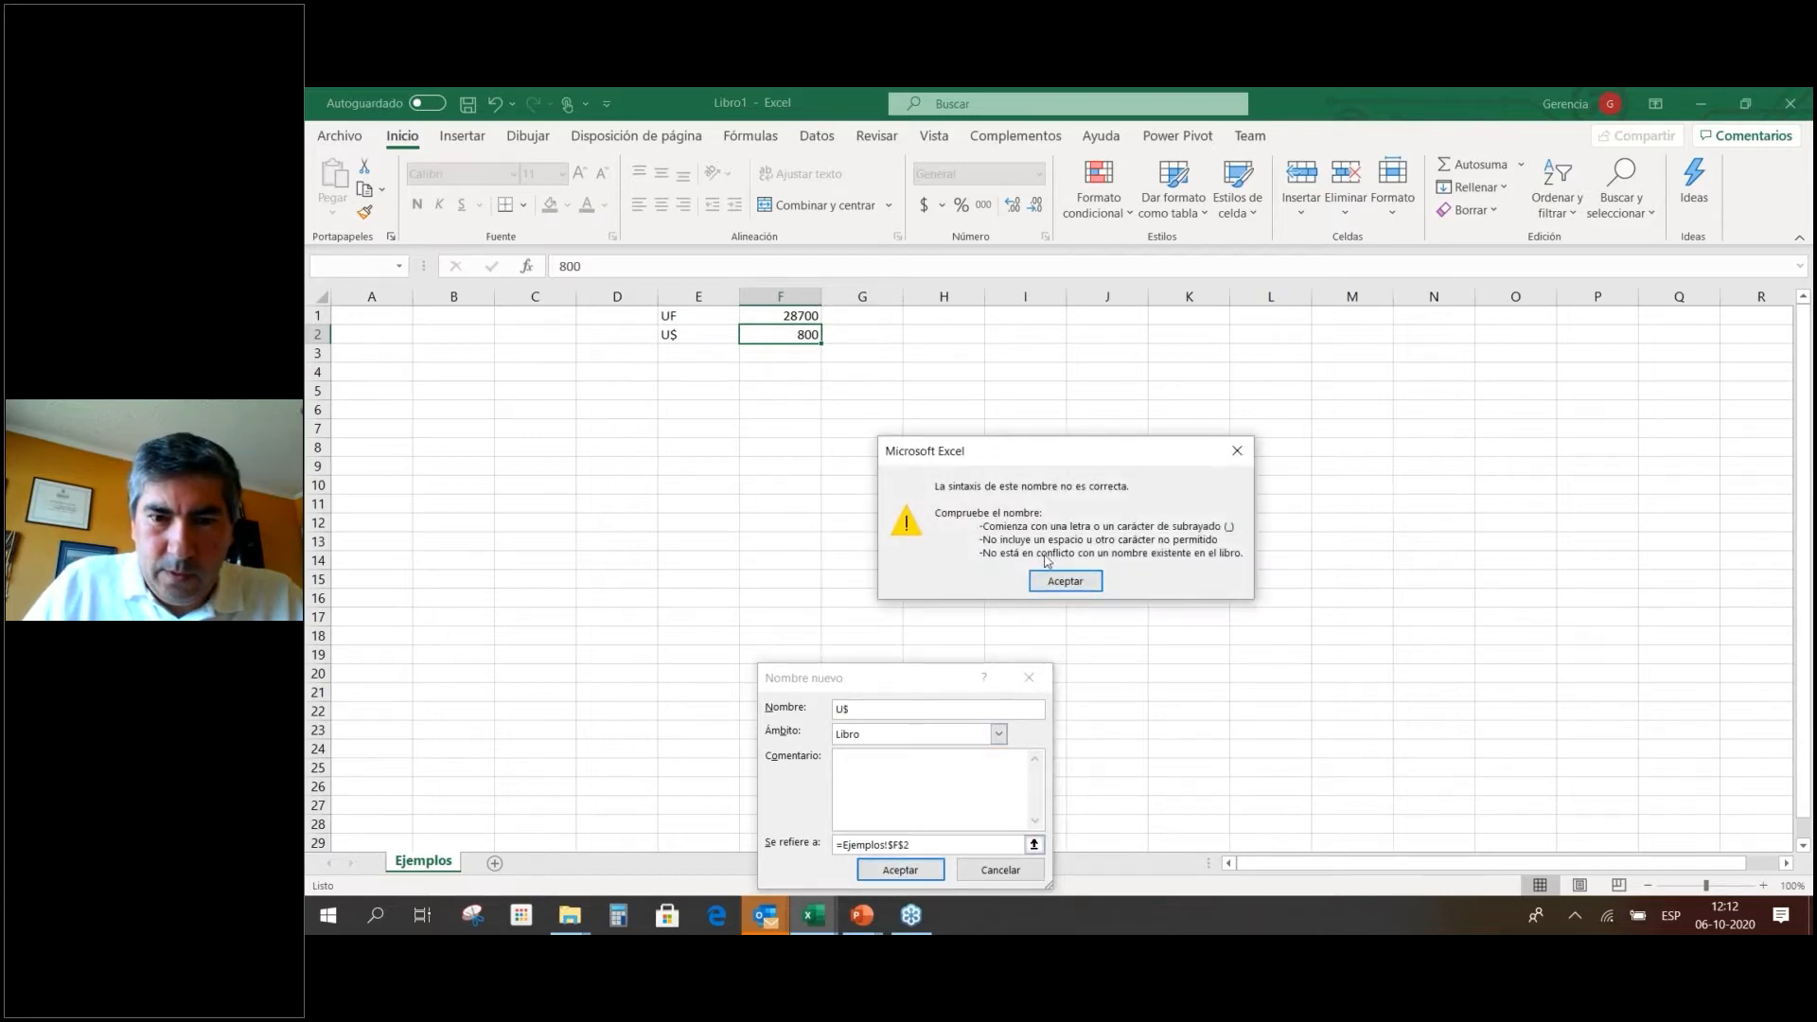
click(1058, 582)
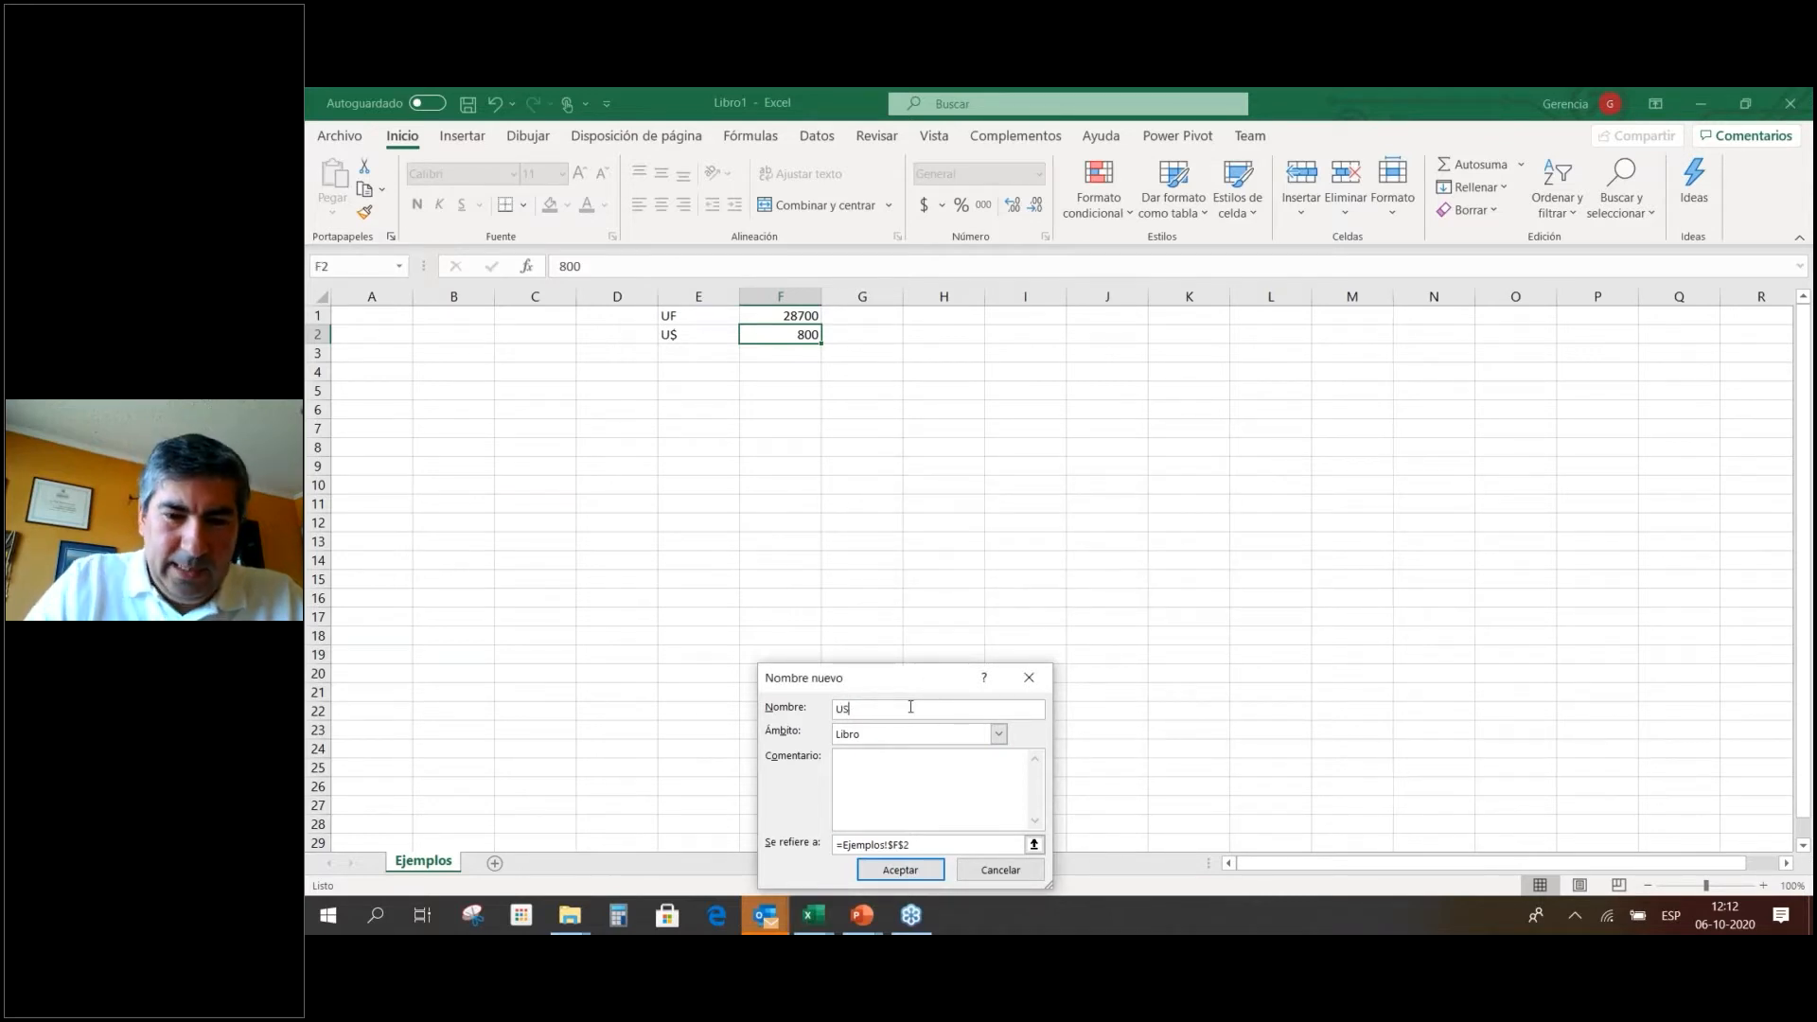
click(900, 870)
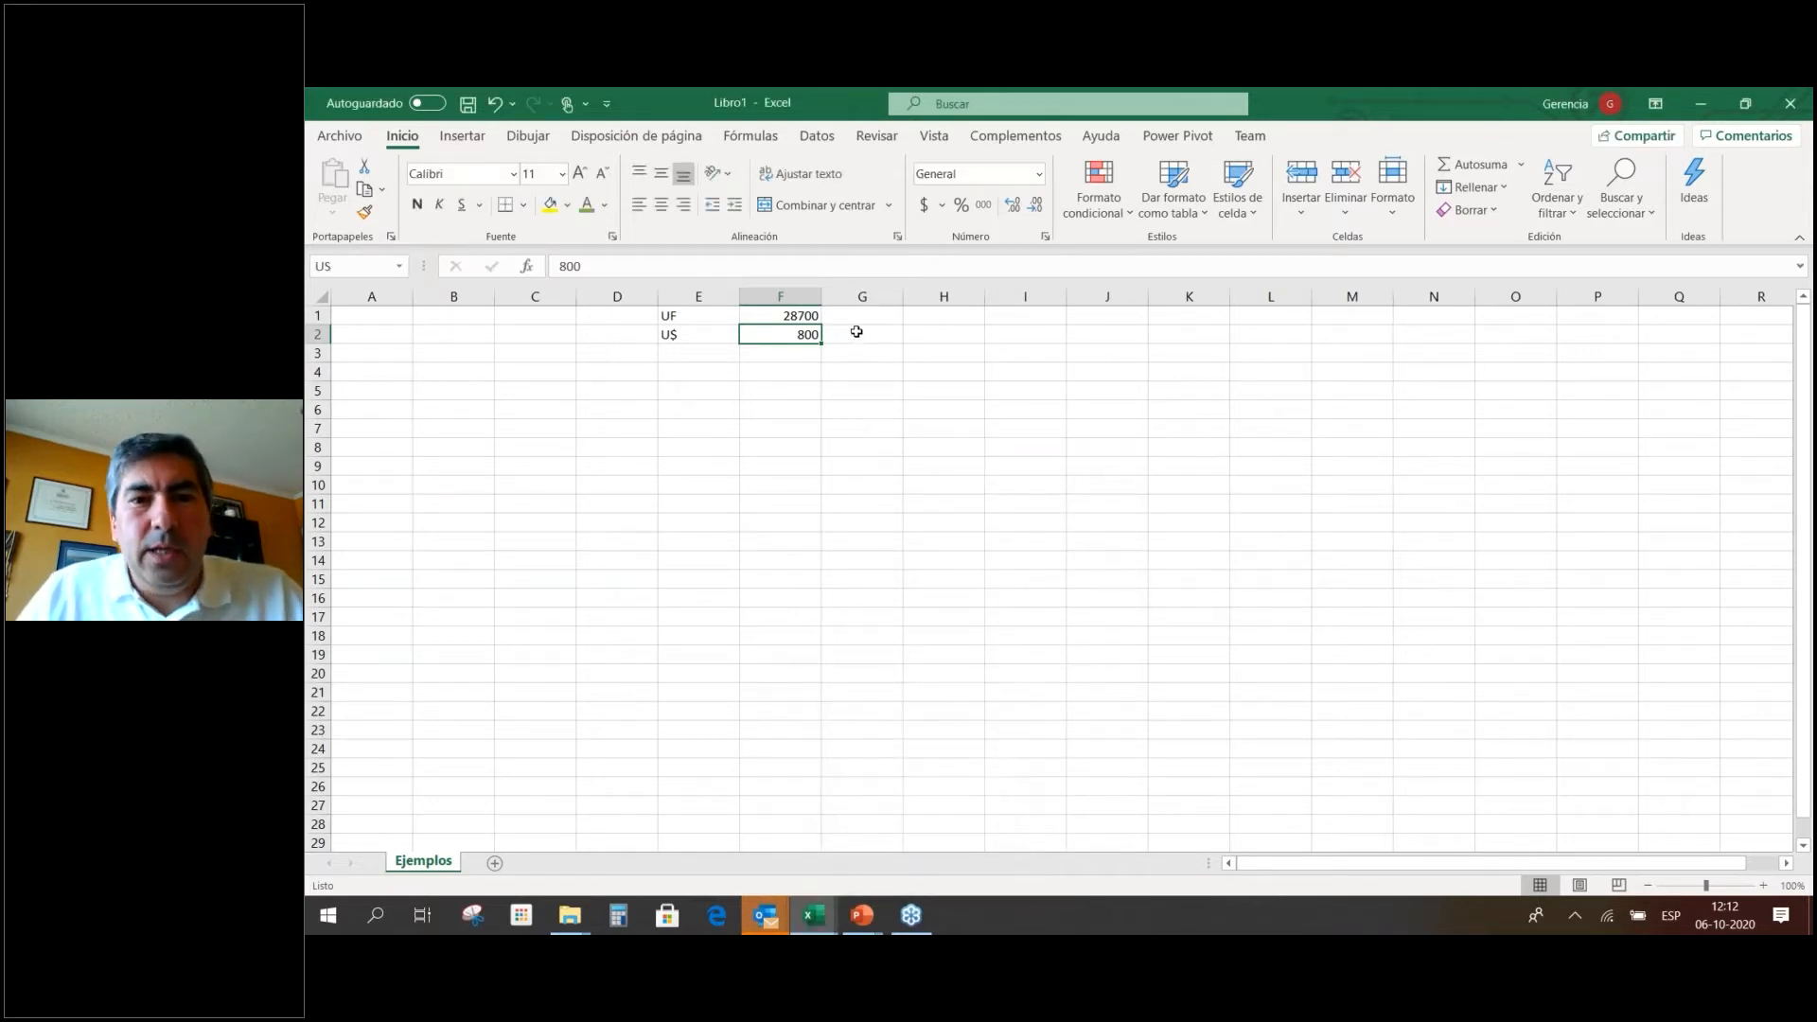
Enter 1,2 in G5 and =G5*UF in H5 to return 34440, then check F1.
click(861, 394)
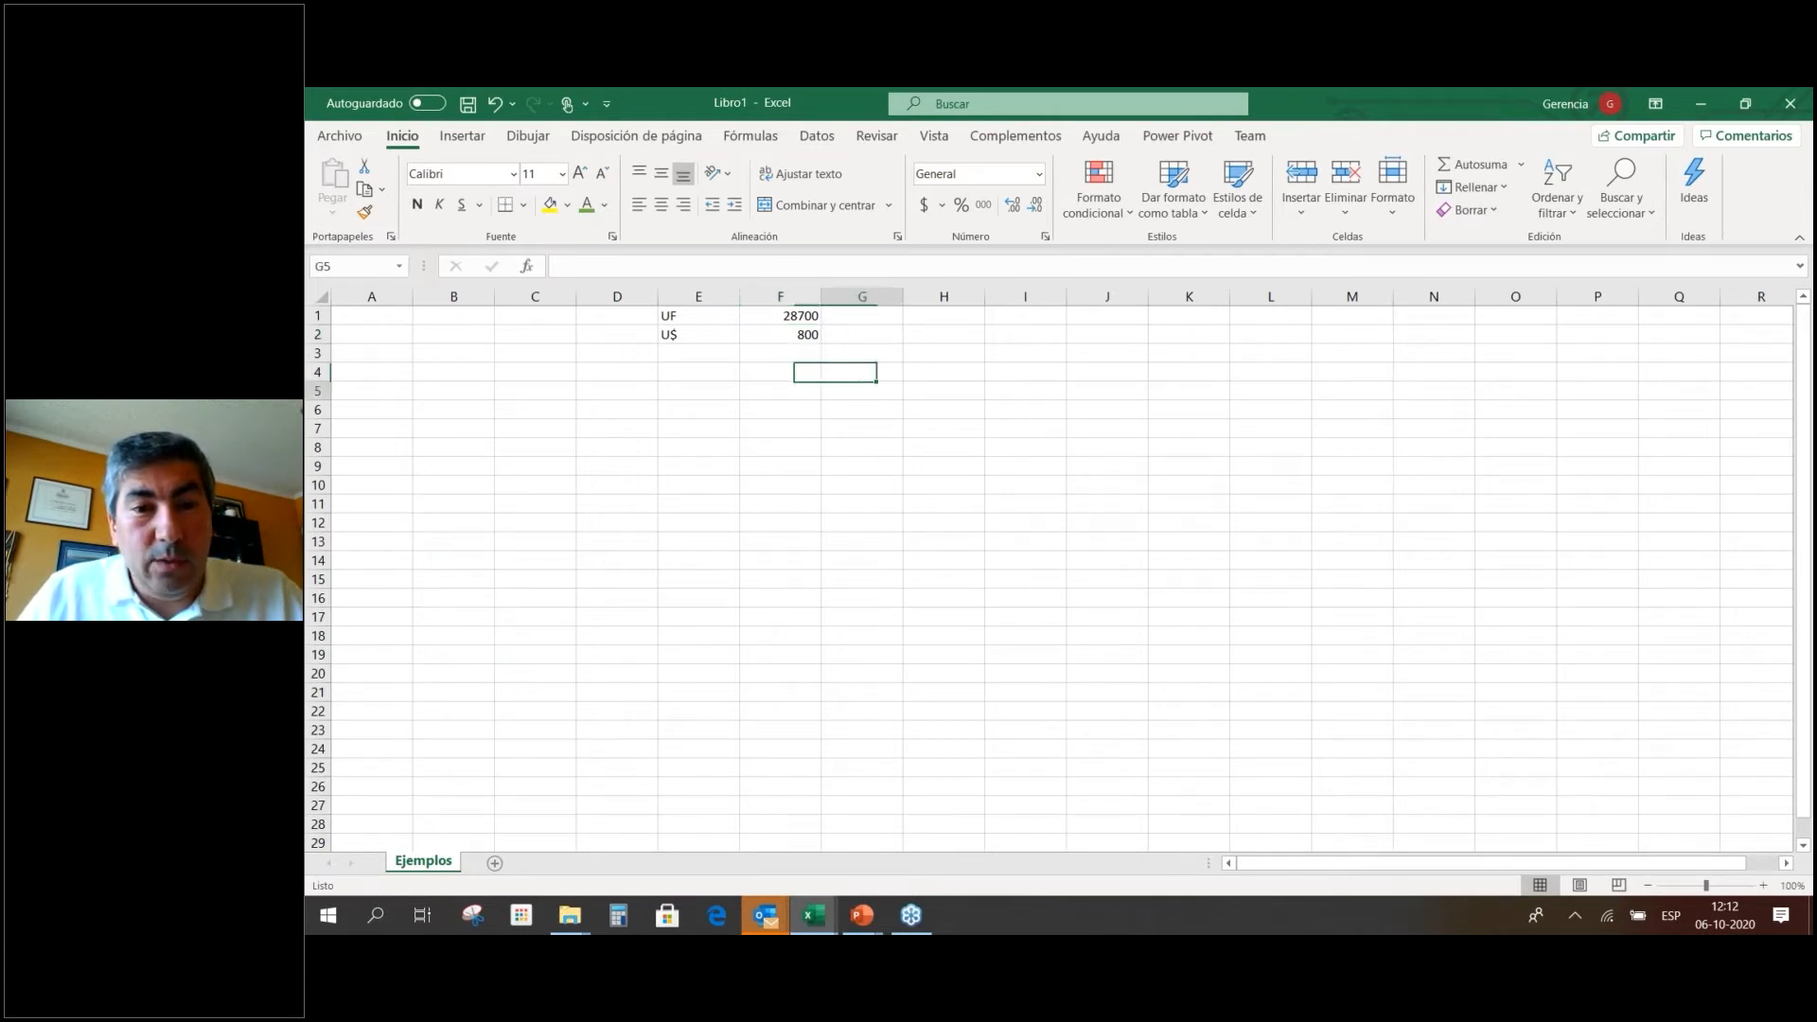
text(1,2)
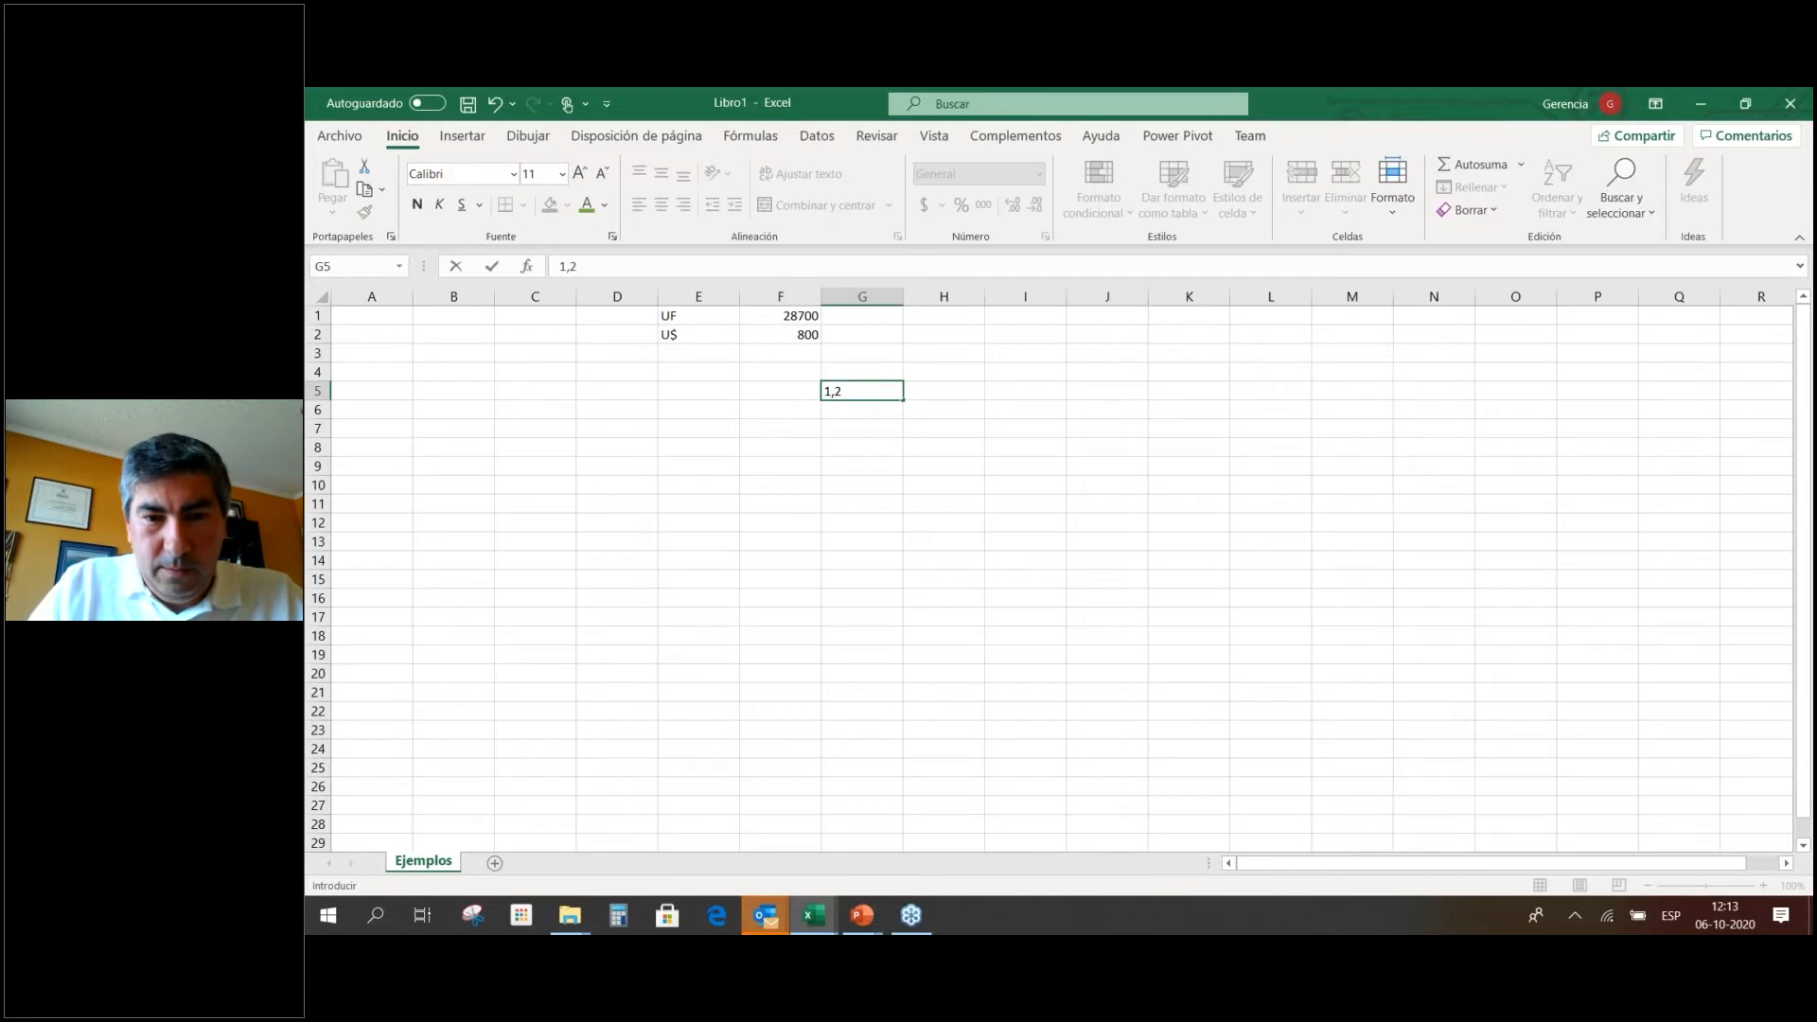
key(ctrl+Return)
key(Right)
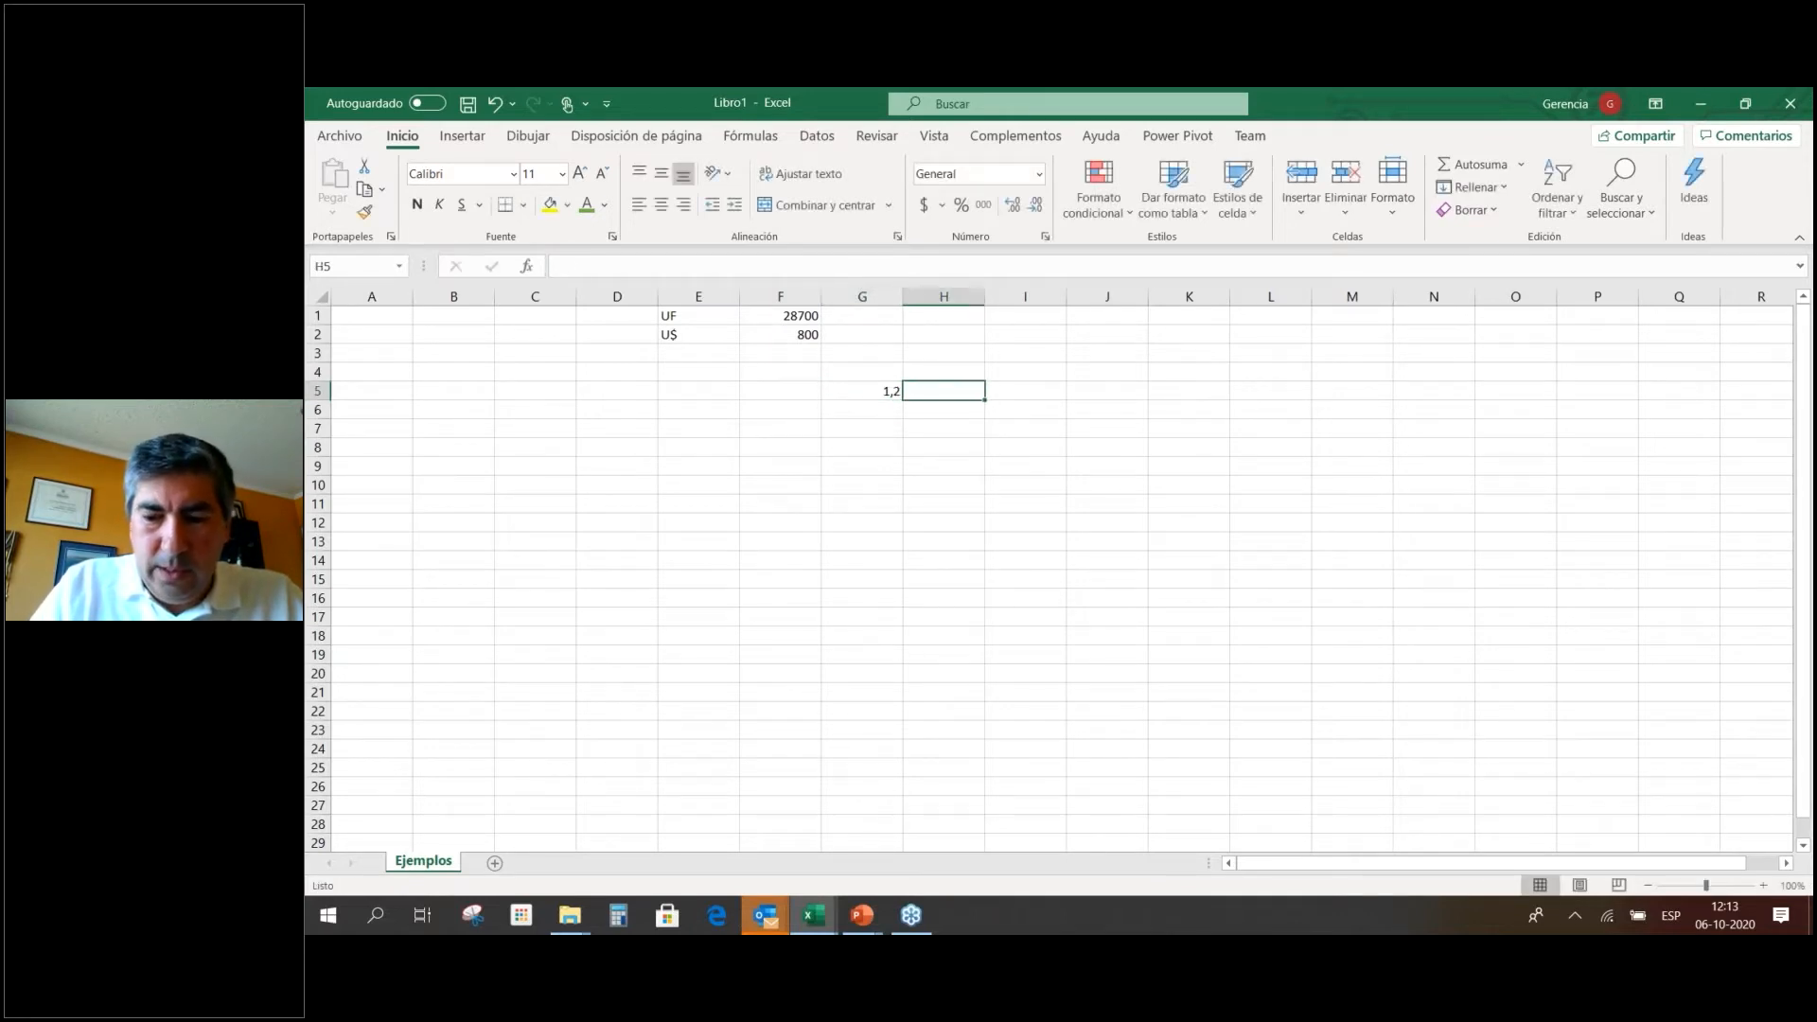
text(=)
key(Left)
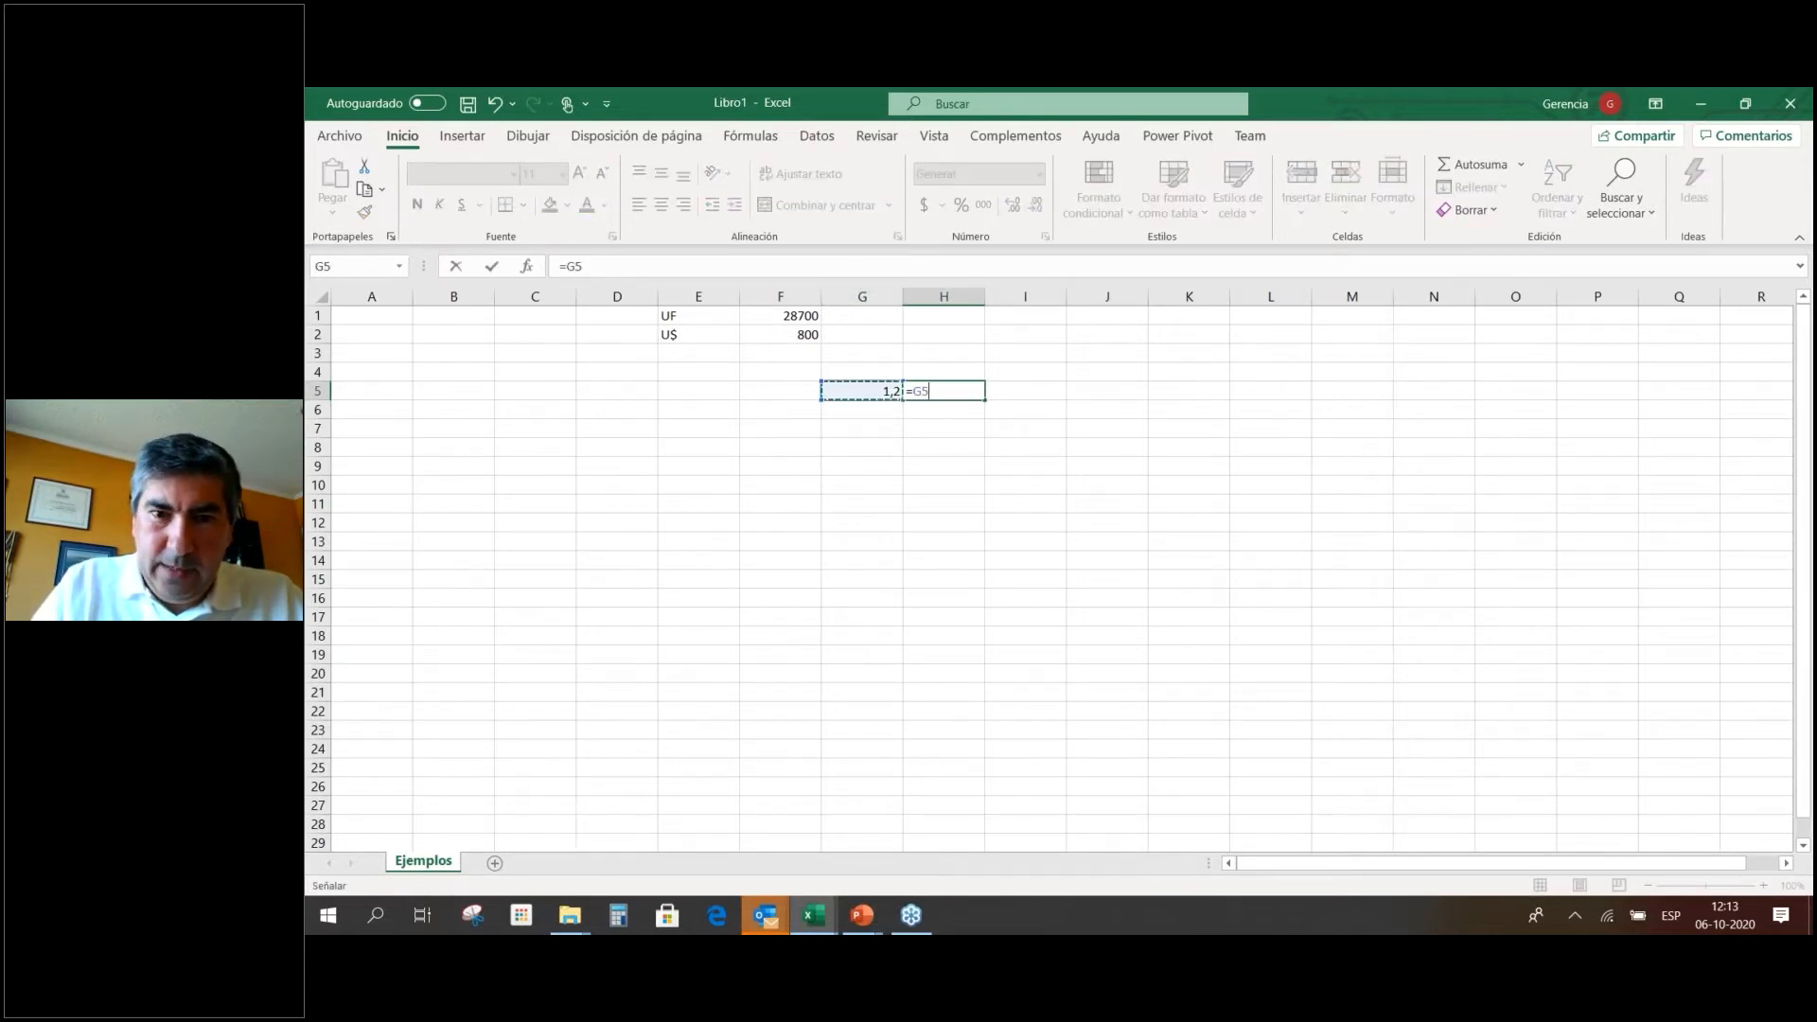
text(*UF)
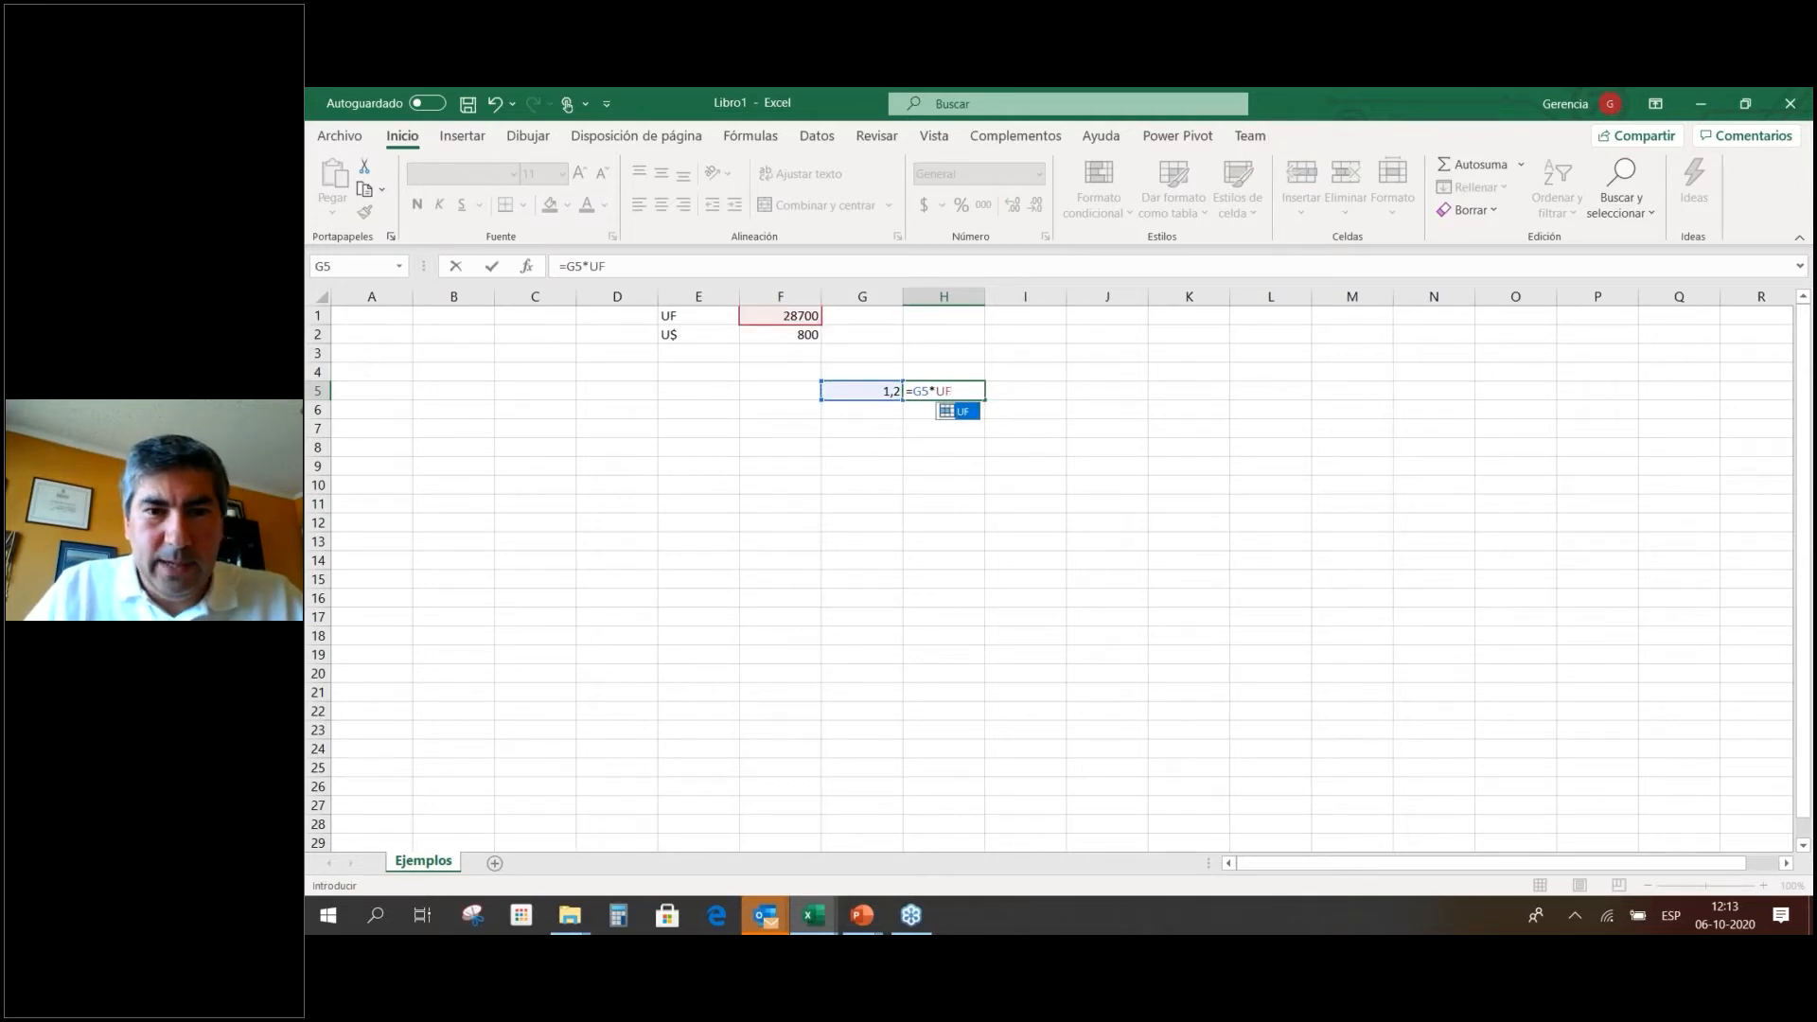
key(ctrl+Return)
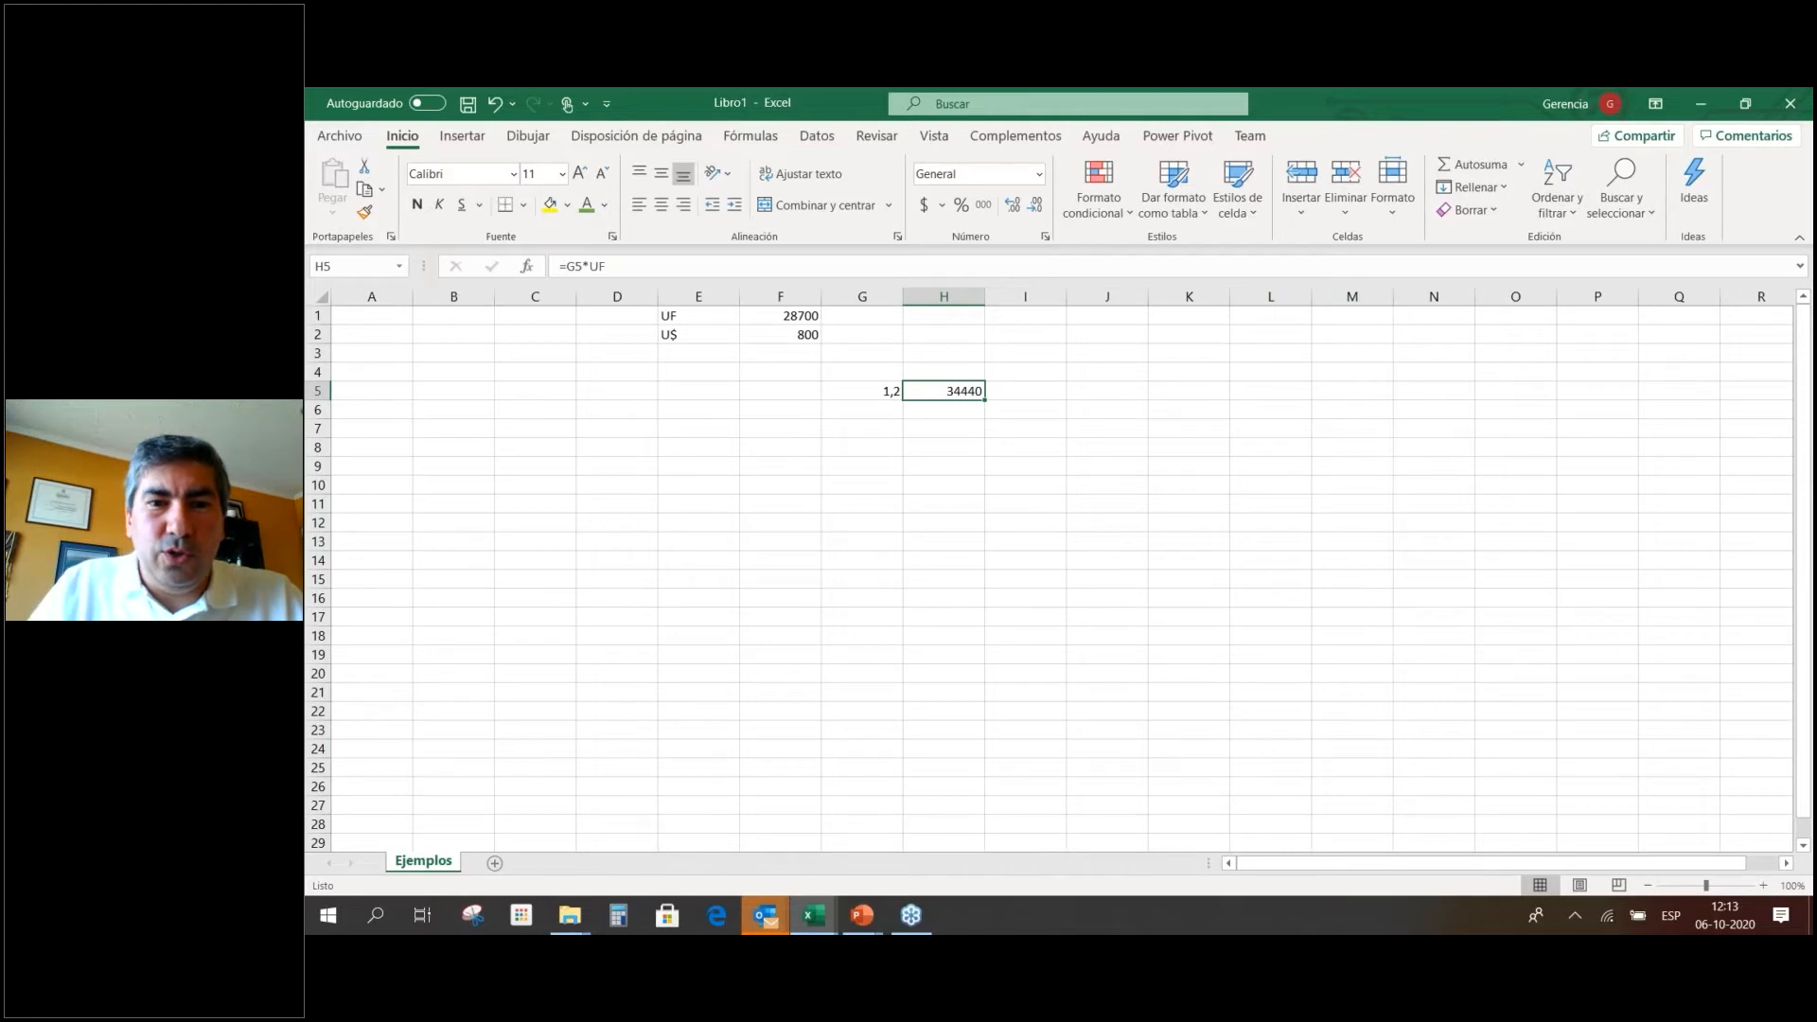
click(793, 318)
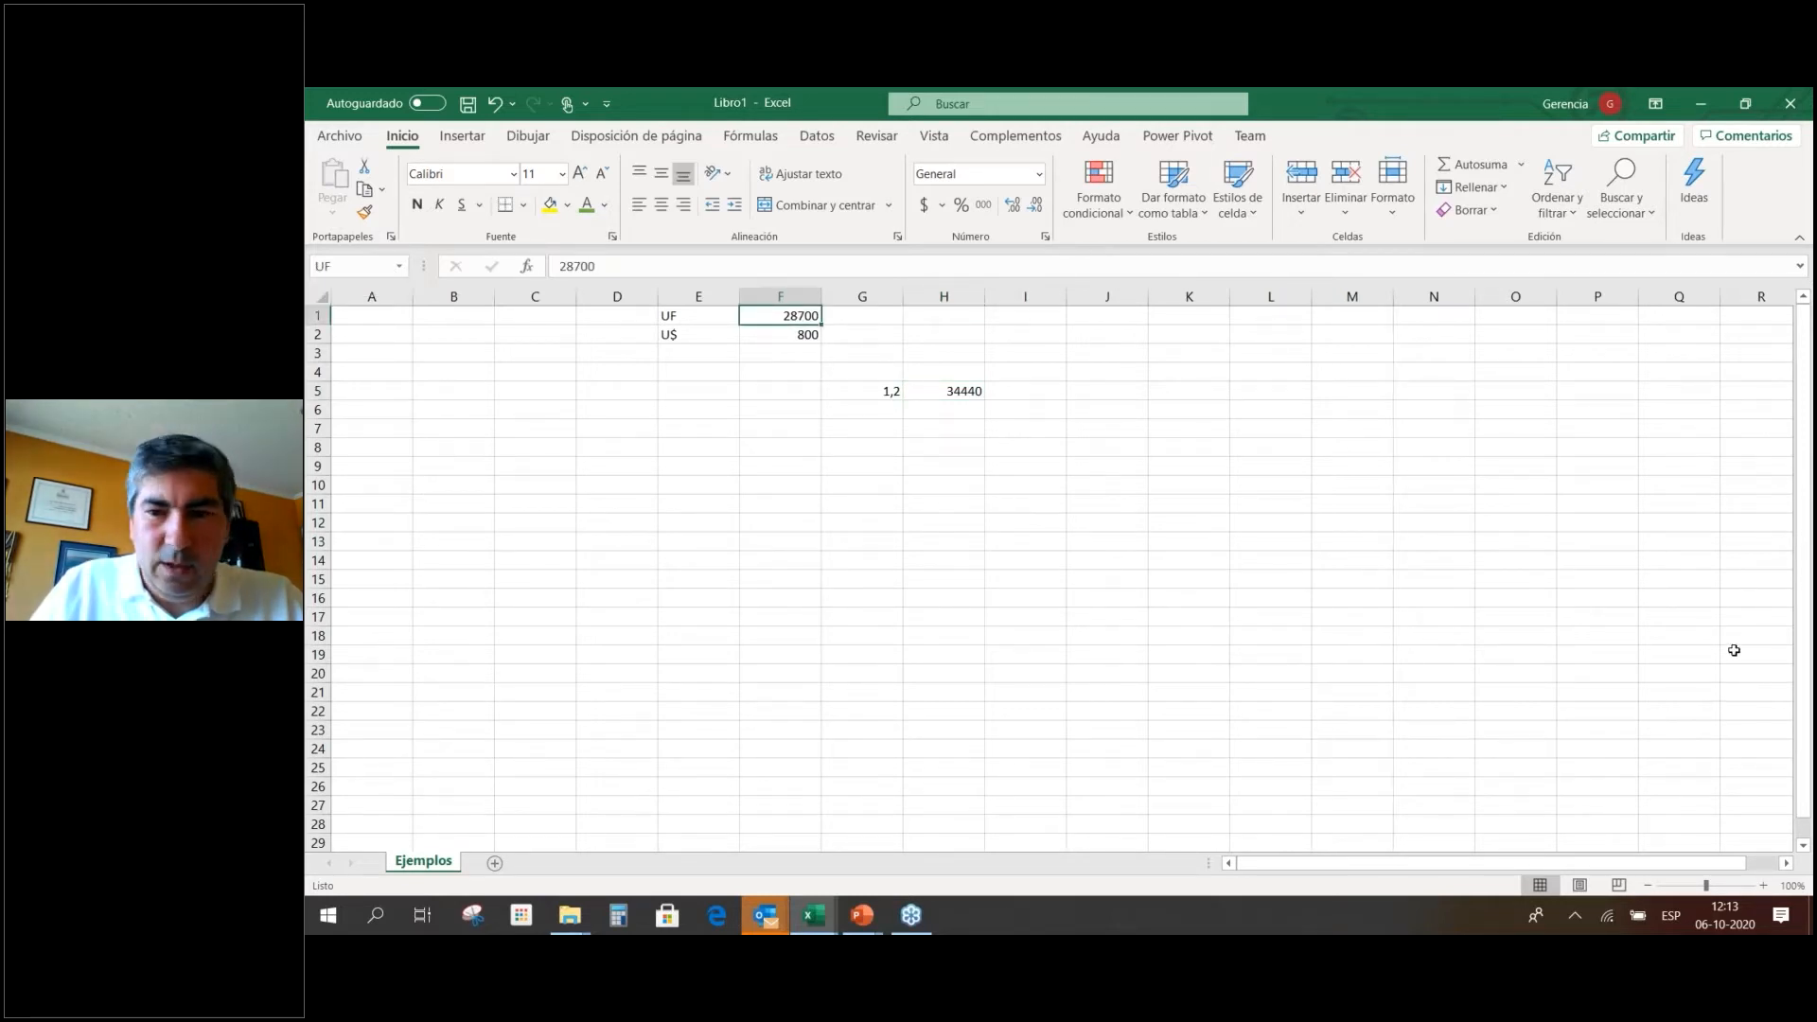
click(1706, 614)
click(347, 270)
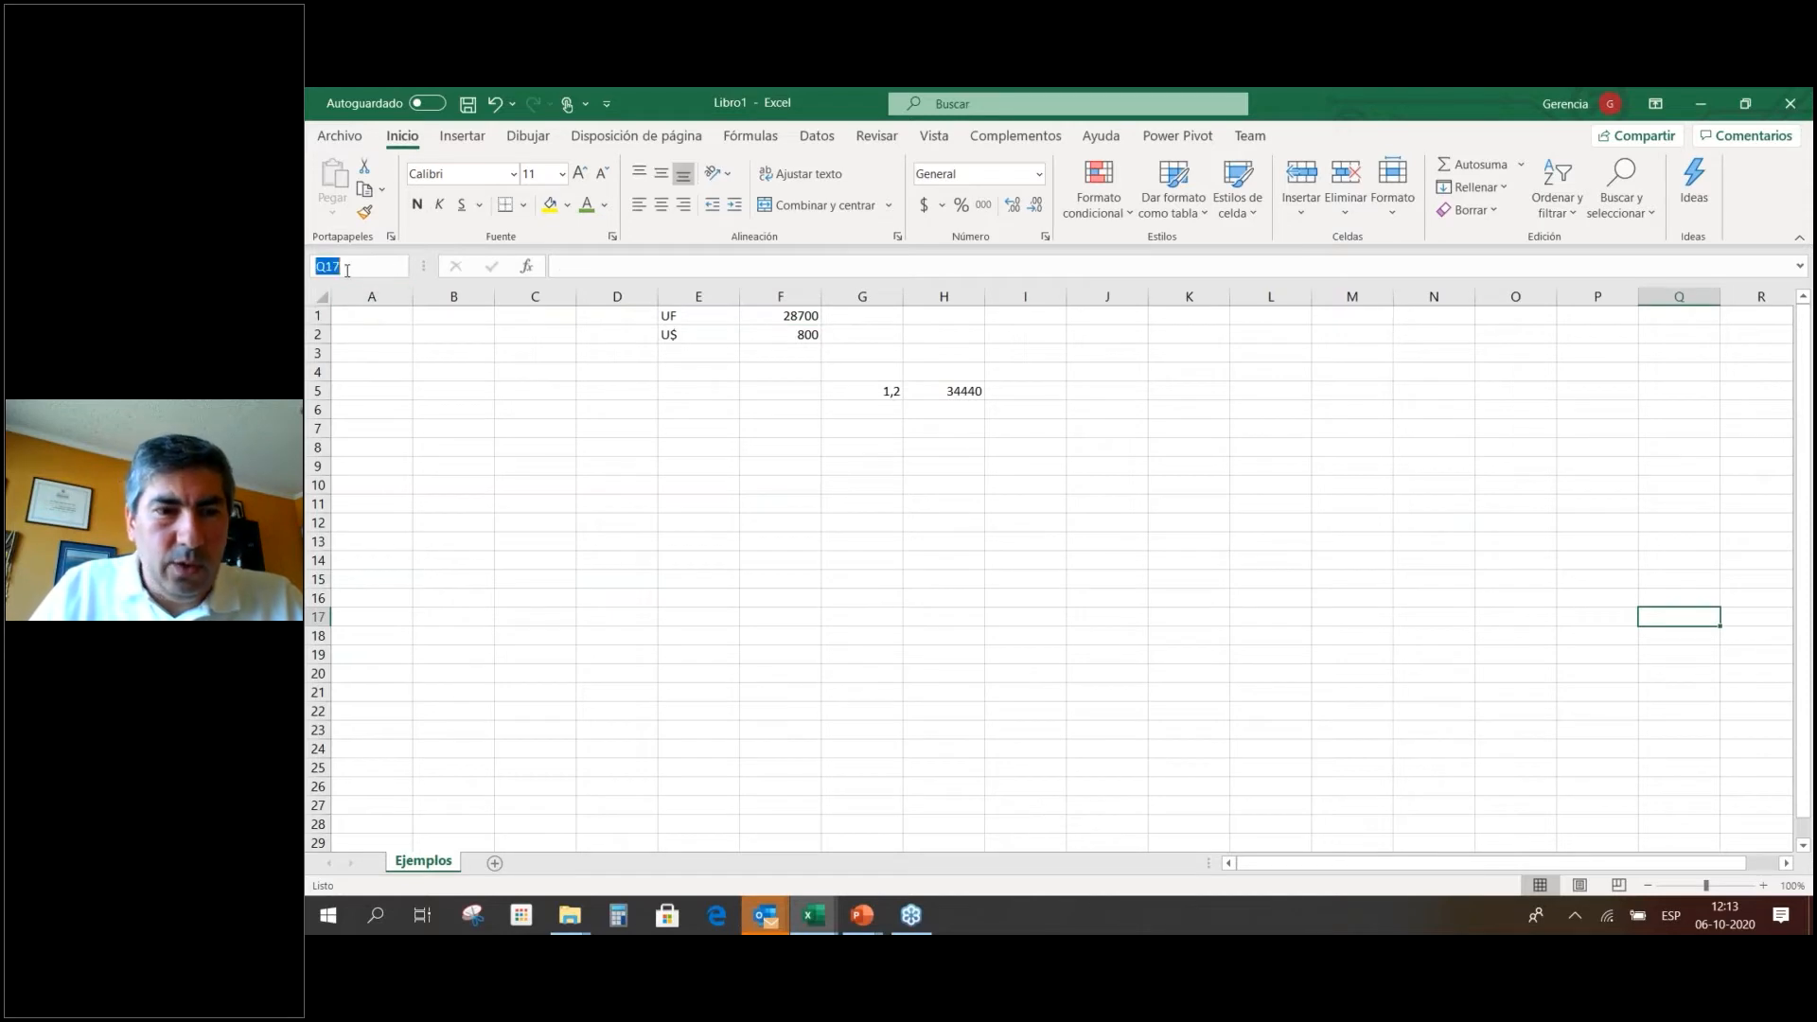
text(US)
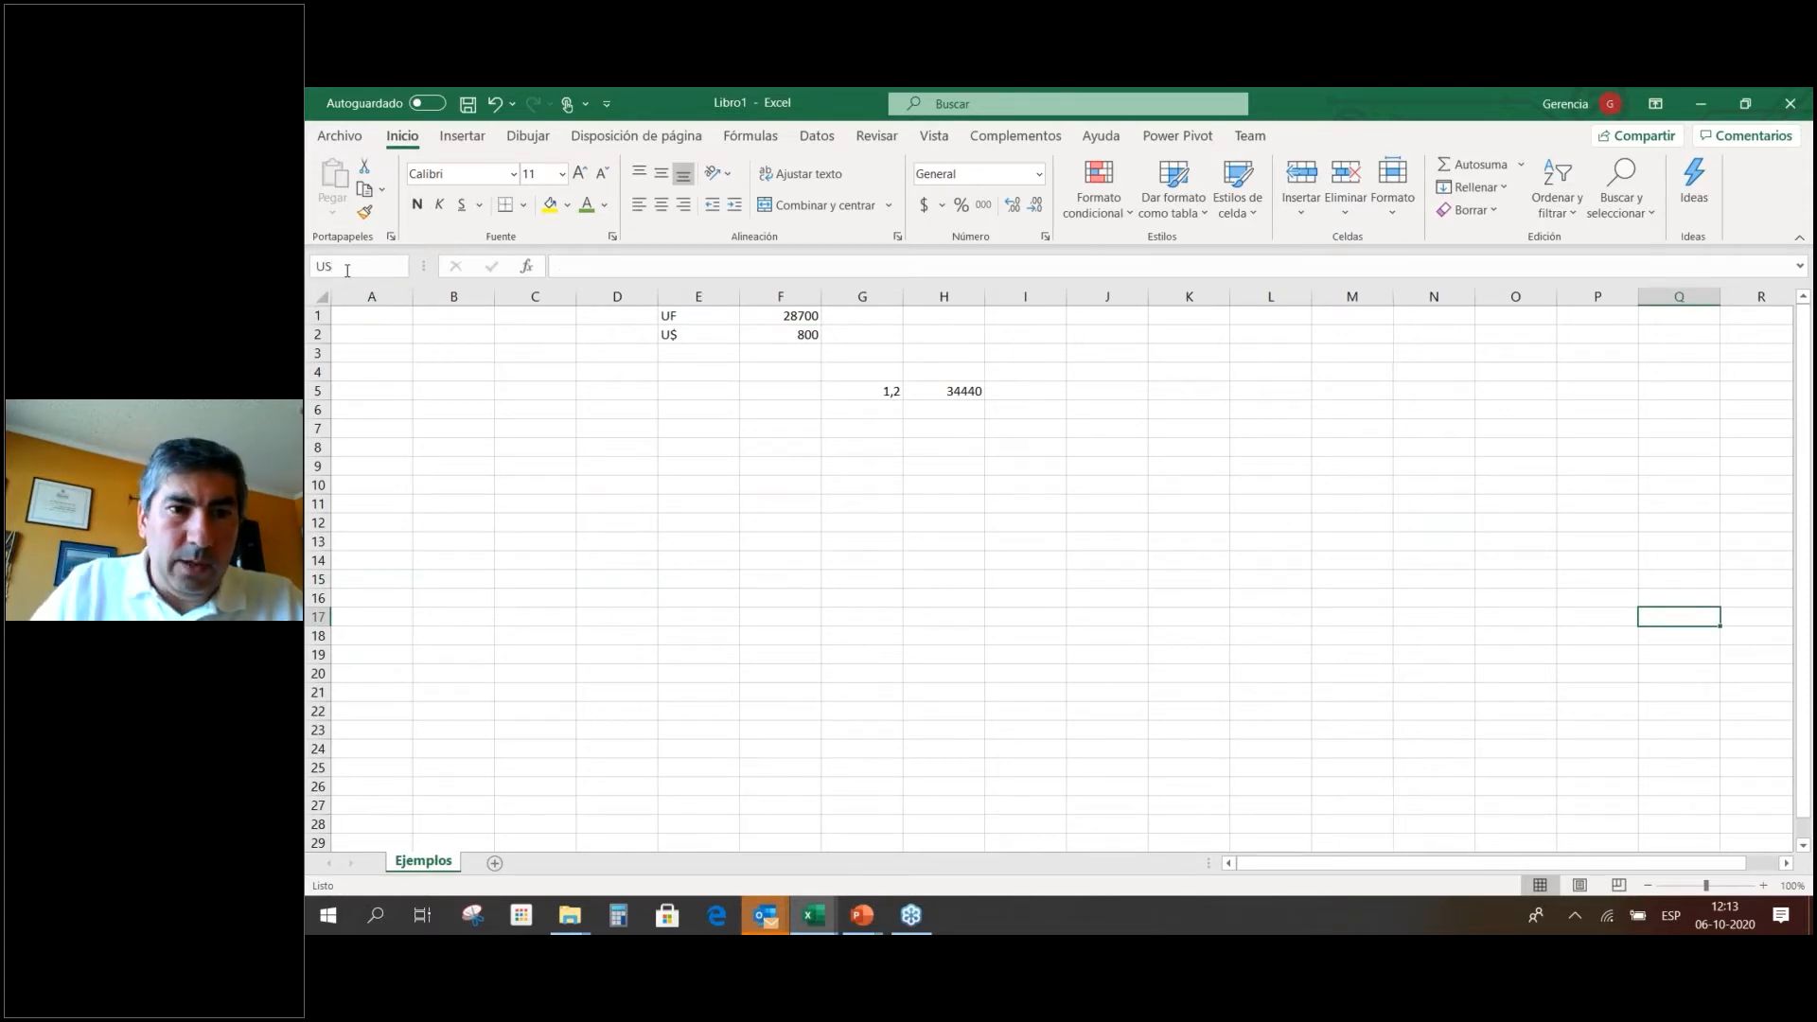
key(Return)
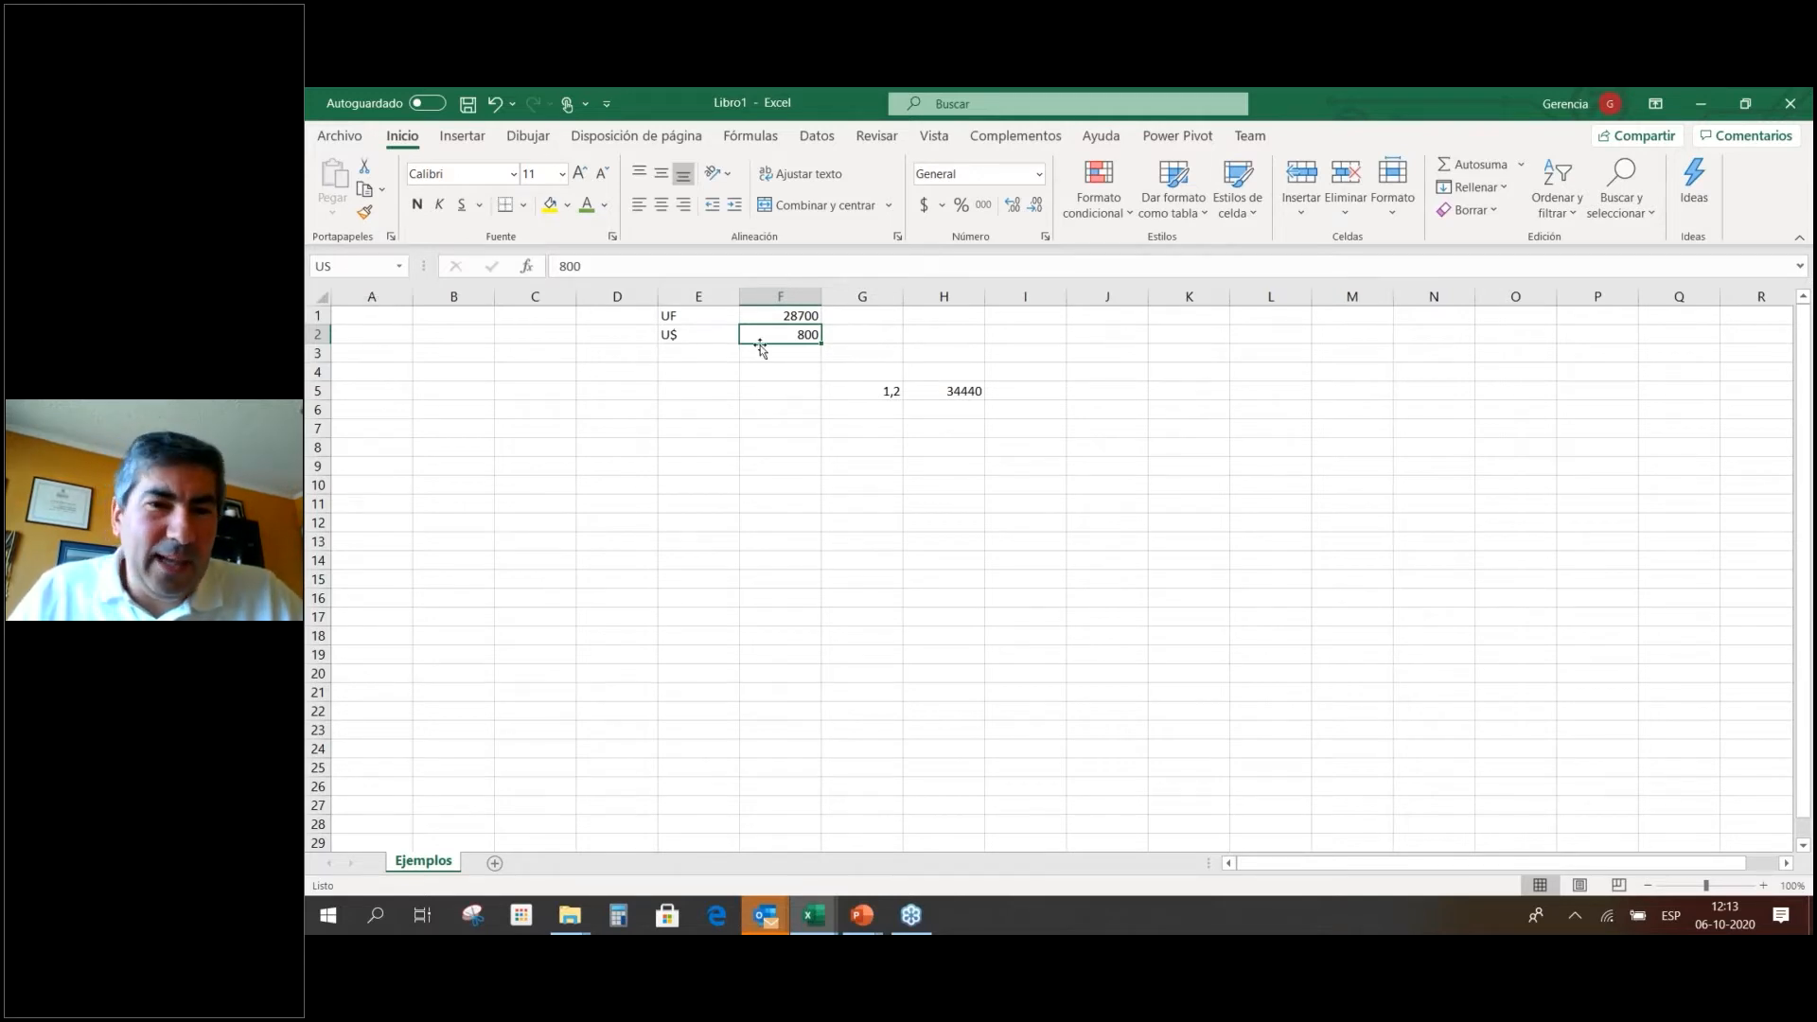
drag(865, 394, 923, 396)
click(923, 423)
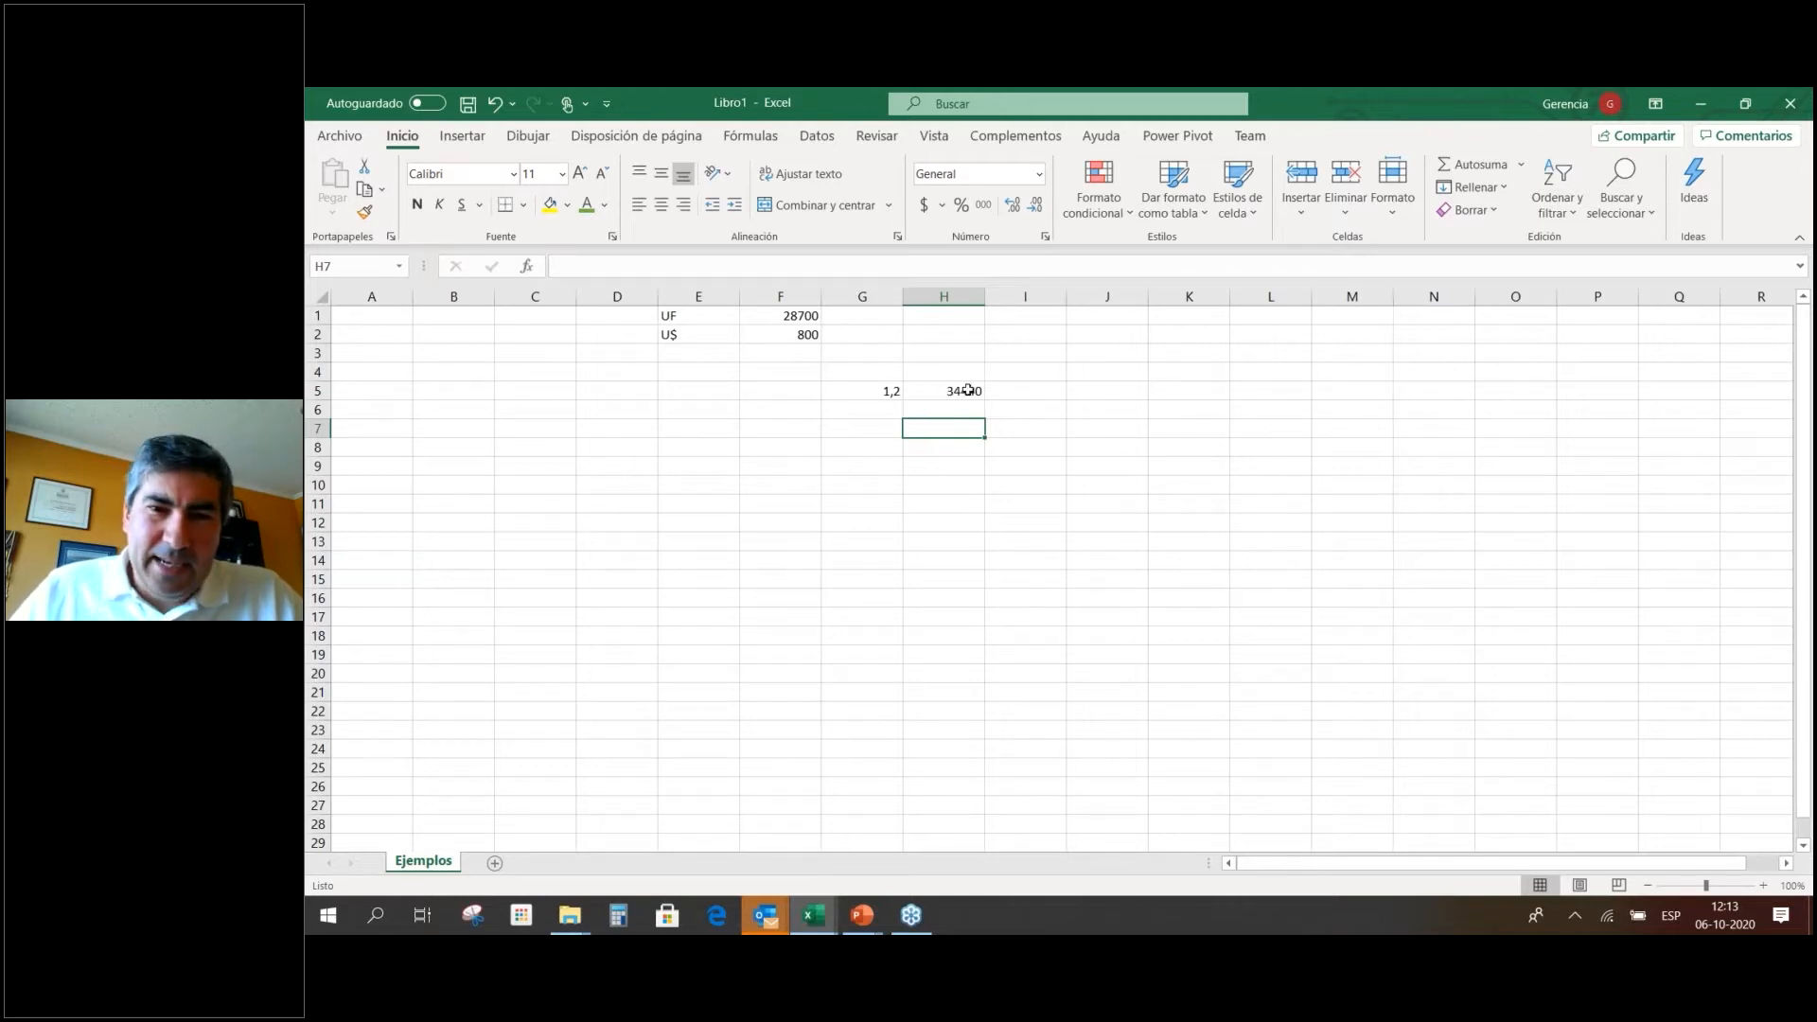
click(332, 265)
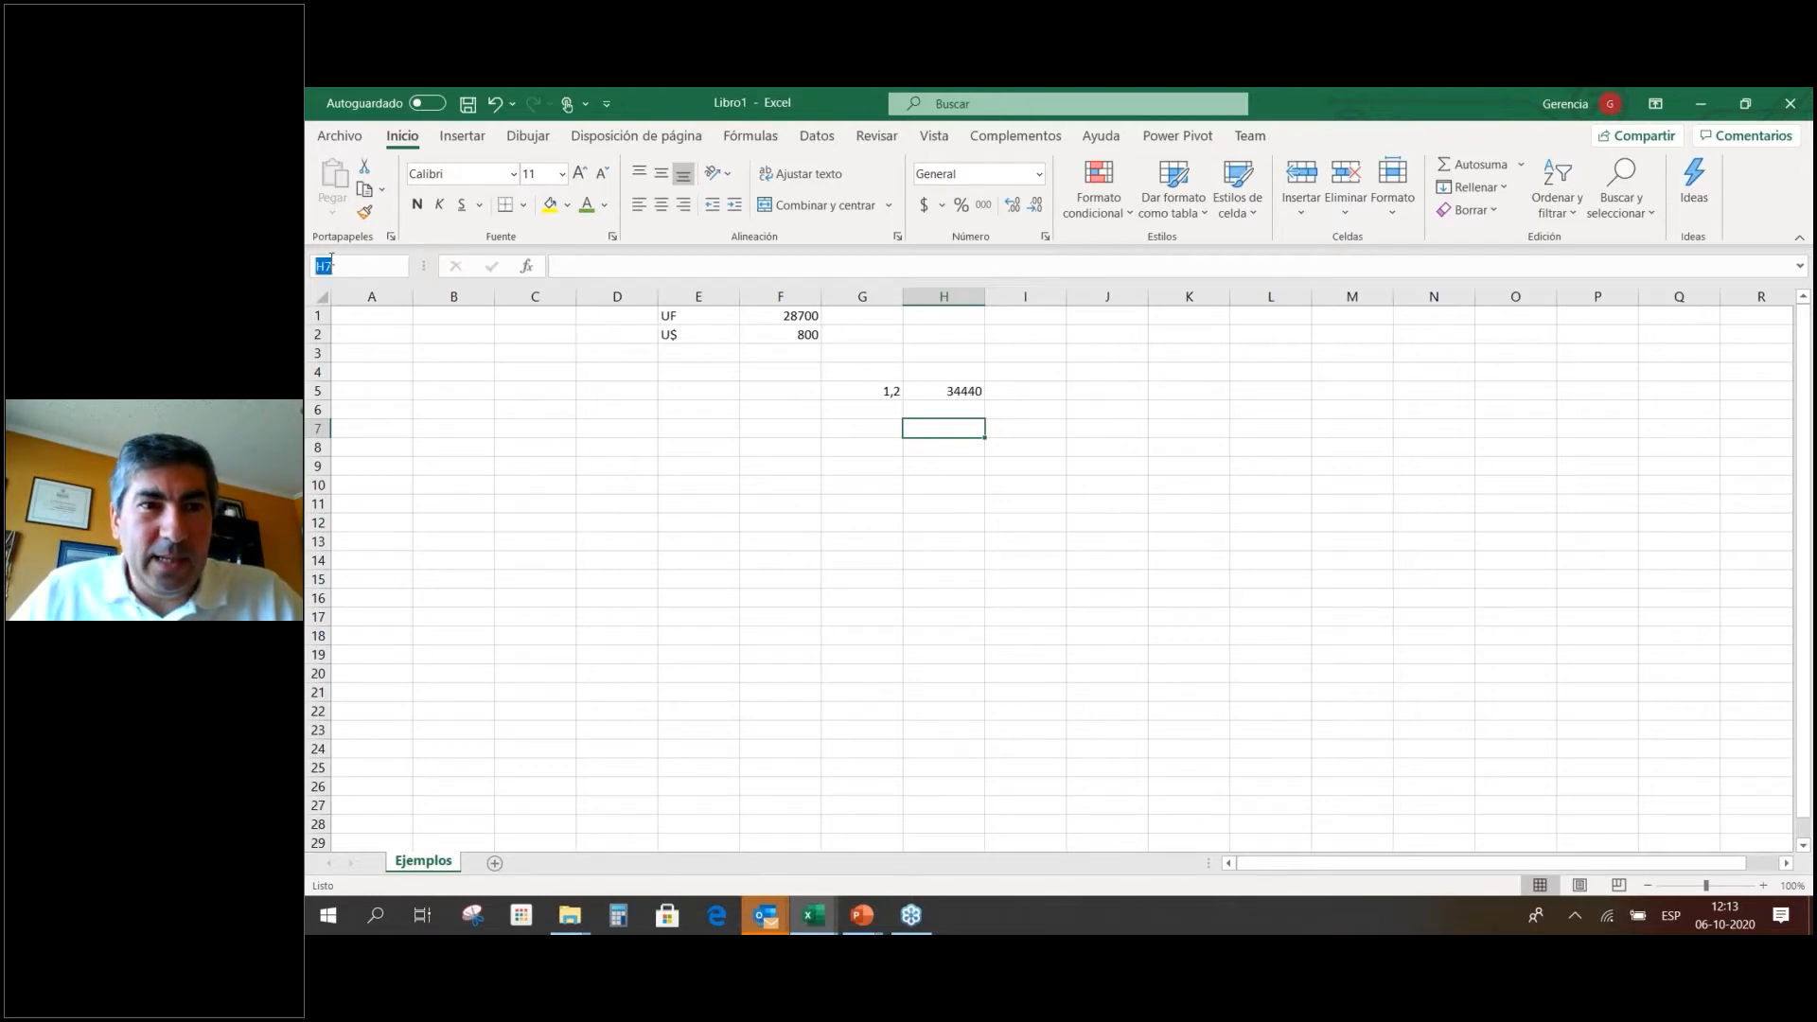
click(404, 272)
click(440, 354)
click(503, 354)
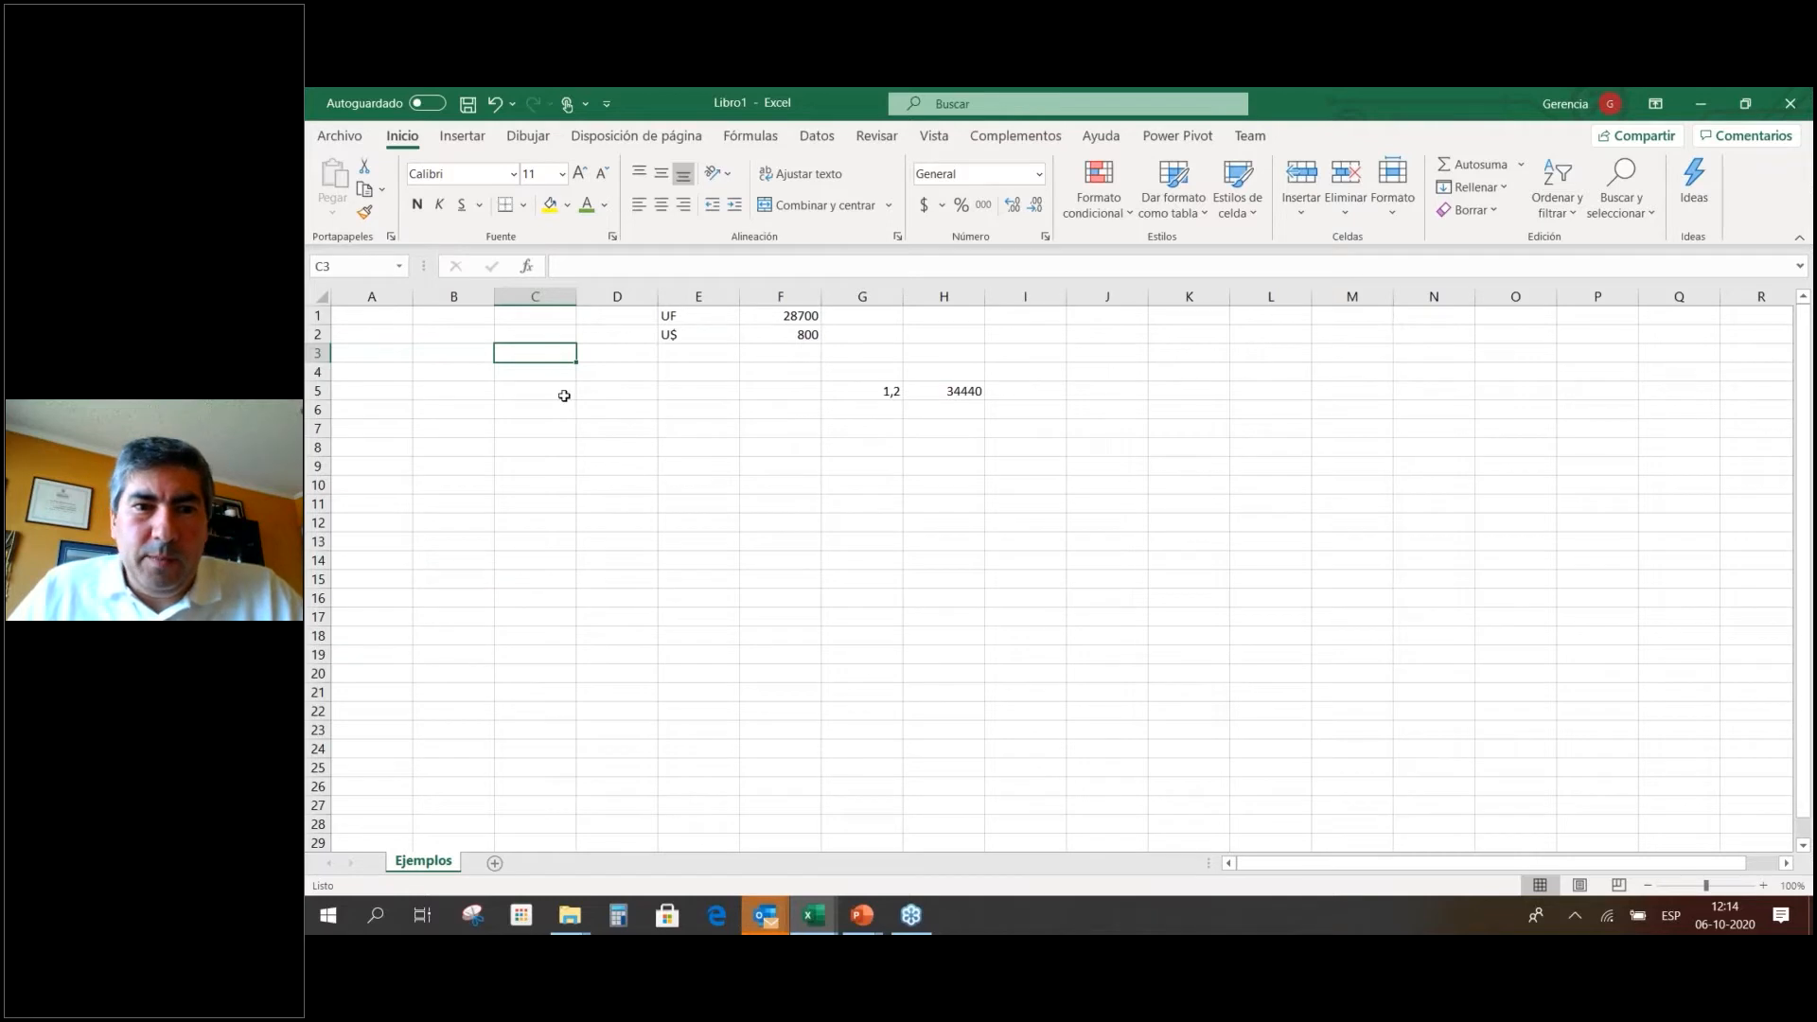
Clear the example values 1,2 and 34440 from G5:H5.
click(890, 388)
shift+click(955, 391)
key(Delete)
key(Left)
key(Left)
key(Left)
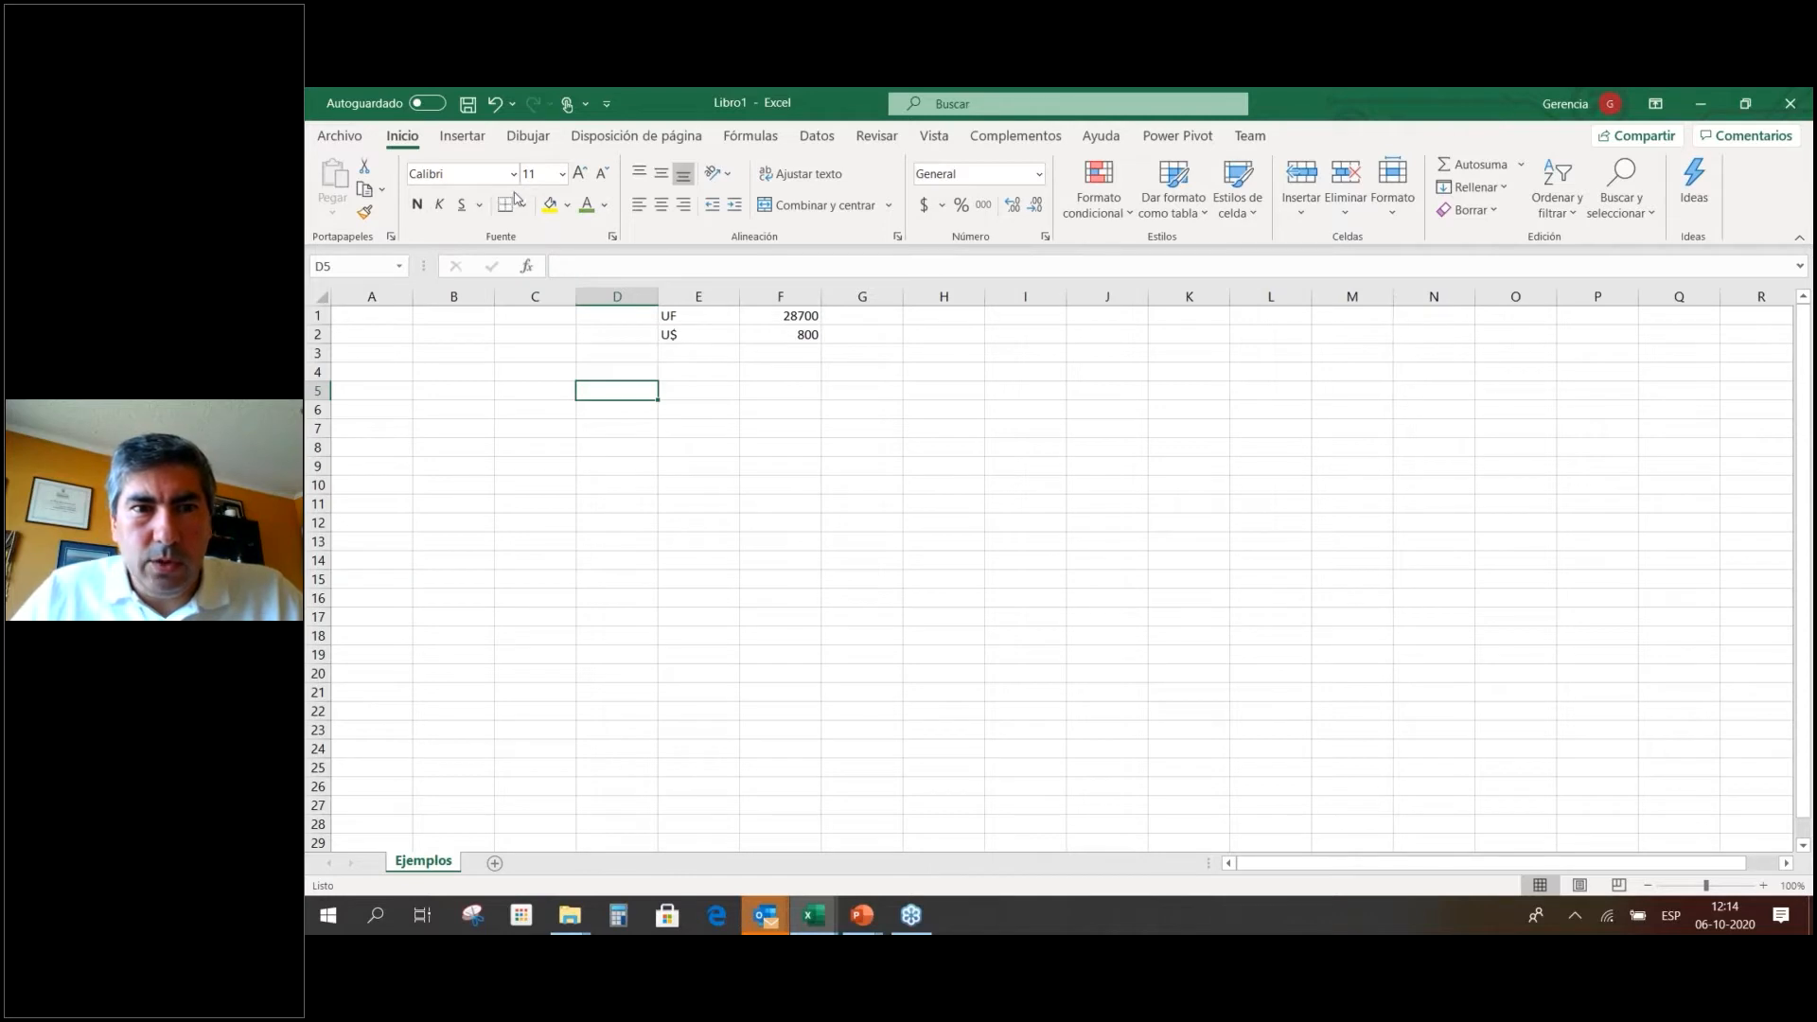
Format F1:F2 as Contabilidad (accounting) currency with no decimal places.
drag(793, 316, 793, 332)
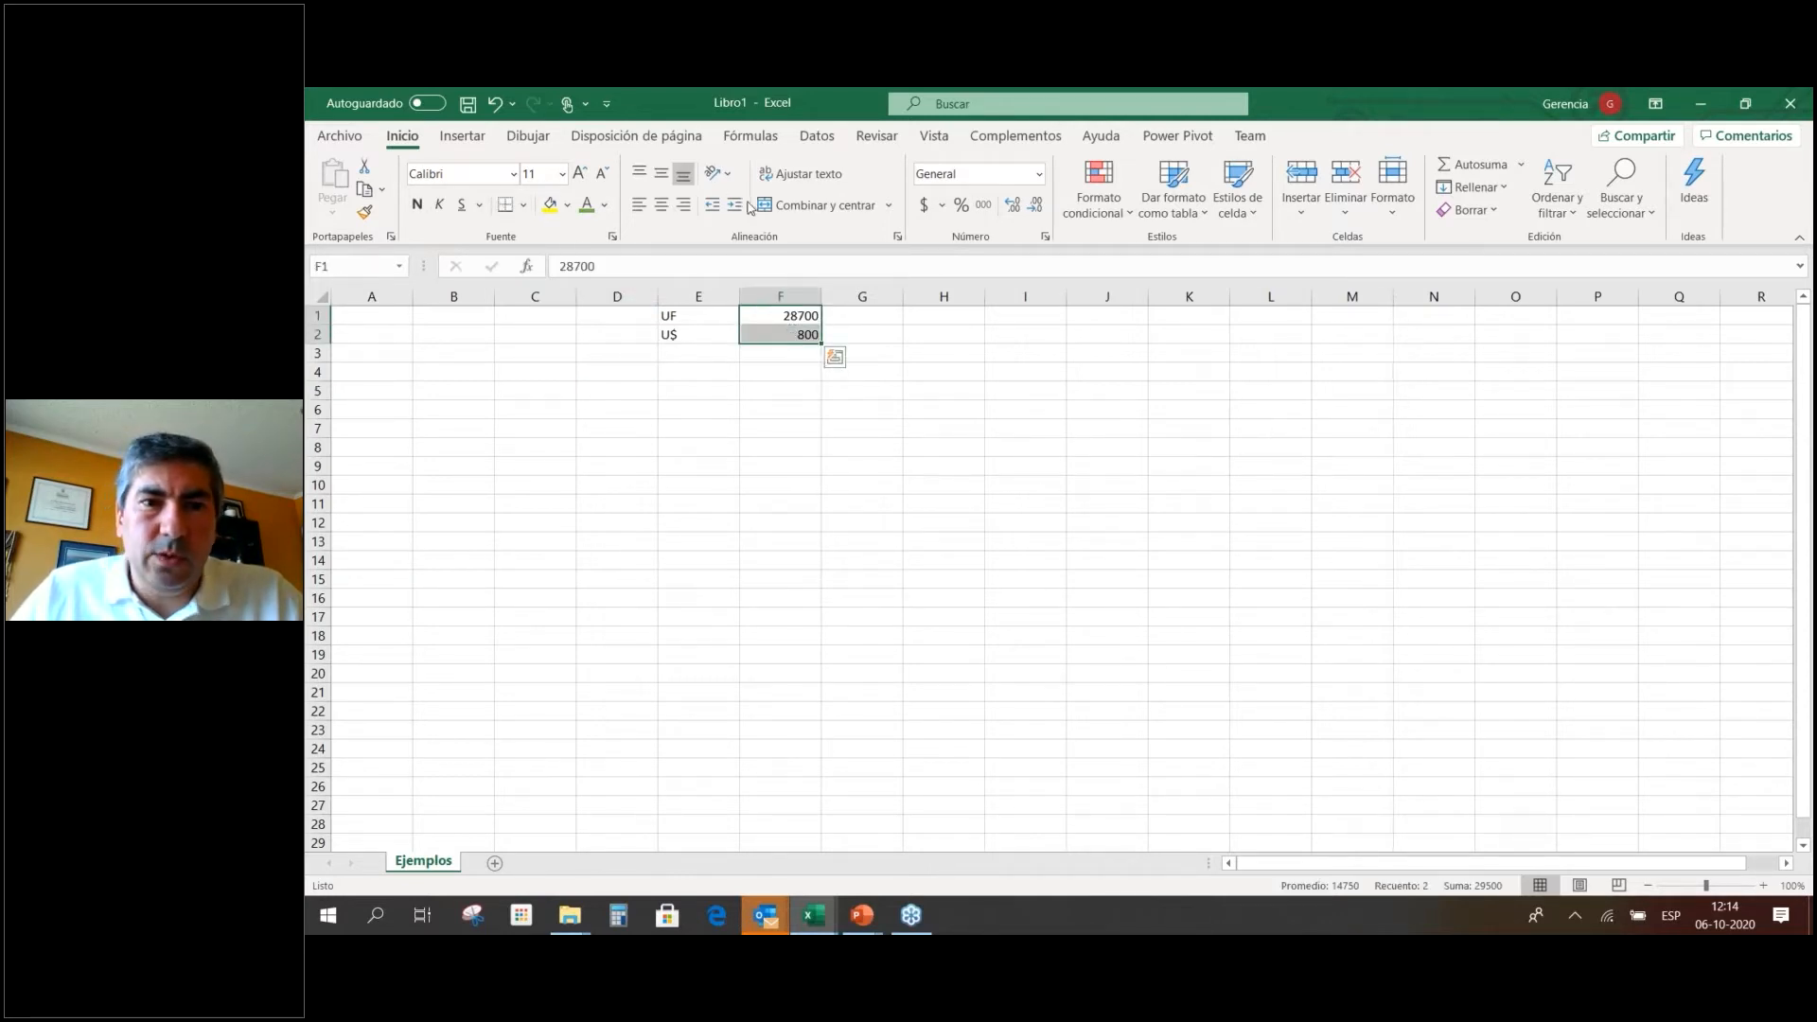
click(925, 206)
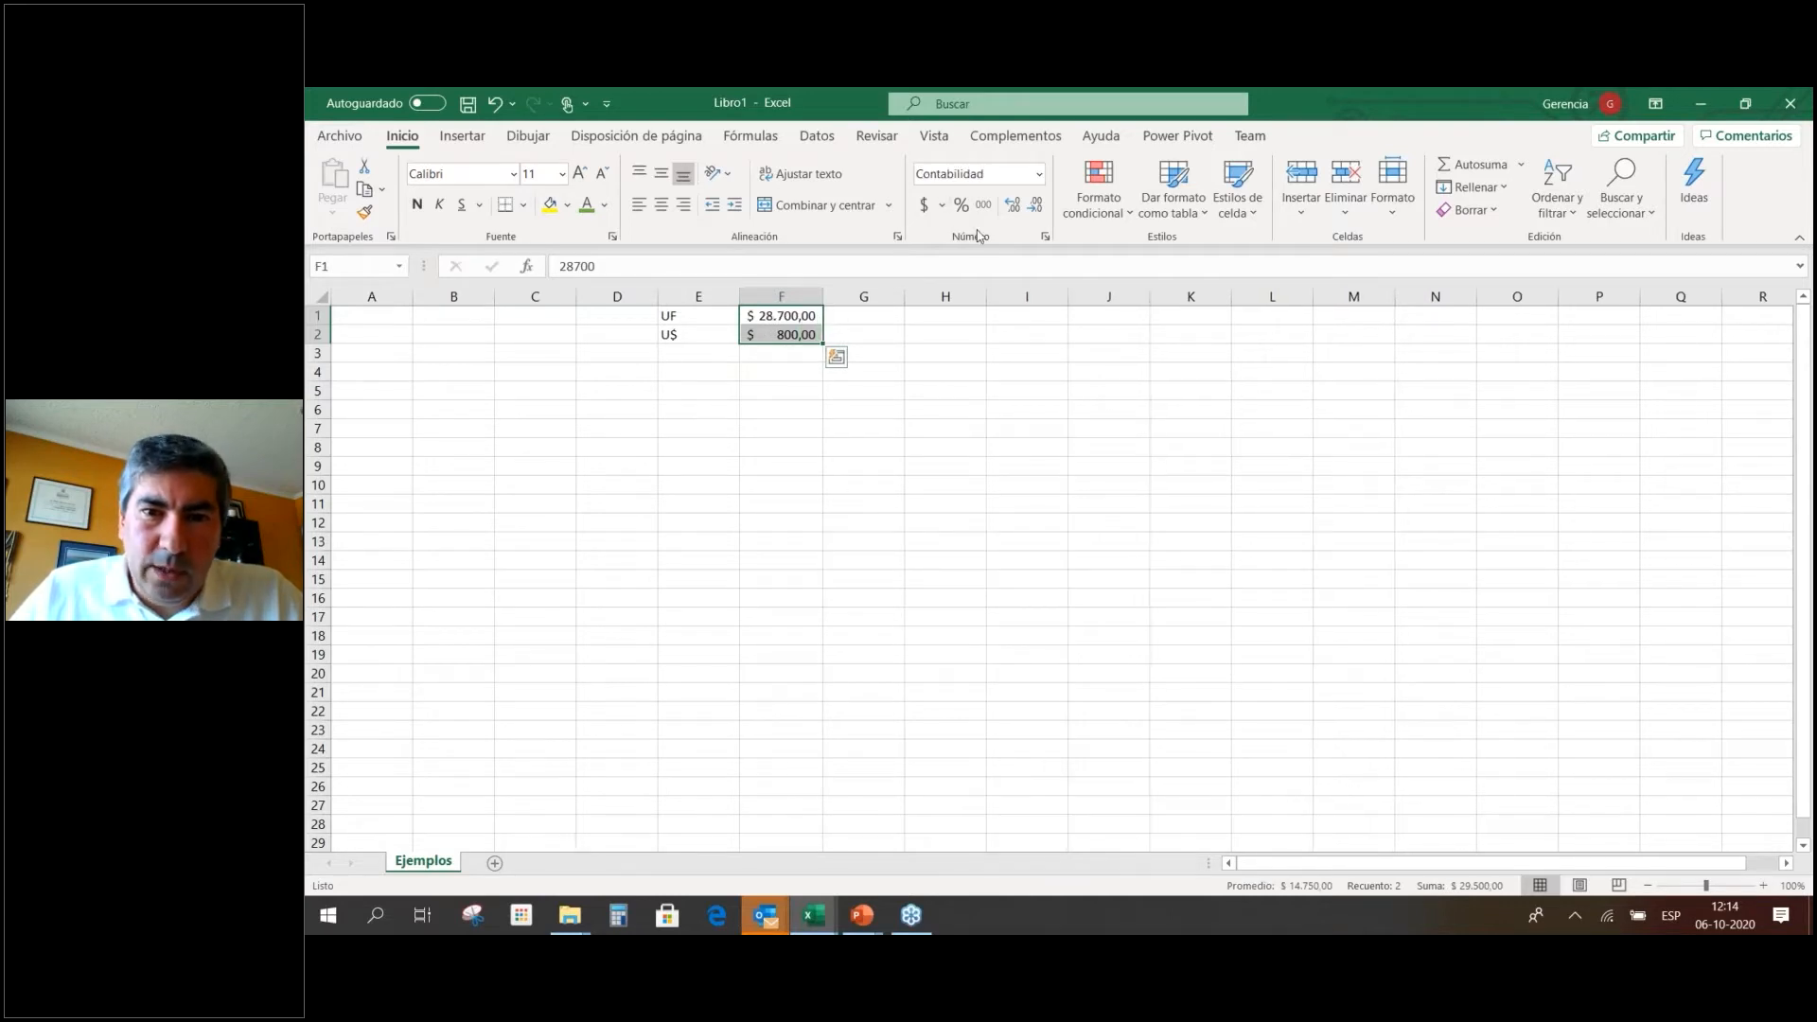
click(1033, 206)
click(1034, 206)
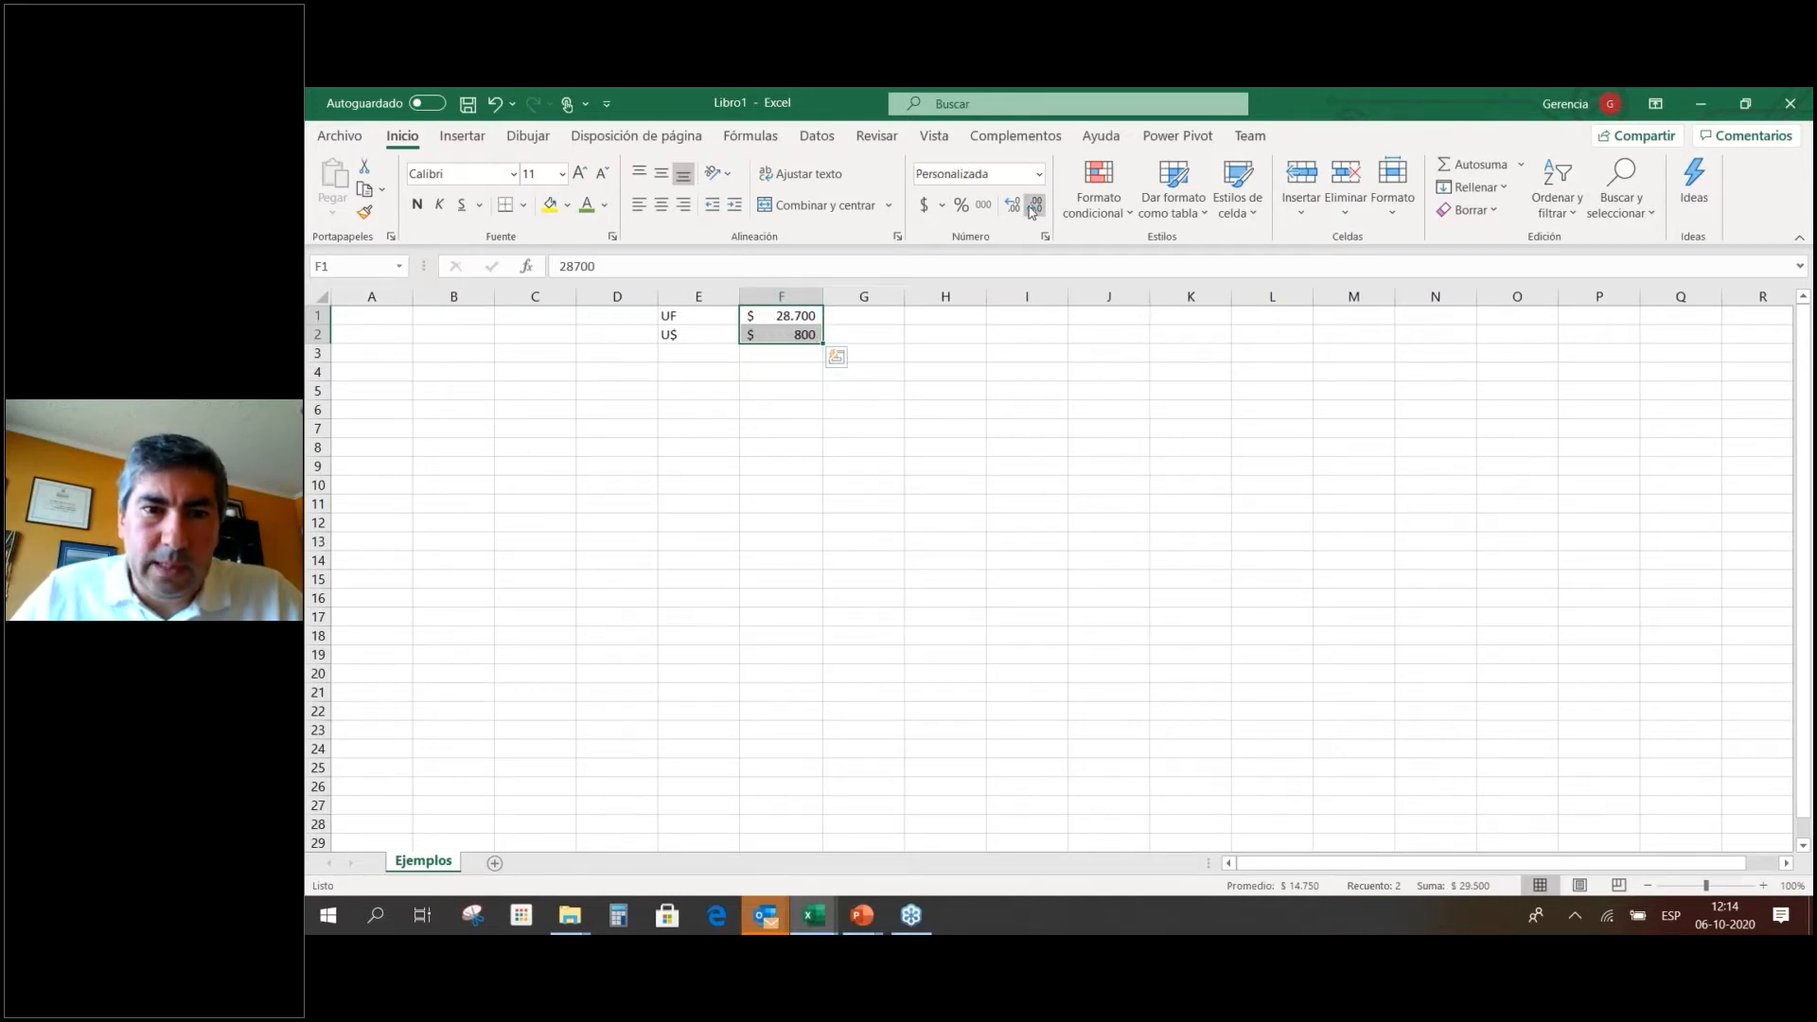
key(Down)
key(Down)
key(Down)
key(Up)
key(Up)
key(Up)
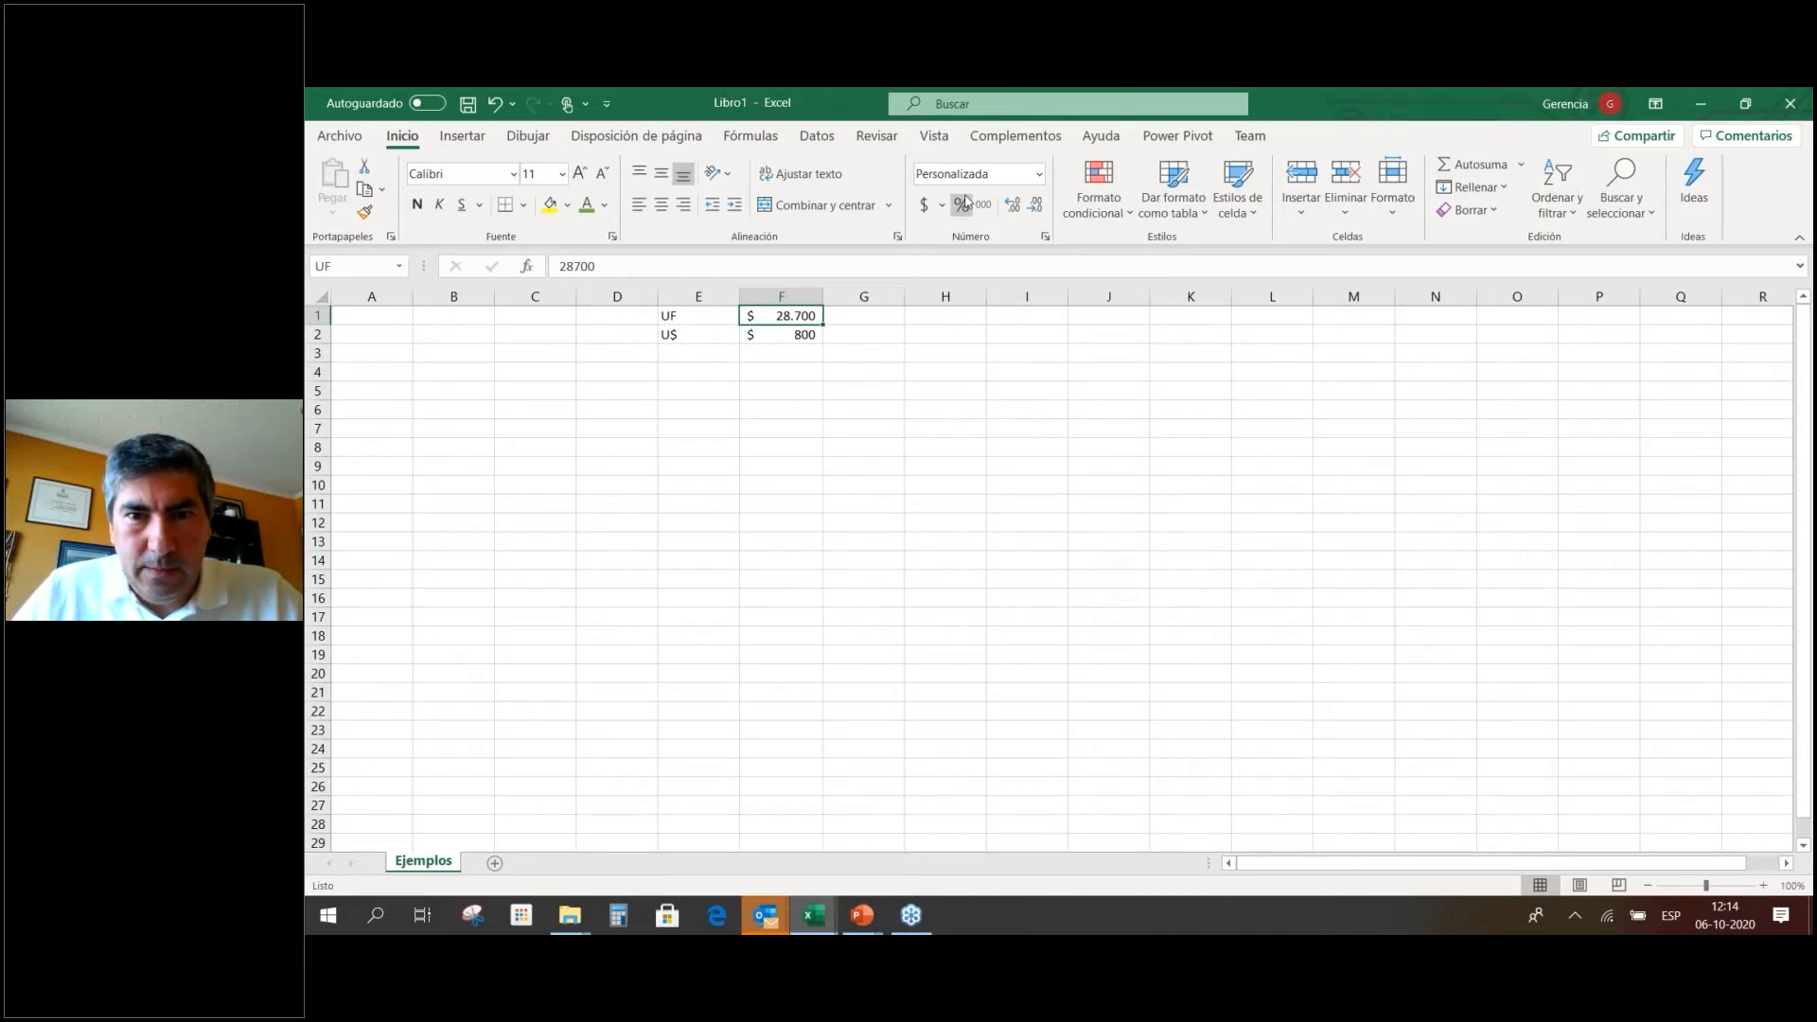
click(895, 393)
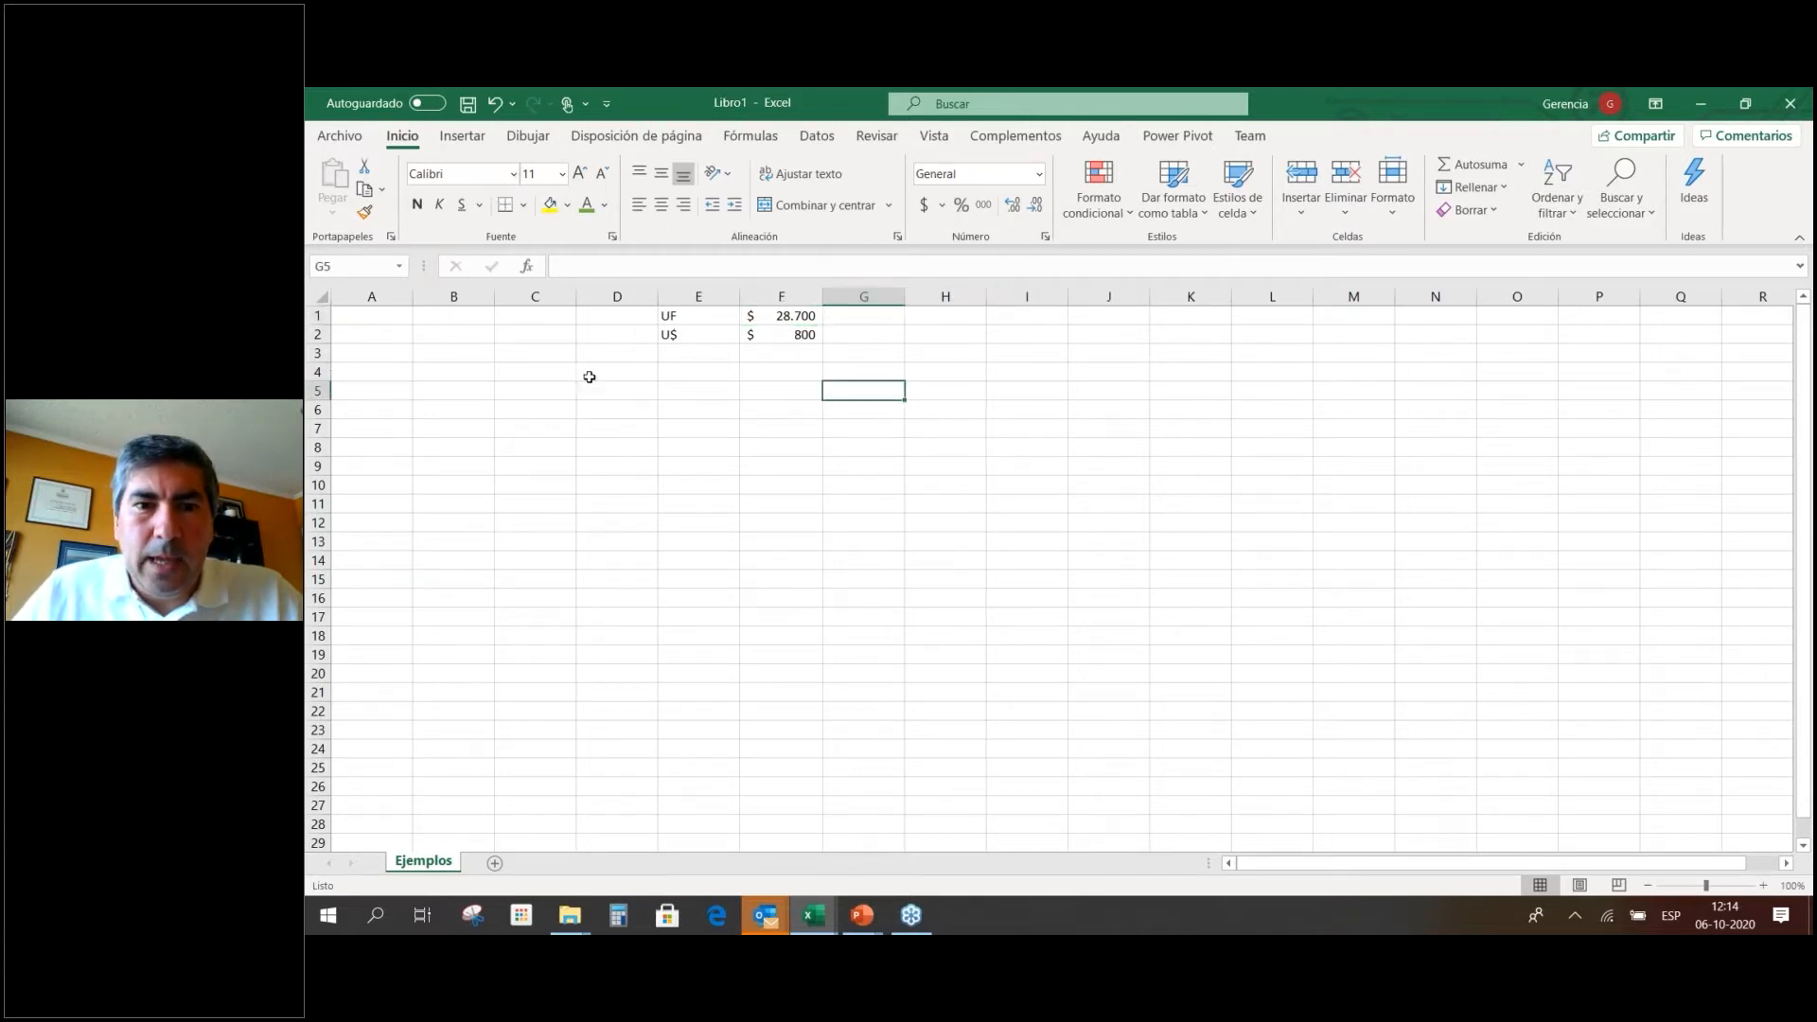
click(523, 390)
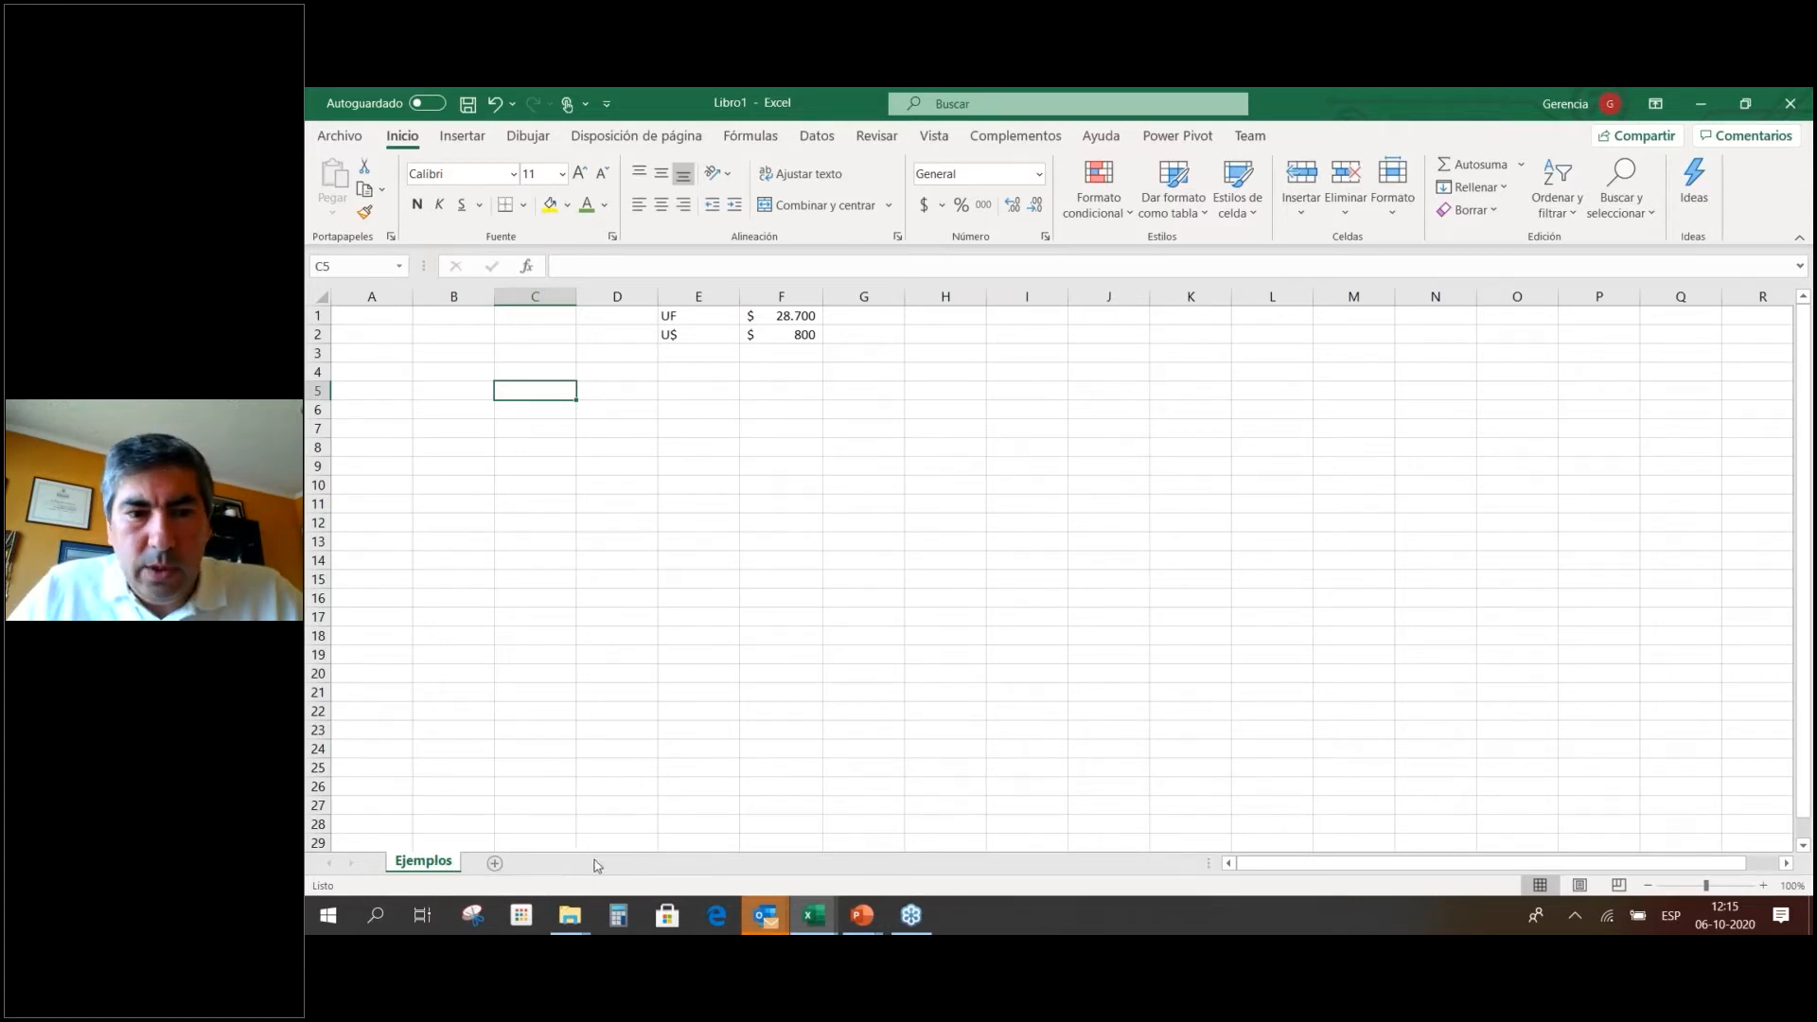
Insert a new sheet, rename Hoja5 to Datos, and return to Ejemplos.
click(494, 865)
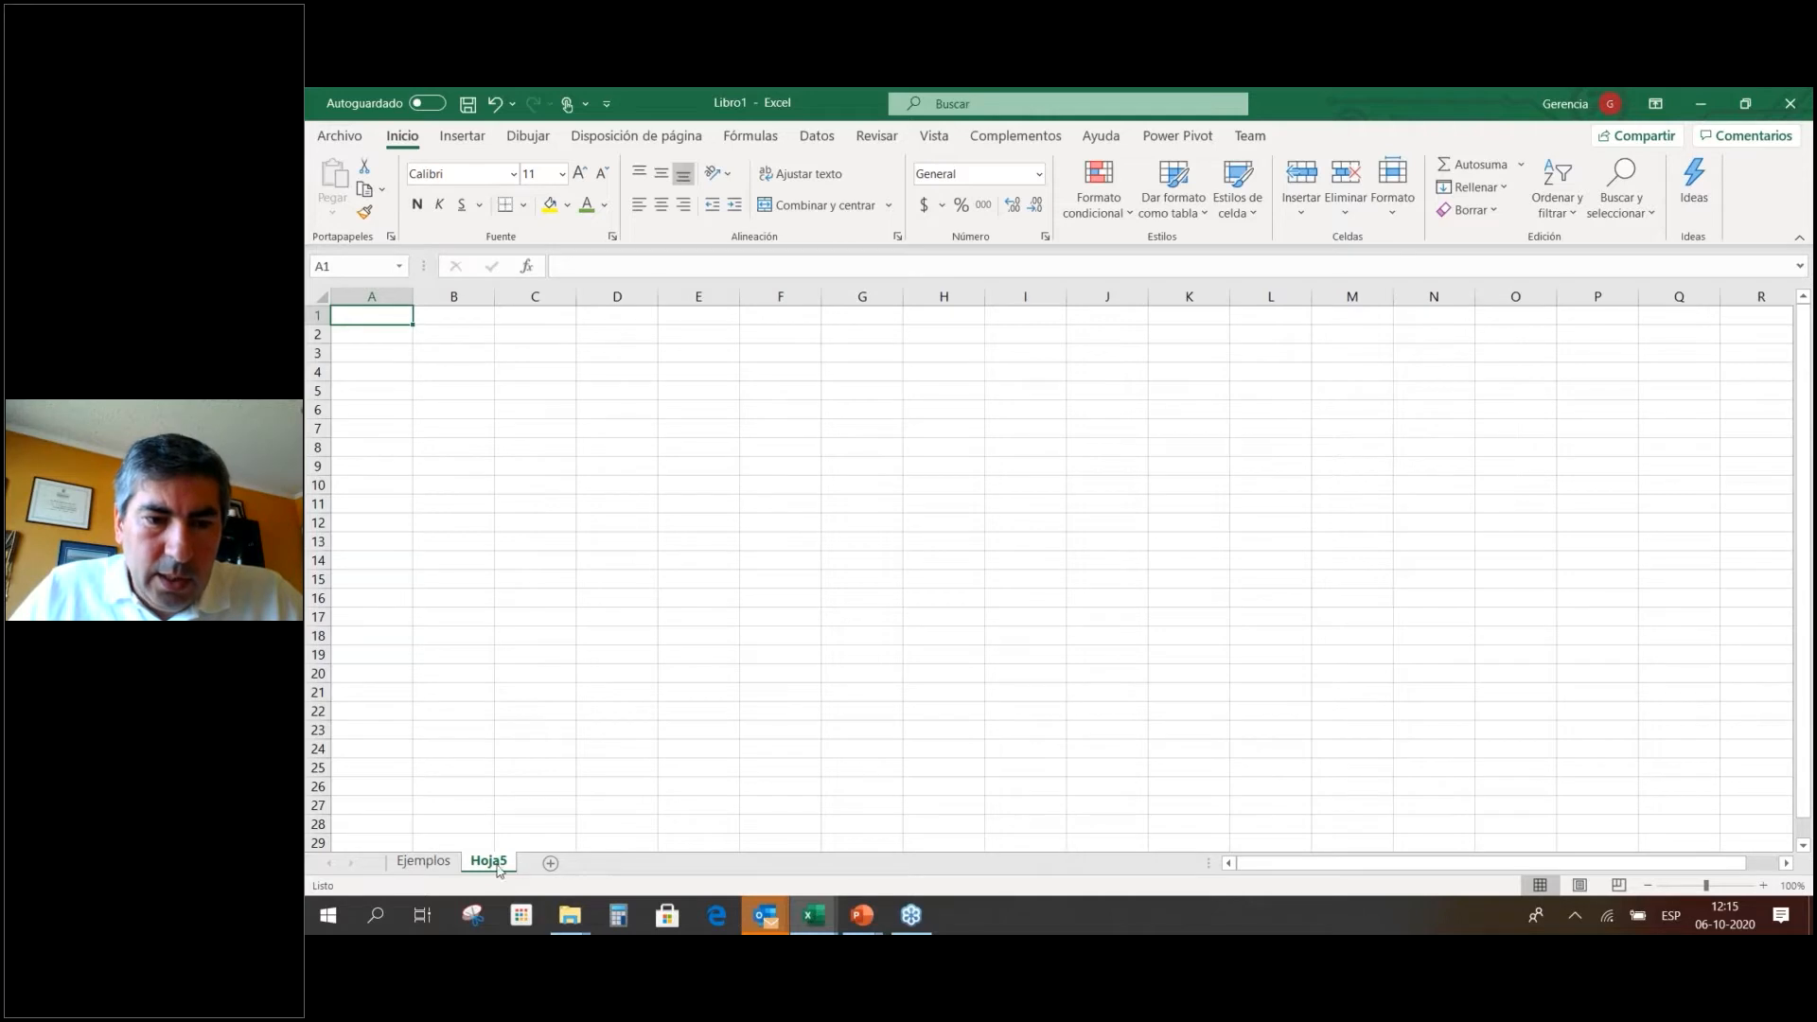
double_click(491, 862)
text(Da)
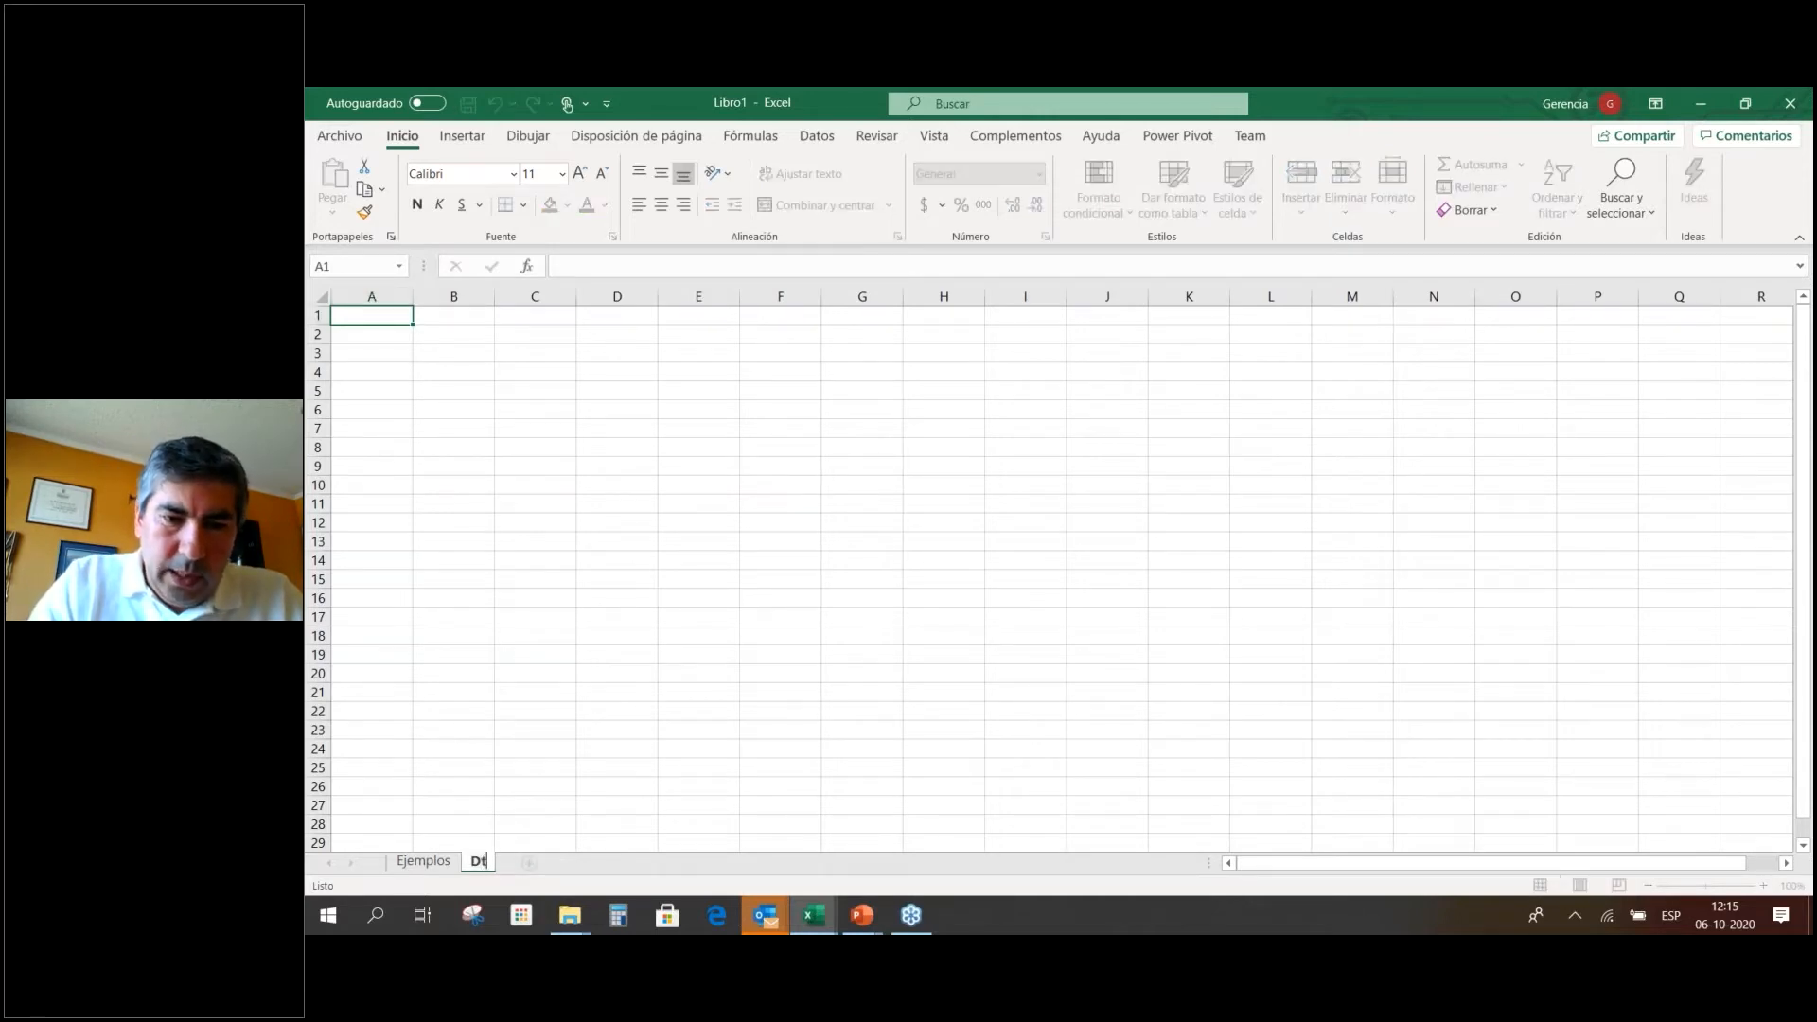
text(tos)
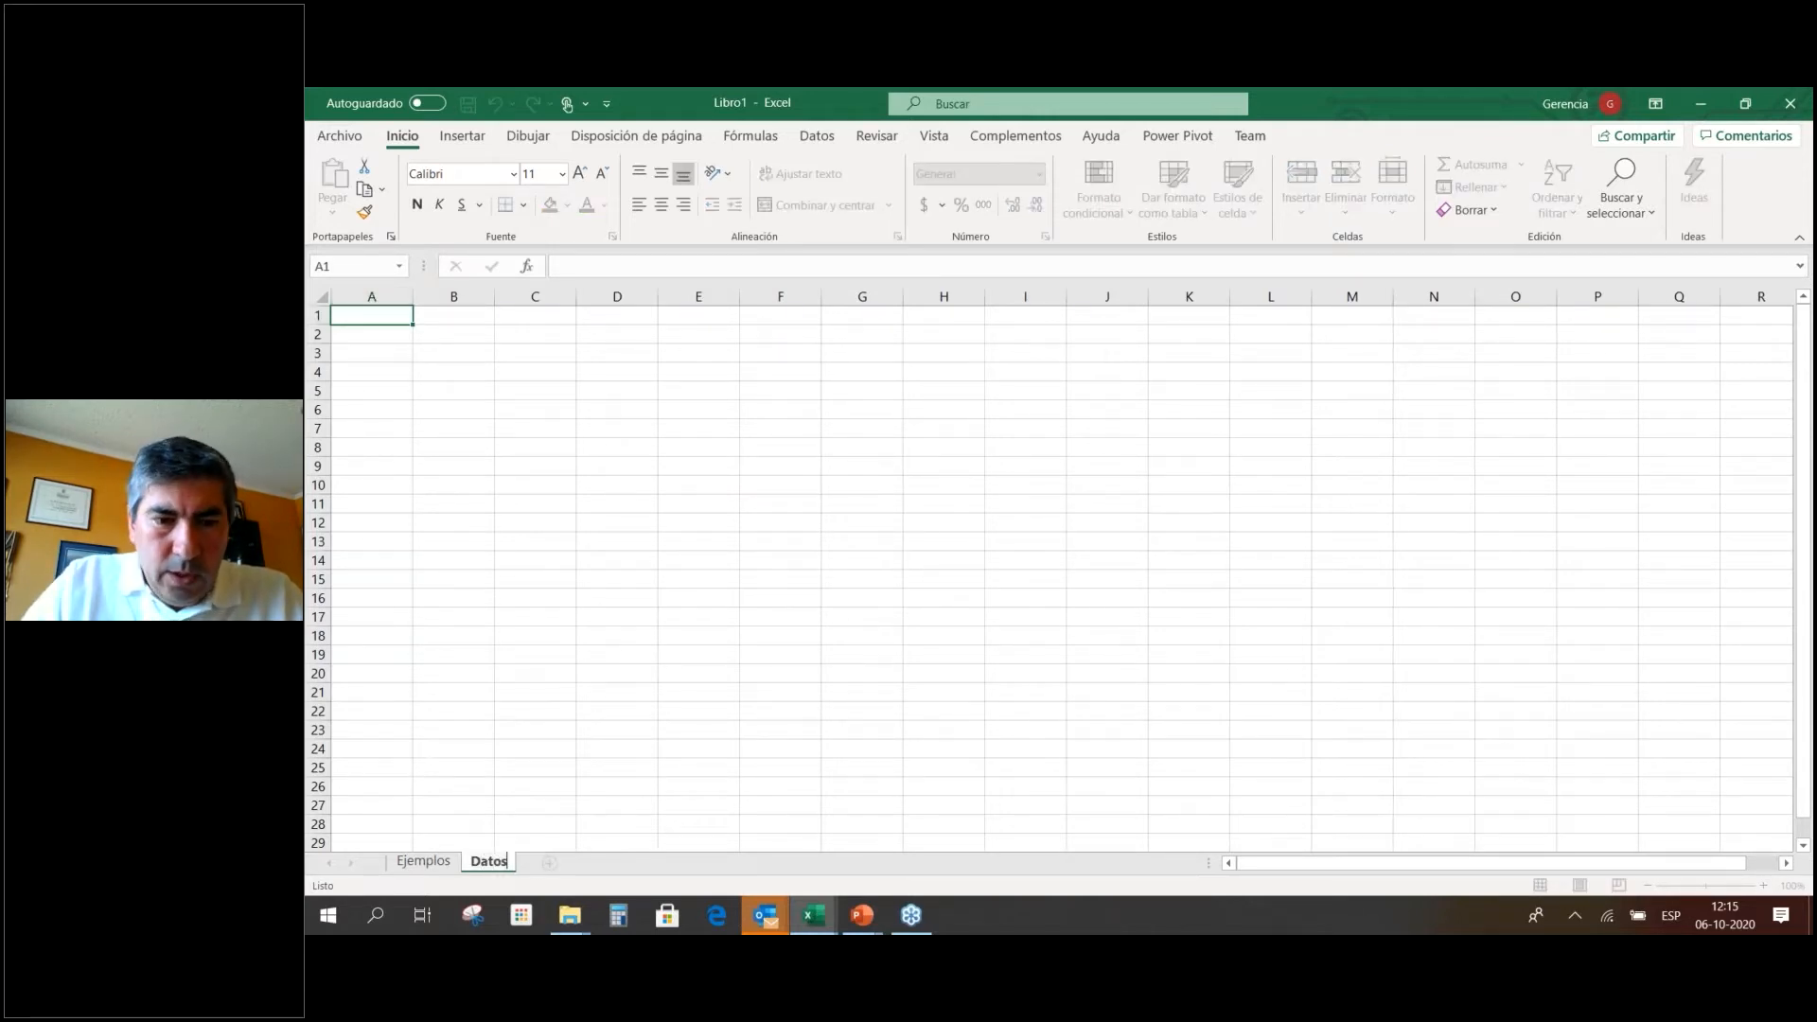
key(Return)
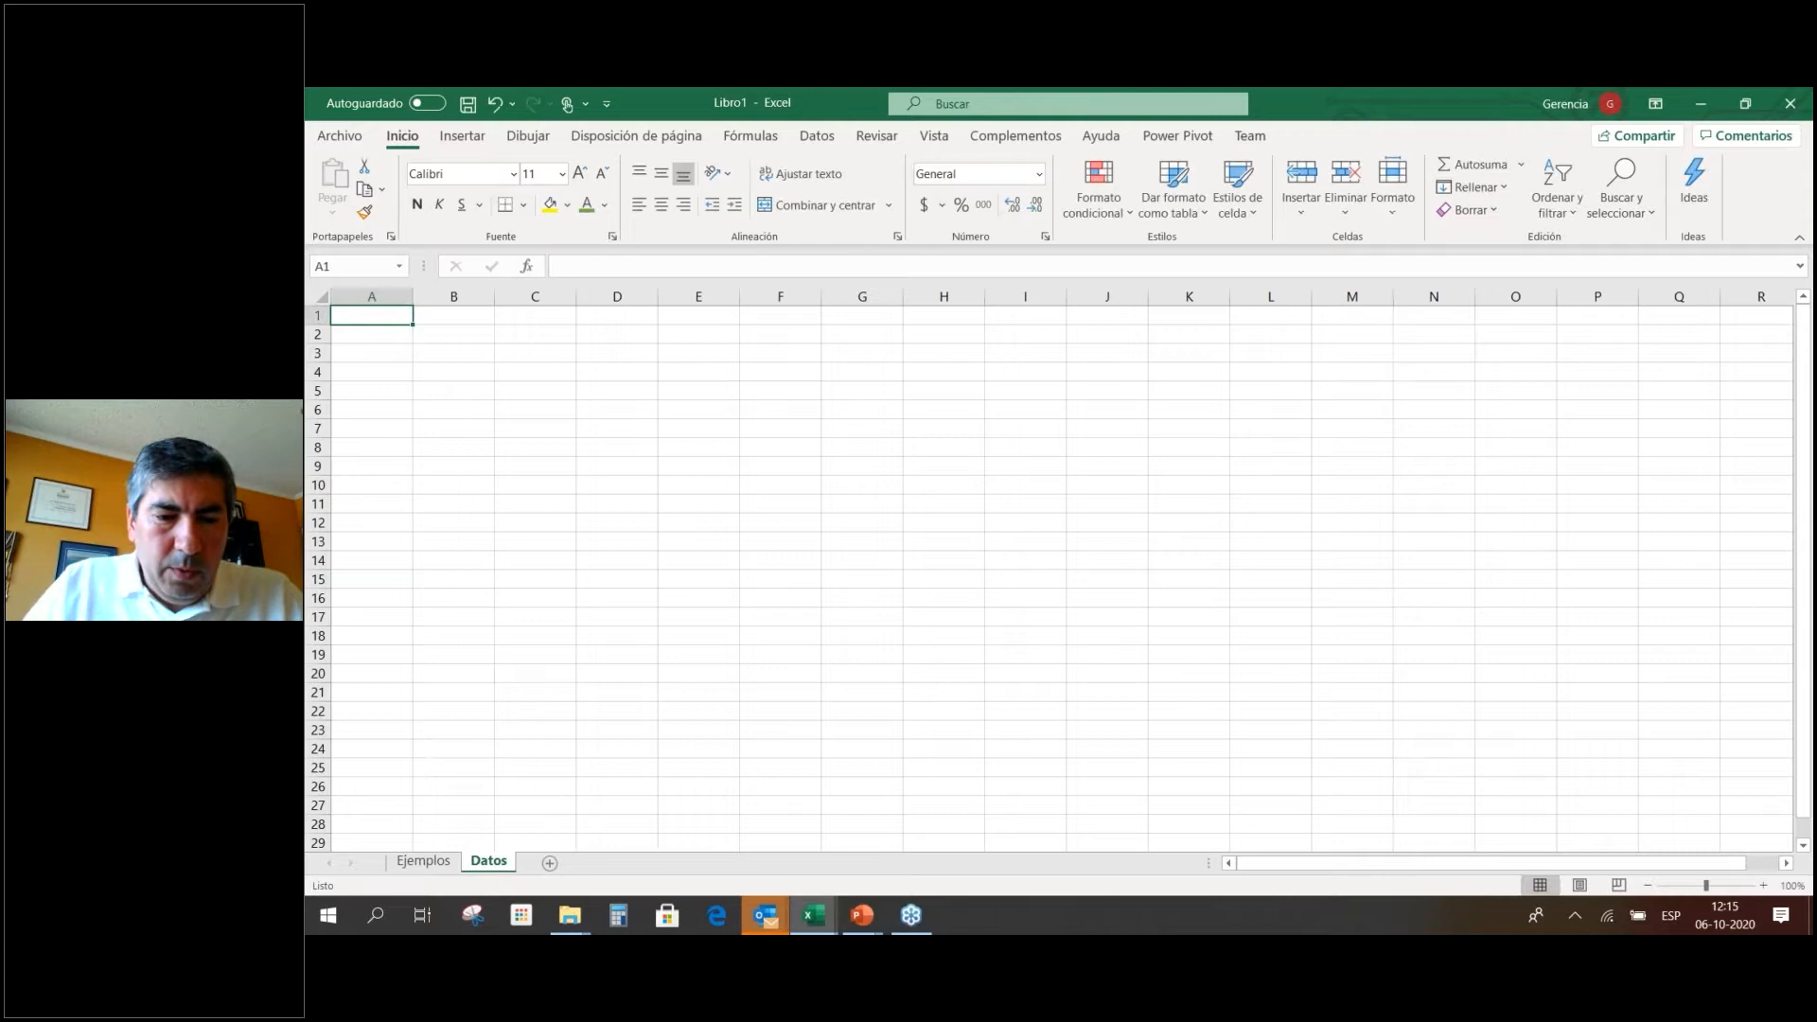
click(443, 867)
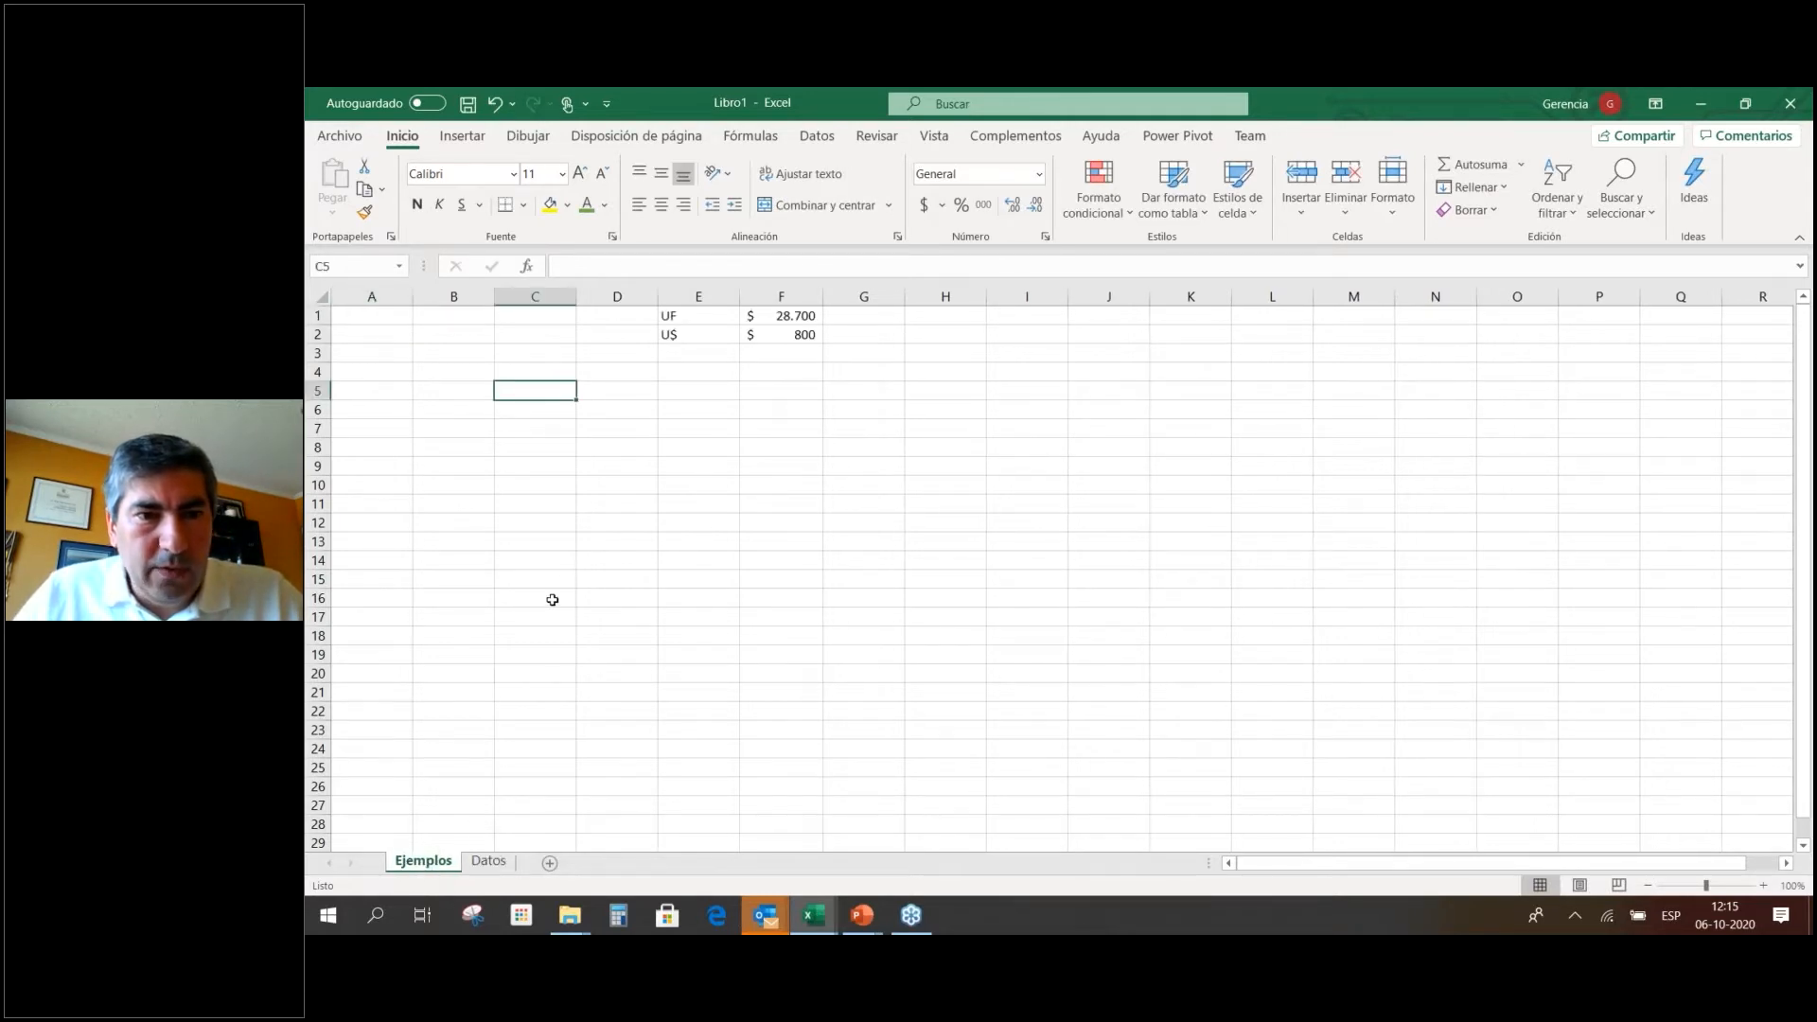
click(489, 862)
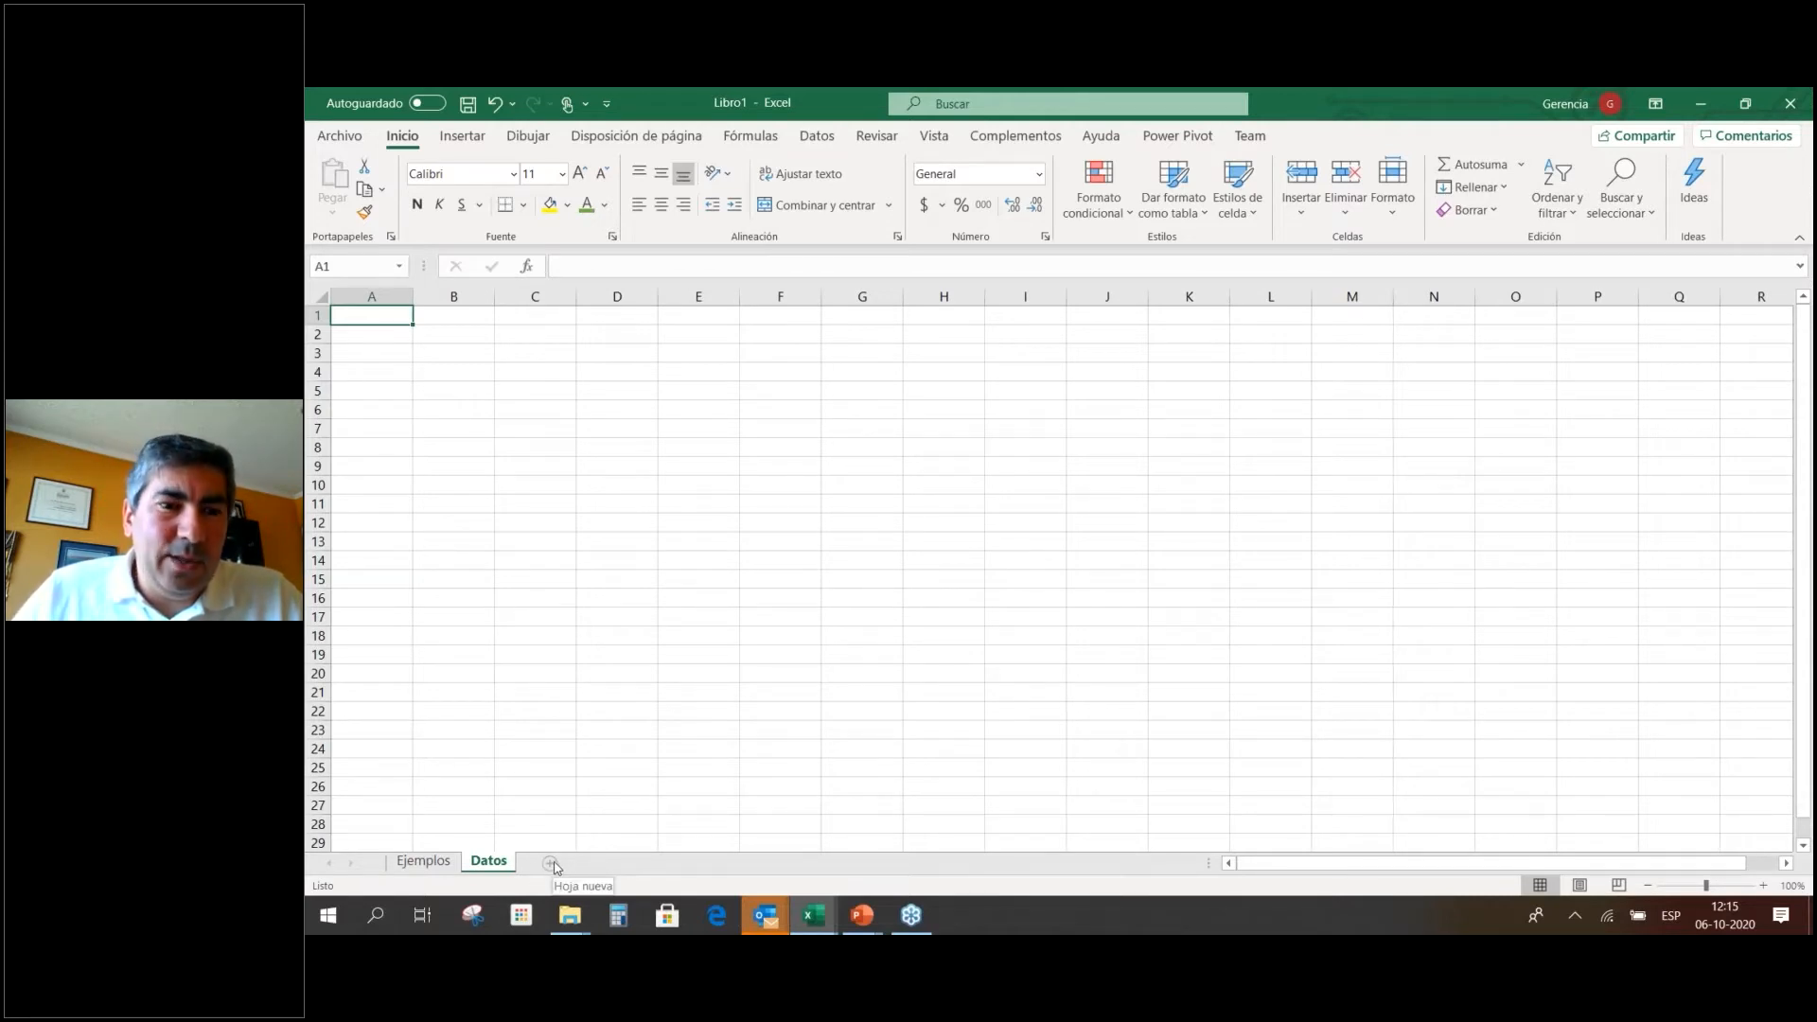
click(426, 863)
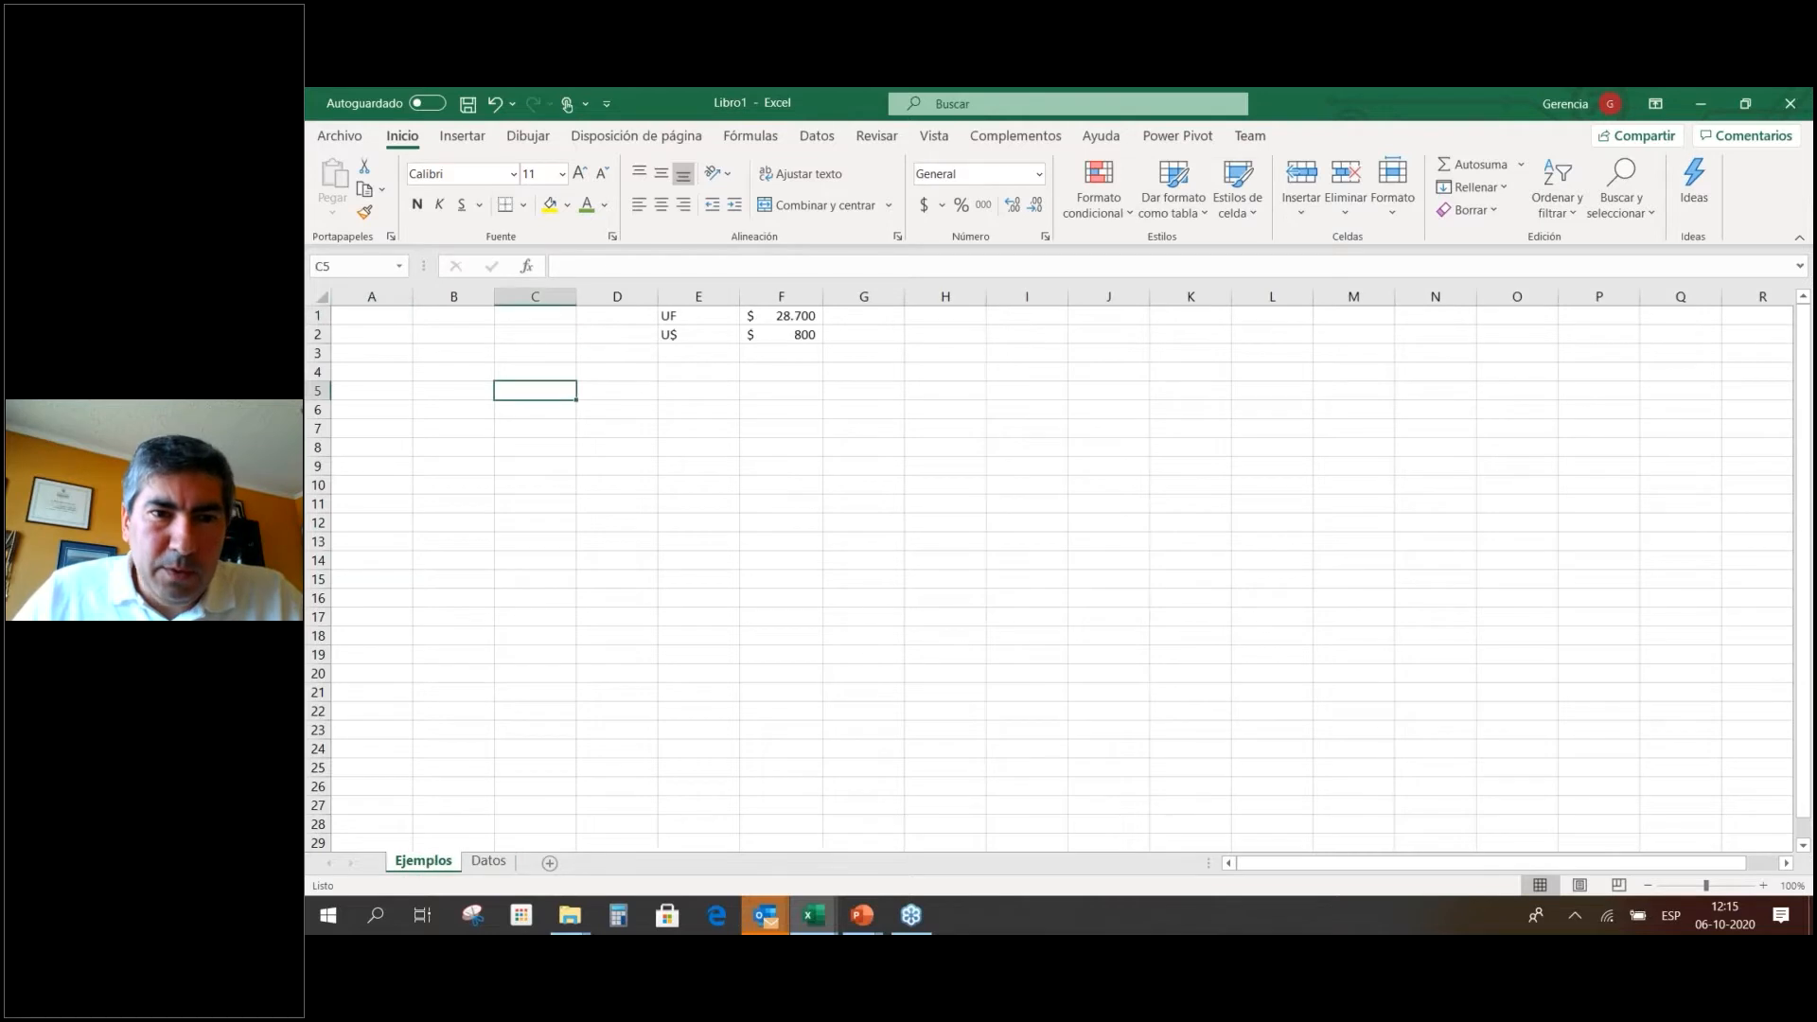
click(675, 267)
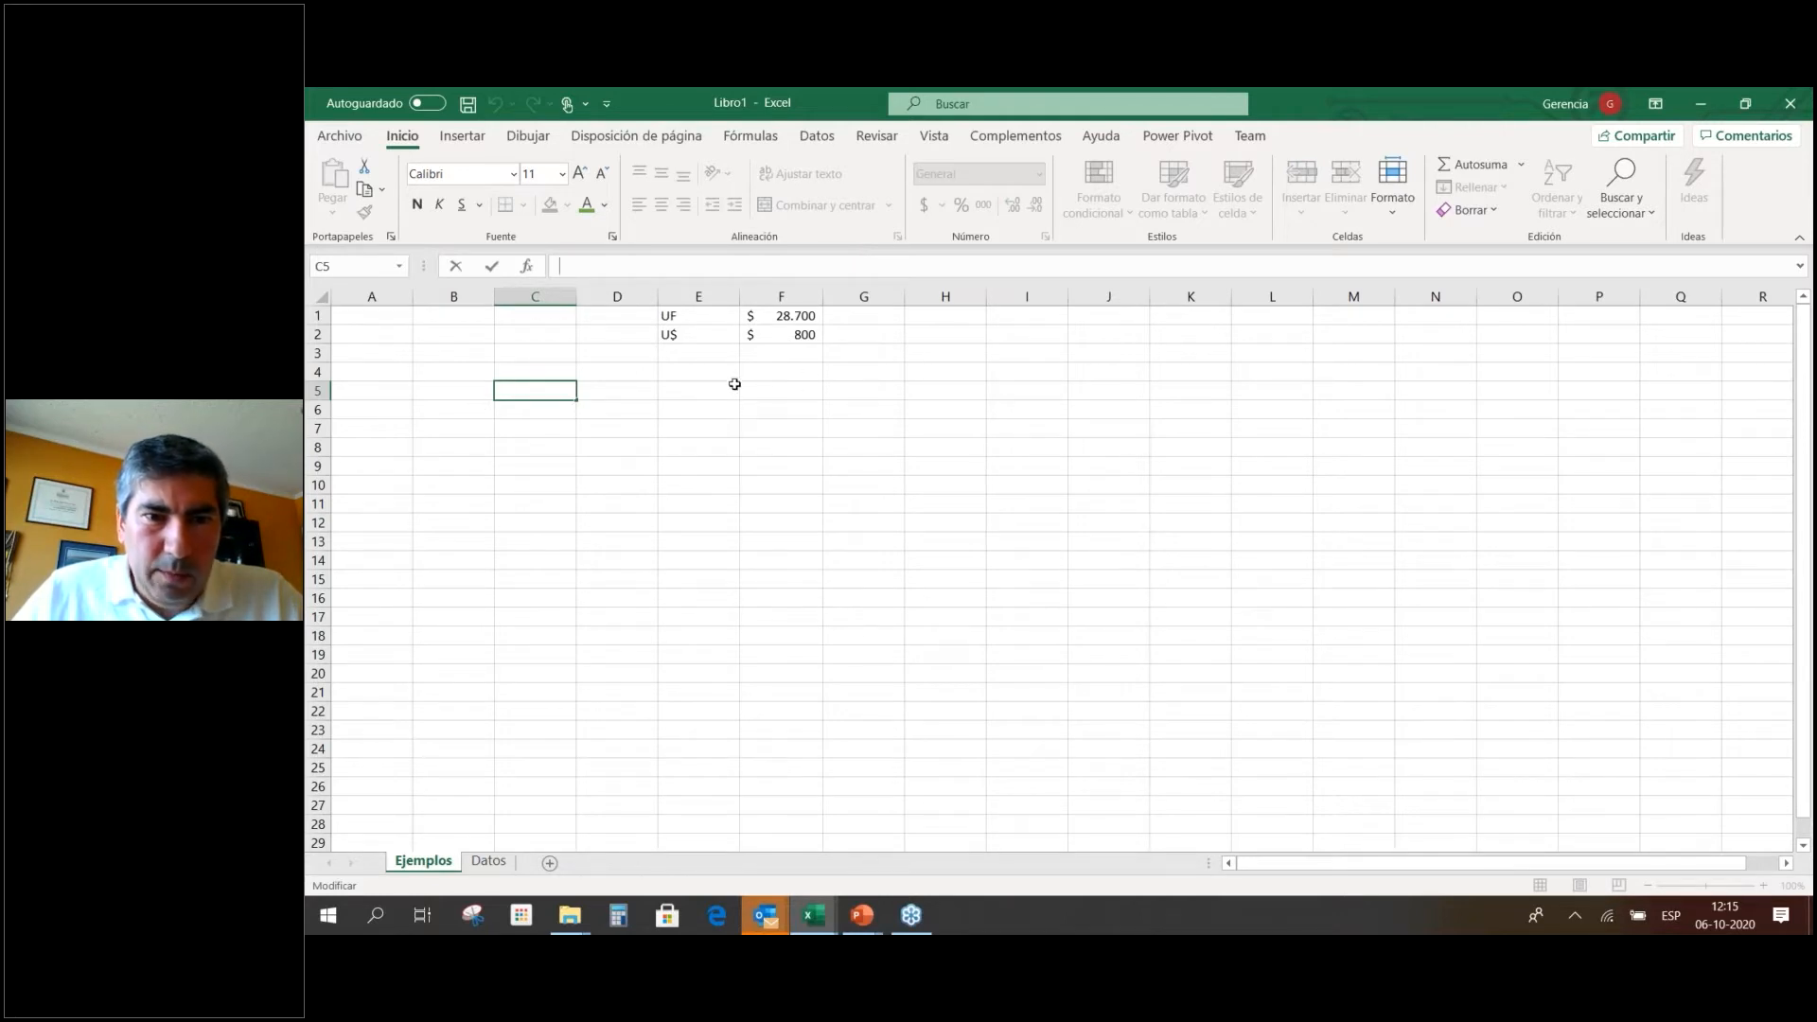
On Datos, type the label Valor multa in C2 and 1,2 in D2.
click(706, 392)
click(492, 860)
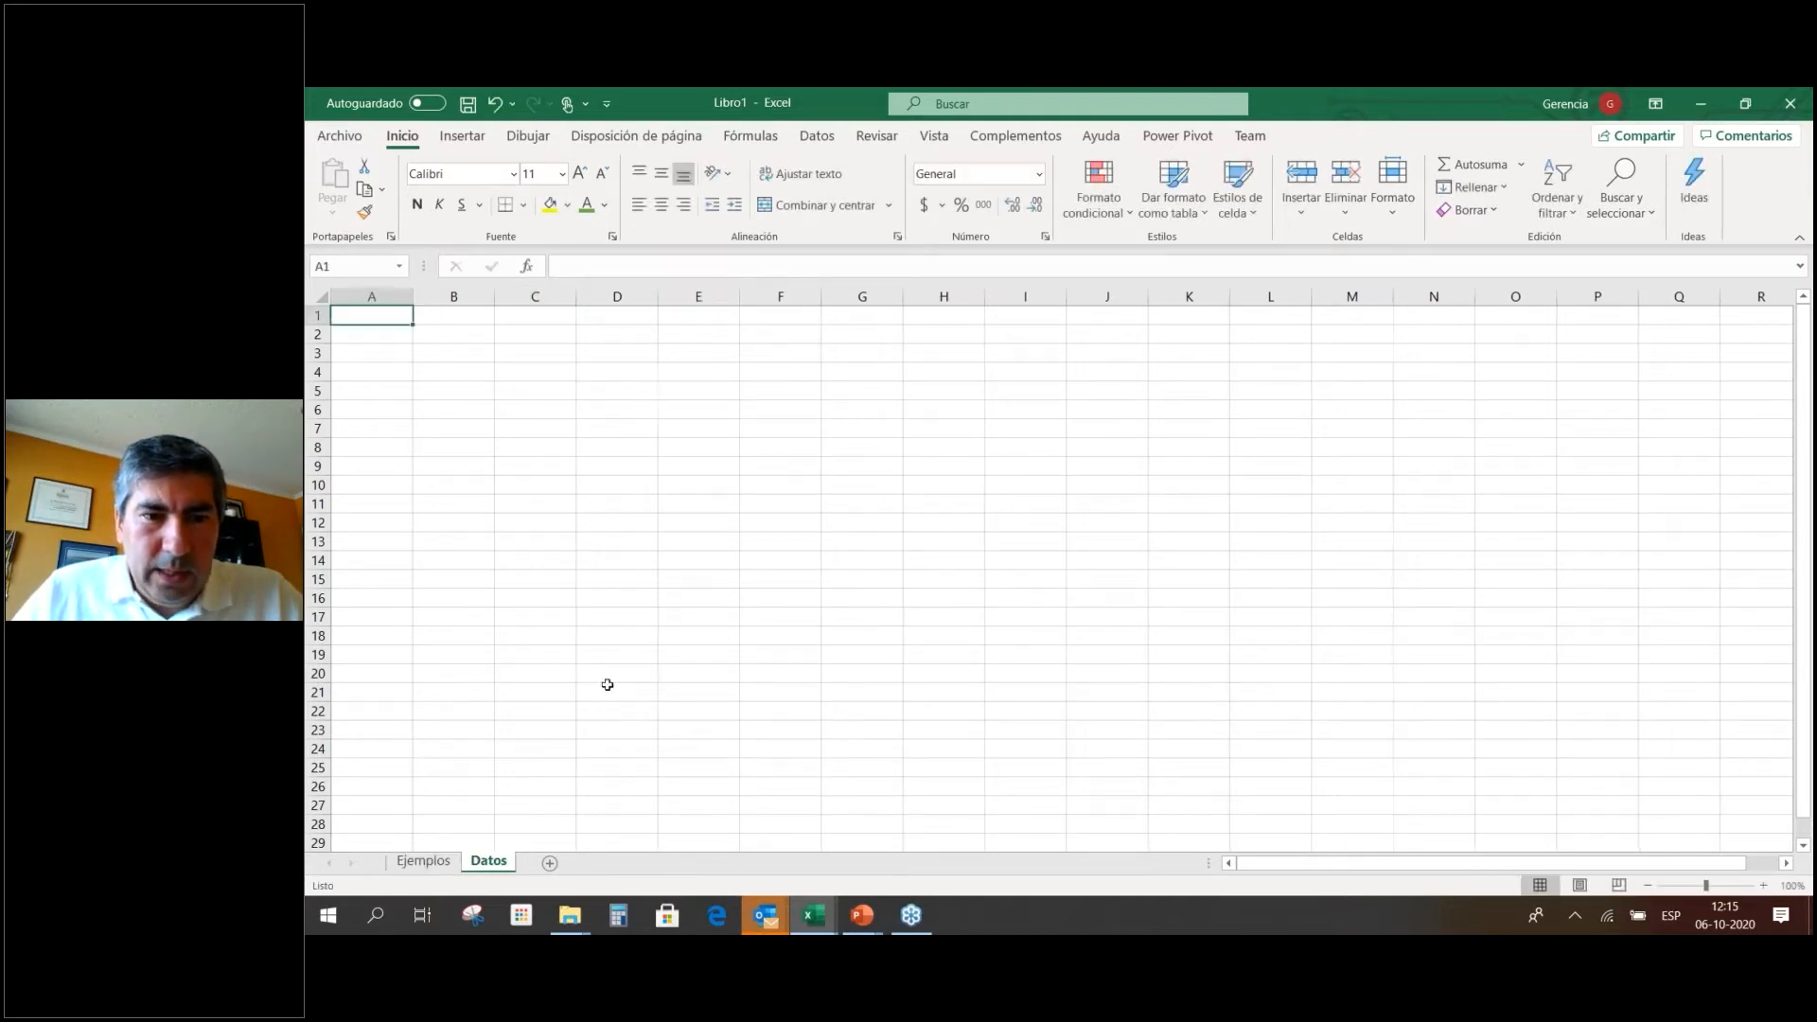
click(537, 337)
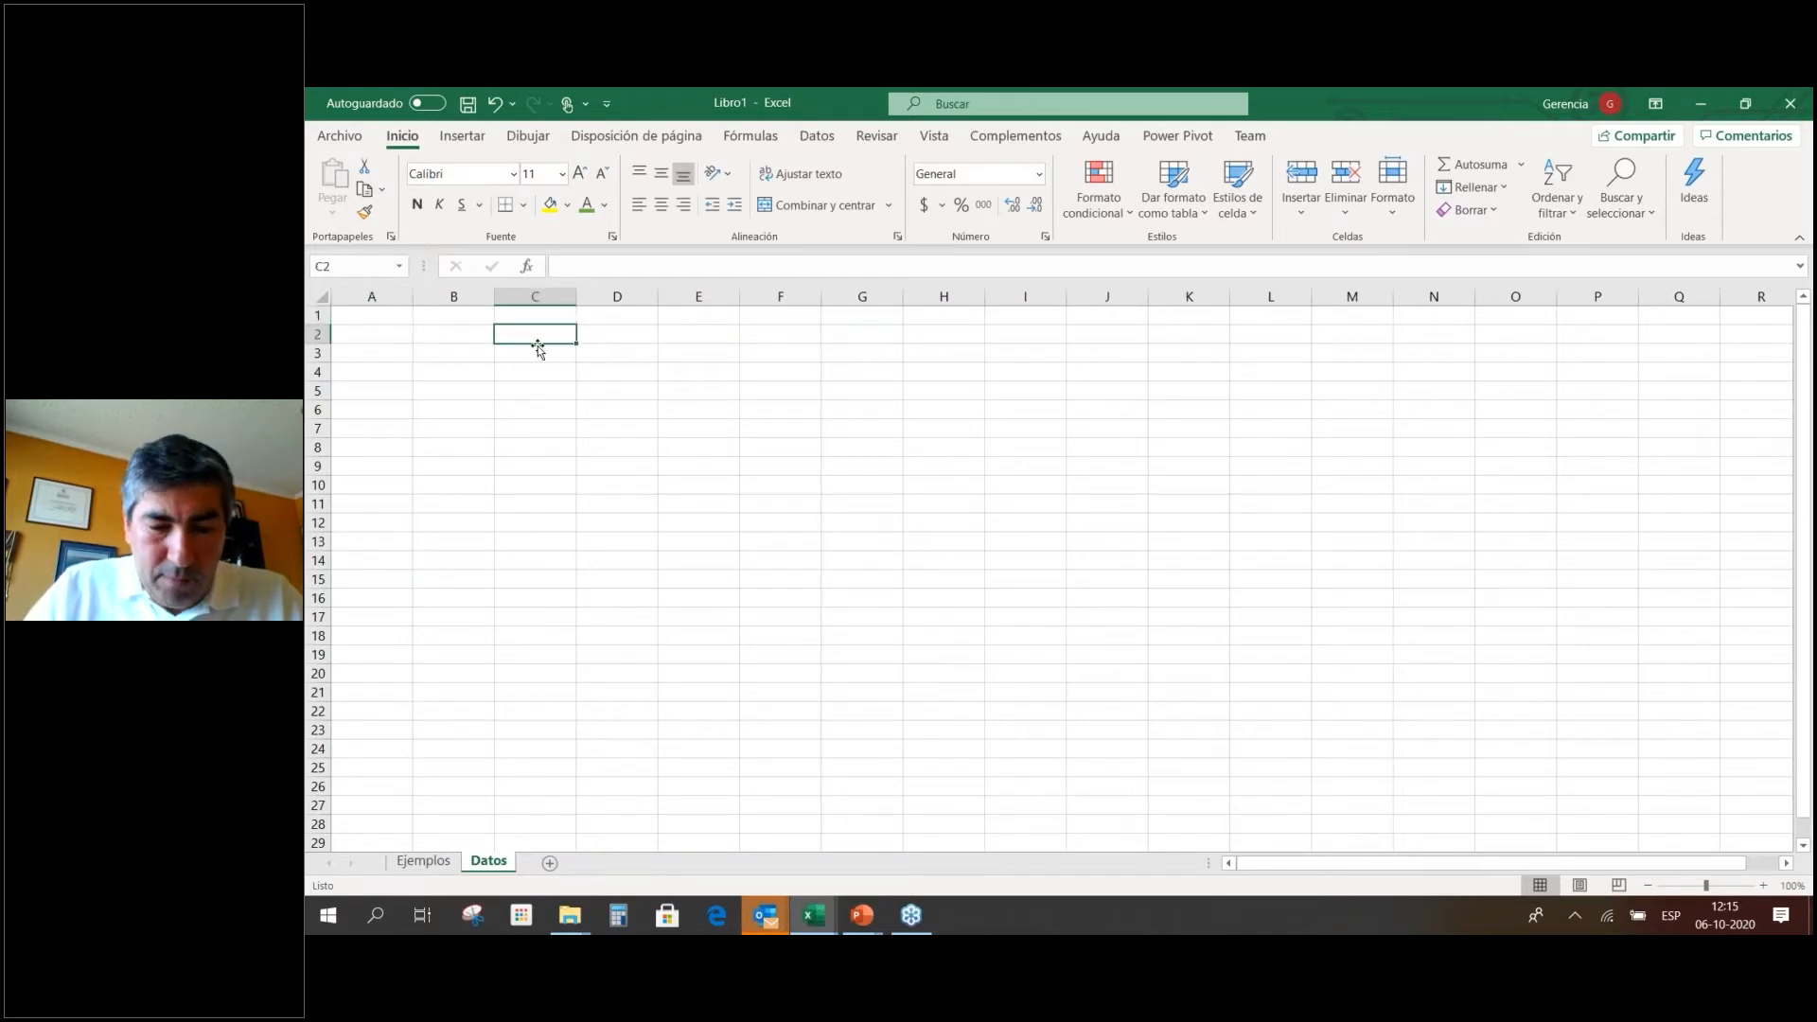
text(Valor multa)
key(Tab)
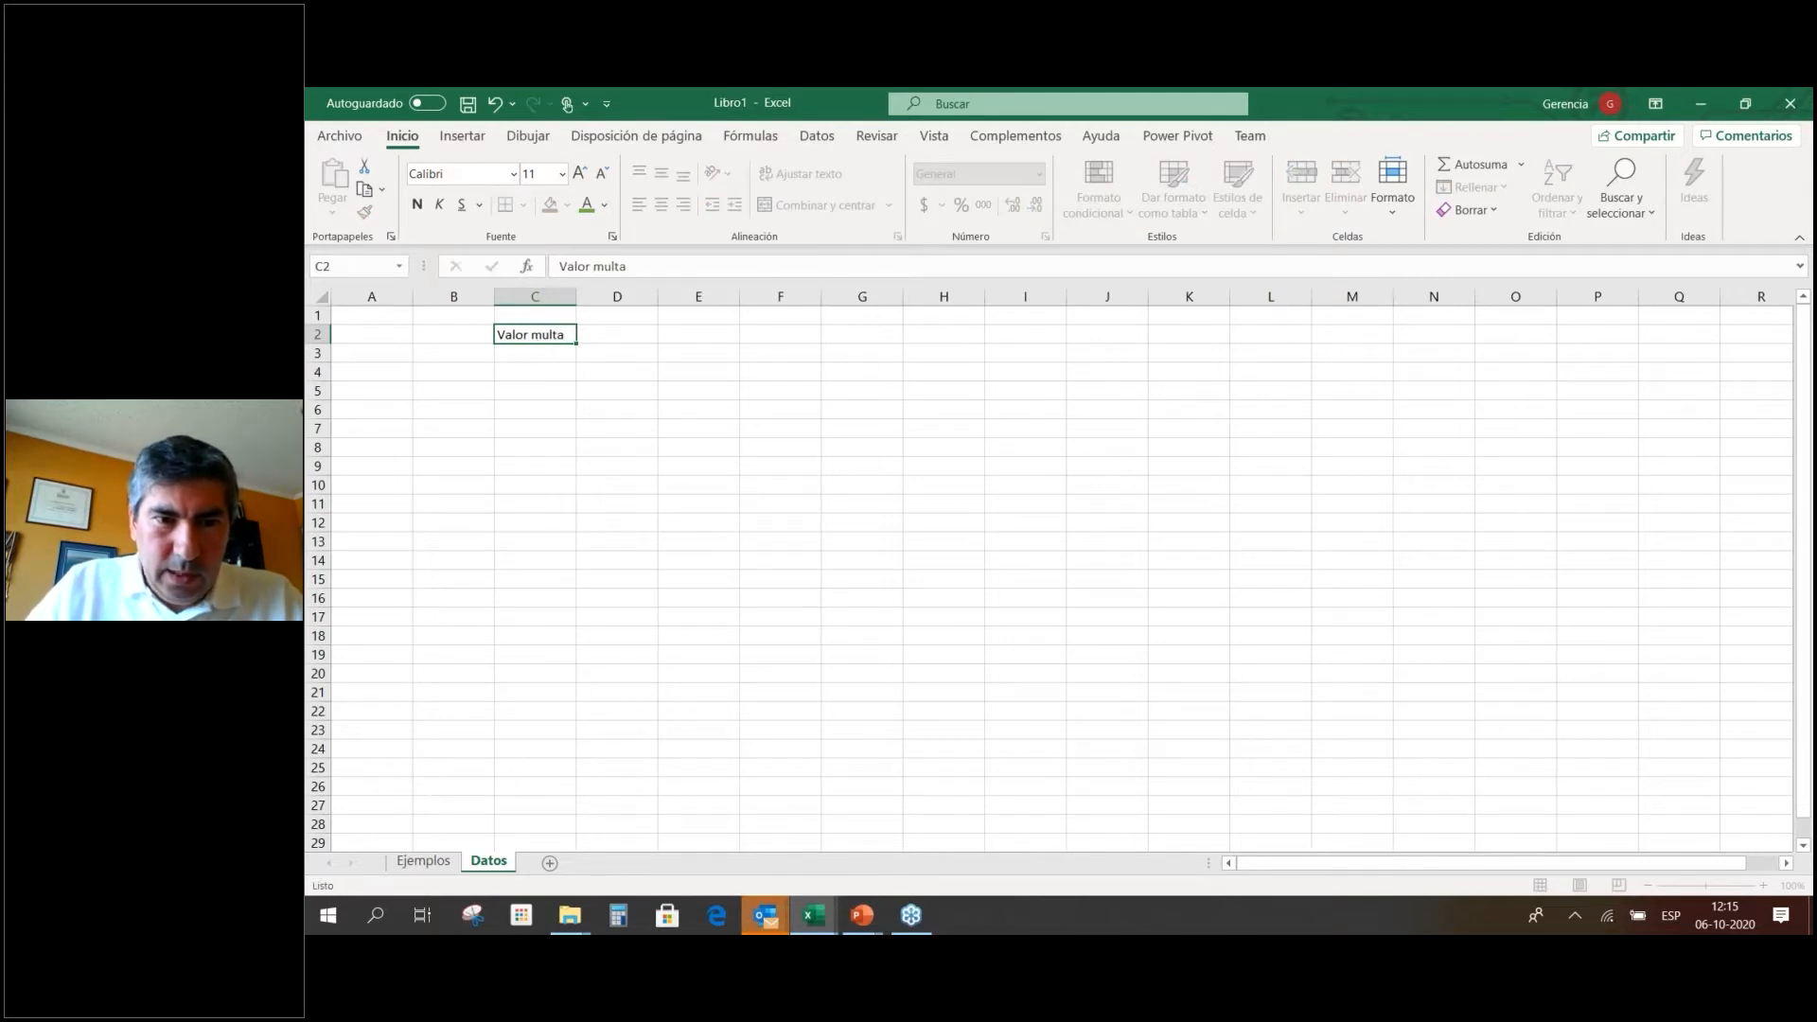
text(1,2)
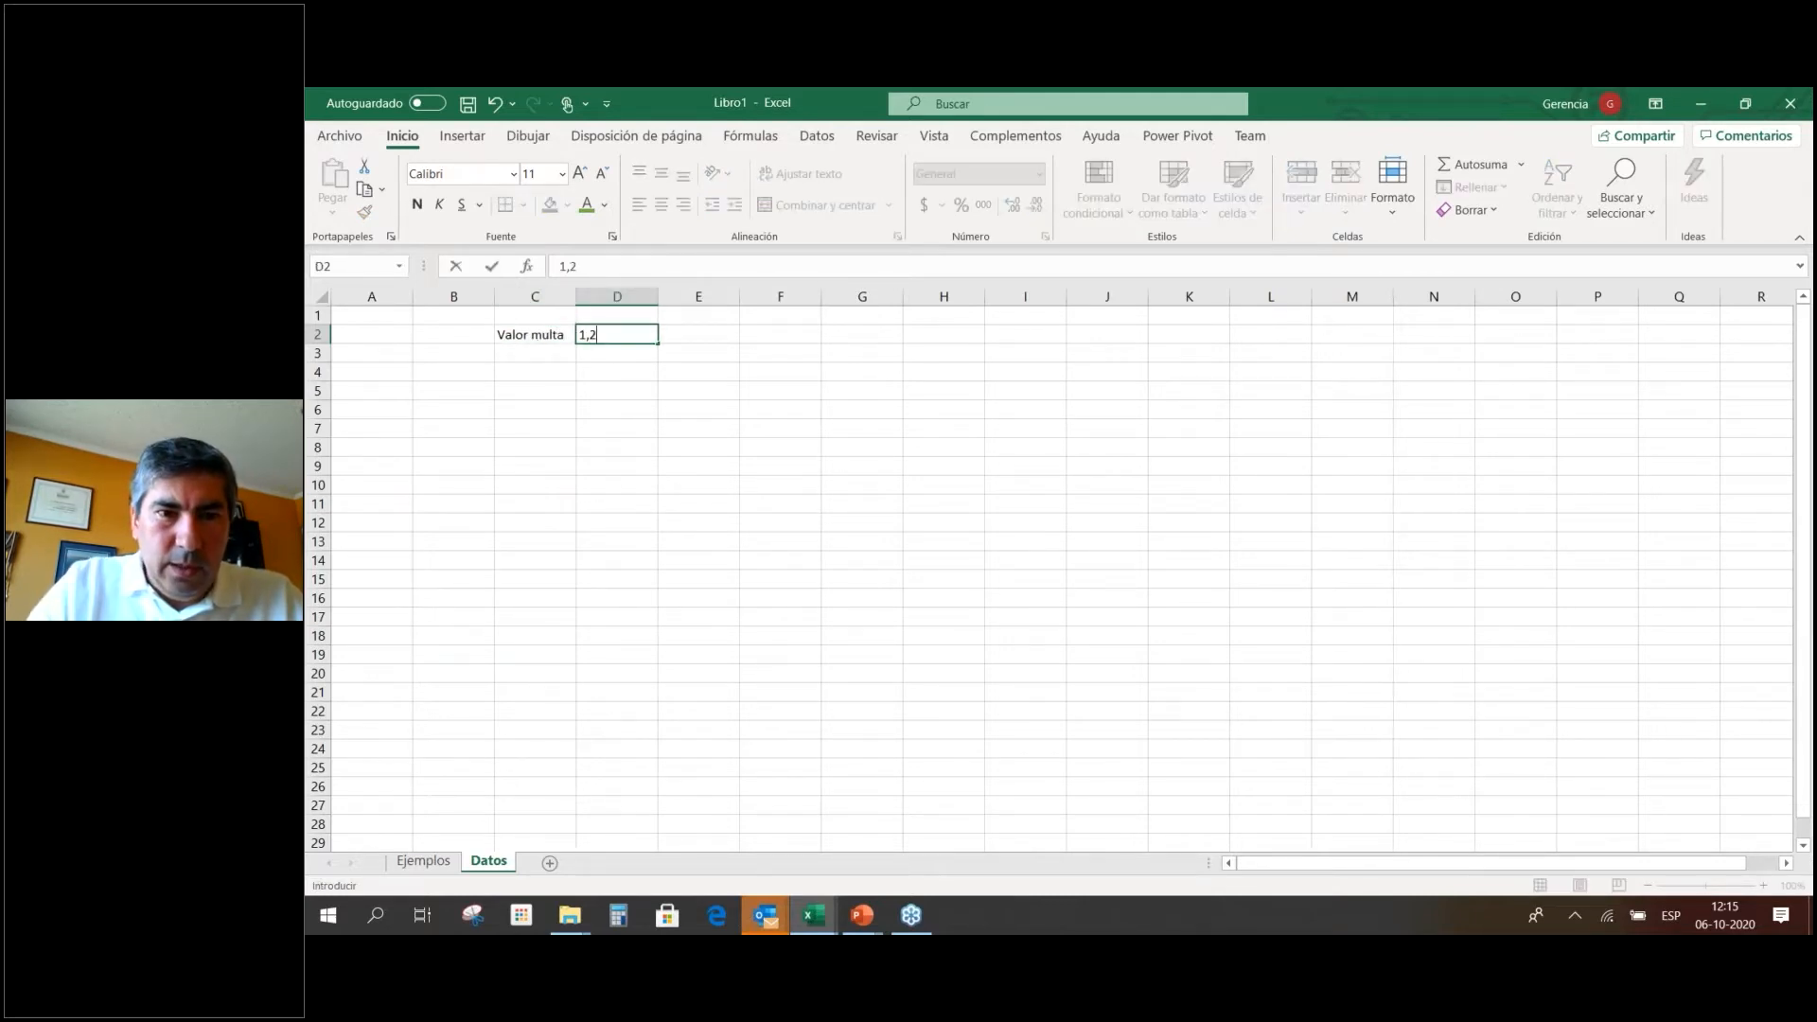
key(Return)
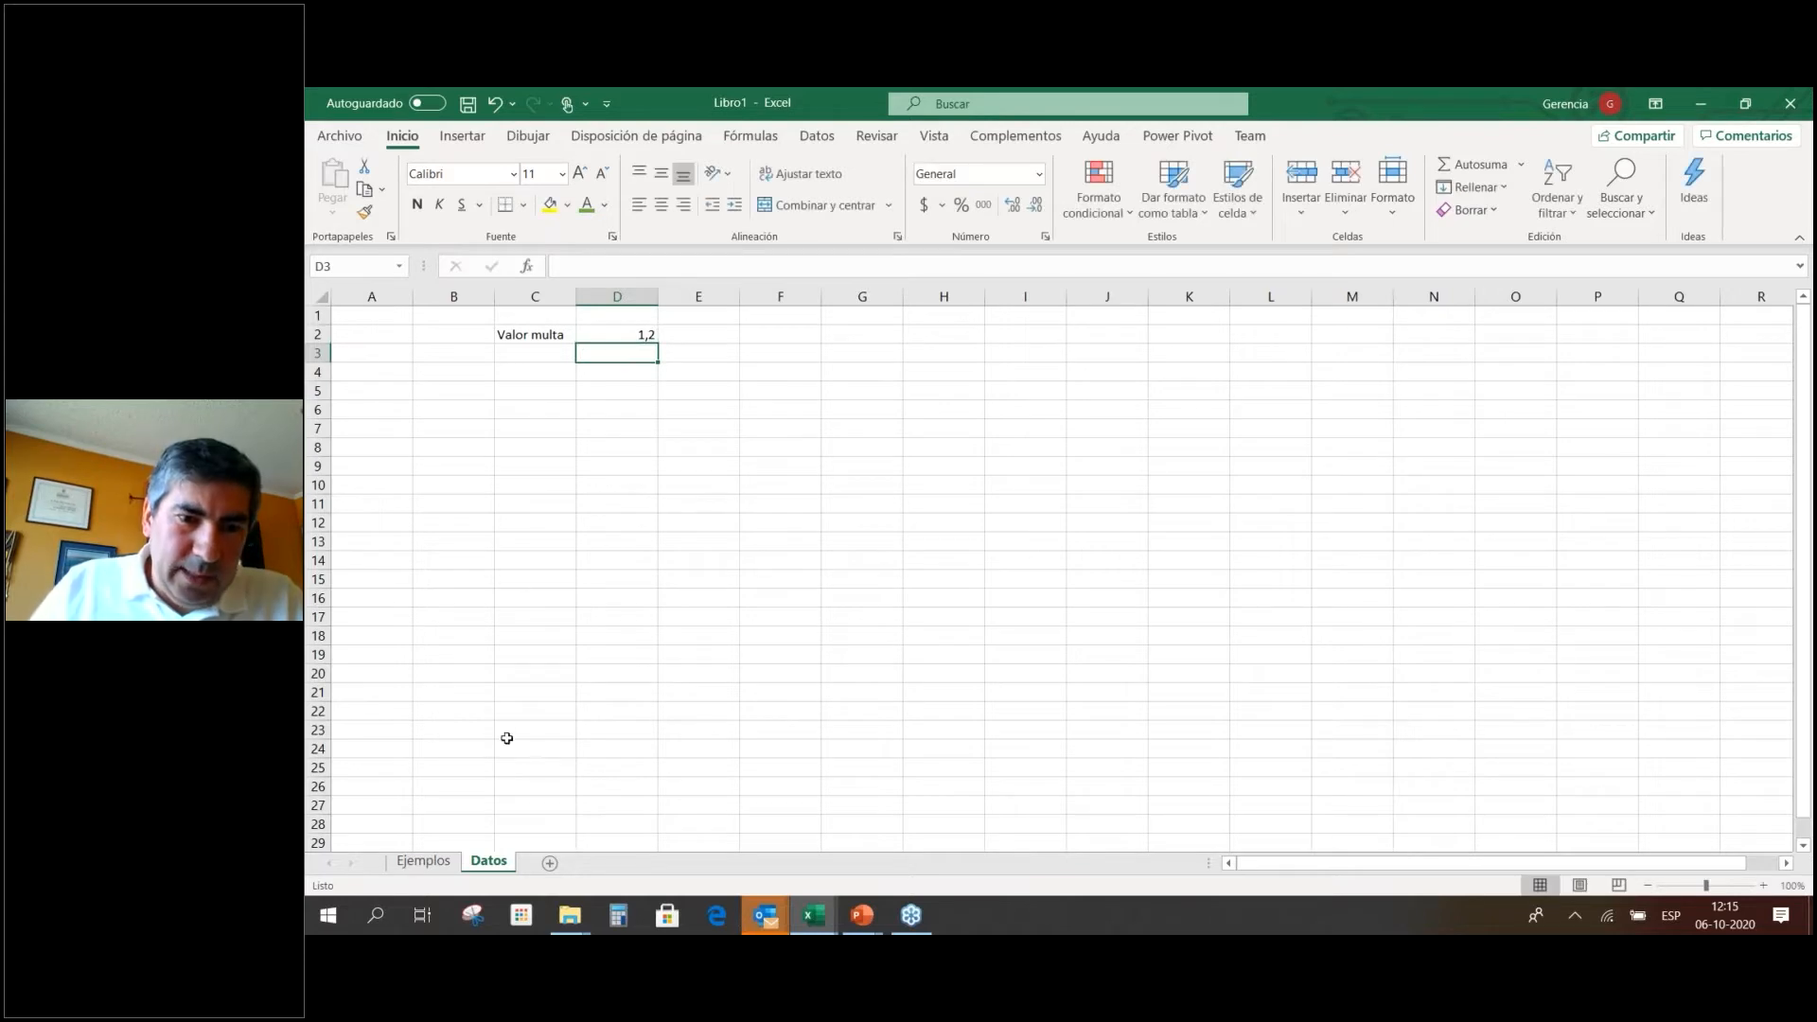
Label D5 Multa and begin an E5 formula referencing Datos!D2.
click(636, 391)
text(Multa)
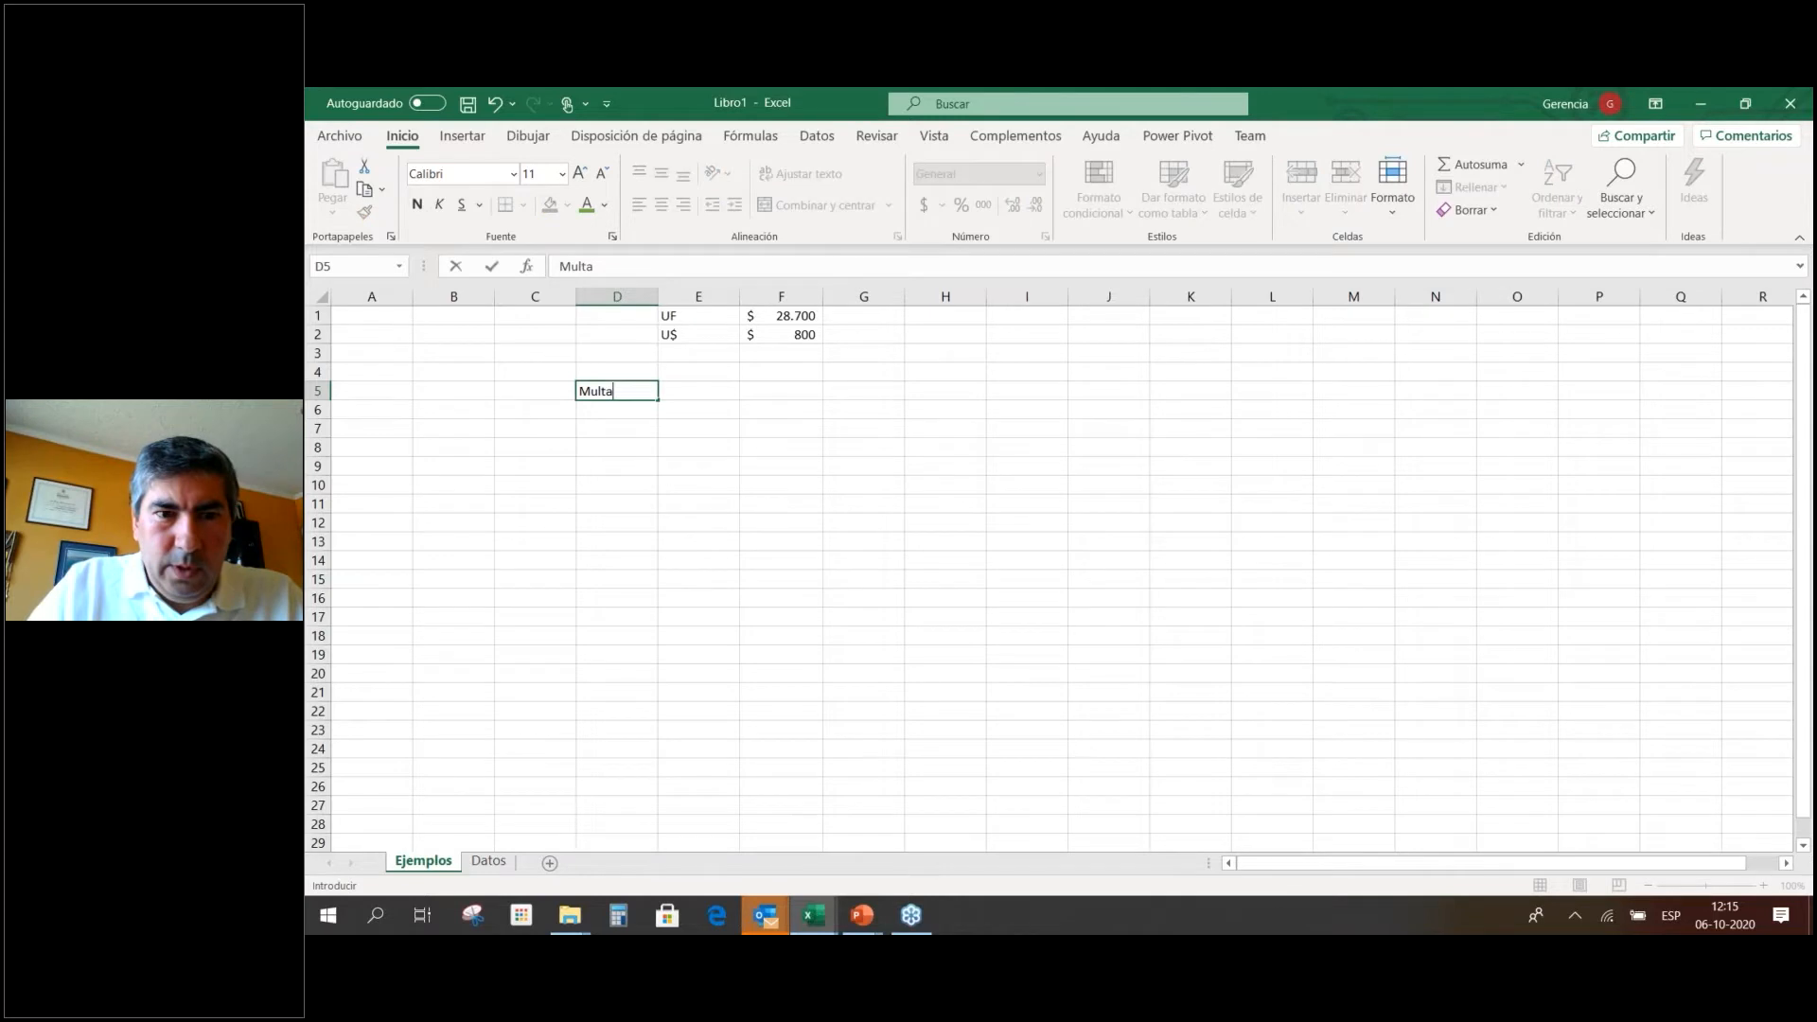
key(Tab)
text(+)
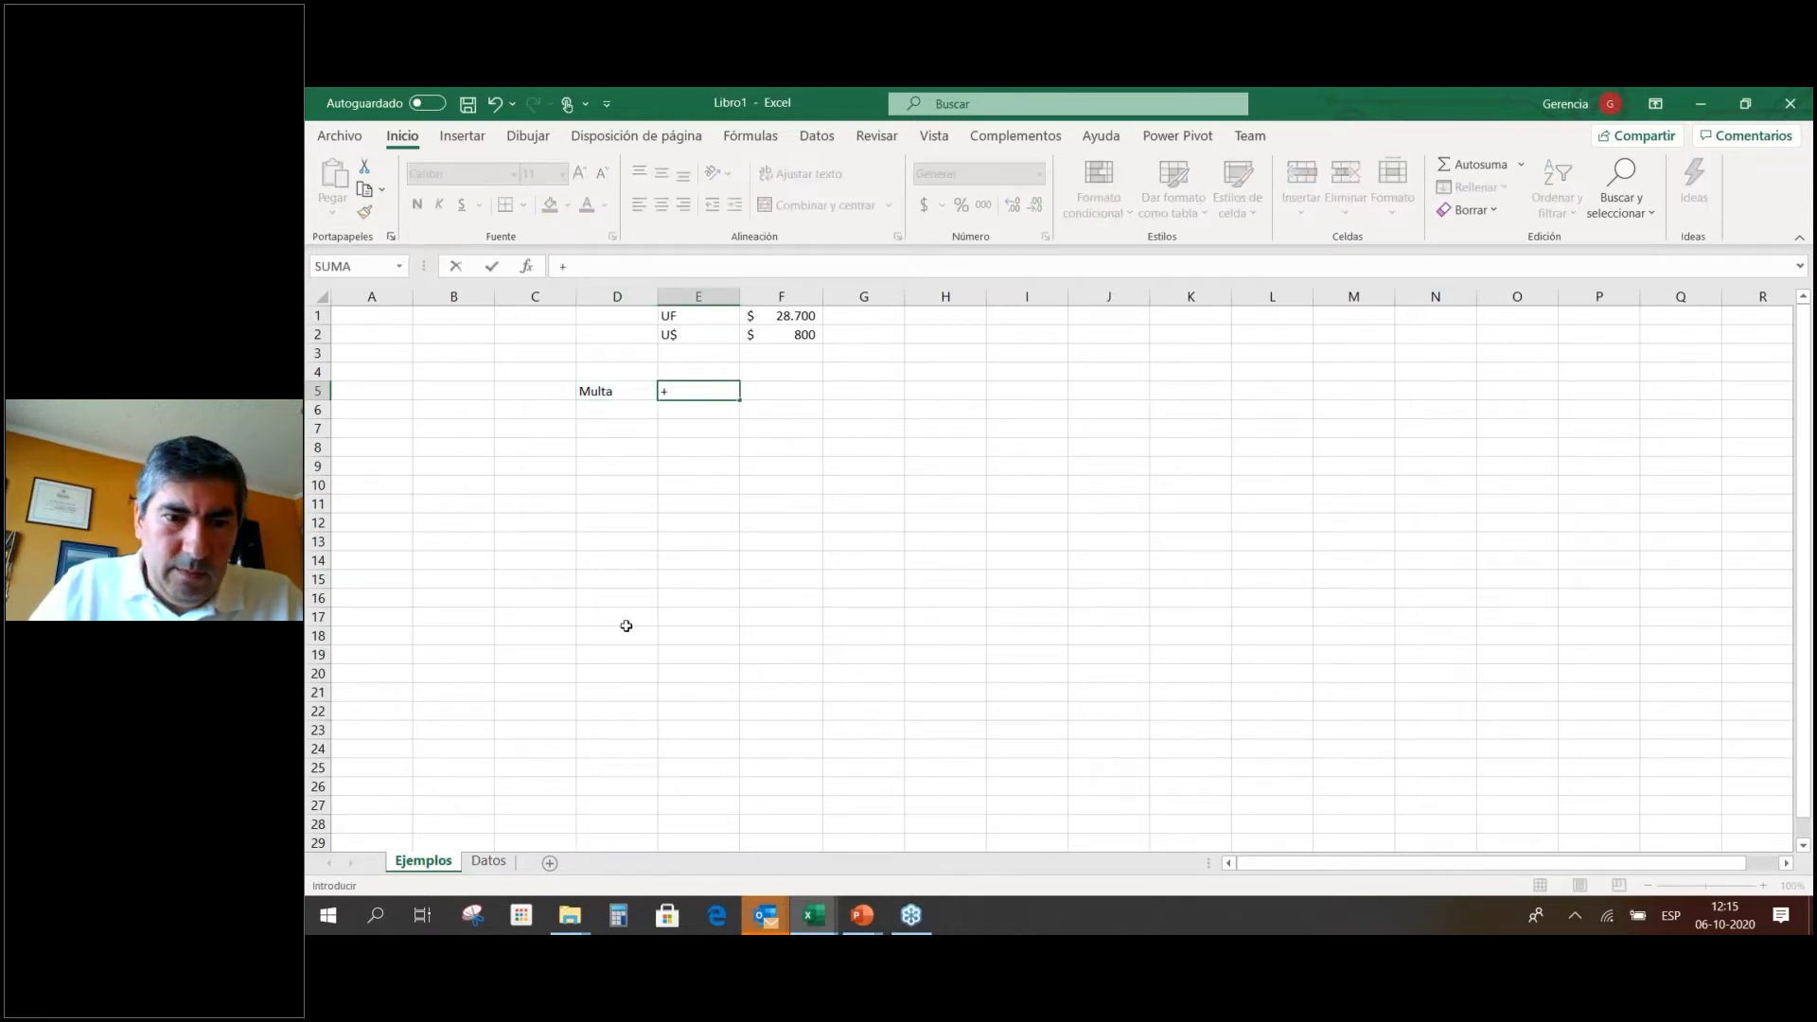
click(488, 860)
click(625, 334)
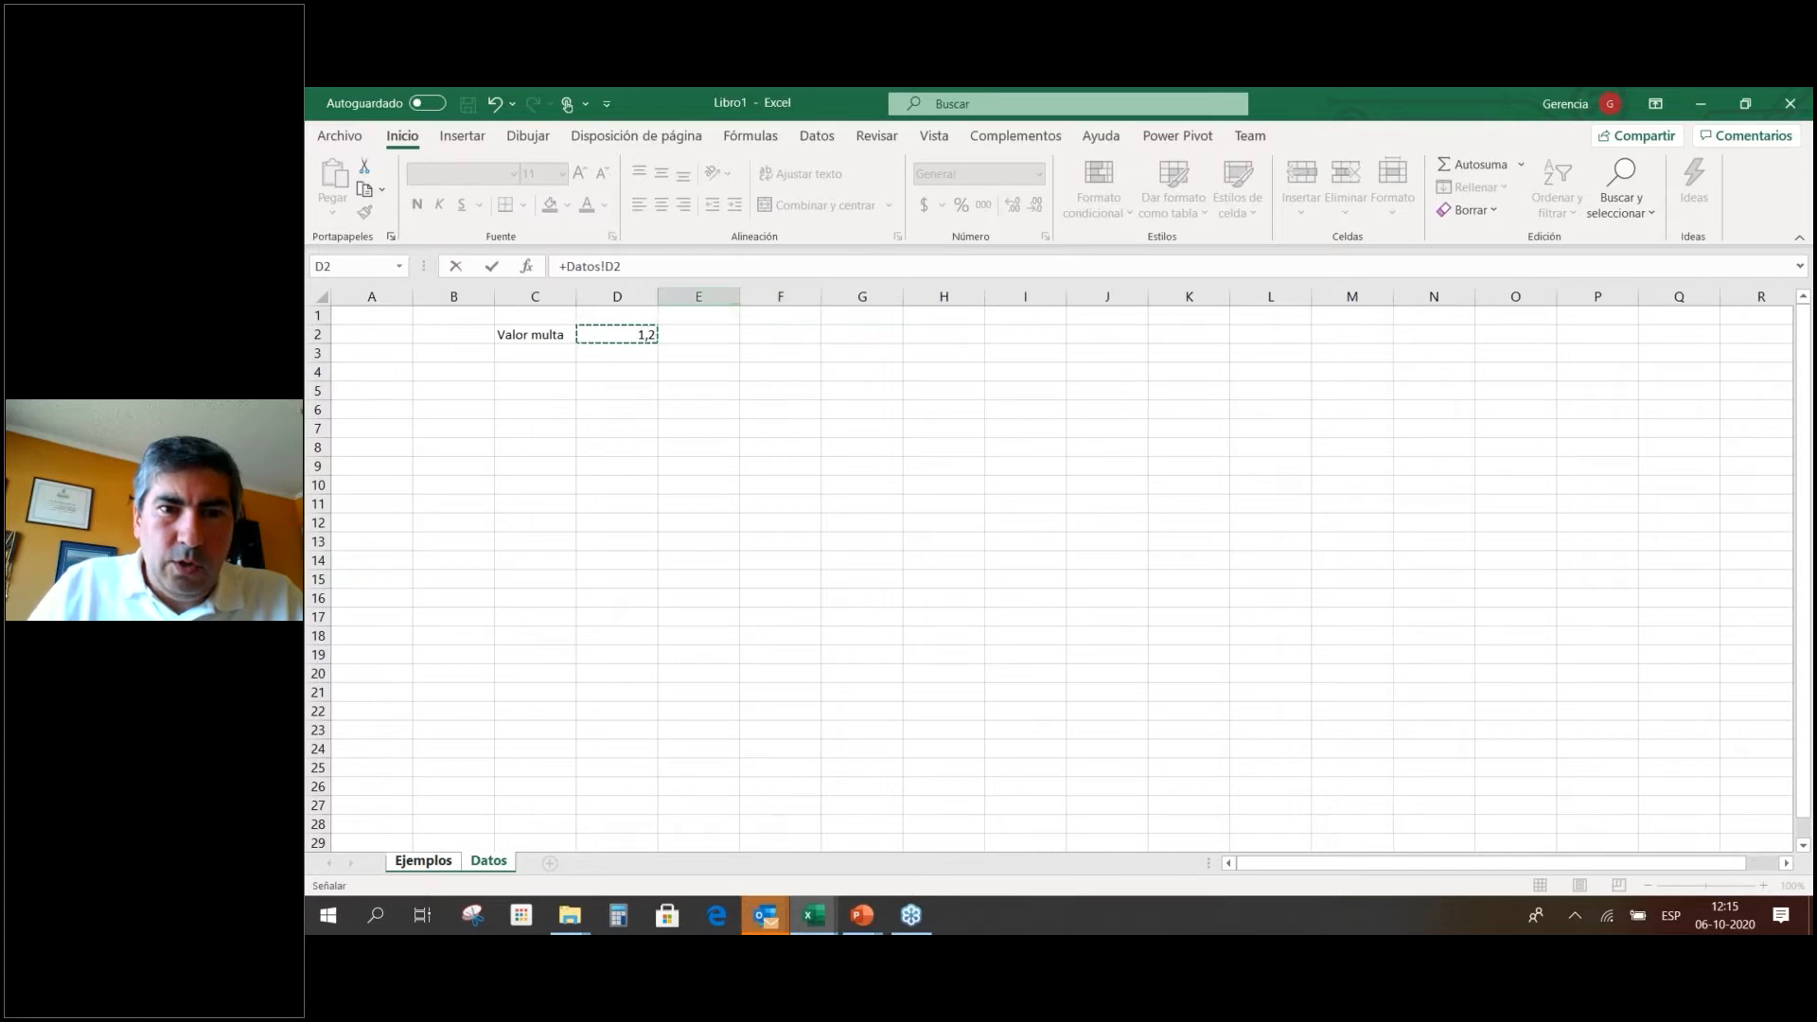
click(423, 860)
key(F2)
click(491, 864)
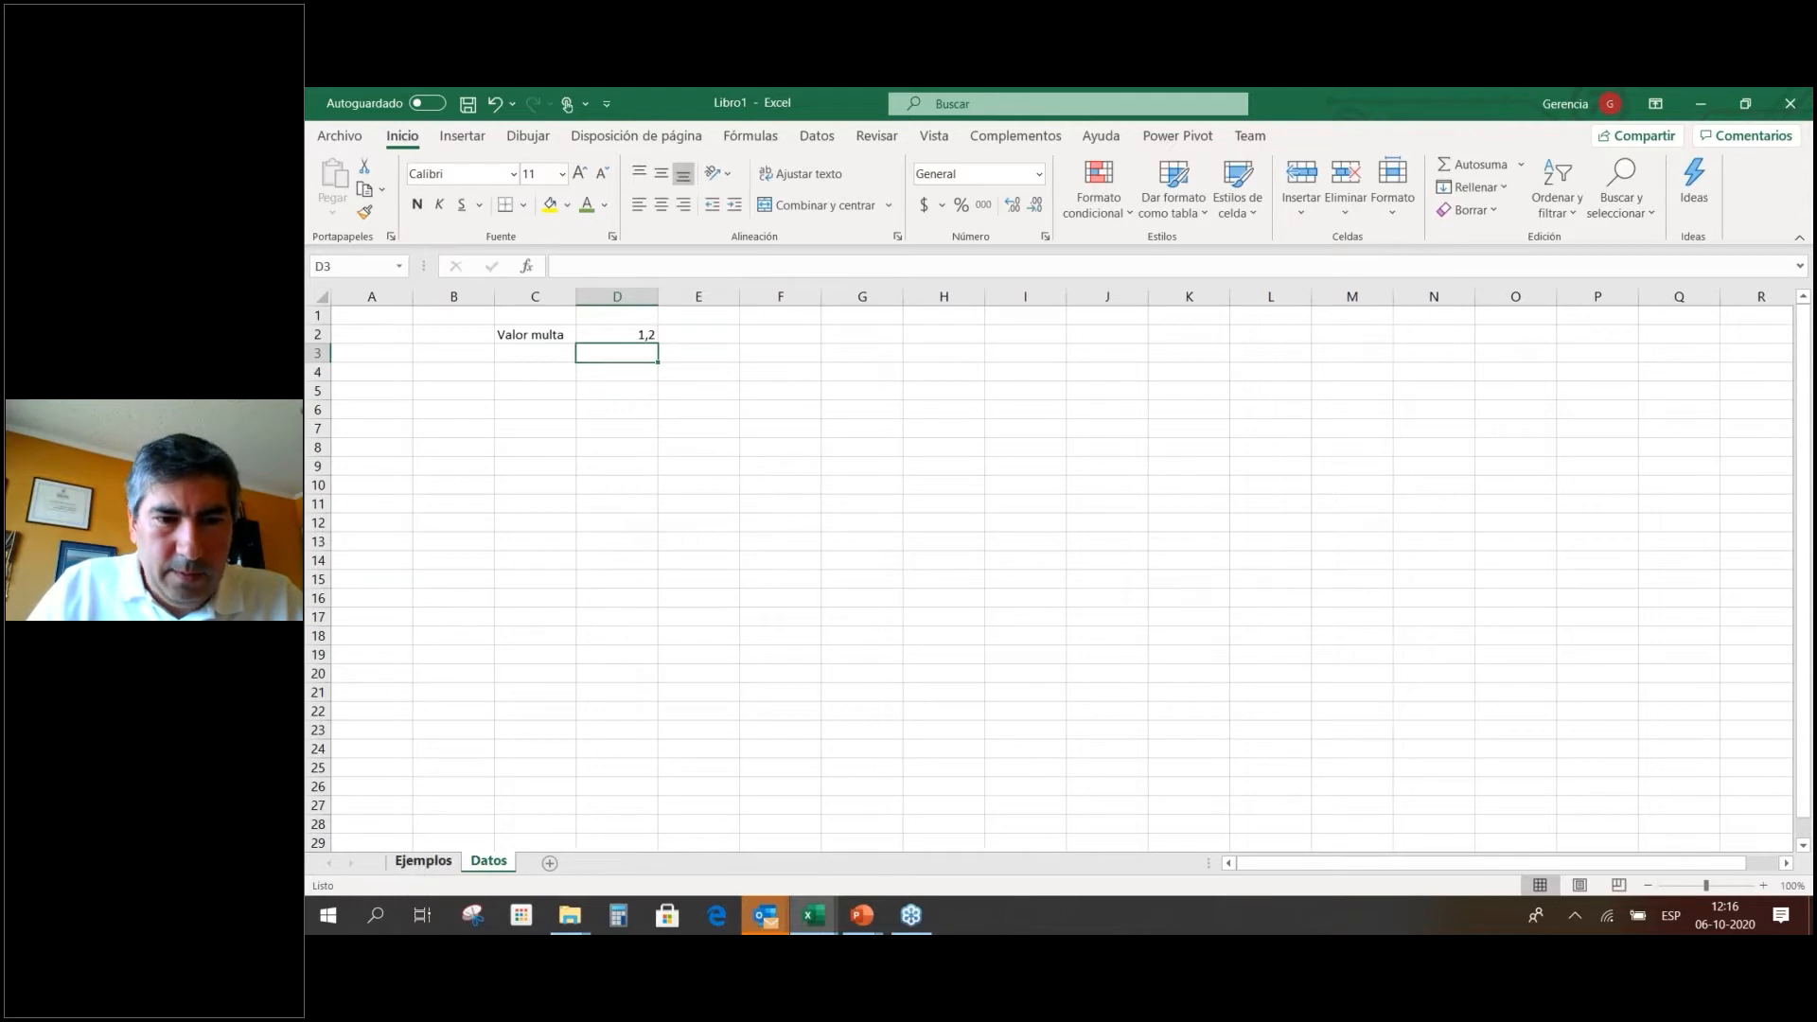
click(423, 861)
Enter =Datos!D2*UF in E5 and confirm it returns 34440.
text(=)
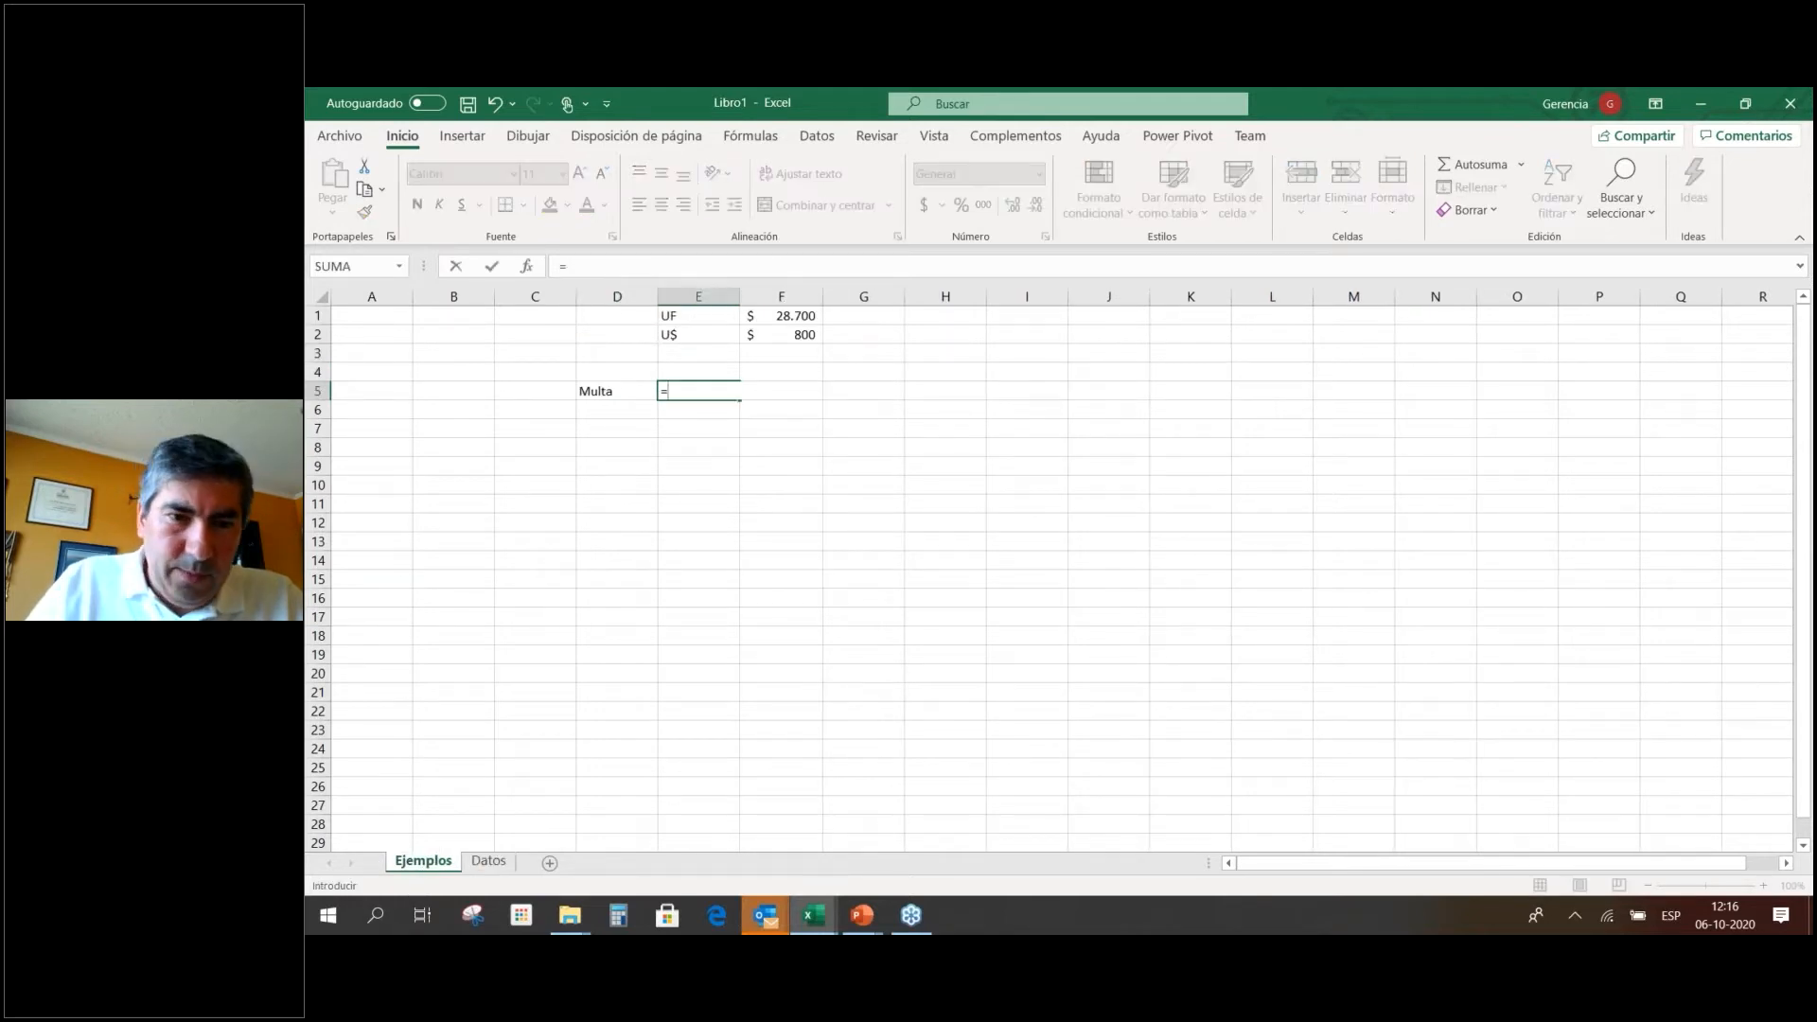
click(488, 861)
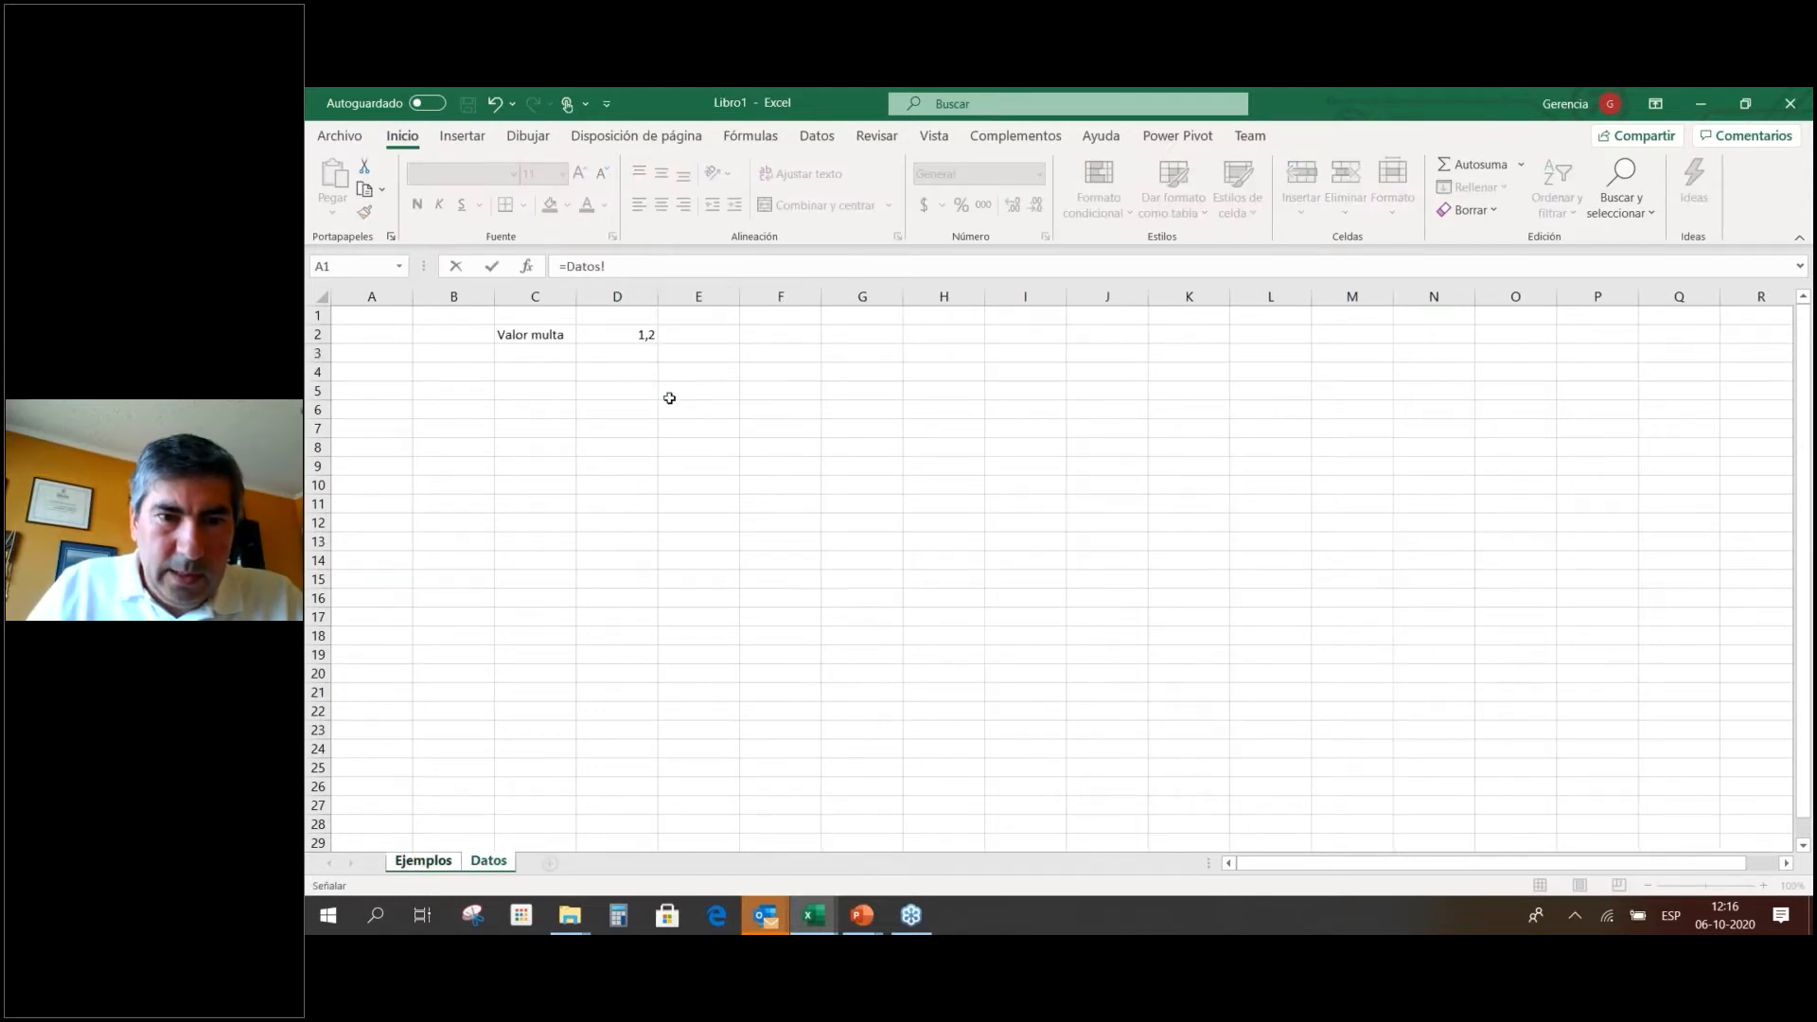
click(642, 331)
click(661, 261)
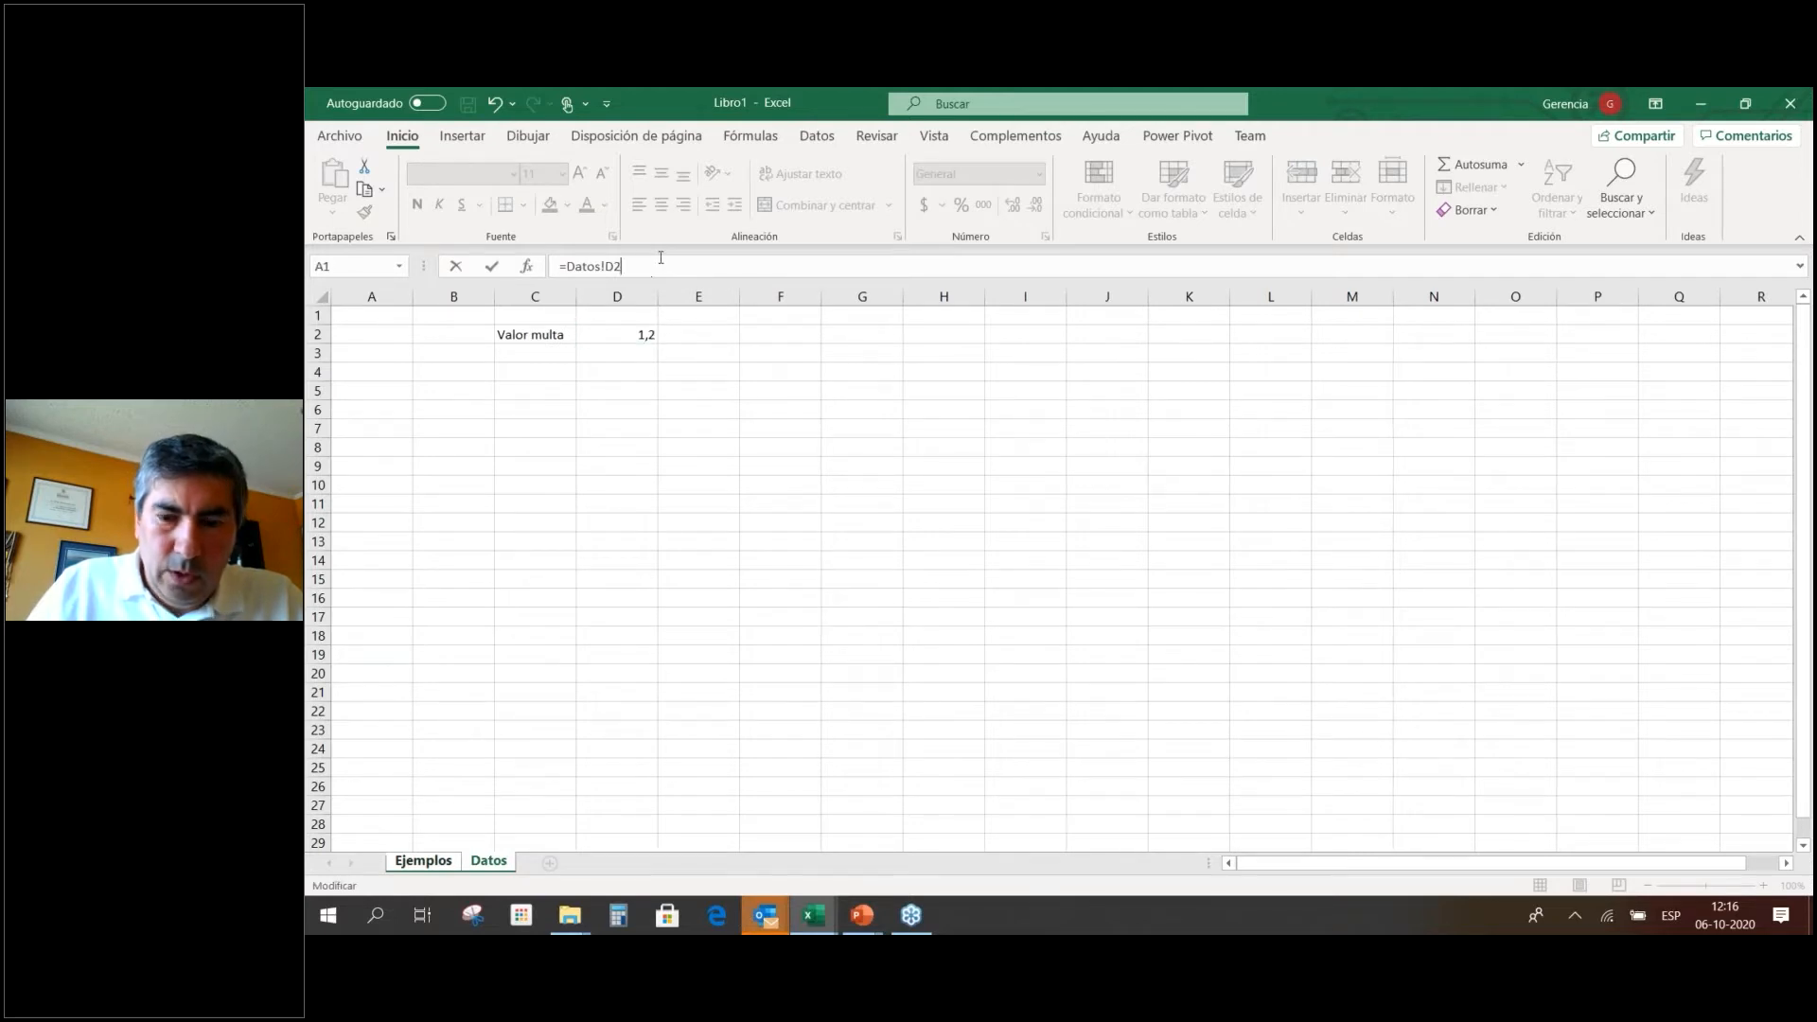
text(*UF)
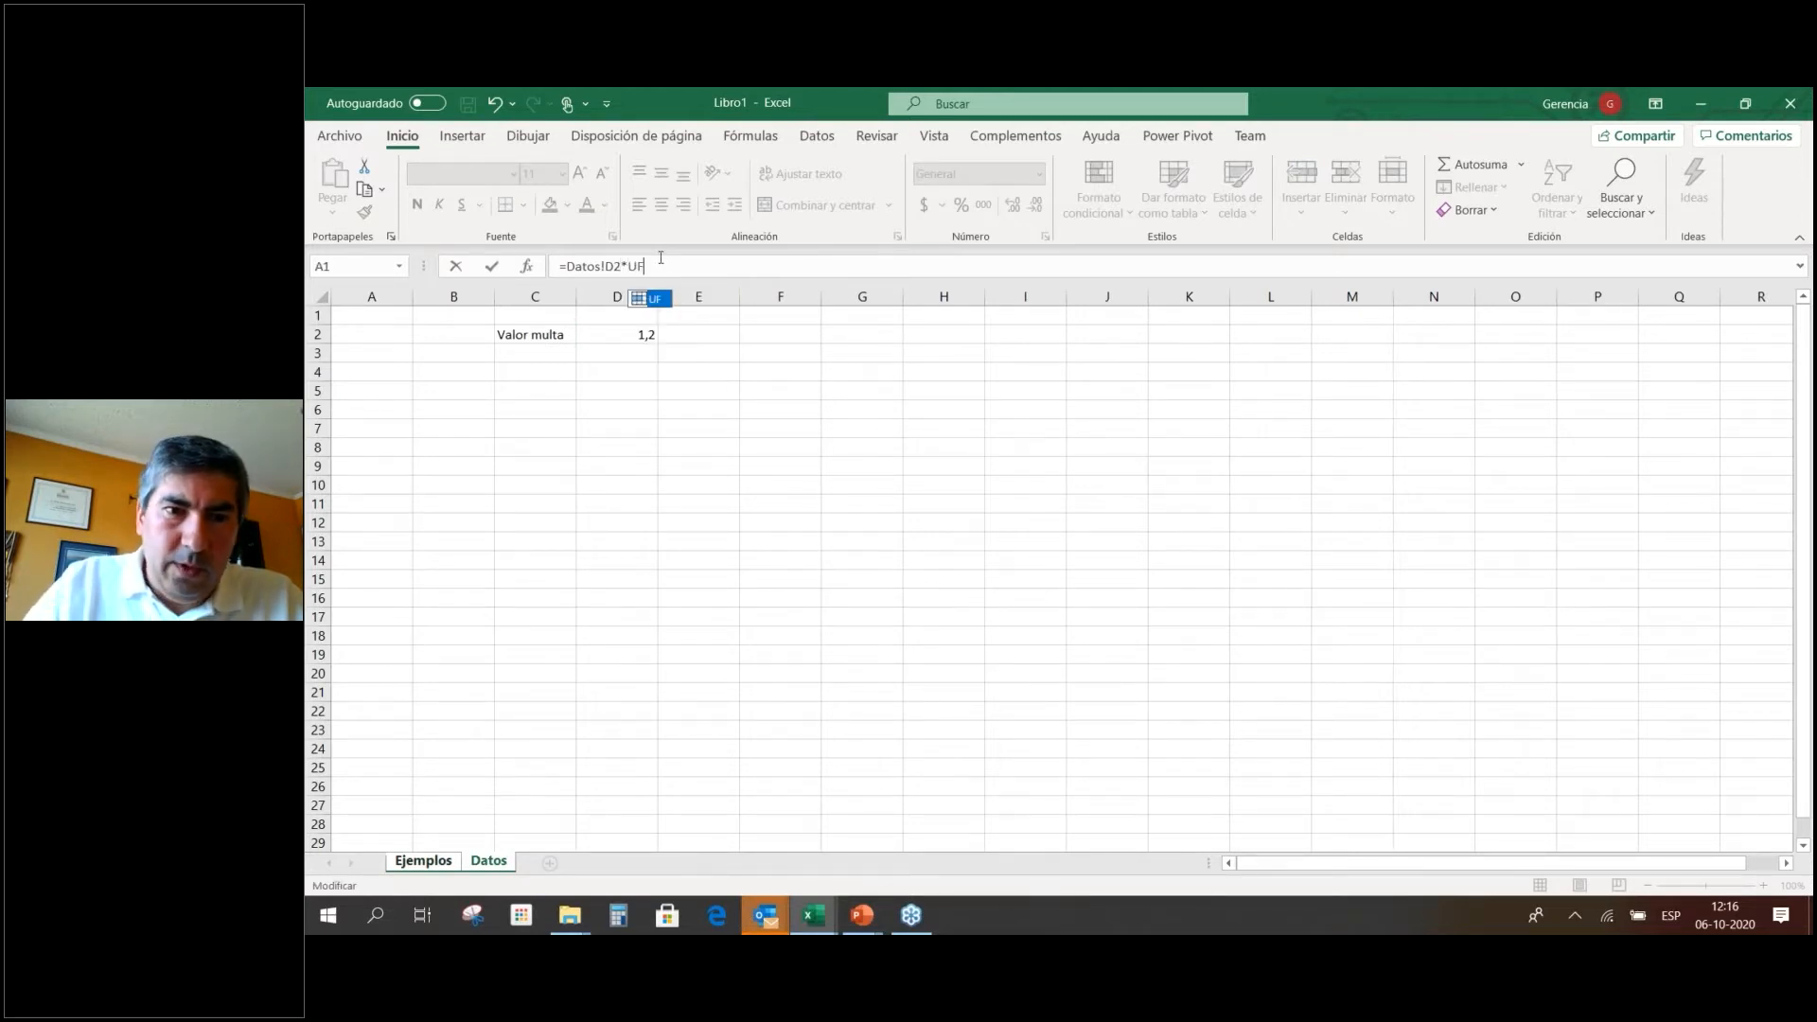
key(Return)
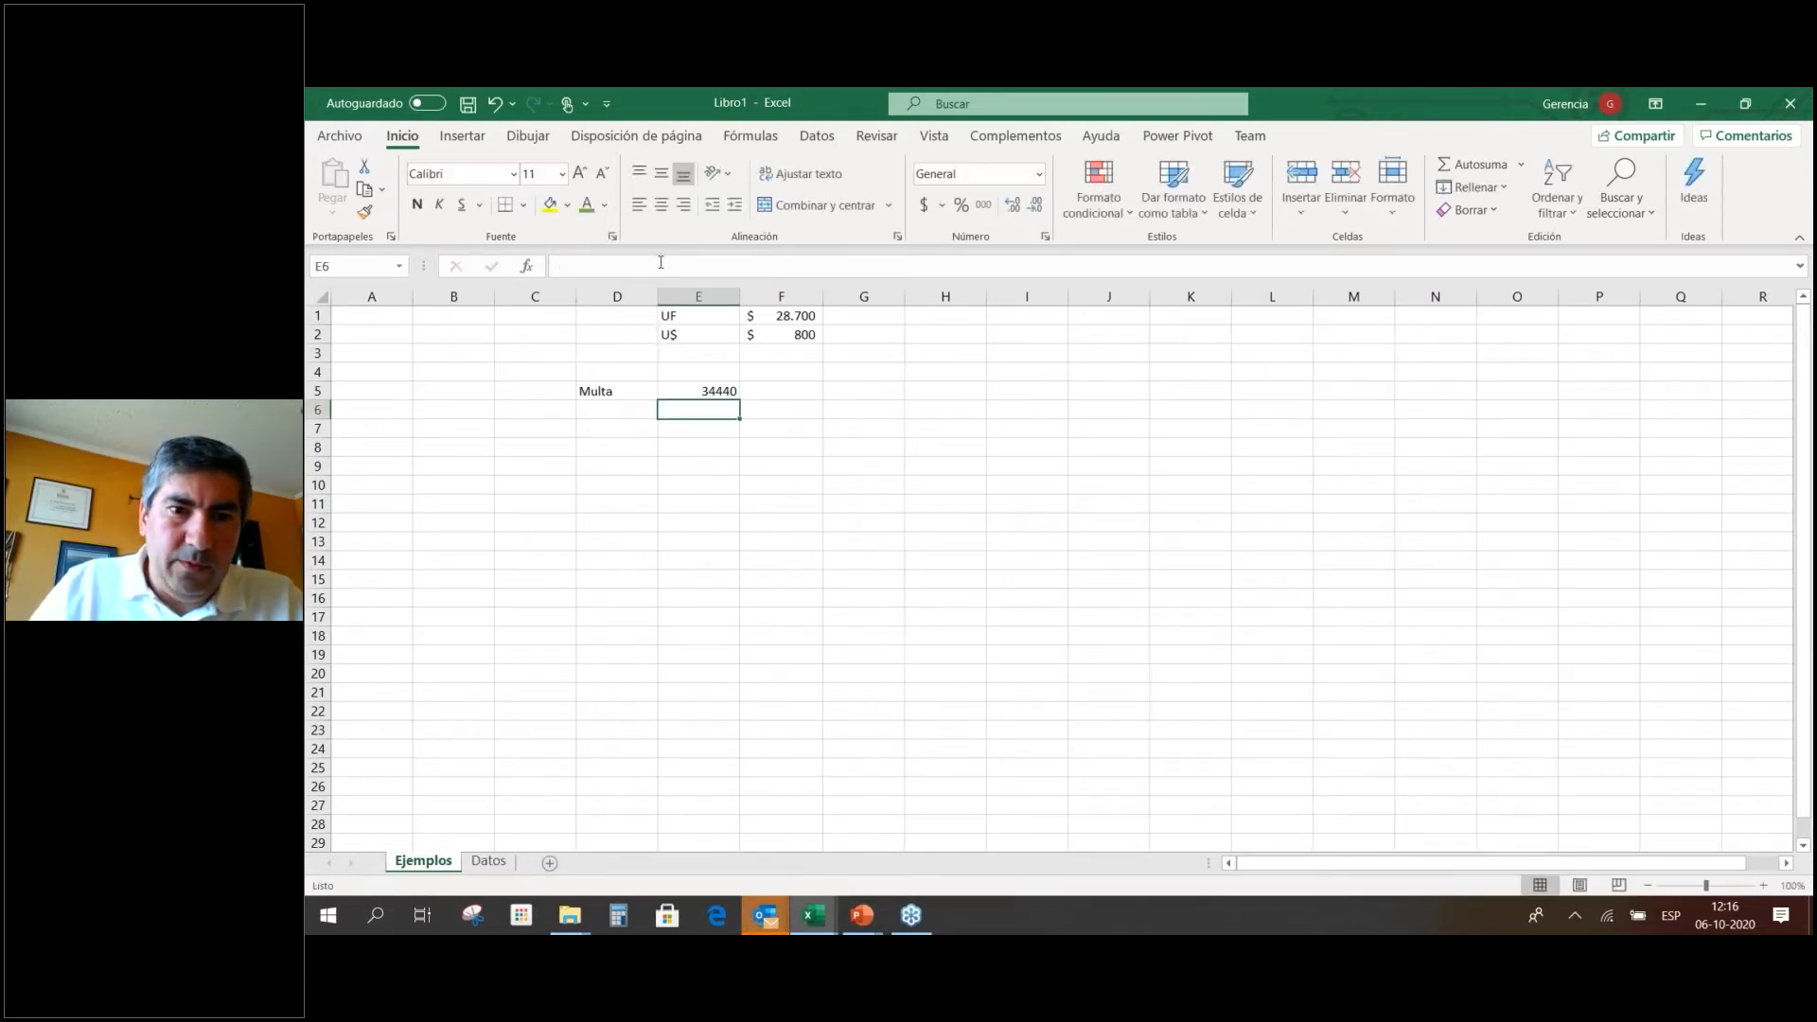
click(682, 388)
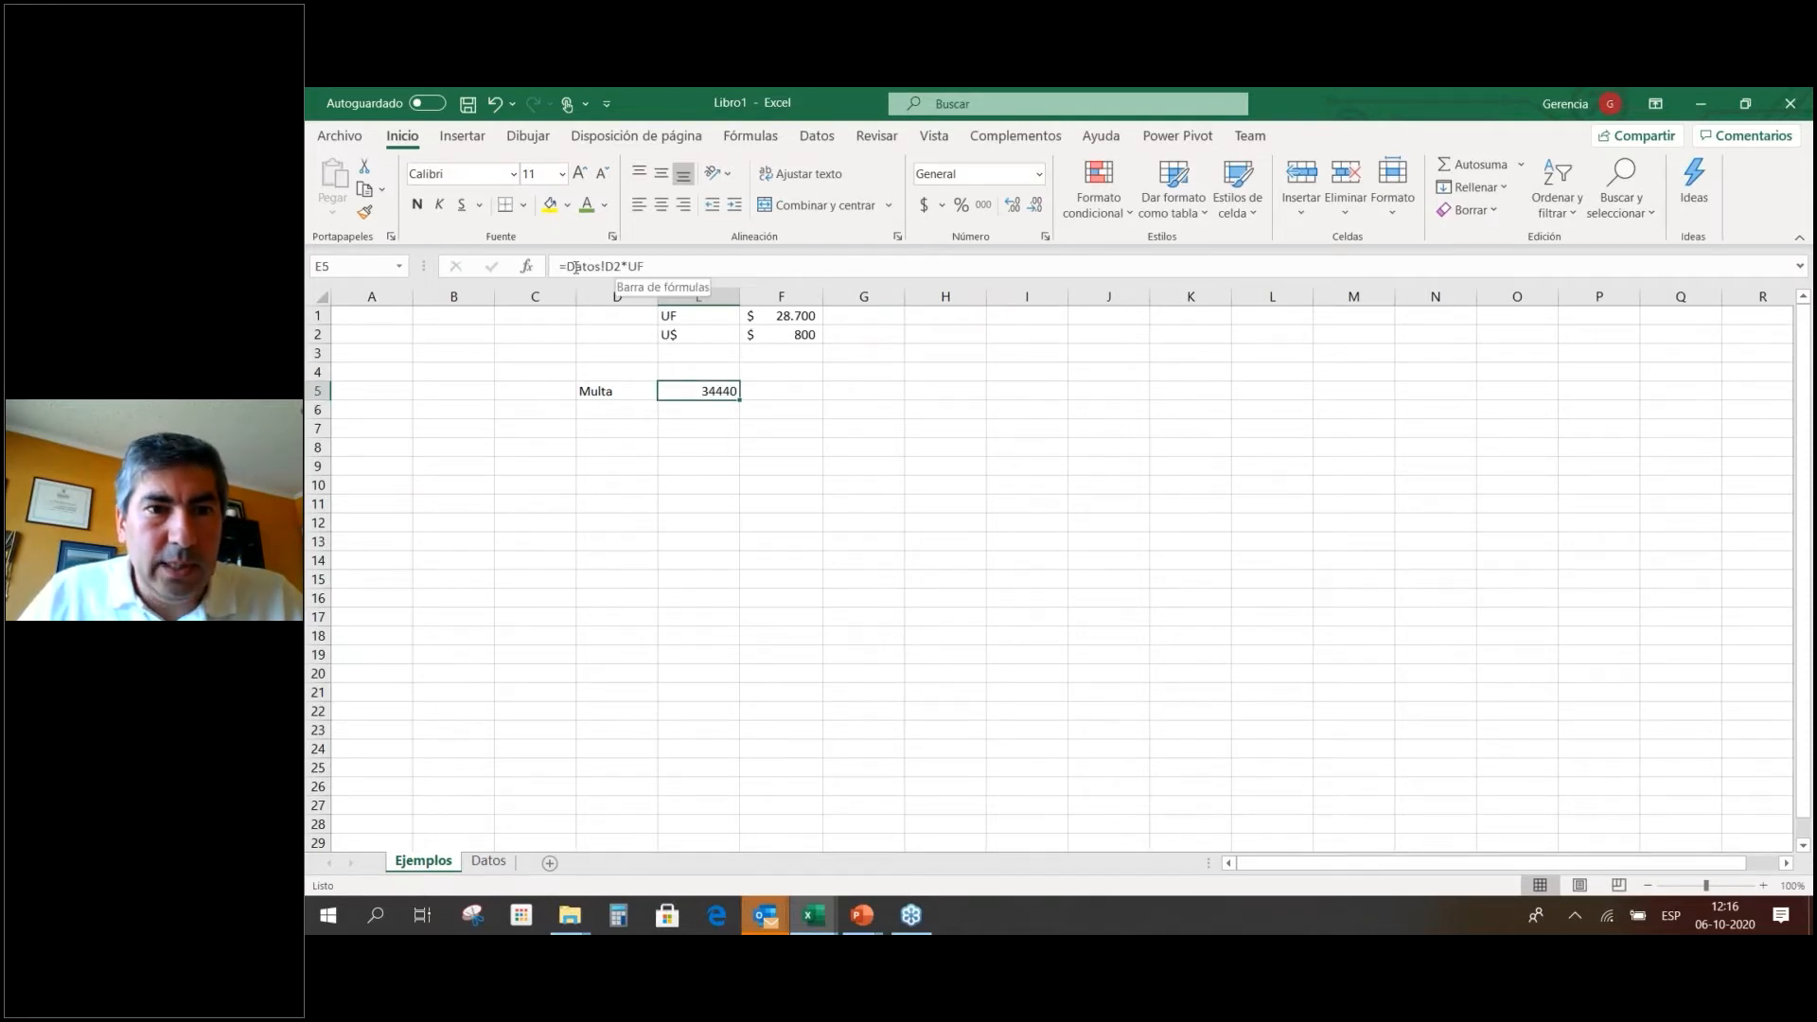
Define the name Valor_multa for Datos!D2, then go back to E5 on Ejemplos.
click(486, 863)
click(594, 333)
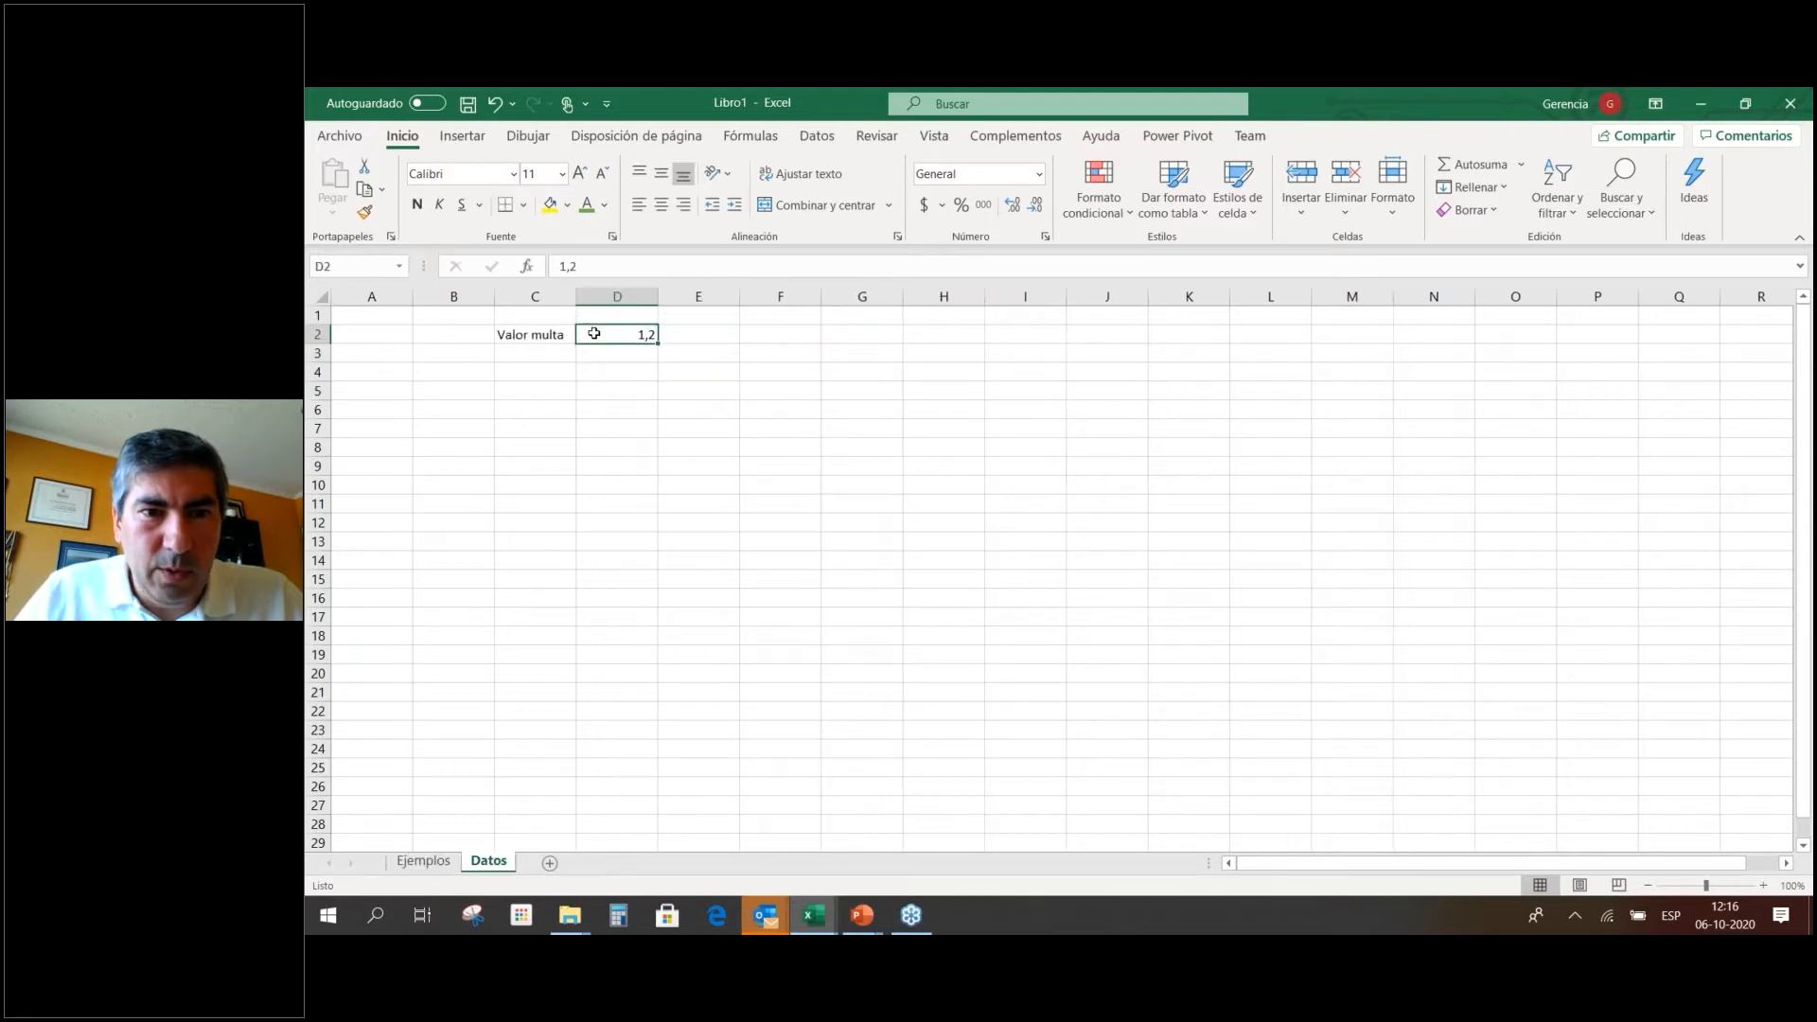
right_click(593, 333)
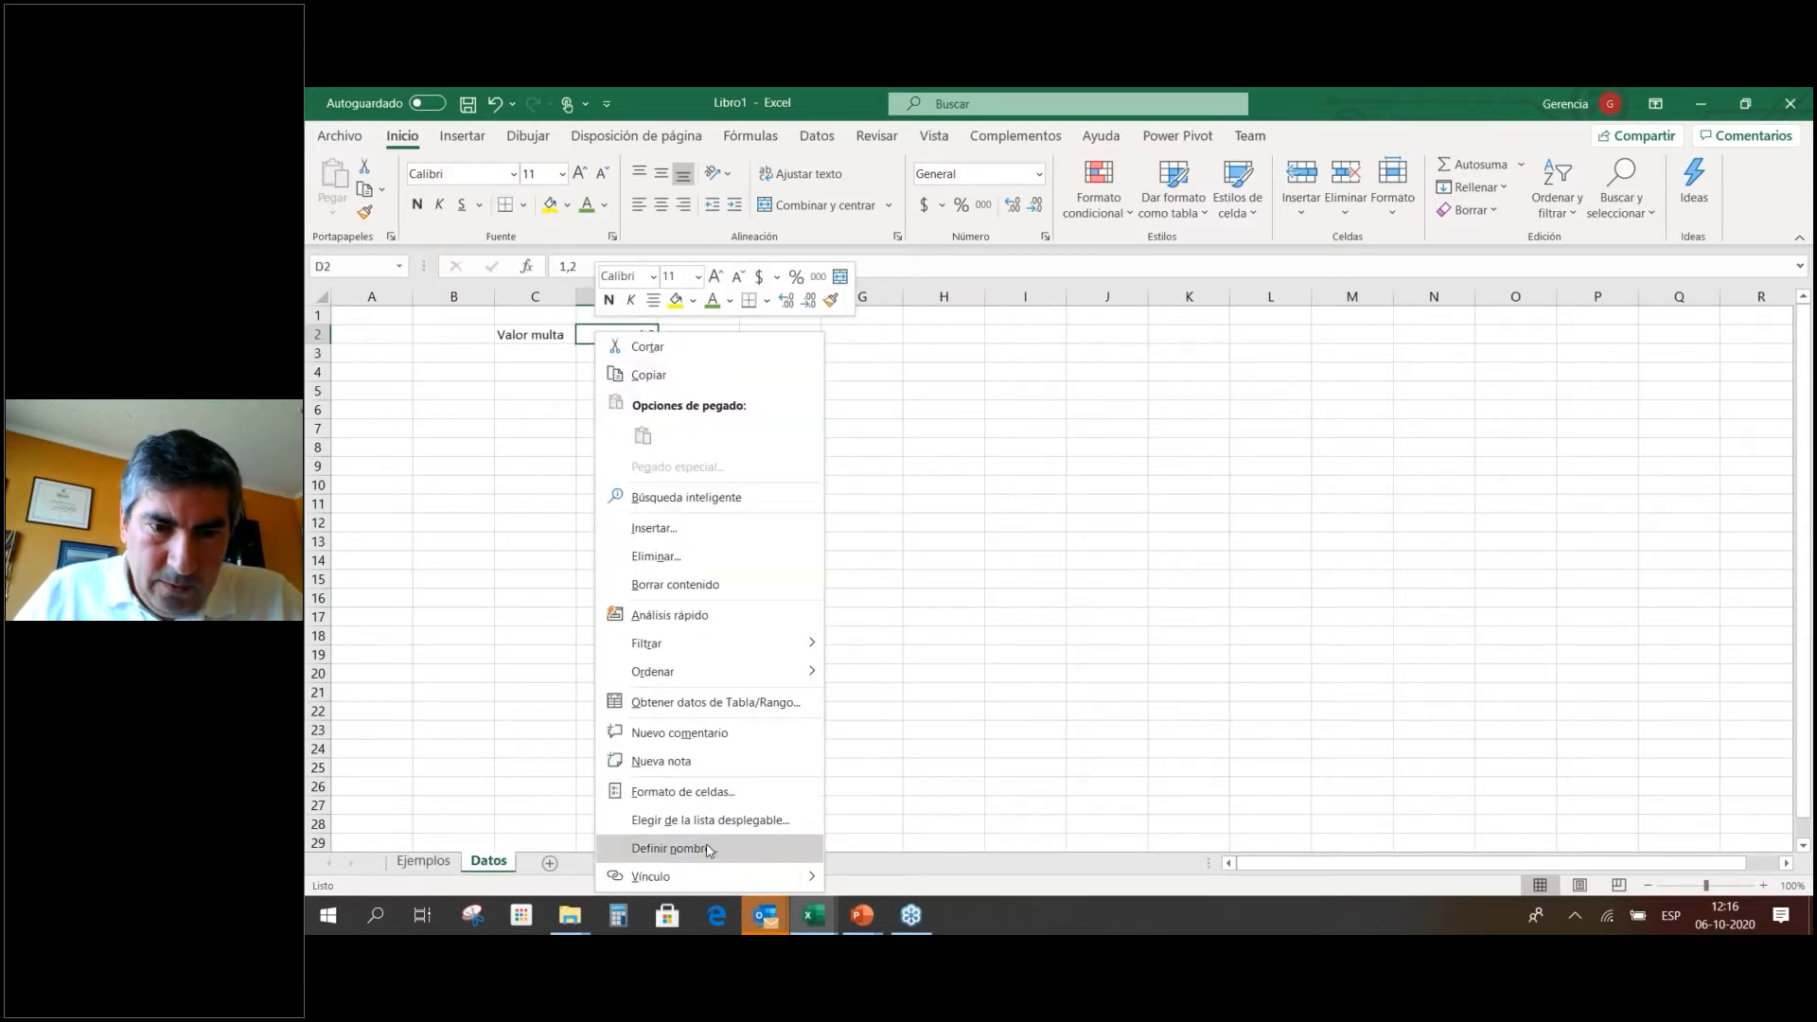
click(710, 849)
click(701, 870)
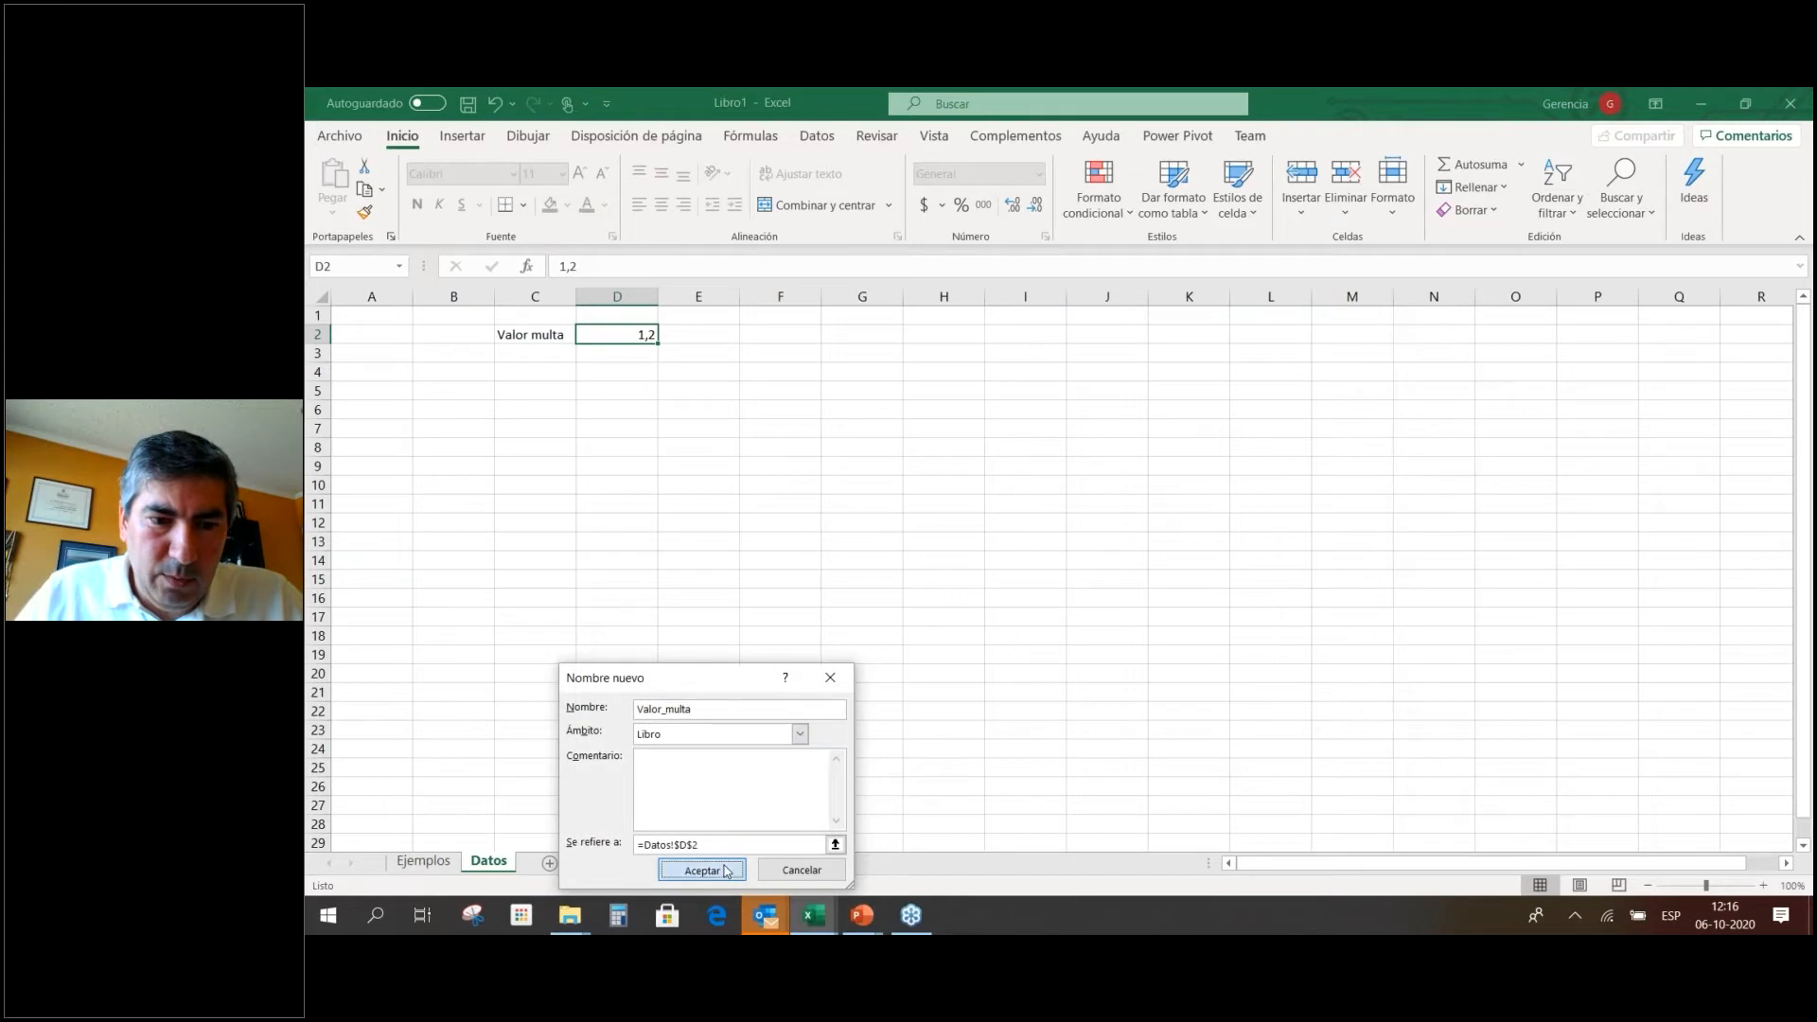
click(423, 860)
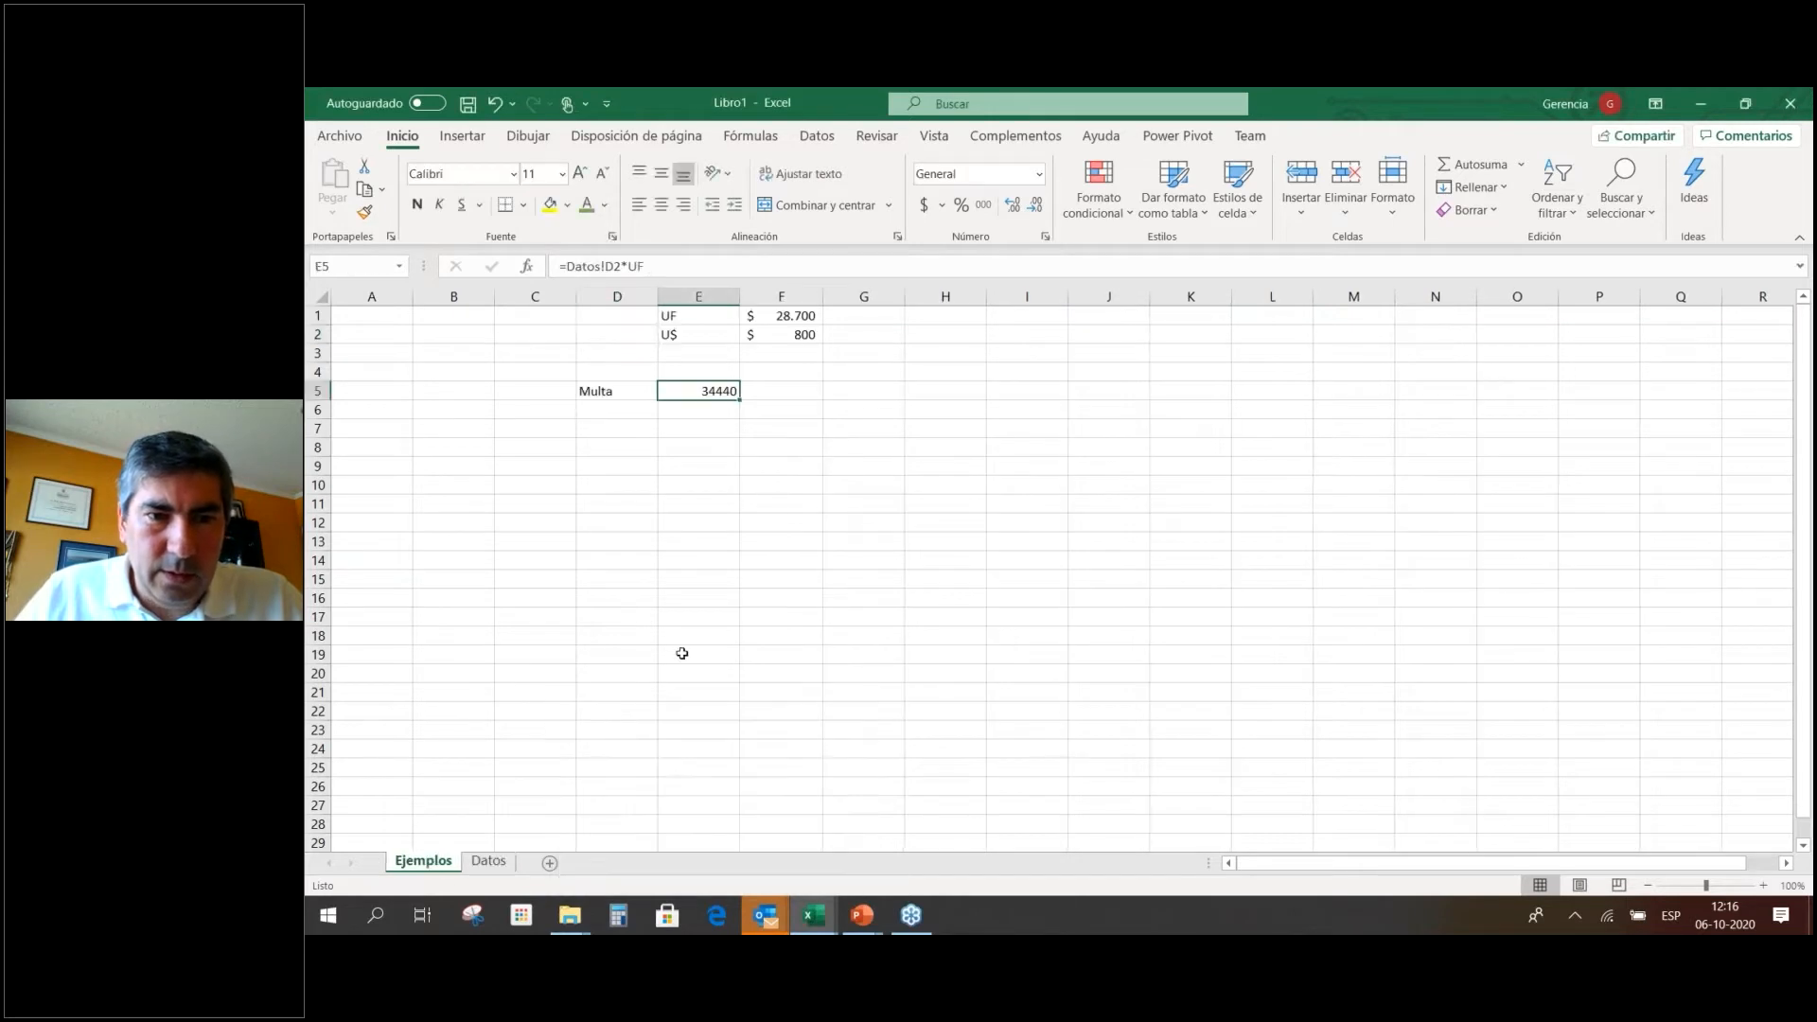
click(630, 266)
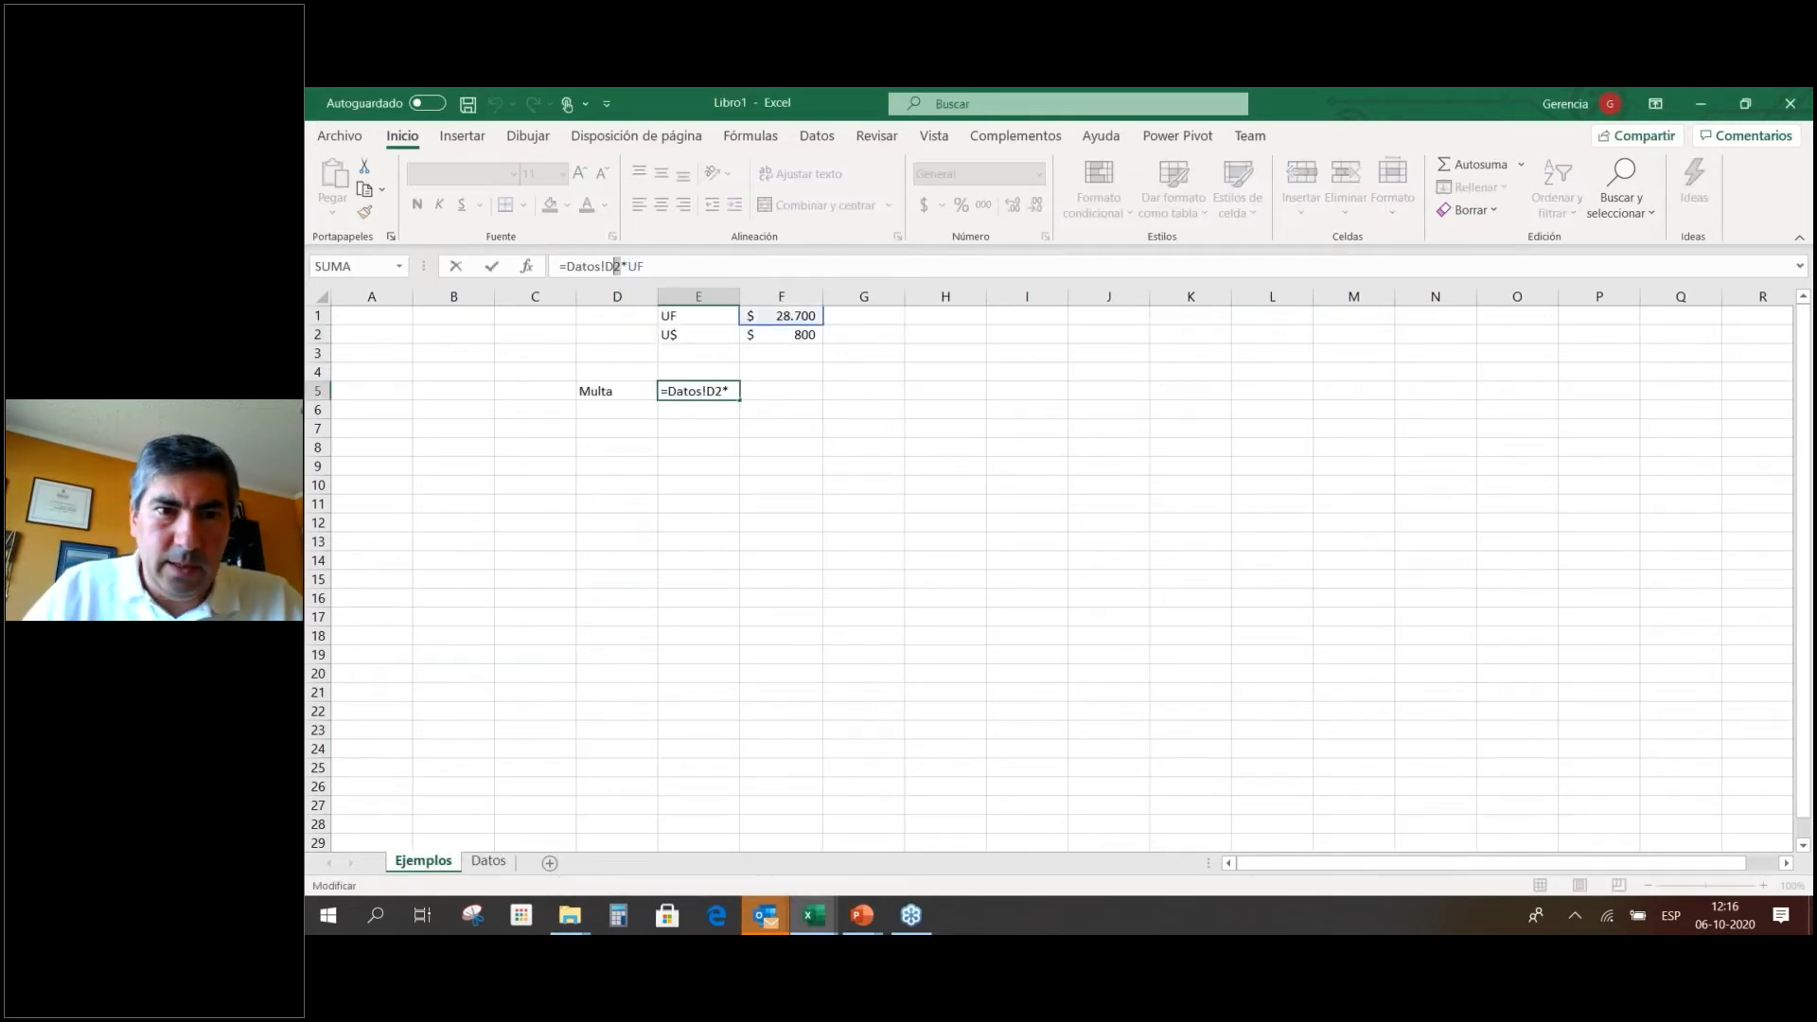
Replace Datos!D2 with Valor_multa so E5 reads =Valor_multa*UF, returning 34440.
drag(600, 266, 566, 266)
text(Valor_)
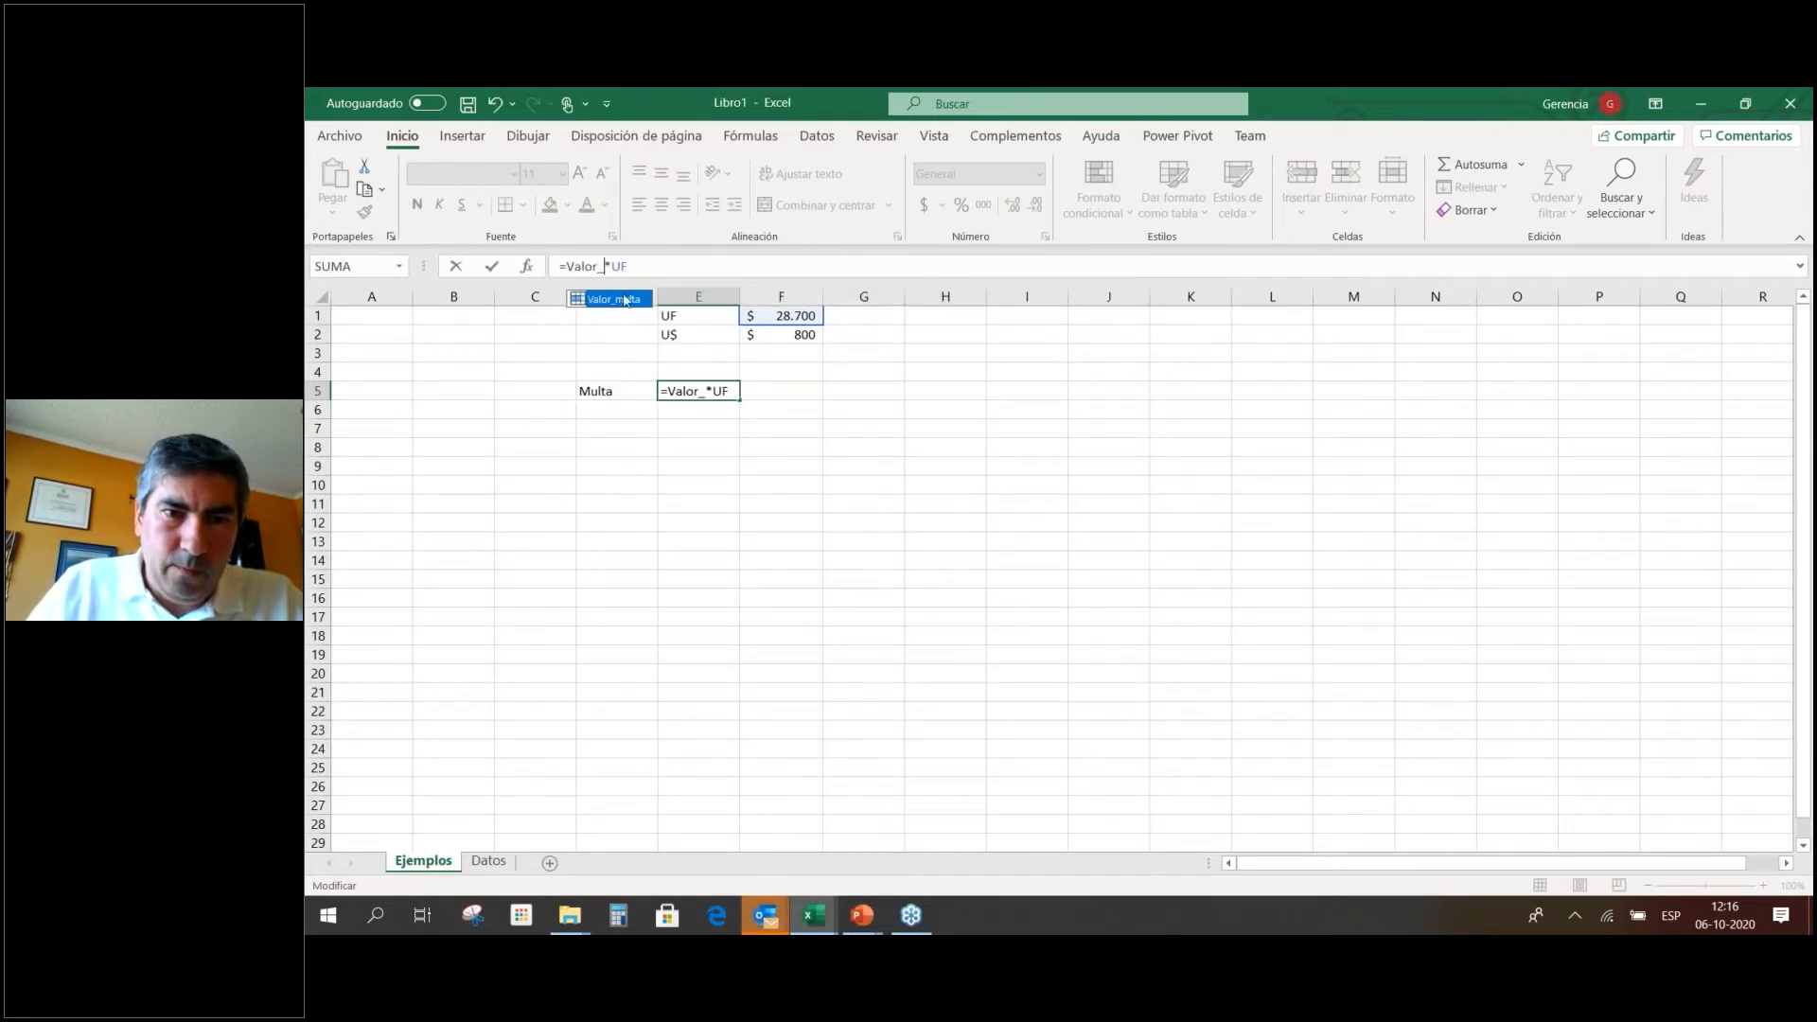
key(Return)
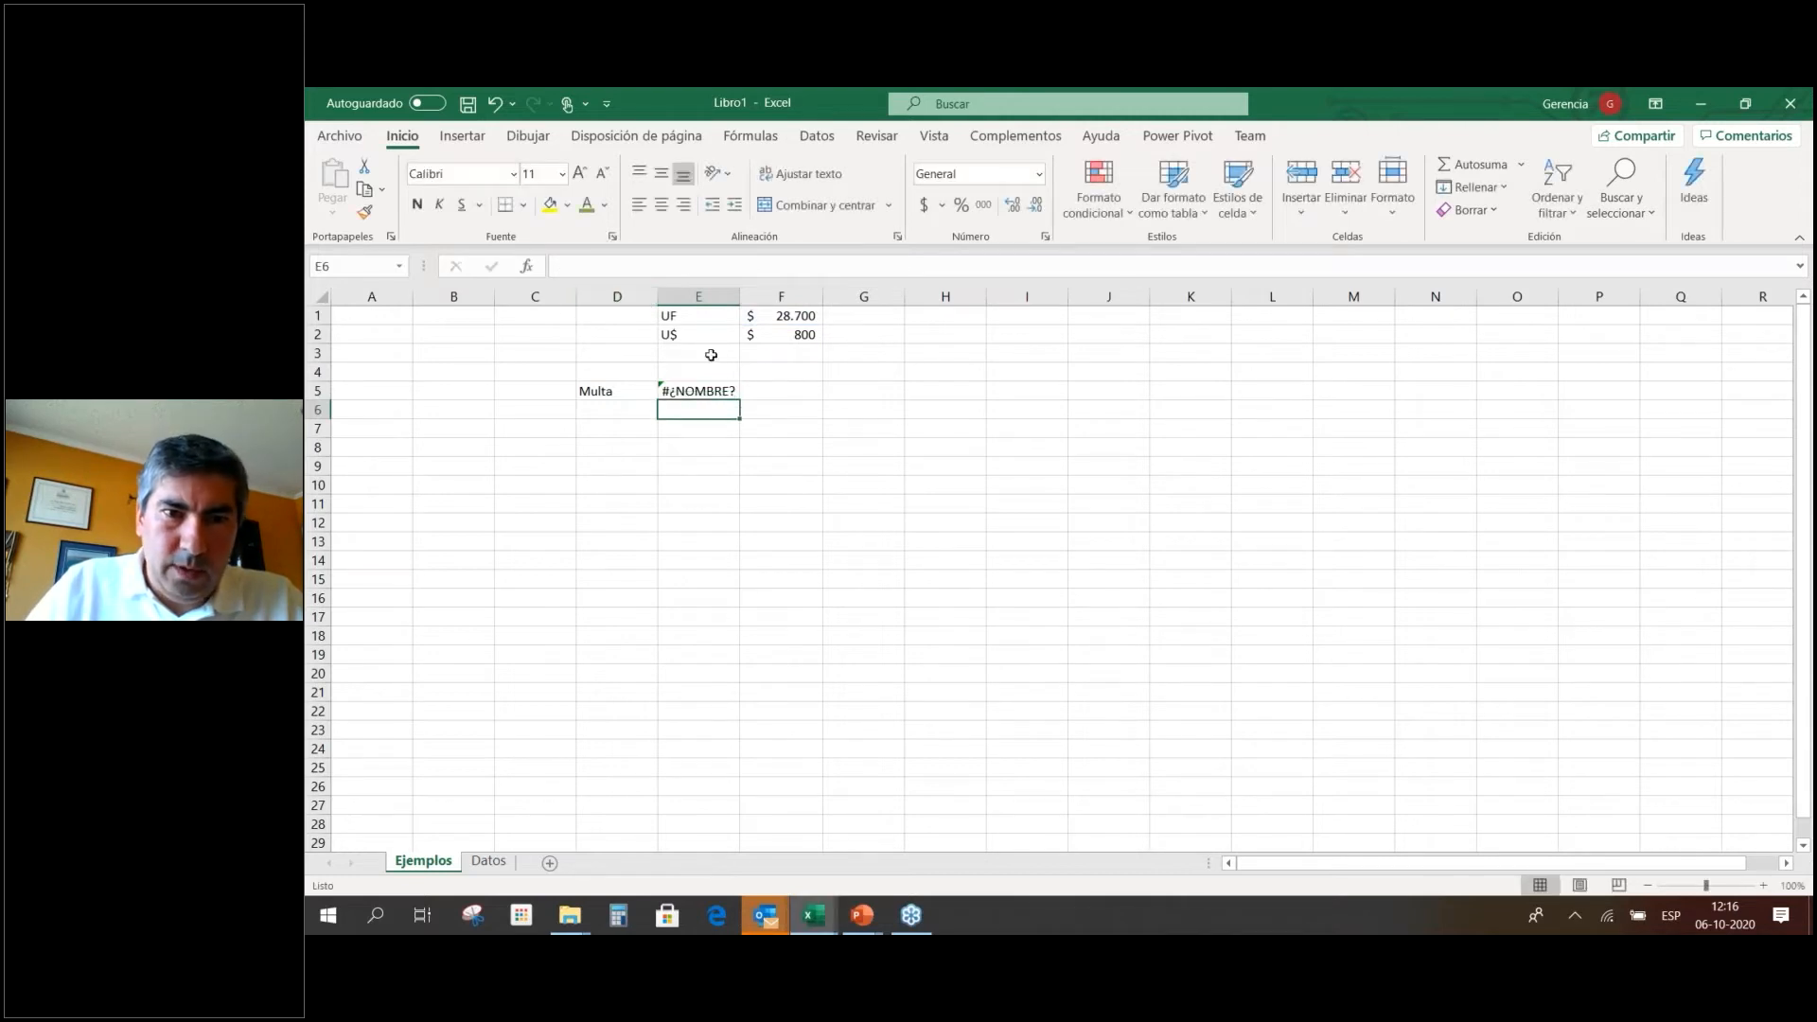
click(727, 388)
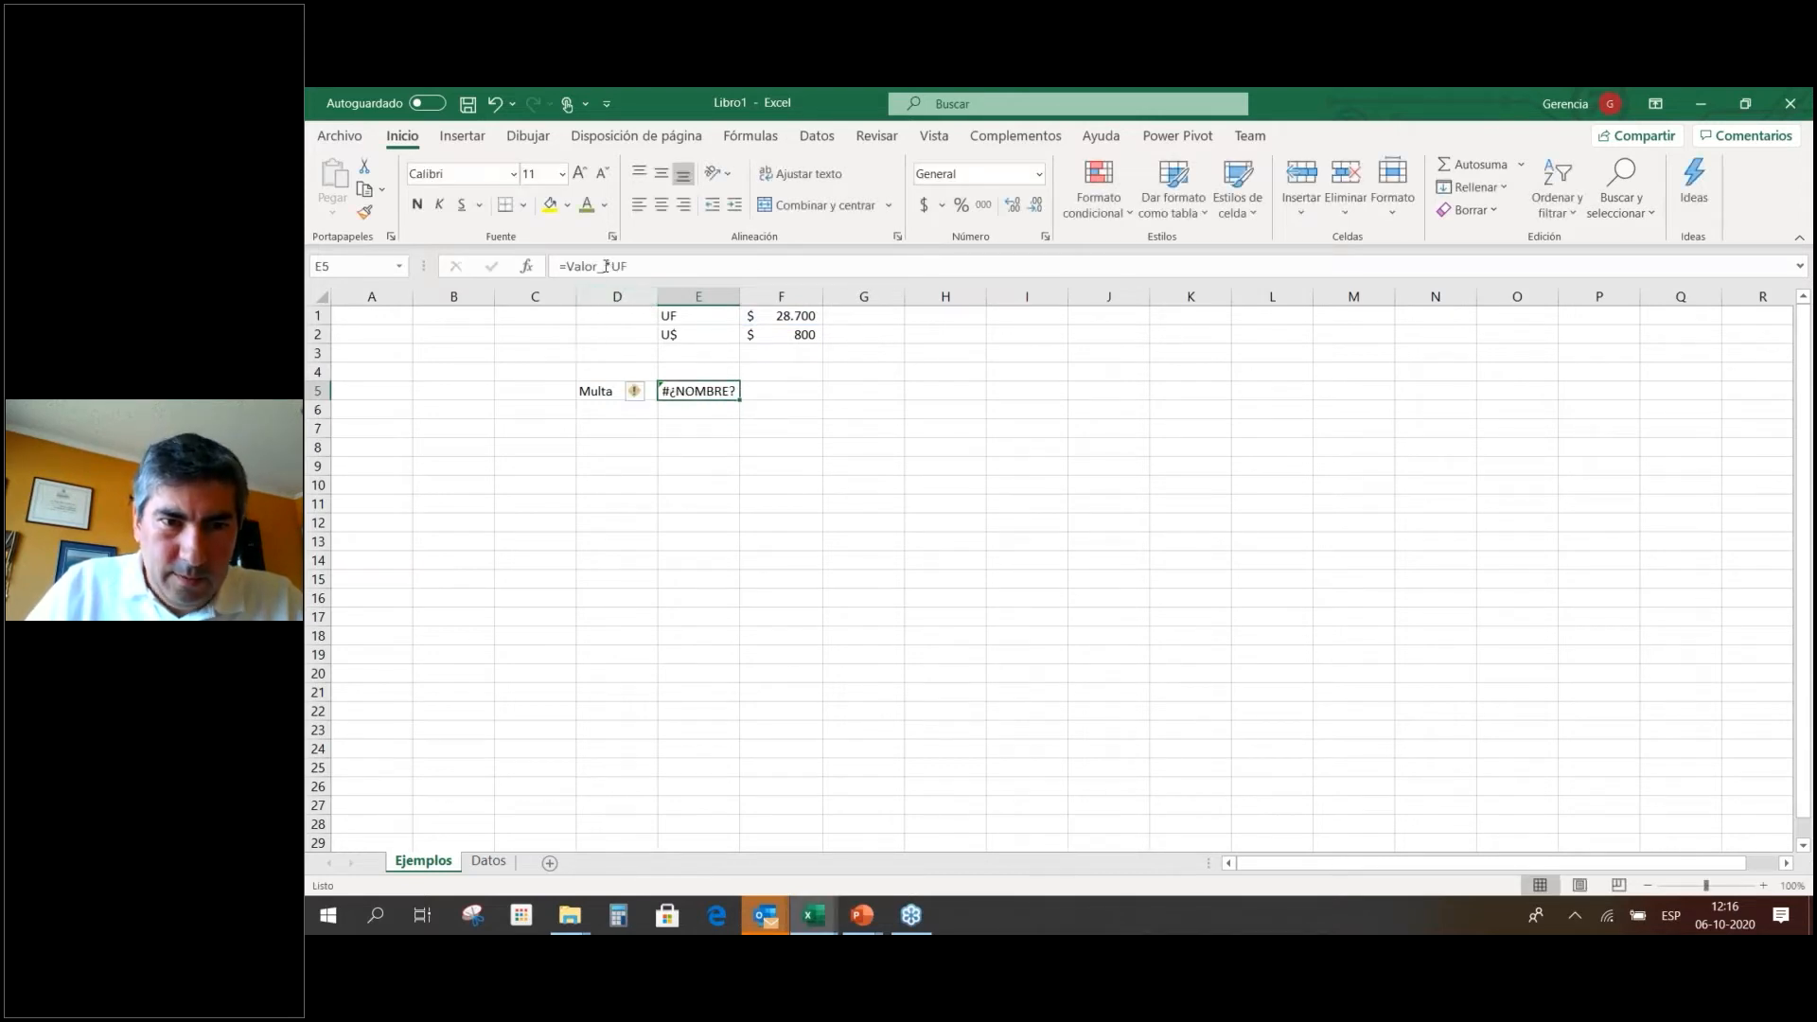
click(606, 266)
text(mul)
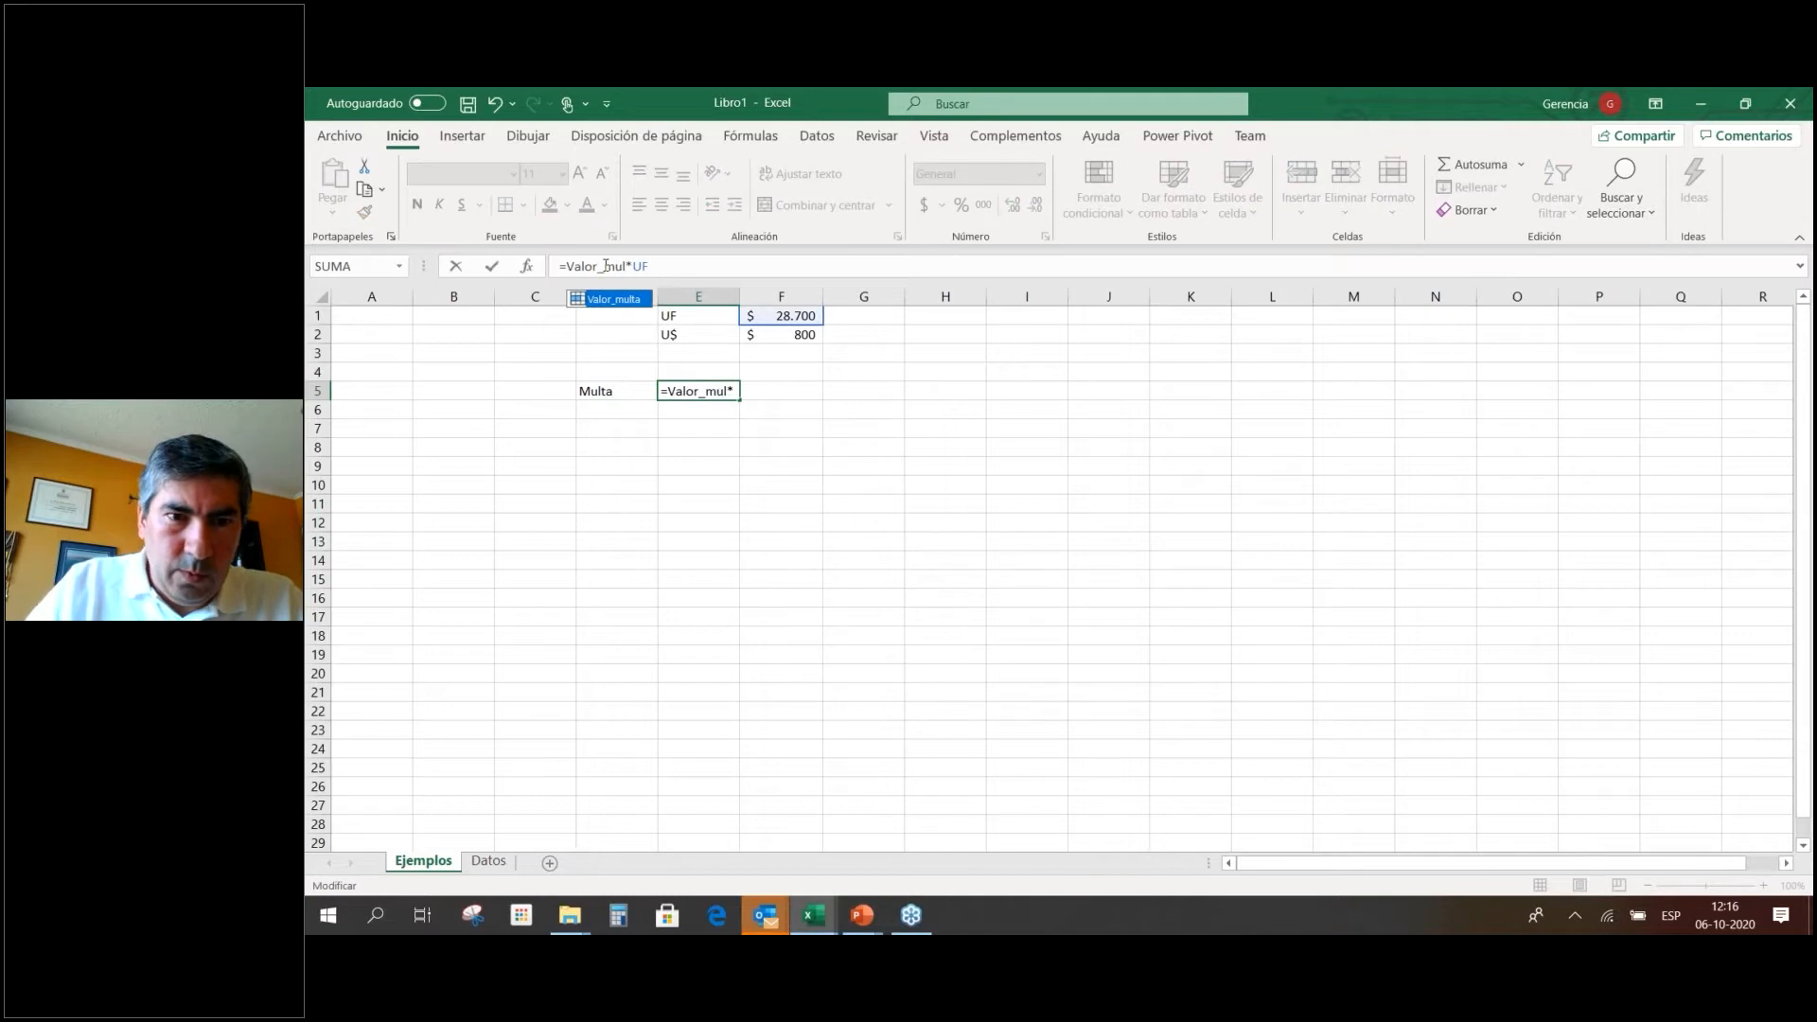
double_click(634, 300)
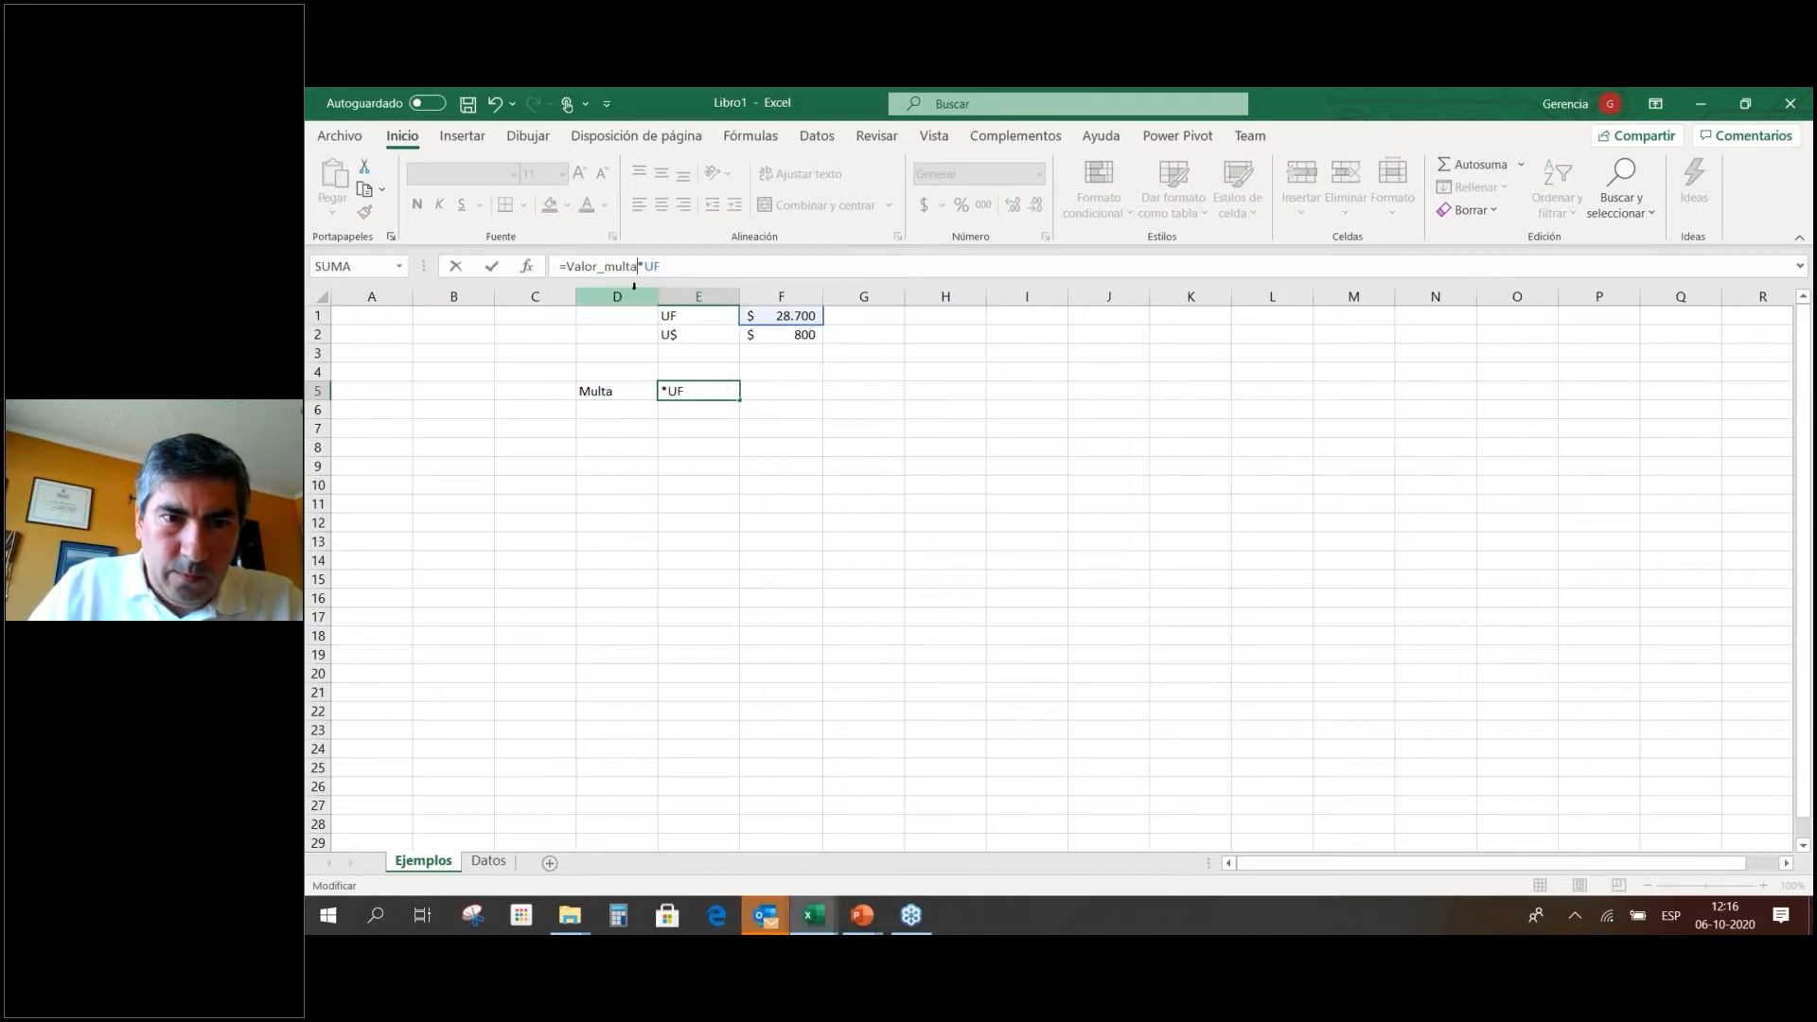
key(Return)
key(Up)
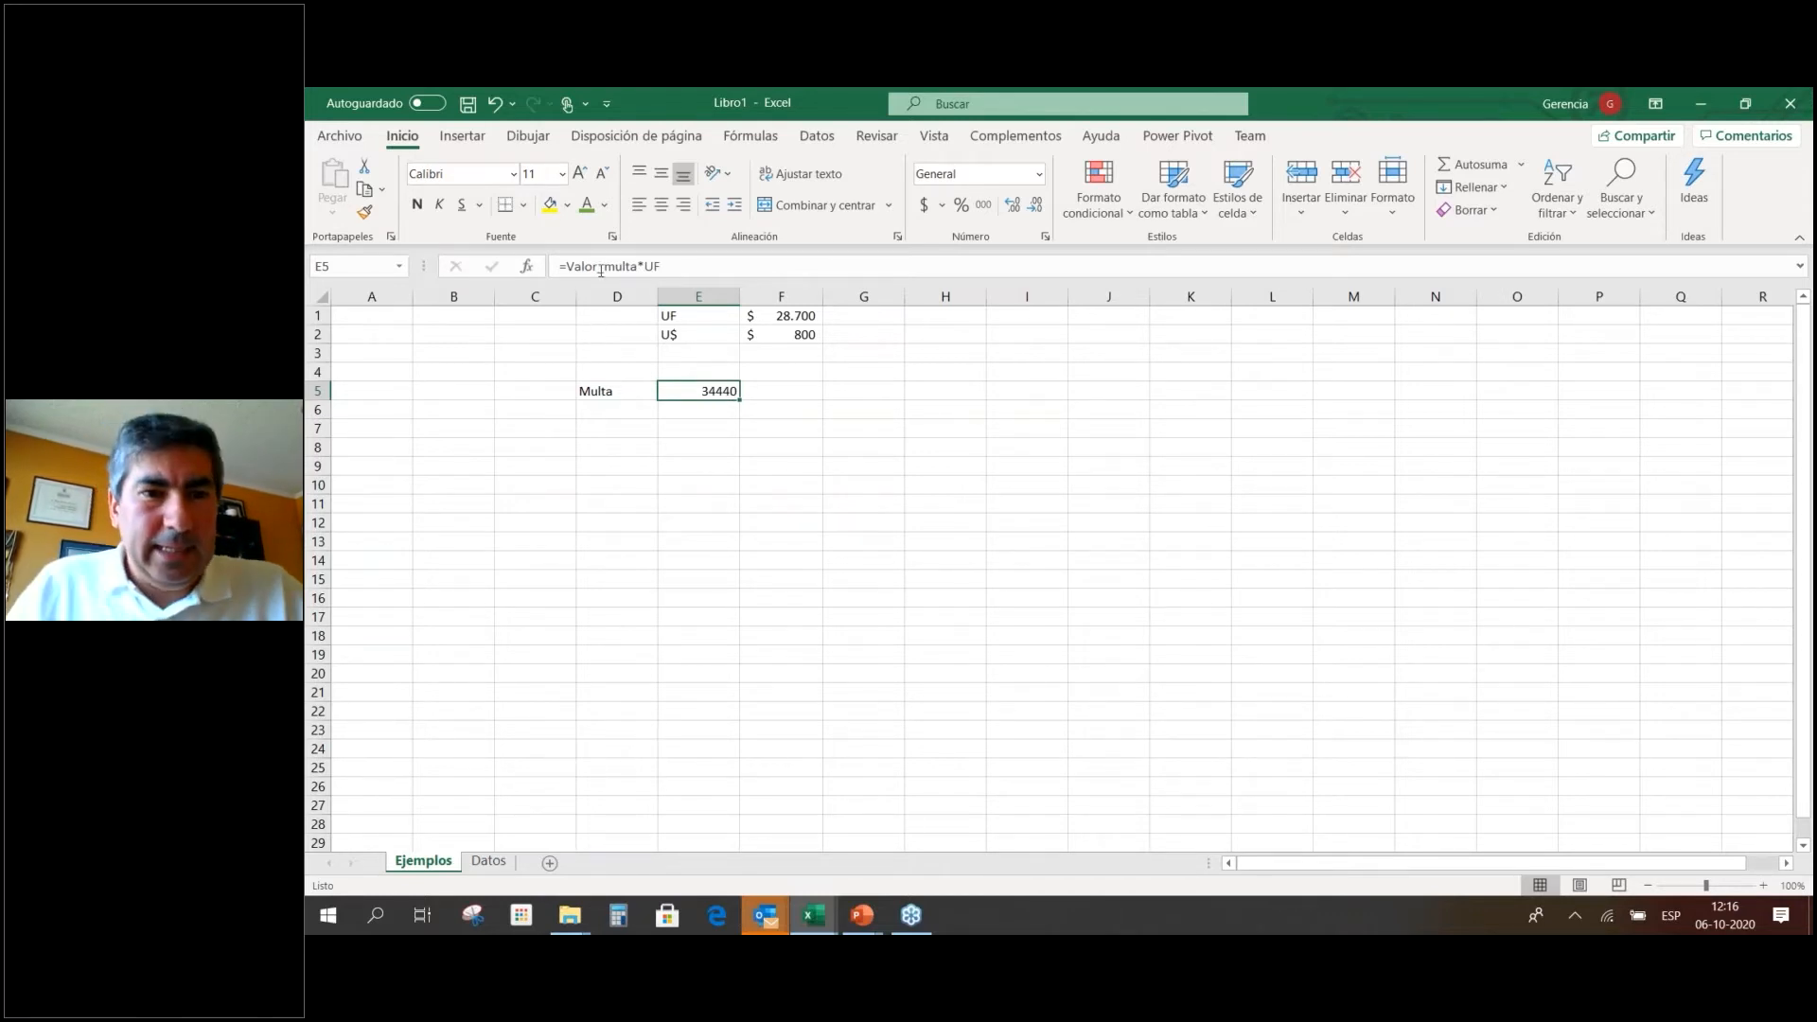
click(732, 270)
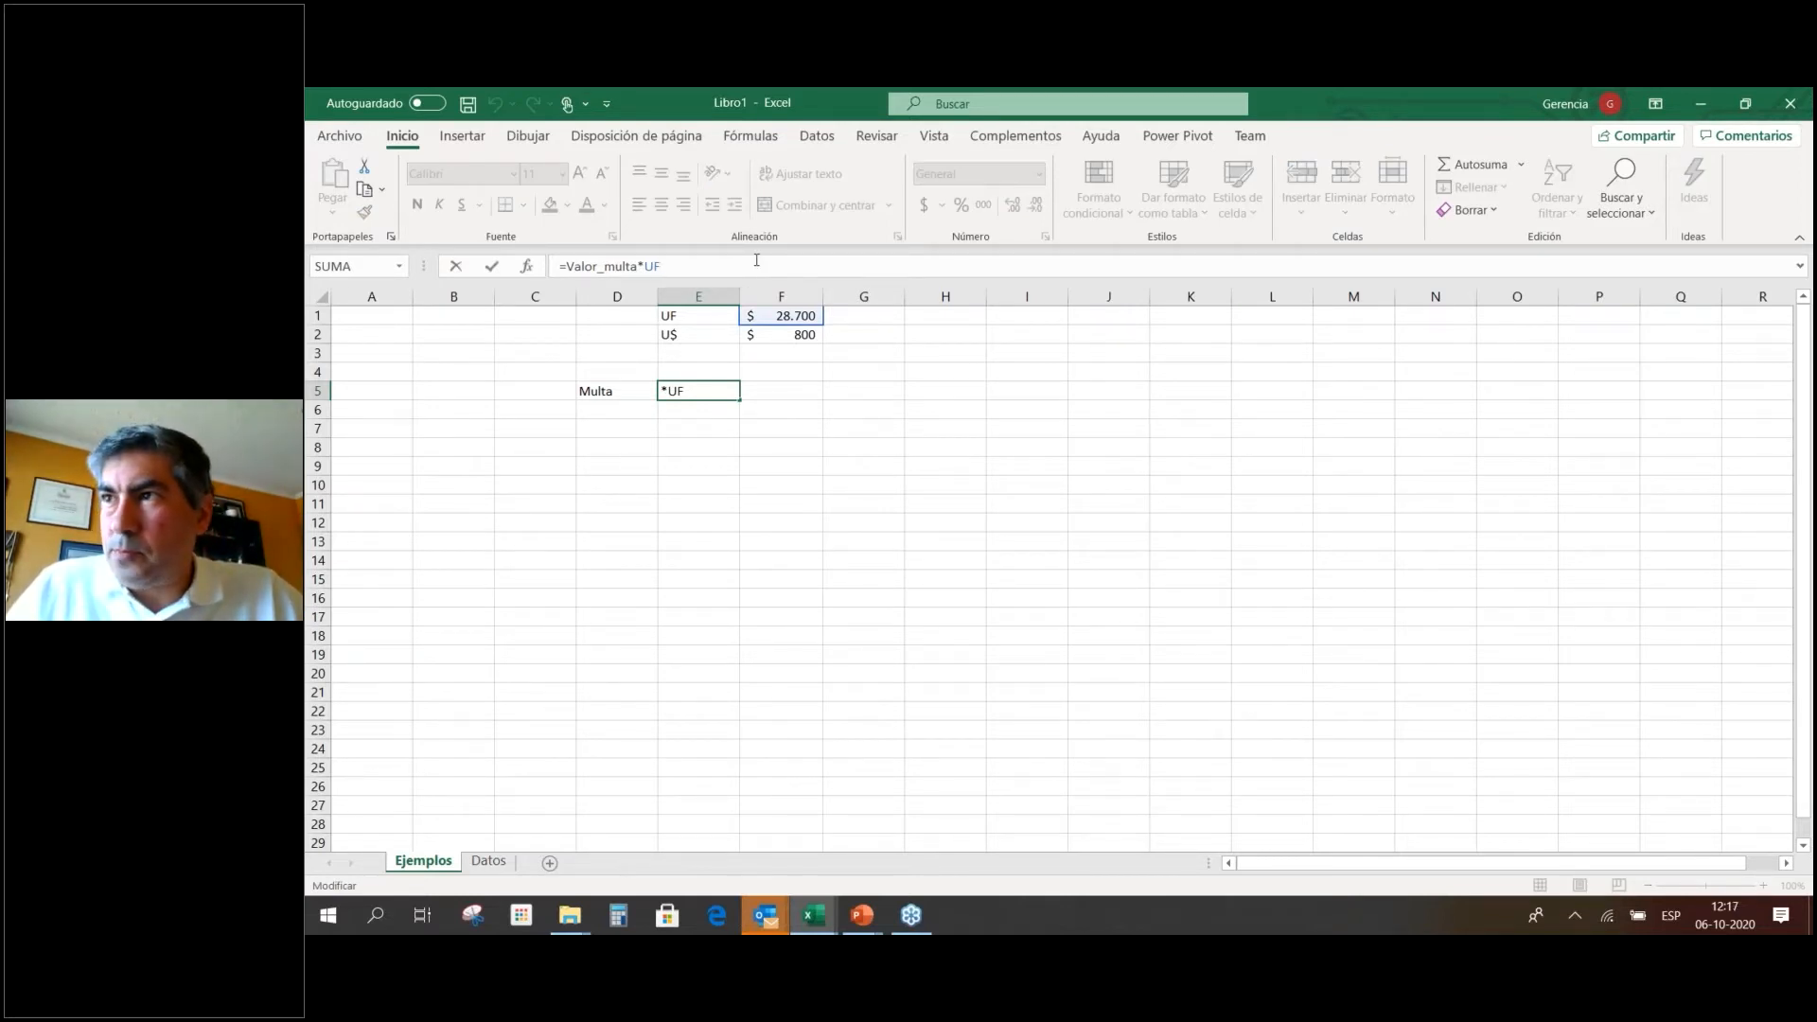
click(1058, 451)
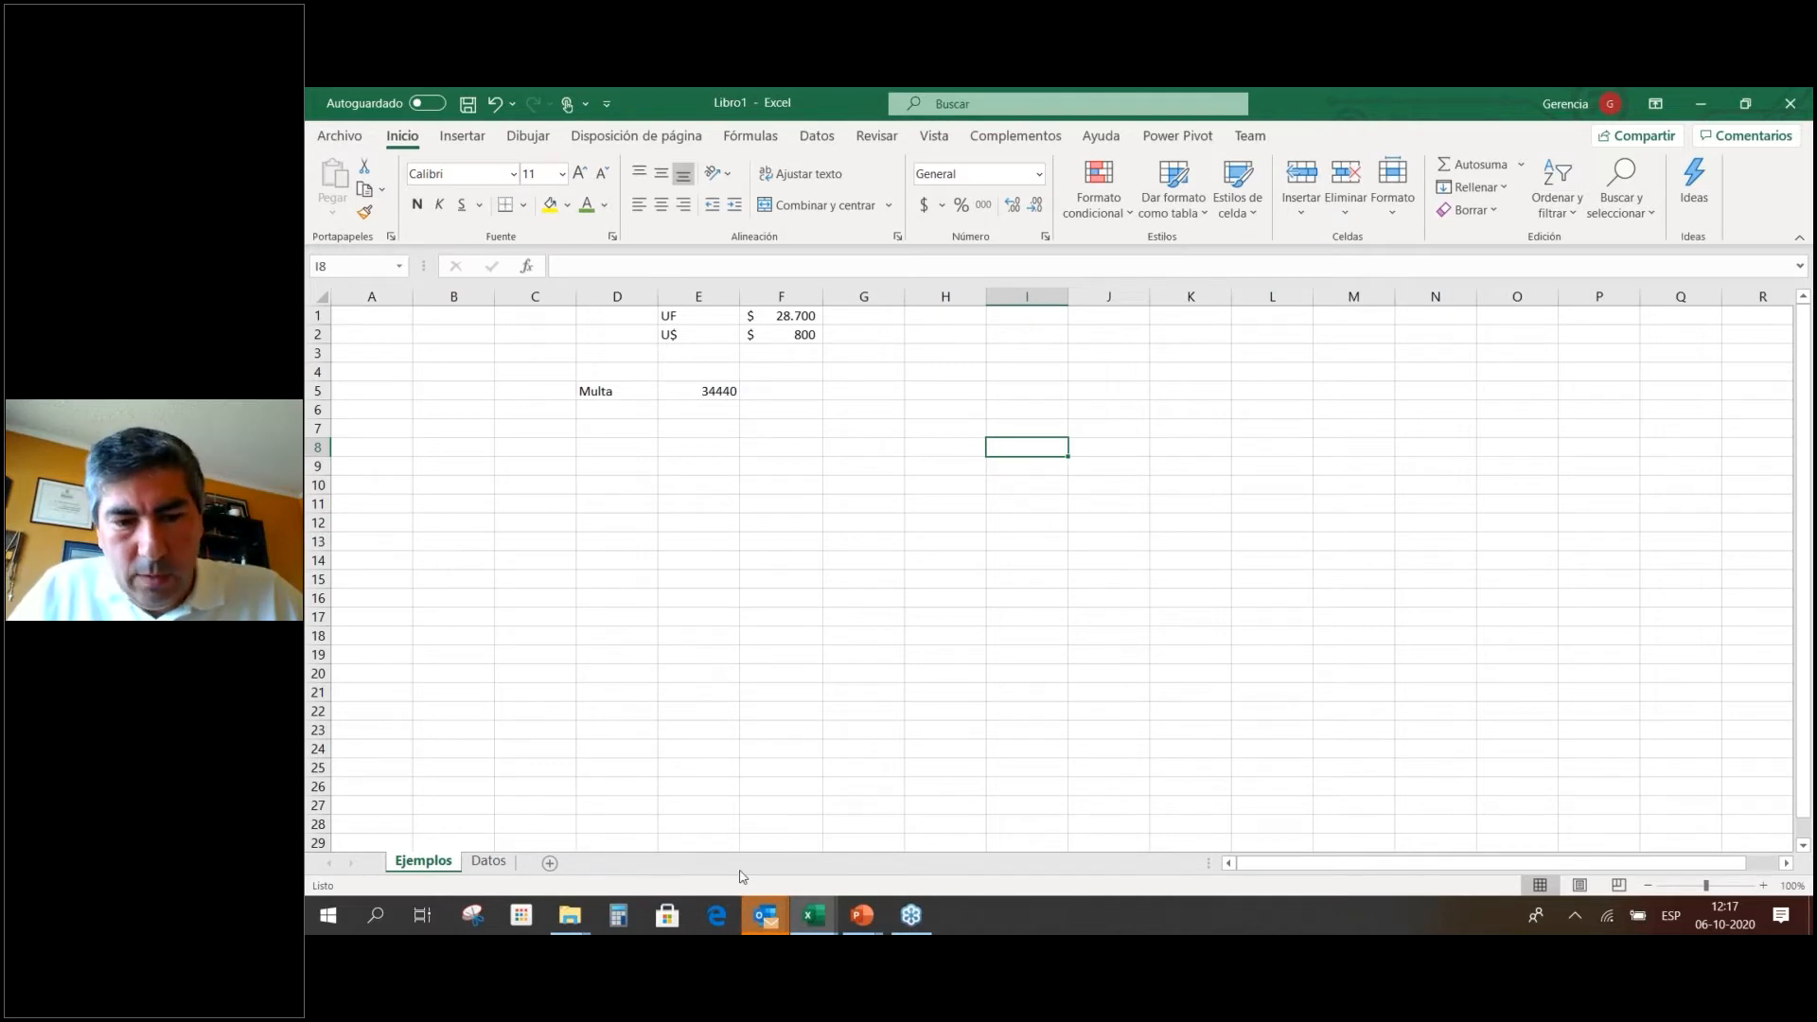
click(714, 393)
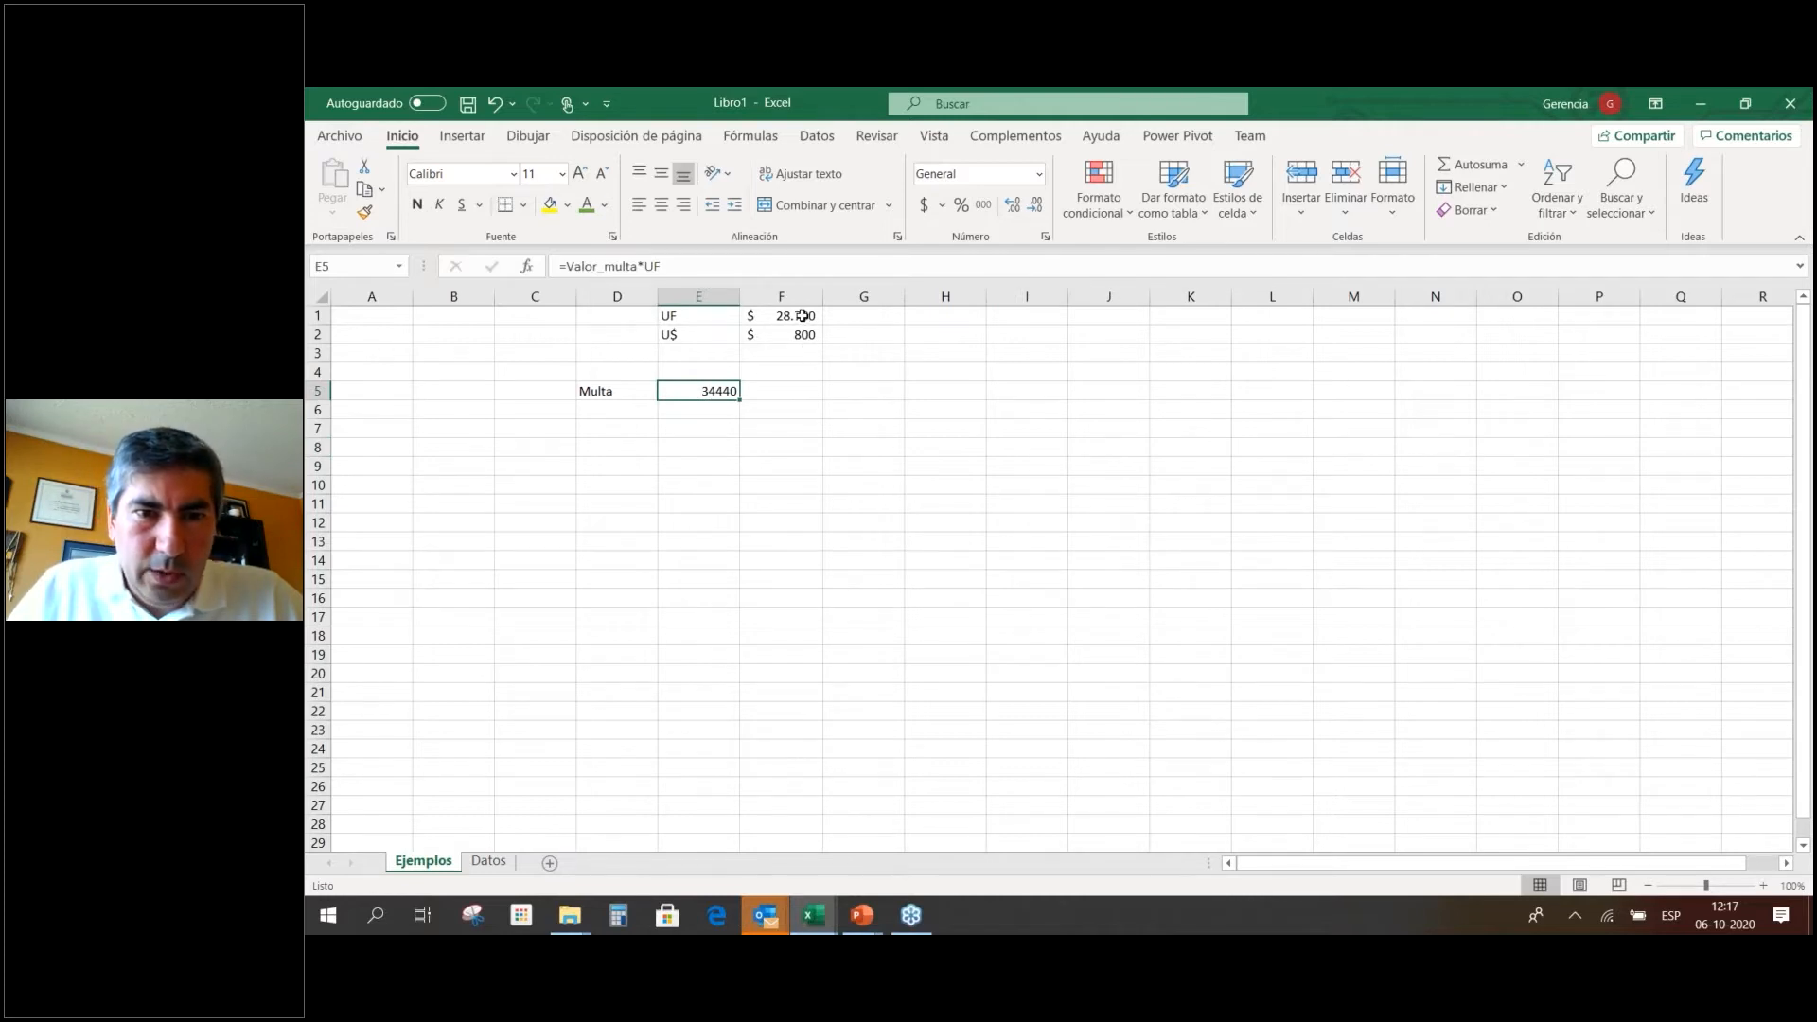
Select F1:F2 to see their sum, then adjust the sheet zoom.
drag(800, 316, 803, 337)
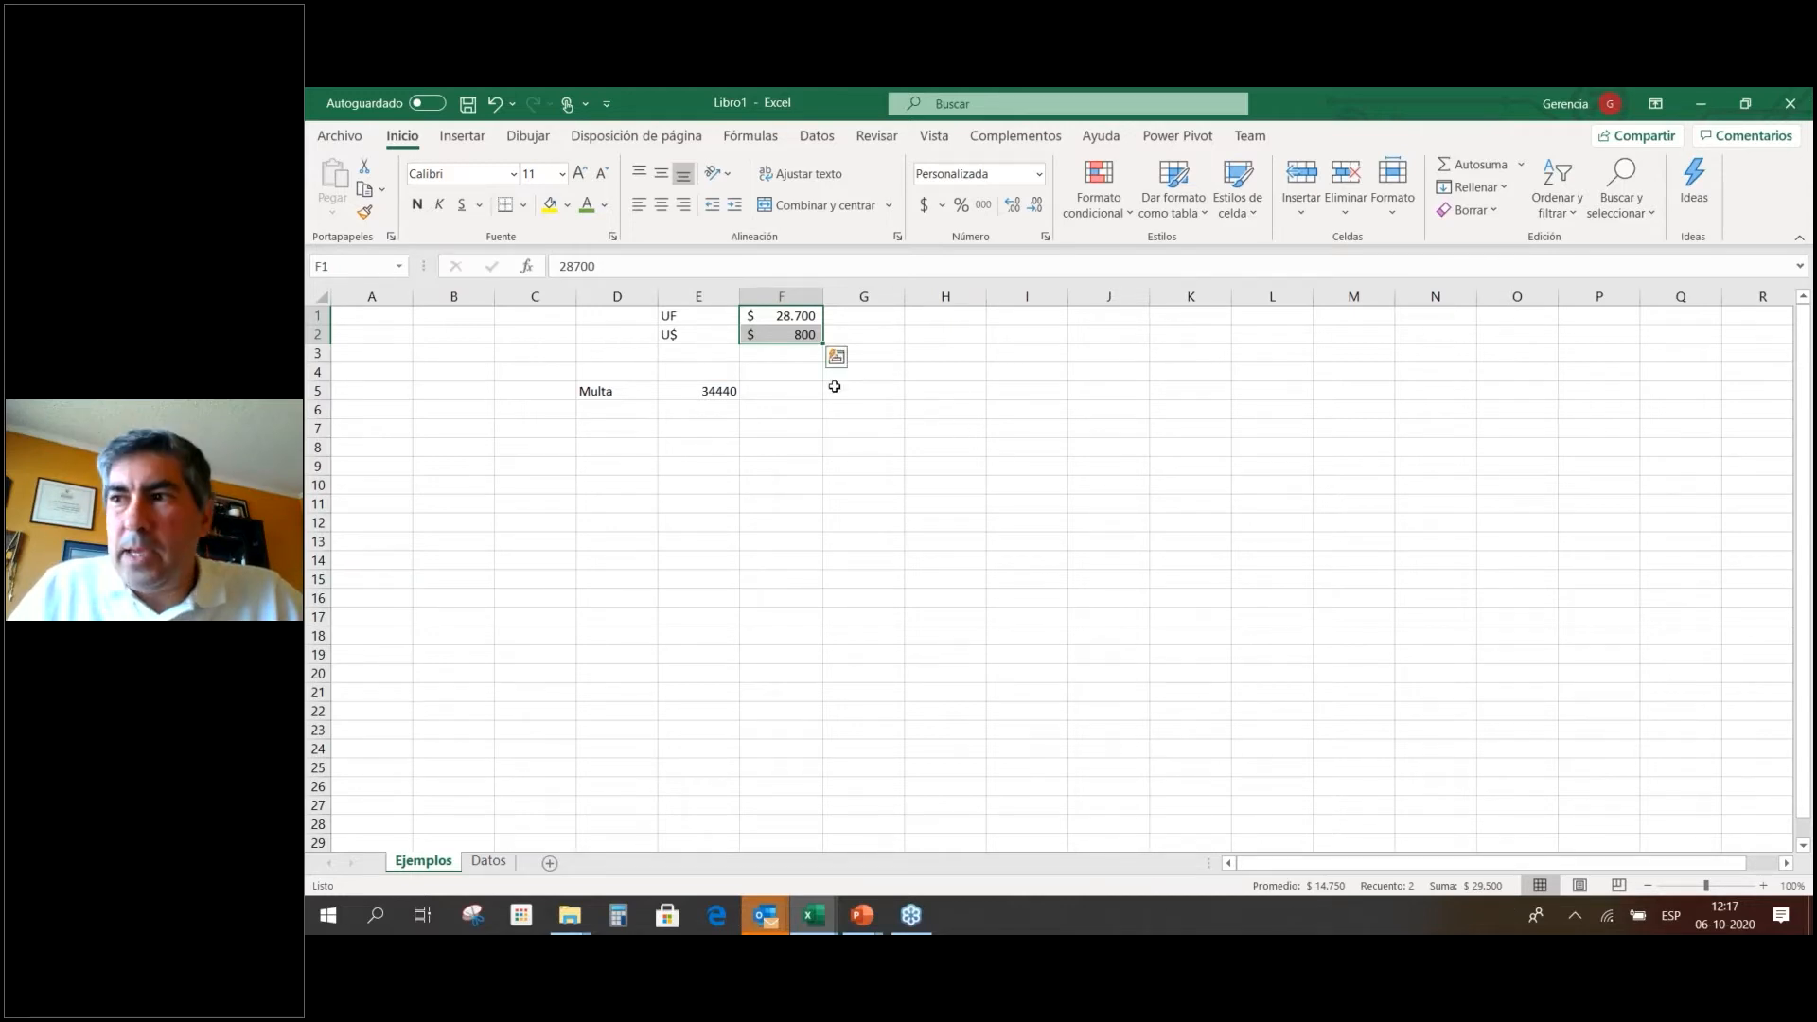
click(867, 426)
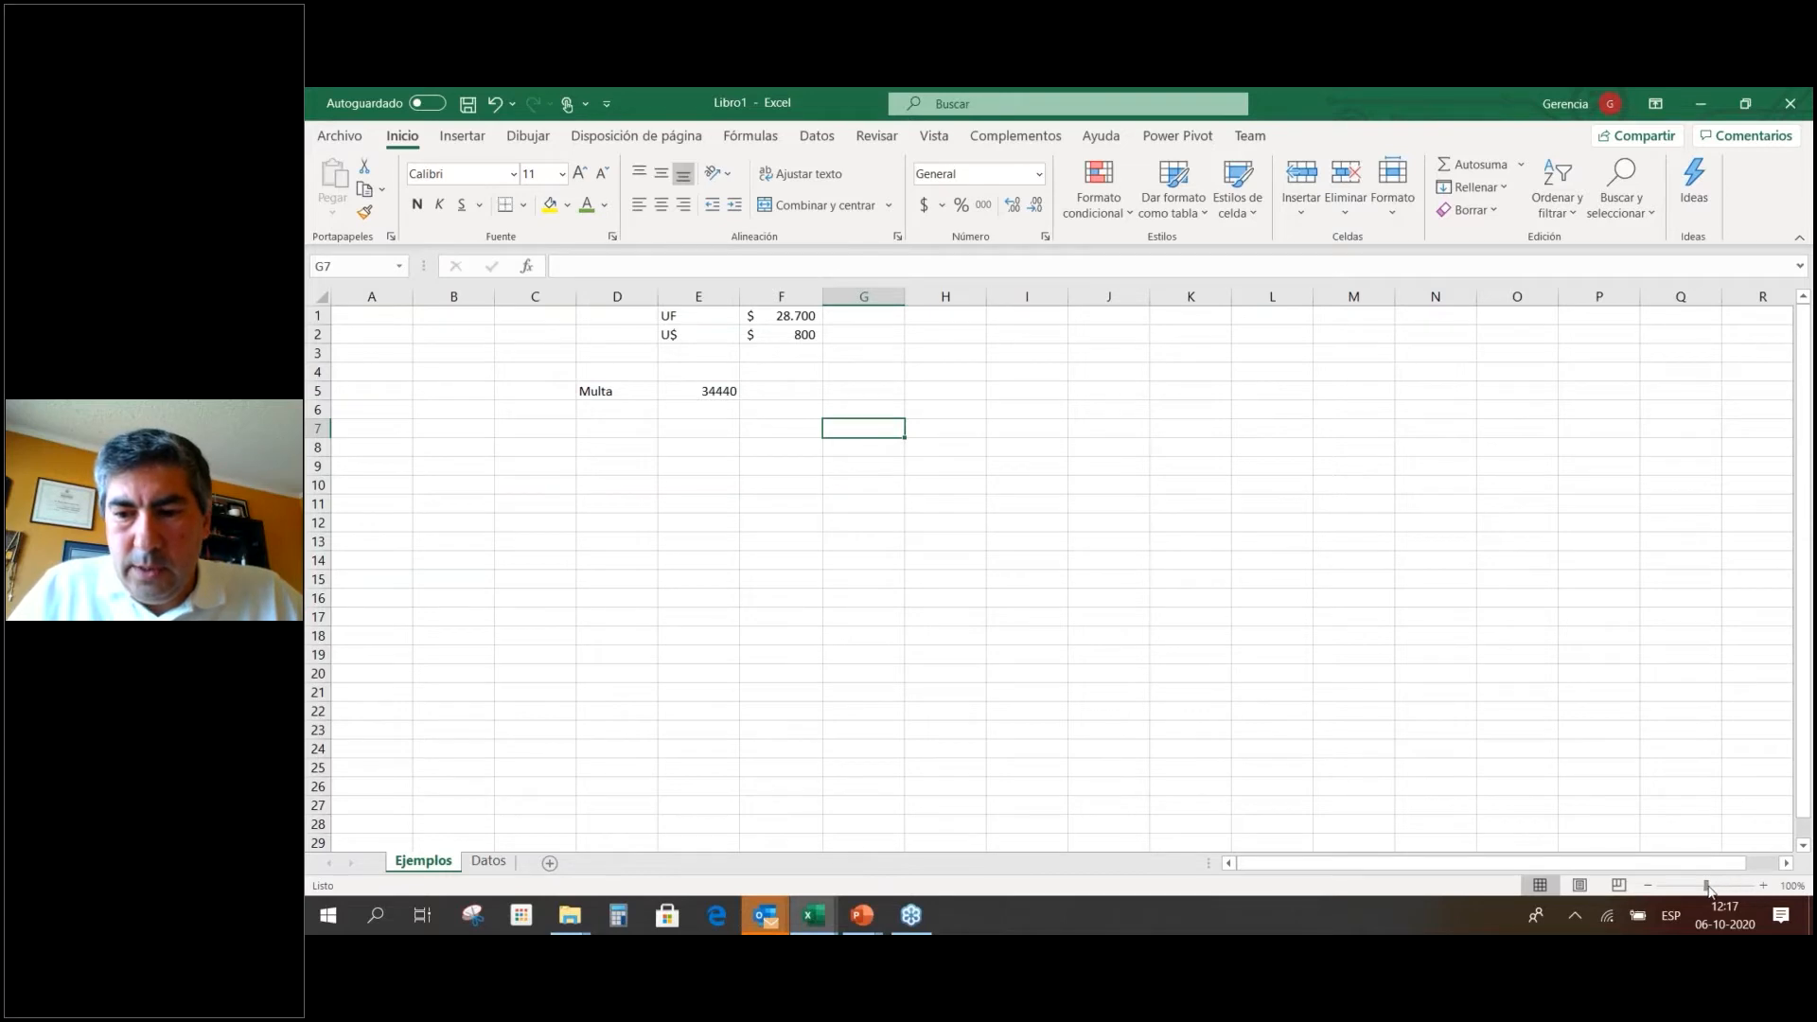
ctrl+scroll(1710, 890, up, 7)
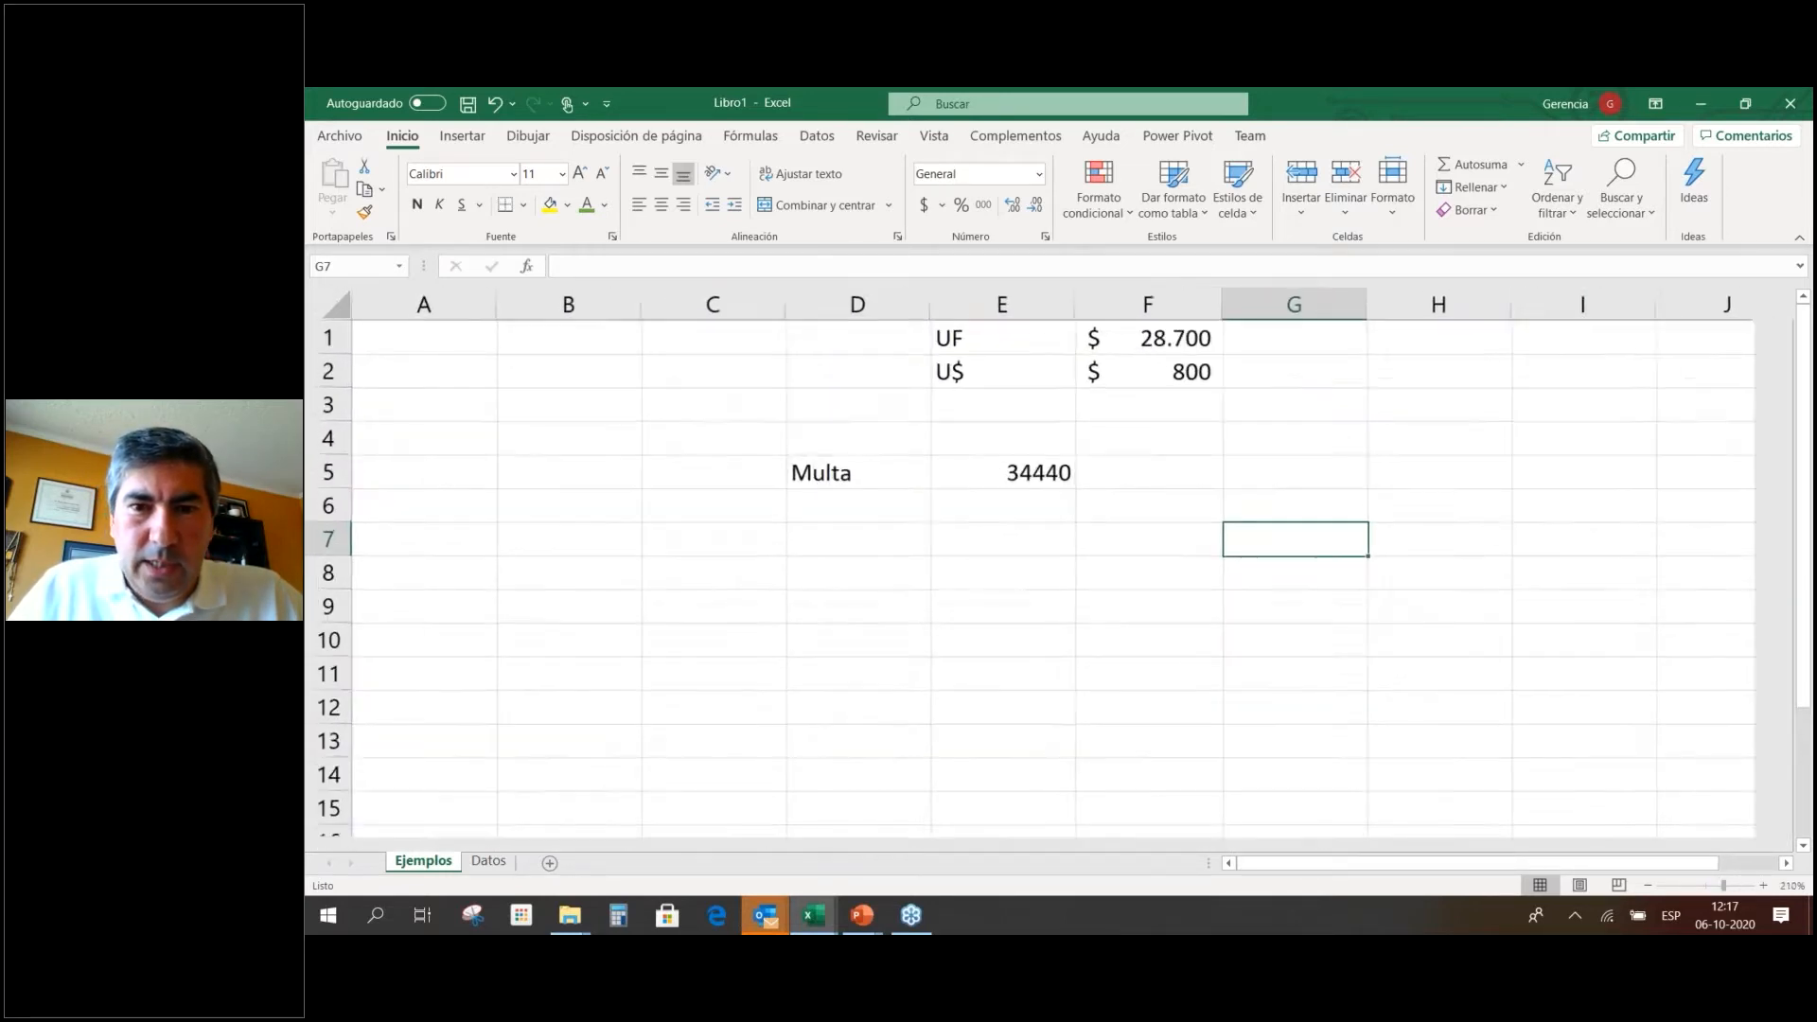
mouse_move(1709, 895)
mouse_down()
mouse_move(1663, 893)
mouse_move(1714, 900)
mouse_up()
key(Right)
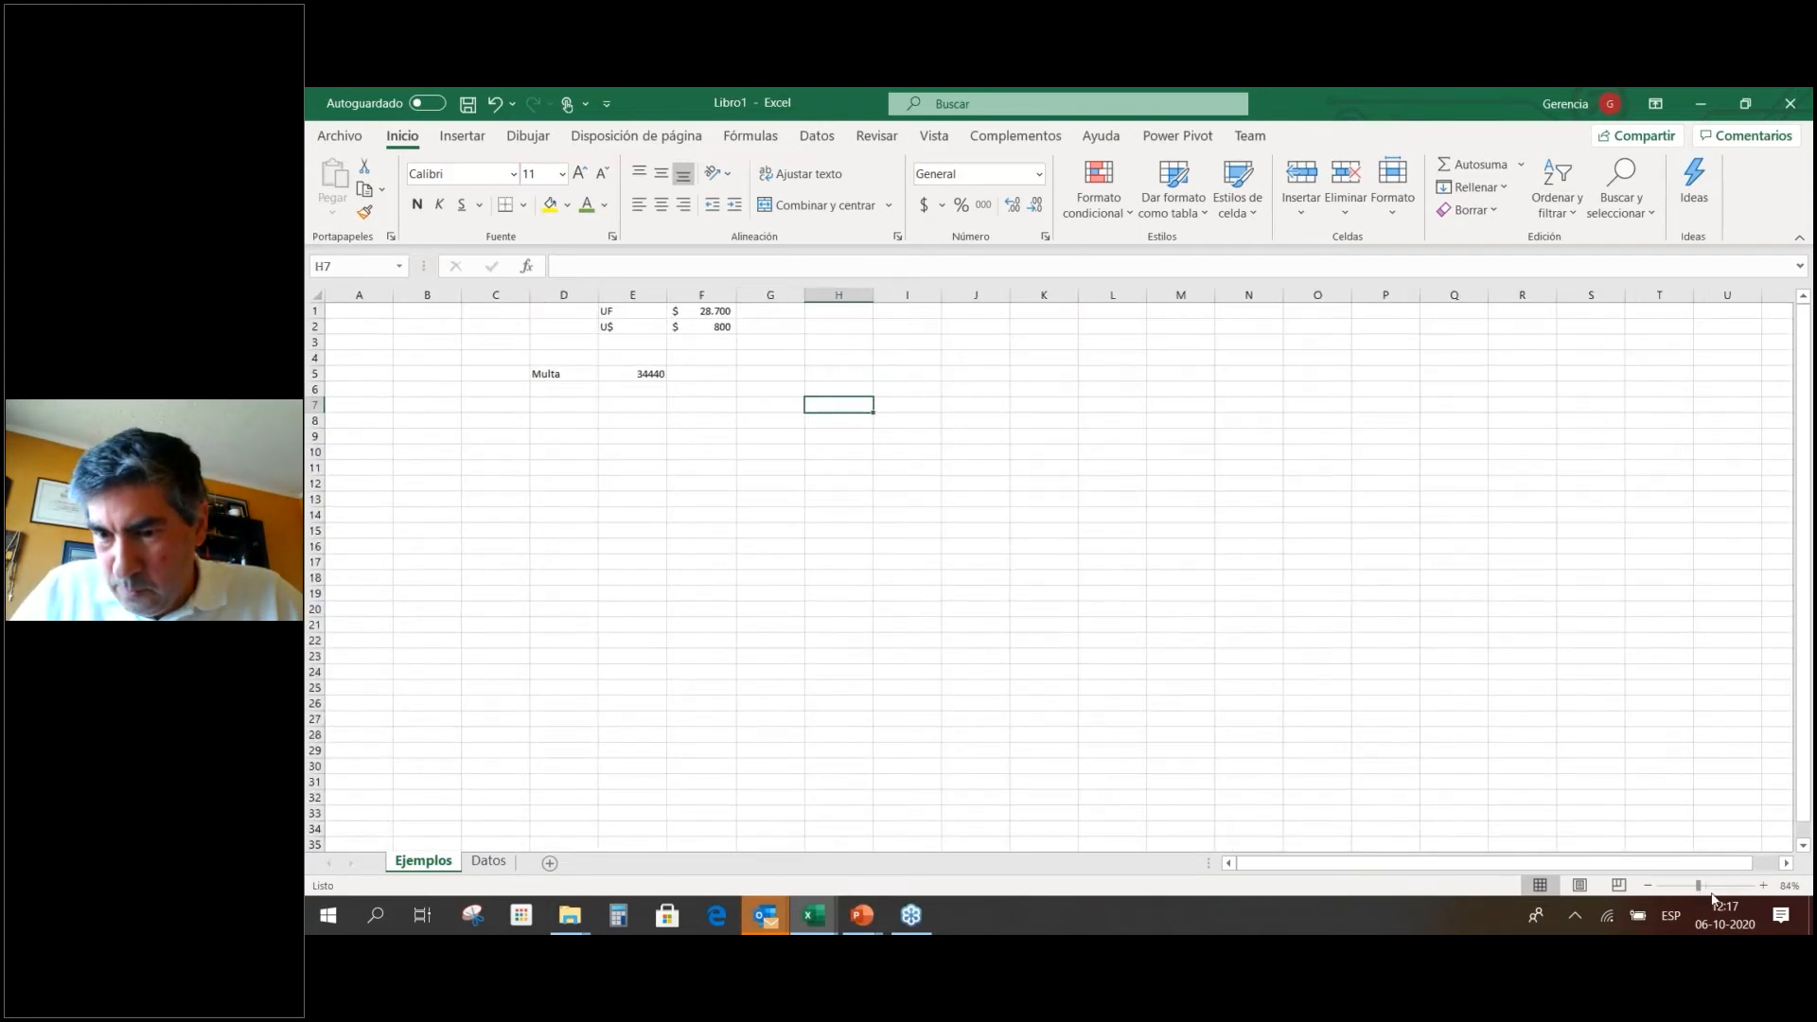
Zoom the sheet to 120%, then switch to the Conceptos Básicos slide.
click(1763, 886)
click(1763, 886)
click(844, 483)
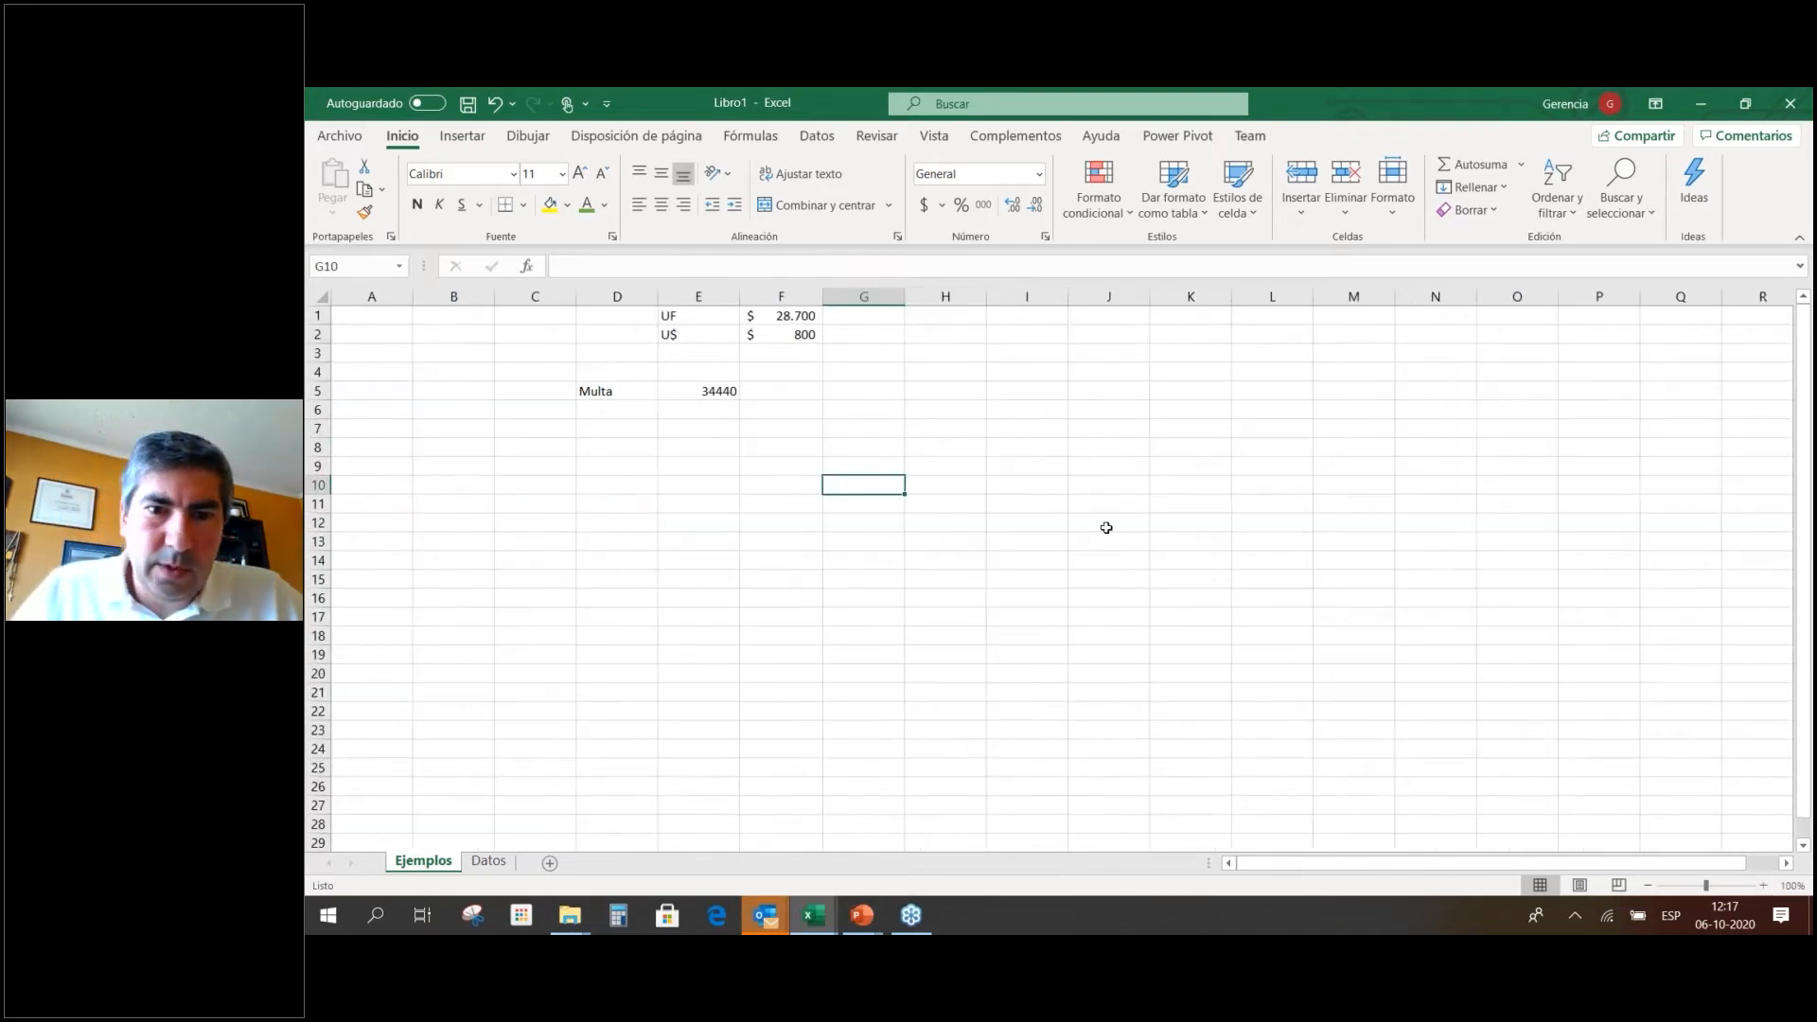
click(1763, 886)
click(1763, 886)
click(1174, 572)
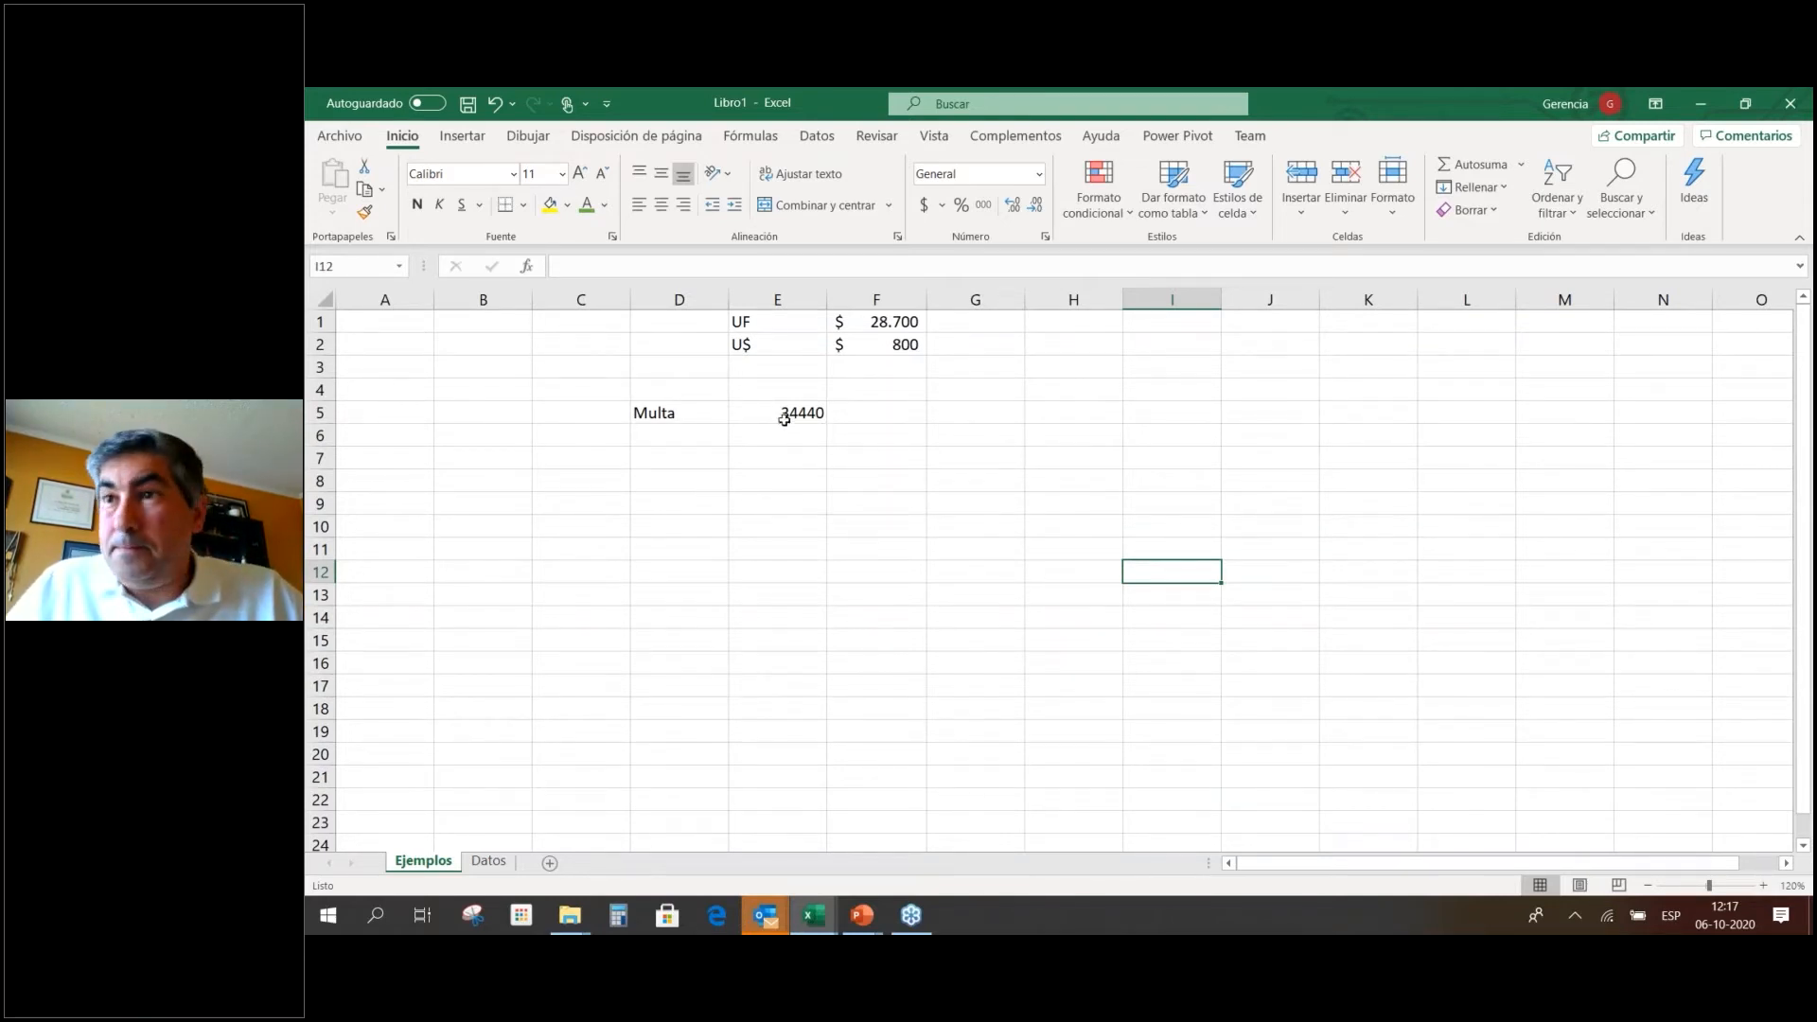
key(alt+Tab)
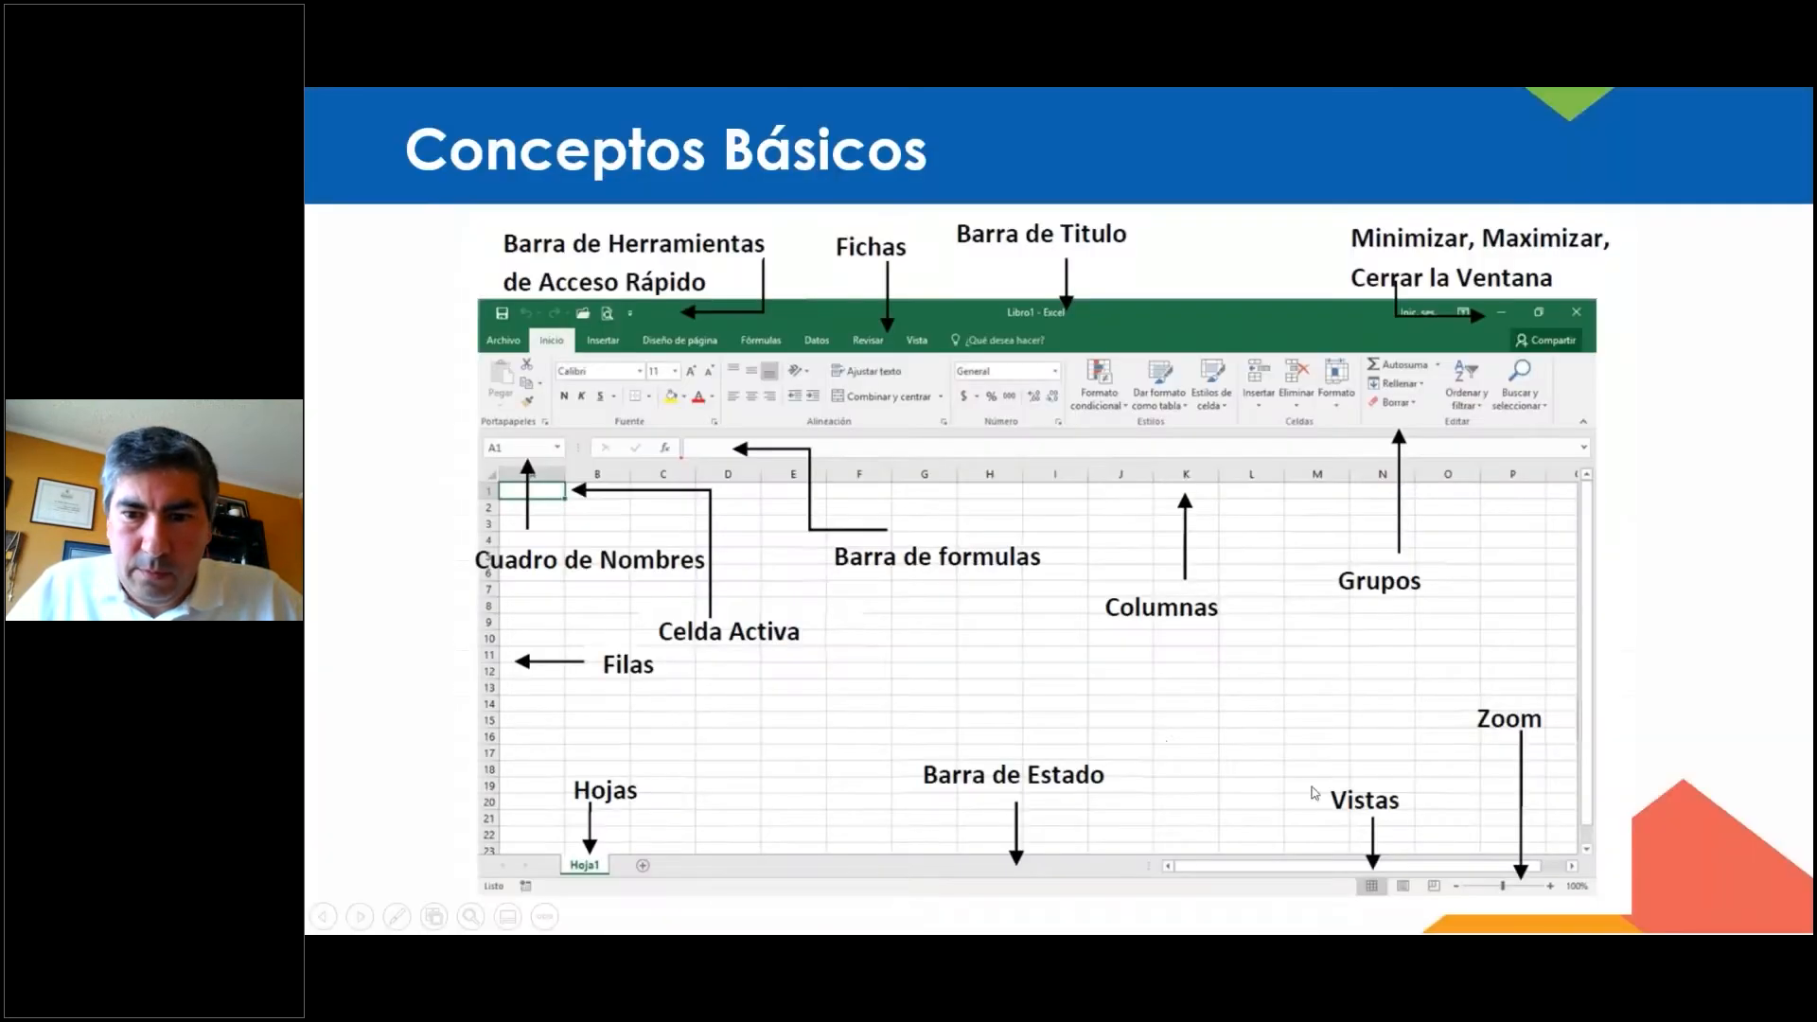
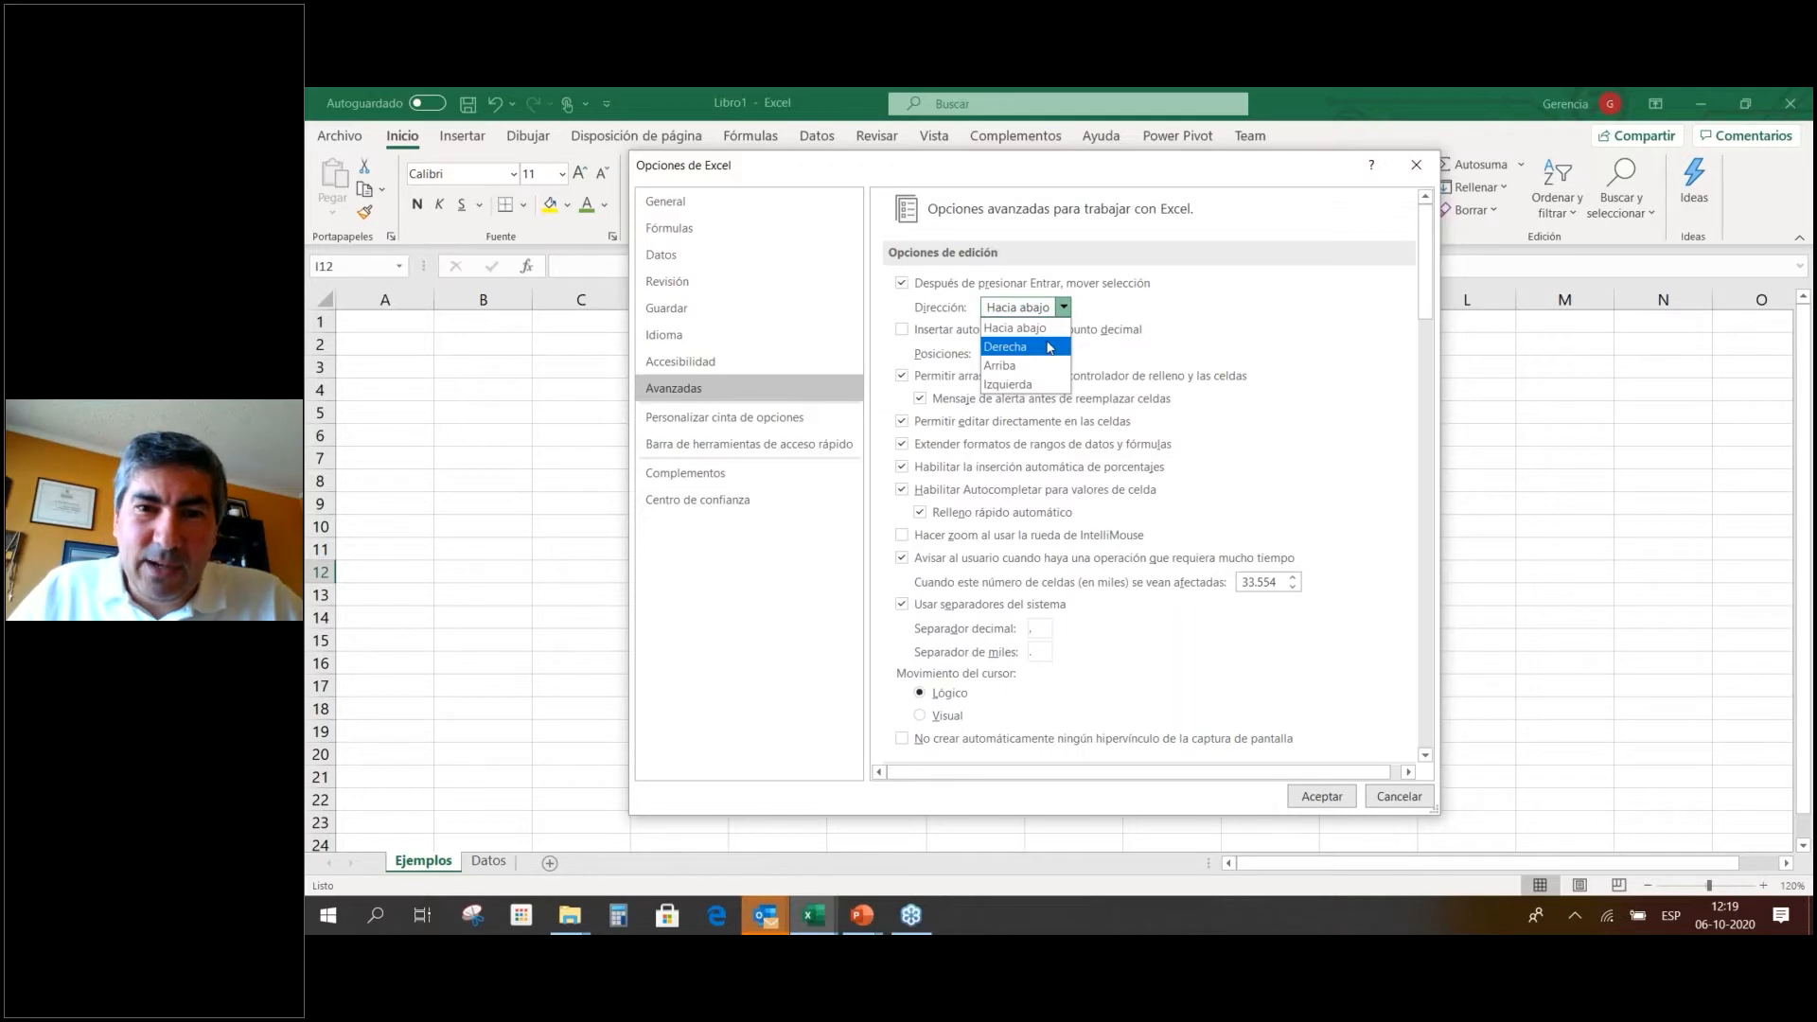
Set the Enter direction to Derecha, then enter 1, 2, 3 and 4 across E9:H9.
click(1049, 347)
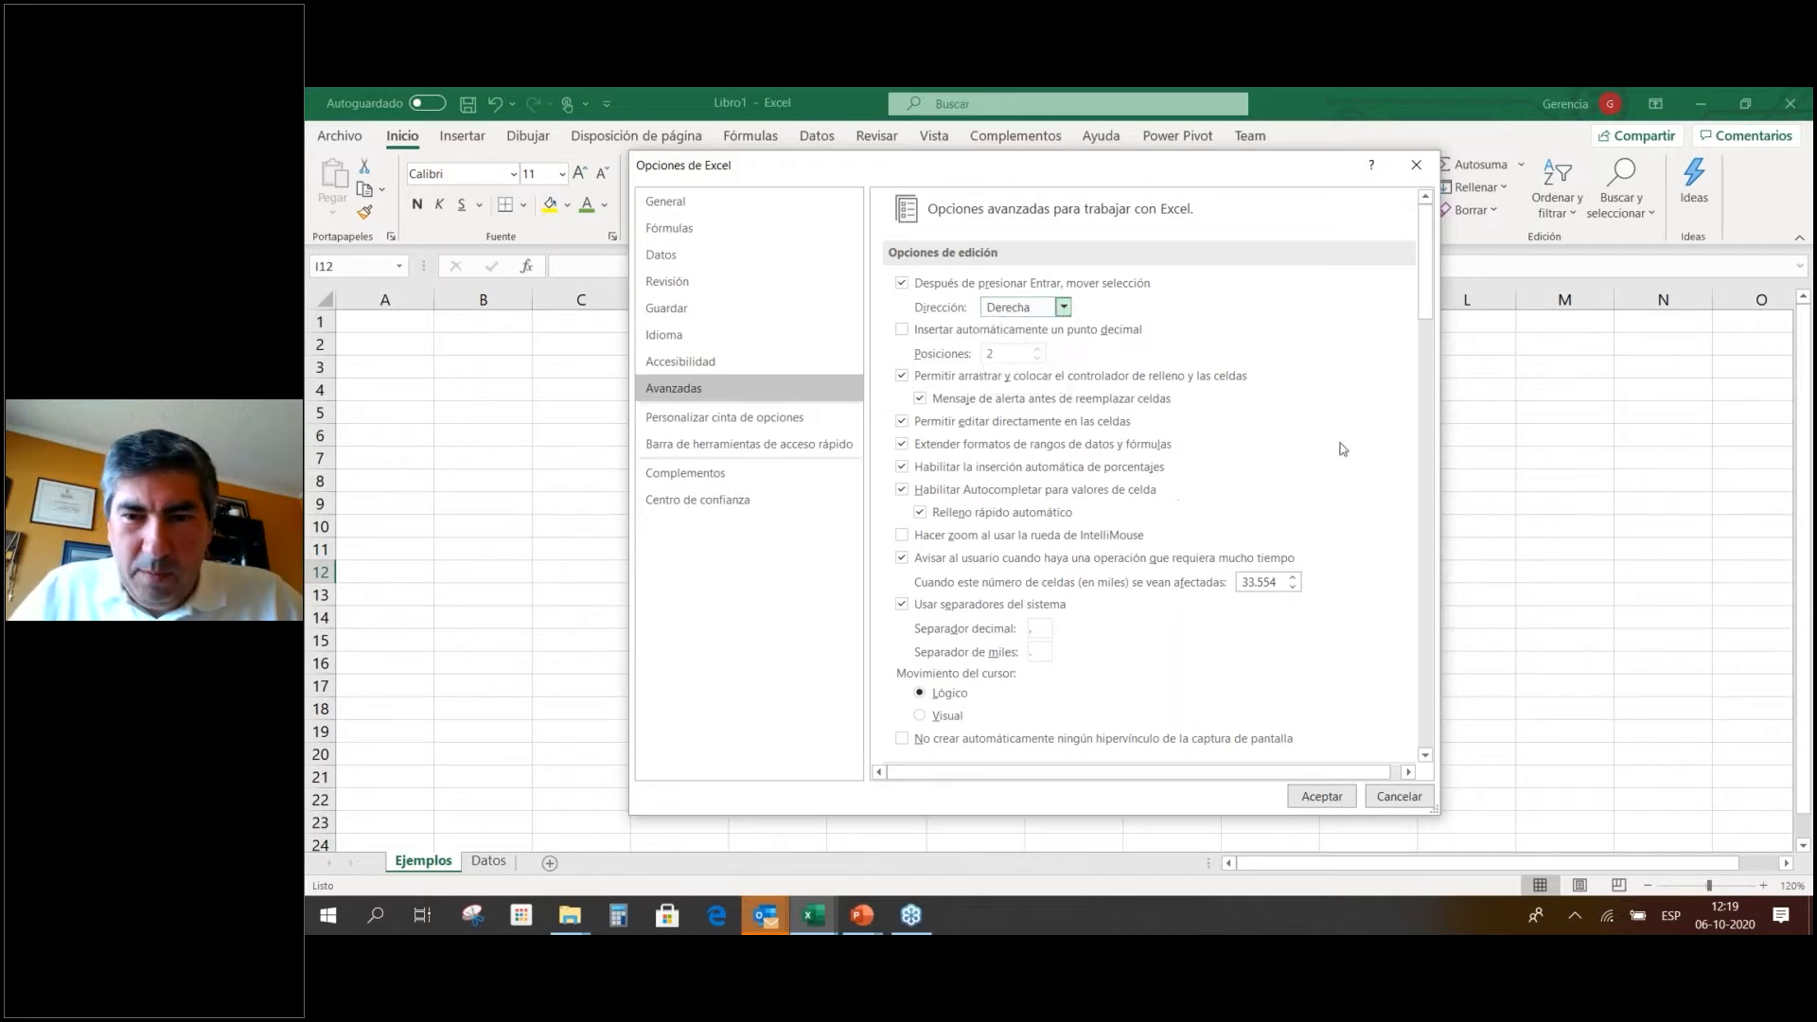
click(1322, 796)
click(776, 500)
text(1)
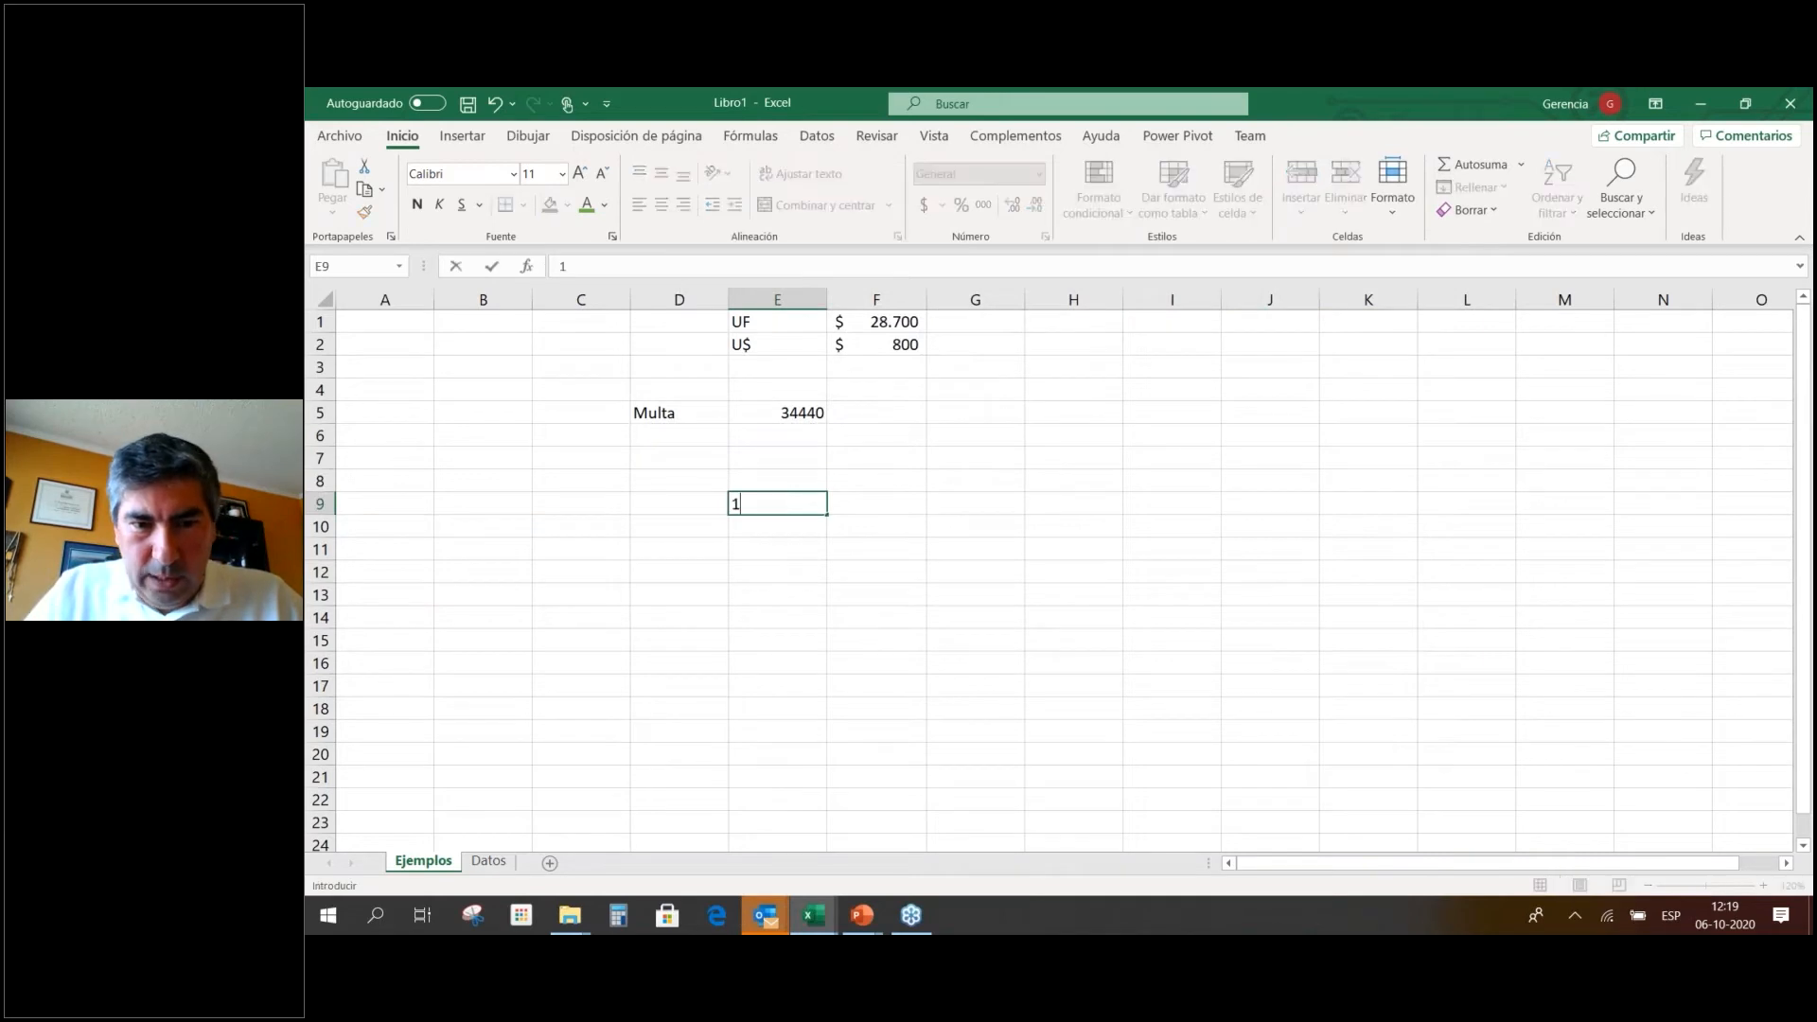
key(Return)
text(2)
key(Return)
text(3)
key(Return)
text(4)
key(Return)
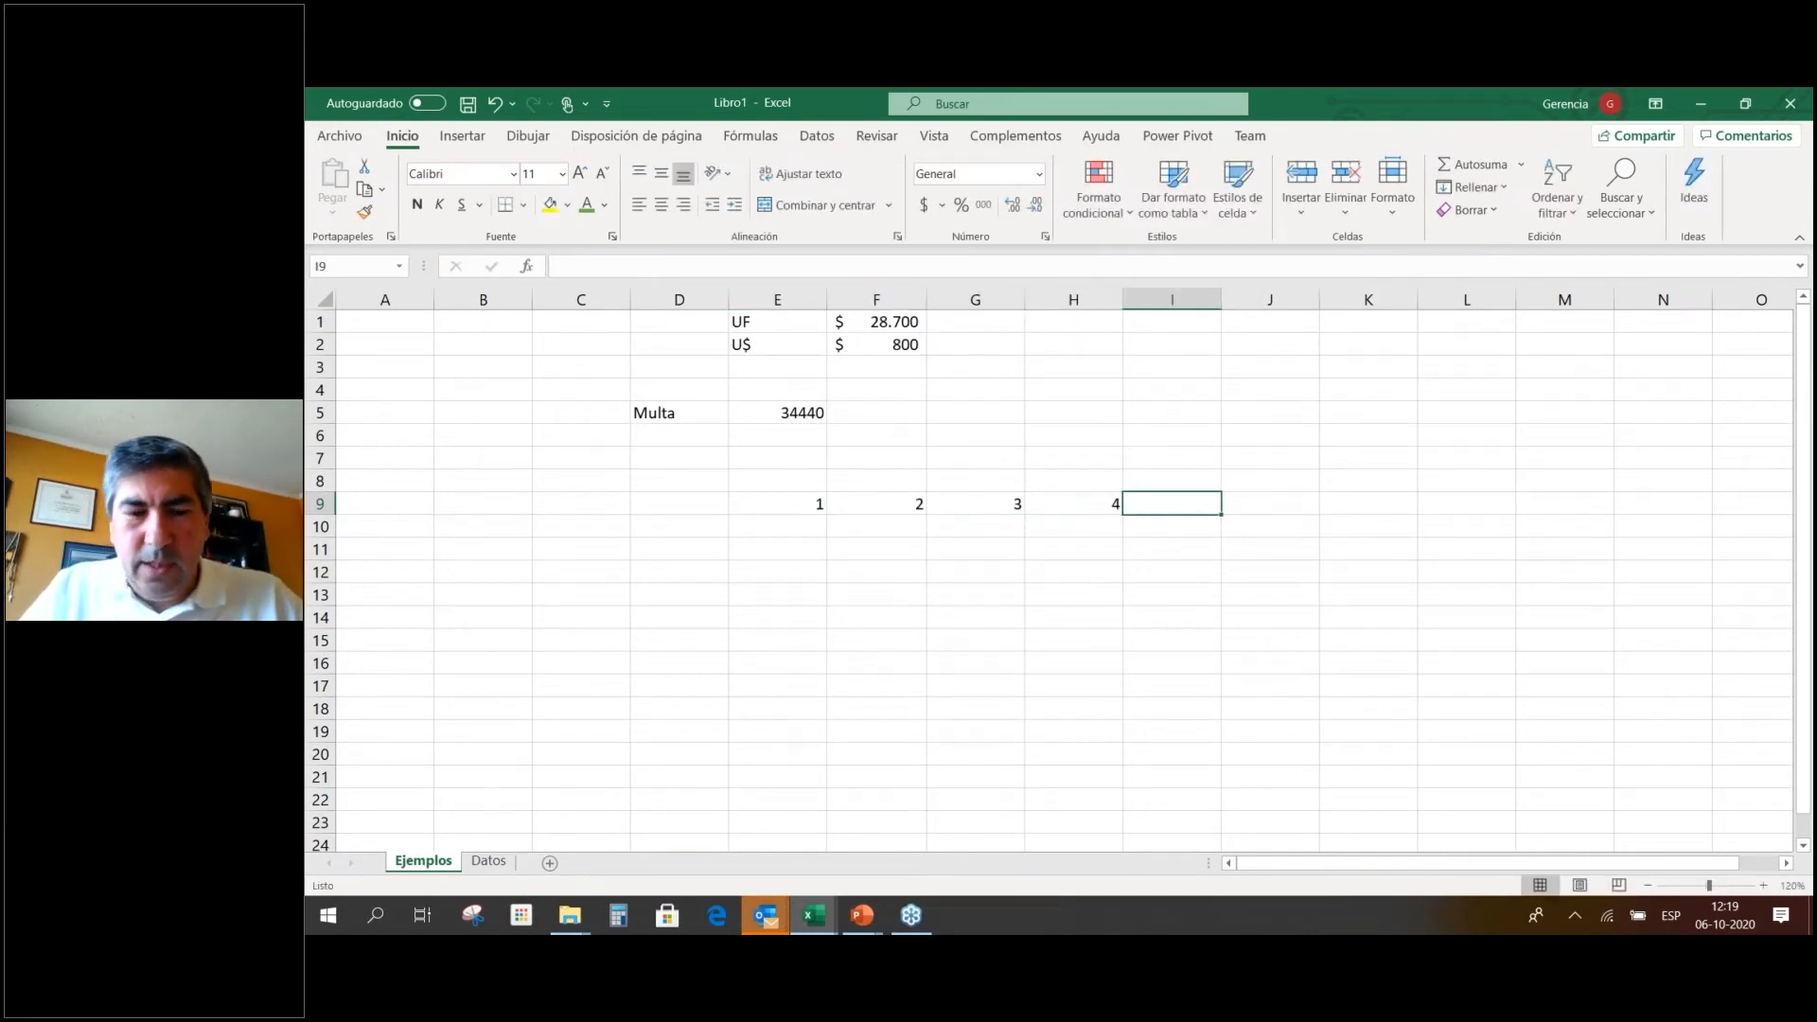
click(784, 523)
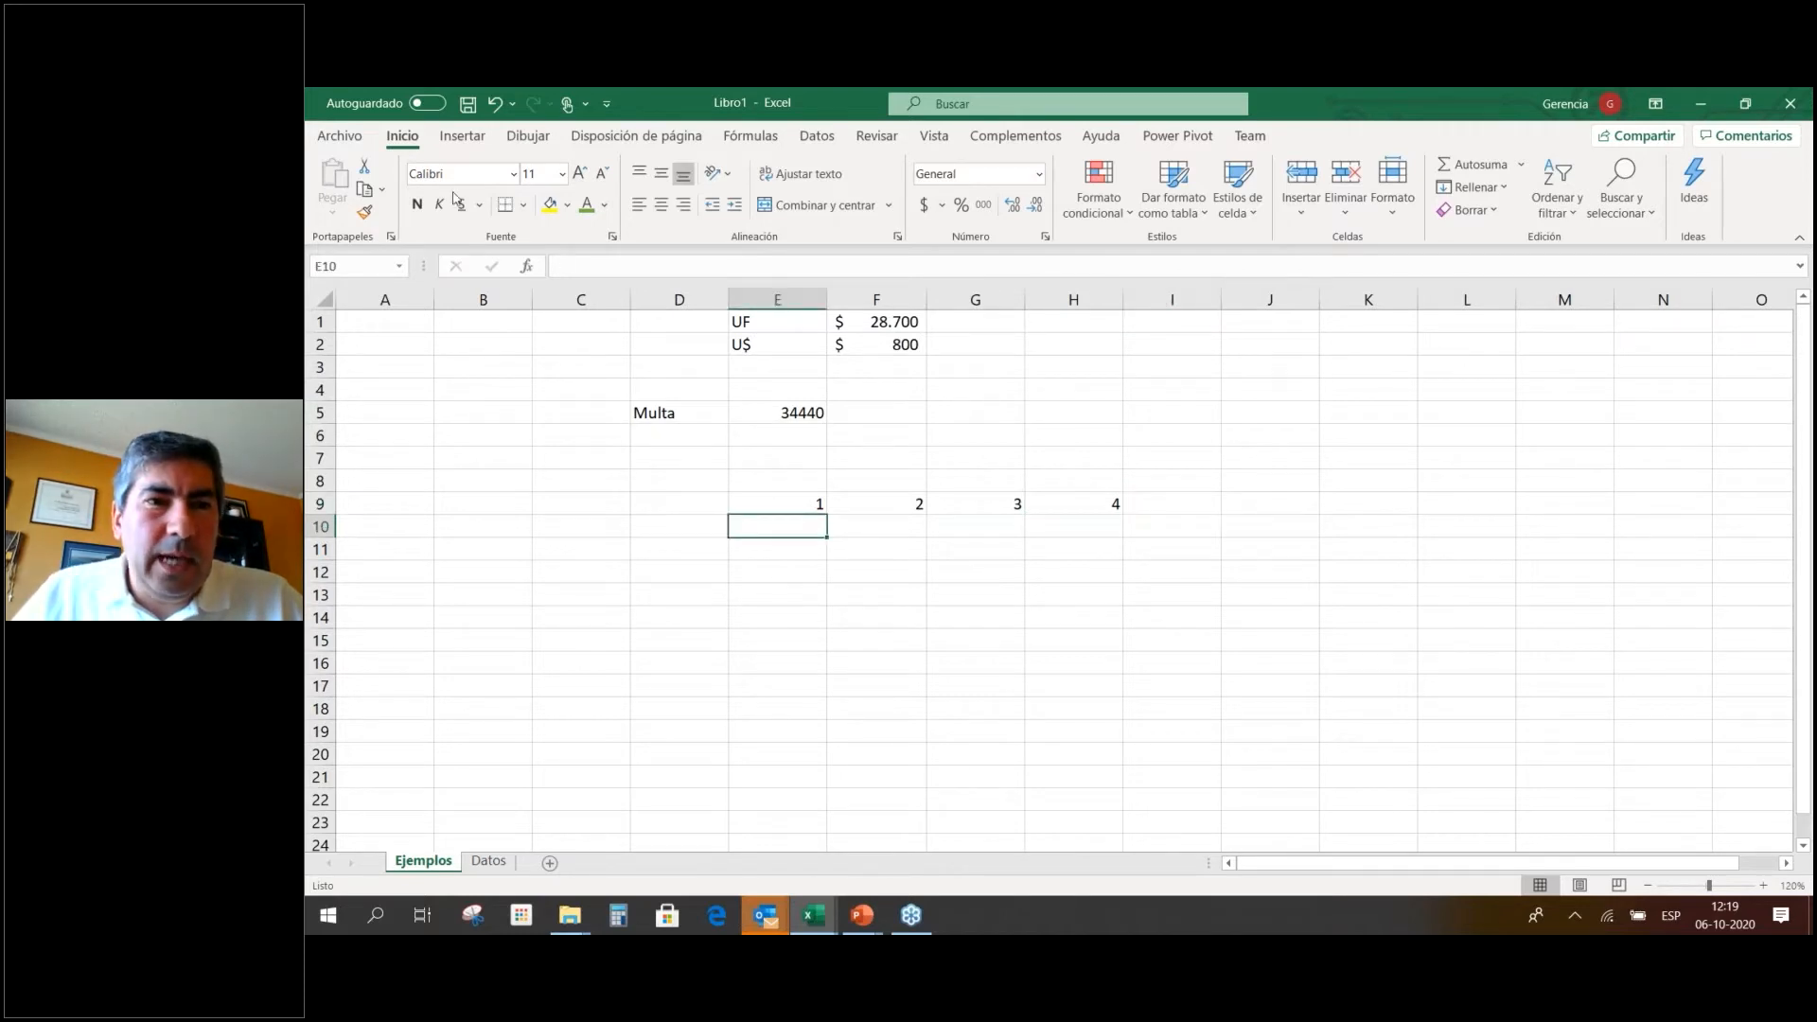
Set the Enter direction back to Hacia abajo in the Avanzadas options.
click(342, 142)
click(381, 861)
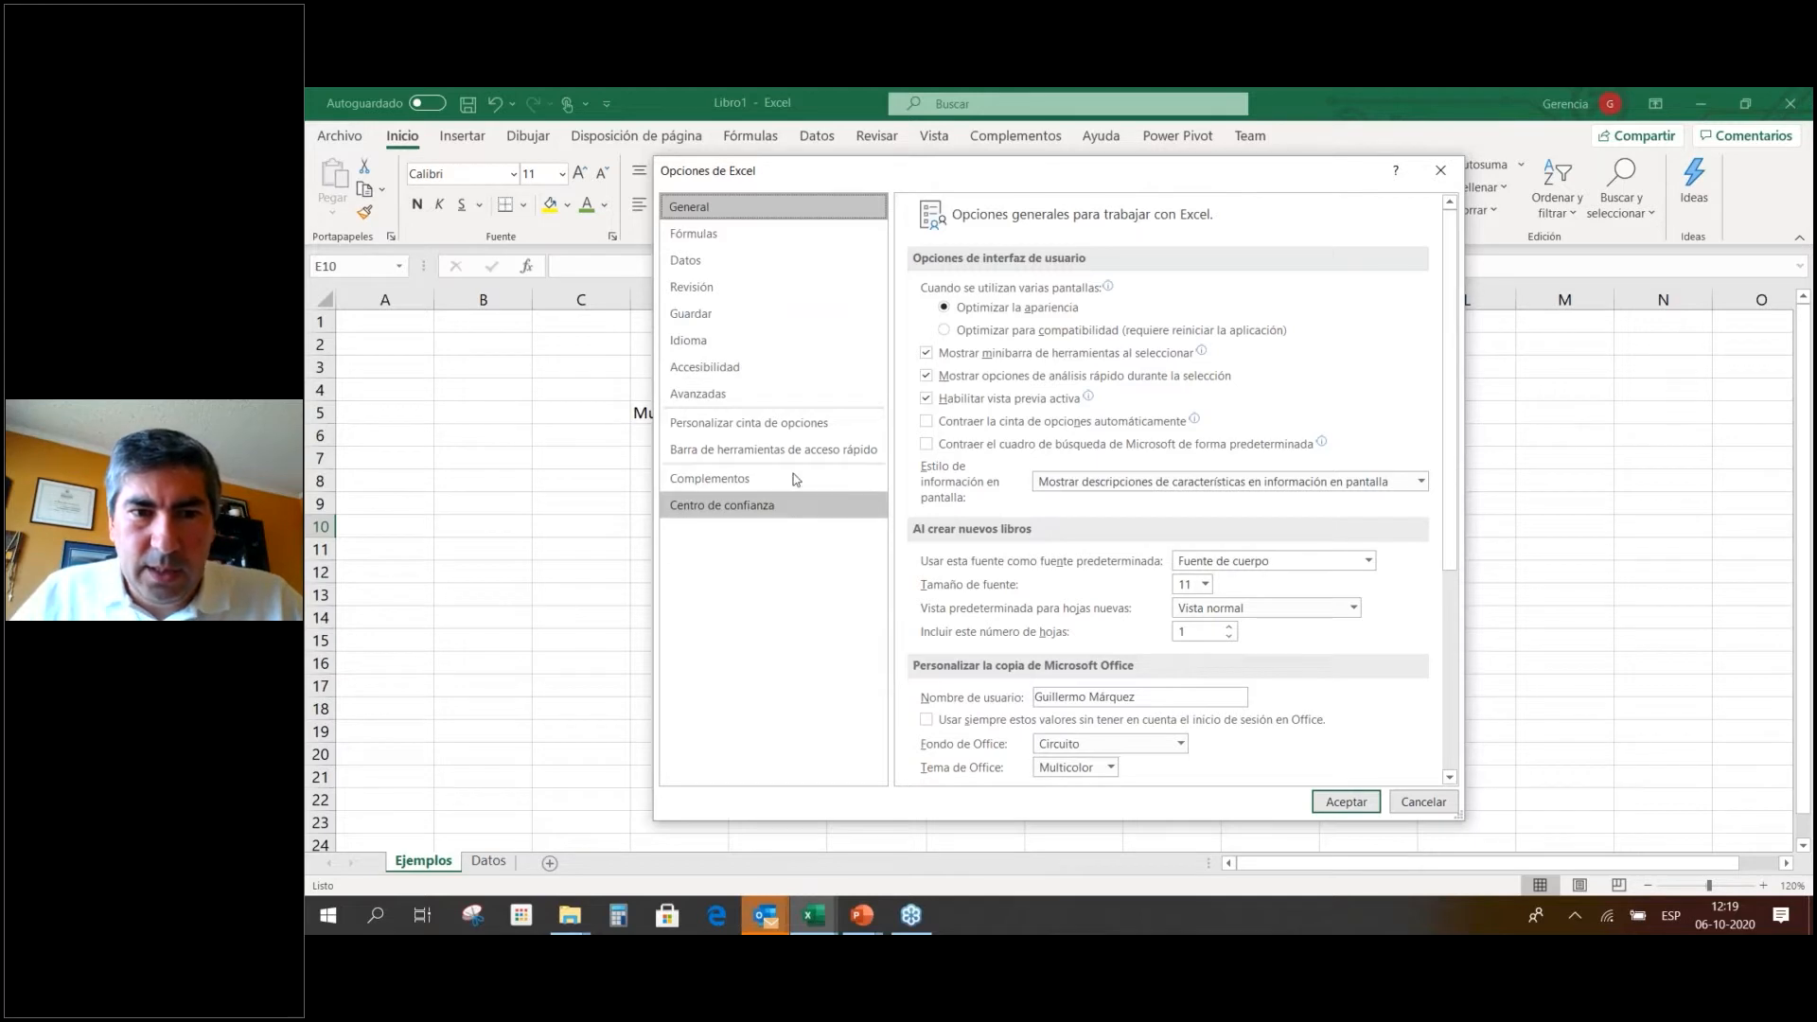
click(799, 395)
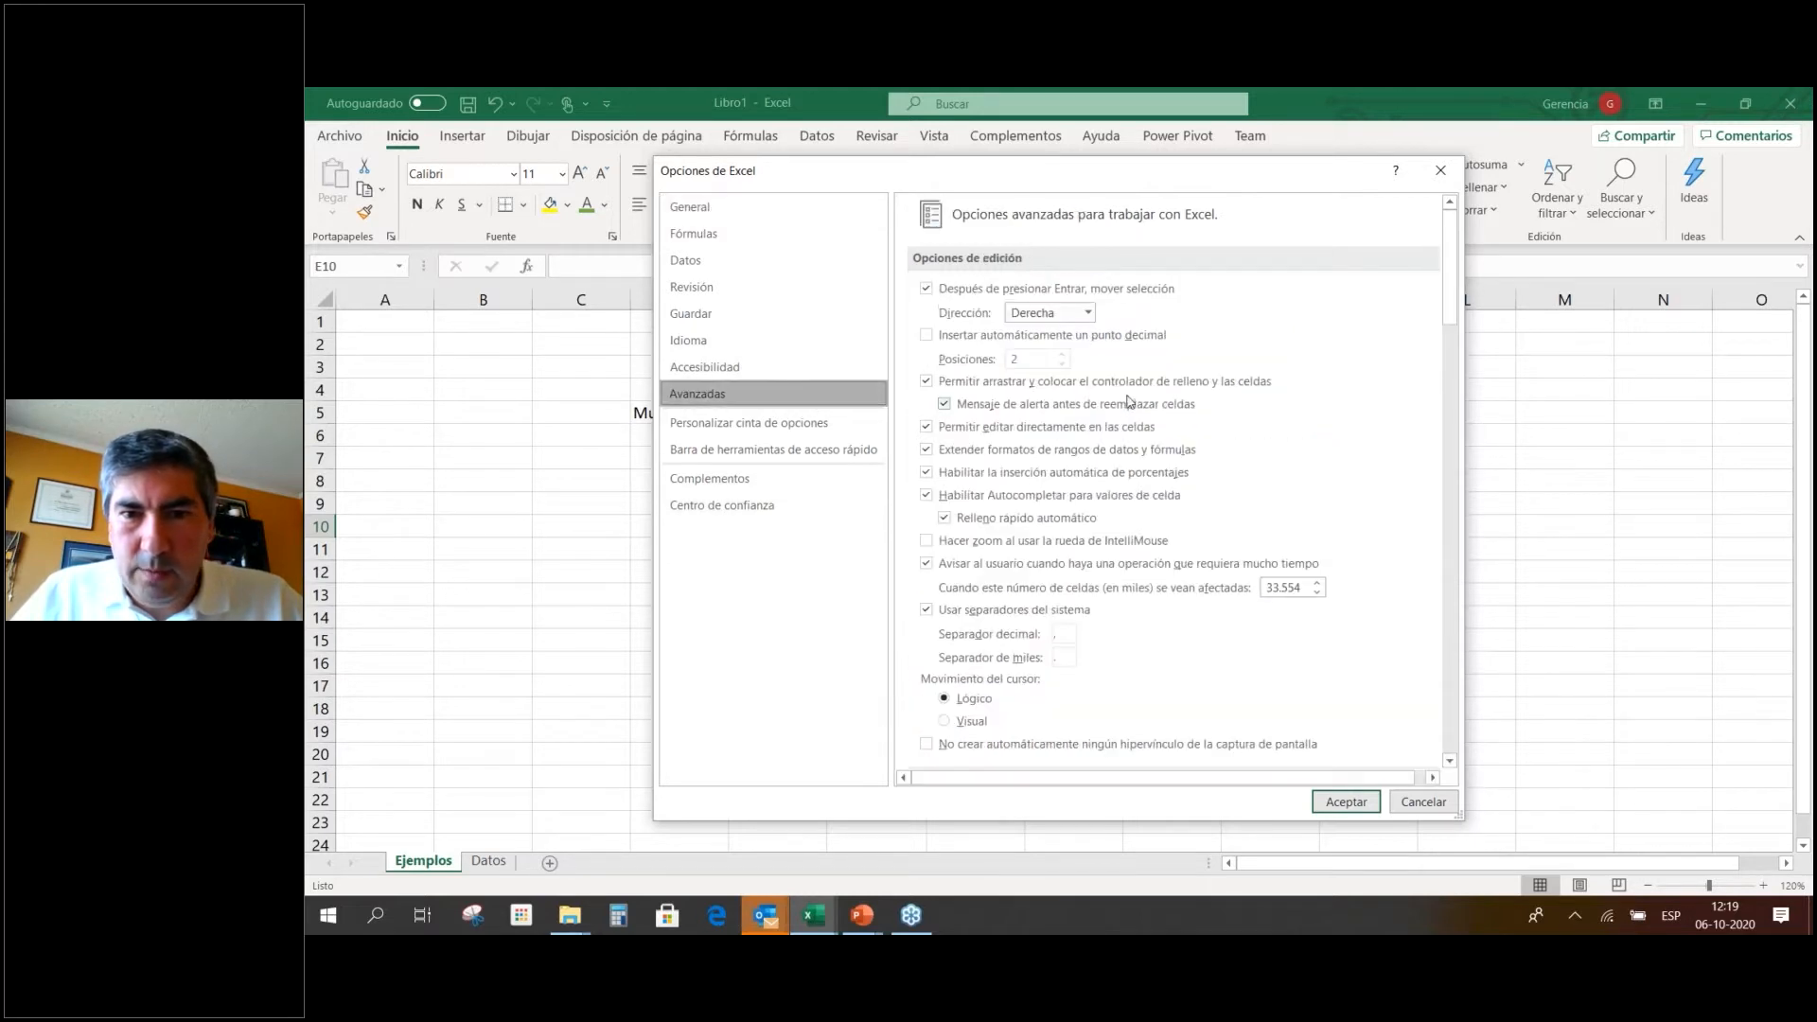
click(1085, 296)
click(1068, 294)
click(1069, 310)
click(1036, 332)
click(1344, 804)
Enter 1, 2, 3 and 4 down column E from E10.
text(1)
key(Return)
text(2)
key(Return)
text(3)
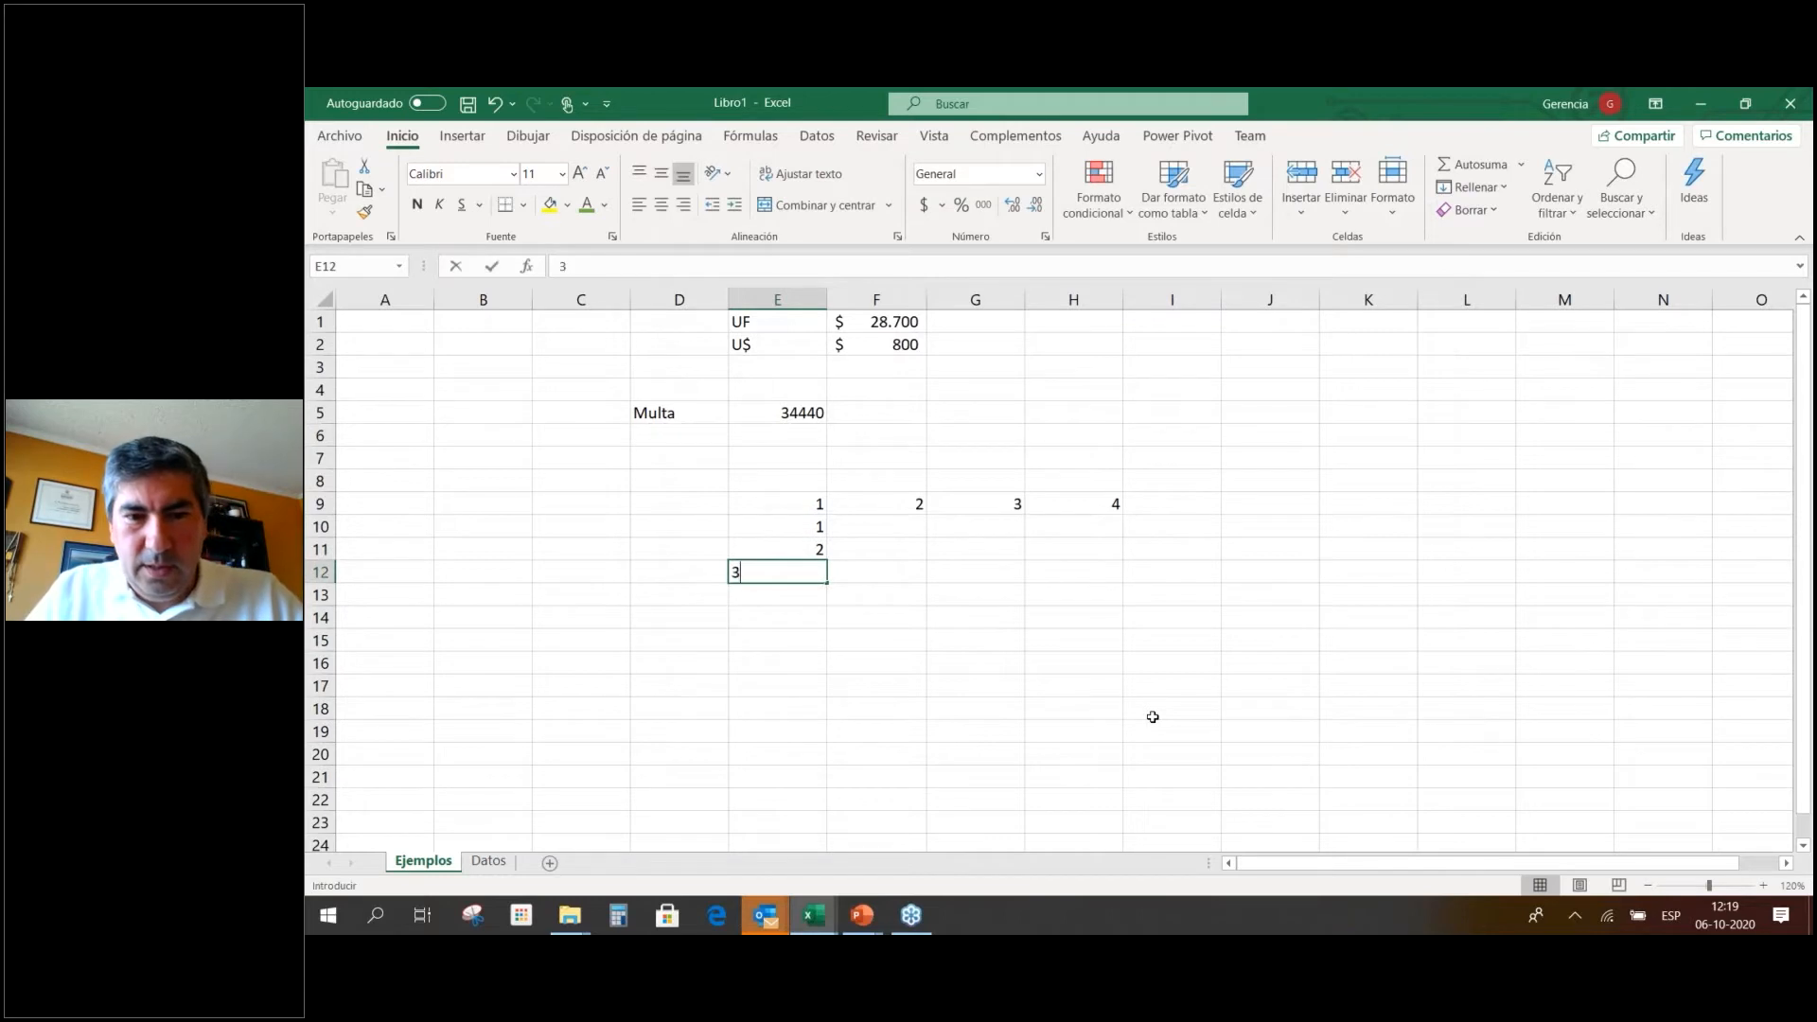
key(Return)
text(4)
key(Return)
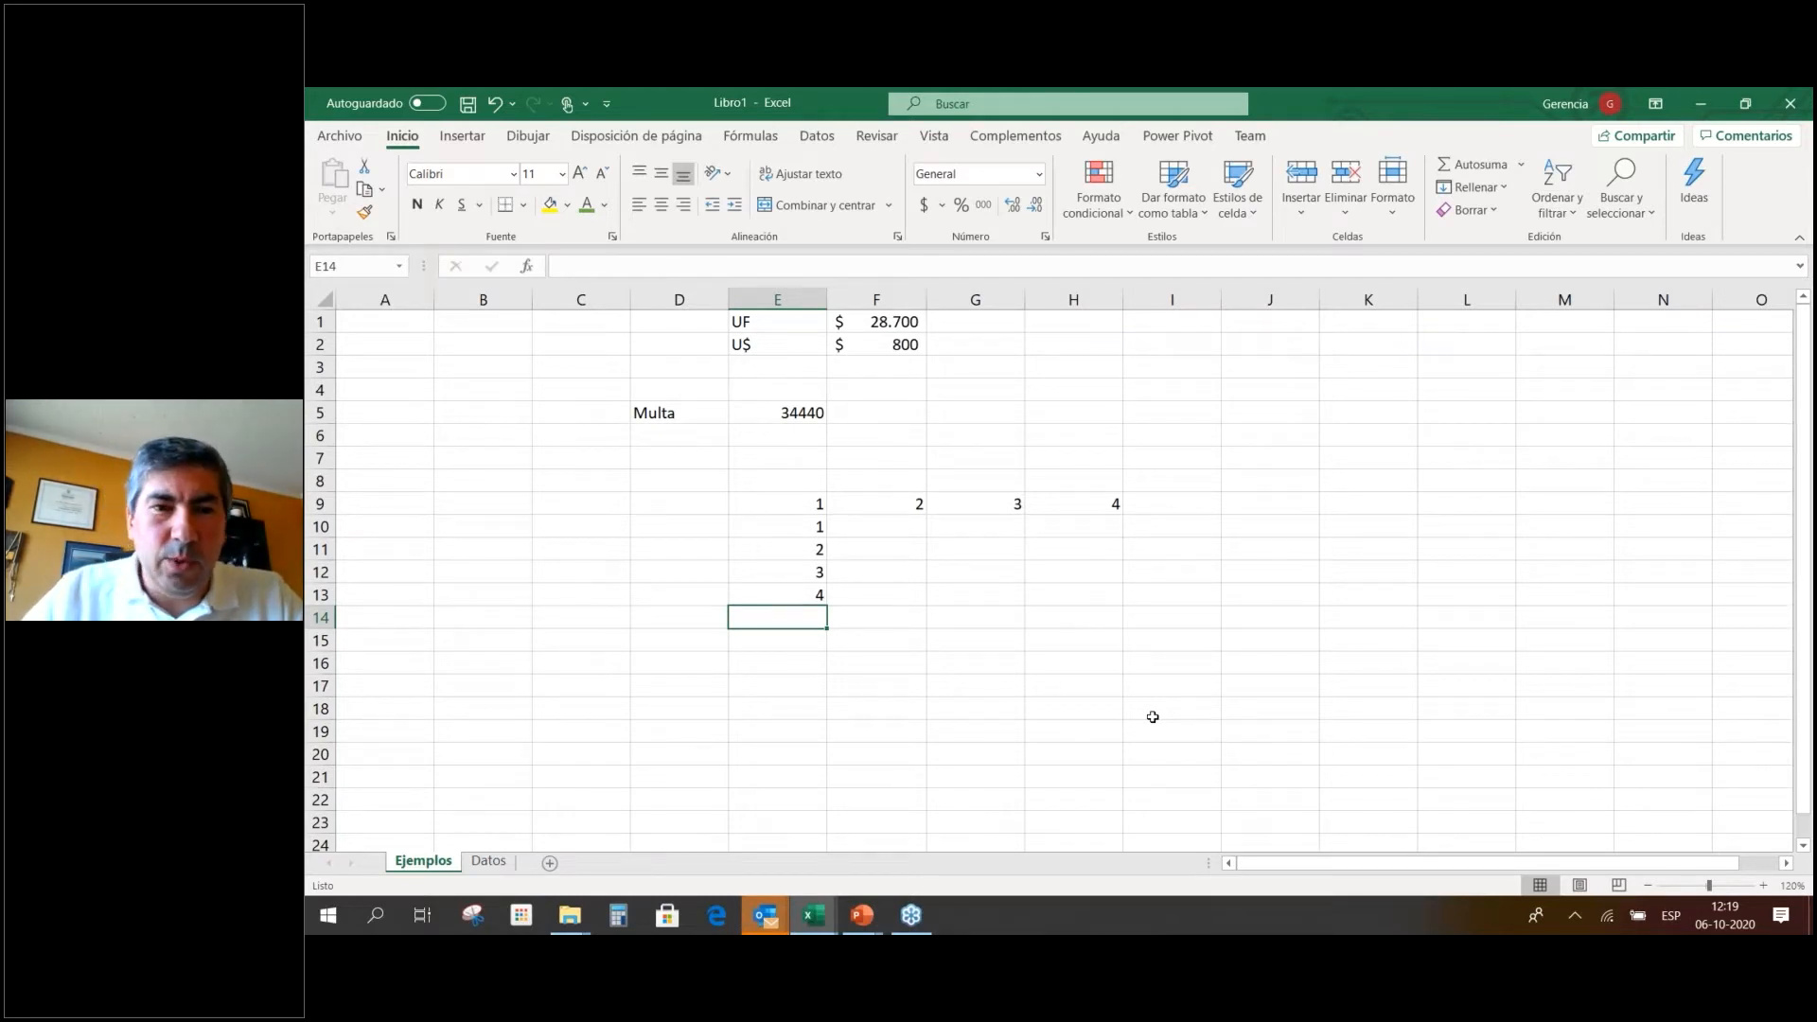
Open Excel Options and browse the Fórmulas, Datos, Guardar and Idioma pages.
click(343, 138)
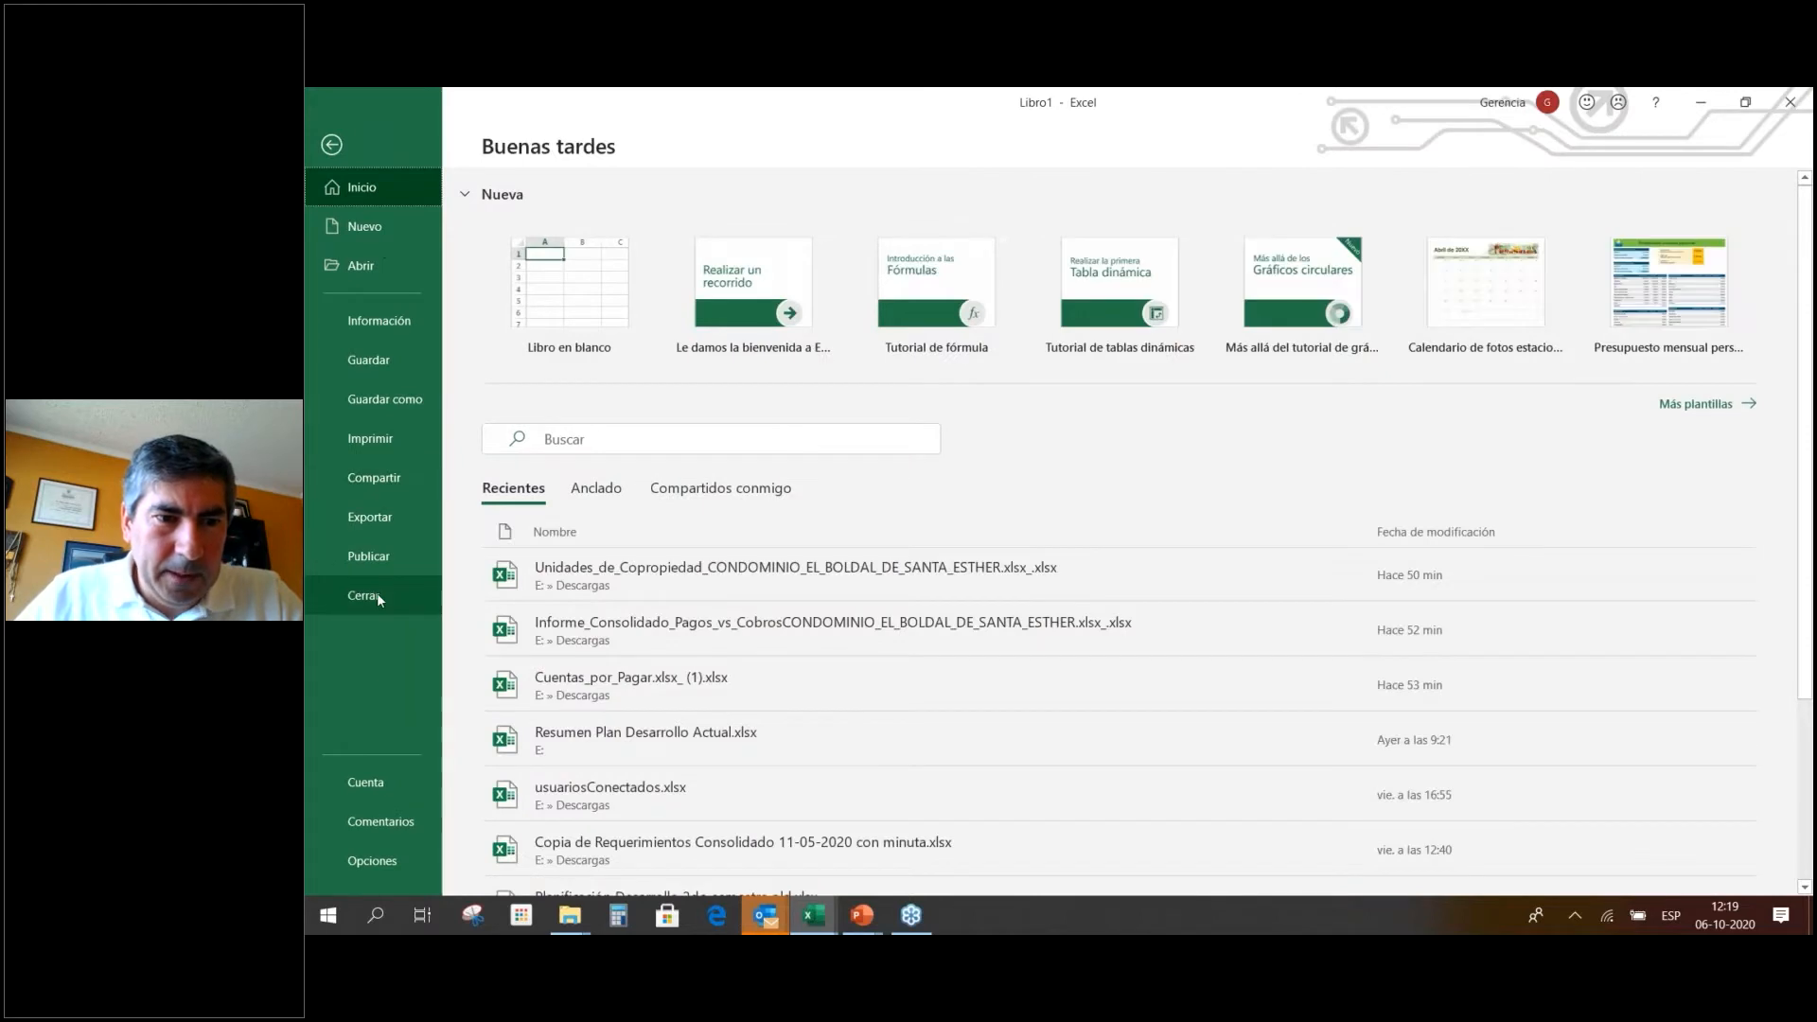
click(377, 861)
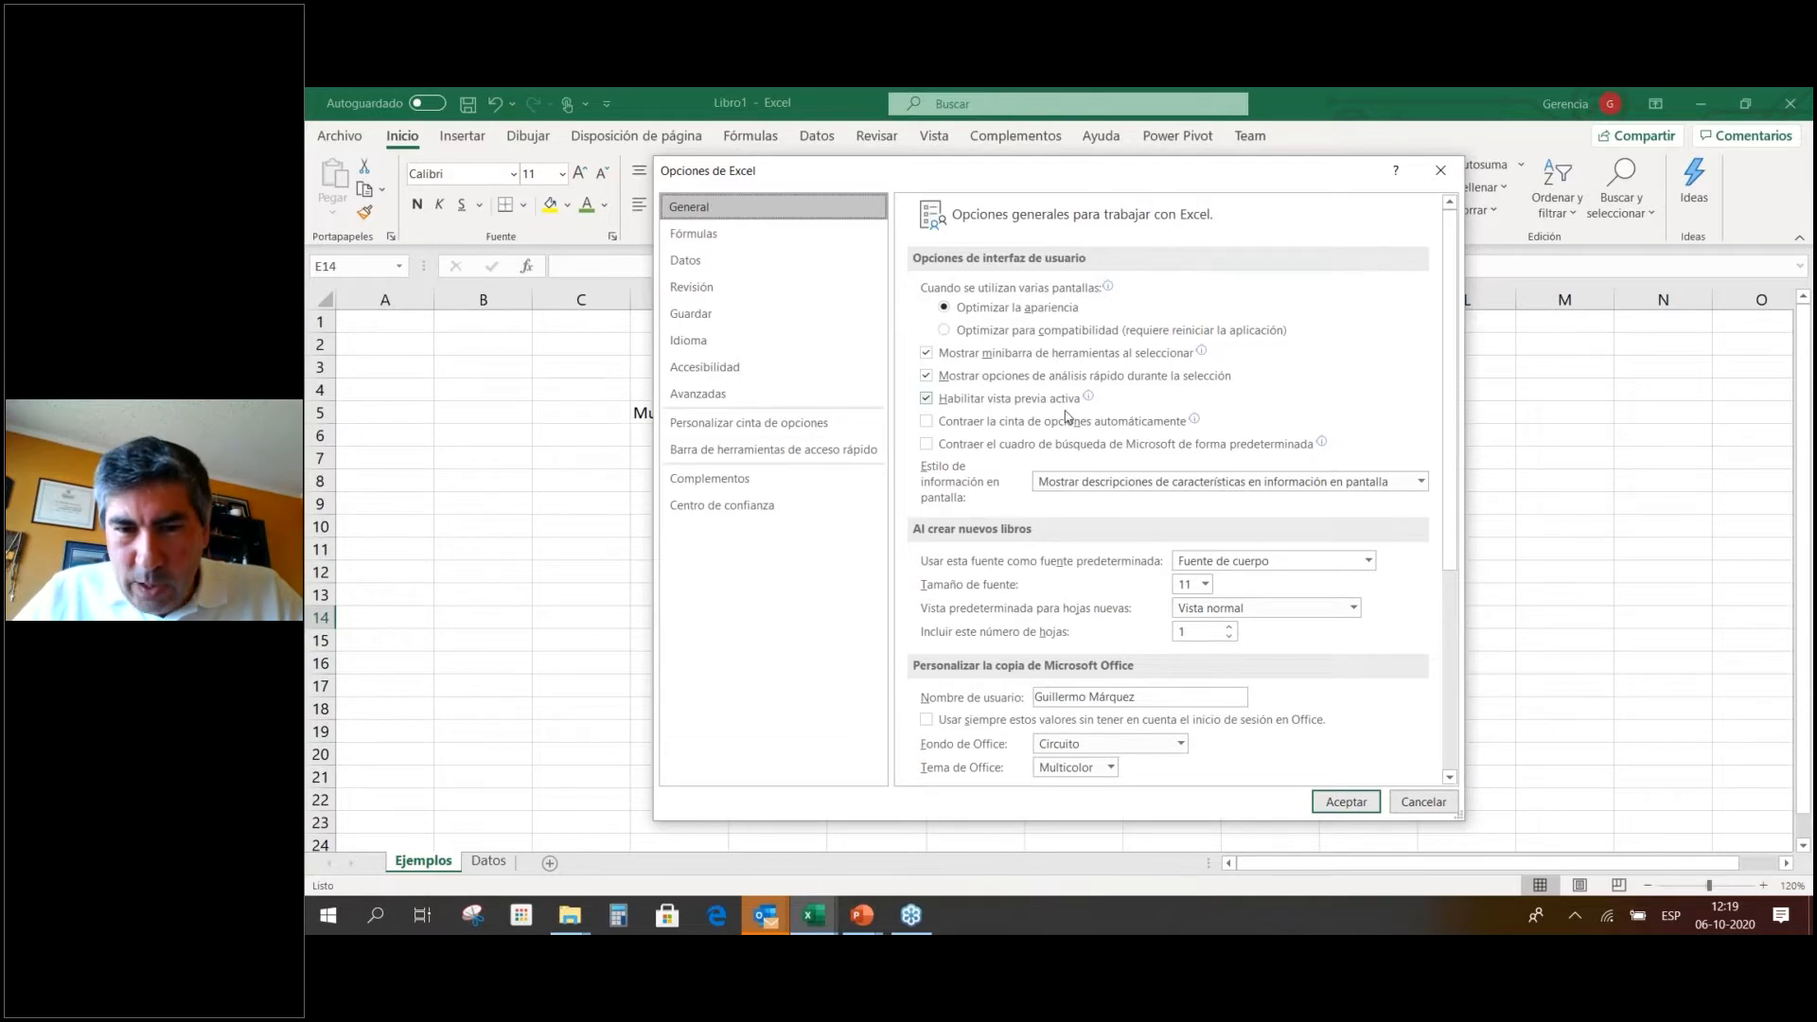
drag(1448, 522, 1467, 748)
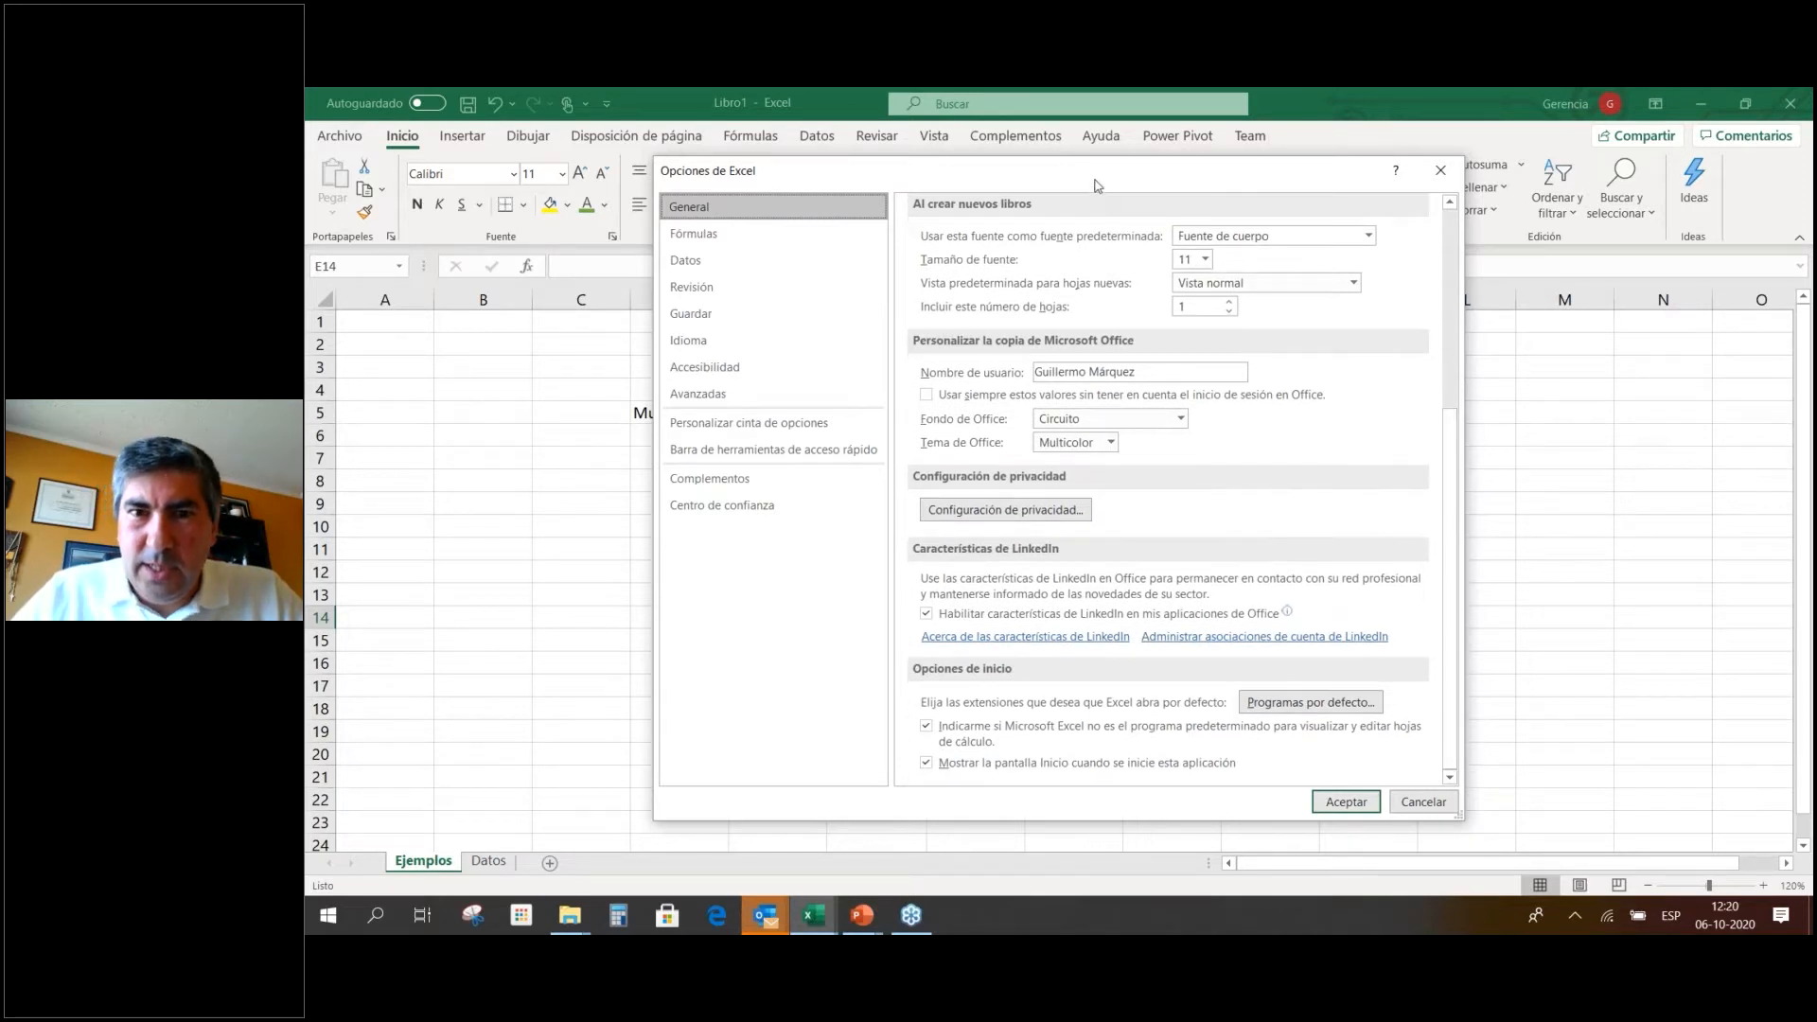
drag(1093, 180, 1074, 163)
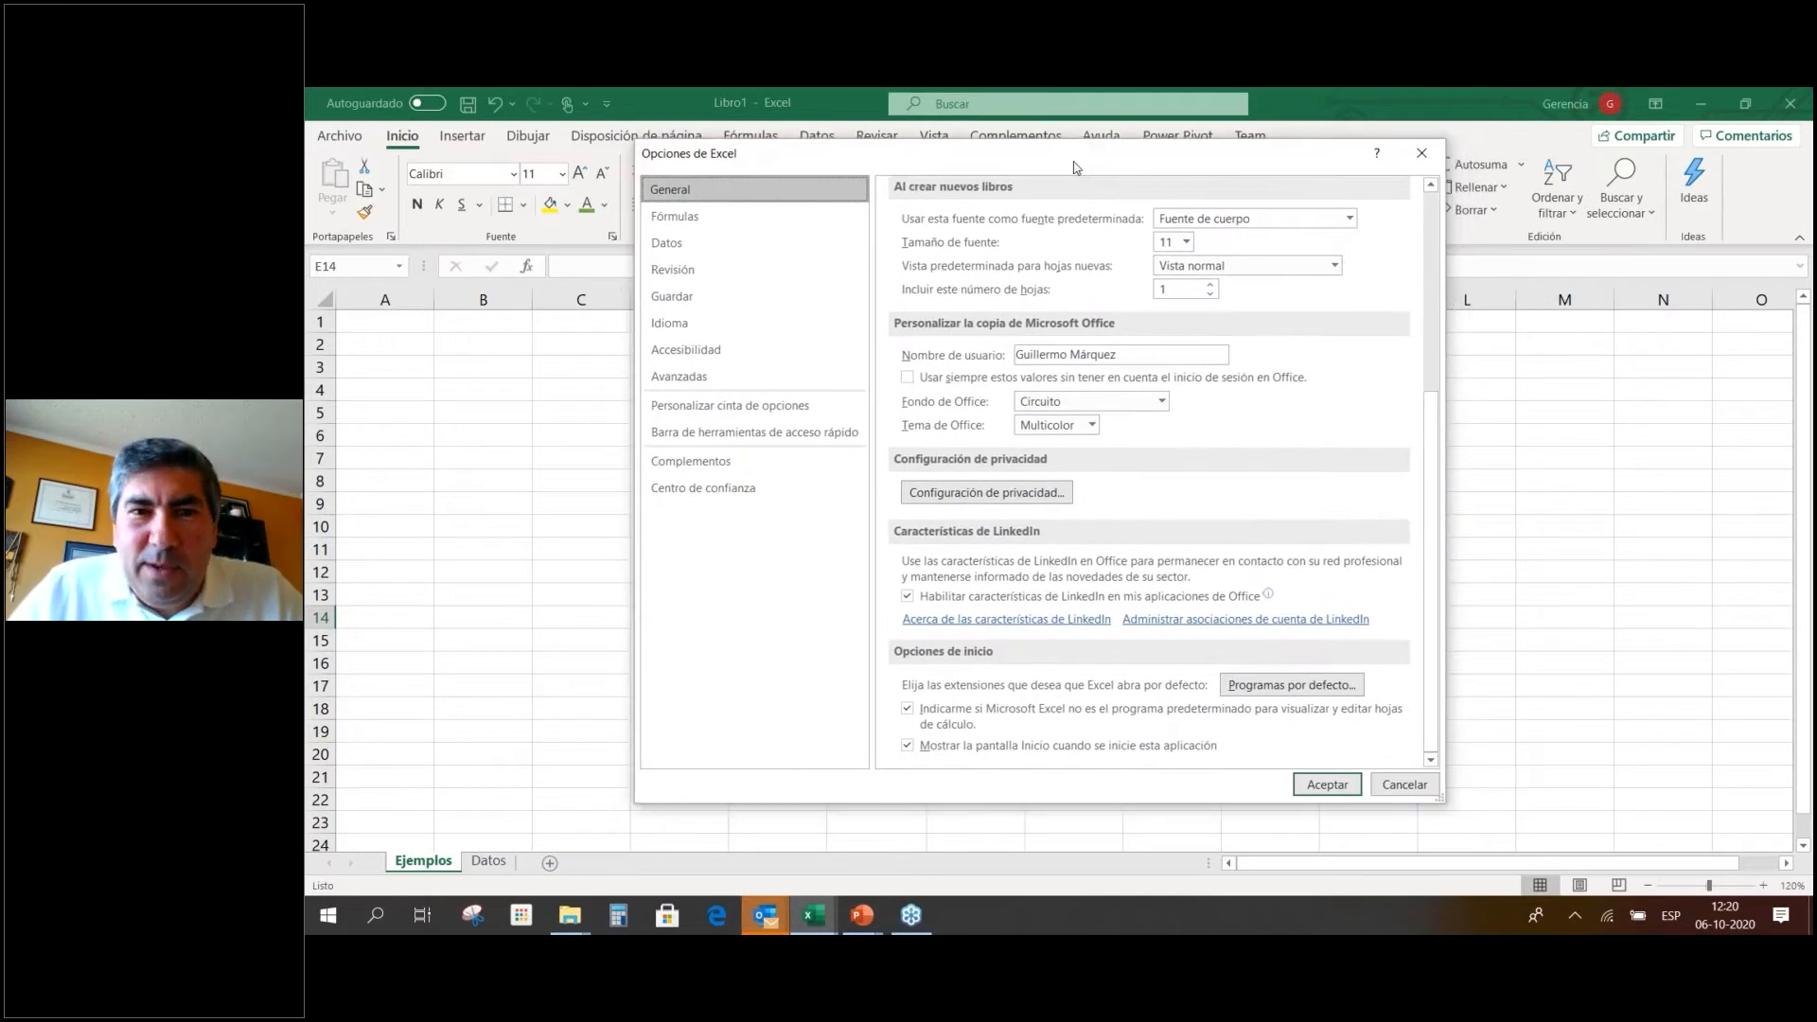
click(787, 226)
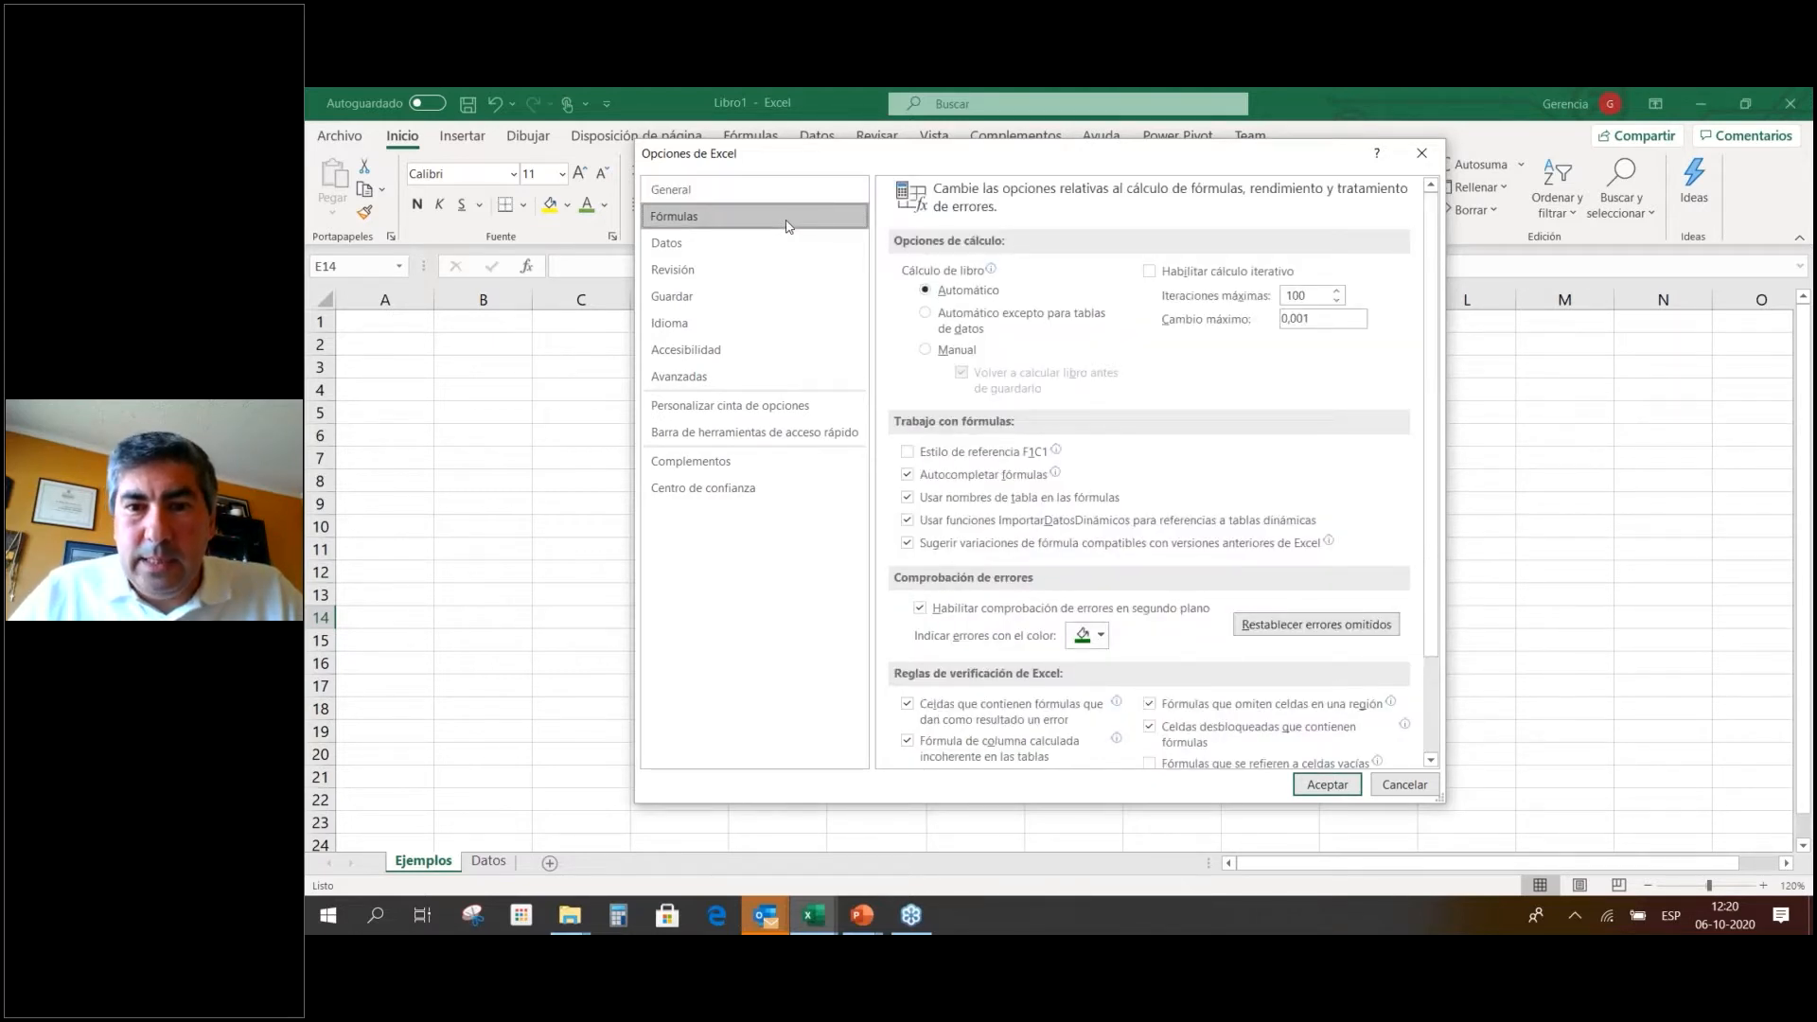
click(741, 245)
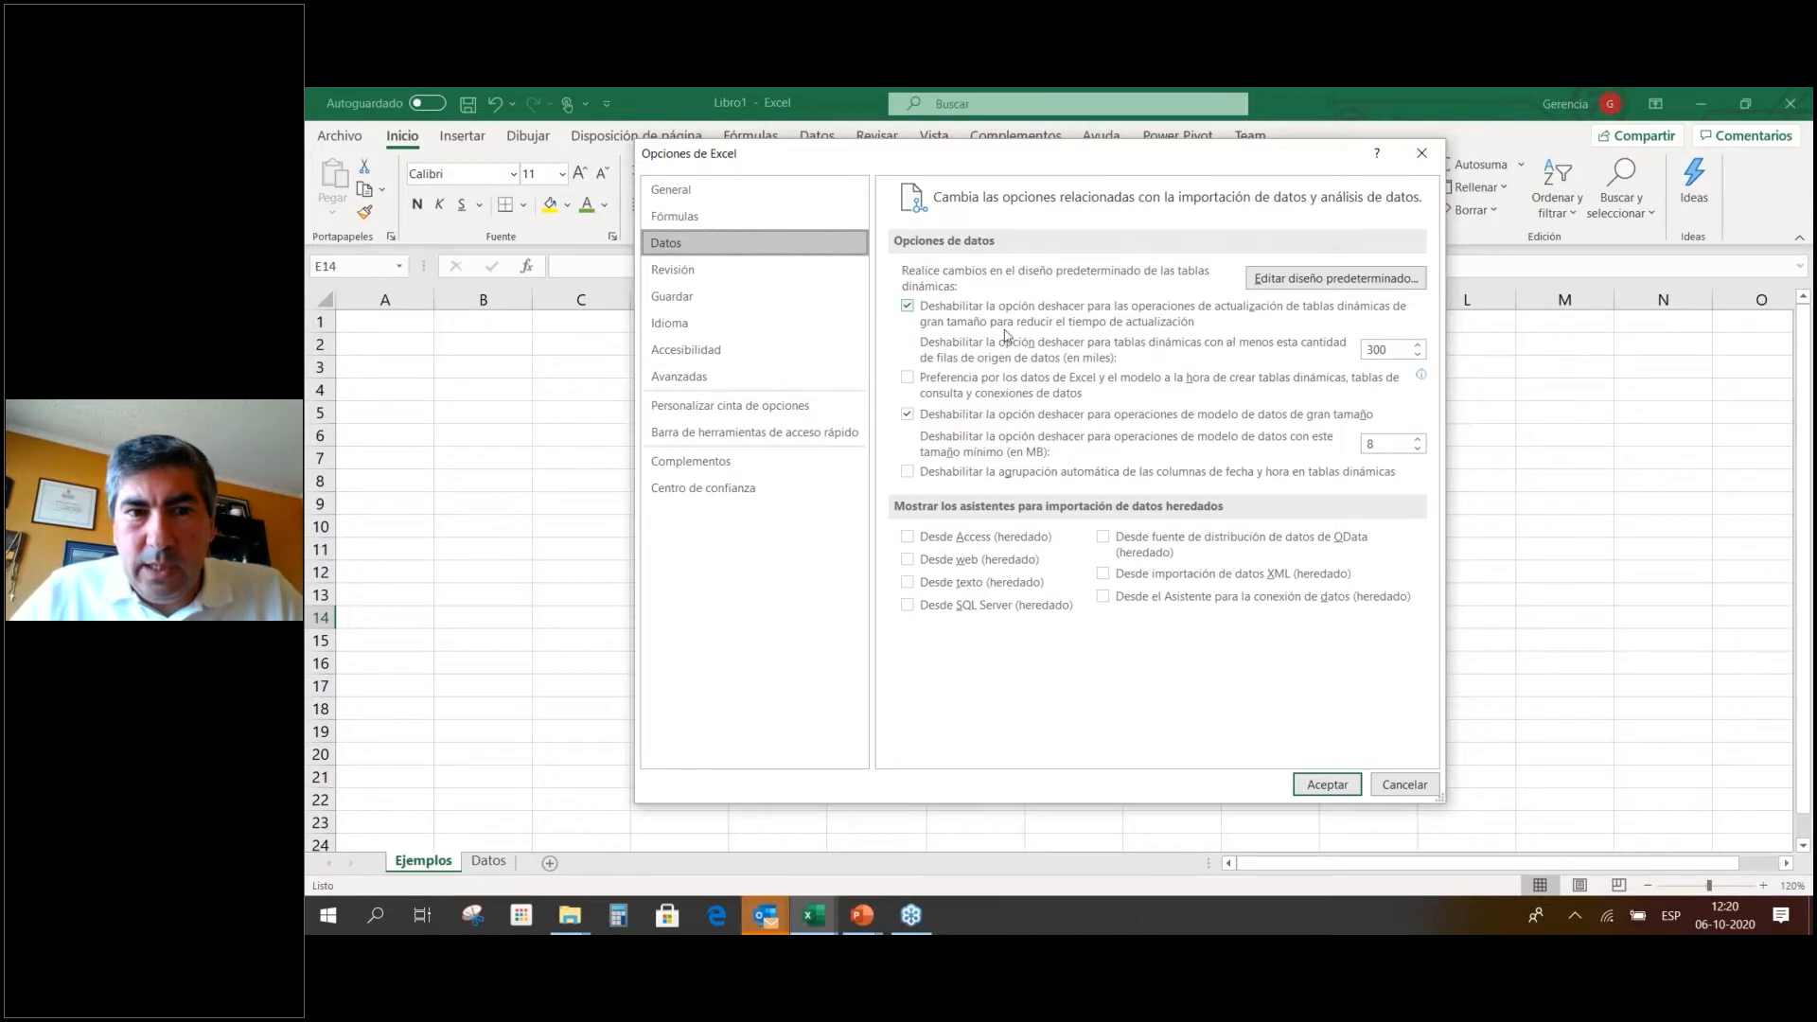
click(783, 301)
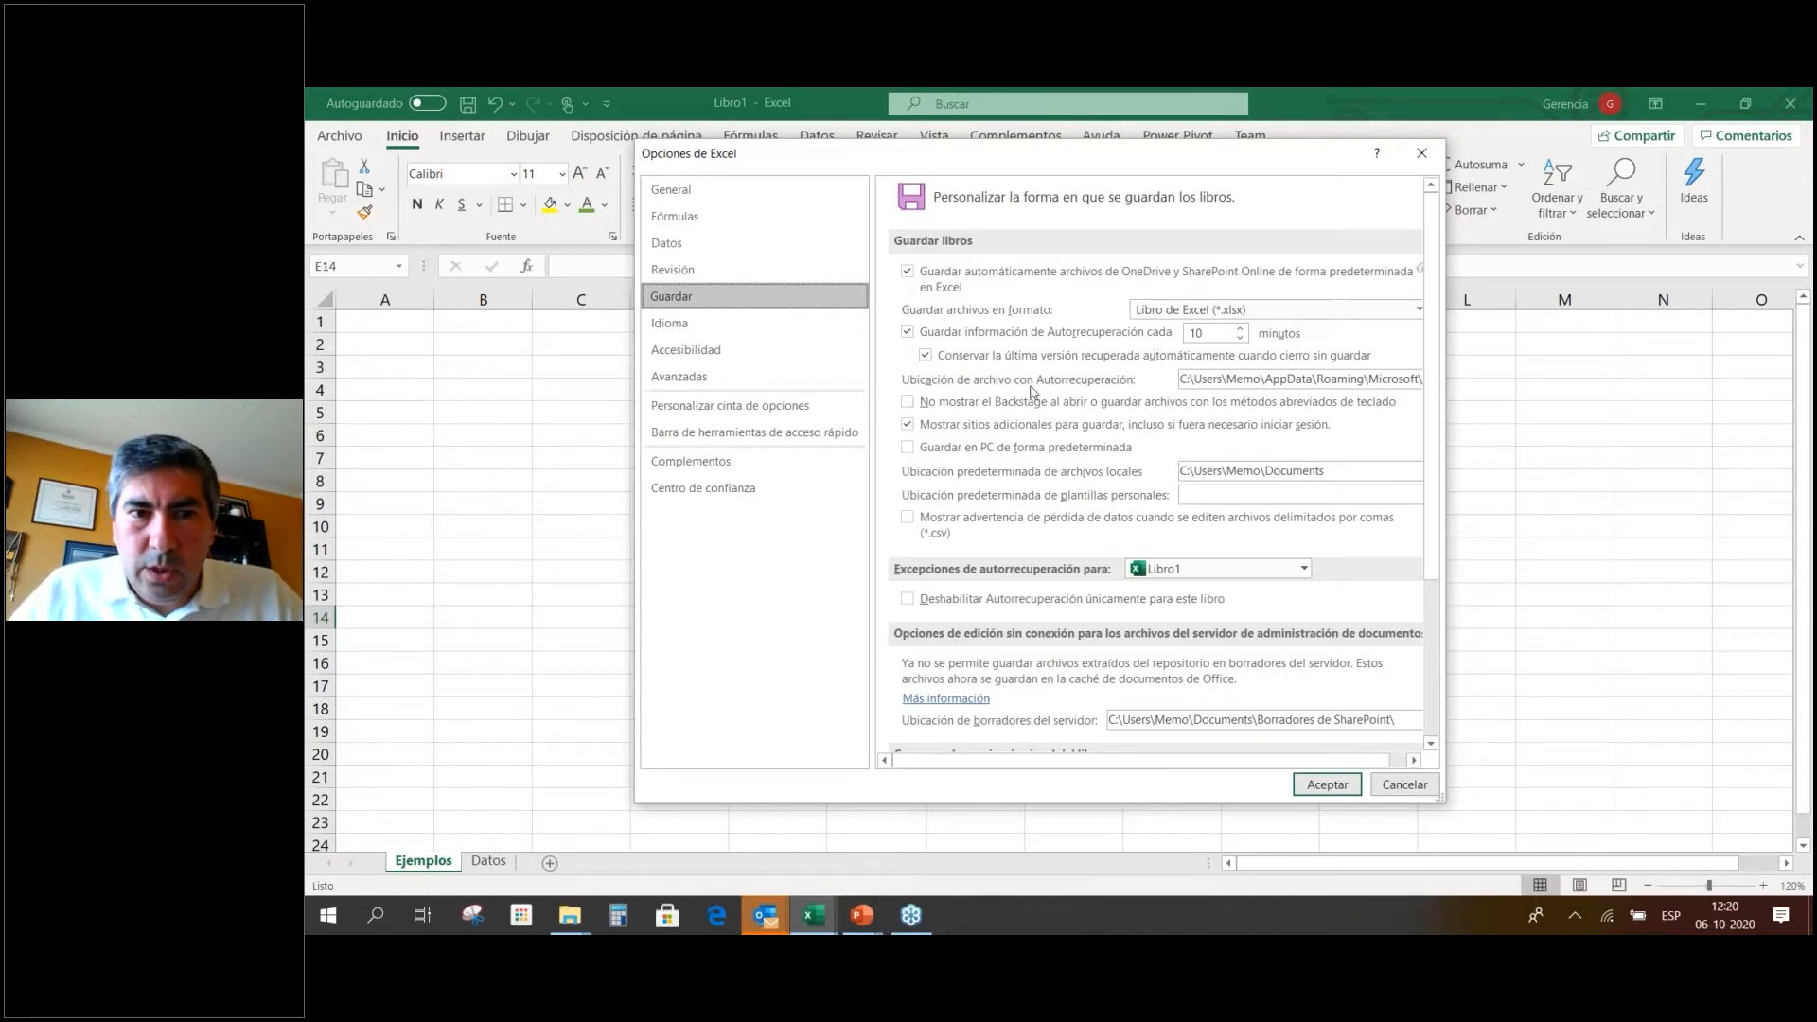
click(791, 328)
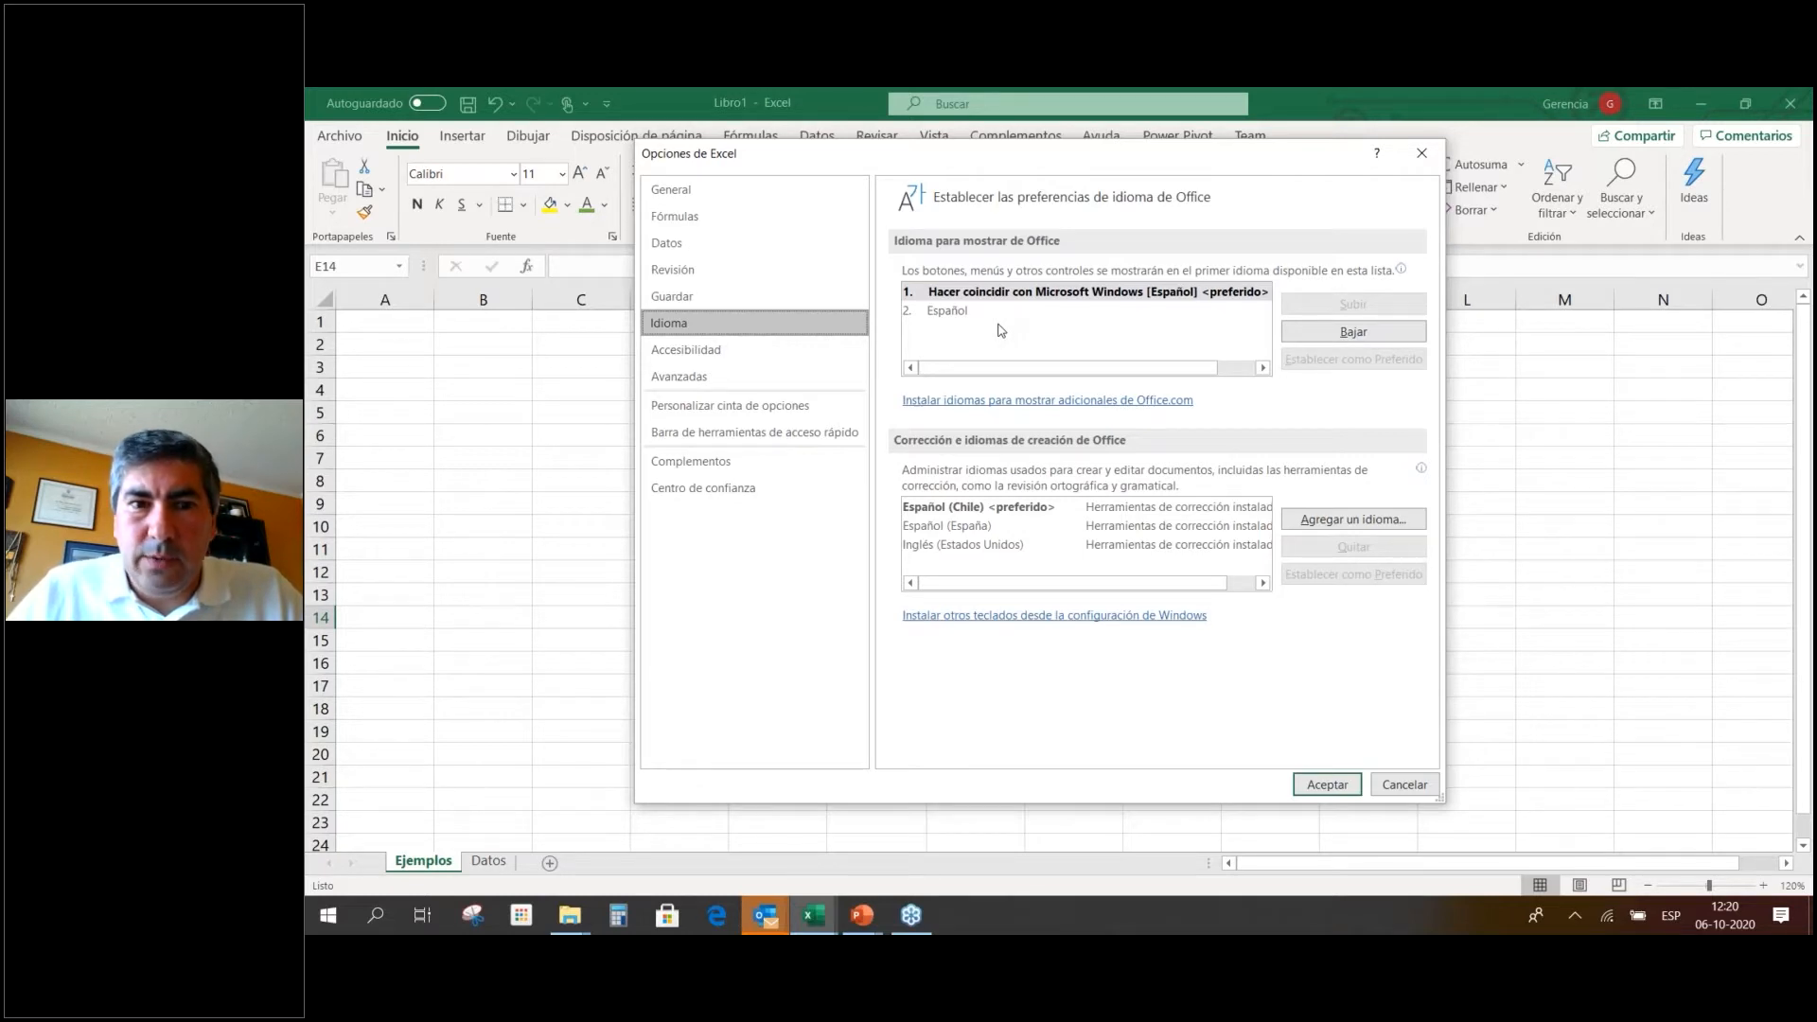
Scroll through the Avanzadas page down to the General section with custom fill lists.
click(787, 373)
scroll(1104, 371, down, 3)
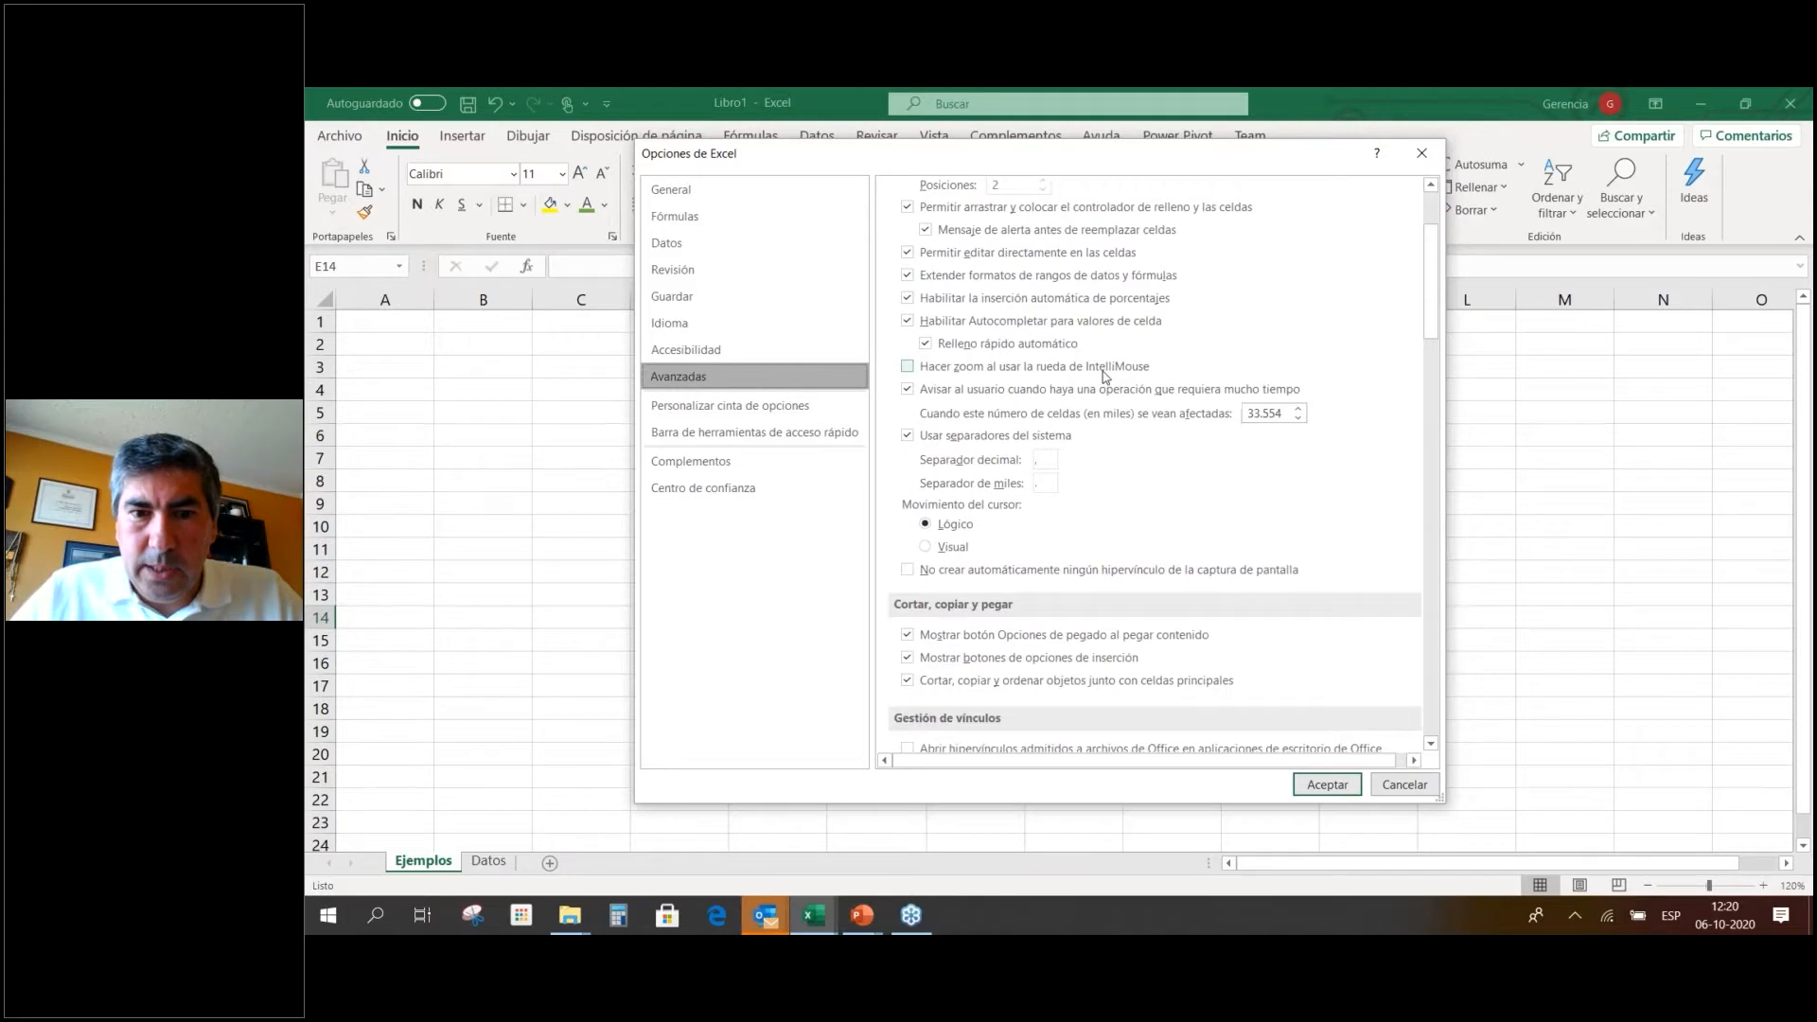
scroll(1103, 374, down, 3)
scroll(1106, 378, down, 3)
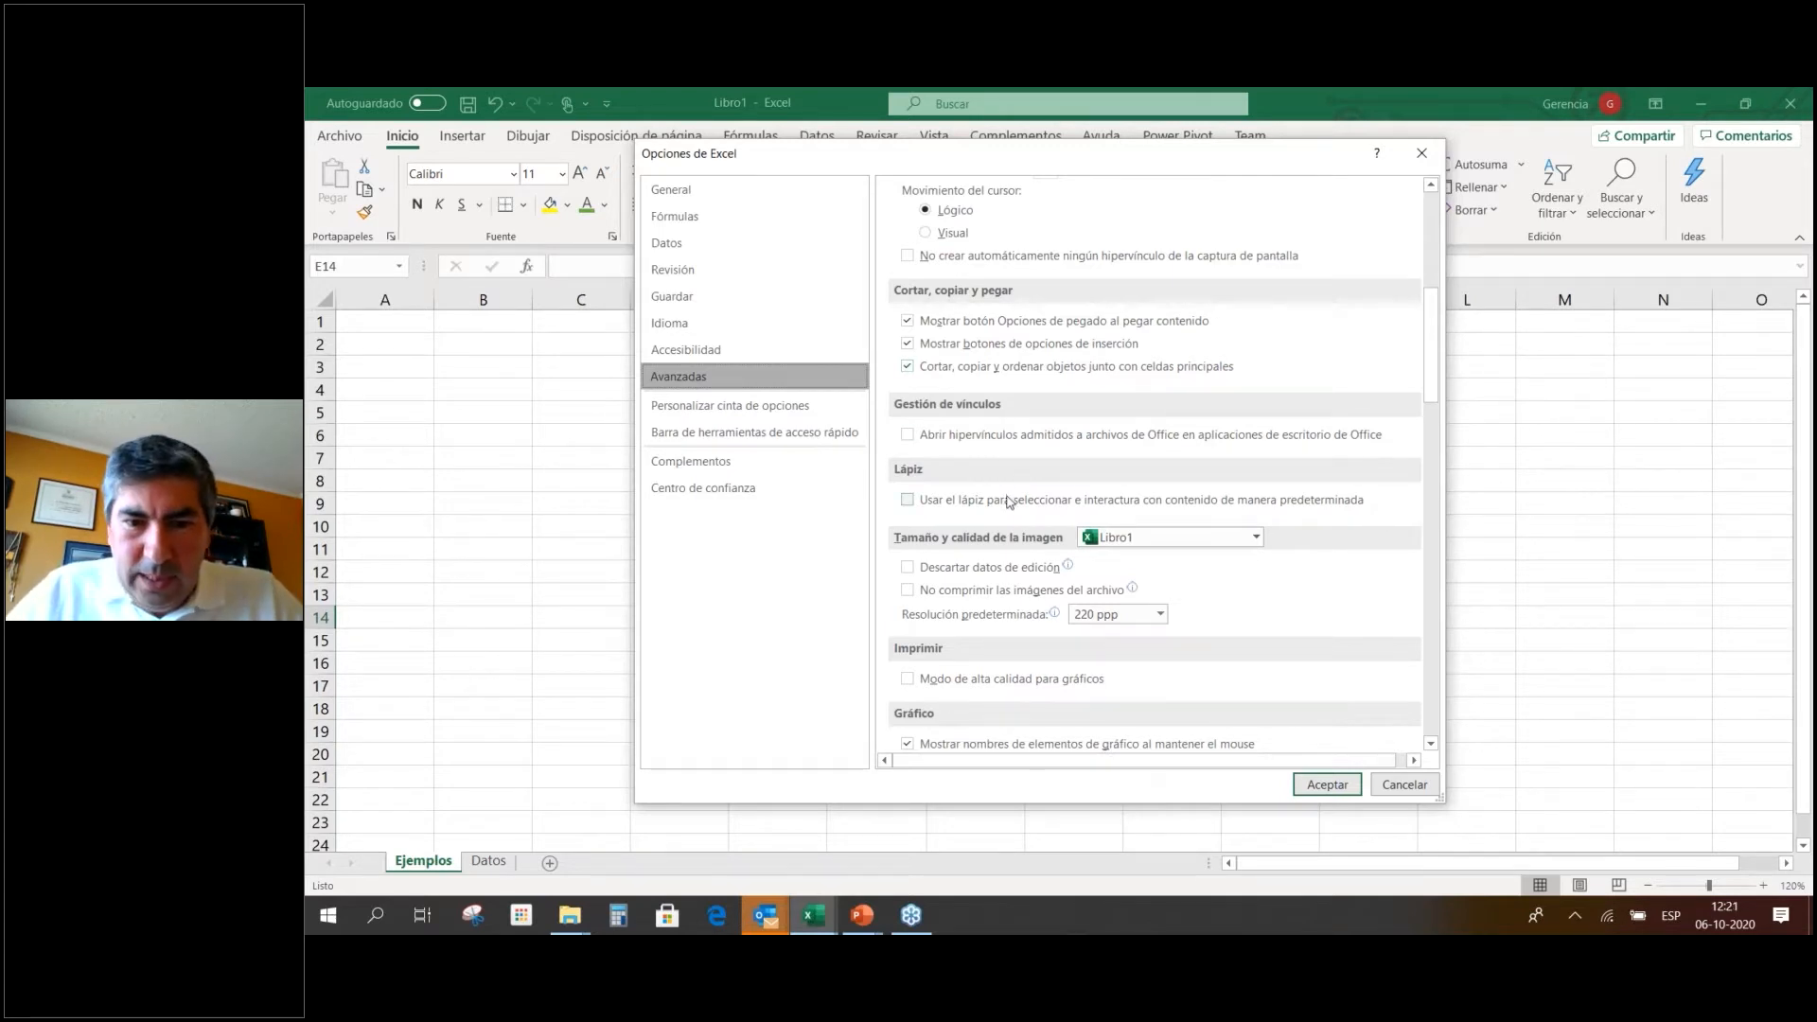
scroll(1009, 502, down, 5)
scroll(1053, 527, down, 3)
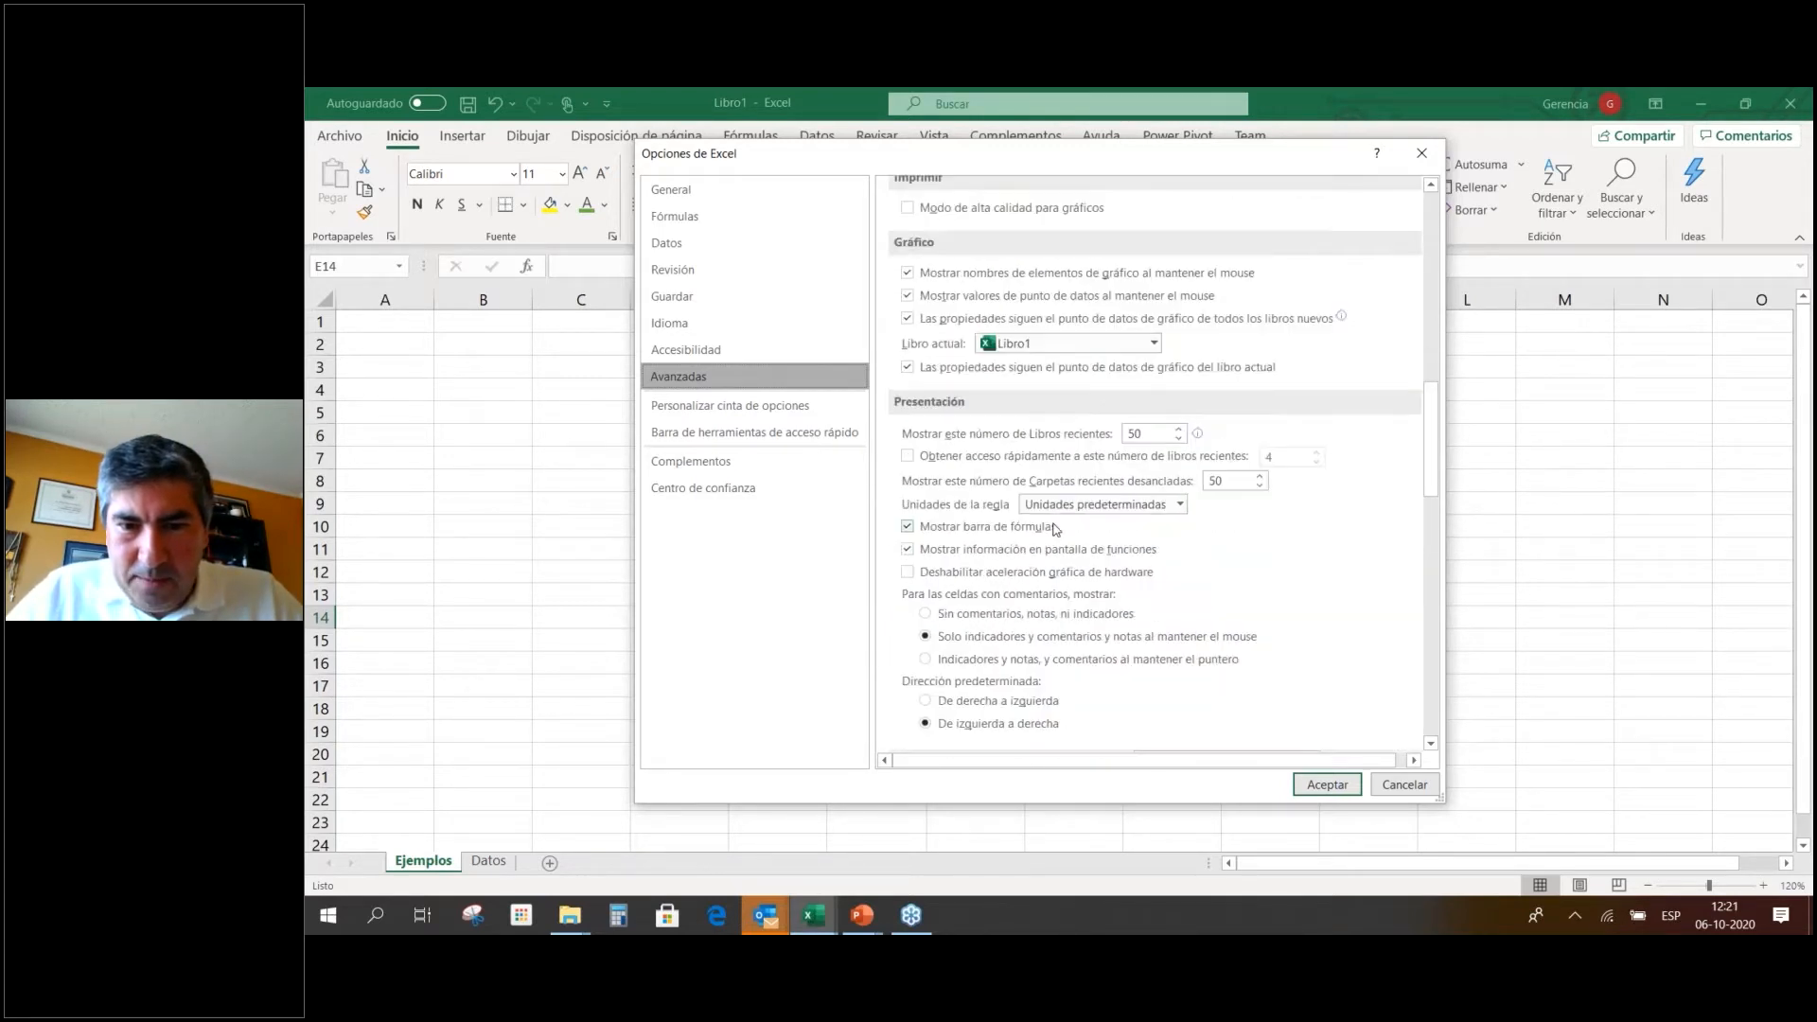
scroll(1055, 528, down, 4)
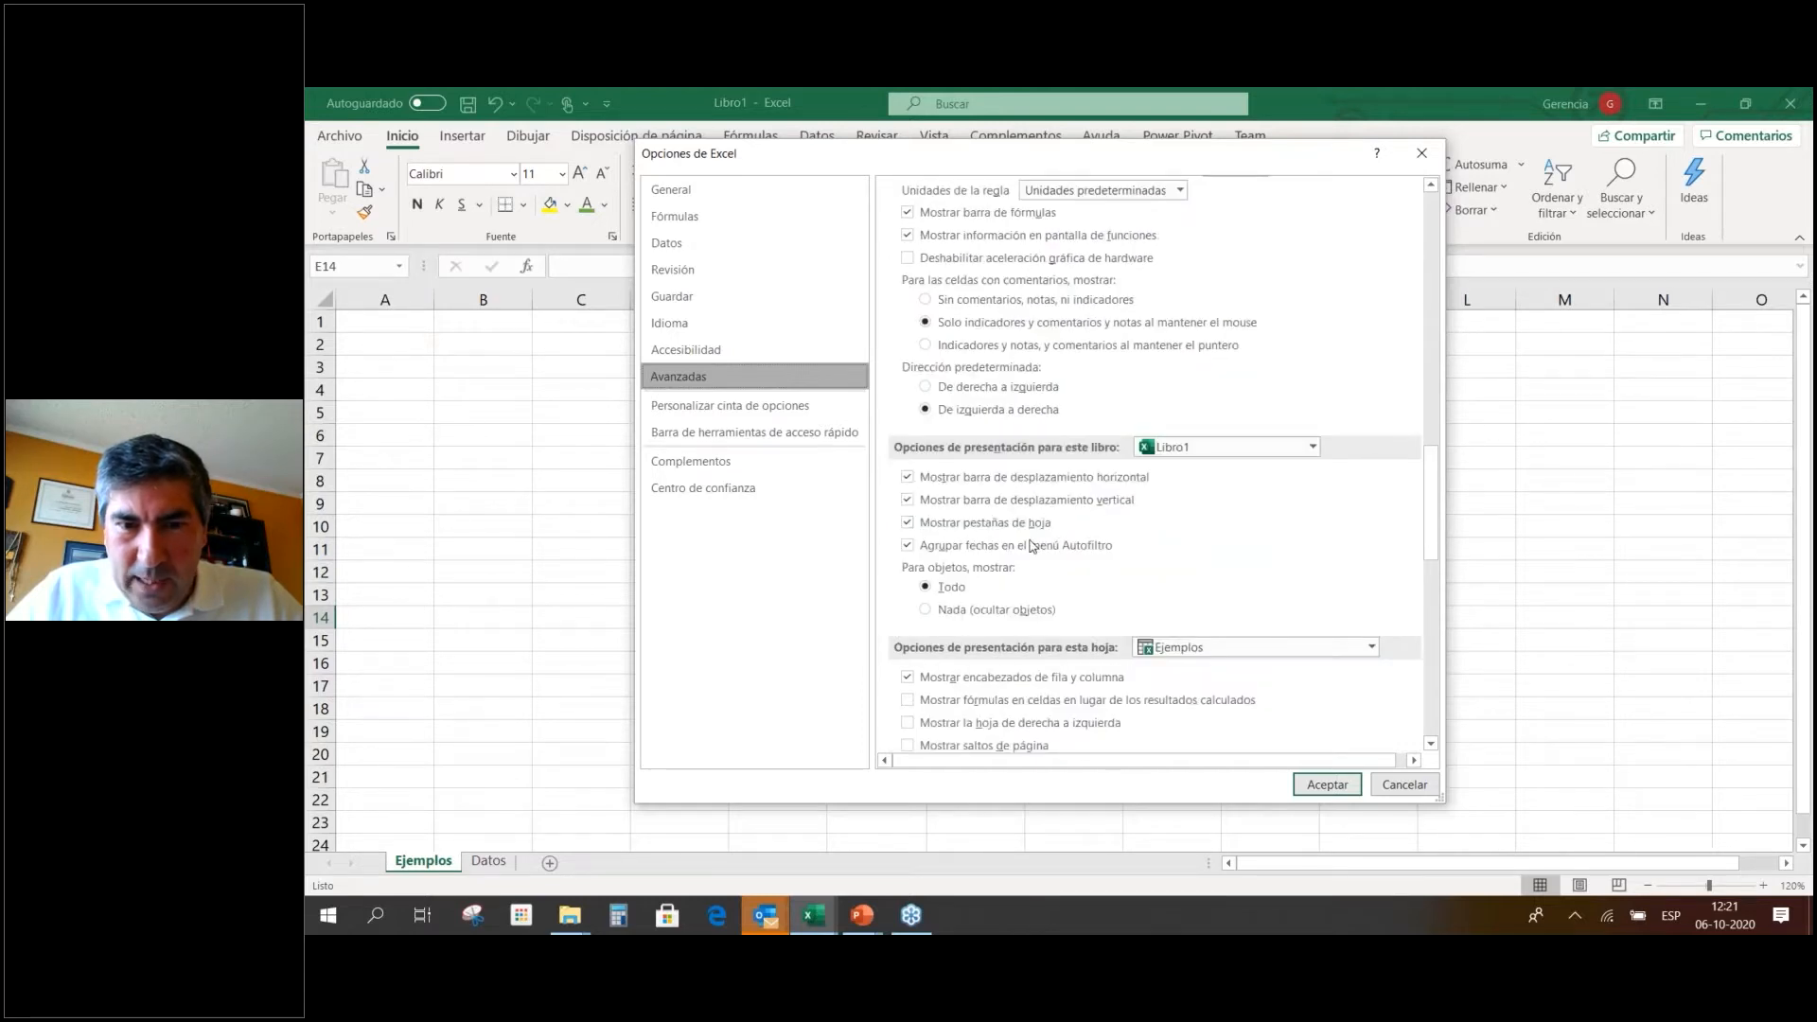
scroll(1136, 532, down, 4)
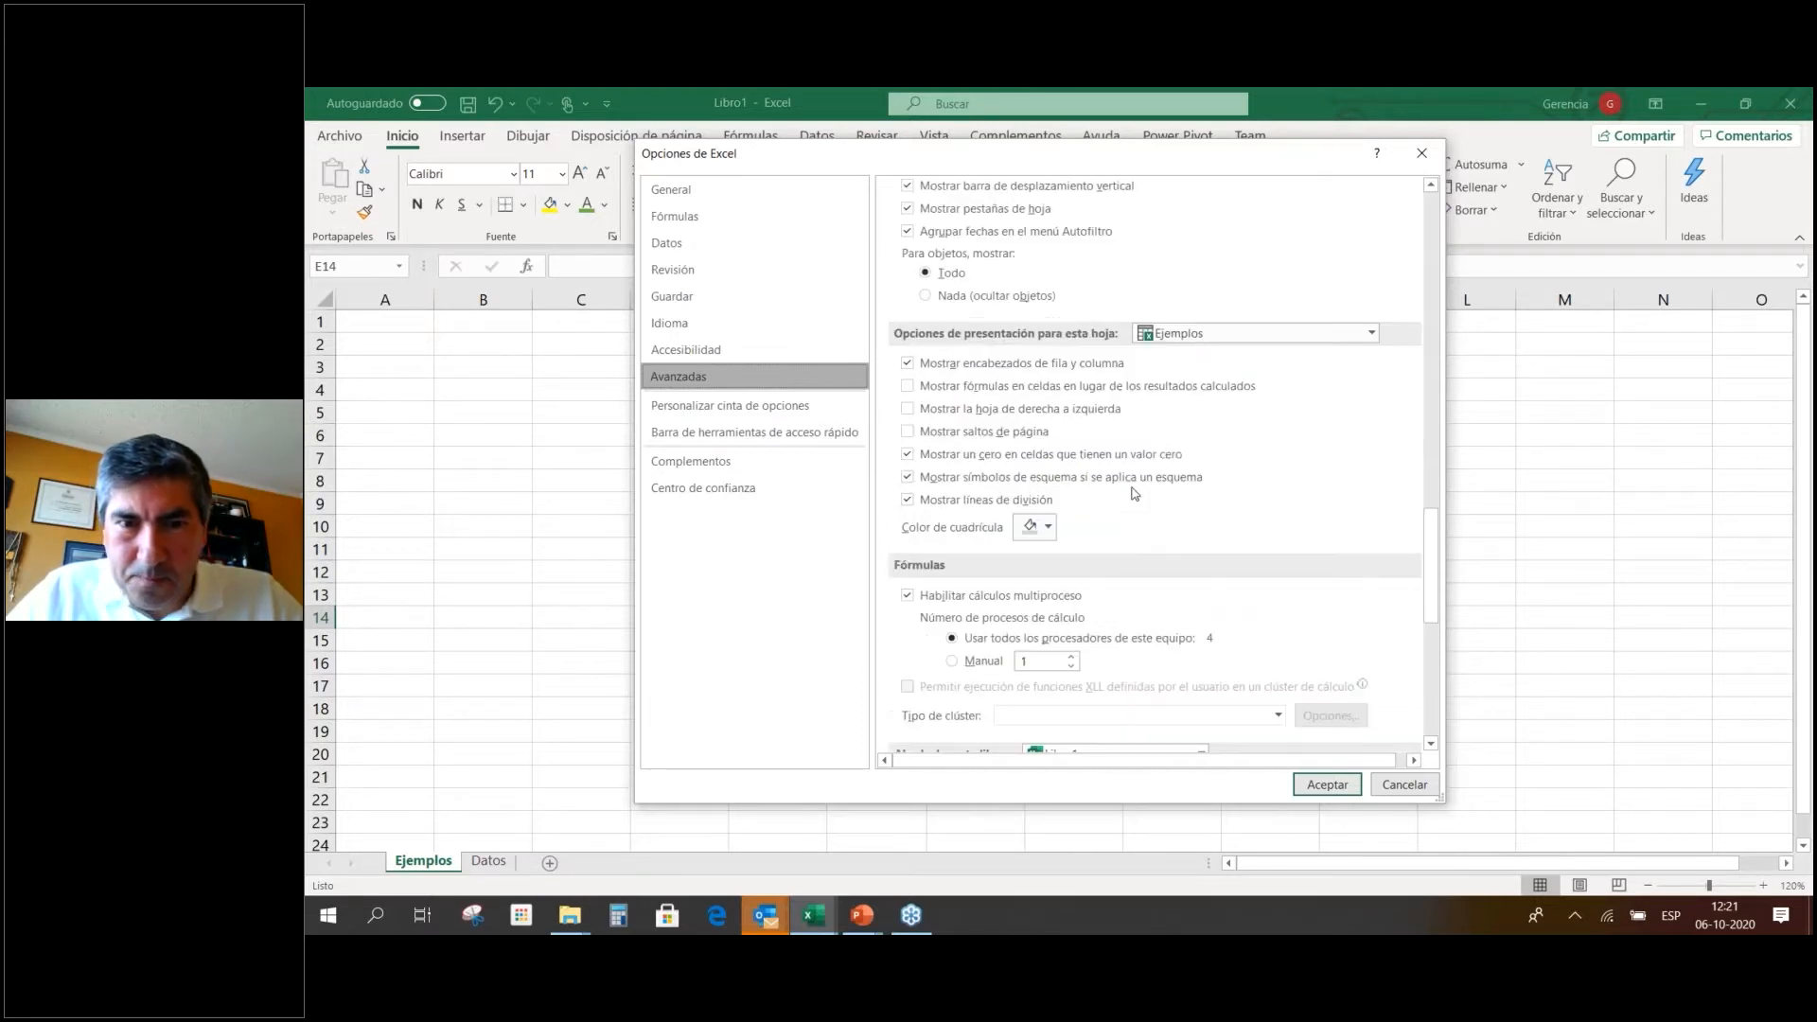
scroll(1135, 493, down, 6)
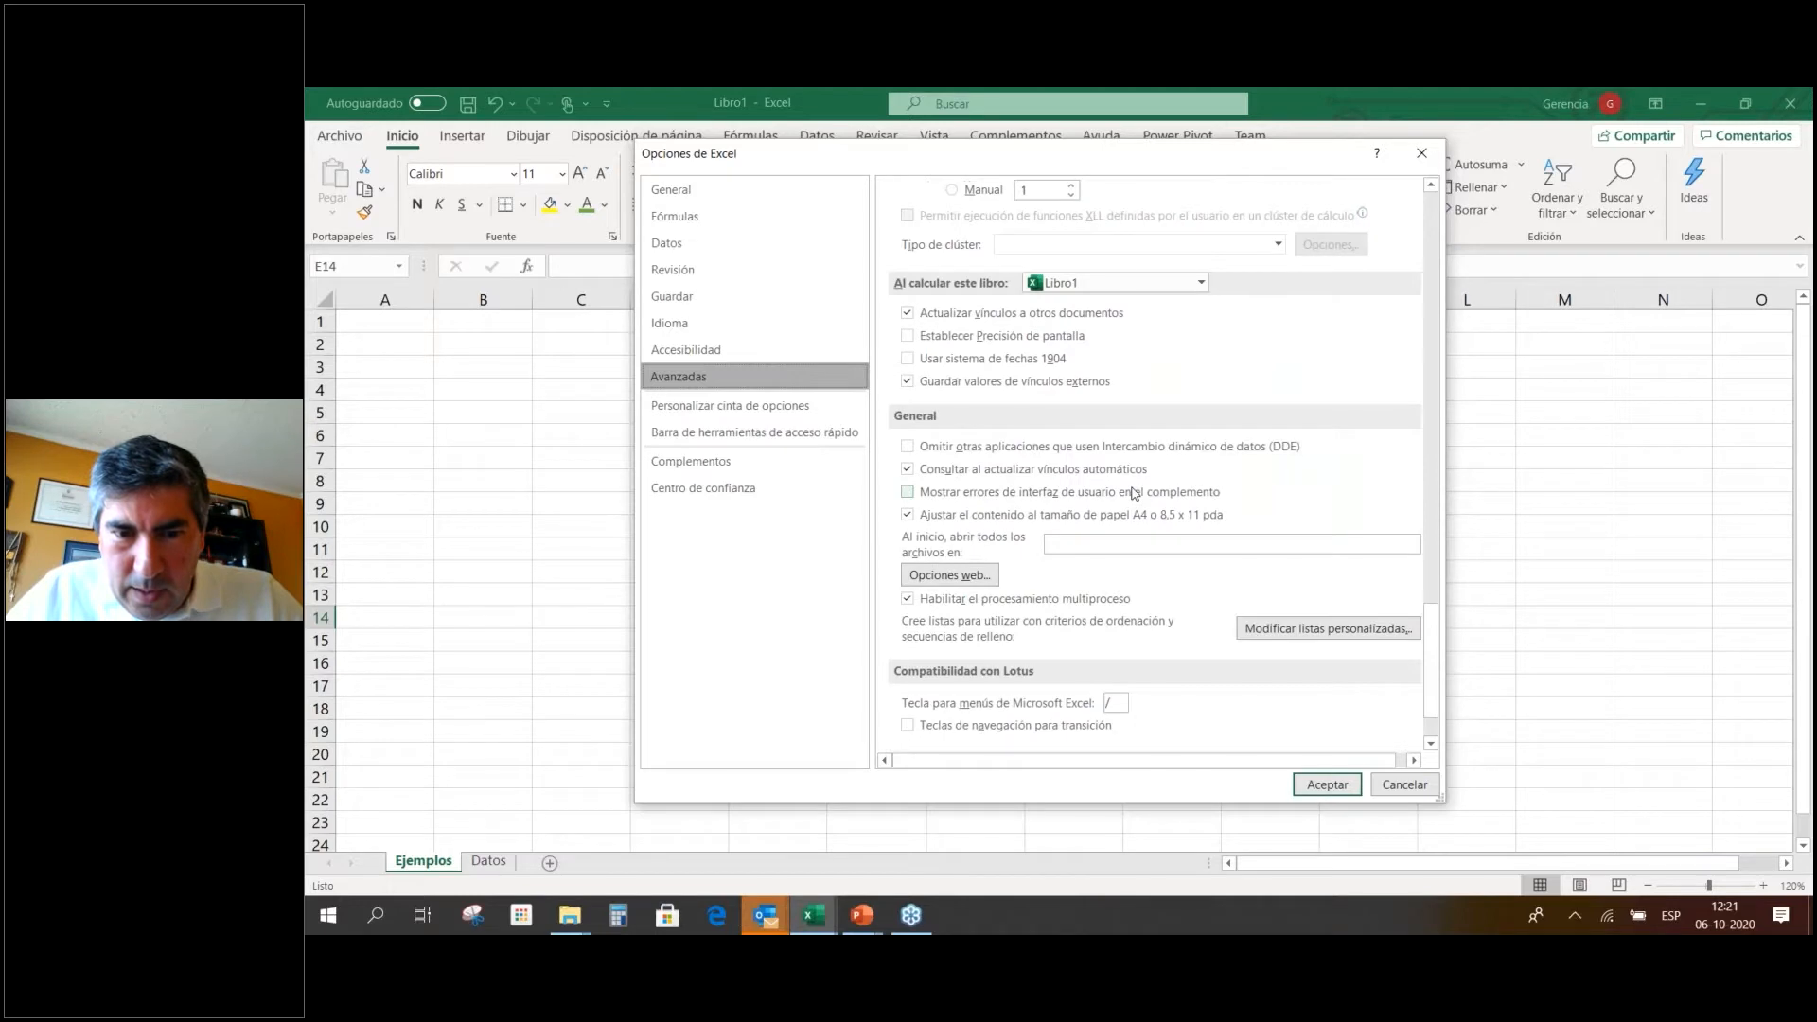
scroll(1134, 493, down, 2)
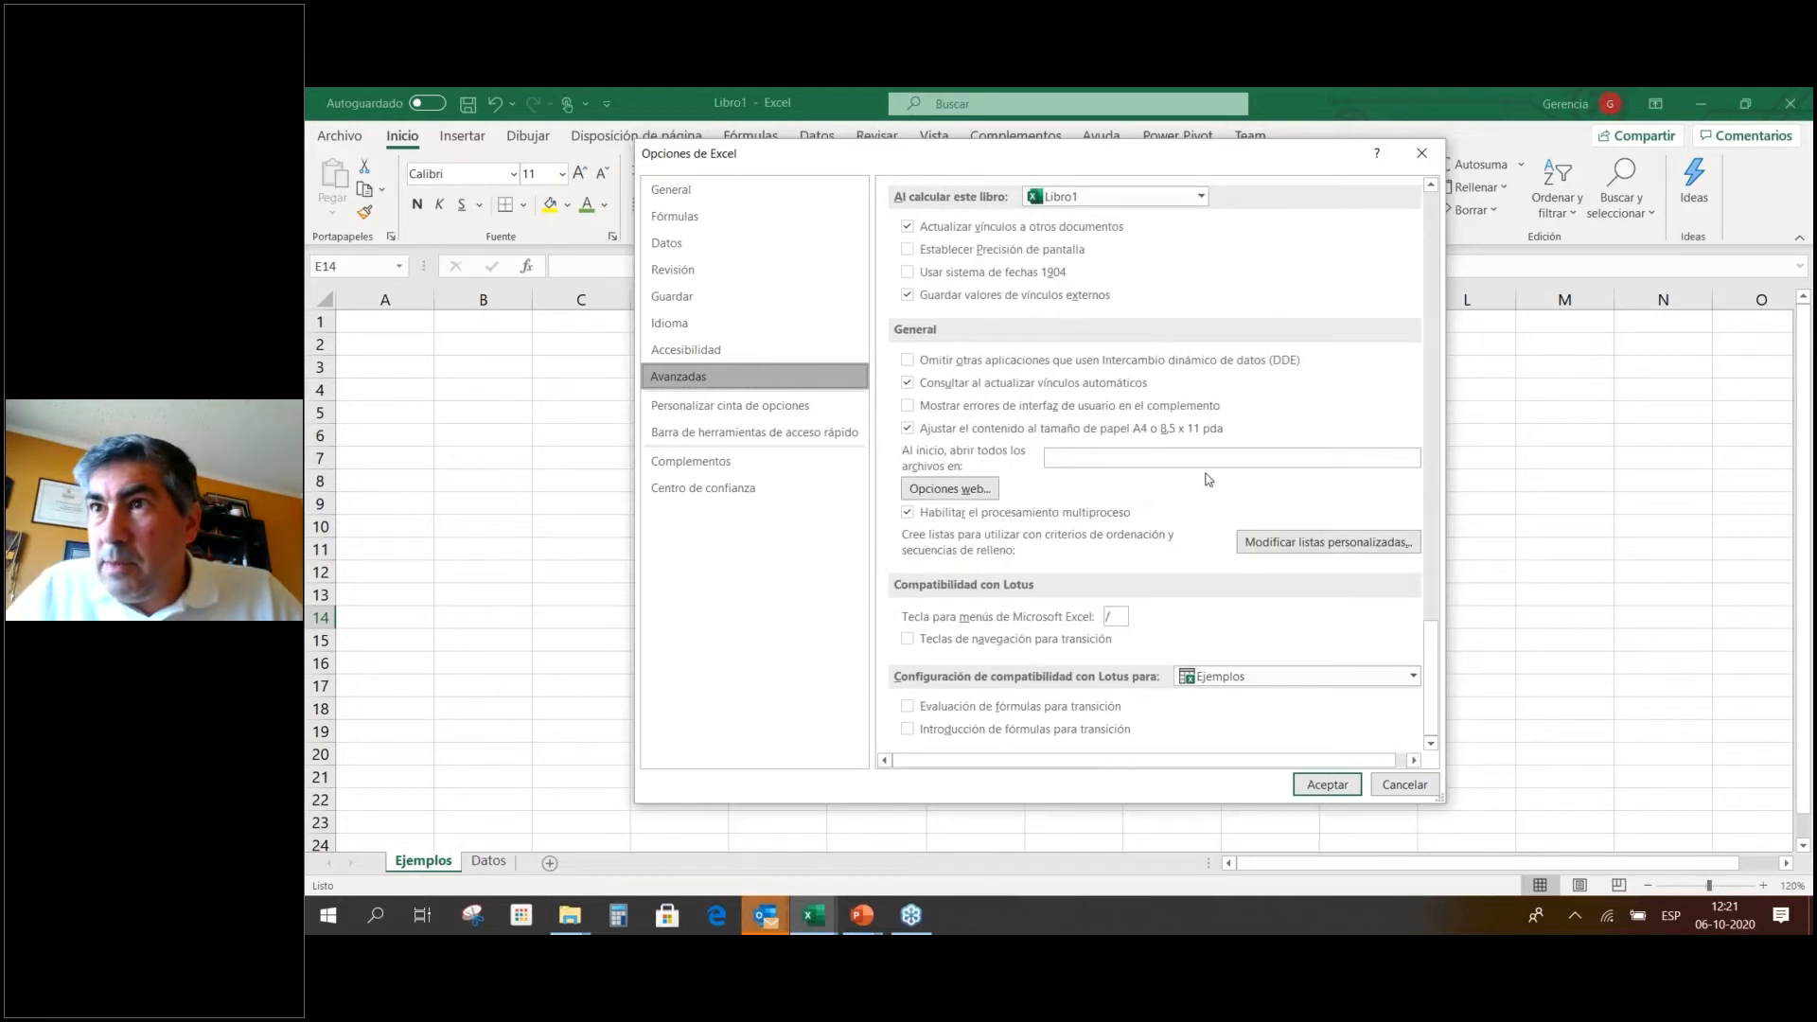
scroll(1197, 478, up, 2)
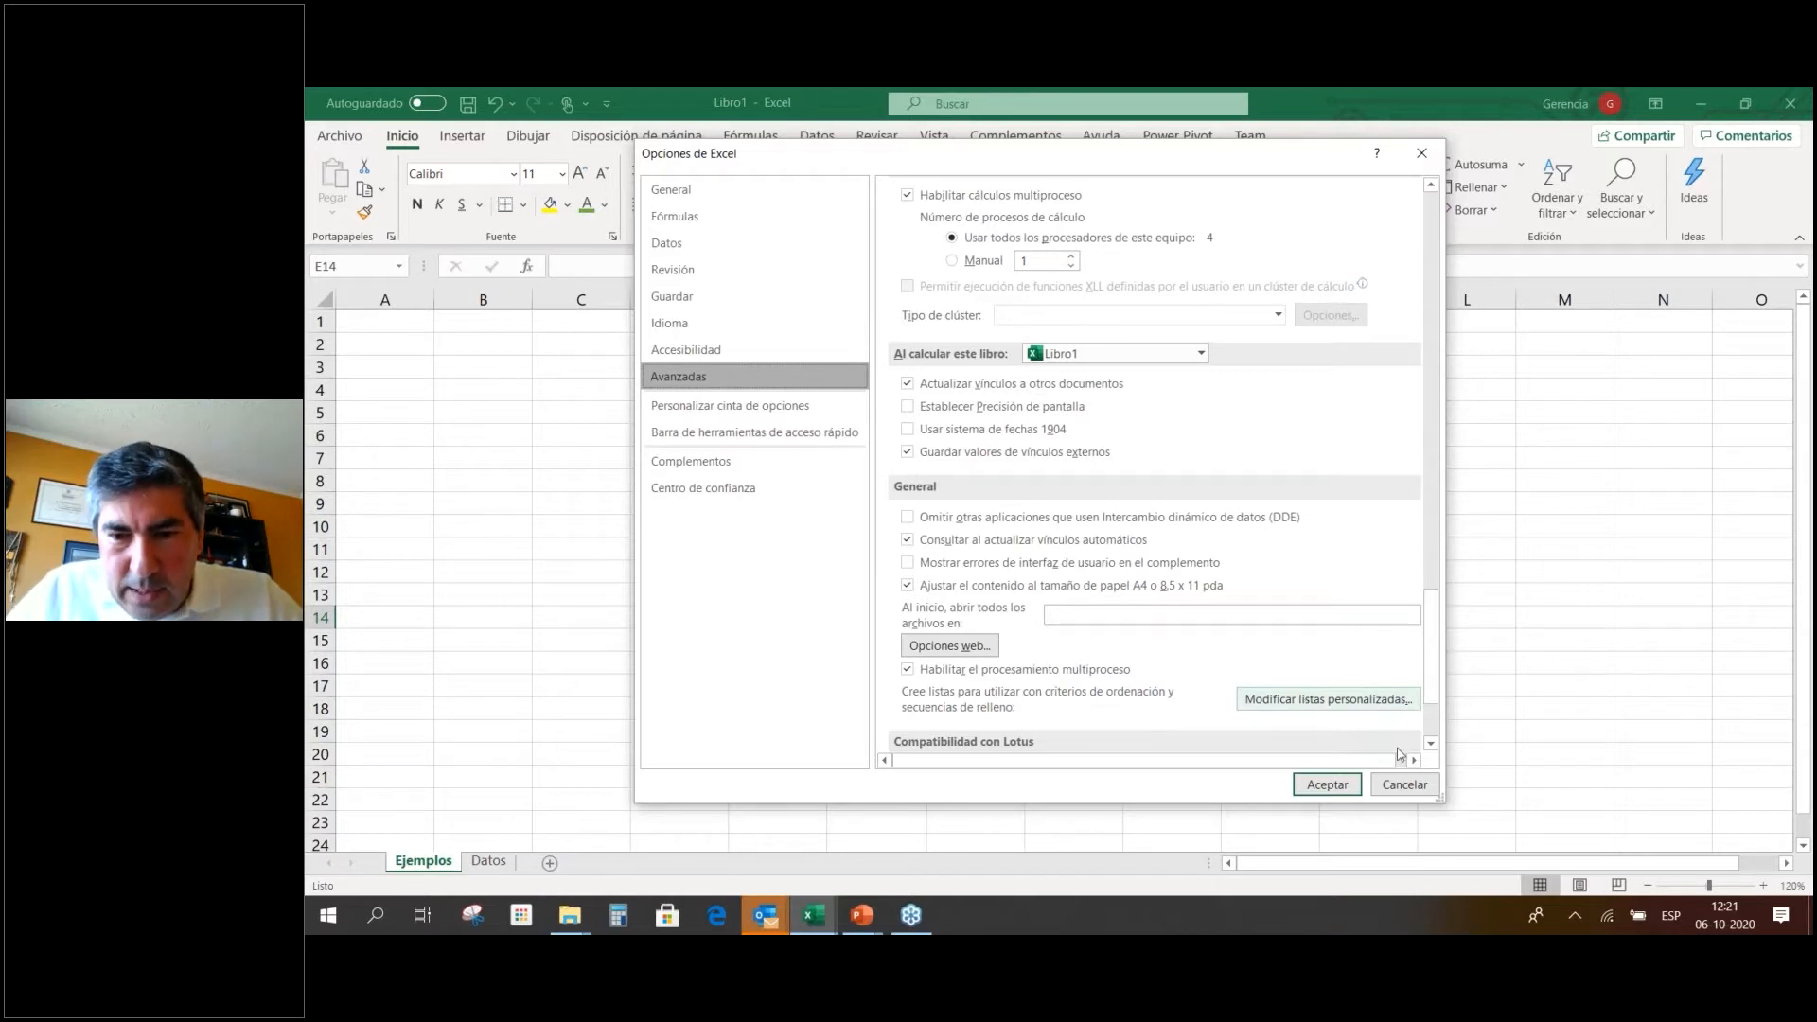
Cancel the options, then extend row 9 to 10 at N9 and column E to 8 at E17.
click(1405, 785)
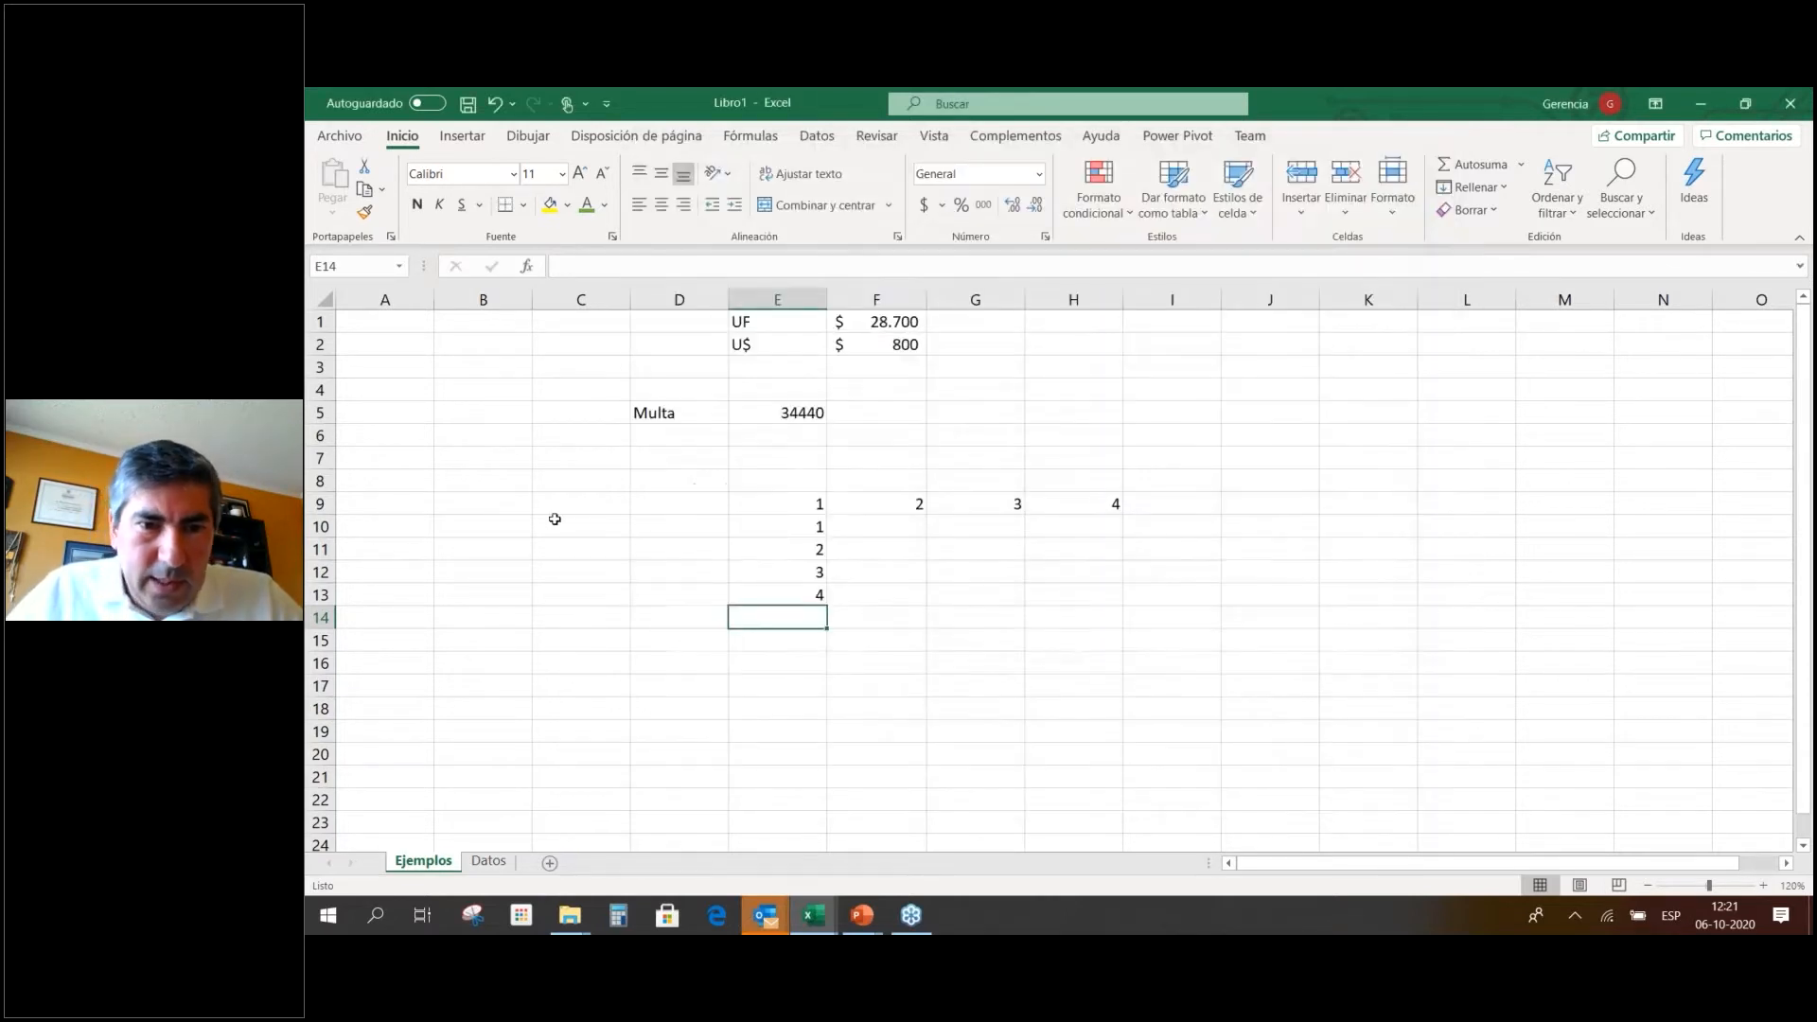
drag(795, 502, 1668, 511)
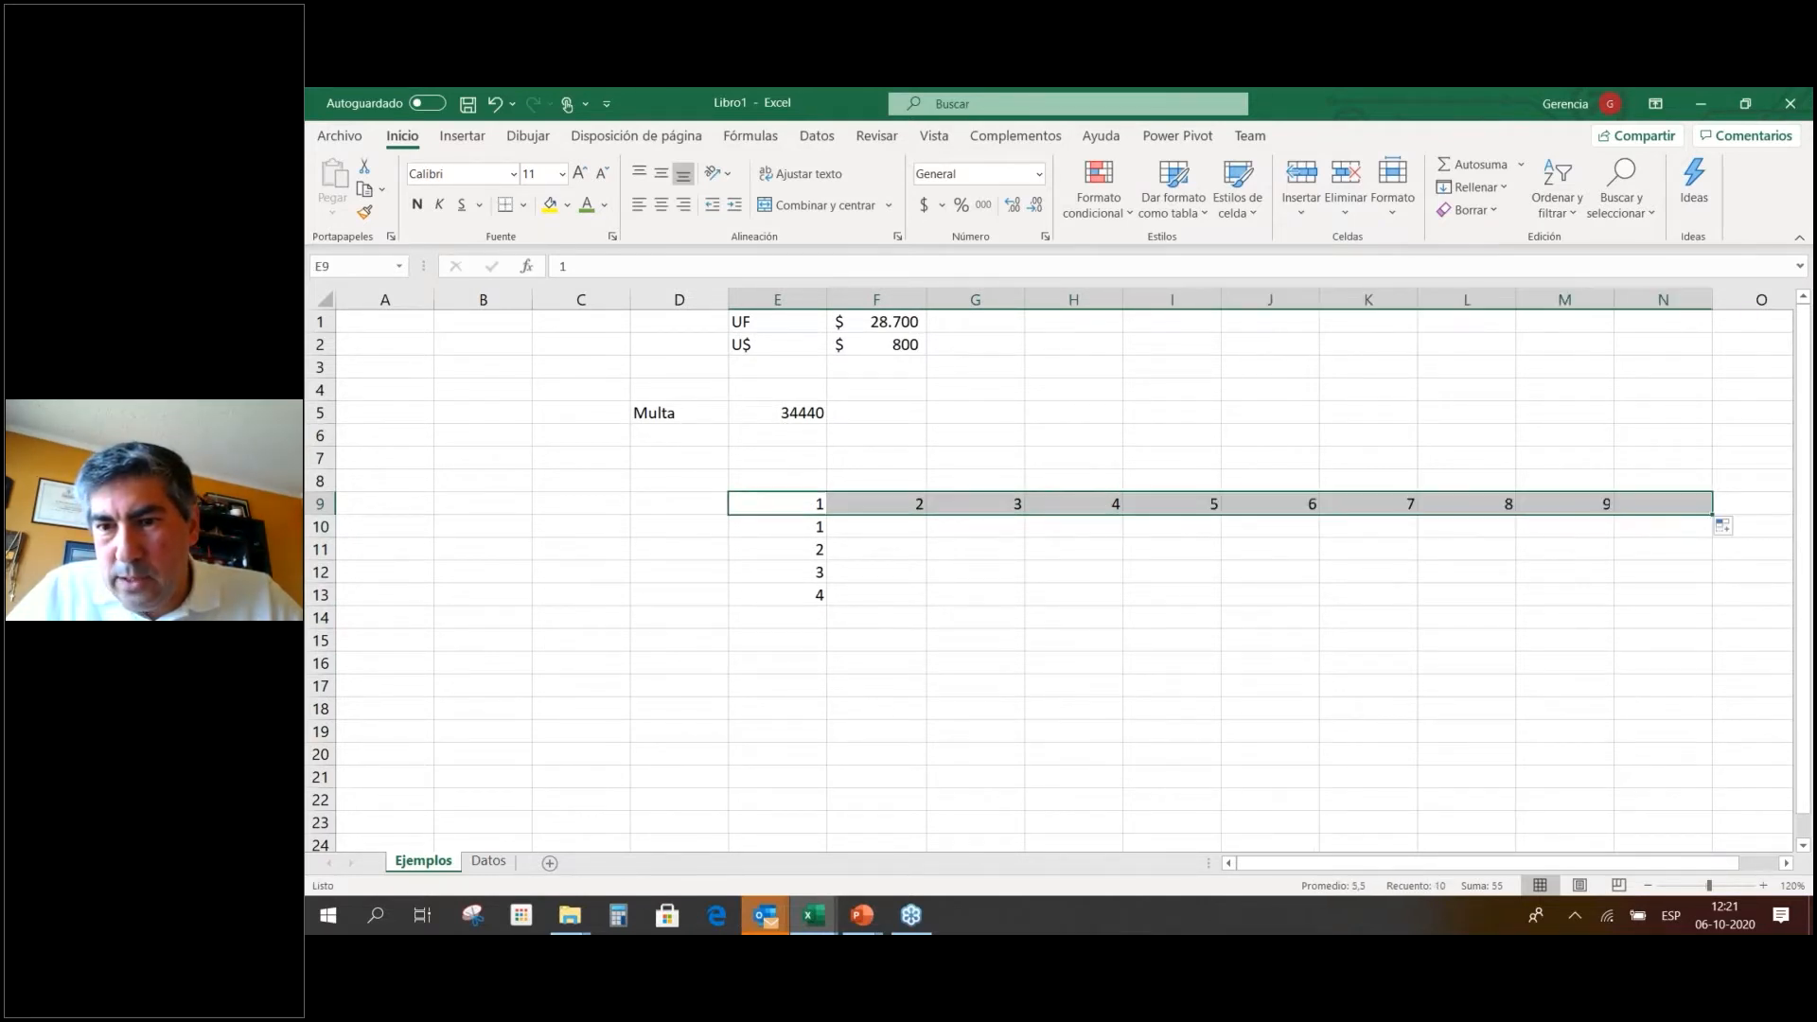
click(799, 553)
drag(796, 575, 821, 691)
click(937, 687)
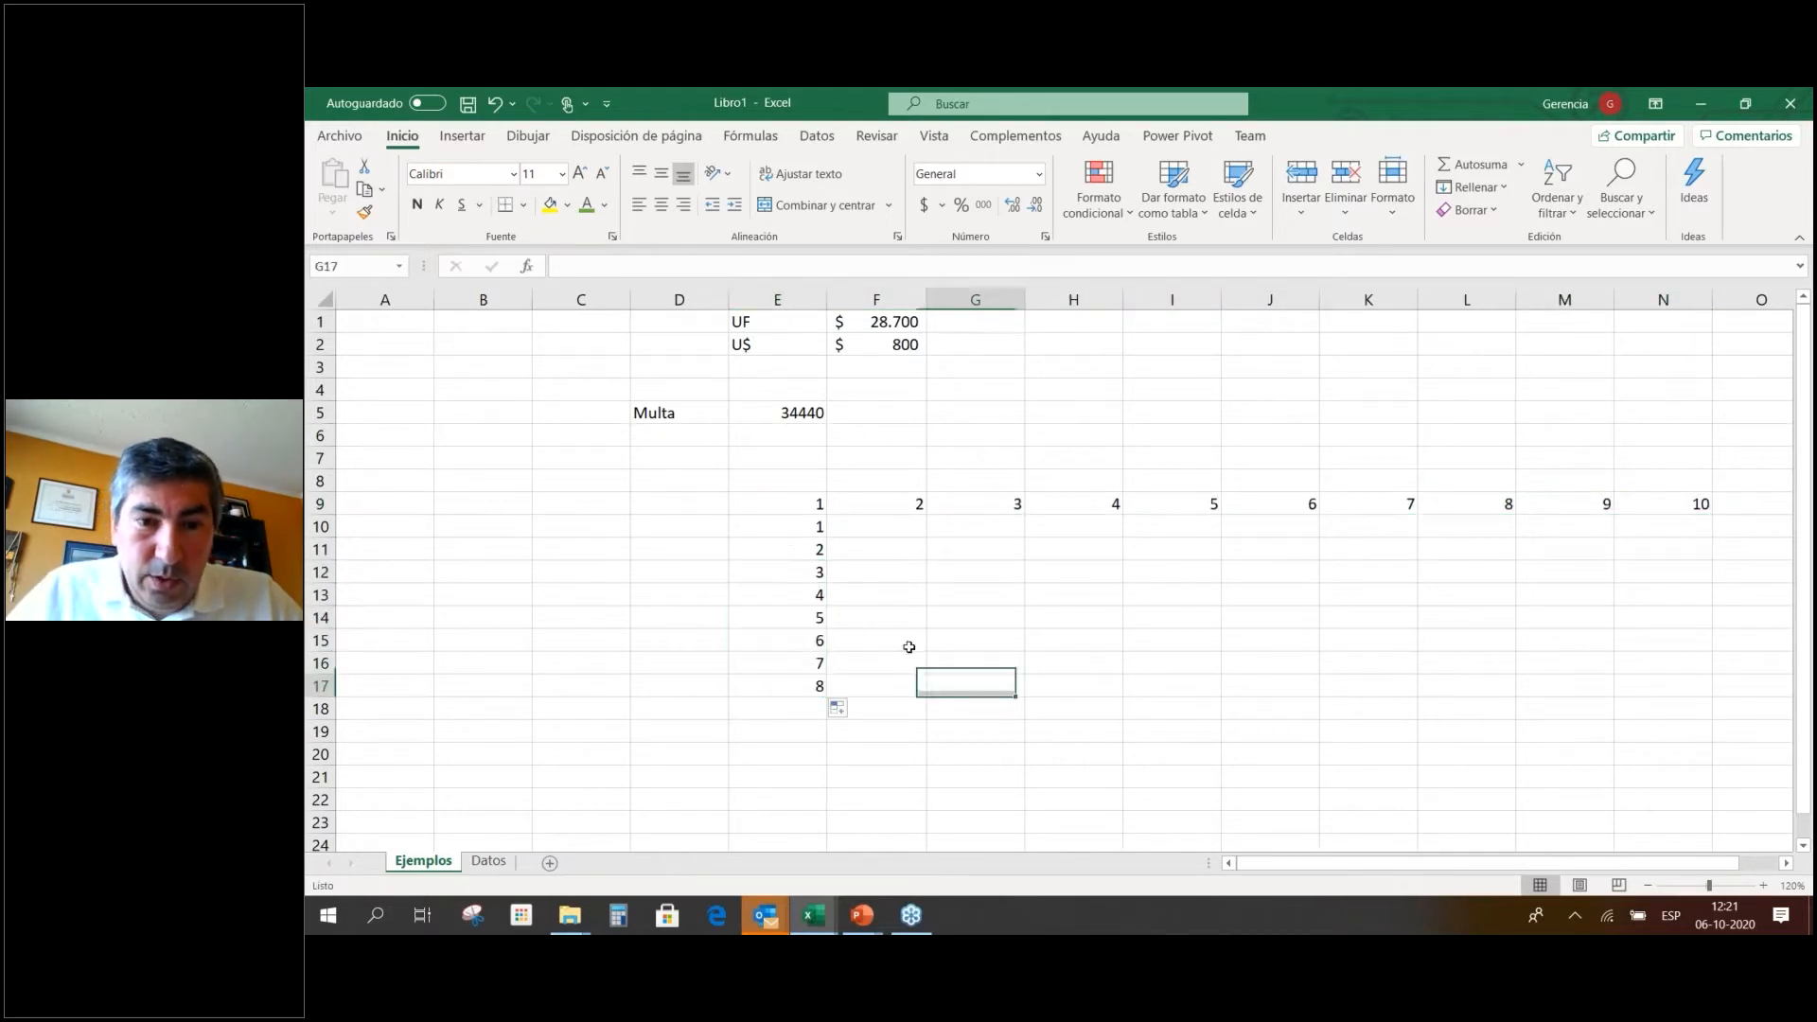
click(649, 460)
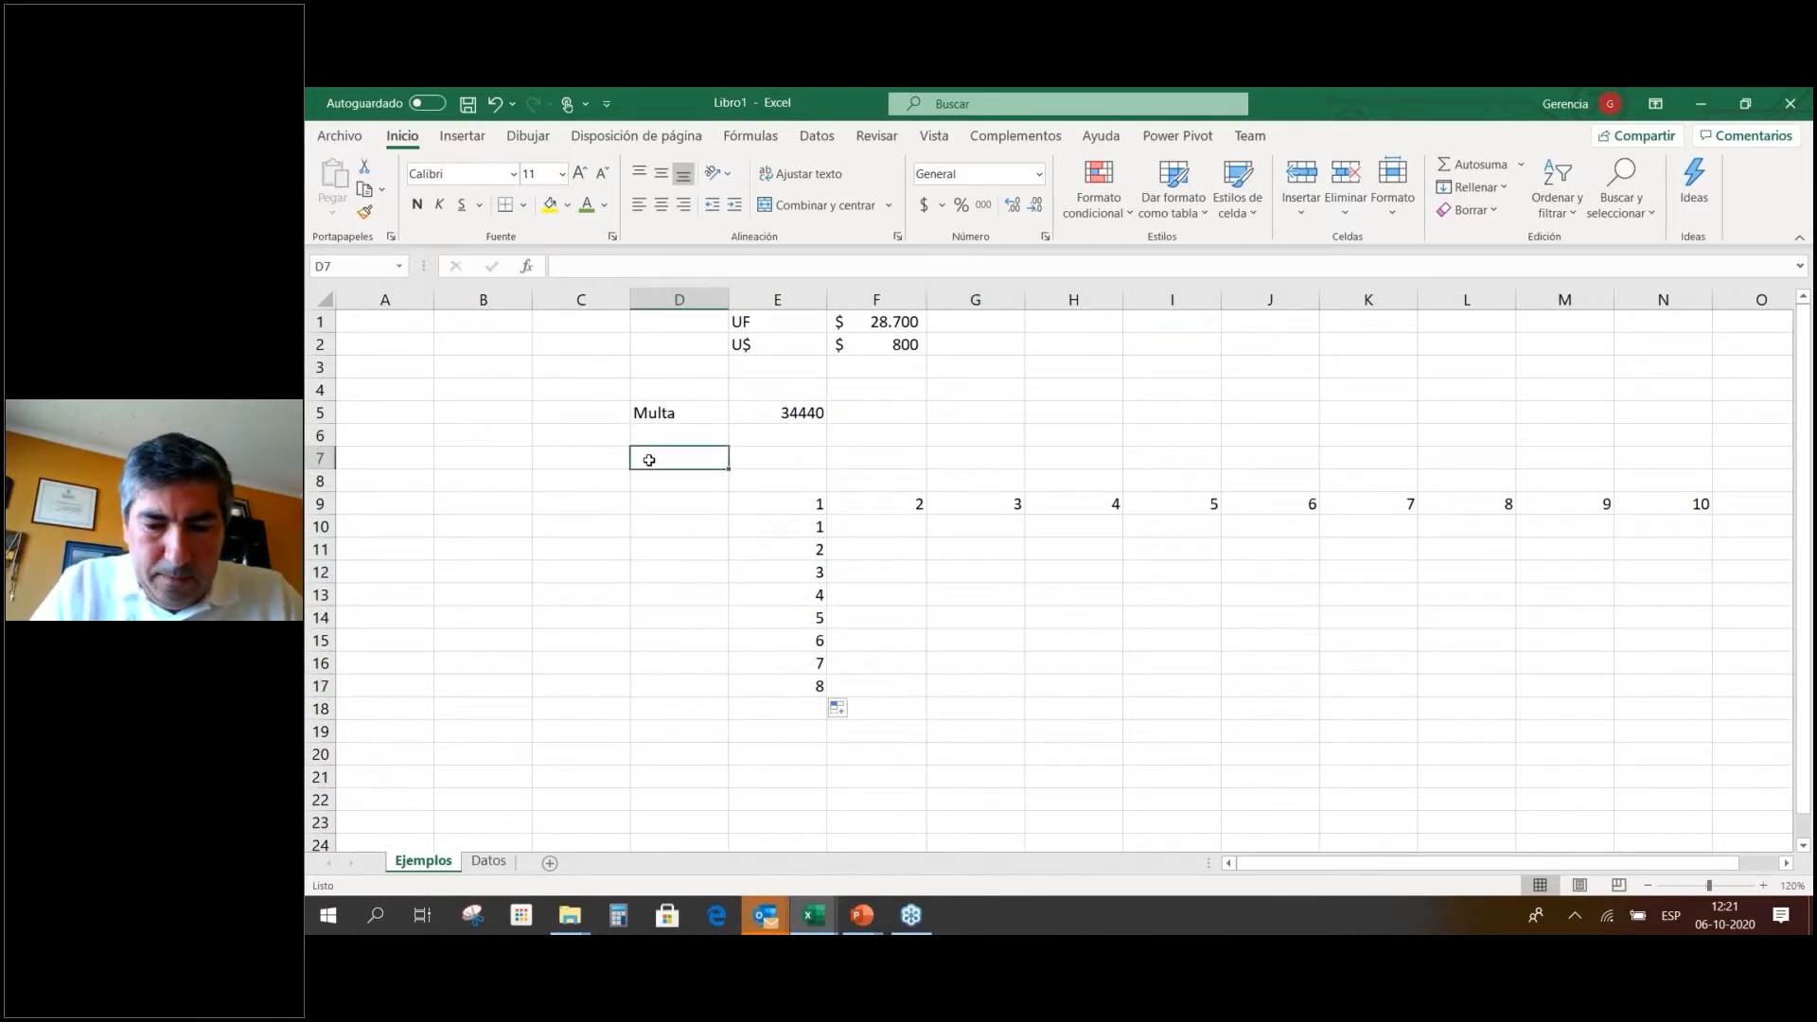
Enter Lunes and Martes in D7:E7 and fill the weekday series across to K7.
text(Lunes)
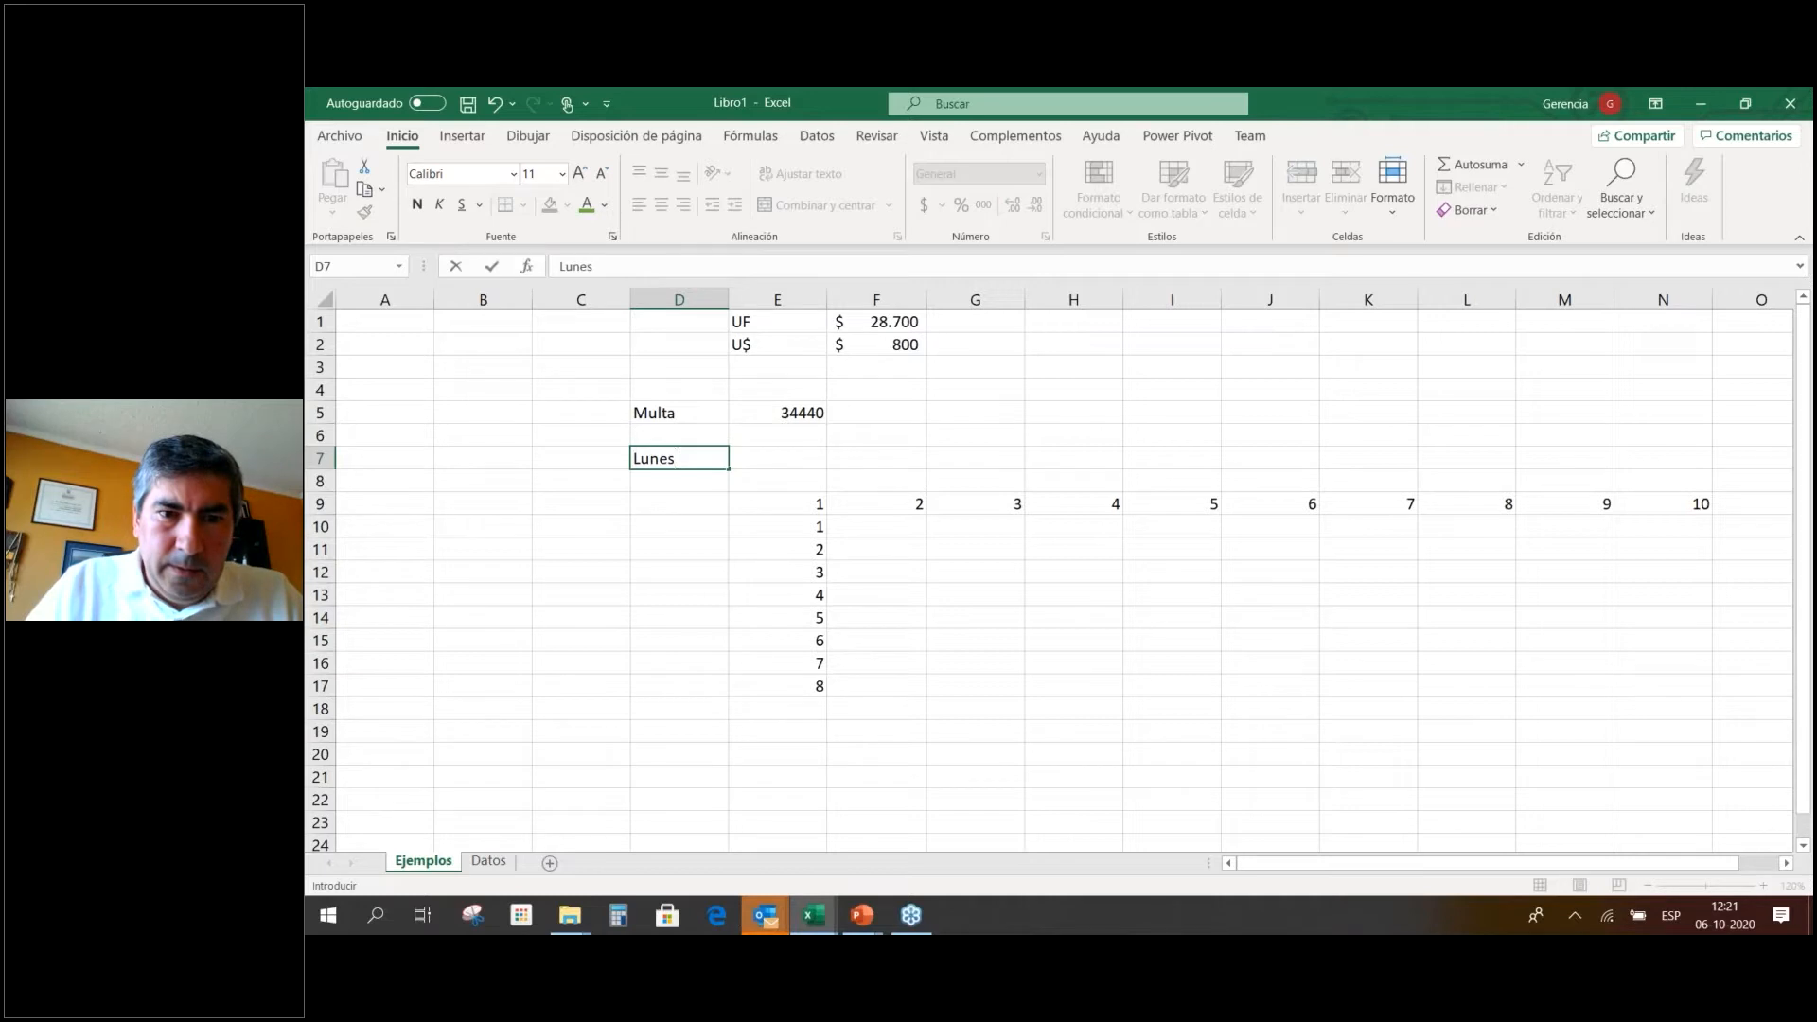
key(Right)
text(Martes)
key(Return)
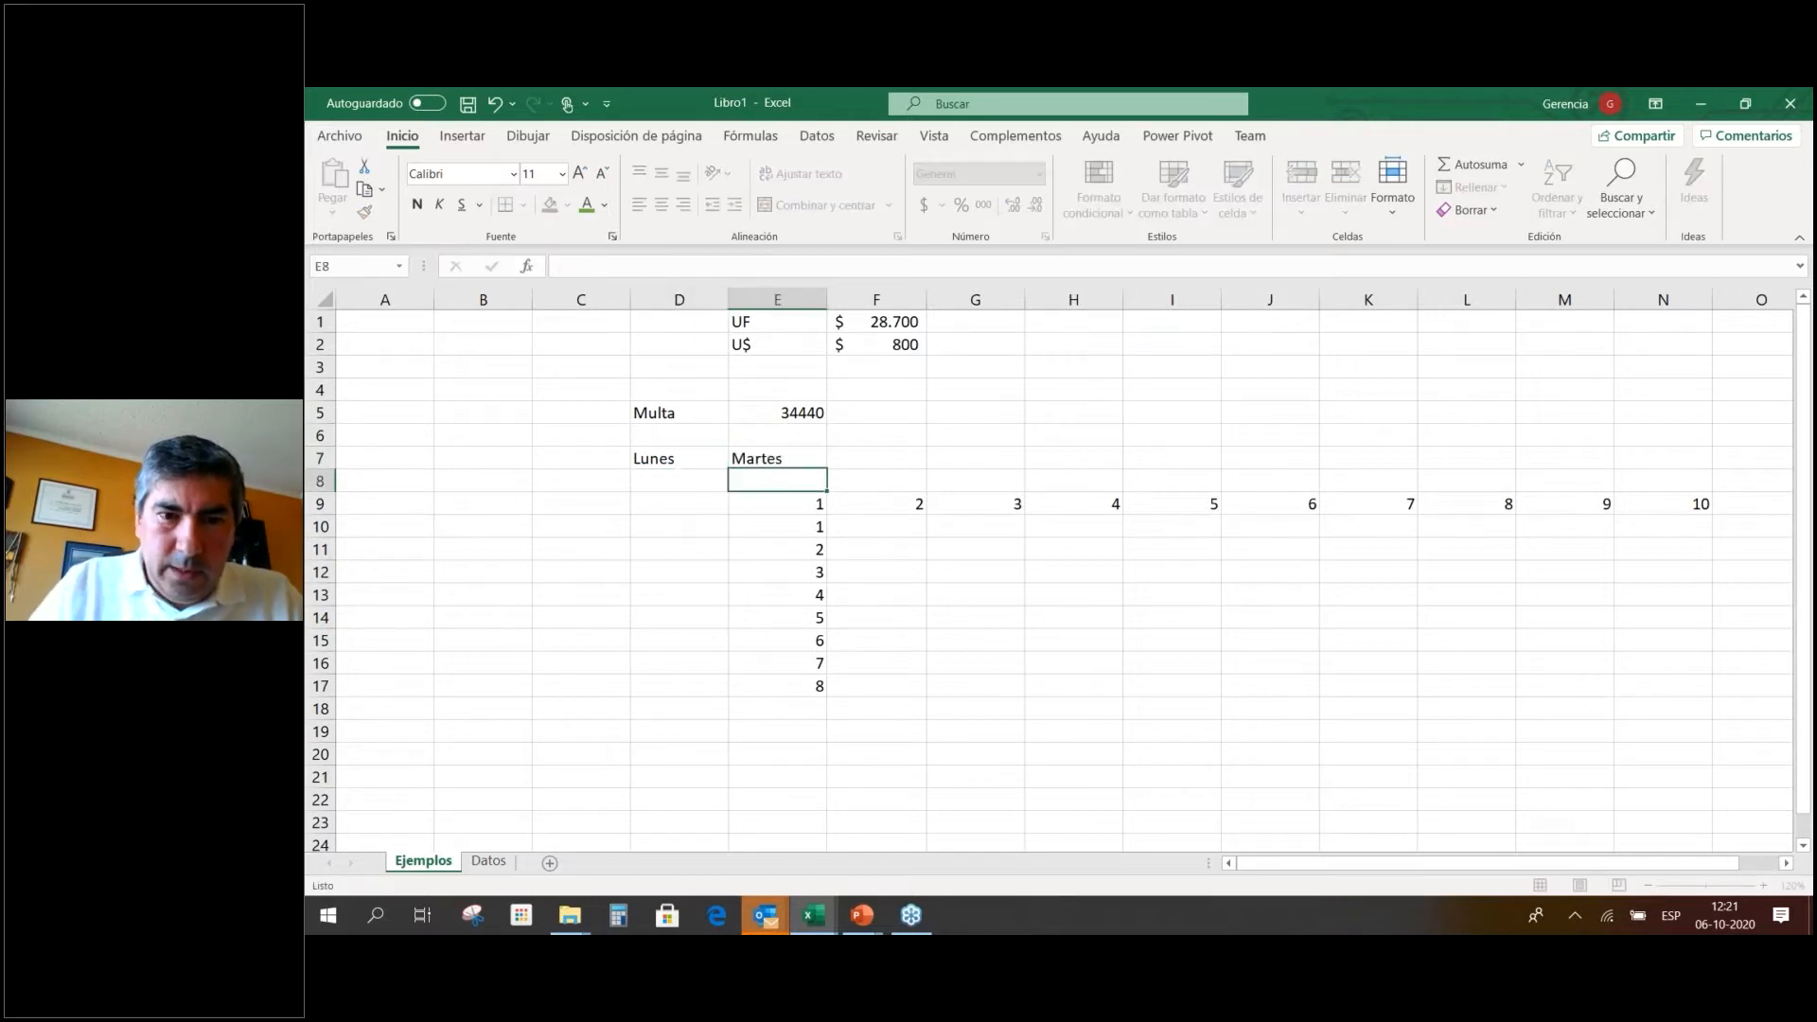
click(713, 457)
drag(731, 454, 1557, 460)
drag(1438, 460, 1420, 459)
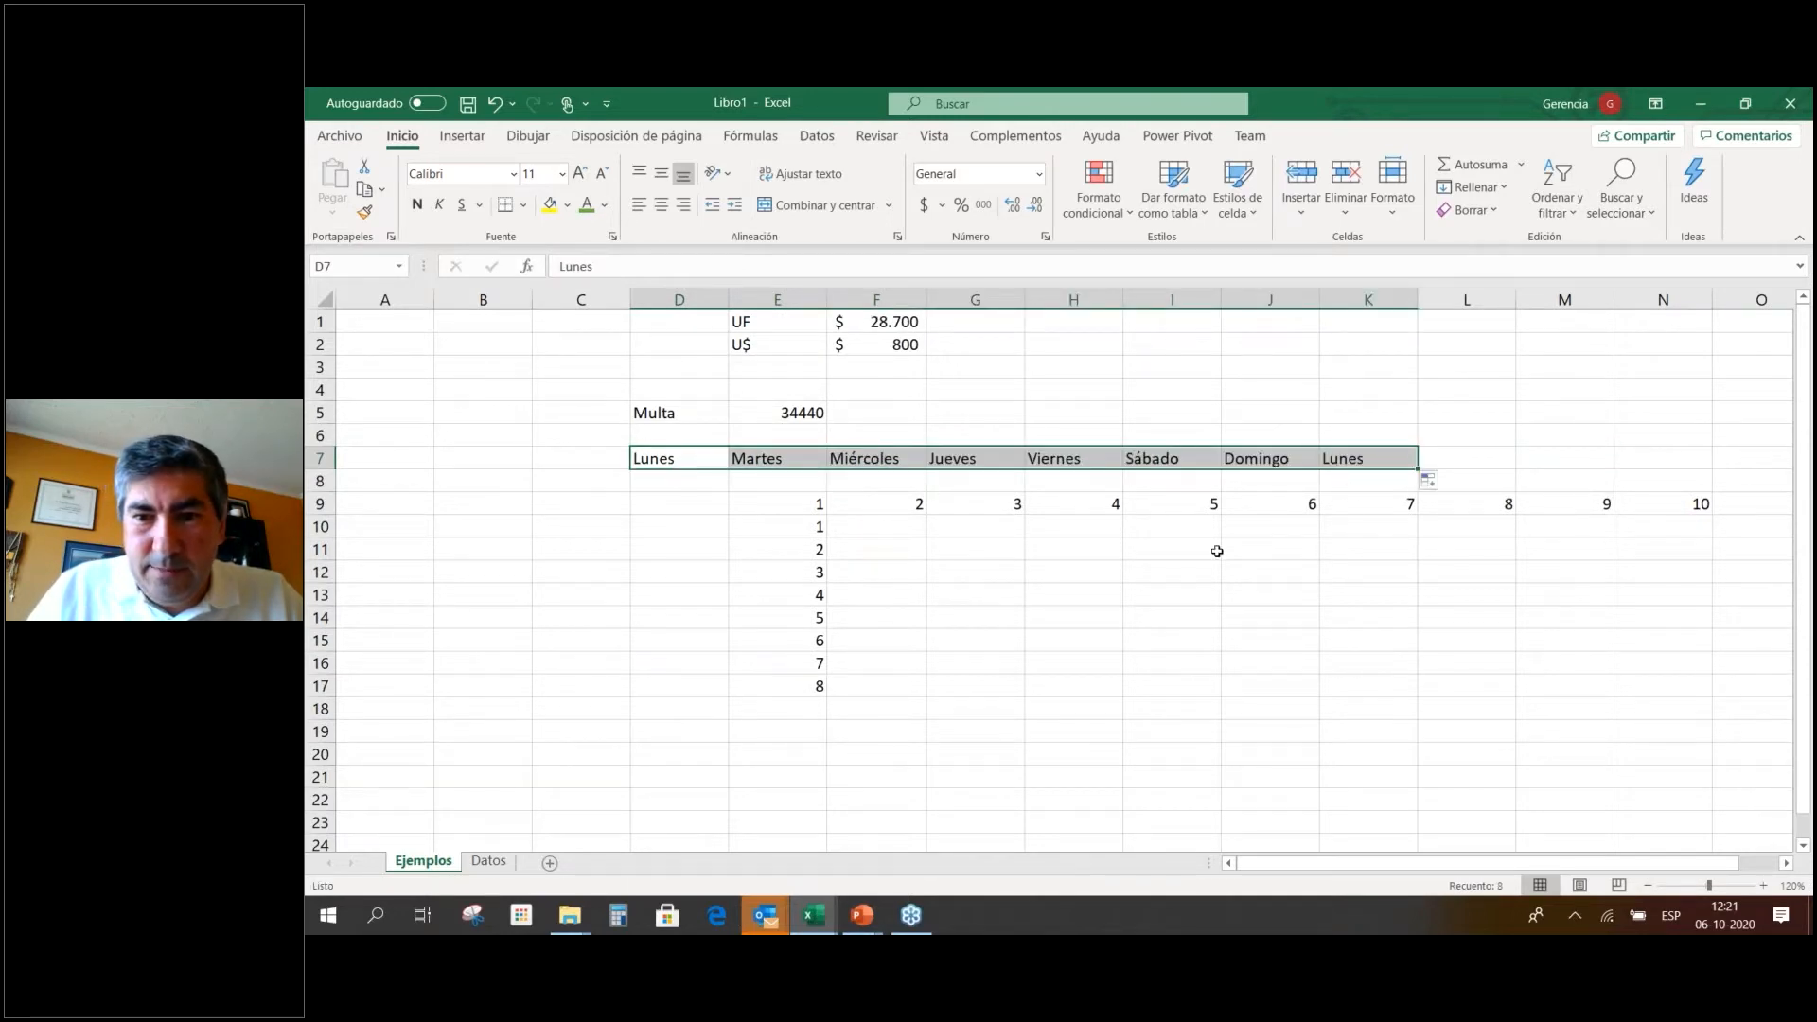
Delete the number series in E9:N18.
click(1202, 549)
drag(827, 494, 1692, 707)
key(Delete)
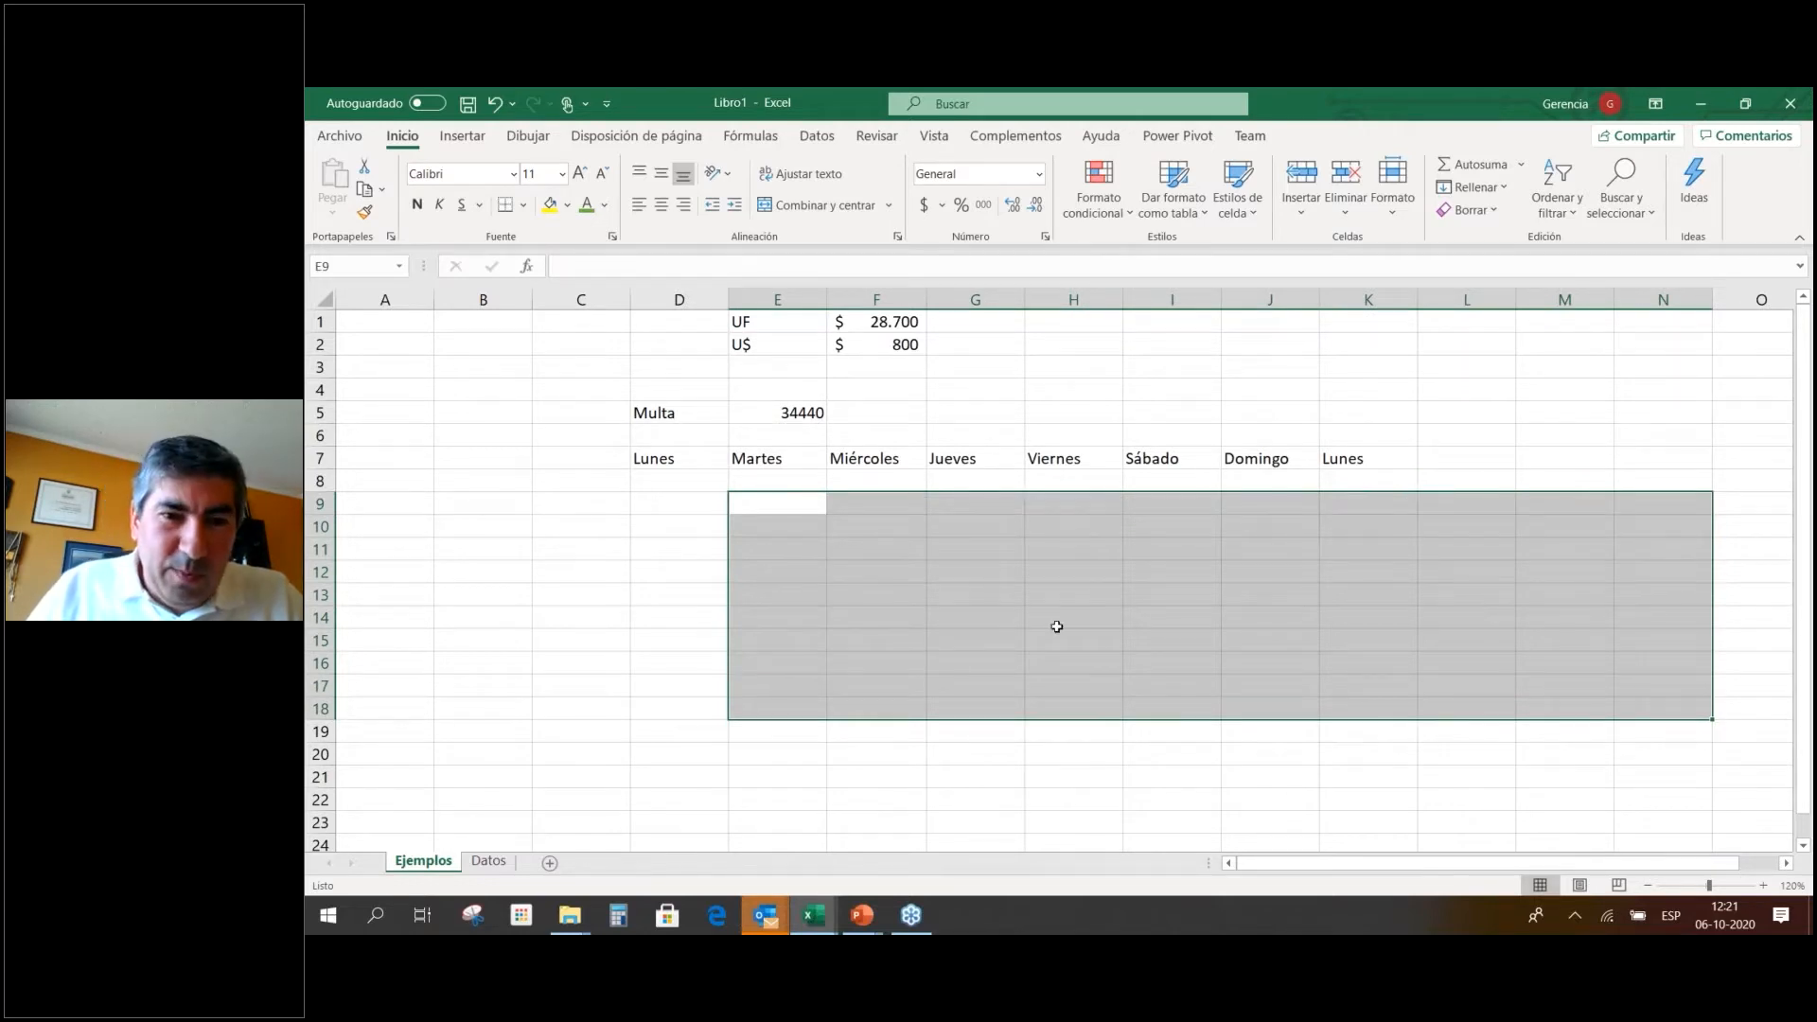
click(647, 500)
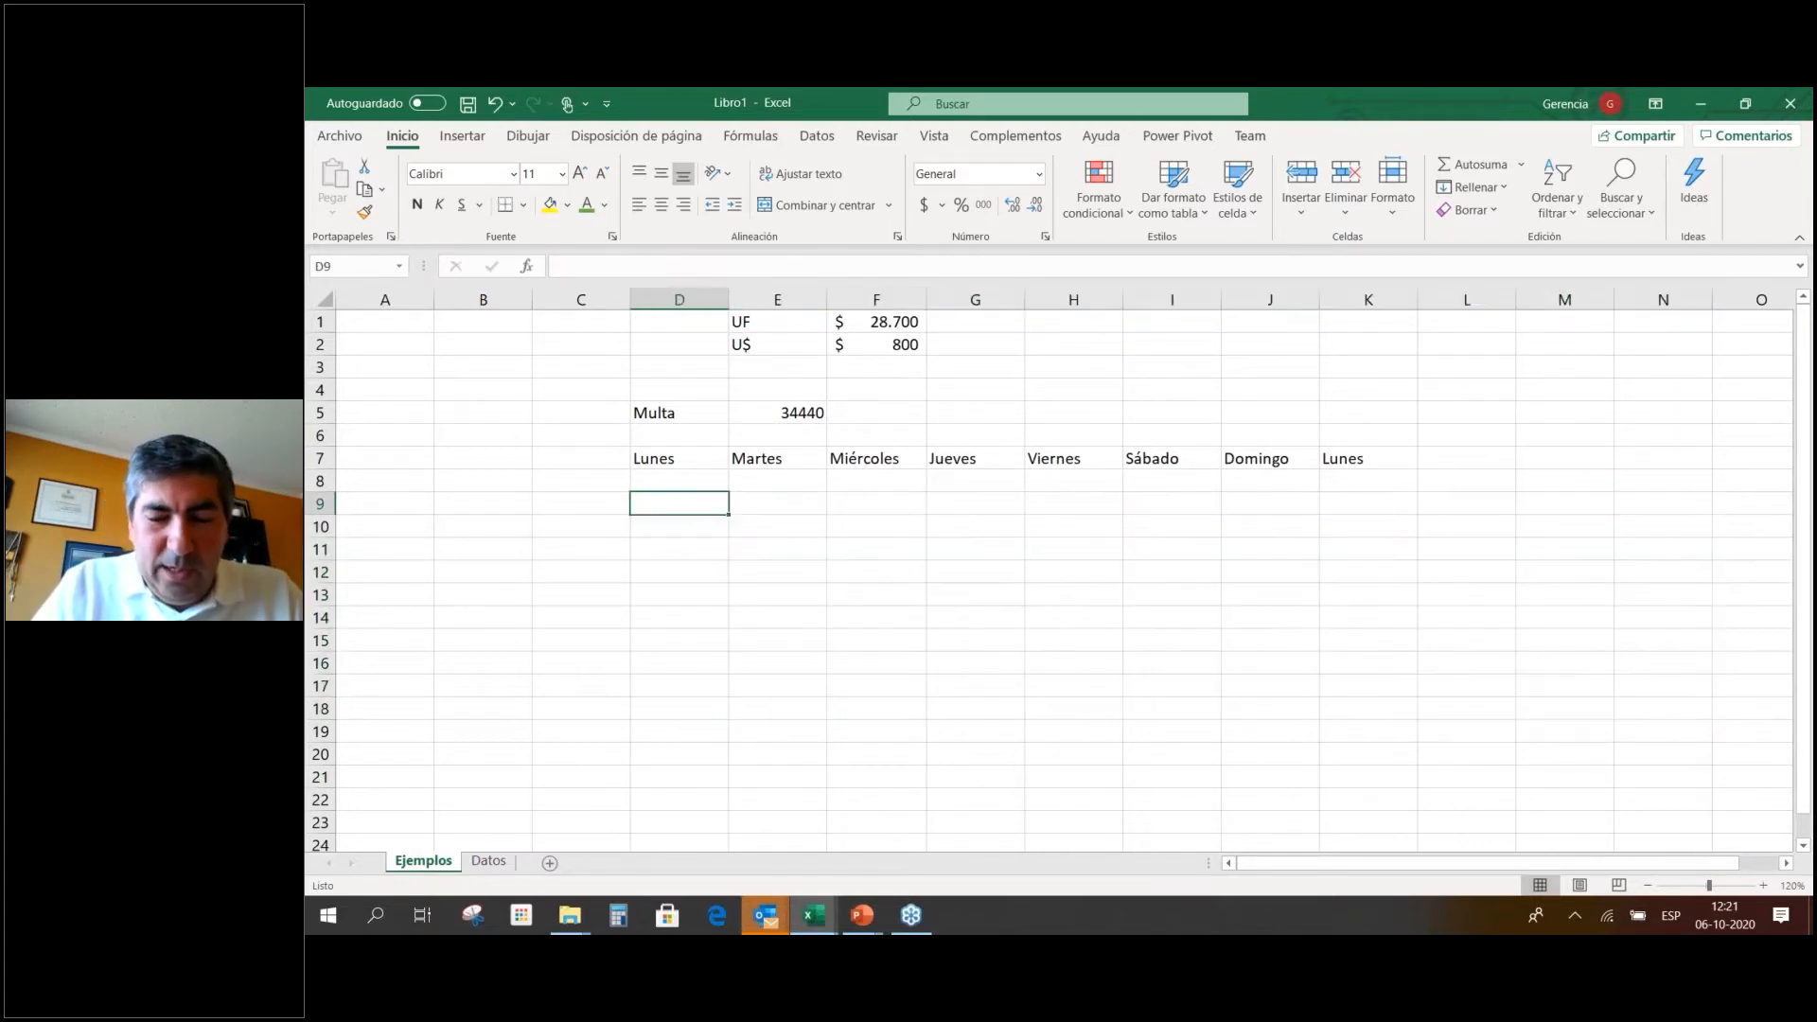
Enter Enero and Febrero in D9:E9 and fill the months across to Octubre in M9.
text(Enero)
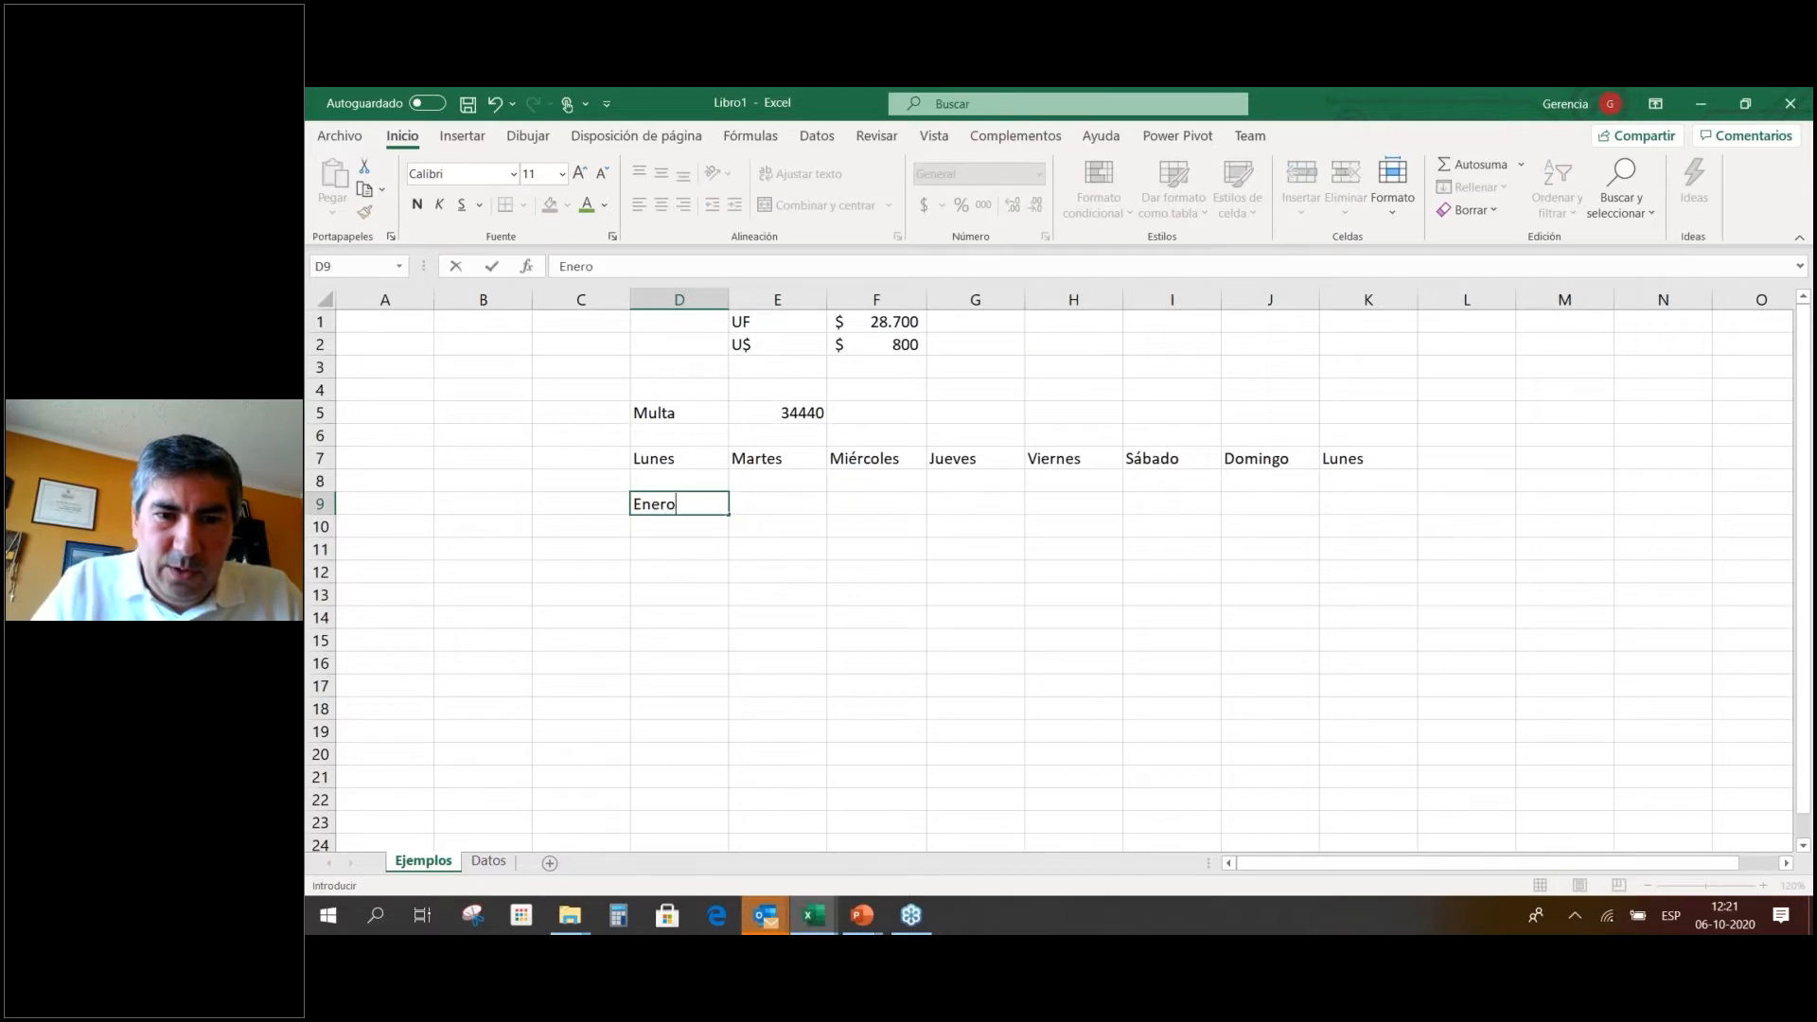
key(Tab)
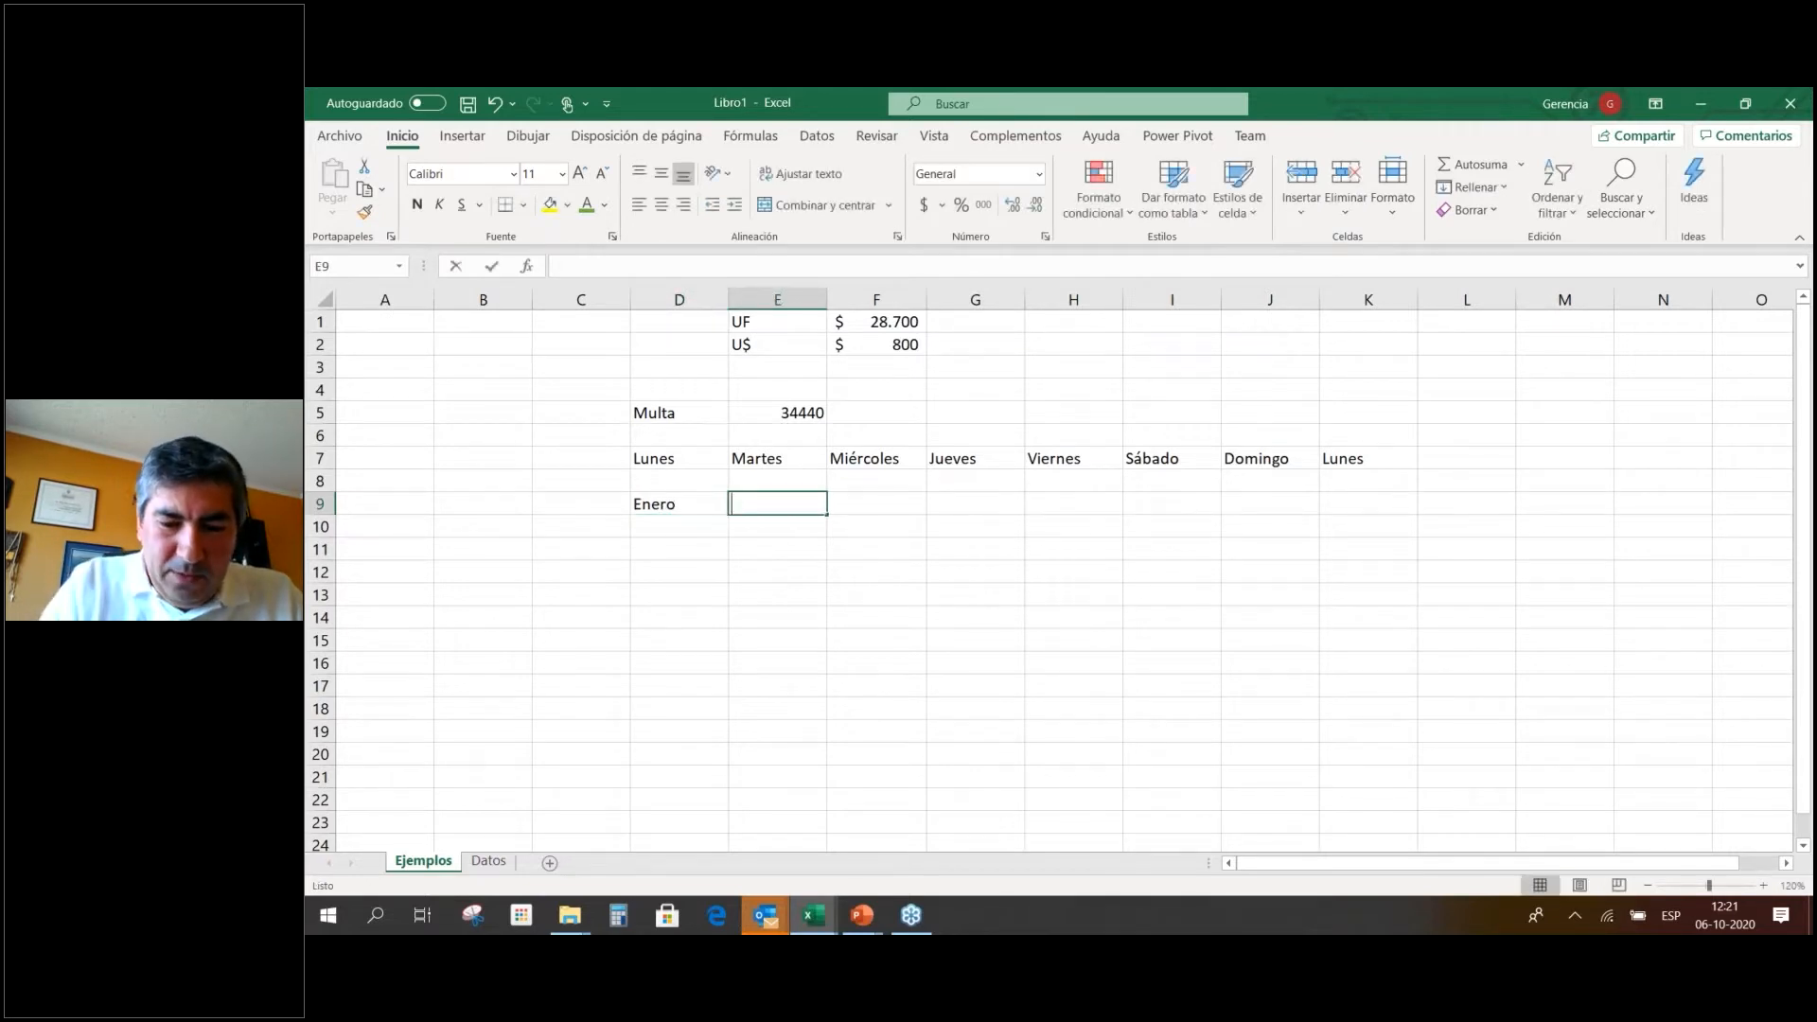
text(Febrer)
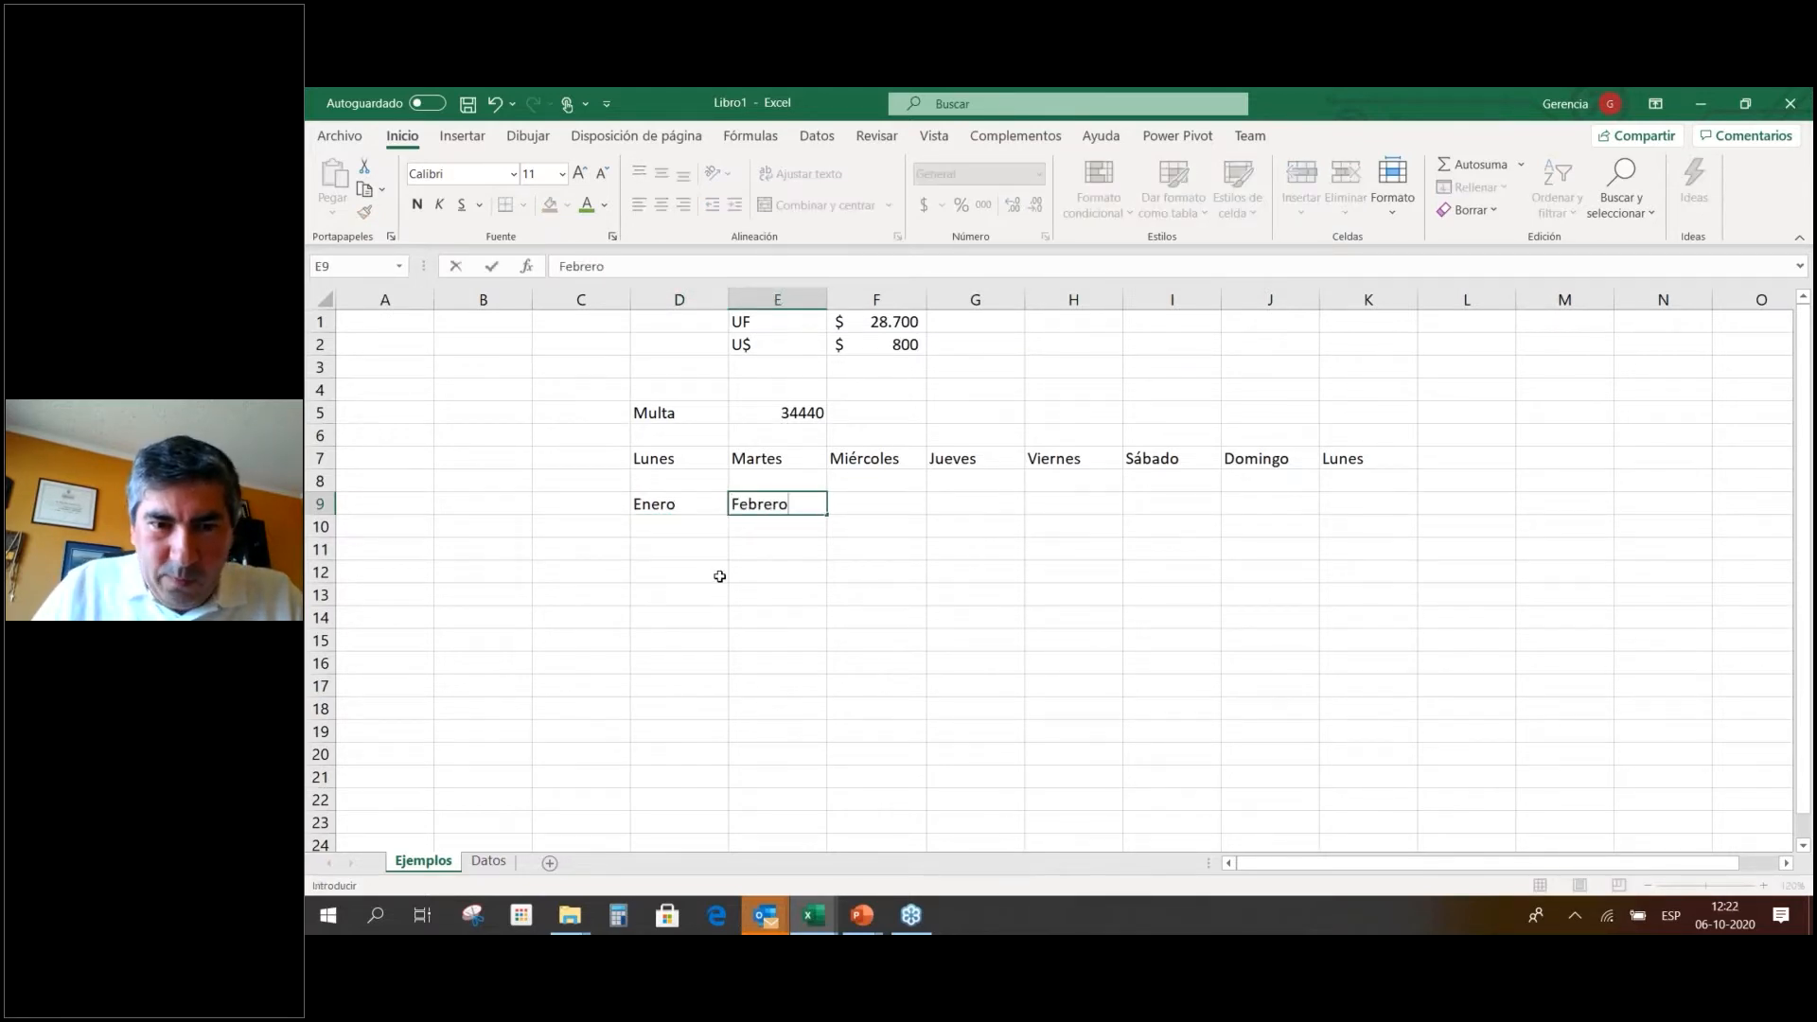
text(o)
click(720, 577)
drag(677, 503, 1642, 505)
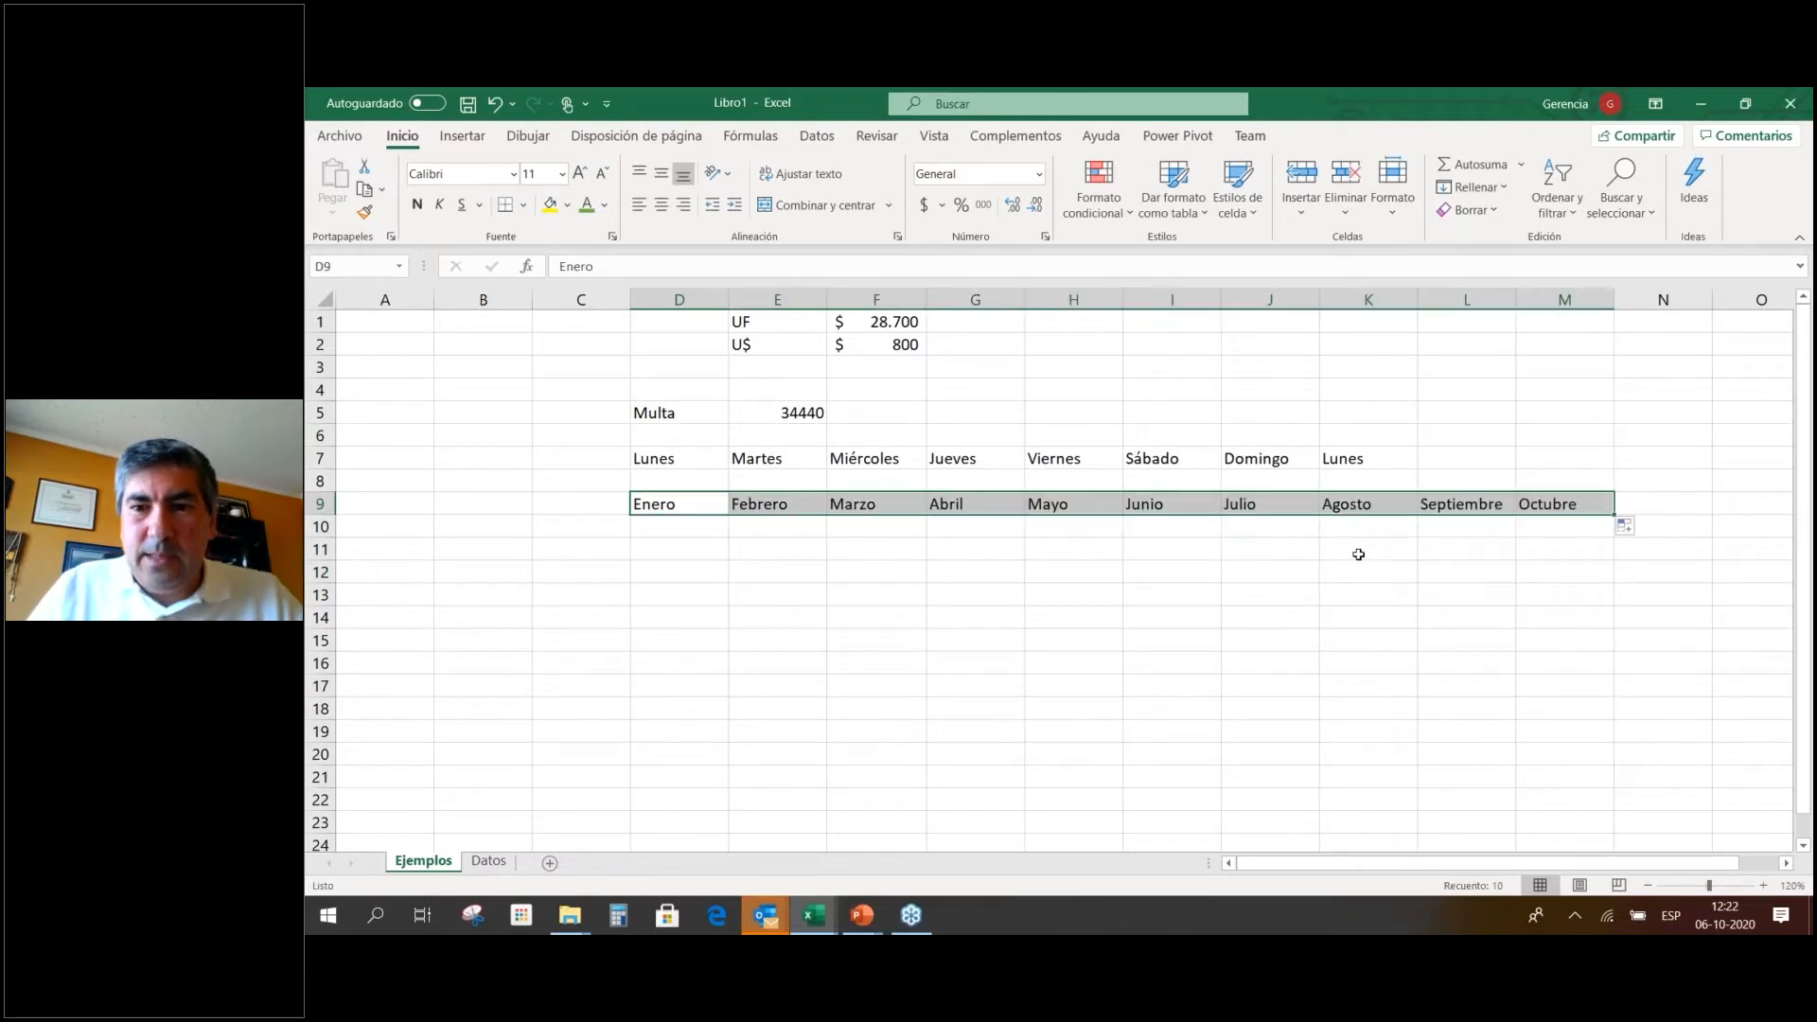
click(820, 551)
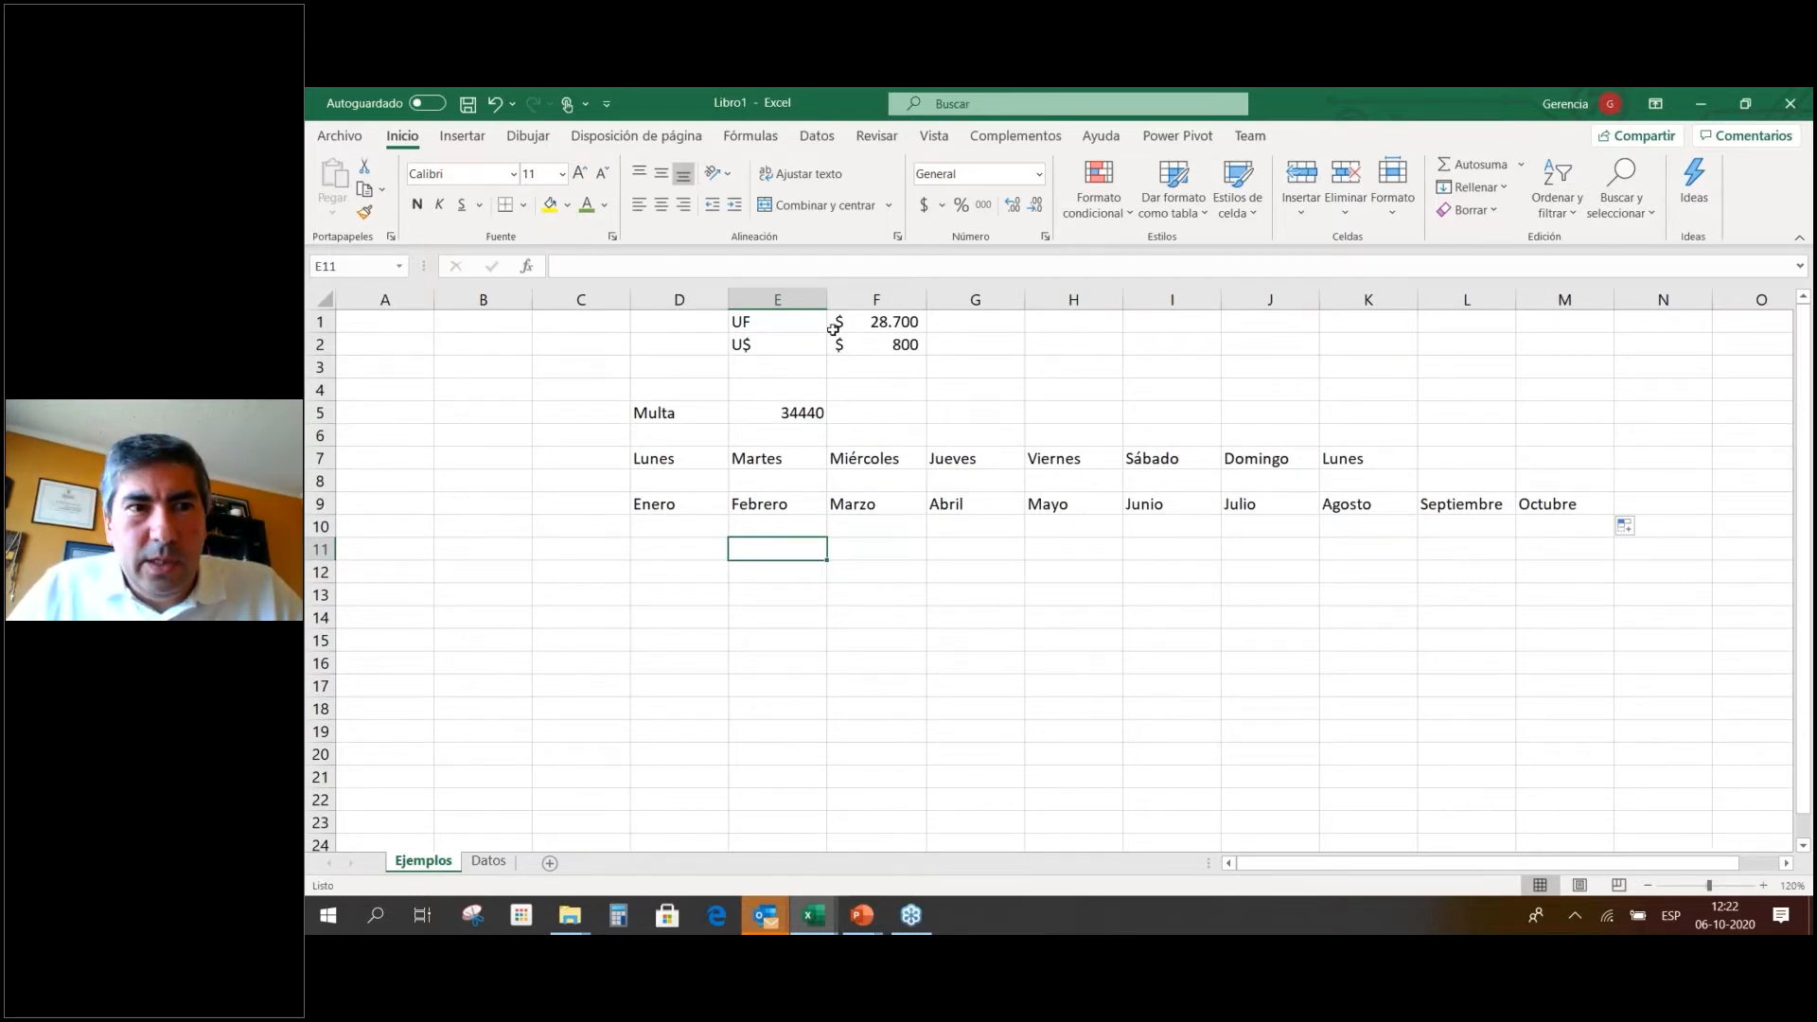
click(324, 135)
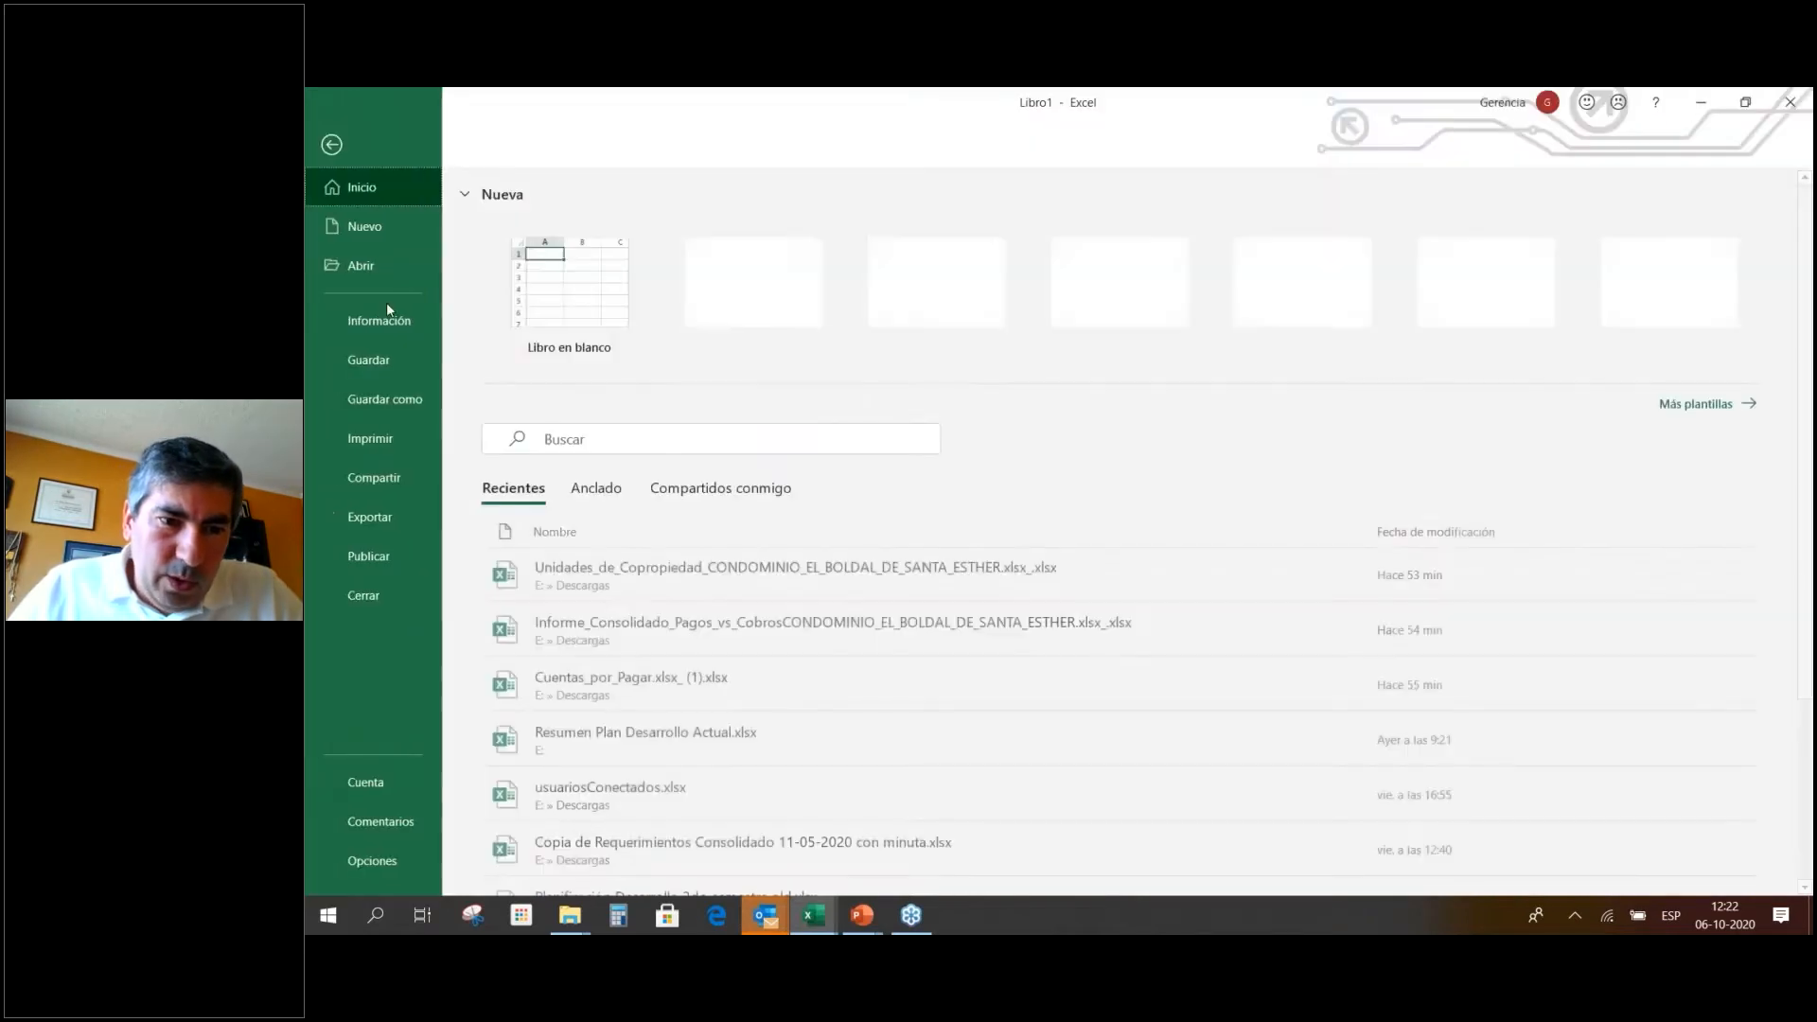
click(384, 861)
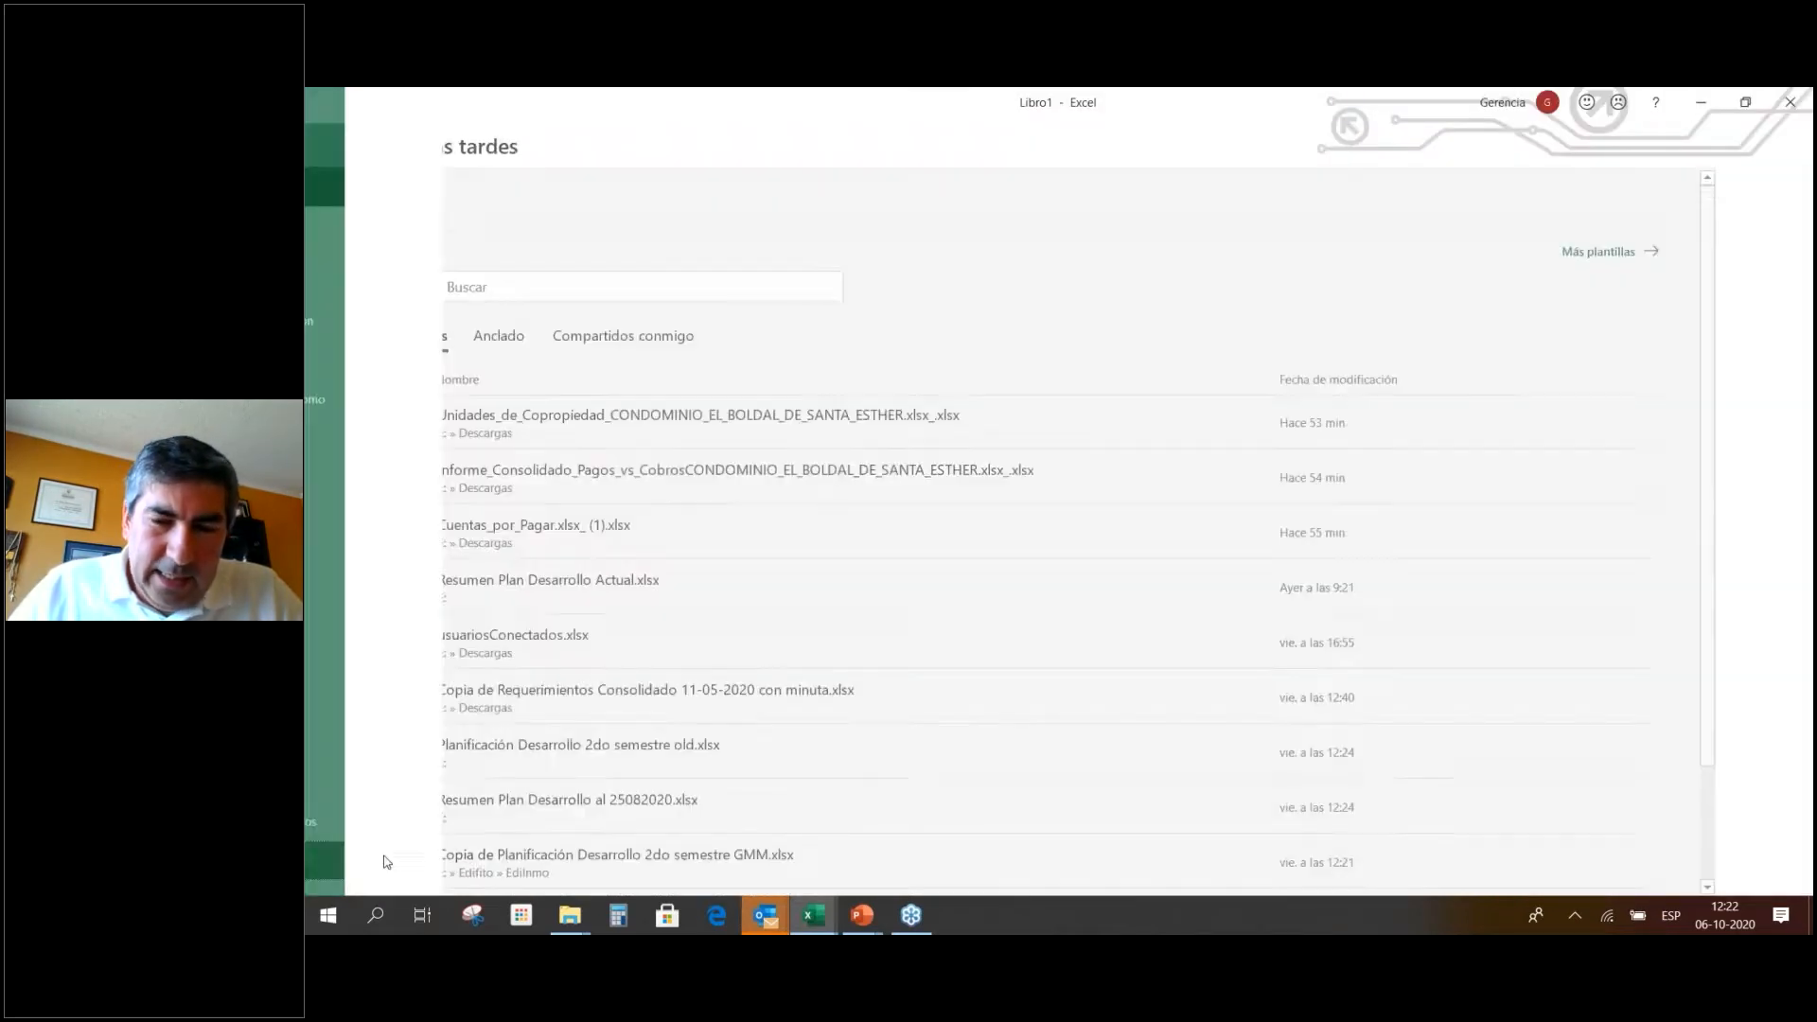
click(754, 393)
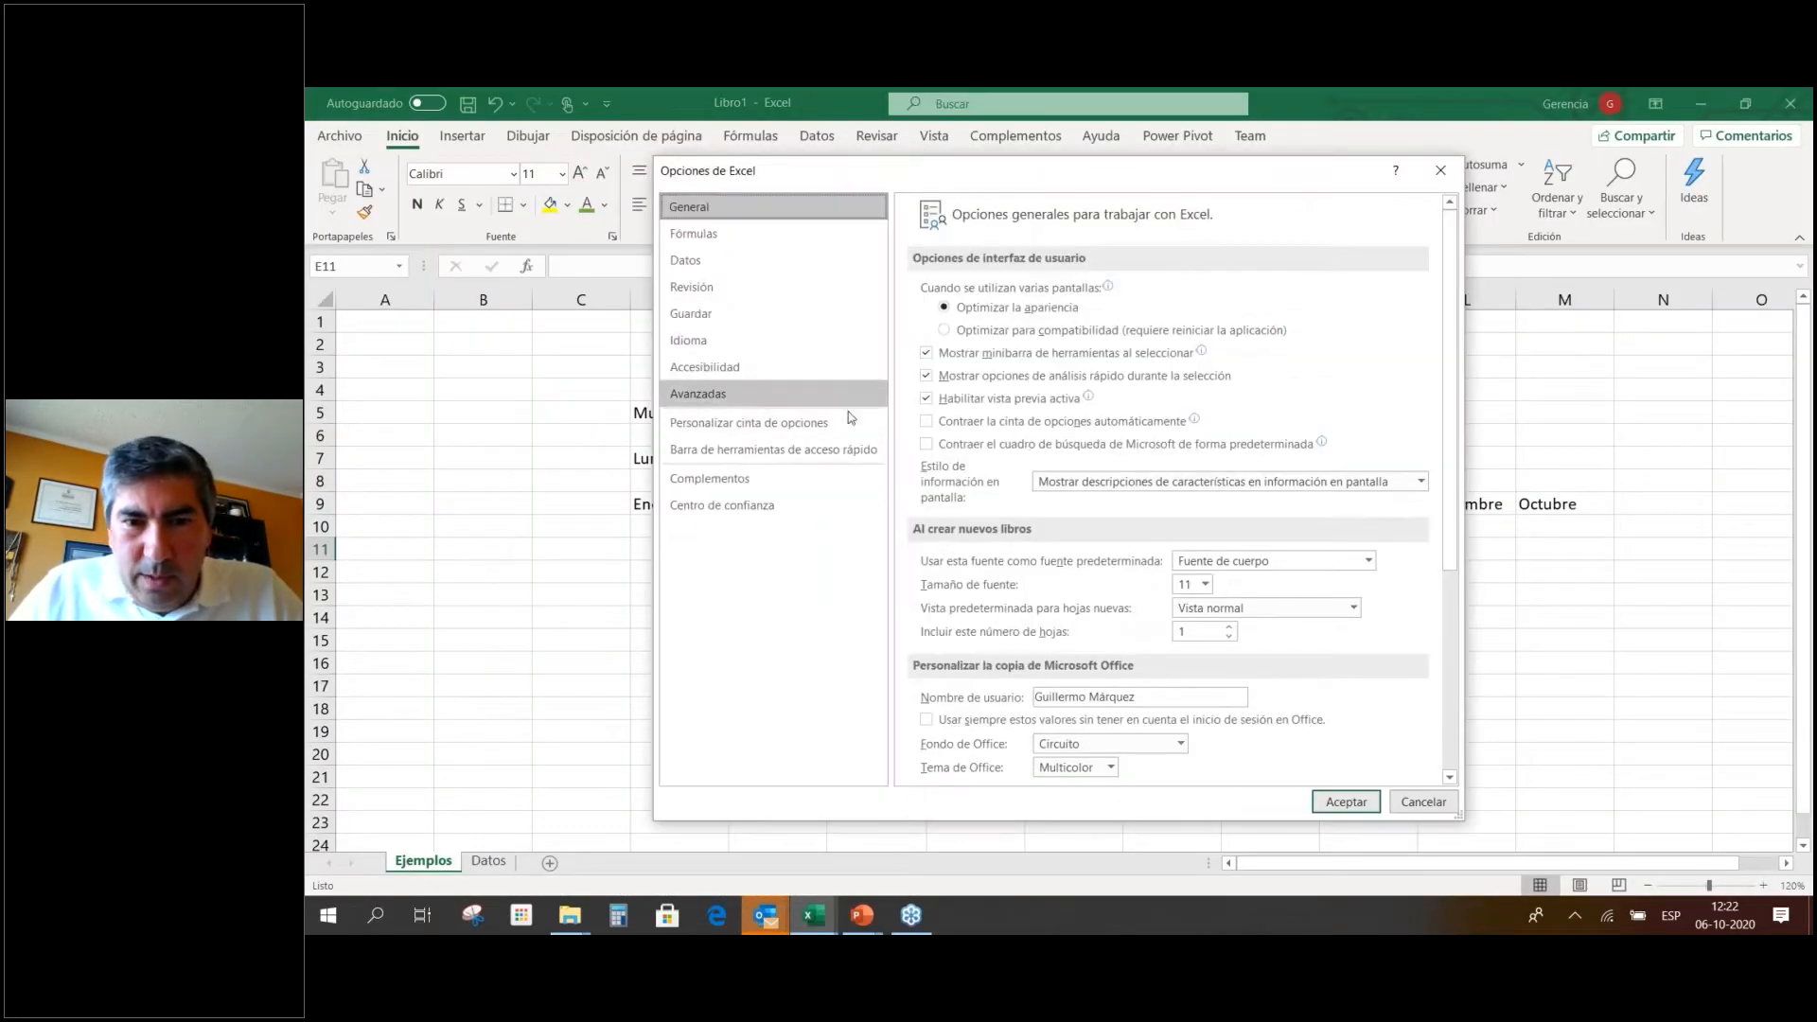
scroll(1009, 511, down, 10)
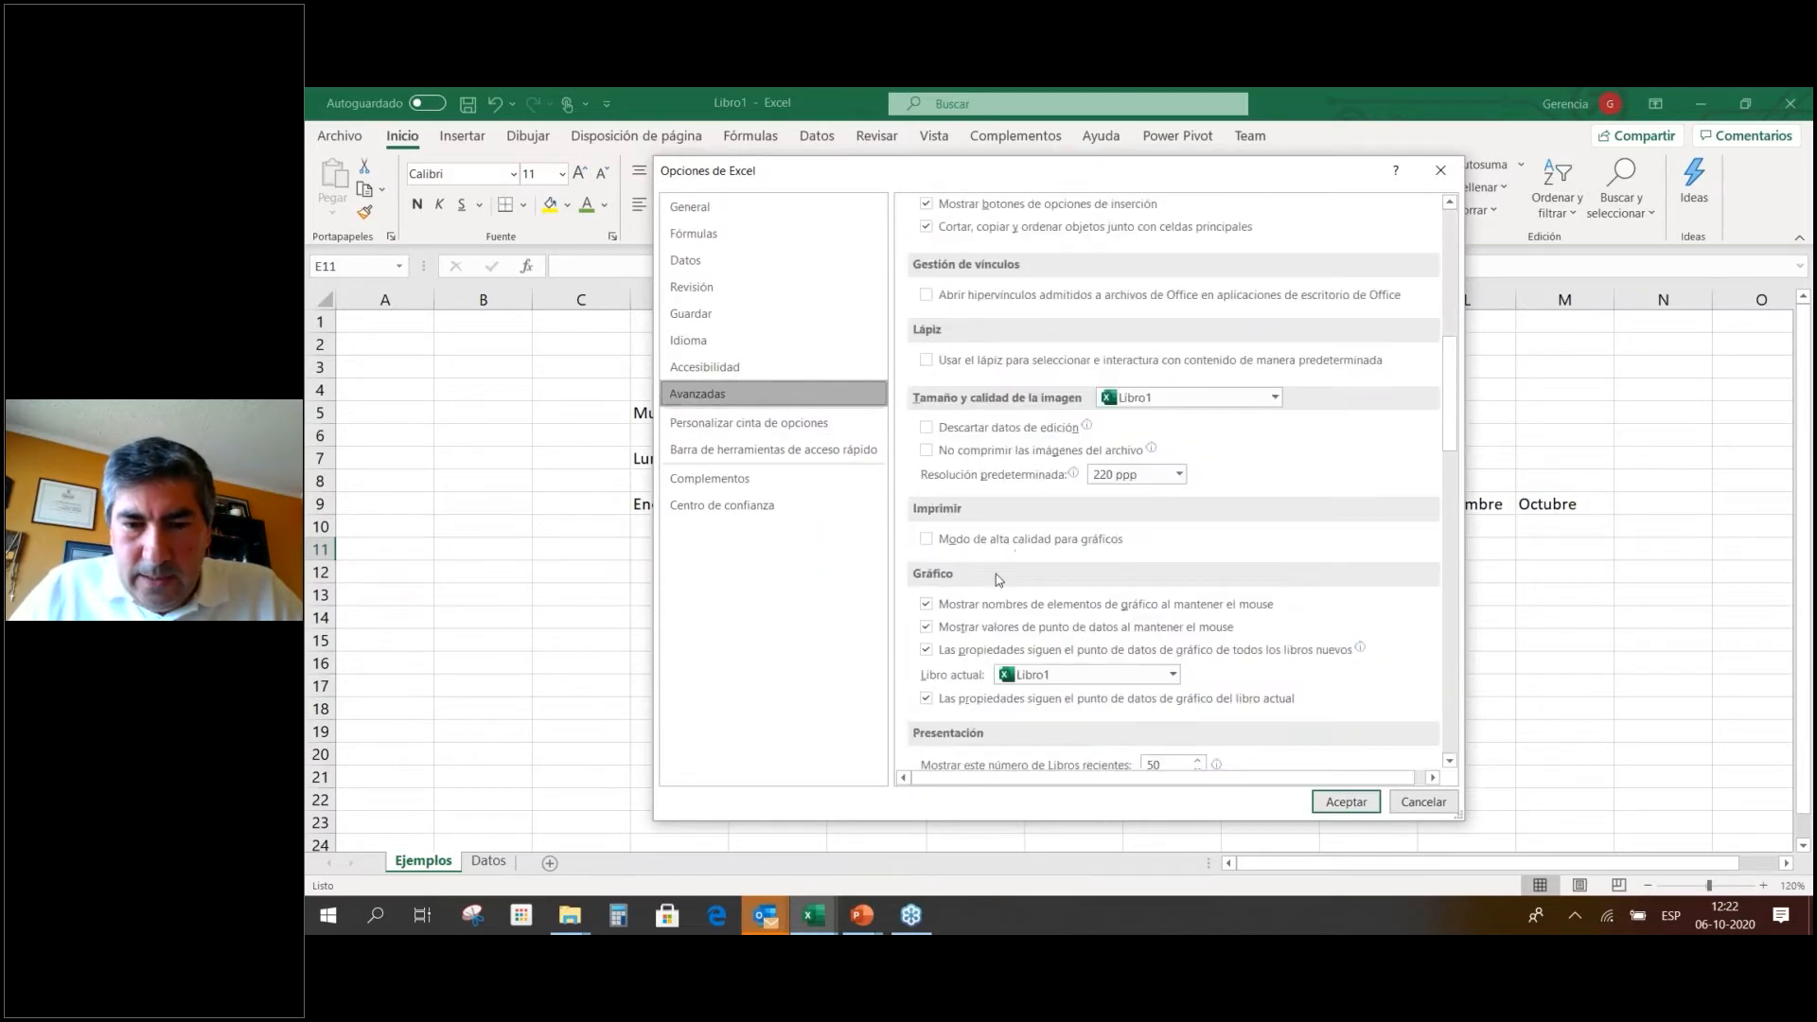
scroll(995, 573, down, 12)
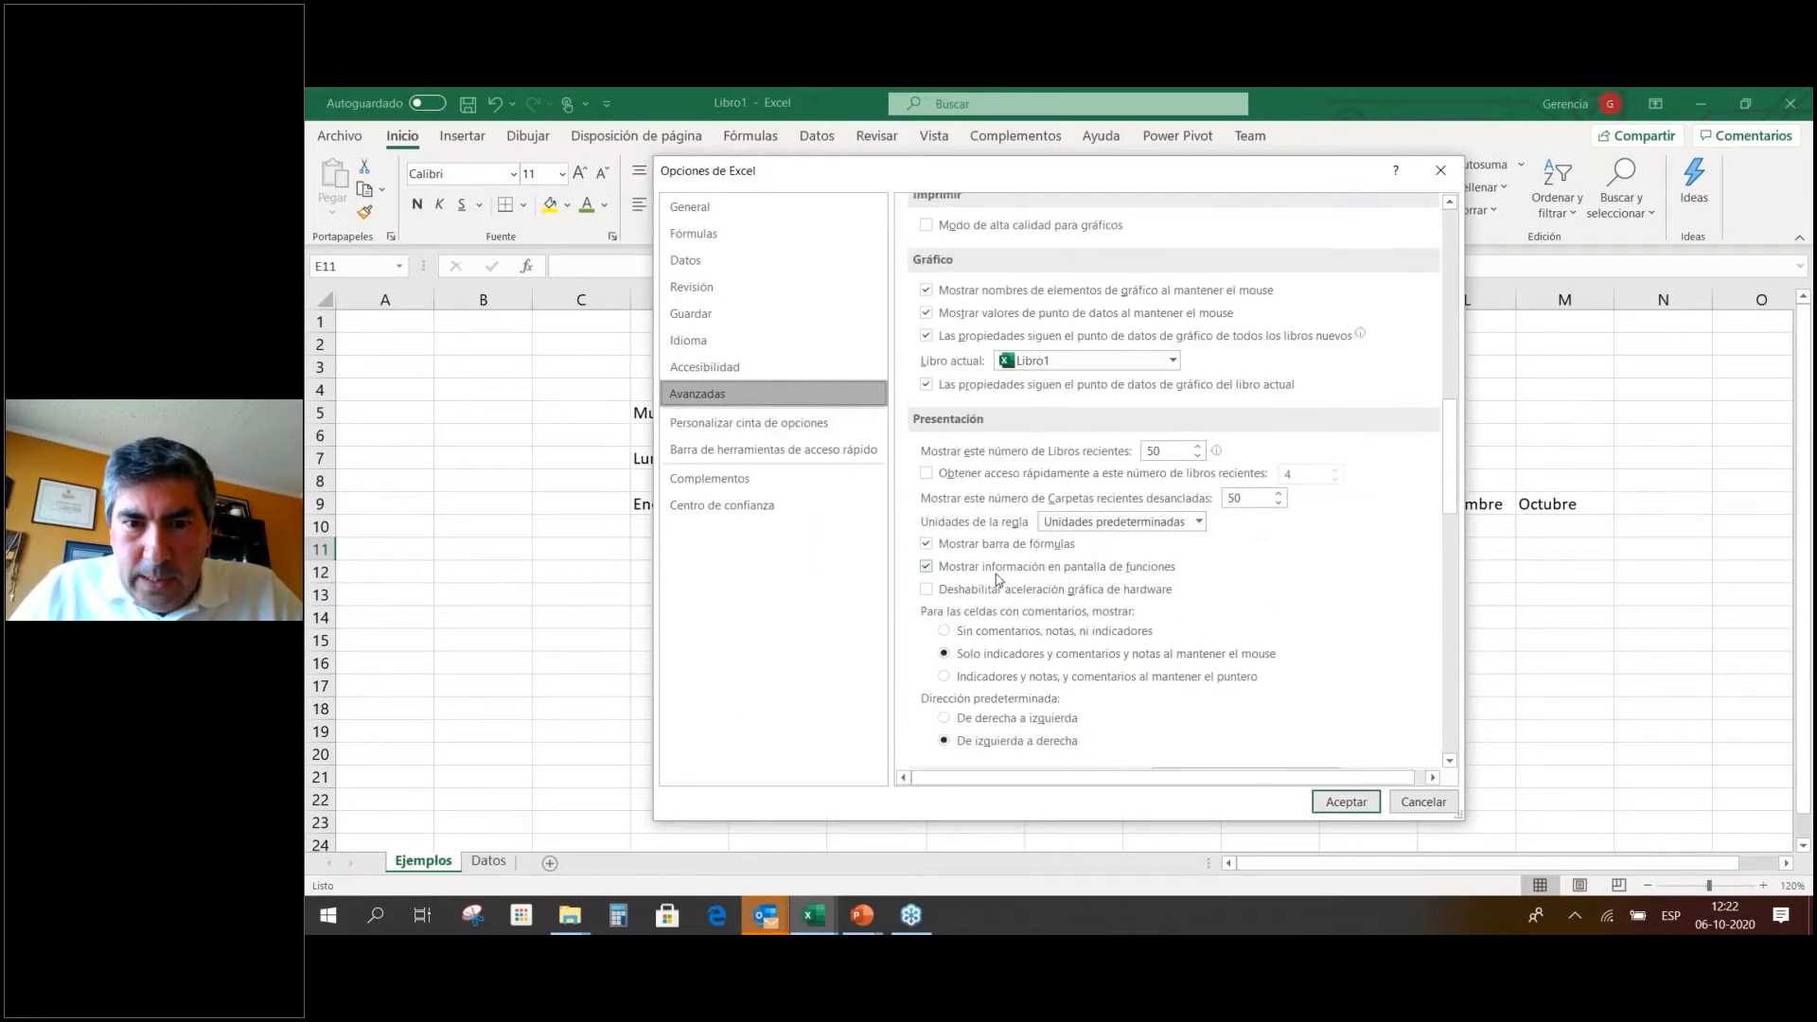
scroll(996, 579, down, 10)
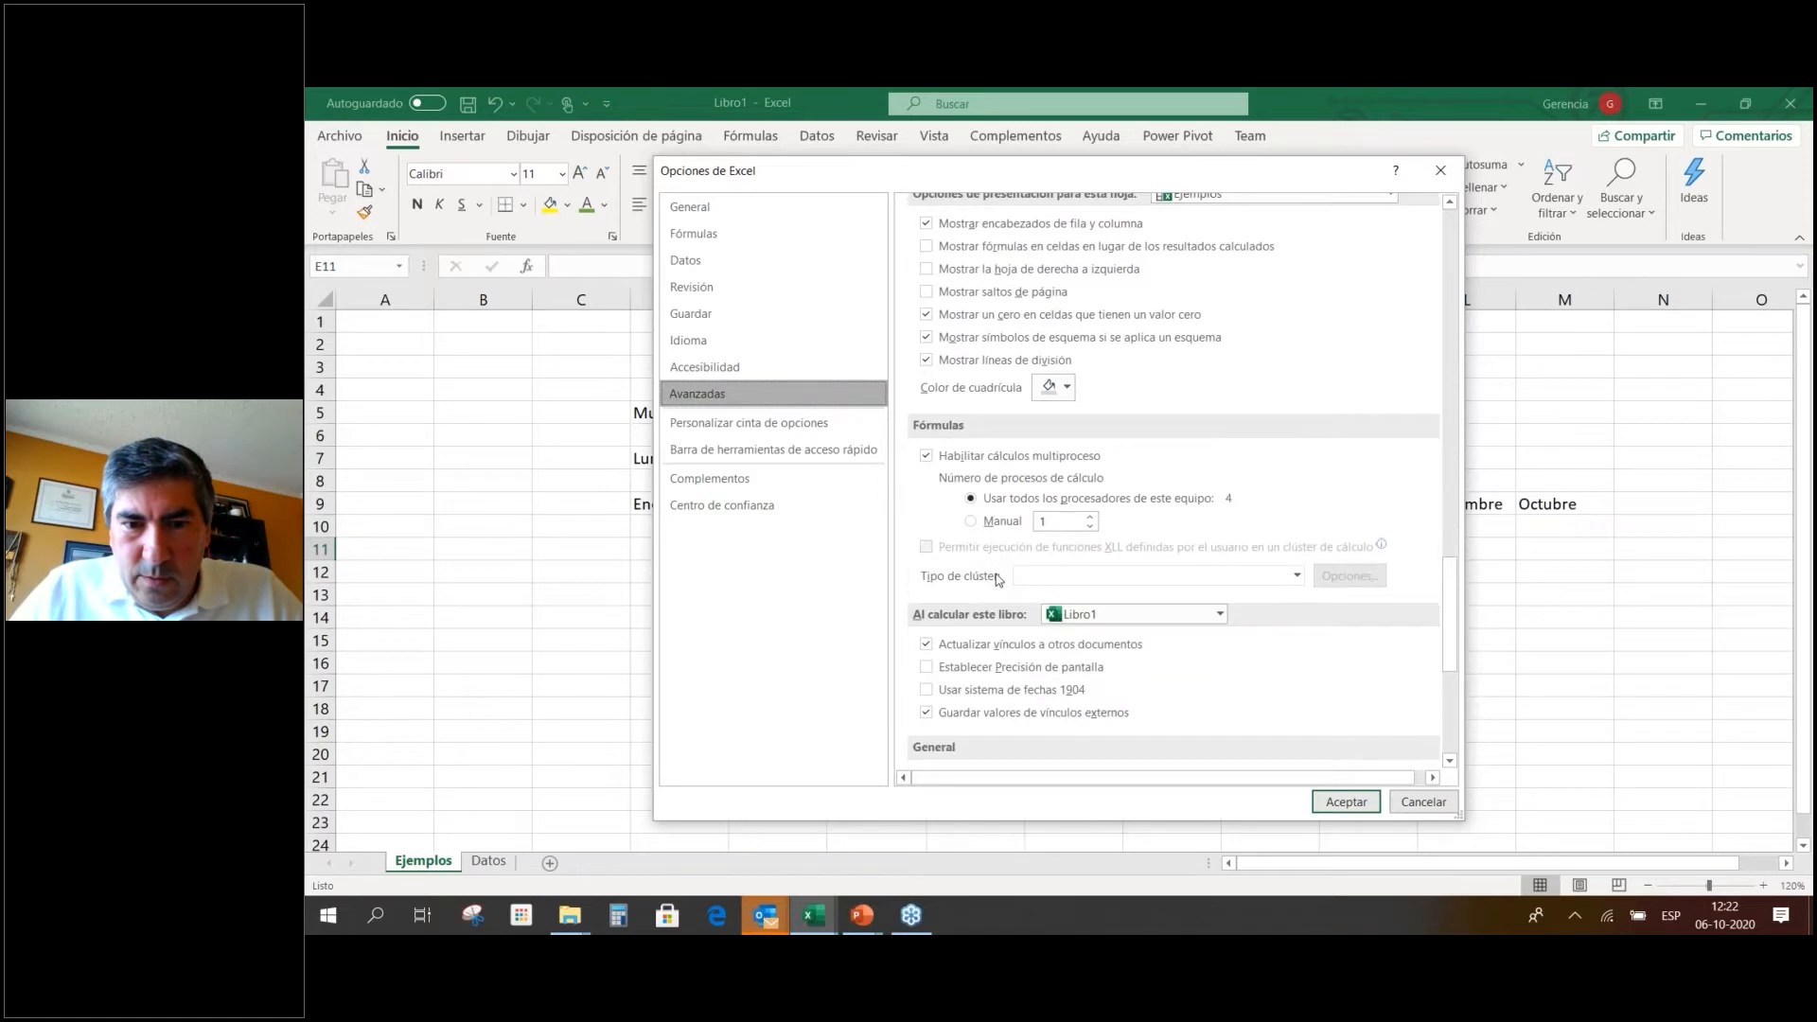
scroll(1136, 667, down, 3)
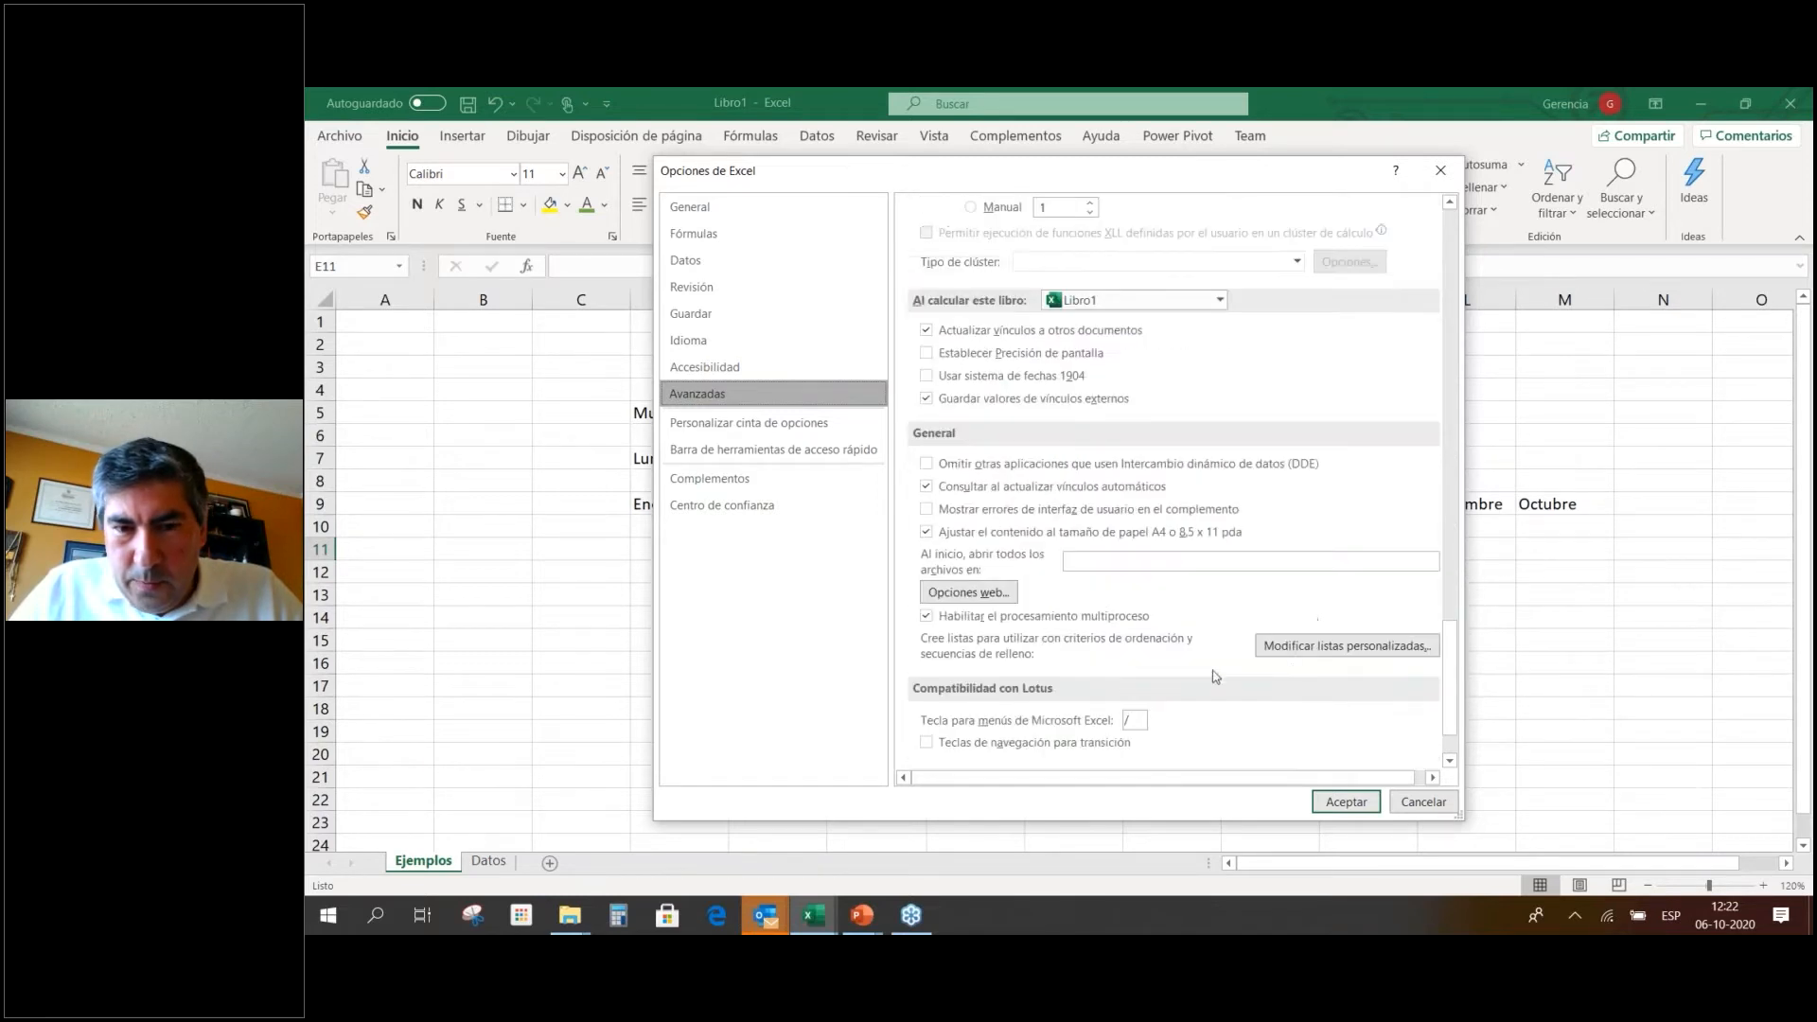
click(1322, 647)
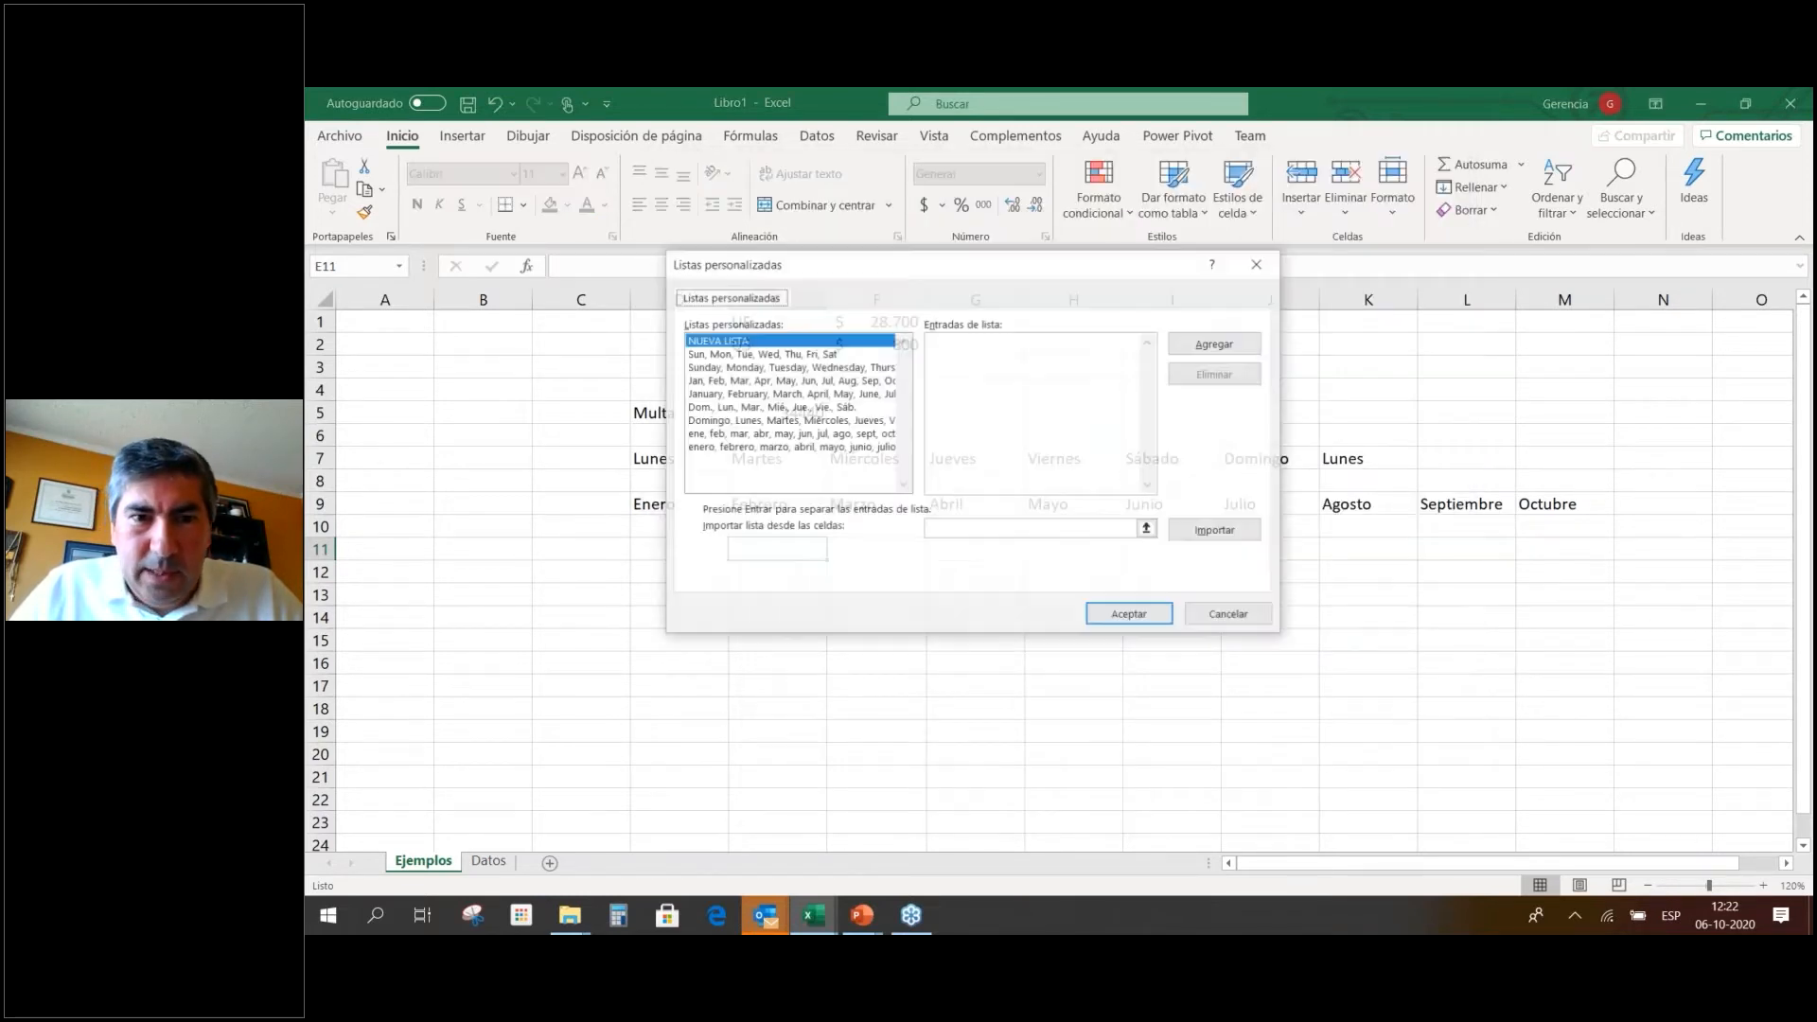
click(801, 356)
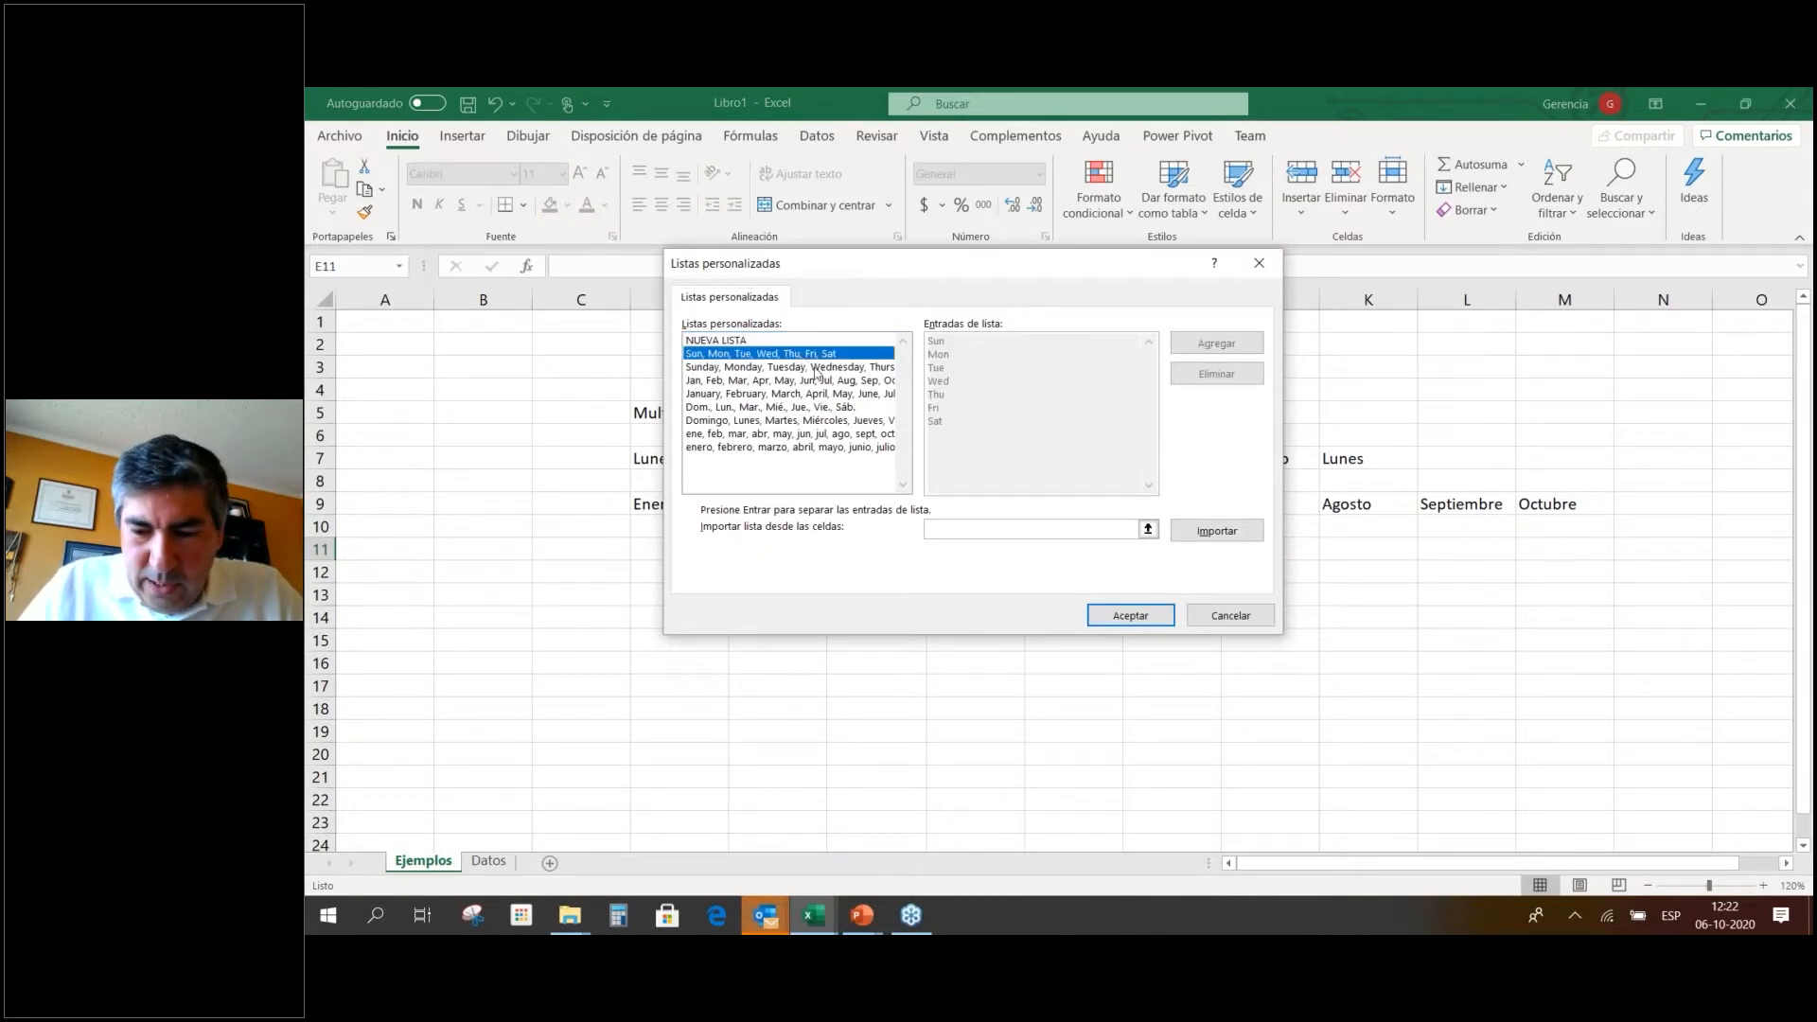
key(Down)
key(Down)
key(Down)
key(Down)
key(Down)
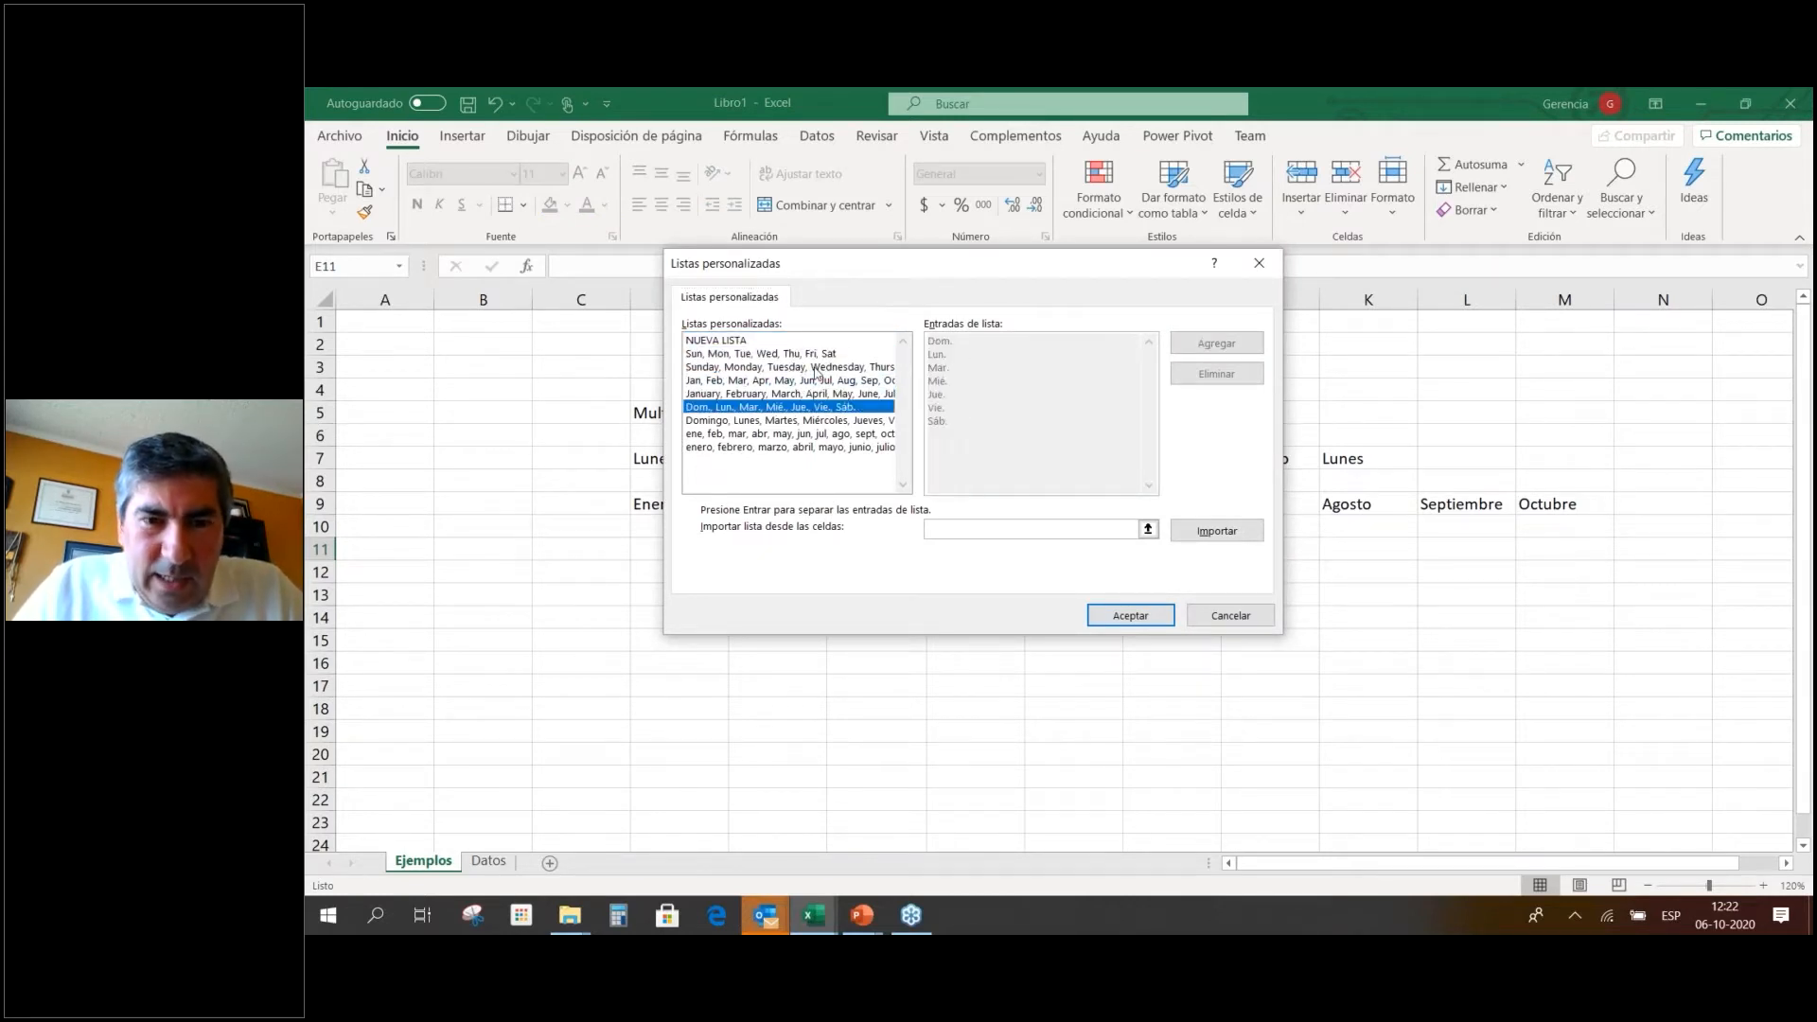
key(Down)
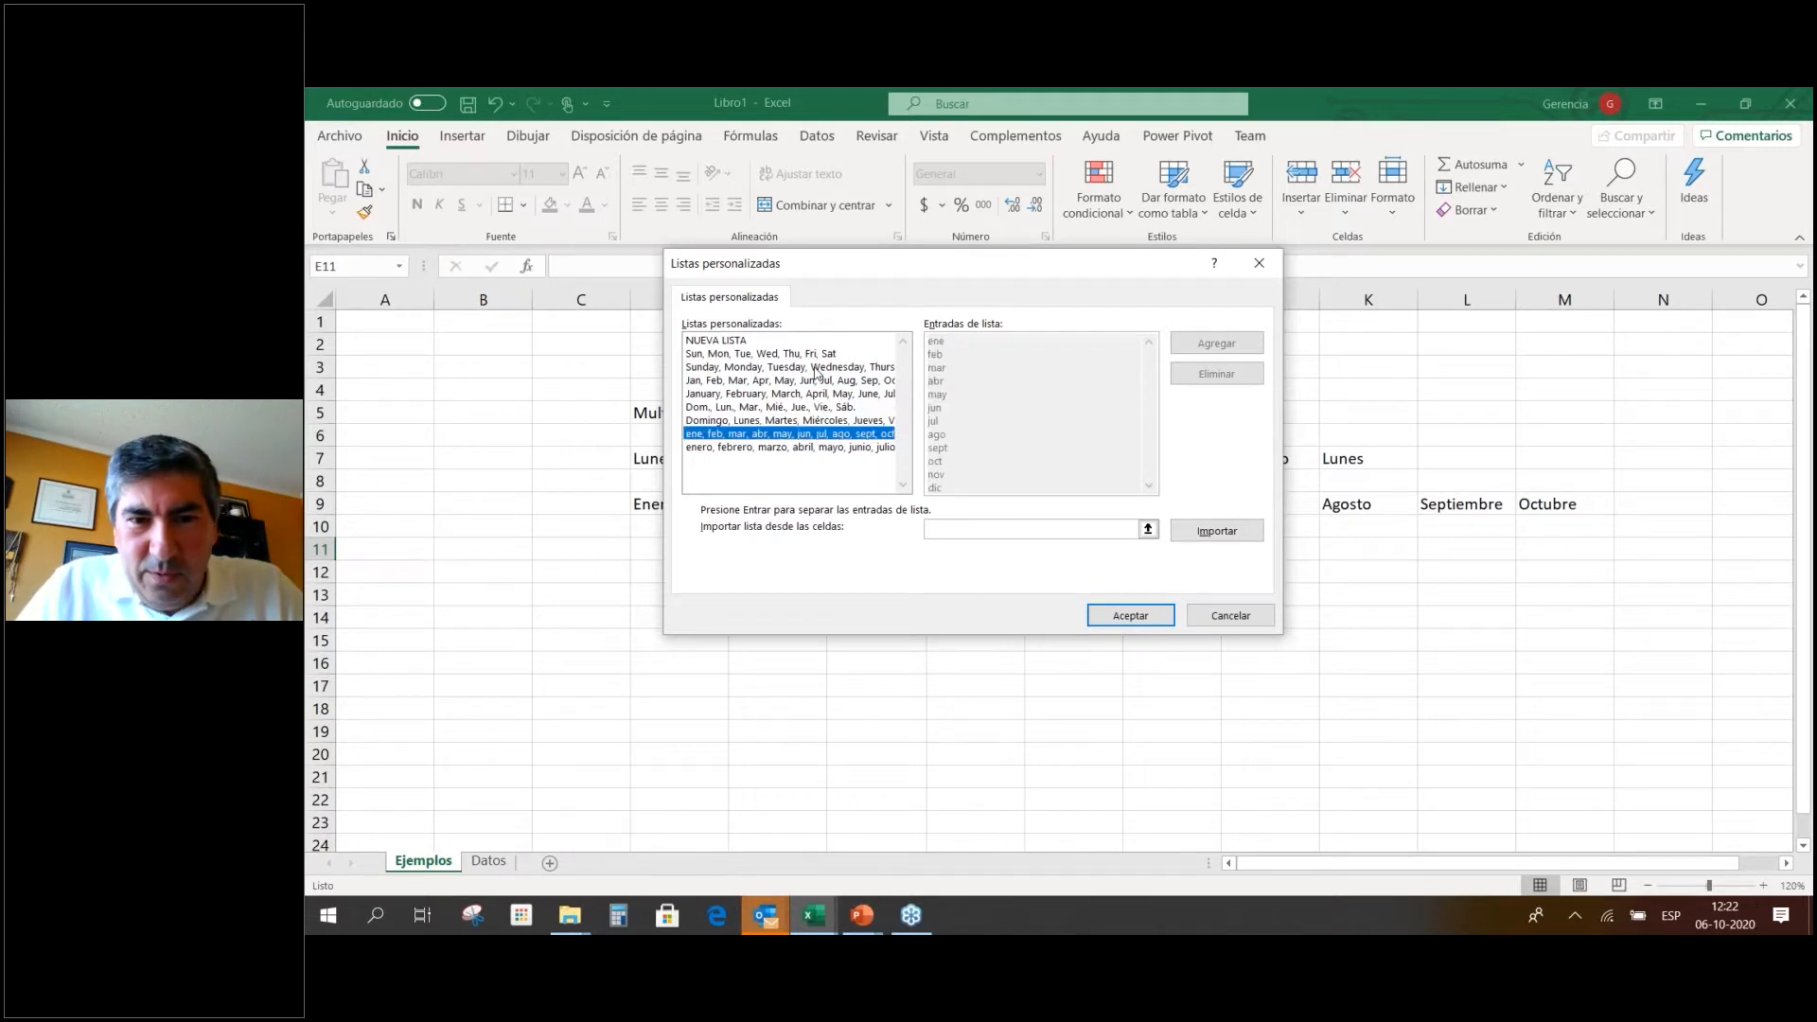
key(Down)
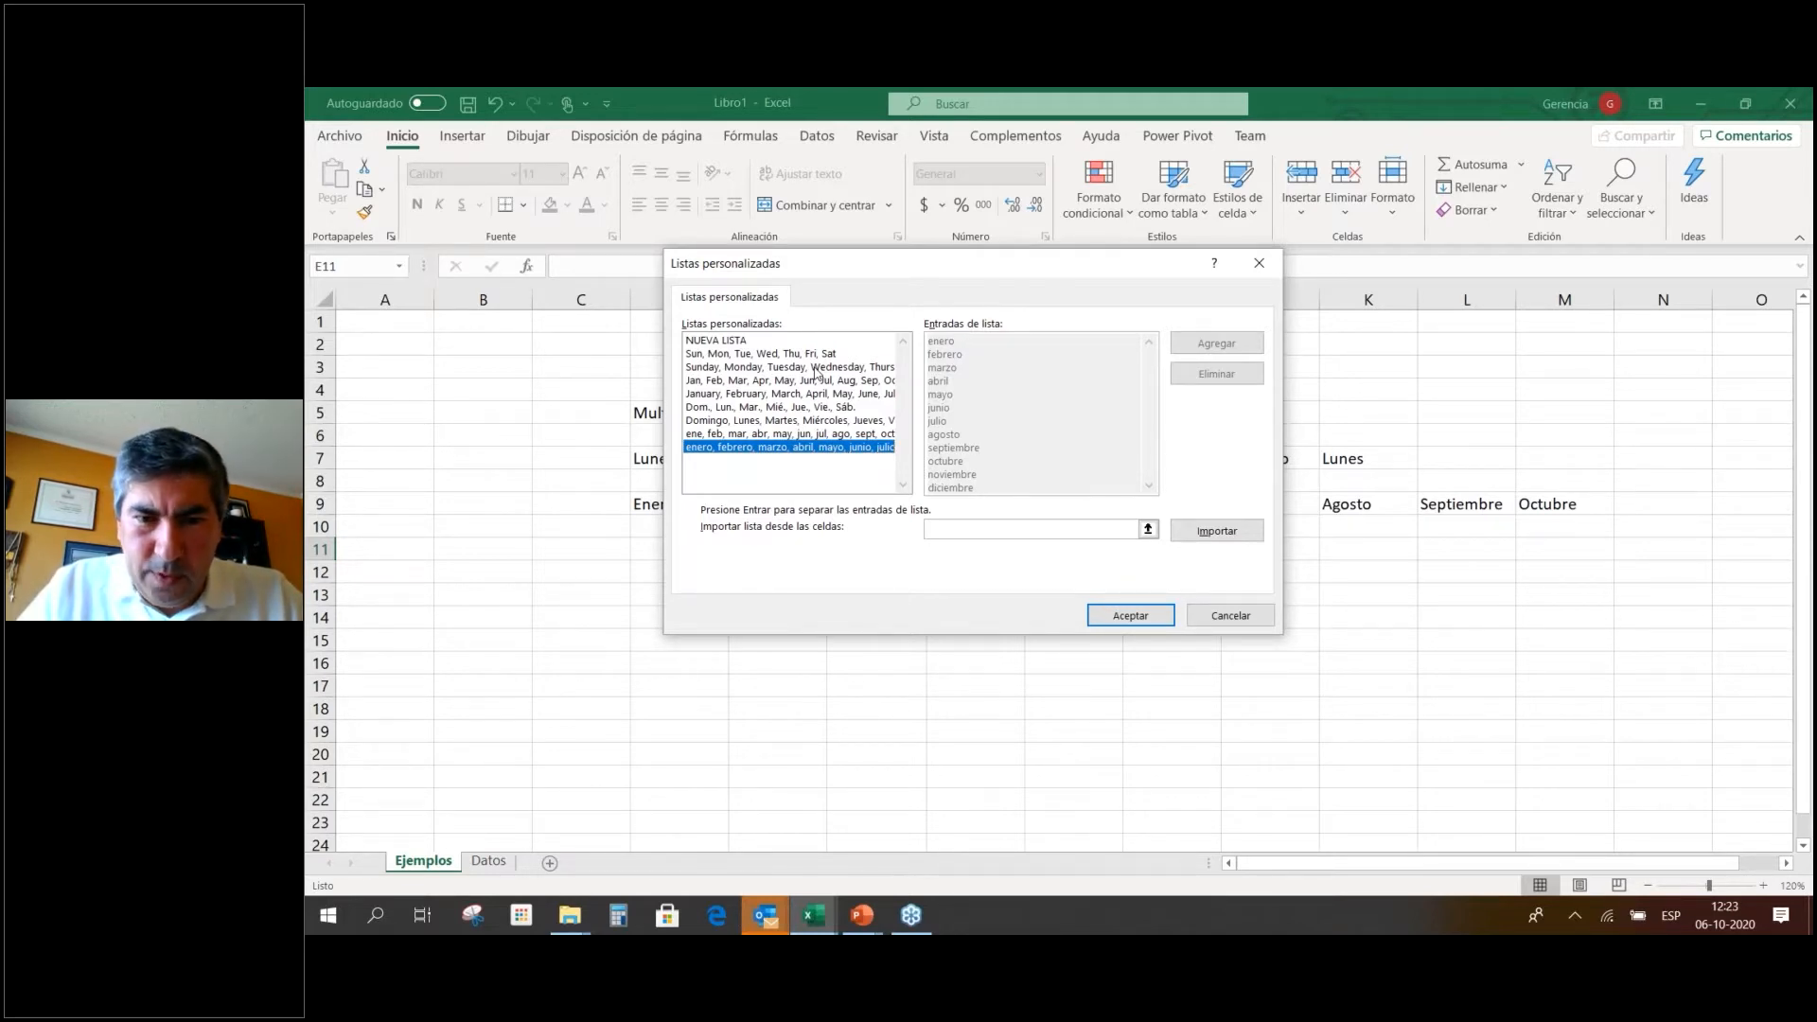
click(1234, 624)
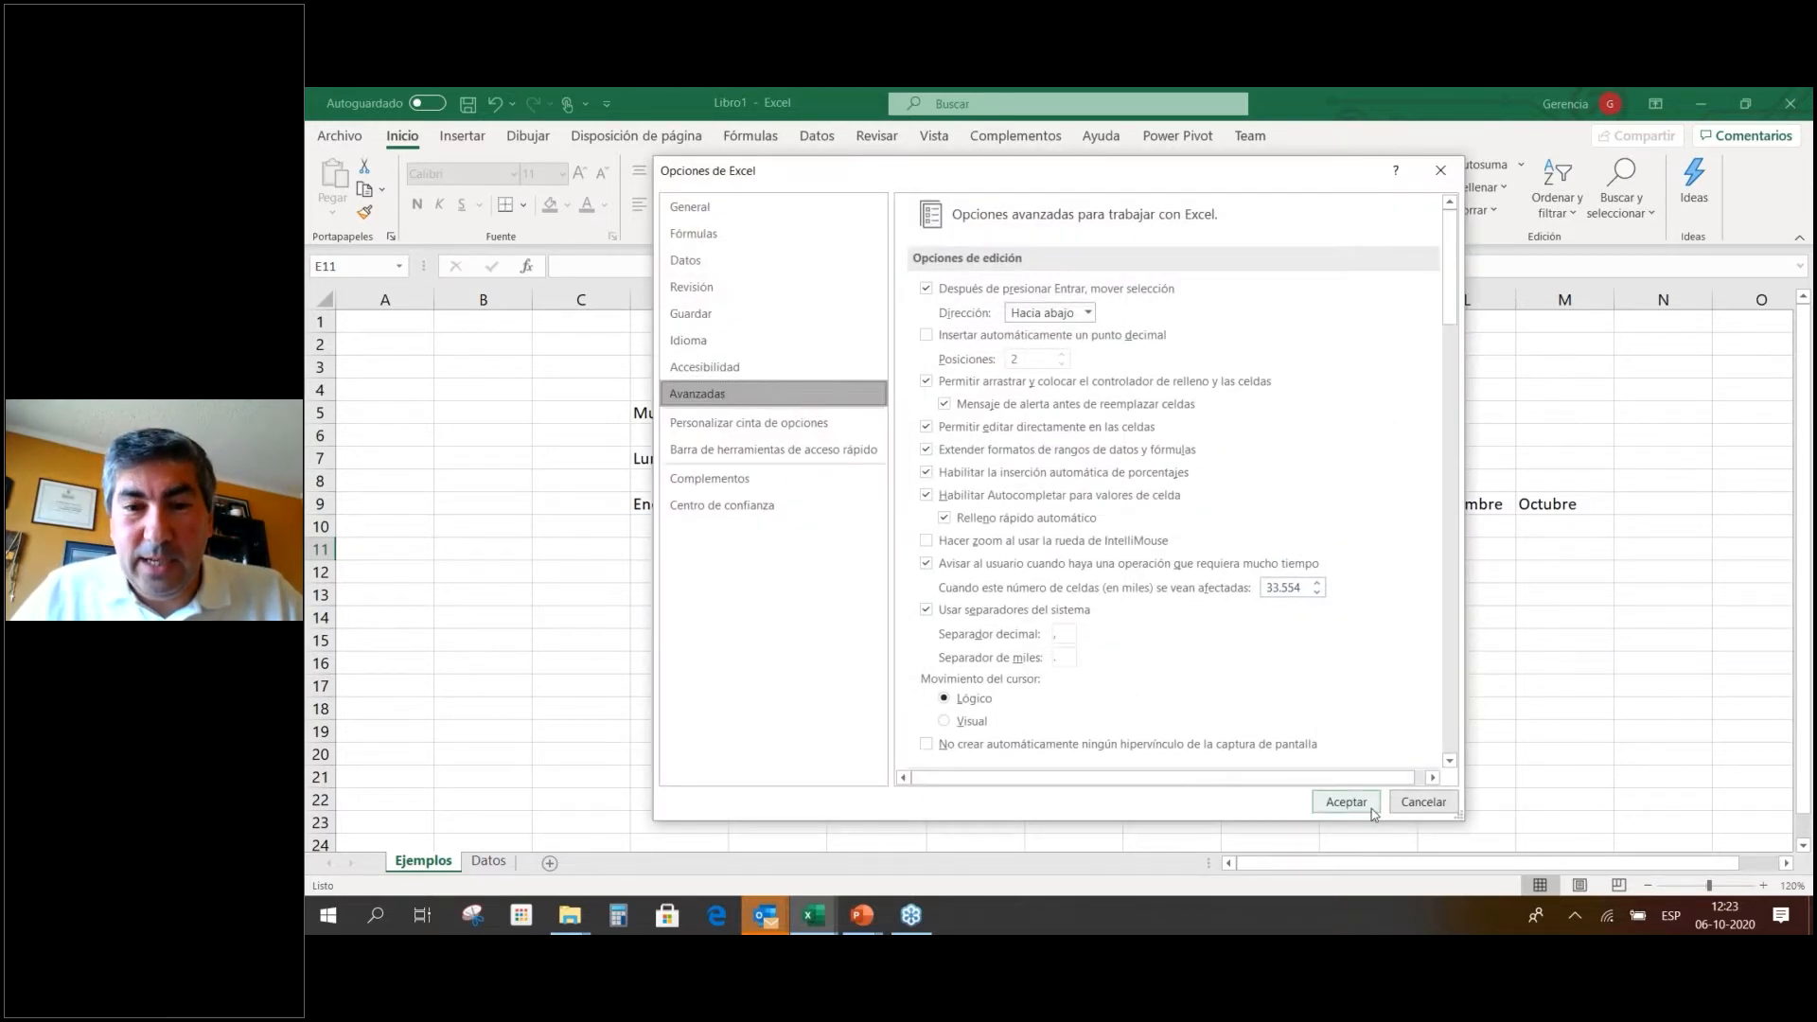
click(1426, 803)
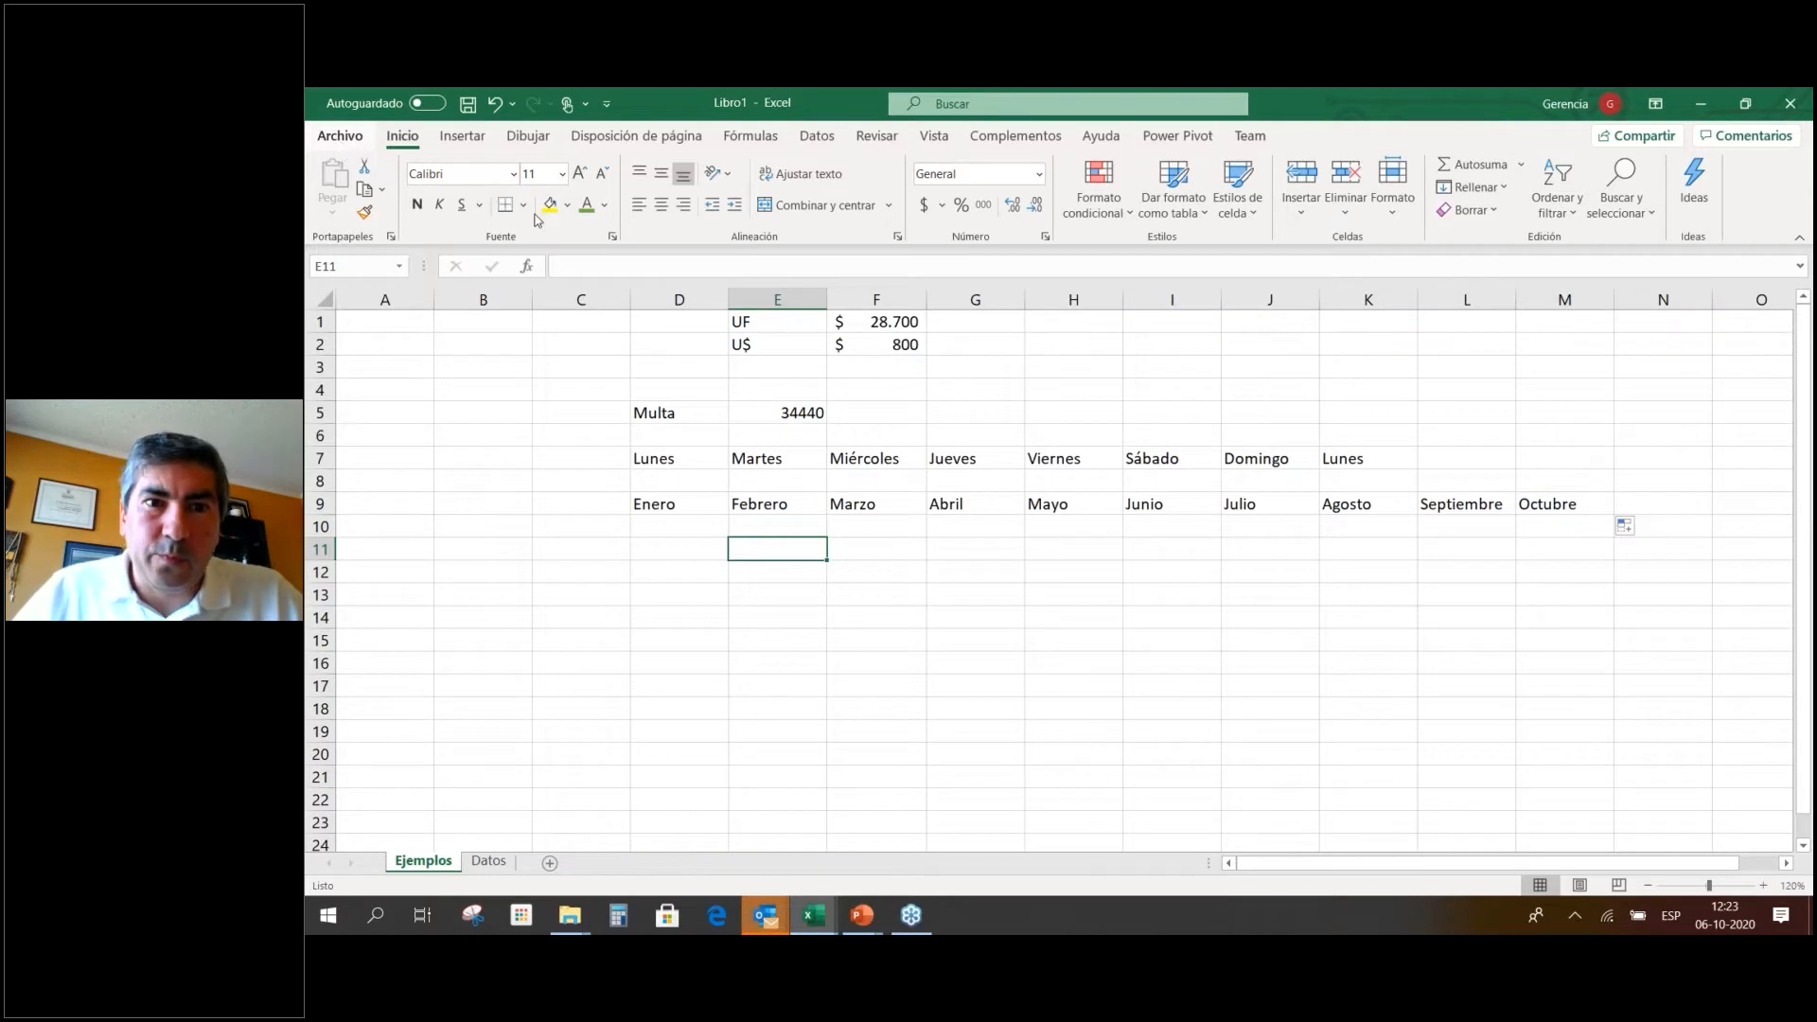
double_click(765, 99)
click(1129, 190)
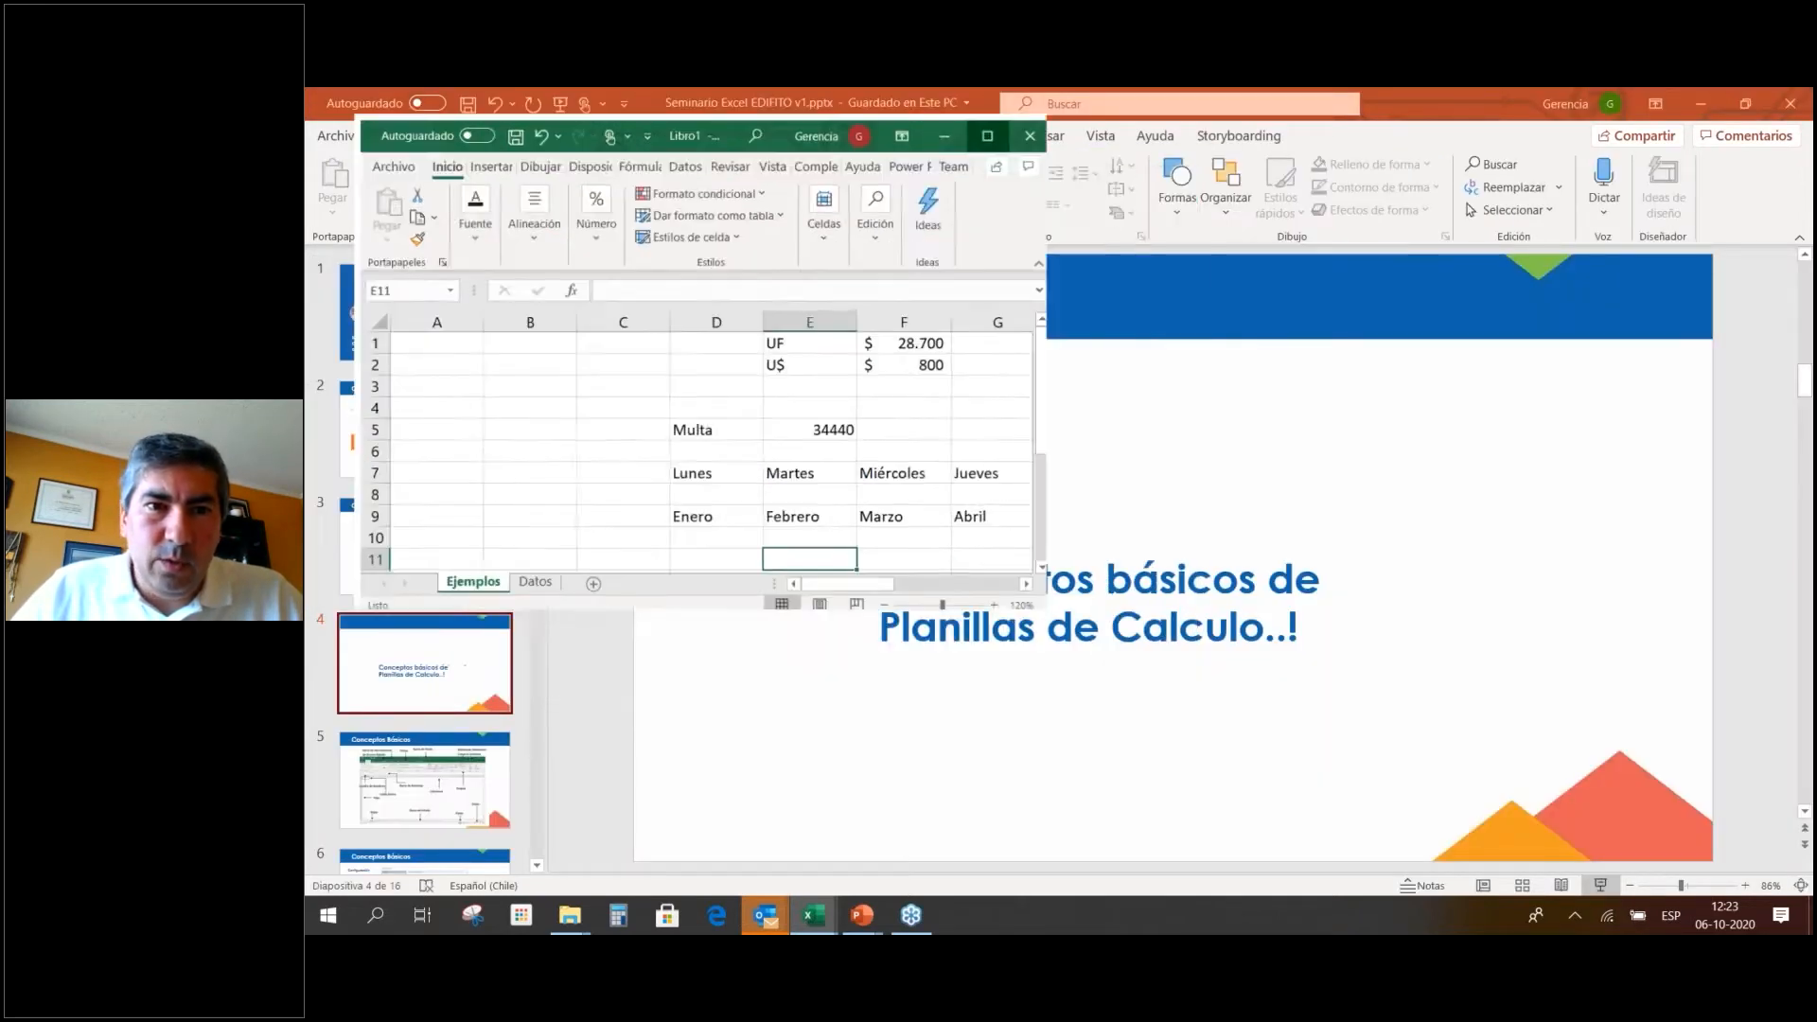
click(606, 105)
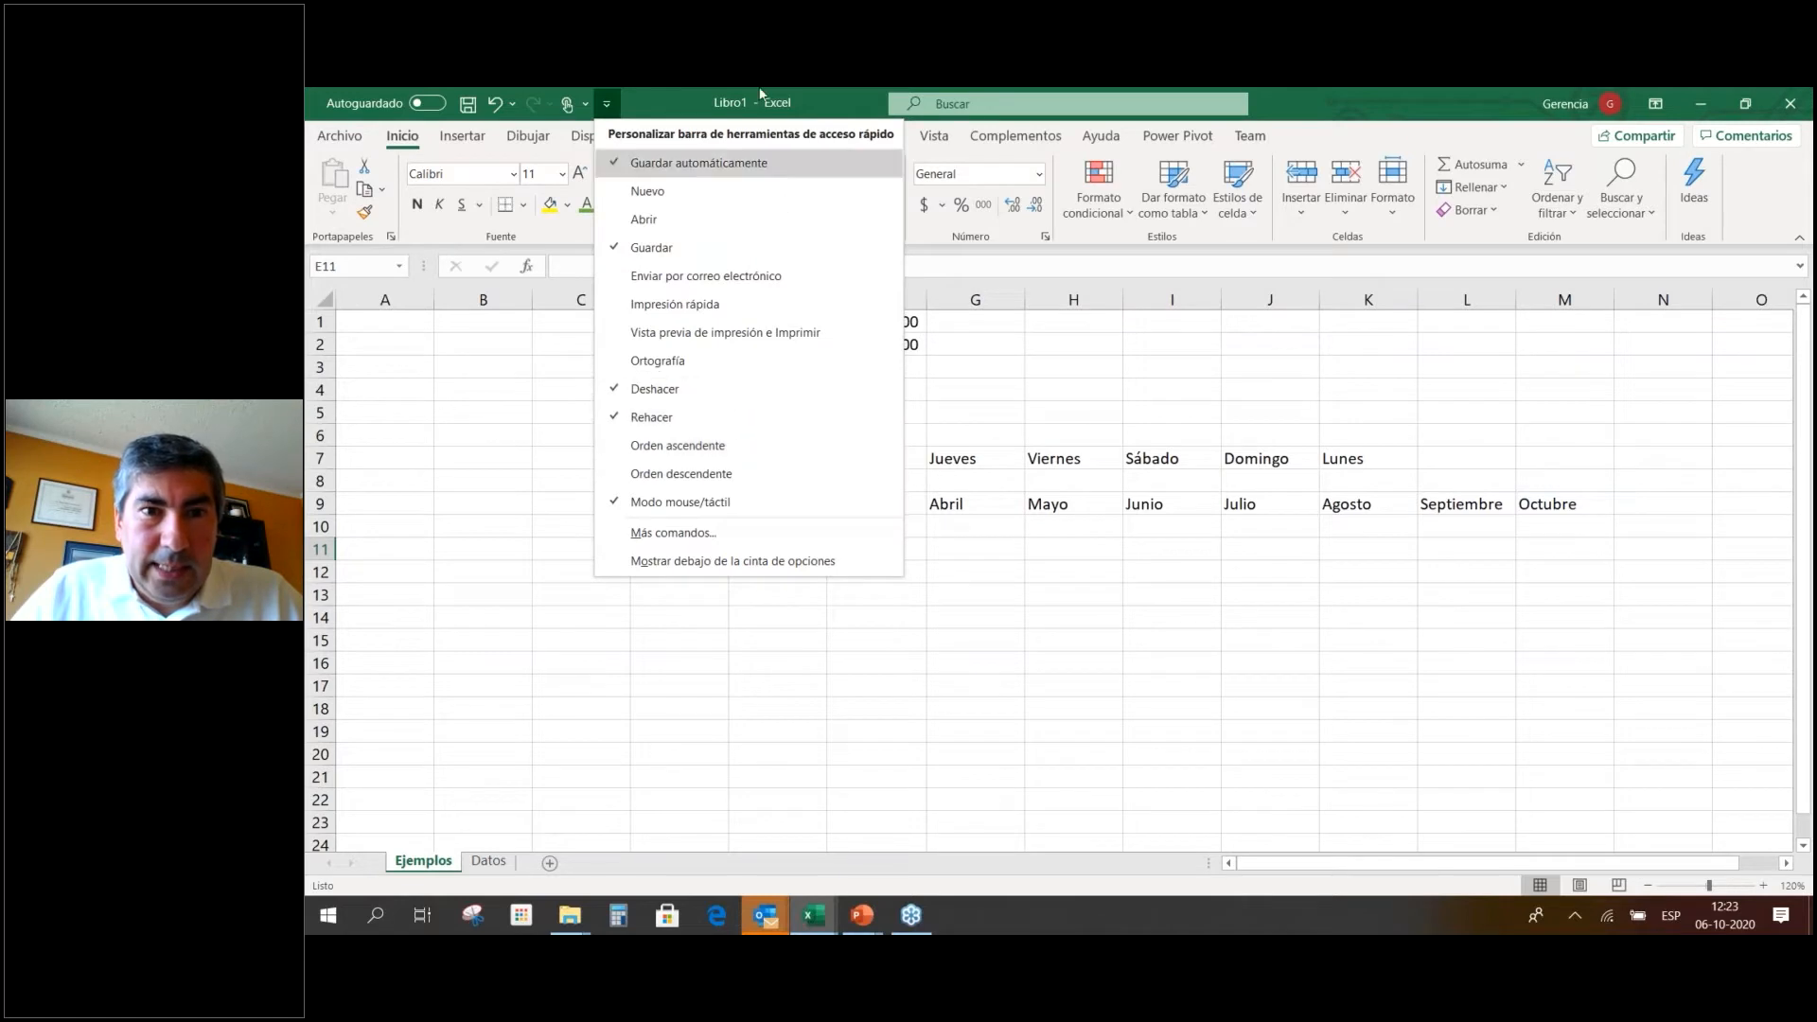
click(749, 115)
right_click(751, 114)
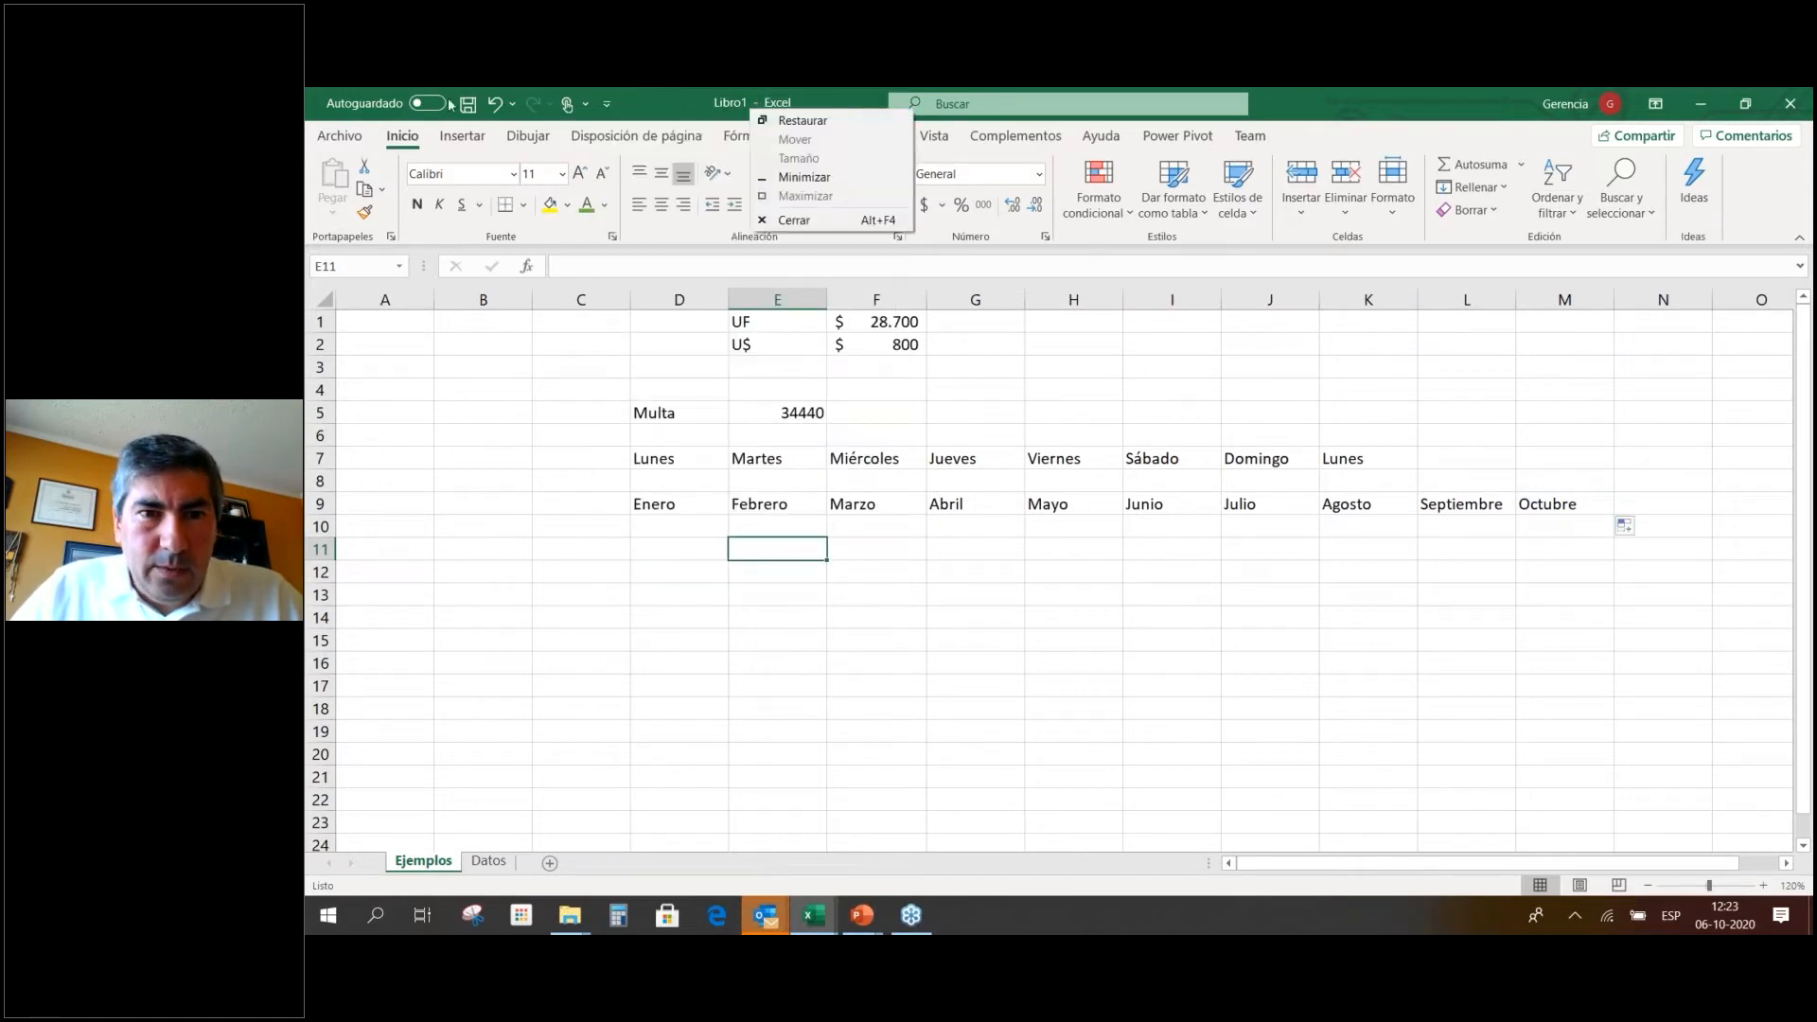
click(365, 98)
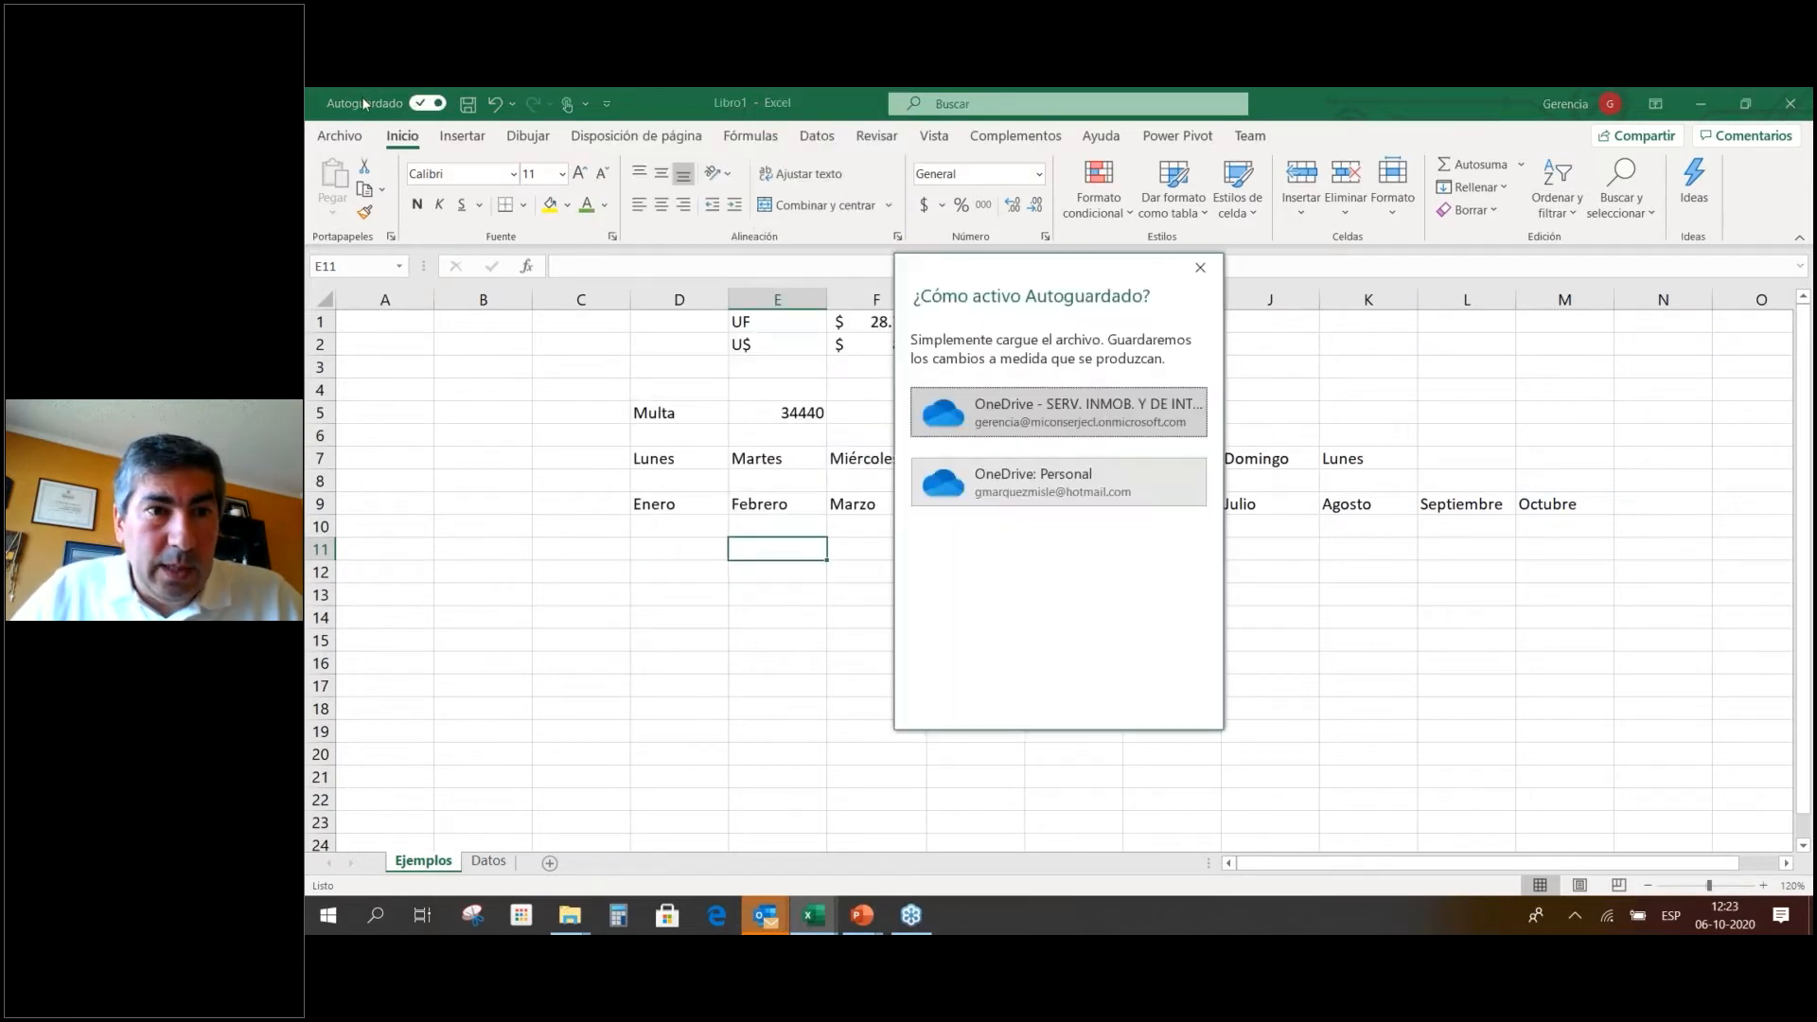
click(1200, 268)
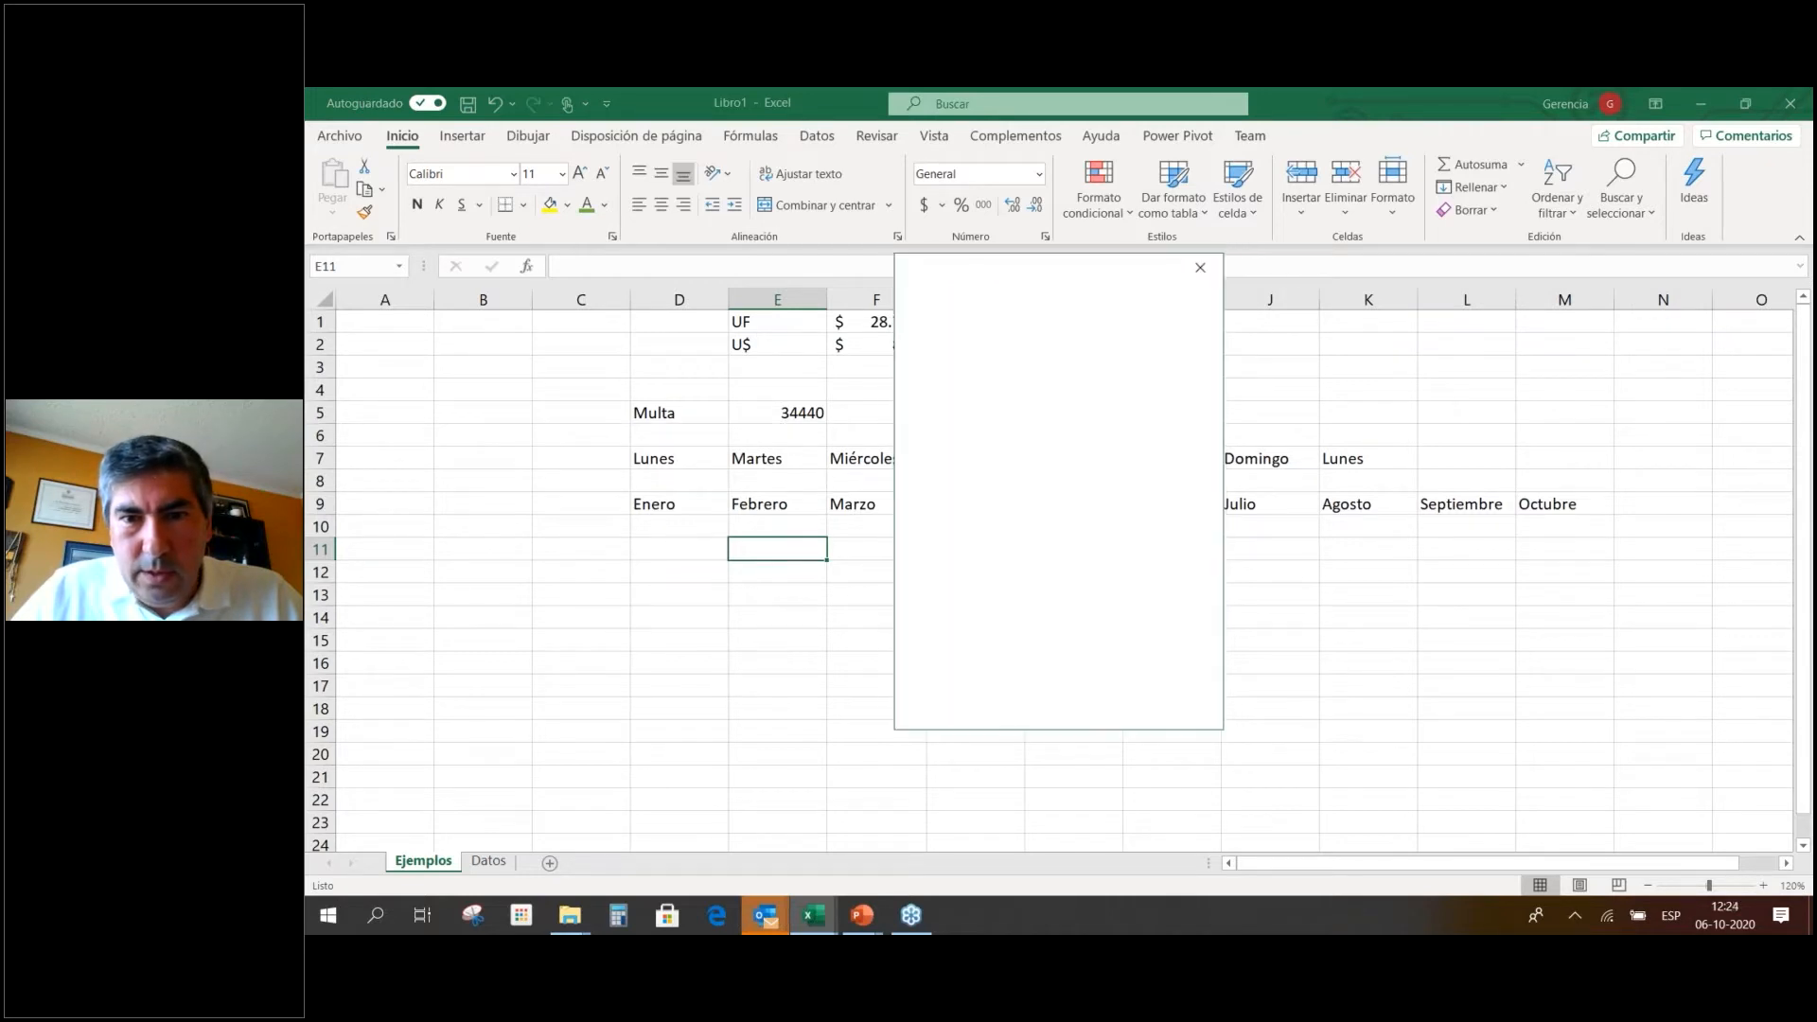
Save the workbook to drive E: as 'Ejemplos Seminario Edifito'.
click(343, 136)
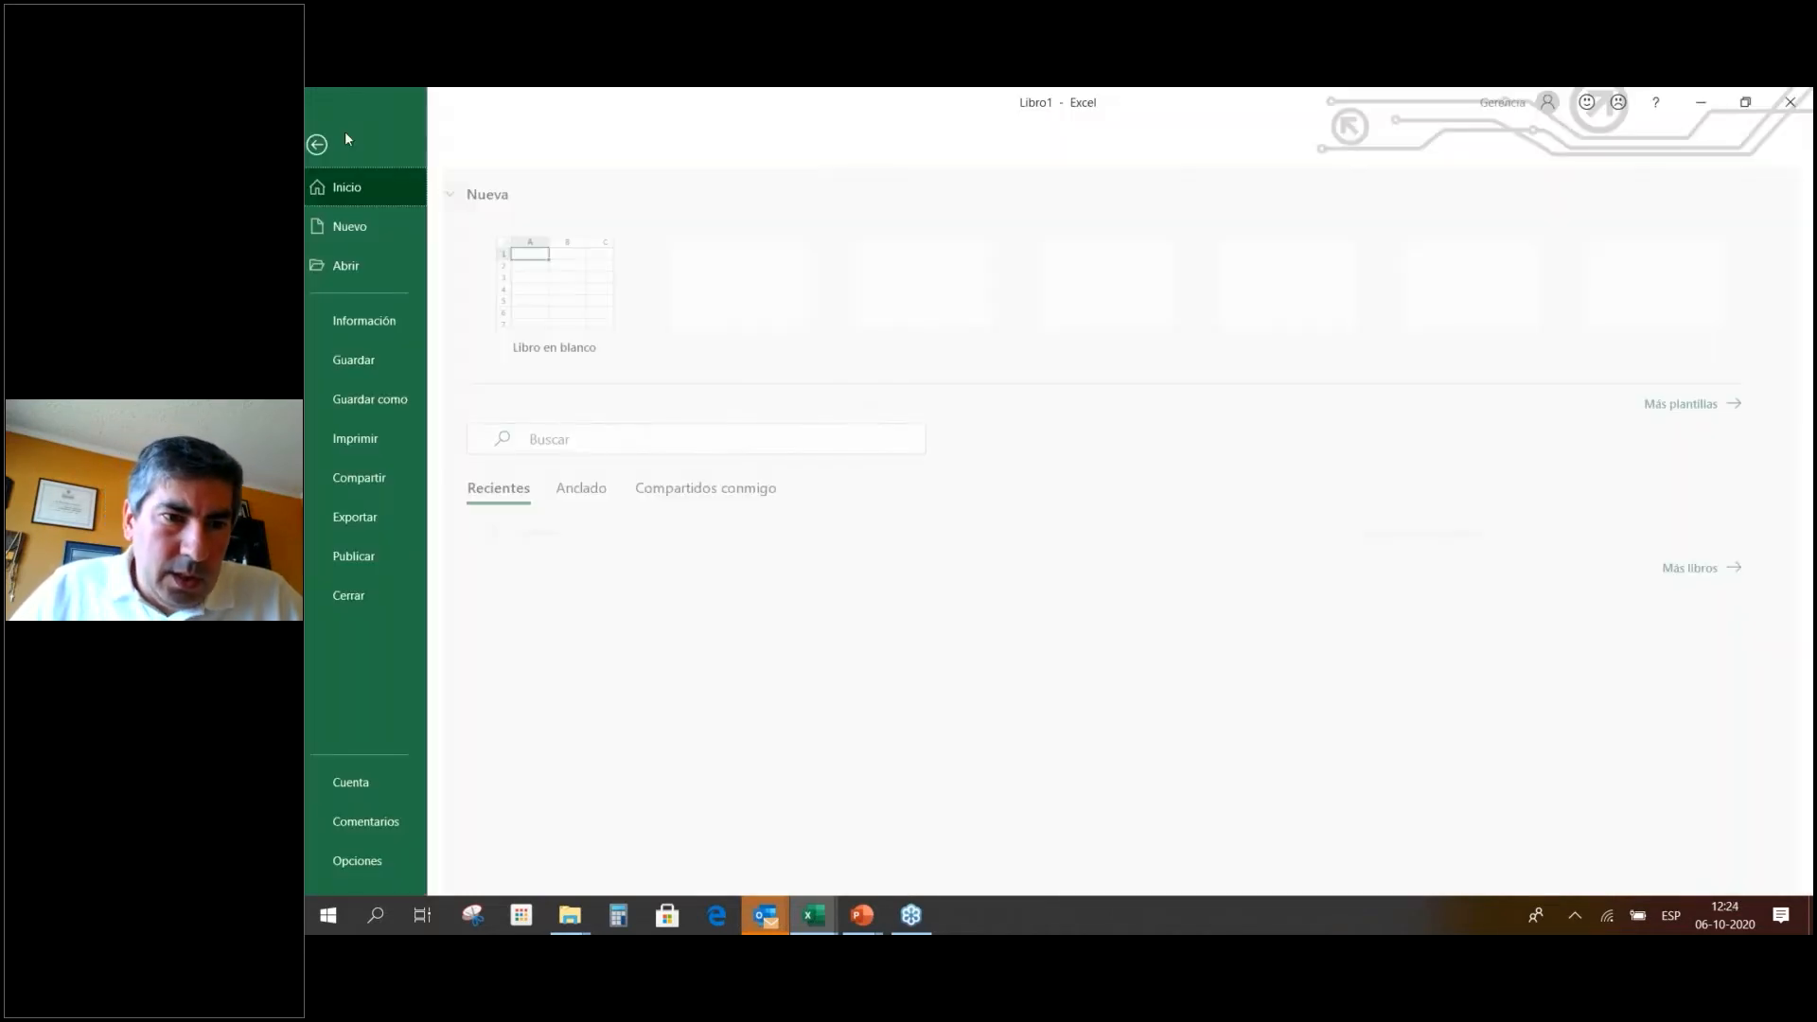
click(391, 379)
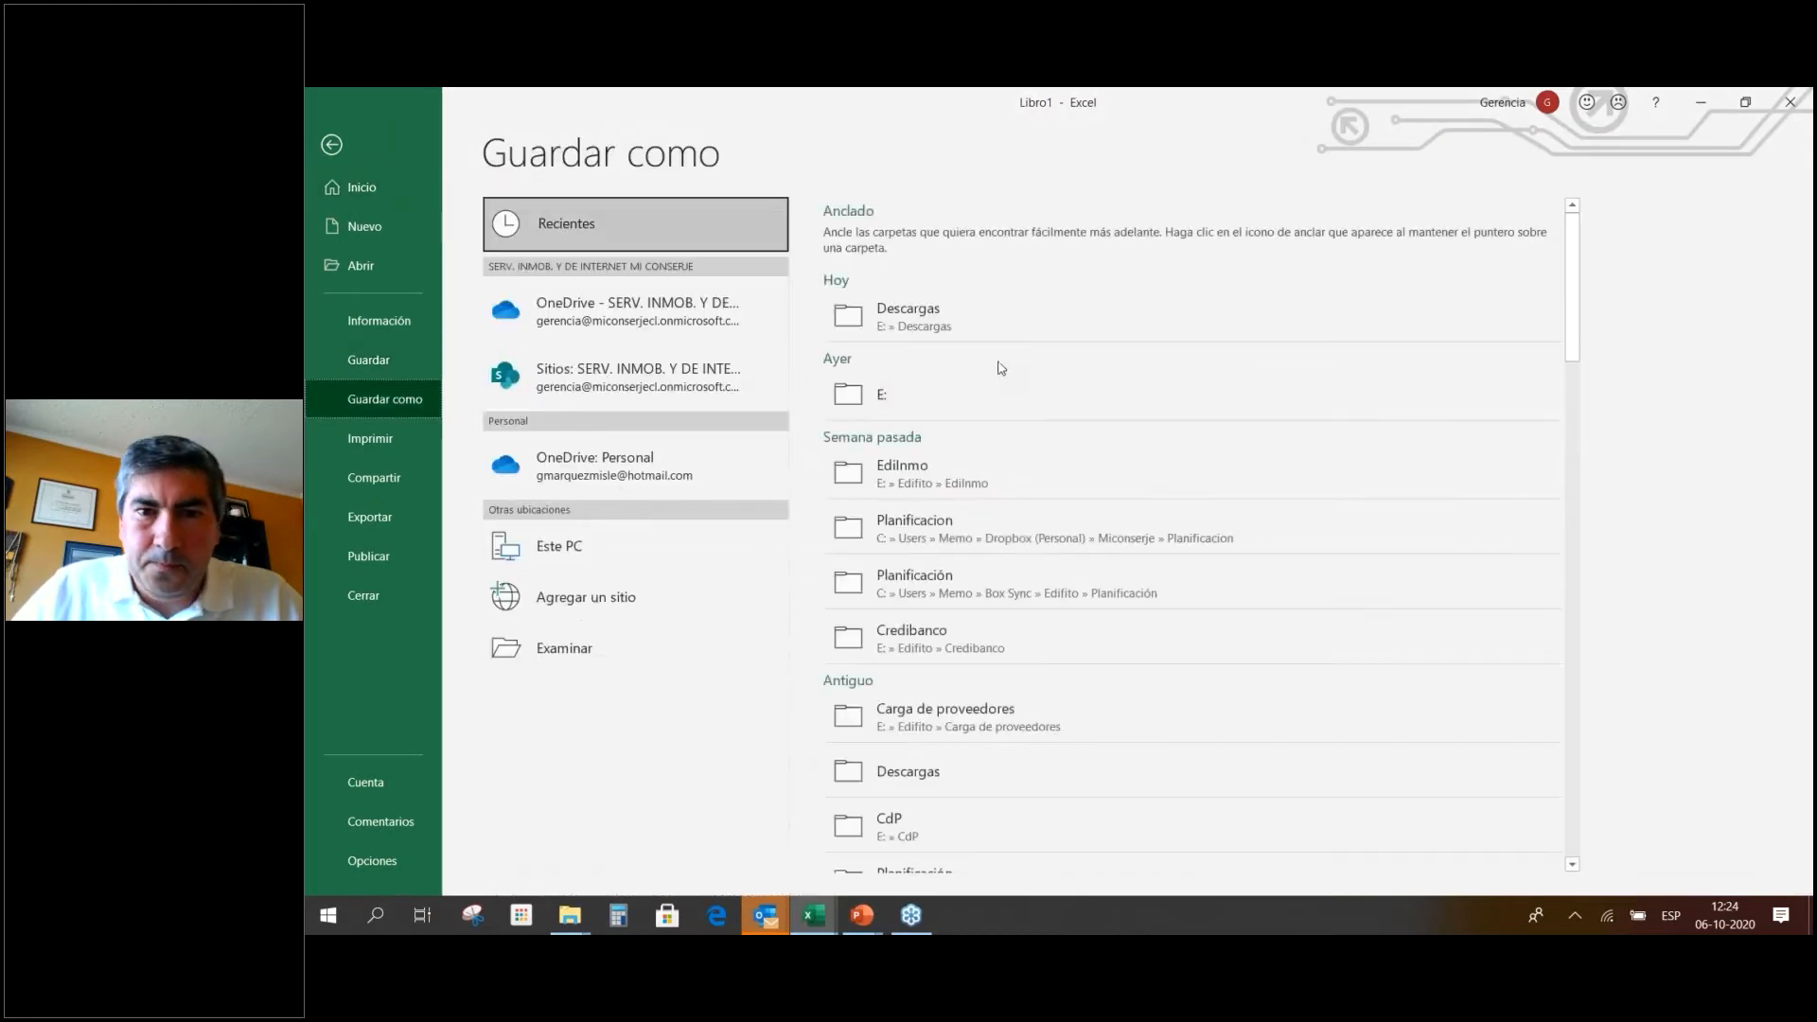
click(970, 392)
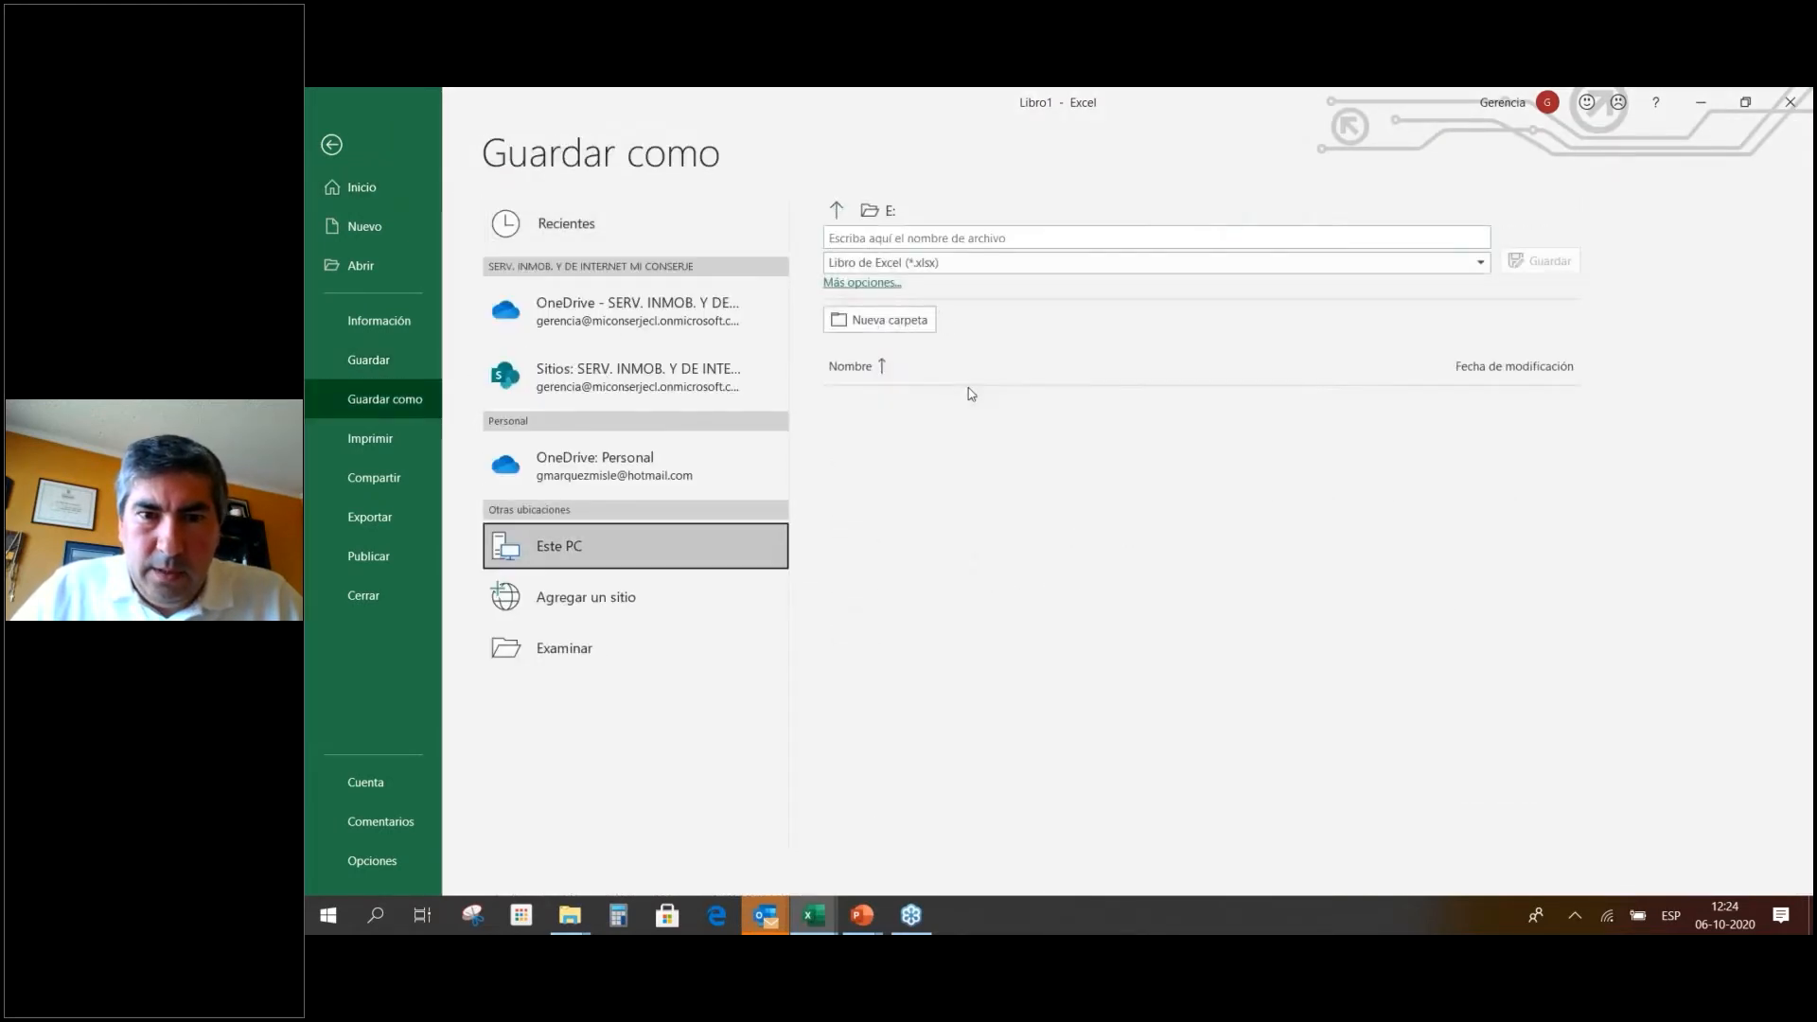
click(1002, 237)
text(Ejemplos)
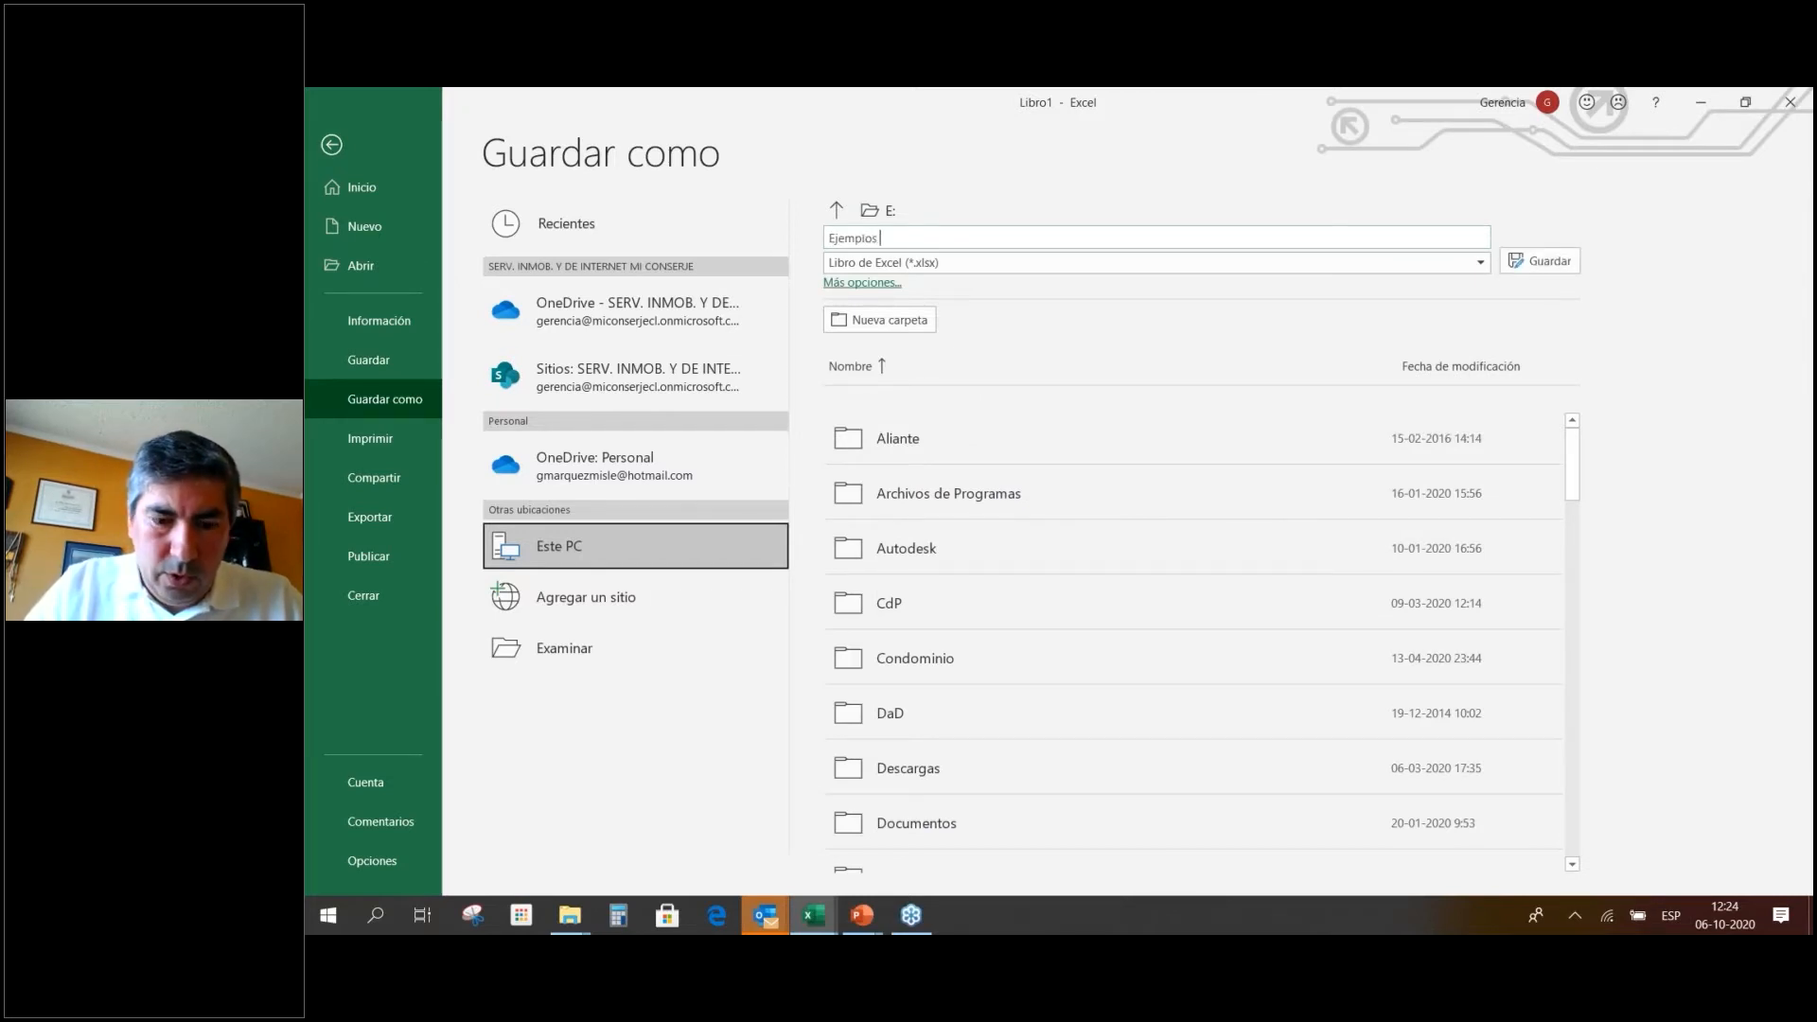
text( E)
key(BackSpace)
text(Seminario E)
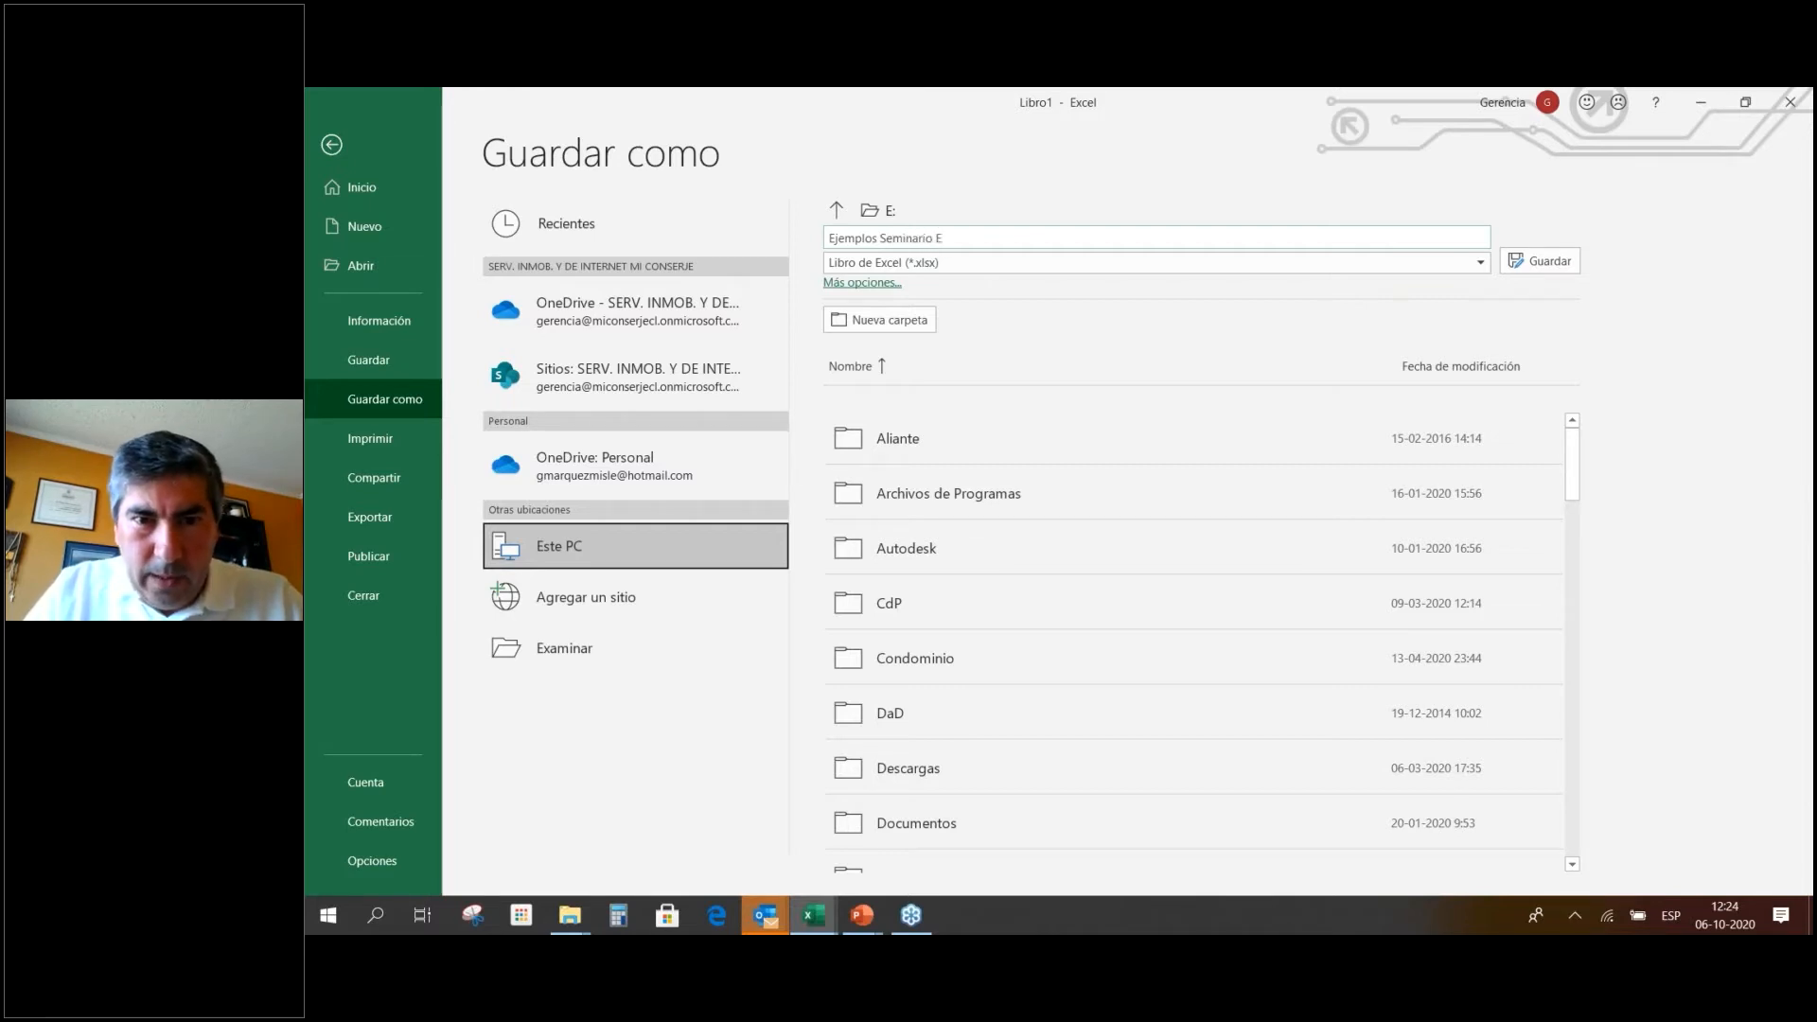
text(difito)
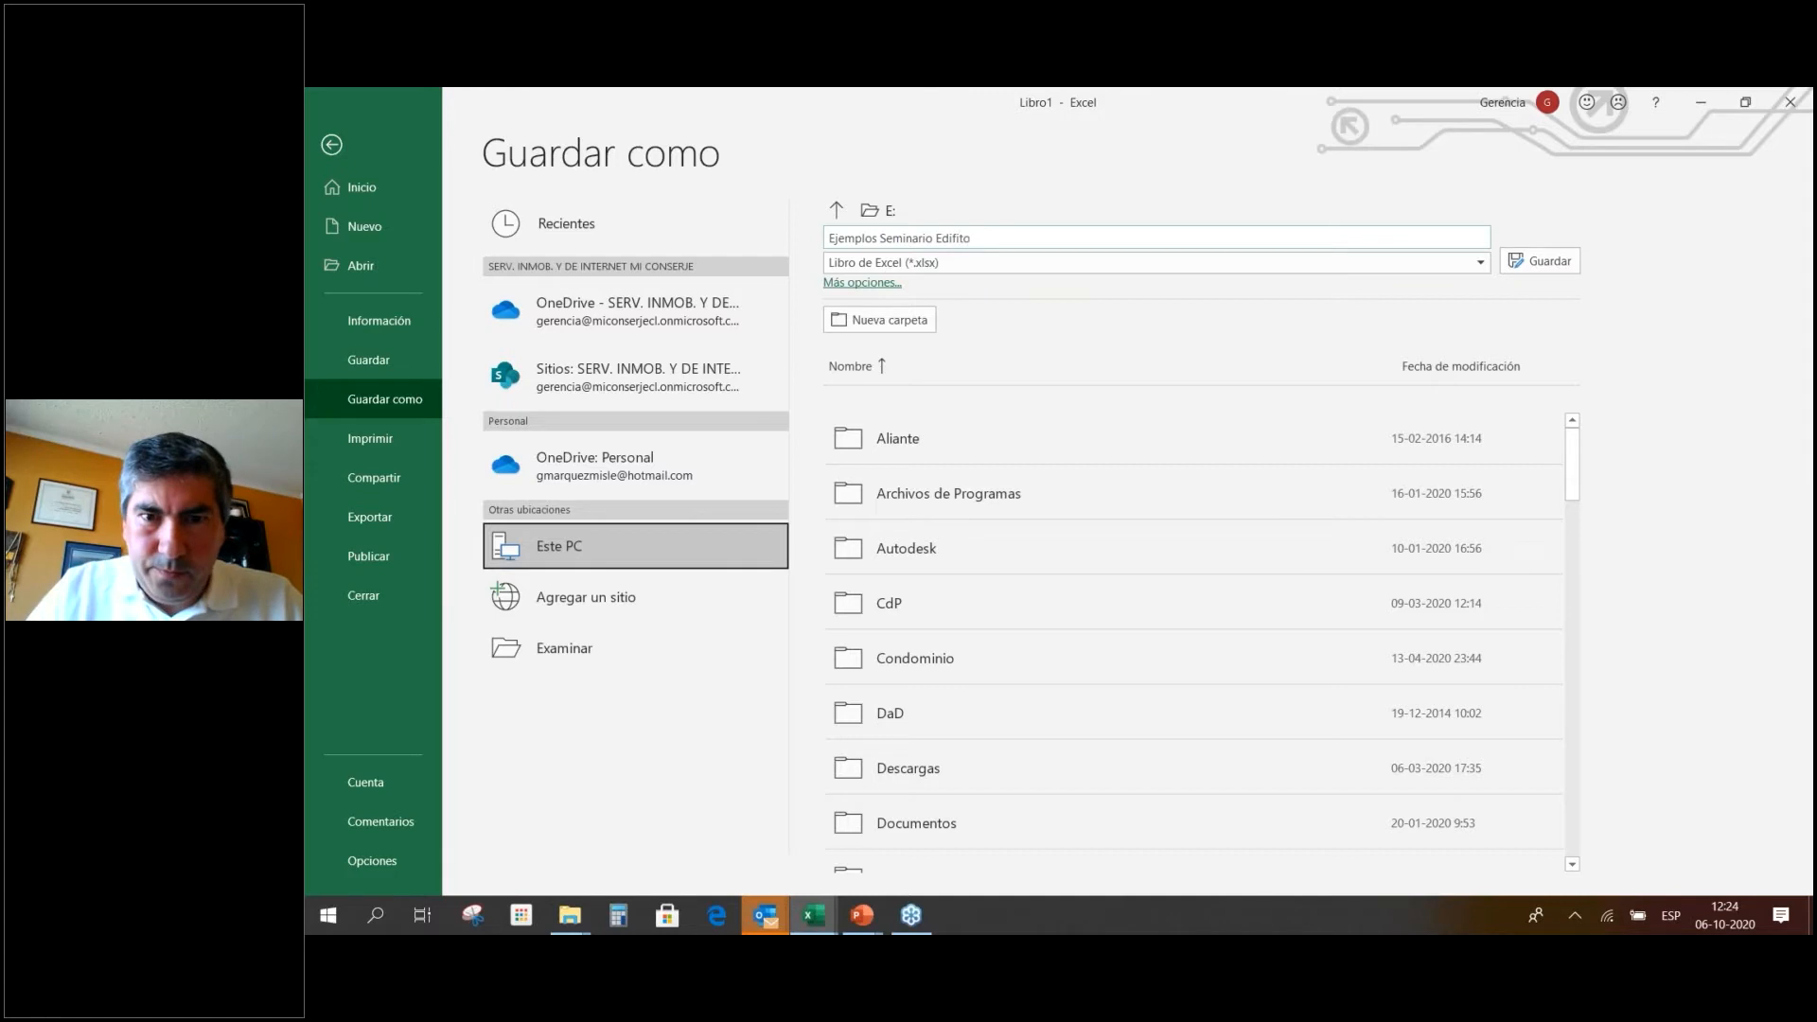
key(Return)
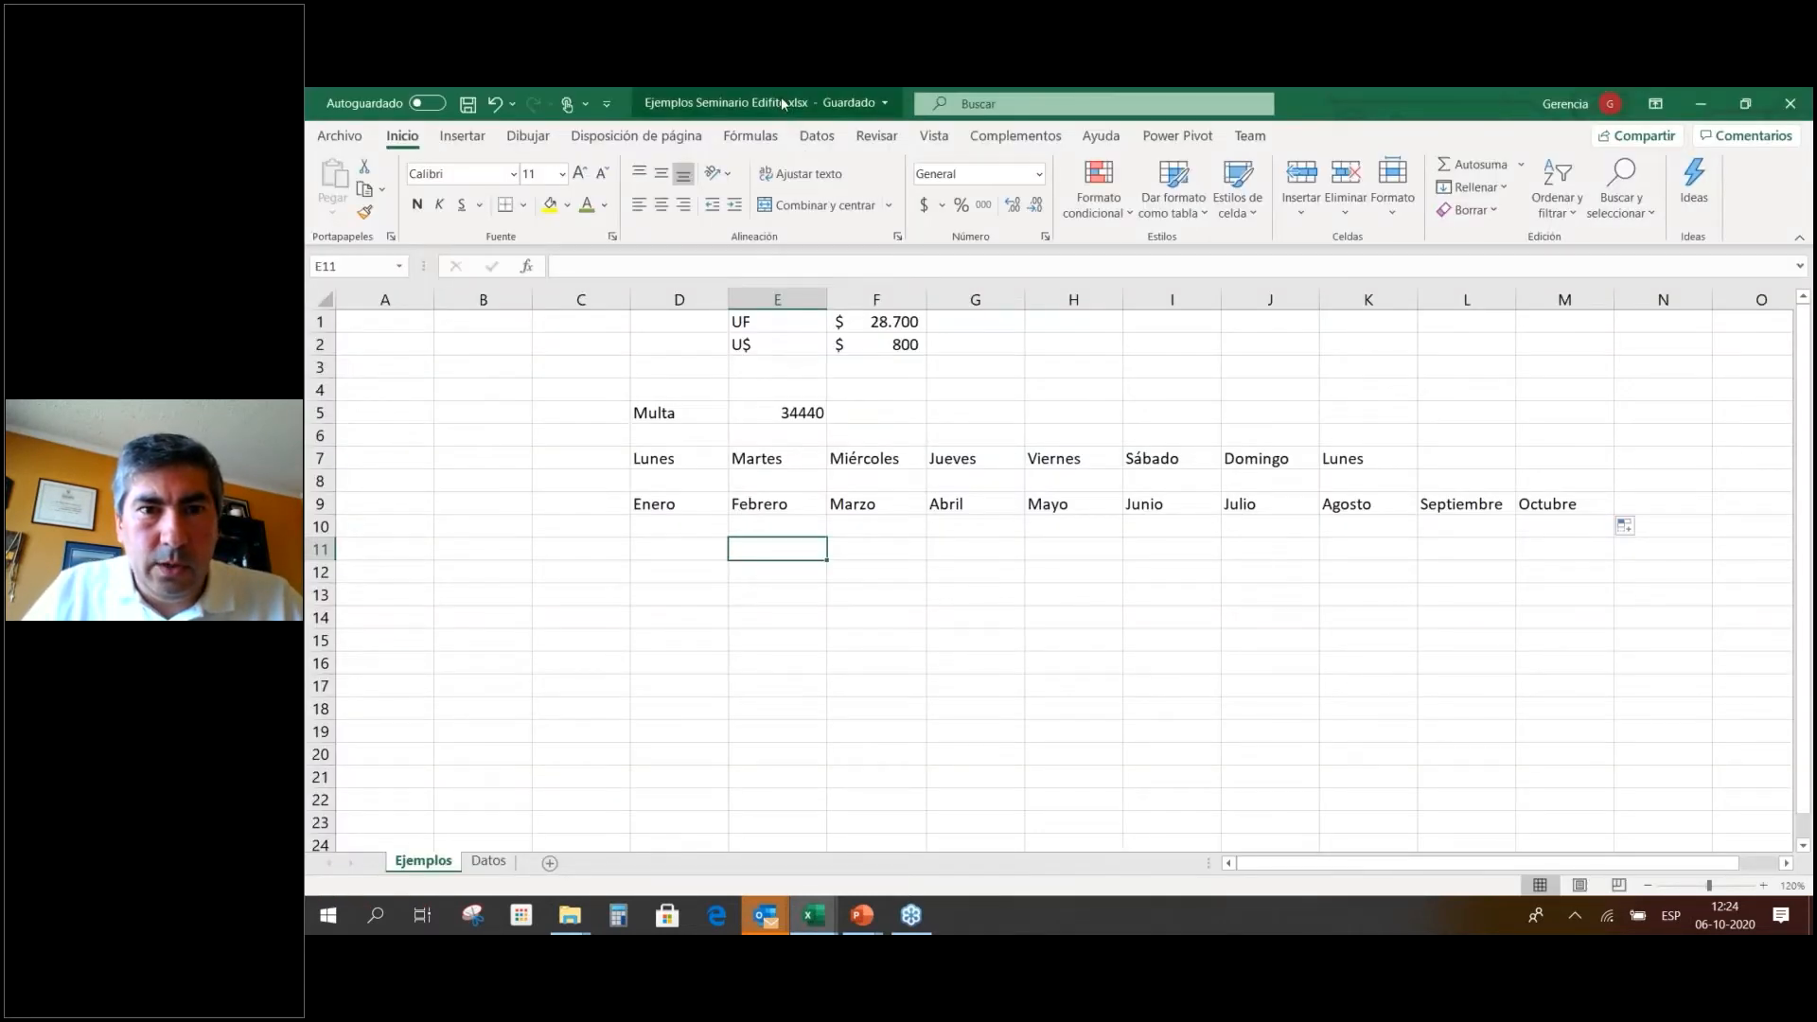
click(782, 102)
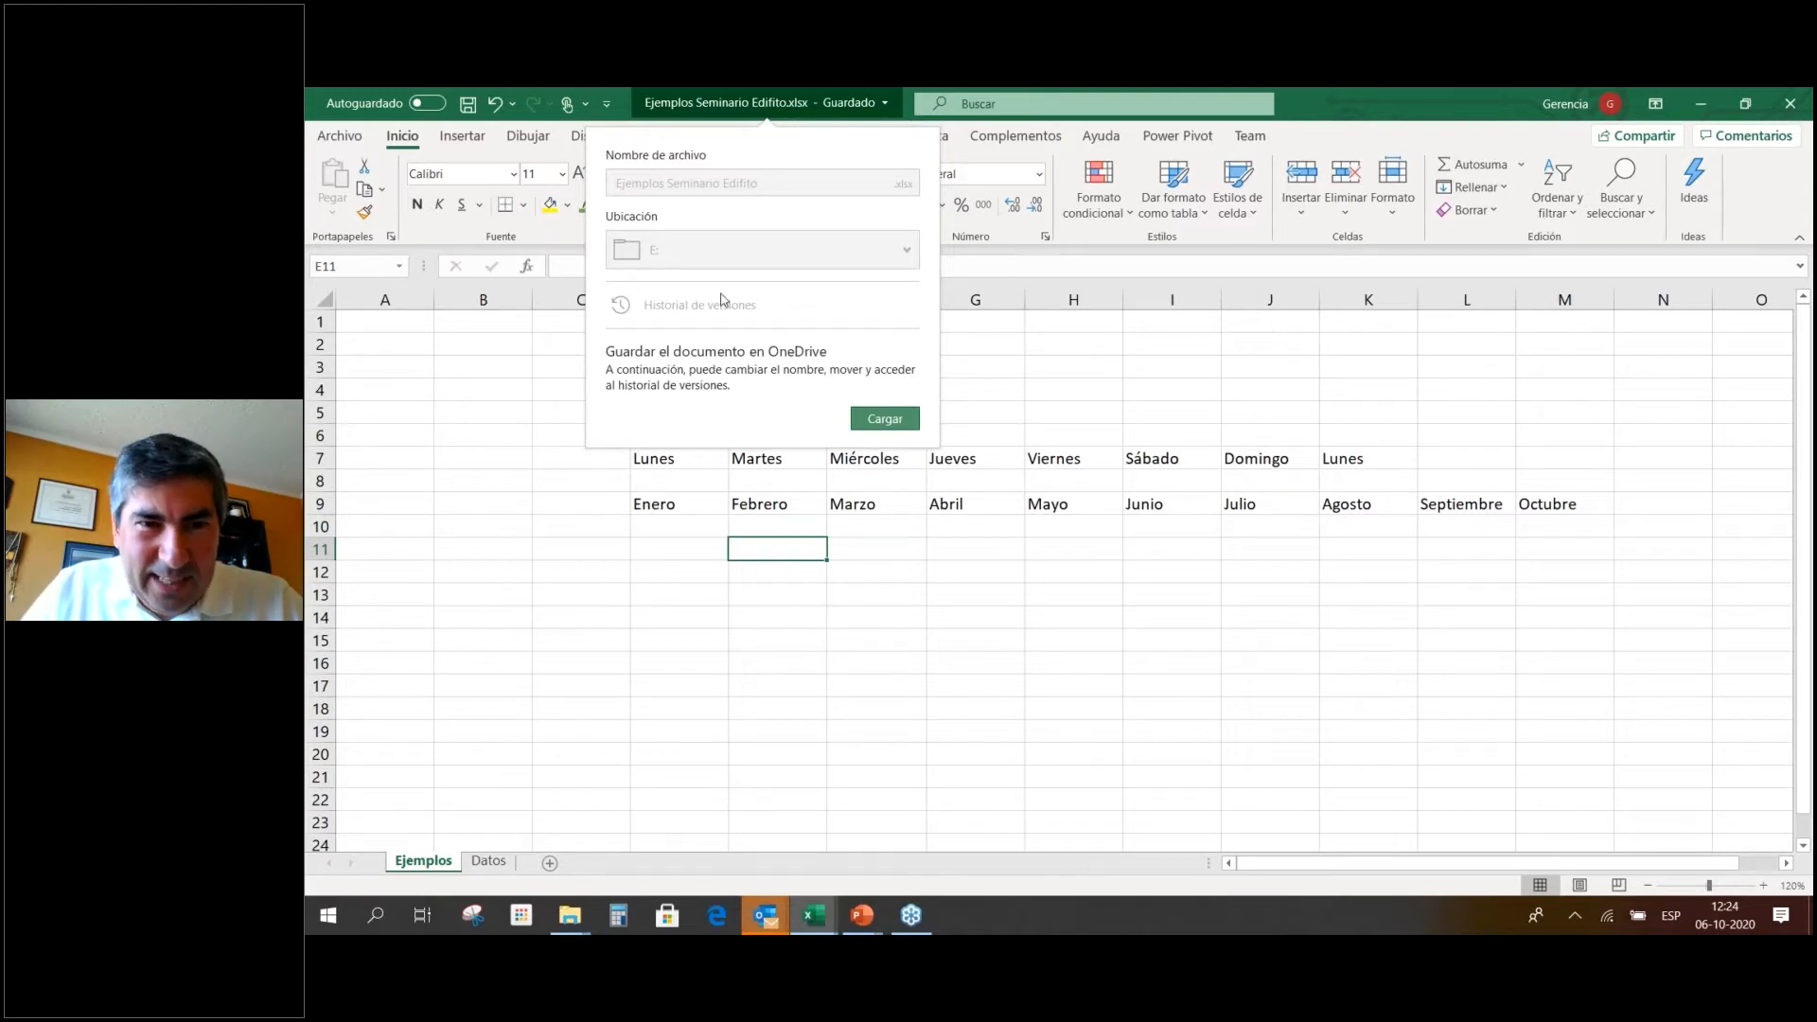
Close the file details panel and open Protect Workbook on the File > Info page.
click(616, 461)
click(340, 136)
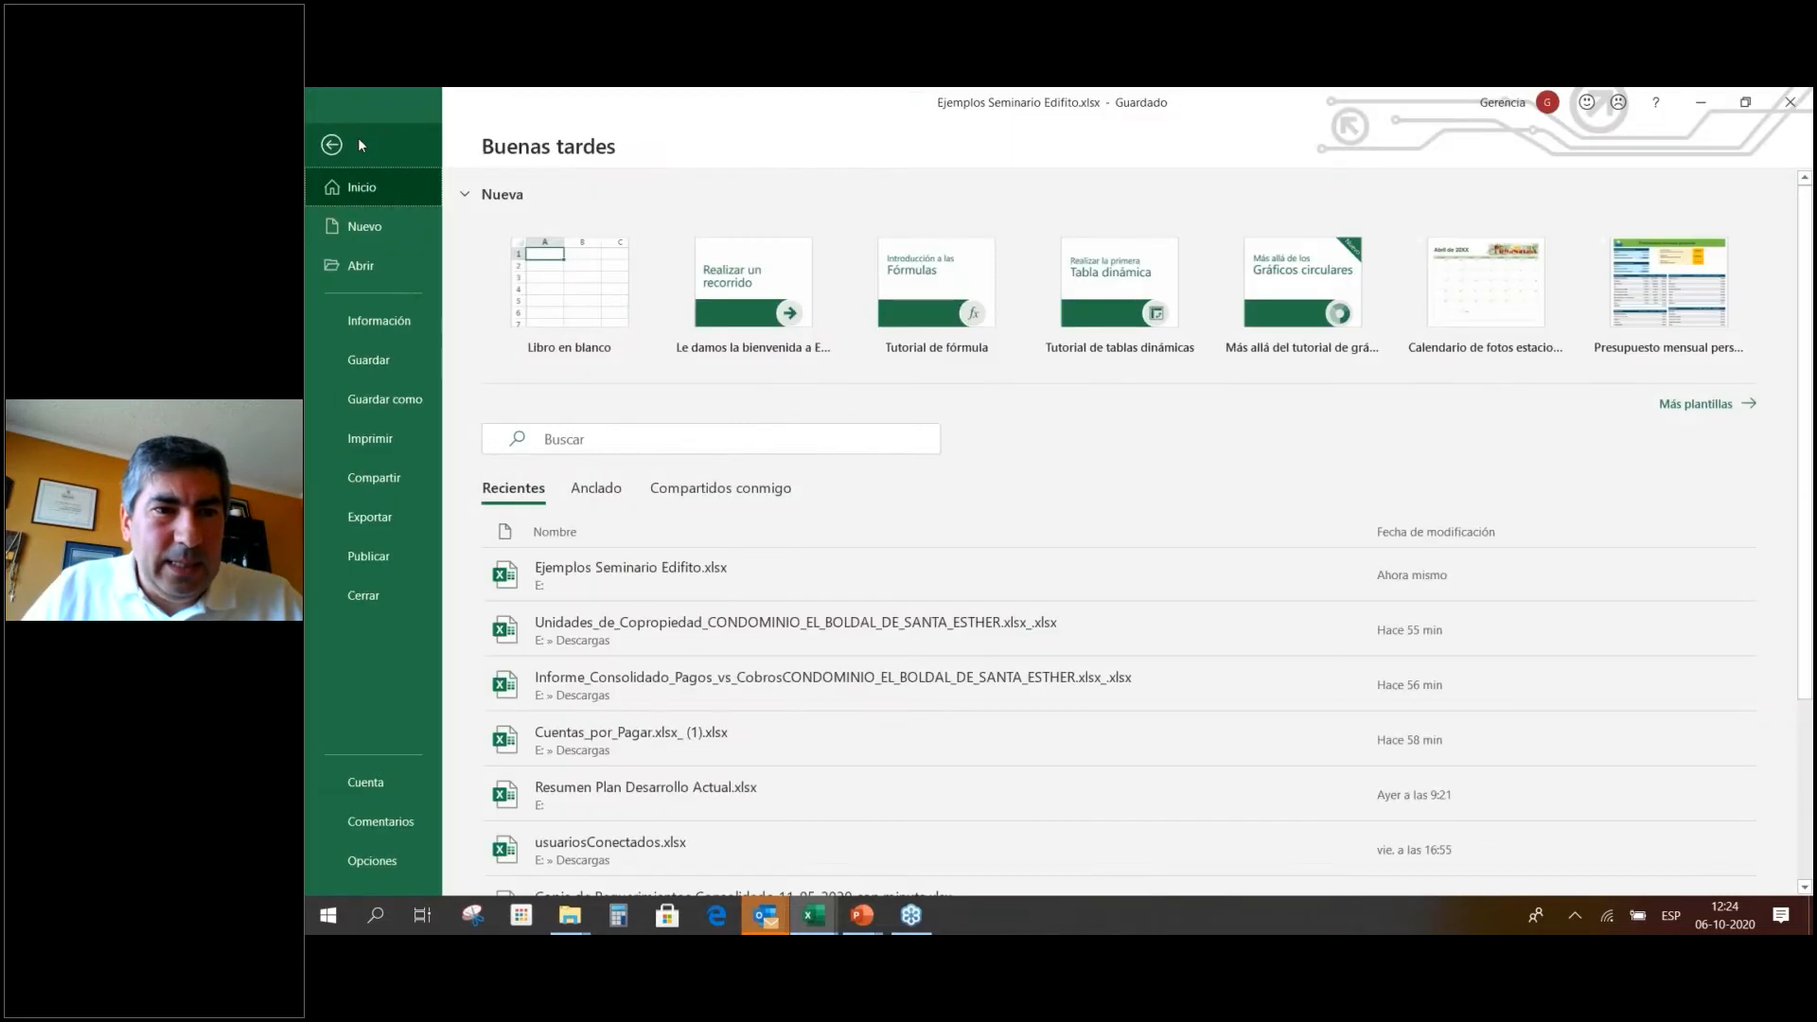
click(399, 332)
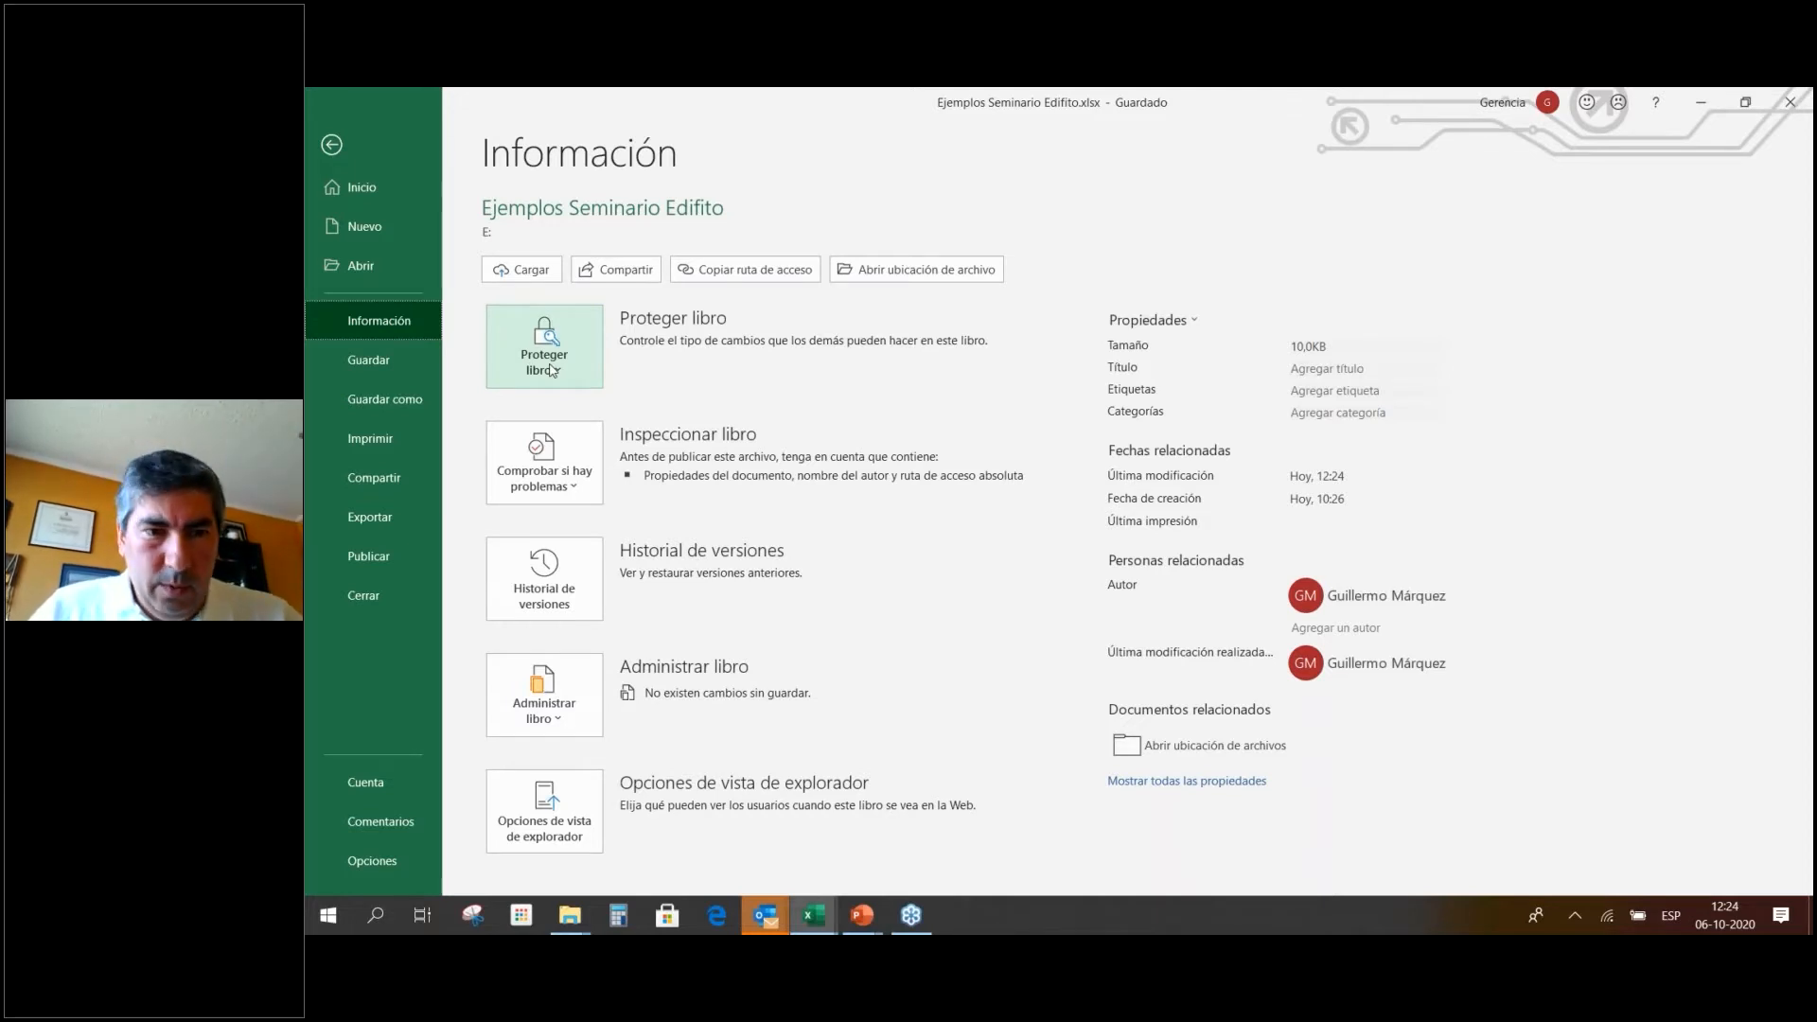
click(566, 329)
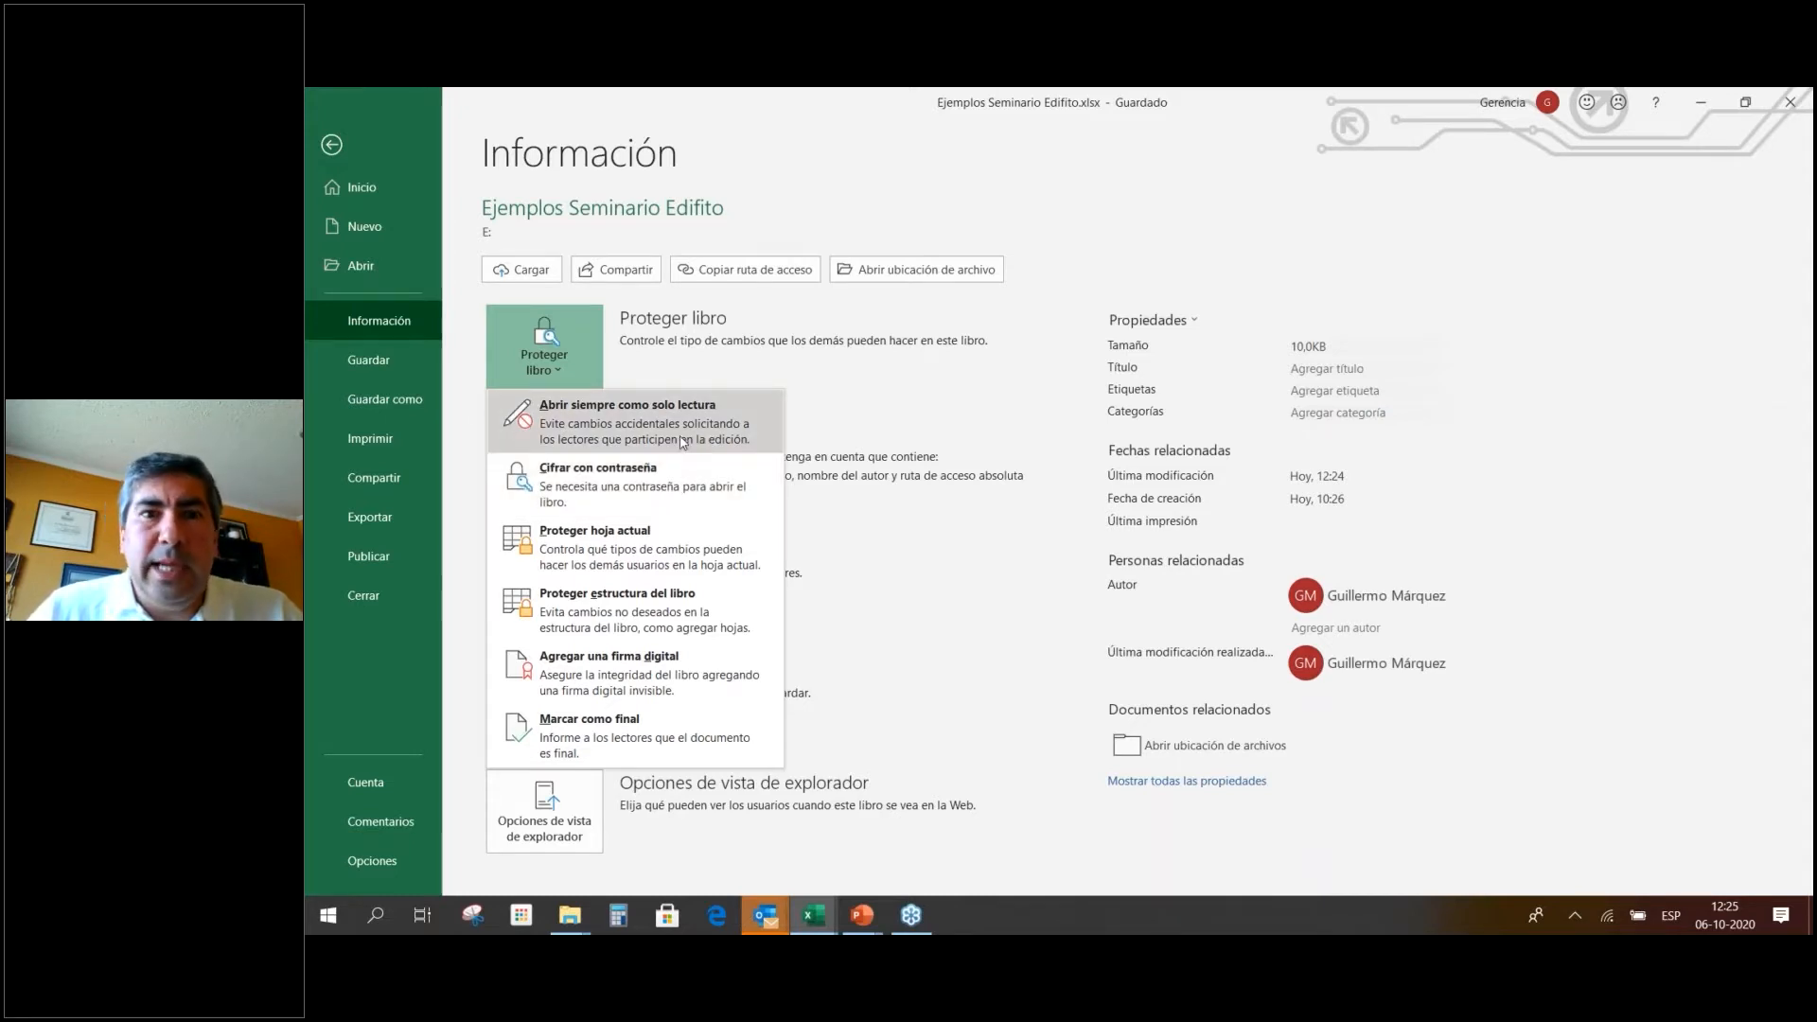
Cancel Encrypt with Password without setting a password, then close the Protect Workbook menu.
click(656, 490)
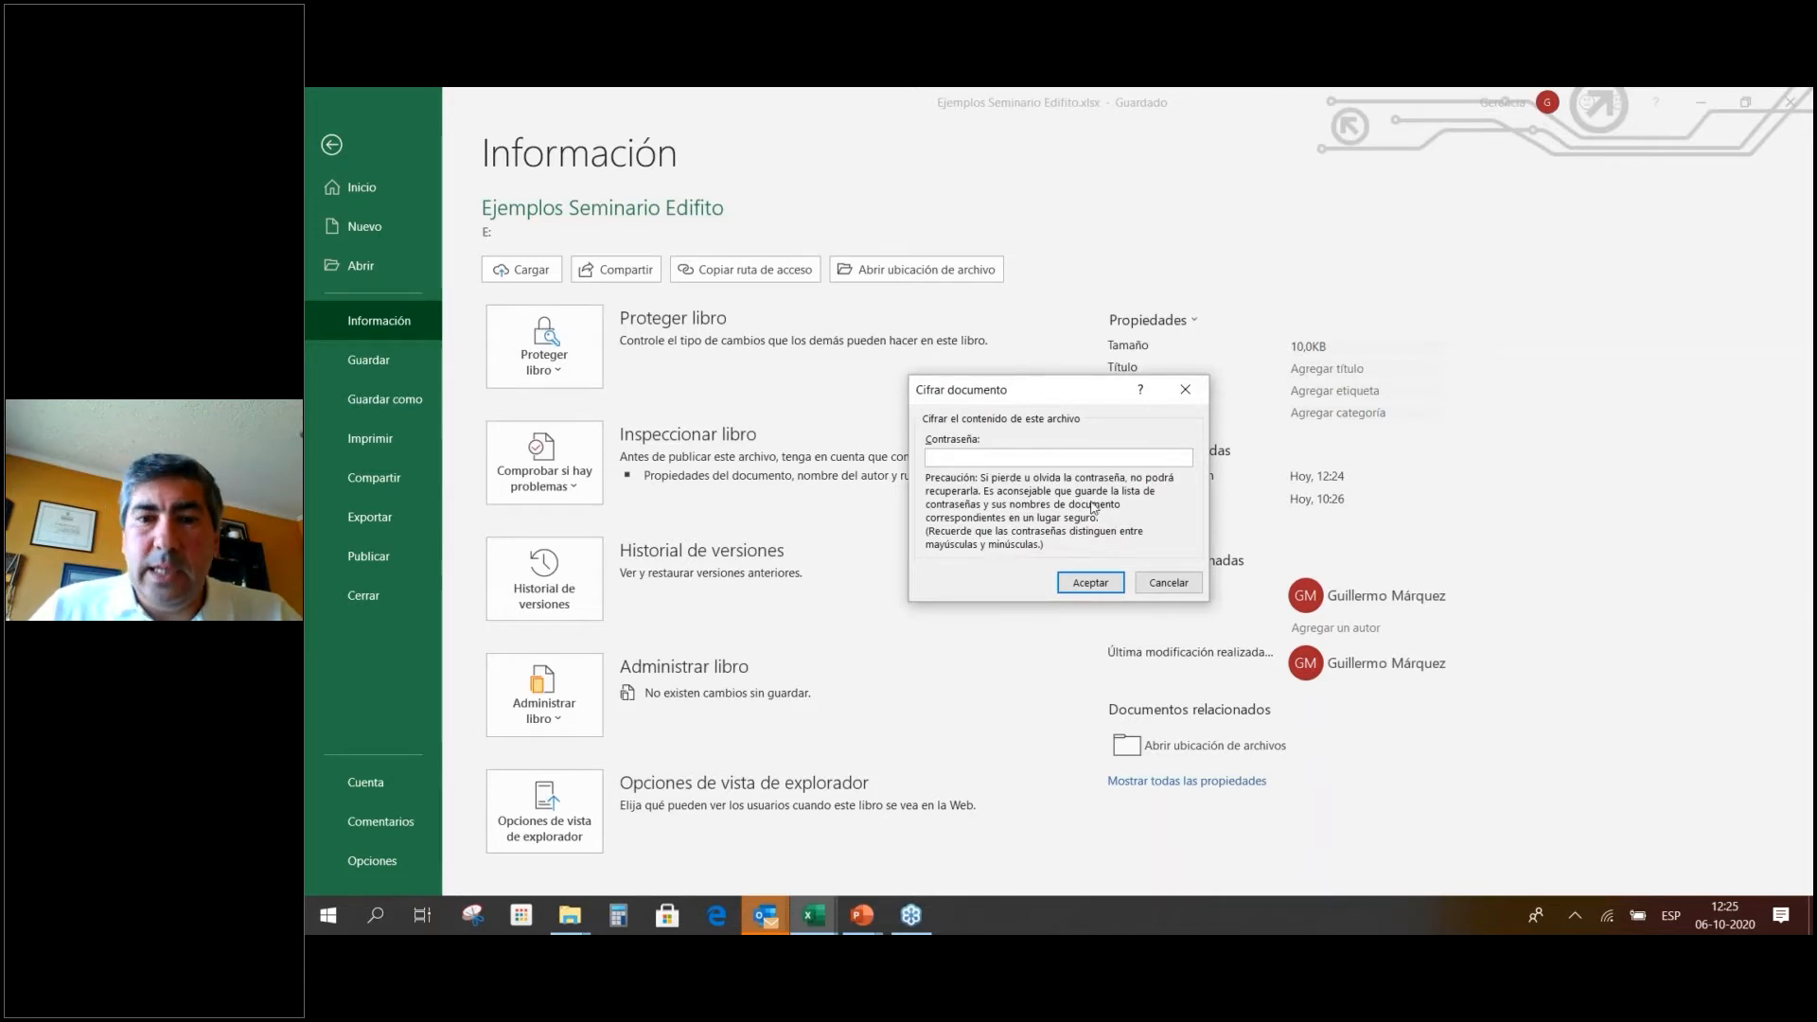
click(1168, 583)
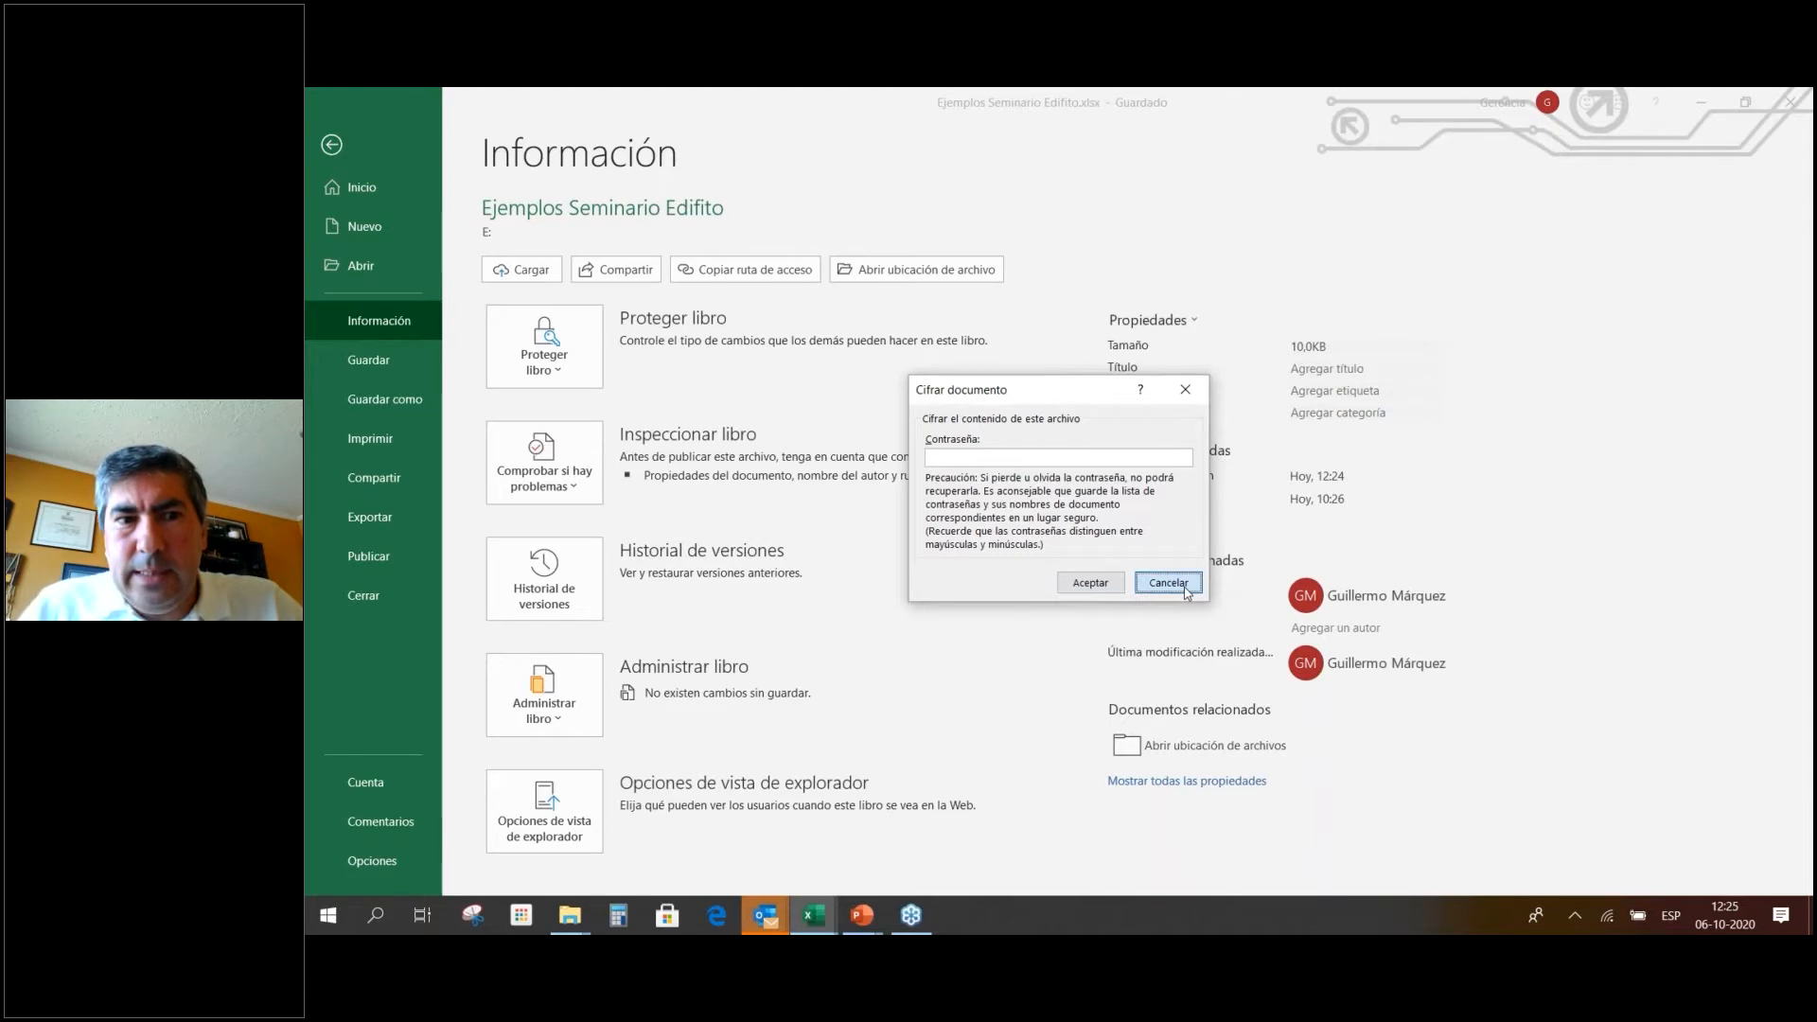
click(563, 372)
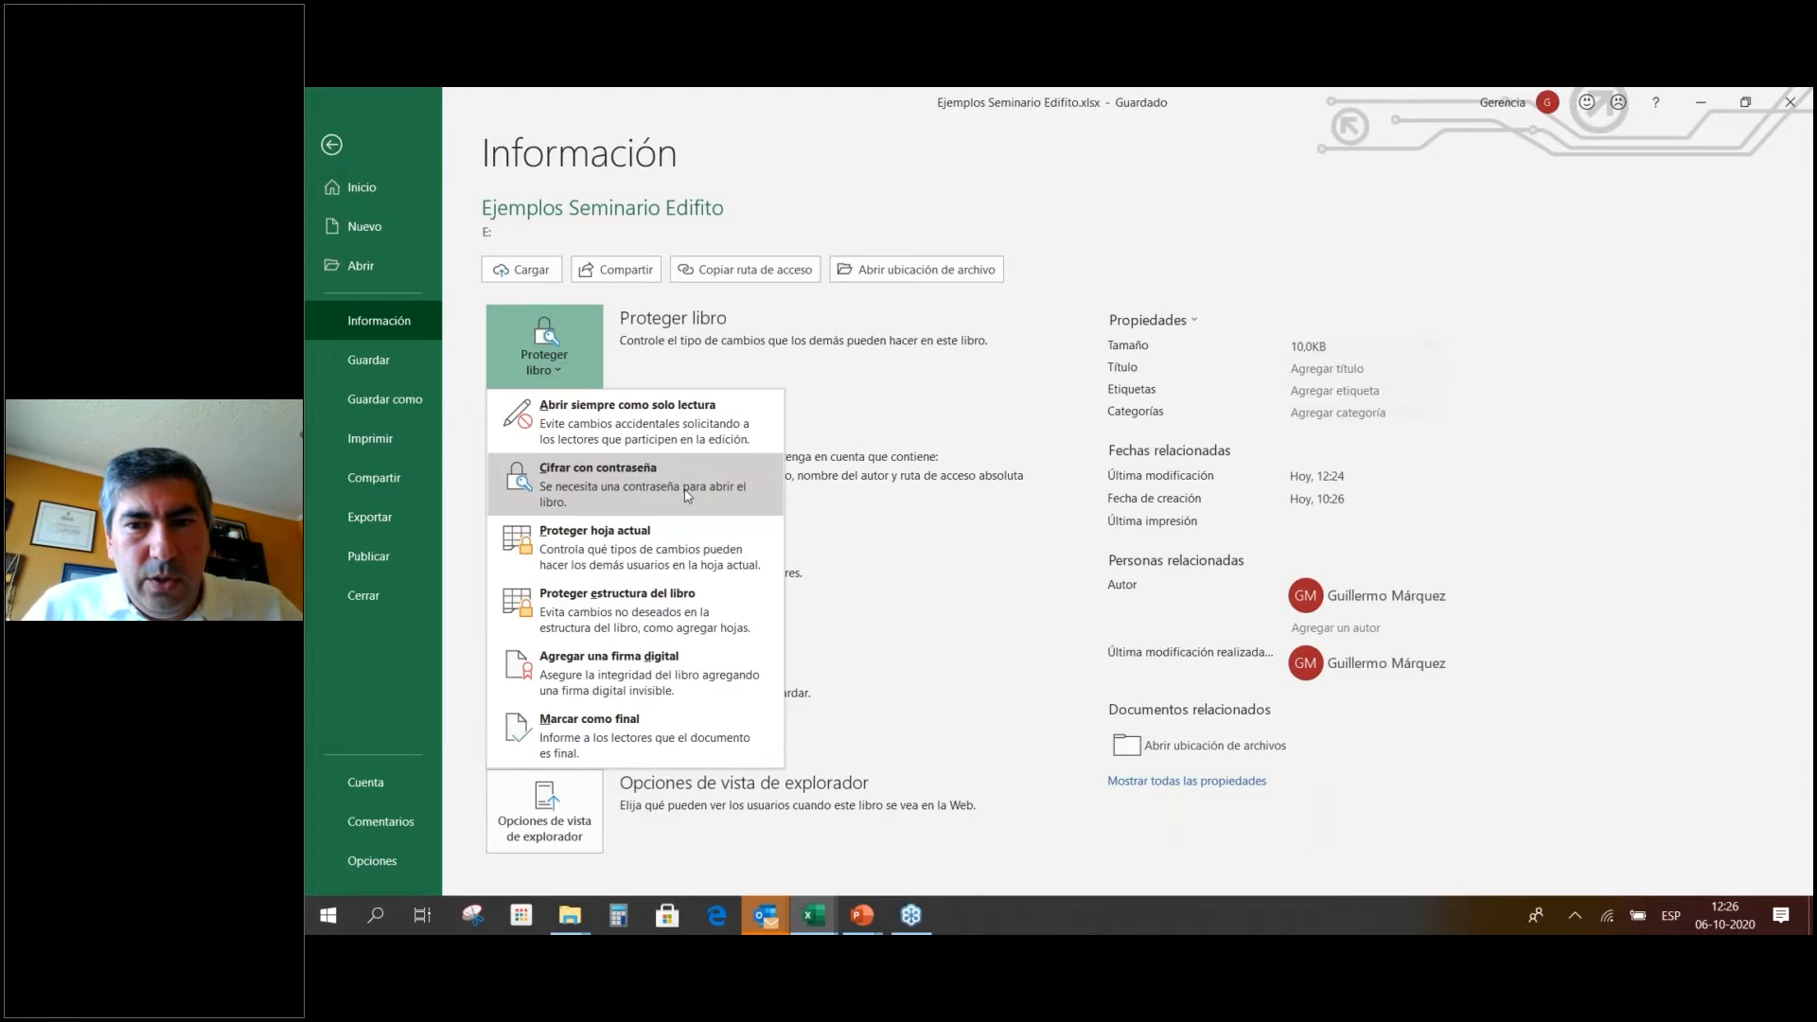
click(880, 425)
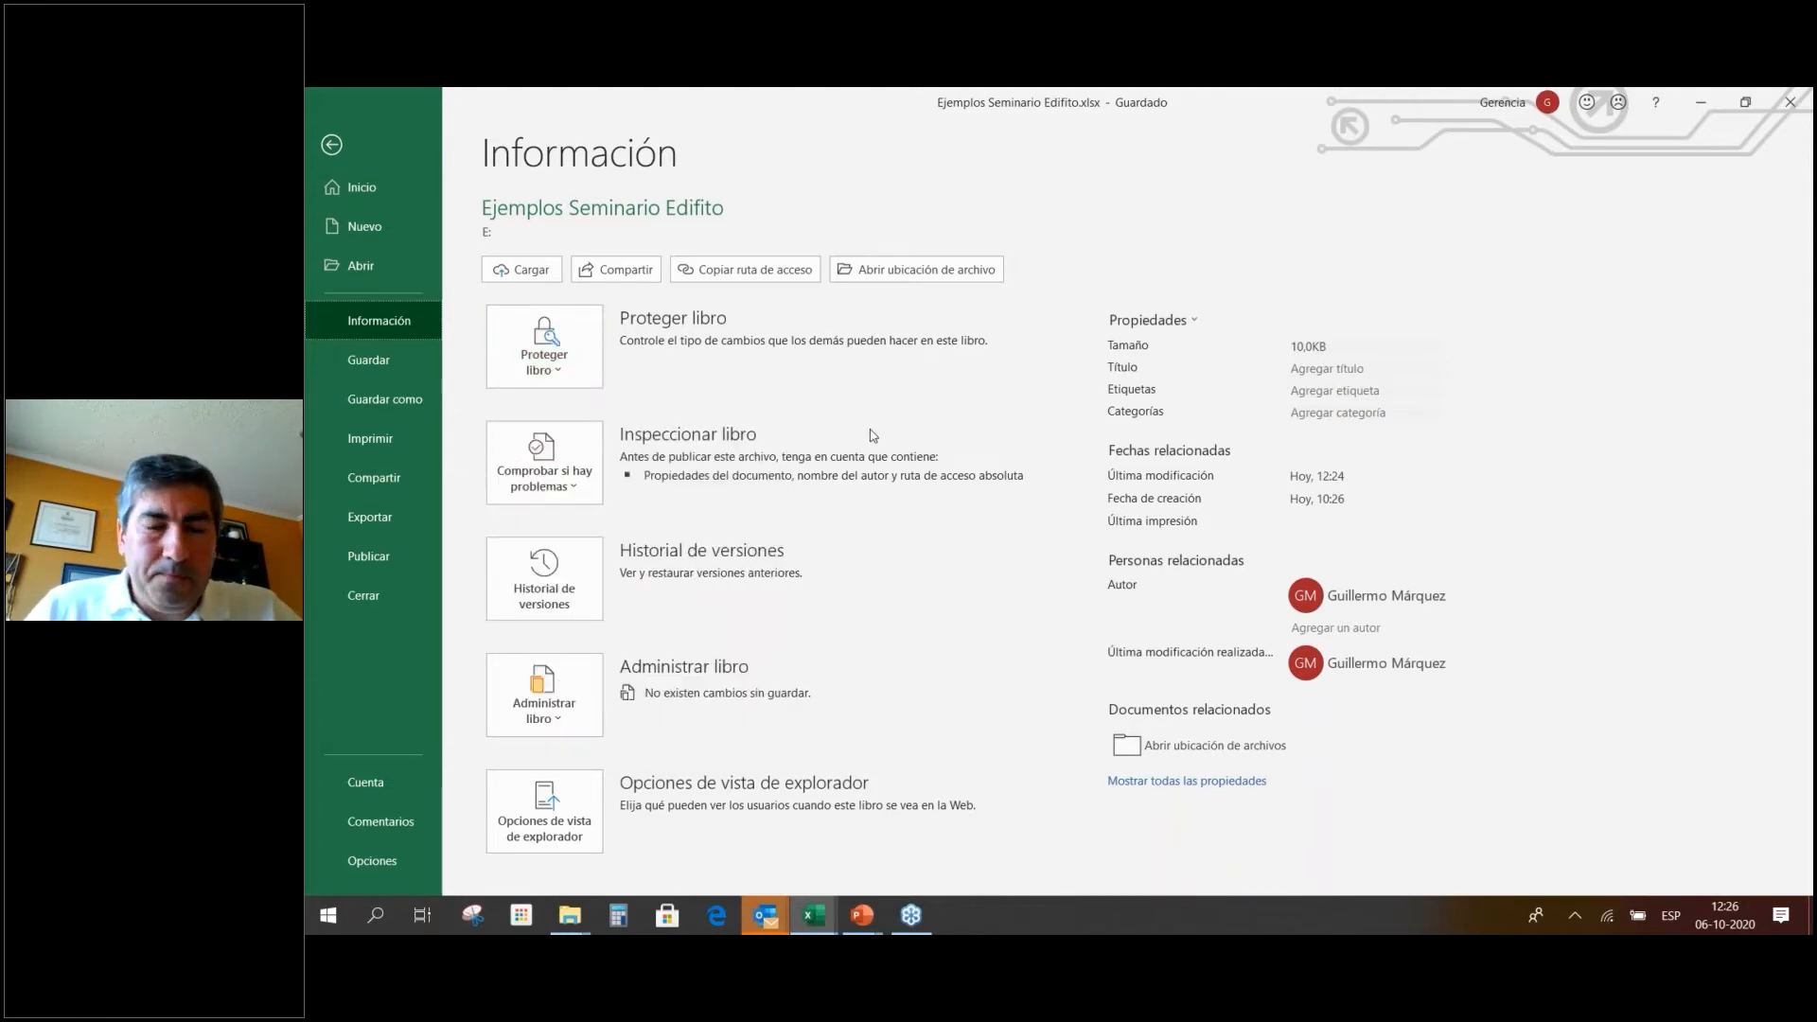
Browse the Export and Protect Workbook file pages without exporting, then return to the Ejemplos sheet.
click(388, 519)
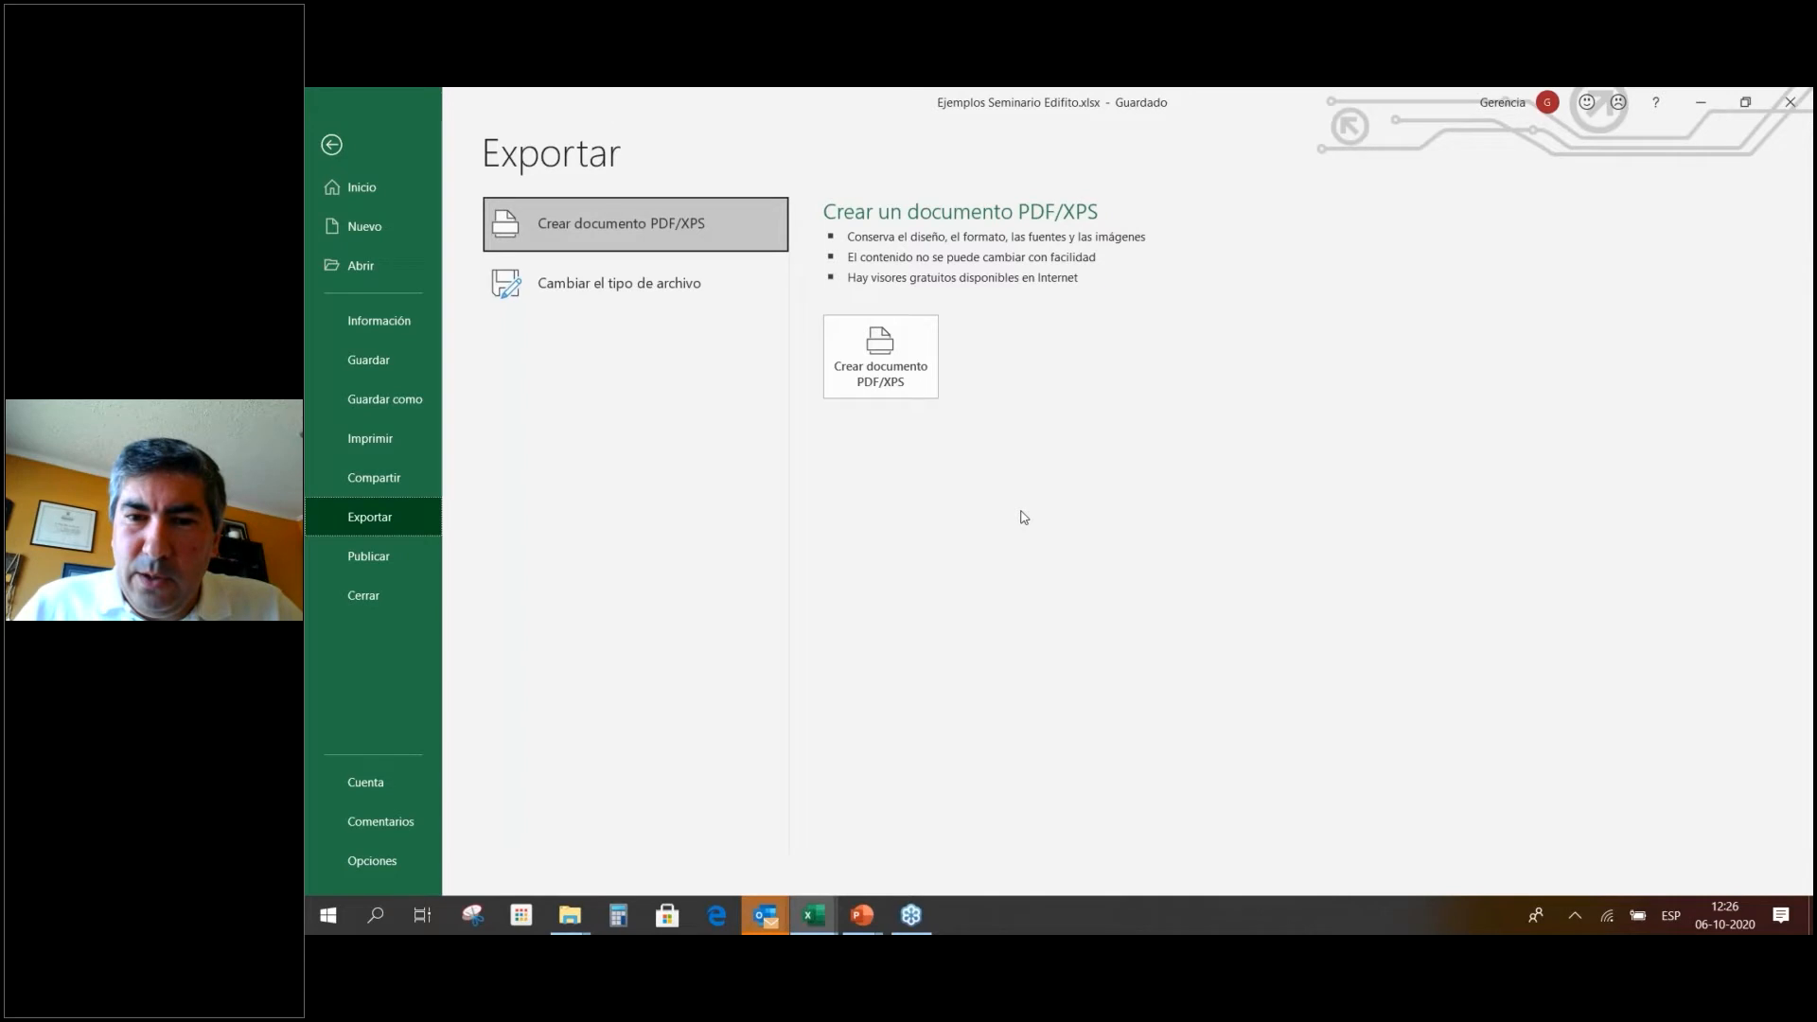
click(419, 323)
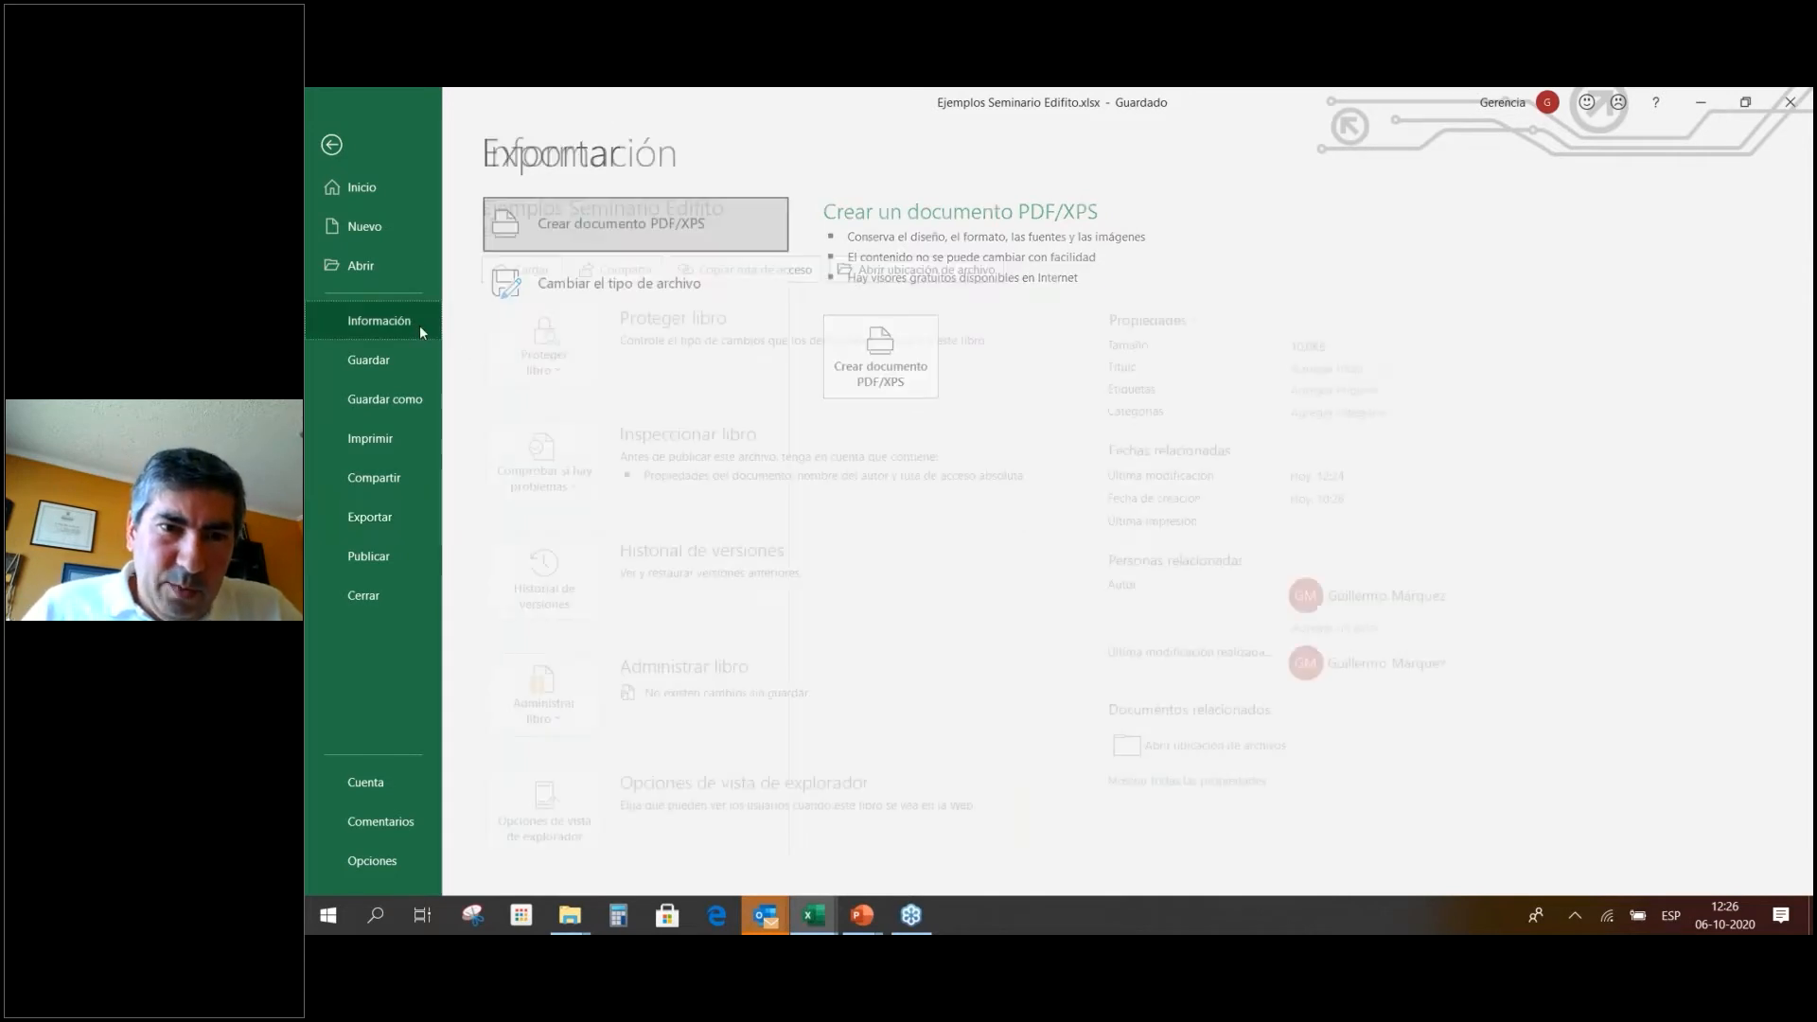
click(573, 333)
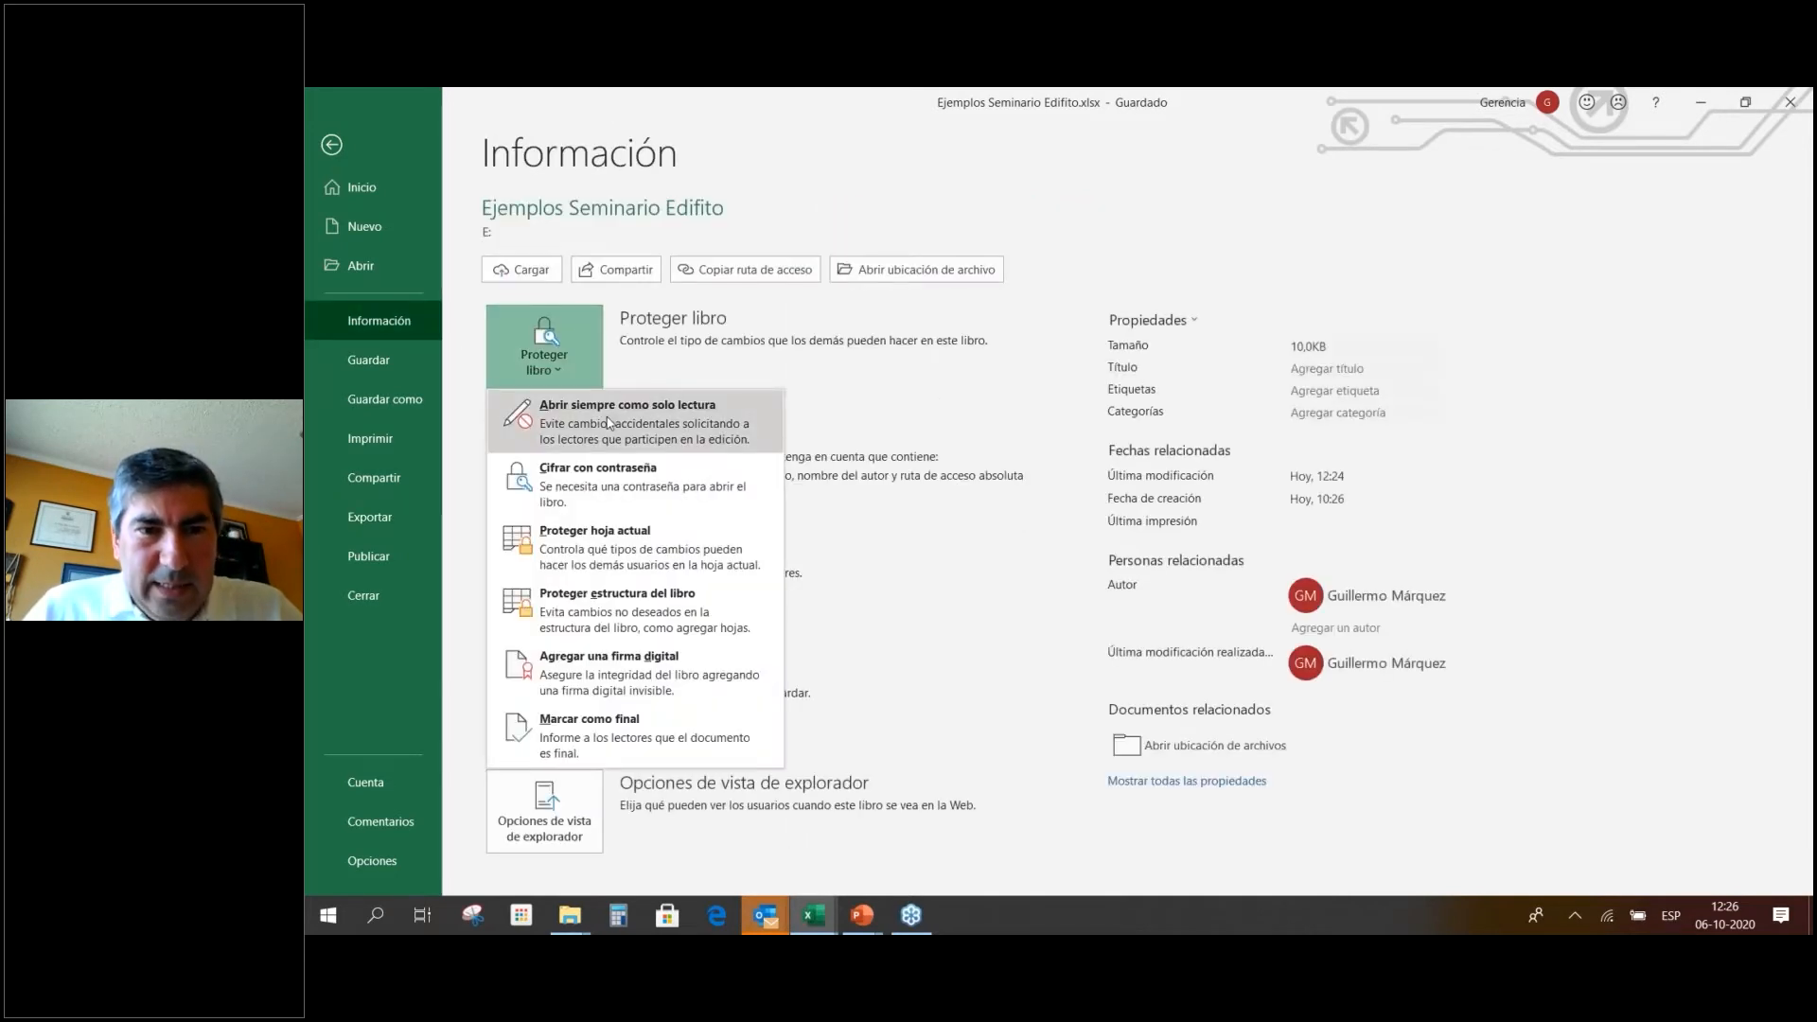
click(350, 522)
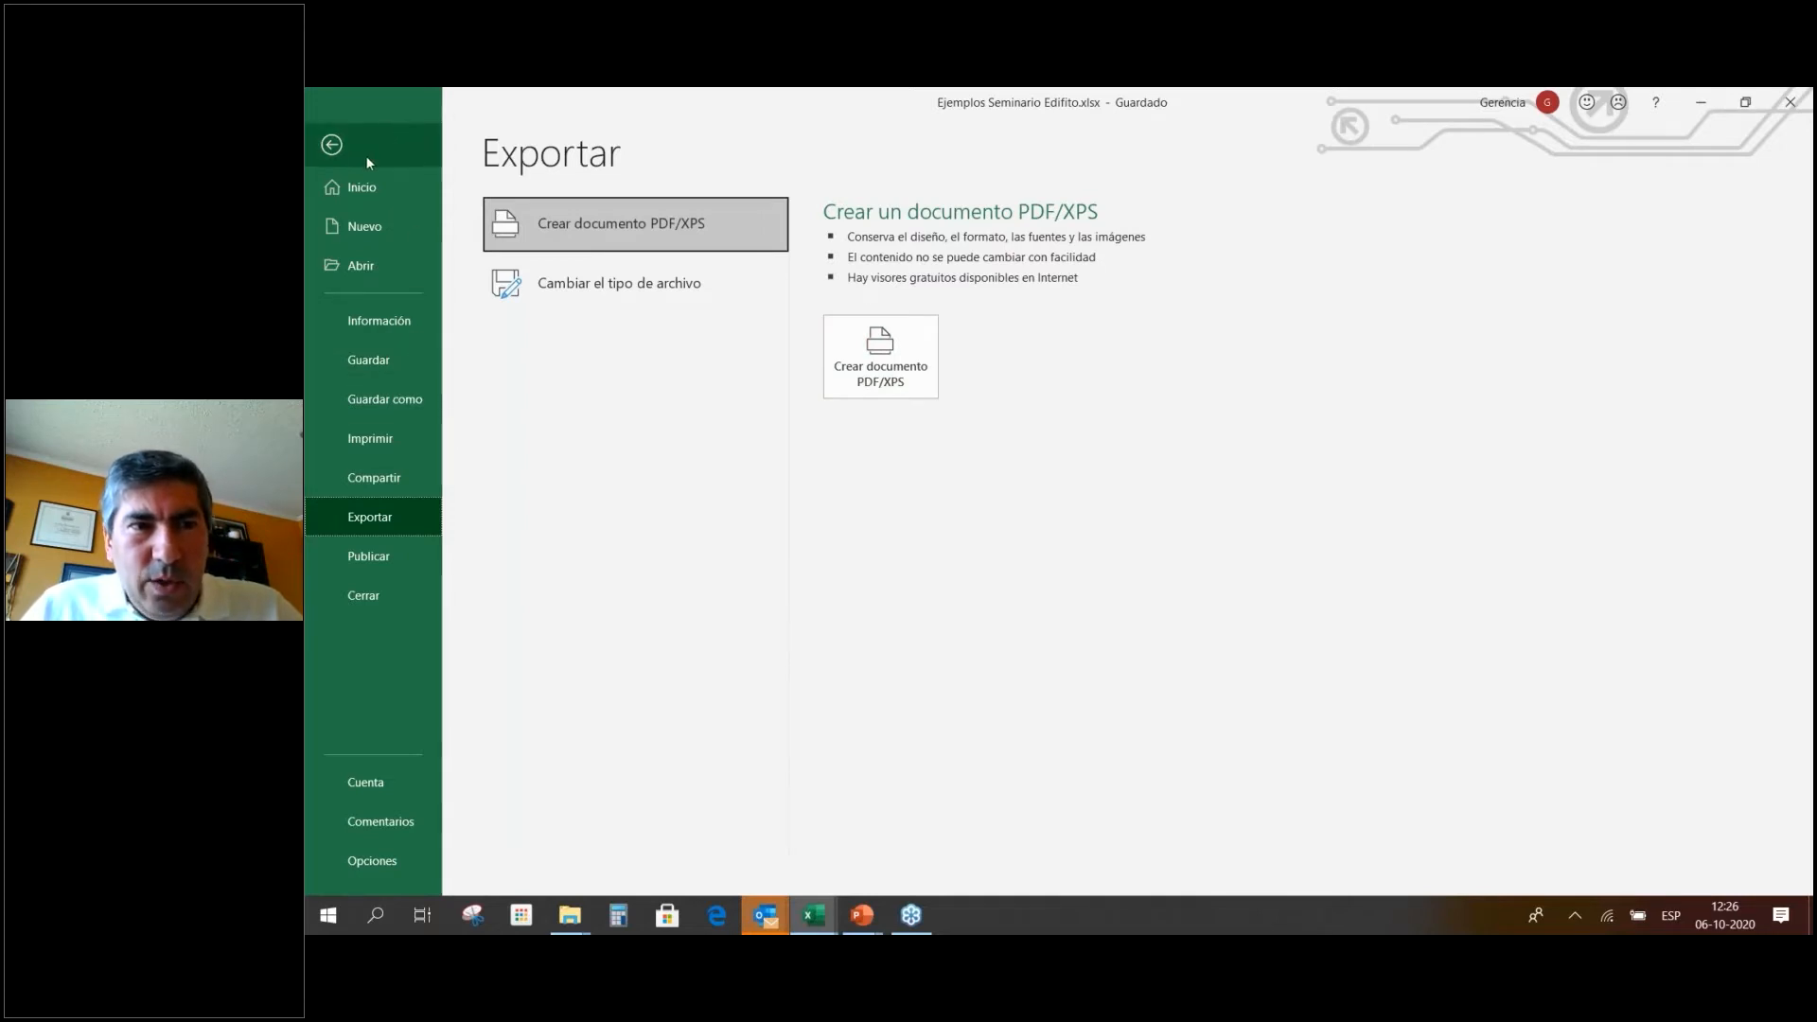
click(336, 144)
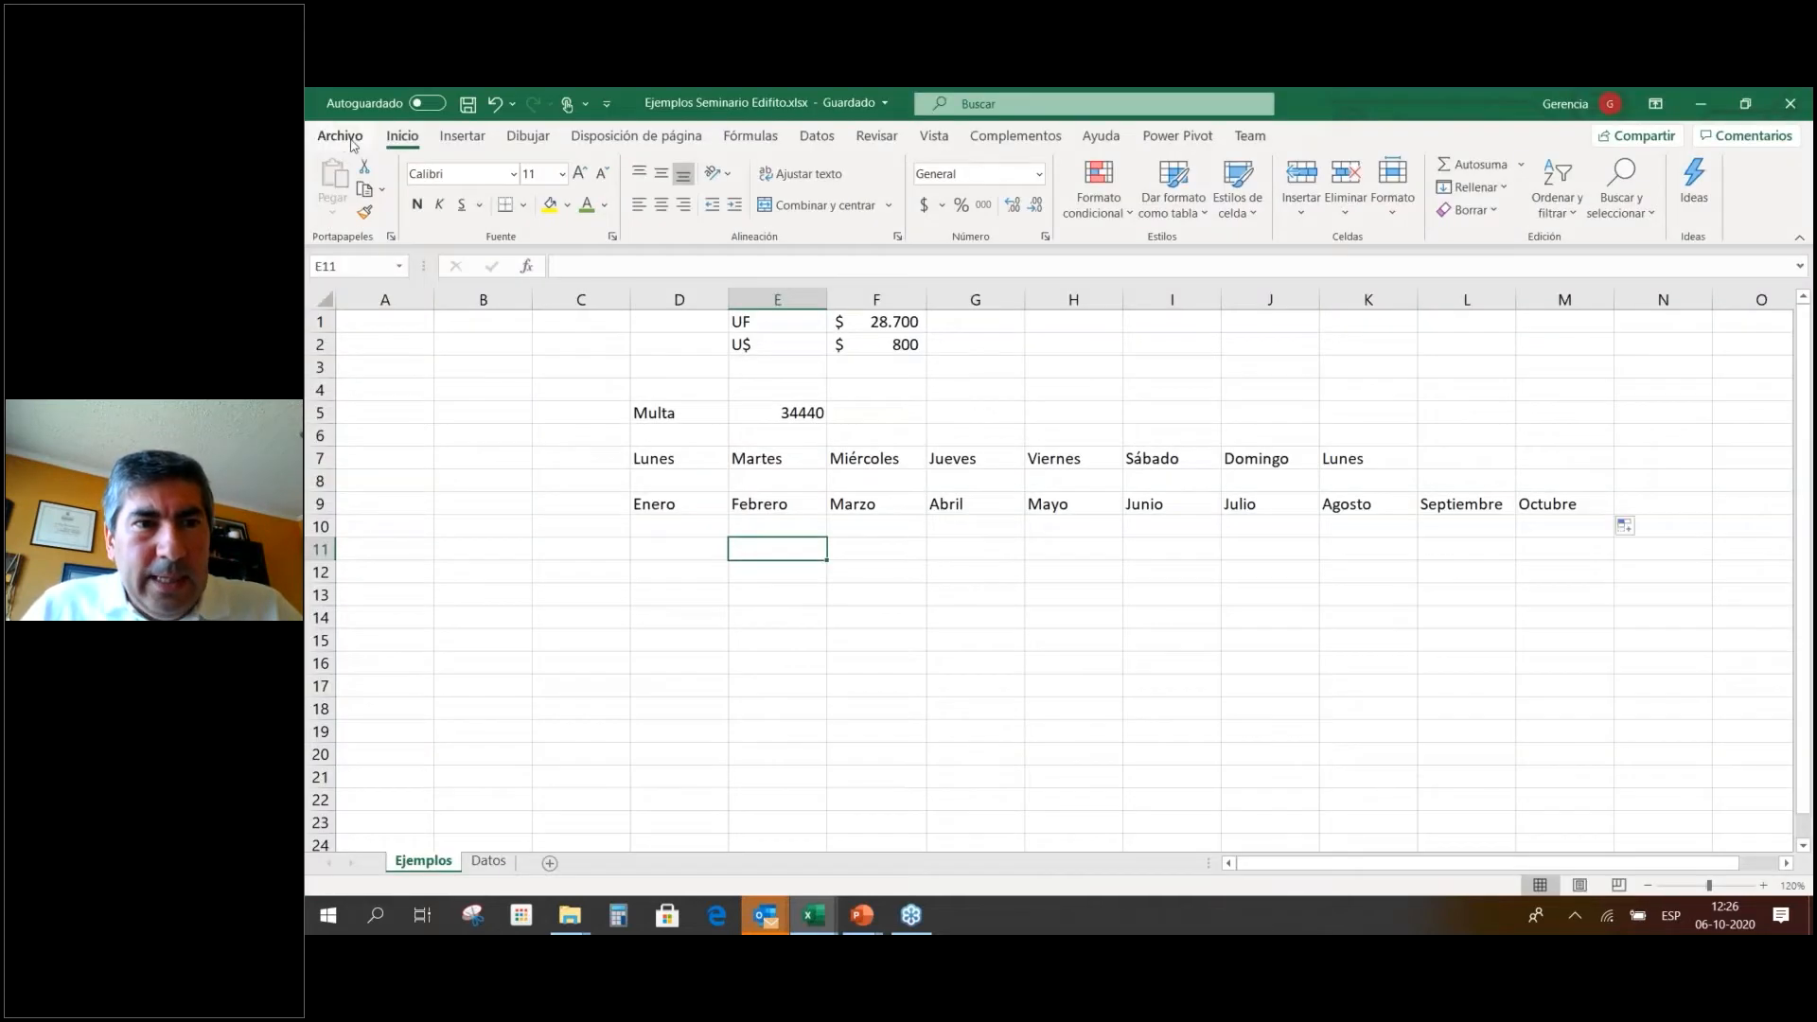
View the Ejemplos sheet's print preview, then switch to PowerPoint's Seguridad slide.
click(341, 136)
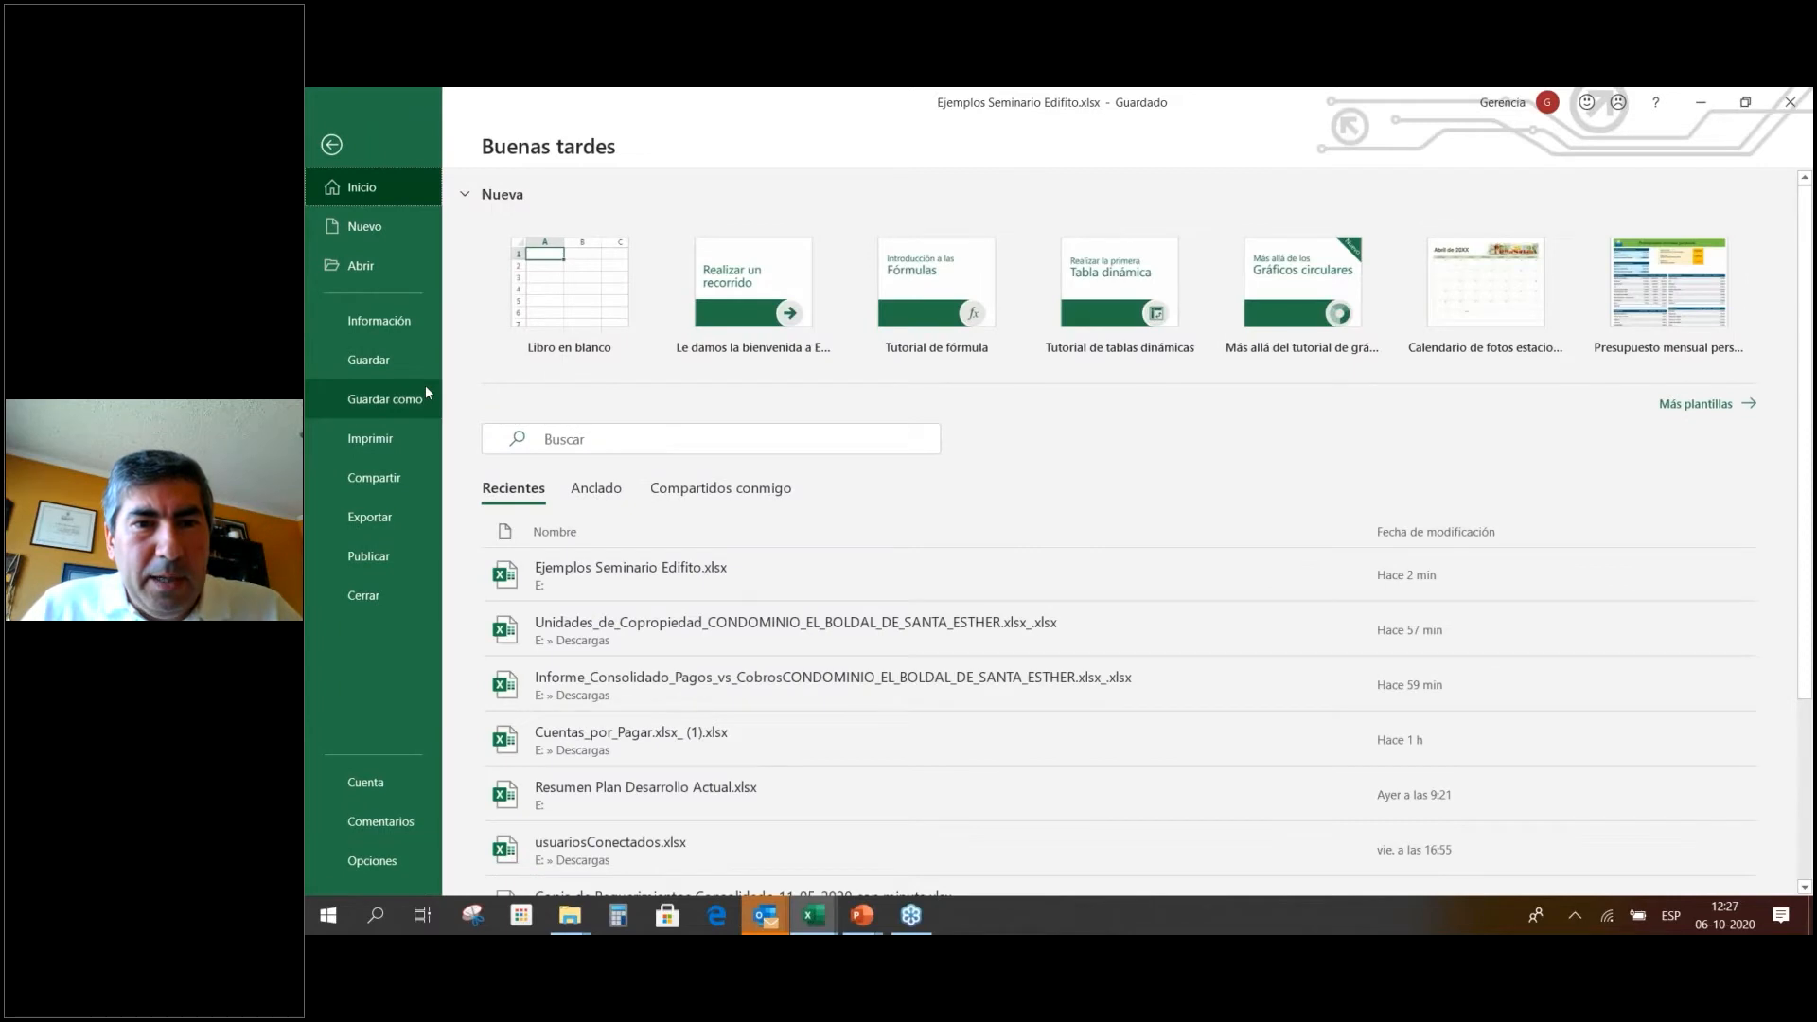
click(406, 326)
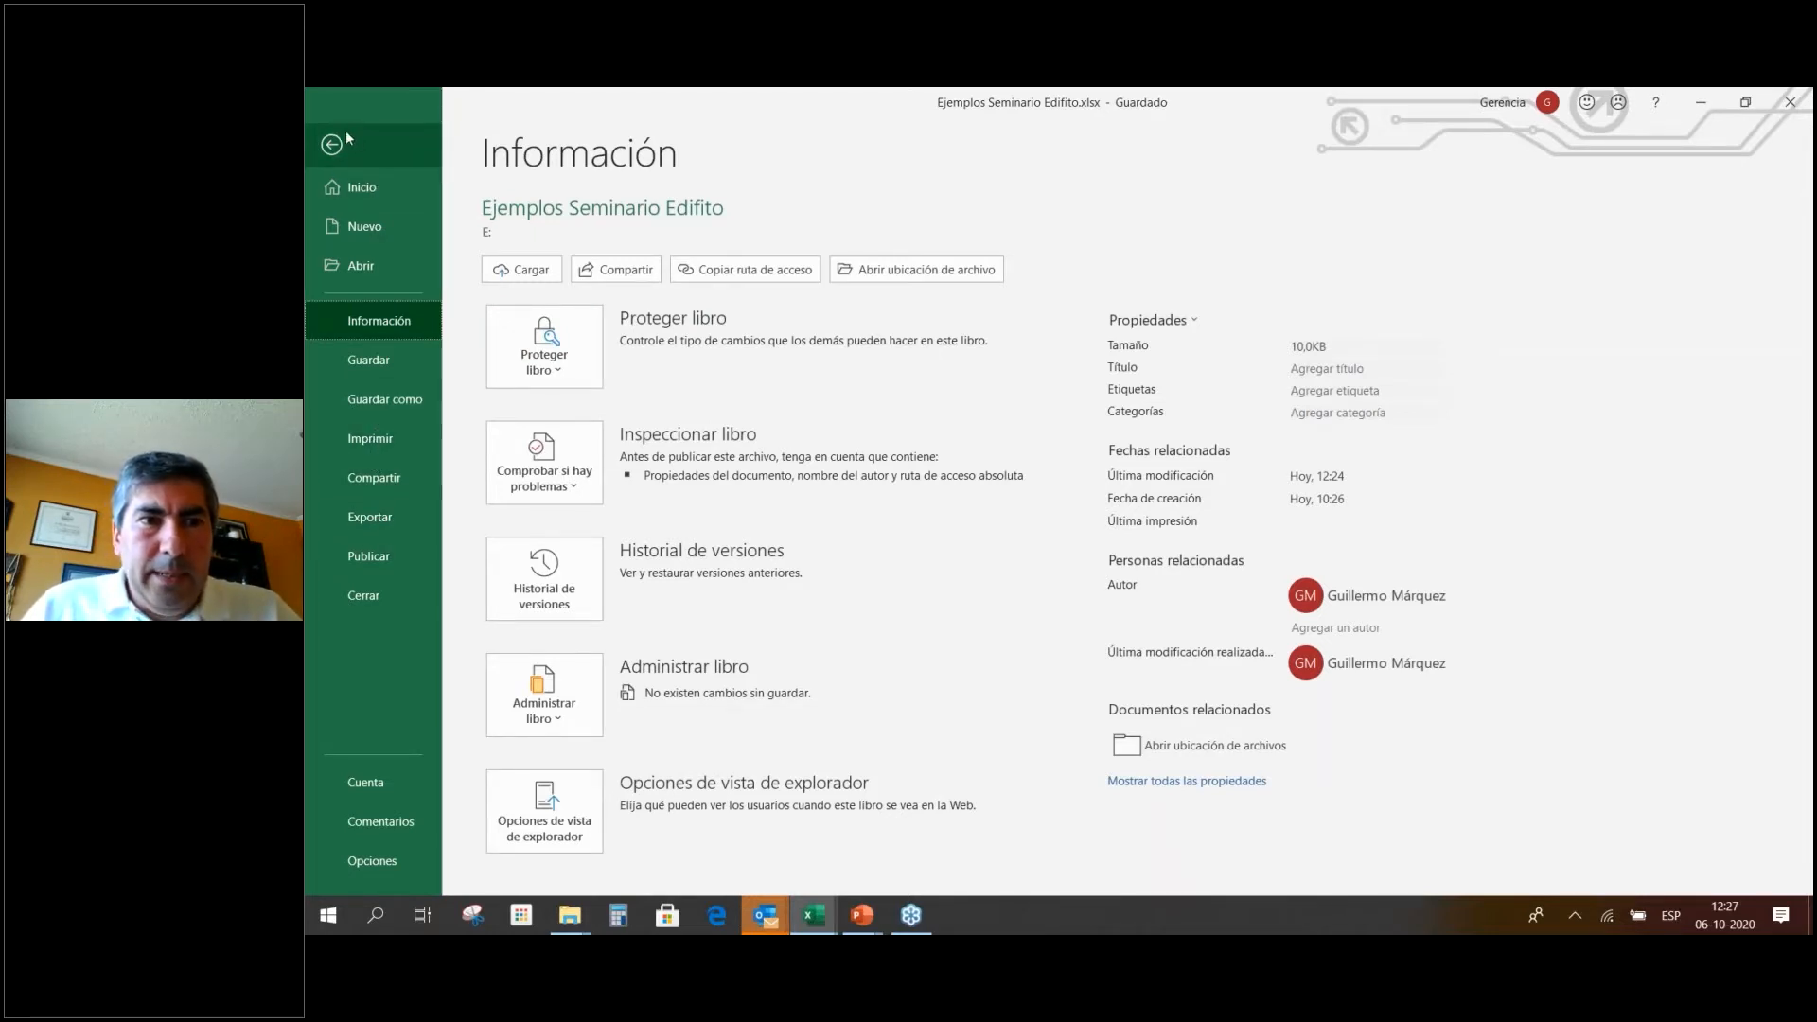
click(394, 453)
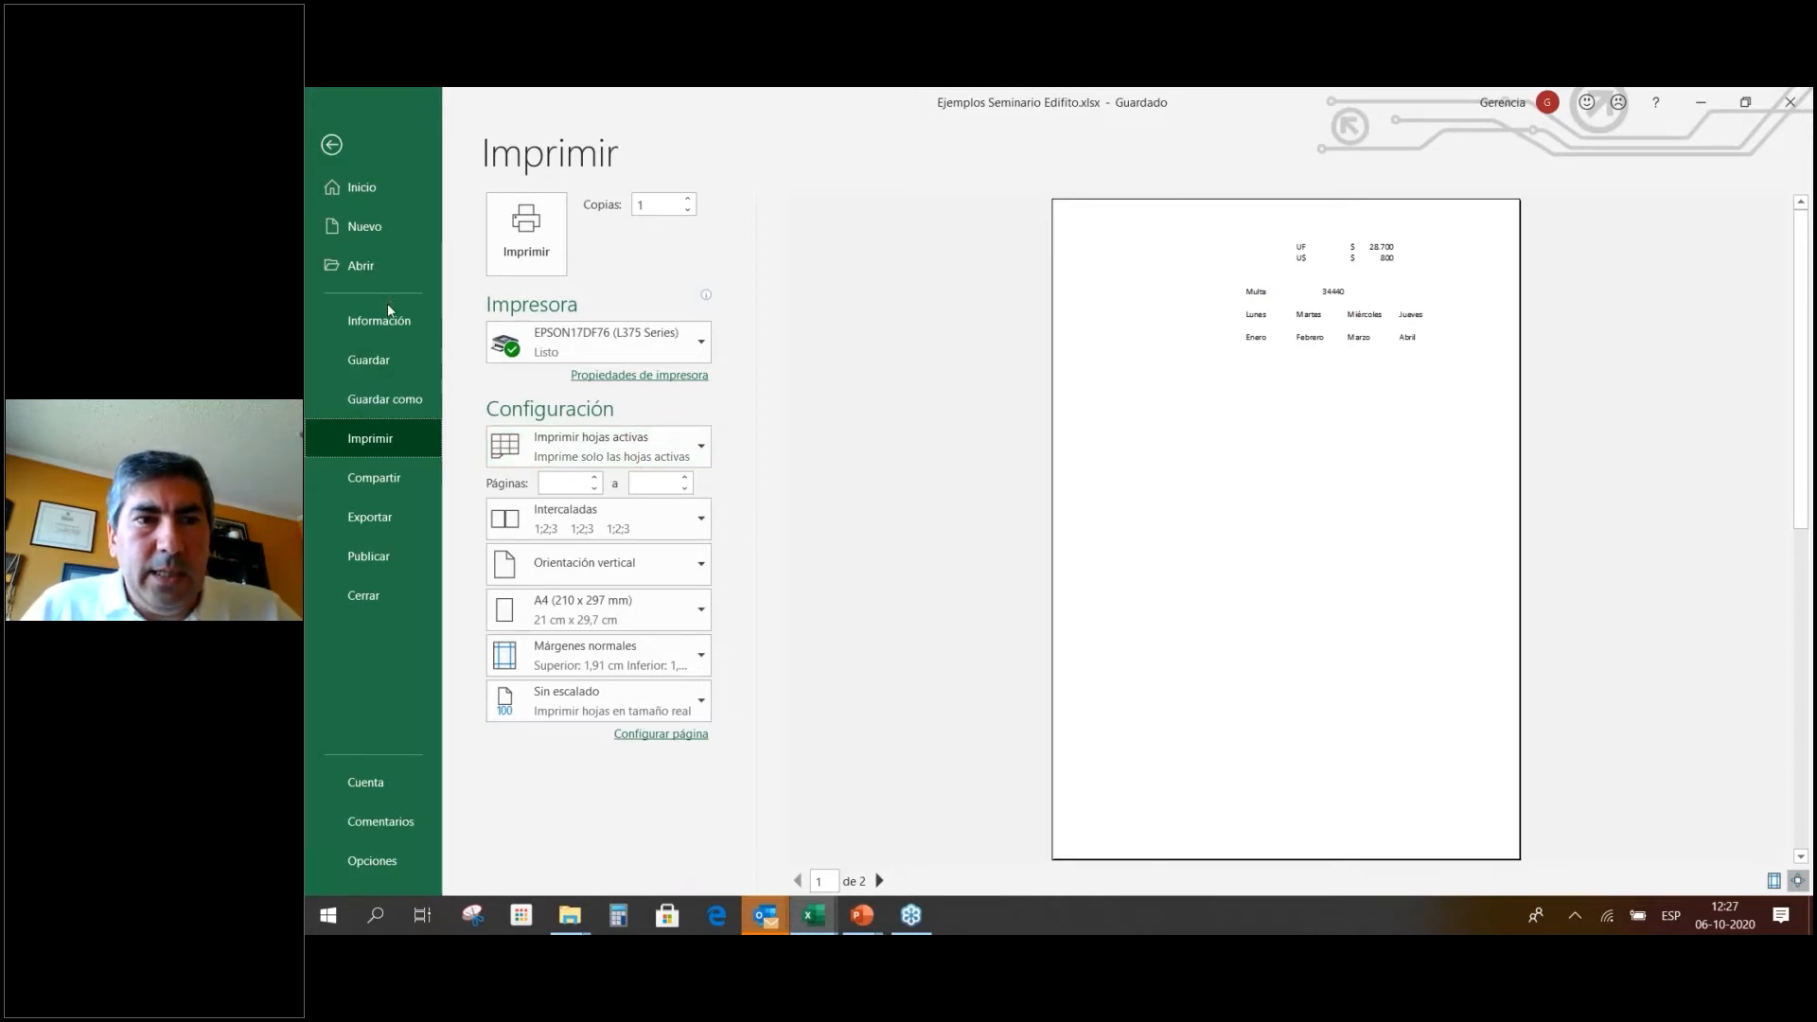
click(349, 151)
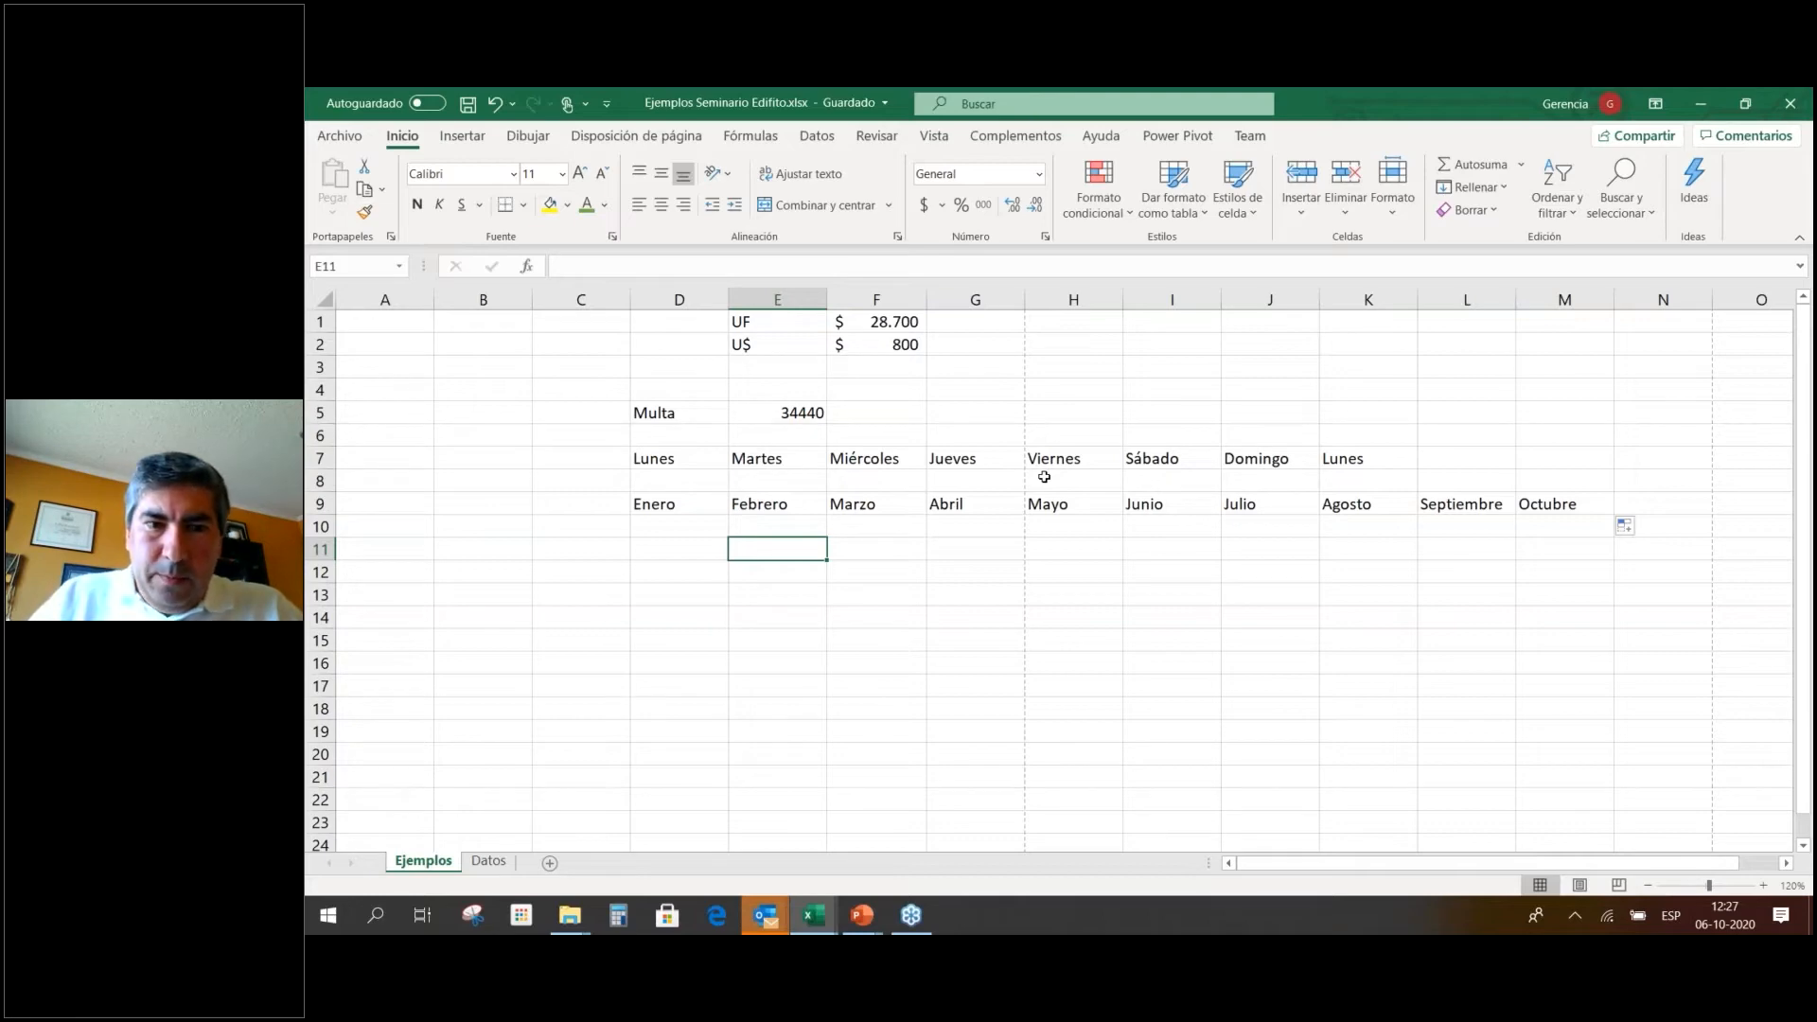
key(alt+Tab)
key(alt+Tab)
key(alt+Tab)
key(Right)
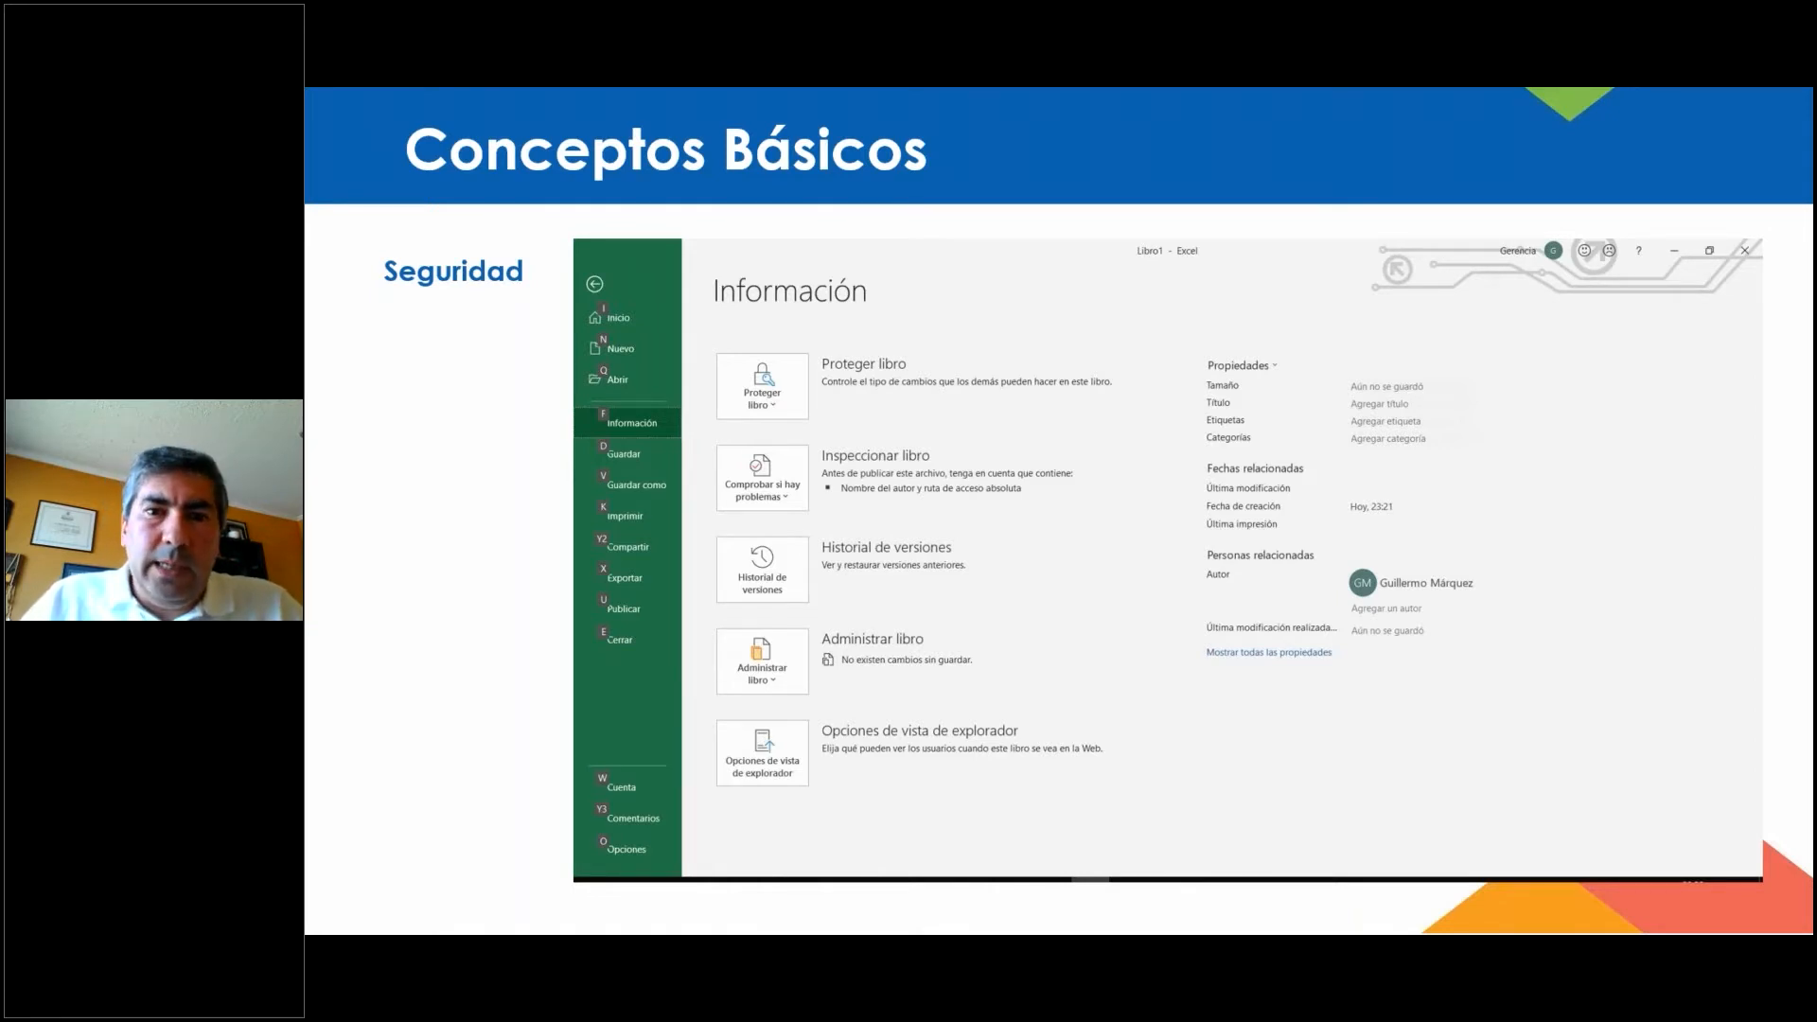
Move to the Inicio slide, then switch back to the Ejemplos Seminario Edifito Excel workbook.
key(Right)
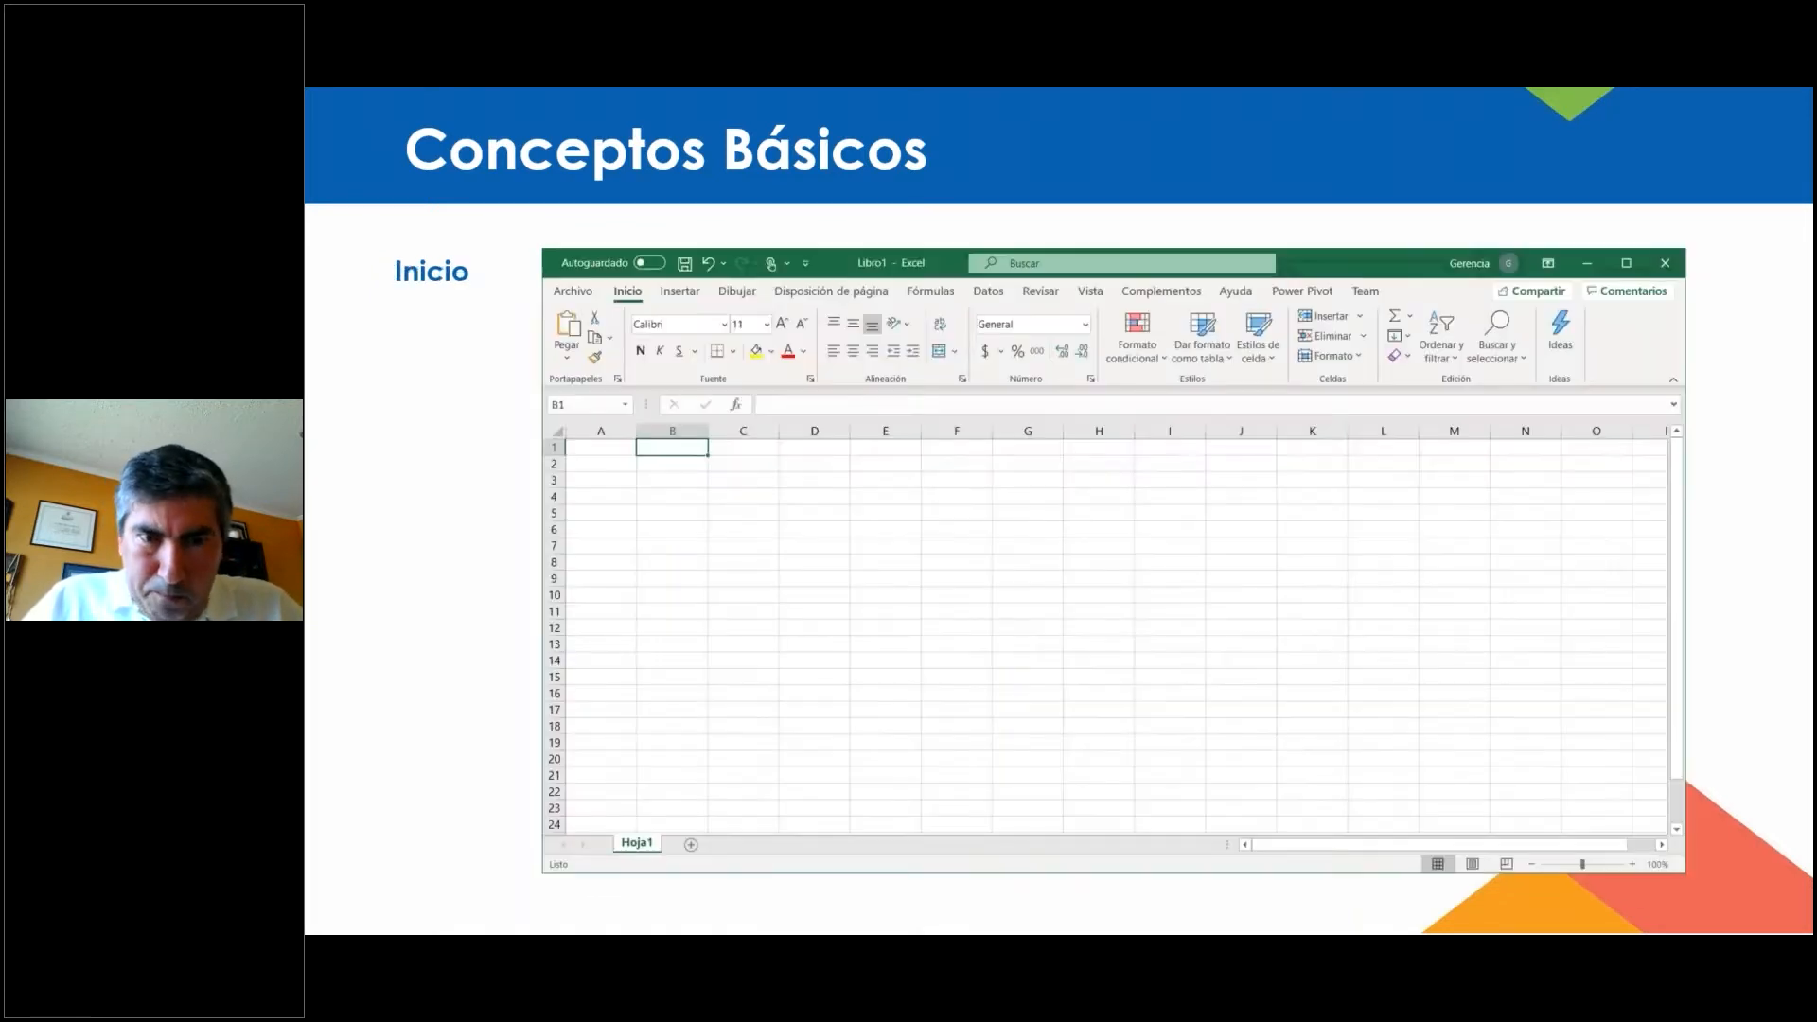
key(Right)
key(Left)
key(alt+Tab)
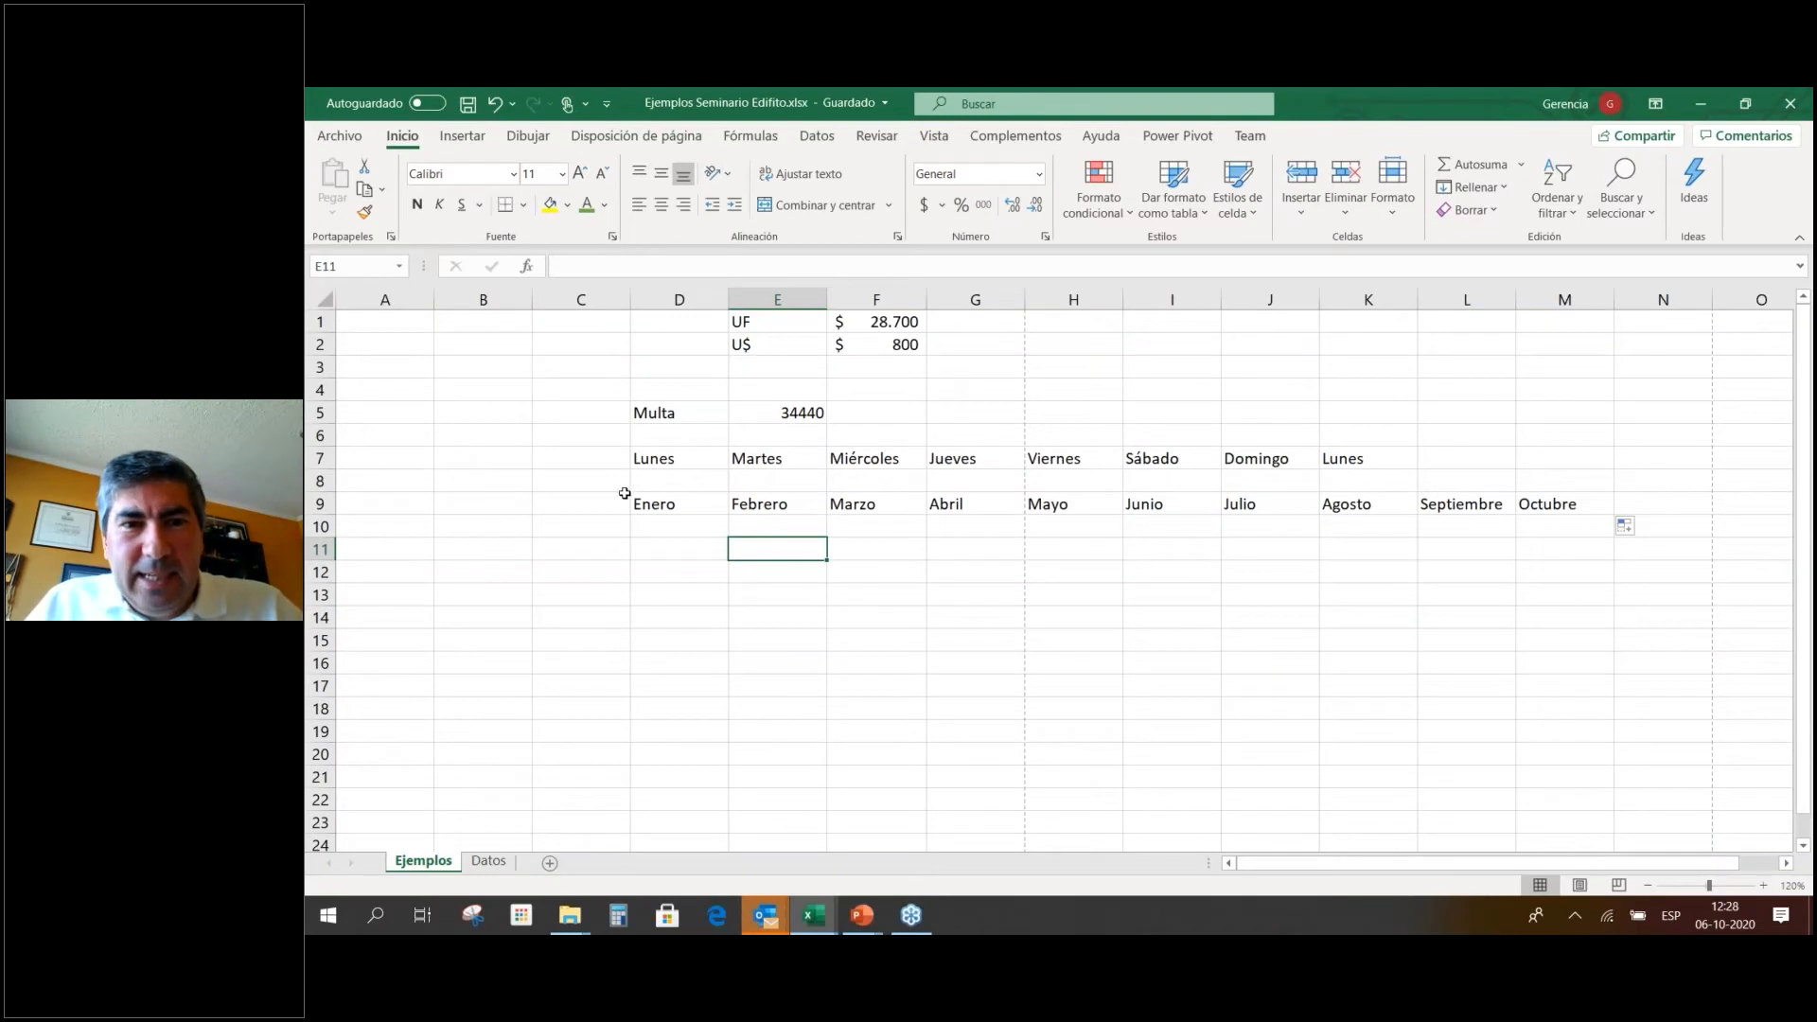
Clear the old example data block C4:M14.
drag(596, 394, 1566, 620)
key(Delete)
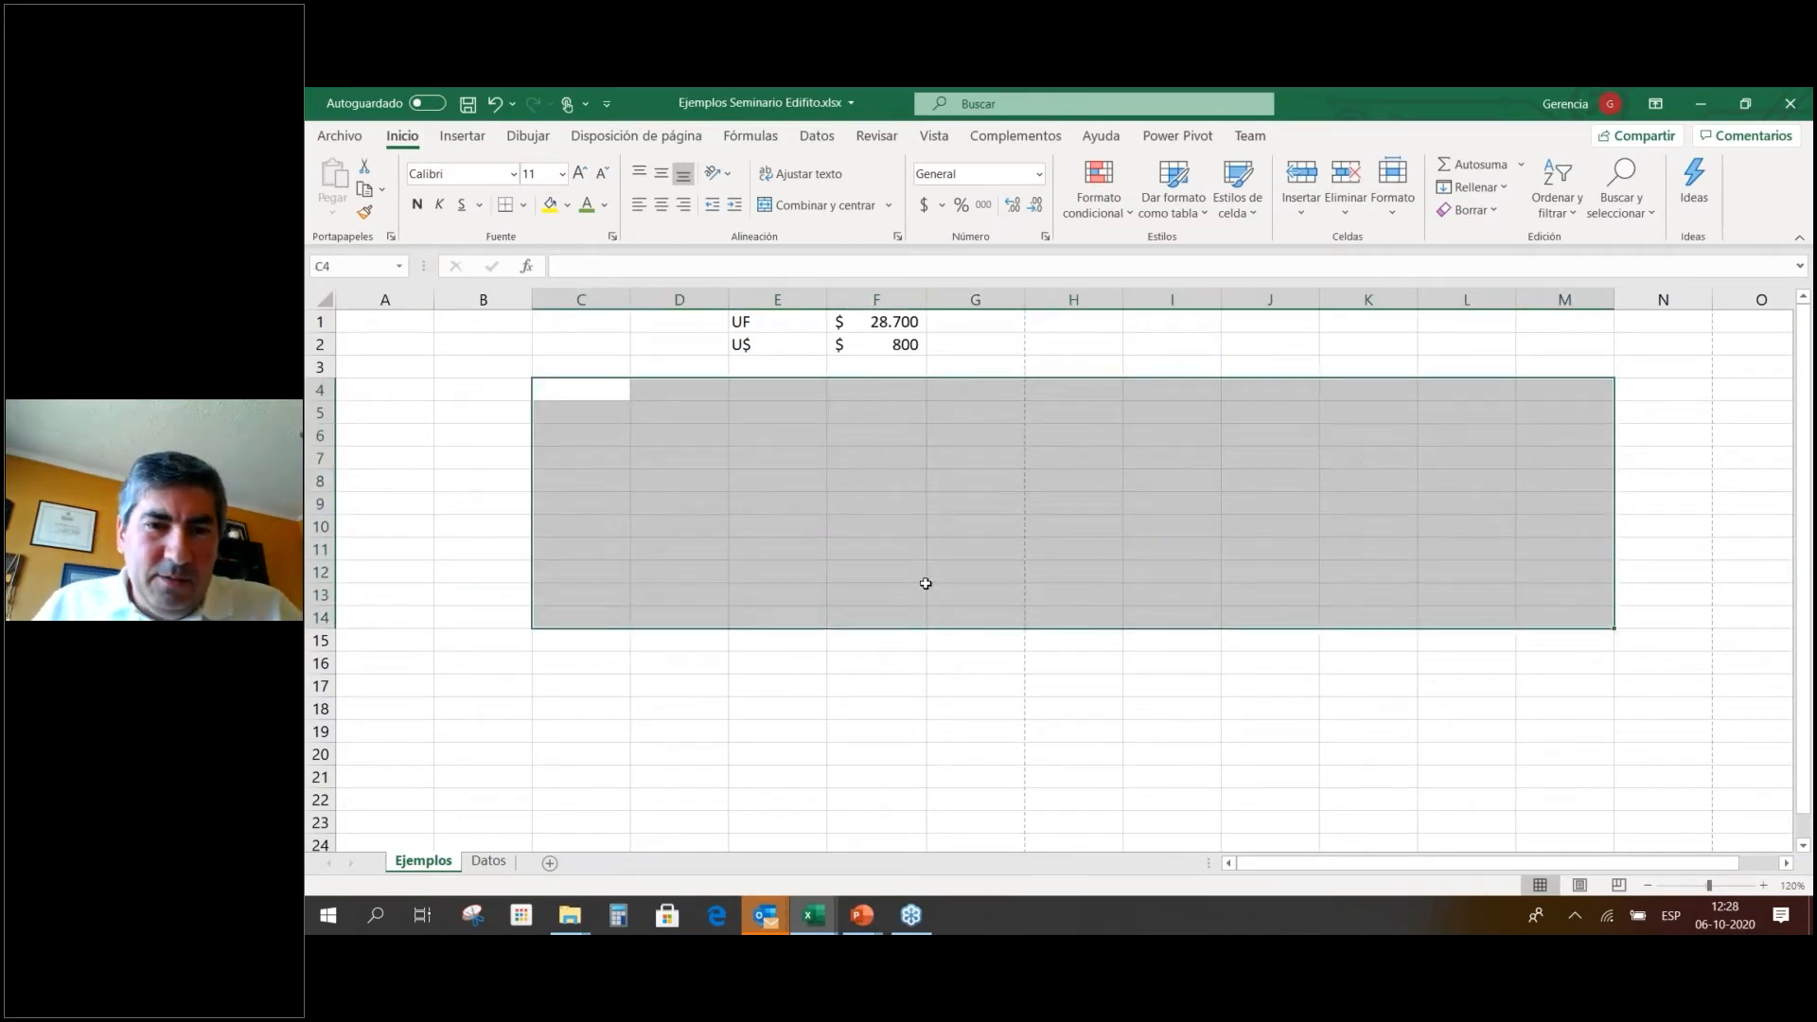
click(603, 591)
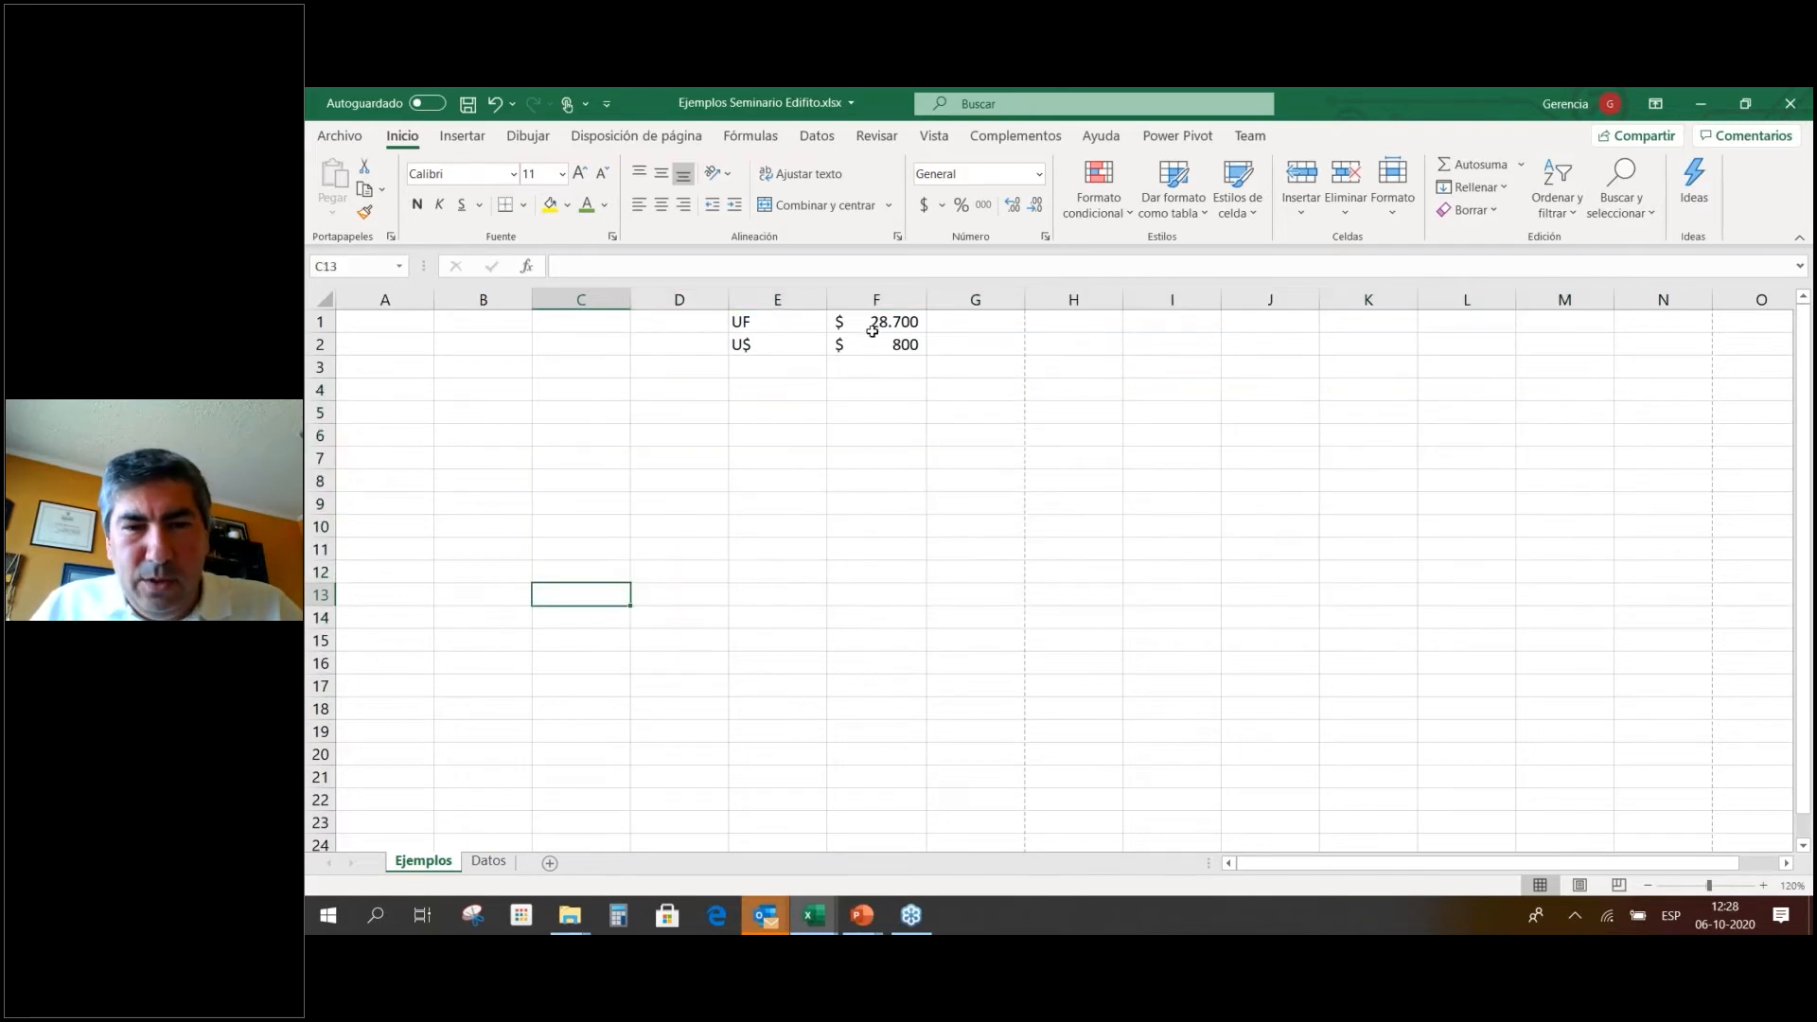
click(485, 417)
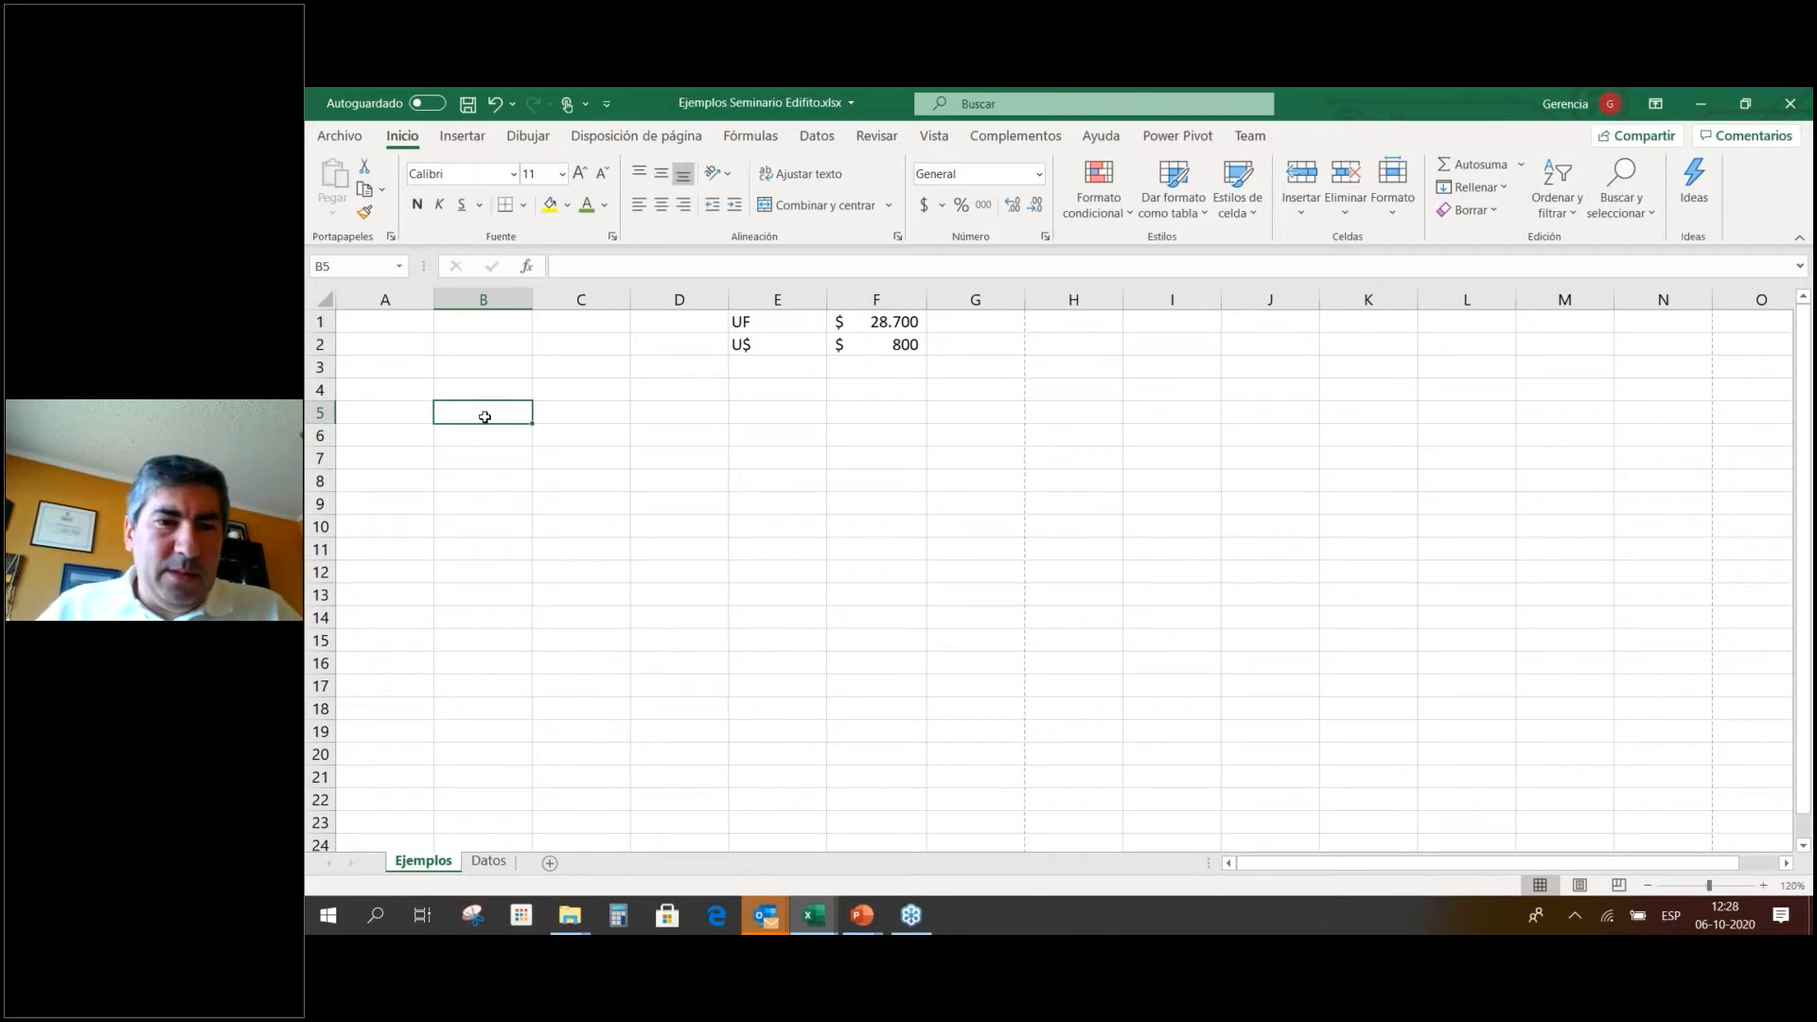
Type Enero and Febrero in C6:D6 and fill the month series through Diciembre in N6.
key(Down)
key(Right)
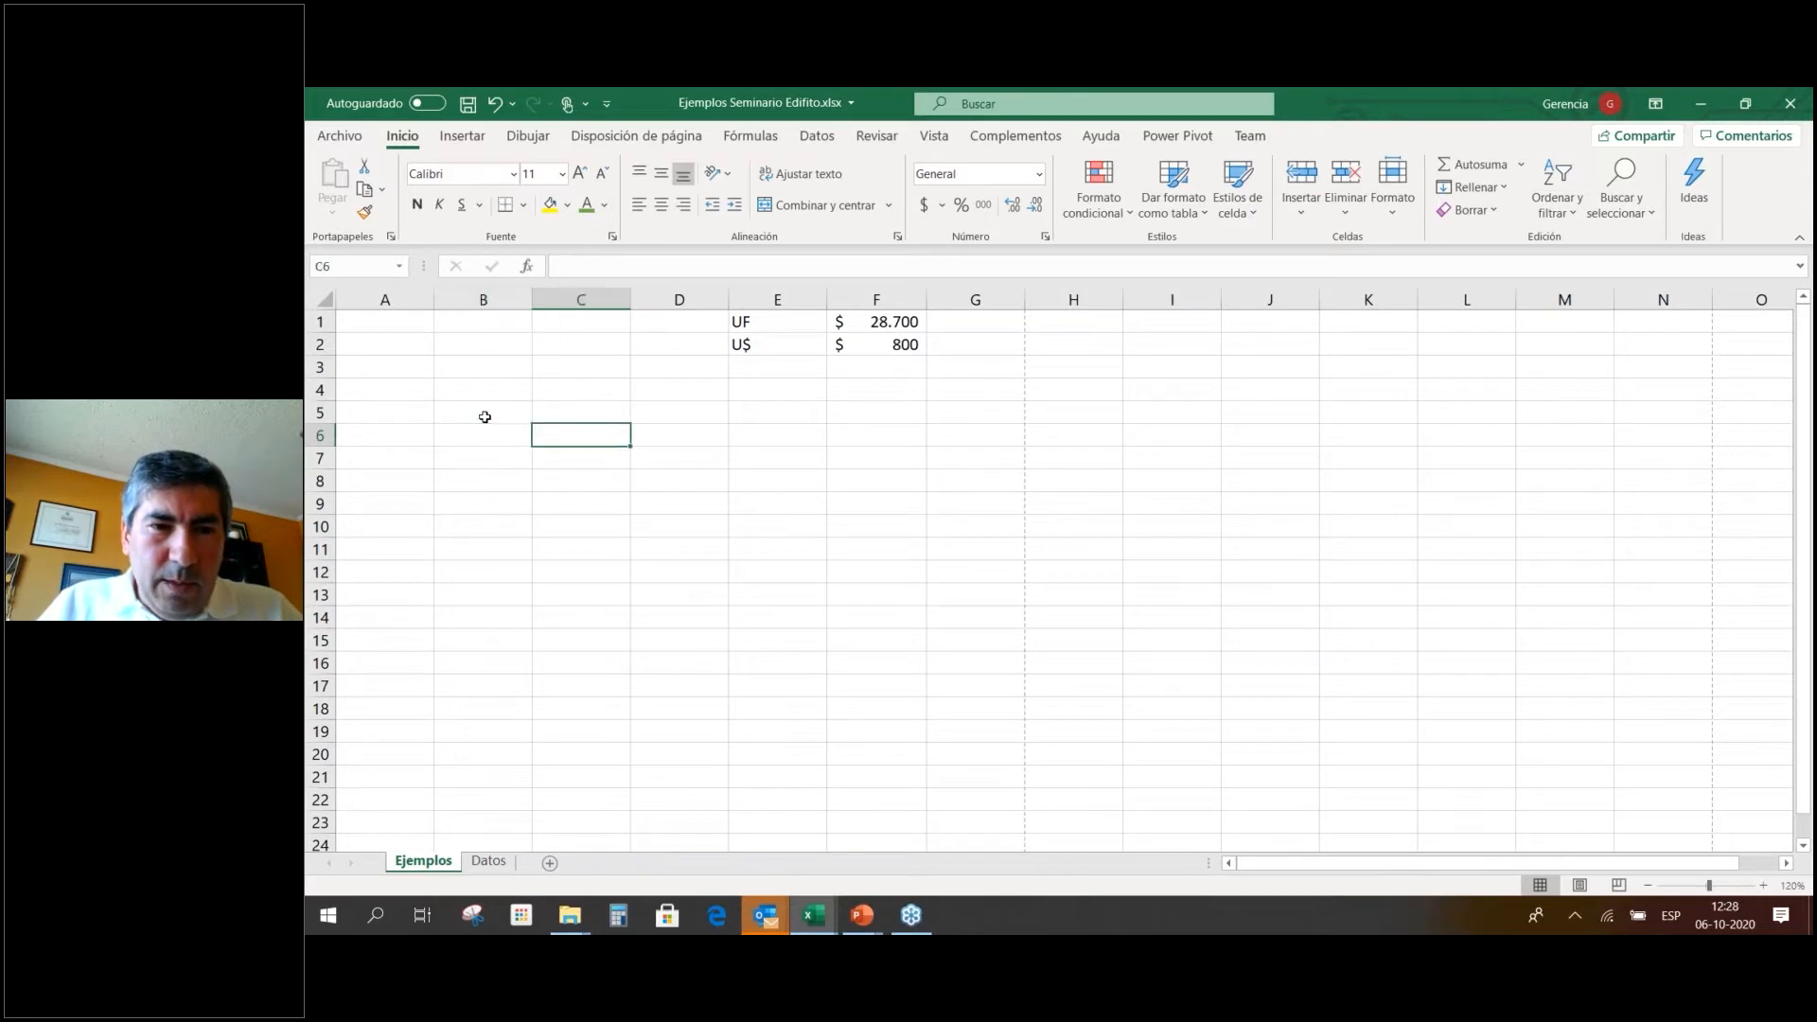
text(Ene)
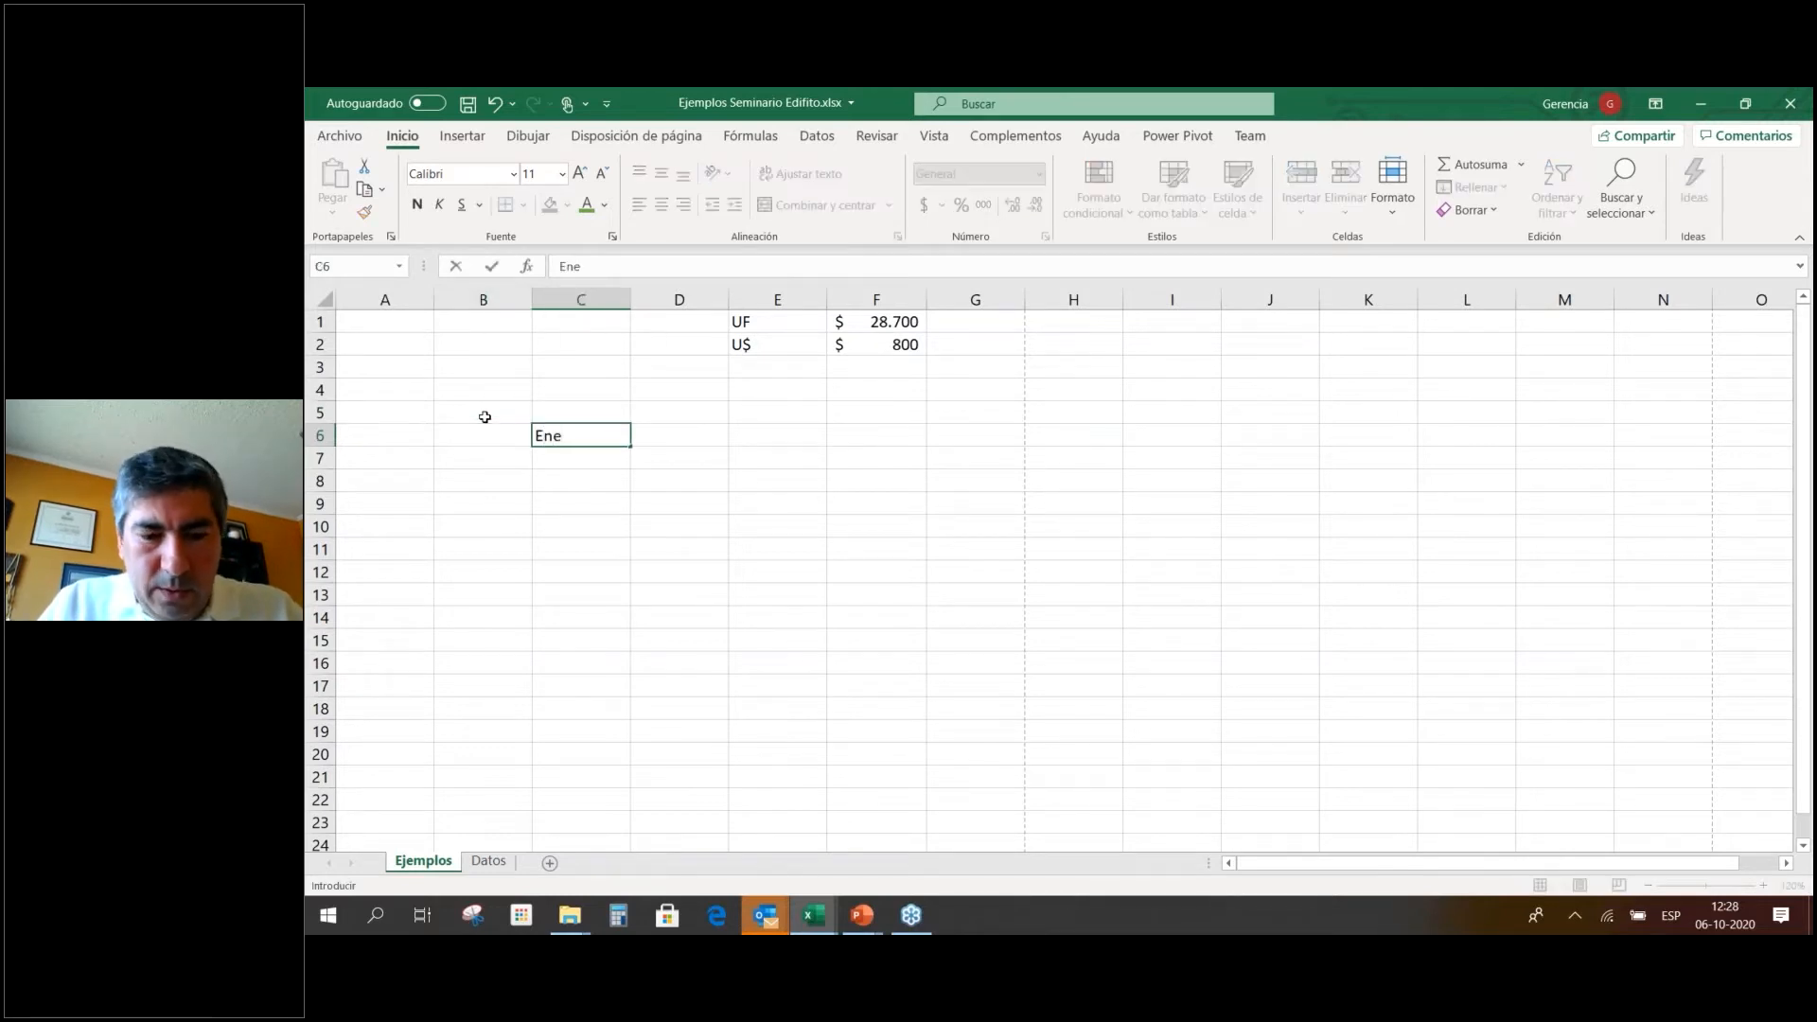
text(ro)
key(Right)
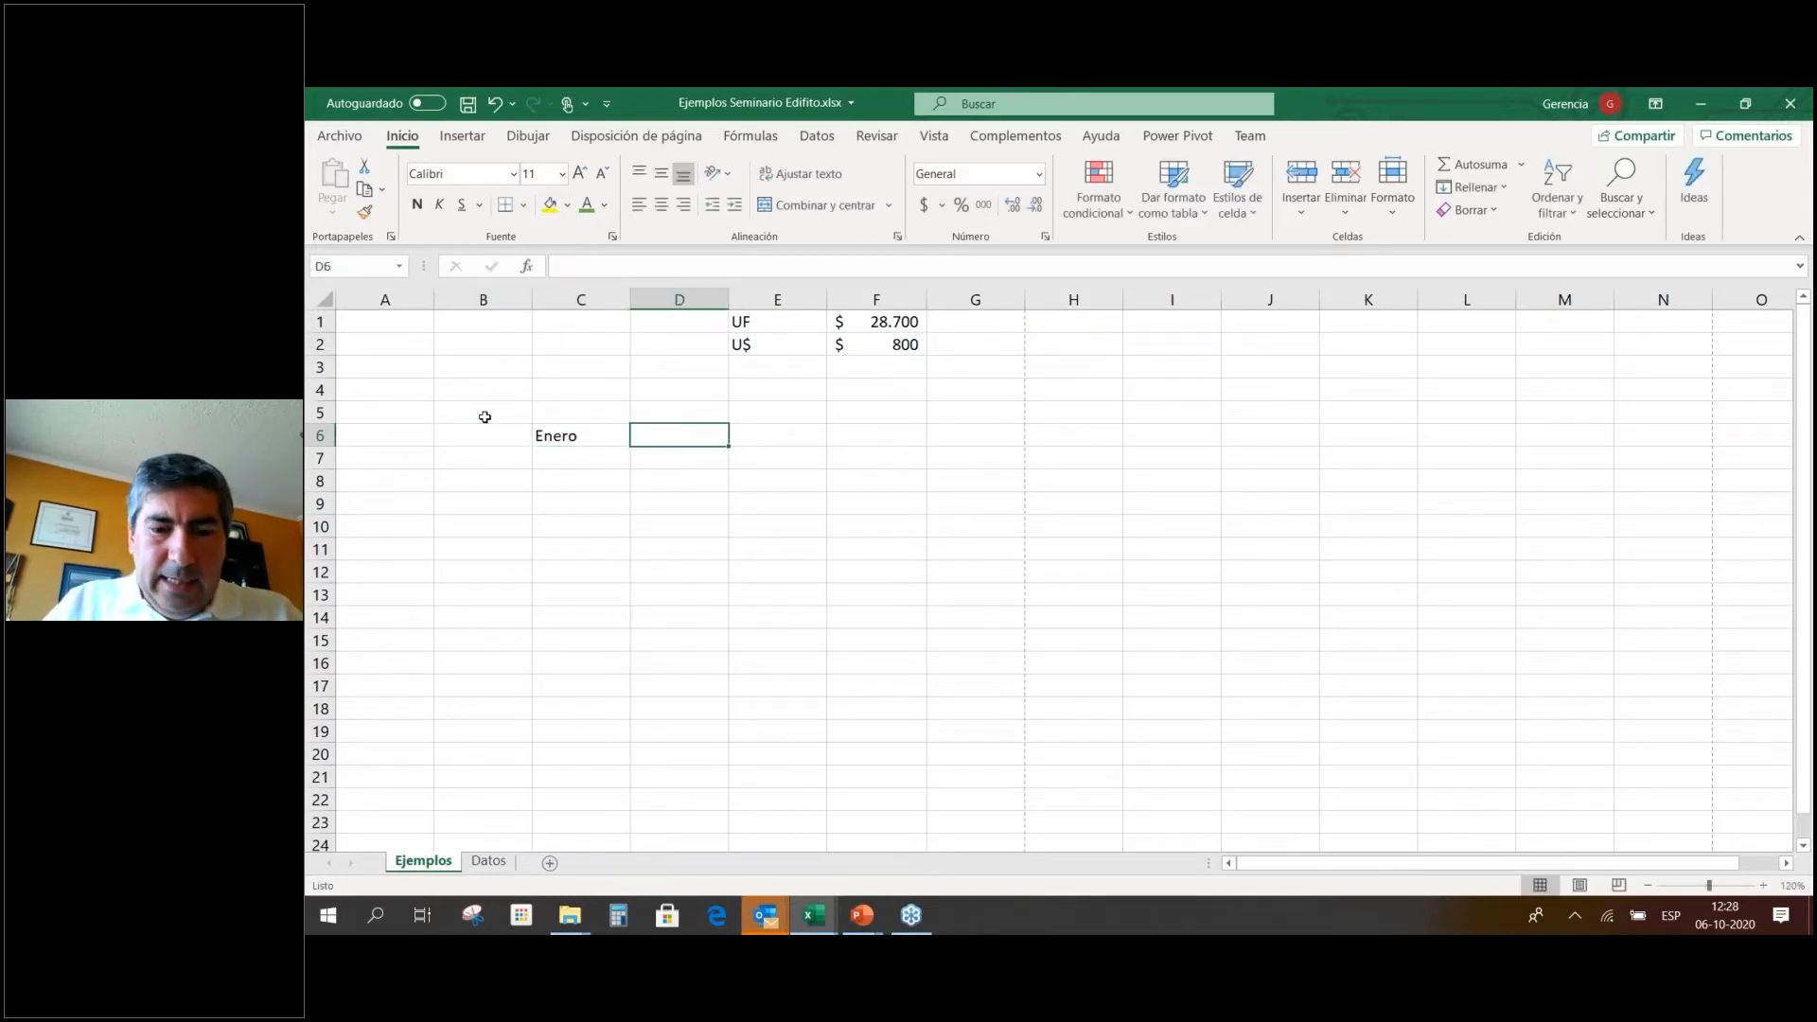
text(Febr)
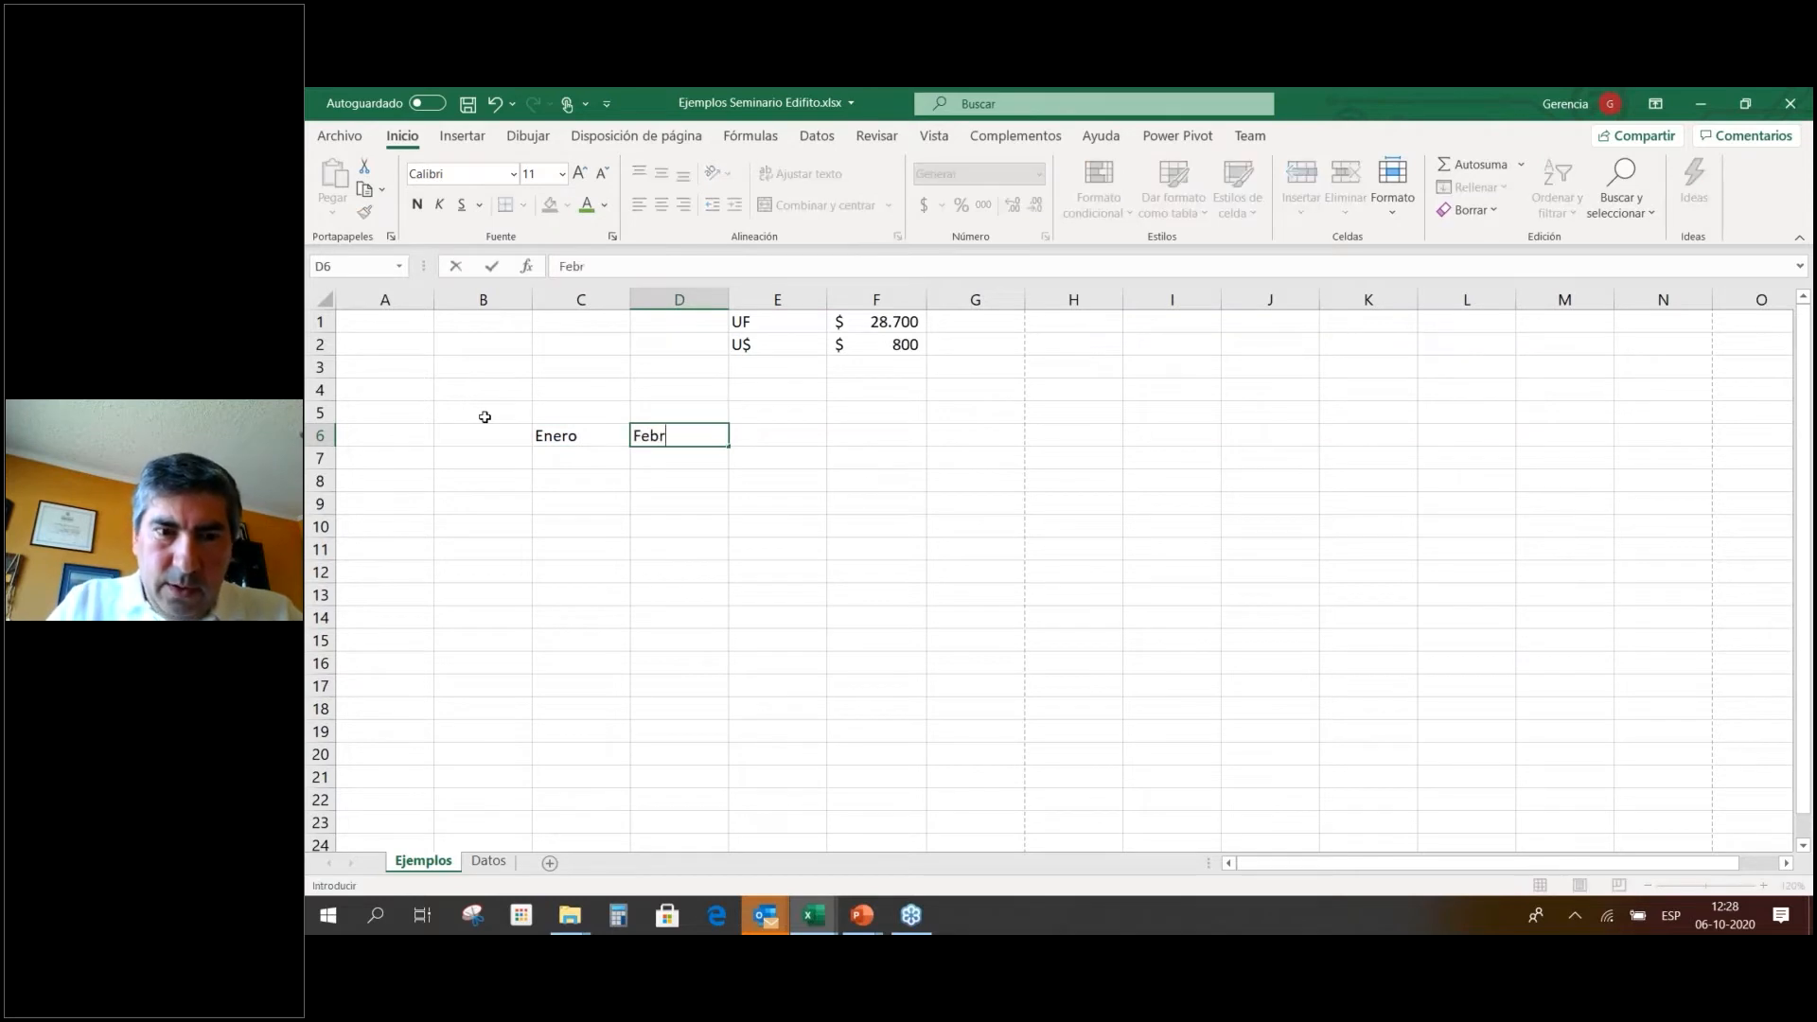
text(ero)
key(Return)
drag(577, 433, 1670, 444)
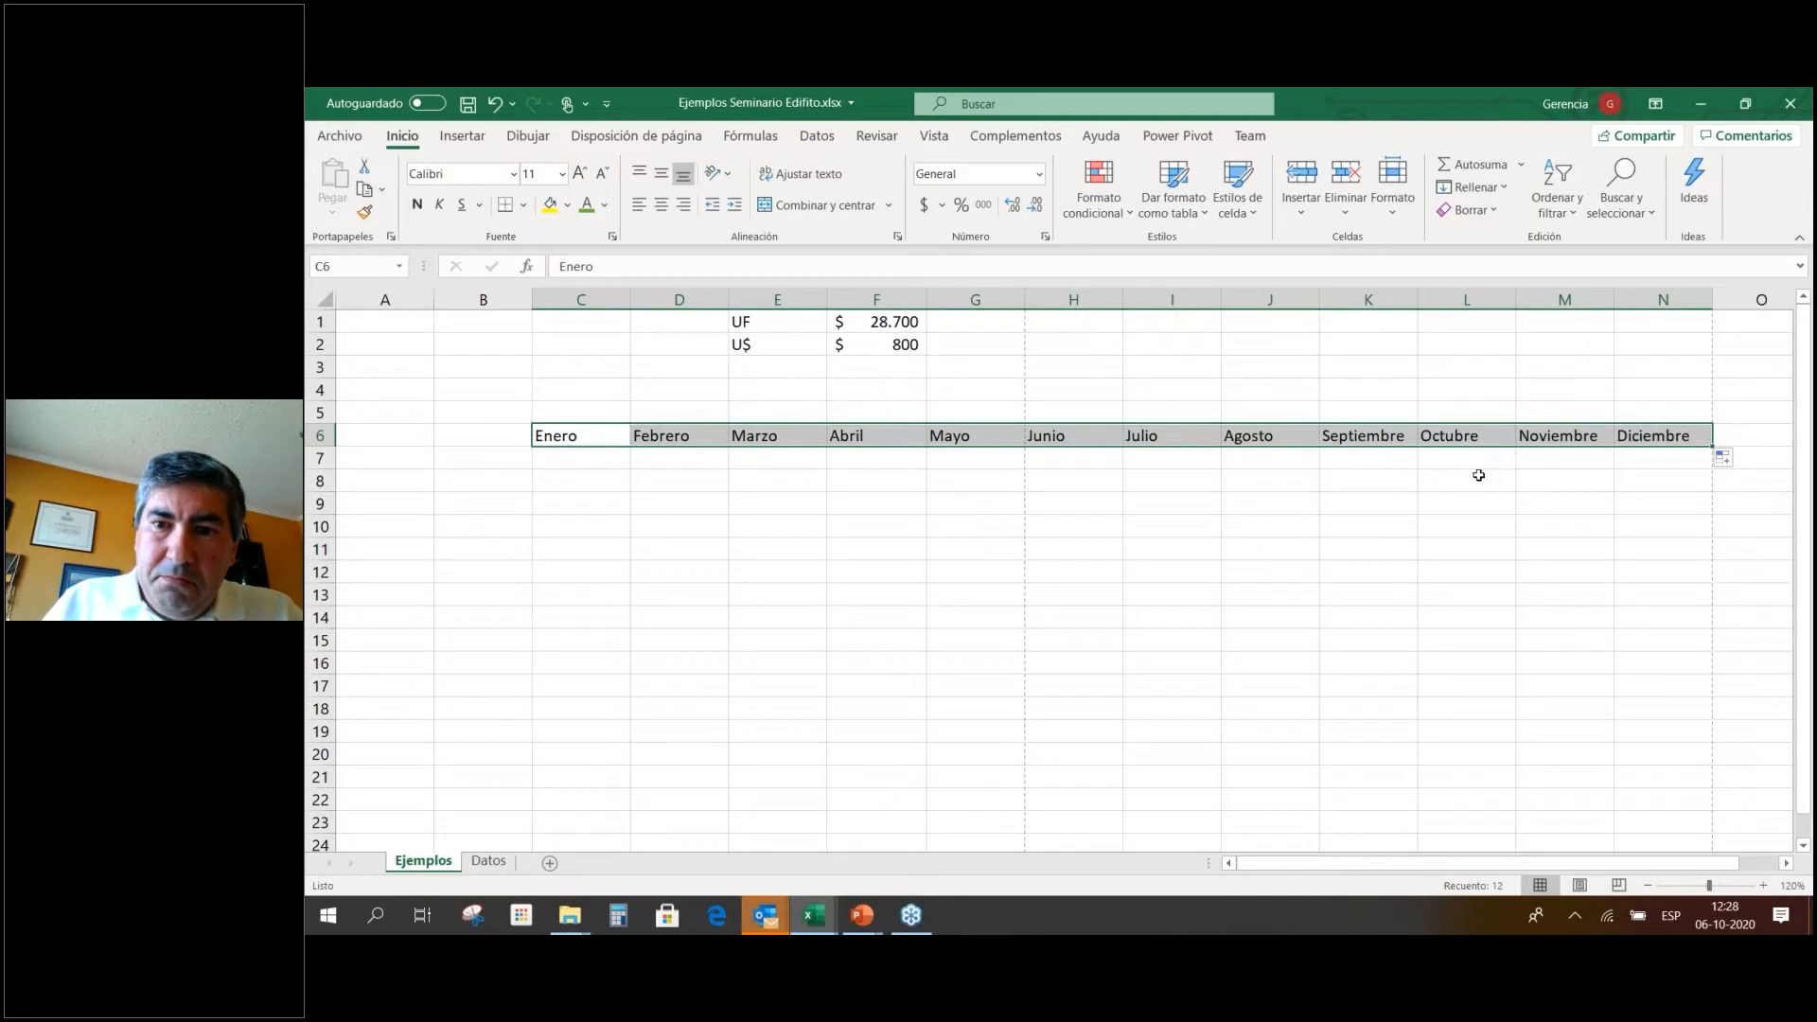
click(877, 505)
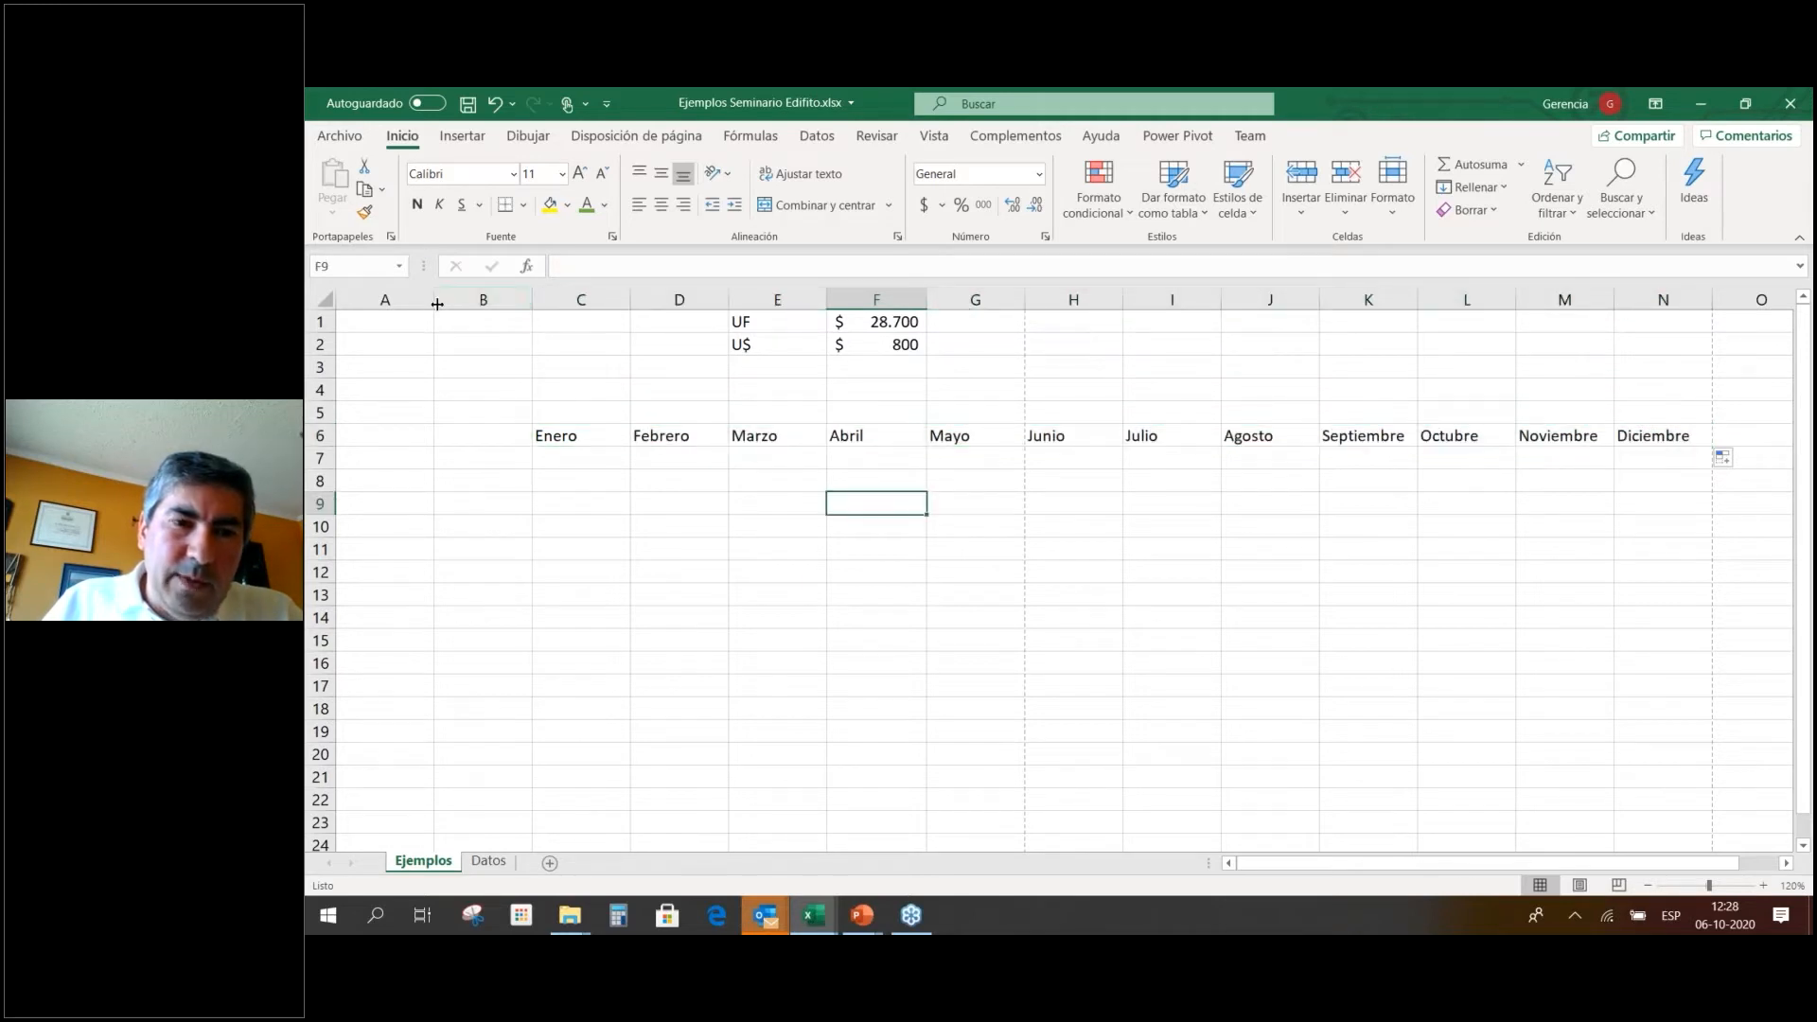
scroll(637, 456, down, 2)
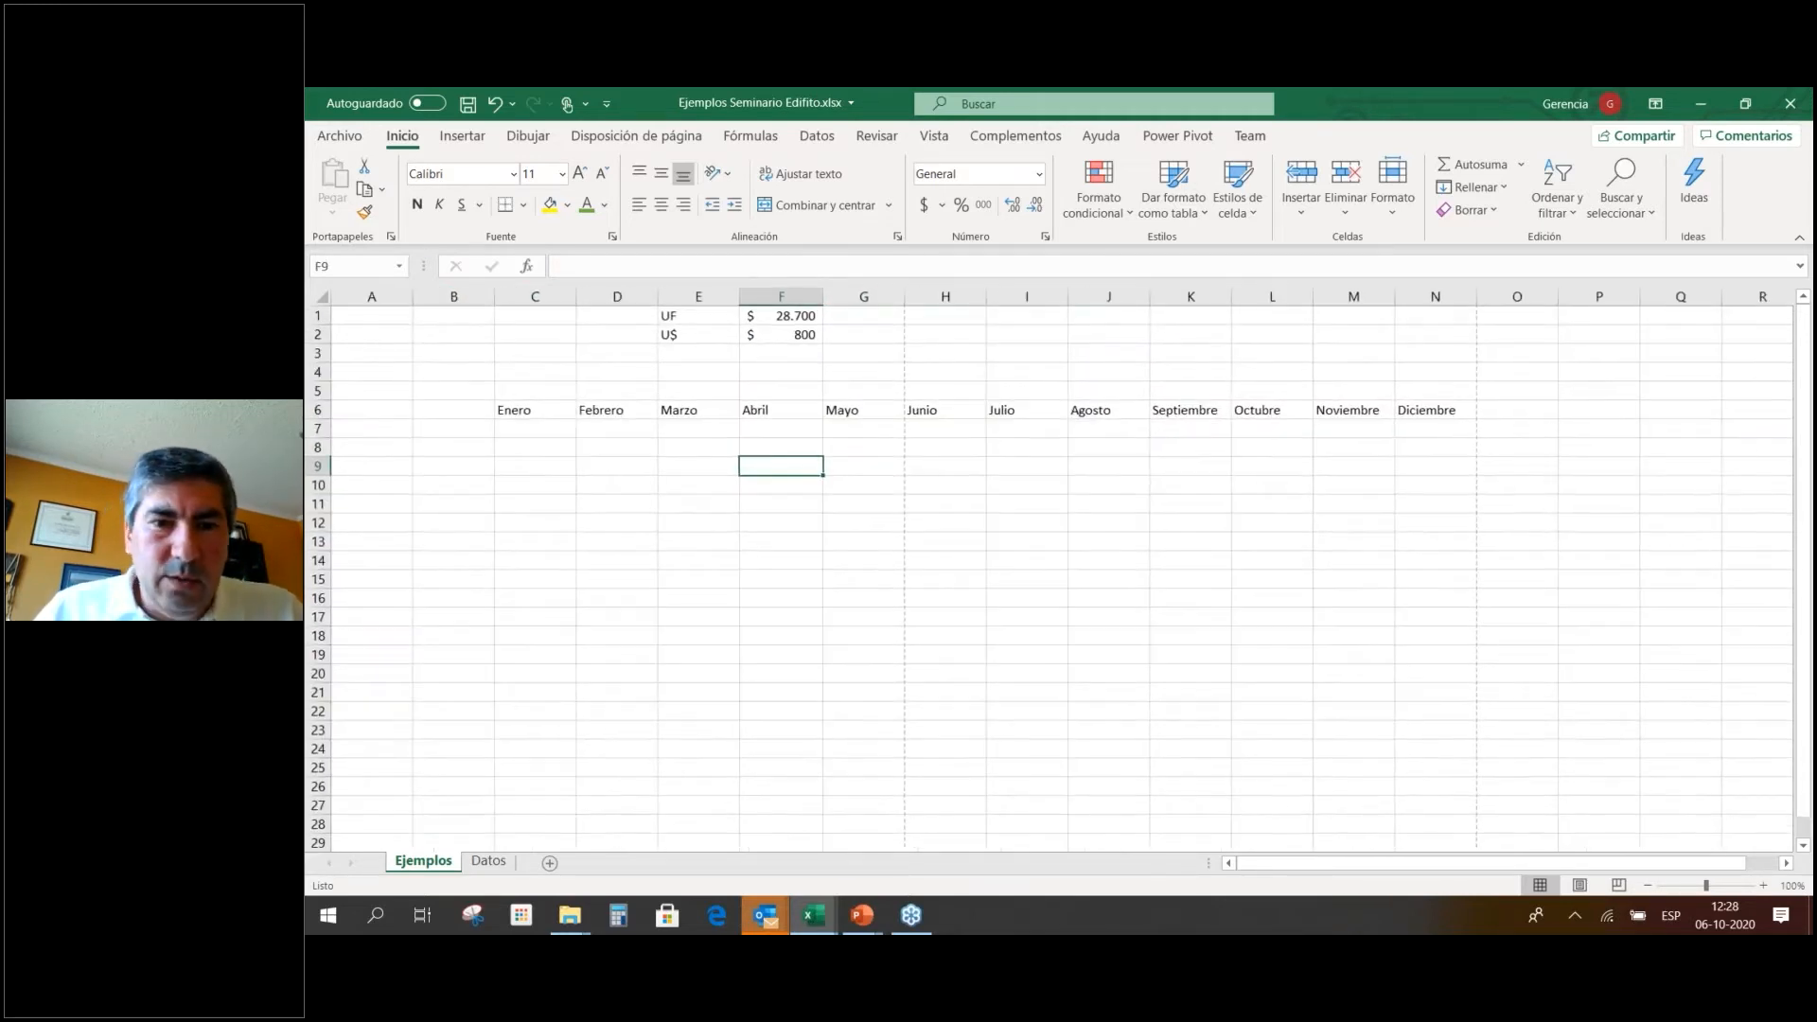
click(456, 426)
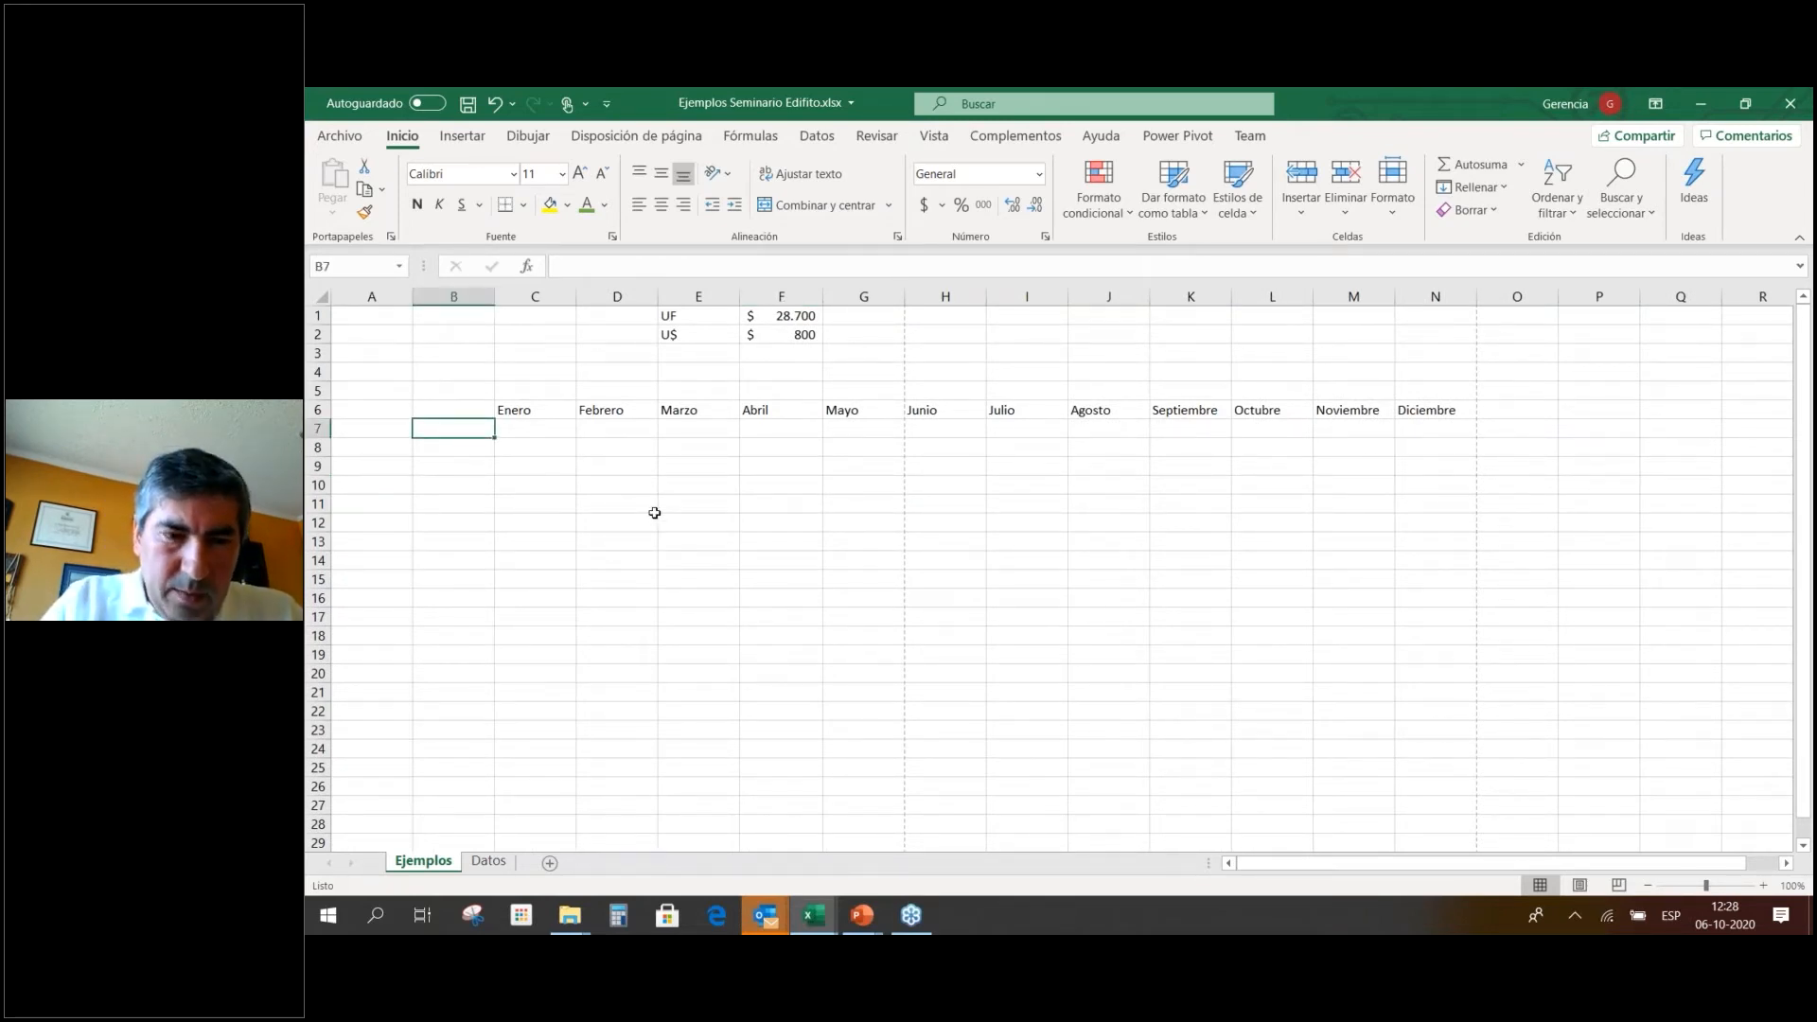
Enter Remuneraciones, Proveedores, Servicios, Administración and Total into B7:B11.
text(Re)
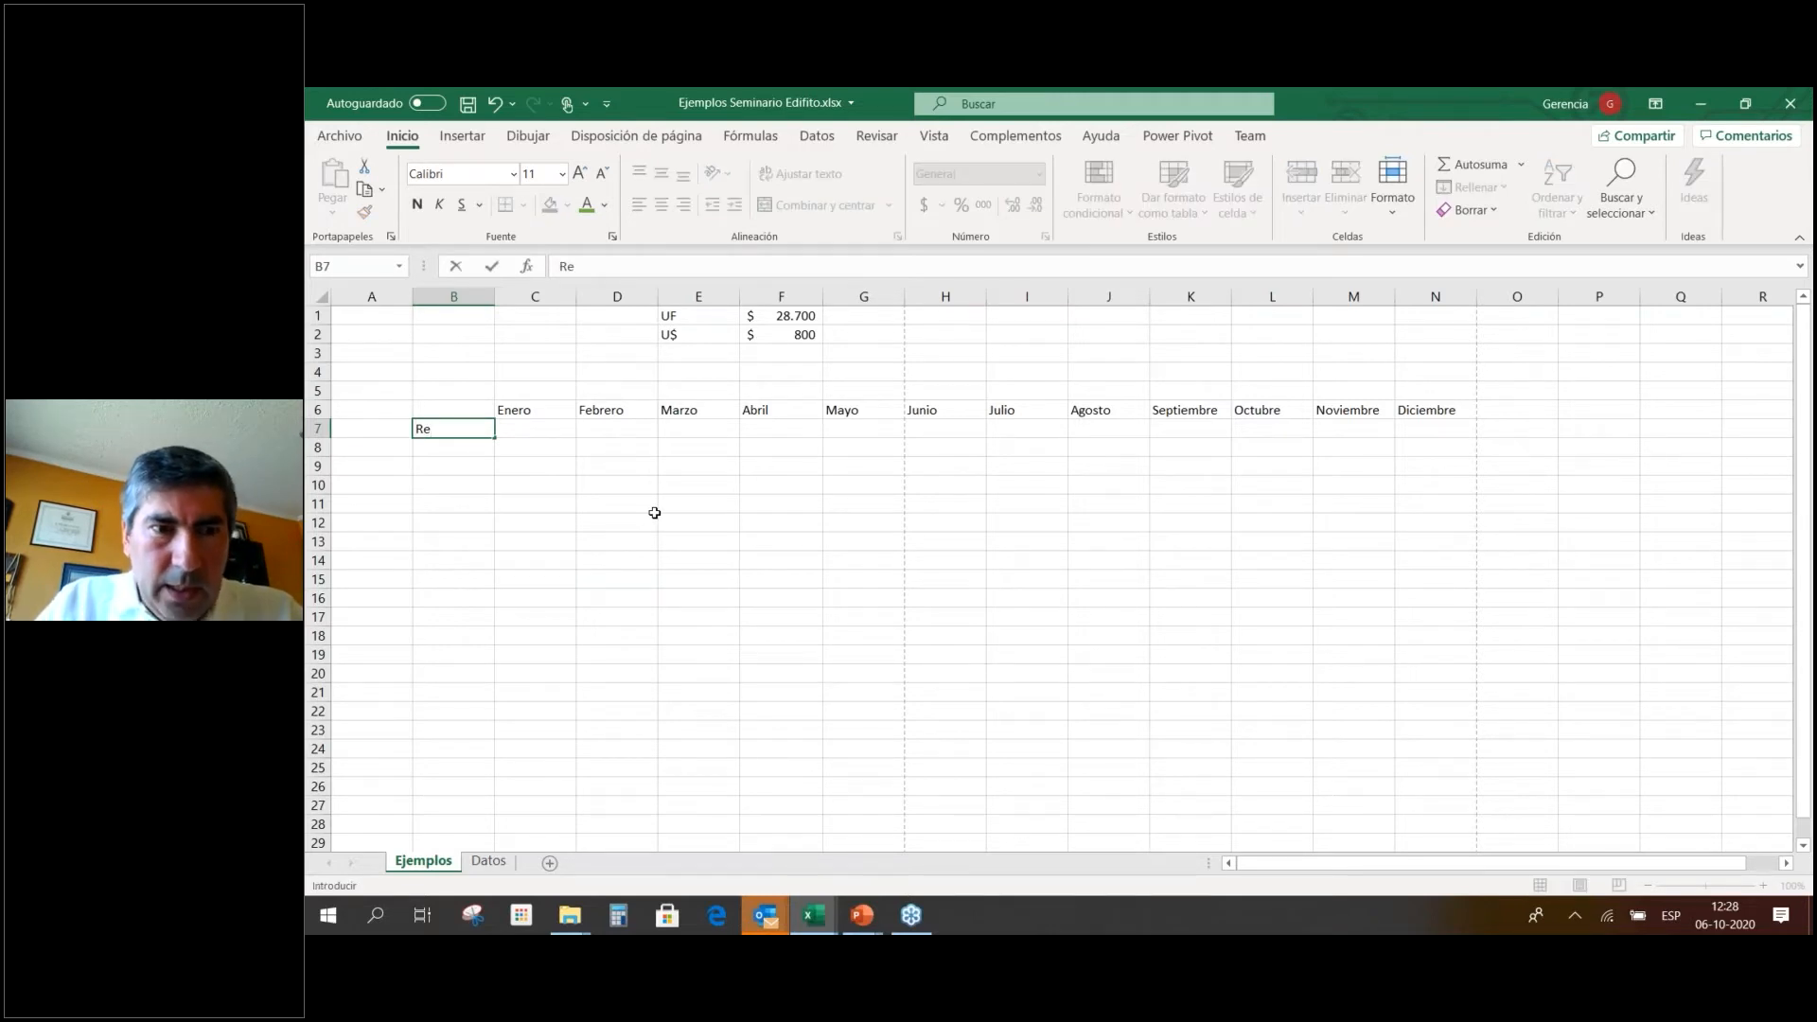
text(muneraciones)
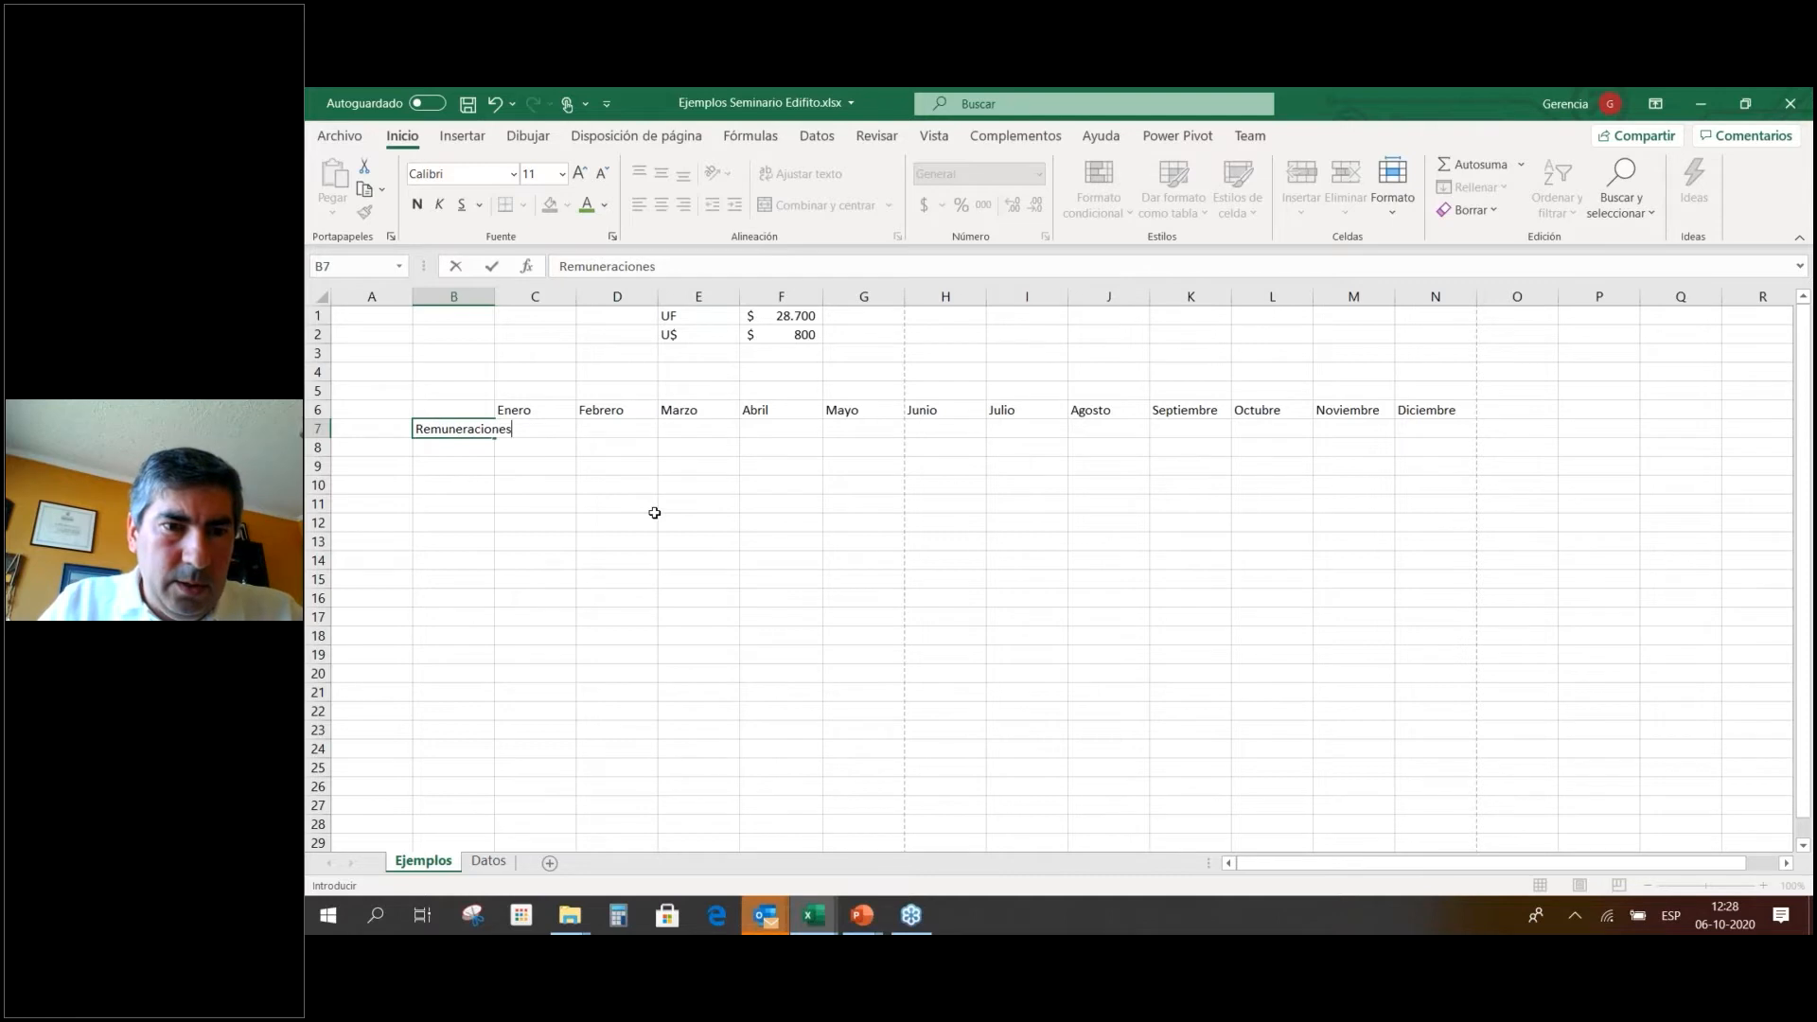
key(Return)
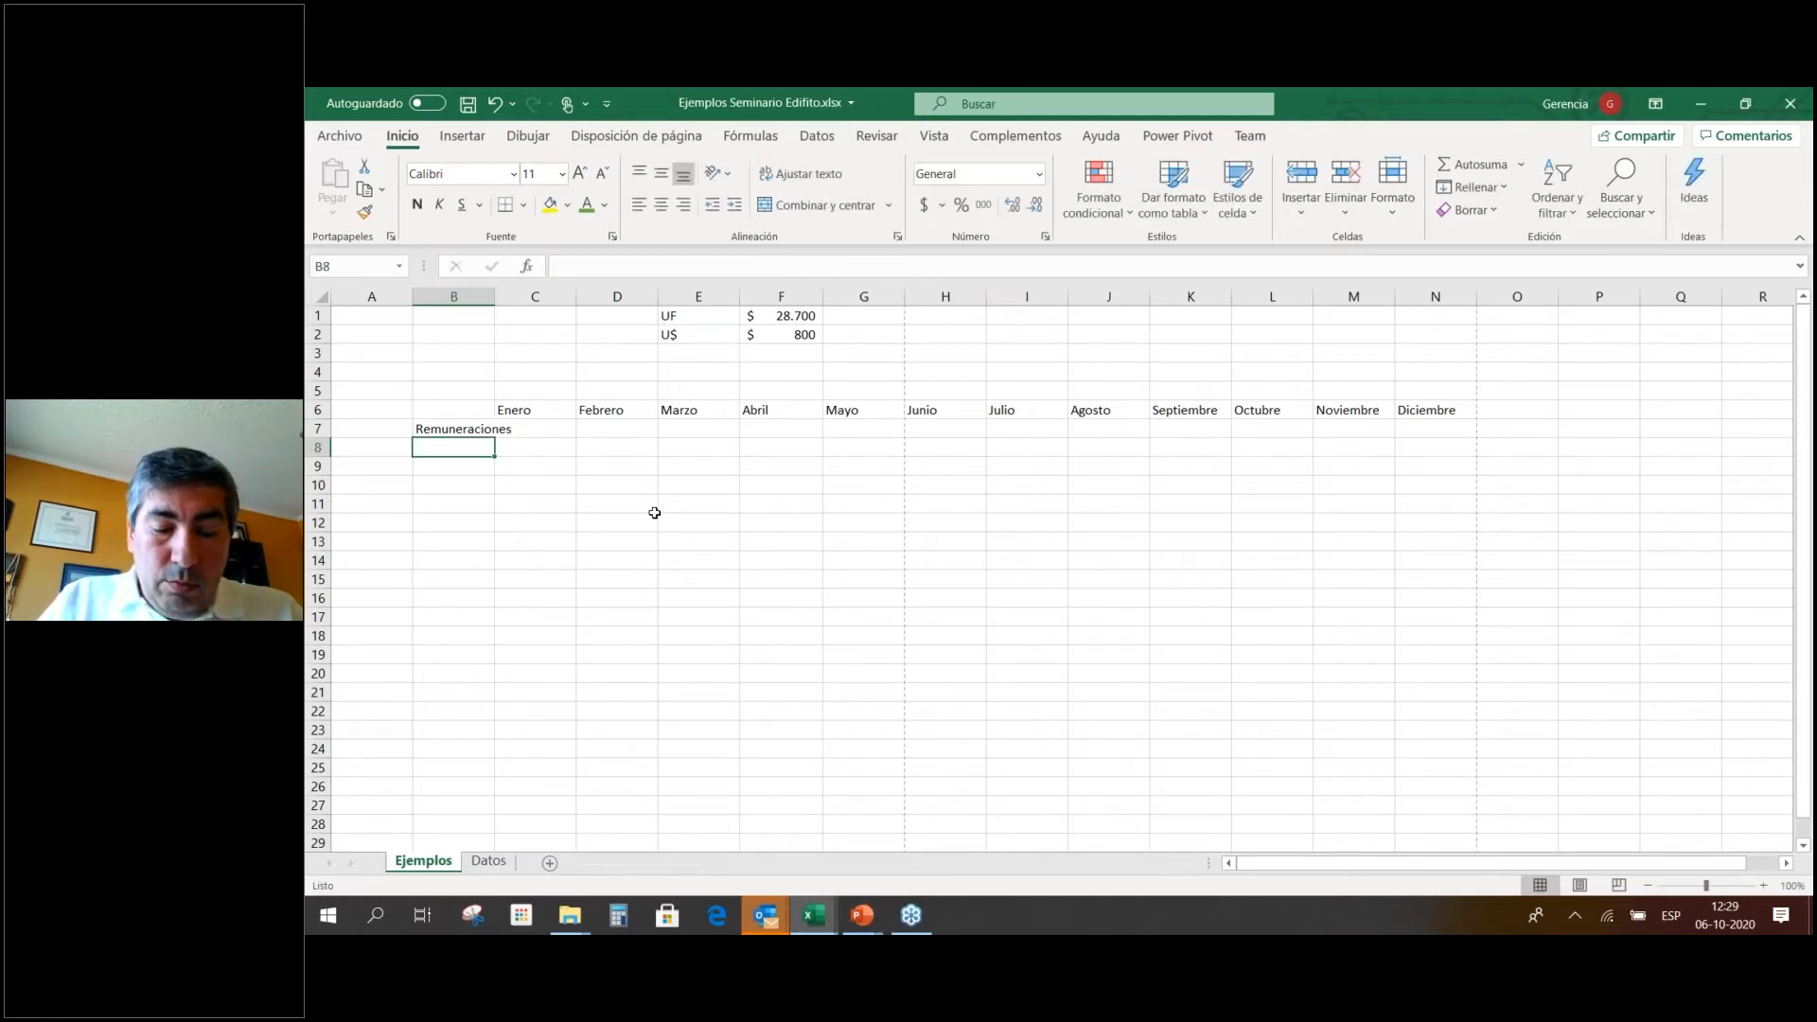
text(Proveed)
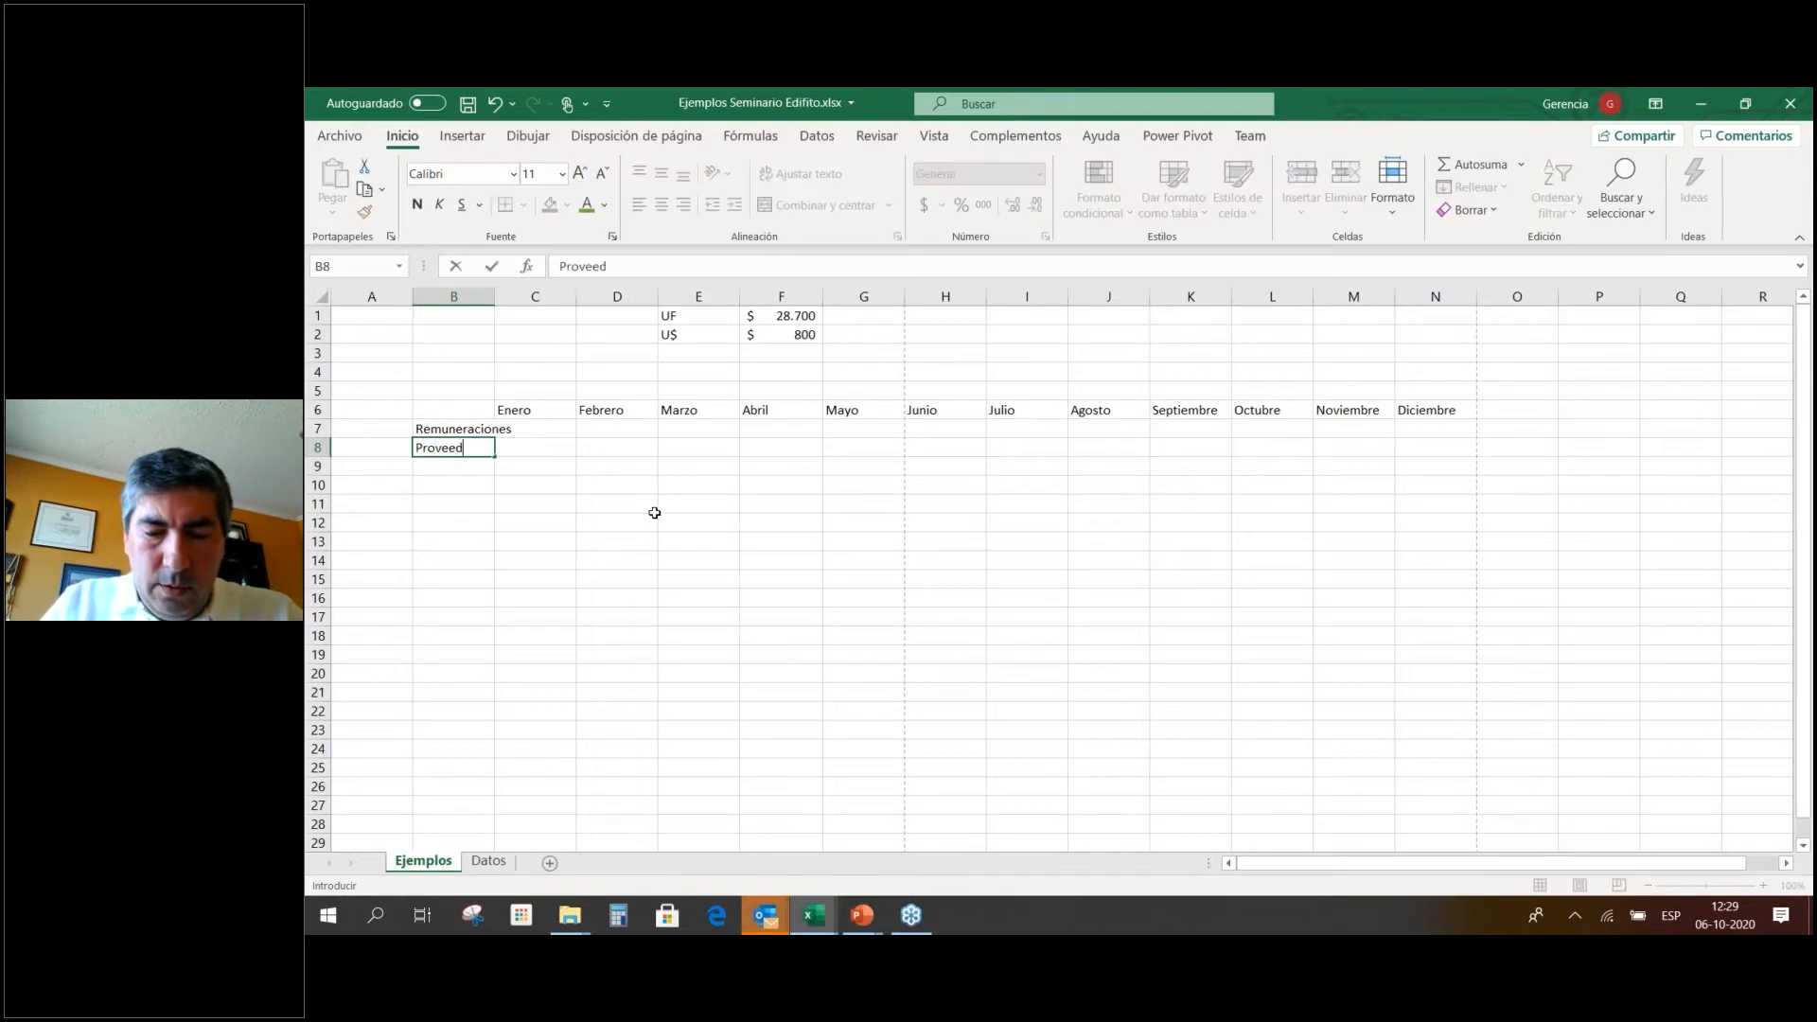
text(ores)
key(Return)
text(Servicios)
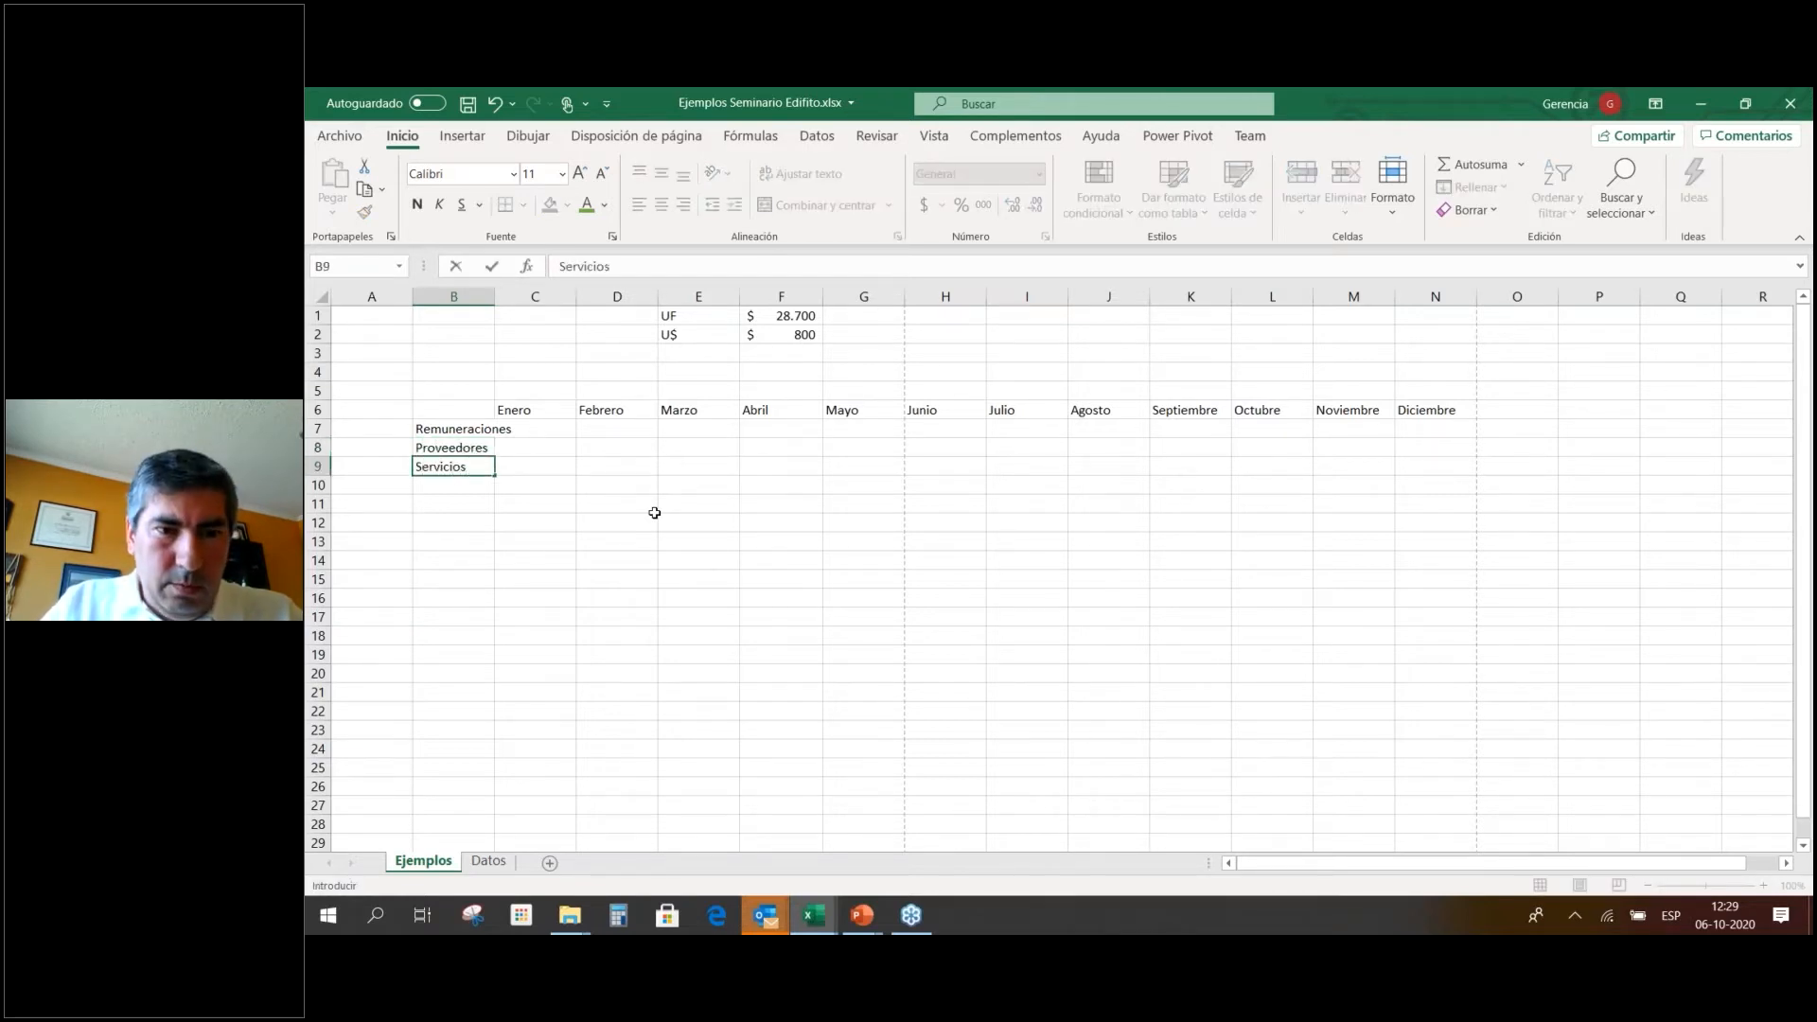
key(Return)
text(Administración)
key(Return)
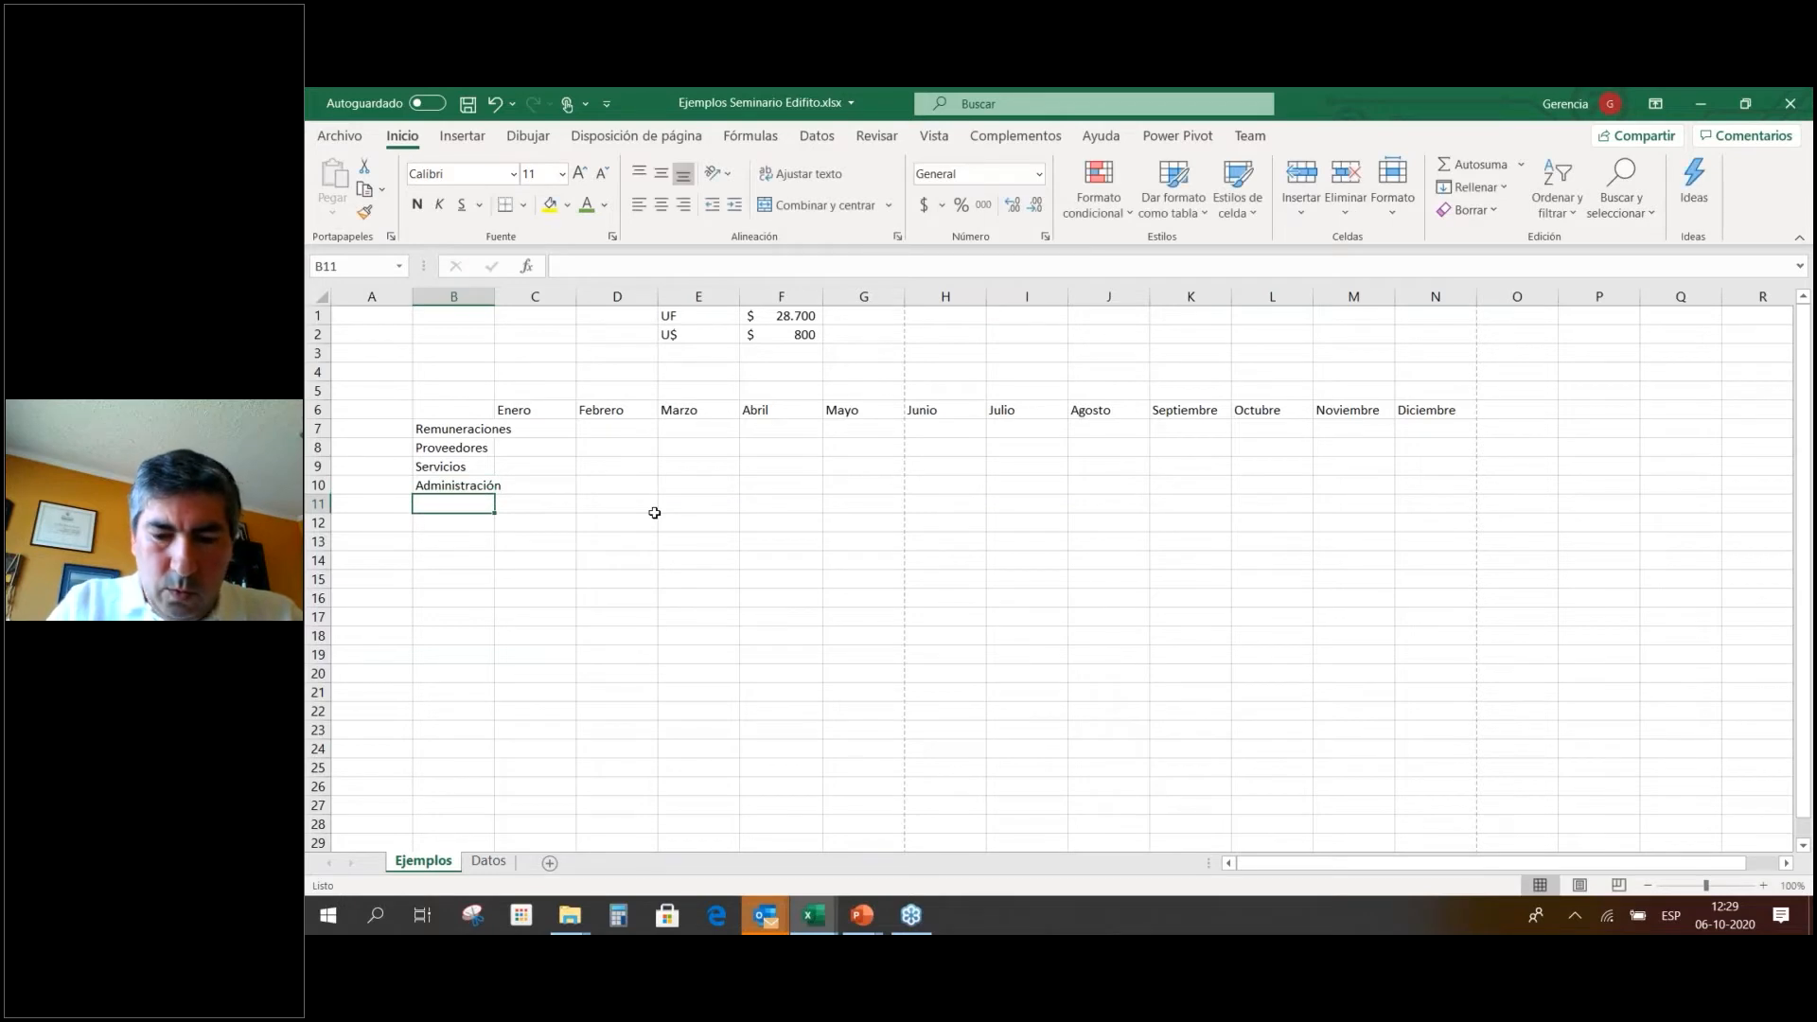
text(Total)
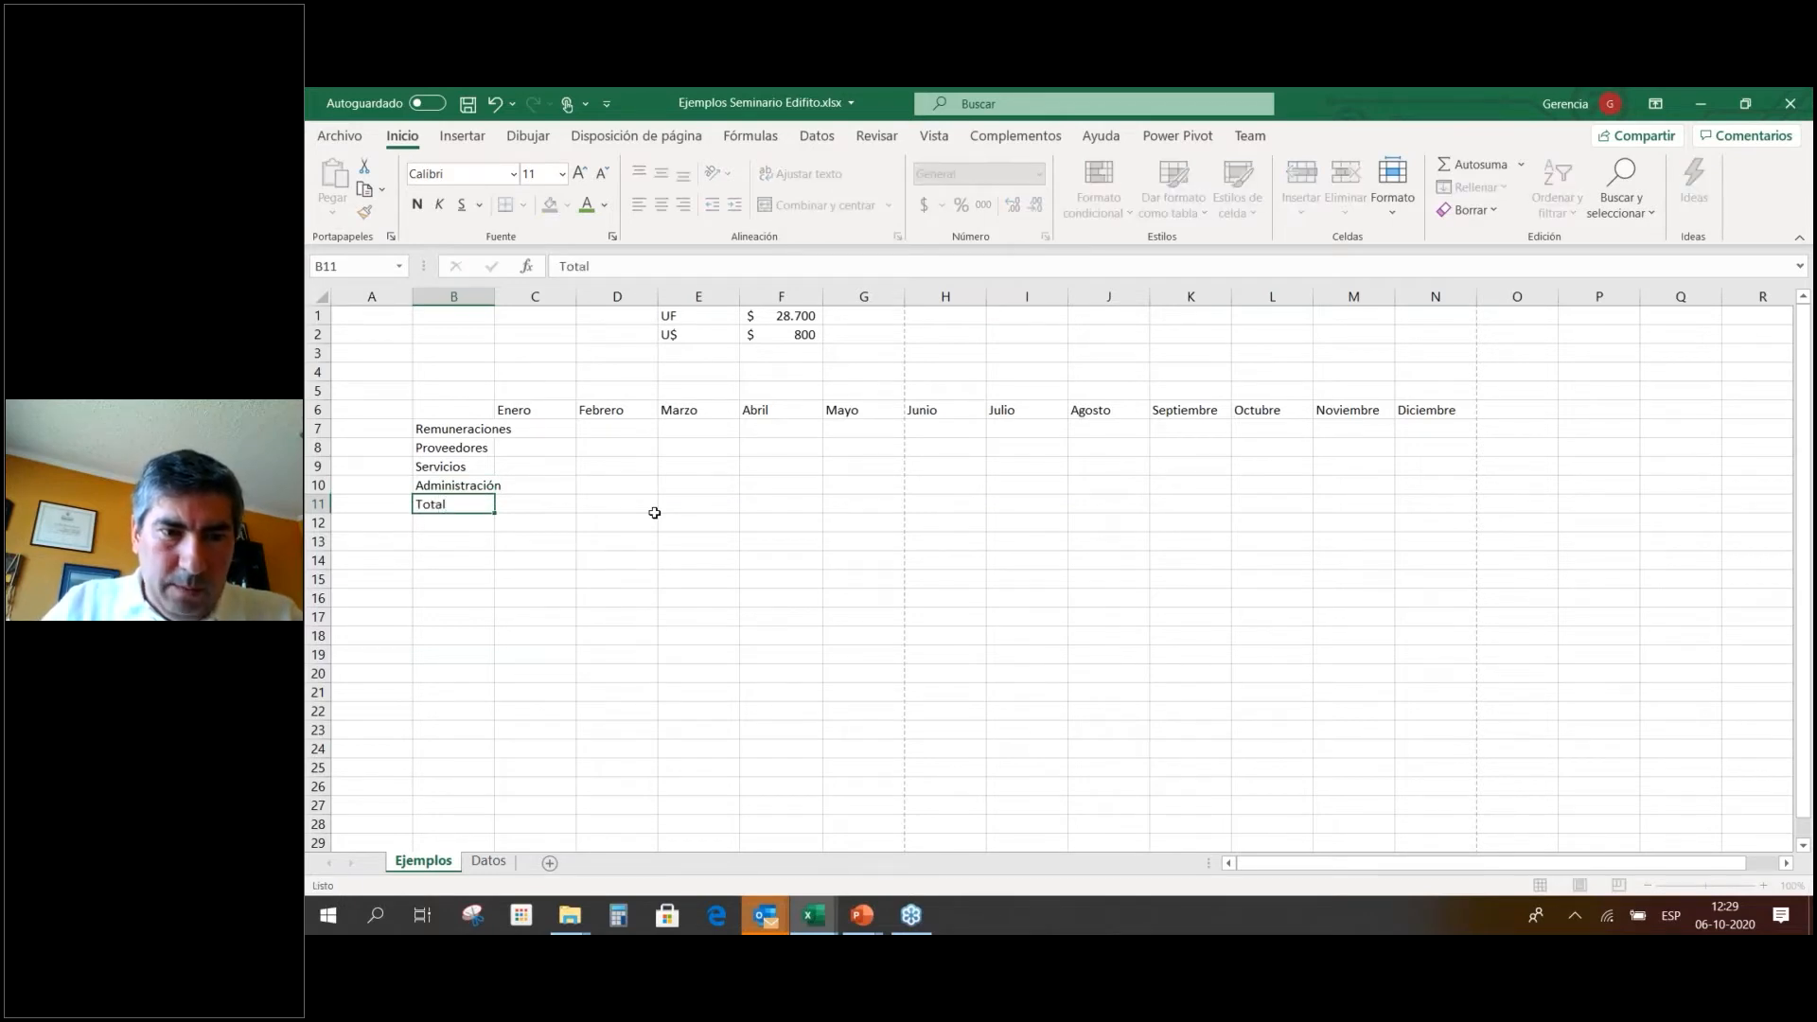
key(Return)
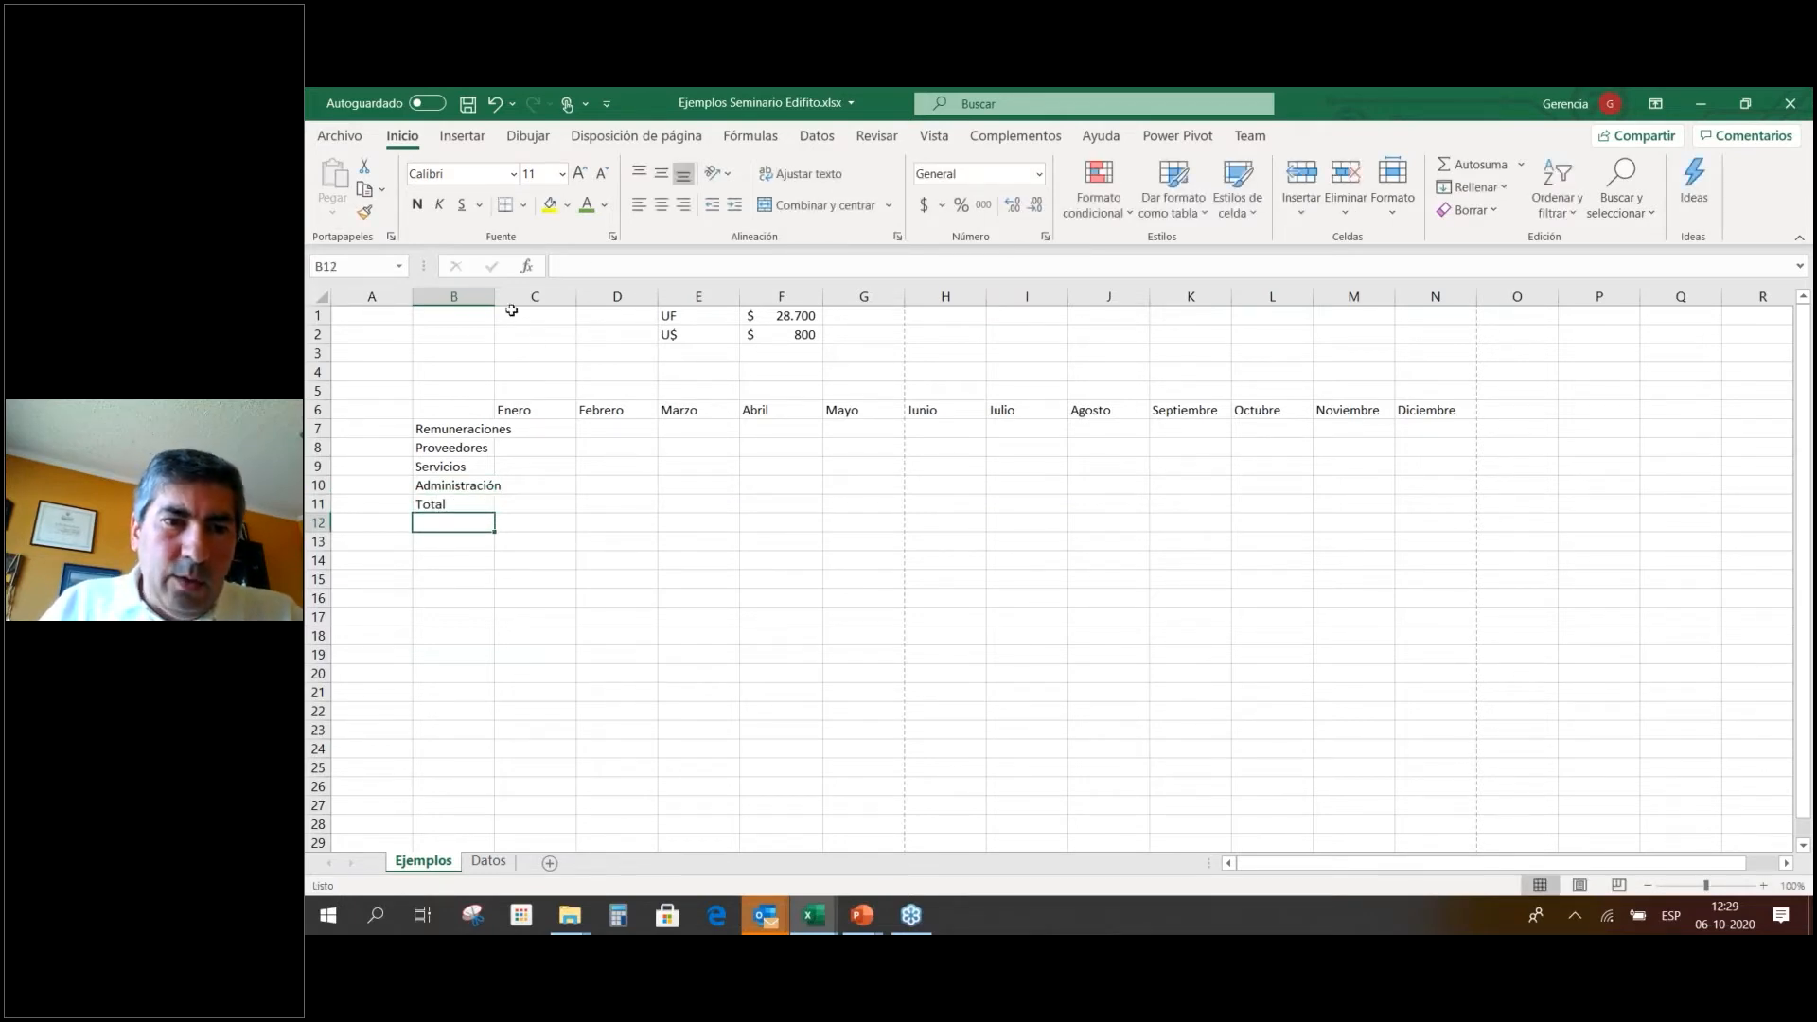
Autofit column B to Remuneraciones and give month columns C:N one wider, uniform width.
mouse_move(487, 301)
mouse_down()
mouse_move(547, 297)
mouse_move(478, 297)
mouse_up()
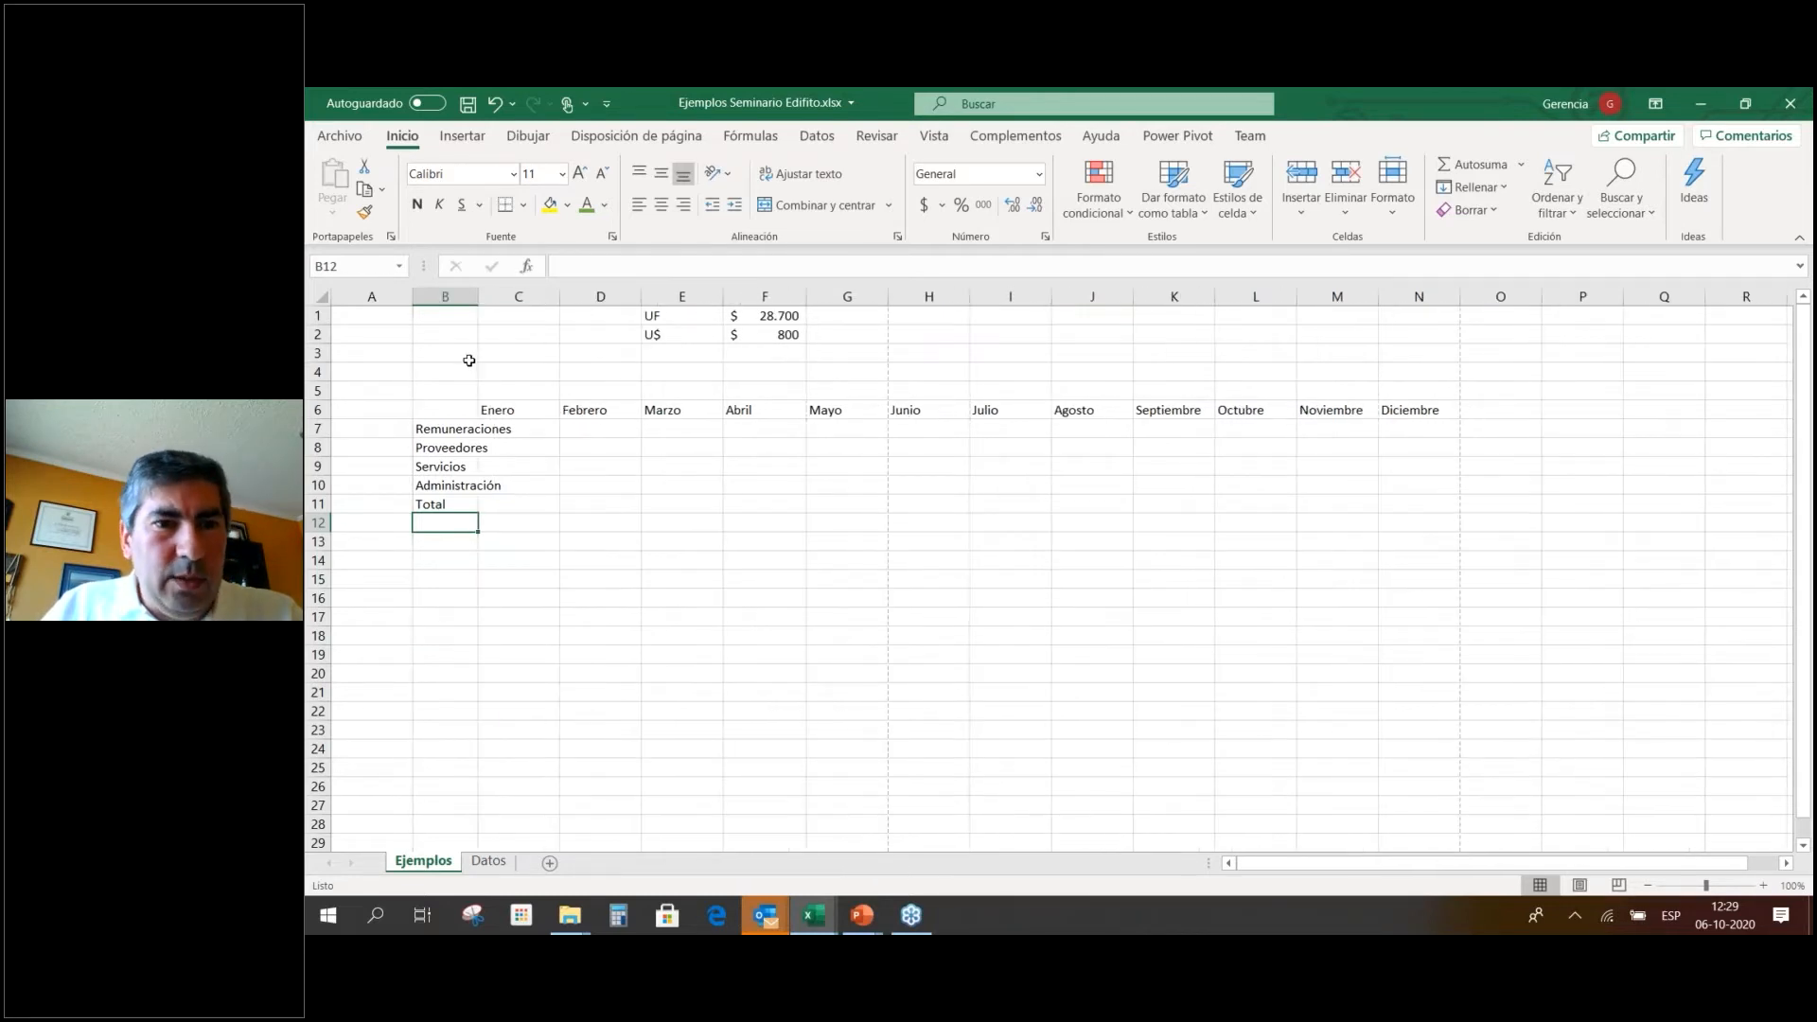
double_click(478, 293)
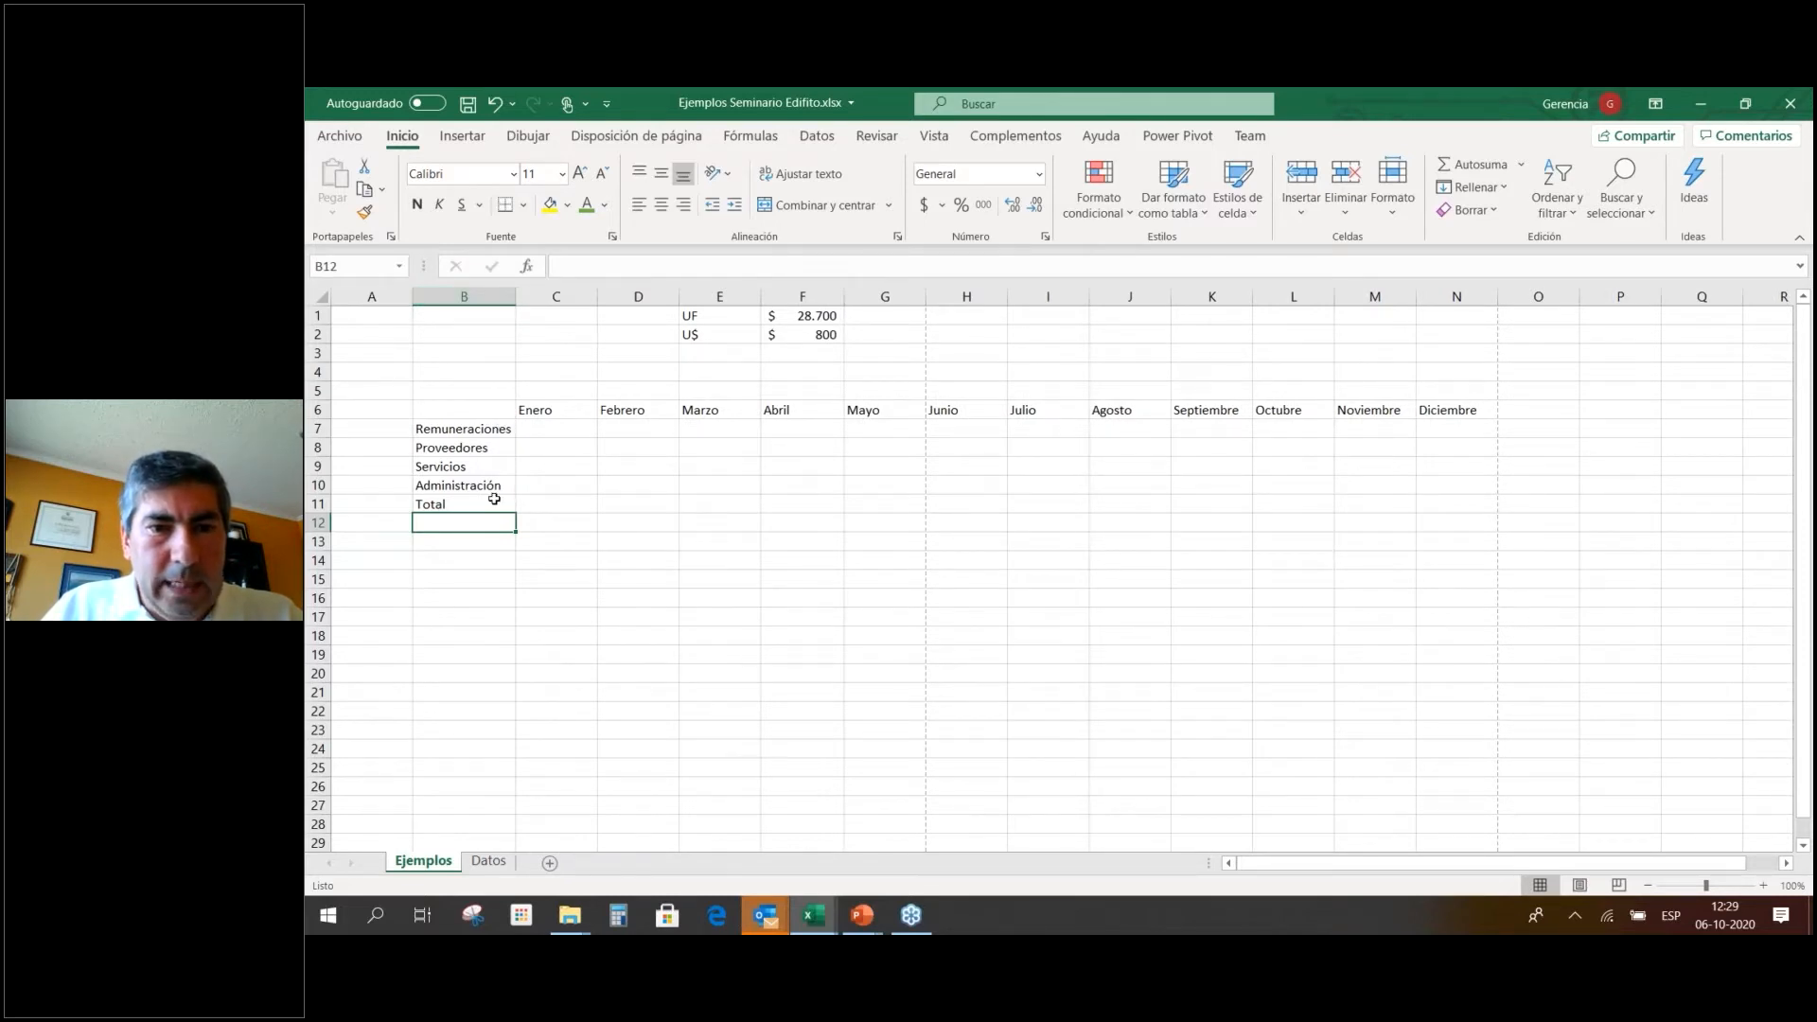
drag(565, 293, 1590, 313)
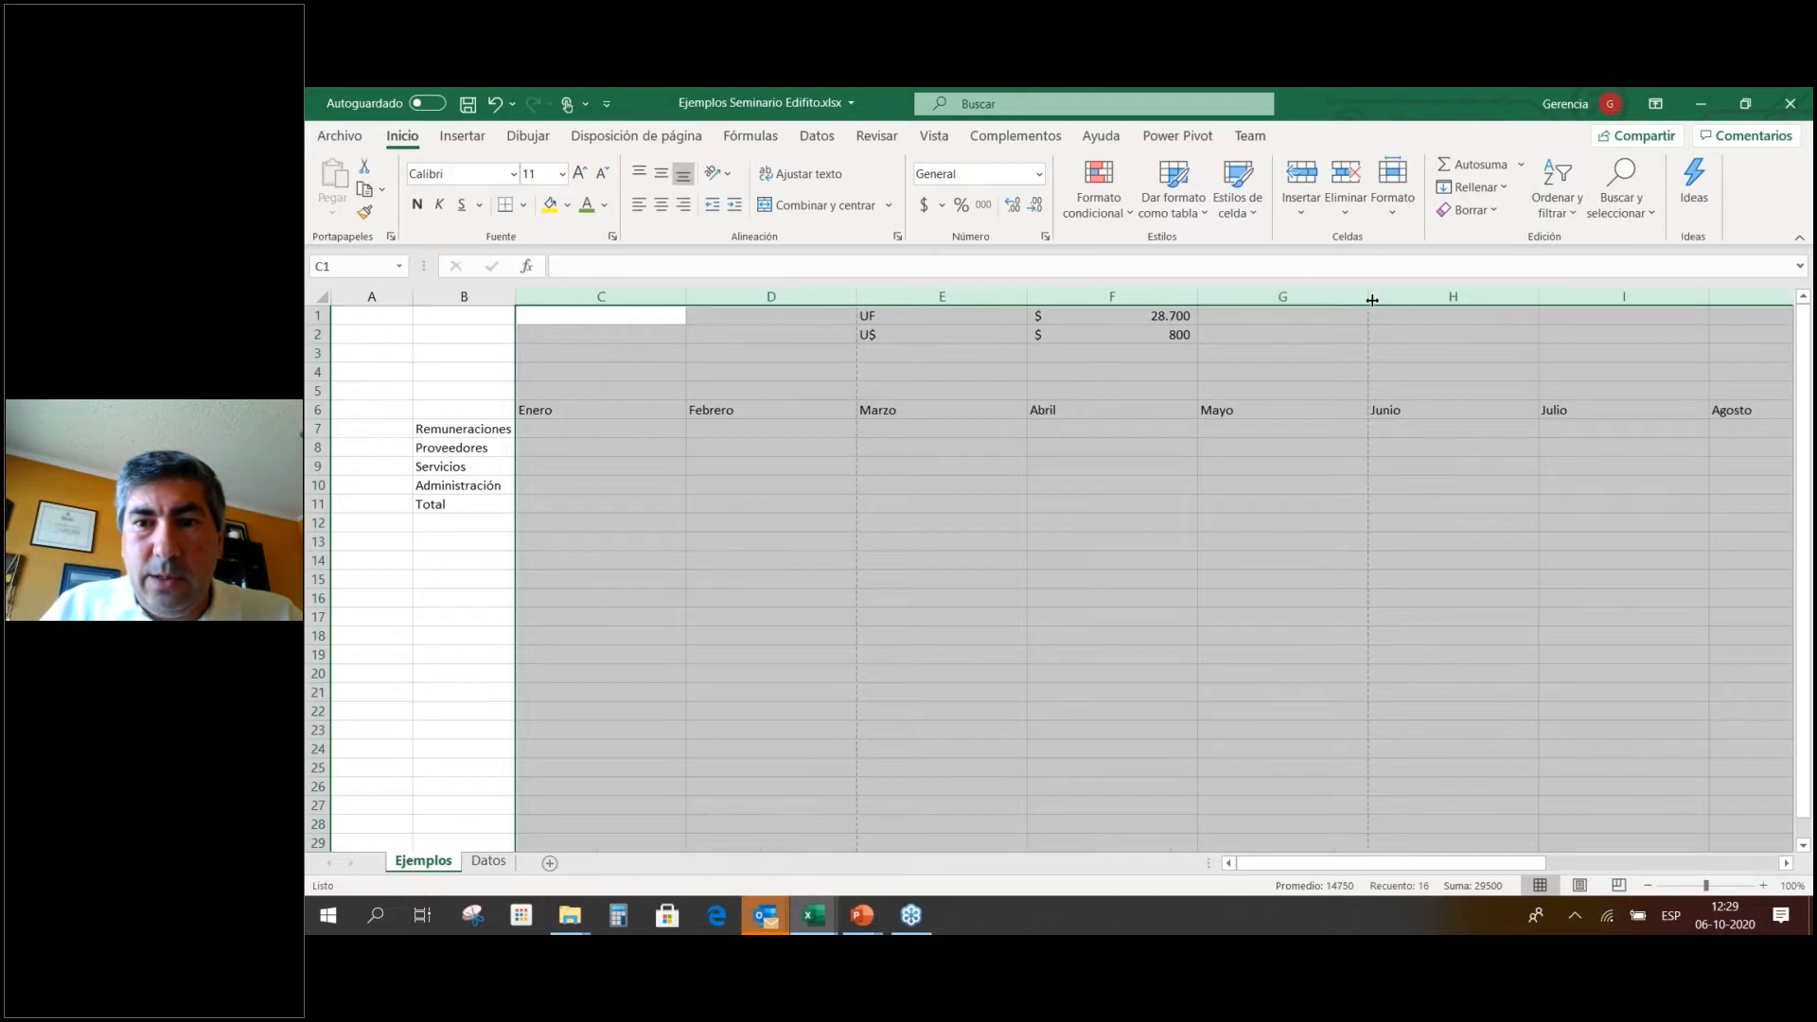
drag(1373, 299, 1244, 348)
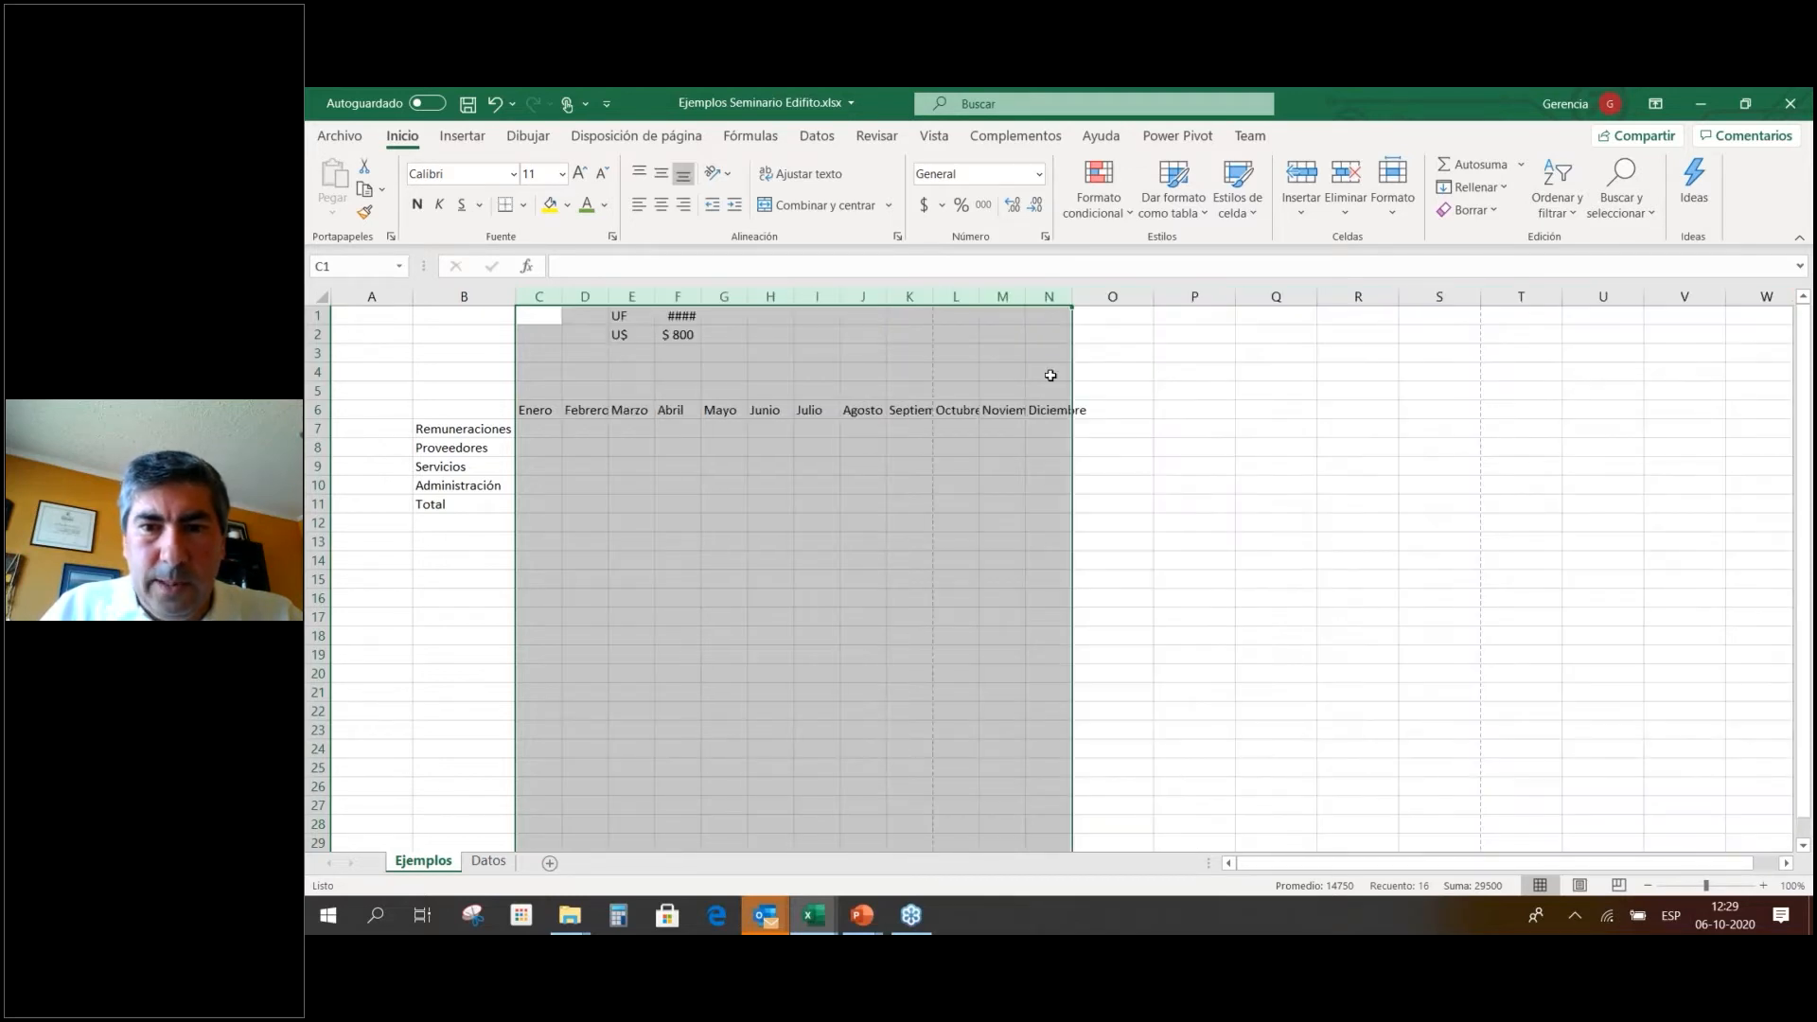
double_click(1074, 297)
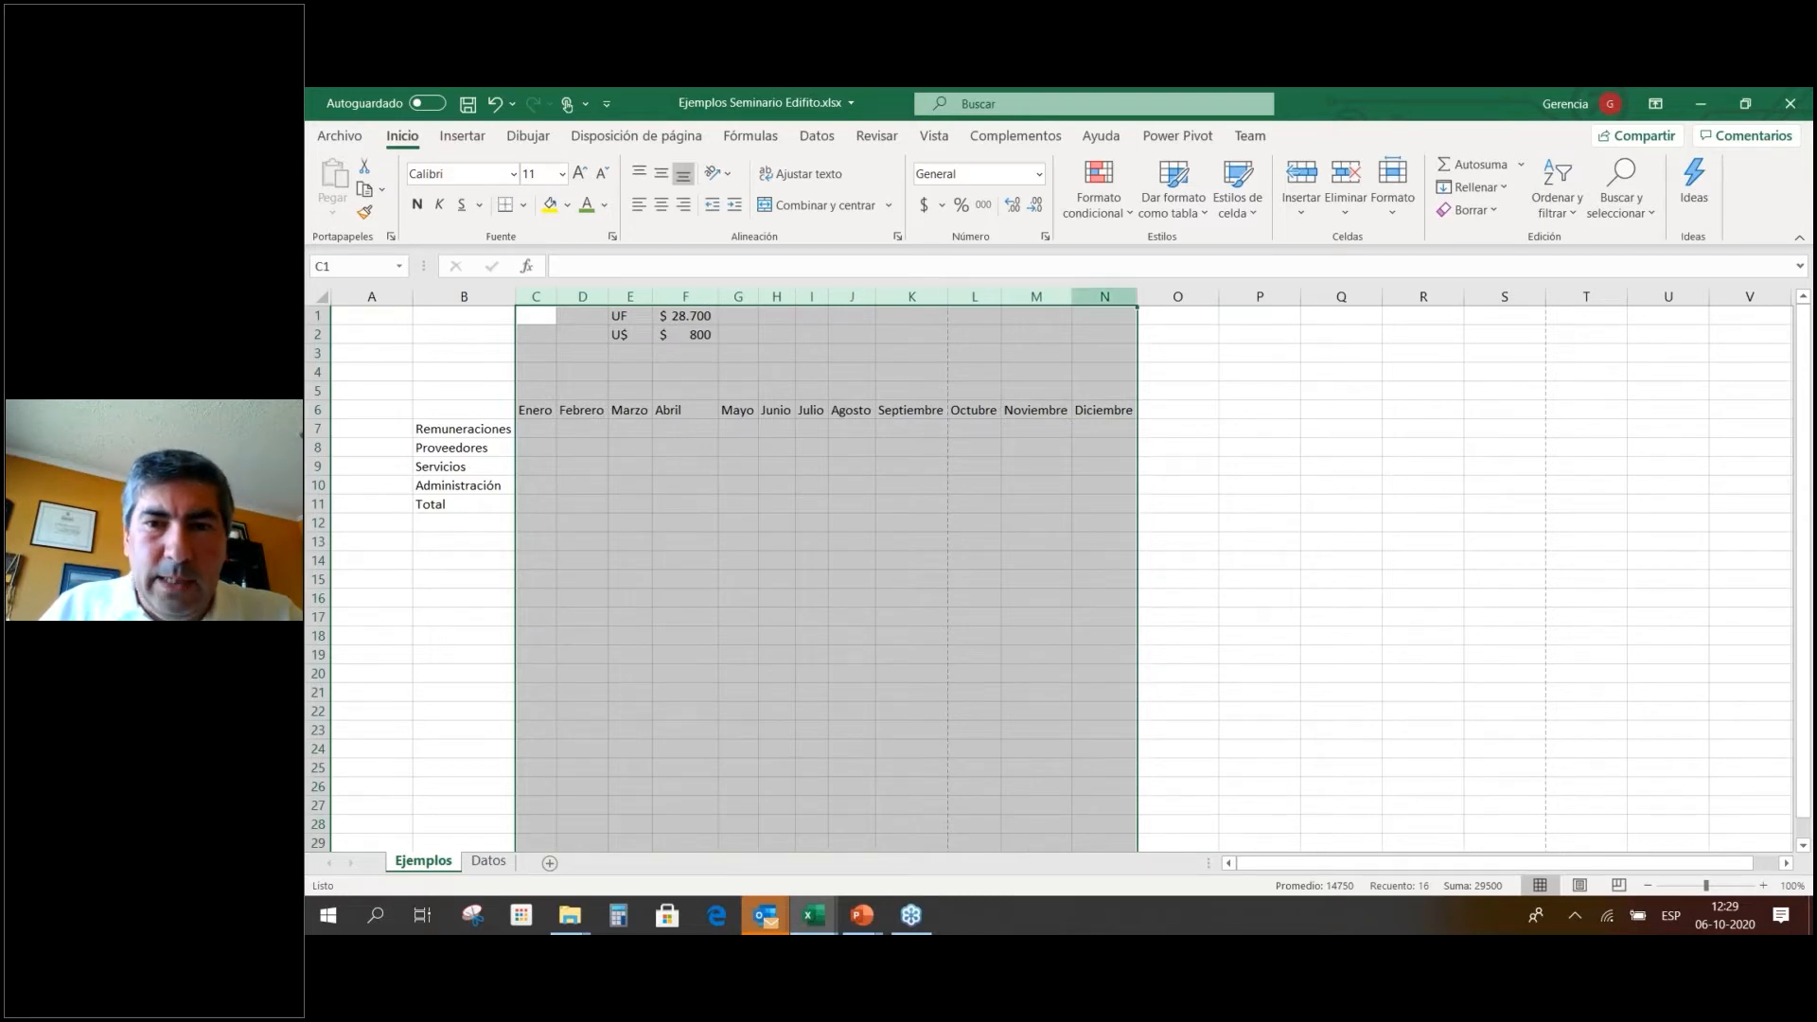
drag(1144, 300, 1153, 299)
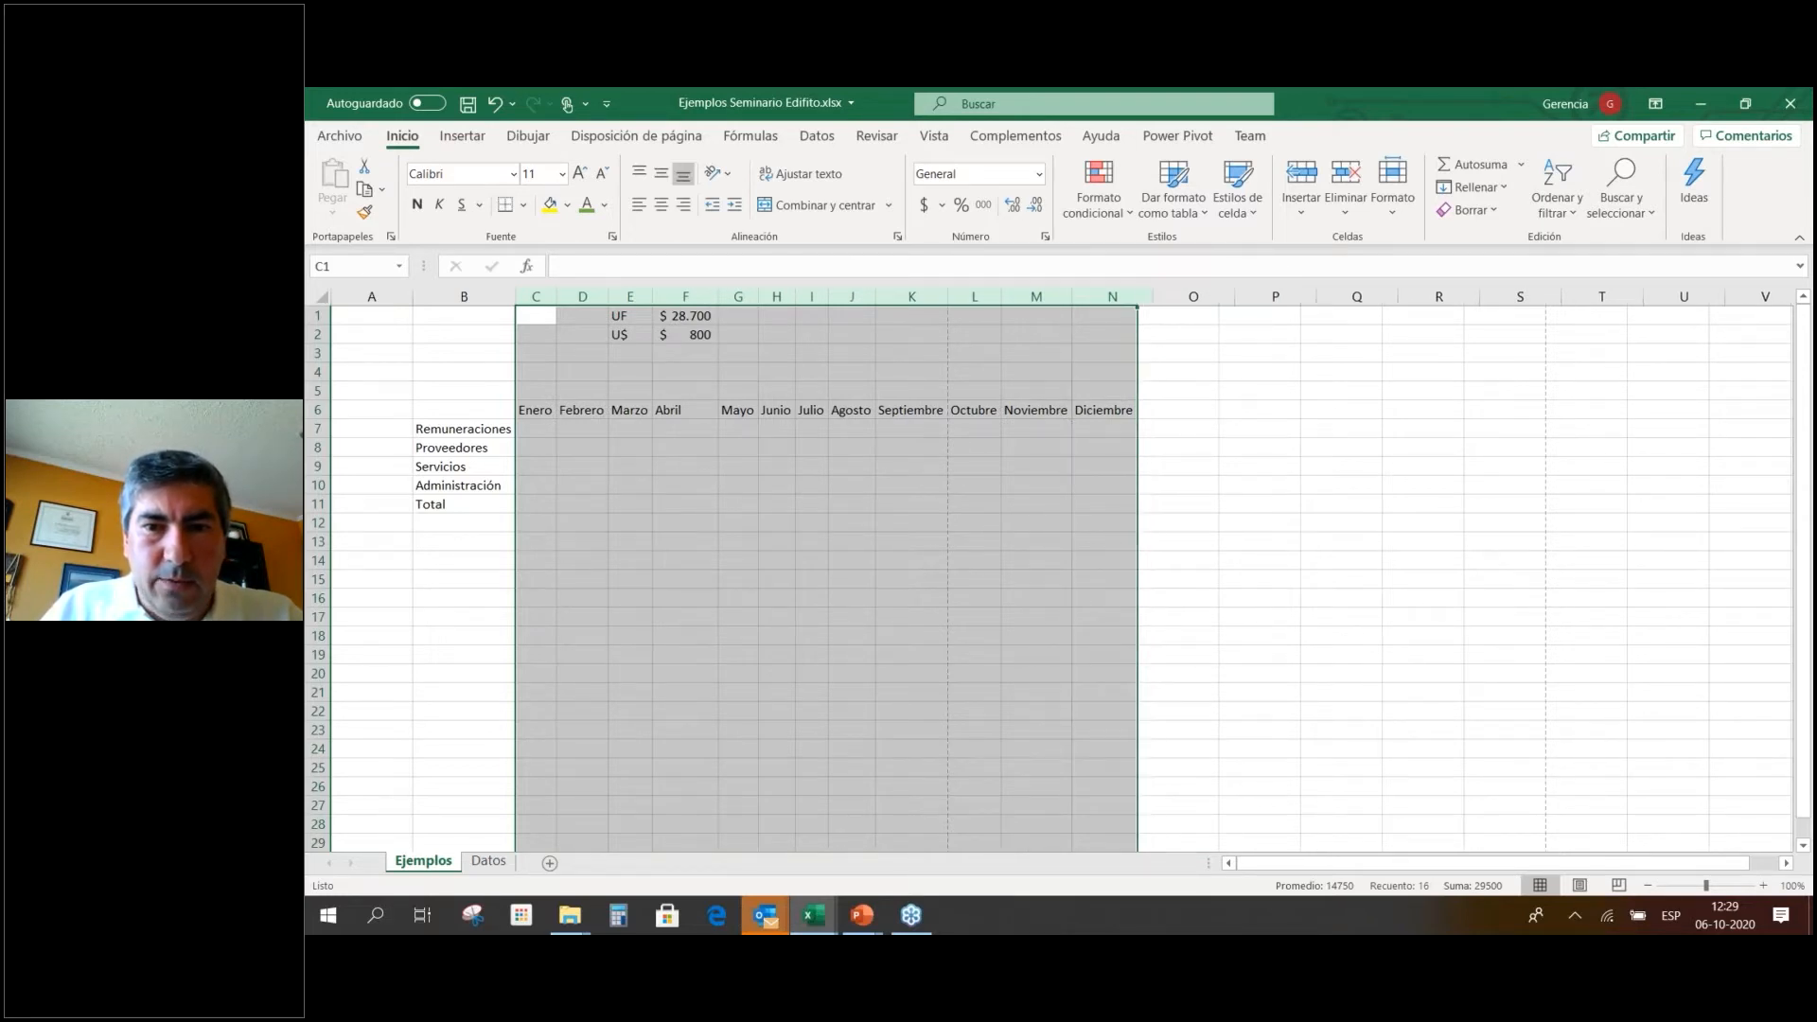
click(994, 447)
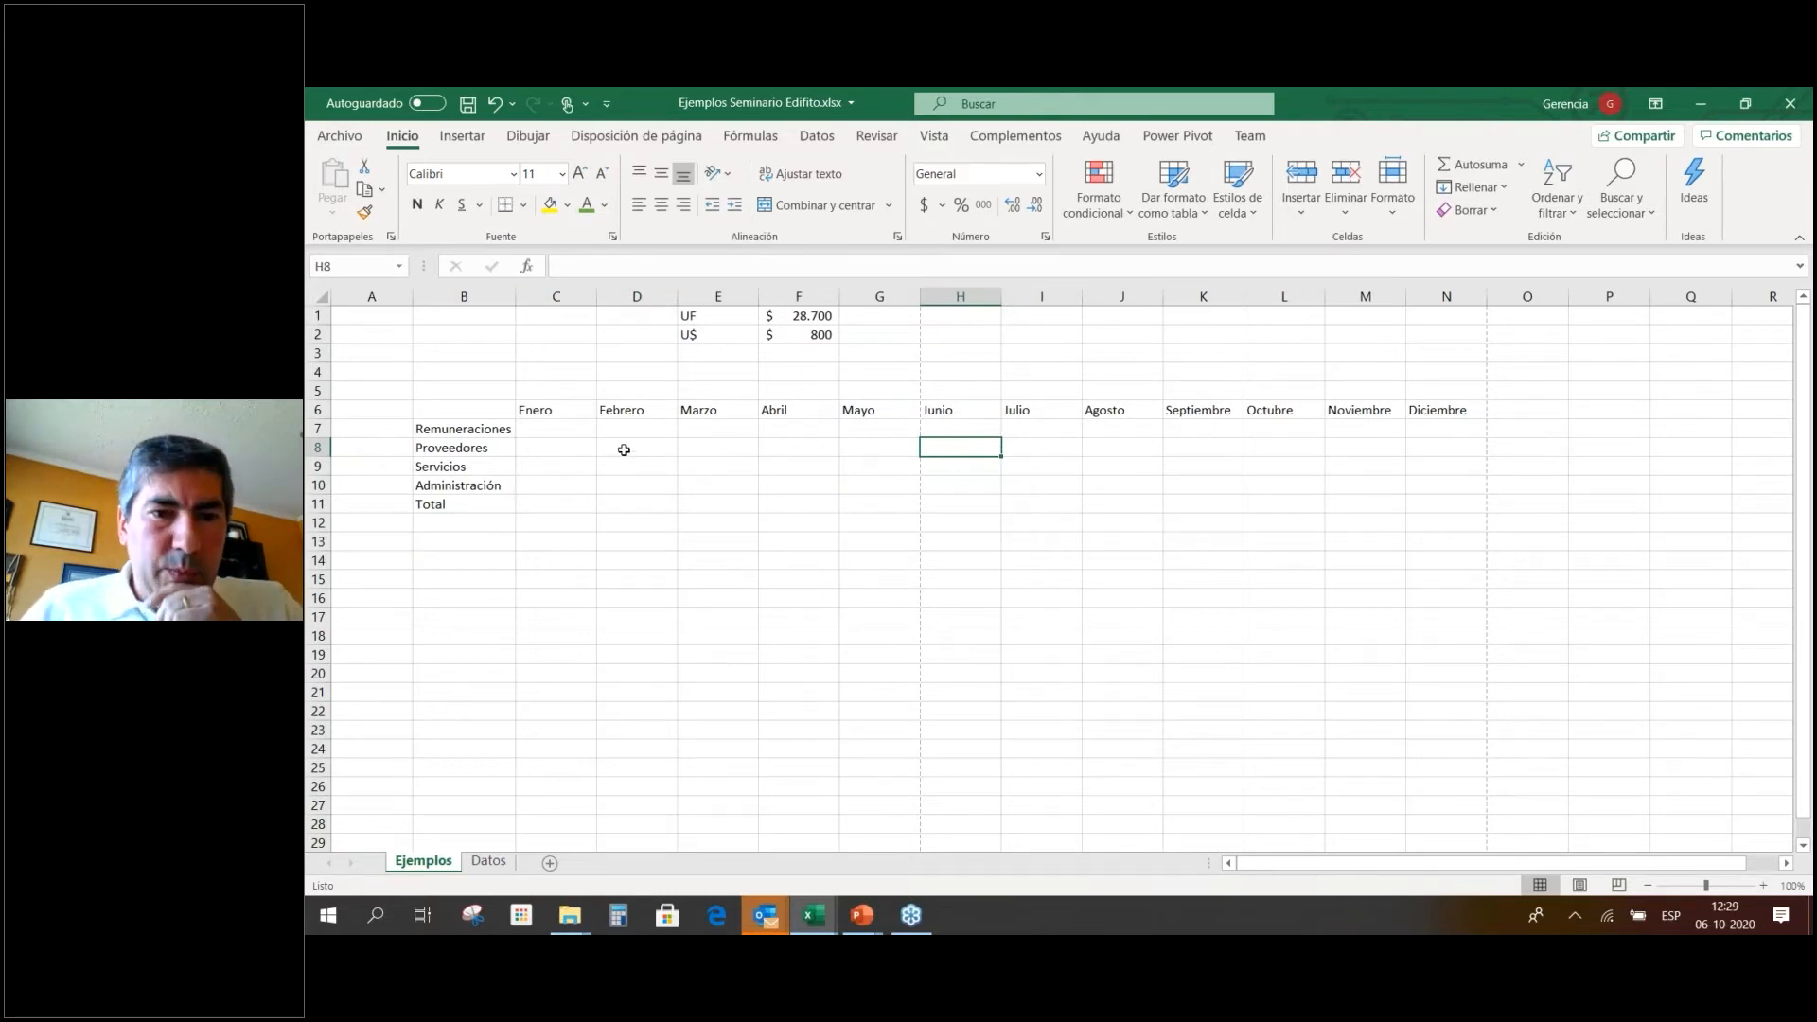
Enter 500000 in C7 and fill it down through C11.
click(568, 433)
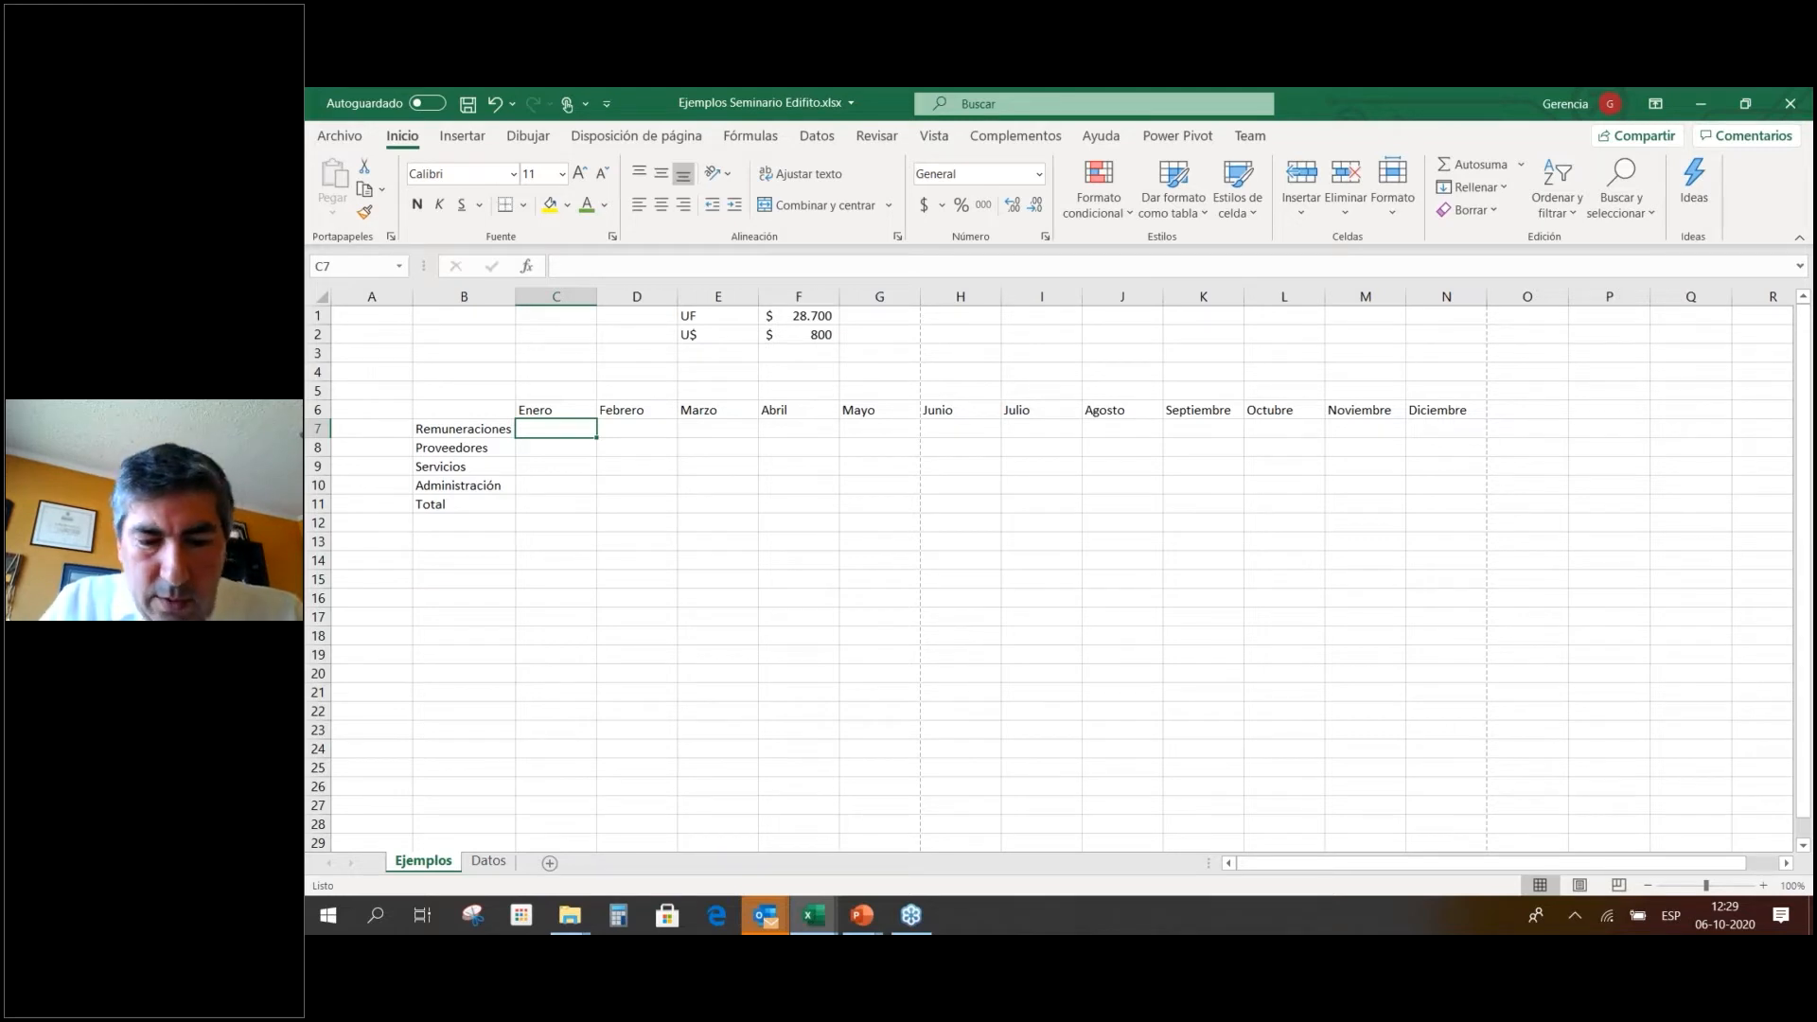
text(500000)
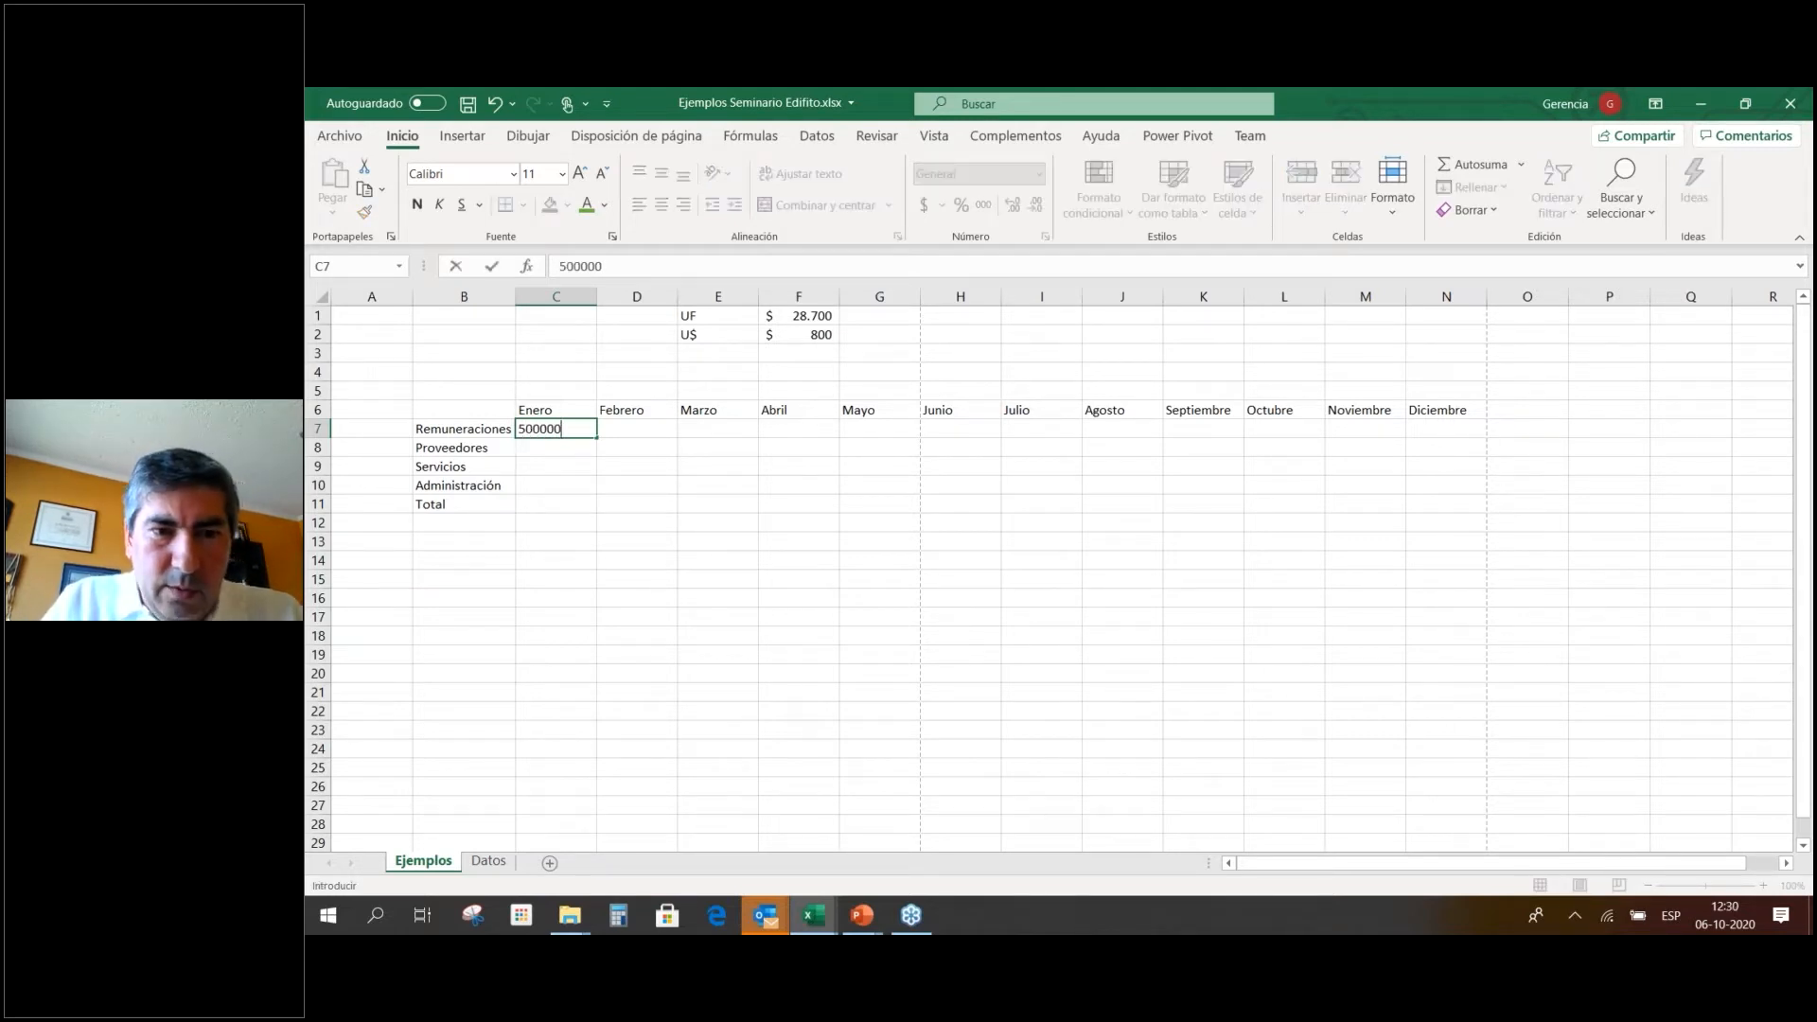
key(Return)
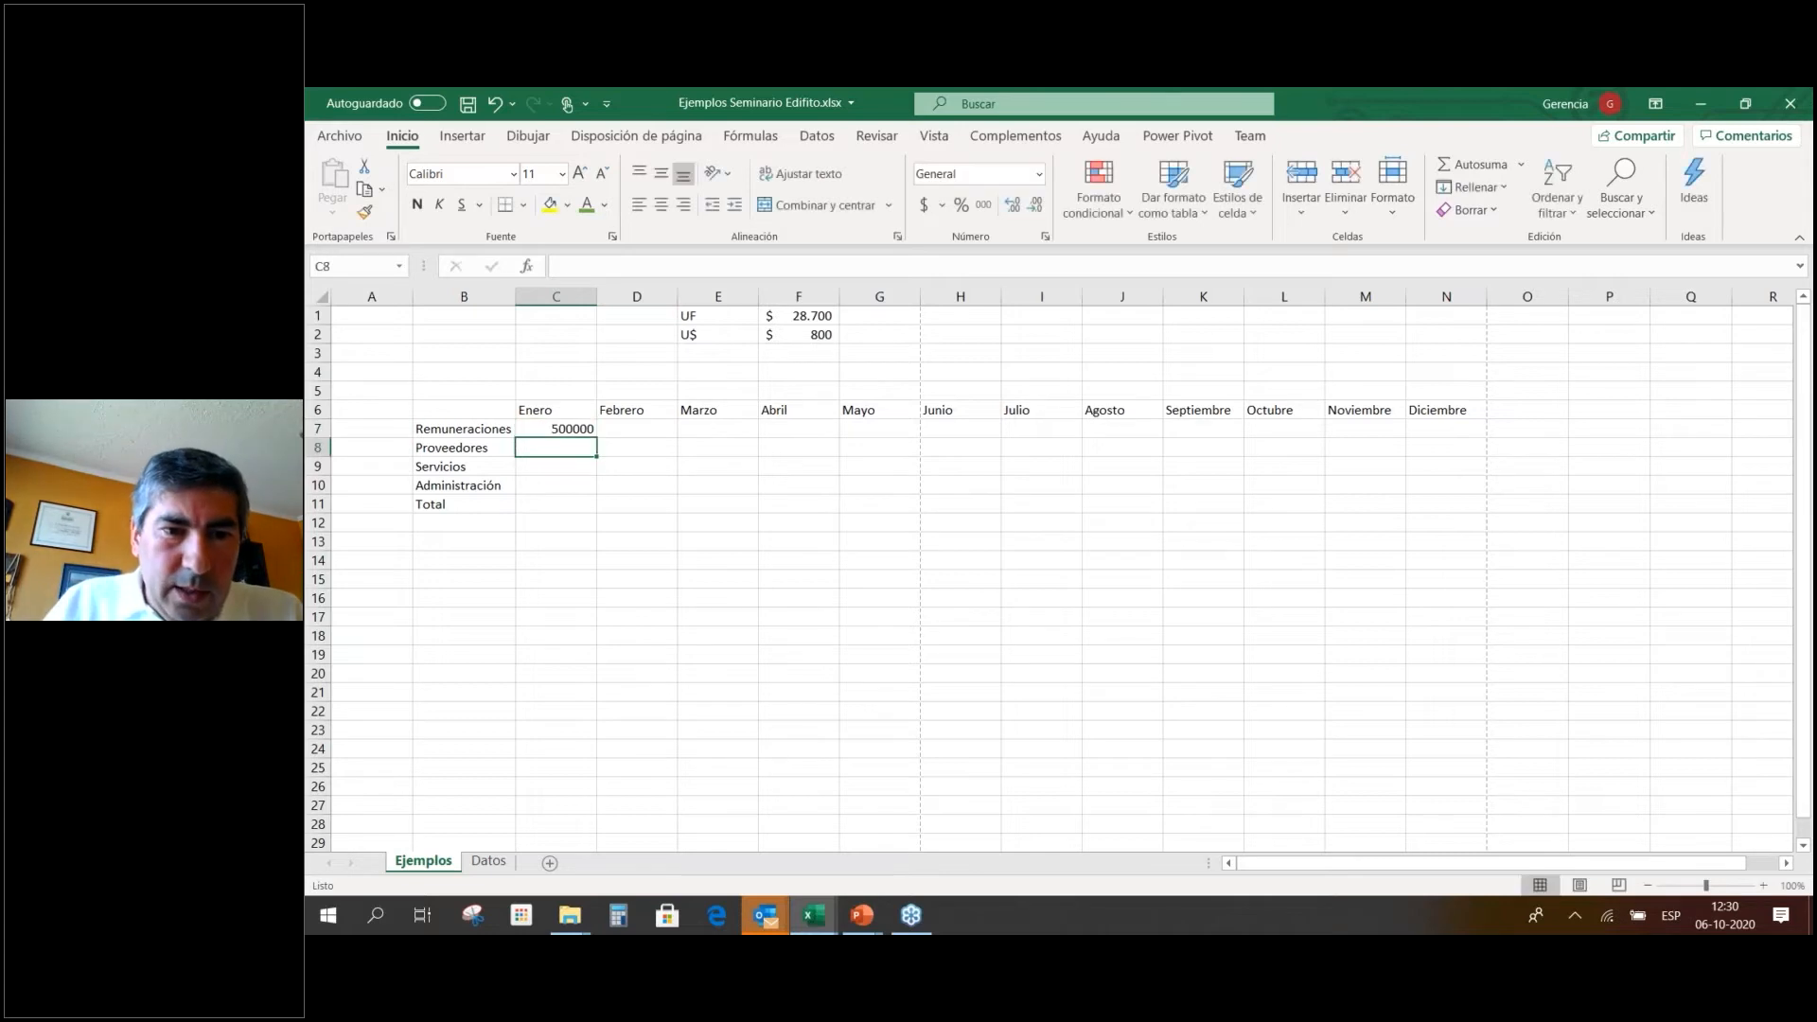
click(579, 427)
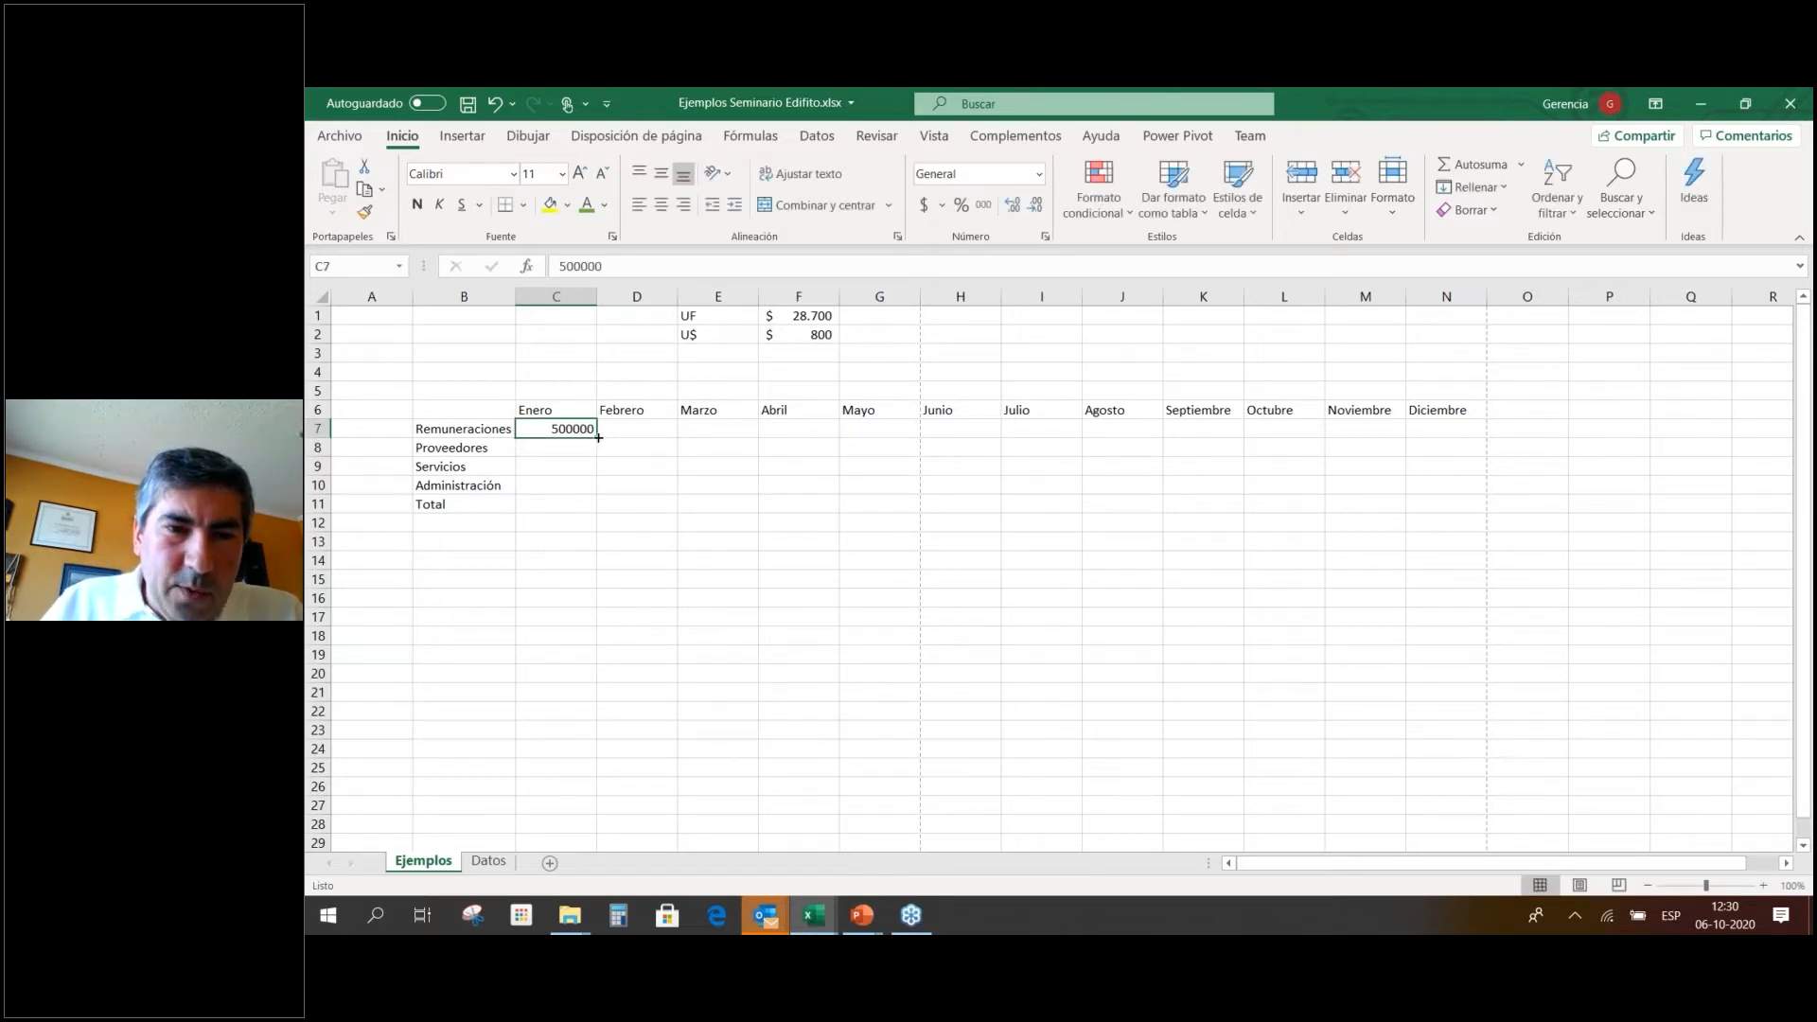
drag(599, 438, 598, 512)
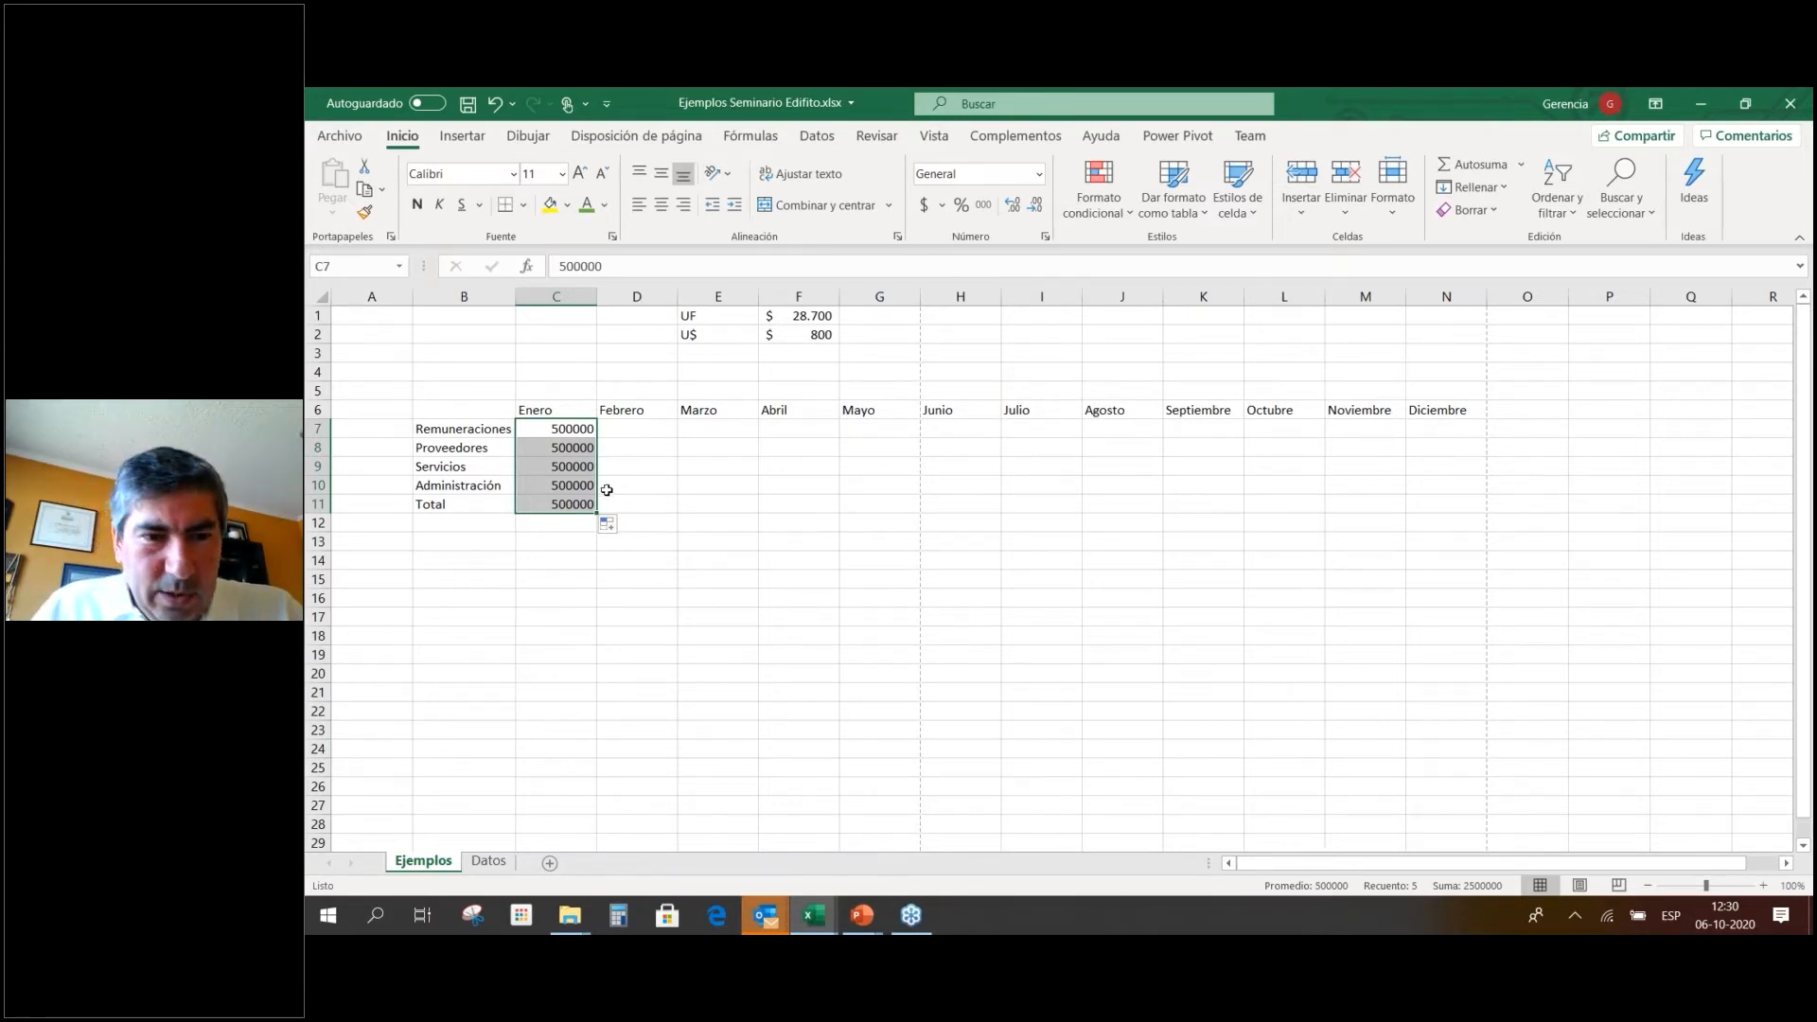
Undo the 500000 fill so C8:C11 are empty again.
click(660, 464)
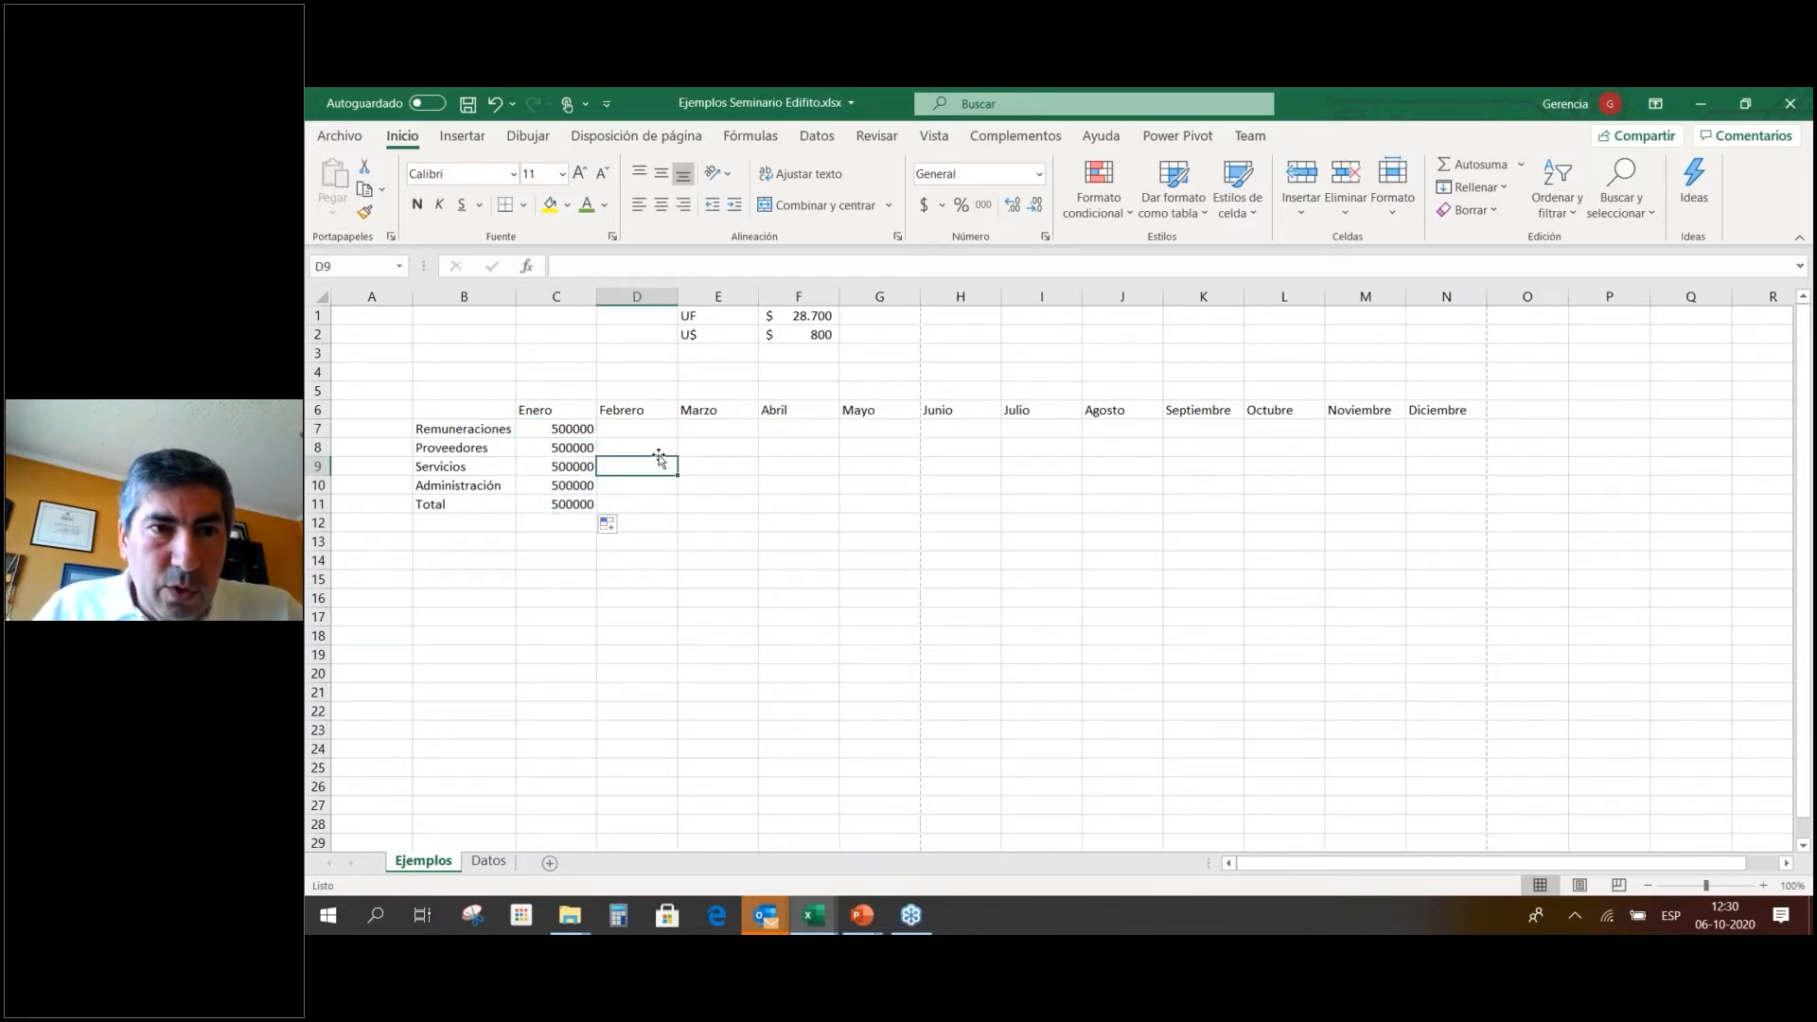
key(ctrl+z)
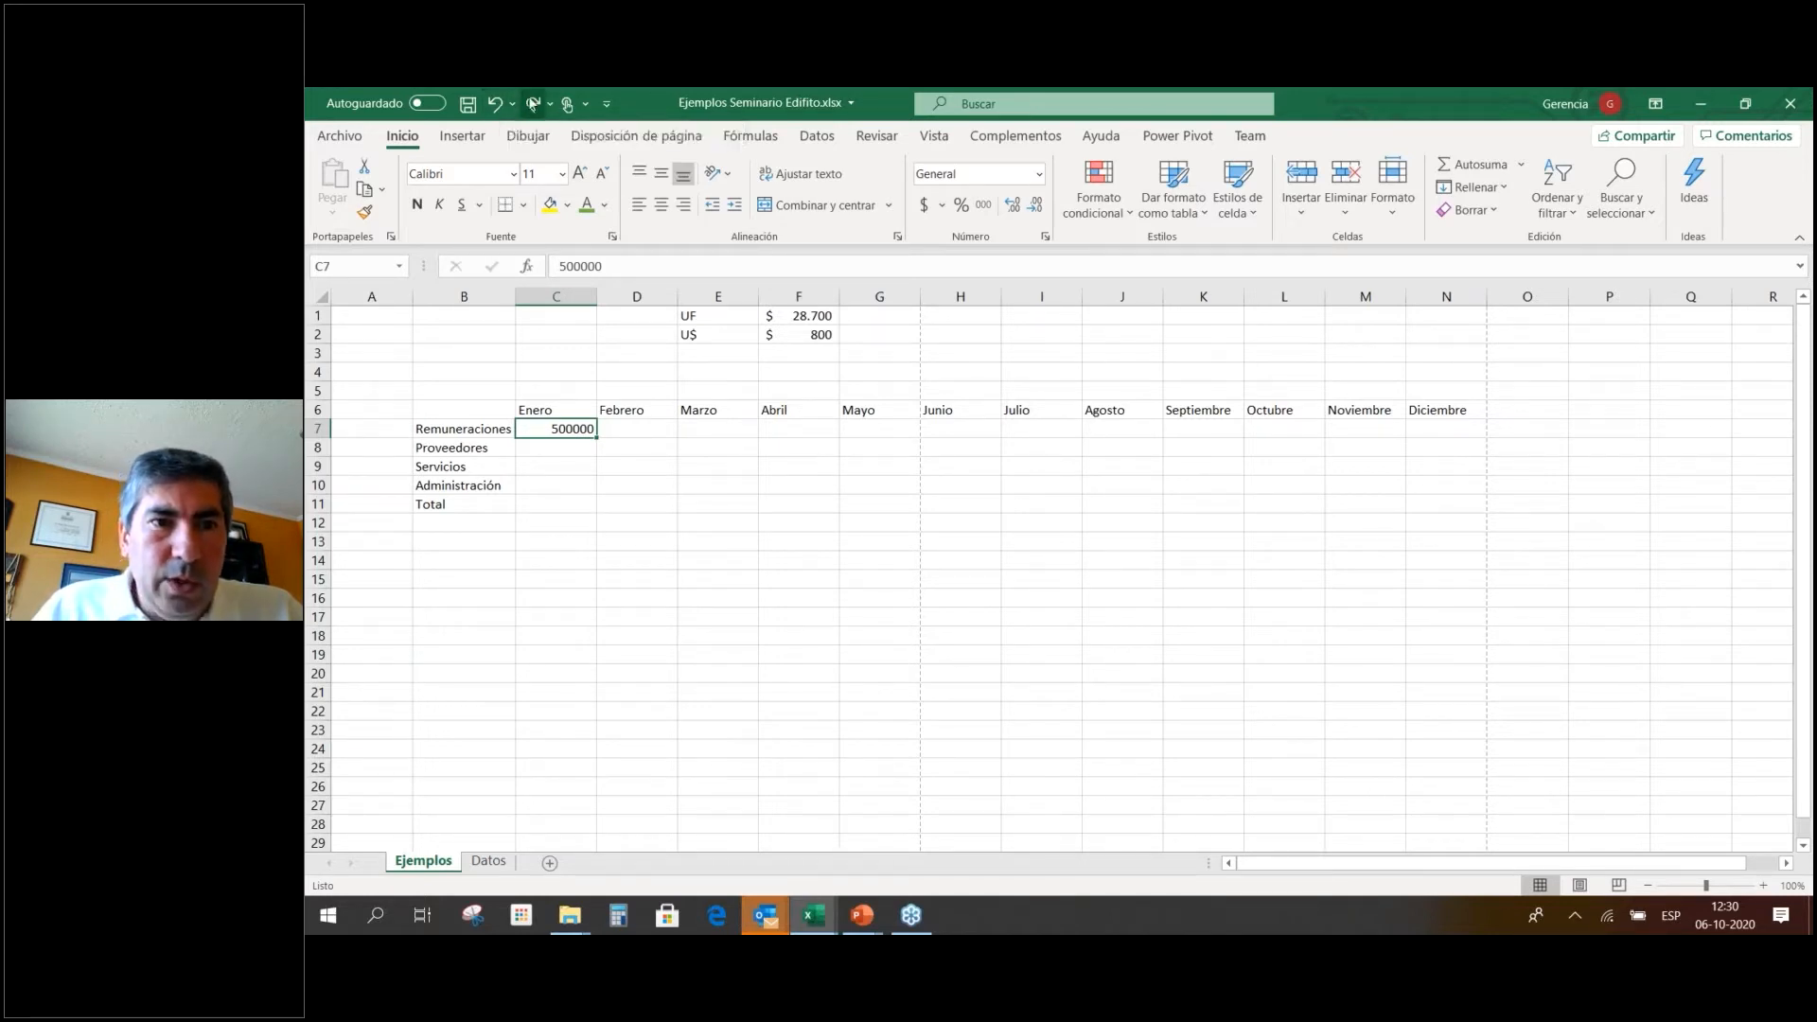
click(534, 103)
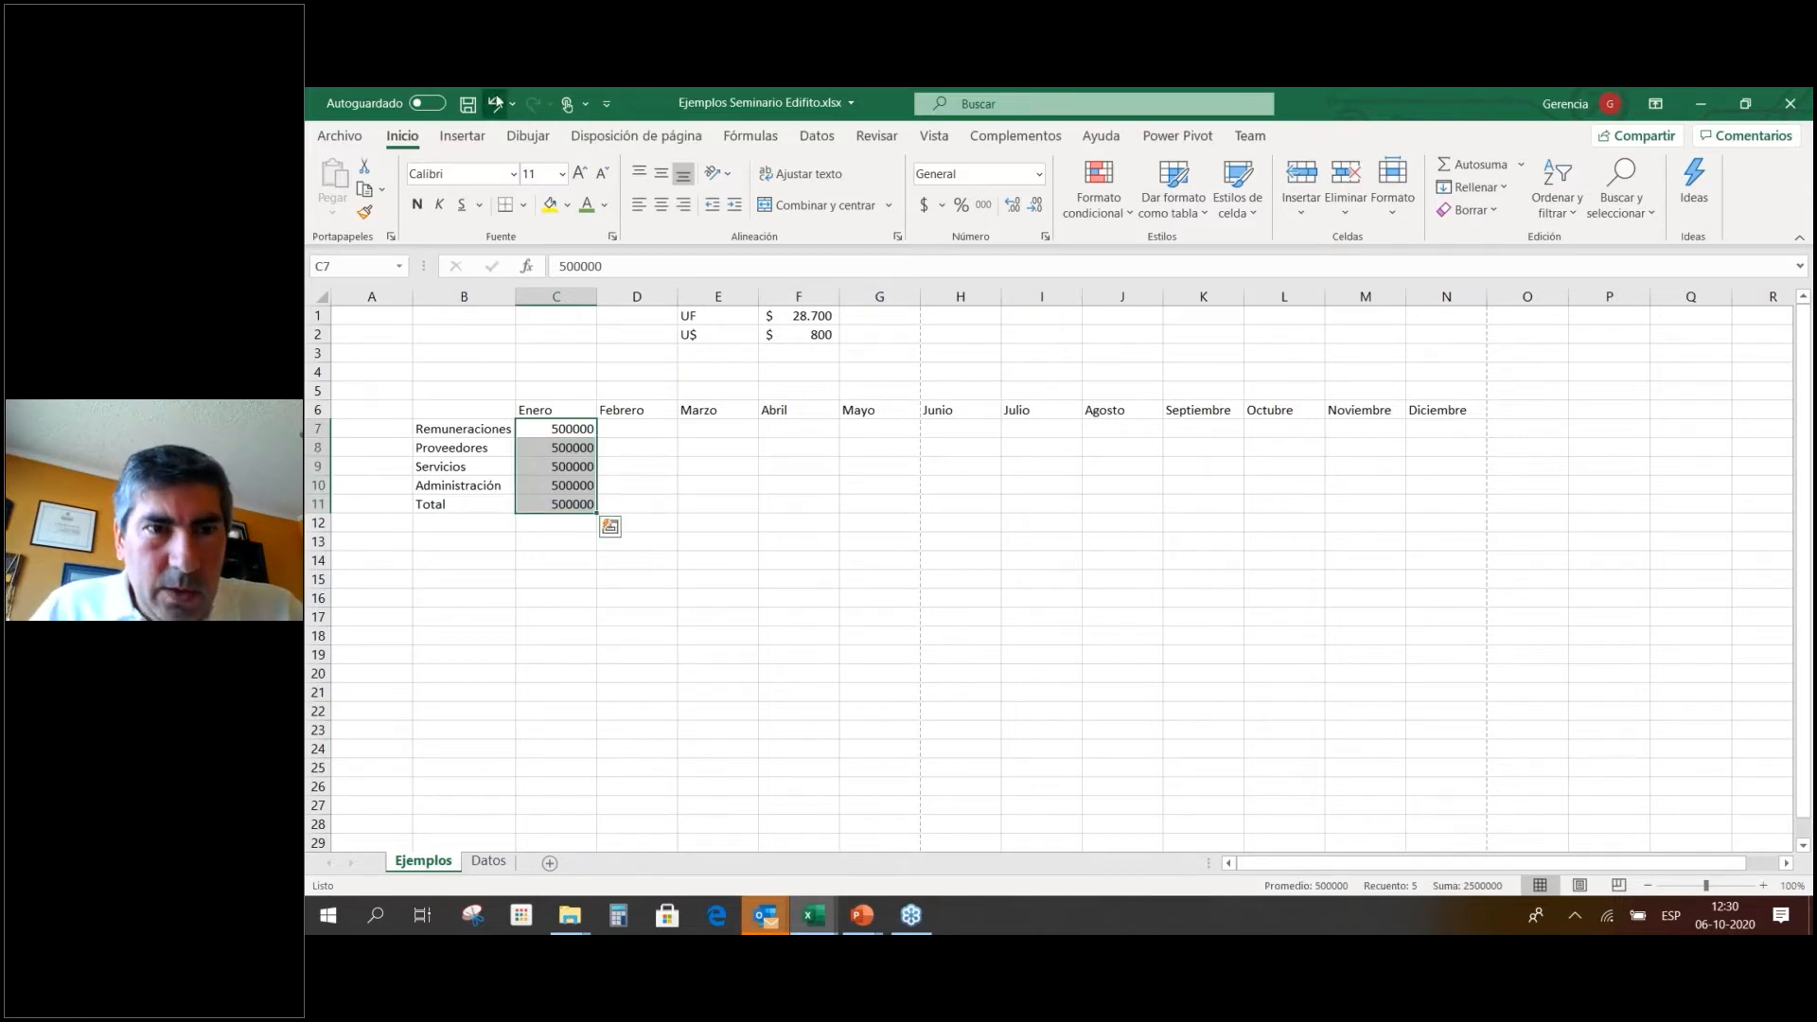
click(494, 103)
click(533, 103)
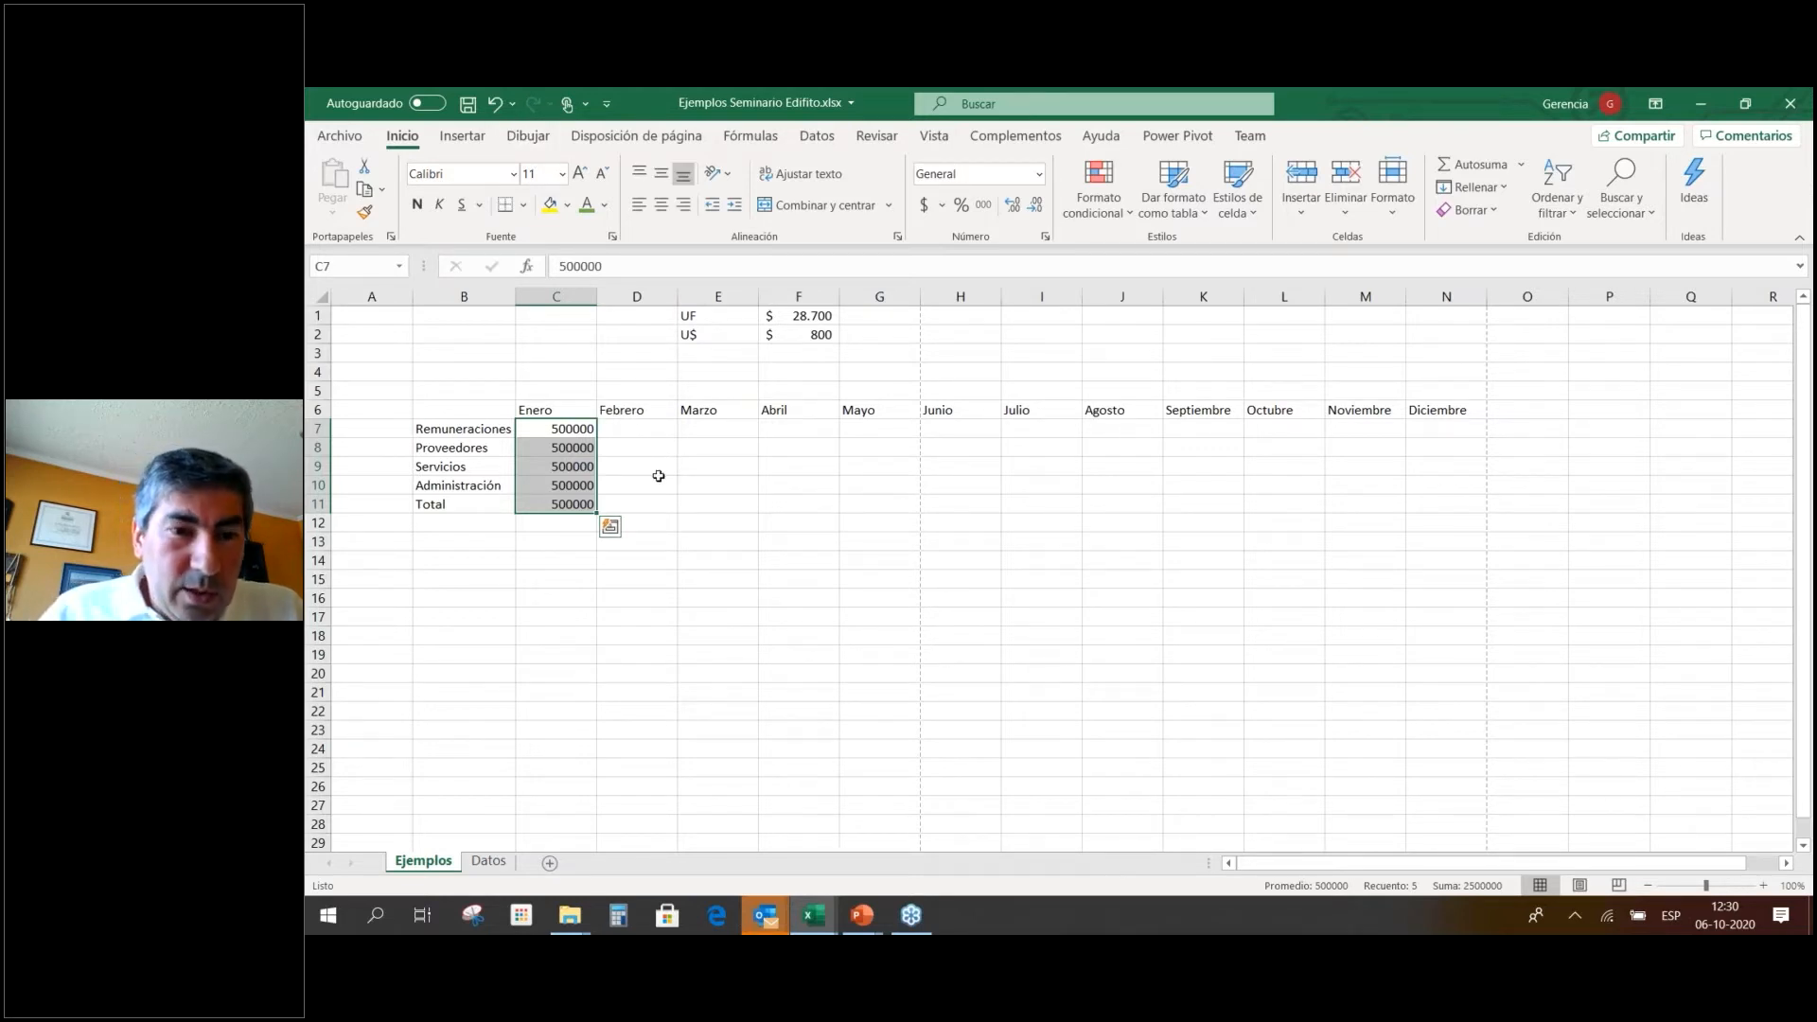
click(499, 104)
click(613, 443)
click(593, 433)
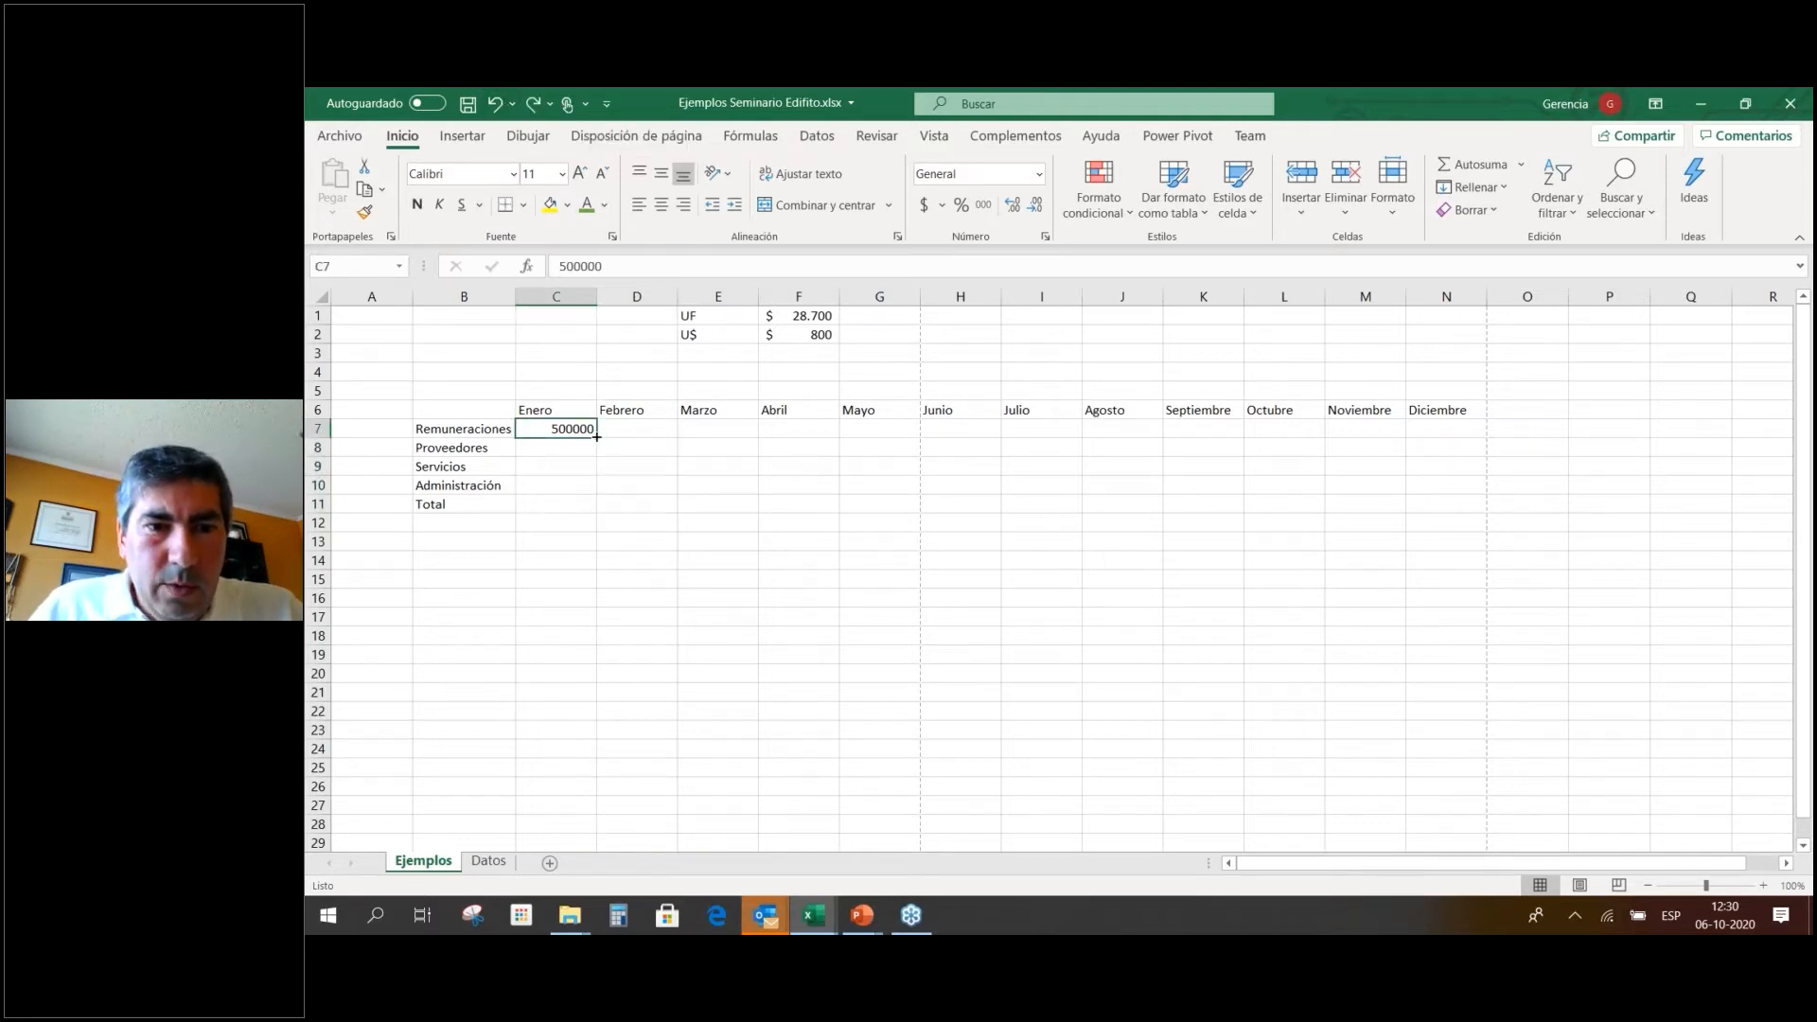
Fill 500000 across the Remuneraciones row and clear the Noviembre and Diciembre cells M6:N7.
drag(597, 436, 1482, 432)
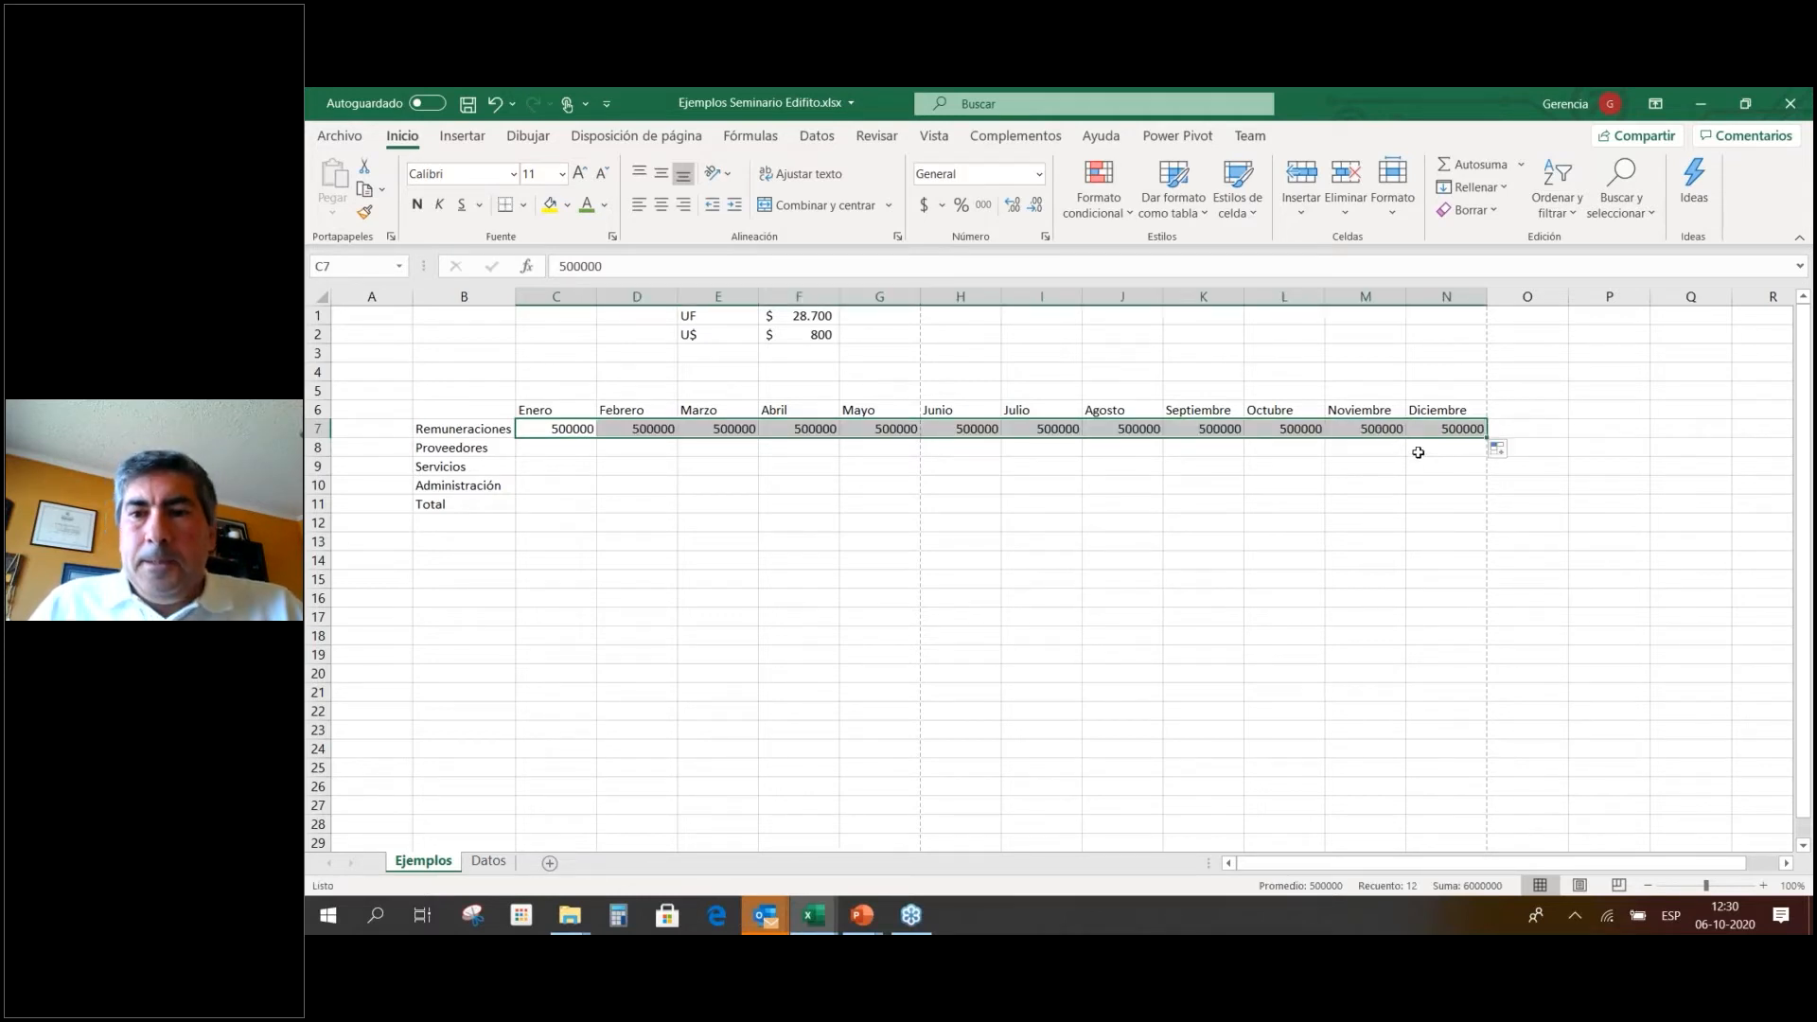
drag(1368, 410, 1426, 433)
key(Delete)
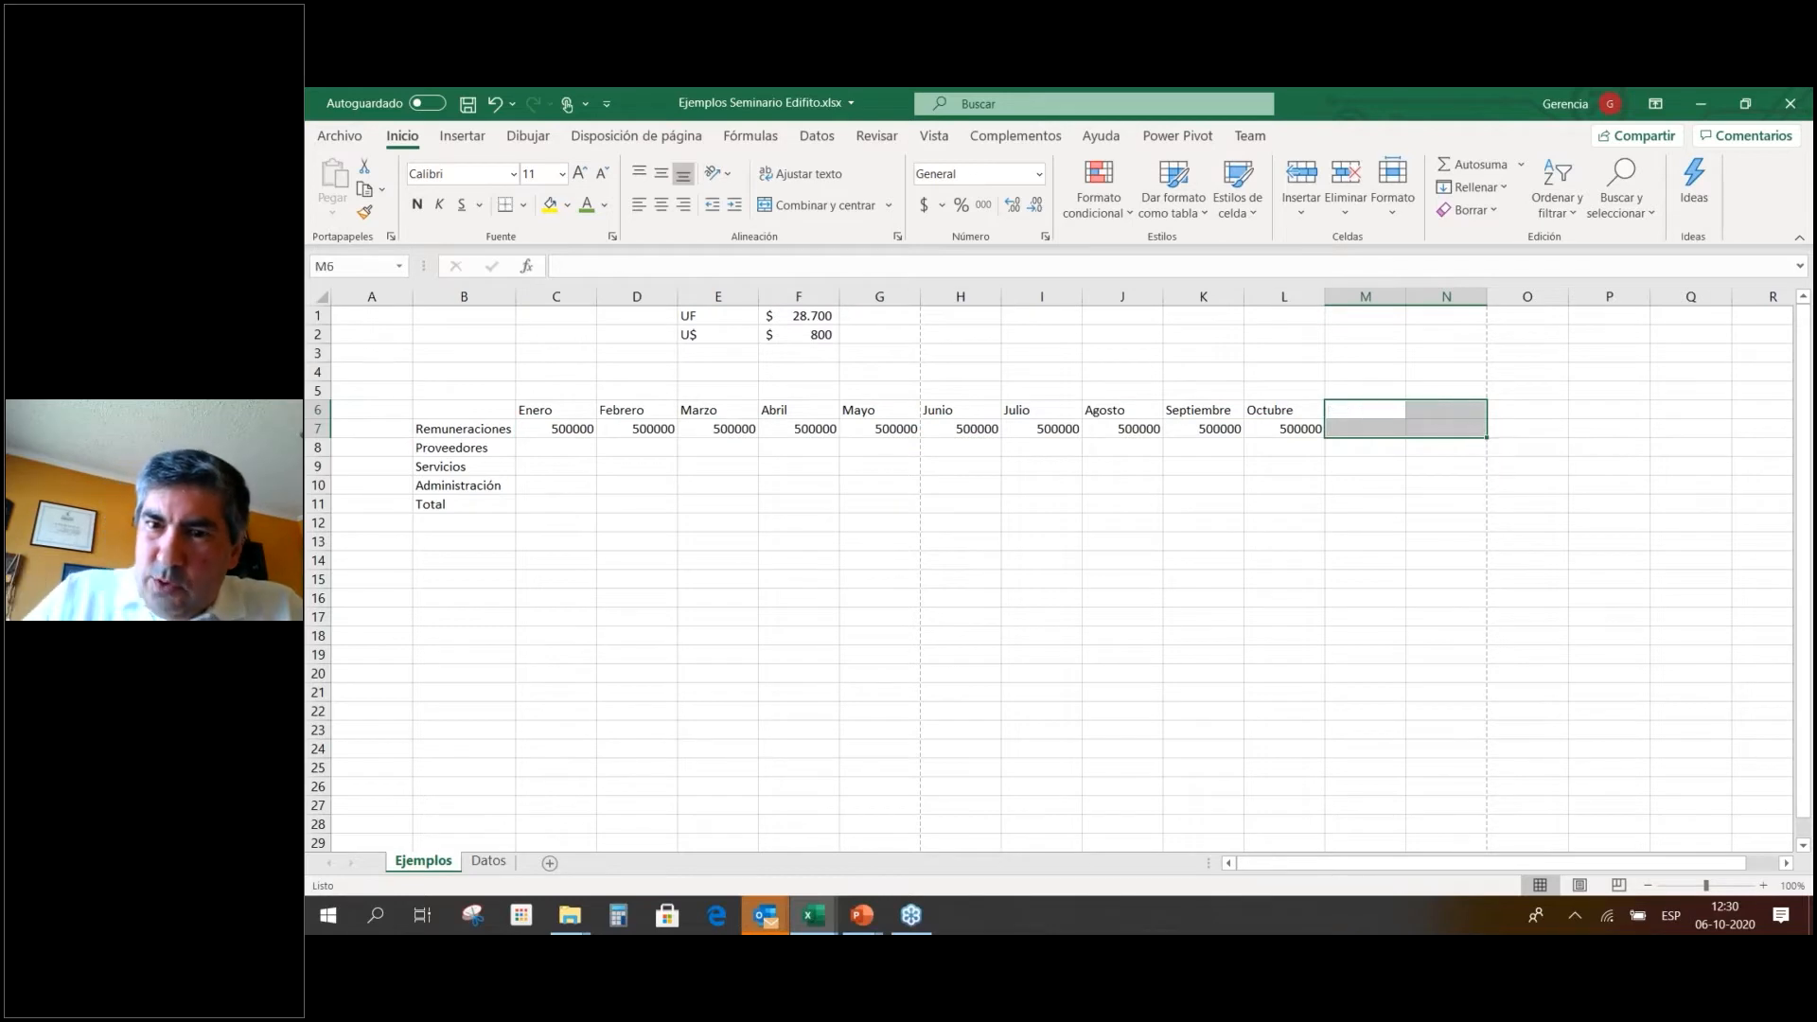
click(1394, 443)
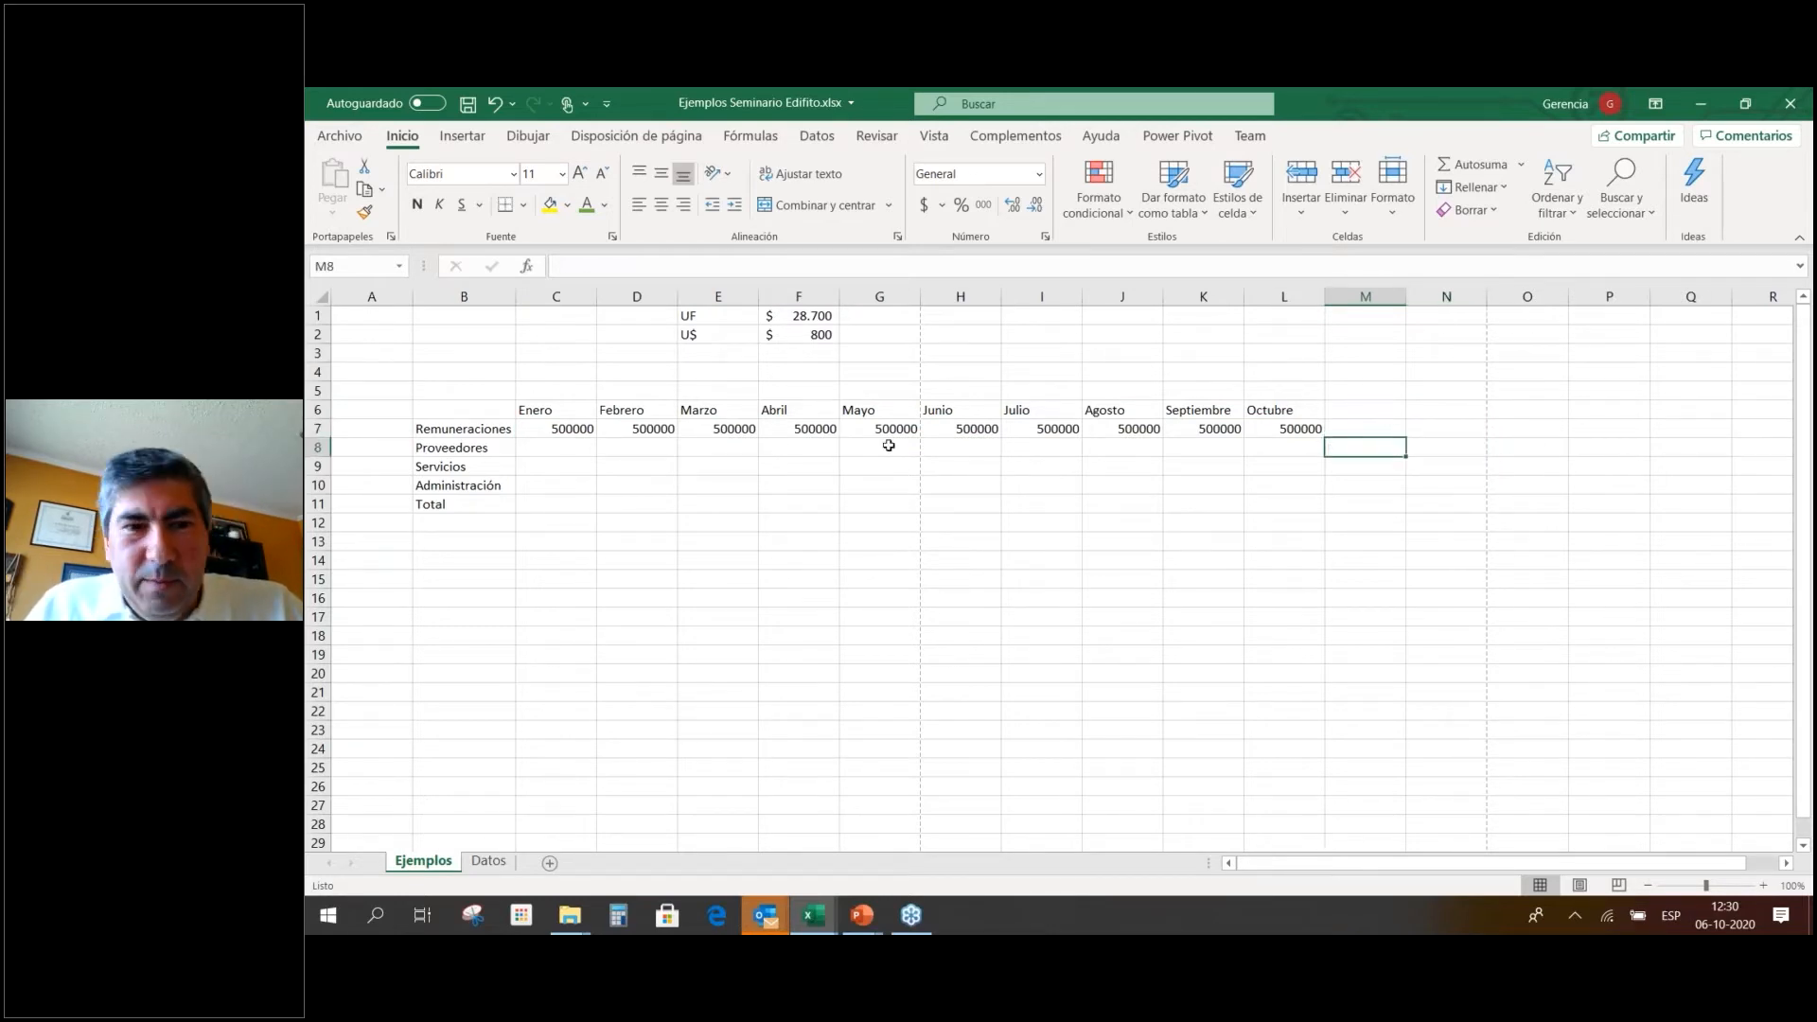
click(552, 451)
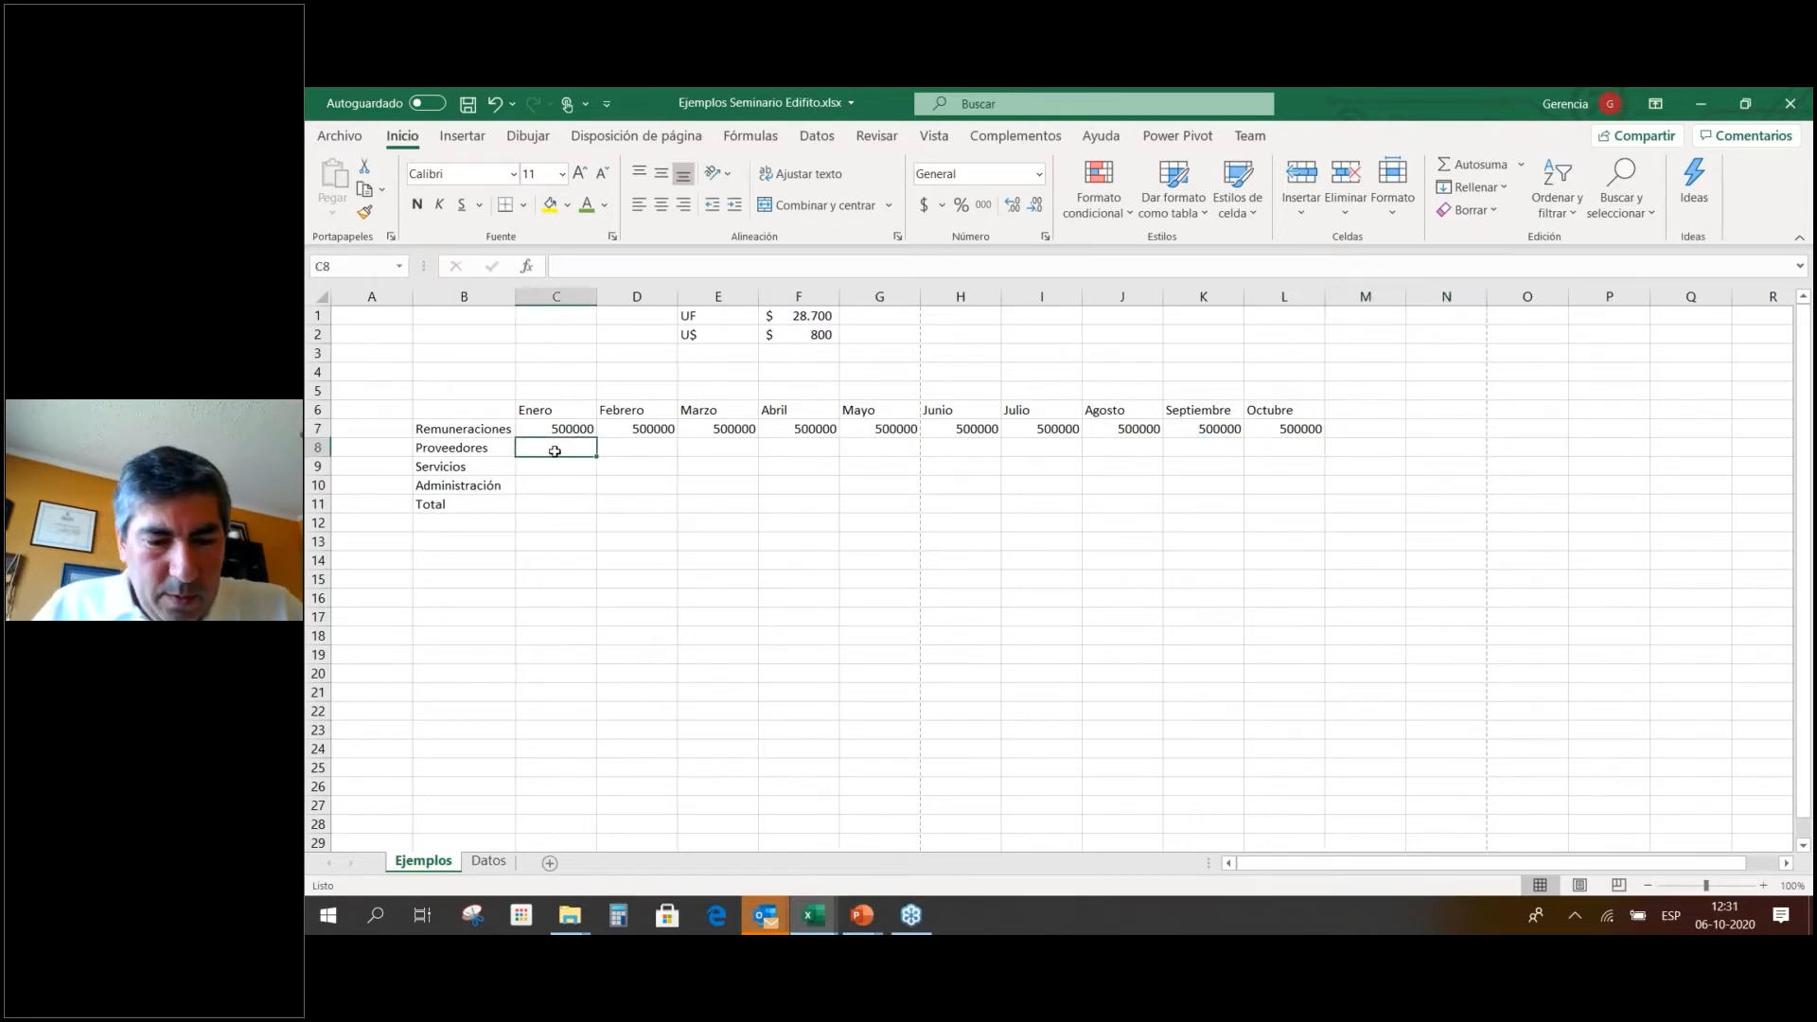
Enter 100000 for Proveedores in C8 and fill D8:L8 with formulas linking each month to the previous.
text(100000)
key(Return)
key(Up)
key(Up)
key(Right)
key(Down)
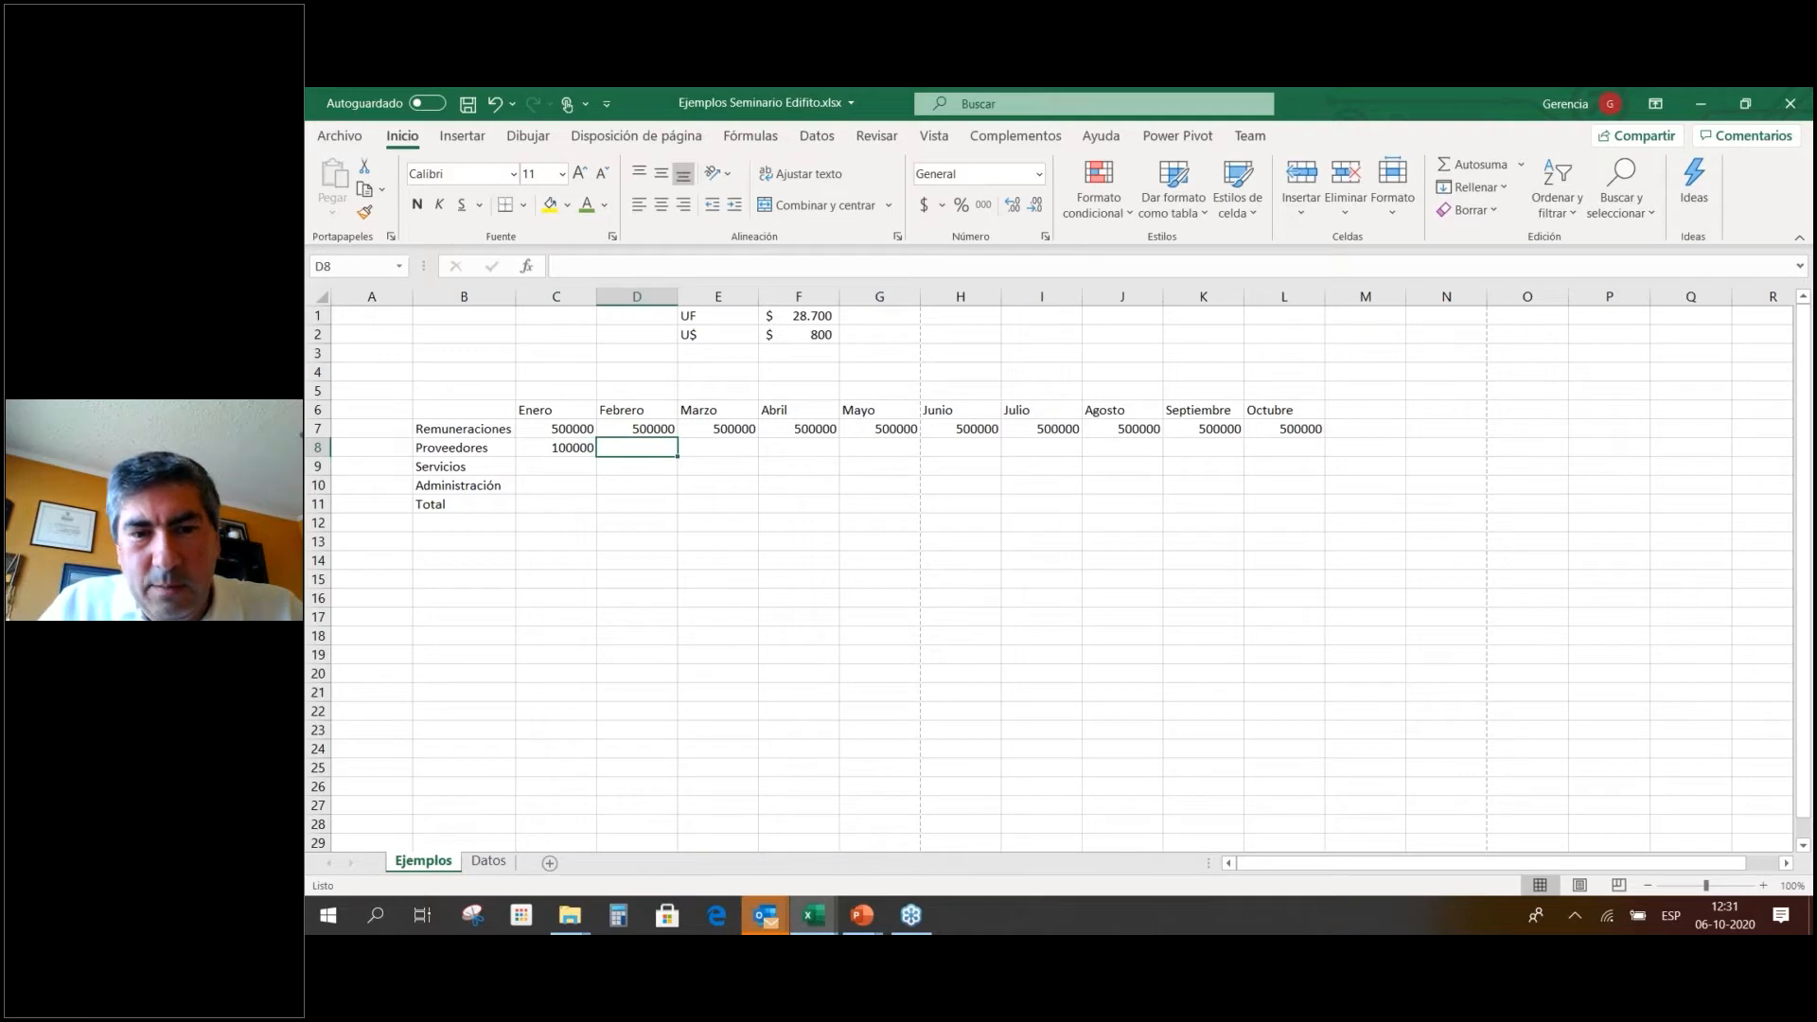
text(+)
key(Left)
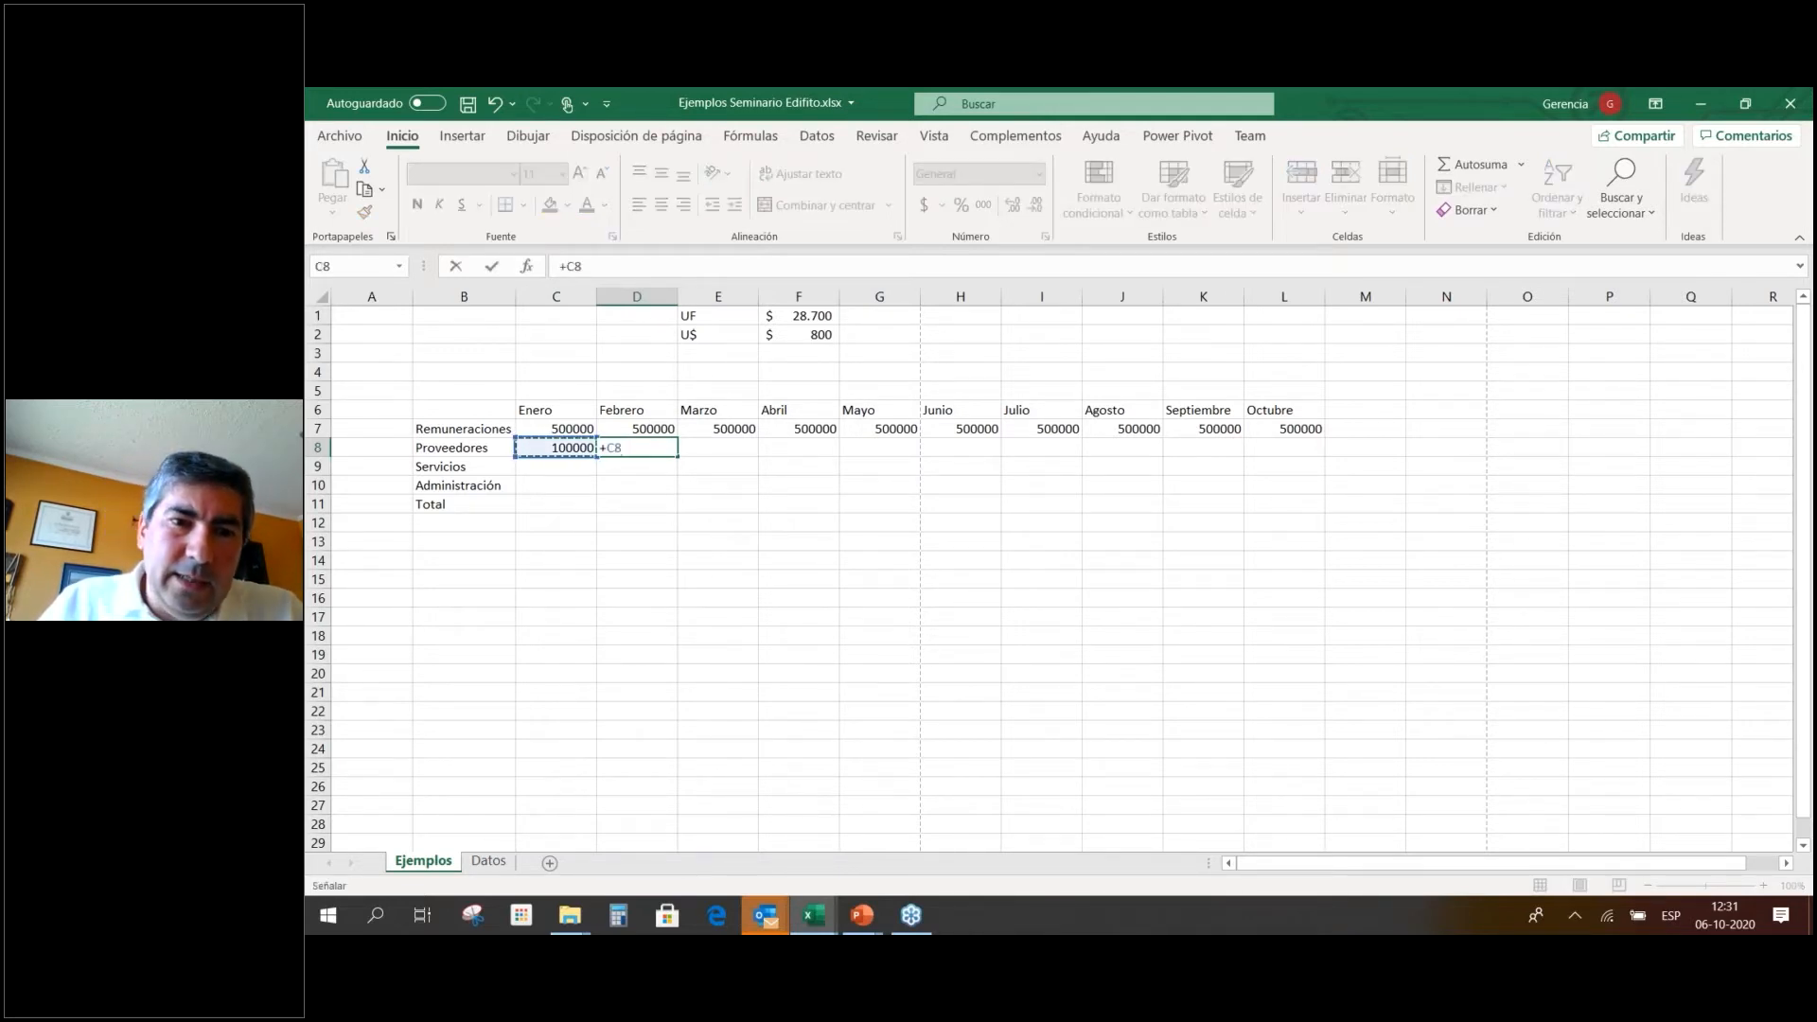
key(Return)
key(Up)
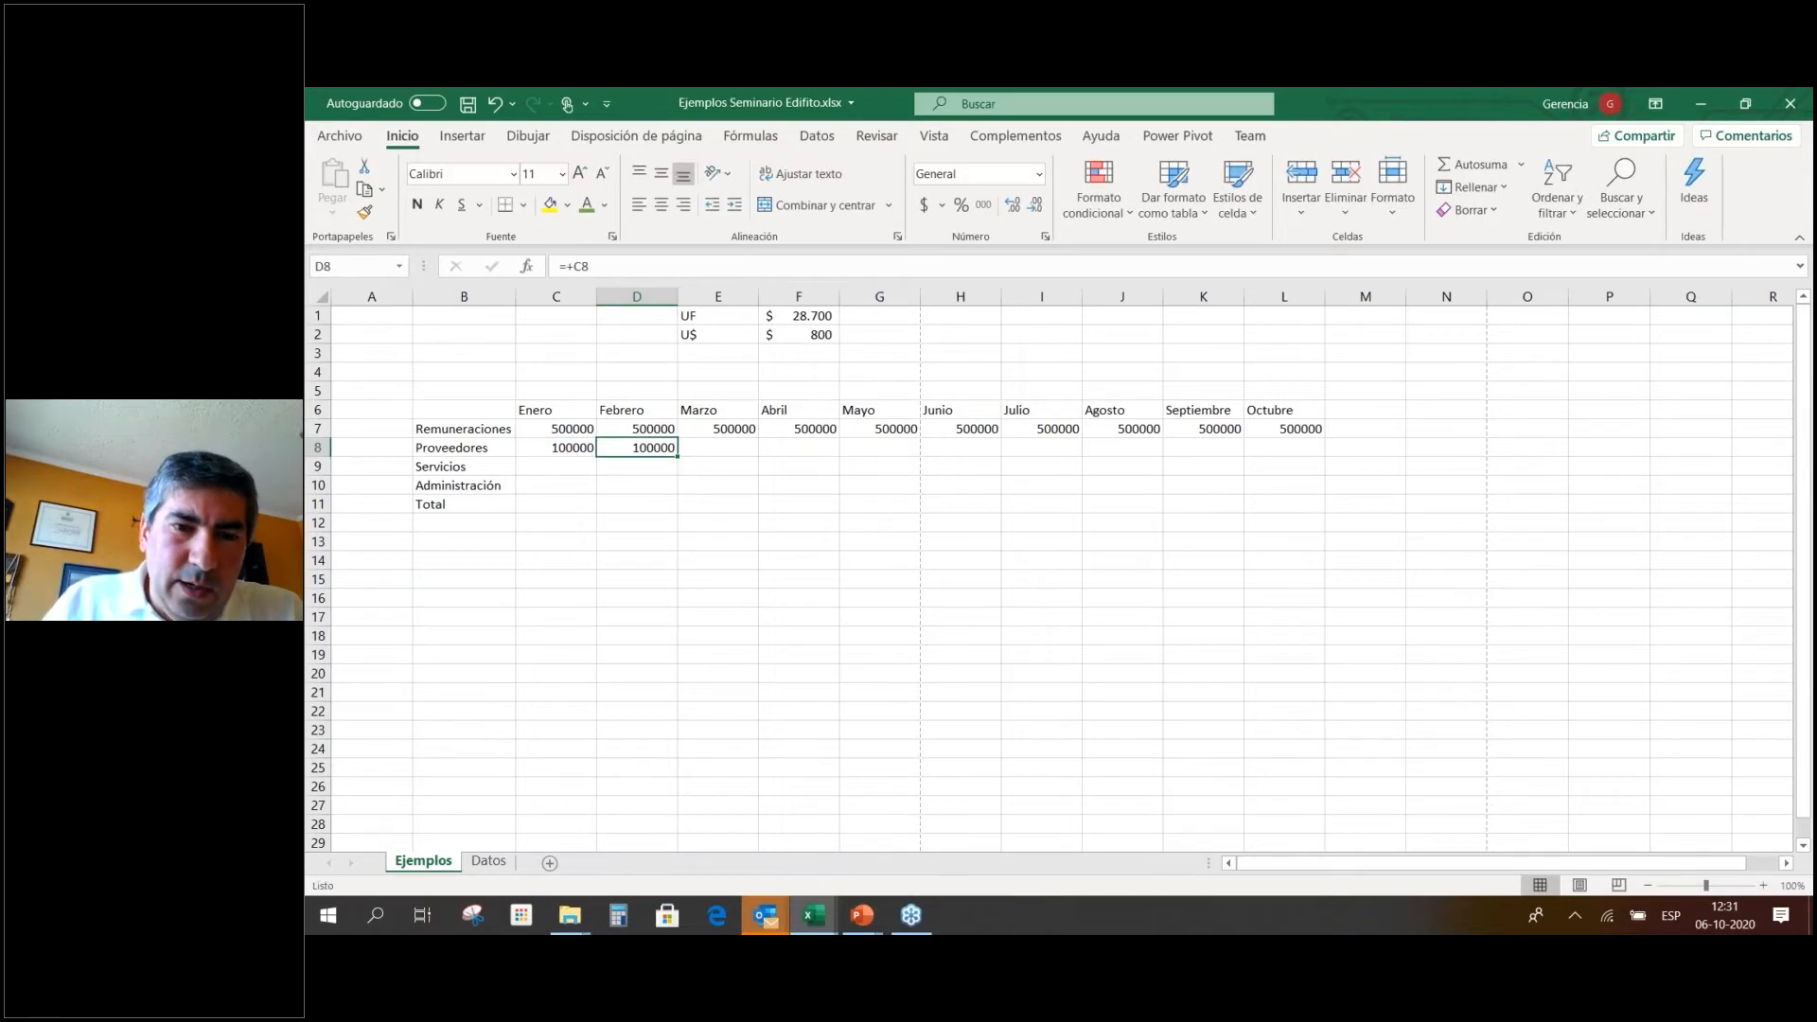
drag(676, 456, 1293, 453)
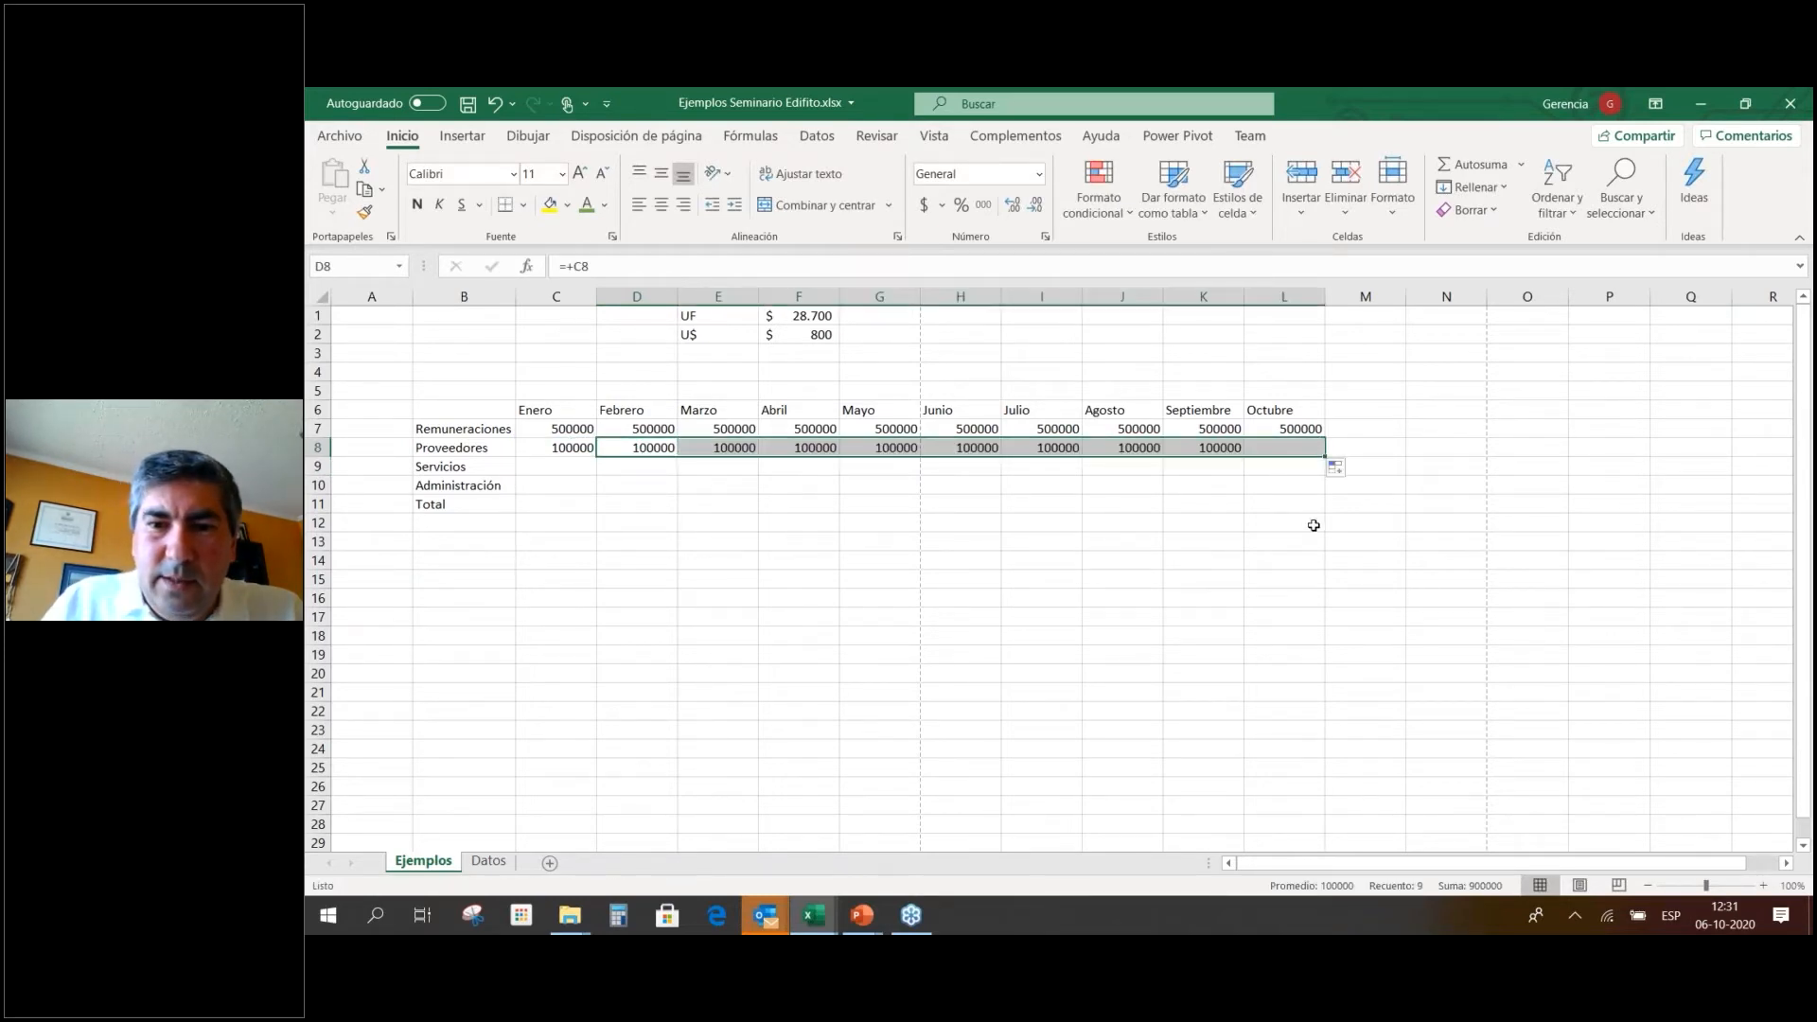
click(1243, 508)
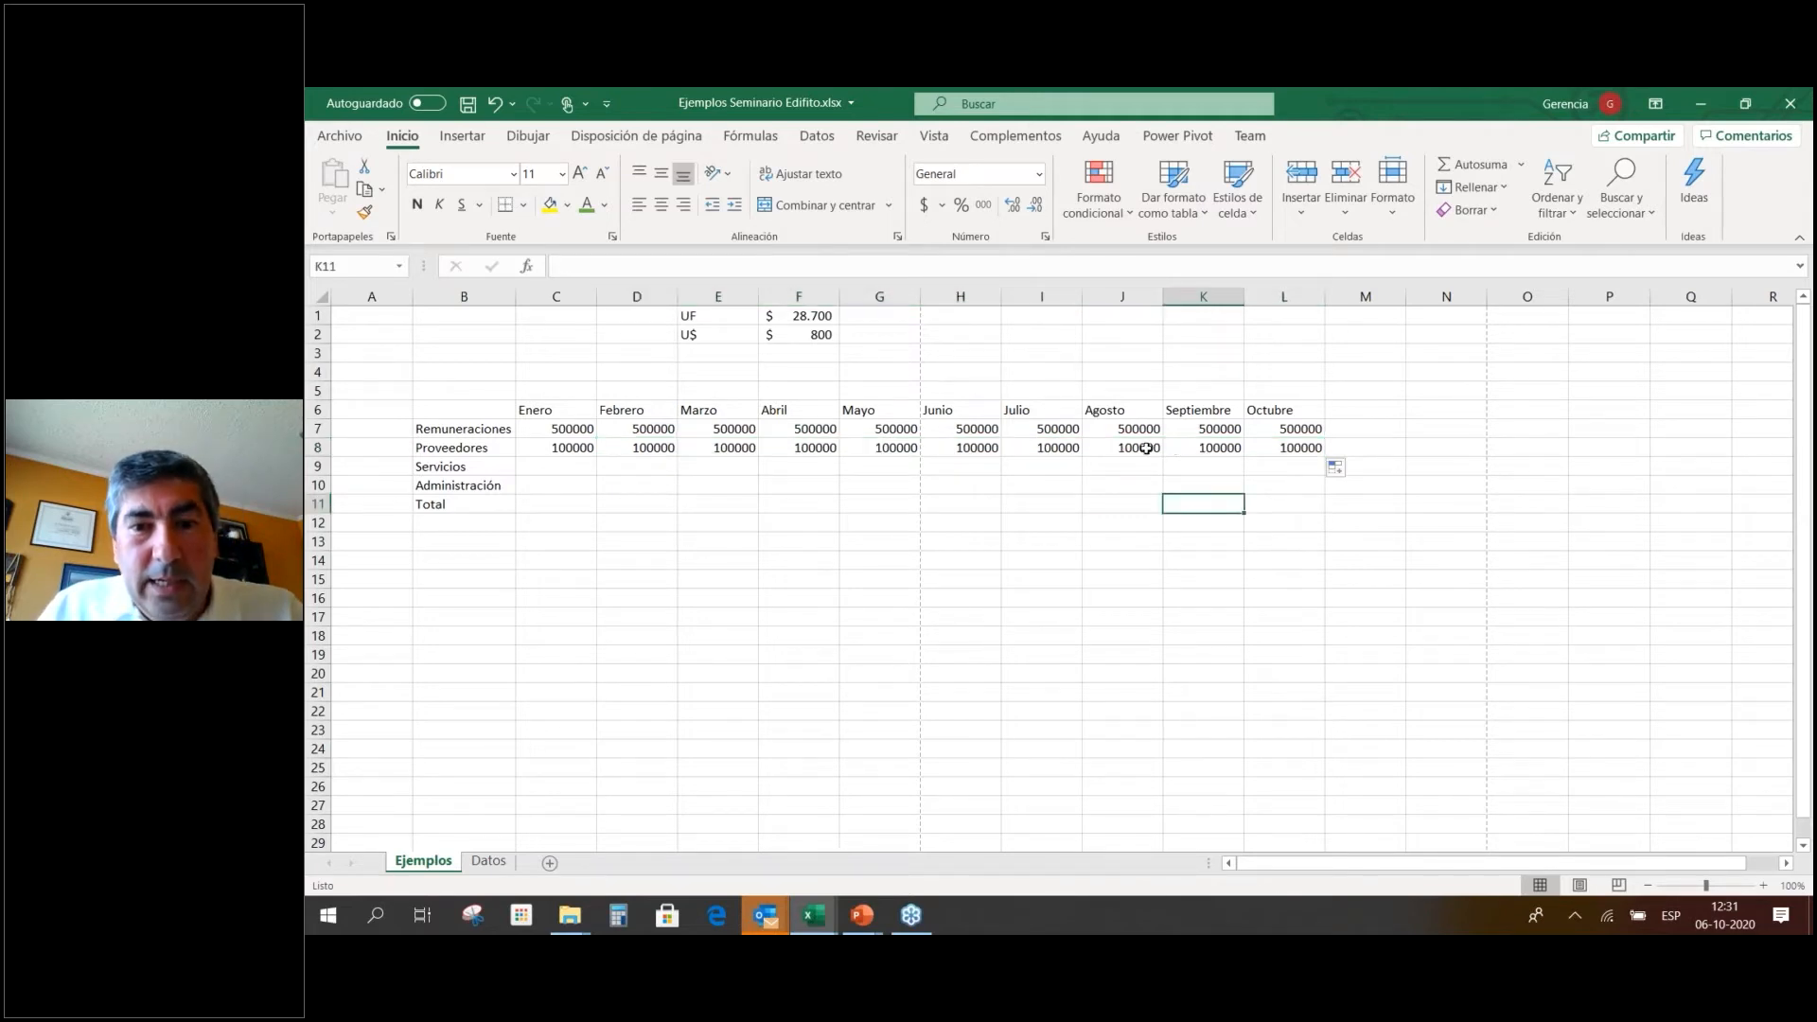
click(1146, 447)
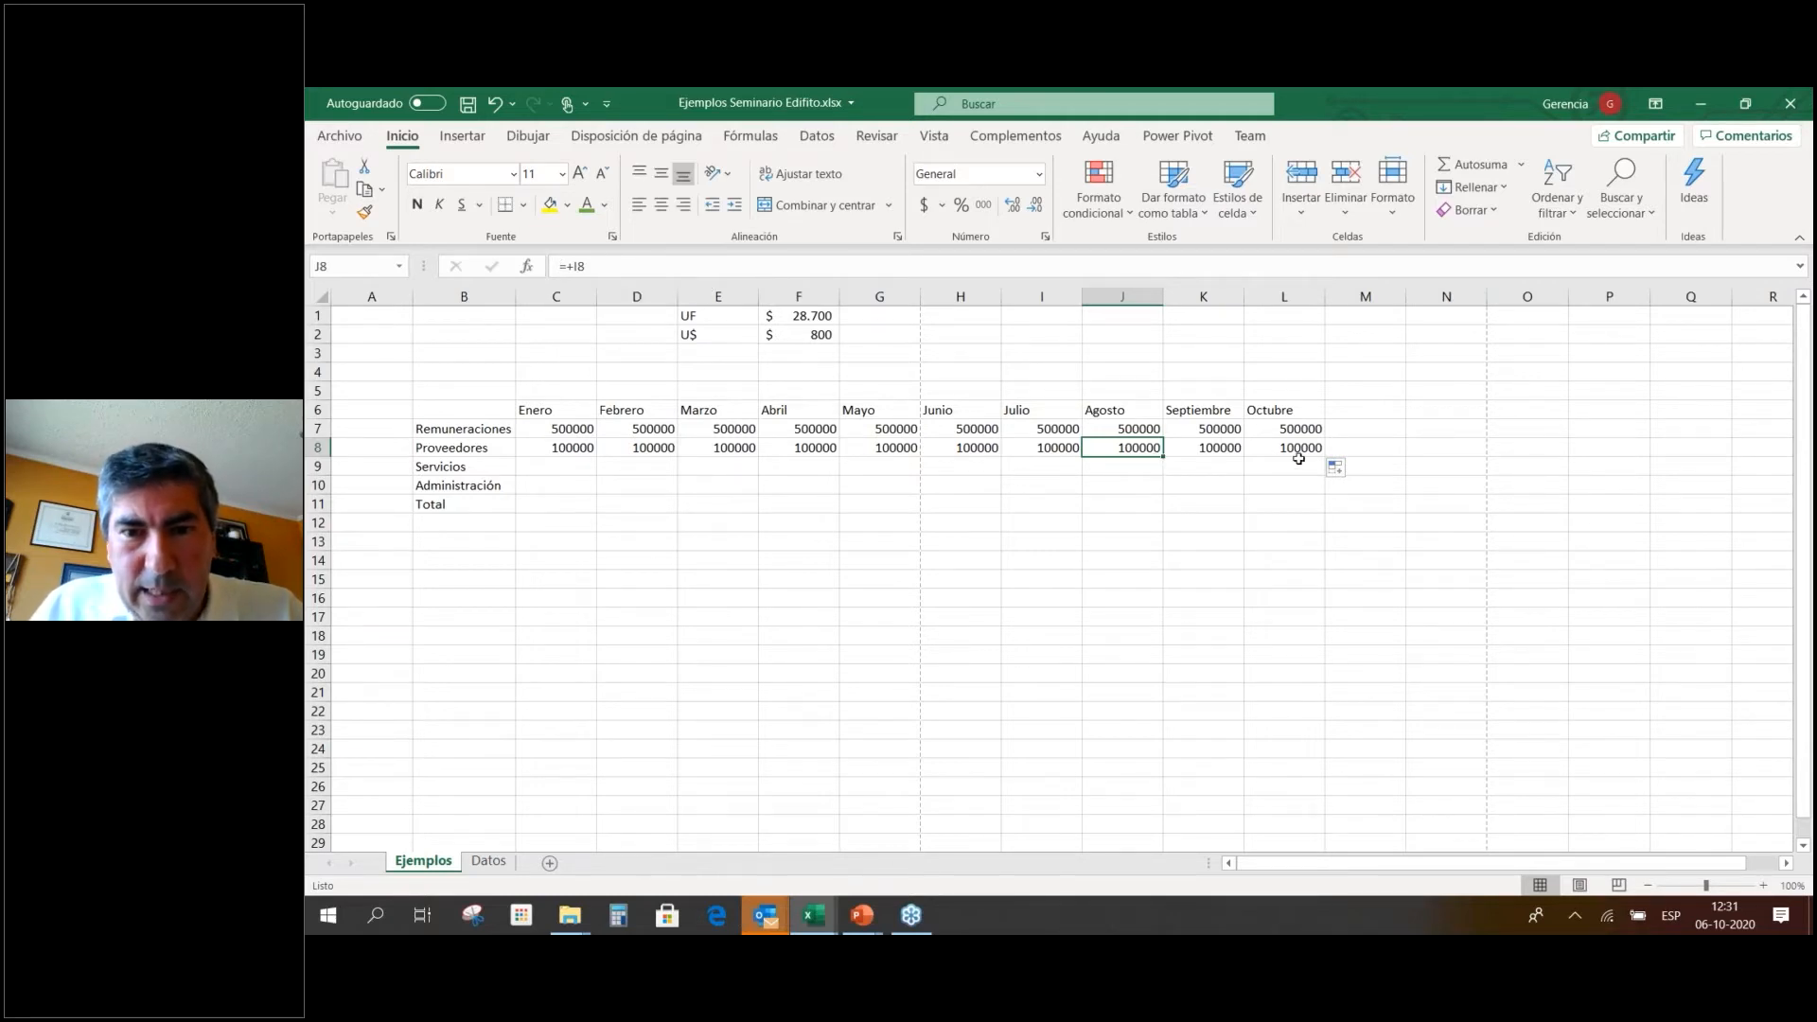
click(636, 451)
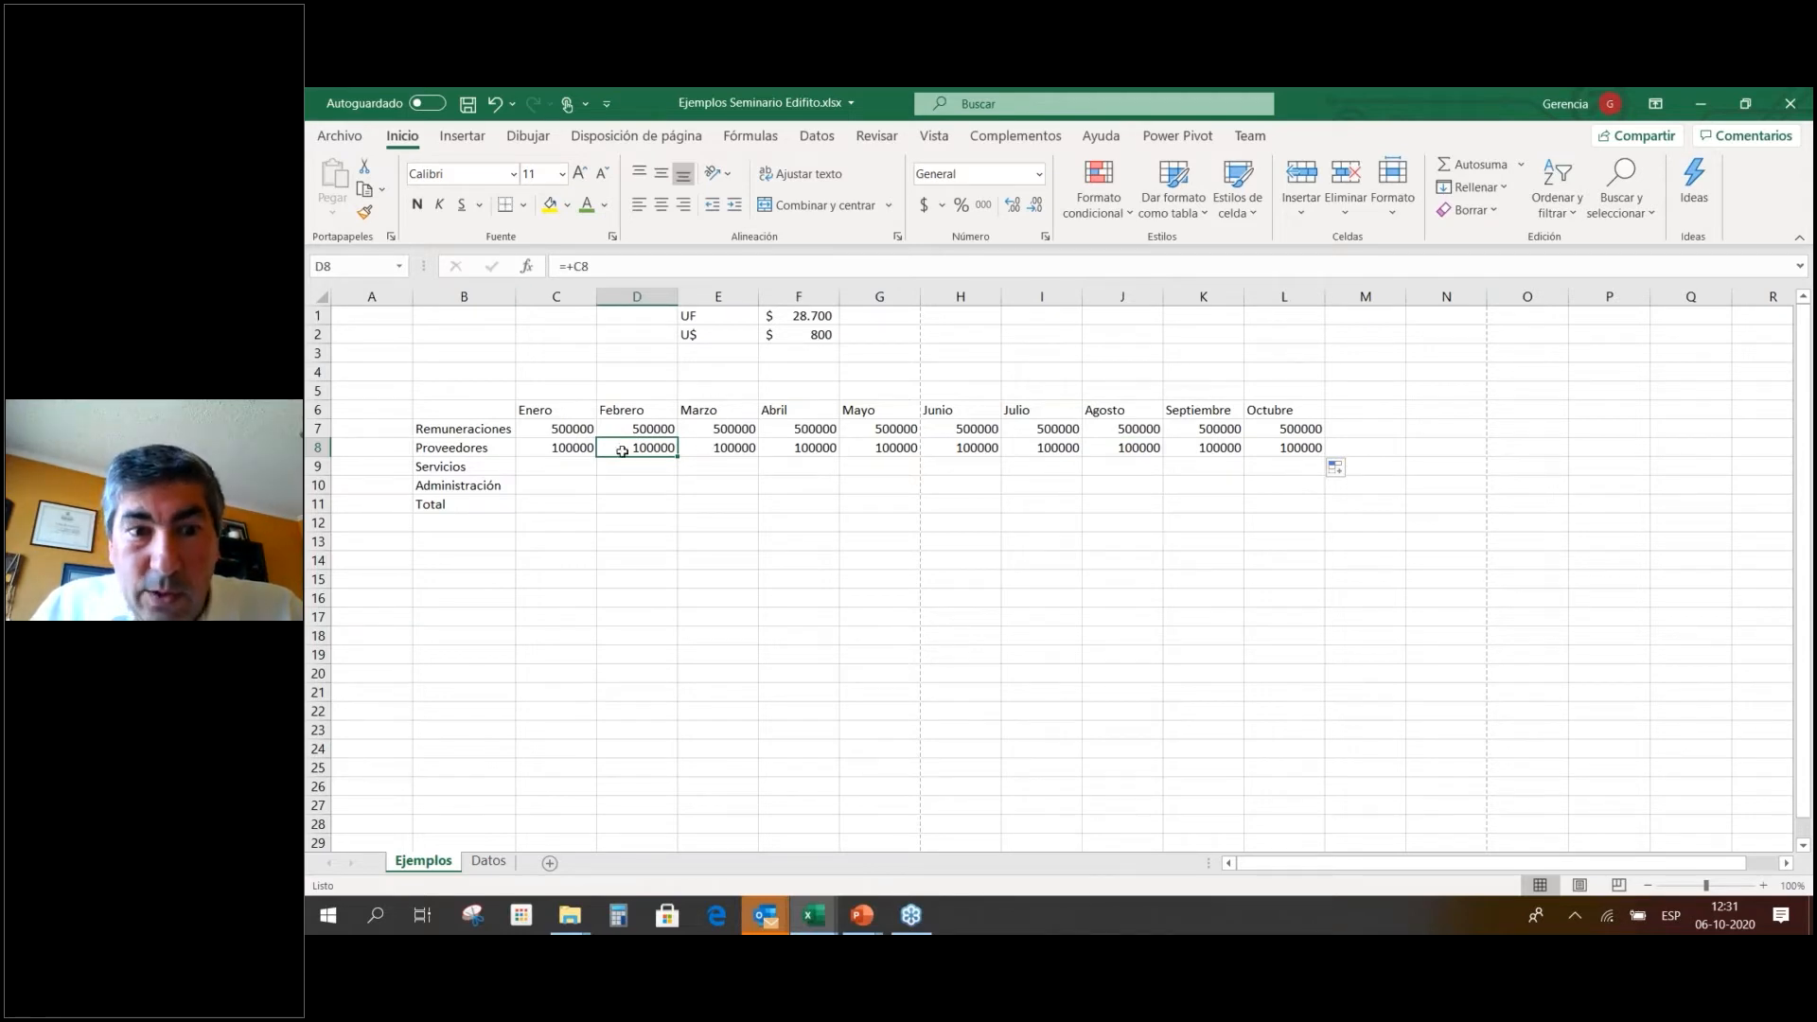
Enter 200000 for Servicios in Enero (C9).
click(581, 466)
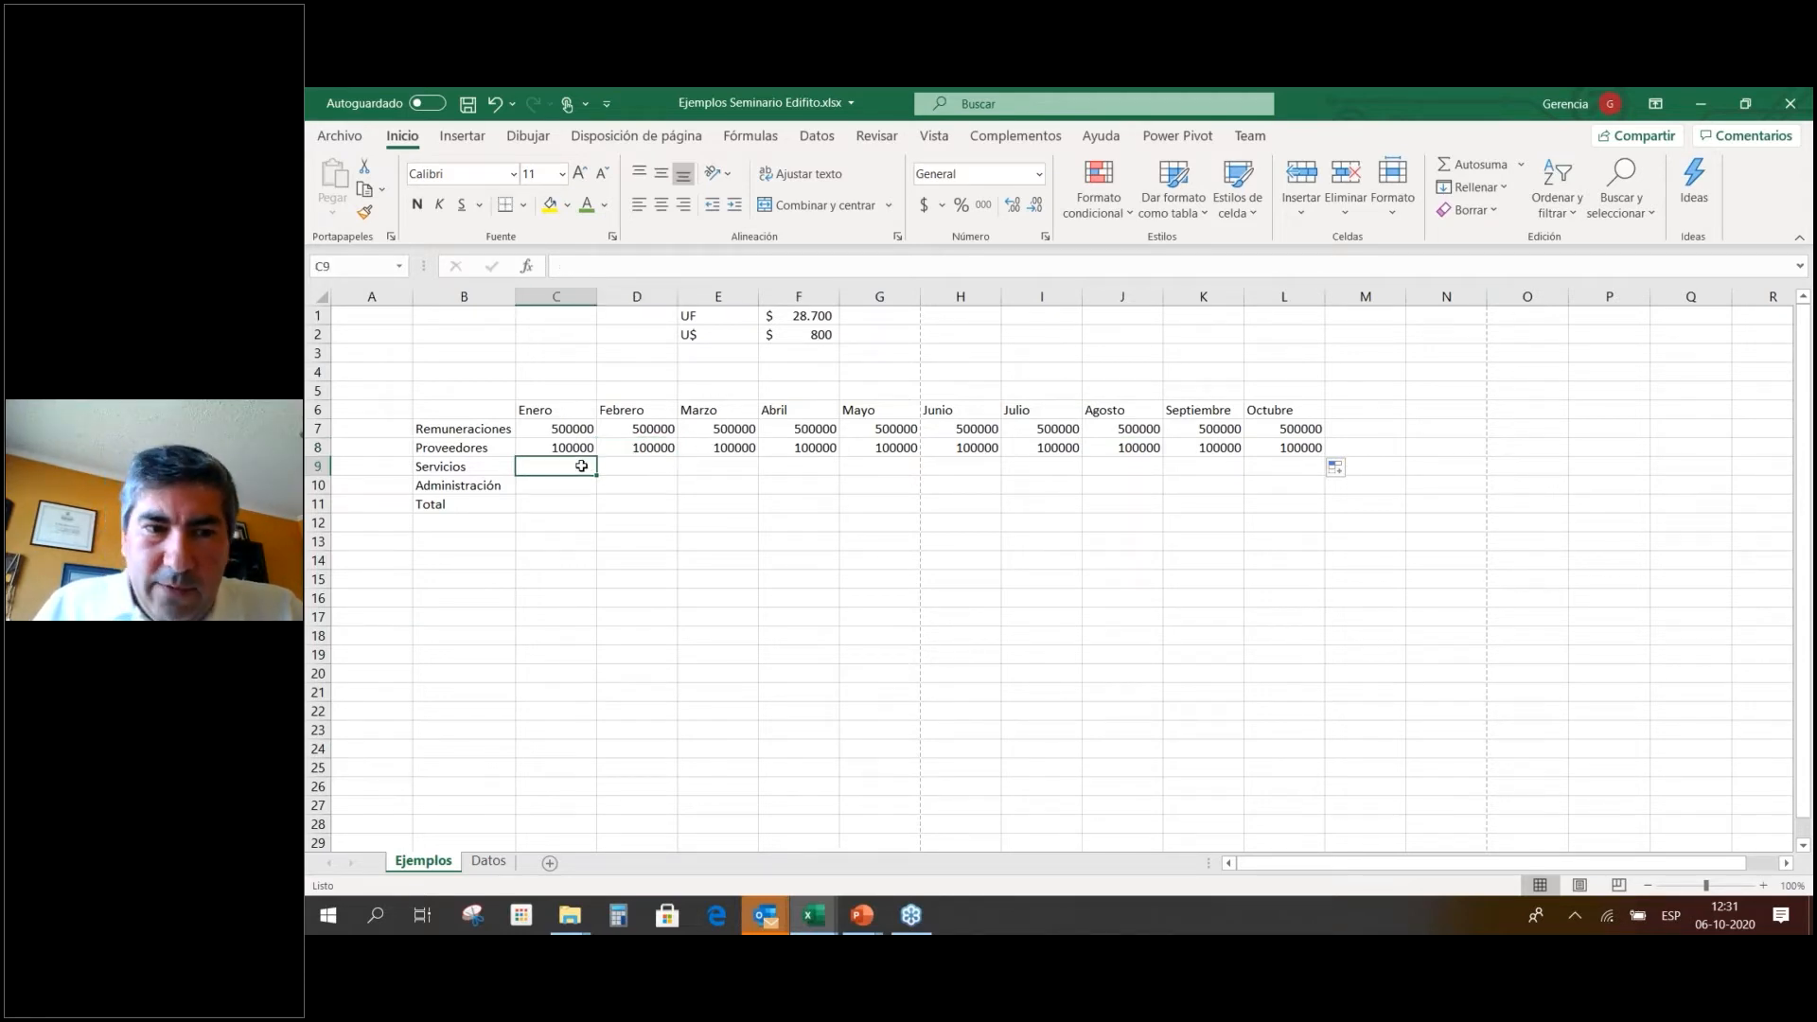
text(200000)
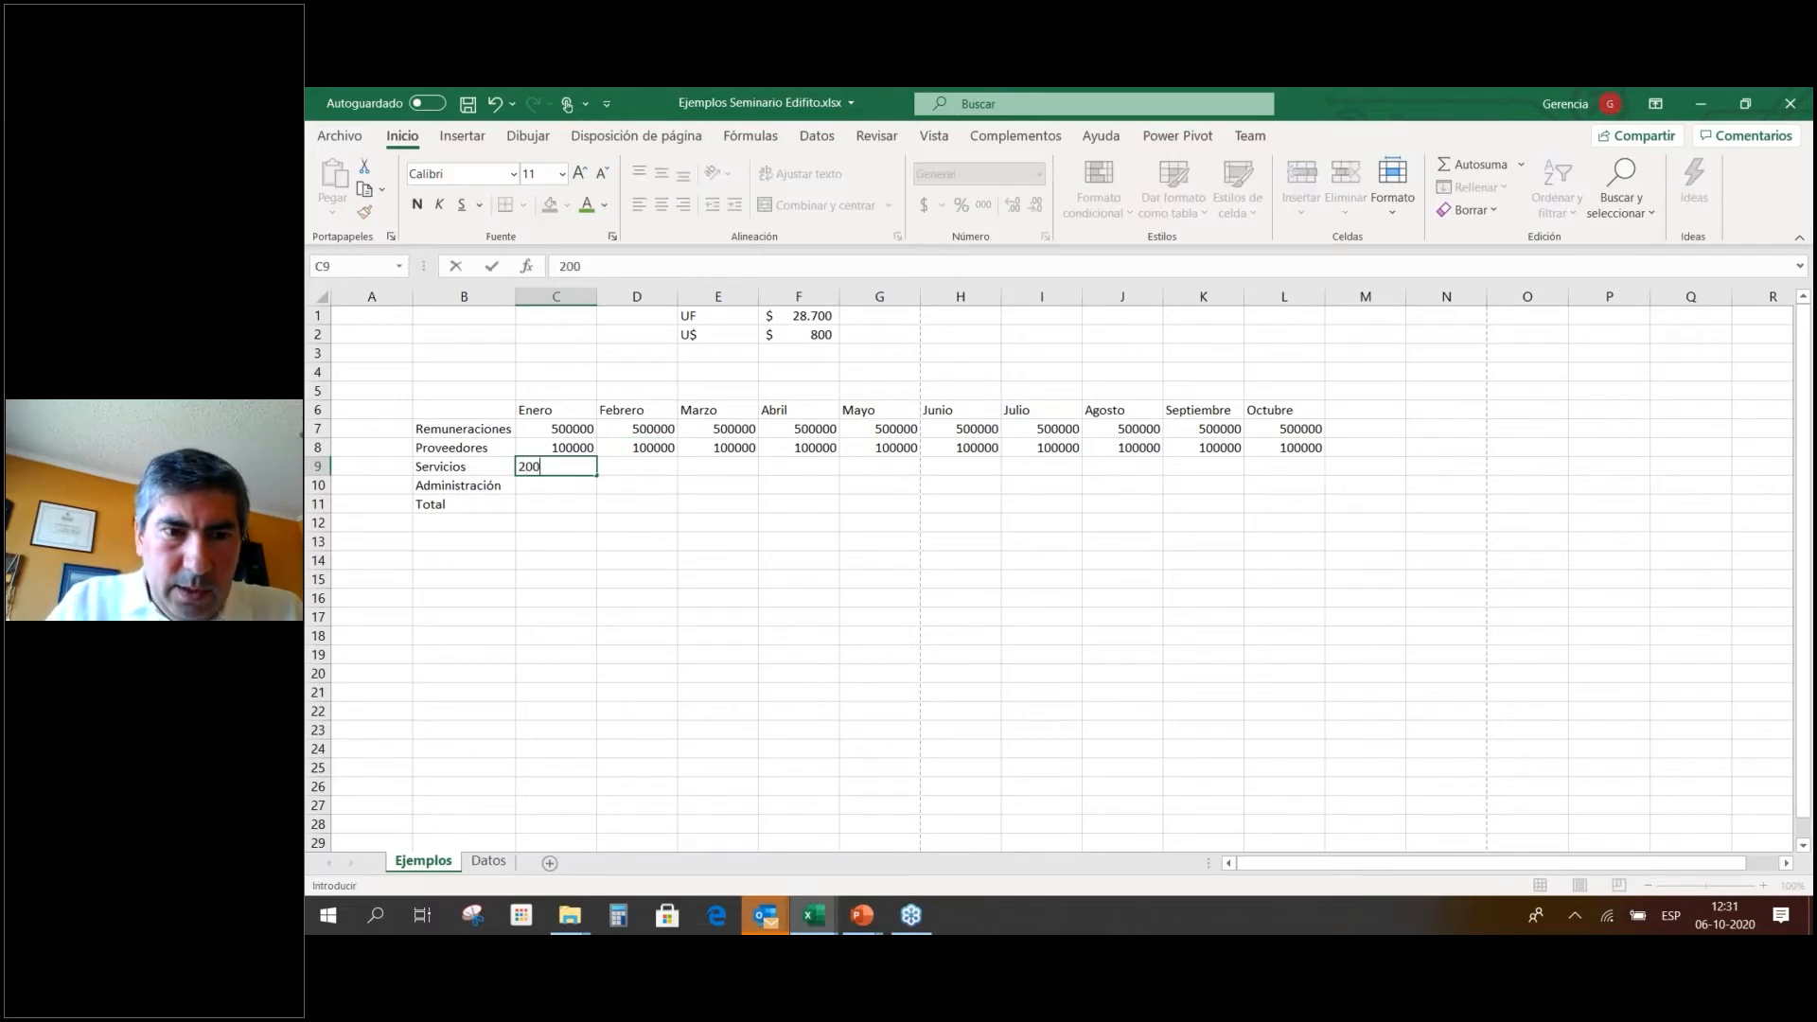
key(Return)
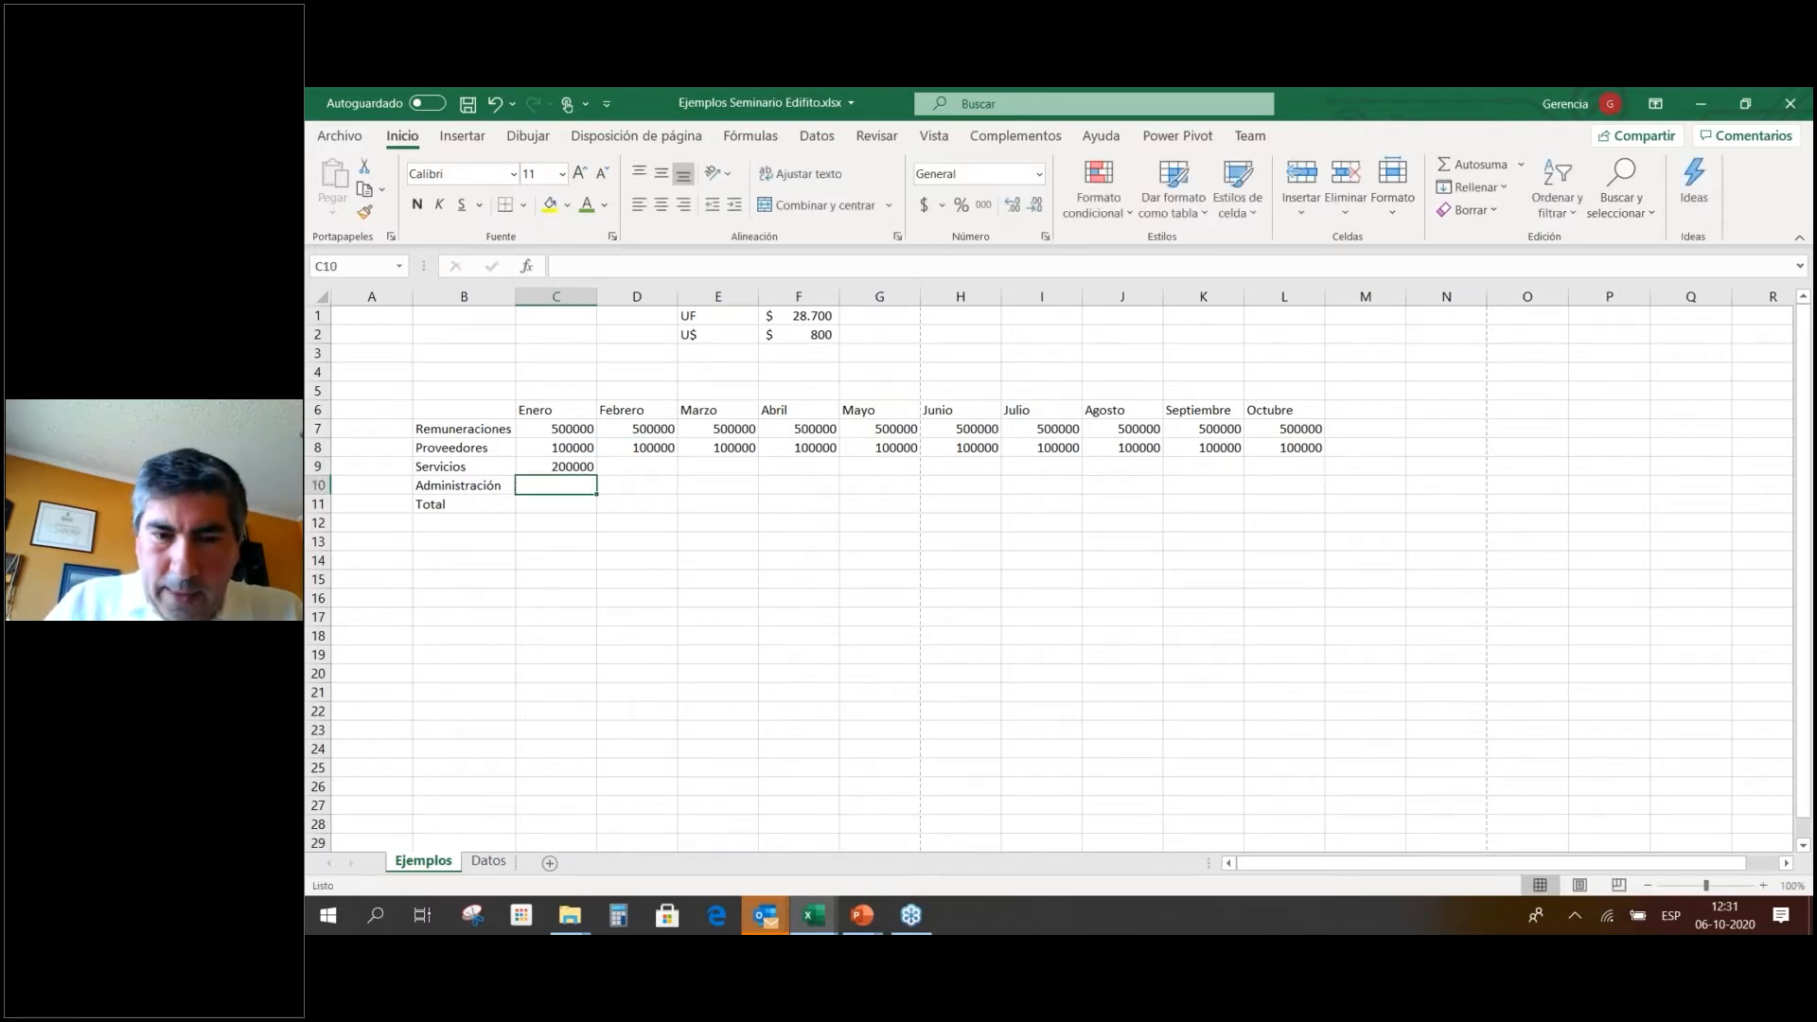
key(Up)
key(Right)
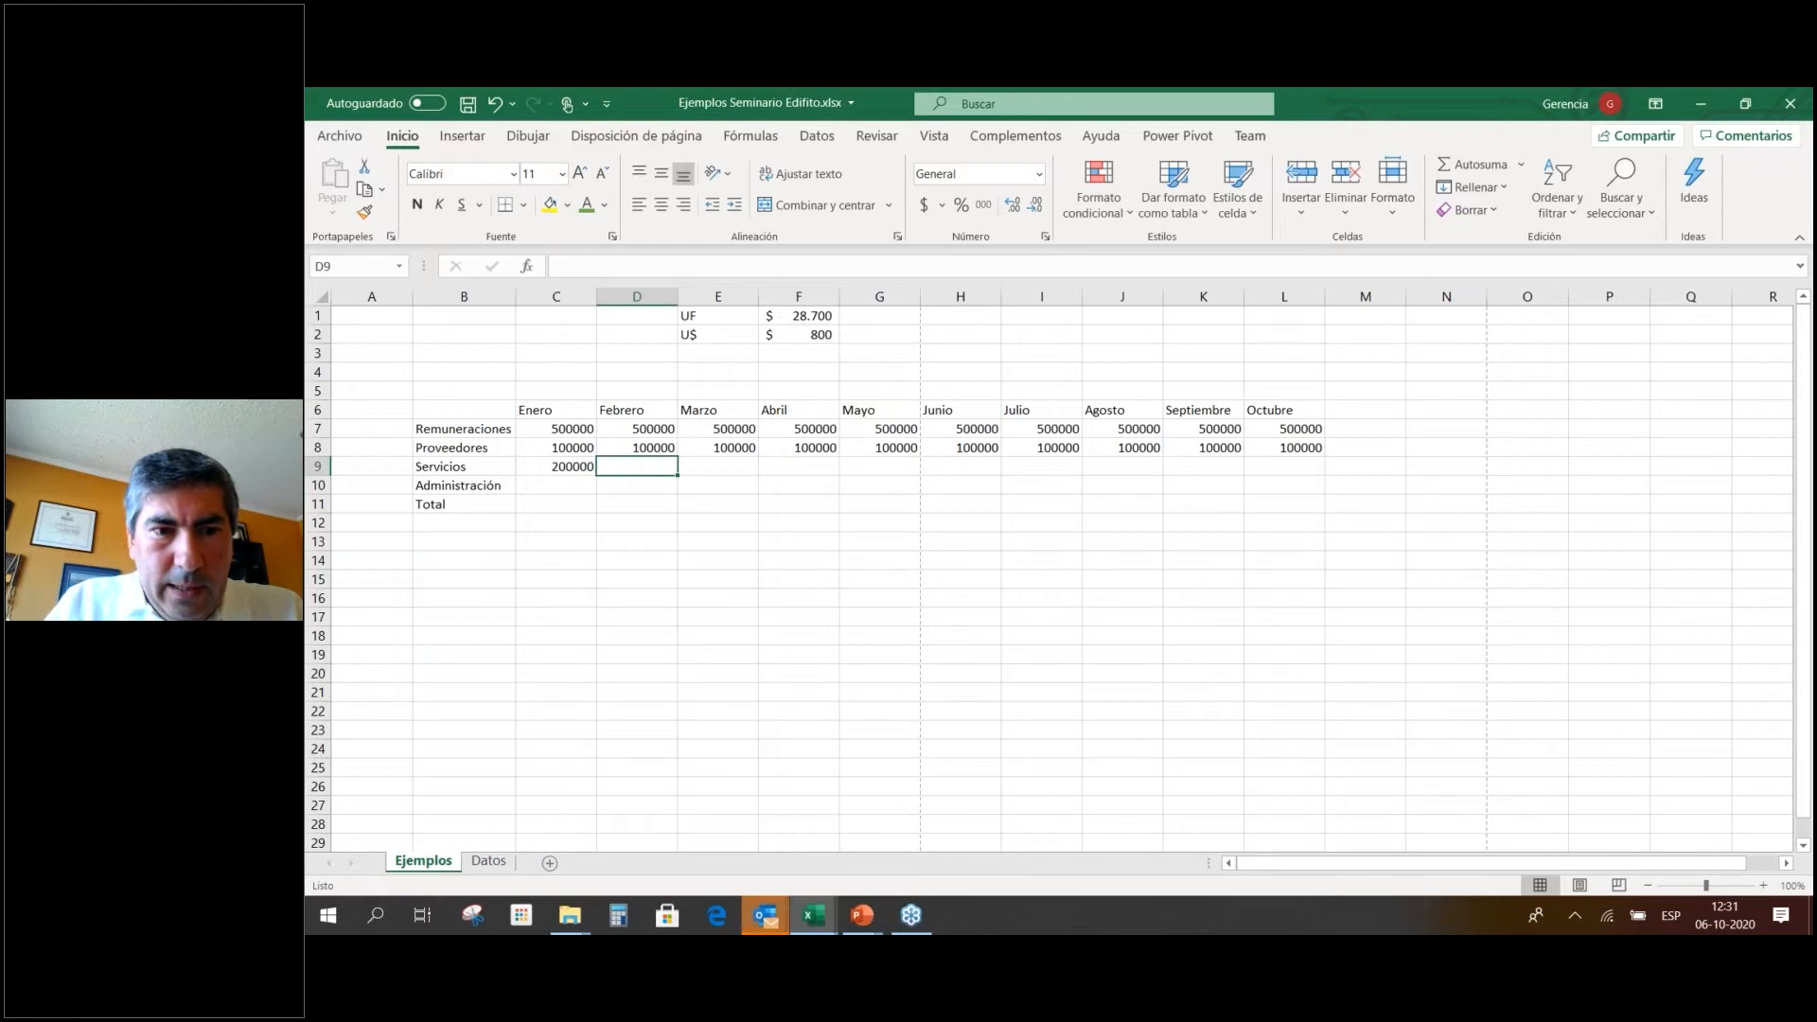
Insert a blank column before the Enero column.
click(554, 298)
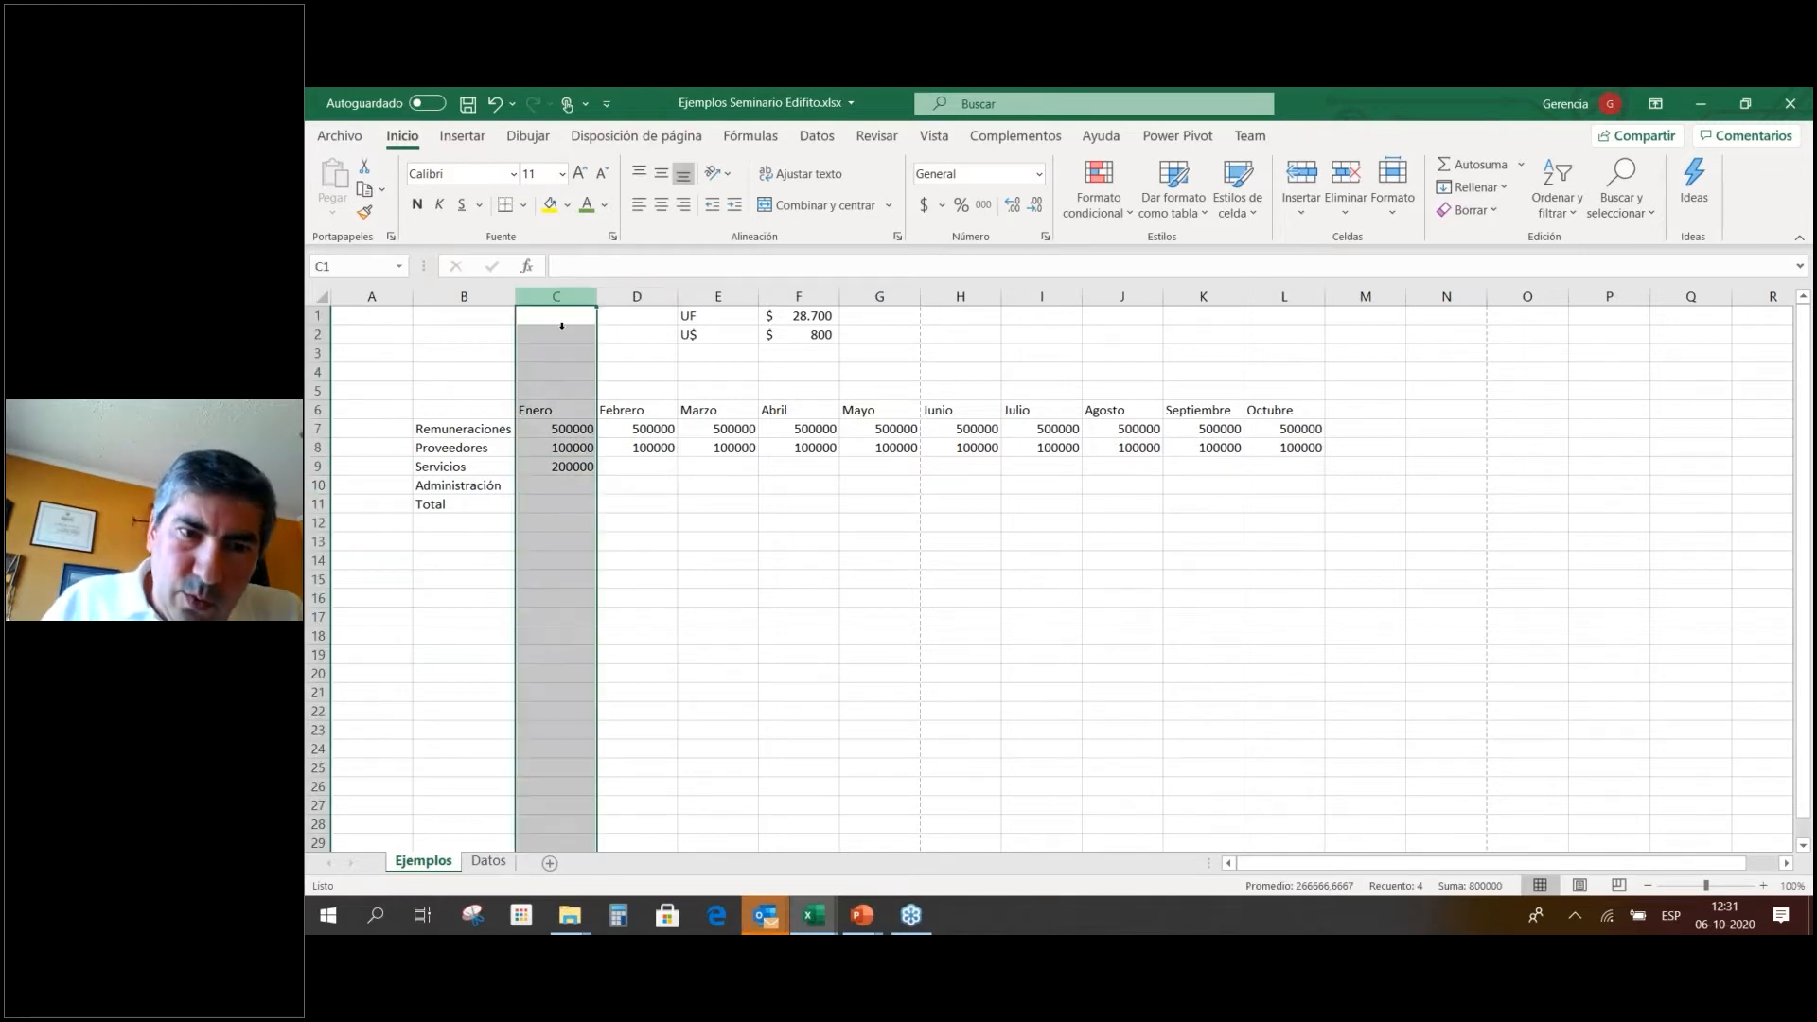
right_click(554, 299)
click(609, 465)
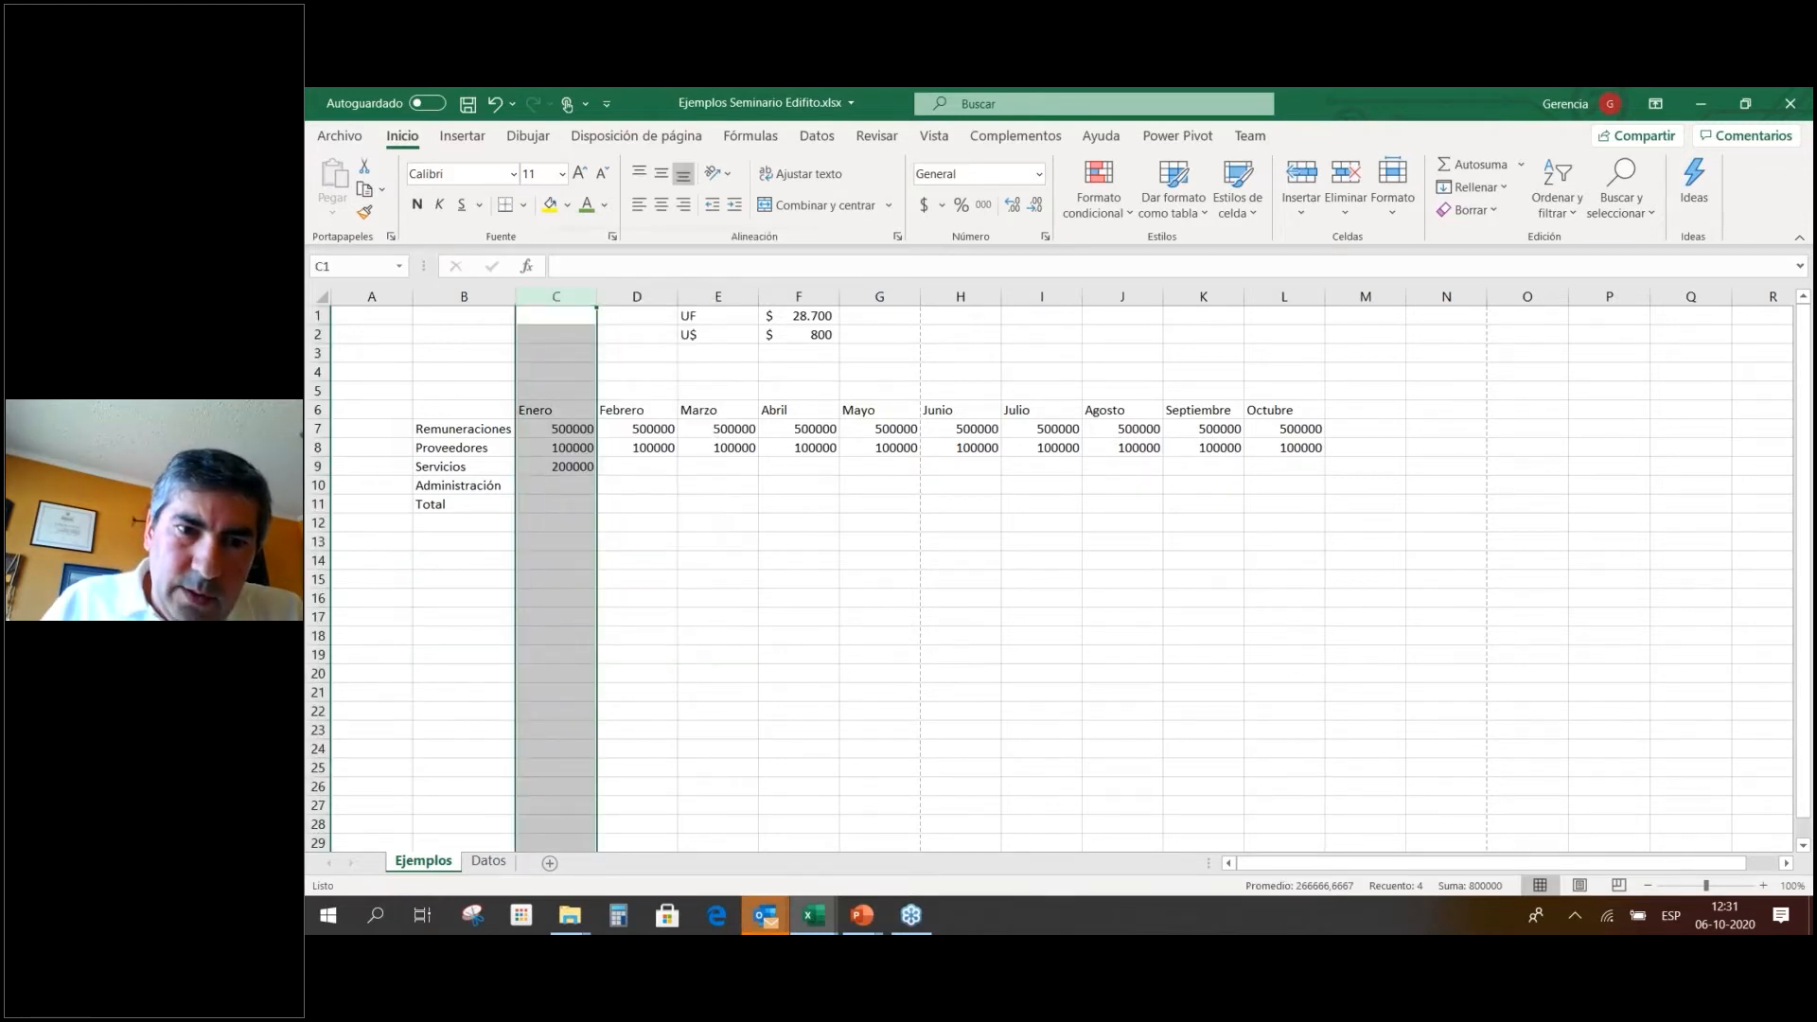
click(589, 404)
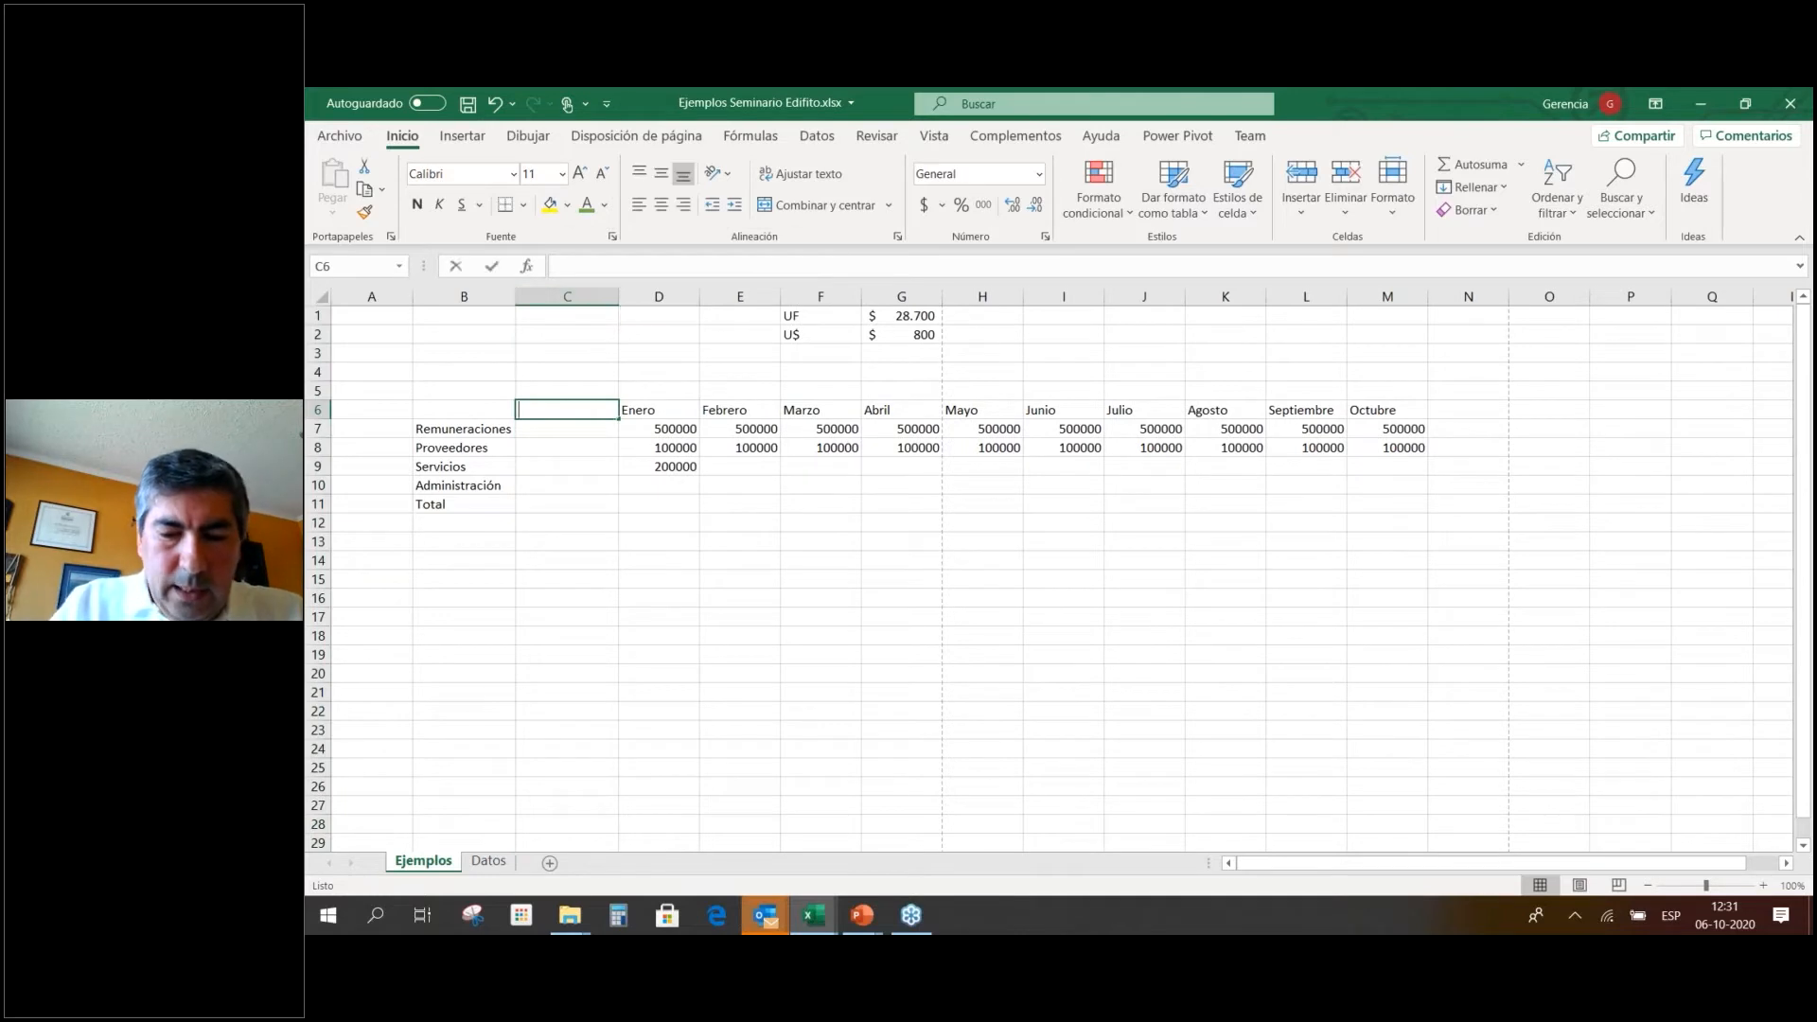
Head the new column C 'Presupuesto' and enter 200000 for Servicios.
text(Presupuest)
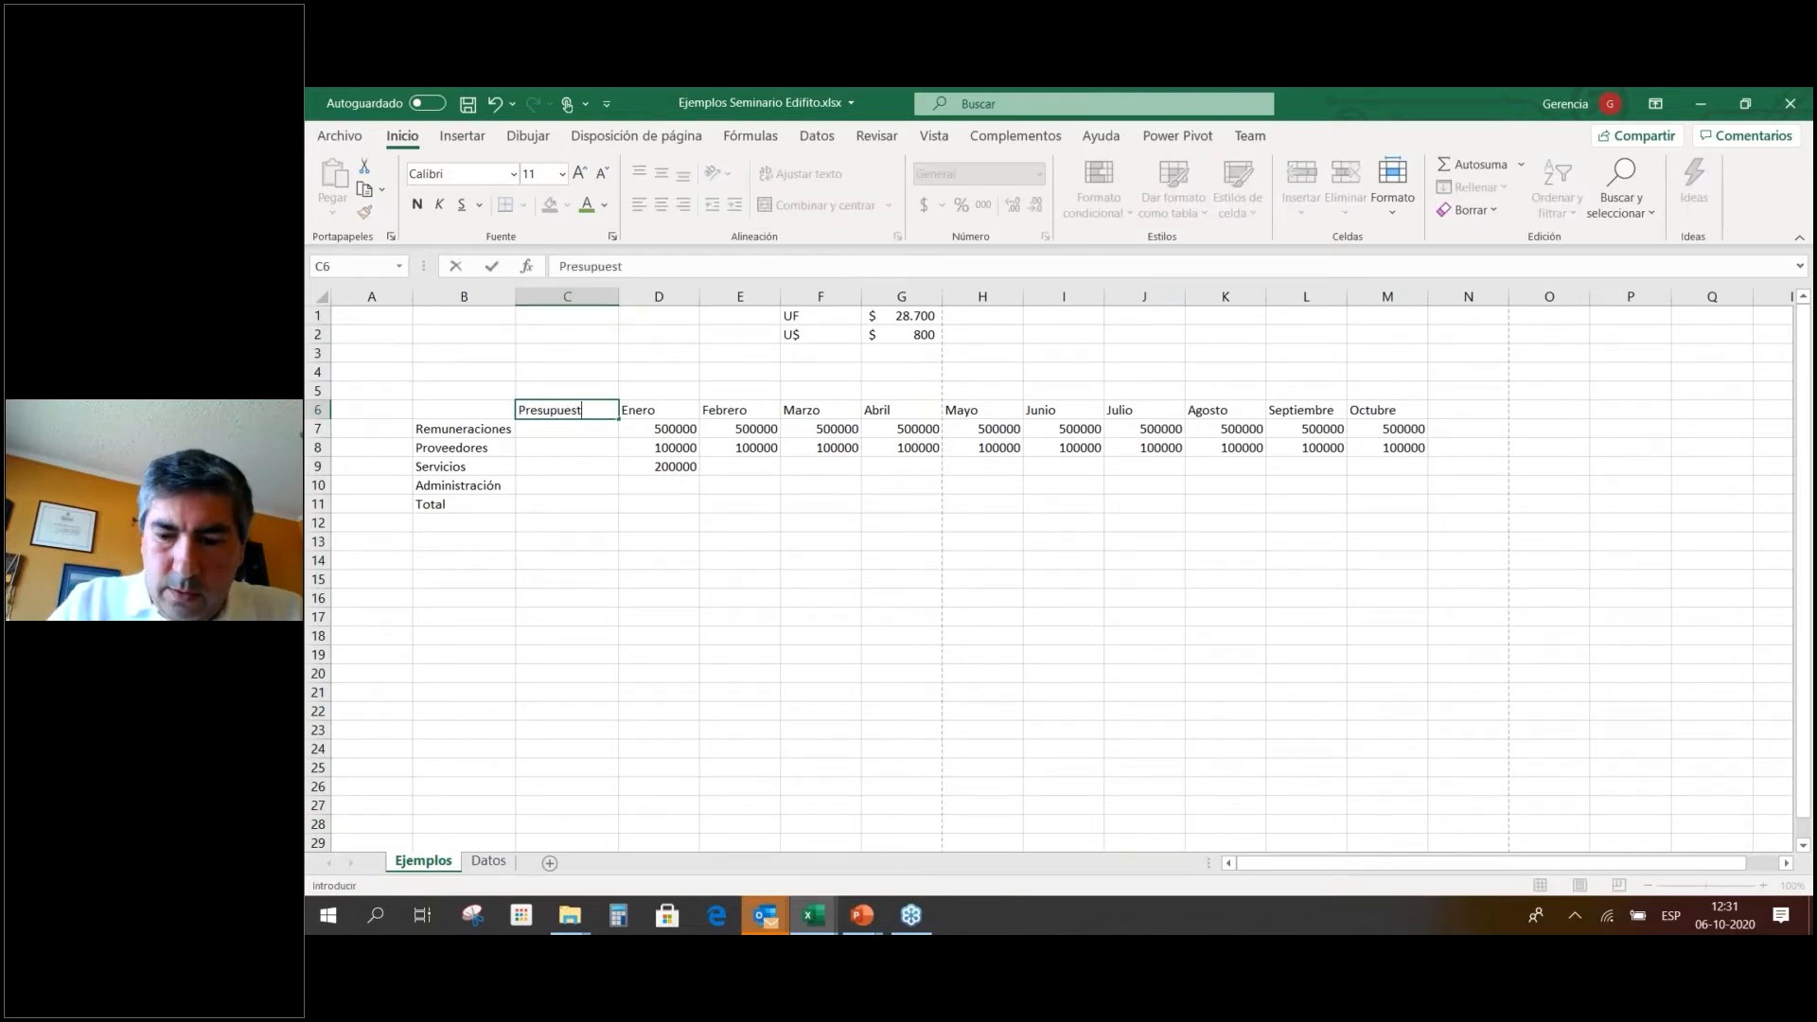
key(BackSpace)
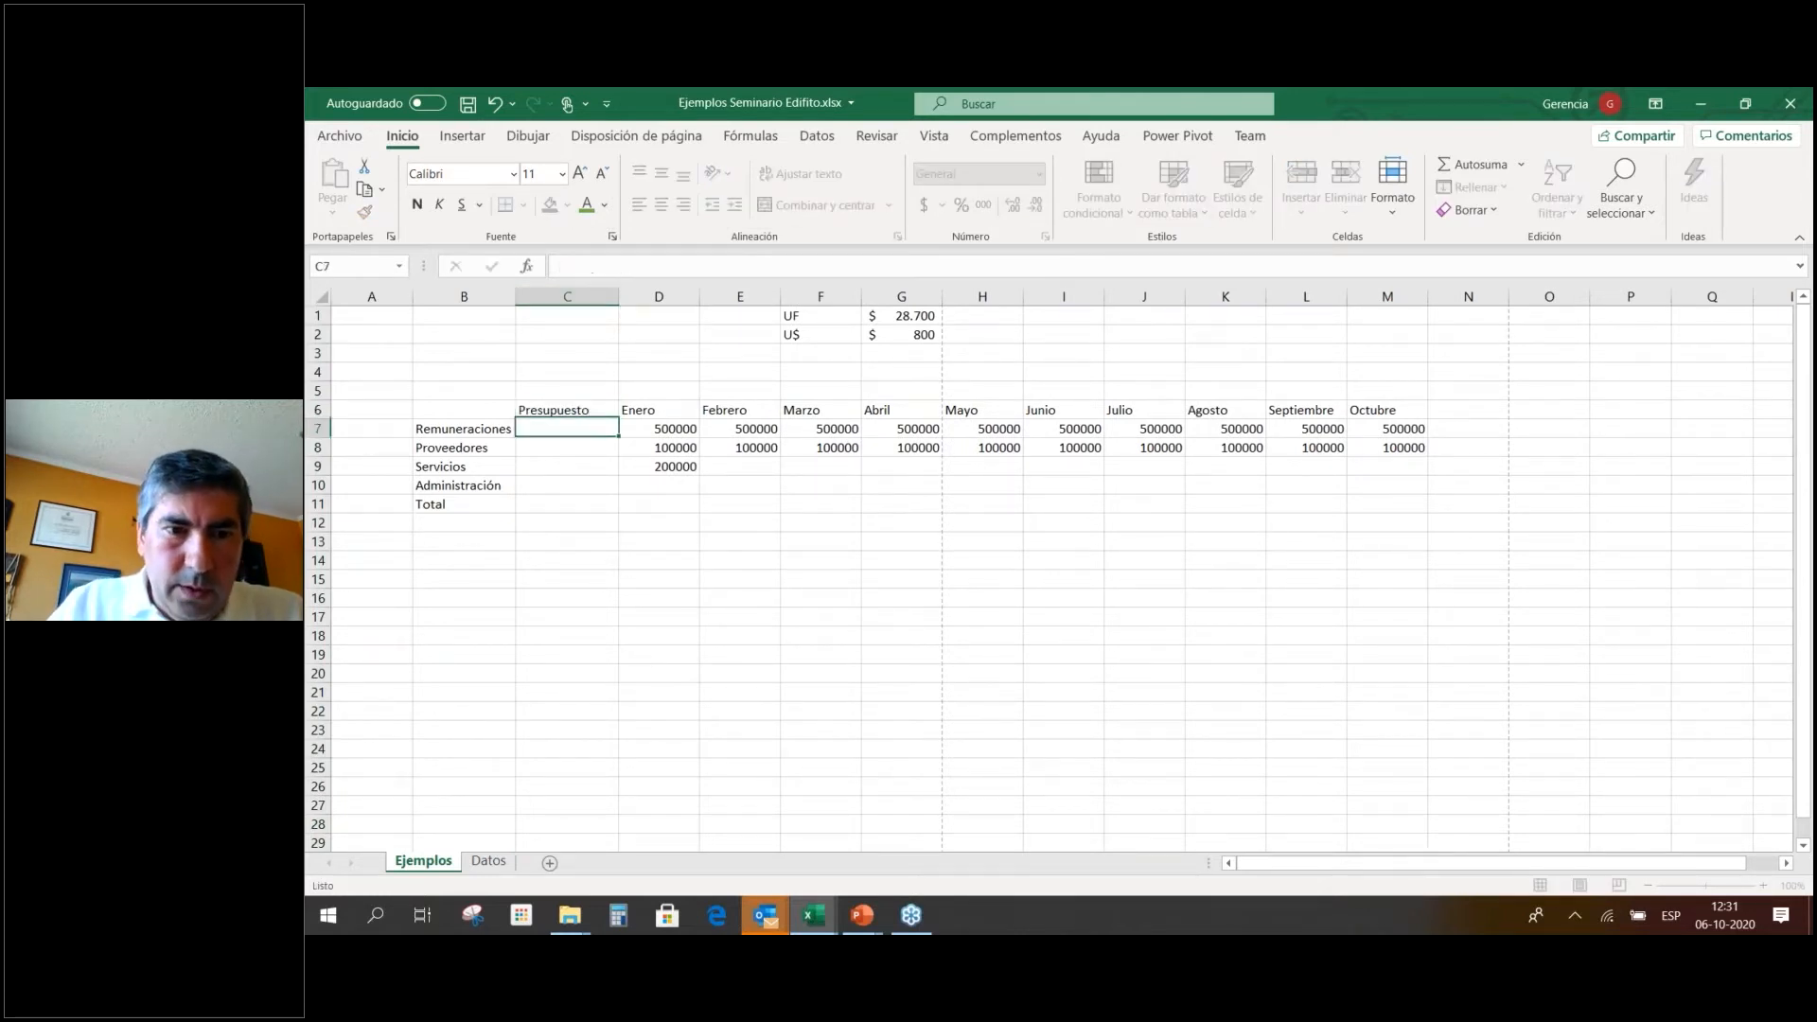
key(Return)
key(Return)
key(Return)
text(200)
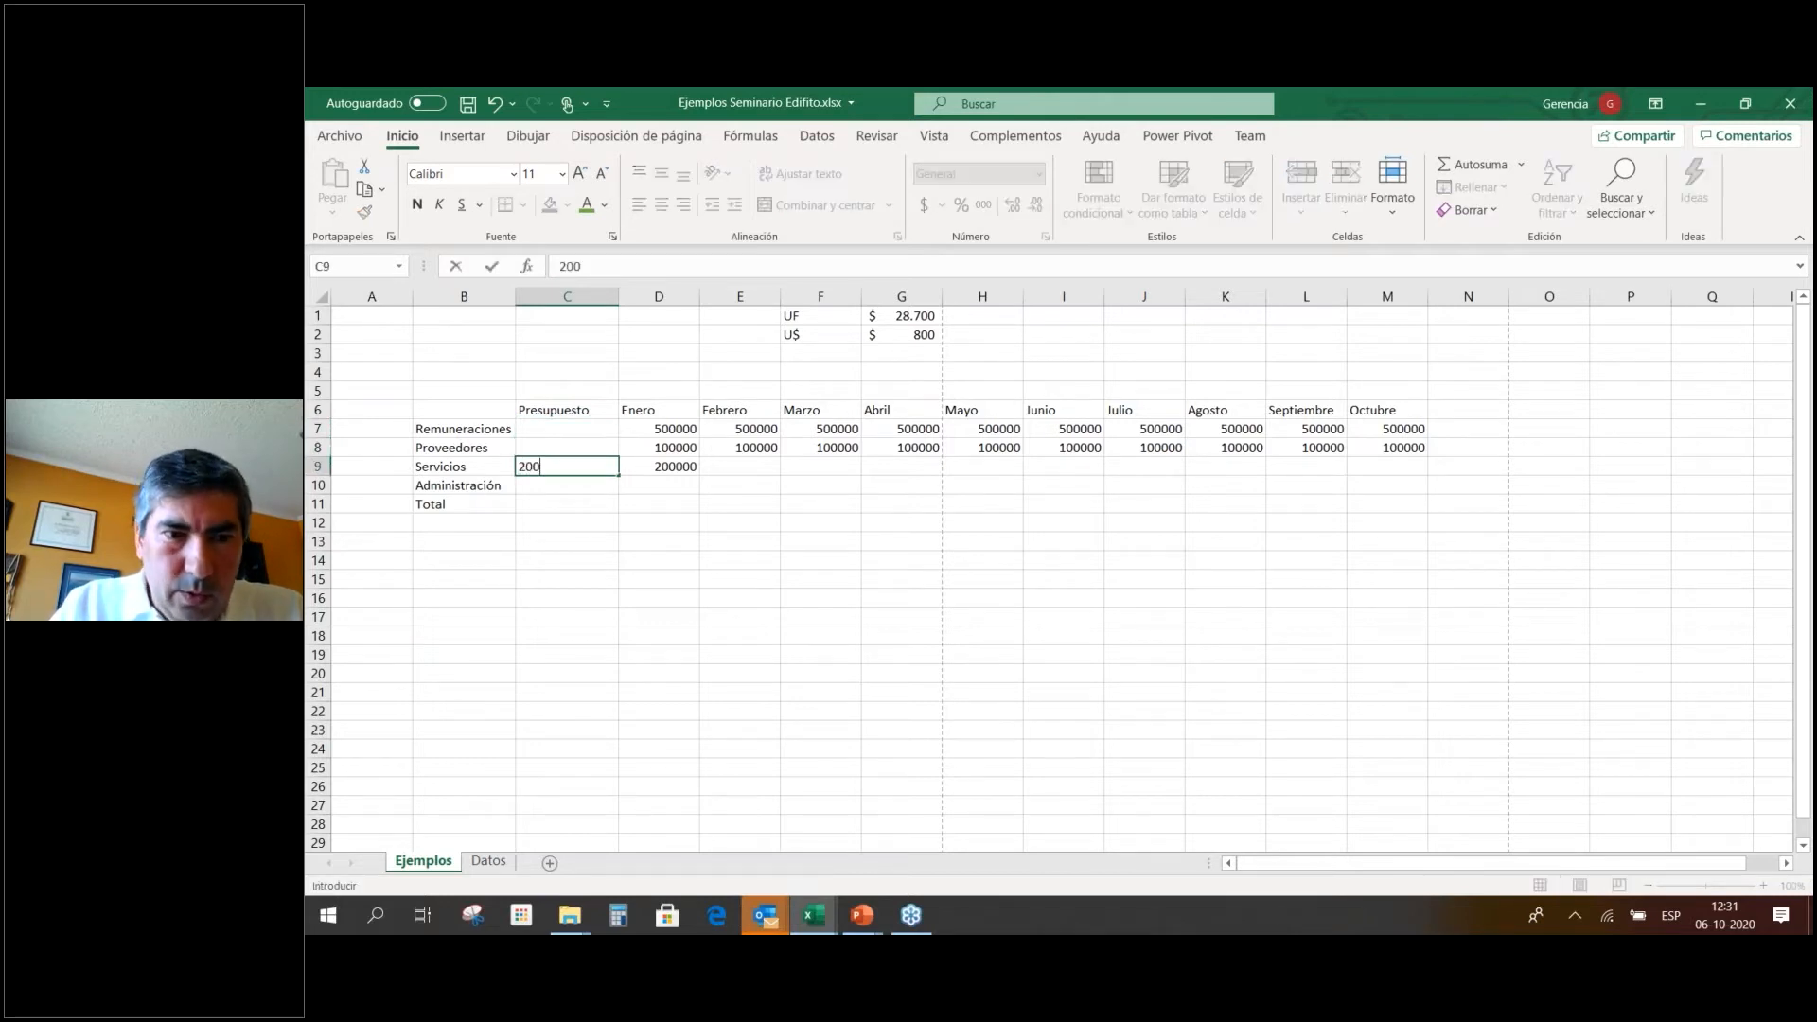
text(000)
key(Tab)
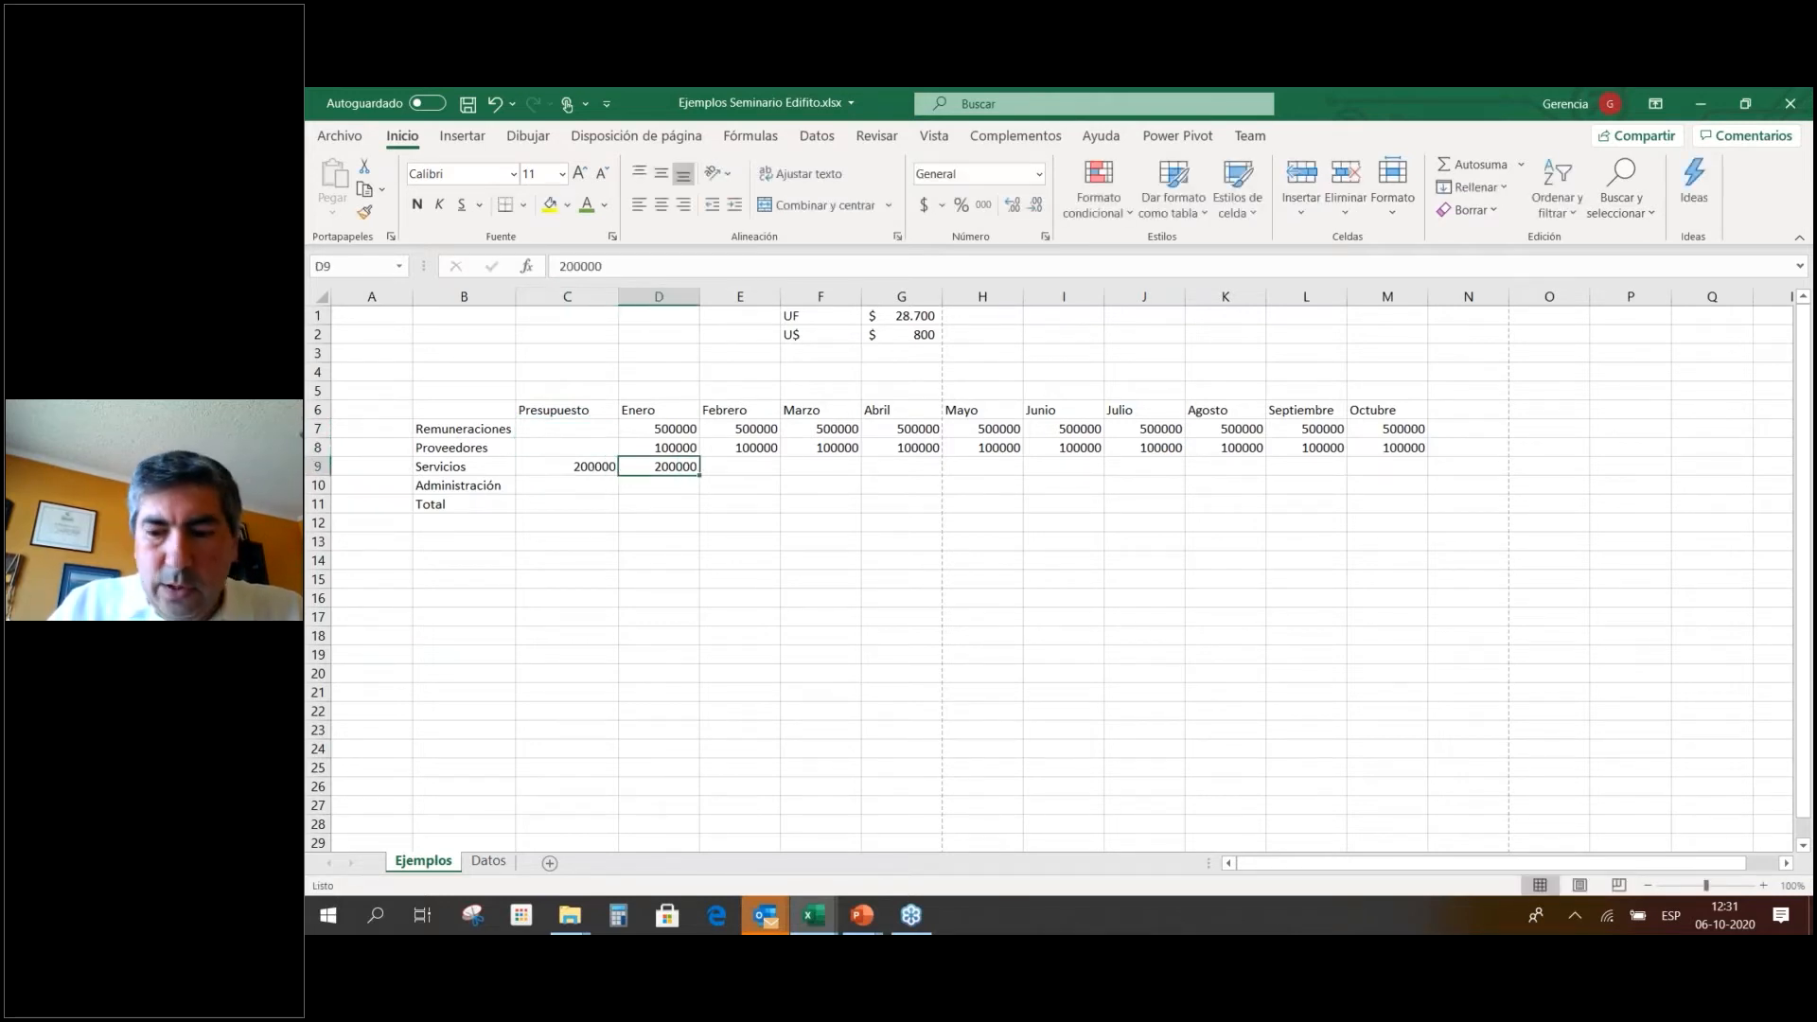
Link Servicios Enero to Presupuesto with =C9 and copy the formula into Febrero.
text(=C9)
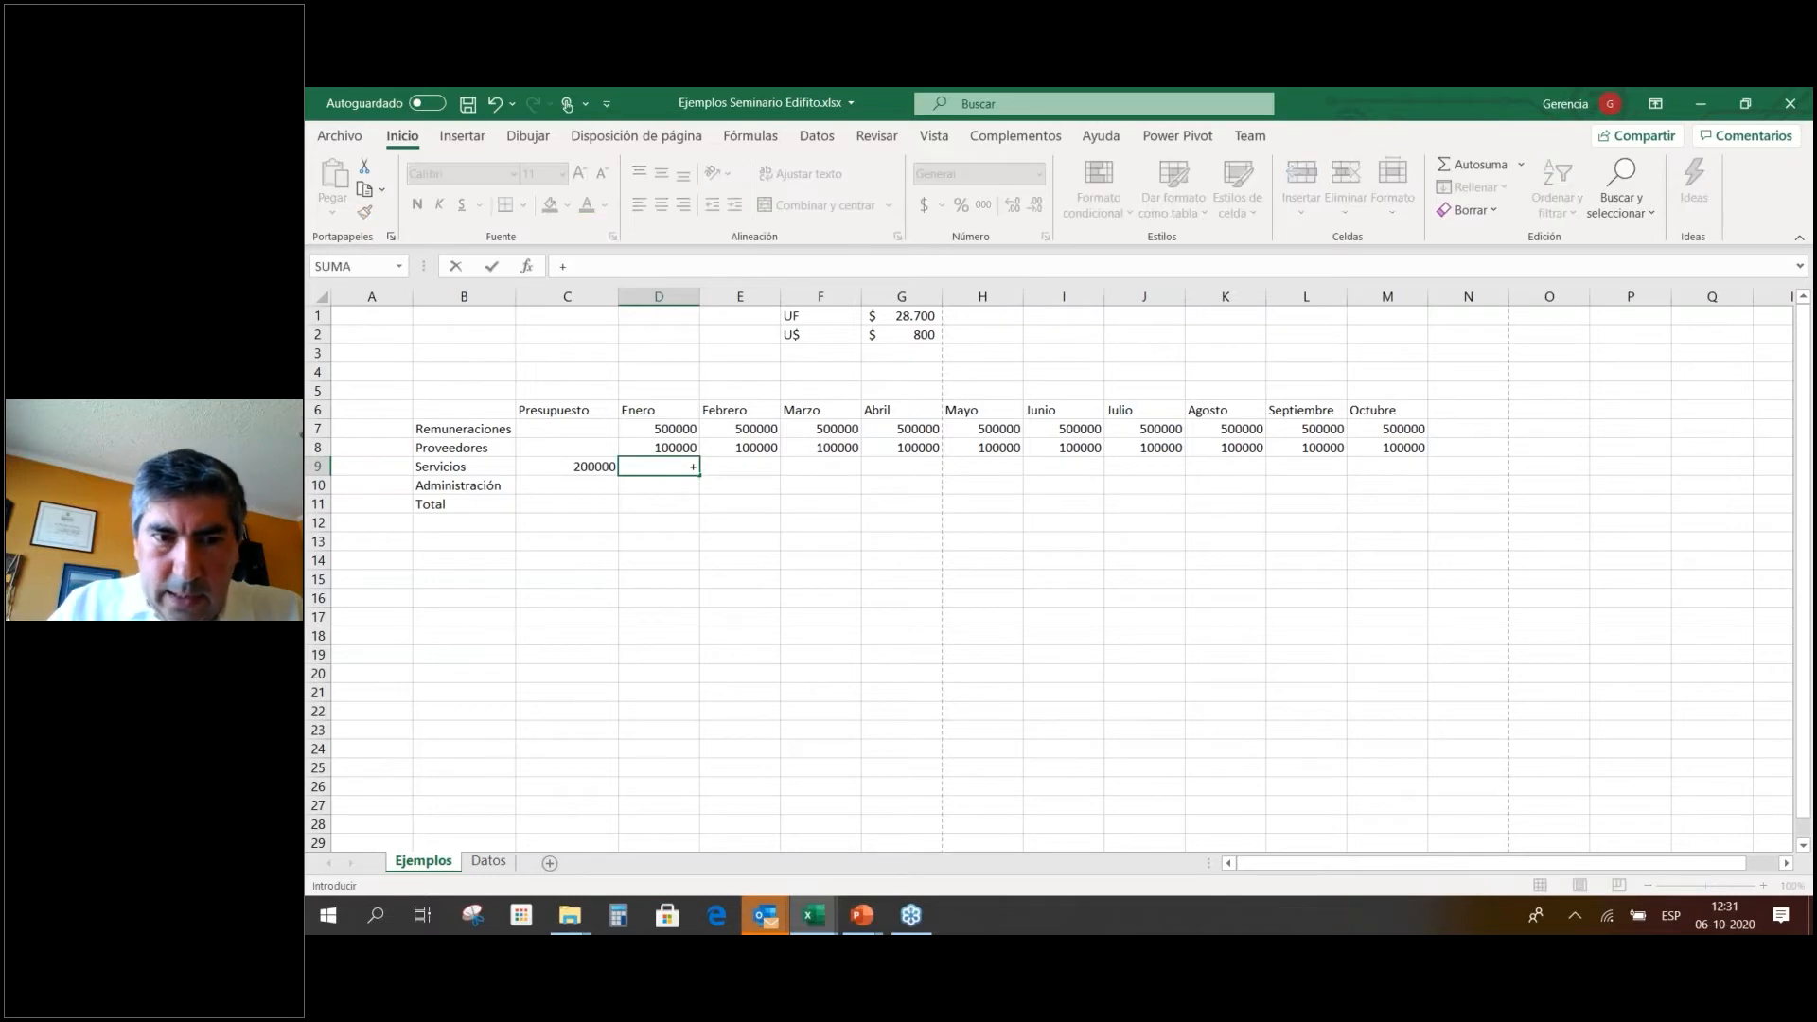
key(Return)
key(Up)
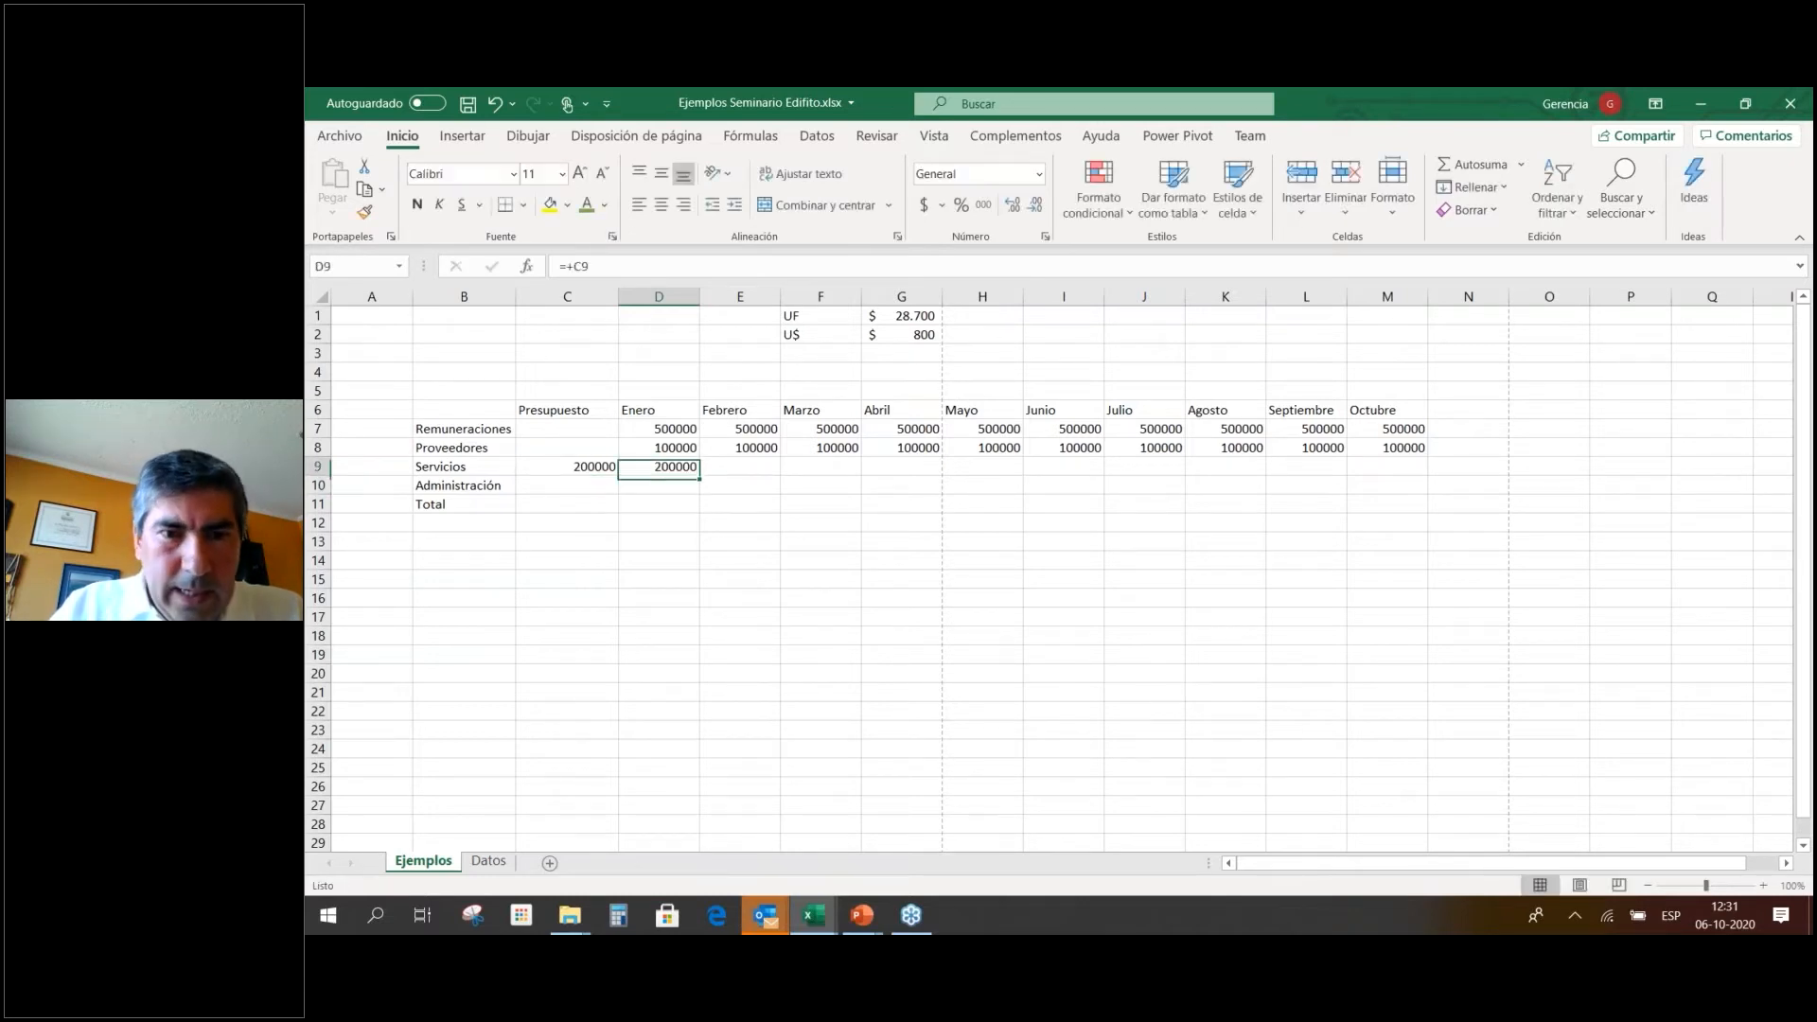
key(ctrl+c)
key(Right)
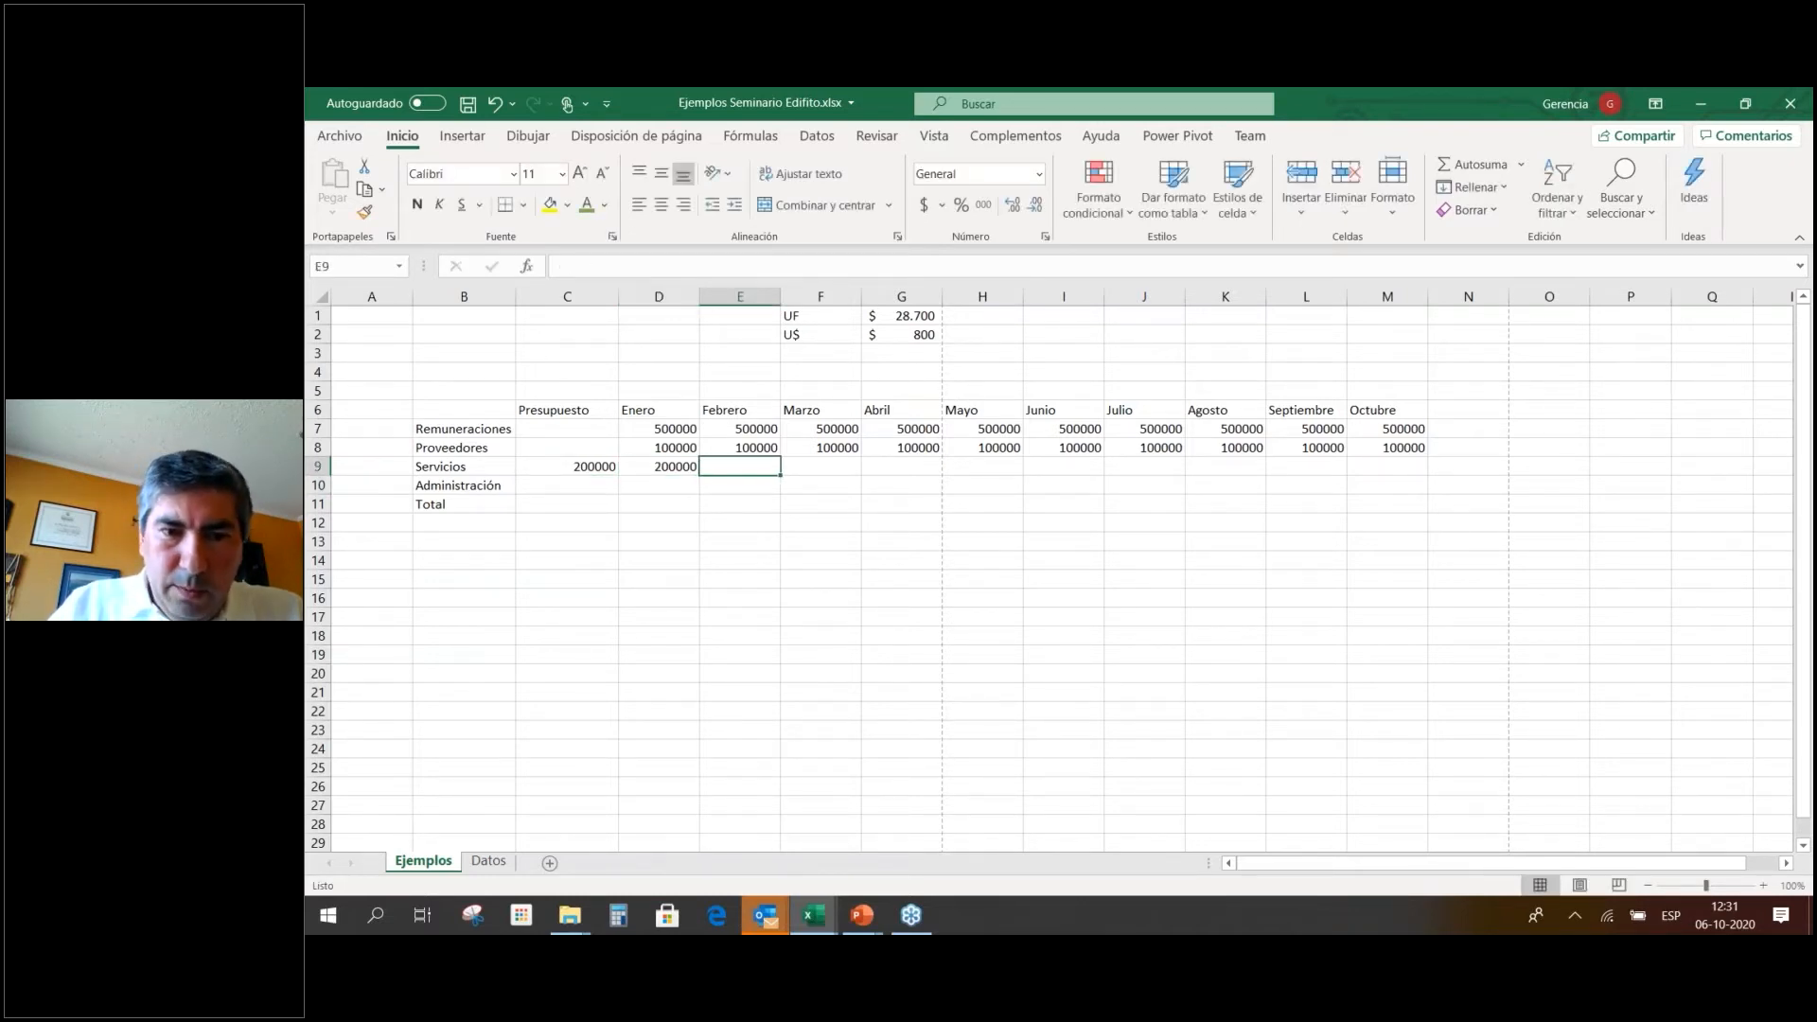
key(Left)
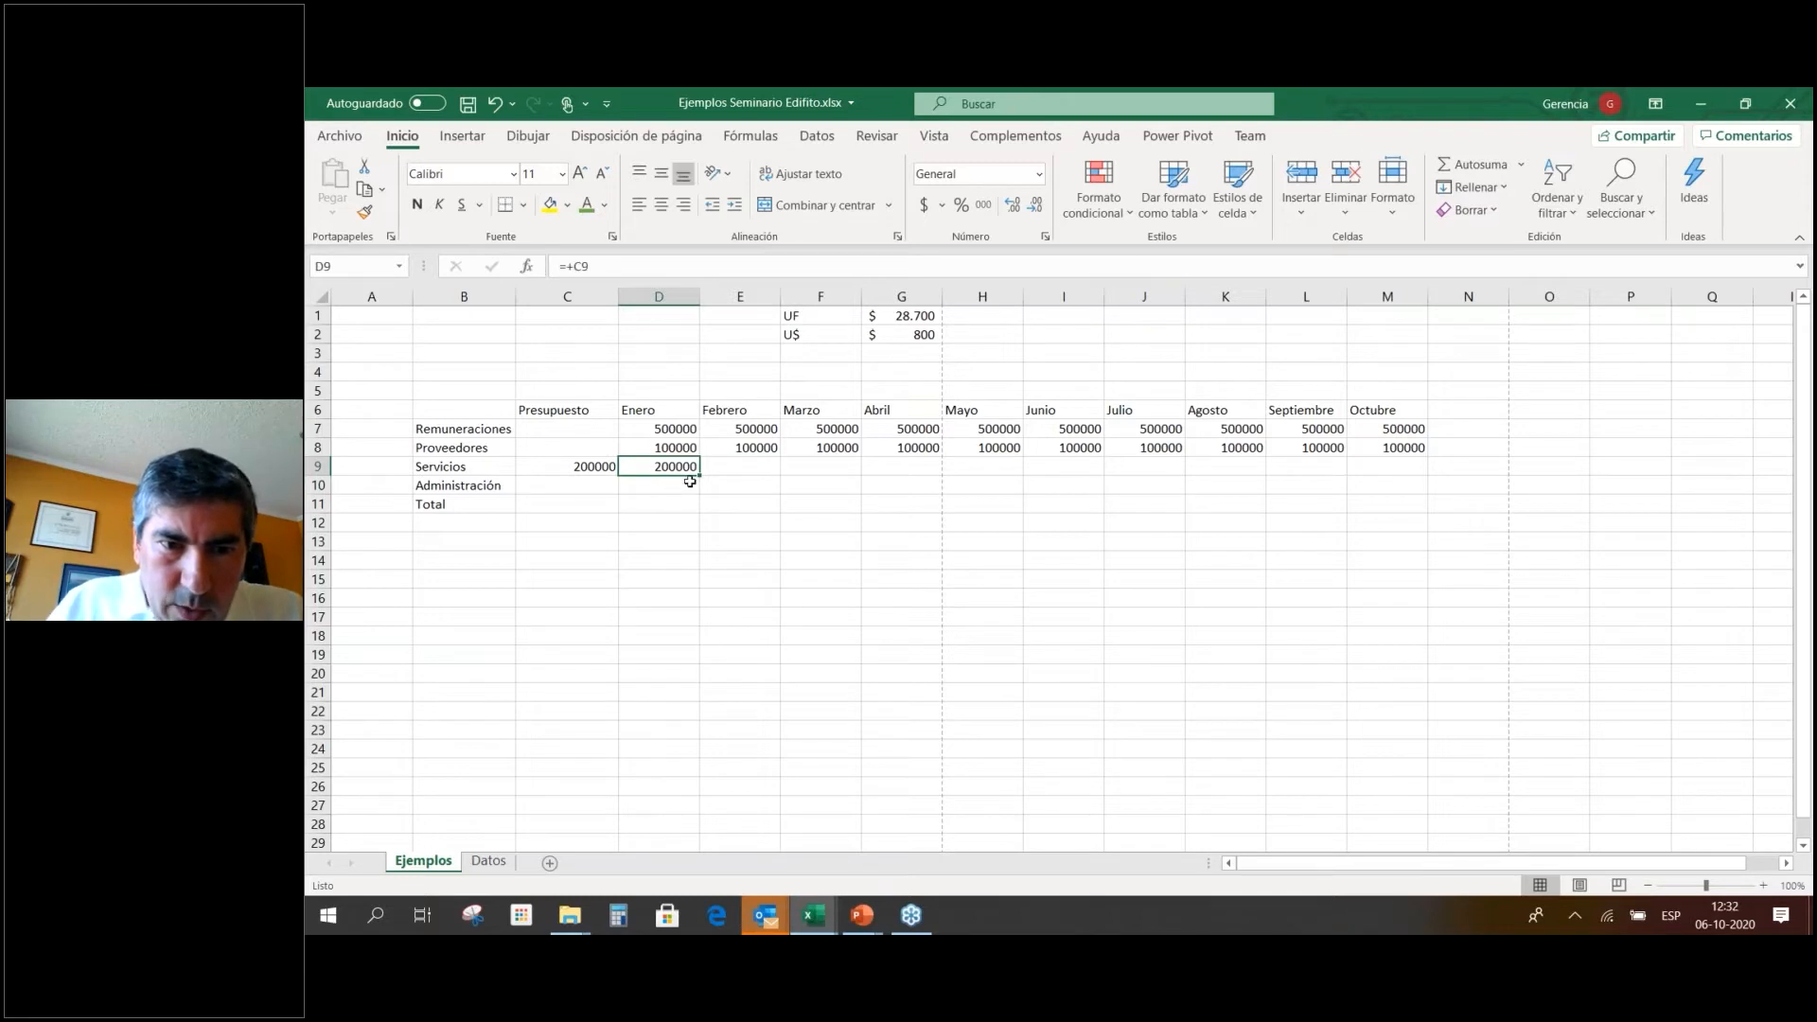
drag(700, 471, 764, 469)
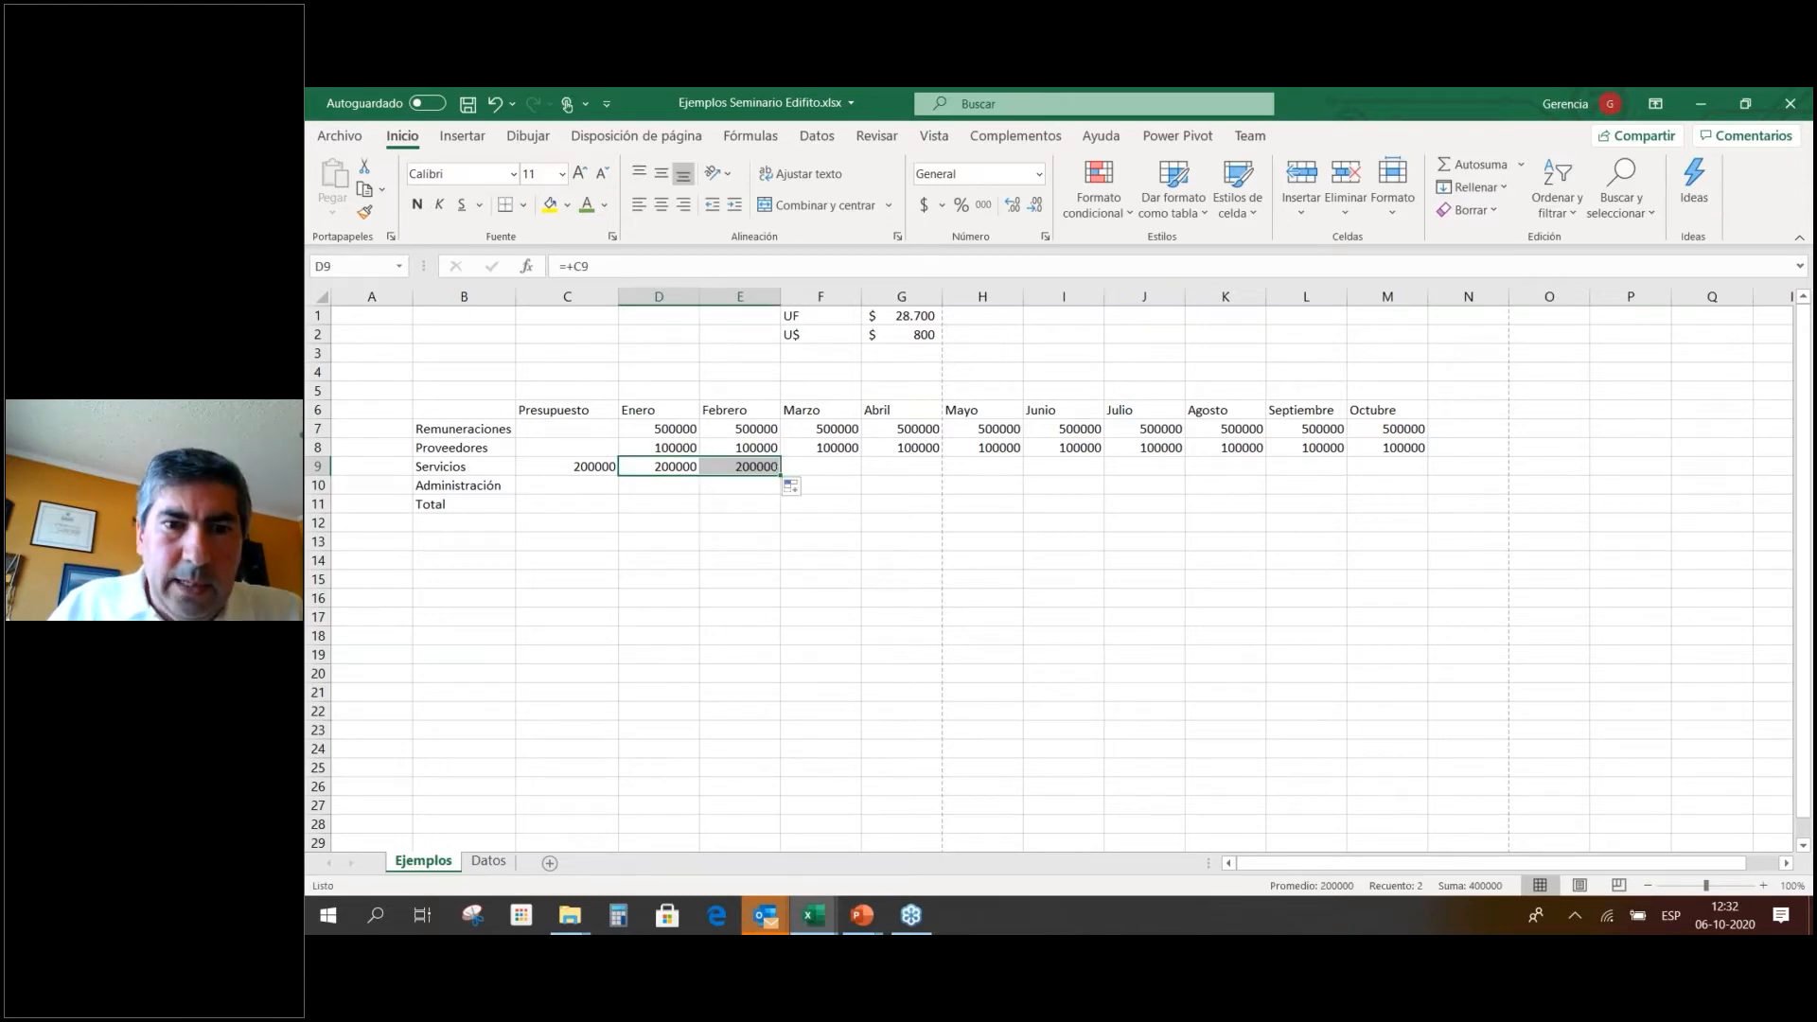
click(763, 468)
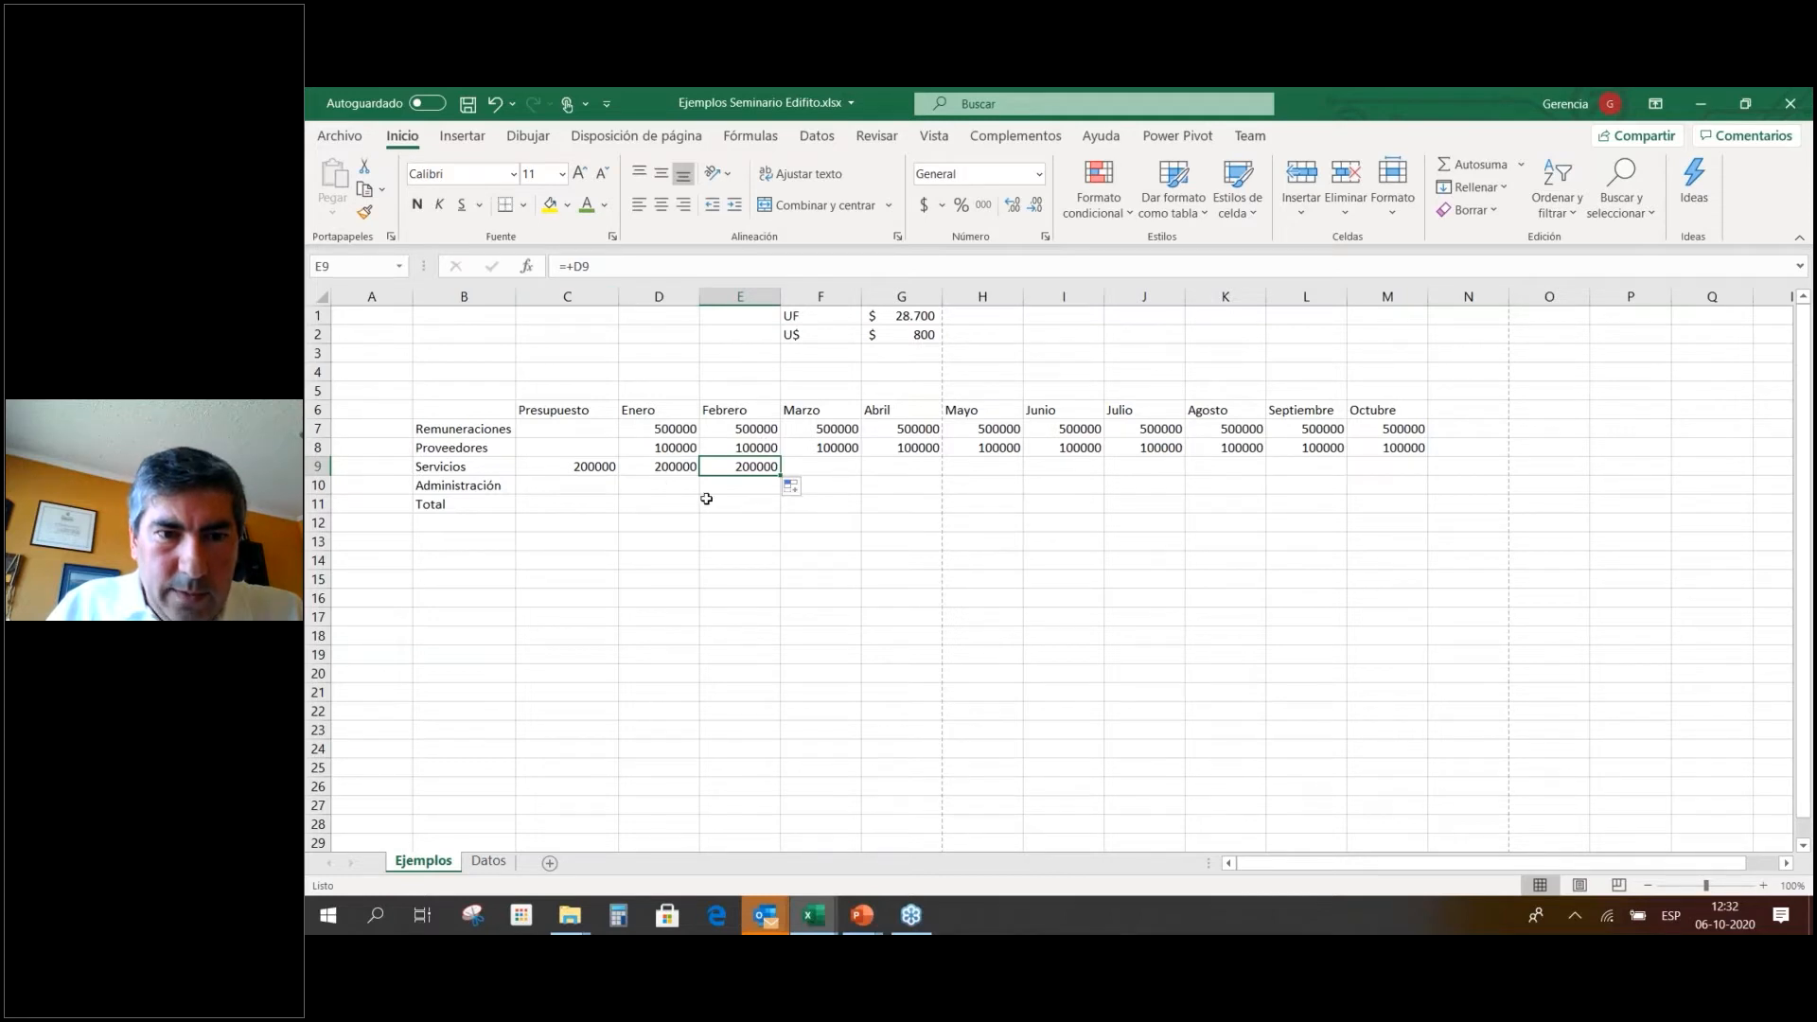
click(644, 468)
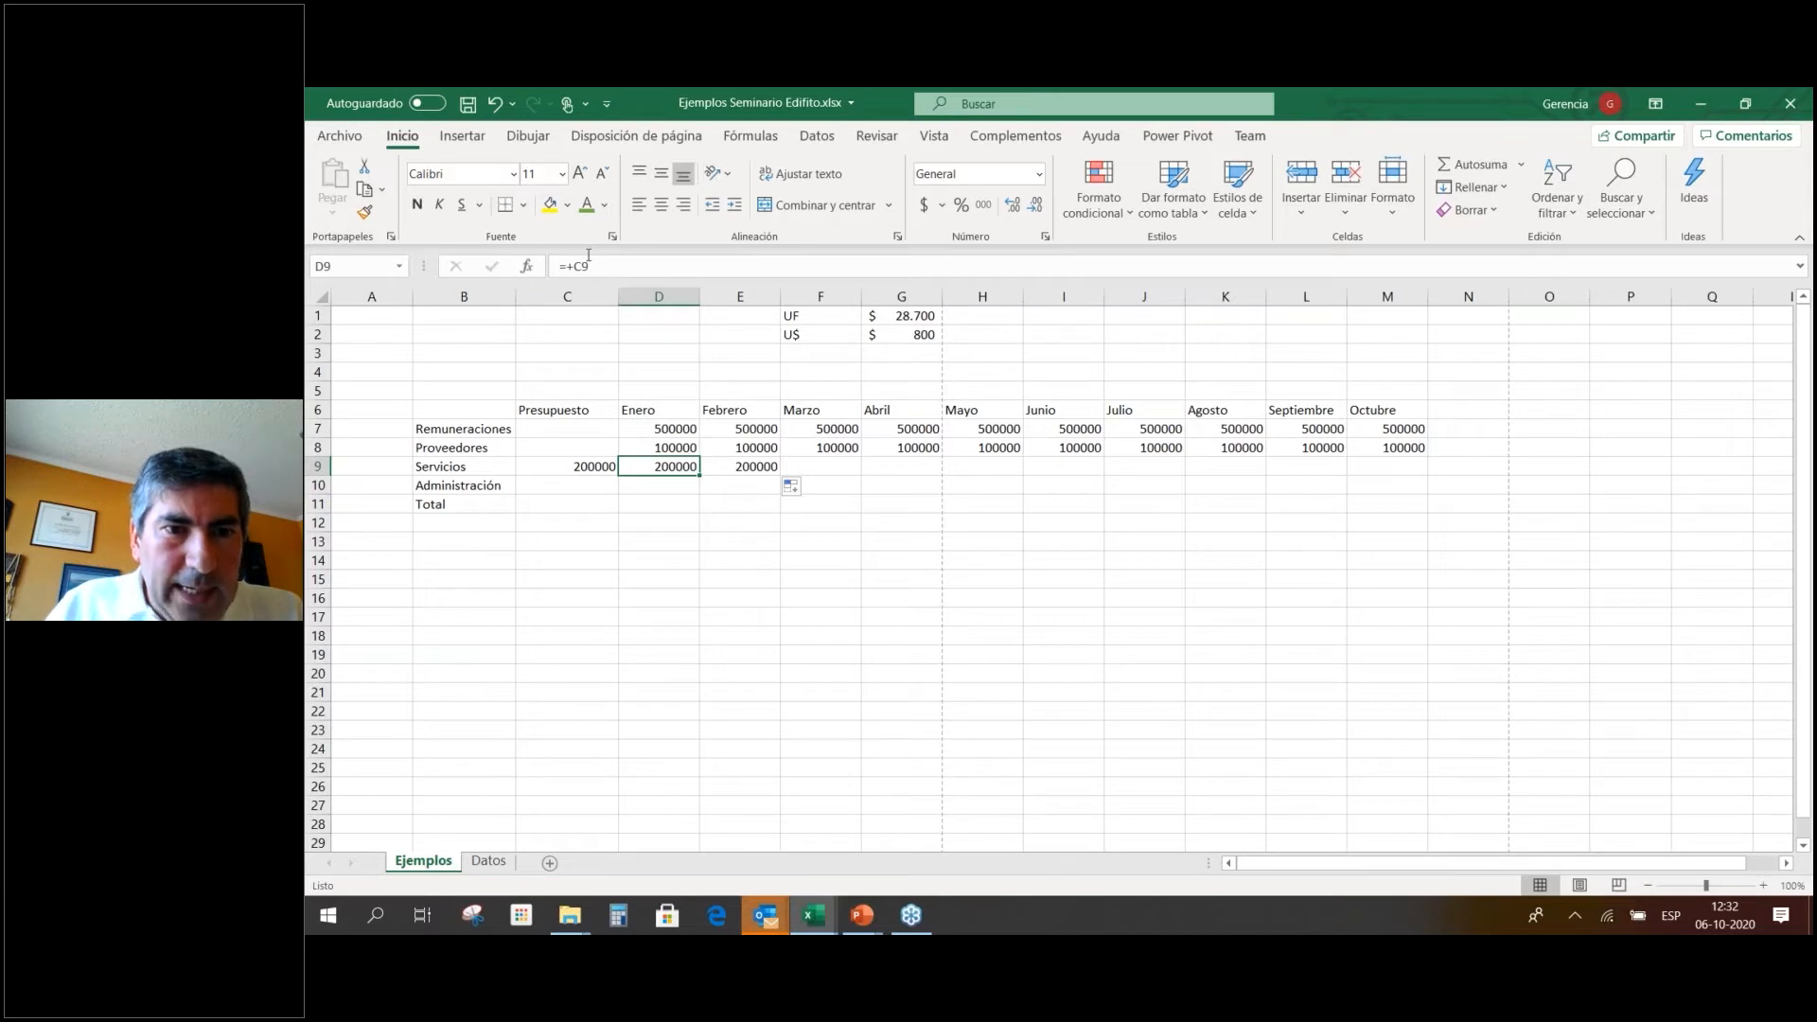
Change the Enero Servicios formula to =+$C9 and clear the old Febrero formula in E9.
click(574, 267)
text($)
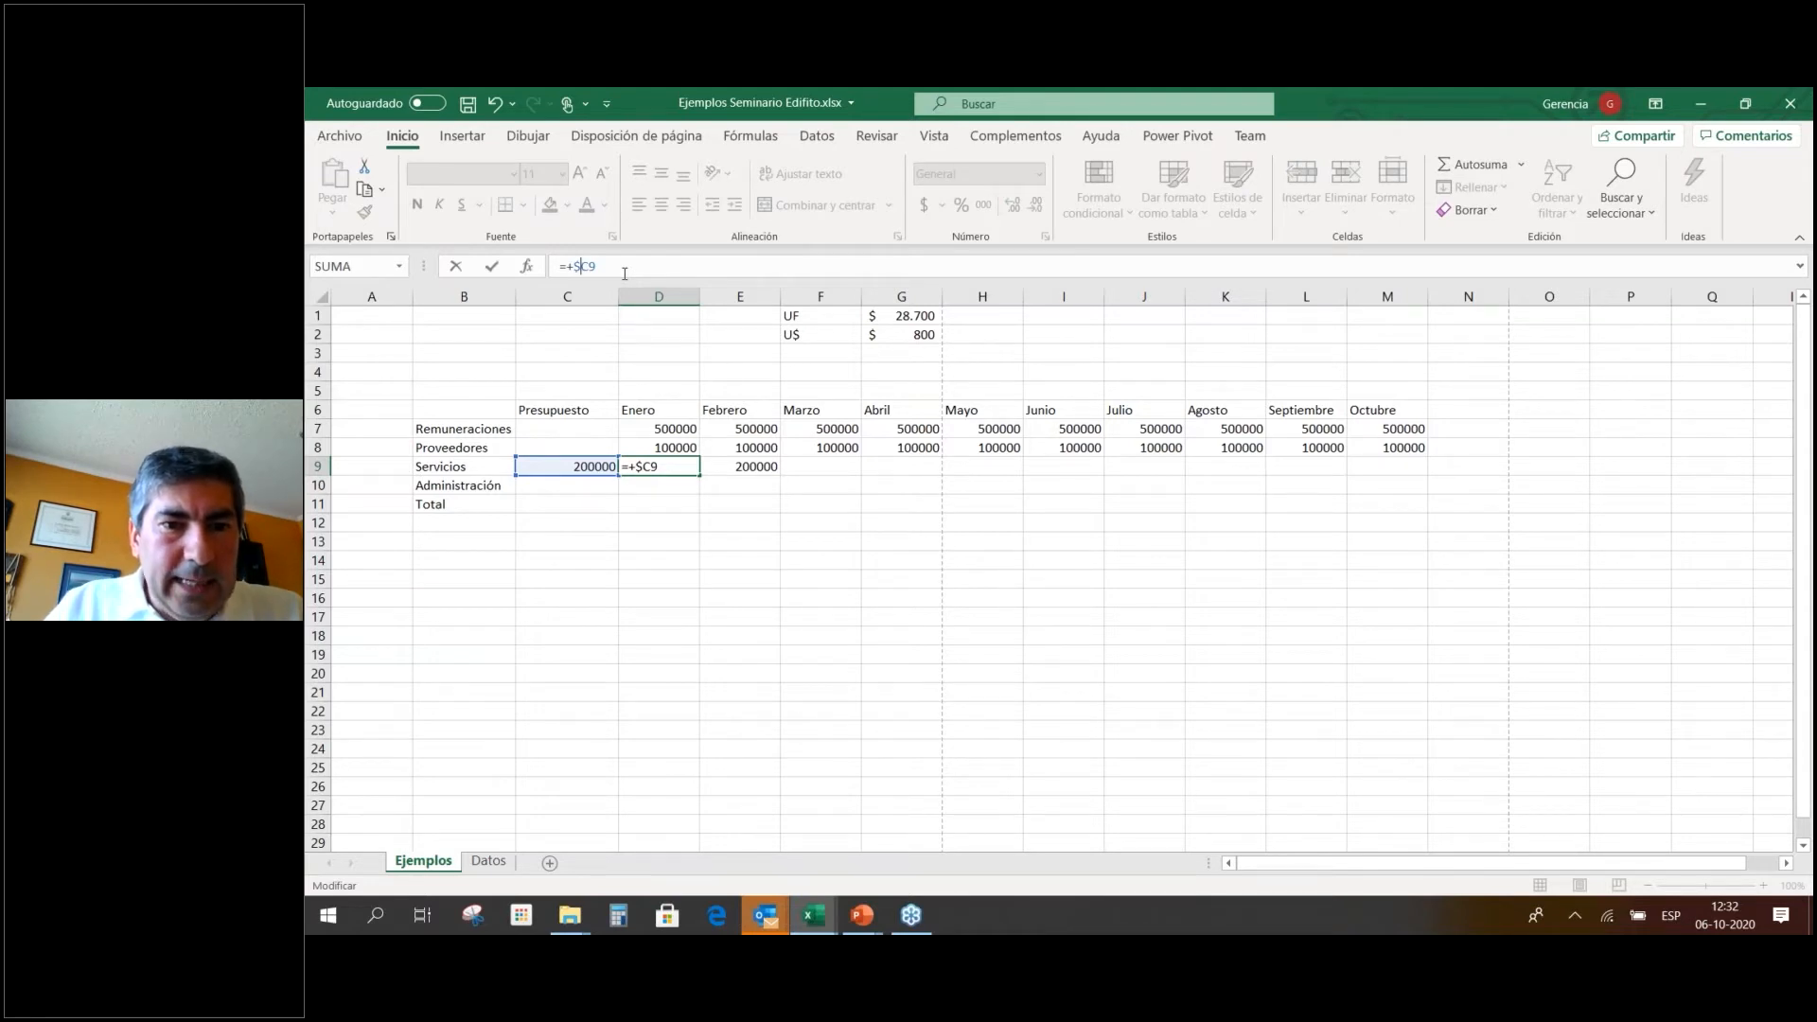
key(Return)
key(Up)
key(Right)
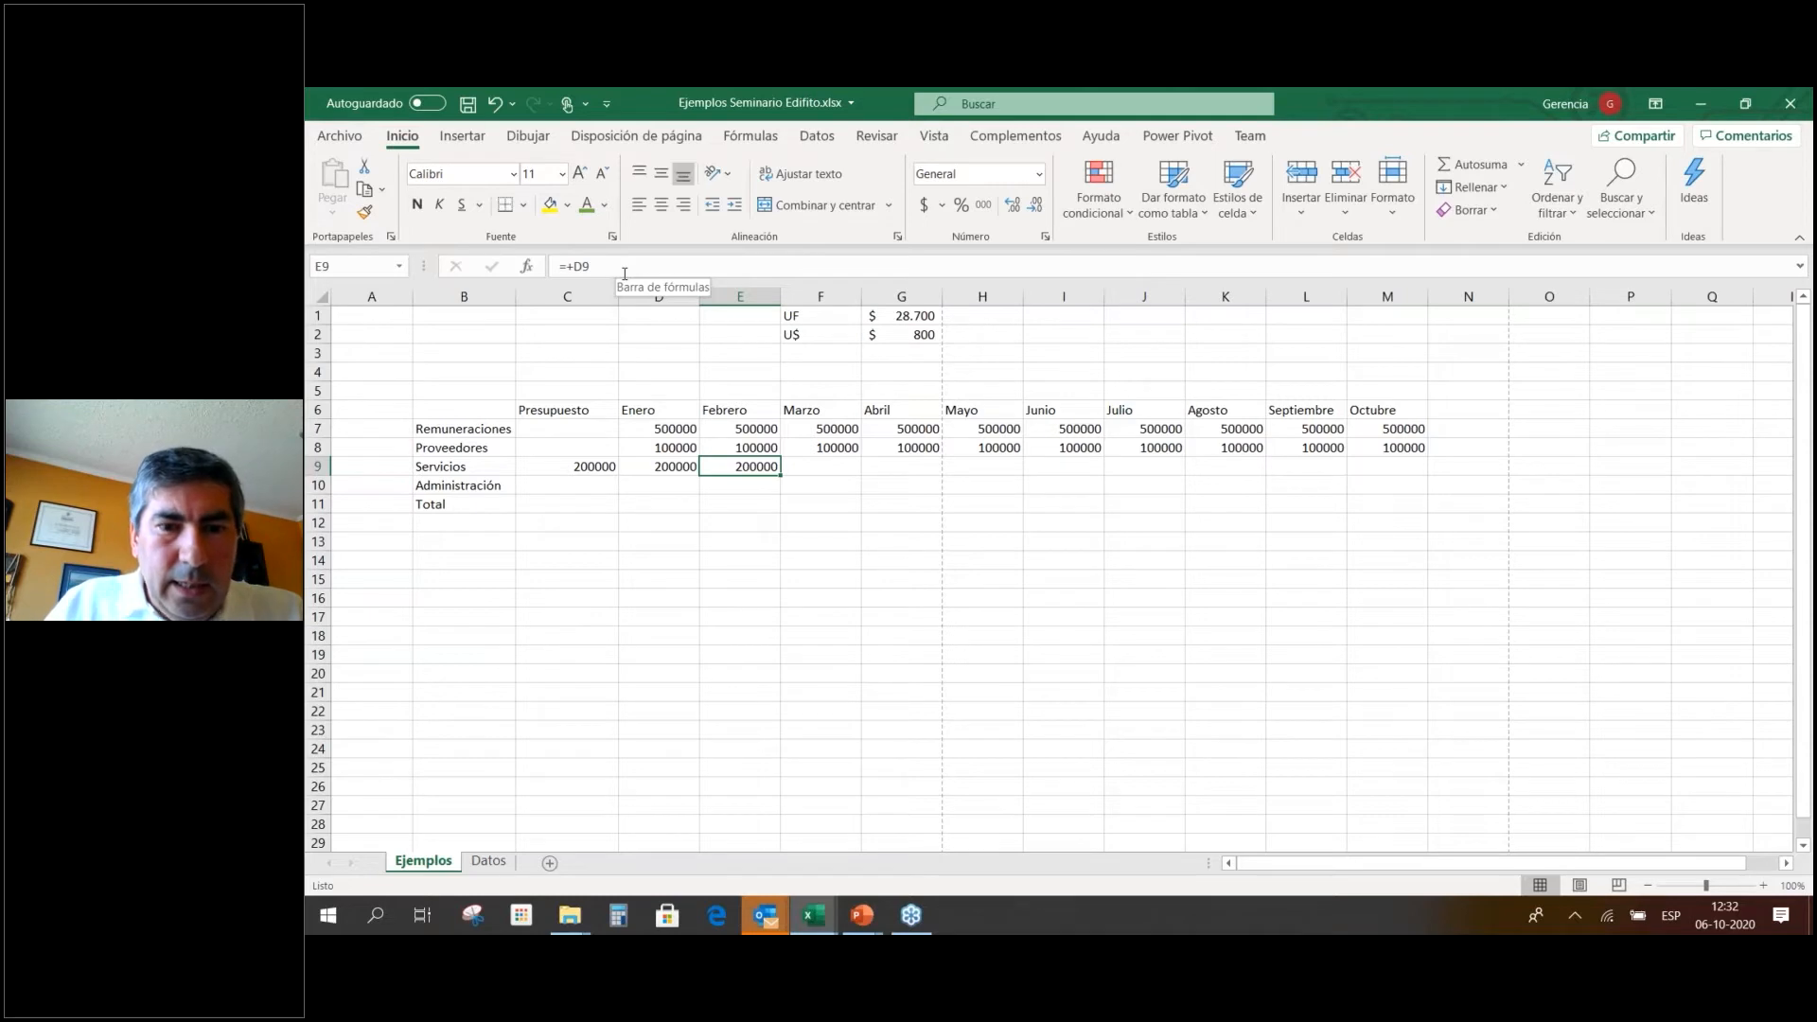
key(Delete)
key(Left)
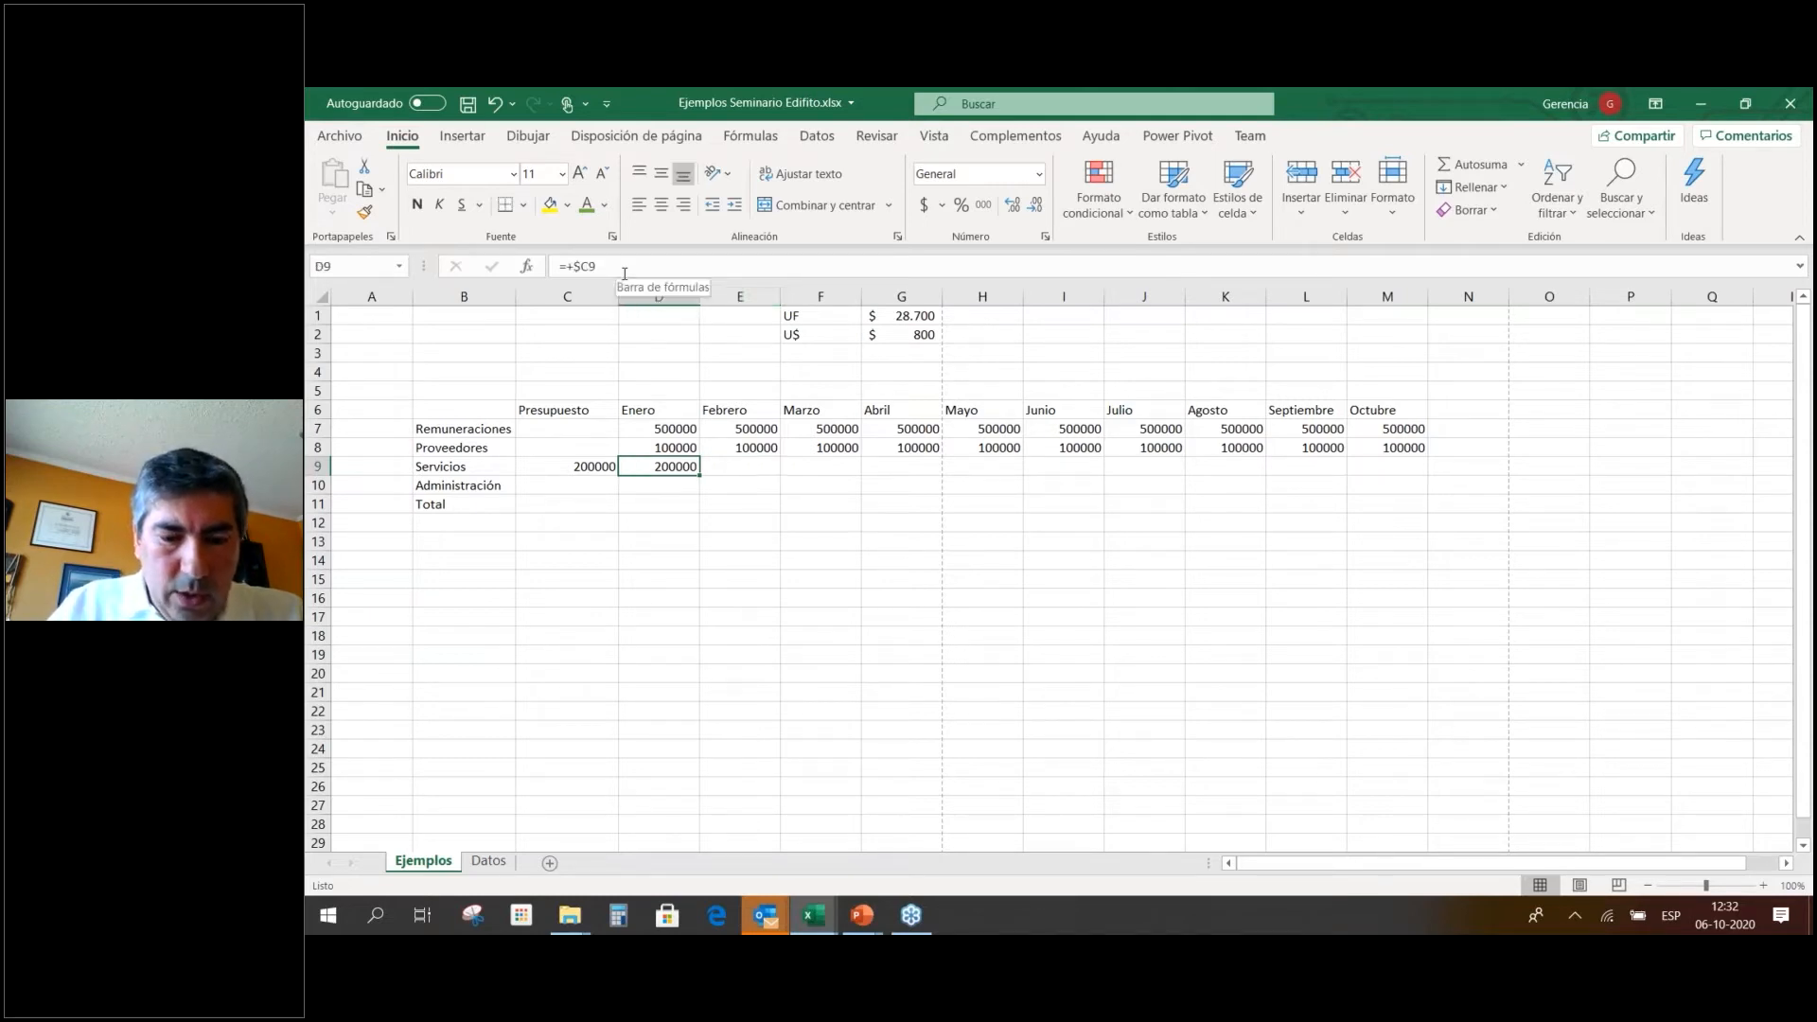
Copy the =+$C9 Servicios formula across to Abril and review the month formulas.
drag(701, 482, 933, 471)
click(925, 467)
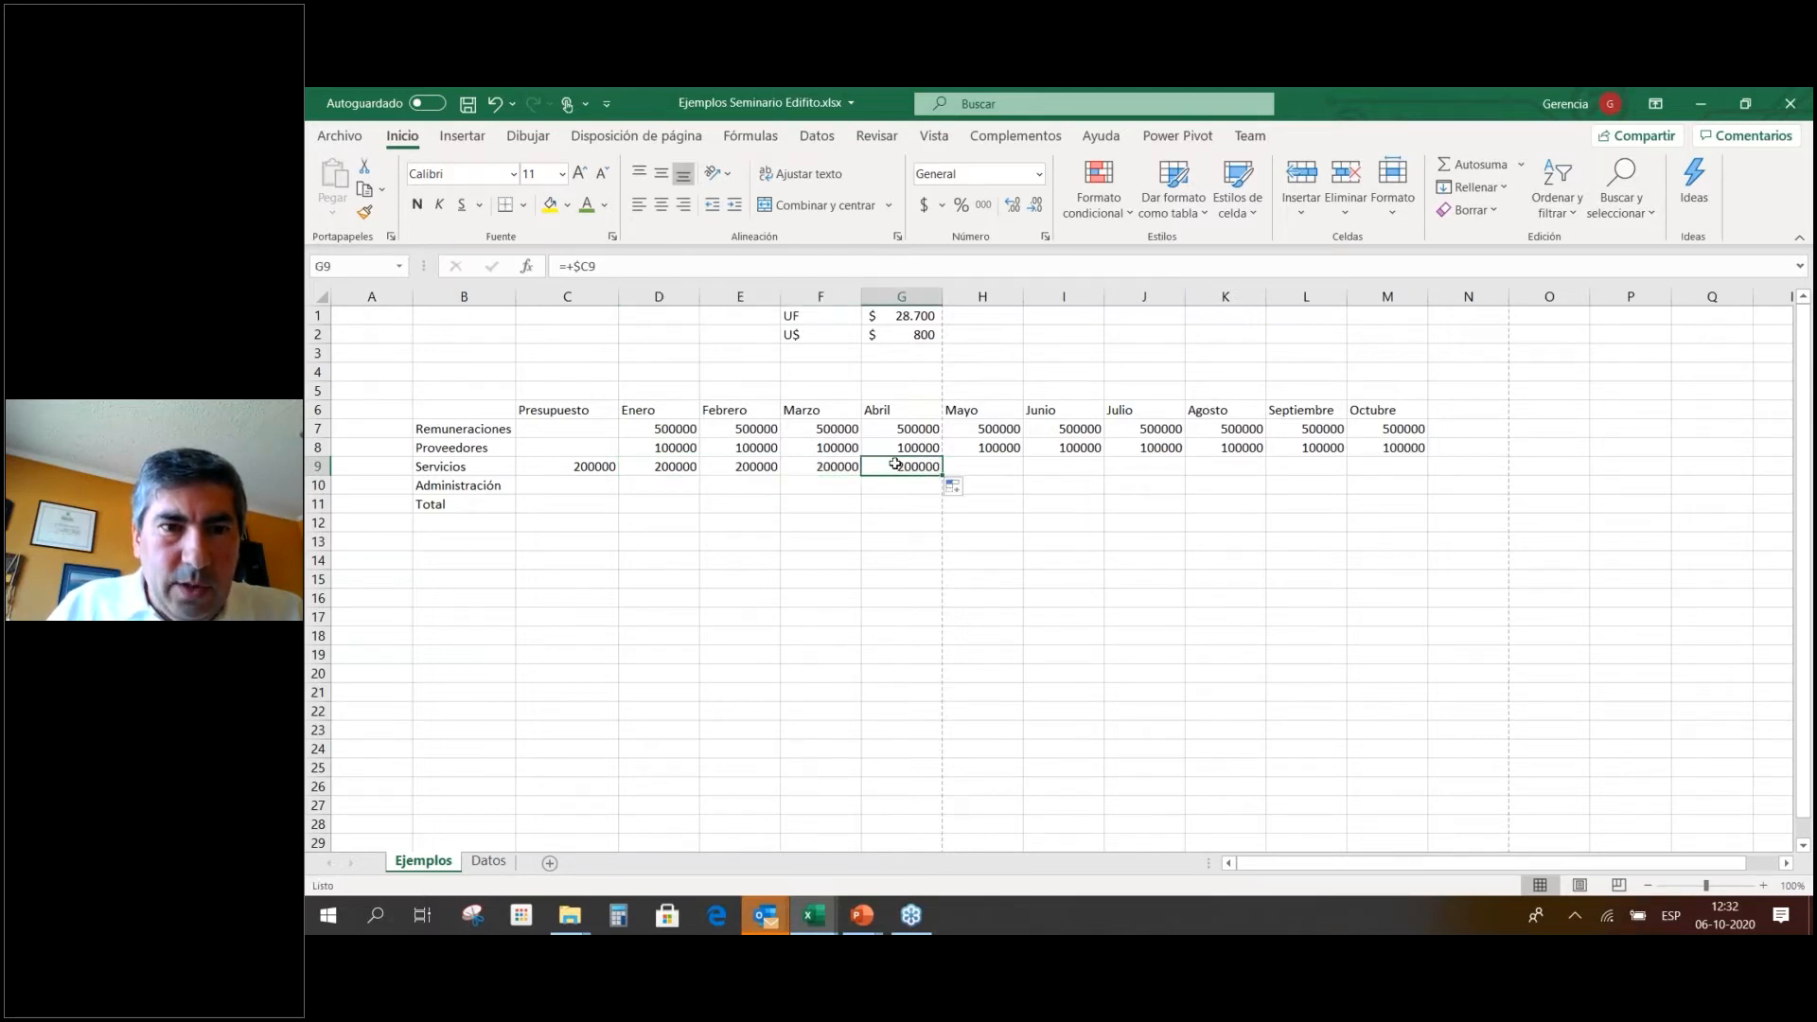
click(676, 449)
key(Right)
key(Right)
key(Right)
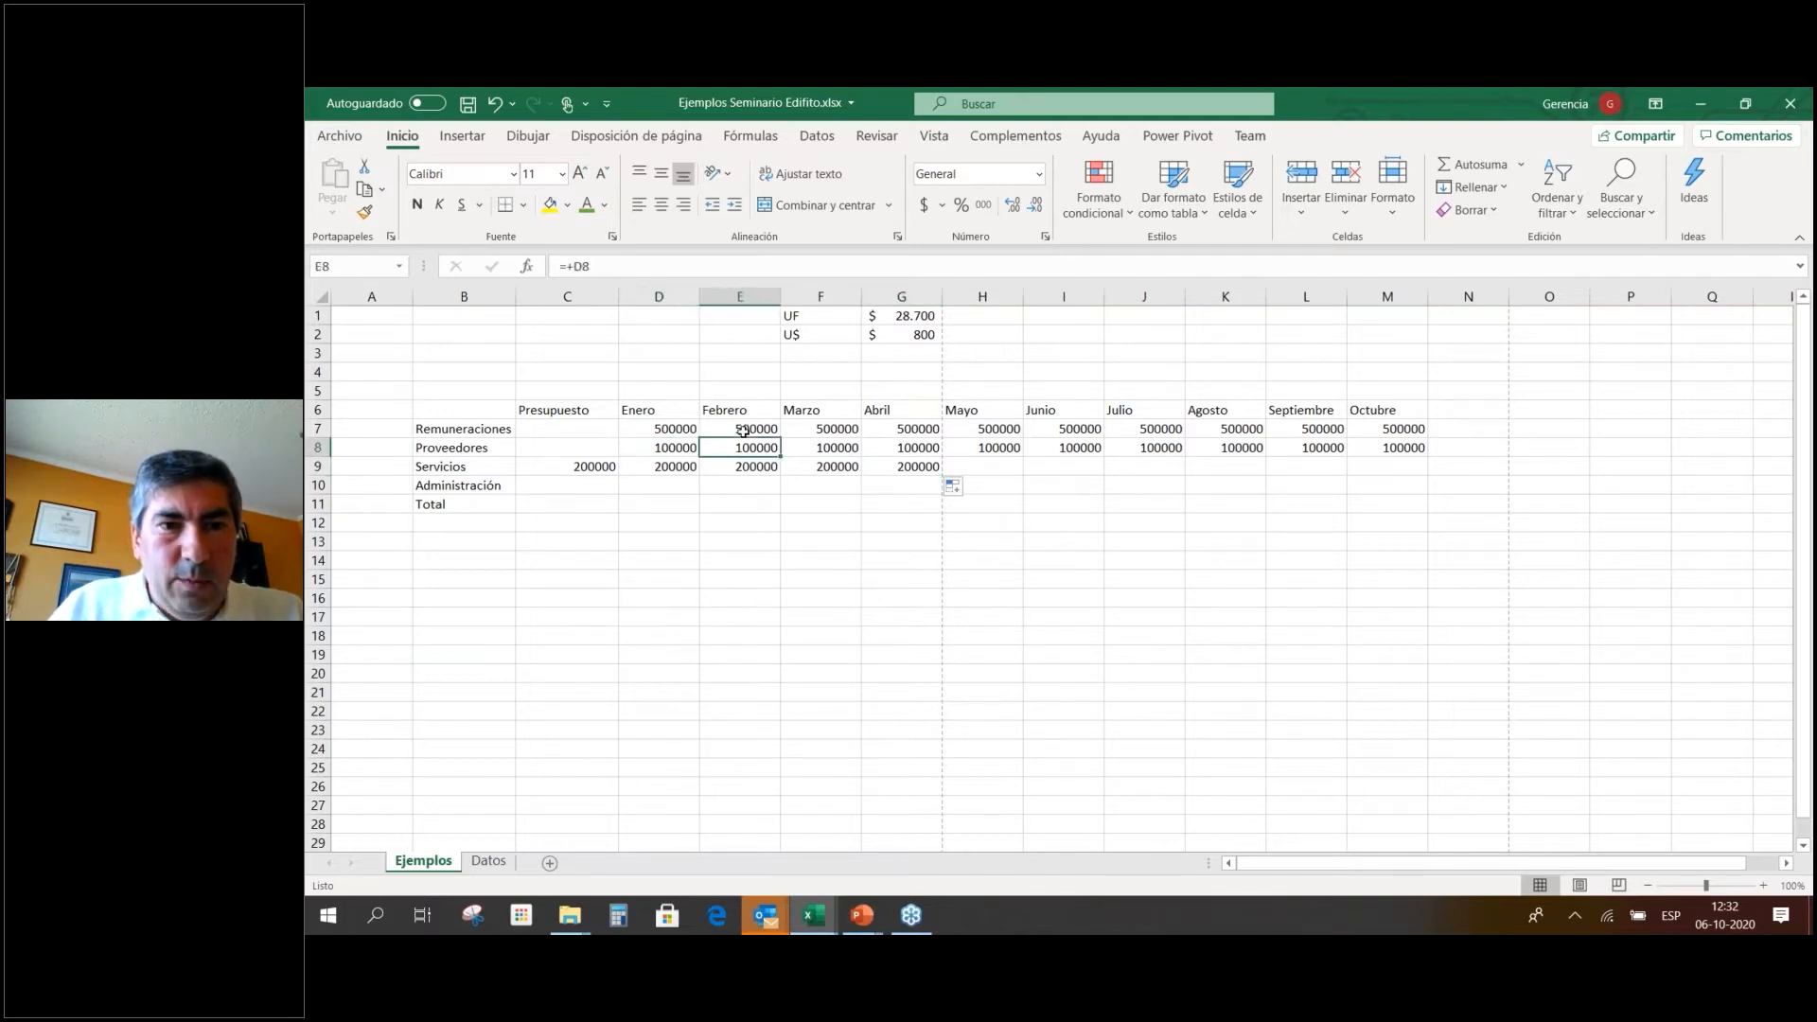
key(Right)
key(Right)
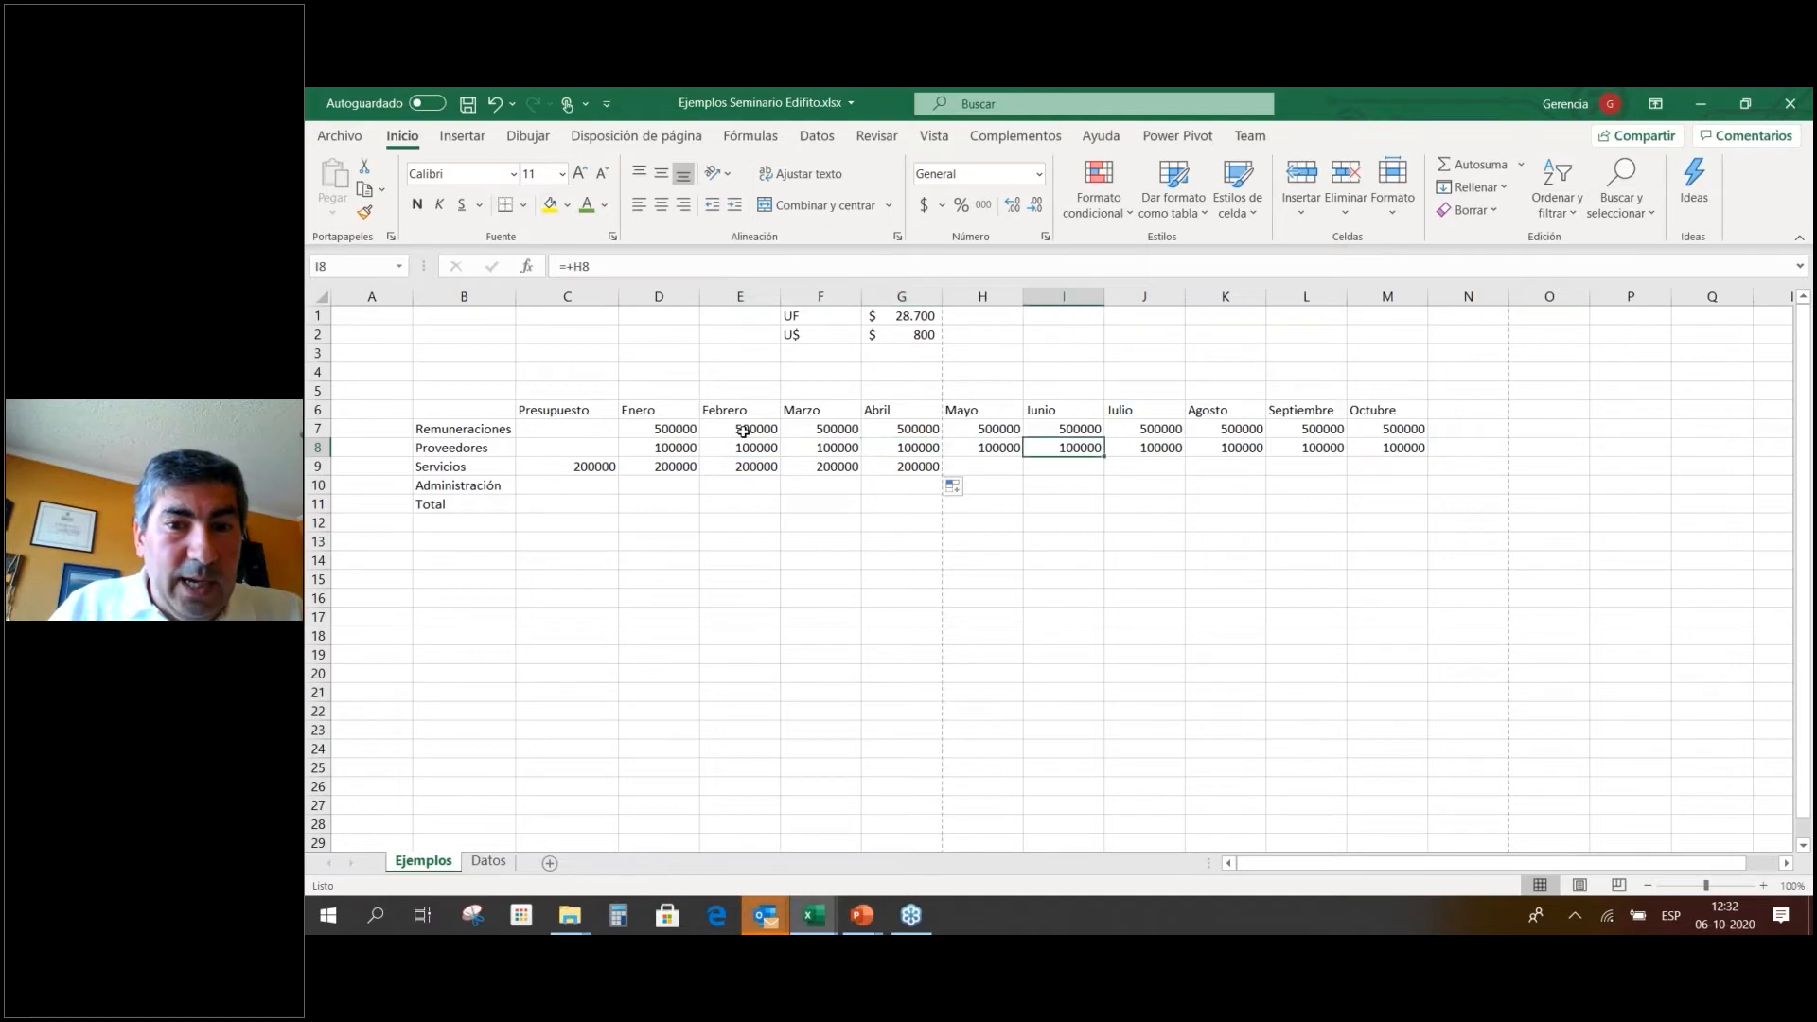
key(Left)
key(Left)
key(Down)
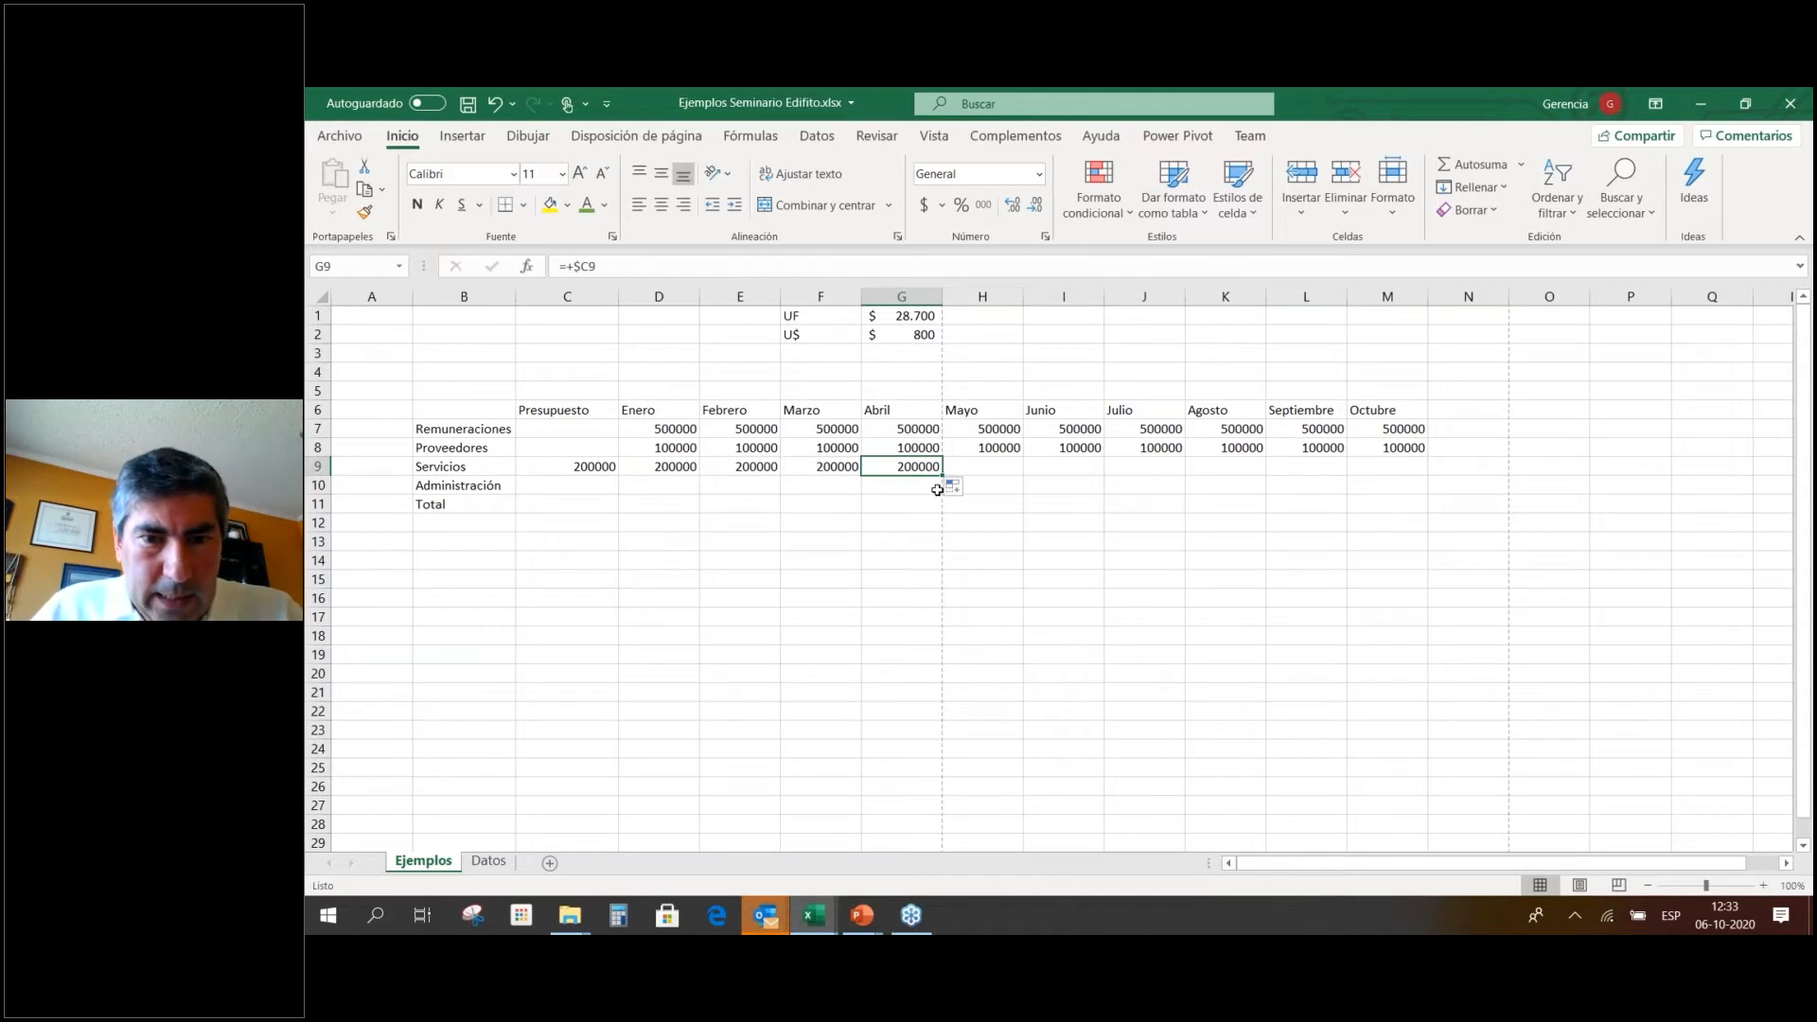
Extend Servicios' 200000 to Octubre and fill Administración with 200000 from Presupuesto to Octubre.
drag(944, 475, 1411, 478)
click(1291, 526)
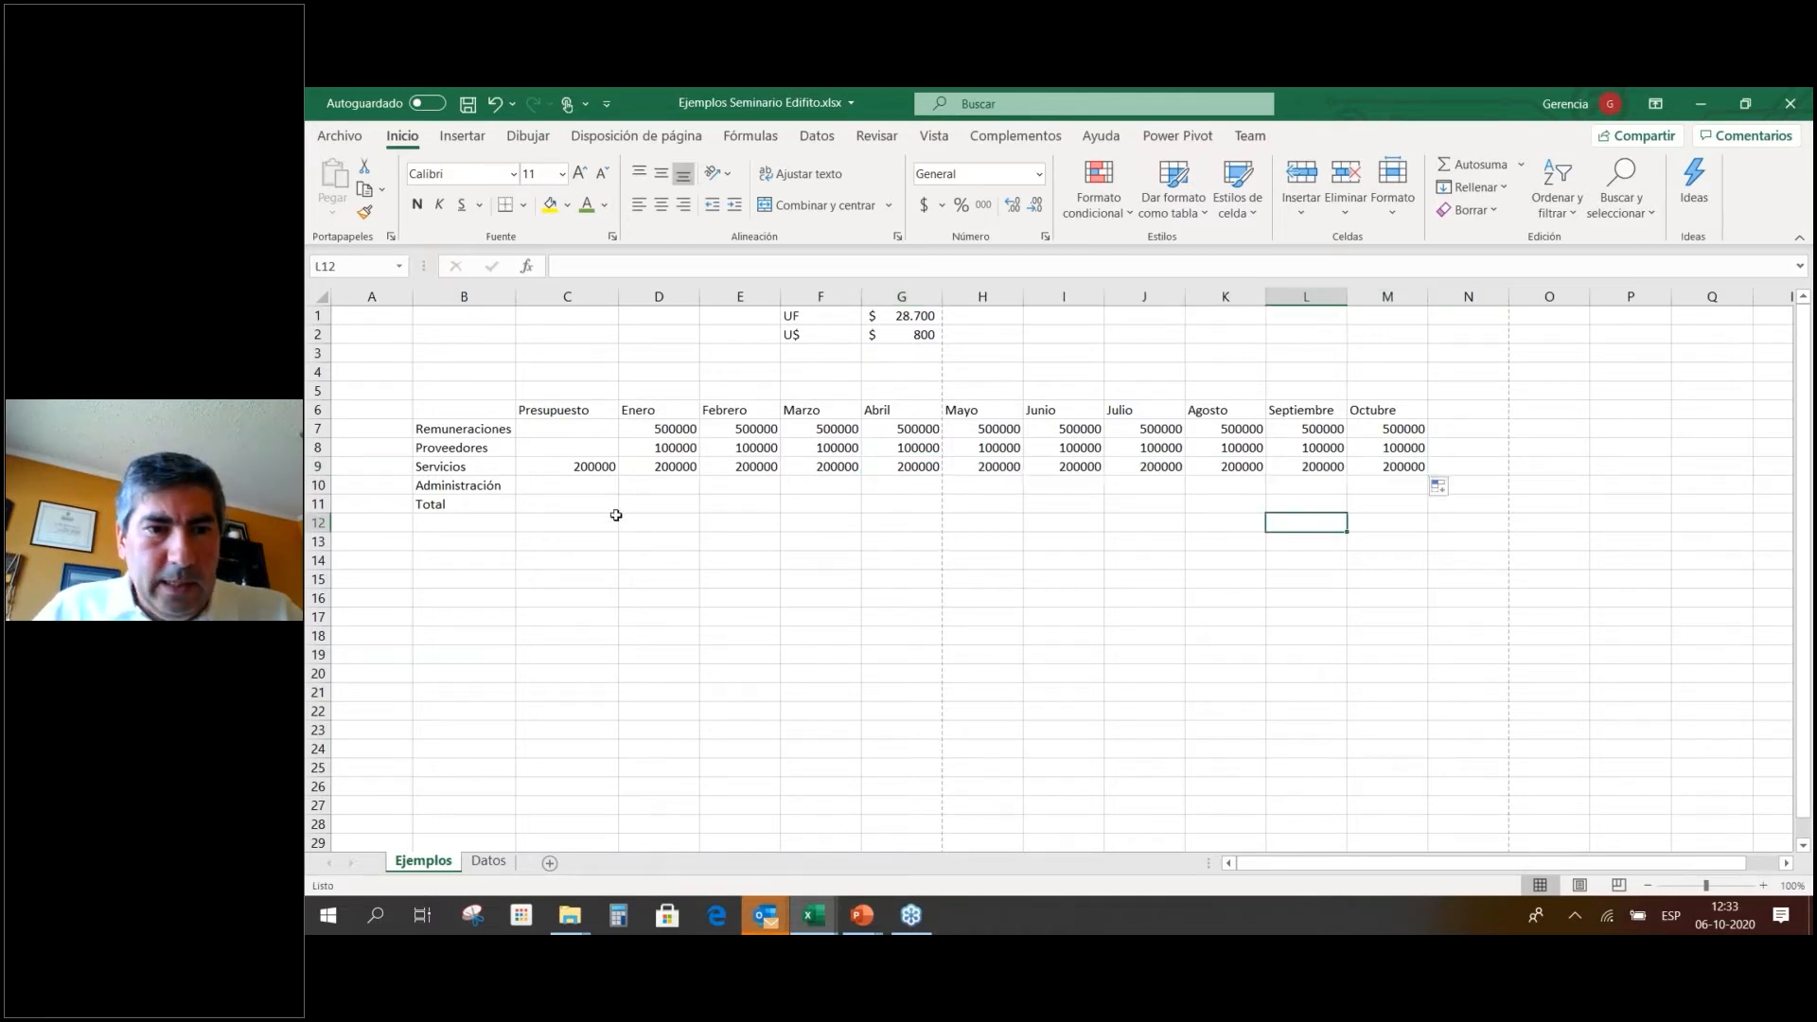
click(595, 488)
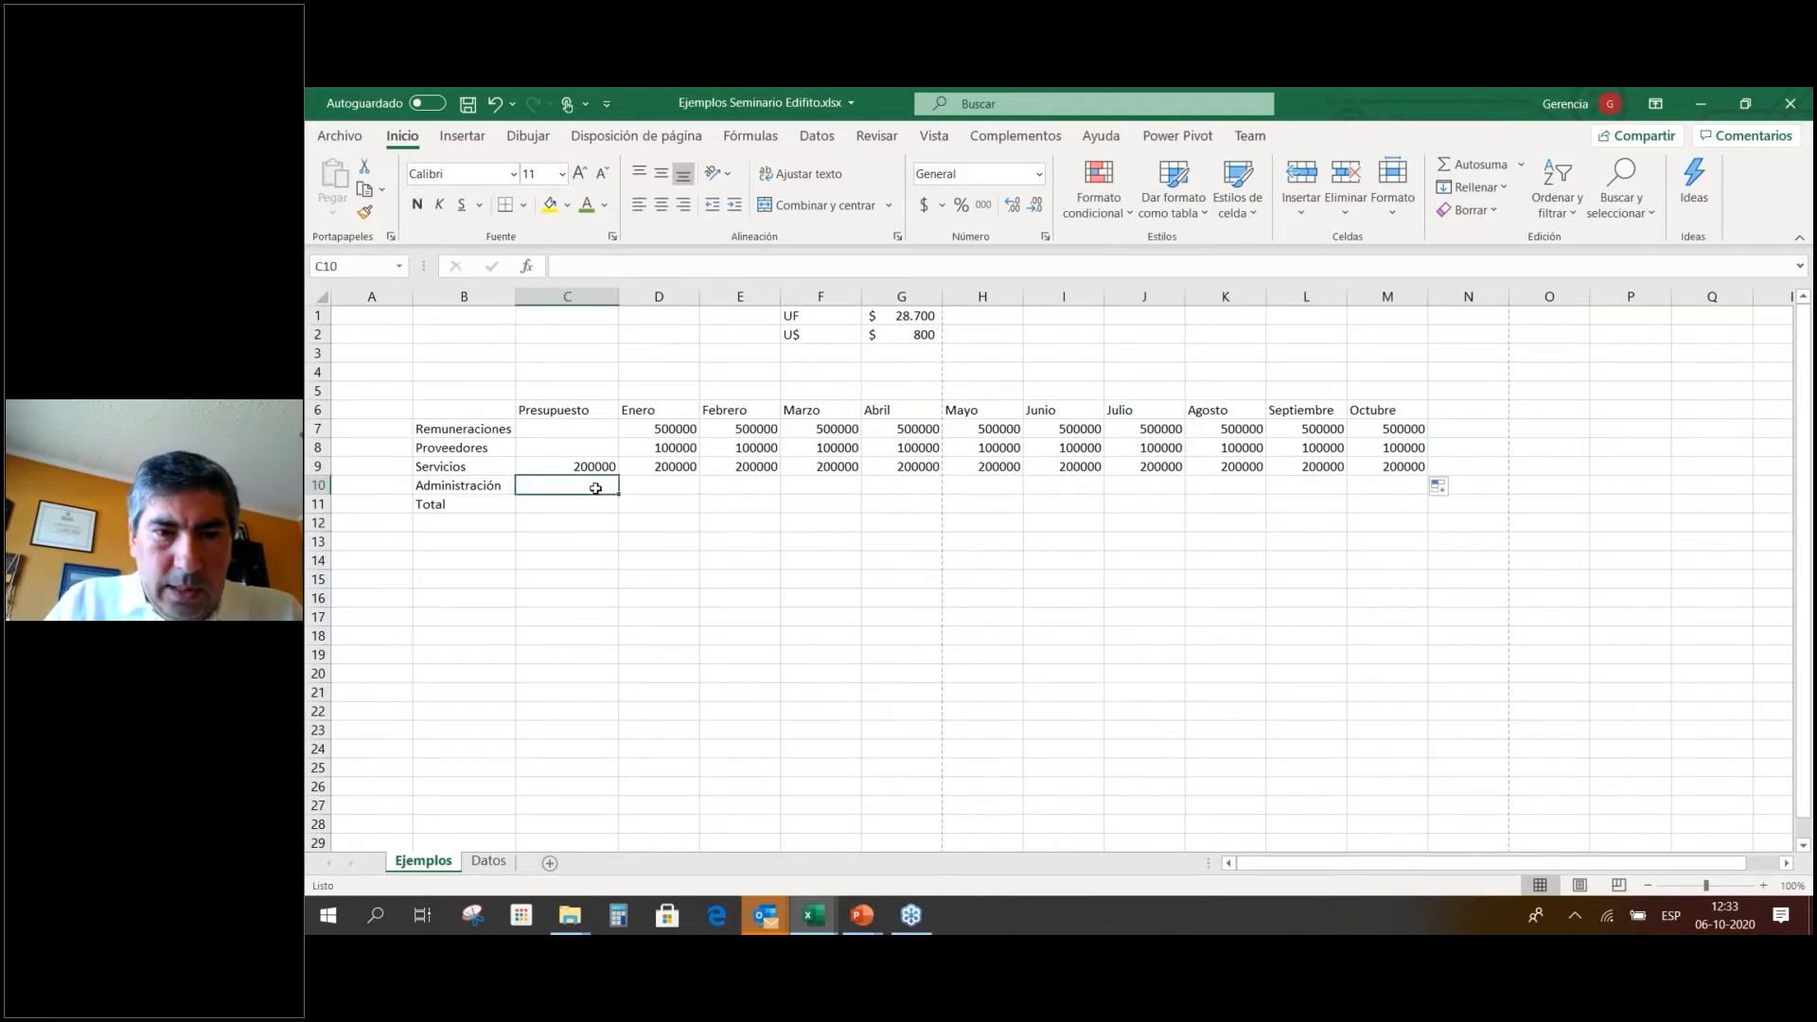
text(200000)
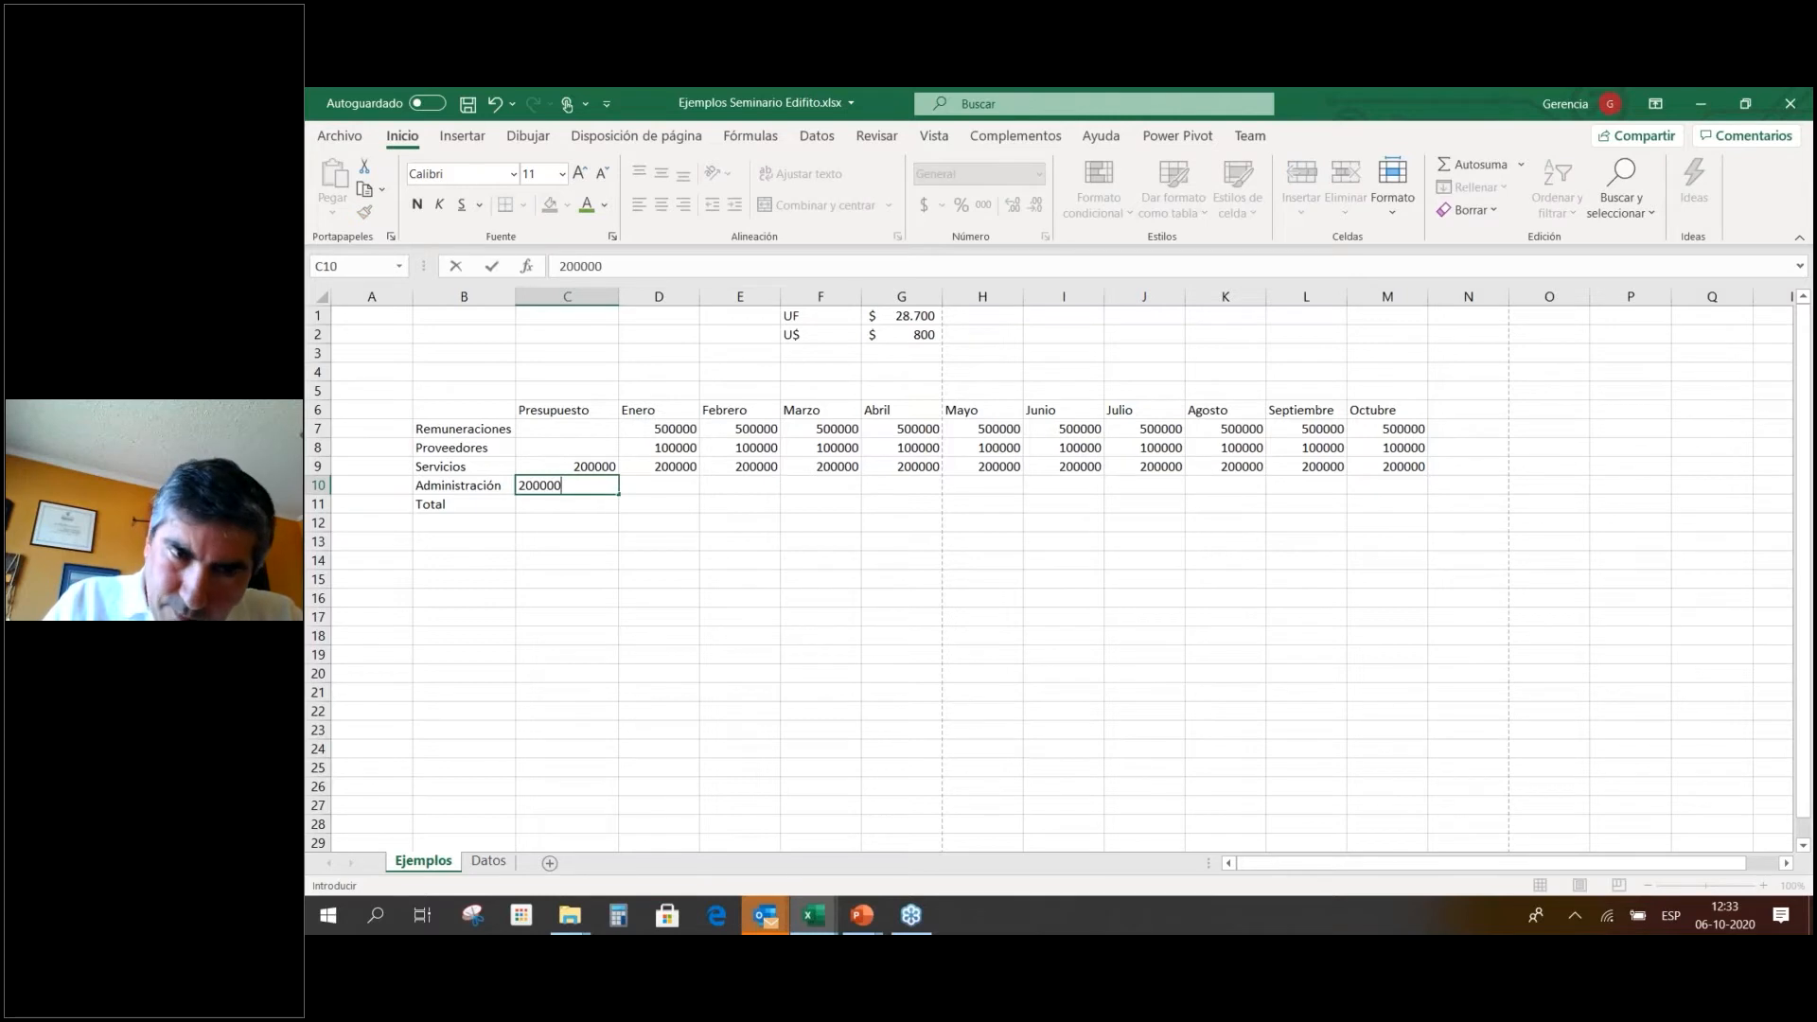
key(Return)
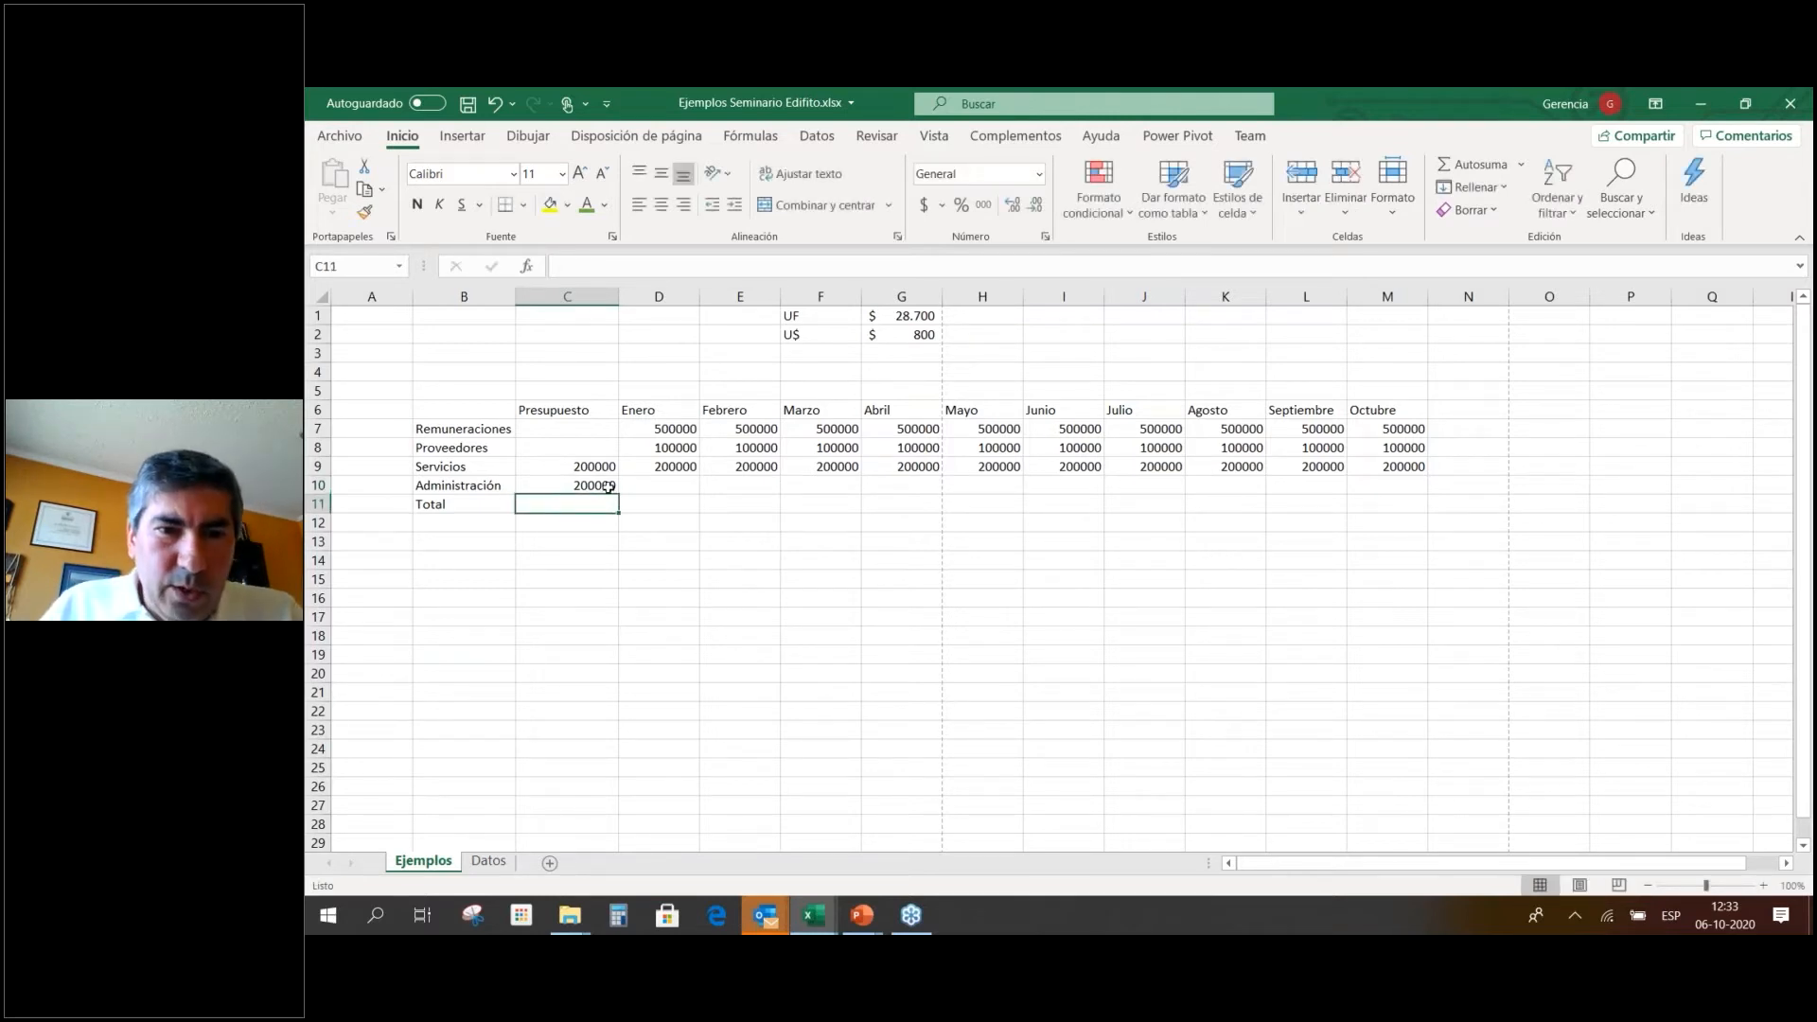
click(609, 487)
drag(620, 494, 1424, 494)
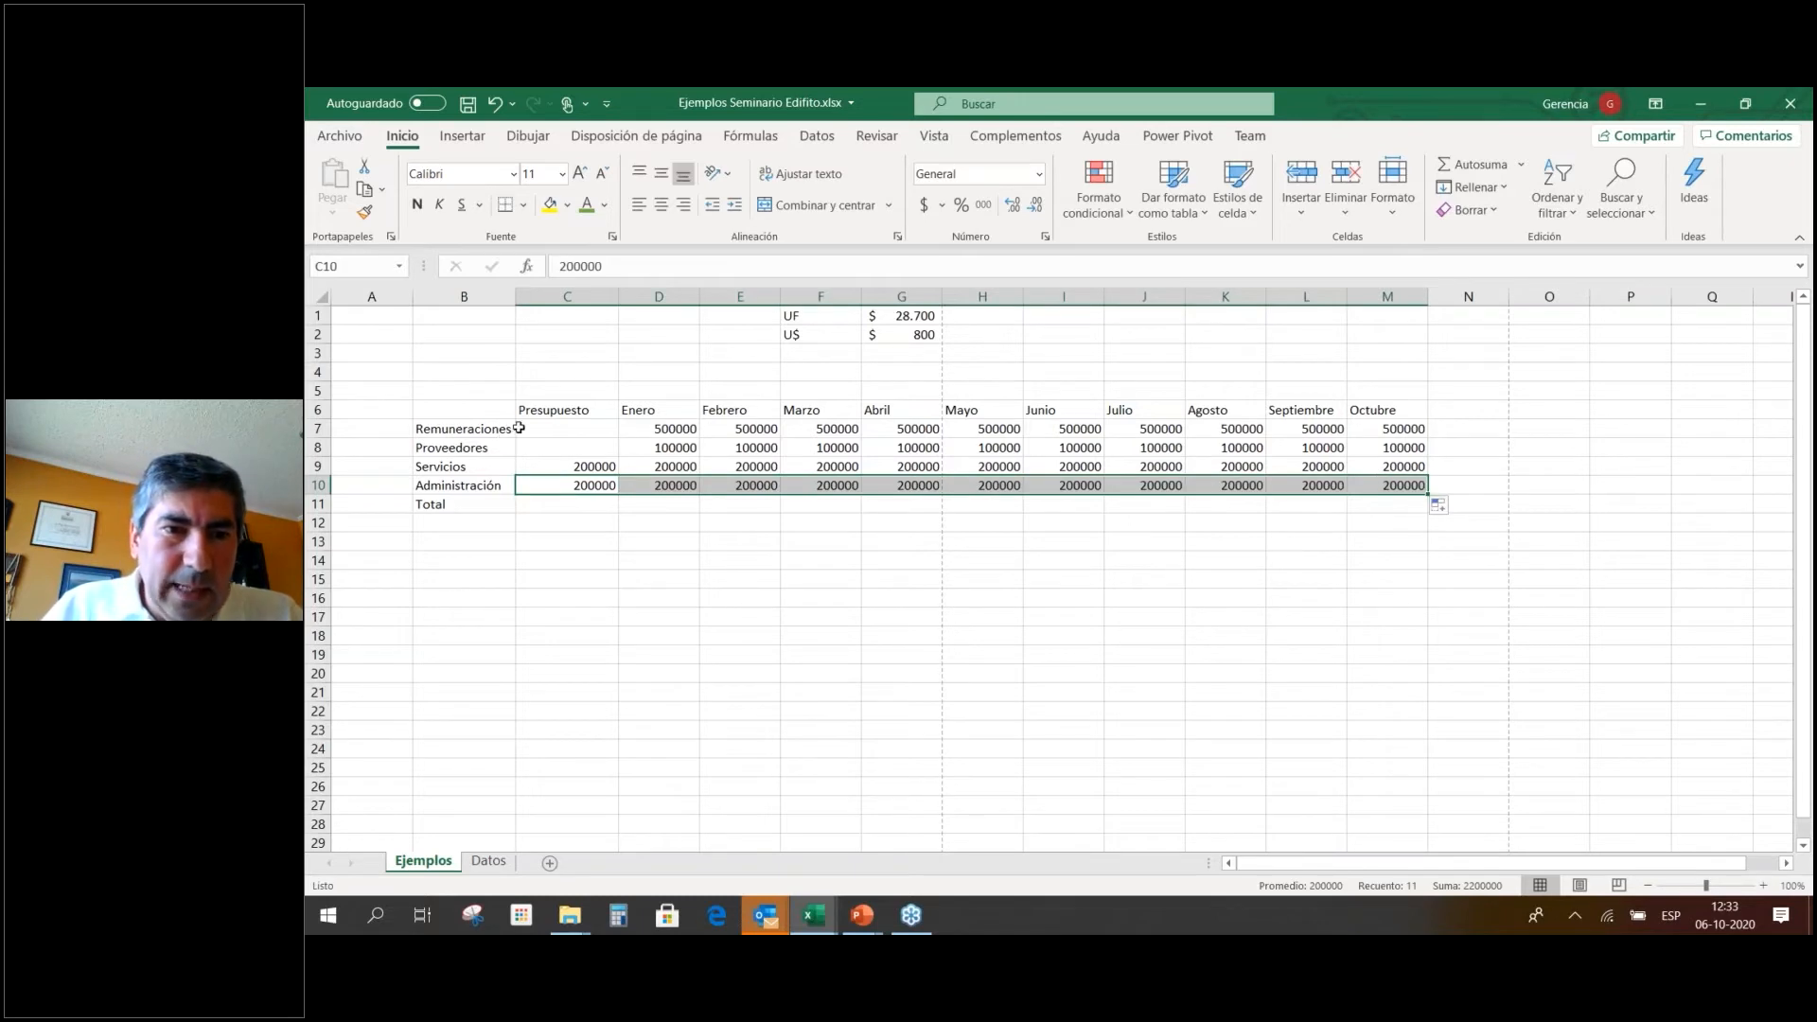
click(632, 431)
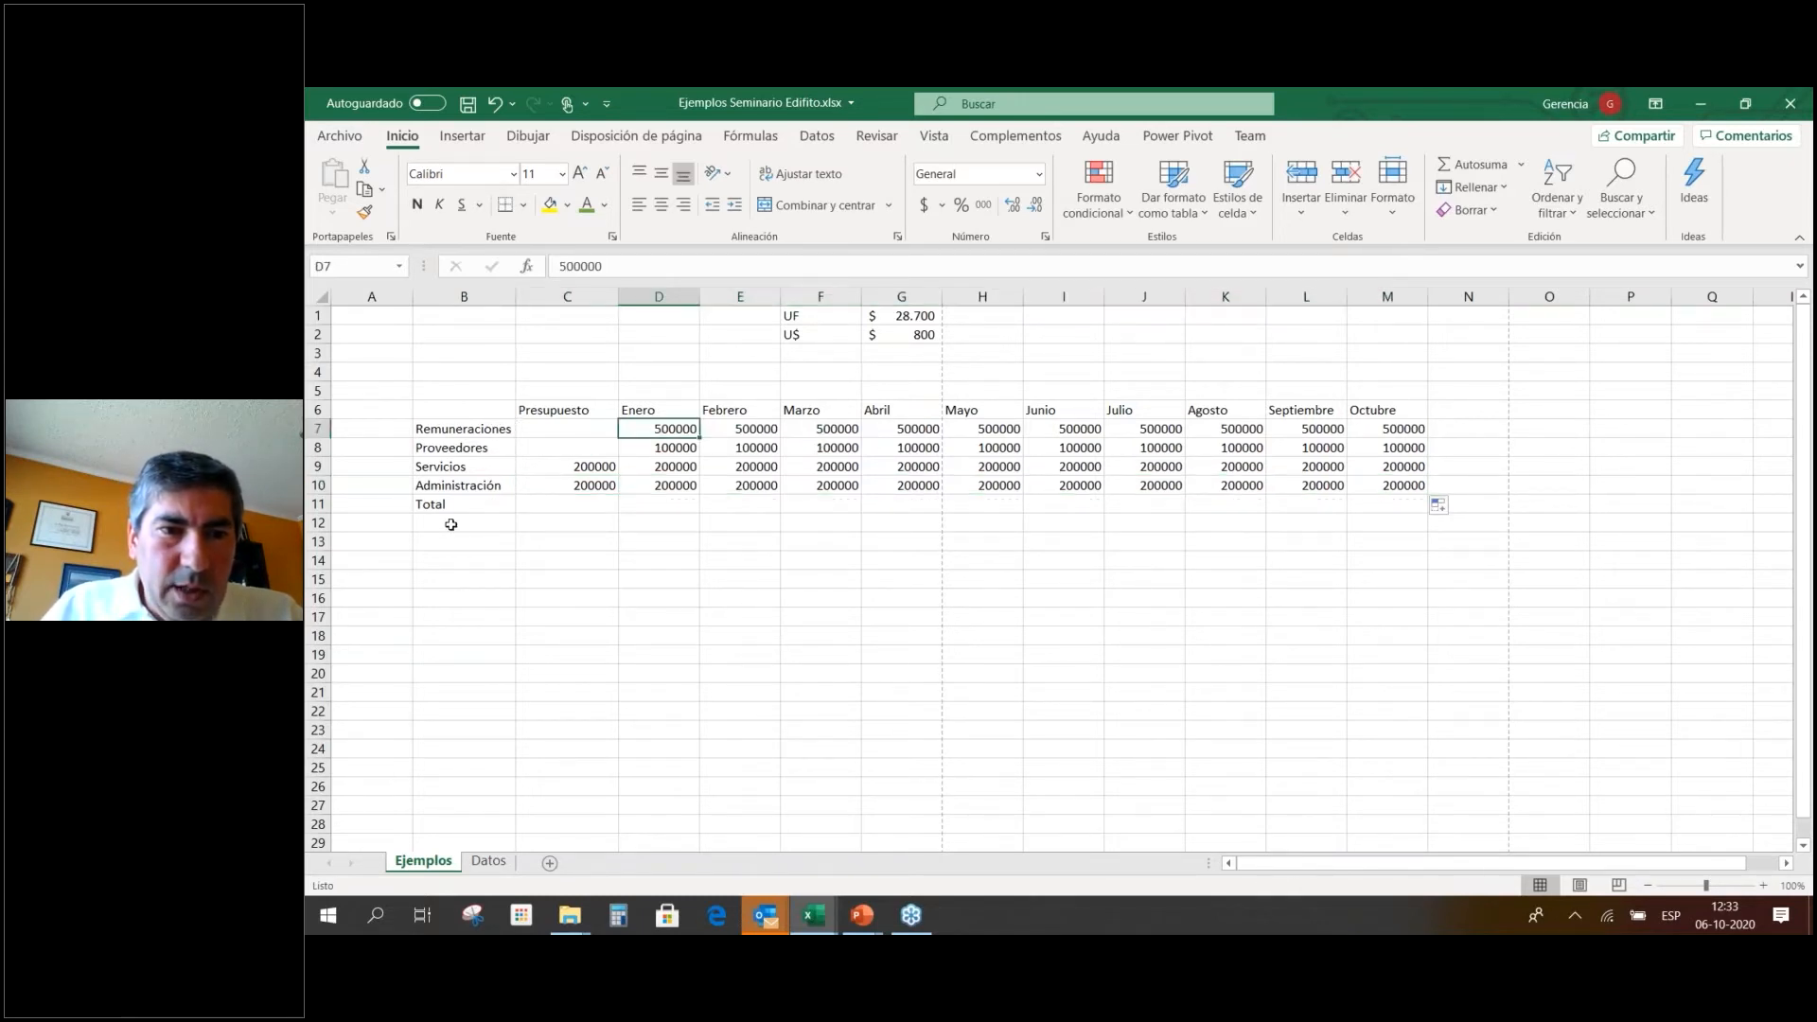
click(559, 504)
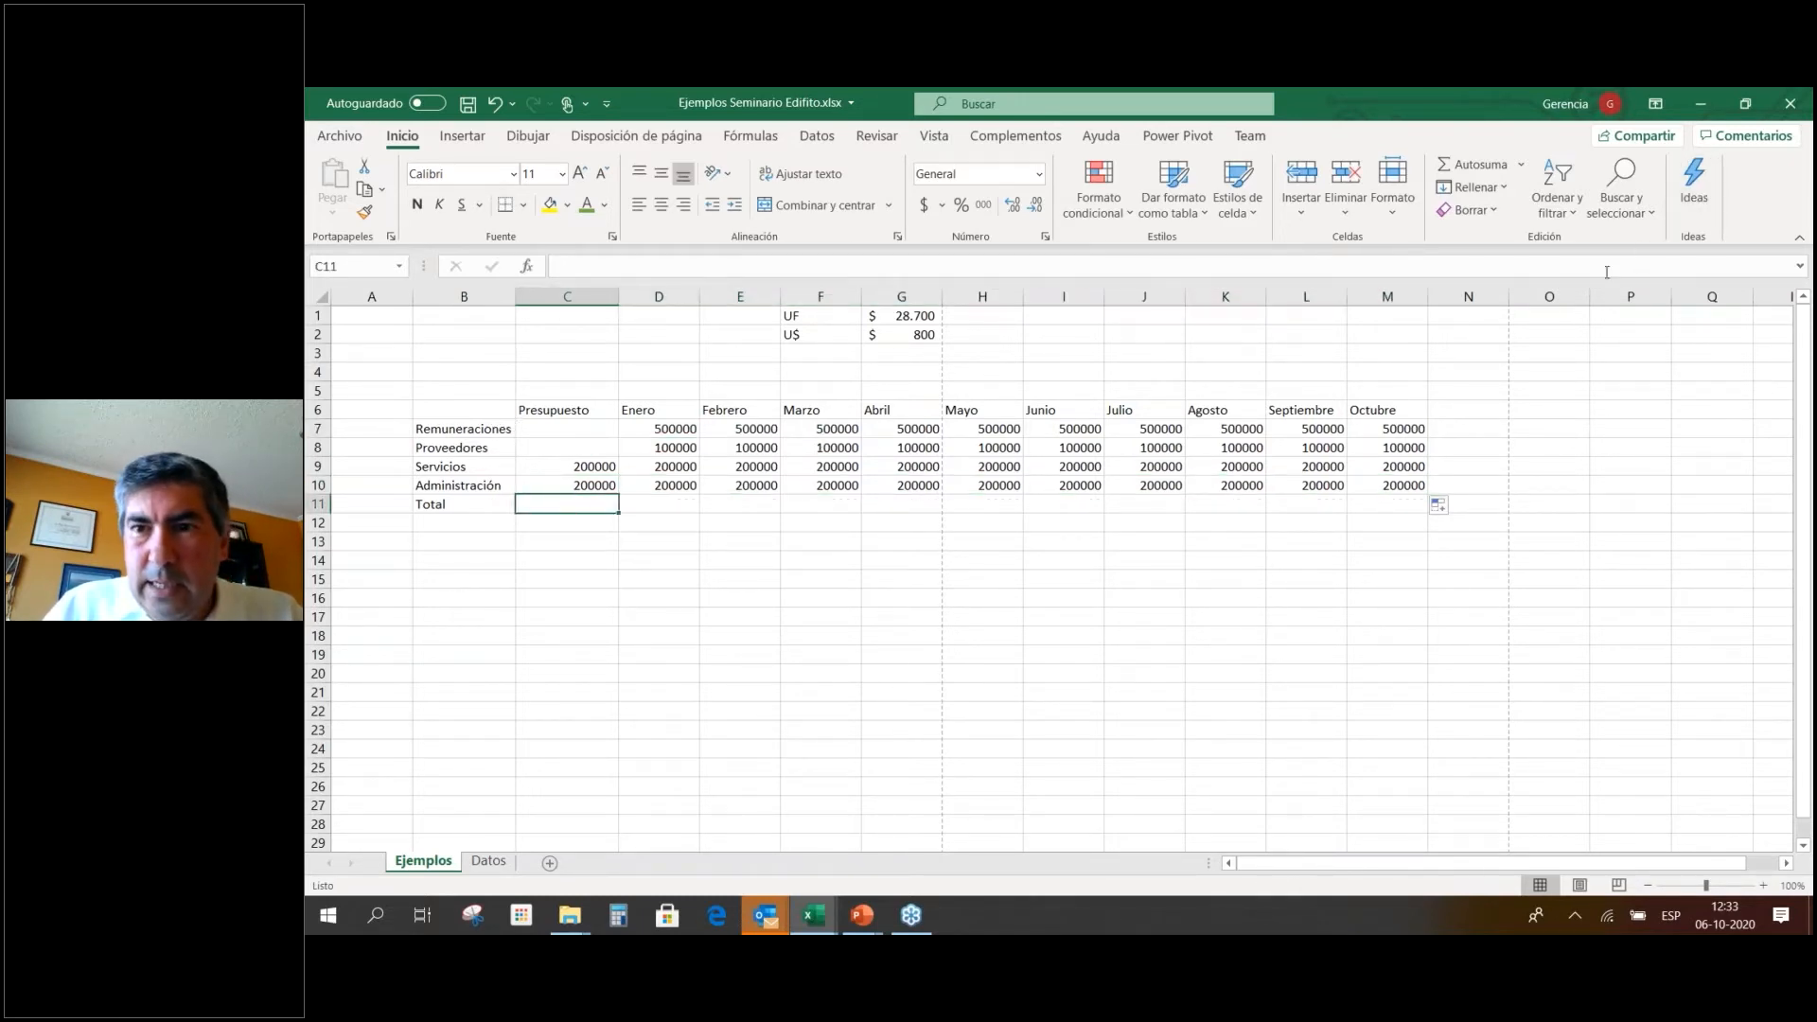
Put =SUMA(C7:C10) in the Presupuesto Total and copy it across every month.
click(1477, 164)
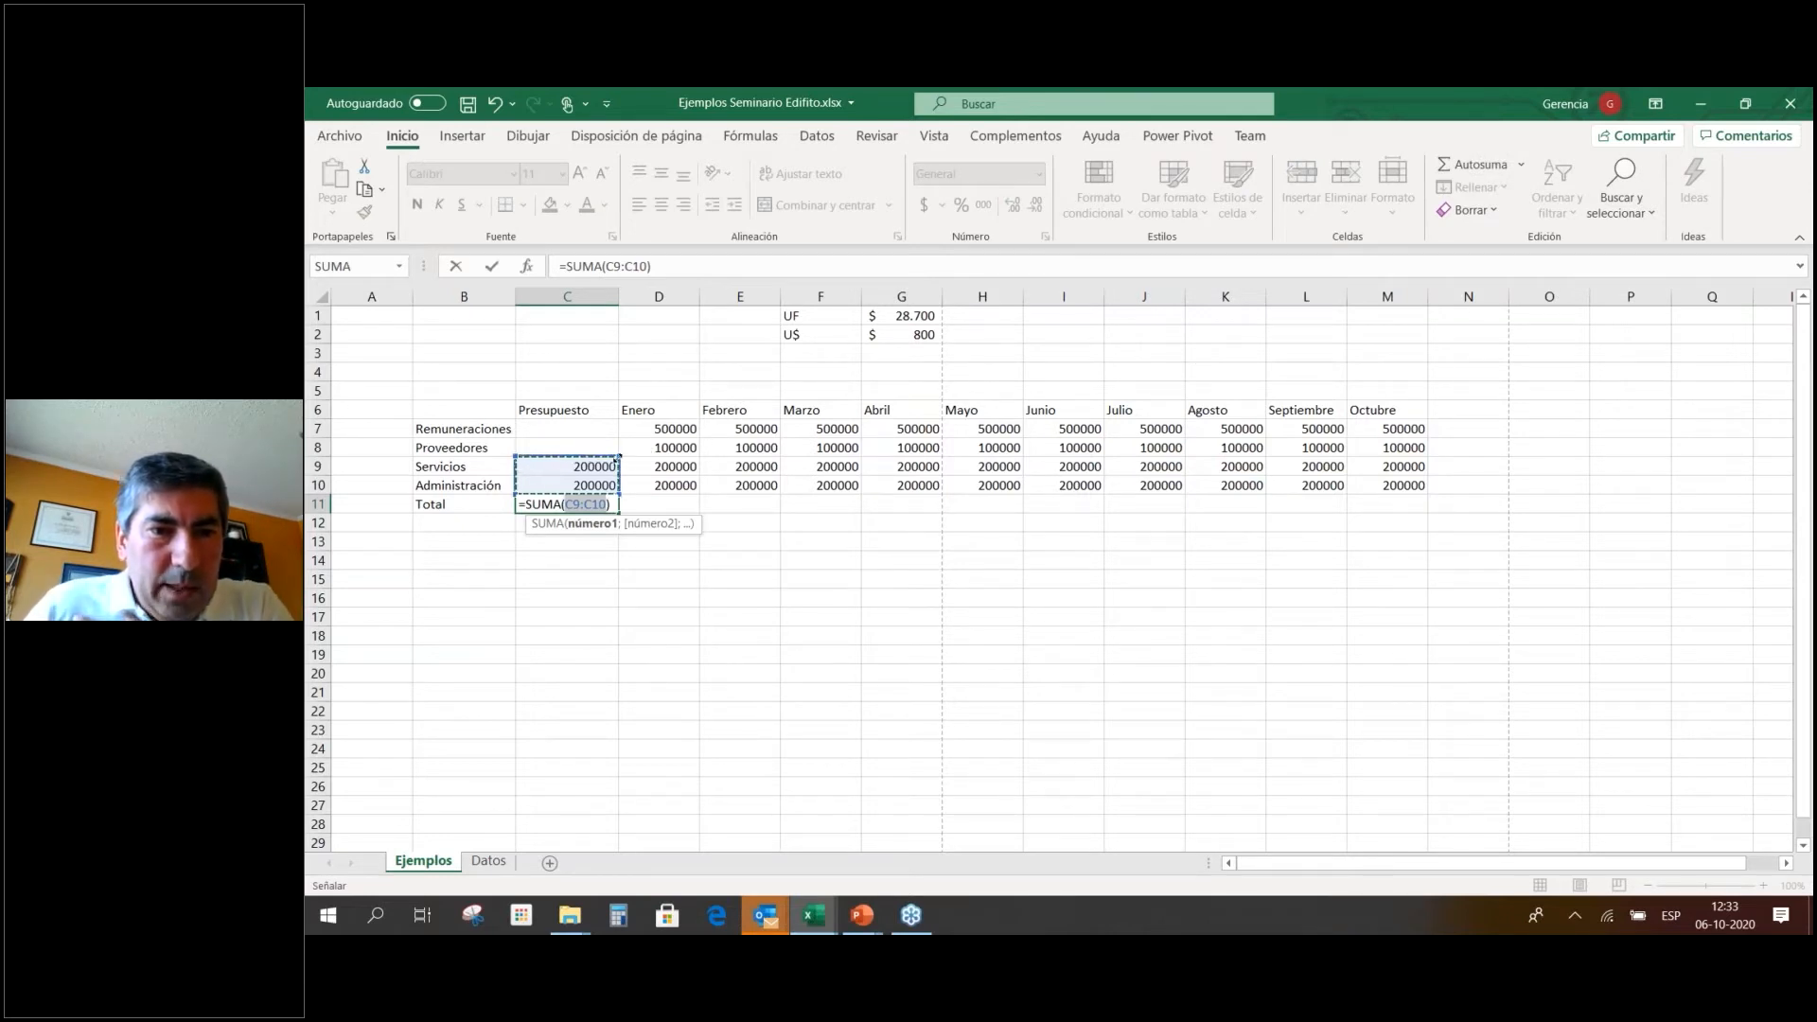
drag(618, 460, 618, 421)
key(Return)
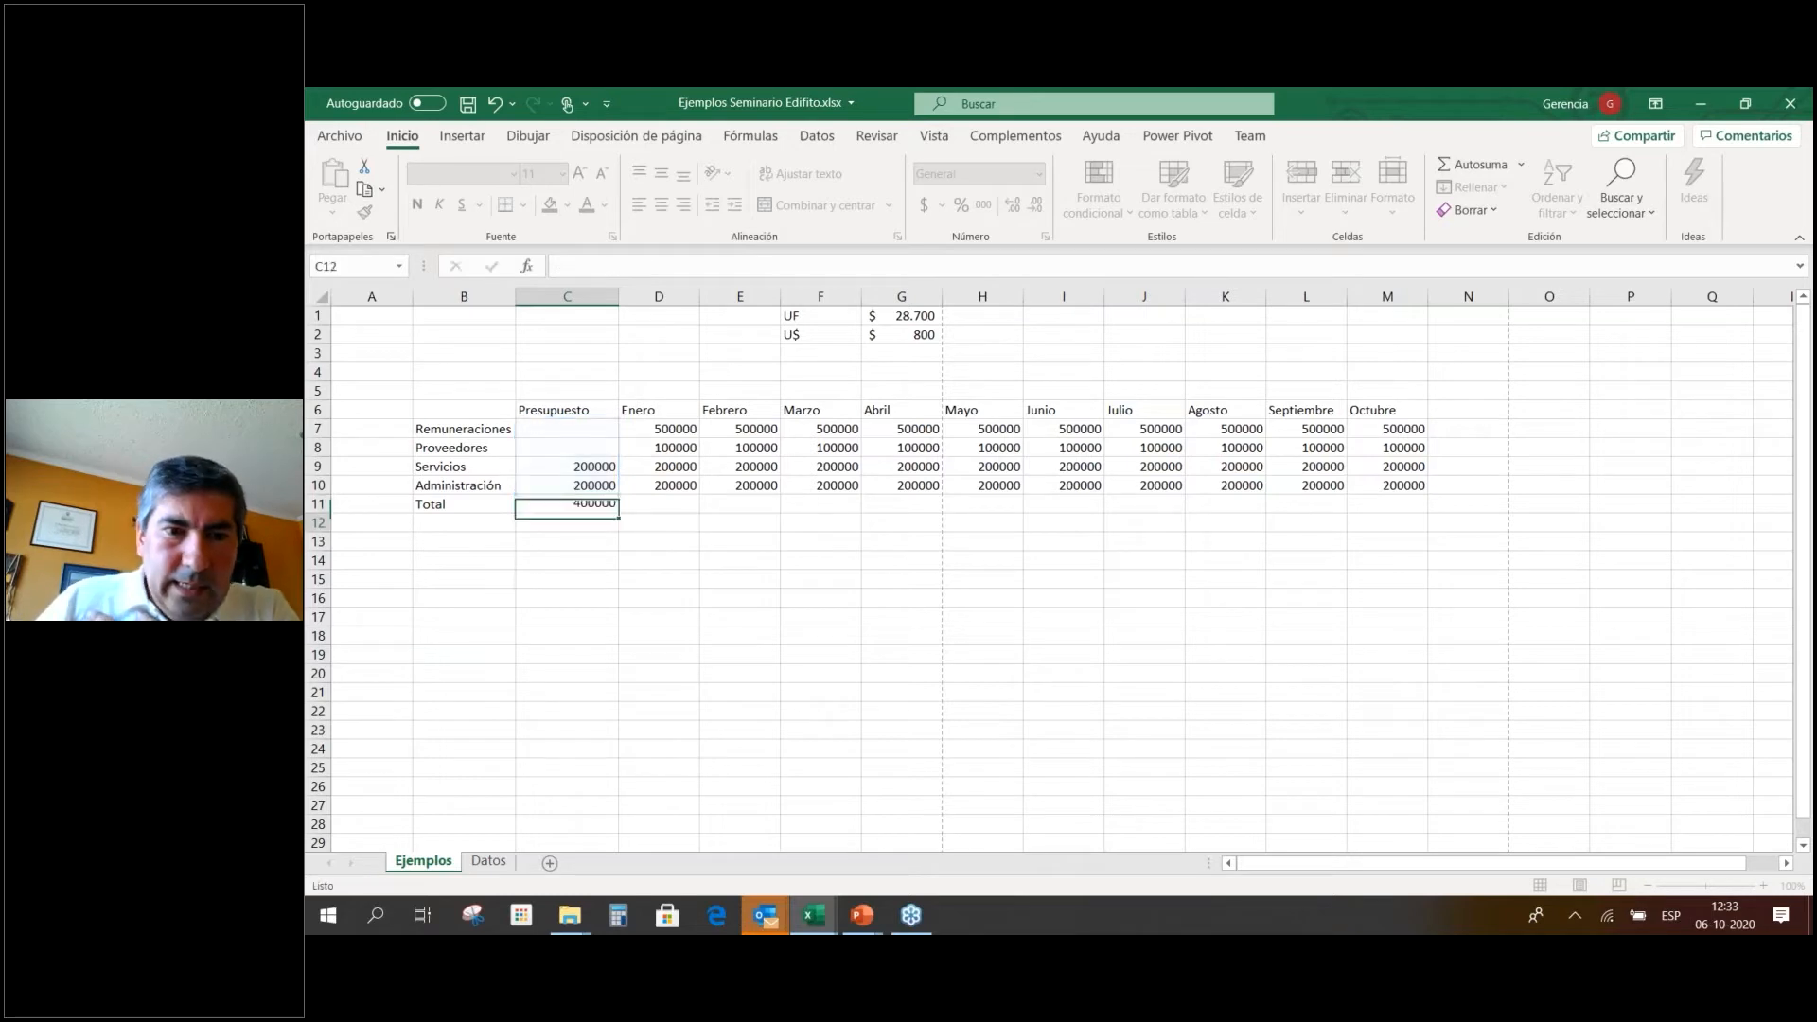
click(611, 506)
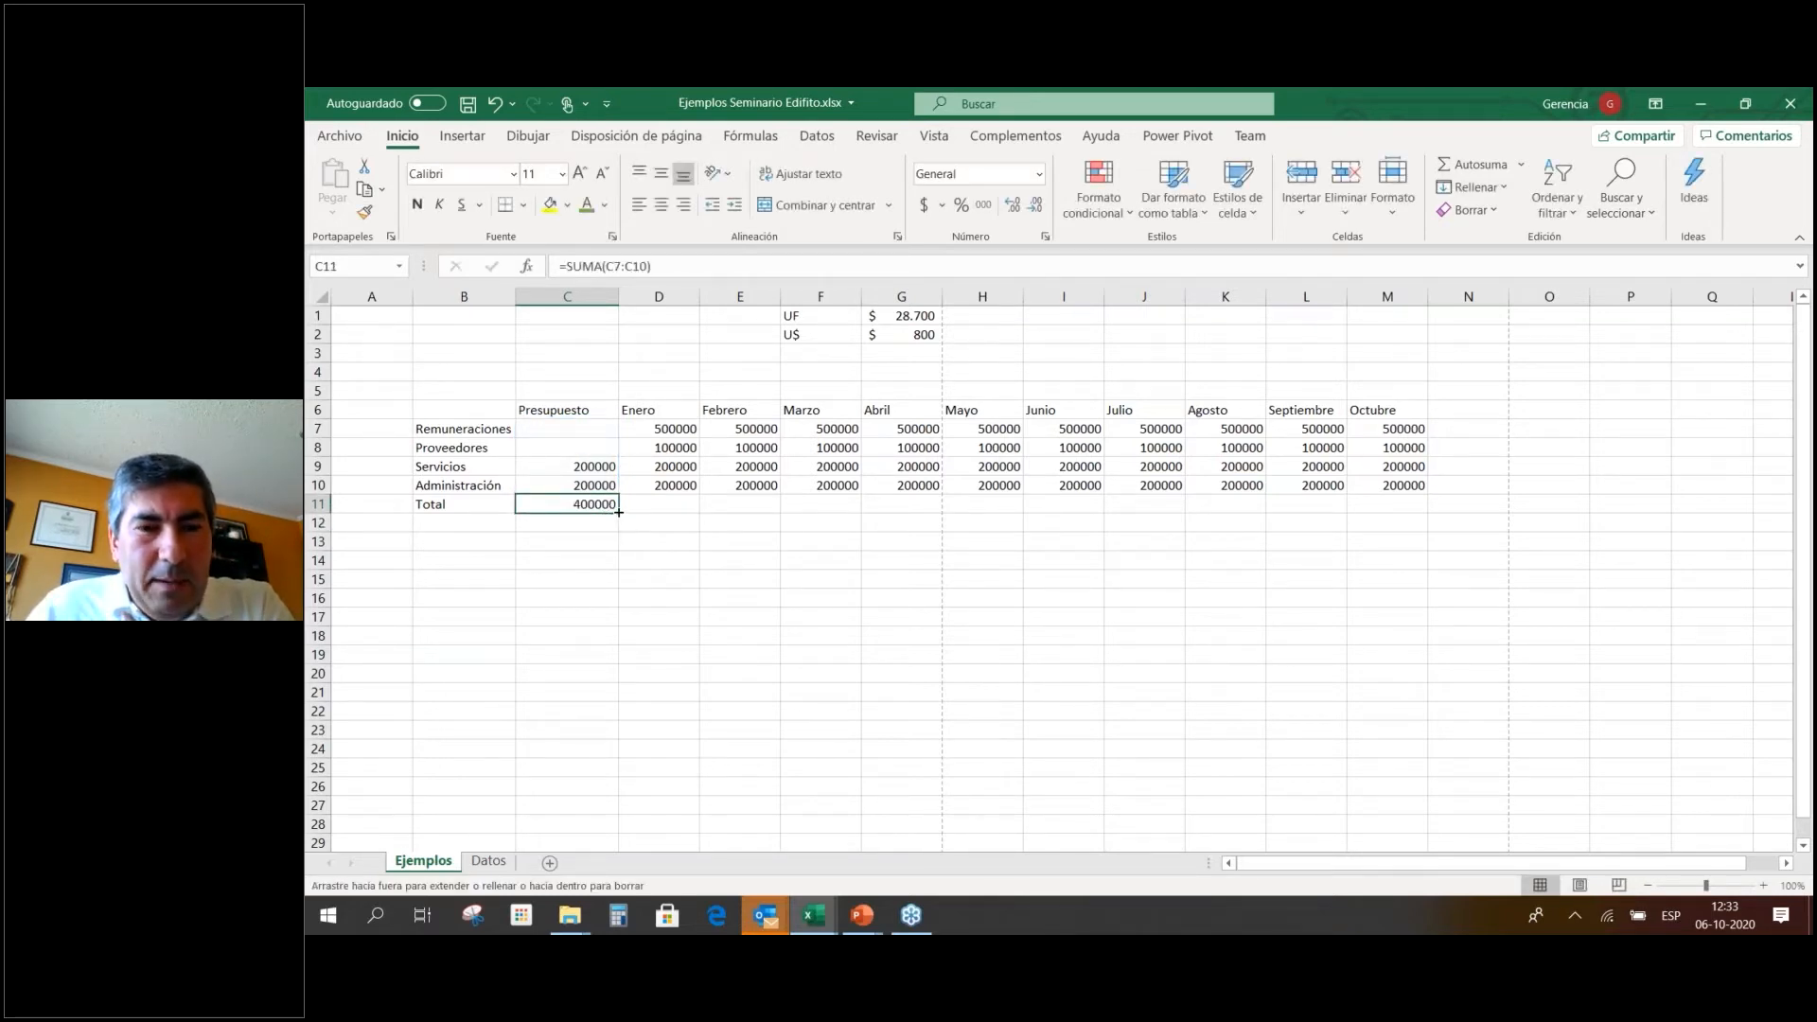
drag(619, 513, 1401, 509)
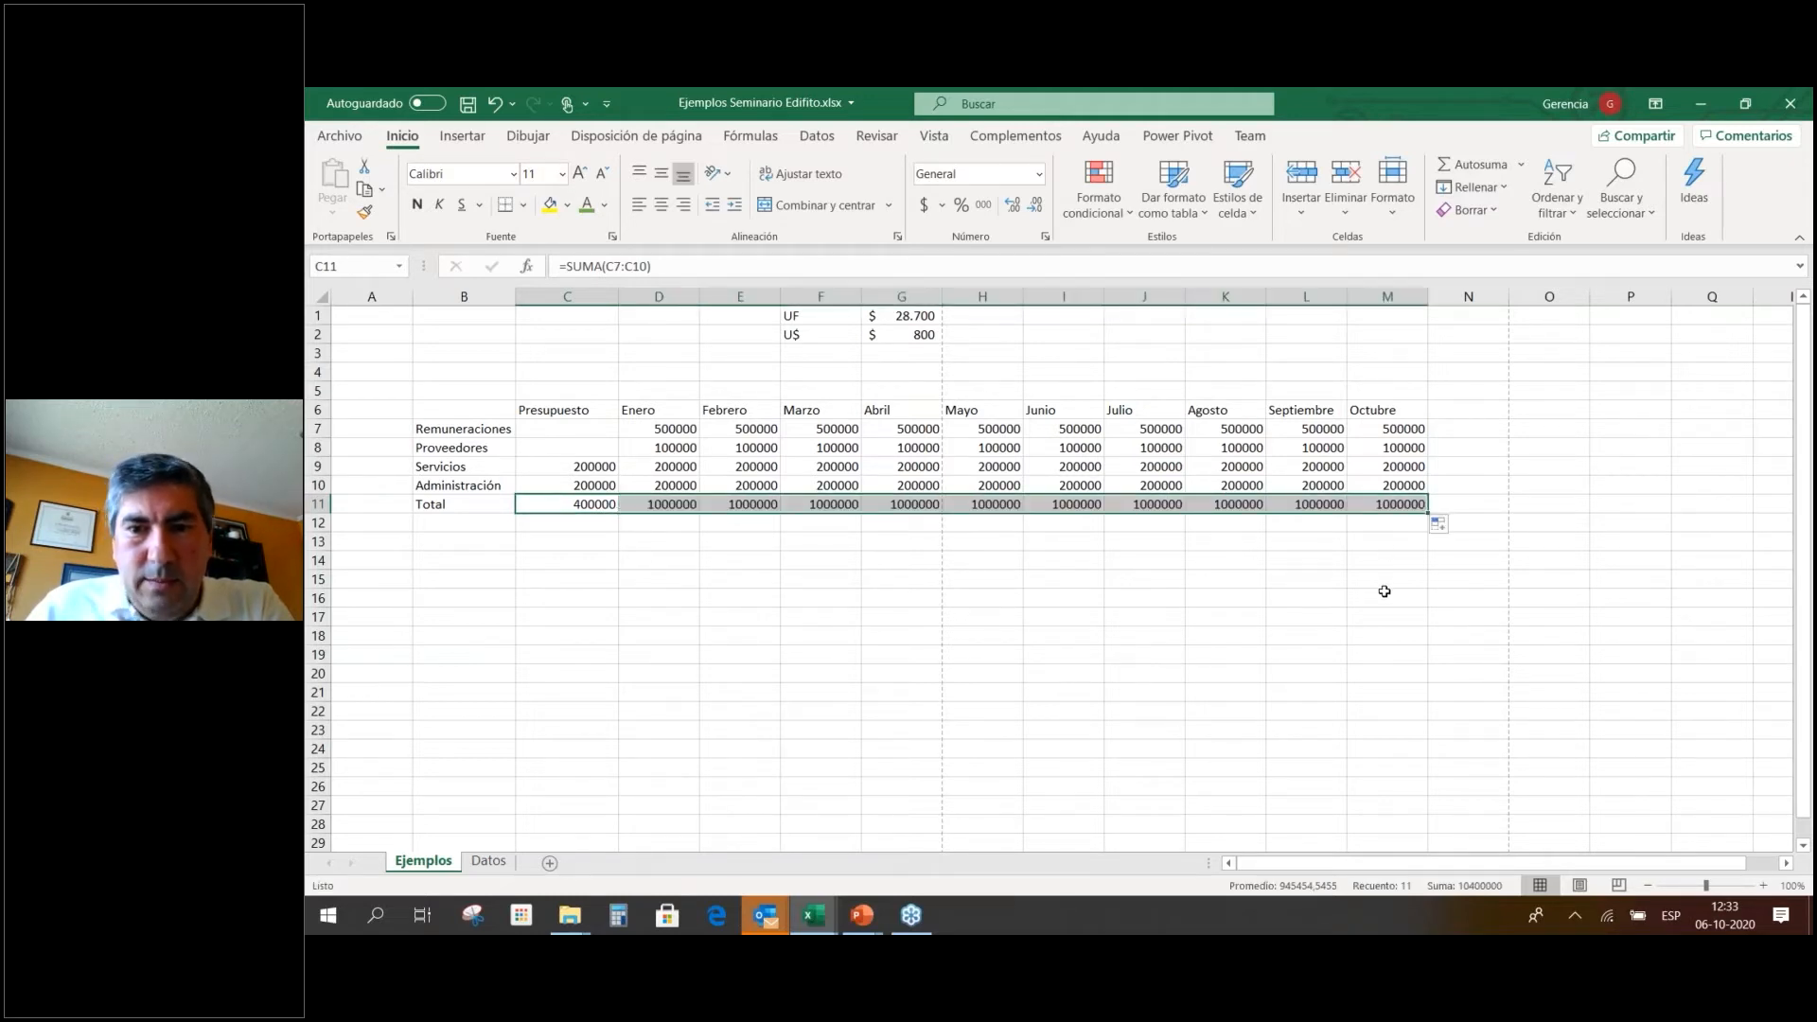
click(762, 466)
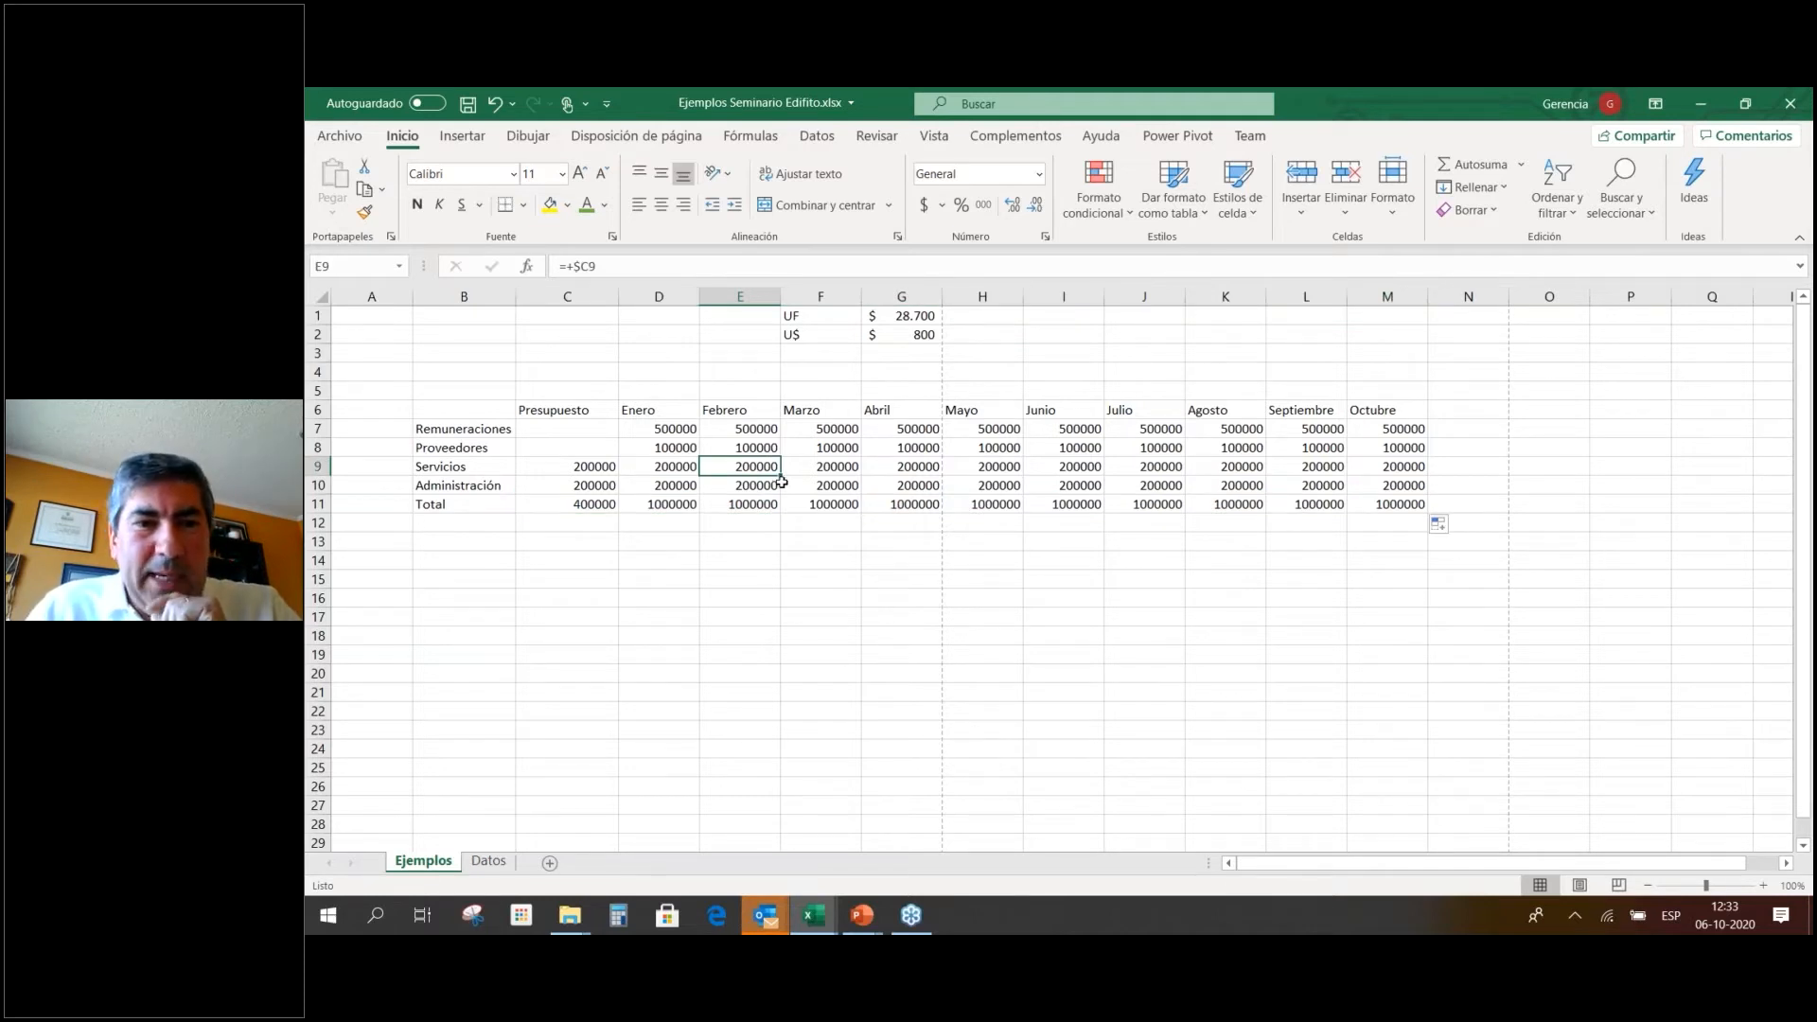
Enter Presupuesto amounts of 500000 for Remuneraciones and 100000 for Proveedores.
click(592, 432)
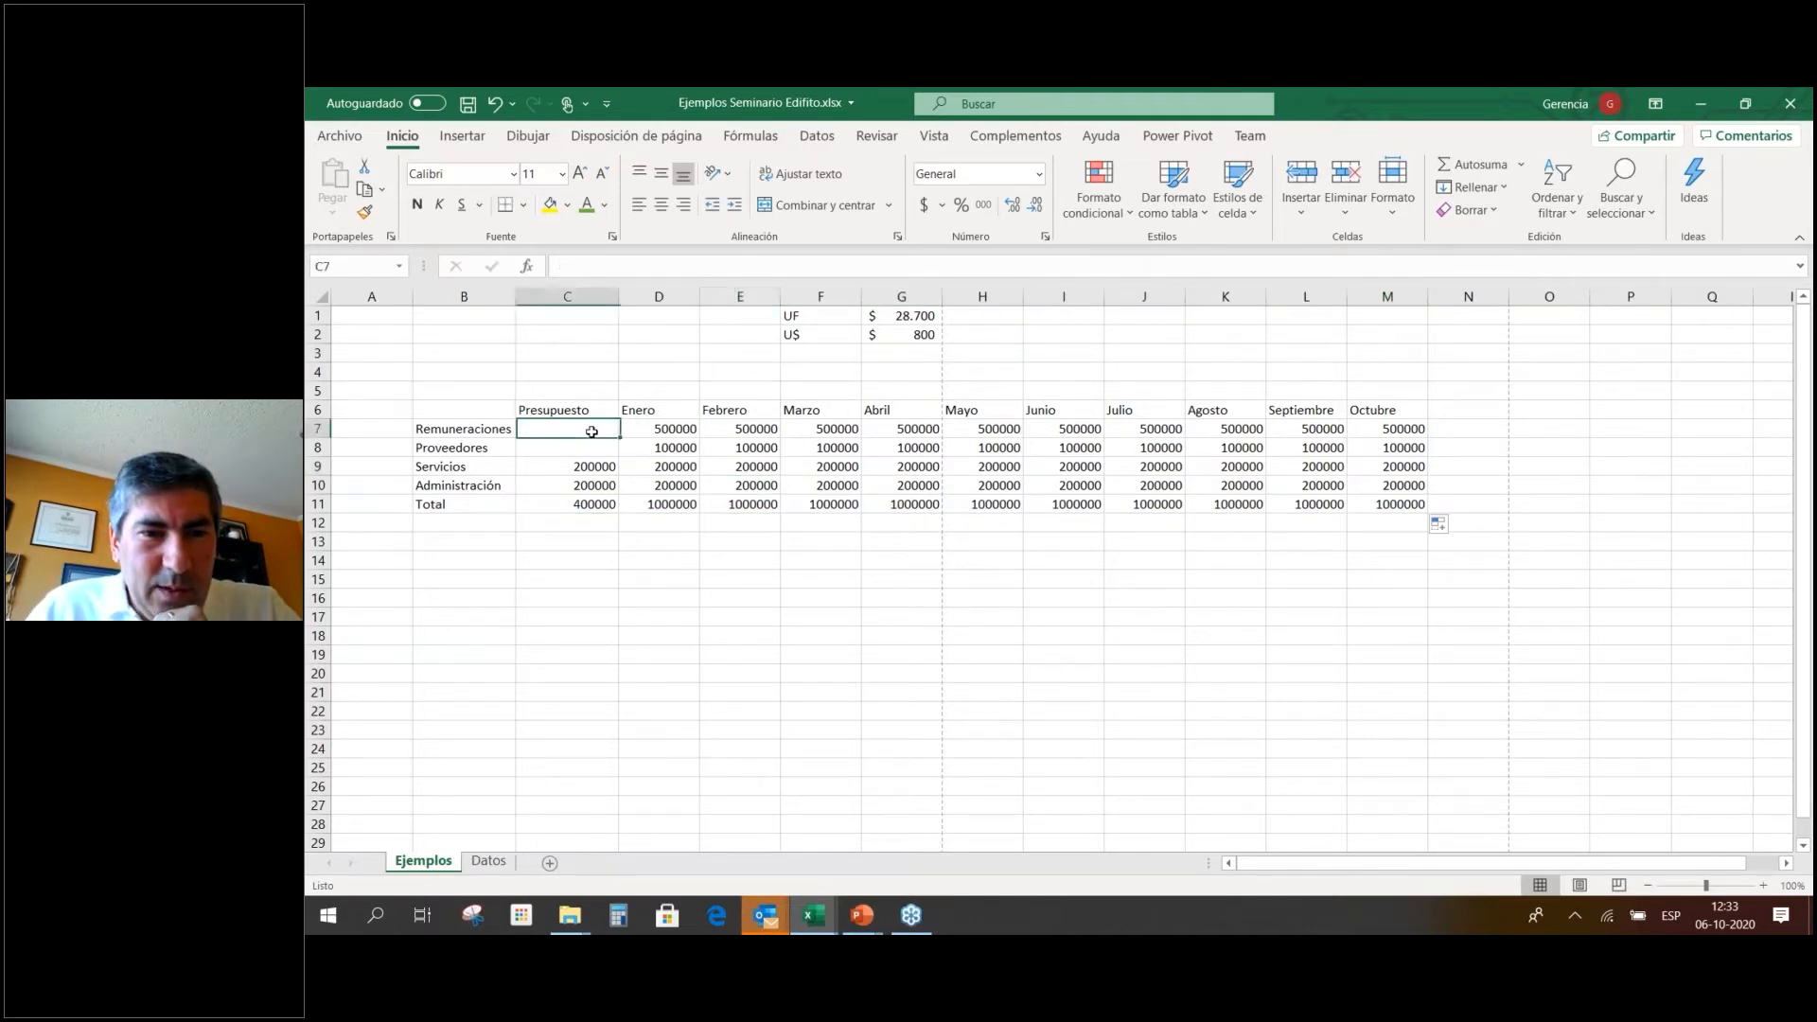
text(50000)
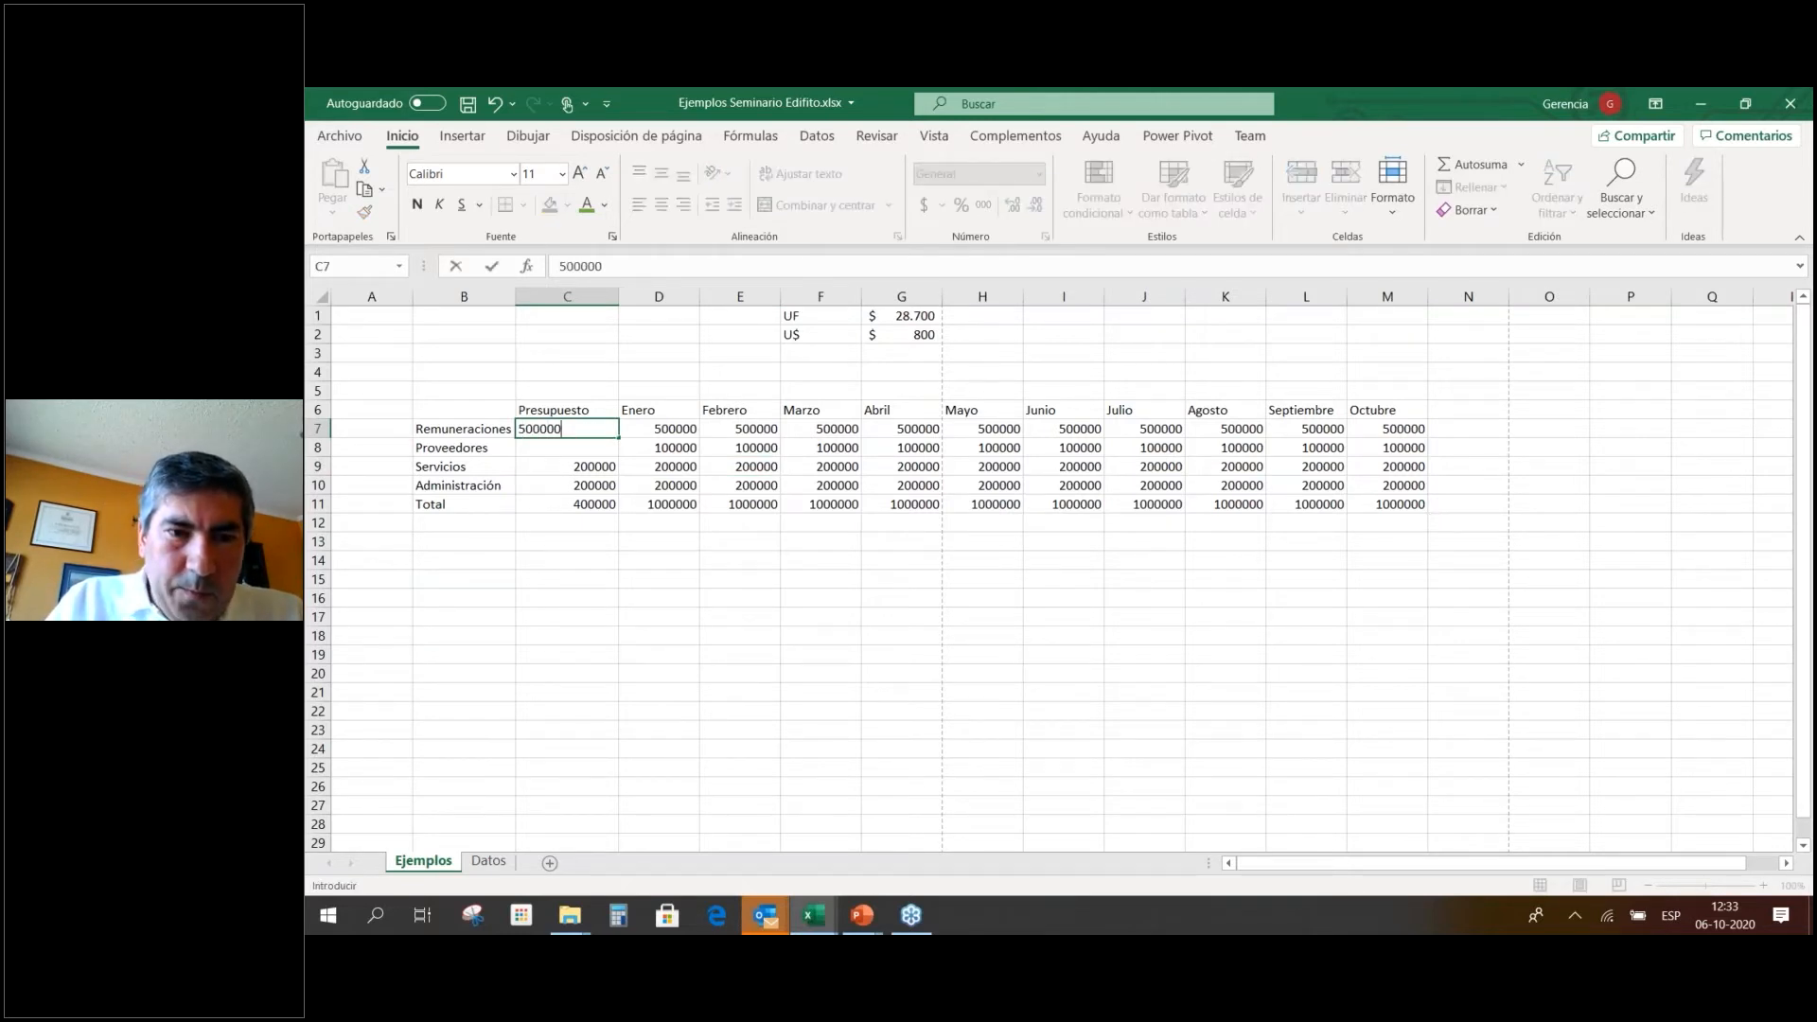
text(0)
key(Return)
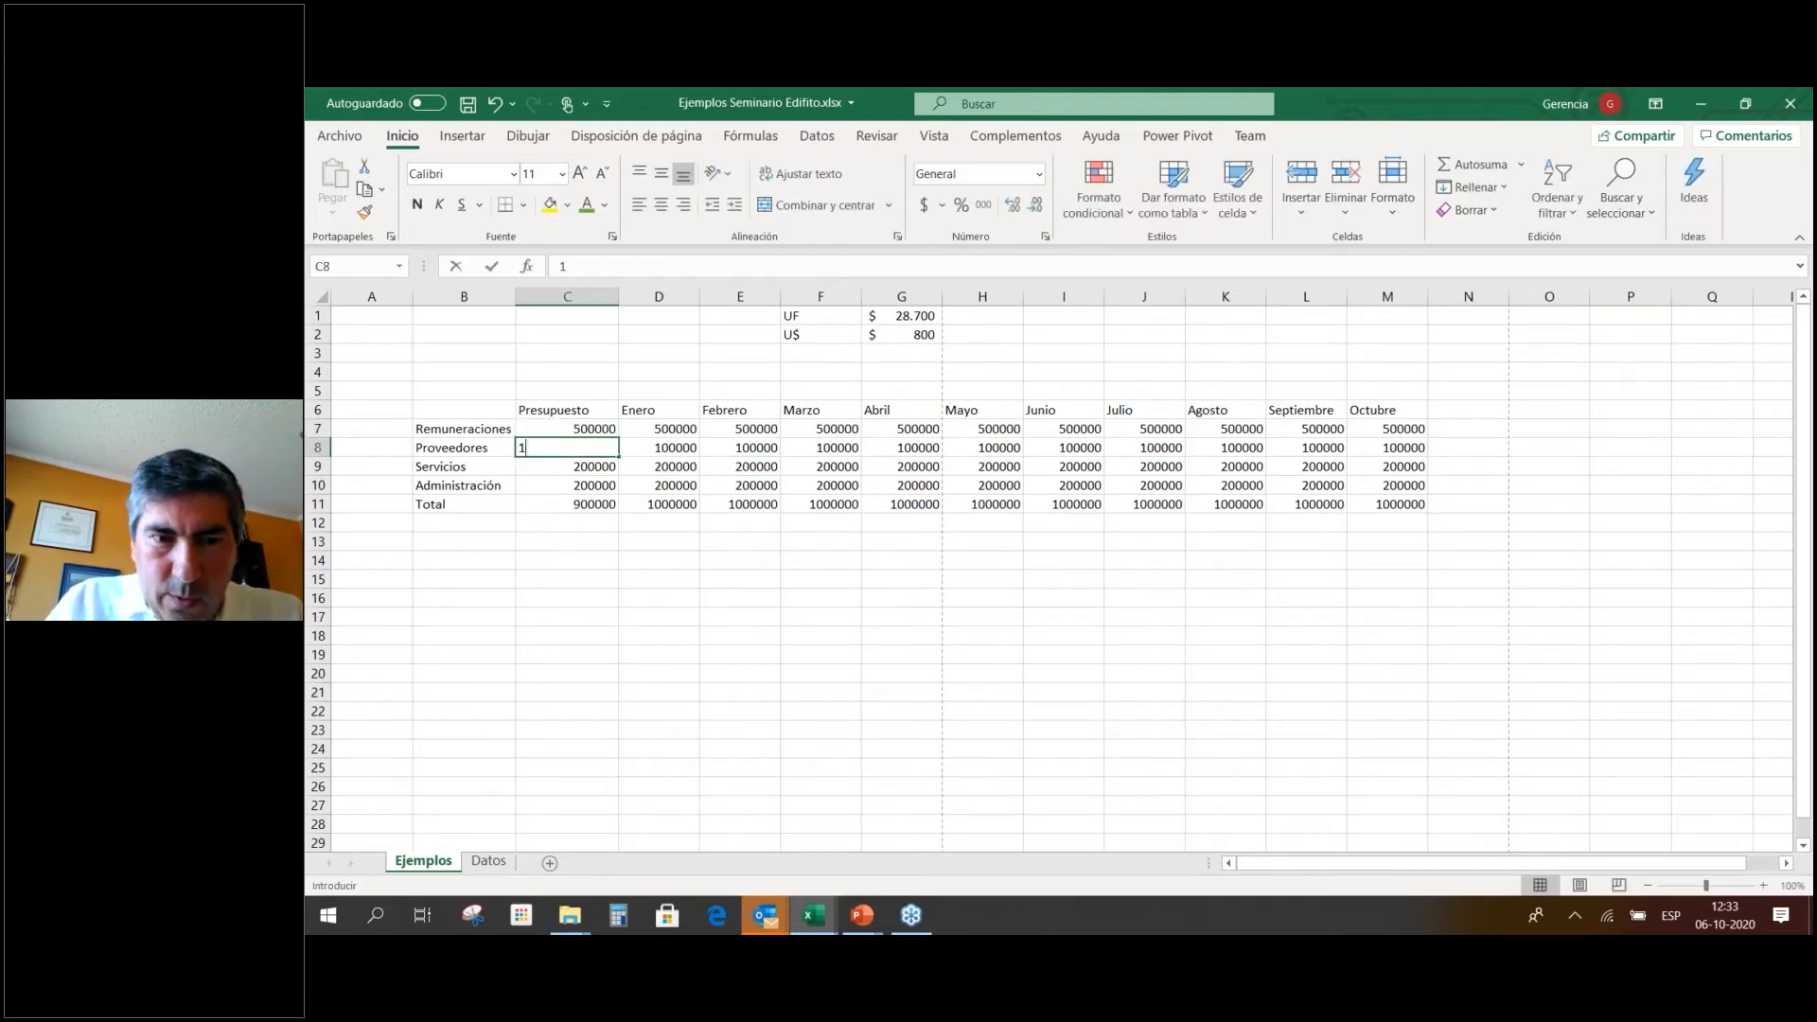
text(100000)
key(Return)
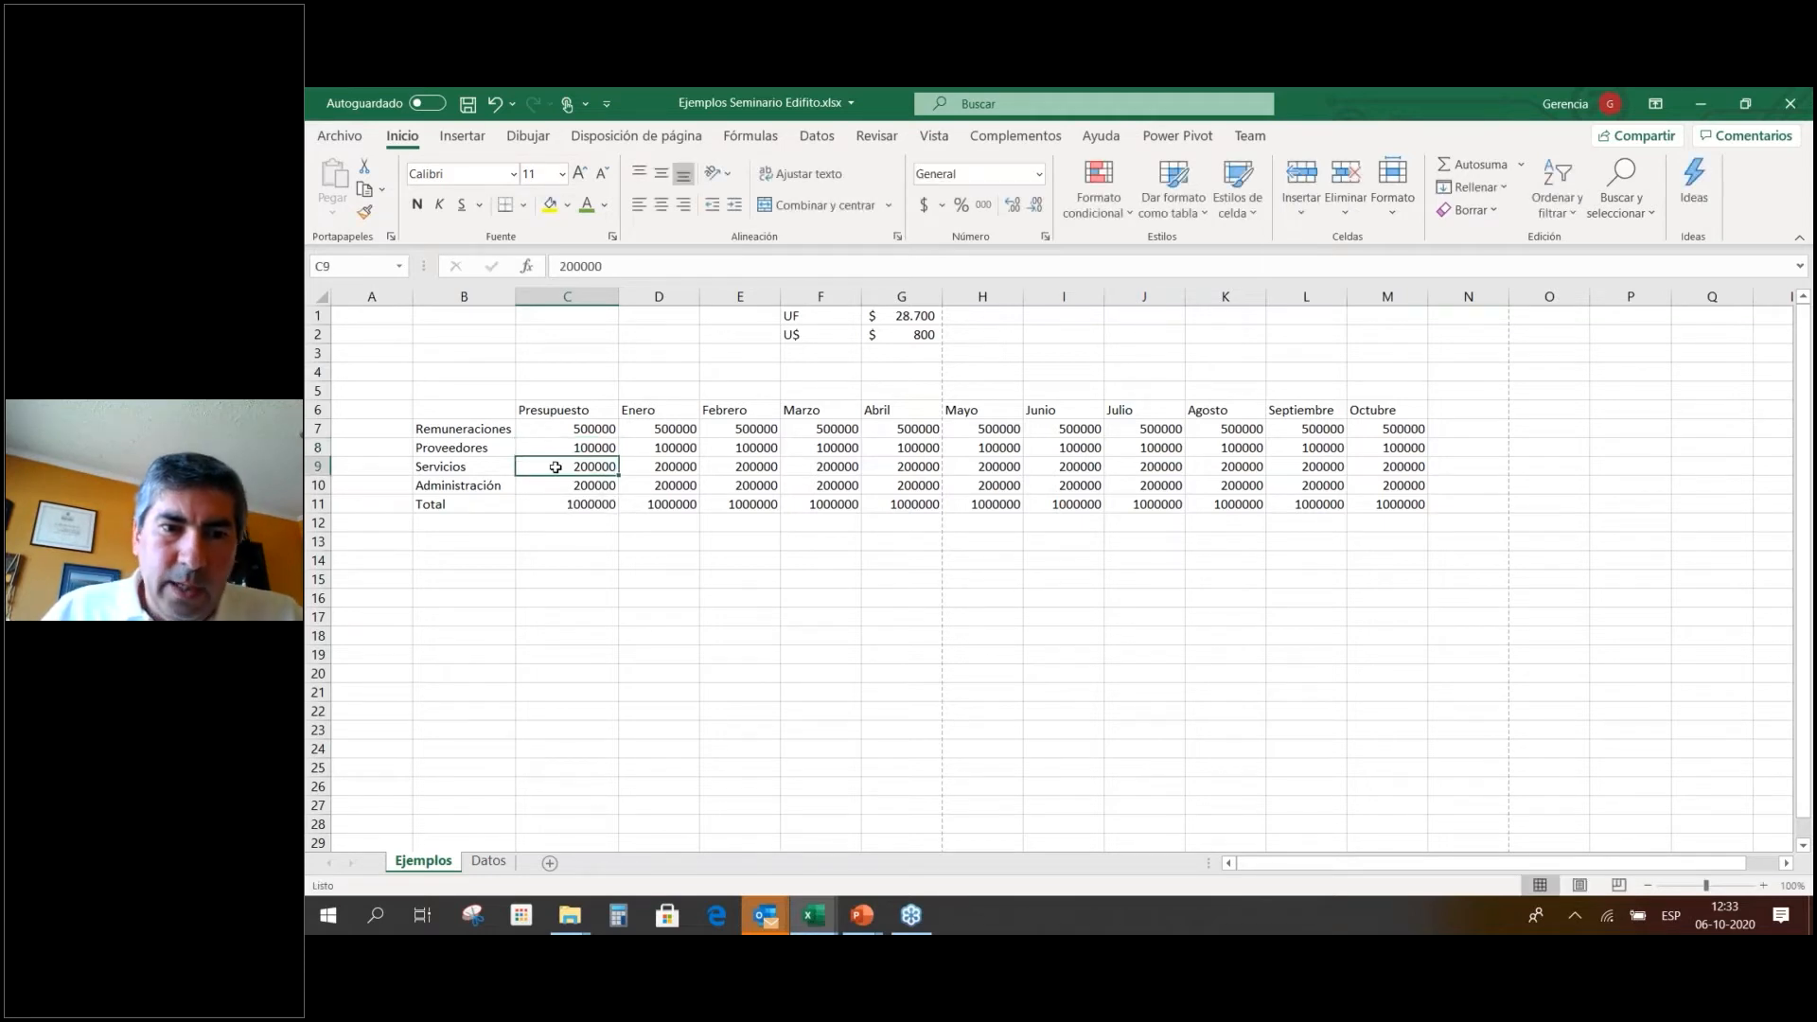
Bring up the Format as Table style gallery for the budget table.
click(1030, 411)
click(888, 455)
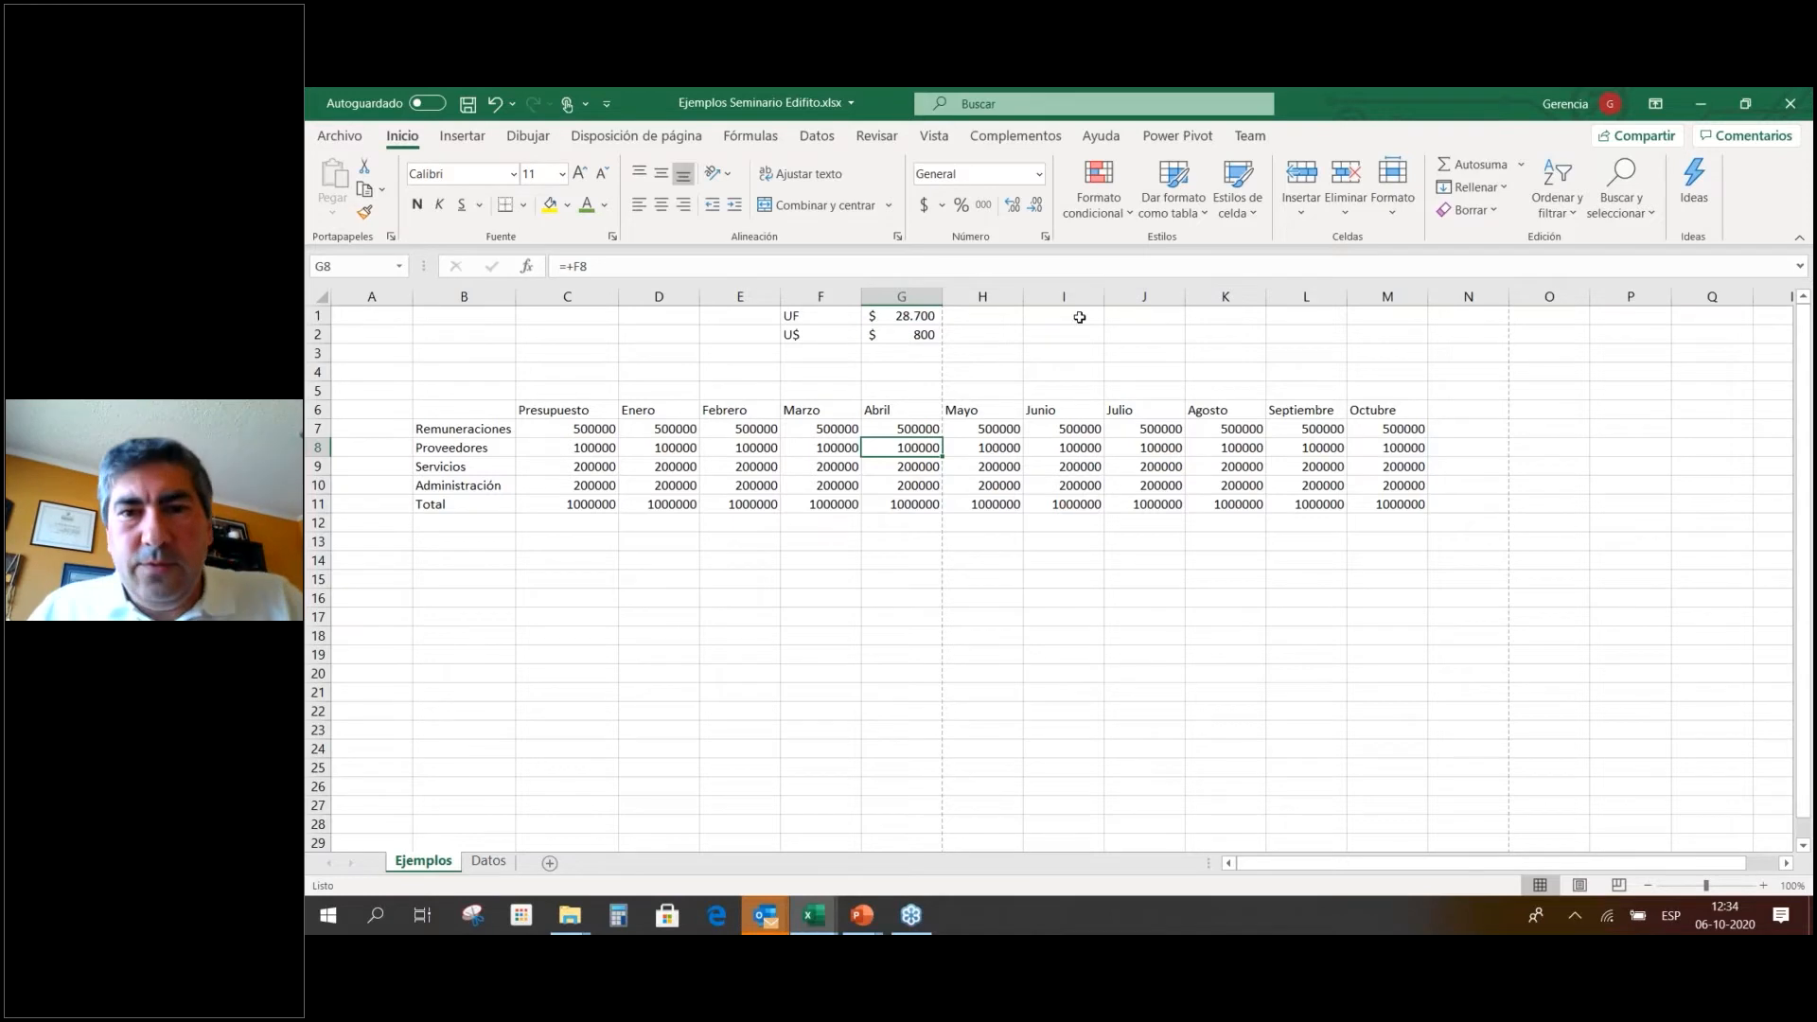
click(1189, 212)
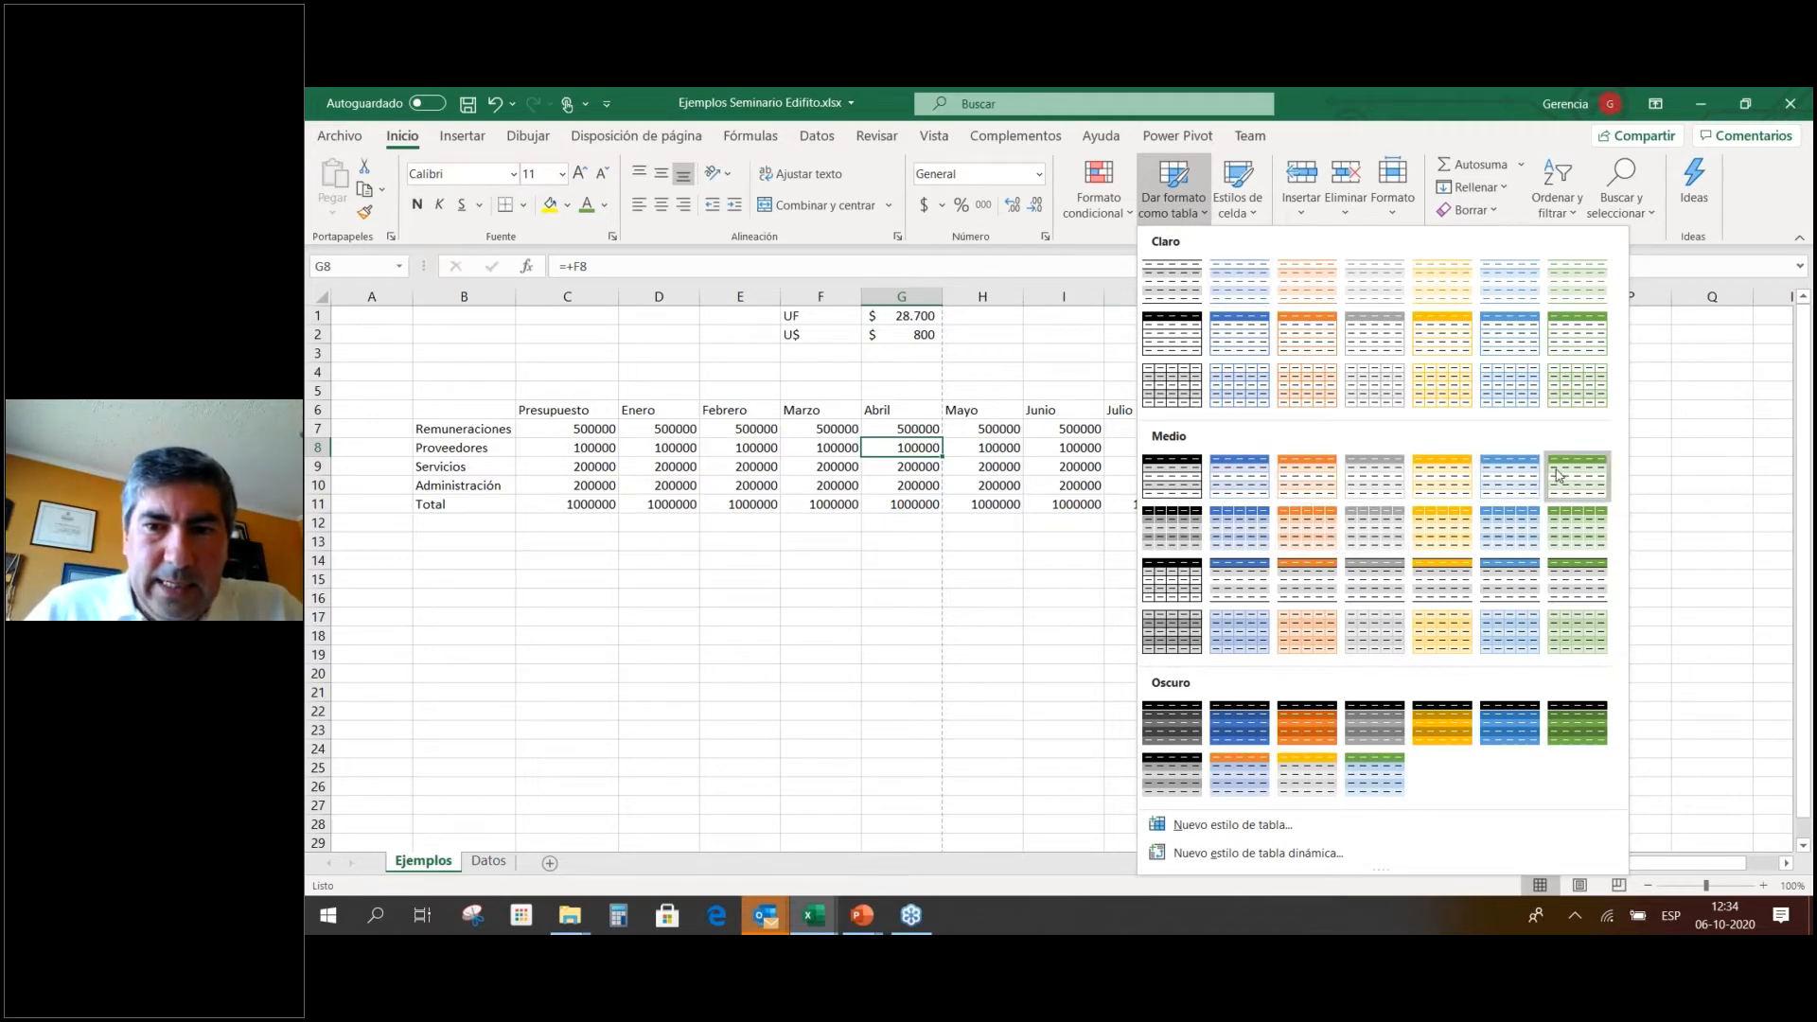
Apply a blue Medium table style to B6:M10, keeping the header row.
click(1243, 480)
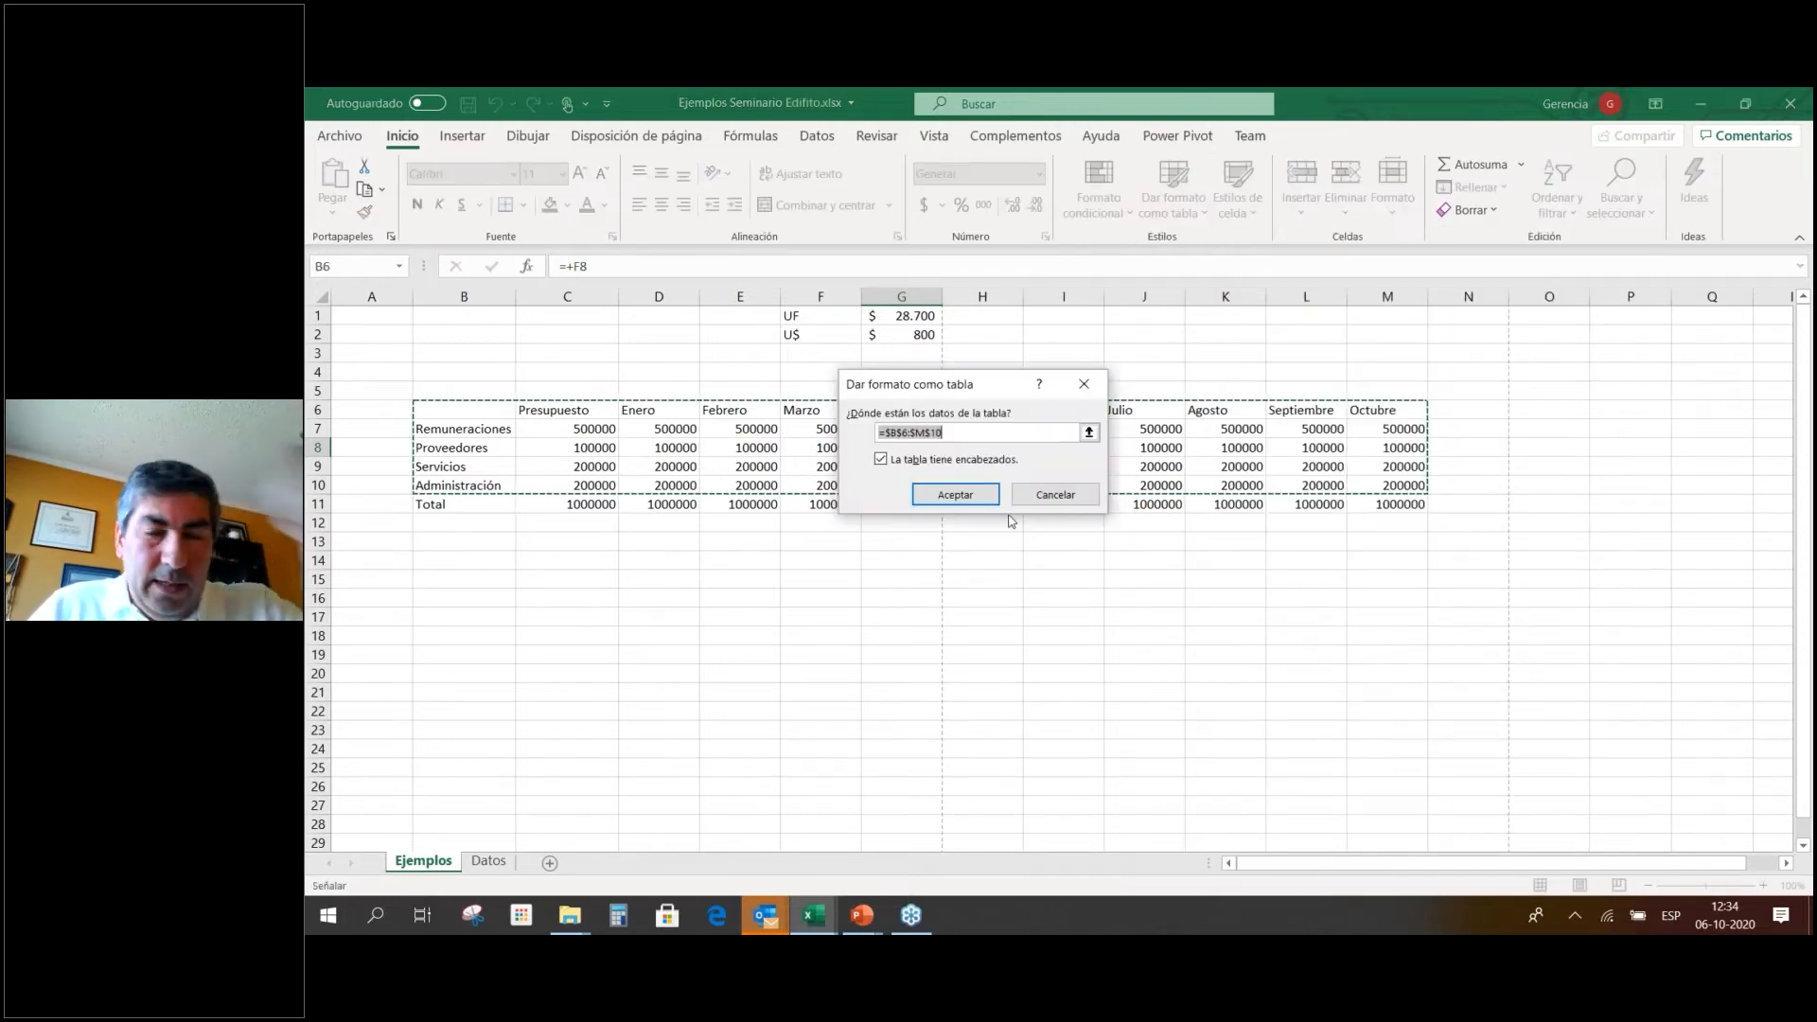
click(943, 496)
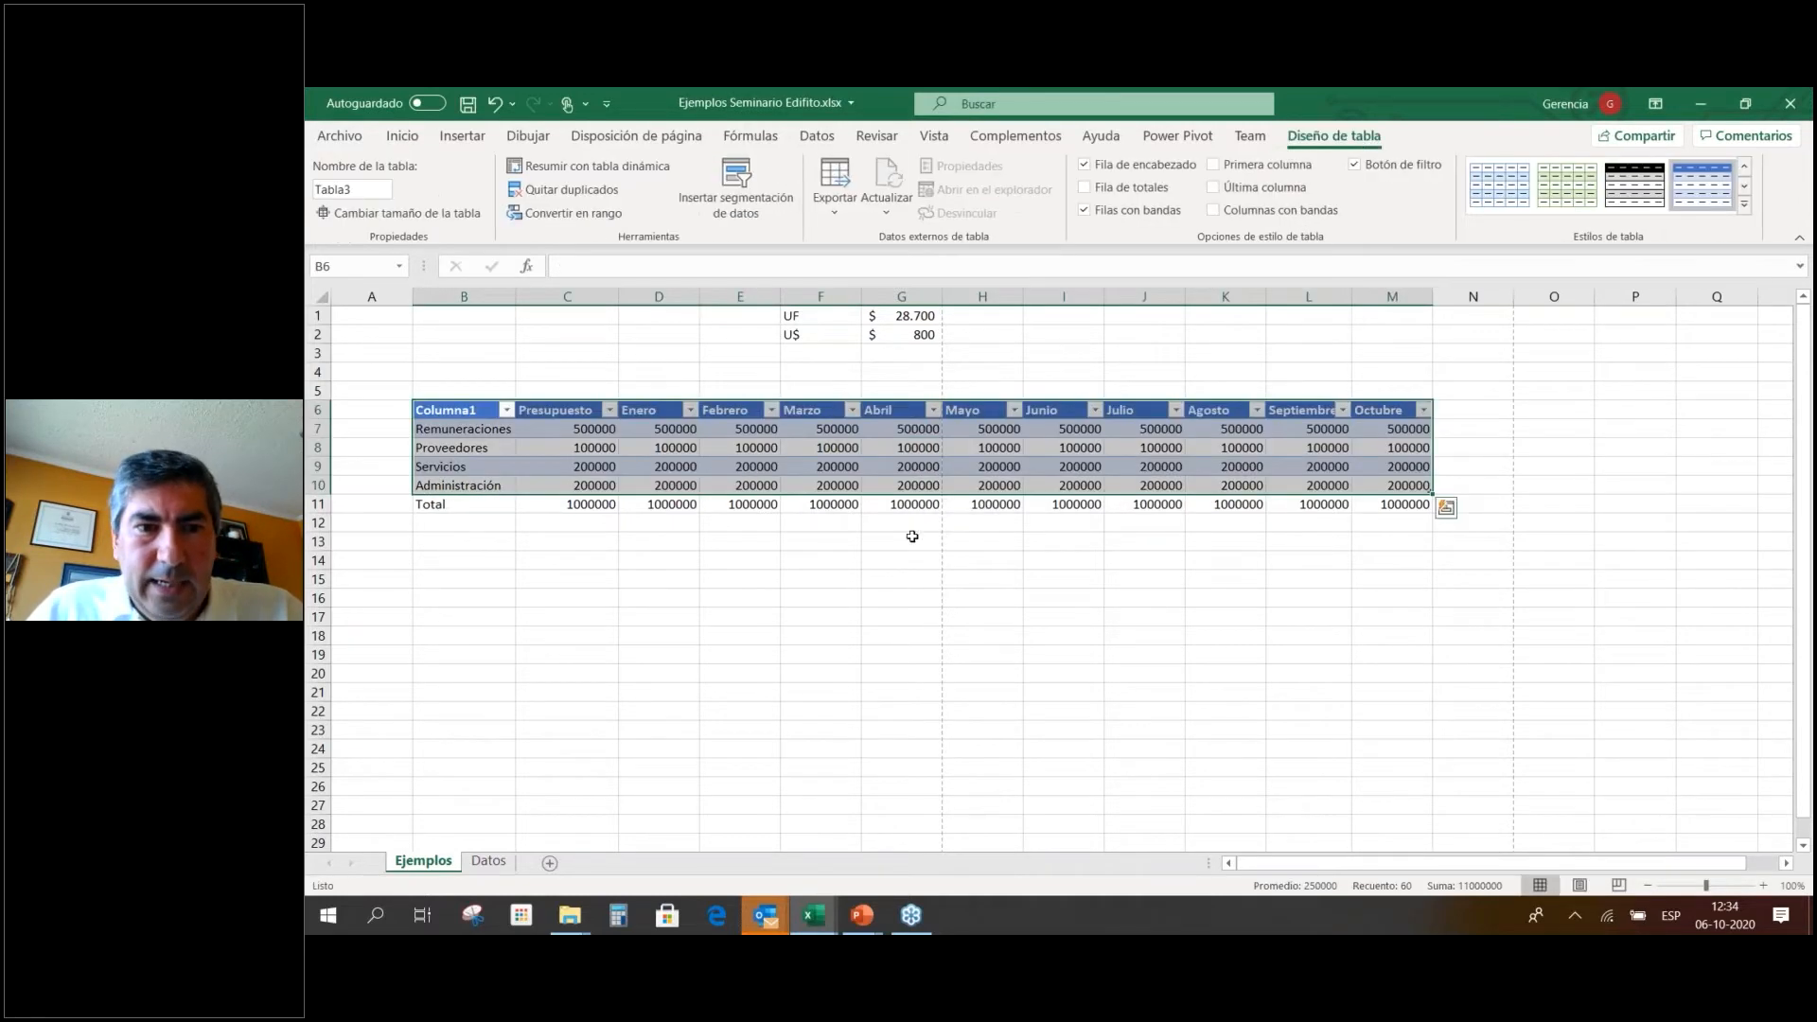
click(890, 563)
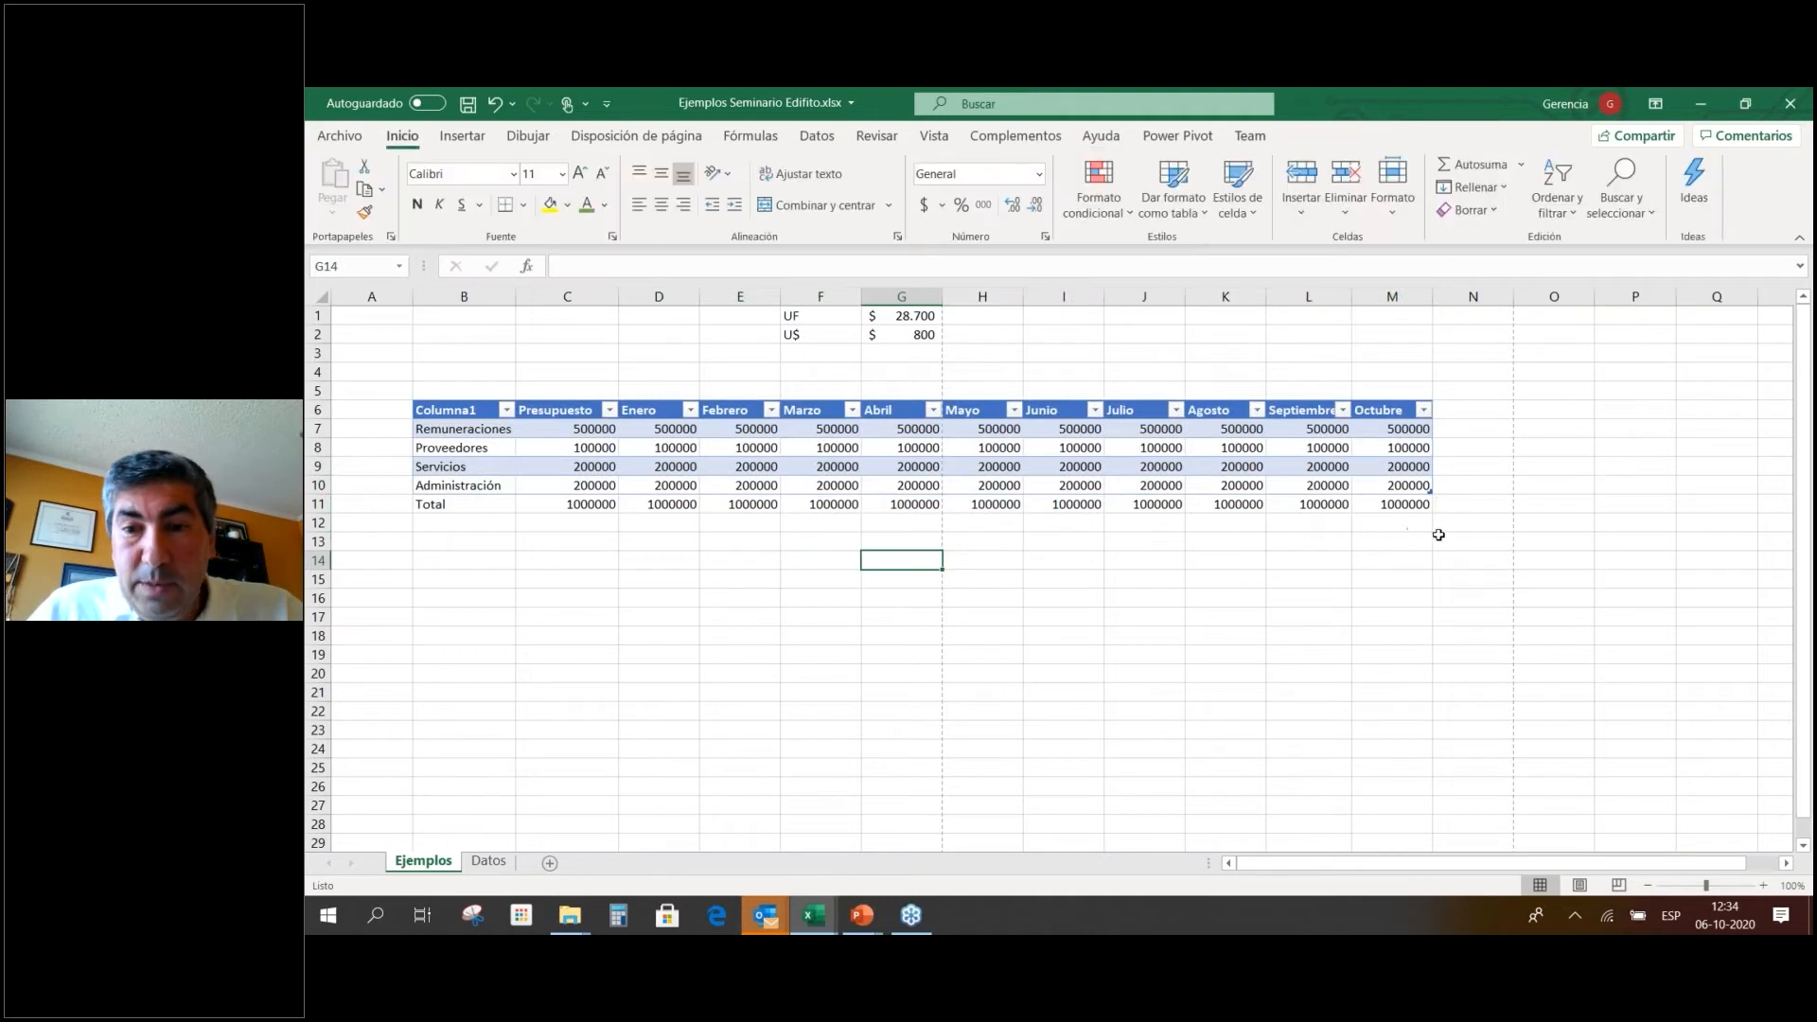
Extend the table by two columns headed Noviembre and Diciembre.
click(1462, 412)
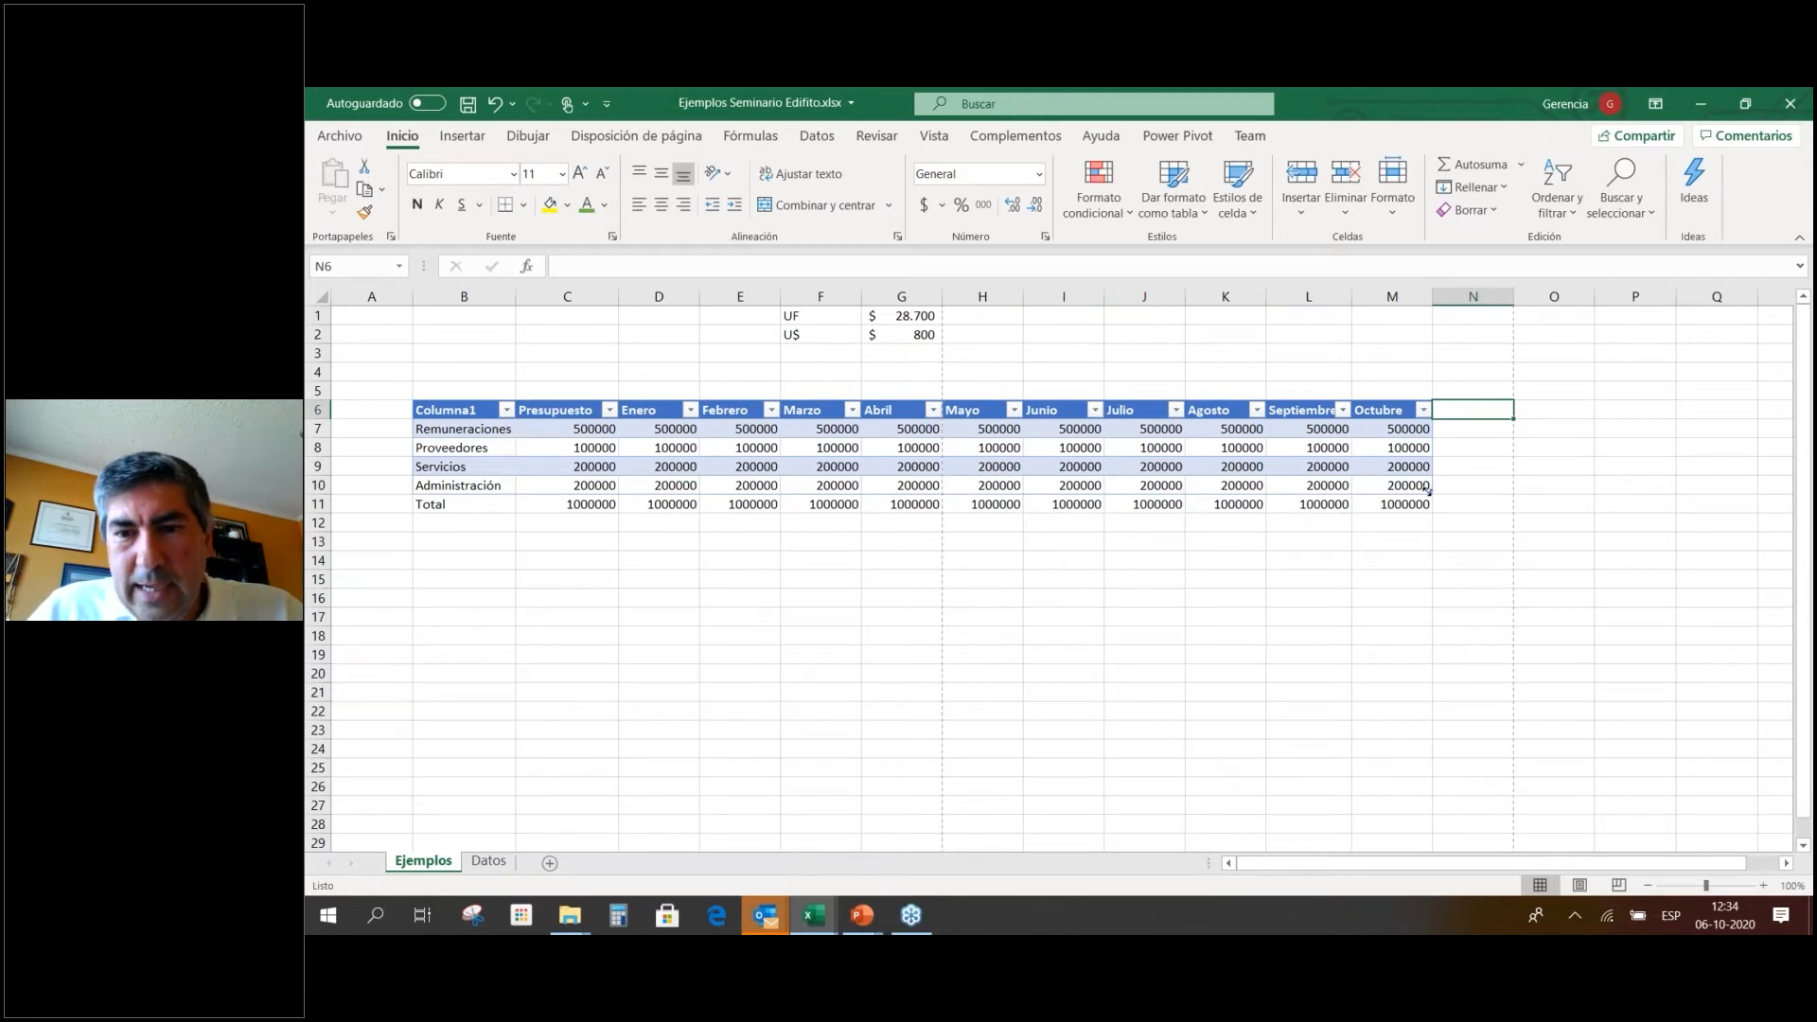
drag(1429, 490, 1512, 490)
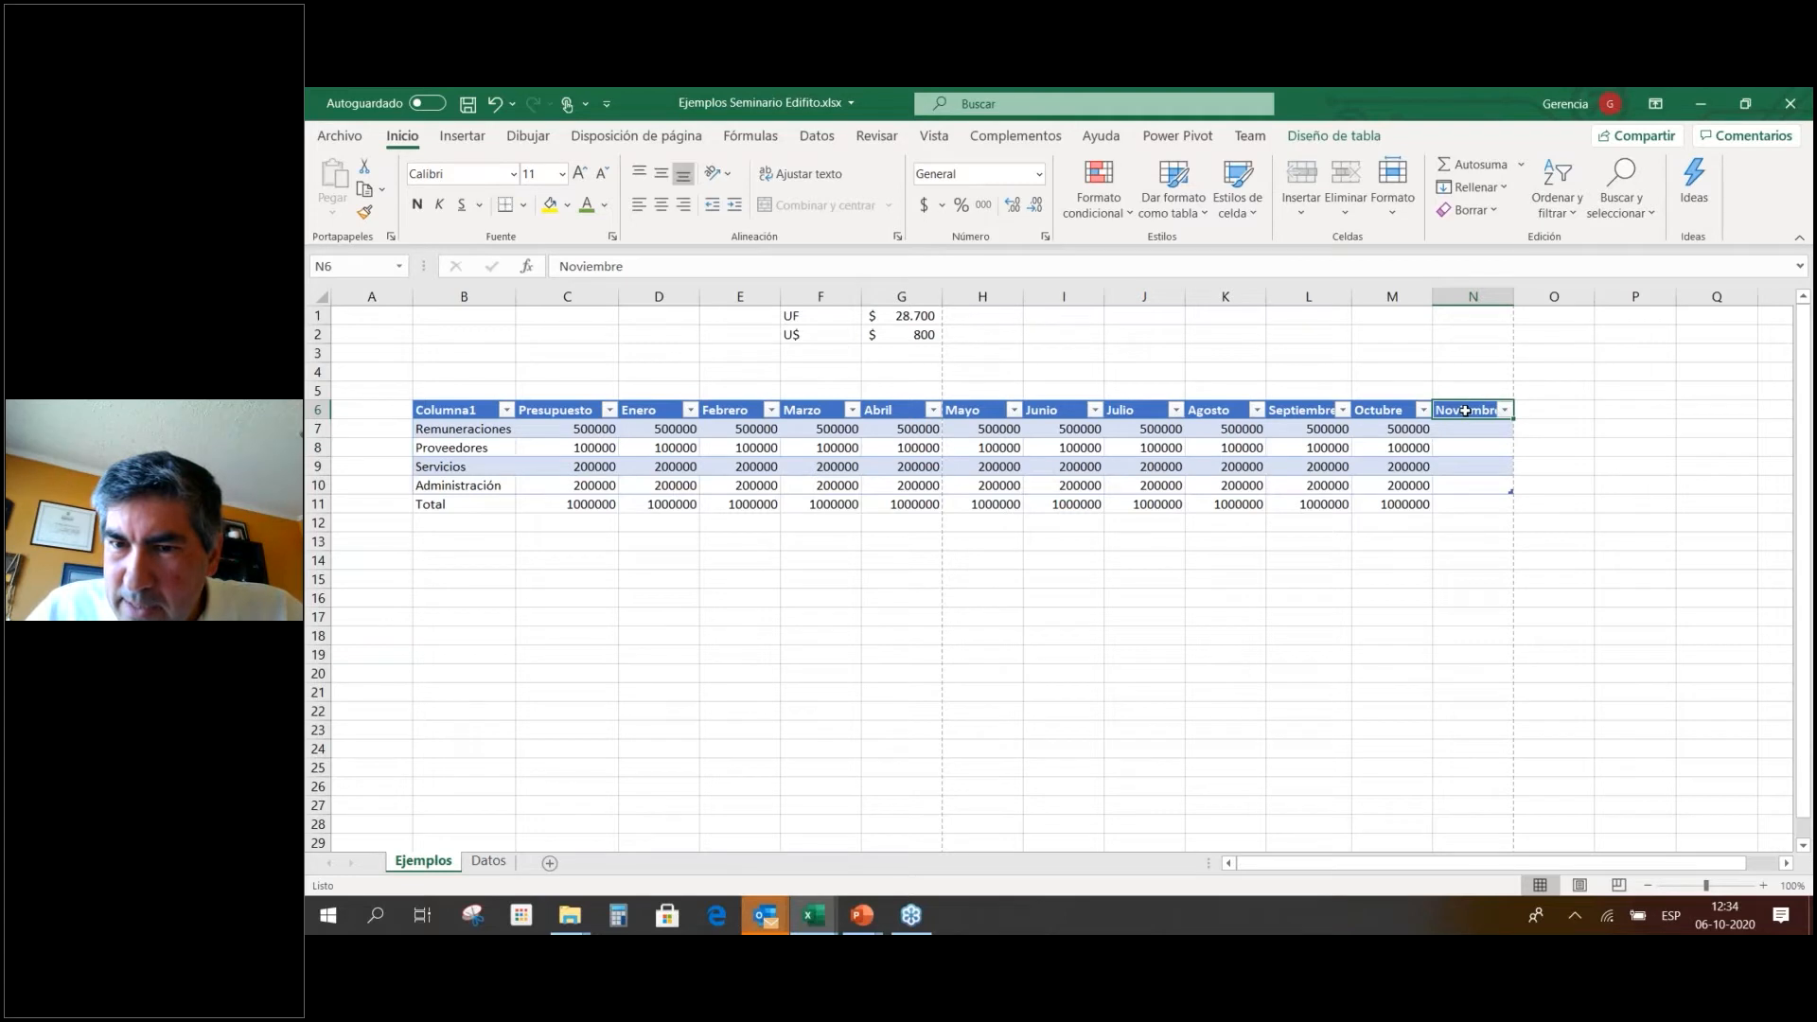
drag(1512, 491, 1594, 490)
click(1451, 446)
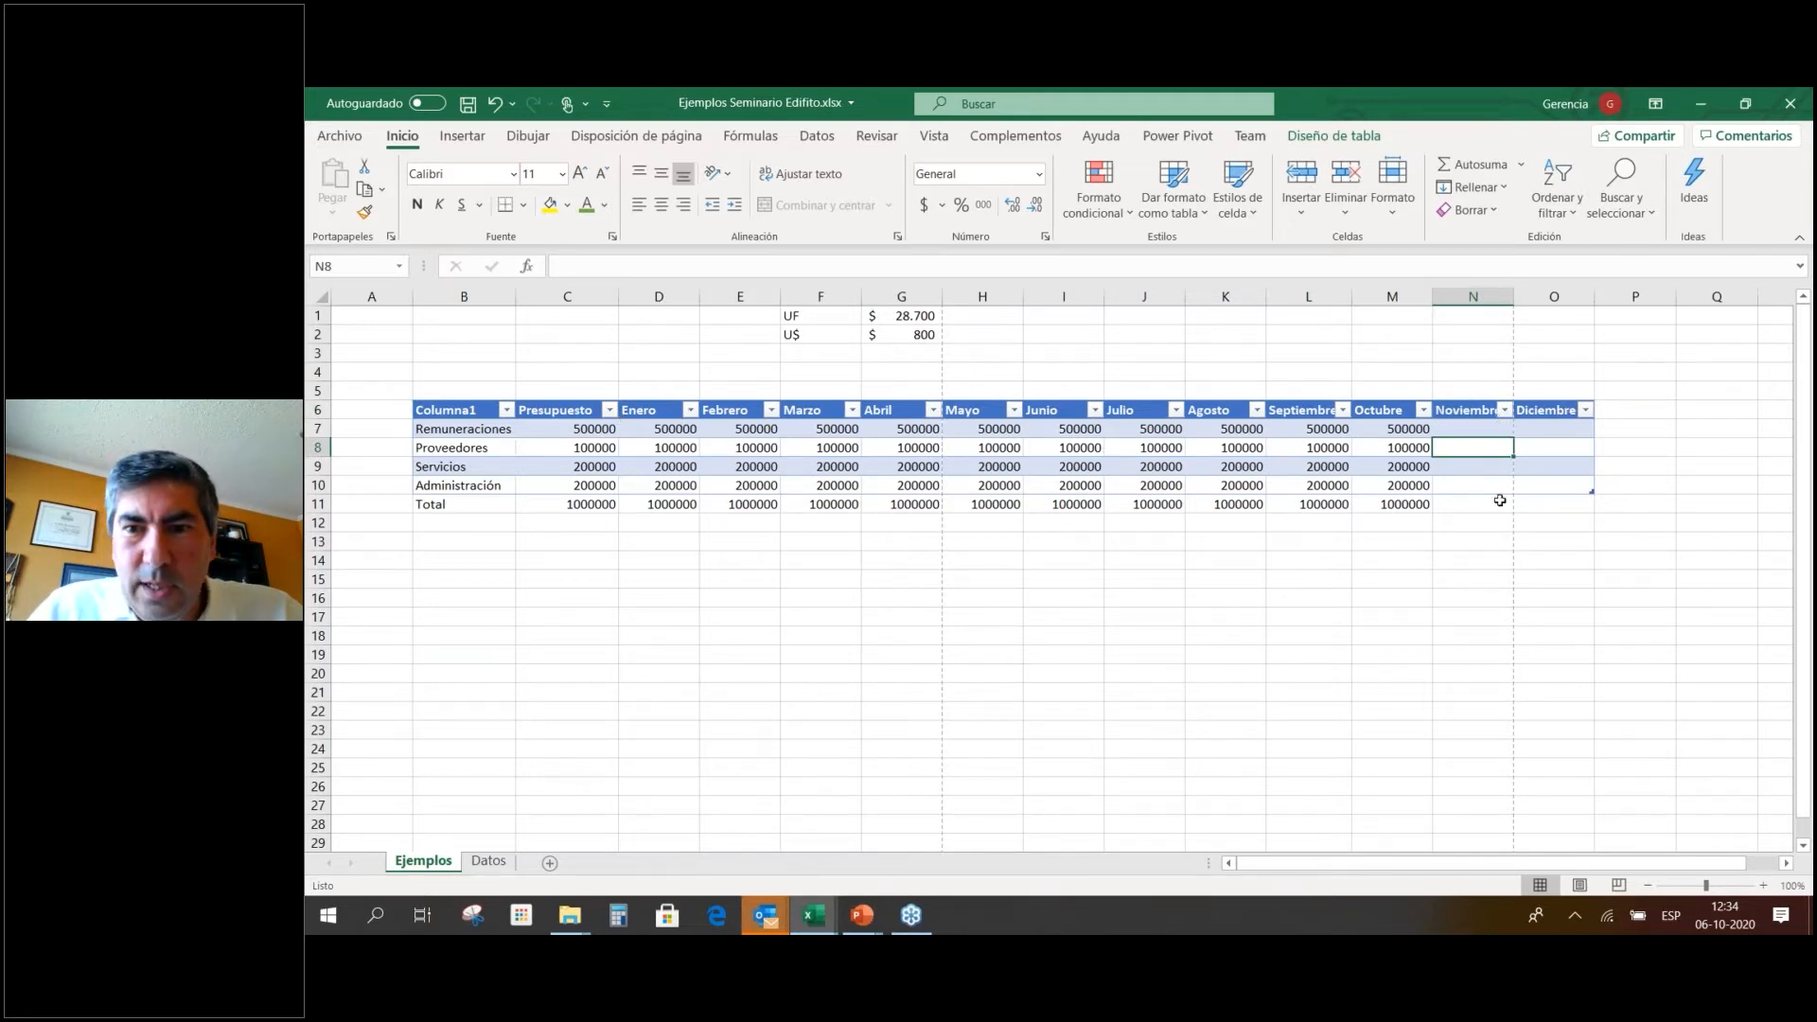
key(Up)
key(Left)
drag(1417, 429, 1579, 517)
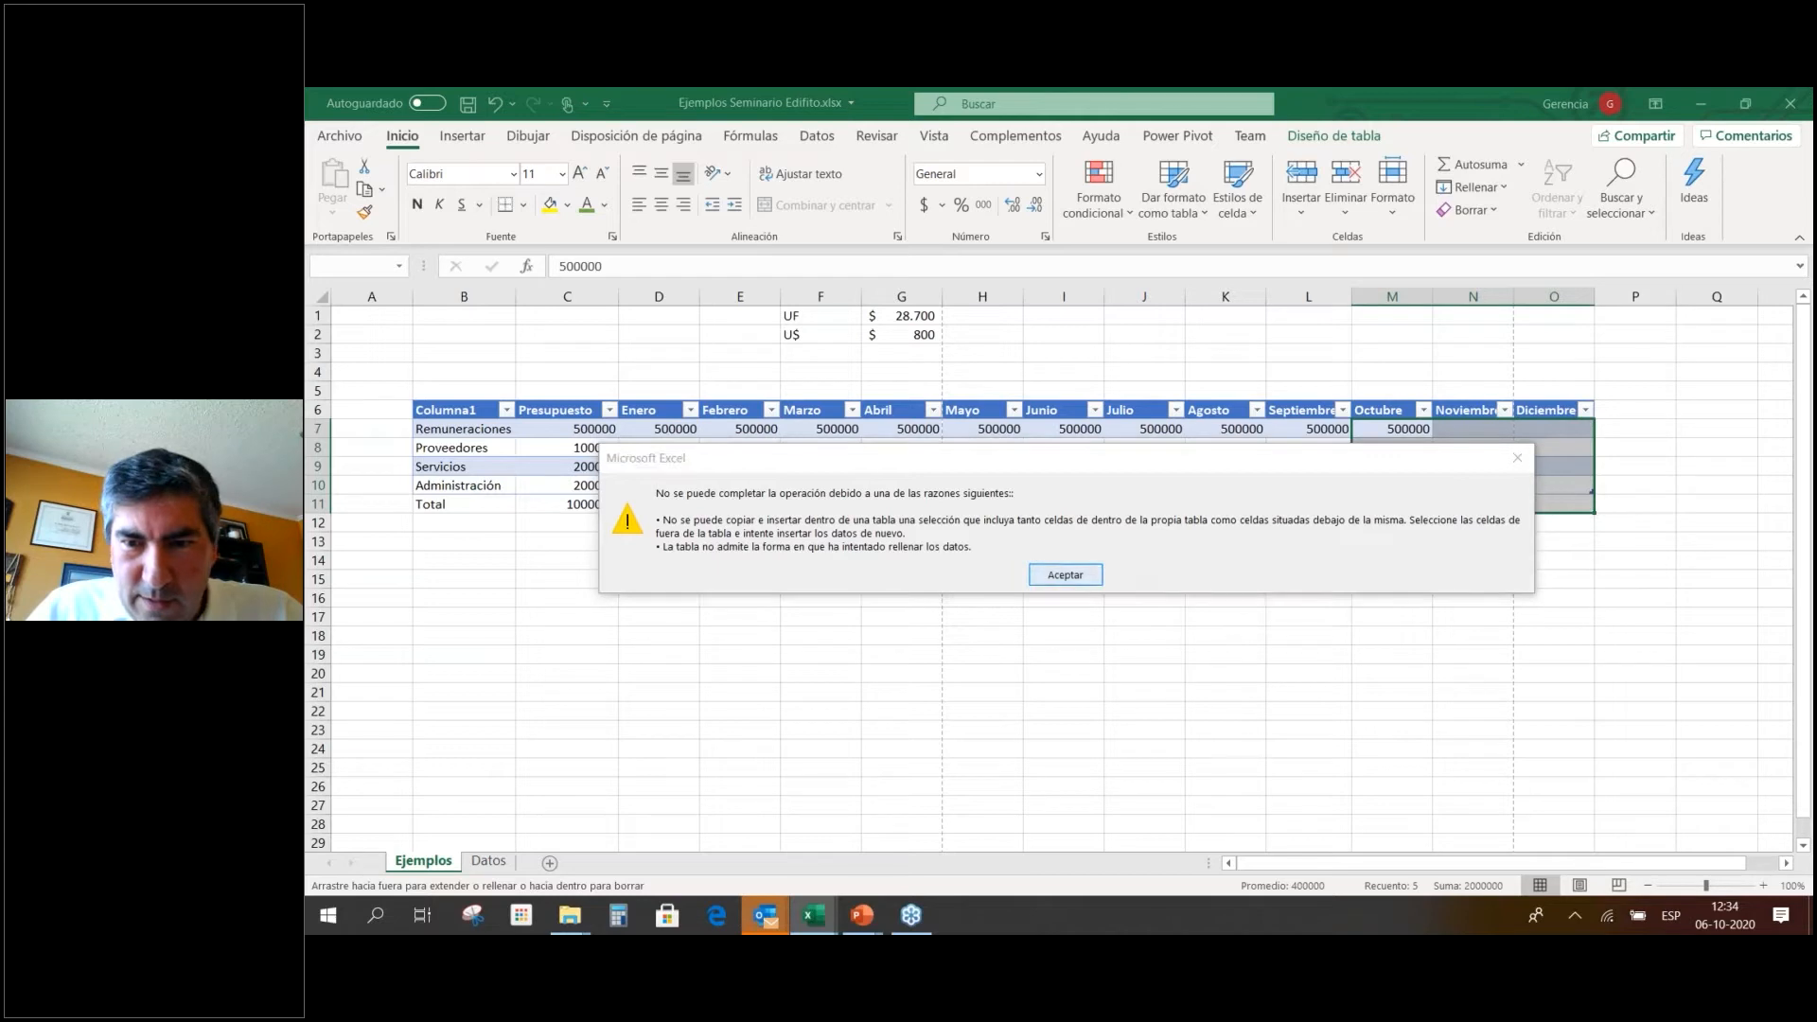
click(1064, 575)
click(1458, 502)
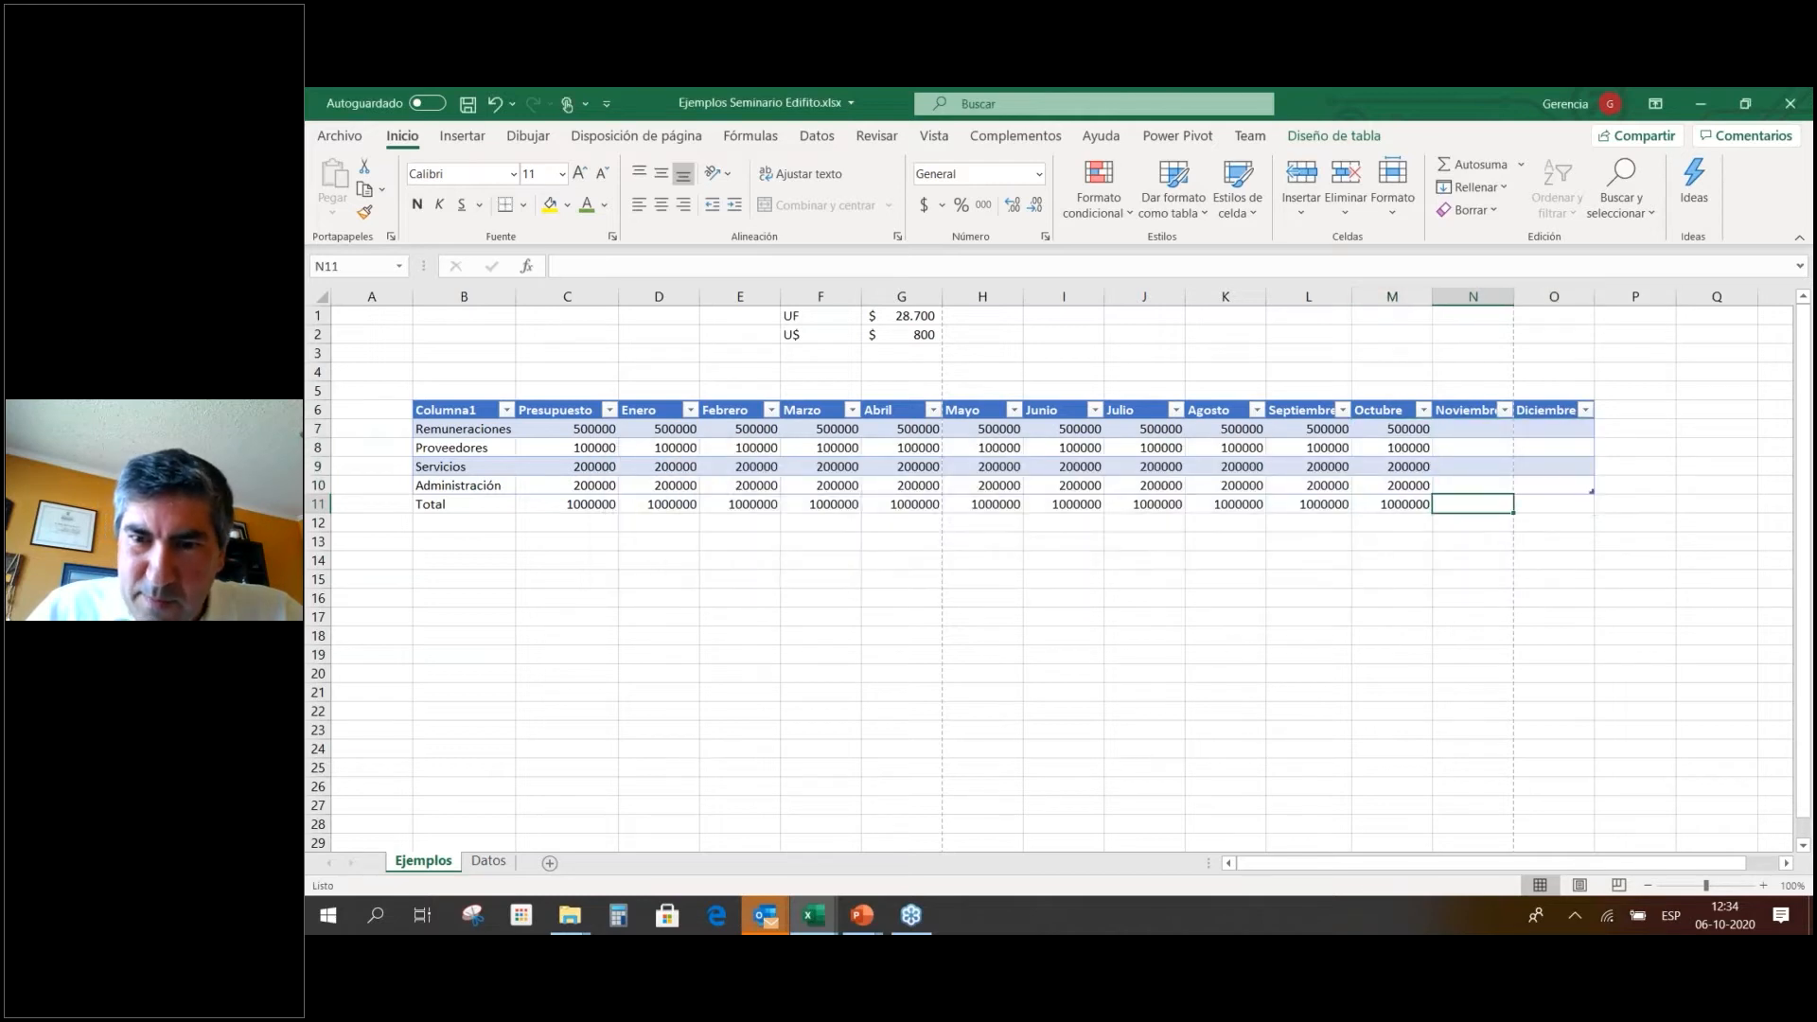
Copy each item's Octubre amount and the Total formula into Noviembre and Diciembre.
click(1403, 427)
drag(1434, 441, 1590, 438)
click(1422, 448)
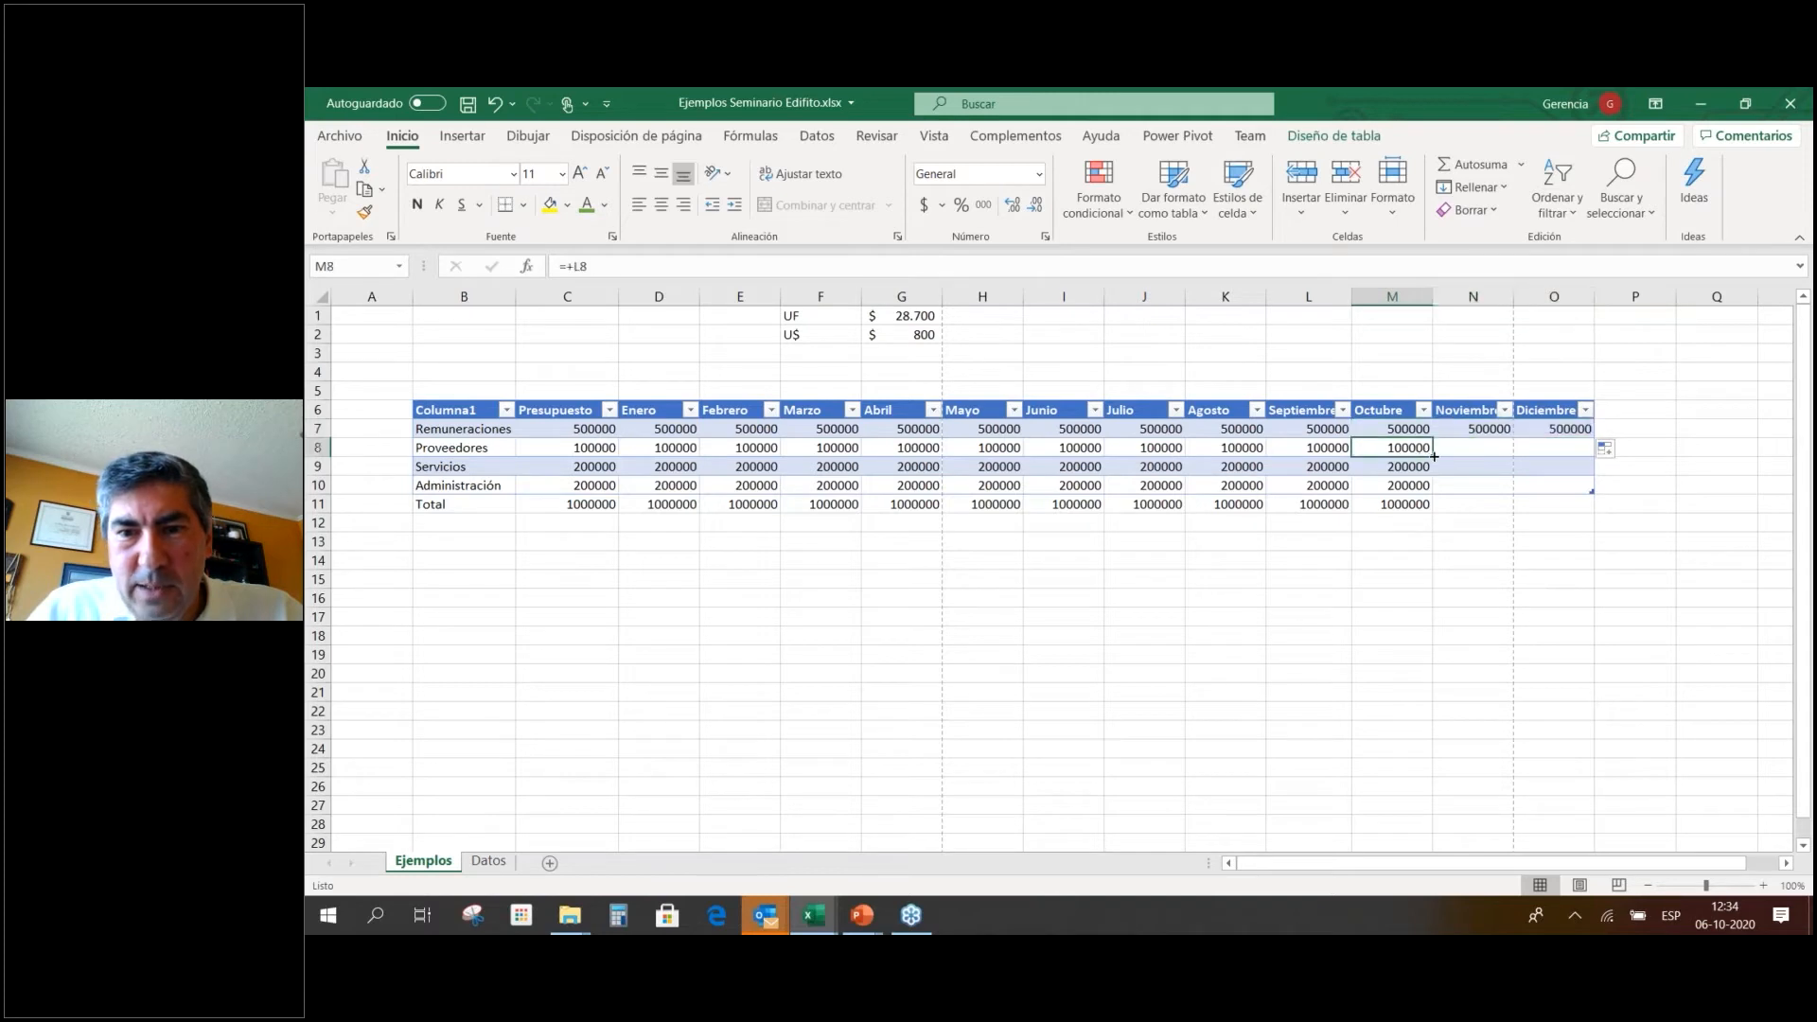
drag(1434, 456, 1590, 453)
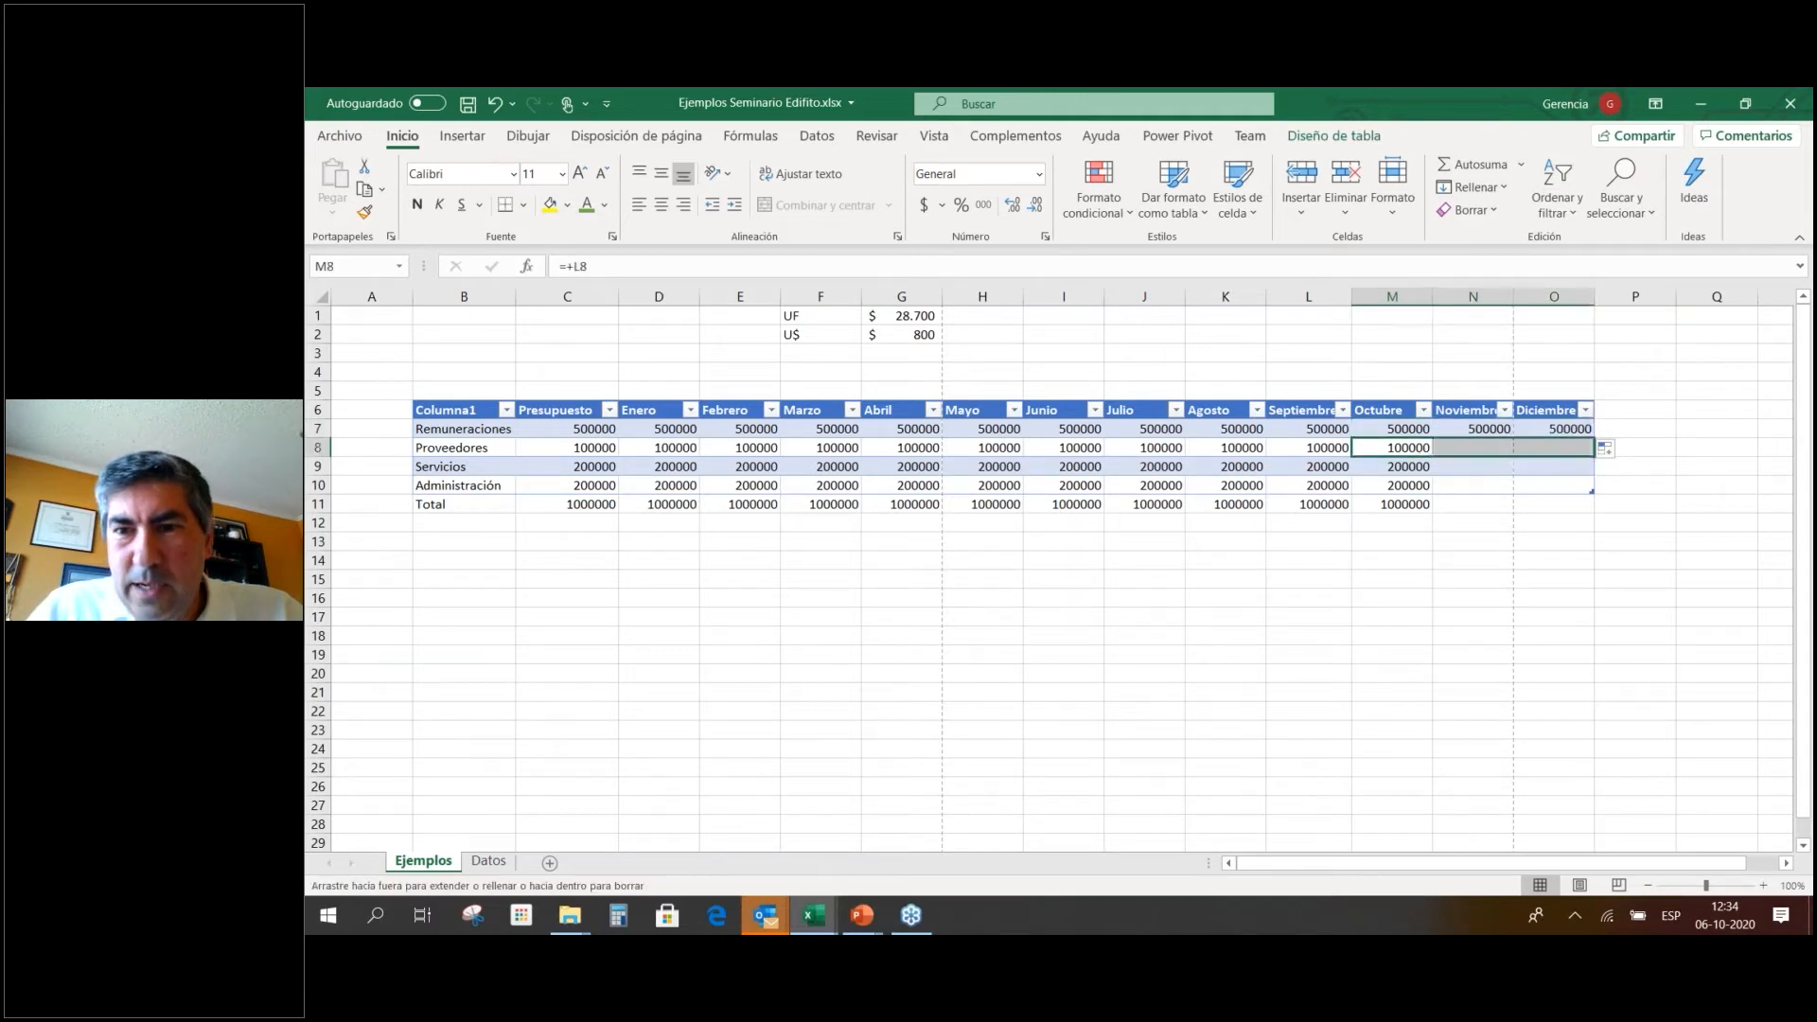
click(1401, 471)
drag(1437, 473, 1594, 471)
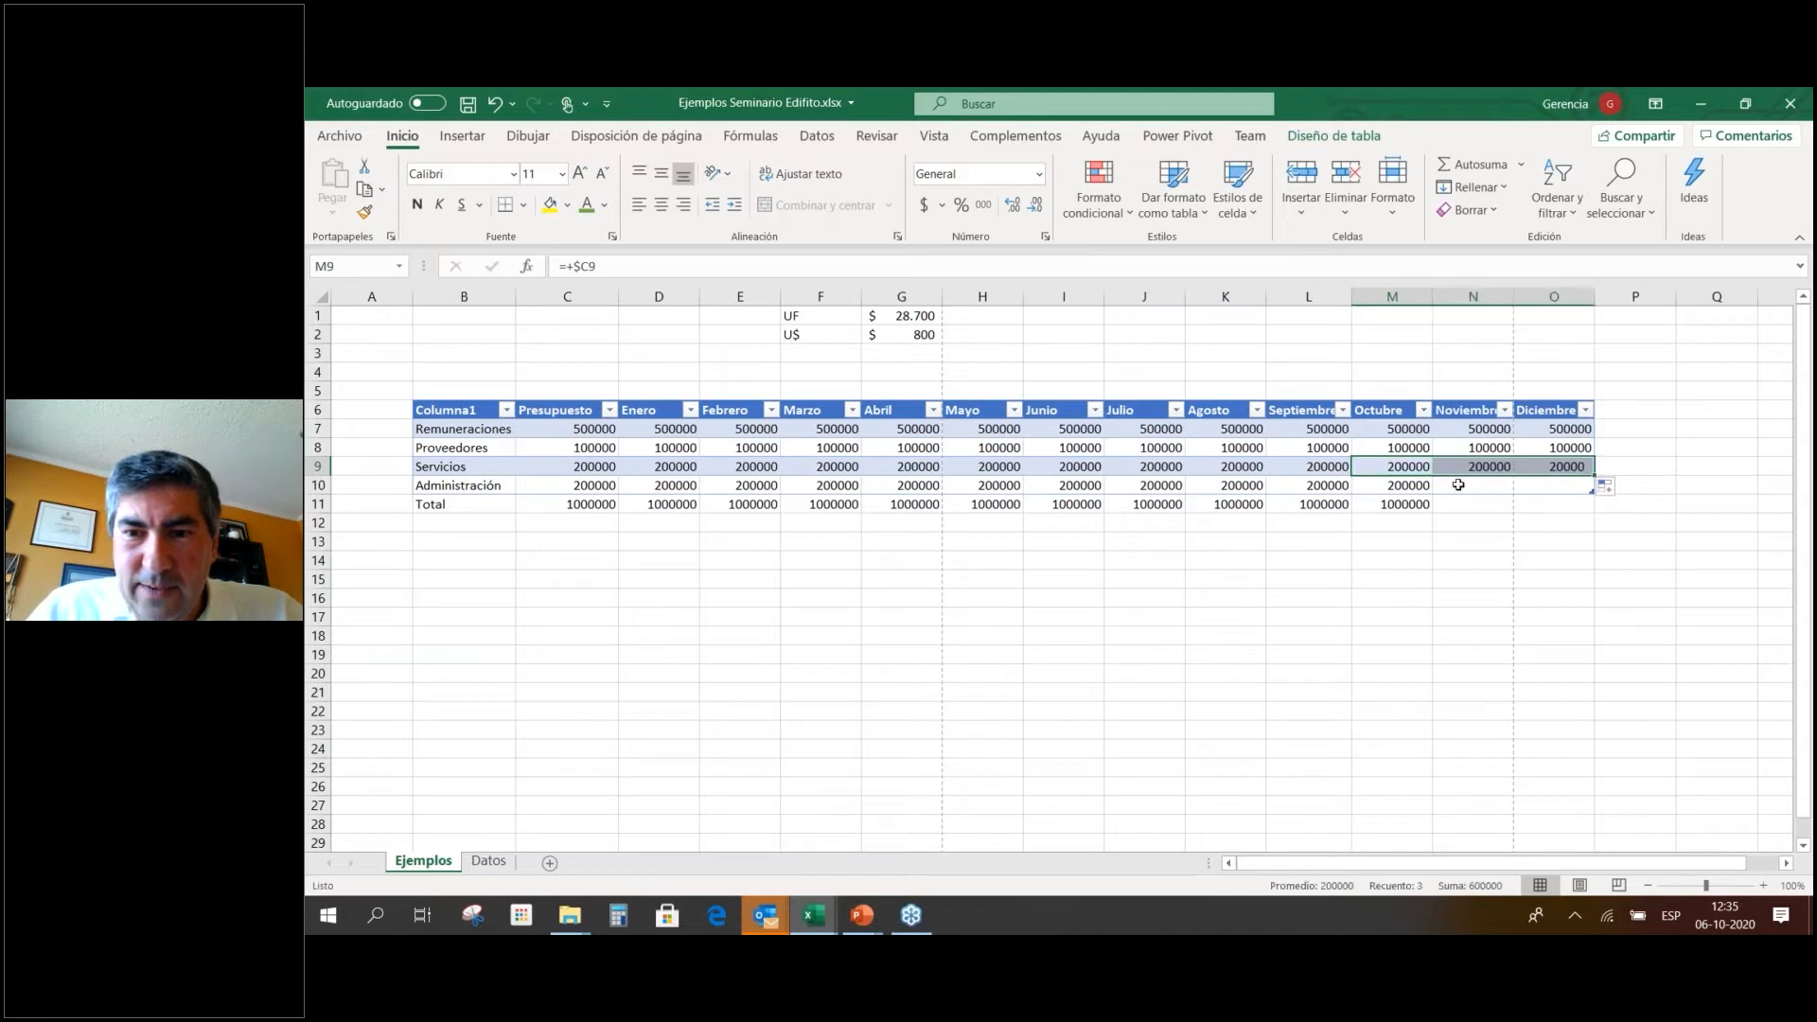
click(1405, 486)
drag(1436, 490, 1594, 491)
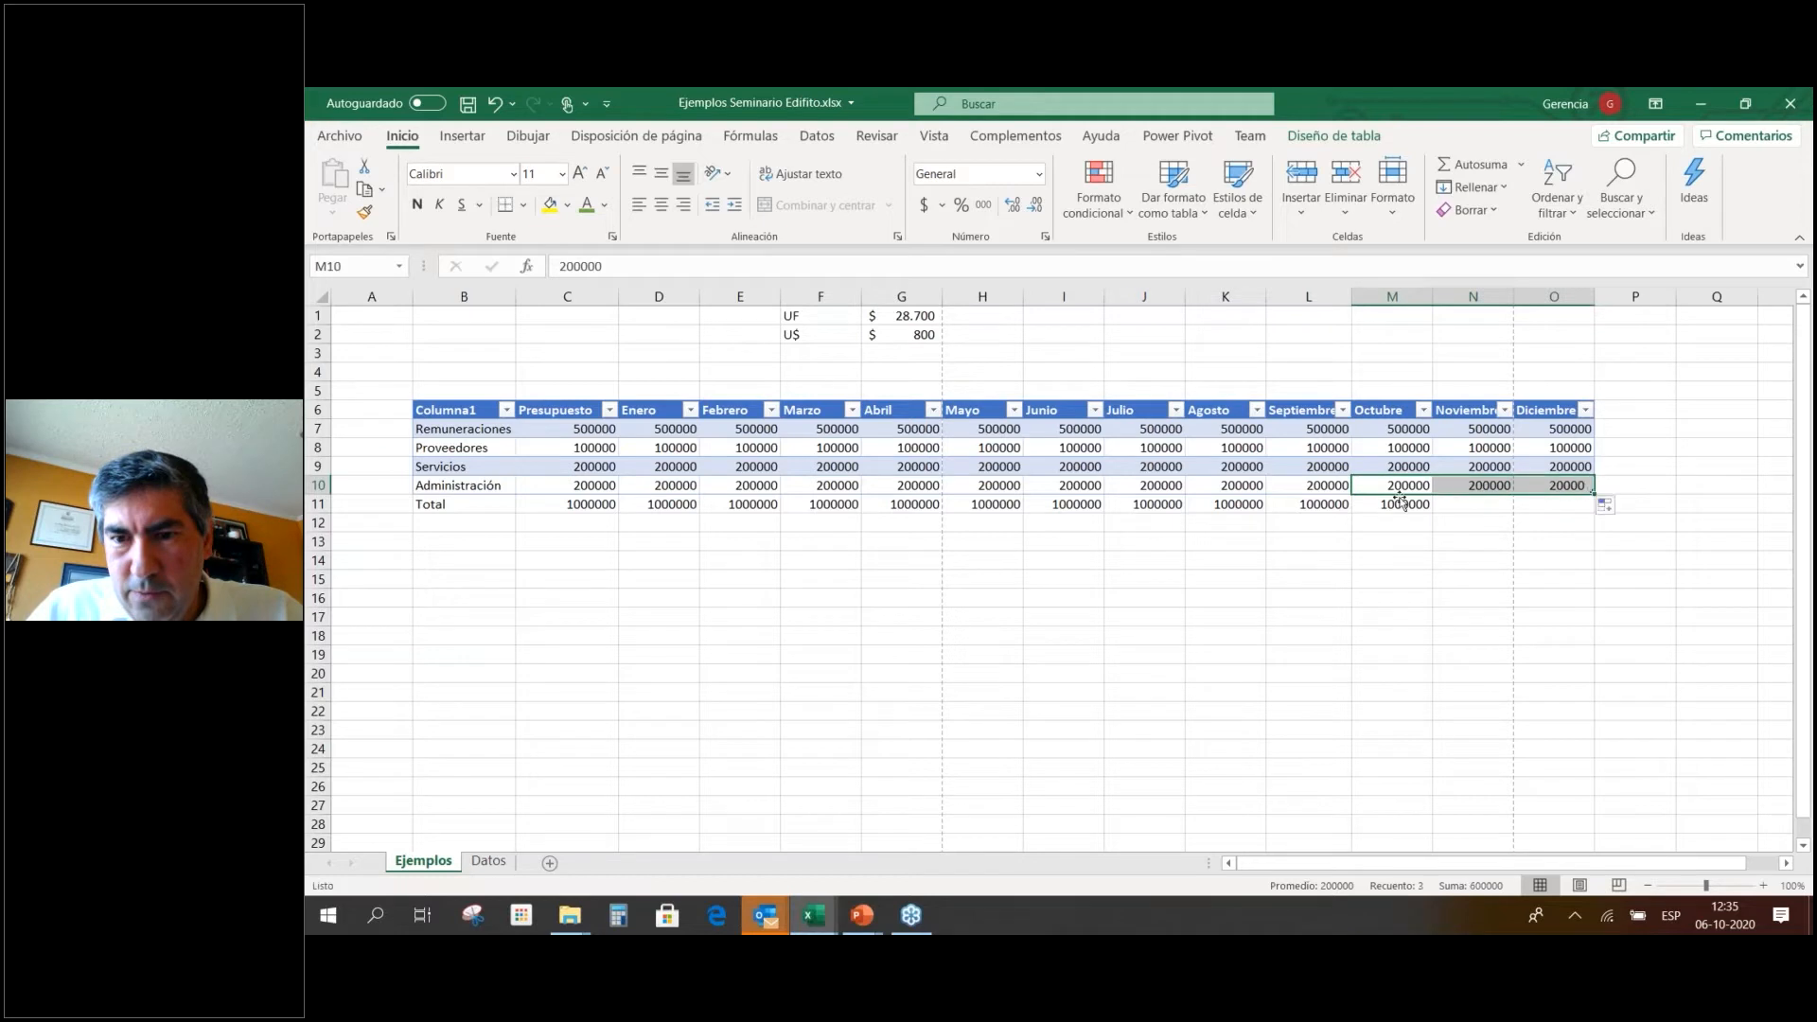
click(1407, 508)
drag(1432, 513, 1576, 514)
click(1463, 528)
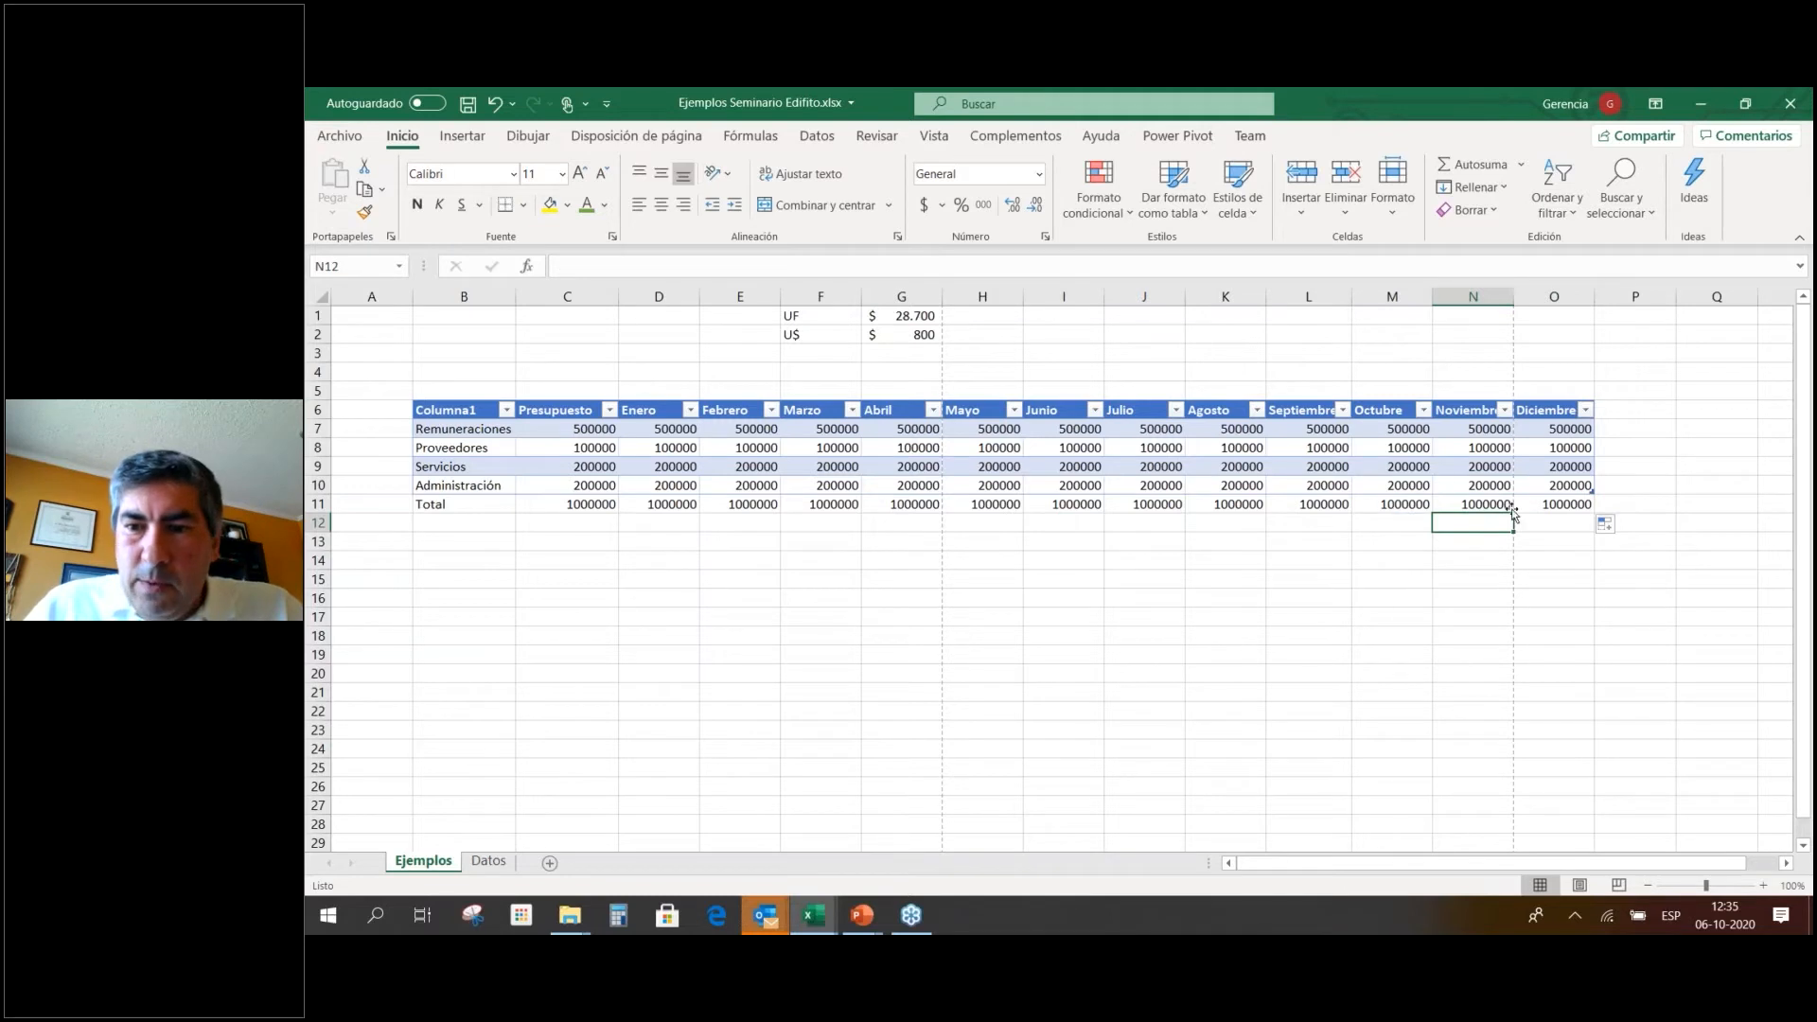
drag(1533, 509, 535, 431)
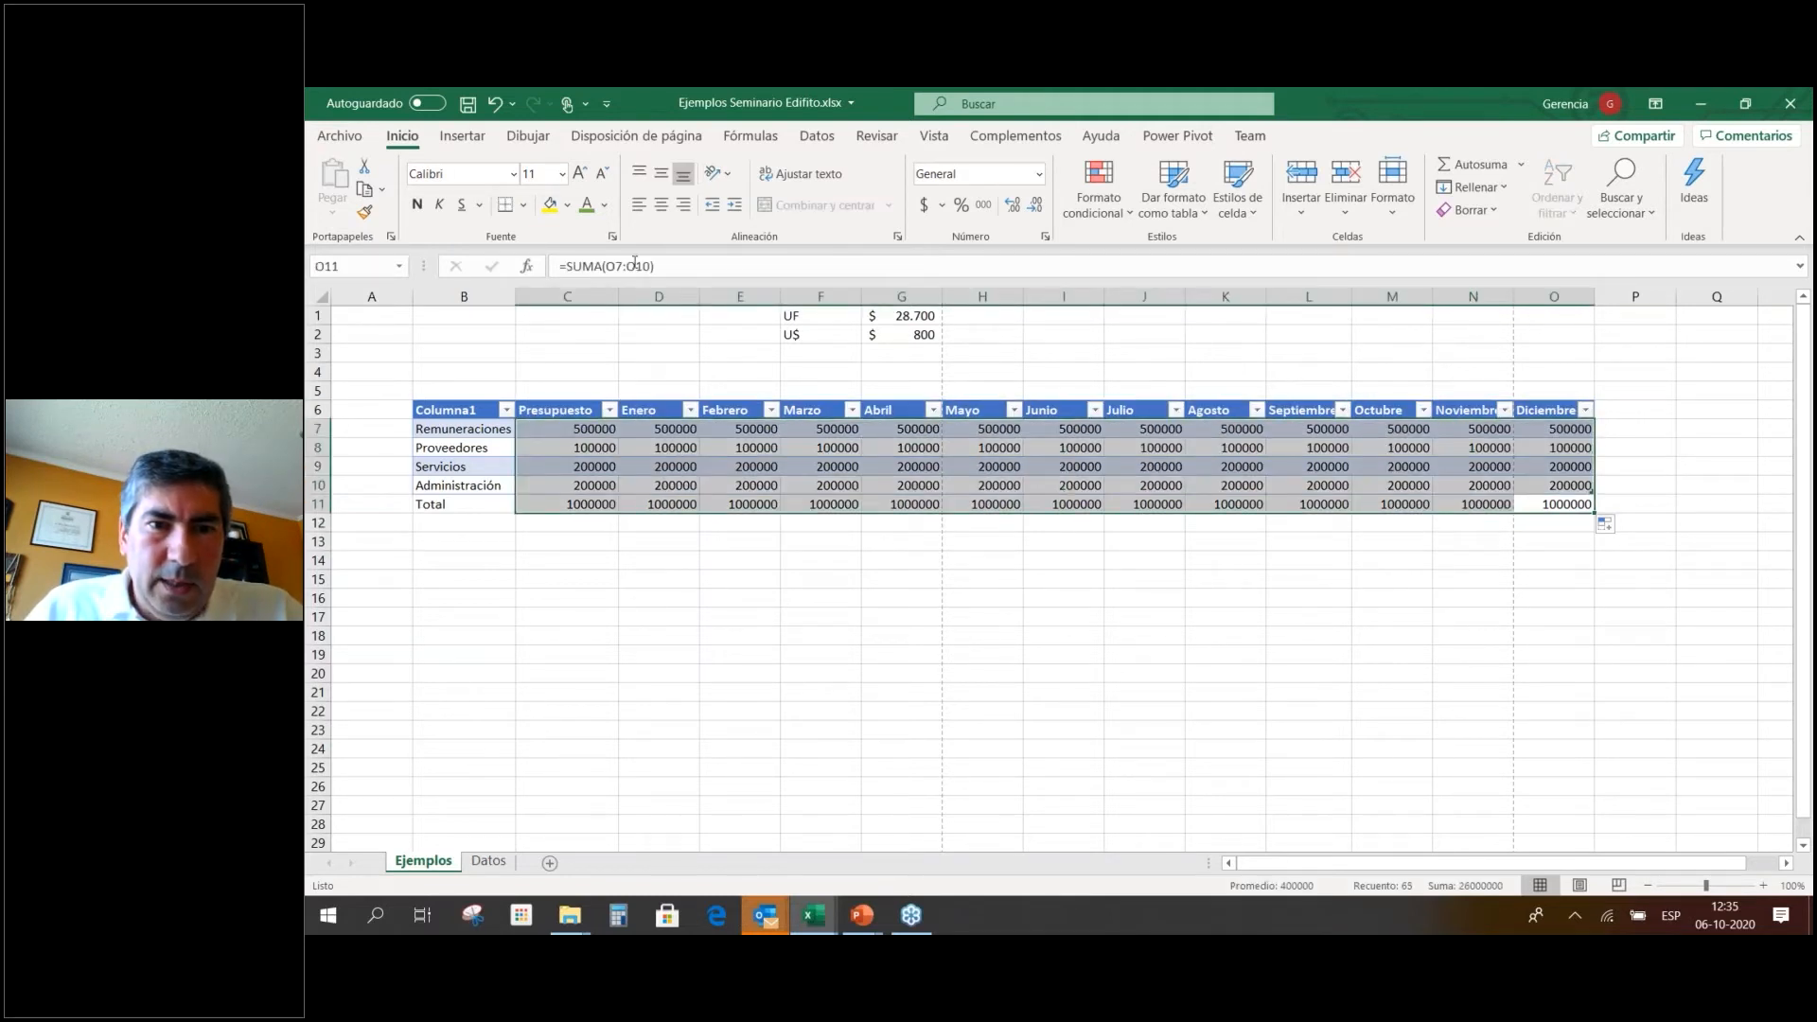
Apply Contabilidad format with no decimals and widen columns C–O to show $ 1.000.000.
click(924, 206)
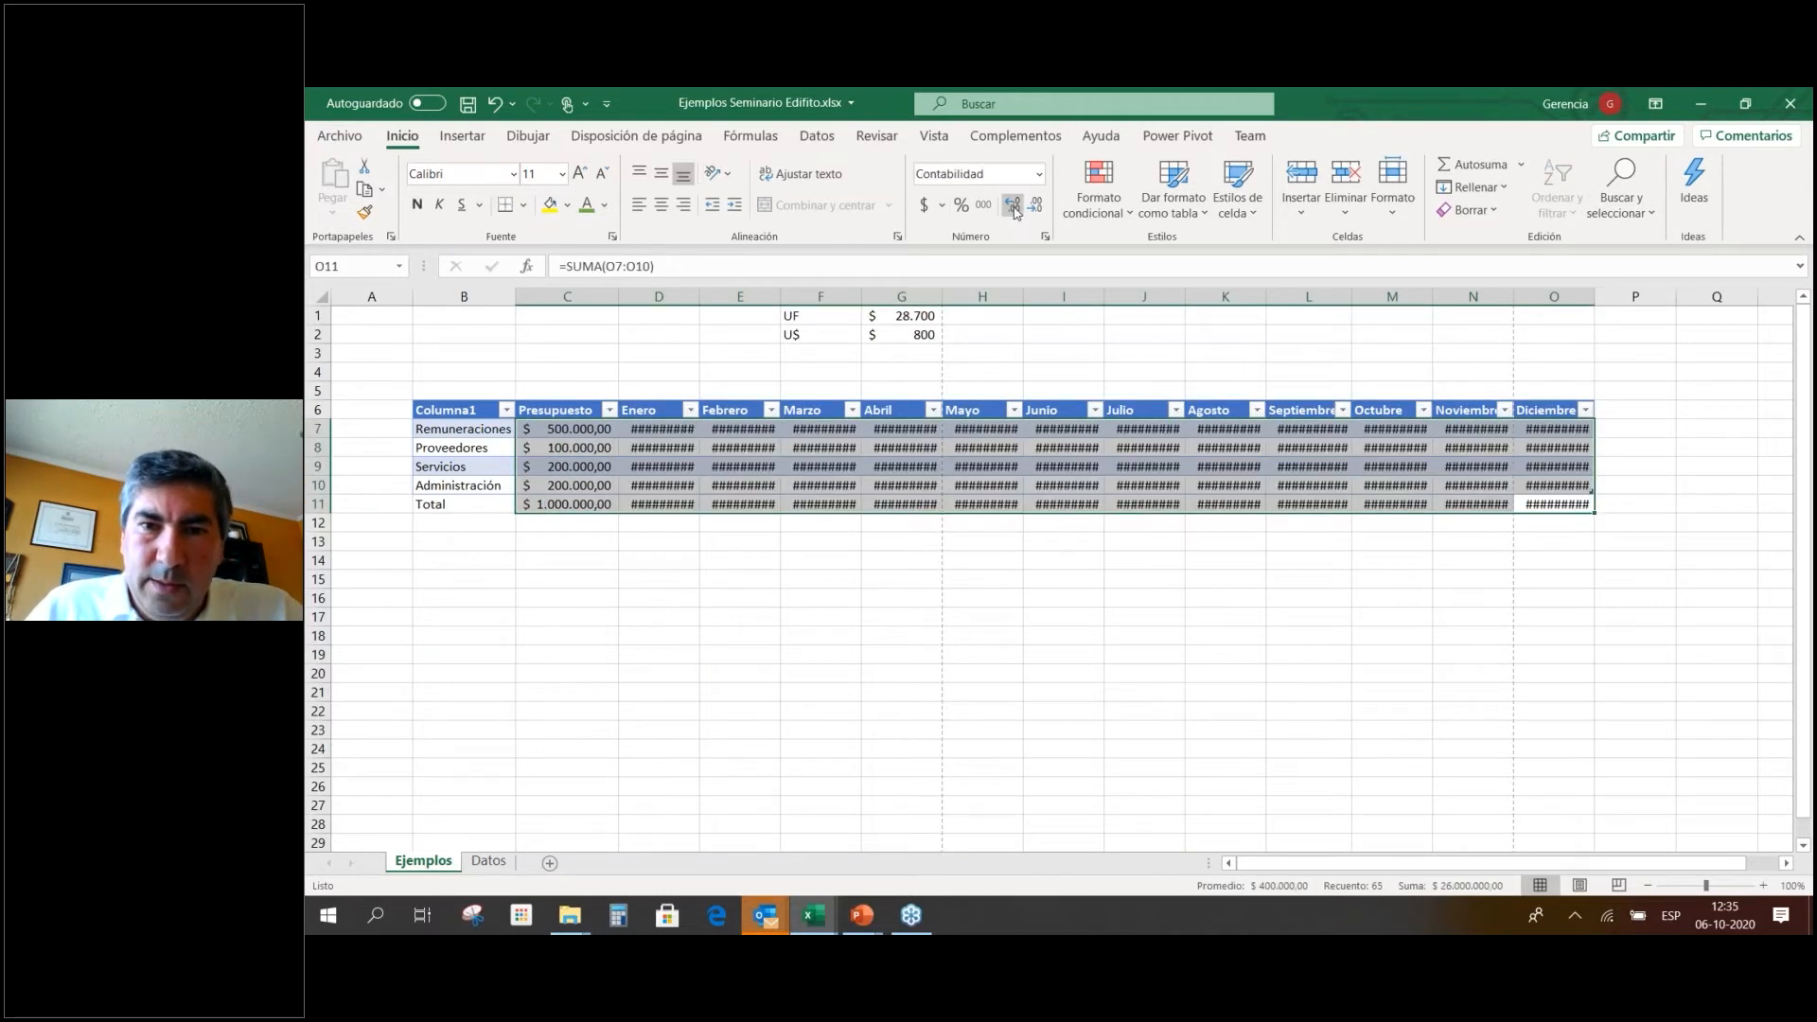
click(1035, 205)
click(1034, 206)
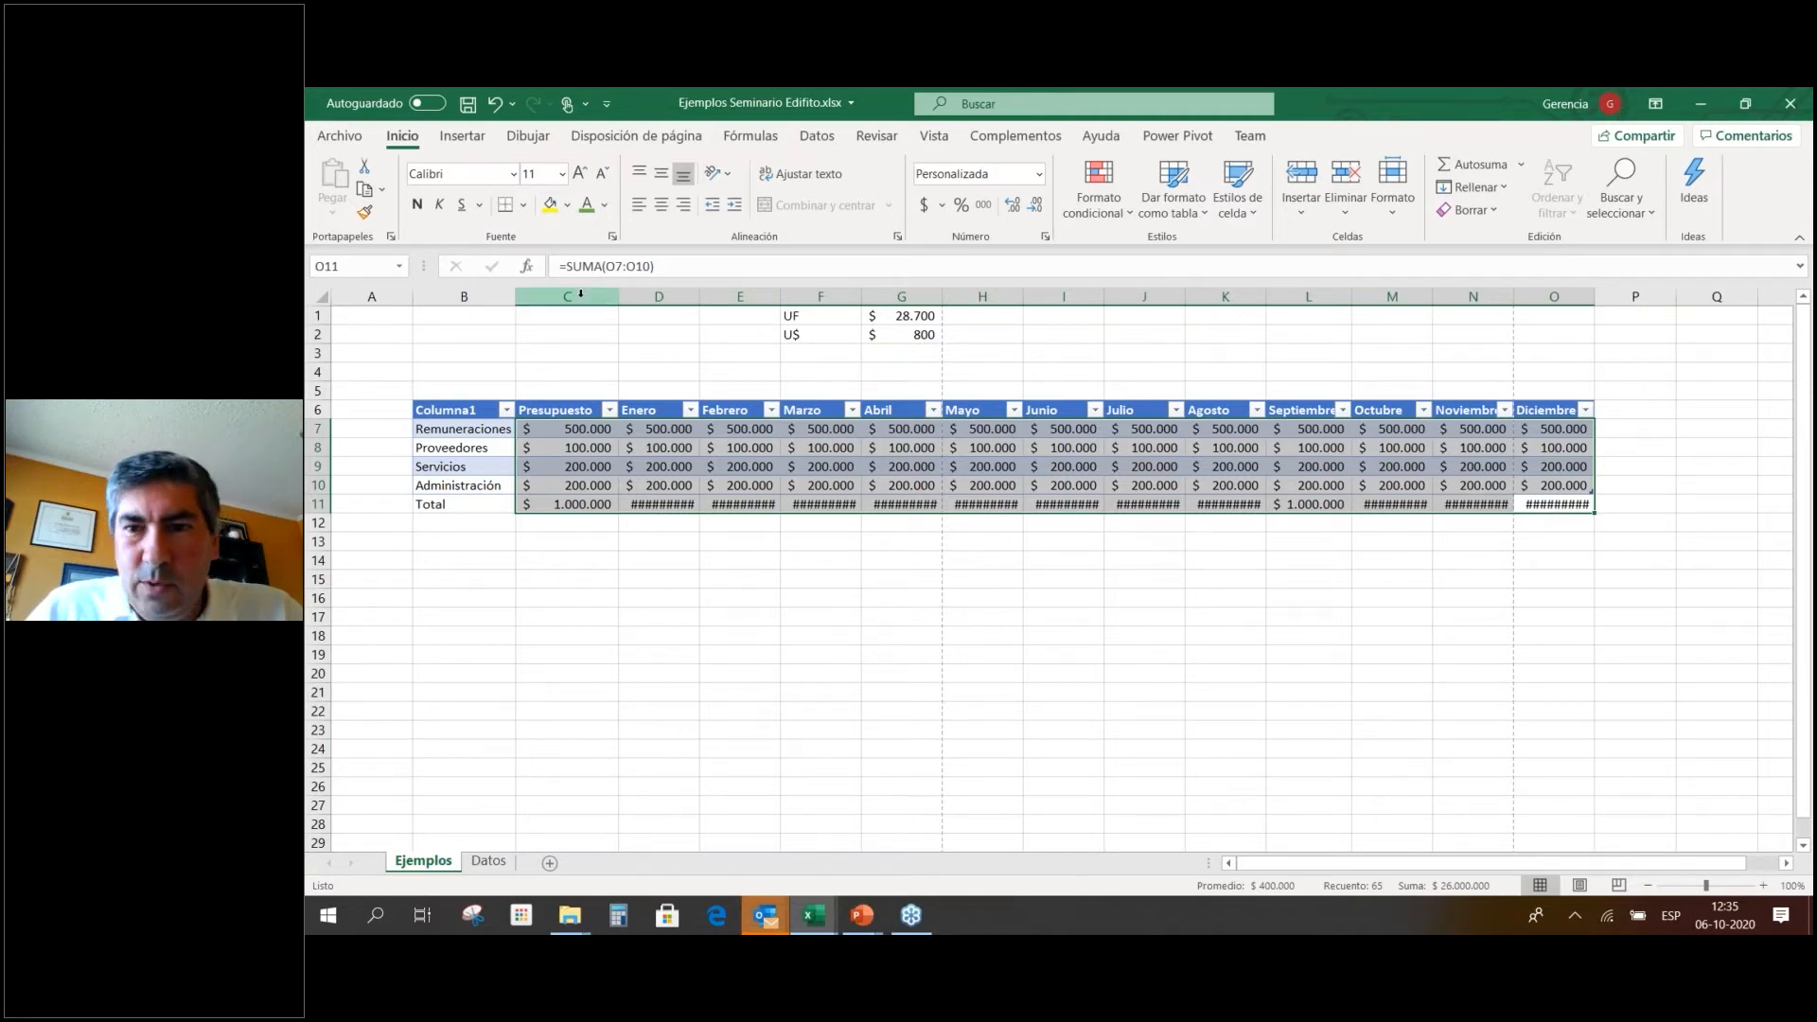
drag(580, 293, 1555, 296)
drag(1433, 301, 1445, 306)
click(1241, 575)
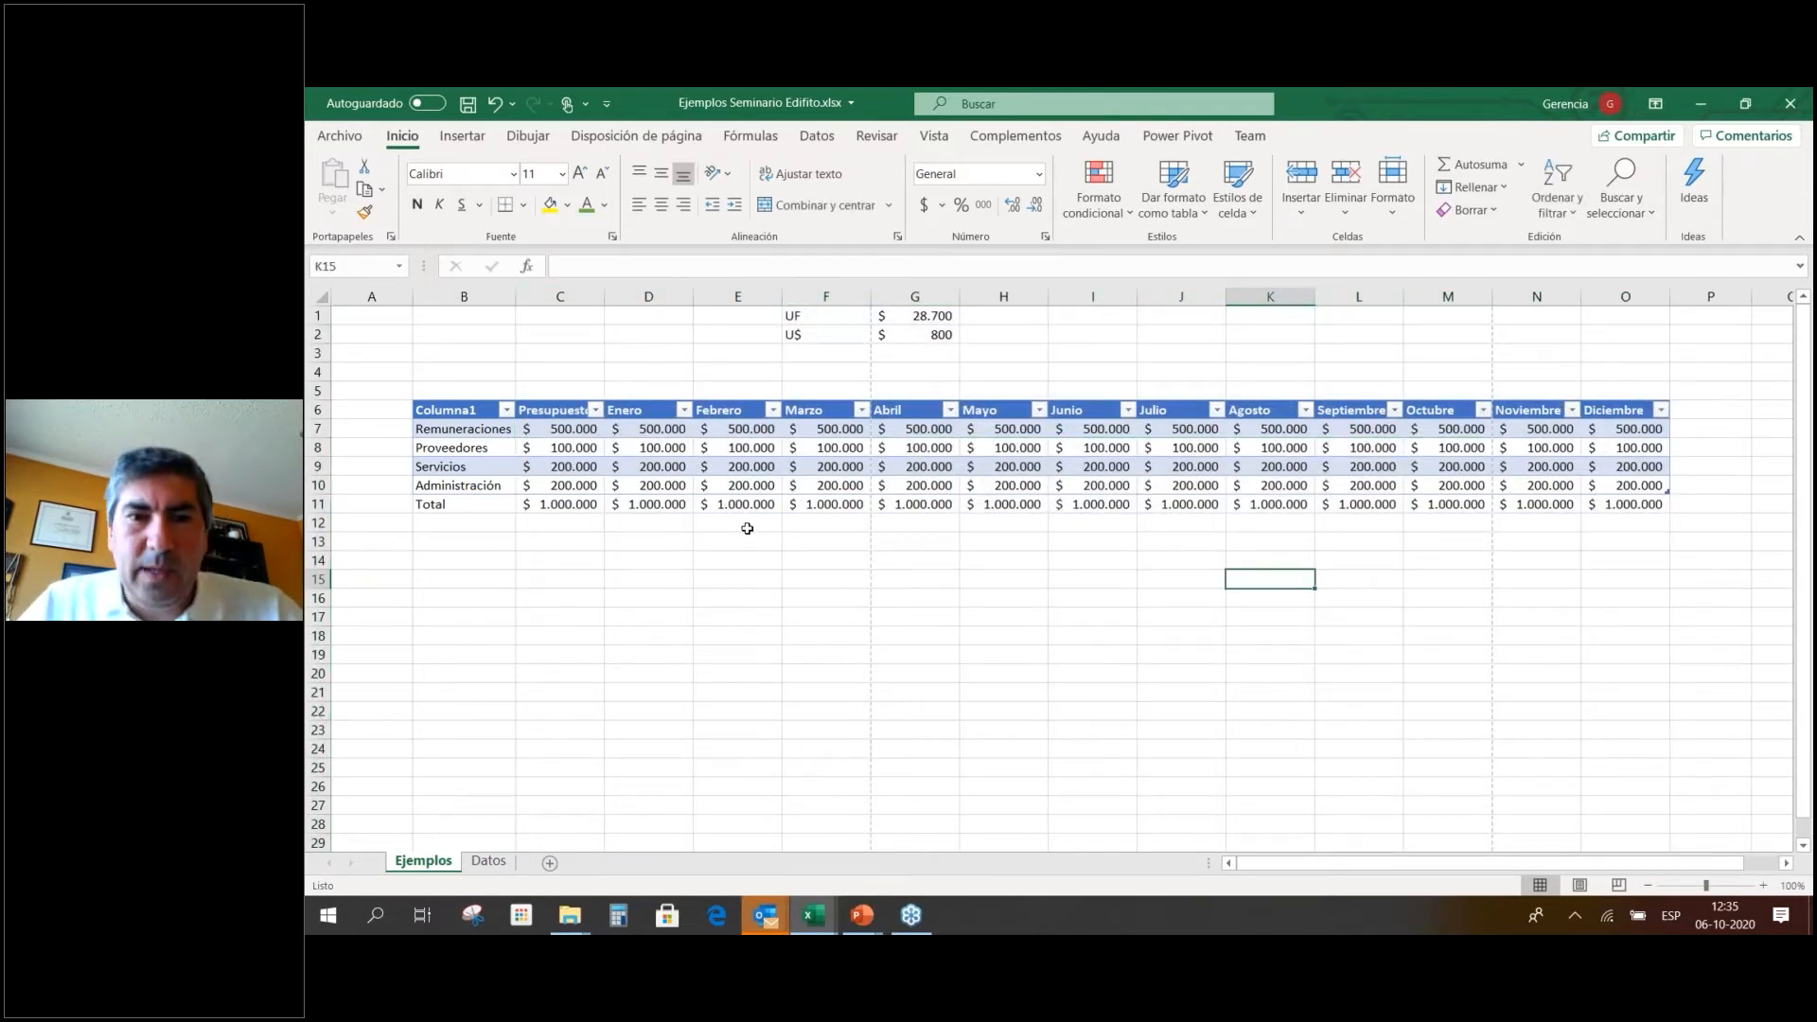
Rename the Columna1 header to Item, widen column B and narrow column A.
click(468, 415)
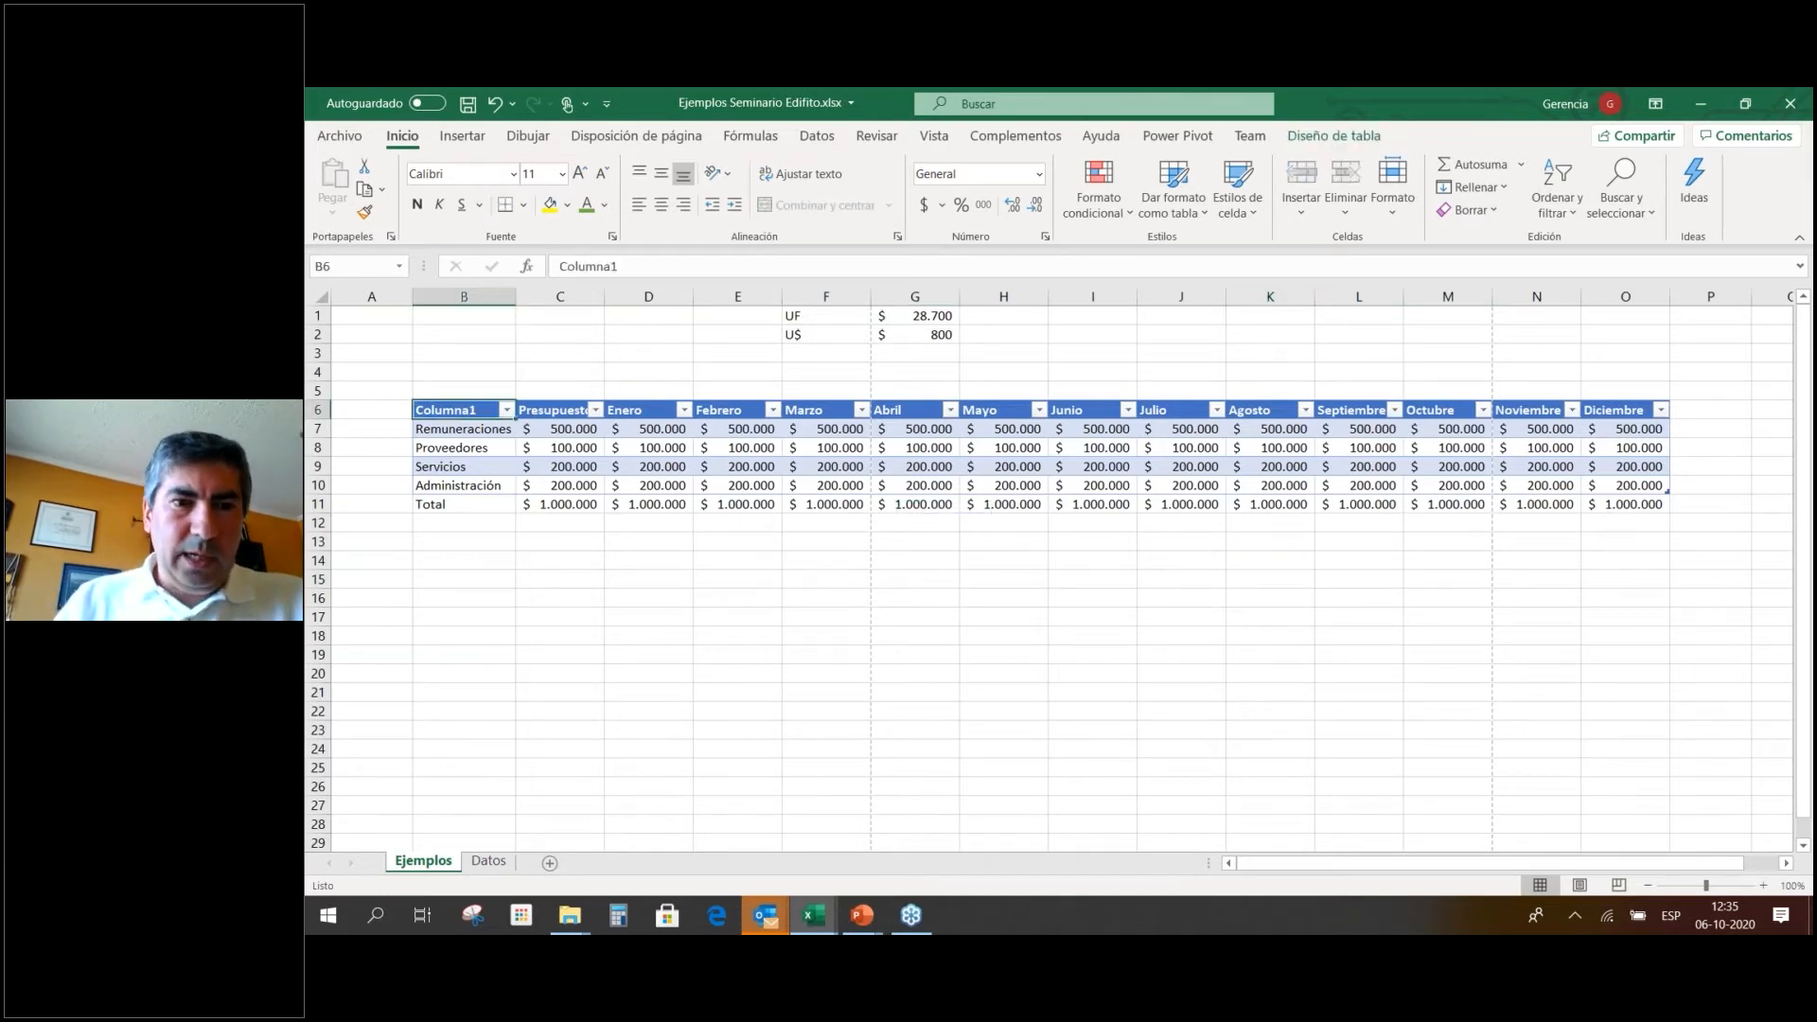
text(Iem)
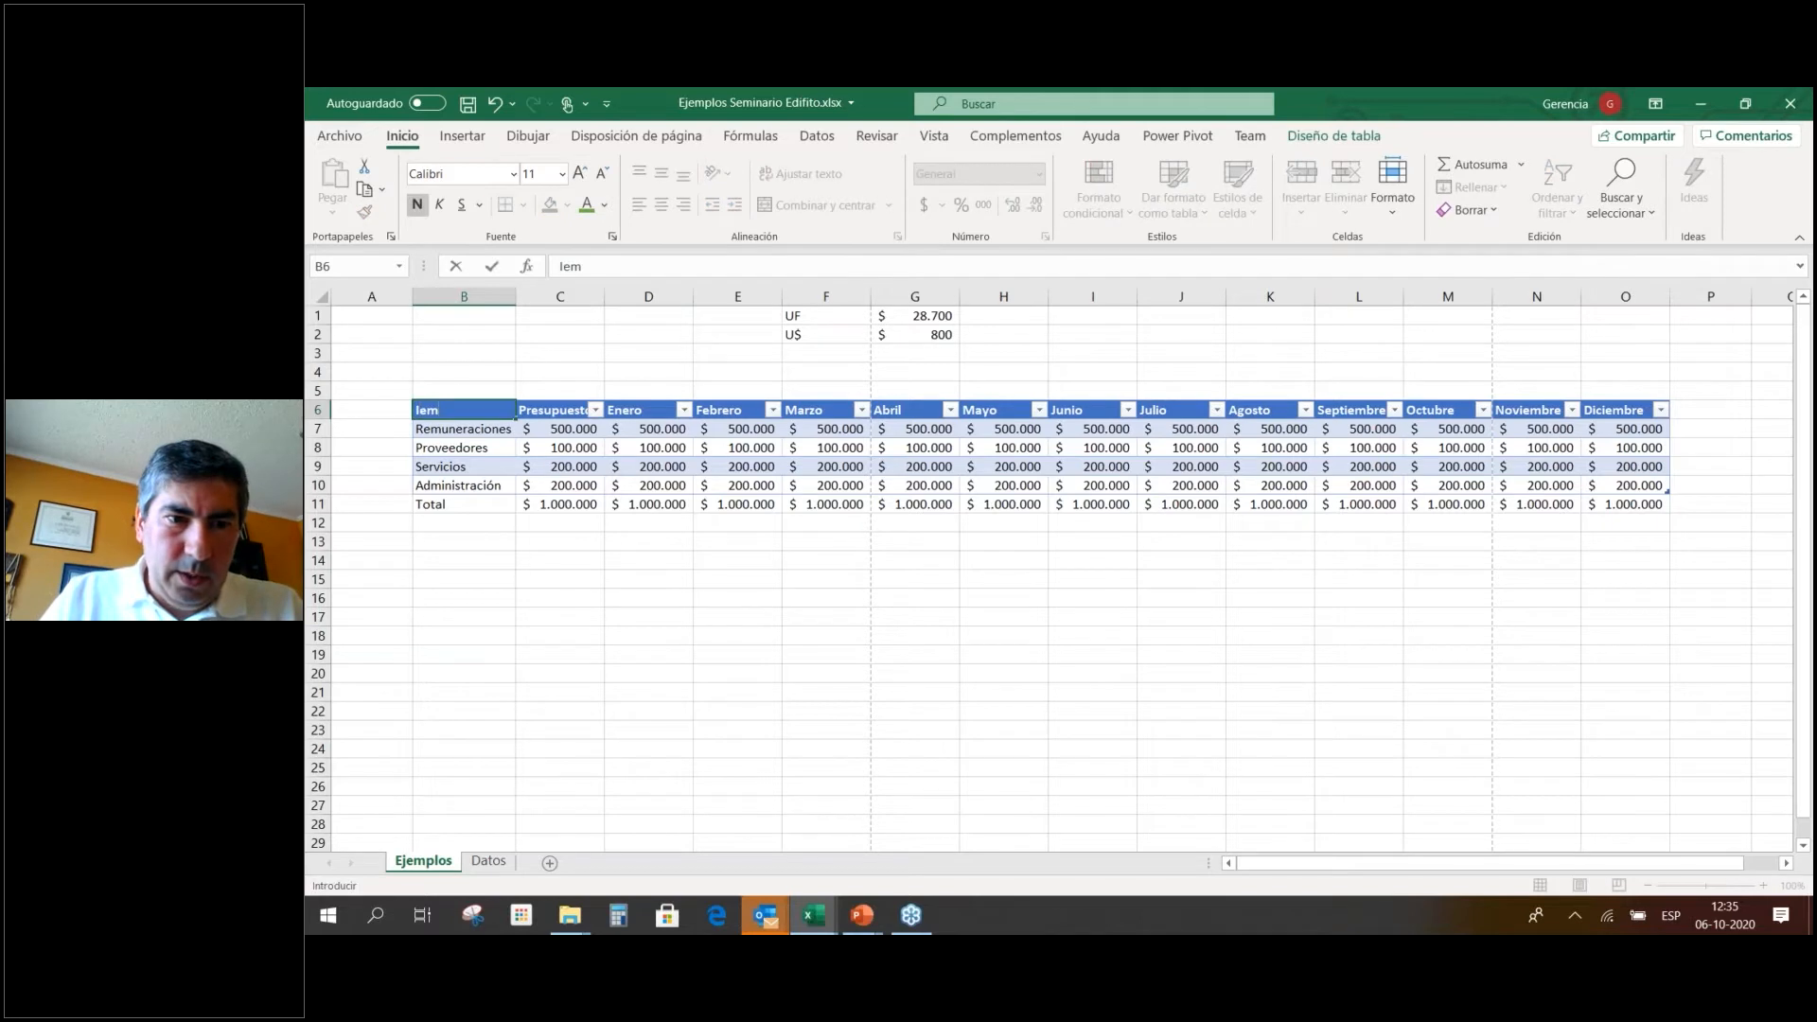
key(BackSpace)
key(BackSpace)
text(em)
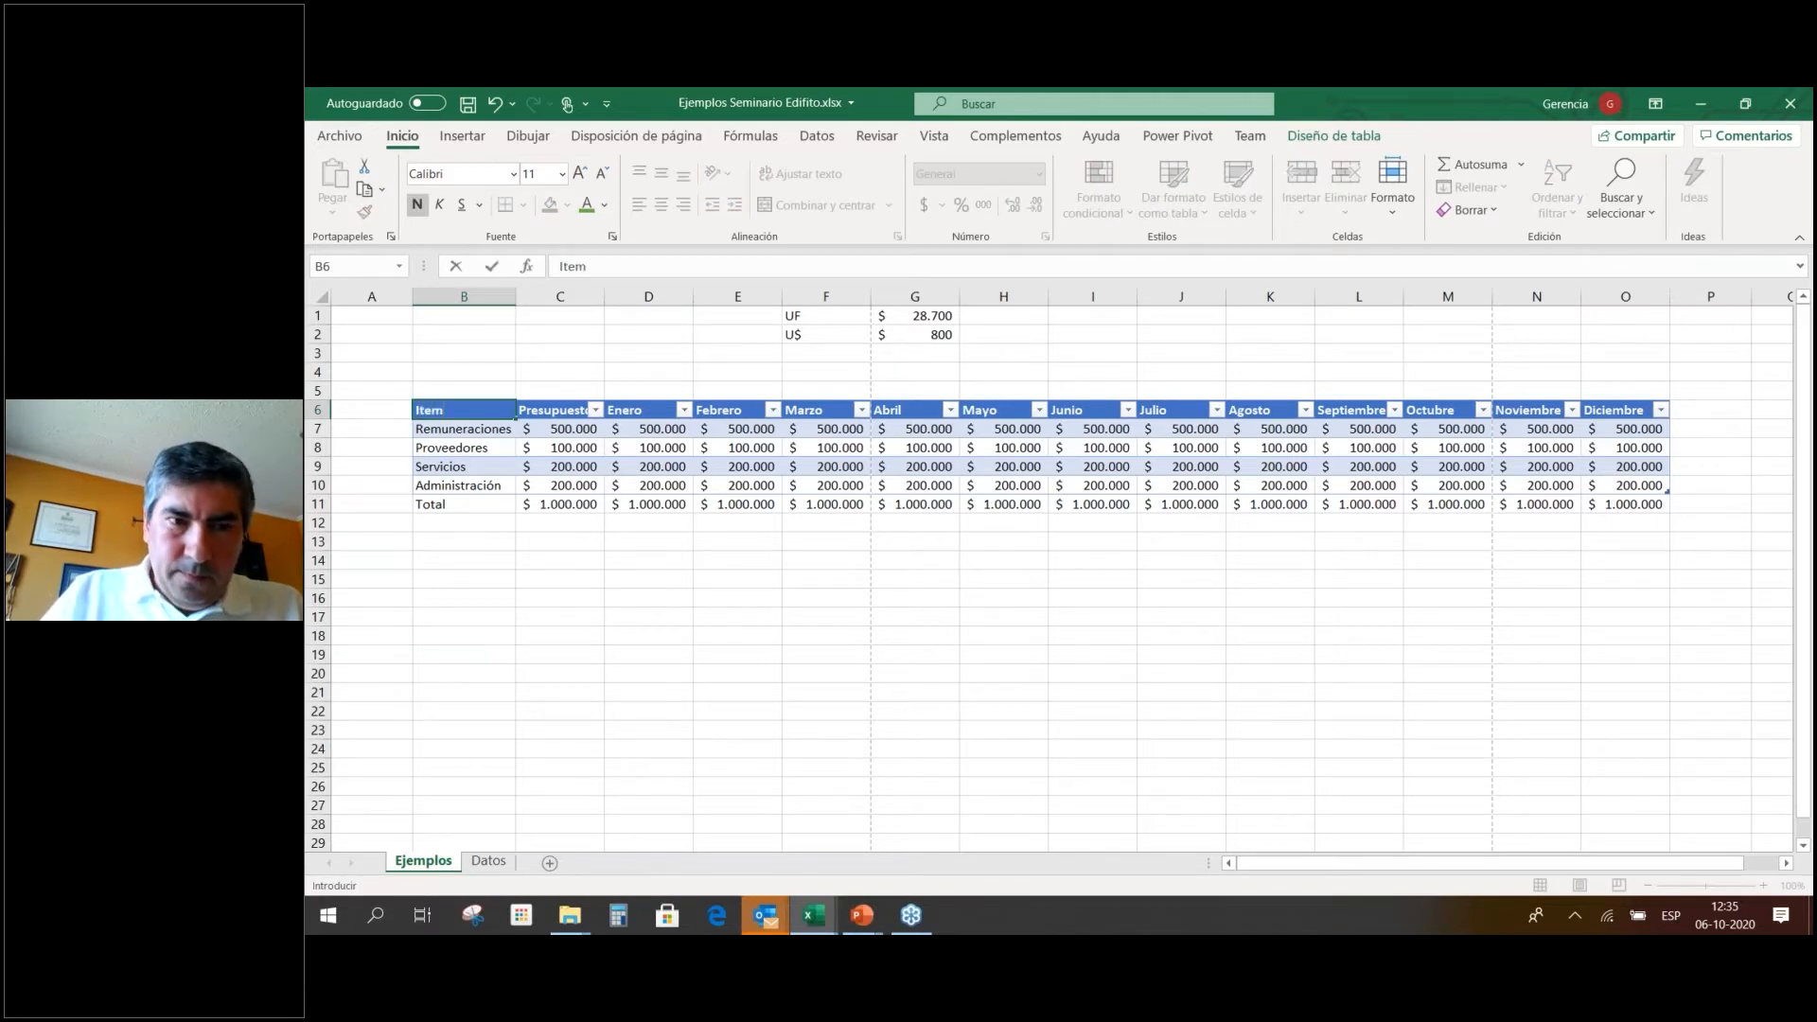
key(Return)
drag(516, 296, 523, 297)
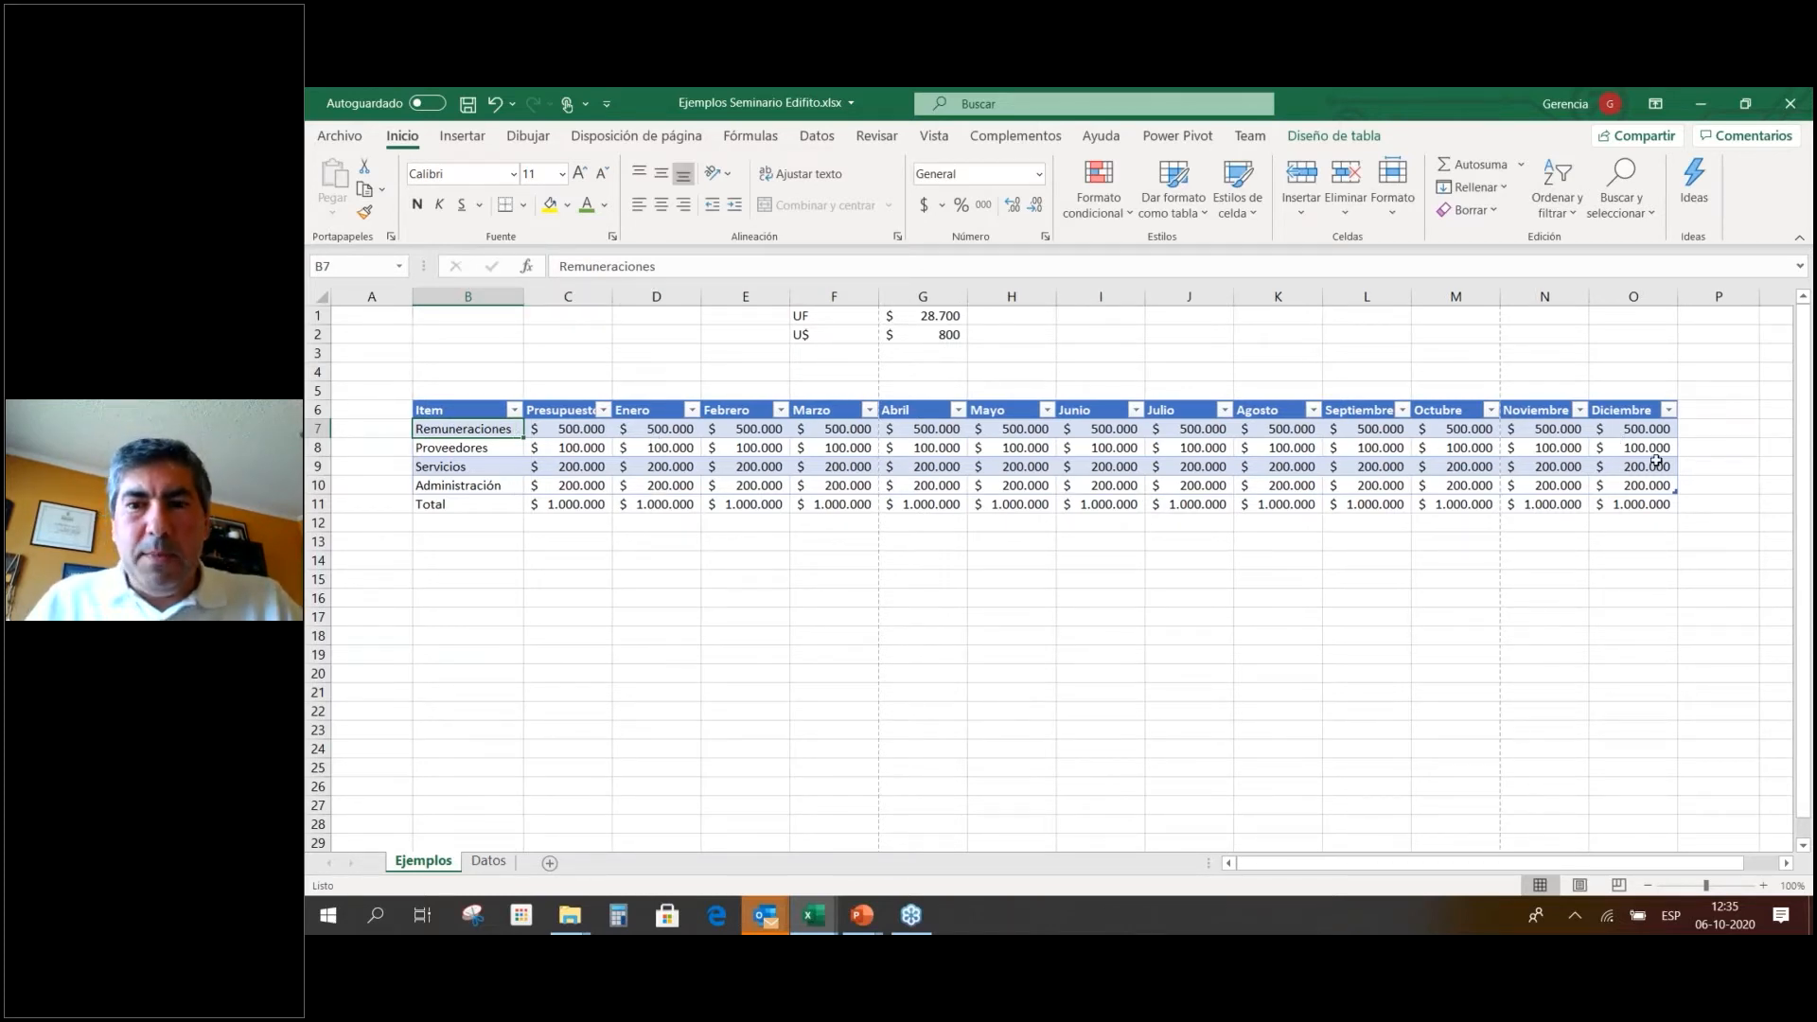
drag(413, 296, 381, 296)
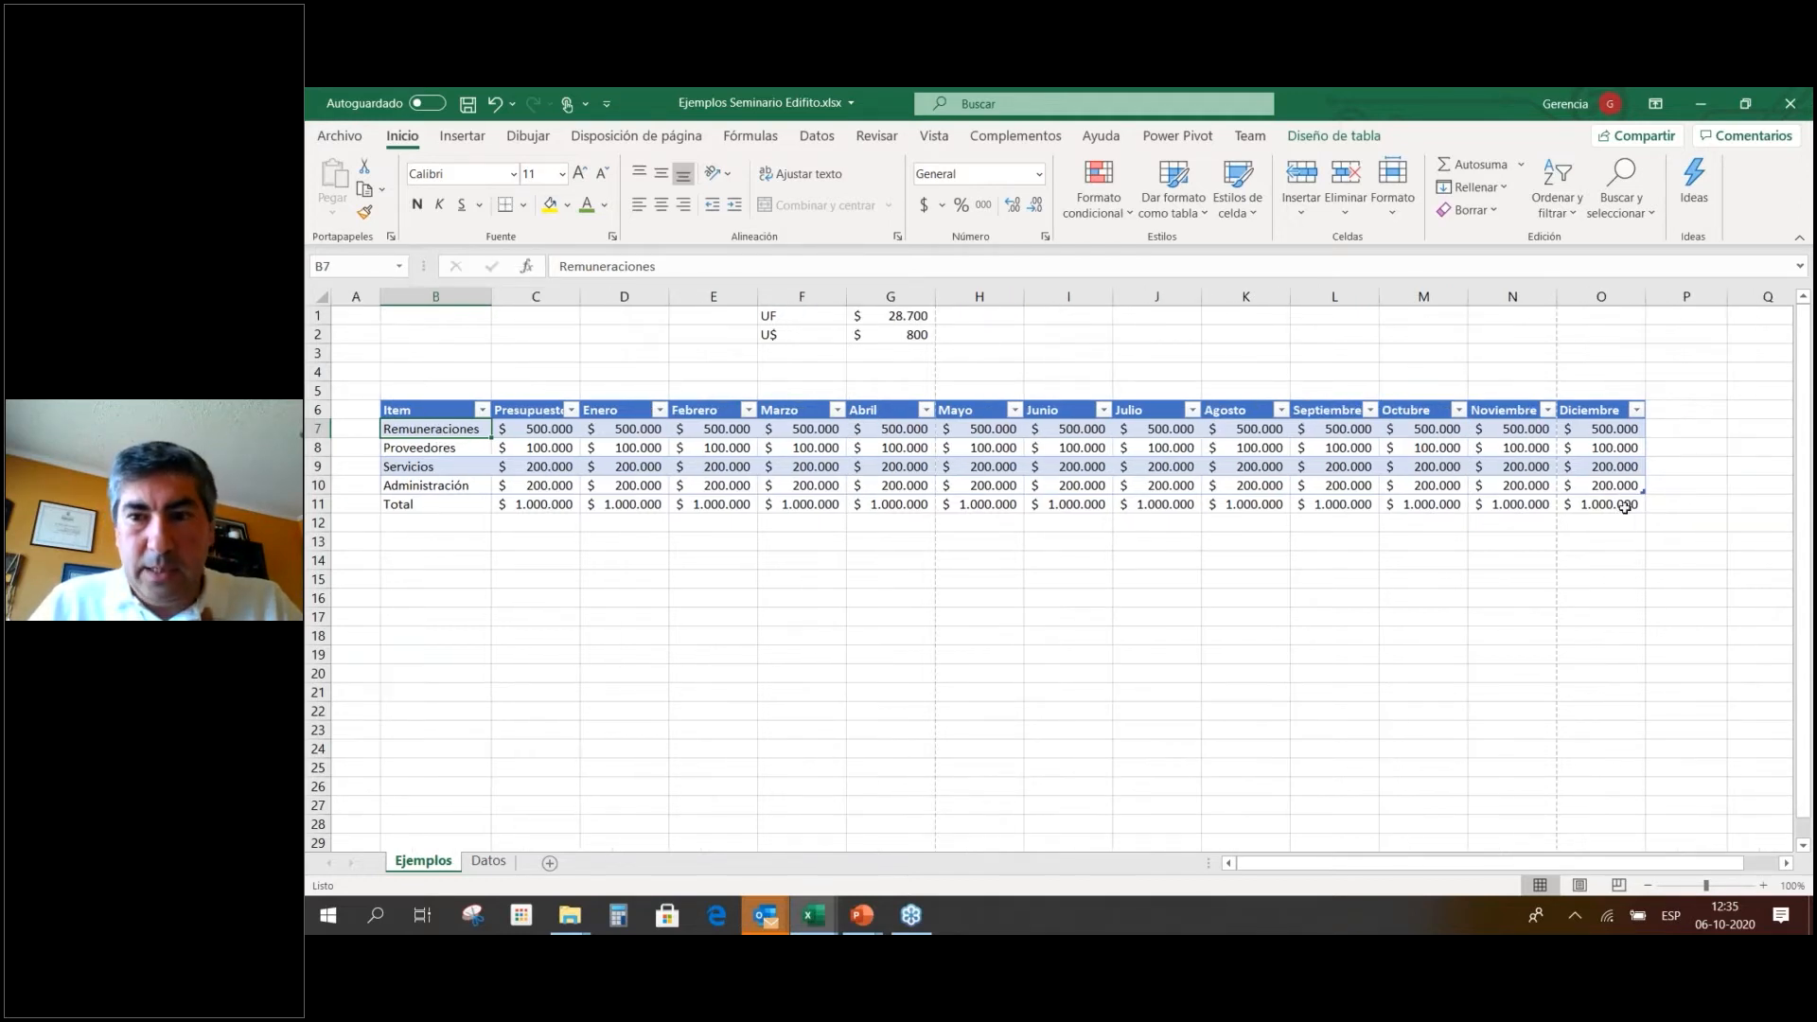
Make the whole Total row bold.
click(1483, 505)
click(1609, 504)
drag(1340, 504, 446, 512)
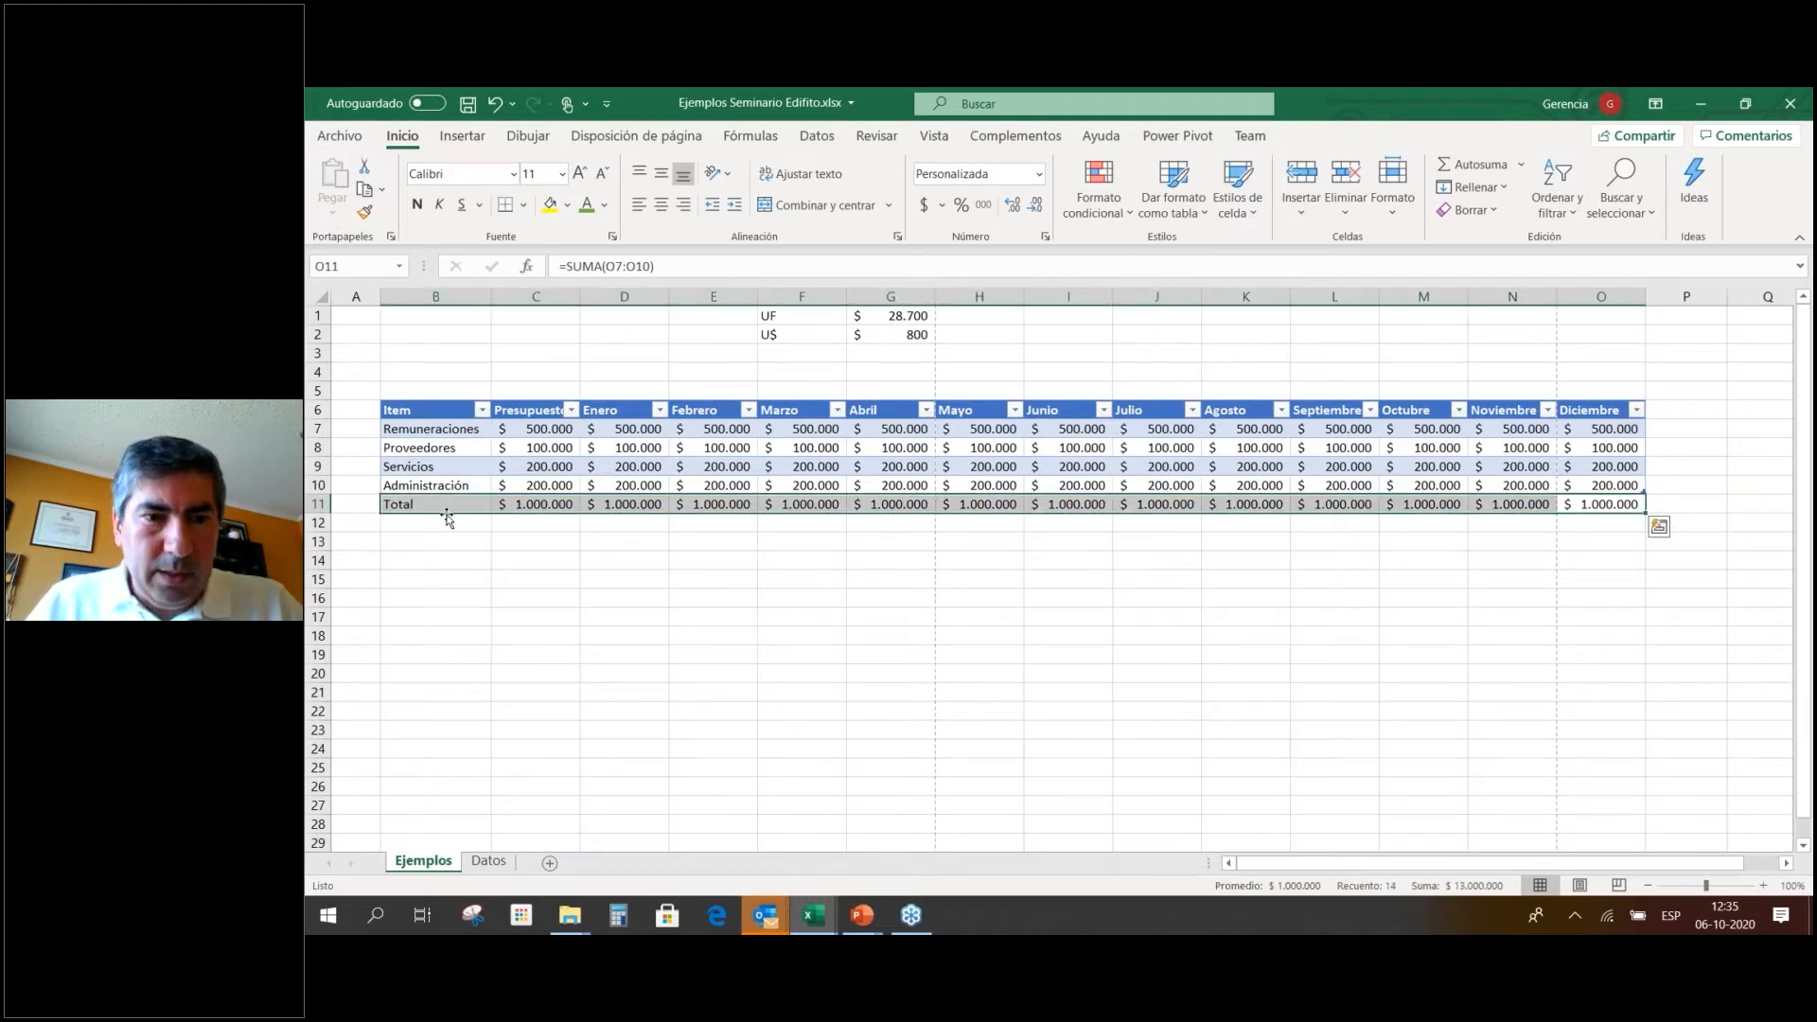
right_click(447, 512)
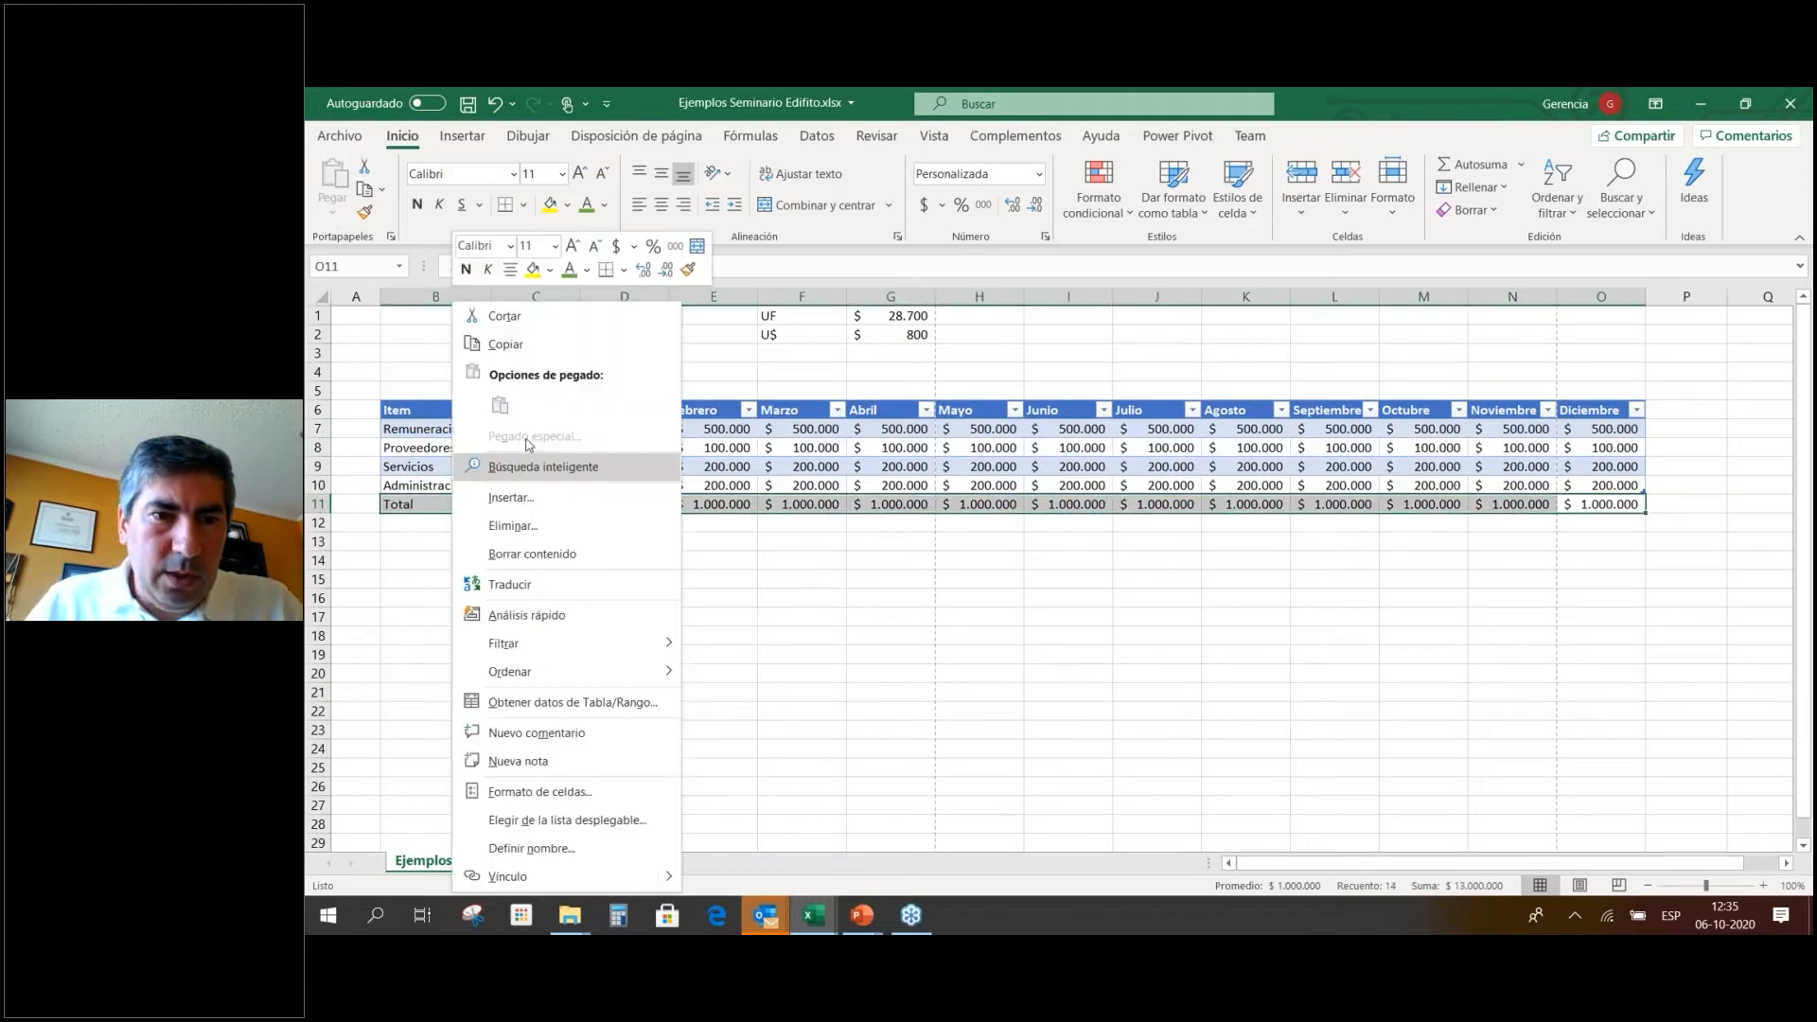
click(465, 271)
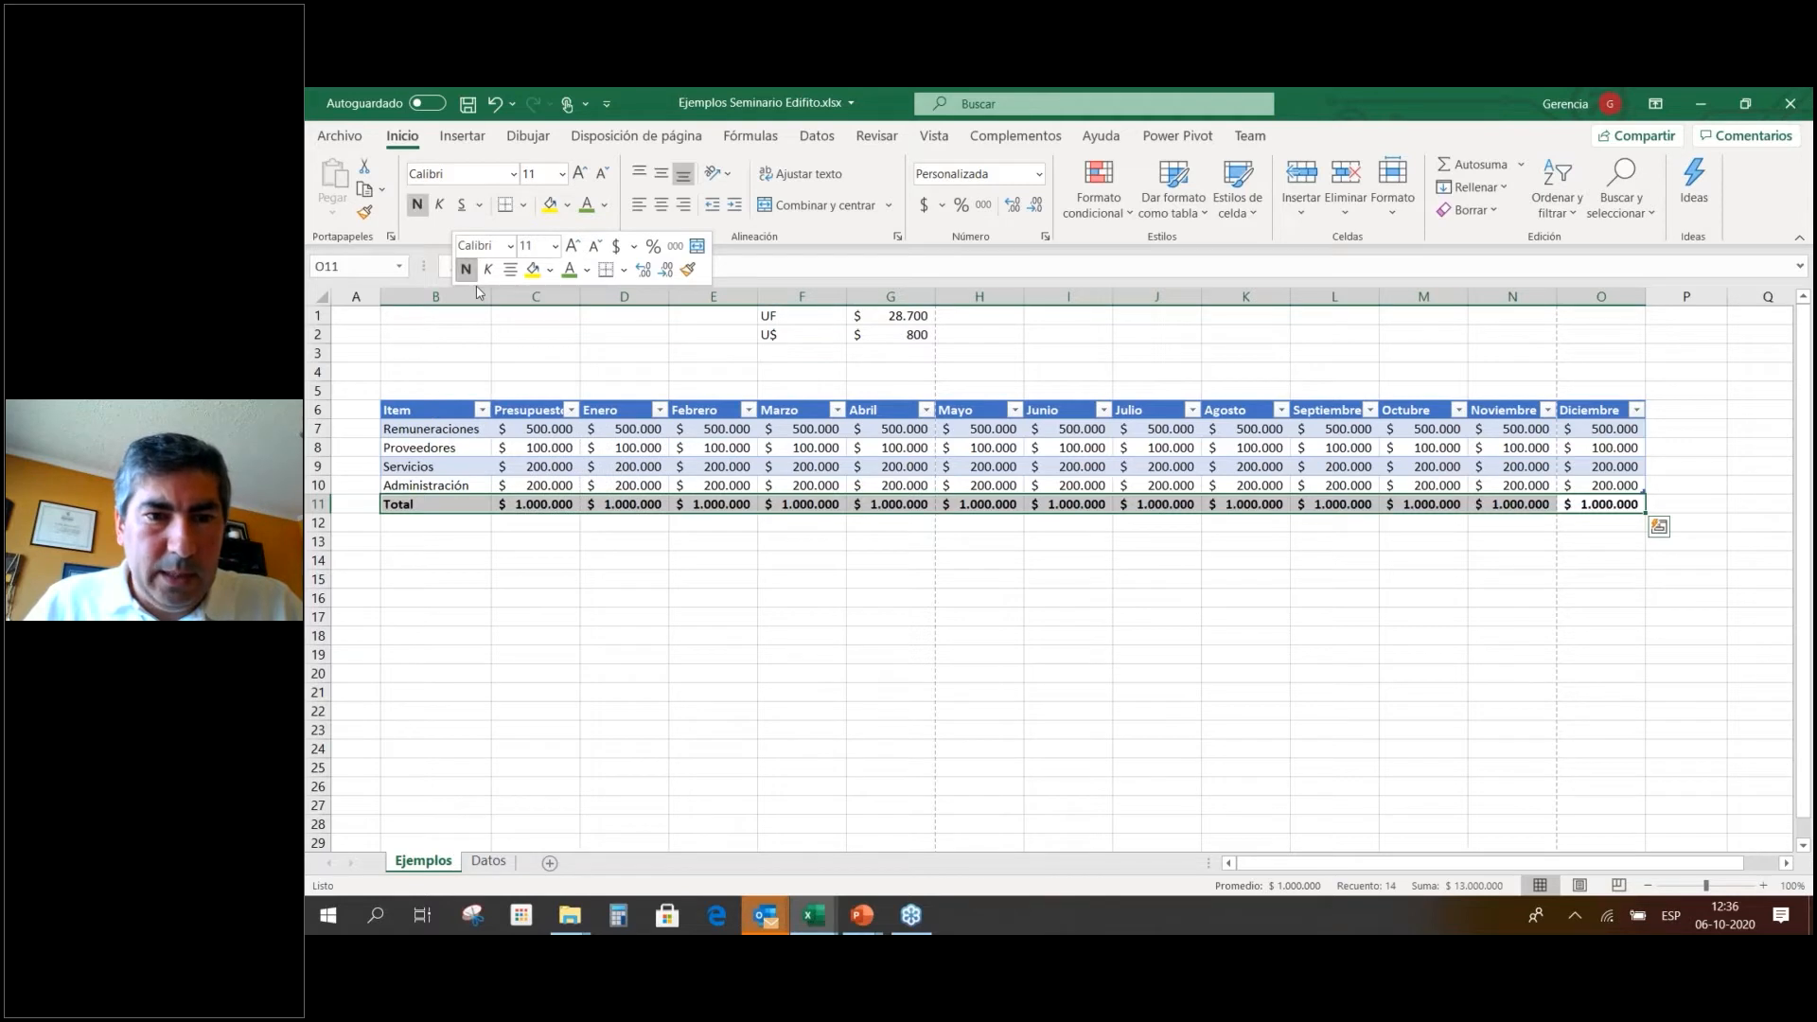
click(591, 464)
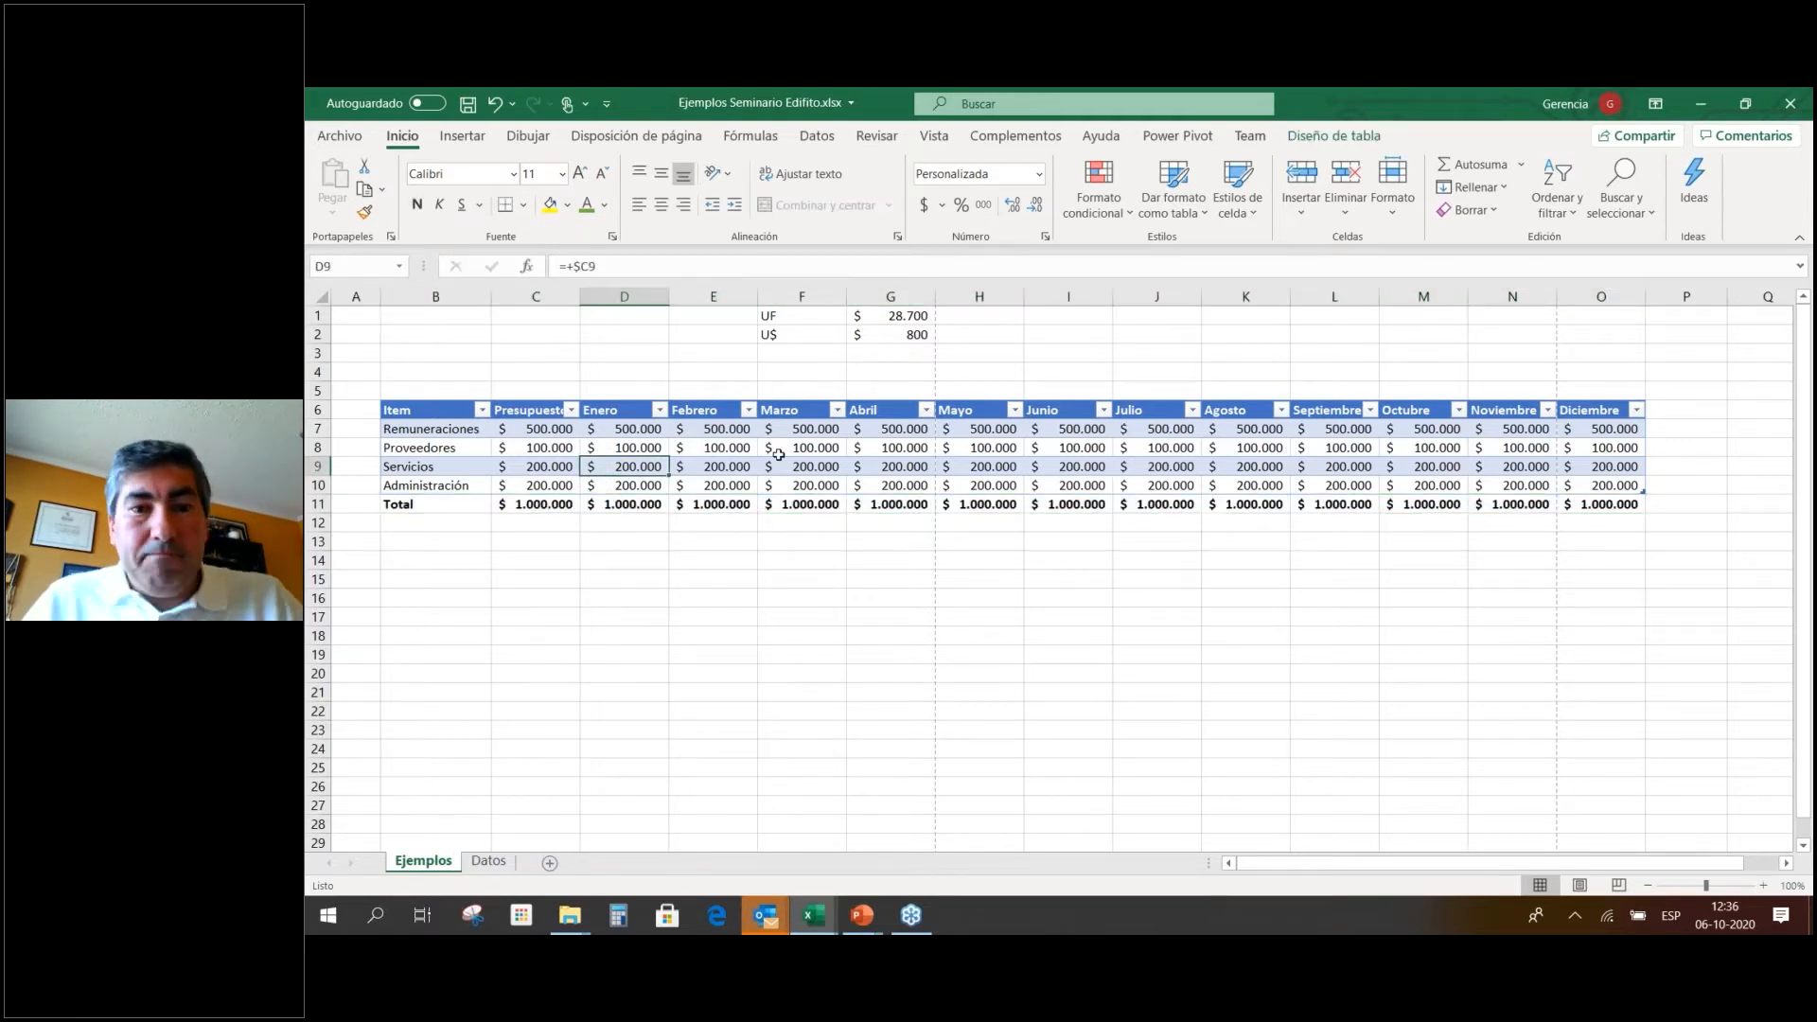
Insert a blank row above Administración.
click(320, 486)
right_click(326, 488)
click(391, 654)
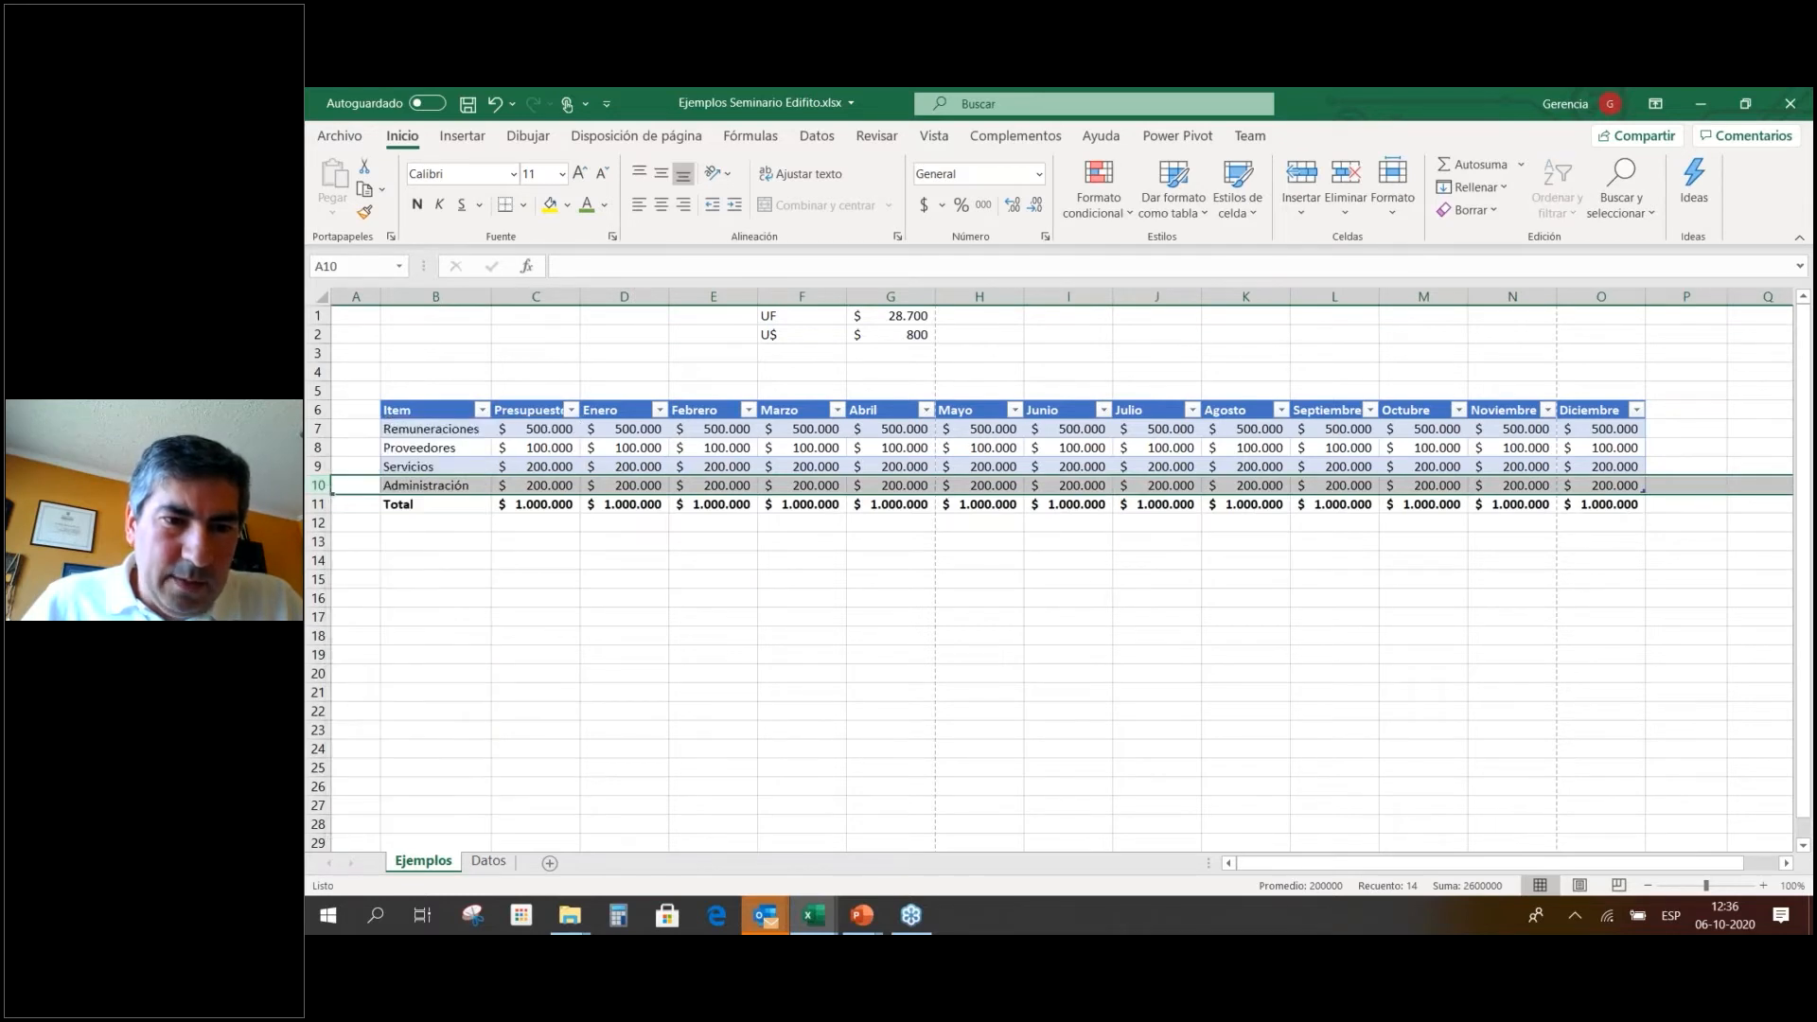
Name the new row Seguros with a Presupuesto formula of +10*UF.
click(473, 484)
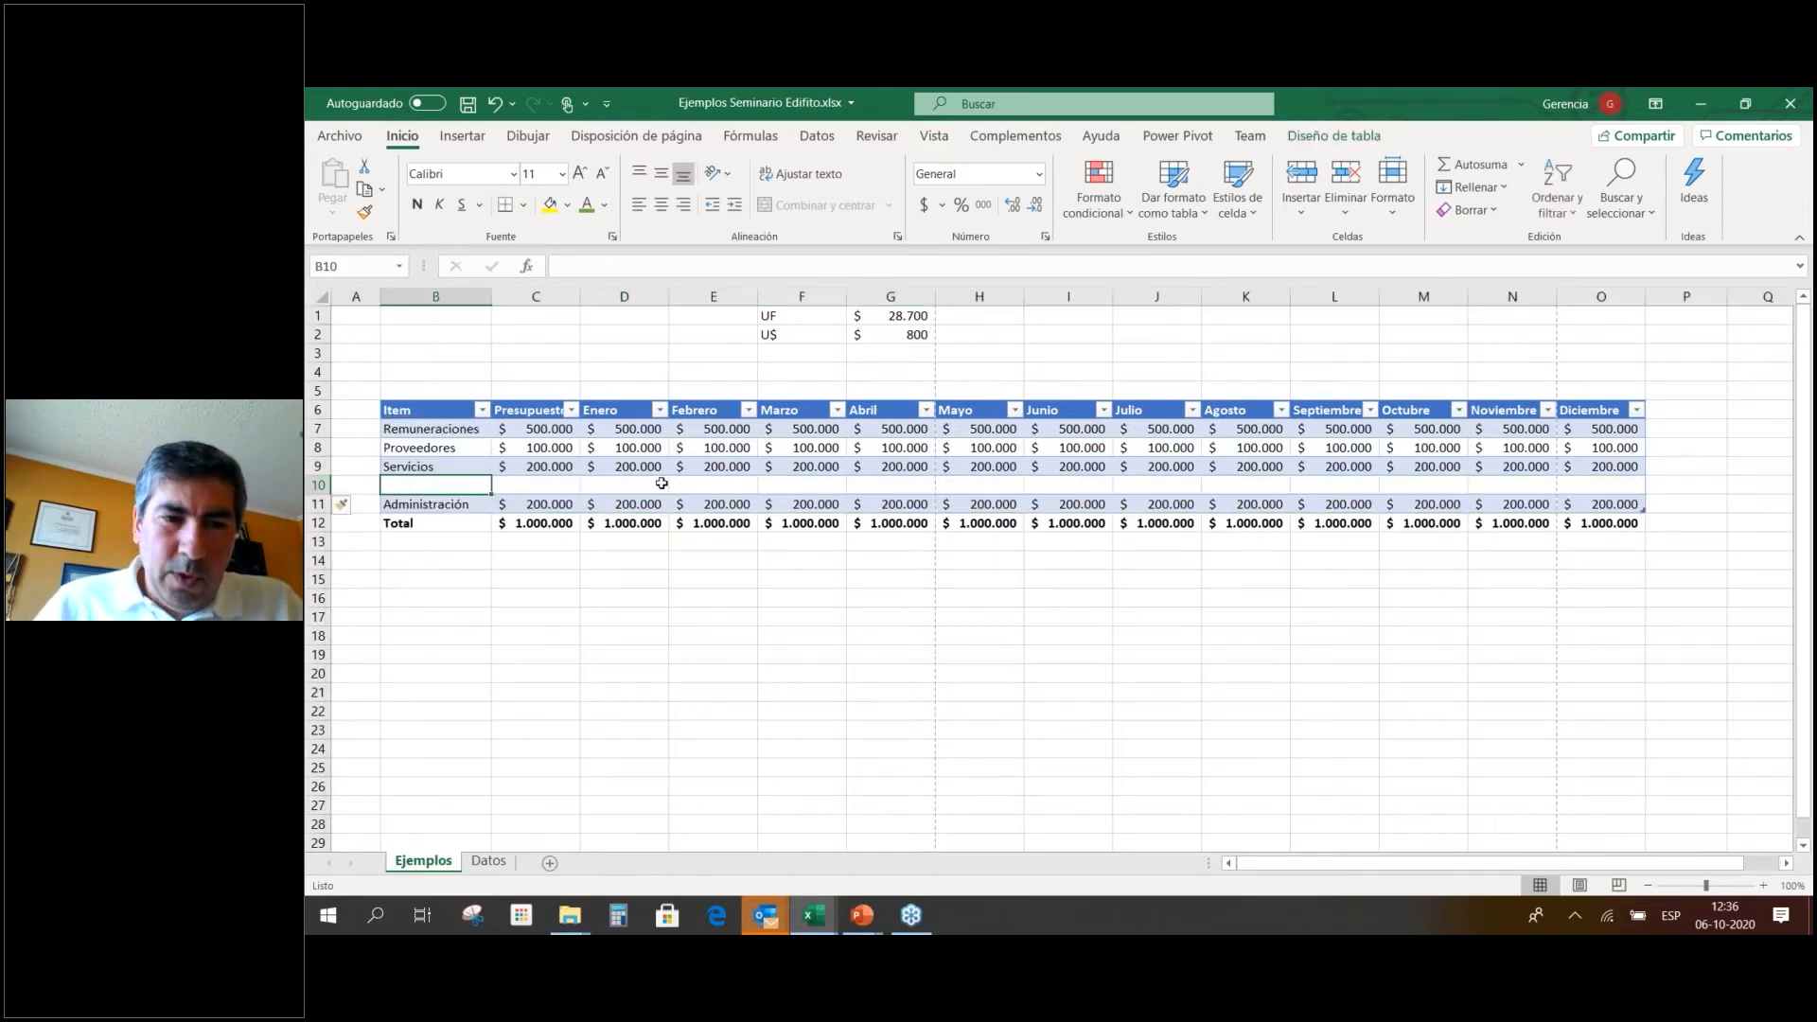
key(F2)
text(Seguros)
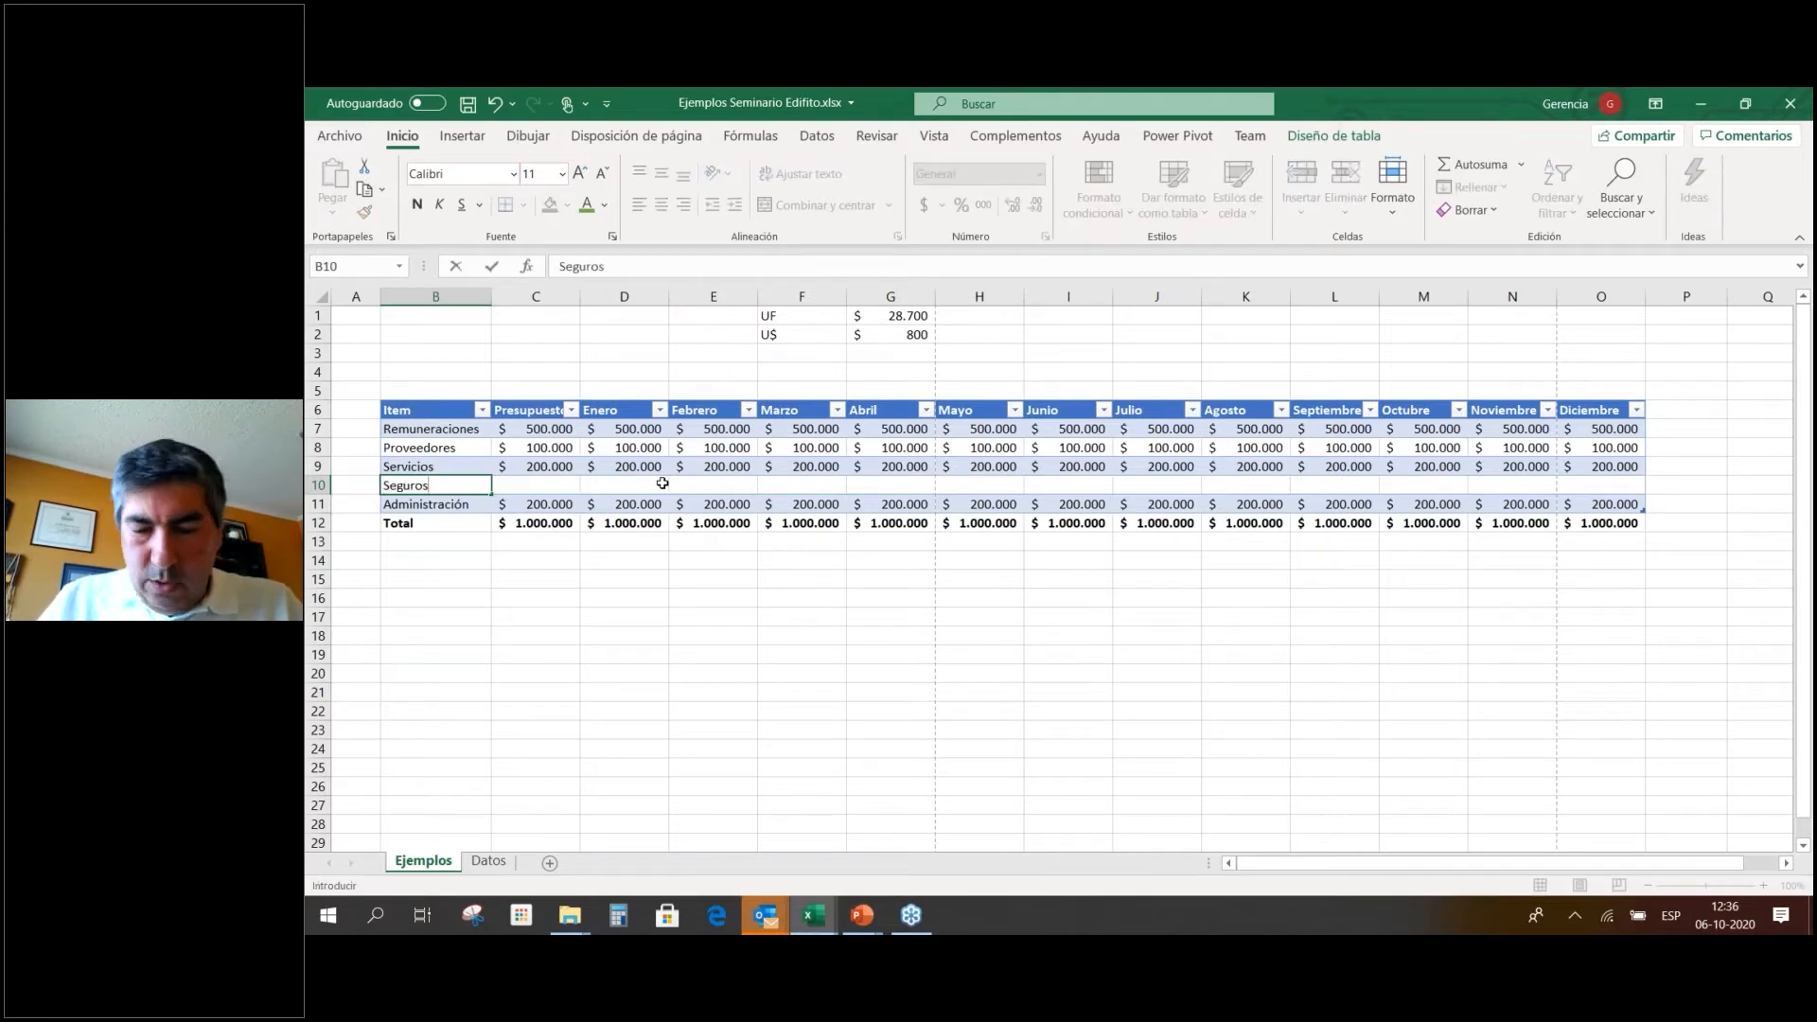
key(Tab)
text(+)
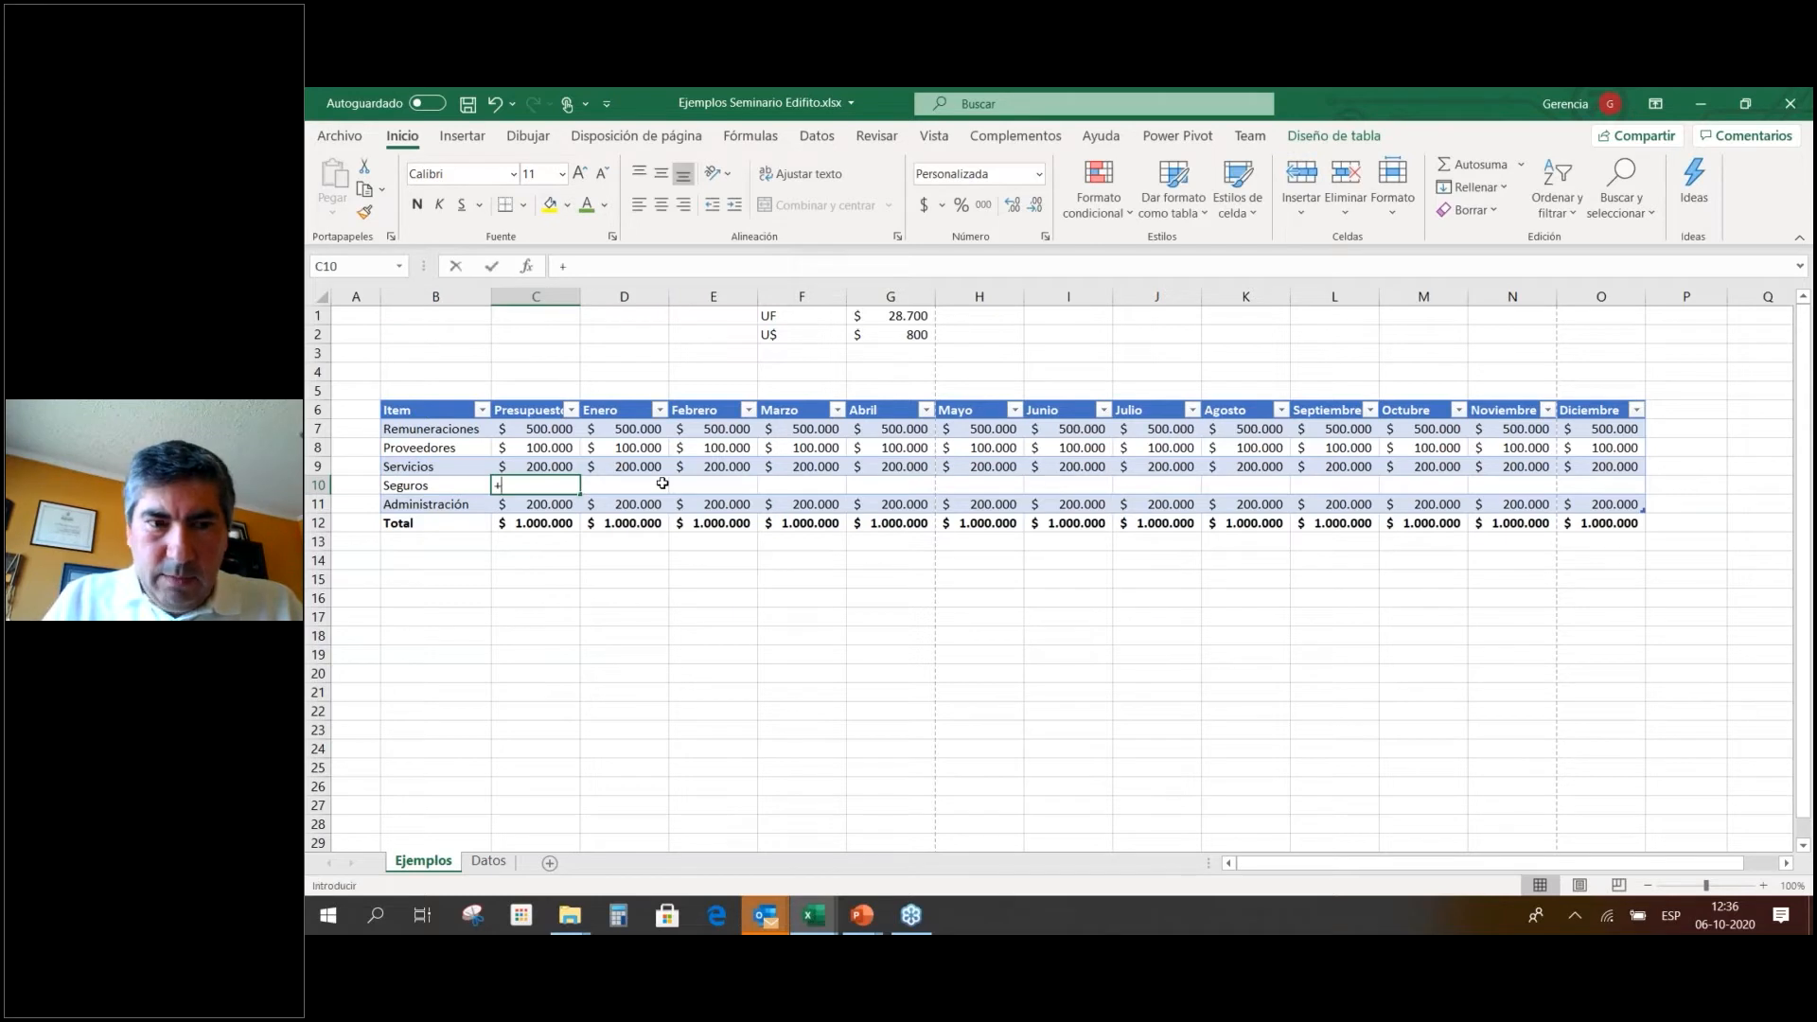
text(10*UF)
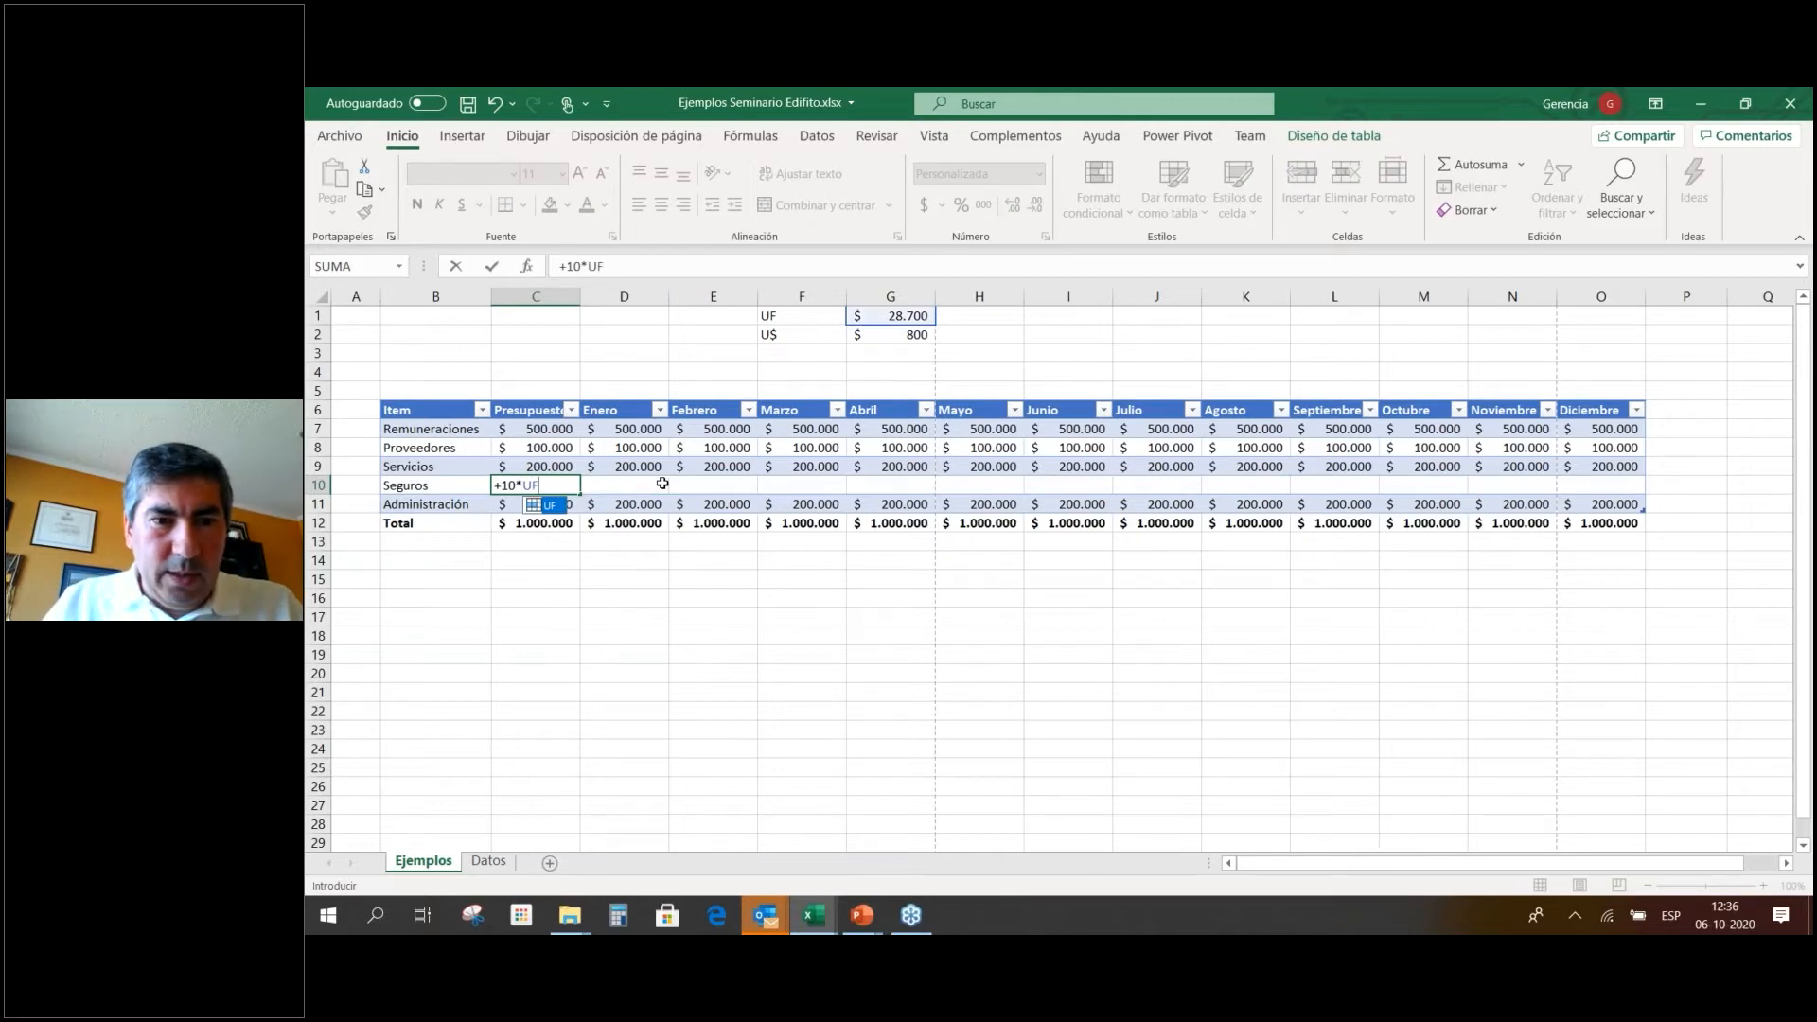
key(ctrl+Return)
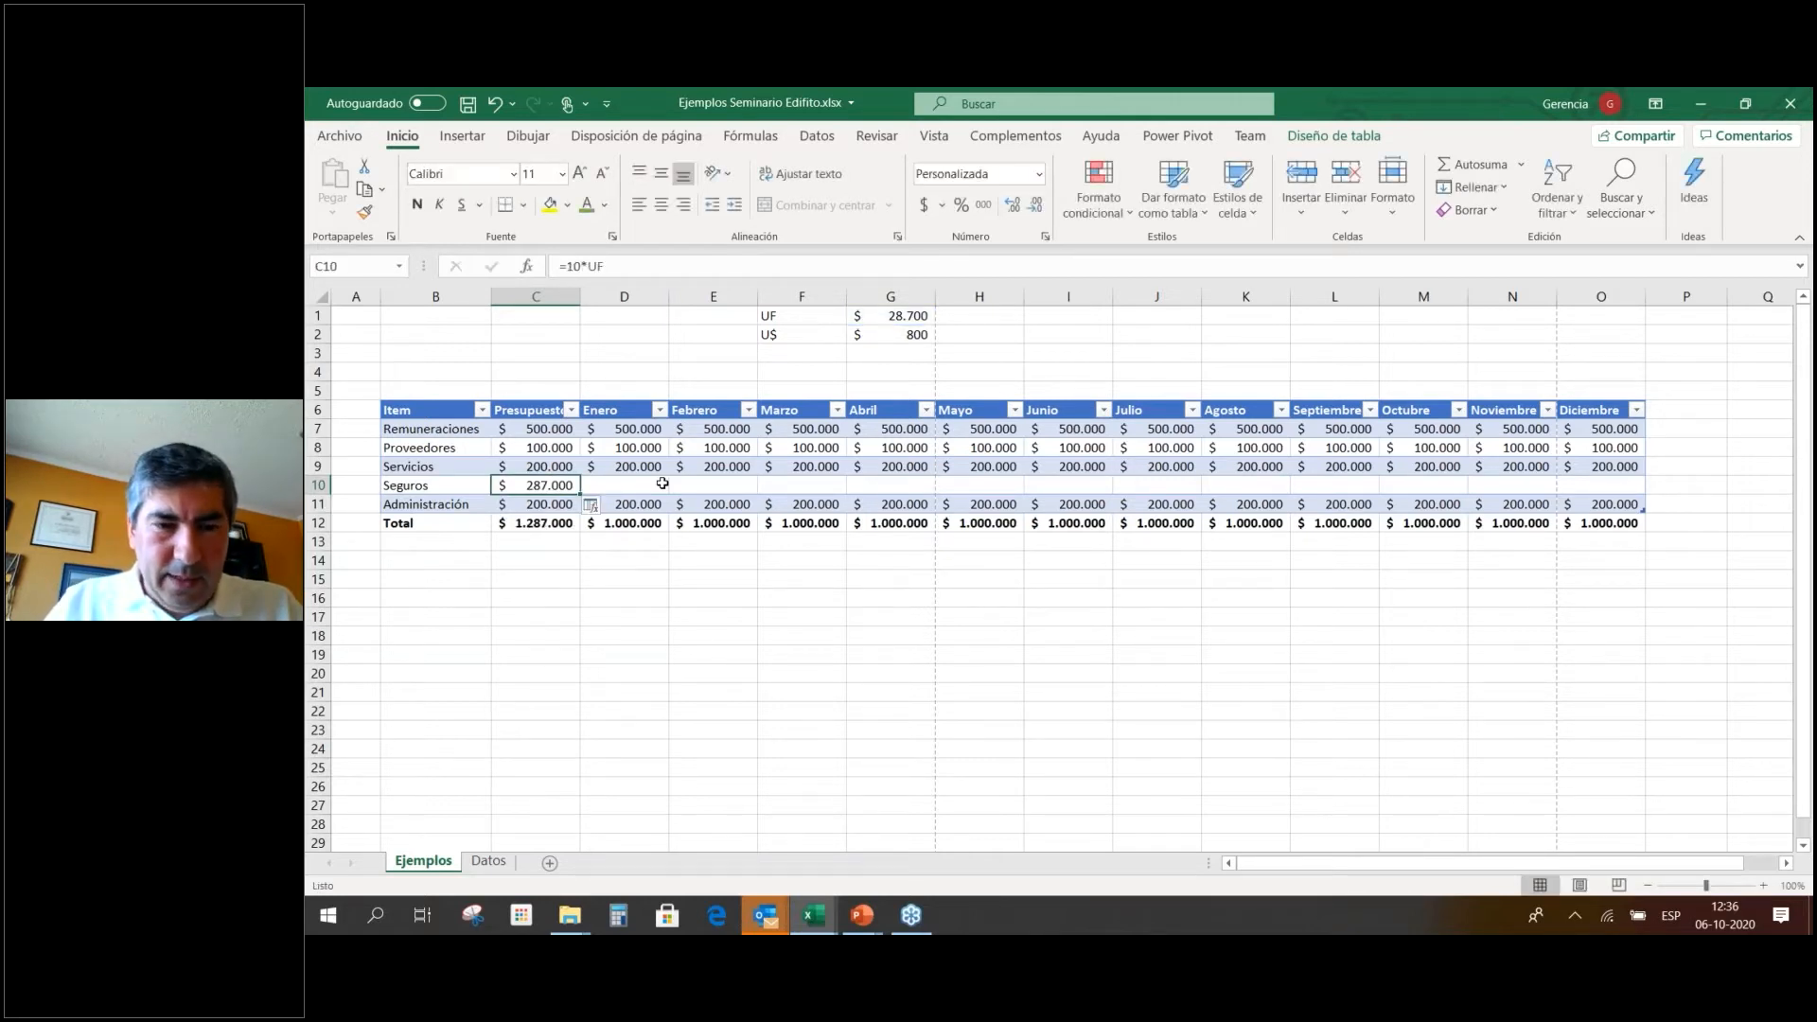
click(663, 483)
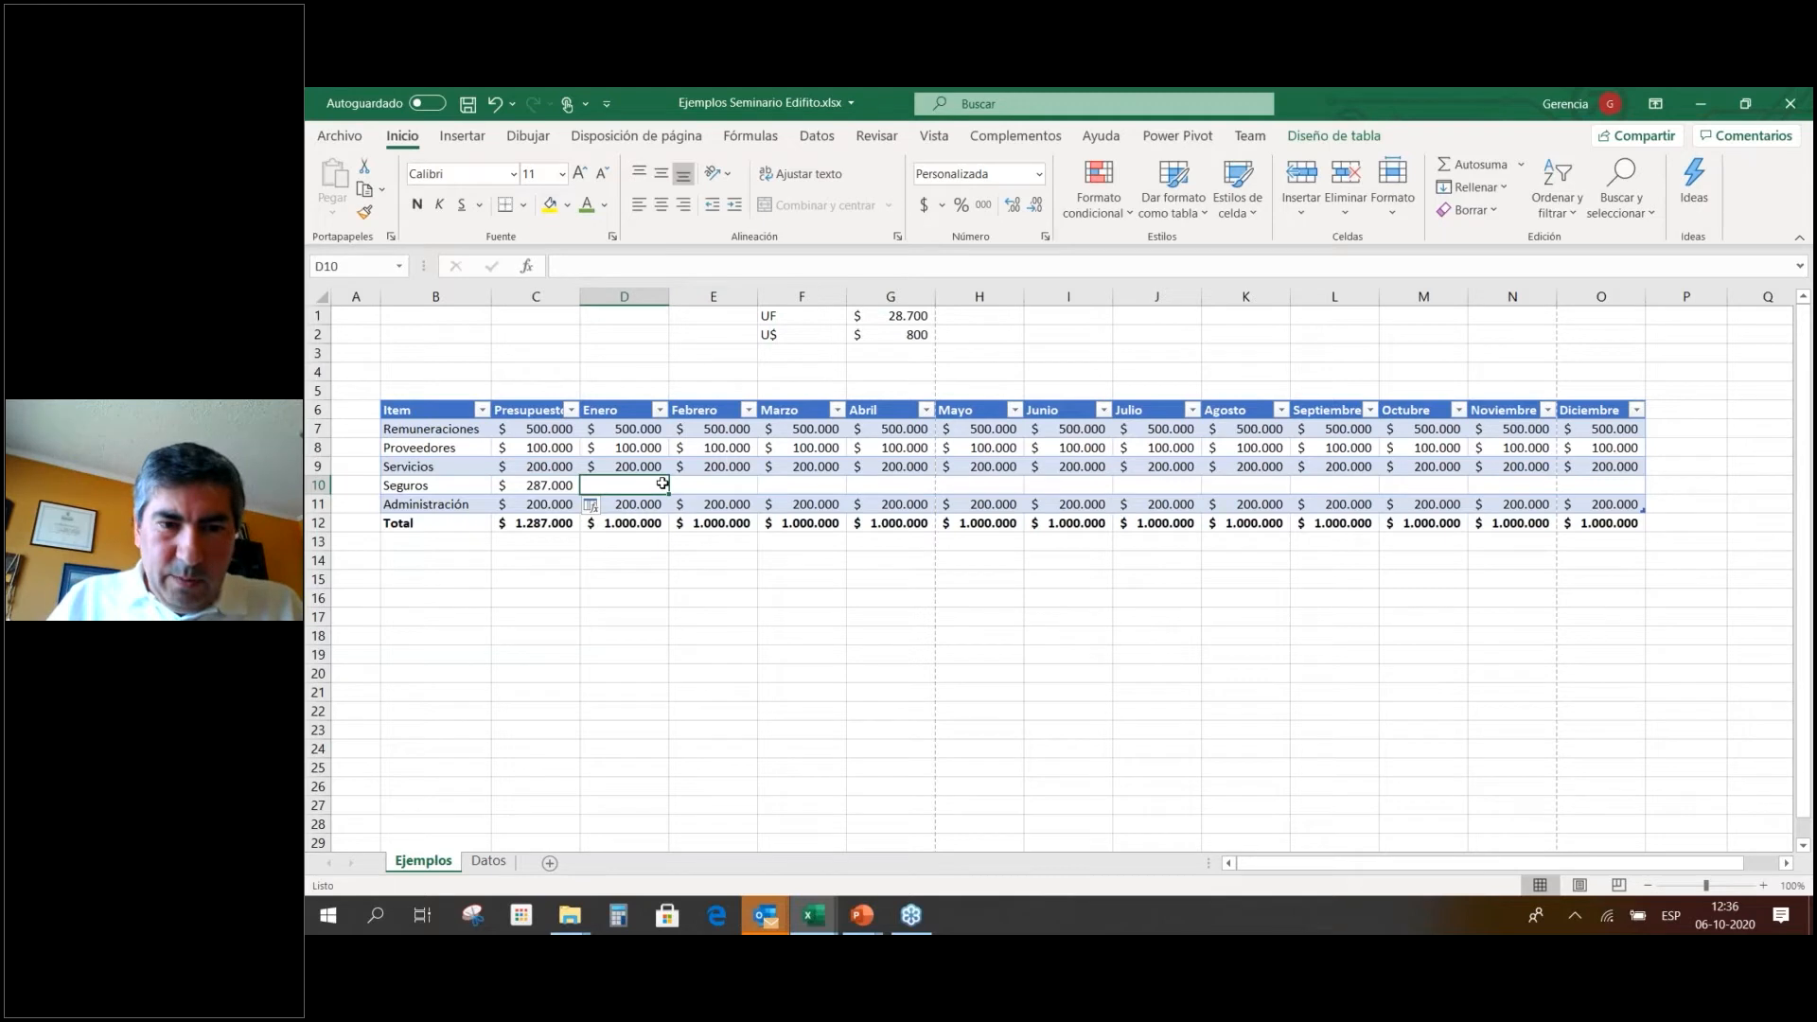
Link Enero Seguros to the previous cell and copy it through Diciembre, showing 287.000.
text(+)
click(534, 485)
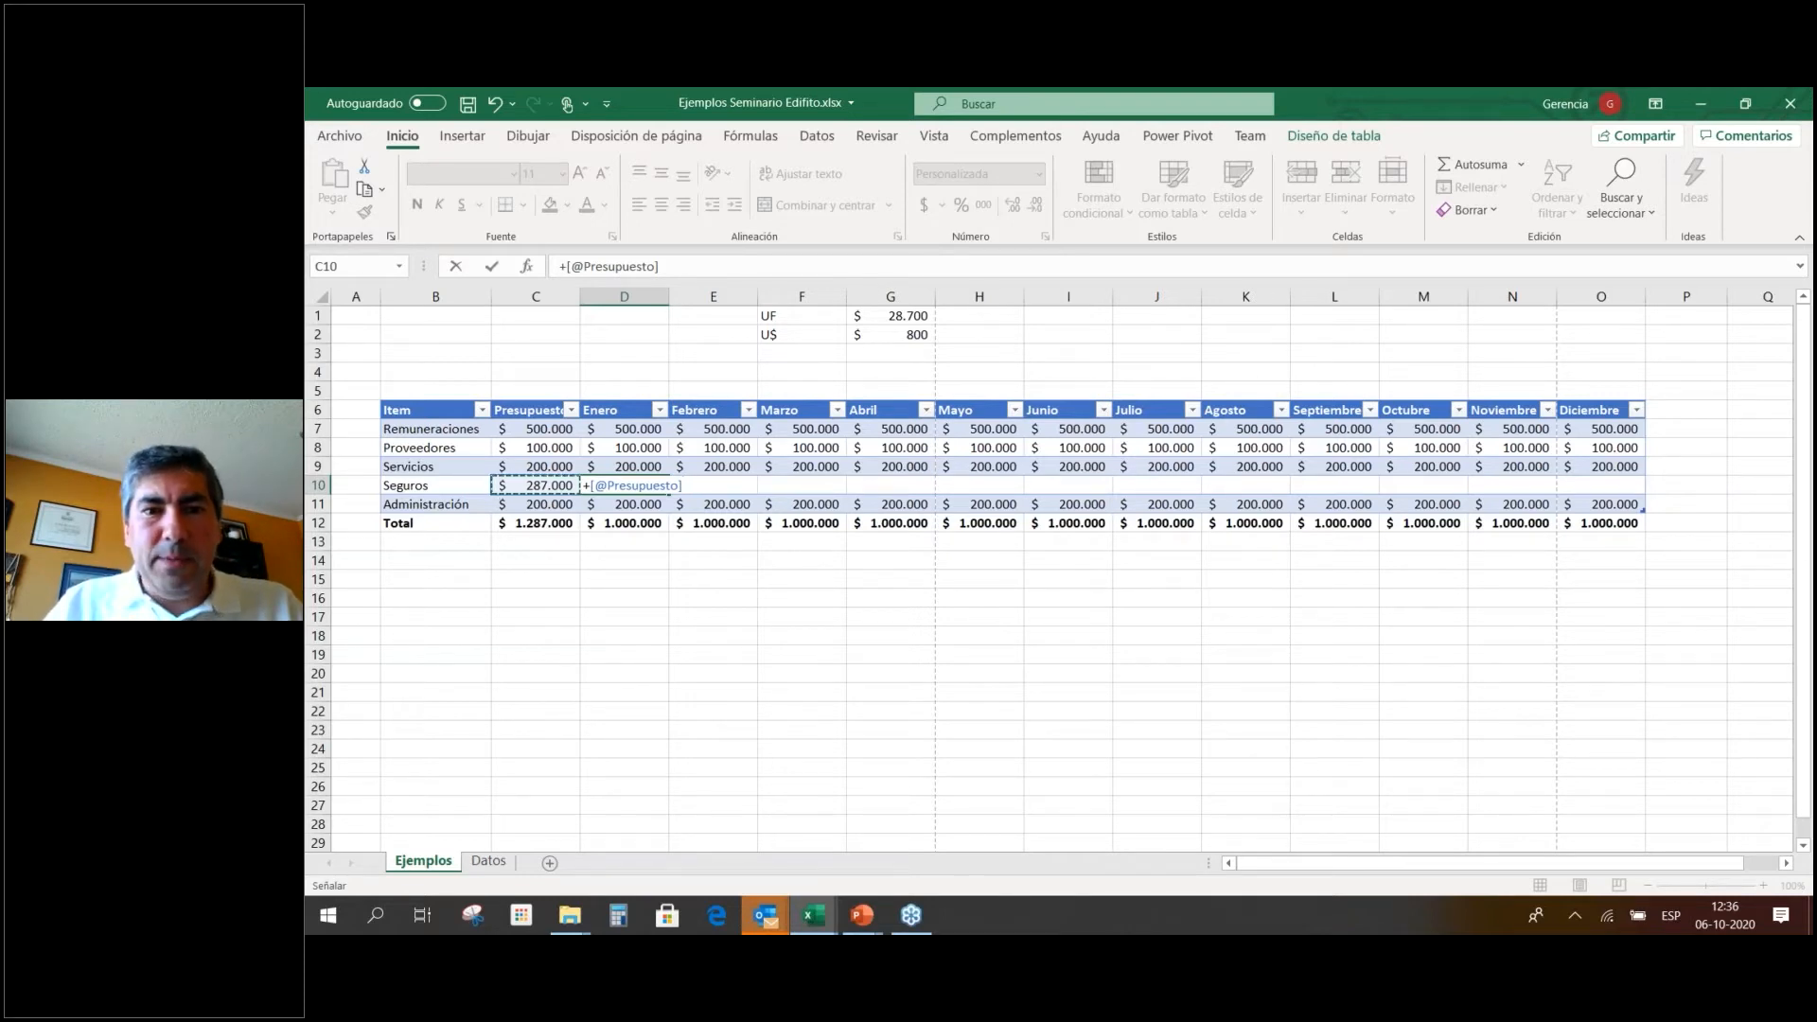
key(ctrl+Return)
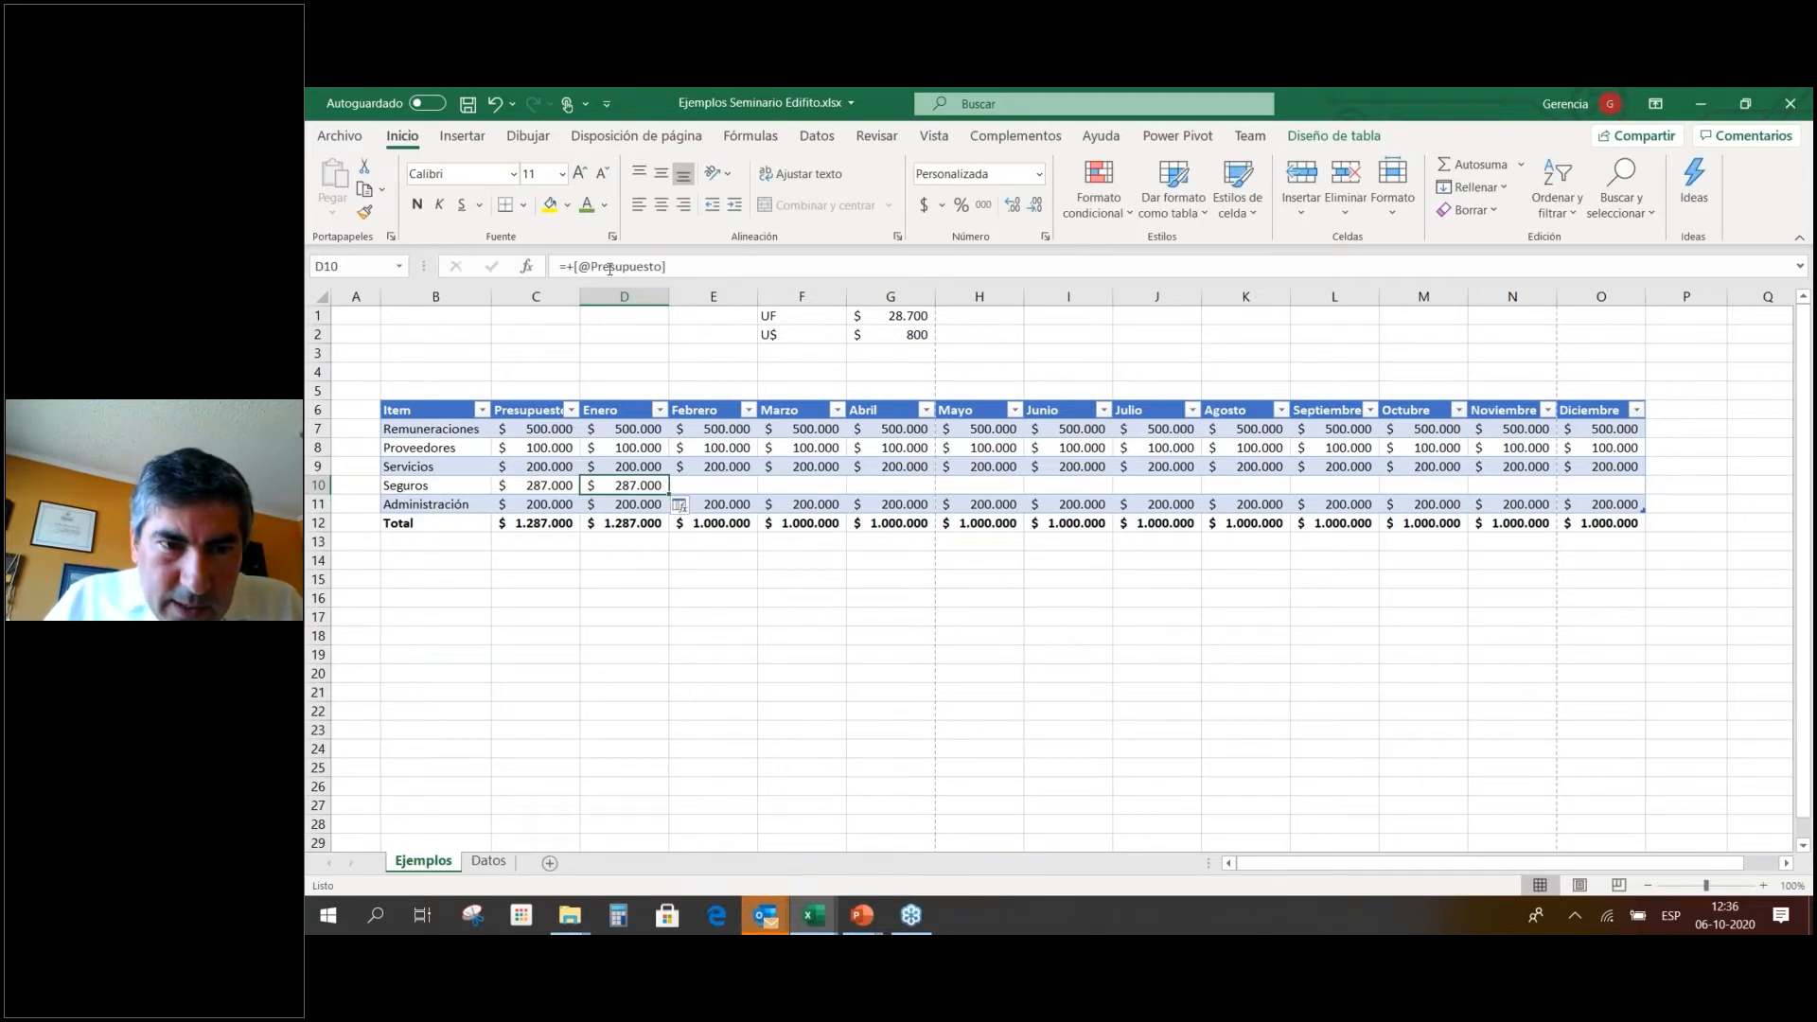
drag(669, 493, 1651, 494)
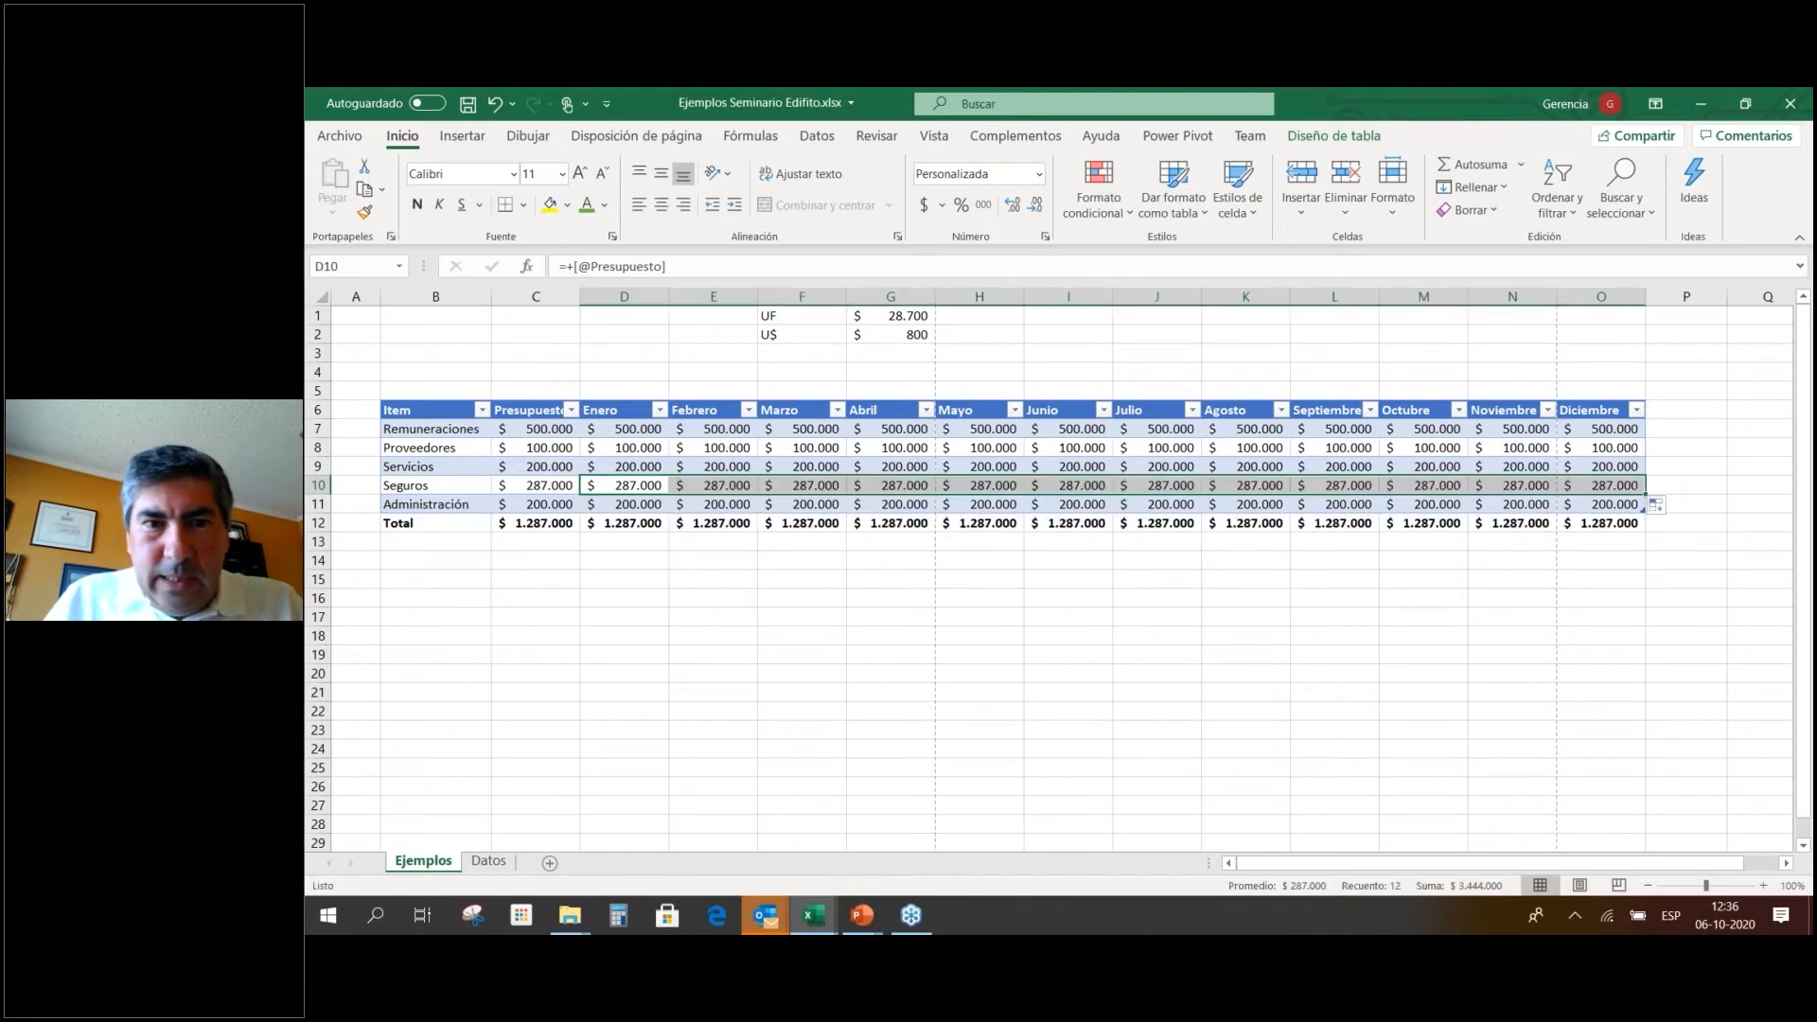
click(904, 487)
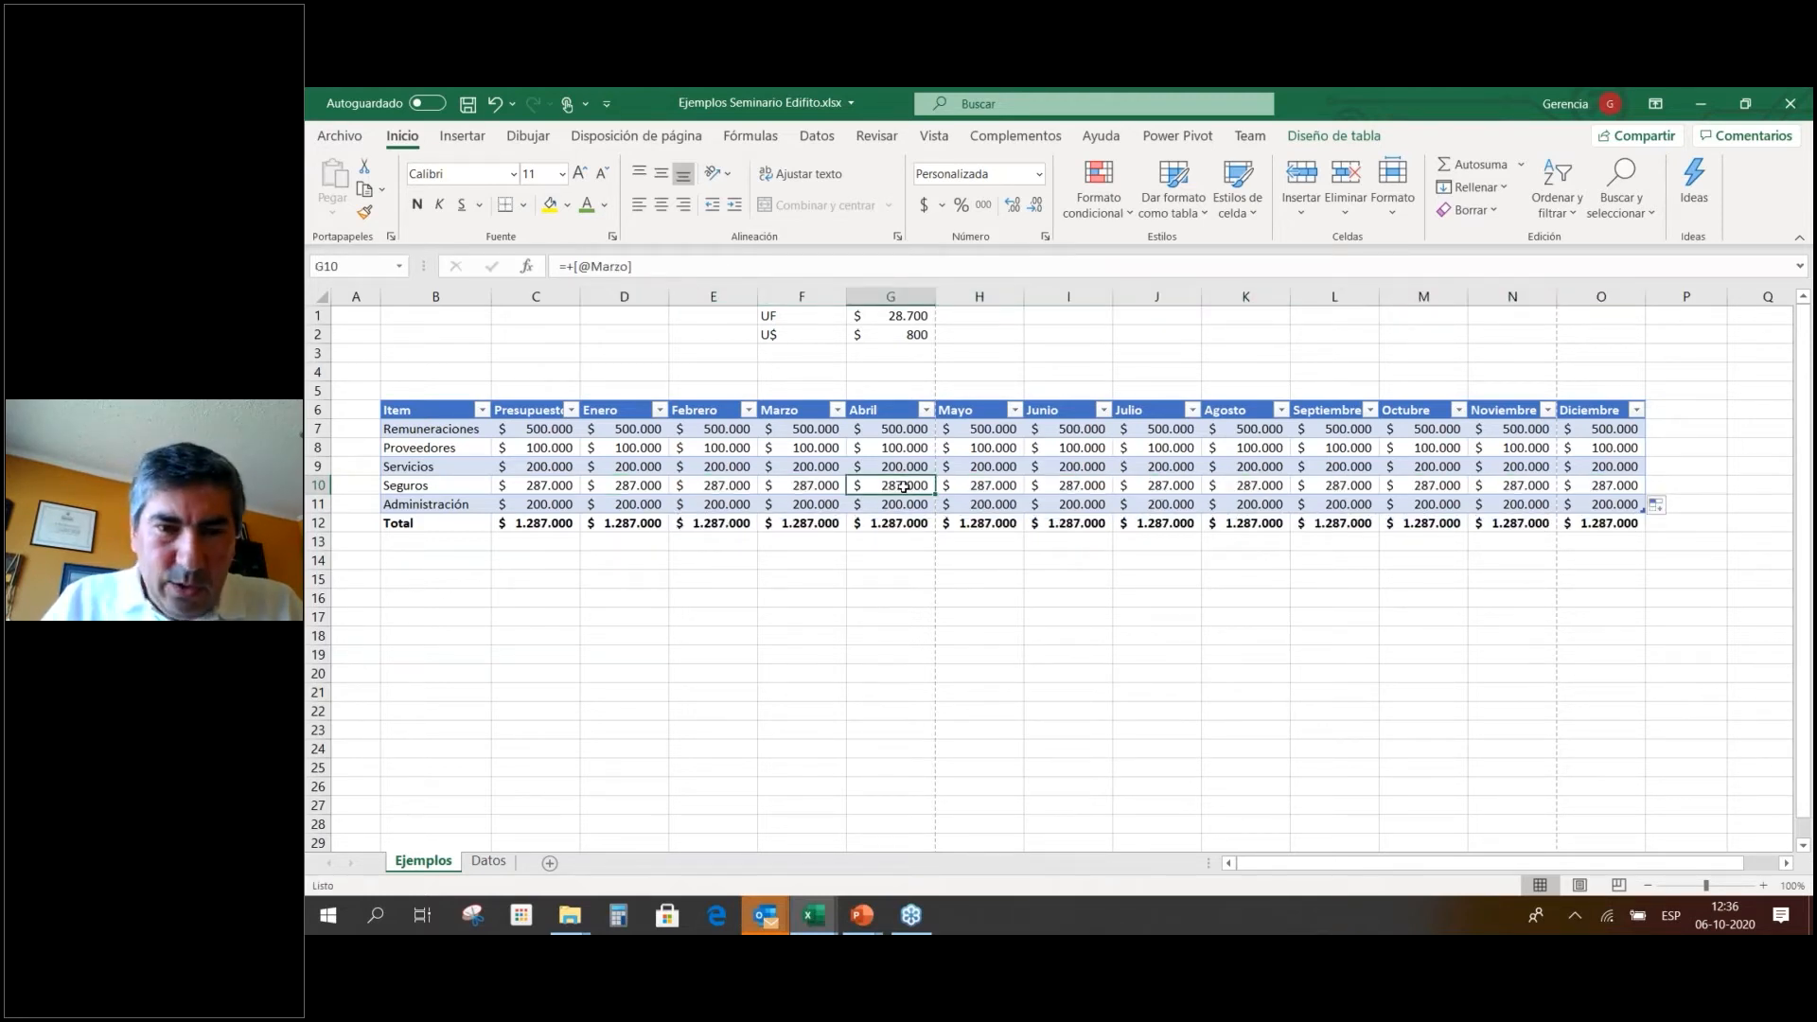
key(Left)
key(Left)
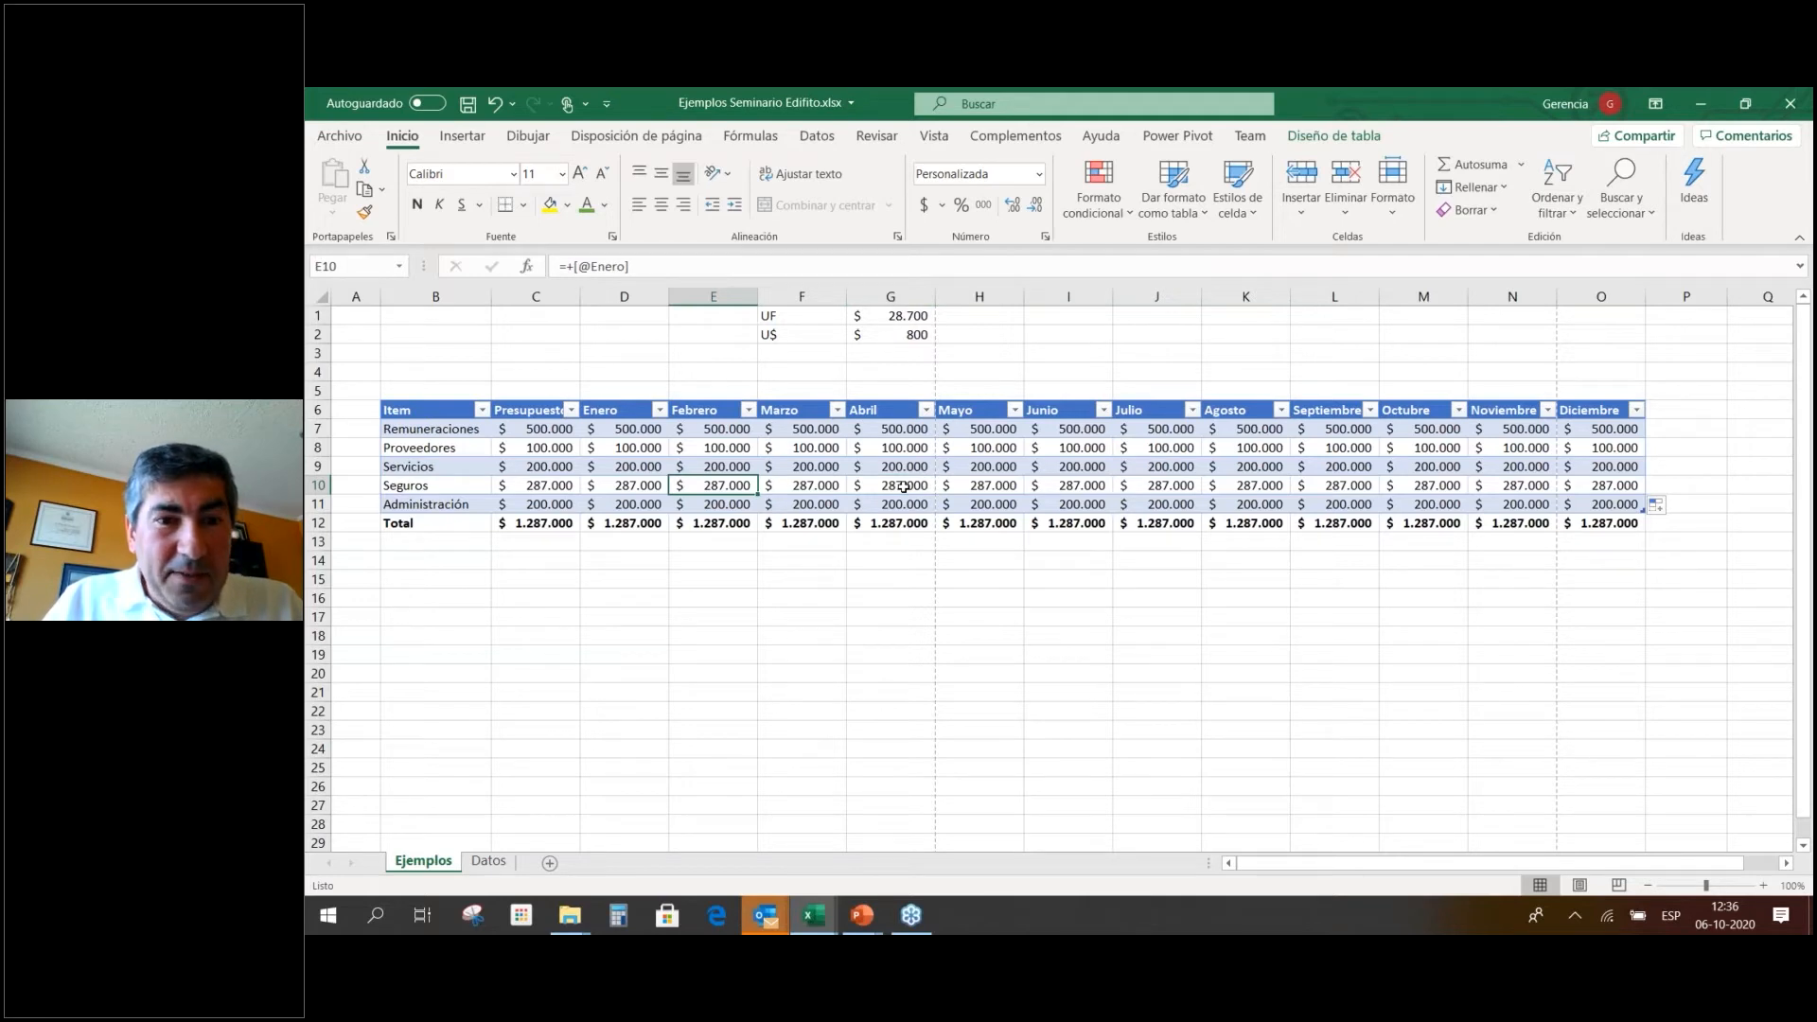
key(Left)
key(Left)
key(Left)
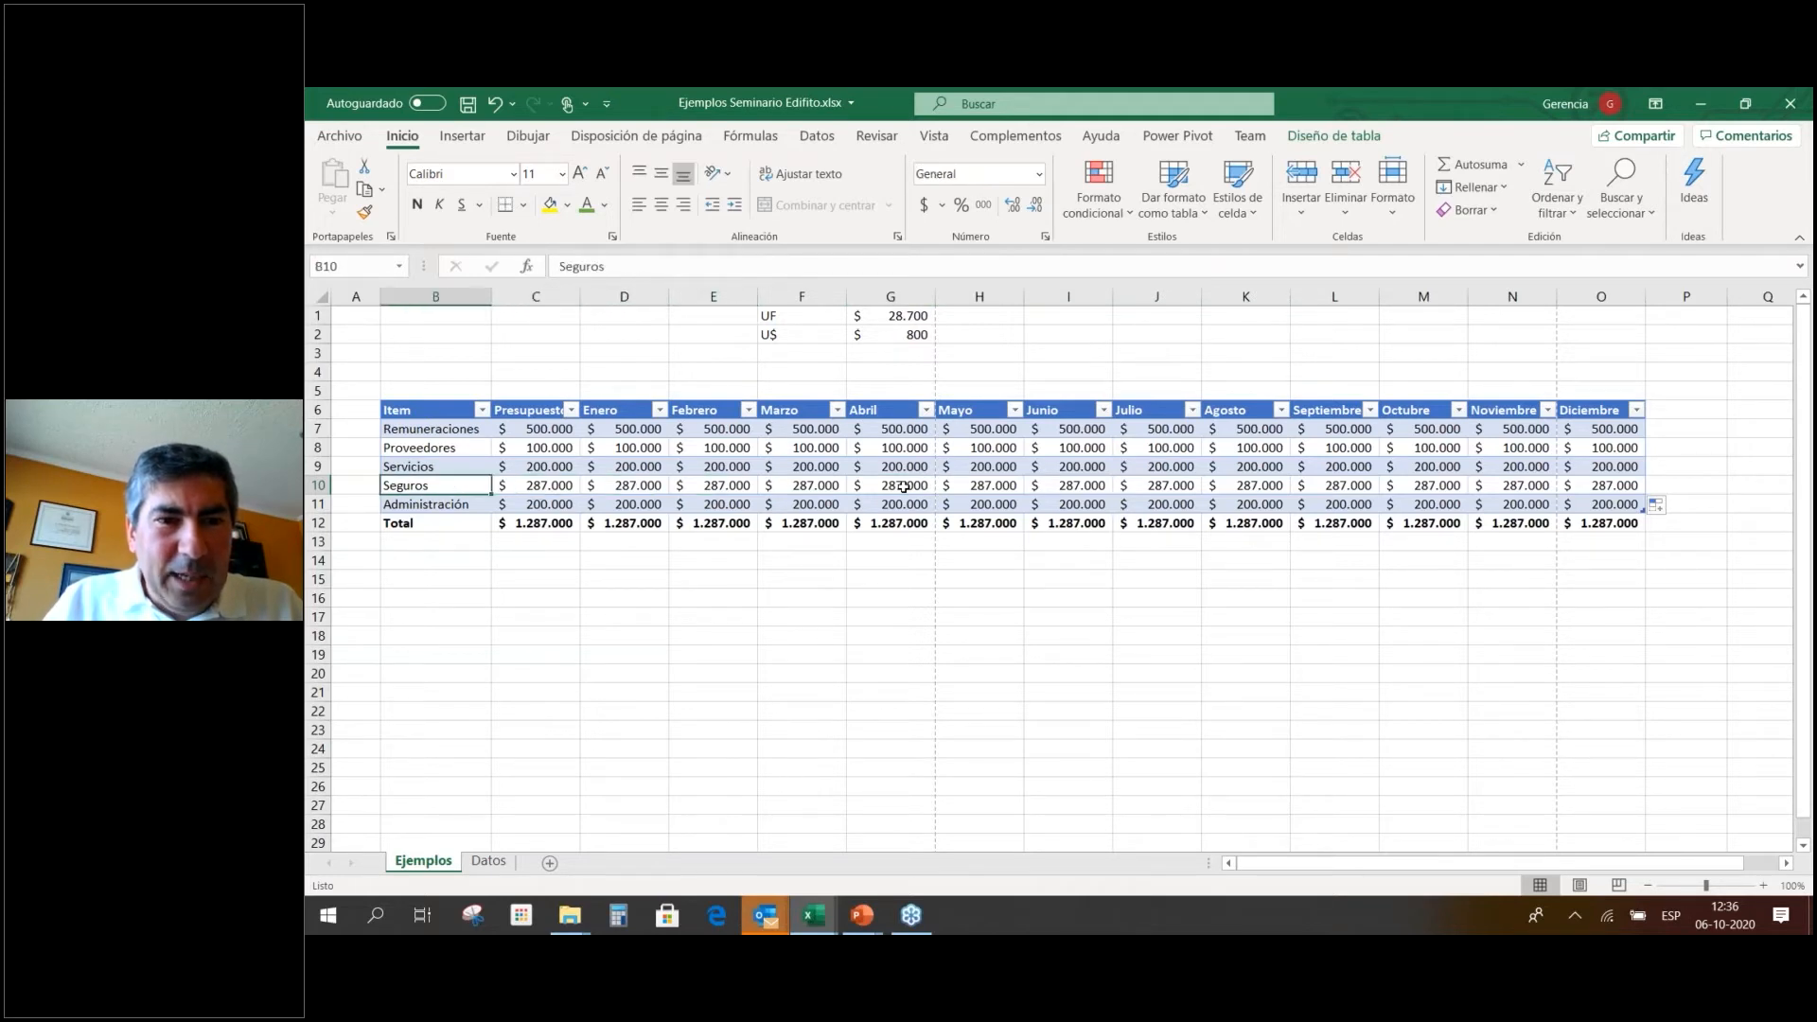
key(Right)
key(Right)
key(Right)
key(Left)
key(Up)
key(Up)
key(Up)
key(Up)
key(Left)
key(Down)
key(Down)
key(Down)
key(Down)
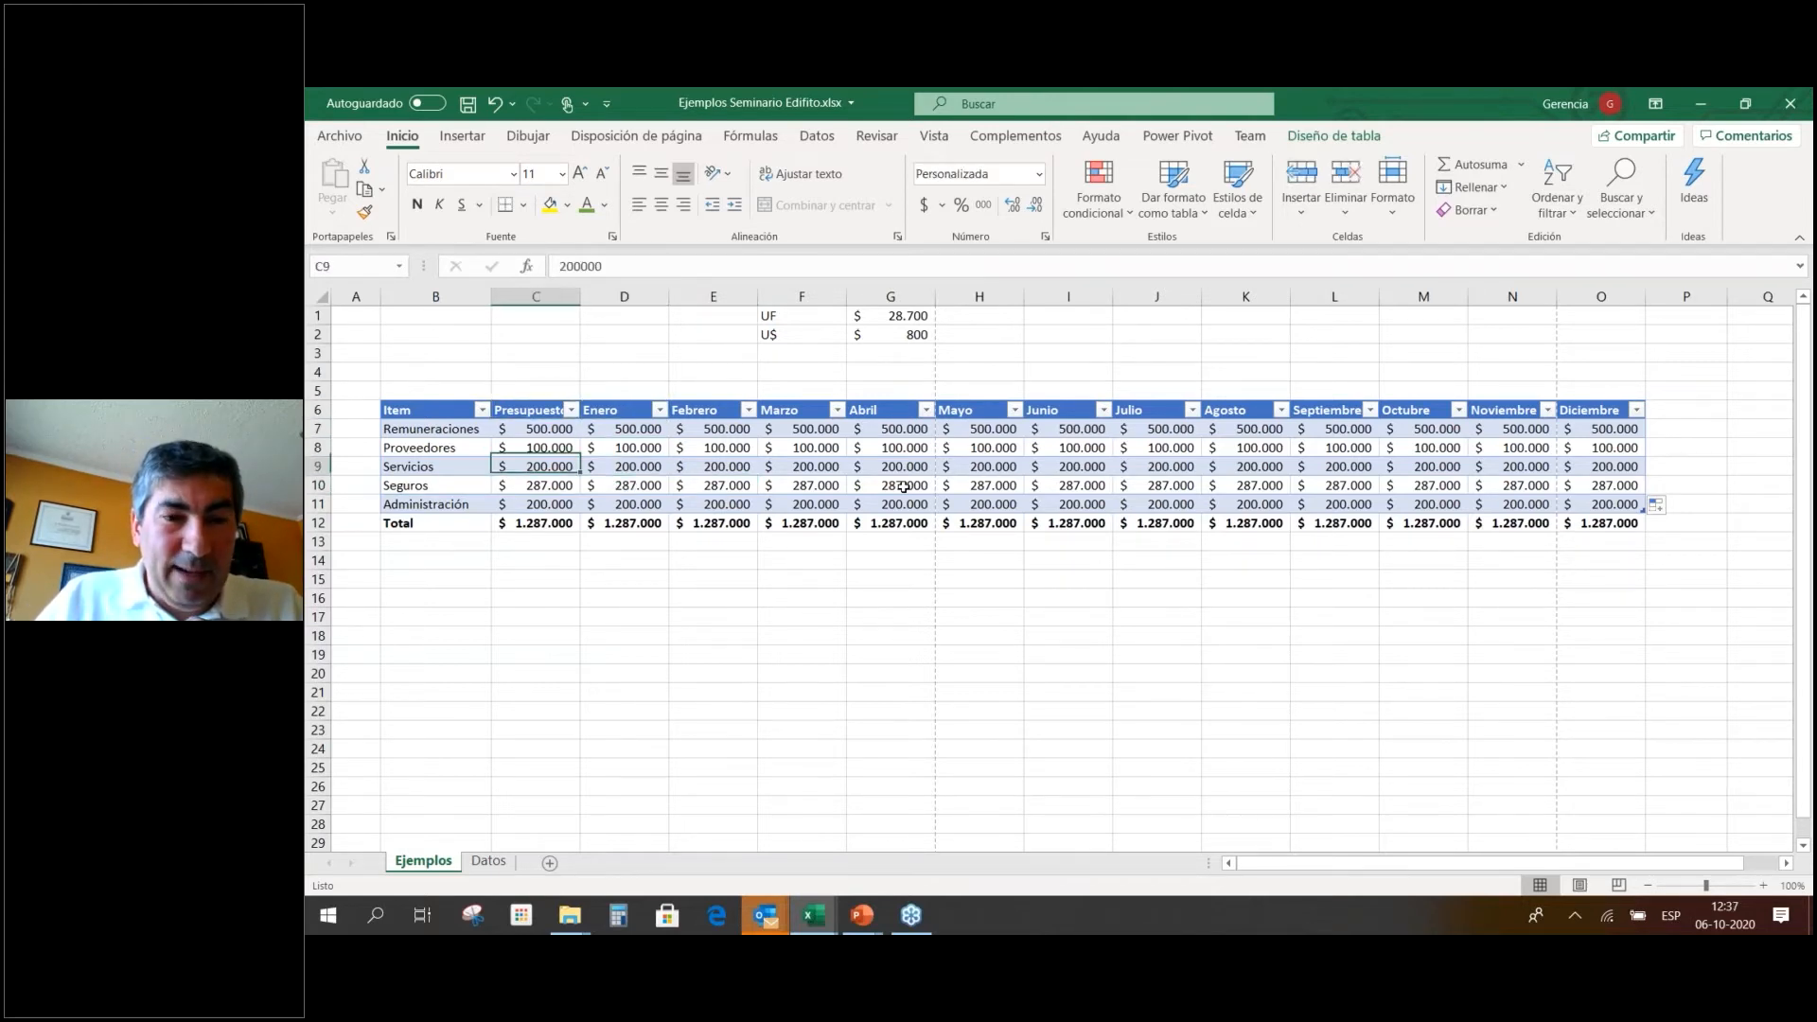
key(Right)
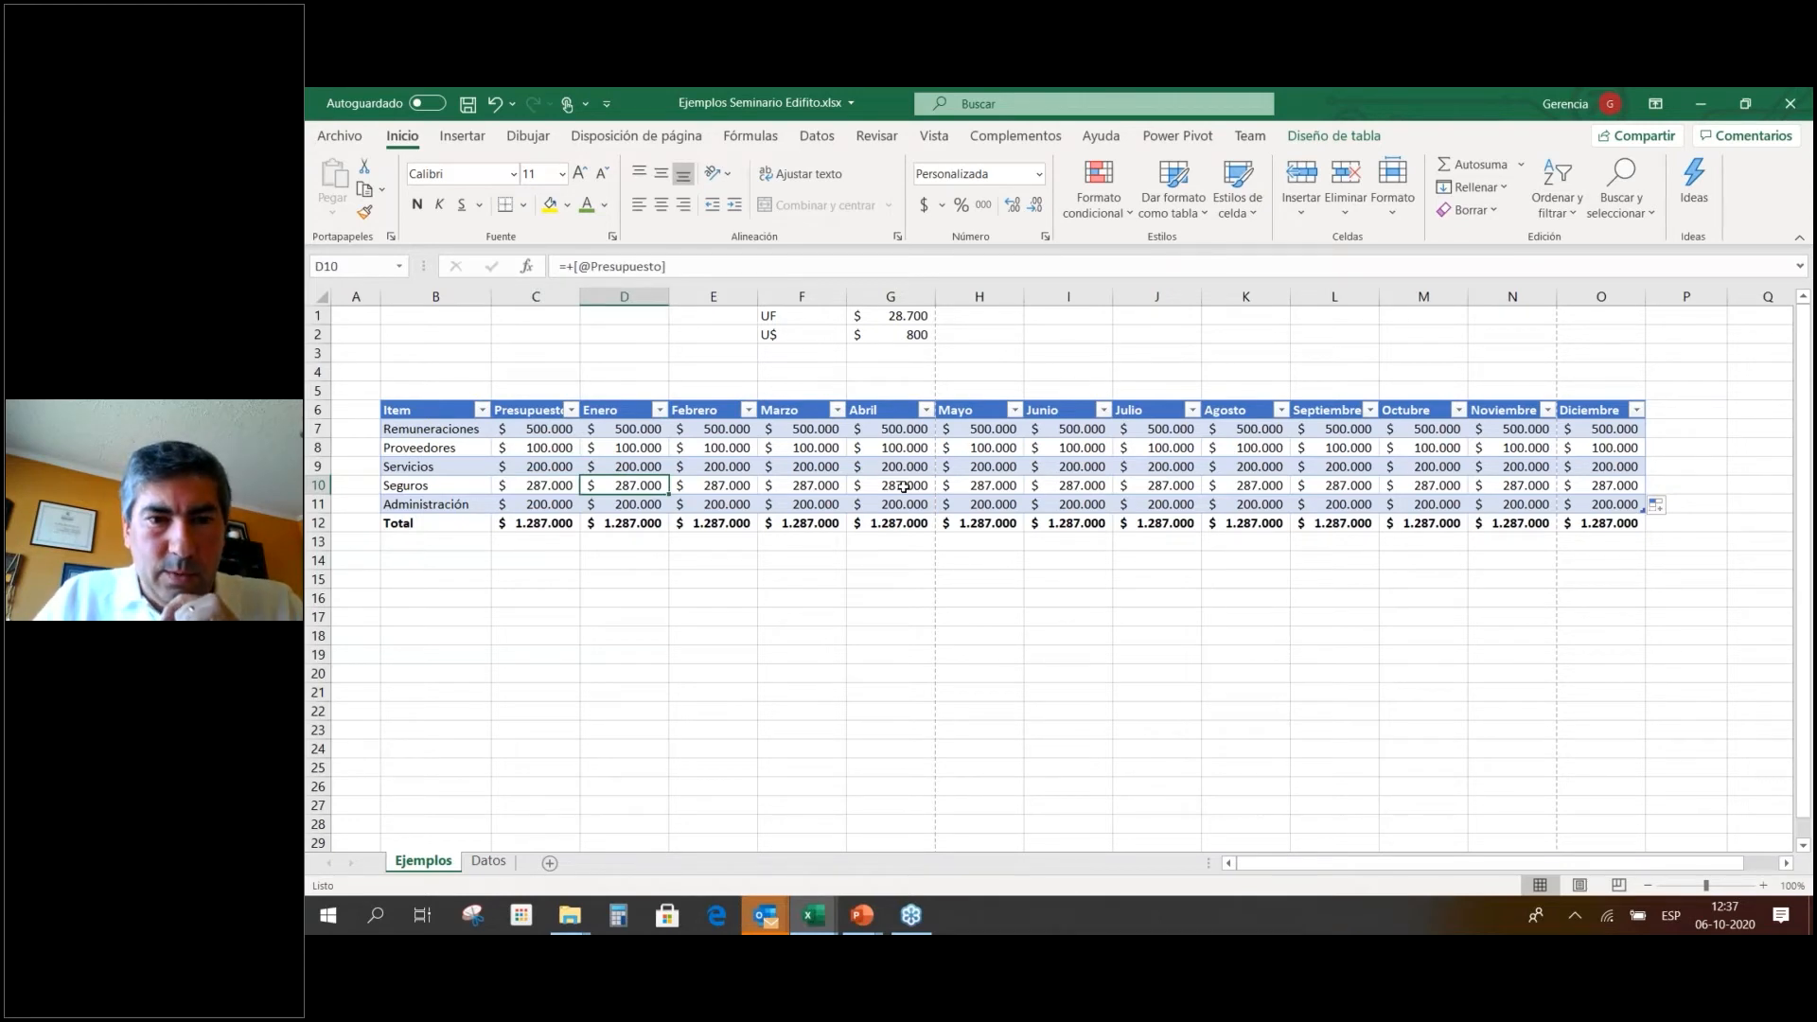
key(Right)
key(Right)
key(Right)
key(Right)
key(Right)
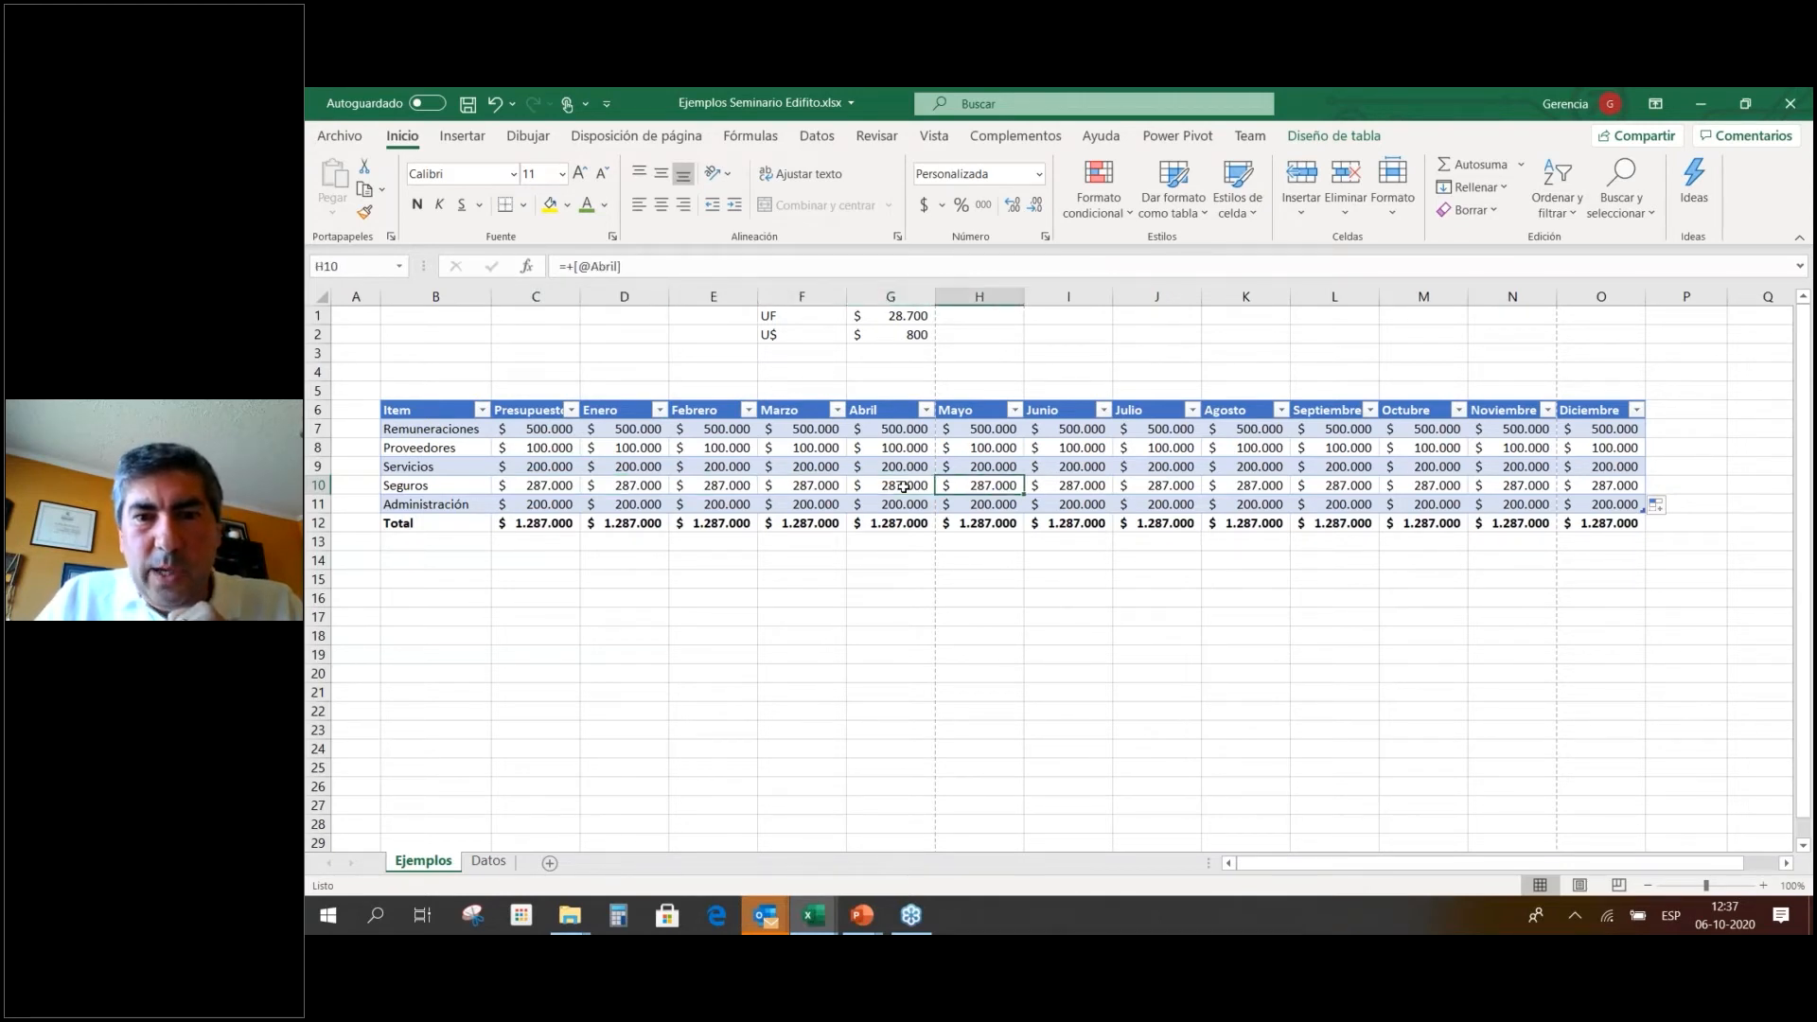
key(Right)
key(Right)
key(Right)
key(Right)
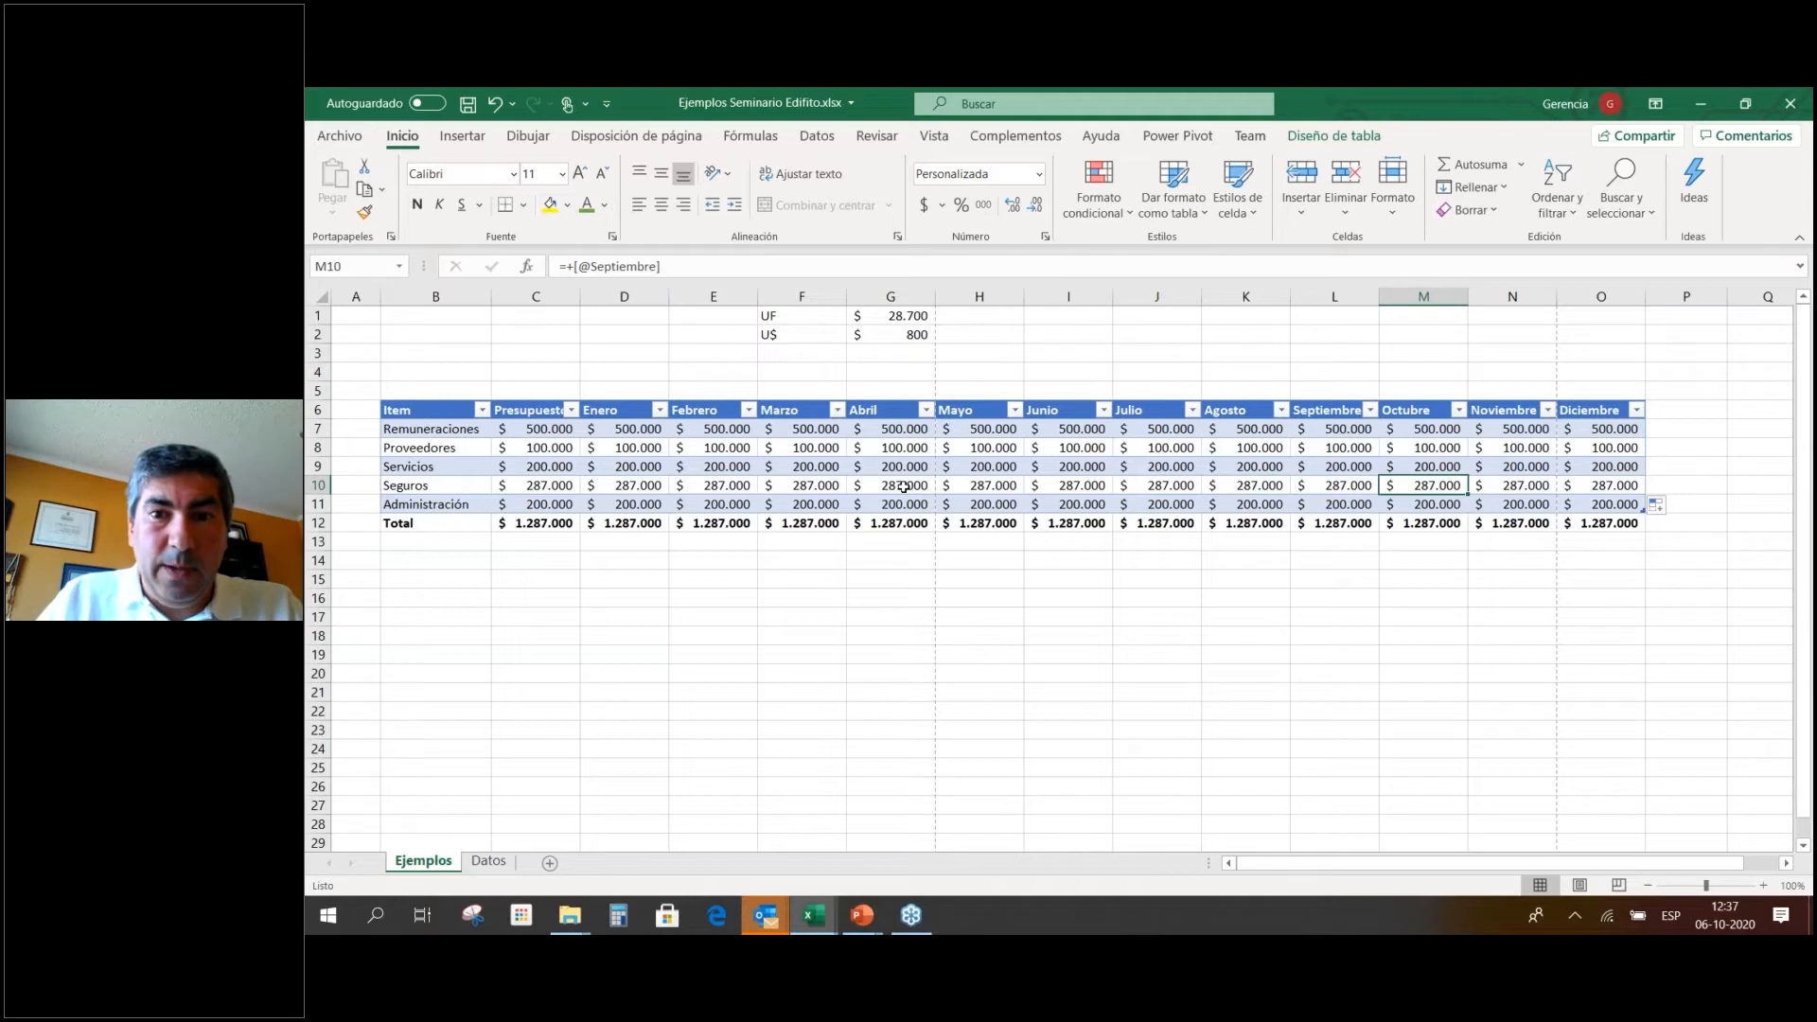
key(Left)
key(Left)
key(Left)
key(Left)
key(Left)
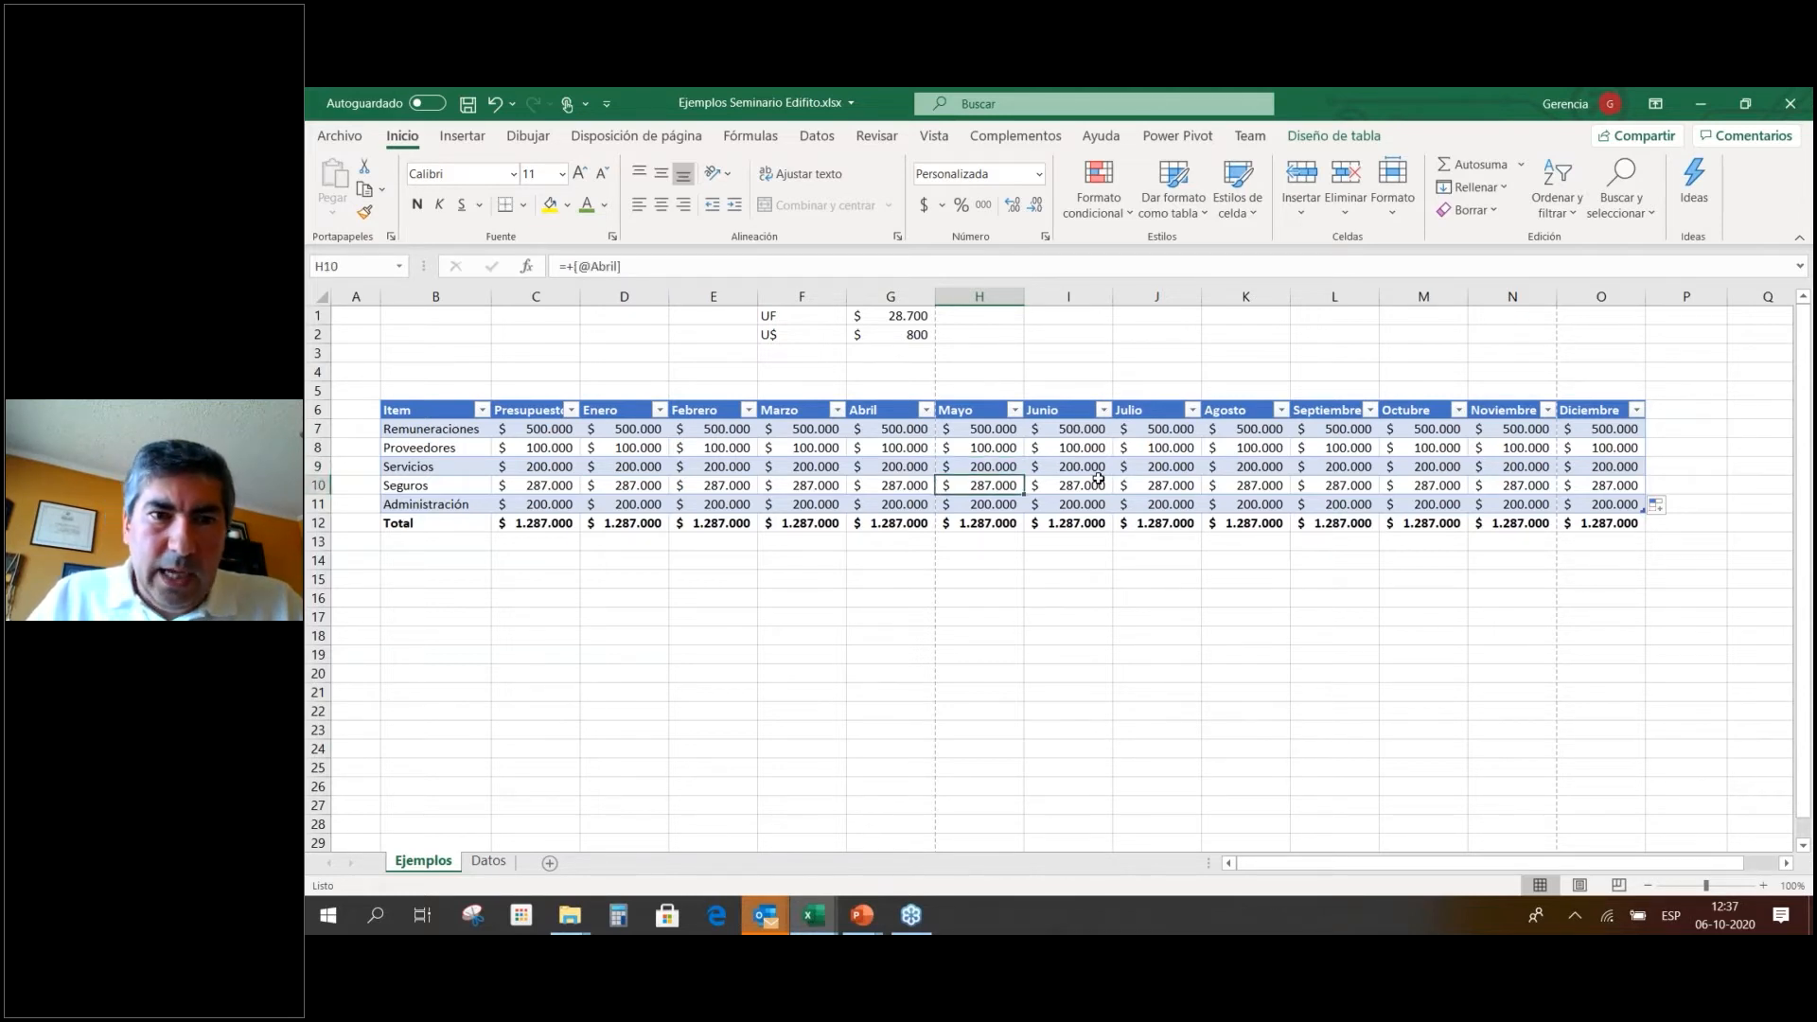
key(Left)
key(Left)
key(Left)
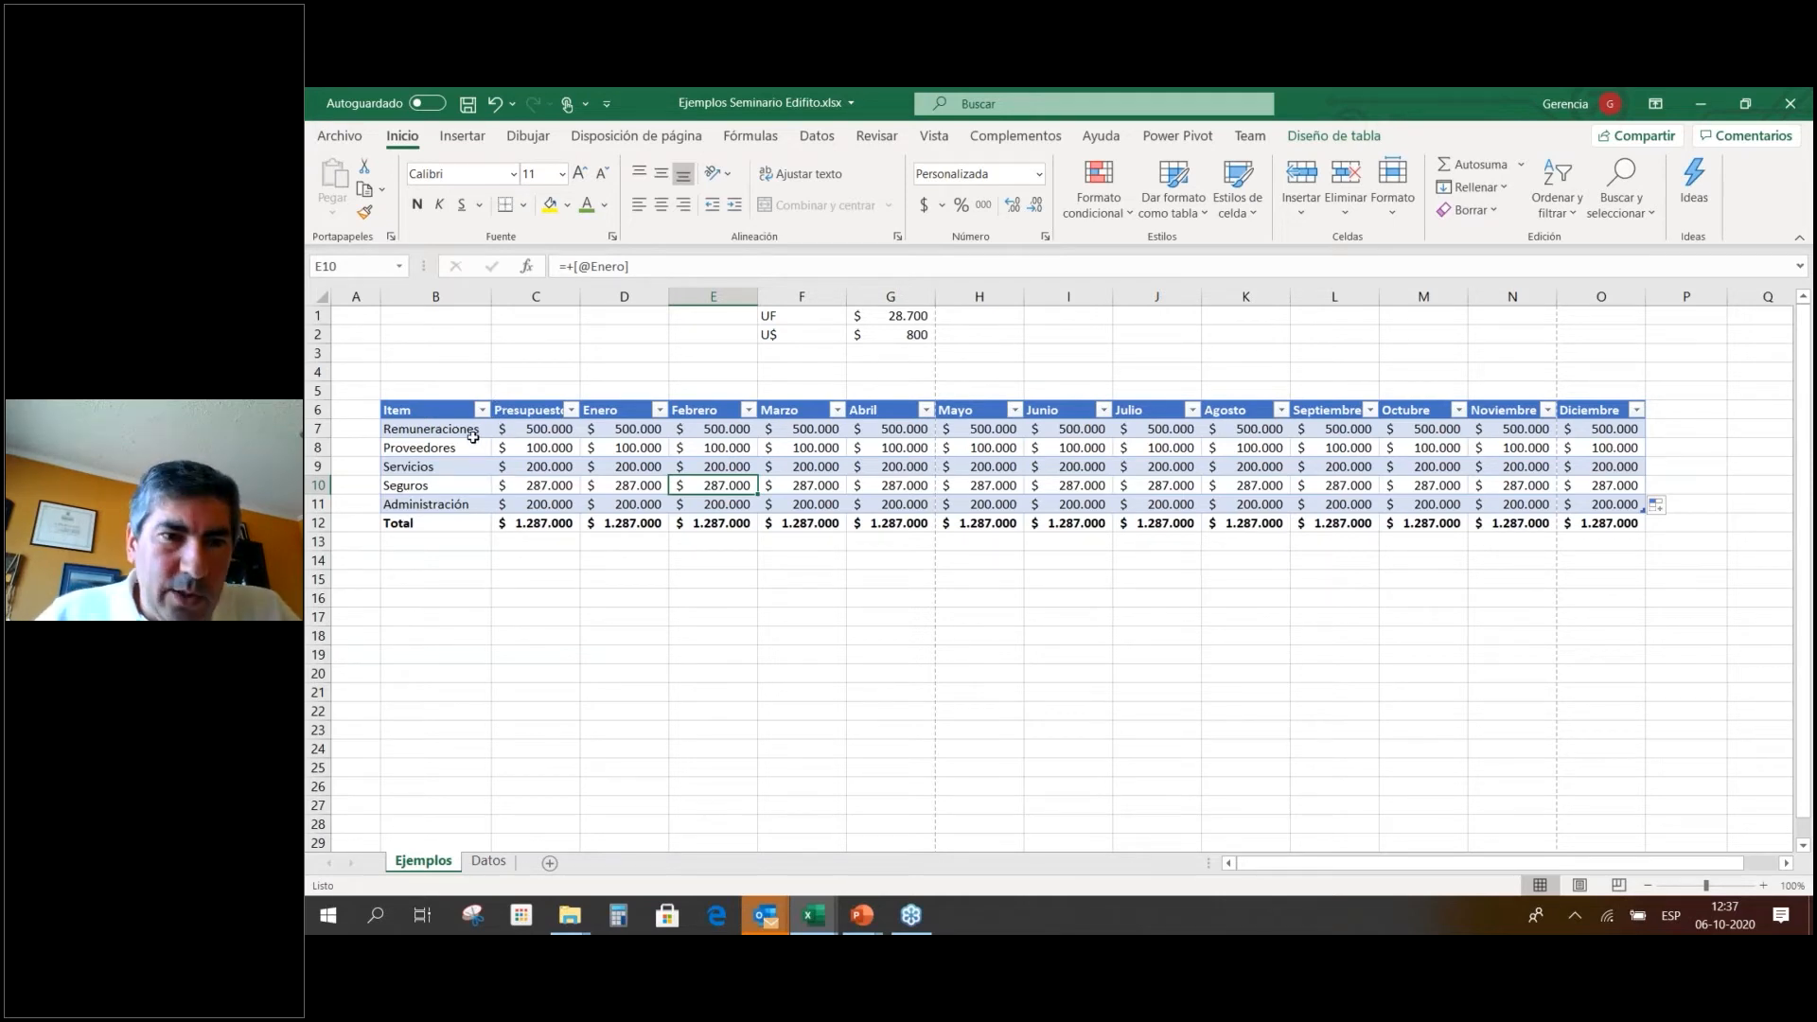
Heighten row 7 and give B7:O7 middle vertical alignment, keeping Remuneraciones left-aligned.
drag(322, 434, 322, 477)
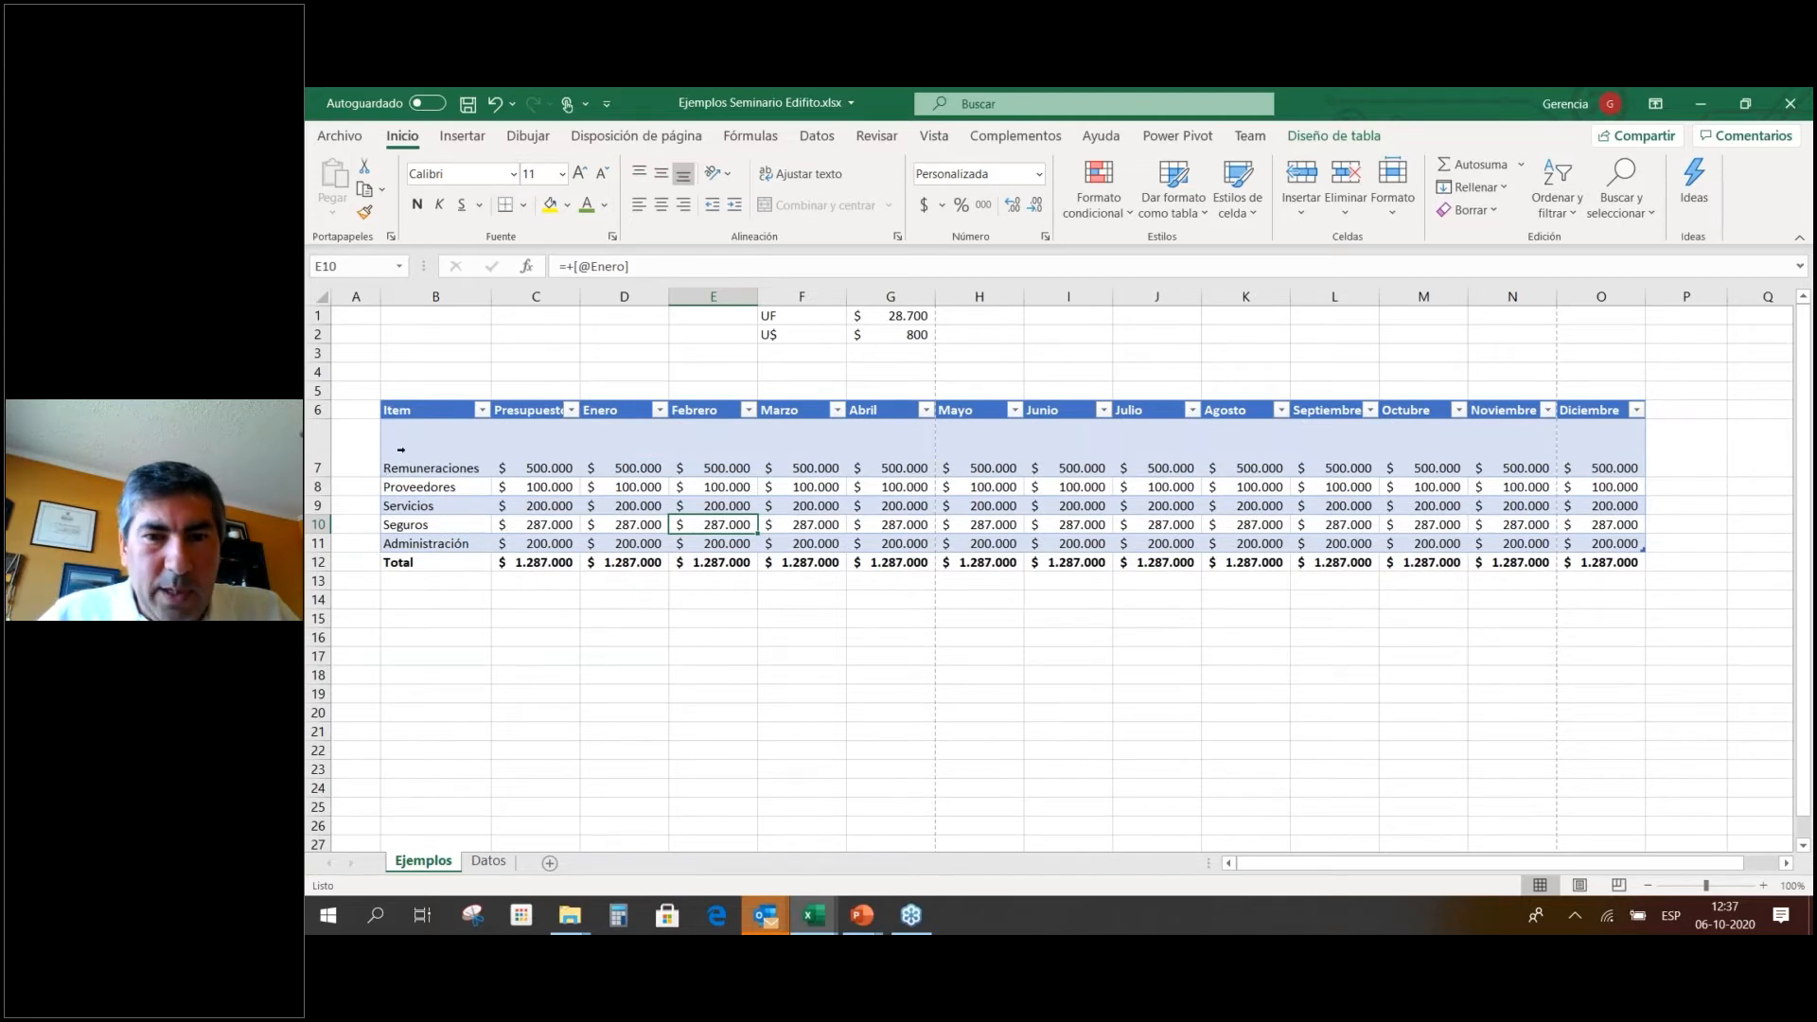
click(402, 449)
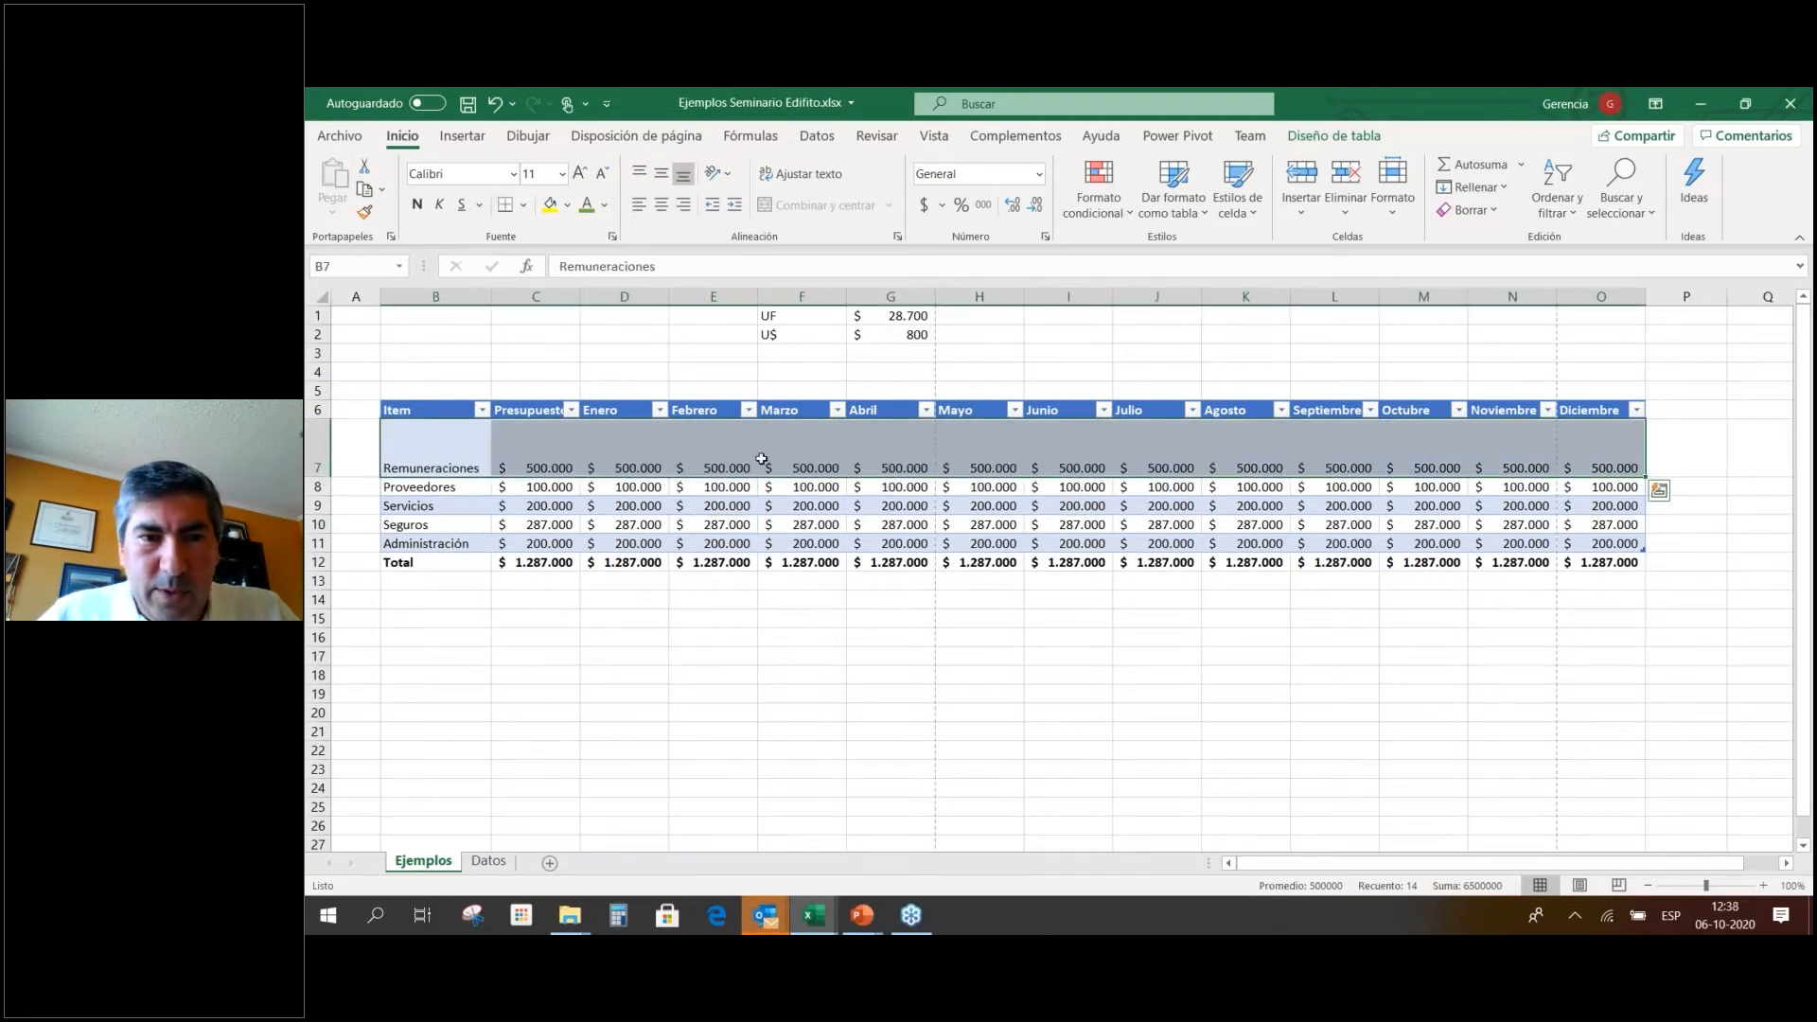
click(670, 176)
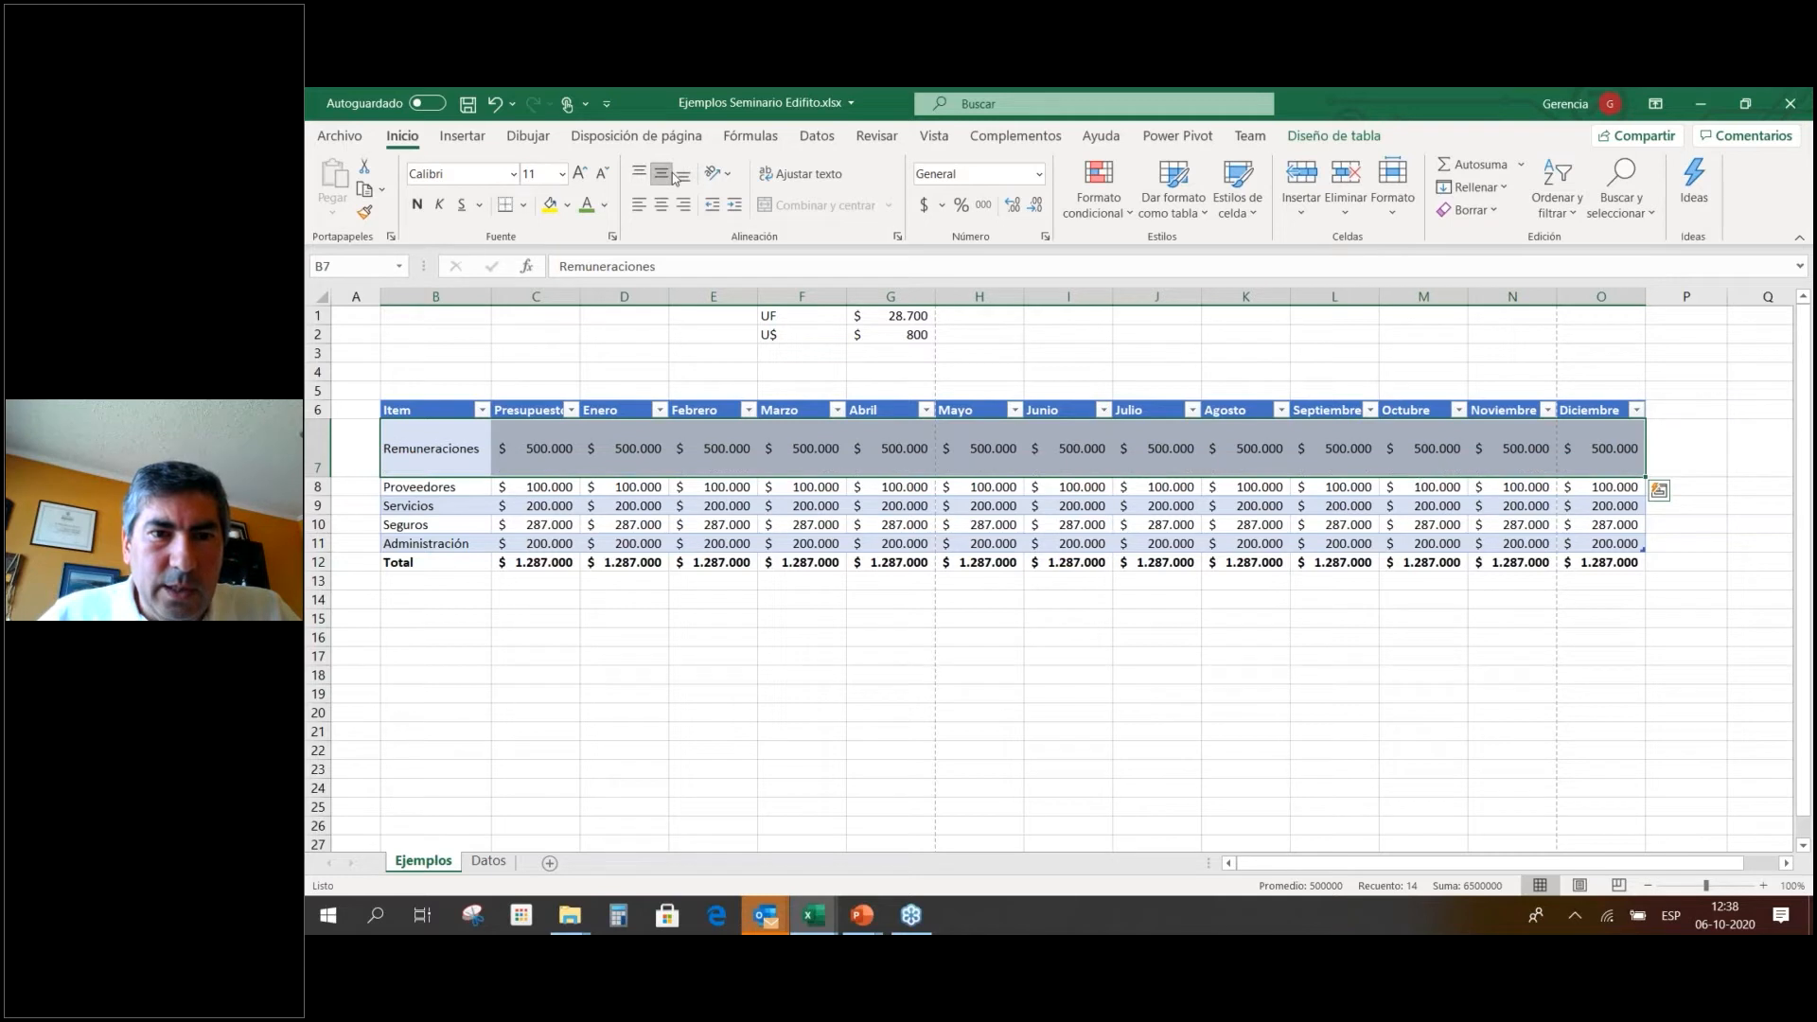
click(640, 173)
click(665, 176)
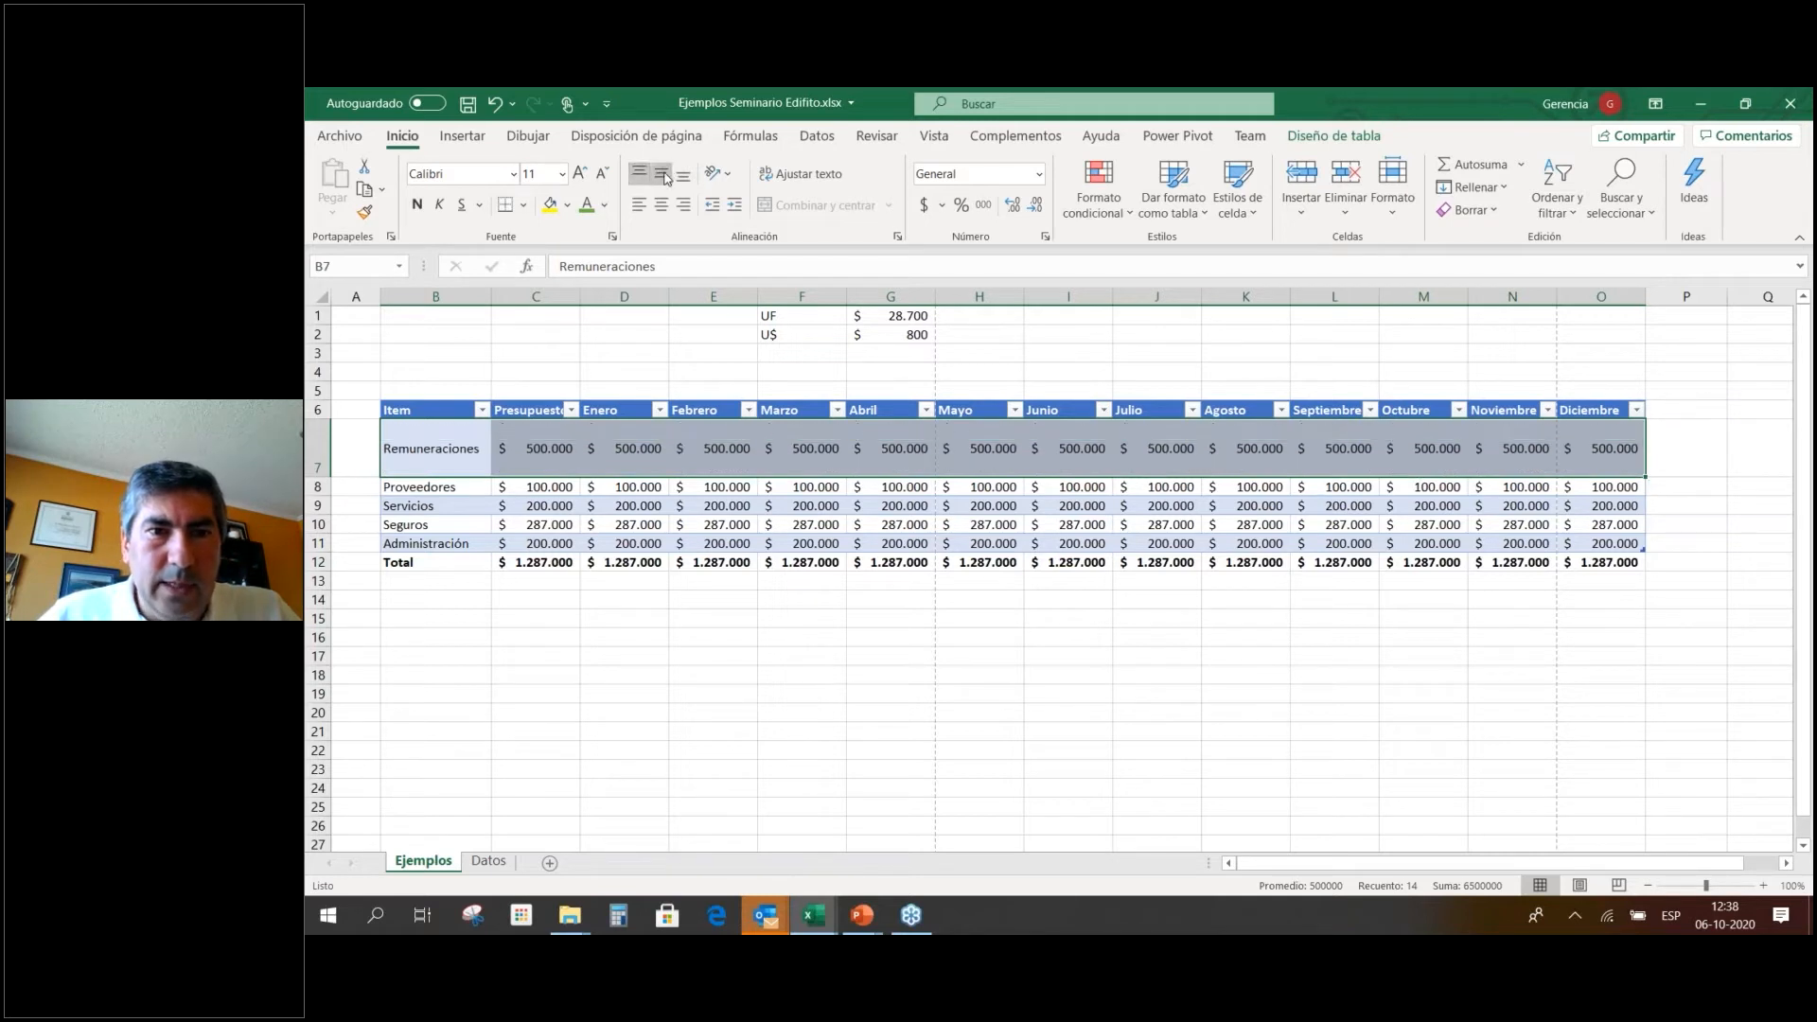
click(661, 204)
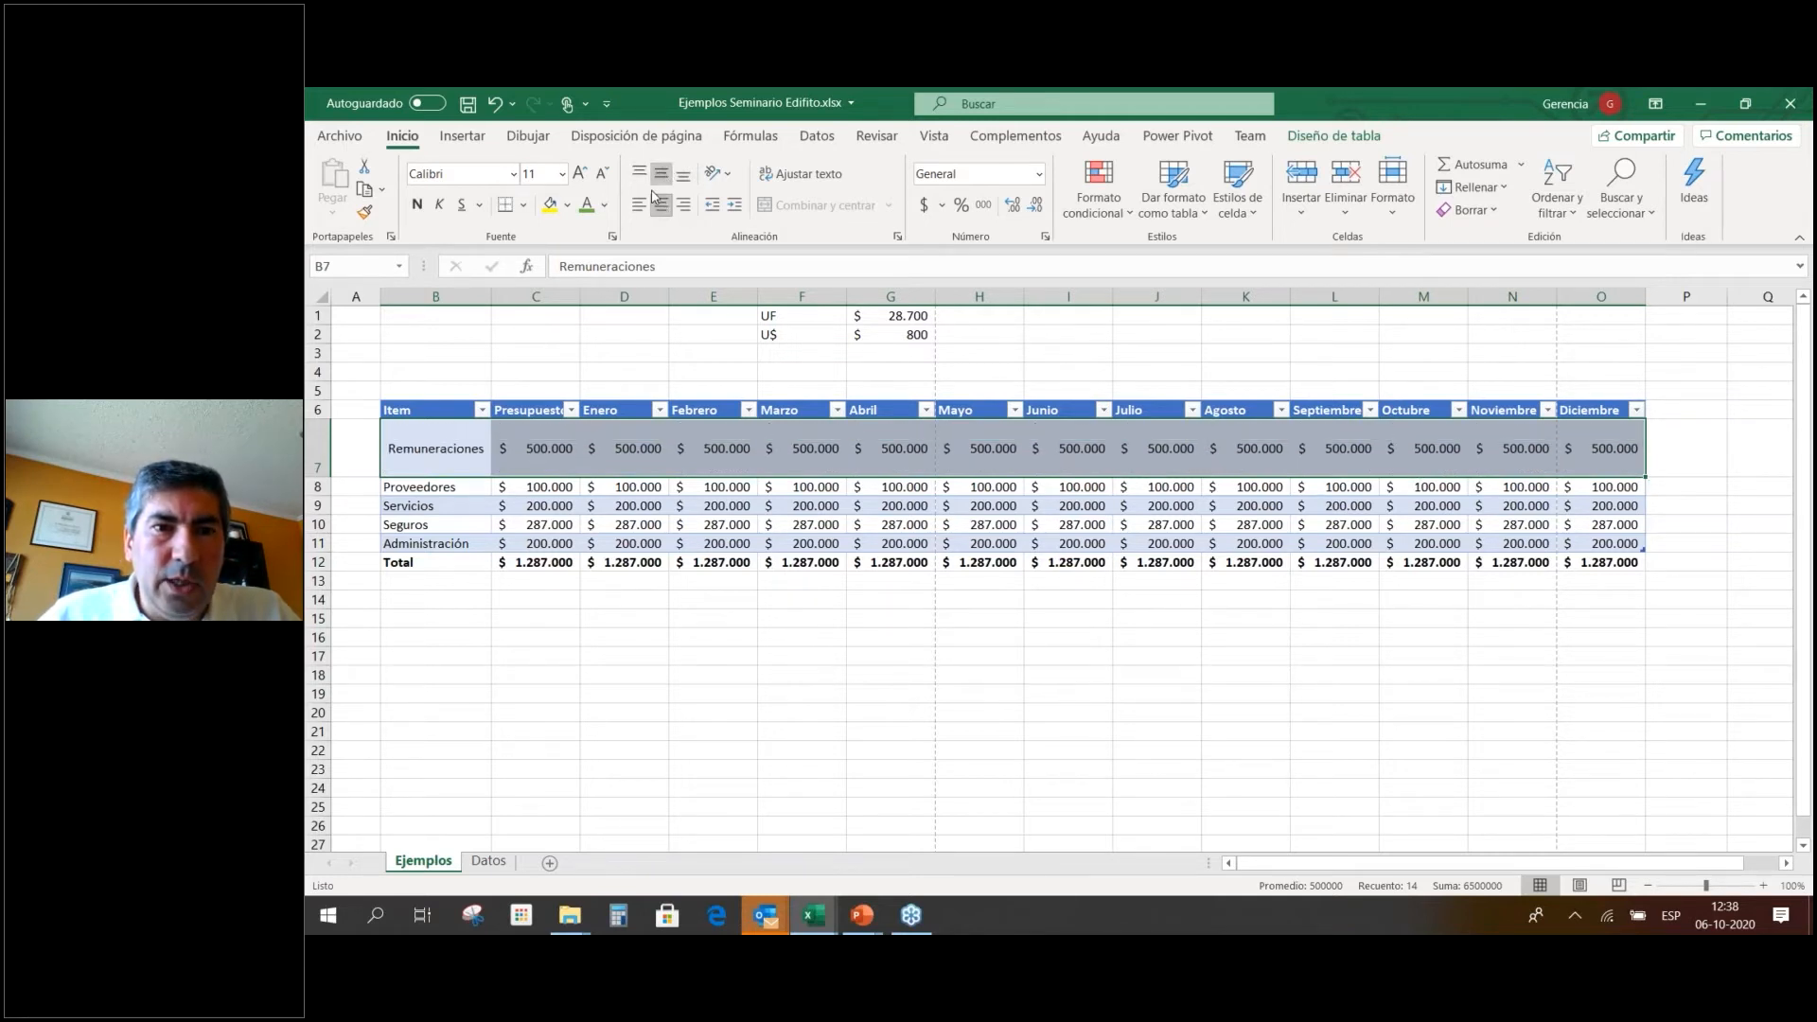
click(640, 205)
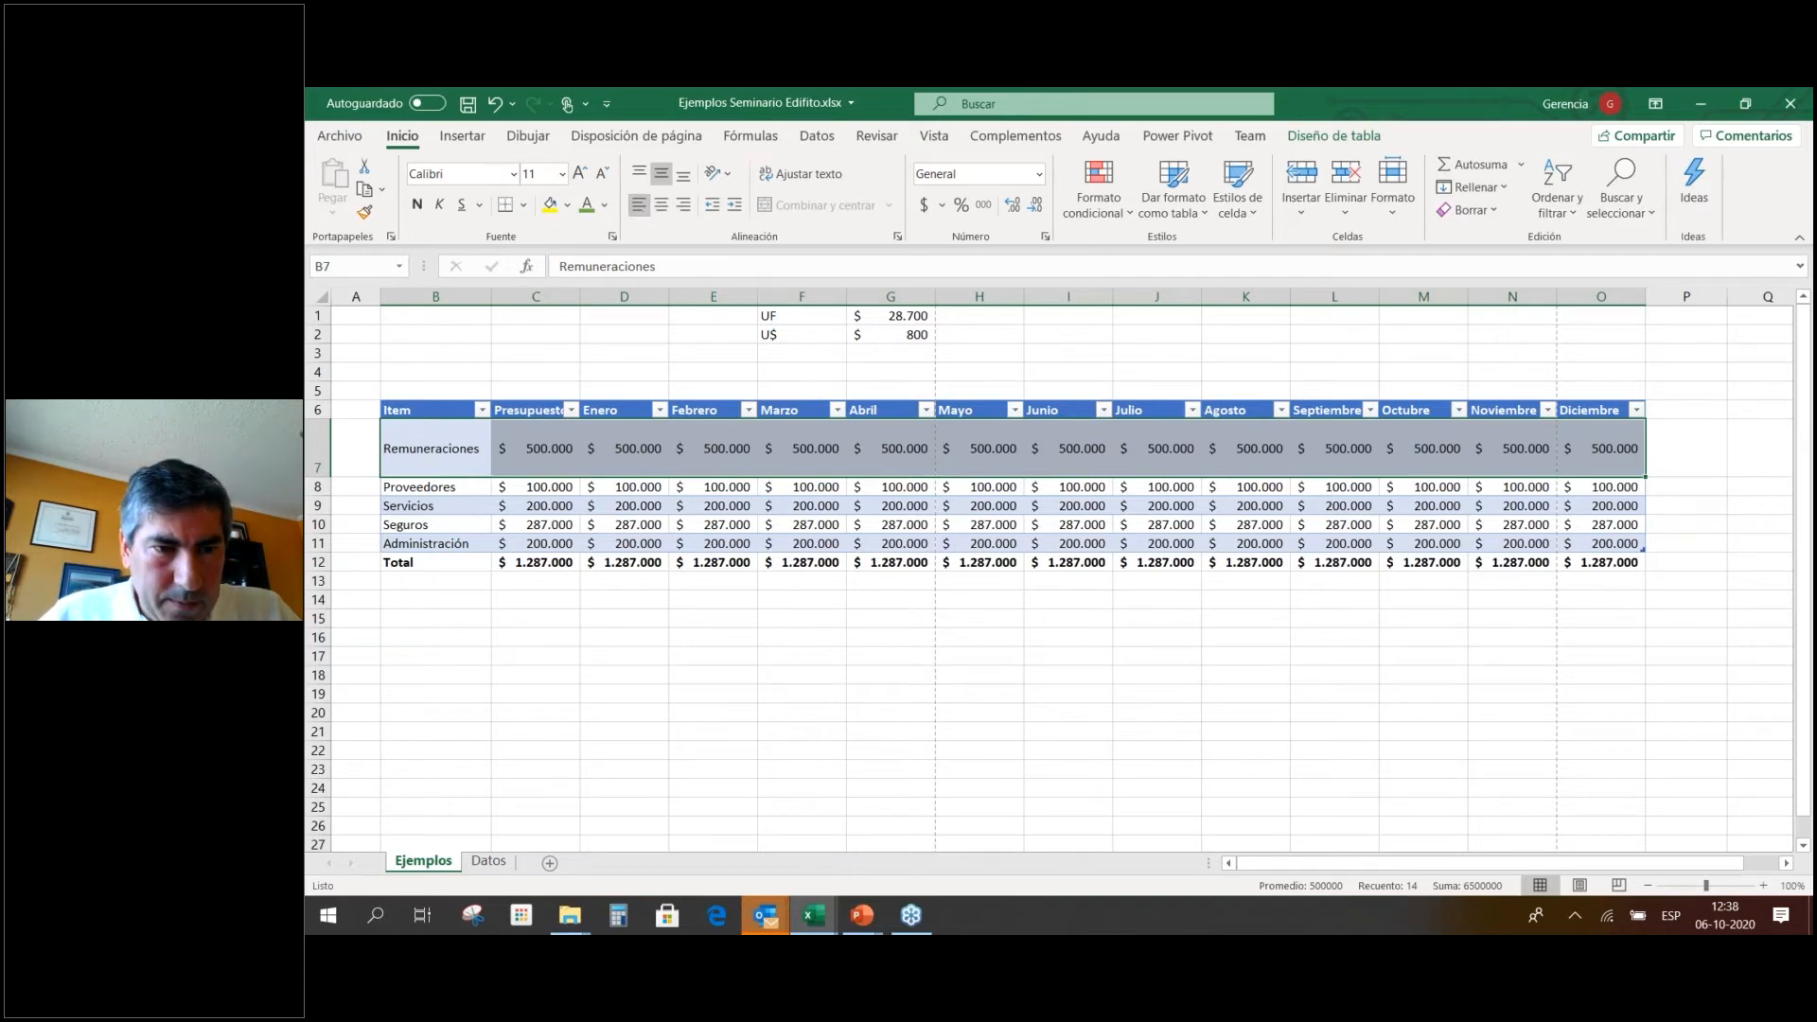
Shrink row 7 back to the normal row height.
click(511, 505)
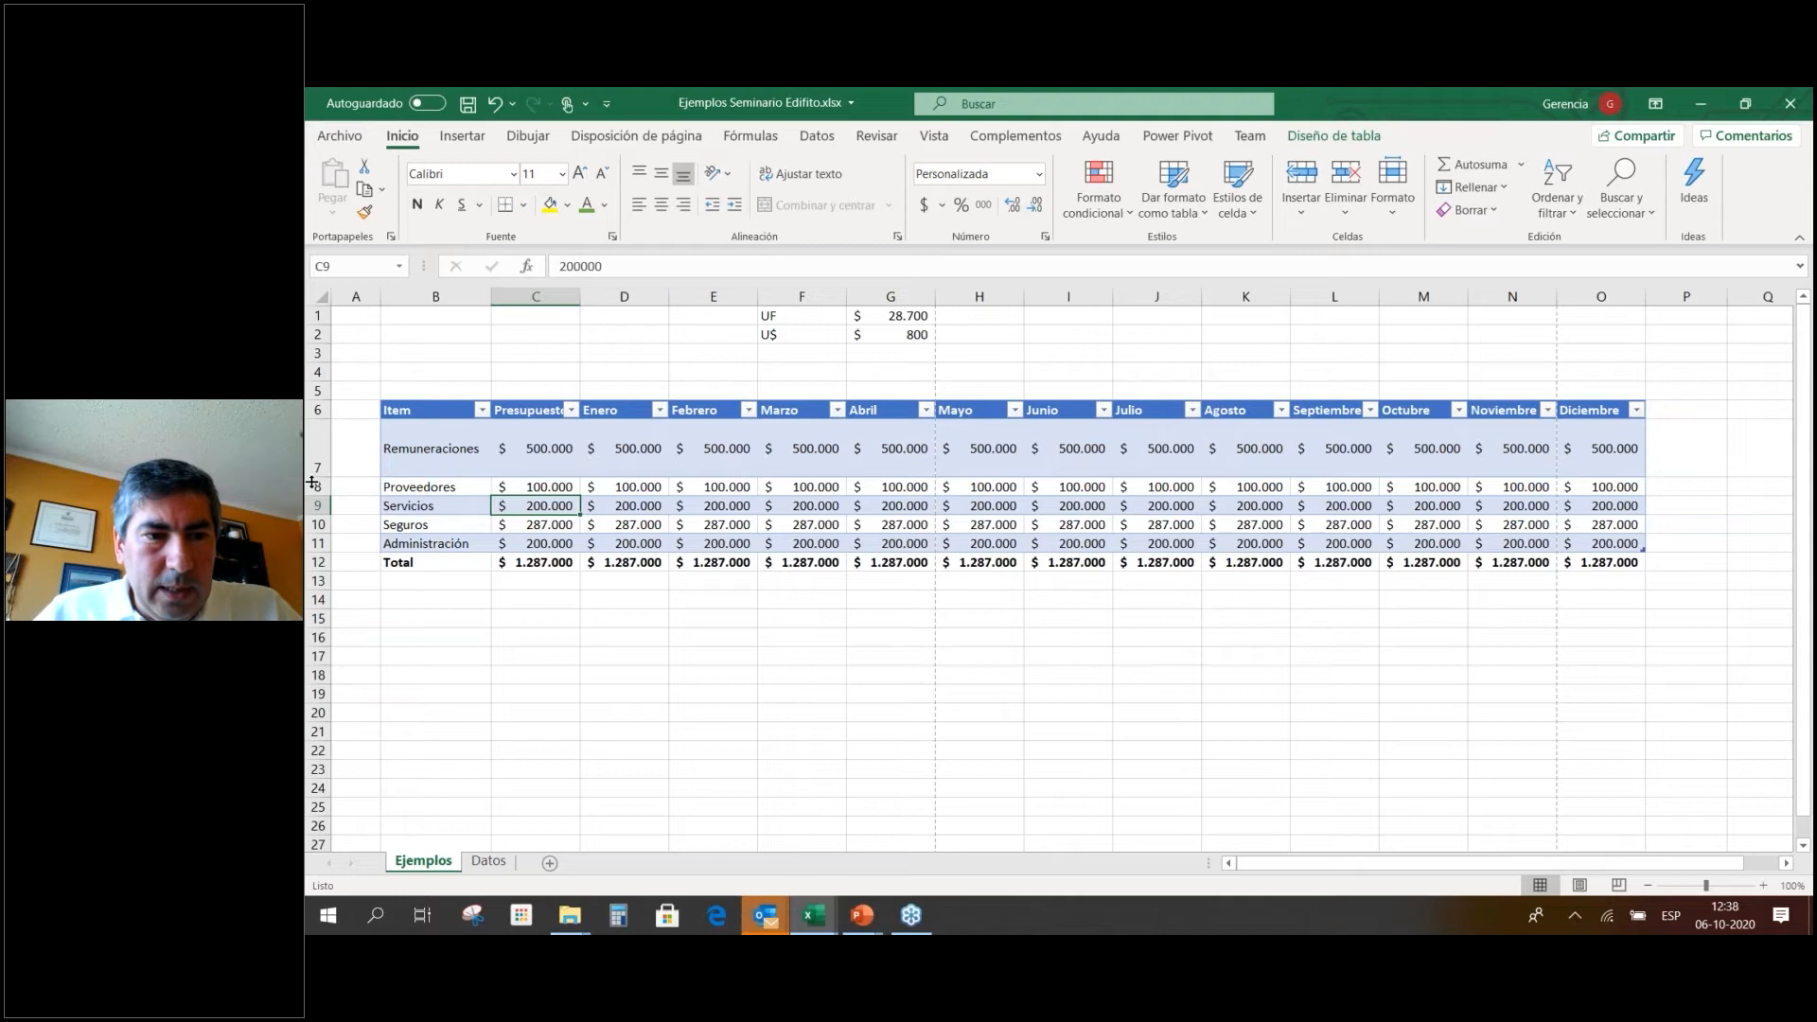
drag(312, 483, 314, 439)
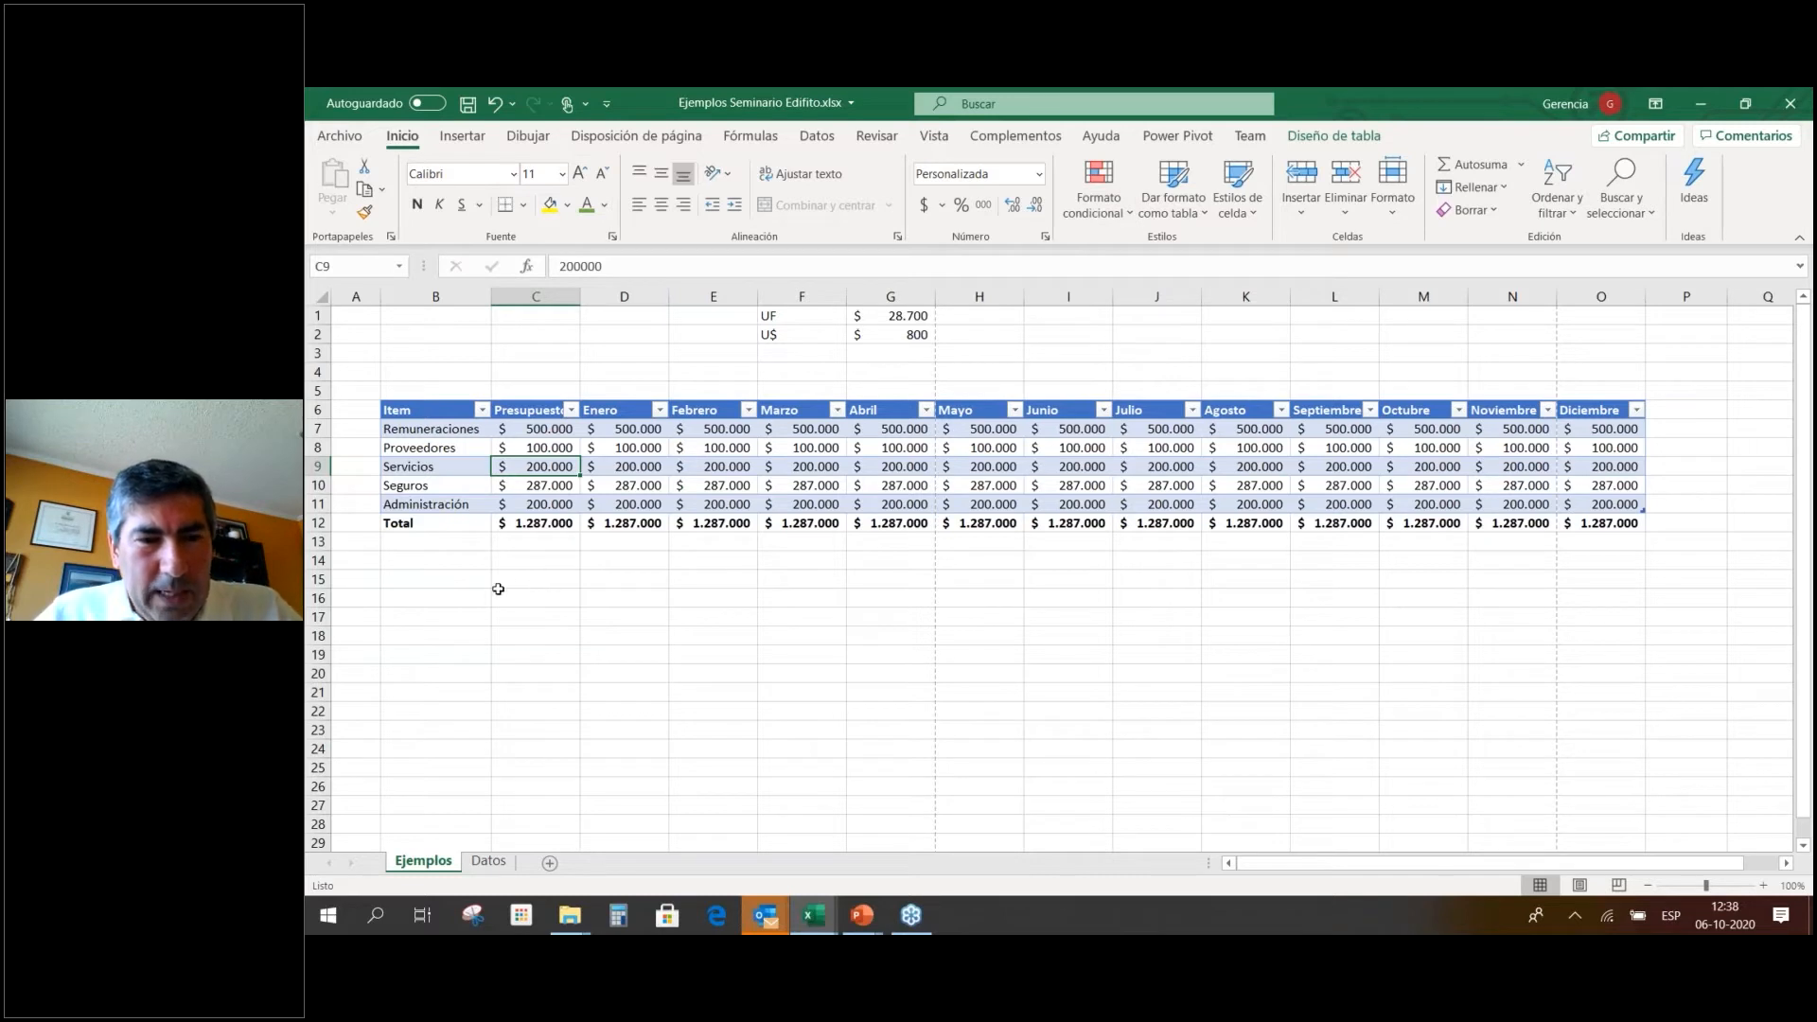
click(459, 584)
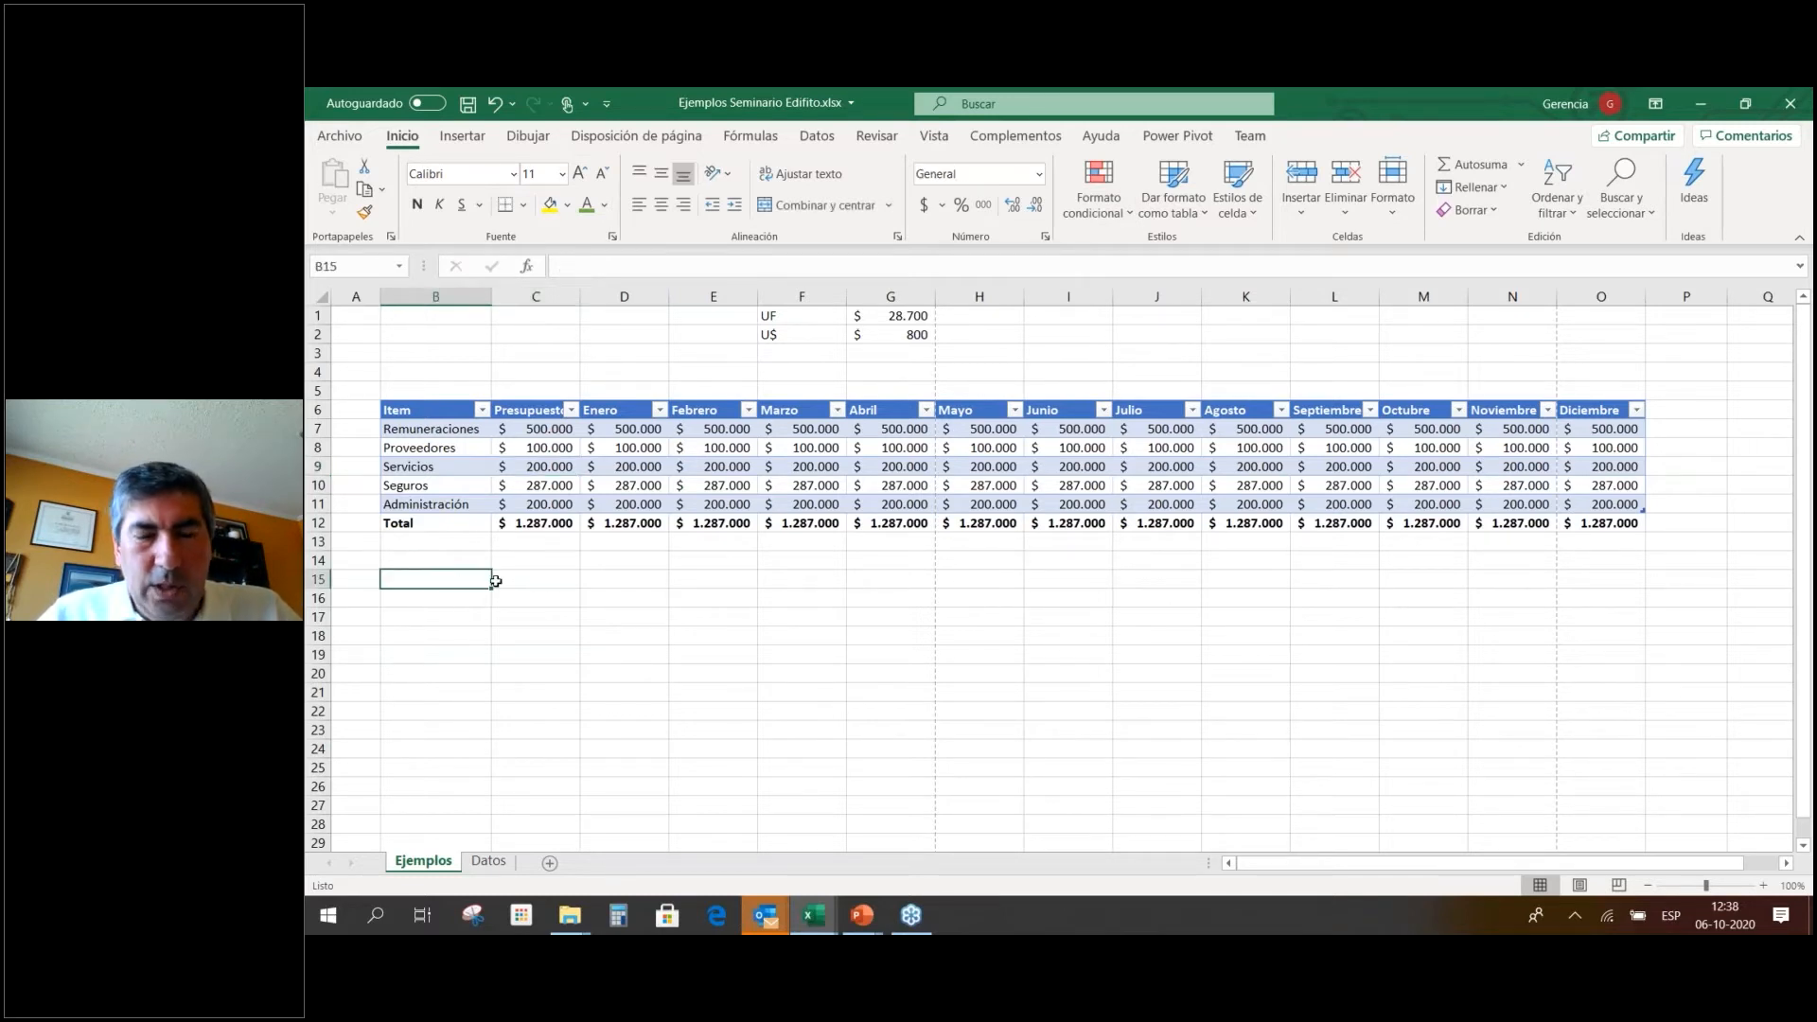
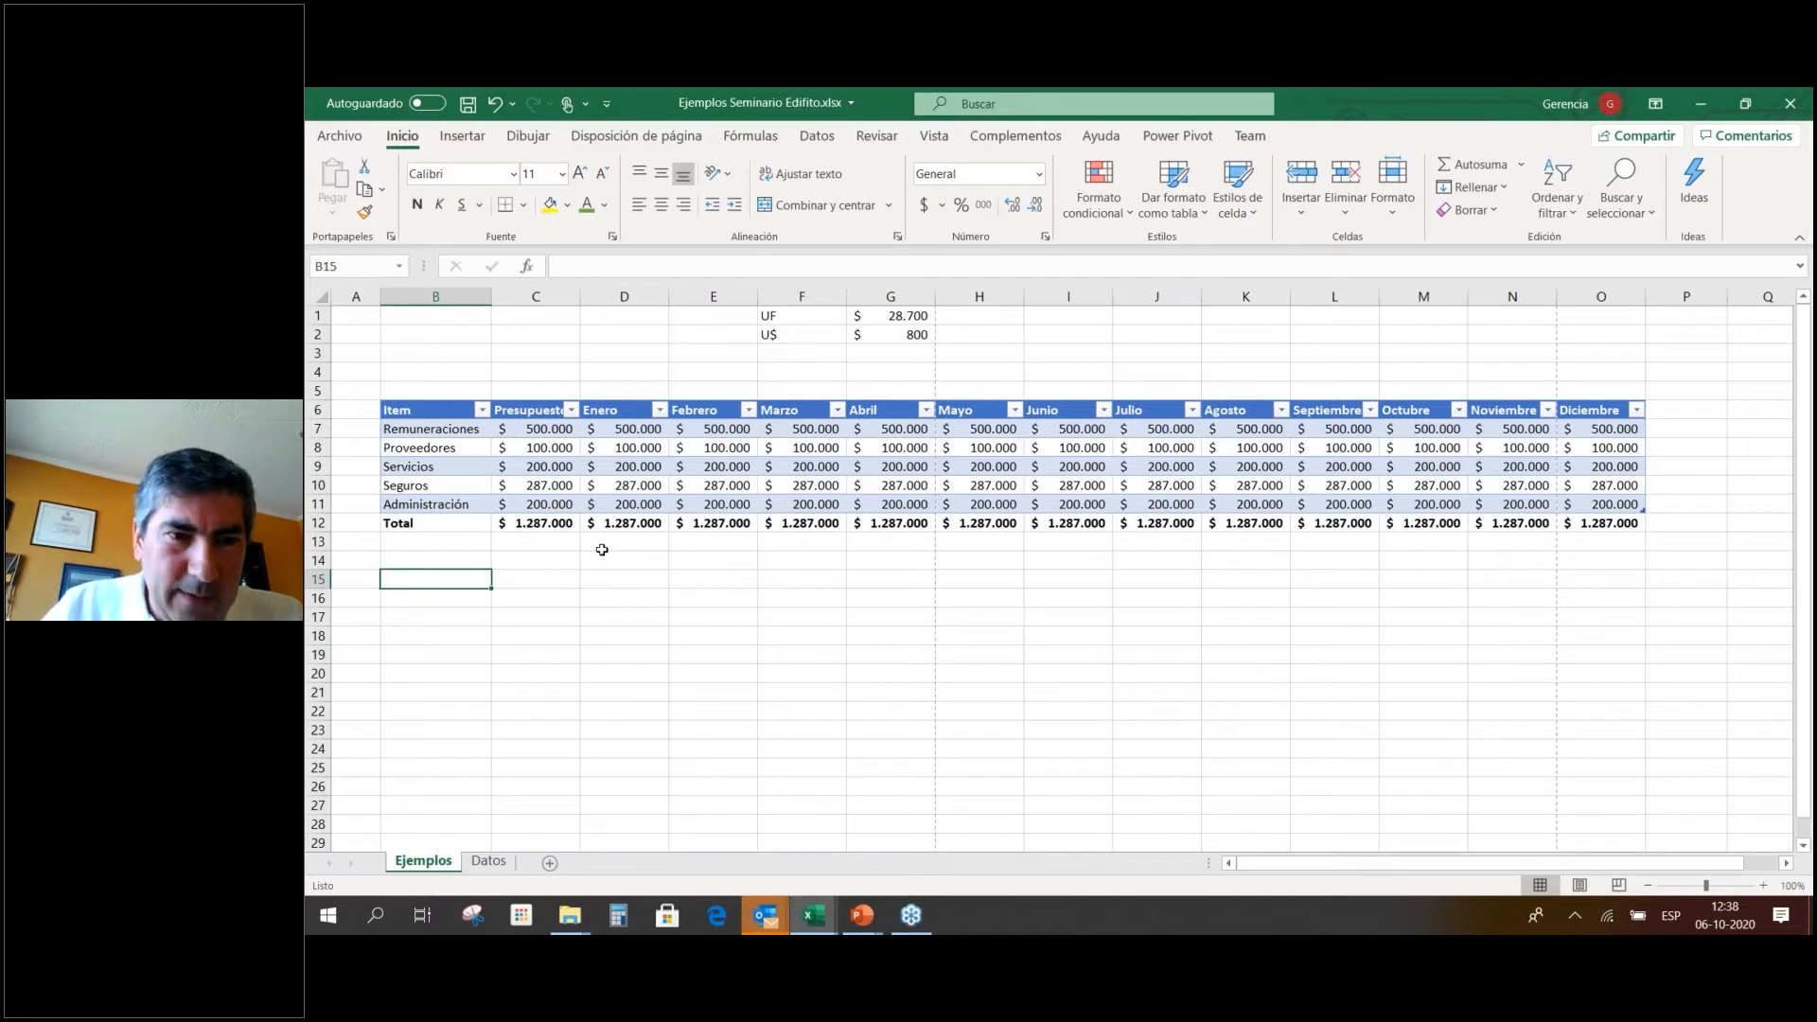
Enter the labels Tipo de Residente and Depto 101 and widen column B.
key(Down)
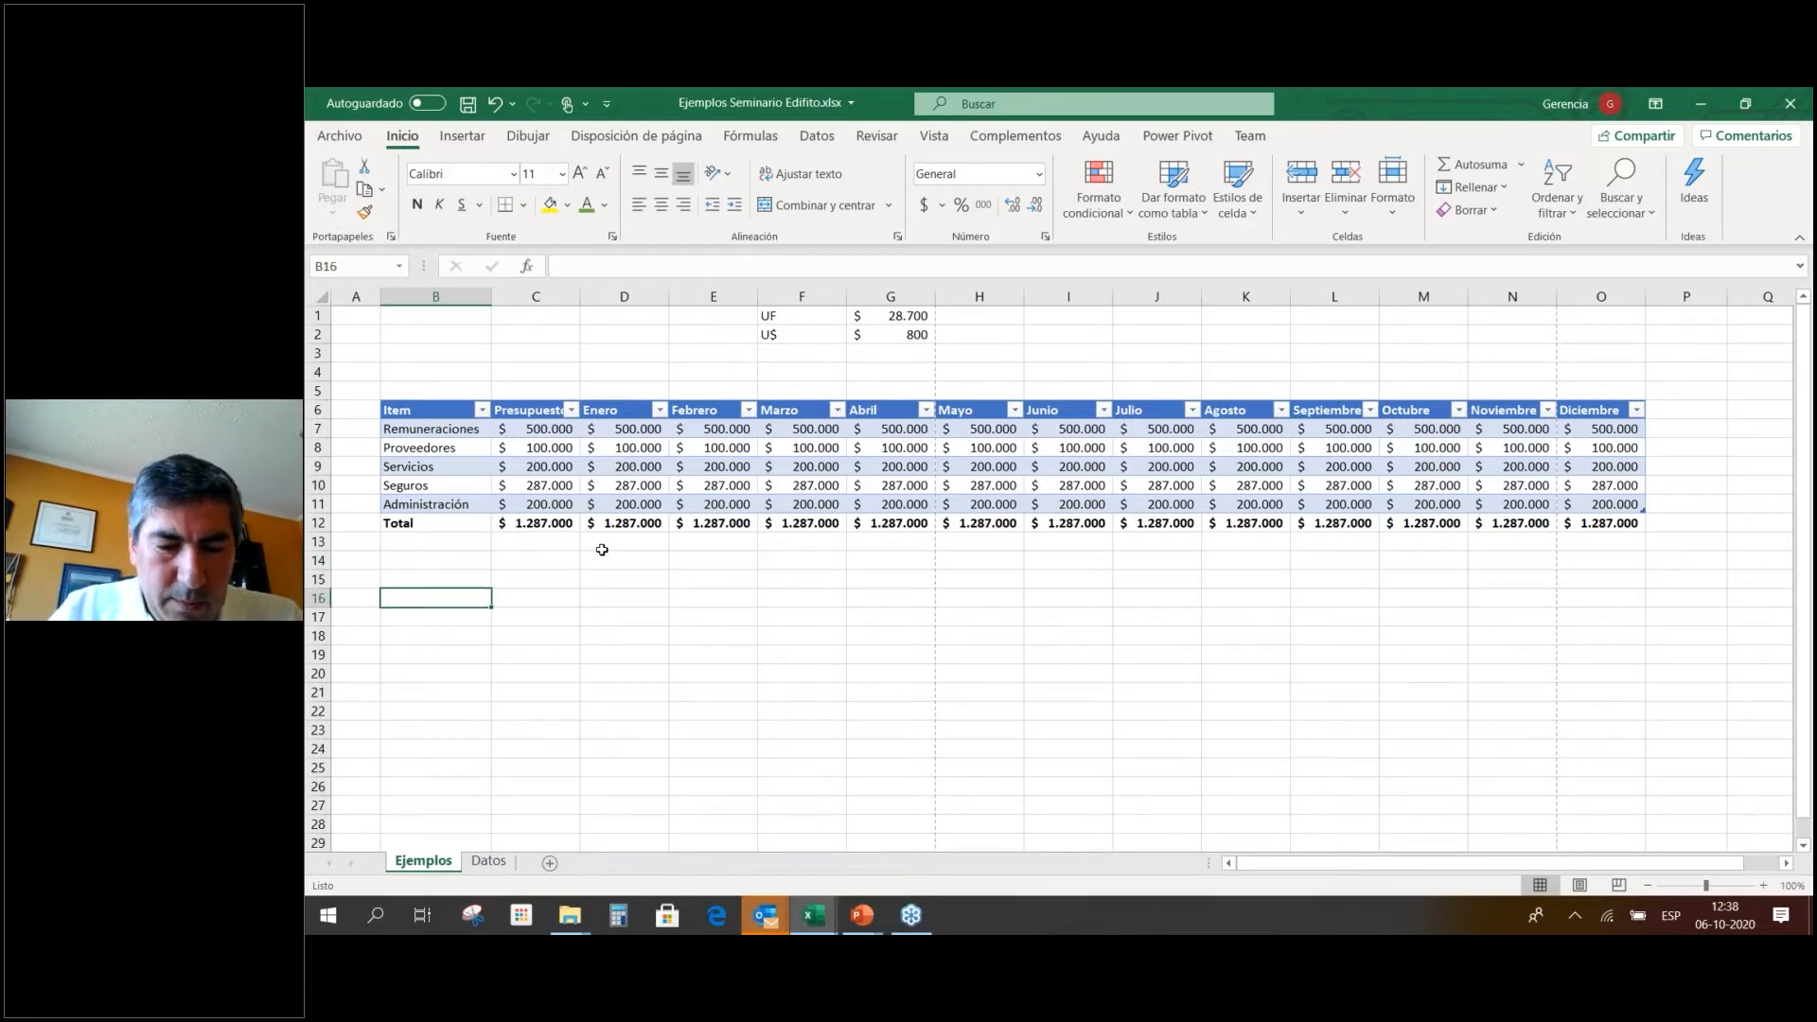
text(T)
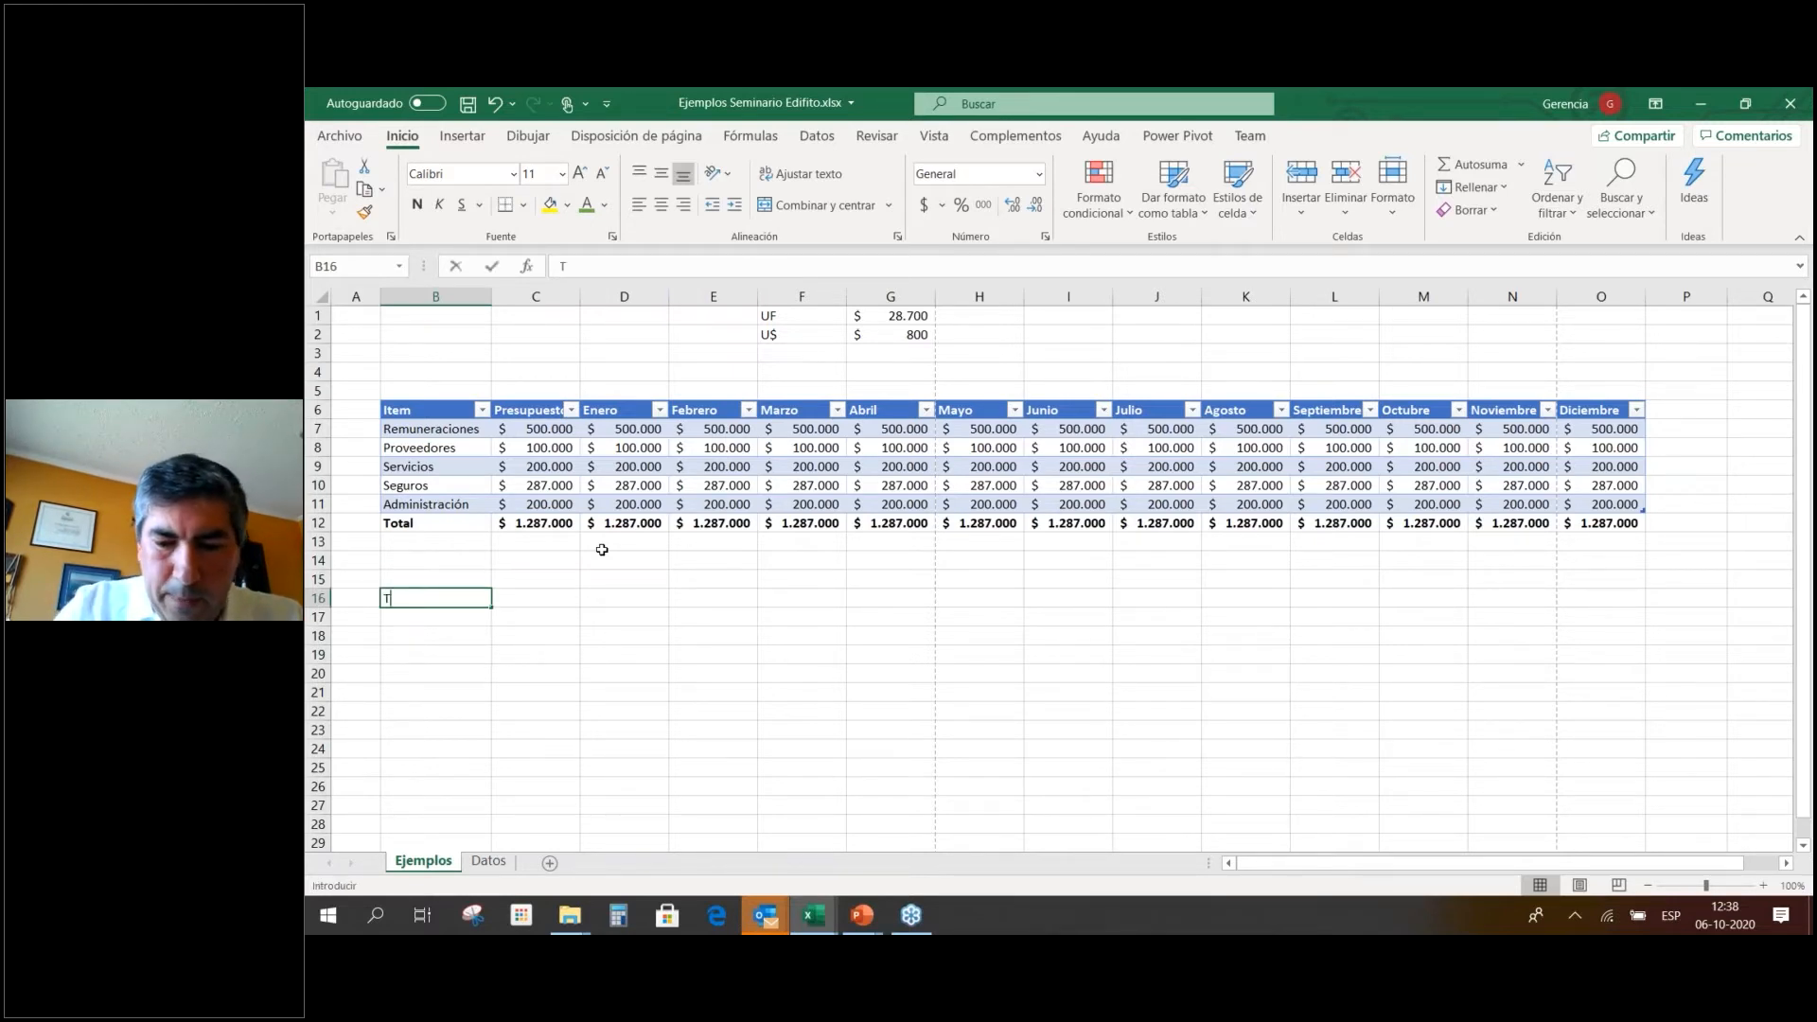
text(ipo de)
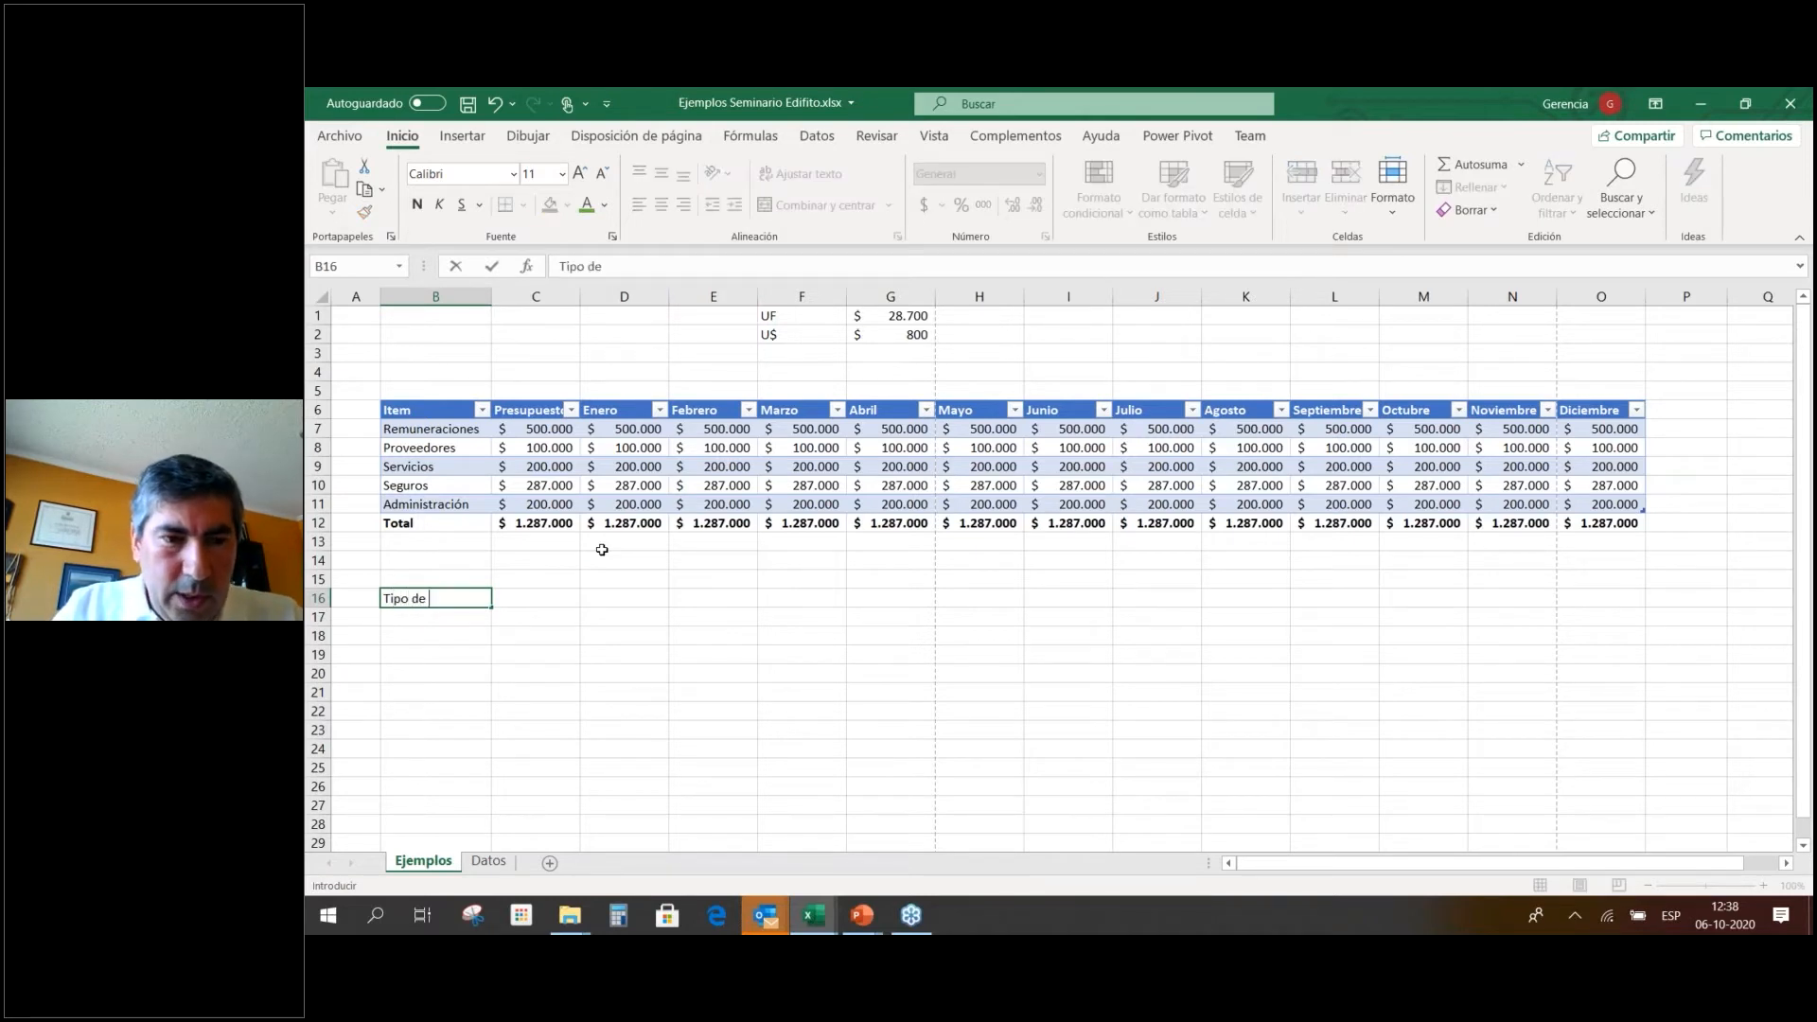
text( Residente)
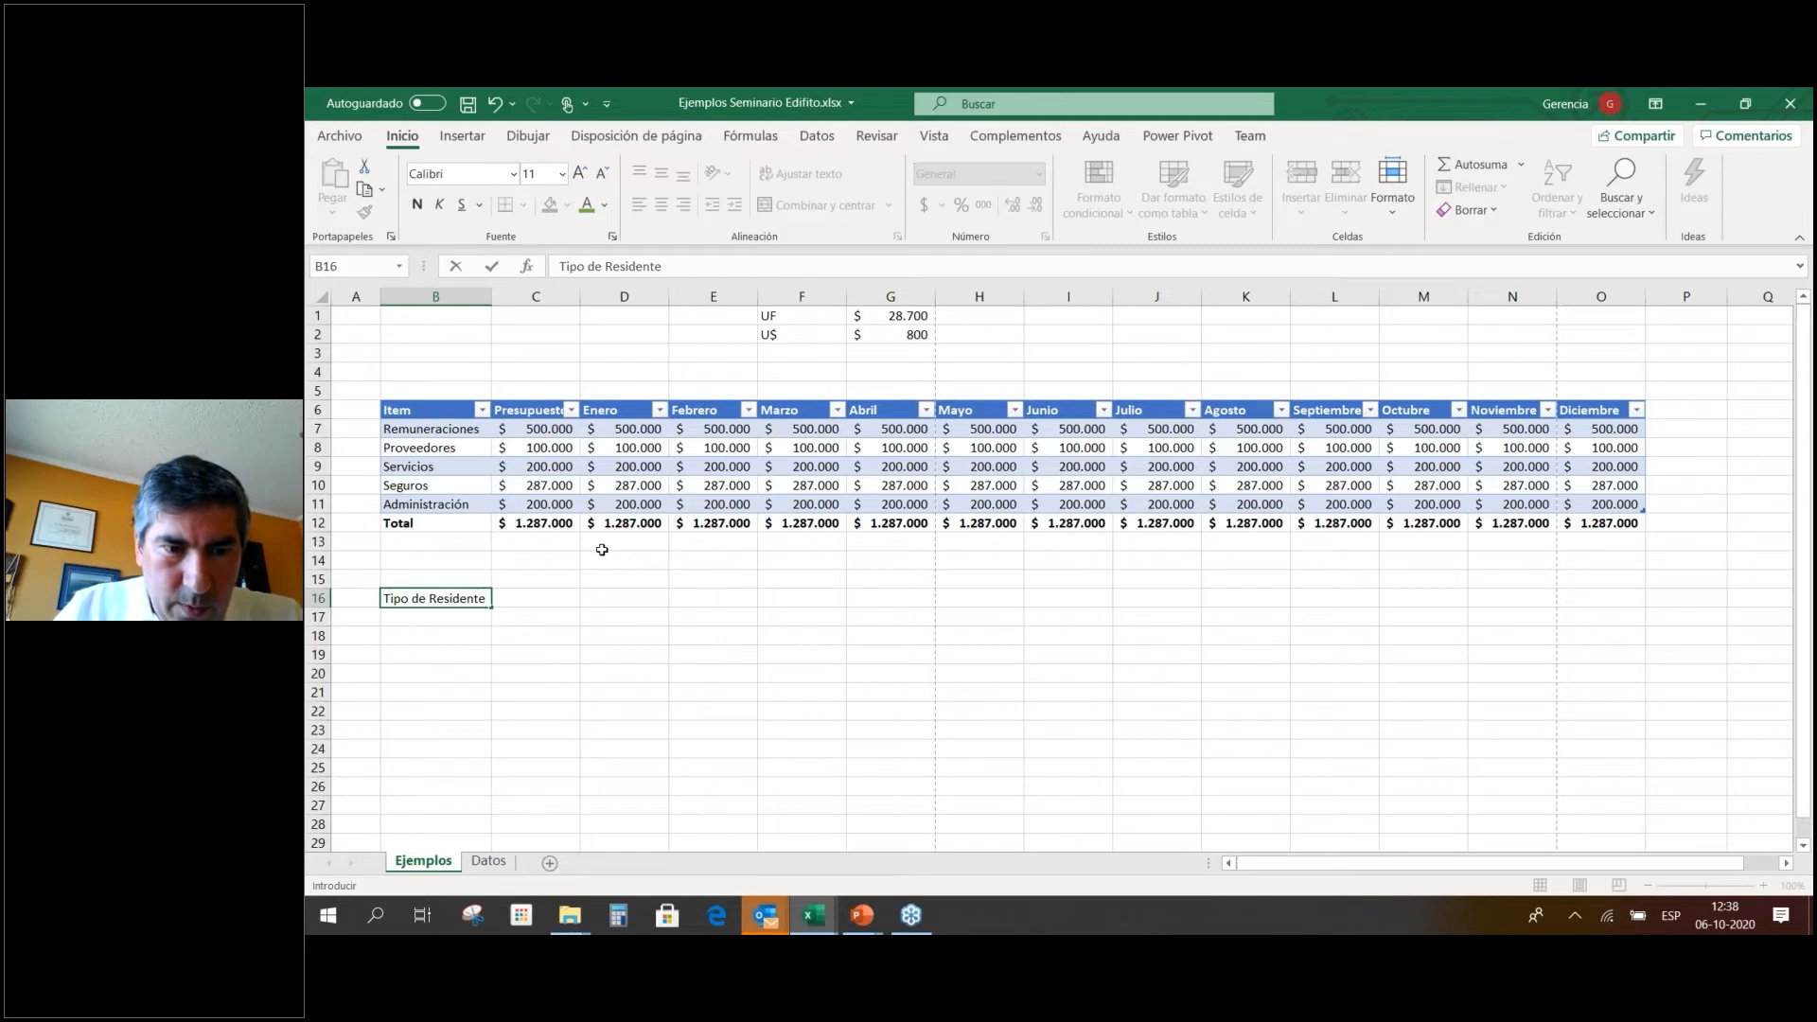
key(Tab)
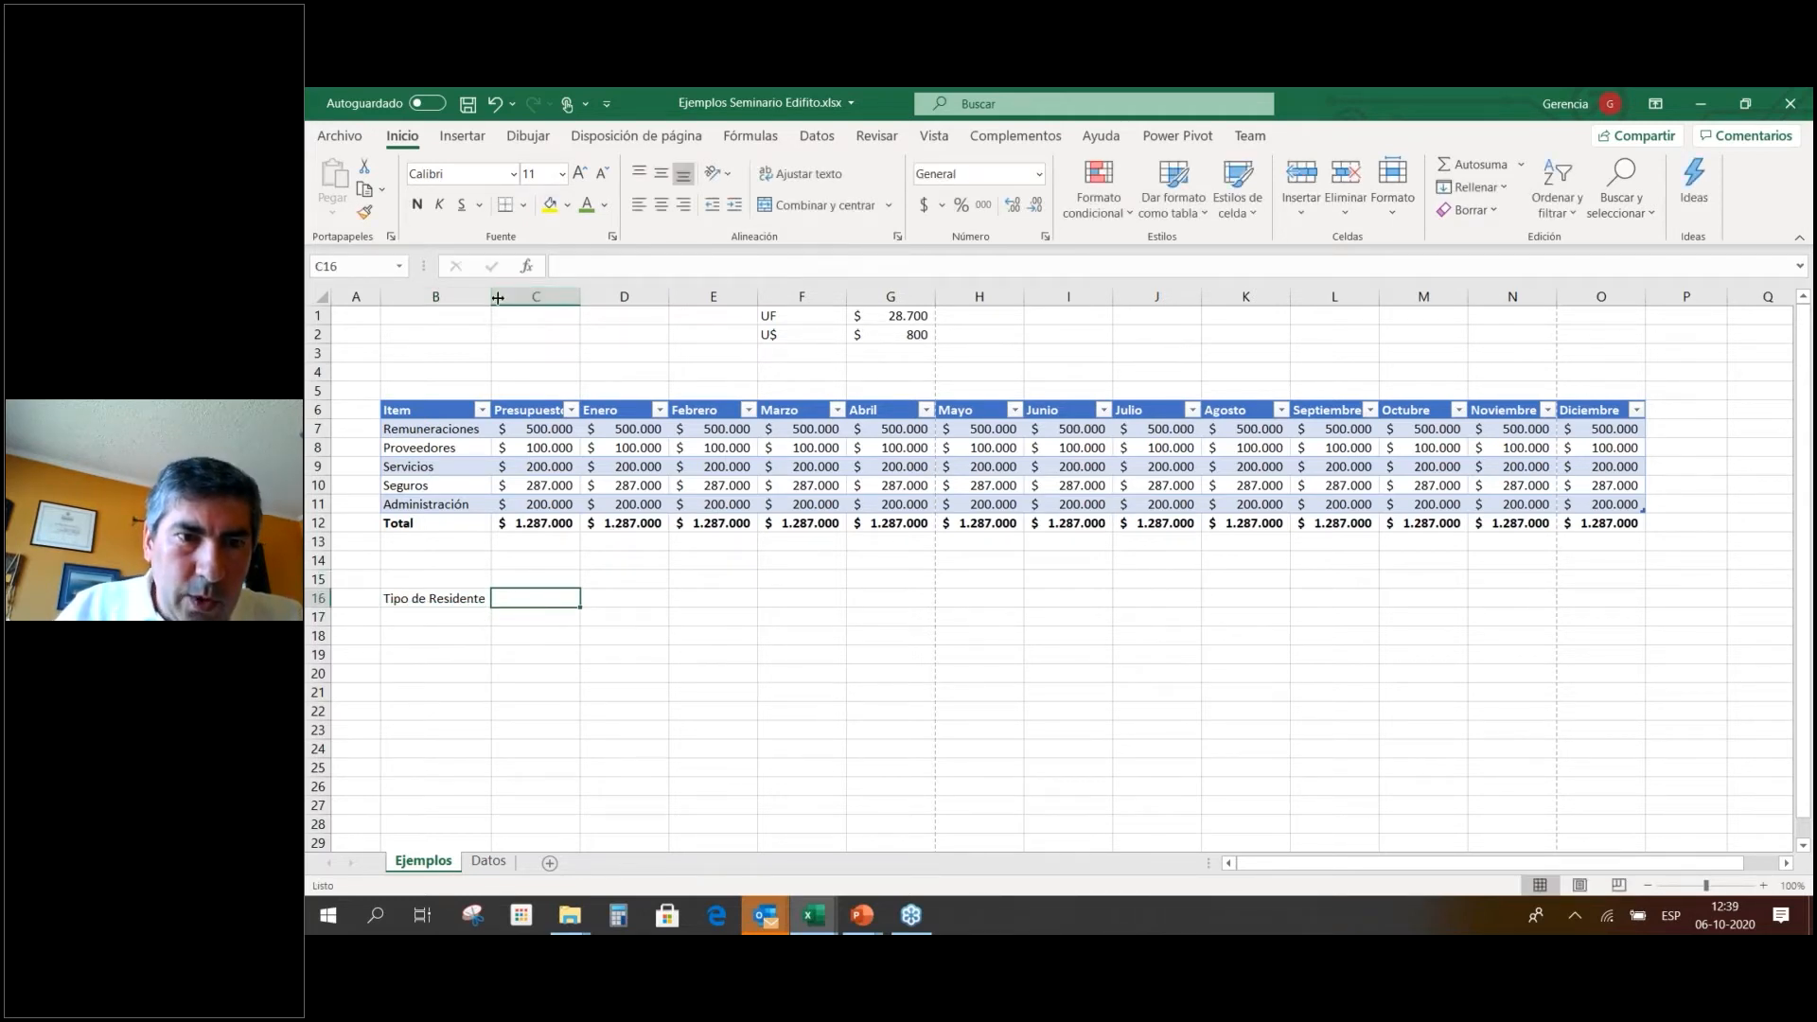
drag(497, 298, 512, 299)
click(559, 578)
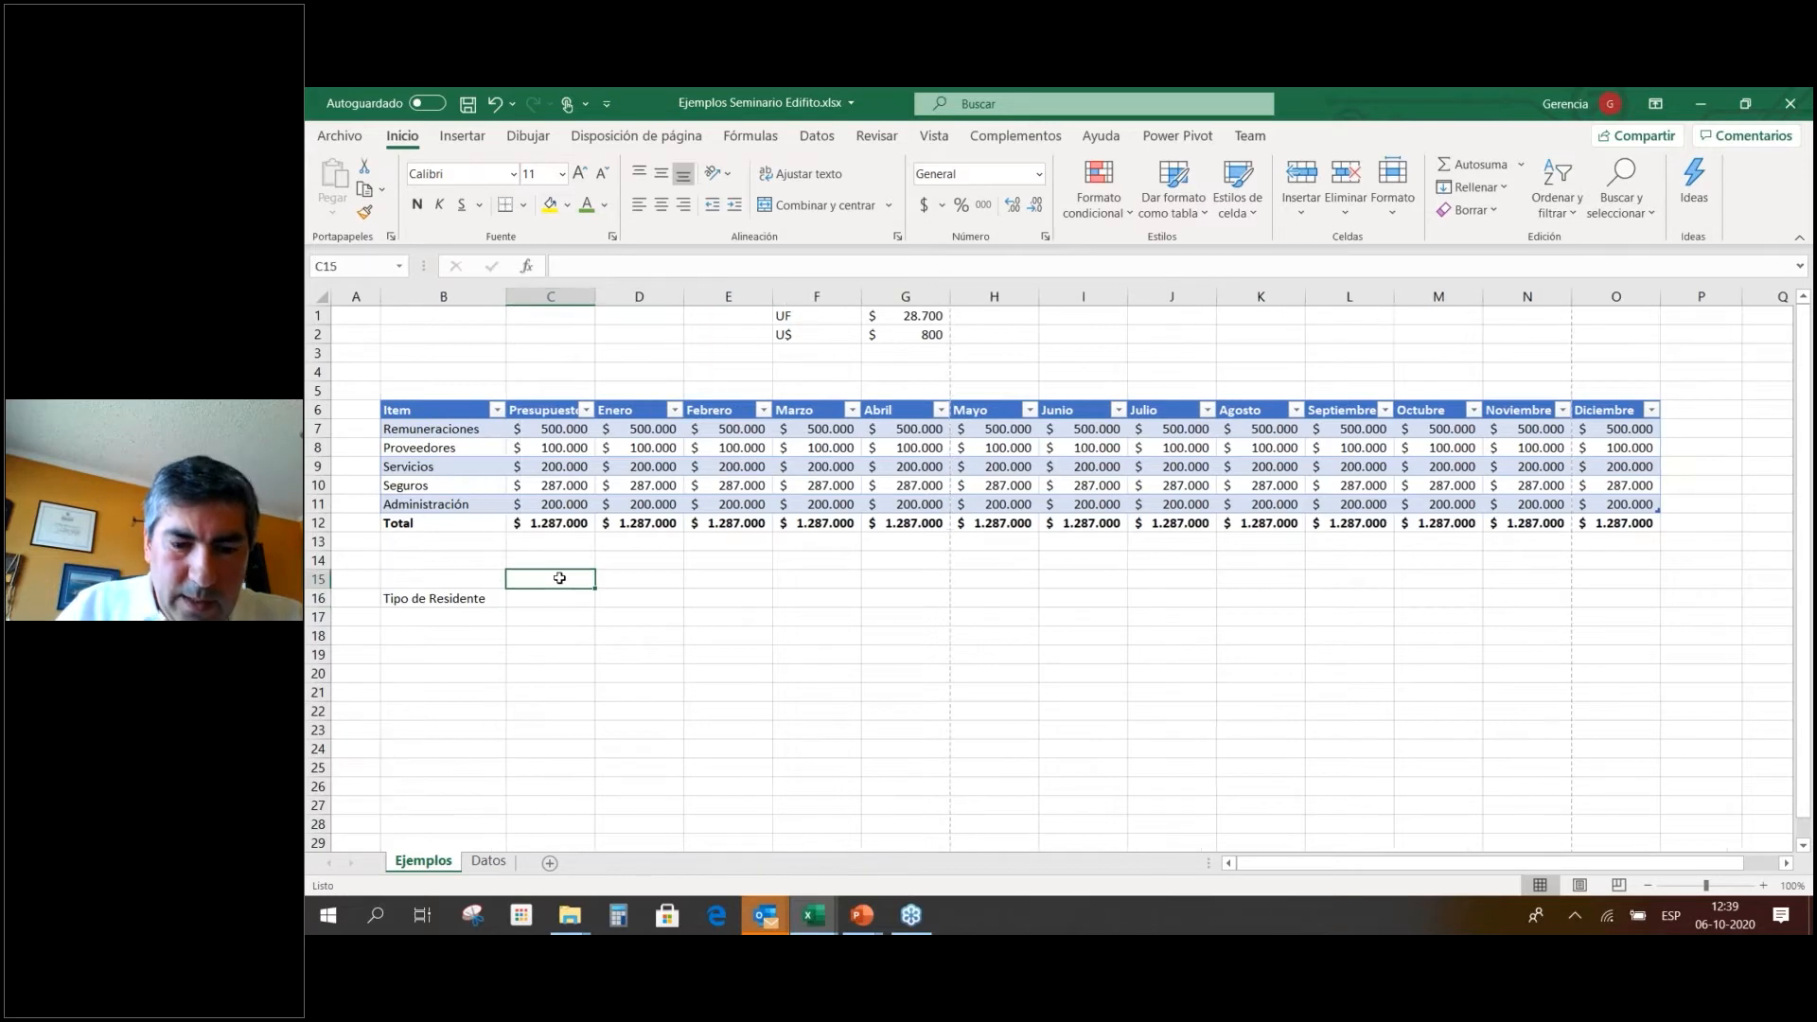
text(Depto 101)
key(Return)
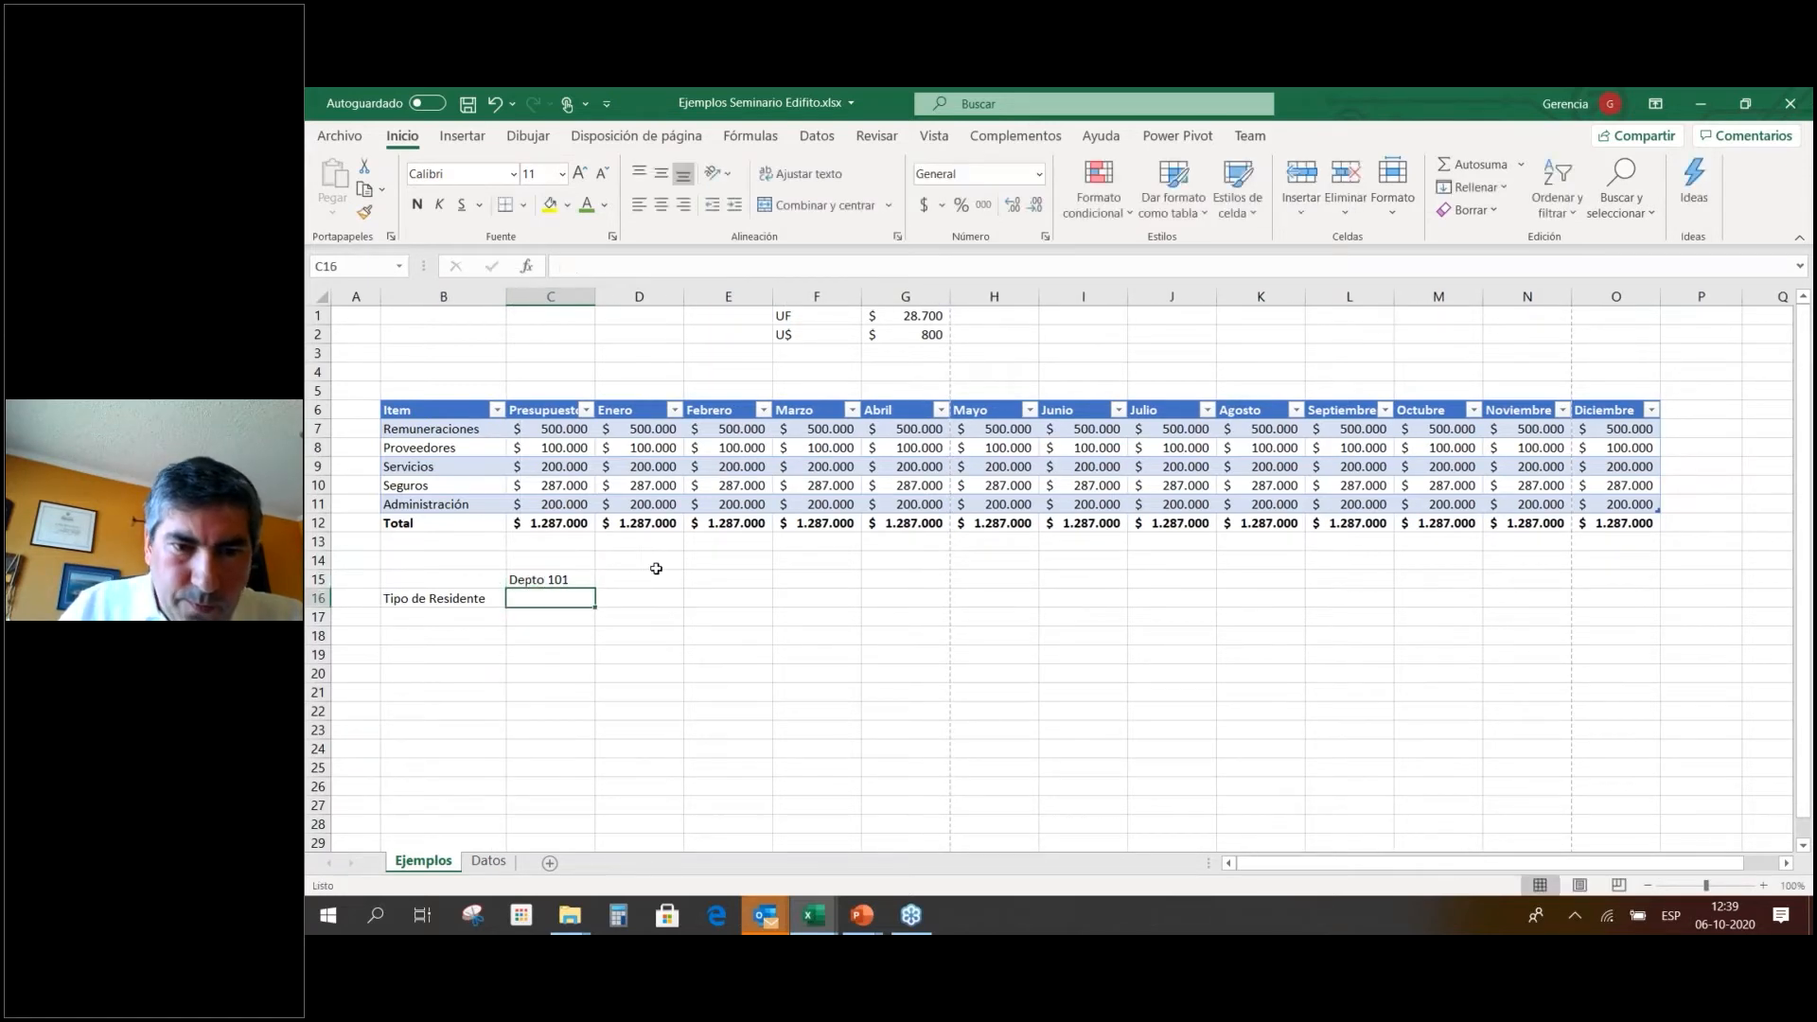
Move Tipo de Residente into C16 and Depto 101 into B17, then widen column C.
click(668, 592)
click(667, 577)
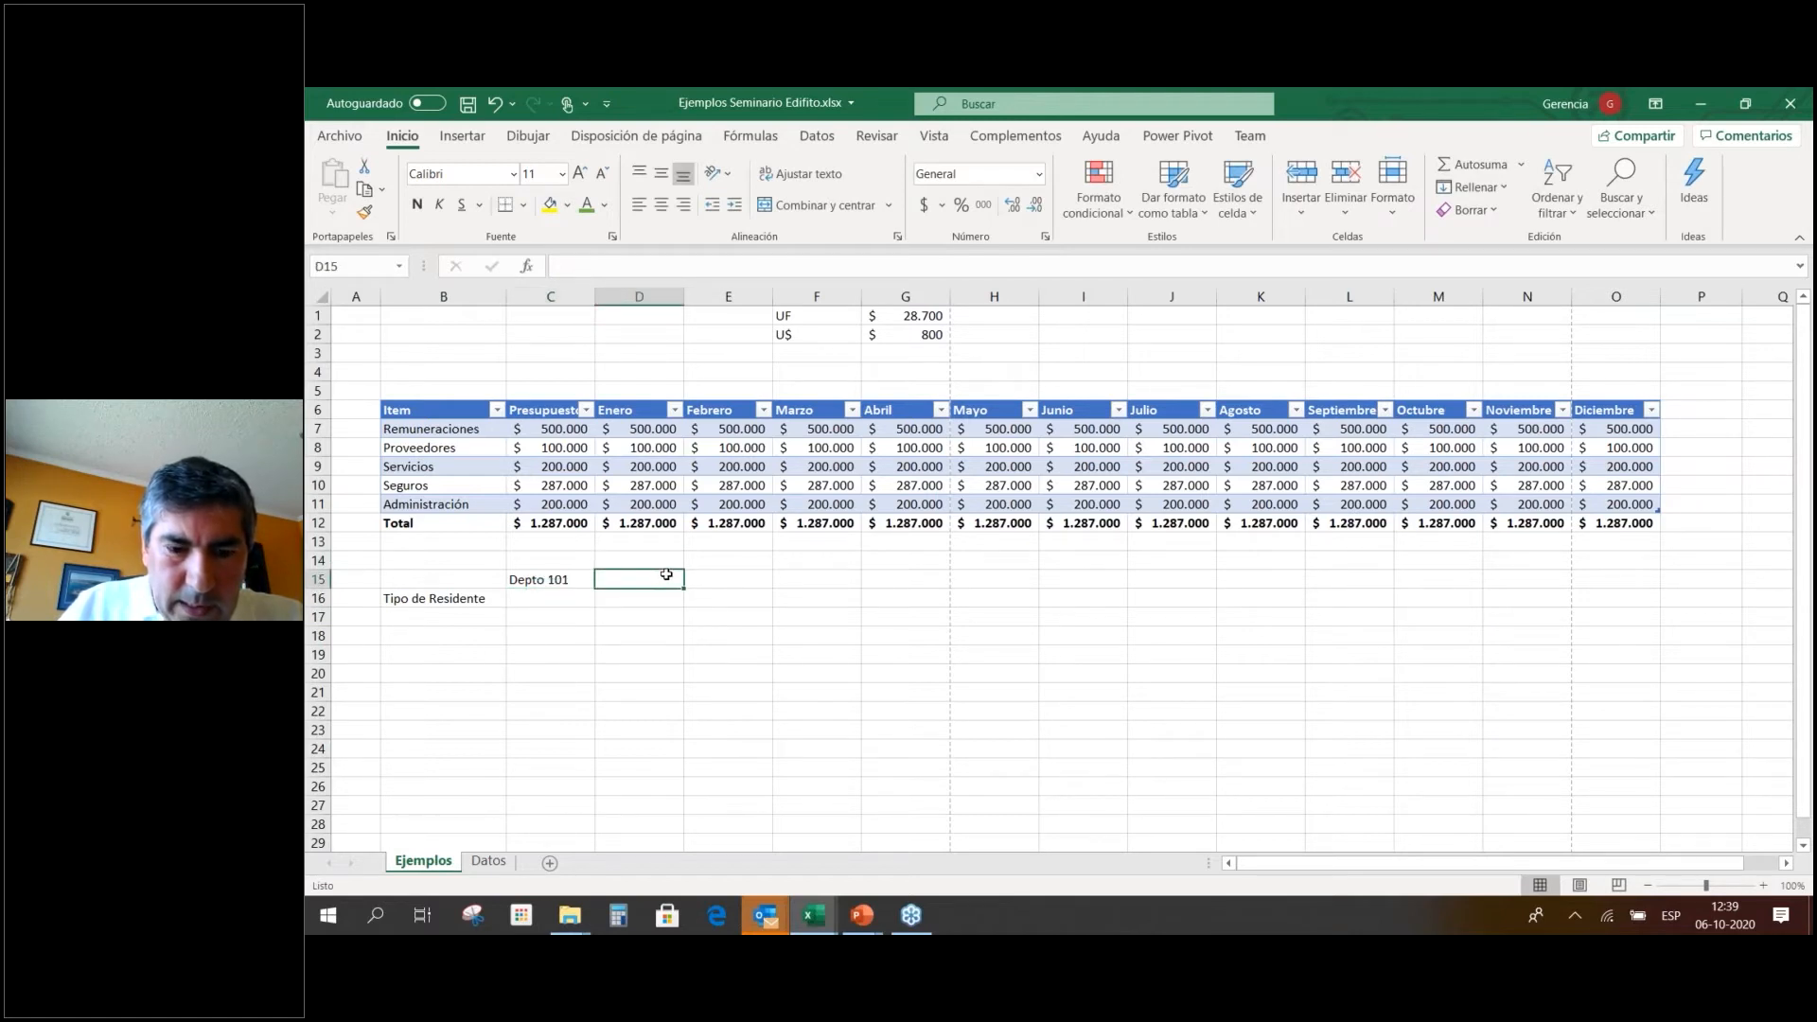
click(467, 596)
drag(466, 607, 665, 591)
drag(547, 588, 465, 609)
click(610, 577)
drag(620, 590, 527, 600)
drag(595, 296, 613, 296)
Add Depto 102 in B18 and extend the series down to Depto 110 in B26.
click(435, 635)
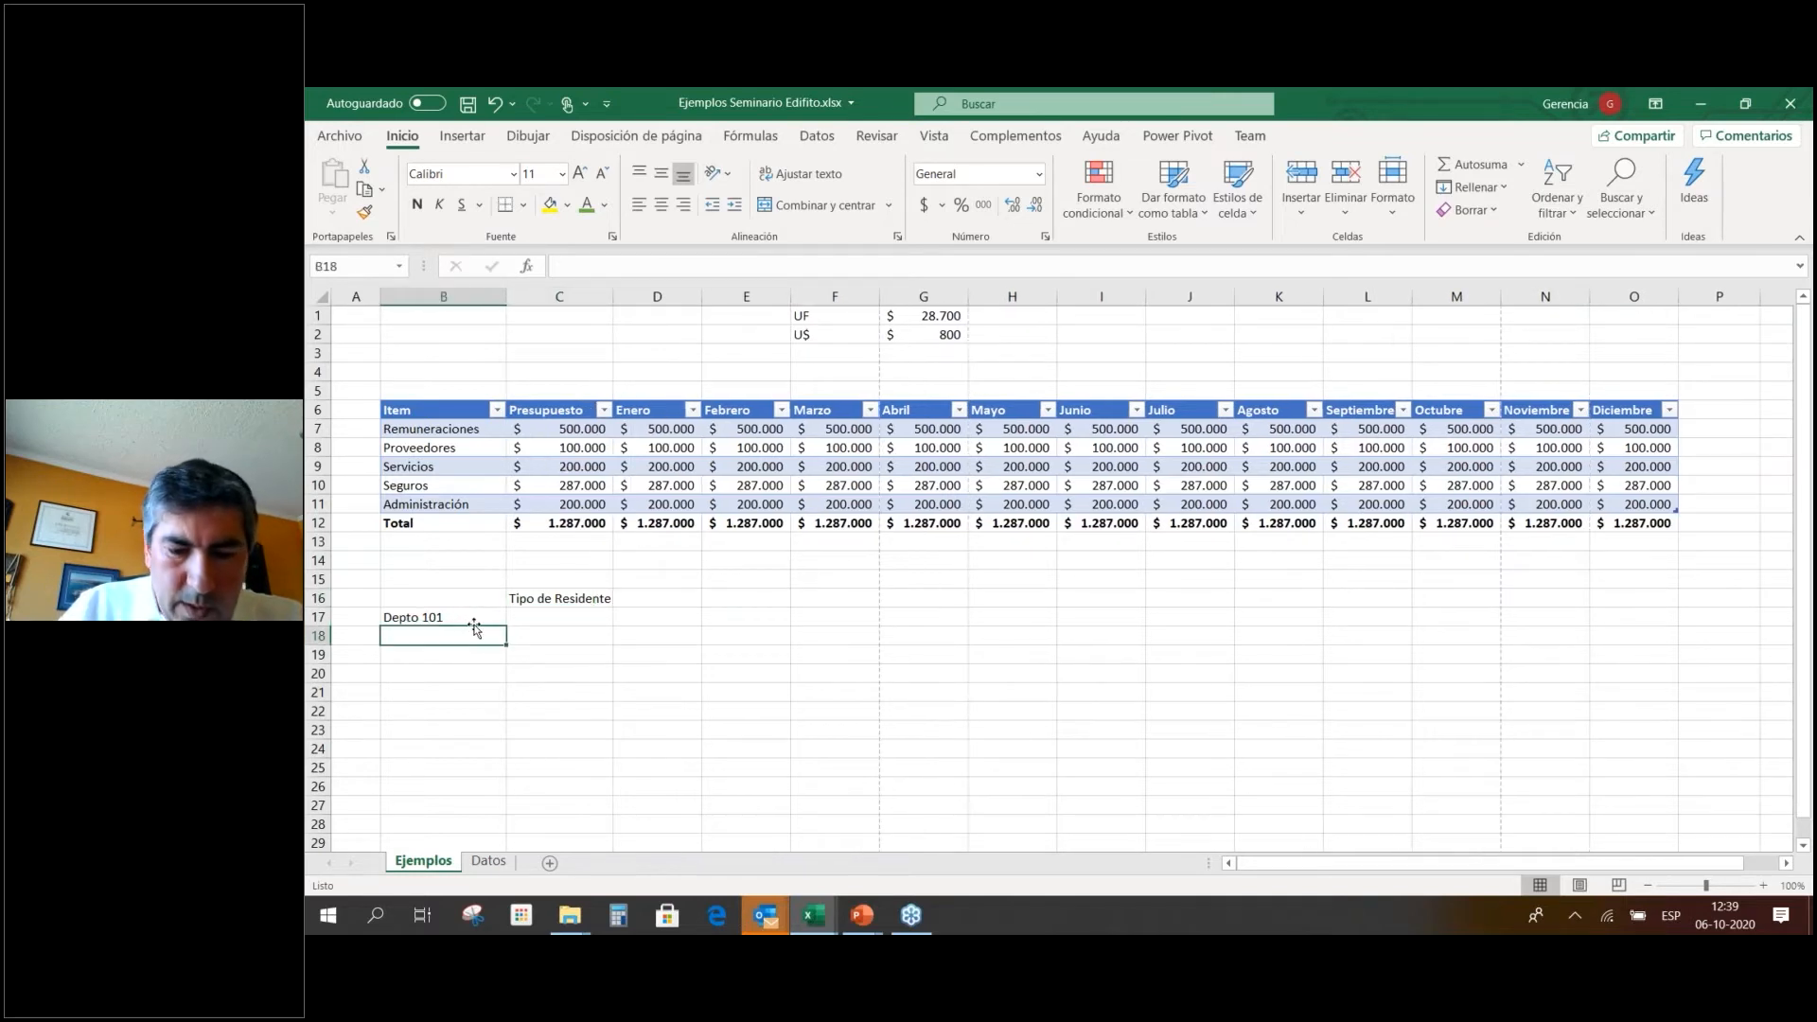
text(Depto 102)
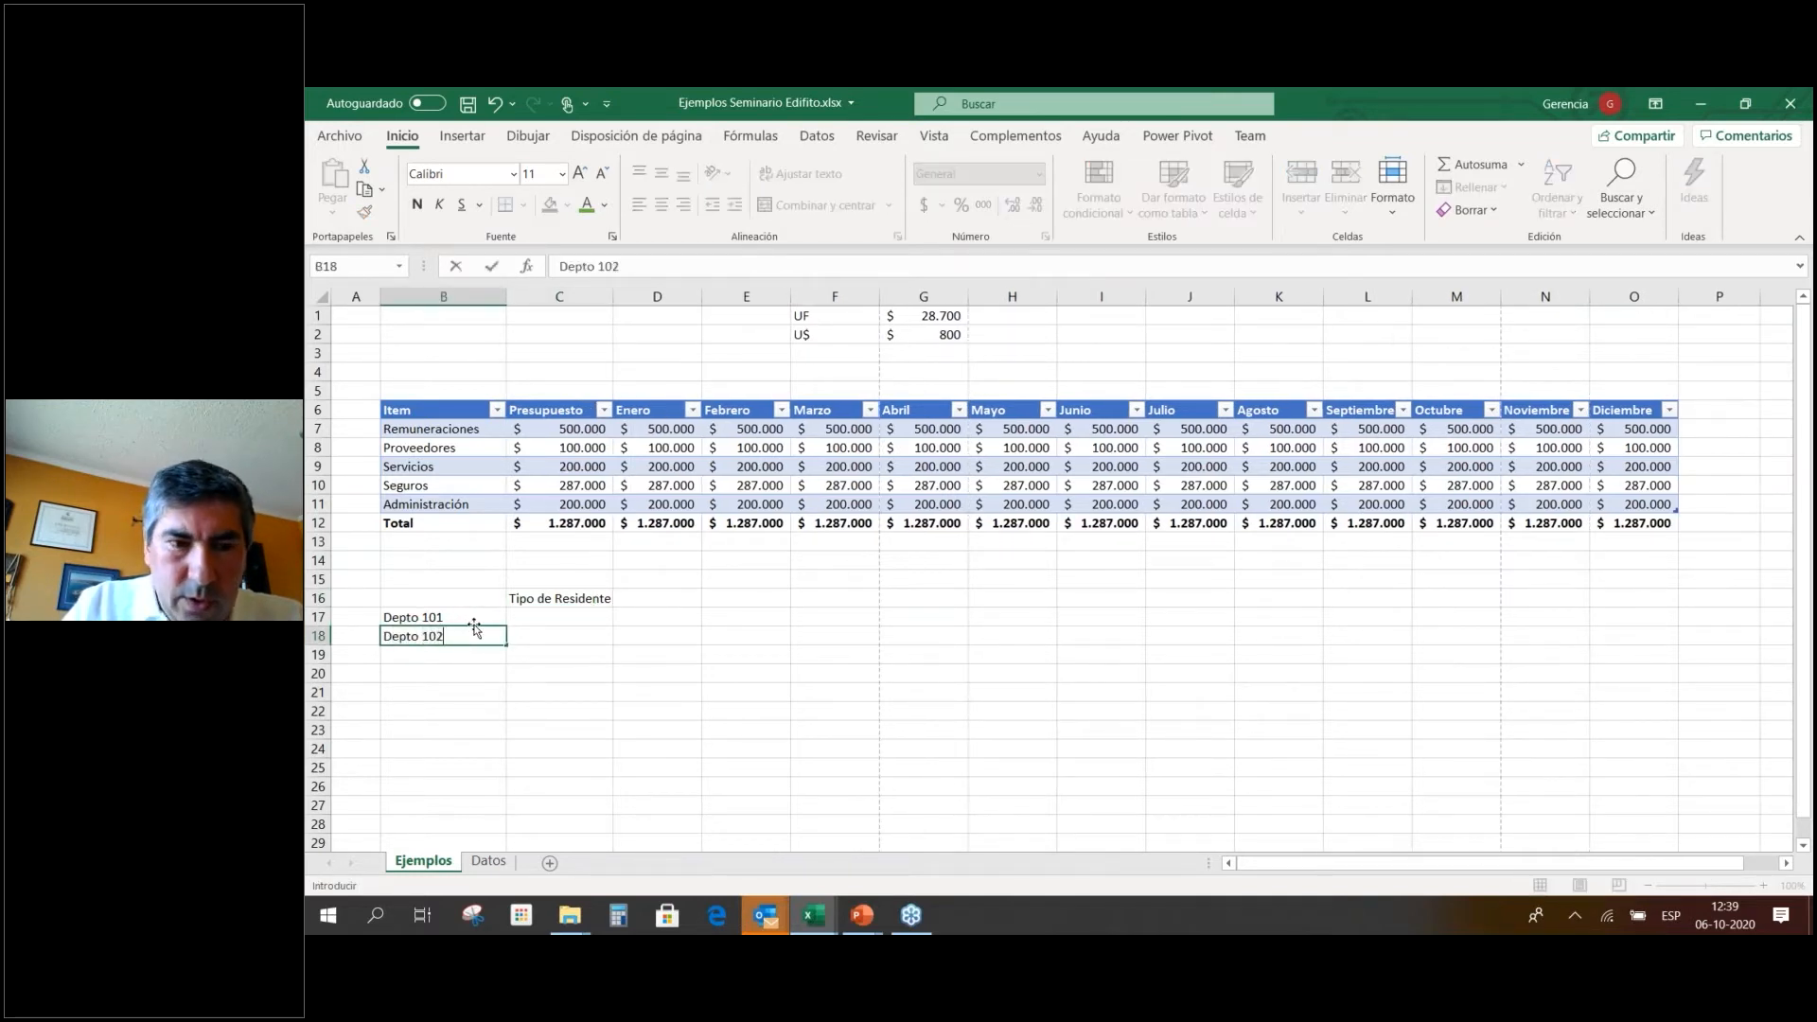
key(Return)
drag(454, 617, 472, 798)
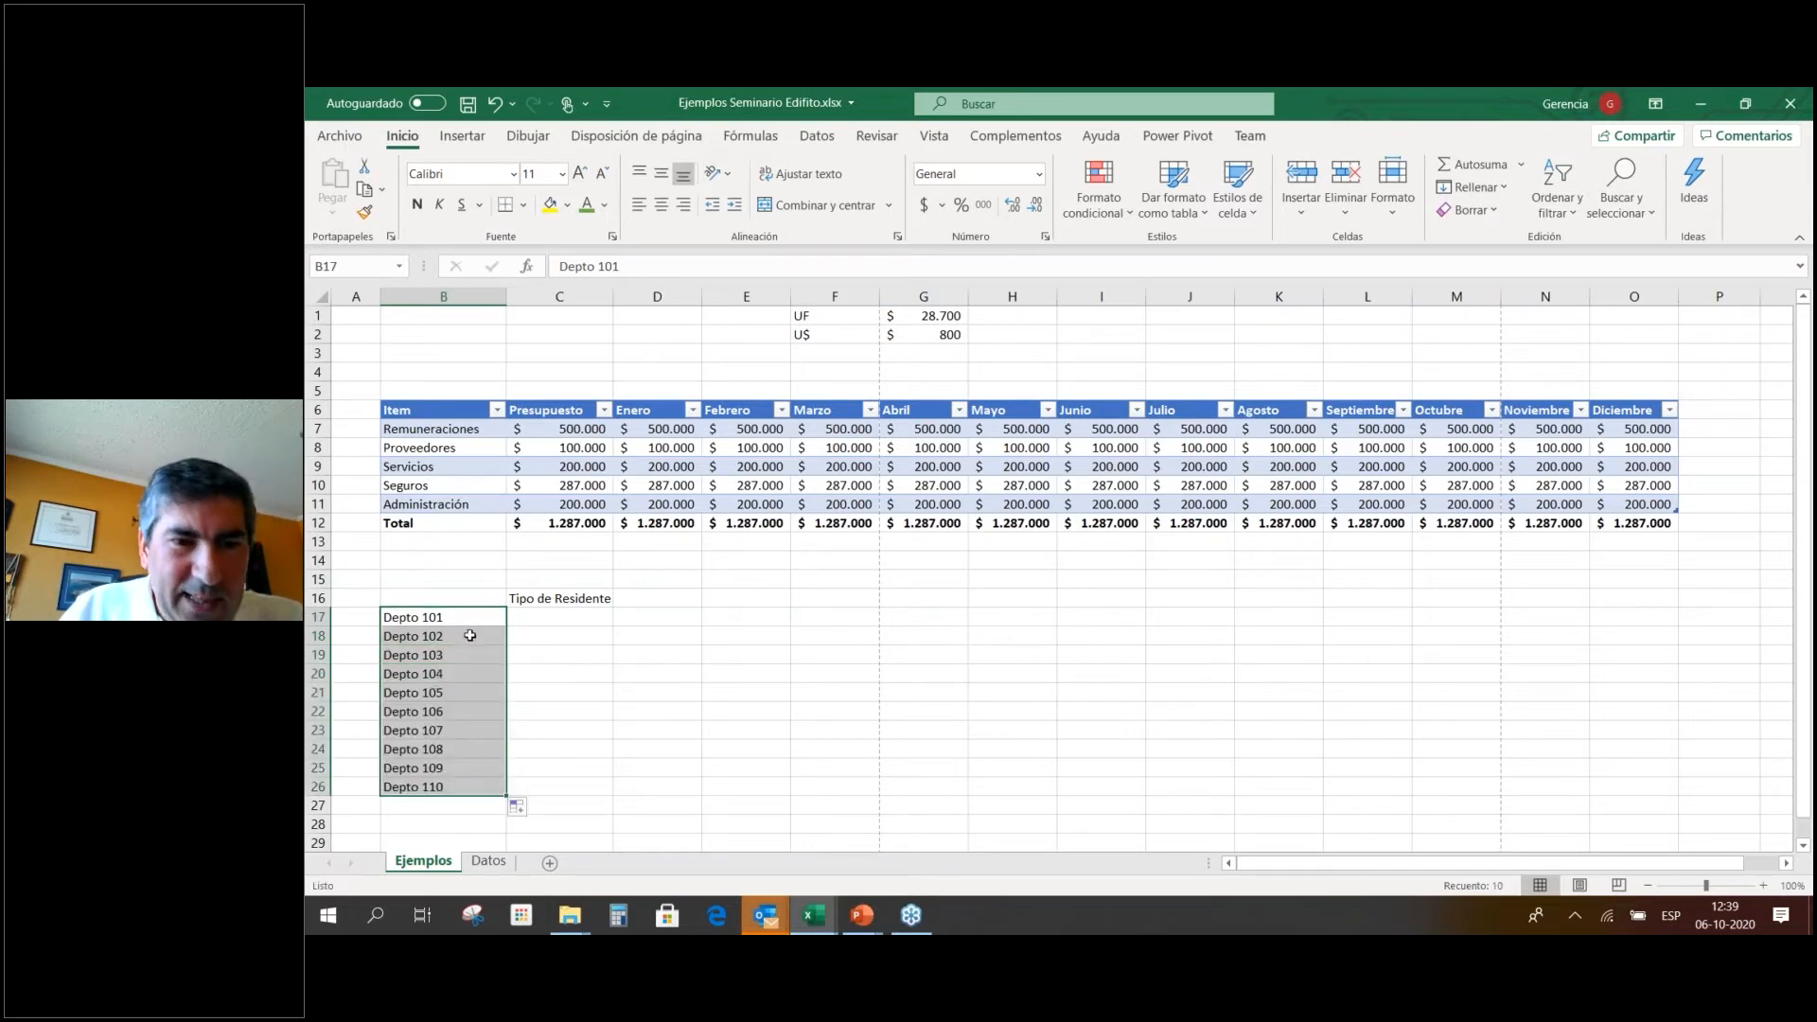
key(Right)
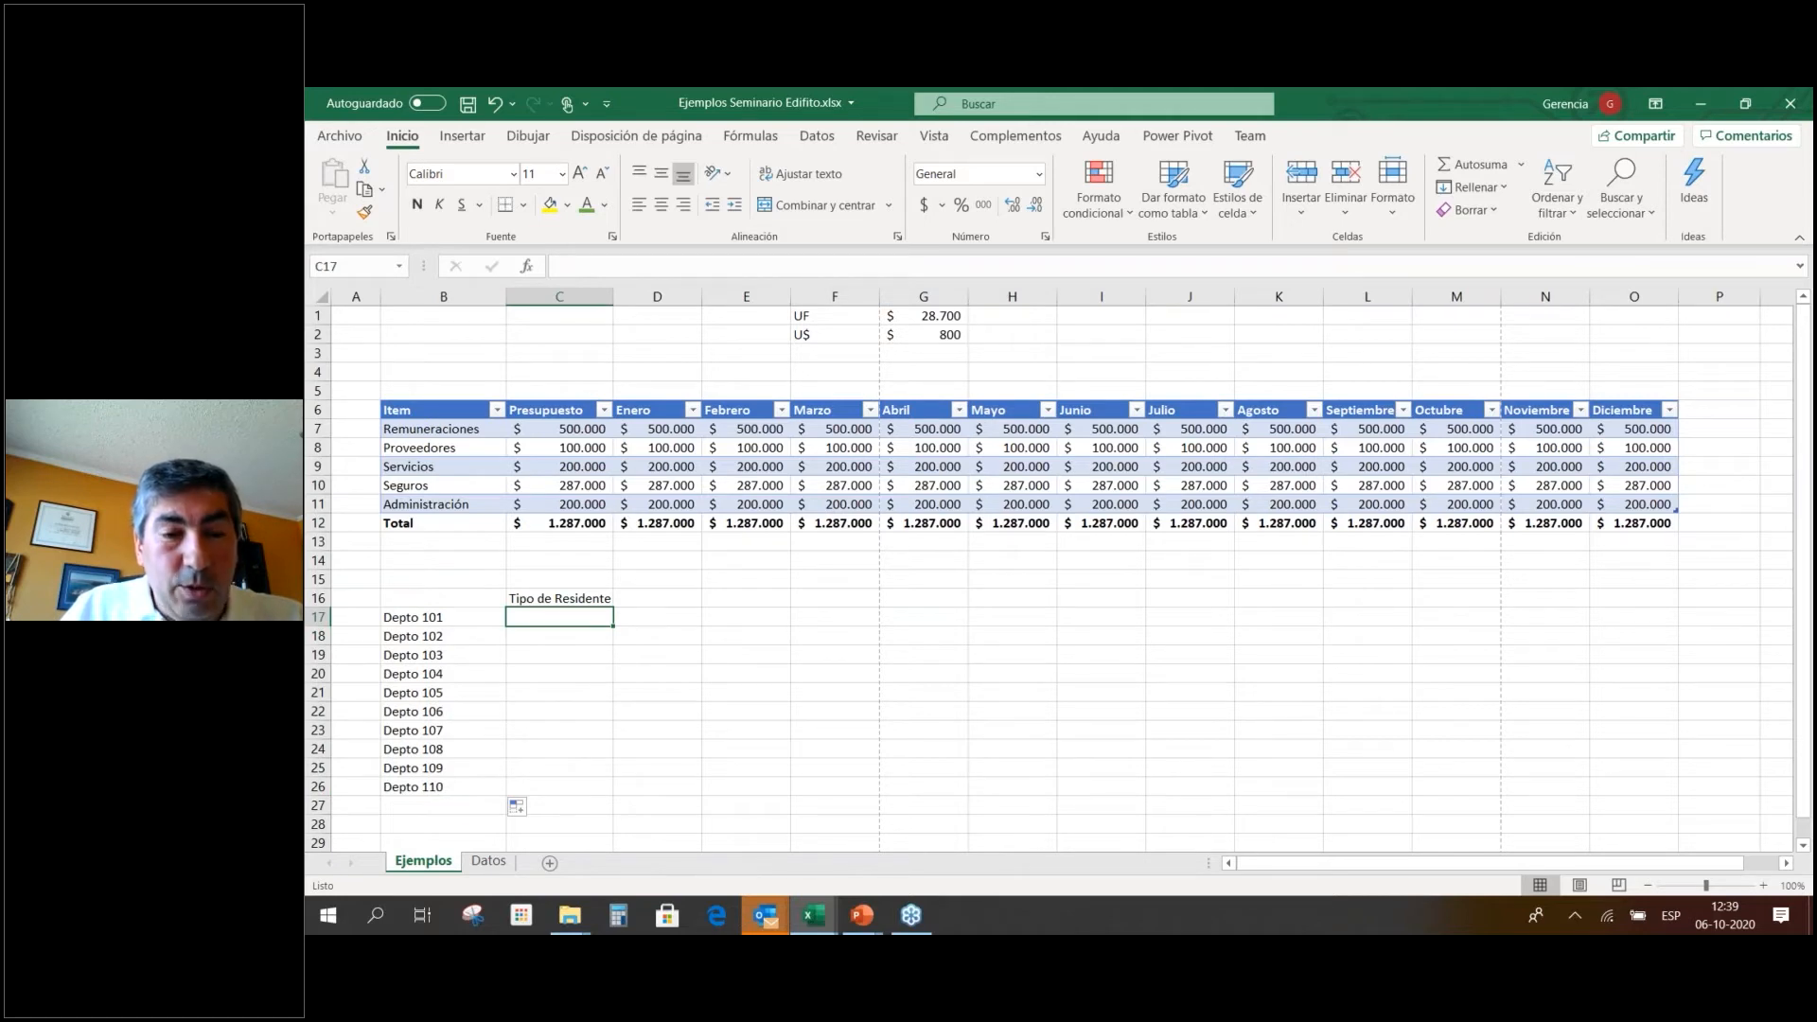
Enter the resident types Arrendatario and Coporpitario in C14:C15.
click(554, 559)
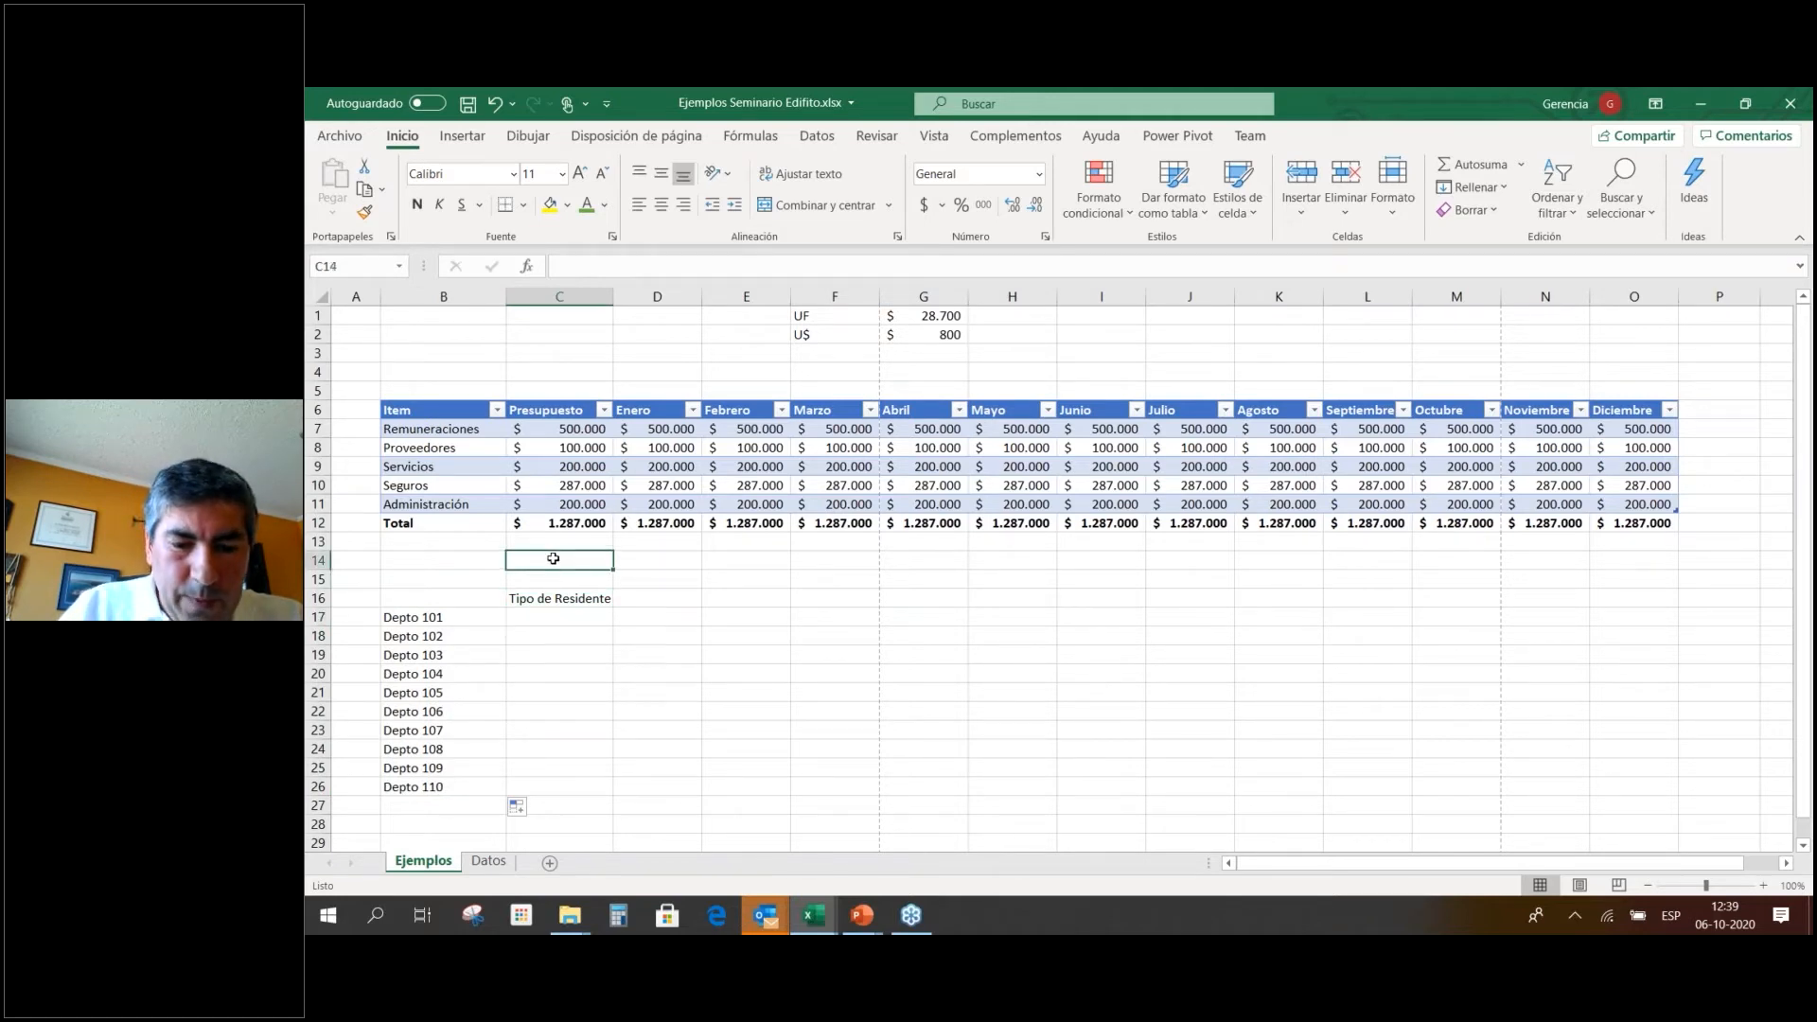
text(Arrendatario)
key(Return)
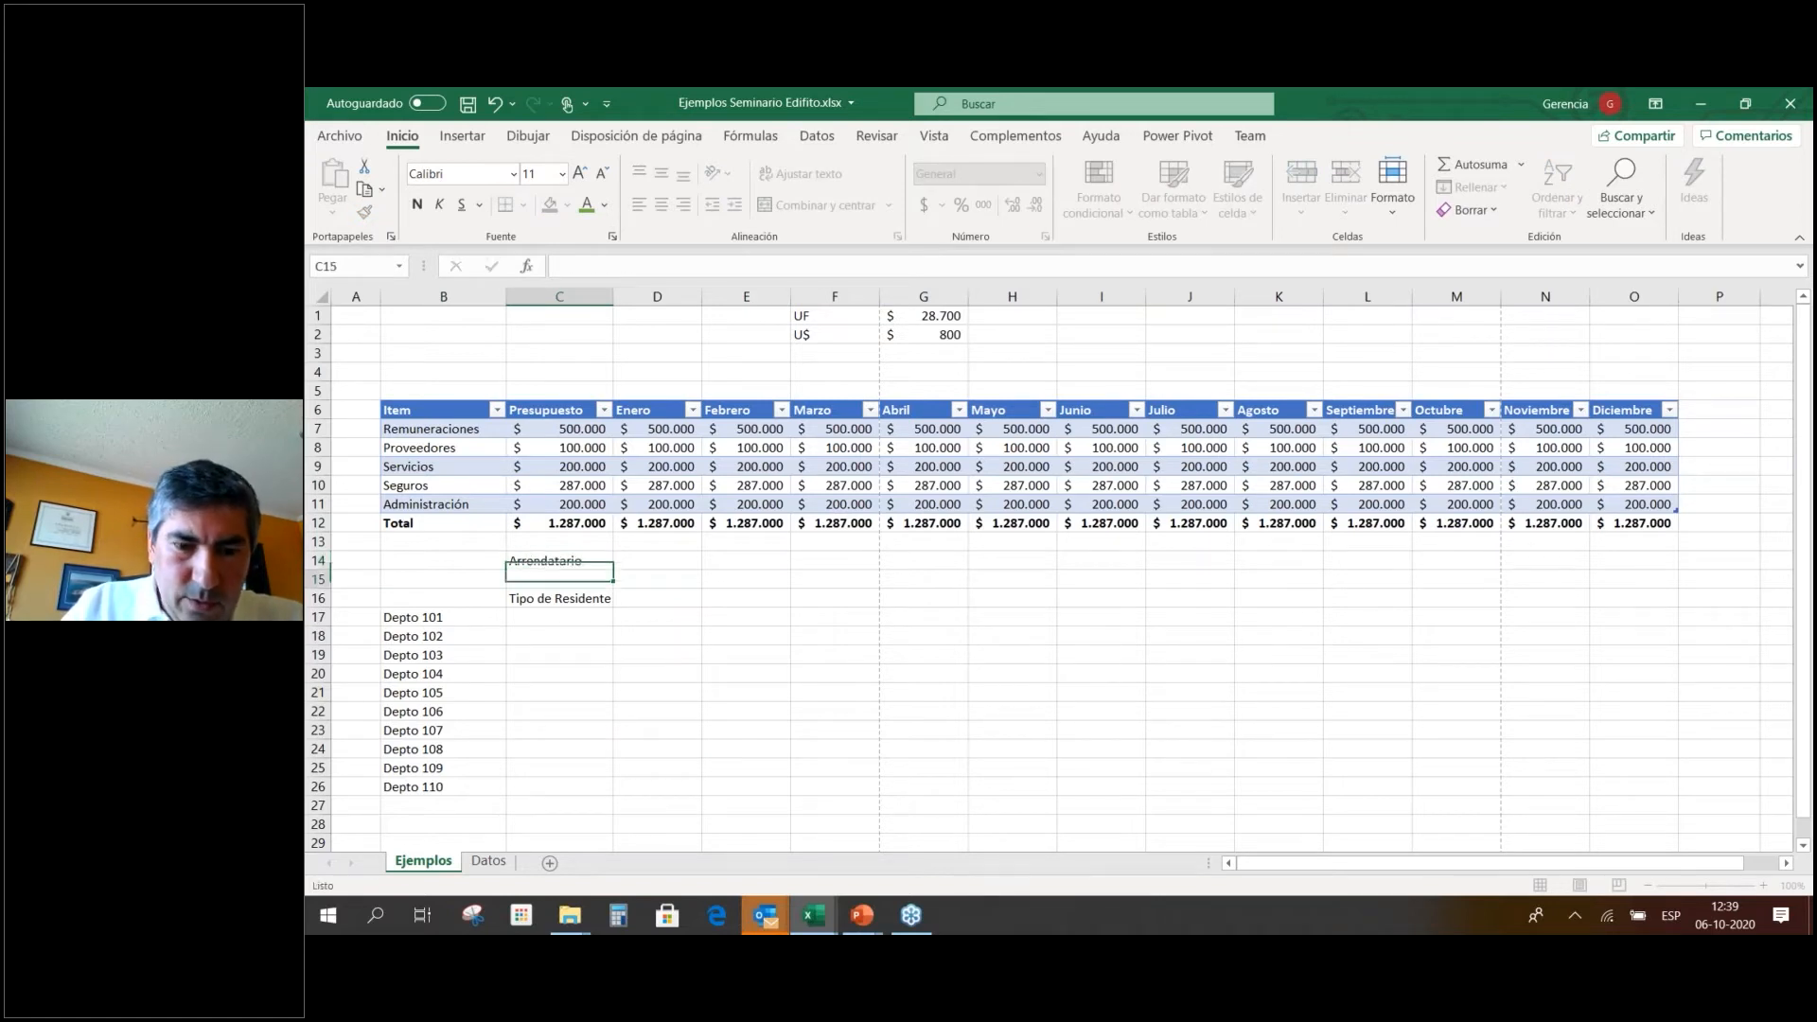
text(Coporpitario)
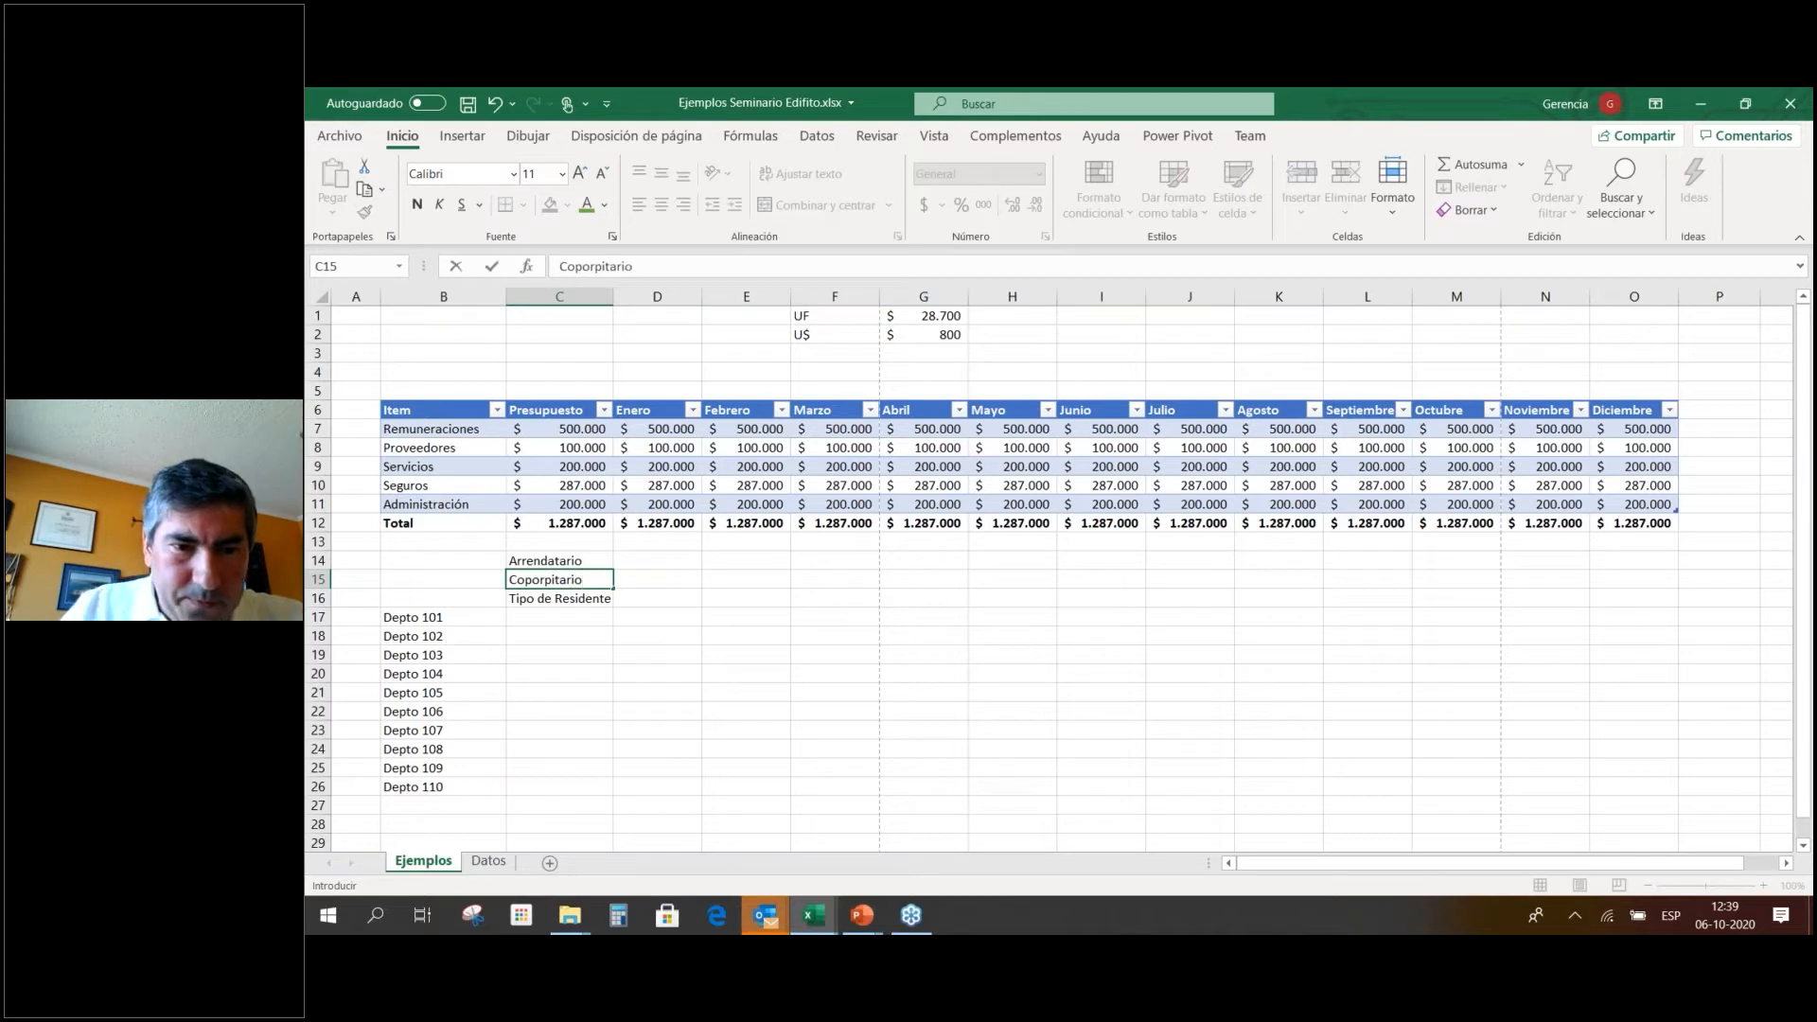
key(Return)
Autocomplete Arrendatario and Coporpitario into C17:C18 and bold the Tipo de Residente header.
click(563, 617)
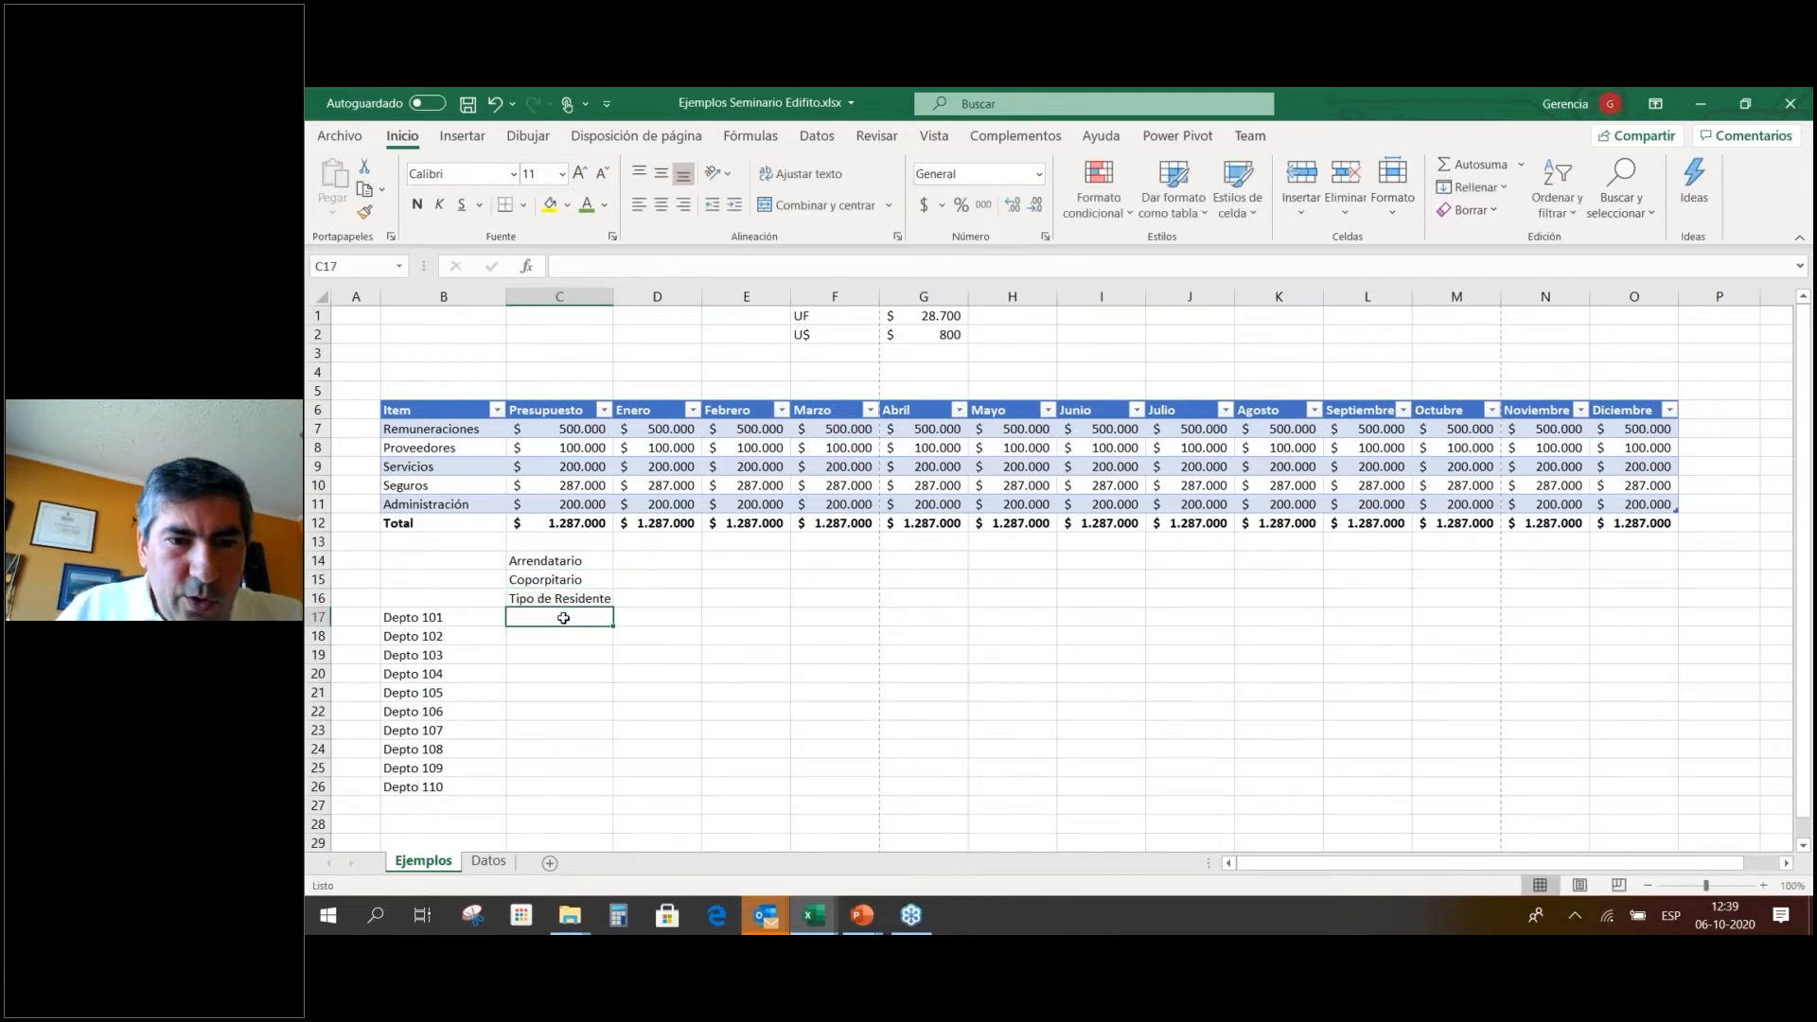
text(Arrendatario)
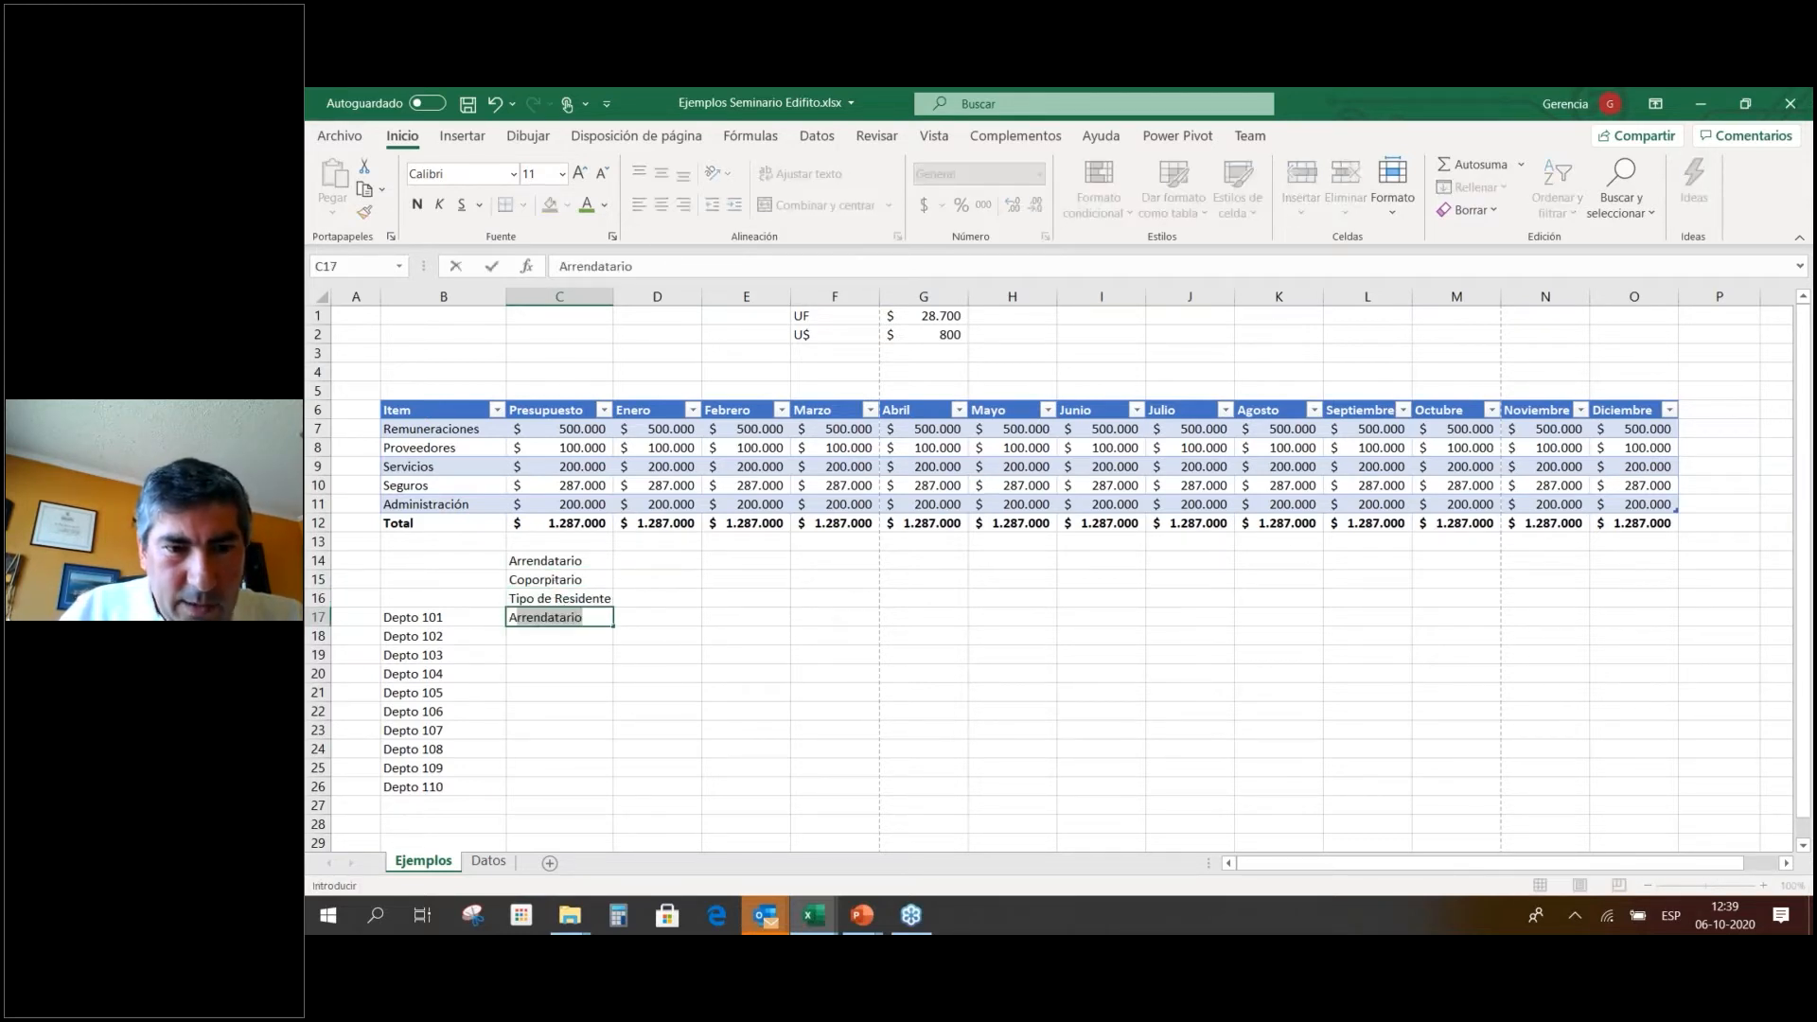
key(Return)
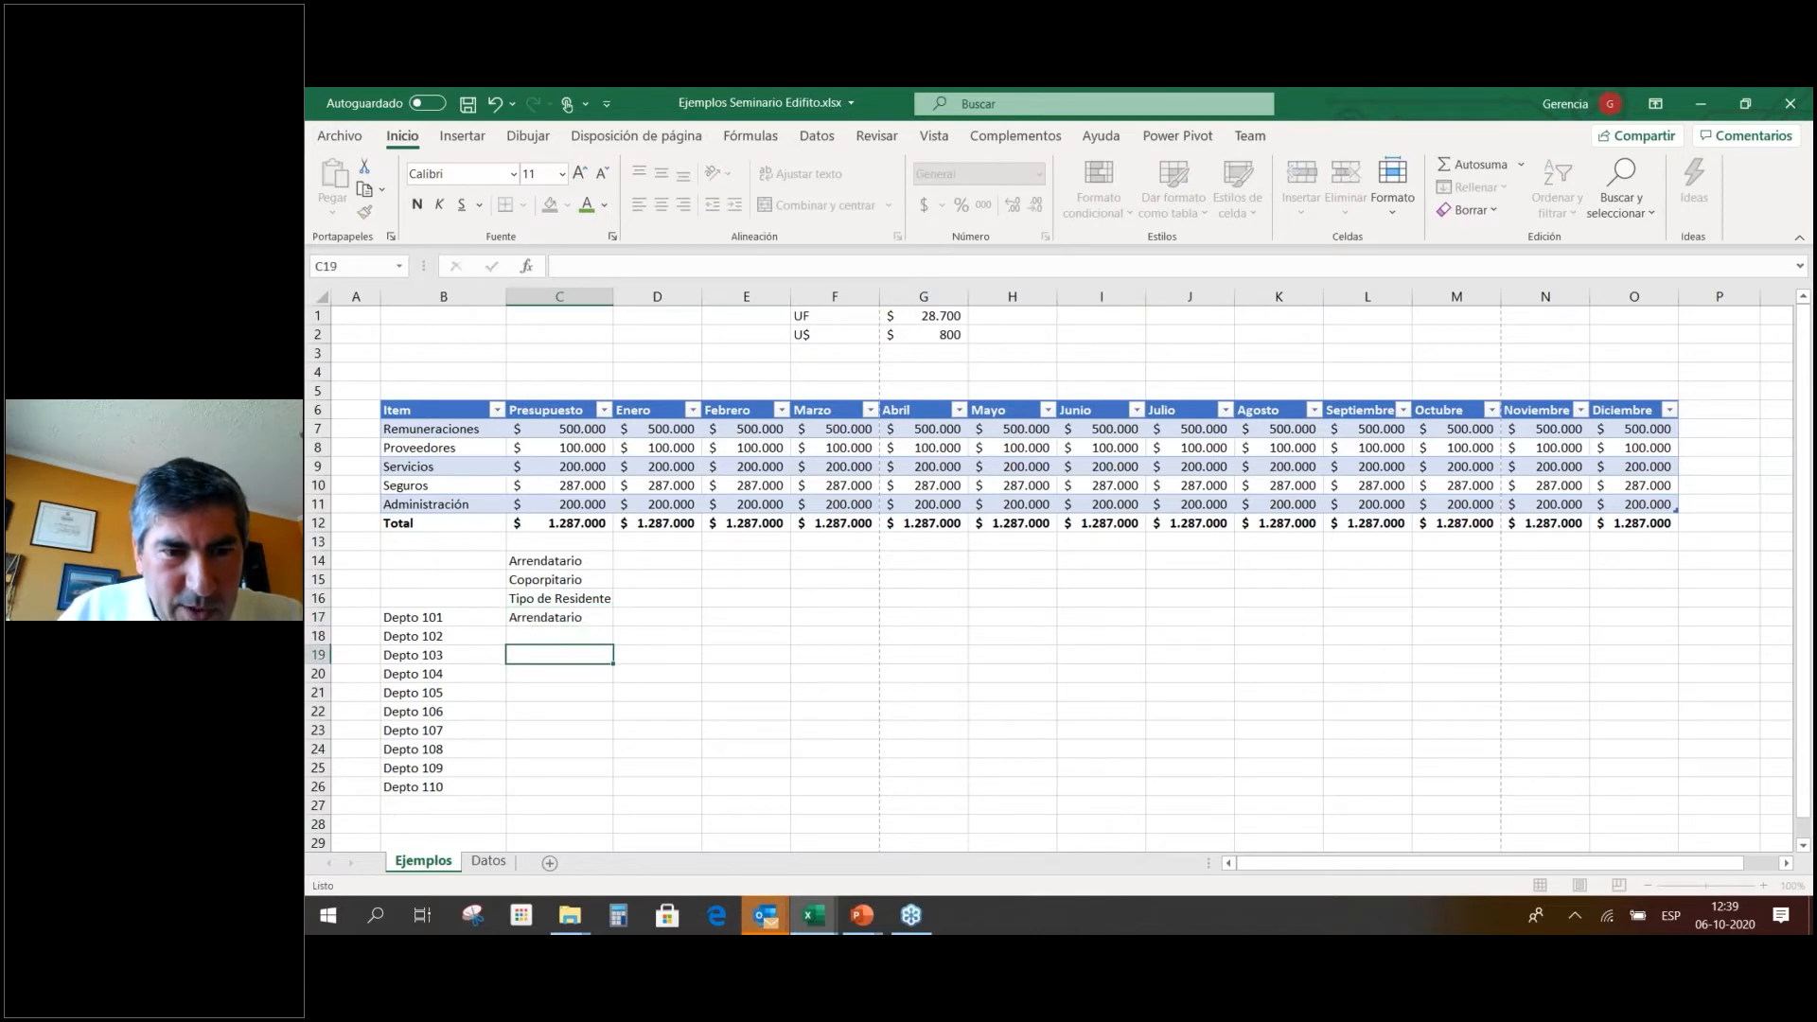
text(C)
key(Return)
click(592, 603)
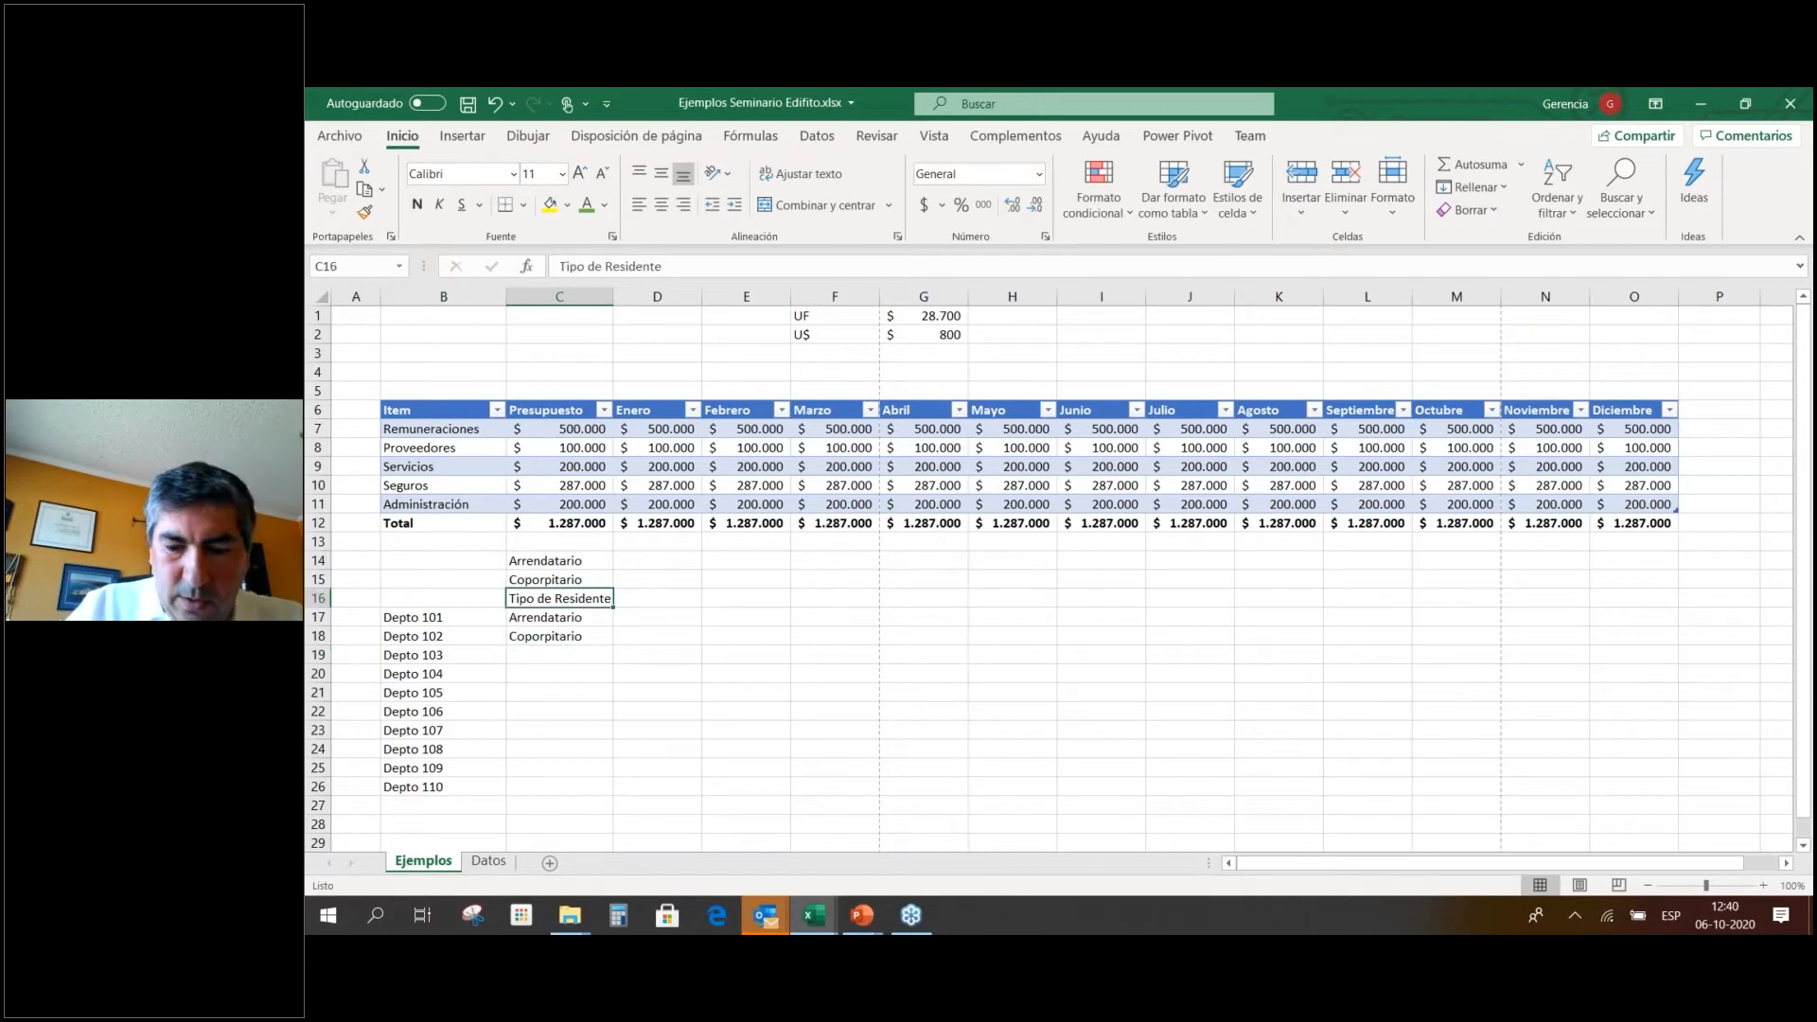
key(ctrl+n)
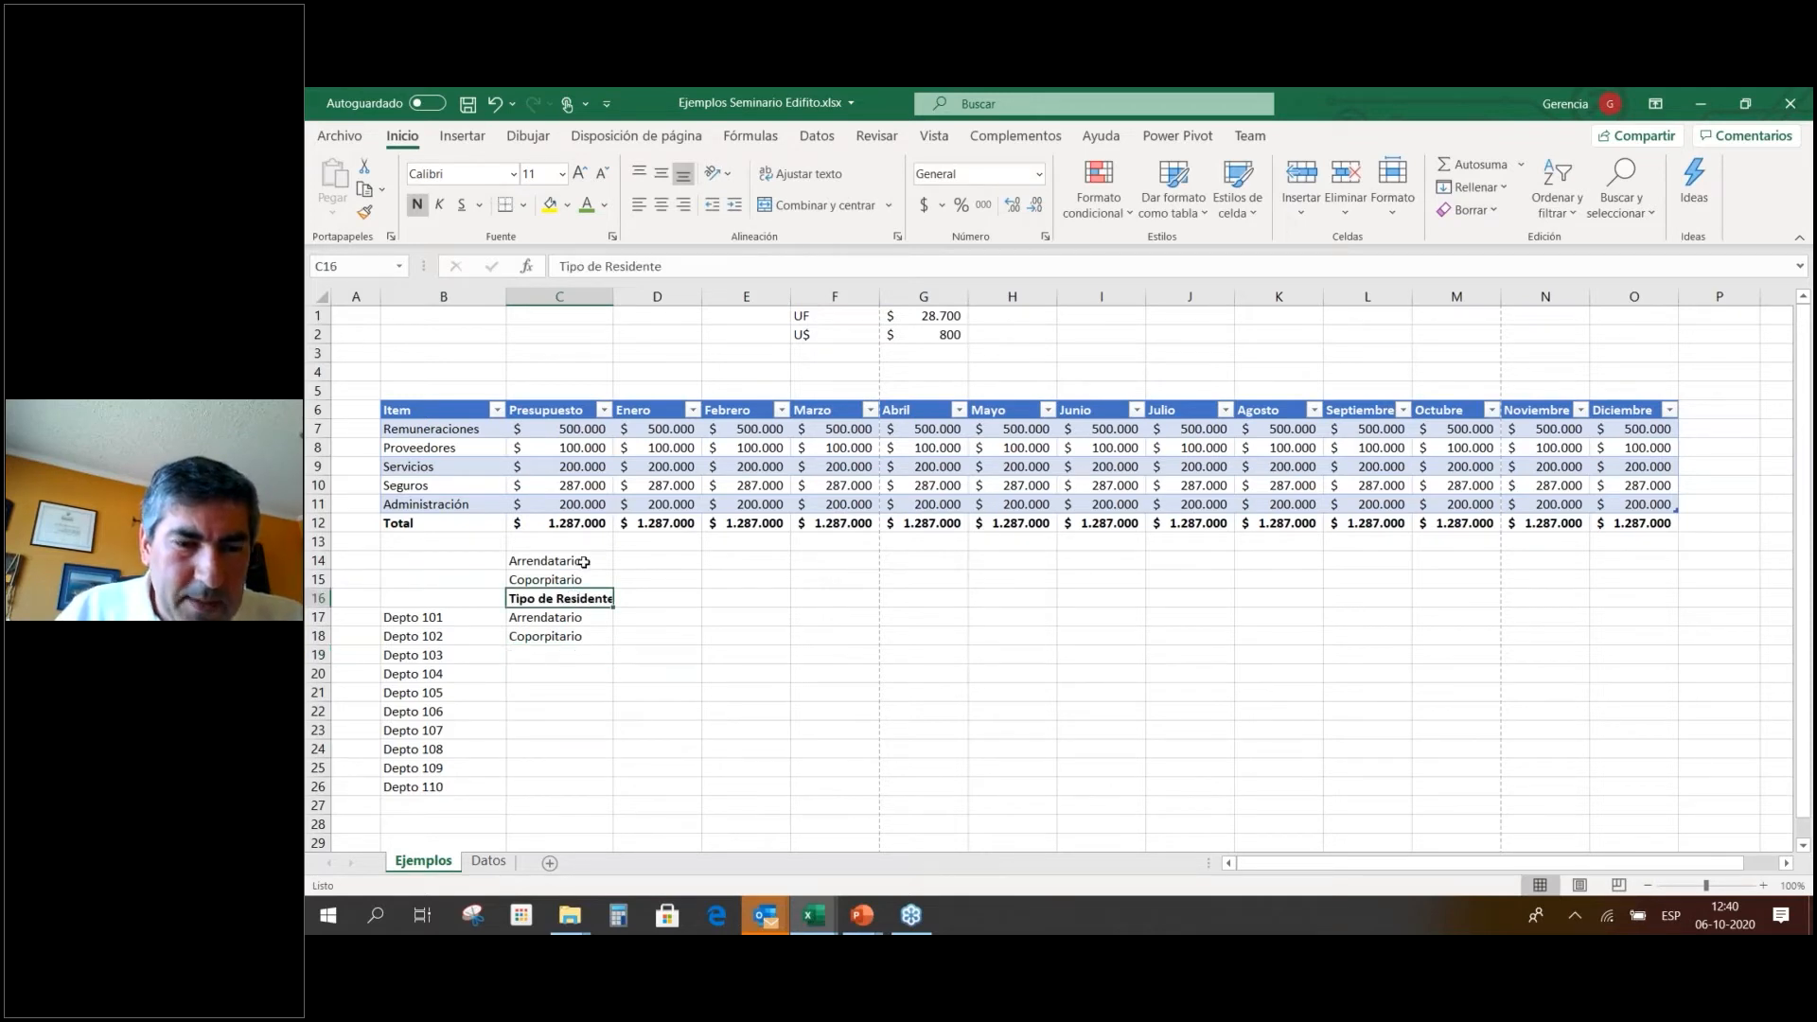
Add a test entry hhh in C19, then clear the test entries from C17:C19.
drag(590, 561, 591, 579)
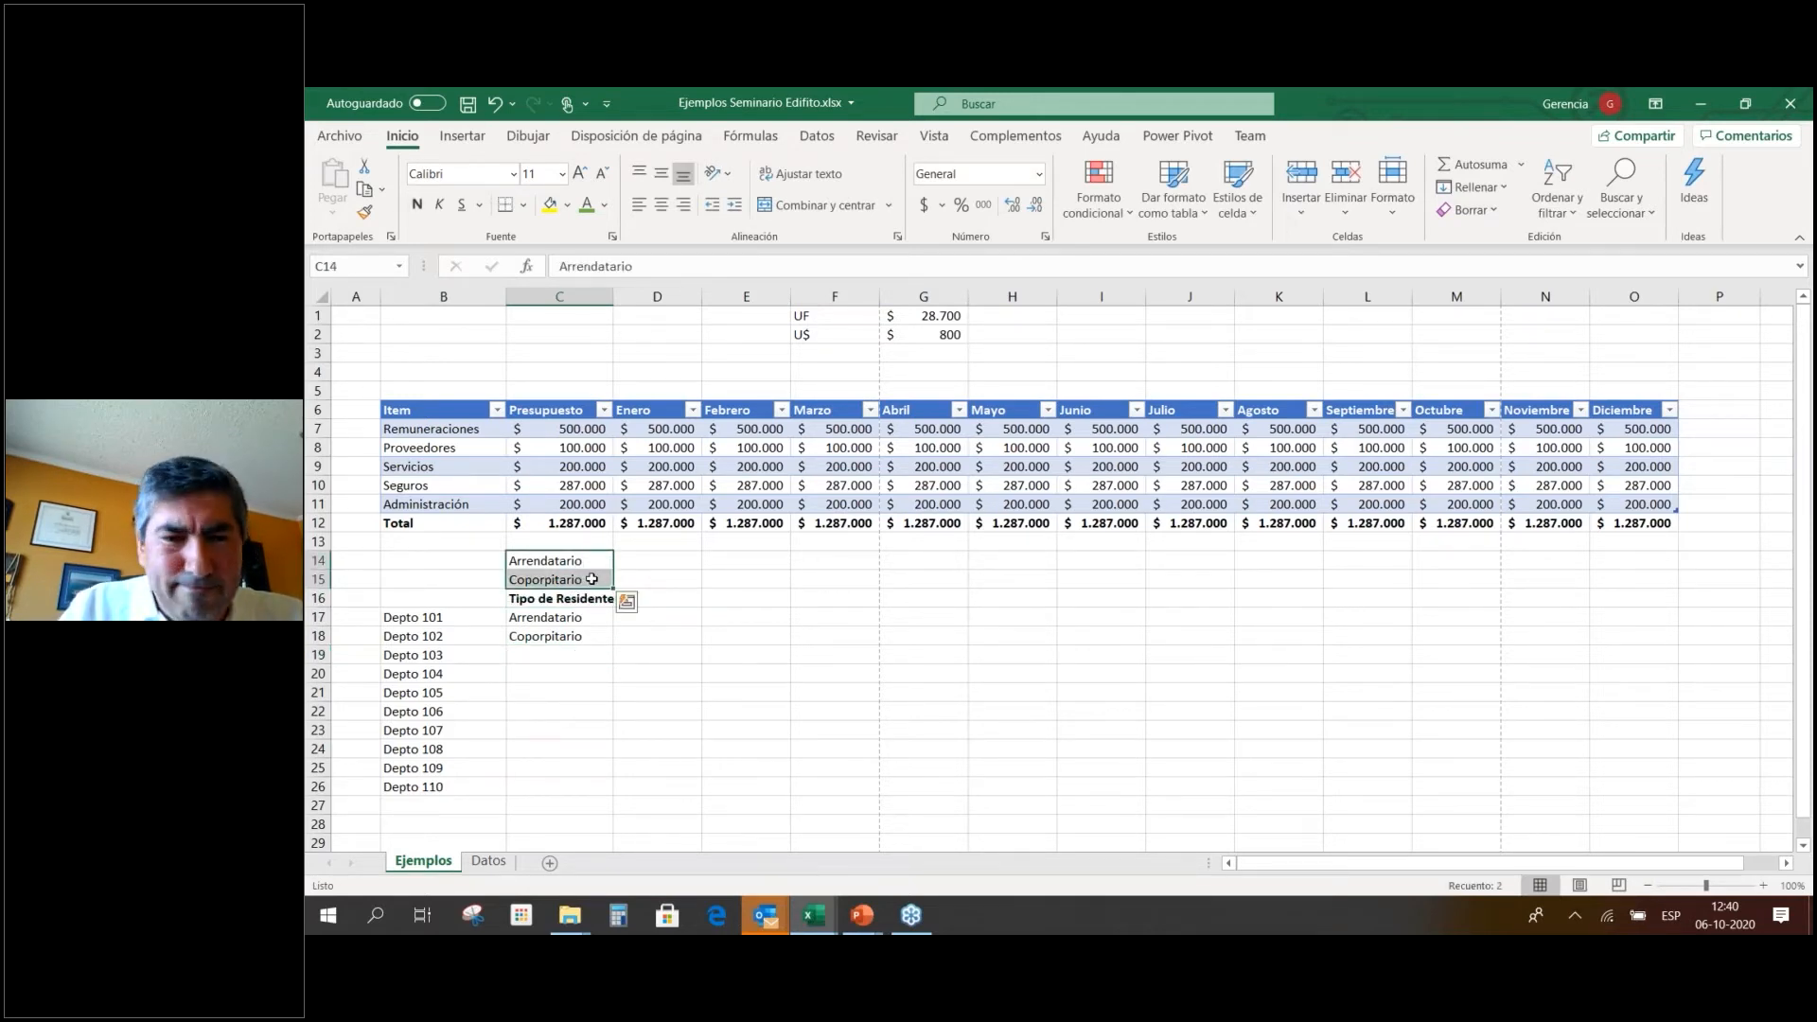
key(Down)
key(Down)
key(Down)
key(Down)
key(Down)
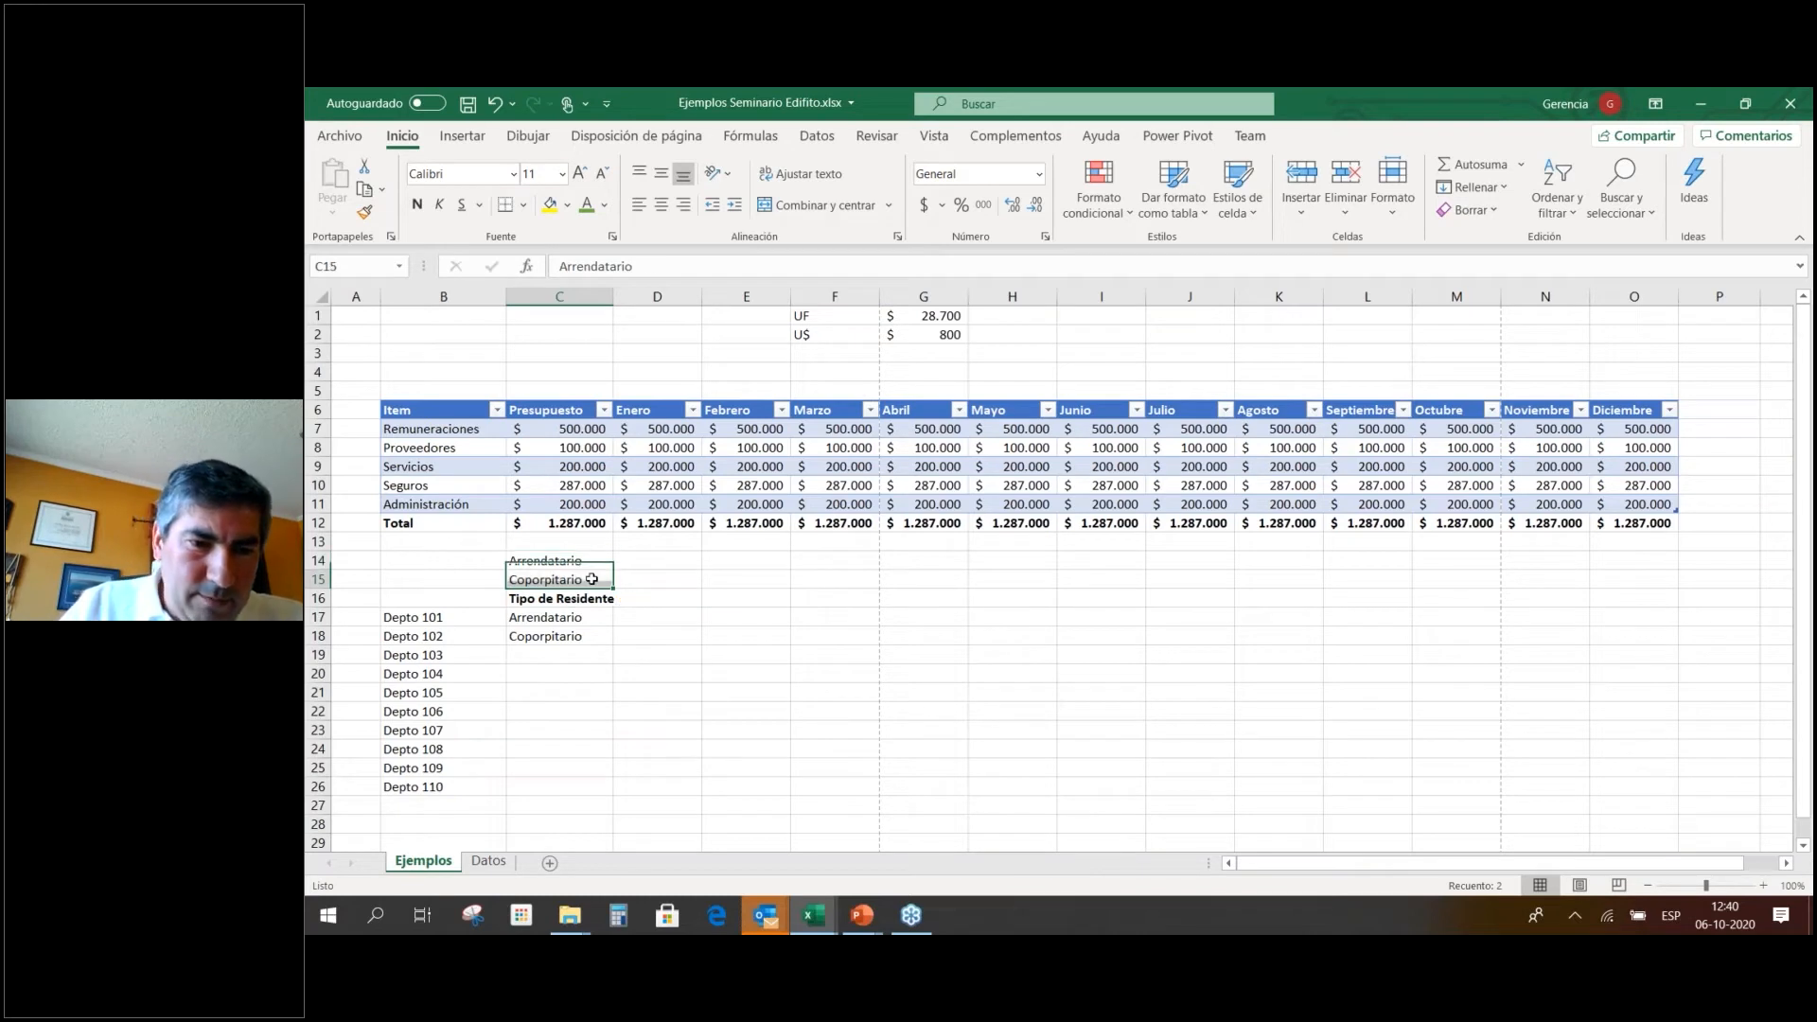
text(hhh)
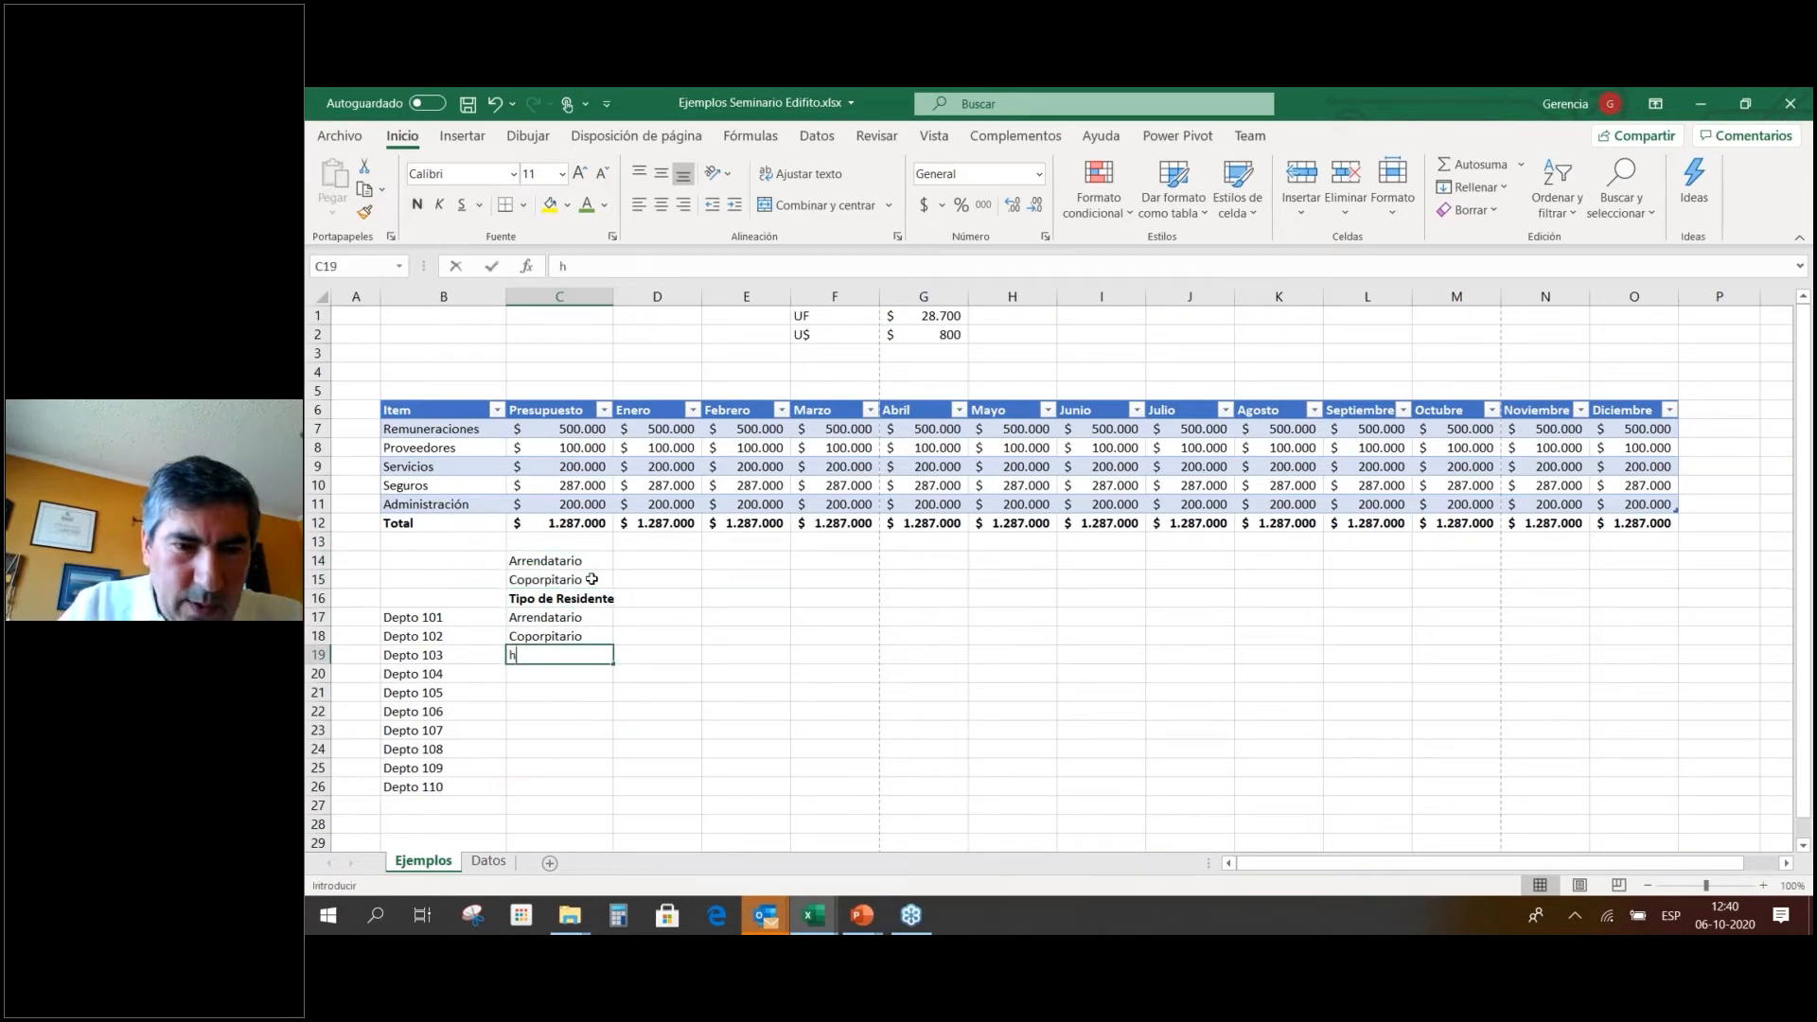
key(Return)
key(Up)
key(Up)
key(Up)
key(Up)
key(Up)
key(Up)
key(ctrl+Down)
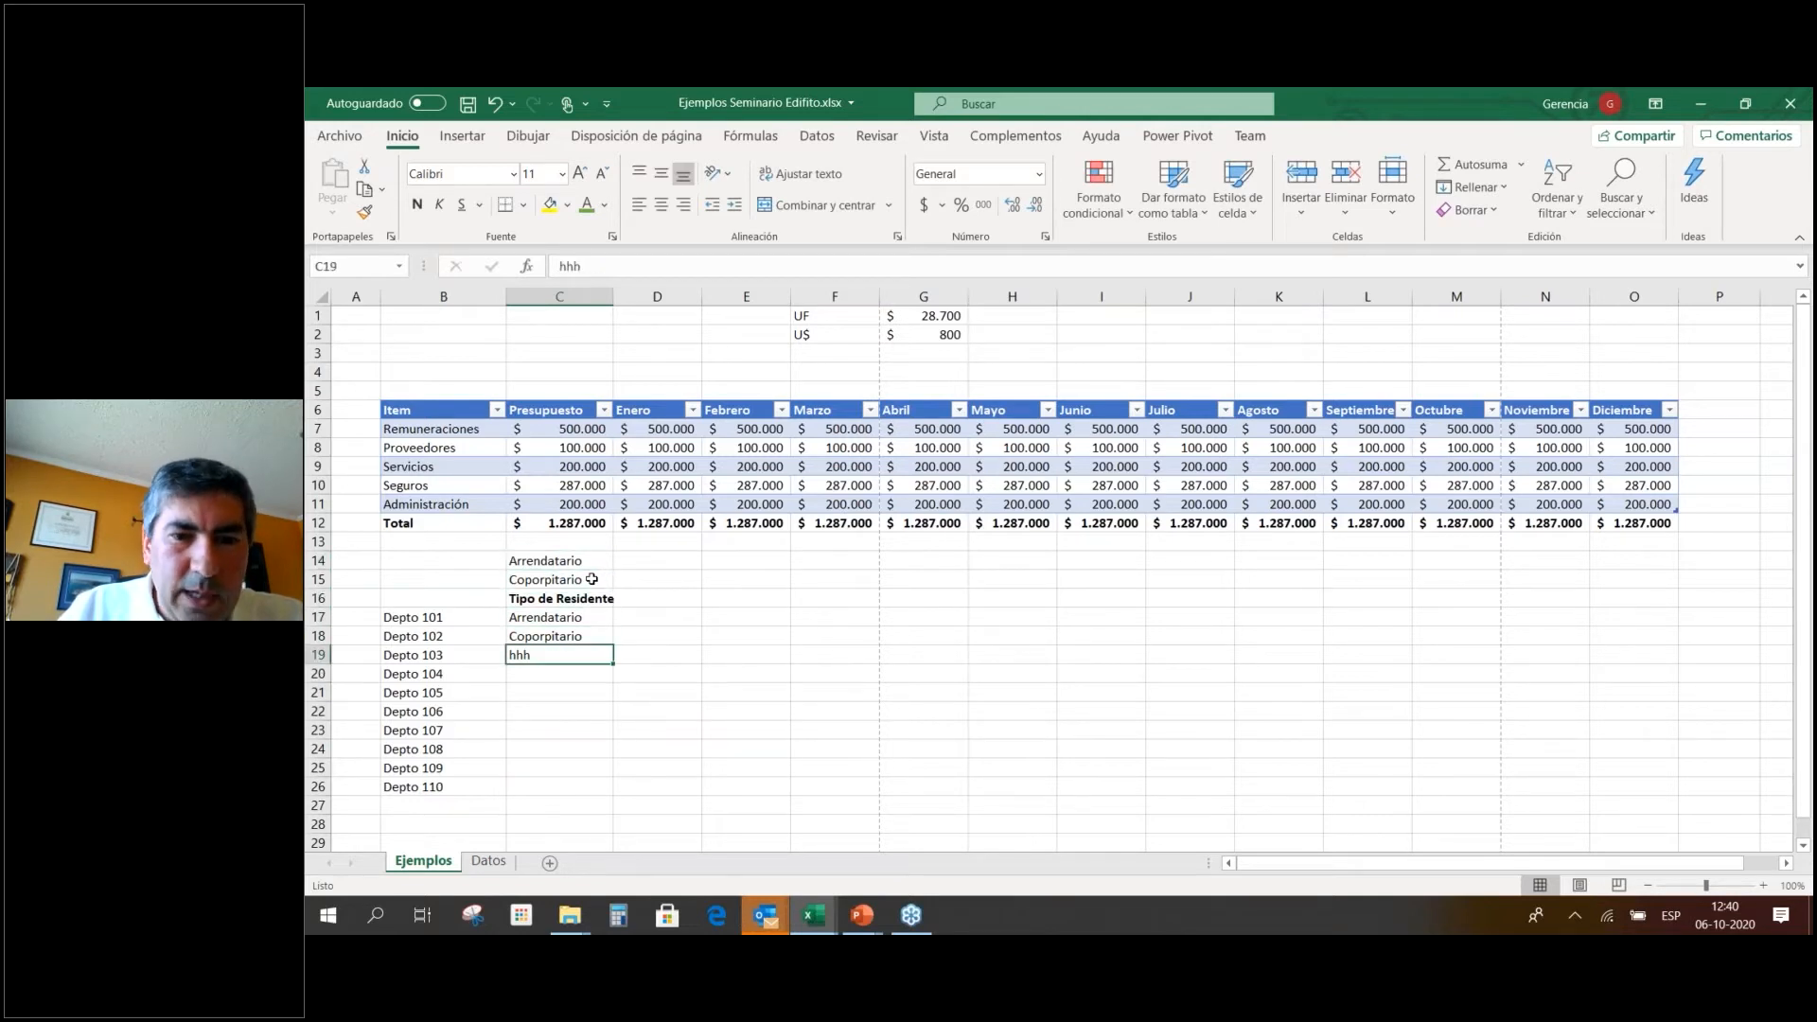
key(Up)
key(Up)
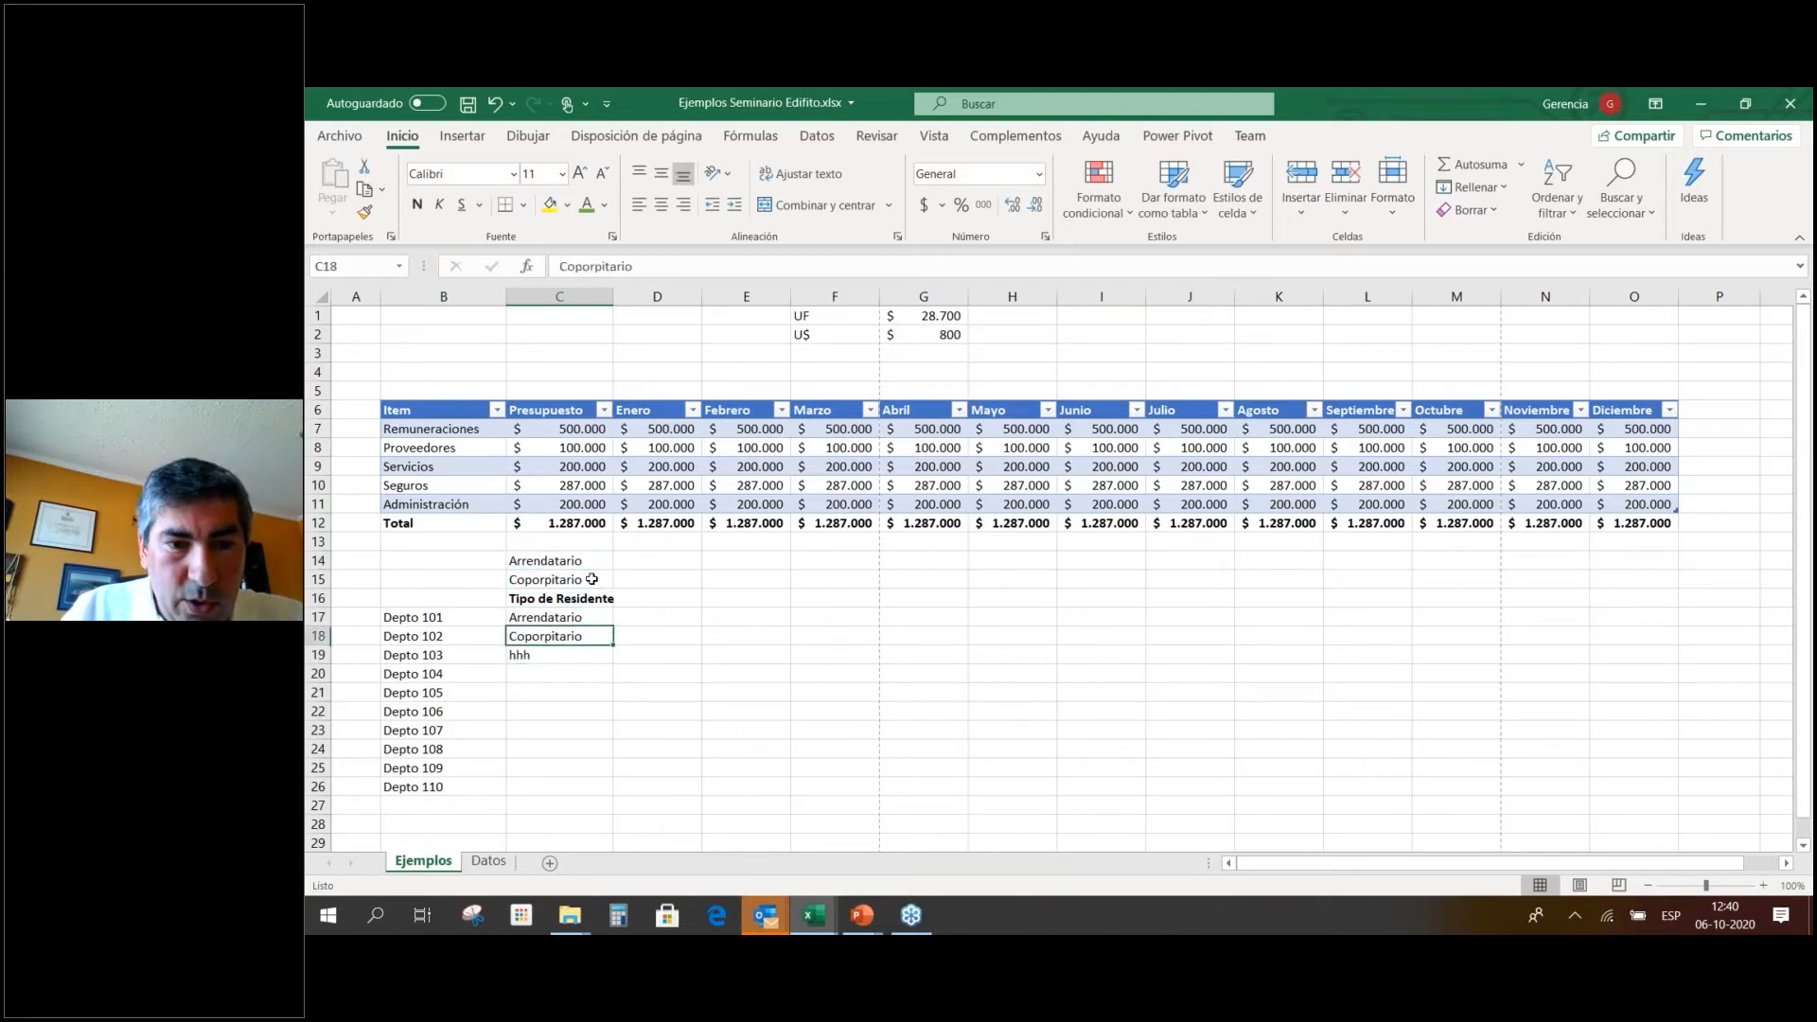
key(Delete)
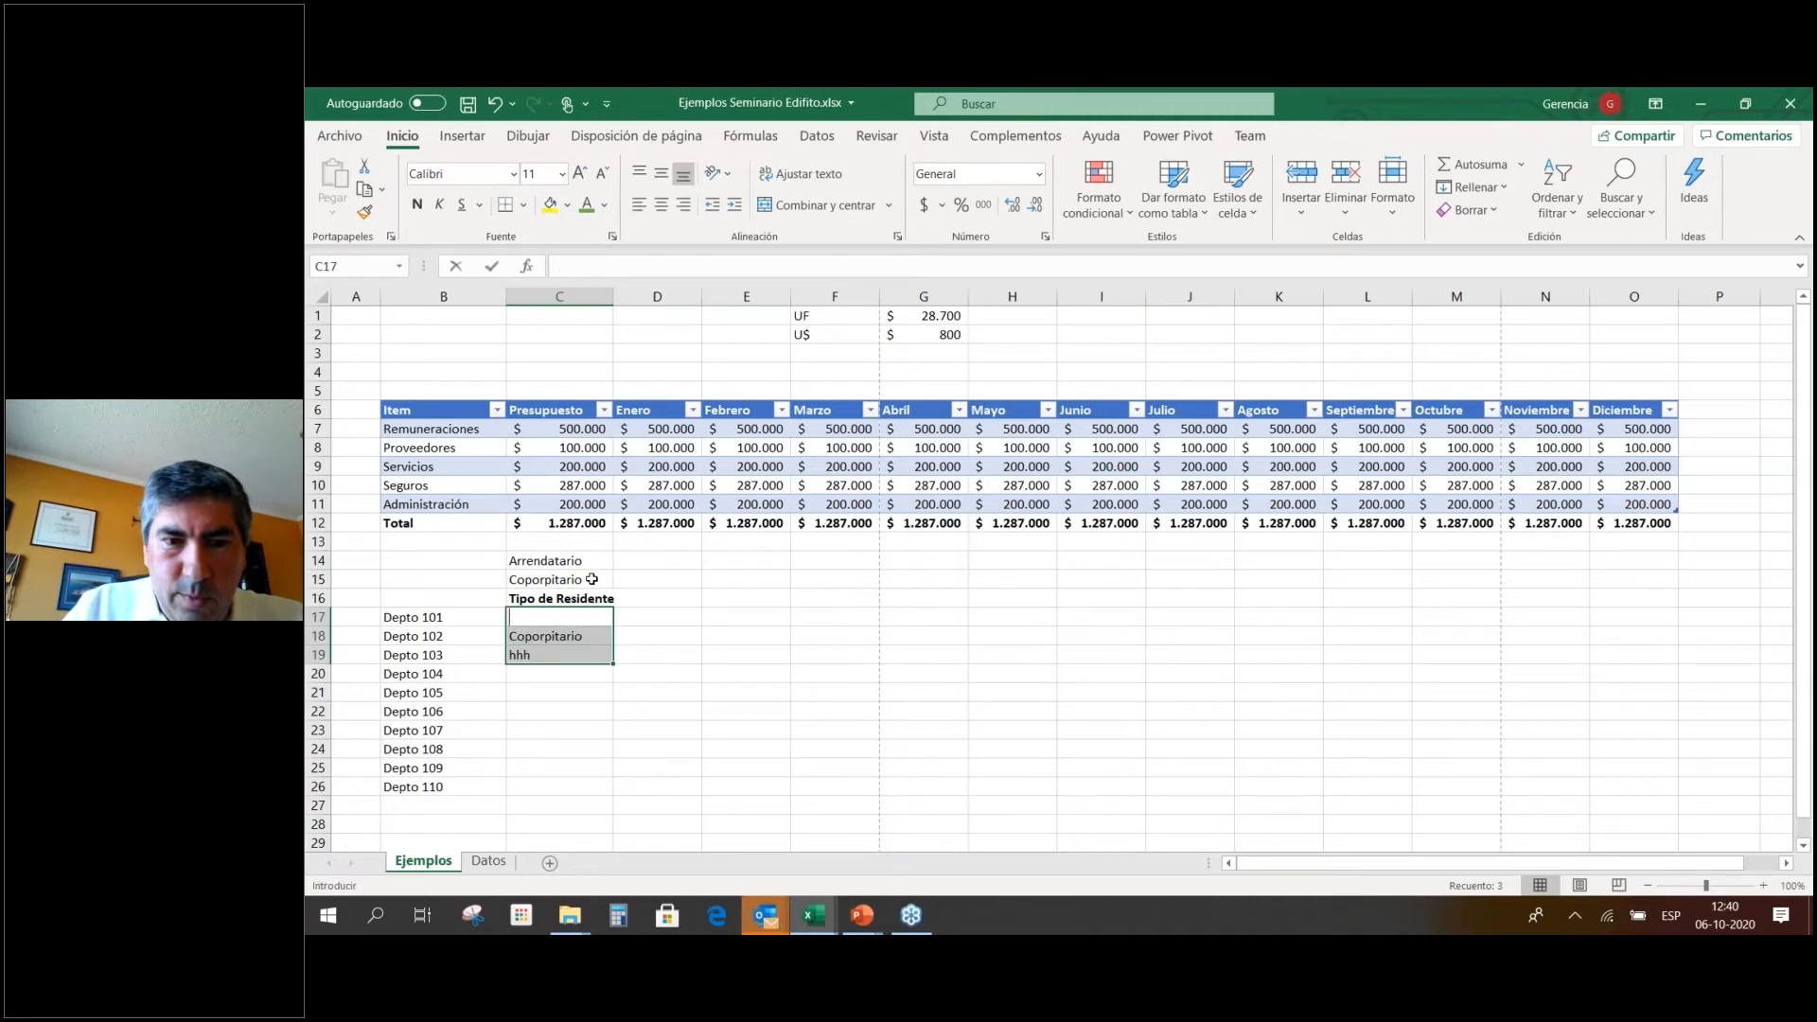
key(Down)
key(Delete)
key(Down)
key(Delete)
key(Up)
key(Up)
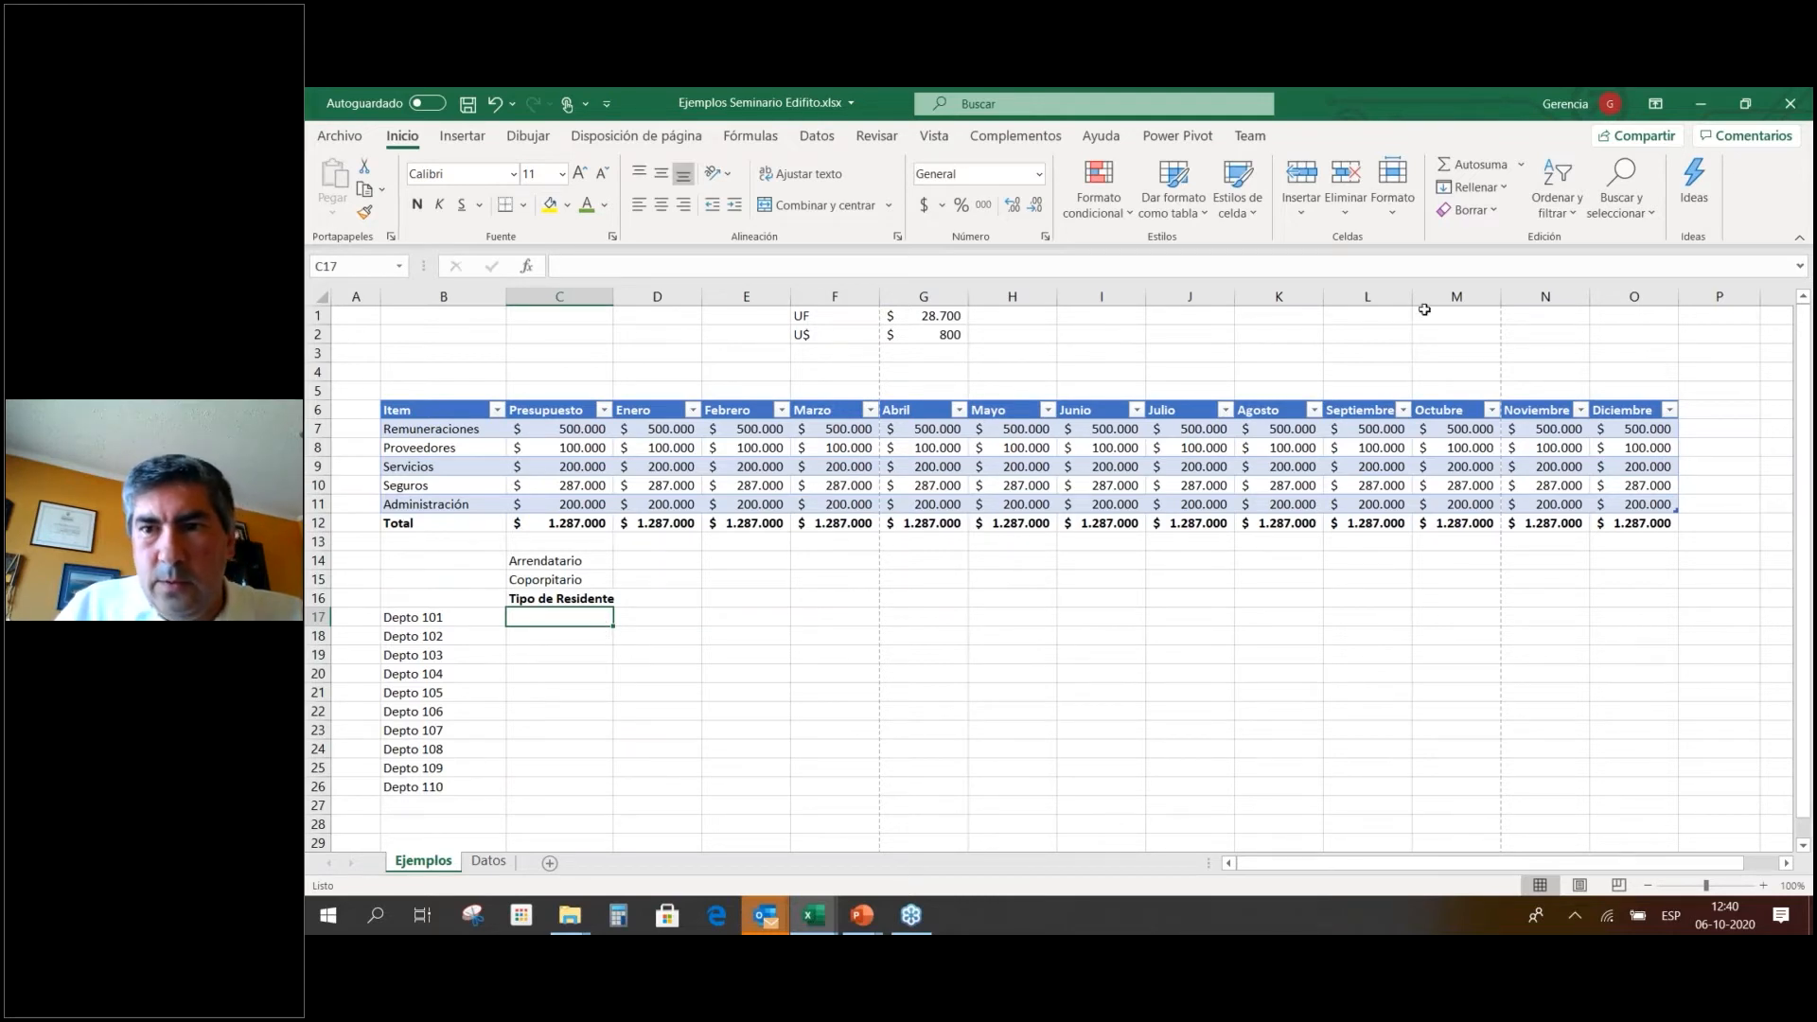
Give C17 a List data validation with source =$C$14:$C$15.
click(1564, 223)
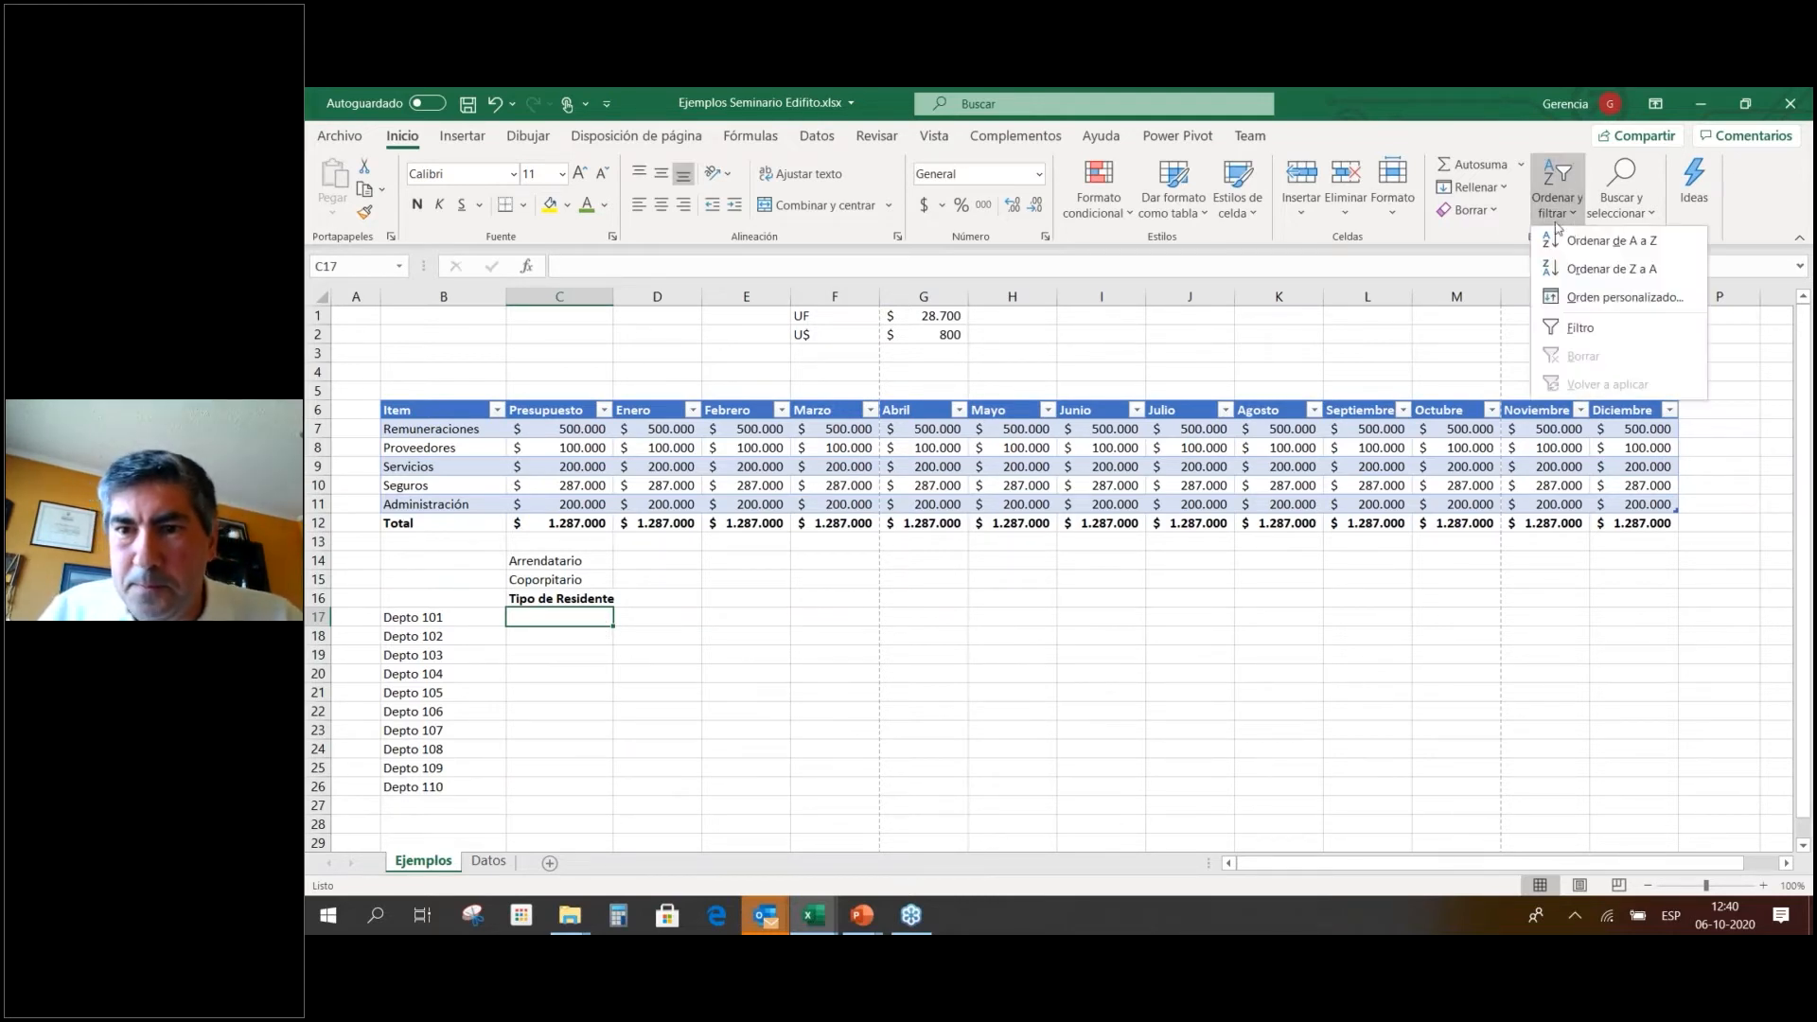
click(1392, 216)
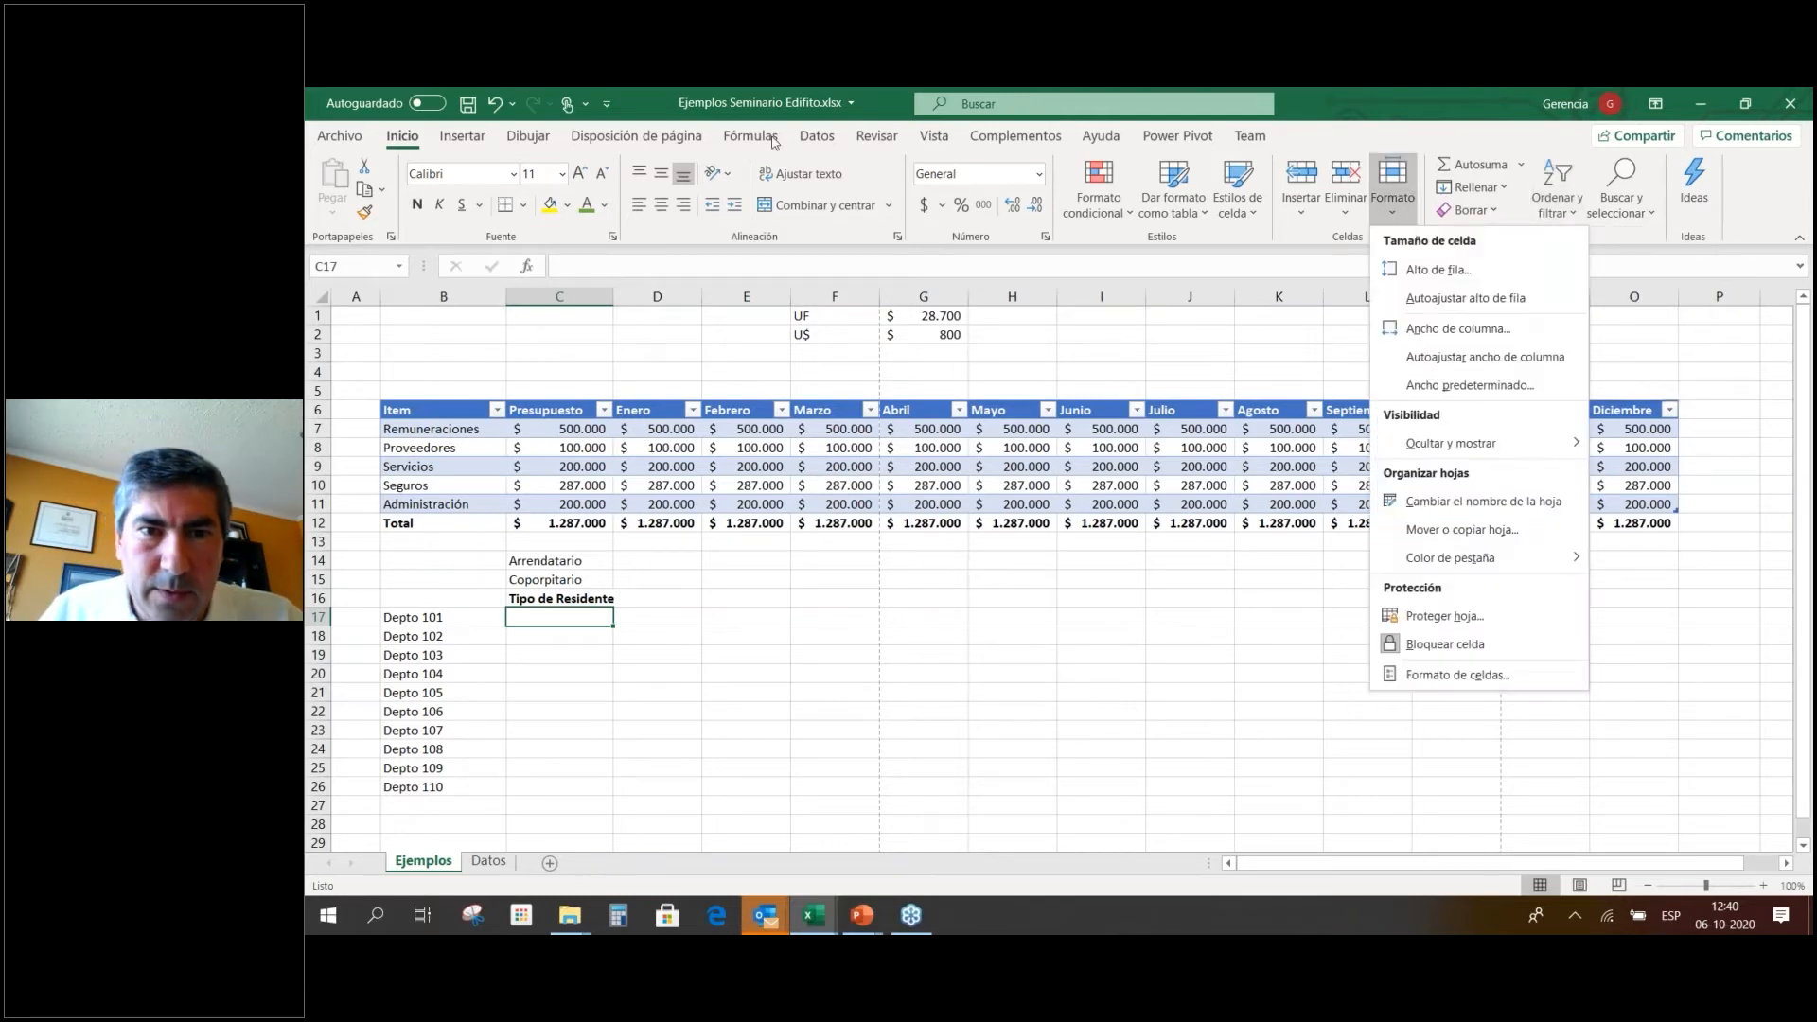
click(818, 138)
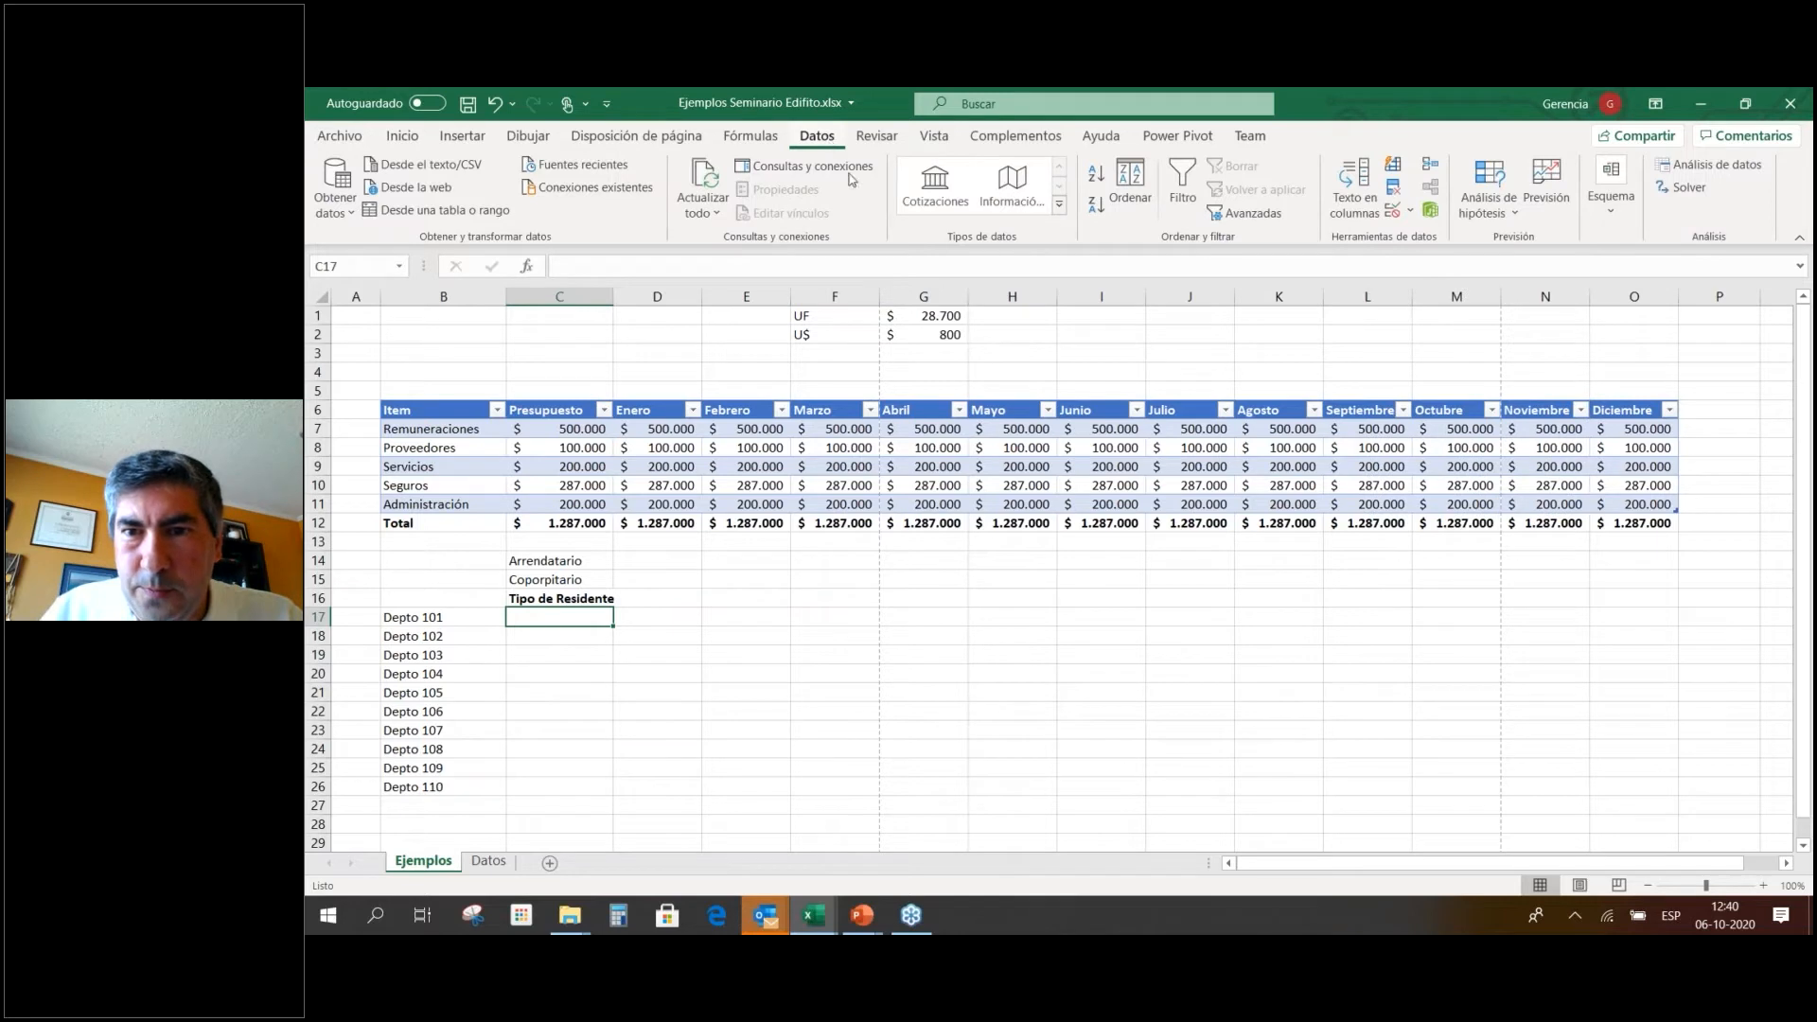
click(1405, 213)
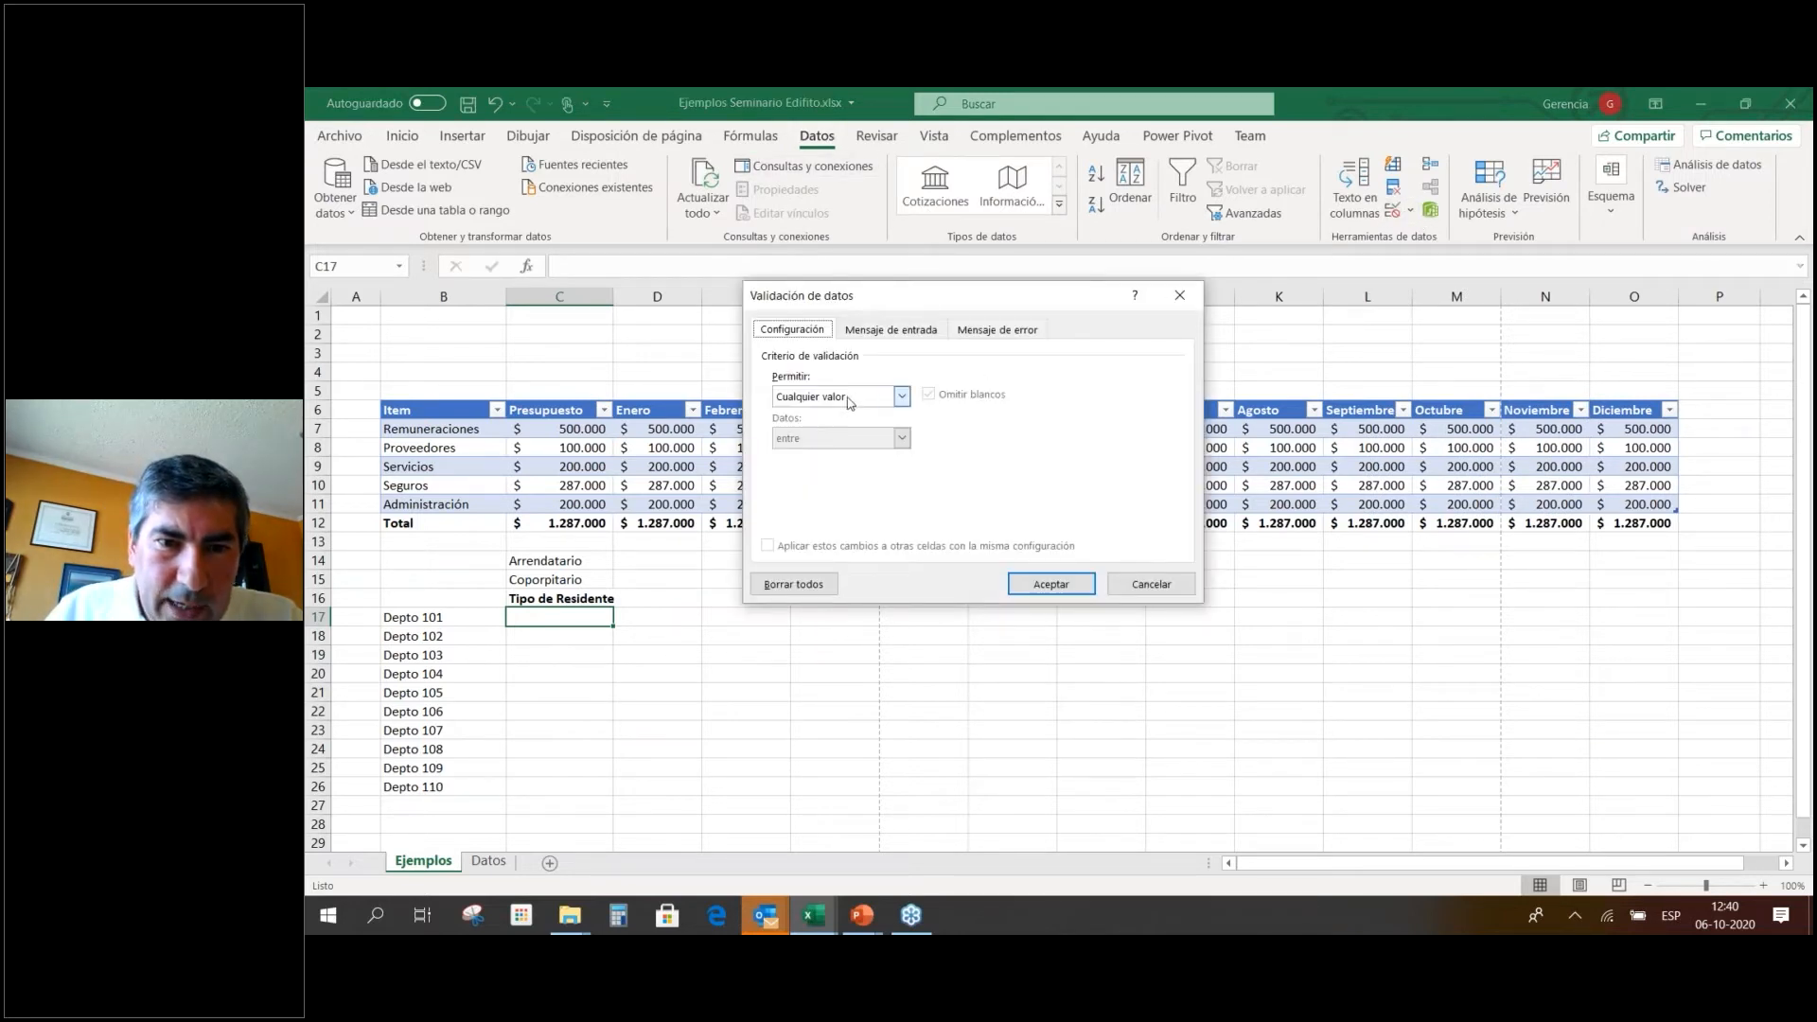
click(902, 398)
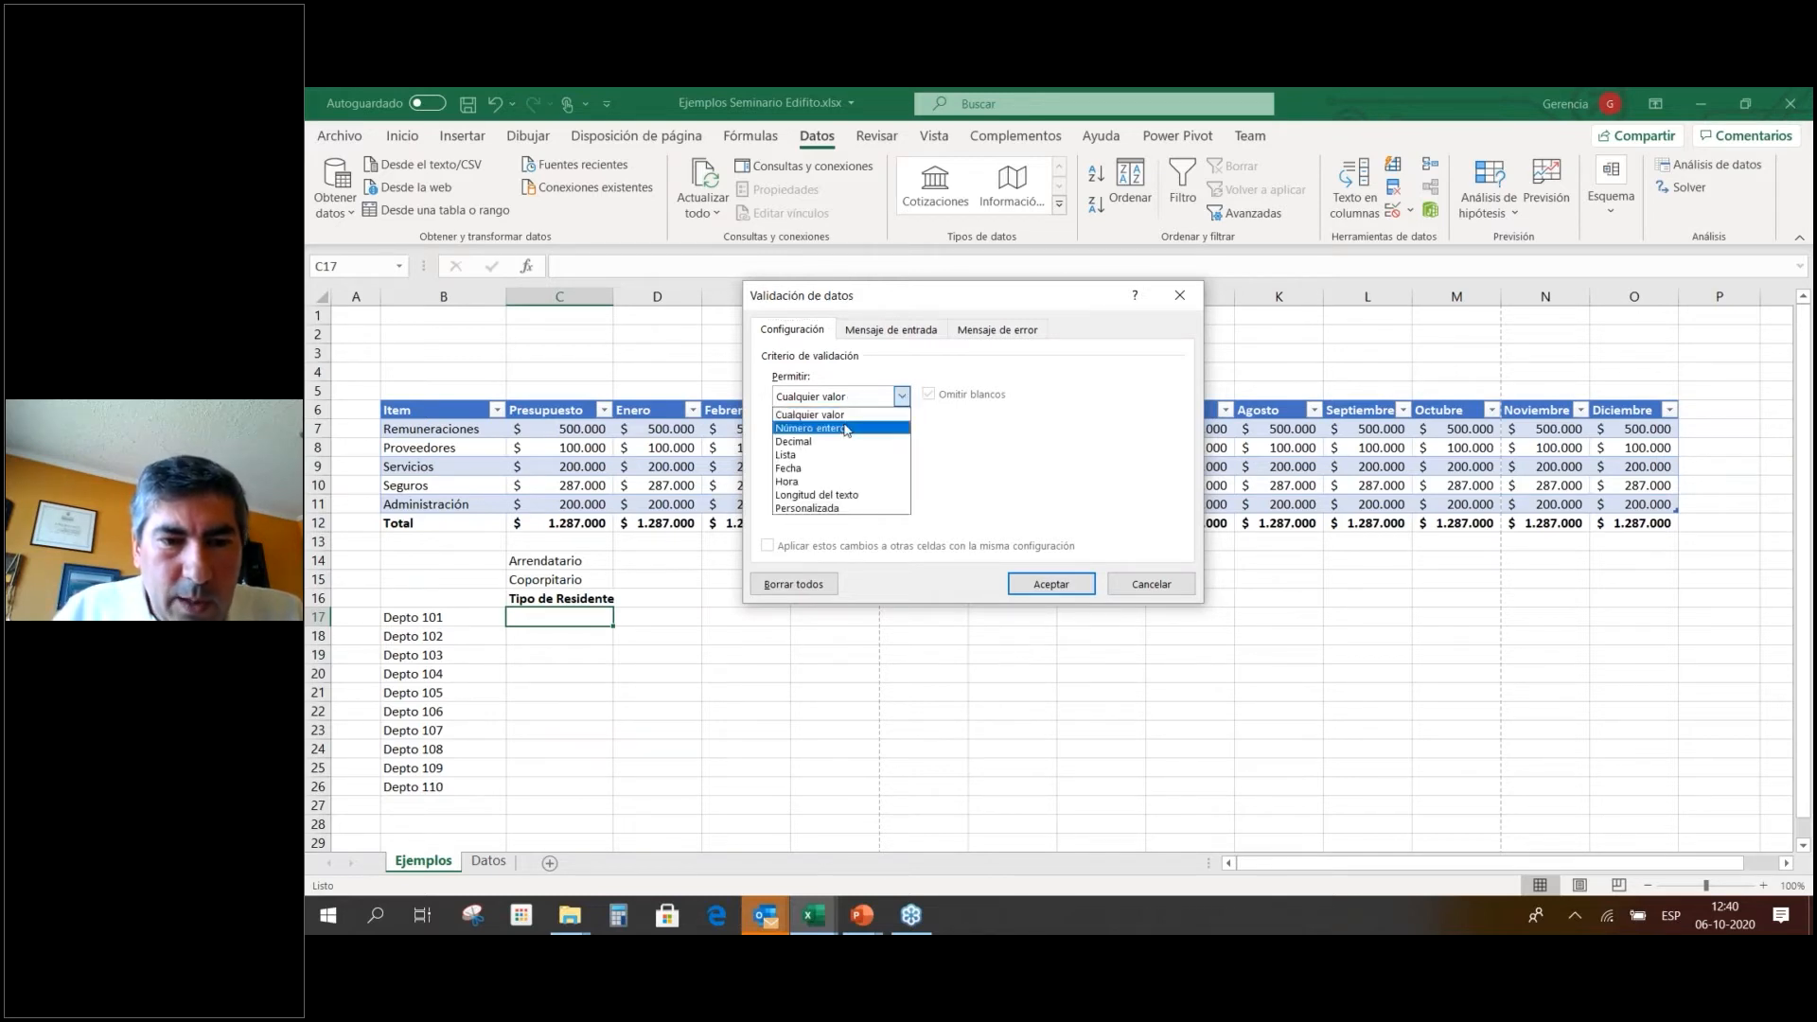
click(831, 458)
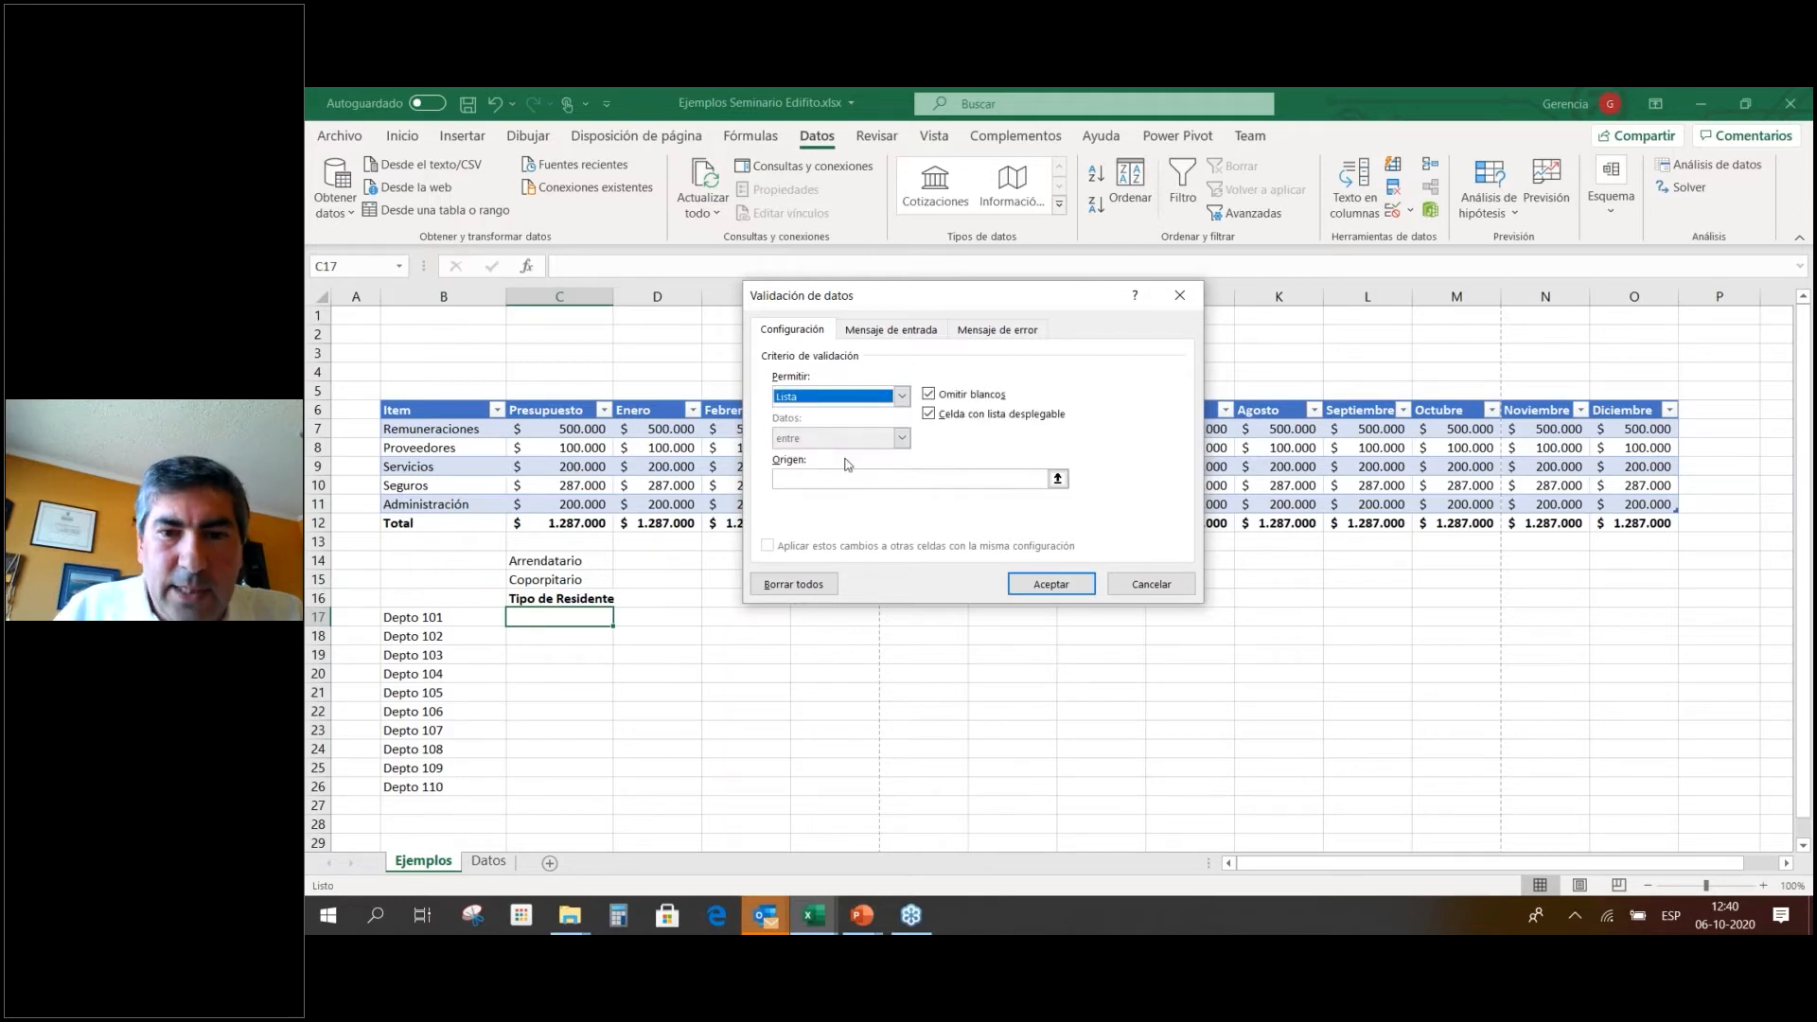
click(1060, 479)
click(1060, 479)
drag(560, 558, 562, 582)
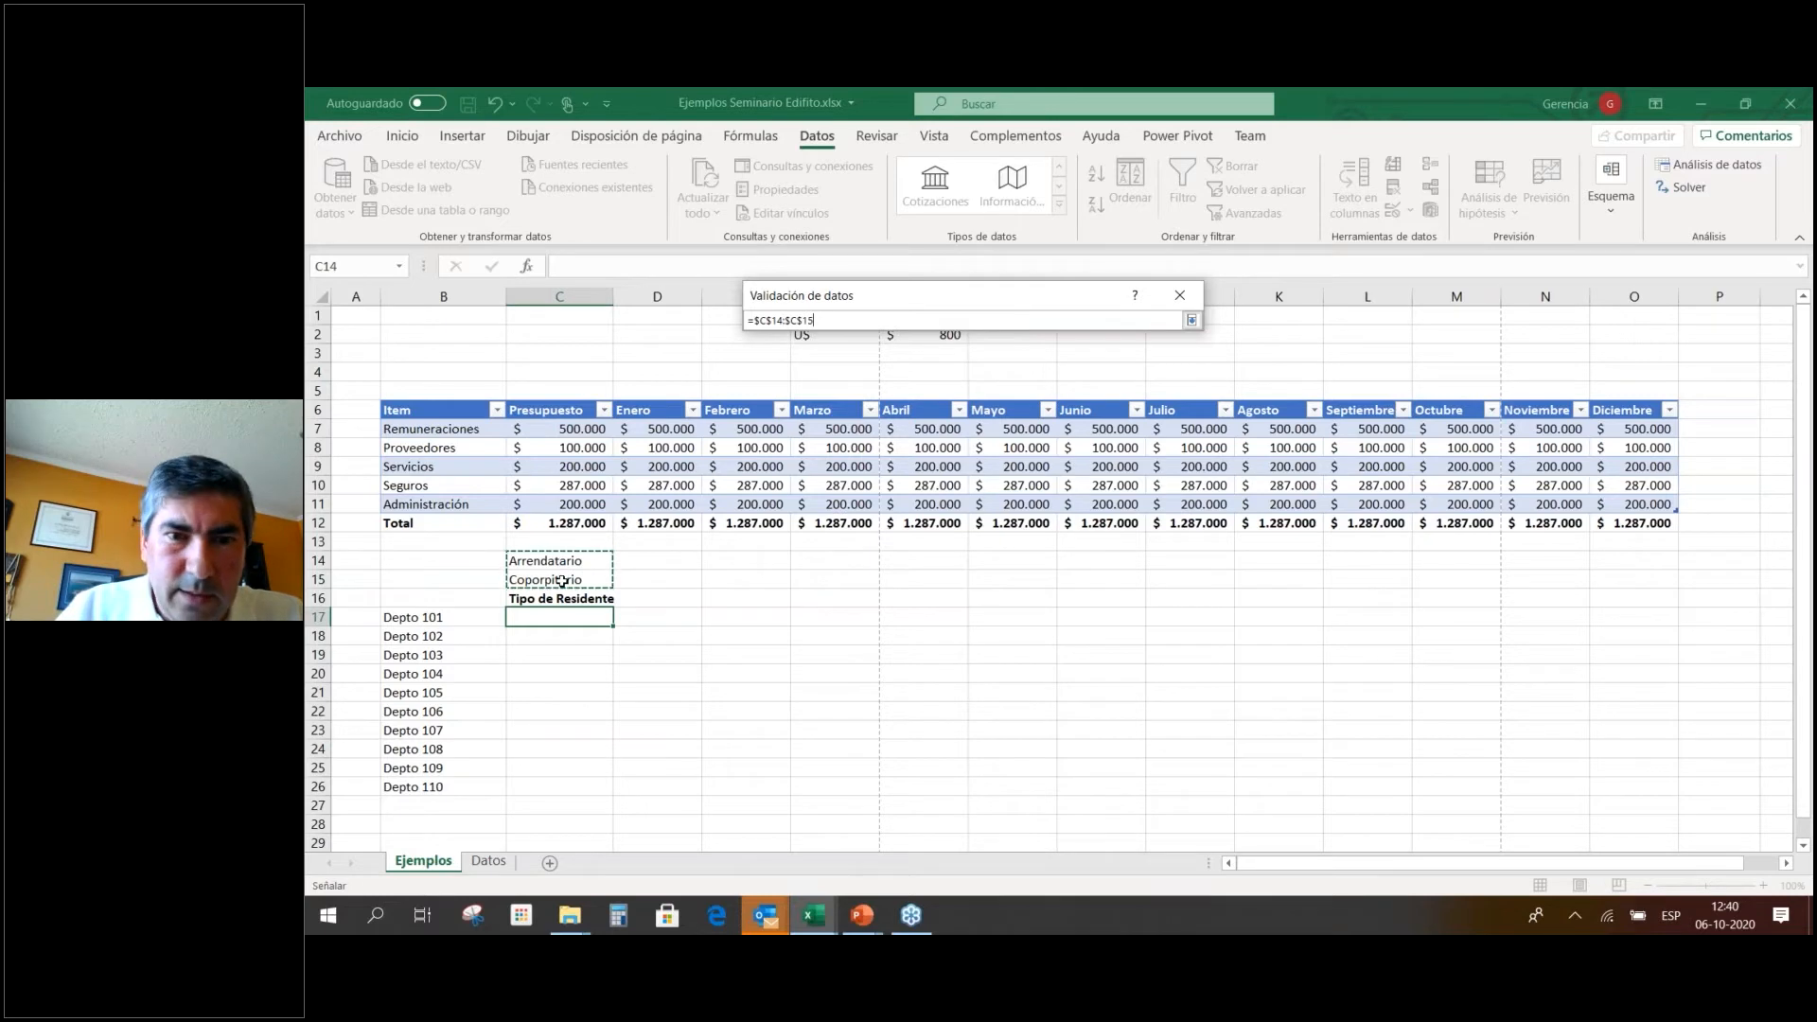
key(Return)
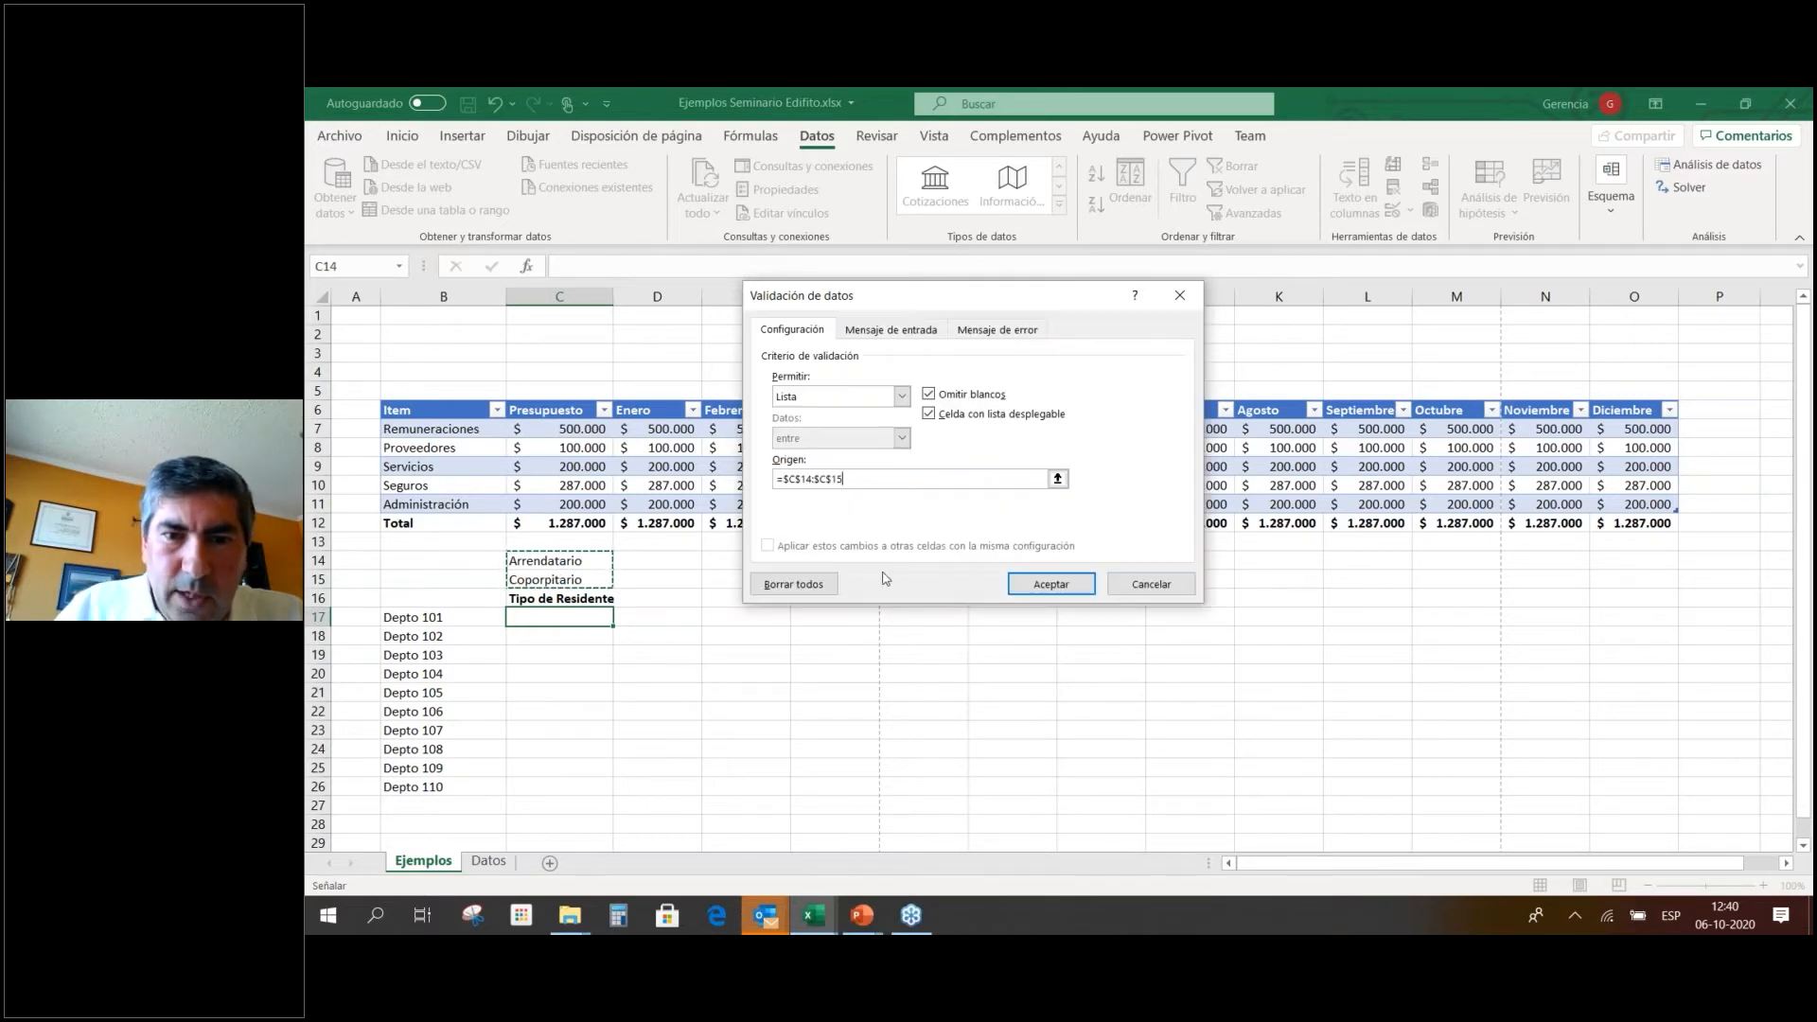
click(1064, 589)
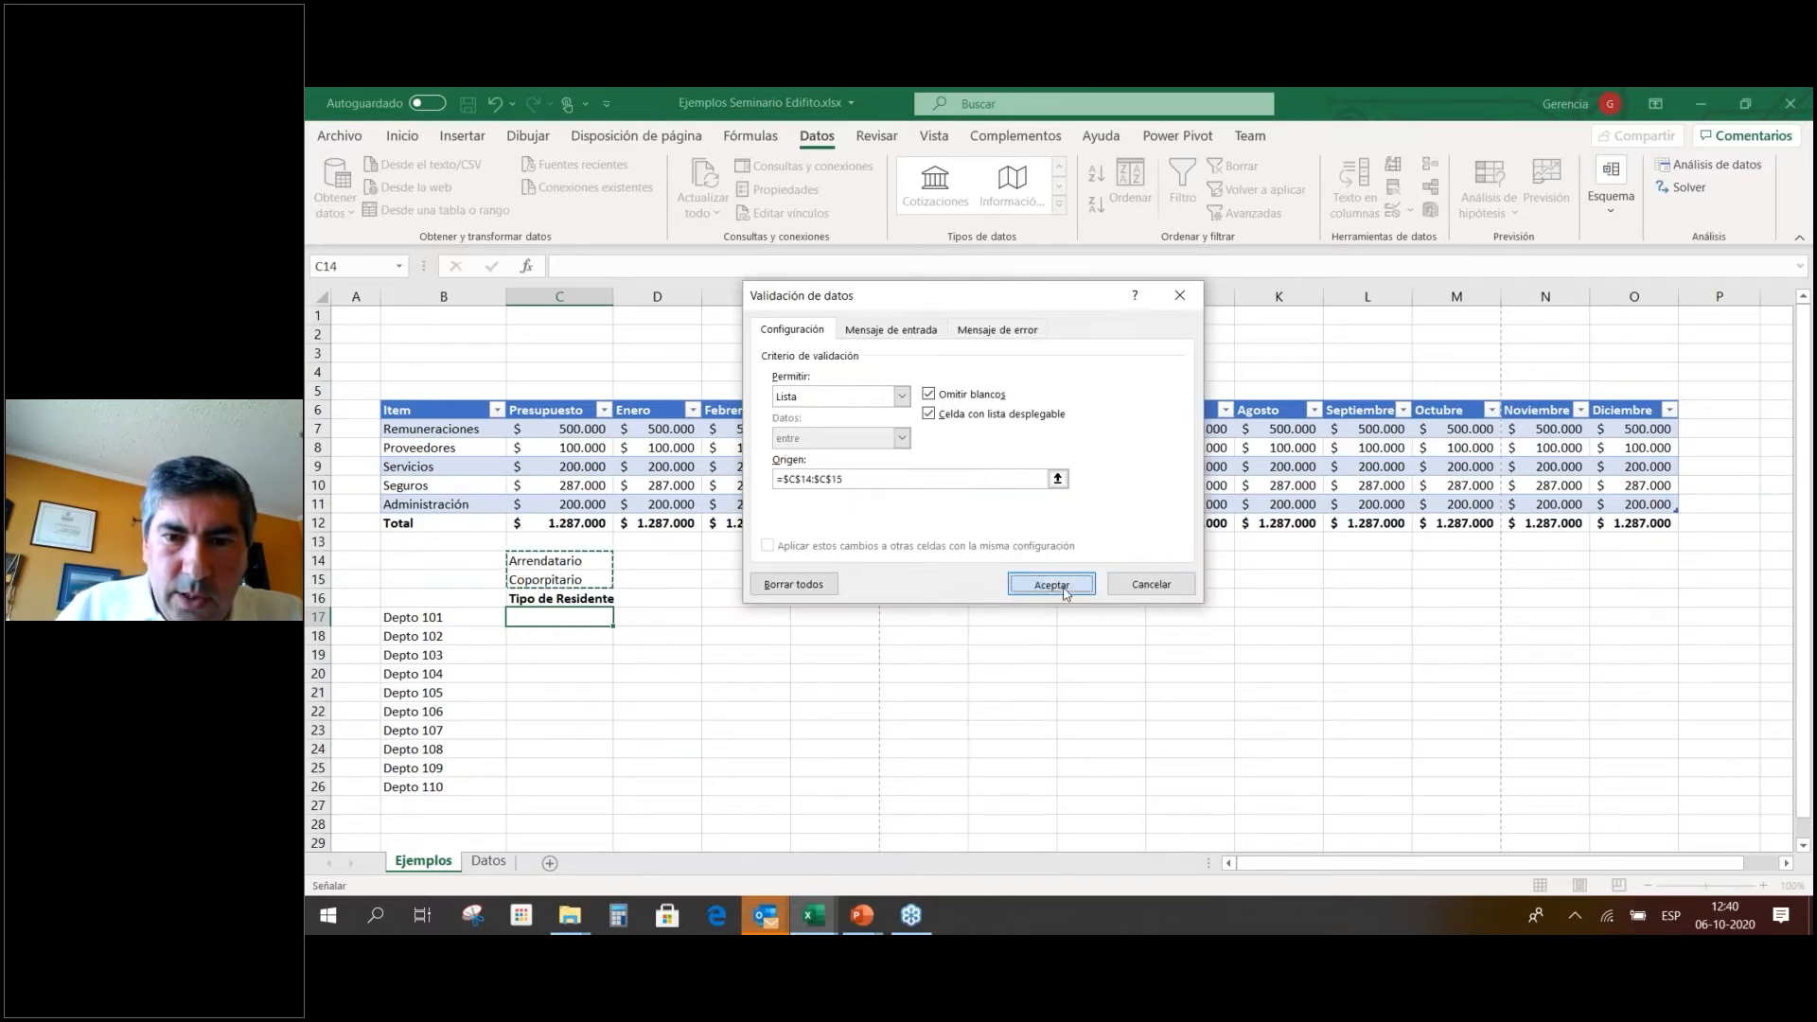
Try Coporpitario, then set C17 to Arrendatario from its dropdown.
click(620, 620)
click(601, 651)
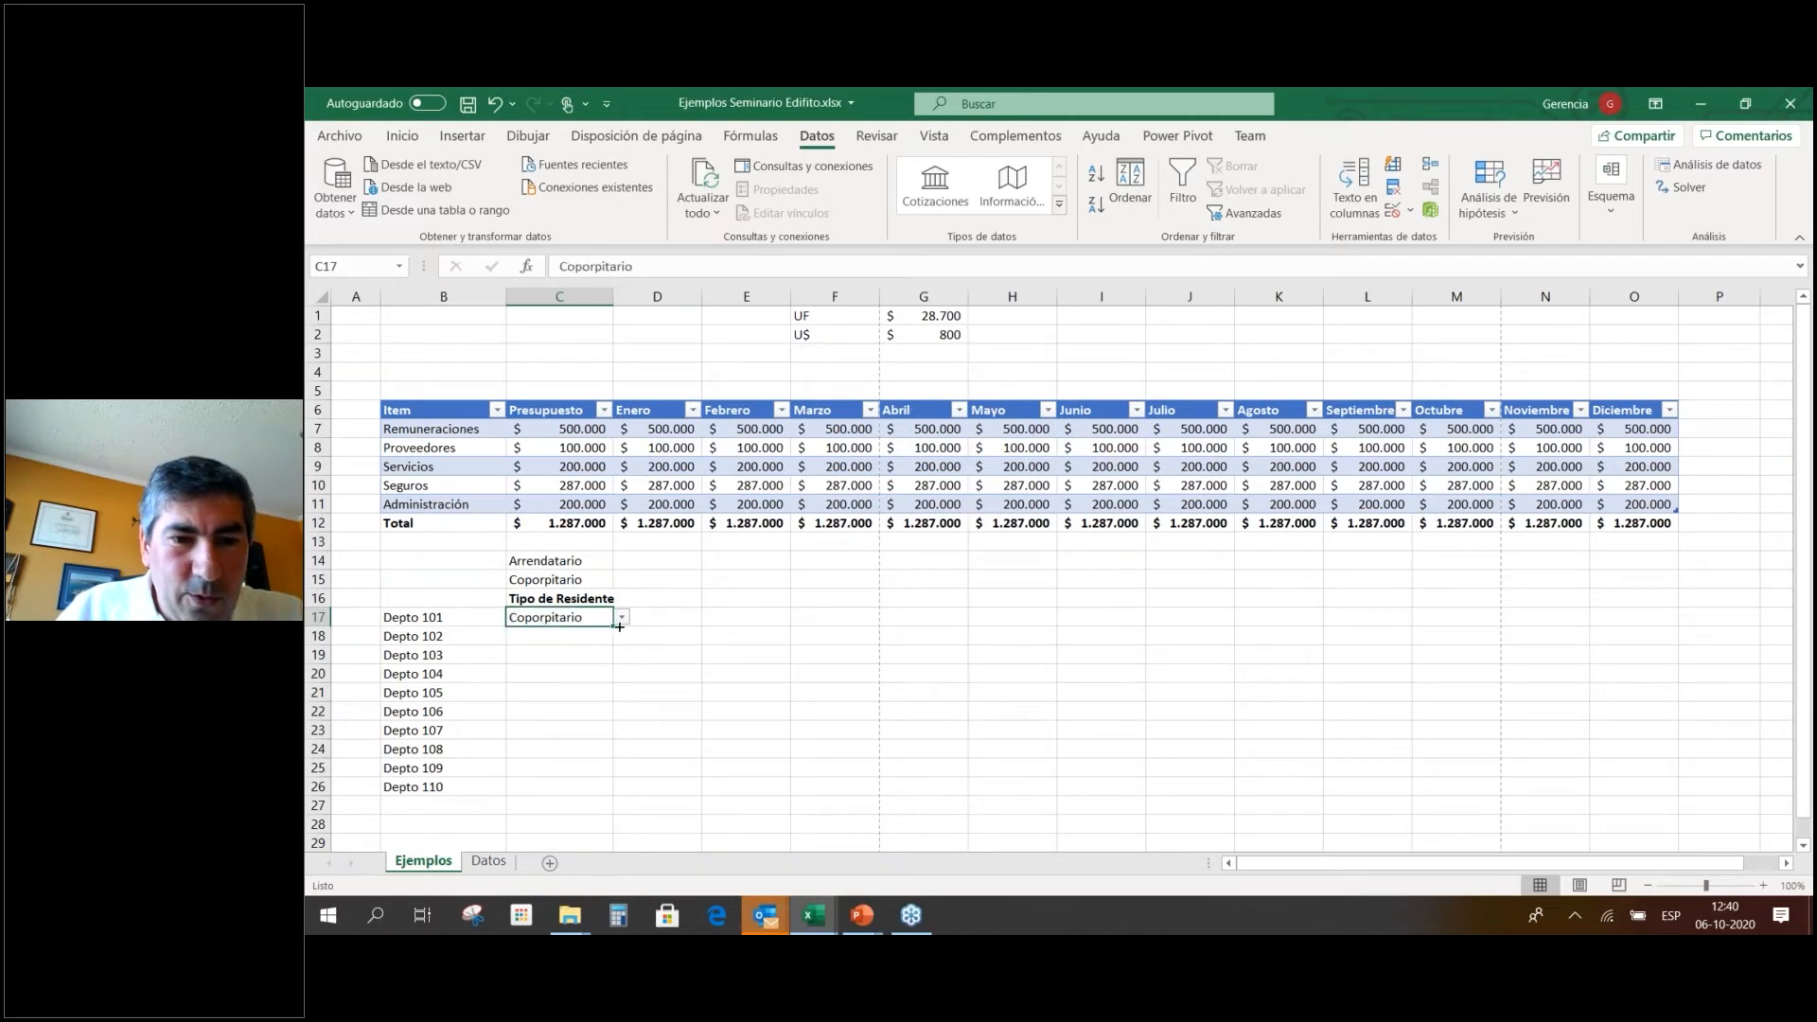
click(621, 617)
click(592, 634)
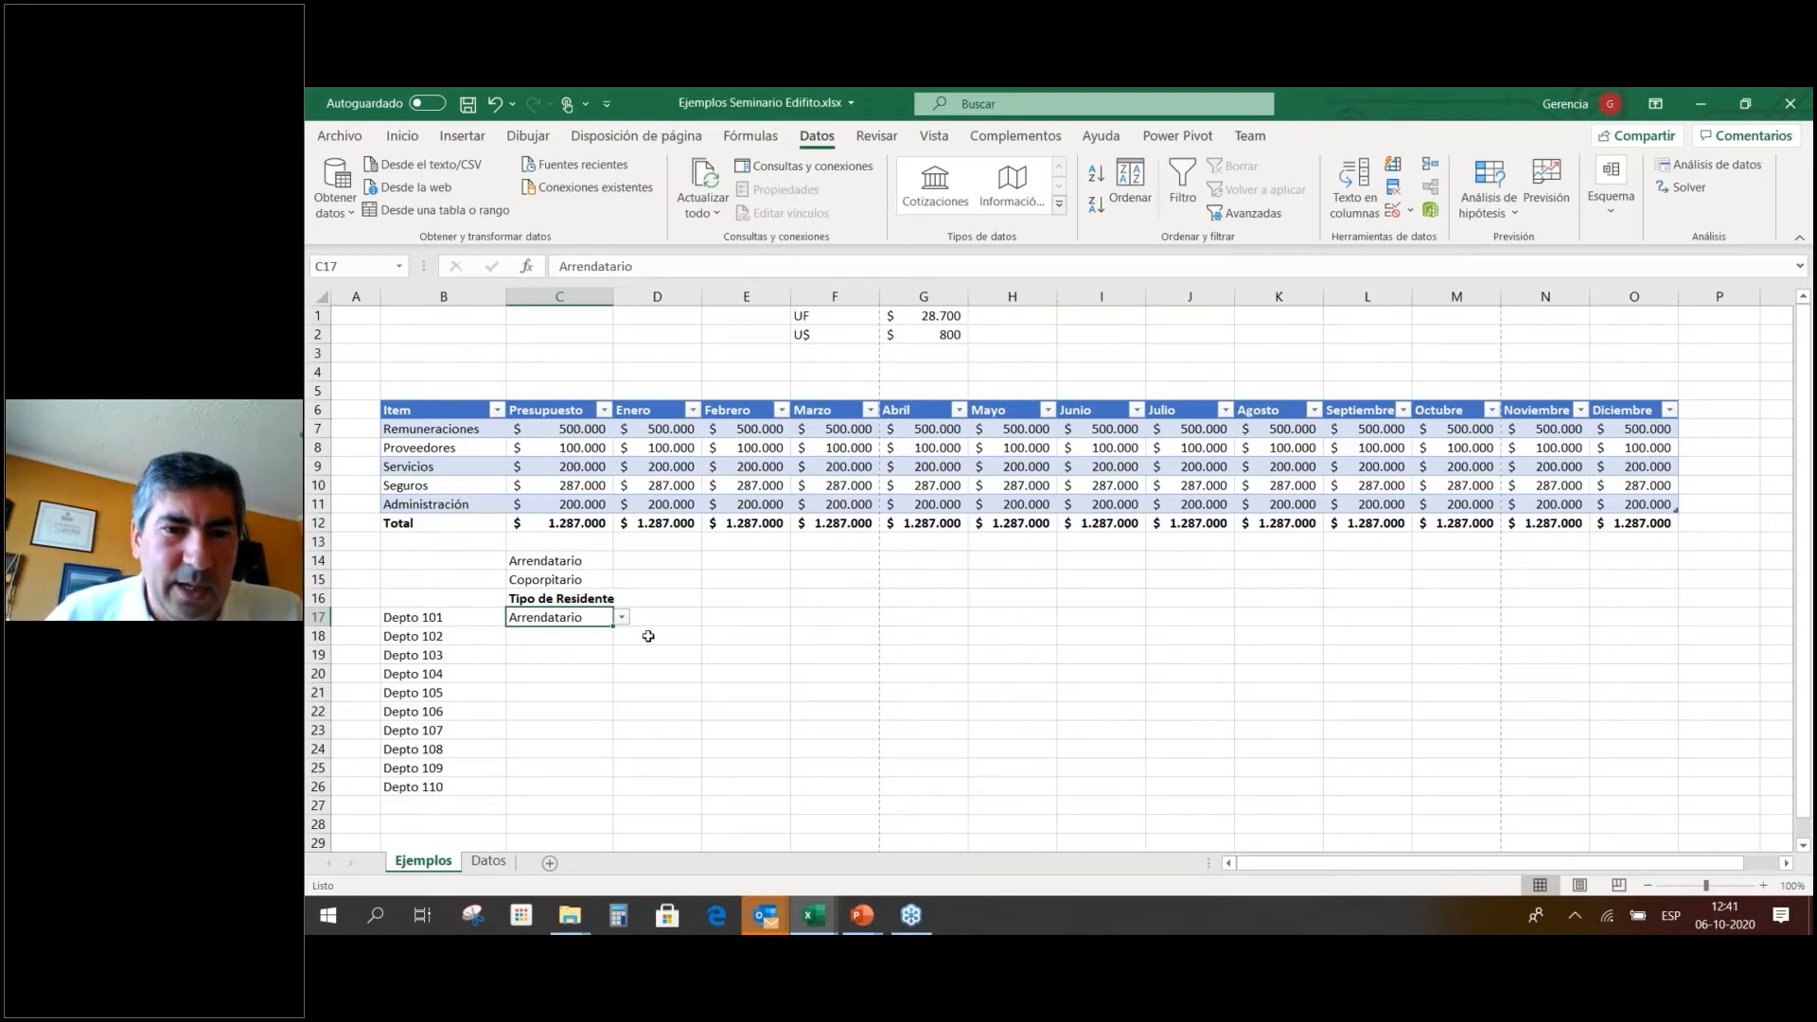
Enter the Numero Telefono heading in D16 and widen column D.
click(677, 600)
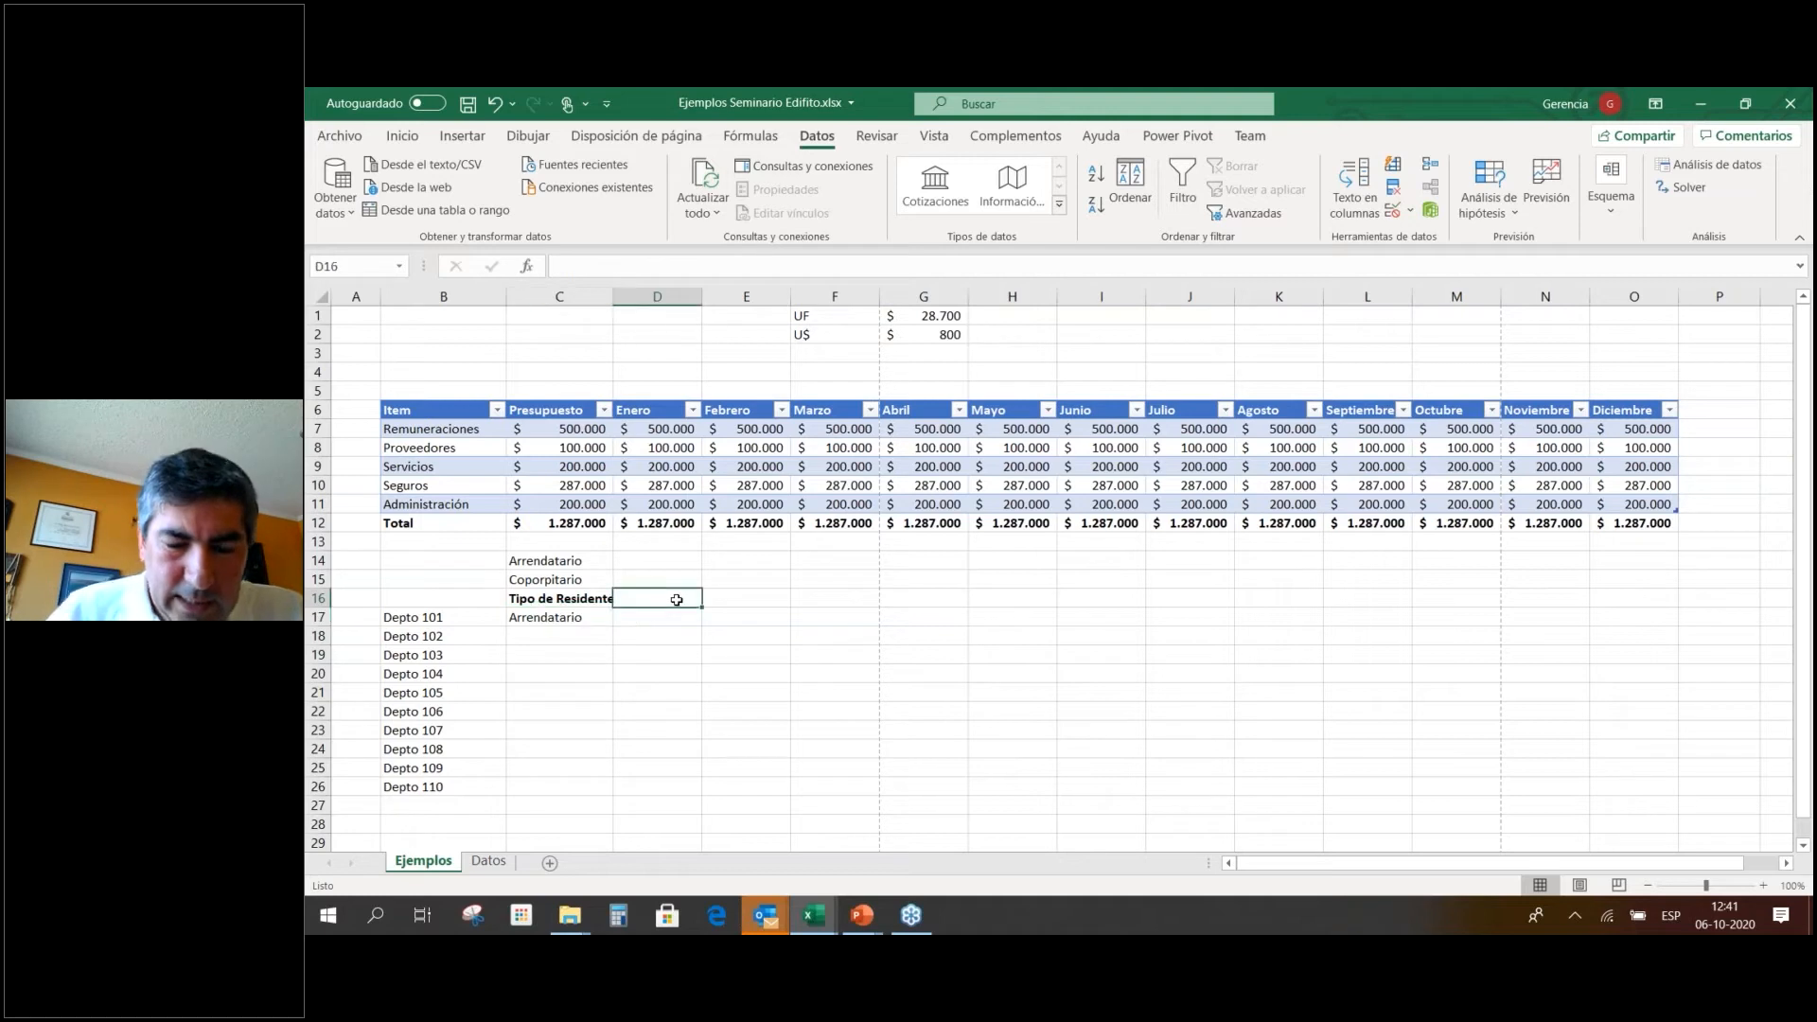
text(Numero Telefono)
key(Return)
drag(719, 310, 717, 309)
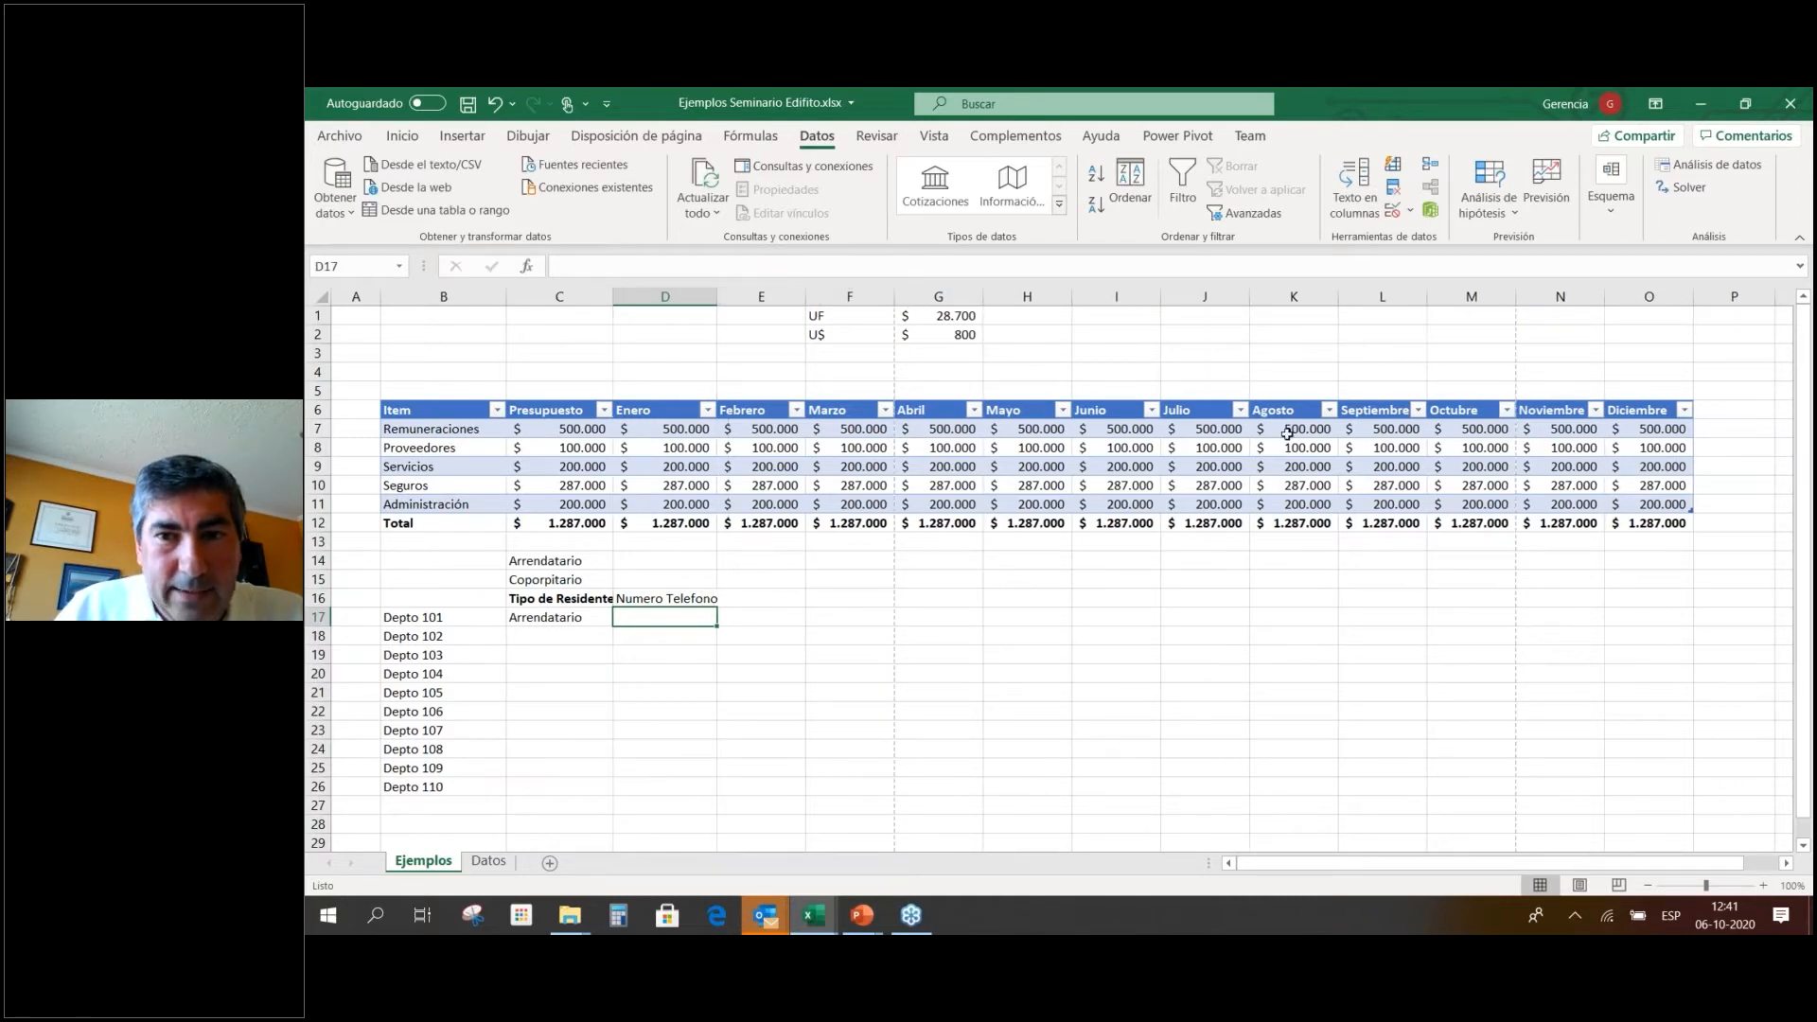
Restrict D17 to whole numbers between 0 and 100000000.
click(1393, 214)
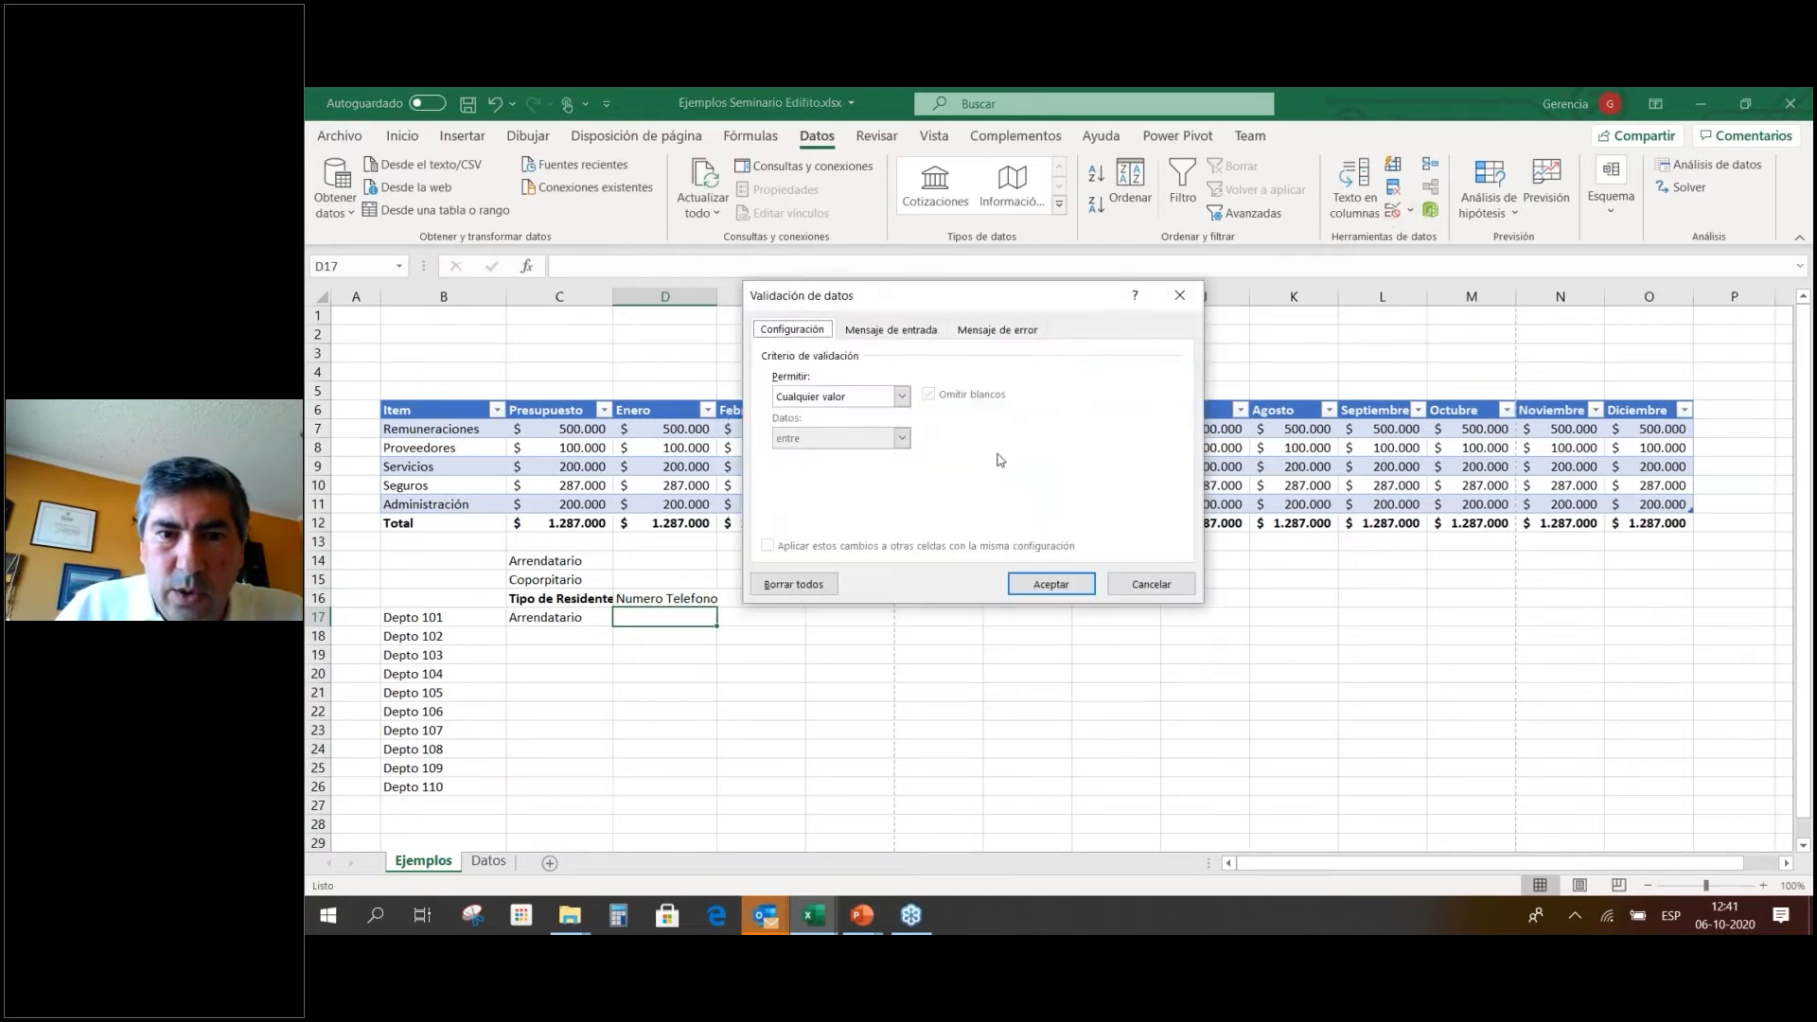
click(901, 396)
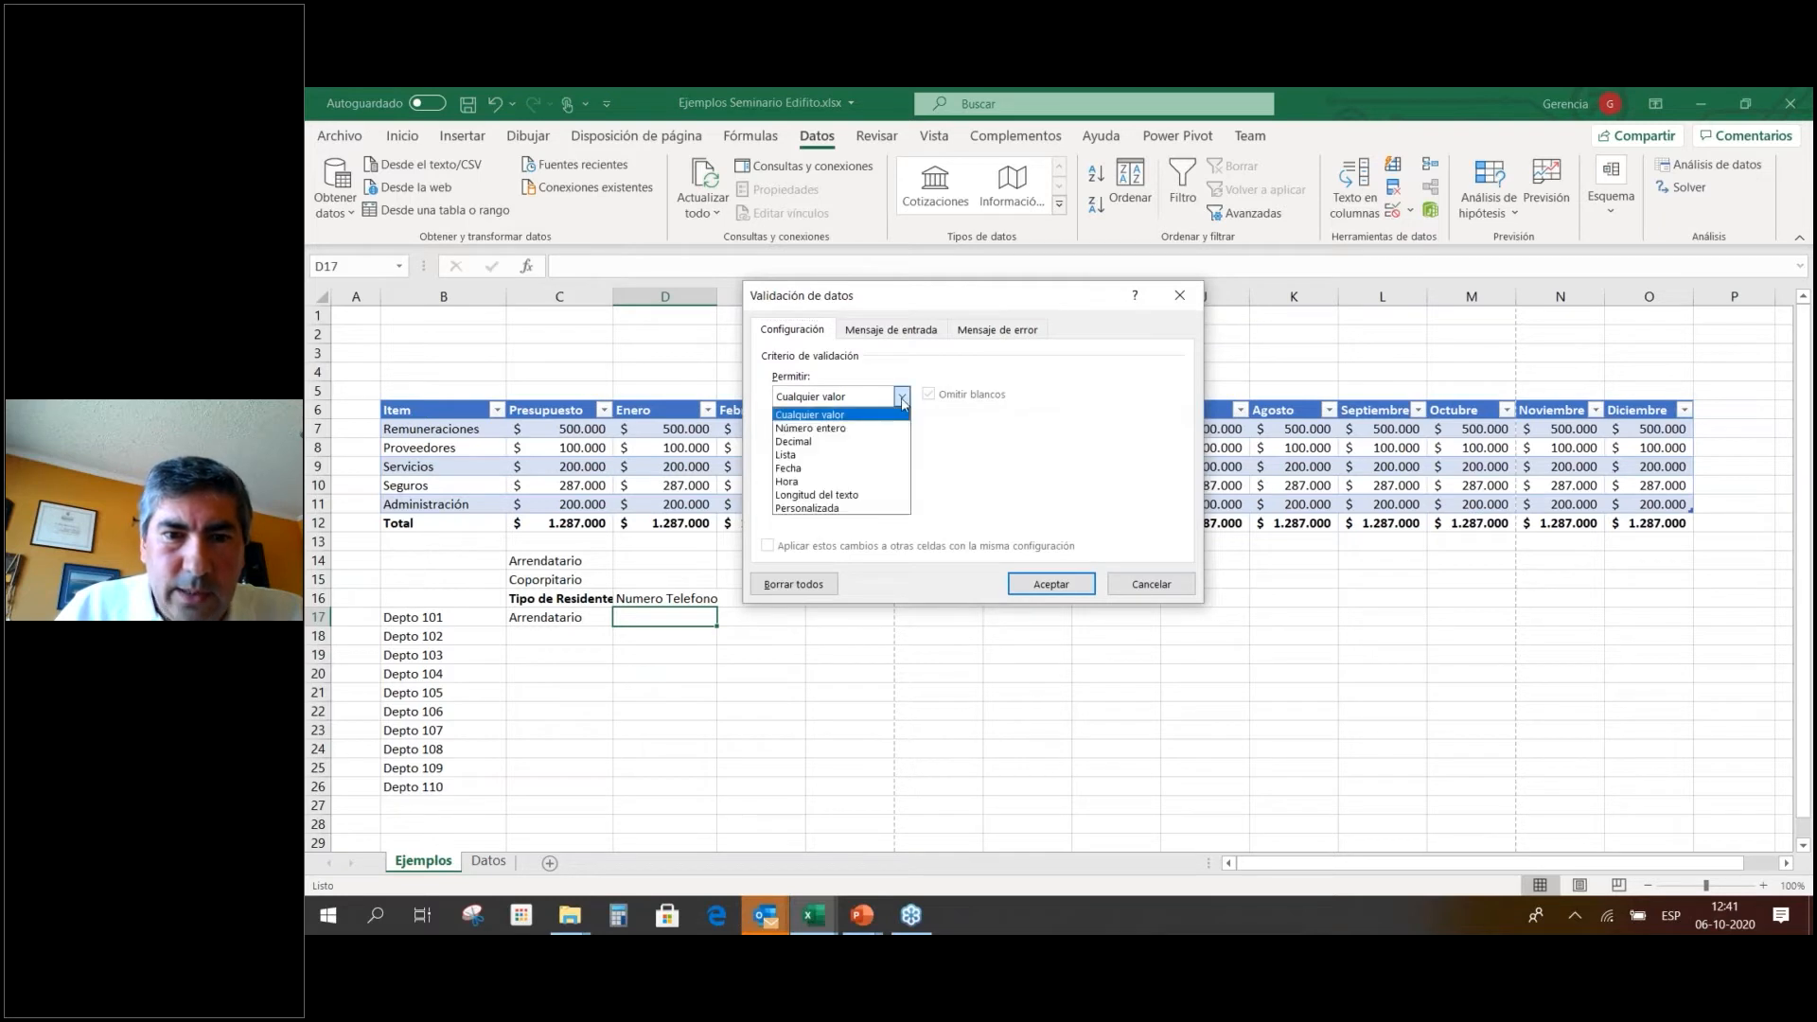
click(862, 429)
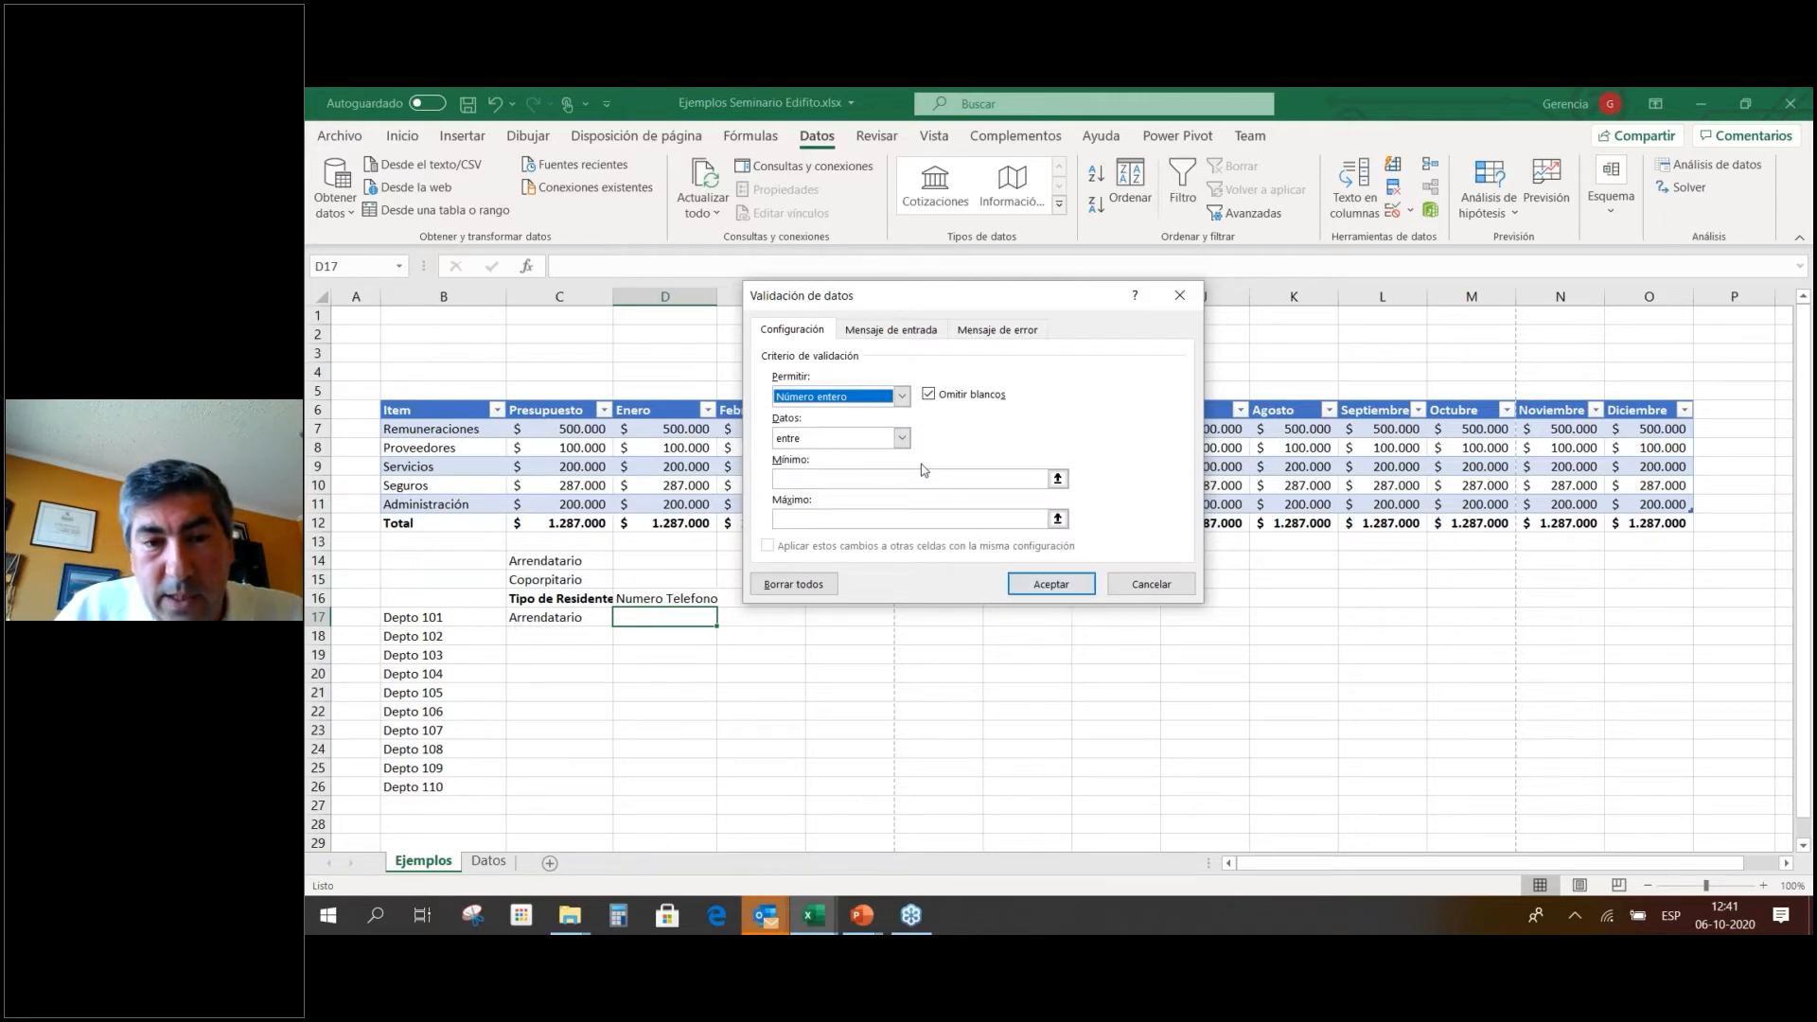
click(1052, 587)
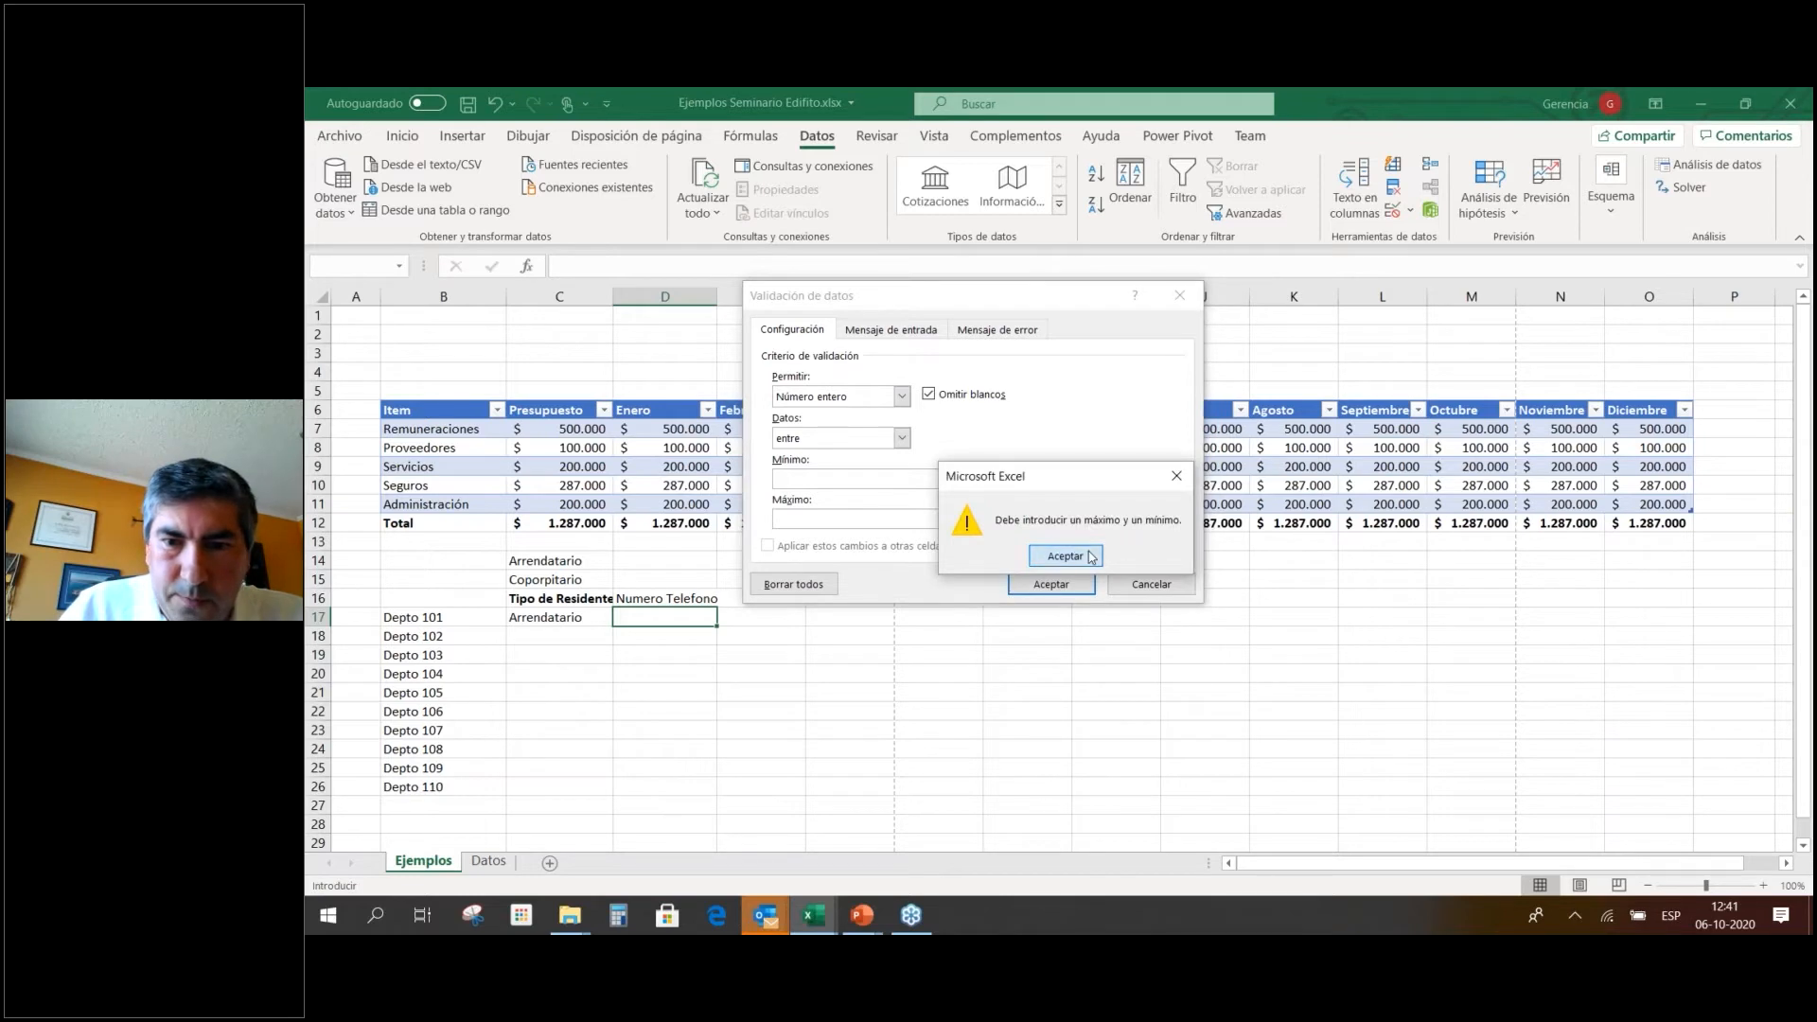
click(1091, 558)
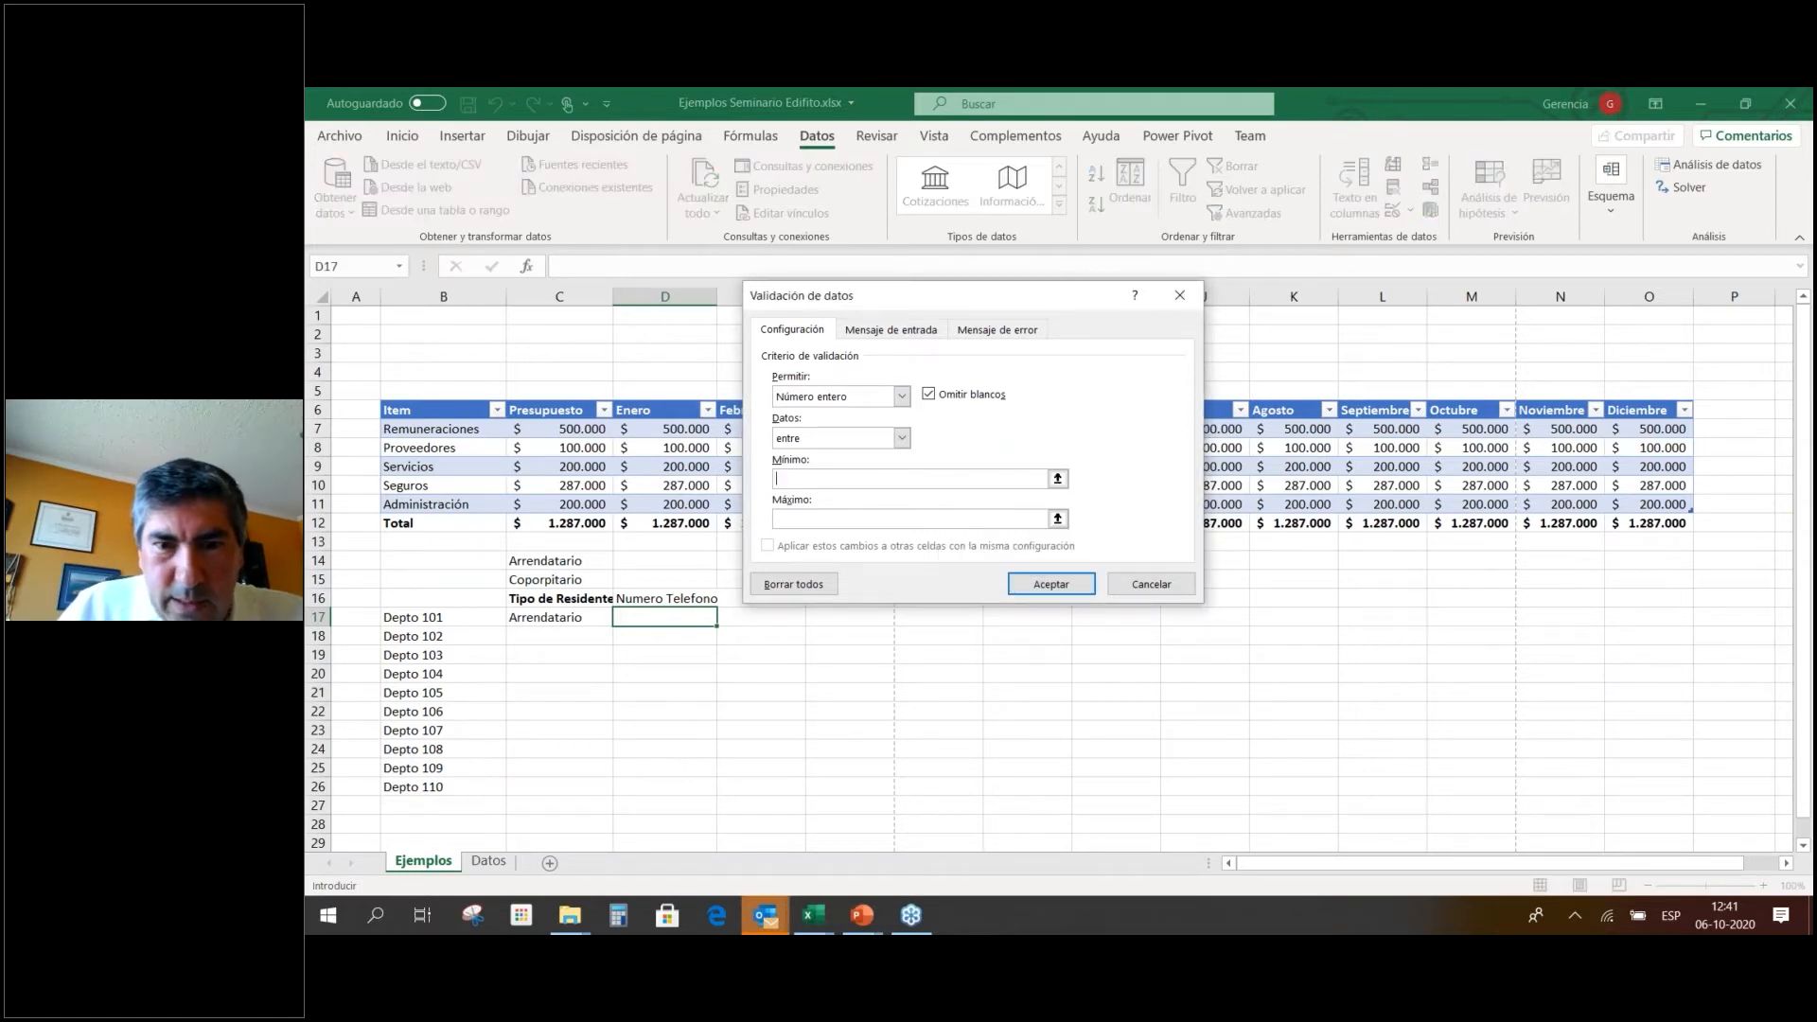
text(0)
click(953, 519)
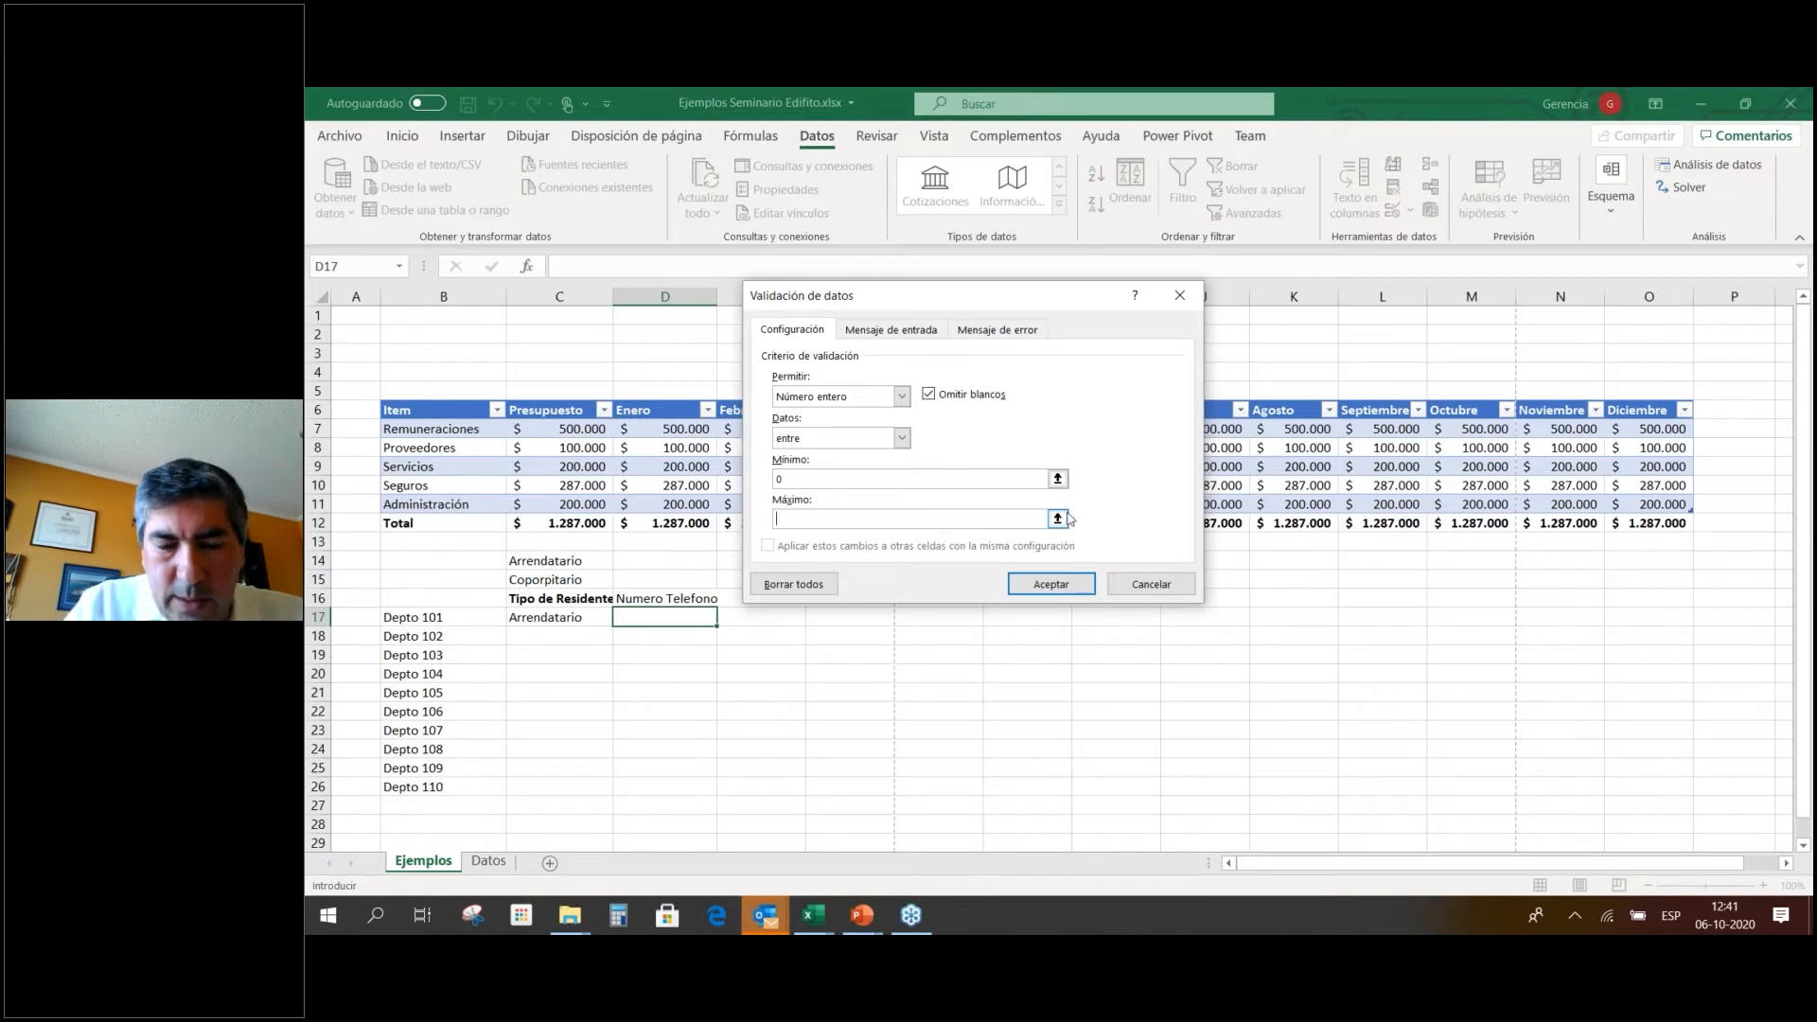
text(1000)
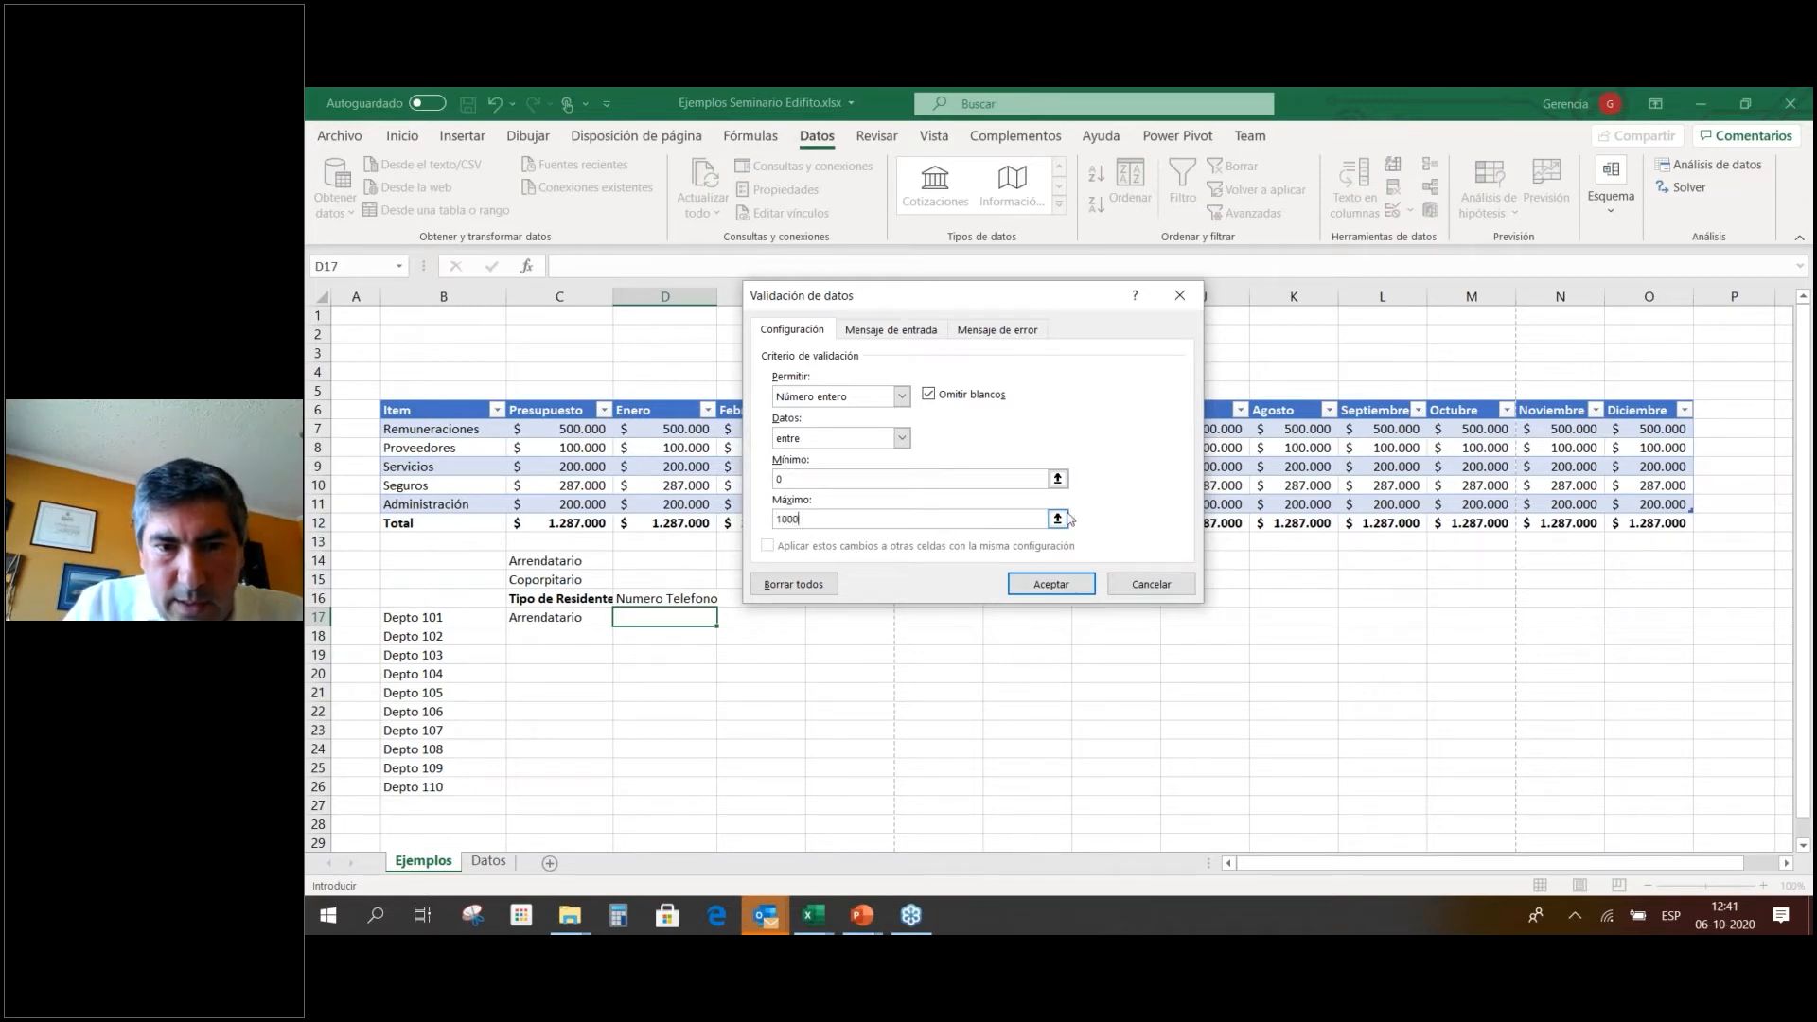
text(0000000)
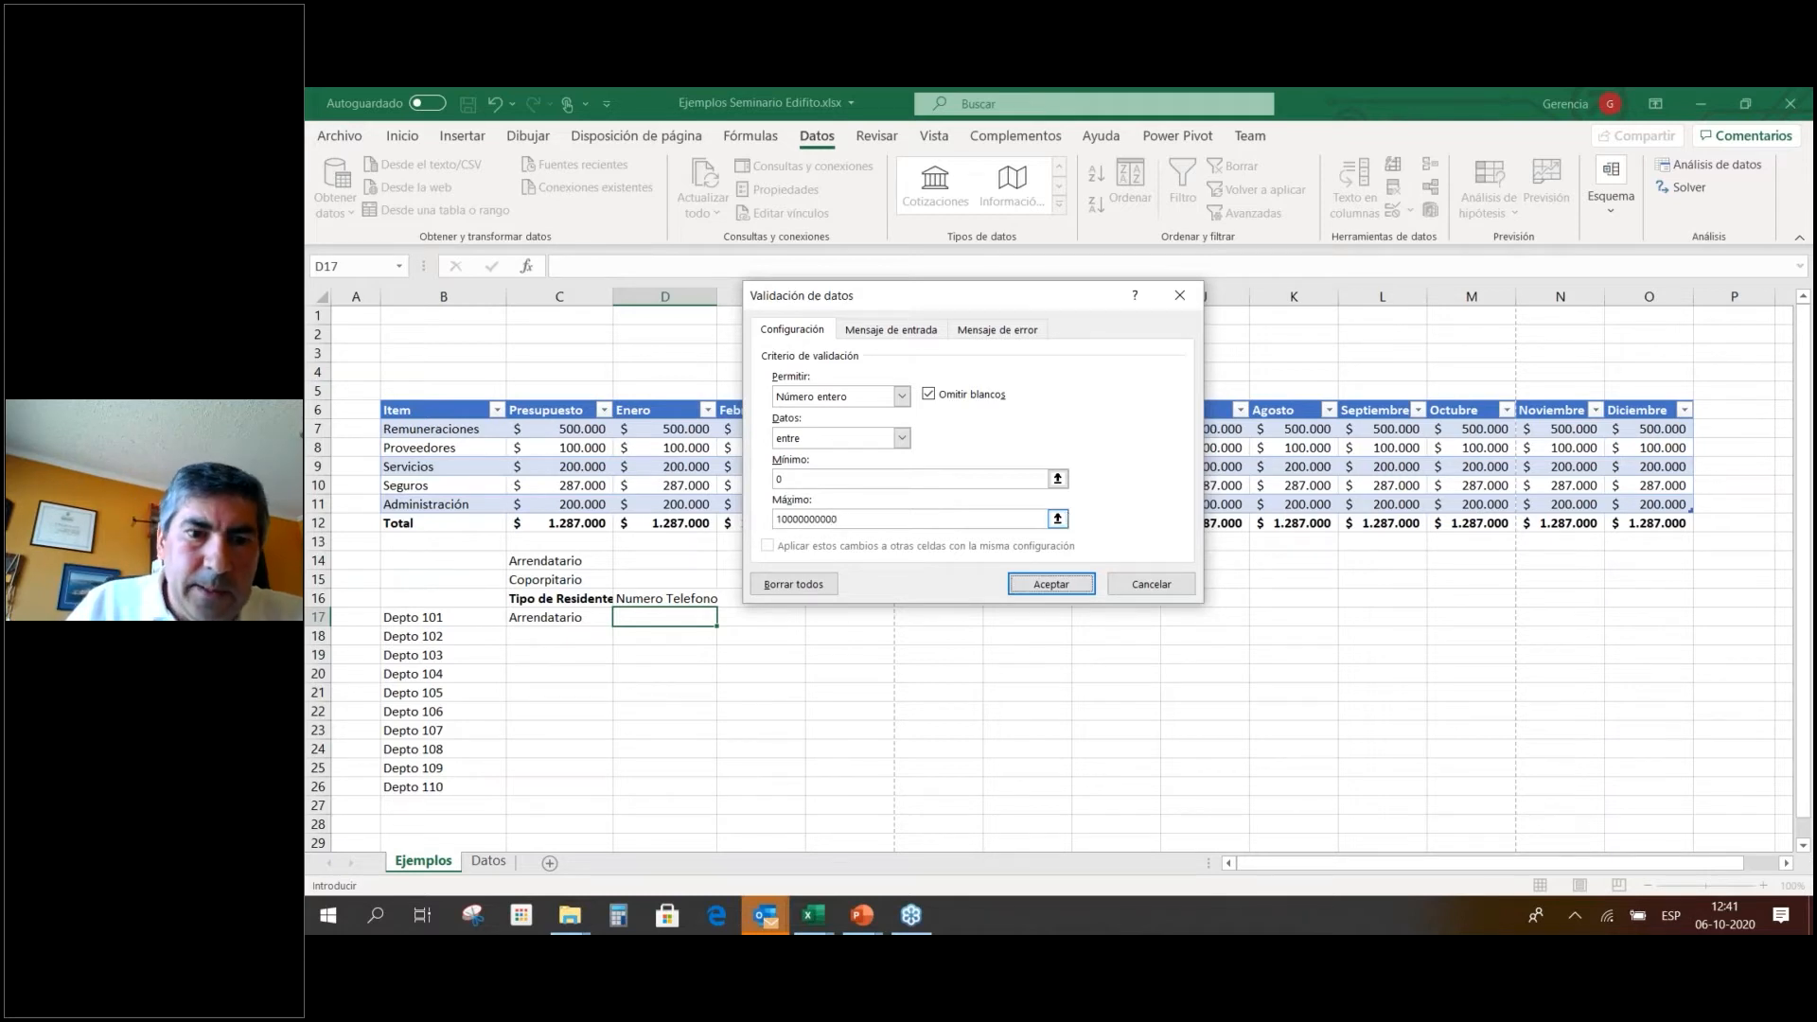
click(1048, 584)
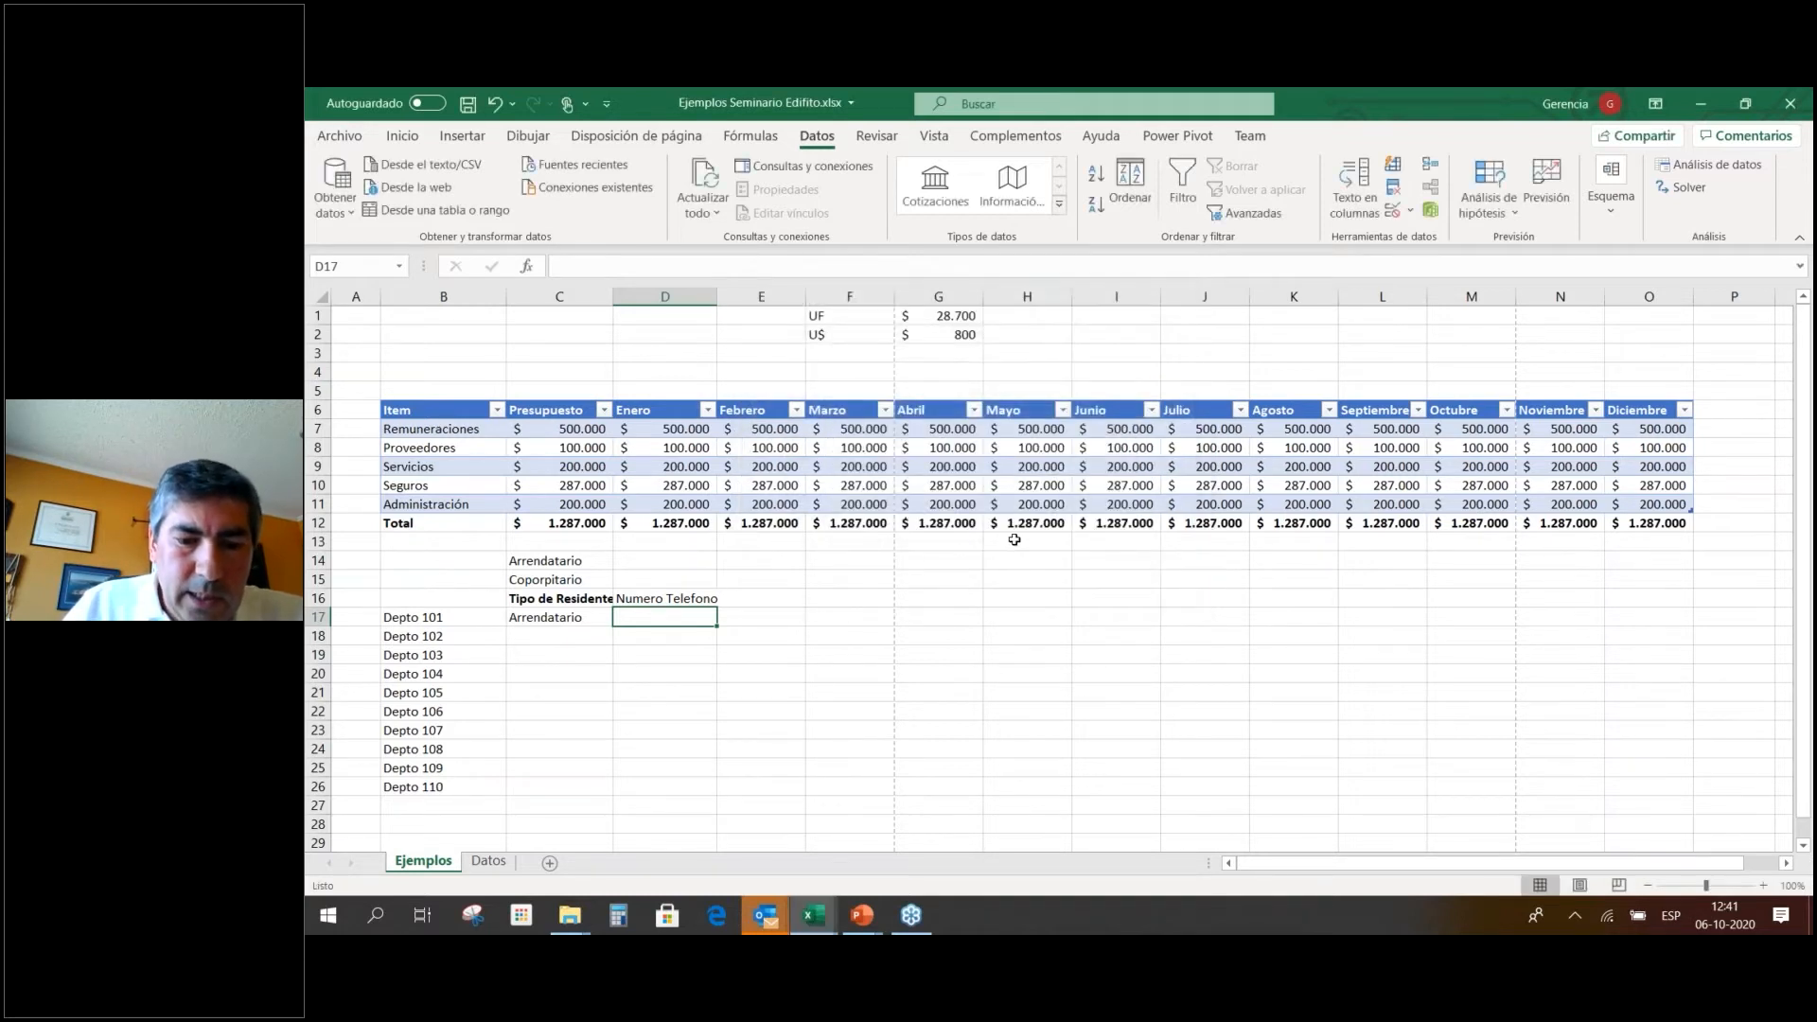
Enter 222 in D17, then confirm the text entry gdgdgdgd is rejected and cancelled.
text(222)
key(ctrl+Return)
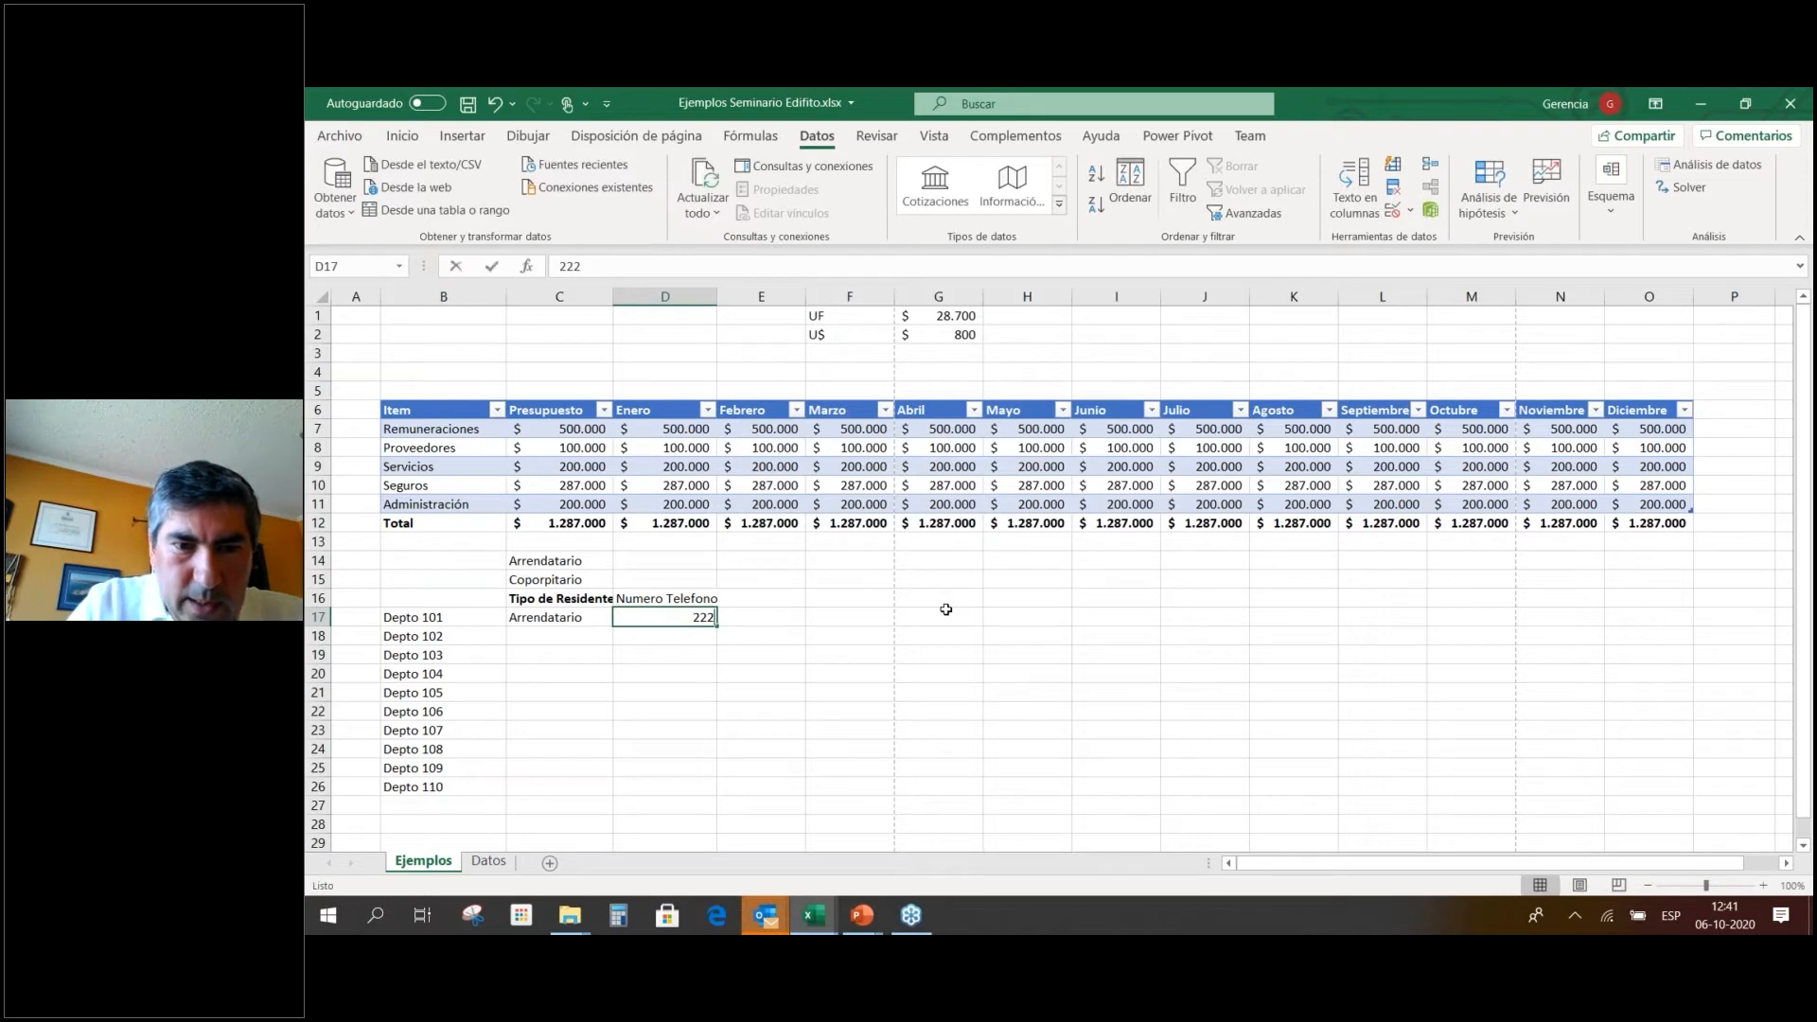
text(gdgdgdgd)
key(Return)
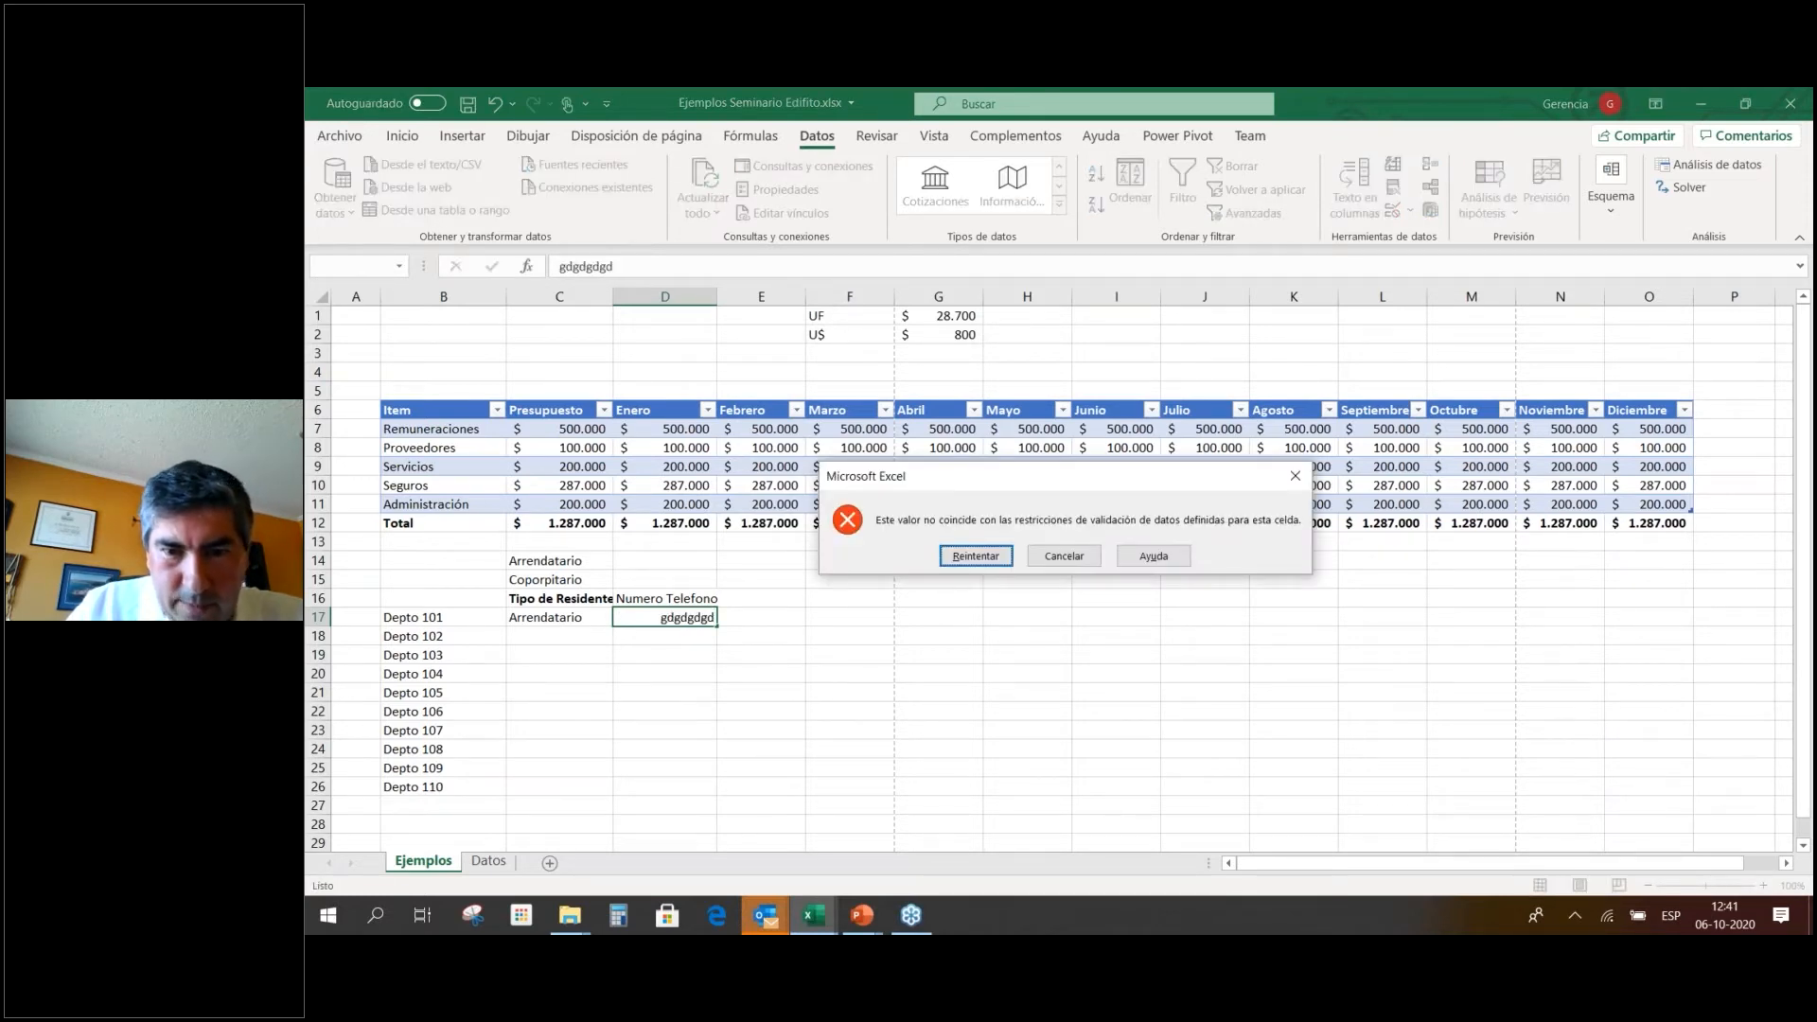
key(Right)
key(Return)
key(Down)
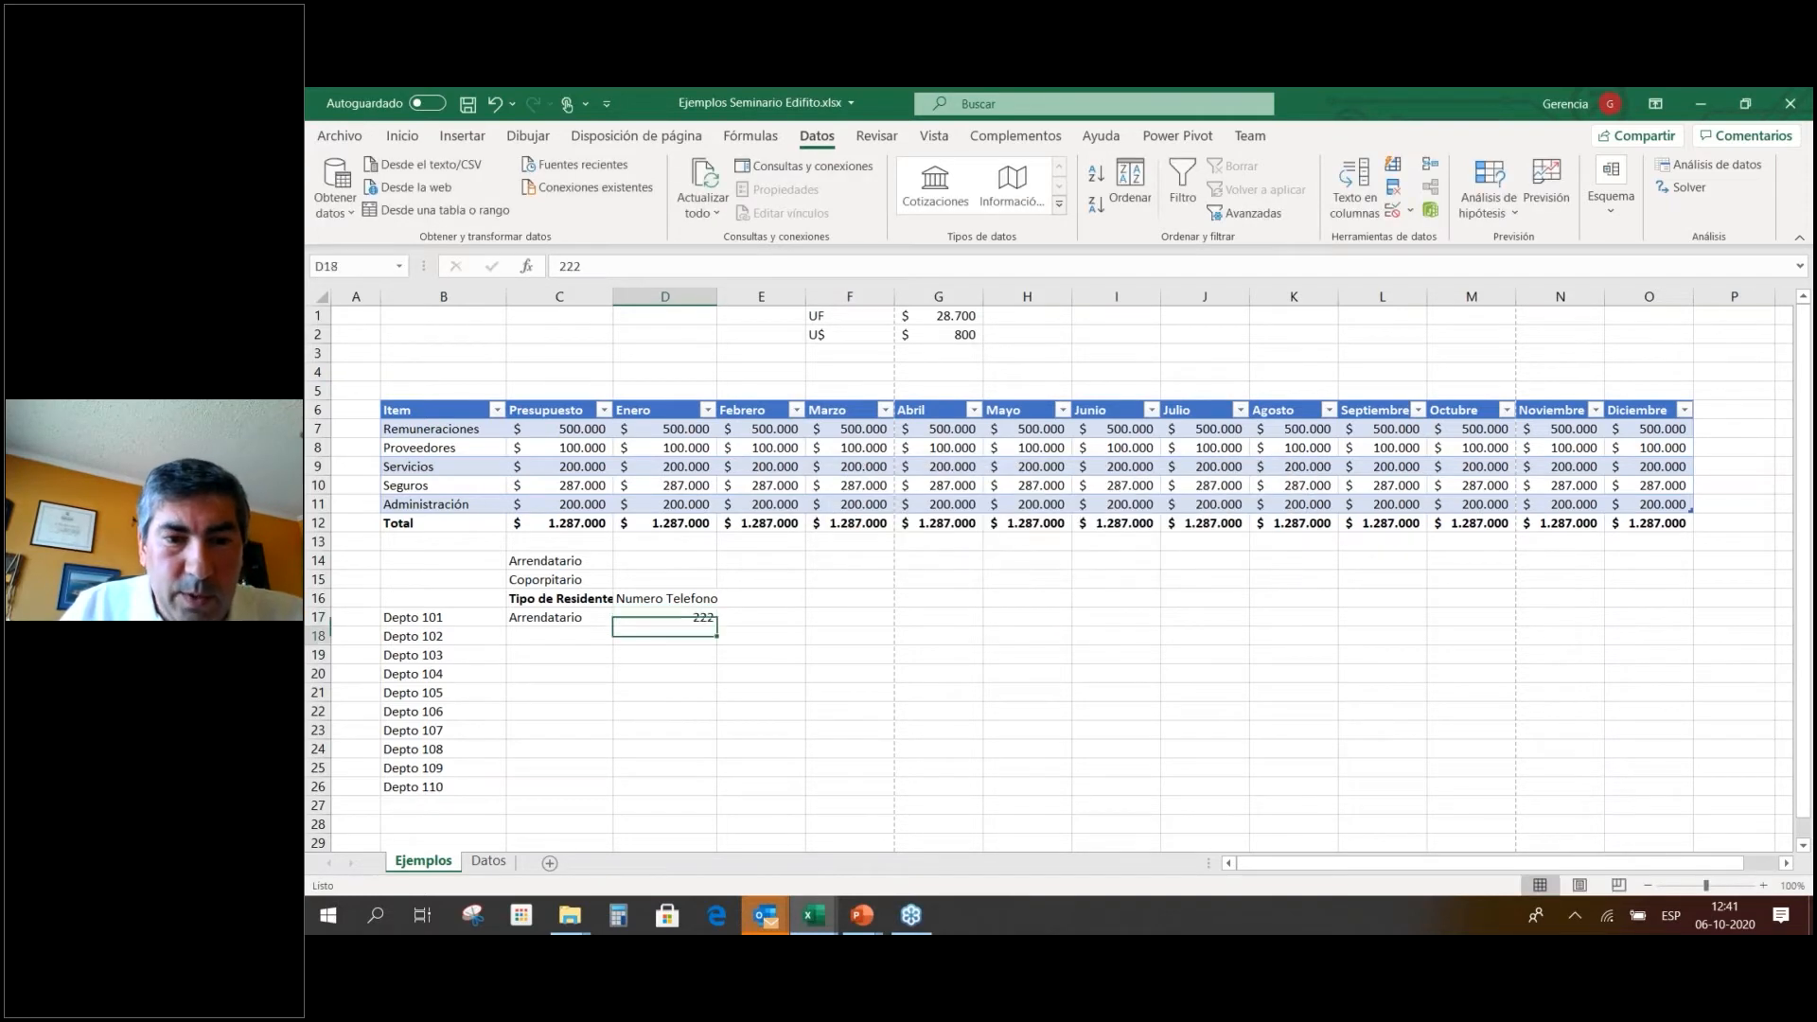
key(Up)
key(Up)
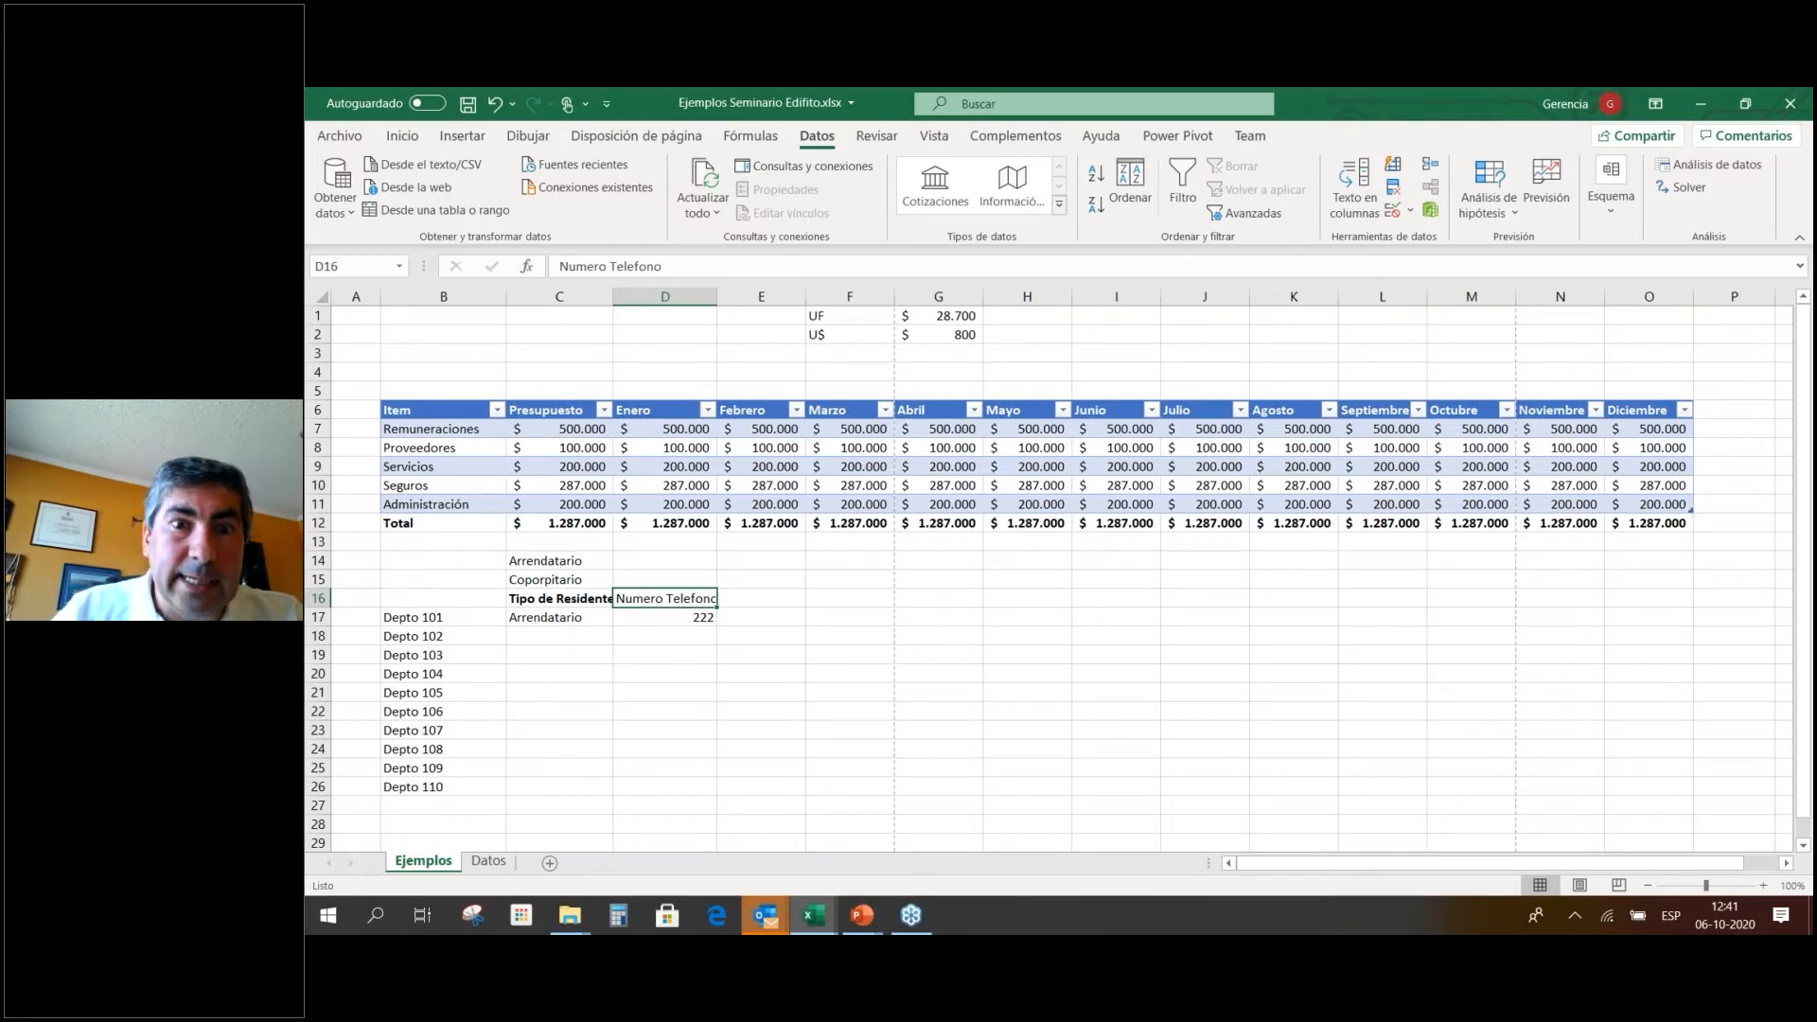
key(Down)
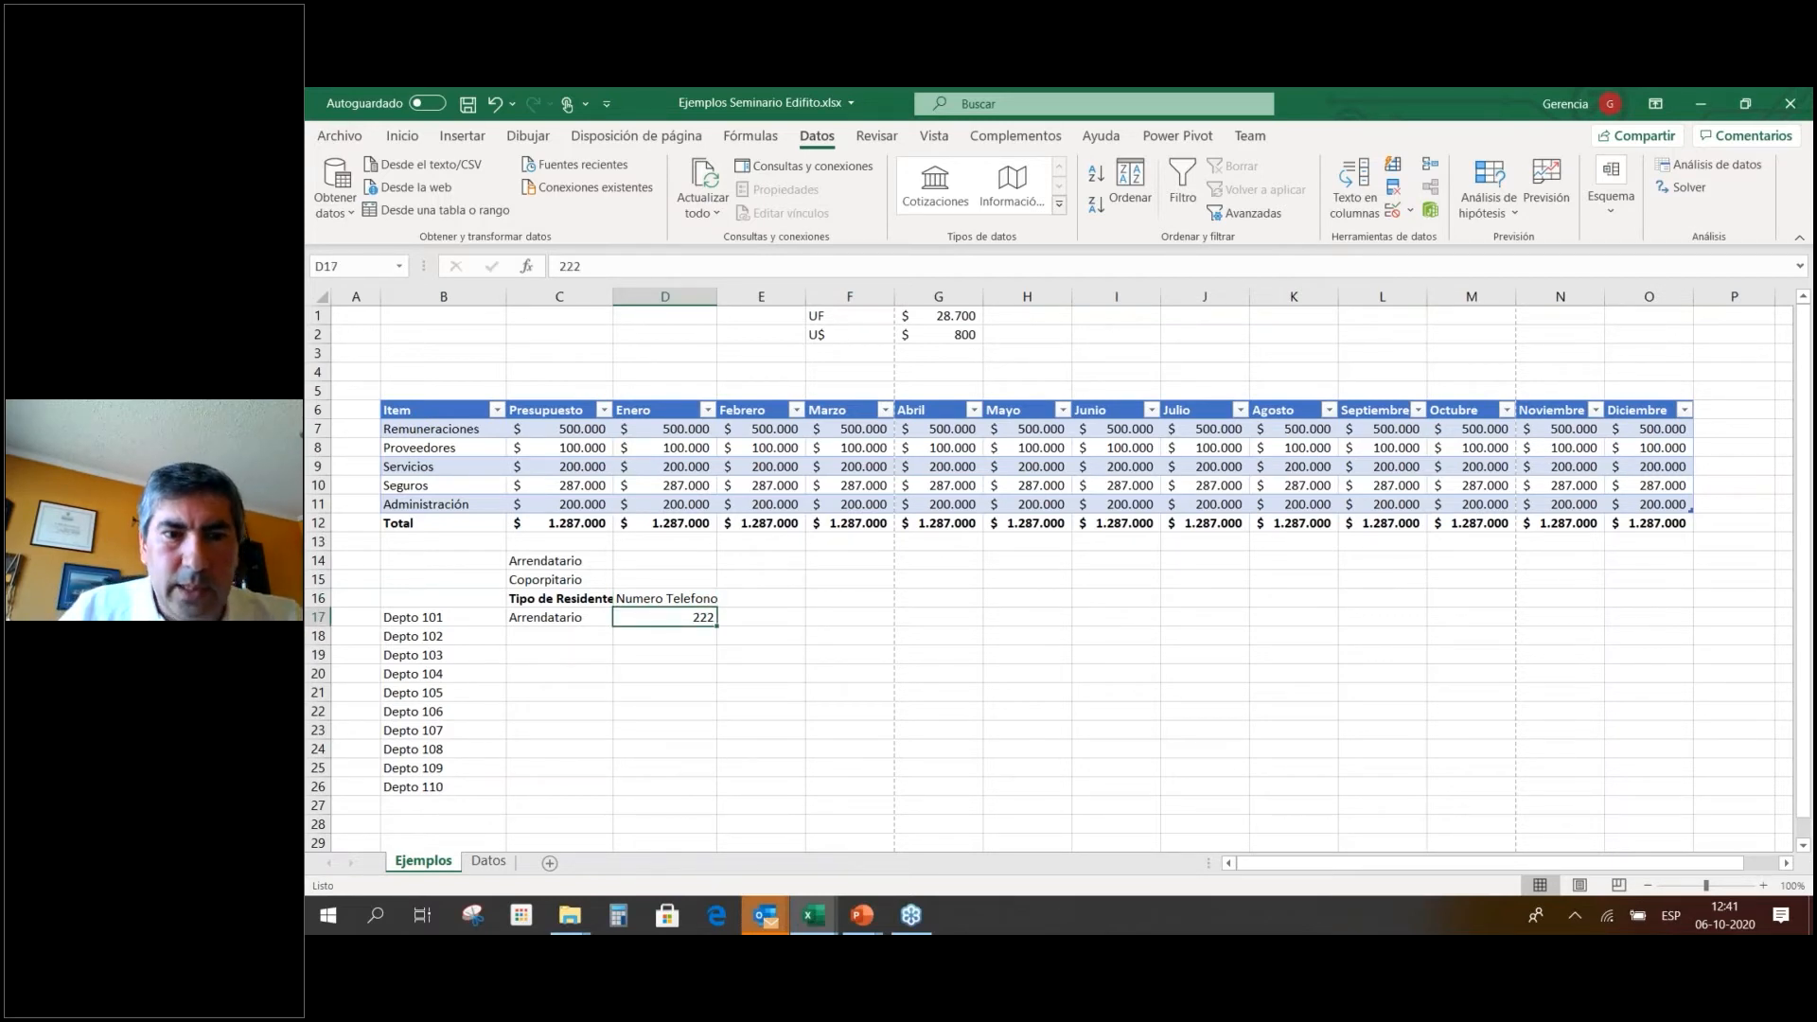
key(Left)
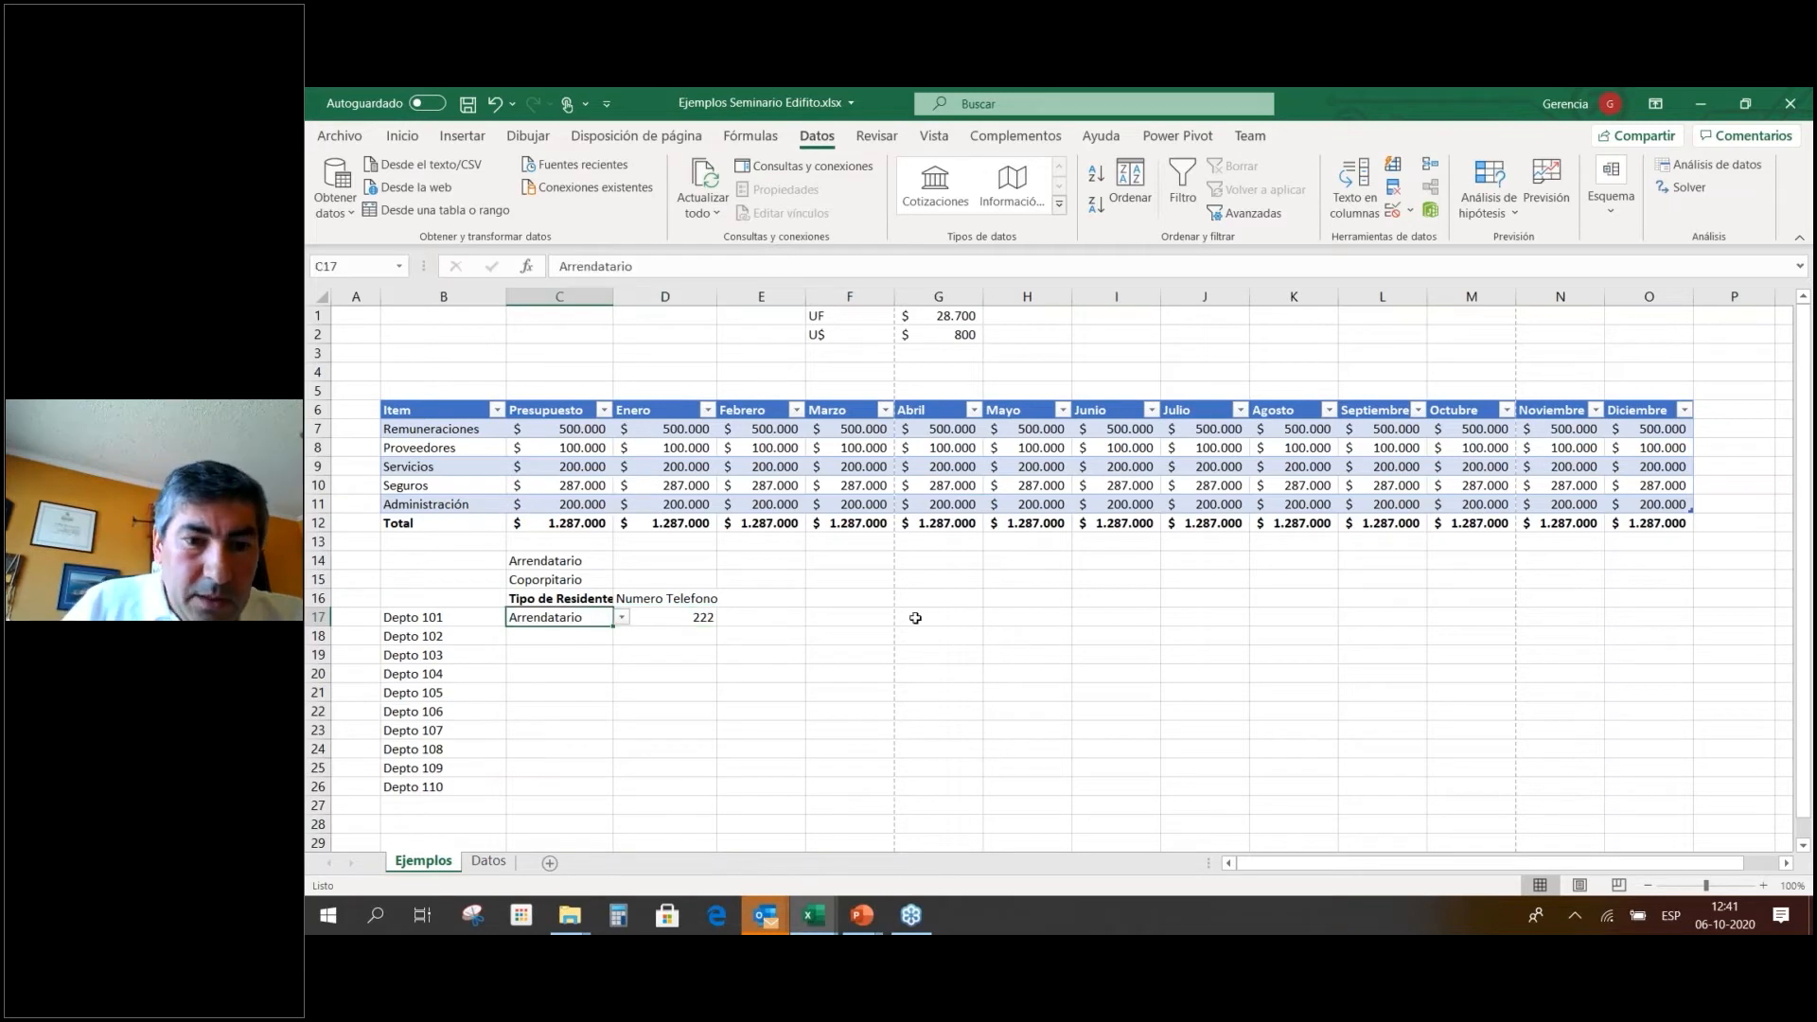
Fill Arrendatario down to C26, setting Depto 102 and Depto 105 to Coporpitario.
drag(615, 629, 596, 800)
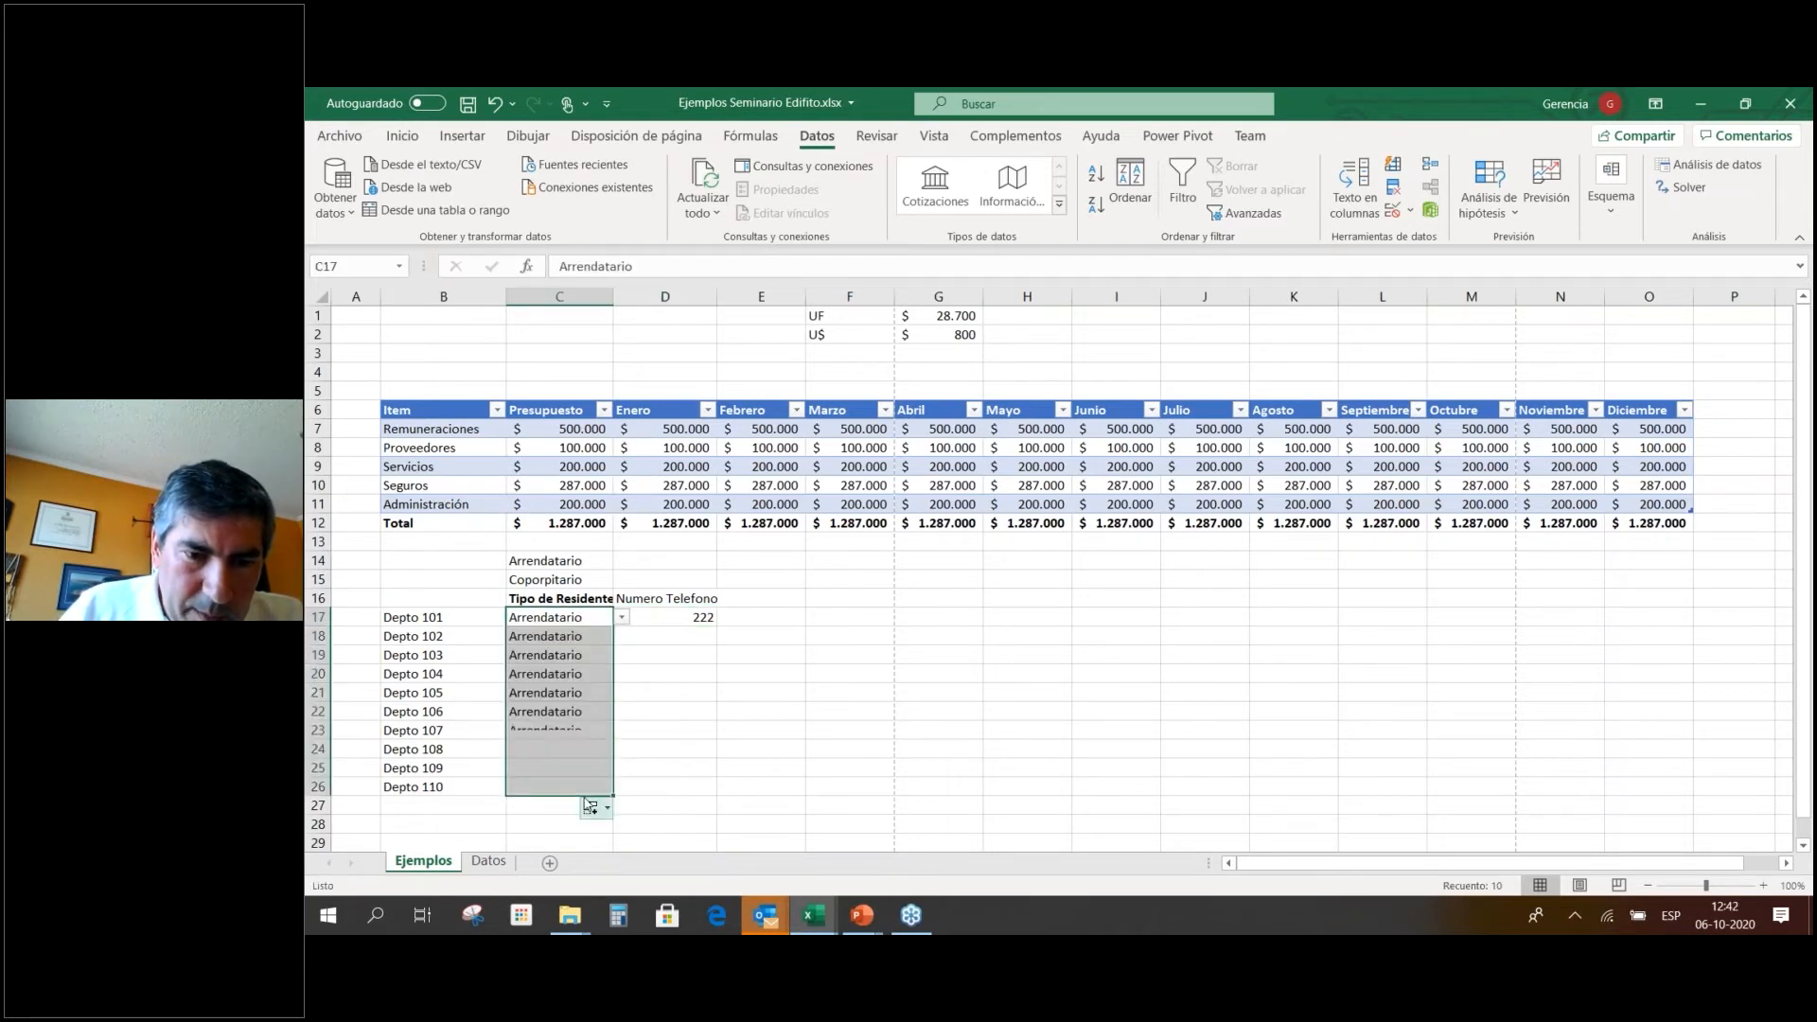
click(580, 643)
click(622, 637)
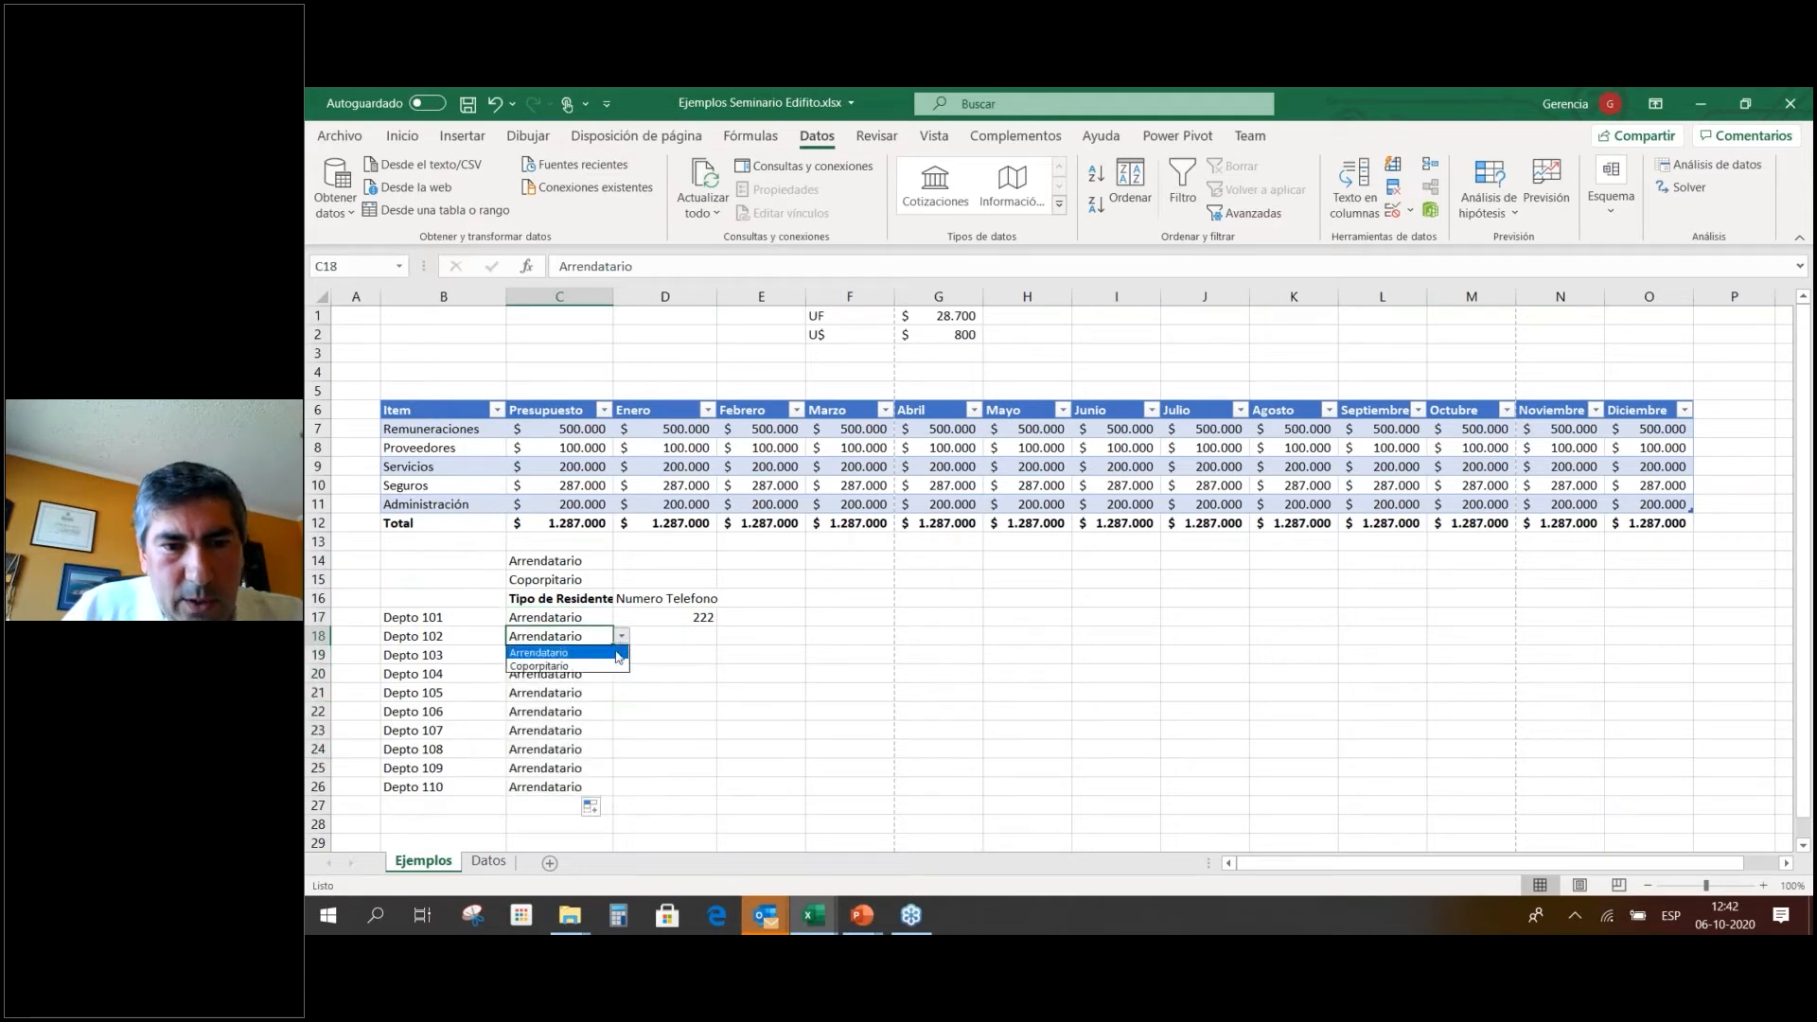
click(606, 652)
click(622, 636)
click(596, 665)
click(607, 686)
click(622, 693)
click(592, 730)
Select the resident type list C14:C15 and switch to the Datos sheet.
click(697, 653)
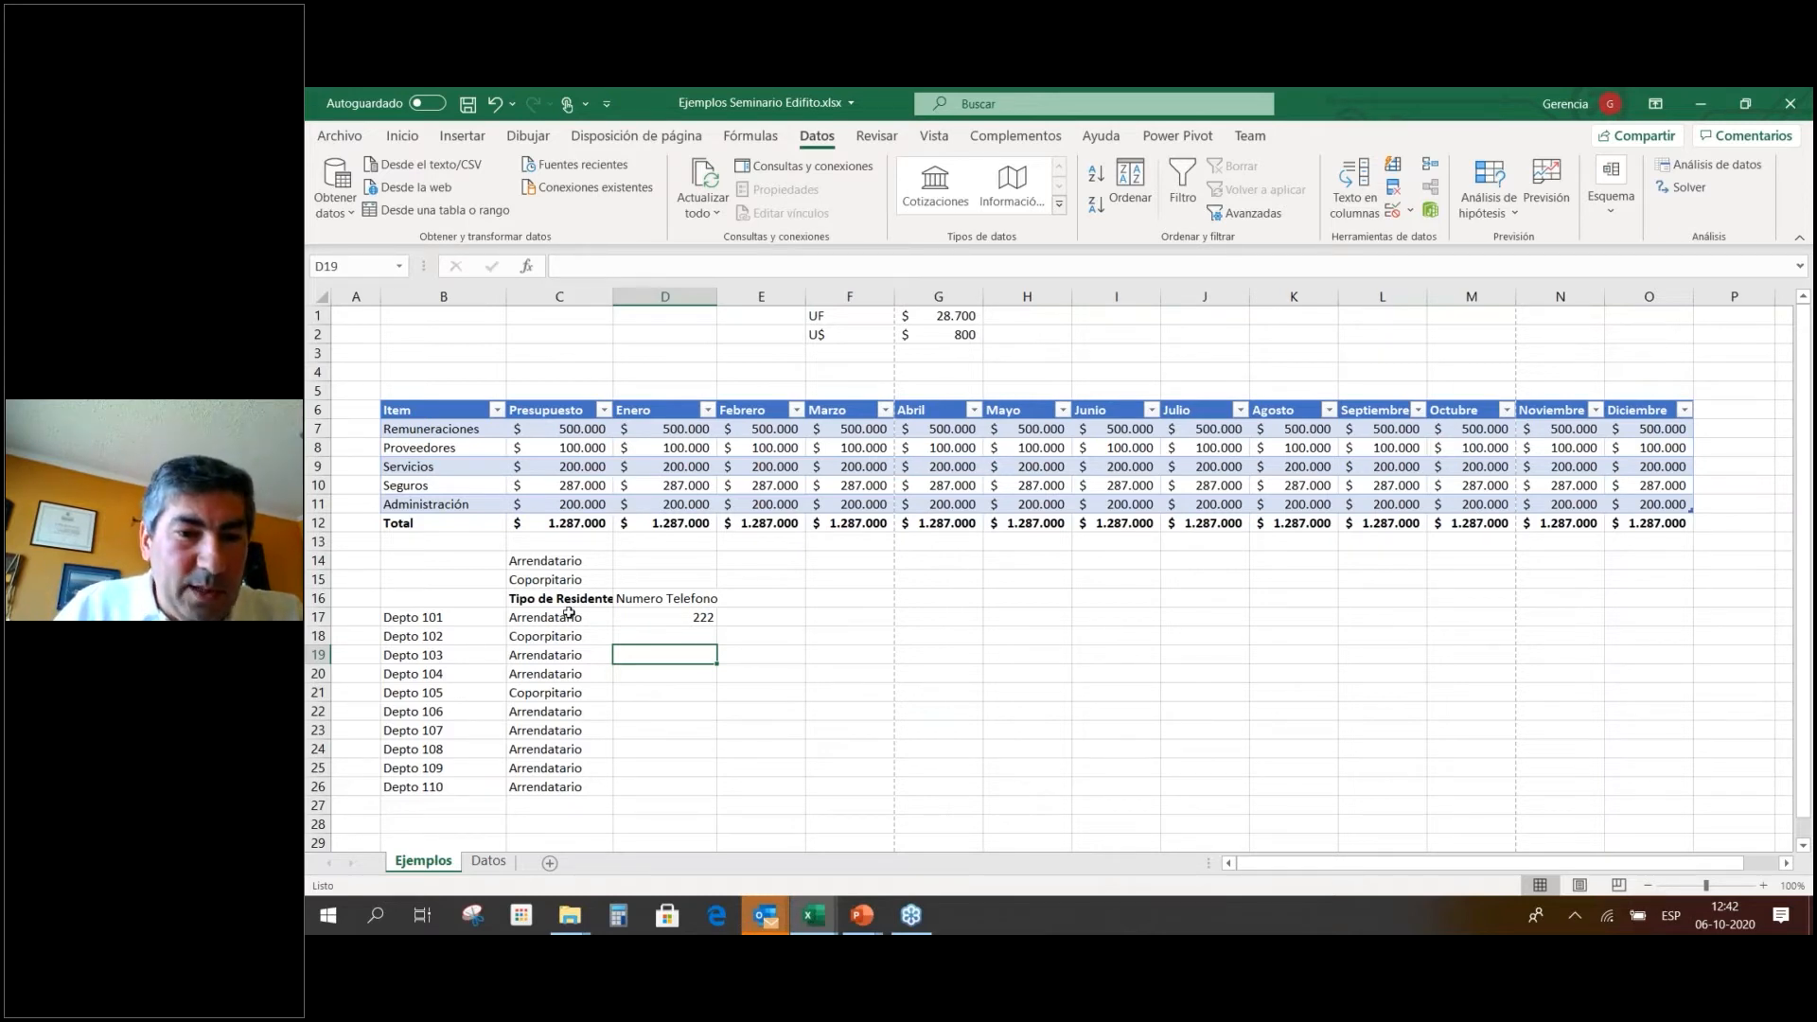
drag(560, 561, 562, 580)
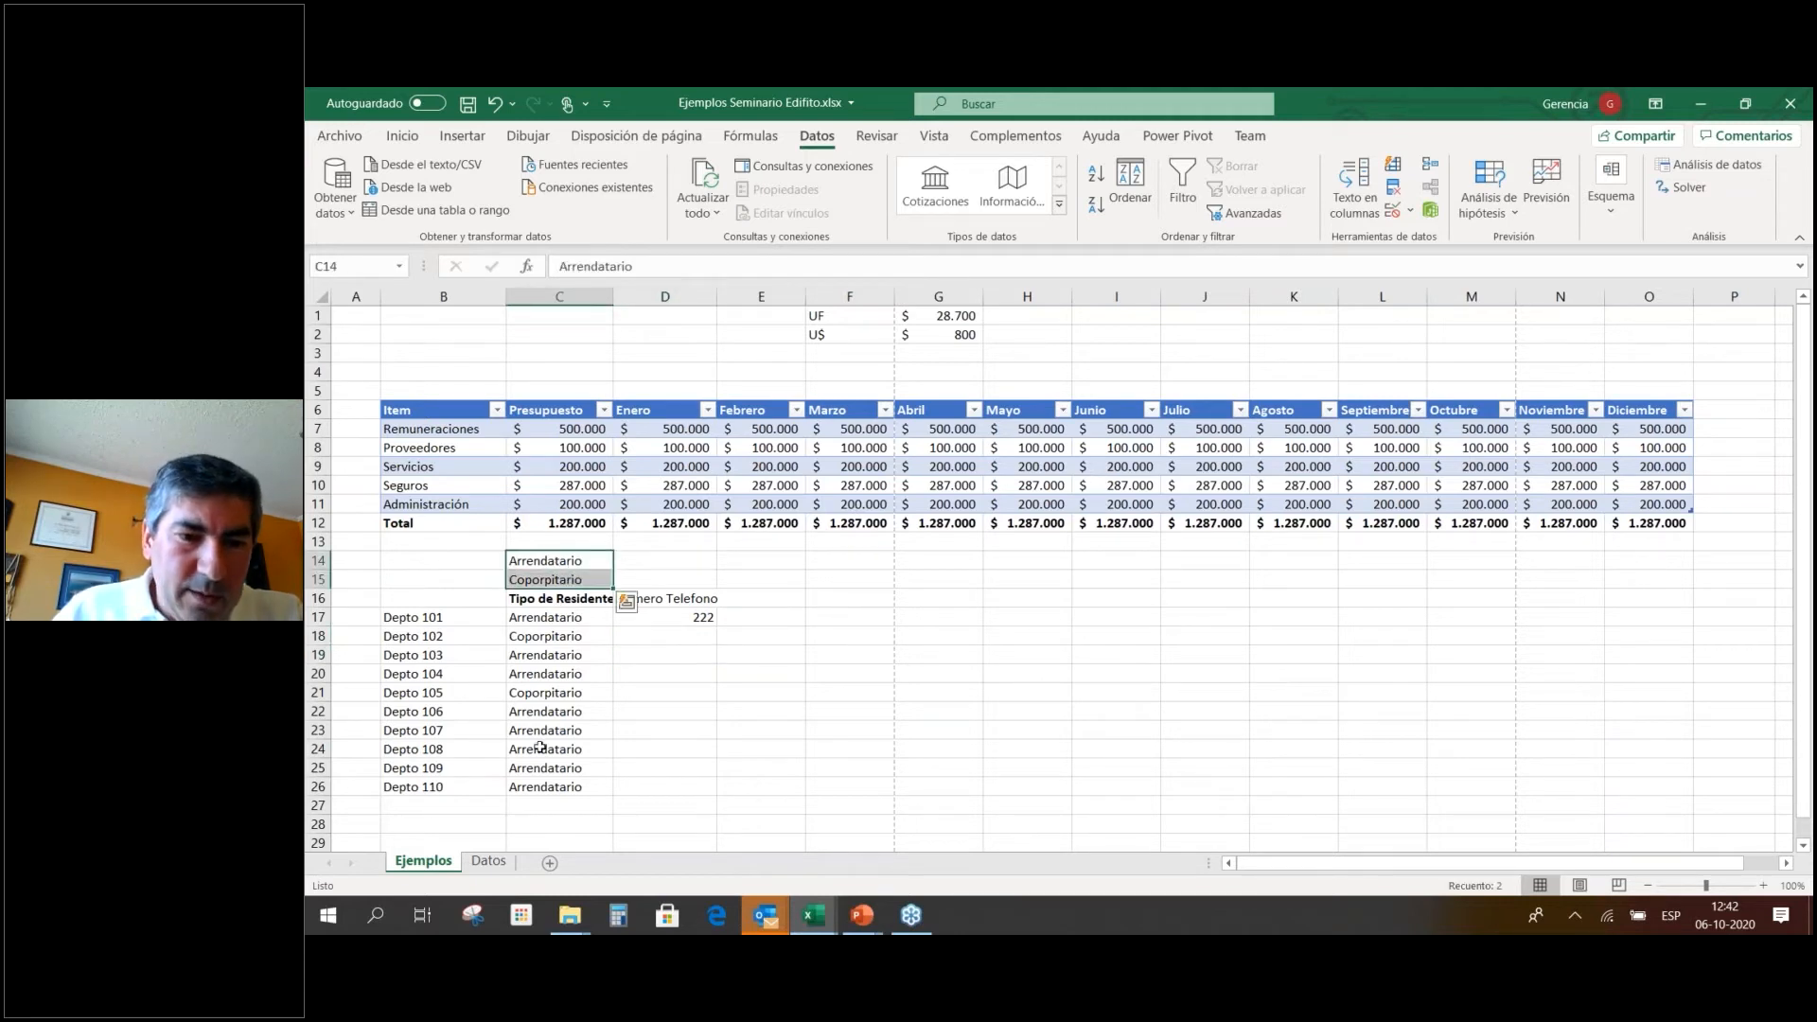
click(489, 861)
Type the heading Tipos de Residentes in Datos C5 and return to the Ejemplos sheet.
click(558, 388)
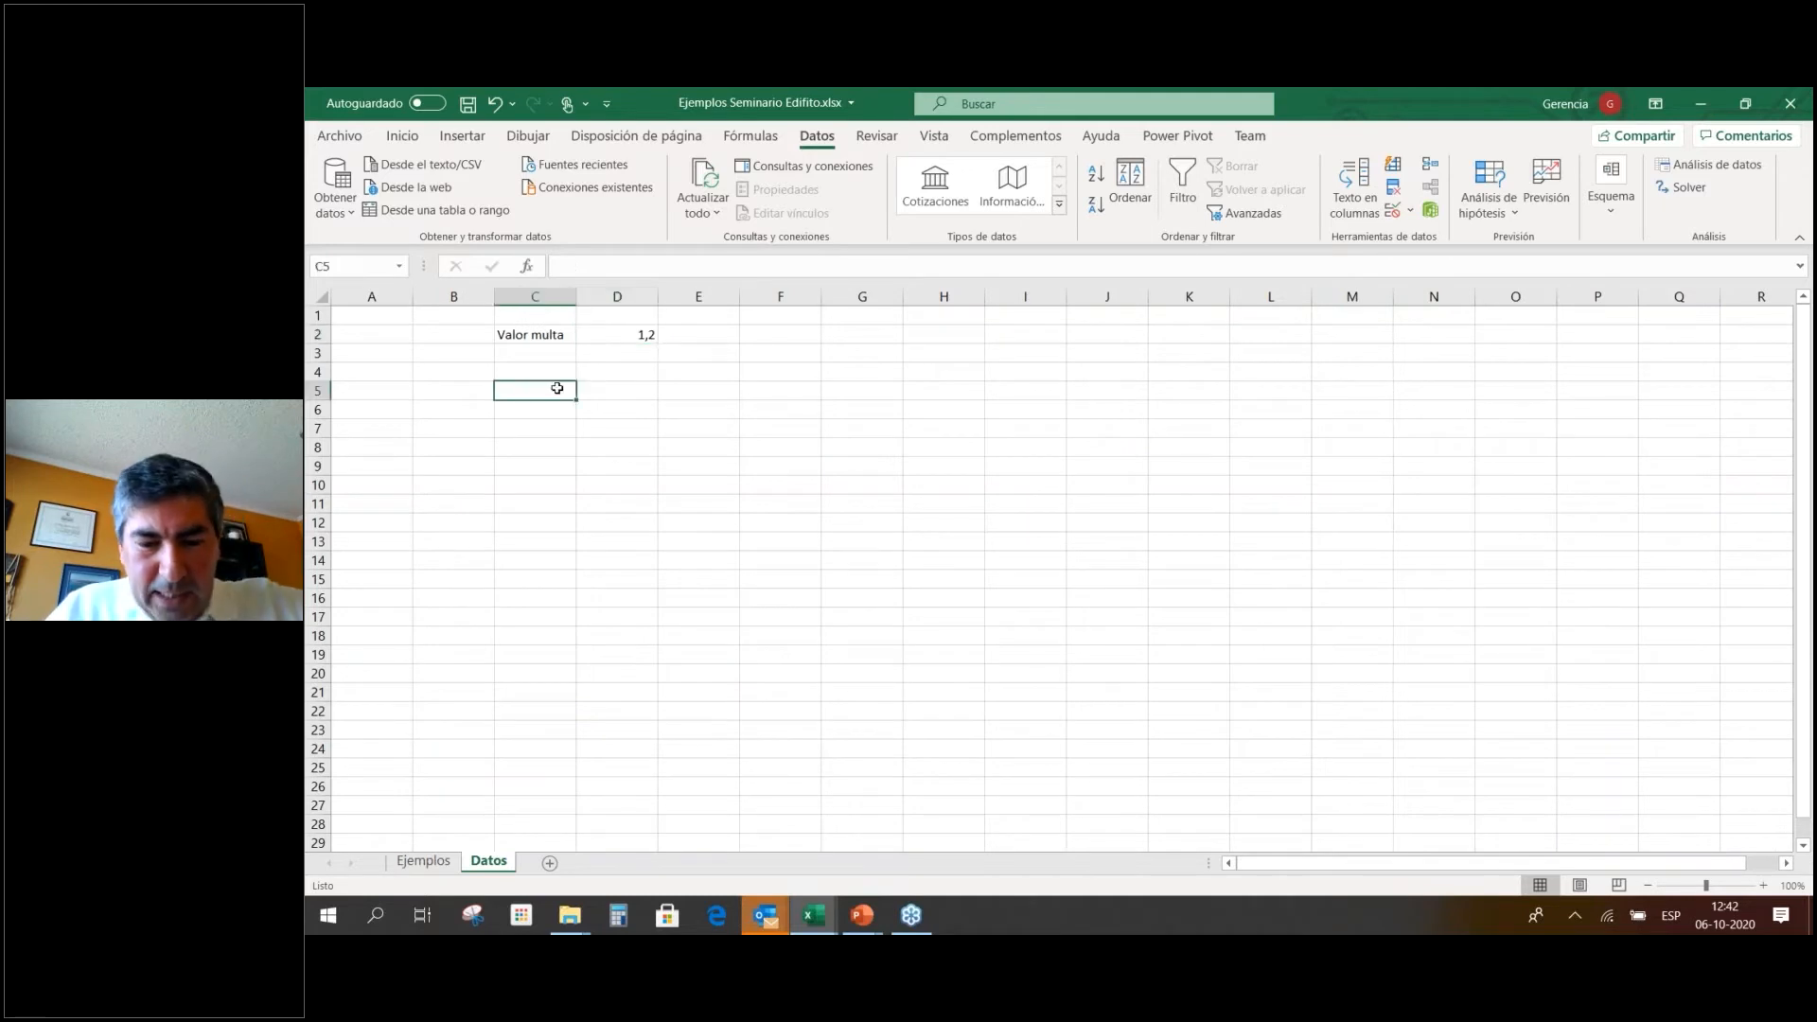
text(T)
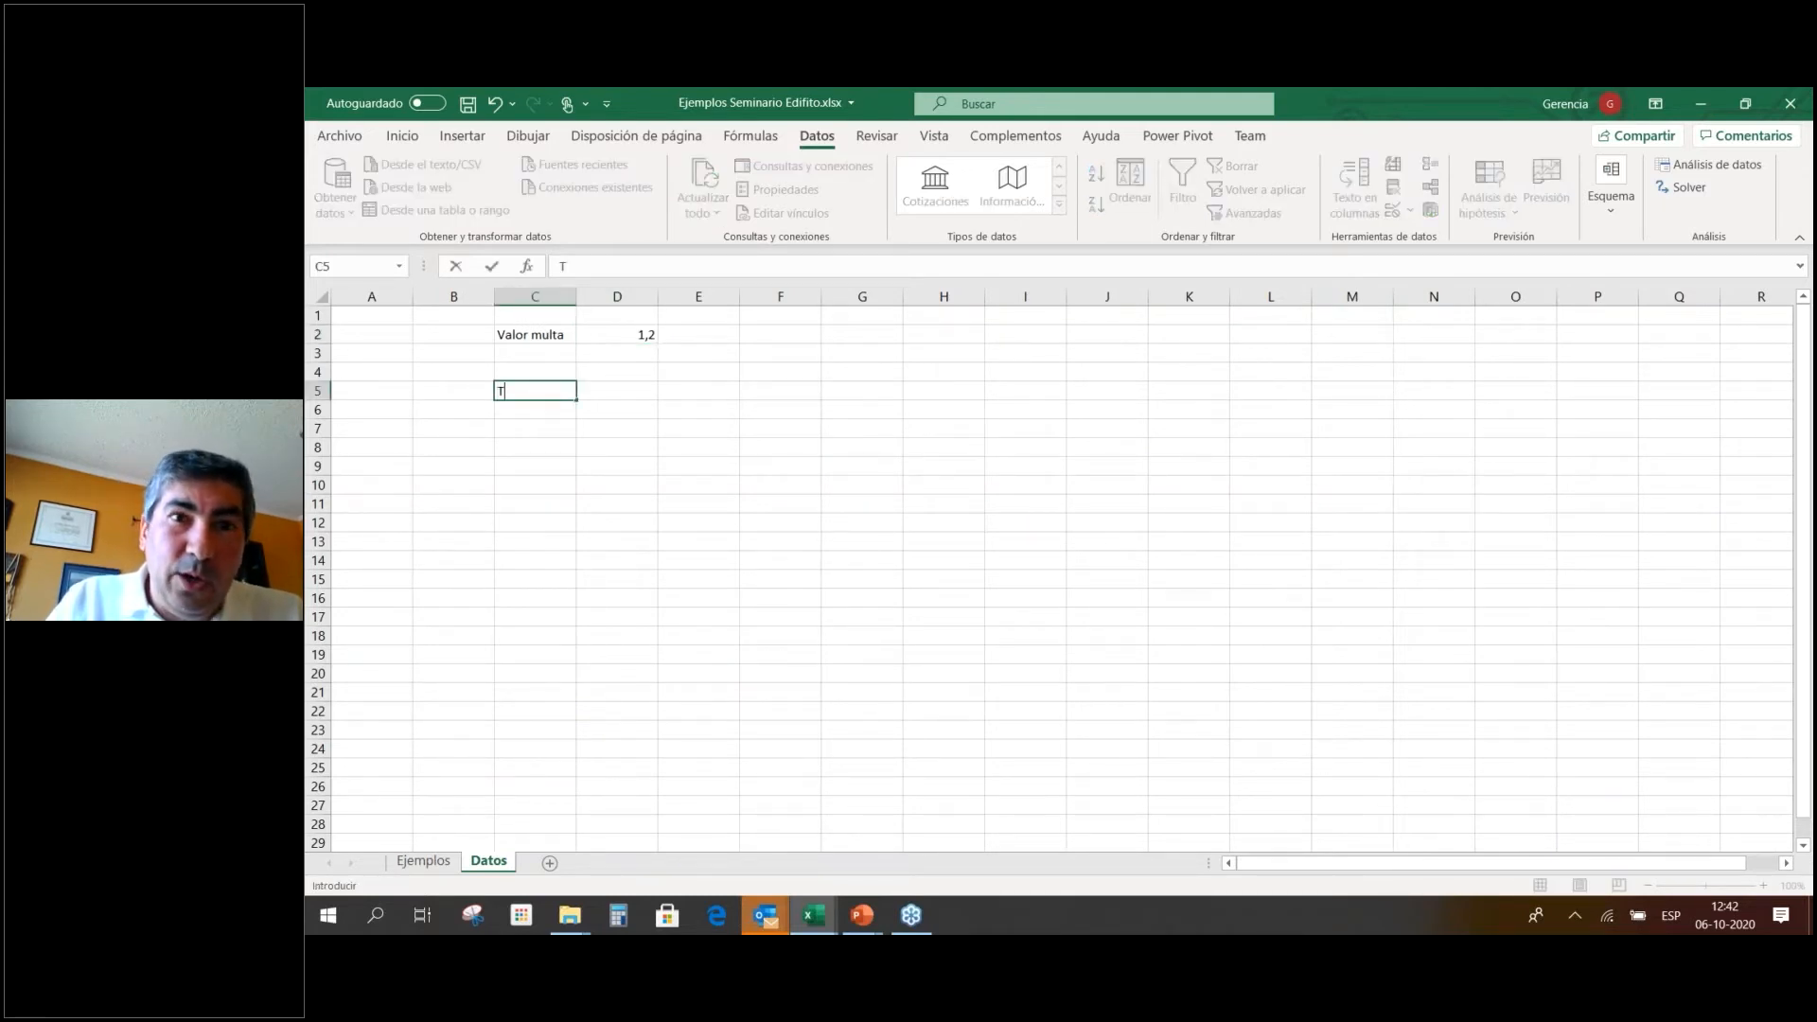
text(ipos)
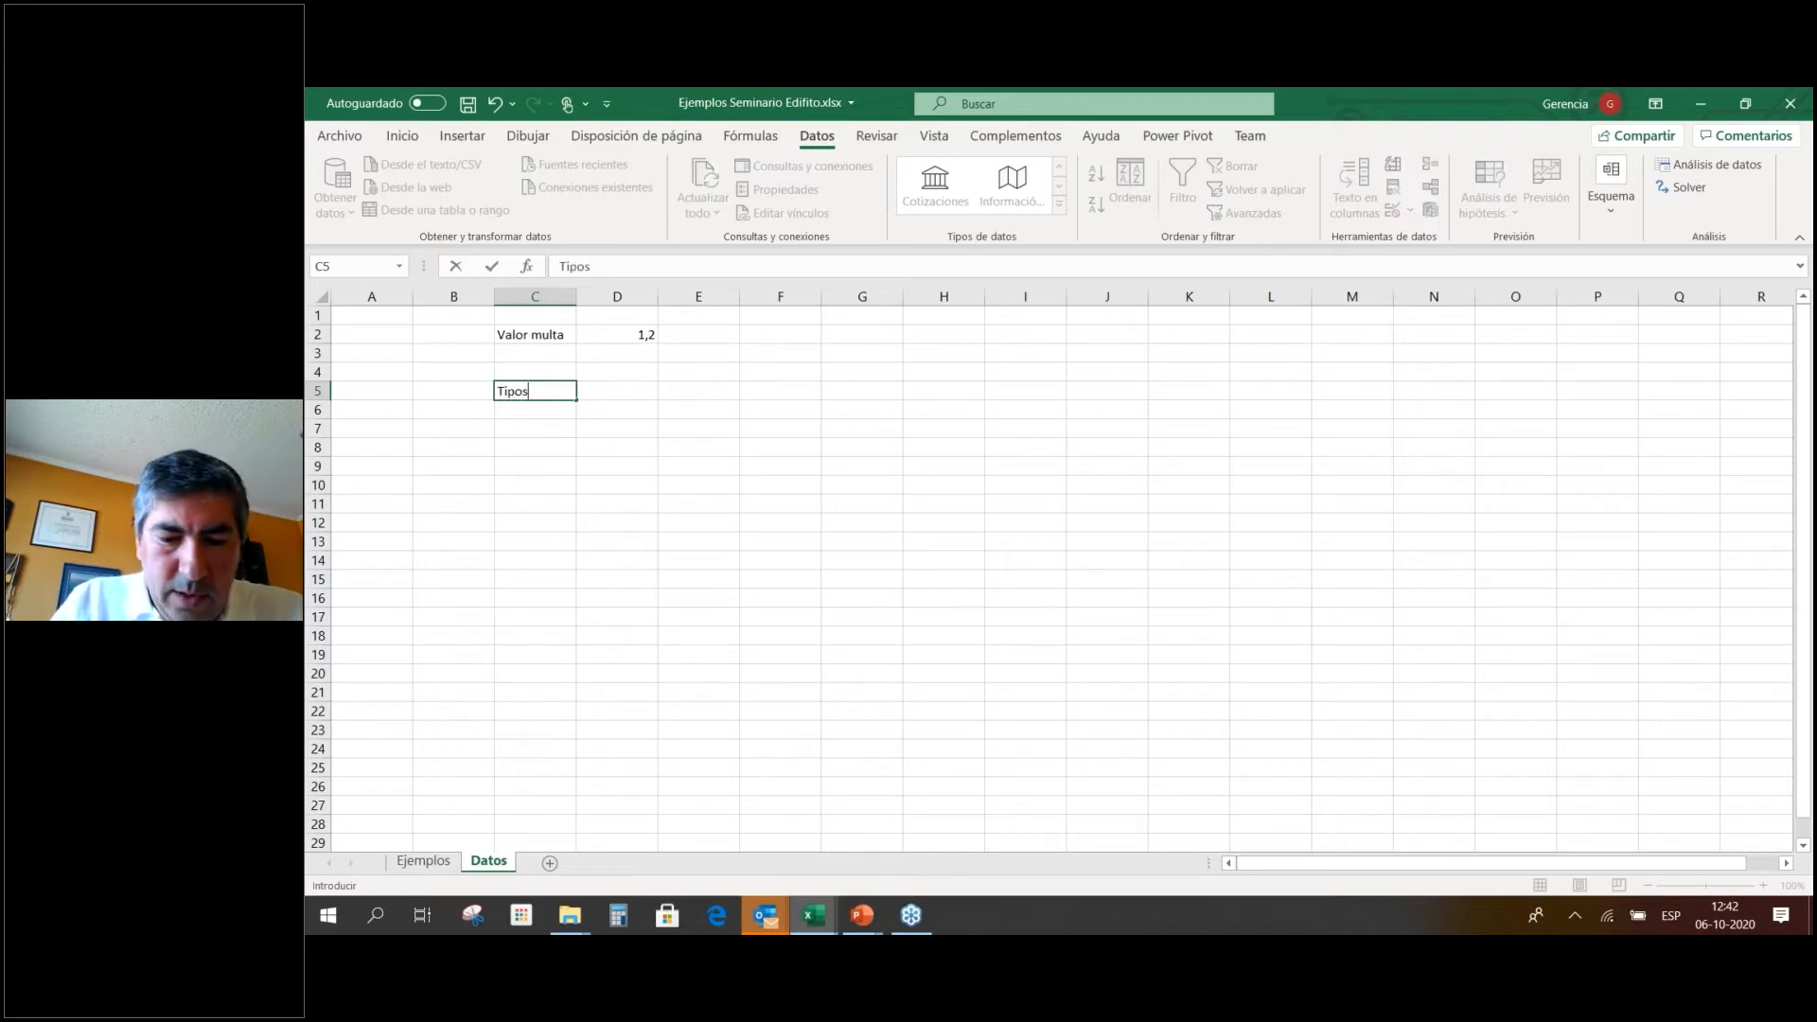
text( de Residentes)
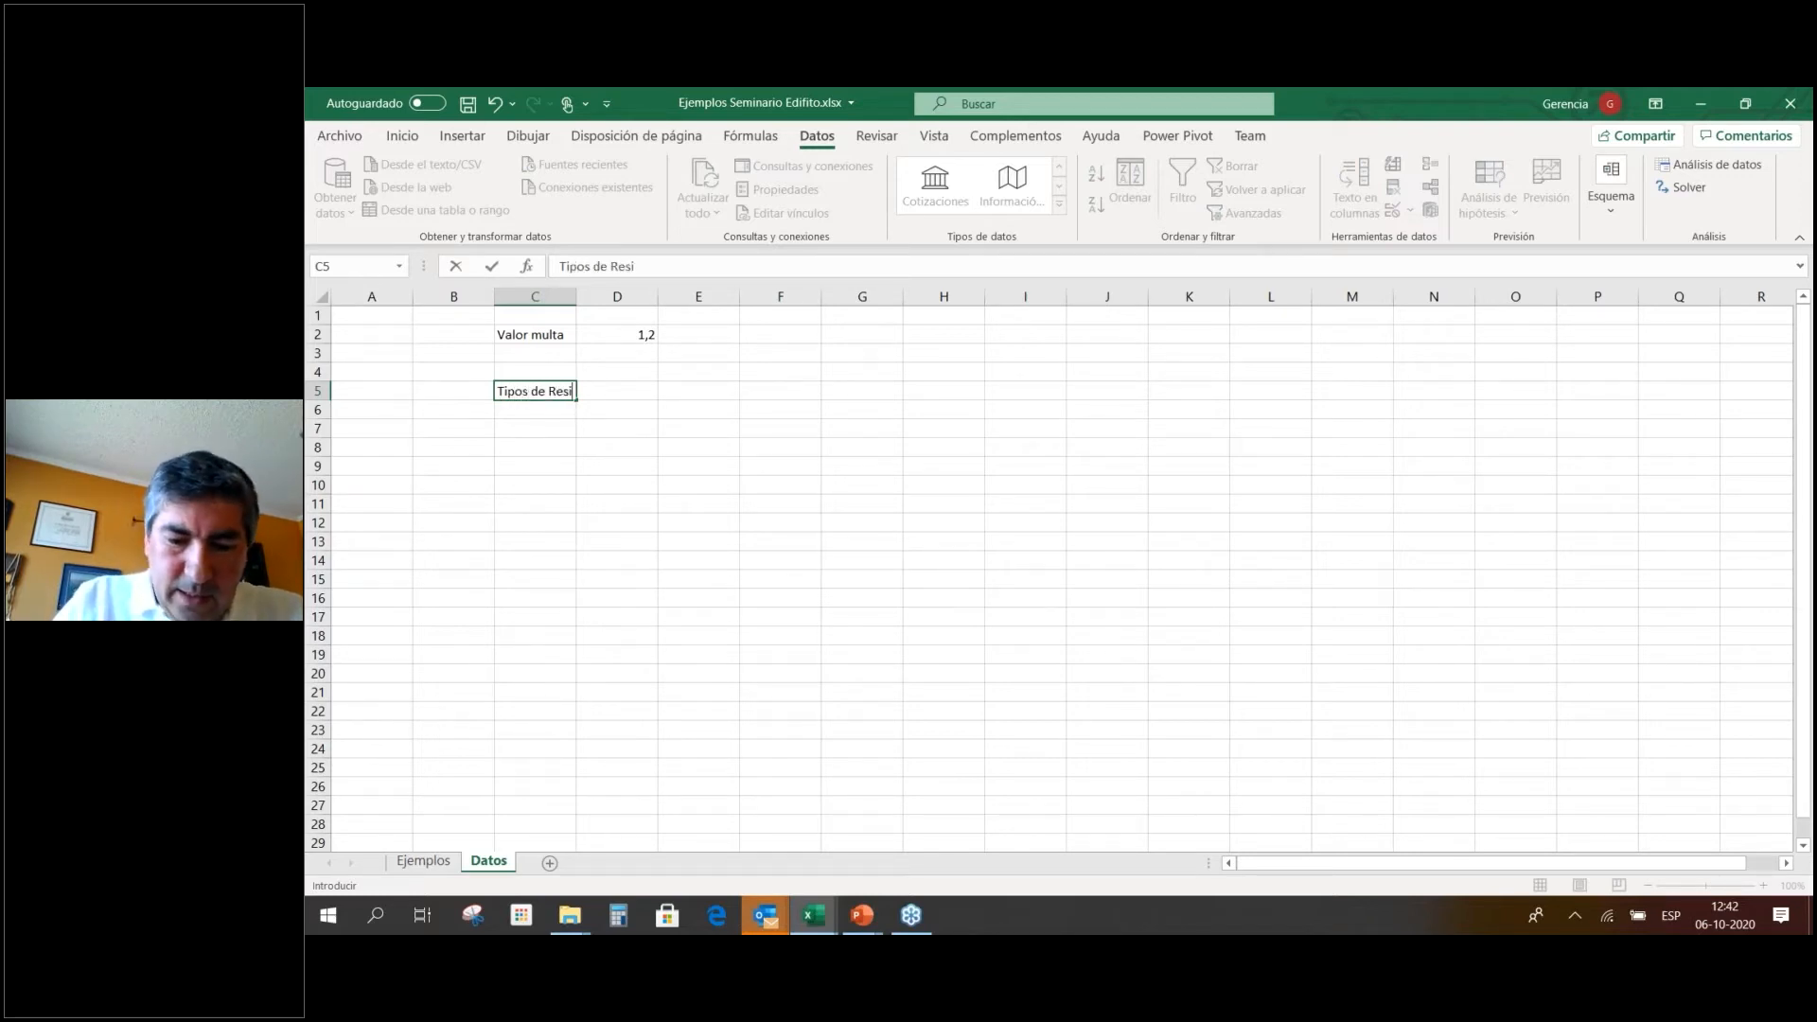
key(Return)
key(Return)
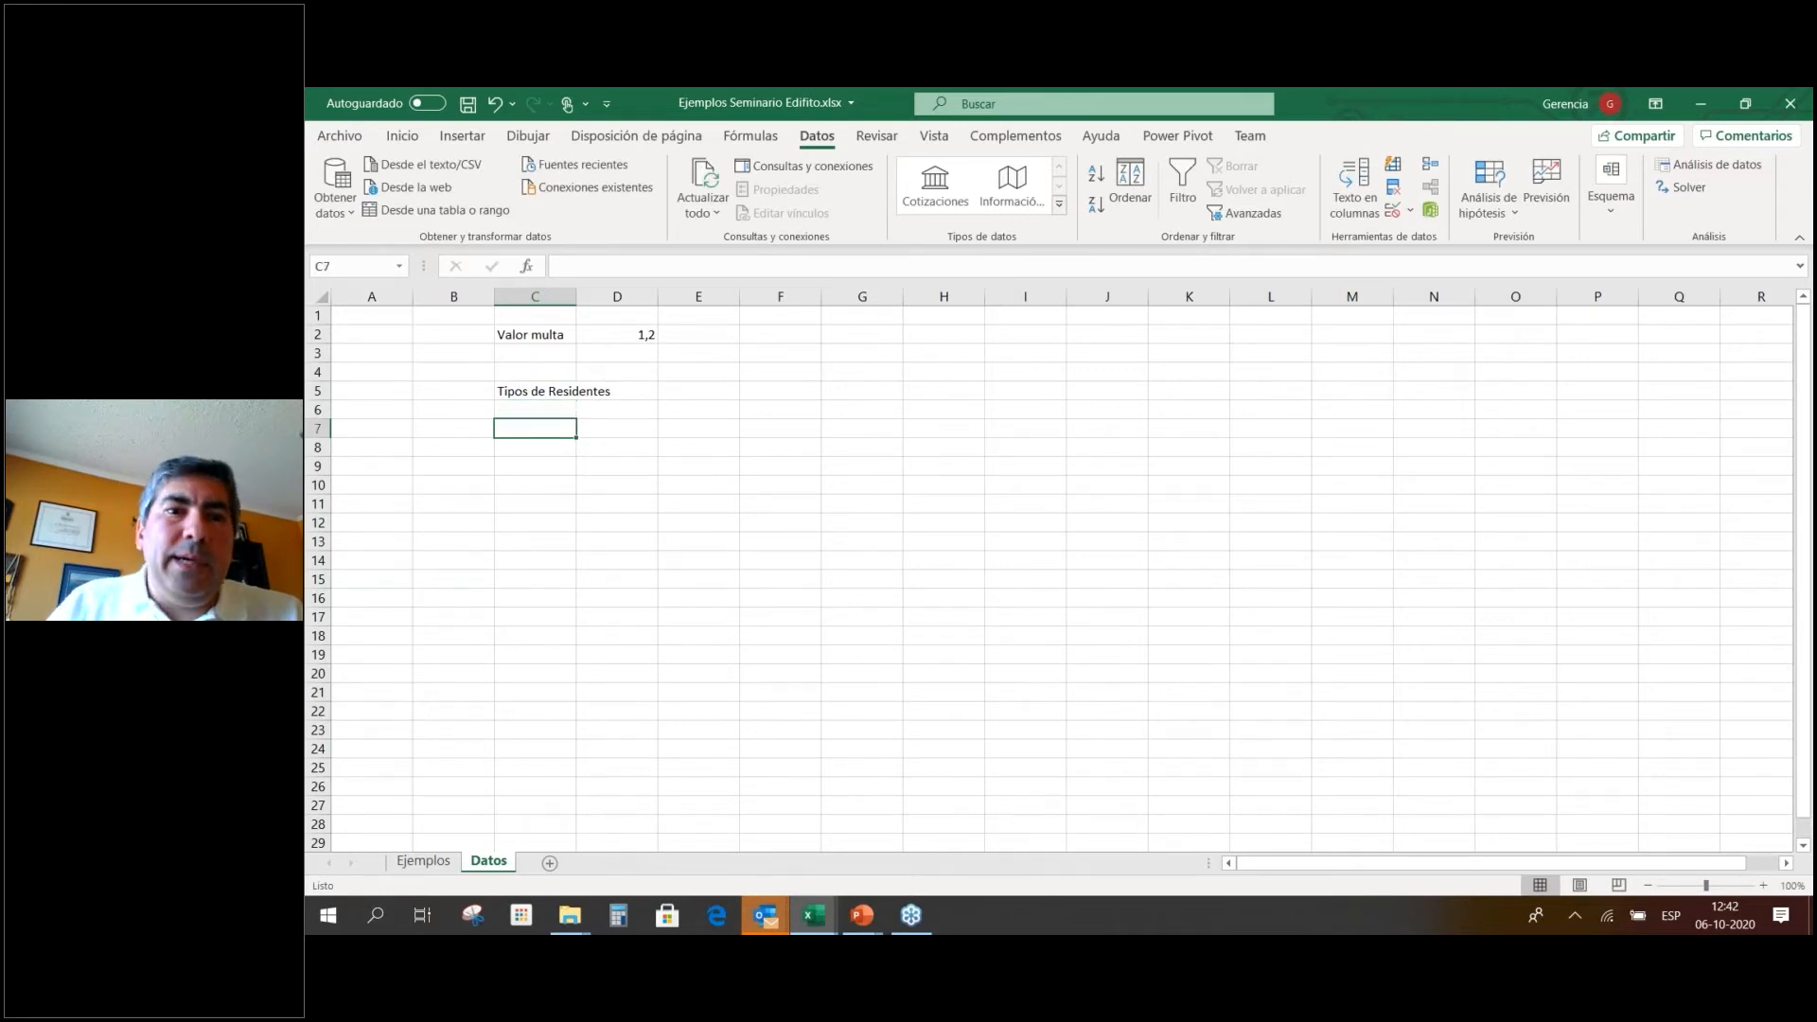
right_click(502, 869)
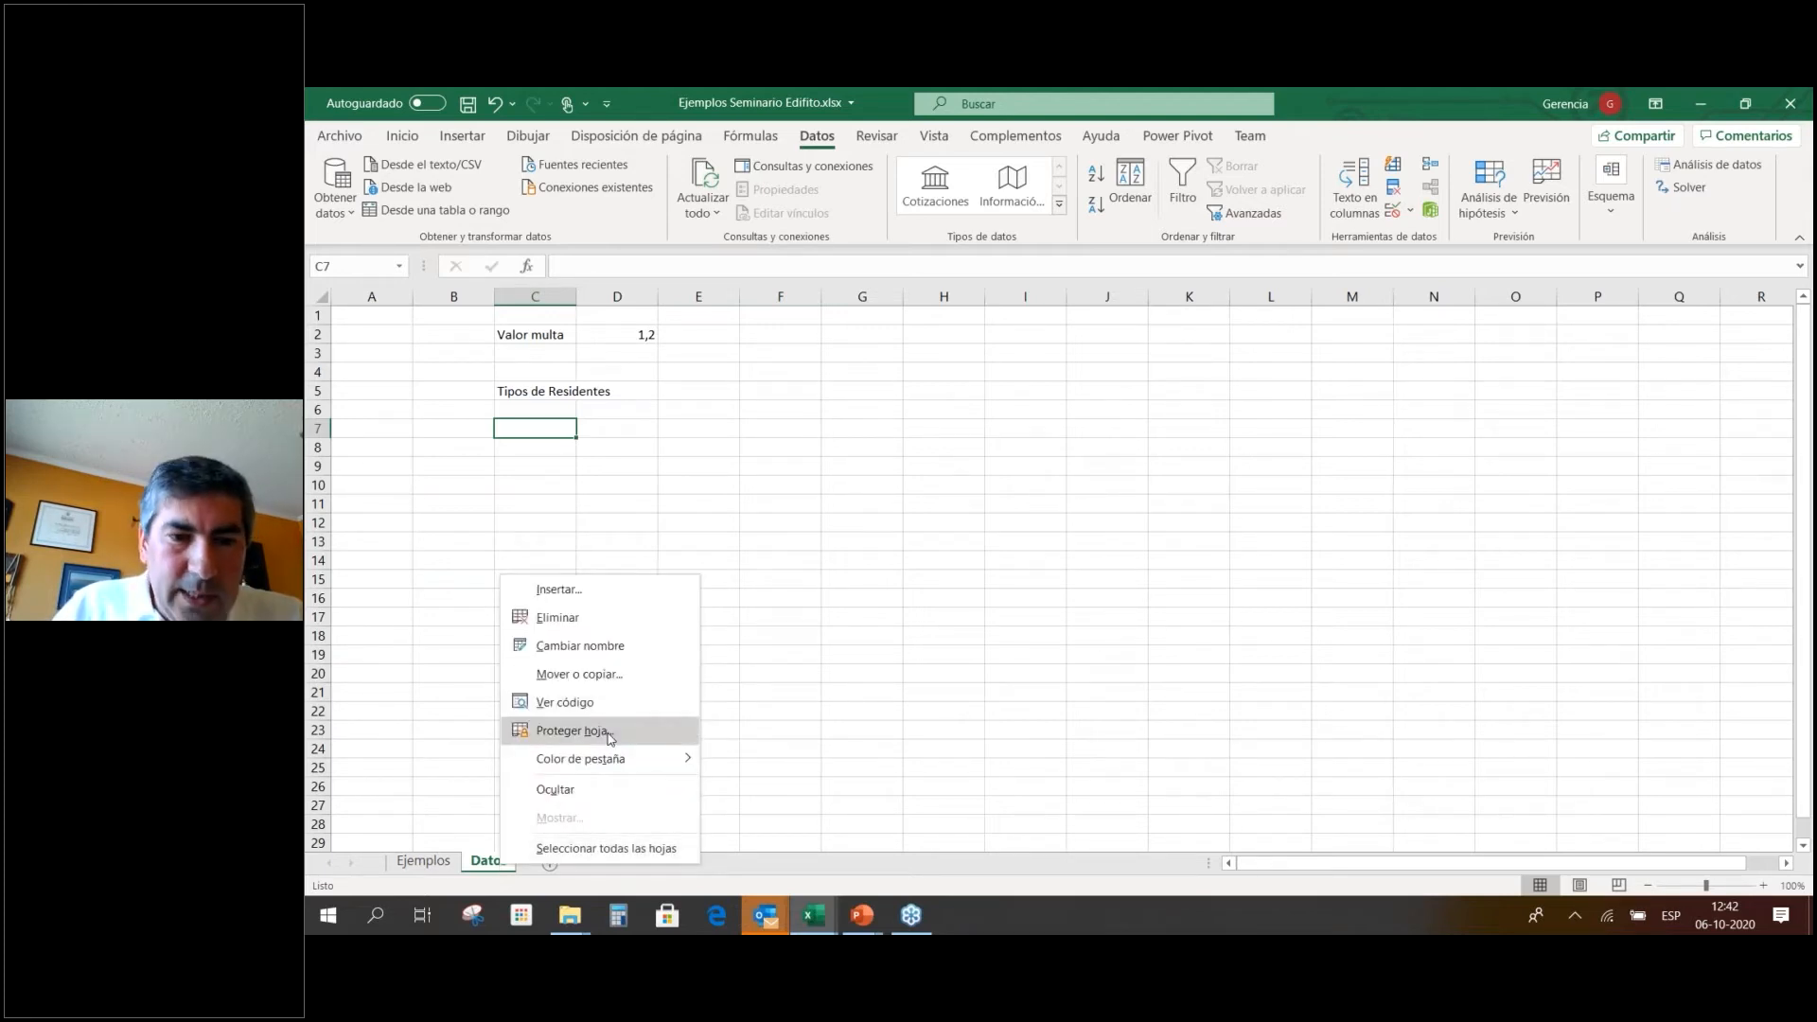
click(608, 569)
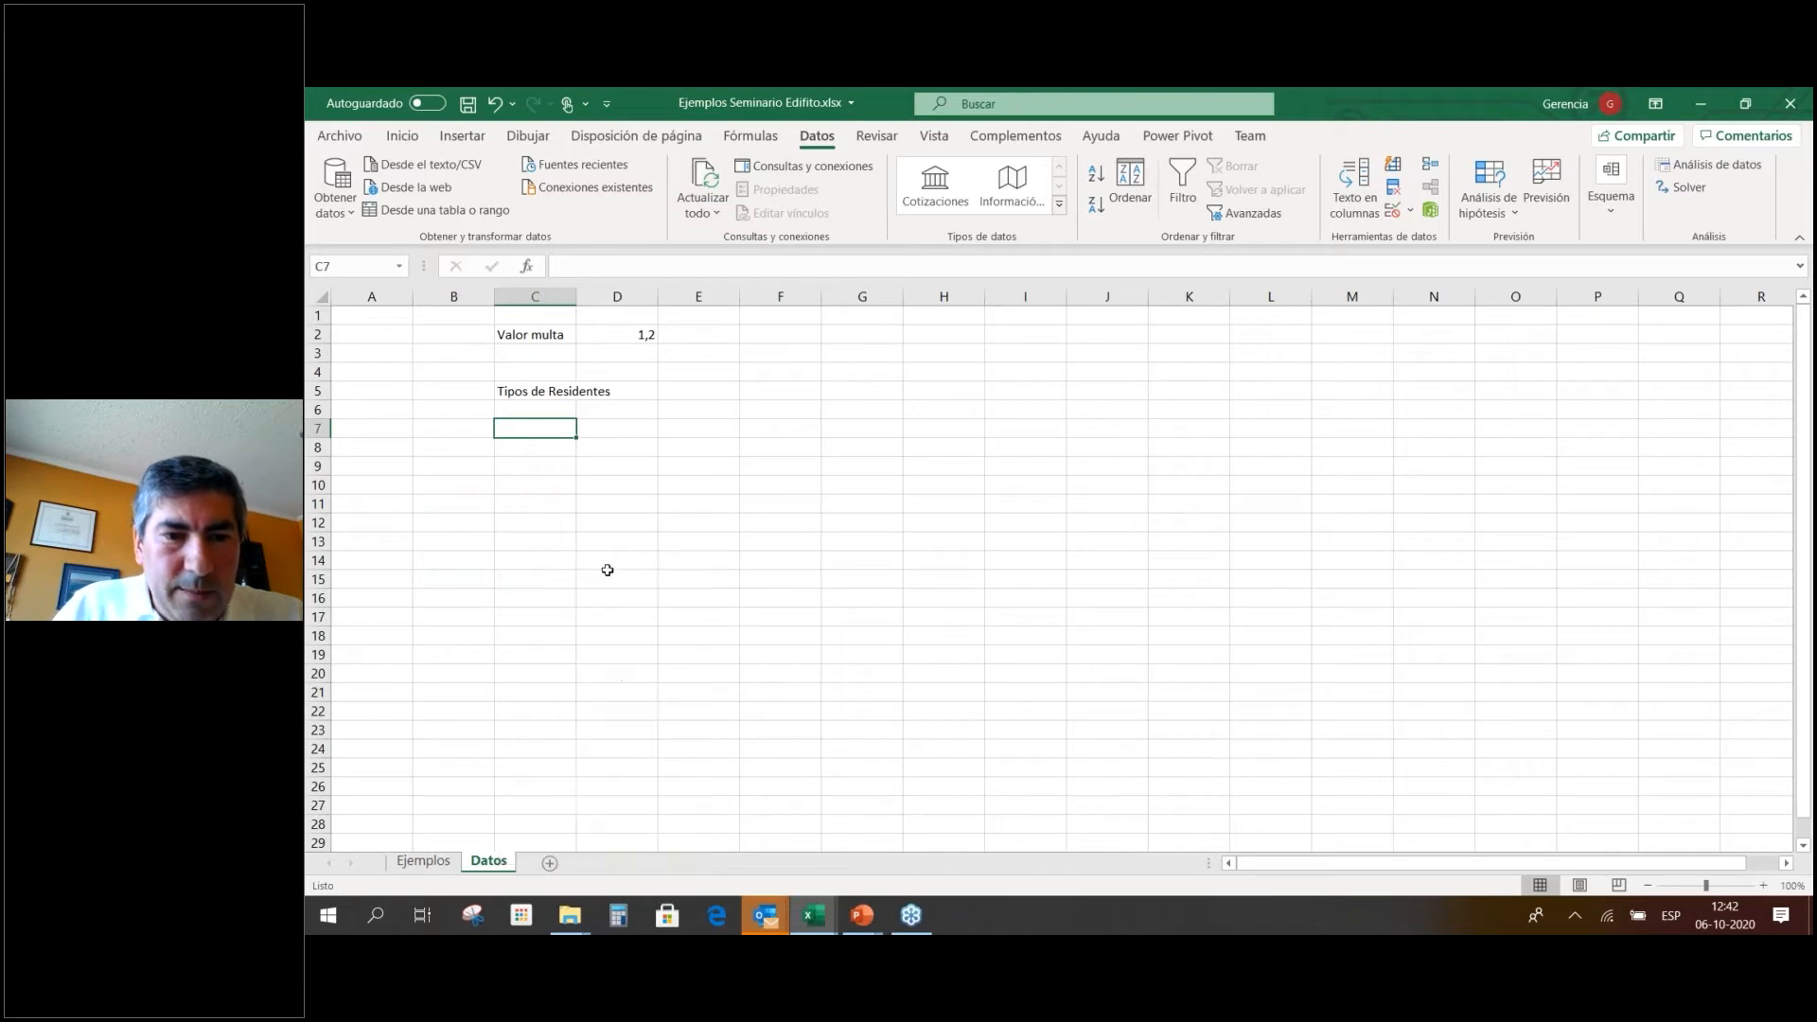
click(423, 861)
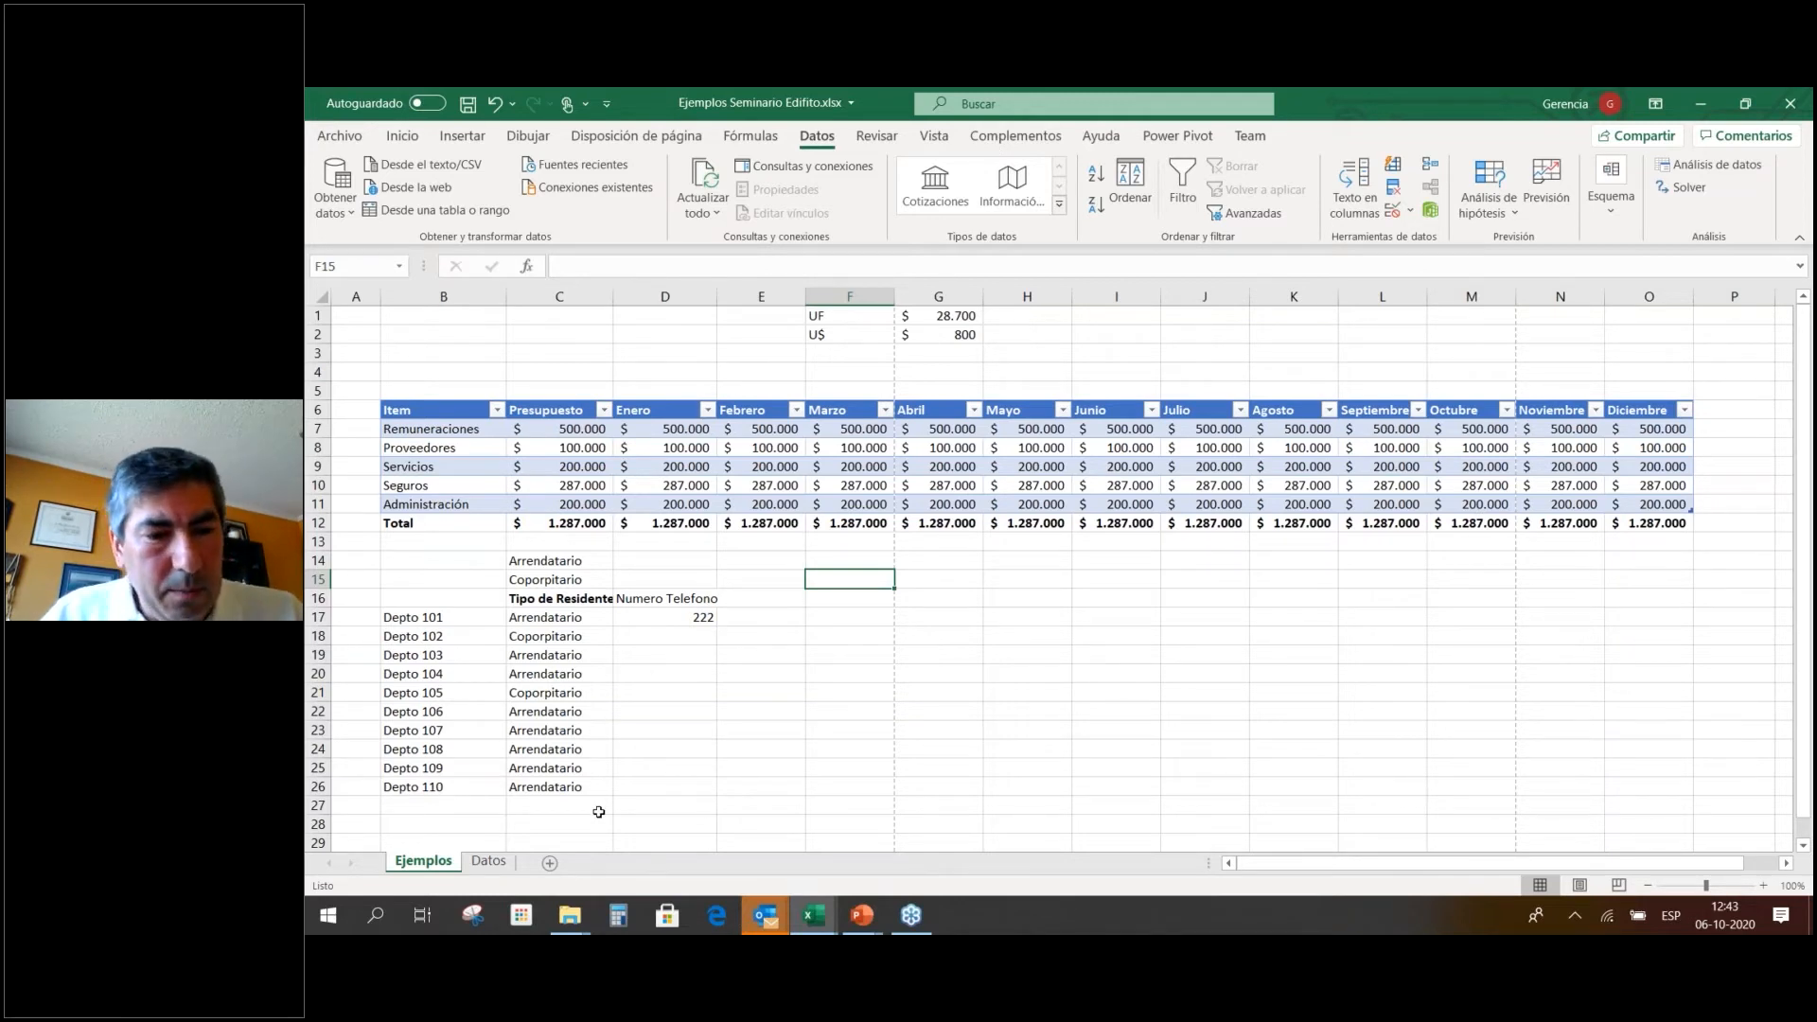
Copy the resident types from Ejemplos C14:C15 into Datos C6:C7.
click(499, 861)
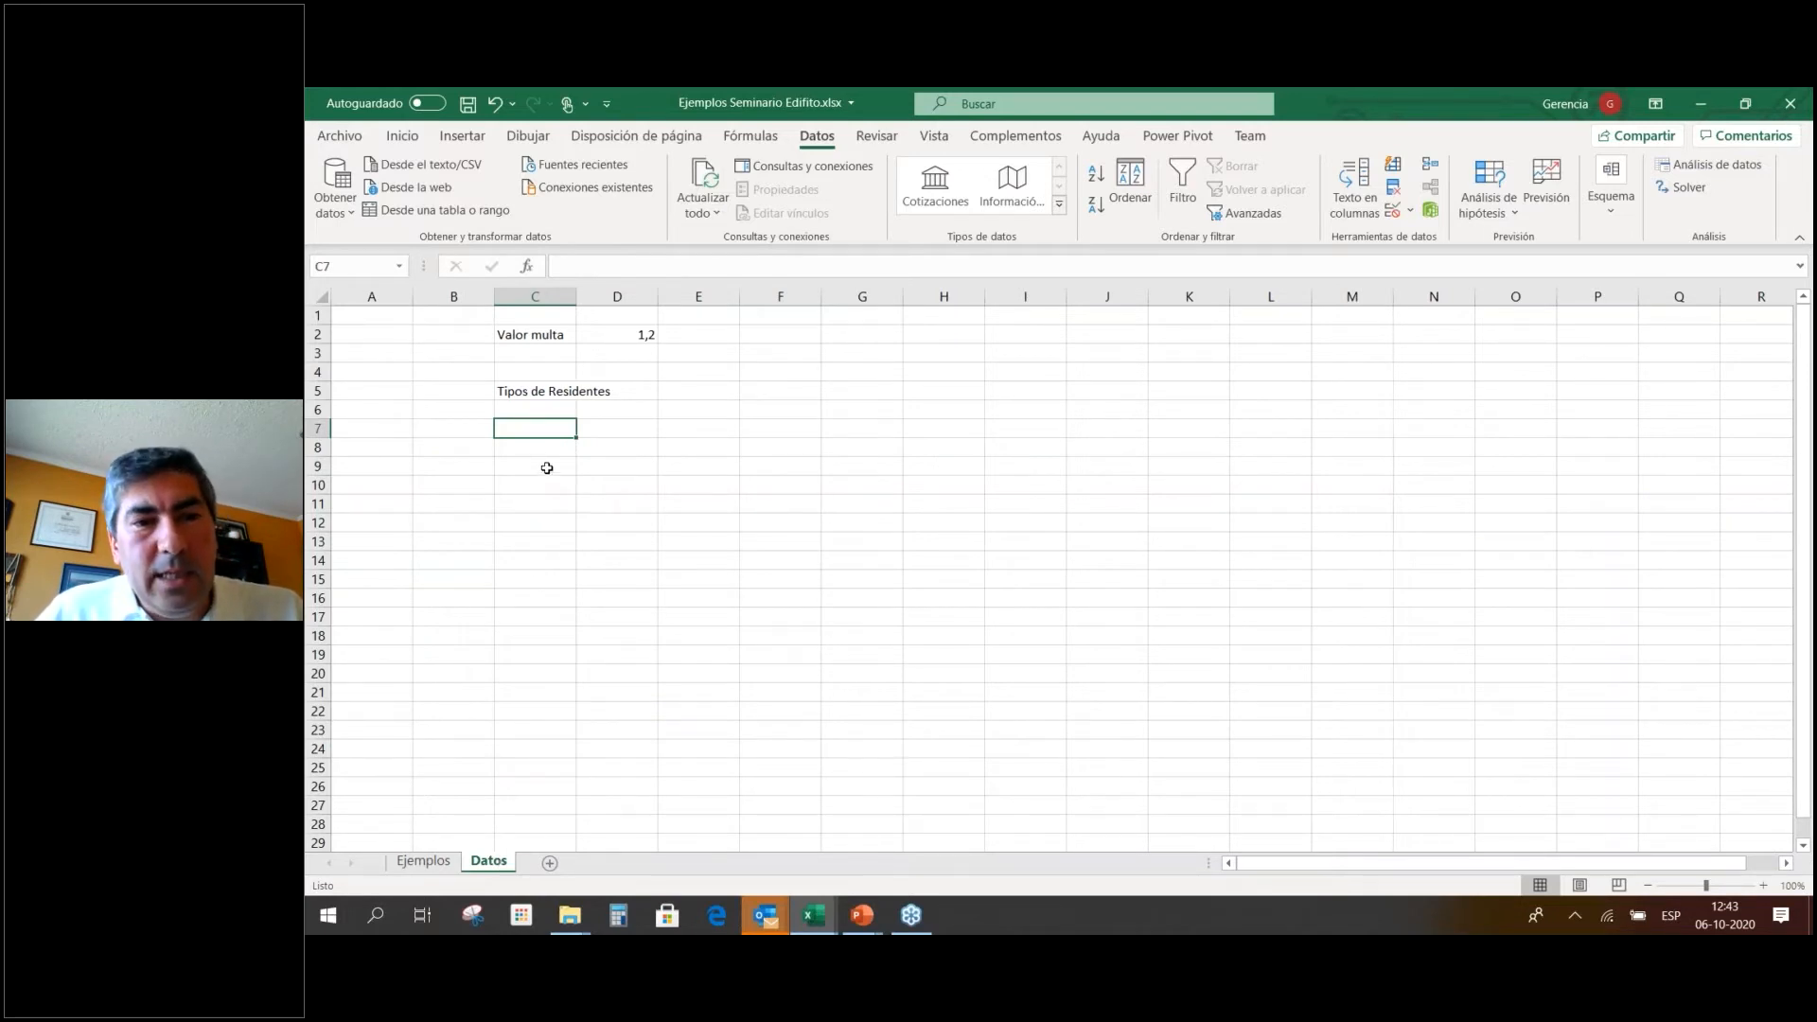
click(423, 861)
drag(554, 561, 557, 575)
key(ctrl+c)
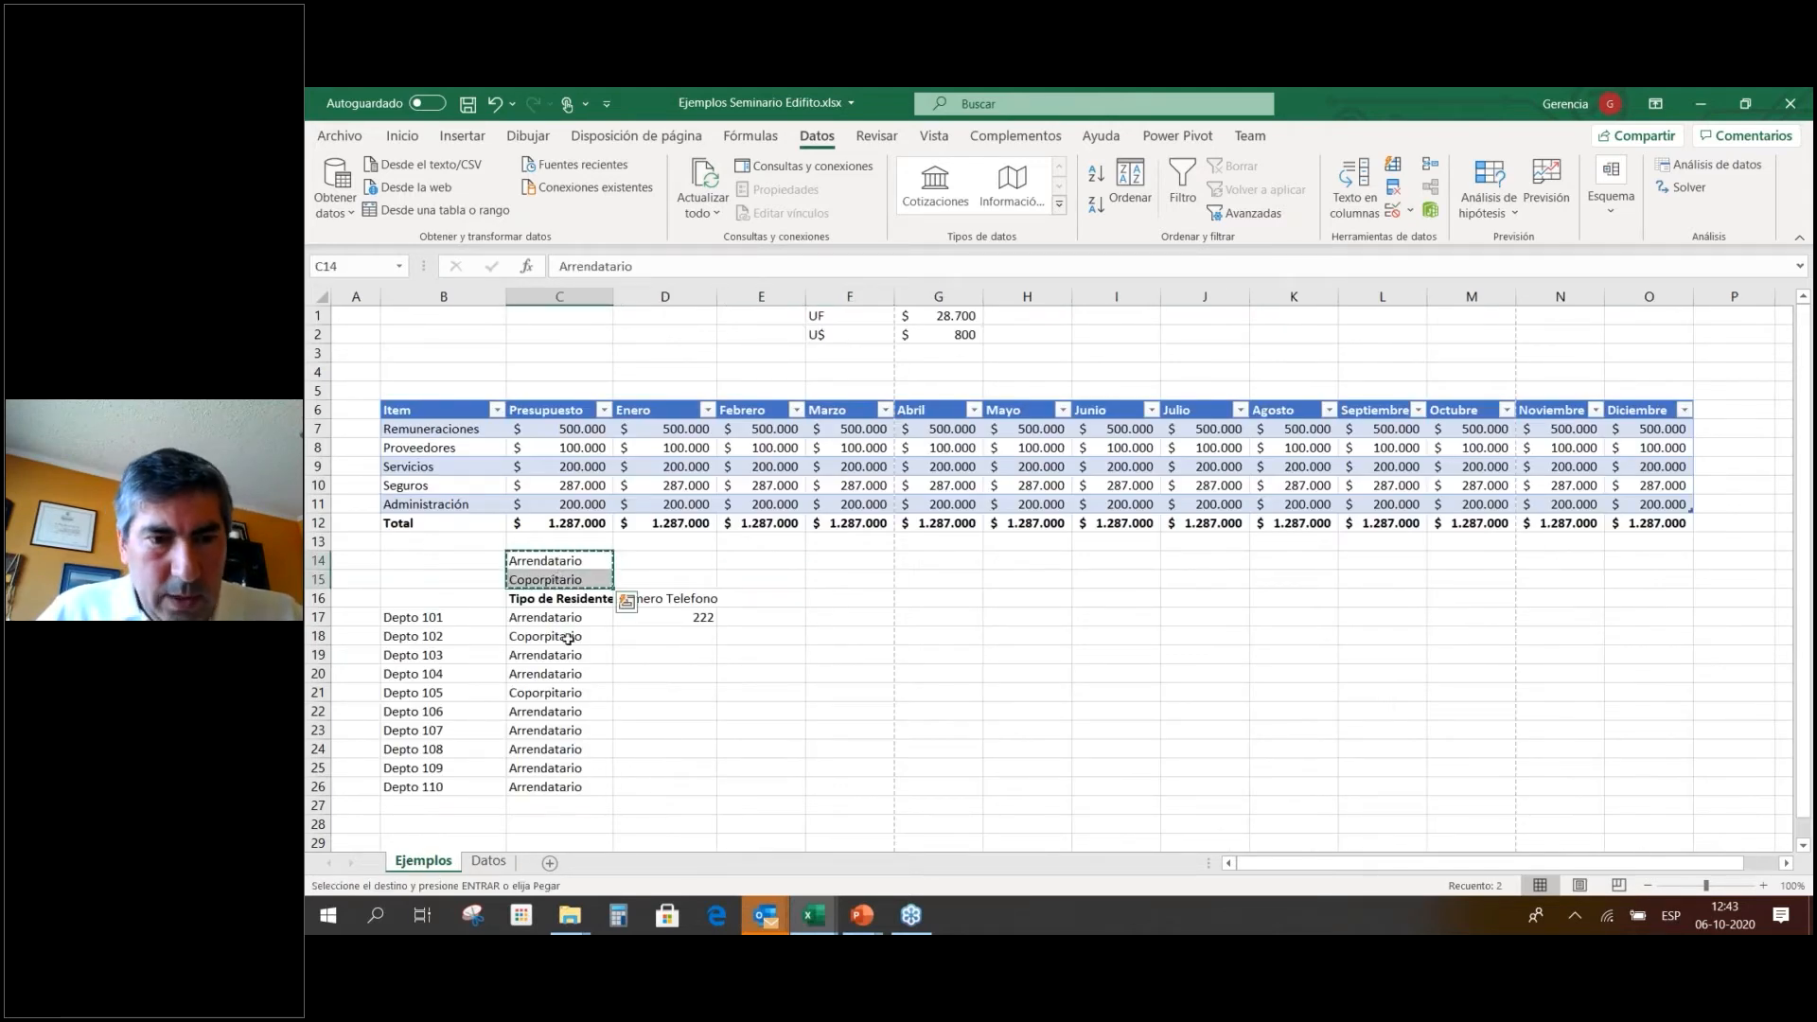
click(489, 861)
click(541, 398)
click(541, 411)
key(ctrl+v)
key(Escape)
Pick Coporpitario for Depto 101 and point C17's validation list to Datos C6:C7.
click(423, 862)
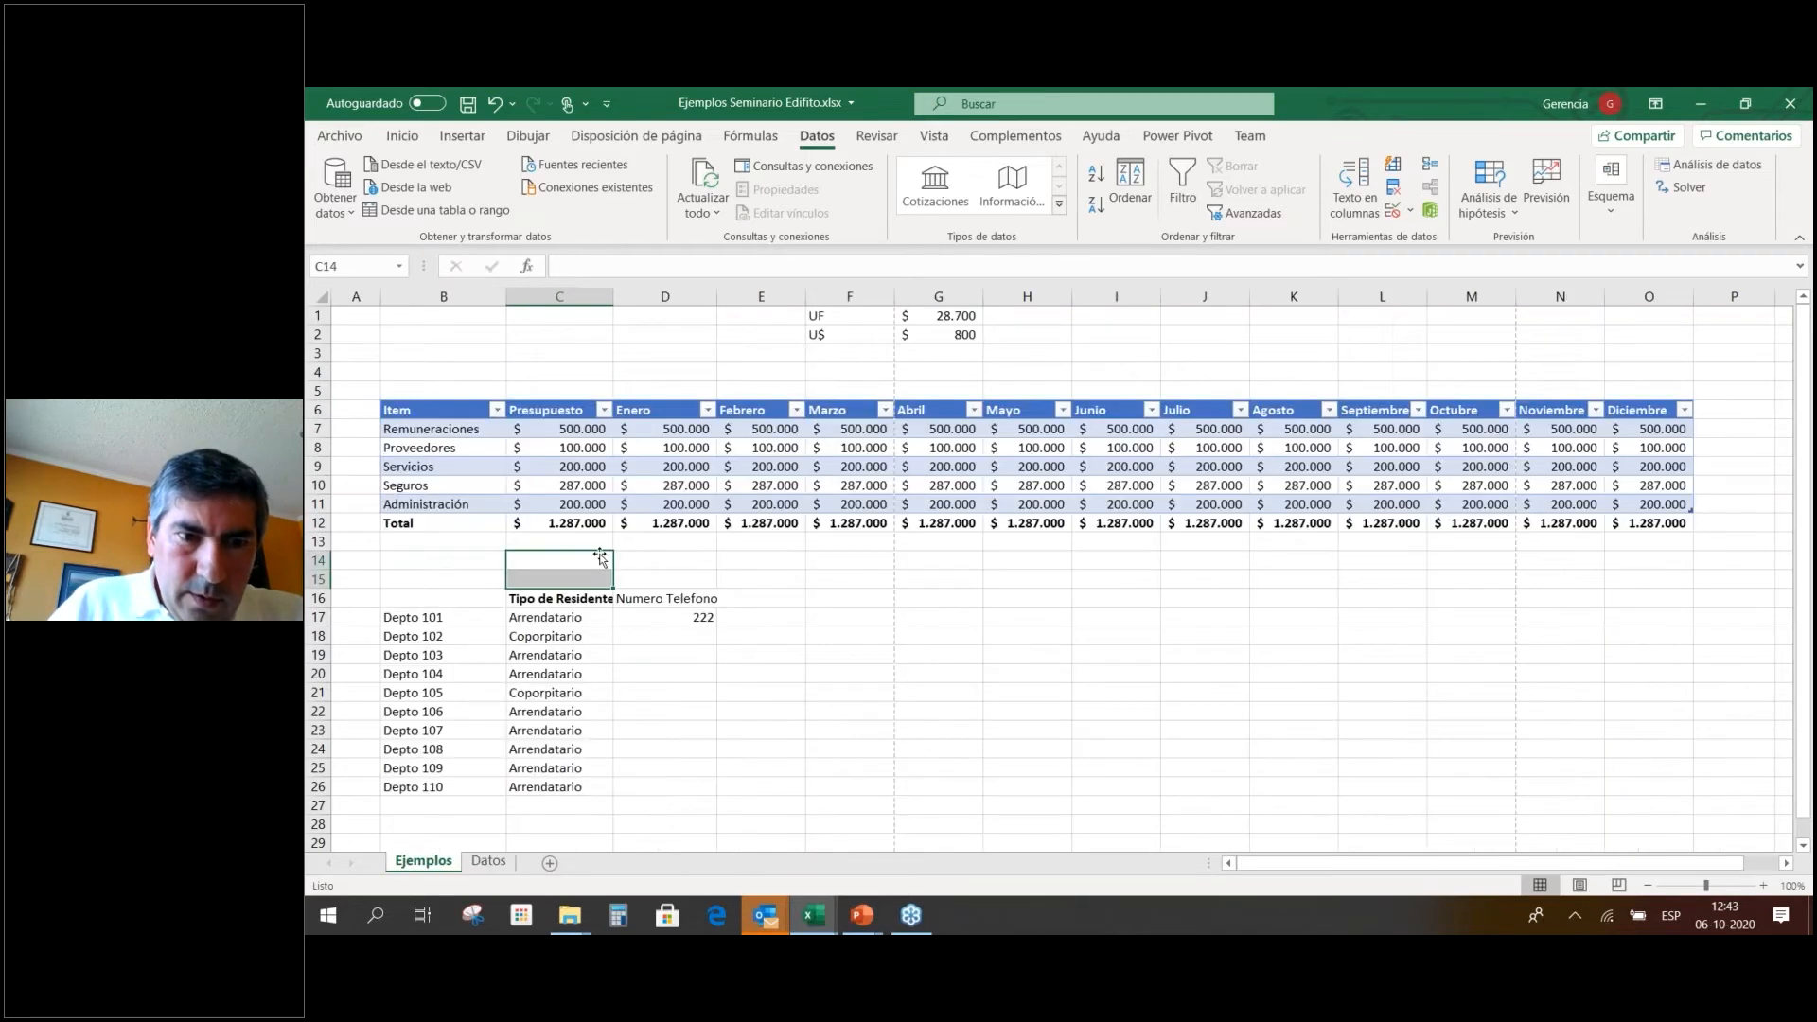
click(653, 564)
click(607, 619)
click(622, 617)
click(598, 644)
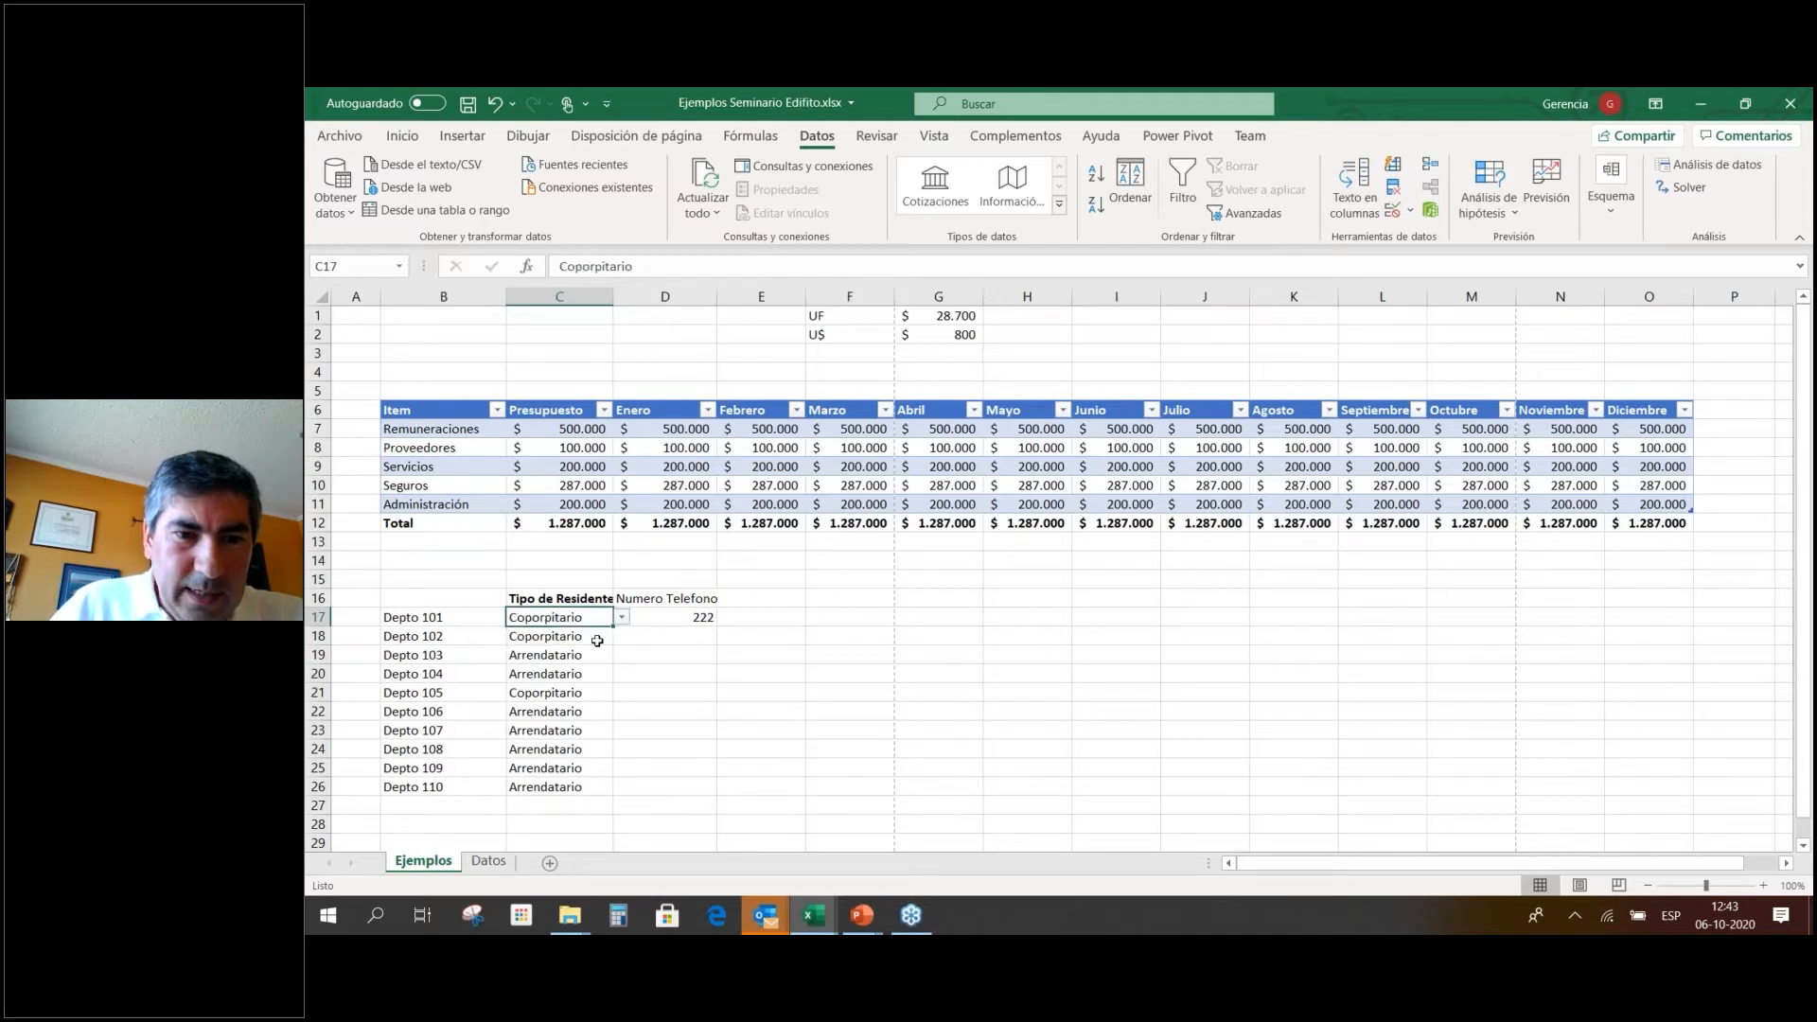
right_click(595, 616)
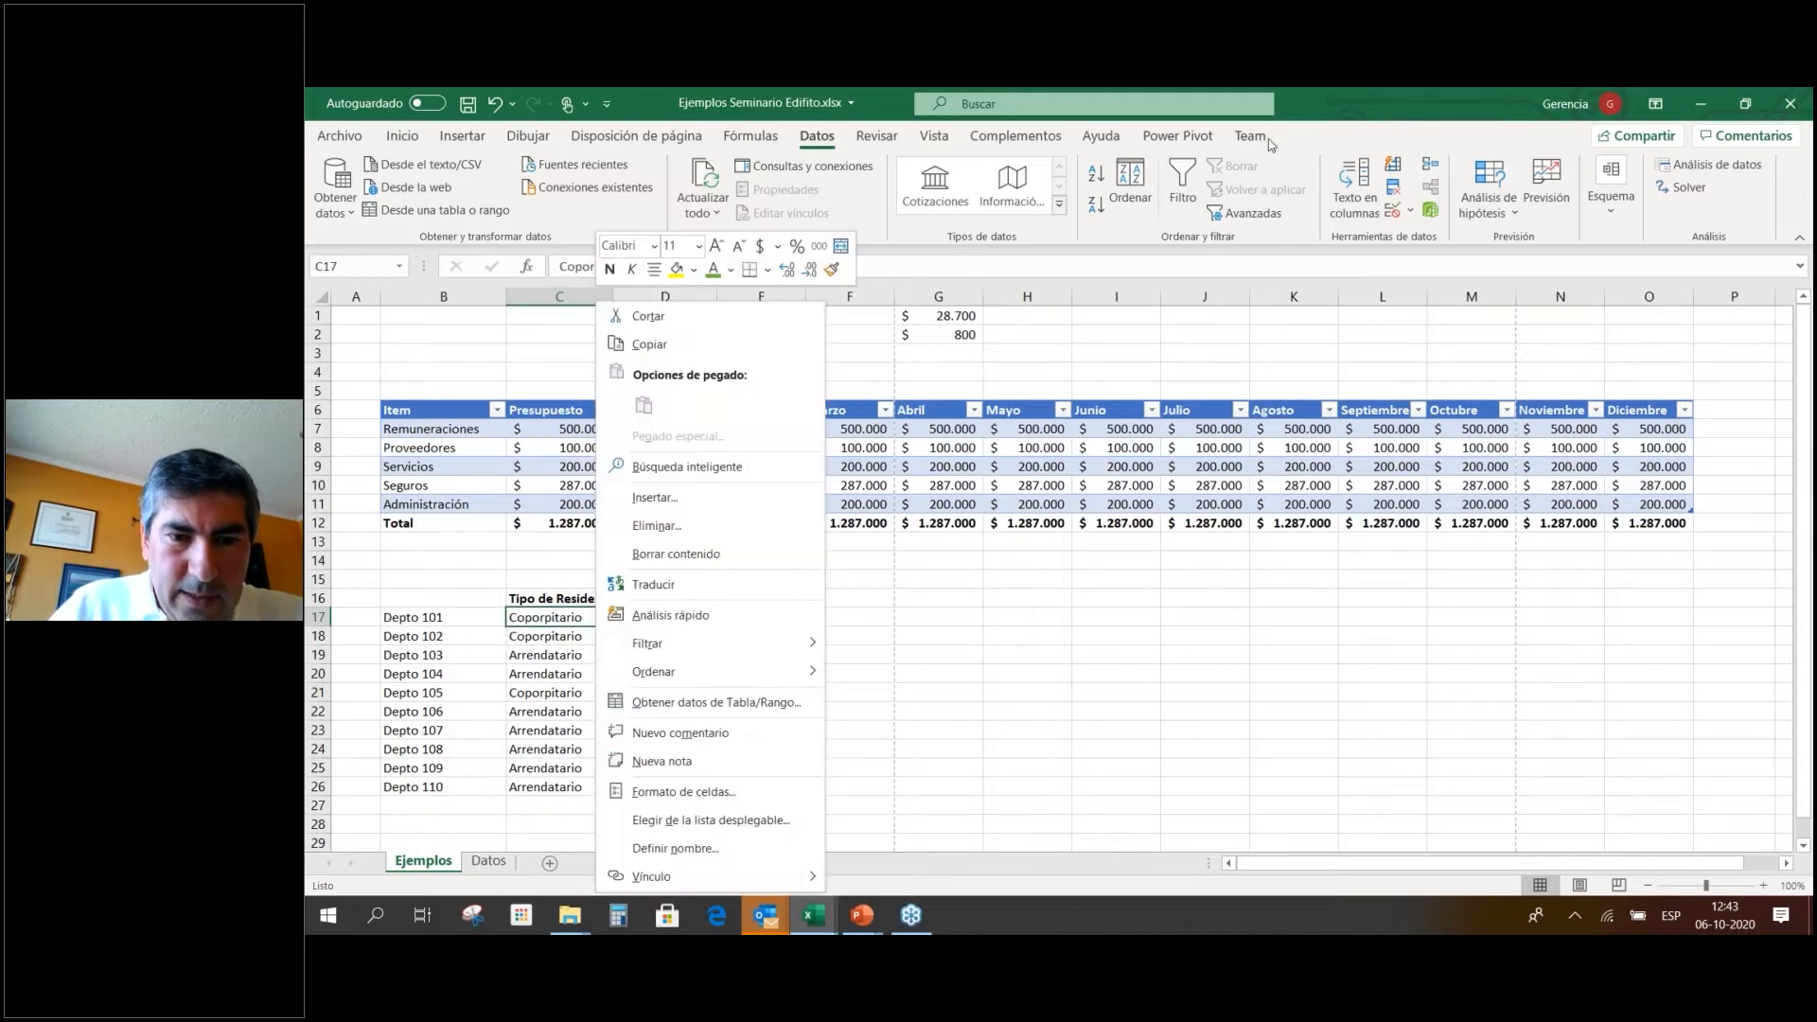
click(1399, 210)
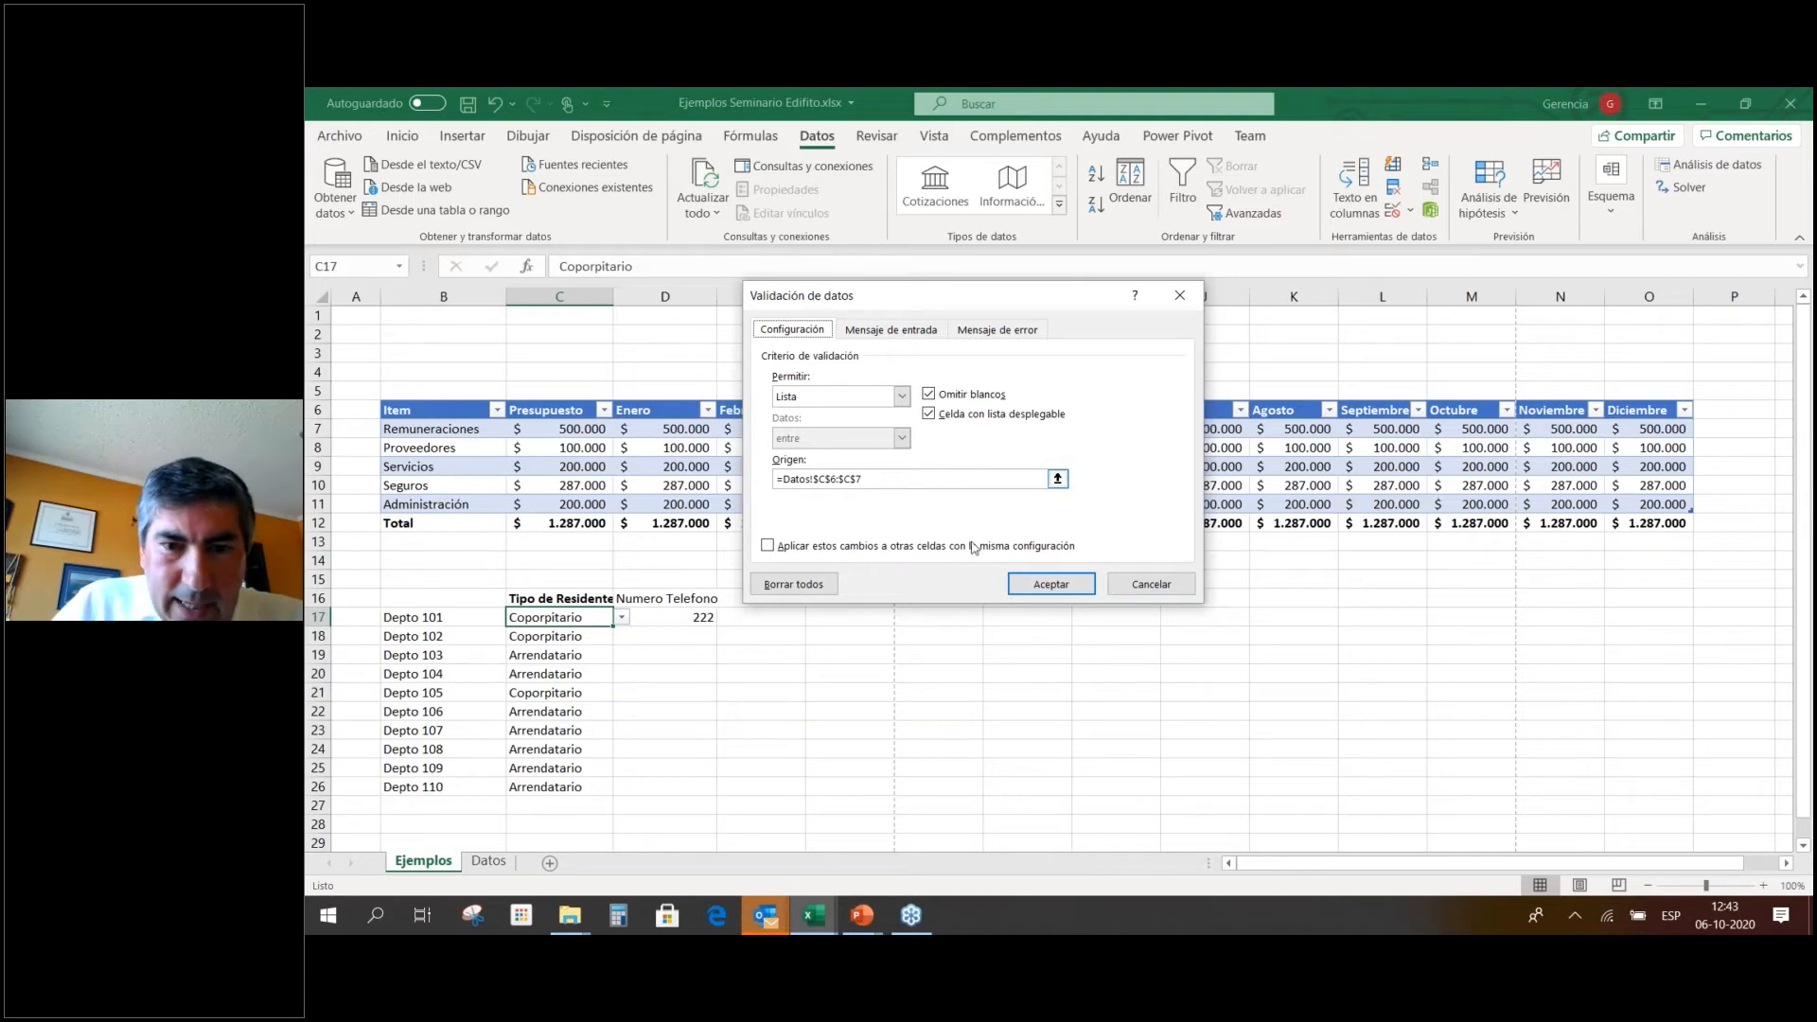
click(1086, 589)
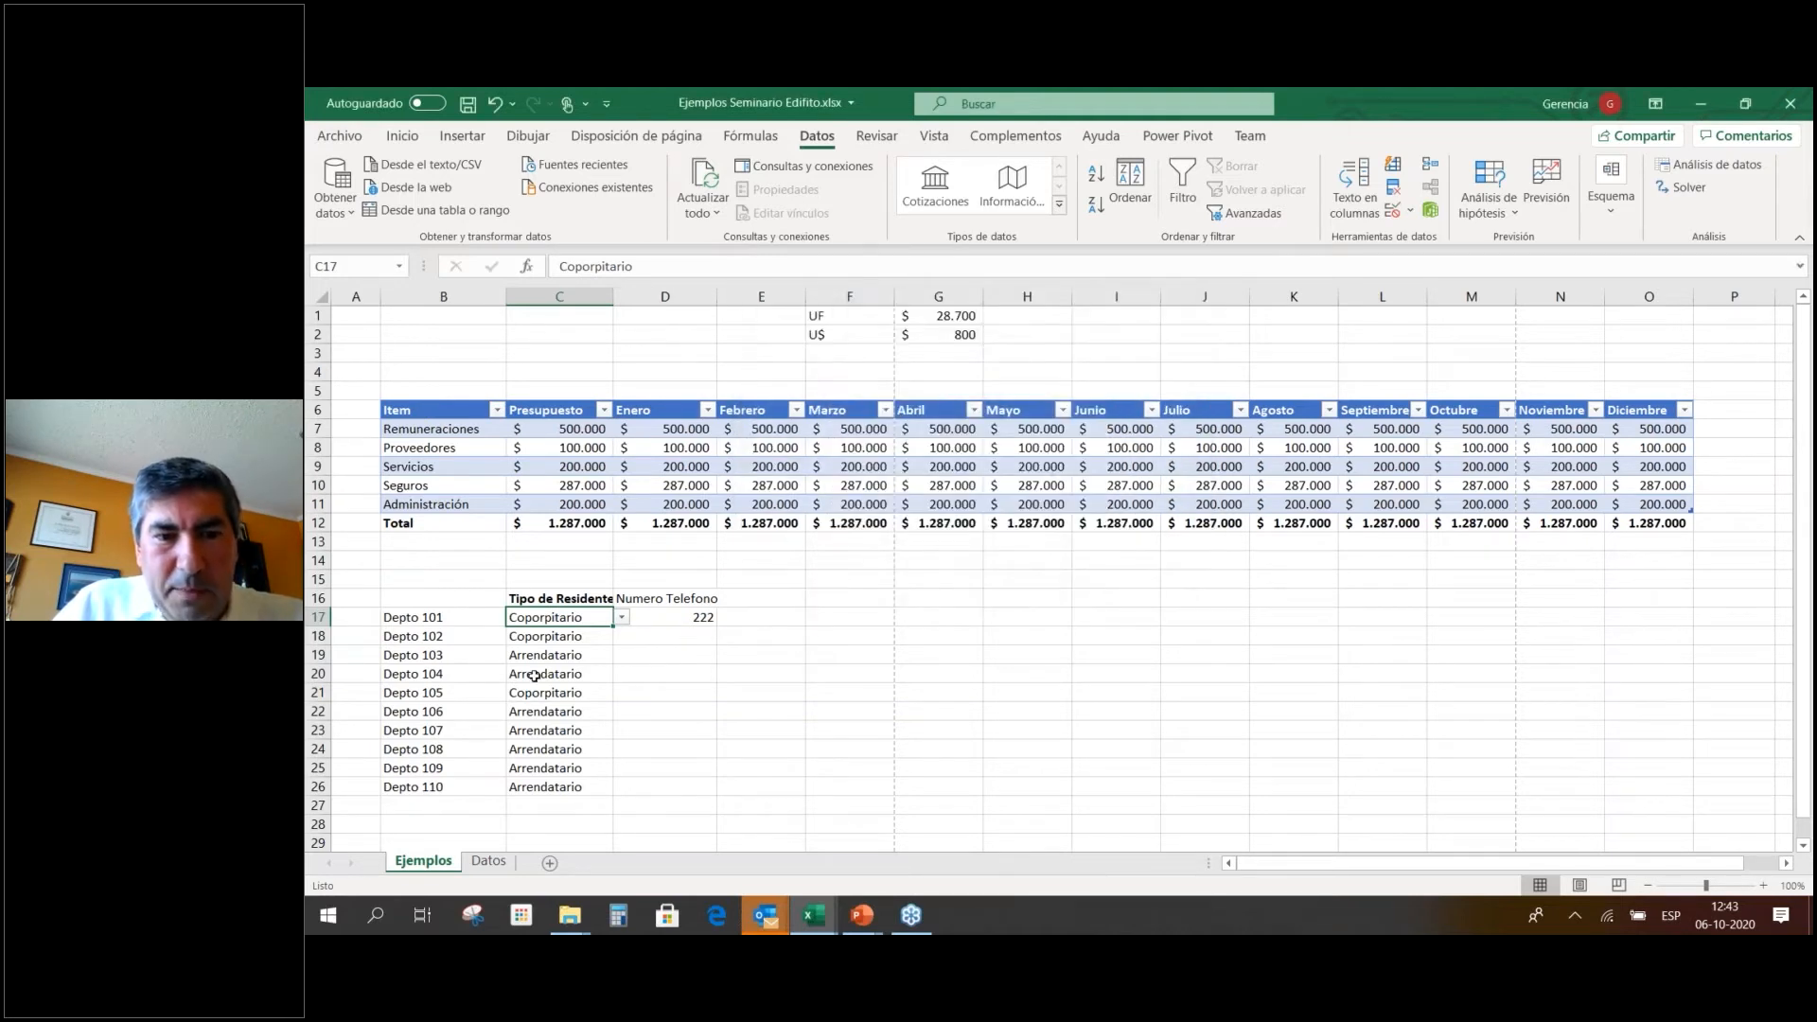
click(720, 763)
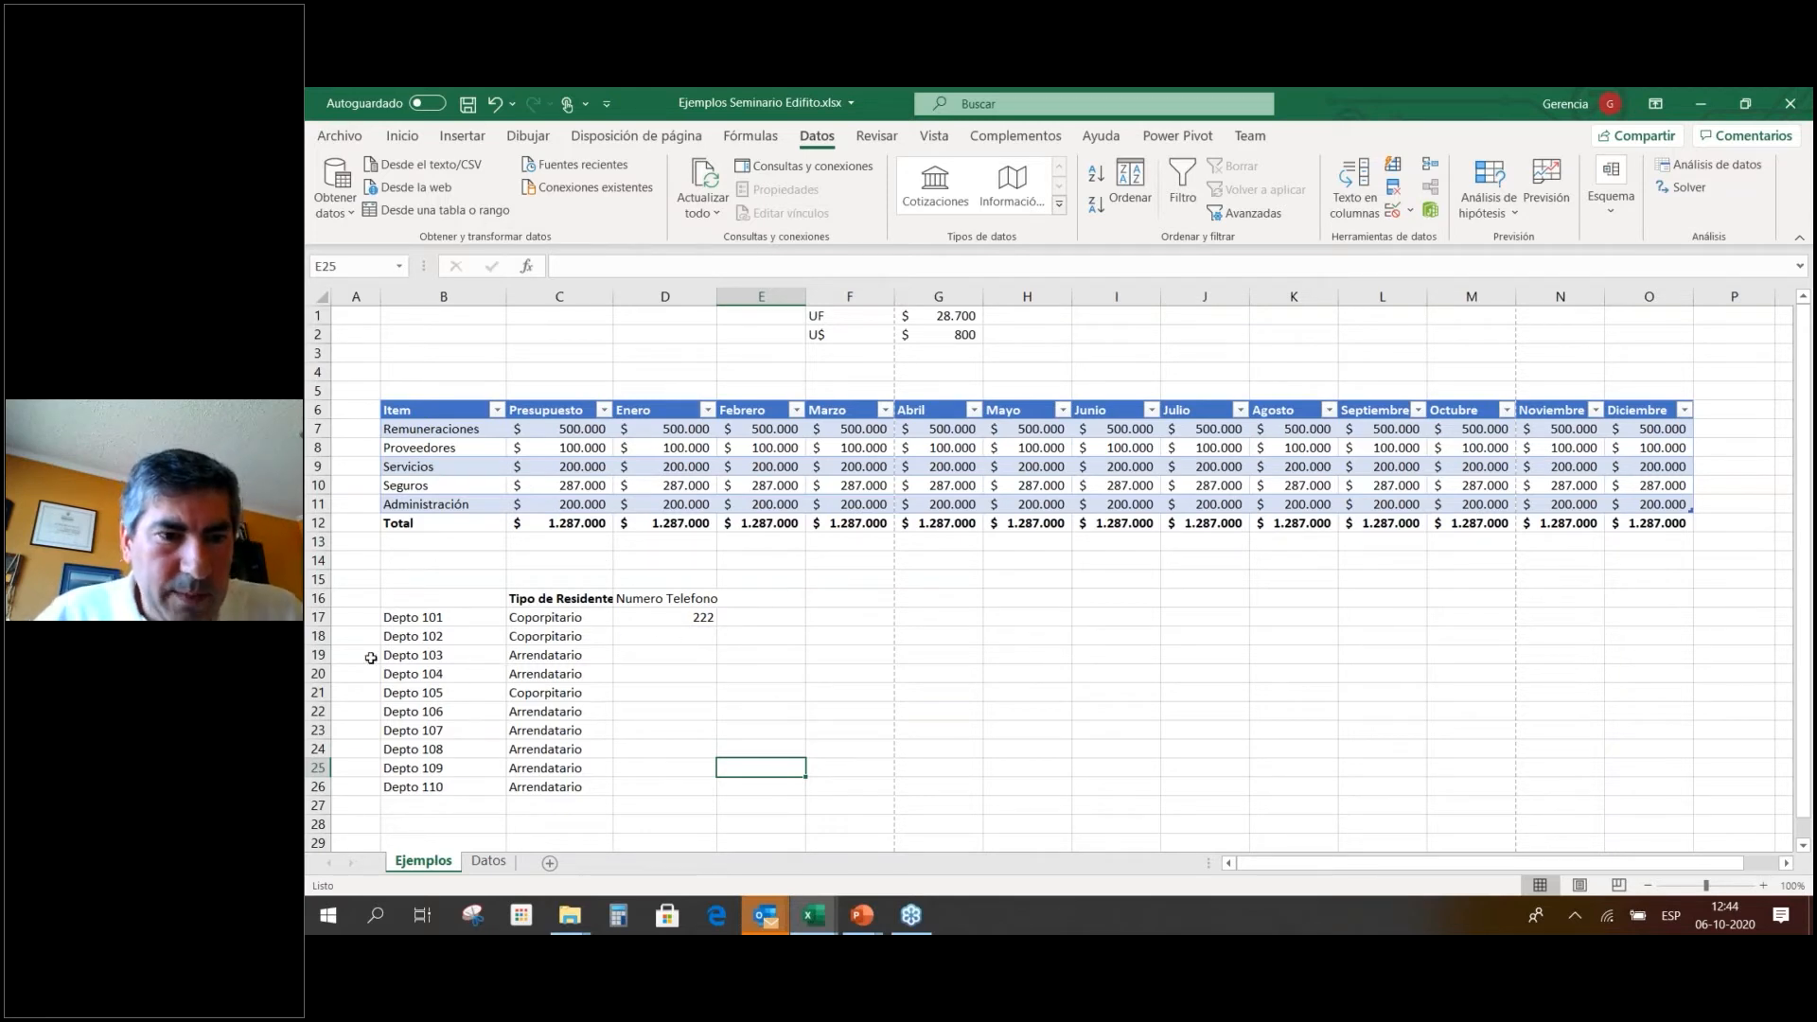
drag(318, 674, 393, 687)
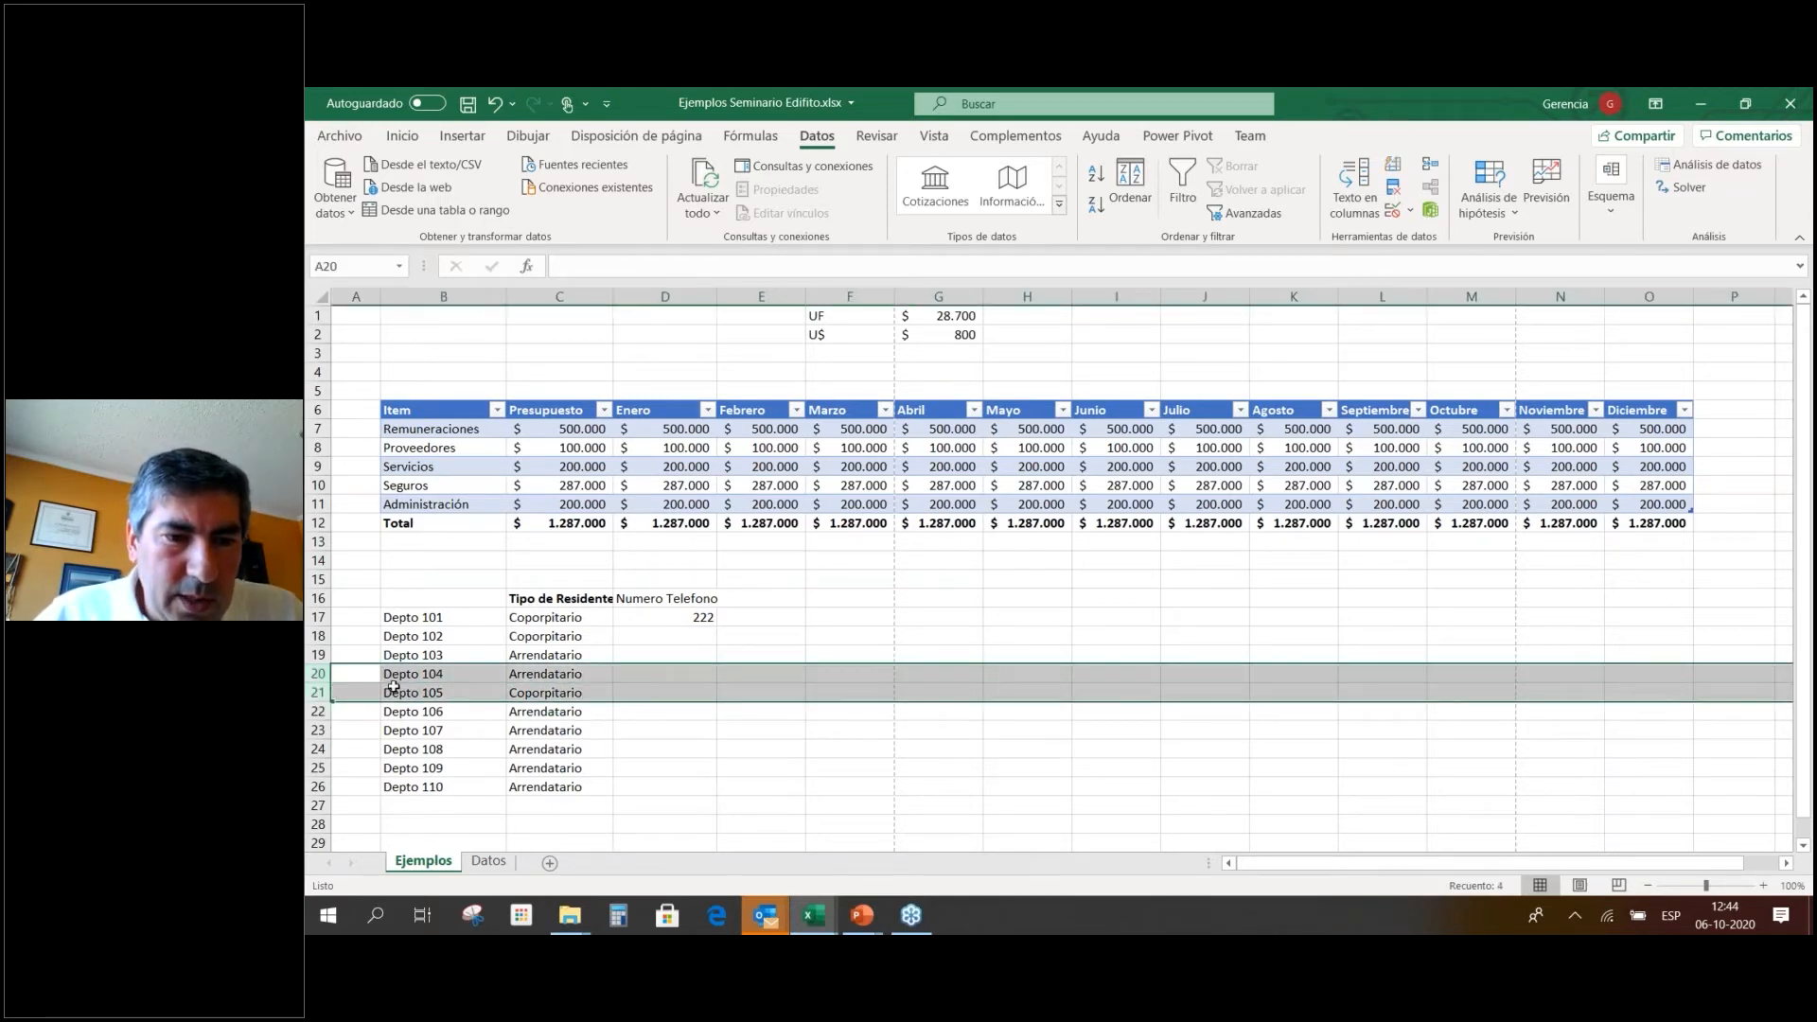
right_click(394, 687)
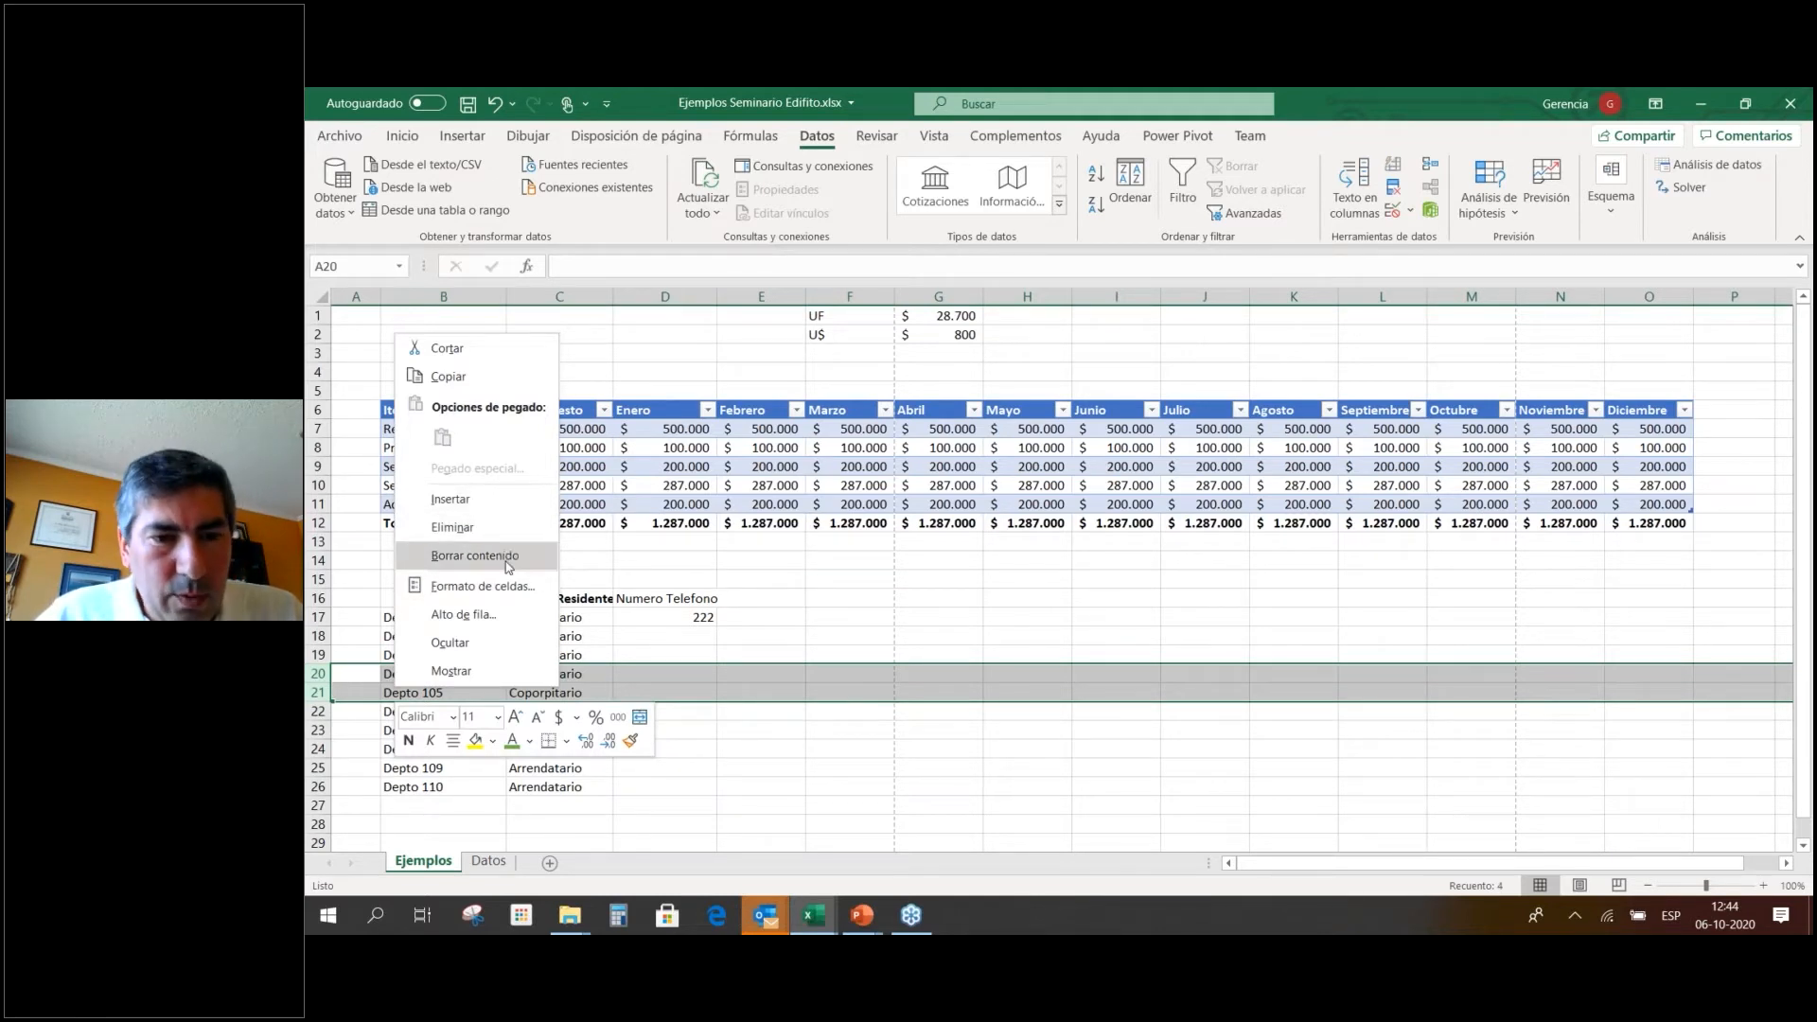
click(730, 609)
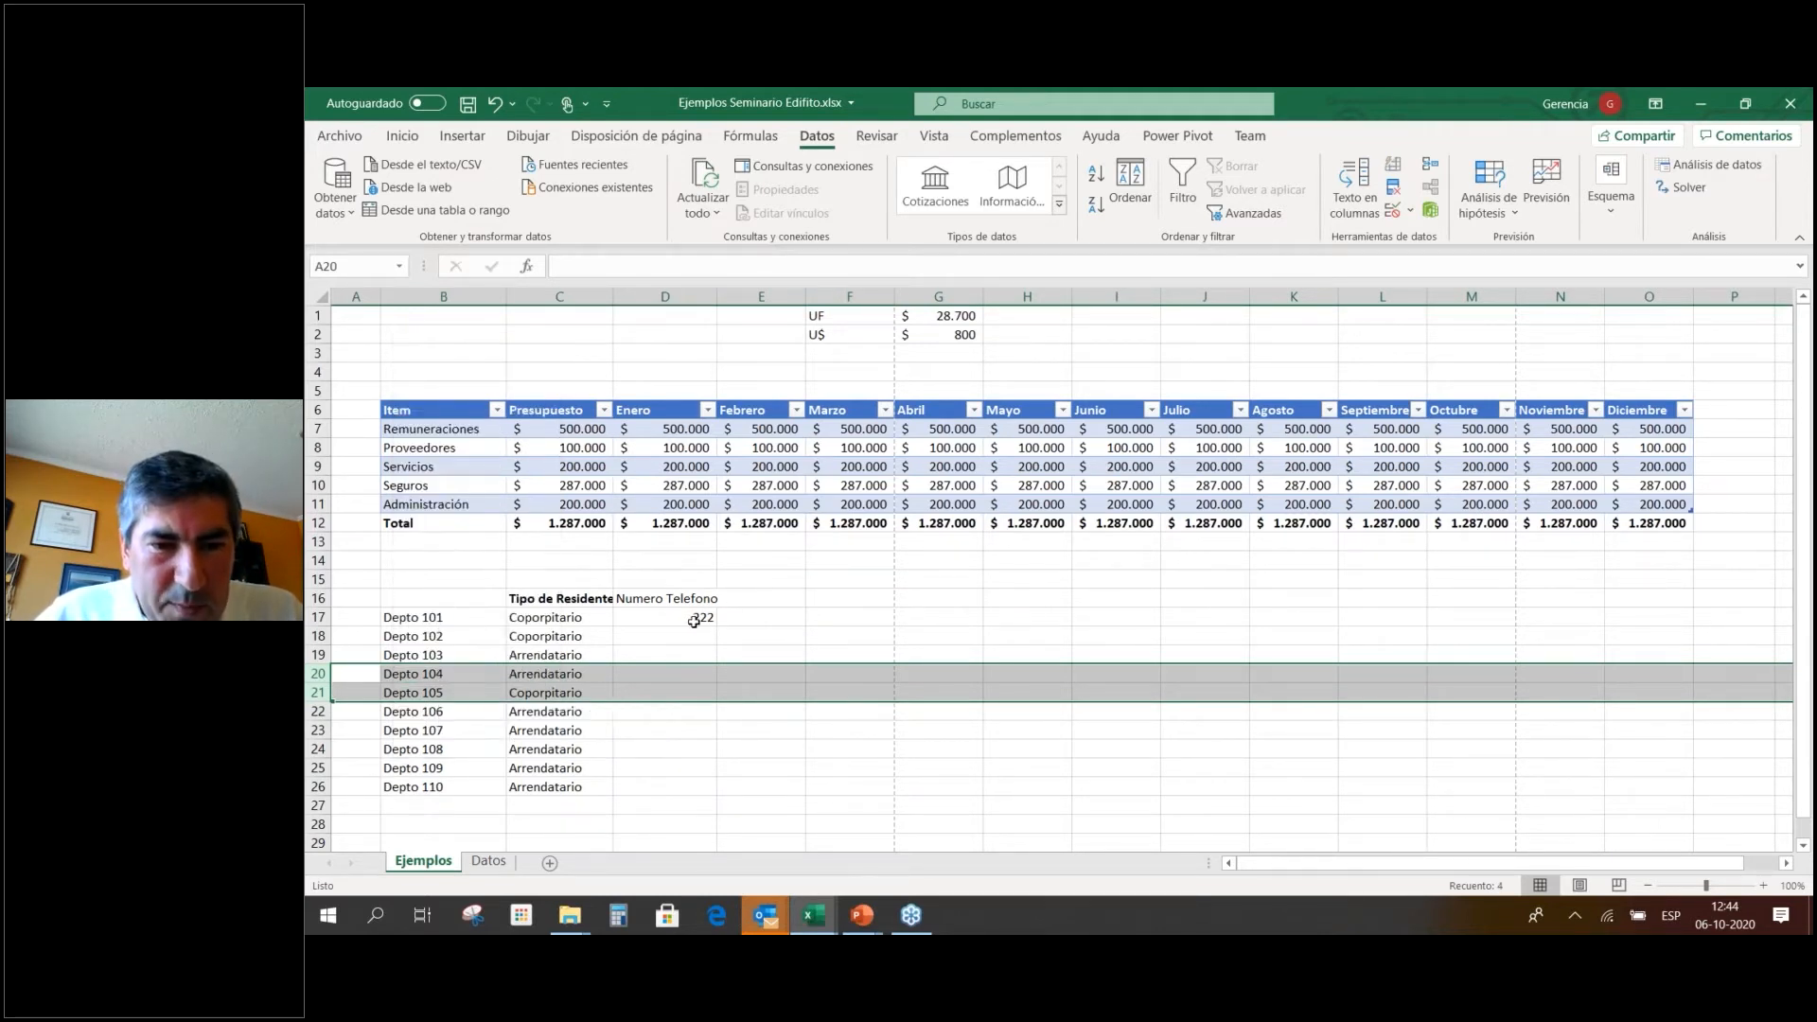
click(698, 620)
drag(554, 636, 575, 779)
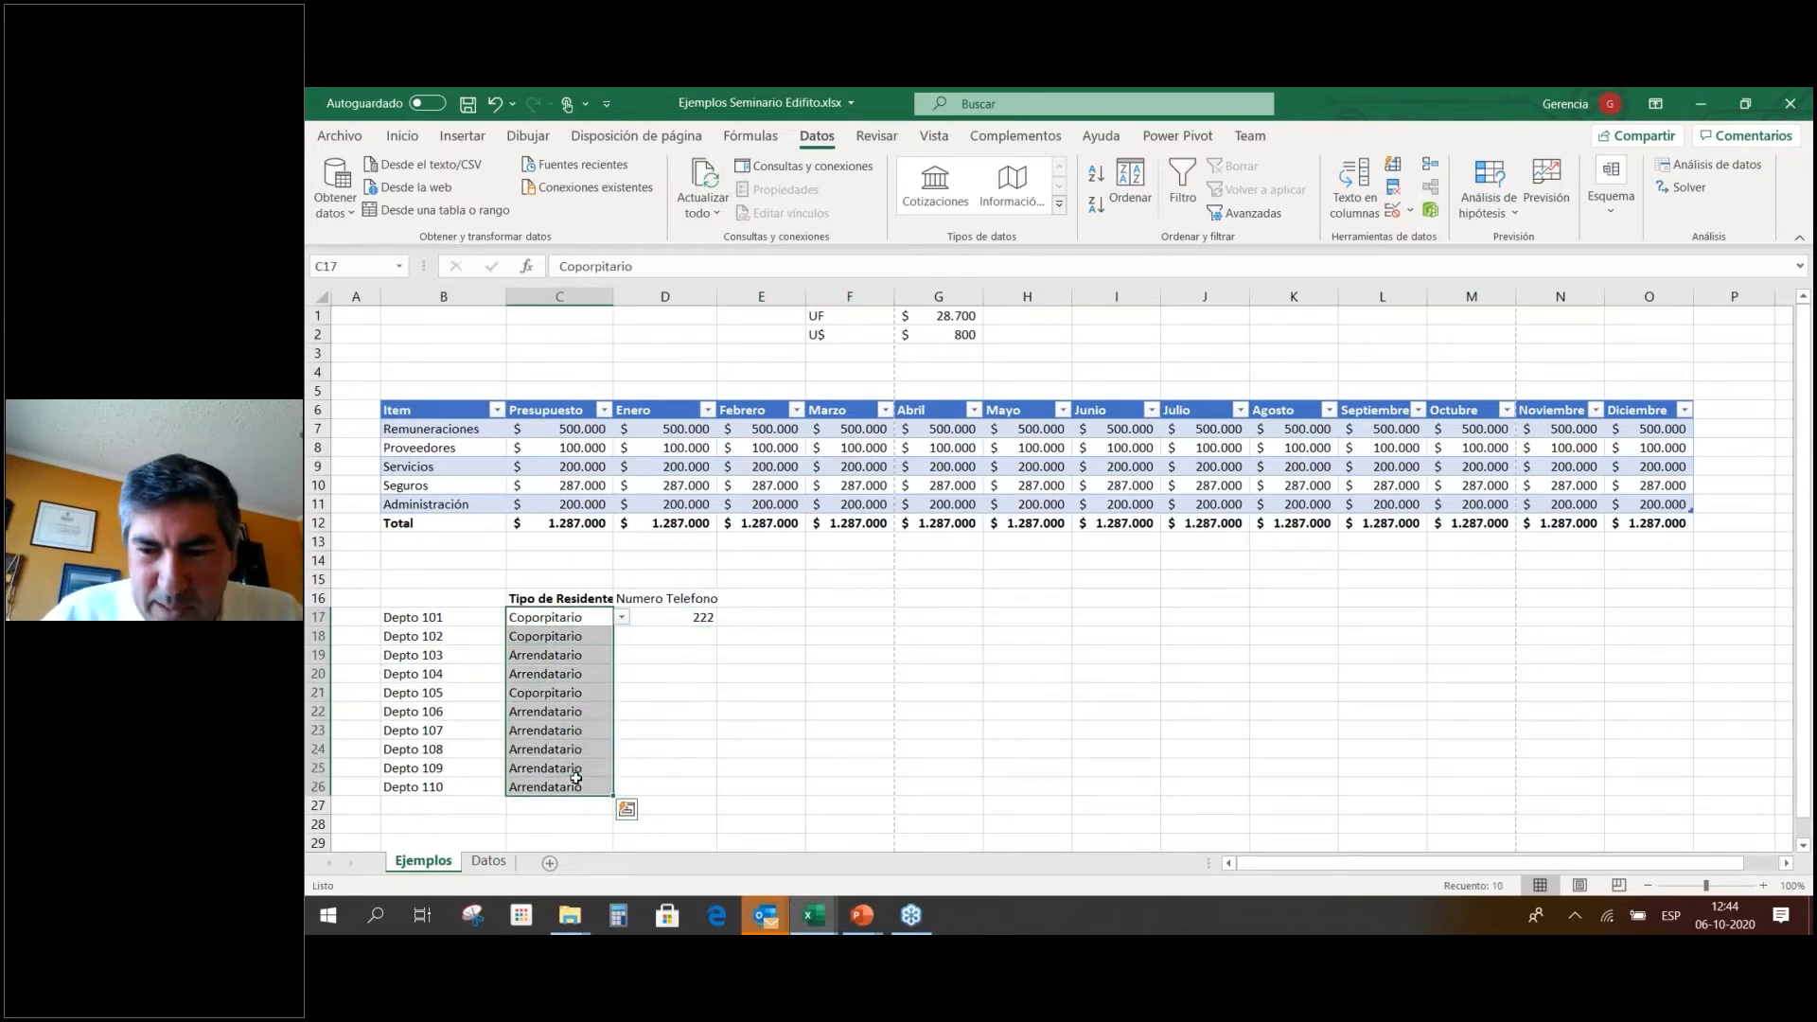
key(Delete)
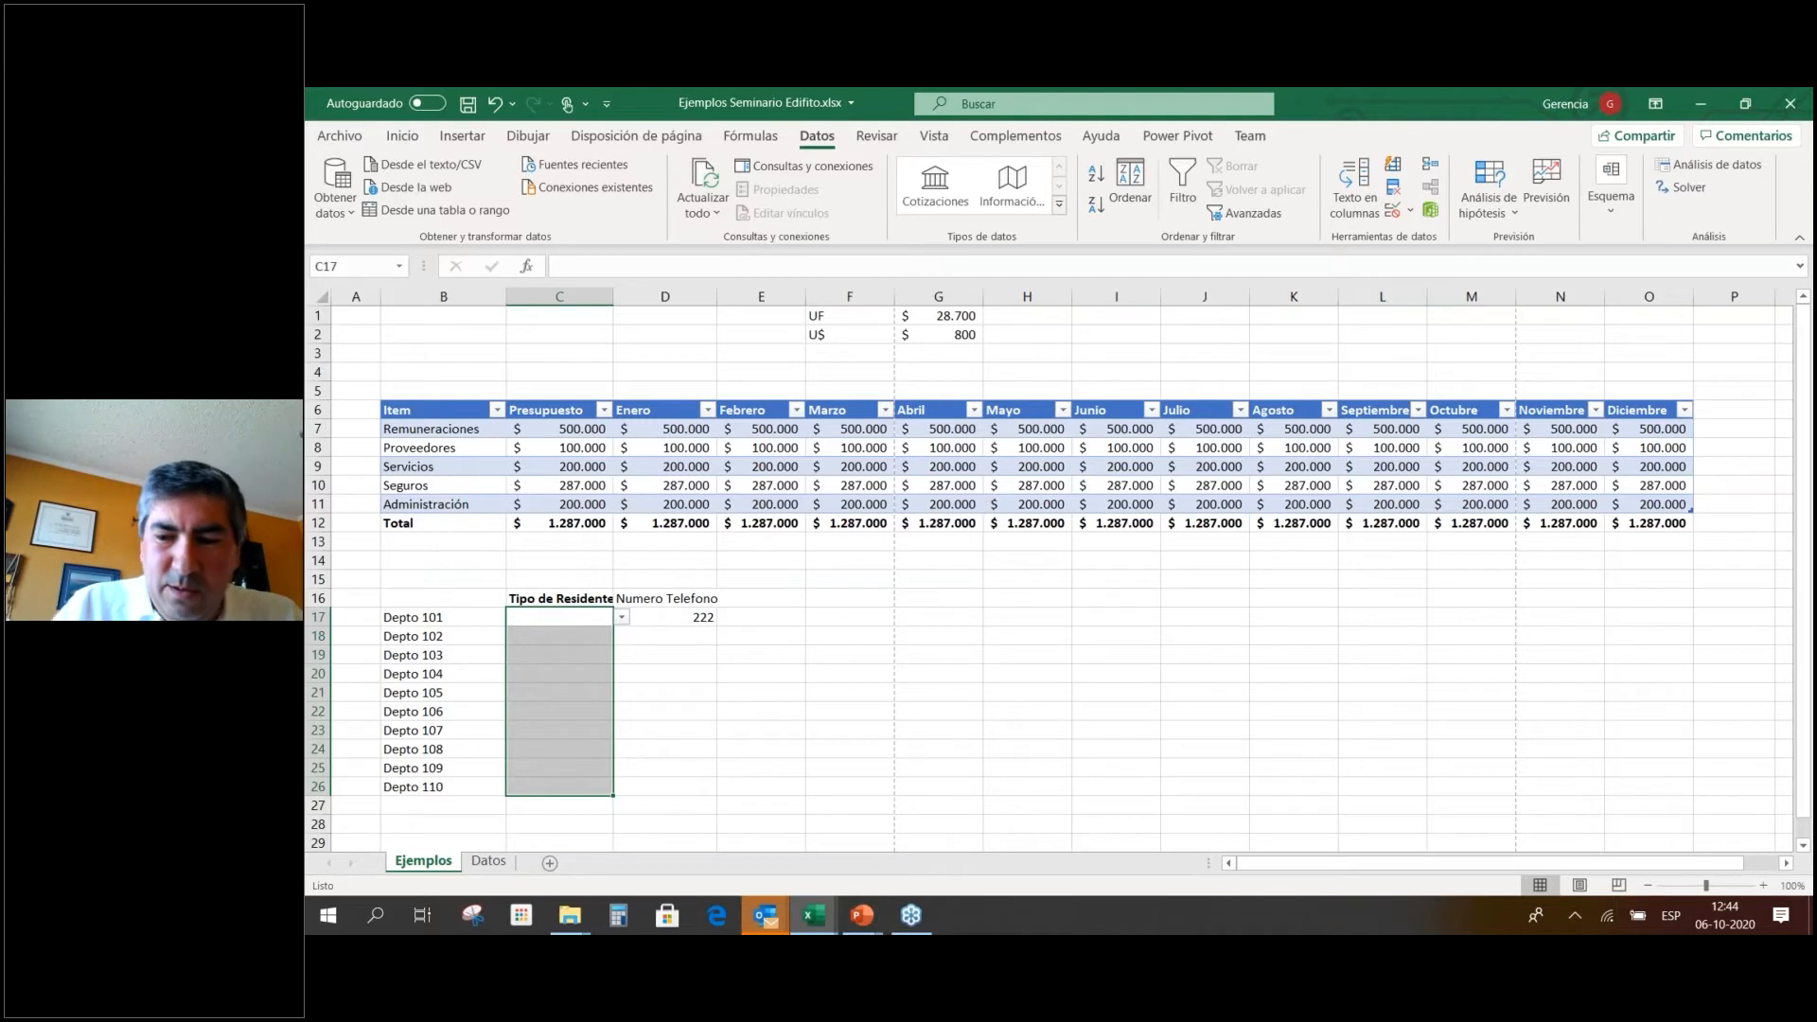
key(ctrl+z)
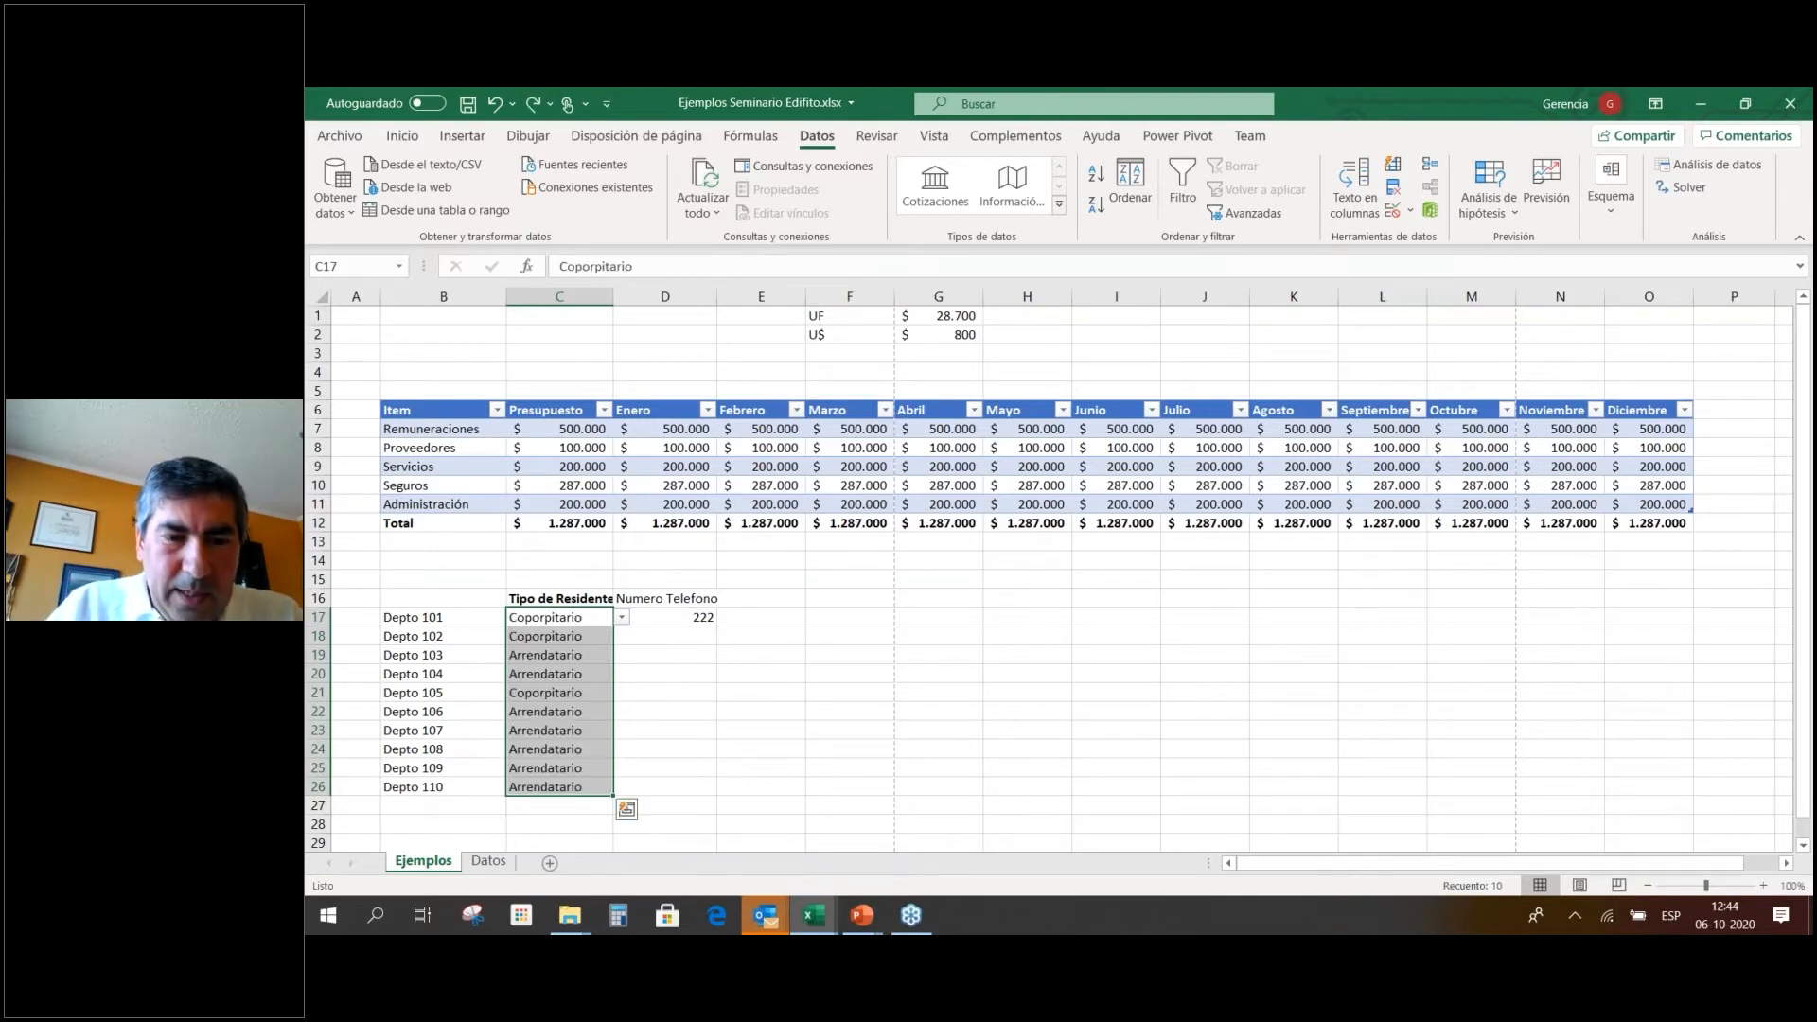
click(791, 733)
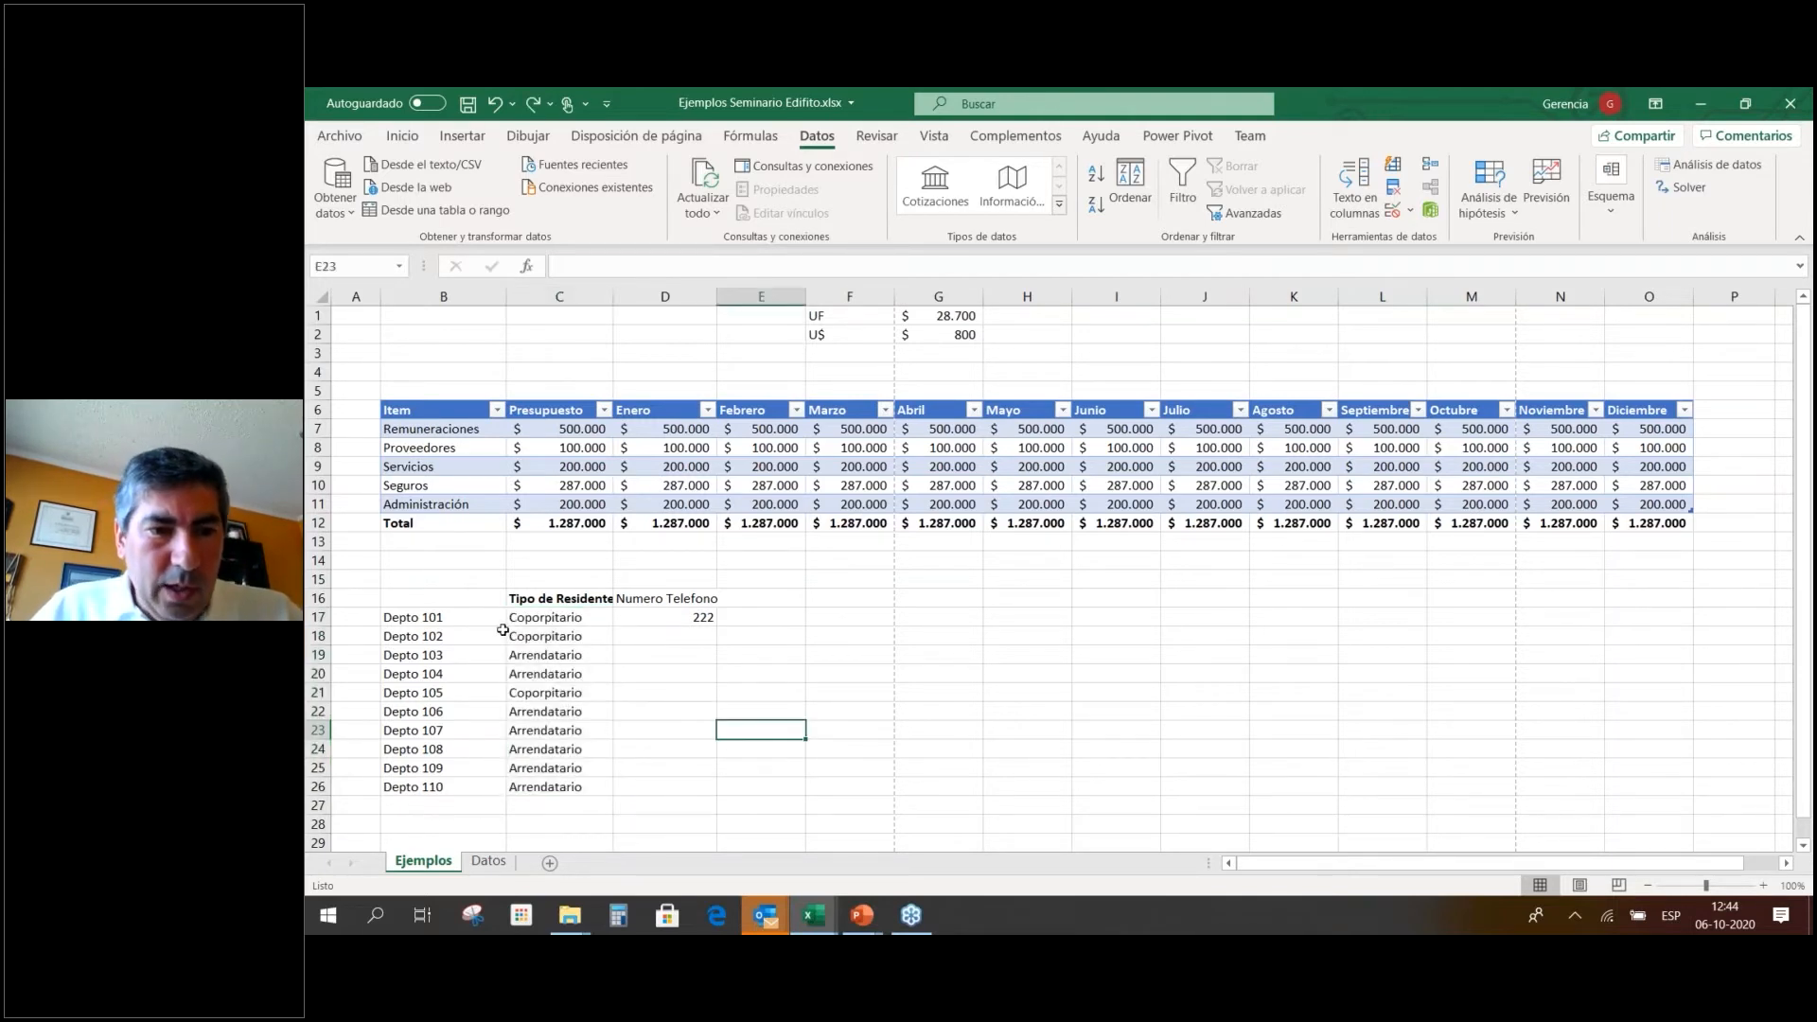
drag(391, 642, 527, 652)
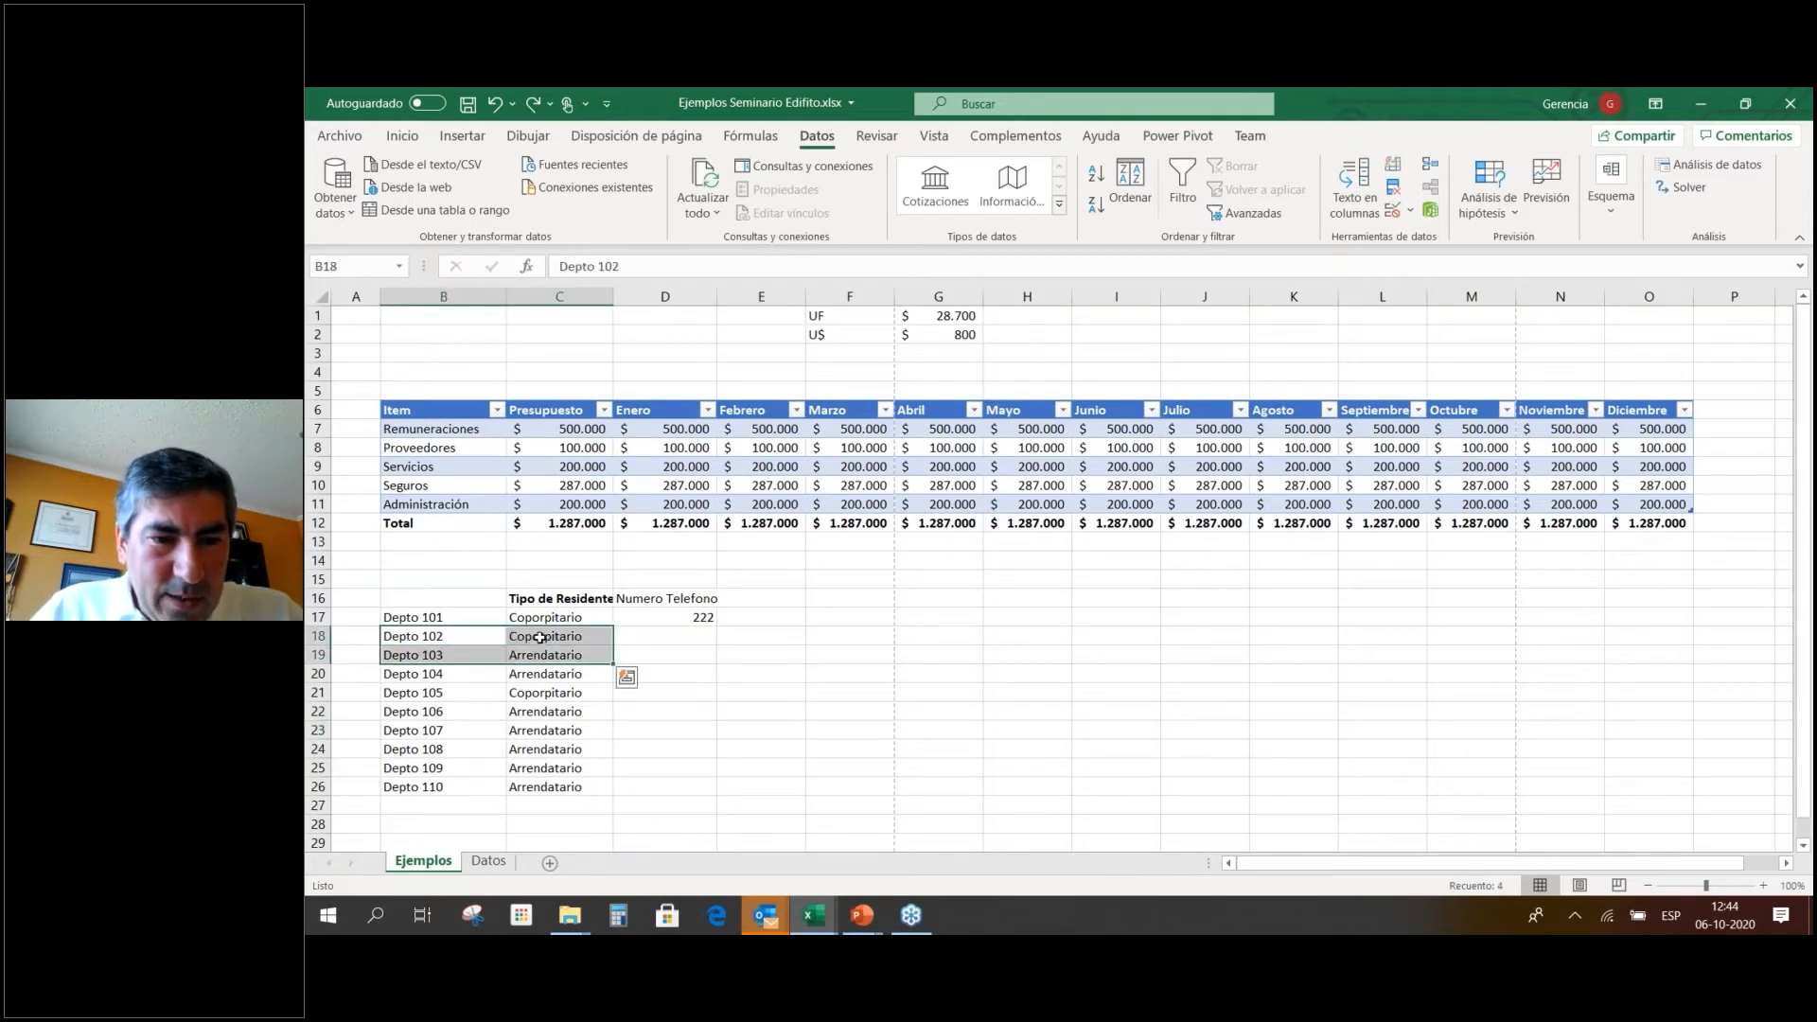
right_click(540, 638)
key(Escape)
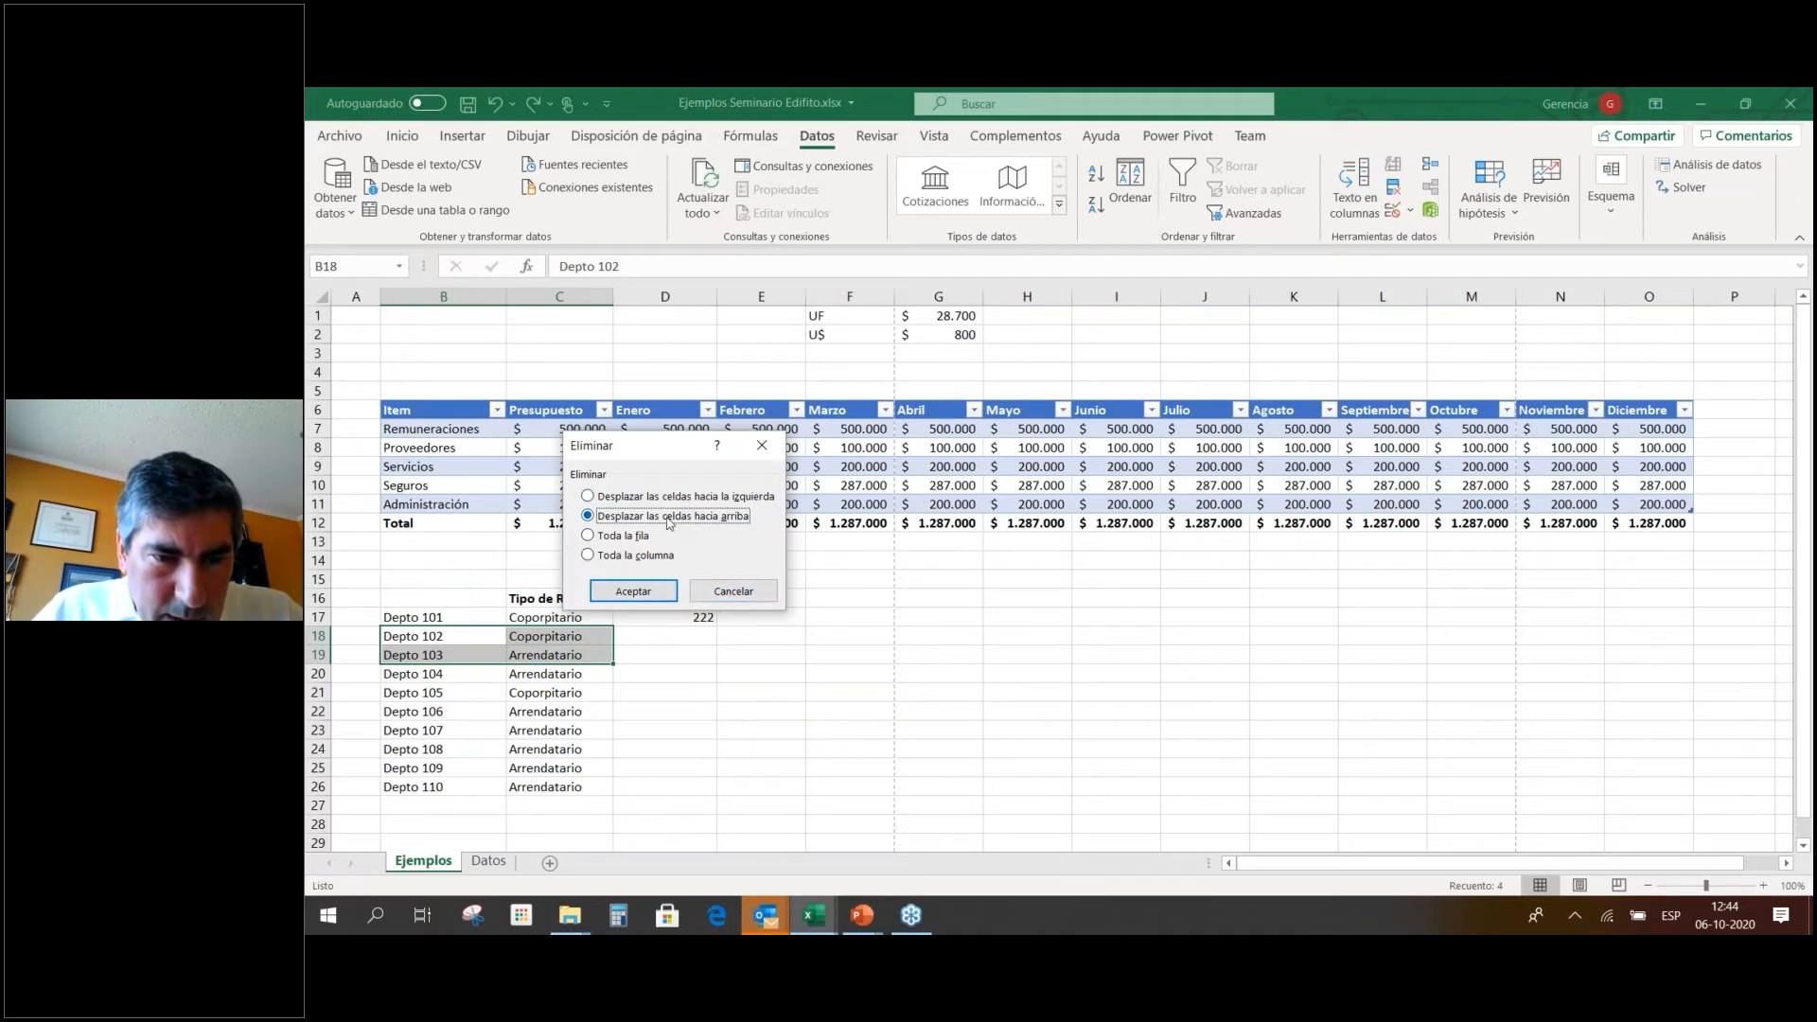
click(633, 591)
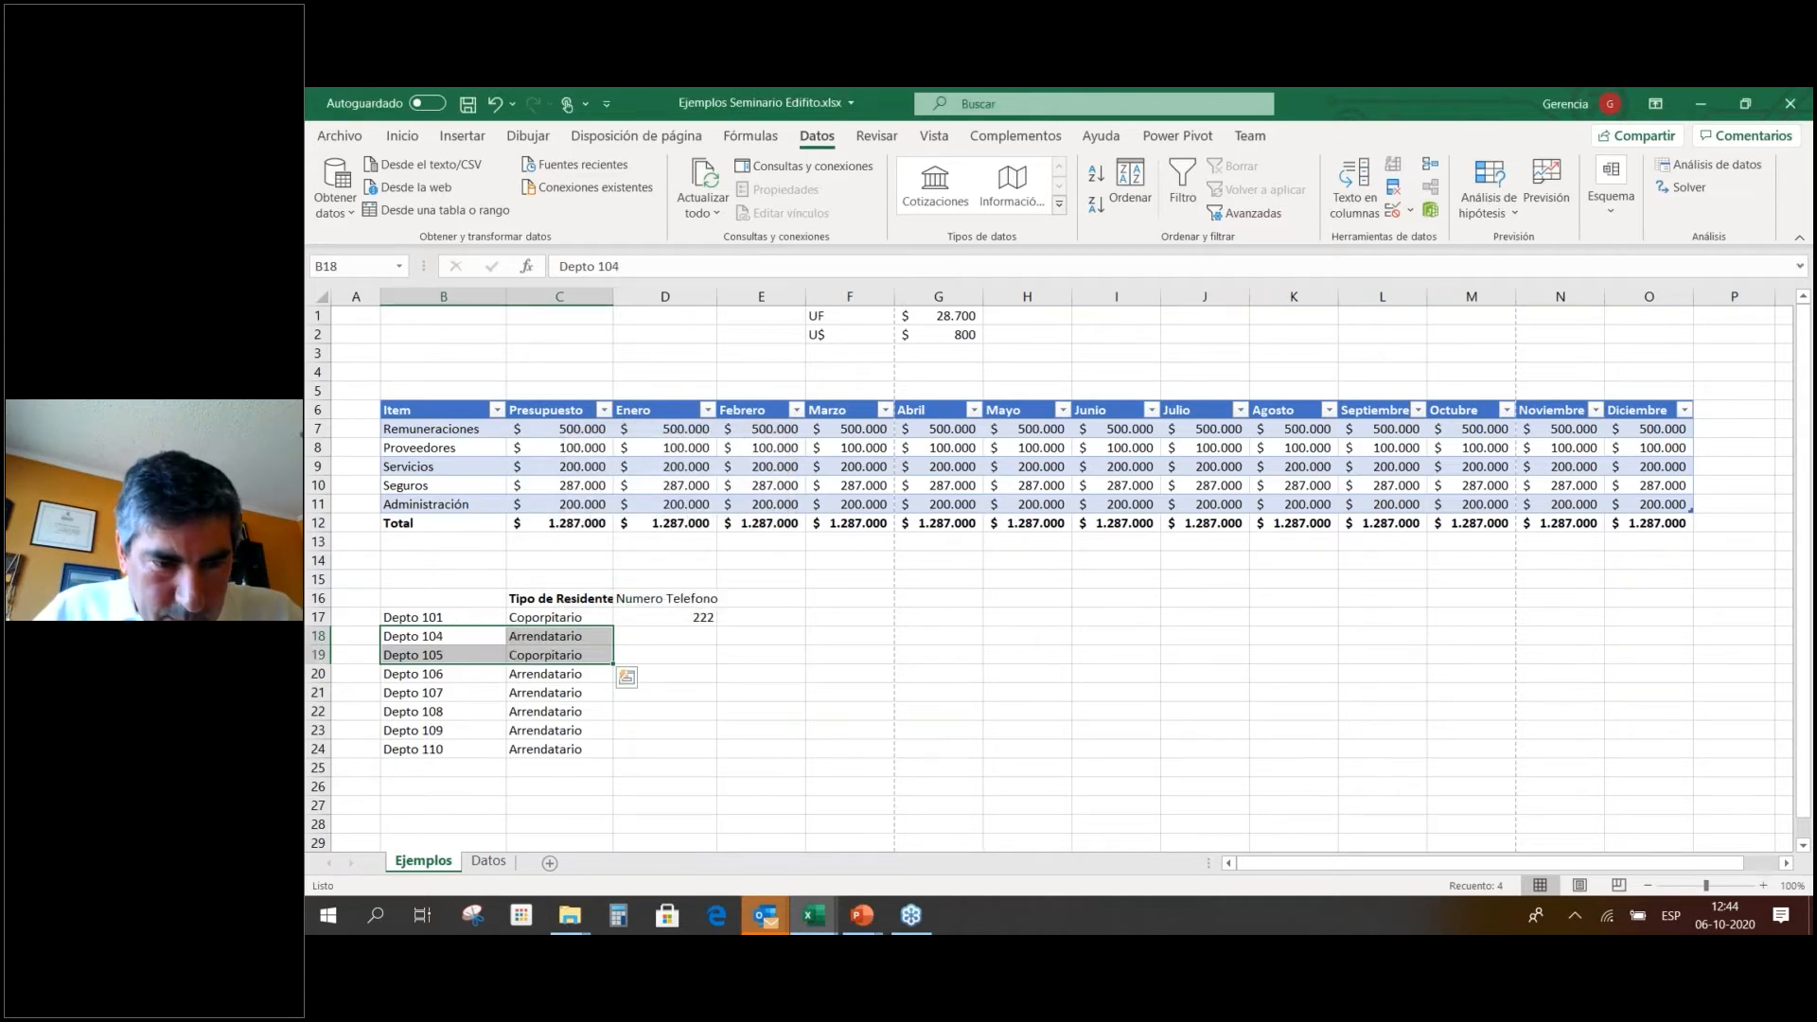
click(786, 672)
drag(443, 636, 547, 653)
right_click(547, 653)
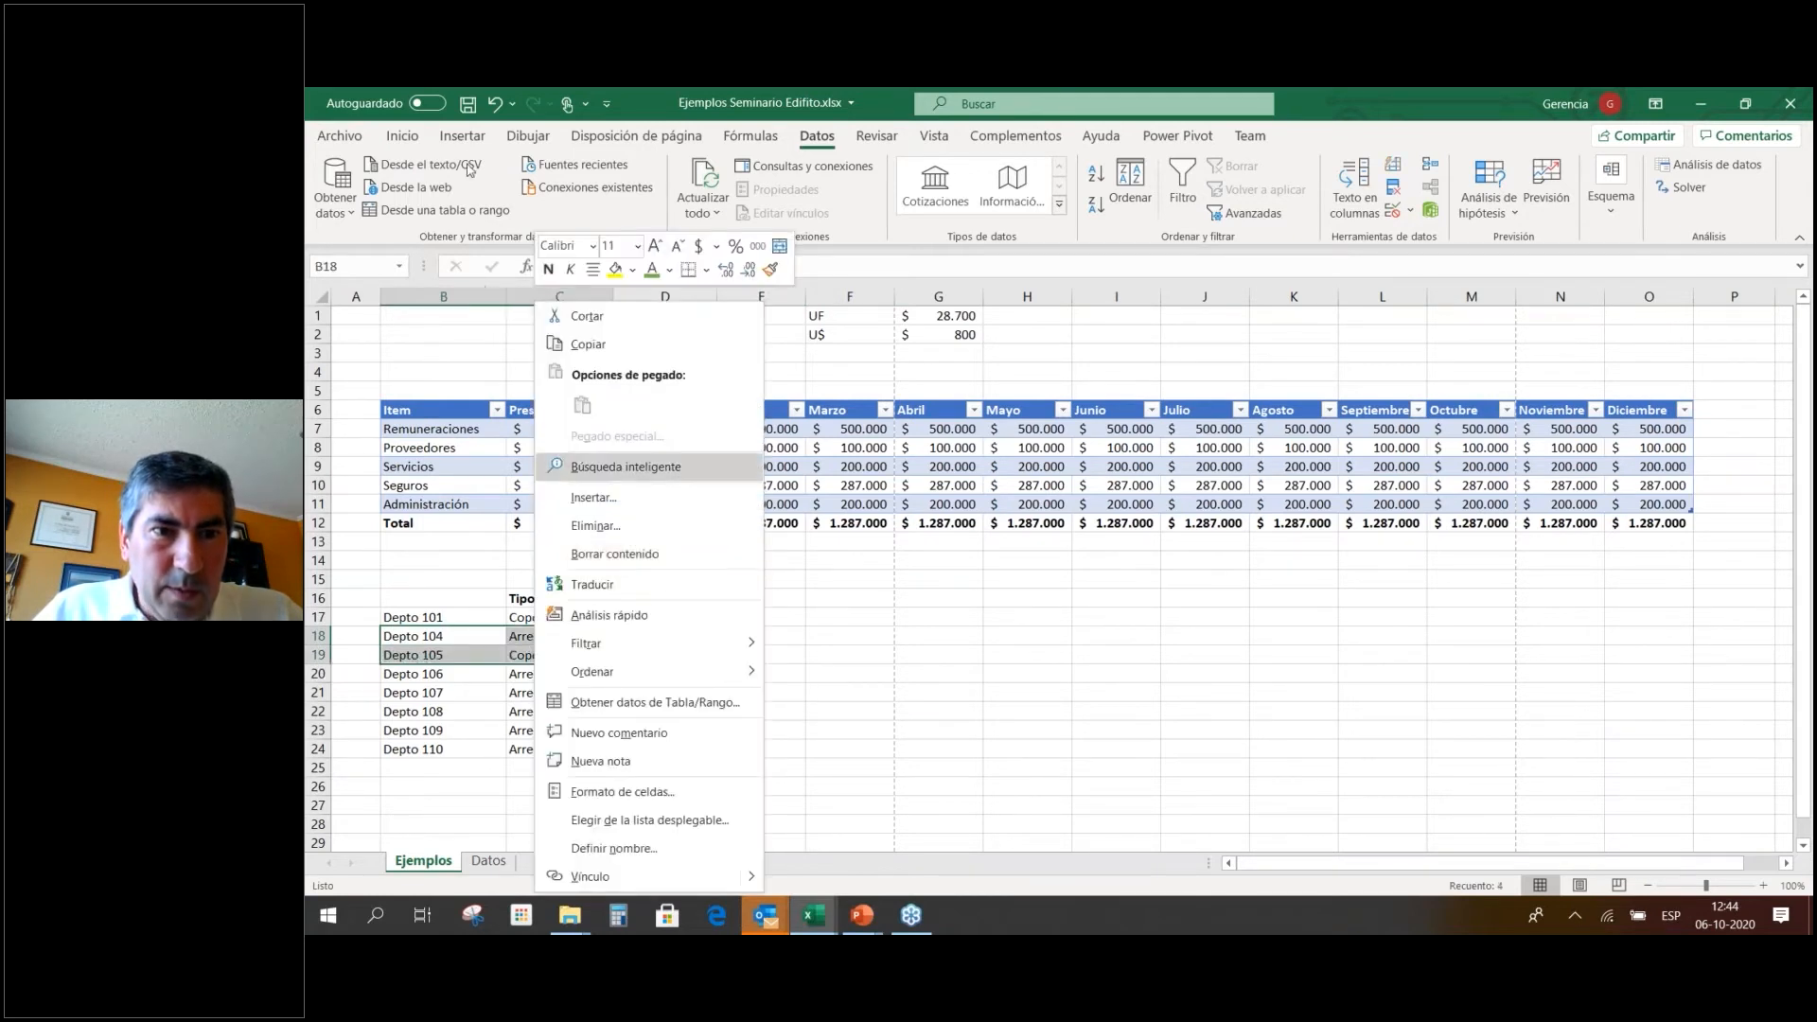
click(494, 102)
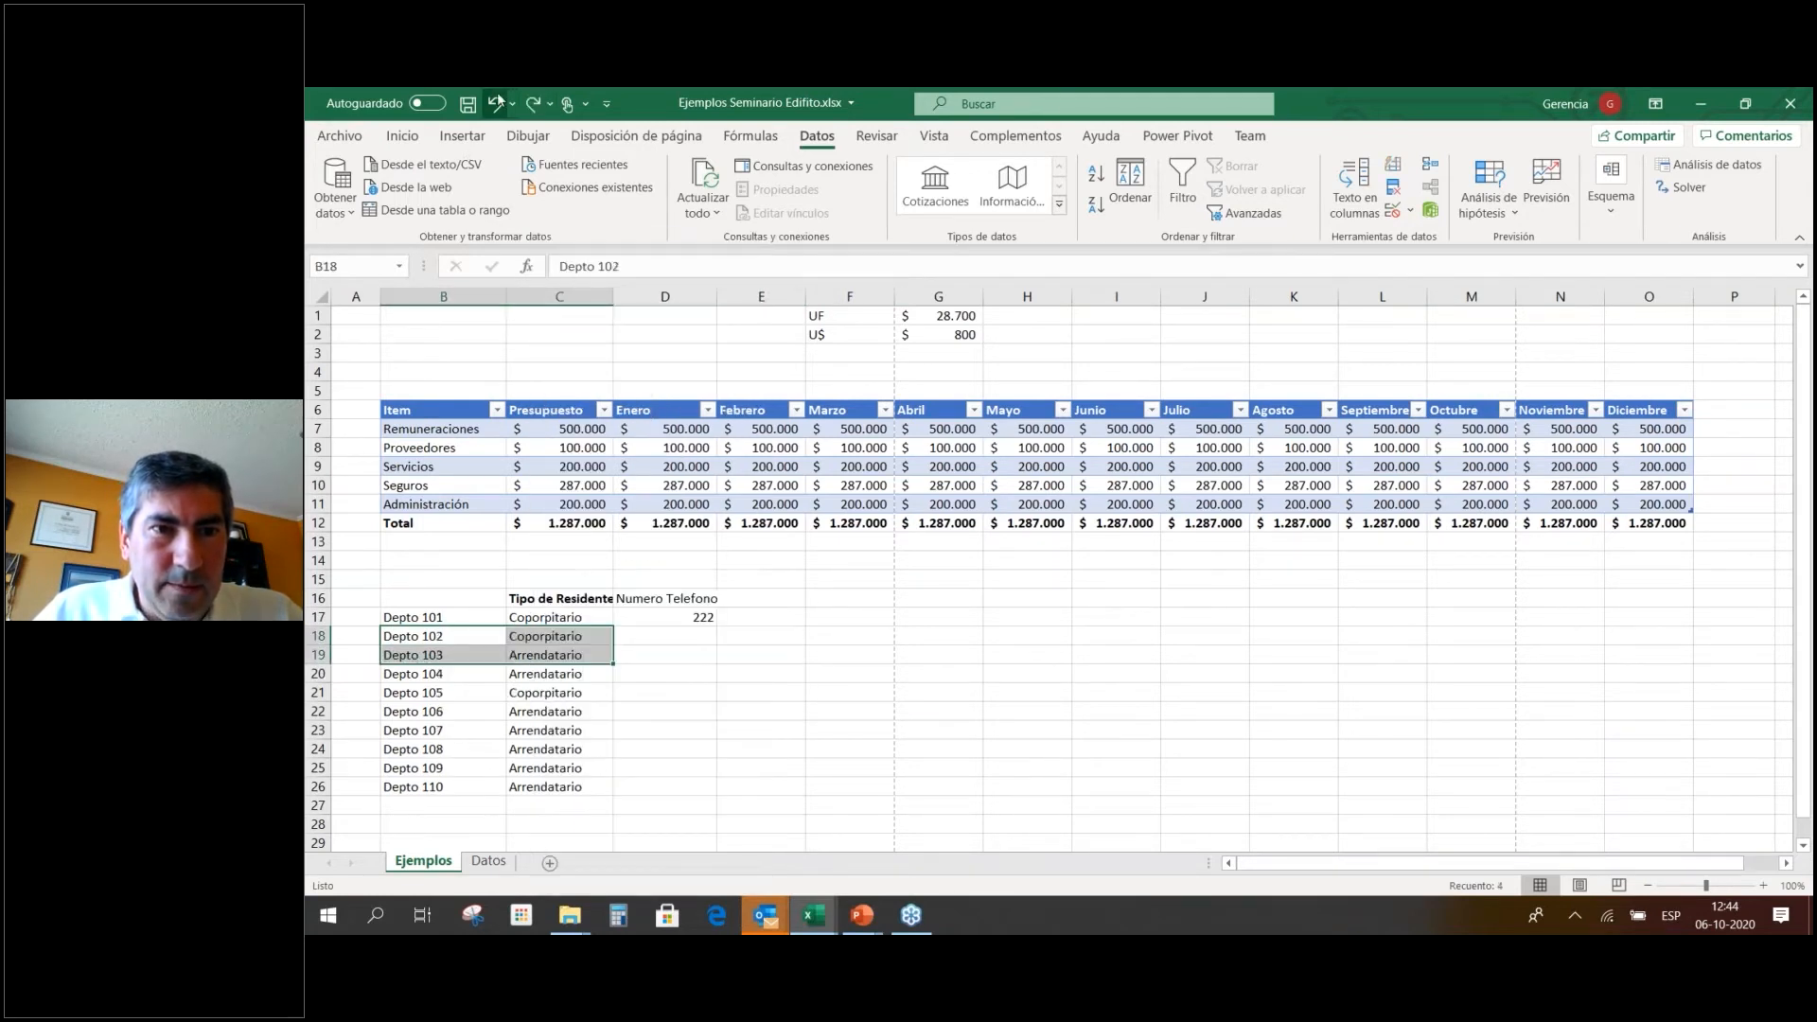
click(679, 780)
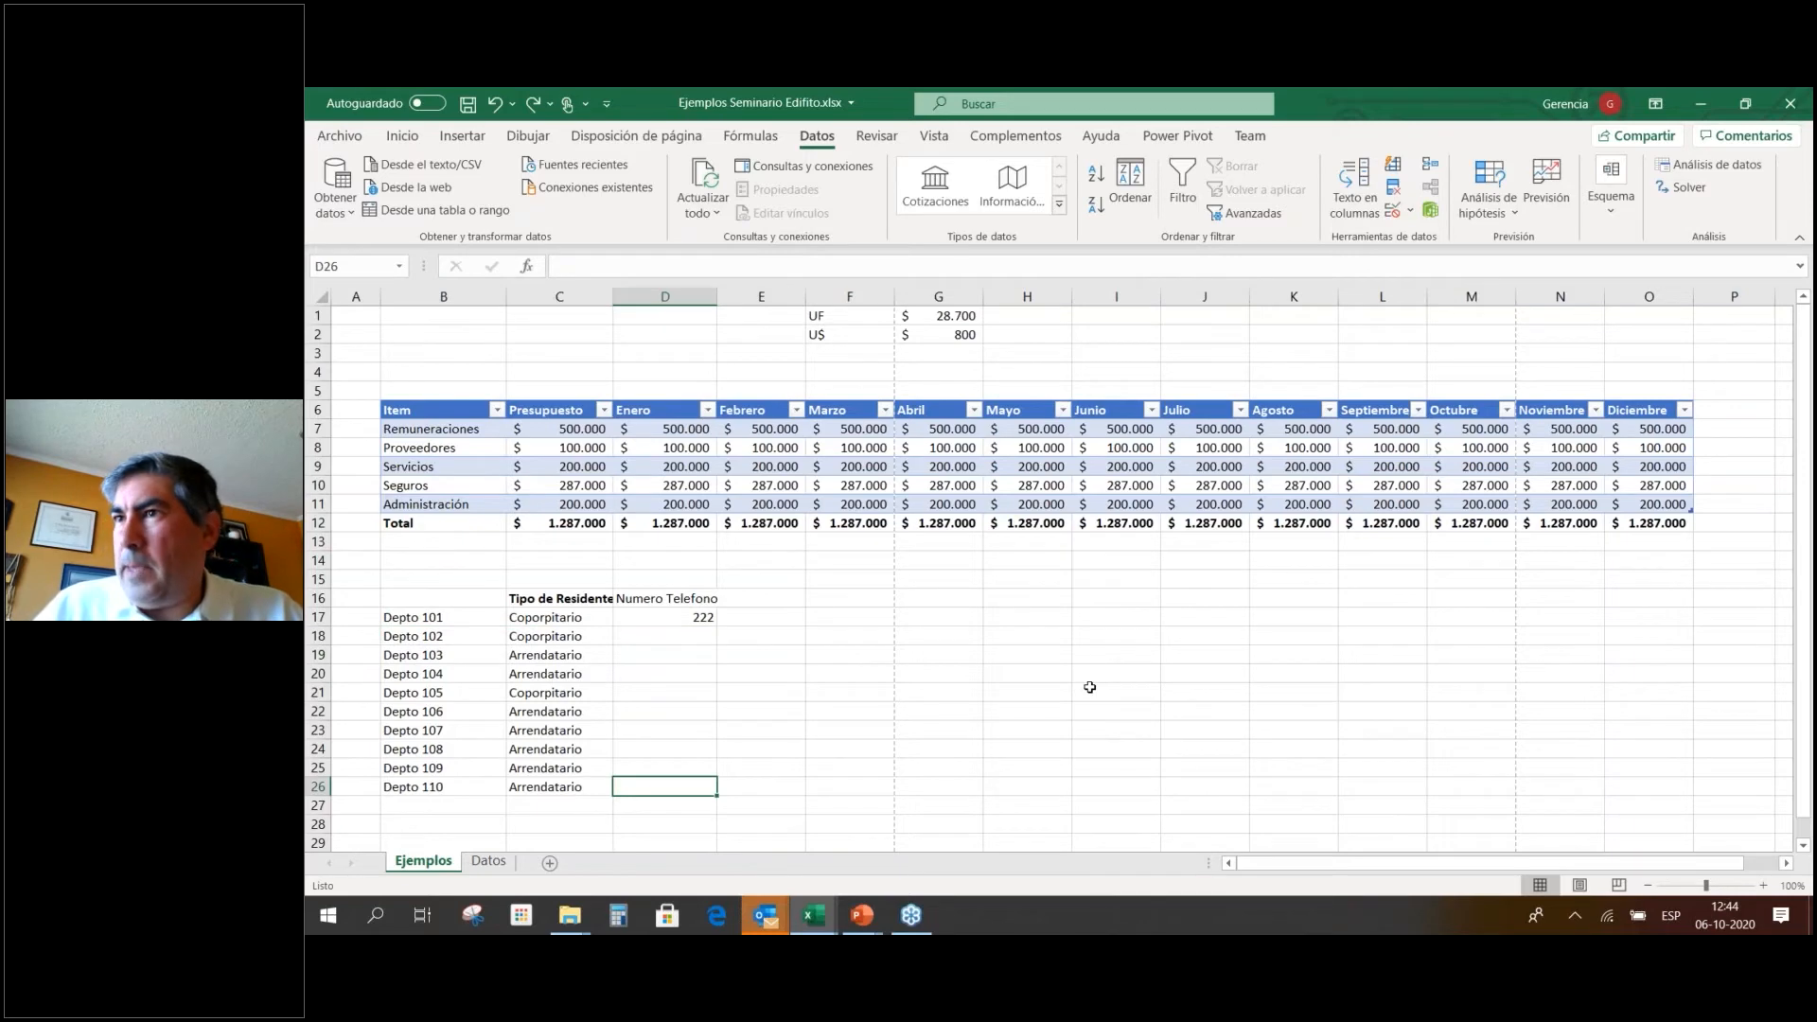
Leave the slide show and return to the Ejemplos Seminario Edifito workbook.
key(alt+Tab)
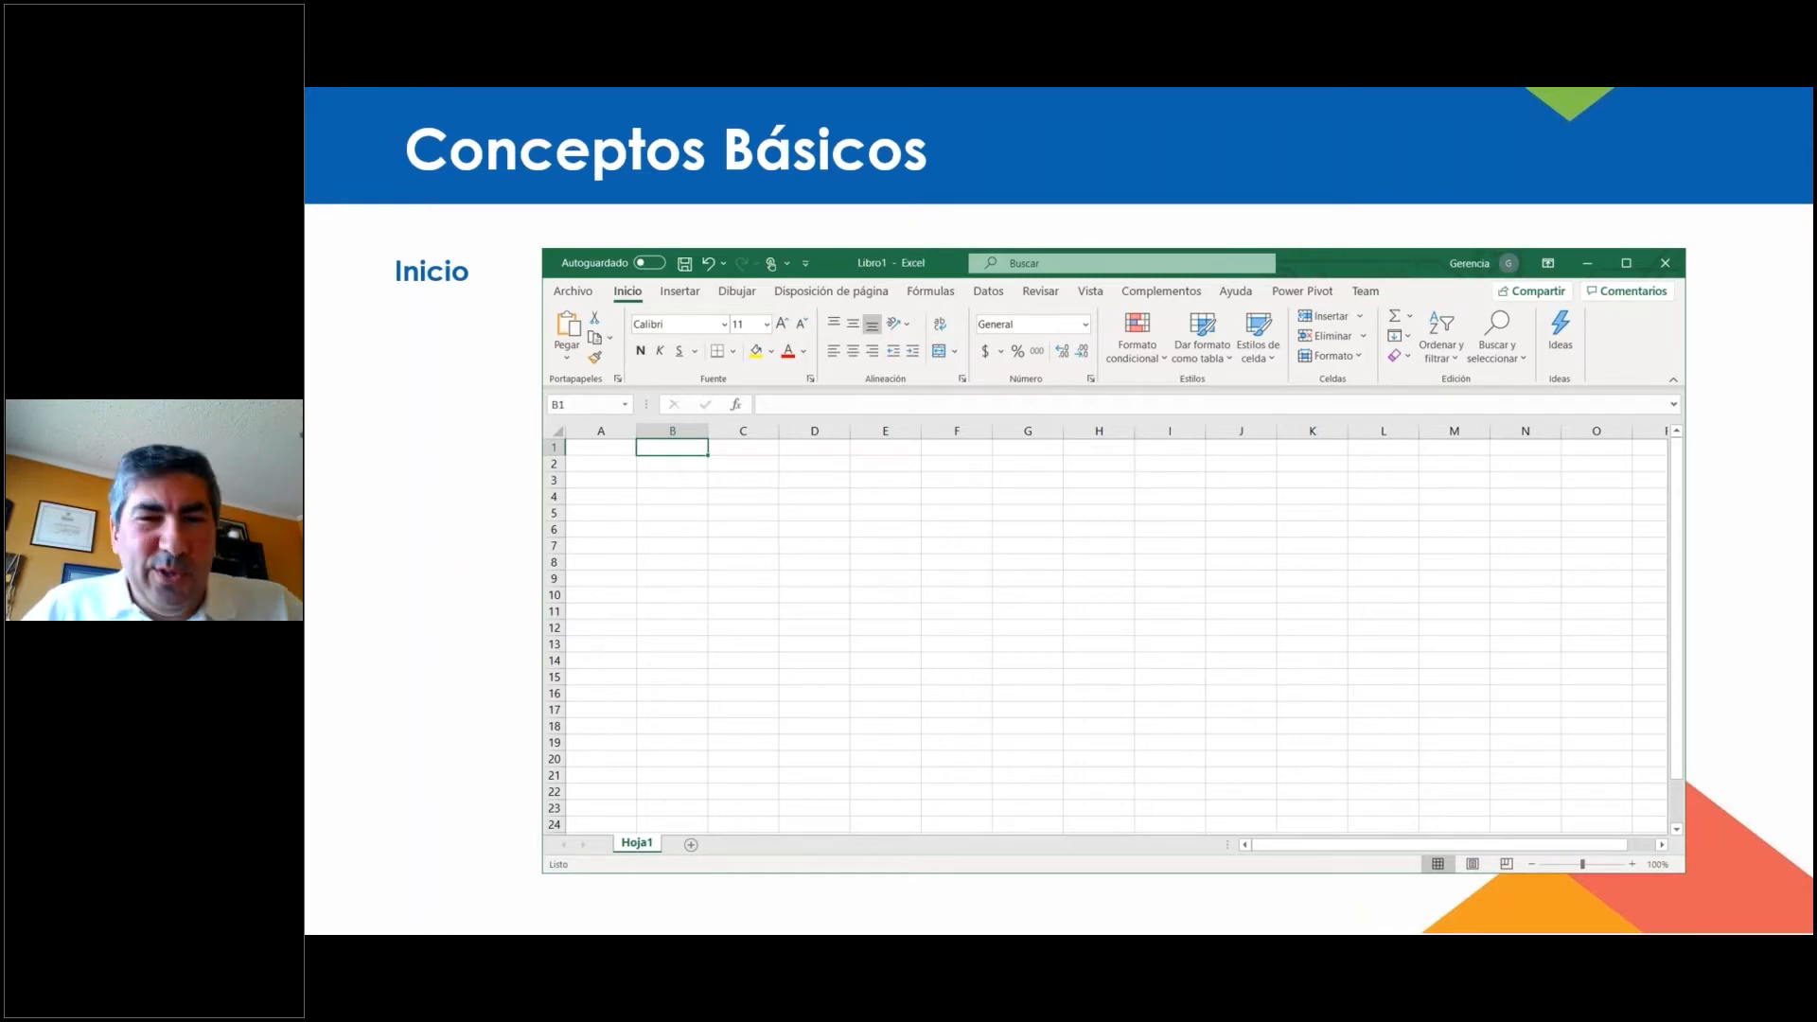
key(alt+Tab)
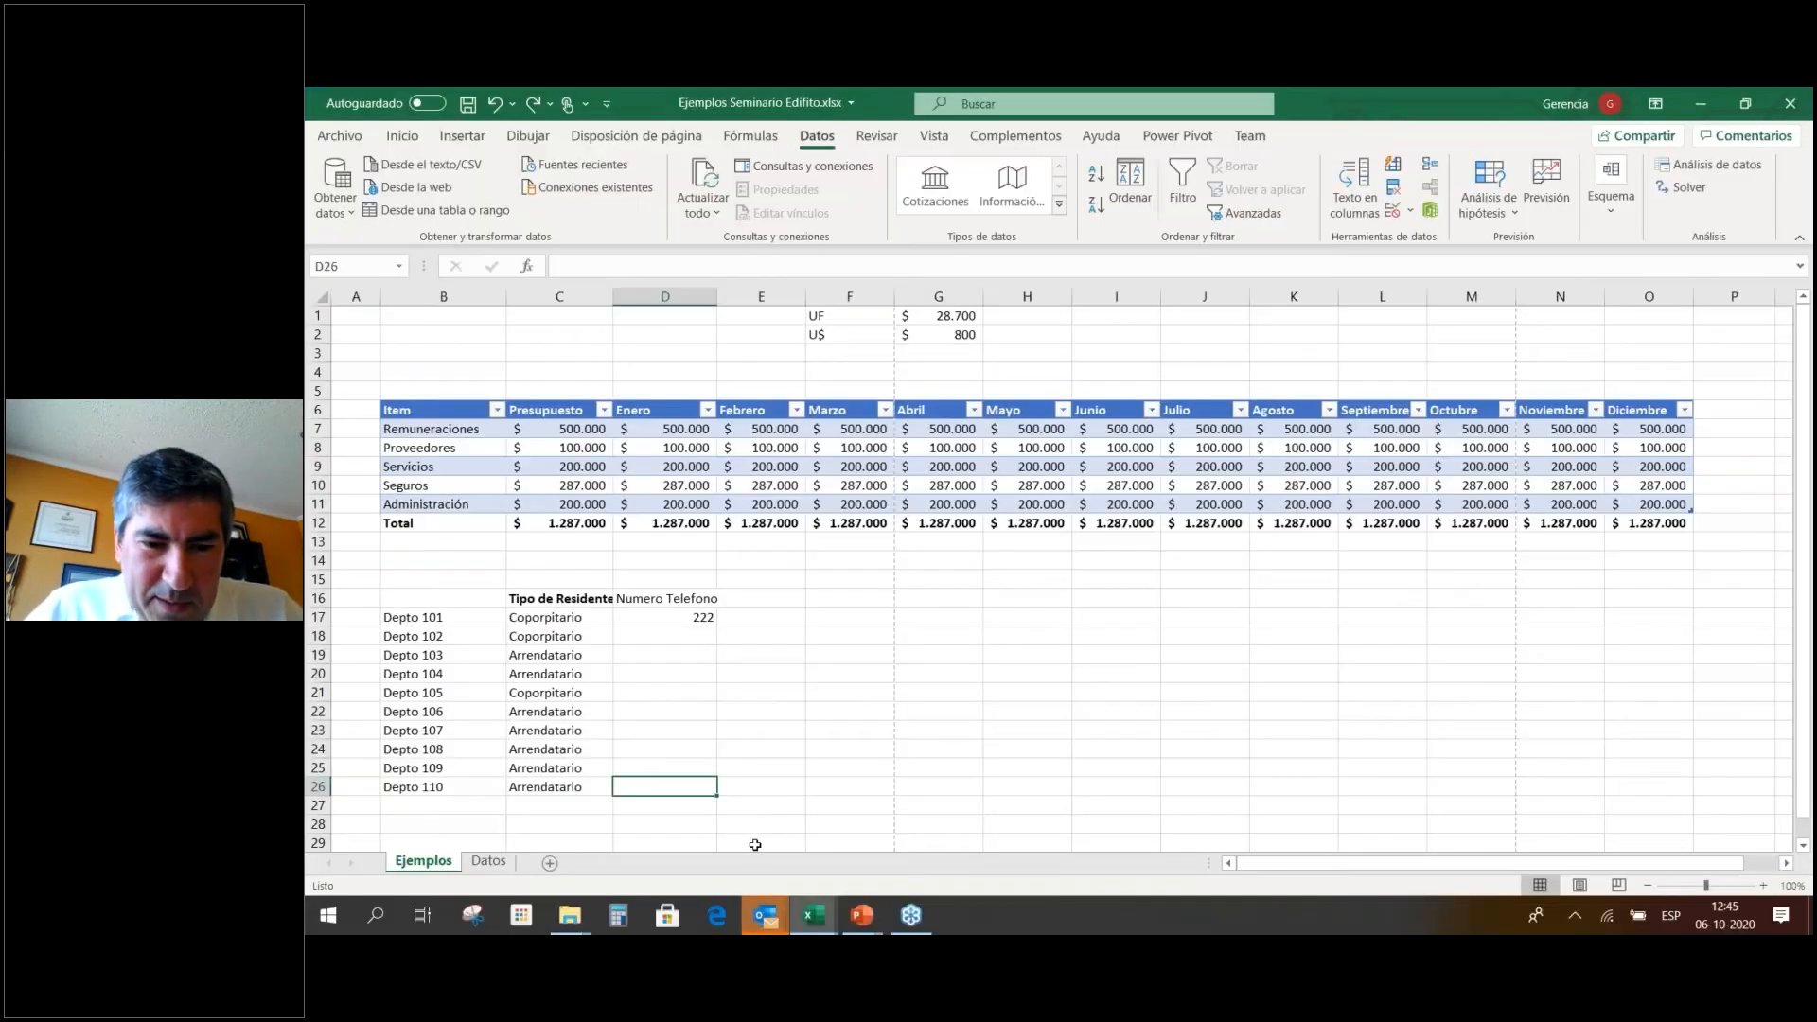
click(823, 922)
mouse_move(823, 922)
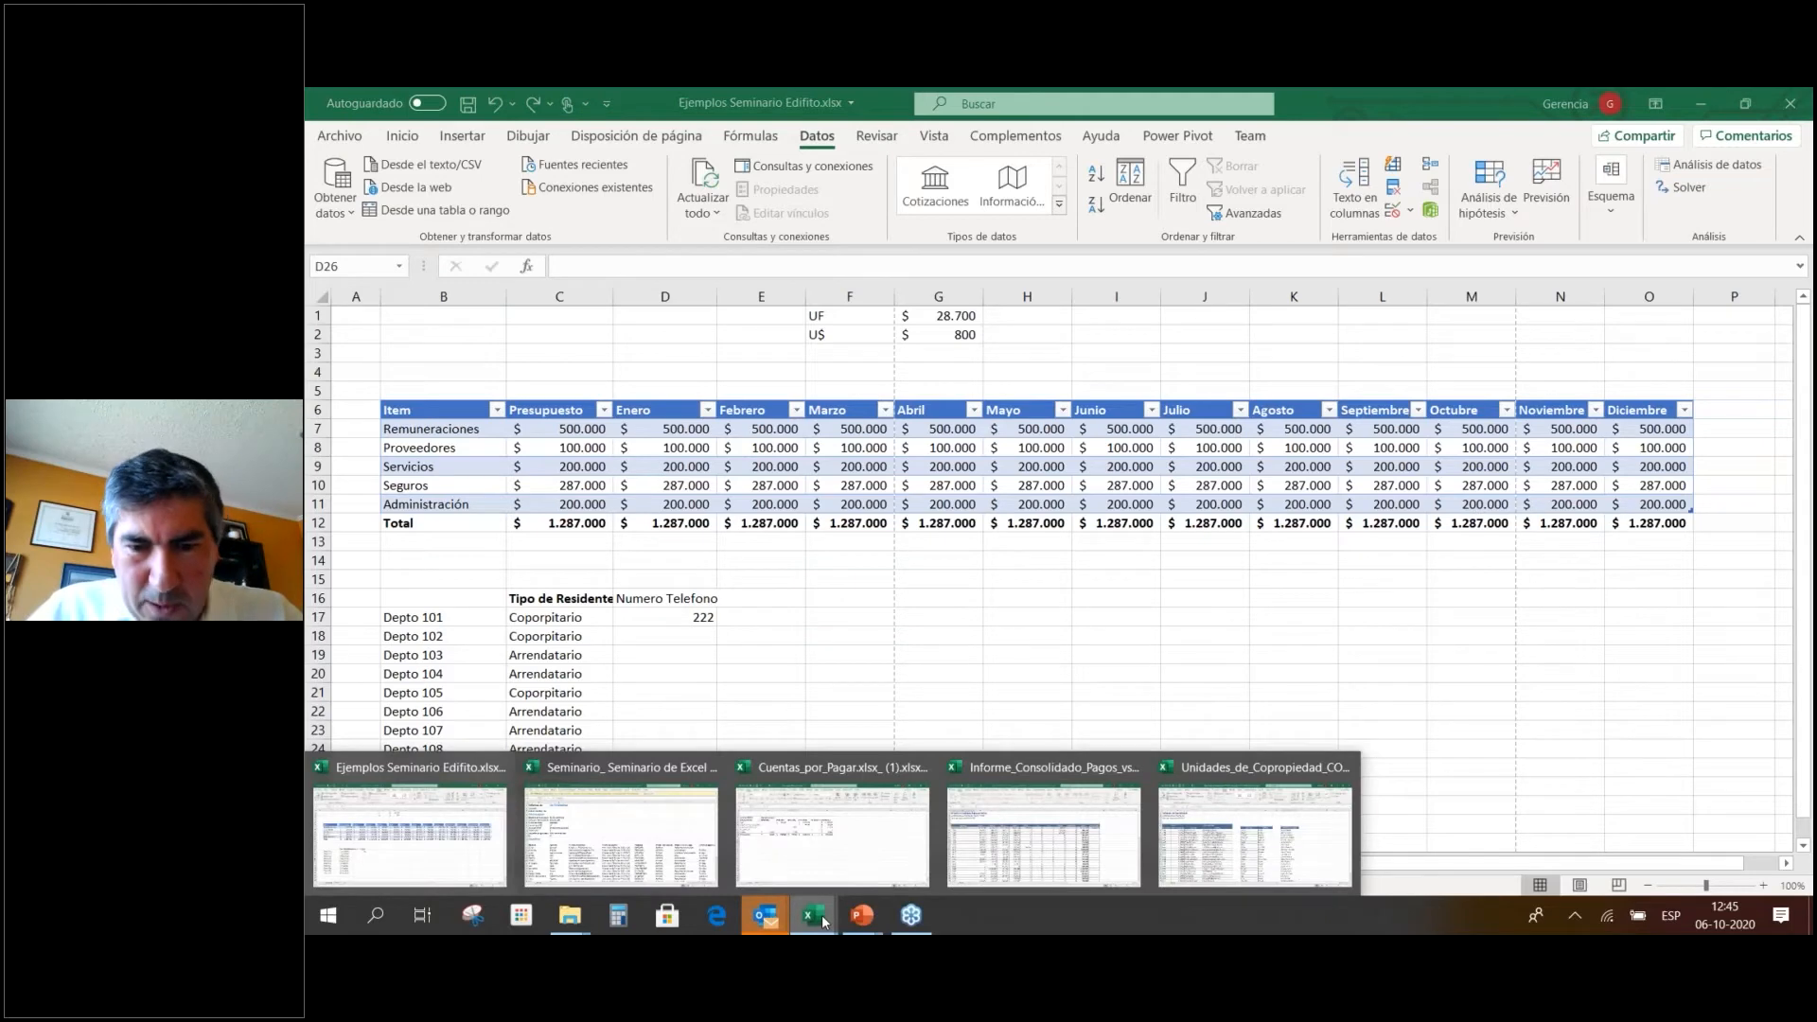
Switch to the Unidades_de_Copropiedad workbook and delete columns F through J from the Datos sheet.
click(1233, 846)
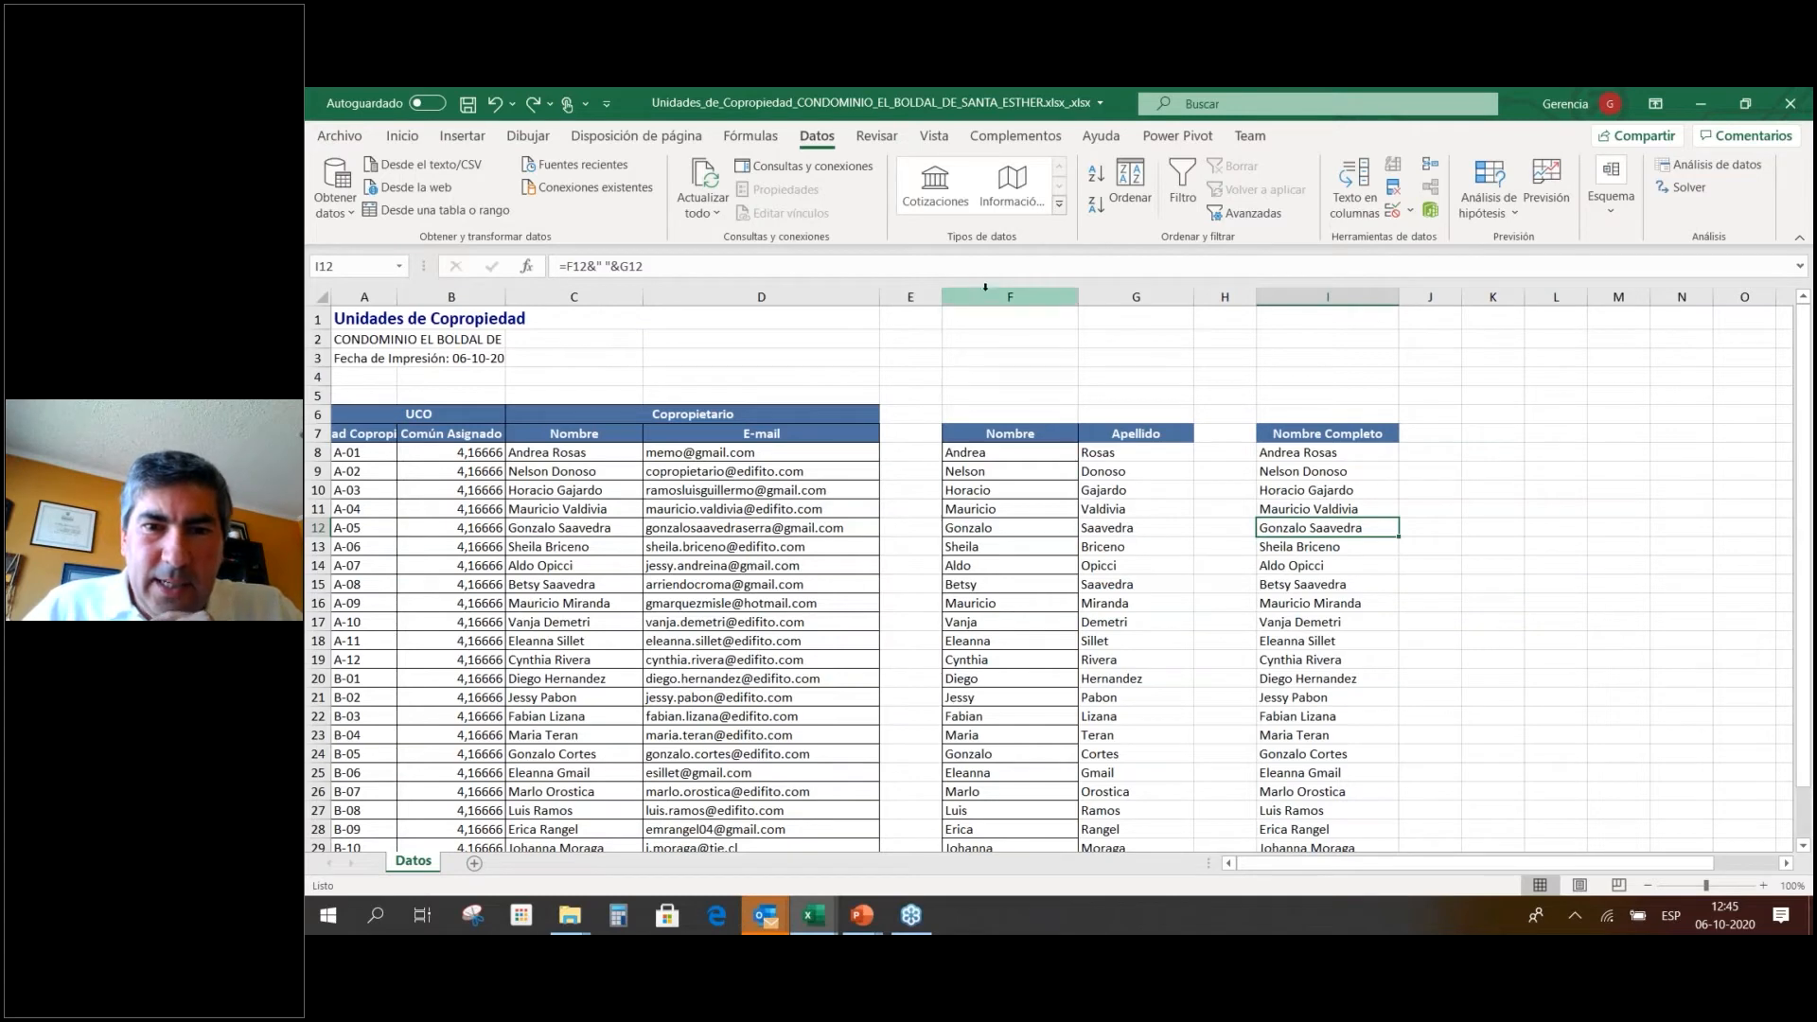
drag(986, 290, 1413, 301)
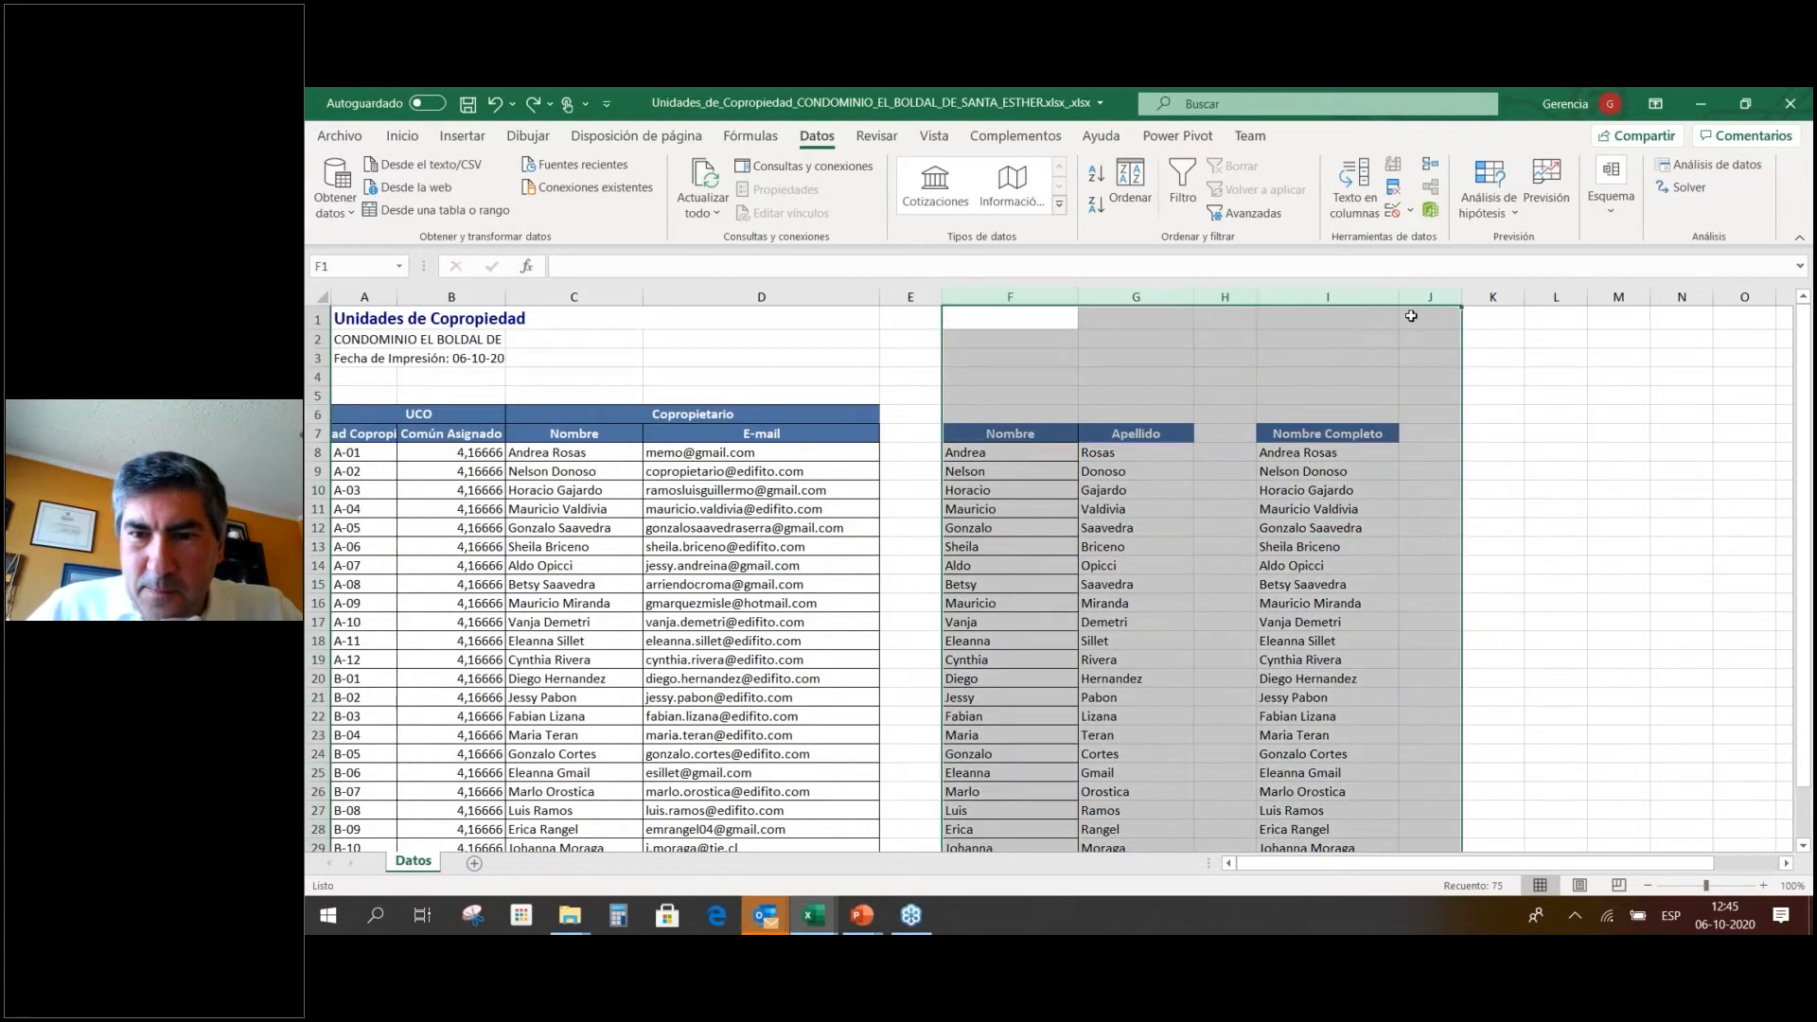
right_click(1297, 396)
click(1344, 585)
click(1181, 546)
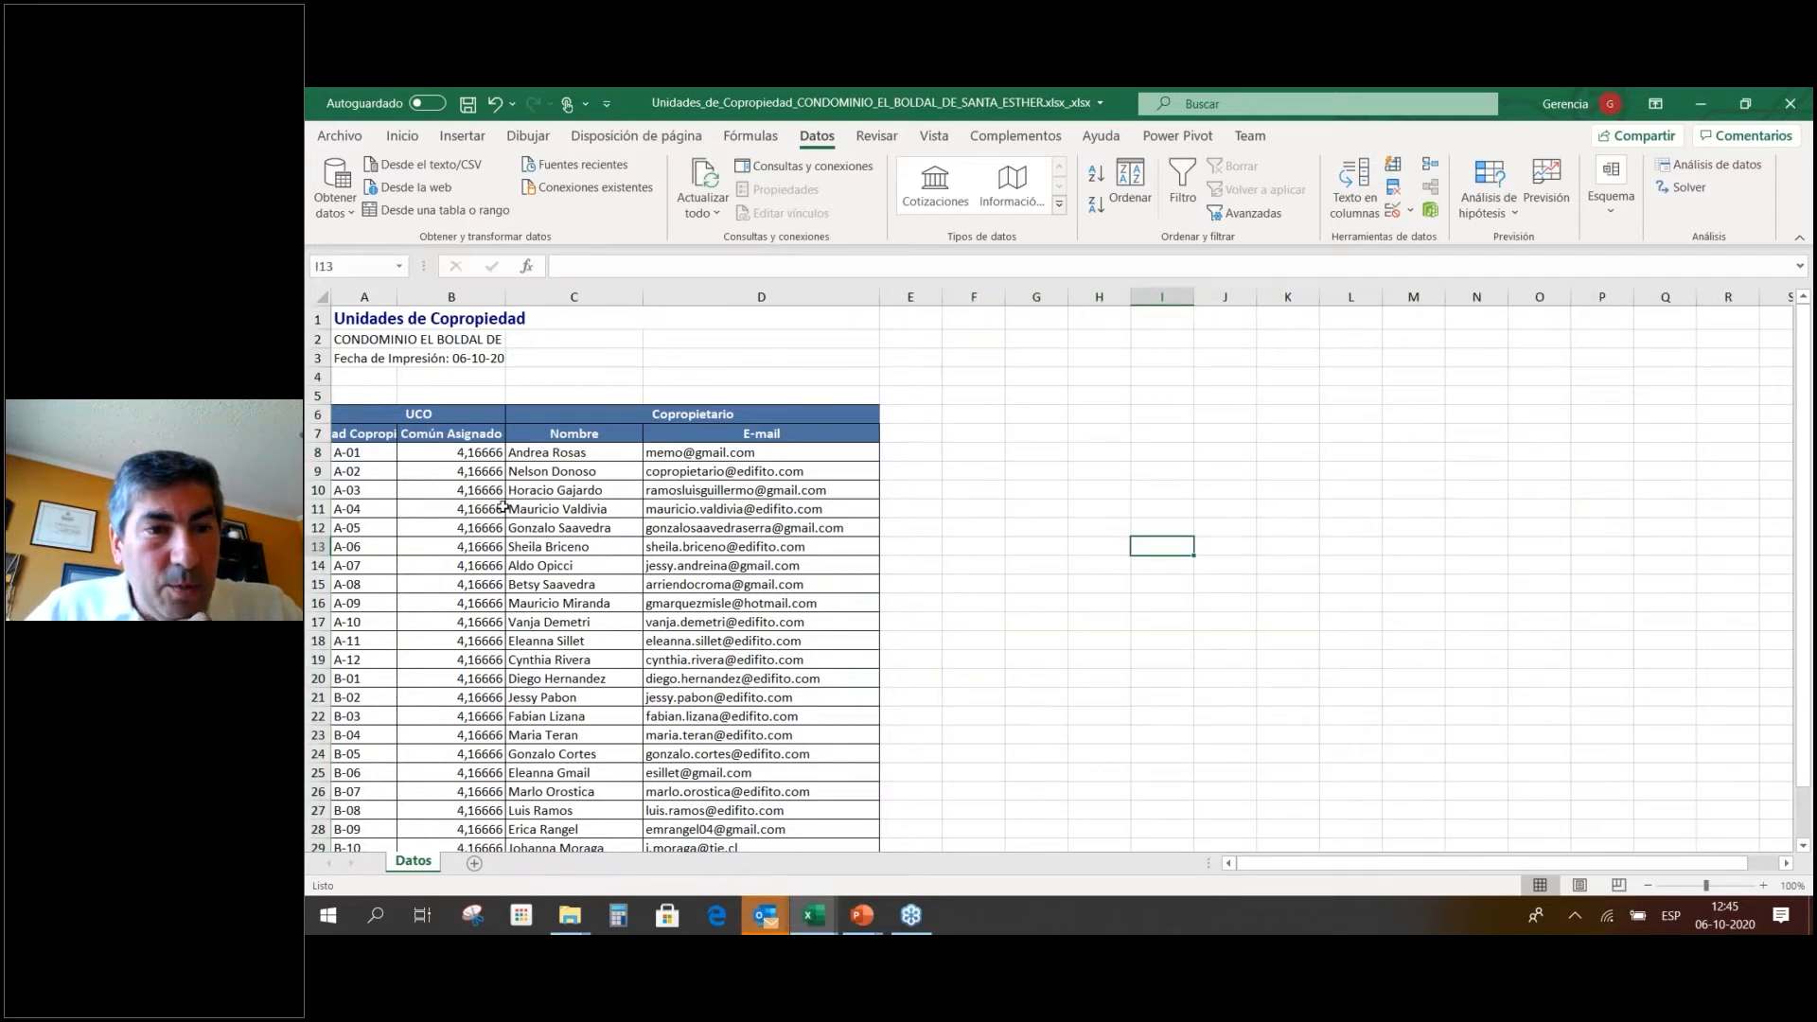
Ctrl-drag the Nombre range C7:C31 to G7, then widen column G to fit full names.
drag(644, 296, 659, 297)
scroll(732, 578, down, 3)
scroll(732, 578, up, 3)
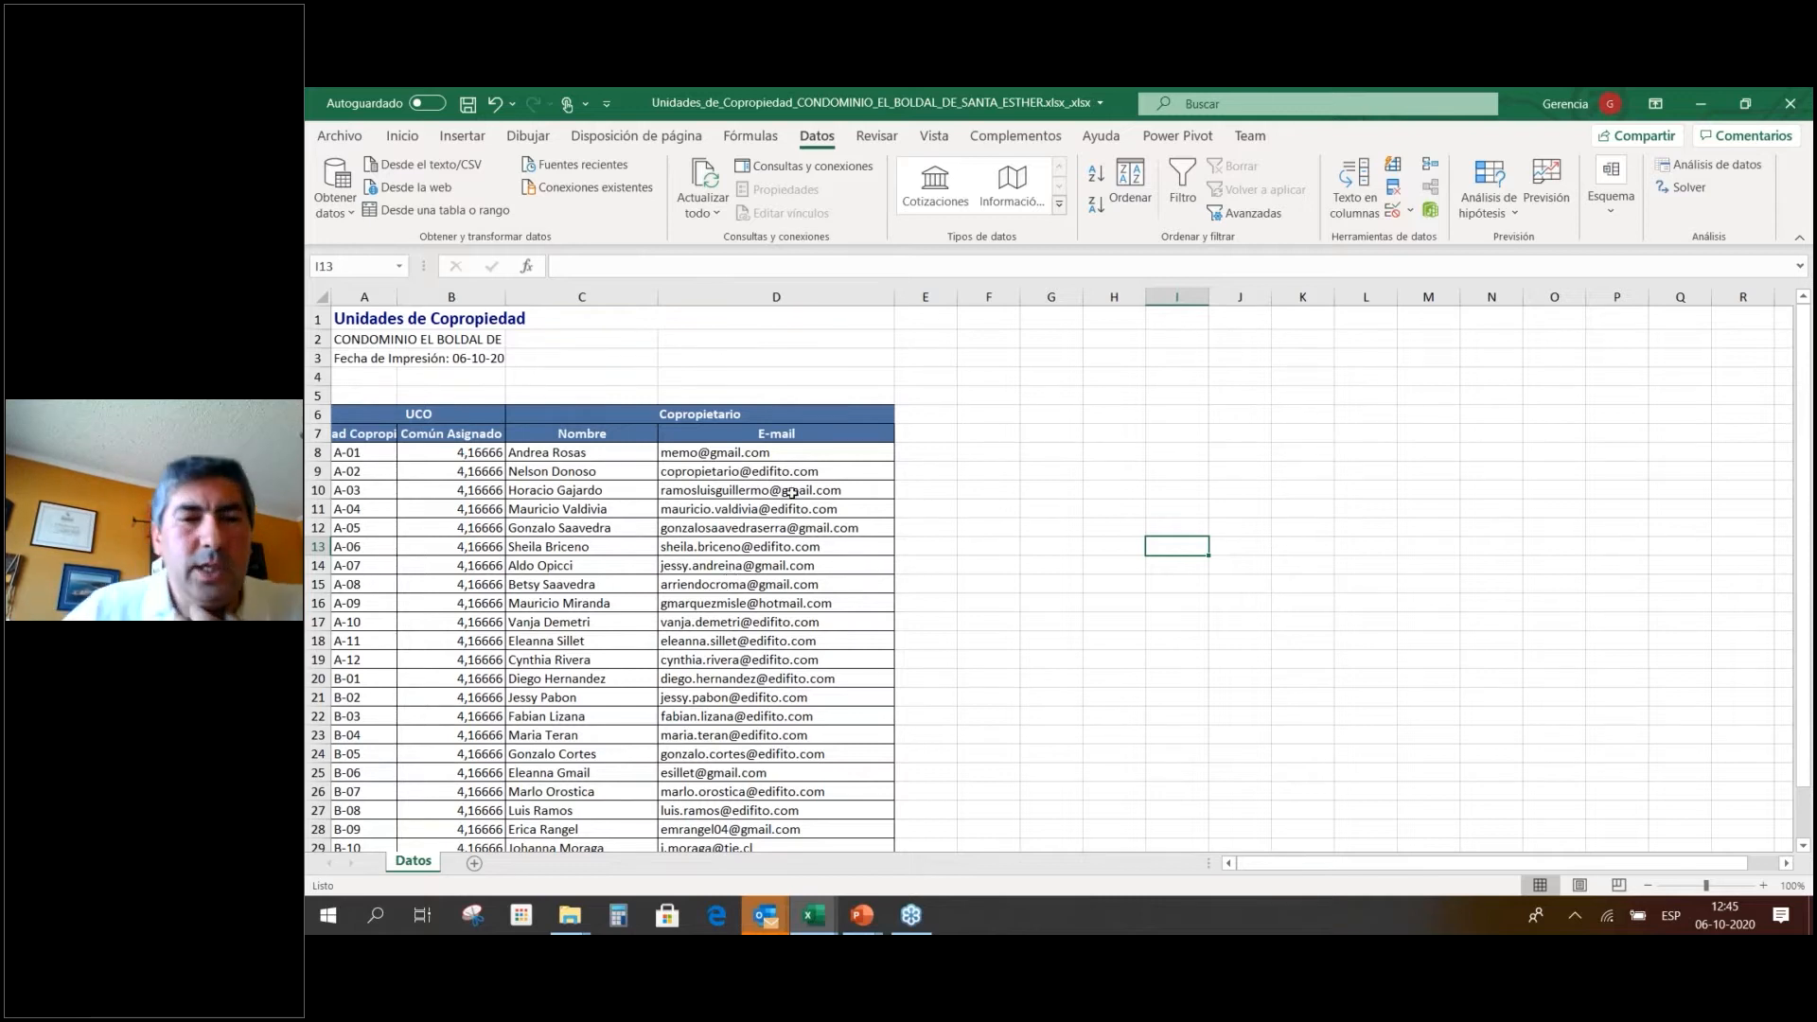
click(575, 452)
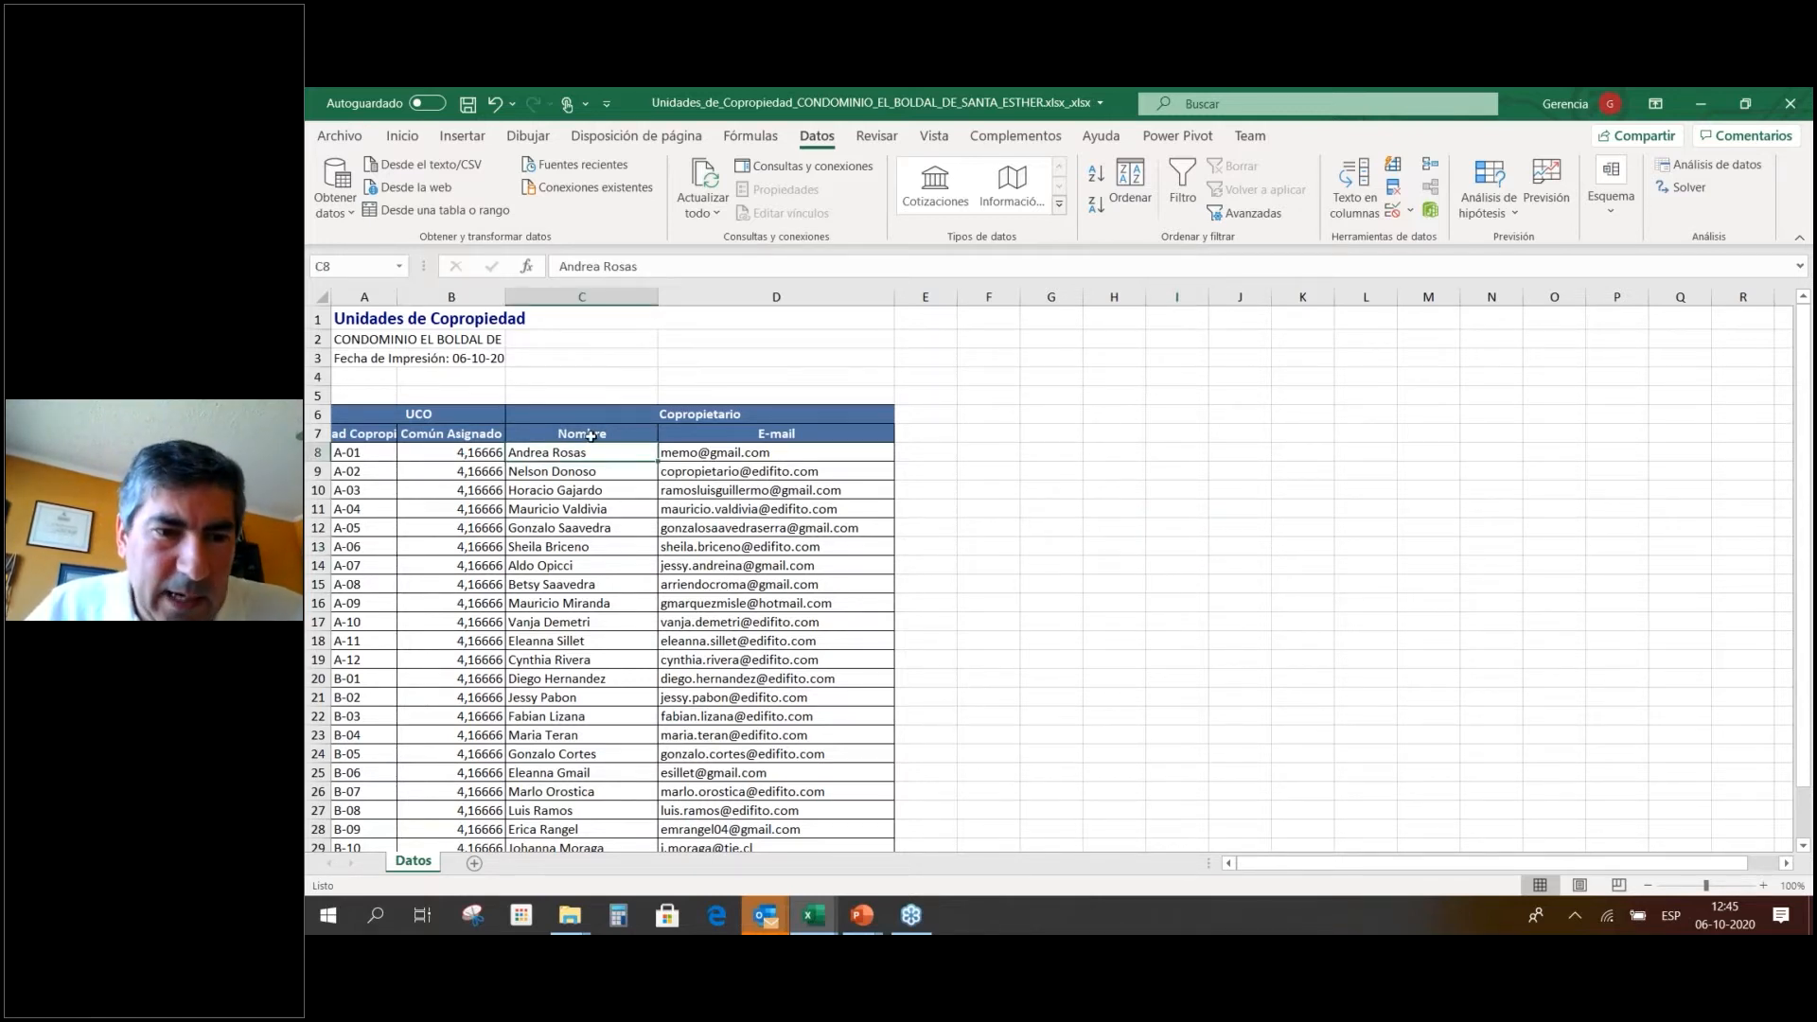
key(ctrl+shift+Down)
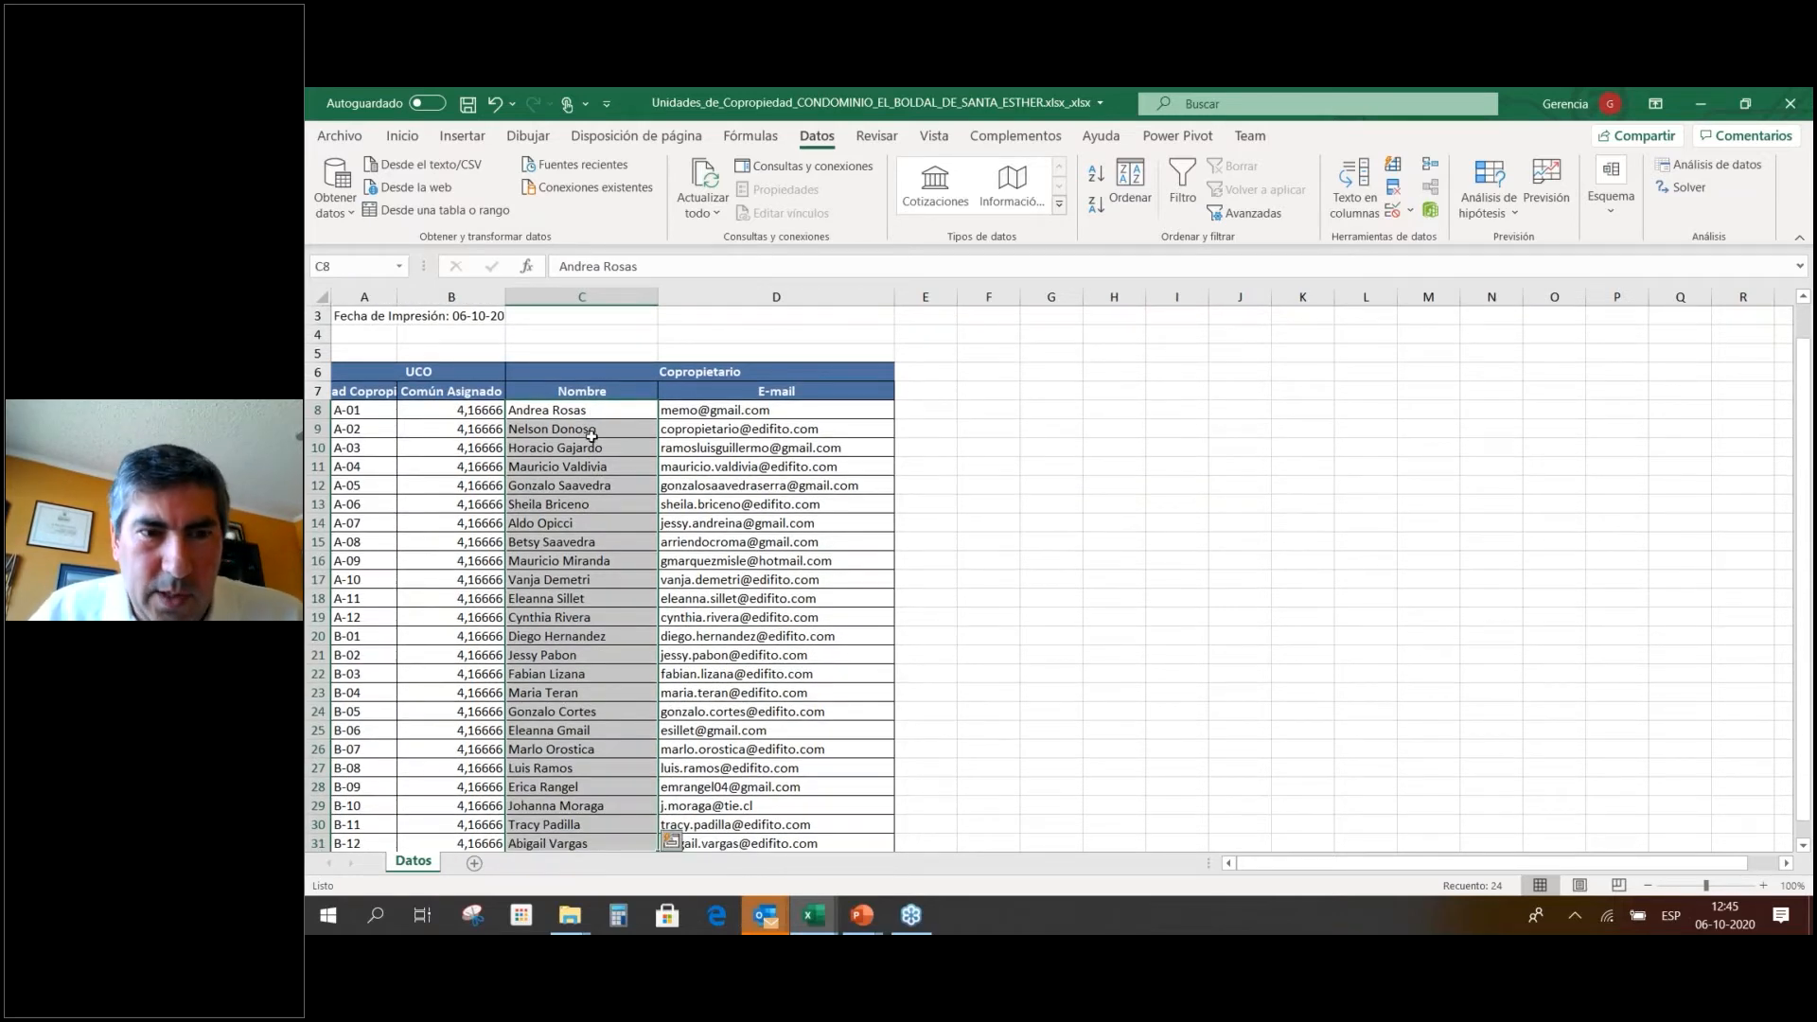
click(606, 390)
key(ctrl+shift+Down)
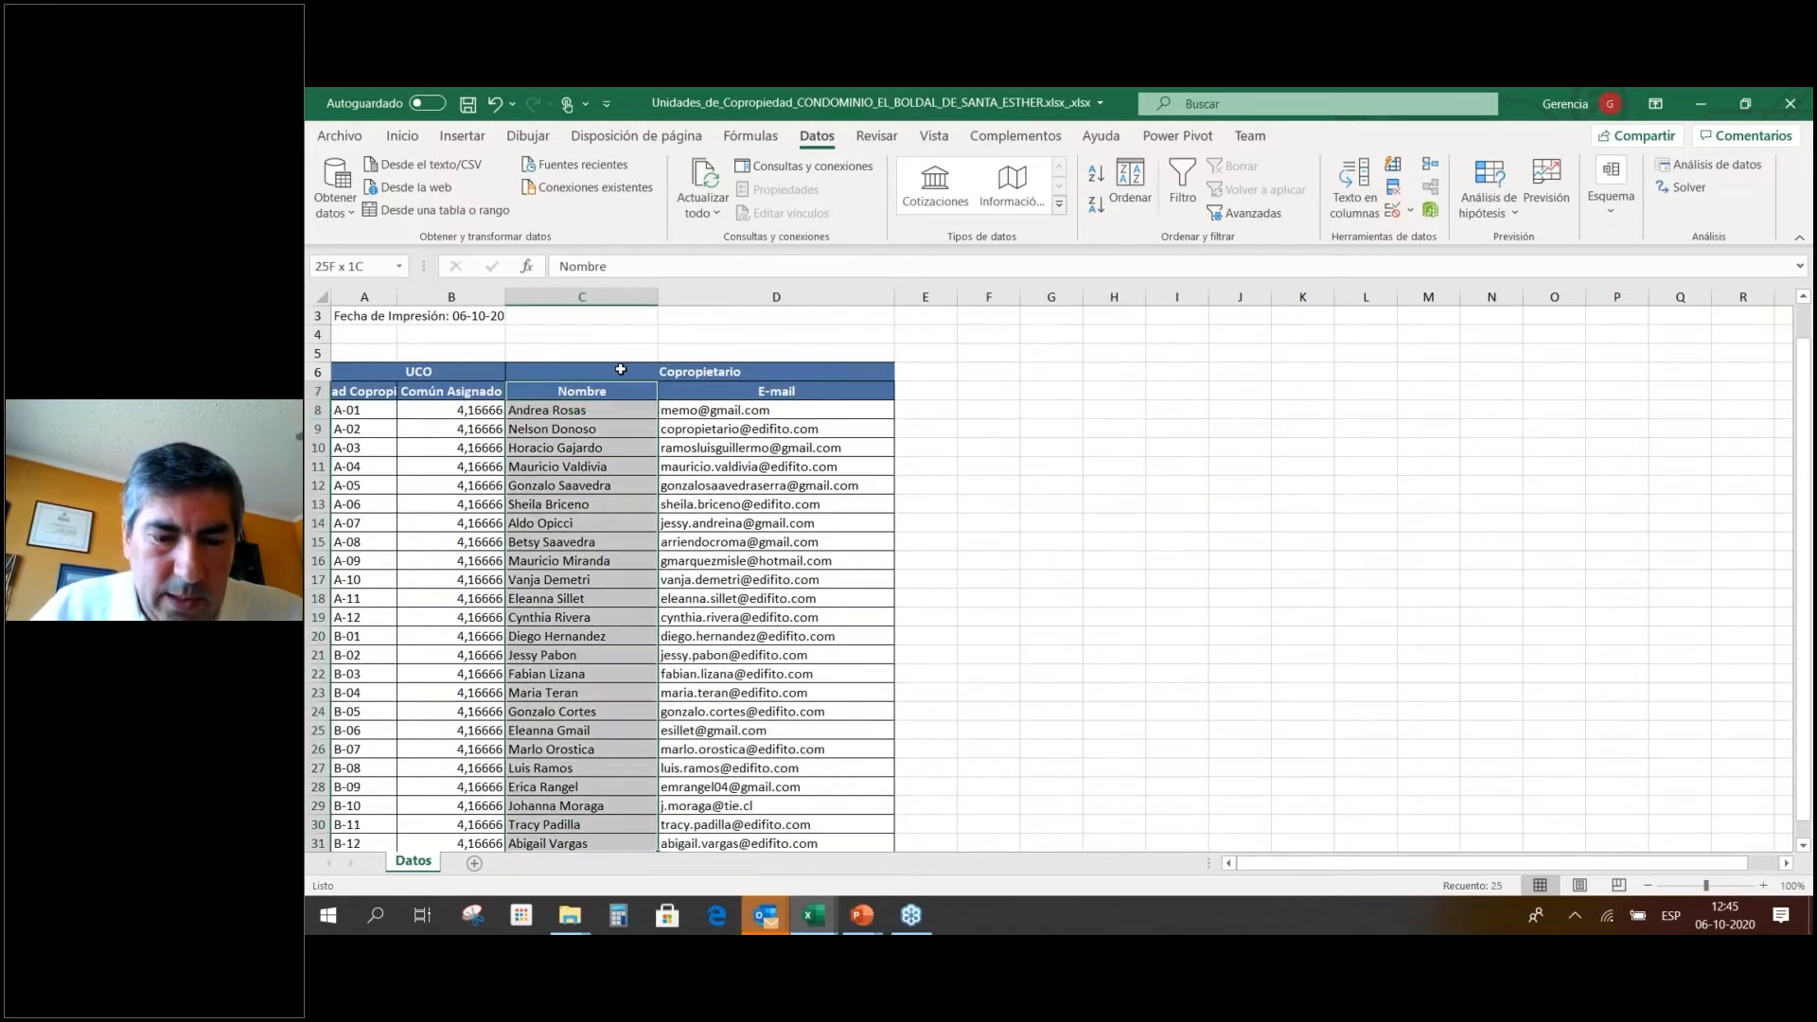
drag(620, 370, 1042, 391)
drag(1083, 296, 1170, 297)
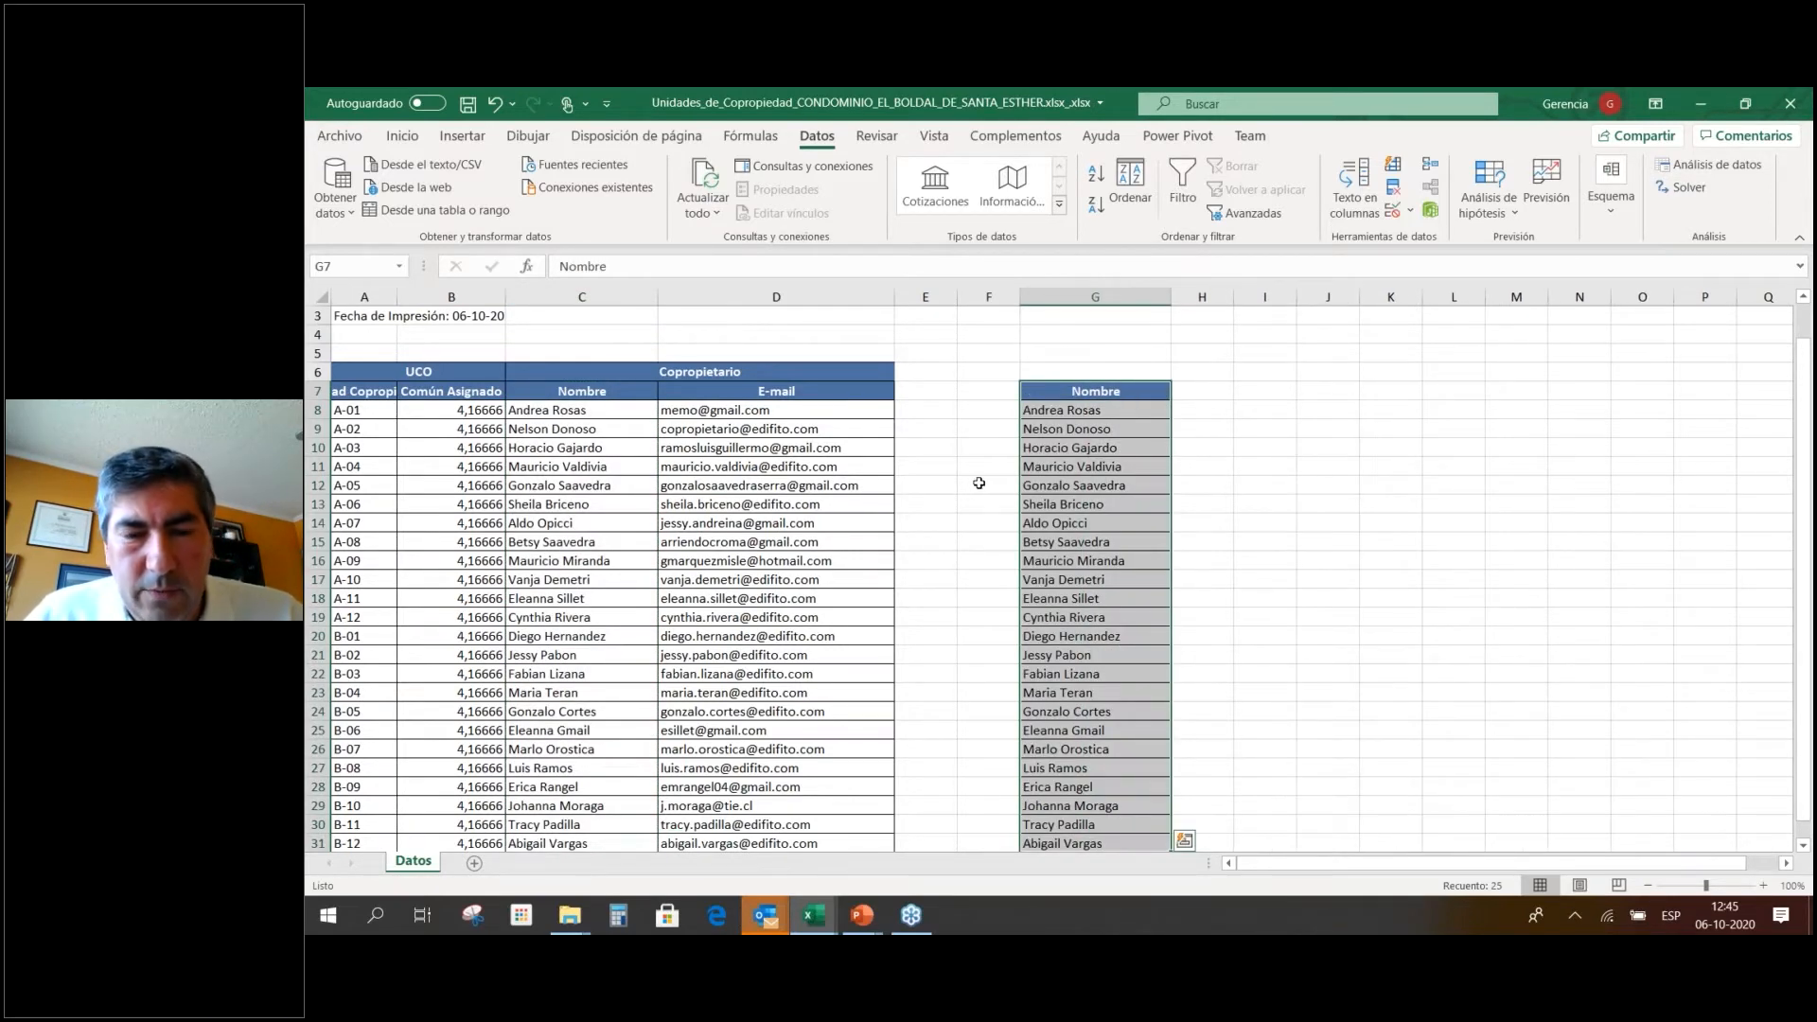
key(alt+Tab)
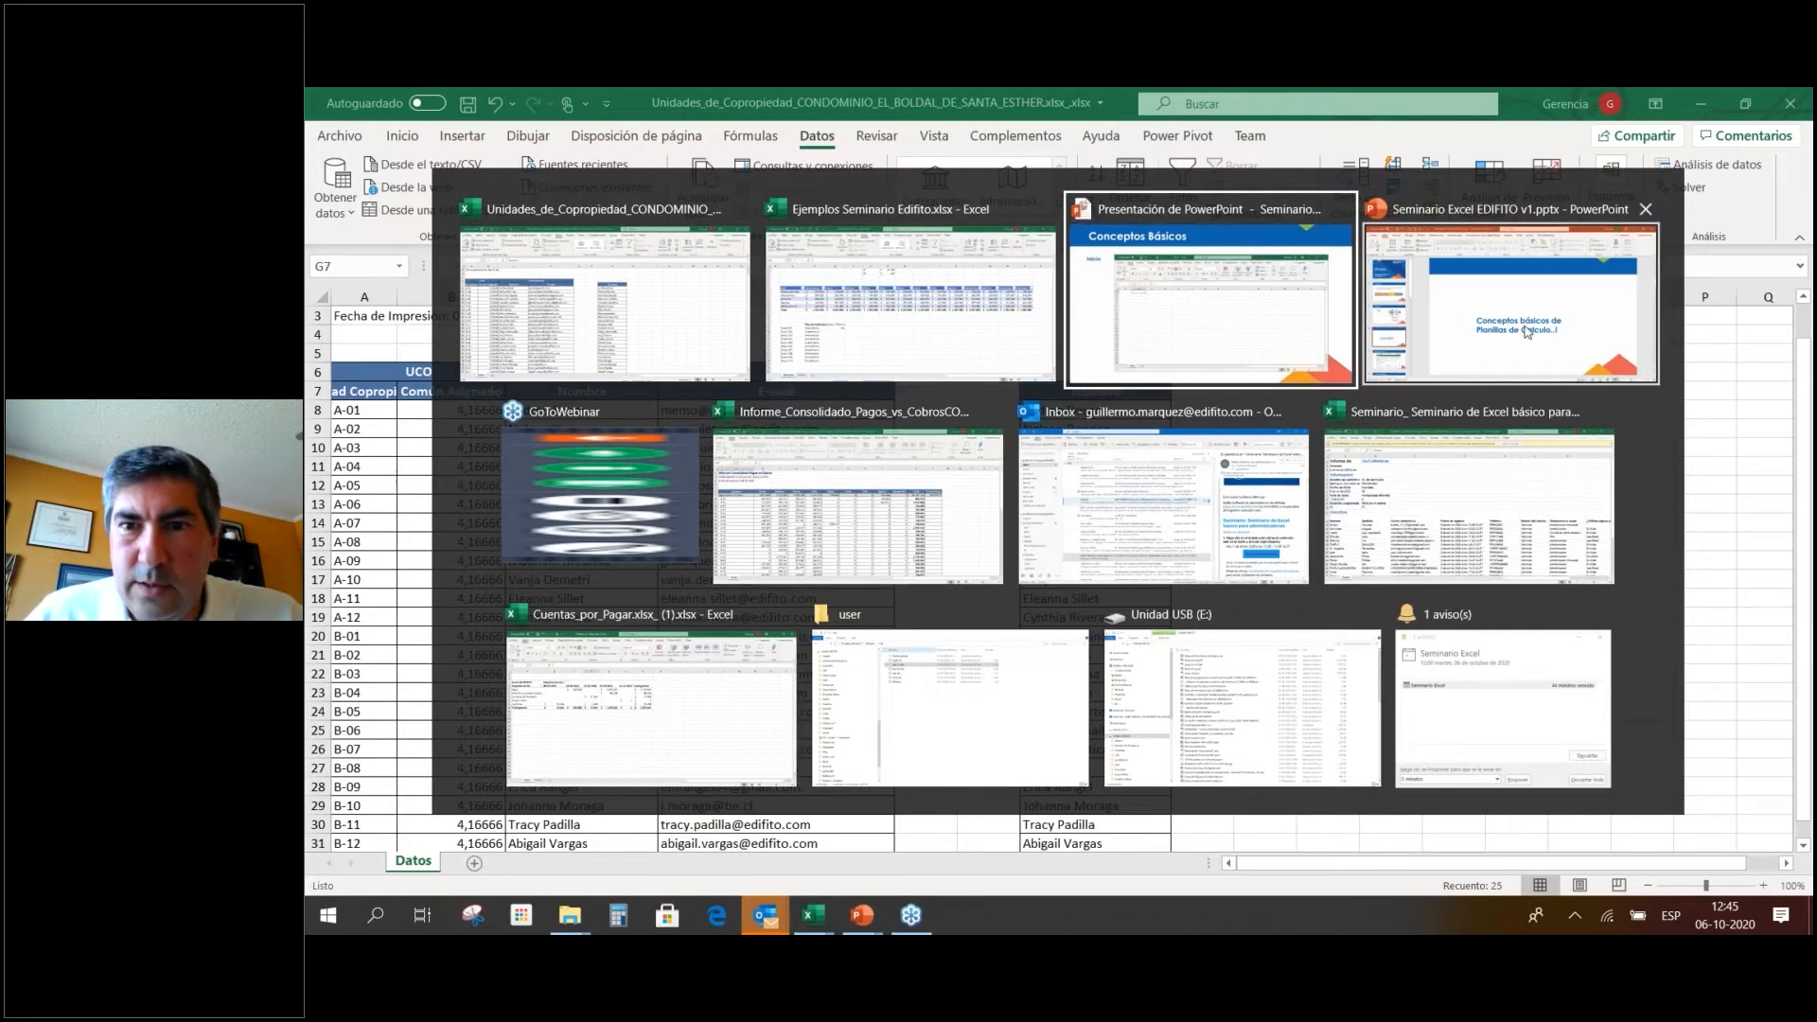
click(1211, 305)
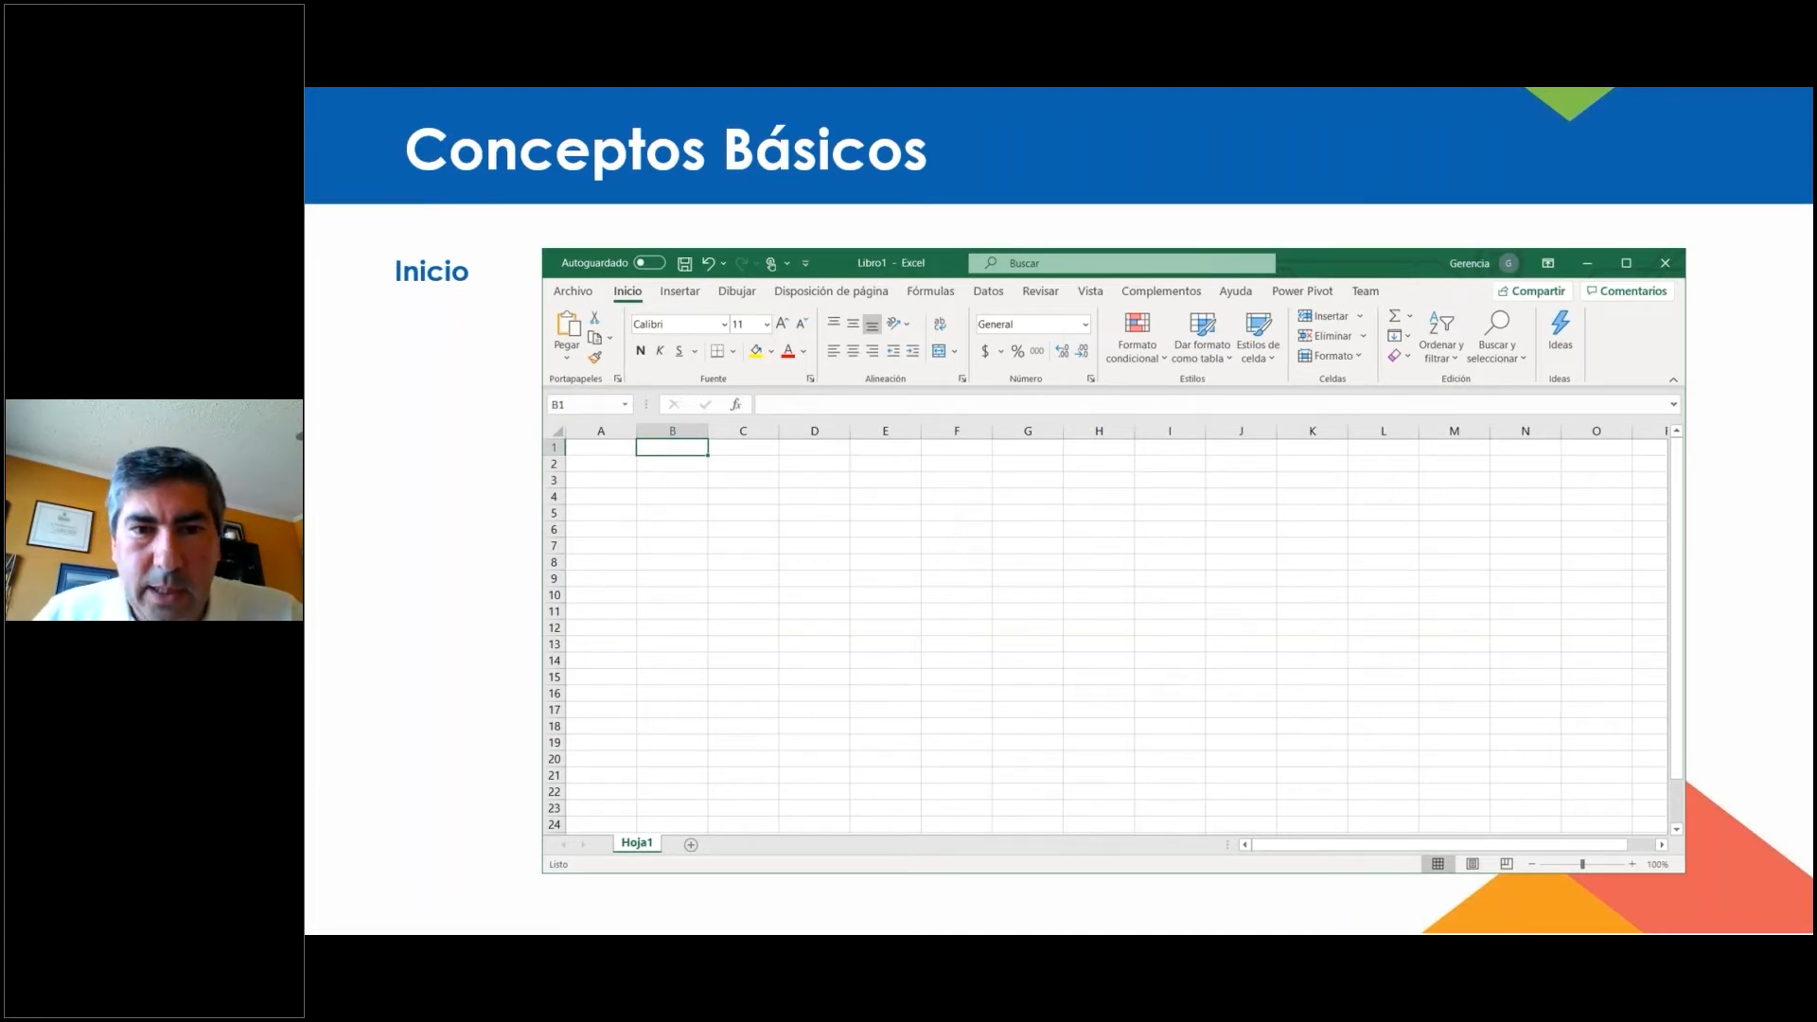
key(alt+Tab)
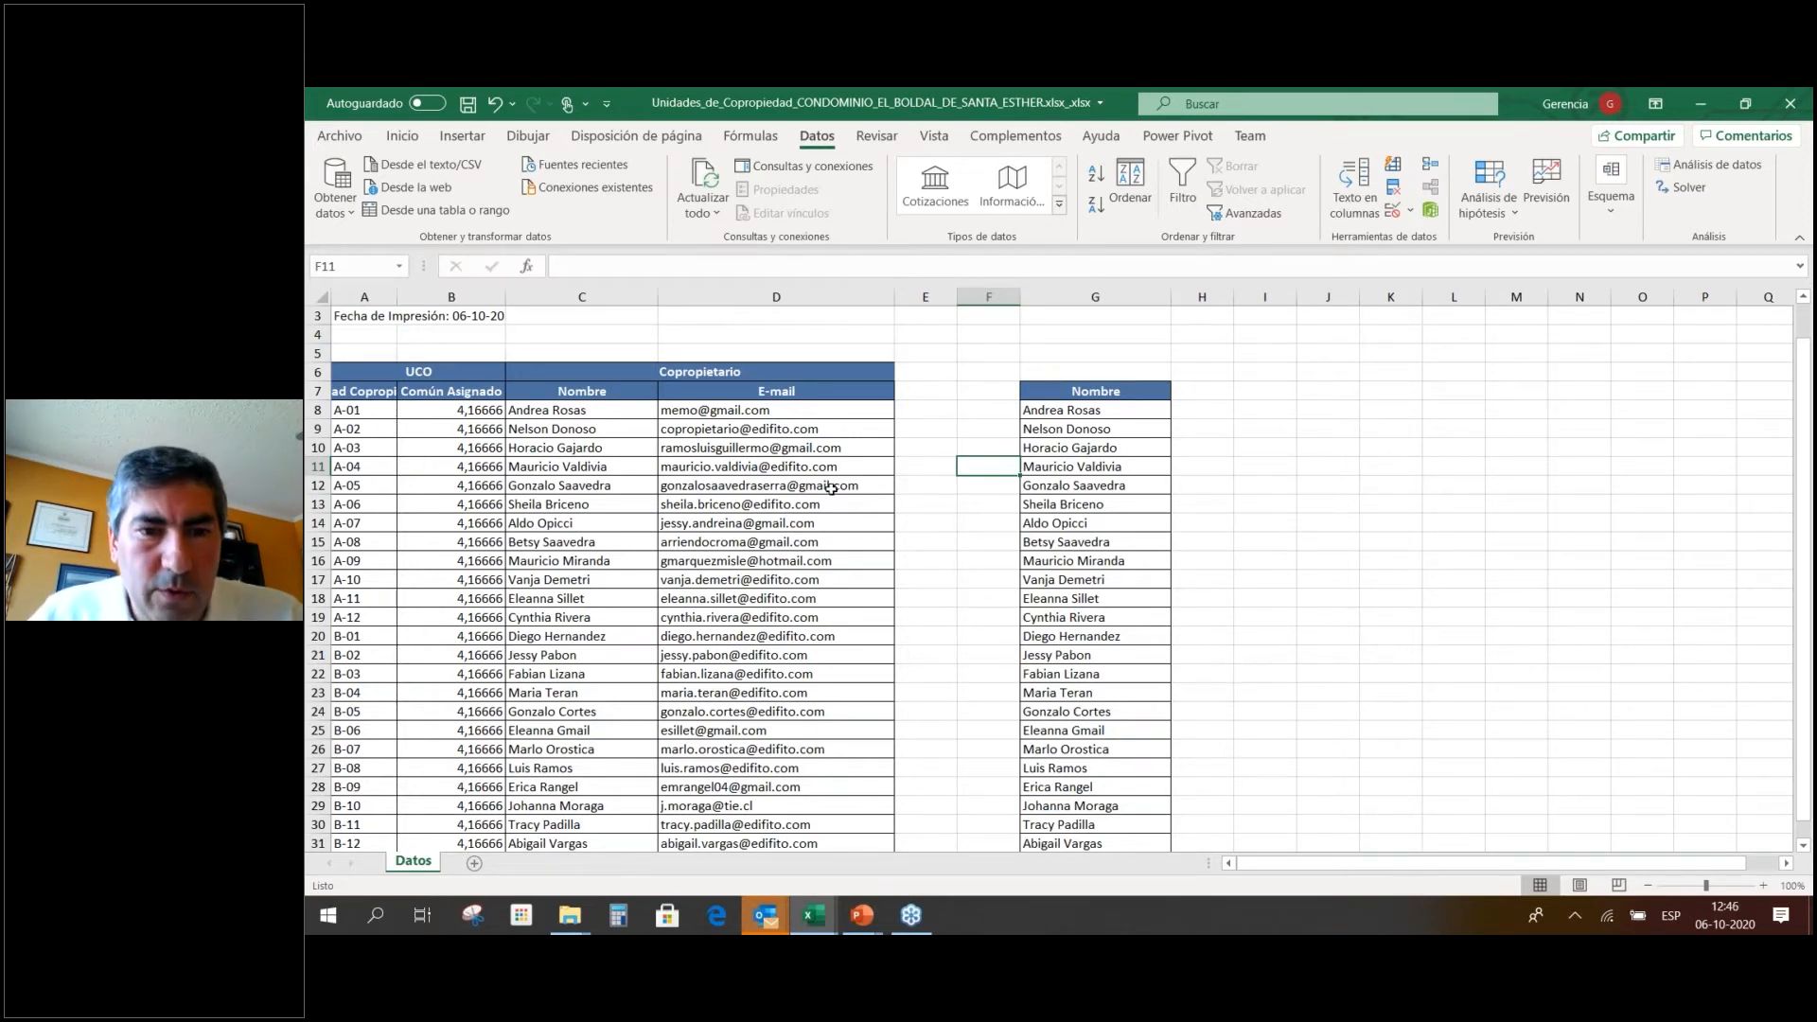
Run Text to Columns with default settings on the 24 names in G8:G31, then undo it.
scroll(833, 487, down, 3)
scroll(832, 487, up, 3)
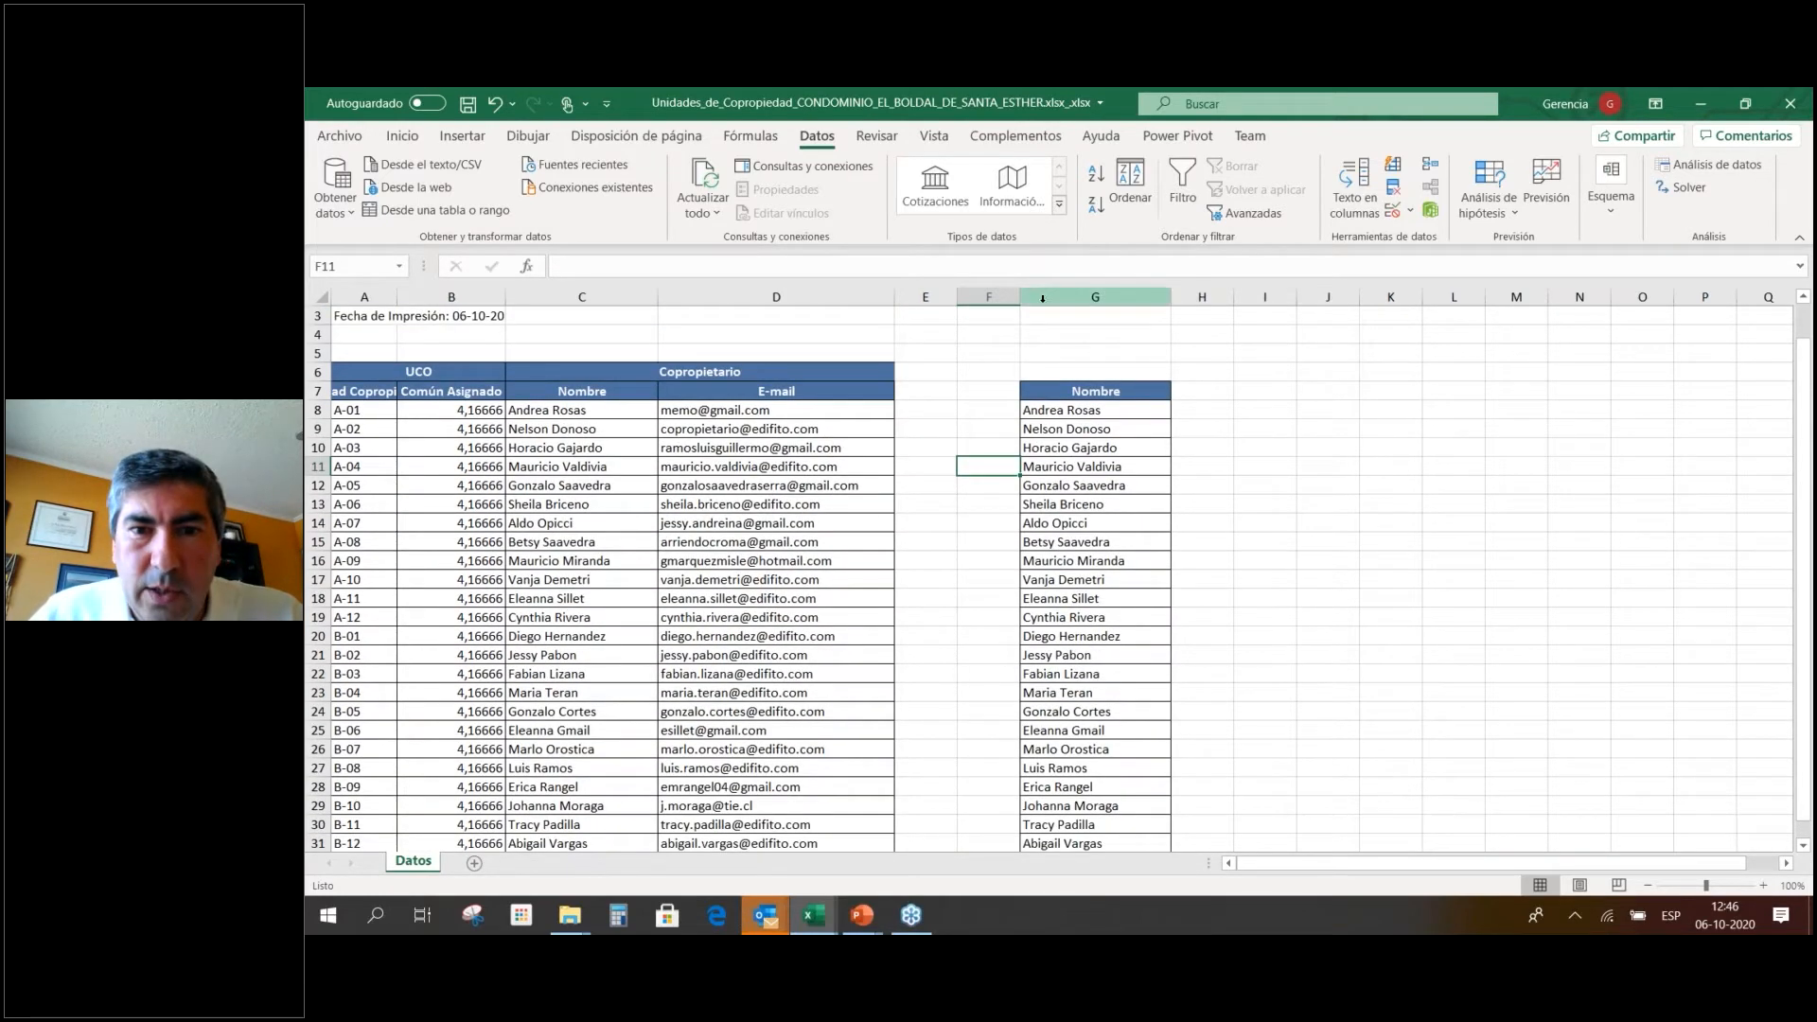
drag(1069, 410, 1089, 842)
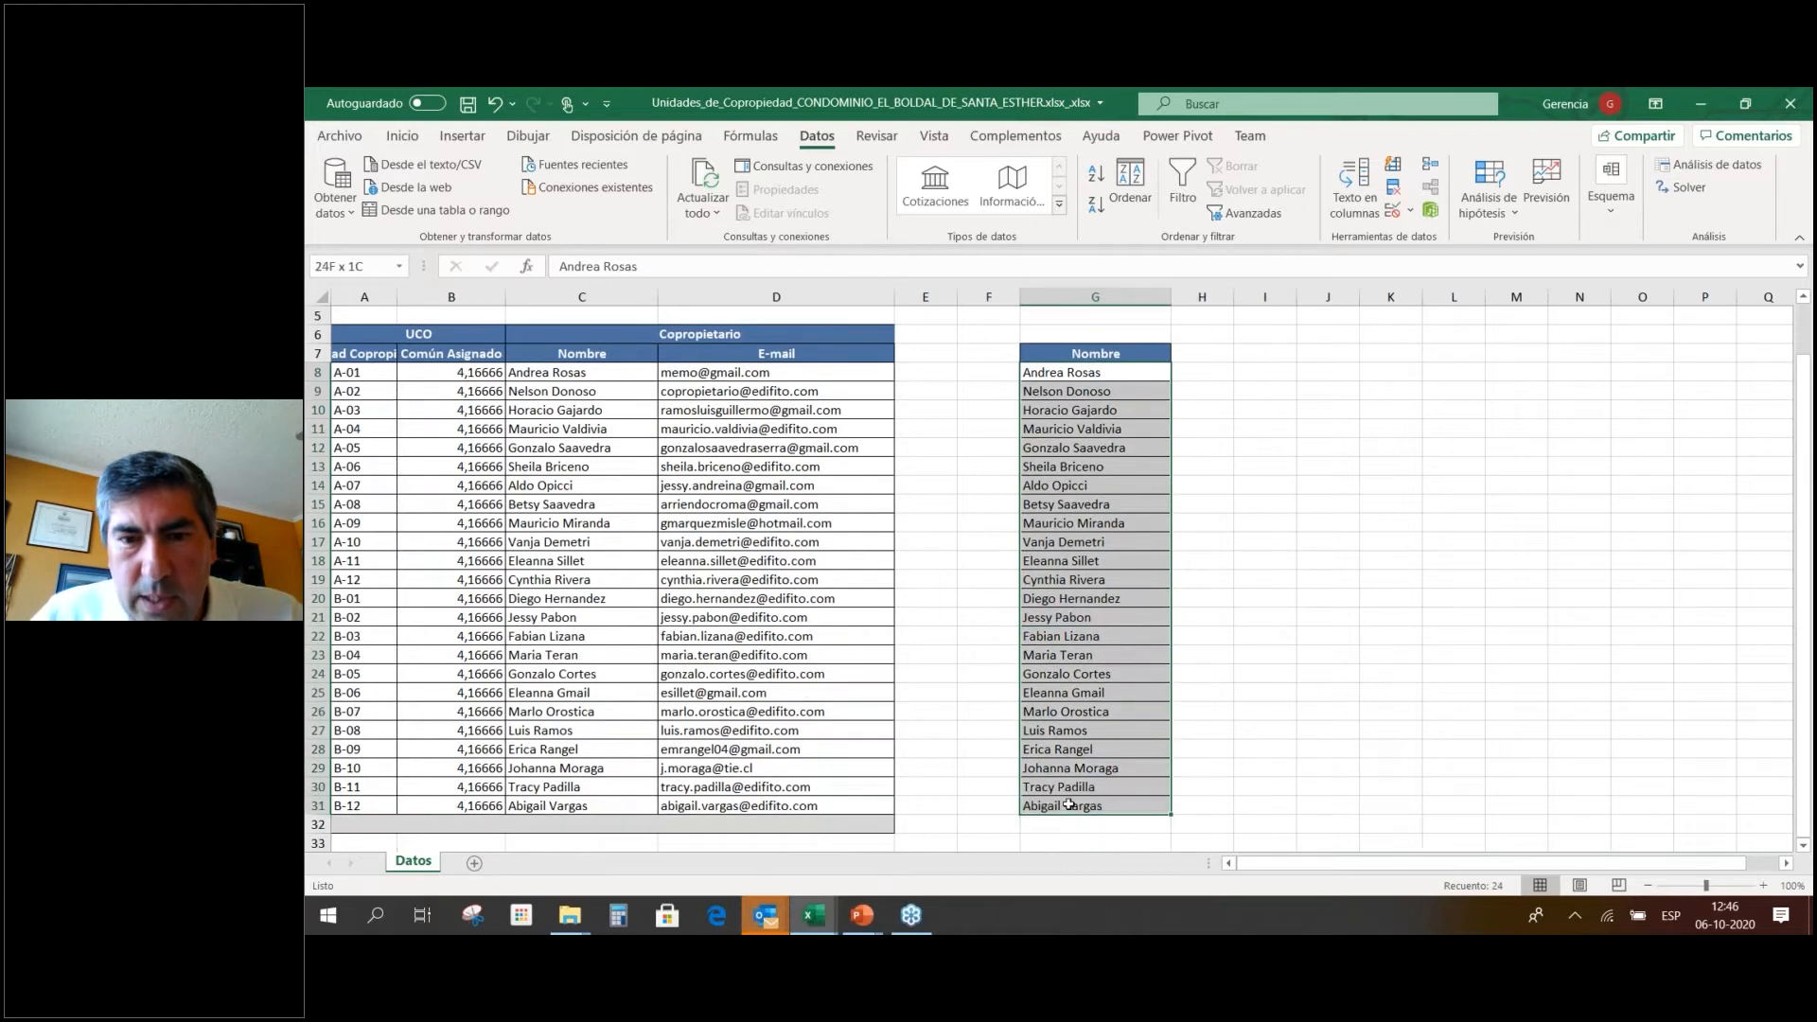
click(1370, 204)
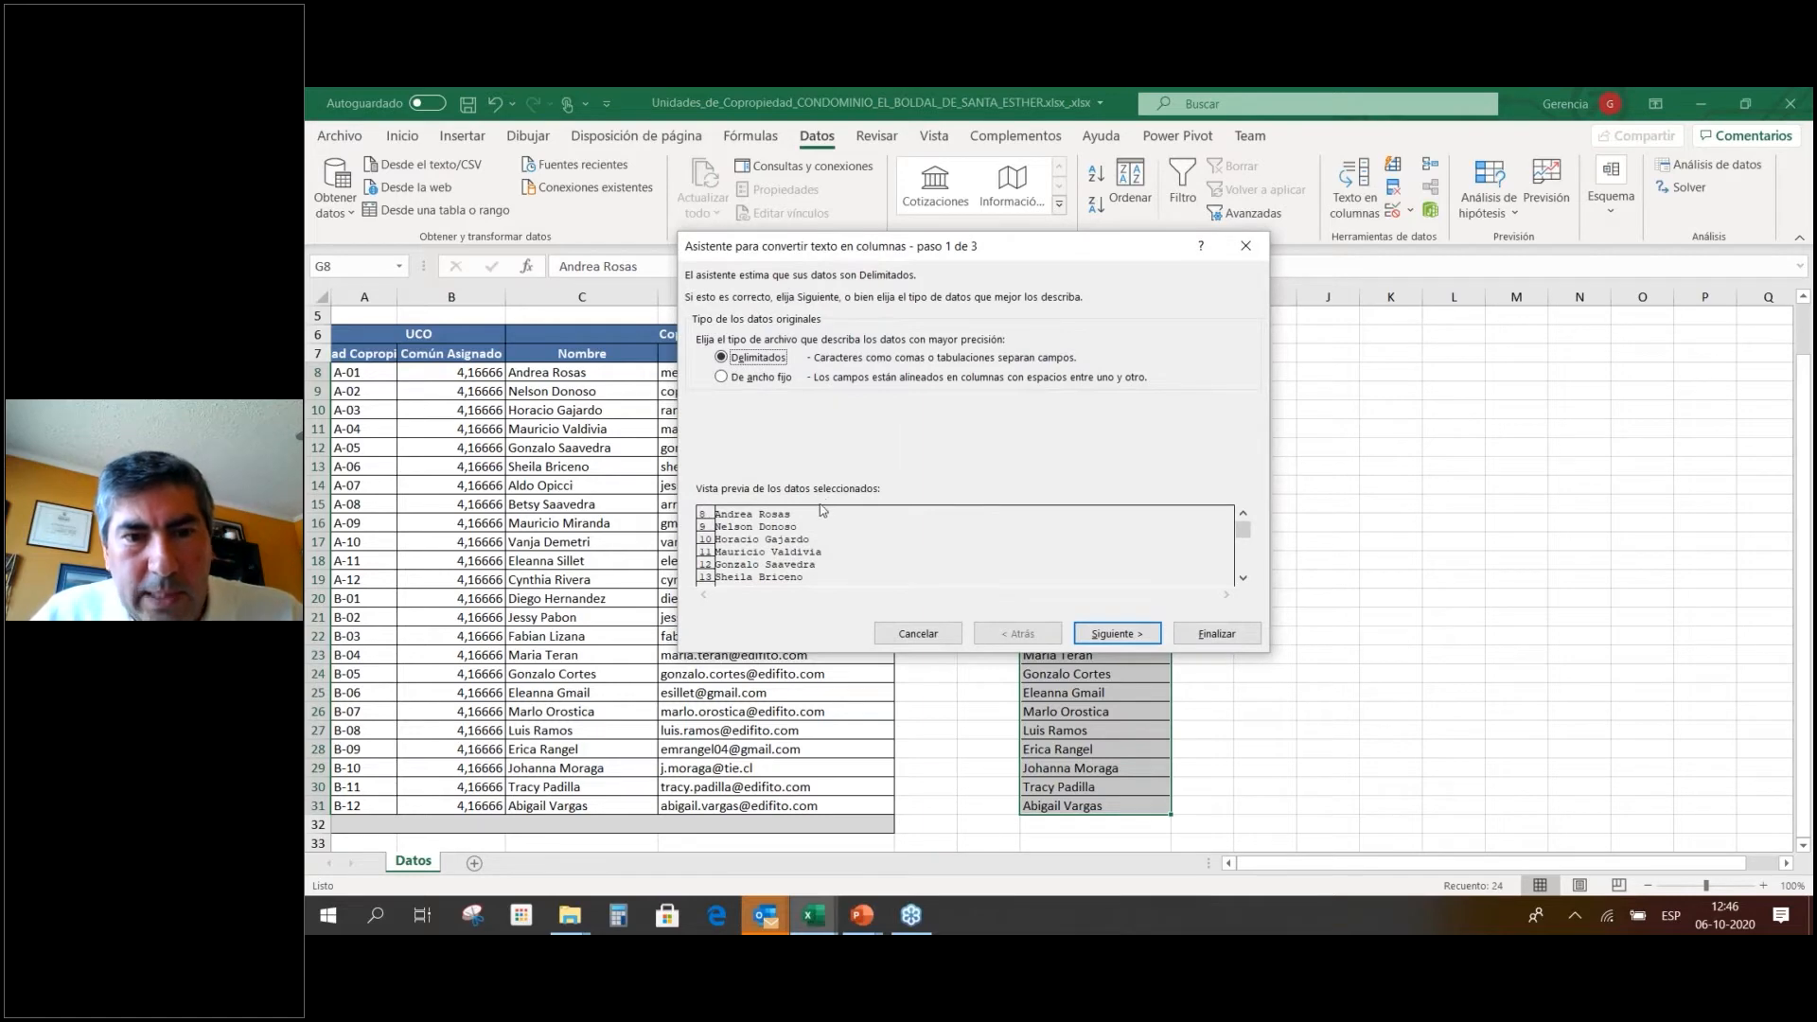
click(1216, 634)
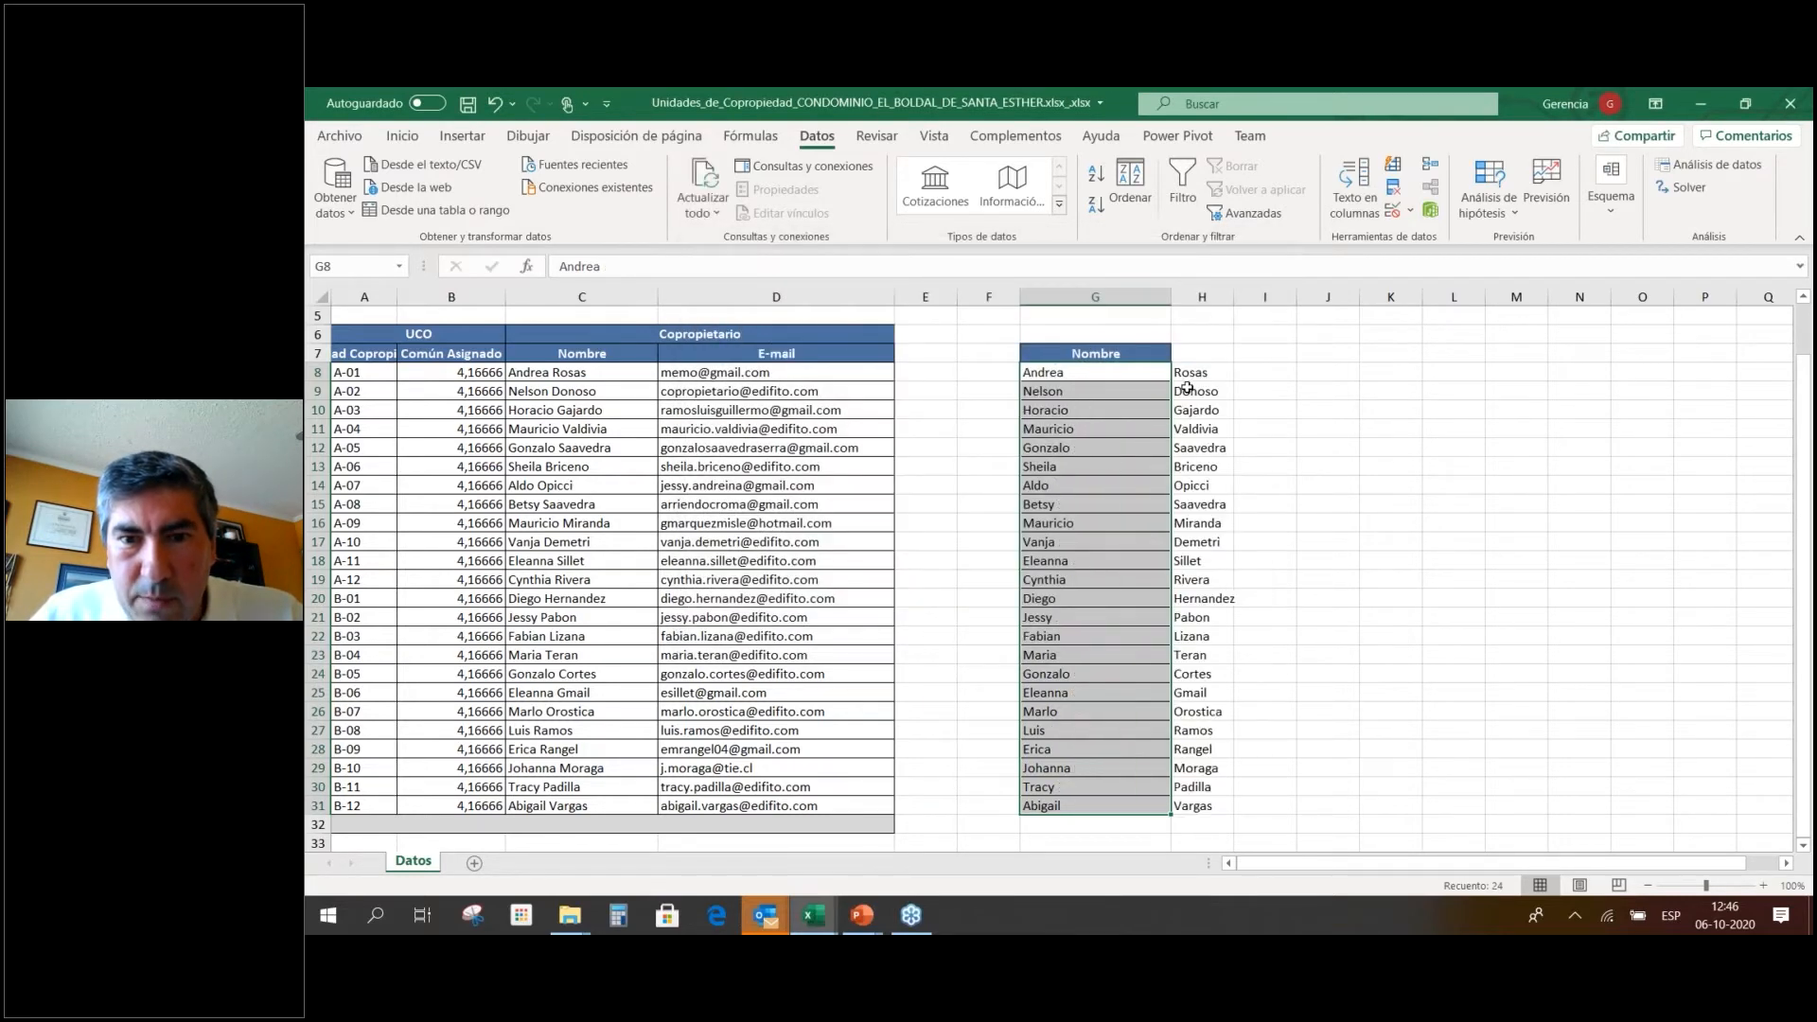
click(1187, 388)
drag(1234, 297, 1271, 311)
click(1188, 354)
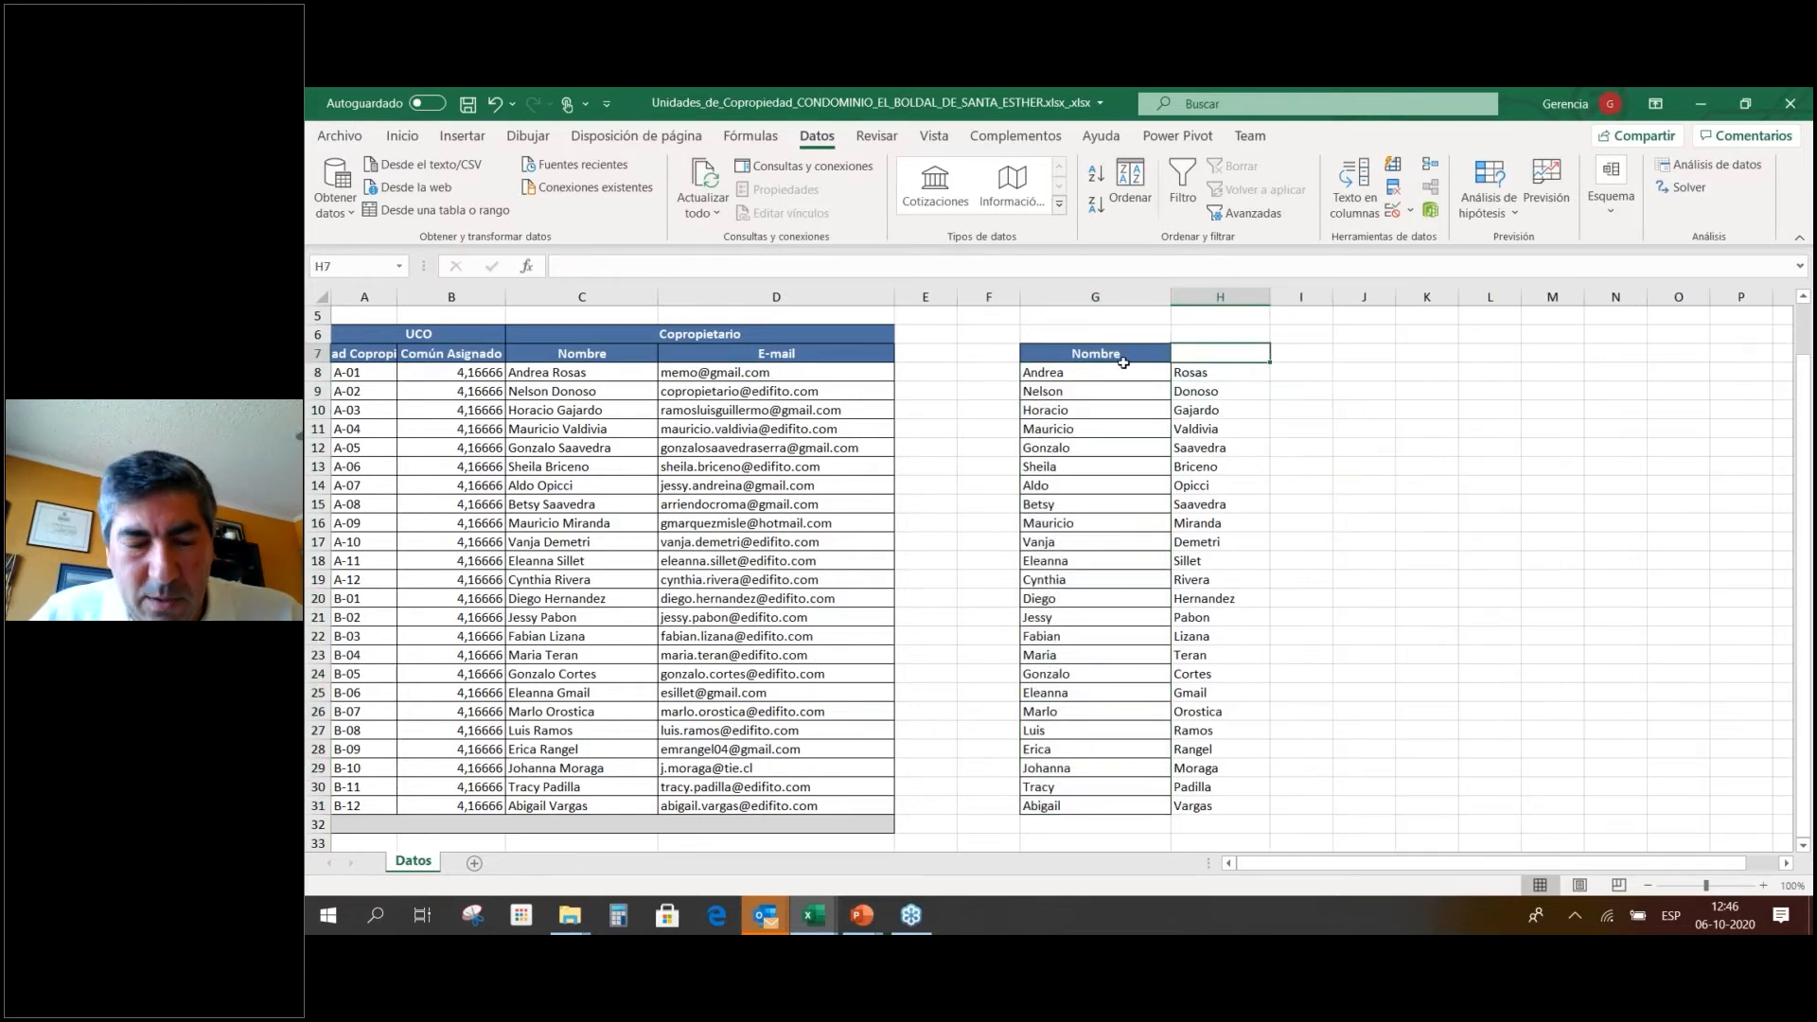
key(ctrl+z)
key(ctrl+z)
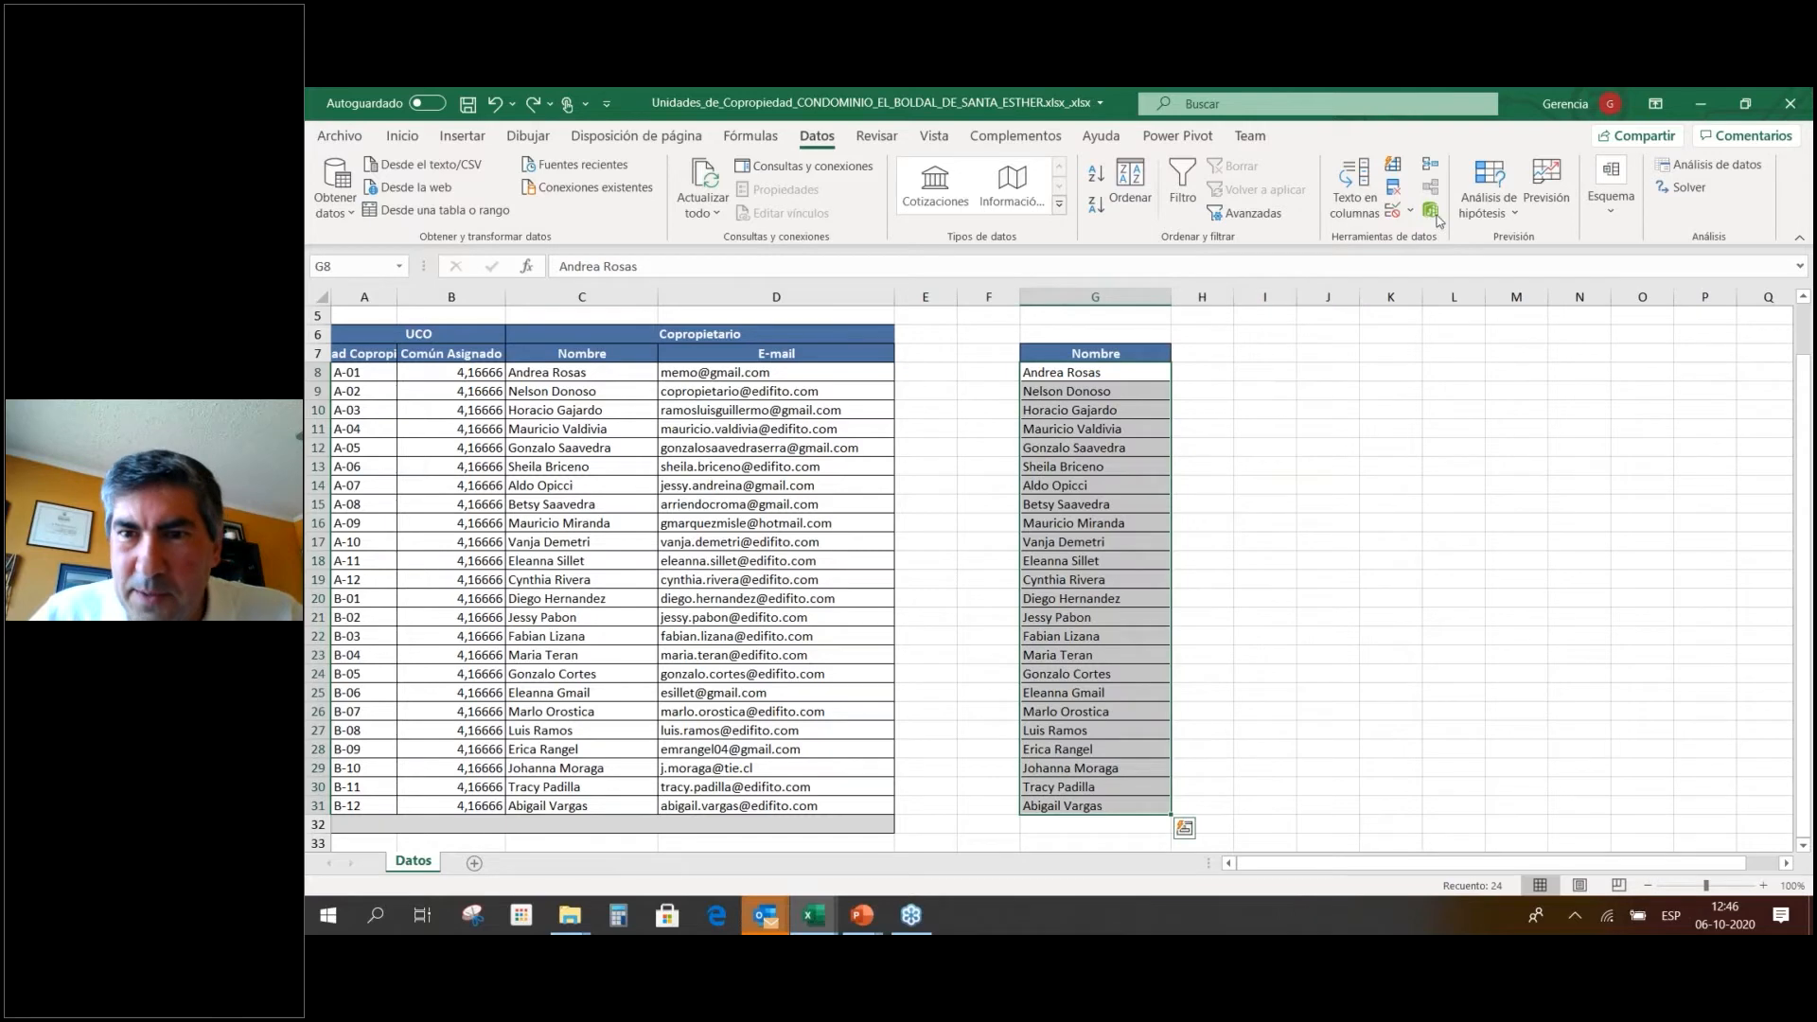
Rerun Text to Columns as Delimited with Espacio ticked, splitting first names and surnames.
click(1358, 195)
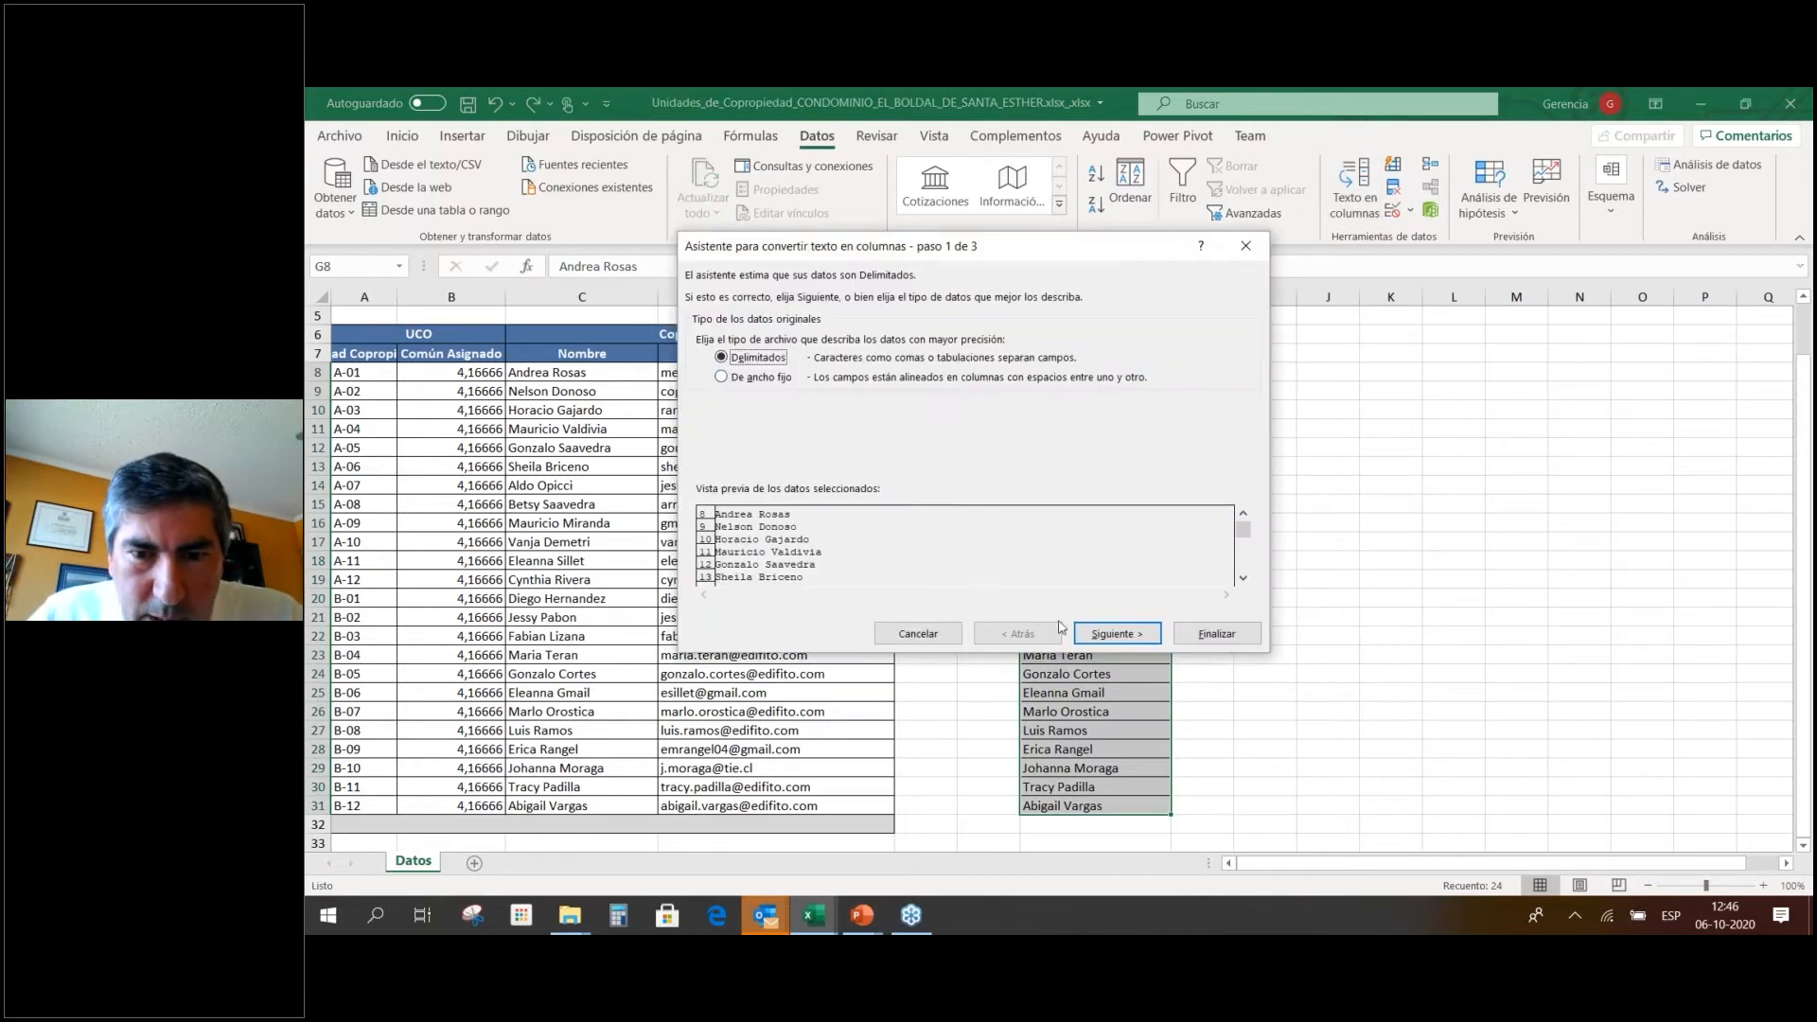
click(1122, 637)
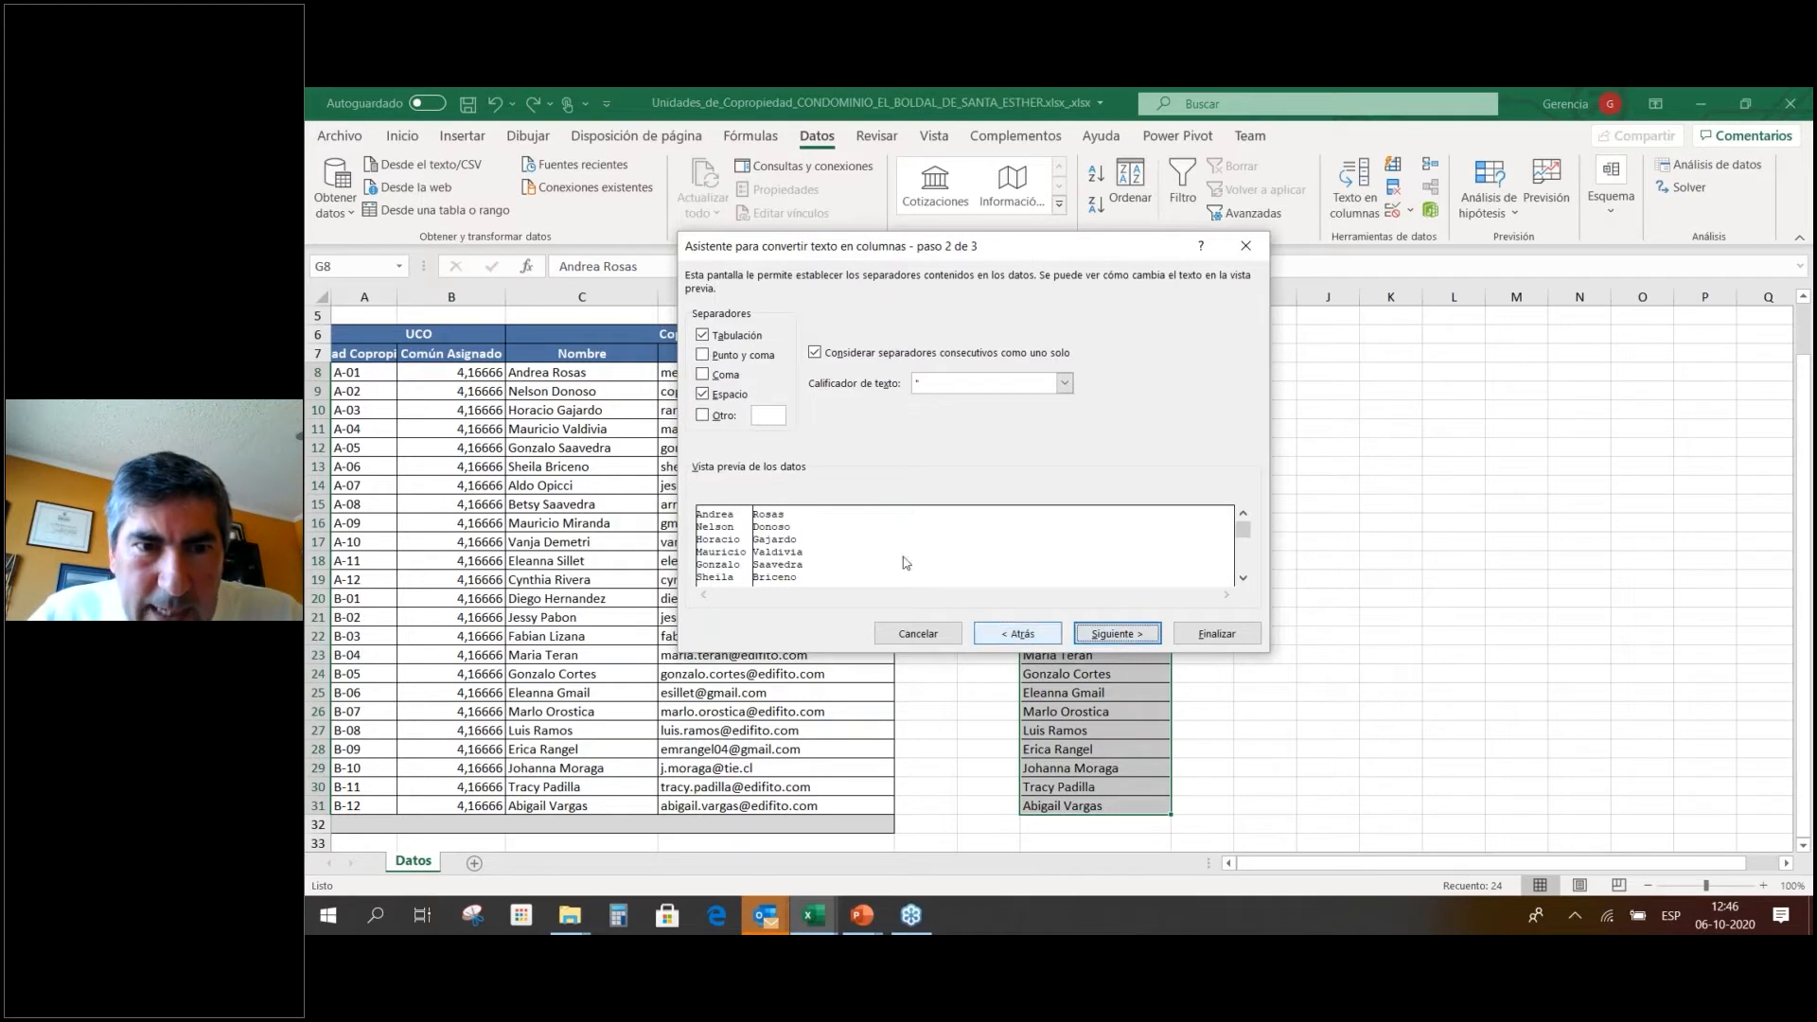
click(705, 394)
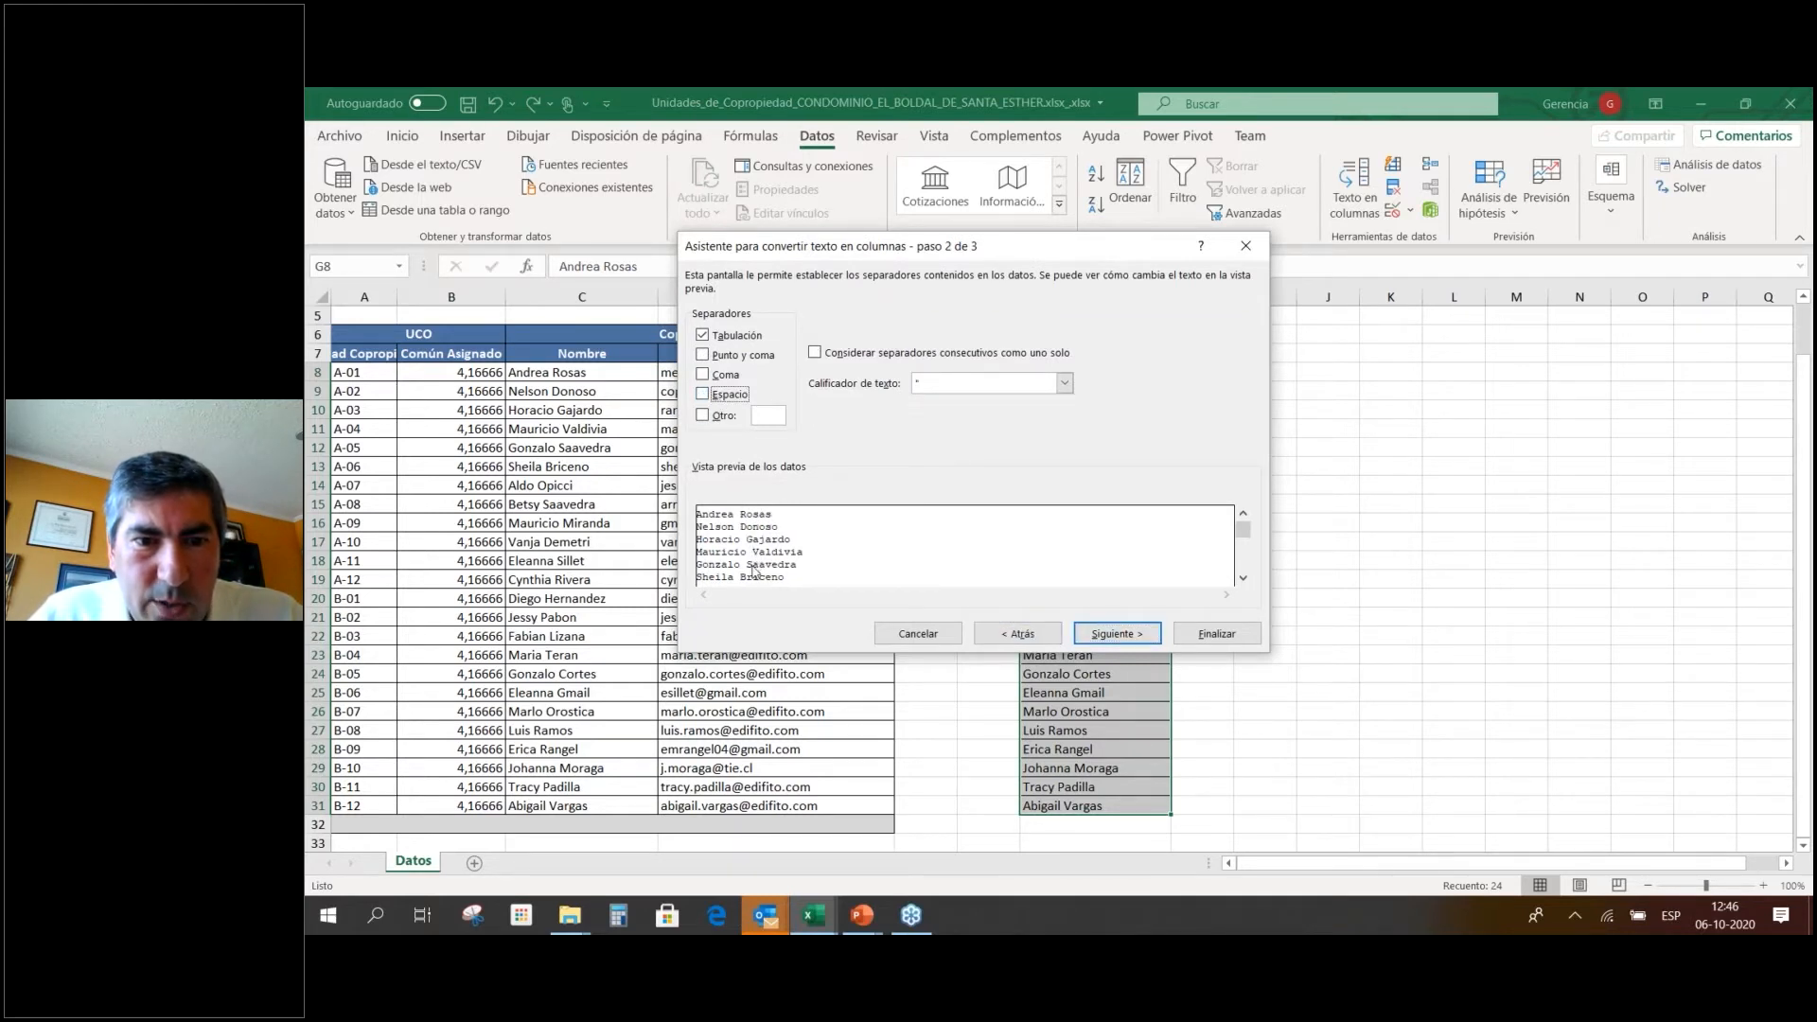
click(721, 396)
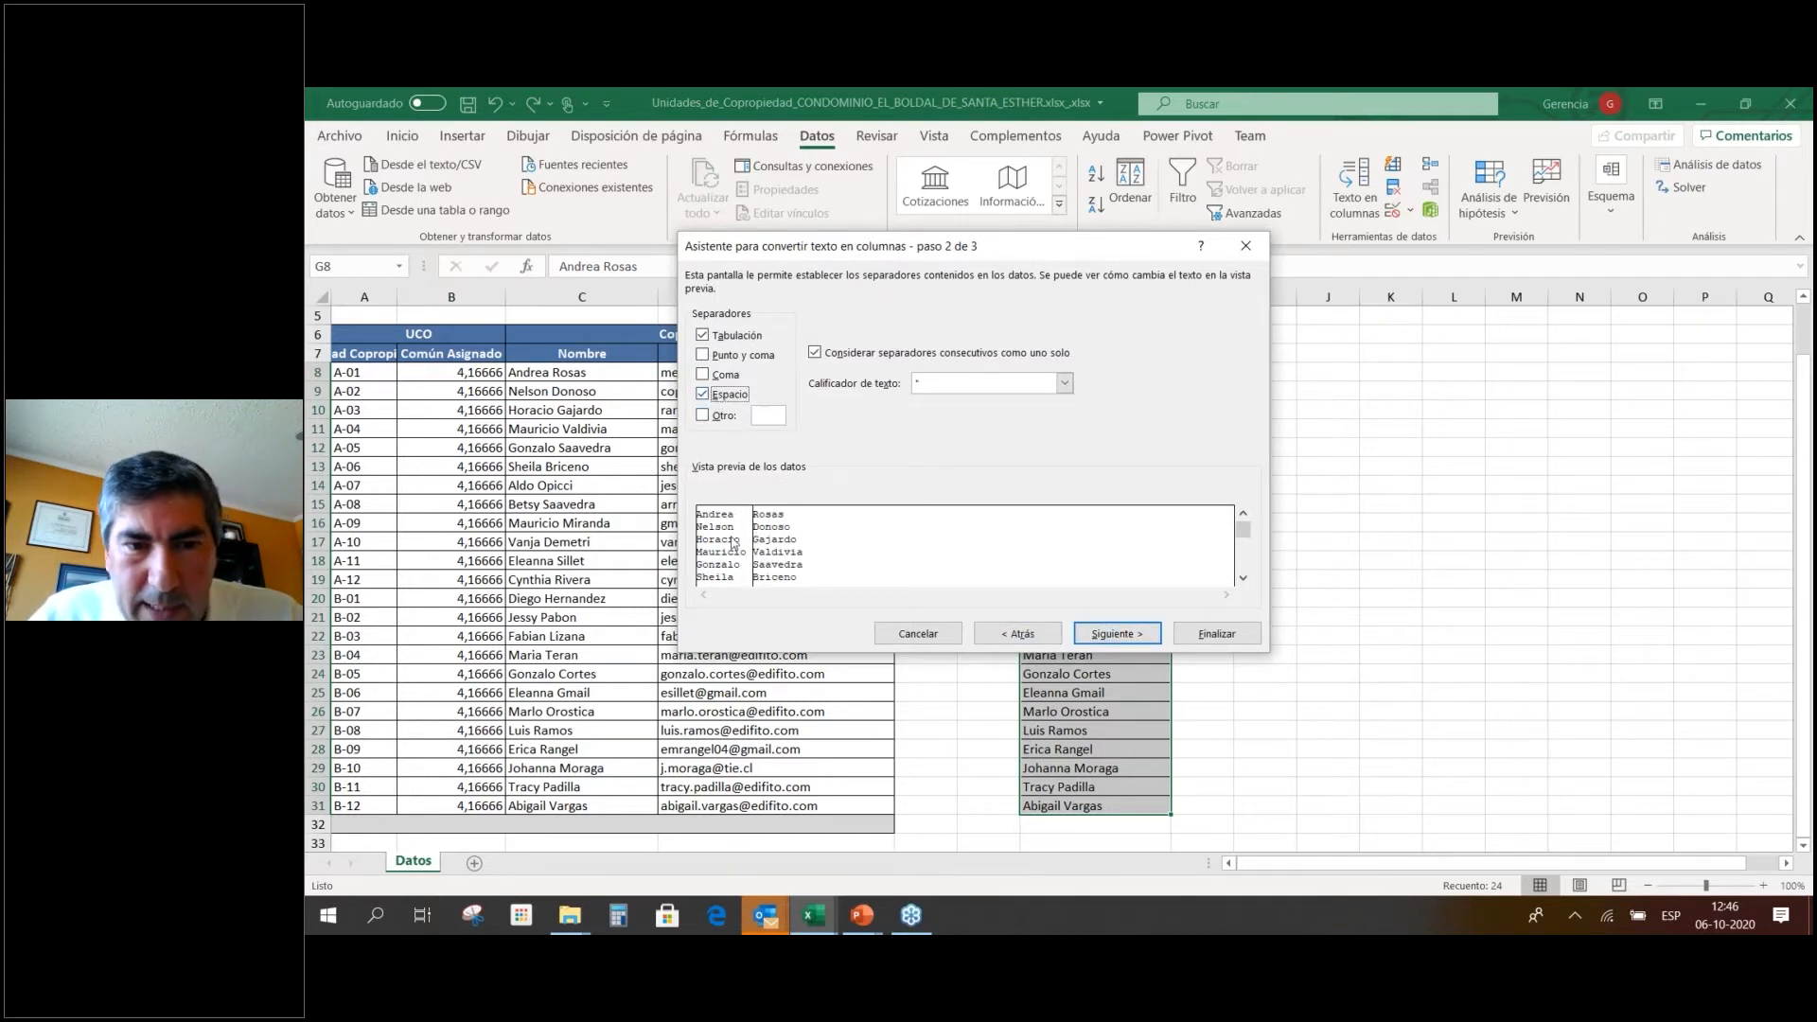
click(1109, 634)
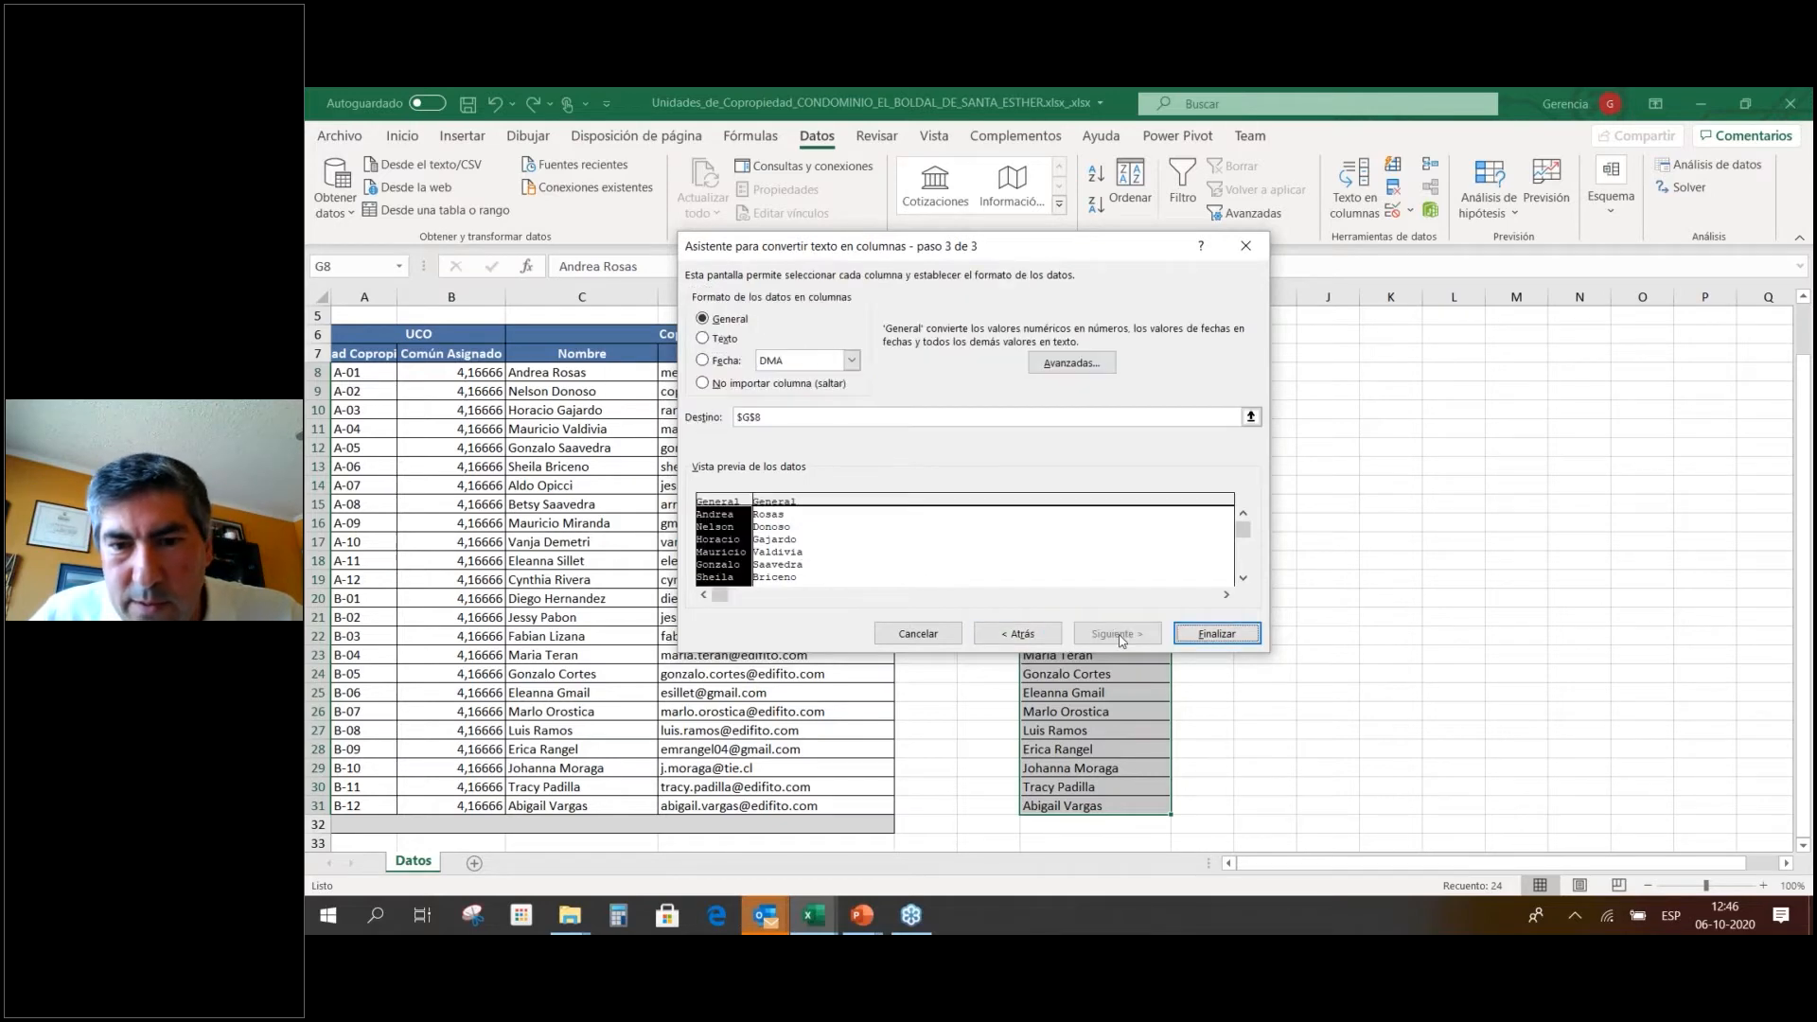
click(1218, 634)
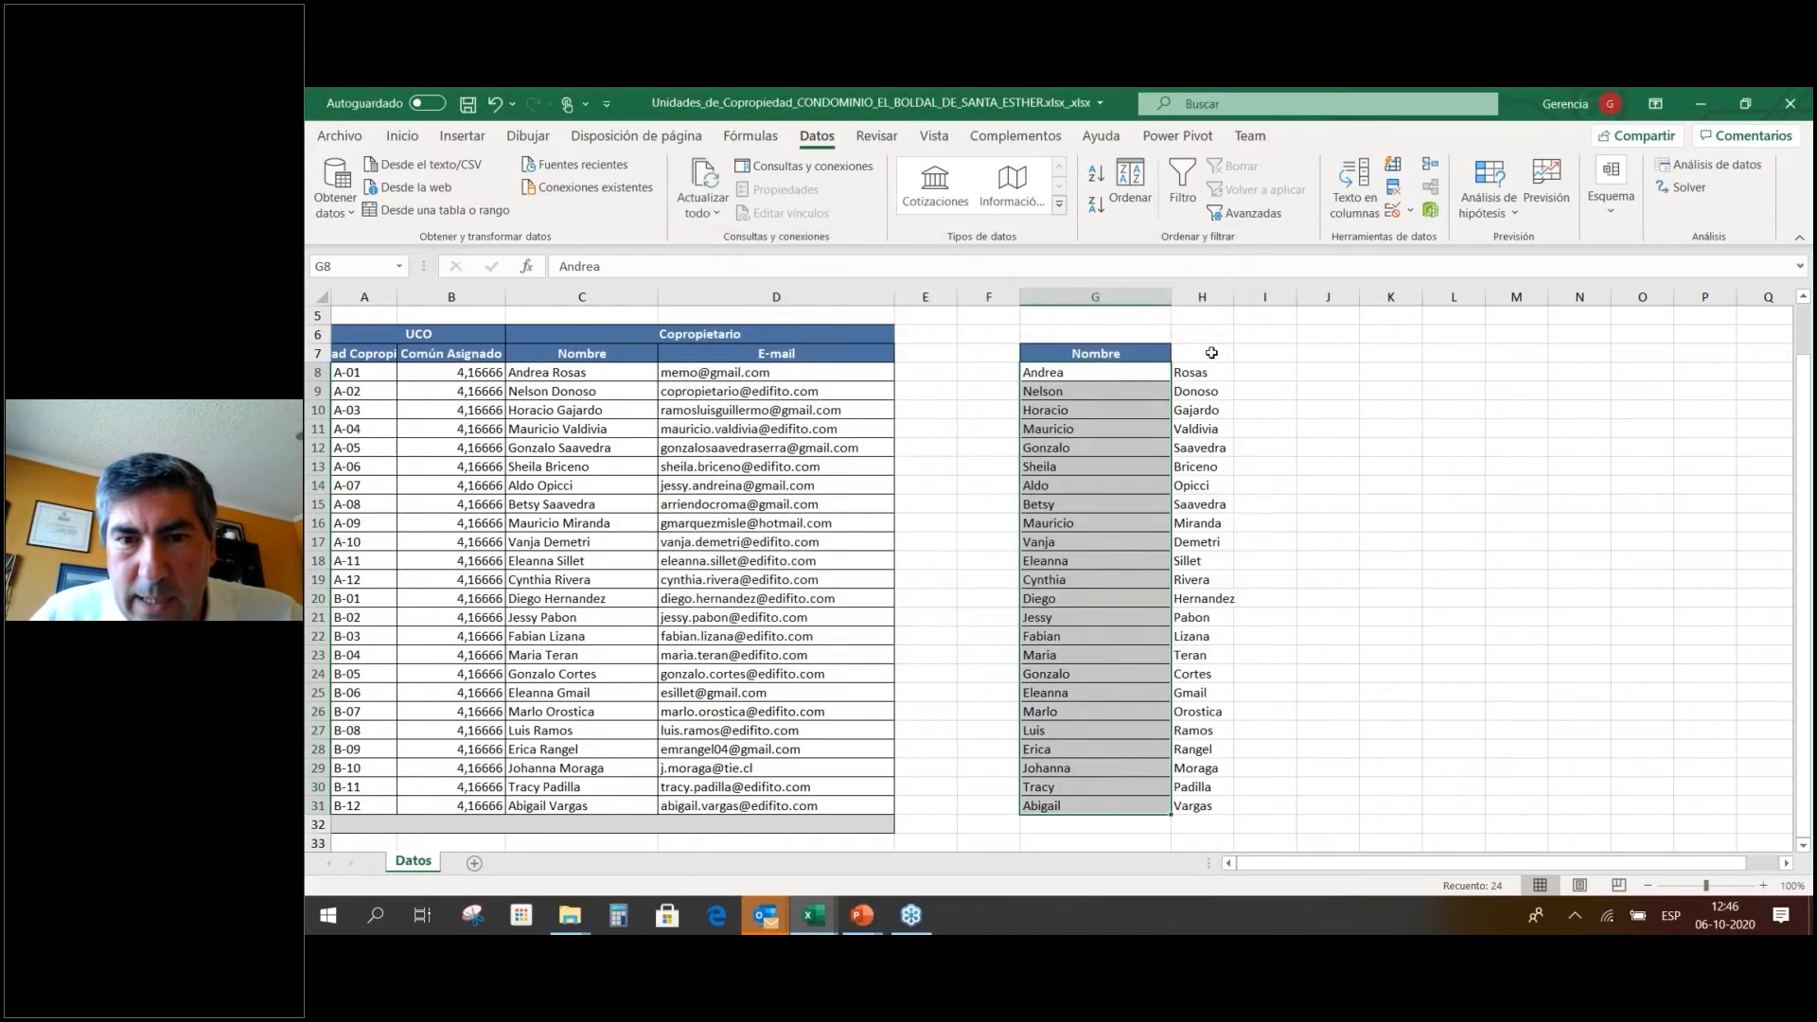
Head column H 'Apellido' and resize columns G and H to fit first names and surnames.
click(1139, 352)
click(1215, 357)
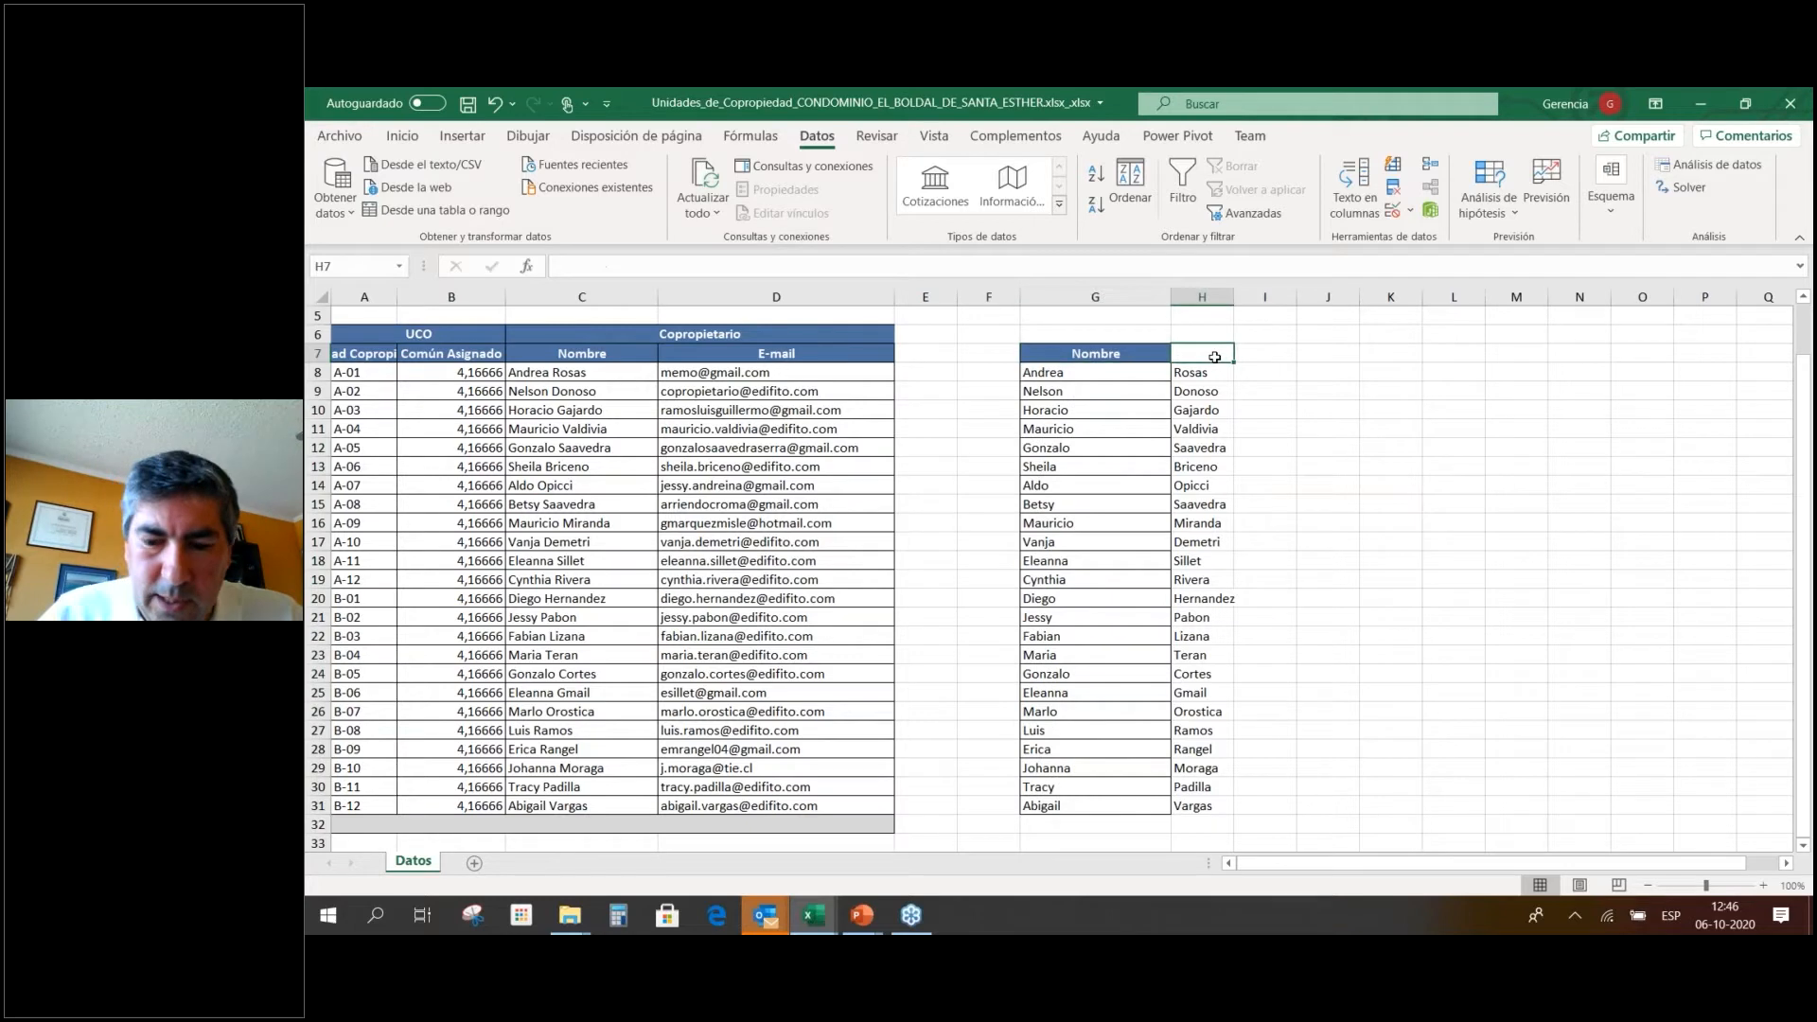
text(Apellido)
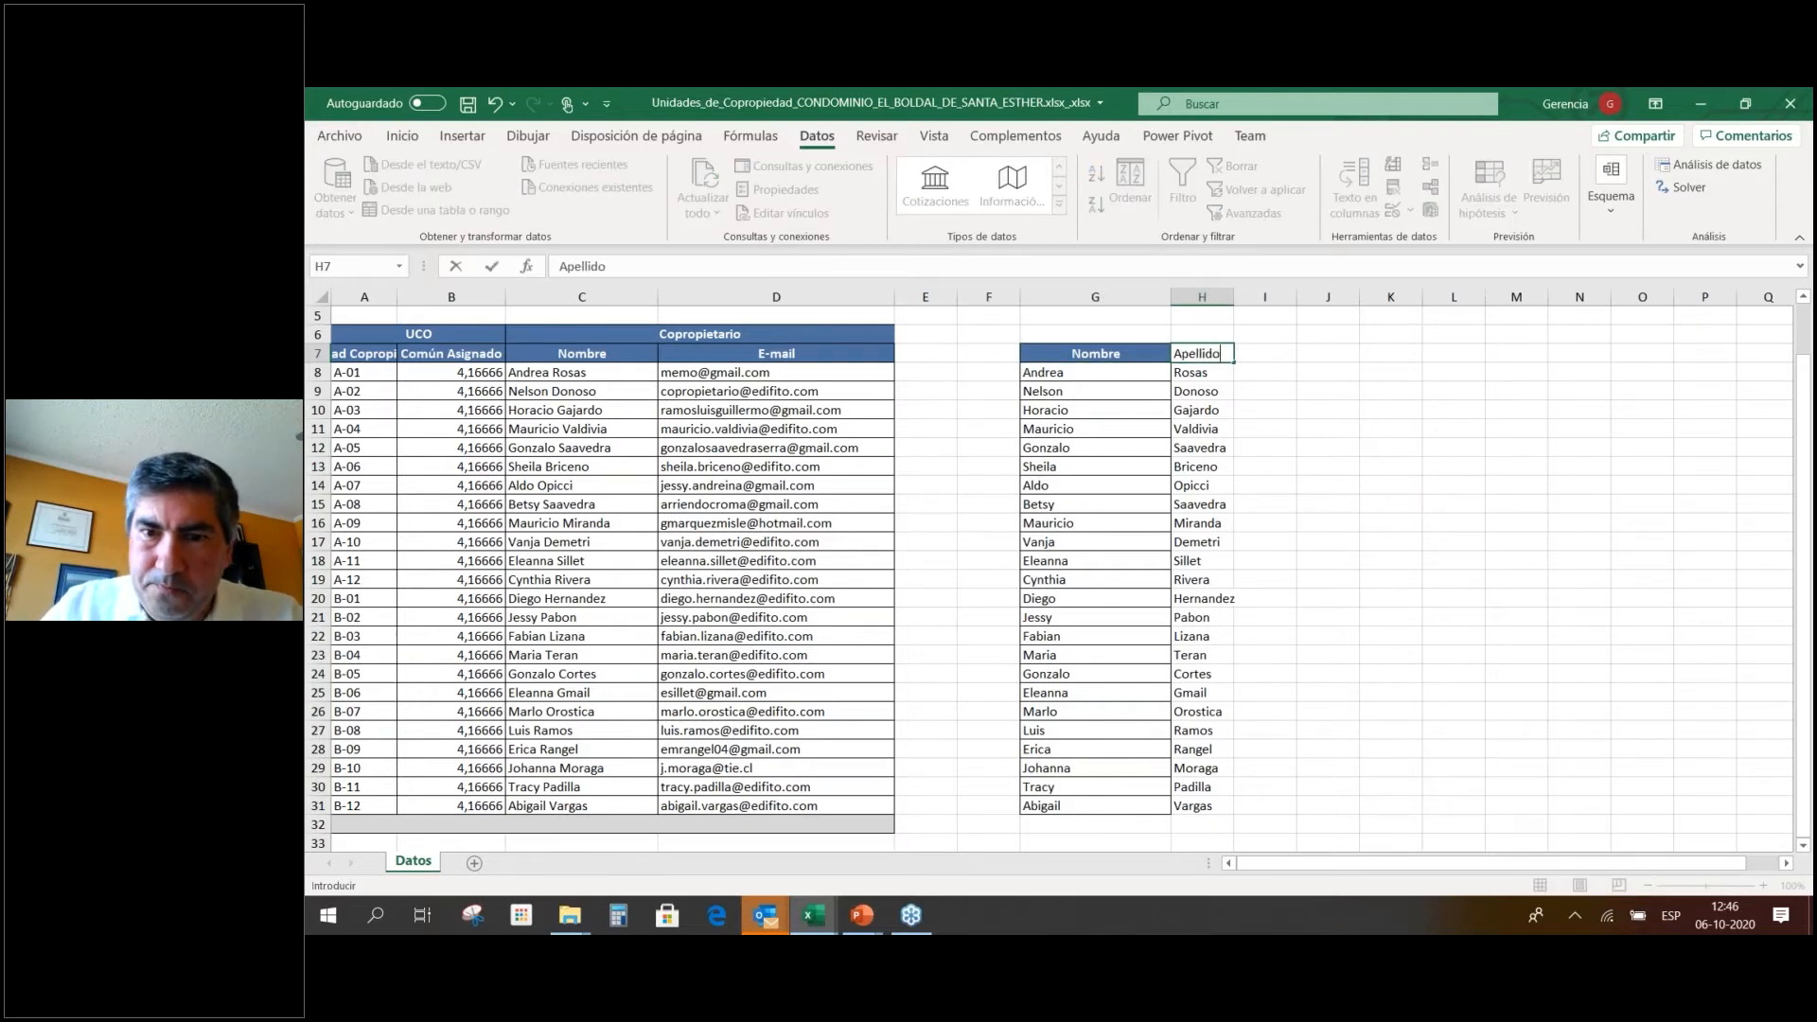
key(Return)
drag(1233, 296, 1282, 299)
drag(1171, 297, 1129, 326)
key(Down)
click(1187, 488)
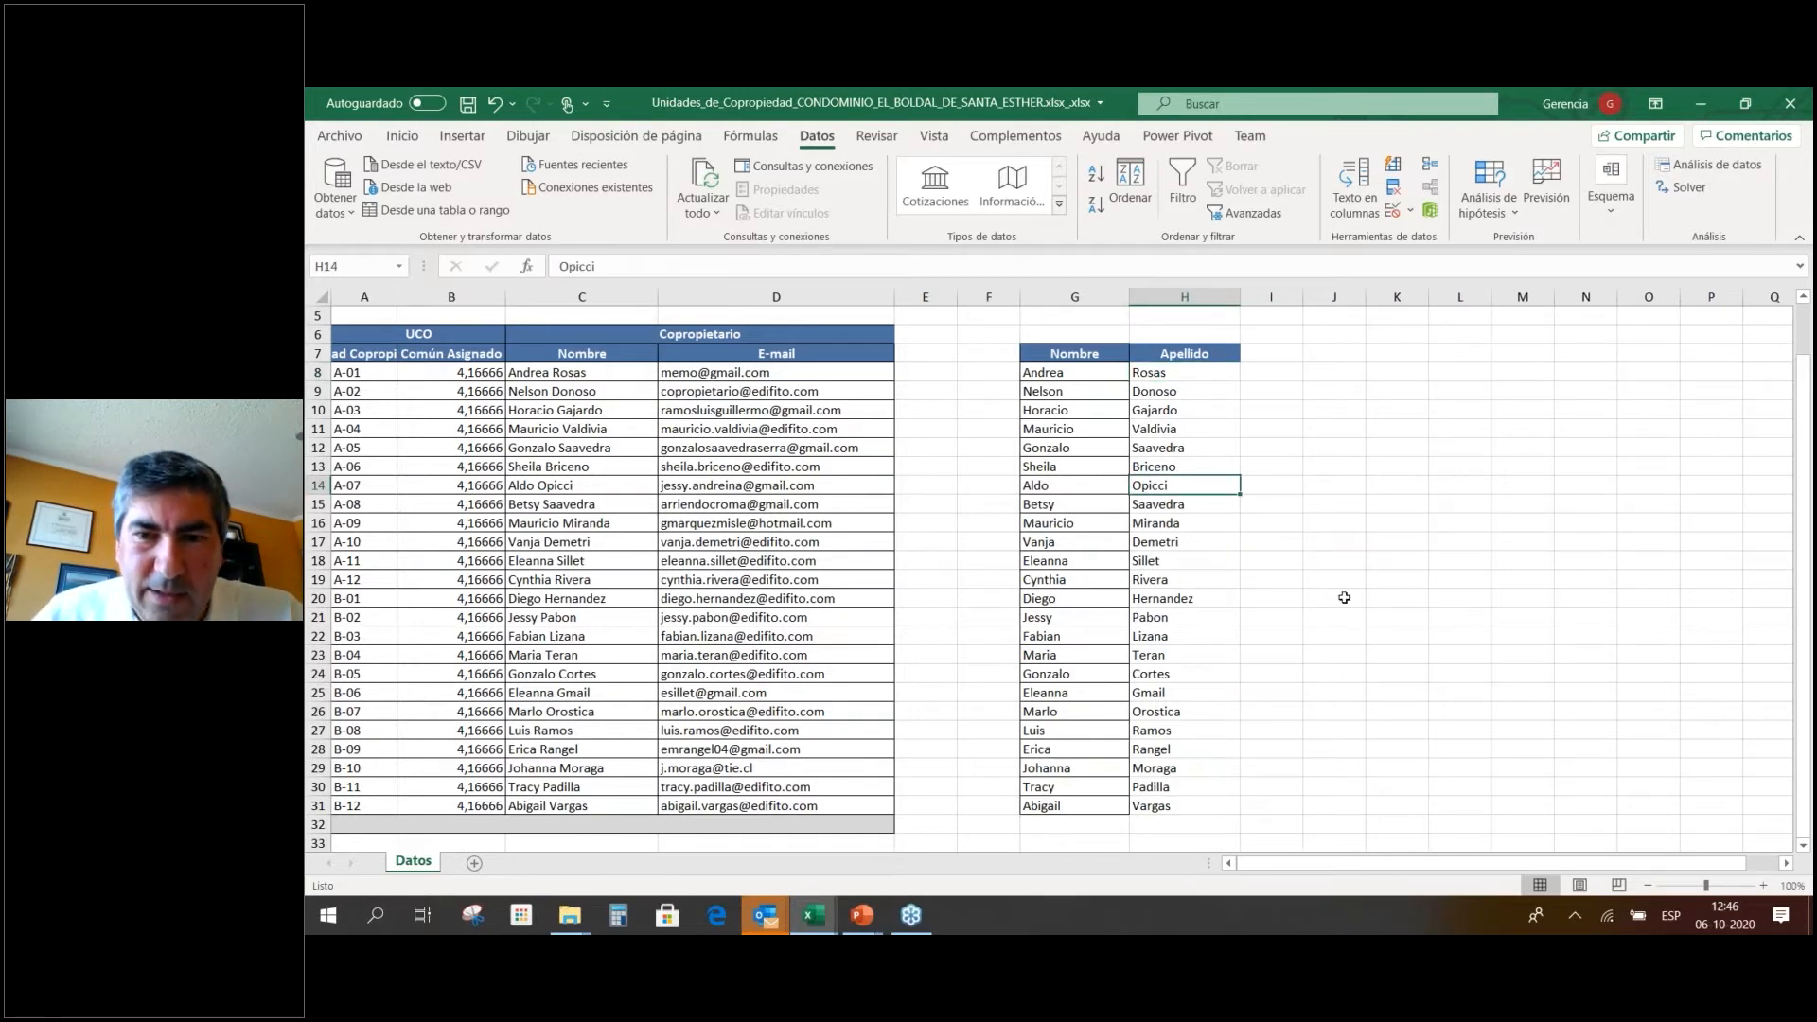
click(1344, 355)
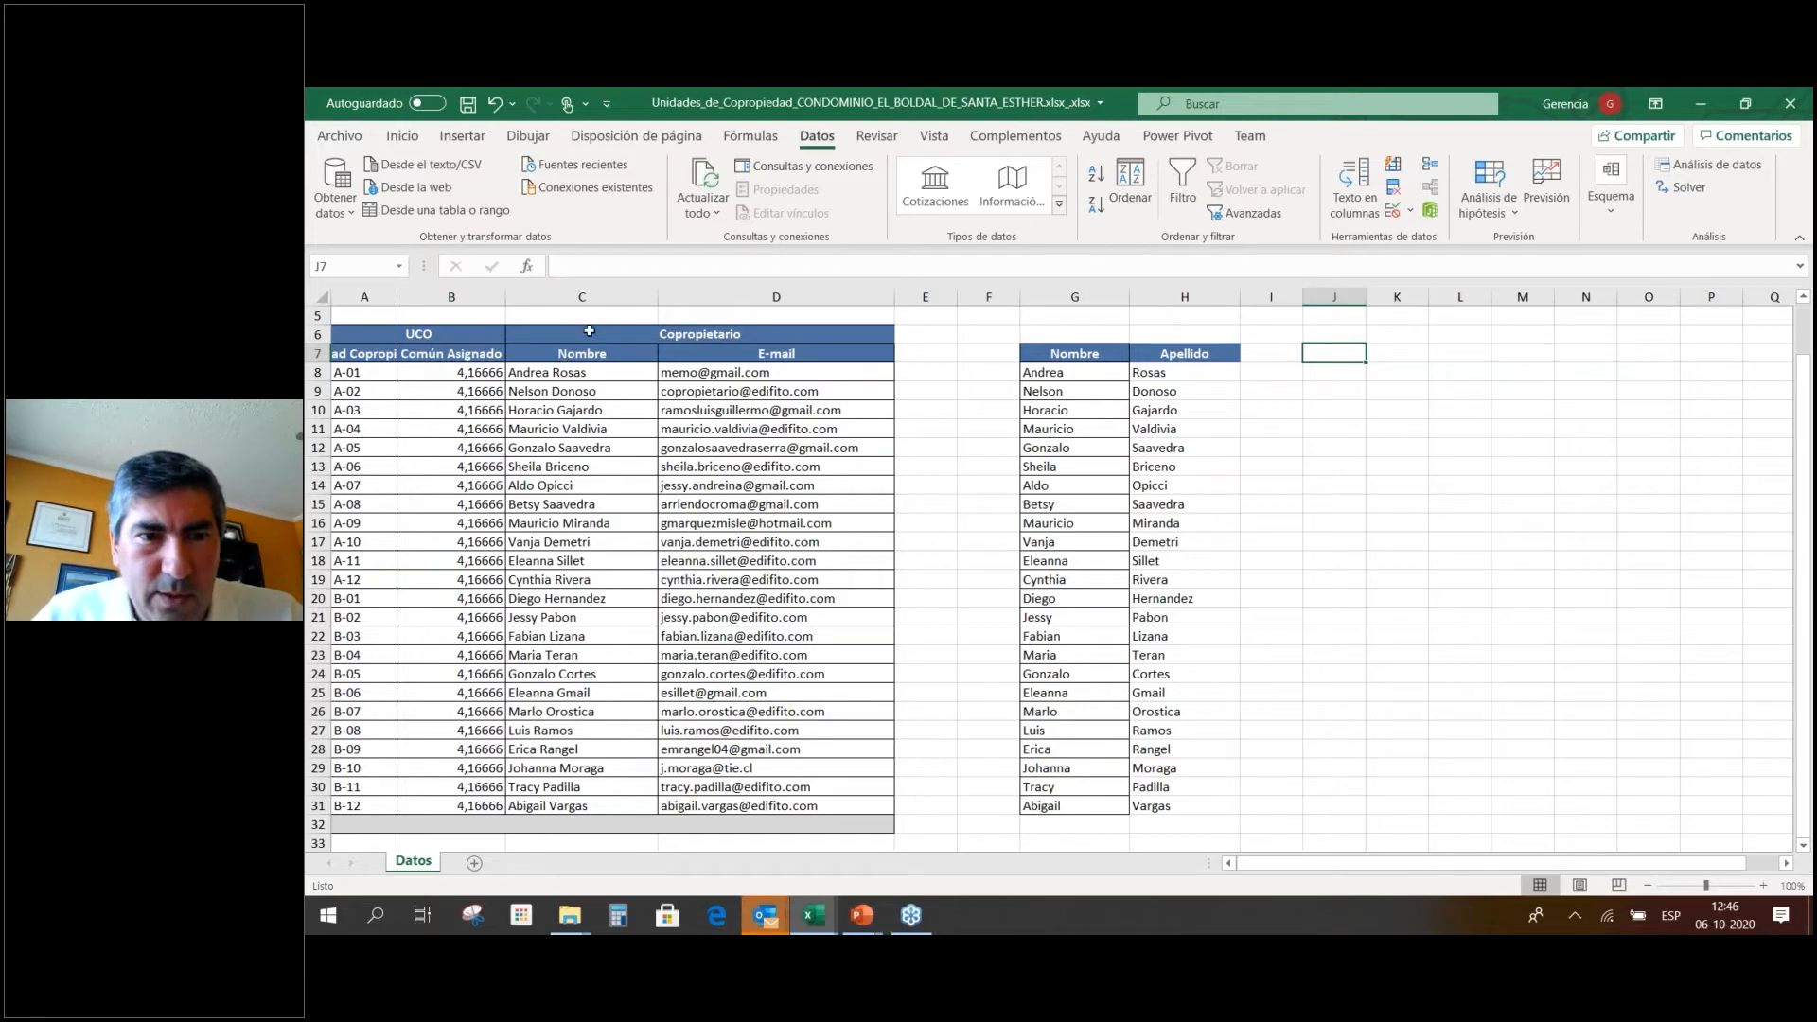
Delete the Nombre column C from the table and select the name list F8:G31.
click(598, 294)
right_click(598, 295)
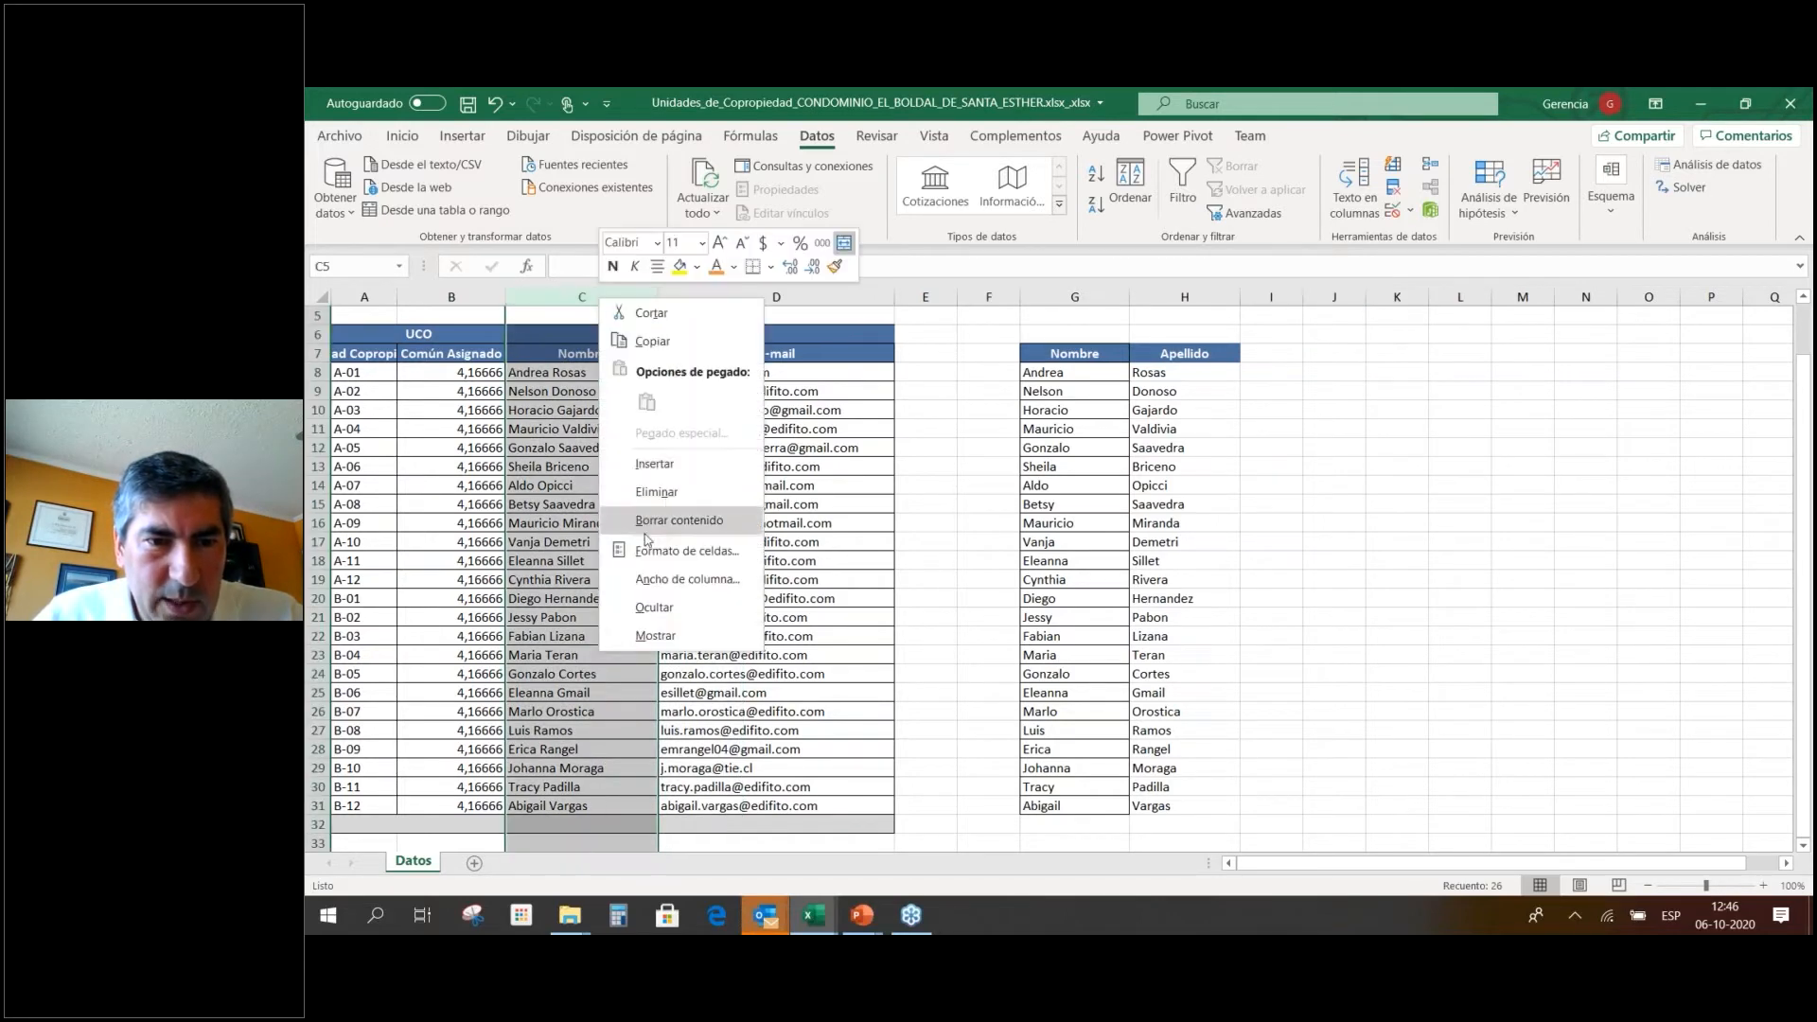
key(Escape)
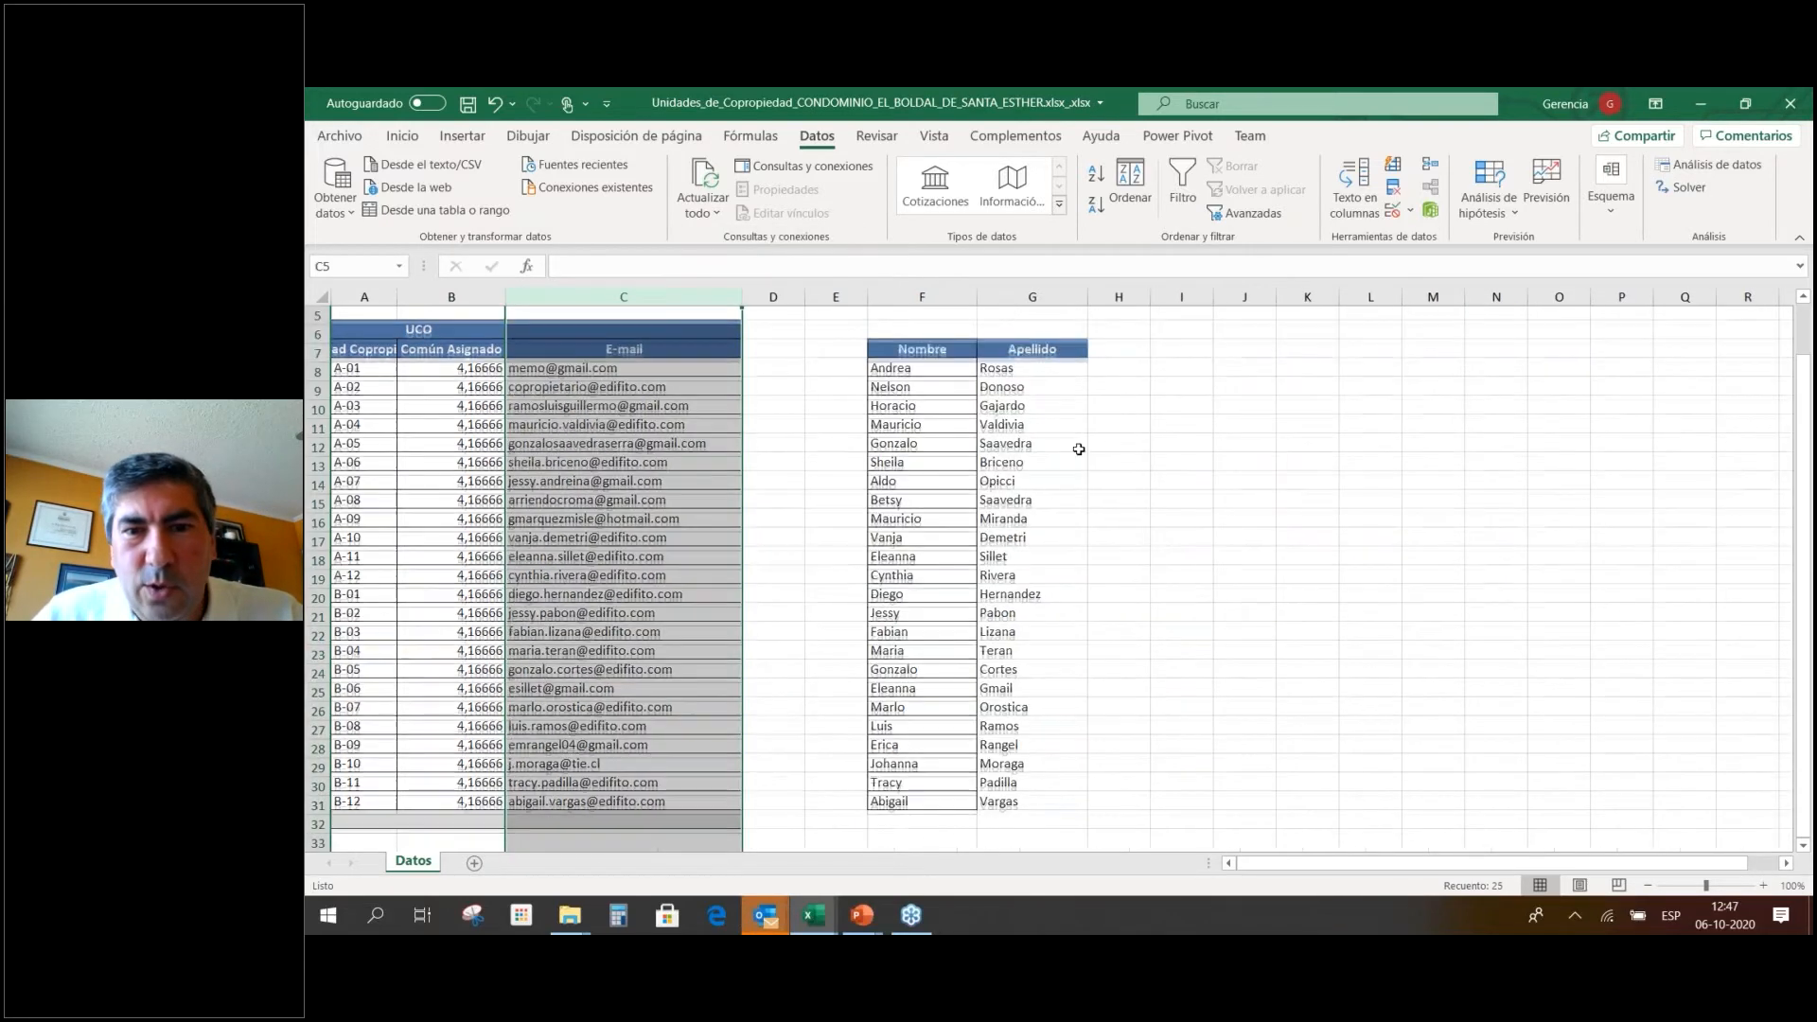
click(1102, 448)
drag(925, 373, 1004, 806)
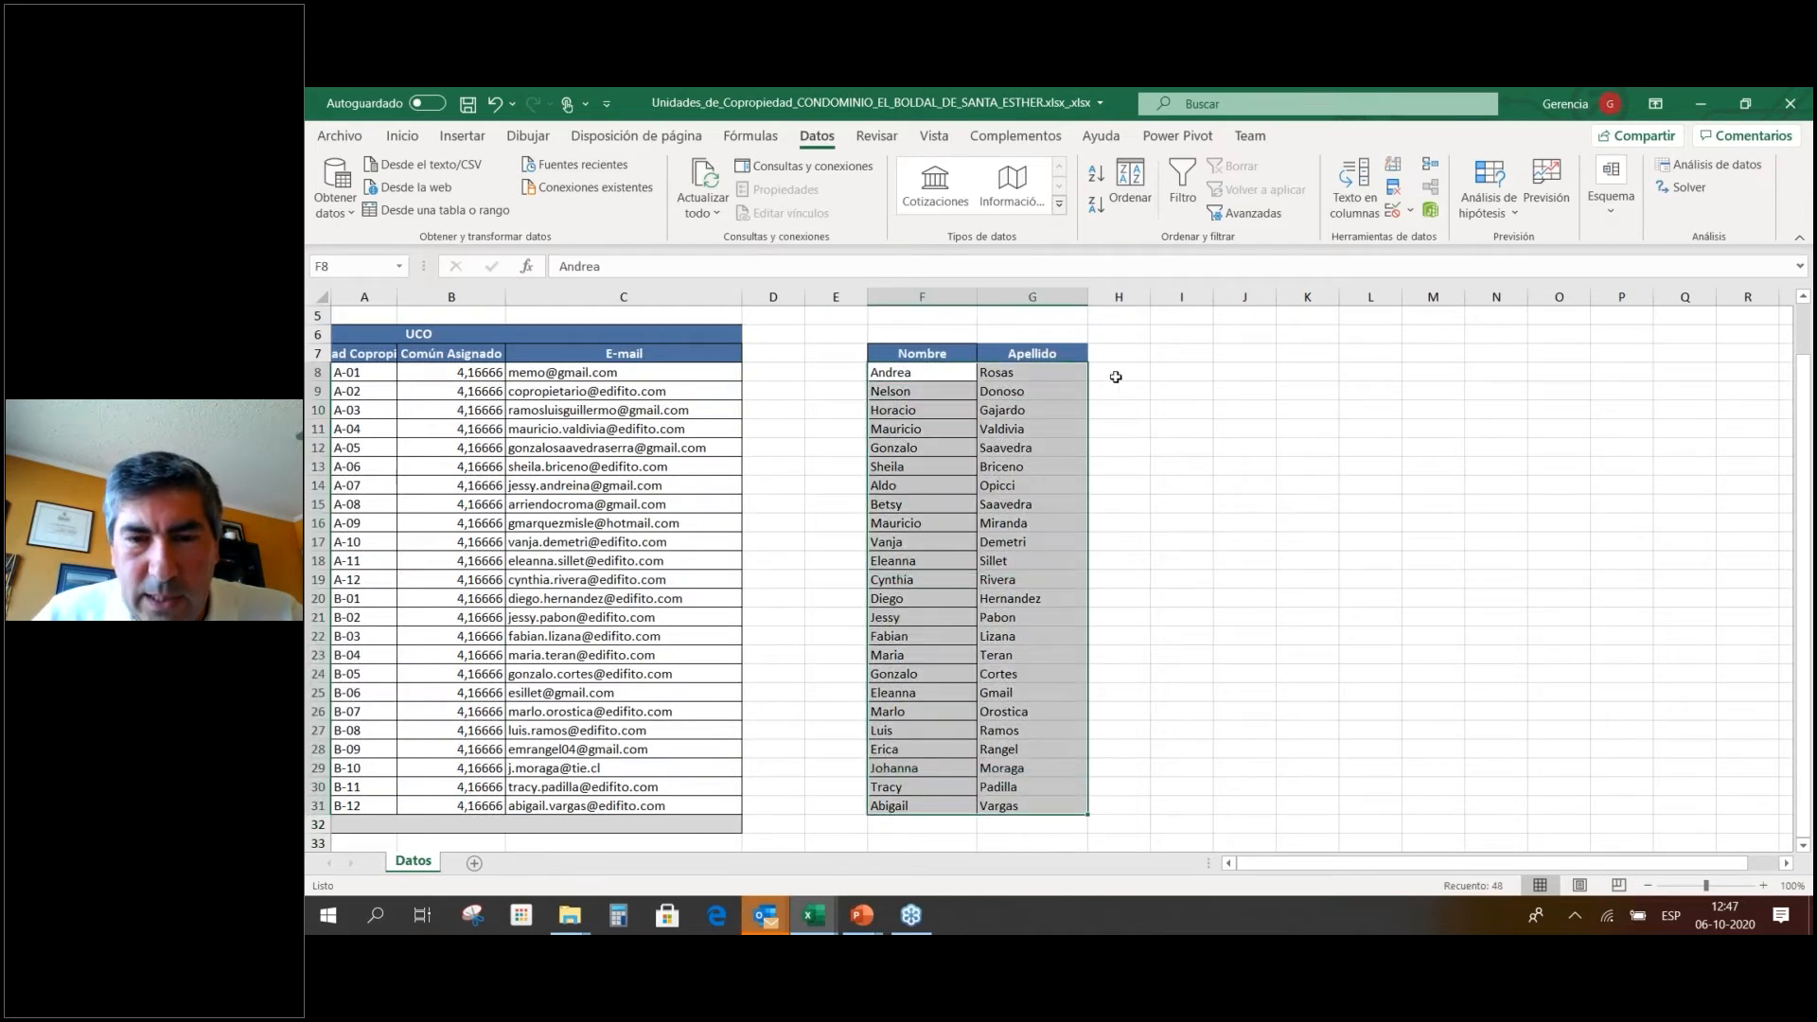
Enter the heading 'Nombre Completo' in I7 and widen column I.
click(1189, 347)
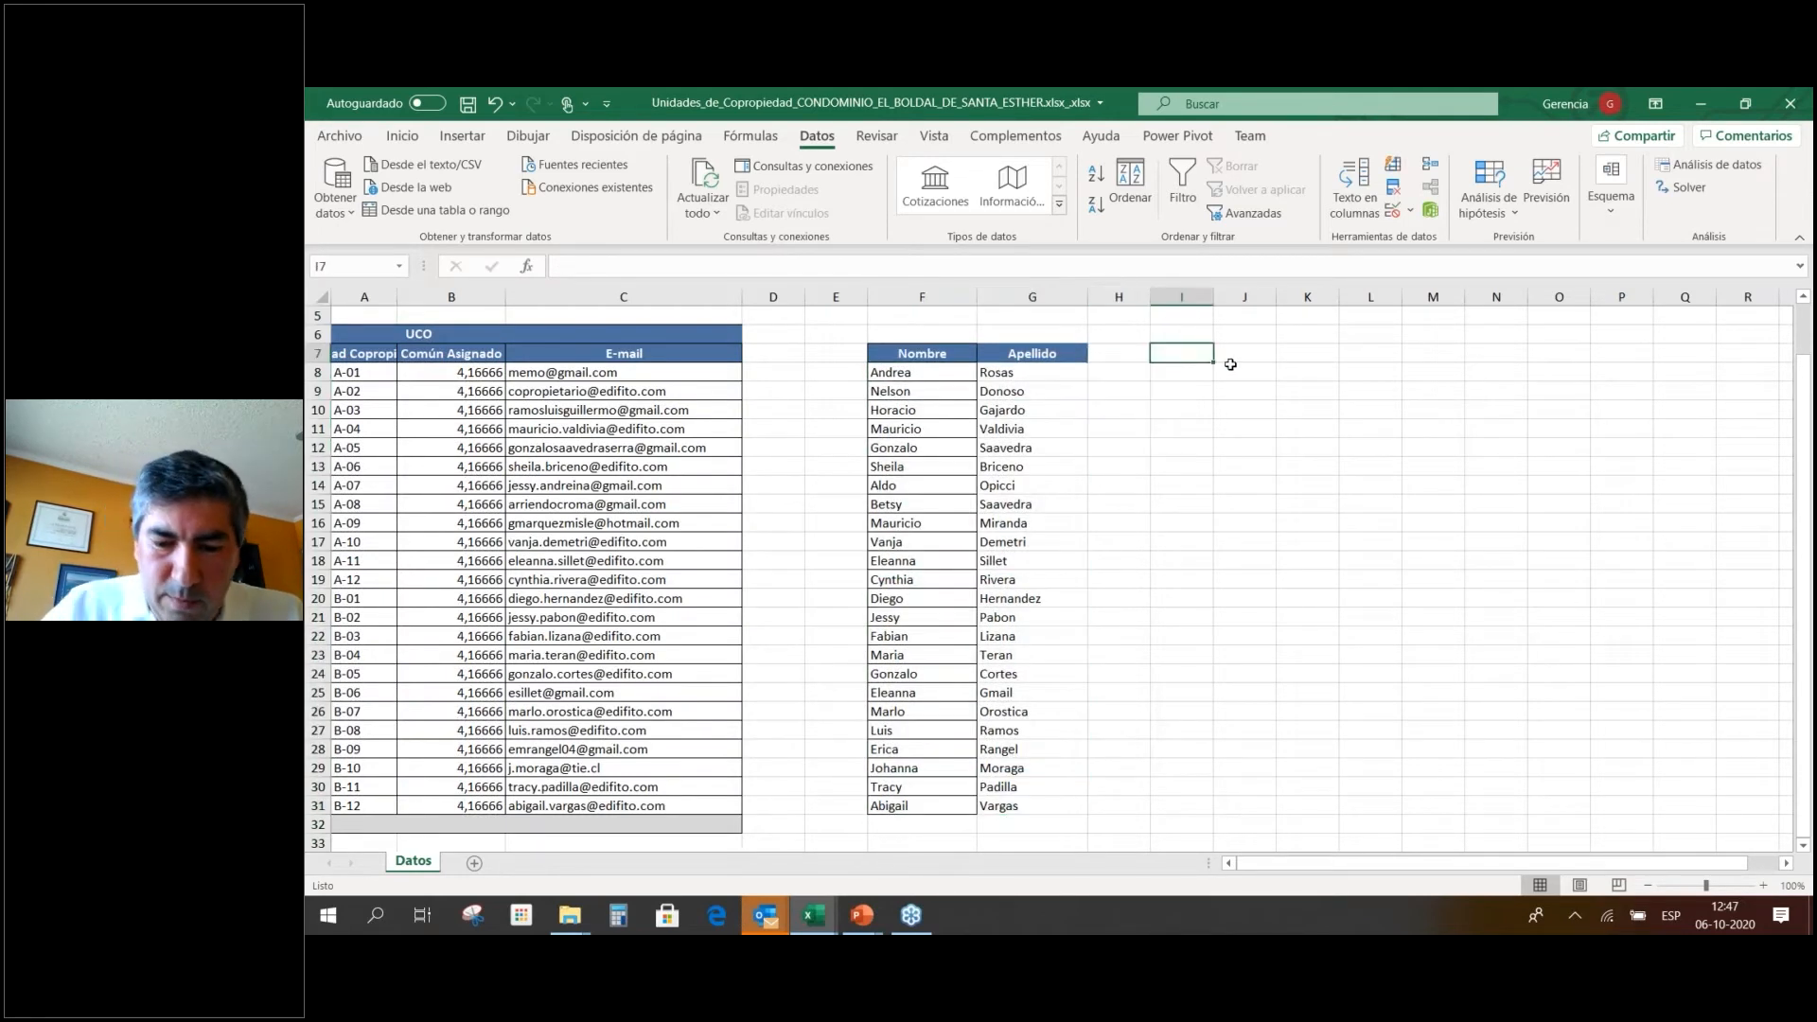
text(Nombre Completo)
key(Return)
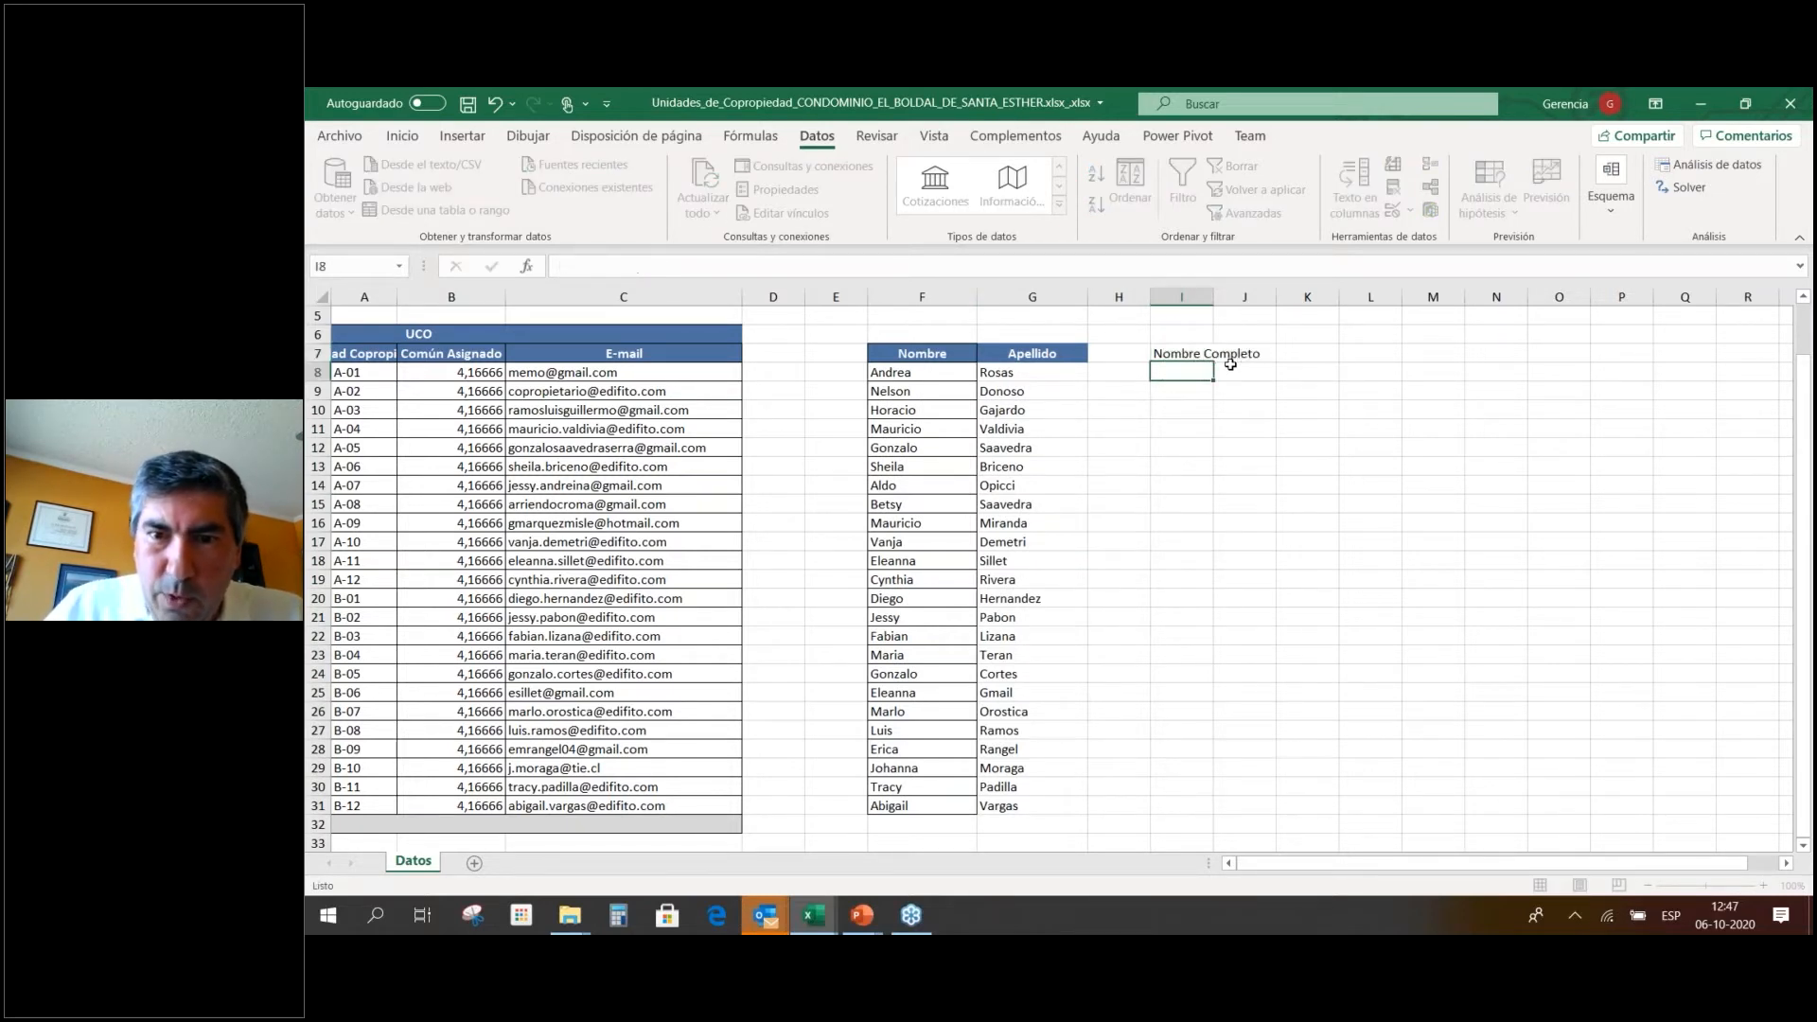
drag(1210, 286, 1284, 287)
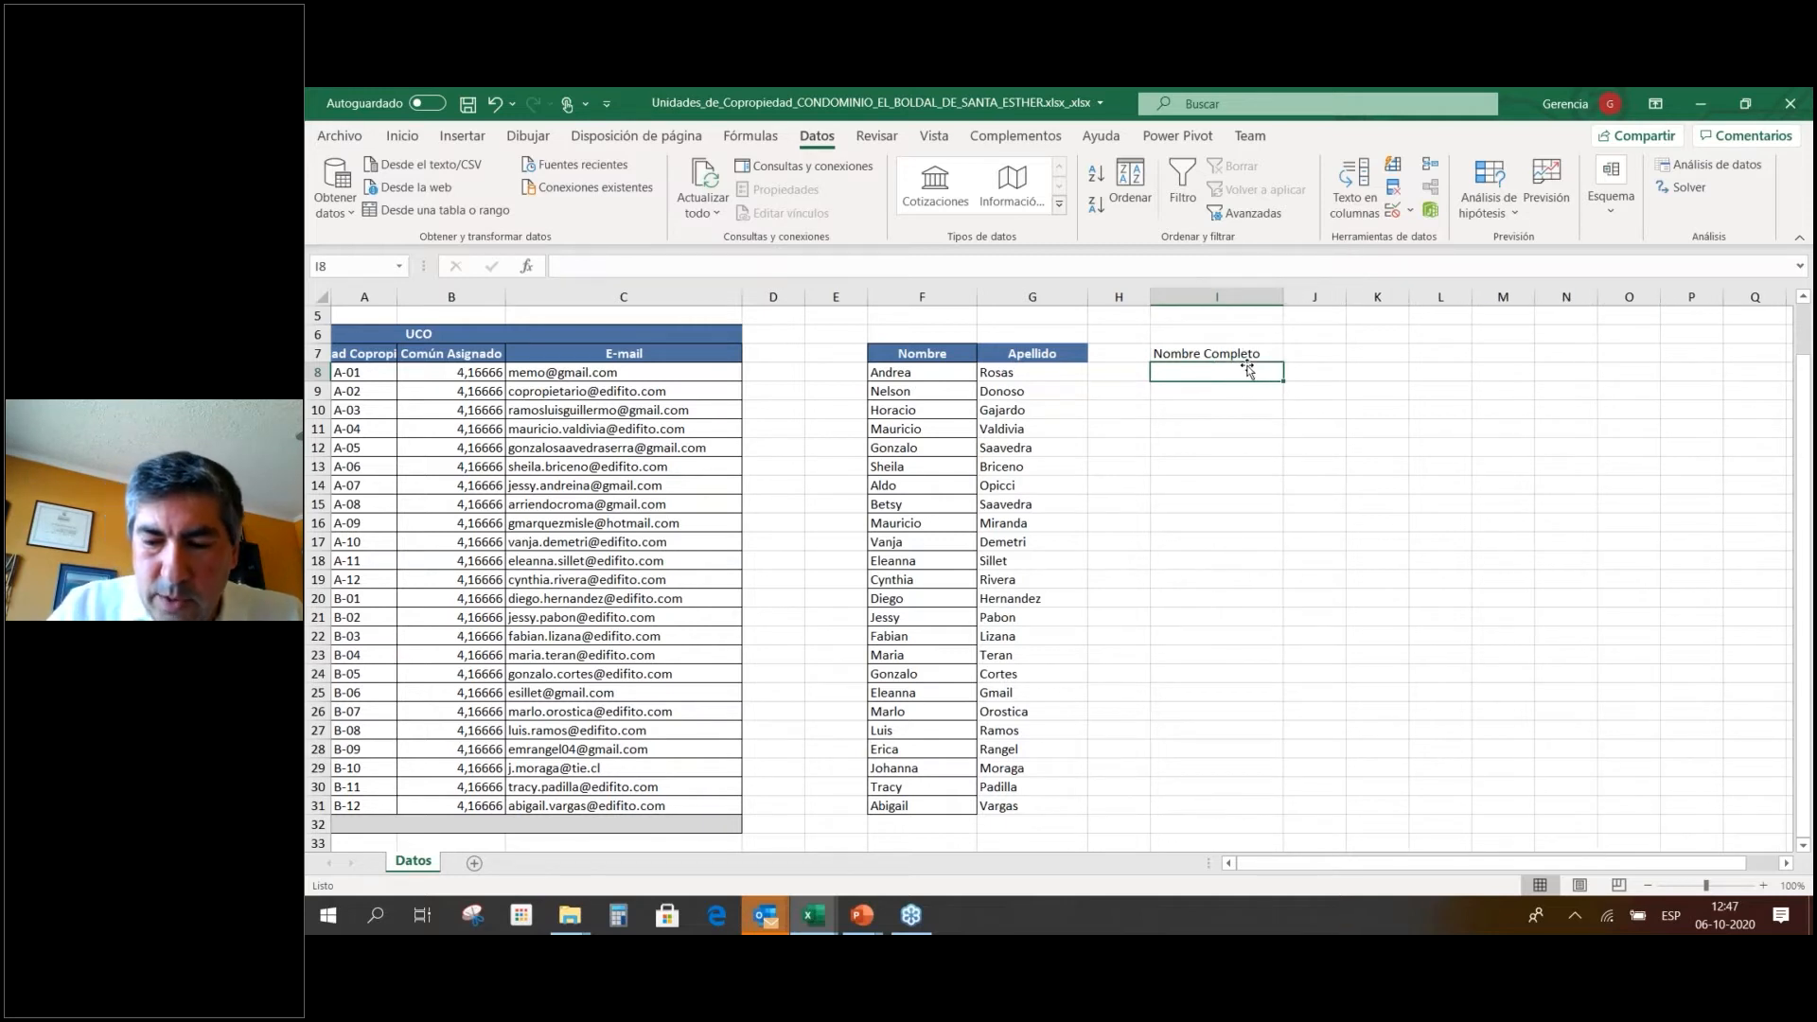
Try a formula in I8 that adds the neighbouring name cells, which returns an error.
text(=)
key(Left)
key(Left)
key(Left)
text(+)
key(Left)
key(Left)
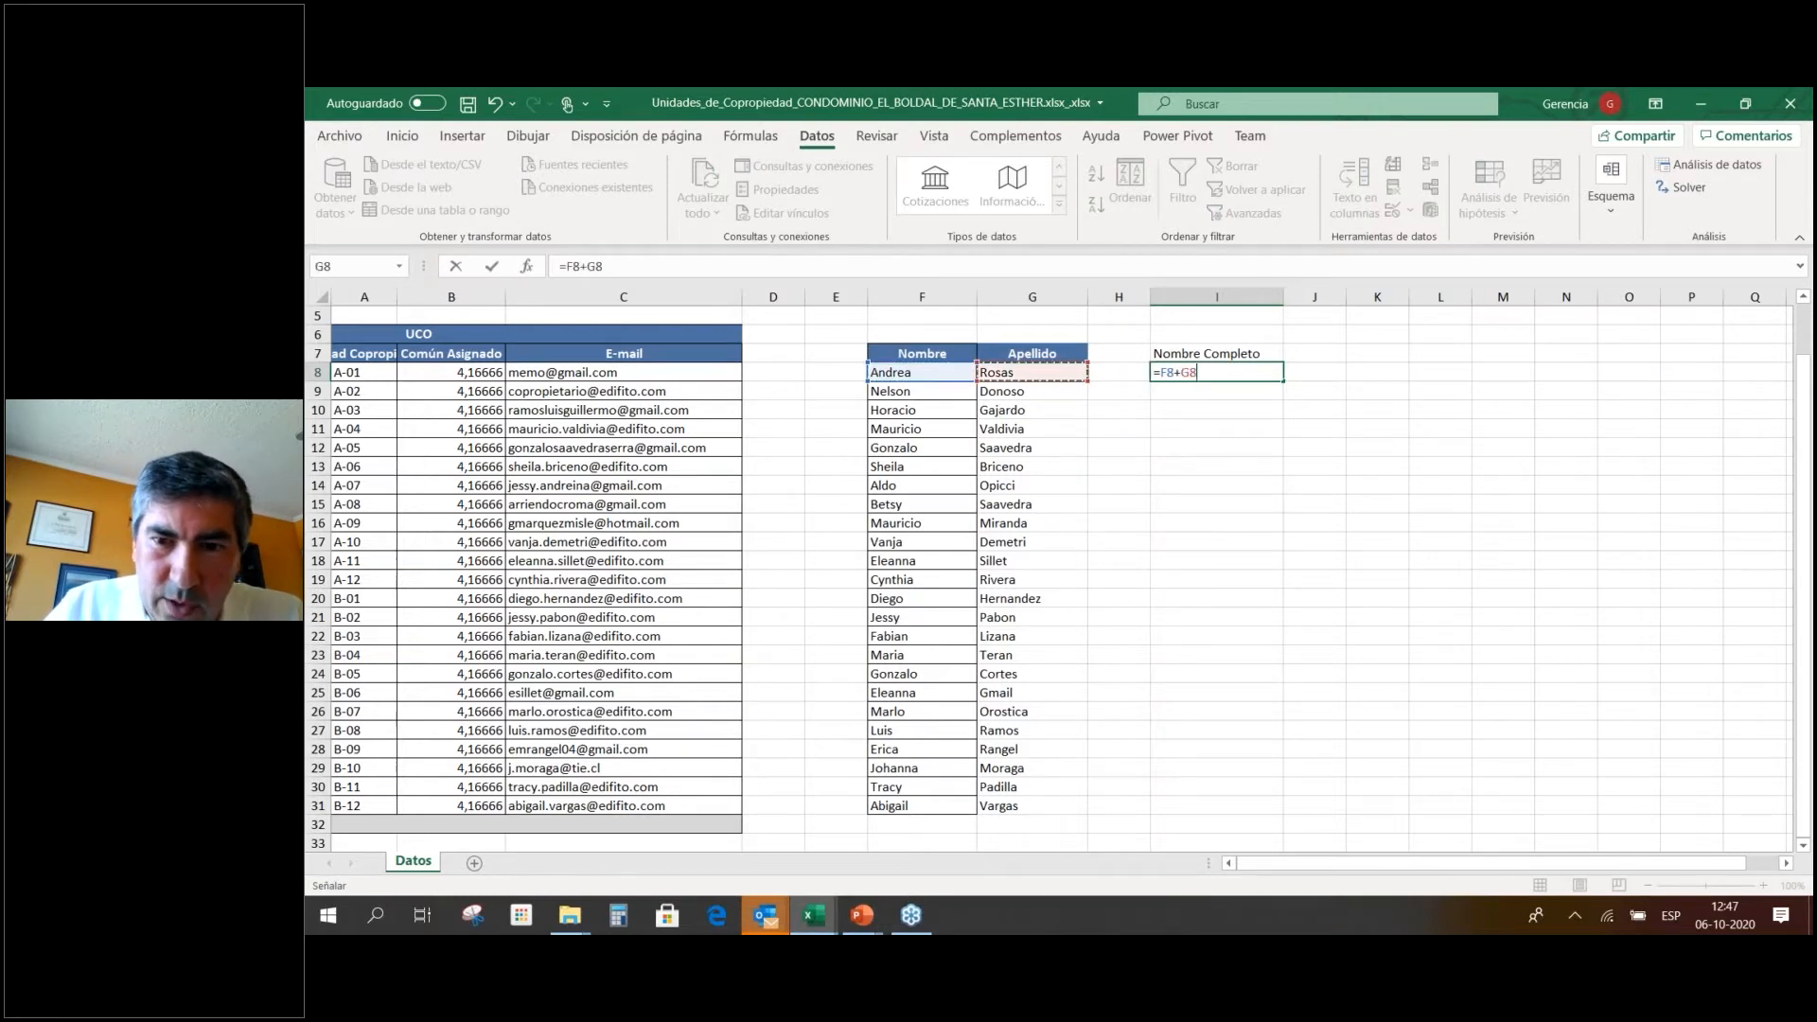
key(Return)
key(Up)
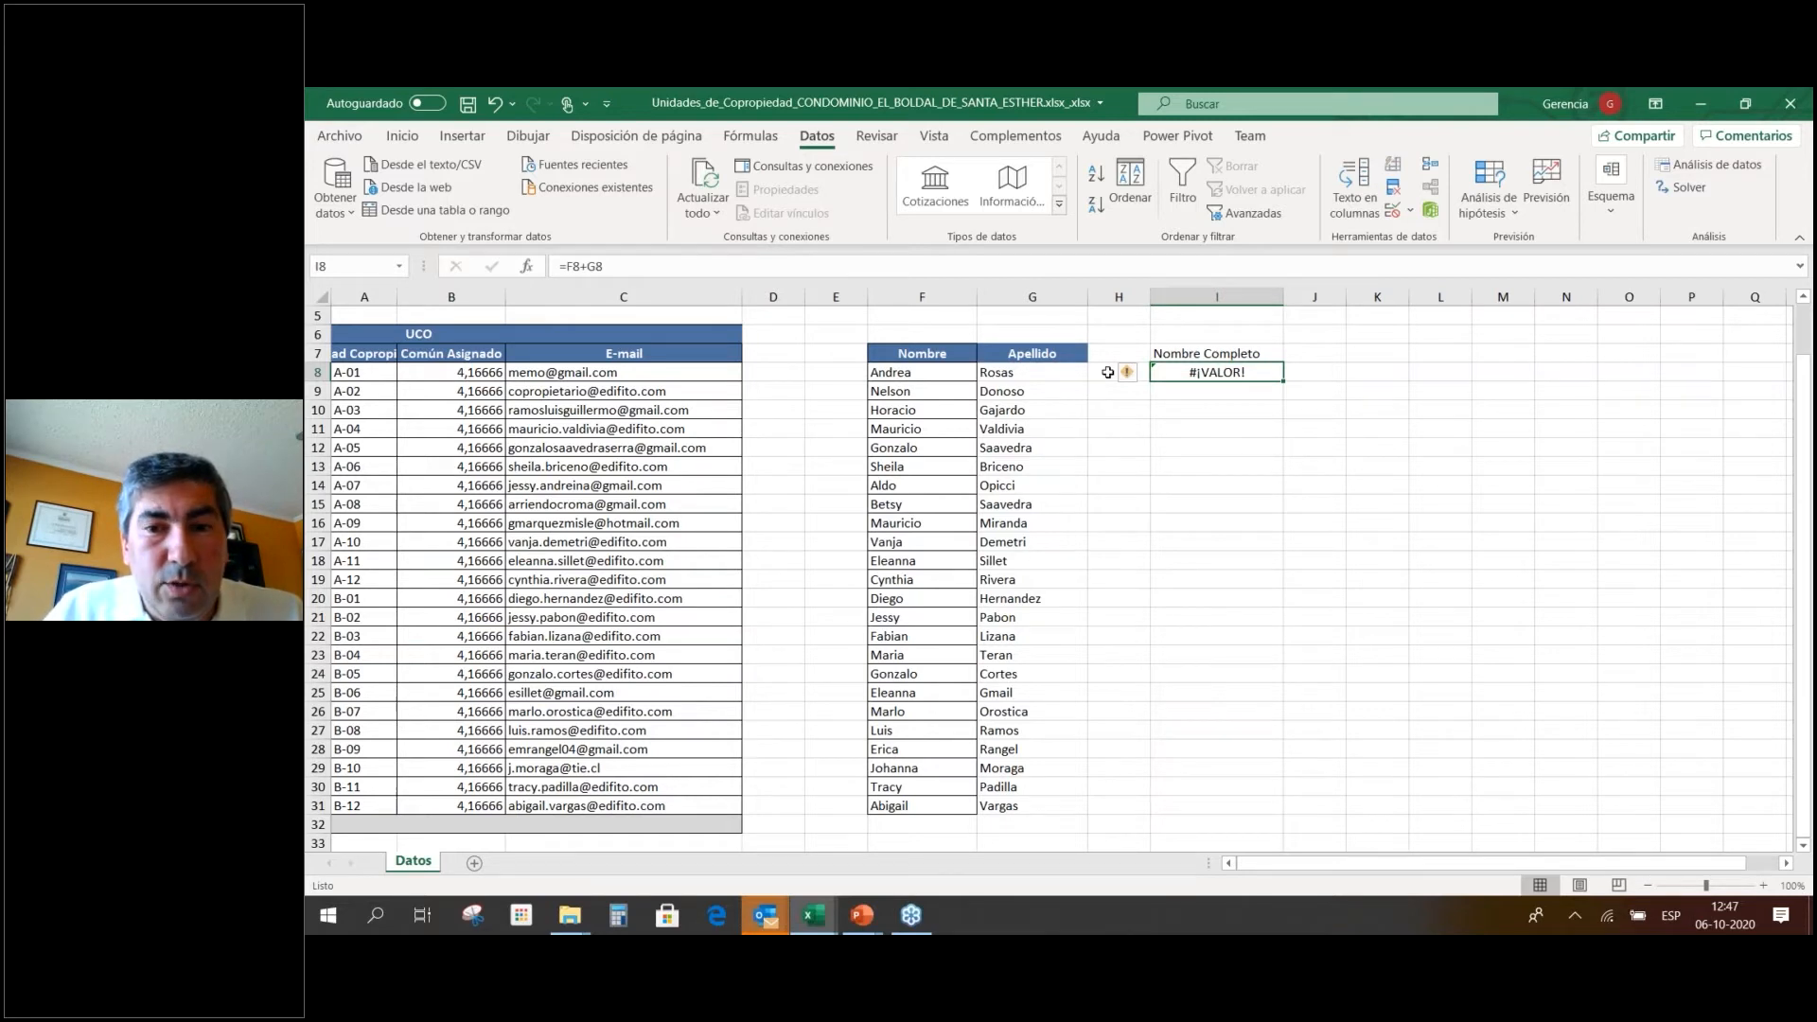
Enter =F8&" "&G8 in I8 to join first name and surname, and fill it down.
text(=)
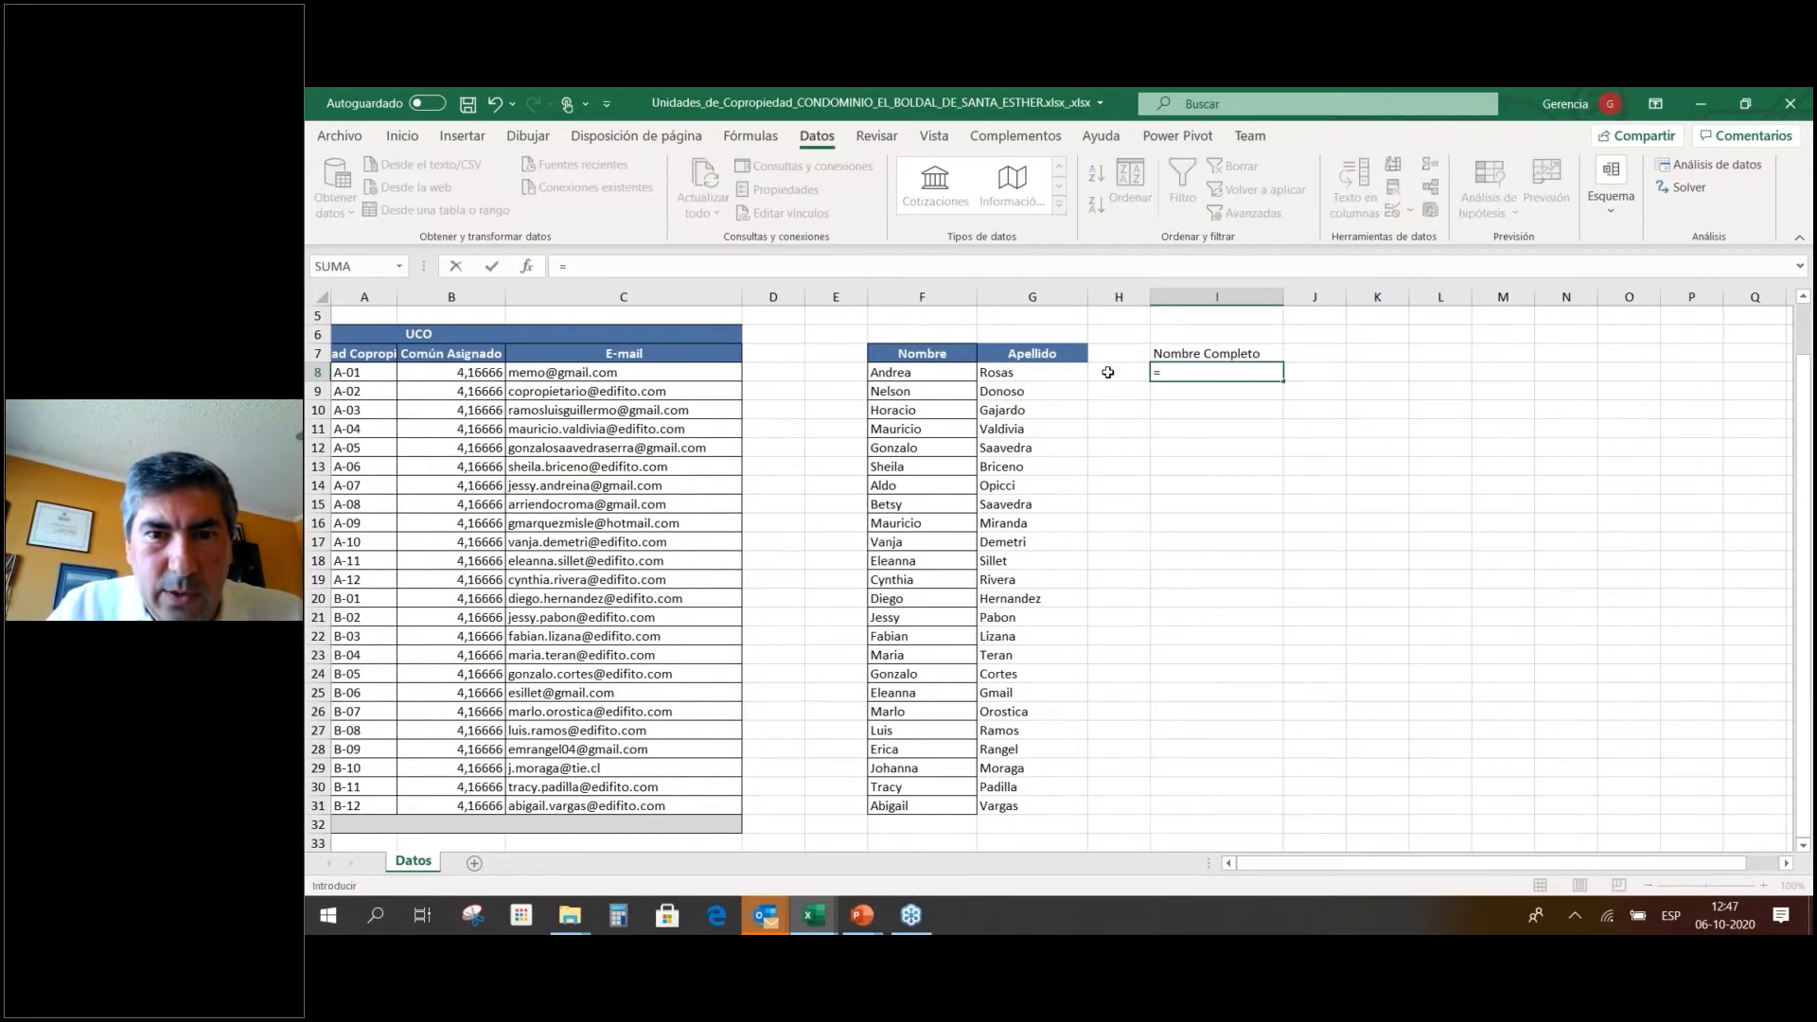
click(957, 376)
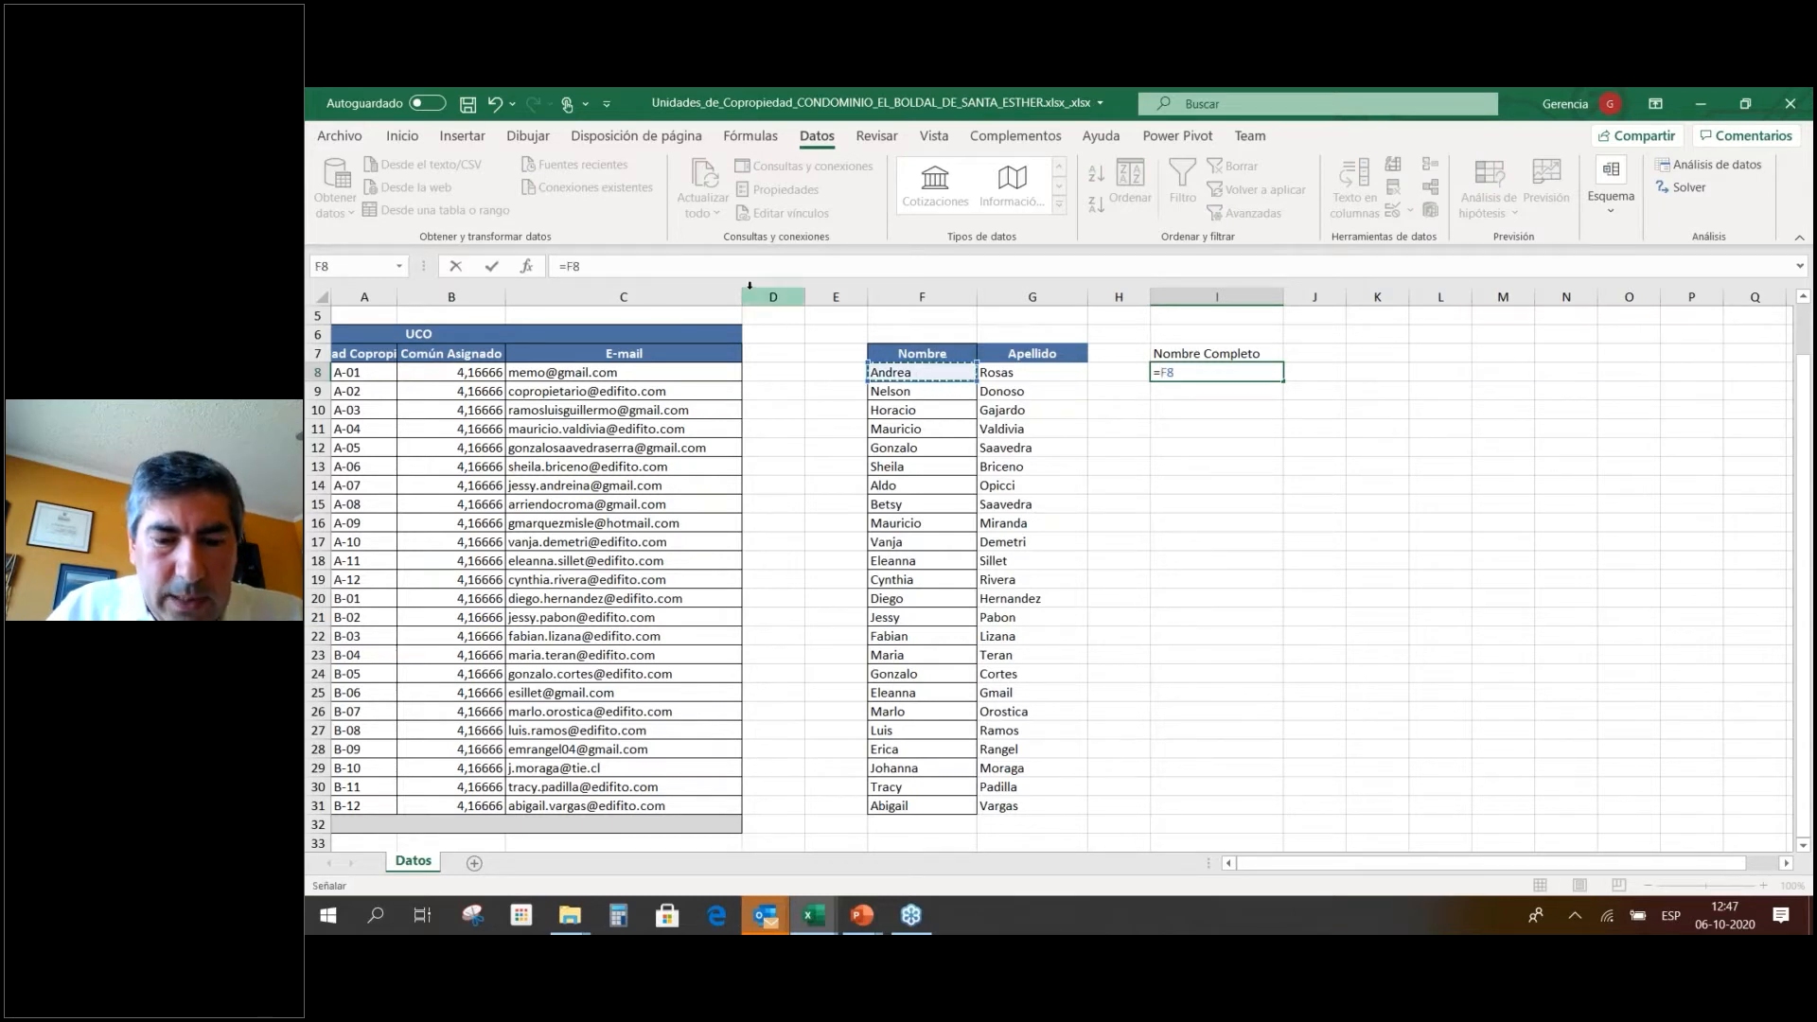
text(&" "&)
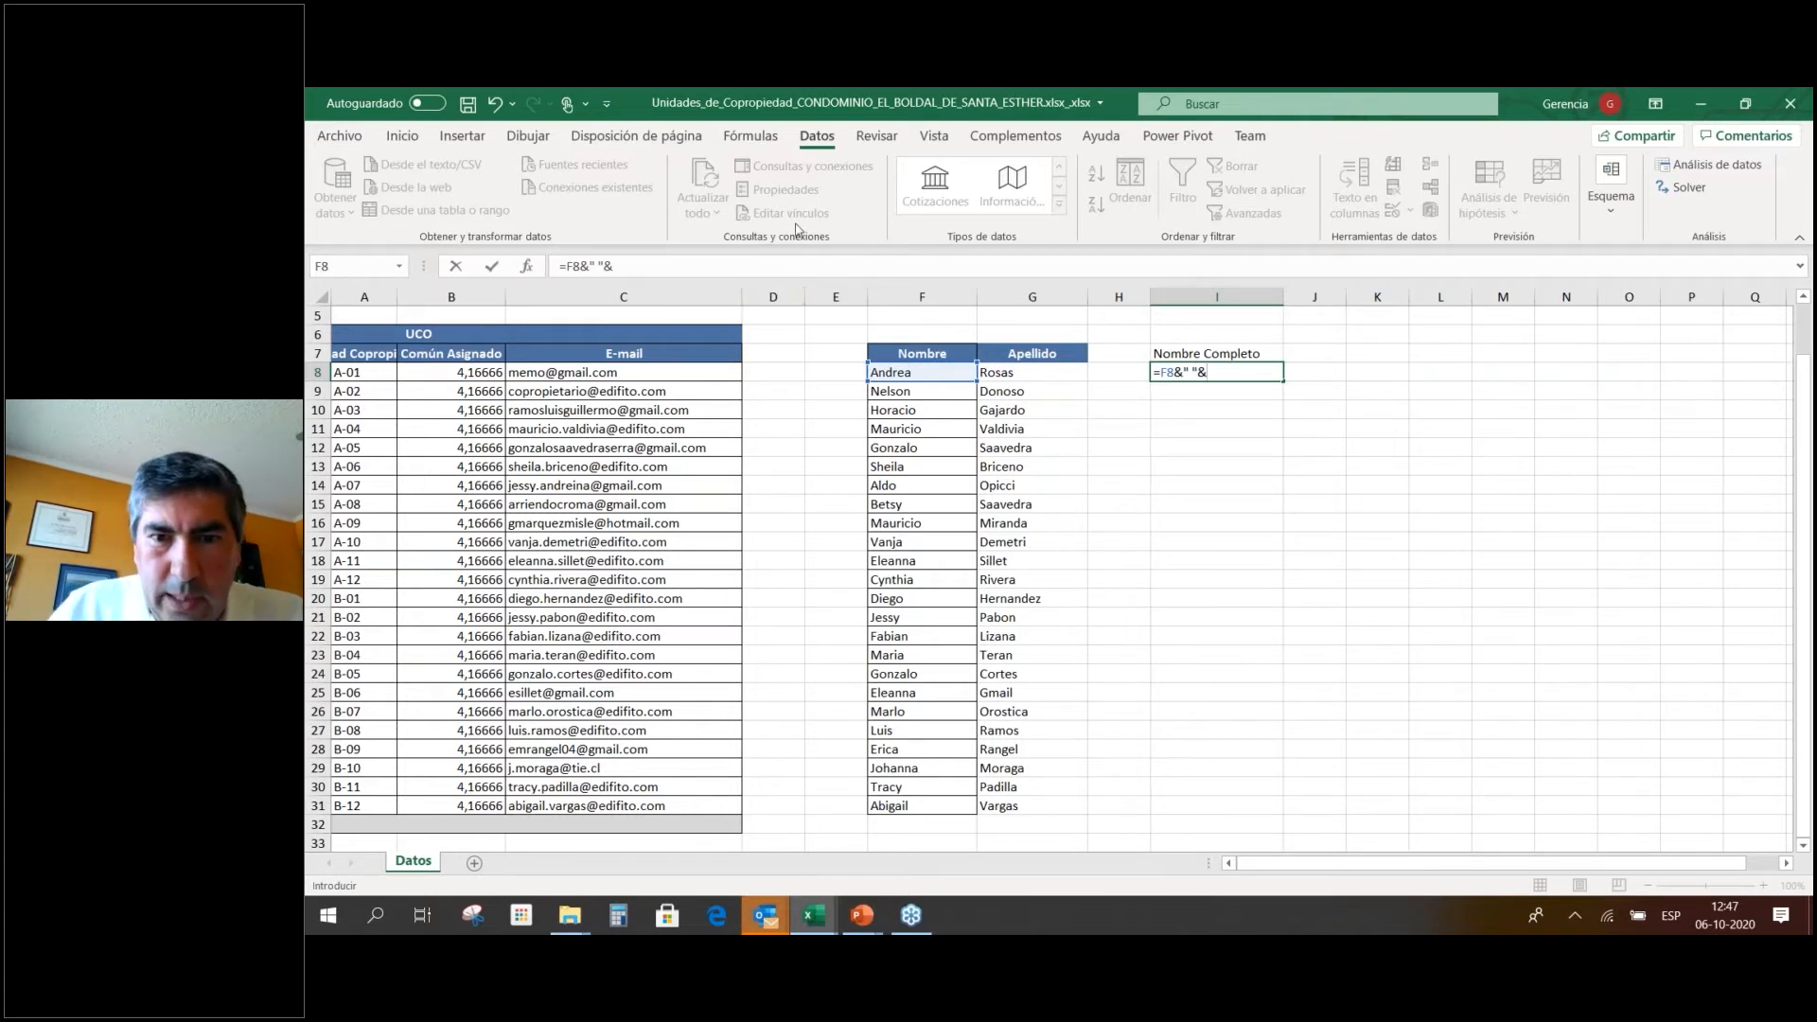
click(1011, 373)
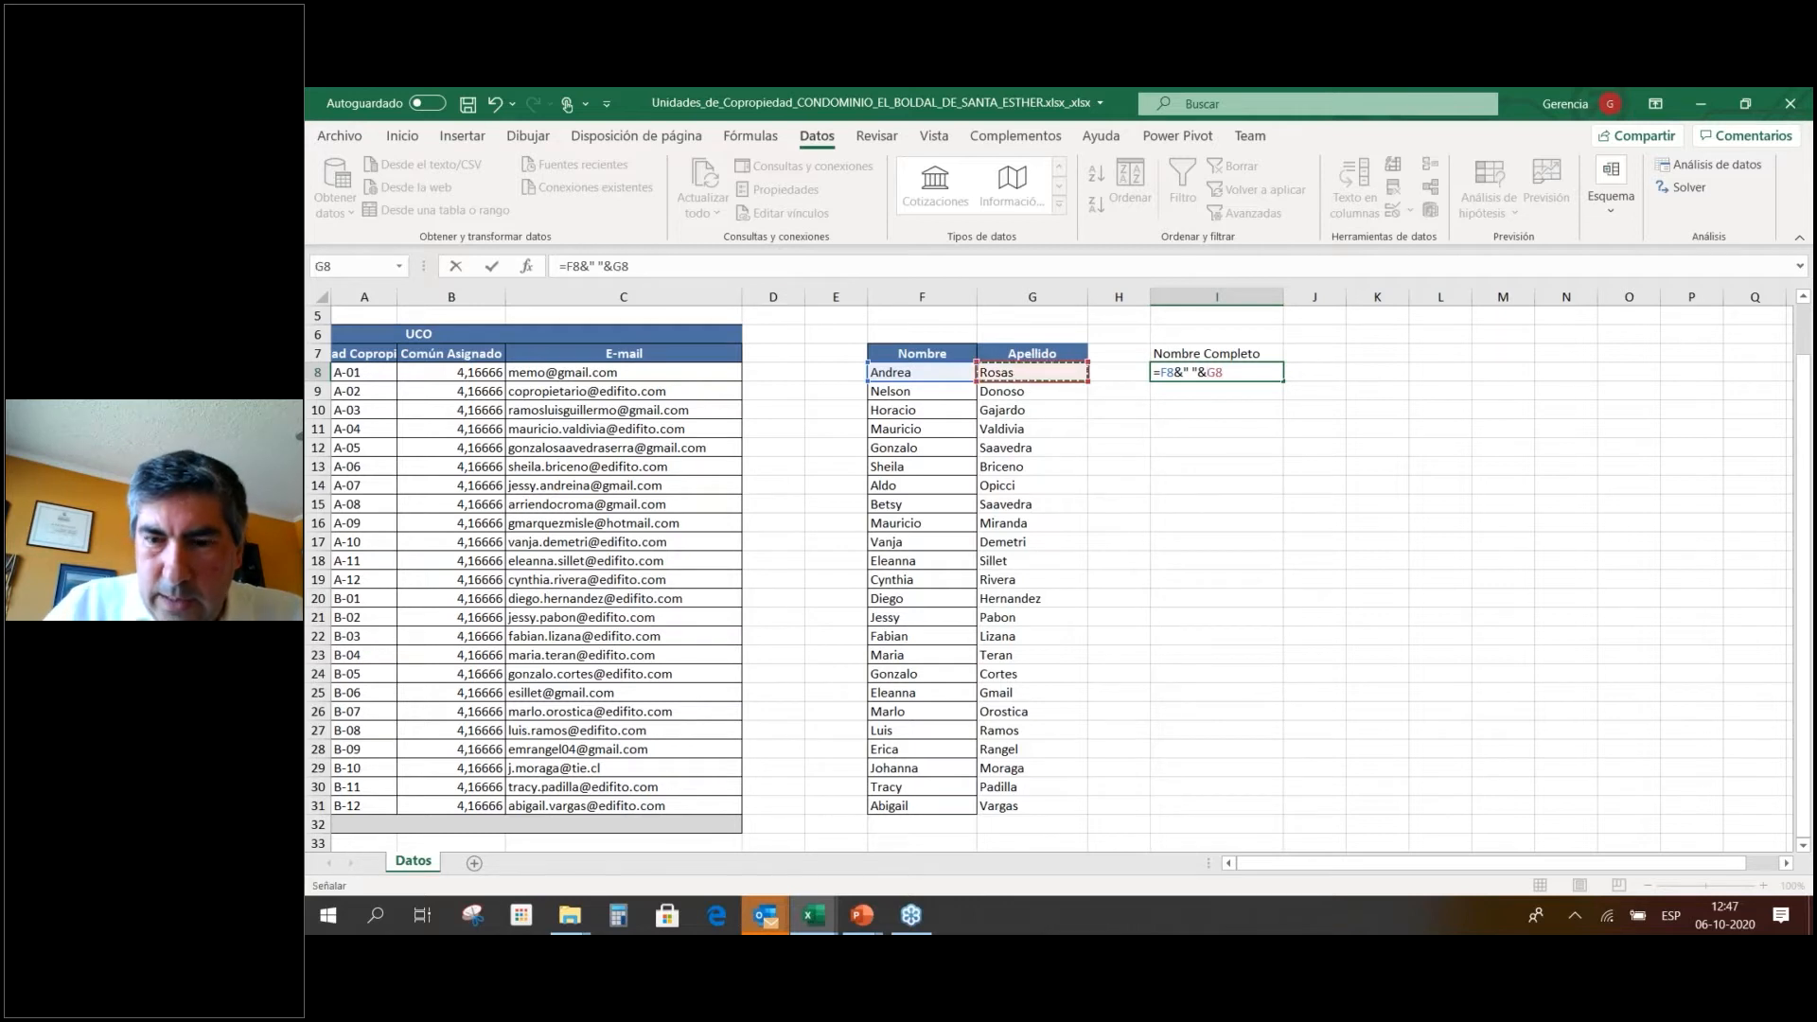
key(Return)
click(1263, 375)
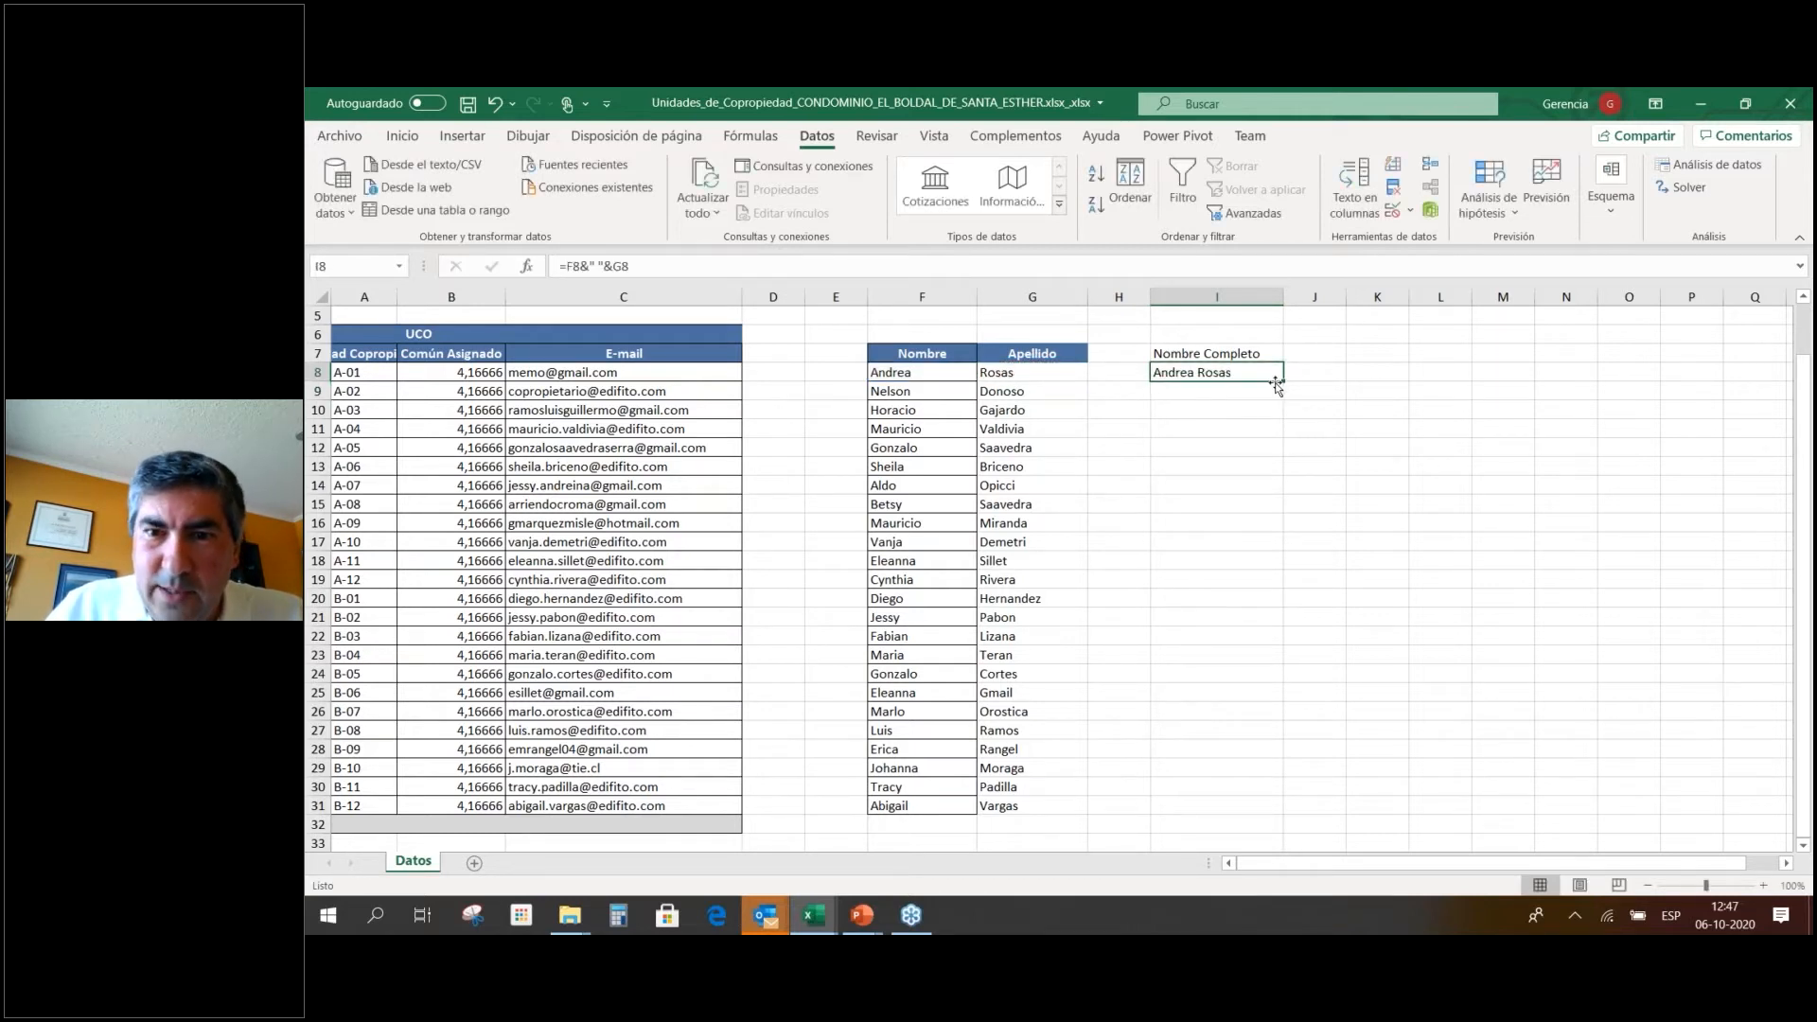
drag(1284, 383, 1275, 812)
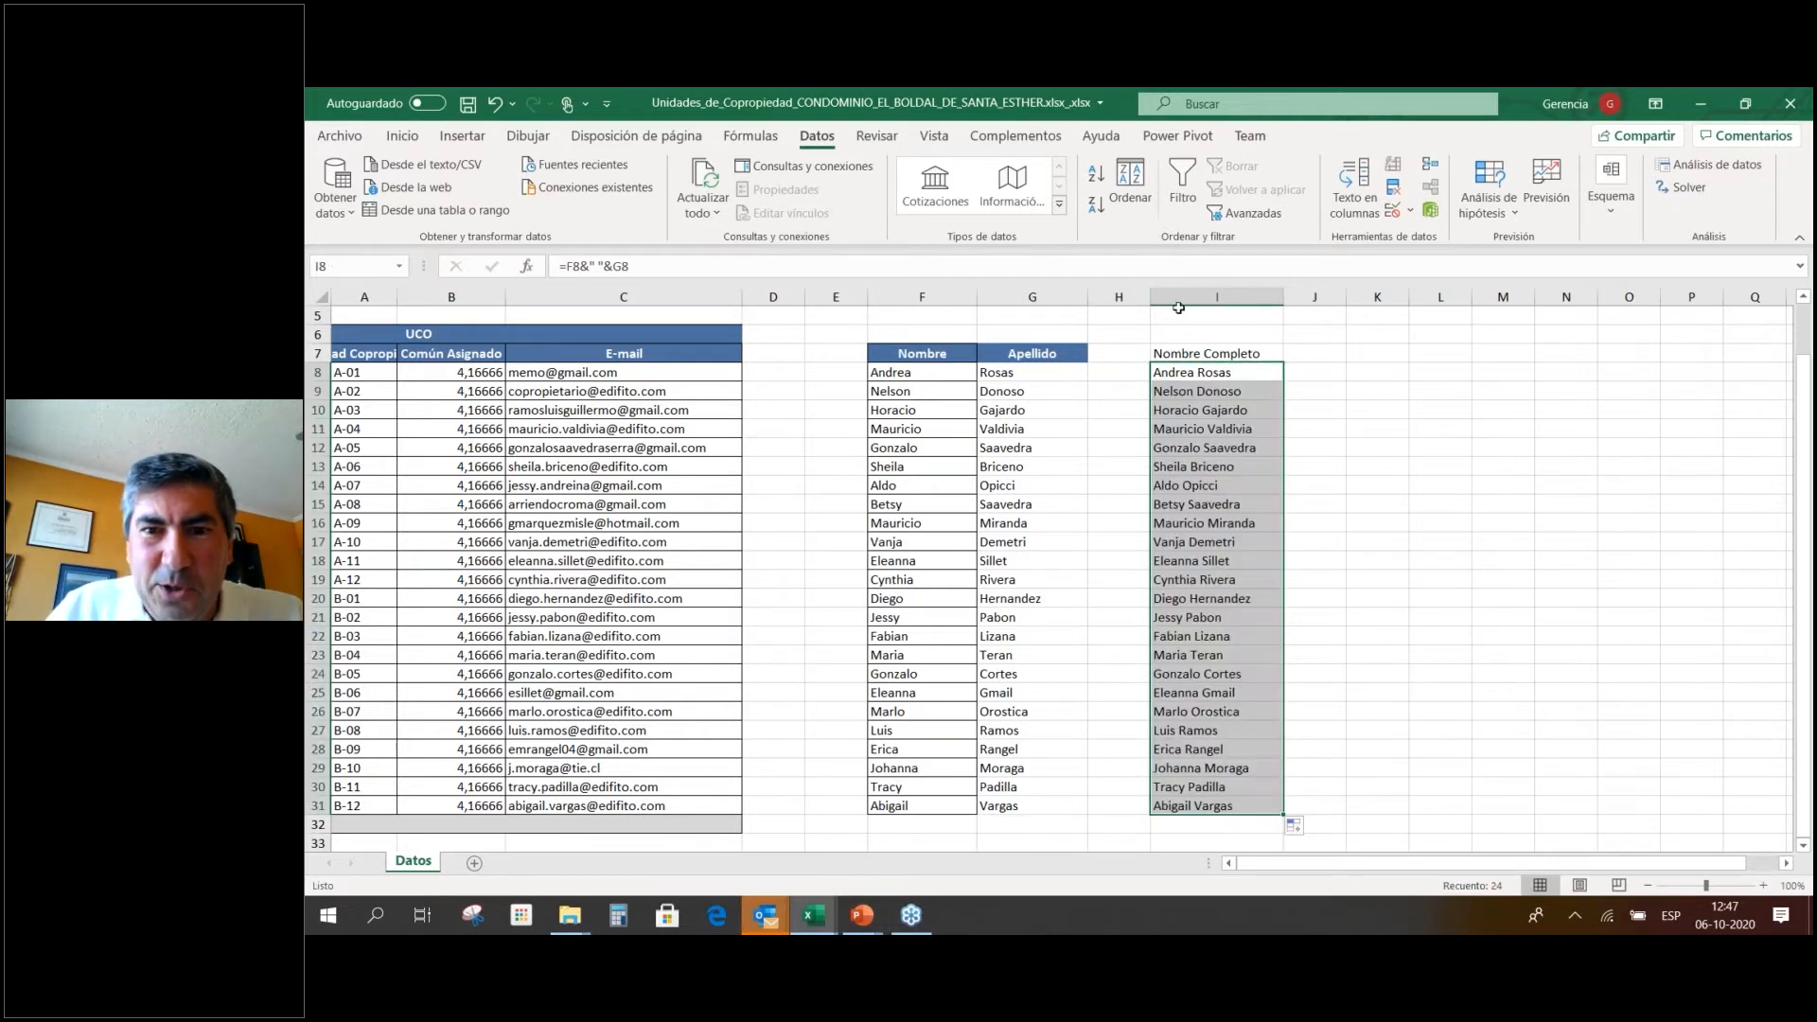
Use Copiar formato to give the I7 Nombre Completo heading the Apellido header's blue style.
click(1234, 355)
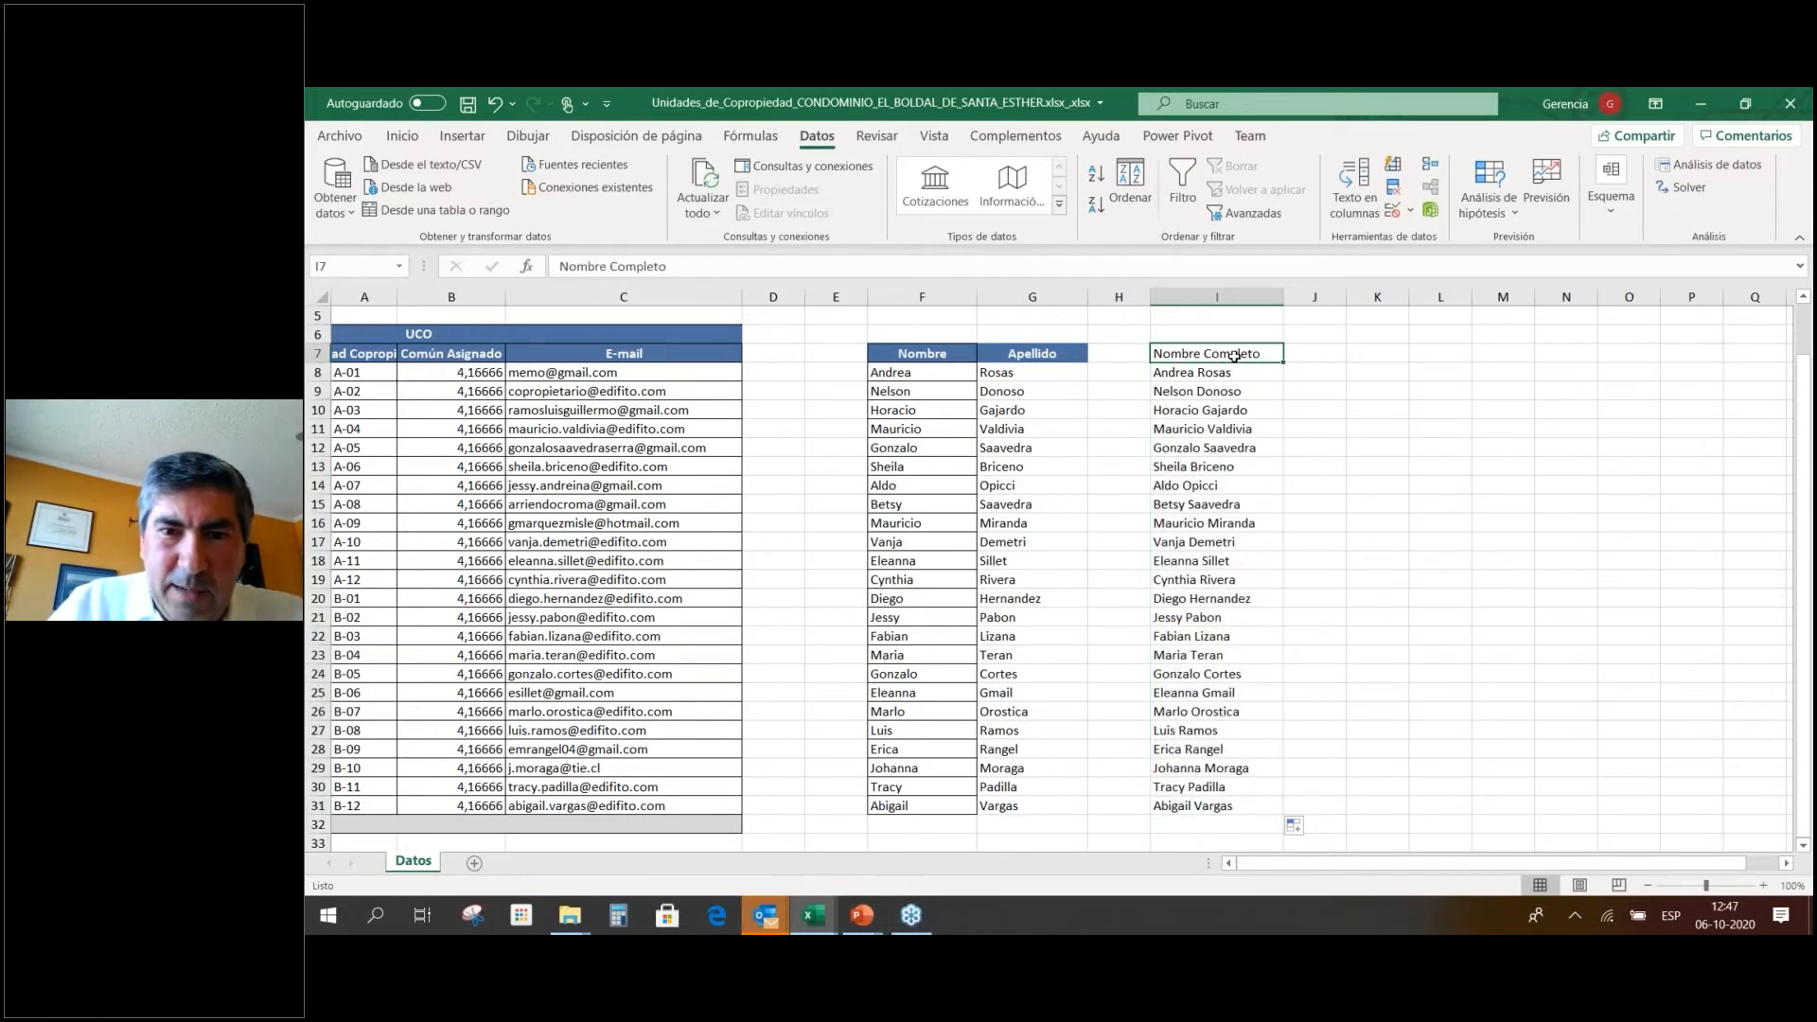
click(1082, 352)
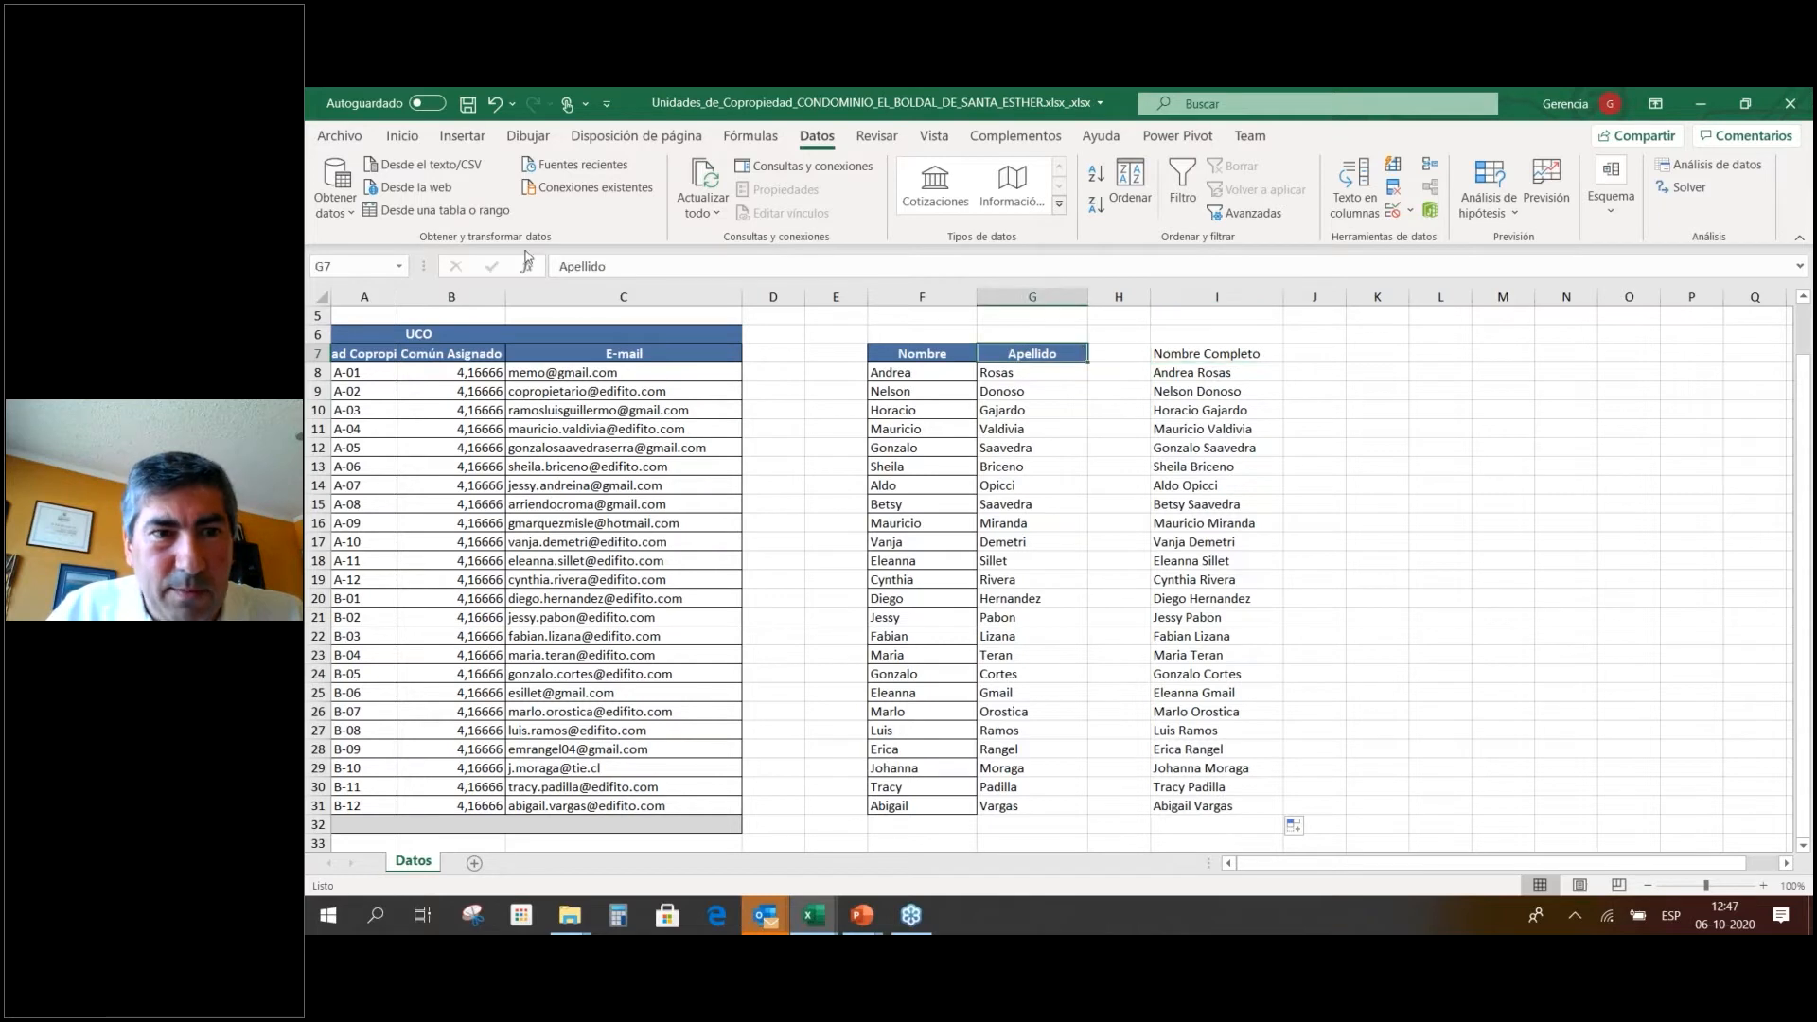
click(415, 136)
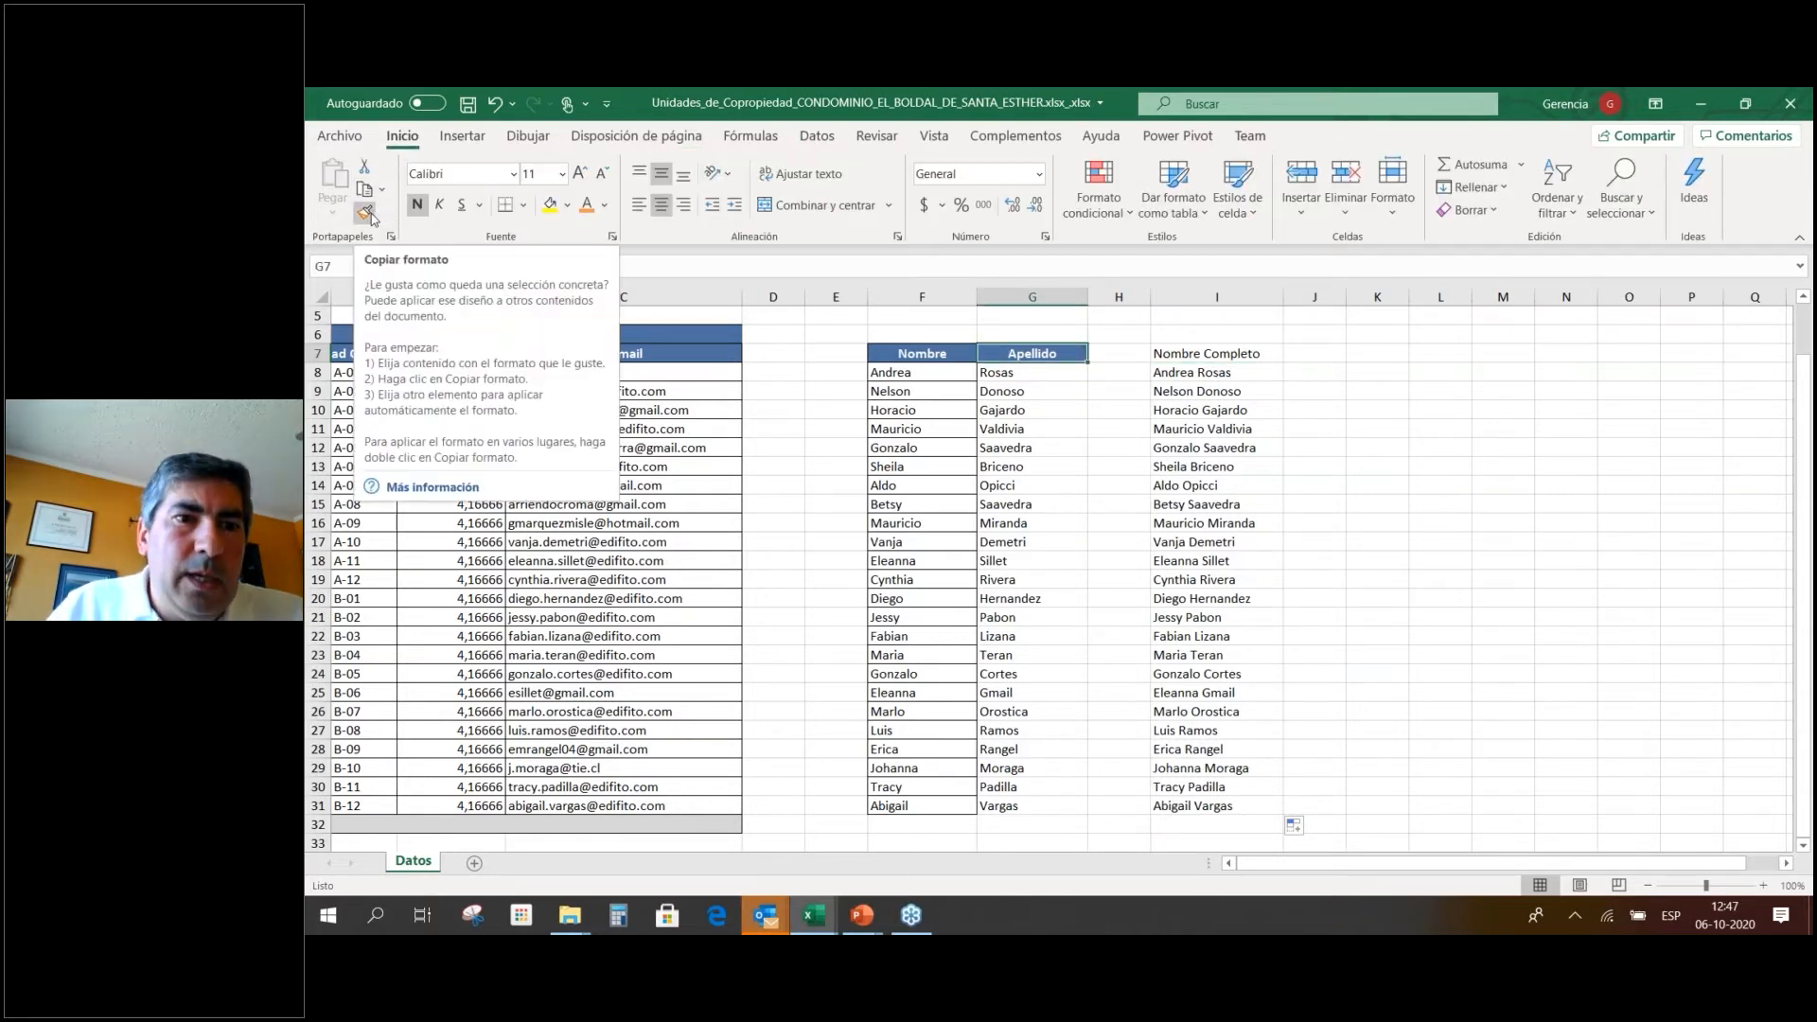
click(371, 218)
click(1266, 356)
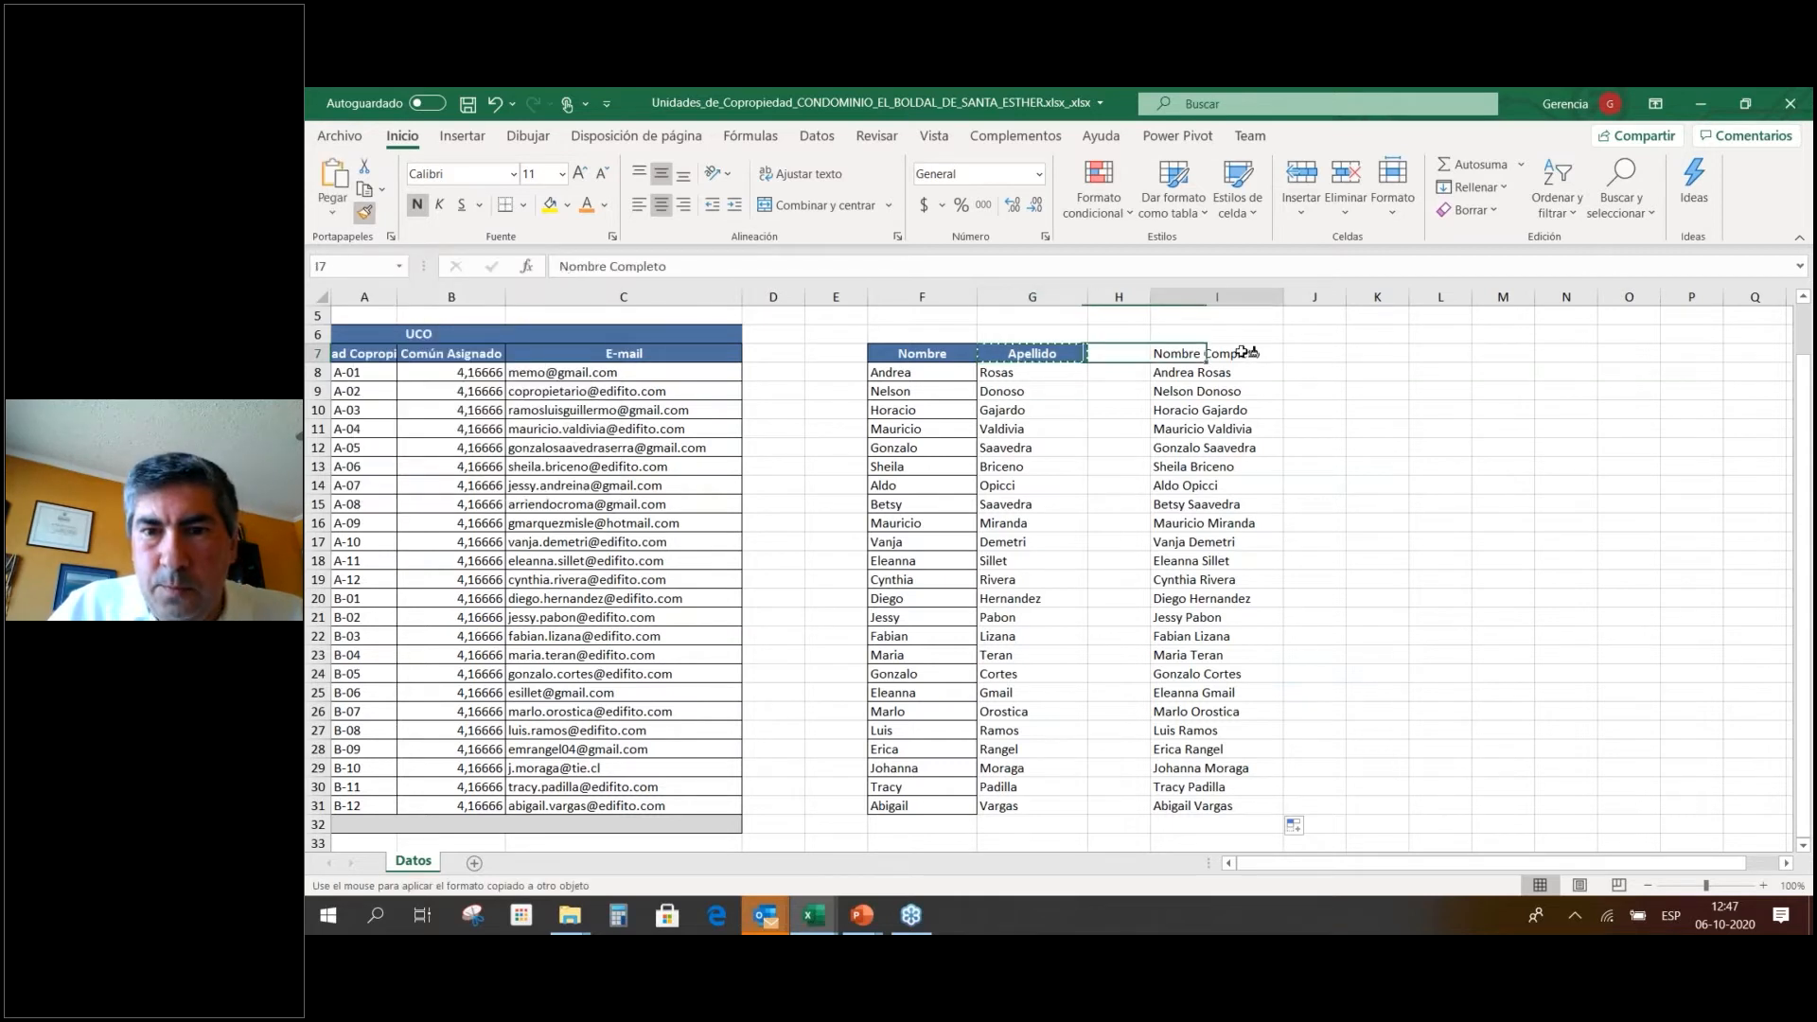
click(1225, 371)
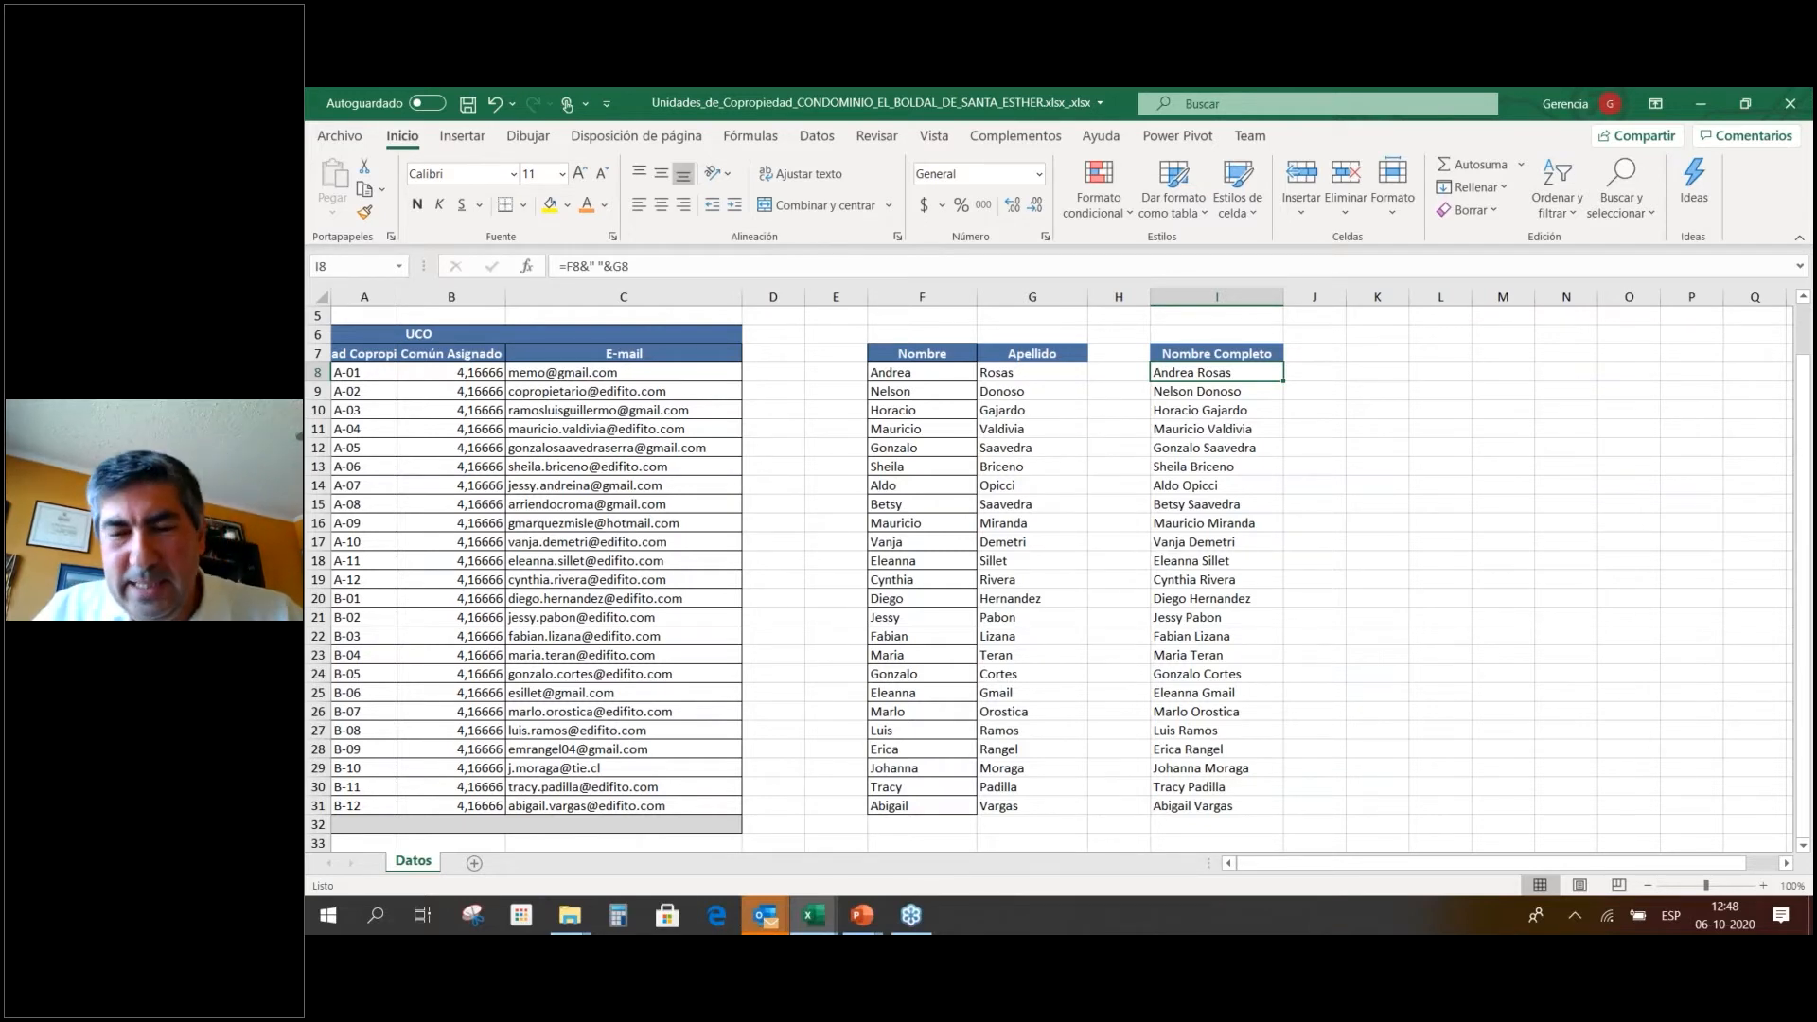
Copy I7:I31 and paste it back over itself with Pegar Valores.
click(1216, 354)
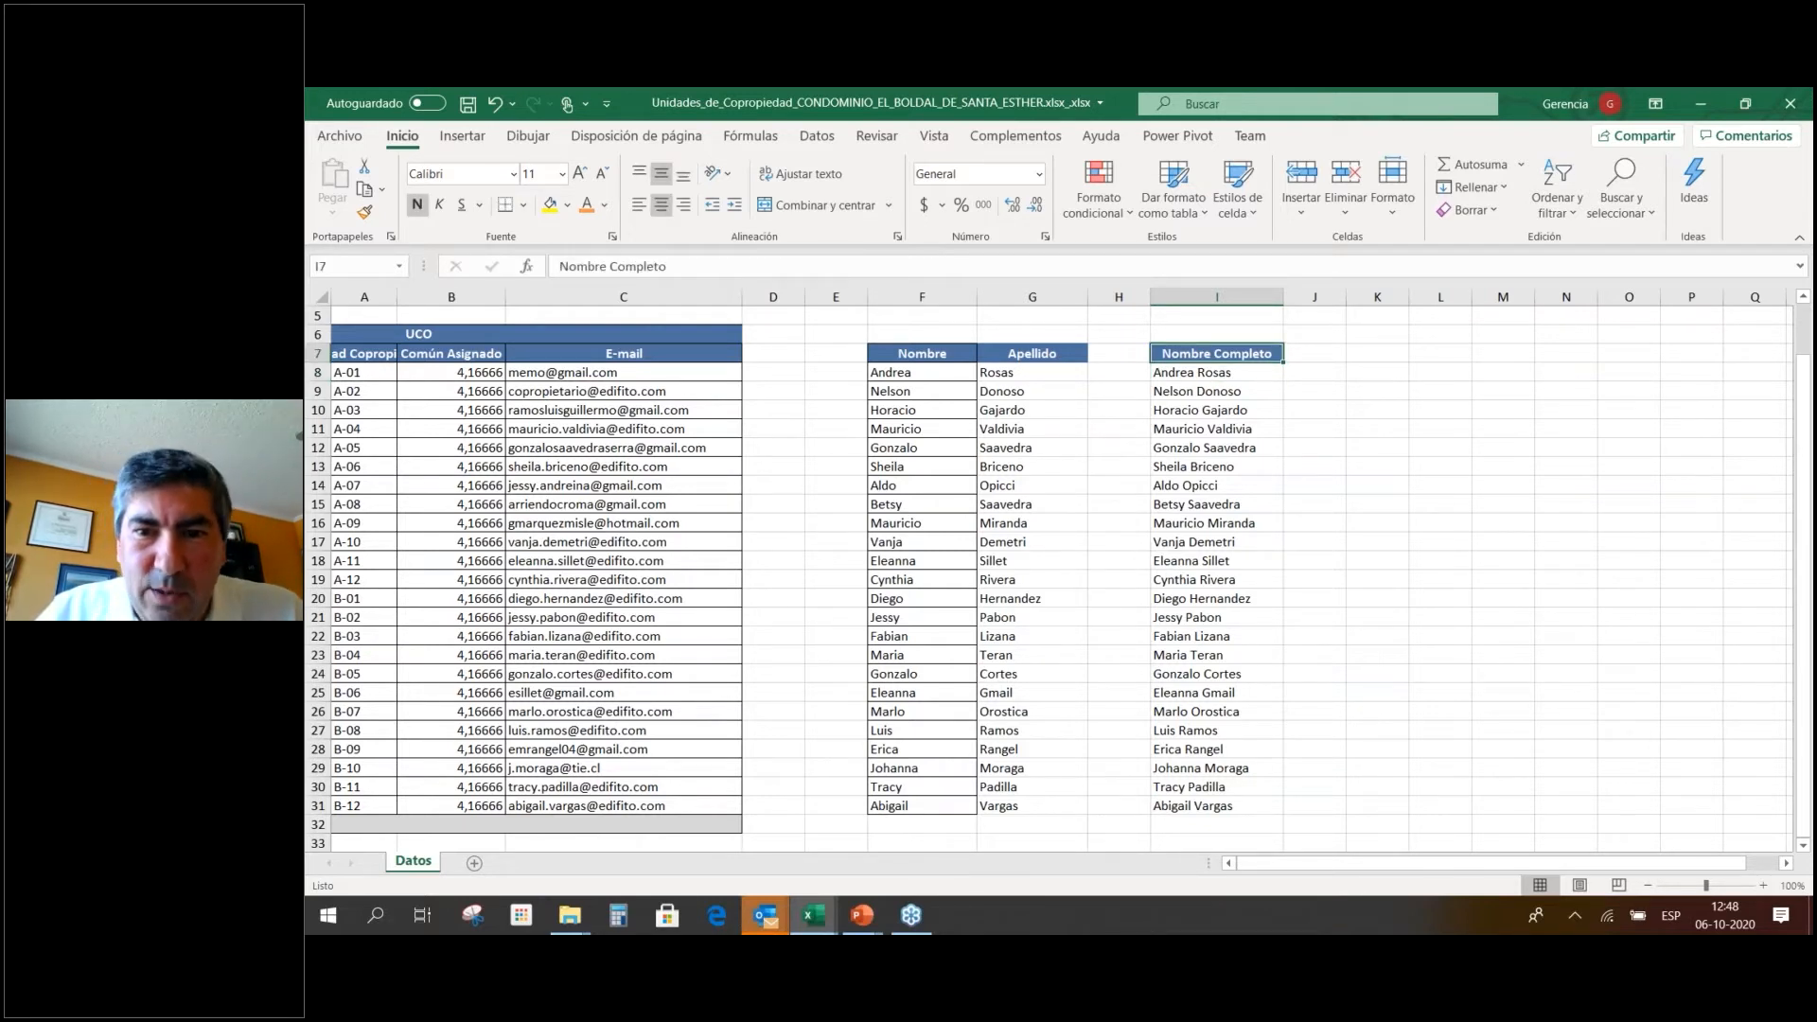
key(ctrl+shift+Down)
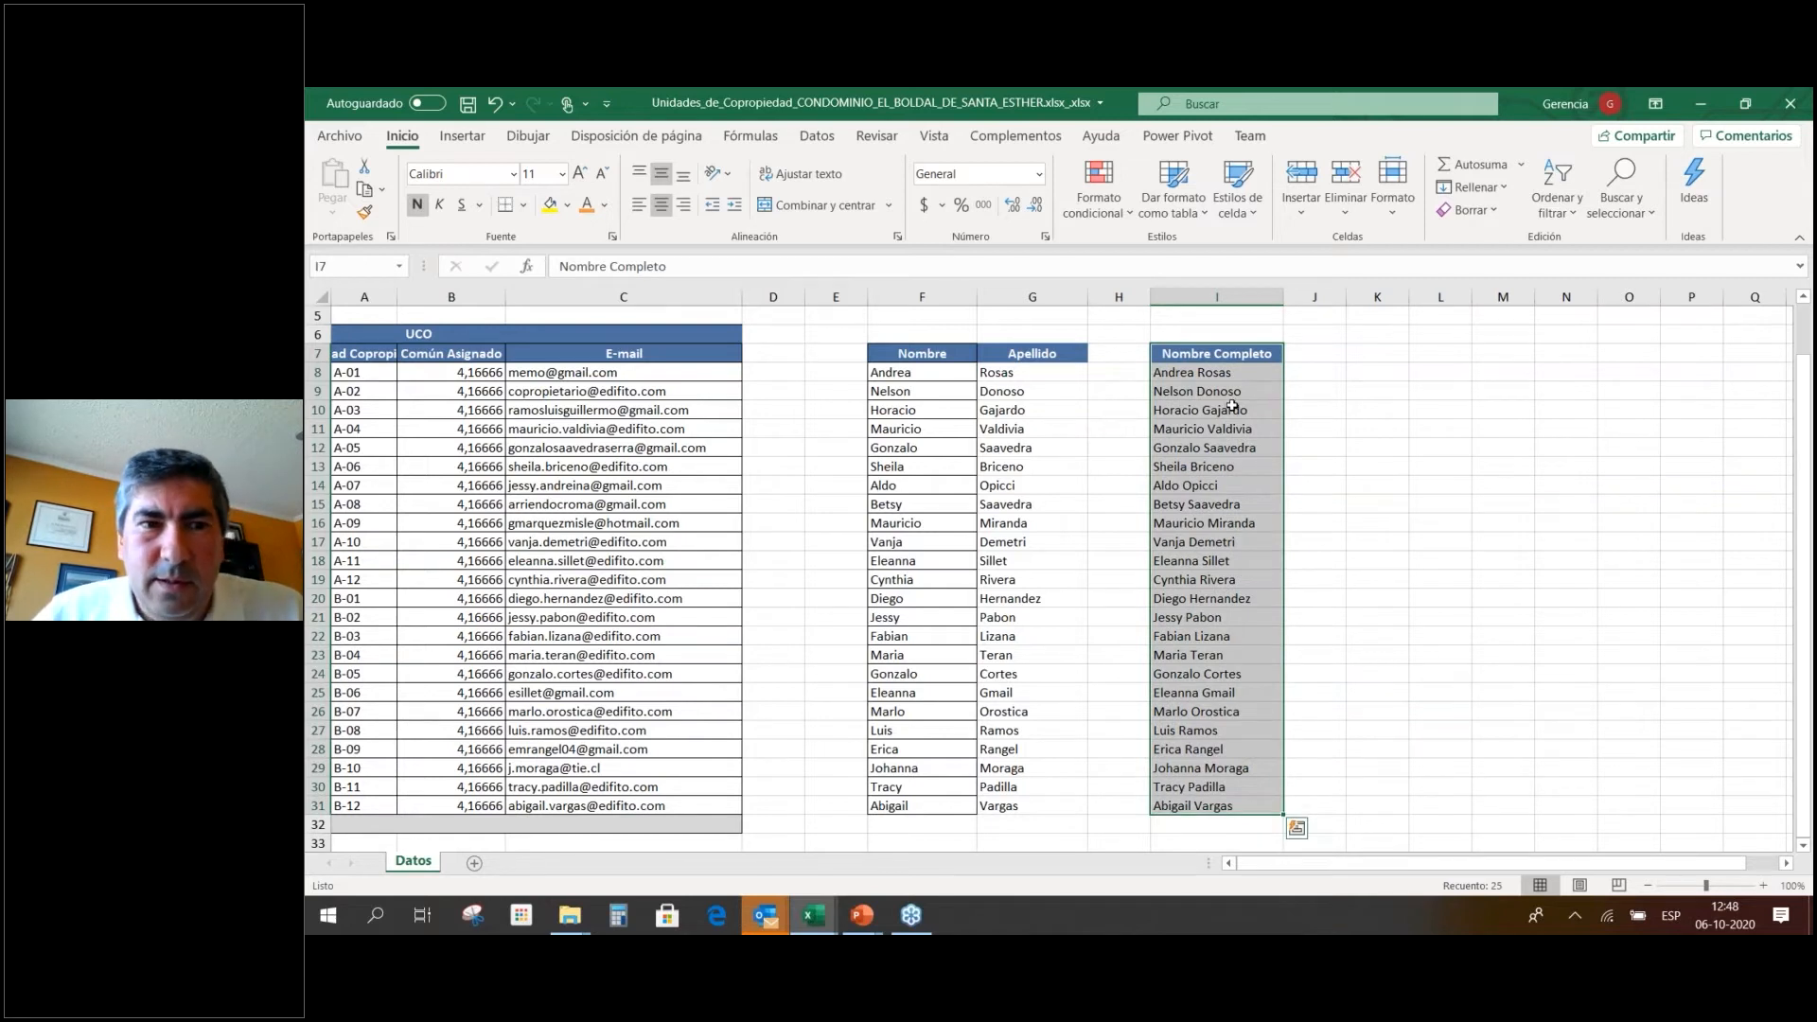
right_click(1232, 407)
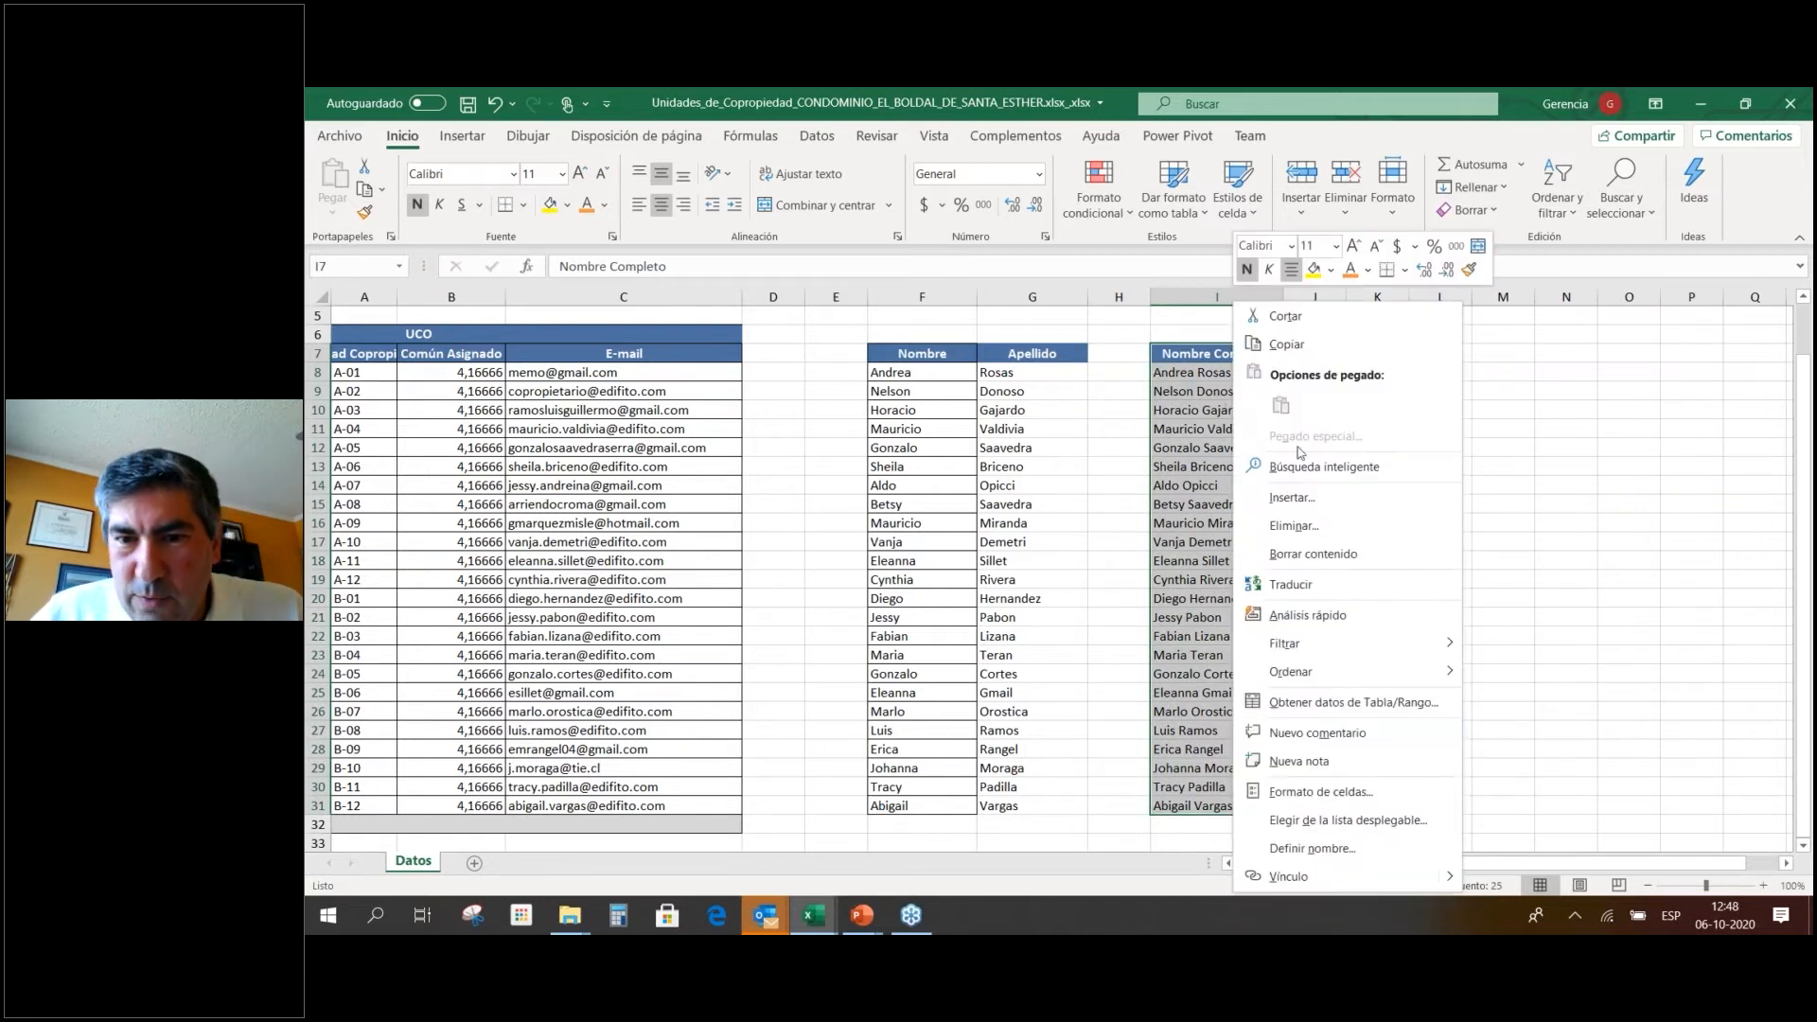
click(1317, 346)
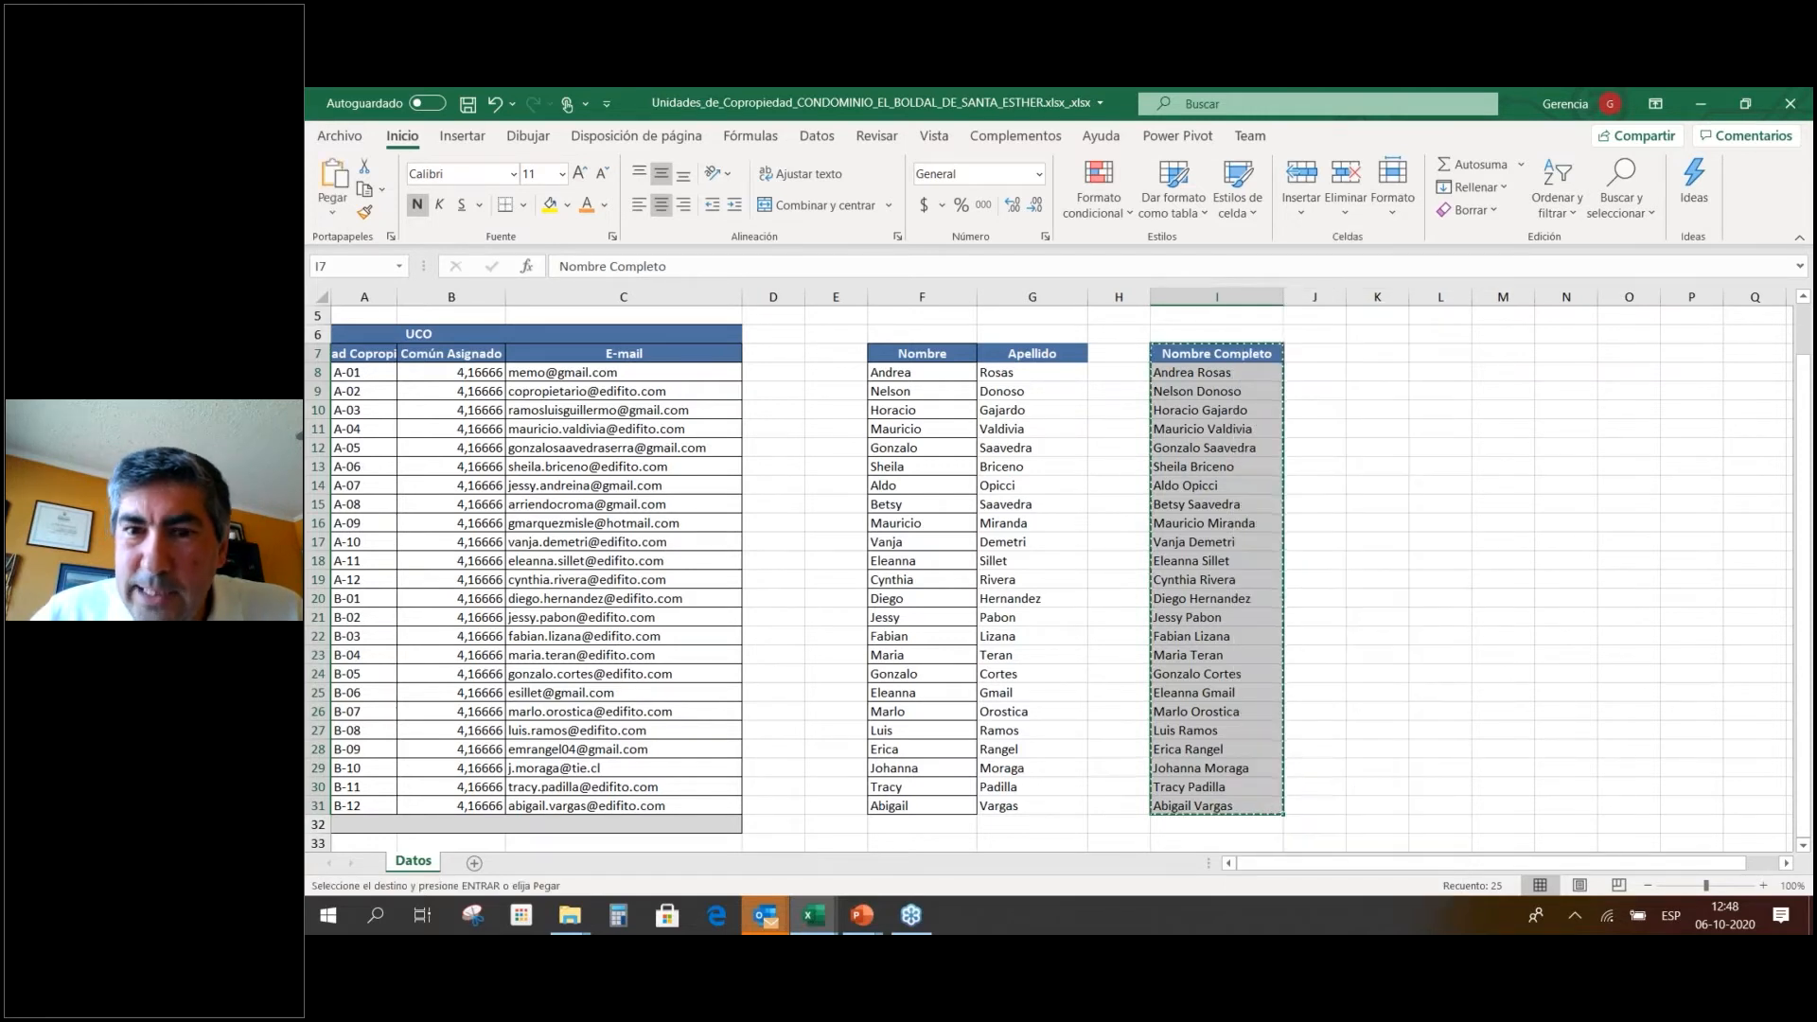
right_click(1231, 357)
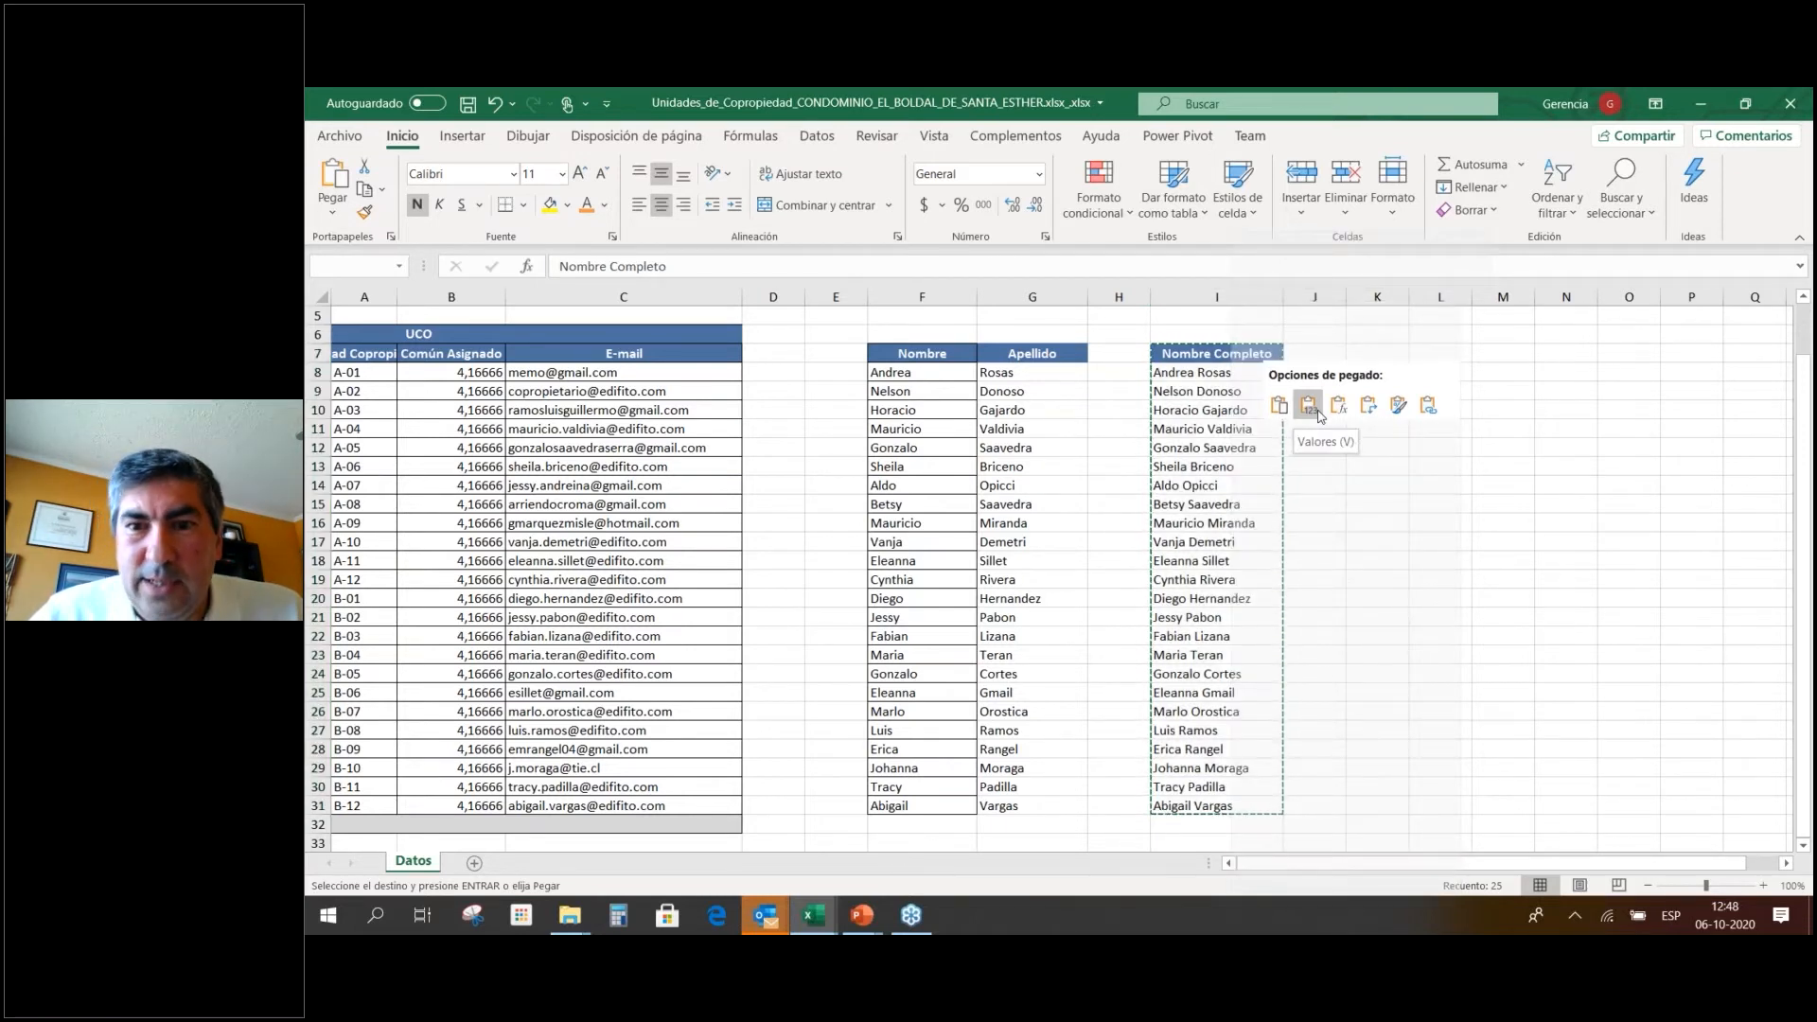
click(1320, 414)
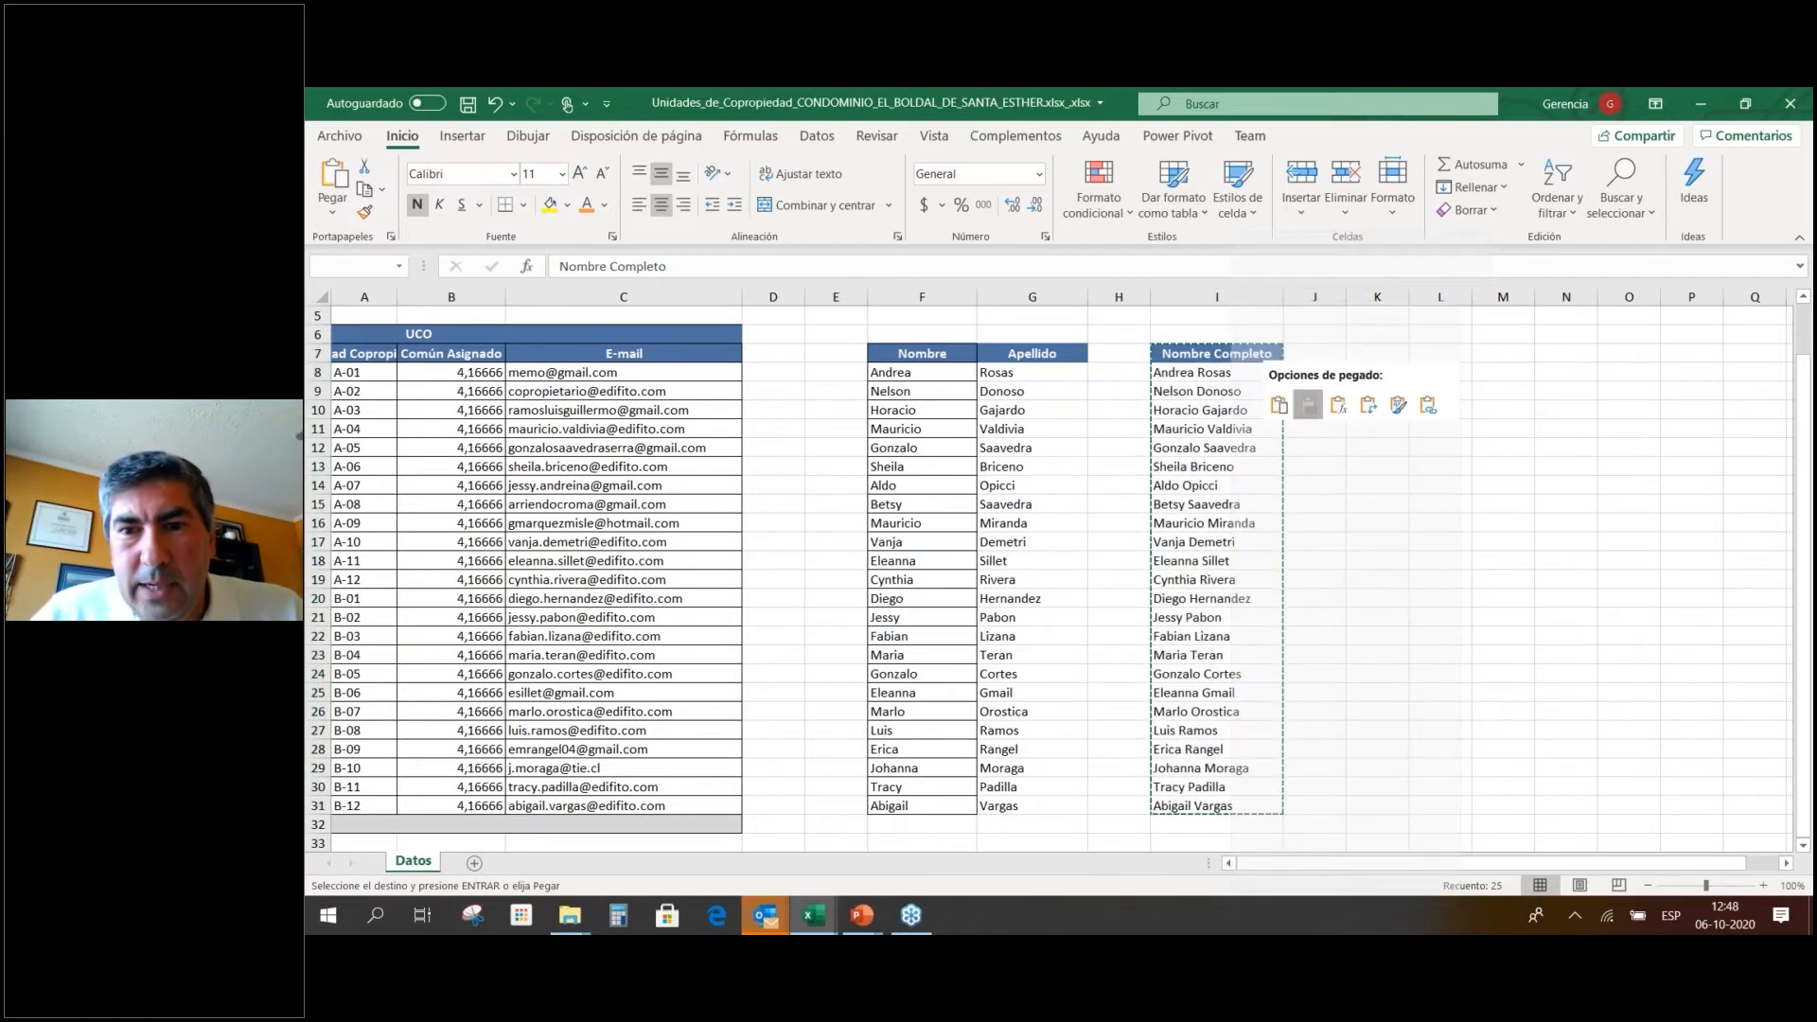
click(1311, 410)
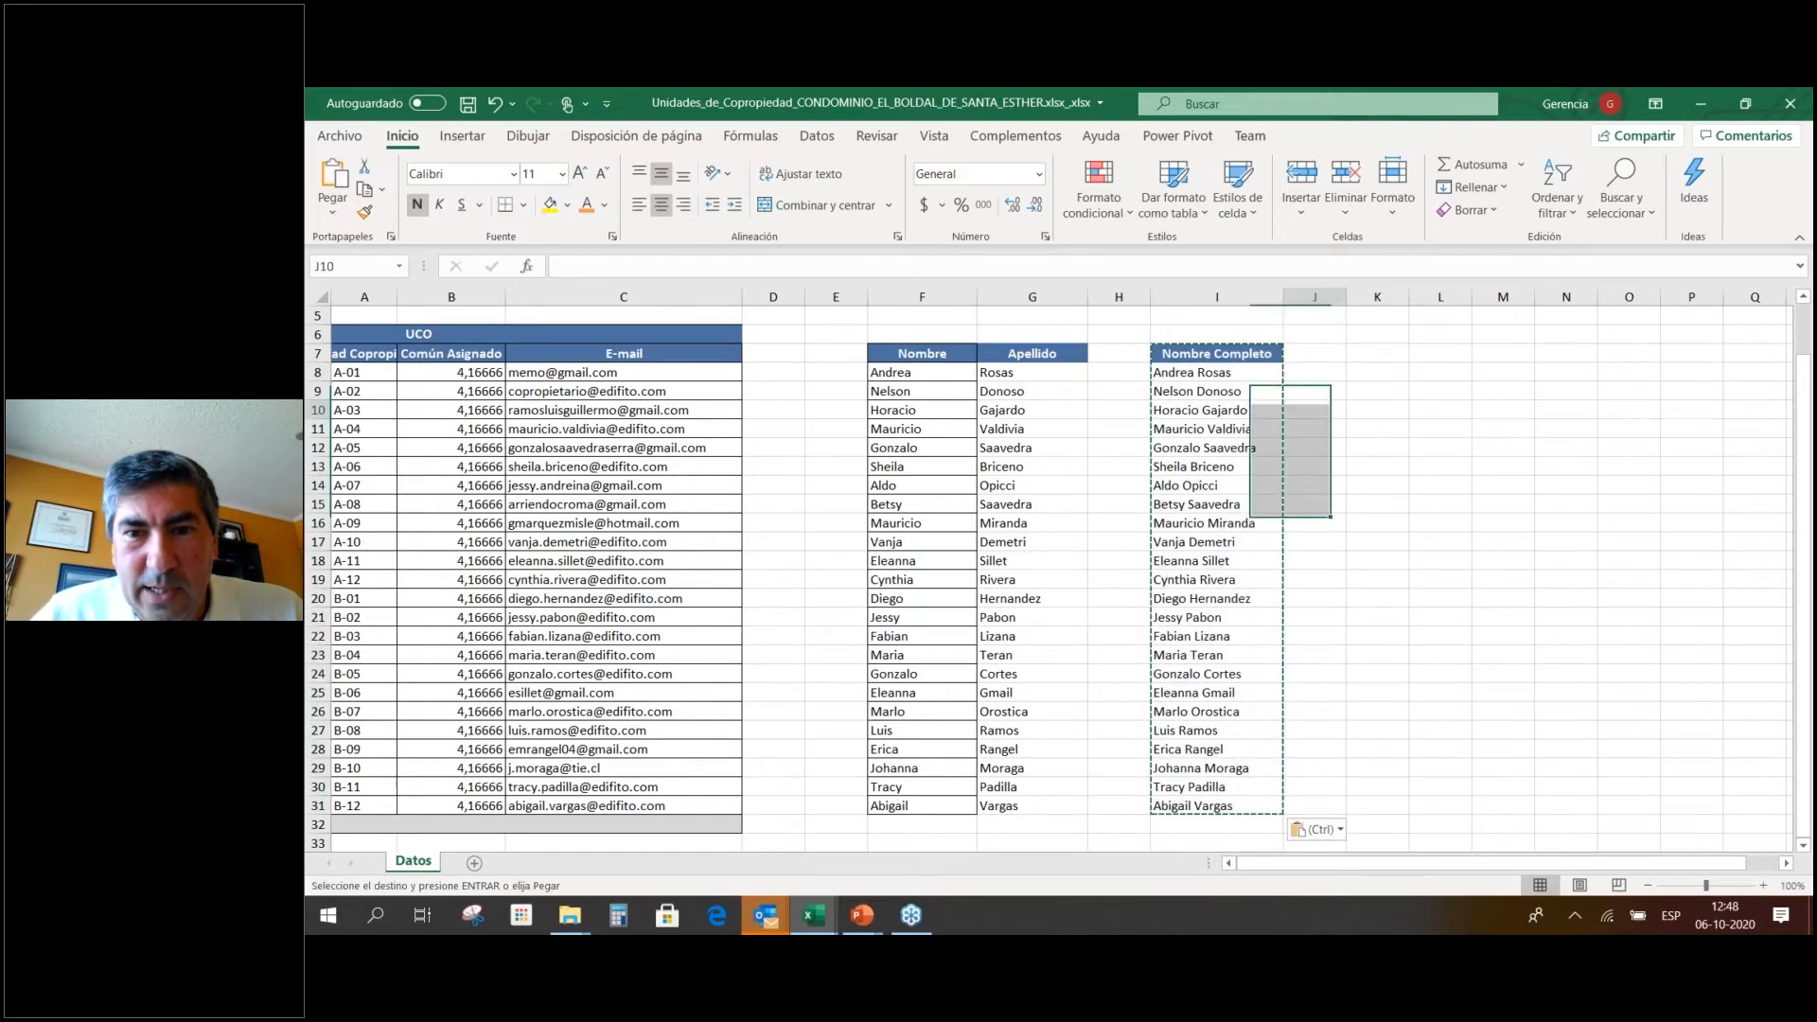
click(1240, 410)
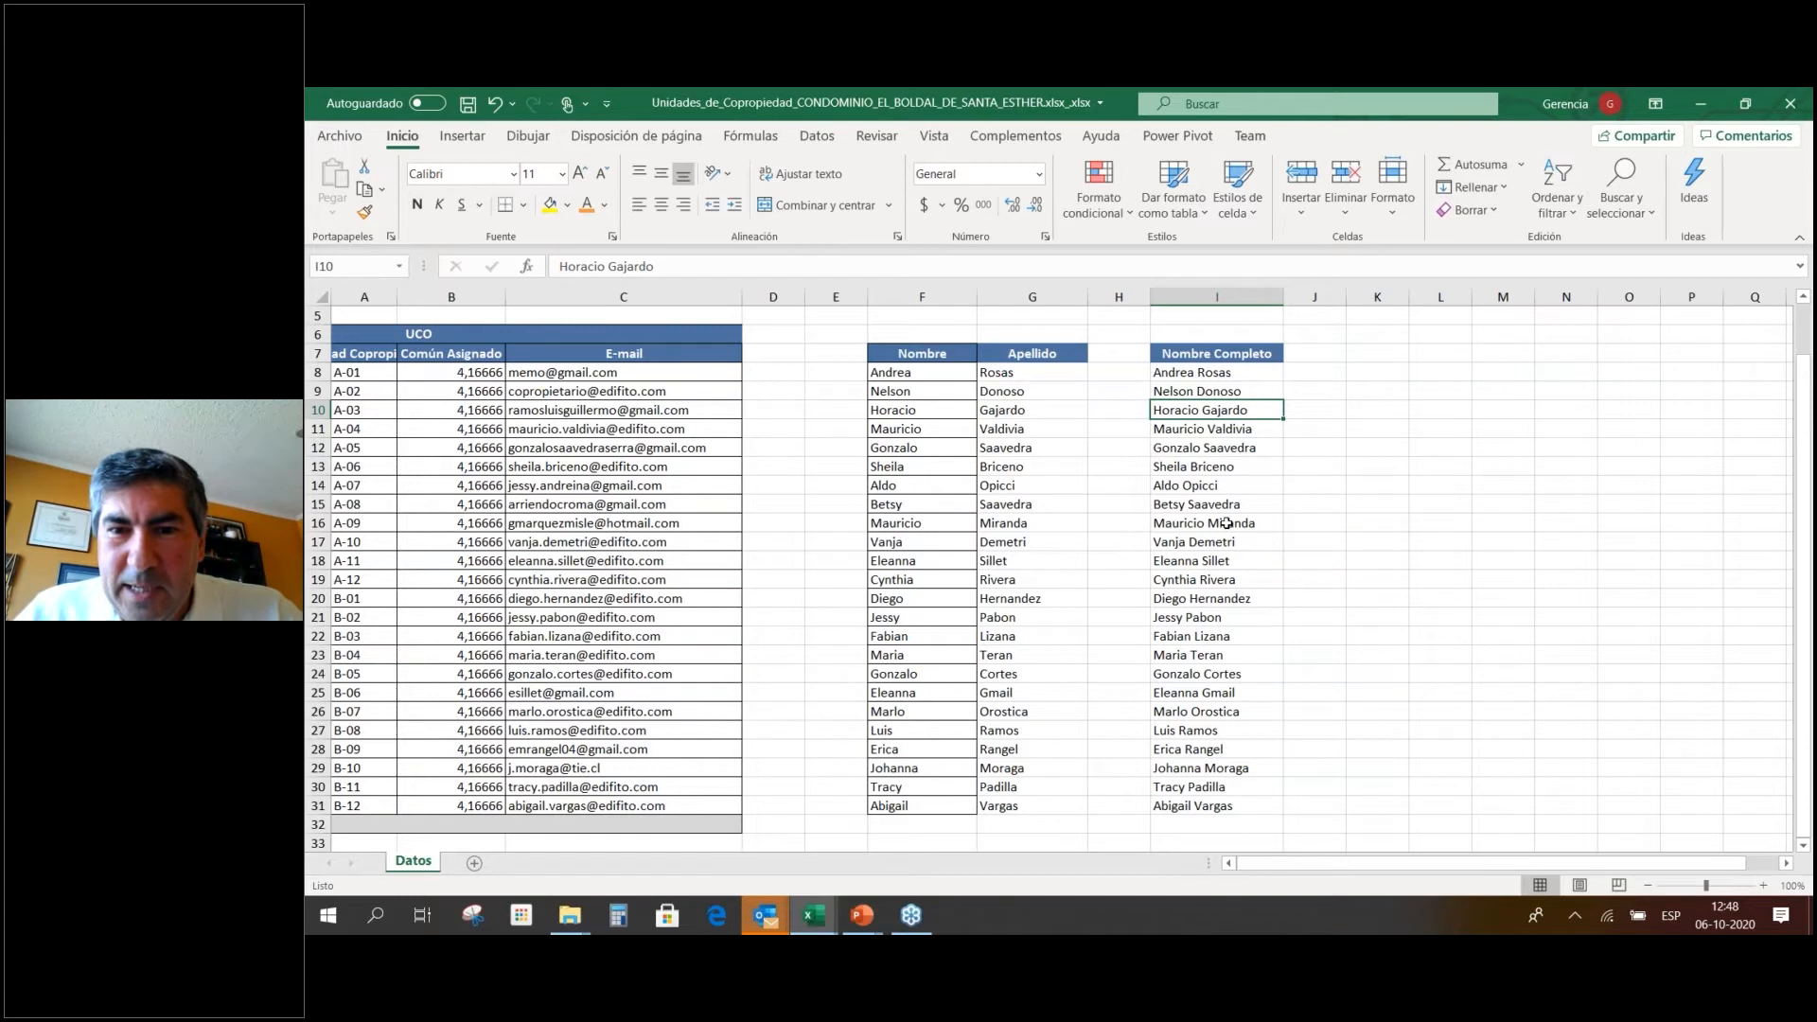
Copy the full names I8:I31 and paste them transposed across row 8 starting at K8.
drag(1225, 372, 1198, 803)
key(ctrl+c)
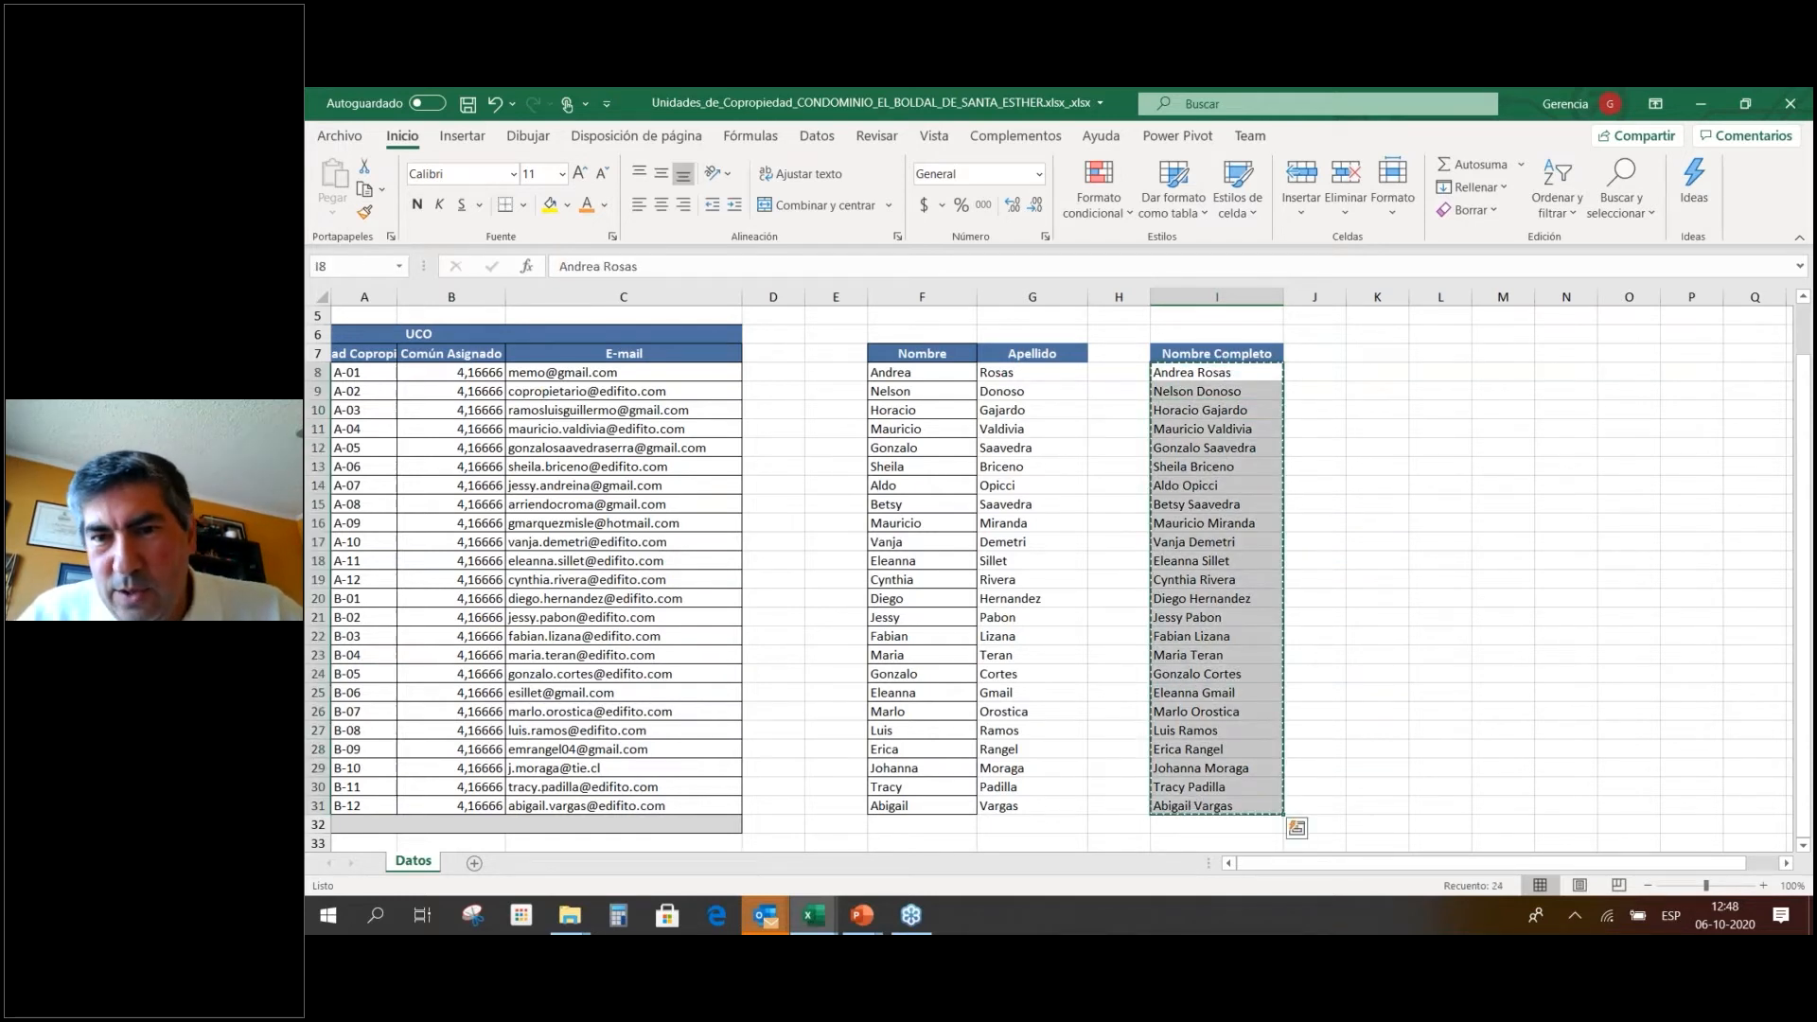
click(1383, 372)
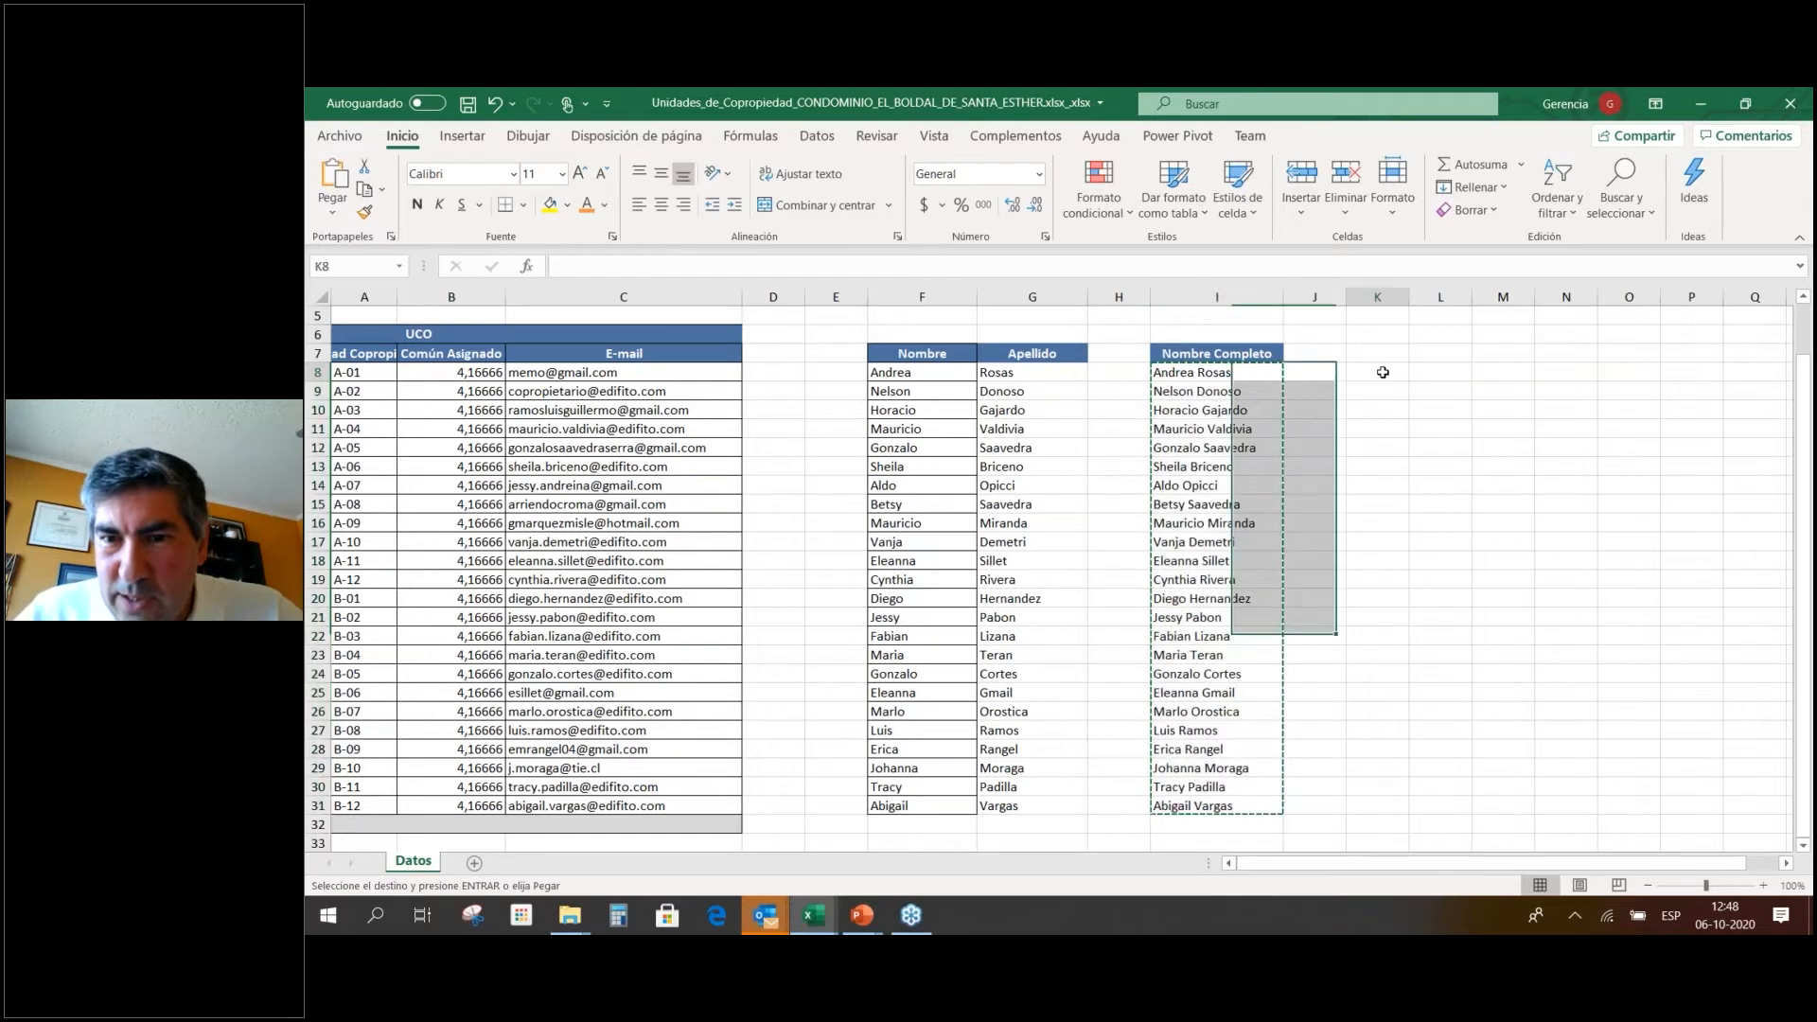
right_click(1383, 372)
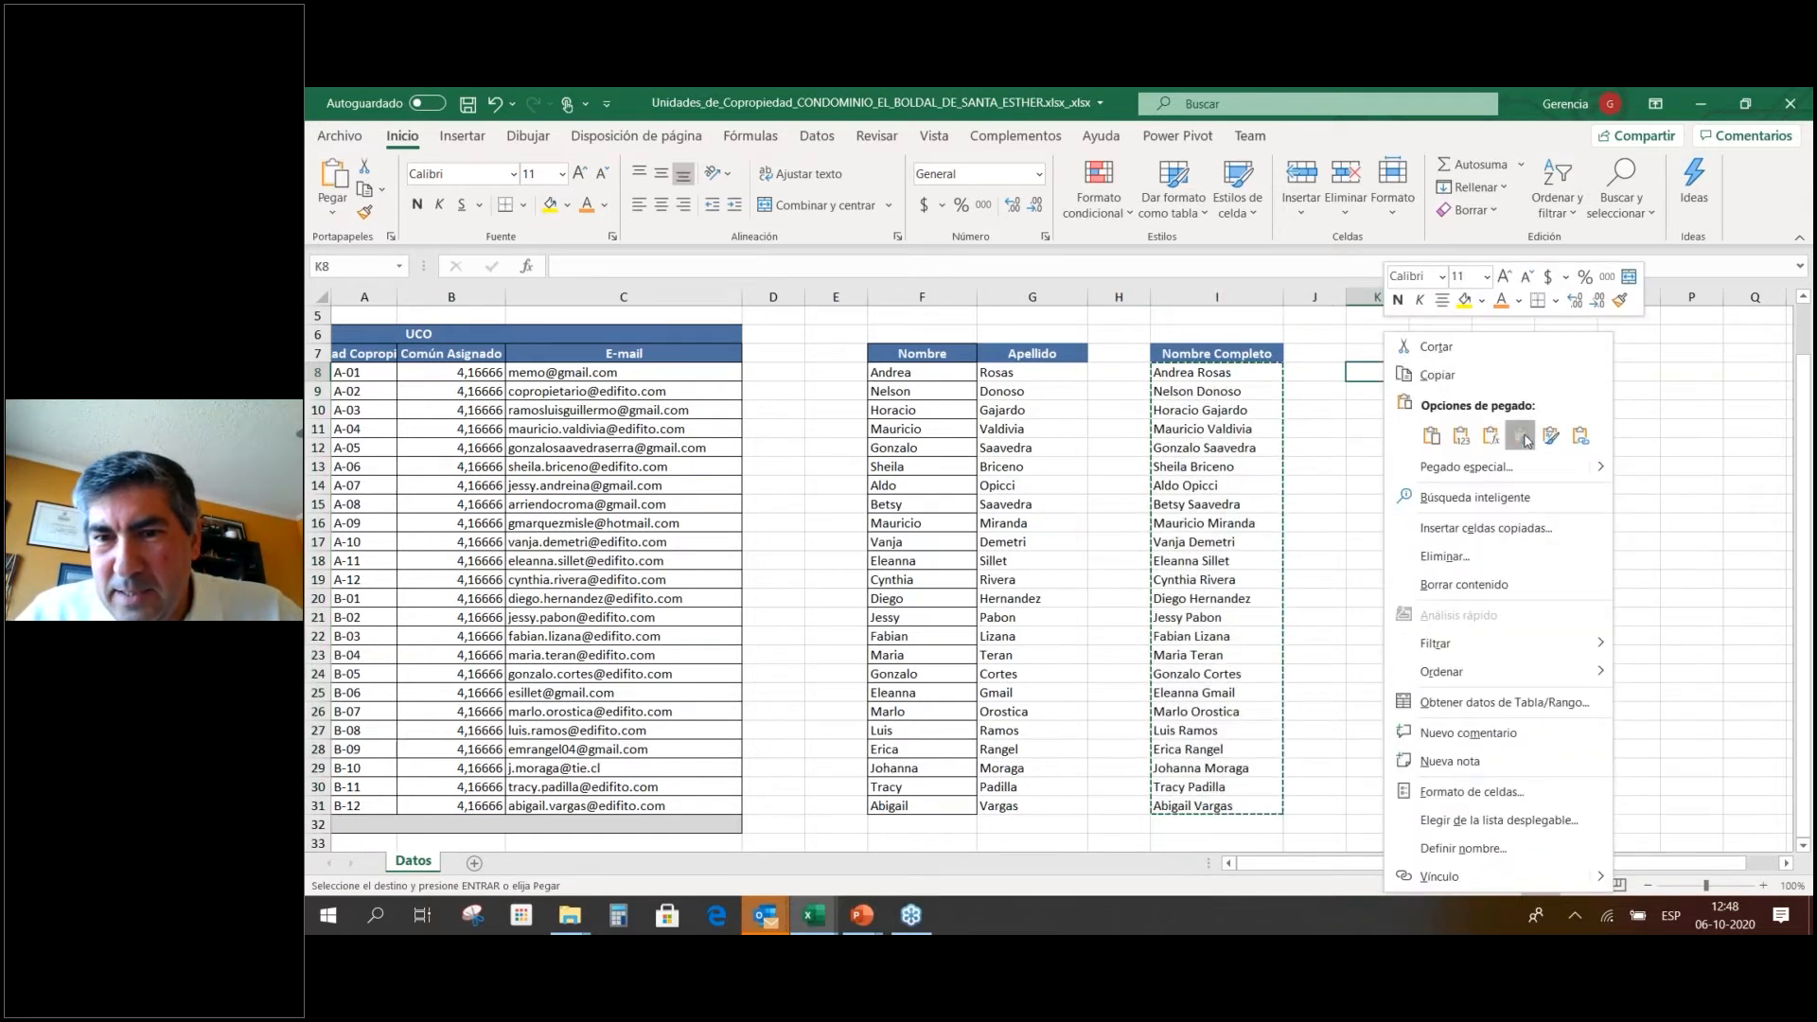
click(1490, 436)
click(1496, 656)
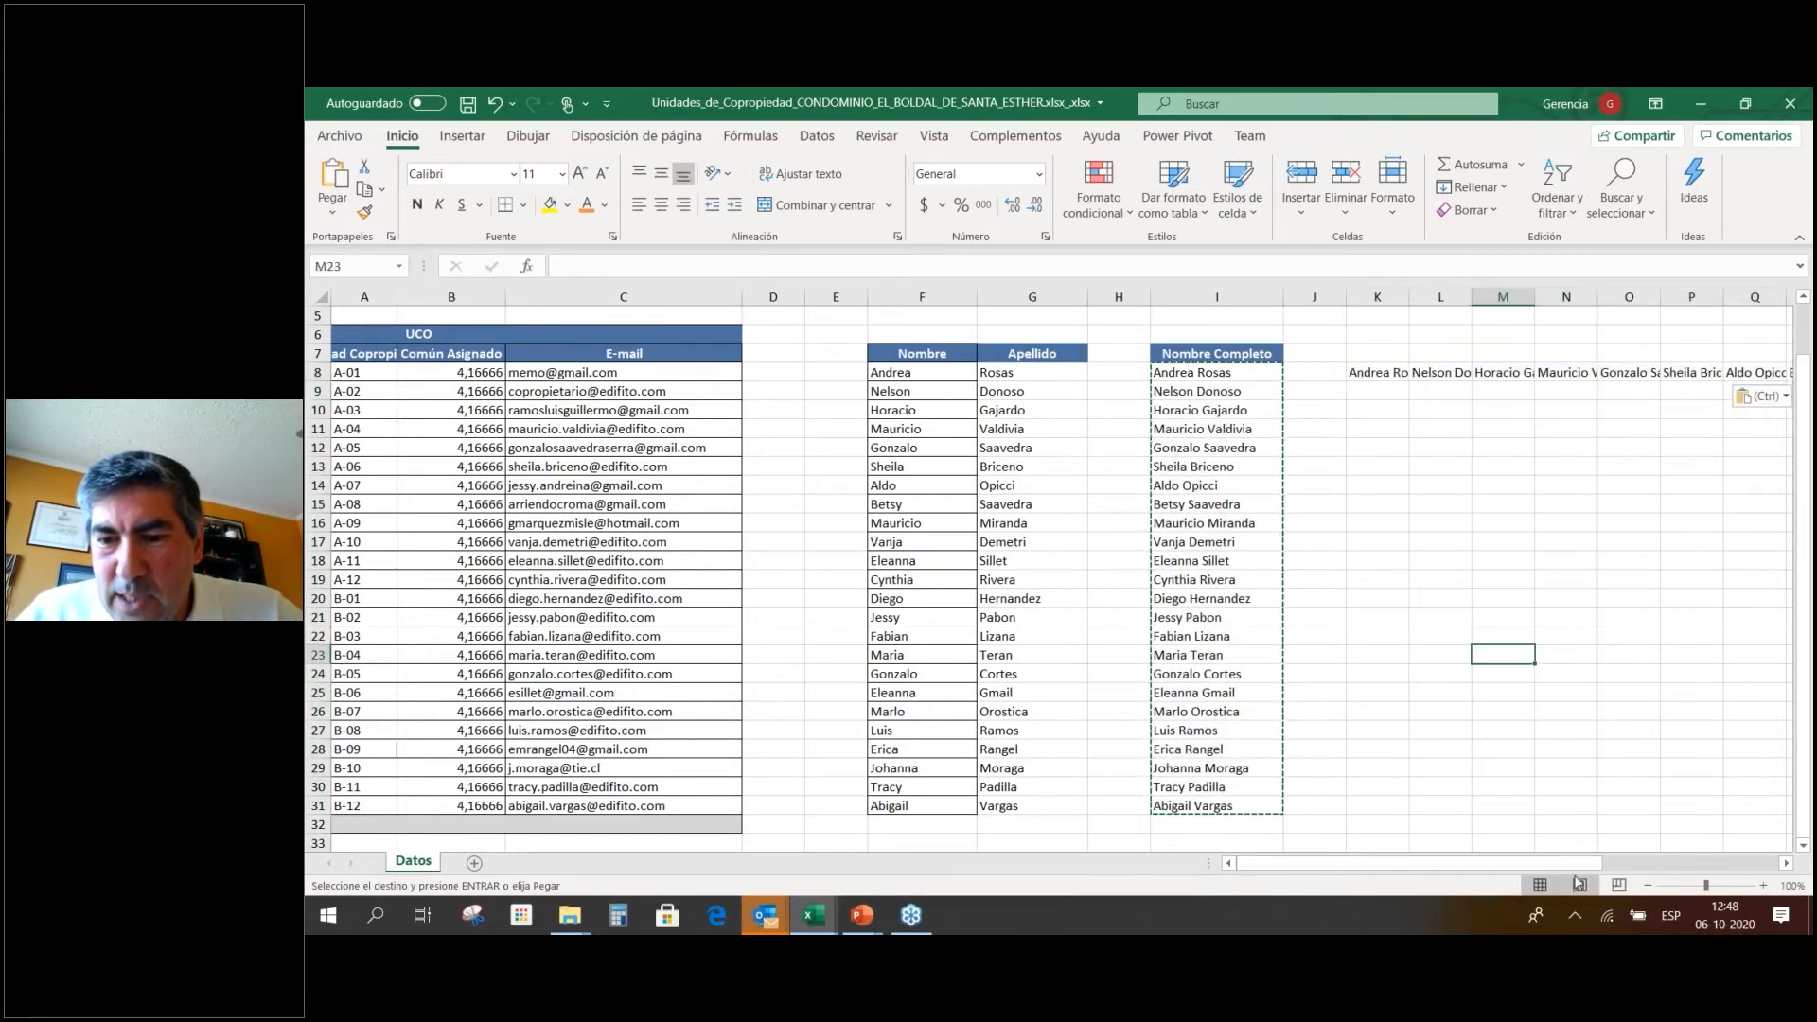
drag(1591, 866, 1612, 870)
drag(1663, 863, 1689, 864)
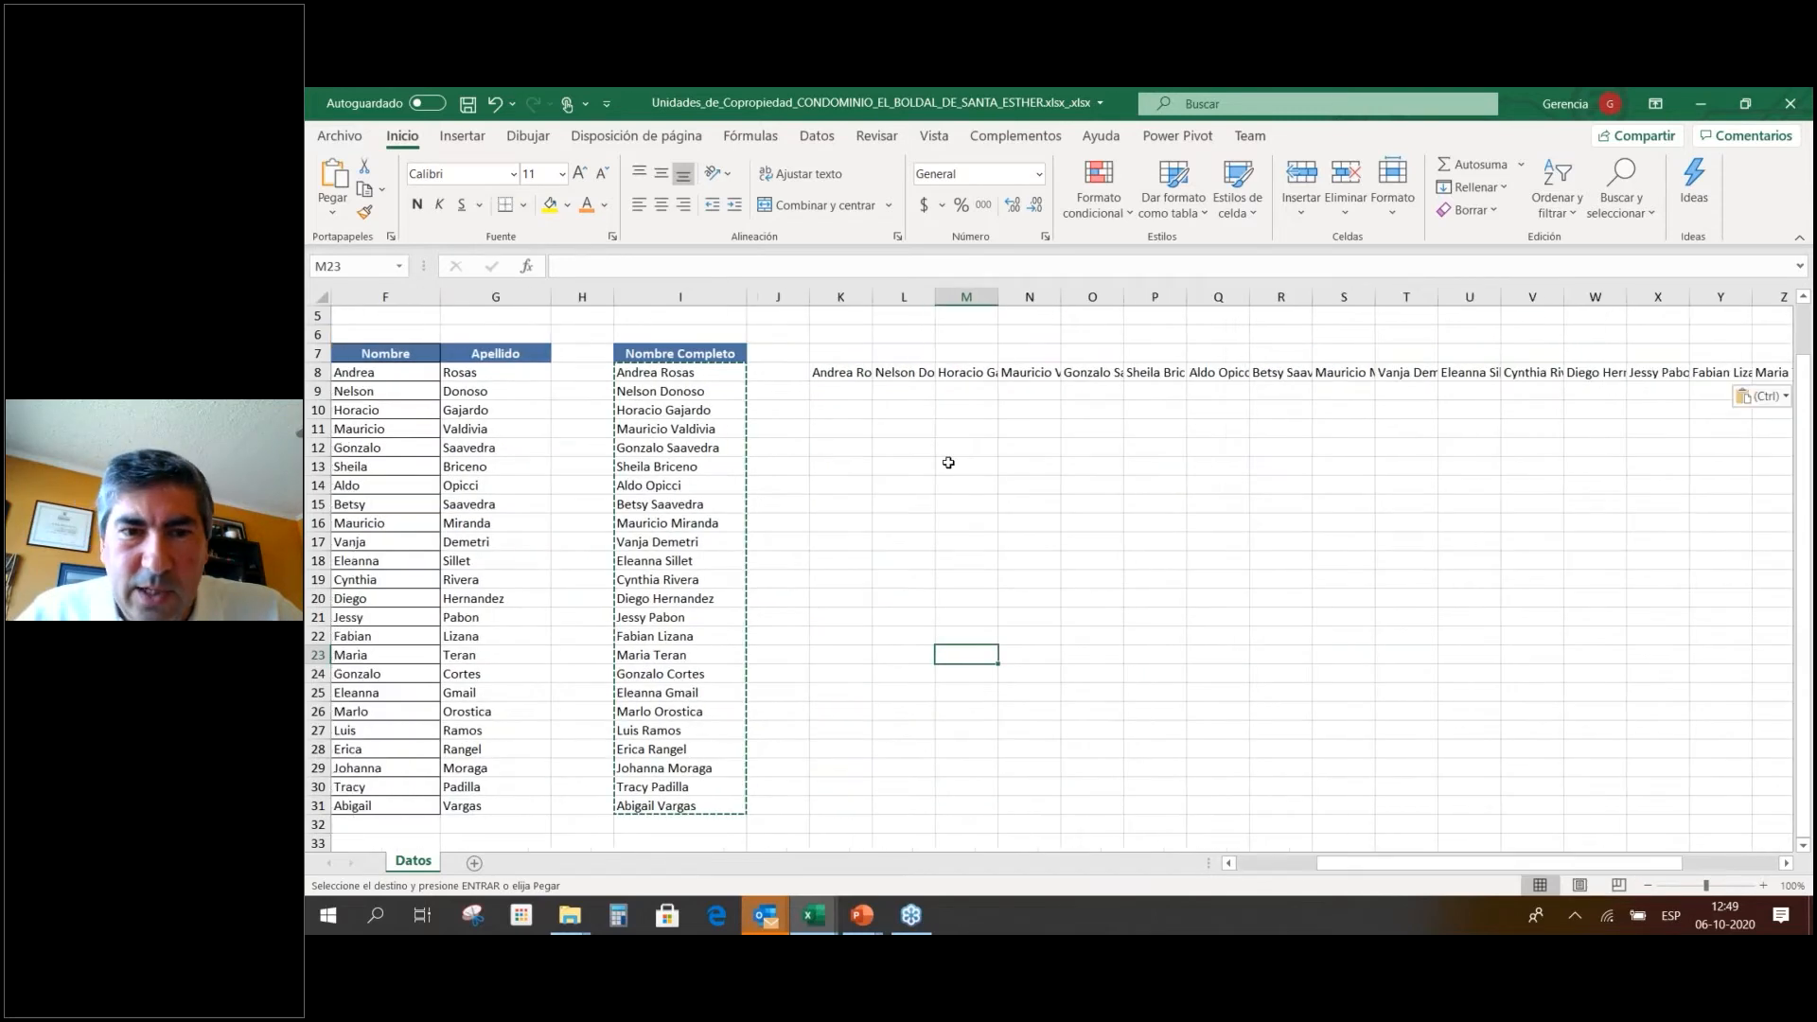
key(Escape)
AutoFit columns K through AH to the transposed names and return to K8.
click(832, 371)
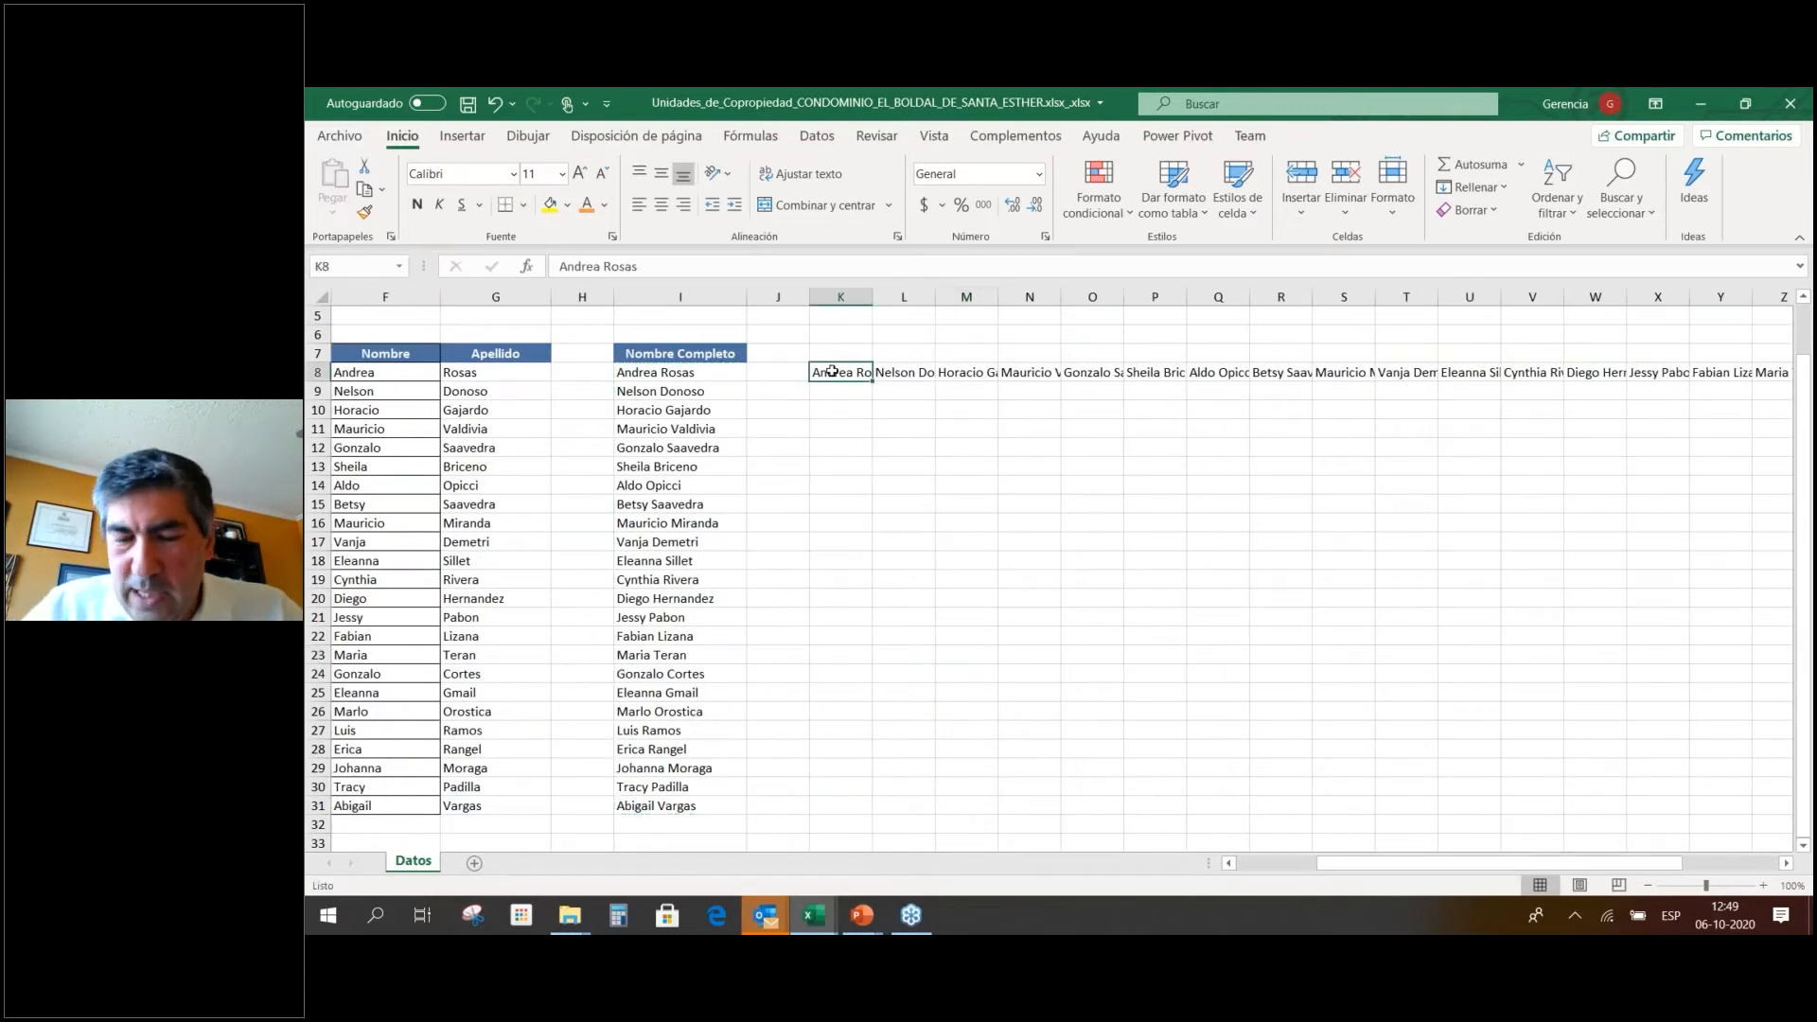
drag(847, 297, 1429, 300)
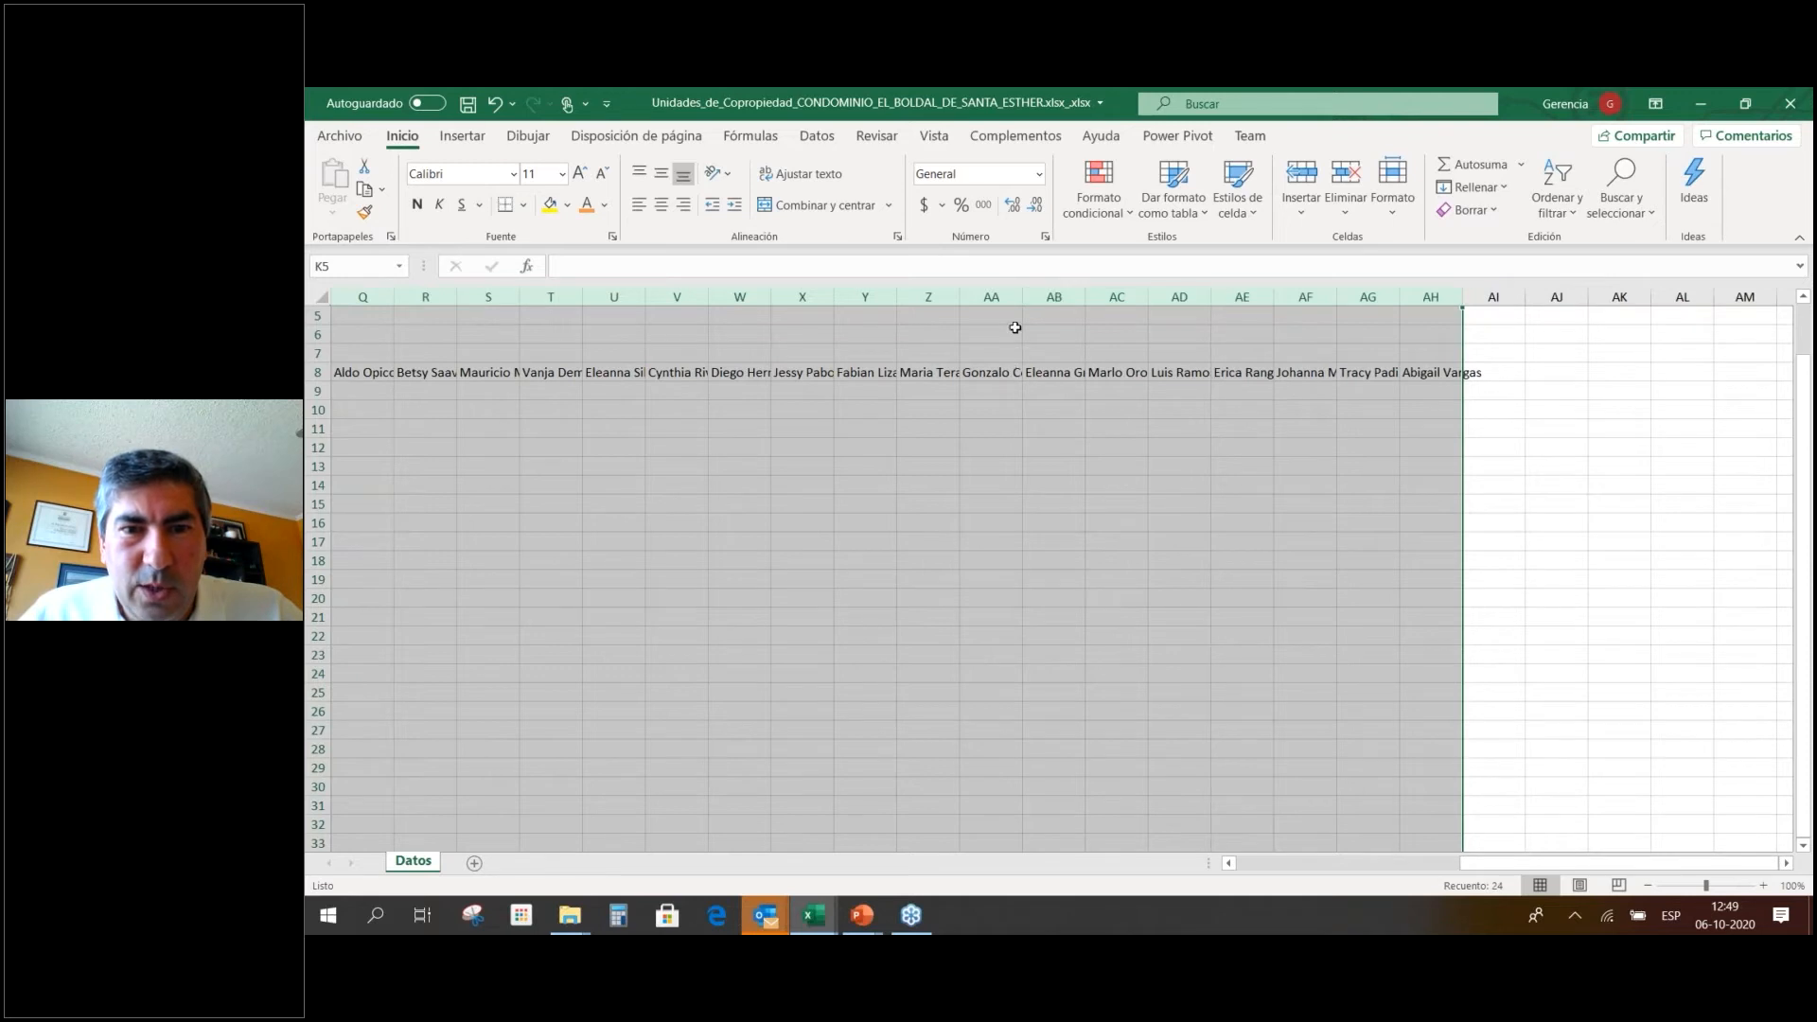
double_click(1023, 296)
click(960, 376)
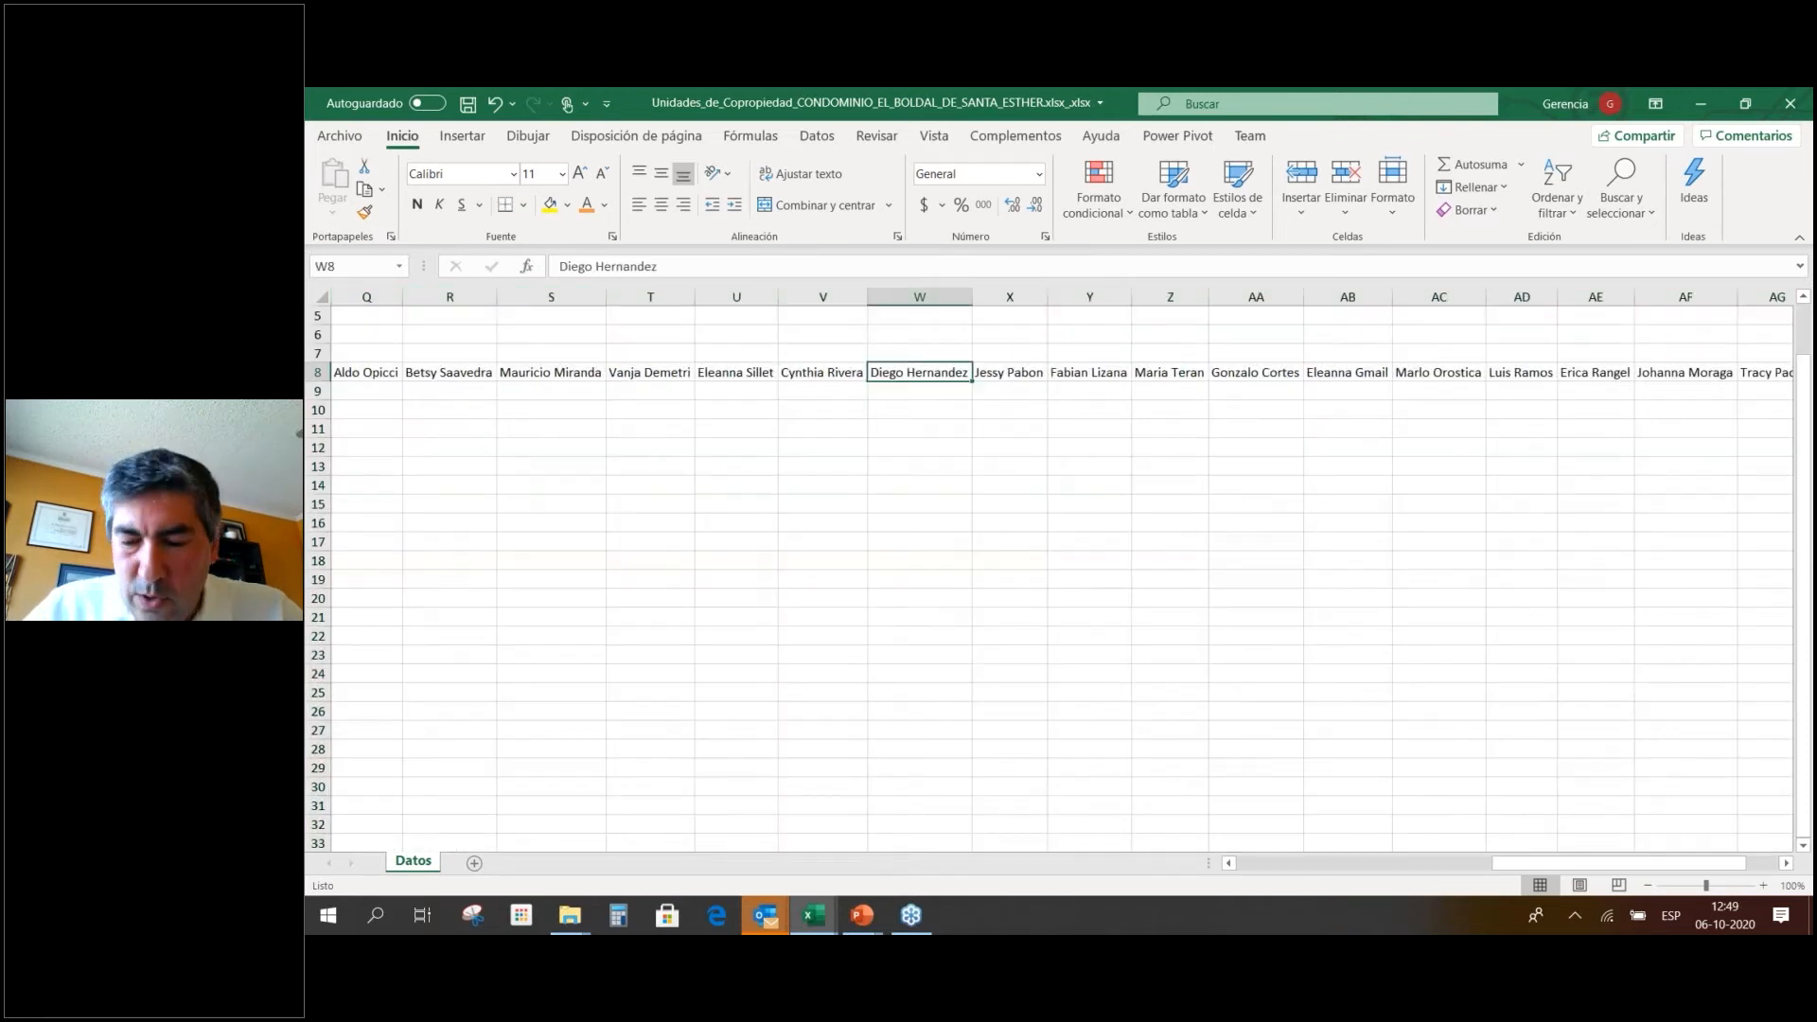
key(Left)
key(Left)
key(Left)
key(Left)
key(Left)
key(Left)
key(Left)
key(Left)
key(Left)
key(Left)
key(Left)
key(Left)
key(Left)
key(Left)
key(Left)
key(Left)
key(Left)
key(Left)
key(Left)
key(Left)
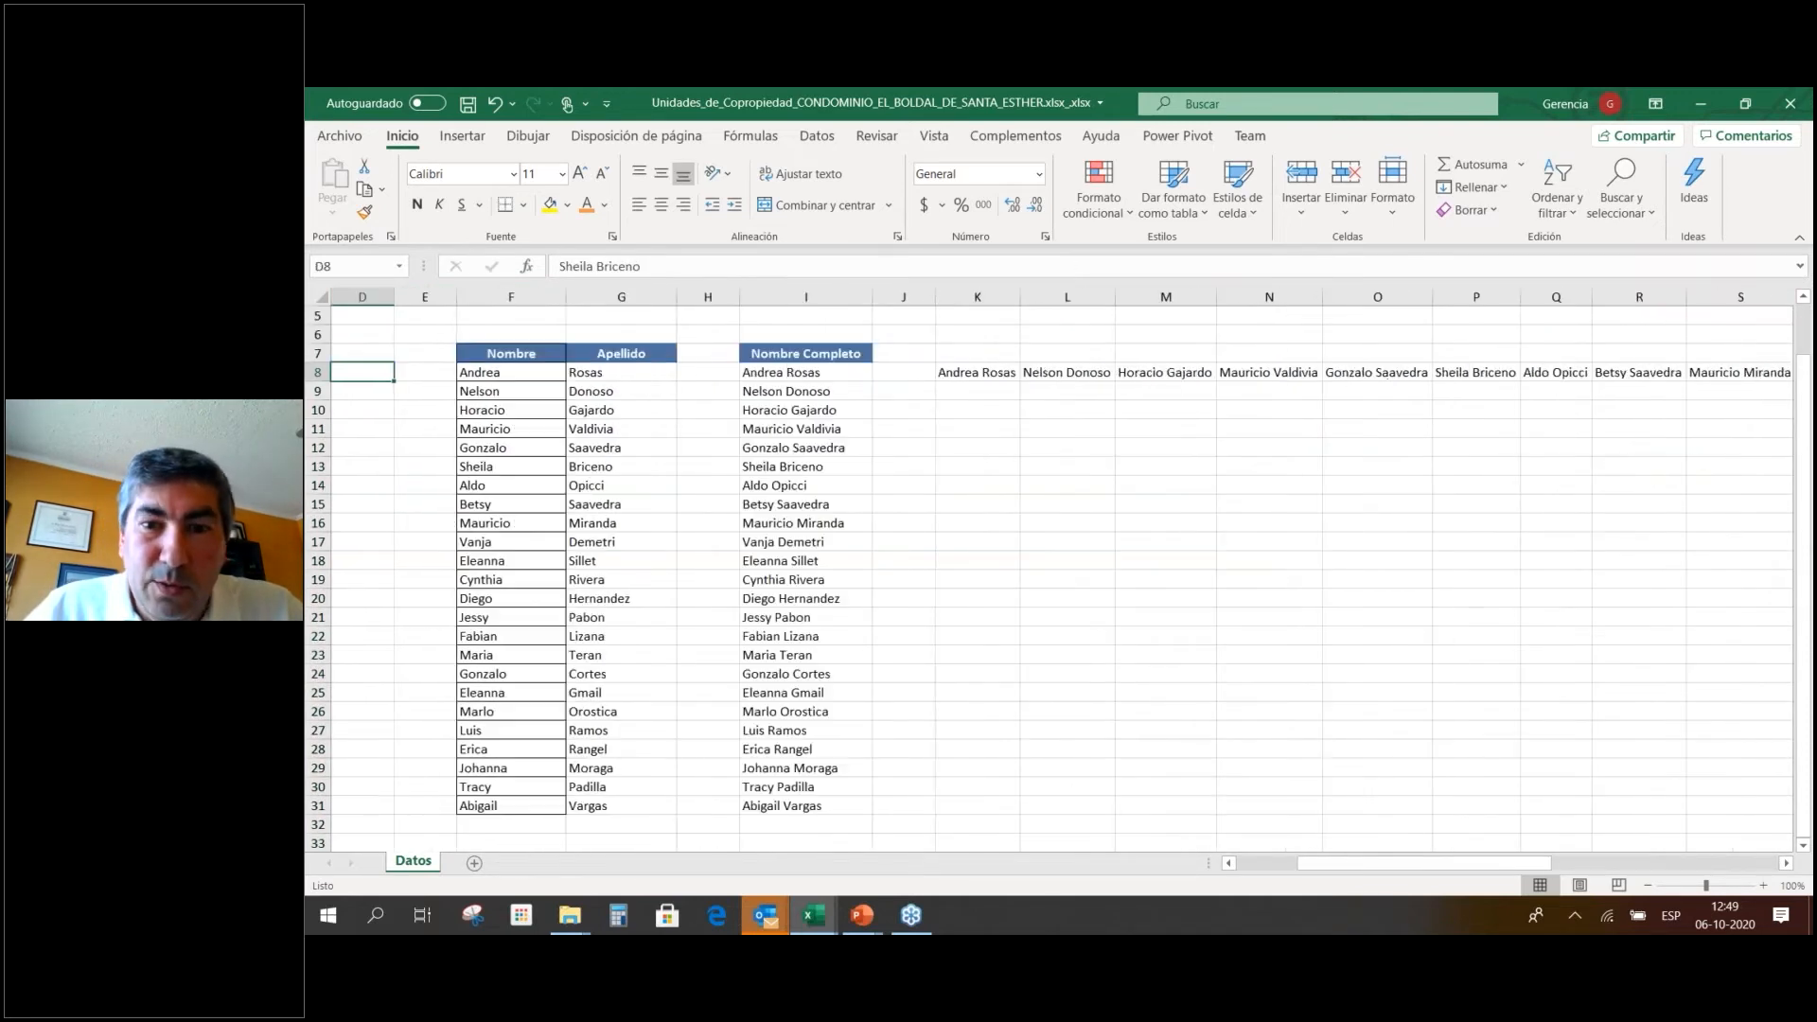
key(Right)
key(Right)
key(Right)
key(Right)
key(Right)
key(Right)
key(Right)
key(Right)
key(Right)
key(Right)
key(Right)
key(Left)
key(Right)
key(Right)
key(Right)
key(Right)
key(Right)
key(Right)
key(Right)
key(Right)
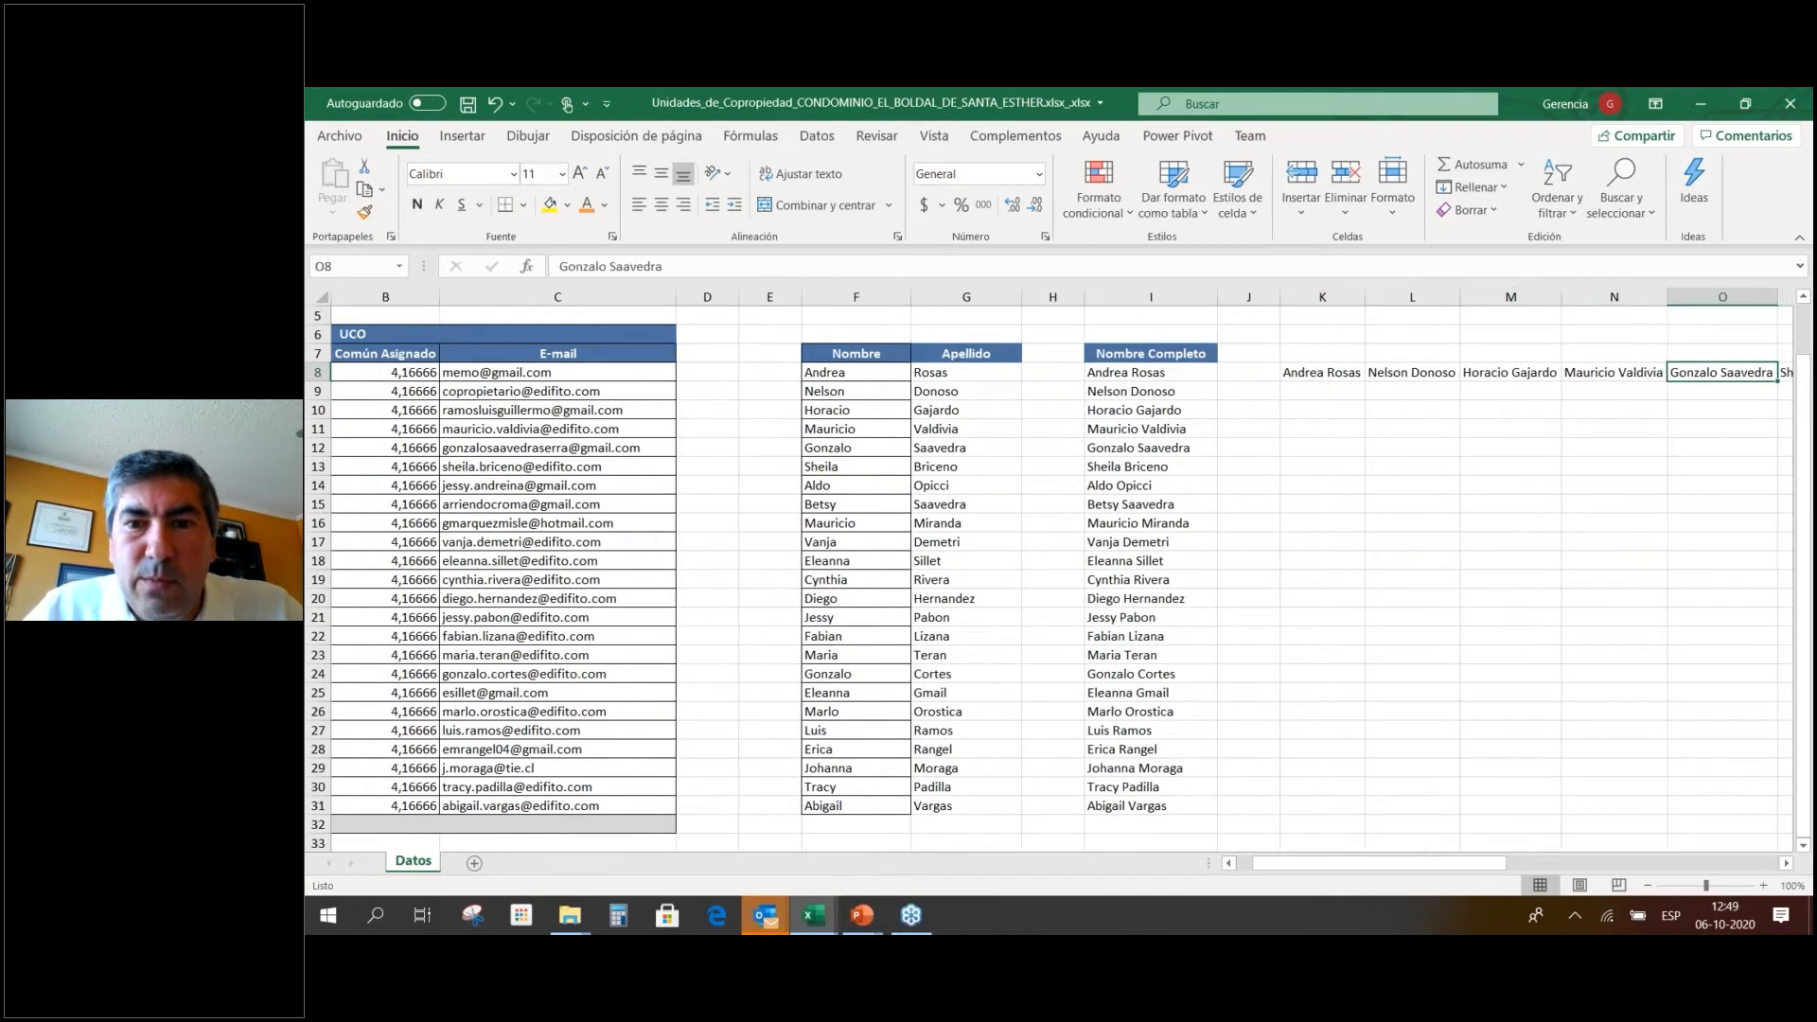
key(Left)
key(Left)
key(Left)
key(Left)
key(Left)
key(Left)
key(Left)
key(Left)
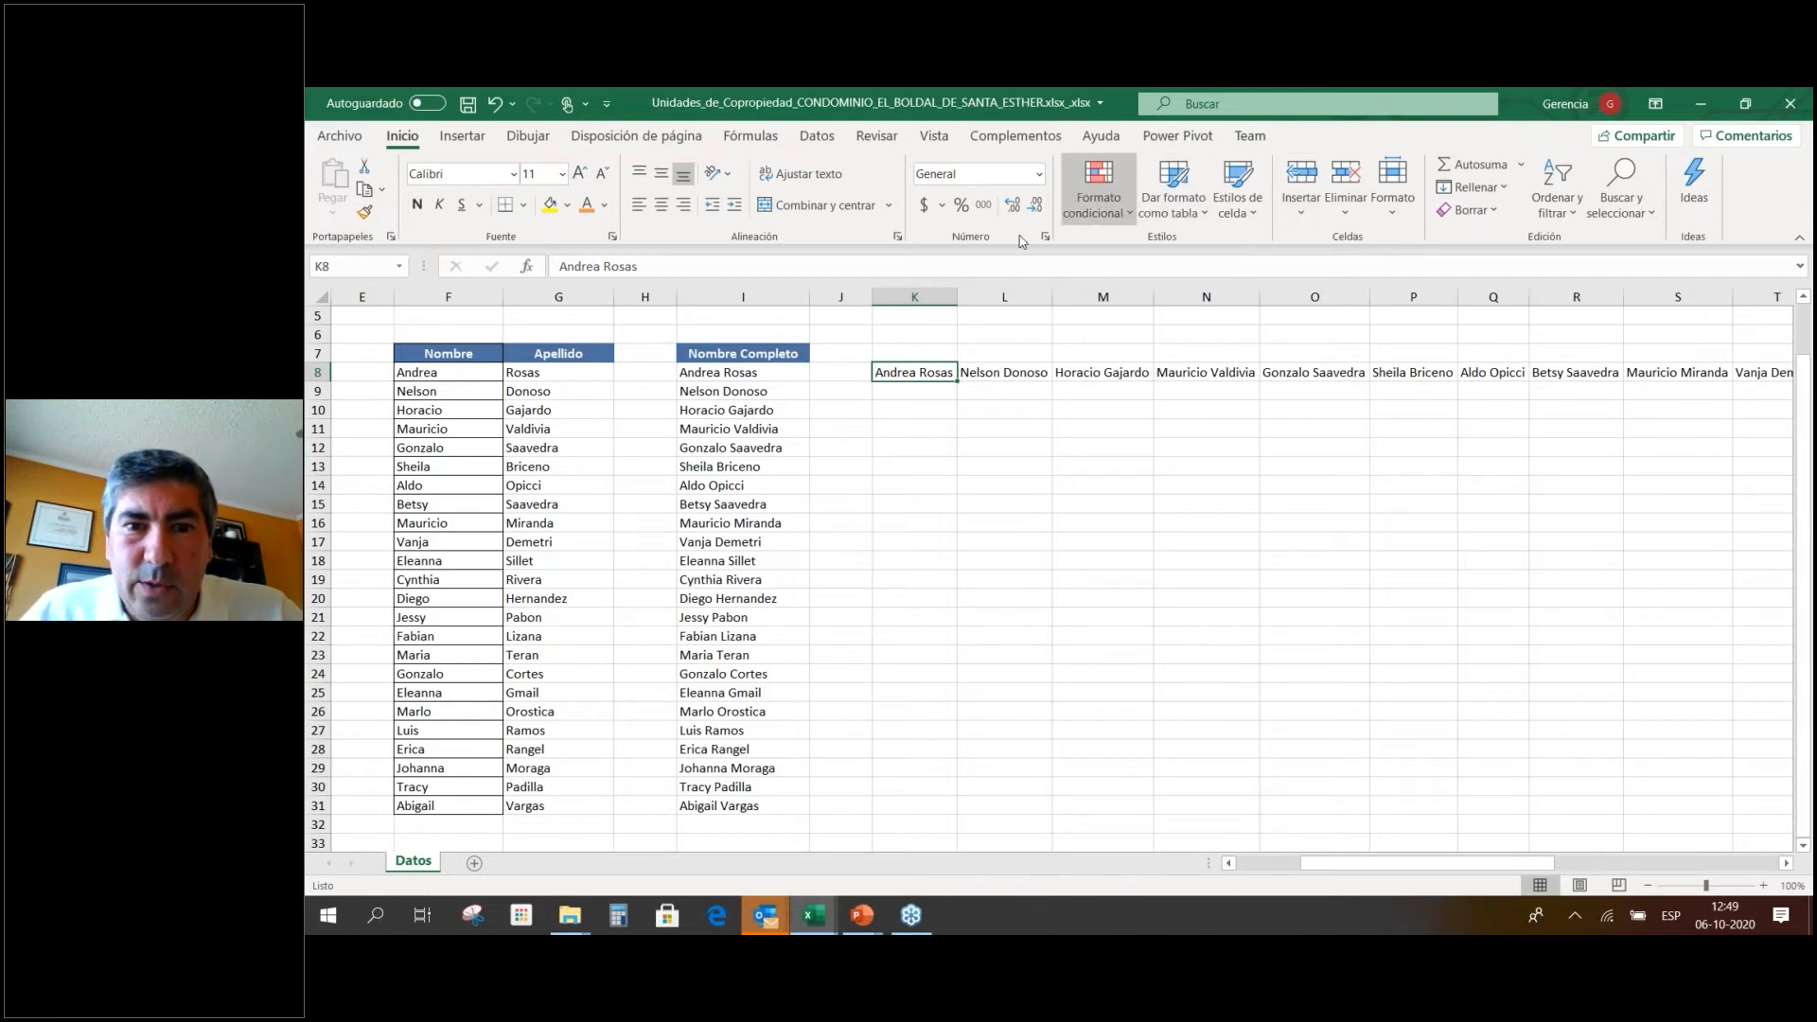
Append the next three residents' full names to K8 as a comma-separated list.
click(665, 266)
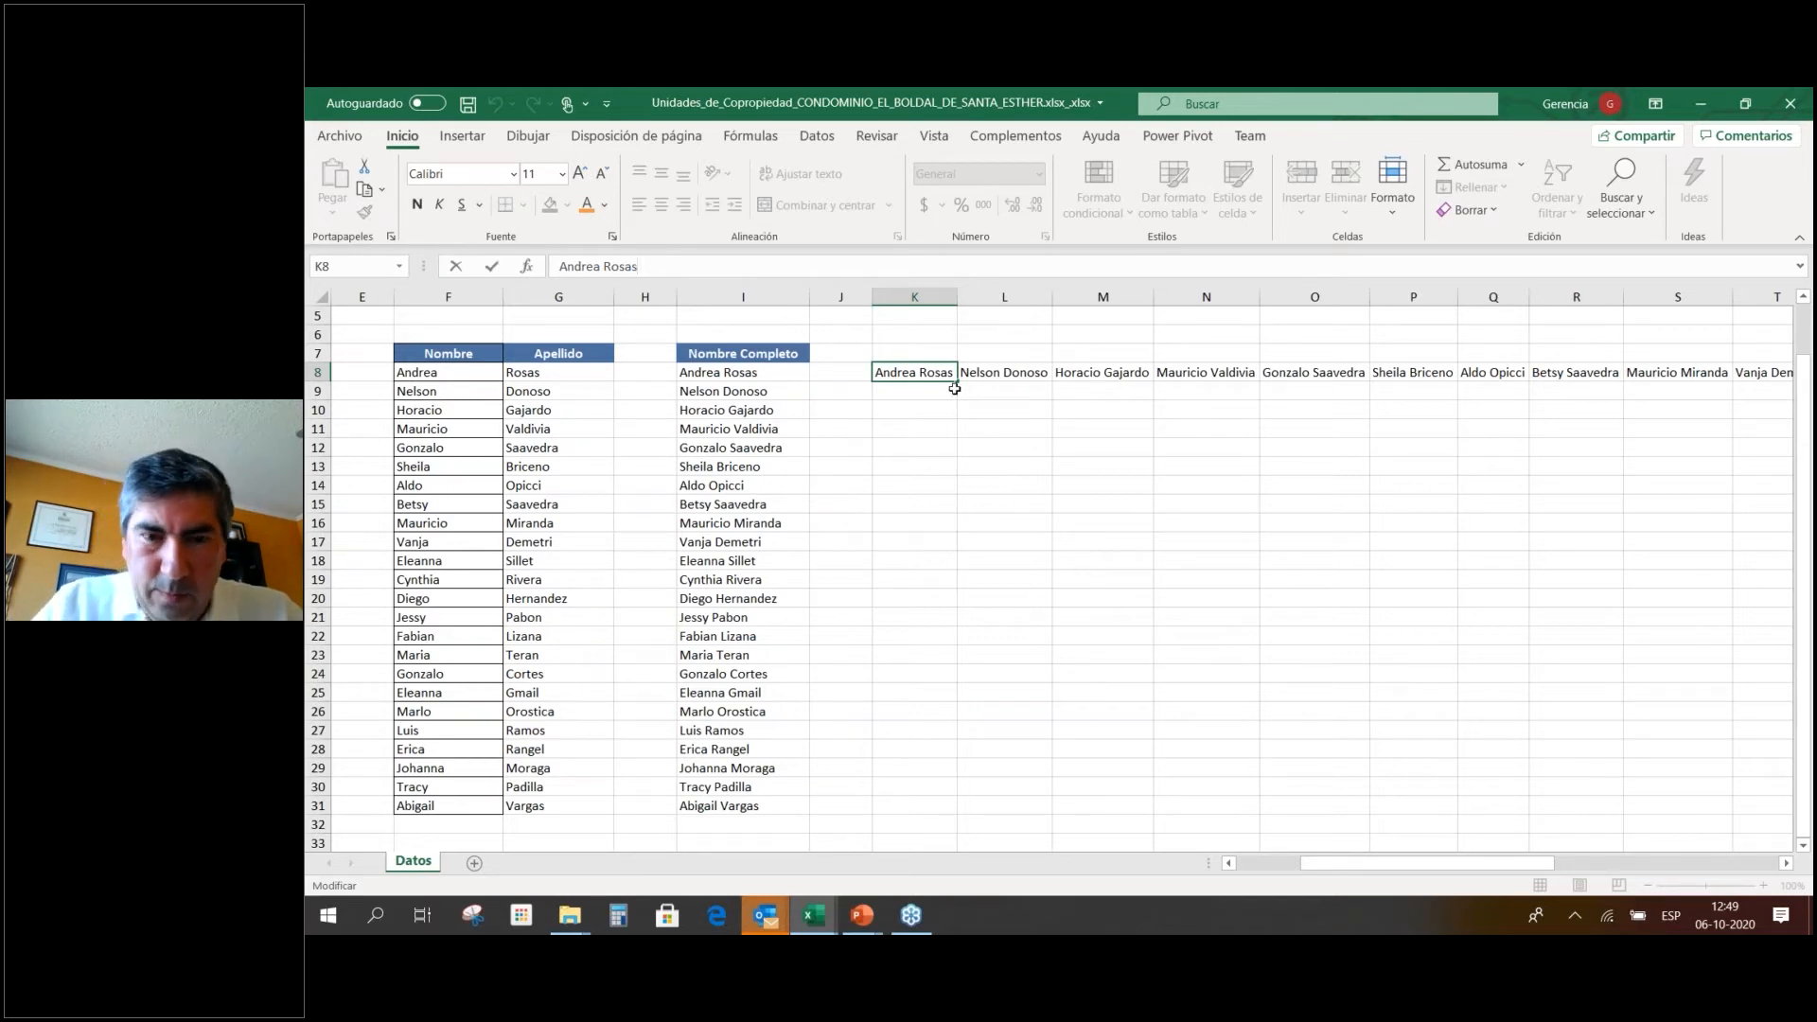
text(, nelso)
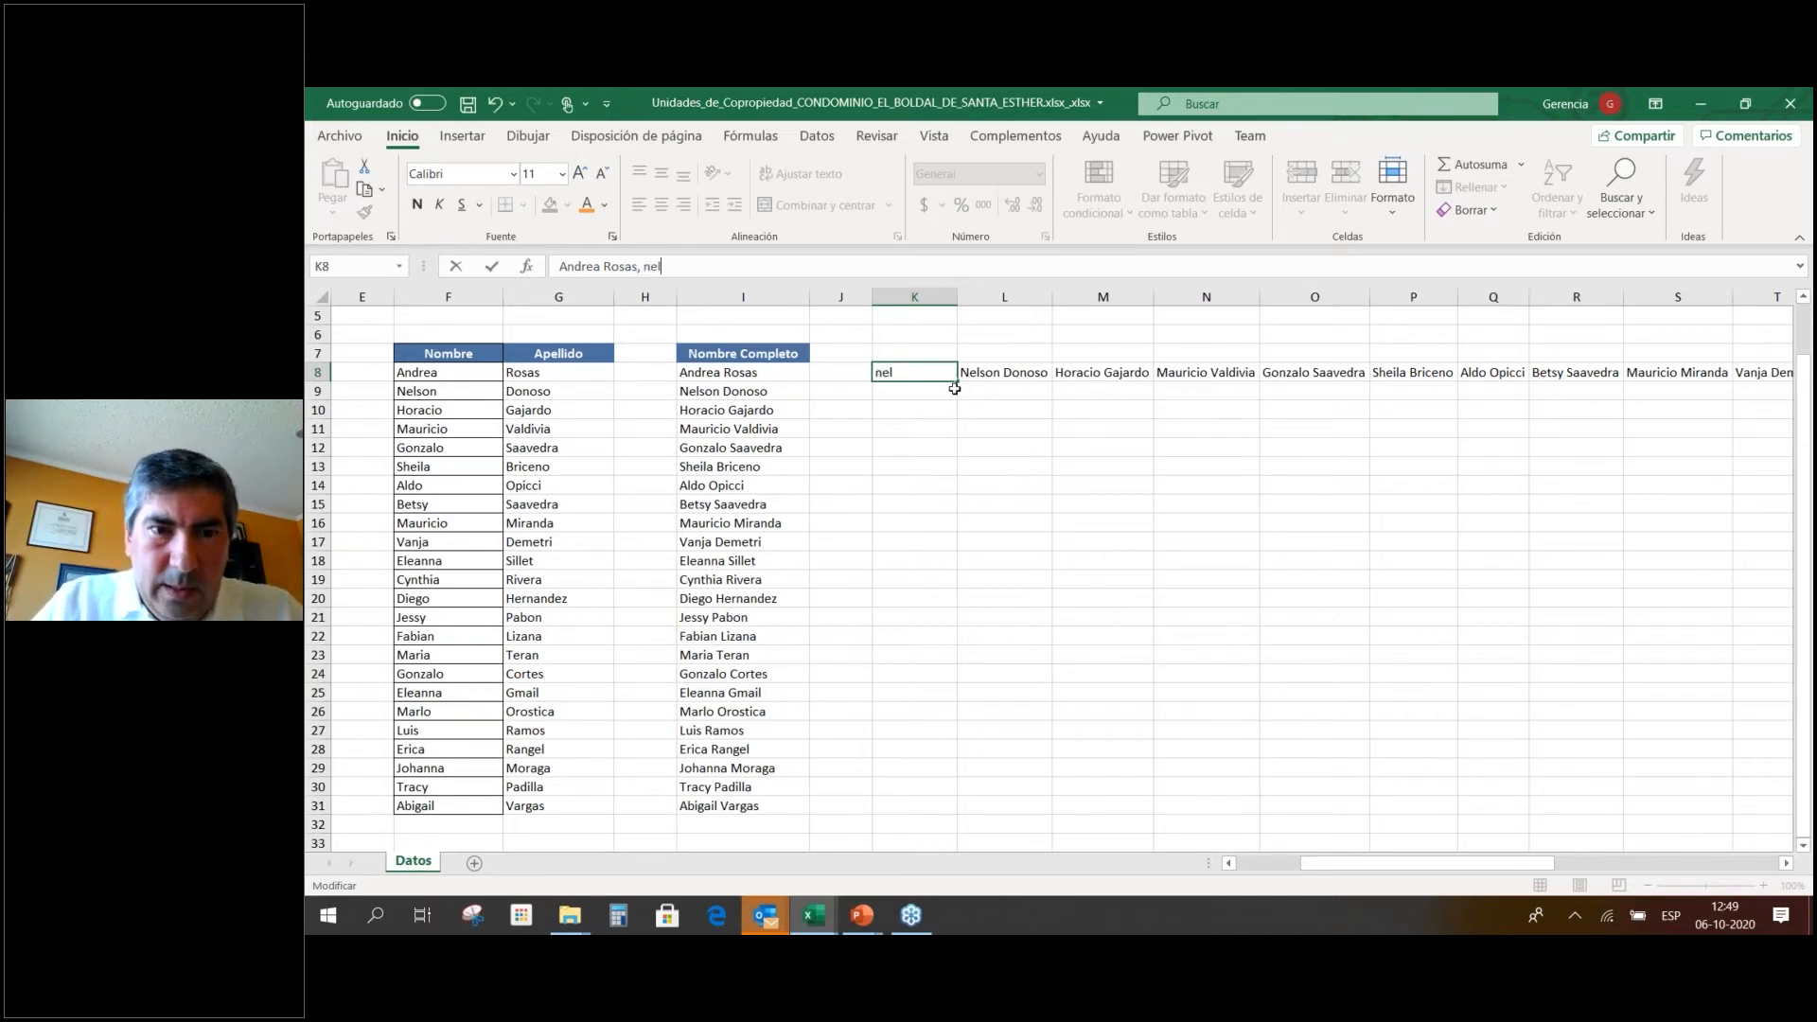
key(BackSpace)
key(BackSpace)
key(BackSpace)
key(BackSpace)
key(BackSpace)
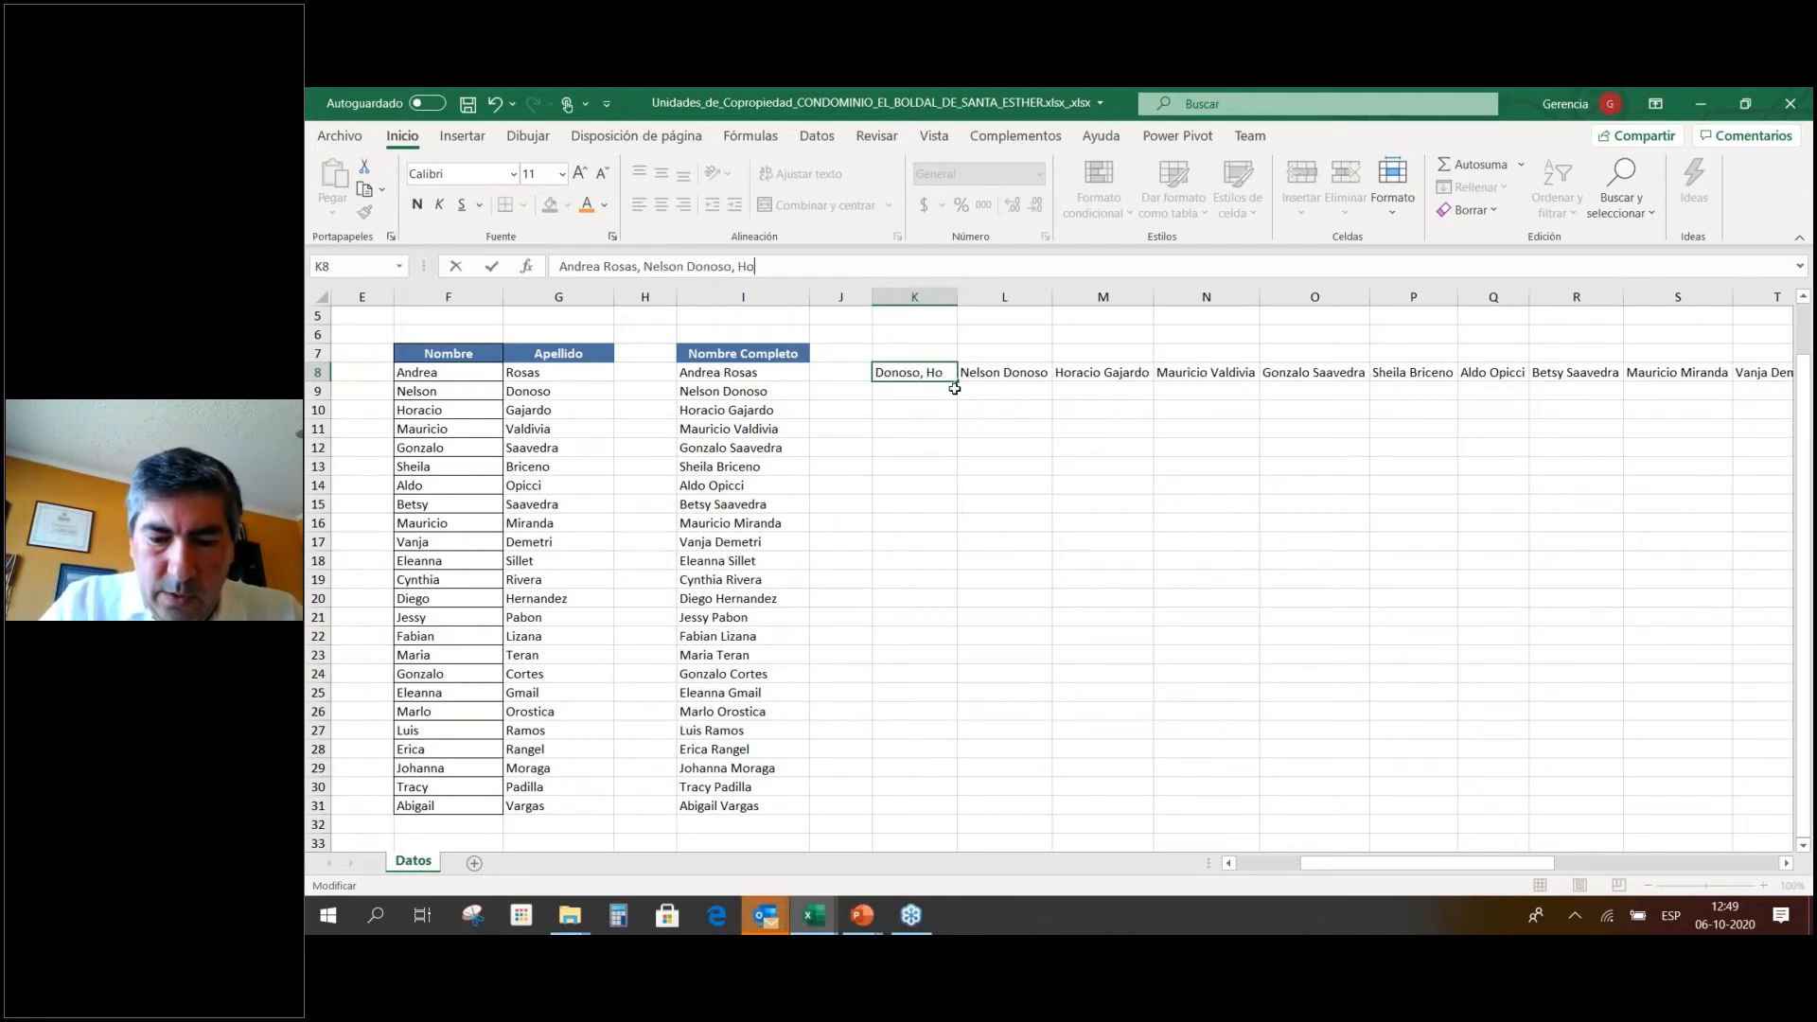
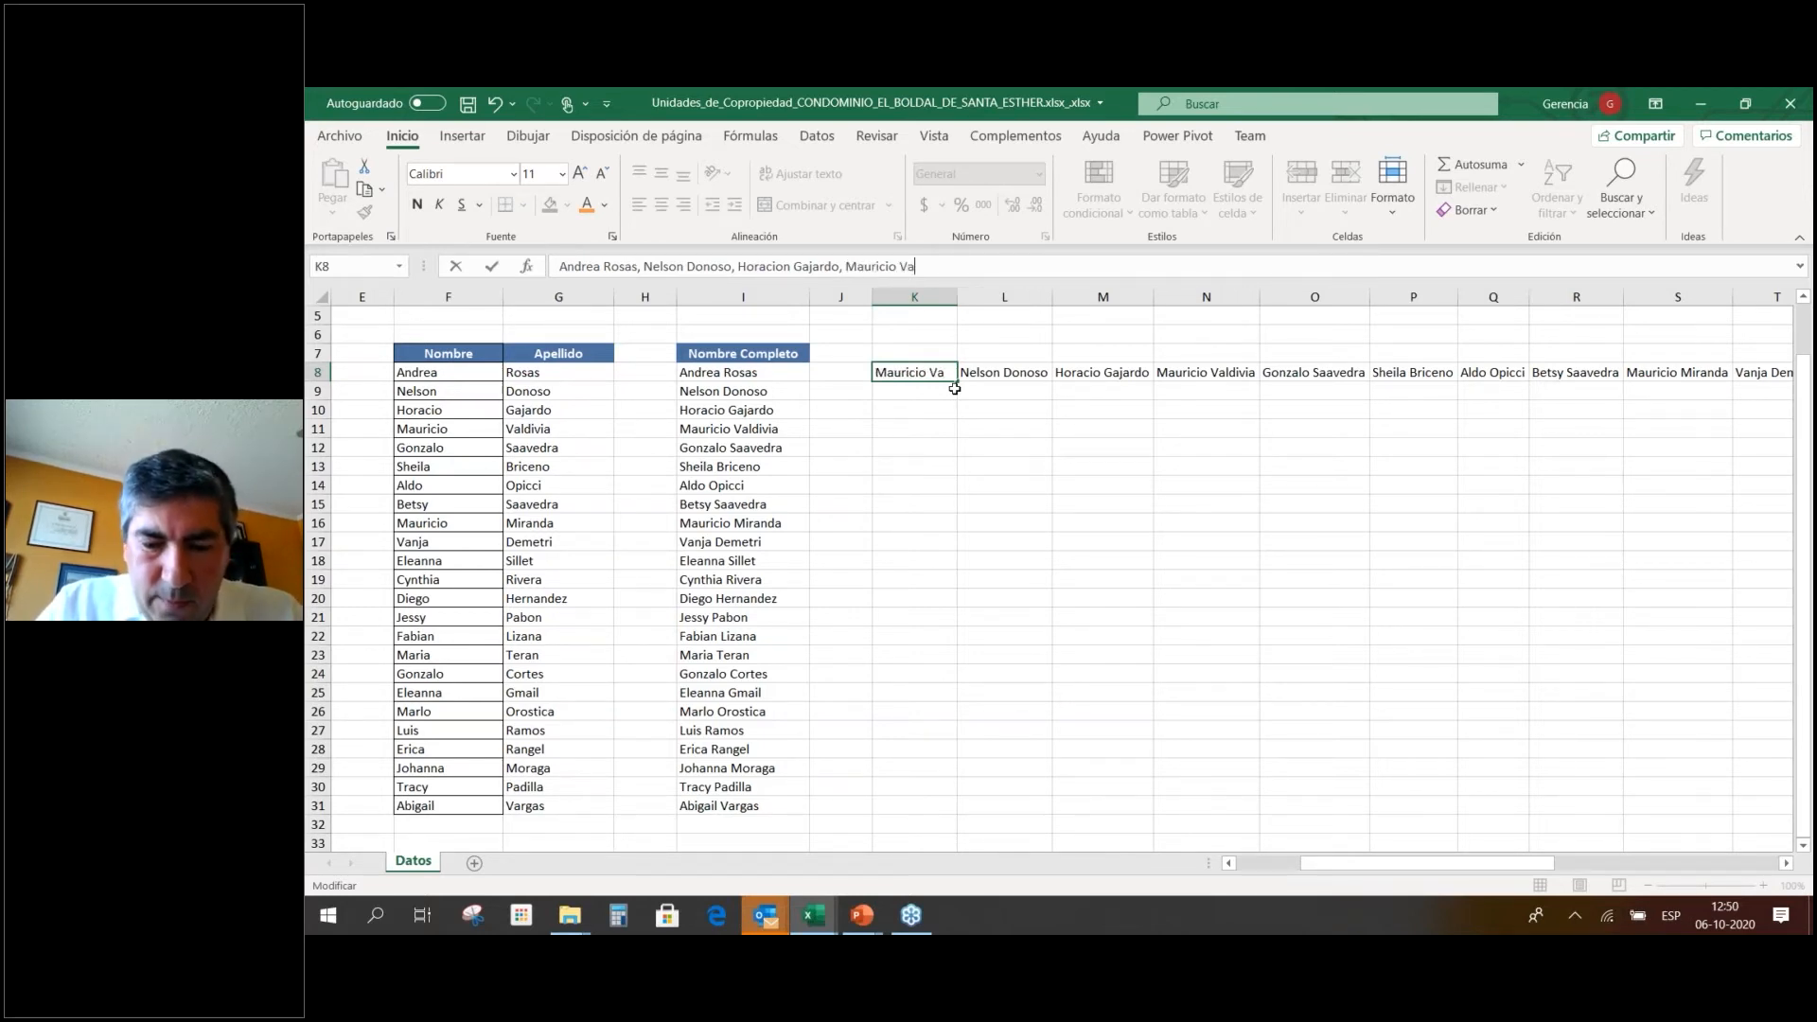
key(ctrl+Return)
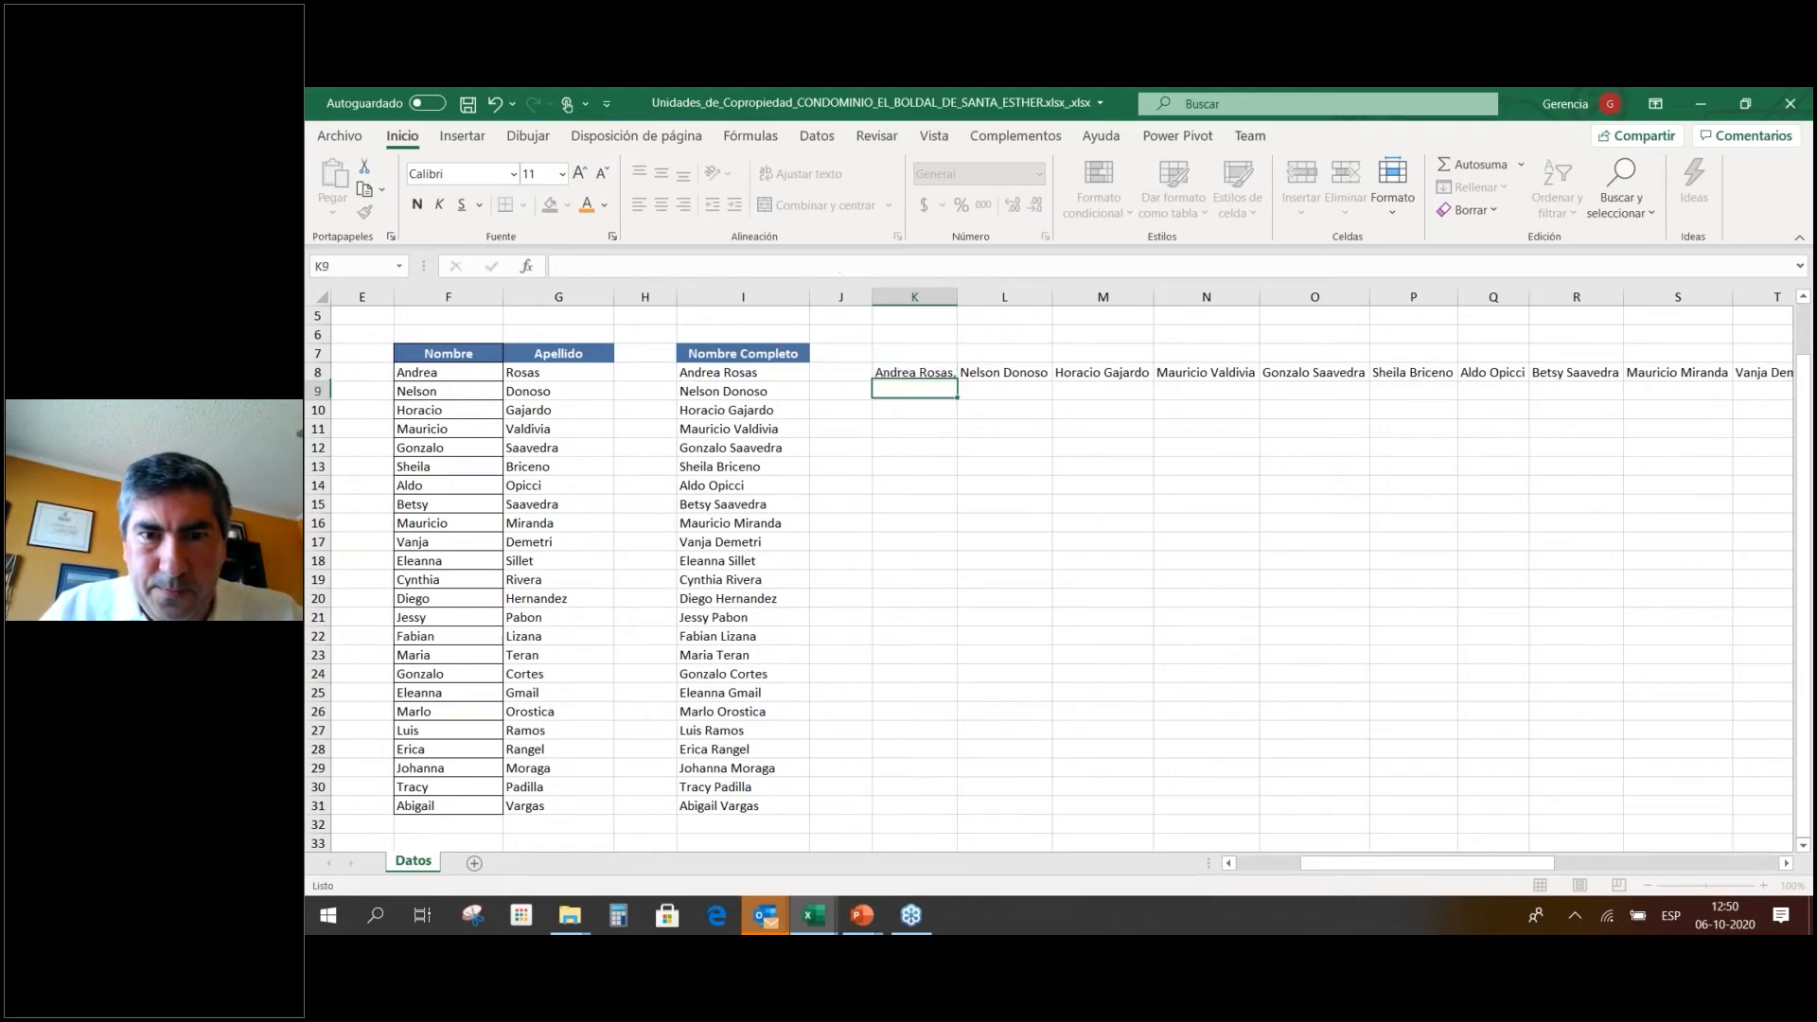
Clear the remaining transposed names from L8 to the end of row 8.
click(1004, 373)
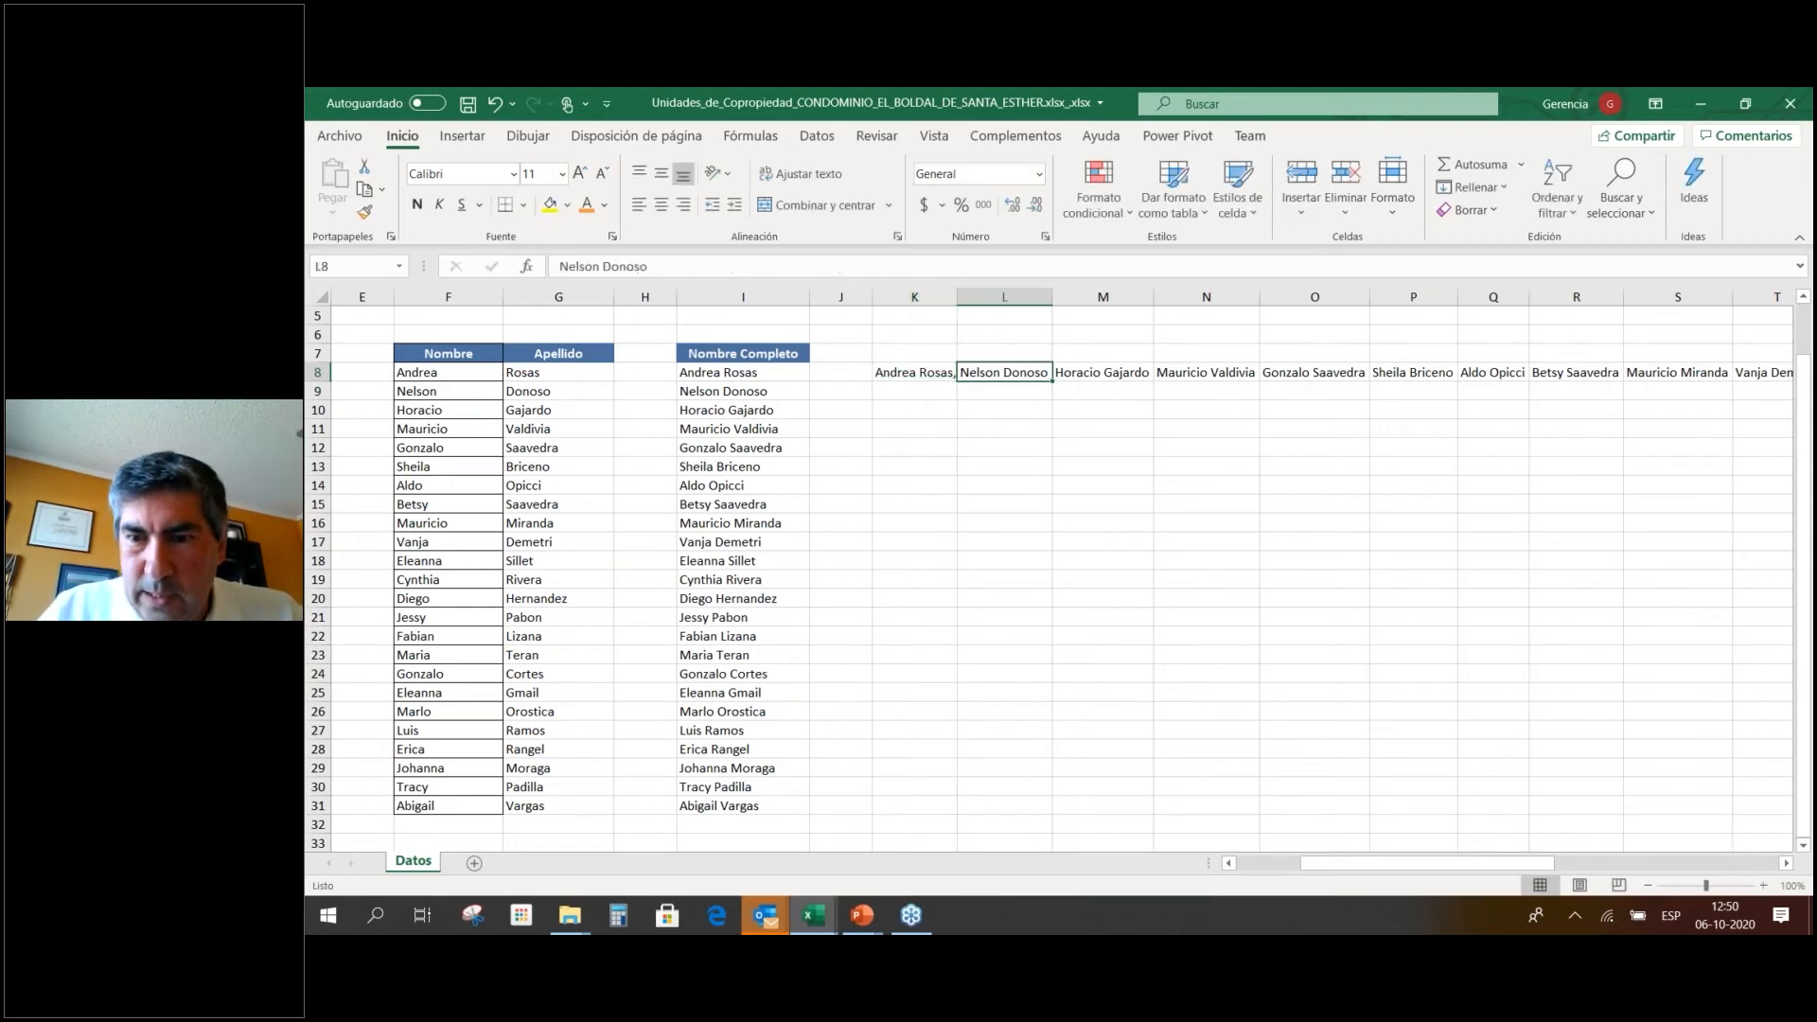
key(ctrl+shift+Right)
key(Delete)
key(Left)
key(Left)
key(Right)
key(Right)
key(Left)
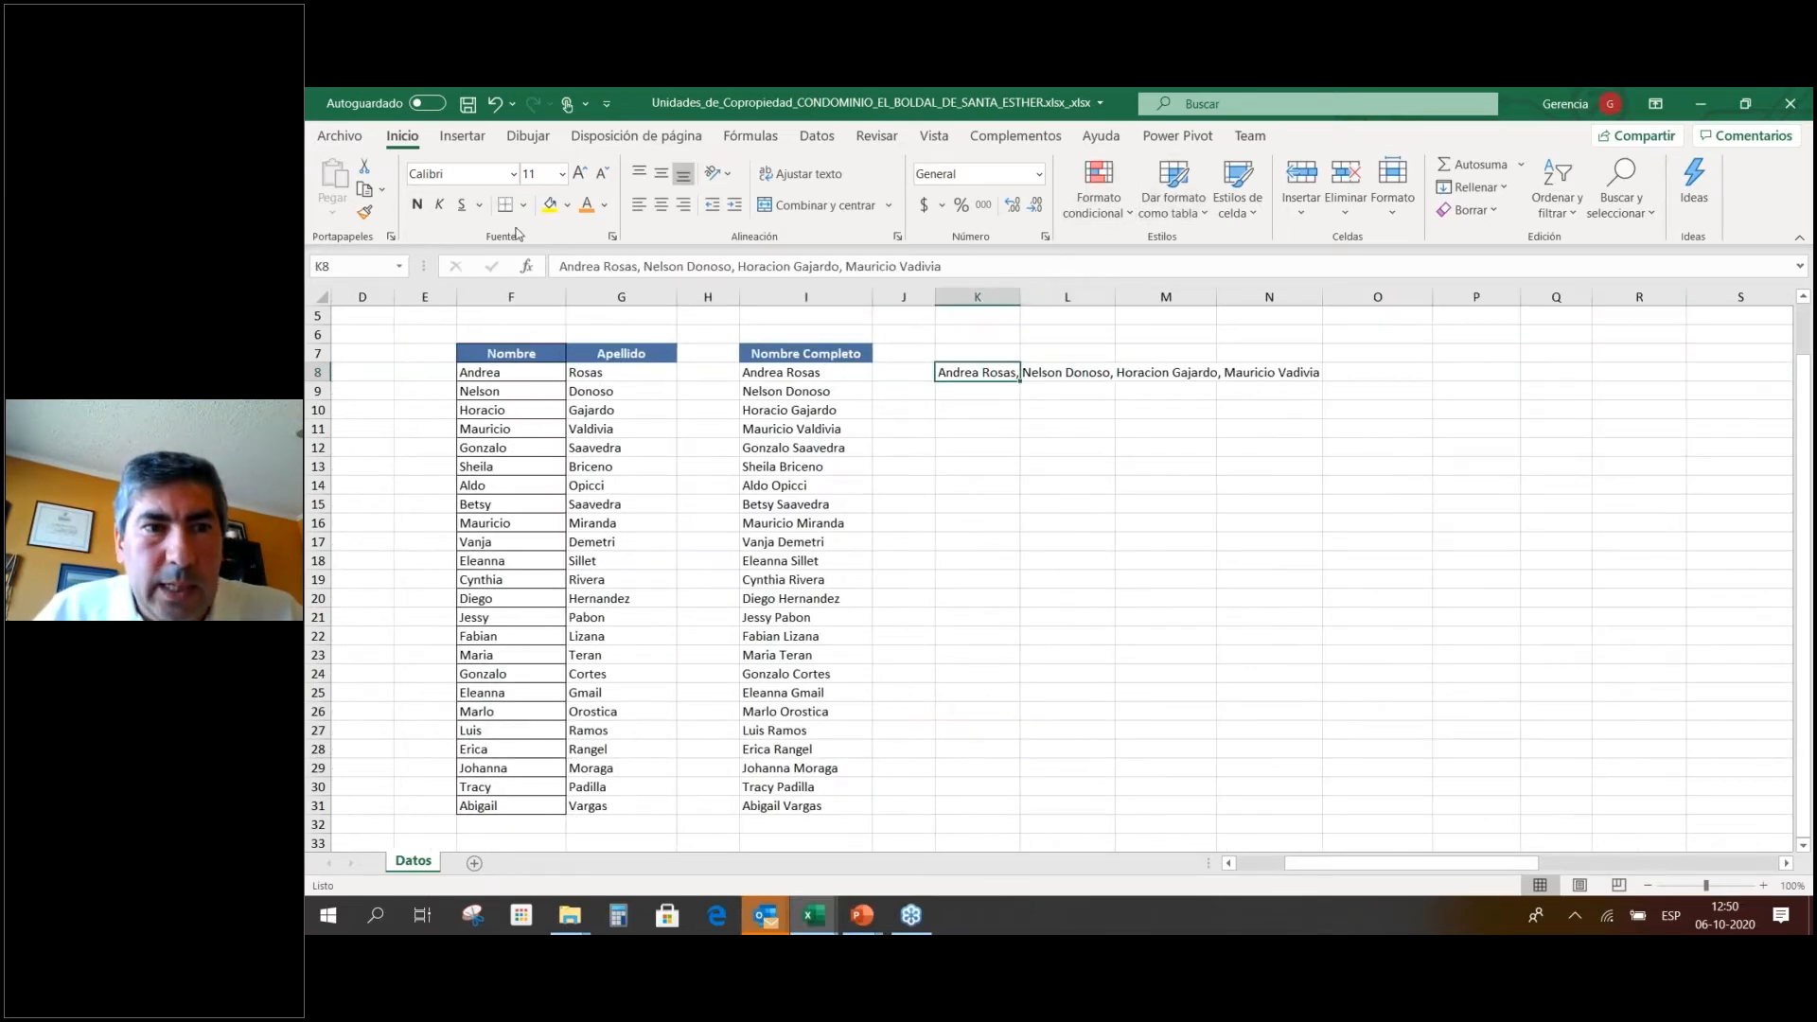
Split K8 with Text to Columns, Delimited by Coma instead of Espacio, into K8:N8.
click(820, 141)
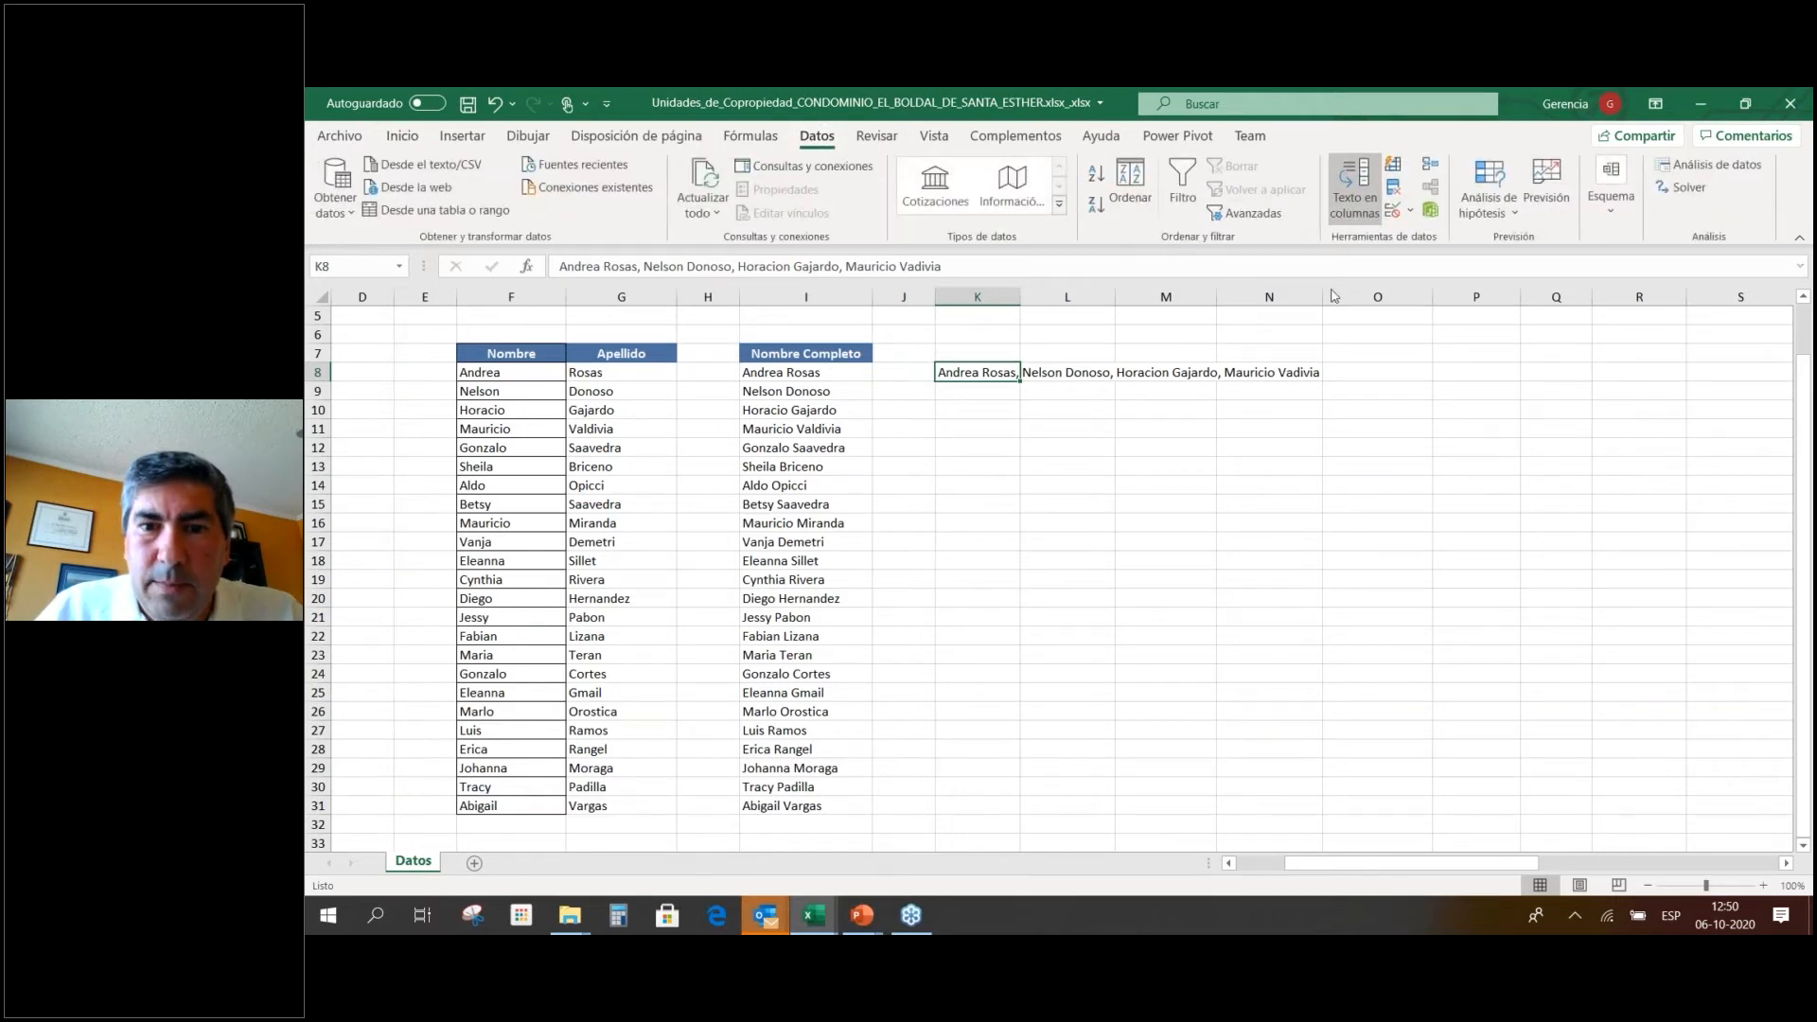
click(1363, 223)
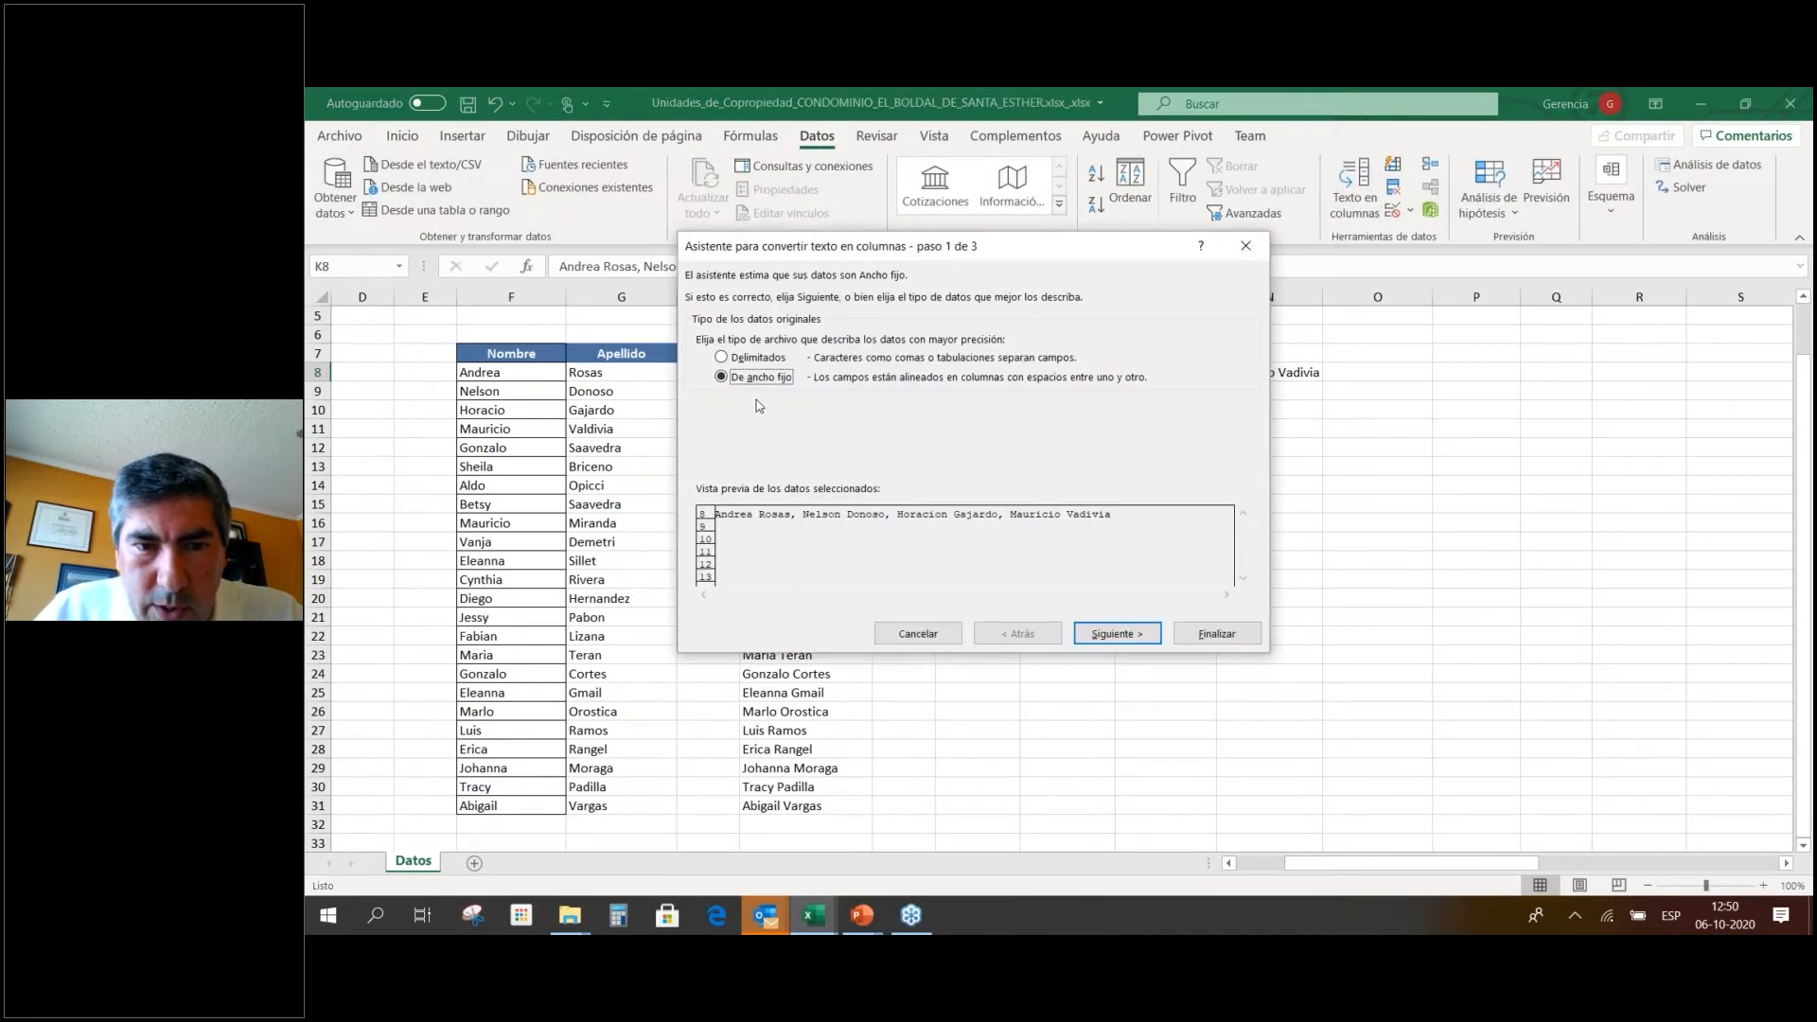
click(763, 360)
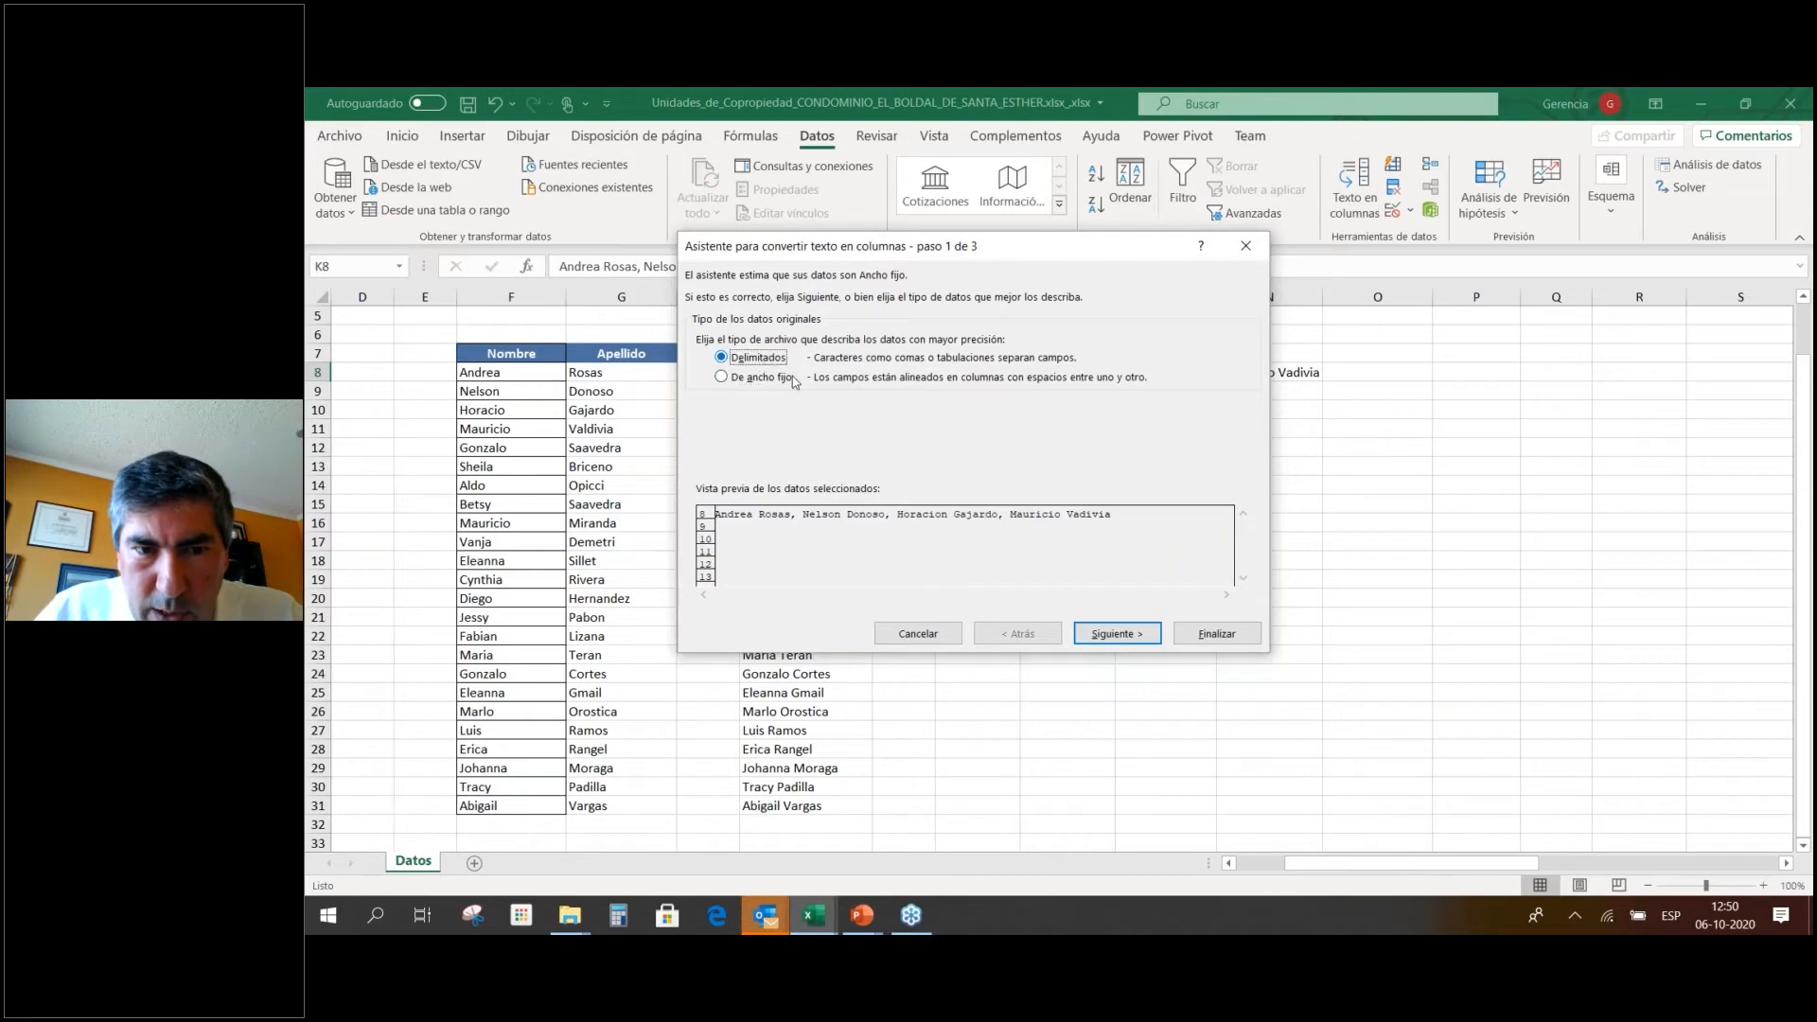
click(1126, 634)
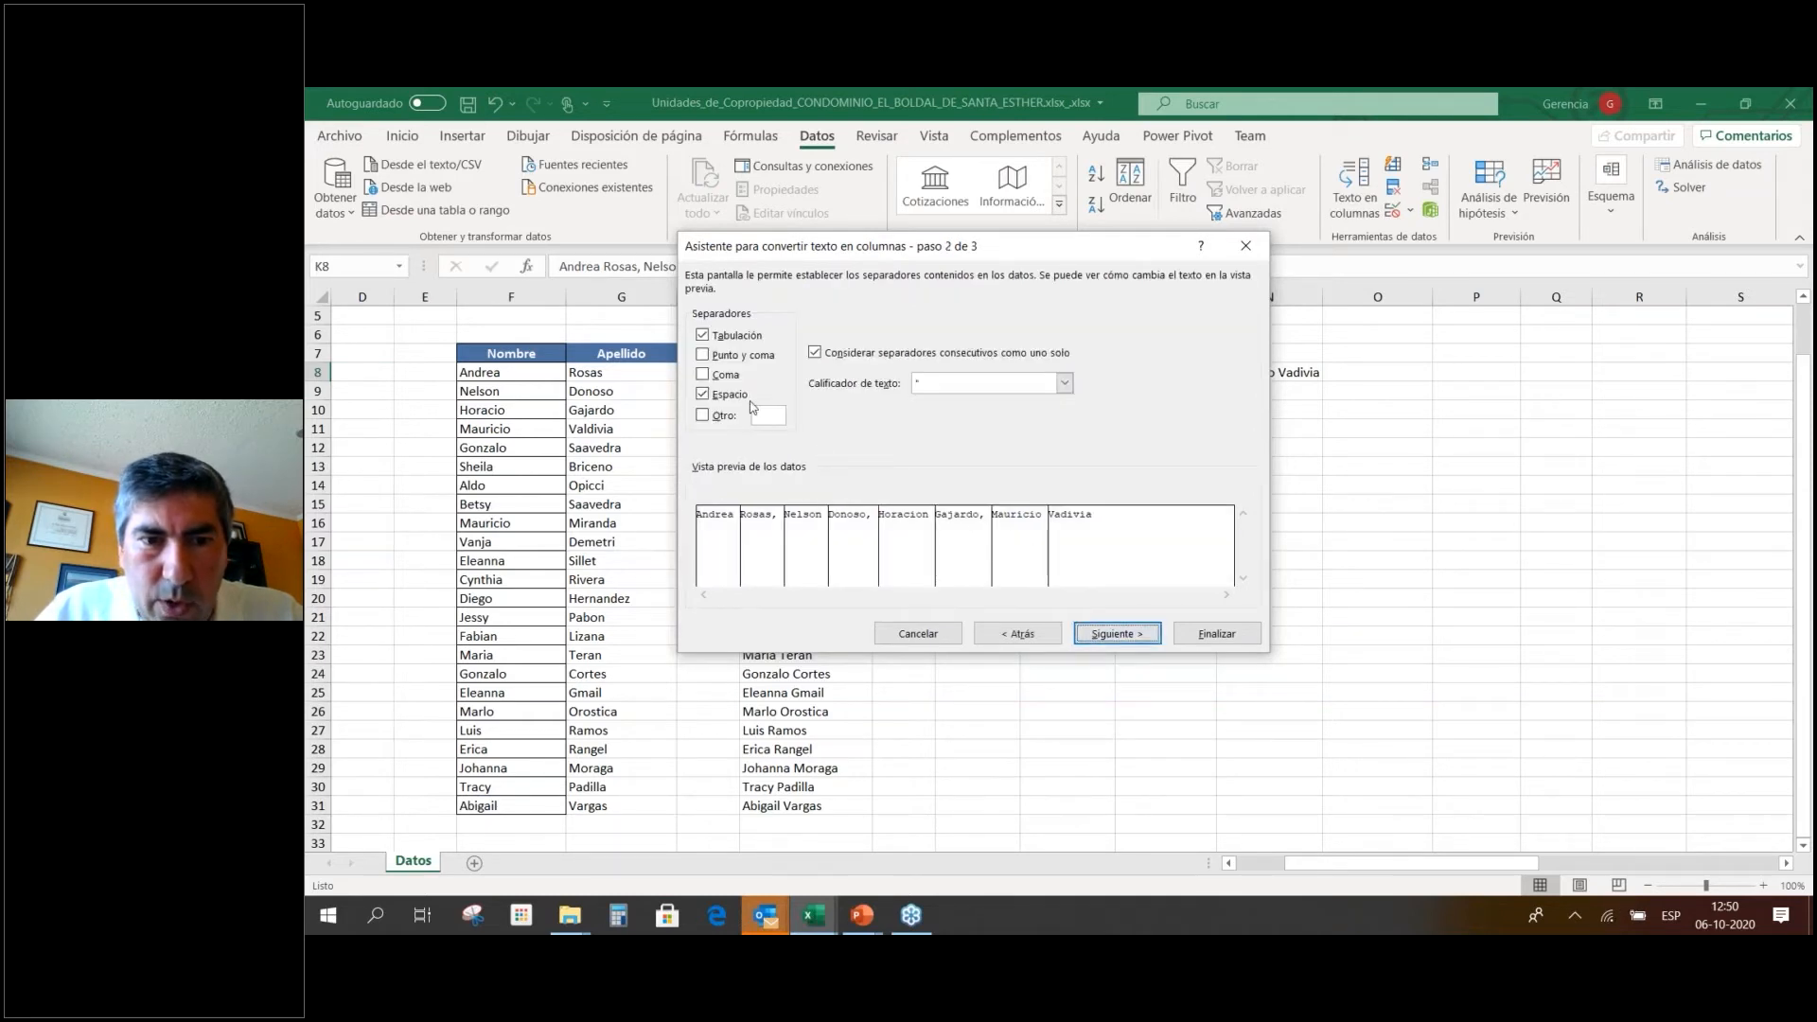
click(721, 398)
click(718, 375)
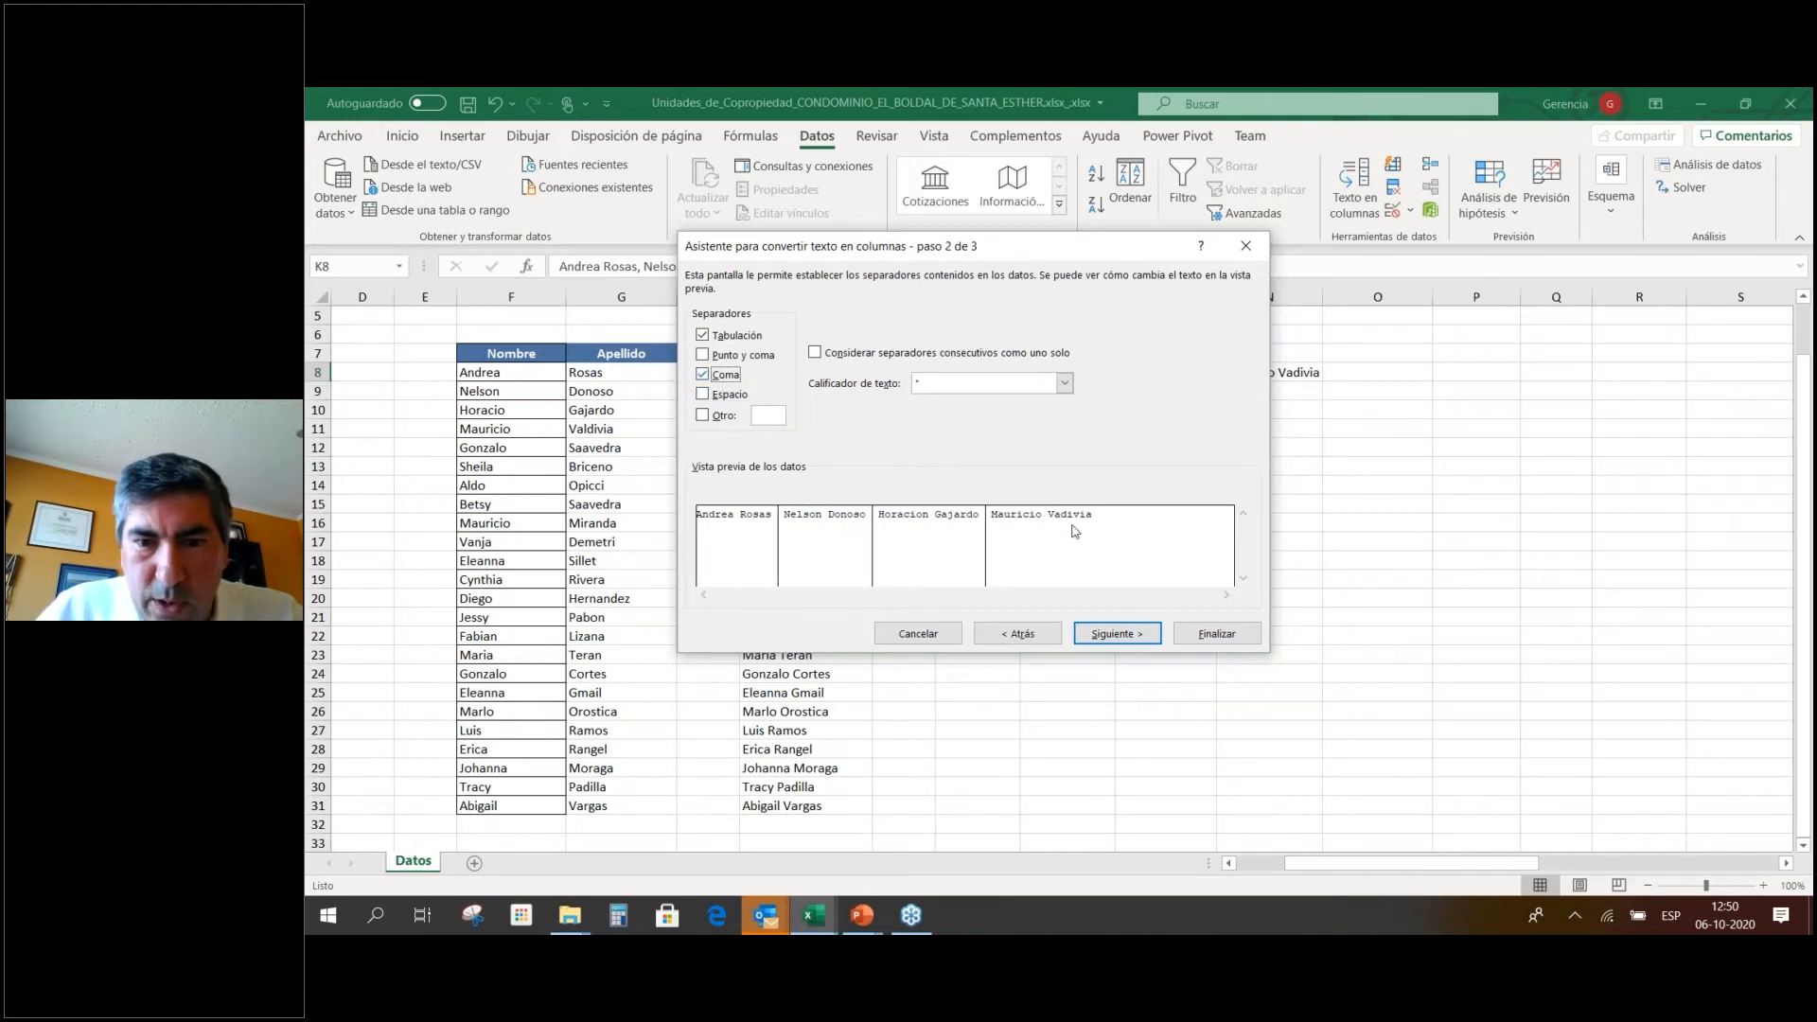
click(1117, 634)
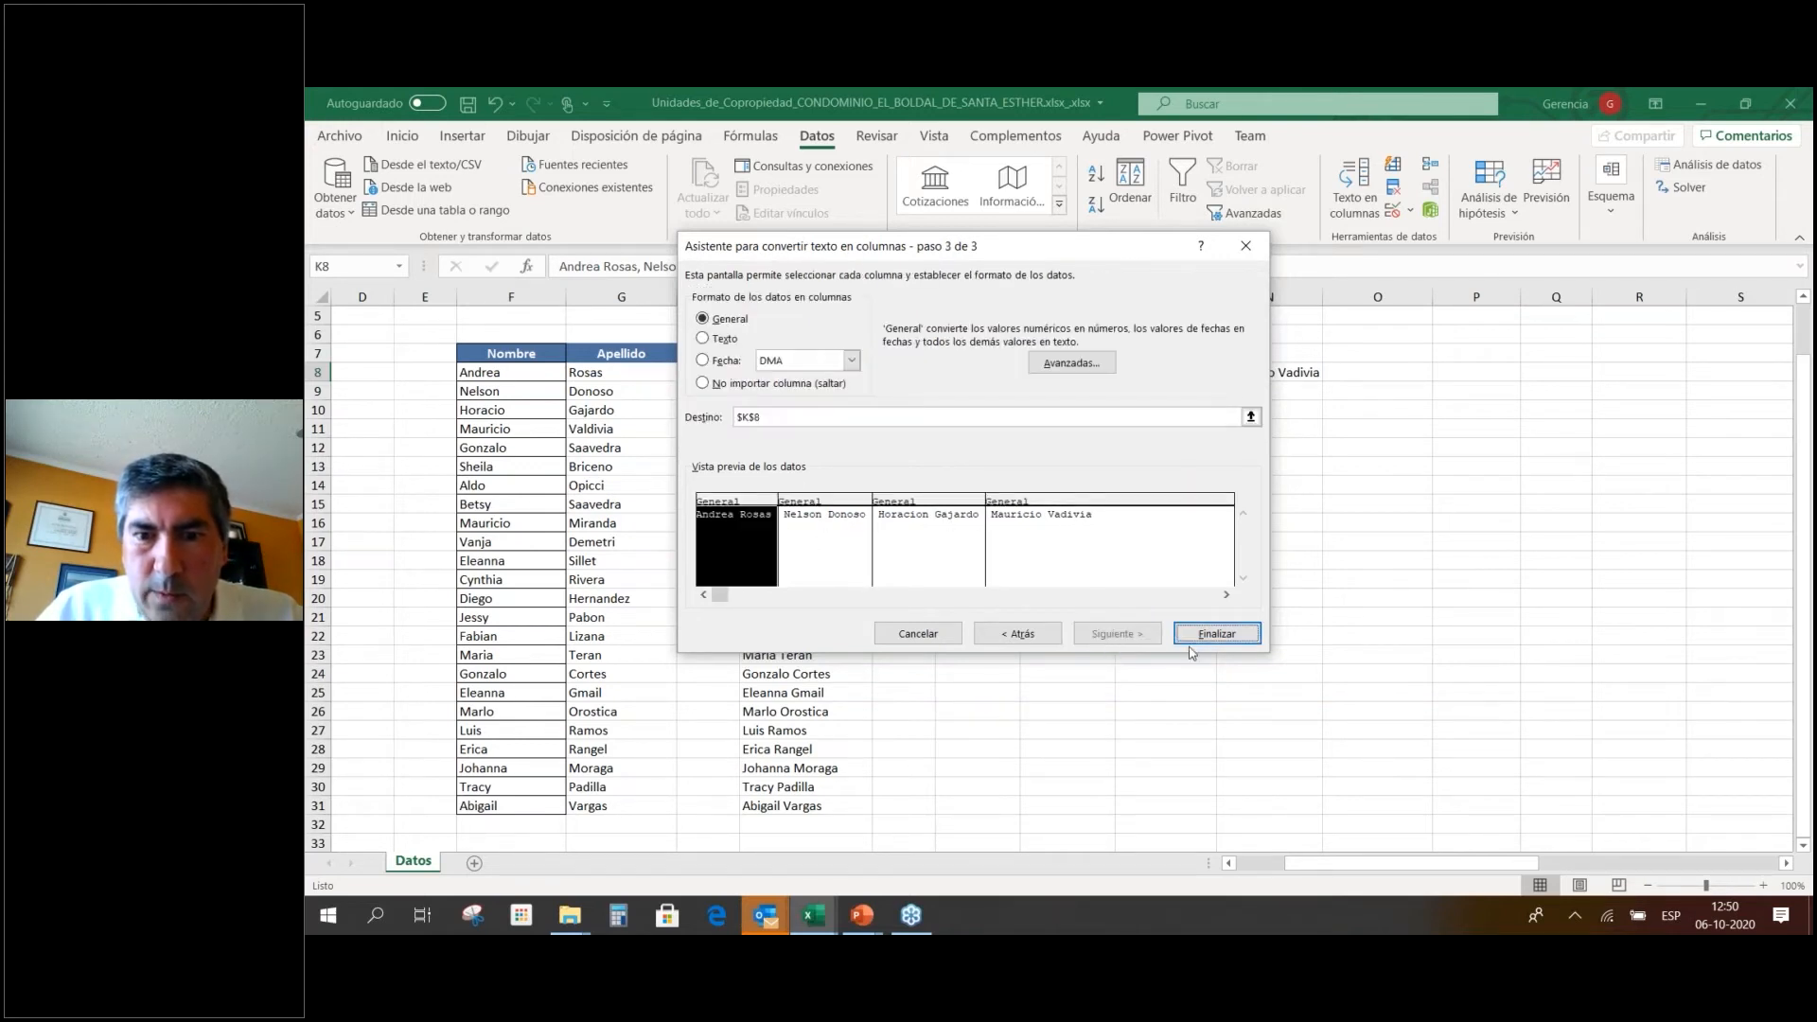
click(1243, 643)
click(1230, 445)
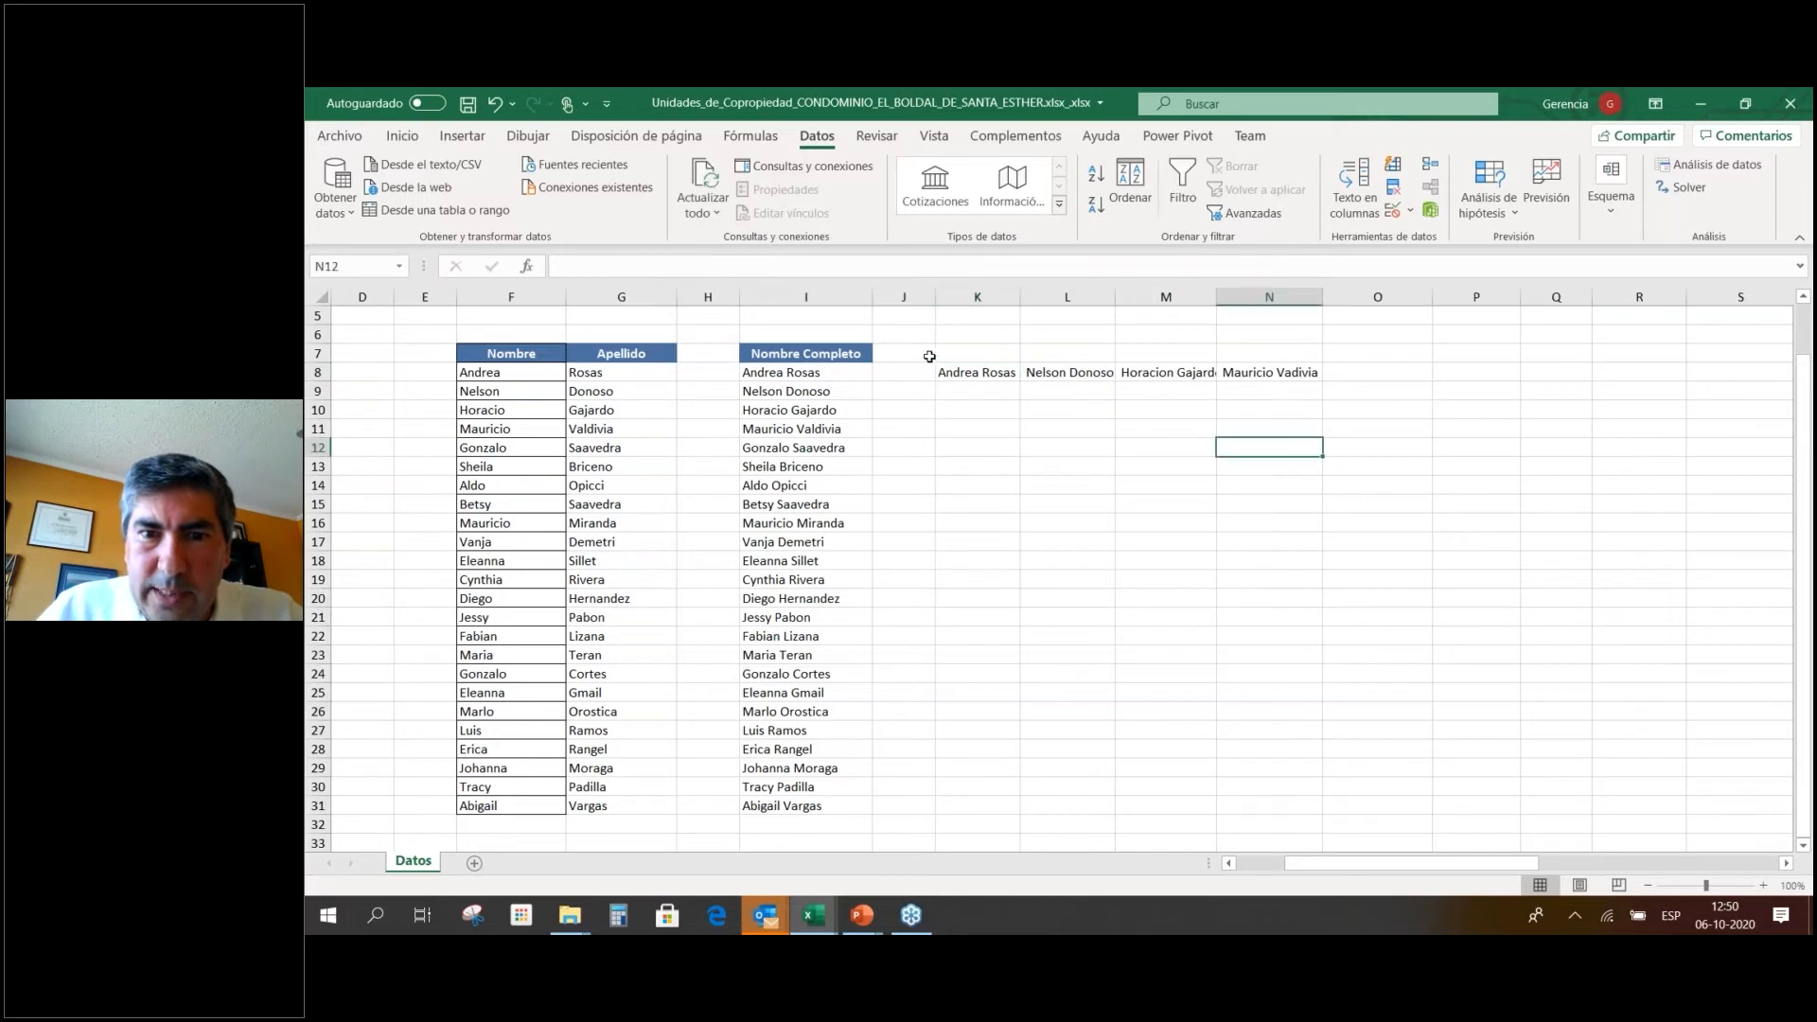
Copy the four names in K8:N8 and bring up the paste options at K8.
drag(952, 376, 1256, 369)
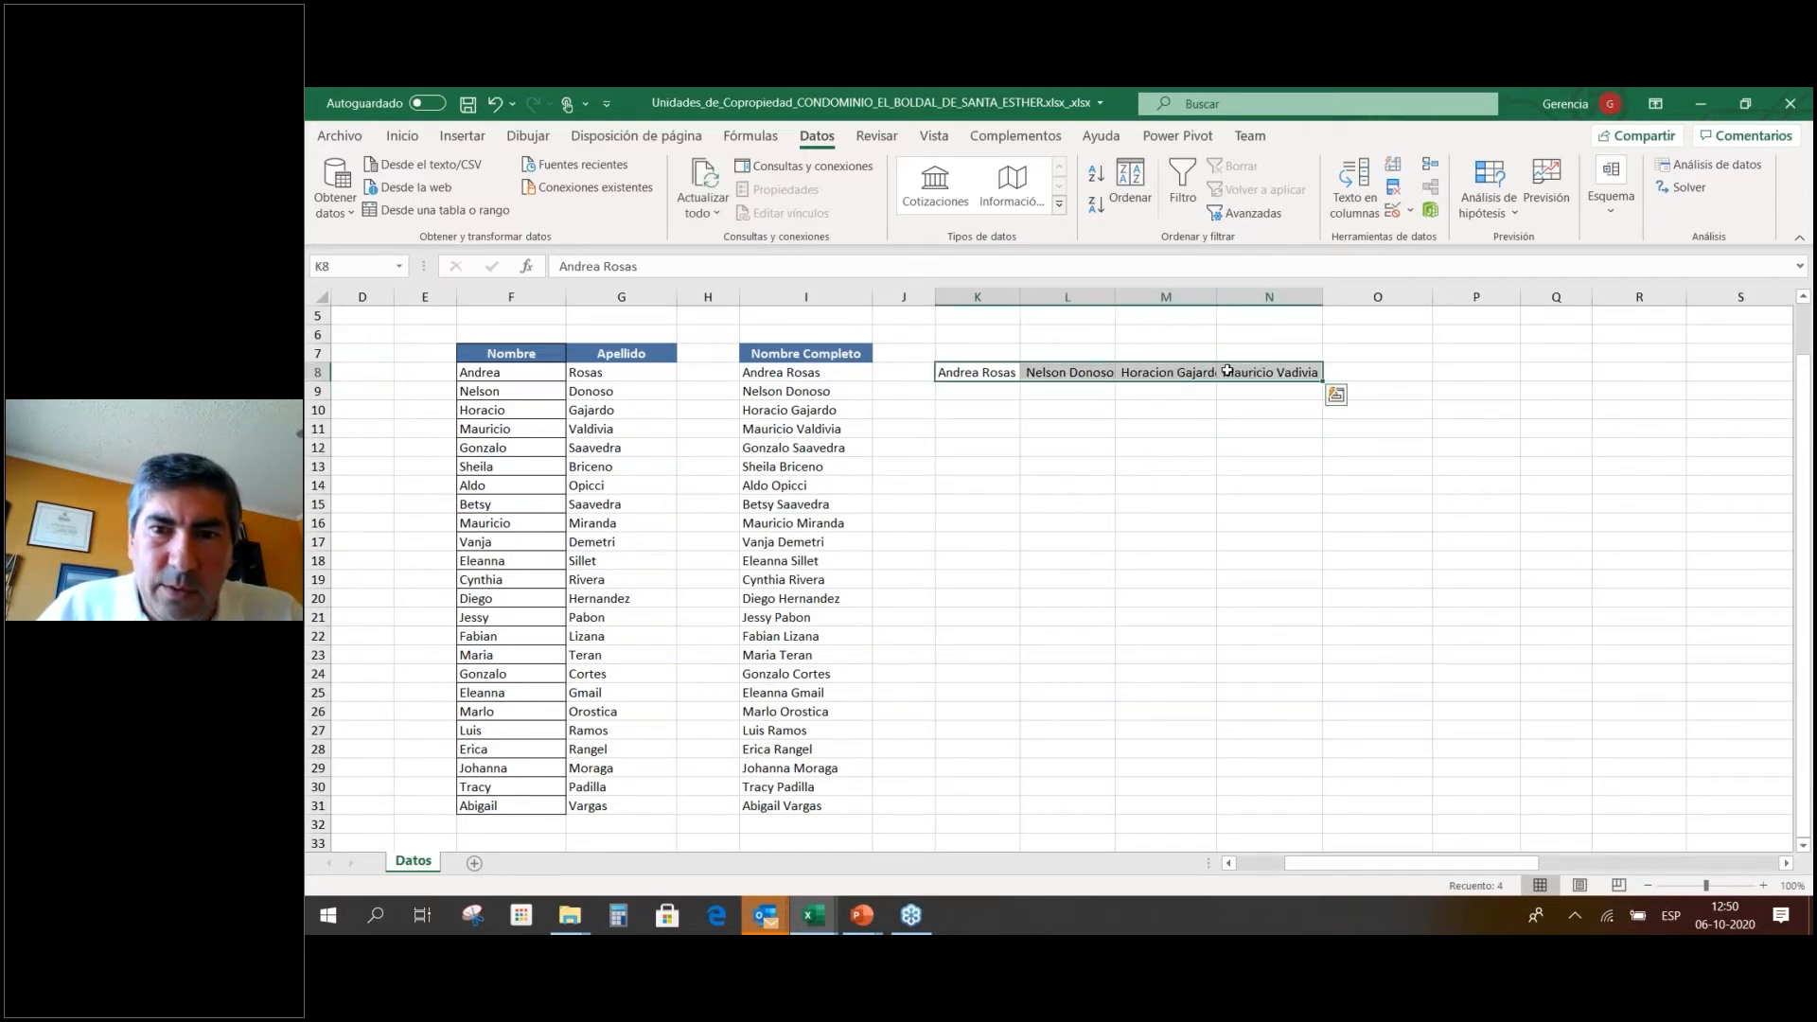
right_click(1230, 371)
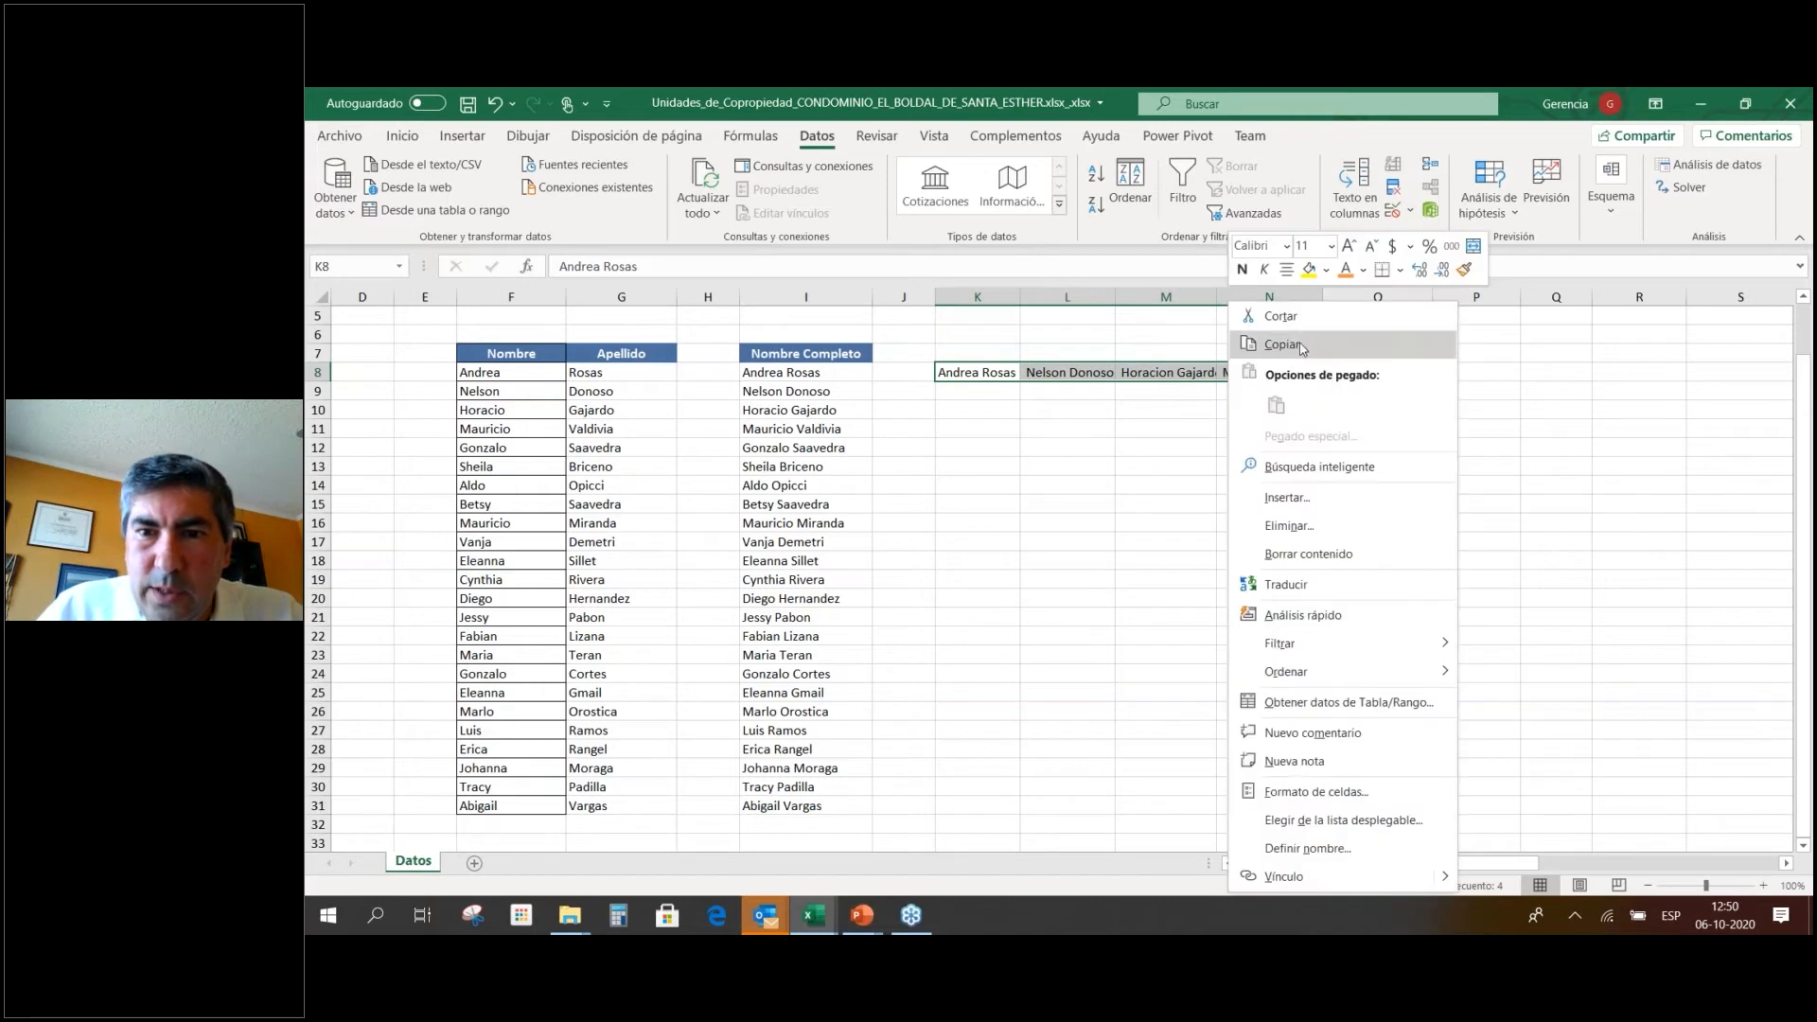
click(1301, 347)
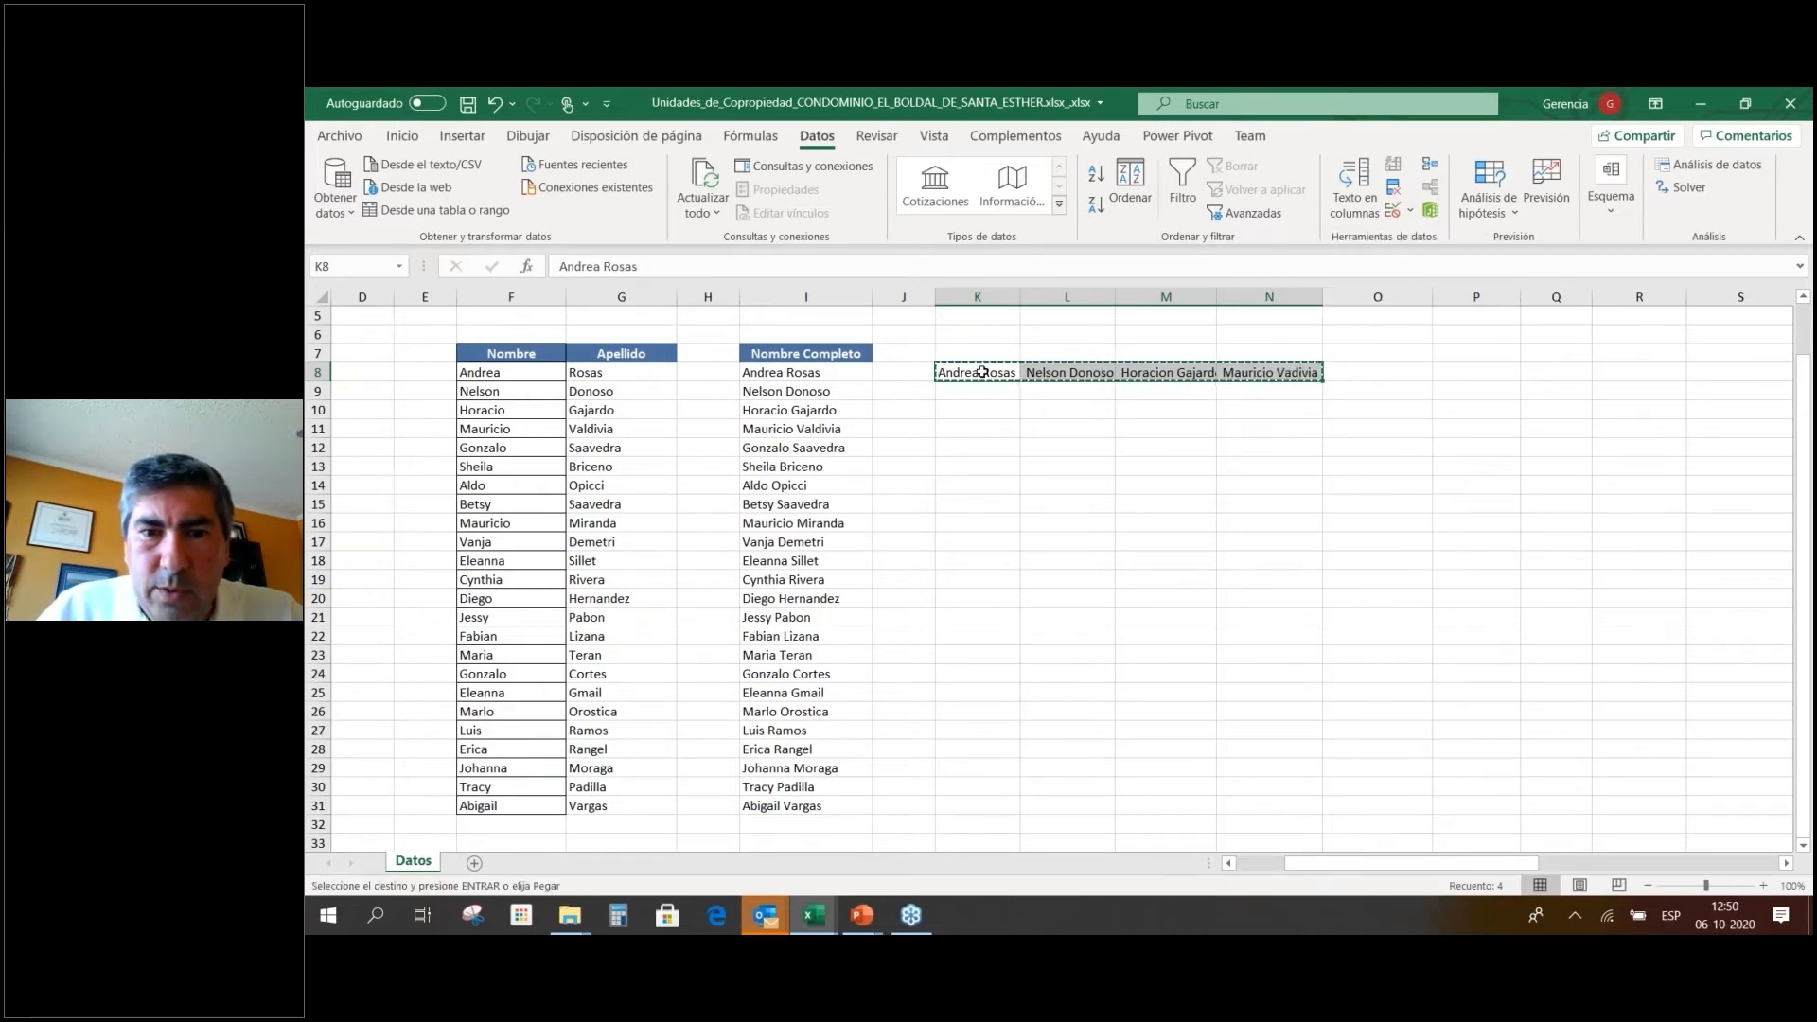
right_click(982, 371)
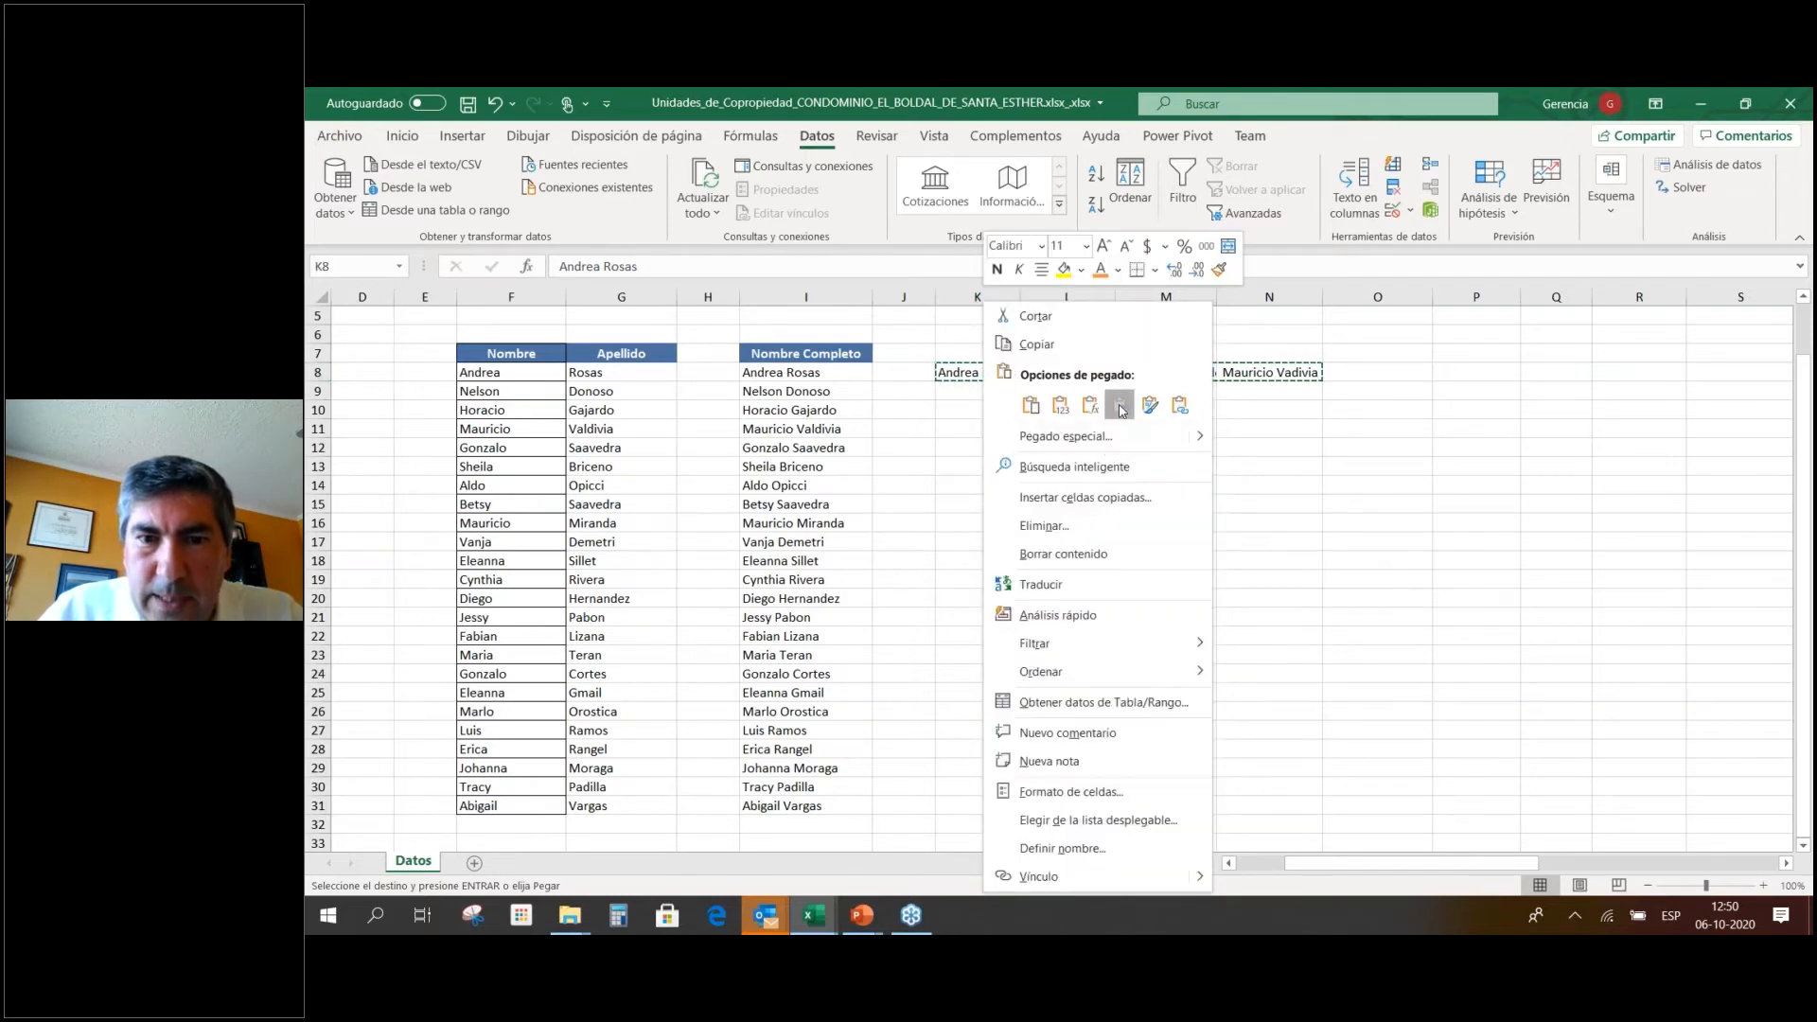
Paste the copied K8:N8 names transposed down column K into K9:K12.
click(1122, 405)
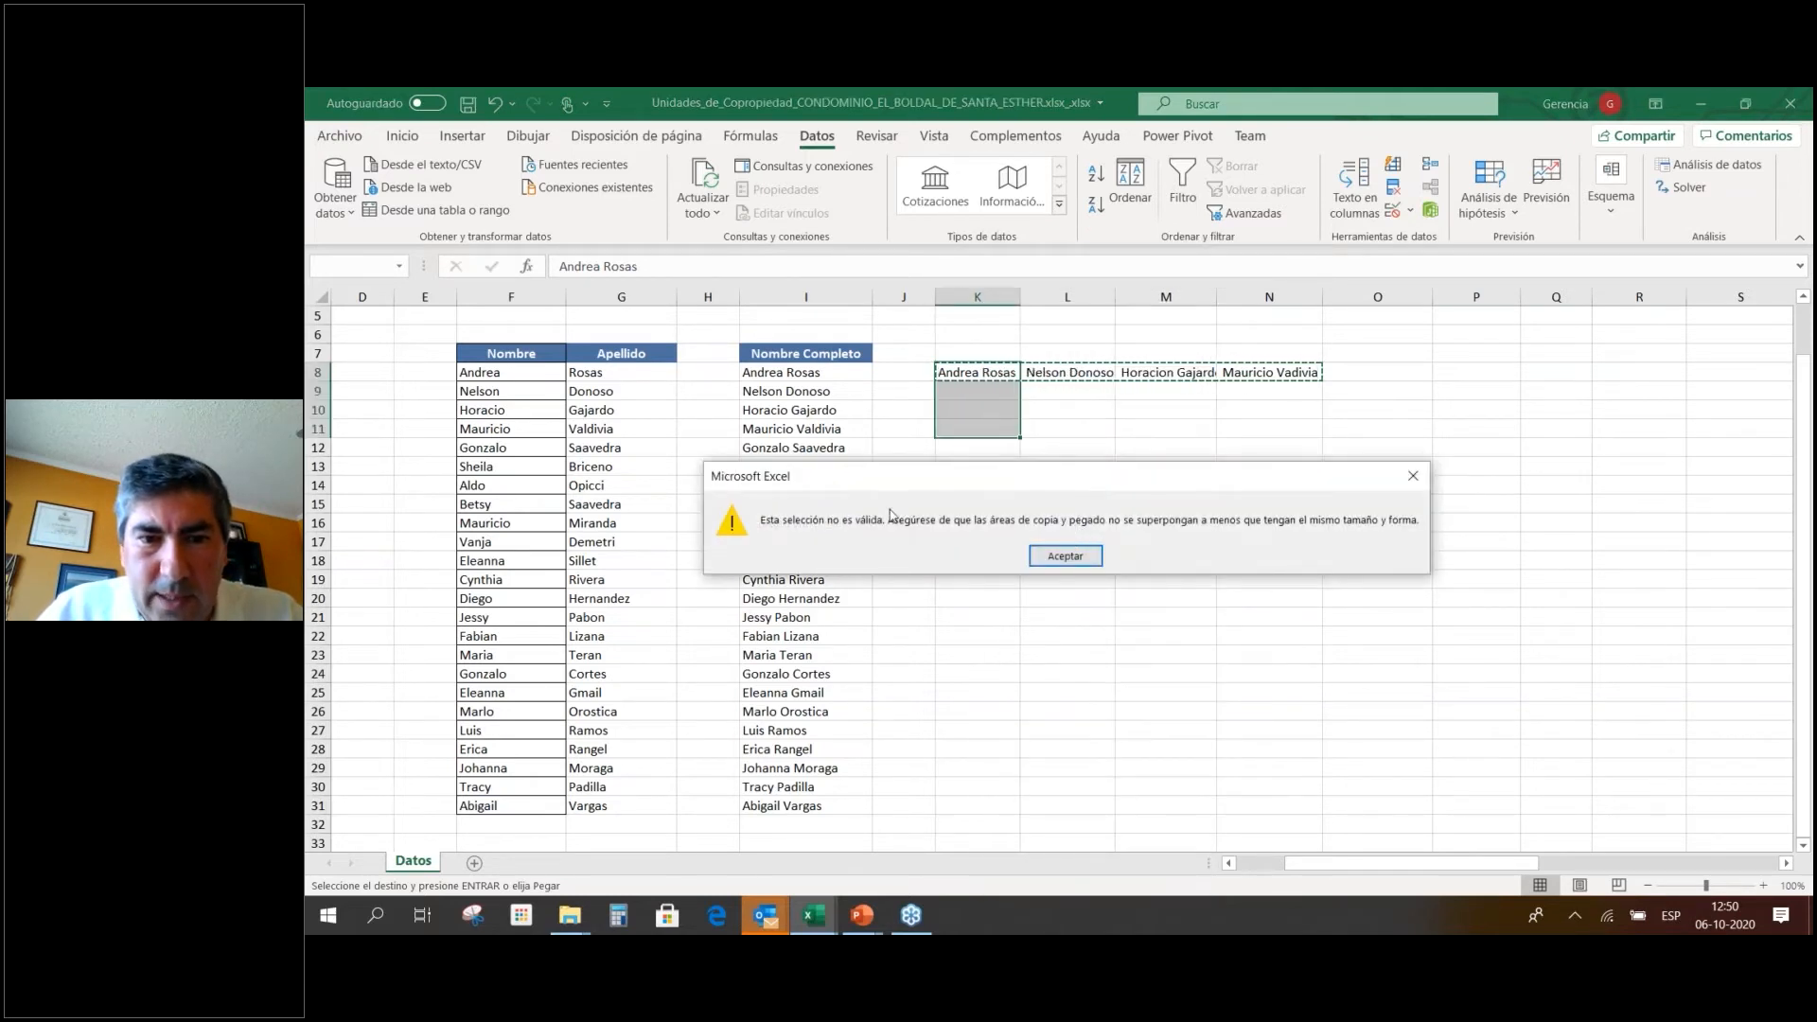
click(1065, 556)
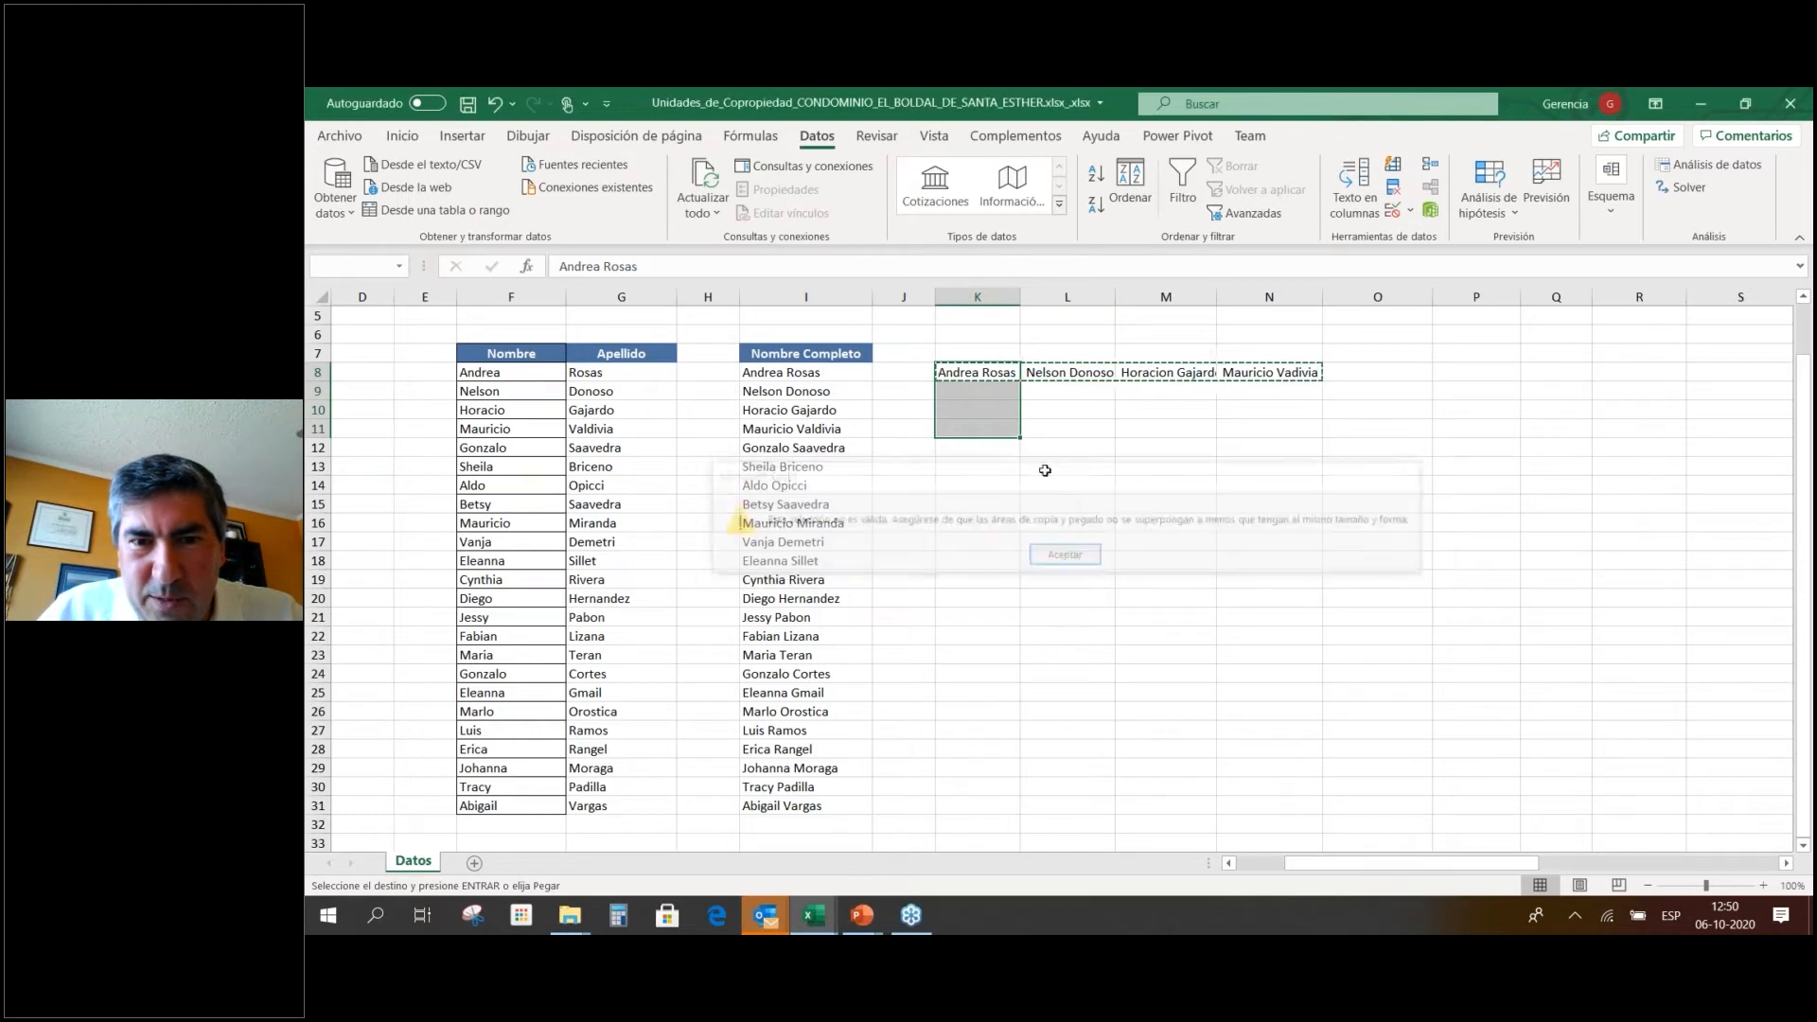
click(996, 394)
right_click(996, 395)
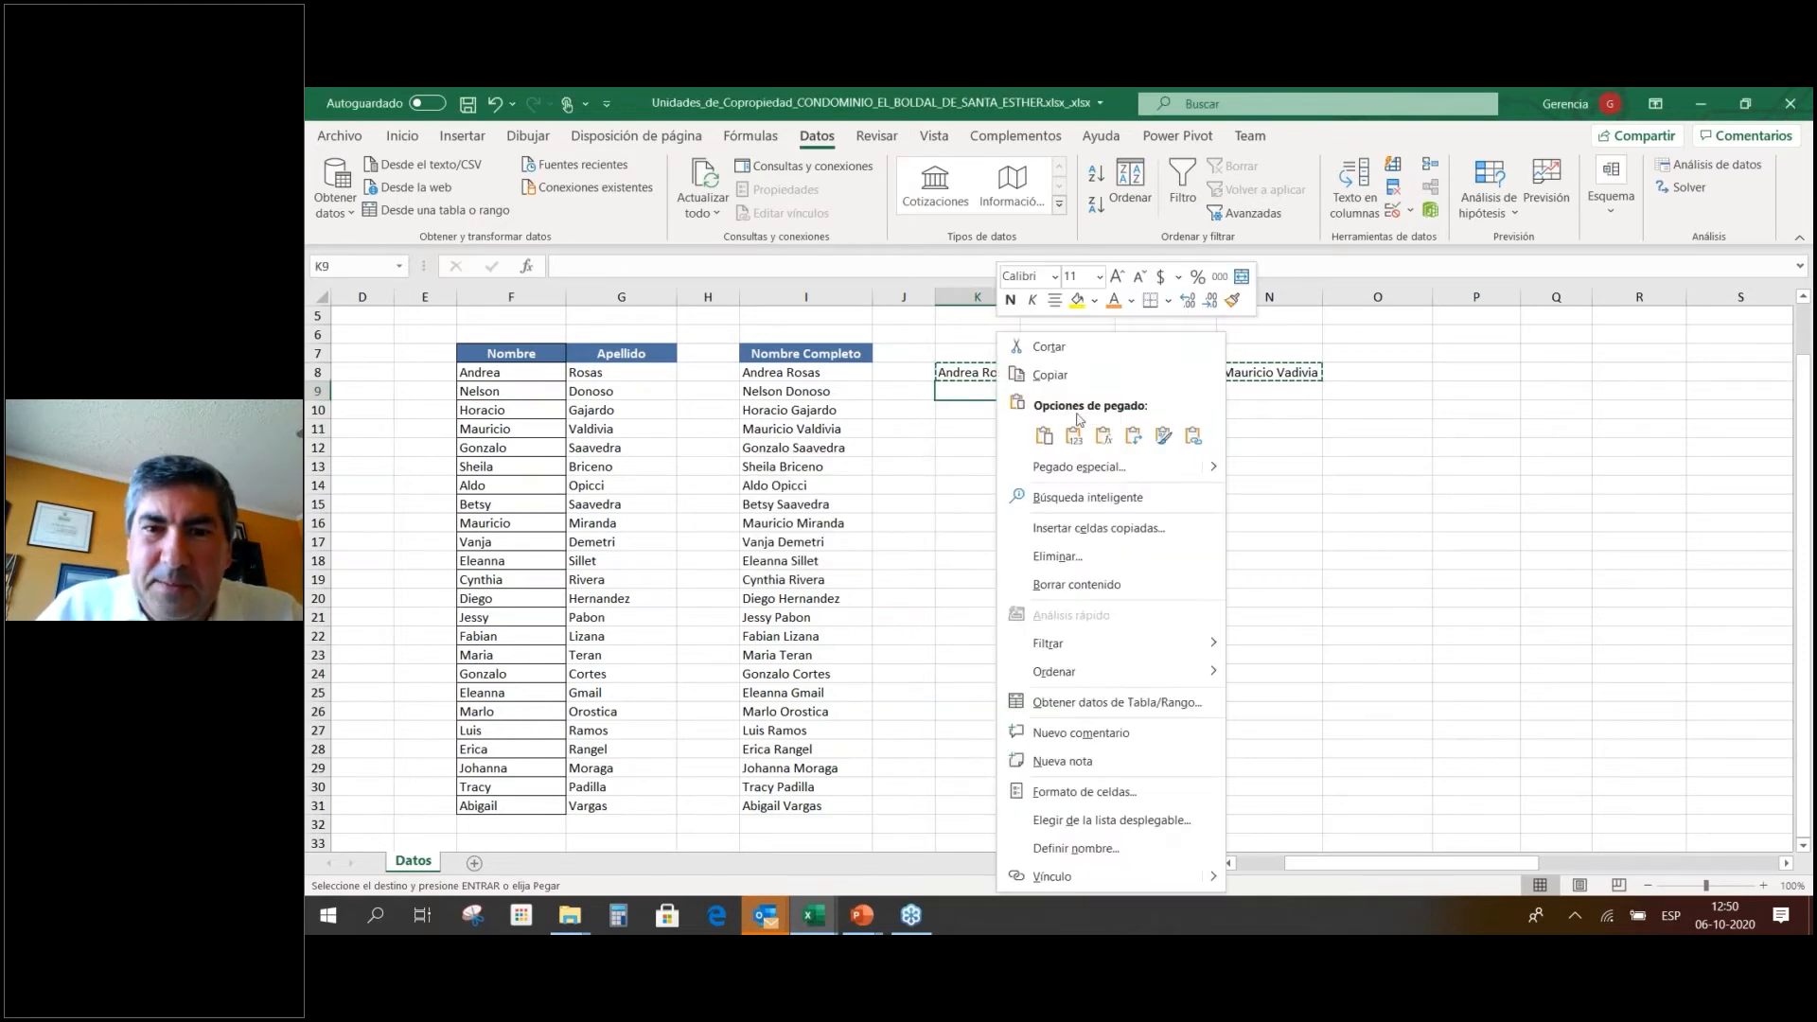
click(1140, 436)
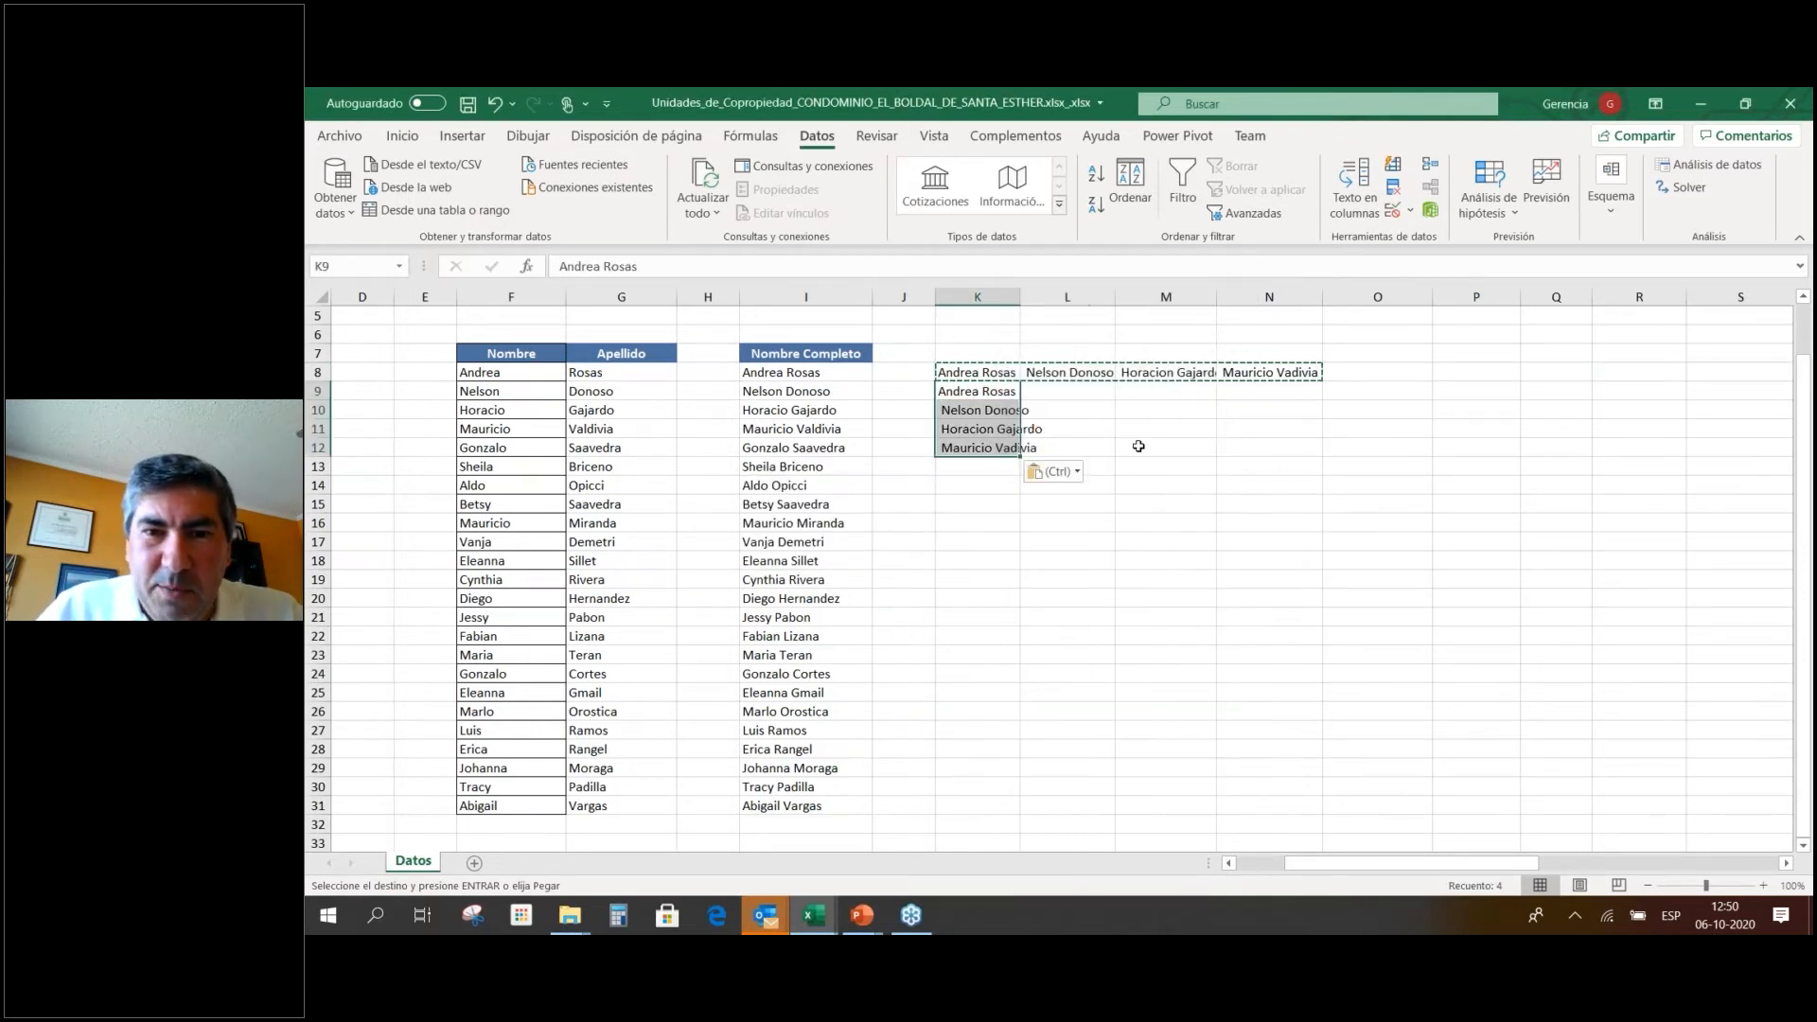
click(1139, 446)
key(Escape)
Clear the original names from row 8 and widen column K to fit.
drag(980, 373, 1271, 373)
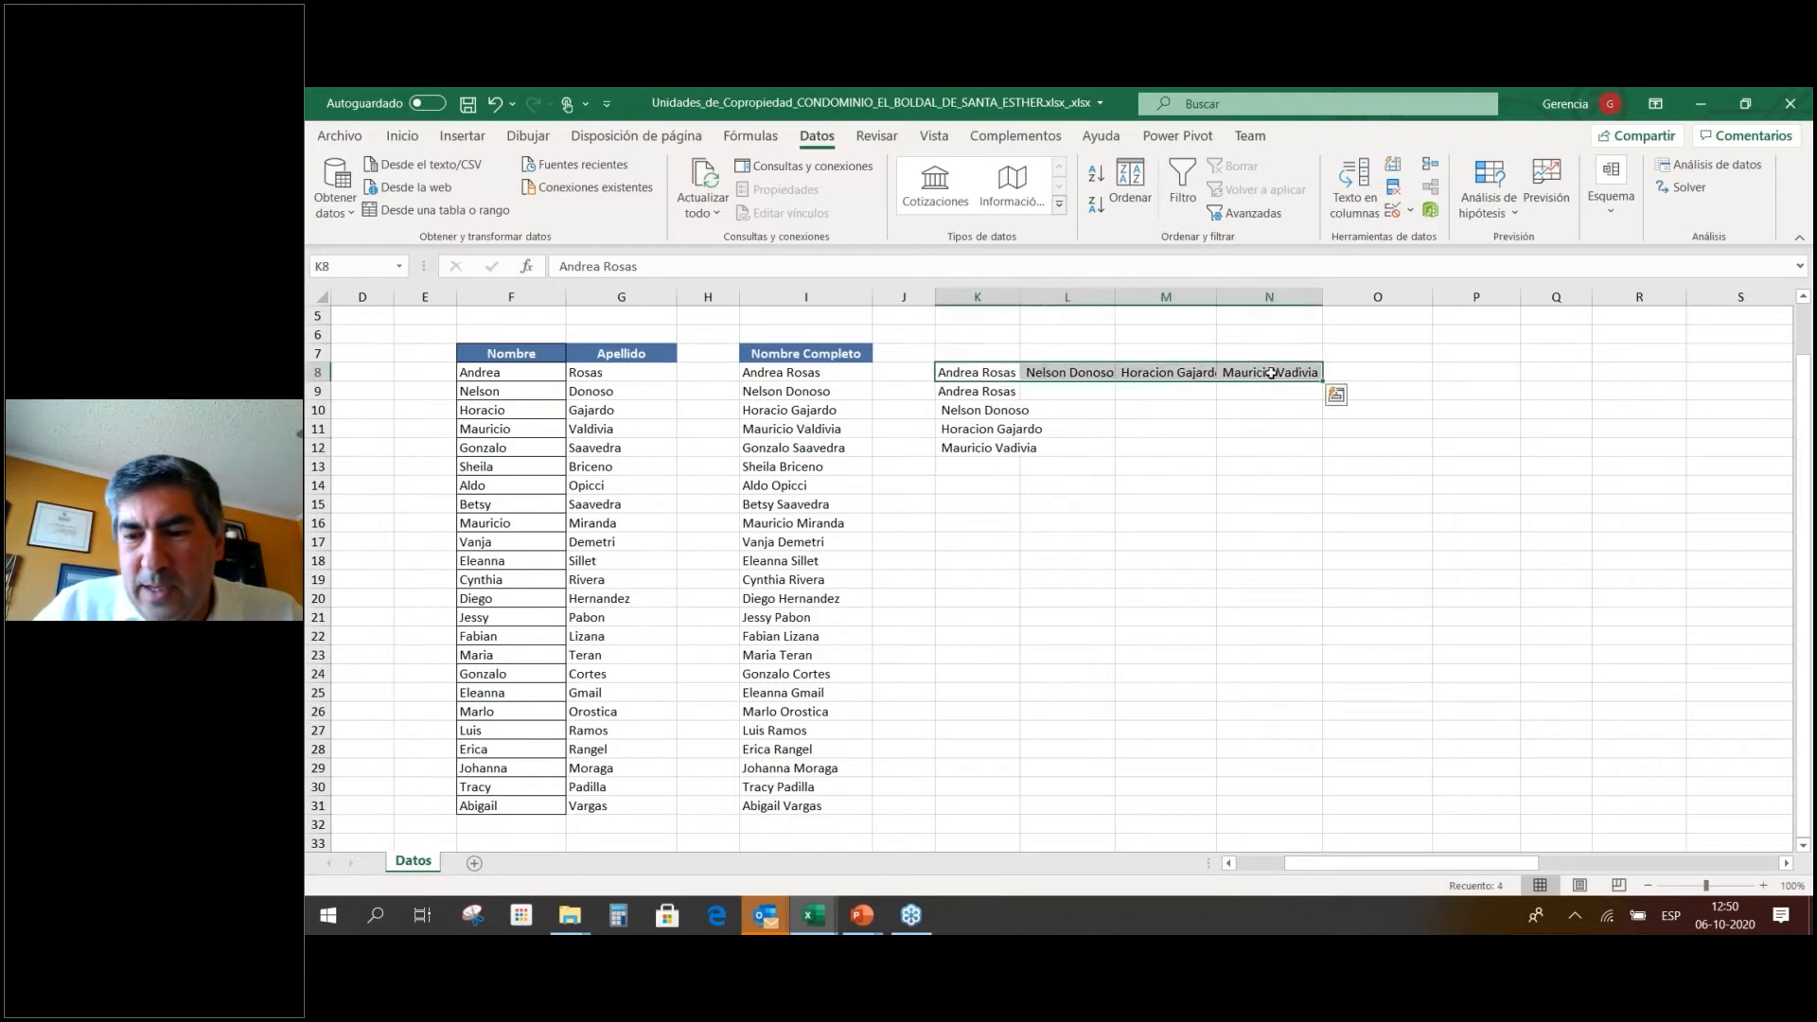
key(ctrl+z)
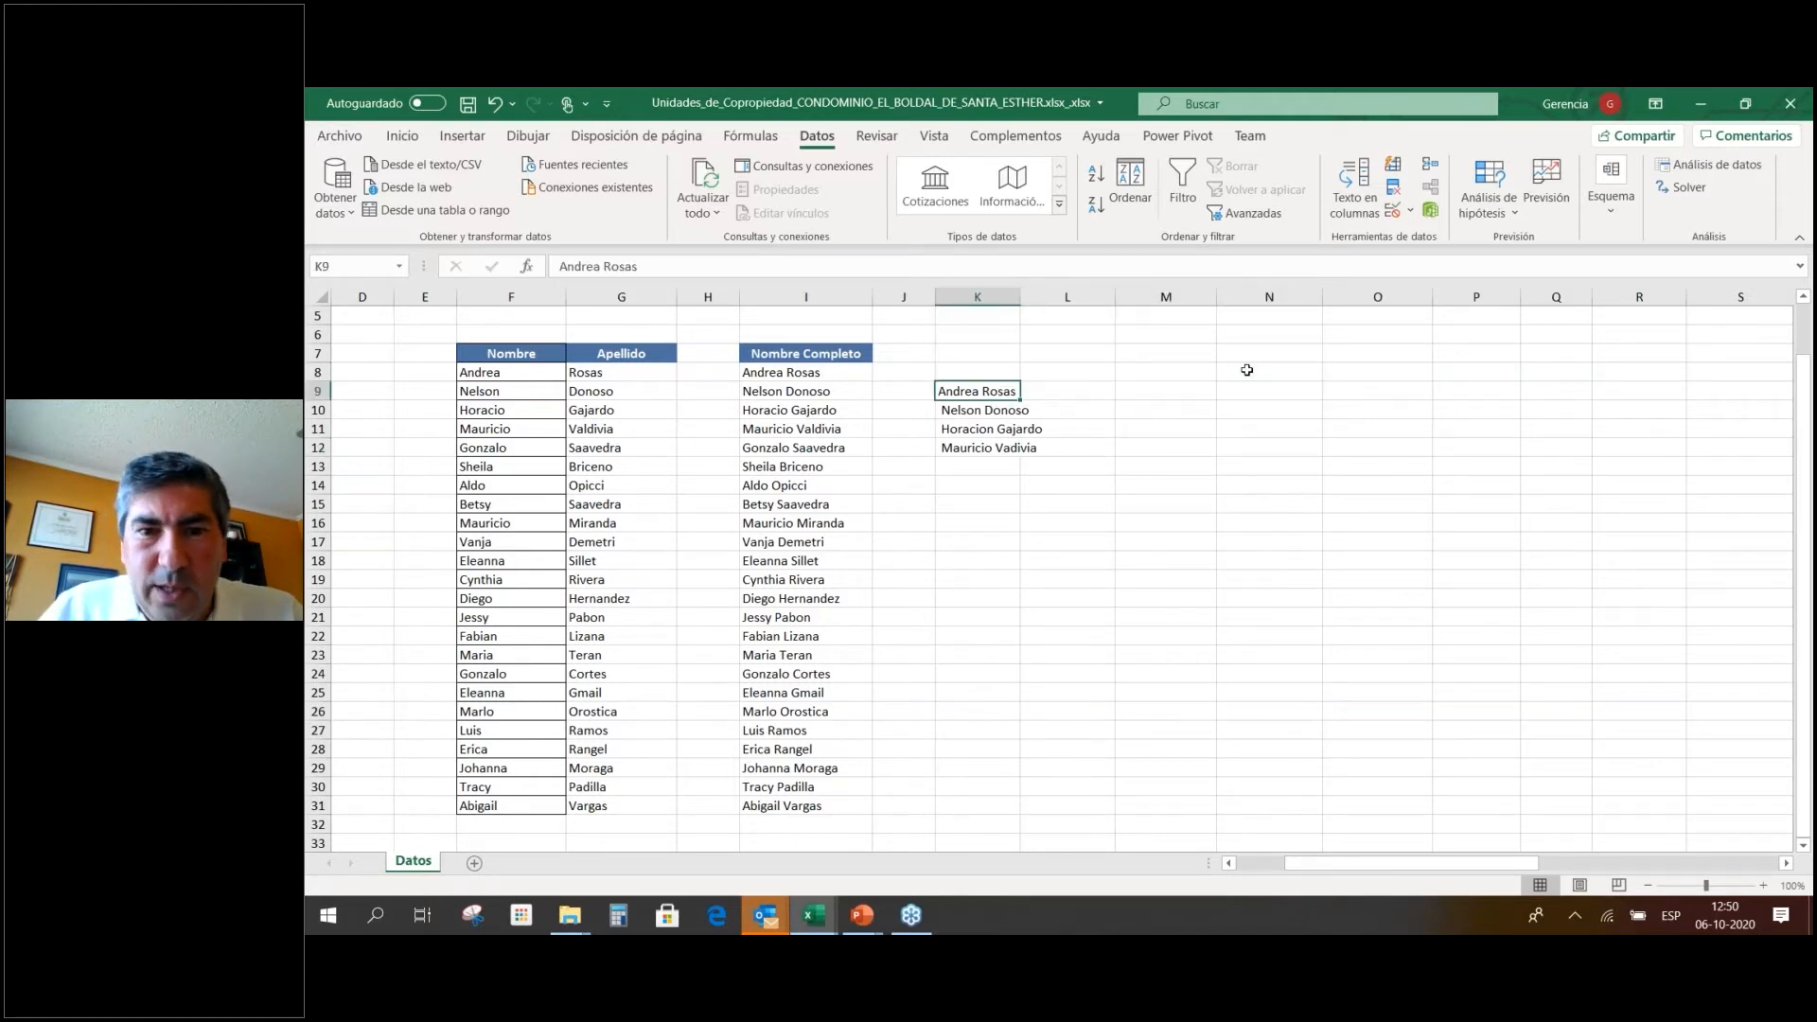
drag(1015, 296, 1061, 296)
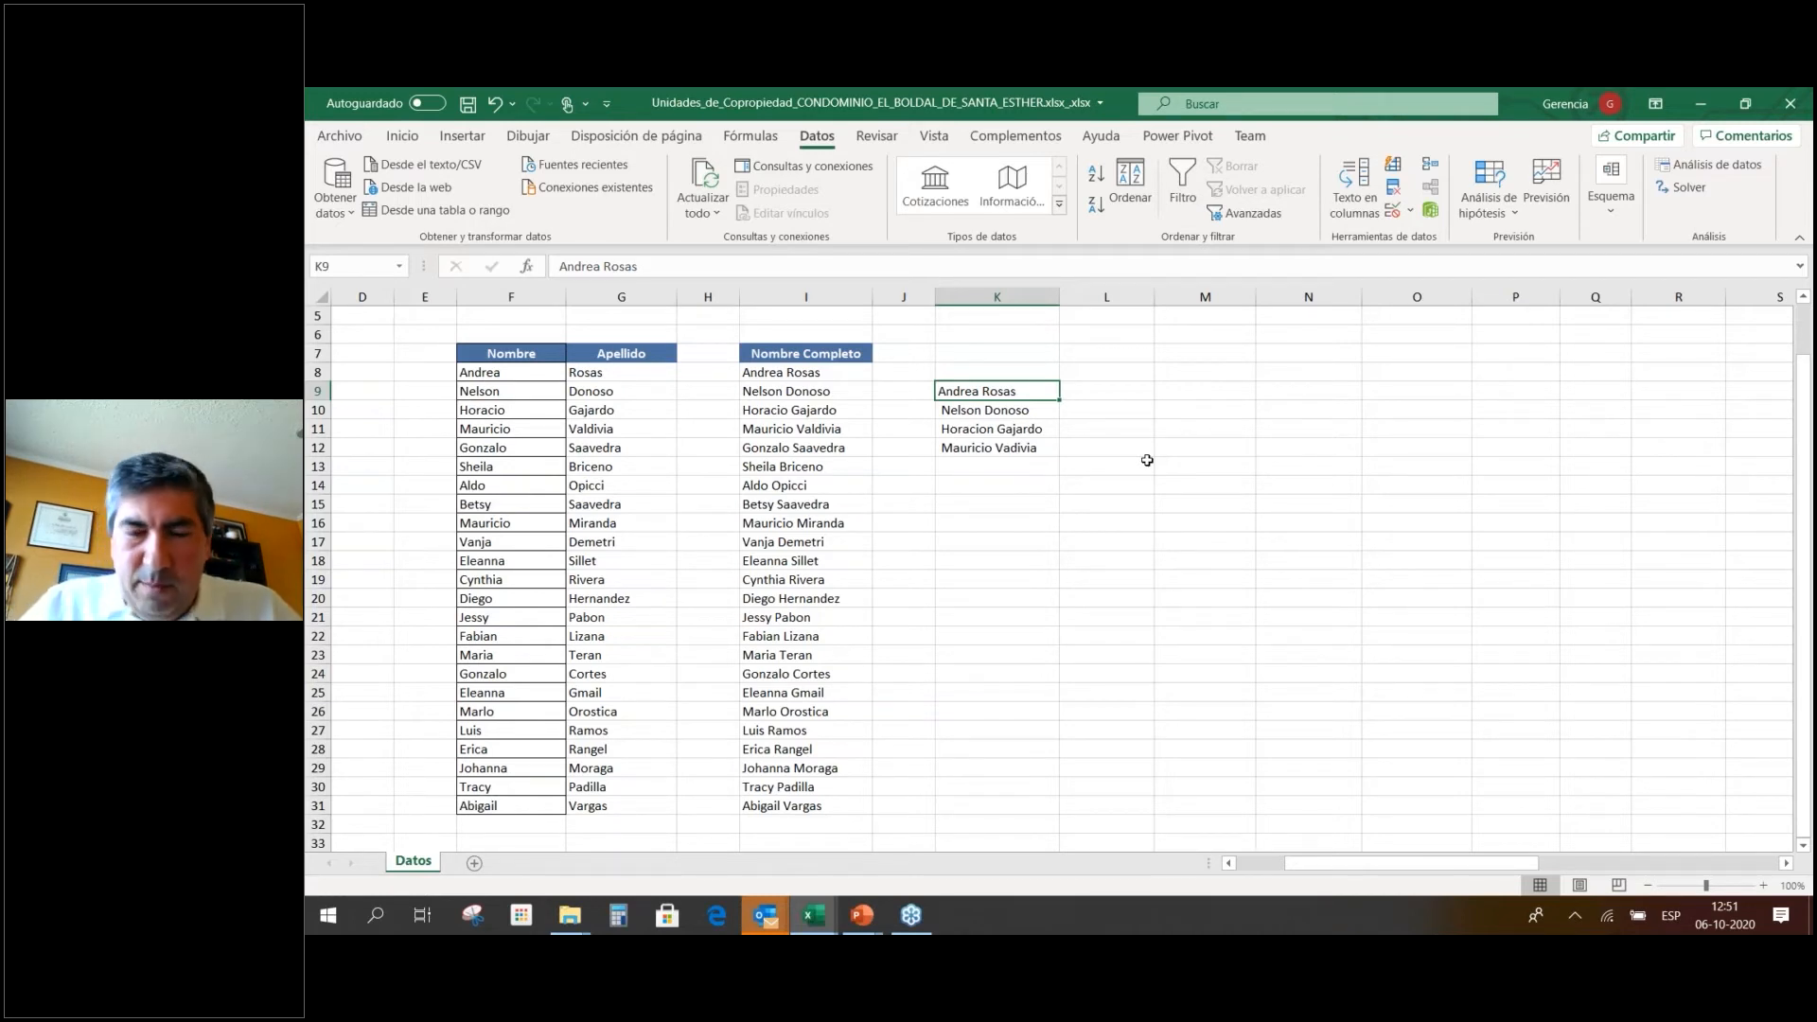
Review the names list in column K, flipping to the PowerPoint presentation and back.
key(Left)
key(Left)
key(Up)
key(Down)
key(Down)
key(Down)
key(Down)
key(Down)
key(Down)
key(Down)
key(Down)
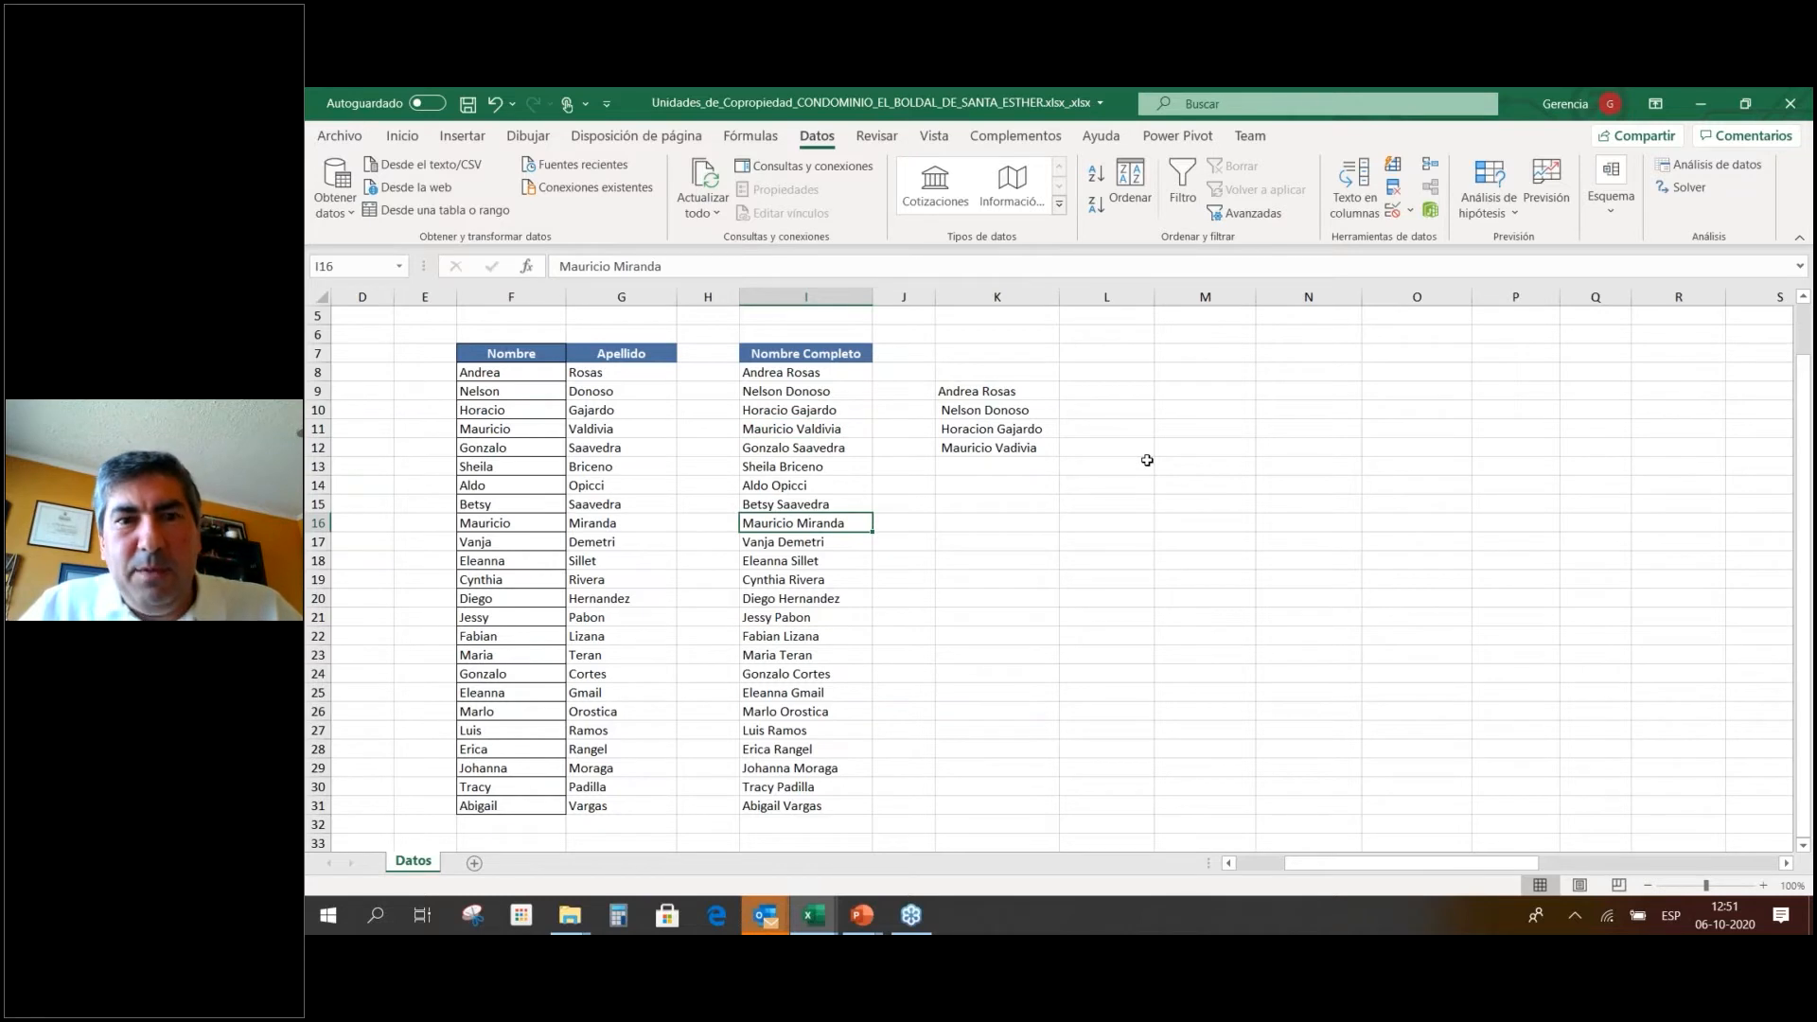
key(Up)
key(Up)
key(Up)
key(Up)
key(Up)
key(Up)
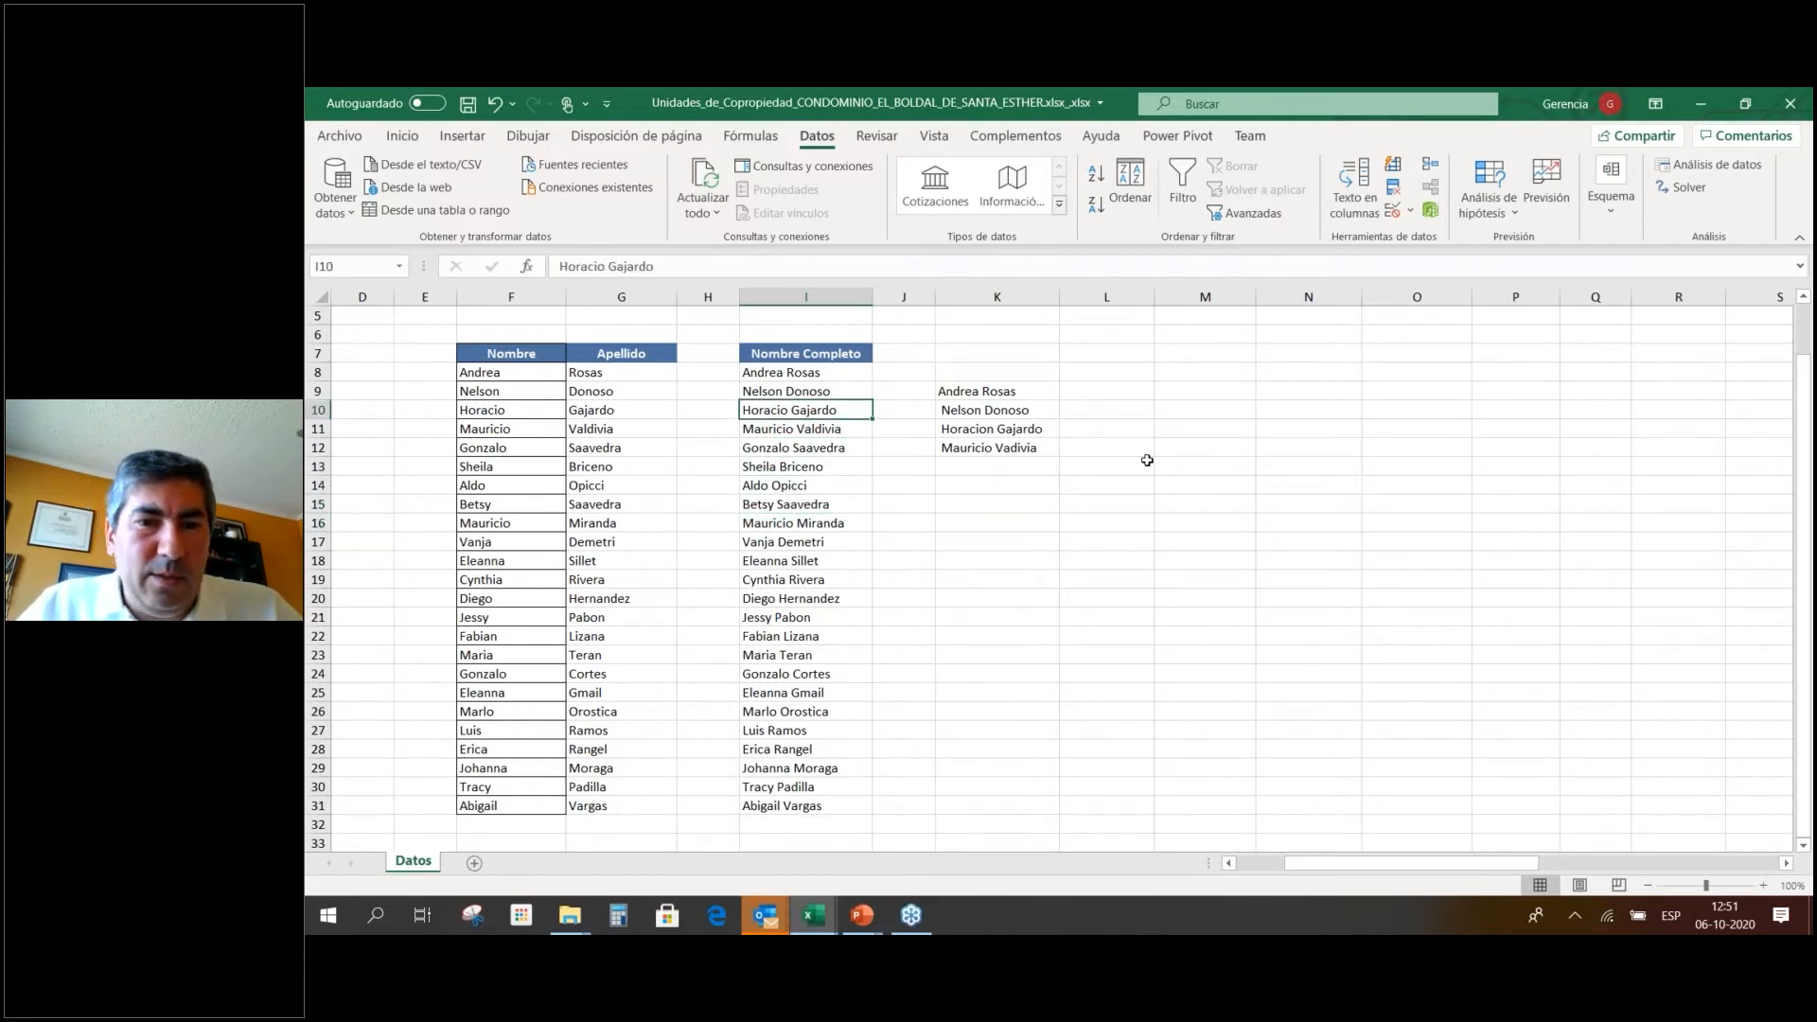
key(Right)
key(Up)
key(Right)
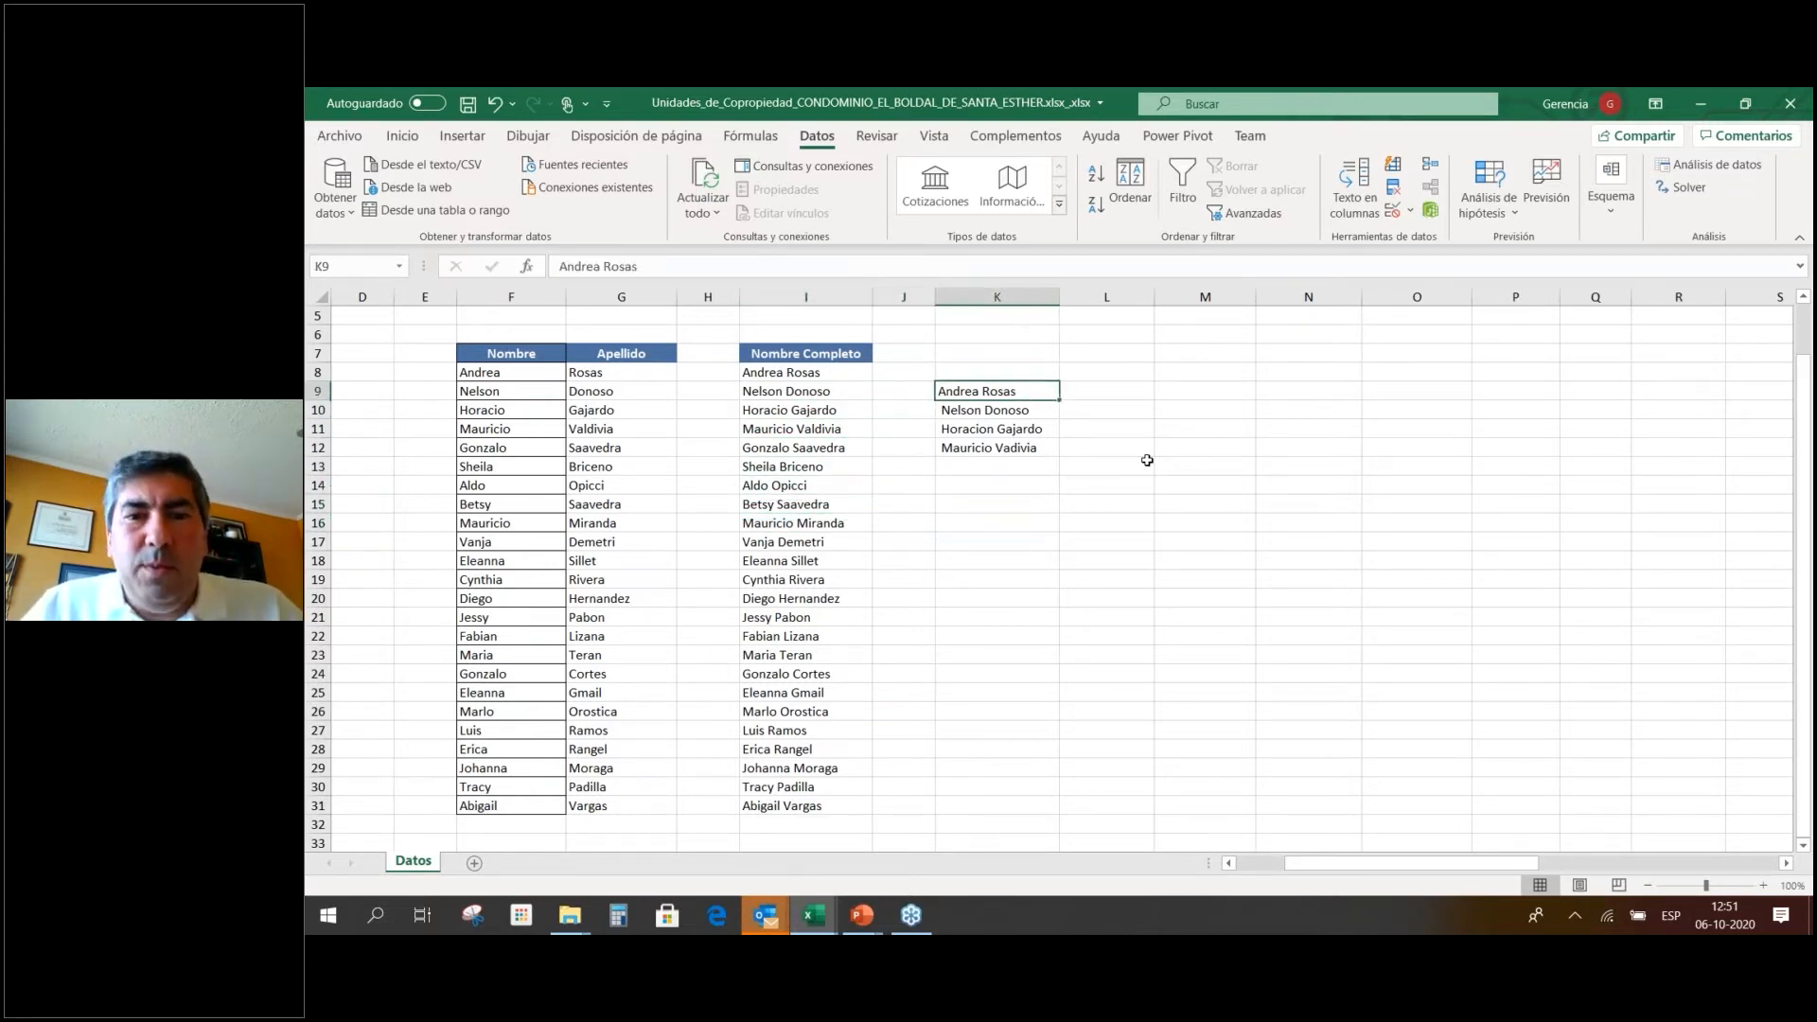
key(Up)
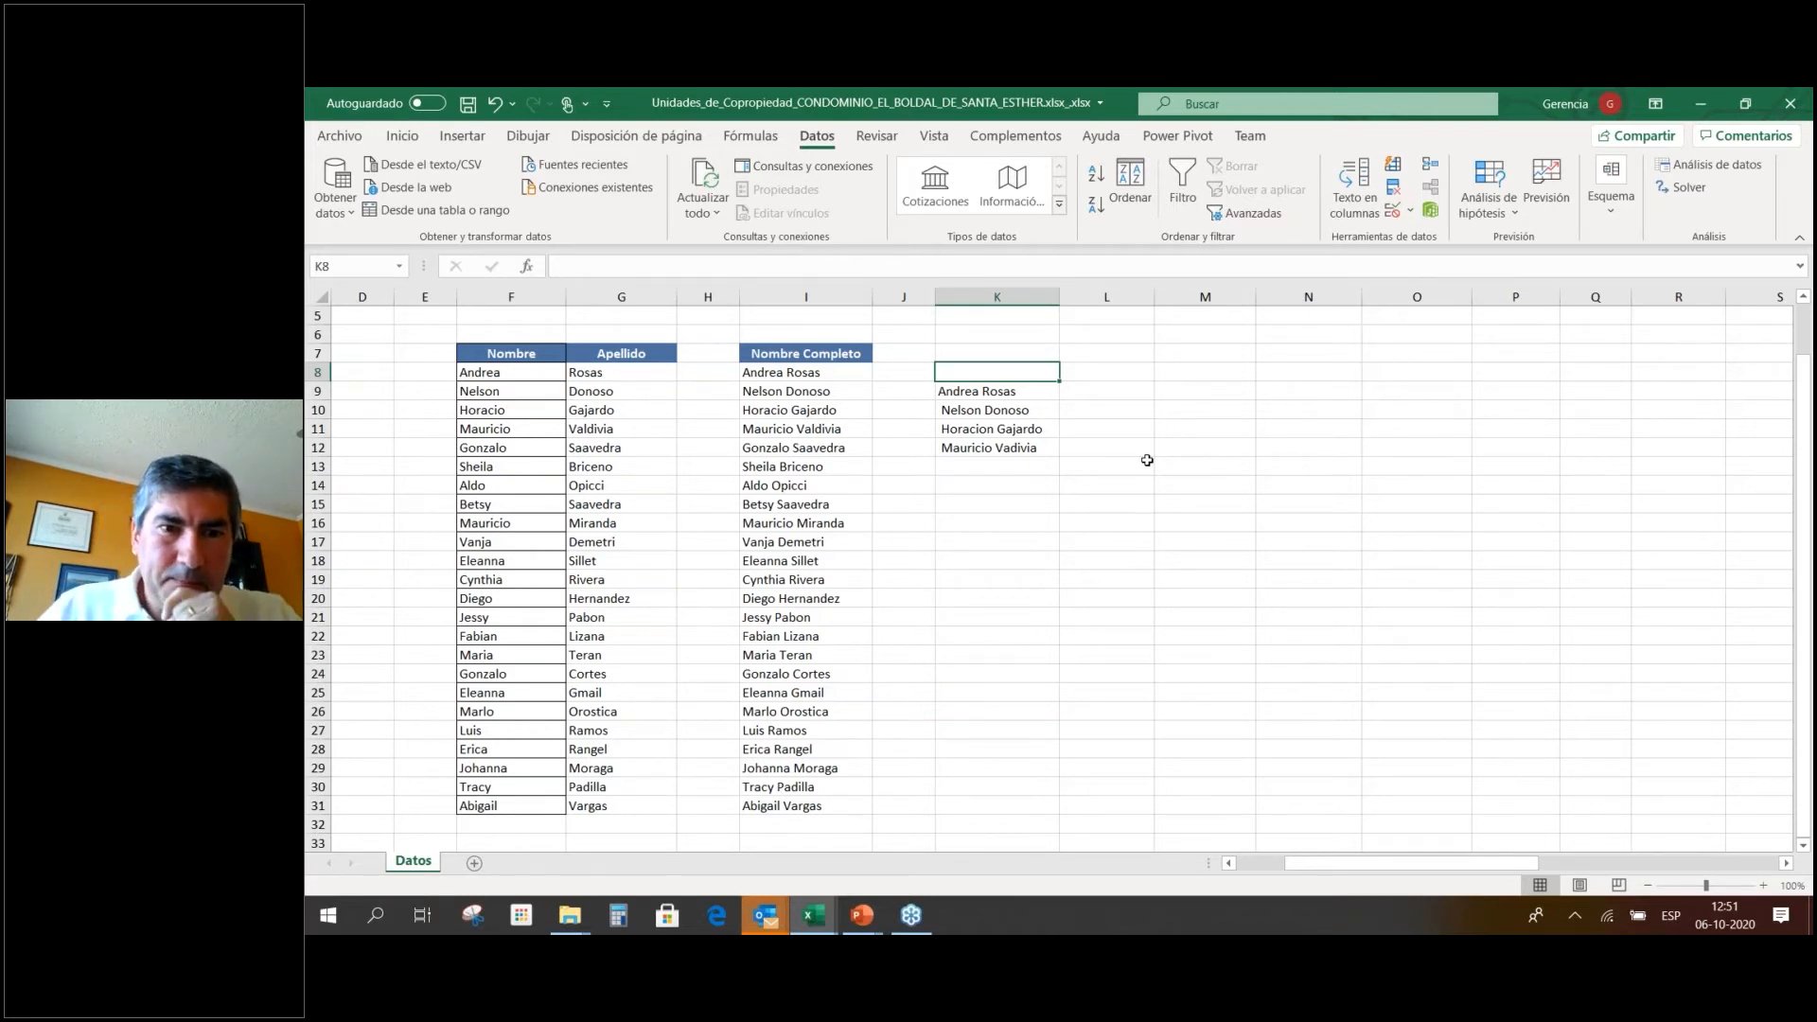
scroll(1147, 460, up, 2)
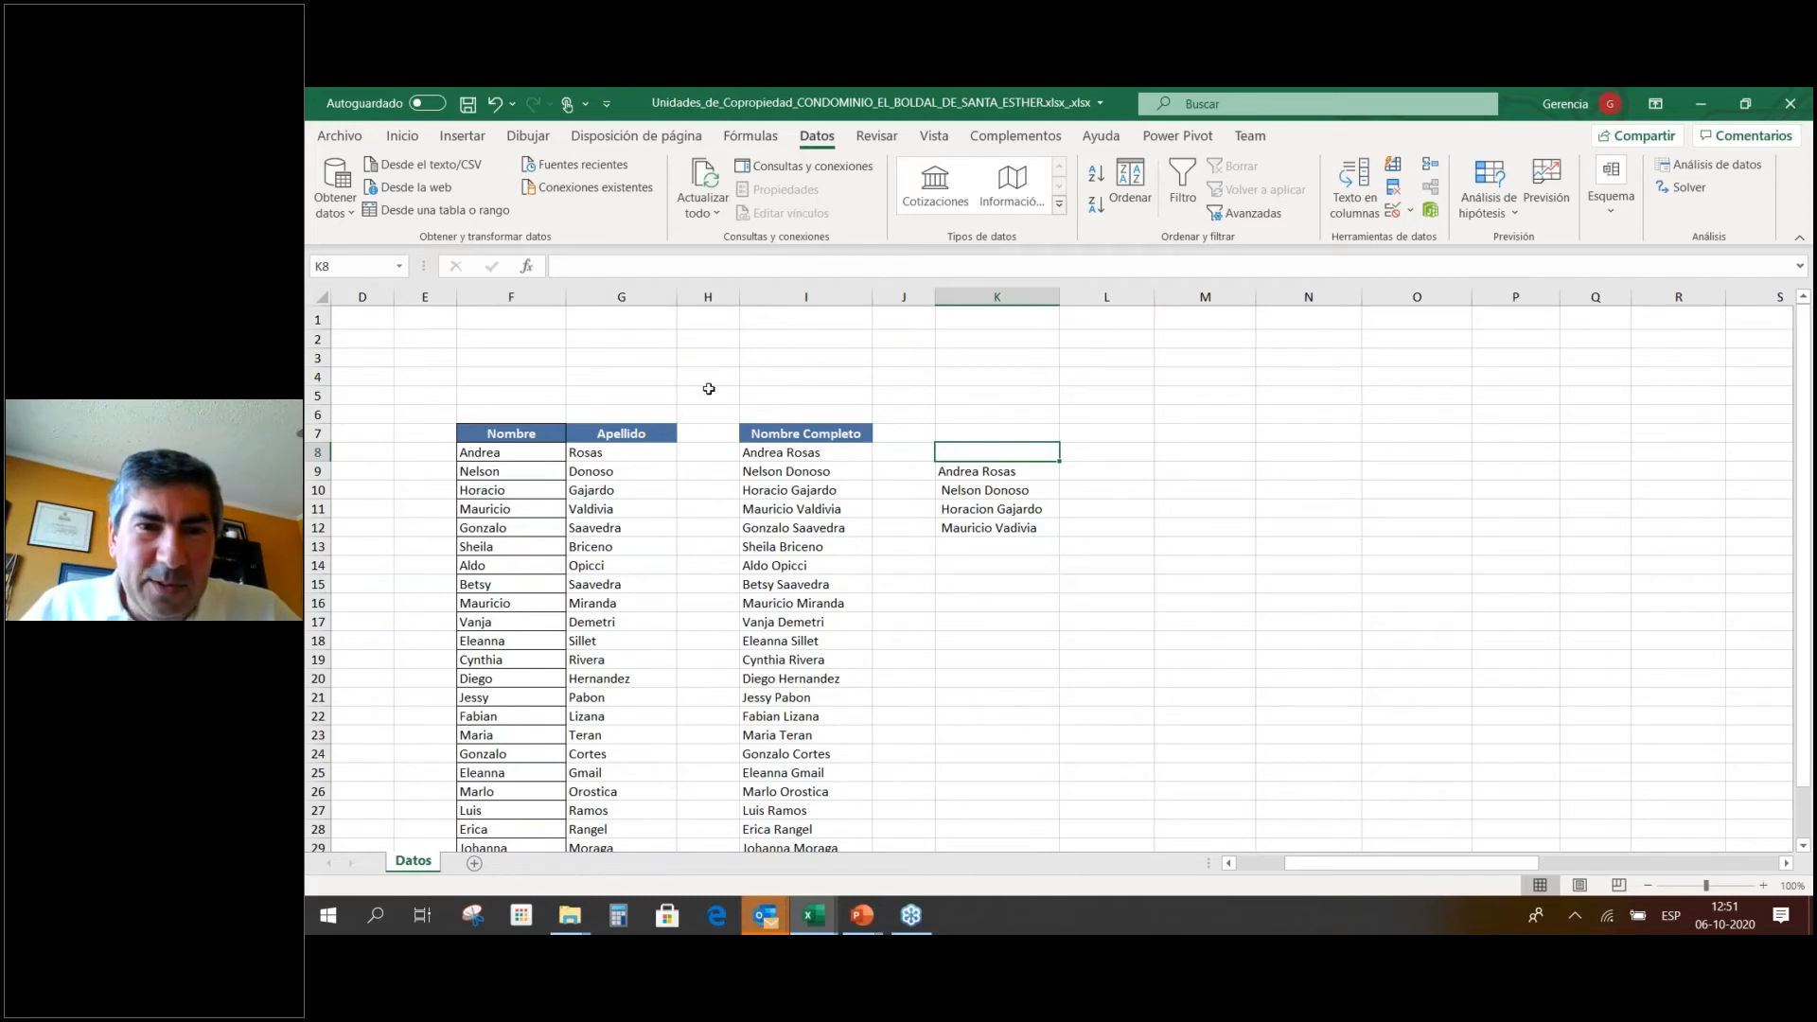
key(alt+Tab)
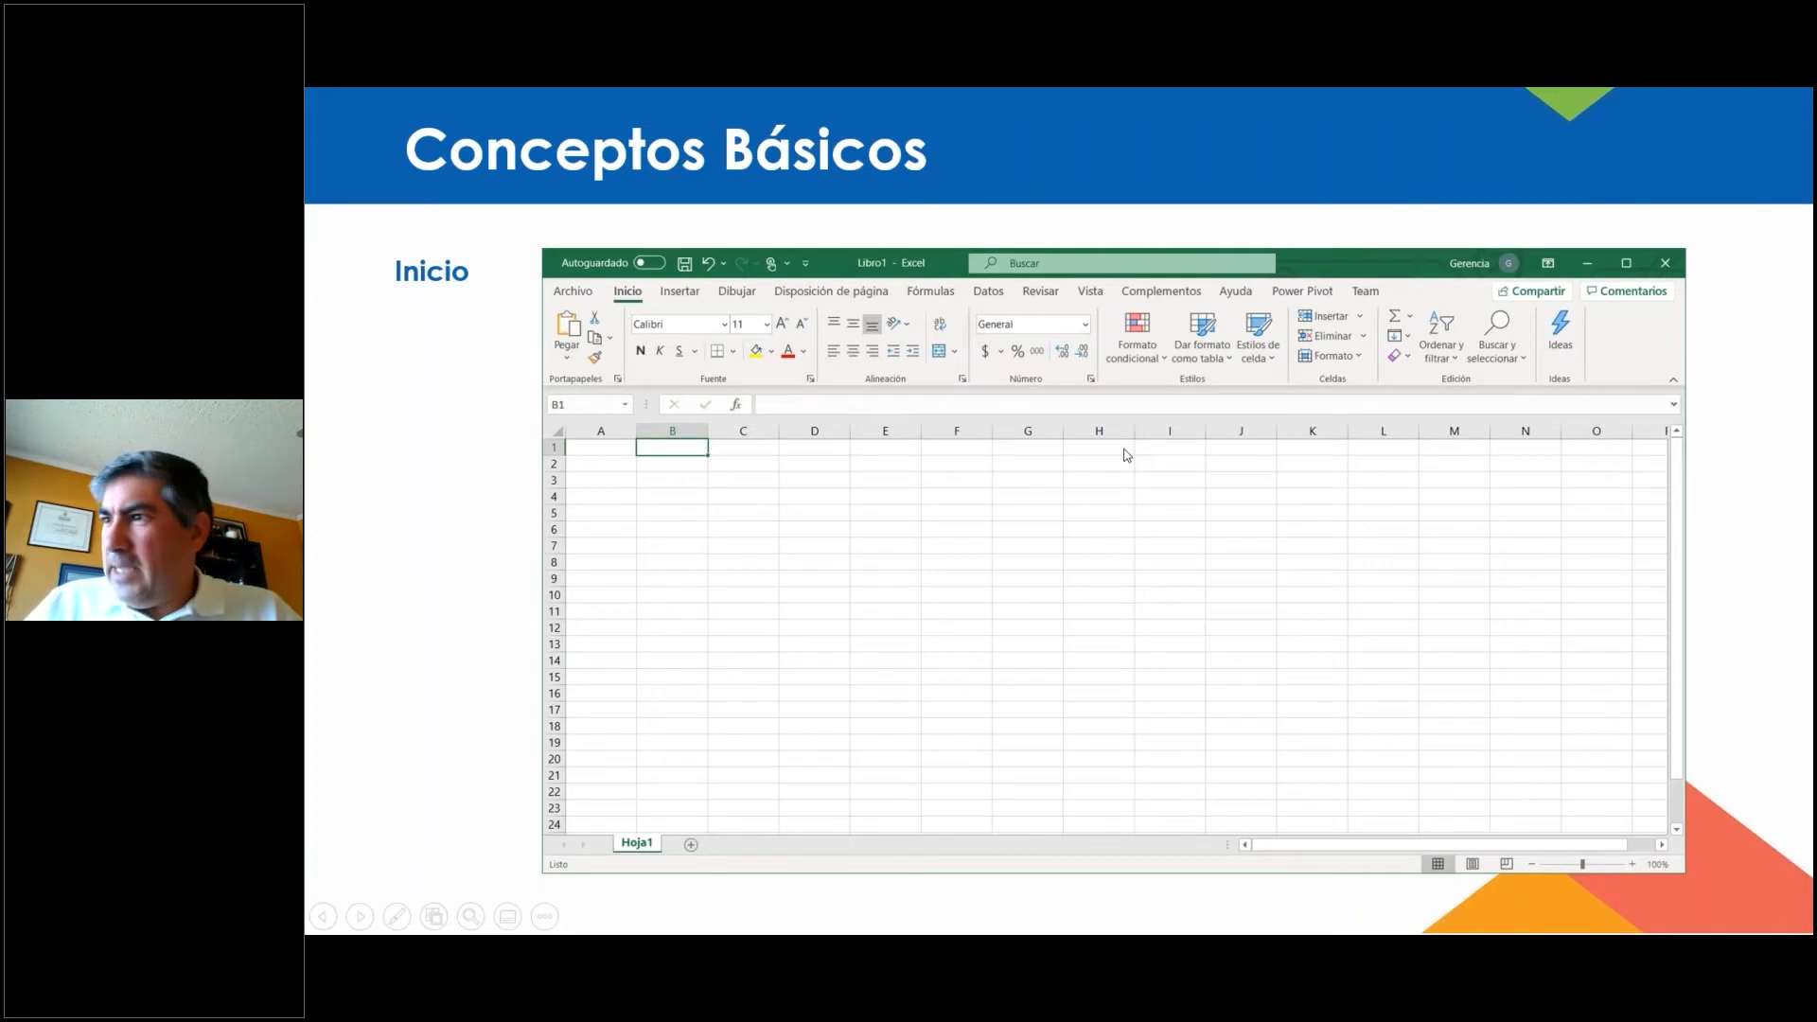
key(alt+Tab)
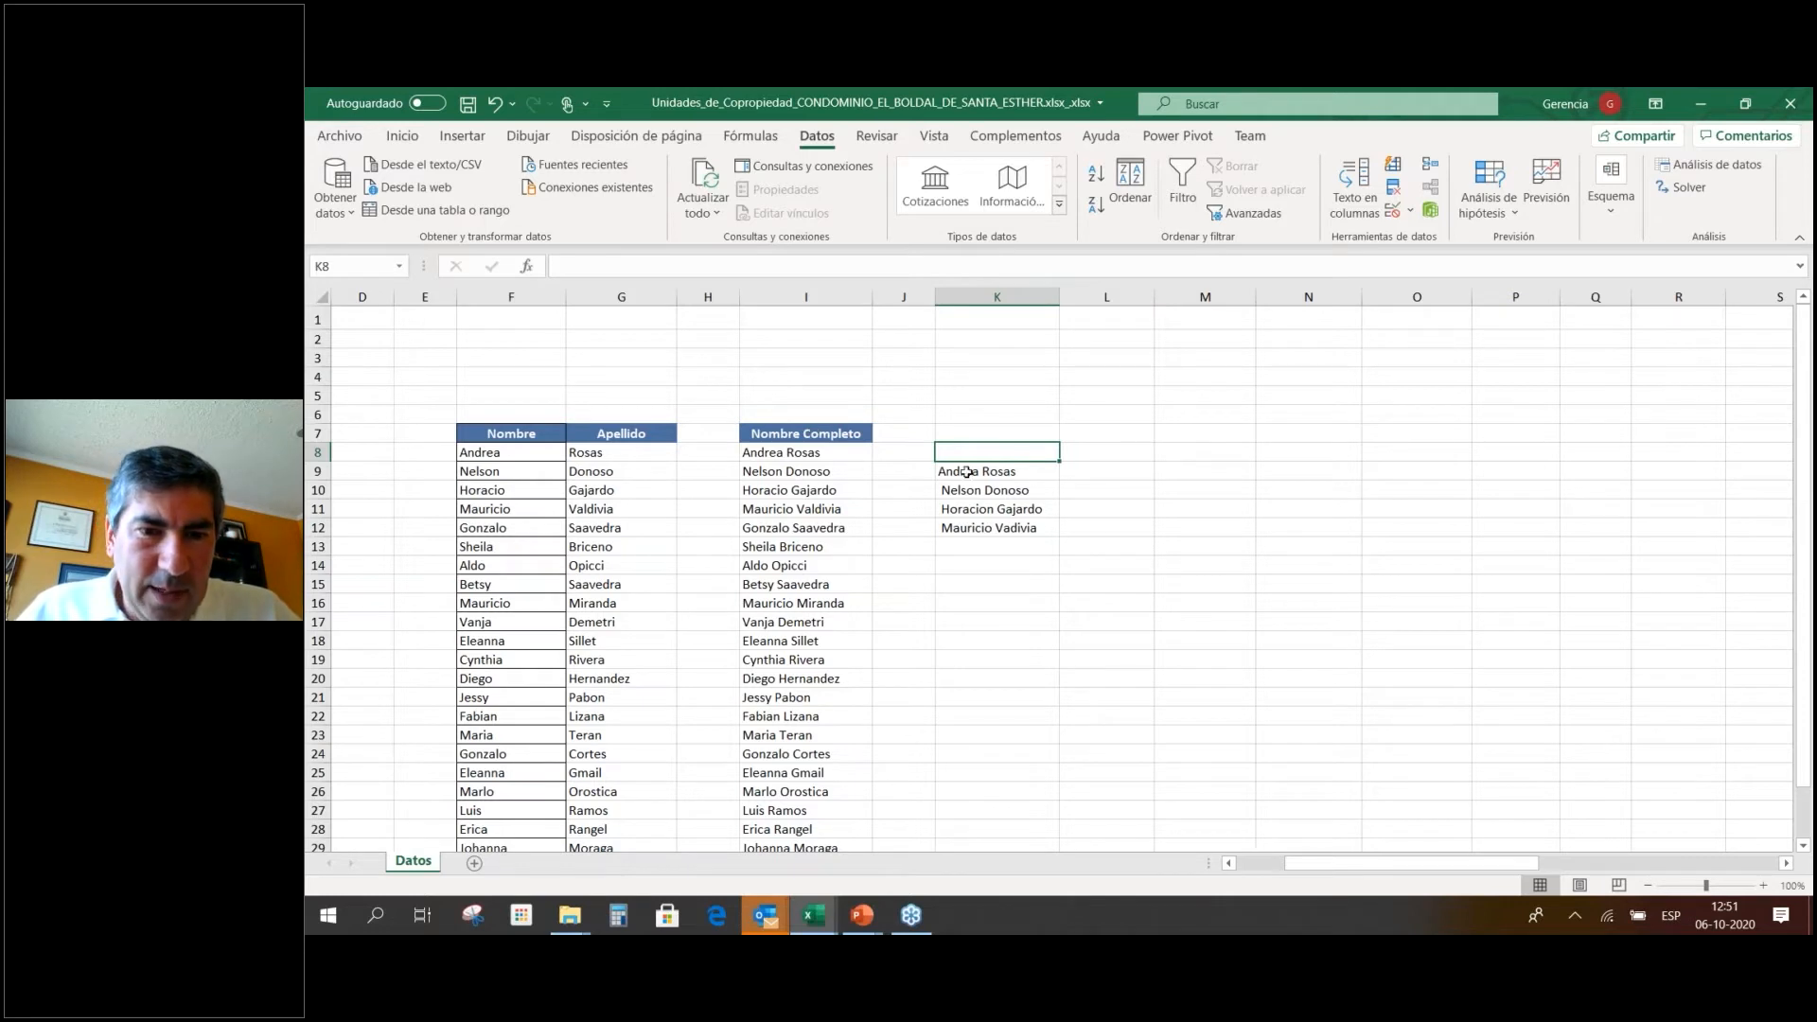
Delete the transposed names from column K, leaving it empty.
shift+click(994, 548)
key(Delete)
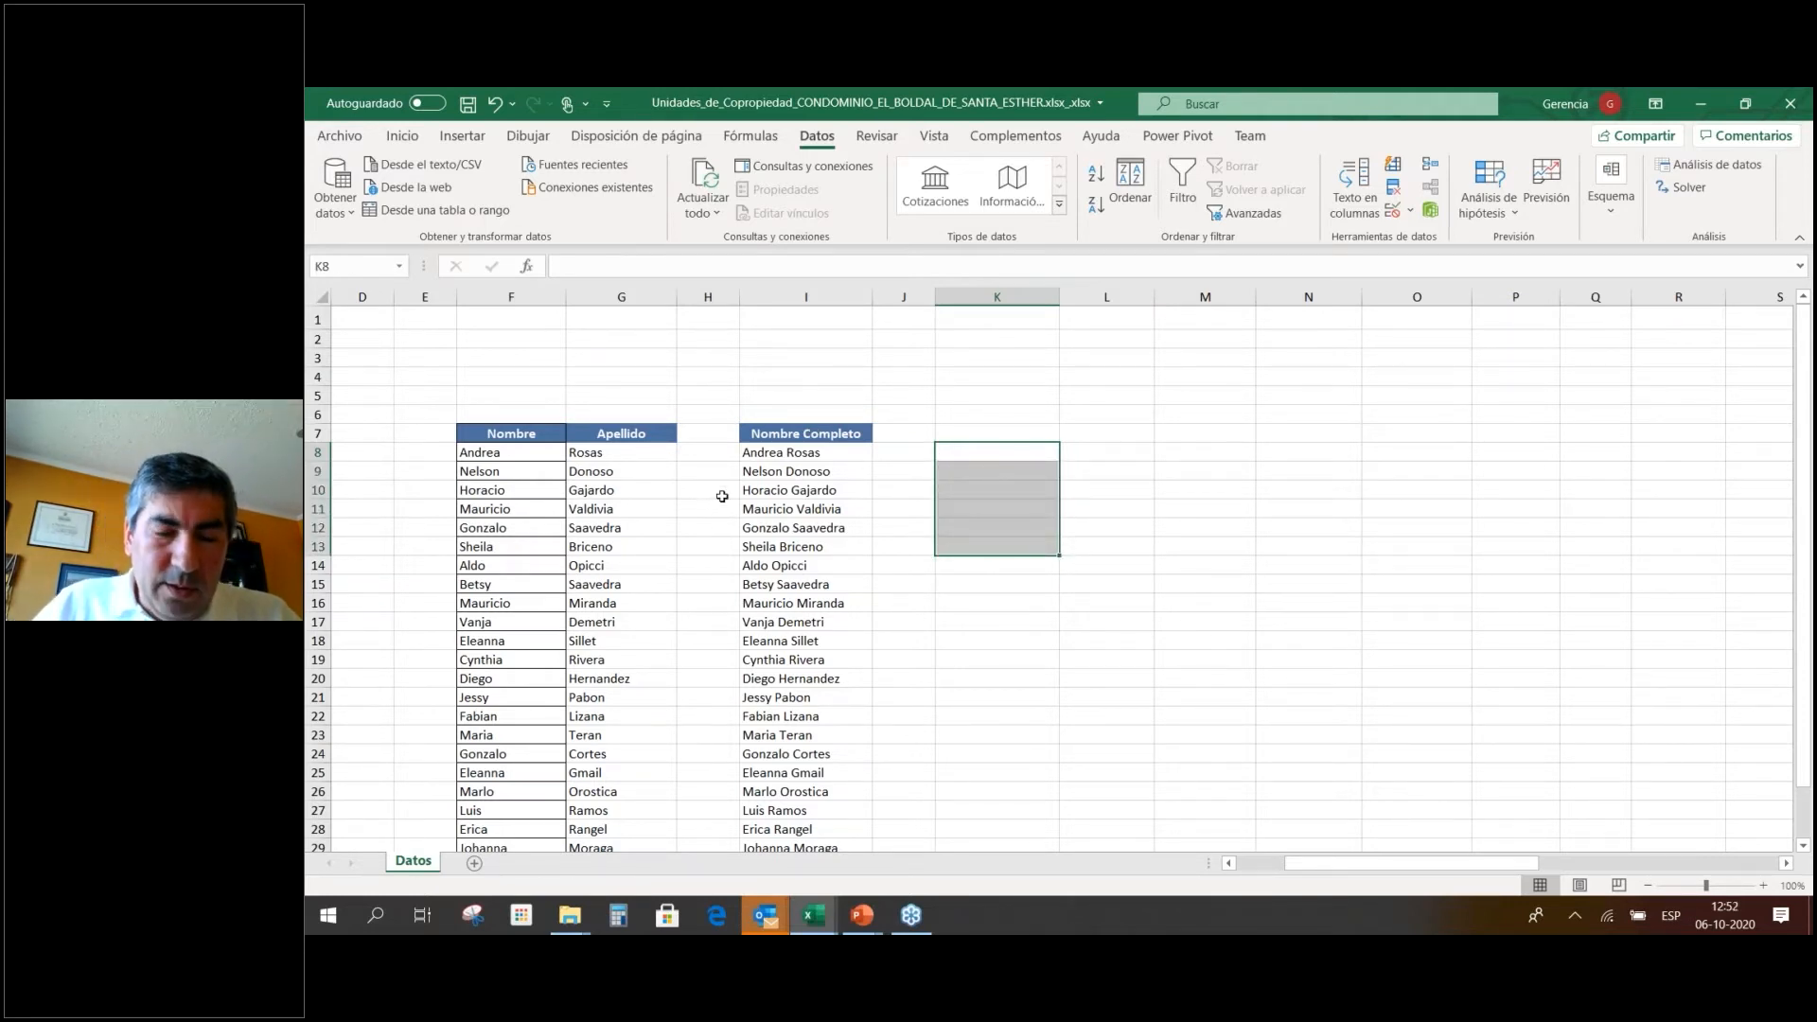
scroll(722, 496, down, 2)
scroll(722, 496, down, 2)
scroll(718, 499, up, 4)
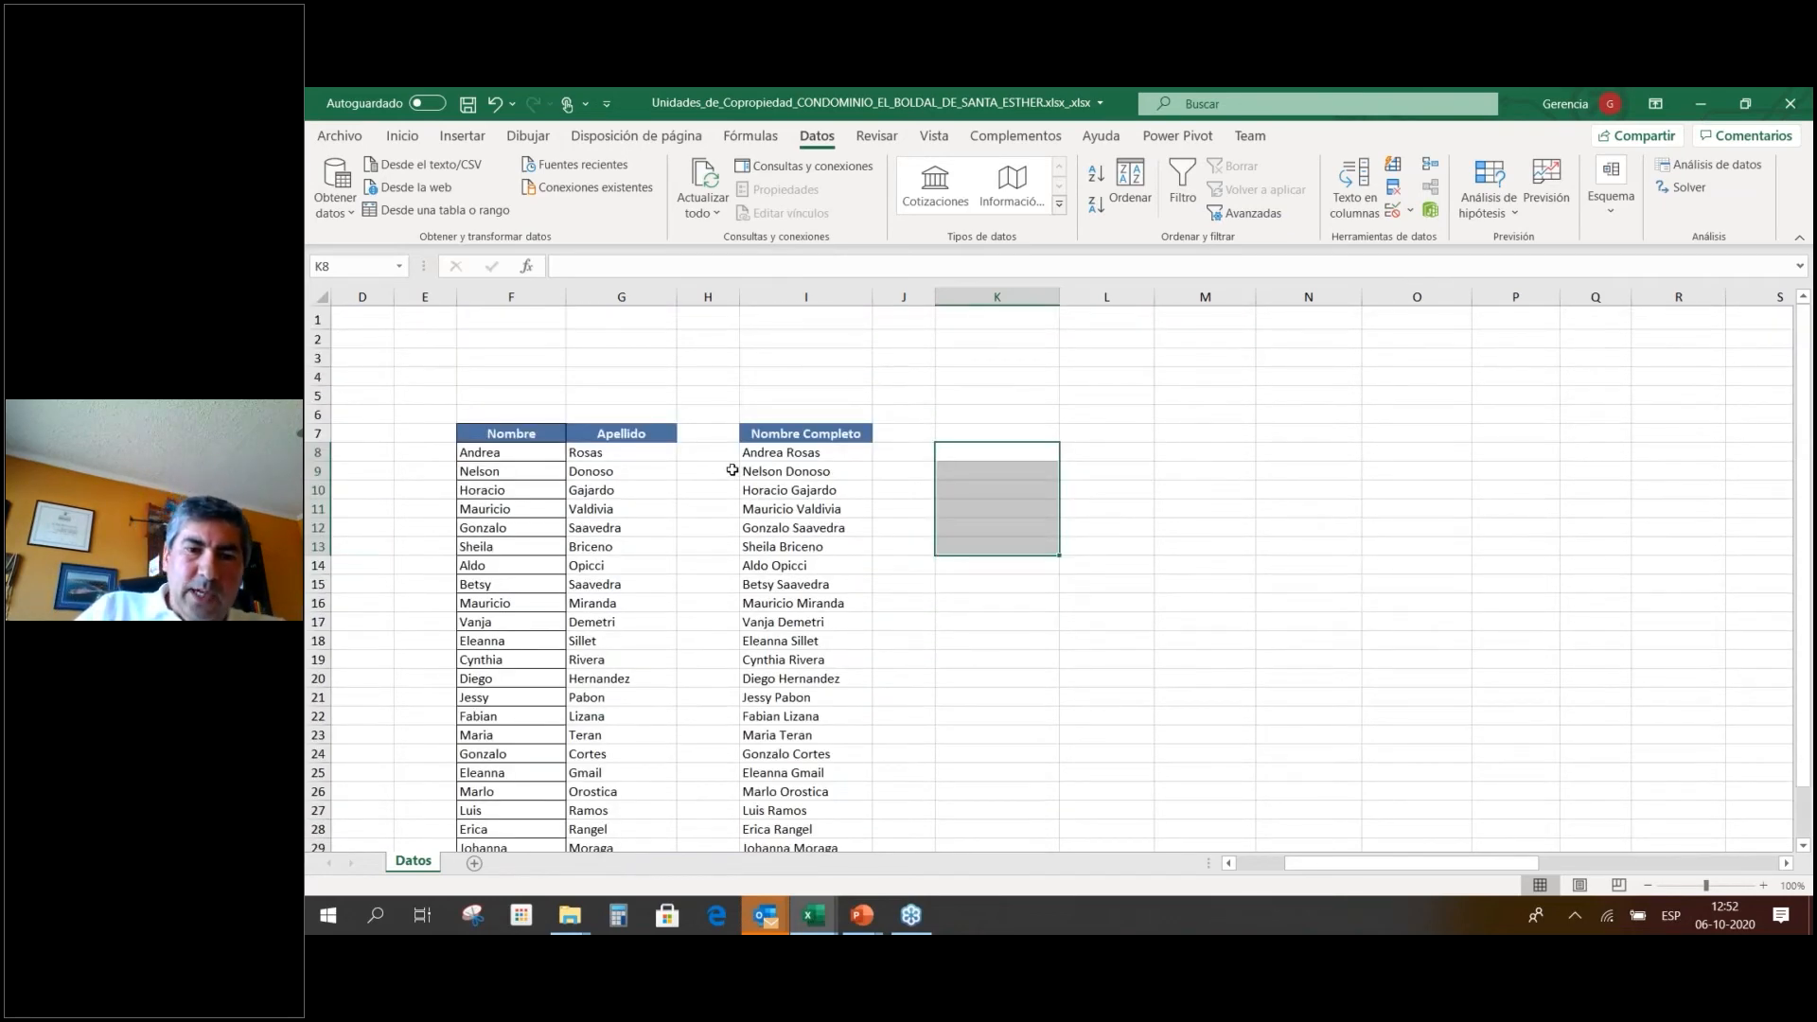
key(alt+Tab)
key(alt+Tab)
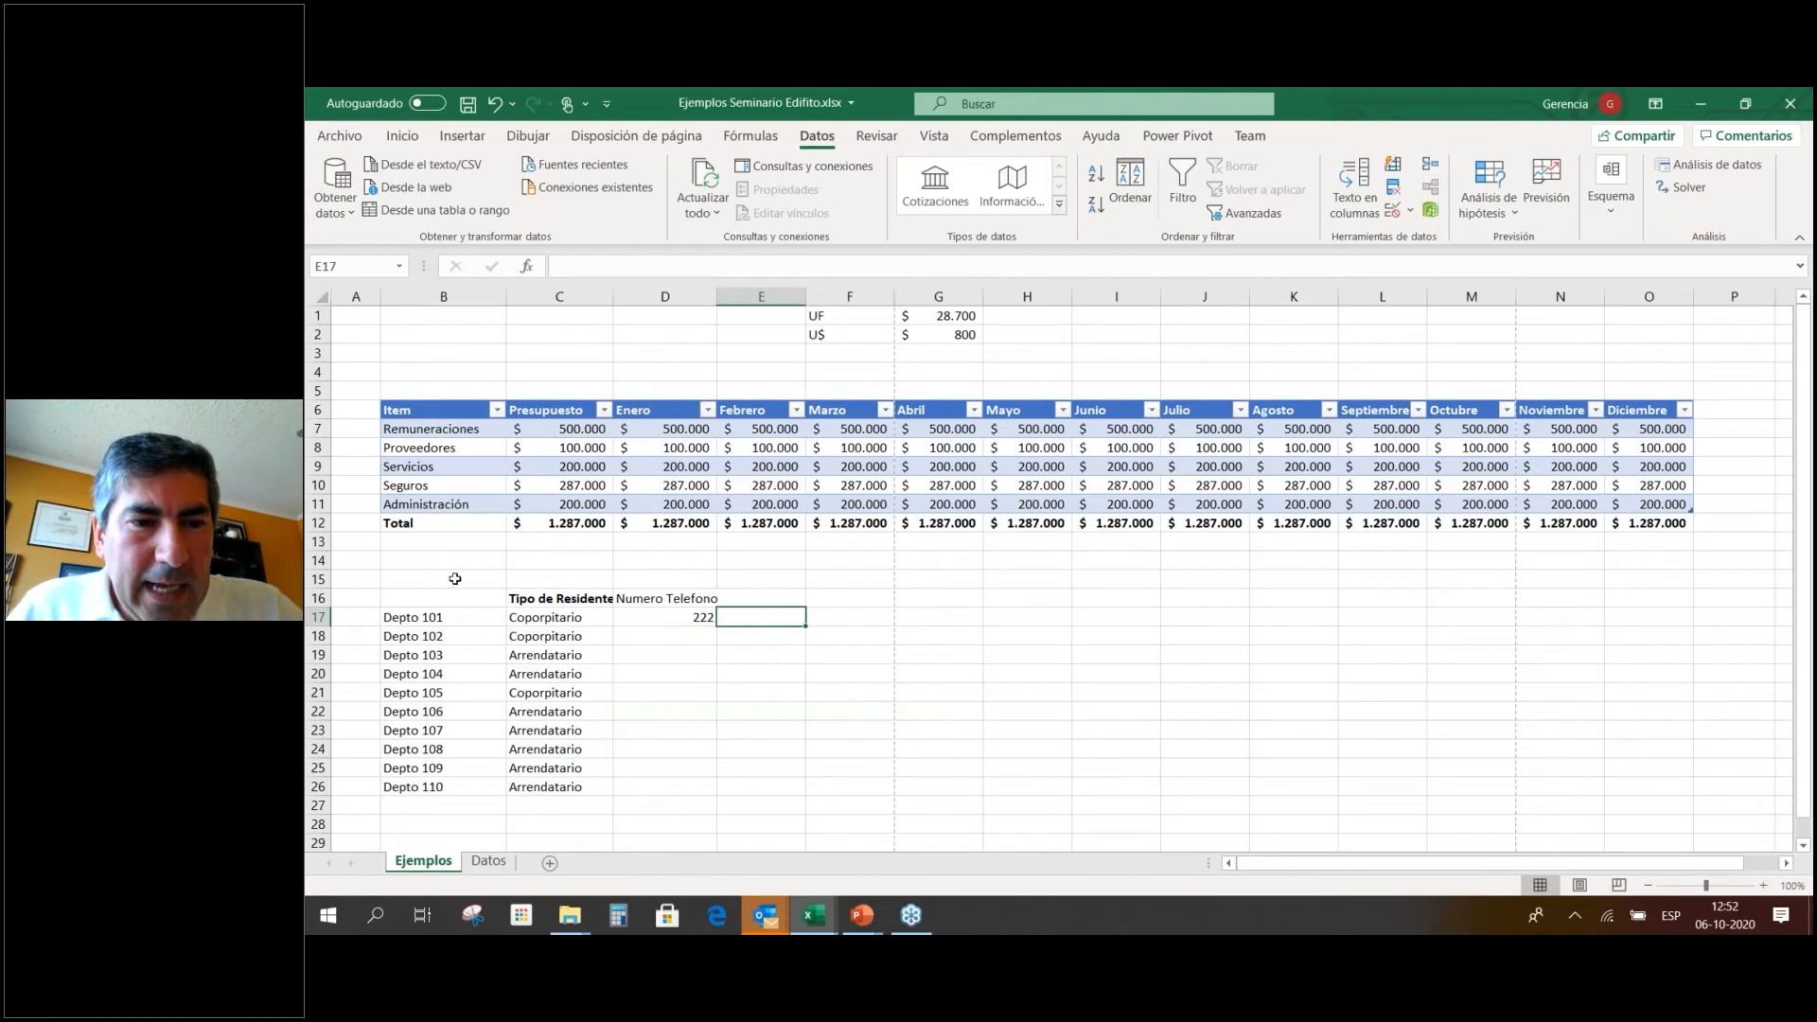
Enter the Depto header in B16.
drag(471, 598, 389, 594)
text(Depto)
key(Return)
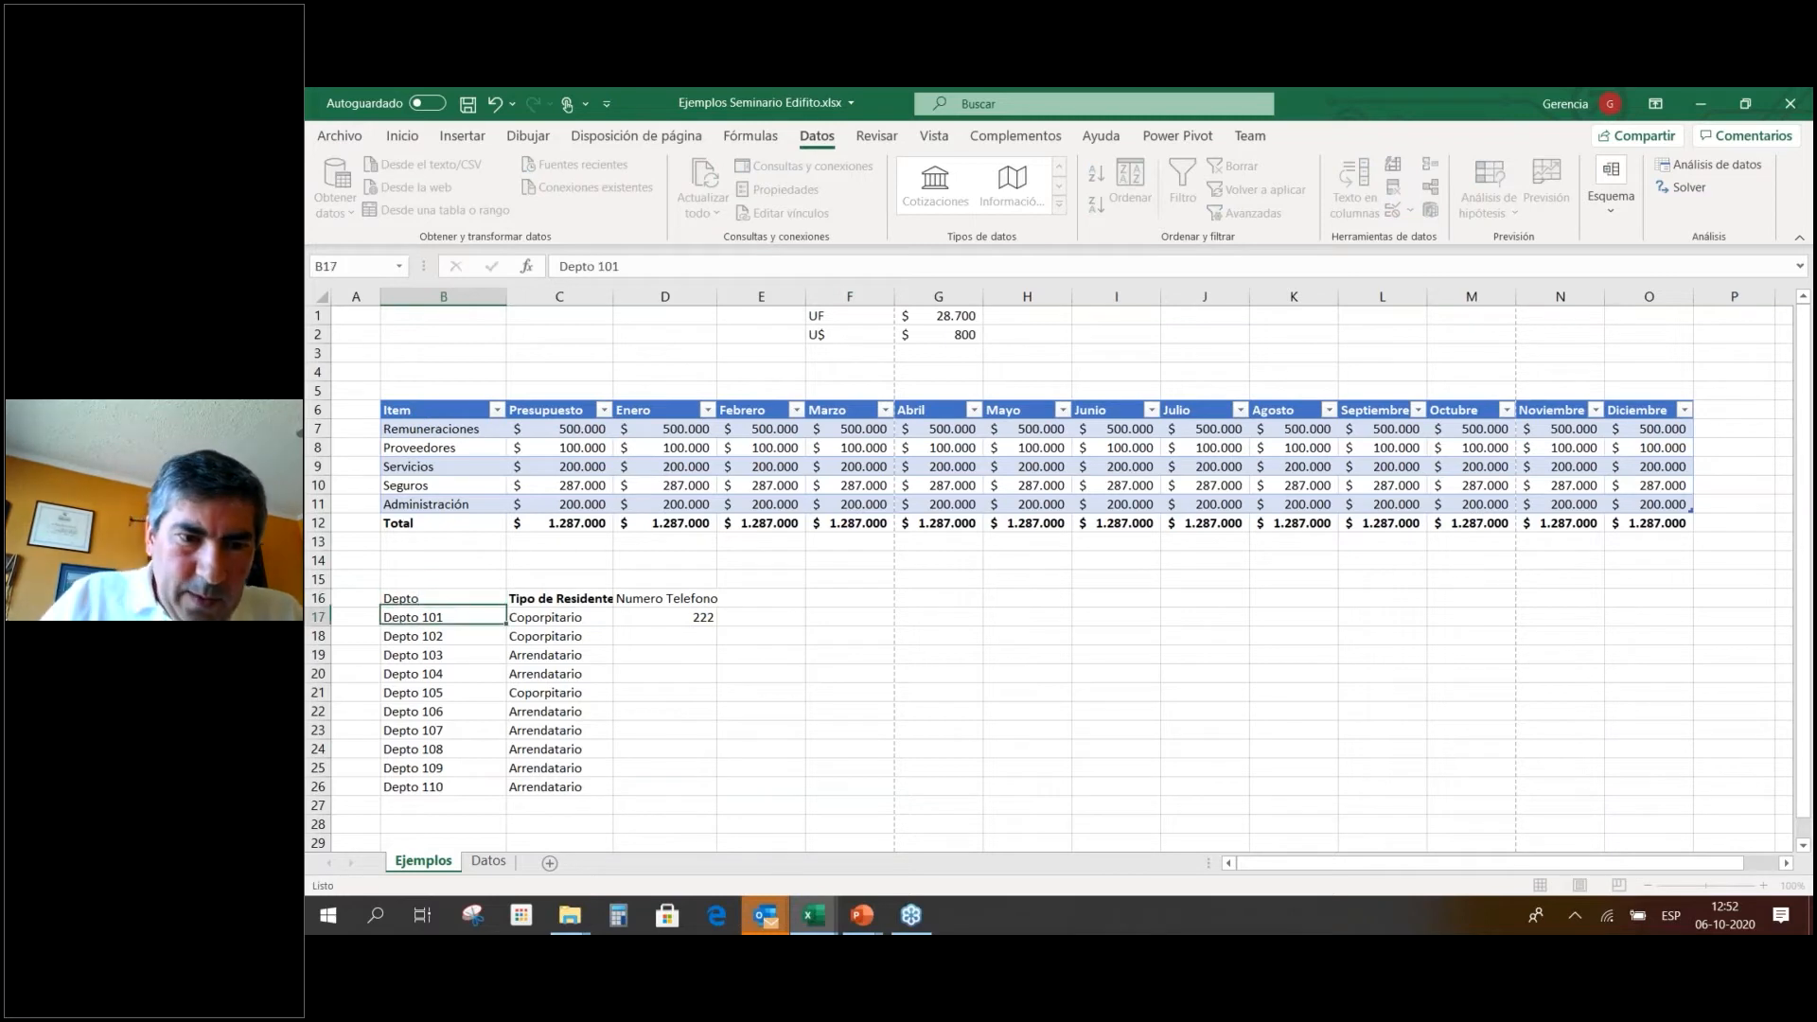
Delete the Numero Telefono header and its 222 value from column D.
click(690, 600)
drag(696, 607, 694, 618)
click(638, 650)
drag(419, 601, 543, 600)
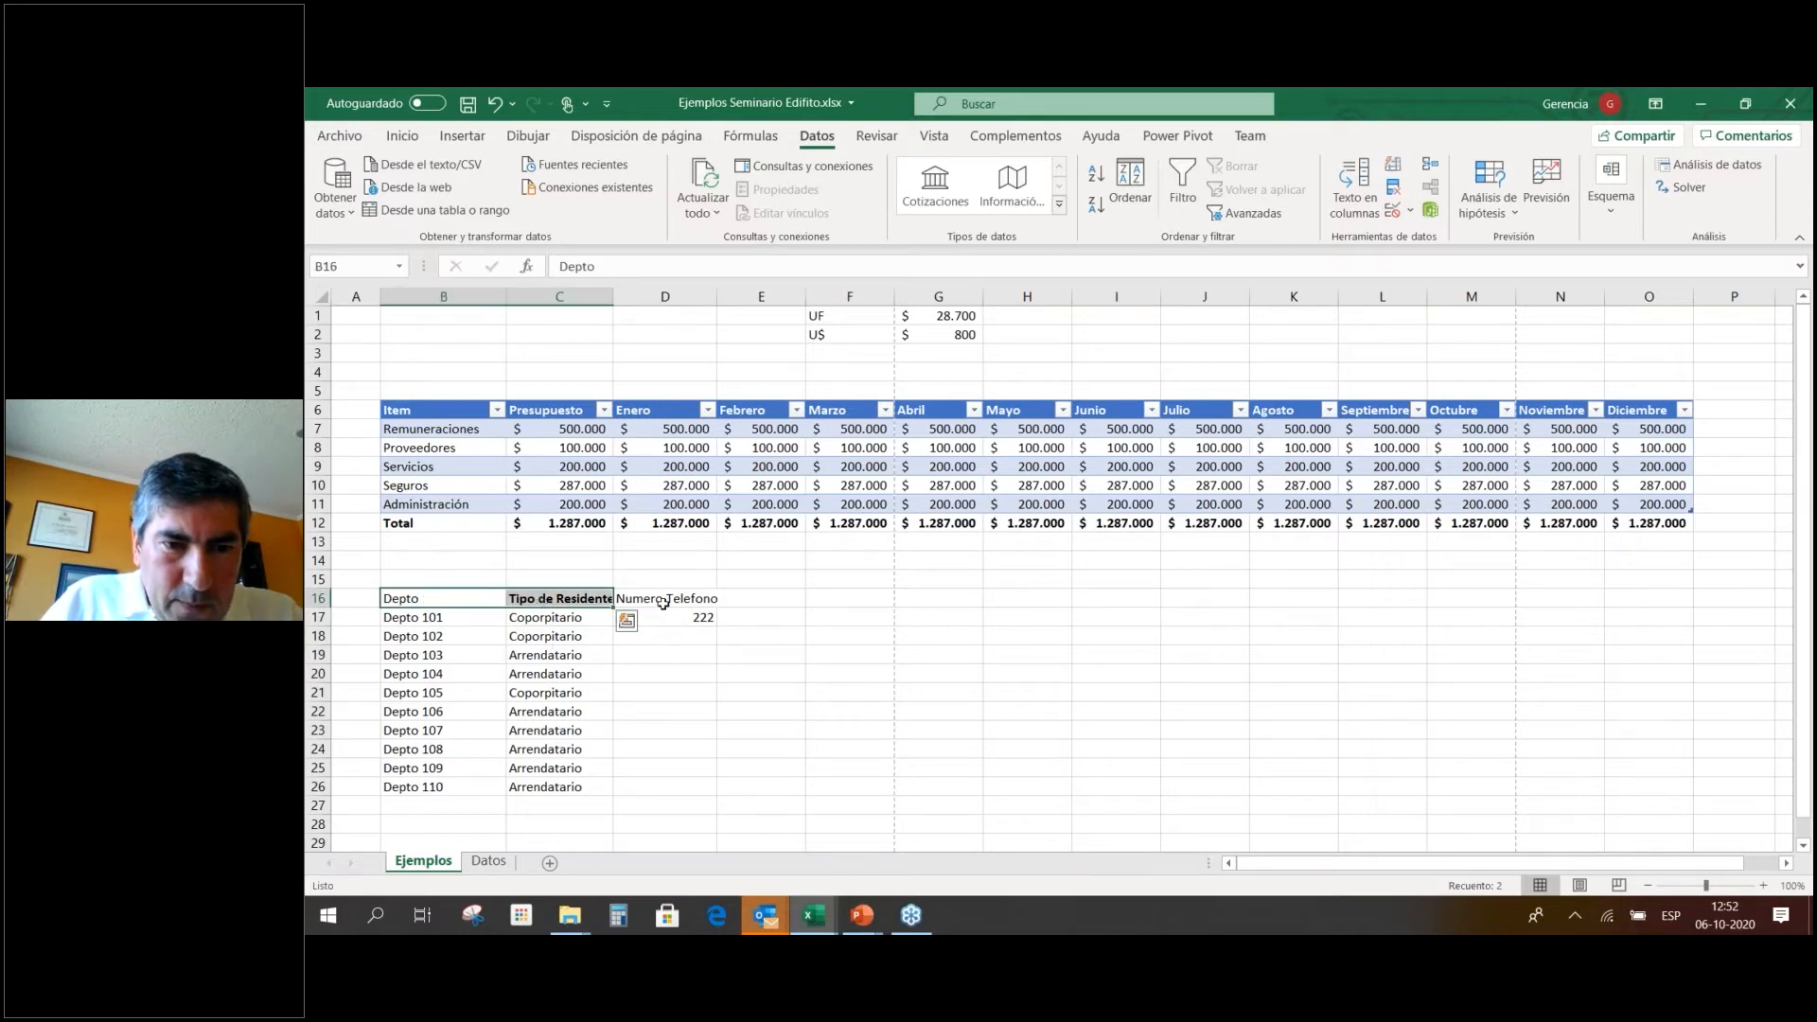
drag(664, 603, 669, 618)
drag(669, 611, 669, 602)
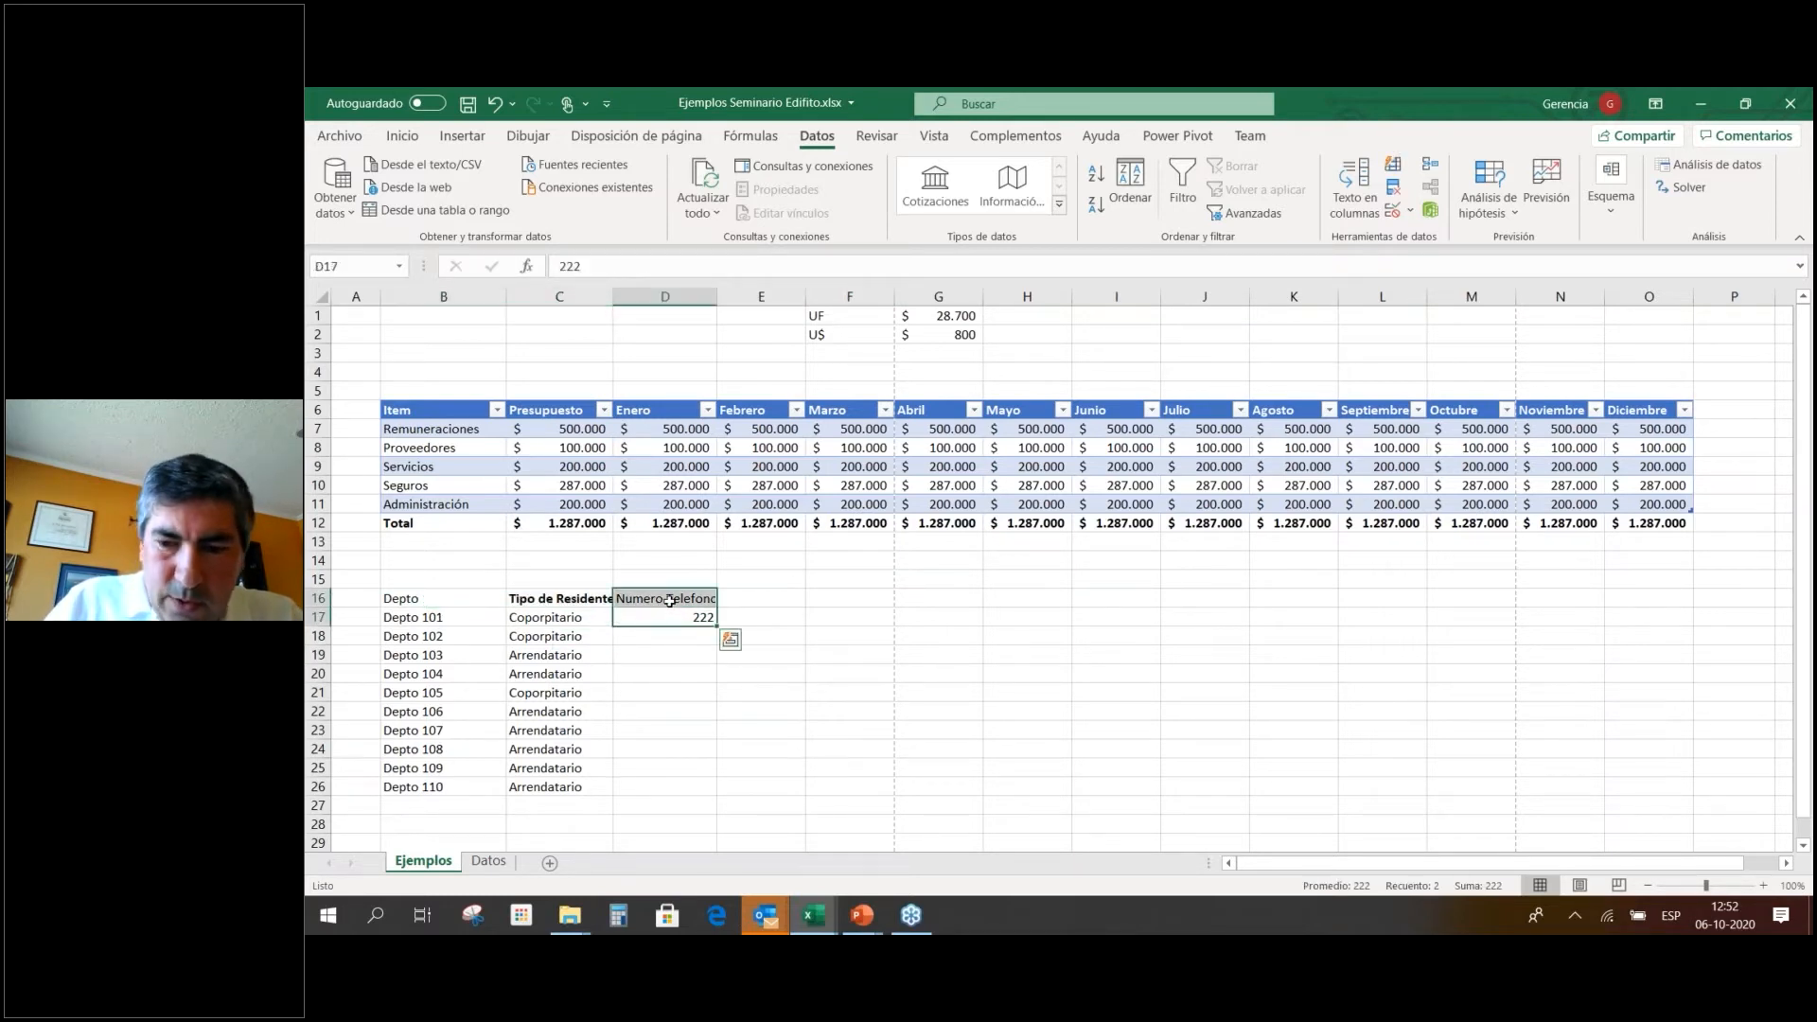
key(Delete)
Bold the Depto header and select the table B16:C26.
click(454, 600)
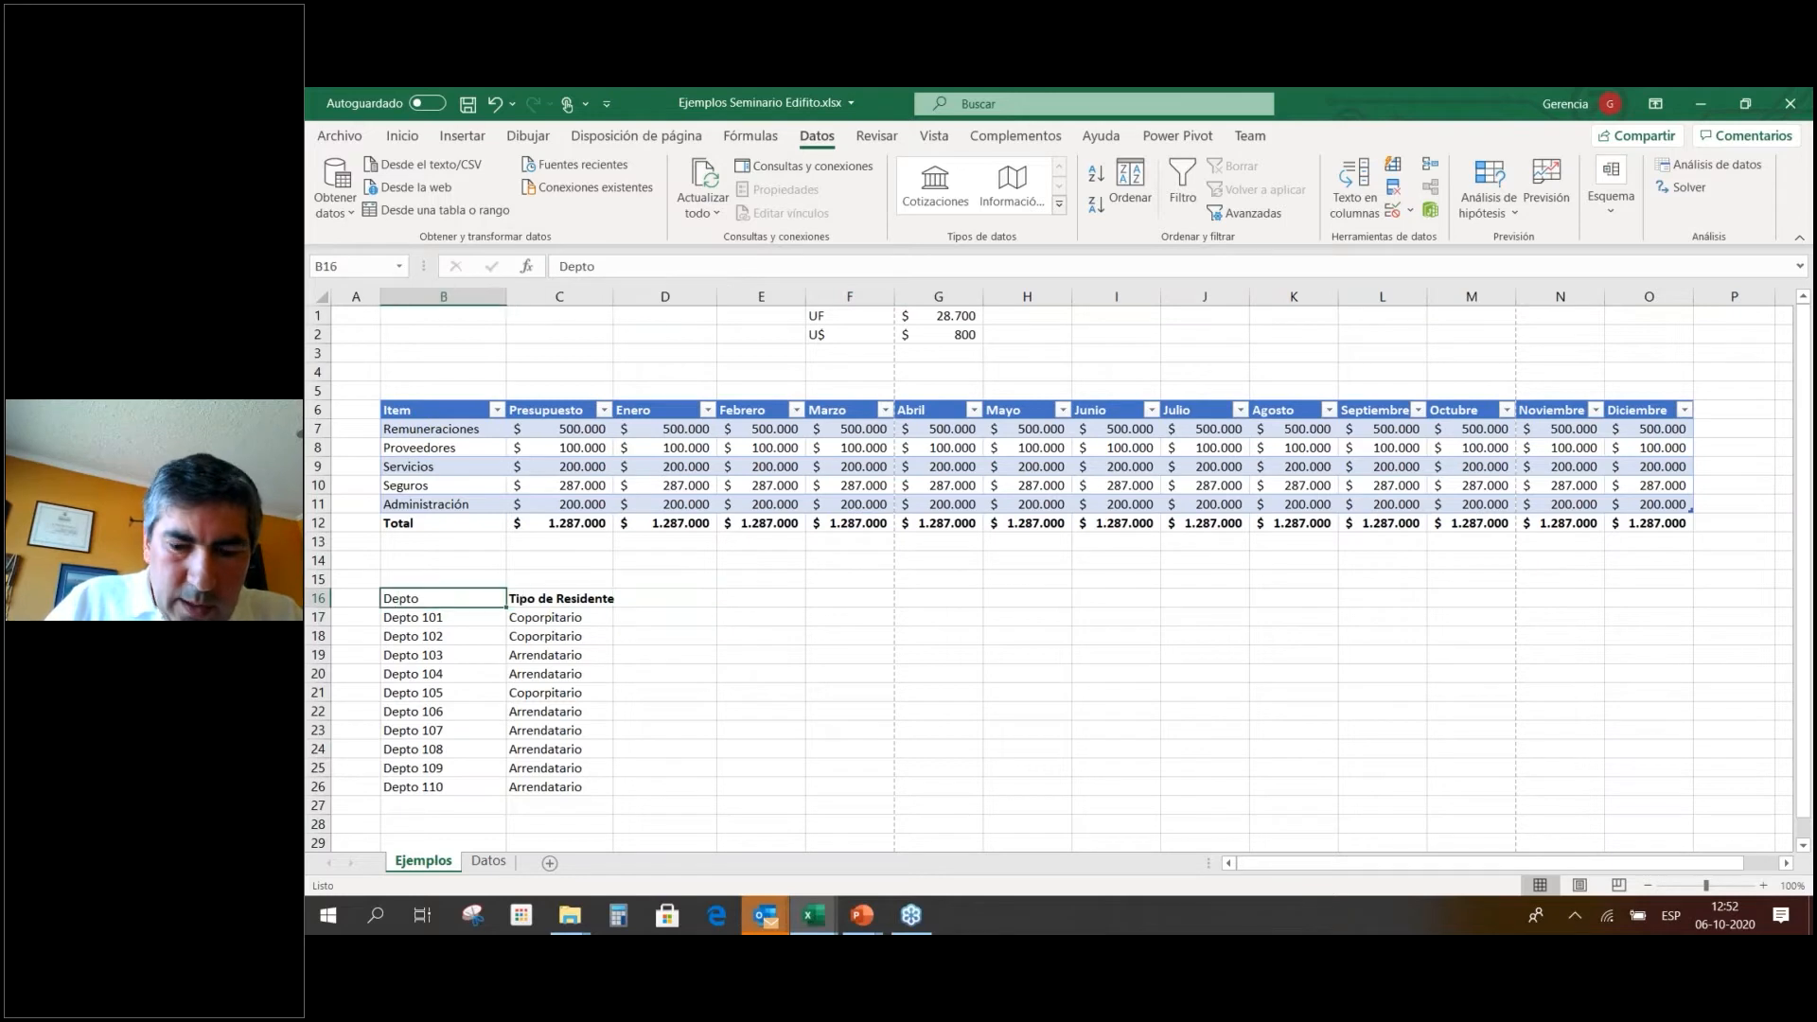
key(ctrl+n)
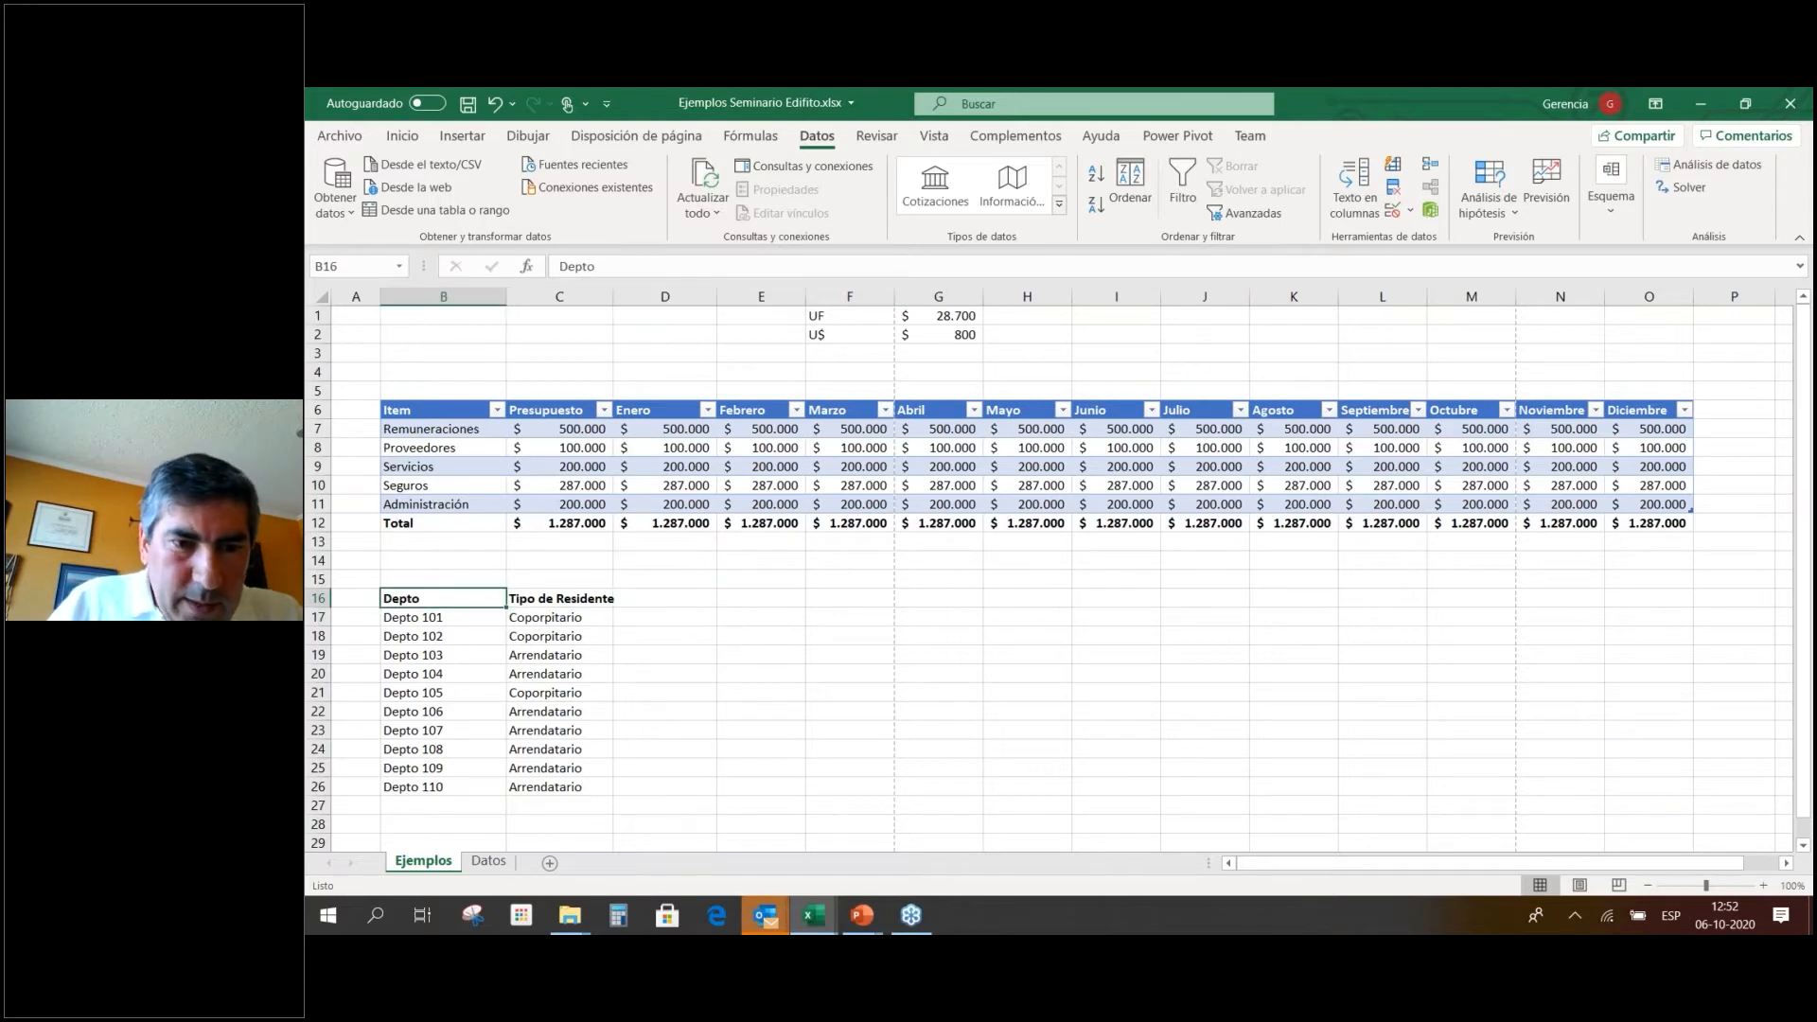
click(566, 596)
drag(449, 598, 545, 790)
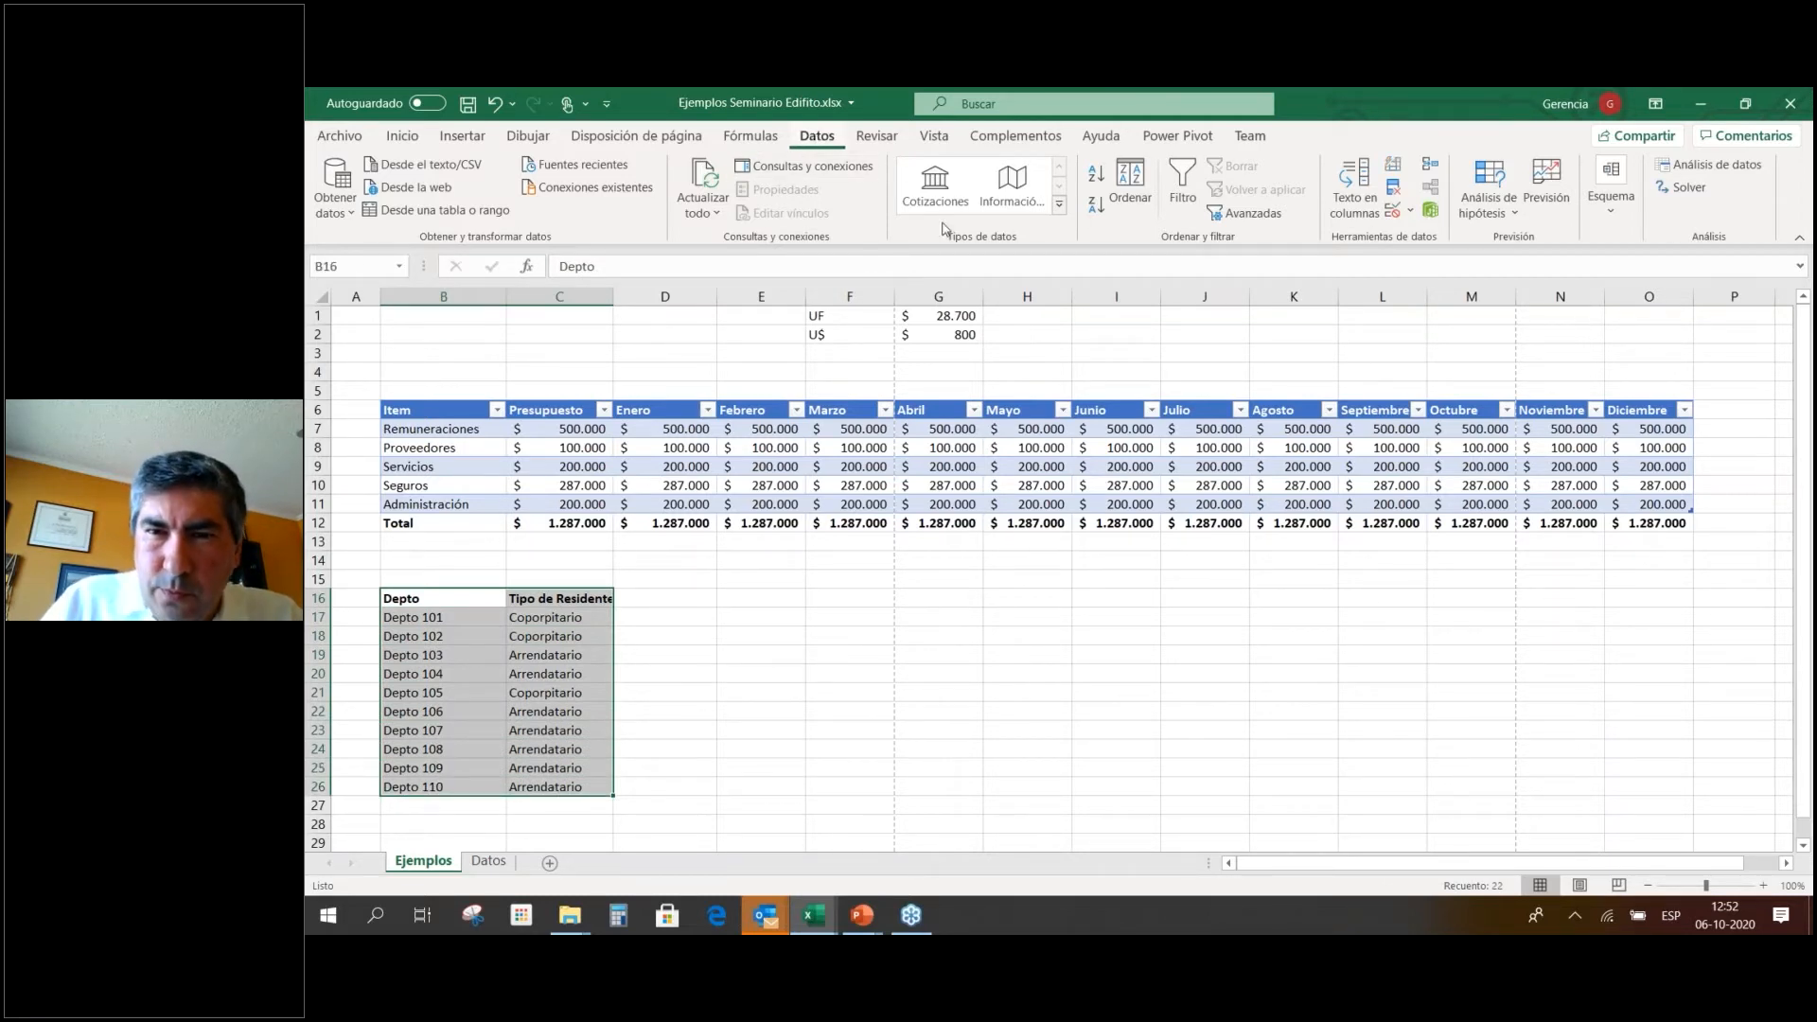
Turn on filtering and filter Tipo de Residente to show only Coporpitario rows.
click(1181, 180)
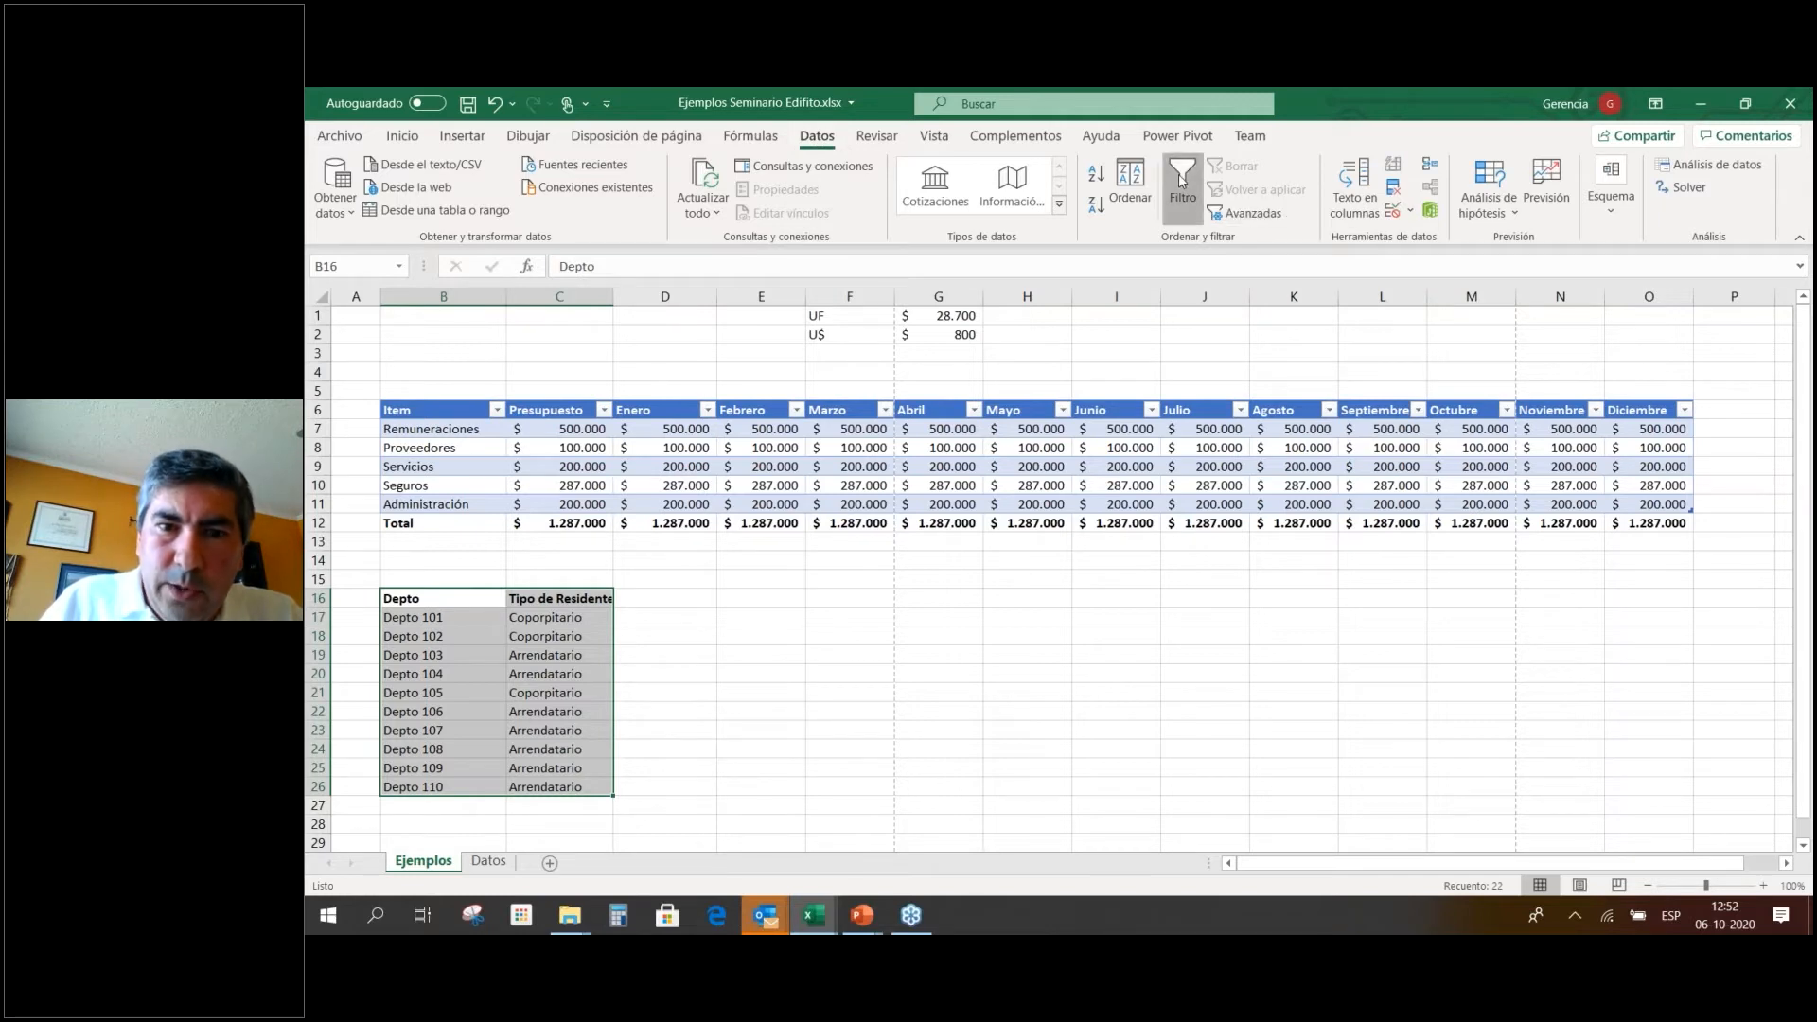
click(643, 620)
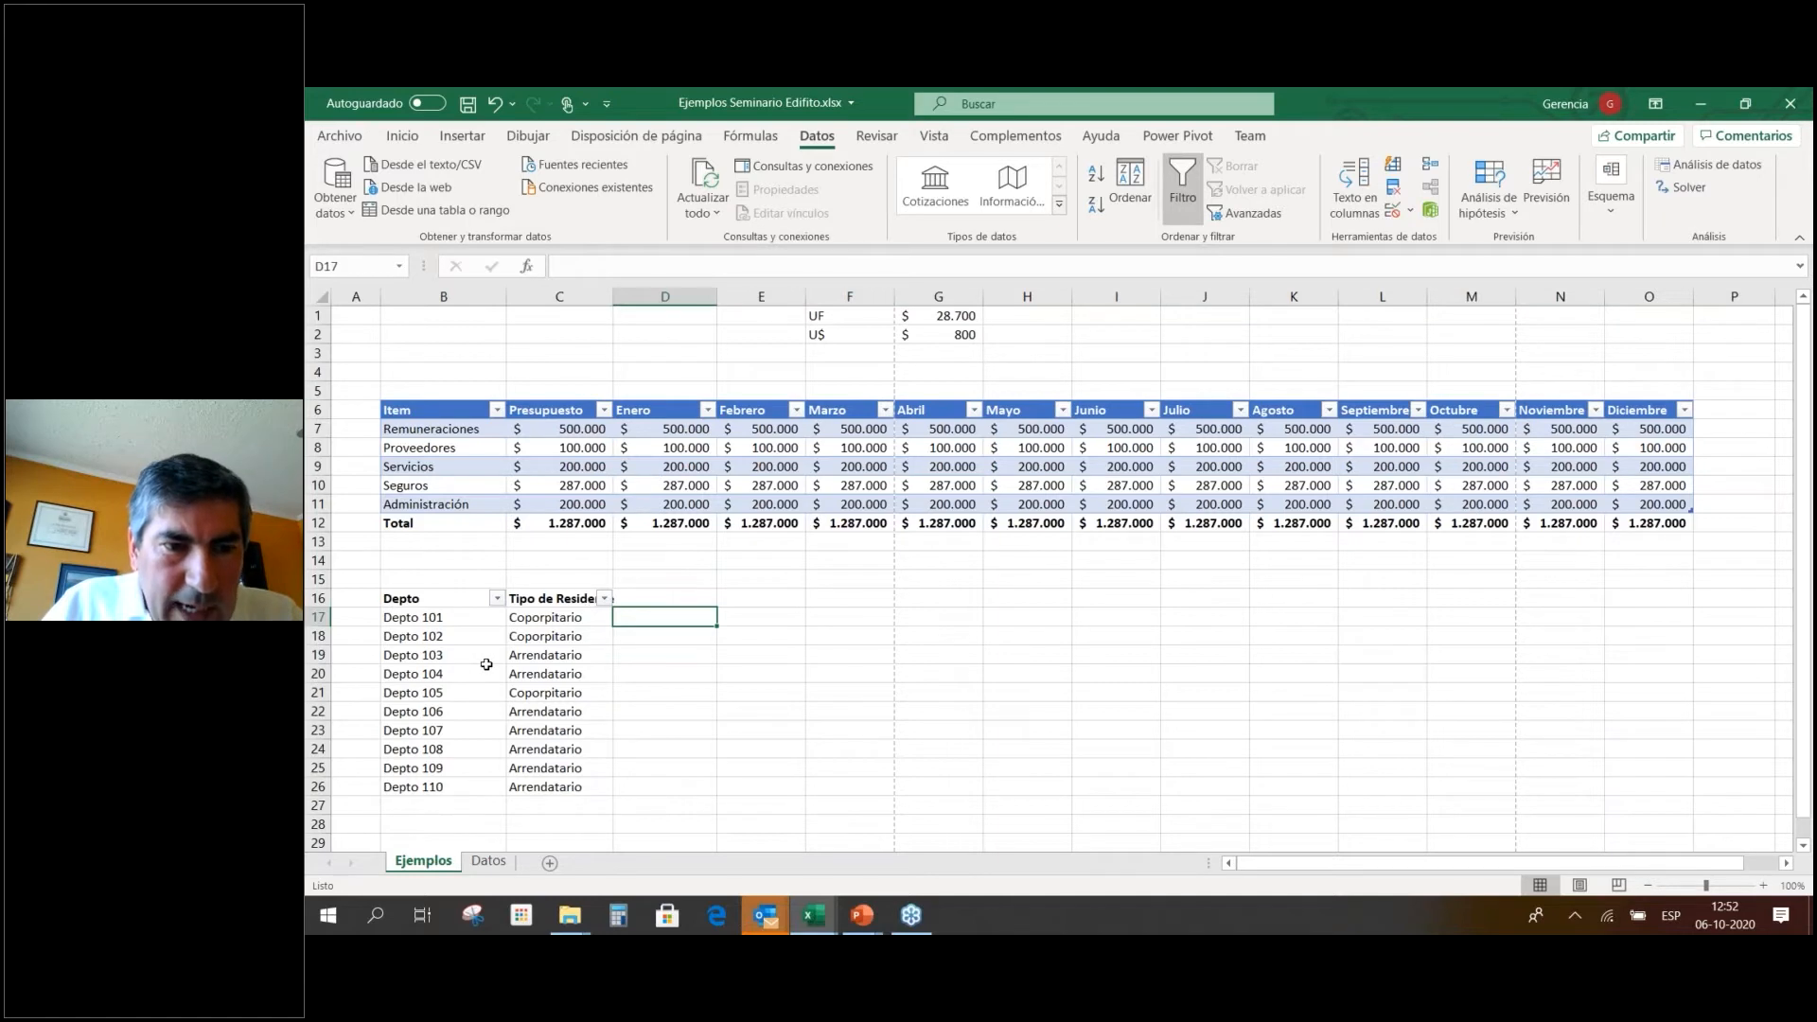
click(603, 598)
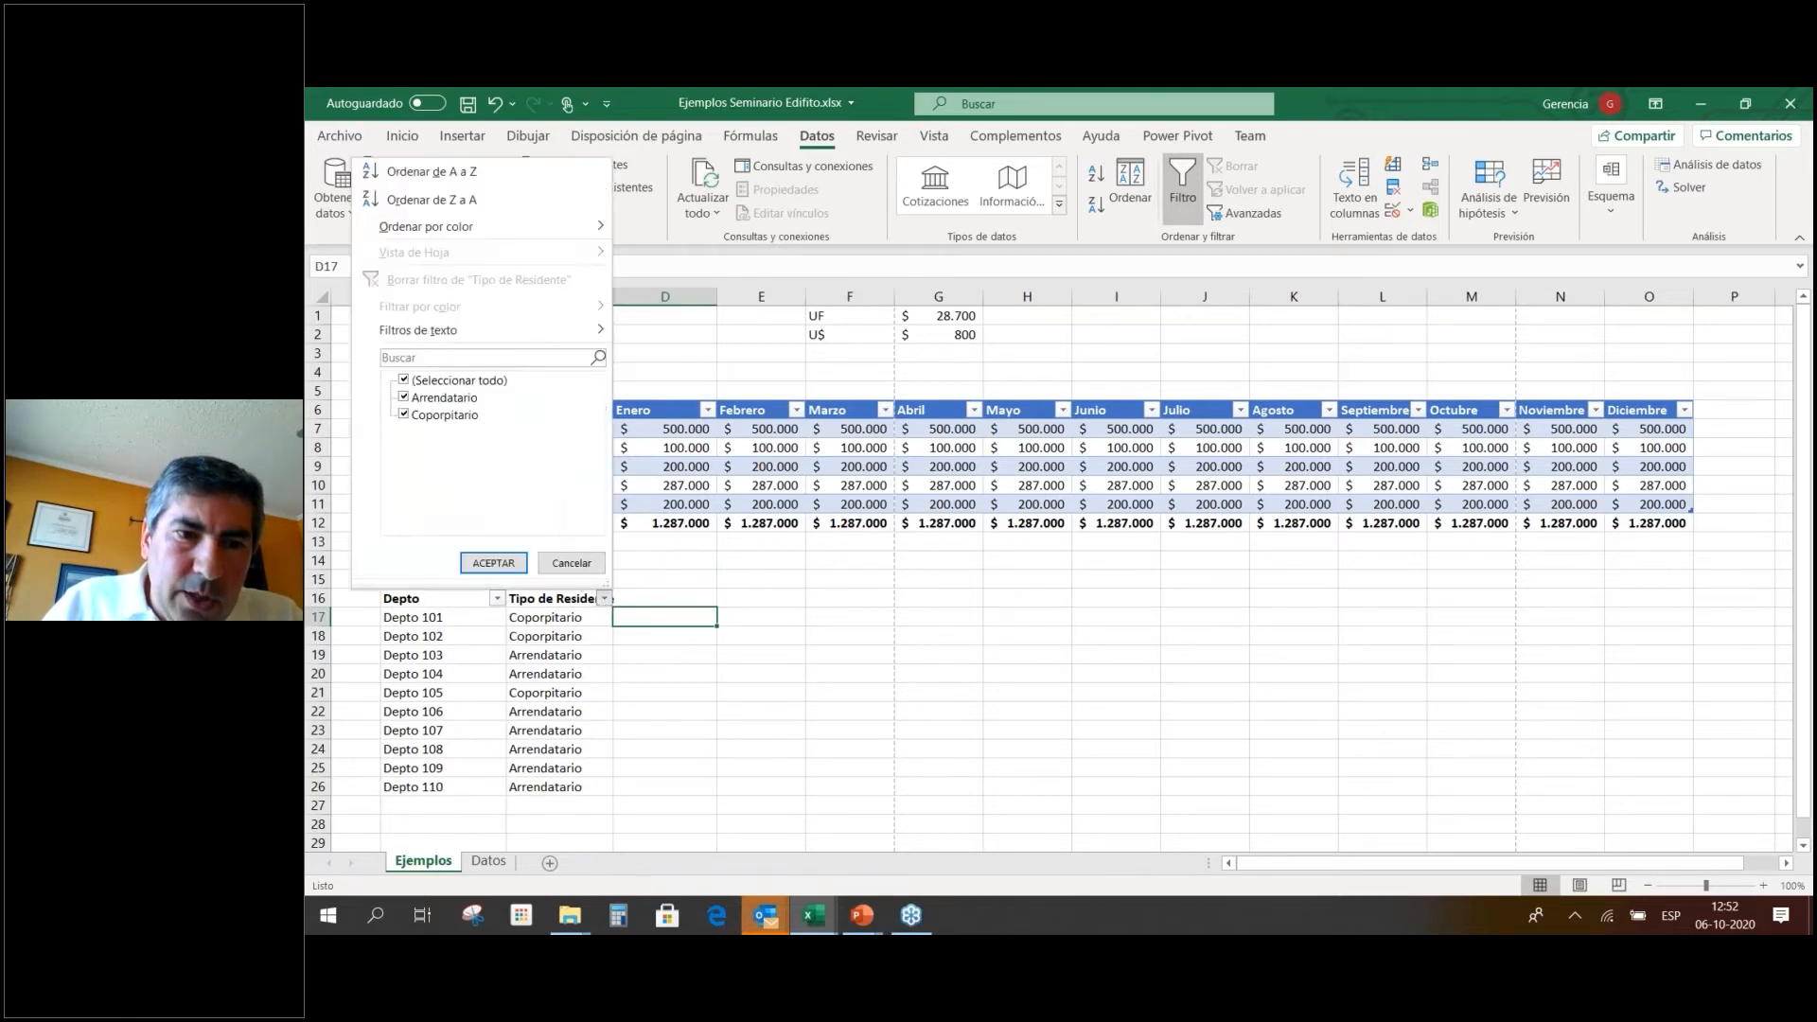
click(459, 381)
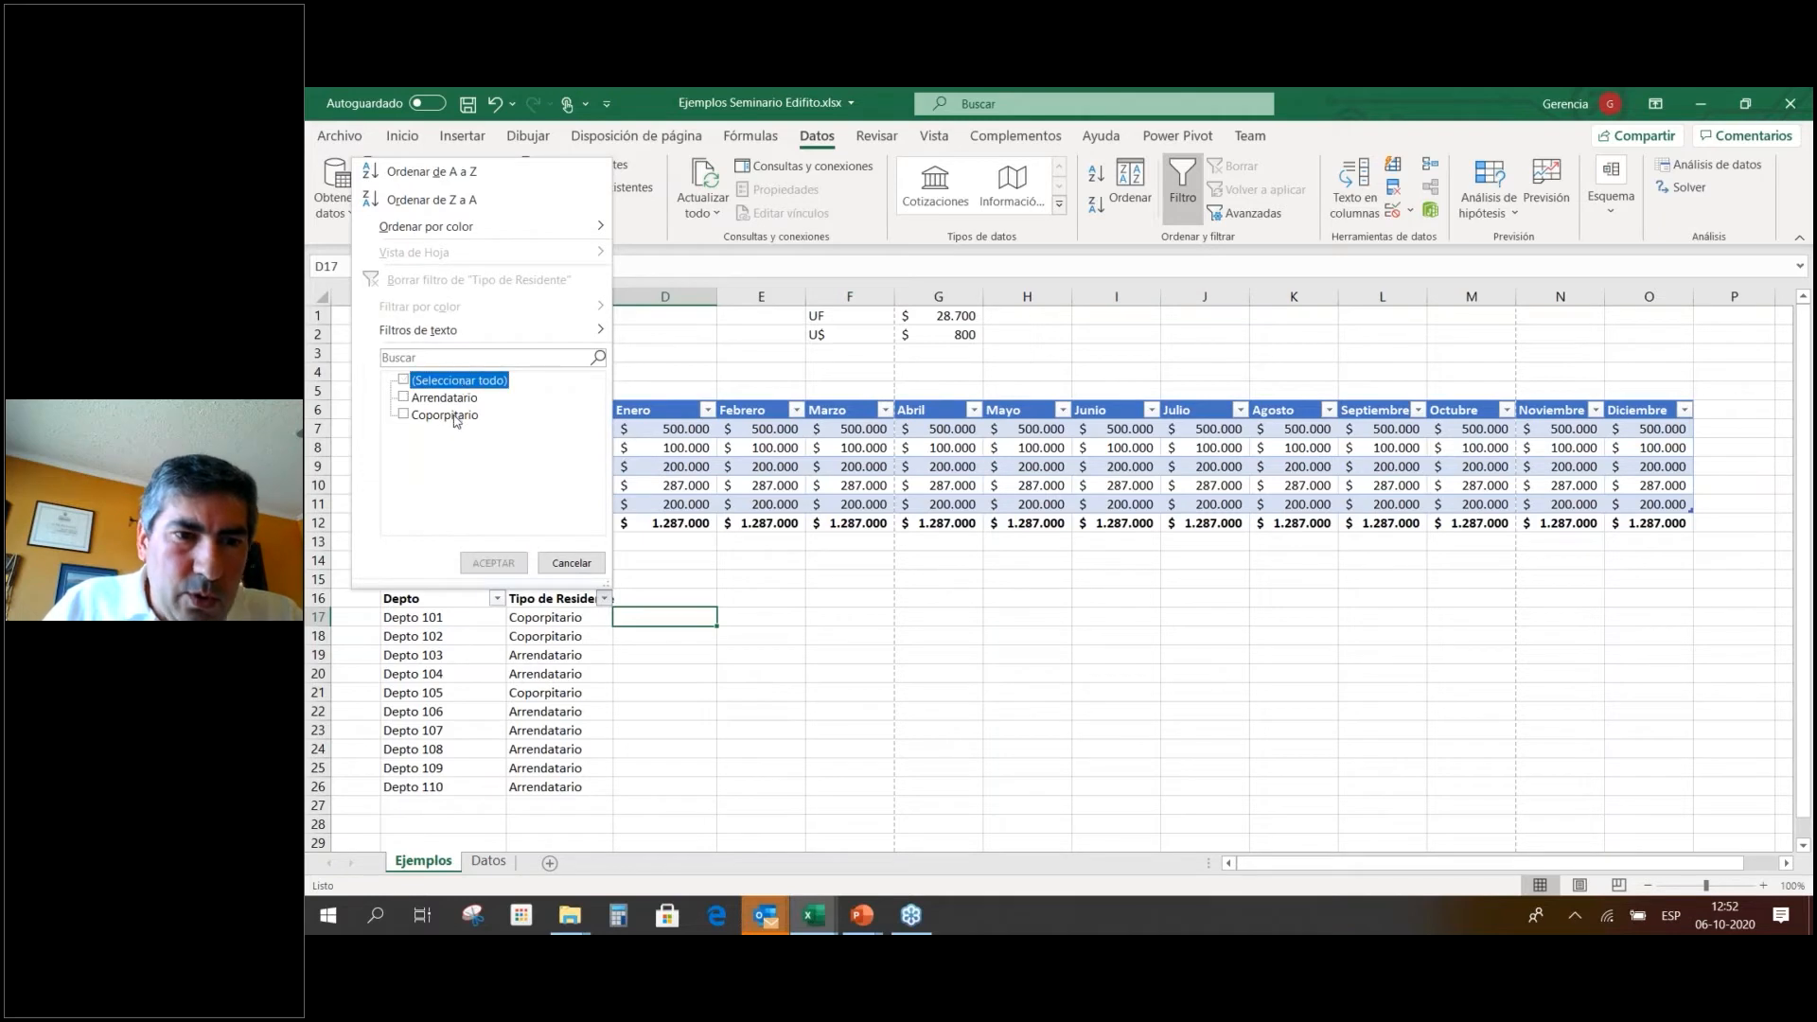
click(455, 417)
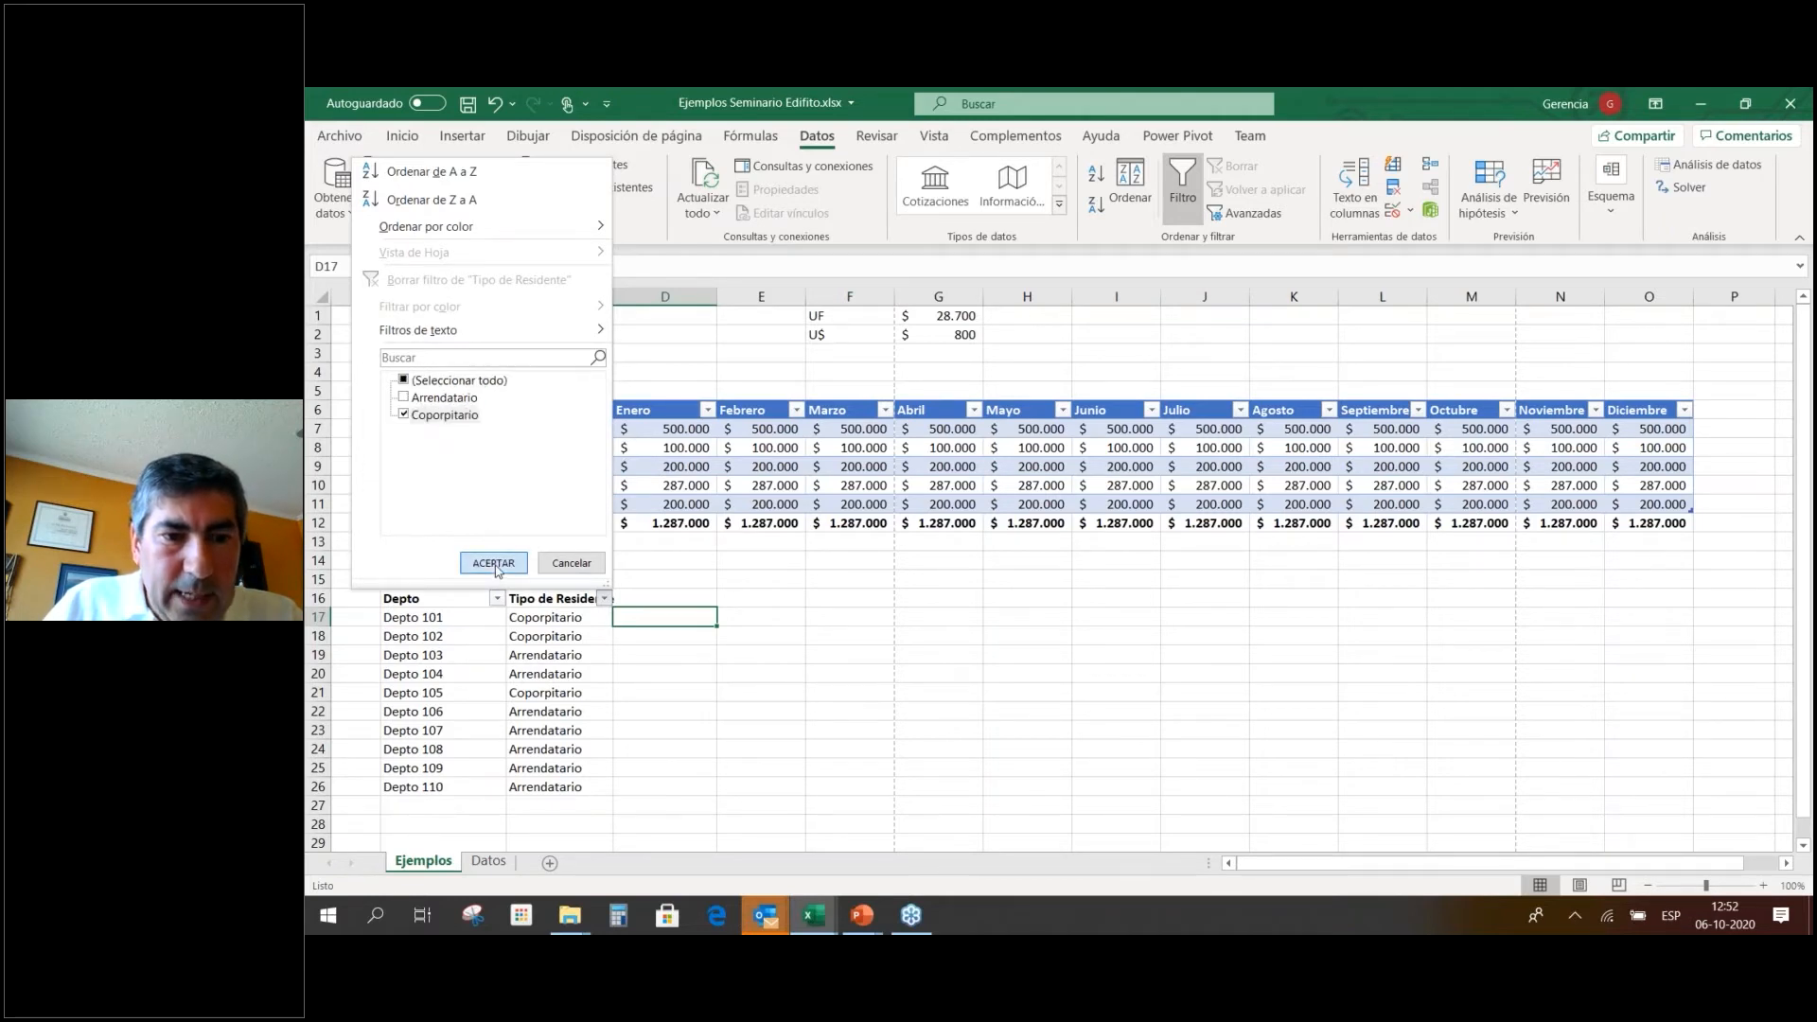
click(495, 563)
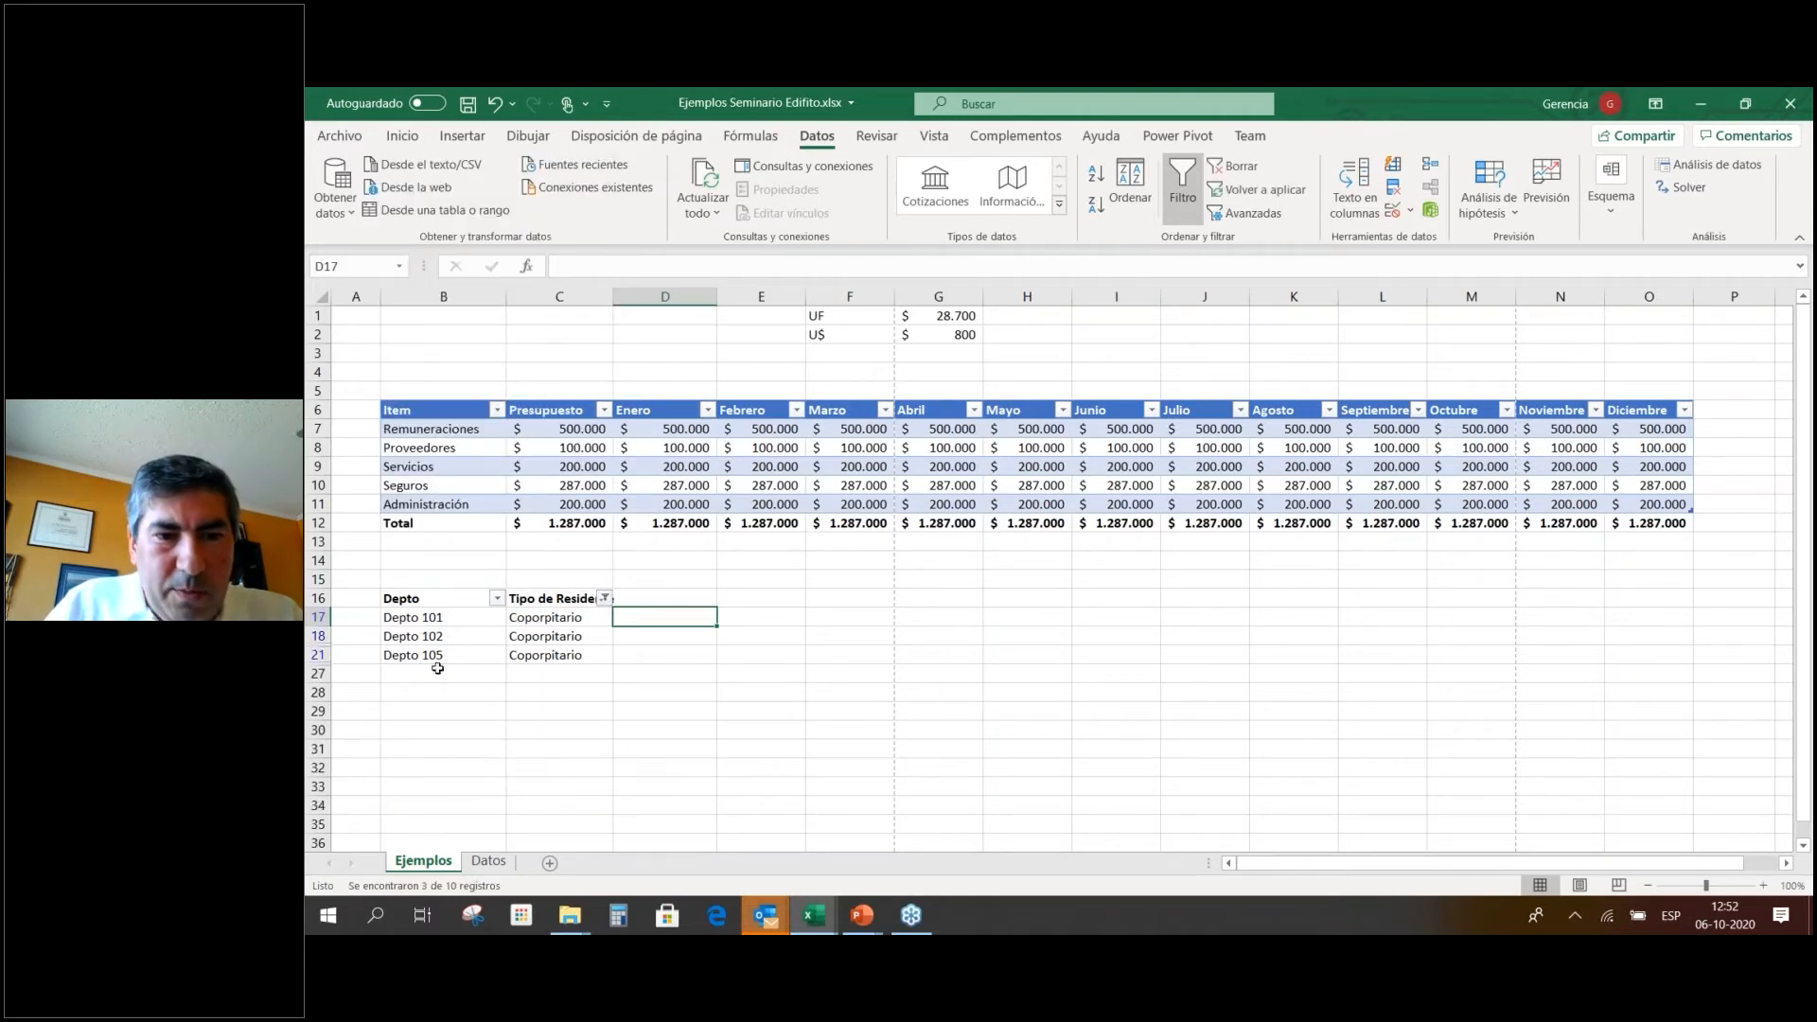
Switch the Tipo de Residente filter to show only the Arrendatario rows.
click(605, 599)
click(461, 398)
click(444, 415)
click(493, 563)
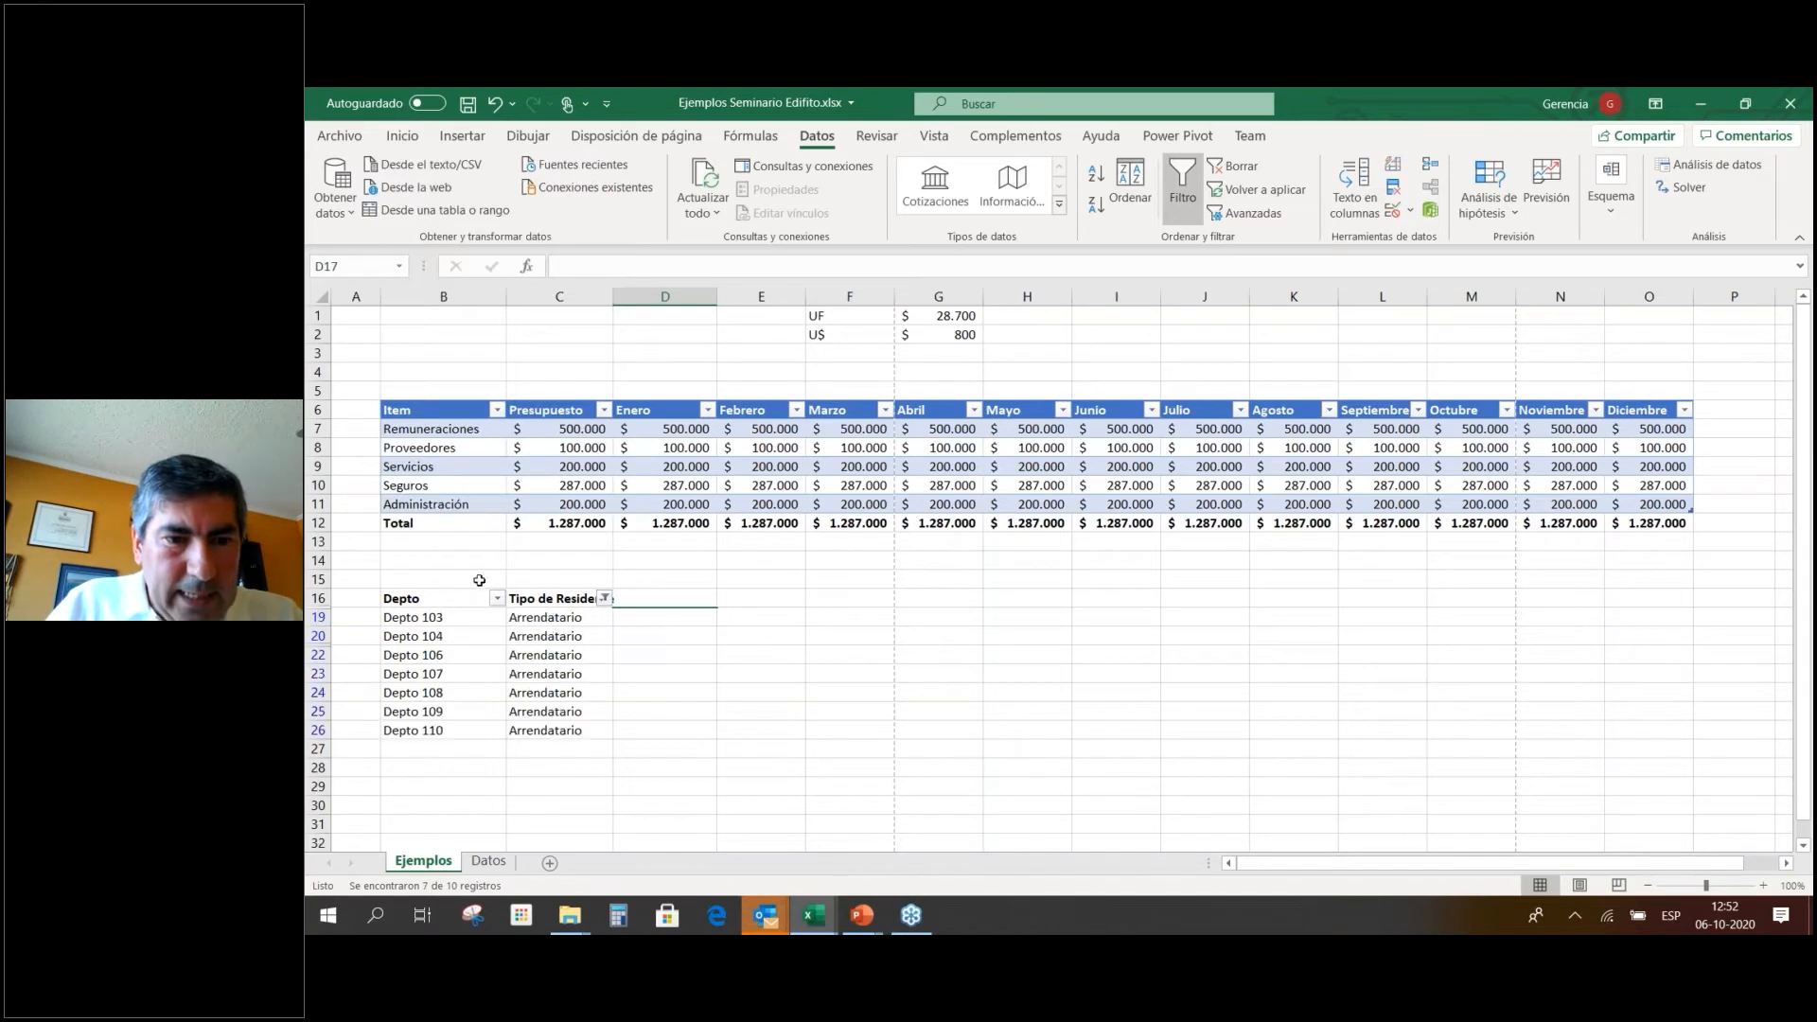
Search 103 in the Depto filter, then close it without changes.
click(497, 599)
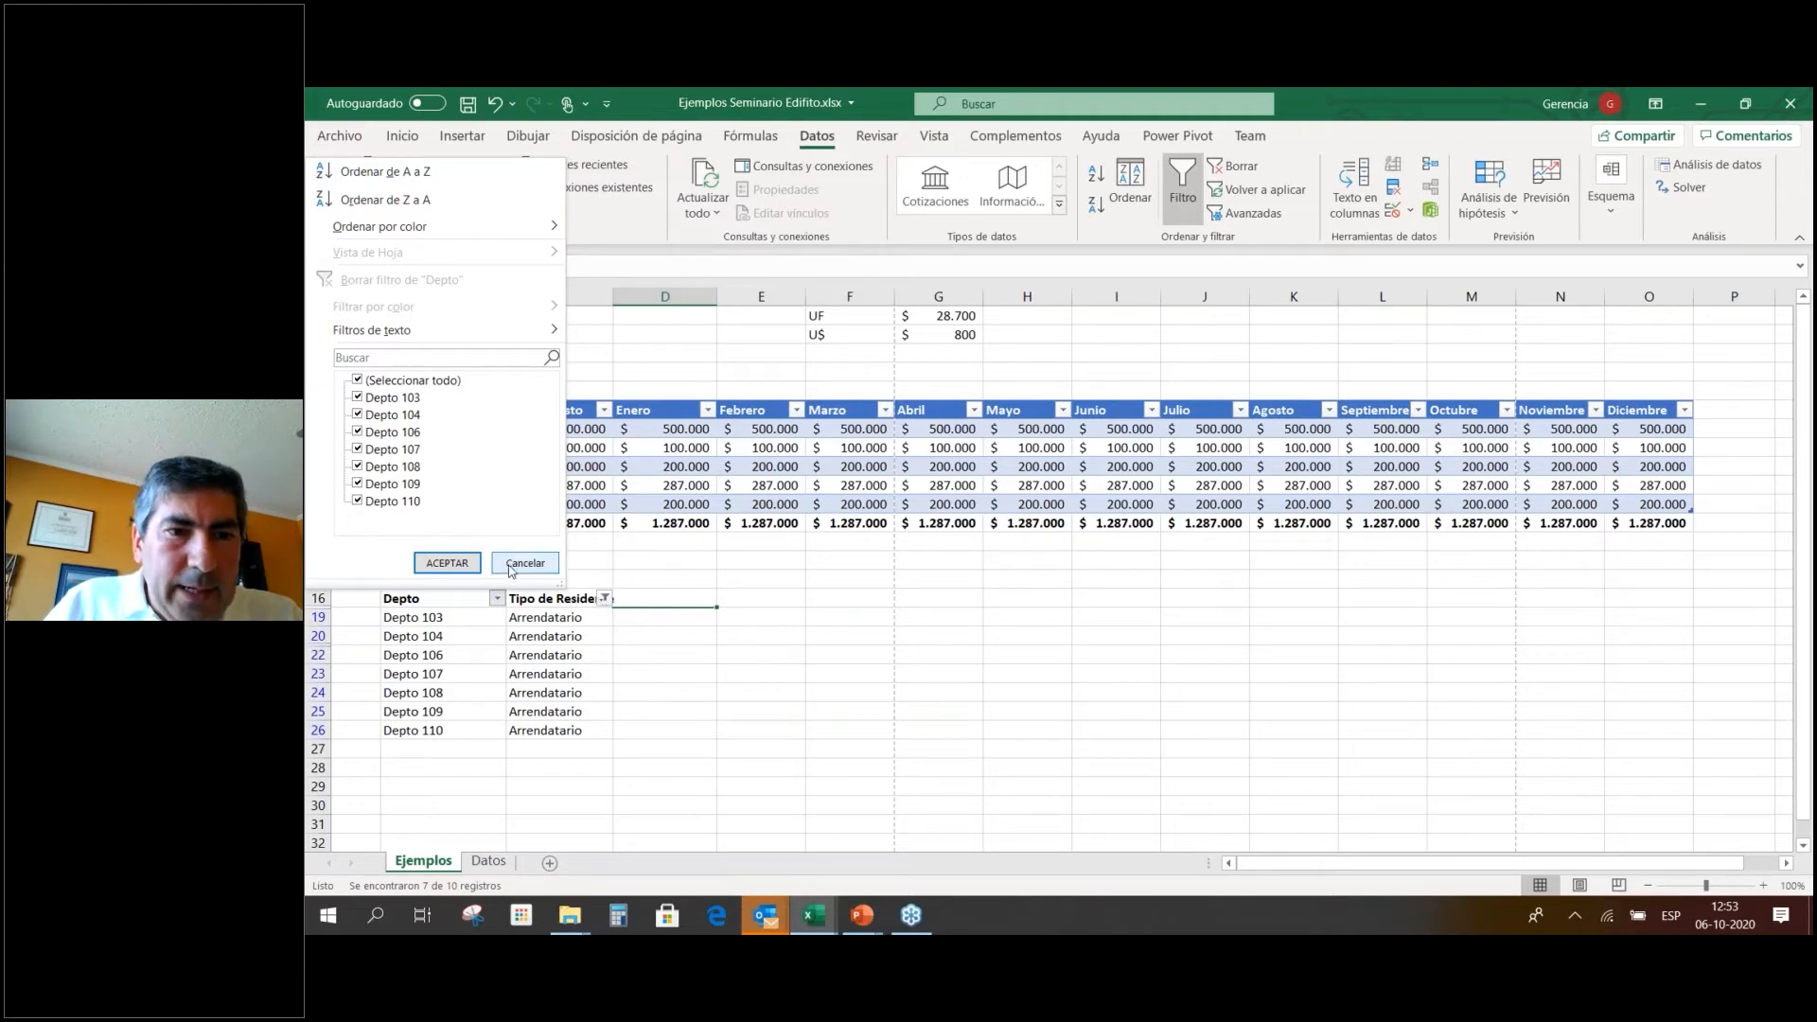
click(440, 356)
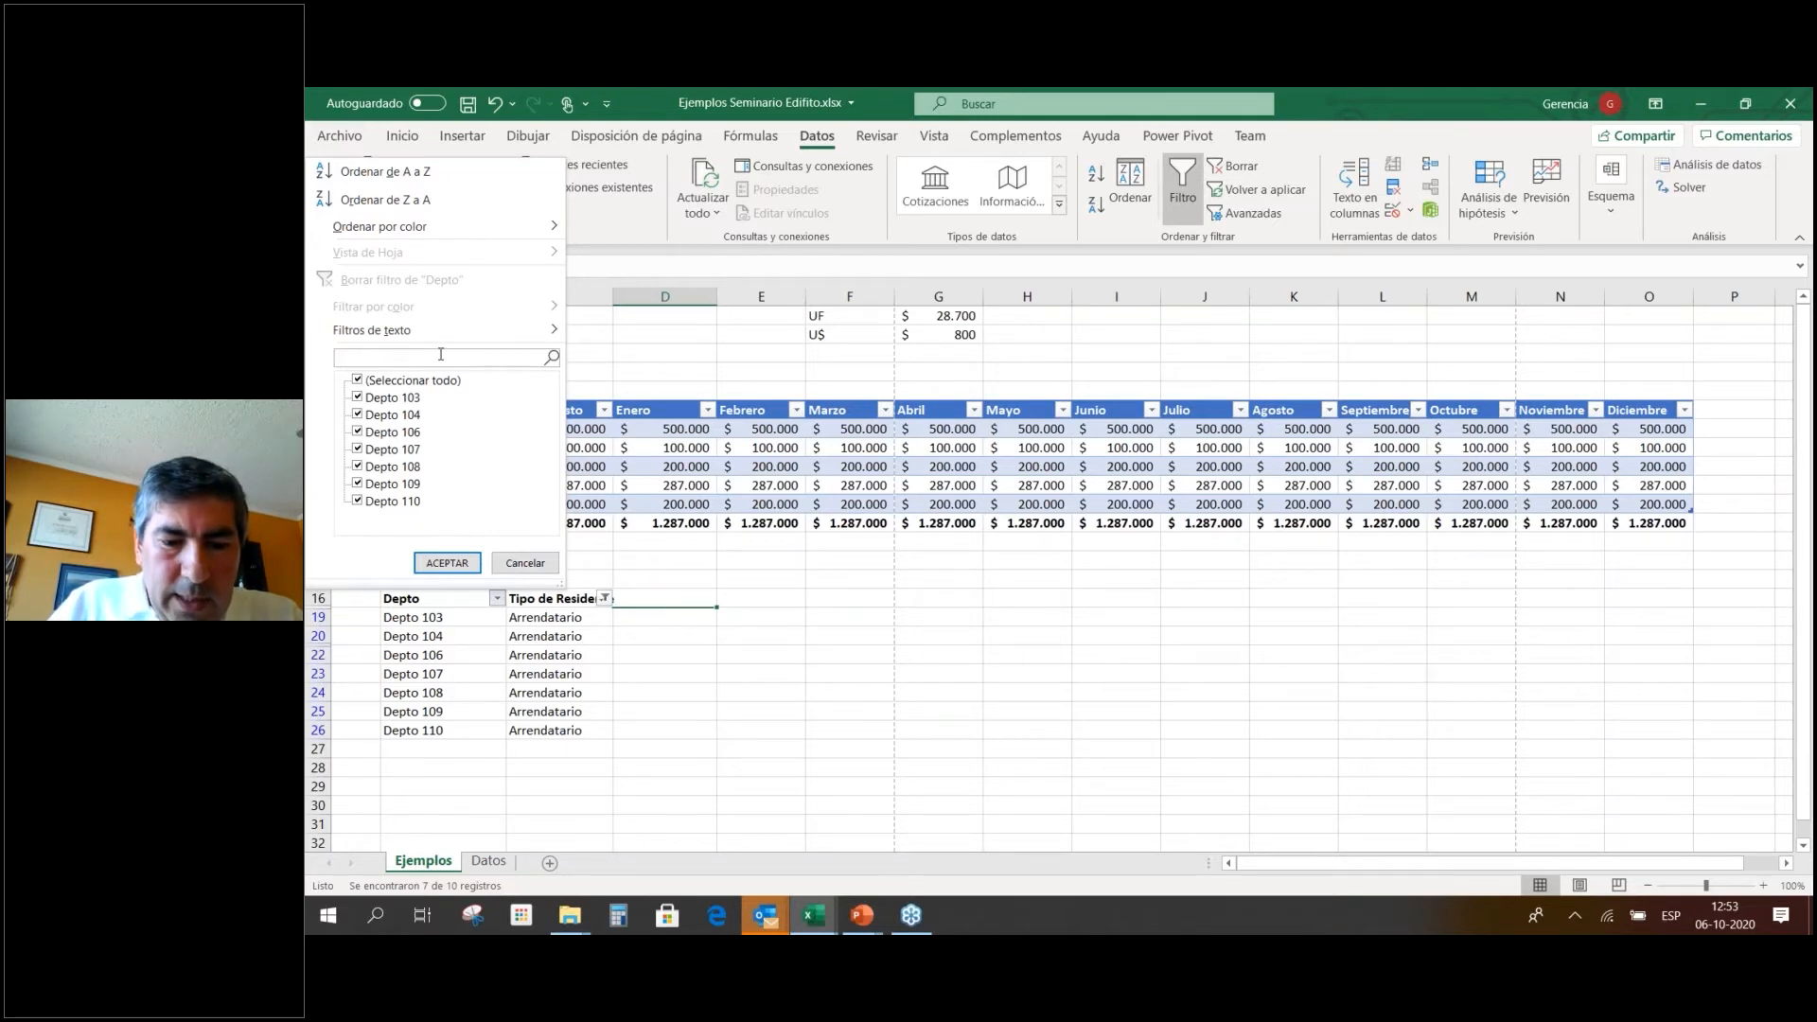
text(103)
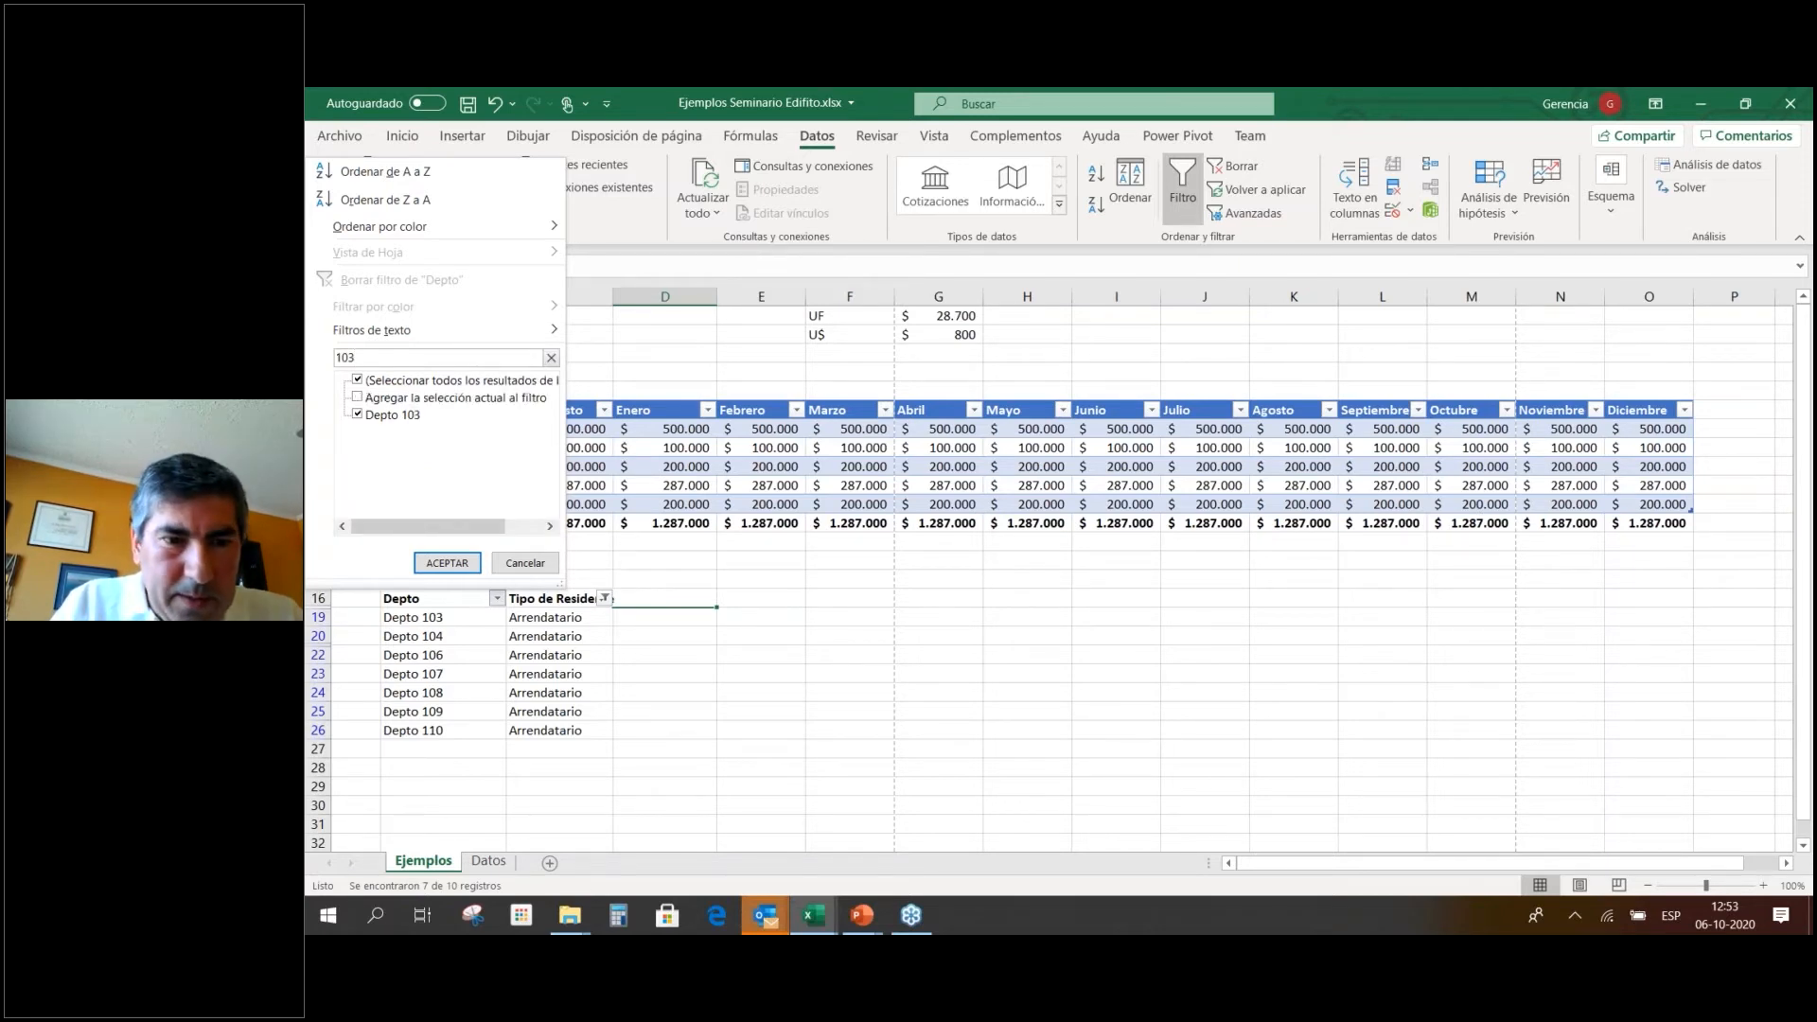
key(Escape)
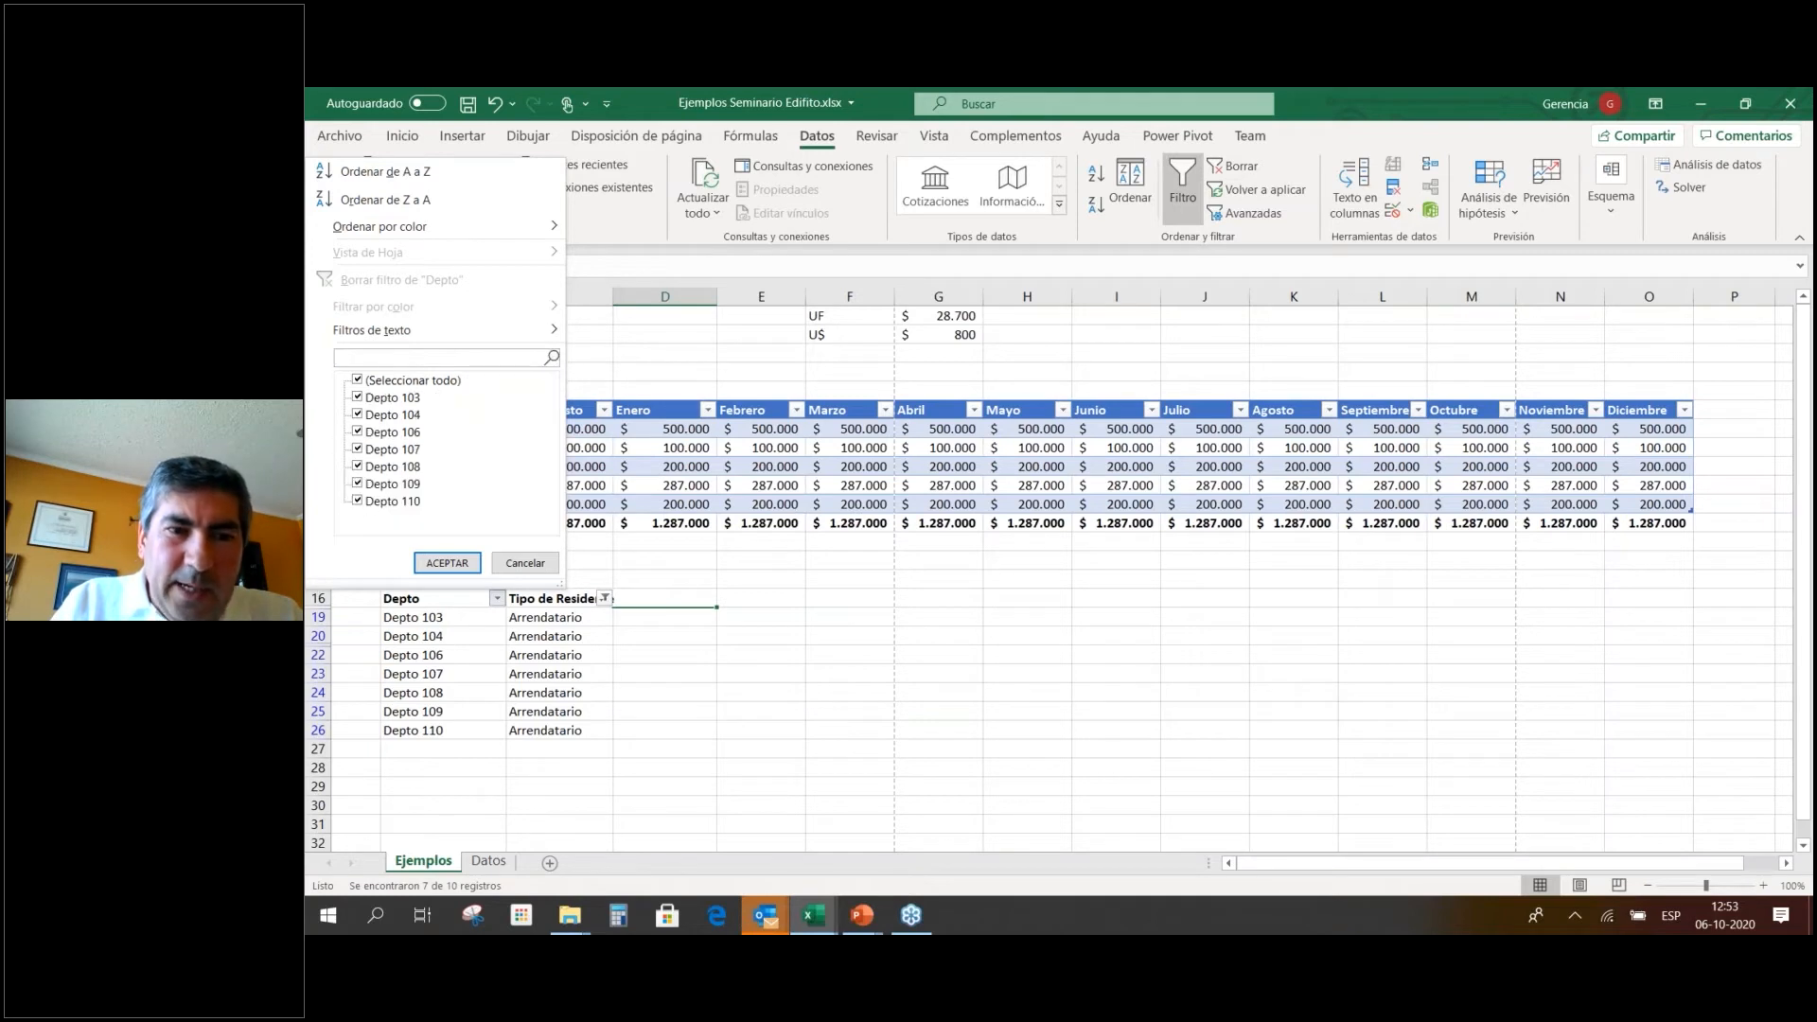
key(Escape)
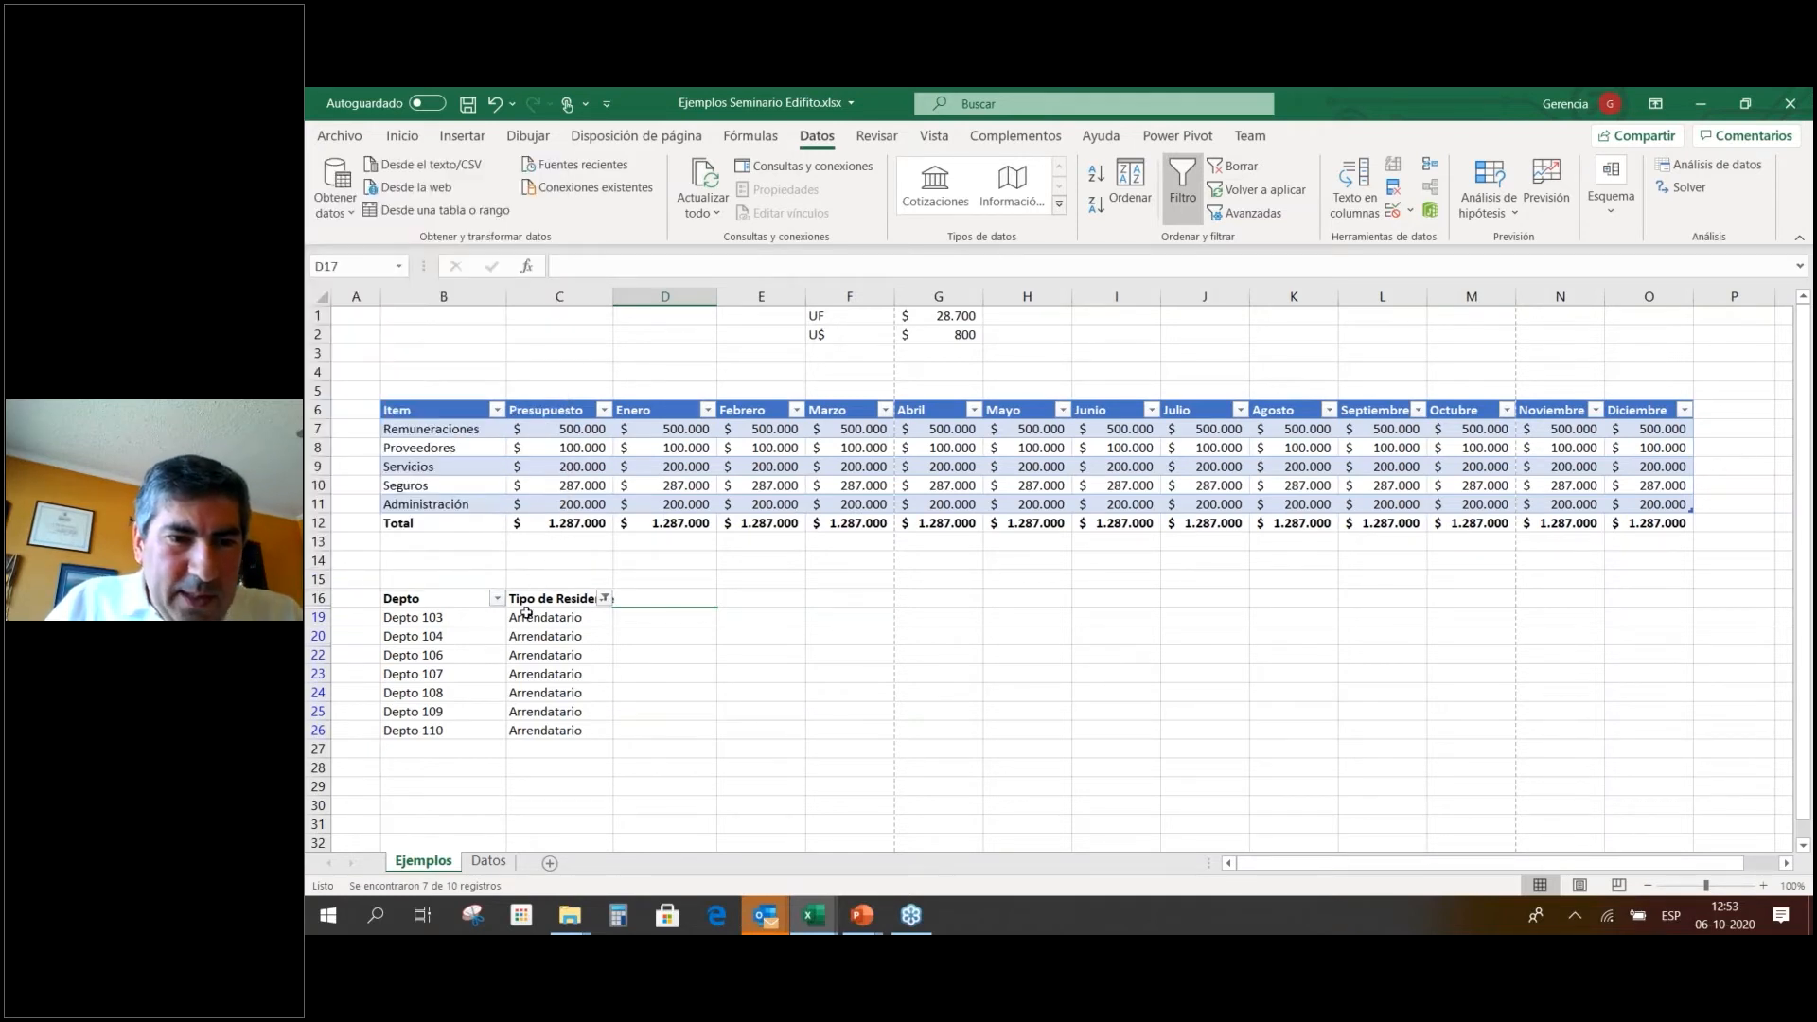
Reselect all resident types in the filter so every row shows.
click(604, 598)
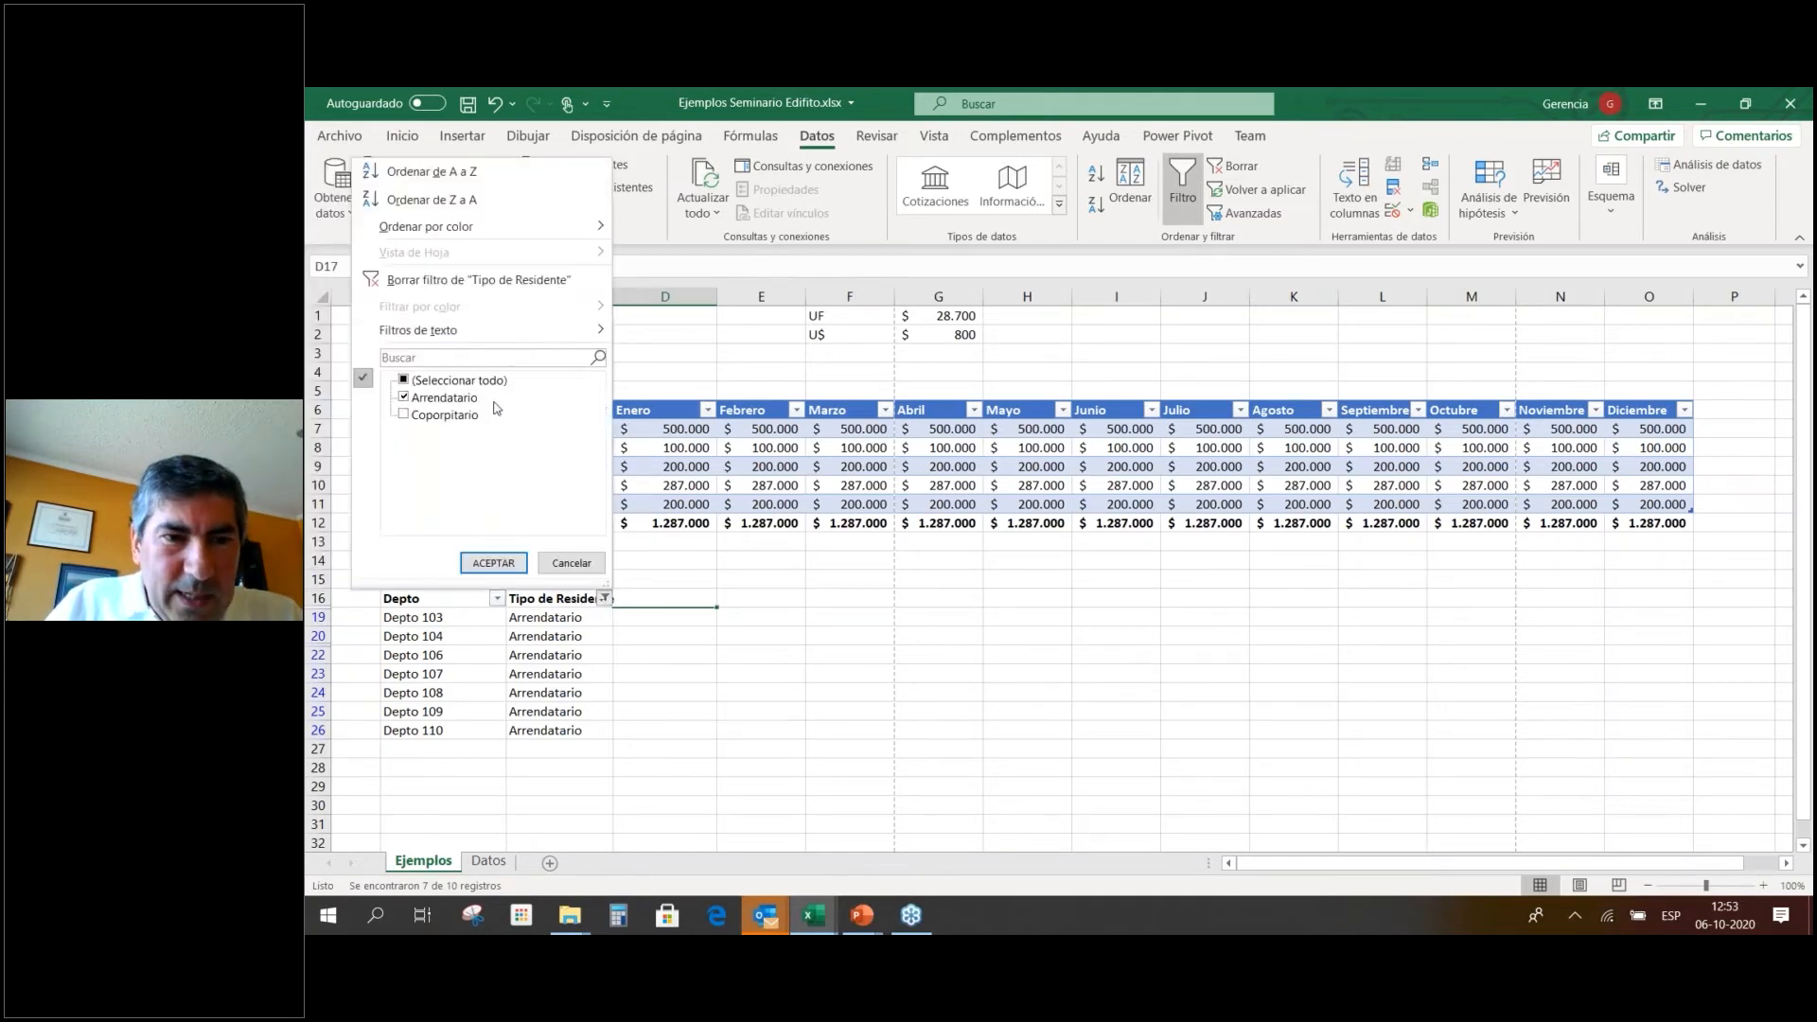
click(451, 422)
click(495, 564)
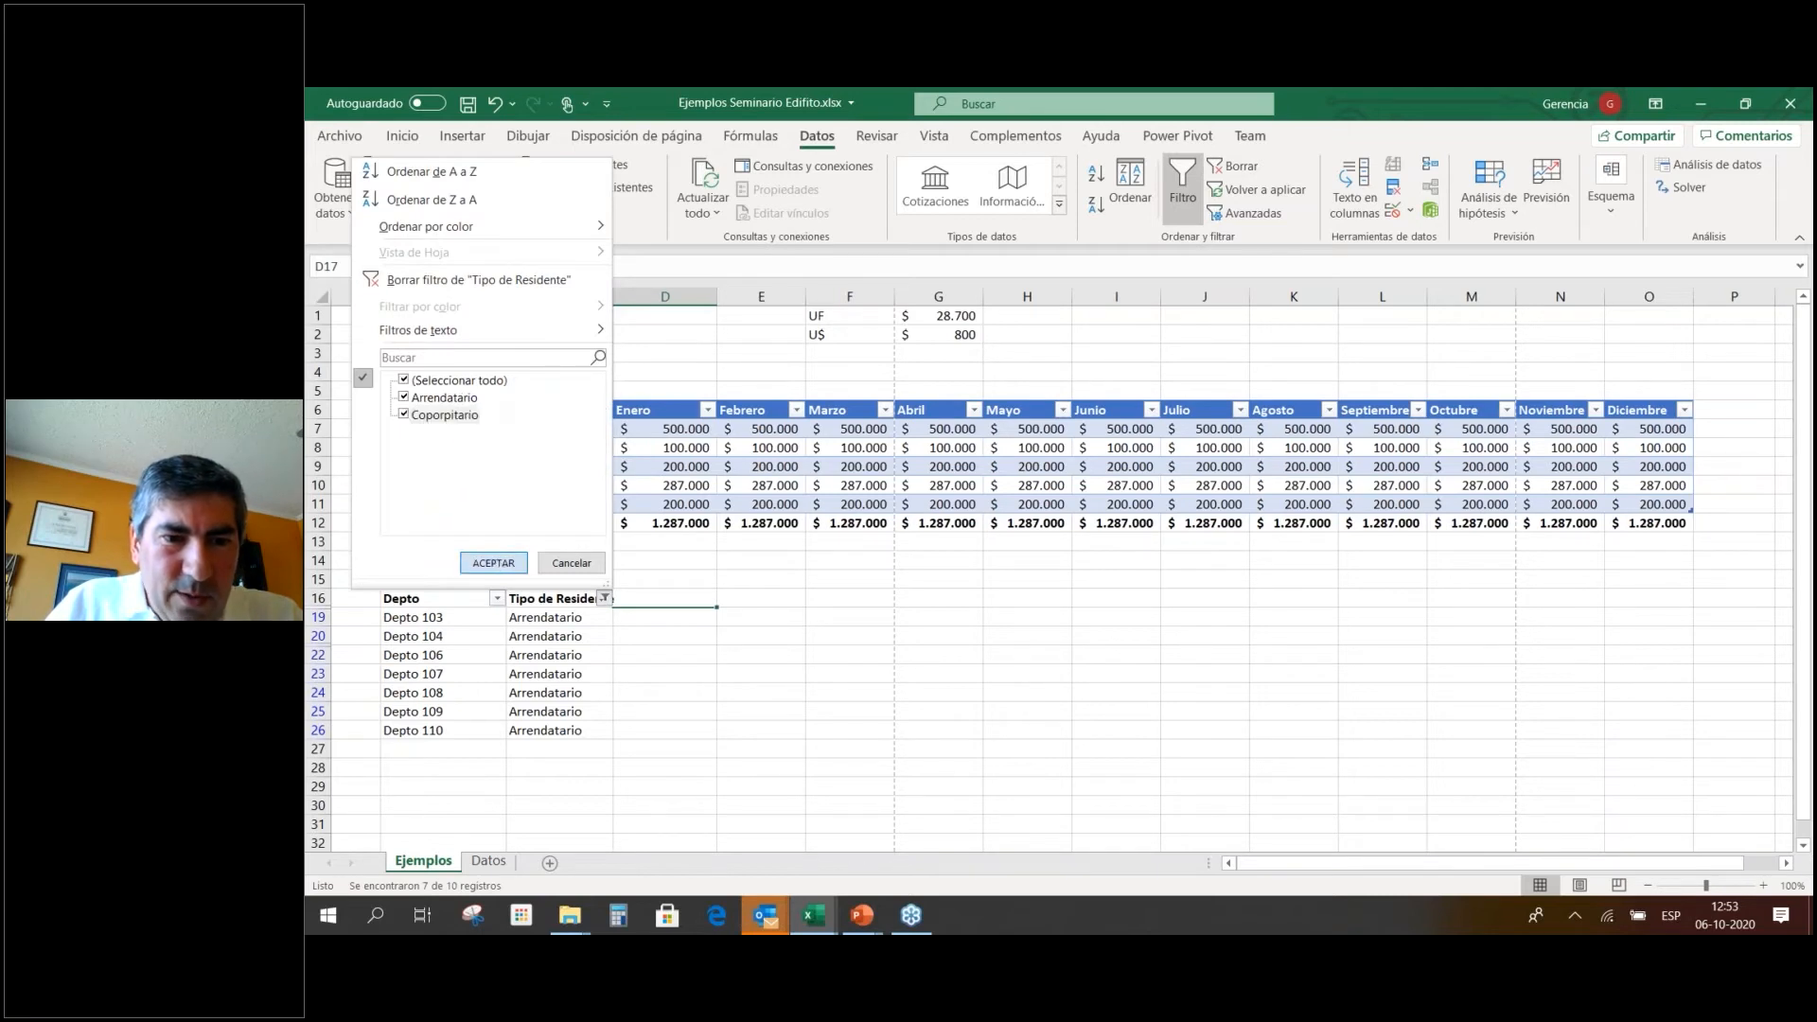
Fill the Depto 103, 106 and 107 rows (B19:C19, B22:C23) red.
click(443, 655)
shift+click(528, 655)
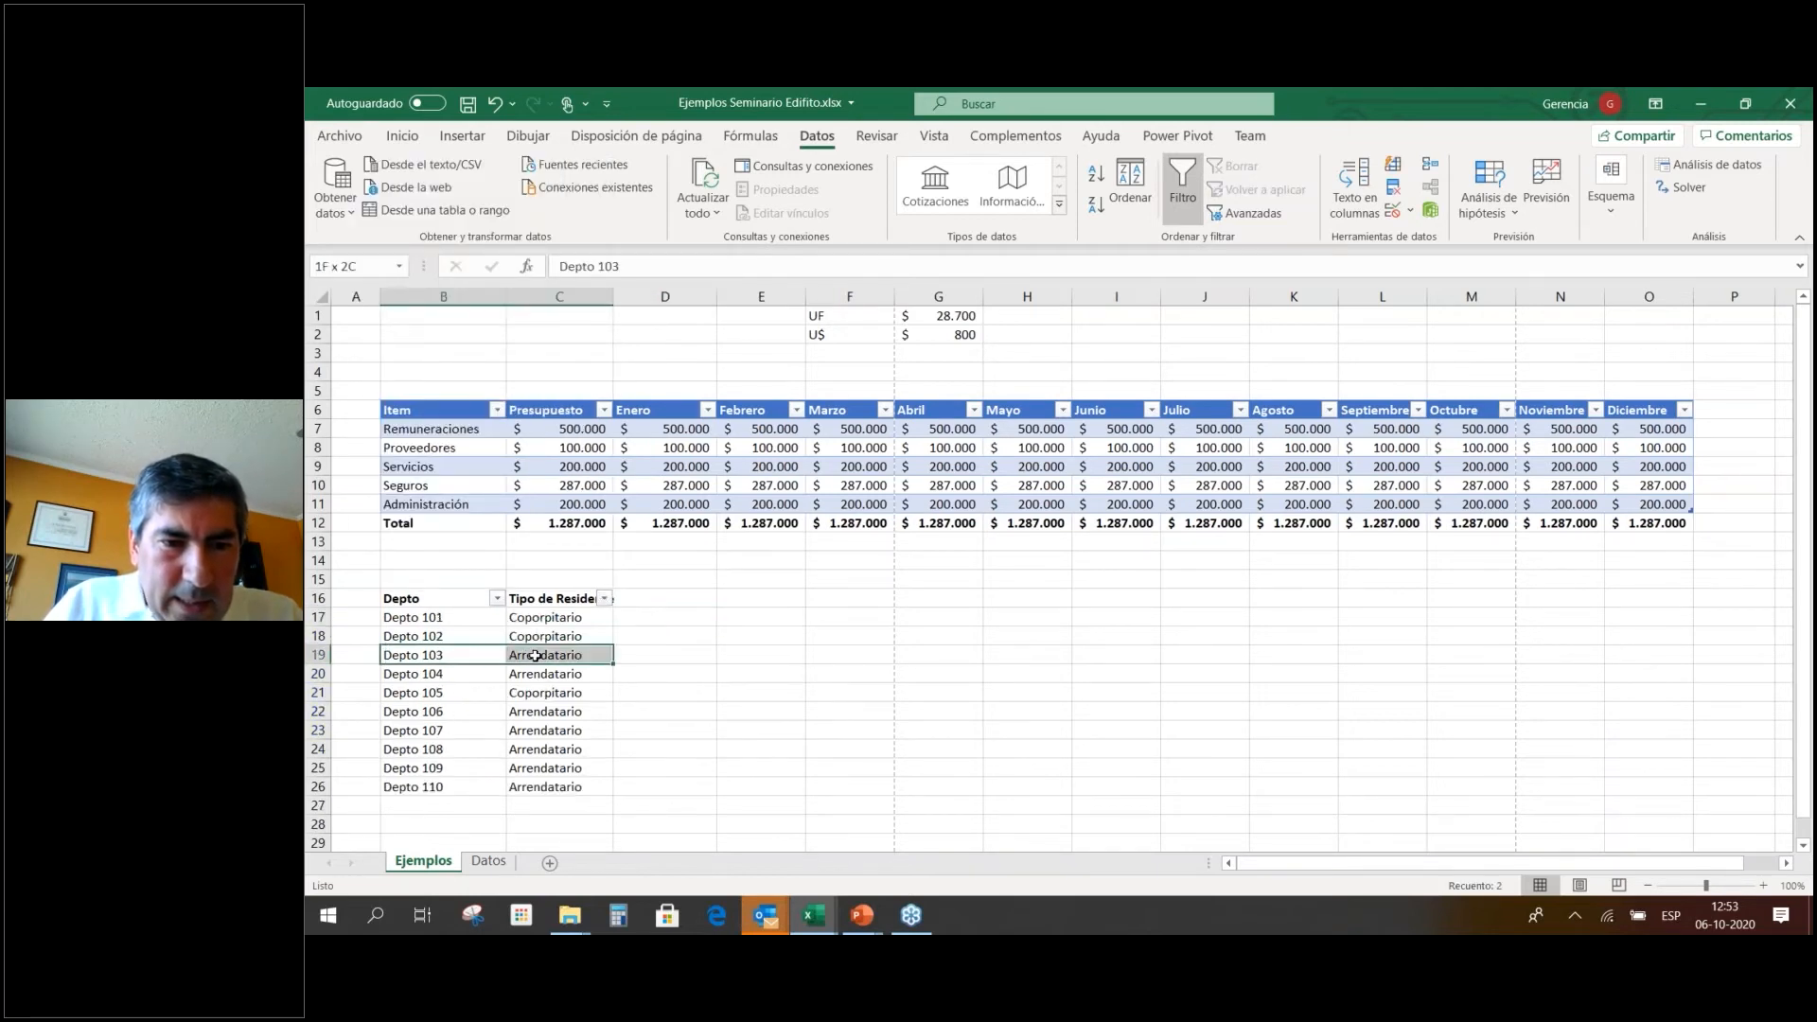
right_click(532, 655)
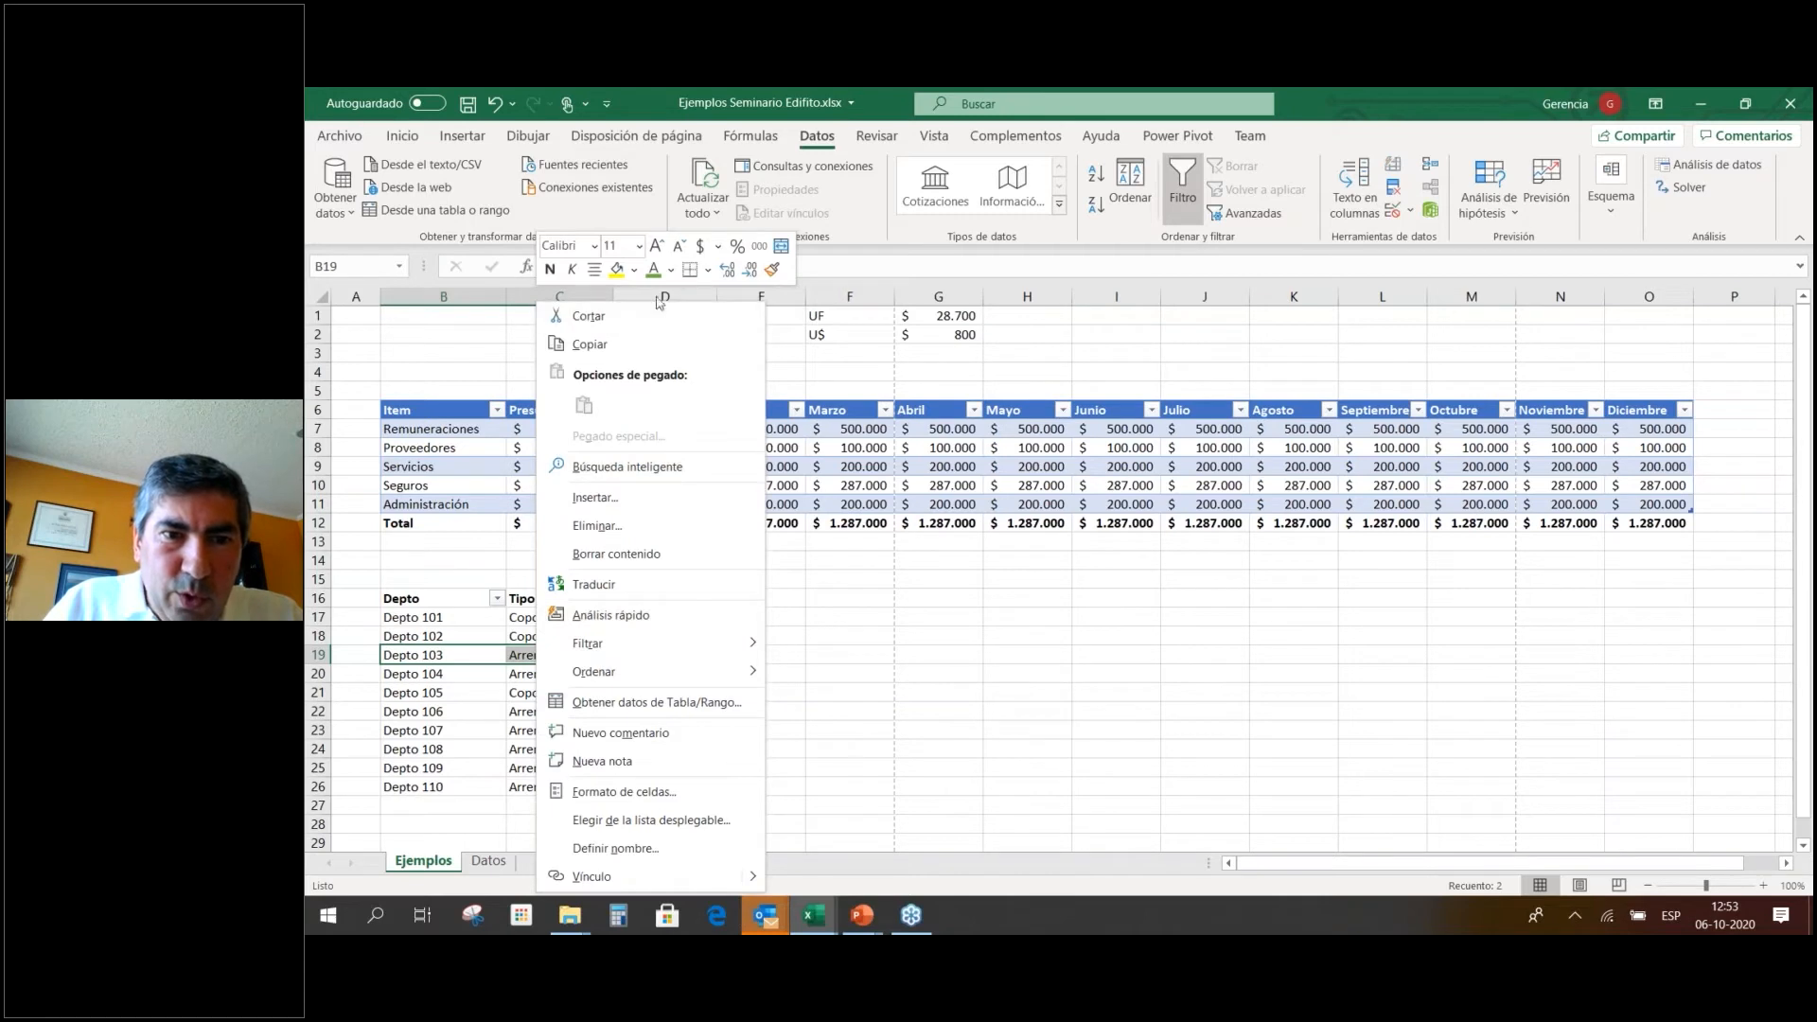
click(634, 272)
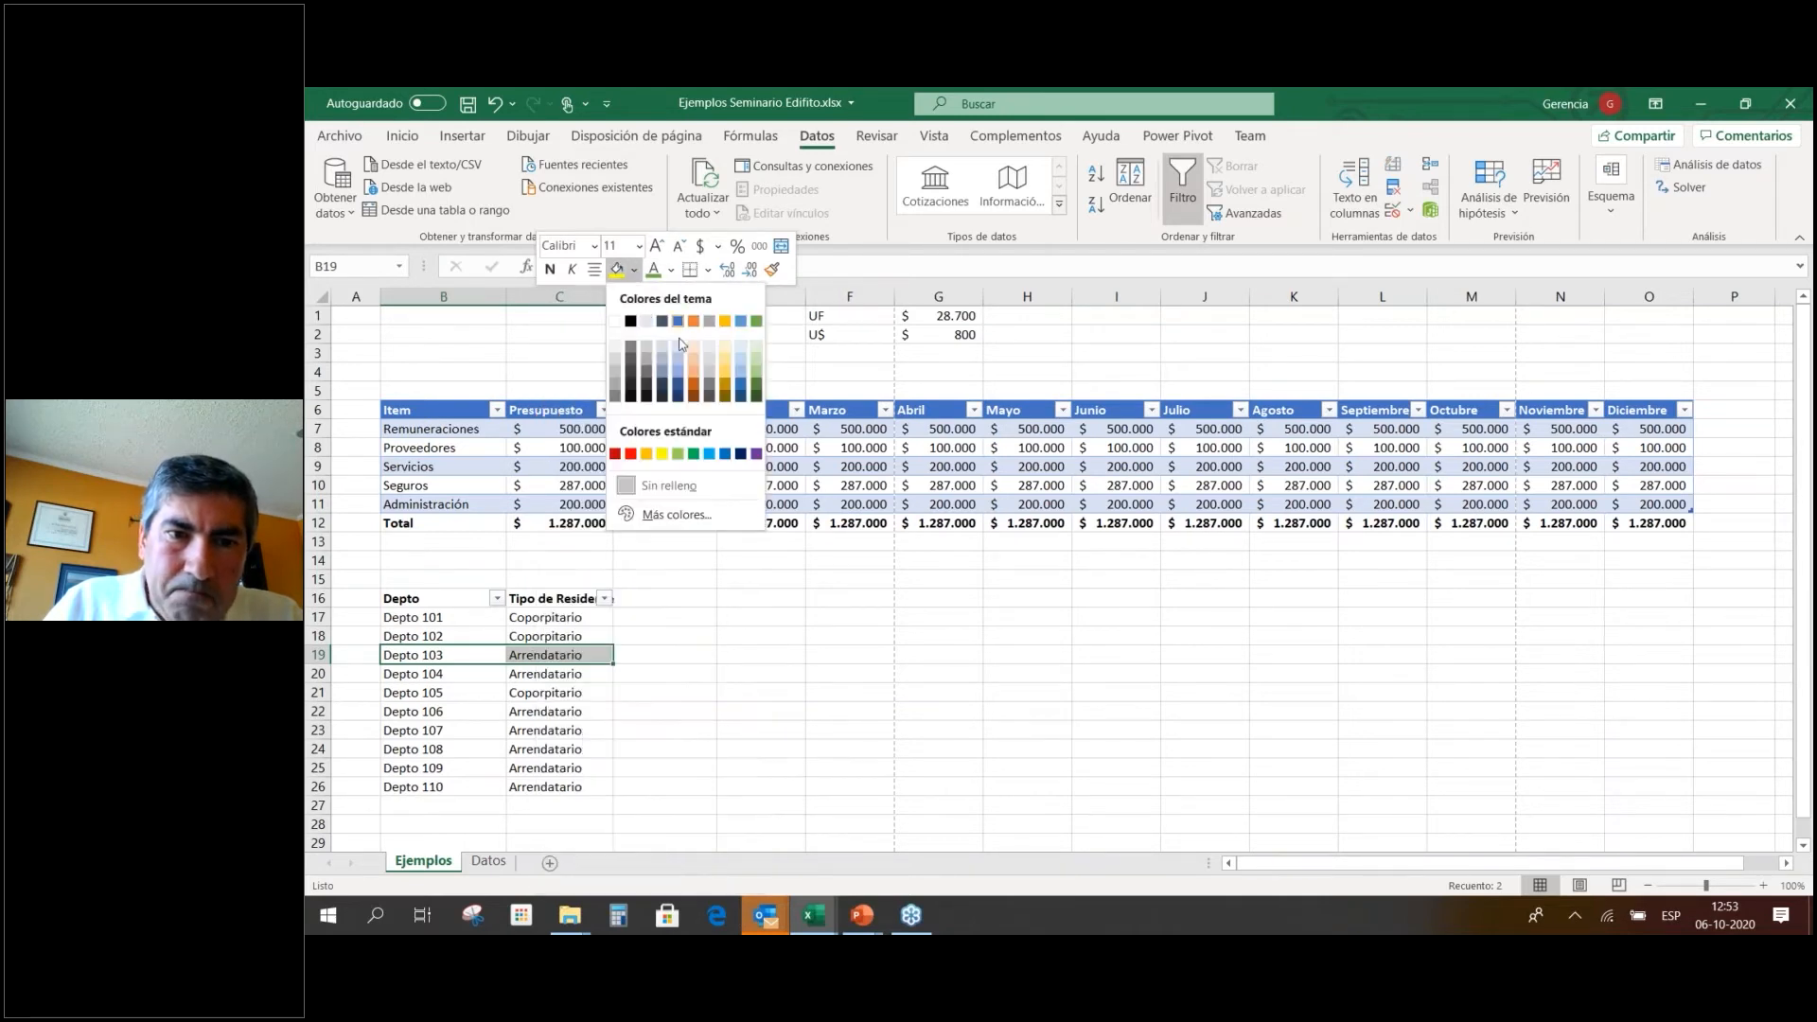
click(632, 456)
drag(445, 712, 596, 717)
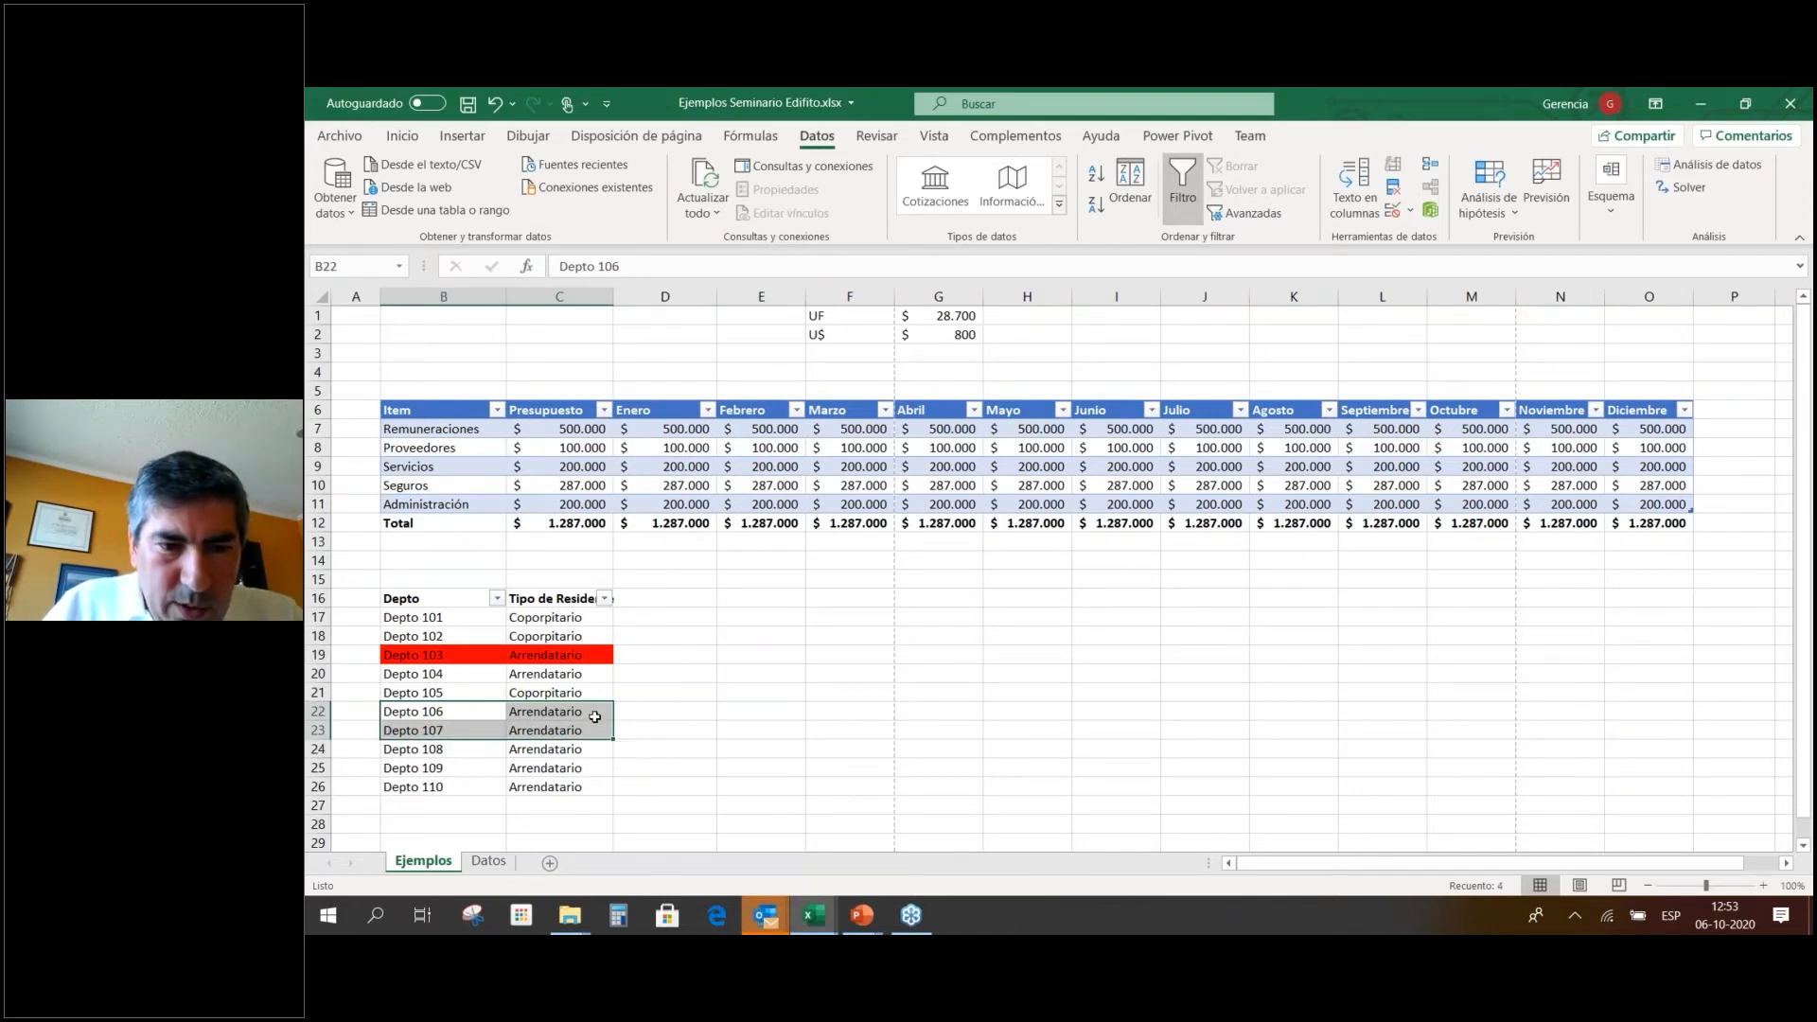
right_click(596, 717)
click(681, 776)
click(606, 675)
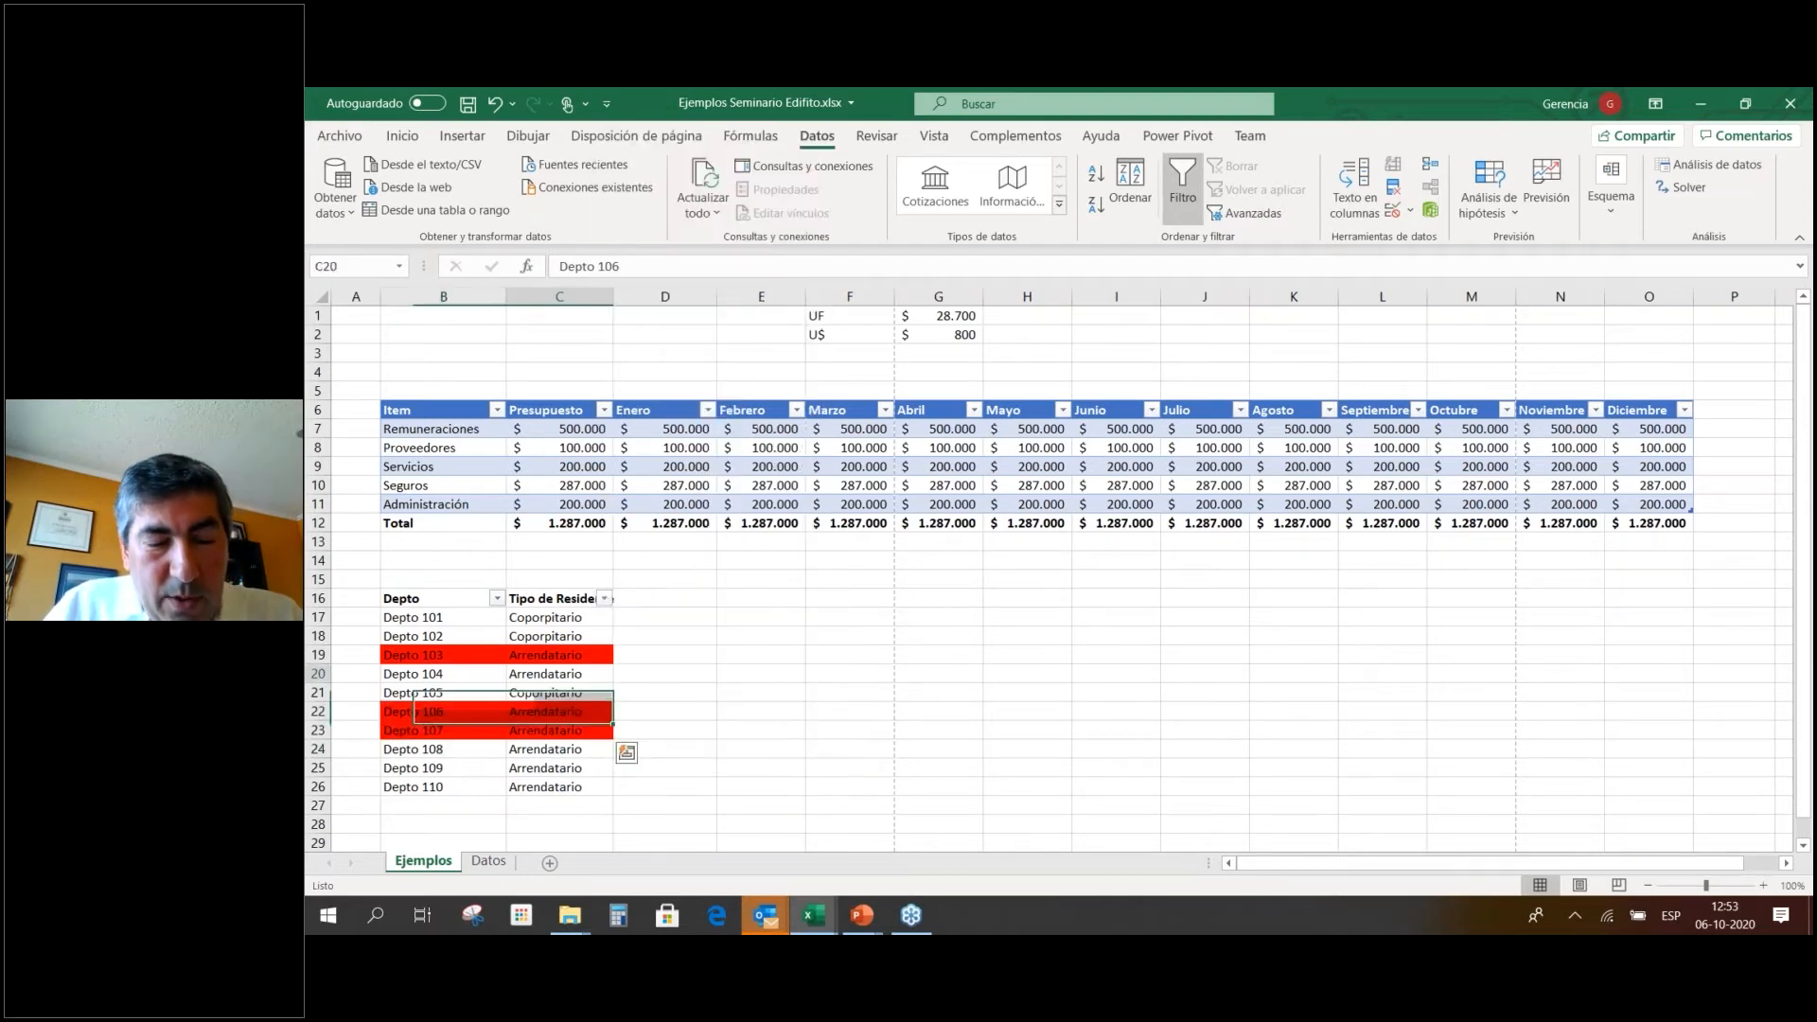
Filter the Depto column by red fill colour, showing only those three rows.
click(498, 600)
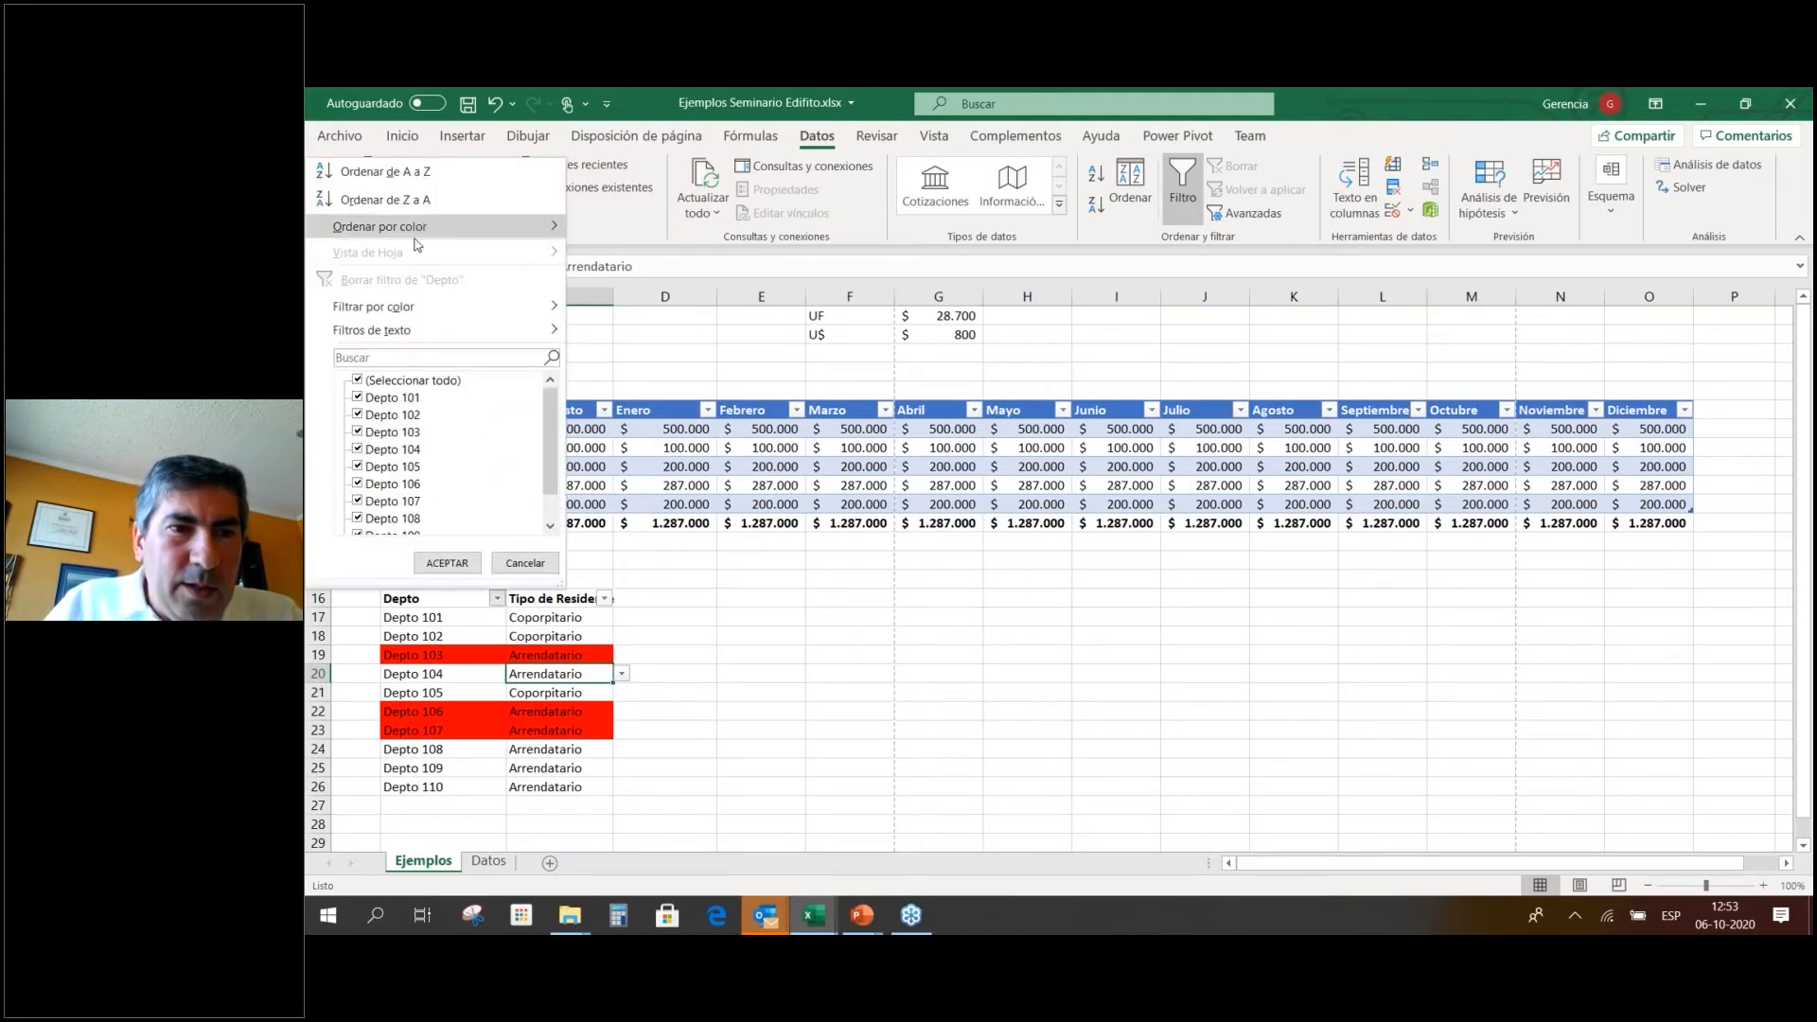
mouse_move(410, 307)
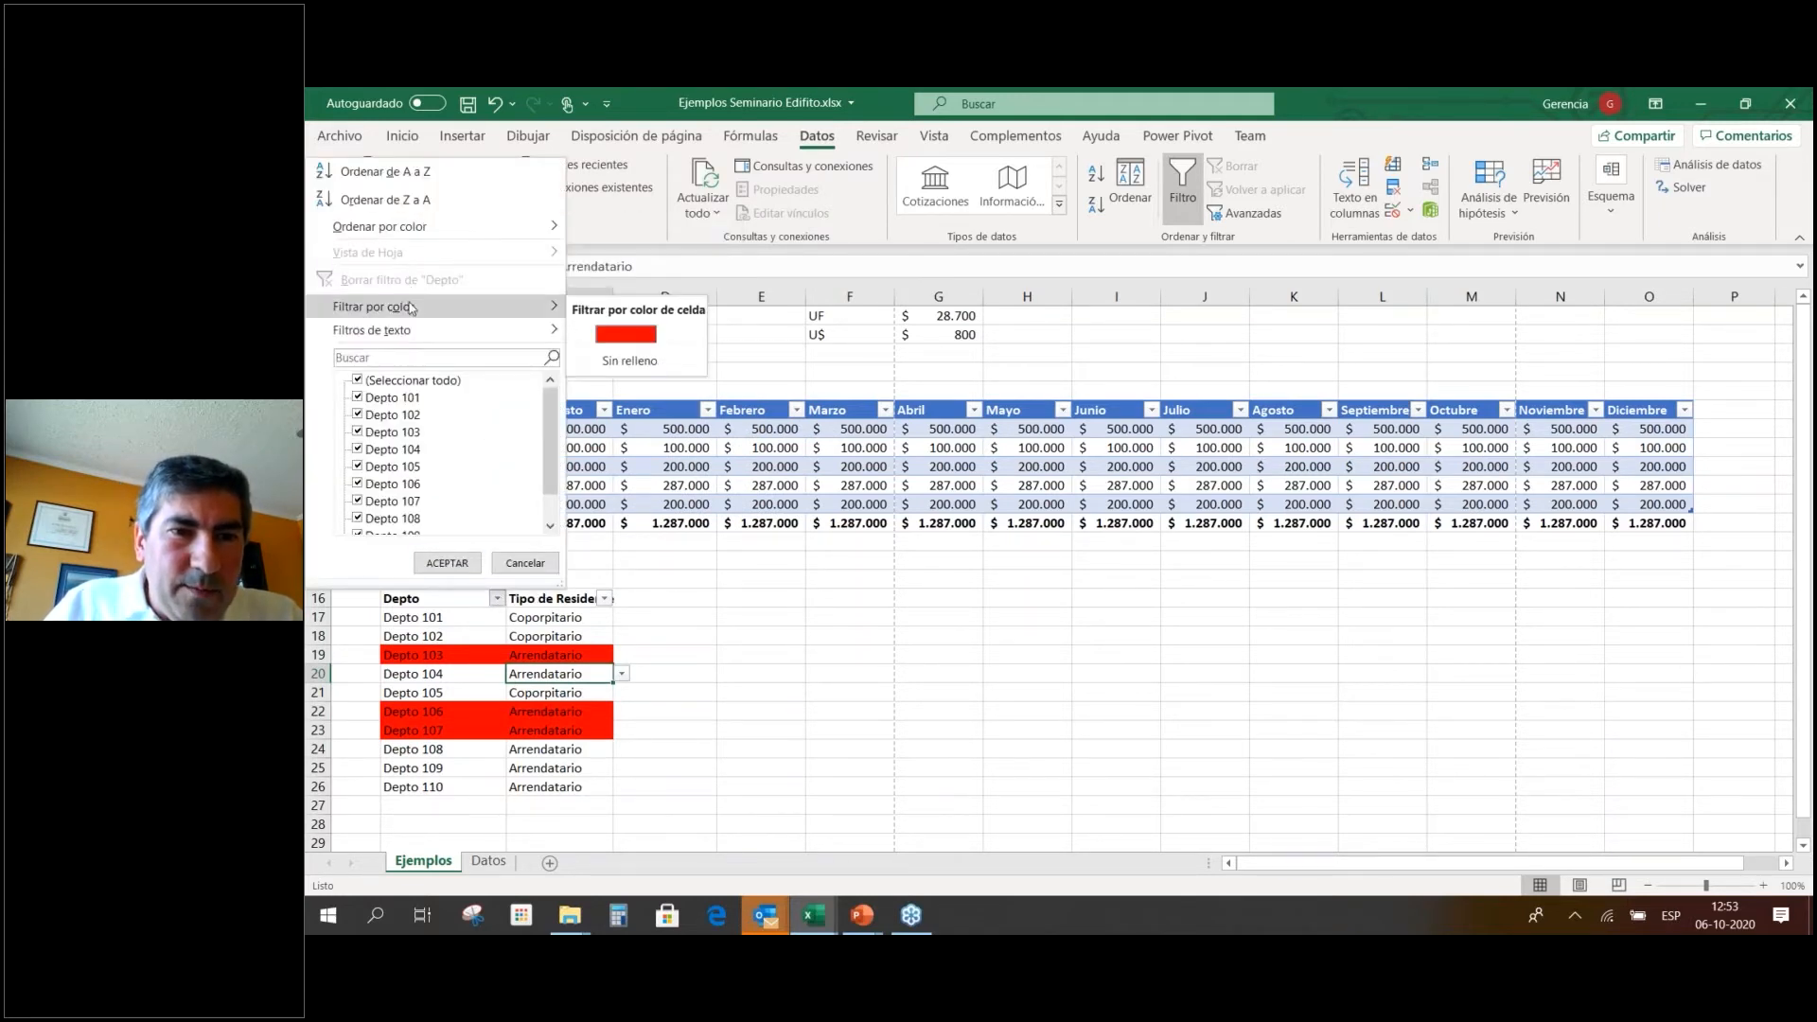
click(626, 347)
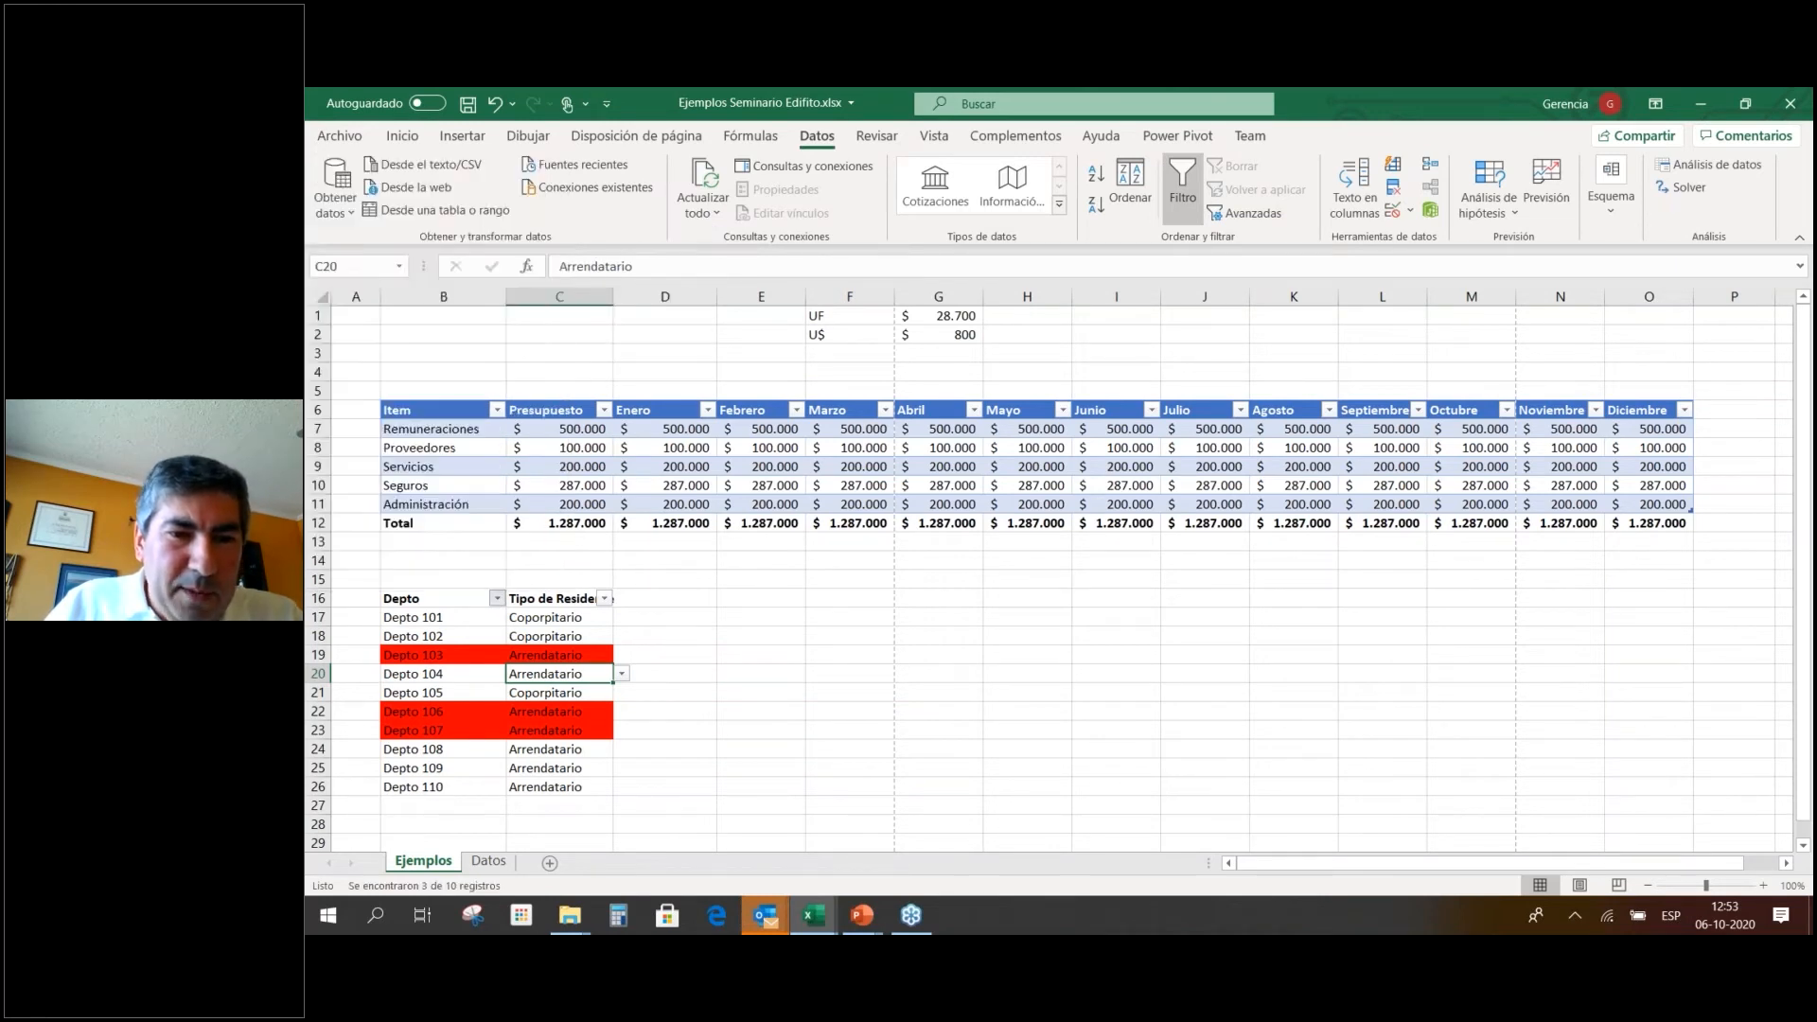
click(666, 658)
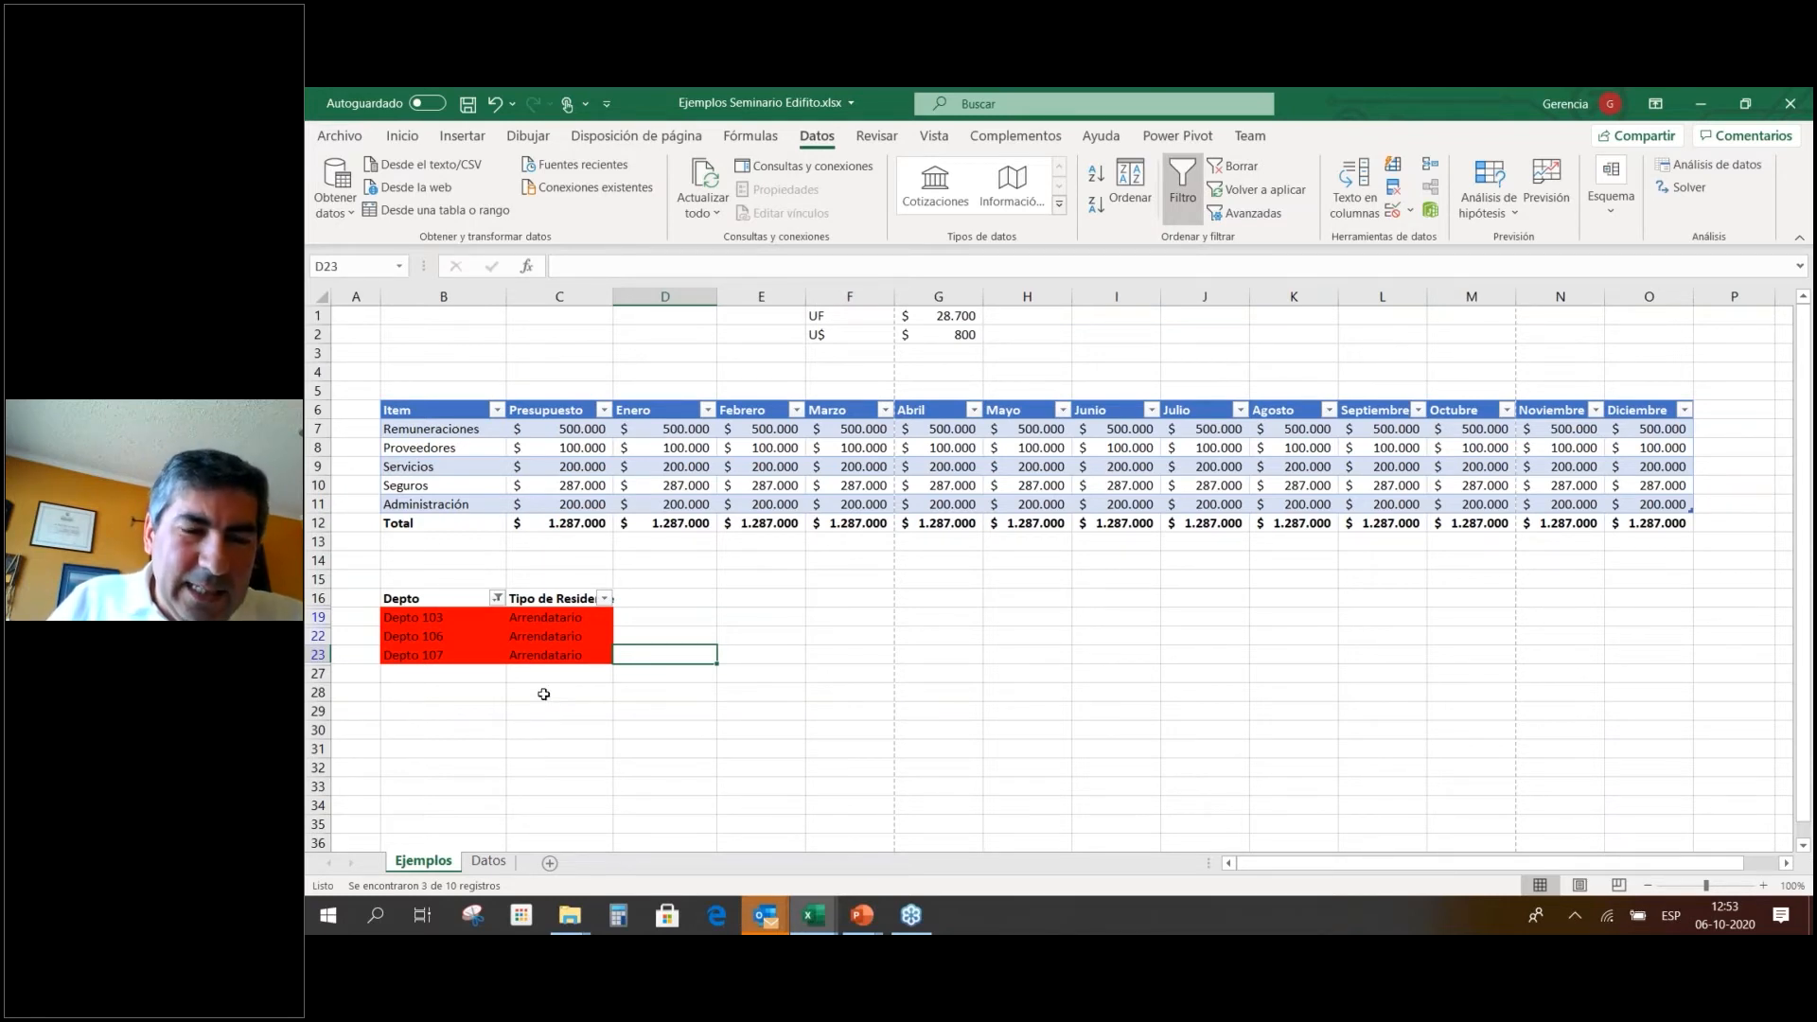
click(497, 598)
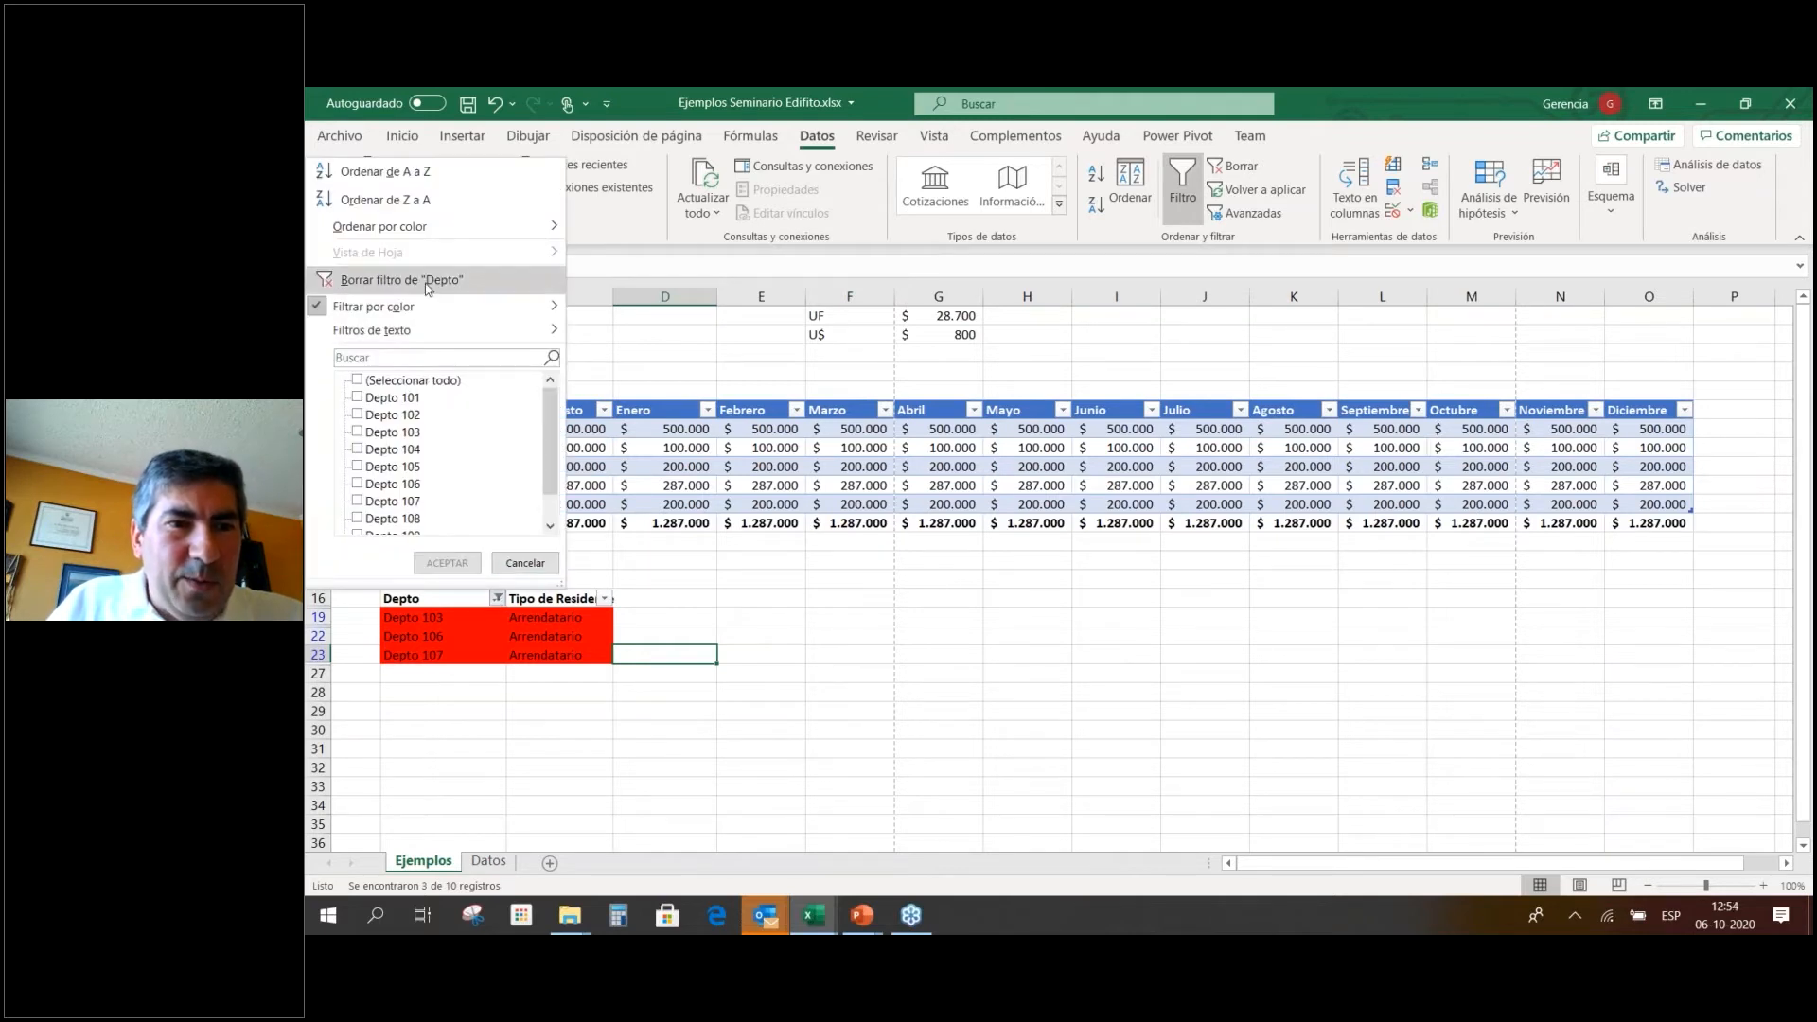
mouse_move(427, 331)
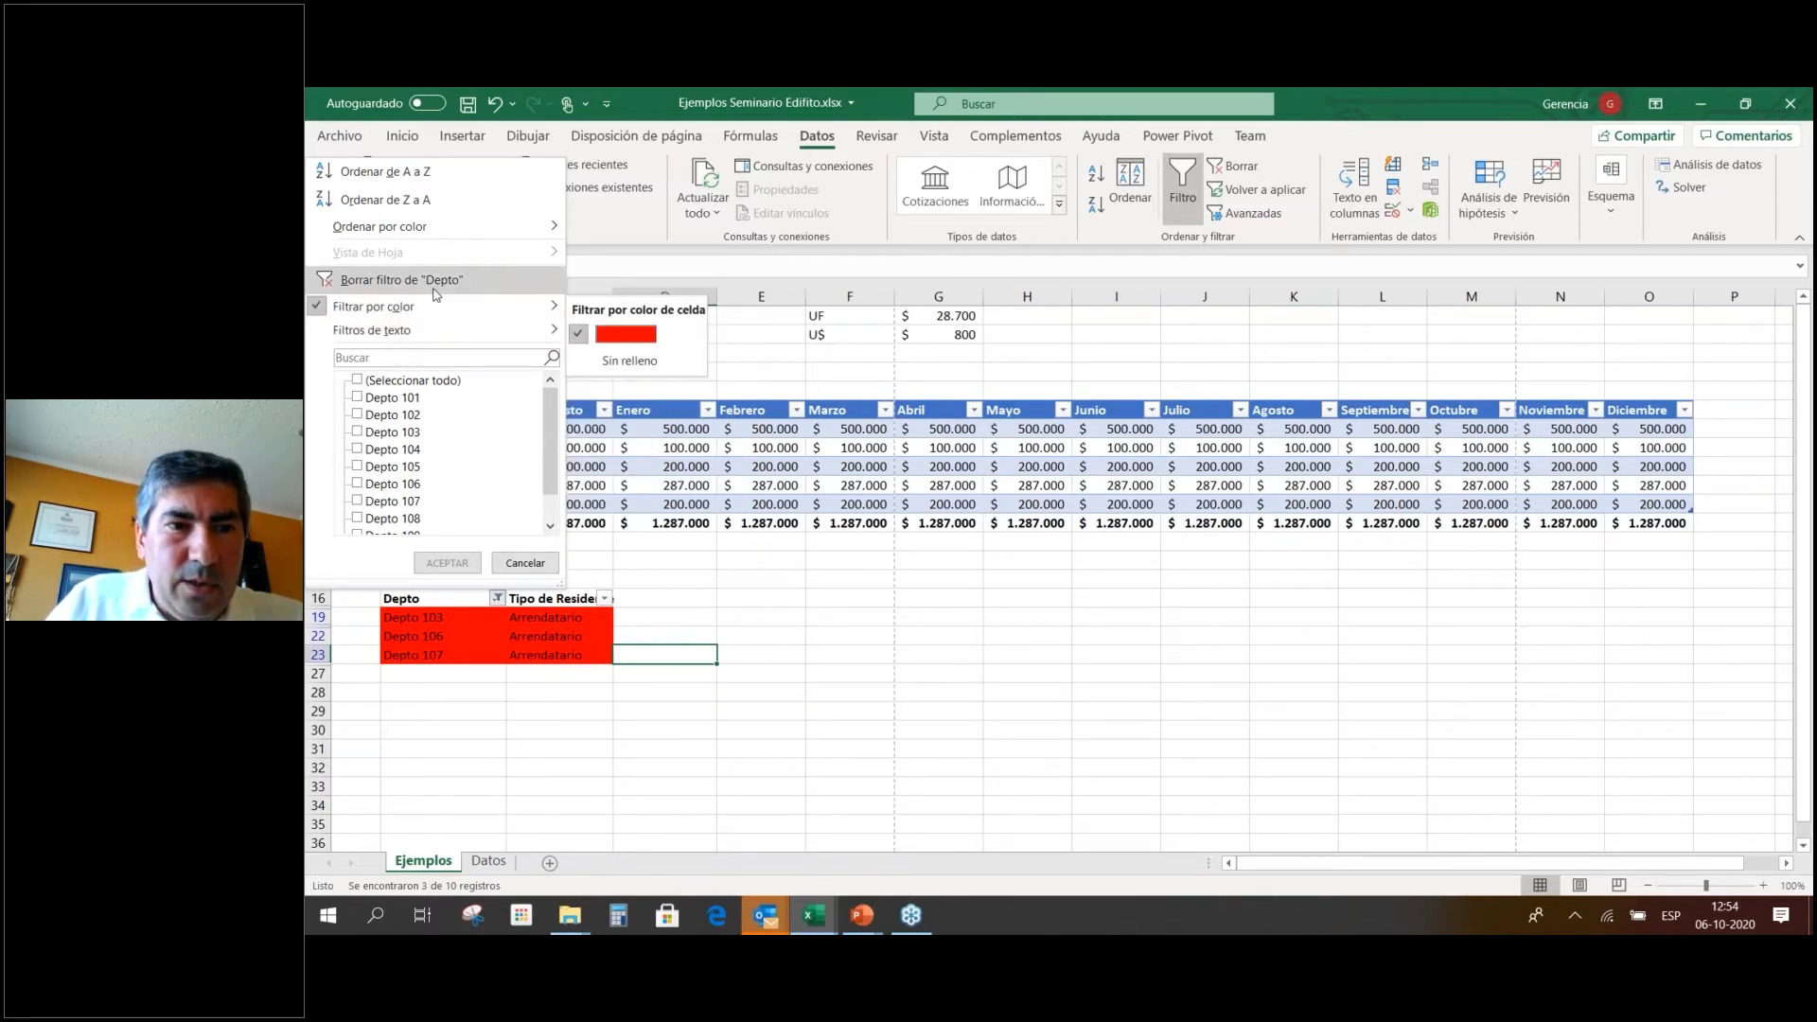
Clear the Depto colour filter and remove the red fill from B17:C26.
click(436, 292)
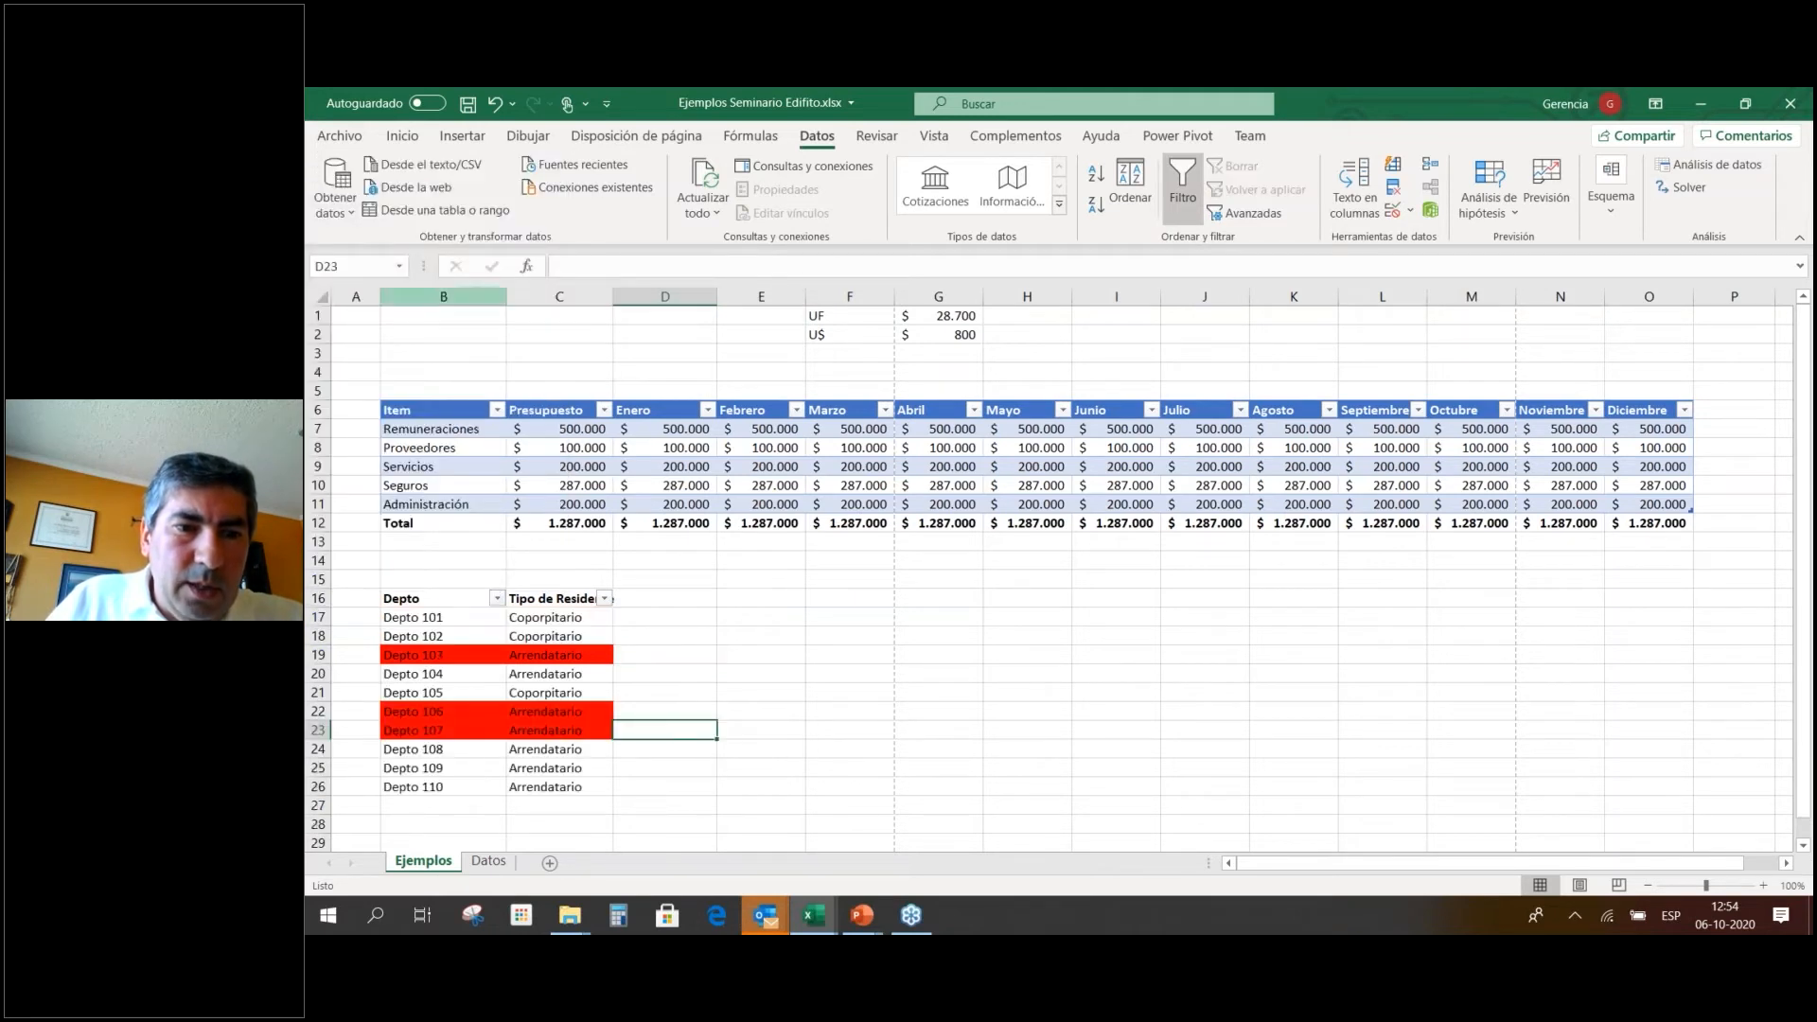
click(829, 763)
mouse_move(430, 625)
mouse_down()
mouse_move(479, 627)
mouse_move(495, 768)
mouse_move(522, 791)
mouse_up()
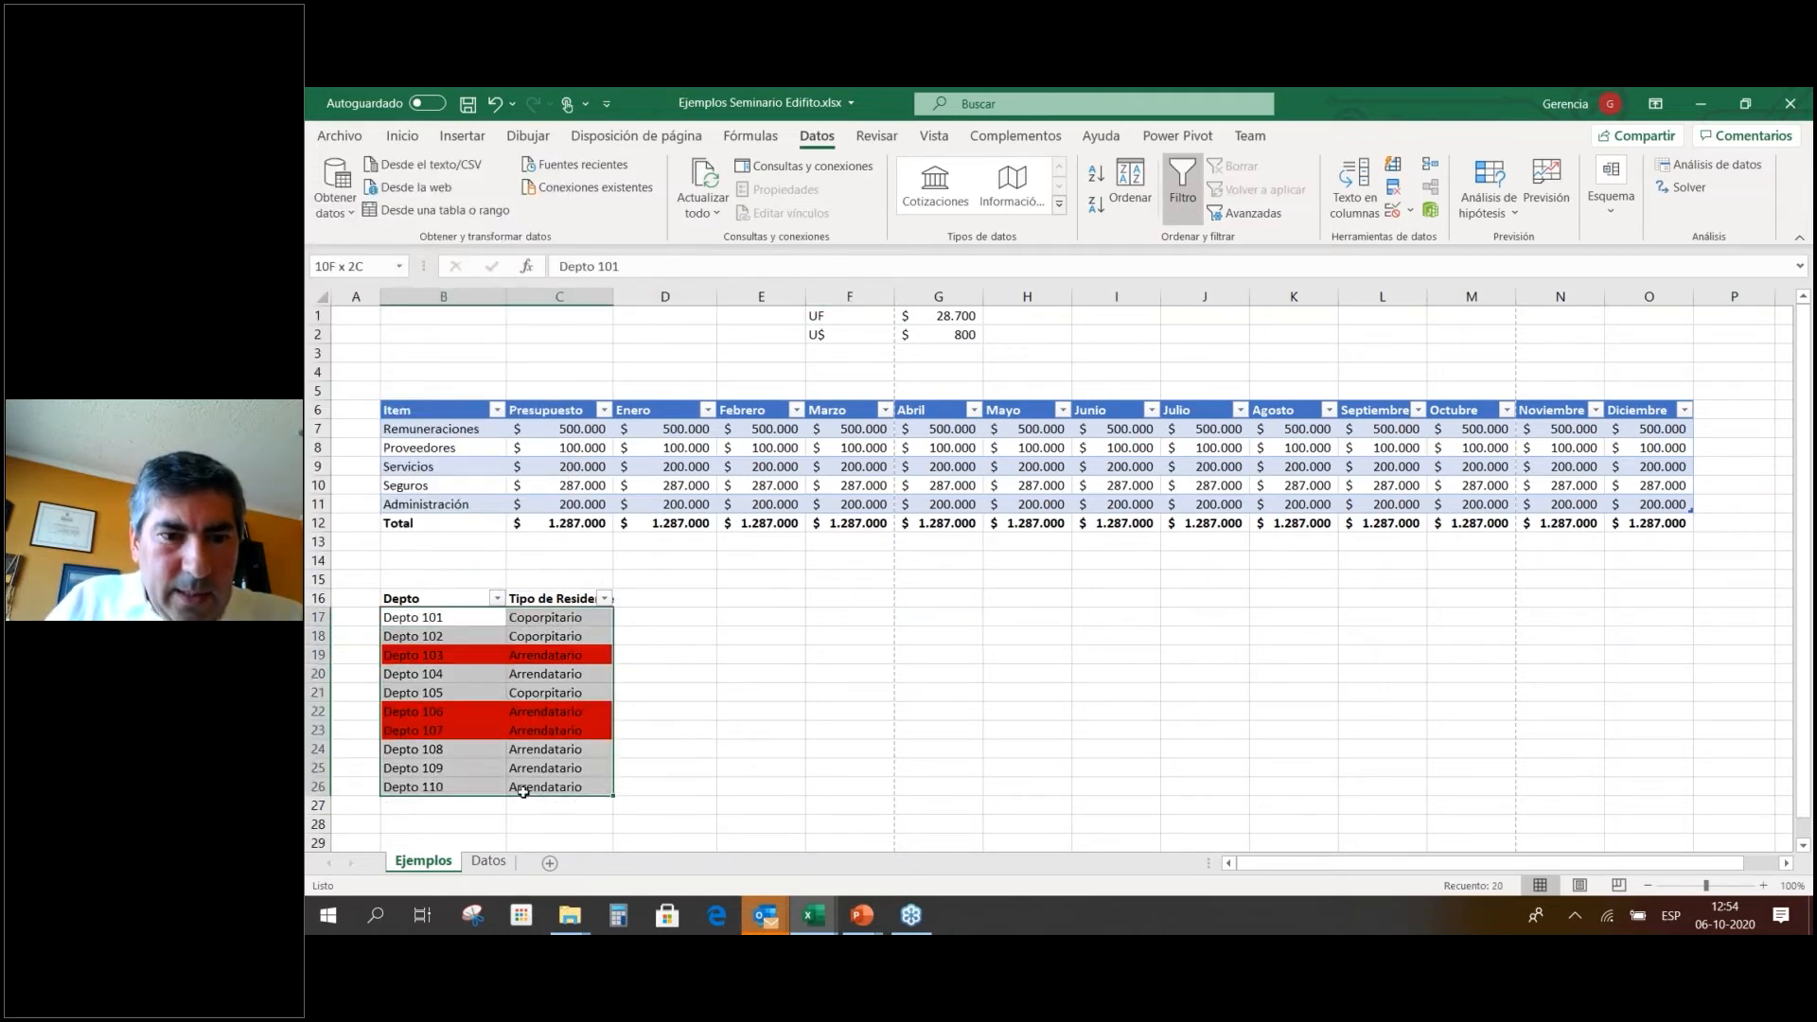
right_click(504, 677)
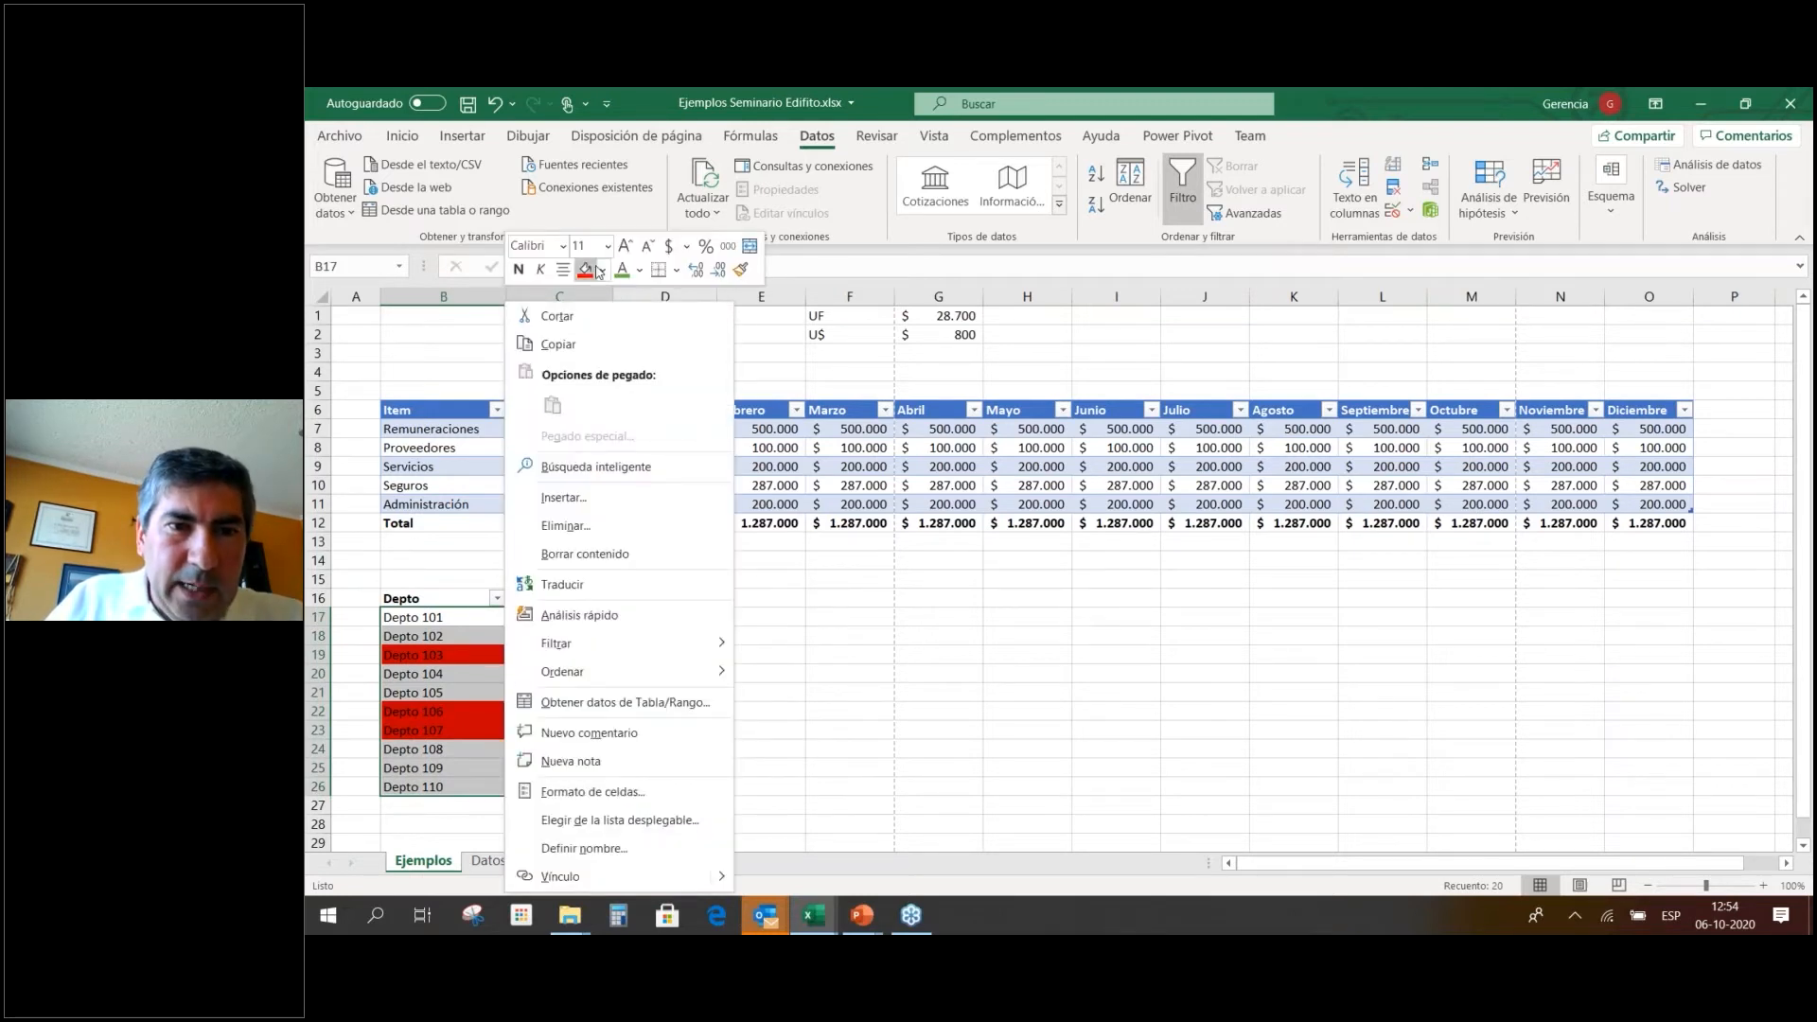
click(603, 271)
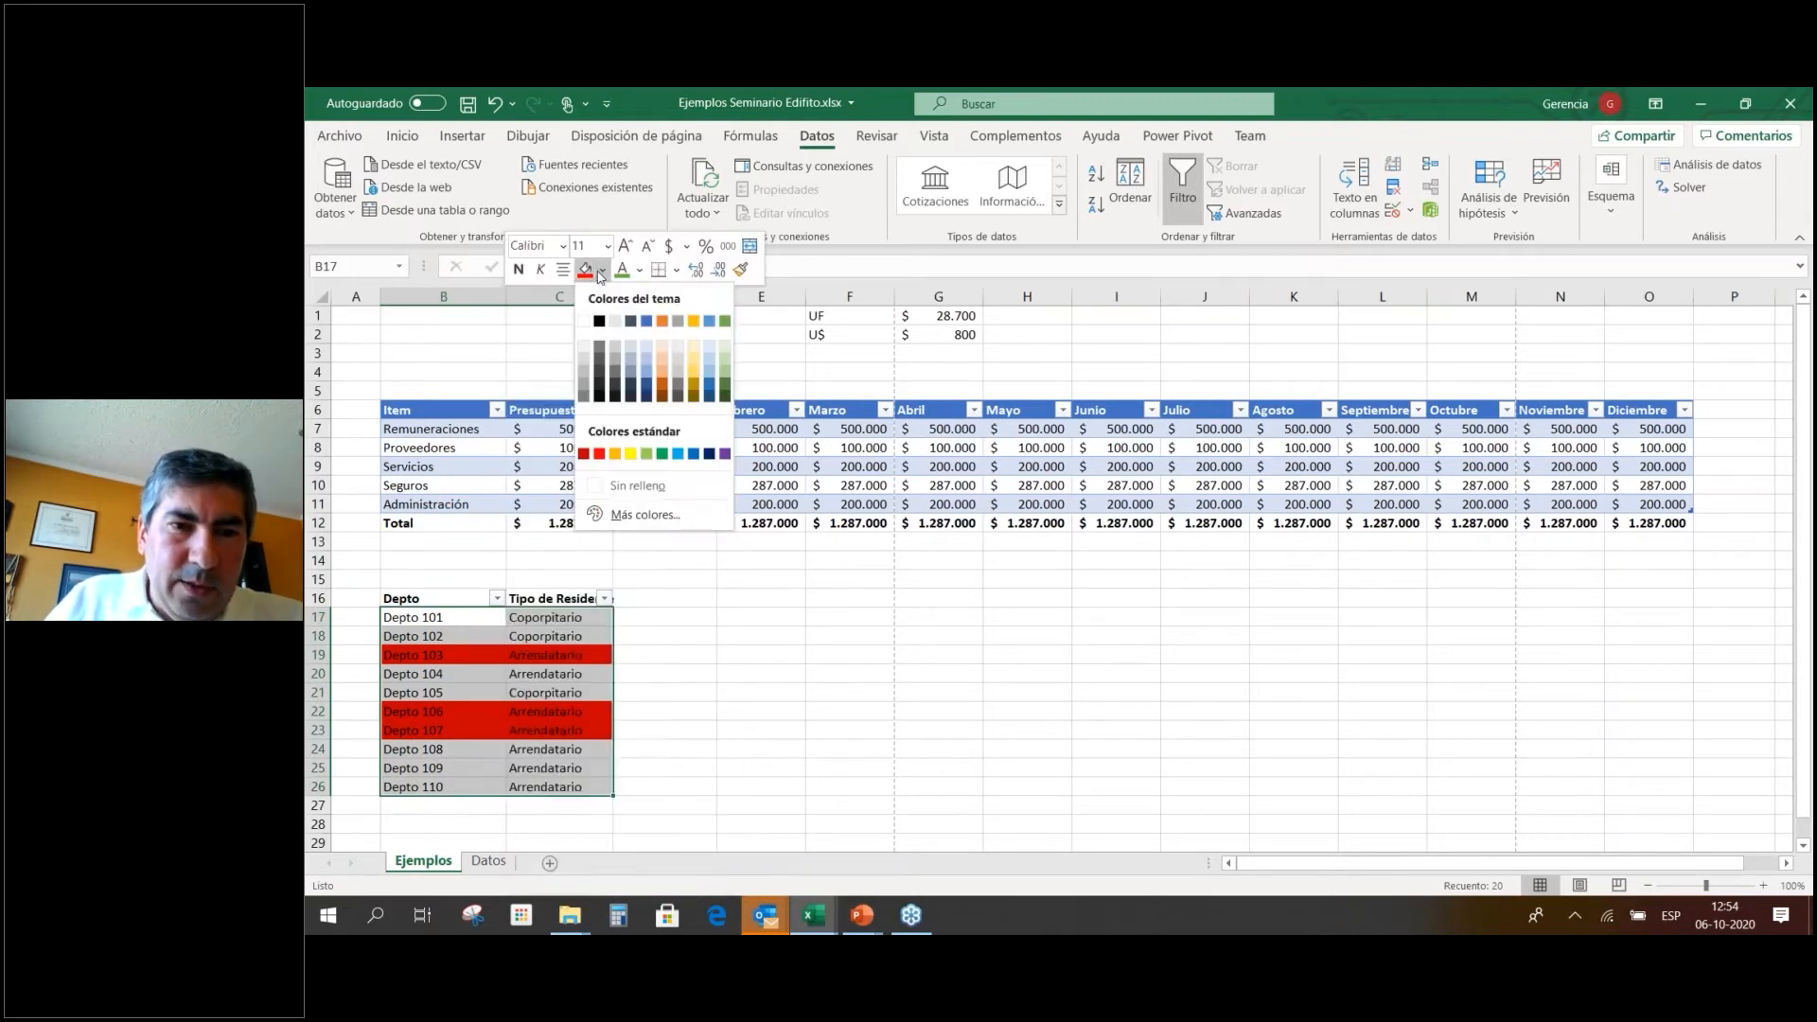
click(583, 325)
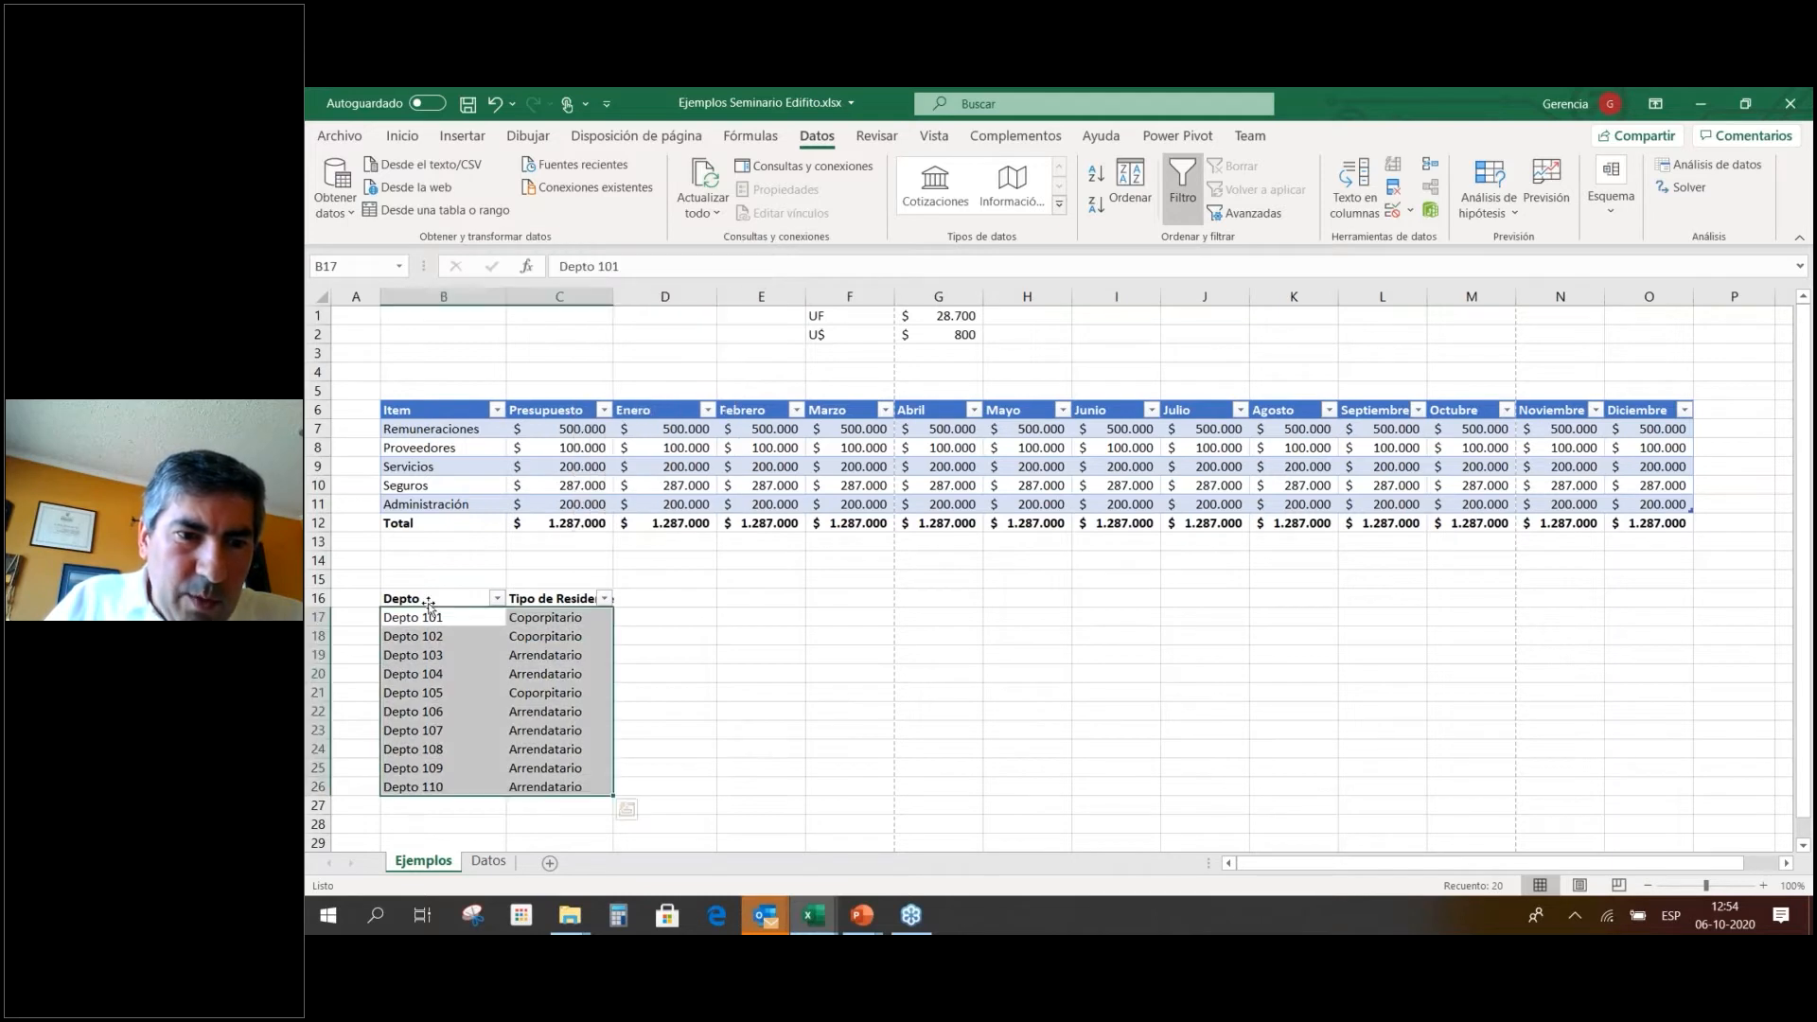
click(429, 595)
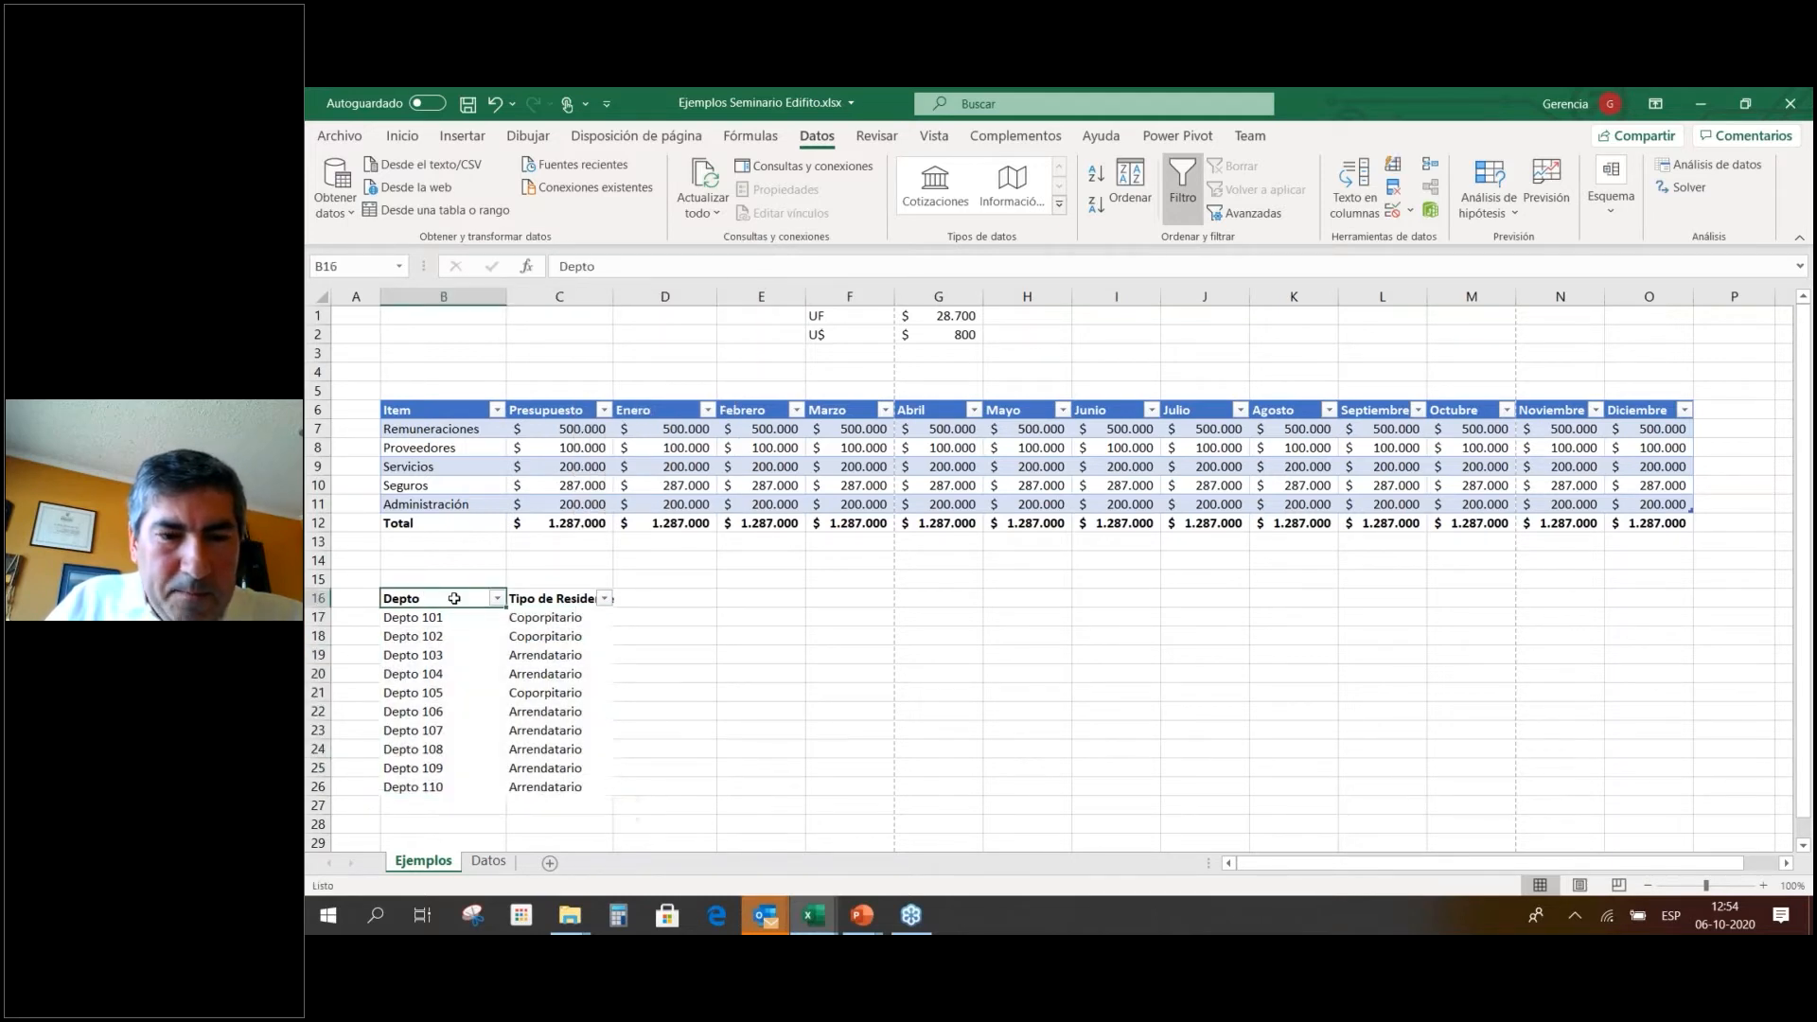
click(654, 594)
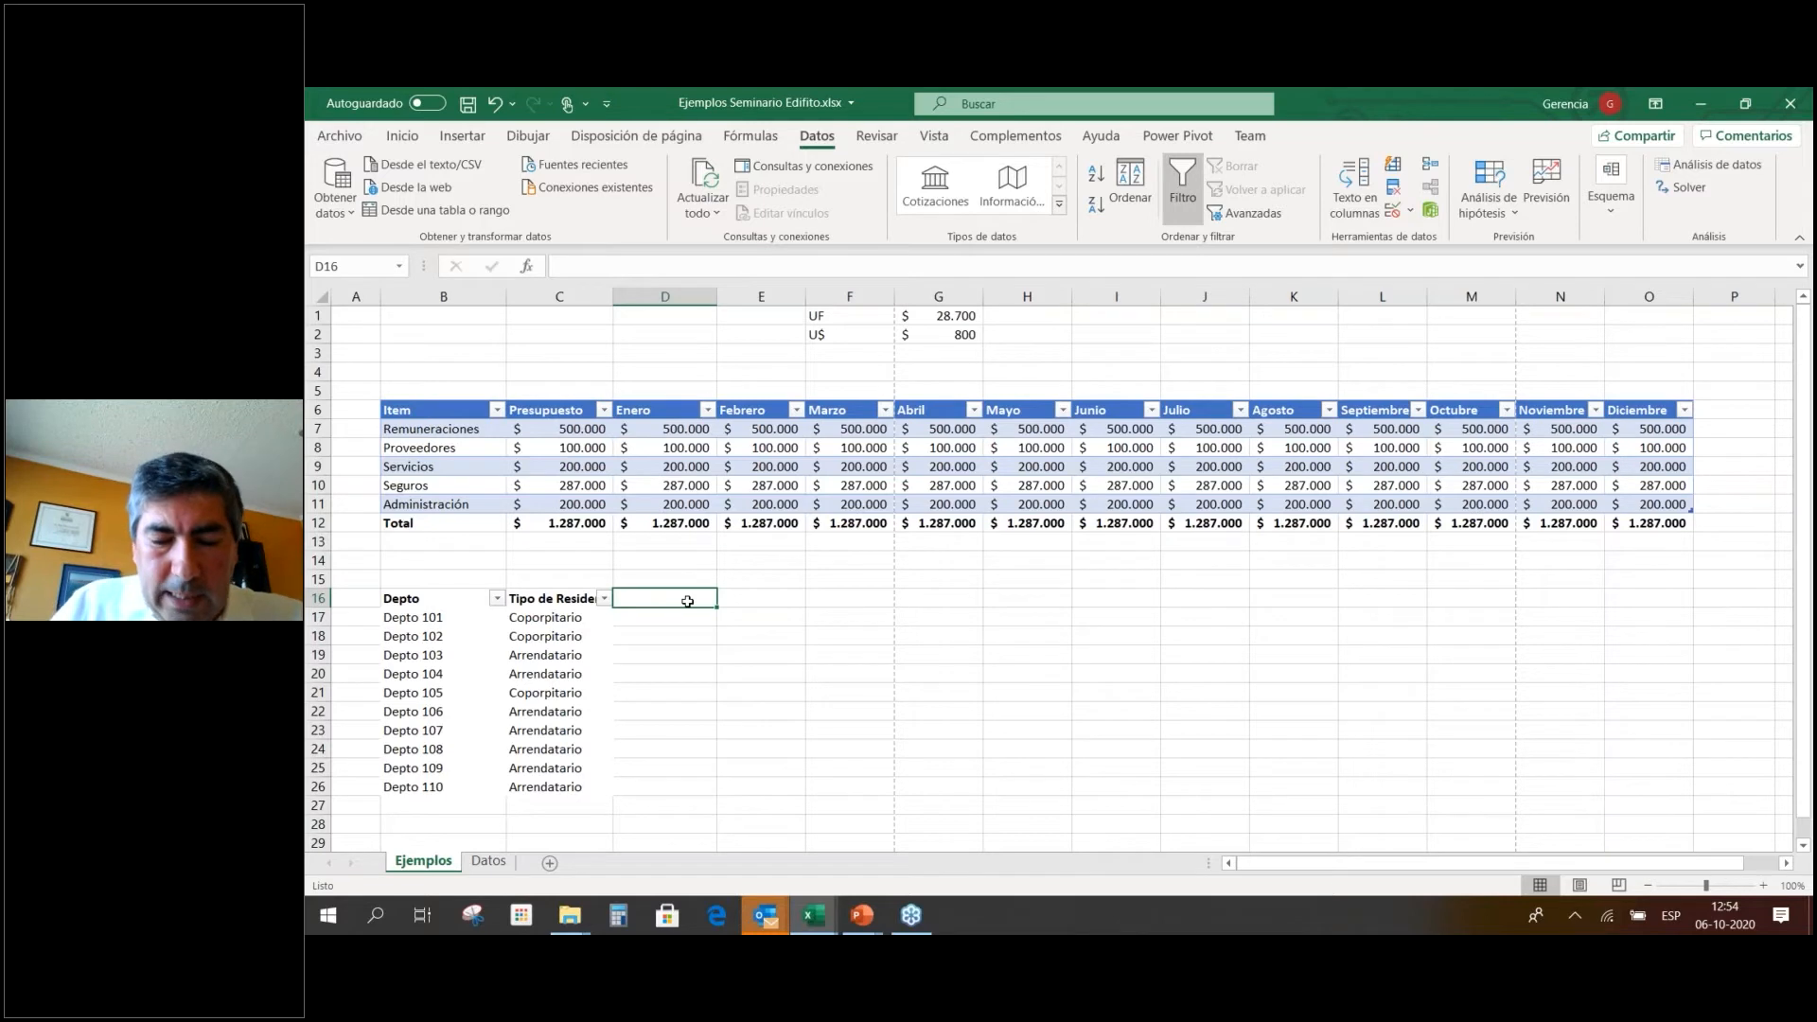
Add the Deudas header in D16 with debts 0, 0, 10000, 200000 for Depto 101–104.
text(Deudas)
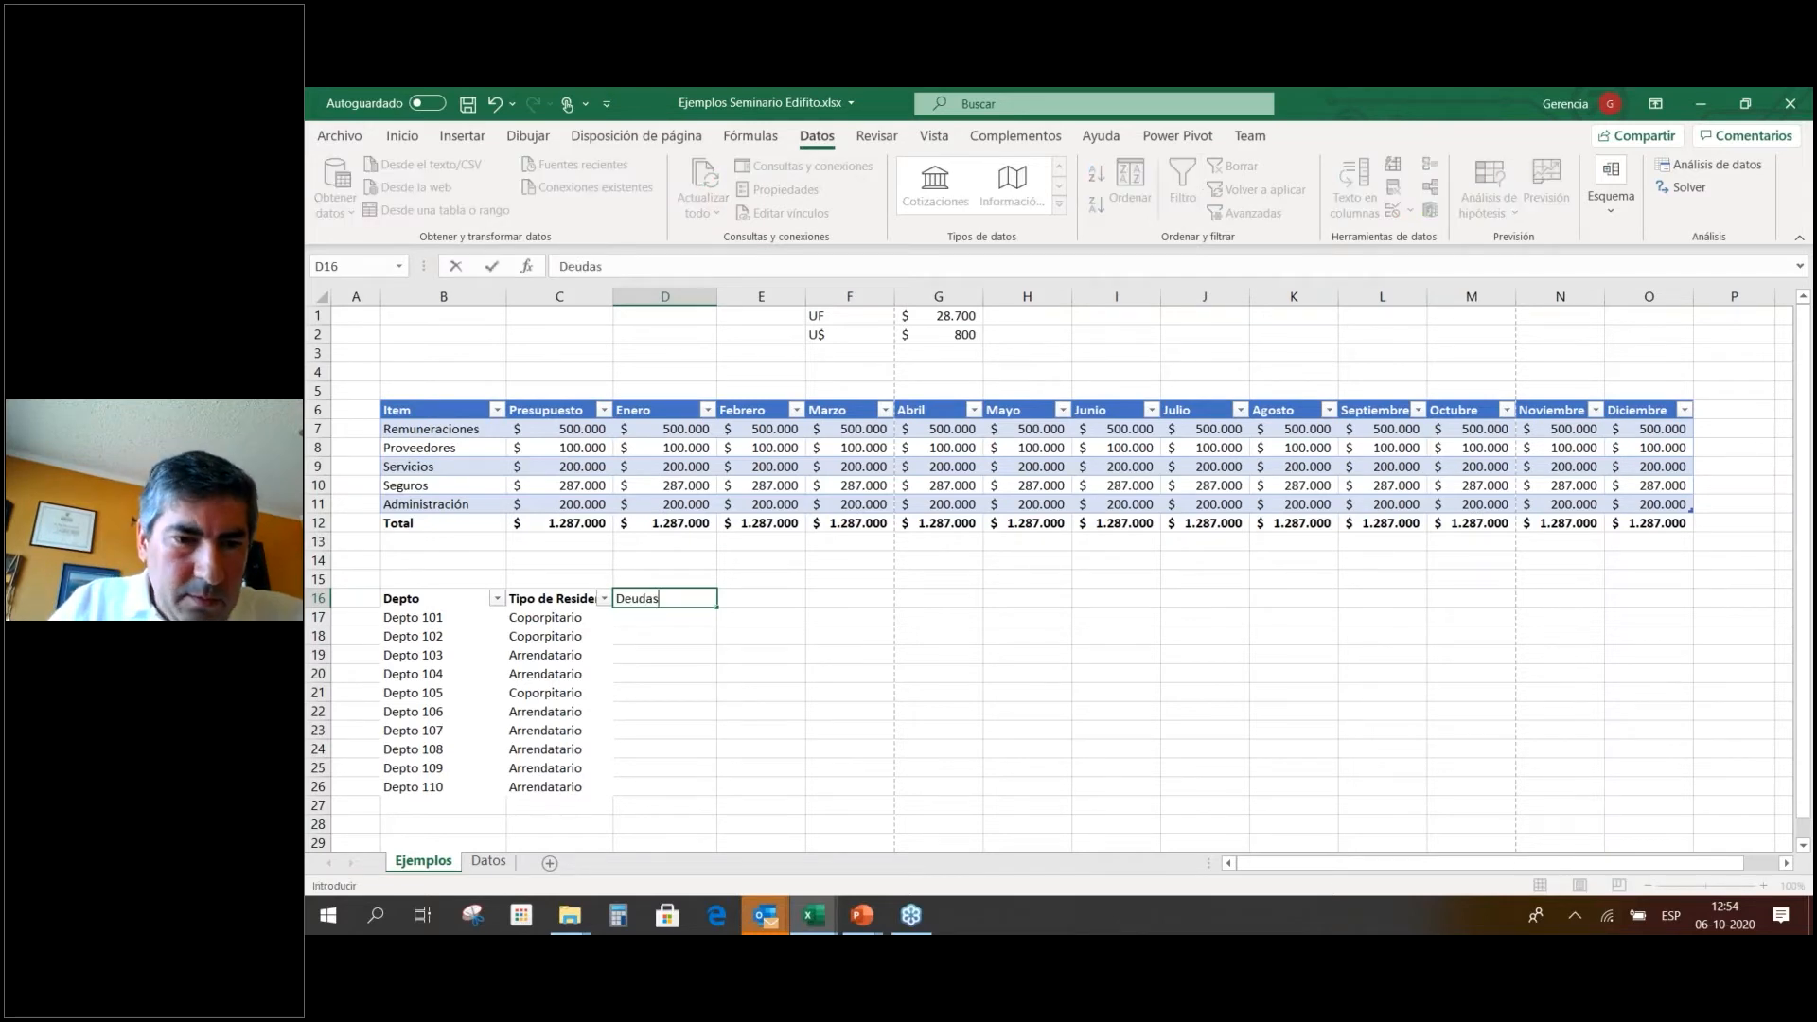
key(Return)
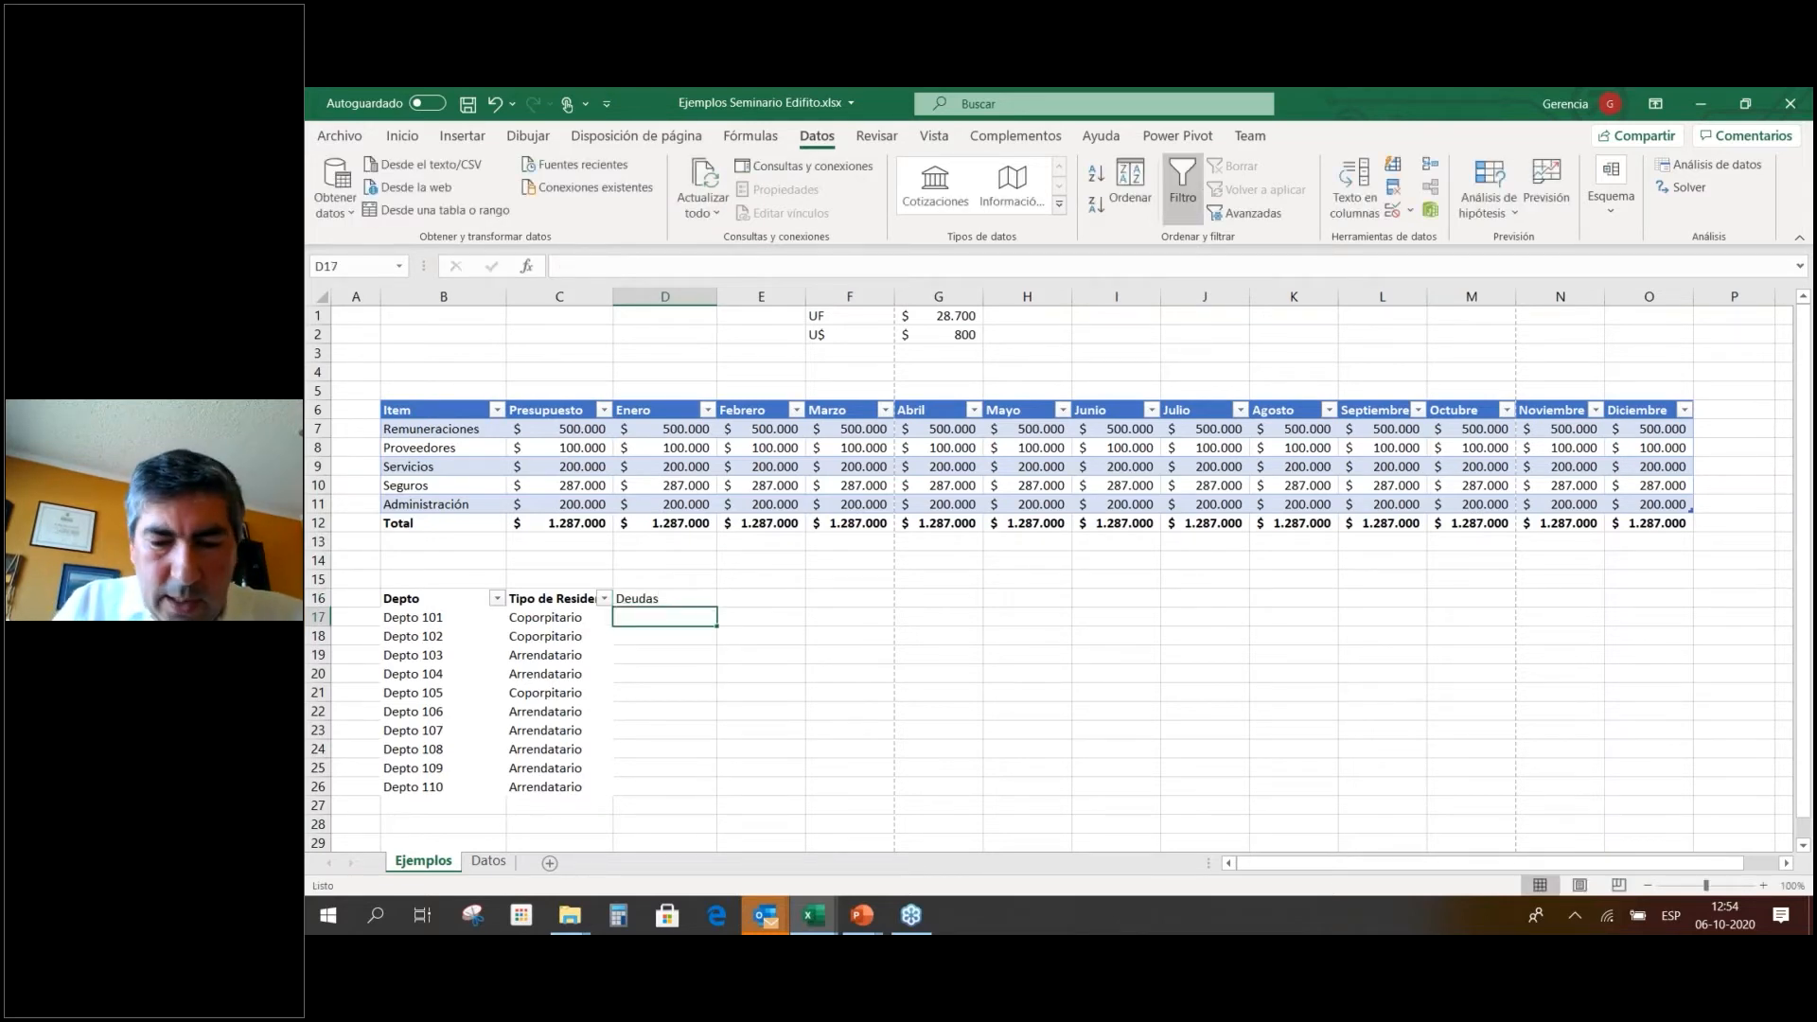
text(0)
key(Return)
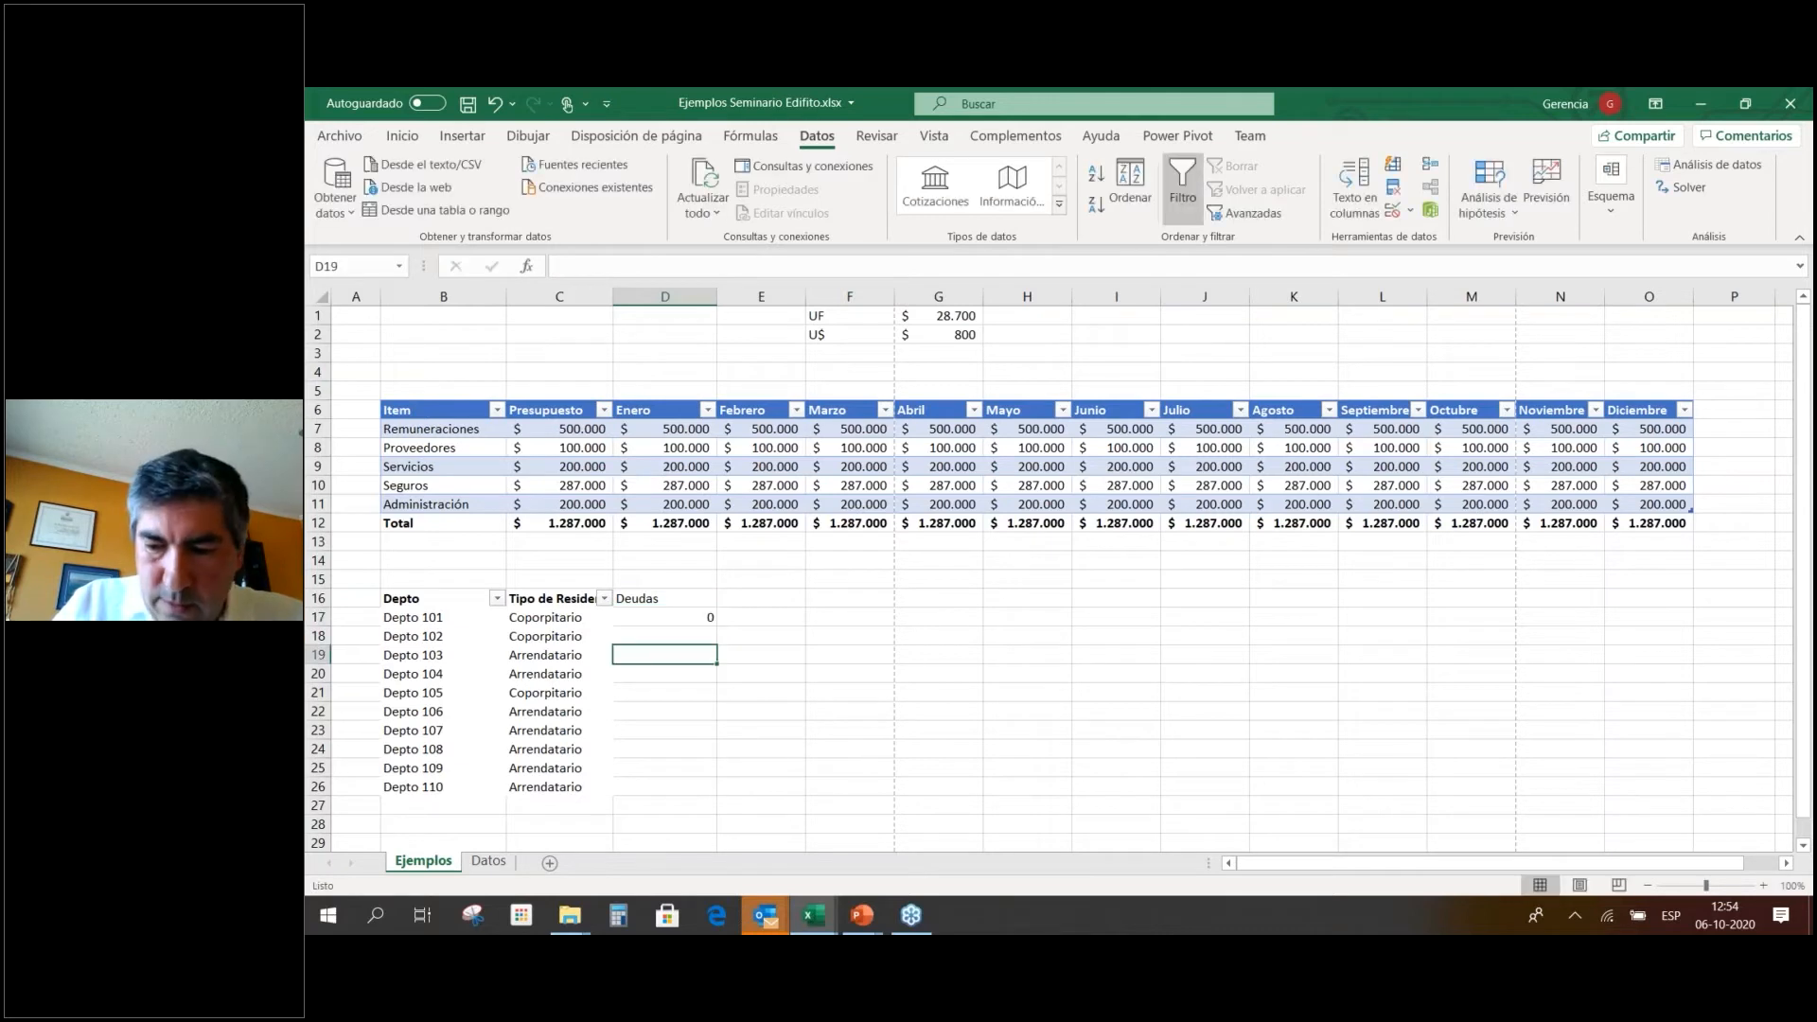
text(0)
key(Return)
text(10000)
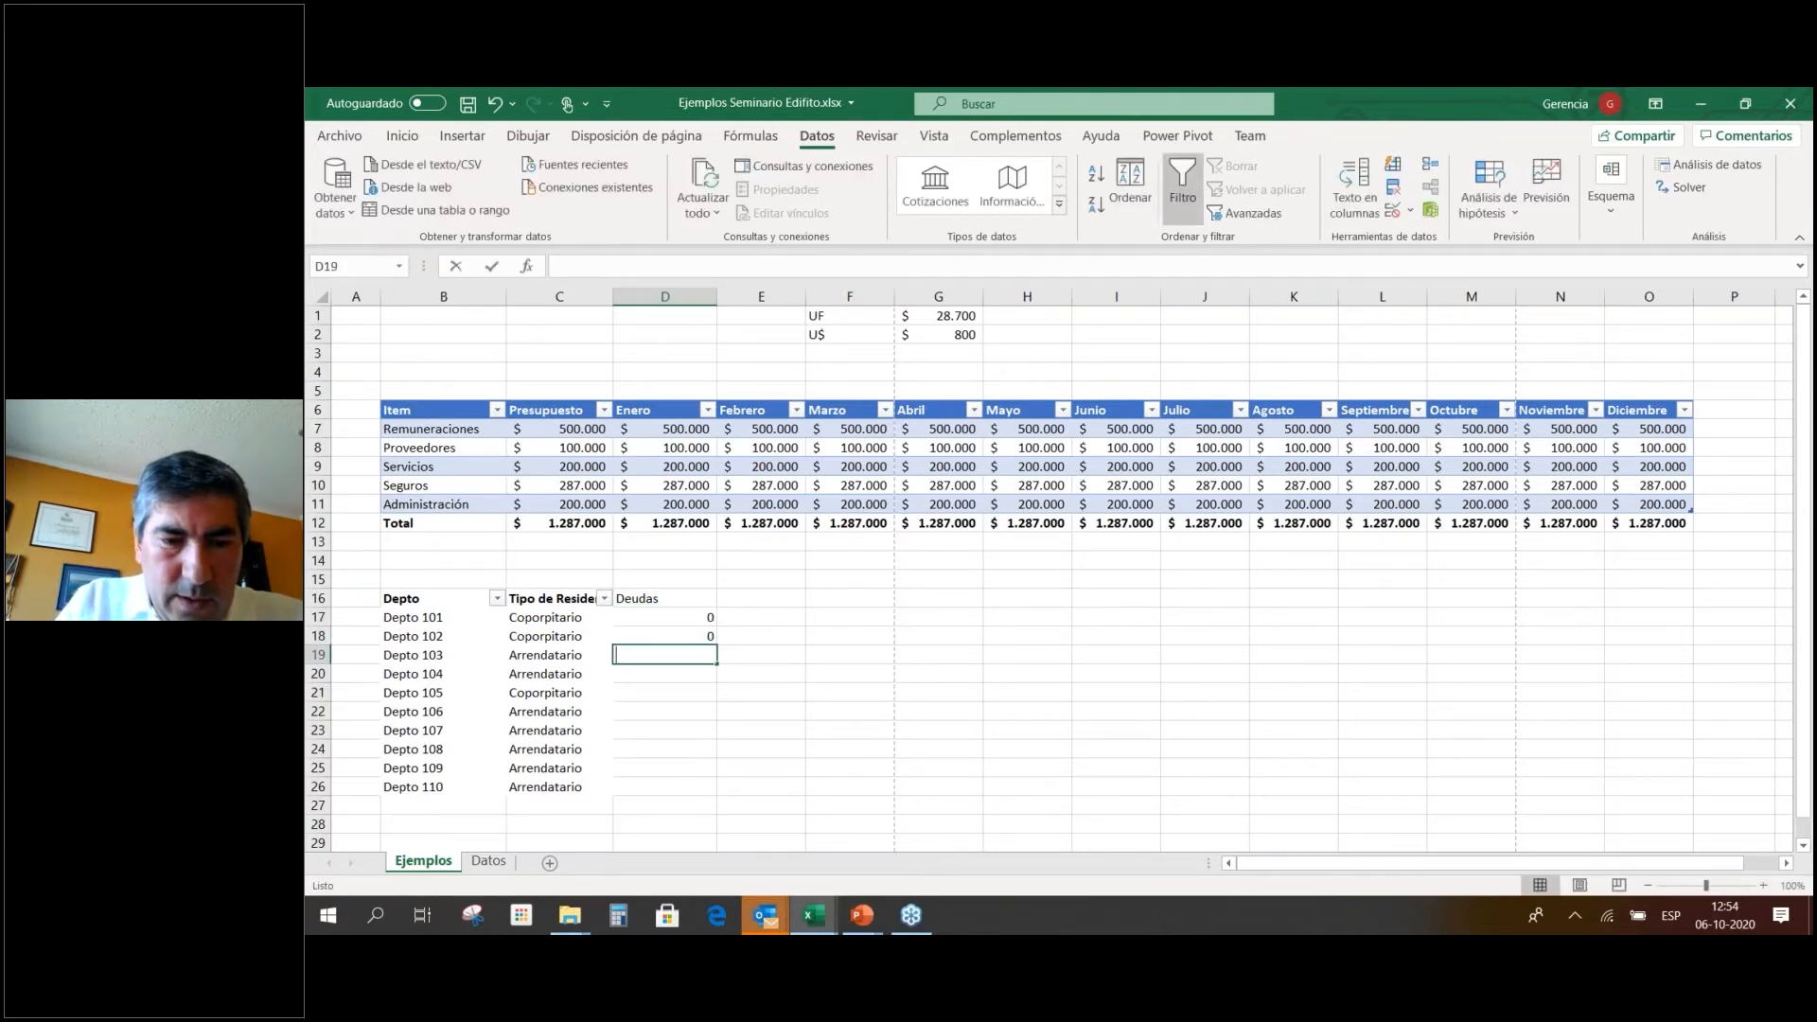
key(Return)
text(200000)
key(Return)
Enter 100000 and 30000 for Depto 105–106 and 0 for the remaining units.
text(1)
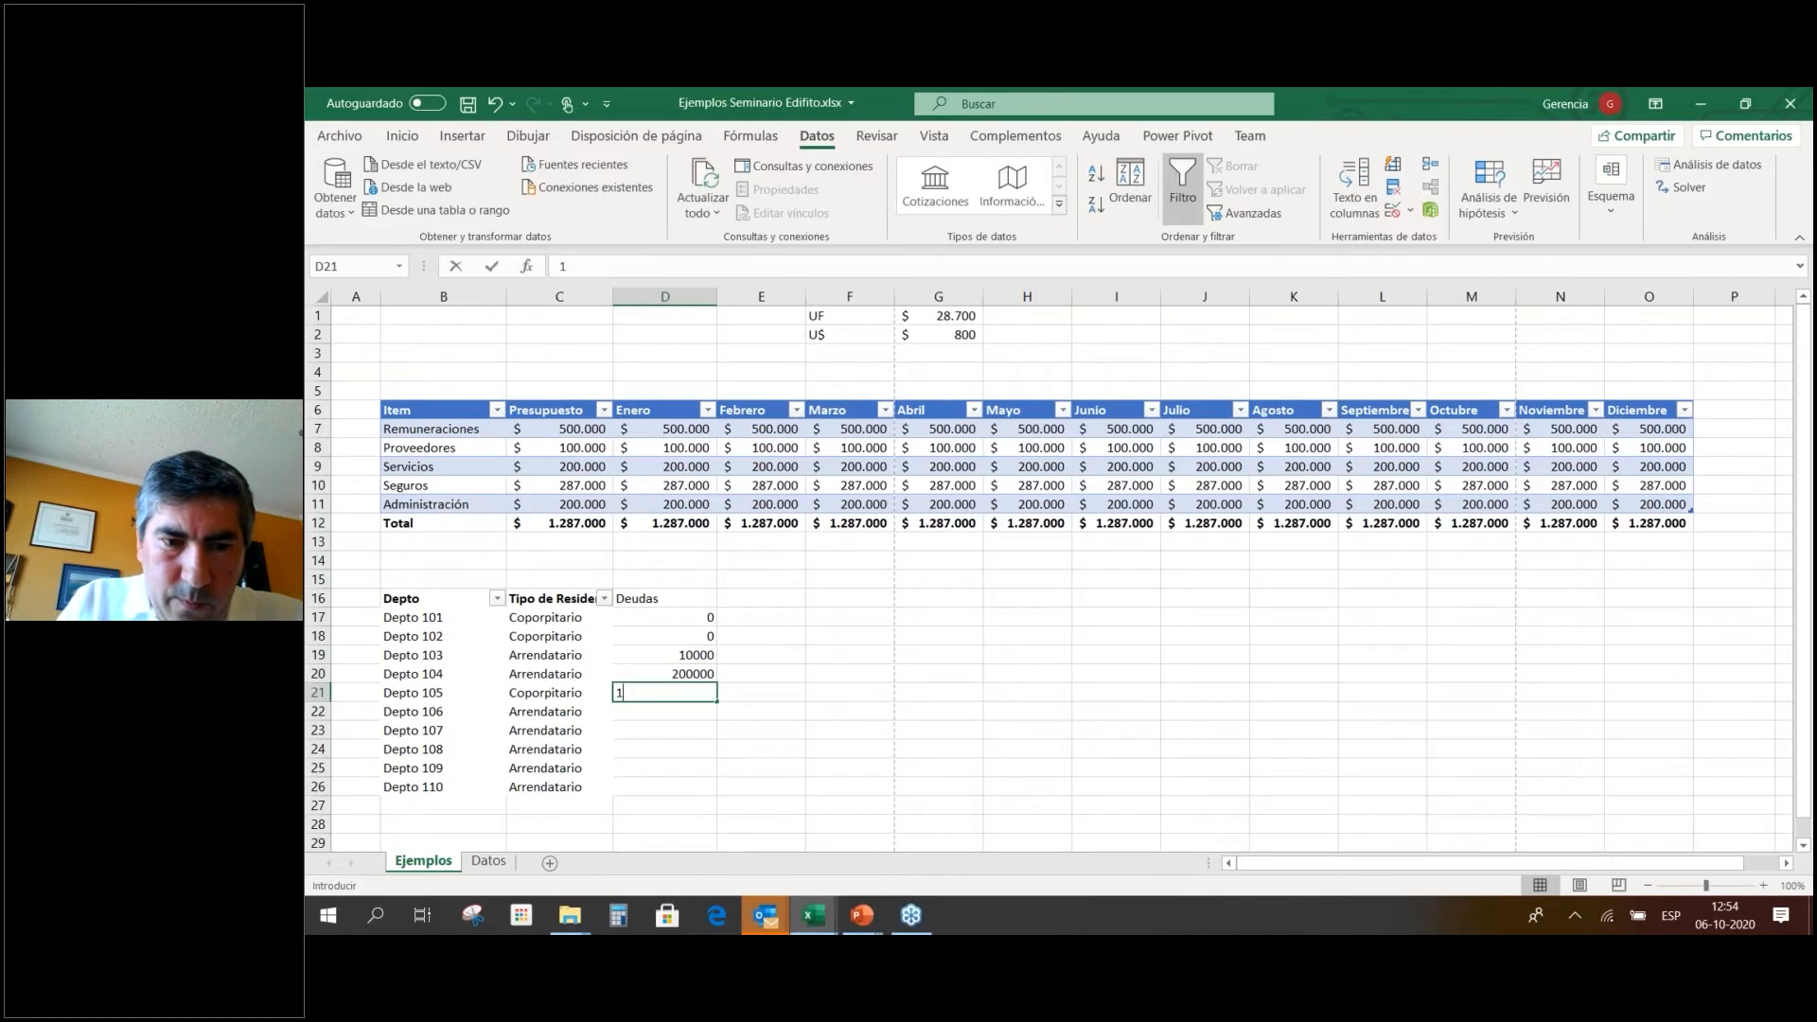
text(000000)
key(BackSpace)
key(Return)
text(3)
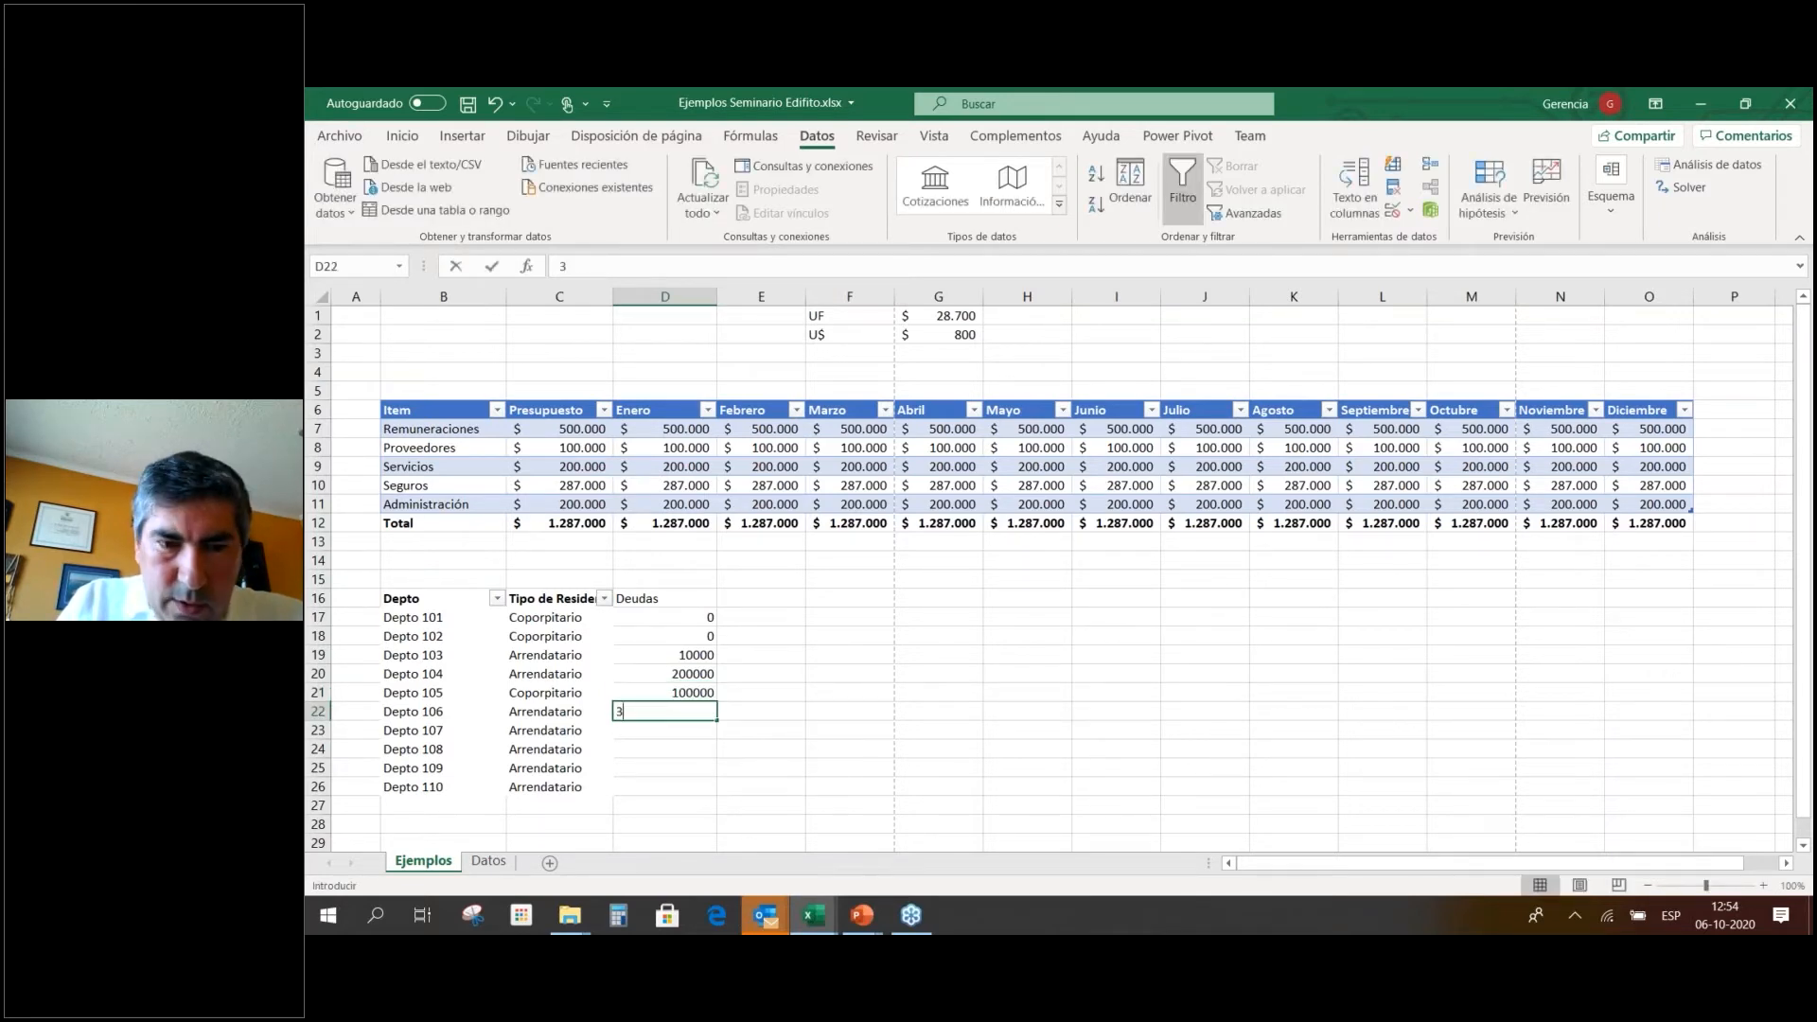
text(0000)
key(Return)
text(0)
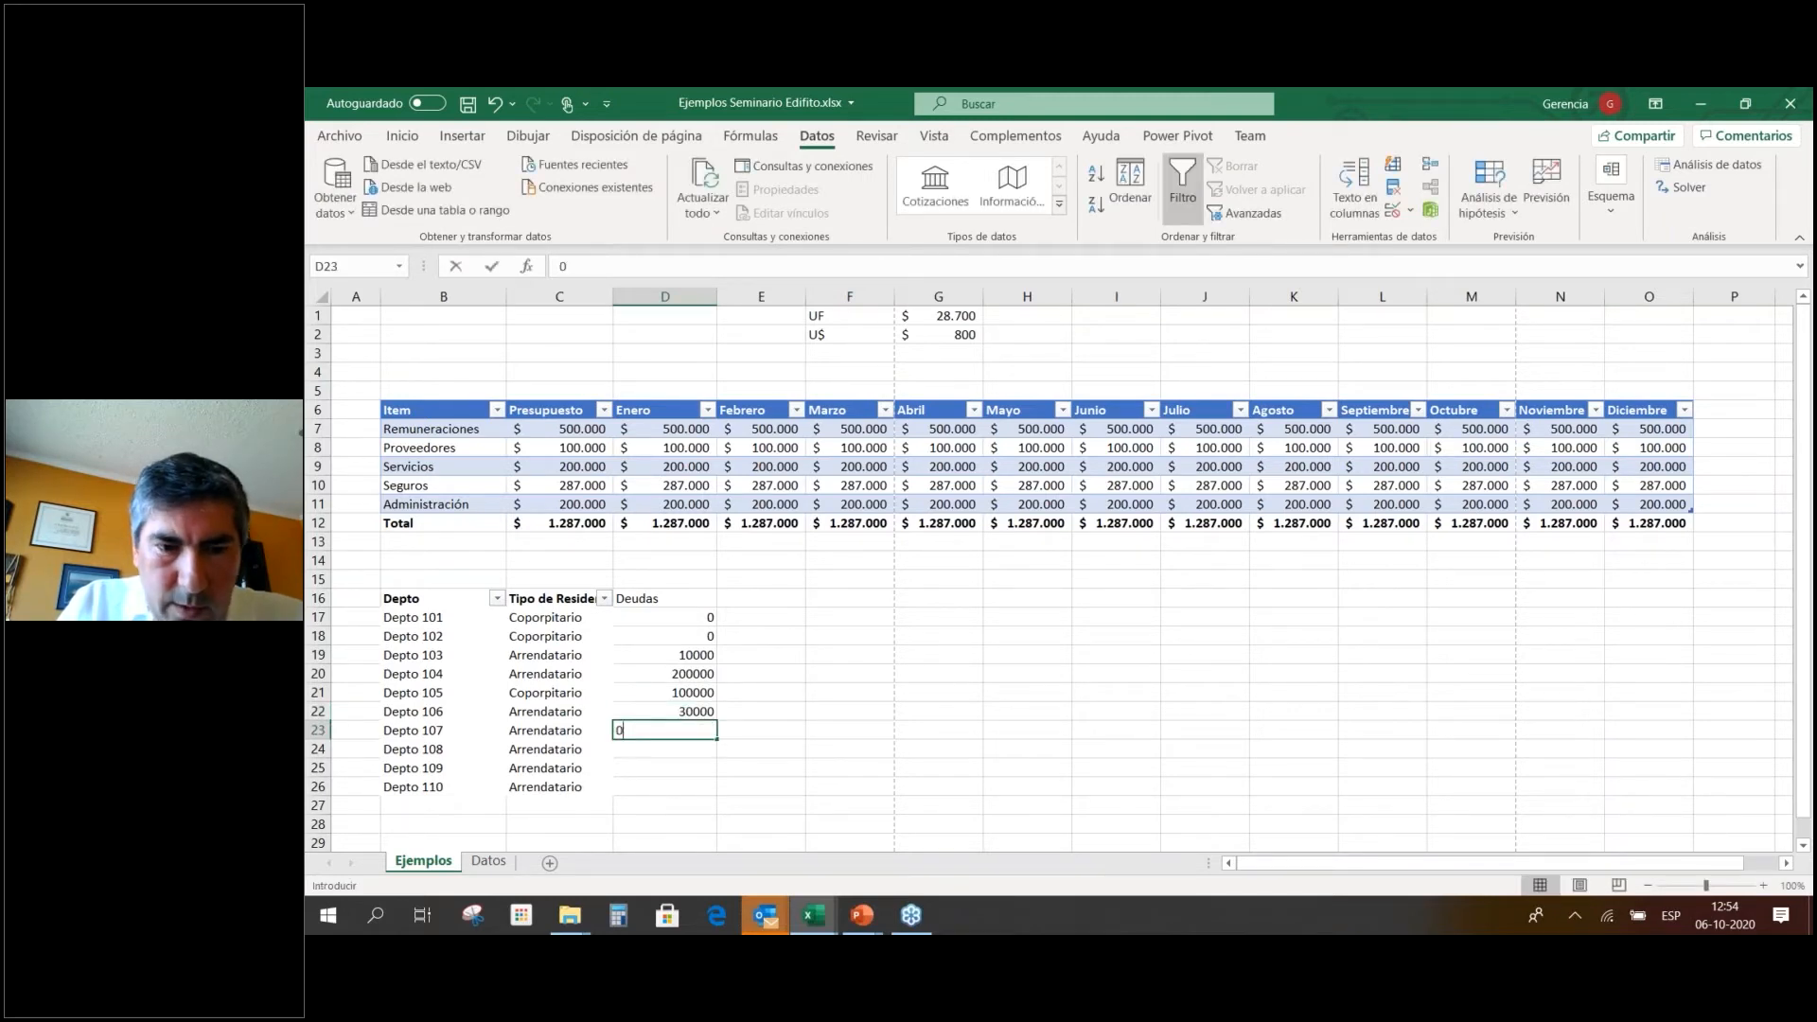
key(Return)
text(0)
key(Return)
key(Return)
key(Up)
text(0)
key(Return)
text(0)
key(Return)
key(Up)
key(Up)
key(Up)
key(Up)
key(Up)
key(Up)
key(Up)
key(Up)
key(Up)
key(Up)
key(Up)
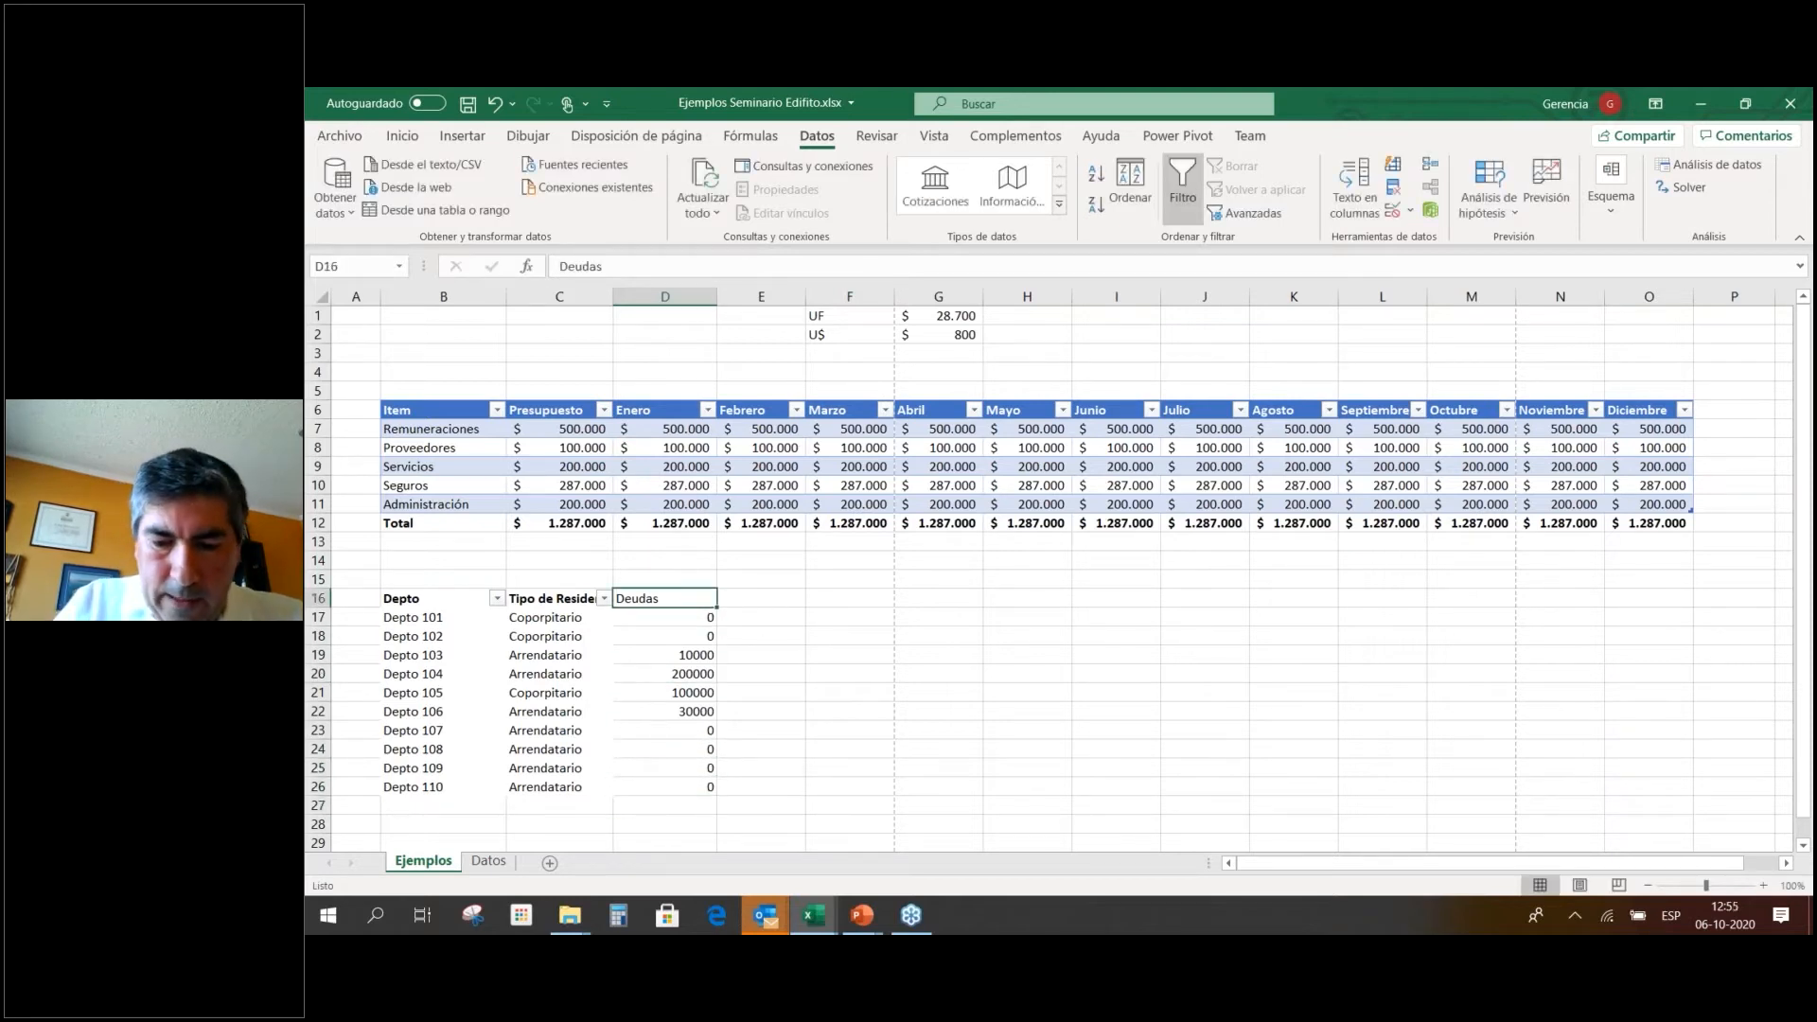
Apply a green-white-red colour scale to the table so zero debts show green, 200000 red.
drag(431, 599, 705, 786)
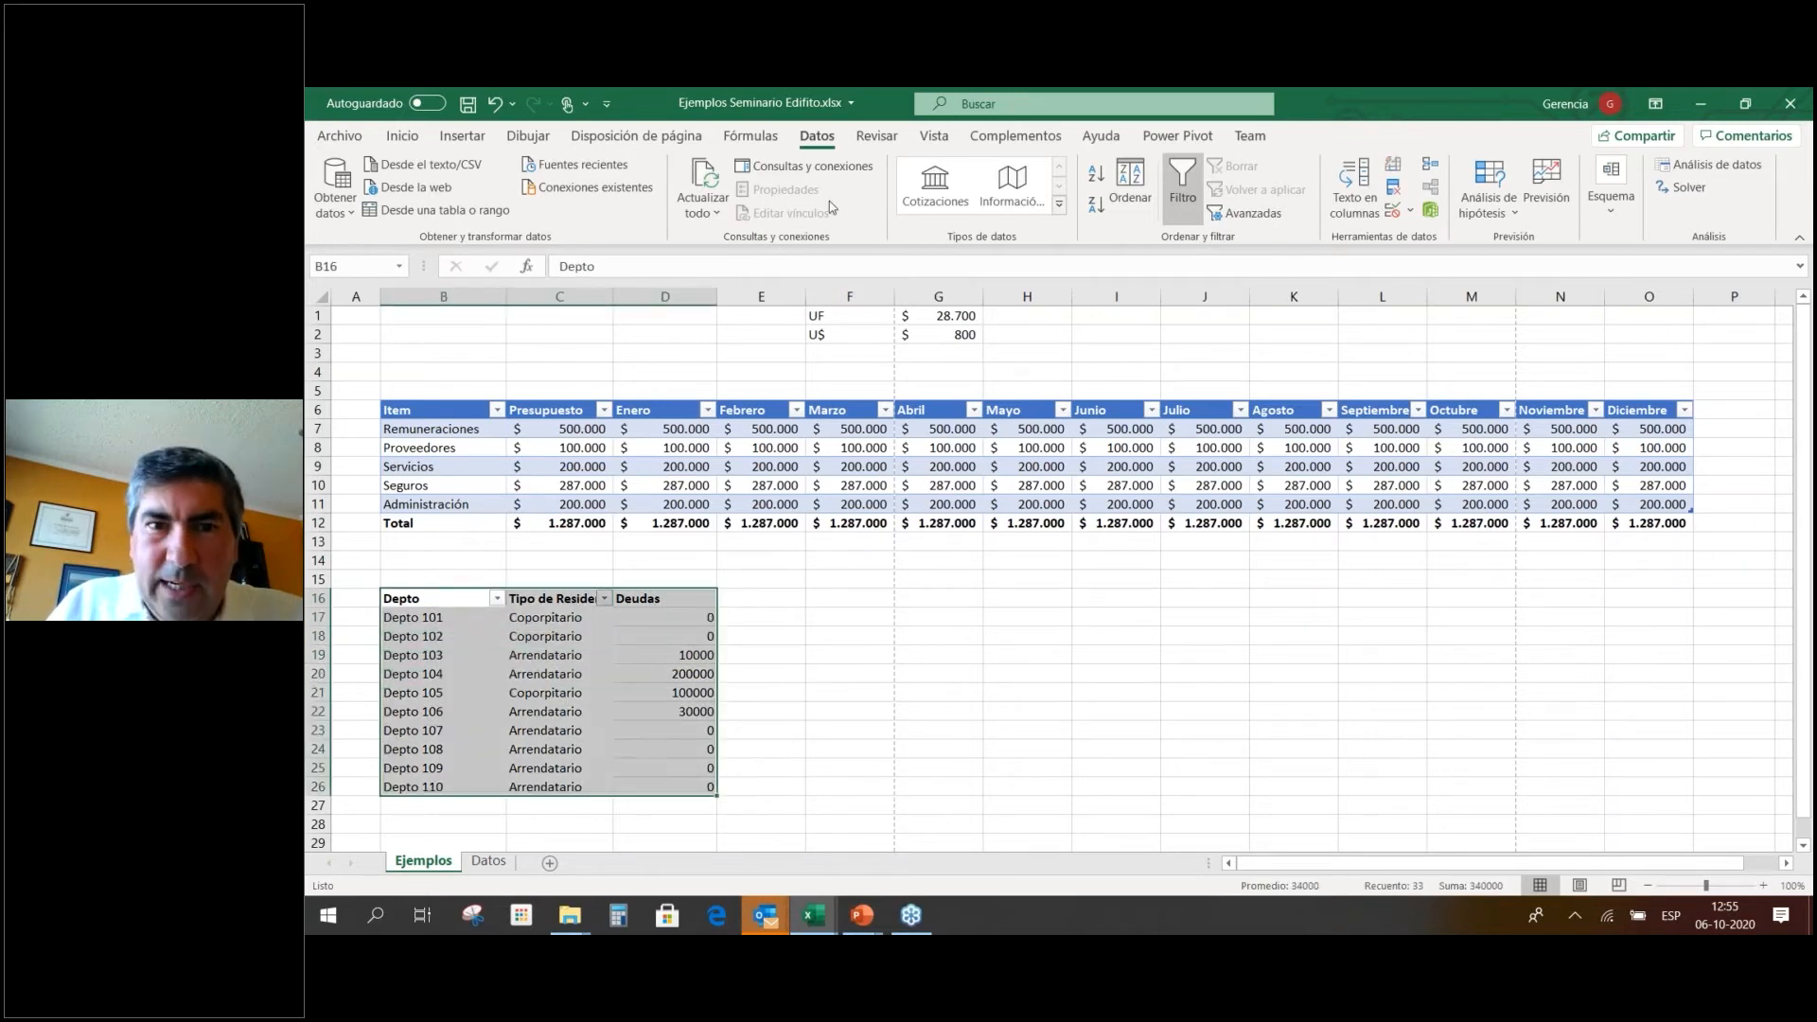
click(414, 138)
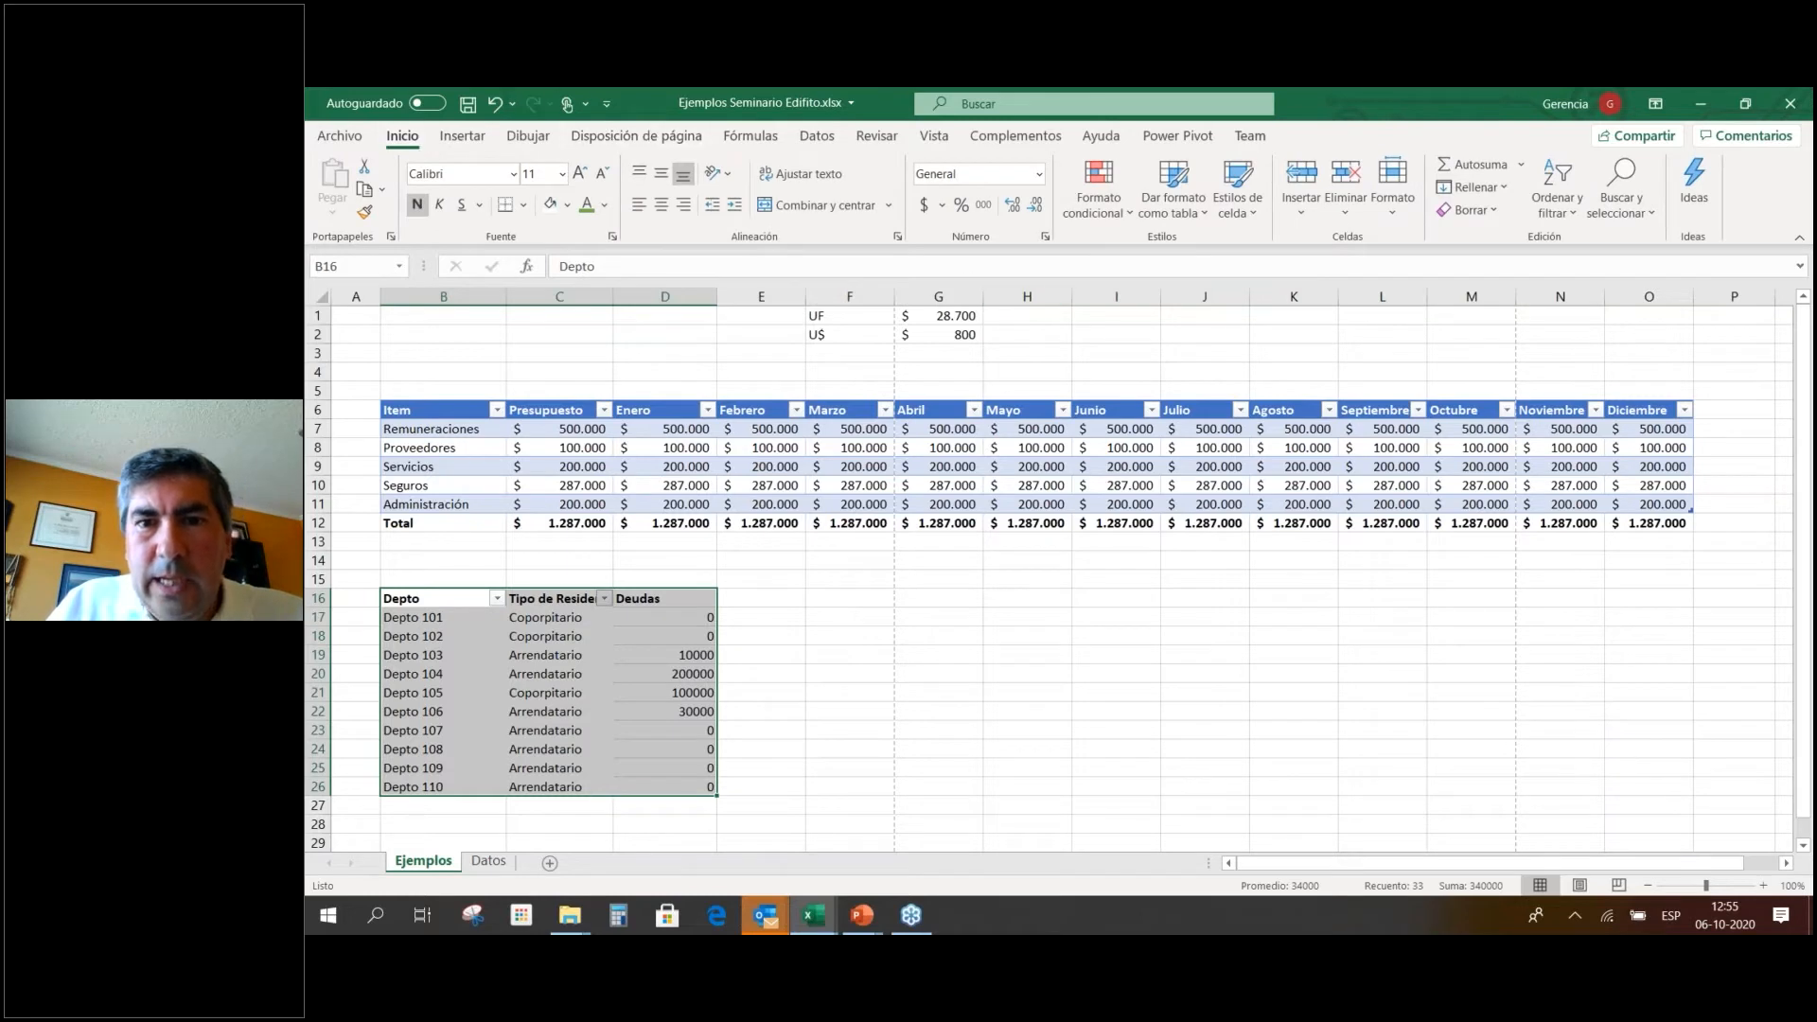
click(1117, 206)
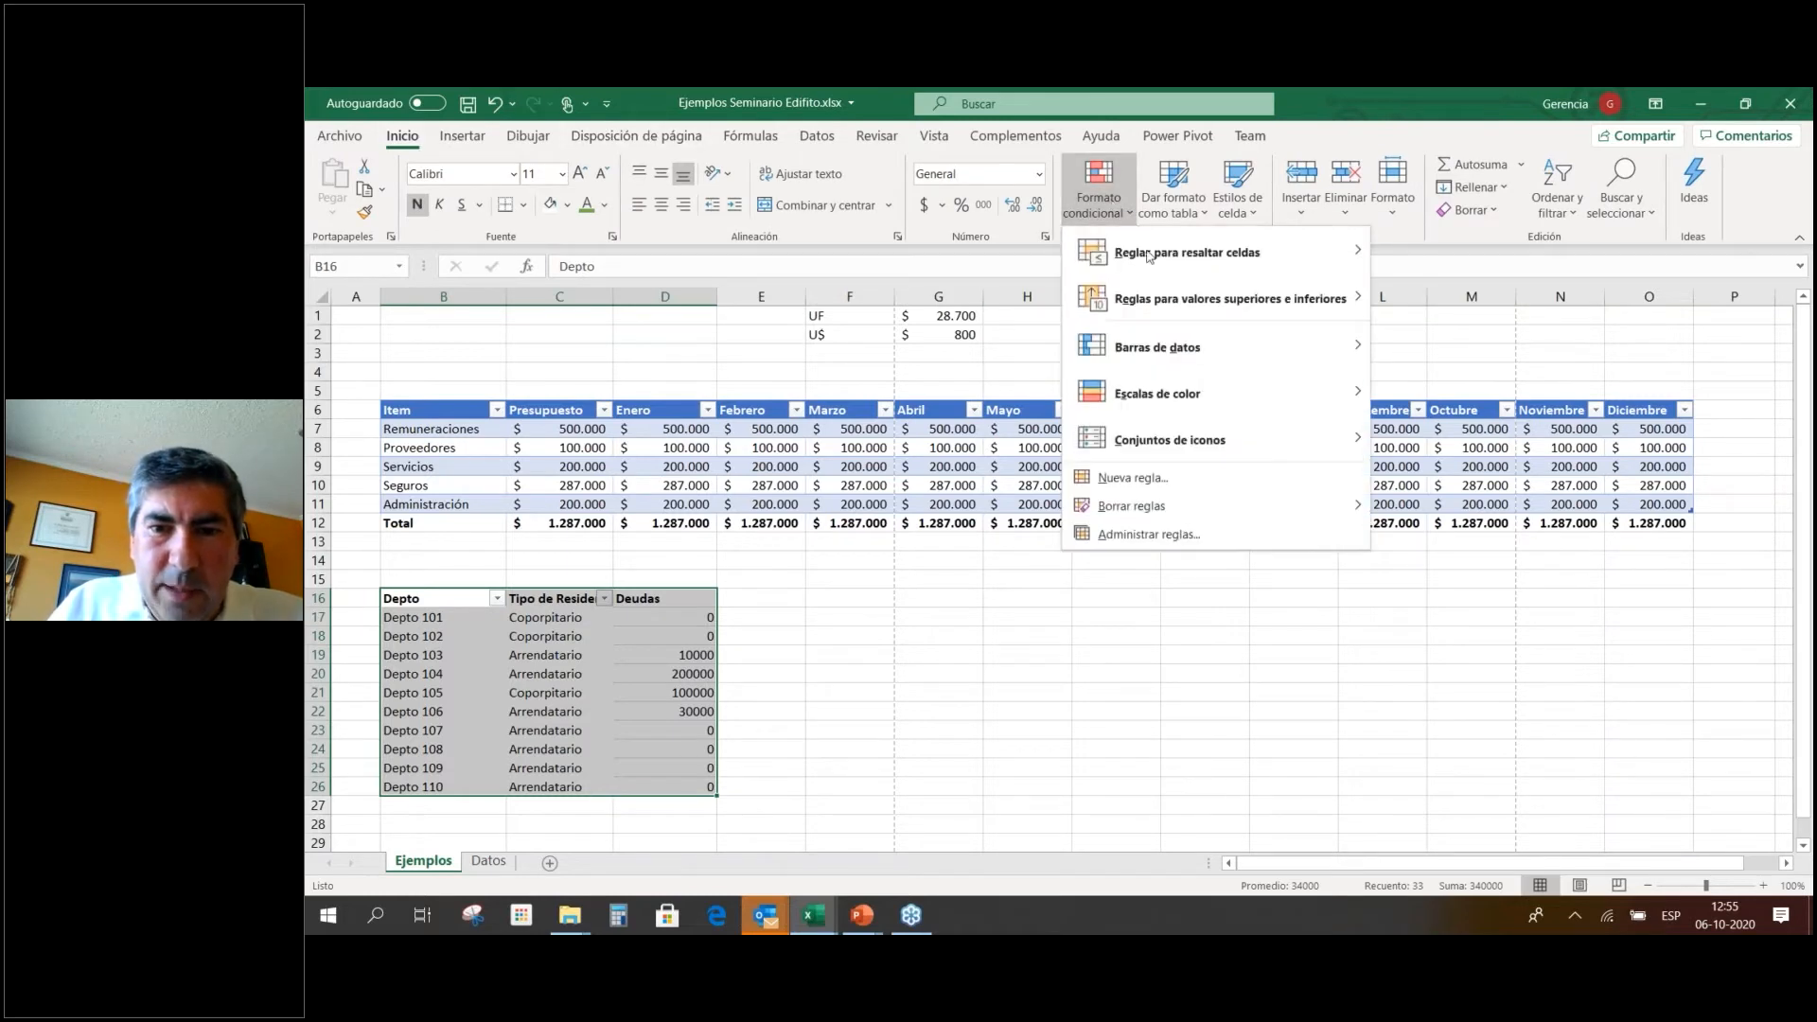
mouse_move(1173, 395)
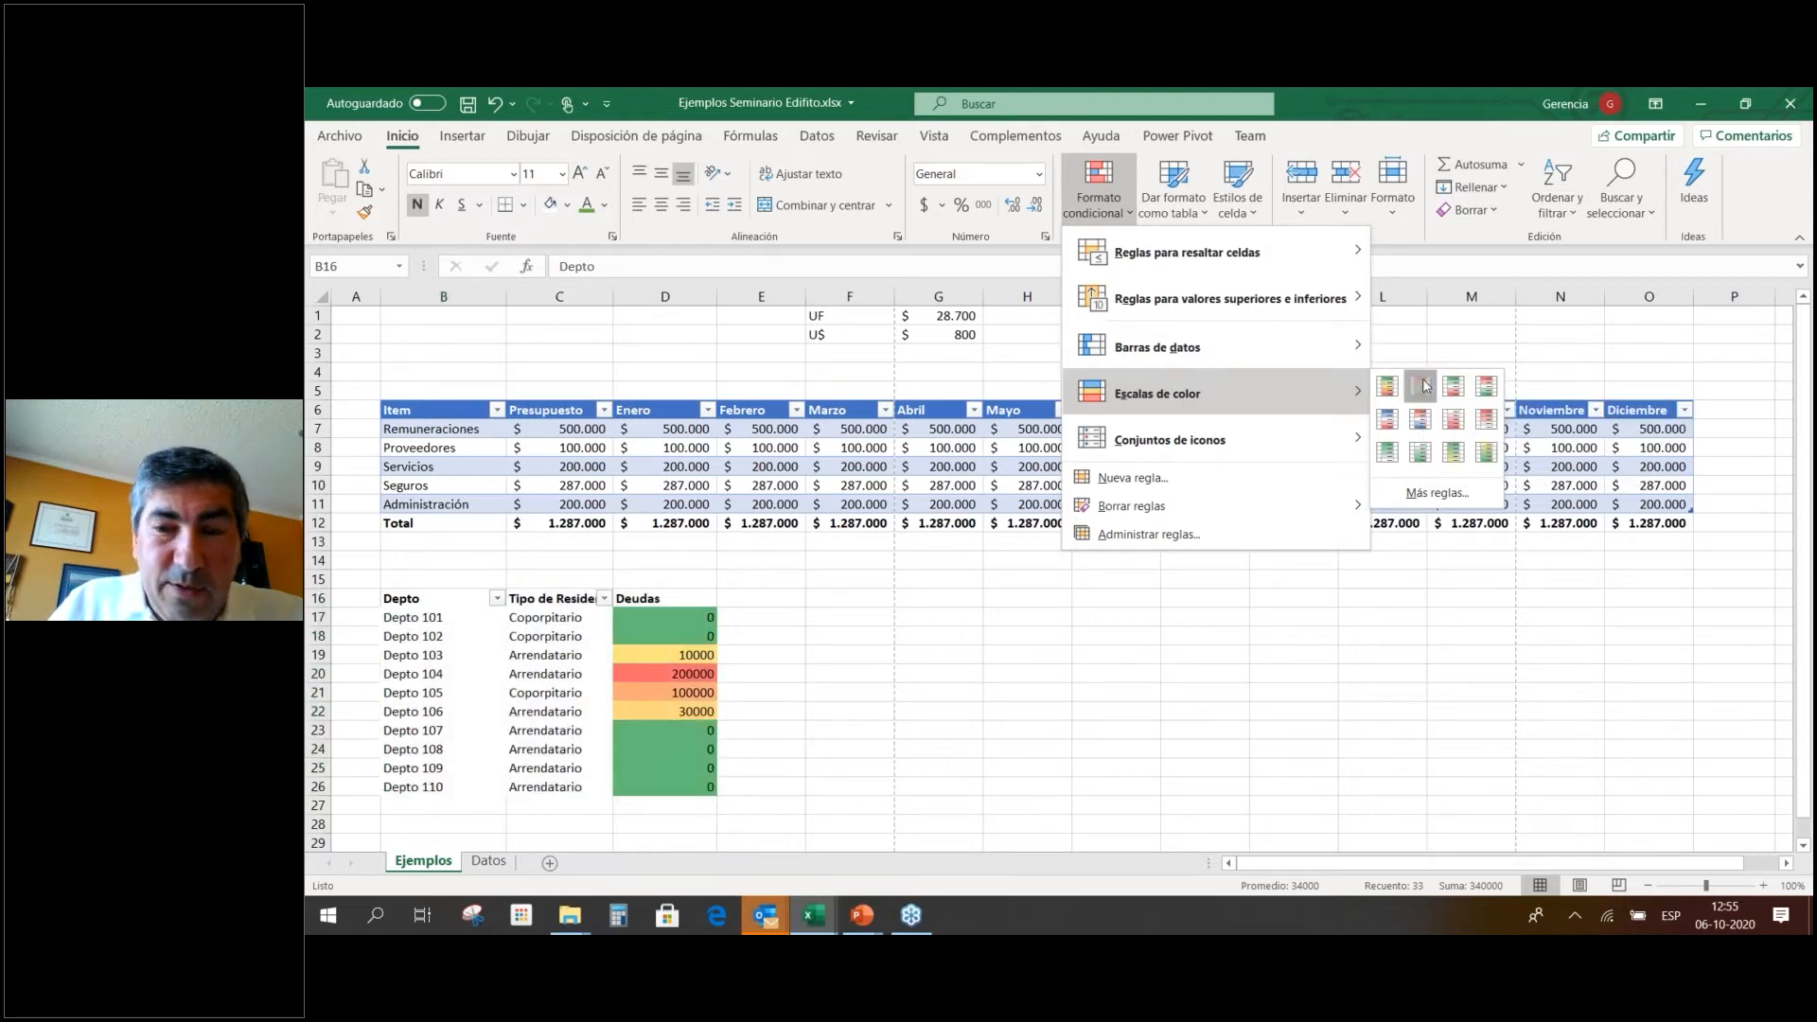
click(1427, 385)
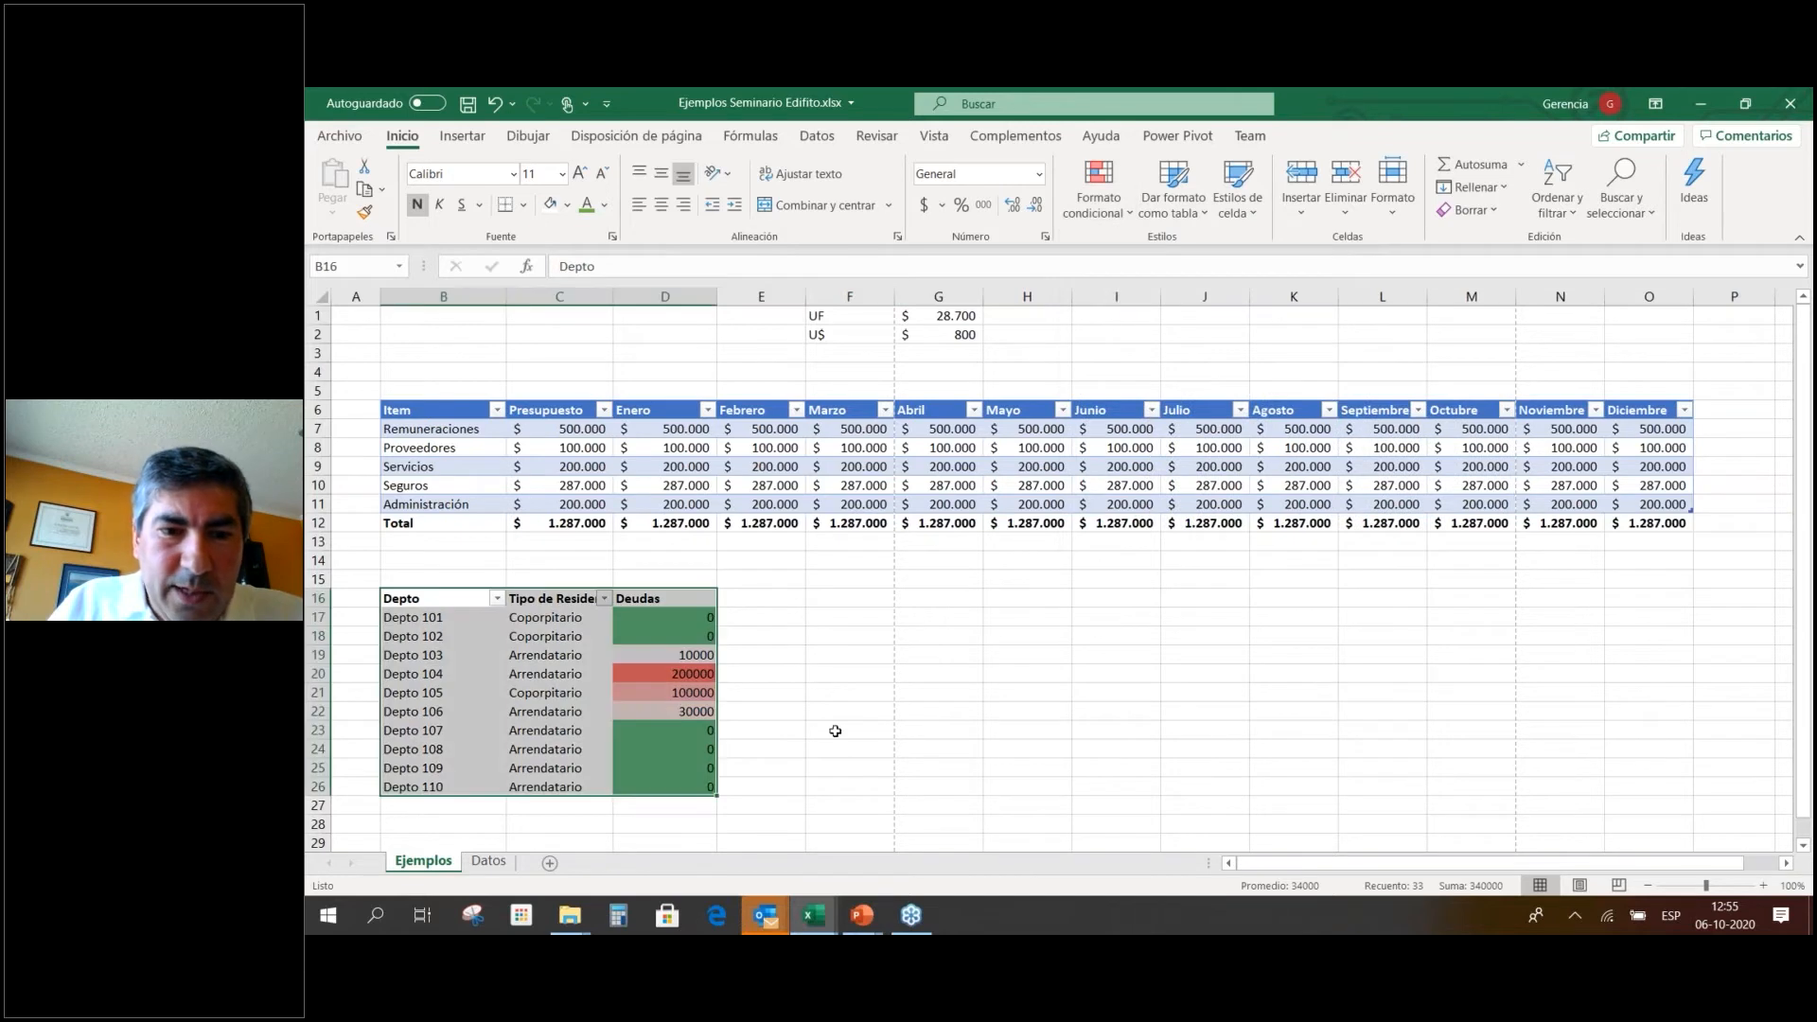
click(813, 730)
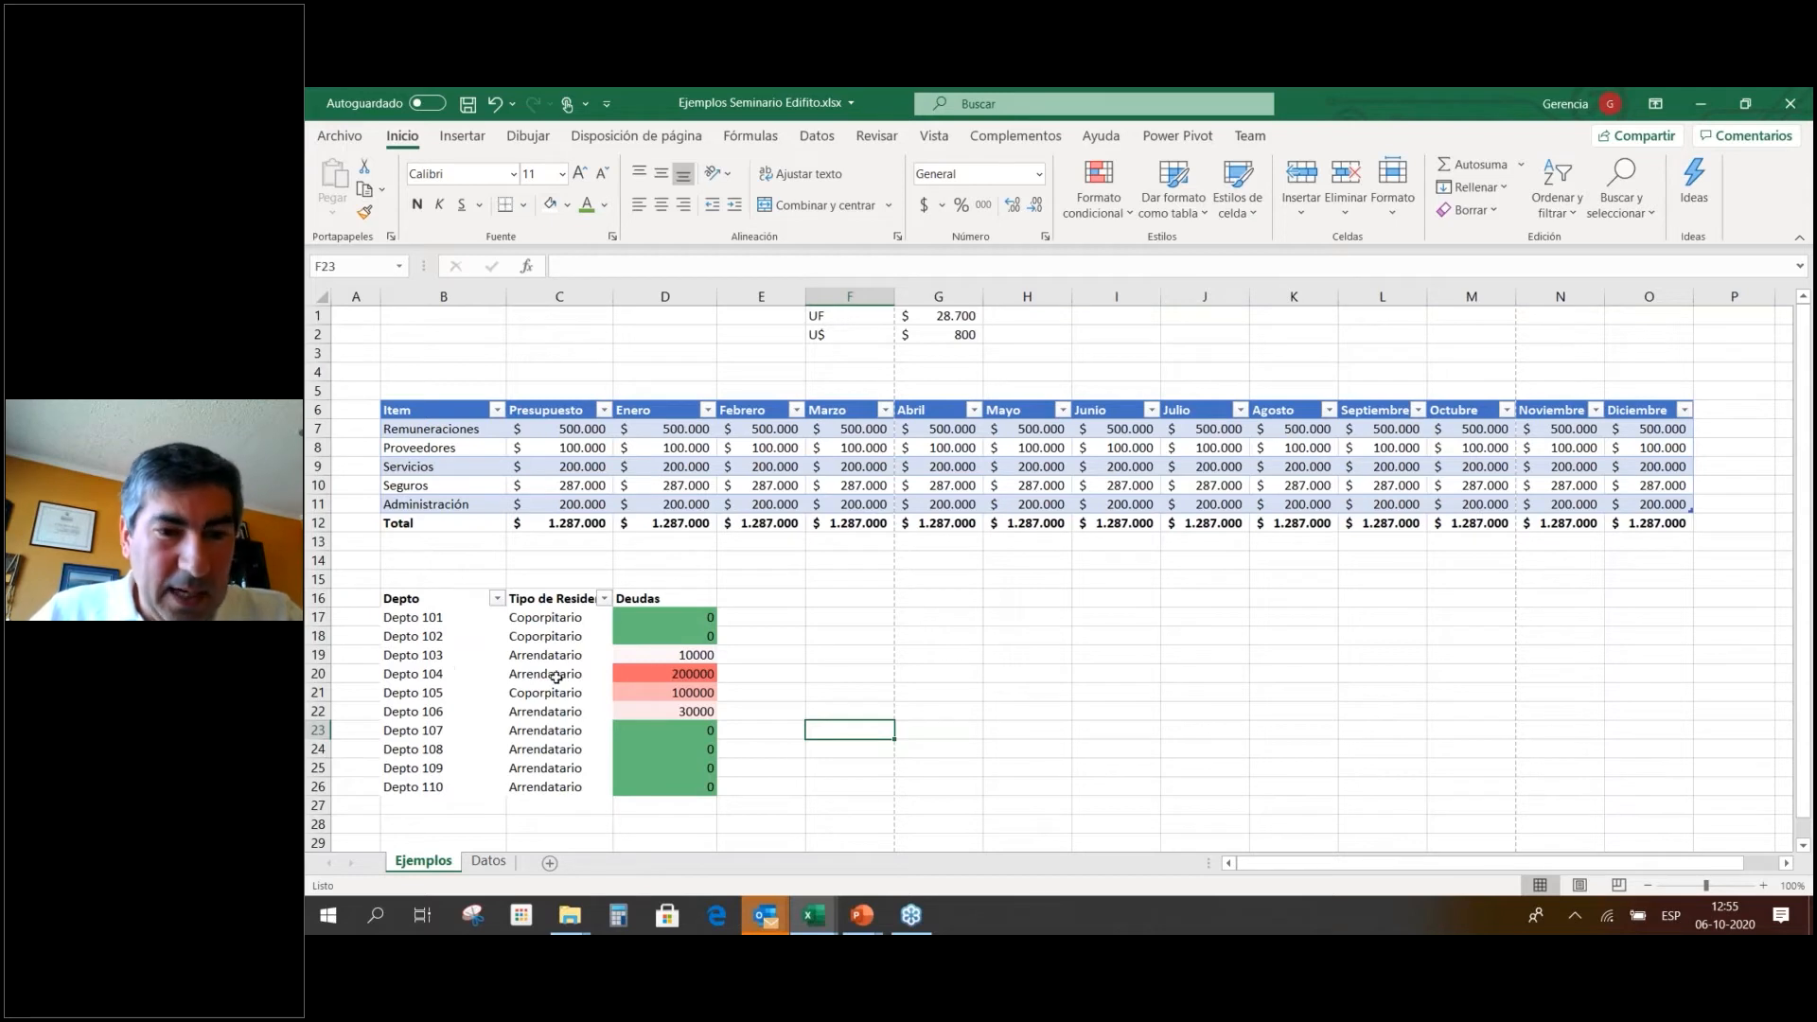
click(710, 596)
drag(671, 674, 508, 674)
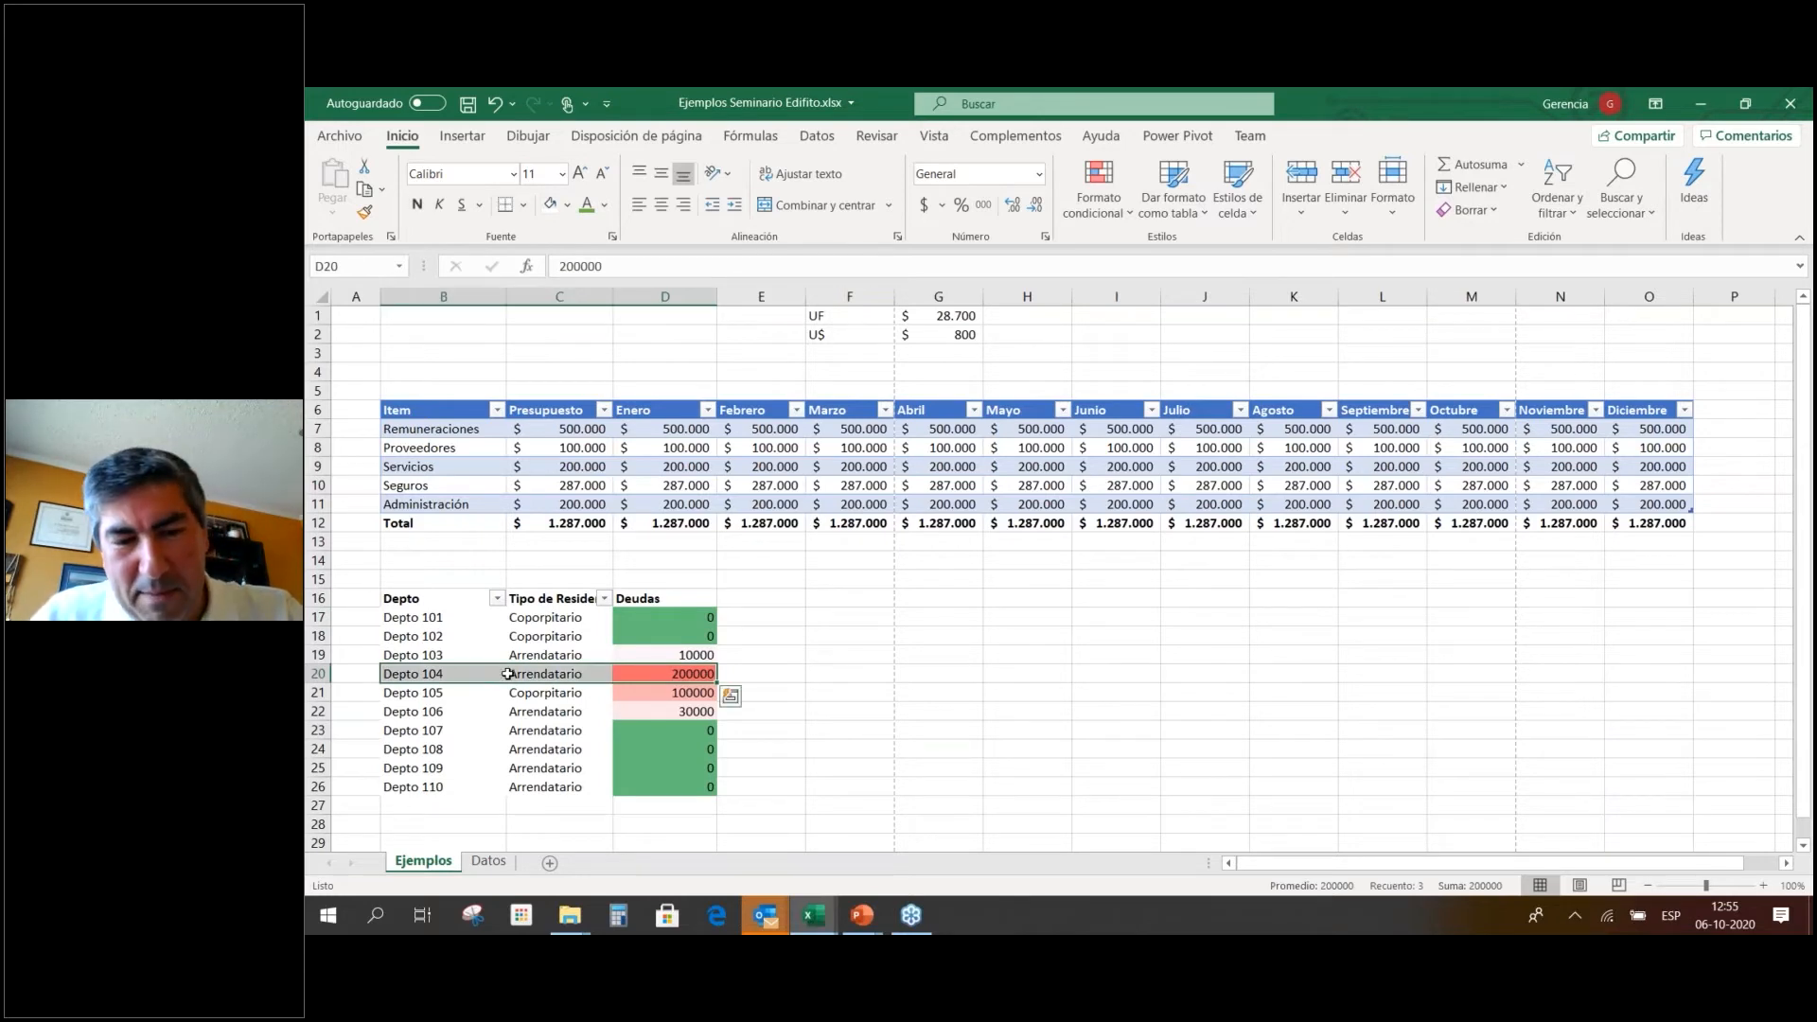
drag(565, 683, 648, 712)
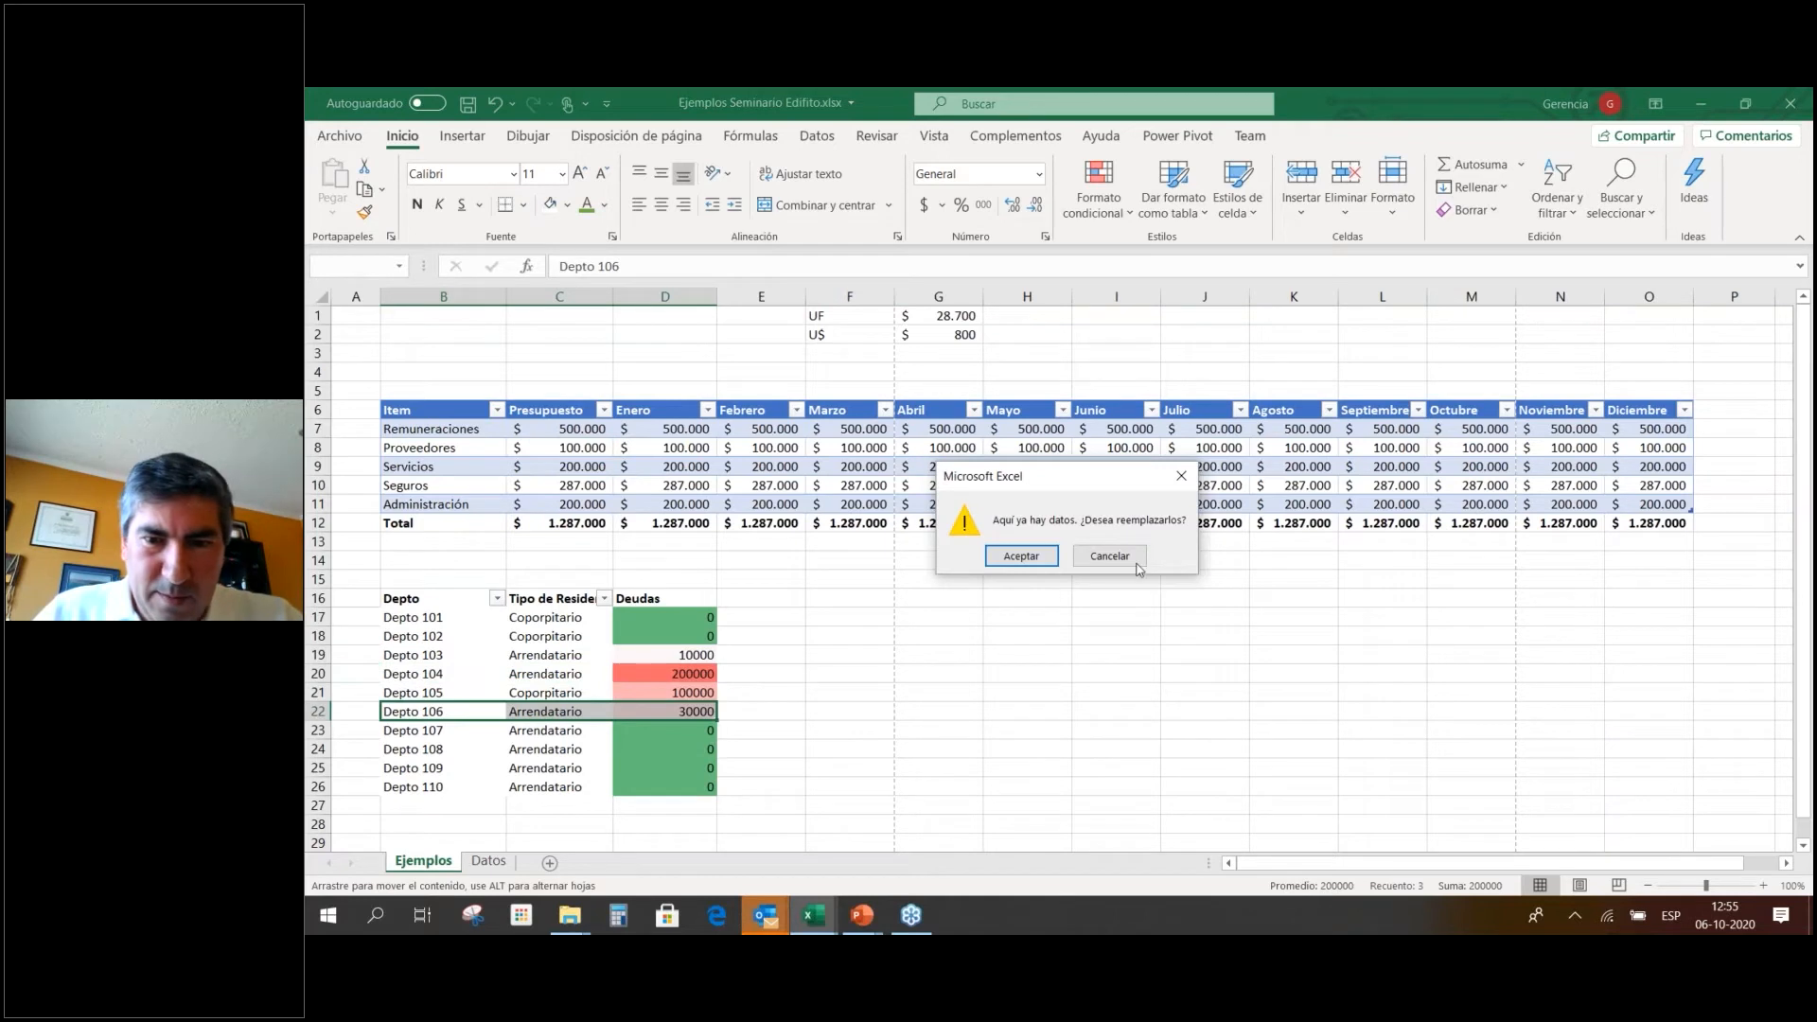
click(1089, 558)
drag(696, 696, 421, 707)
click(420, 674)
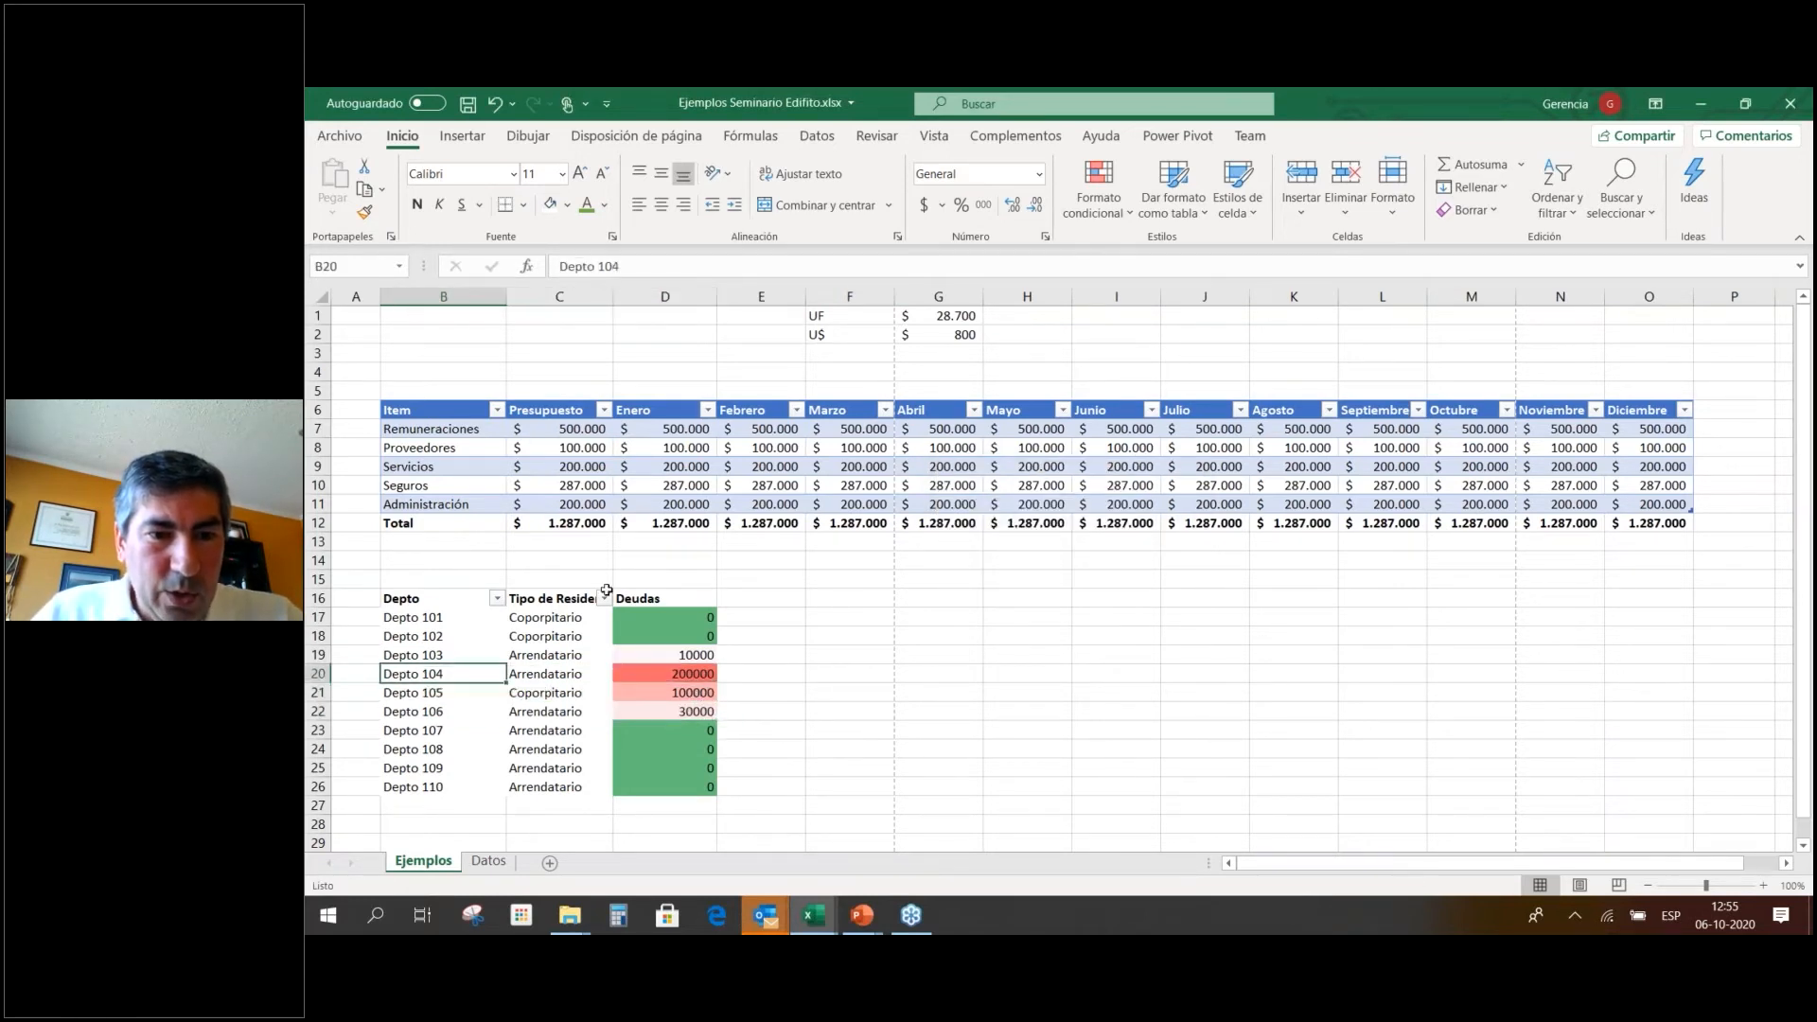
drag(691, 599, 426, 599)
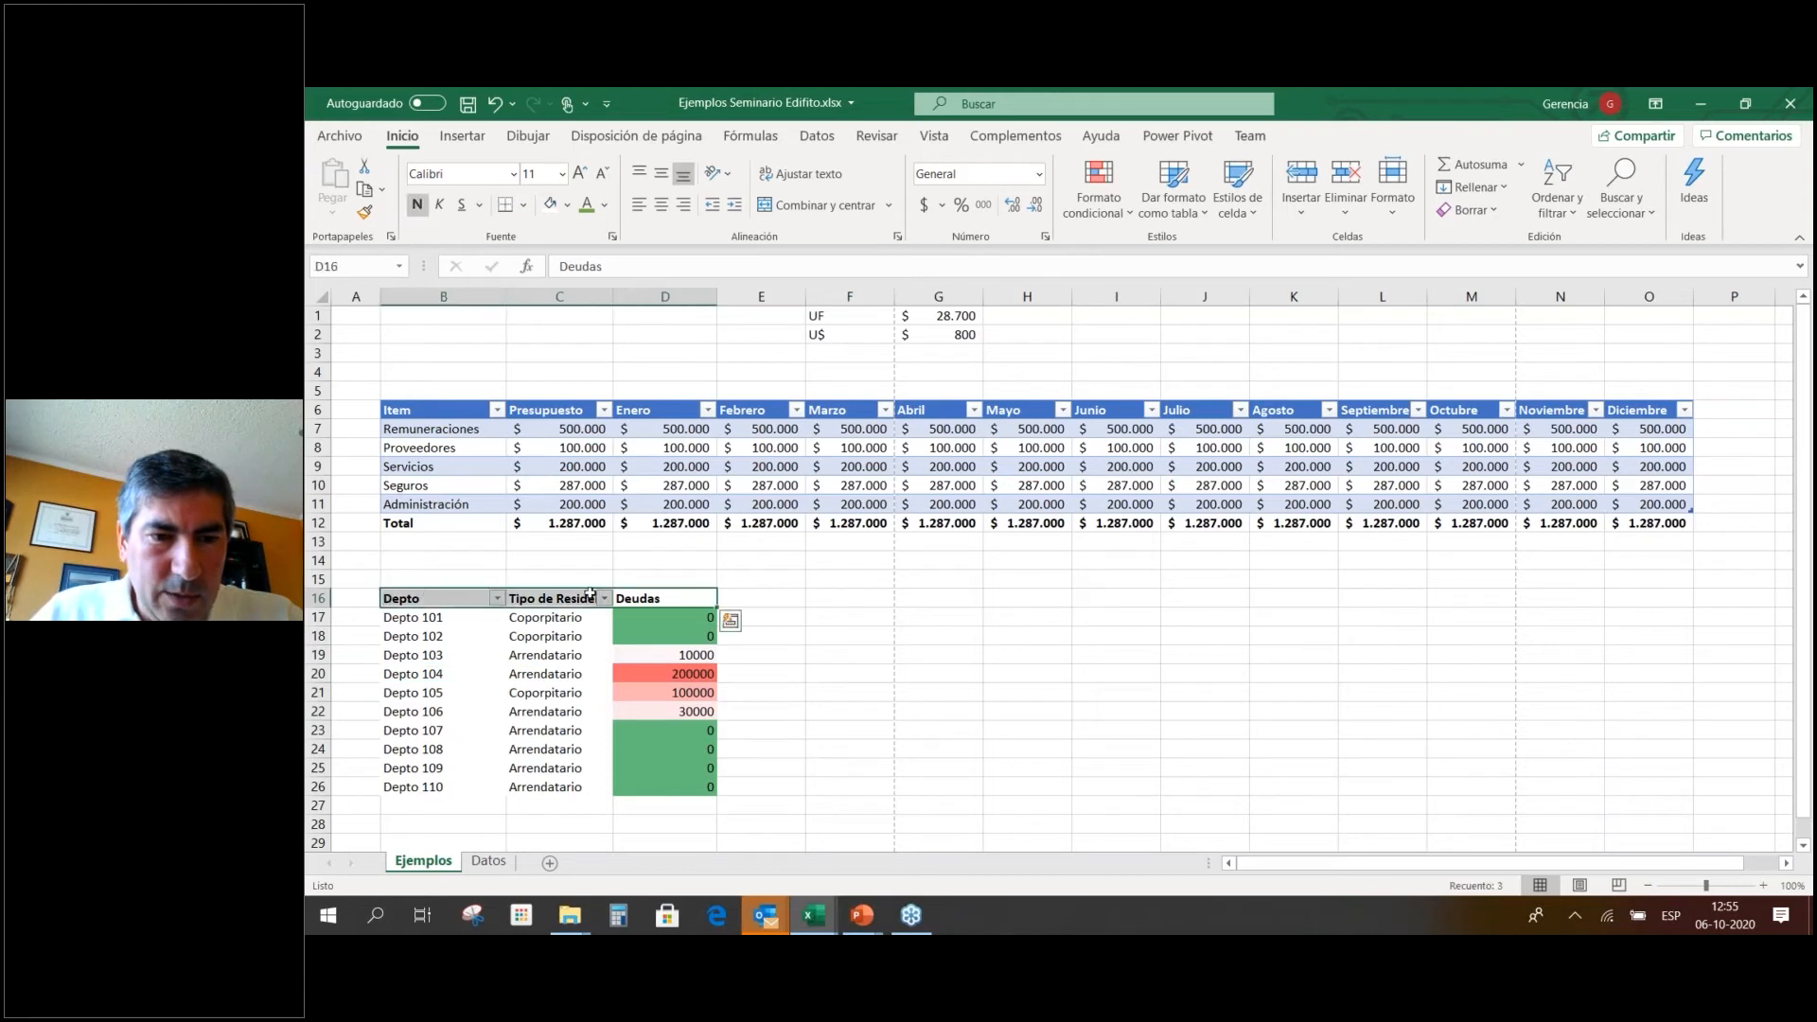
click(746, 623)
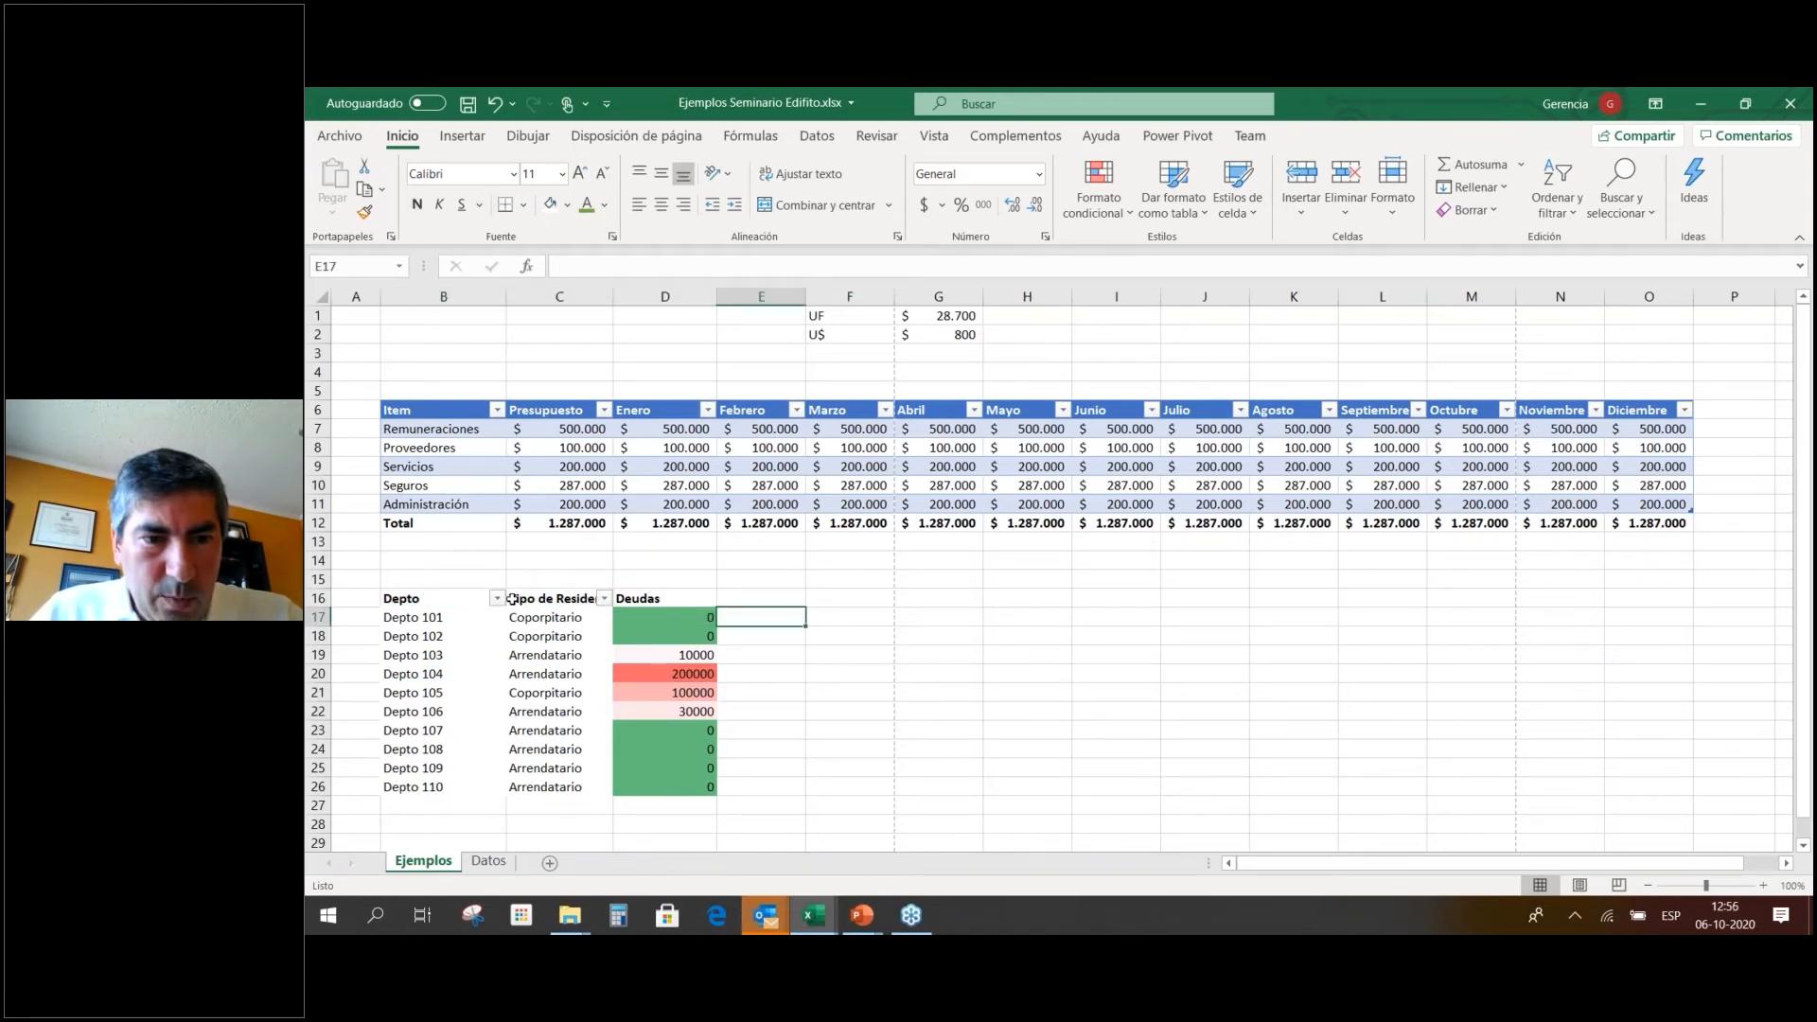
drag(453, 600, 705, 791)
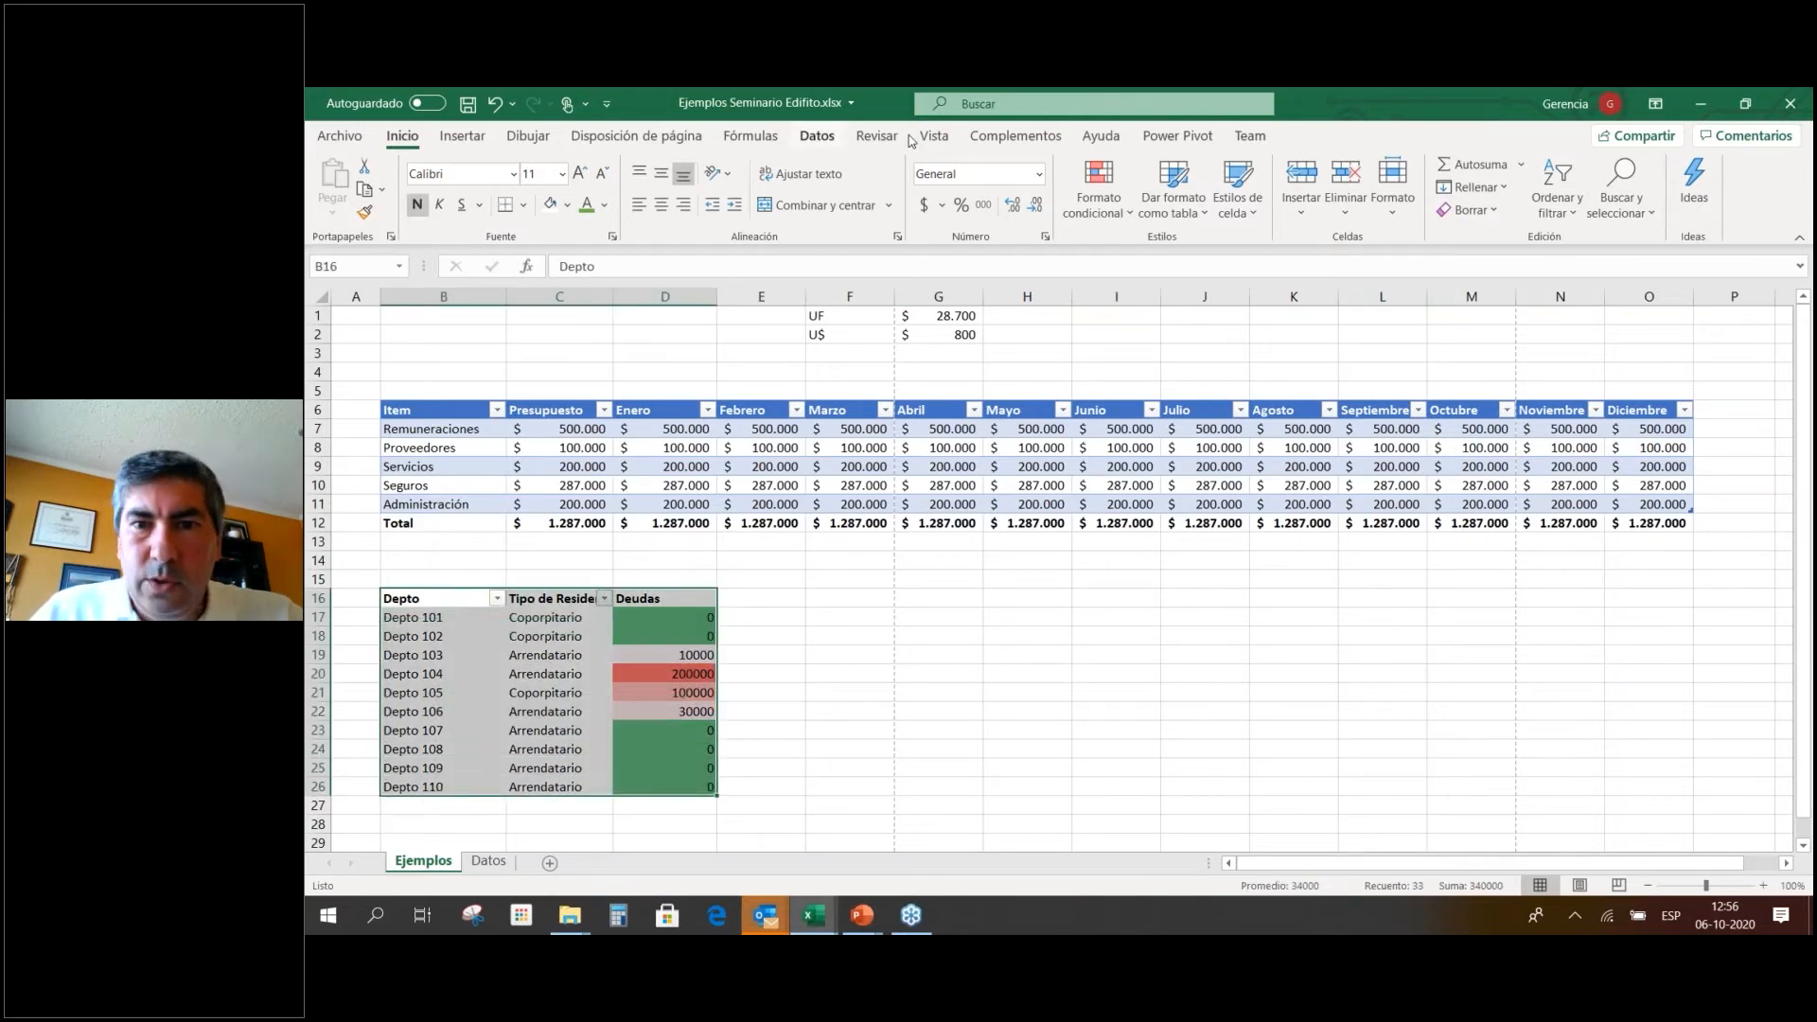
Reset the filter arrows and sort Deudas Z to A, putting Depto 104's 200000 first.
click(817, 136)
click(1185, 184)
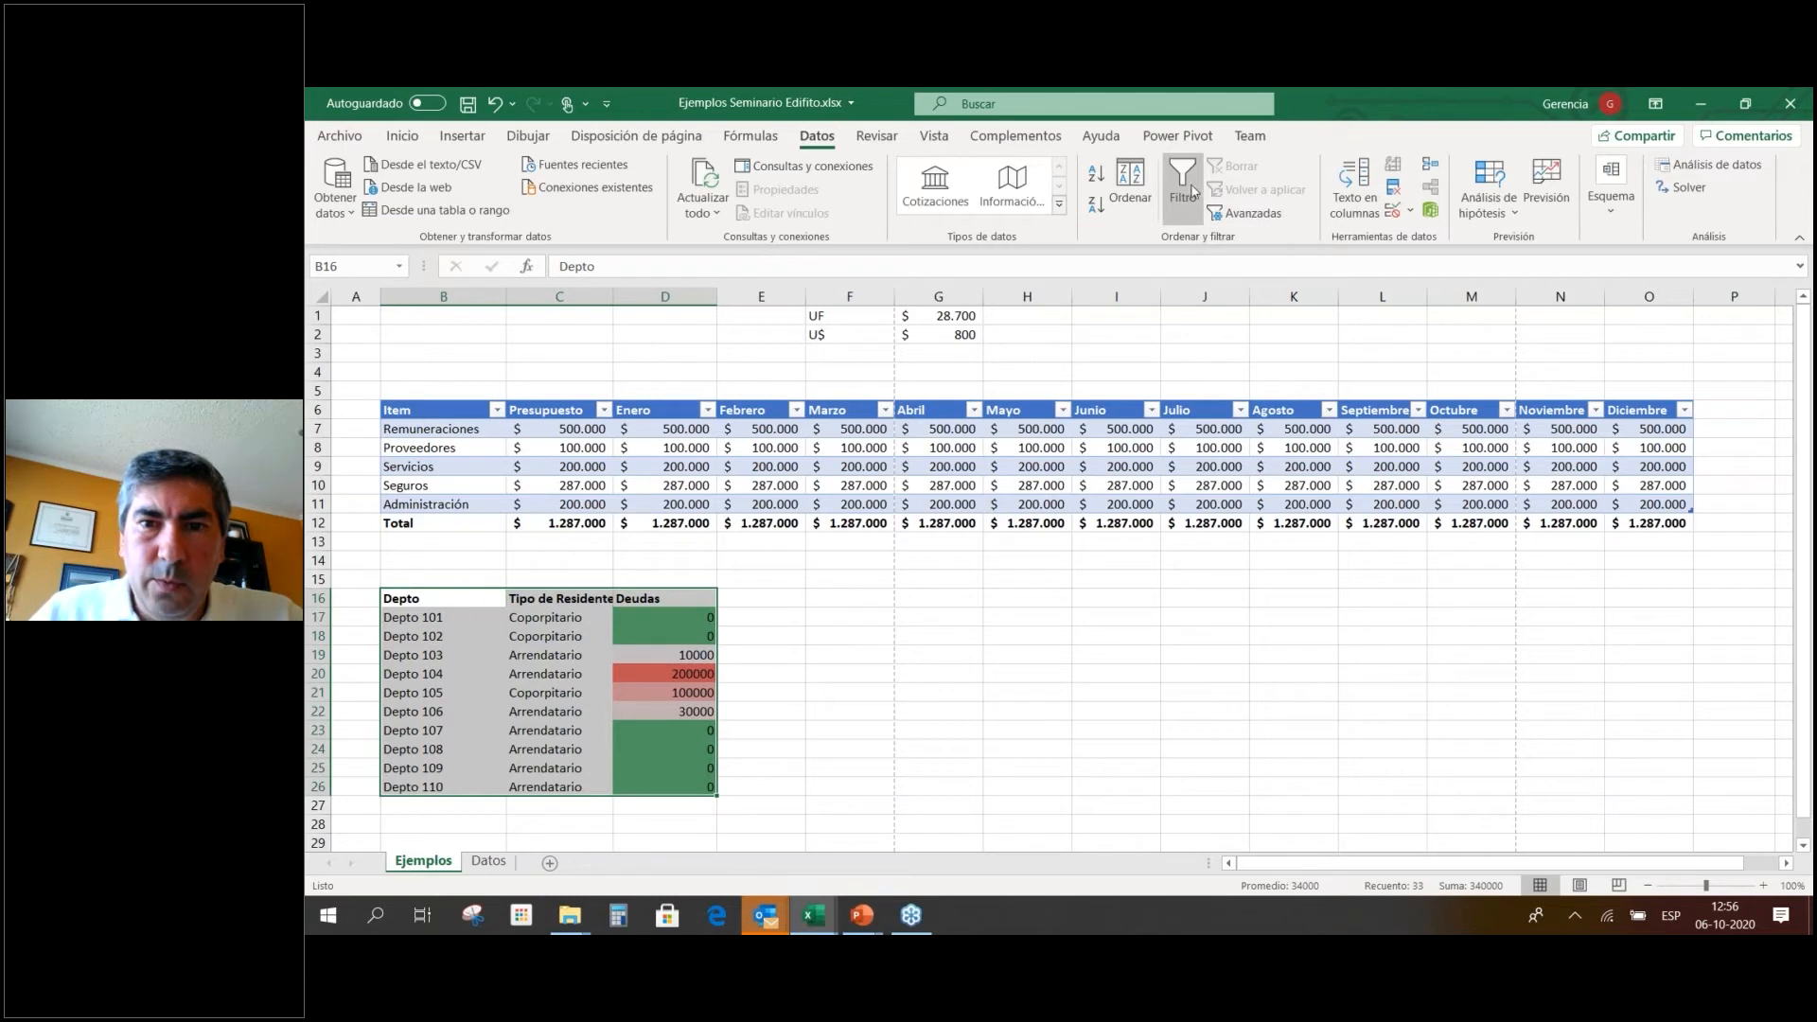
click(1193, 189)
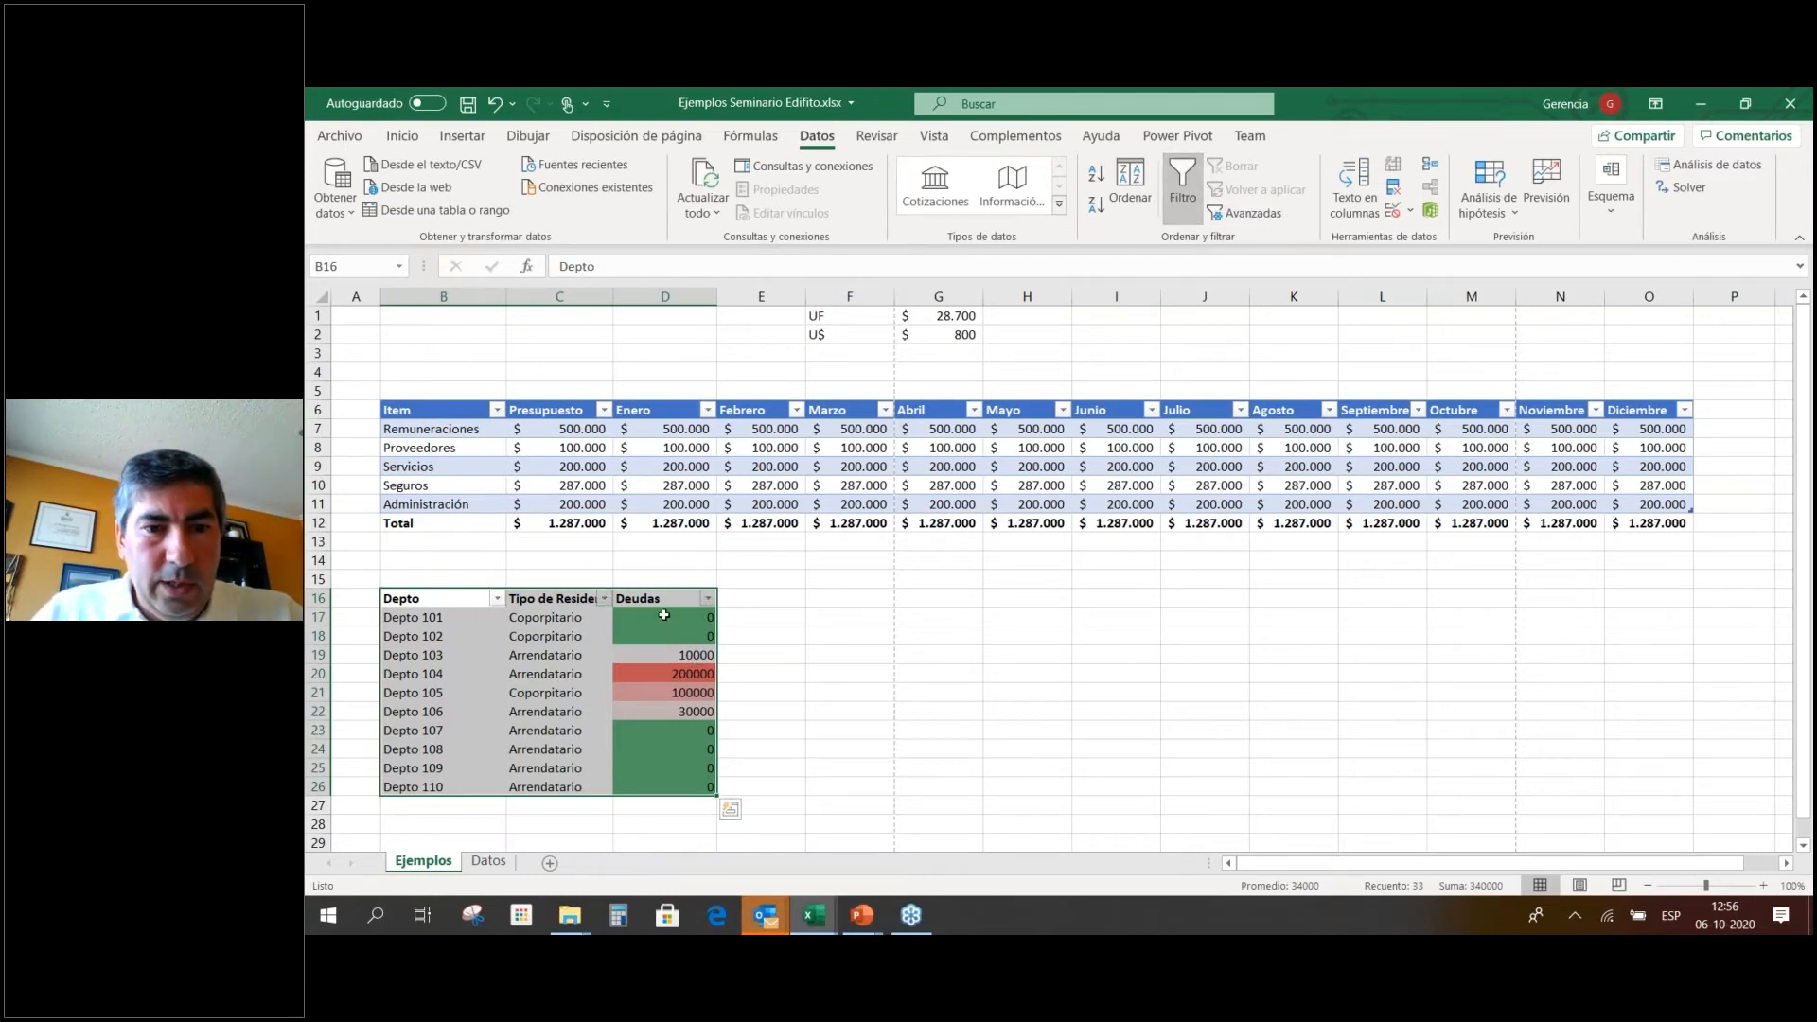
click(664, 615)
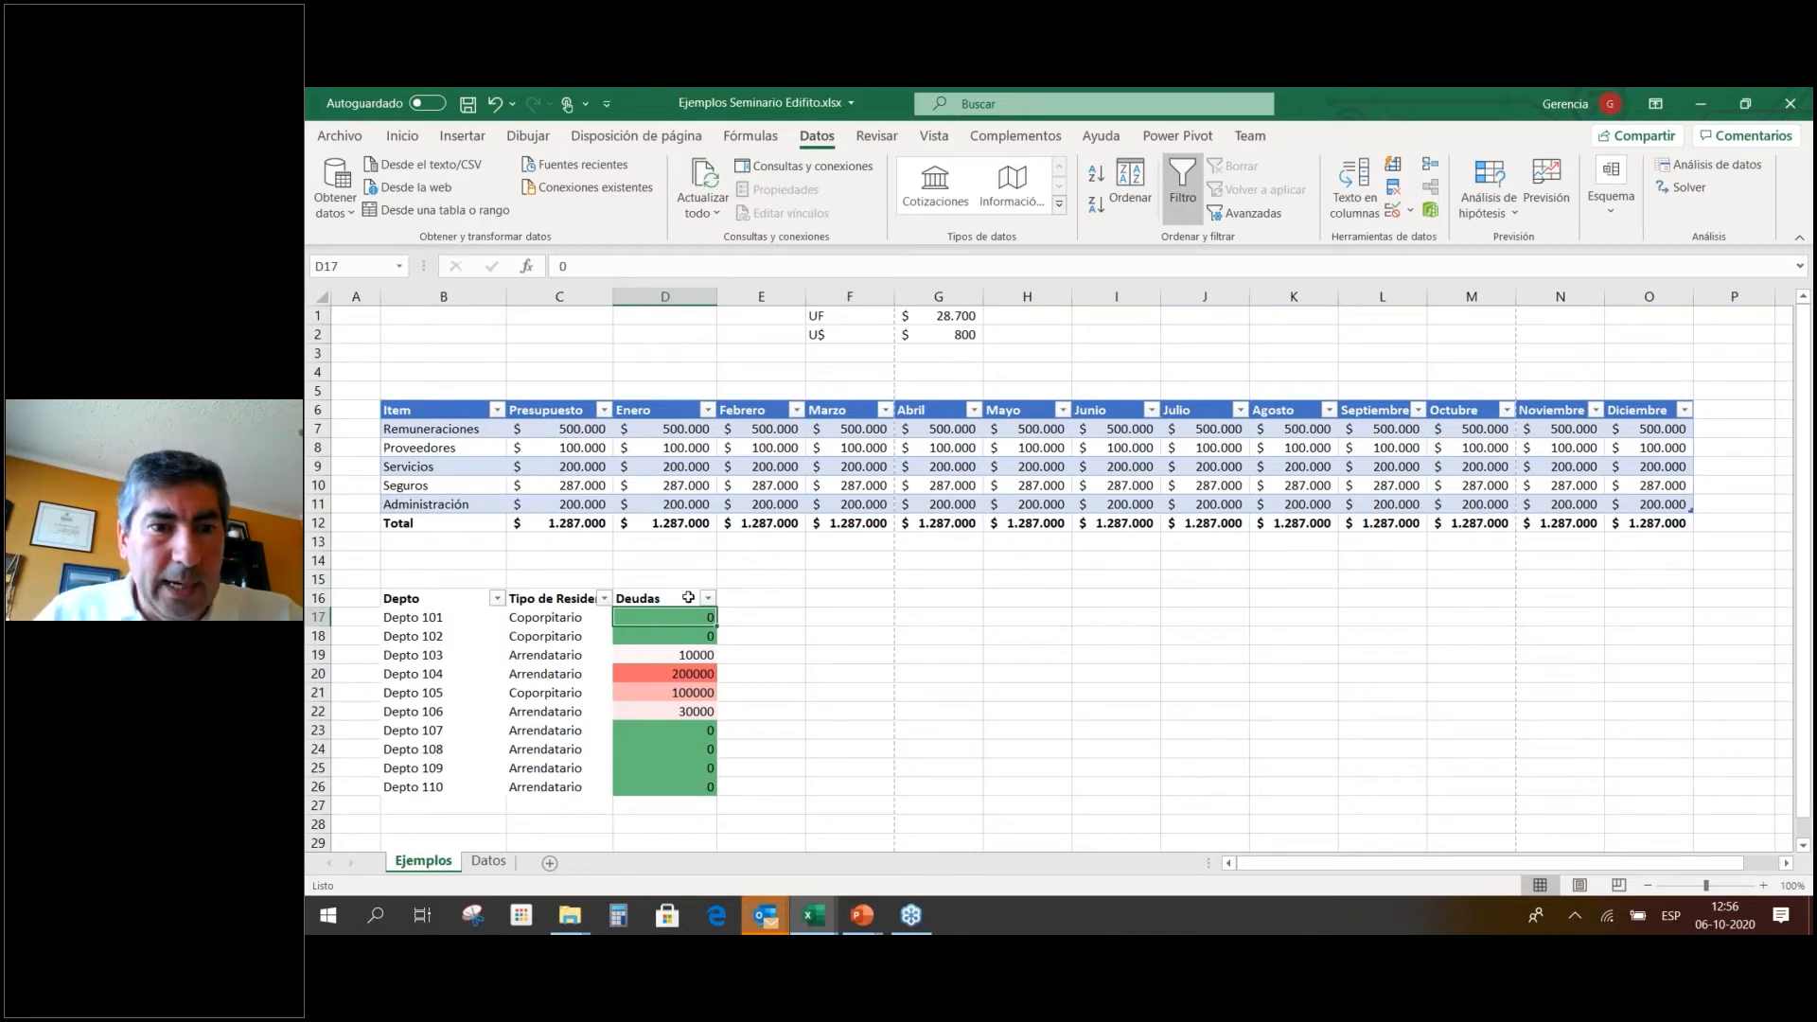
click(1104, 209)
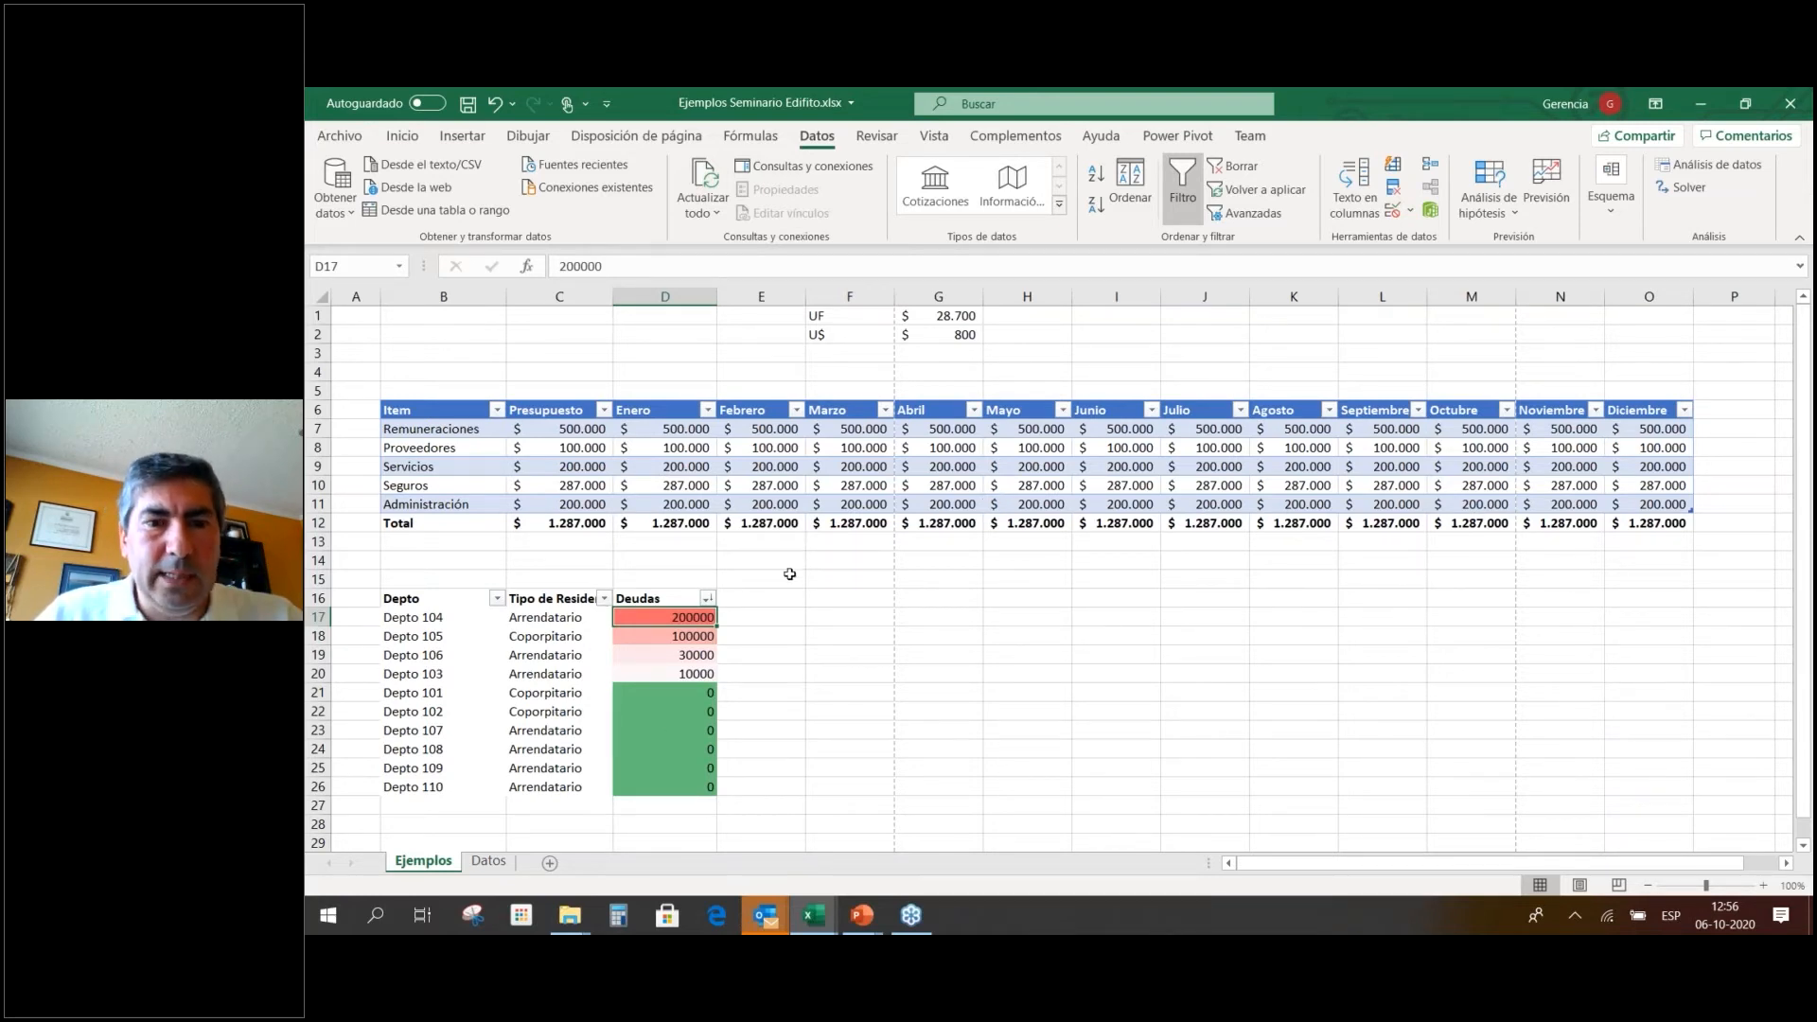
click(1098, 180)
click(1096, 205)
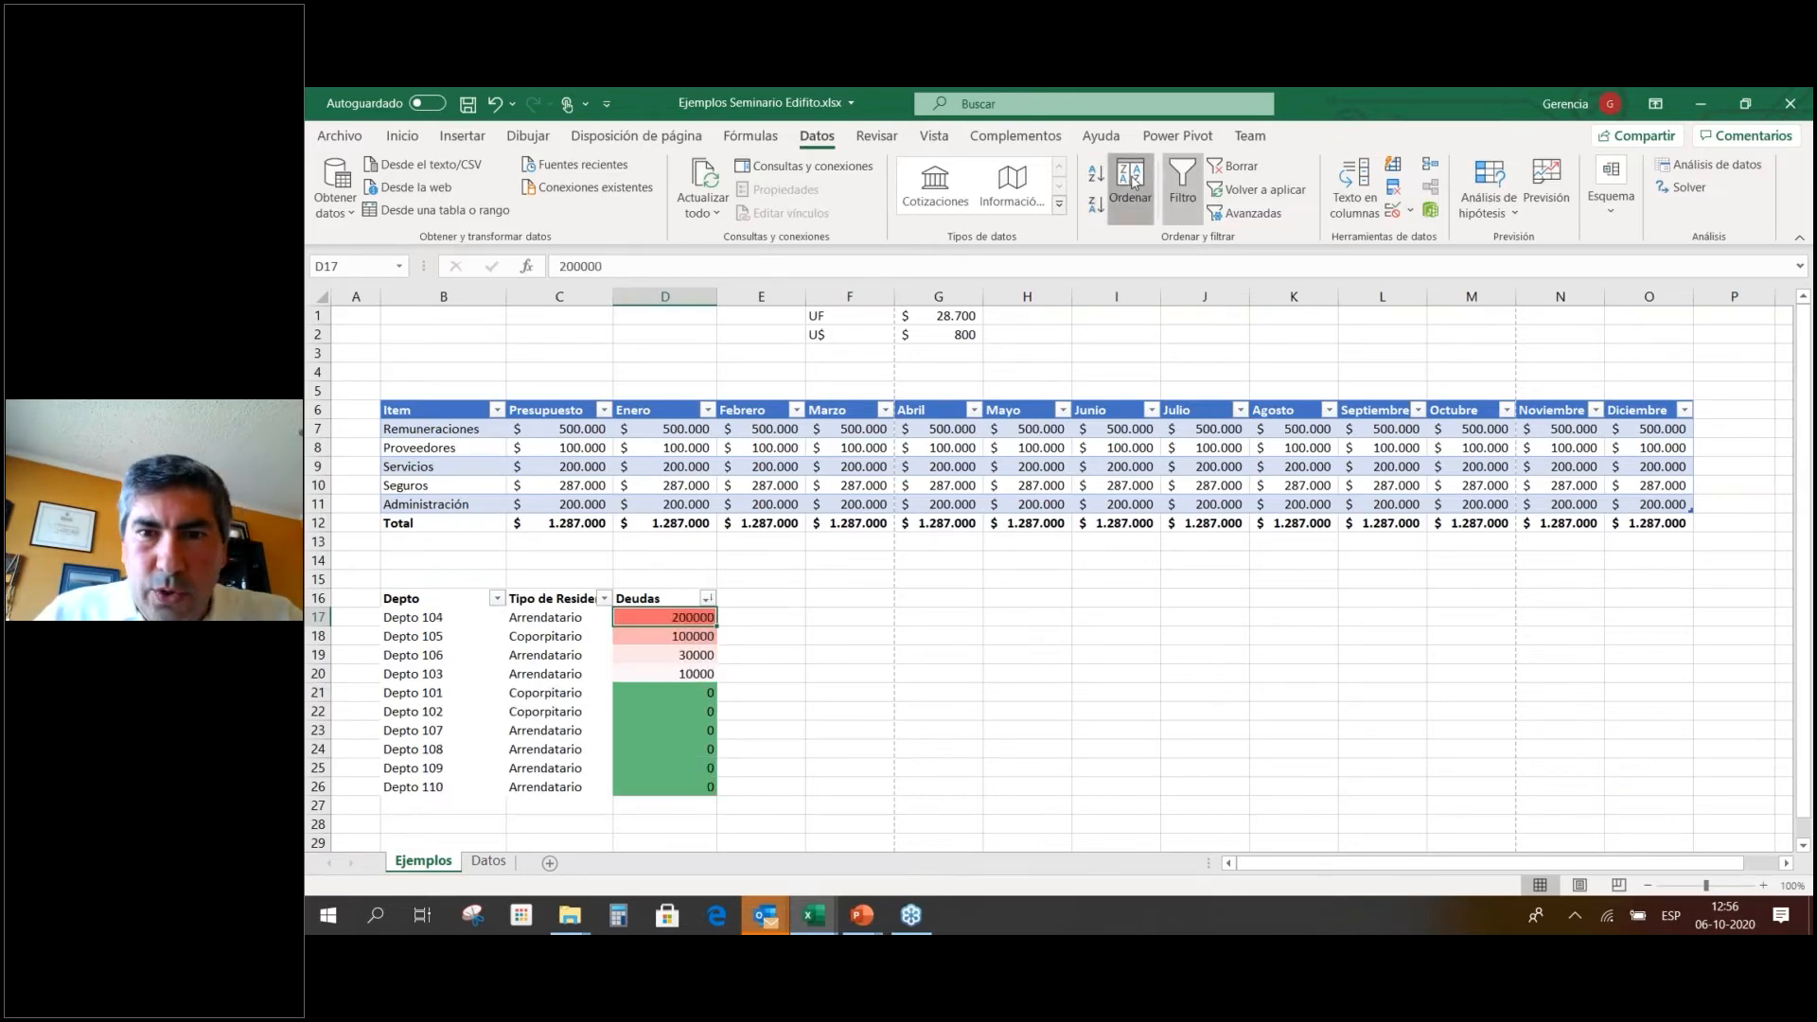
Add a second sort level, Tipo de Residente A to Z, after Deudas descending.
click(1131, 182)
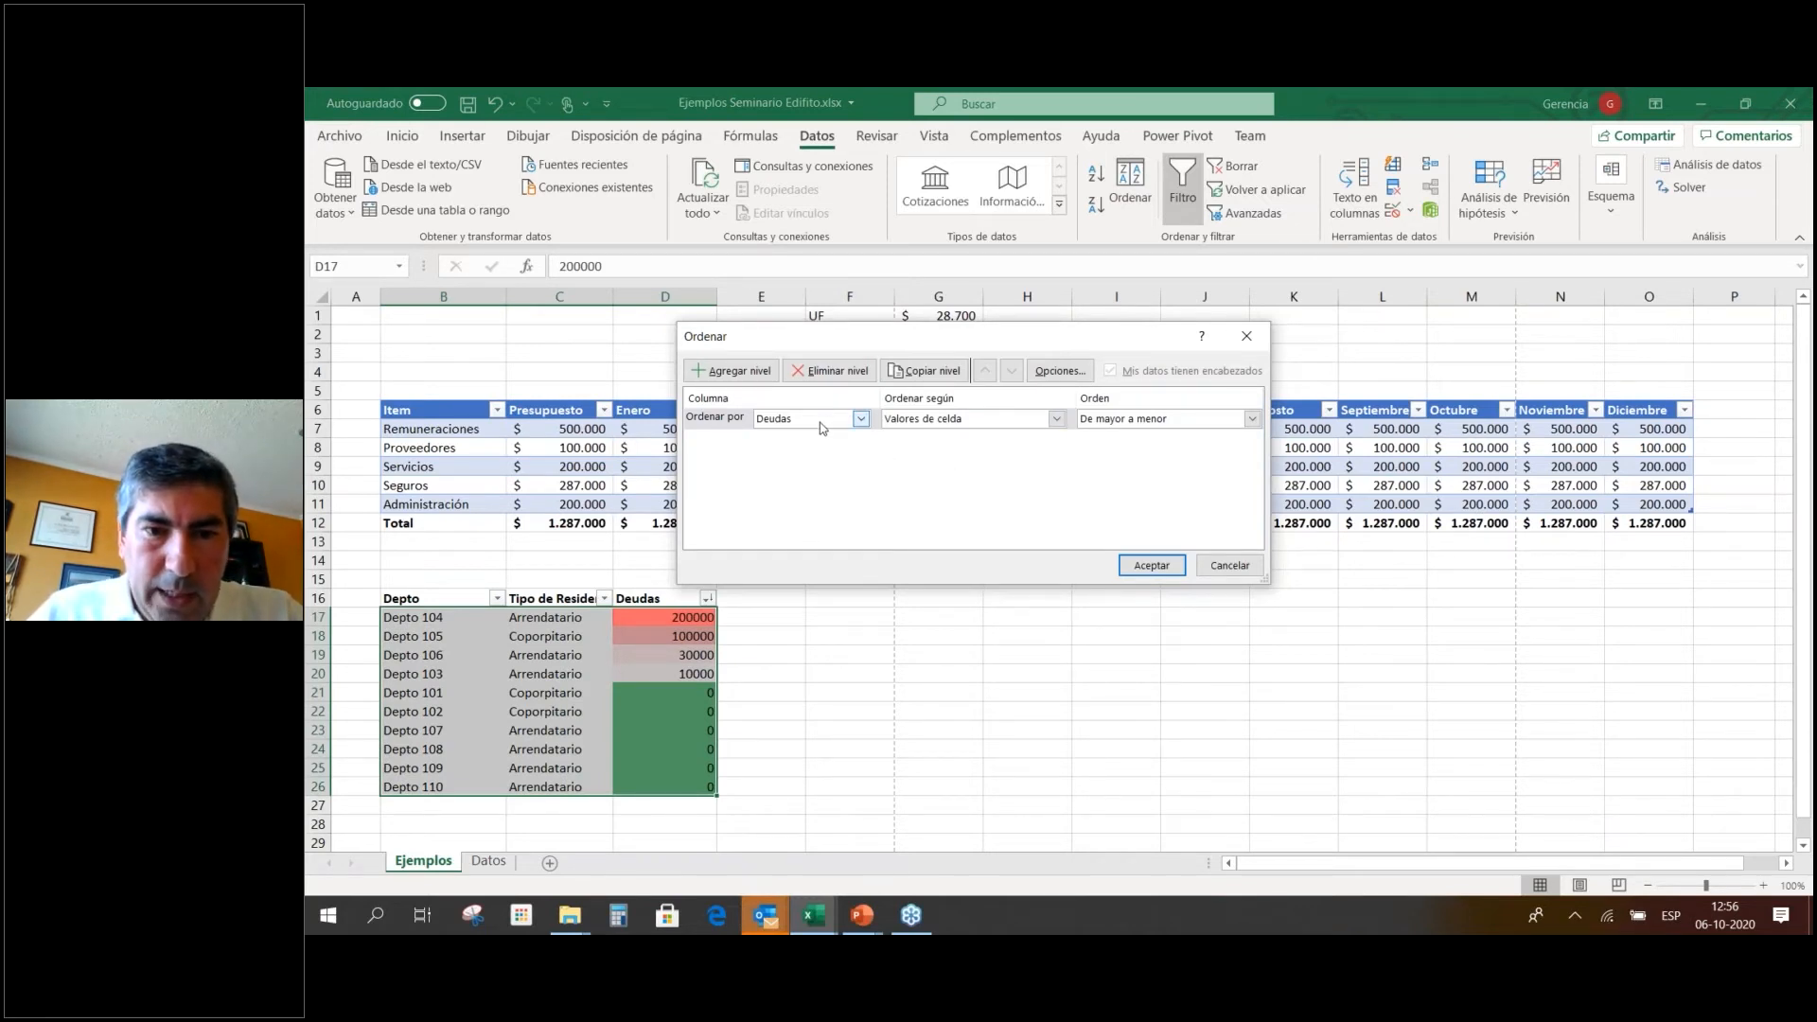
click(734, 370)
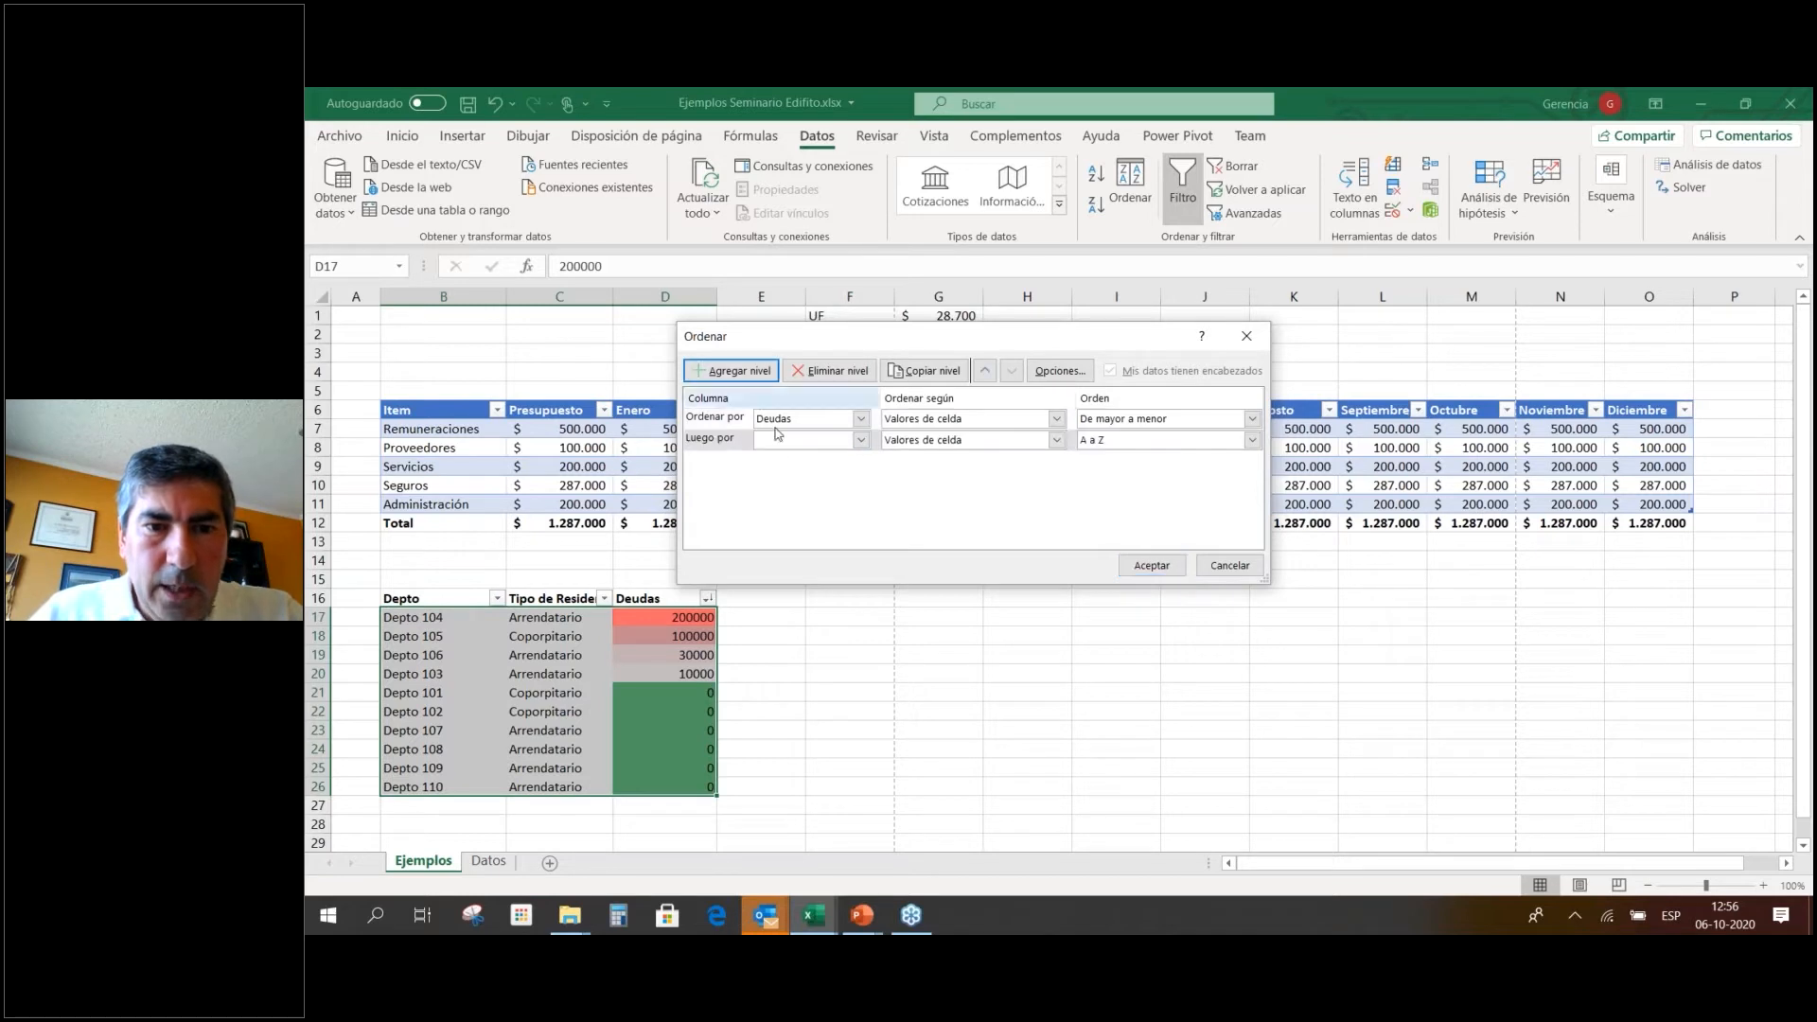
click(861, 441)
click(839, 468)
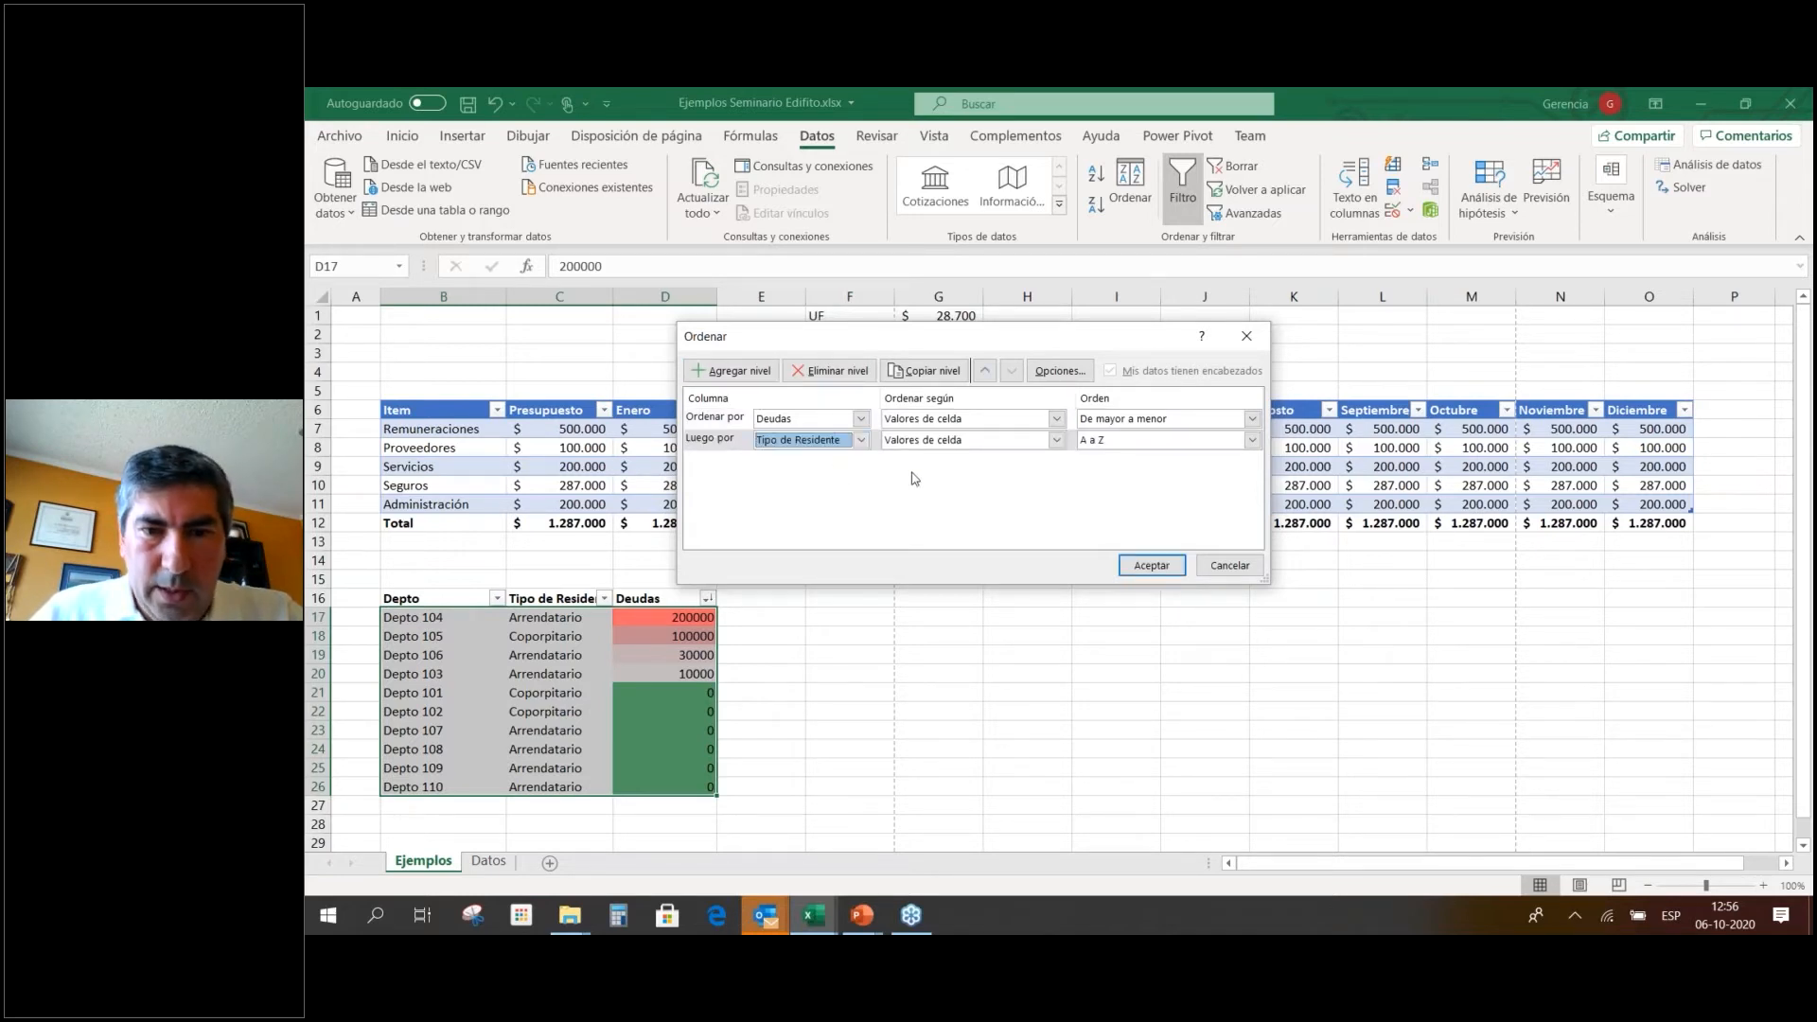
click(1148, 566)
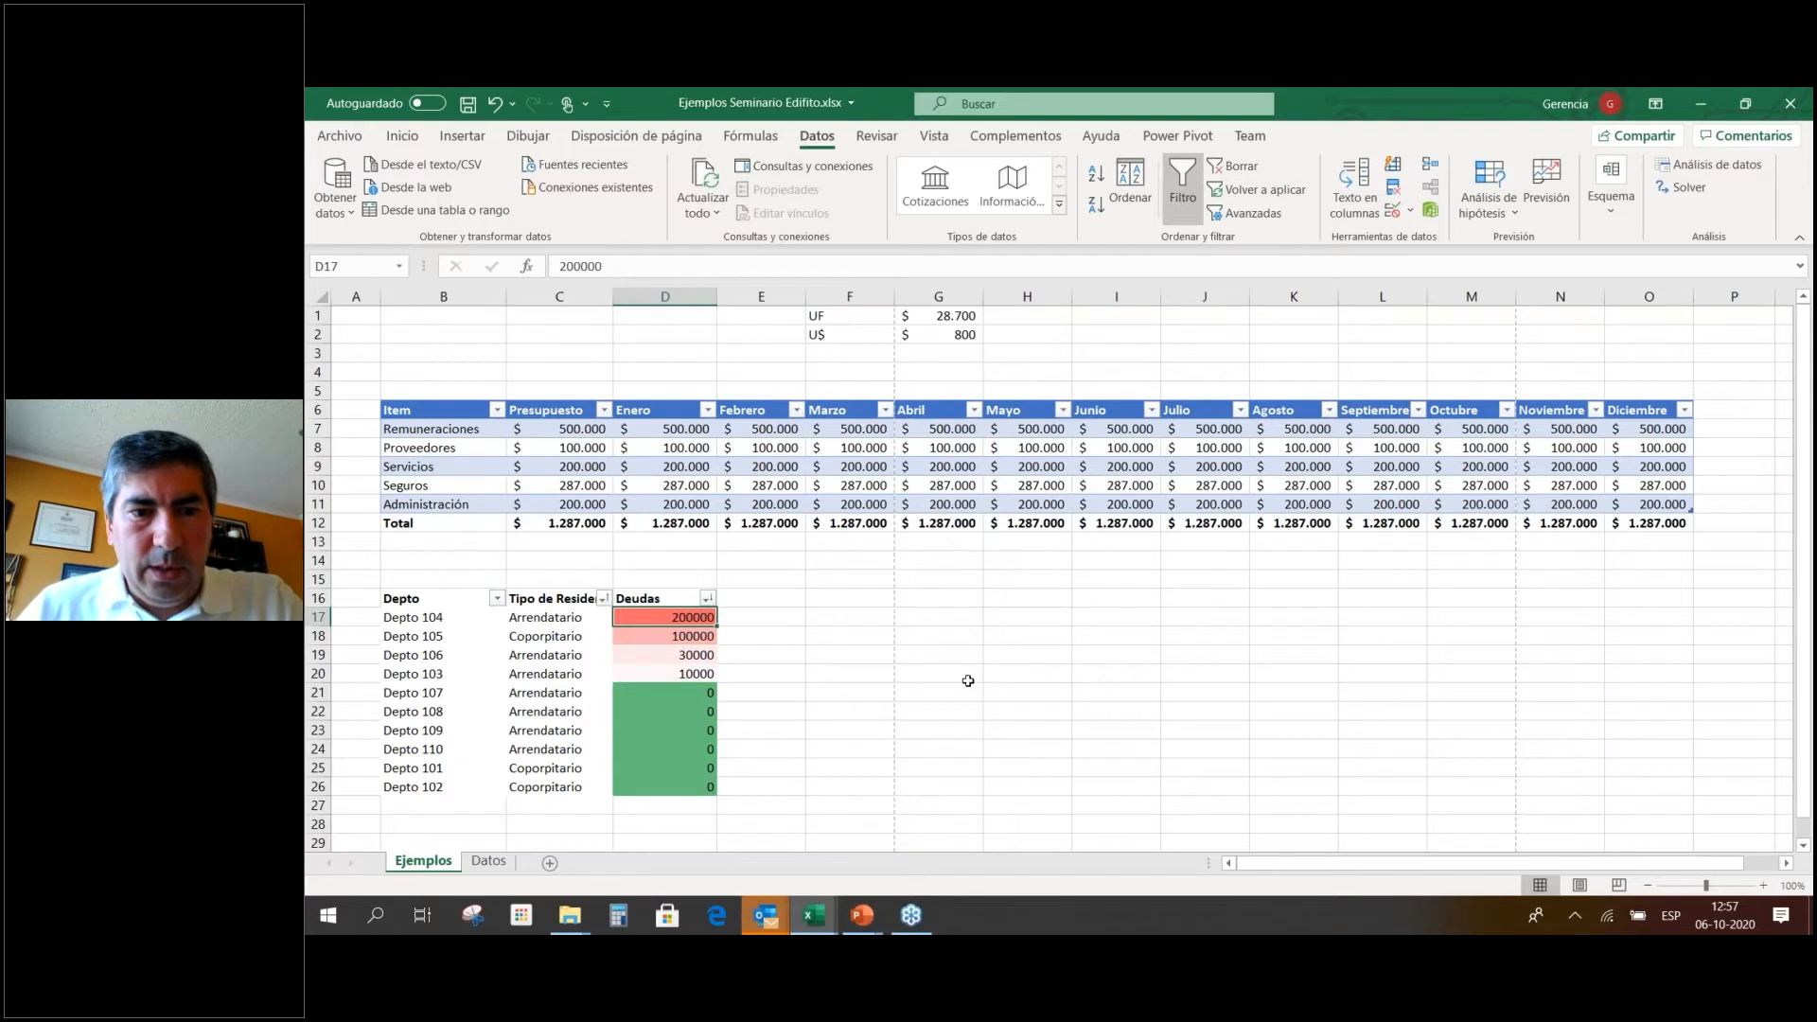
click(1127, 193)
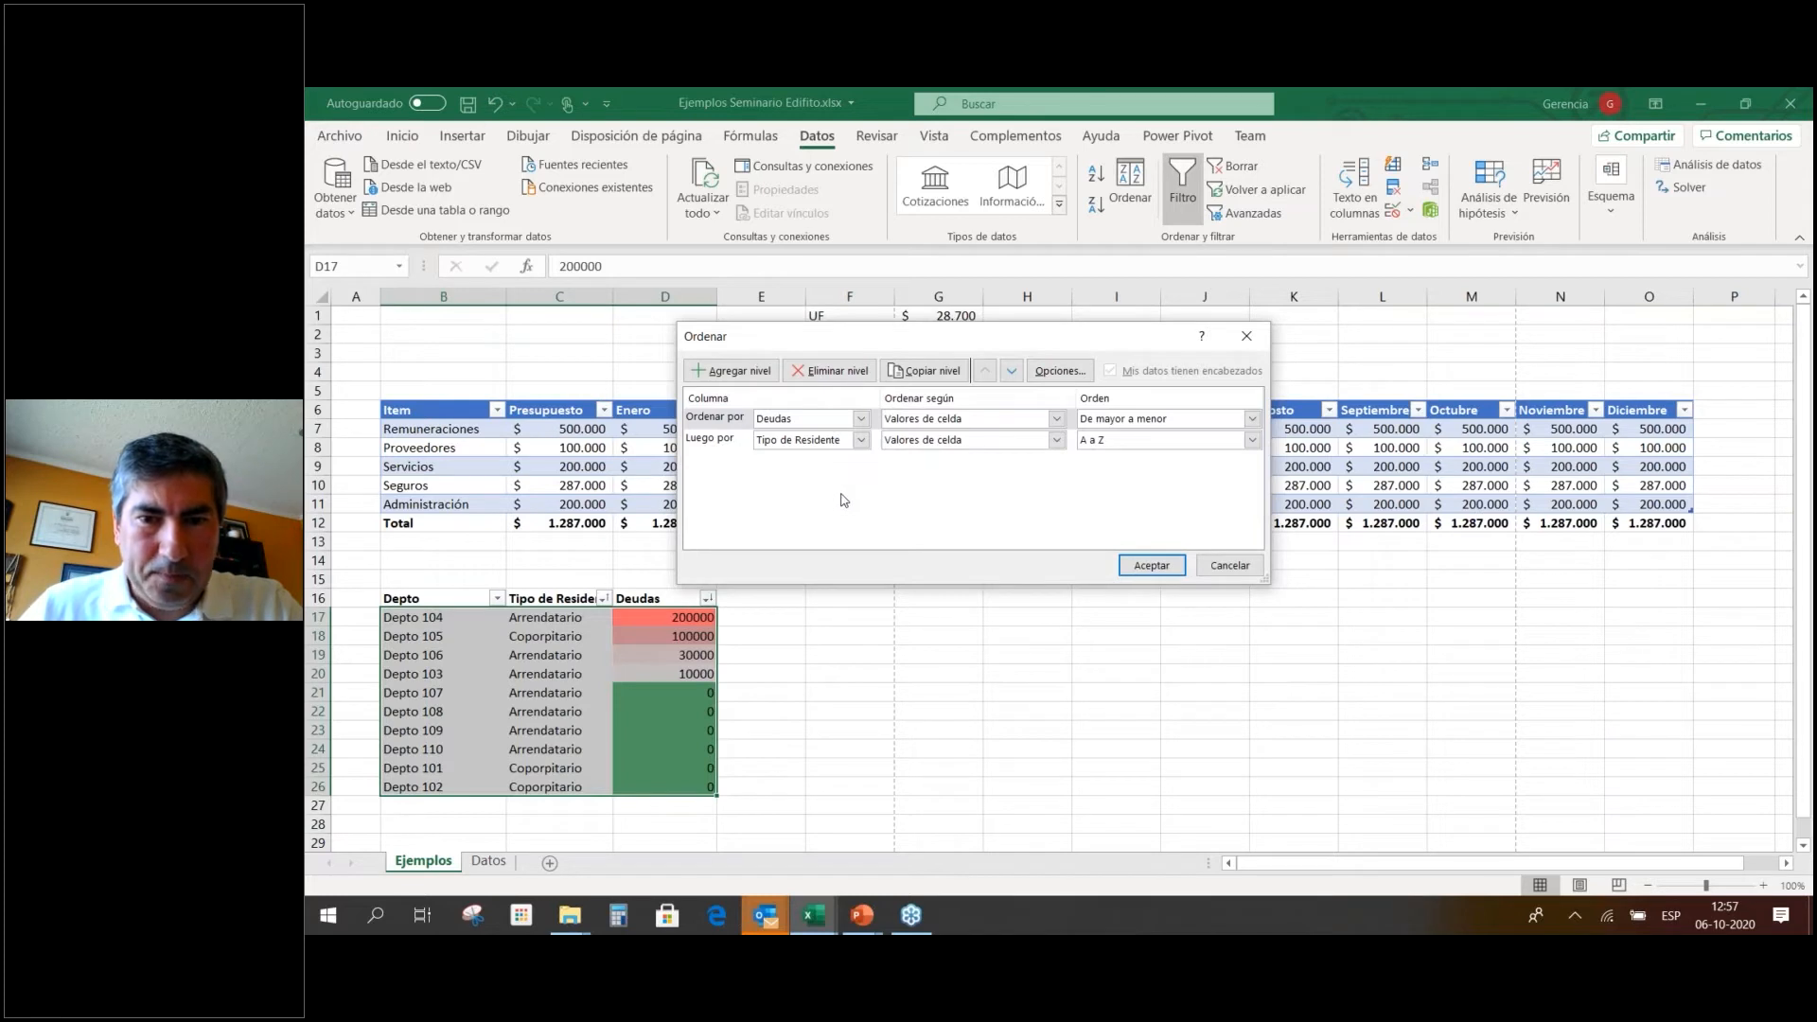
click(1251, 568)
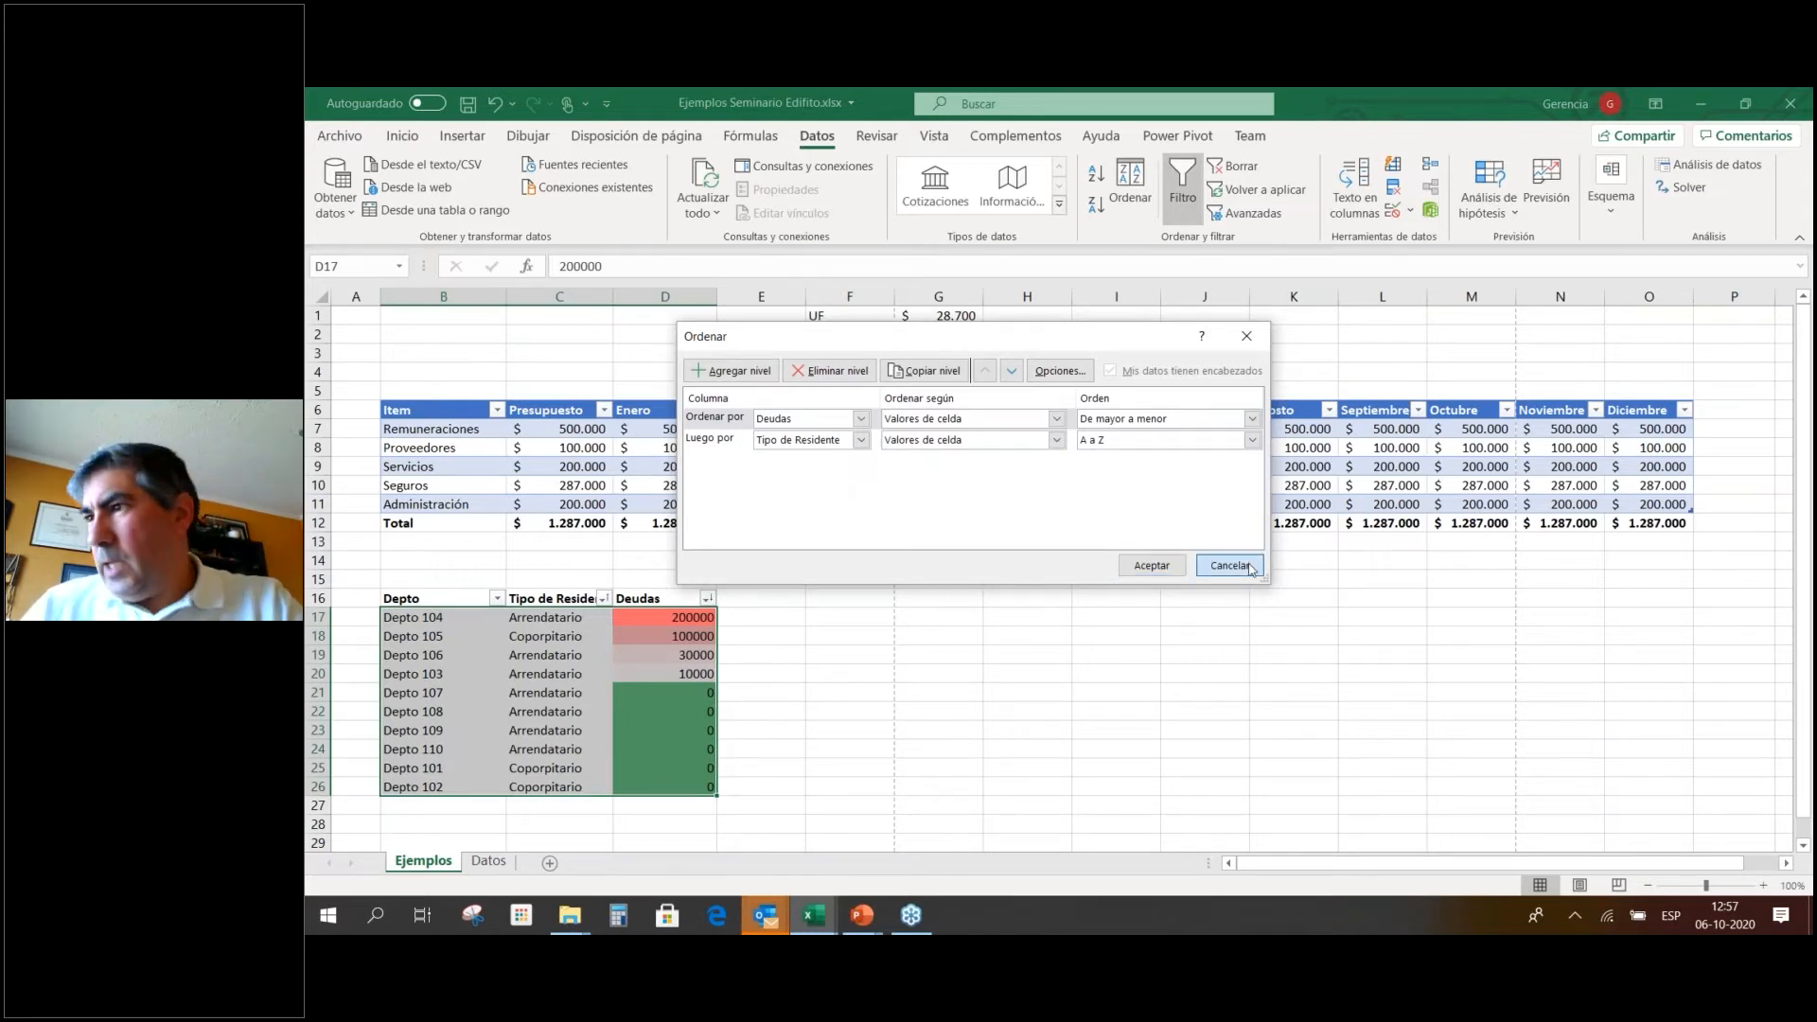
click(972, 649)
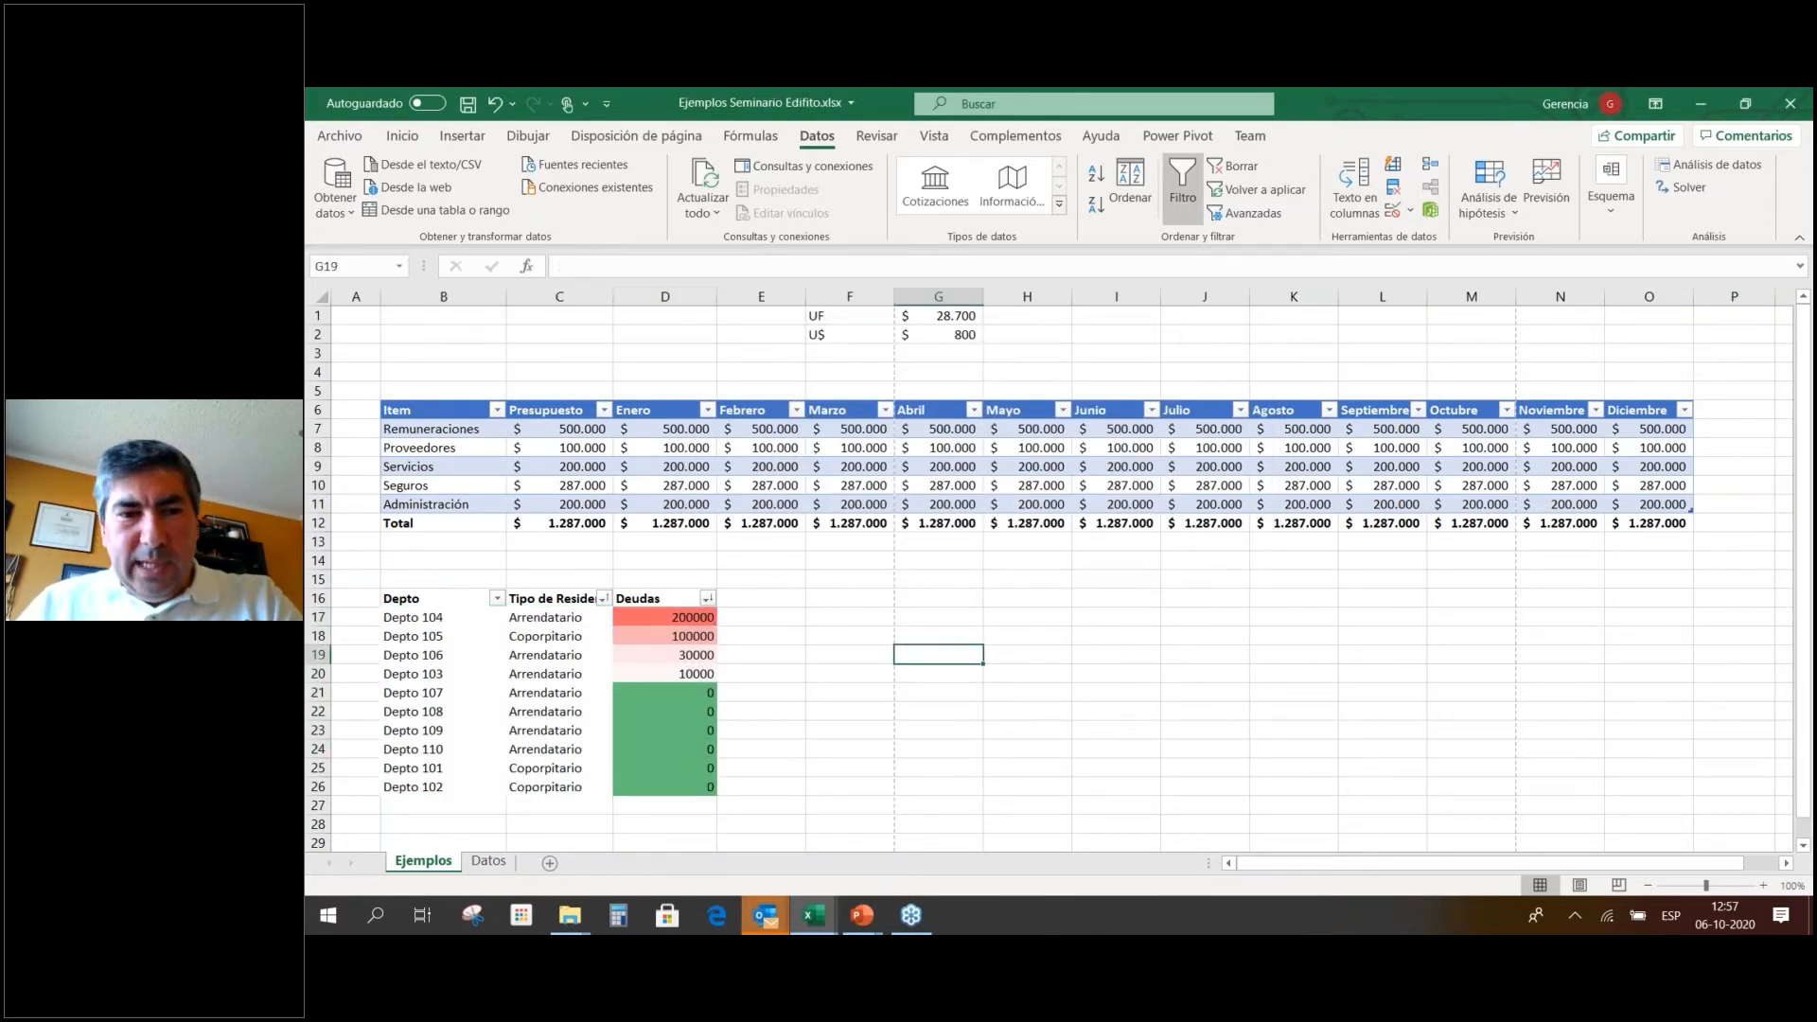
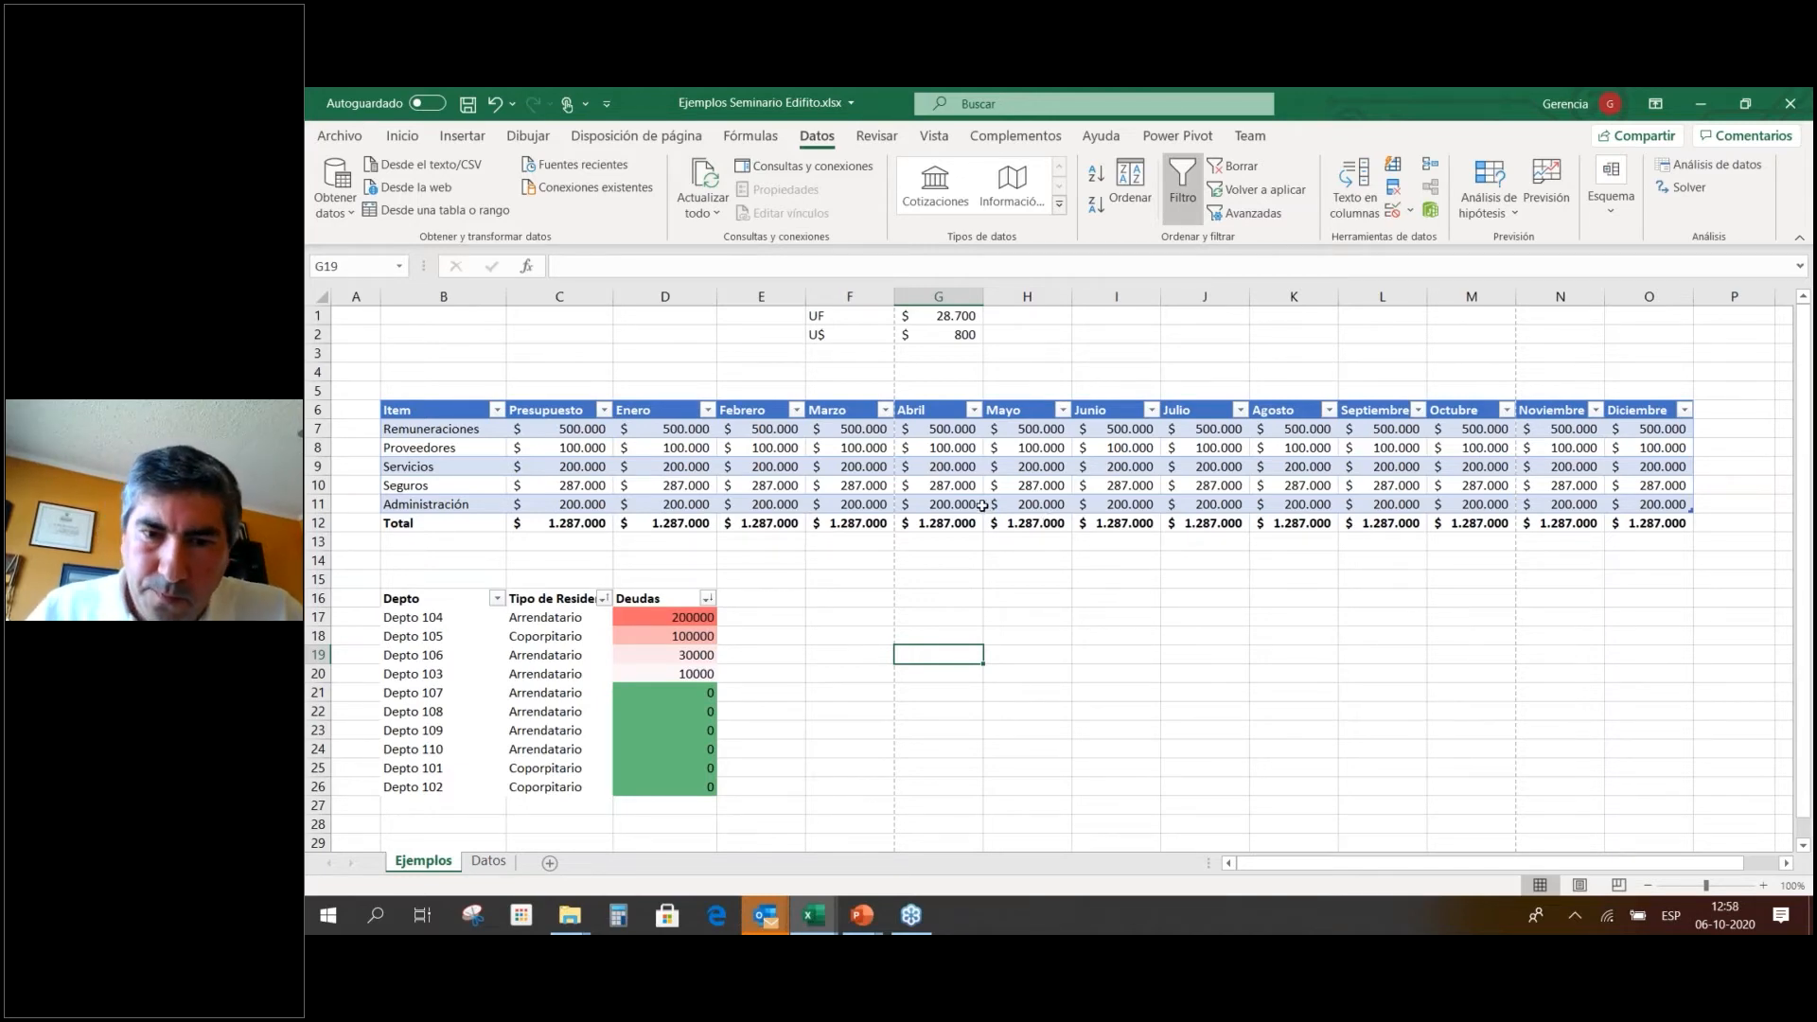
Advance the PowerPoint slideshow past Funciones y Formulas en Excel to the Formulas slide, then return to Excel.
key(alt+Tab)
key(alt+Tab)
key(alt+Tab)
key(alt+Tab)
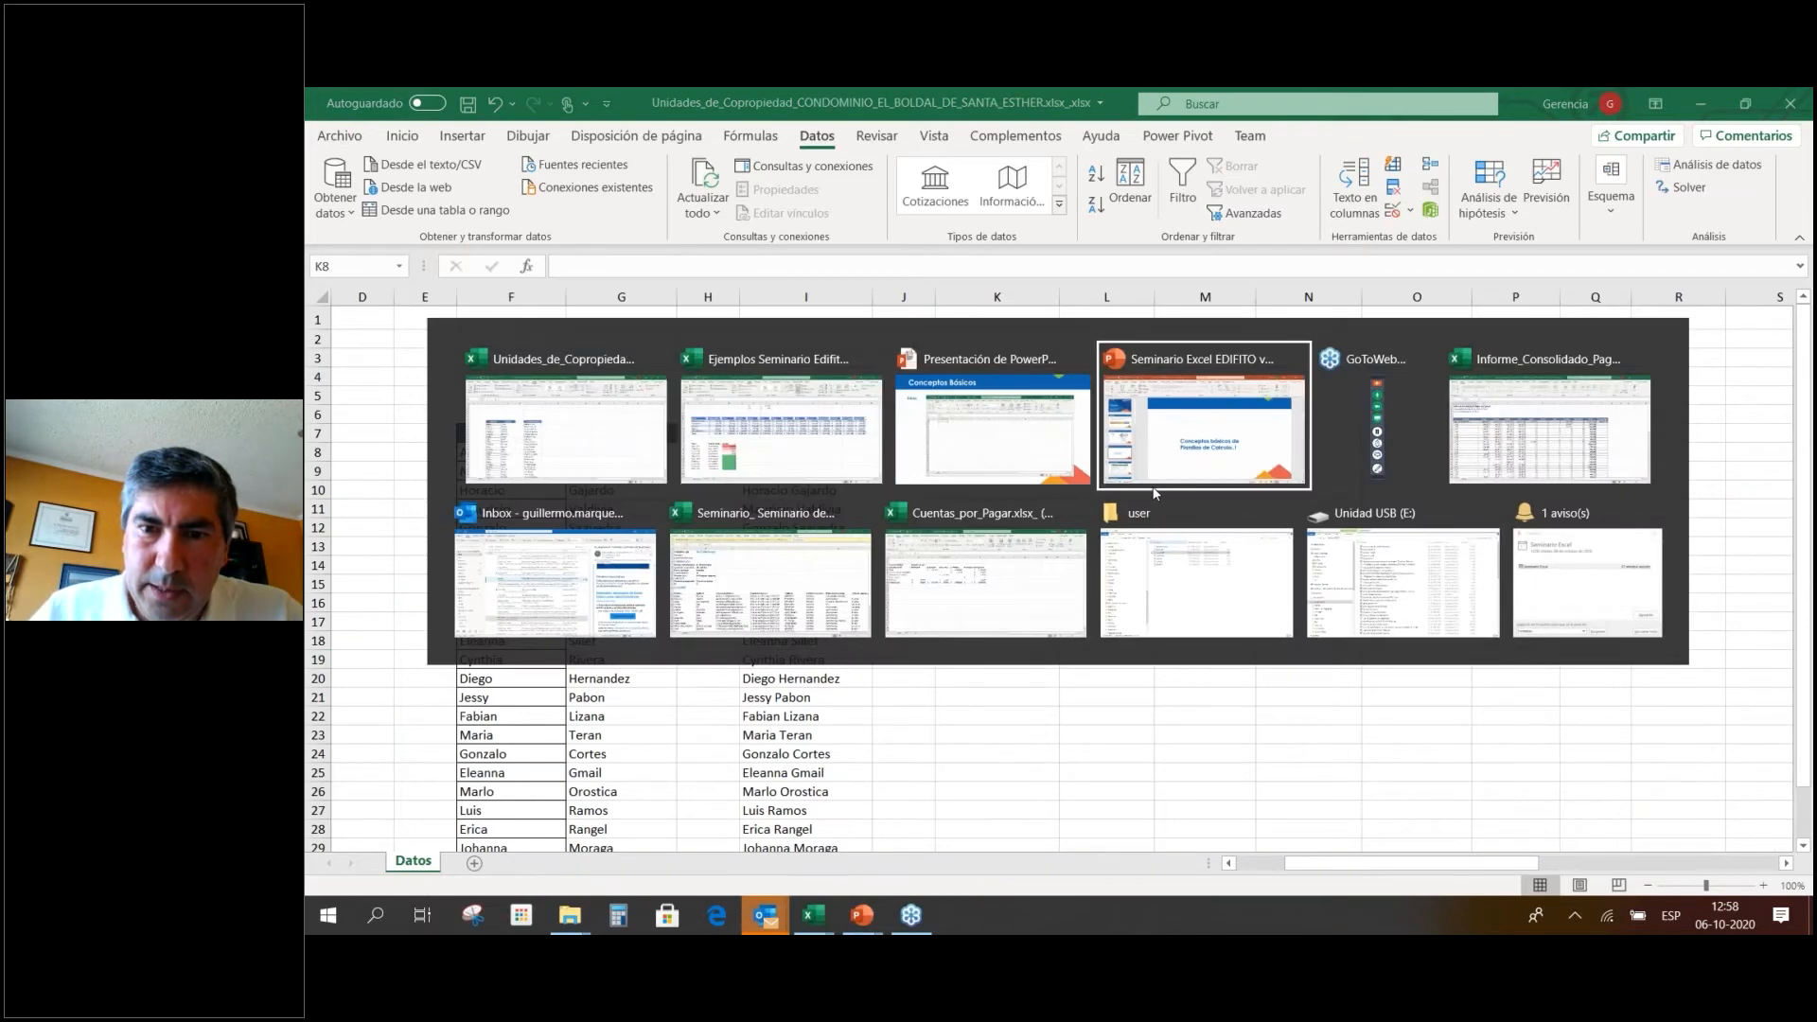
key(alt+Tab)
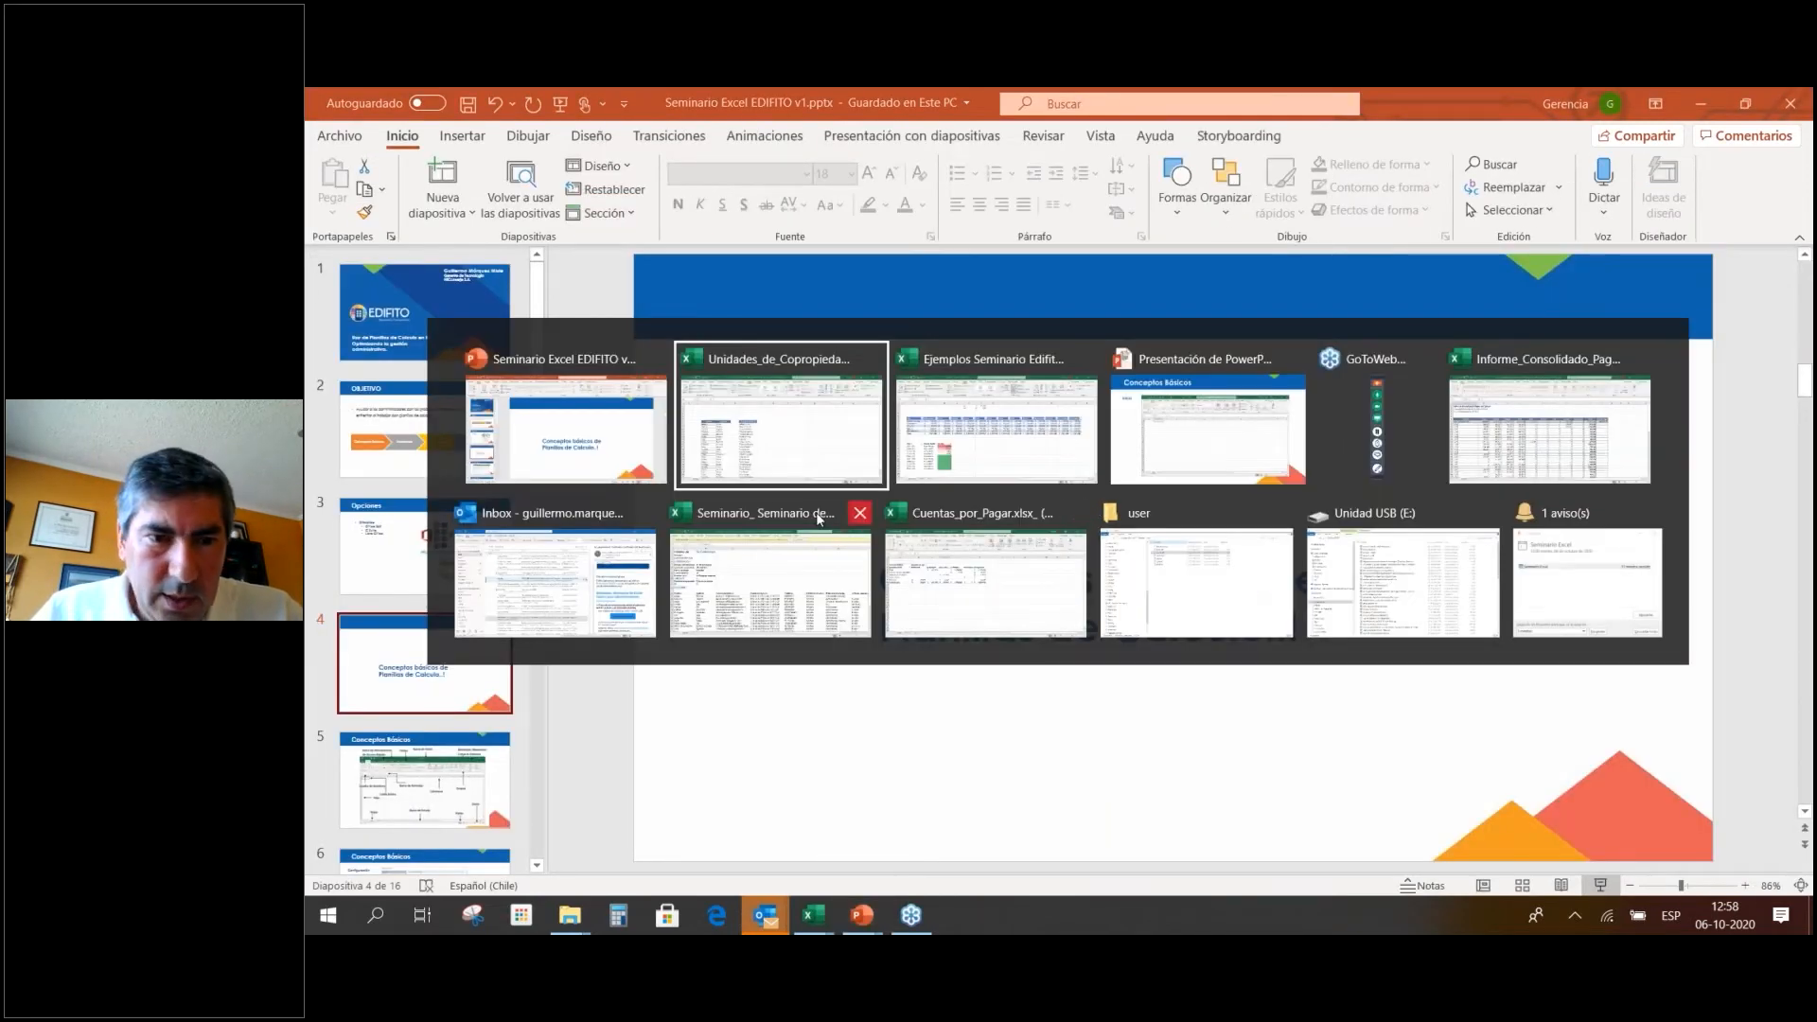
key(alt+Tab)
key(alt+Tab)
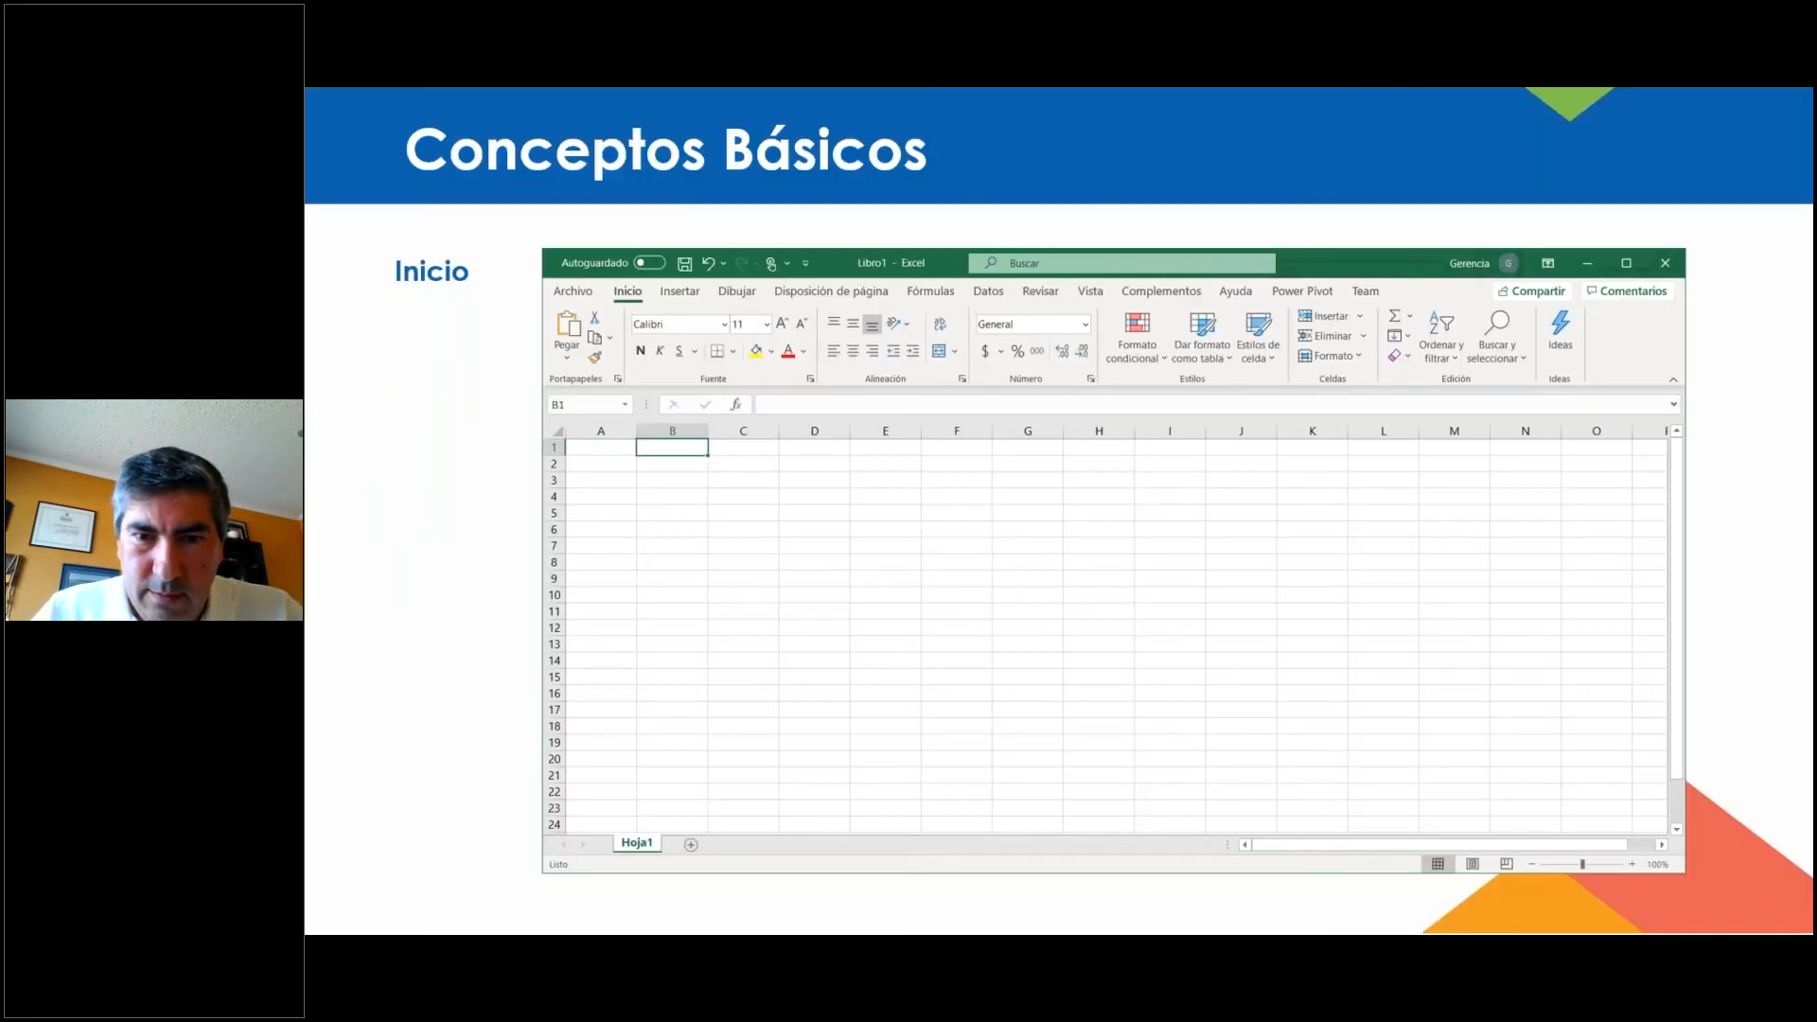
key(alt+Tab)
key(alt+Tab)
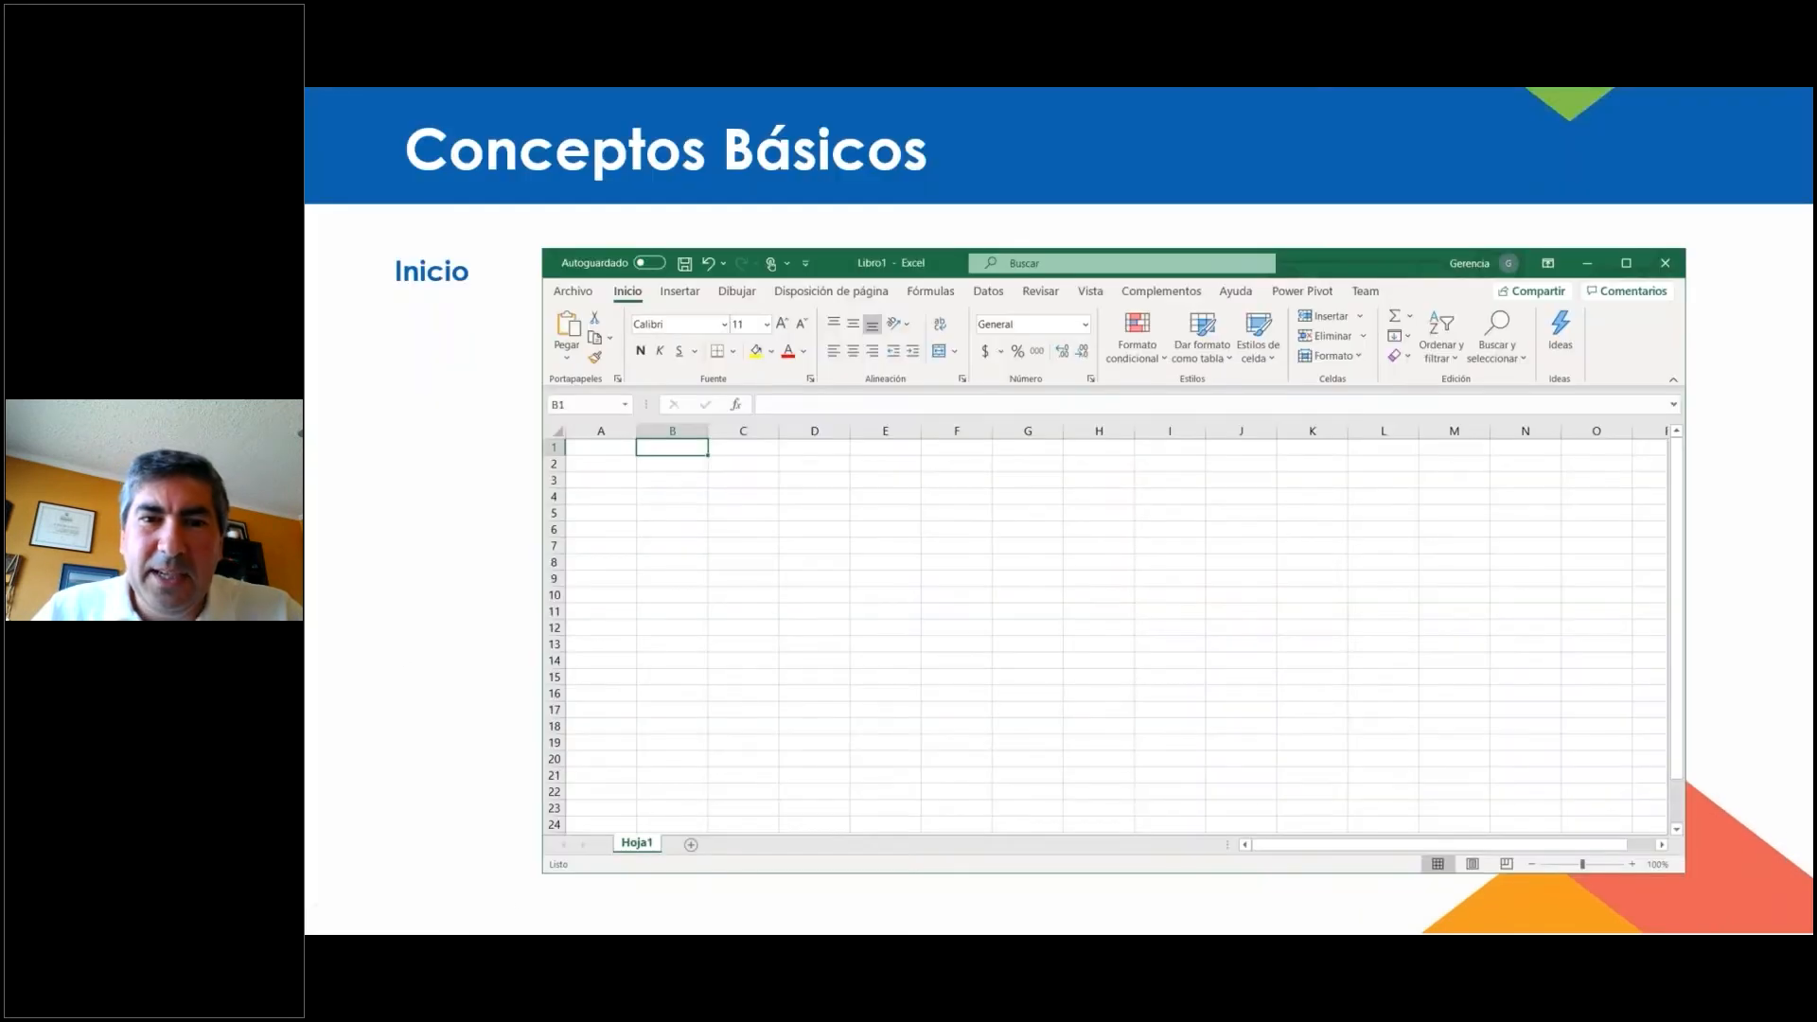
click(1081, 481)
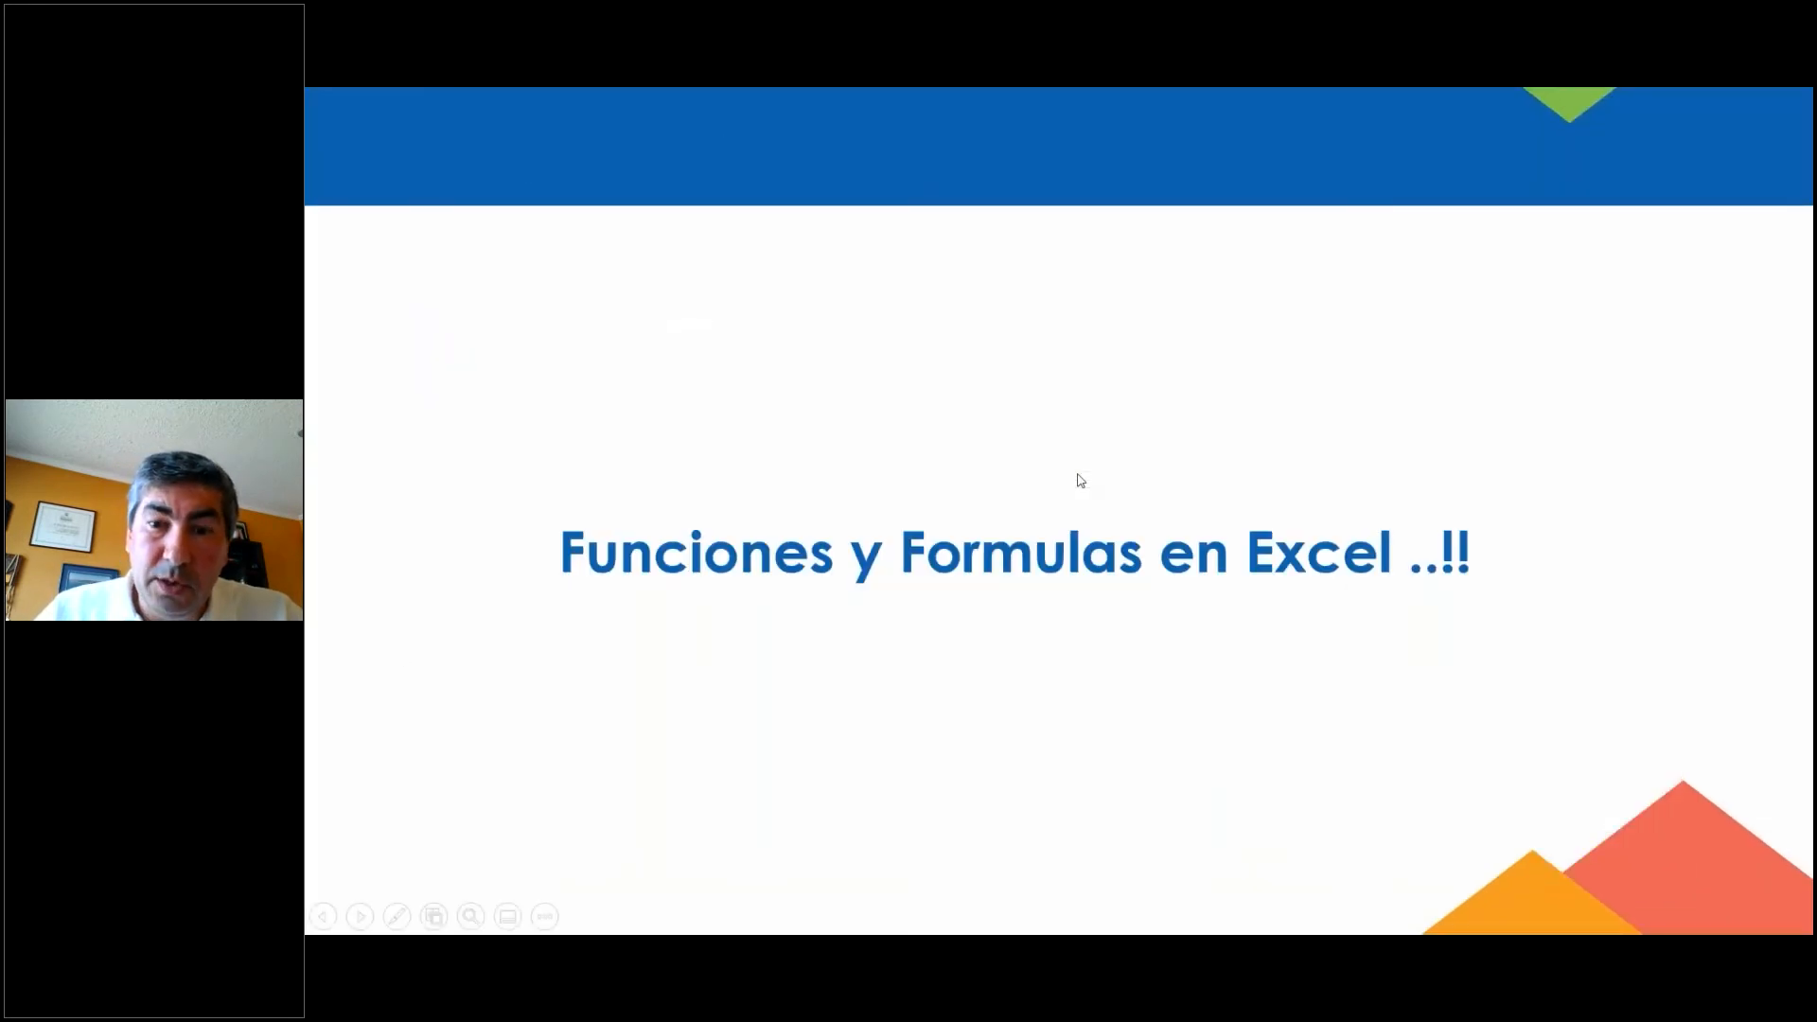
key(Right)
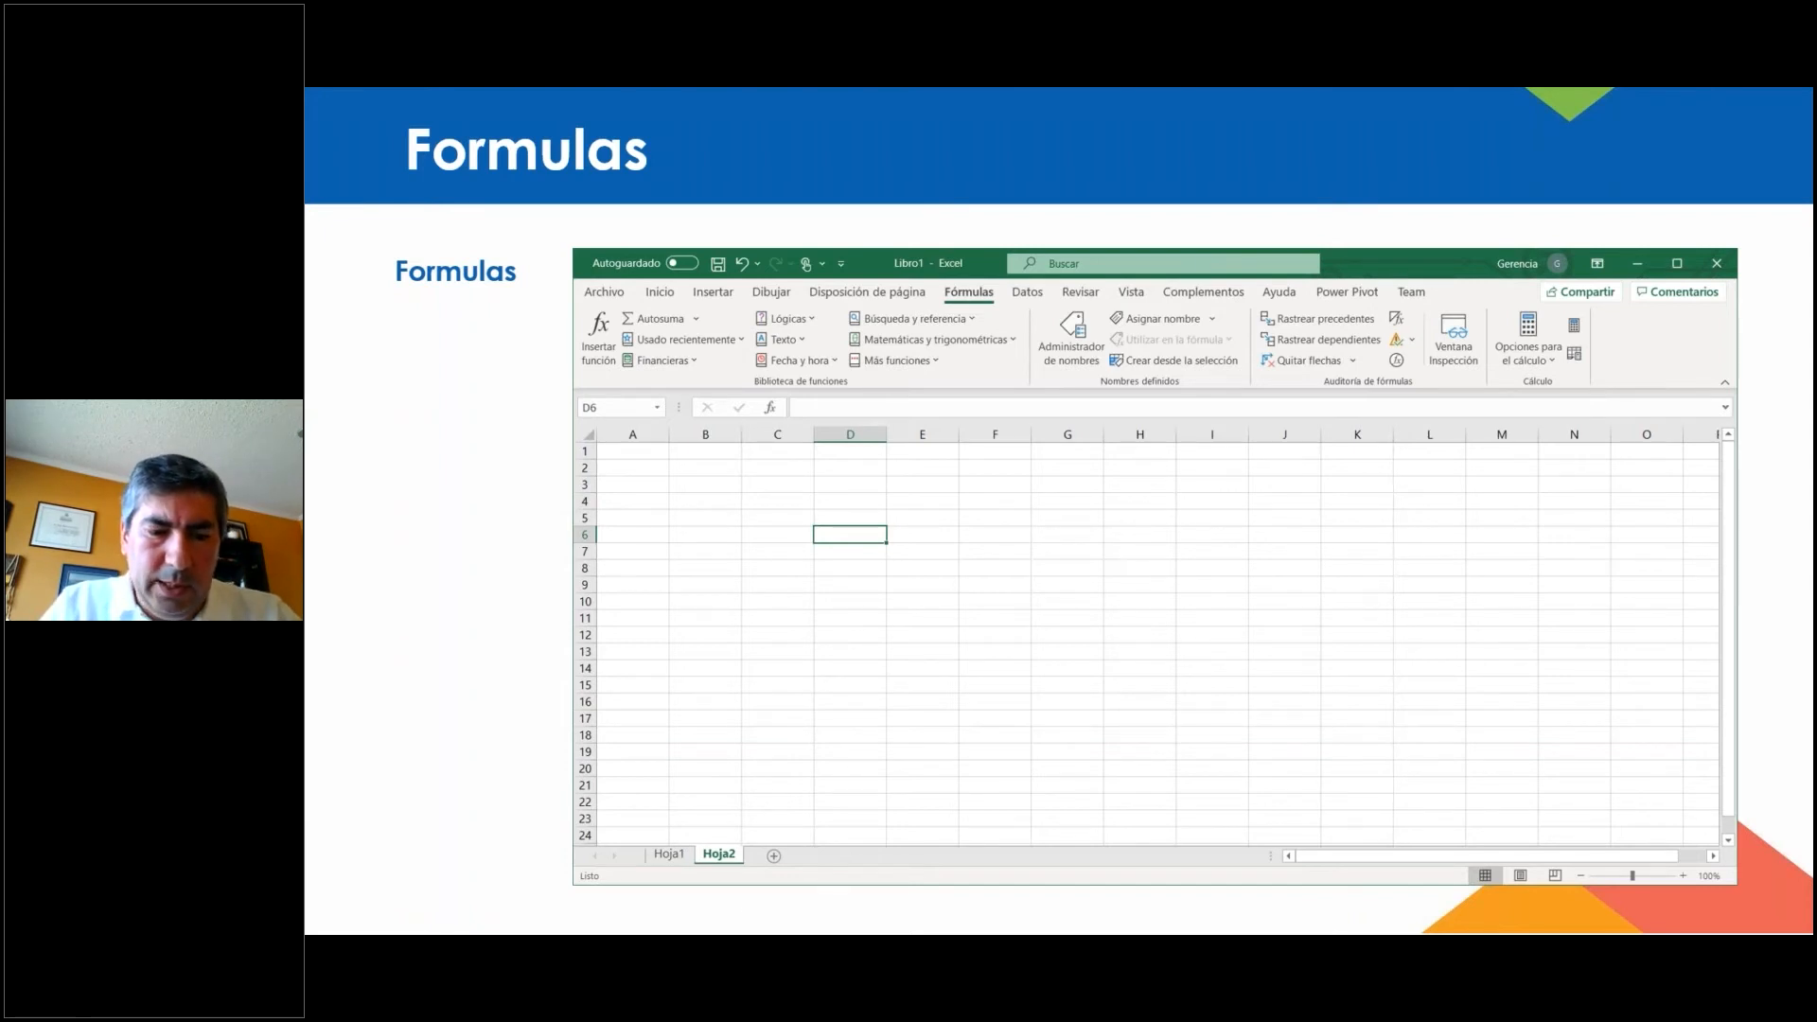
key(alt+Tab)
key(alt+Tab)
key(alt+Tab)
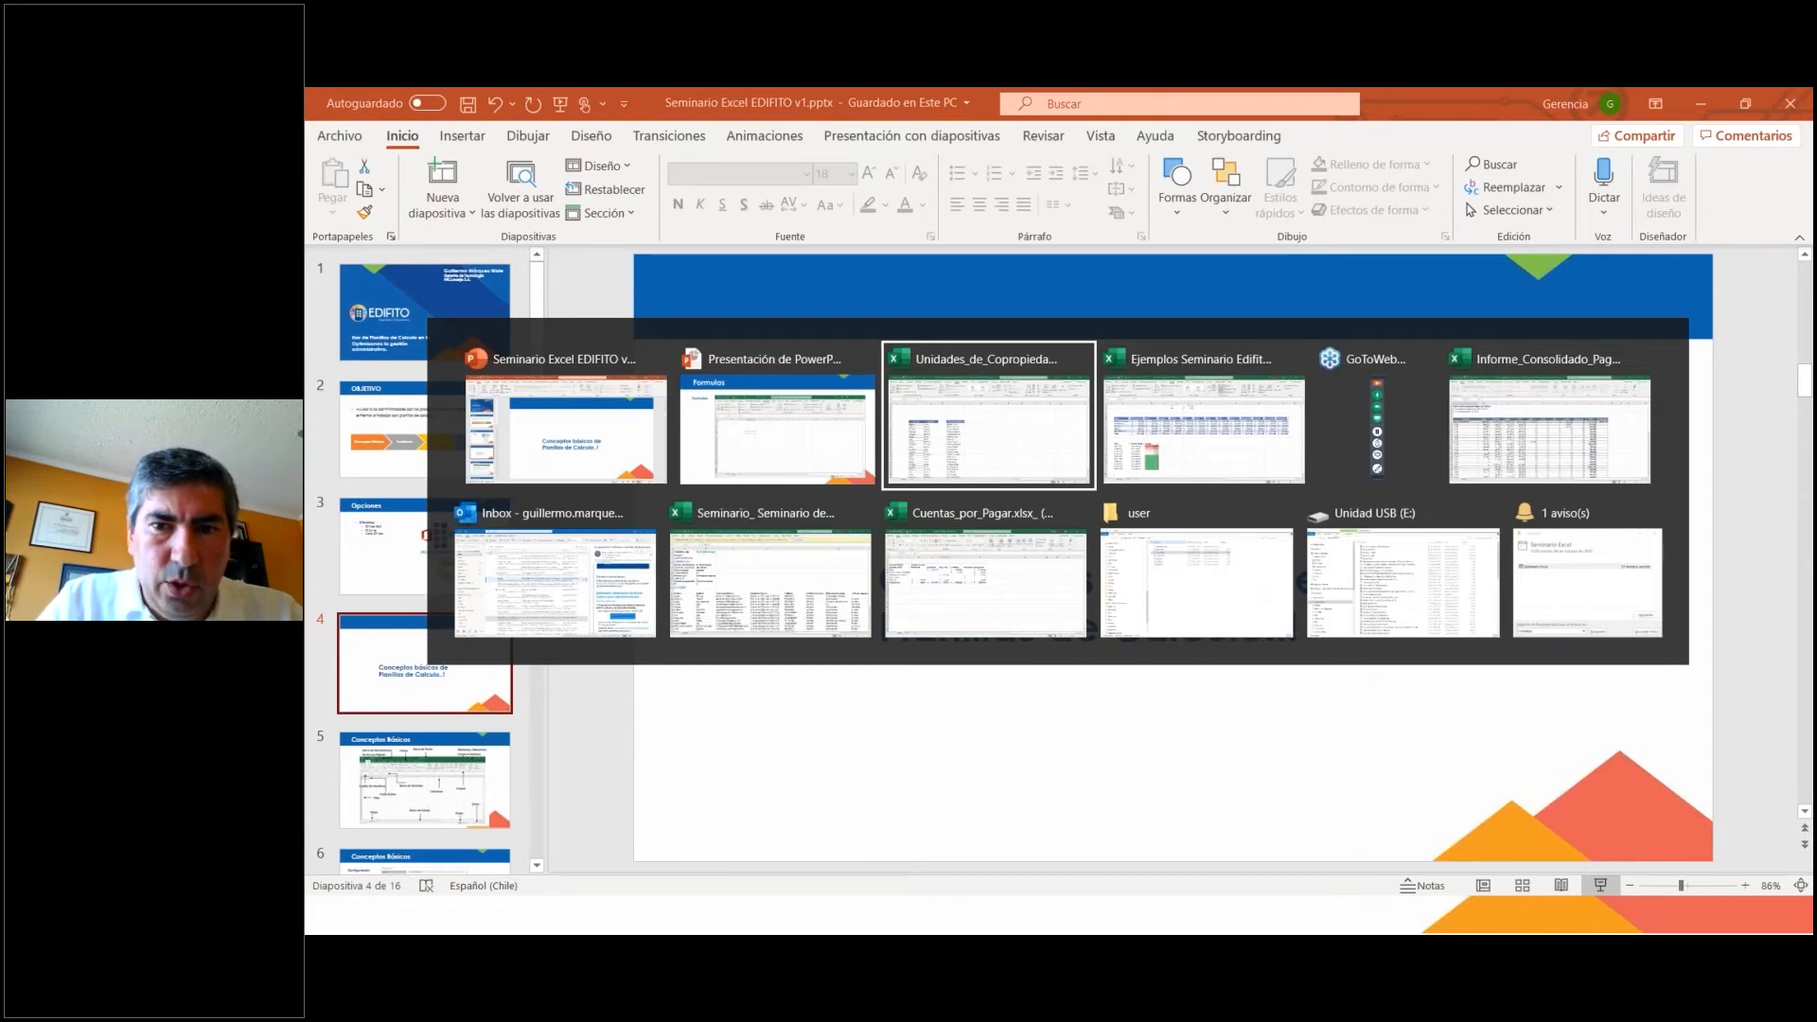
key(alt+Tab)
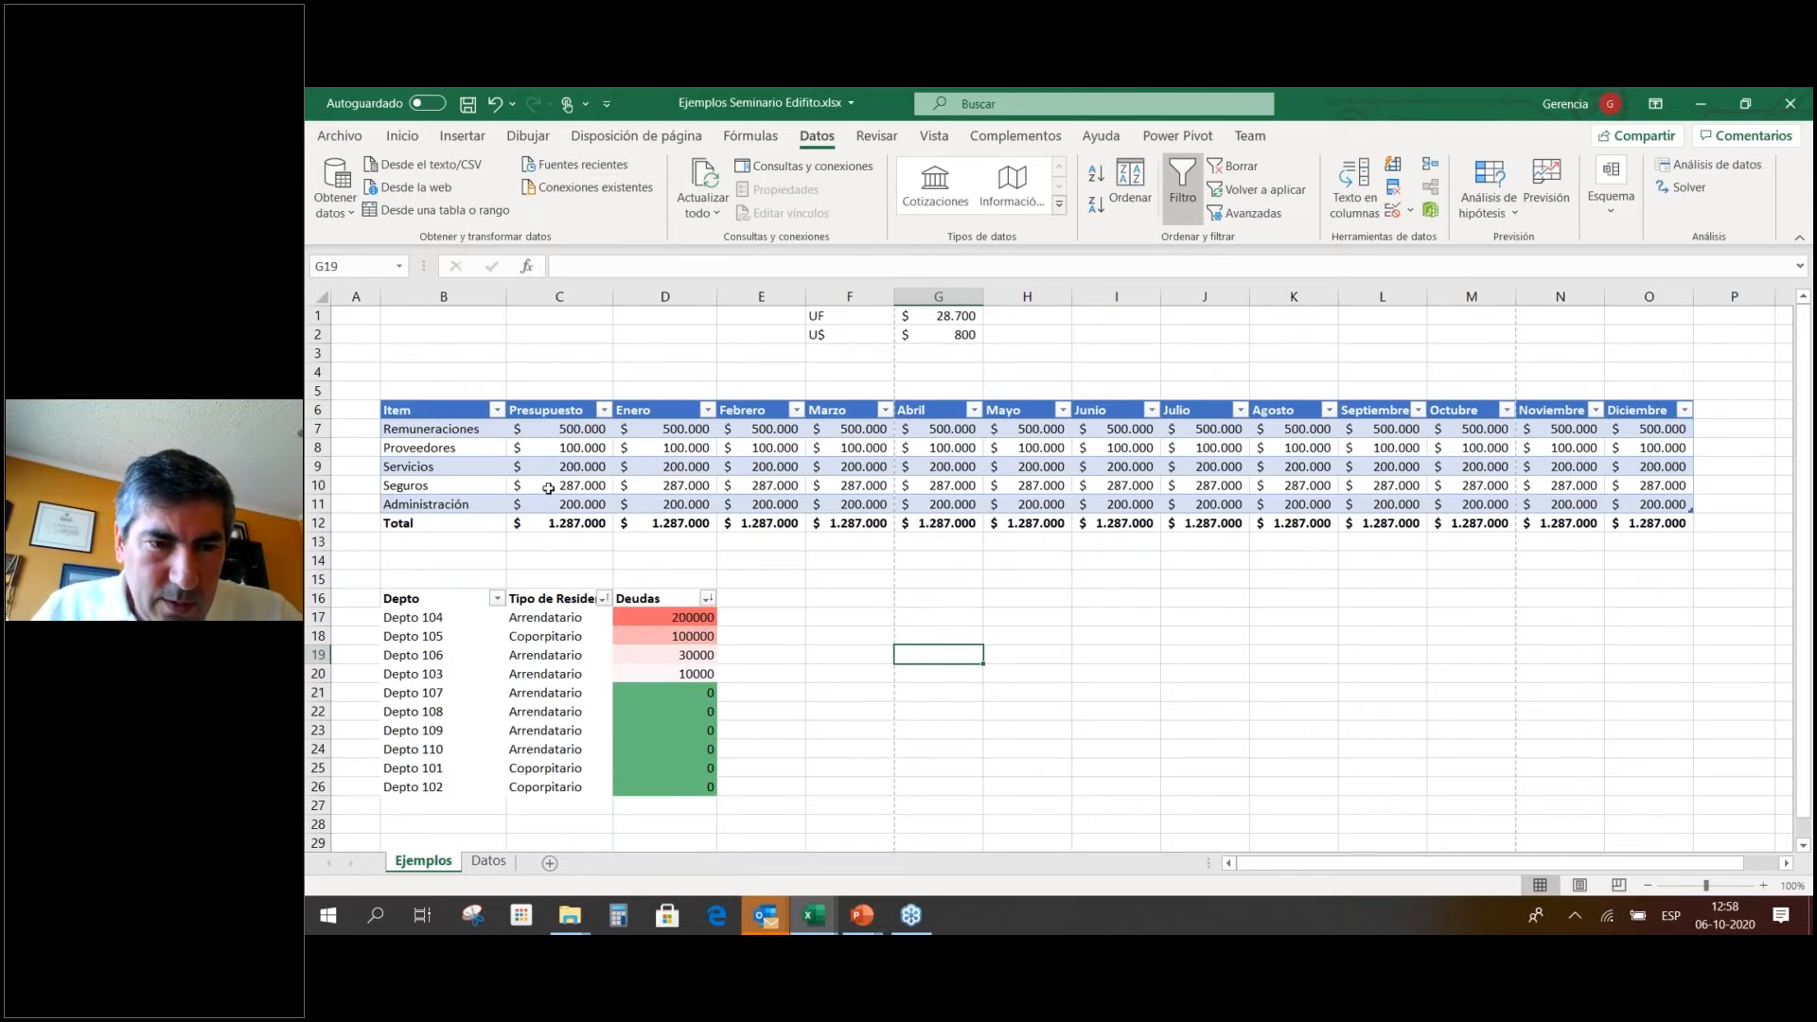
Check the resident types listed on the Datos sheet, then go back to the Ejemplos sheet.
click(537, 597)
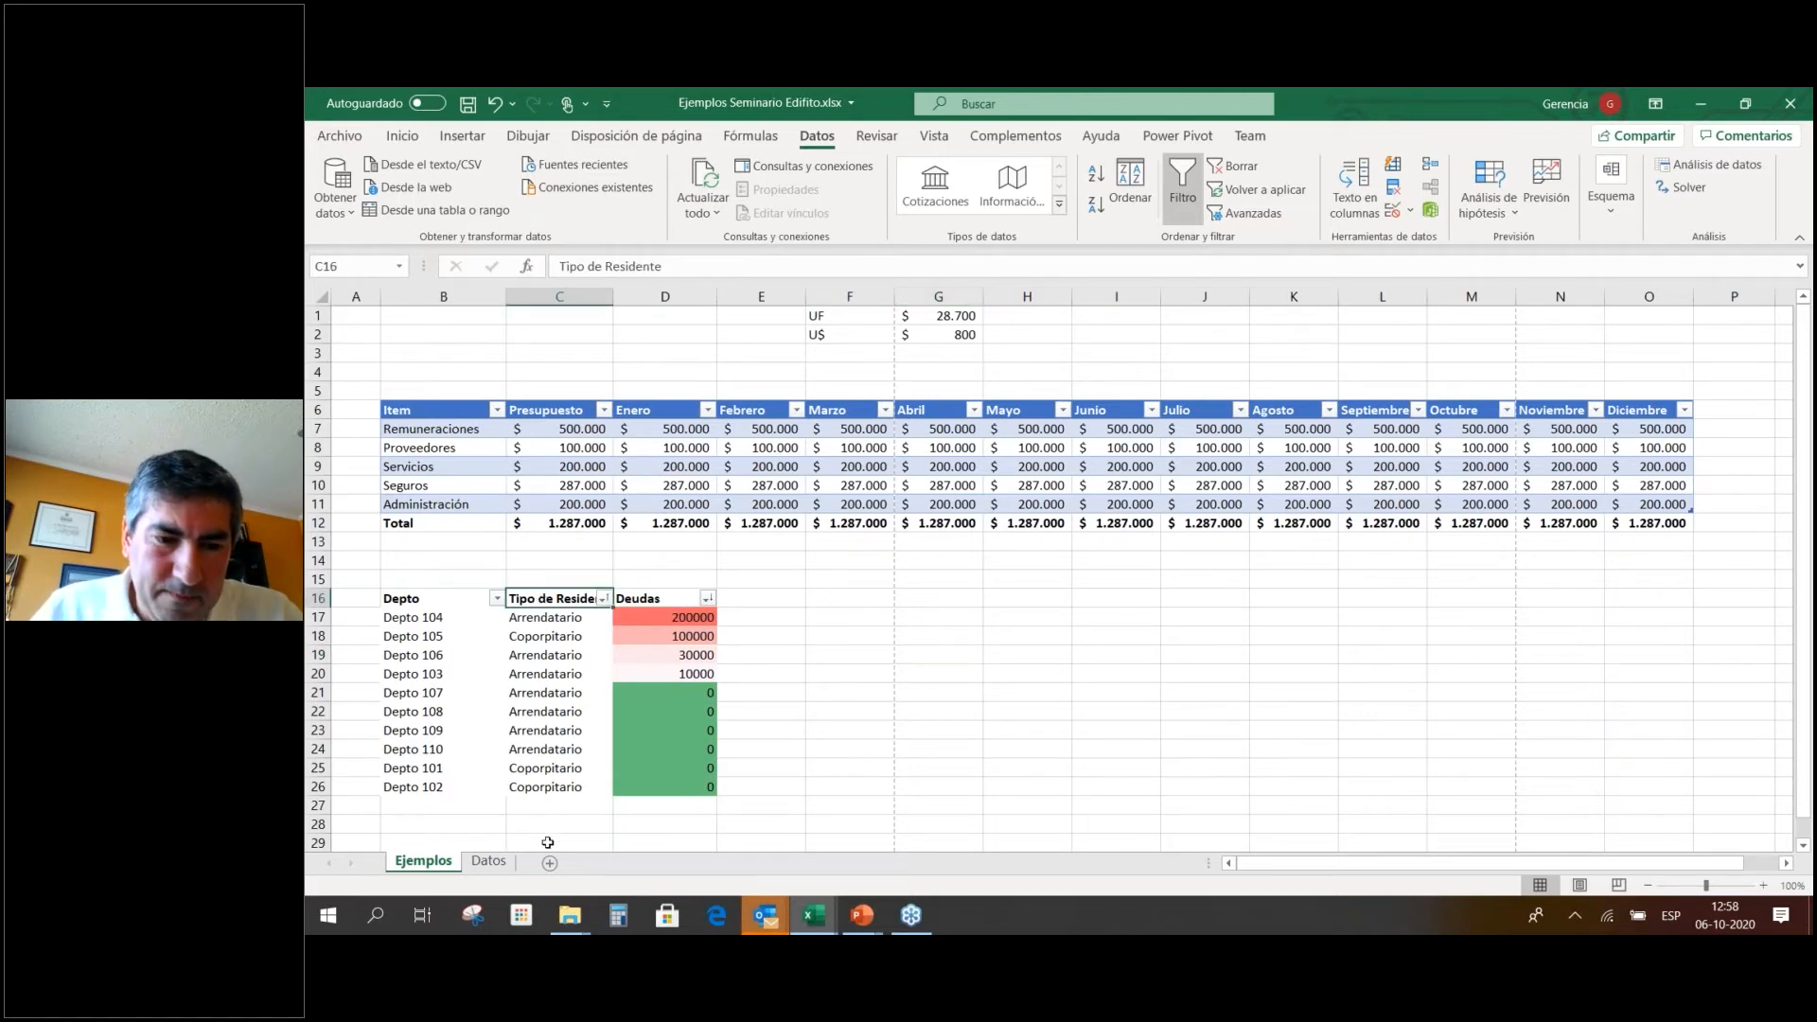
click(489, 862)
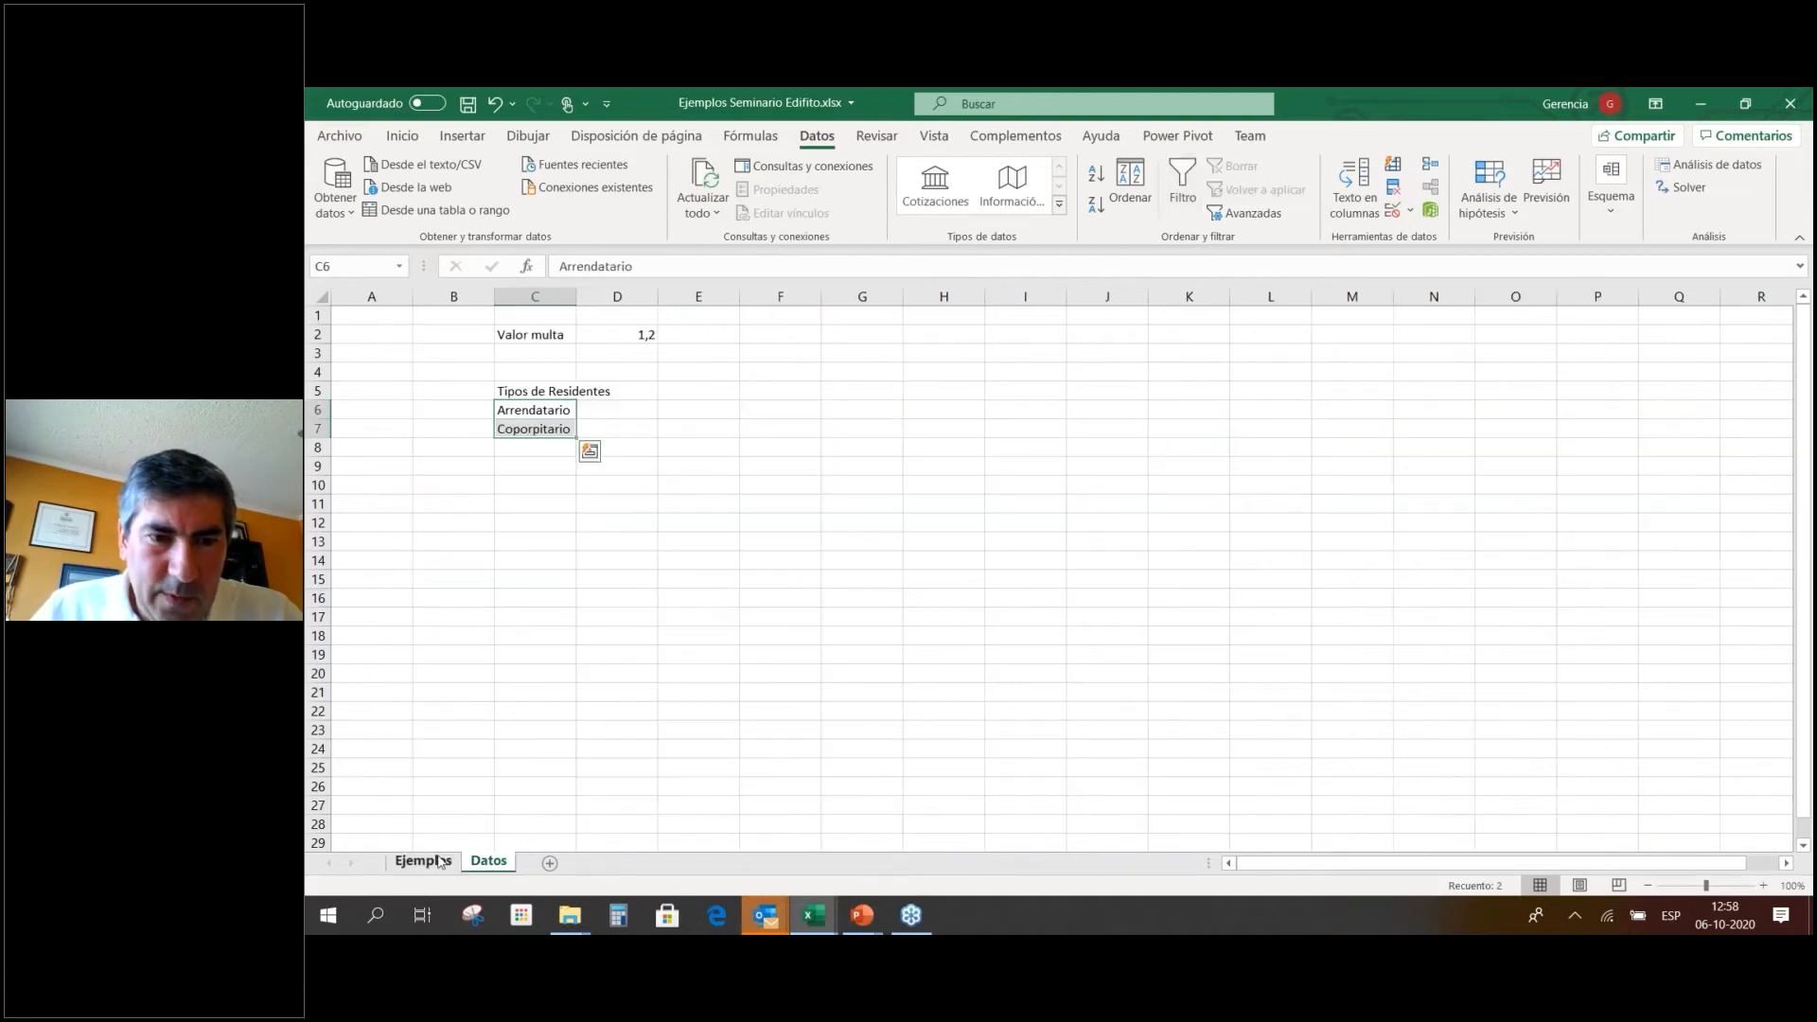
click(423, 861)
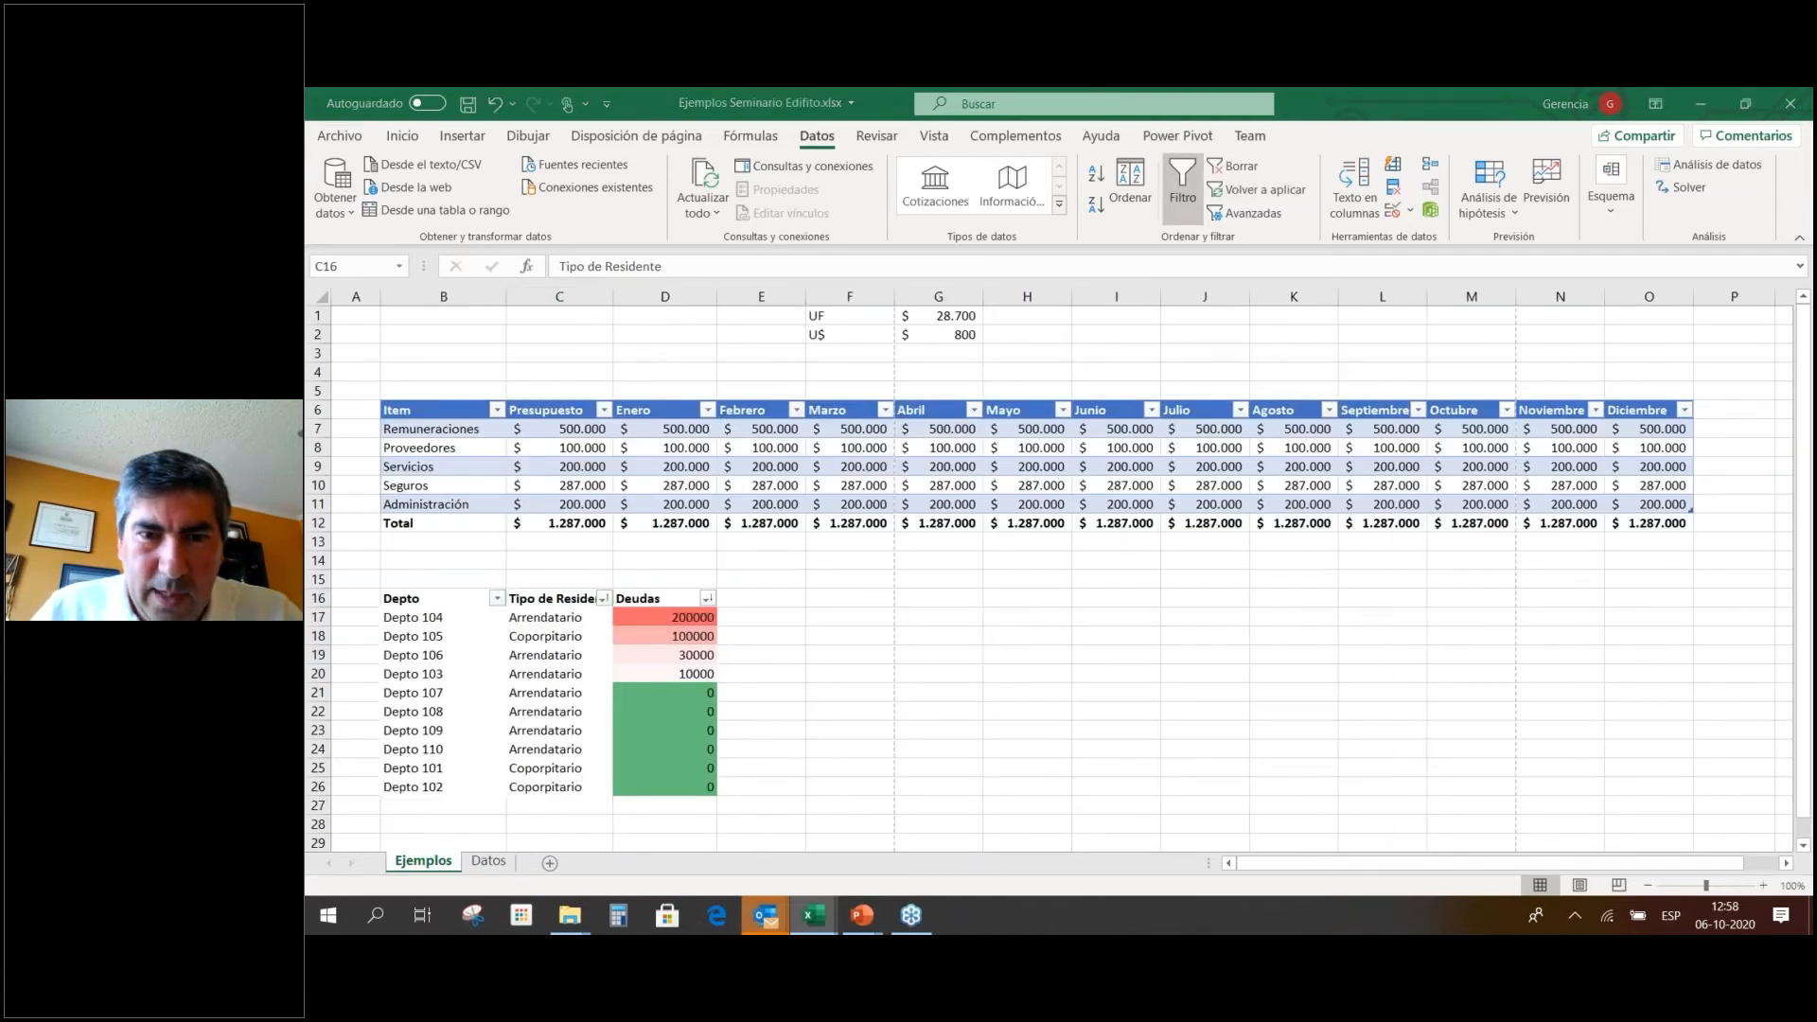
Switch to the Unidades_de_Copropiedad workbook and return to column A of its unit table.
key(alt+Tab)
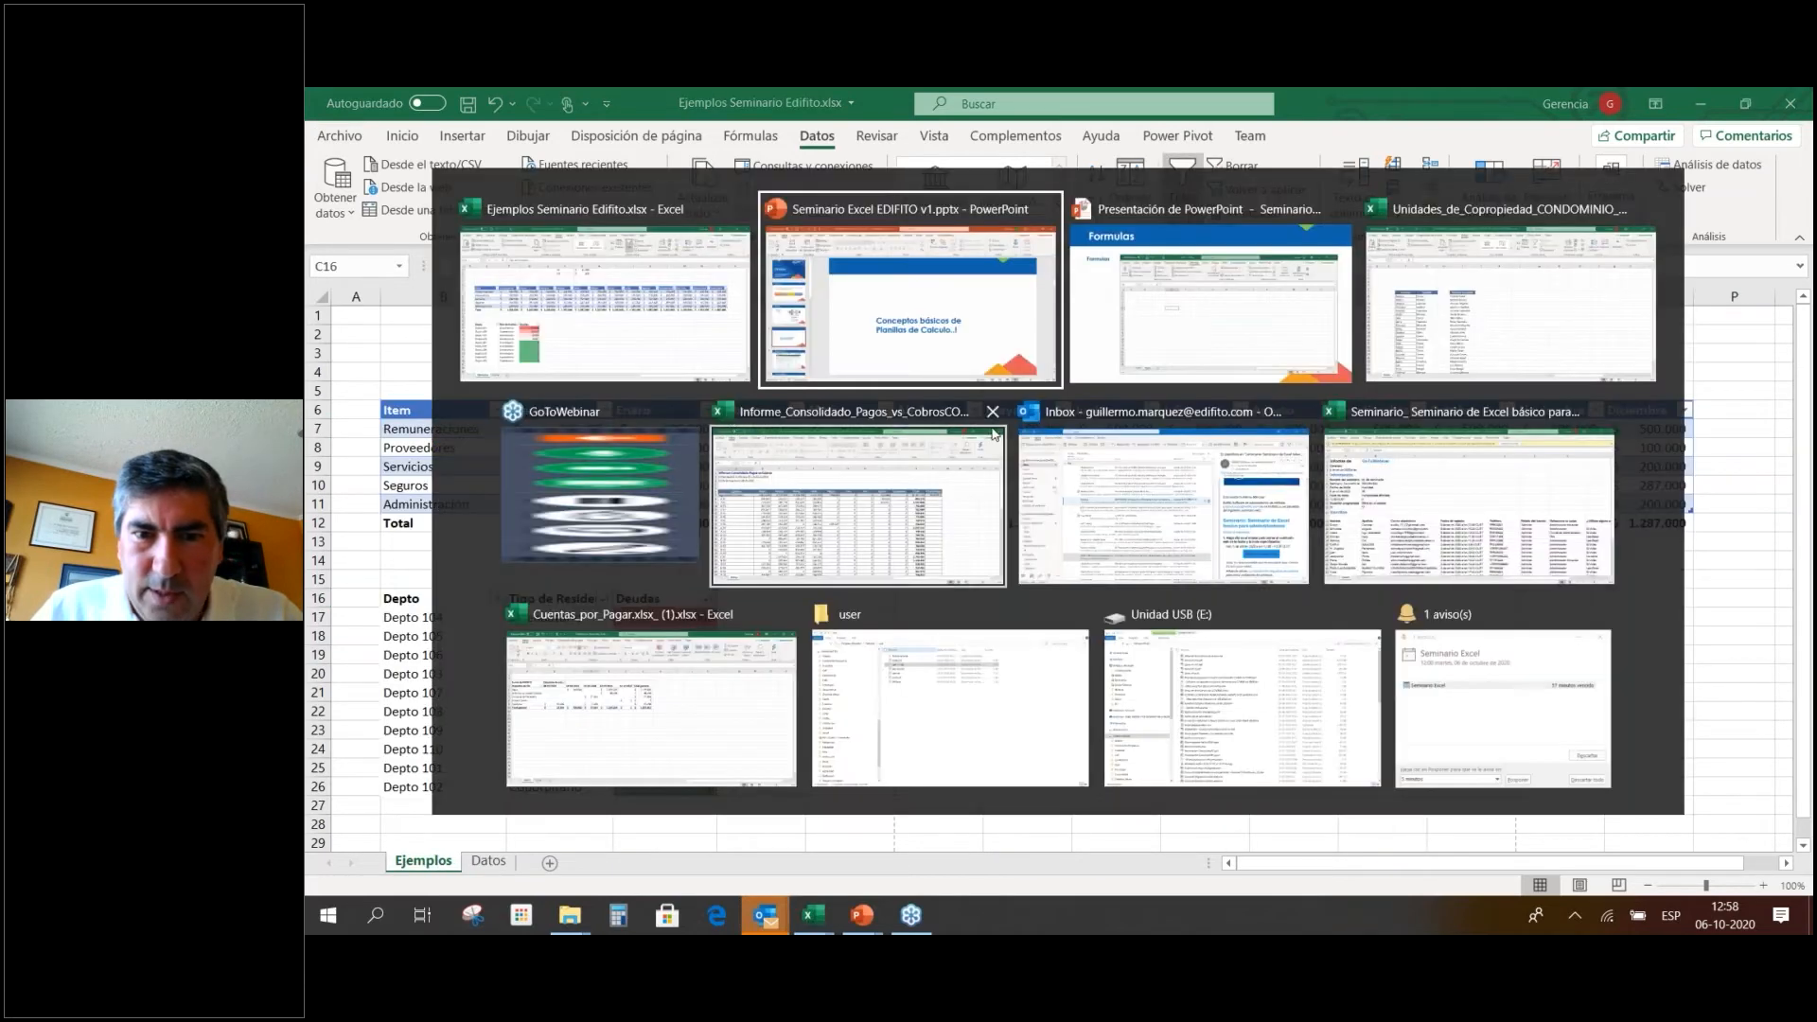
click(1489, 319)
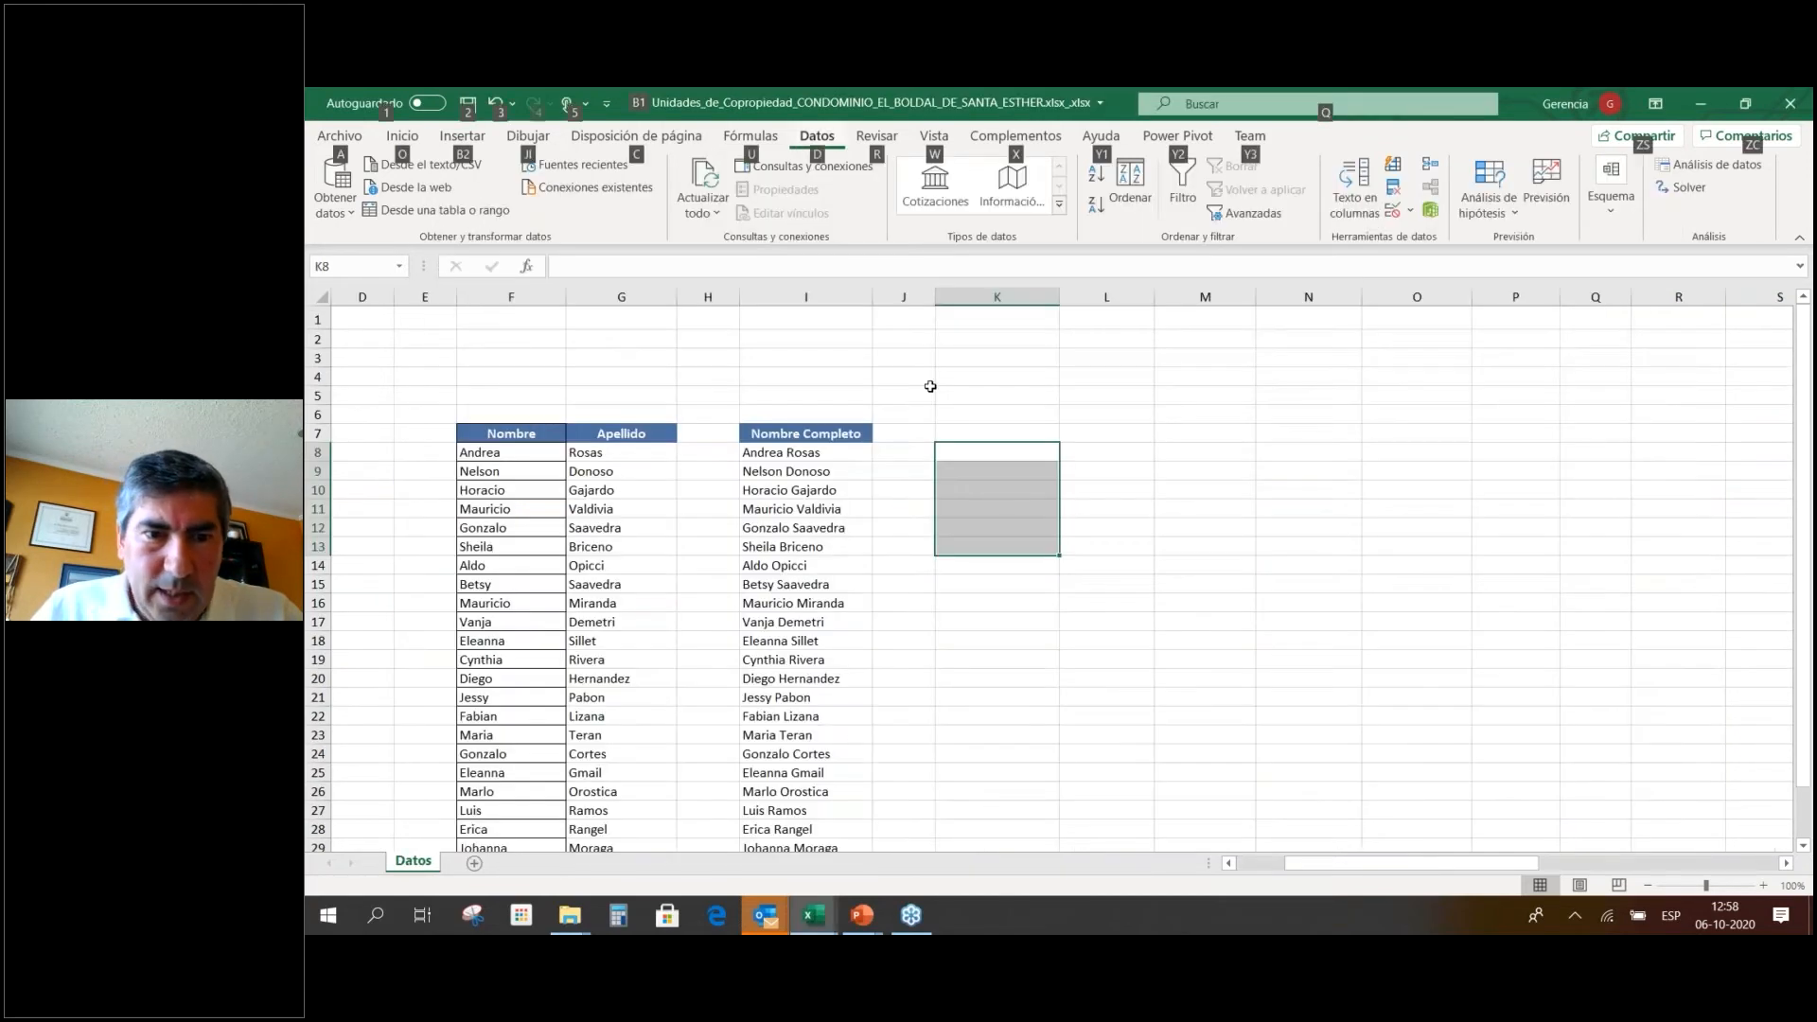
scroll(811, 661, down, 7)
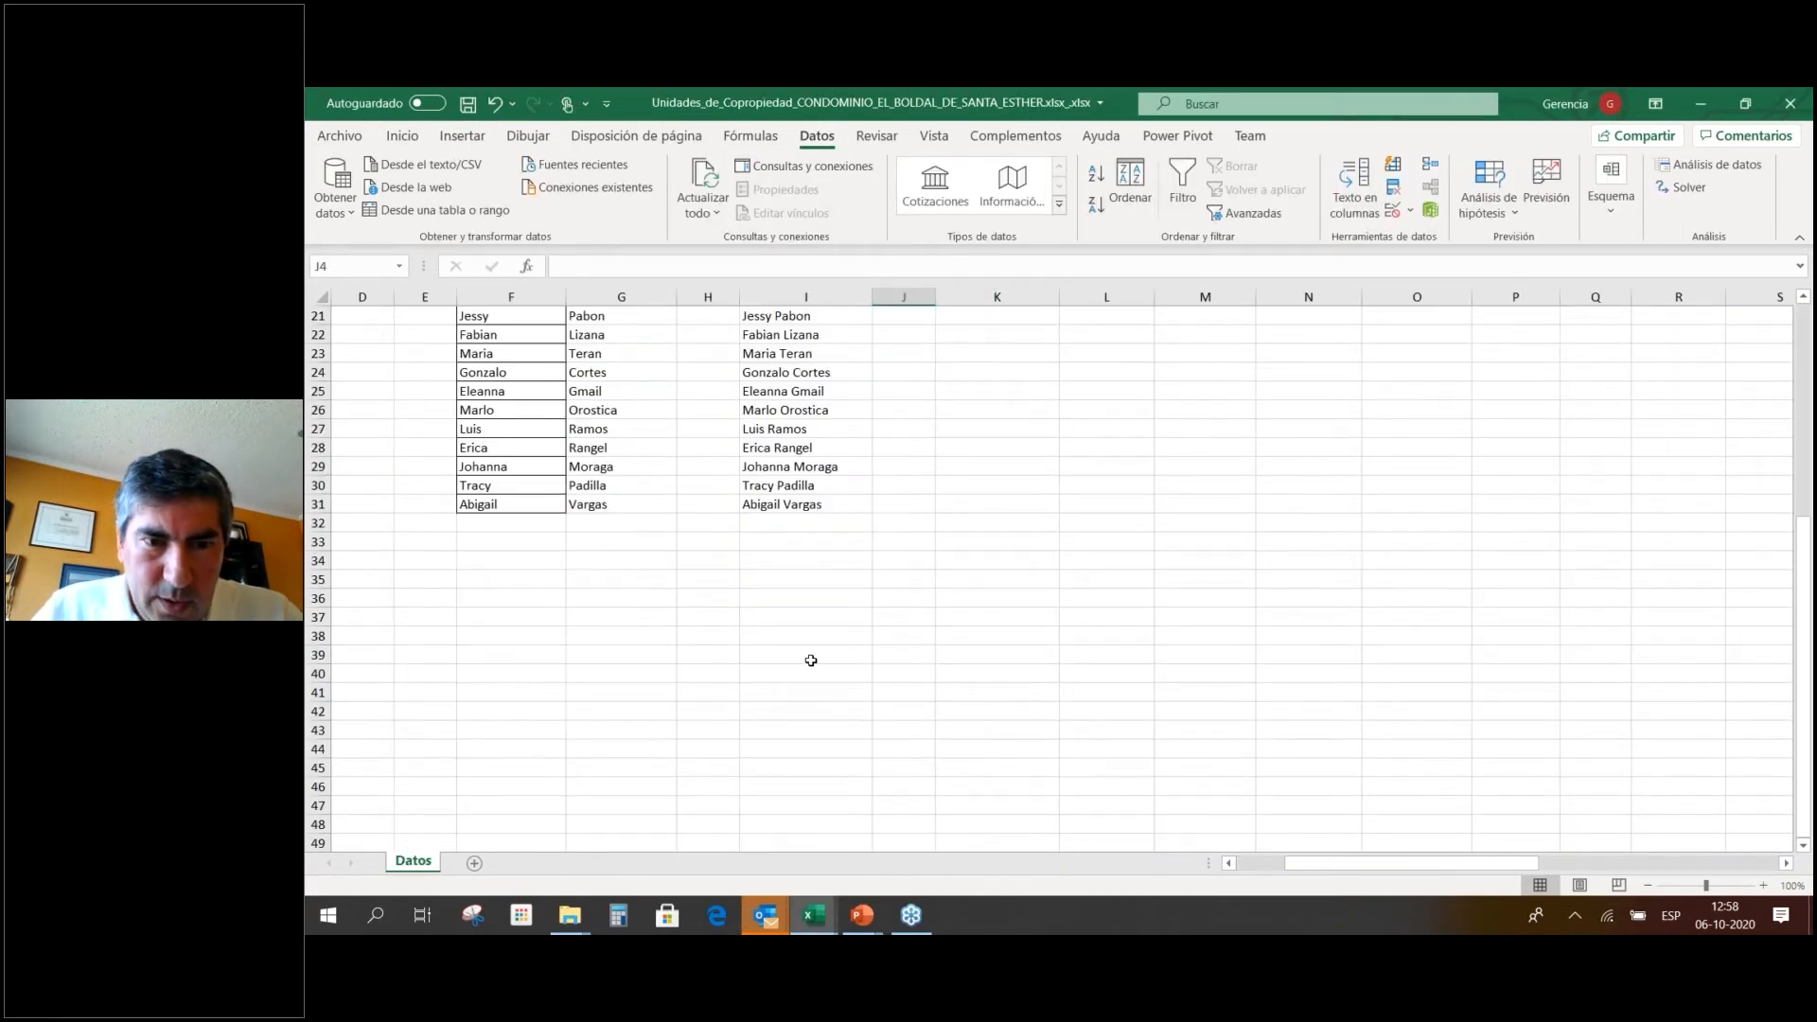
scroll(811, 661, up, 7)
key(Left)
key(Left)
key(Left)
key(Left)
key(Left)
key(Left)
key(Left)
key(Left)
key(Left)
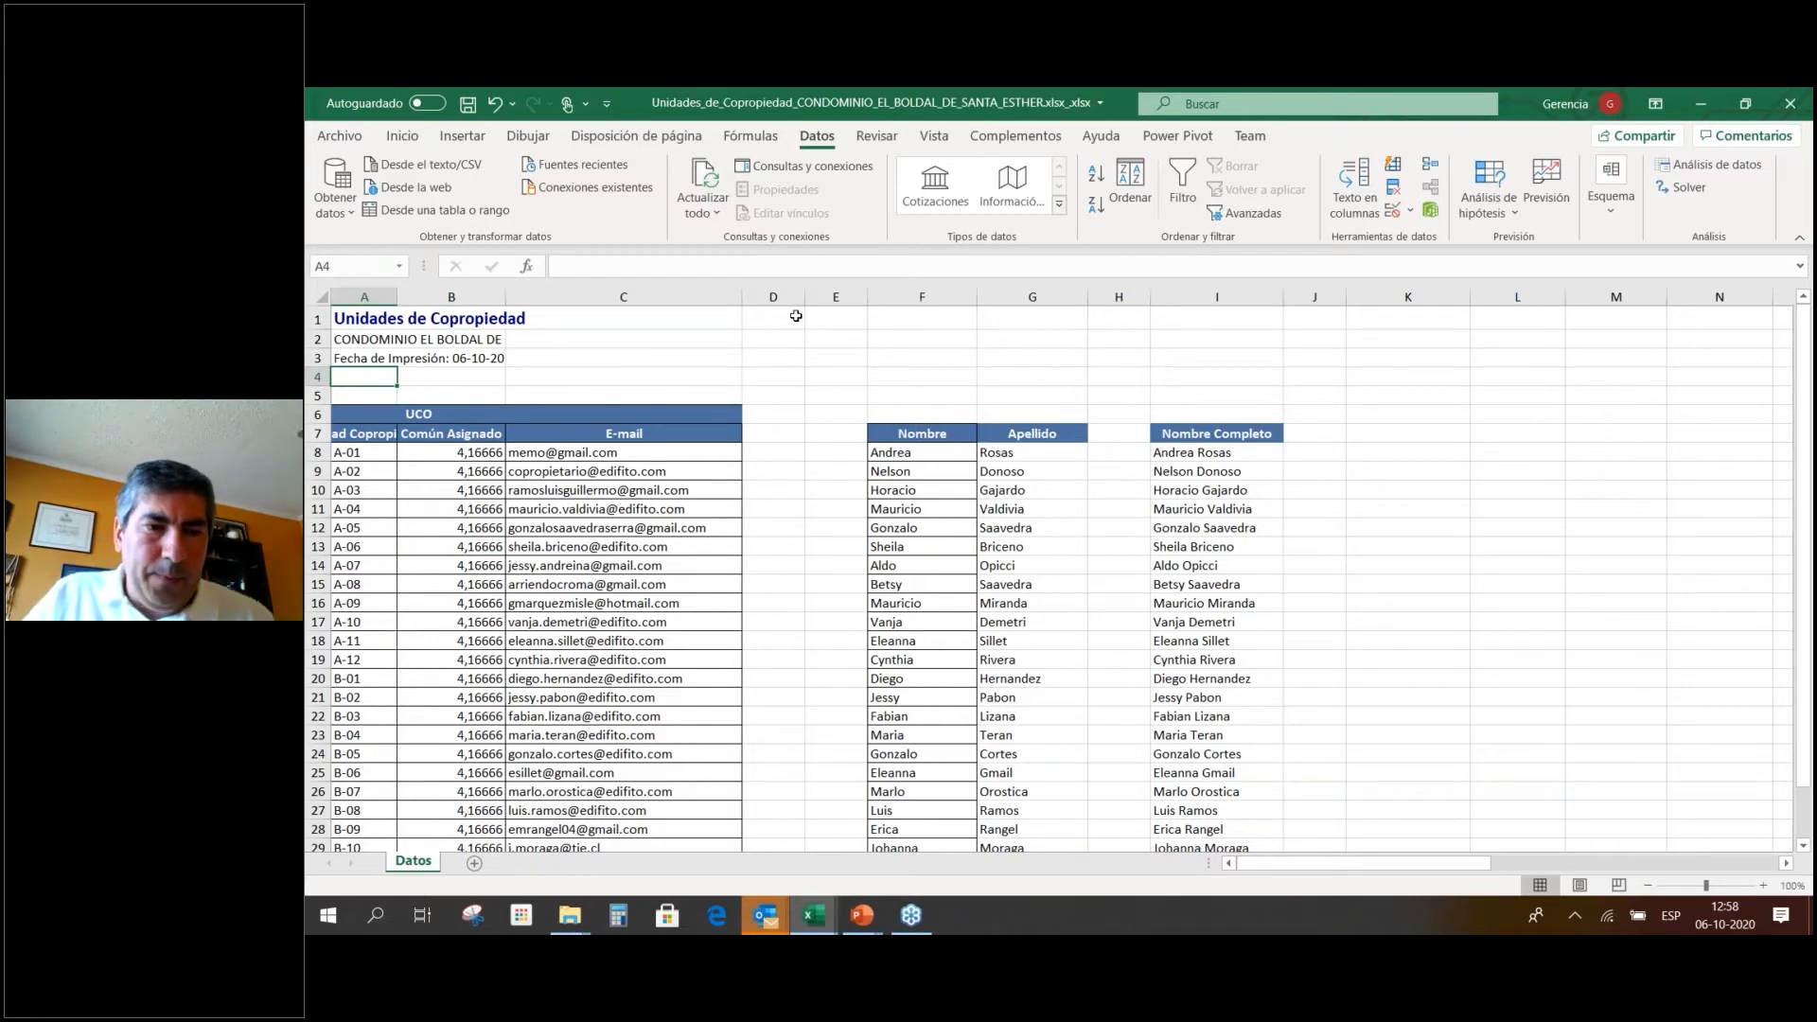
Delete the blank columns D and E between E-mail and Nombre.
scroll(593, 483, down, 6)
scroll(593, 482, up, 6)
drag(809, 297, 615, 326)
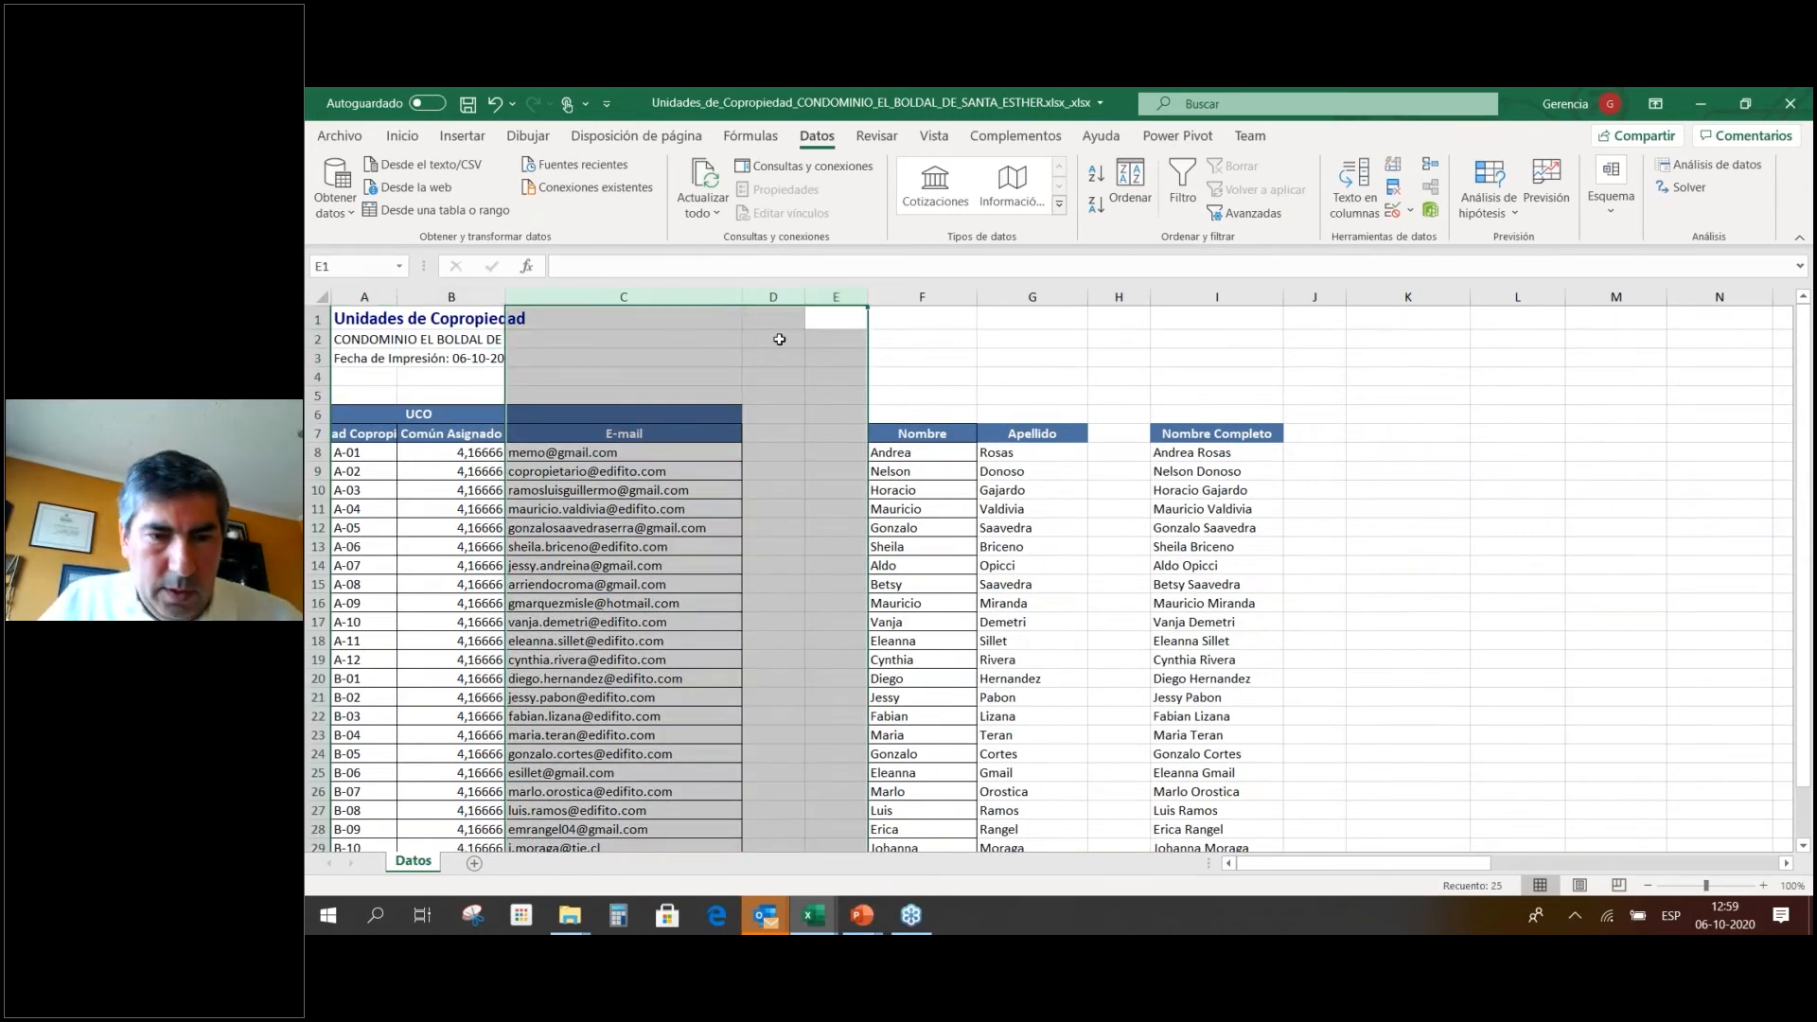
mouse_move(780, 339)
mouse_down()
mouse_move(833, 312)
mouse_move(780, 339)
mouse_up()
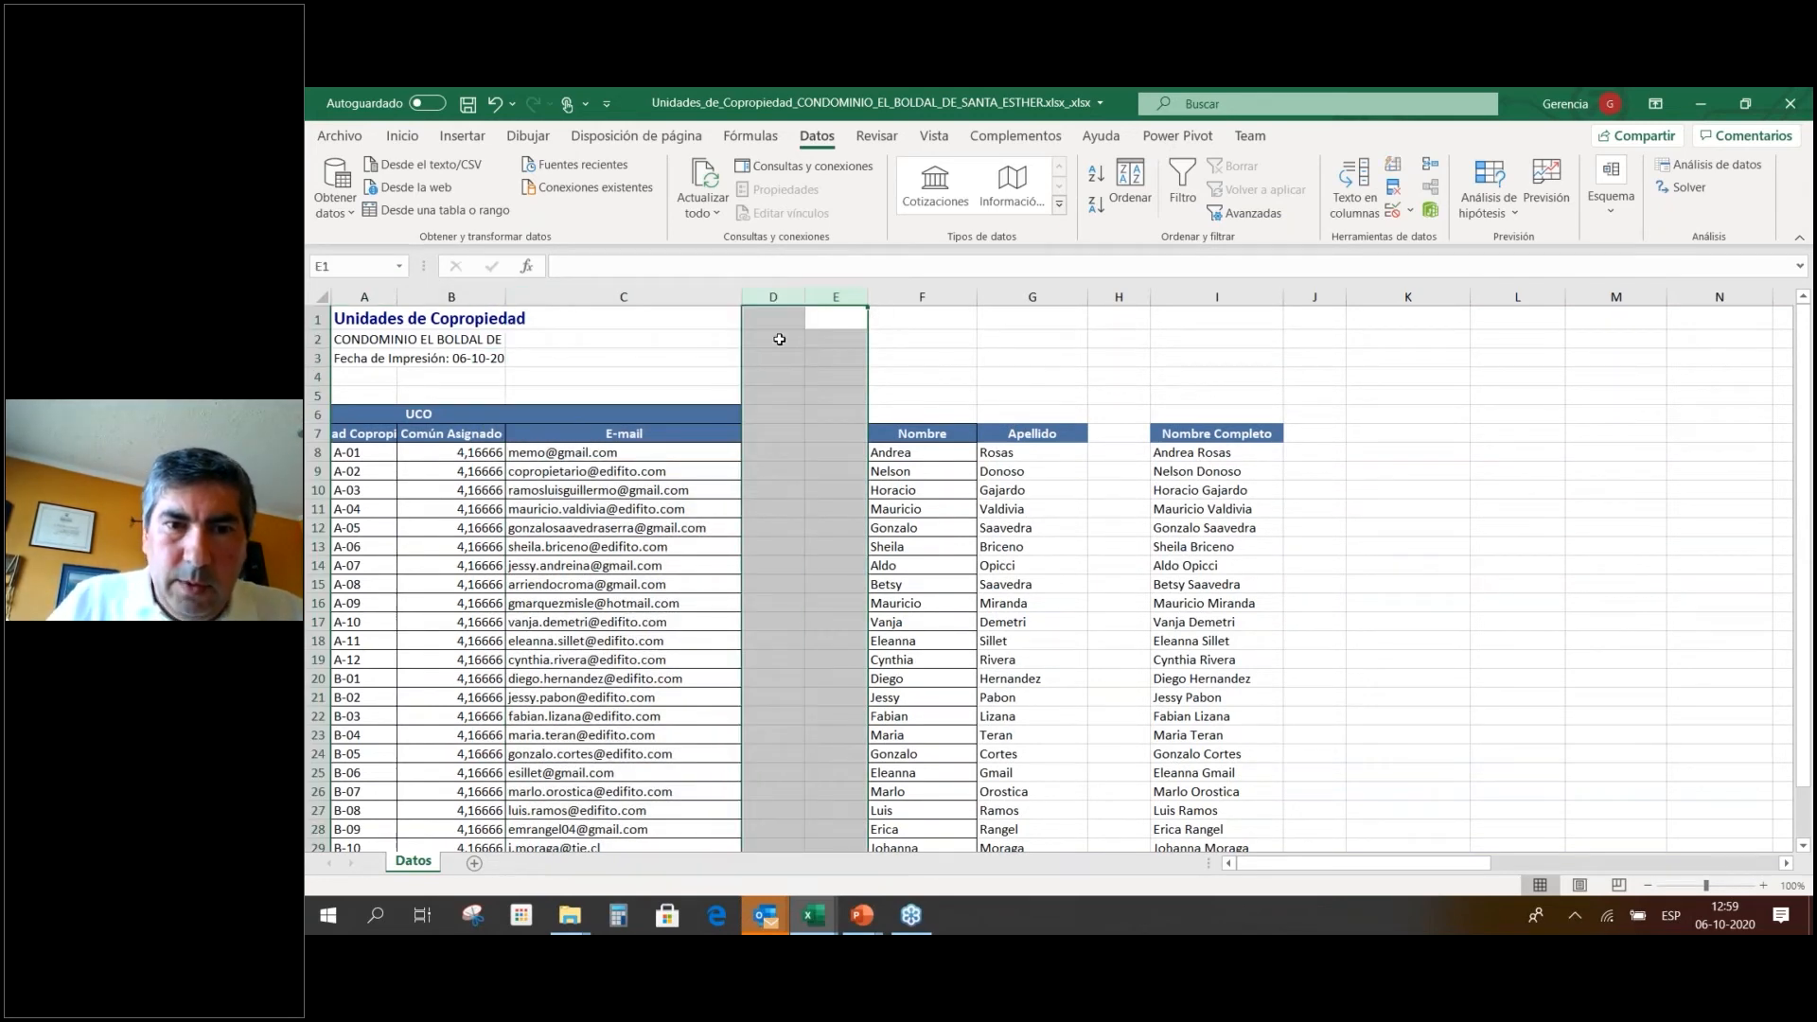
right_click(779, 339)
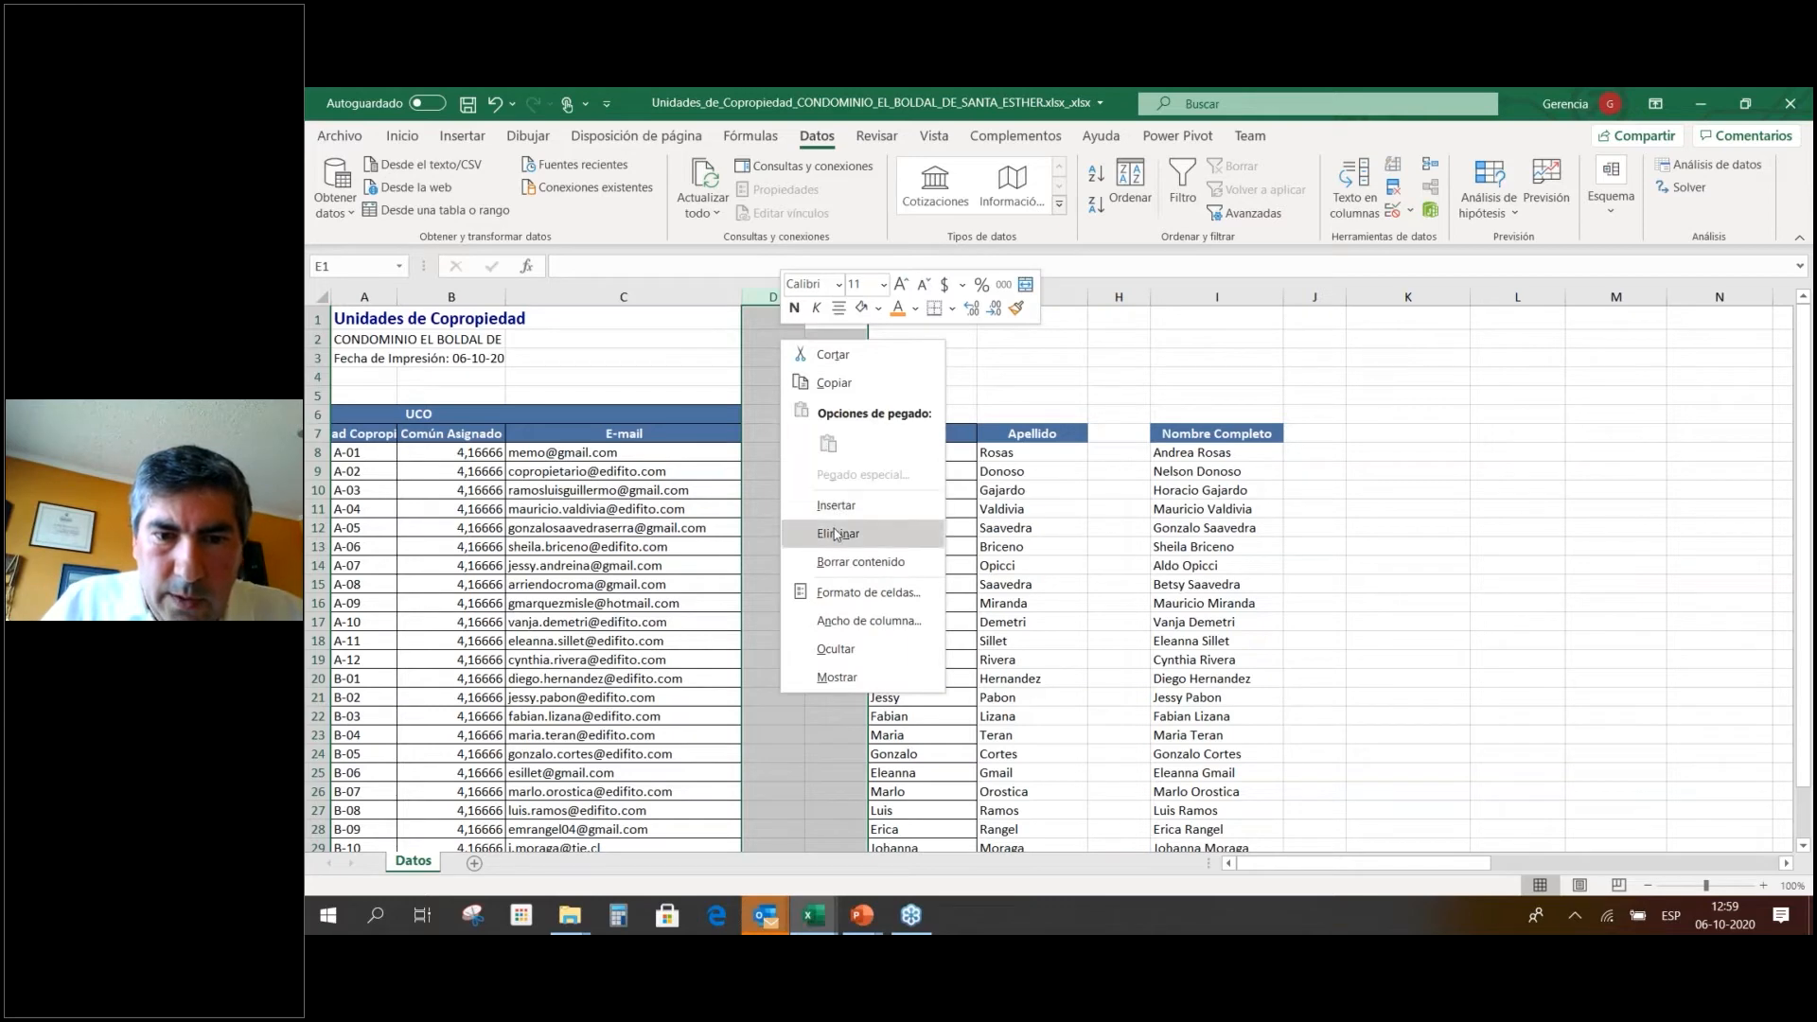
click(836, 533)
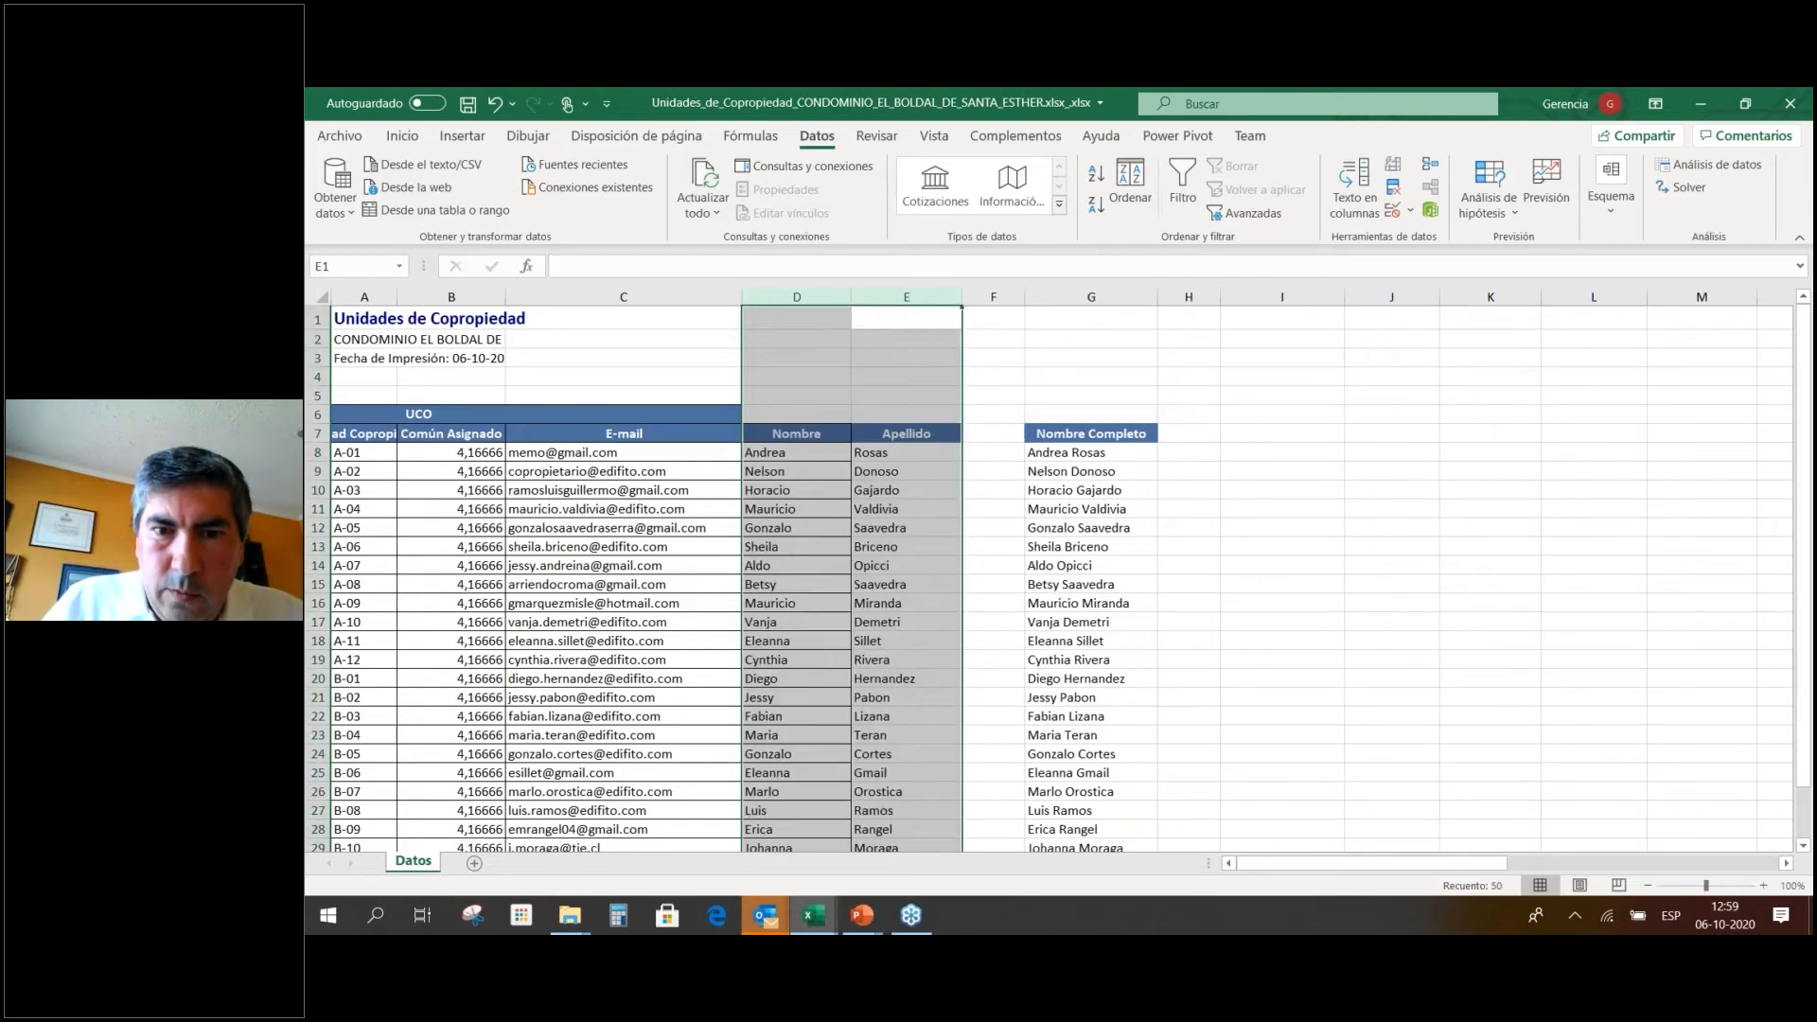
Delete blank column F as well, then switch to the Ejemplos Seminario Edifito workbook.
click(989, 289)
right_click(989, 289)
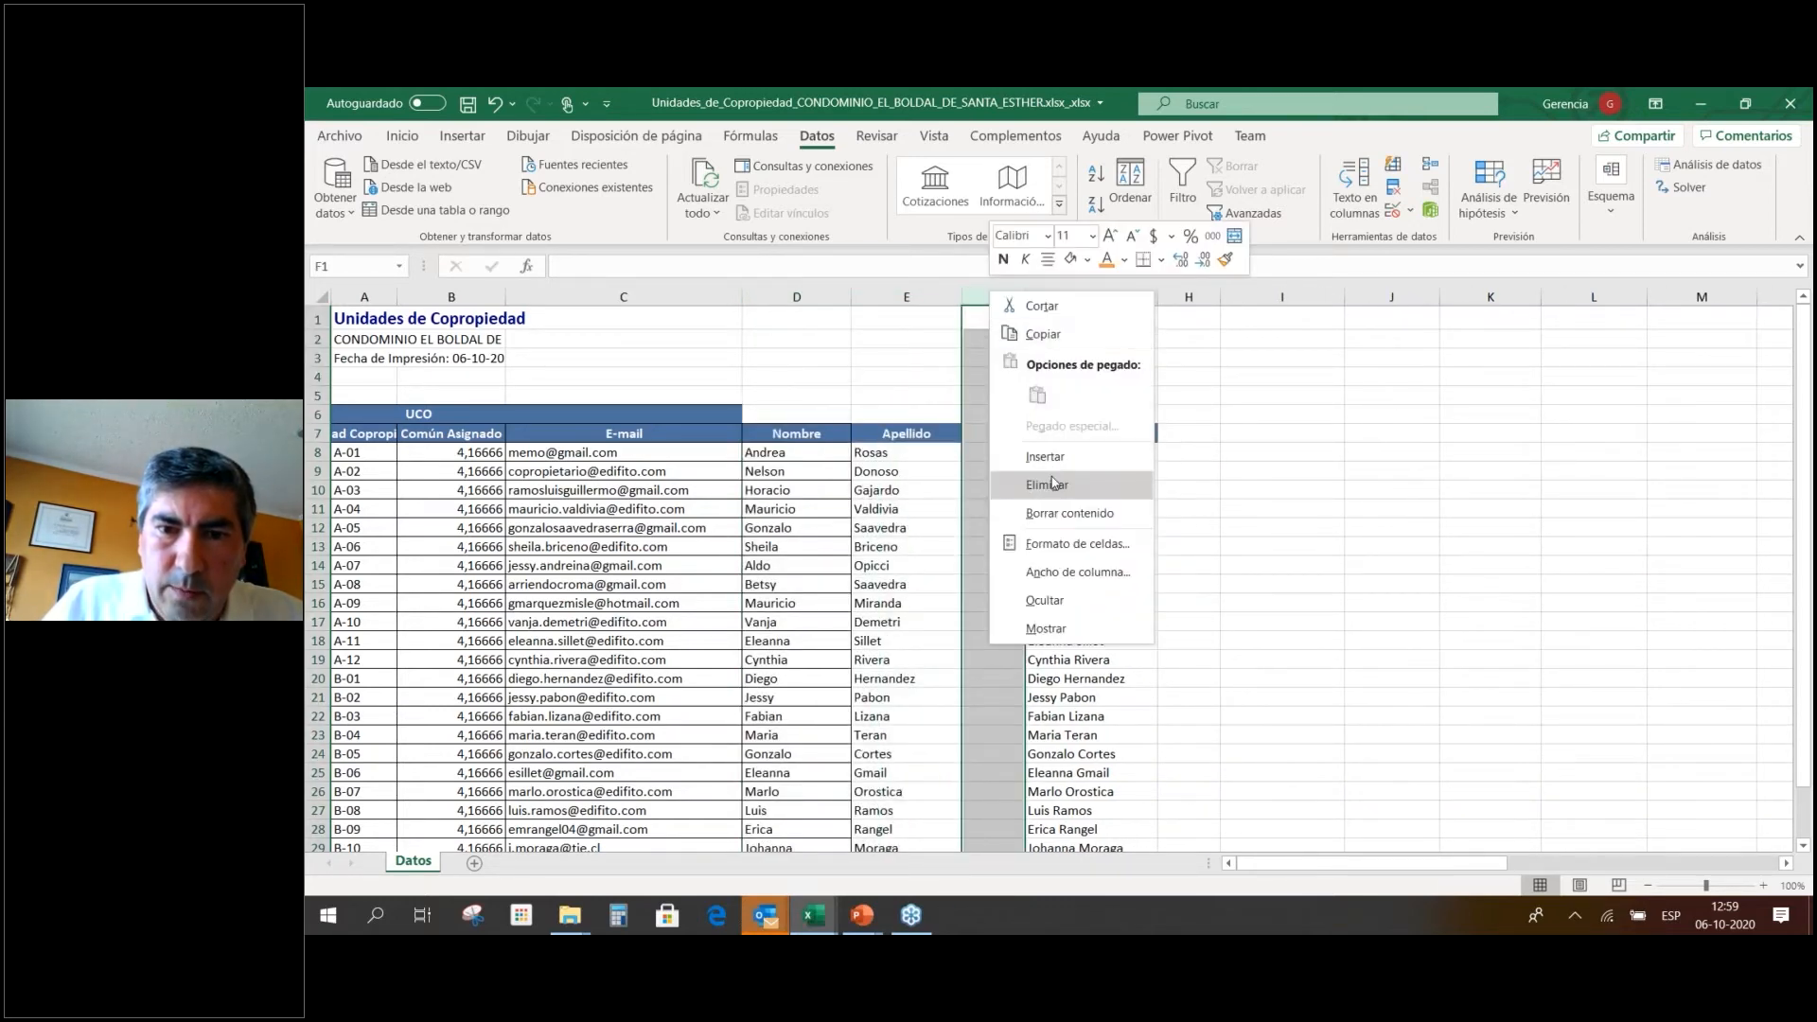
click(1032, 484)
click(1329, 433)
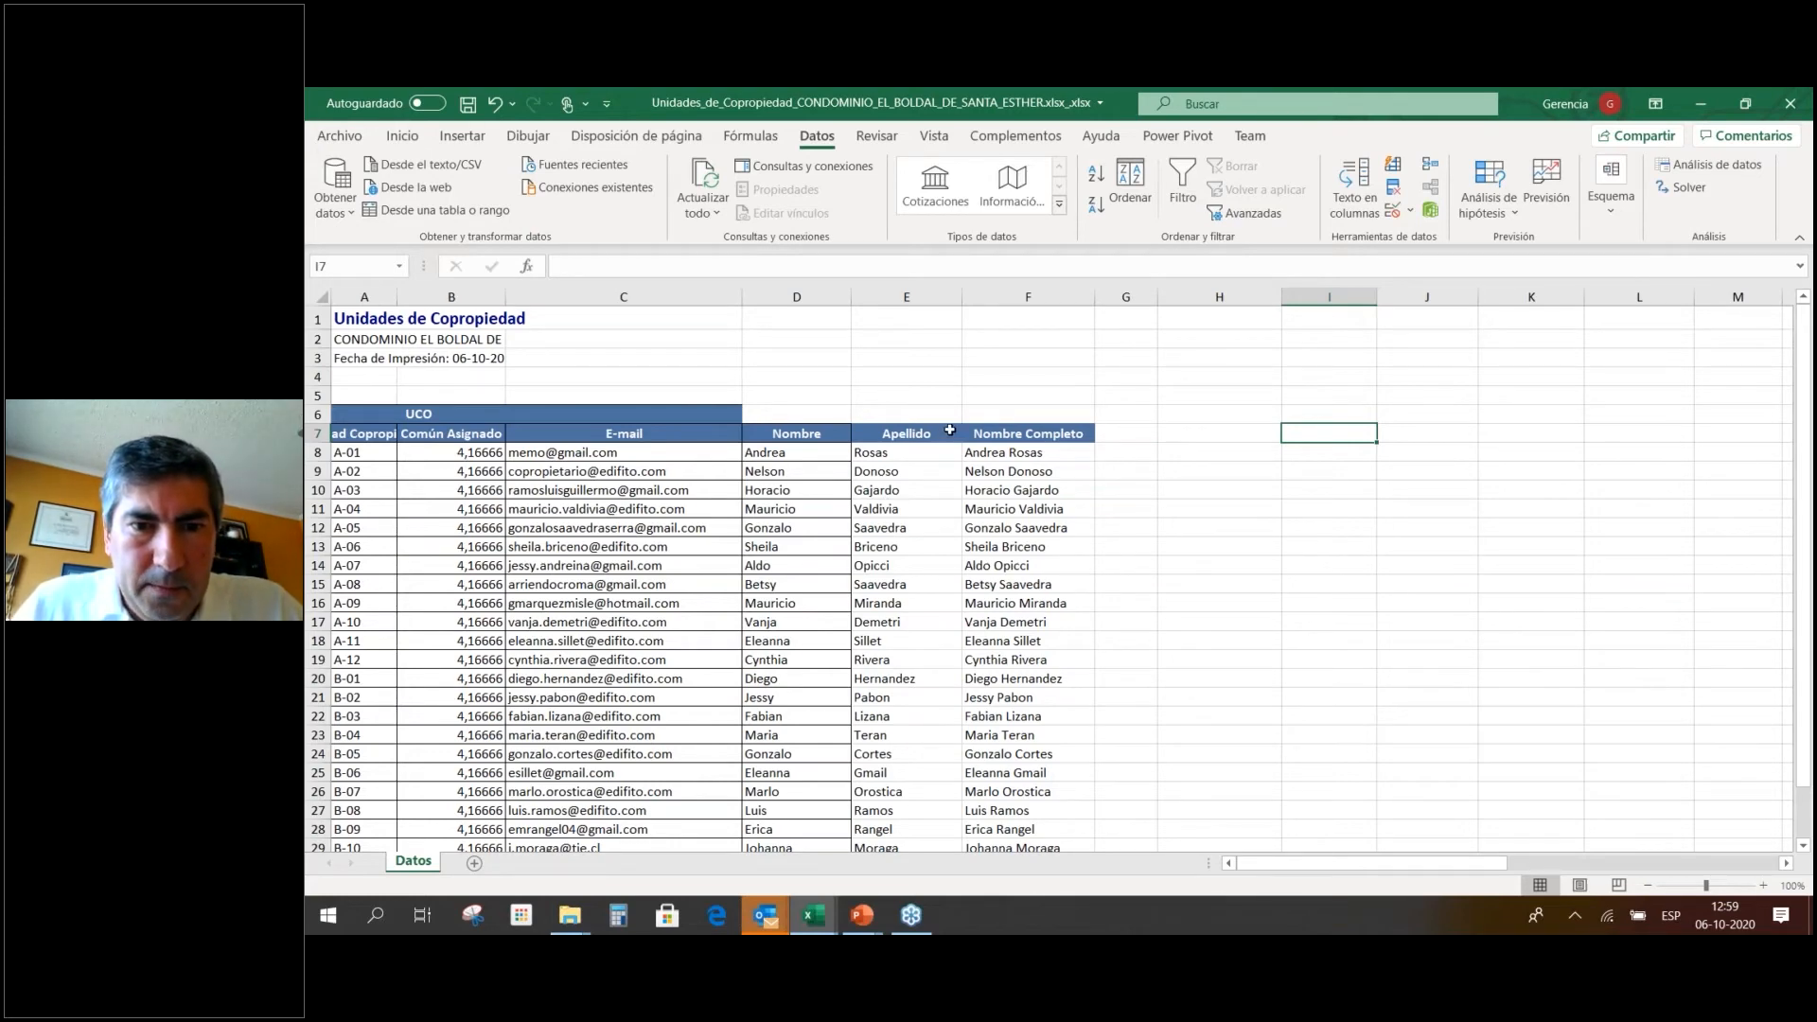
key(alt+Tab)
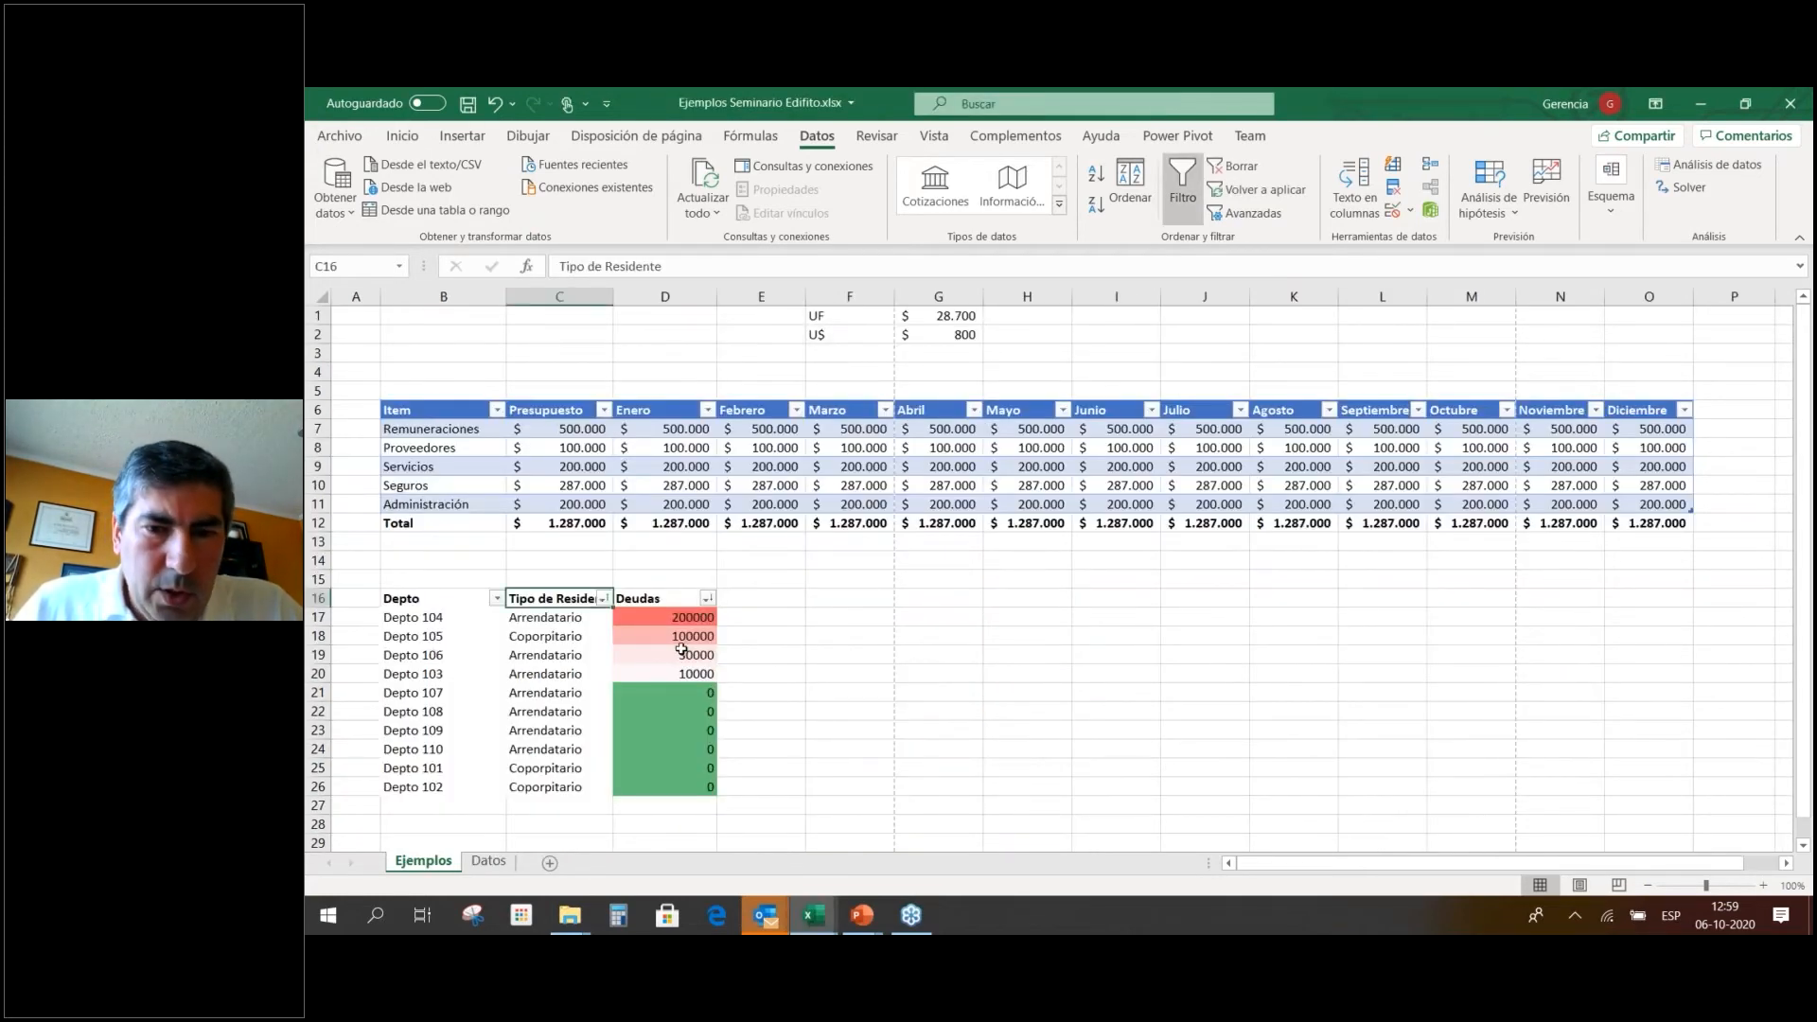
Return to the Unidades de Copropiedad workbook and step through the Común Asignado values to the last unit.
key(alt+Tab)
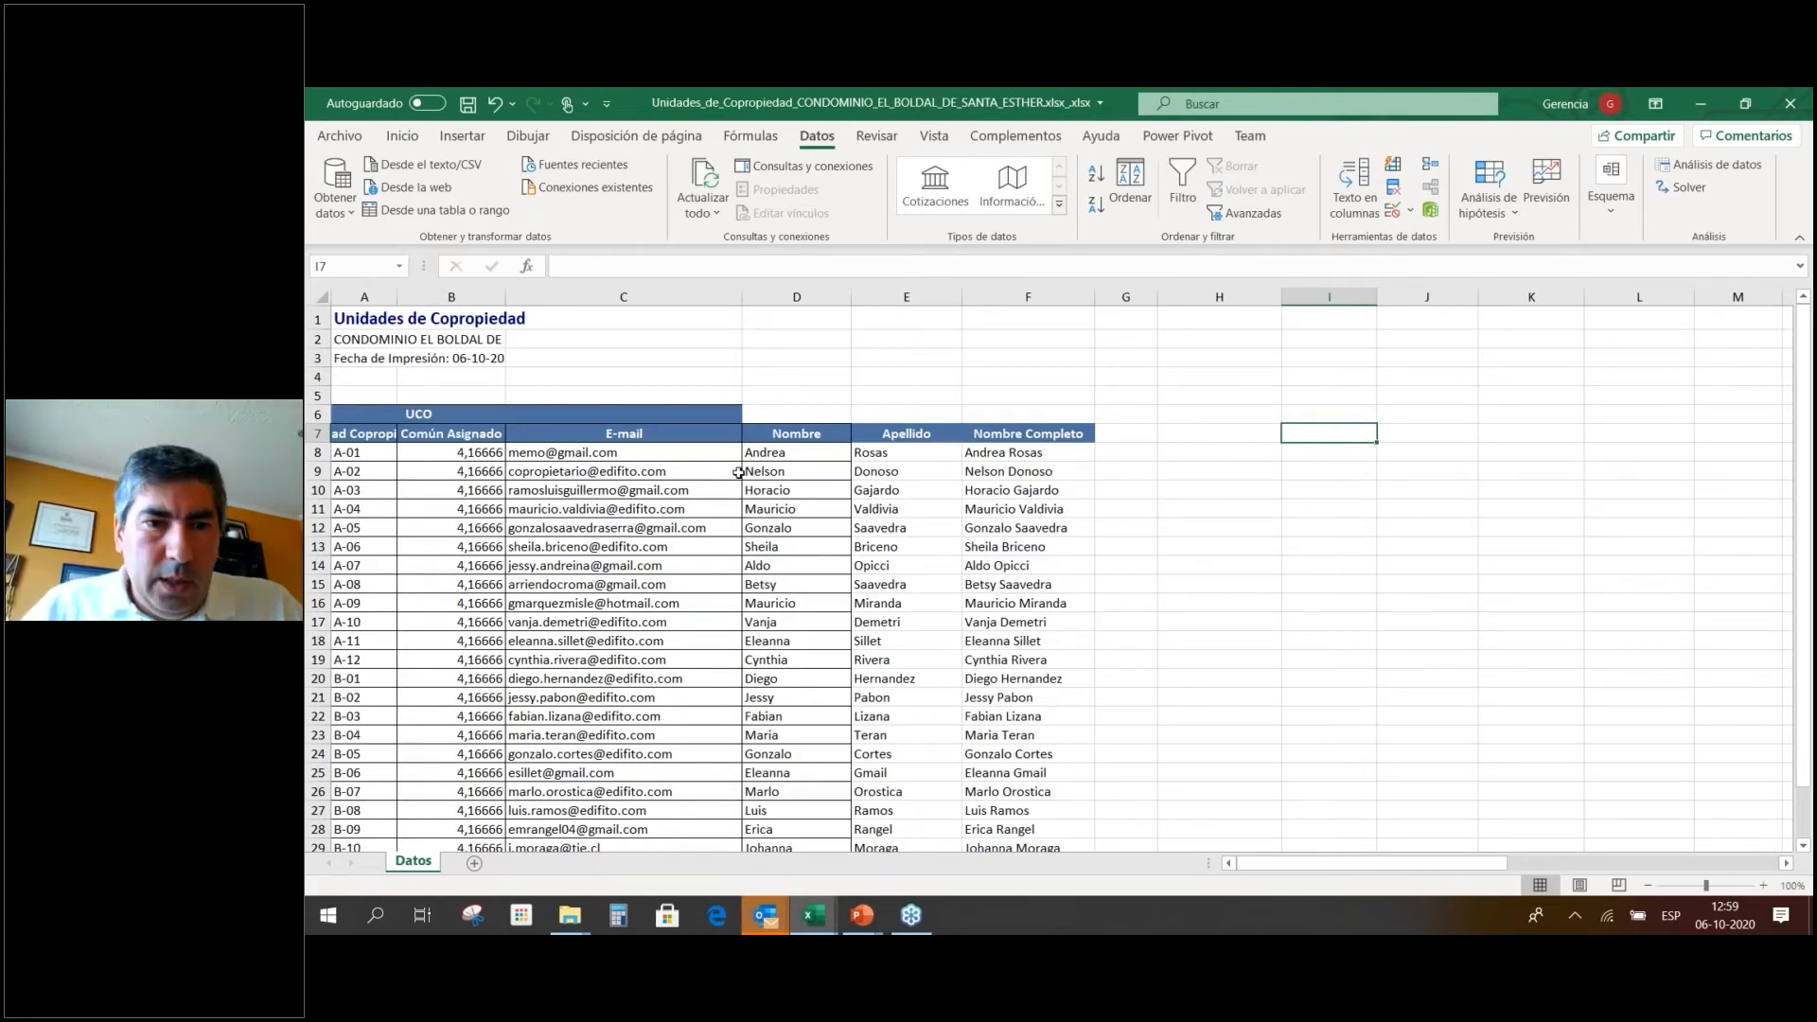
scroll(690, 432, down, 2)
scroll(690, 431, up, 2)
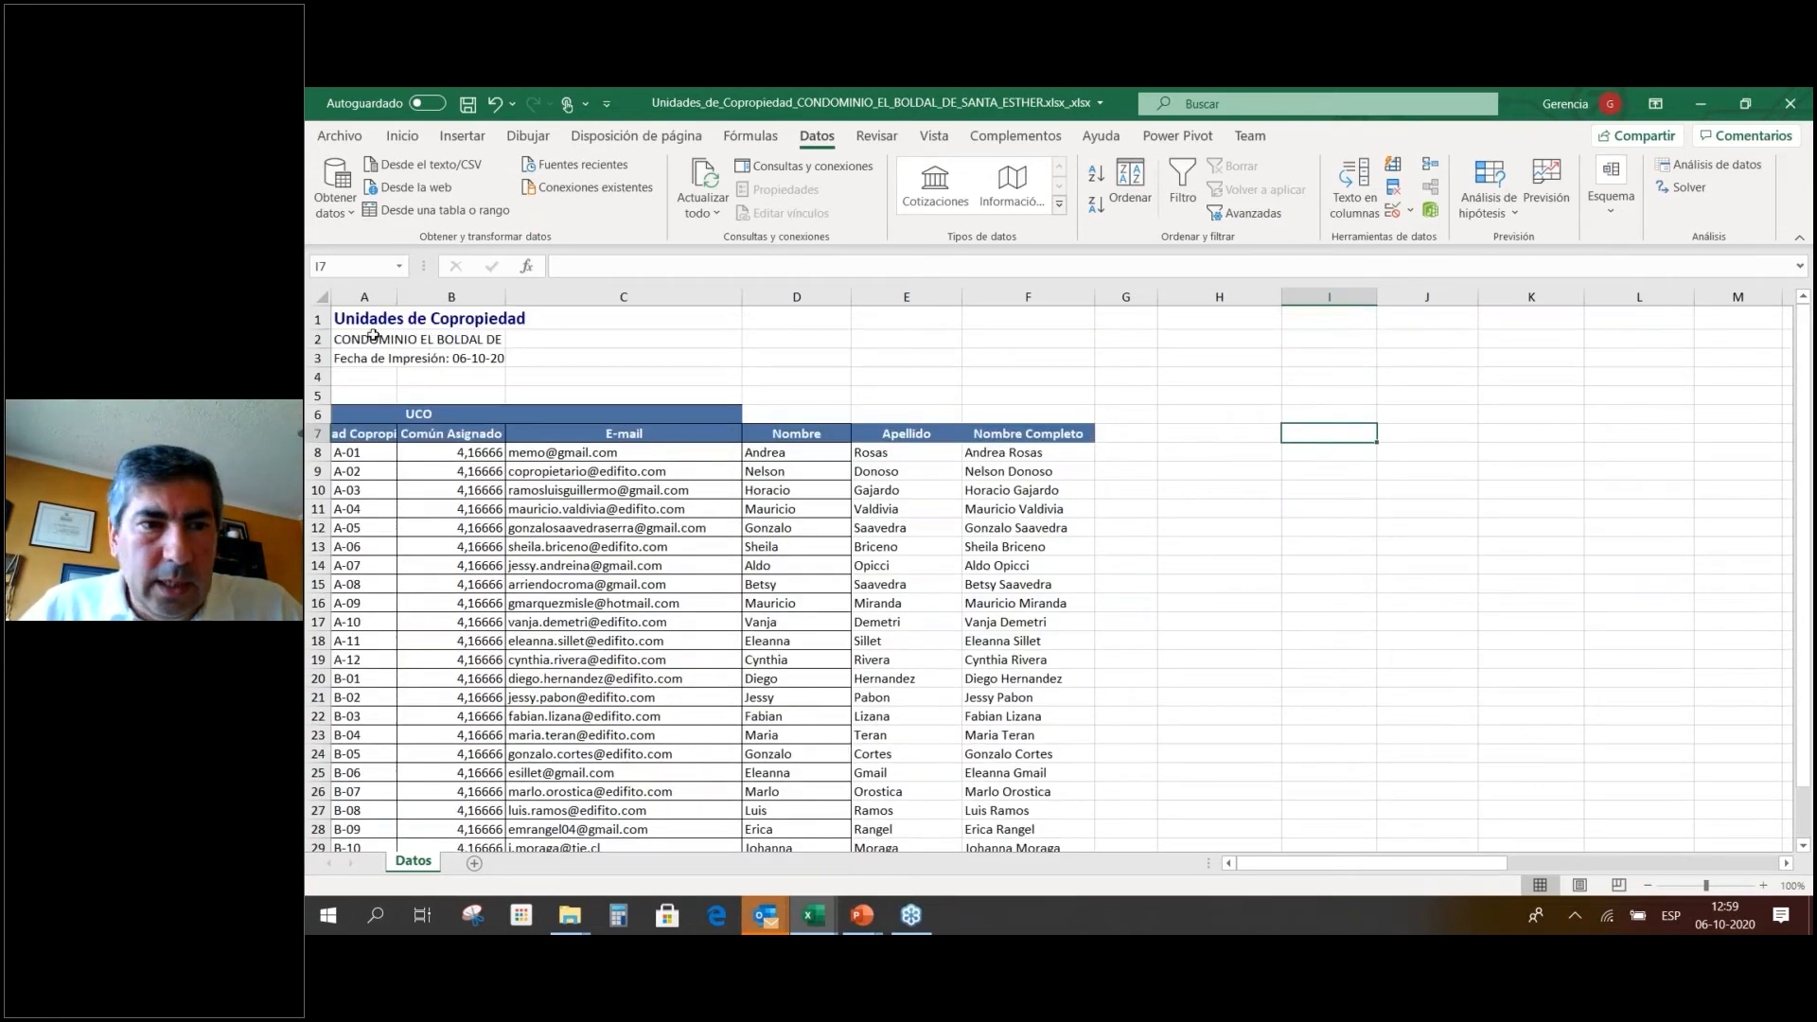
scroll(418, 470, down, 1)
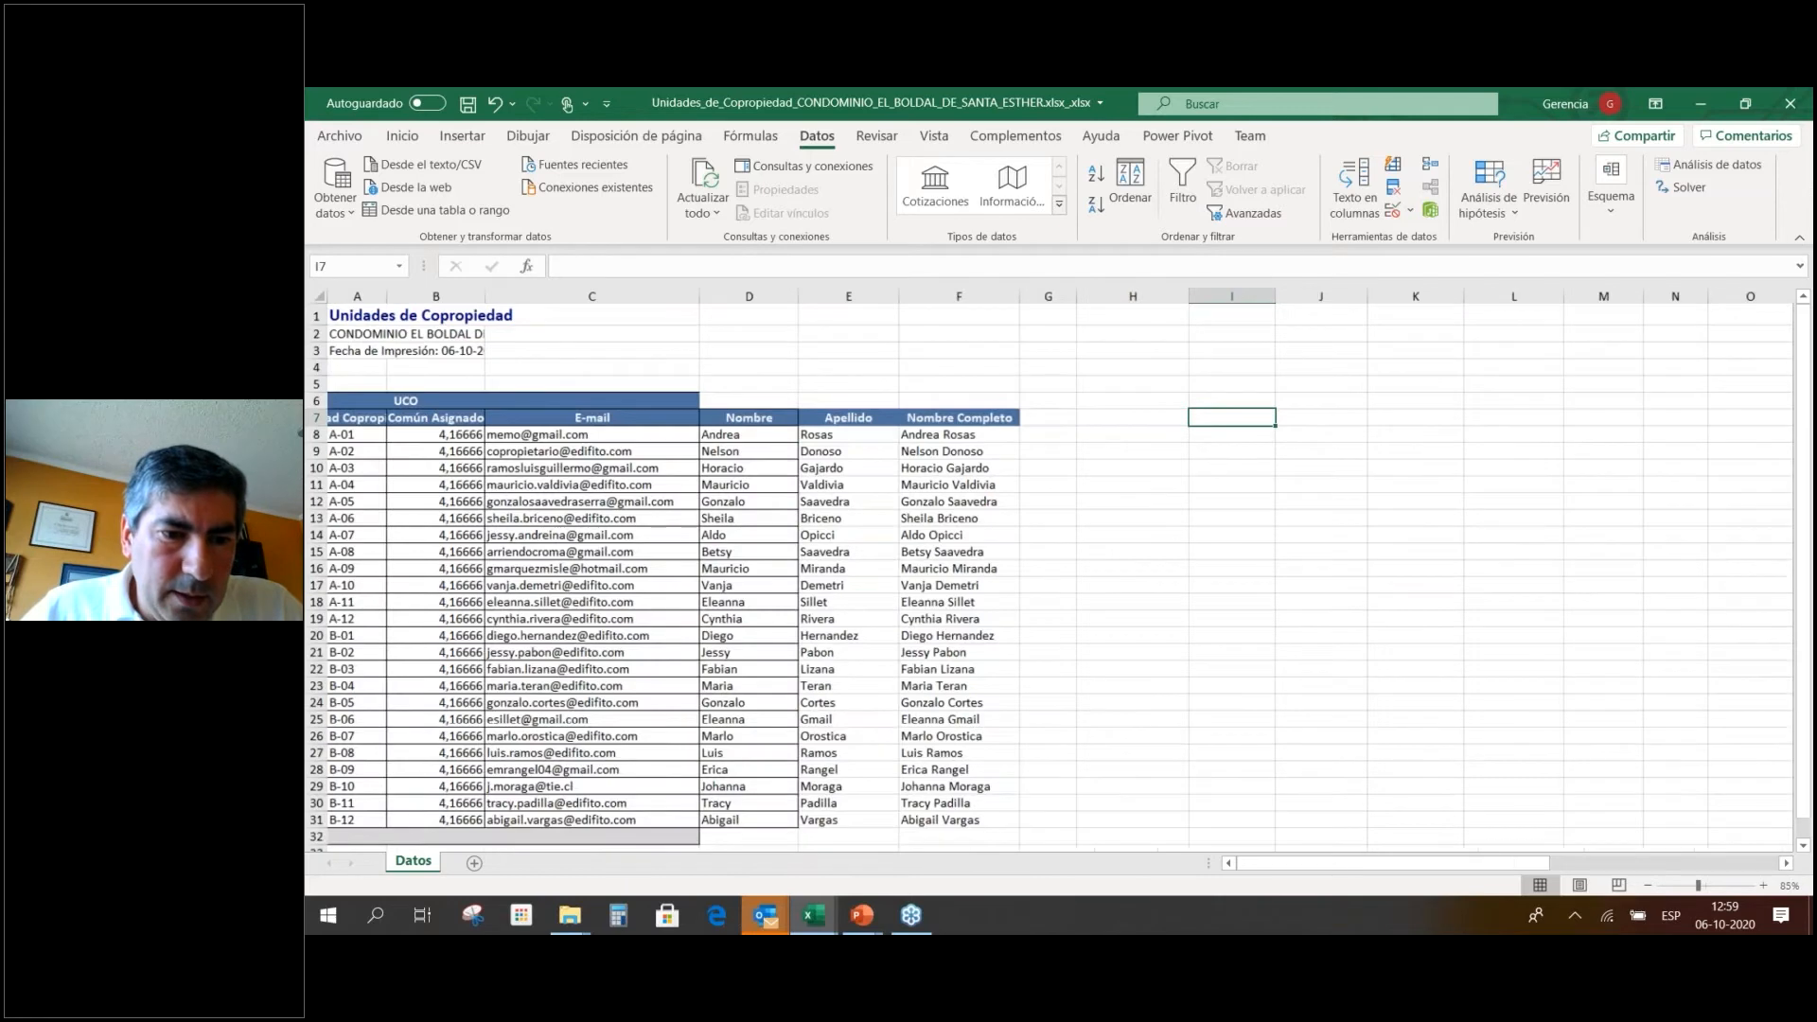
scroll(461, 778, up, 1)
key(Left)
key(Left)
key(Left)
key(Left)
key(Left)
key(Left)
key(Left)
key(Down)
key(Down)
key(Down)
key(Down)
key(Down)
key(Down)
key(Down)
key(Down)
key(Down)
key(Down)
key(Down)
key(Down)
key(Down)
key(Down)
key(Down)
key(Down)
key(Down)
key(Down)
key(Down)
key(Down)
key(Down)
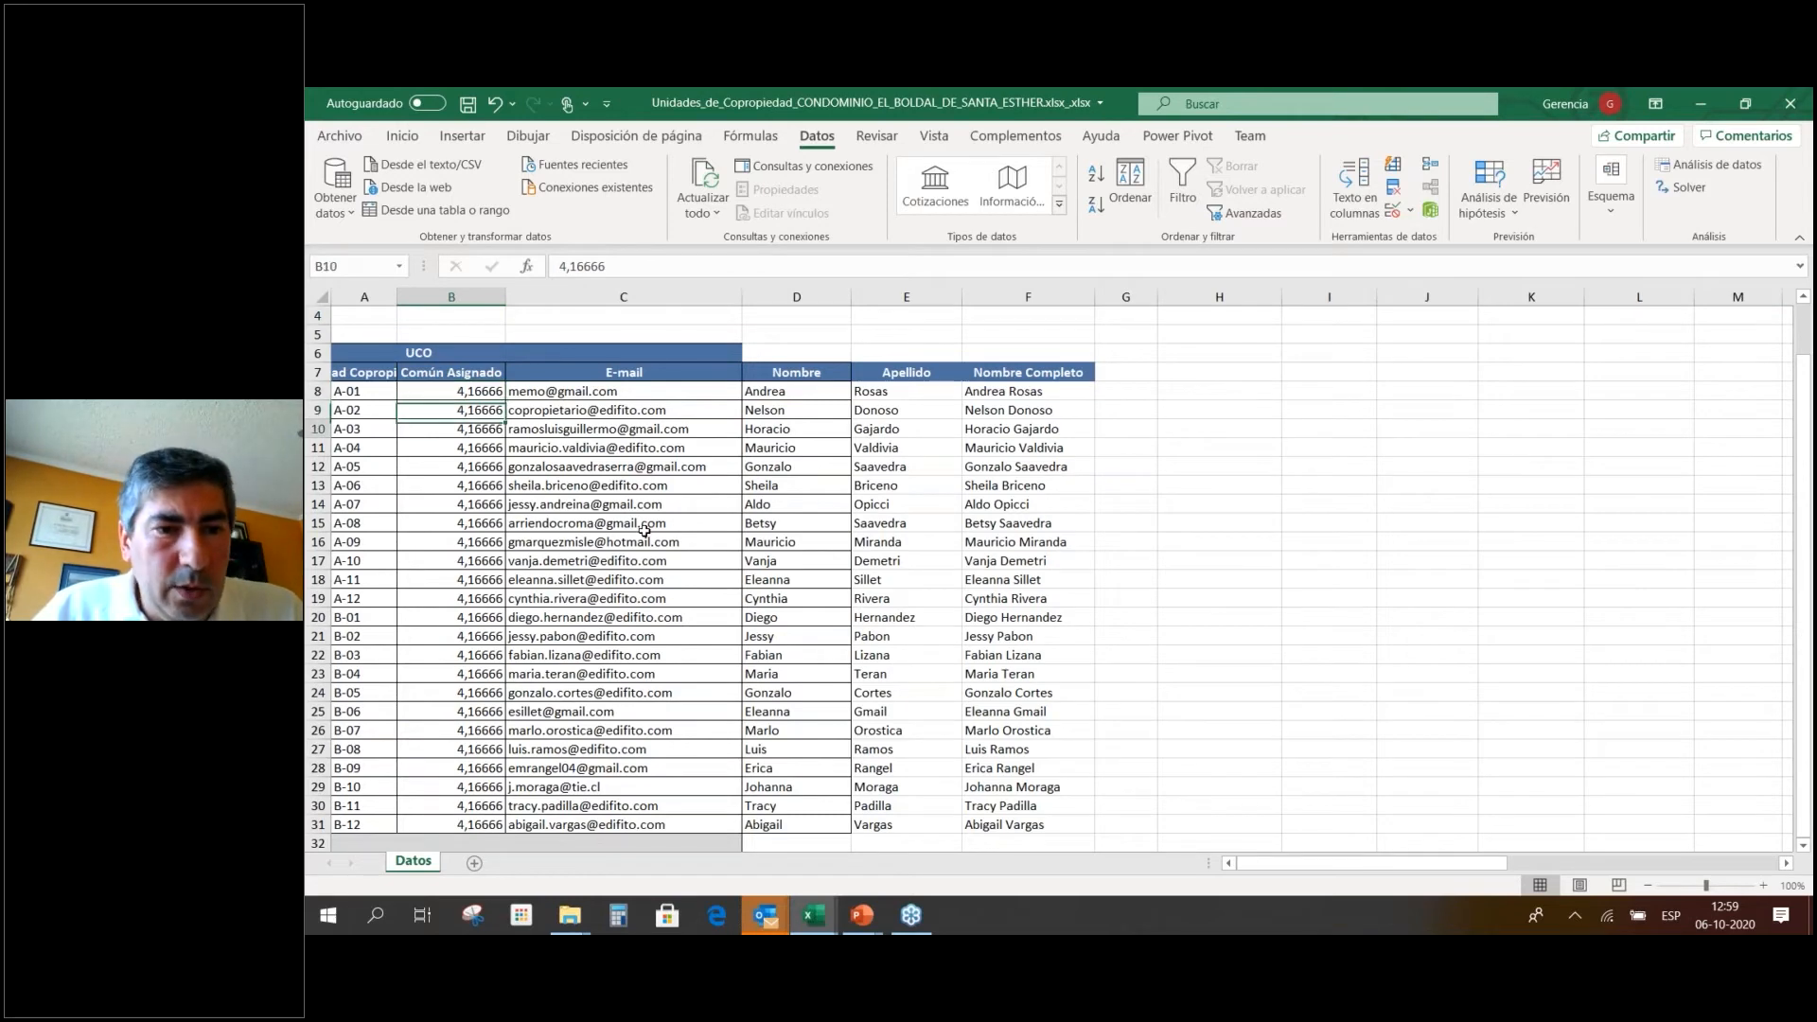
key(Down)
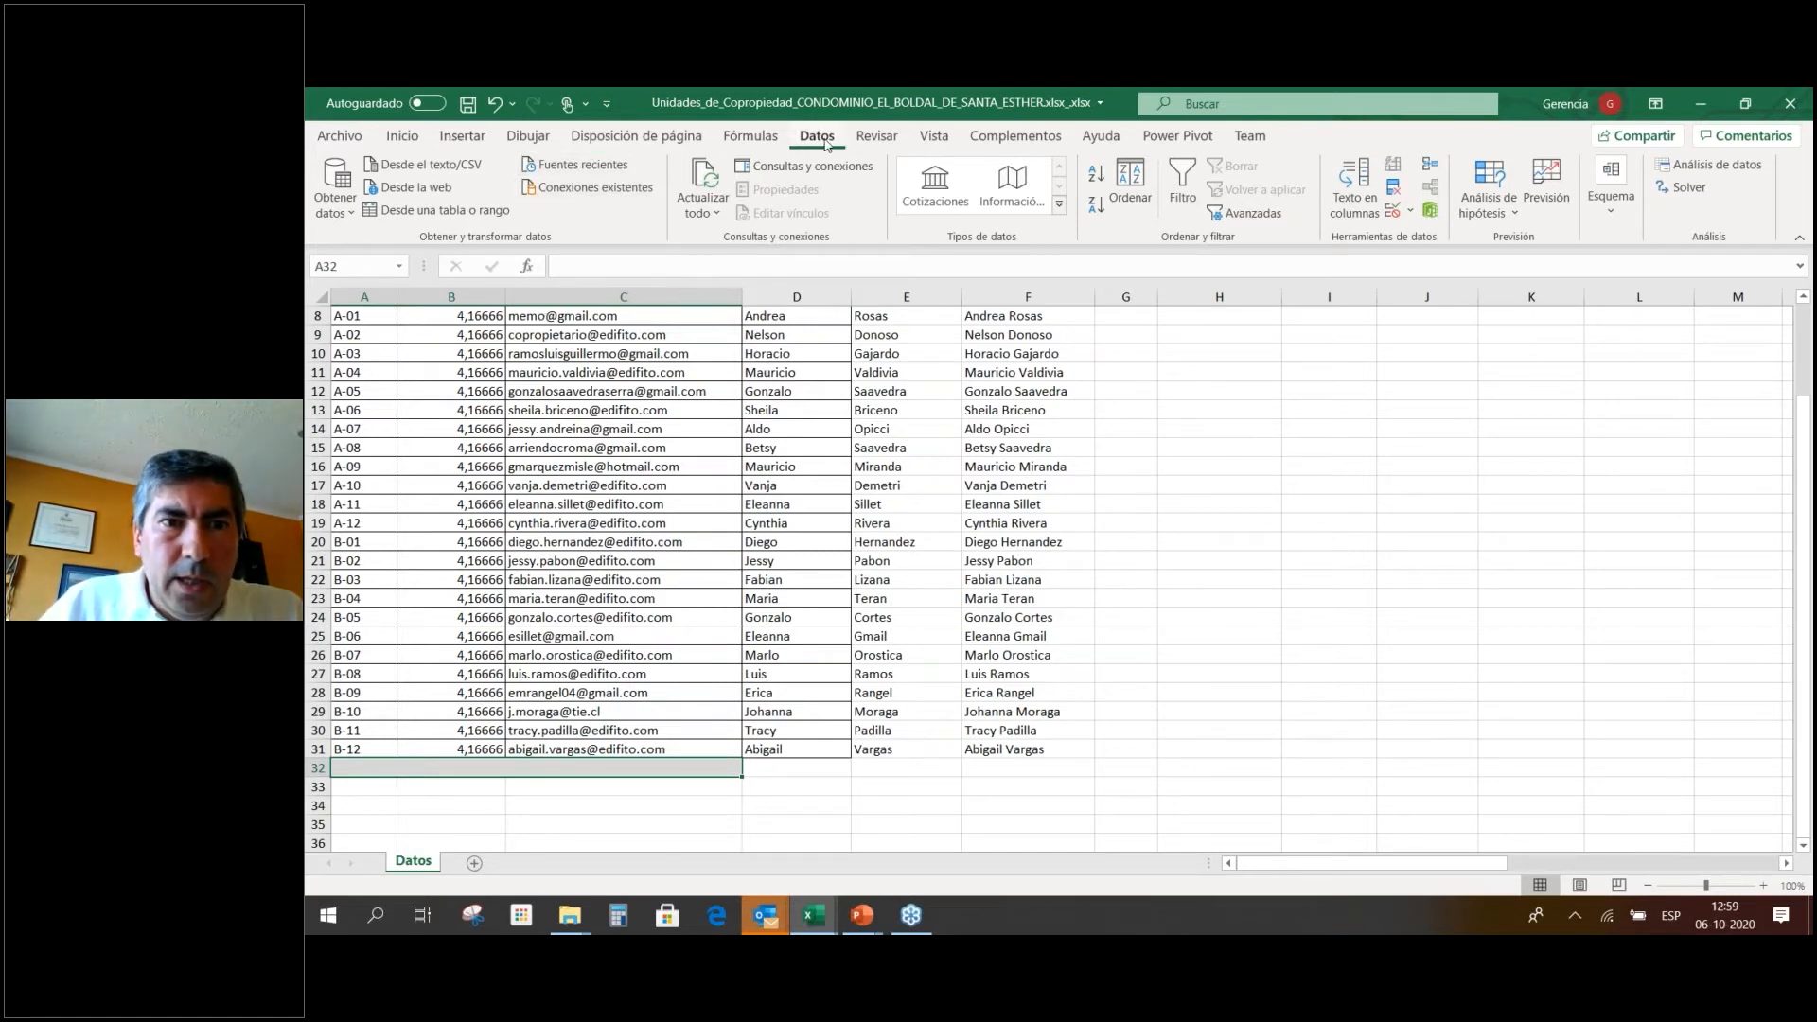
Unmerge the merged cells A32:C32 below the table's last row.
click(404, 137)
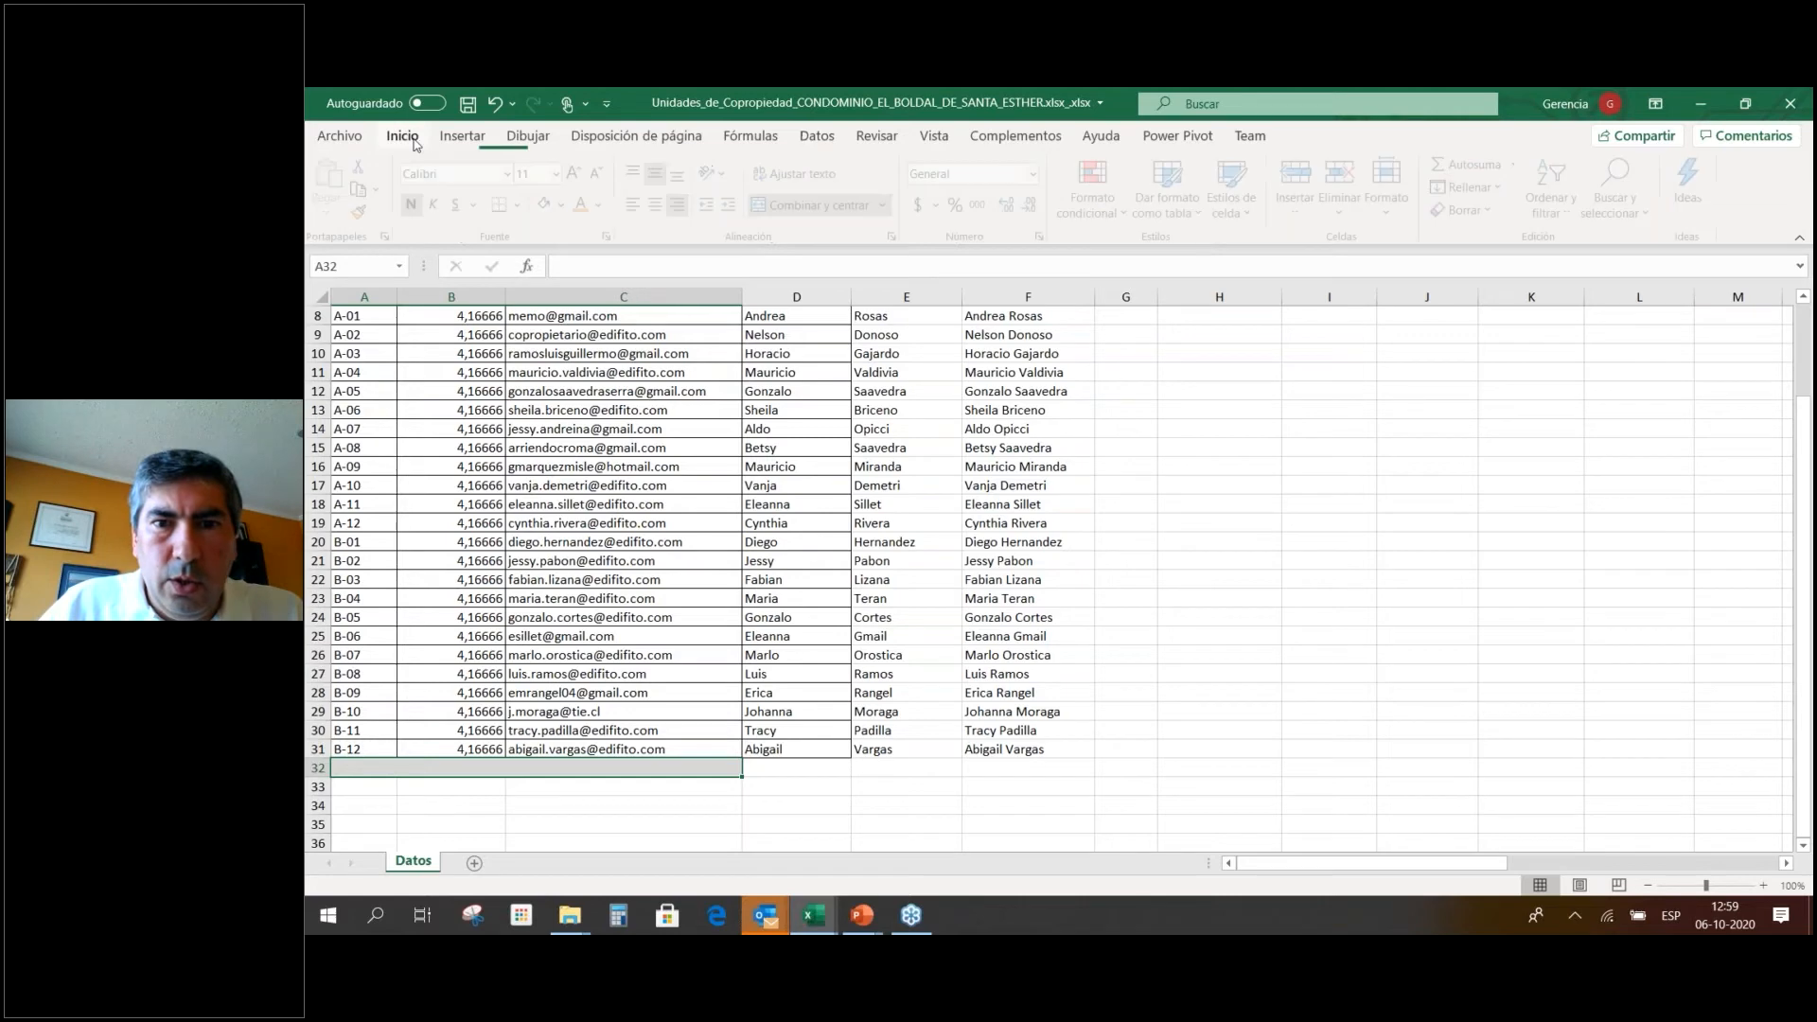
click(793, 210)
click(814, 505)
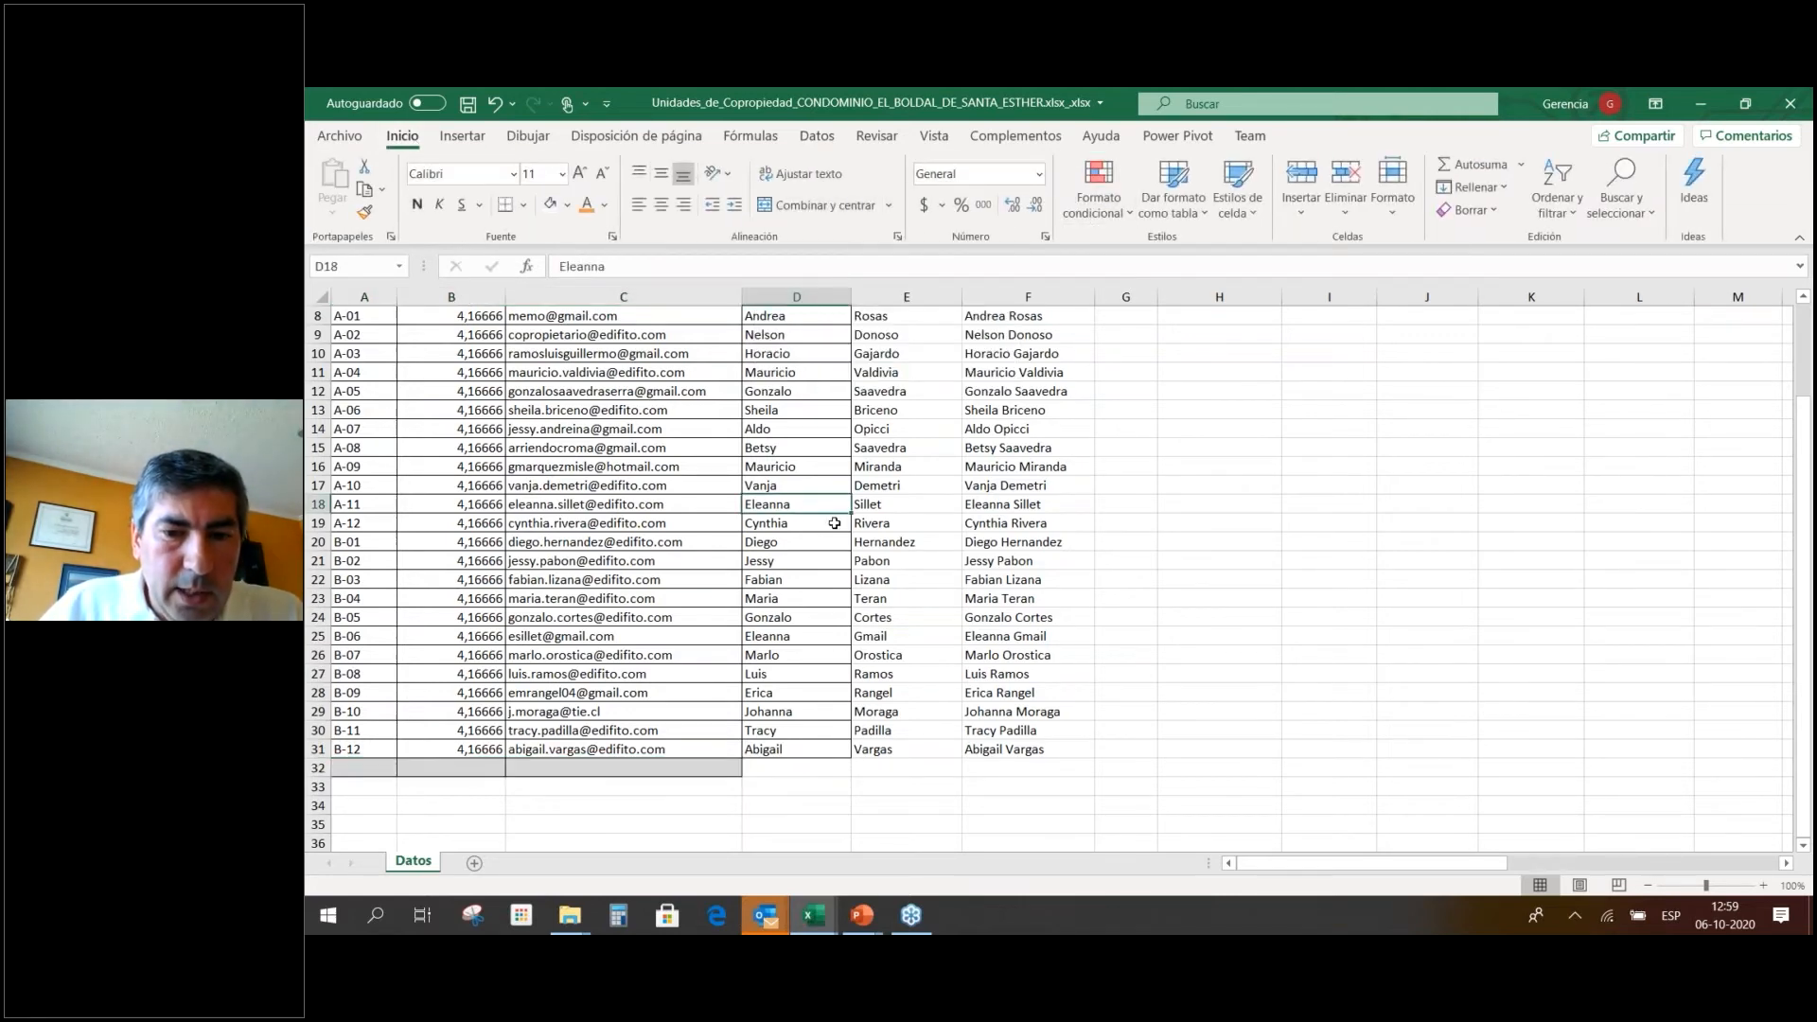
scroll(909, 426, up, 3)
Narrow column E slightly and widen column G as a spacer beside the table.
drag(962, 296, 954, 296)
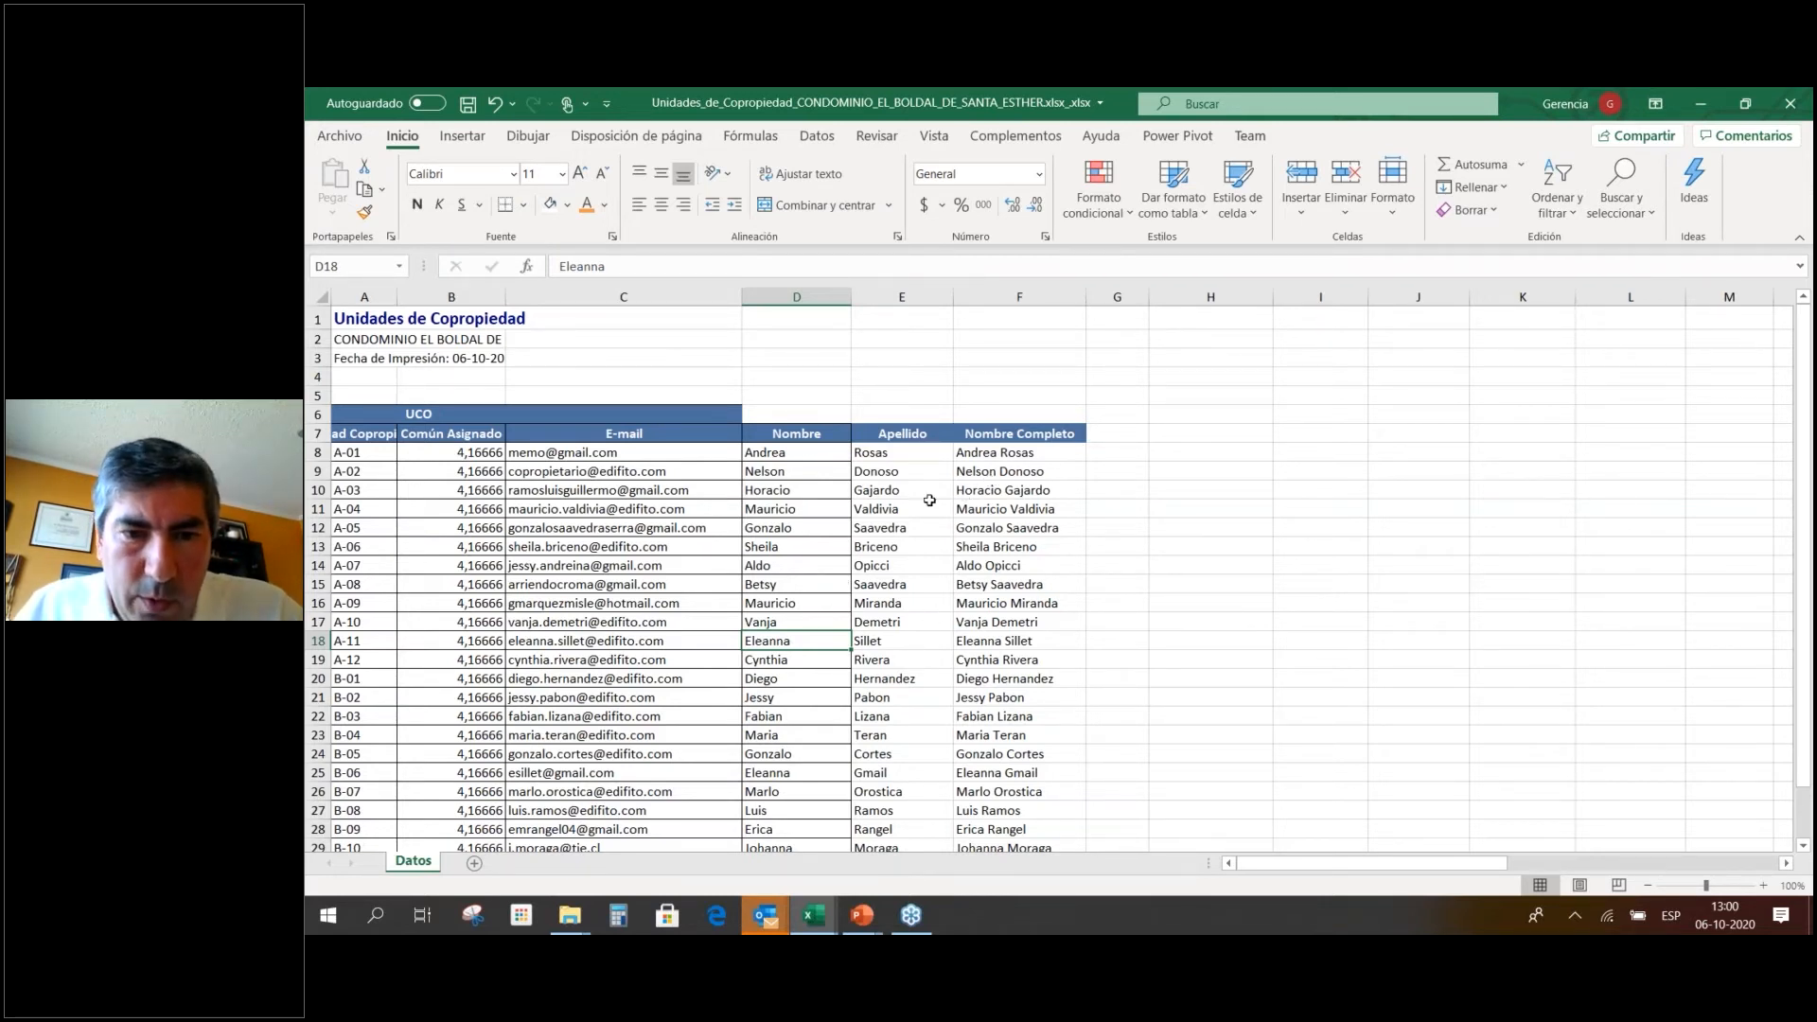
drag(899, 495, 1032, 509)
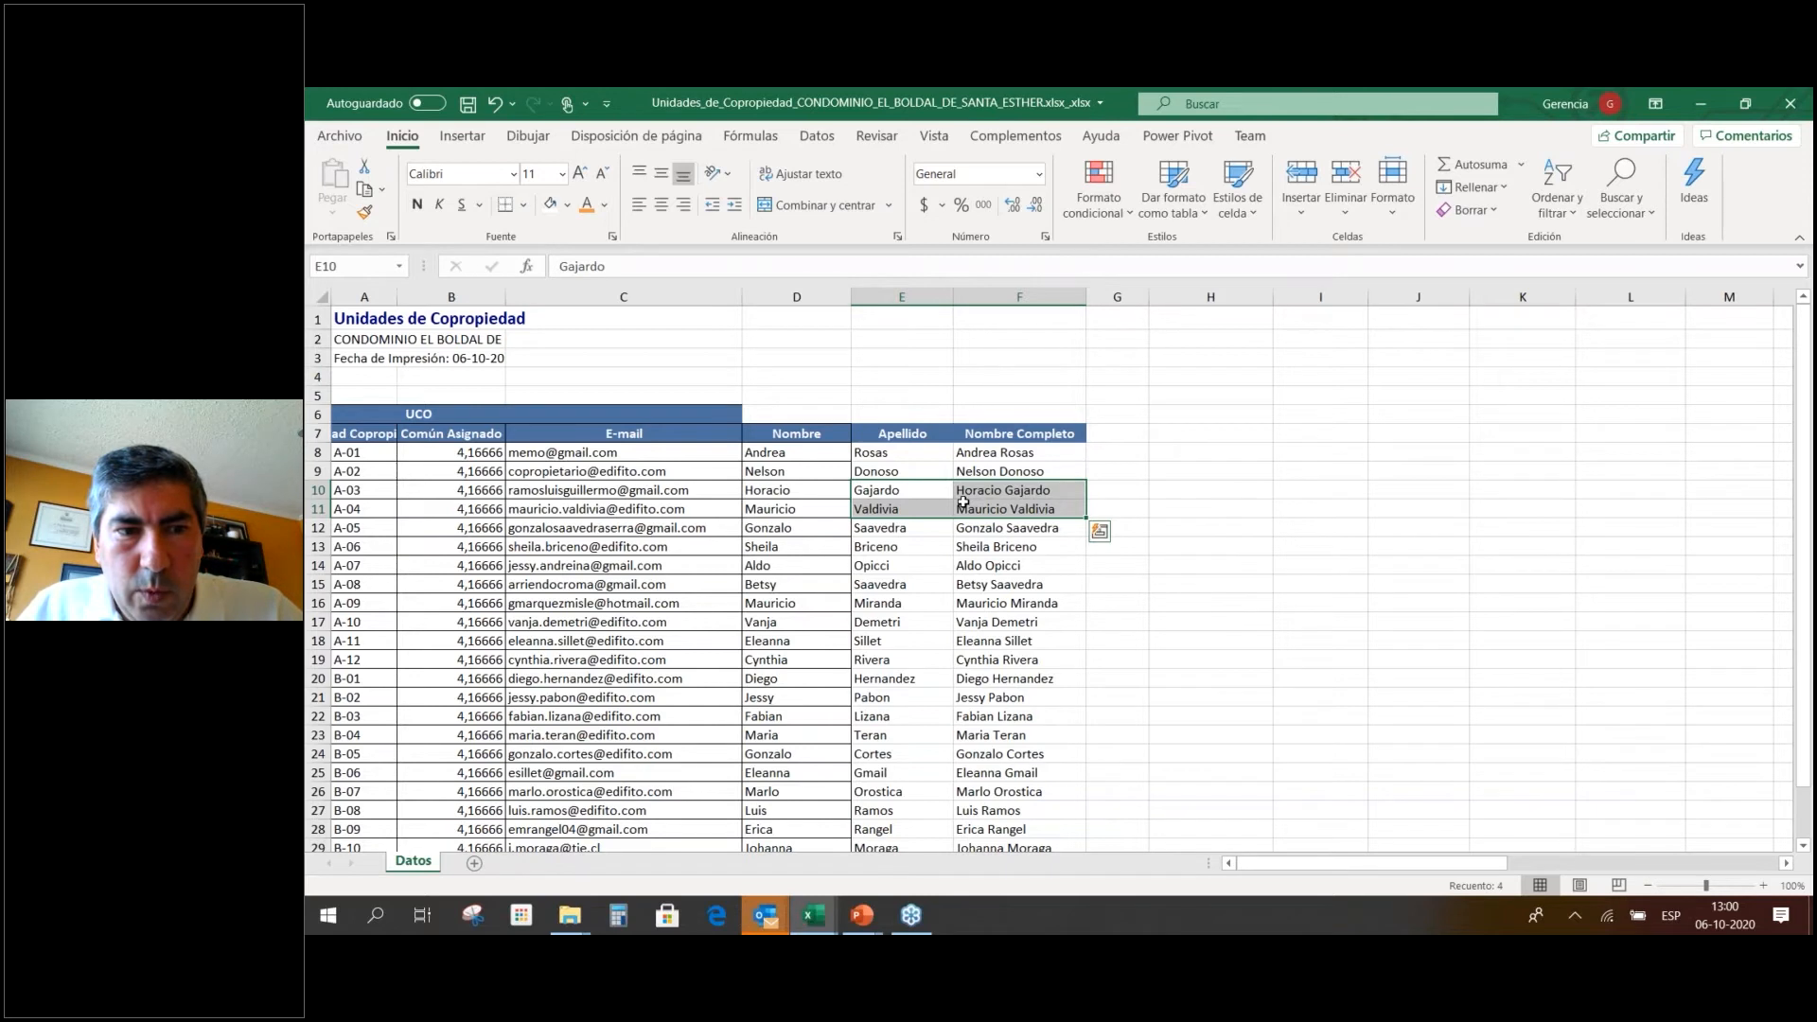
click(355, 474)
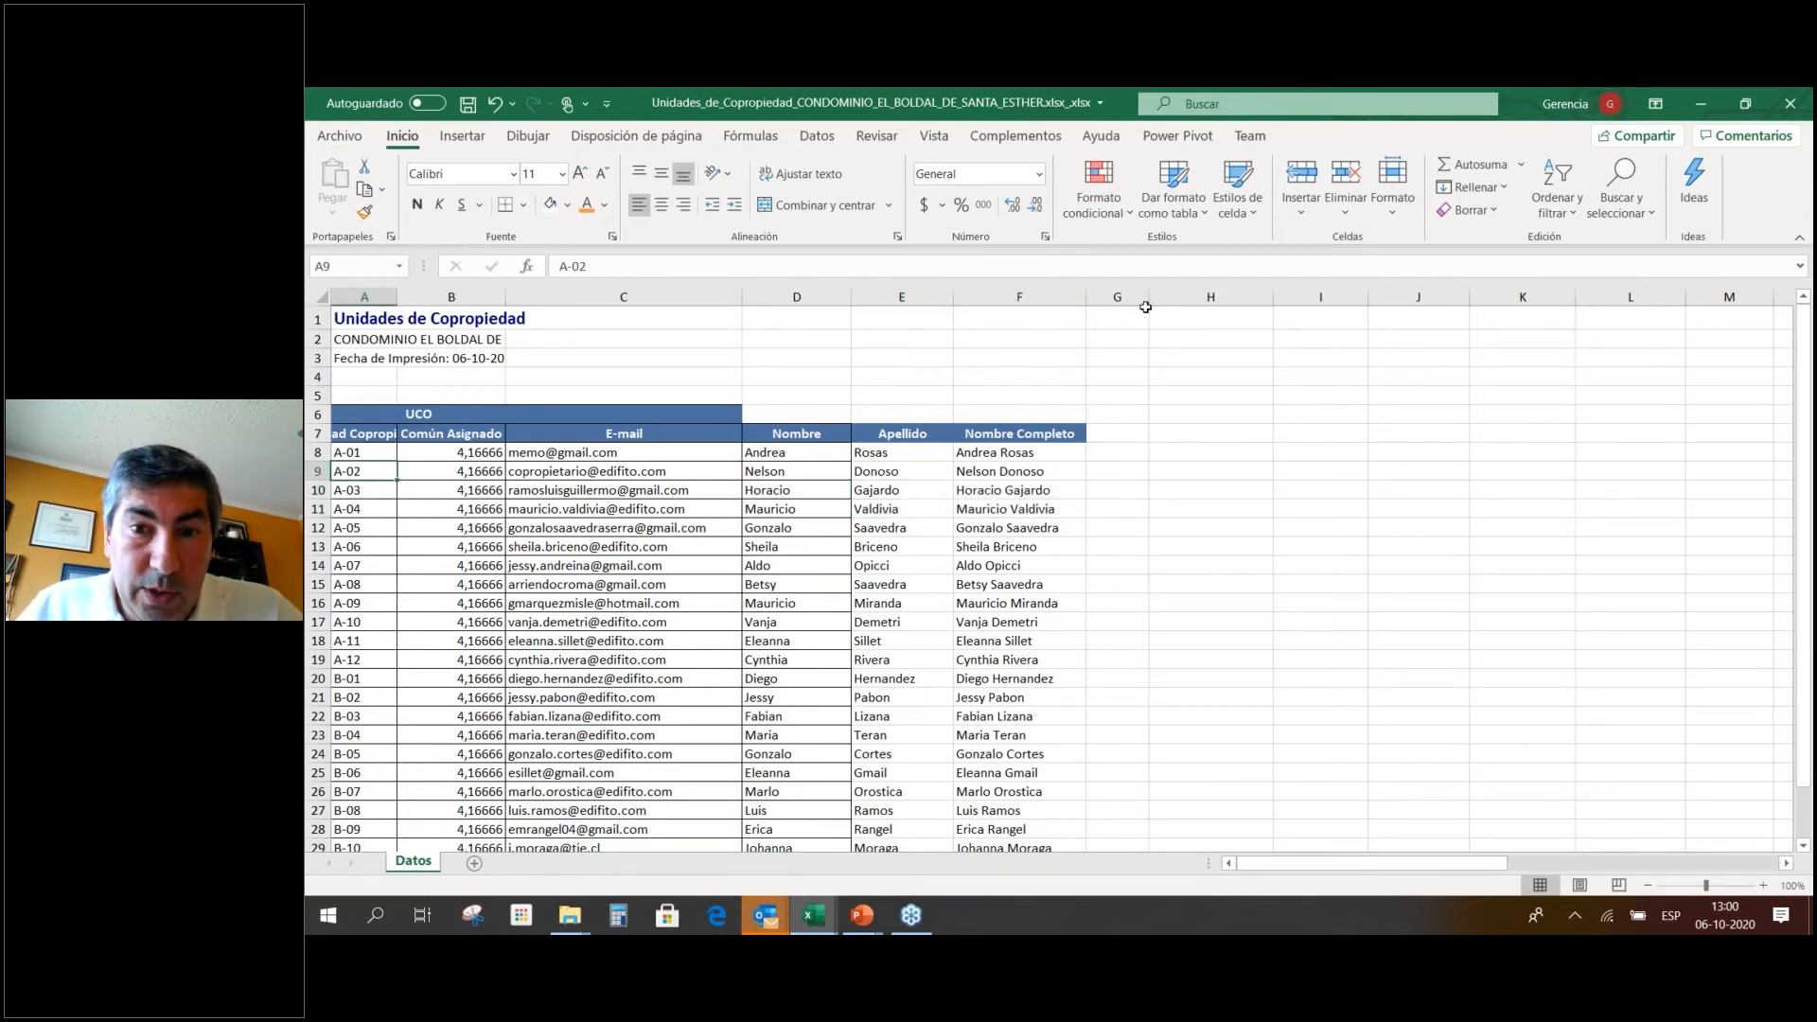
drag(1149, 297, 1192, 297)
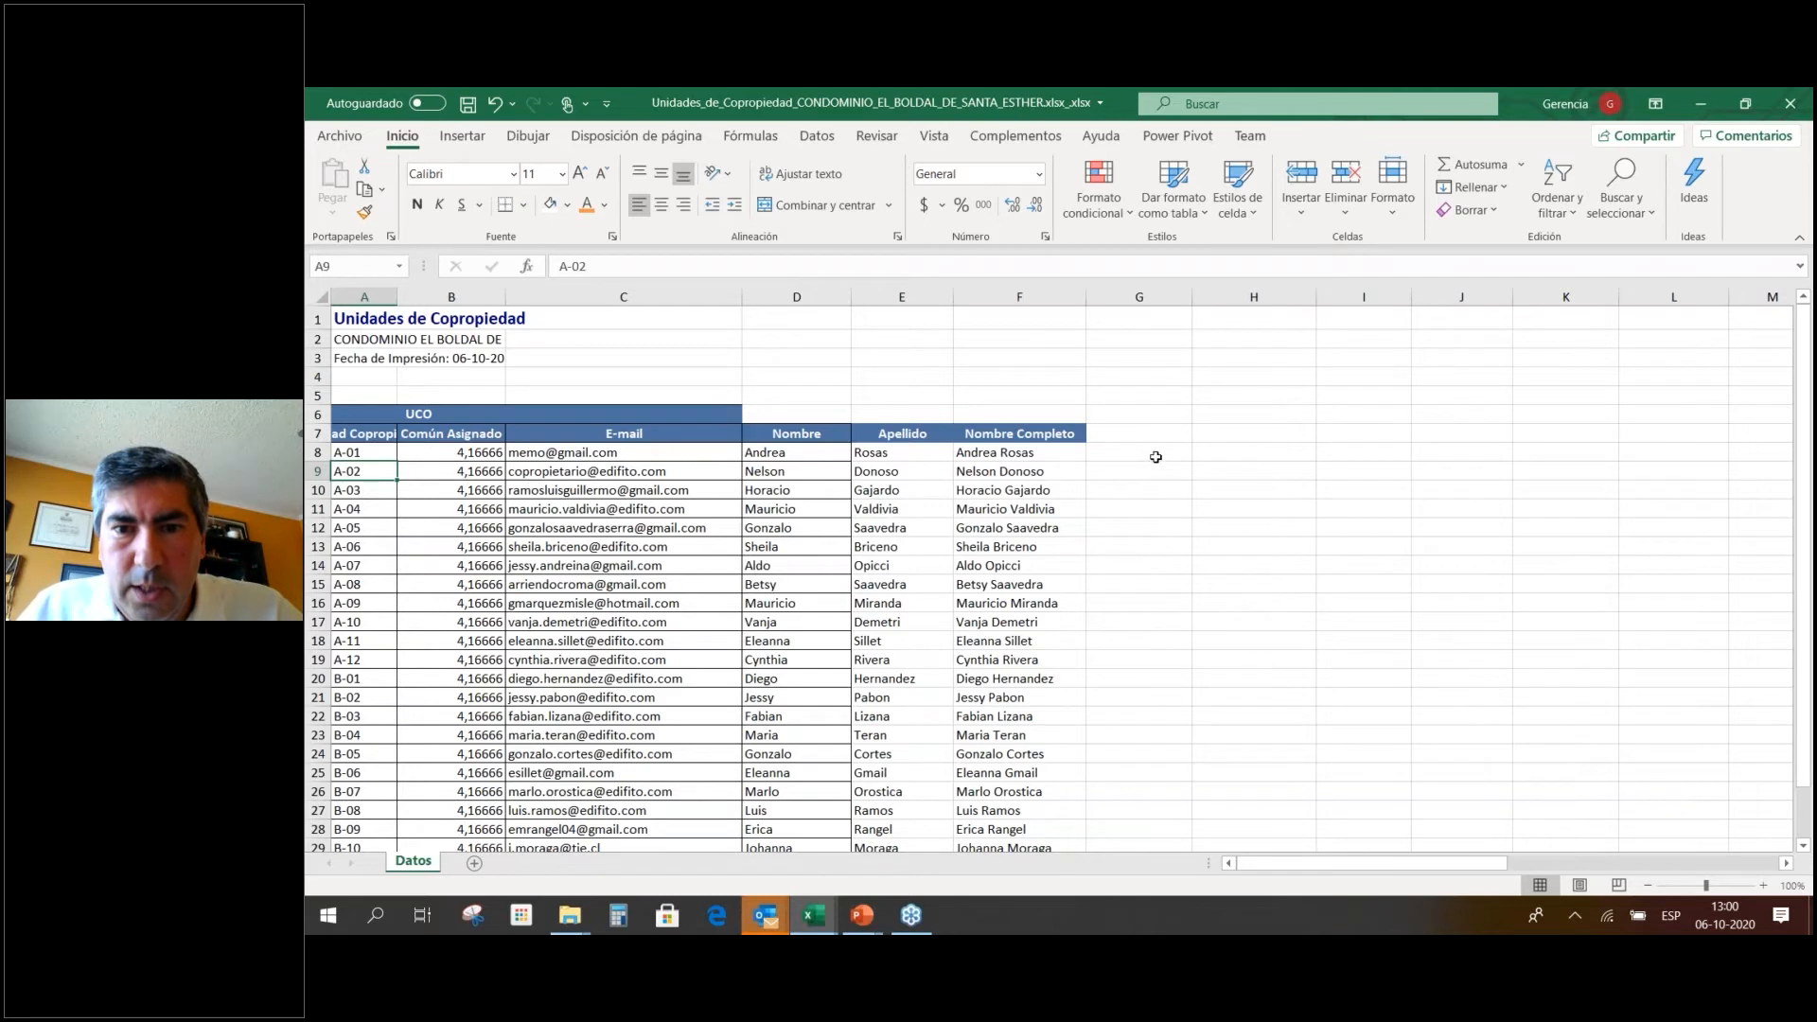
click(1368, 434)
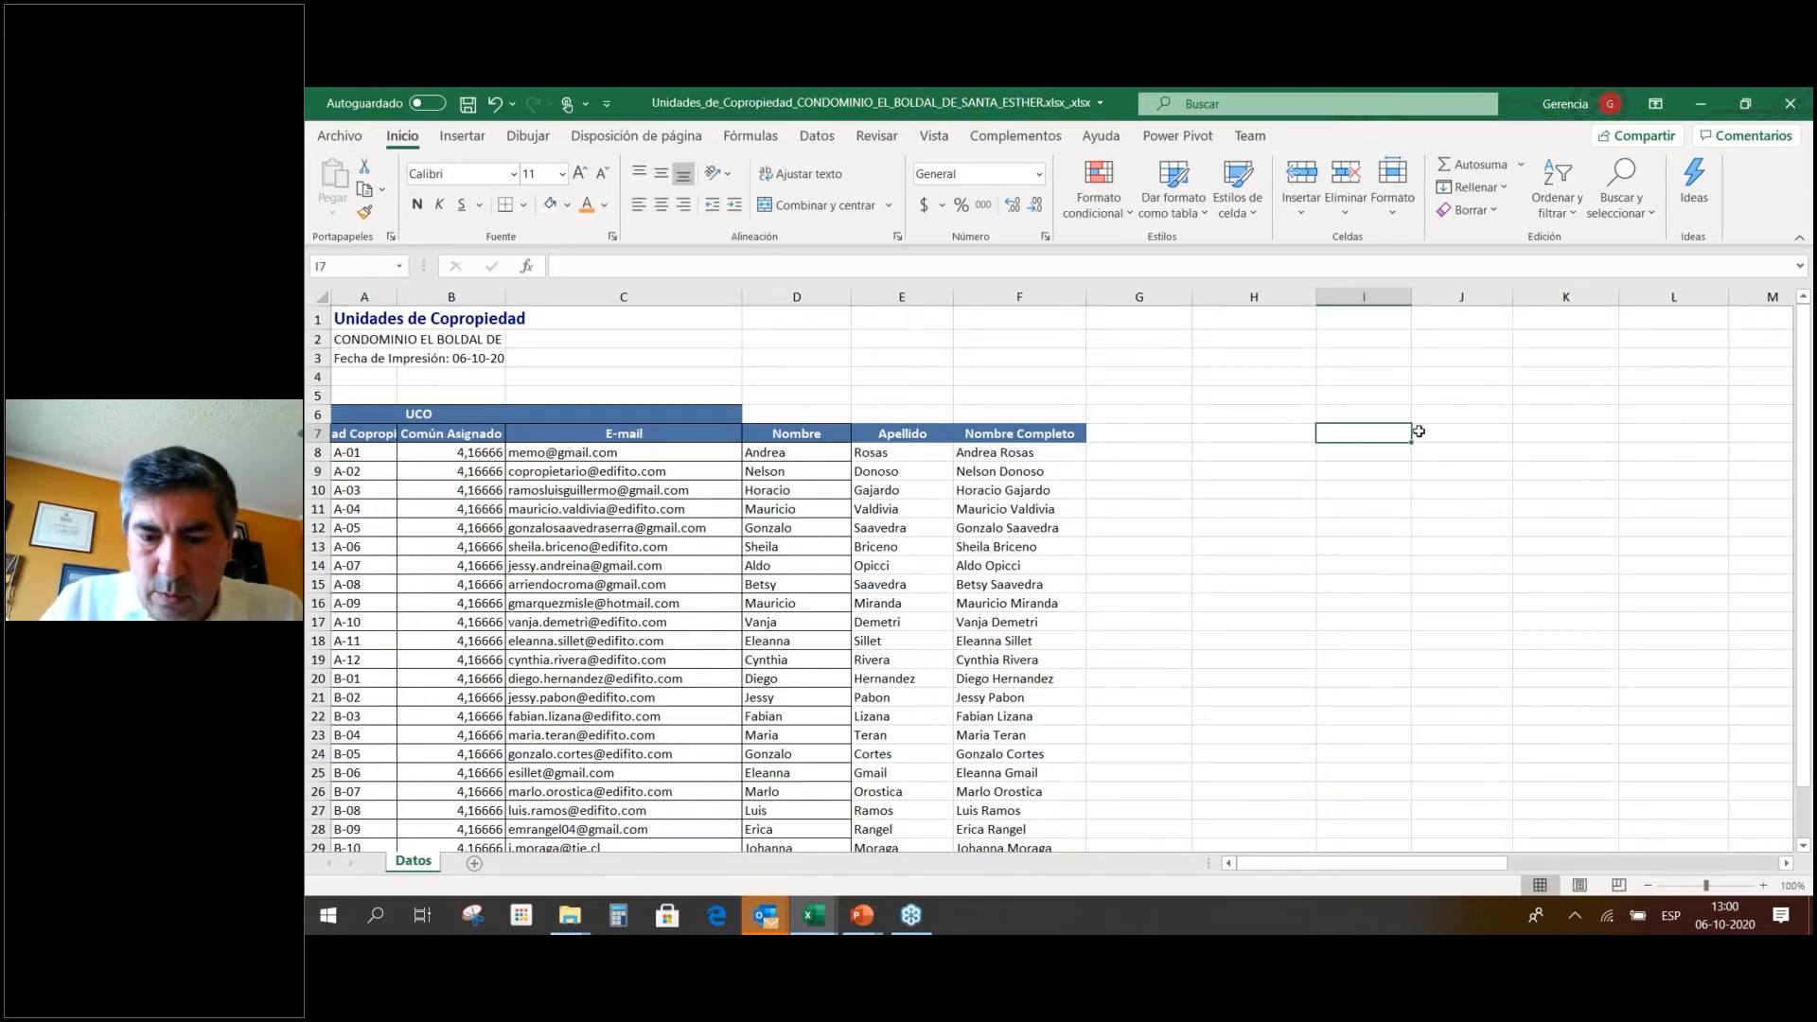
Enter the header 'Departamentos Morosos' in I7 and adjust columns G and I to fit it.
text(Depa)
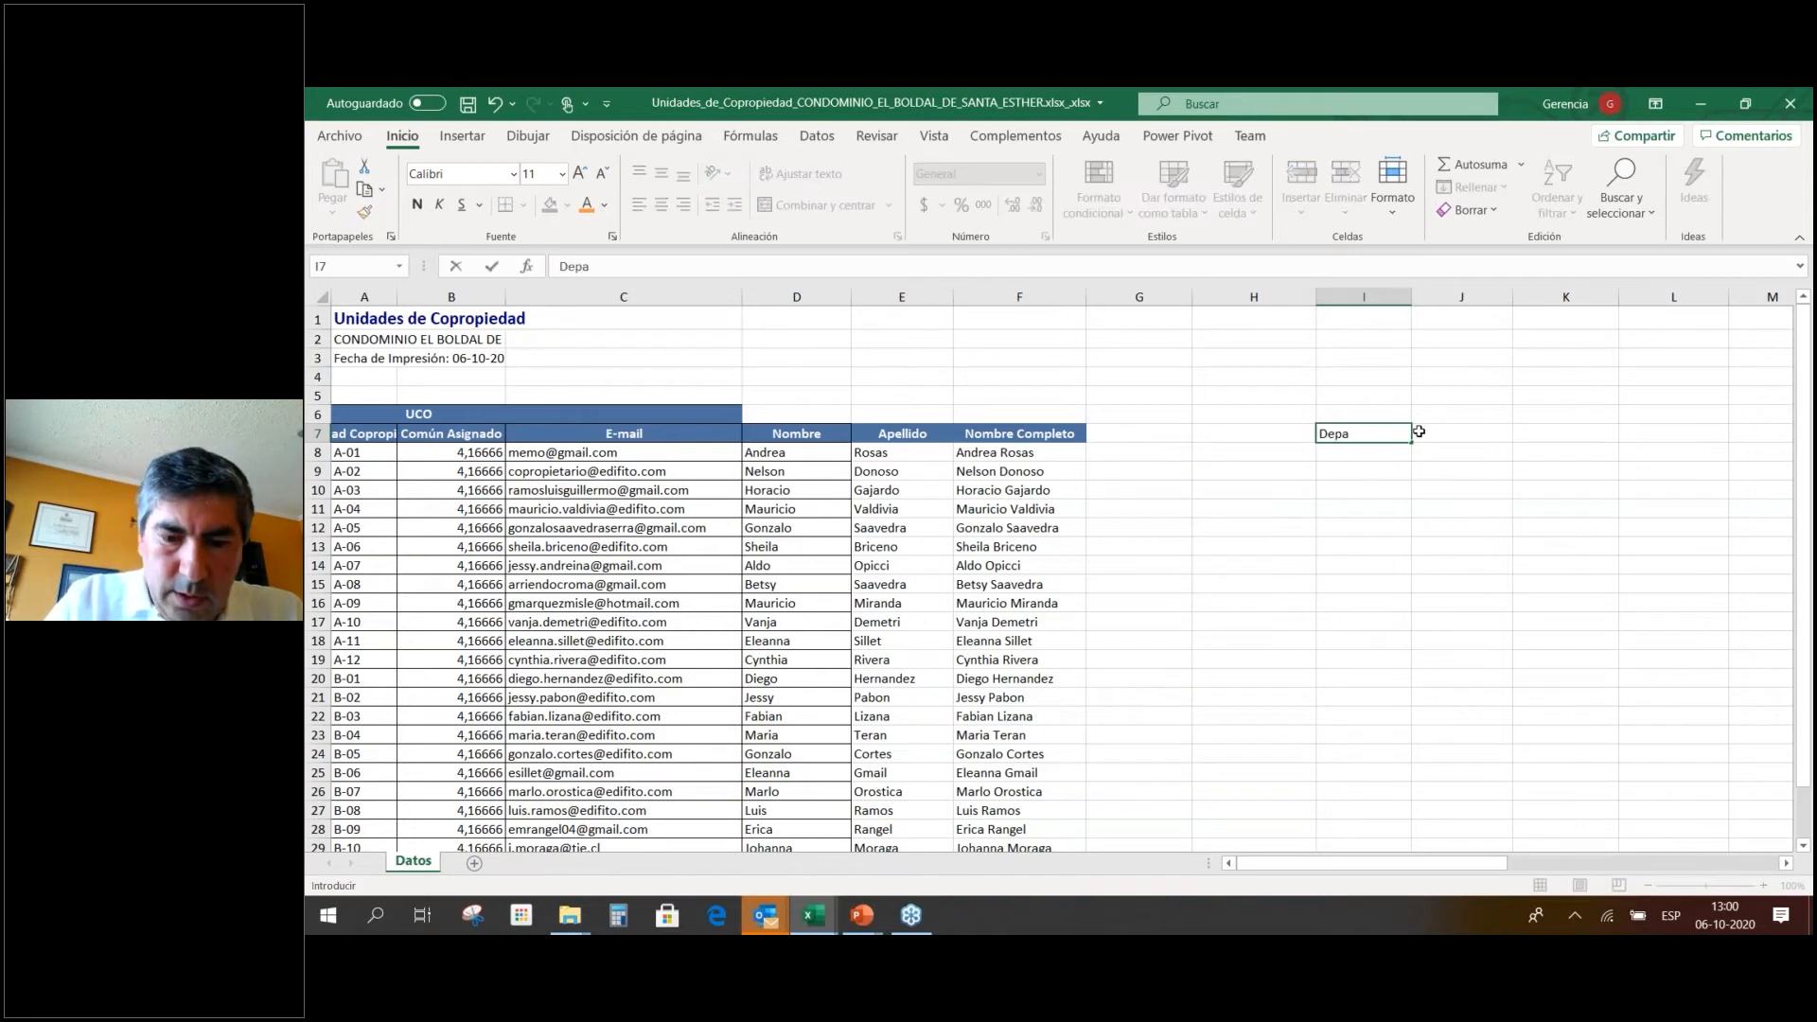
text(rtamentos Morosos)
key(Return)
drag(1407, 286, 1466, 289)
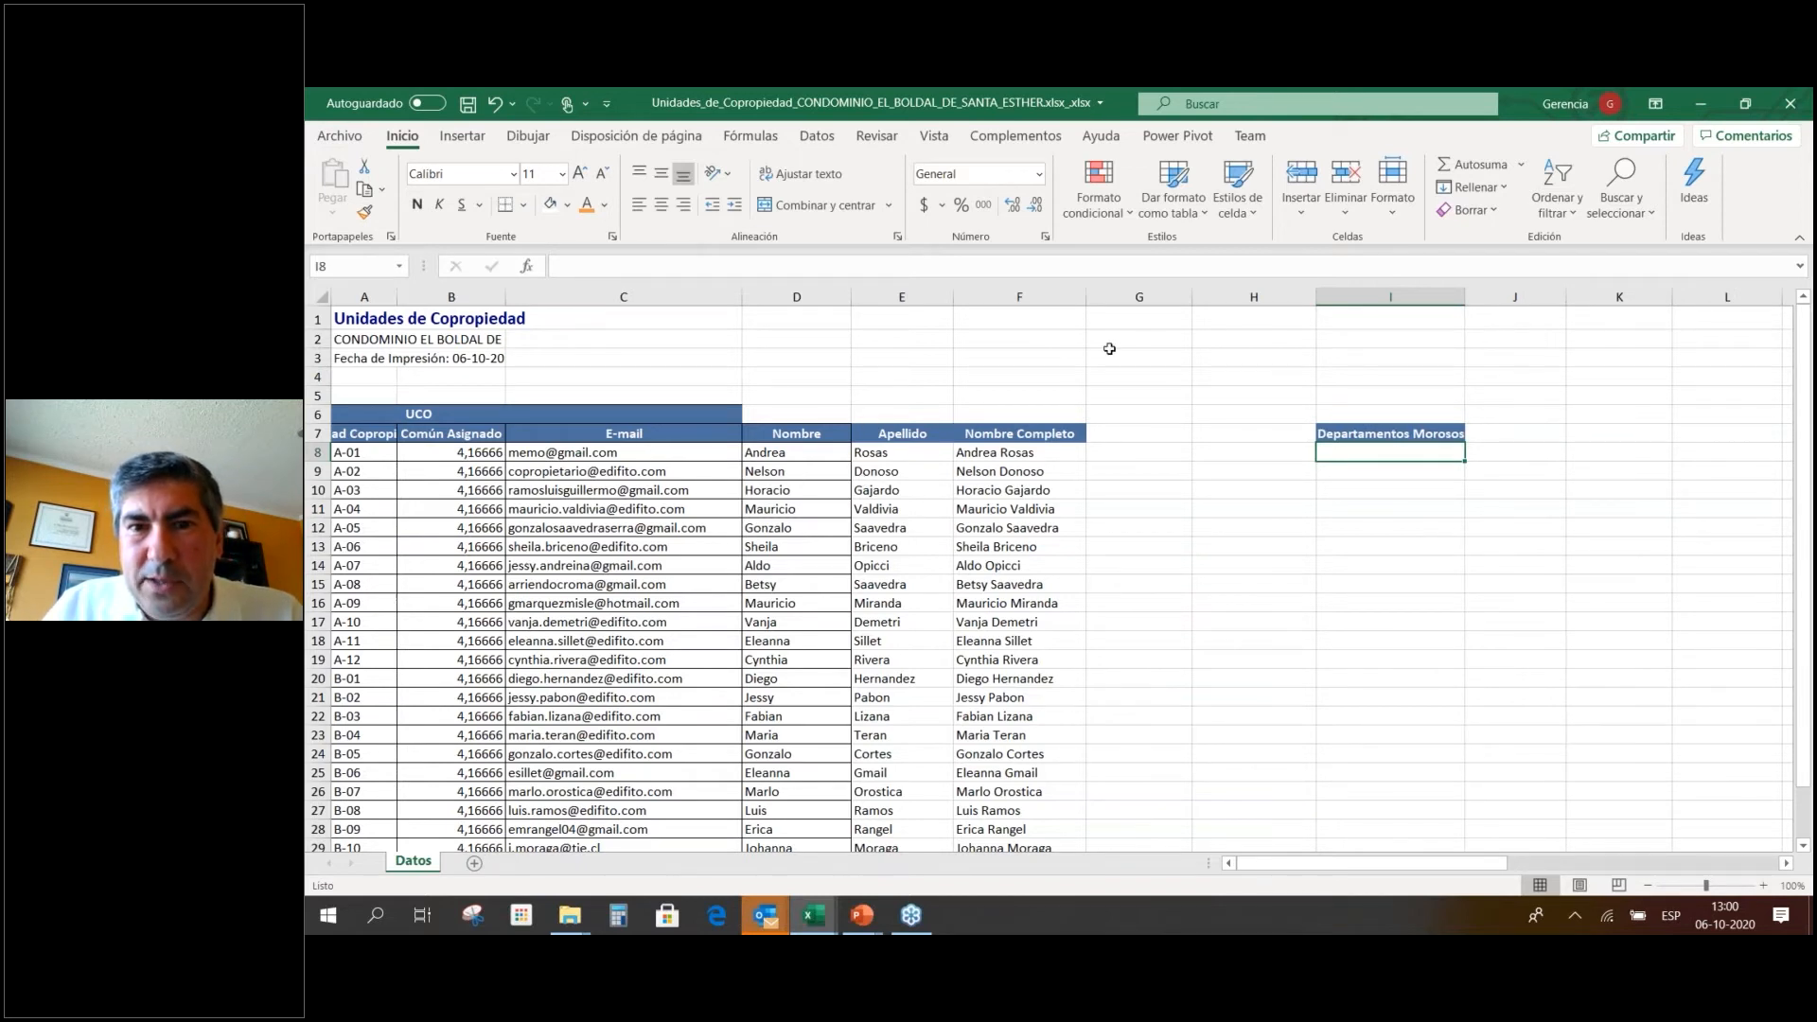
drag(1192, 300, 1169, 301)
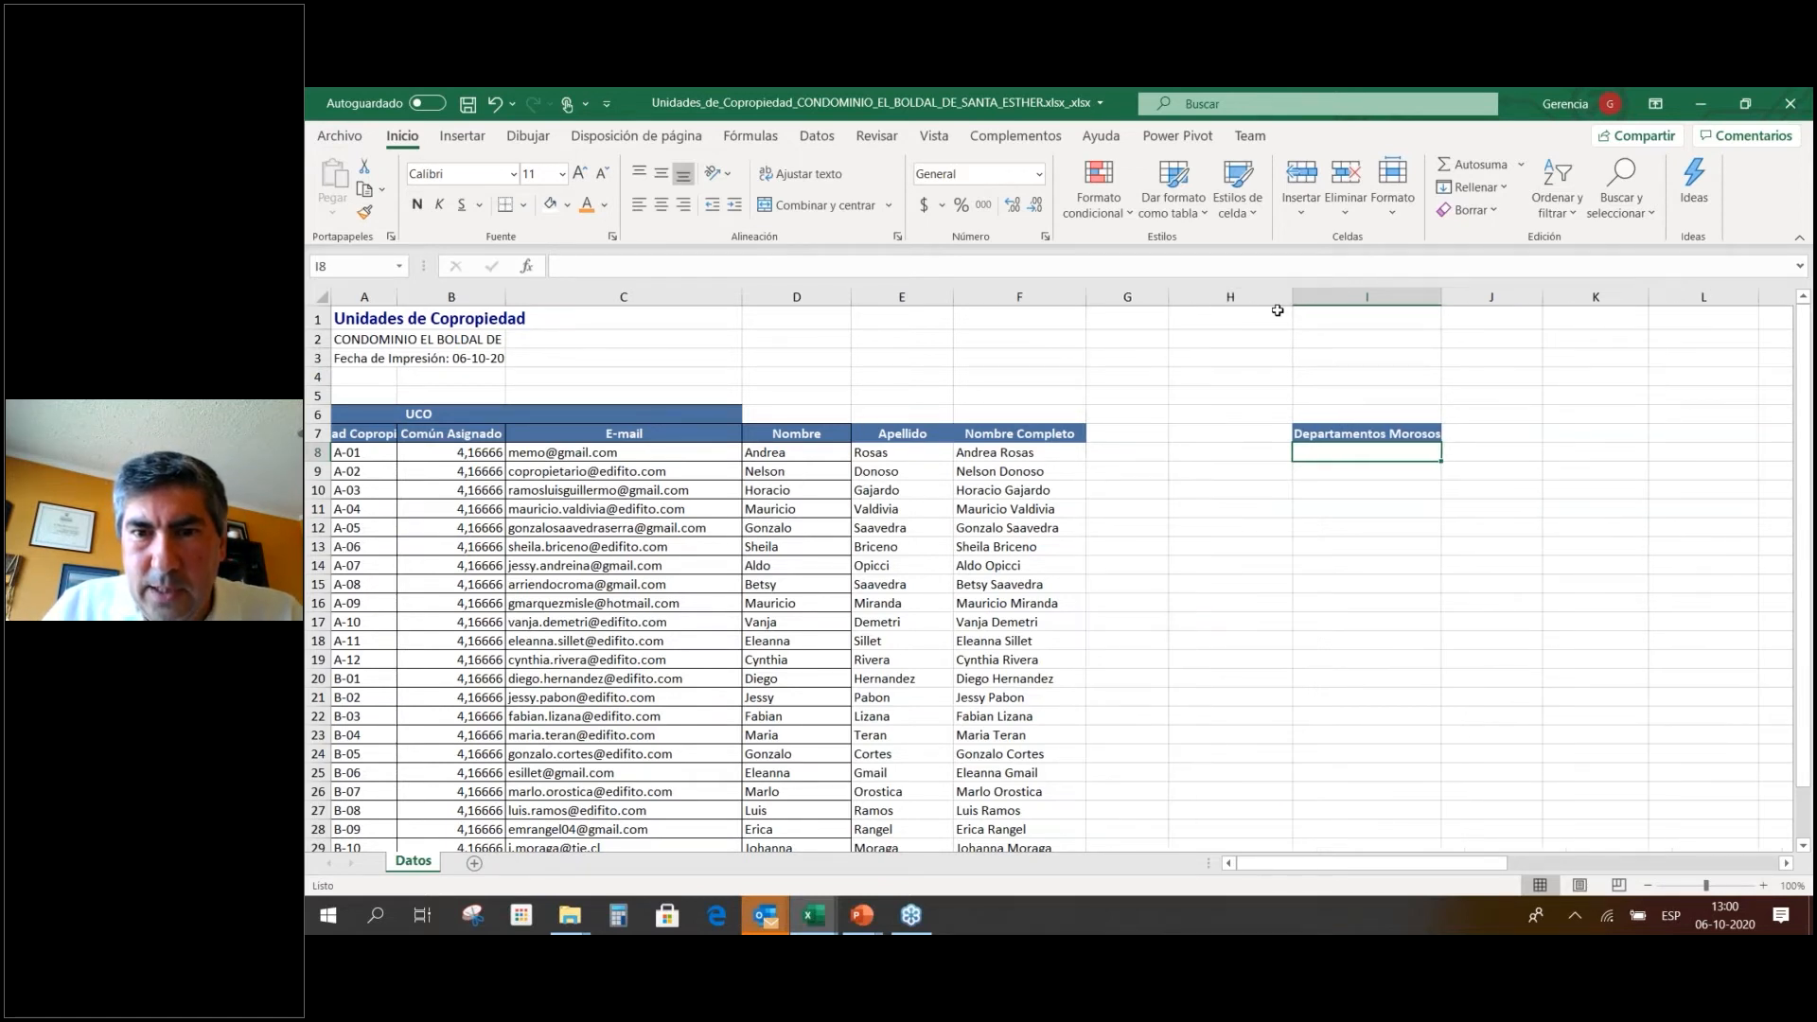
drag(1293, 300, 1261, 299)
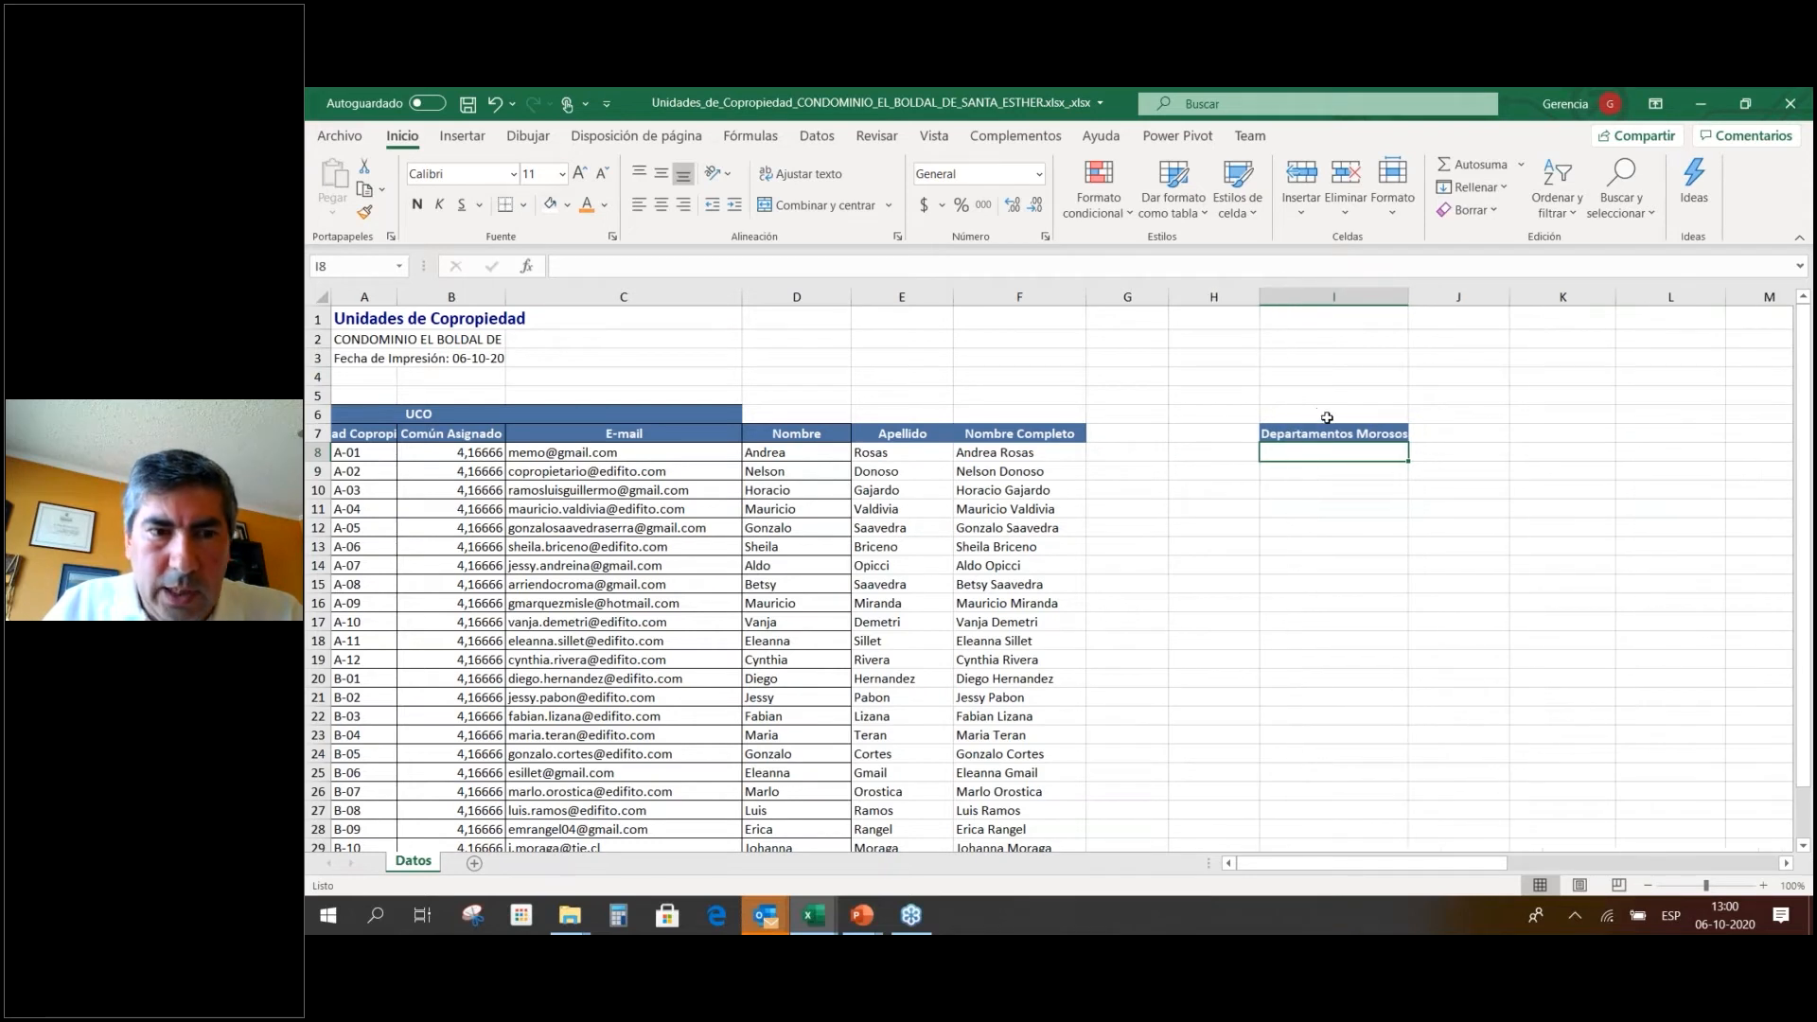
drag(1417, 299, 1430, 299)
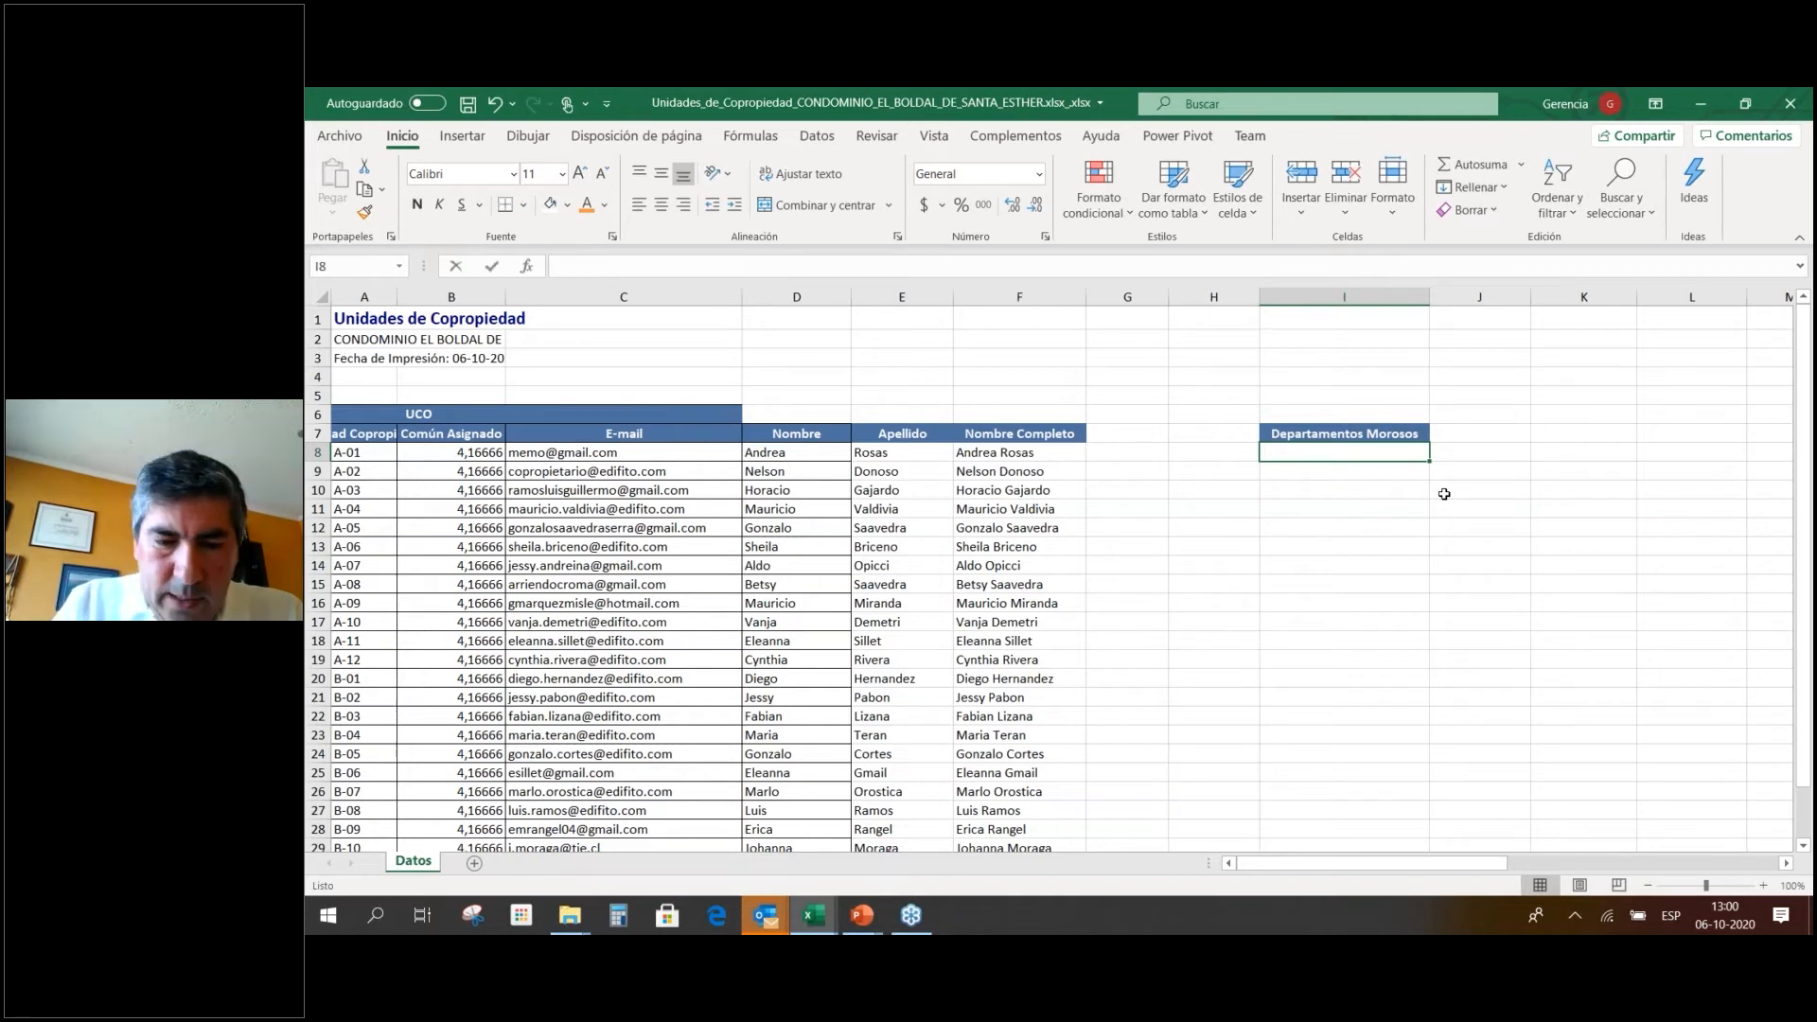
List the delinquent units A-01, A-08, B-01 and B-02 under the header.
text(A-01)
key(Return)
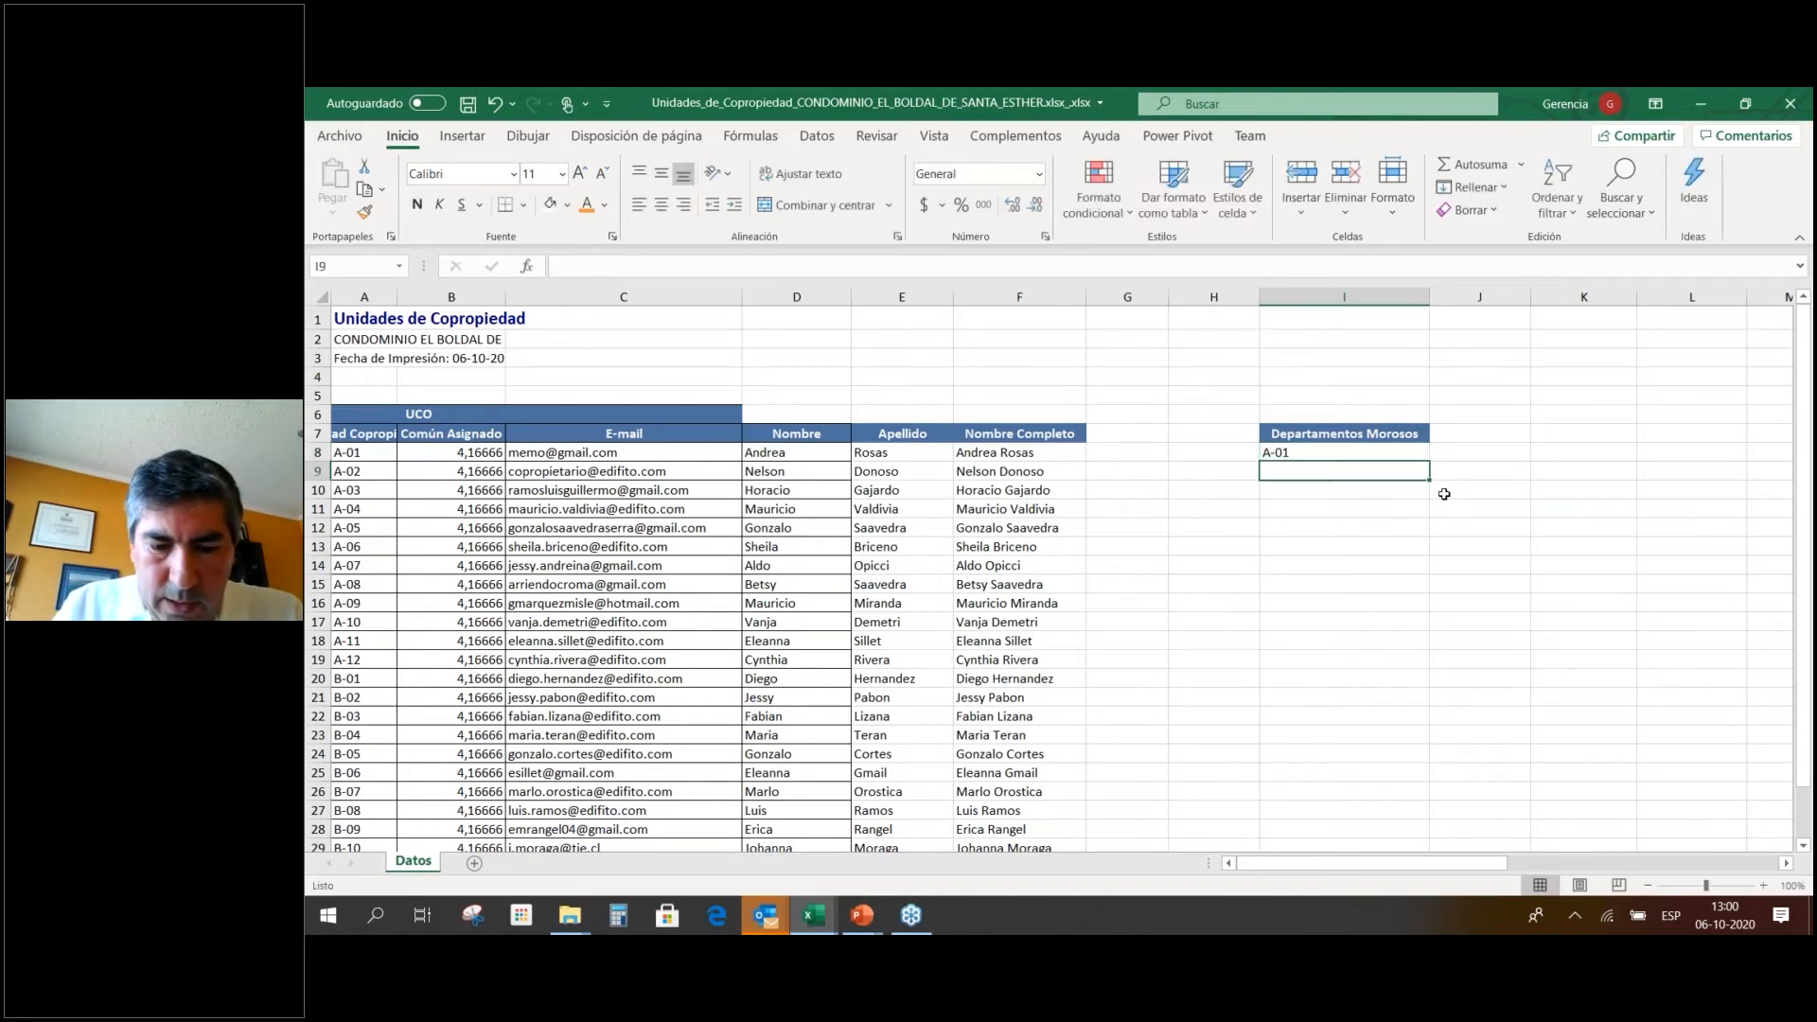
text(A-08)
key(Return)
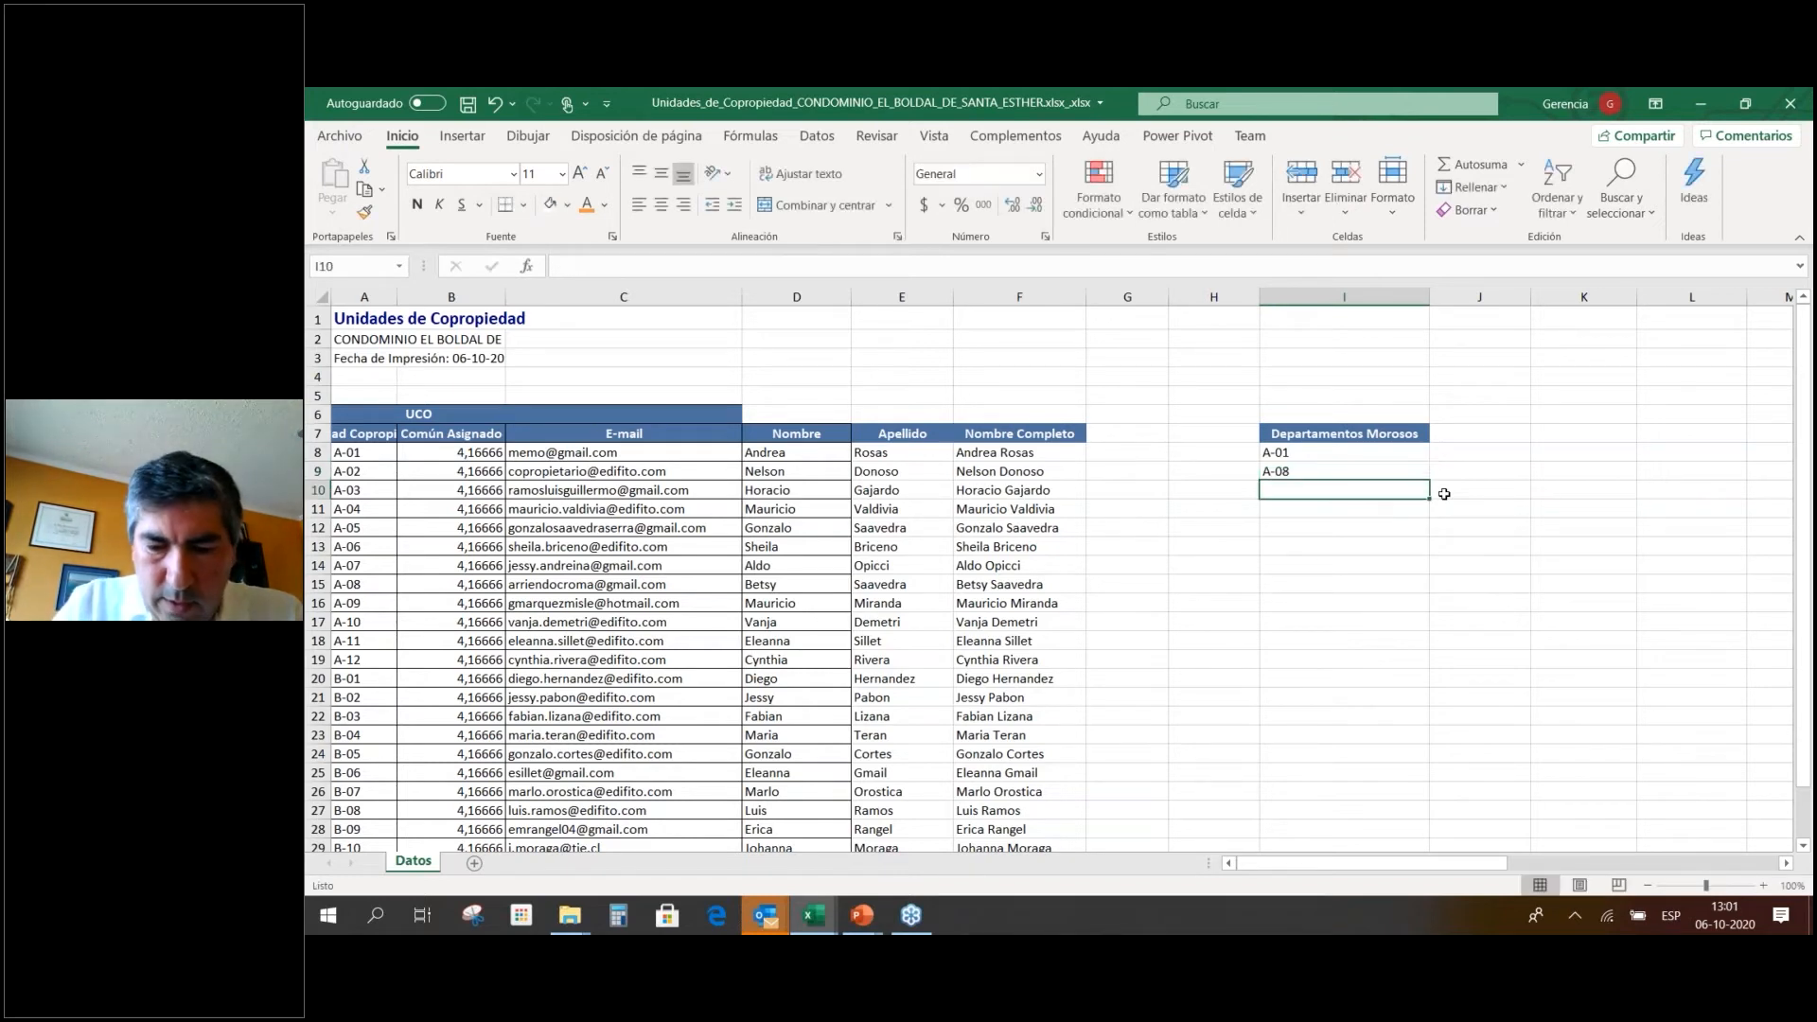
text(B-01)
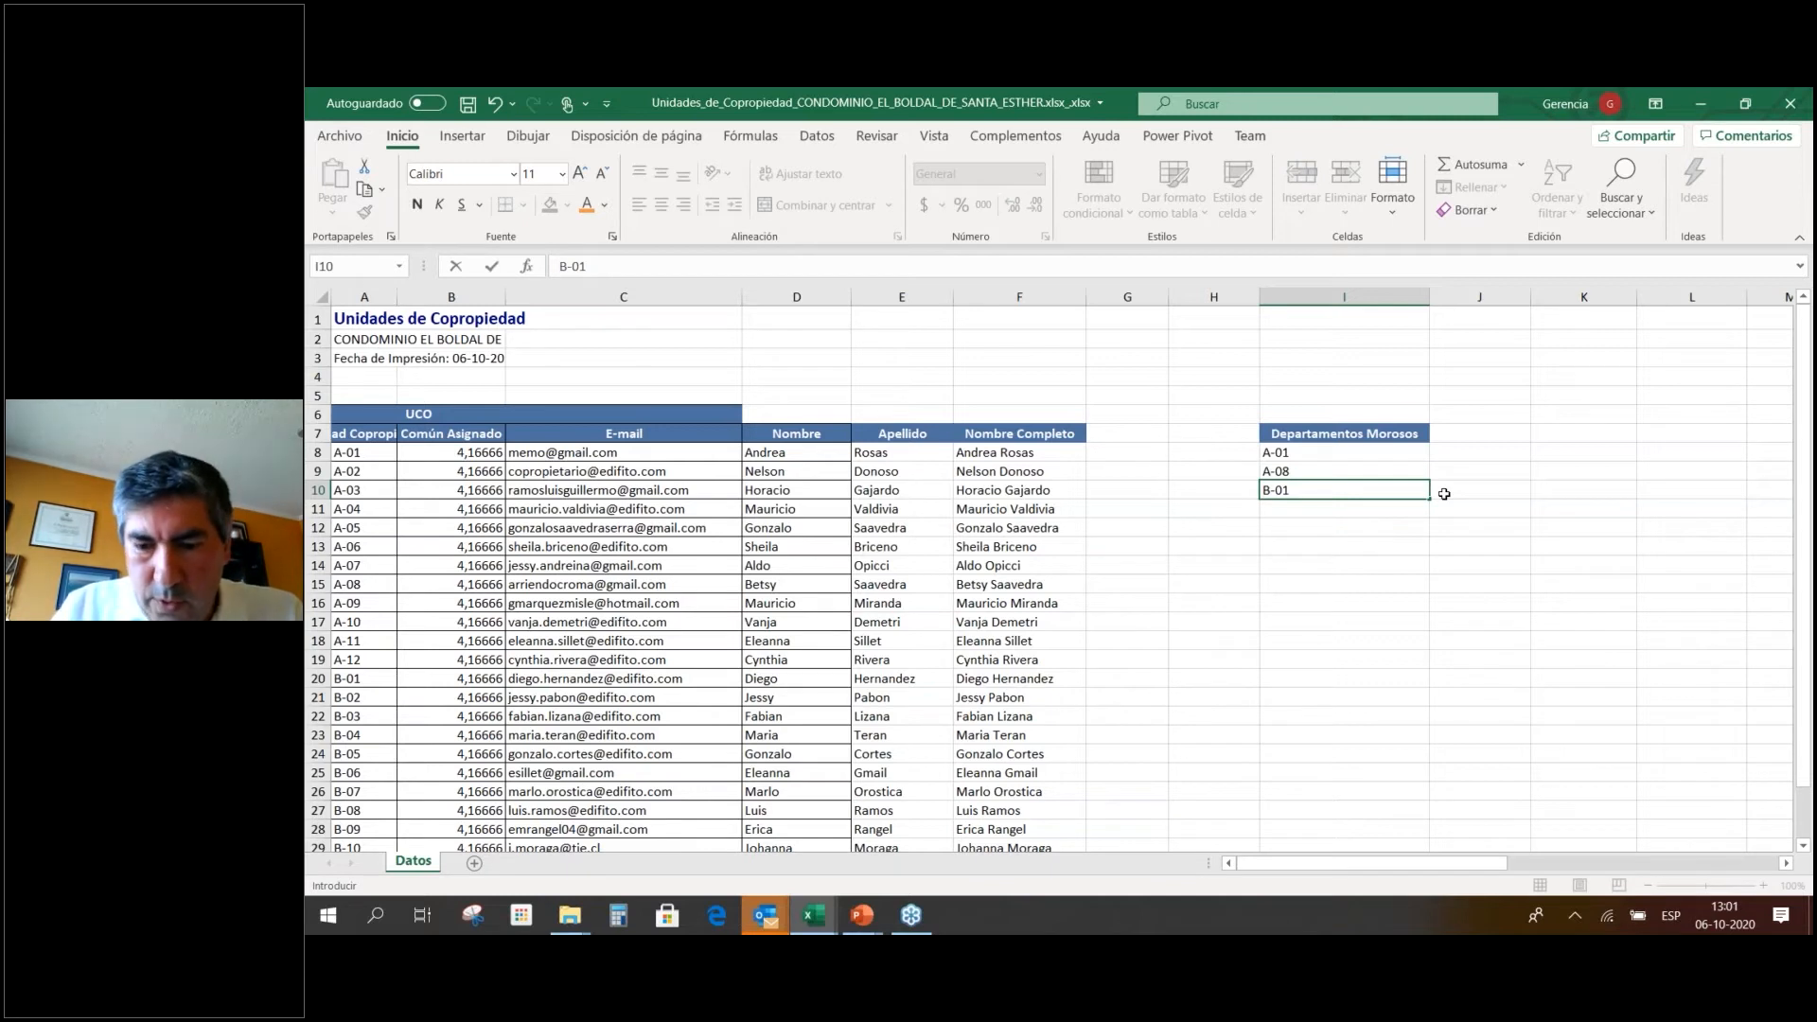
key(Return)
text(B-02)
key(Return)
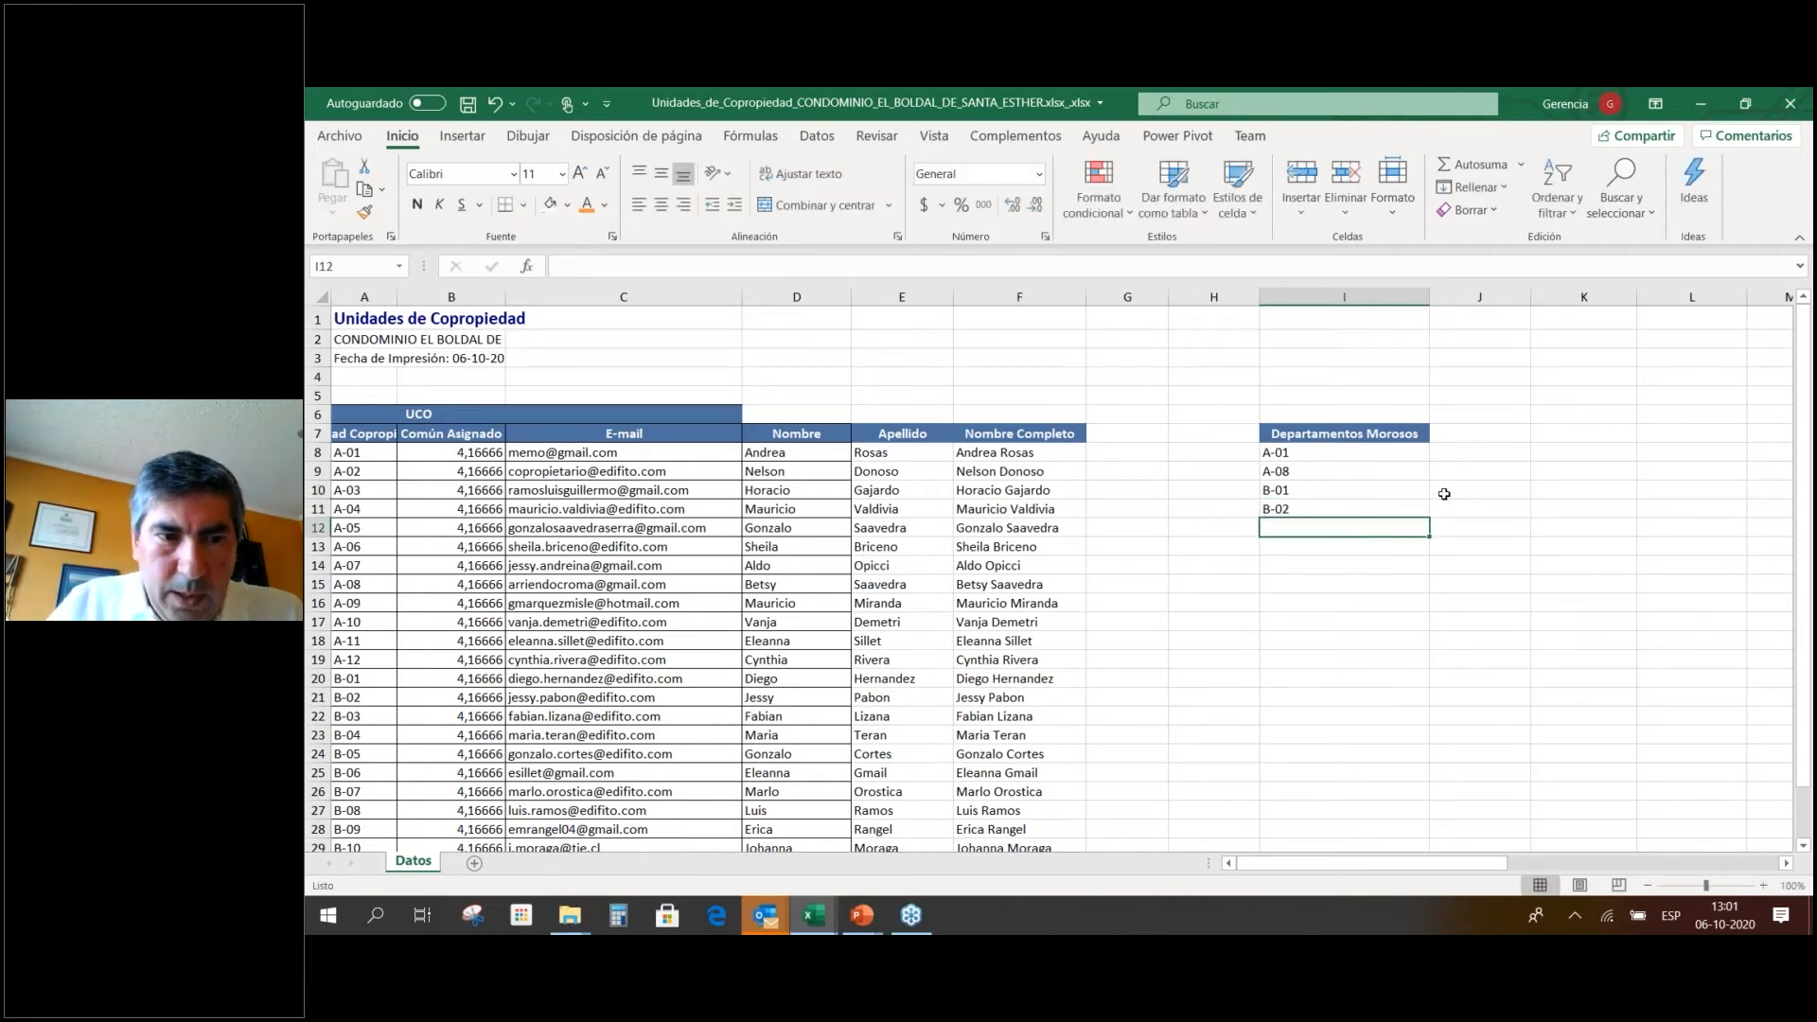
Add the headers Nombre in J7 and Correo in K7.
click(1474, 433)
text(Nombre)
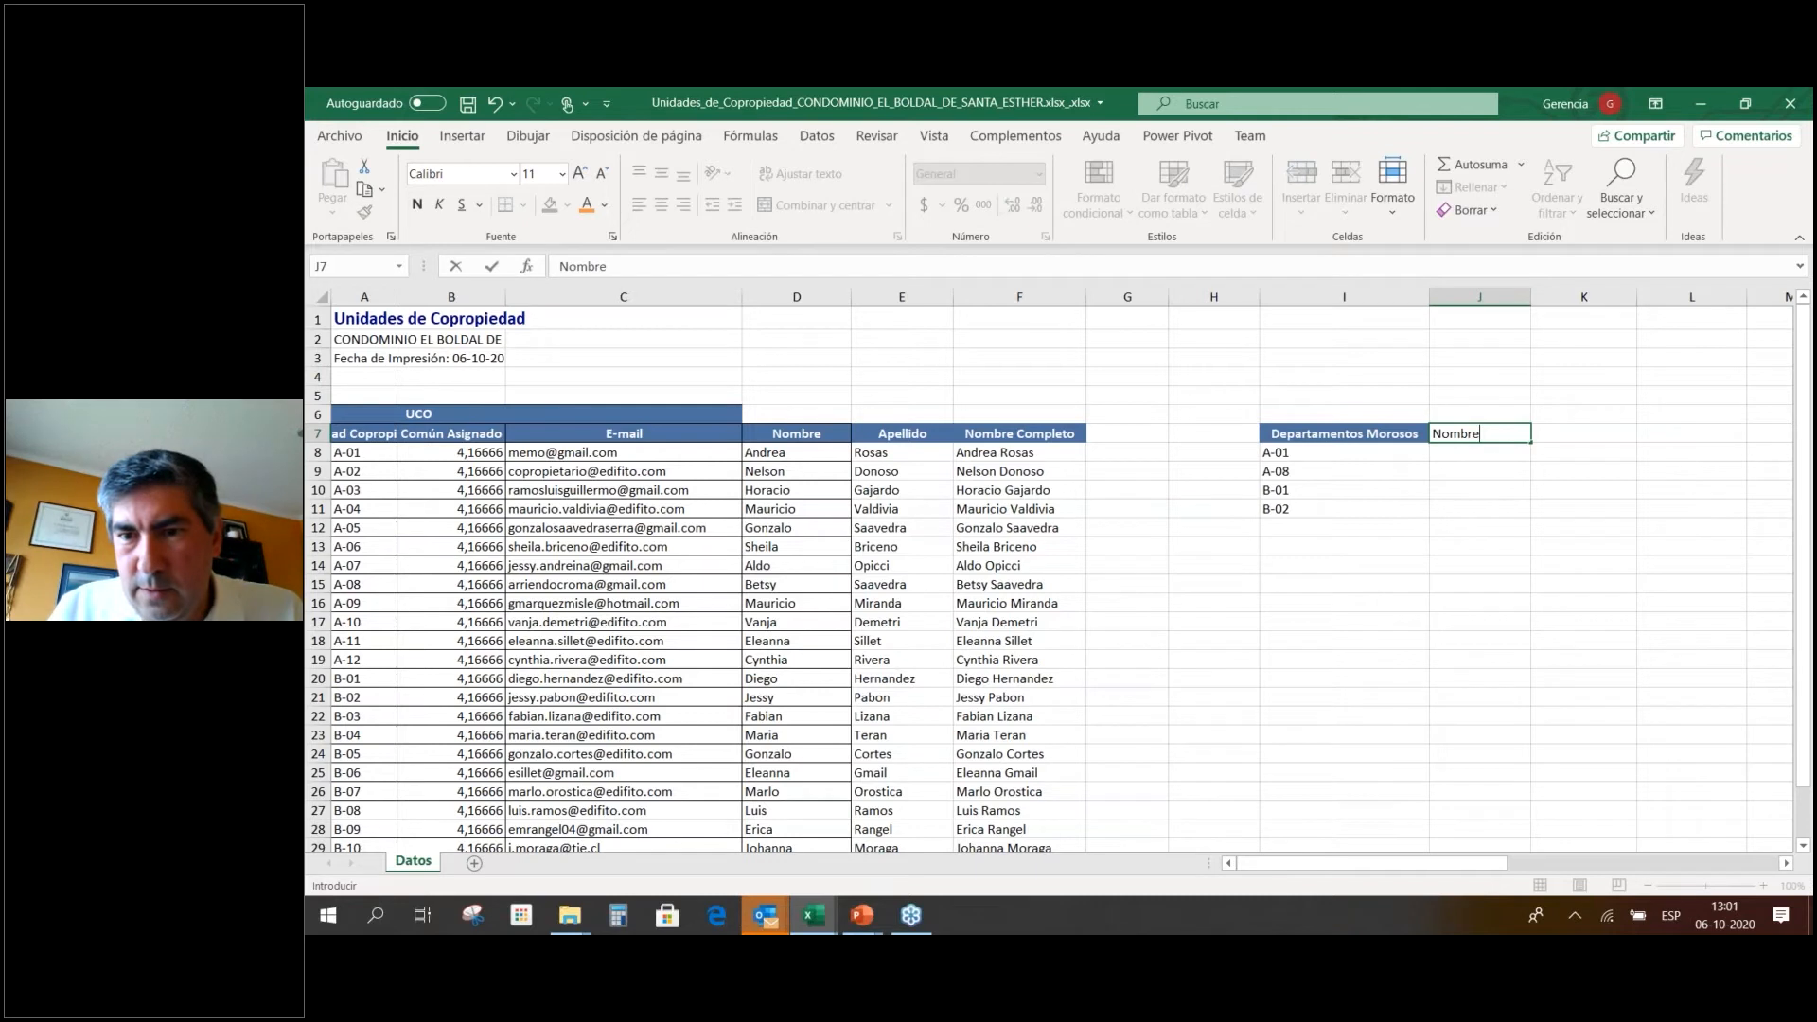
key(Tab)
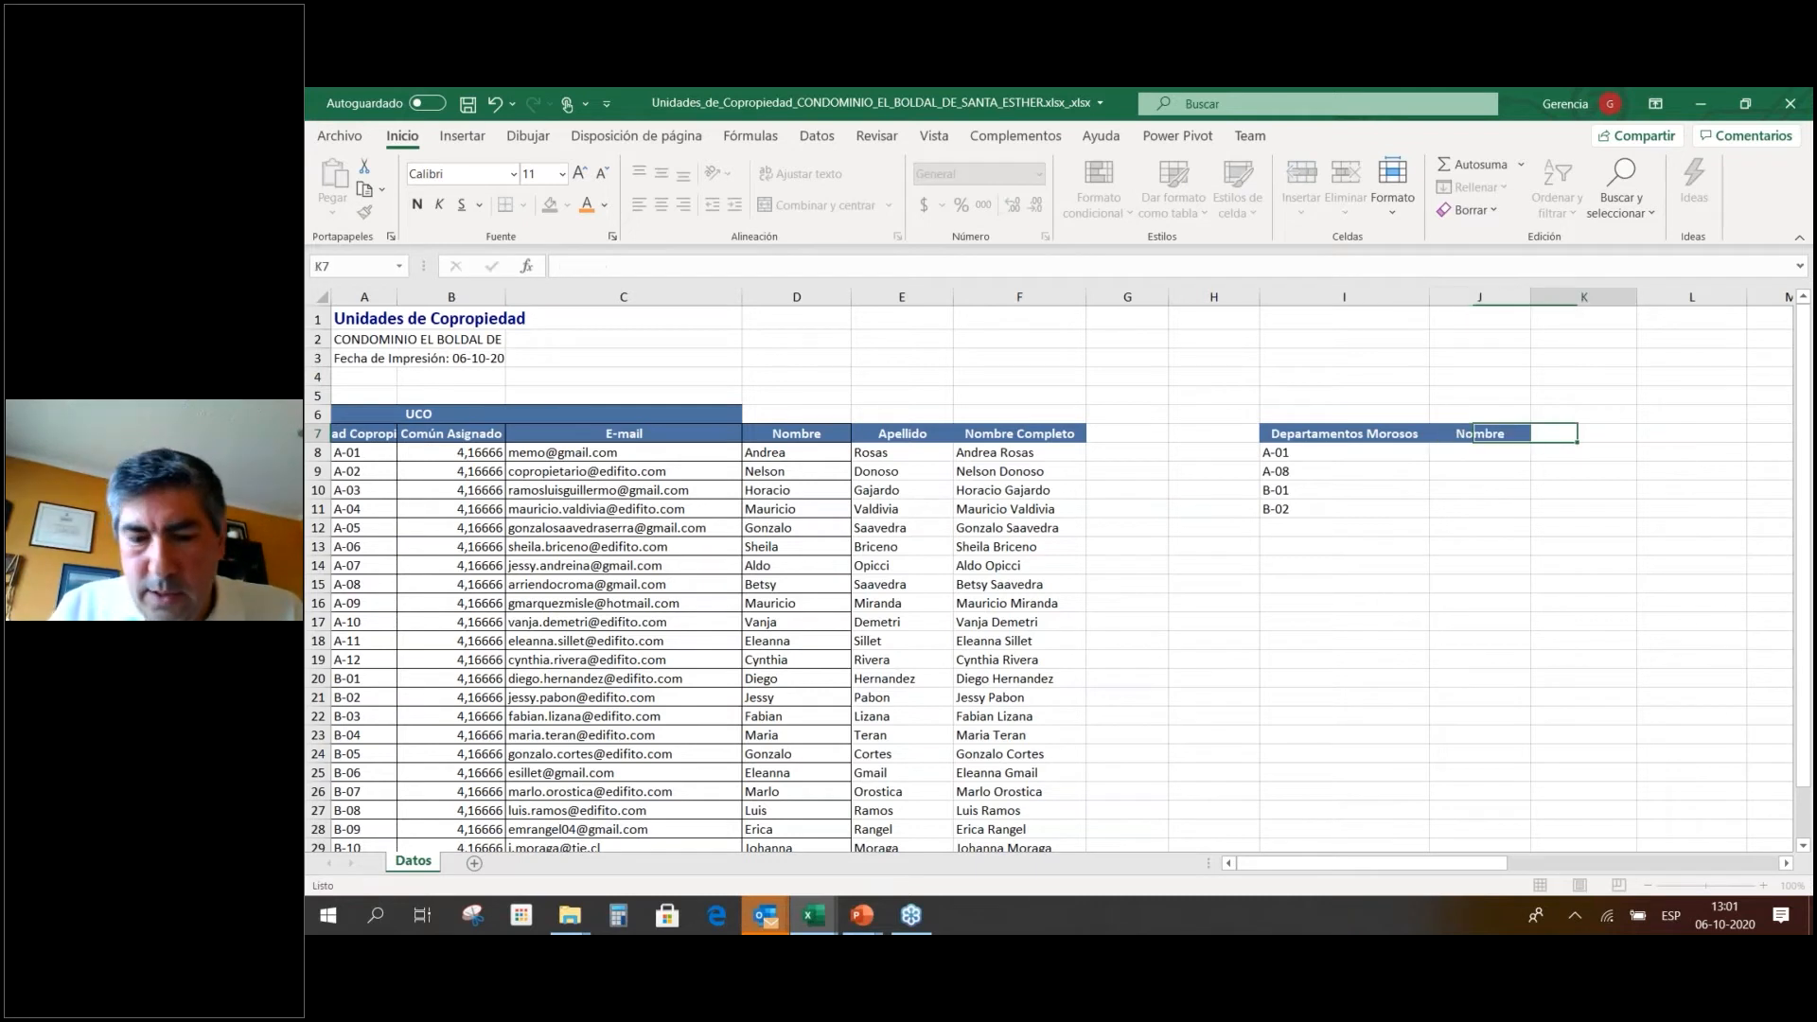
text(Corre)
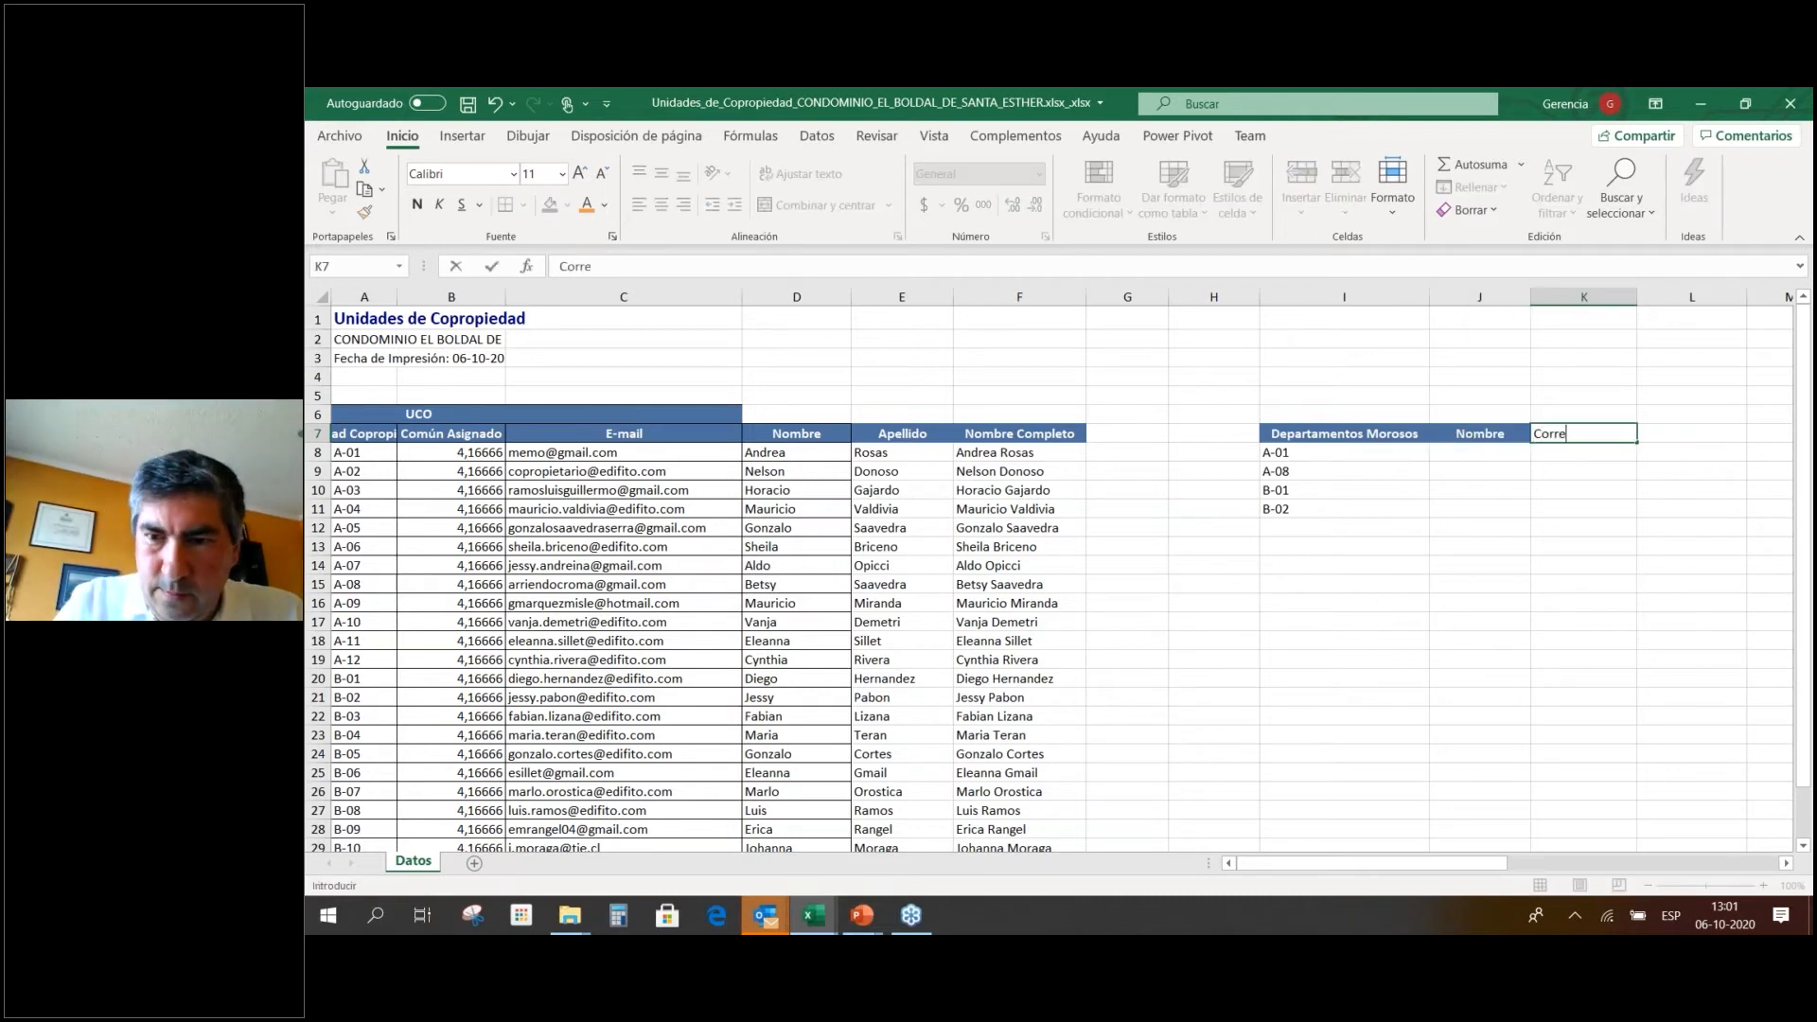
text(o)
key(Return)
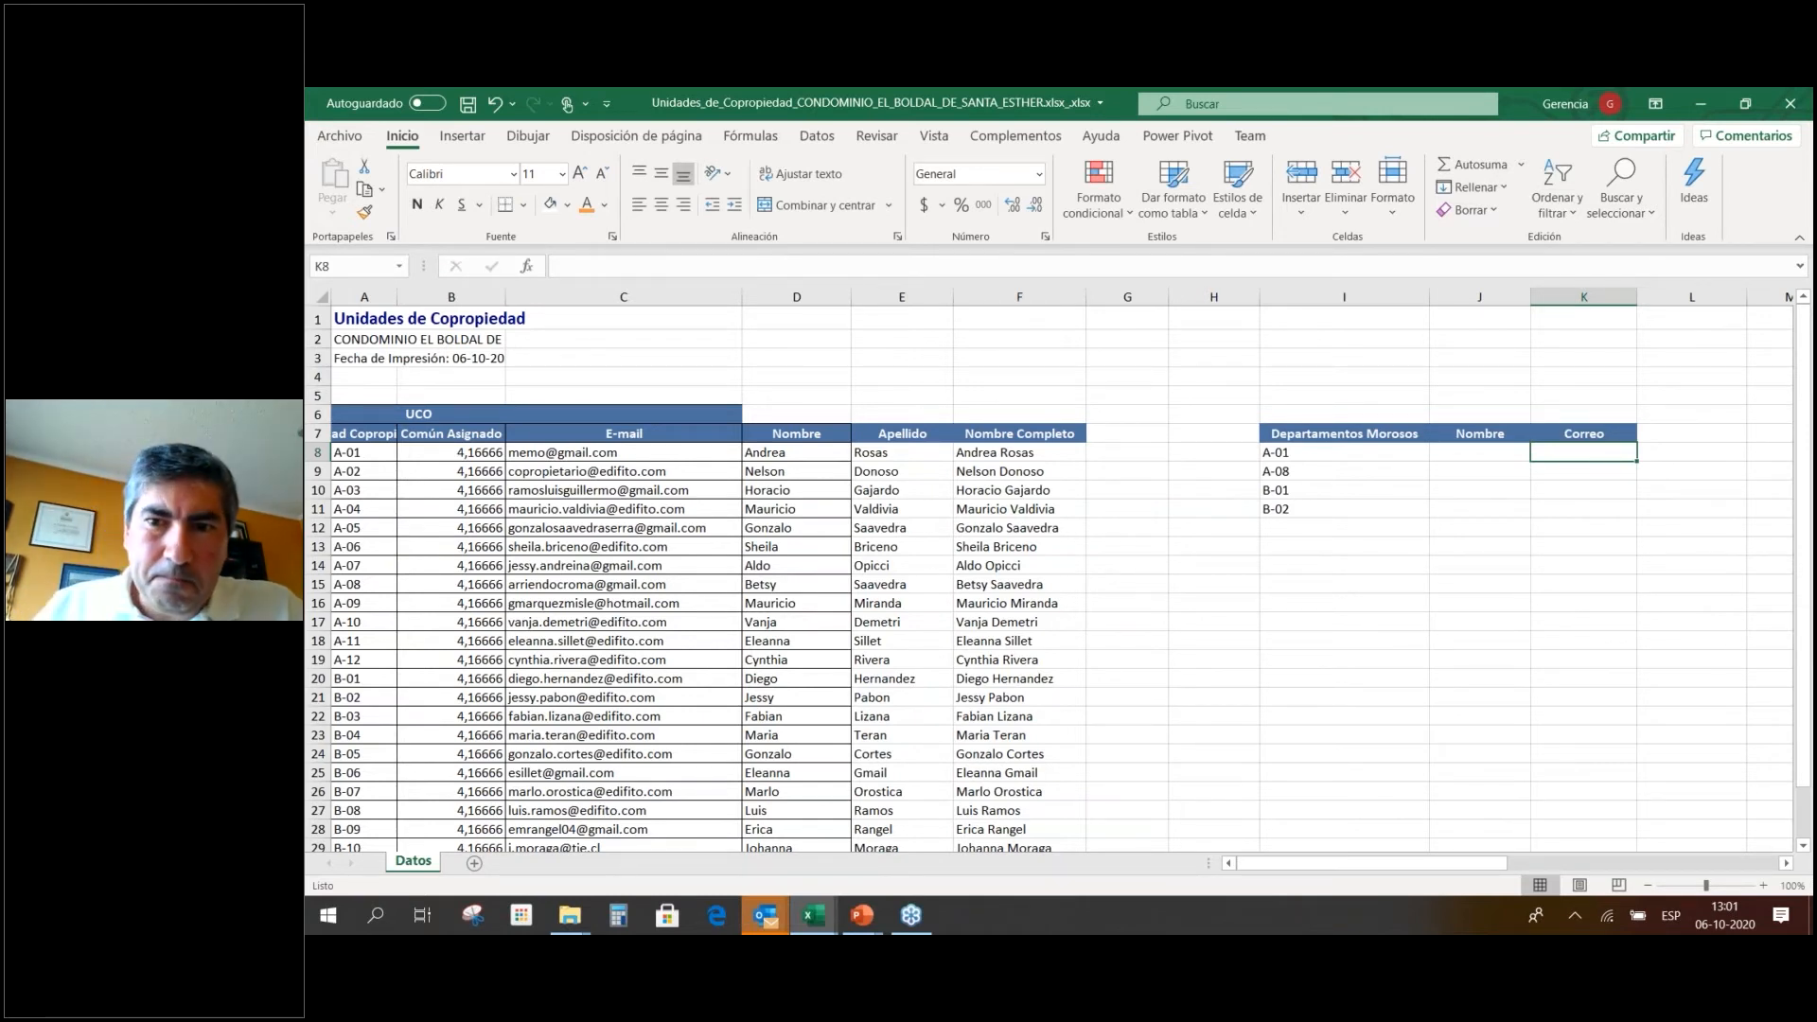
key(Left)
key(Left)
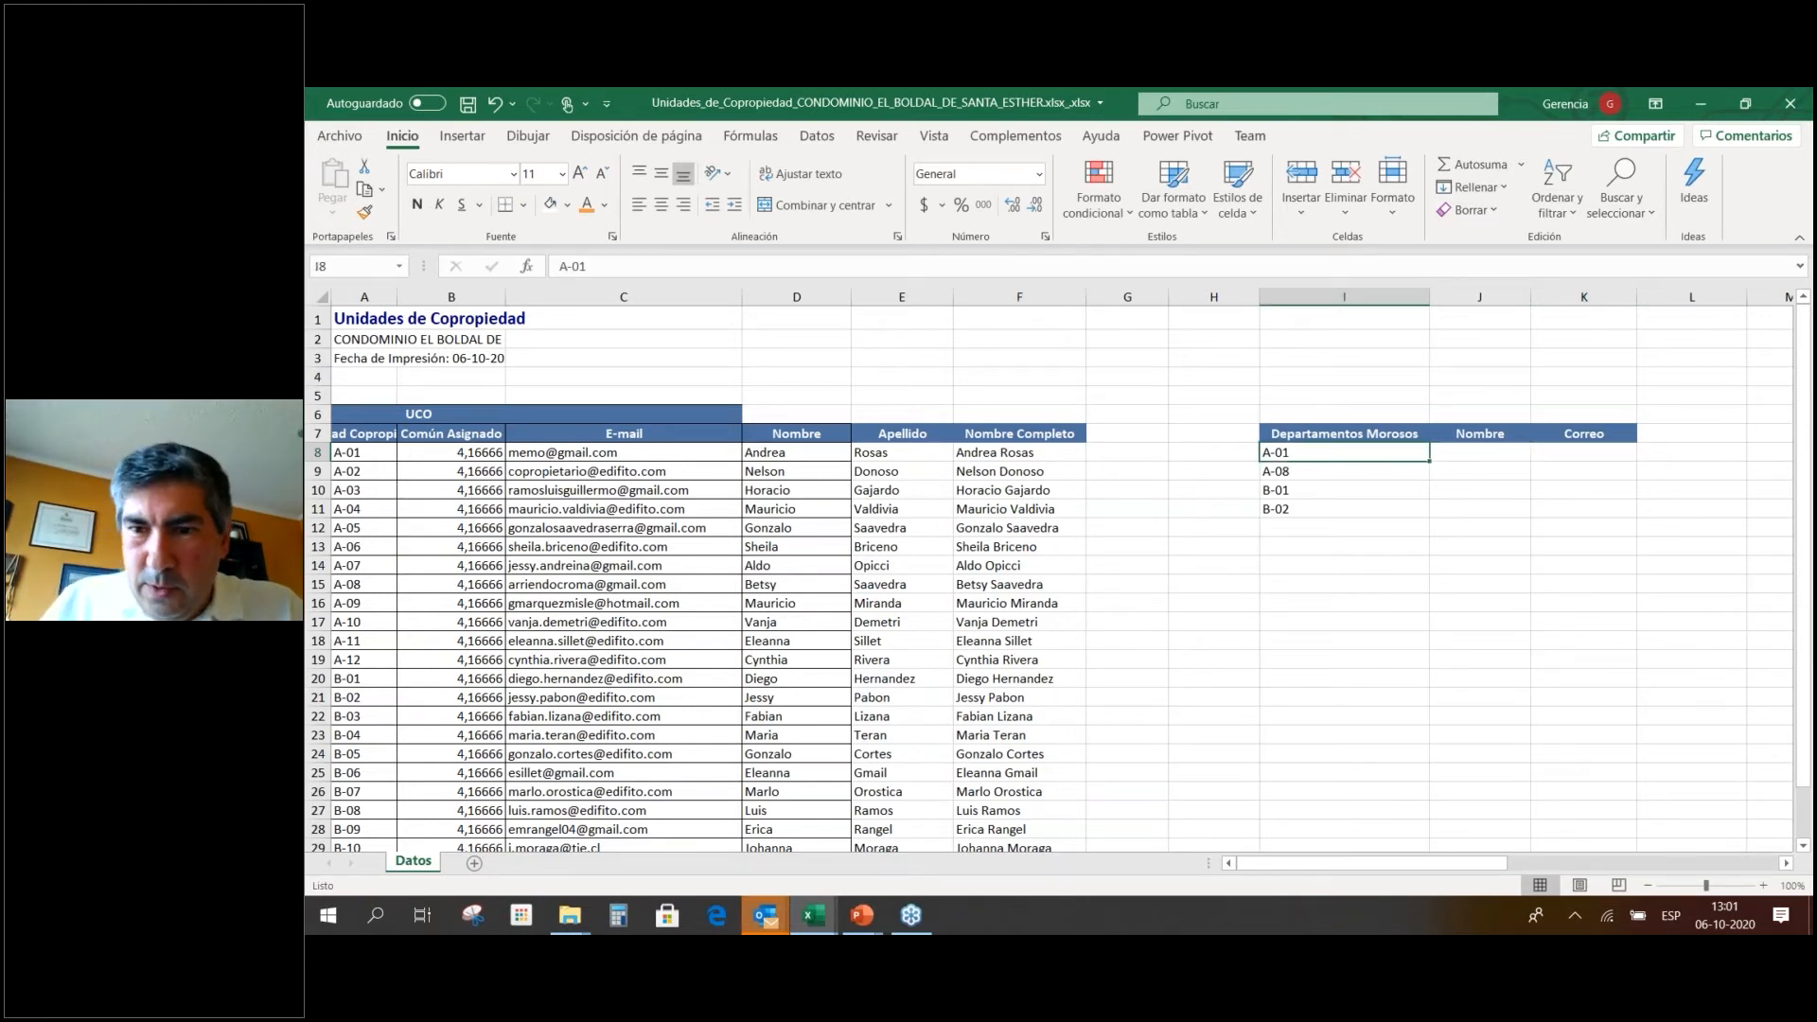
Insert cells at J7:J10, shifting Nombre right, and head the new column Morosidad.
drag(1479, 434, 1474, 512)
right_click(1475, 512)
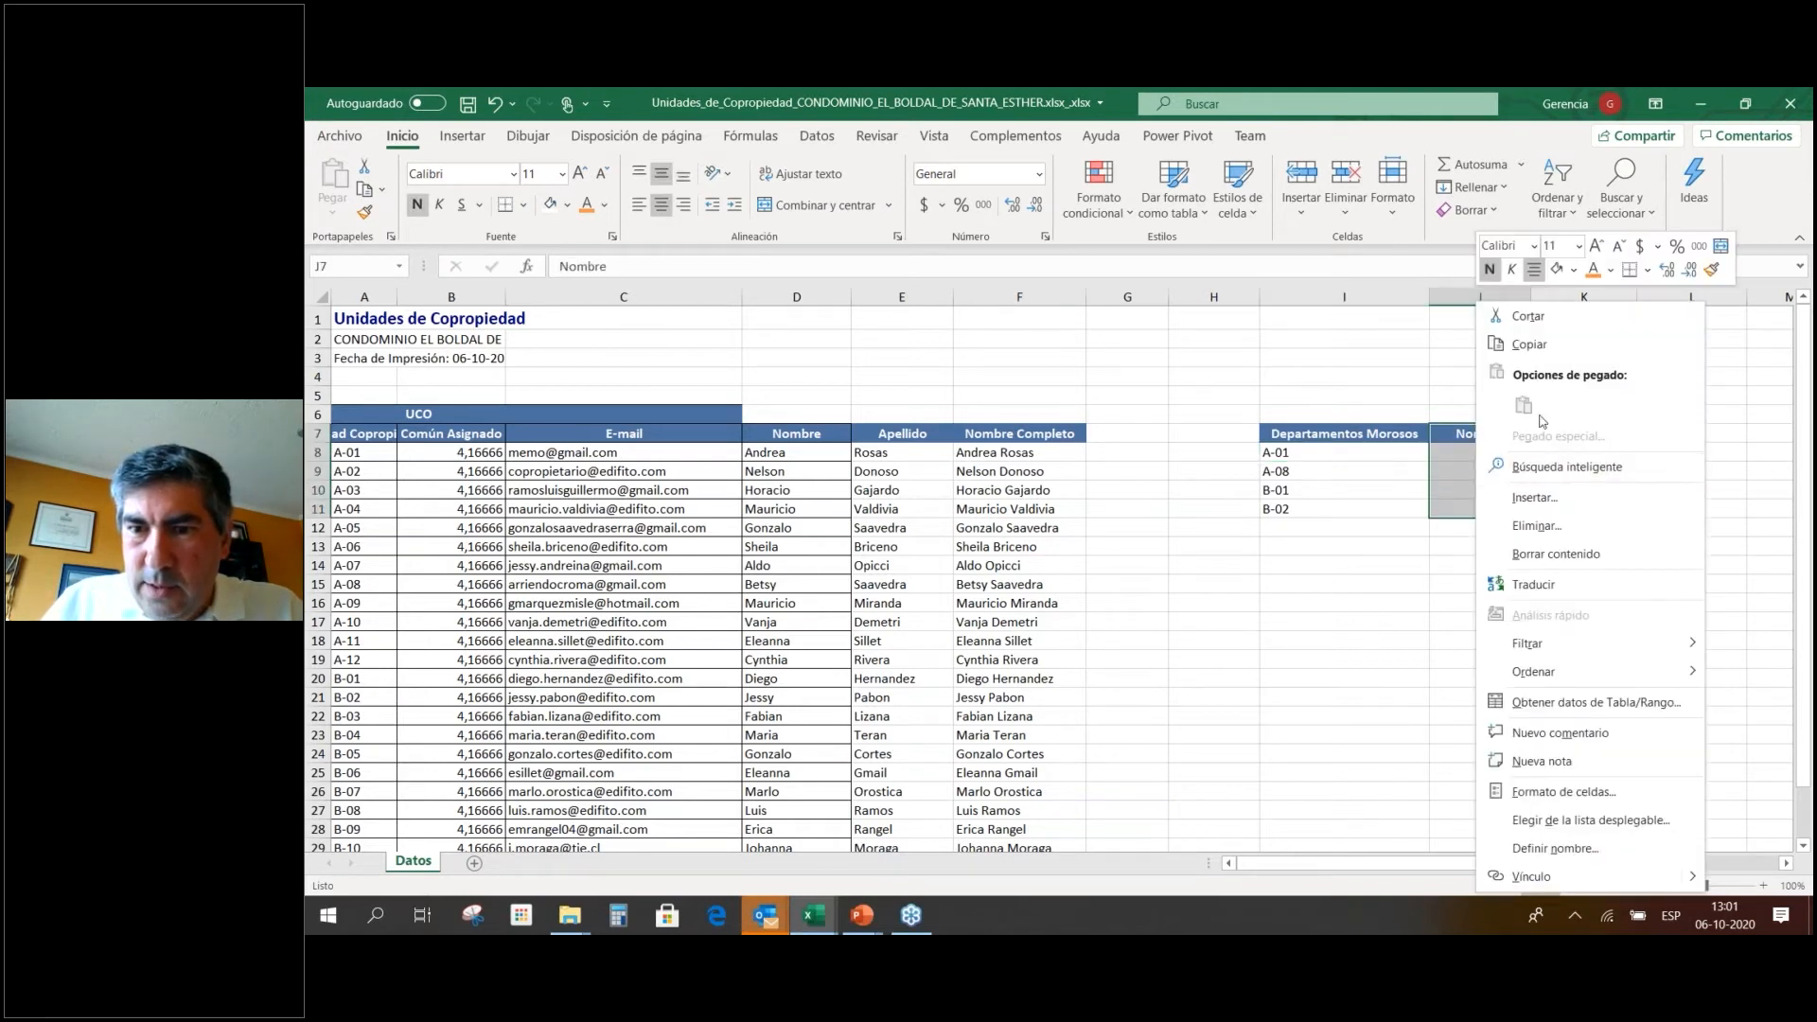
click(1553, 499)
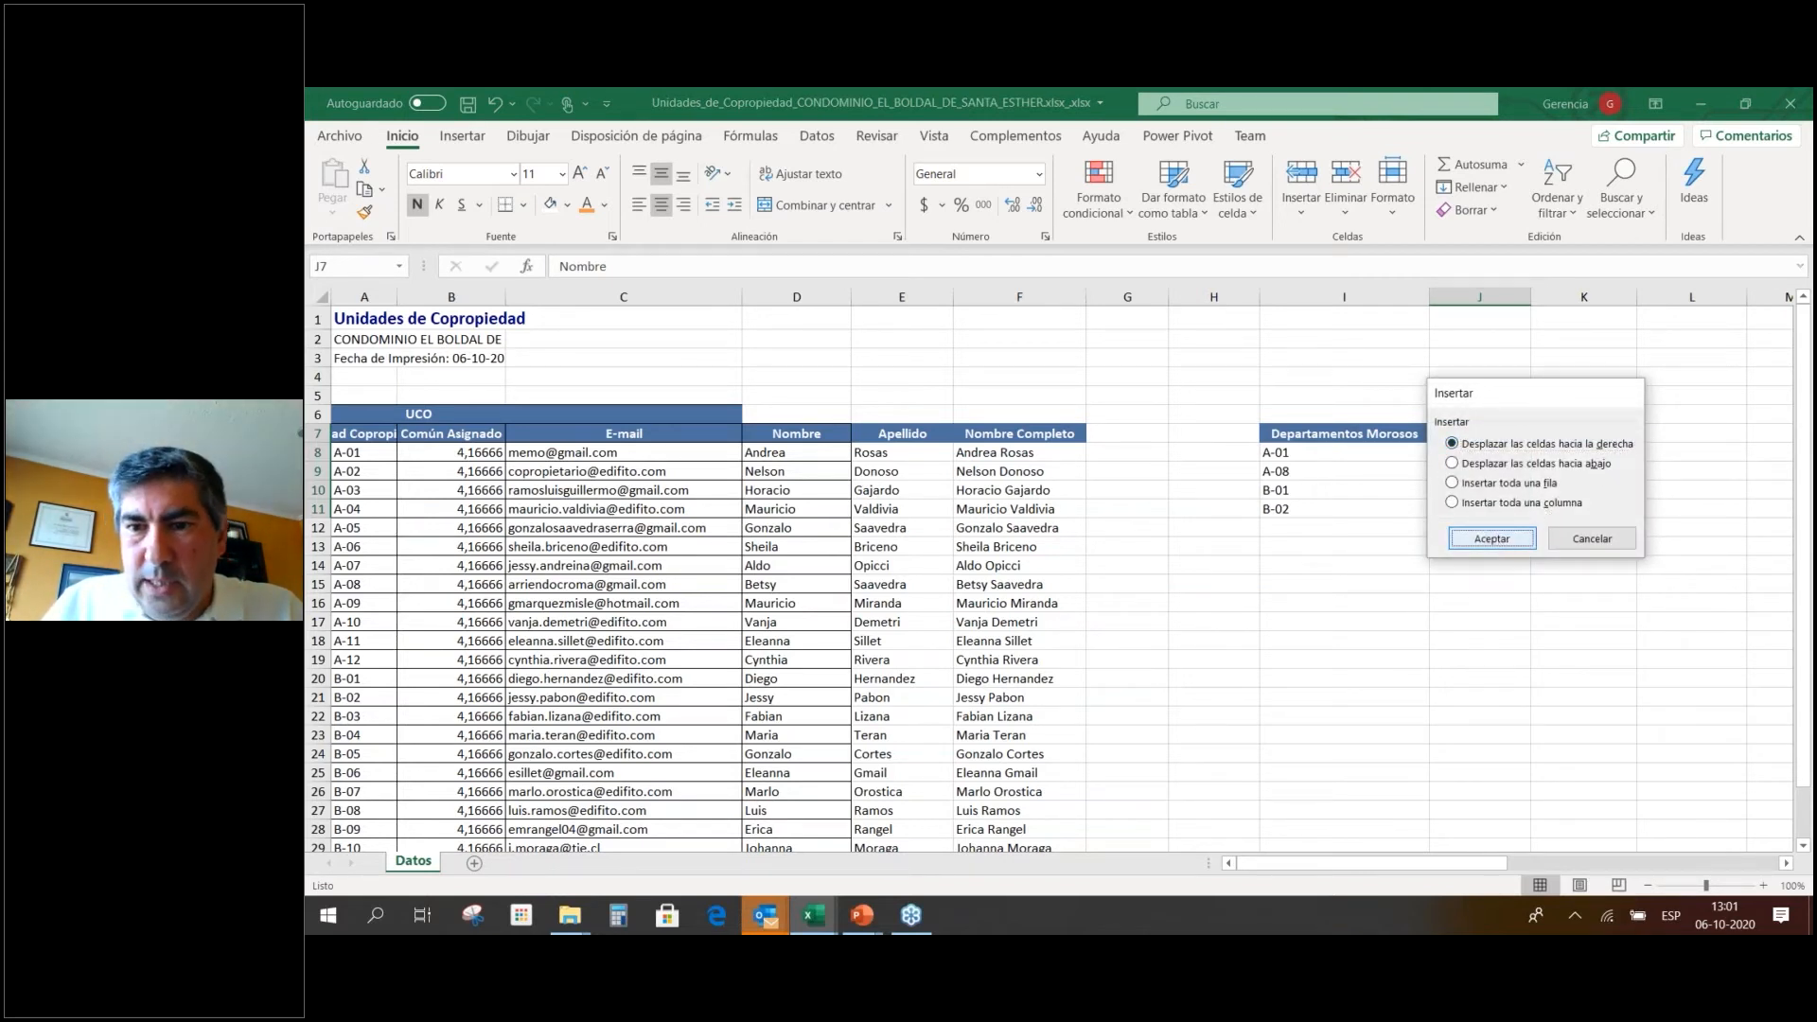
click(1499, 539)
click(1474, 434)
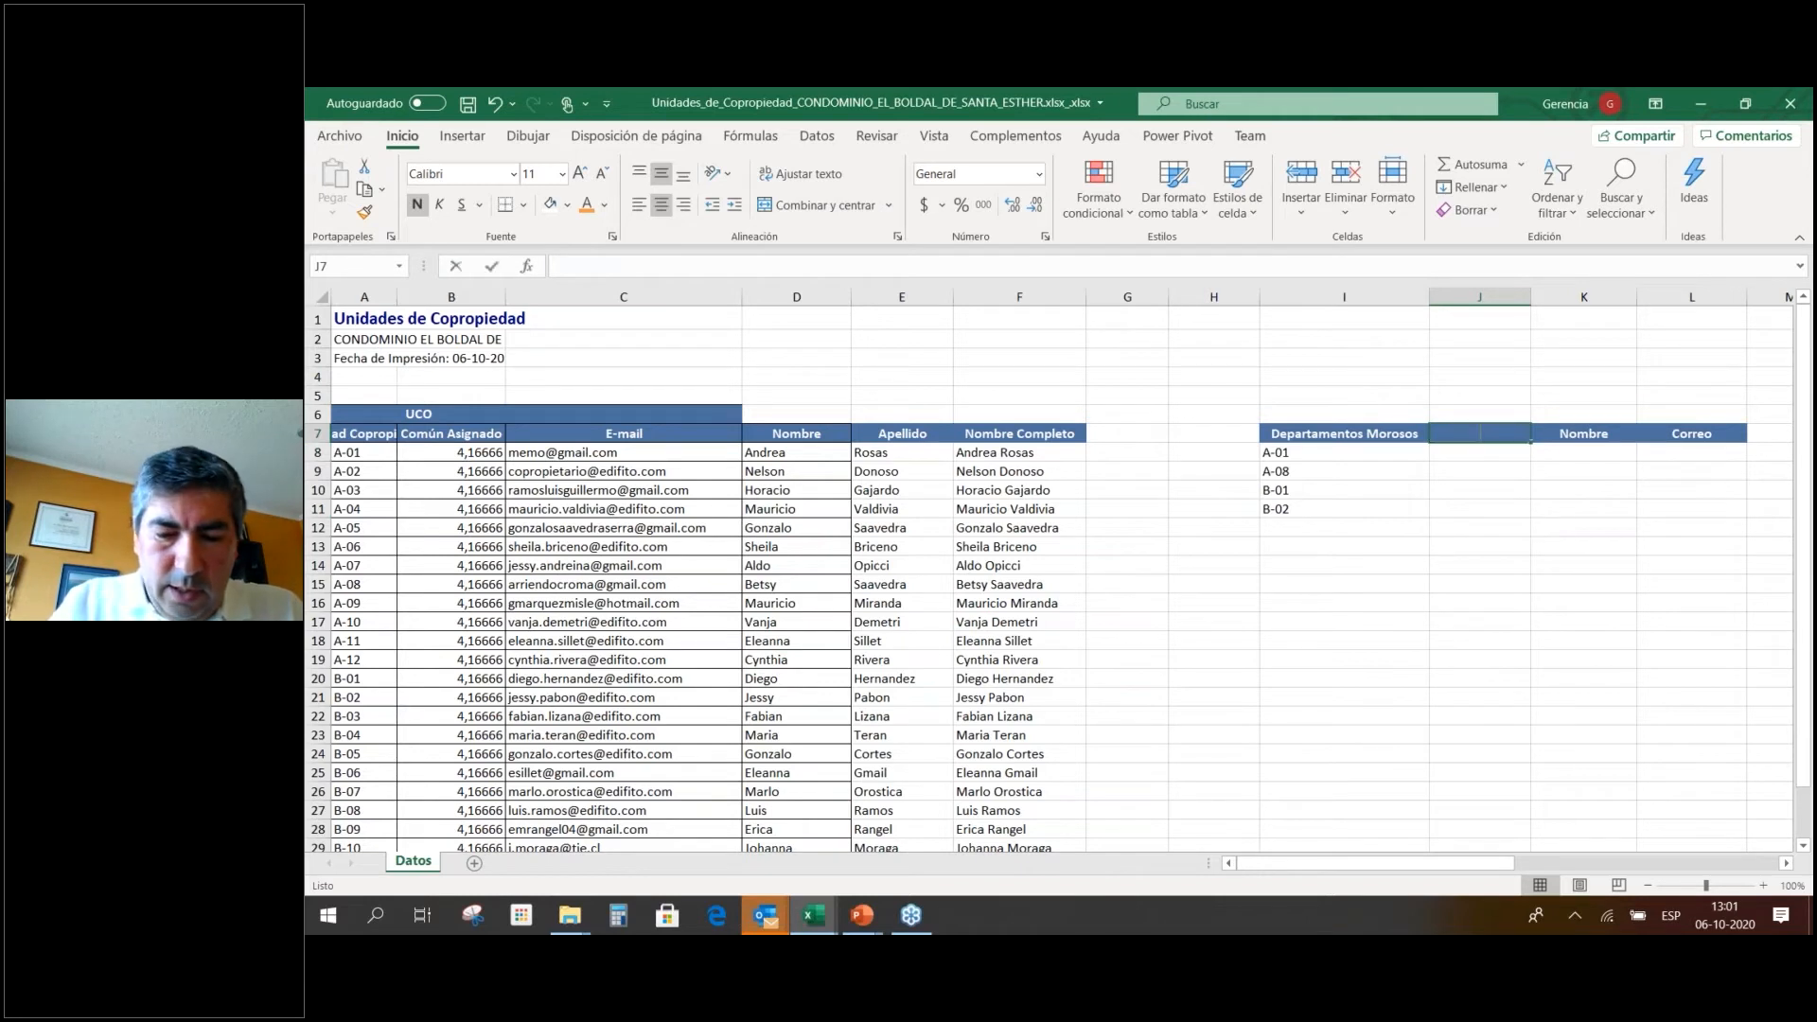
text(Morosidad)
key(Return)
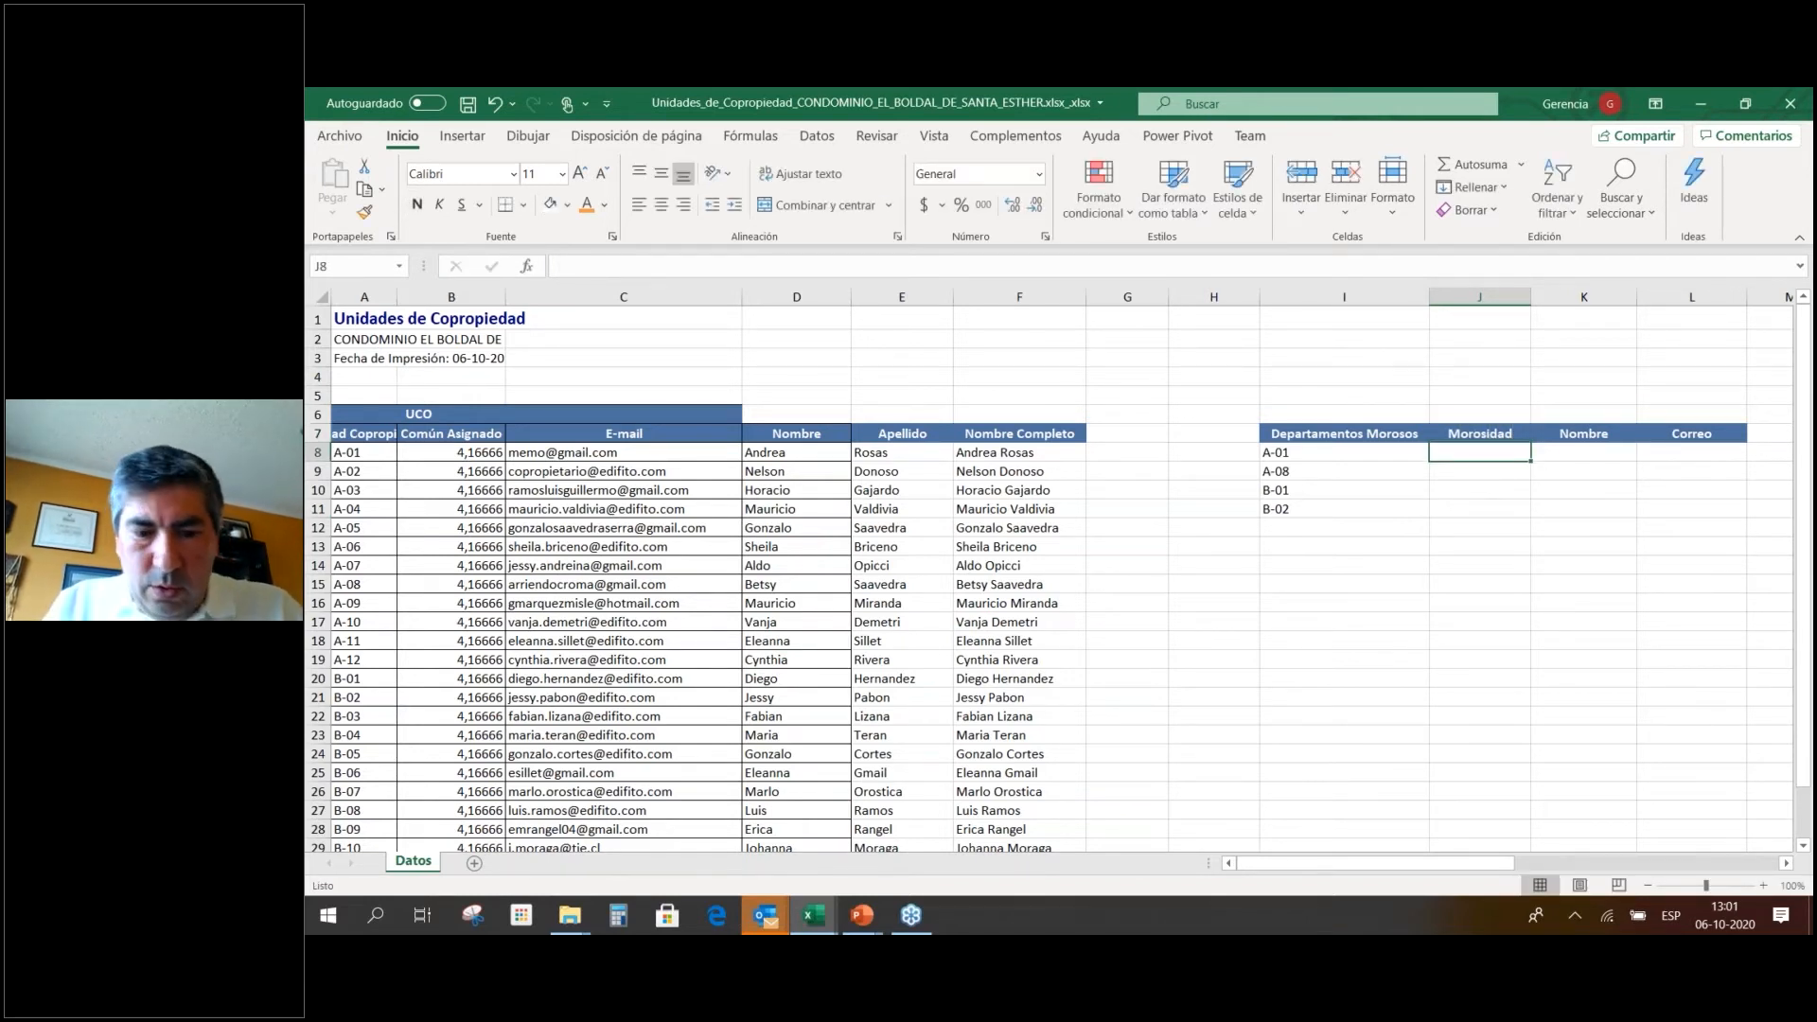
Enter the debts 35466, 65478, 898 and 78799 for the four units.
text(35466)
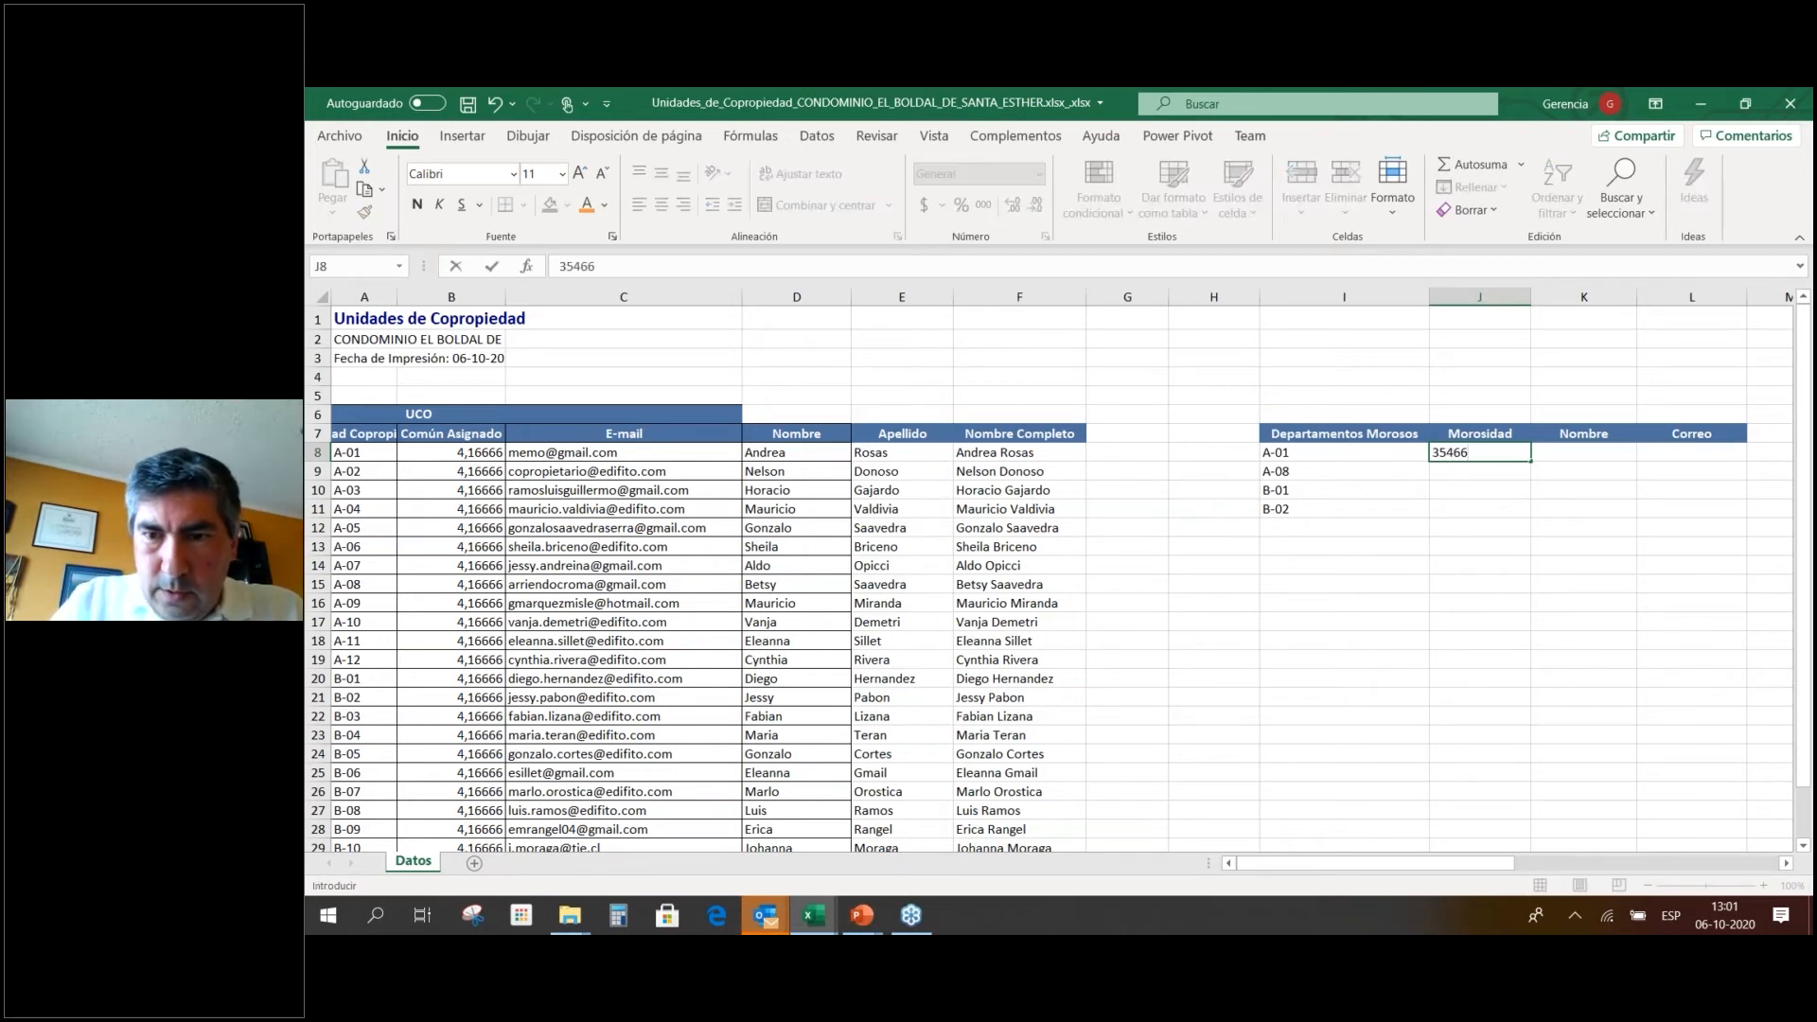
key(Return)
text(65478)
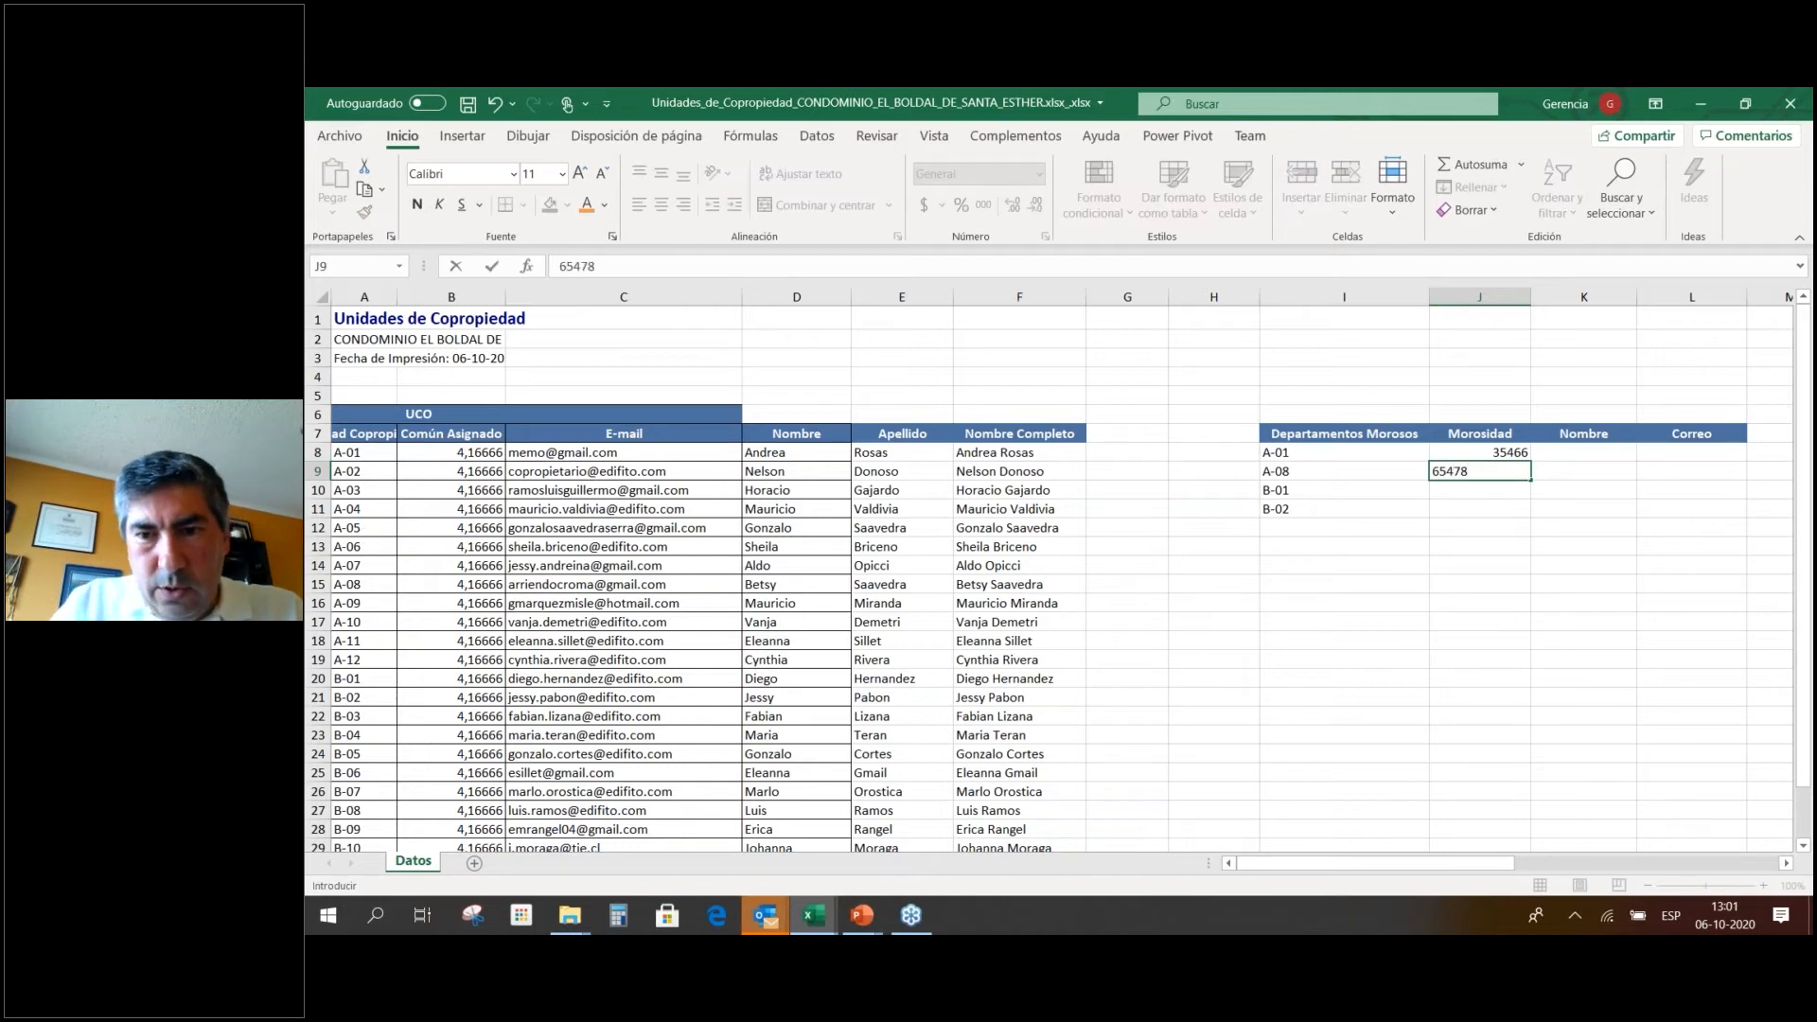
key(Return)
text(898)
key(Return)
text(7)
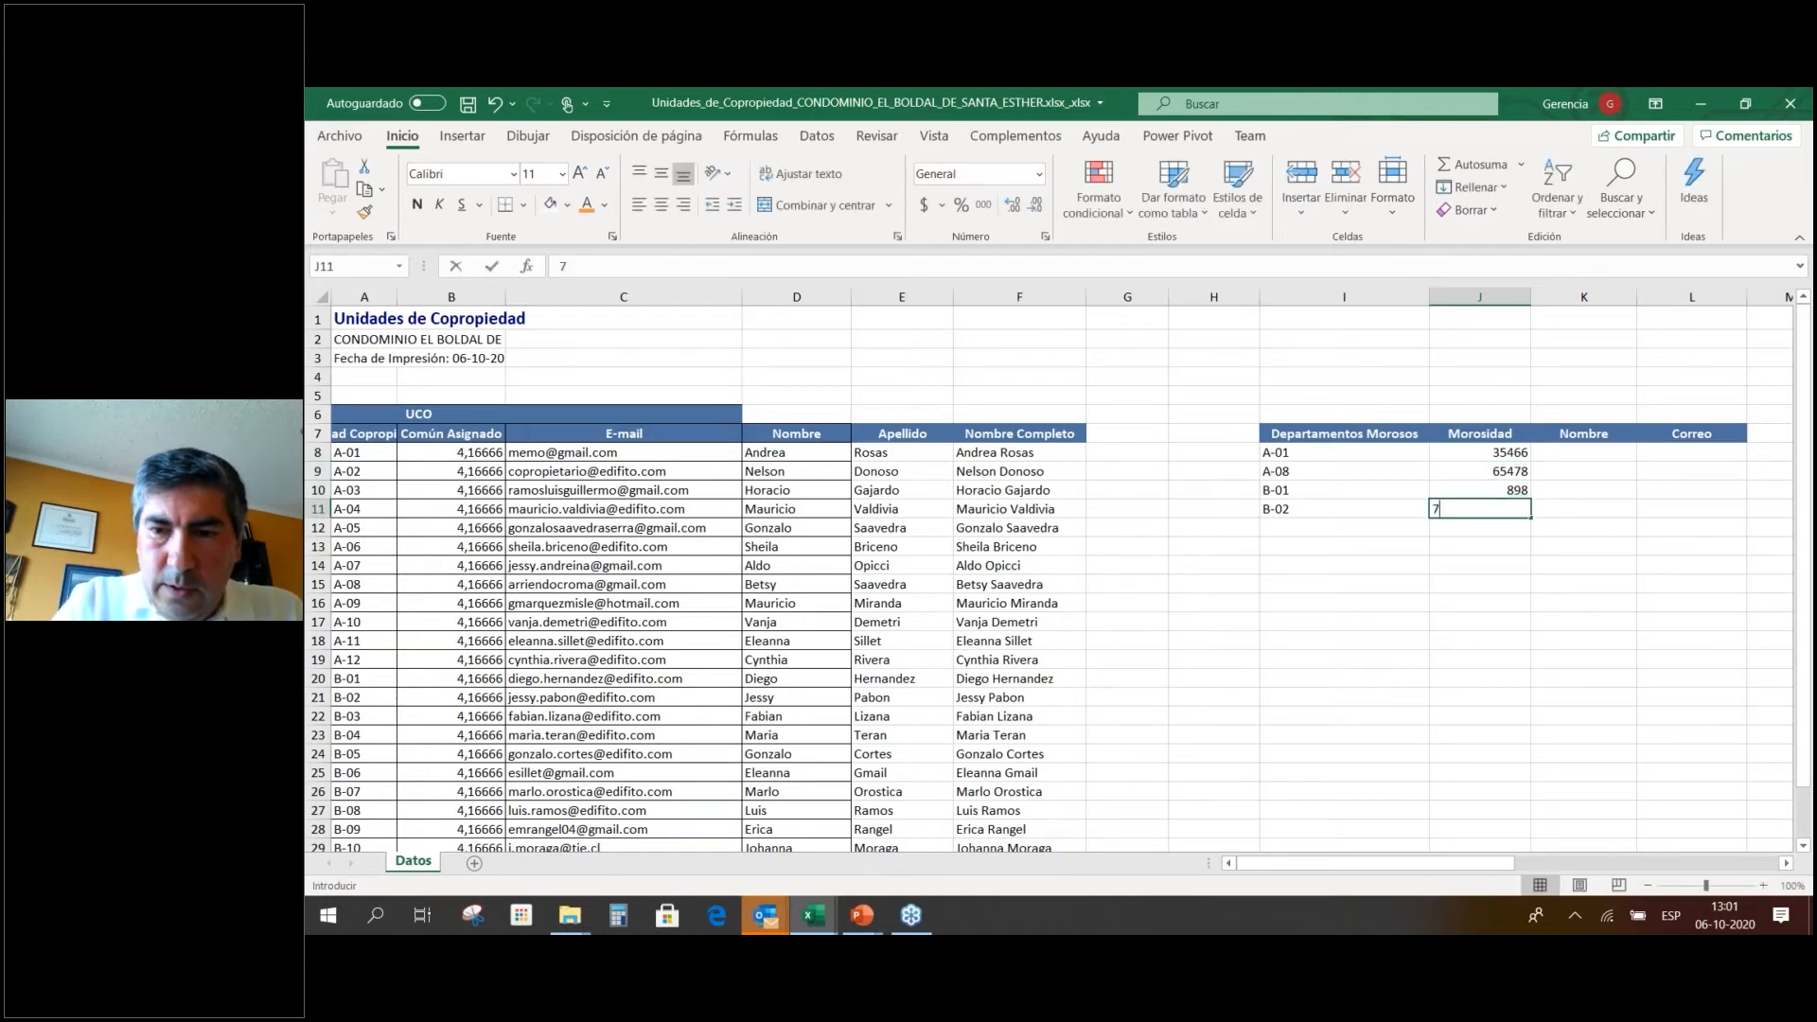
text(8799)
key(Return)
Discard the stray 24435 entry, correct B-01's debt to 89899, and narrow column J.
text(24435)
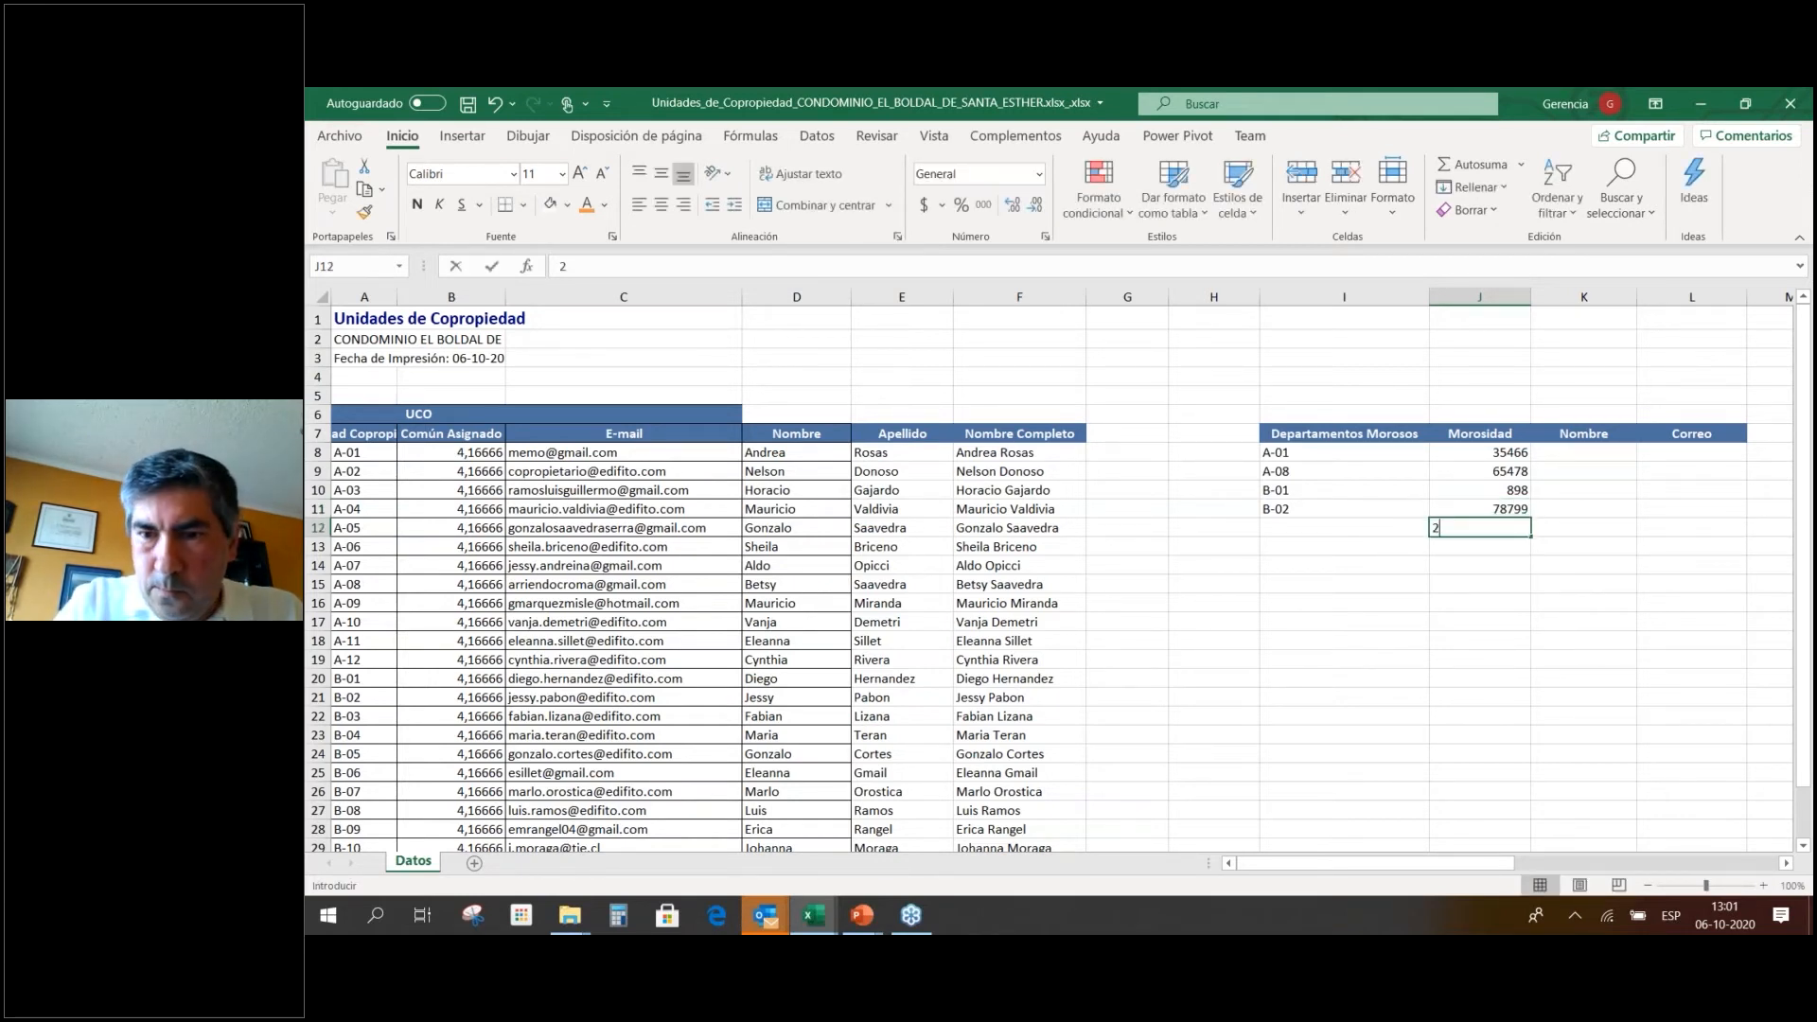
key(BackSpace)
key(BackSpace)
key(BackSpace)
key(BackSpace)
key(BackSpace)
key(Escape)
key(Up)
key(Up)
key(F2)
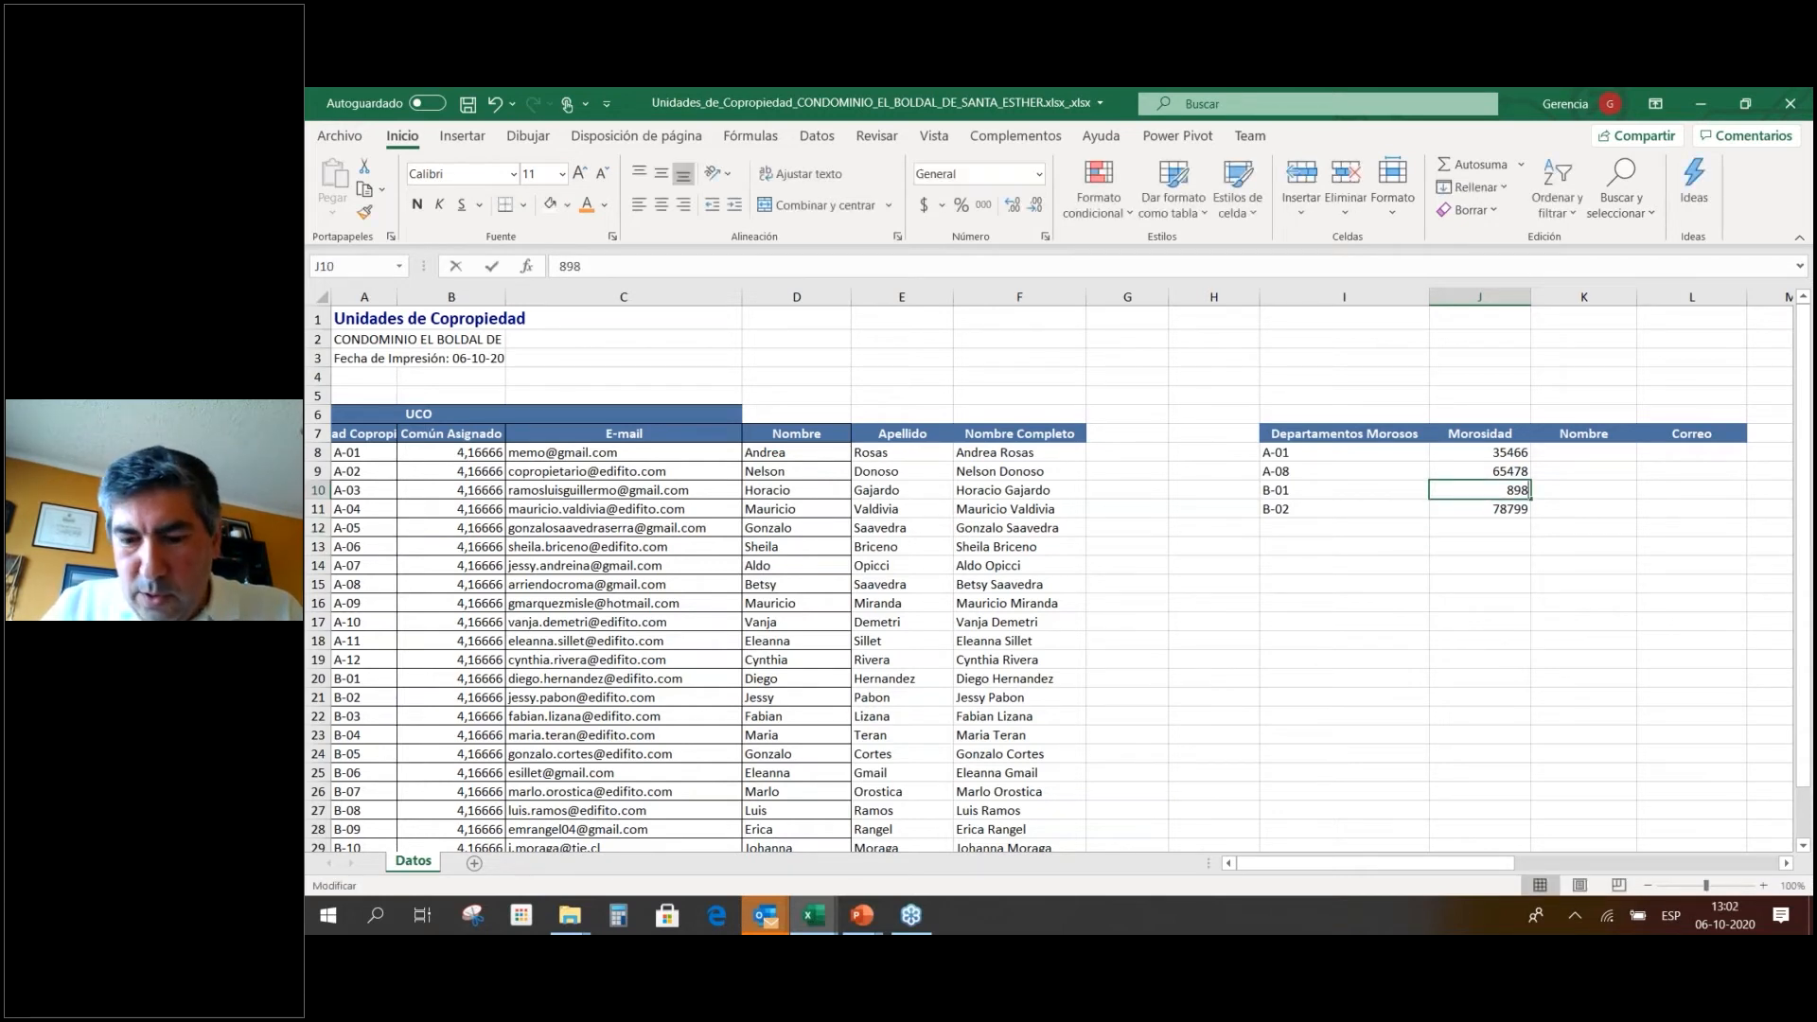
text(99)
key(Return)
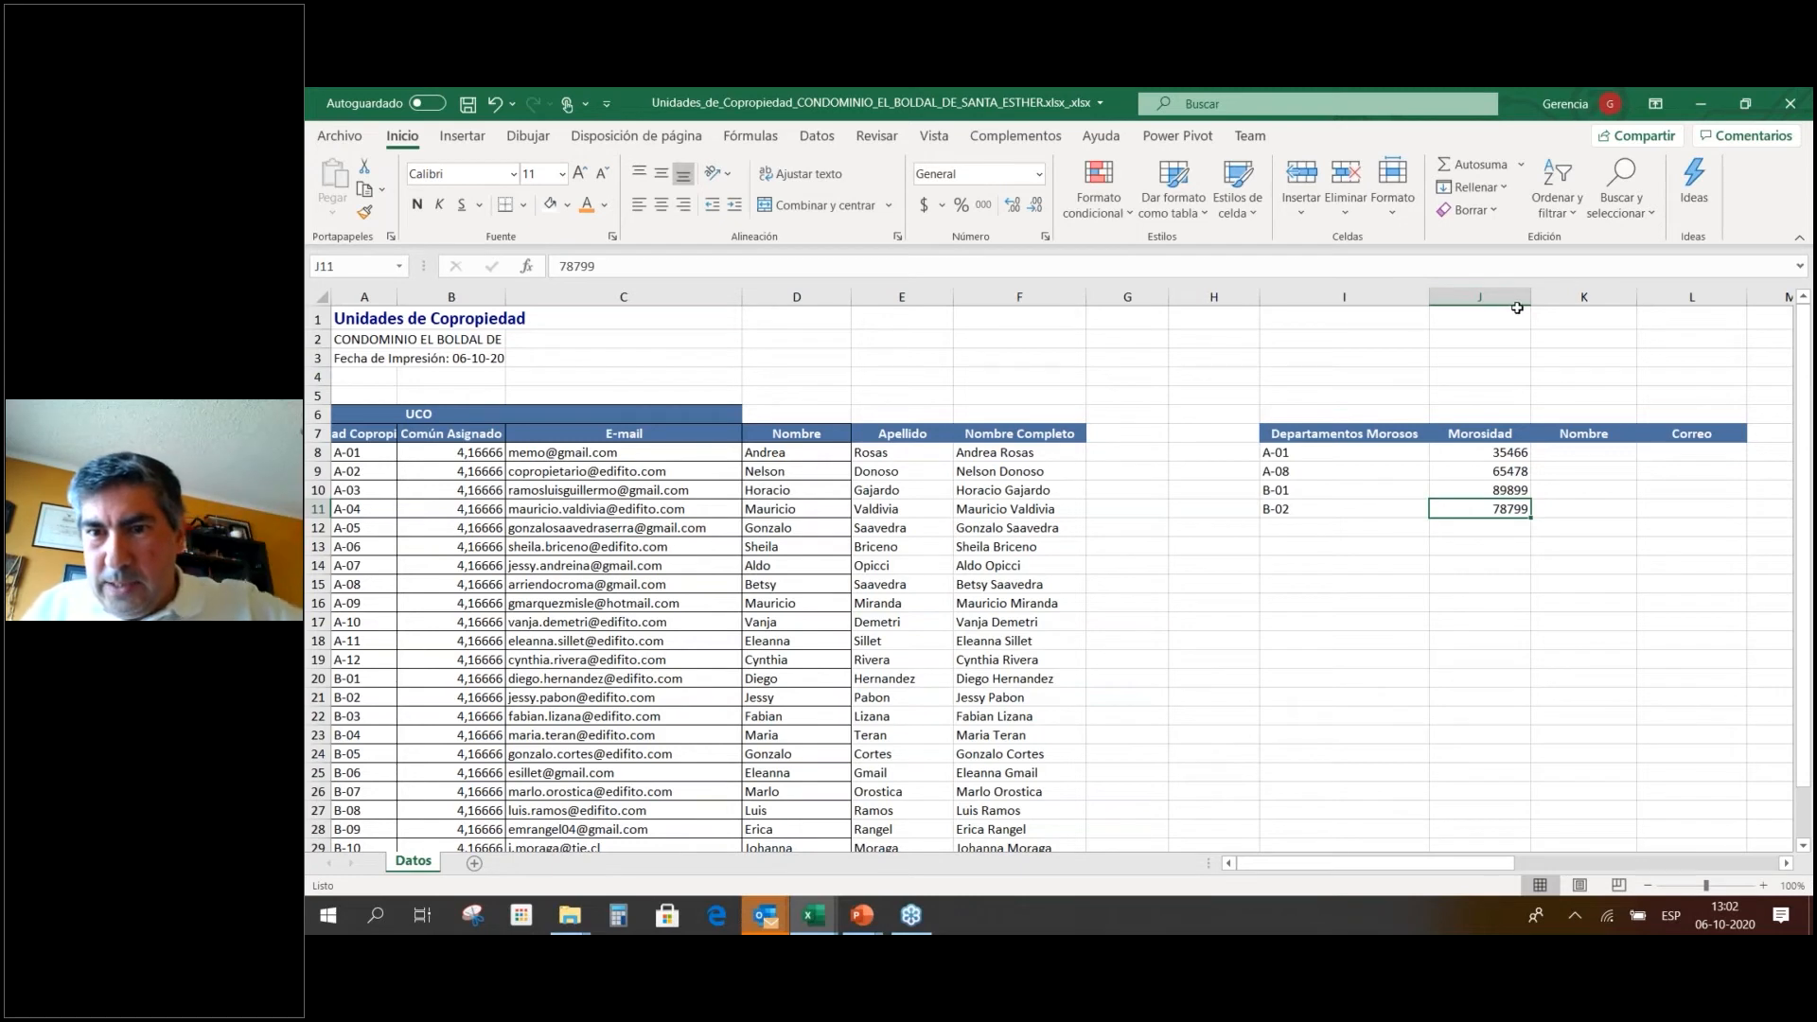
drag(1536, 301, 1519, 301)
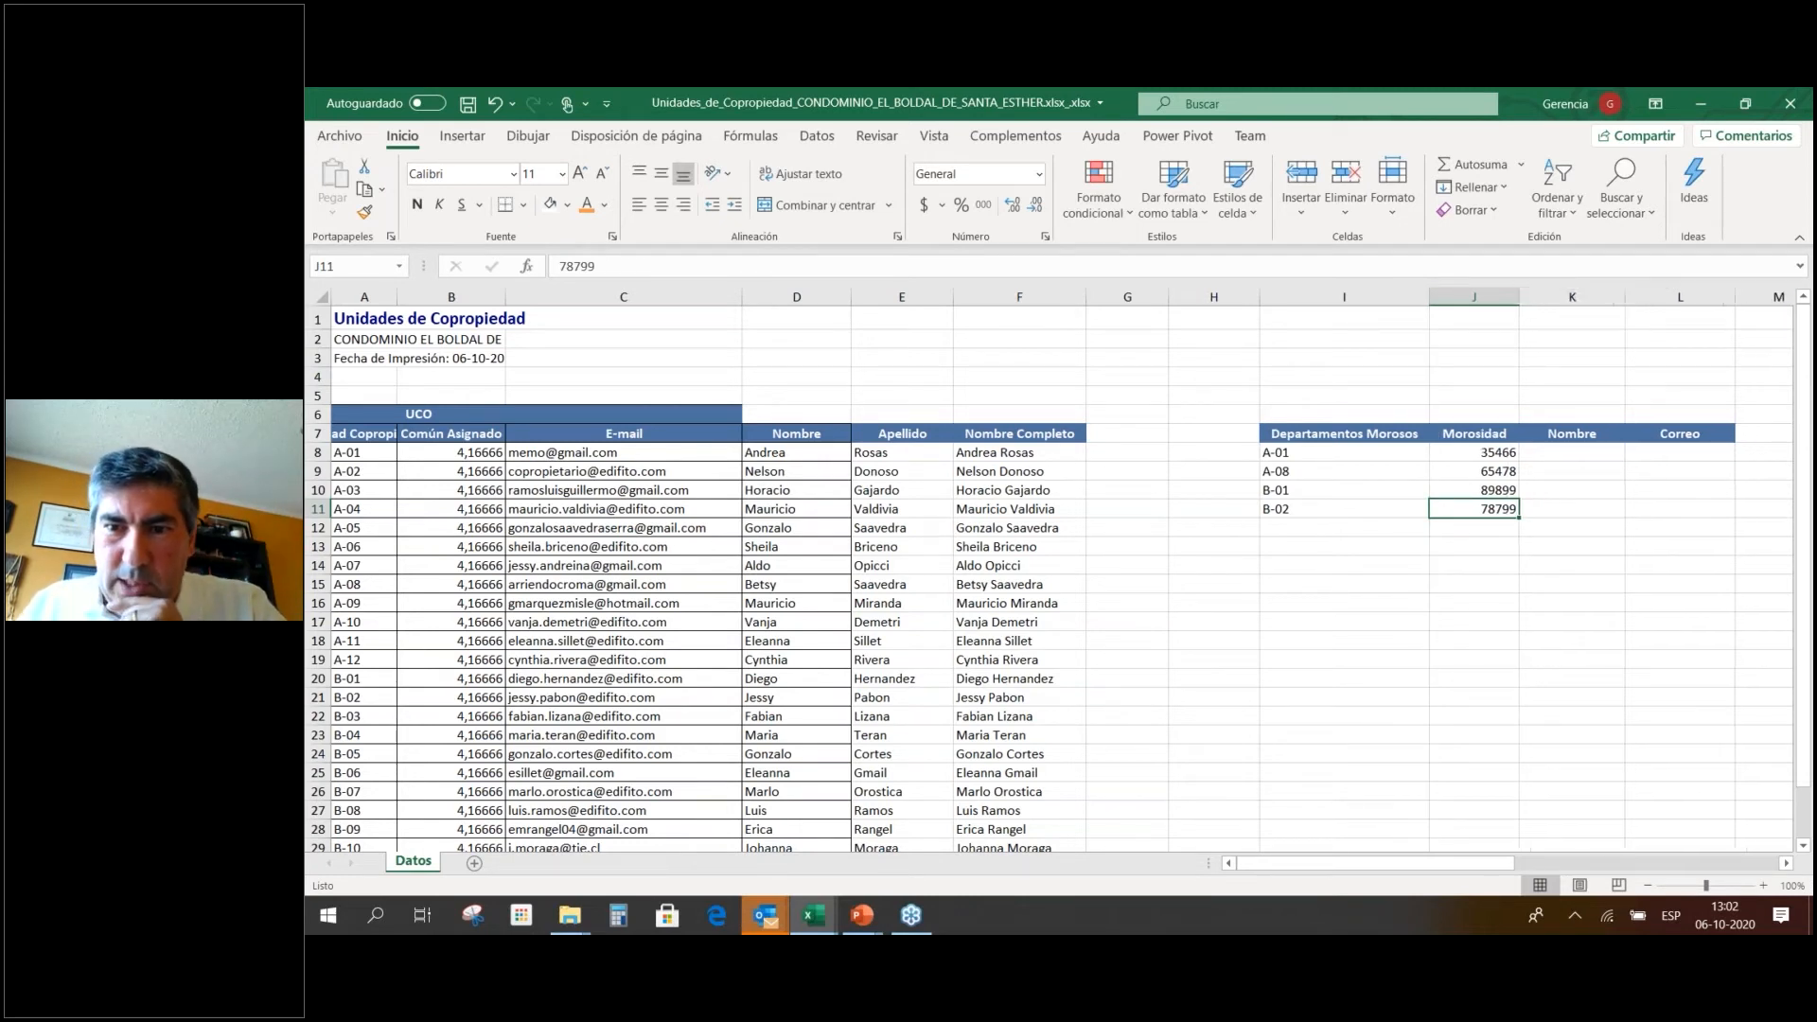
Enter =SUMA(J8:J11) in J5 and bold the resulting 269642.
click(1488, 398)
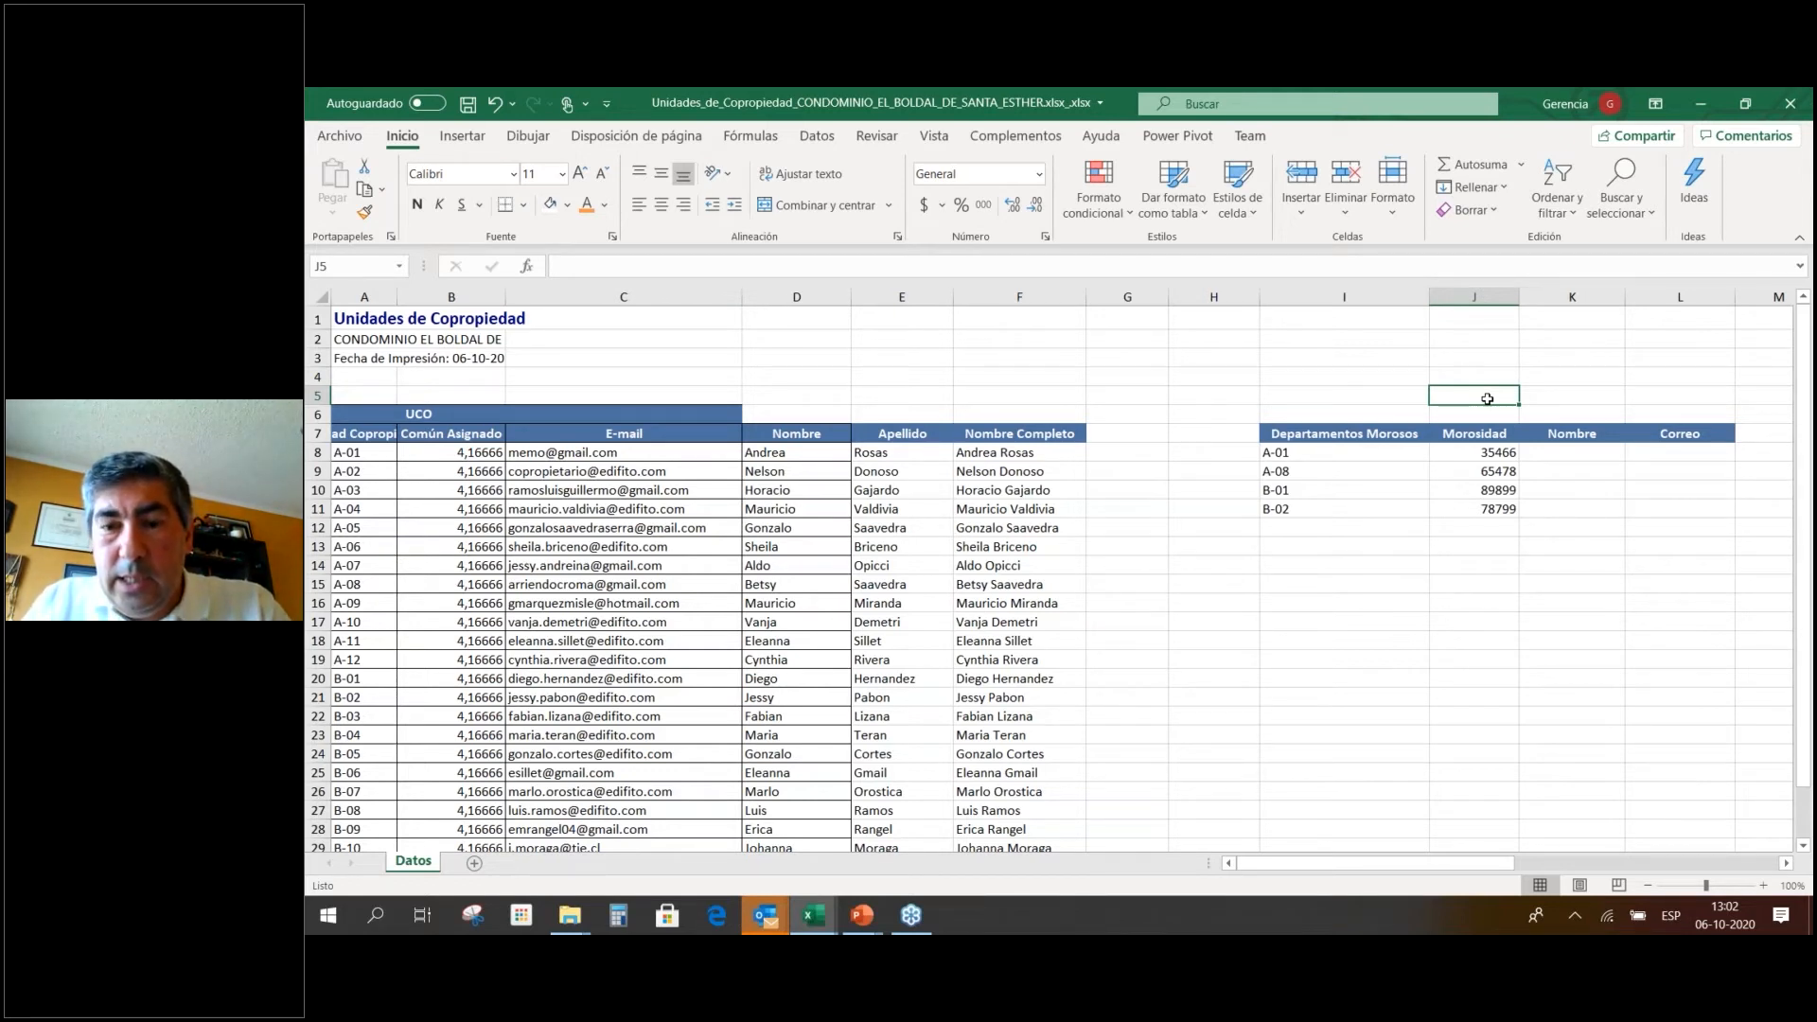
text(=suma()
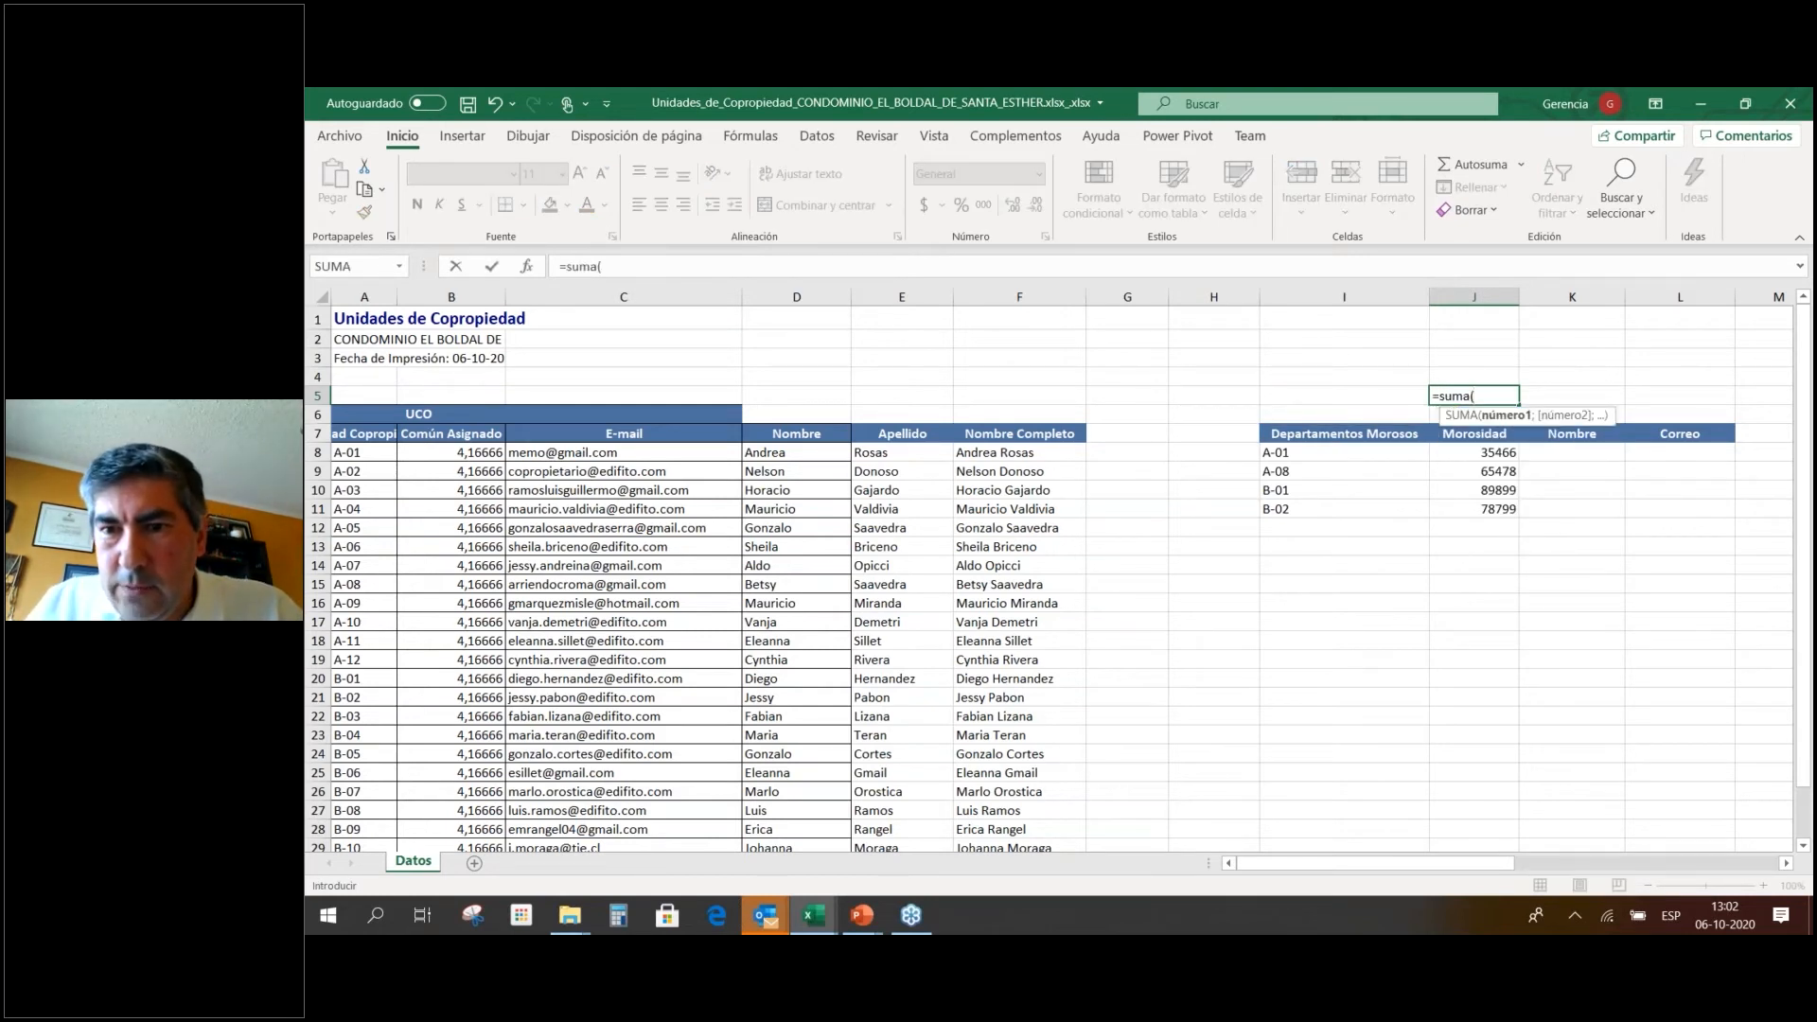
drag(1486, 453, 1510, 511)
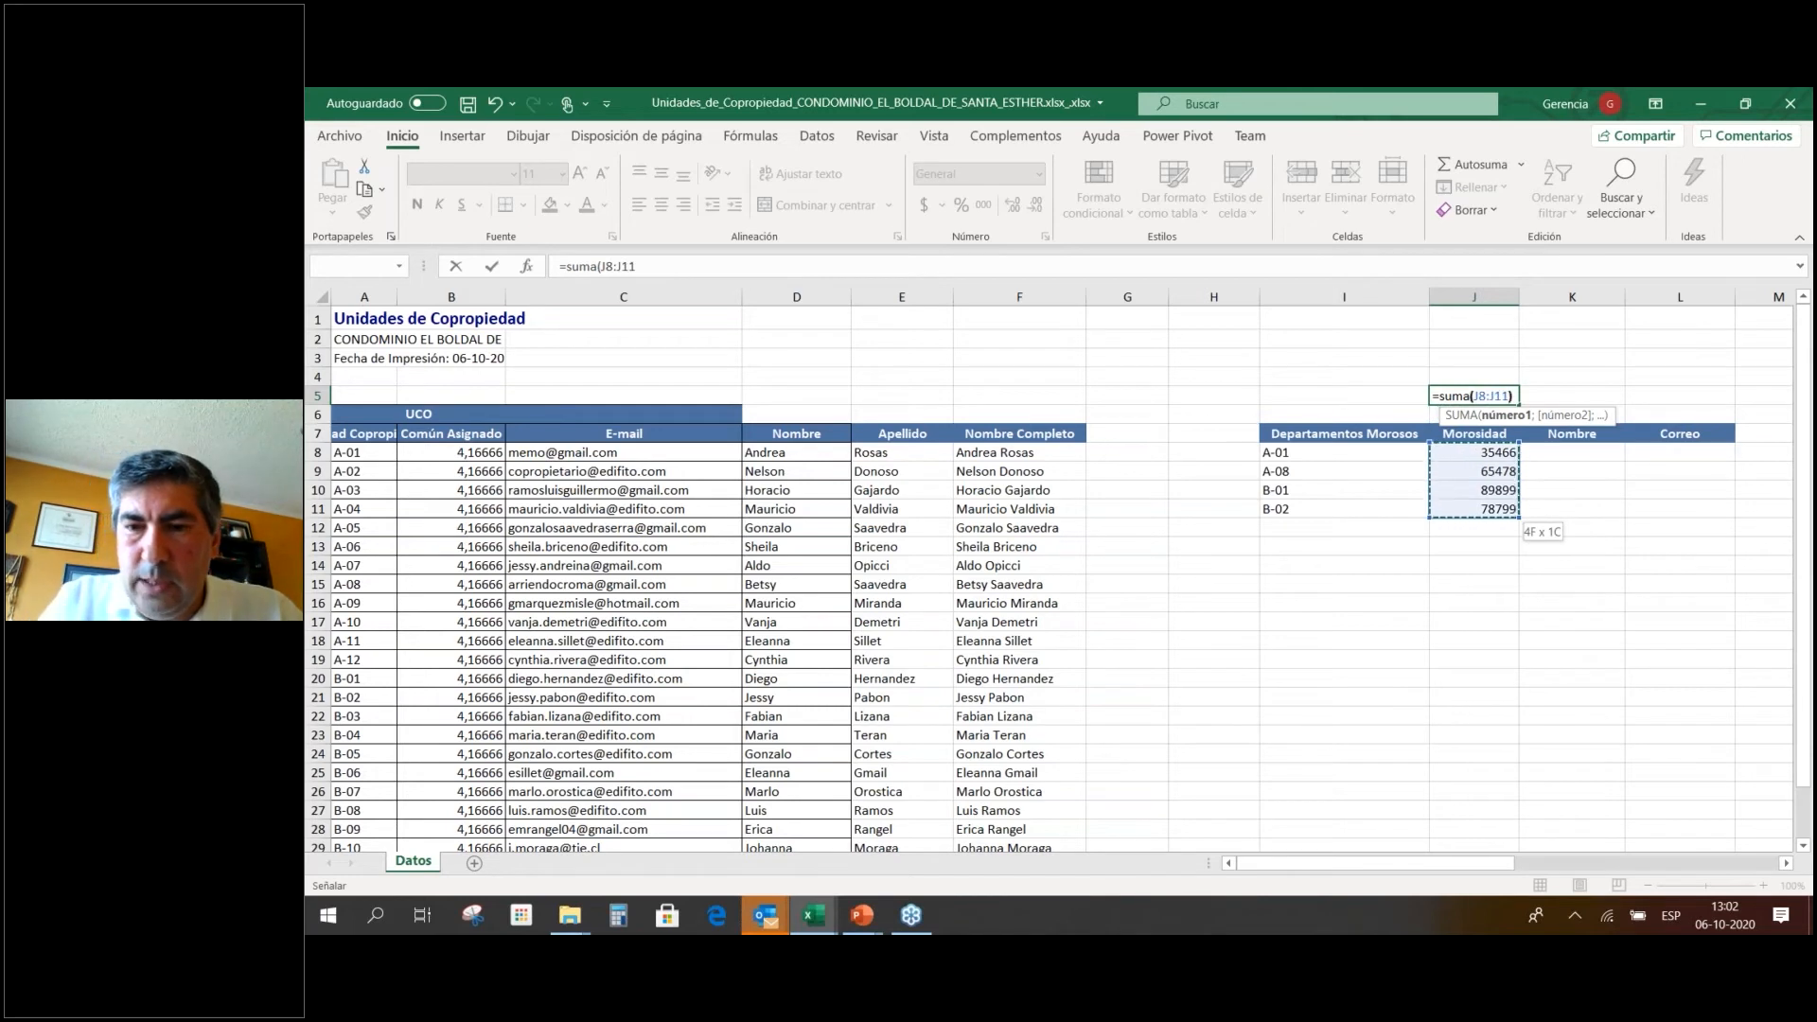
text())
key(Return)
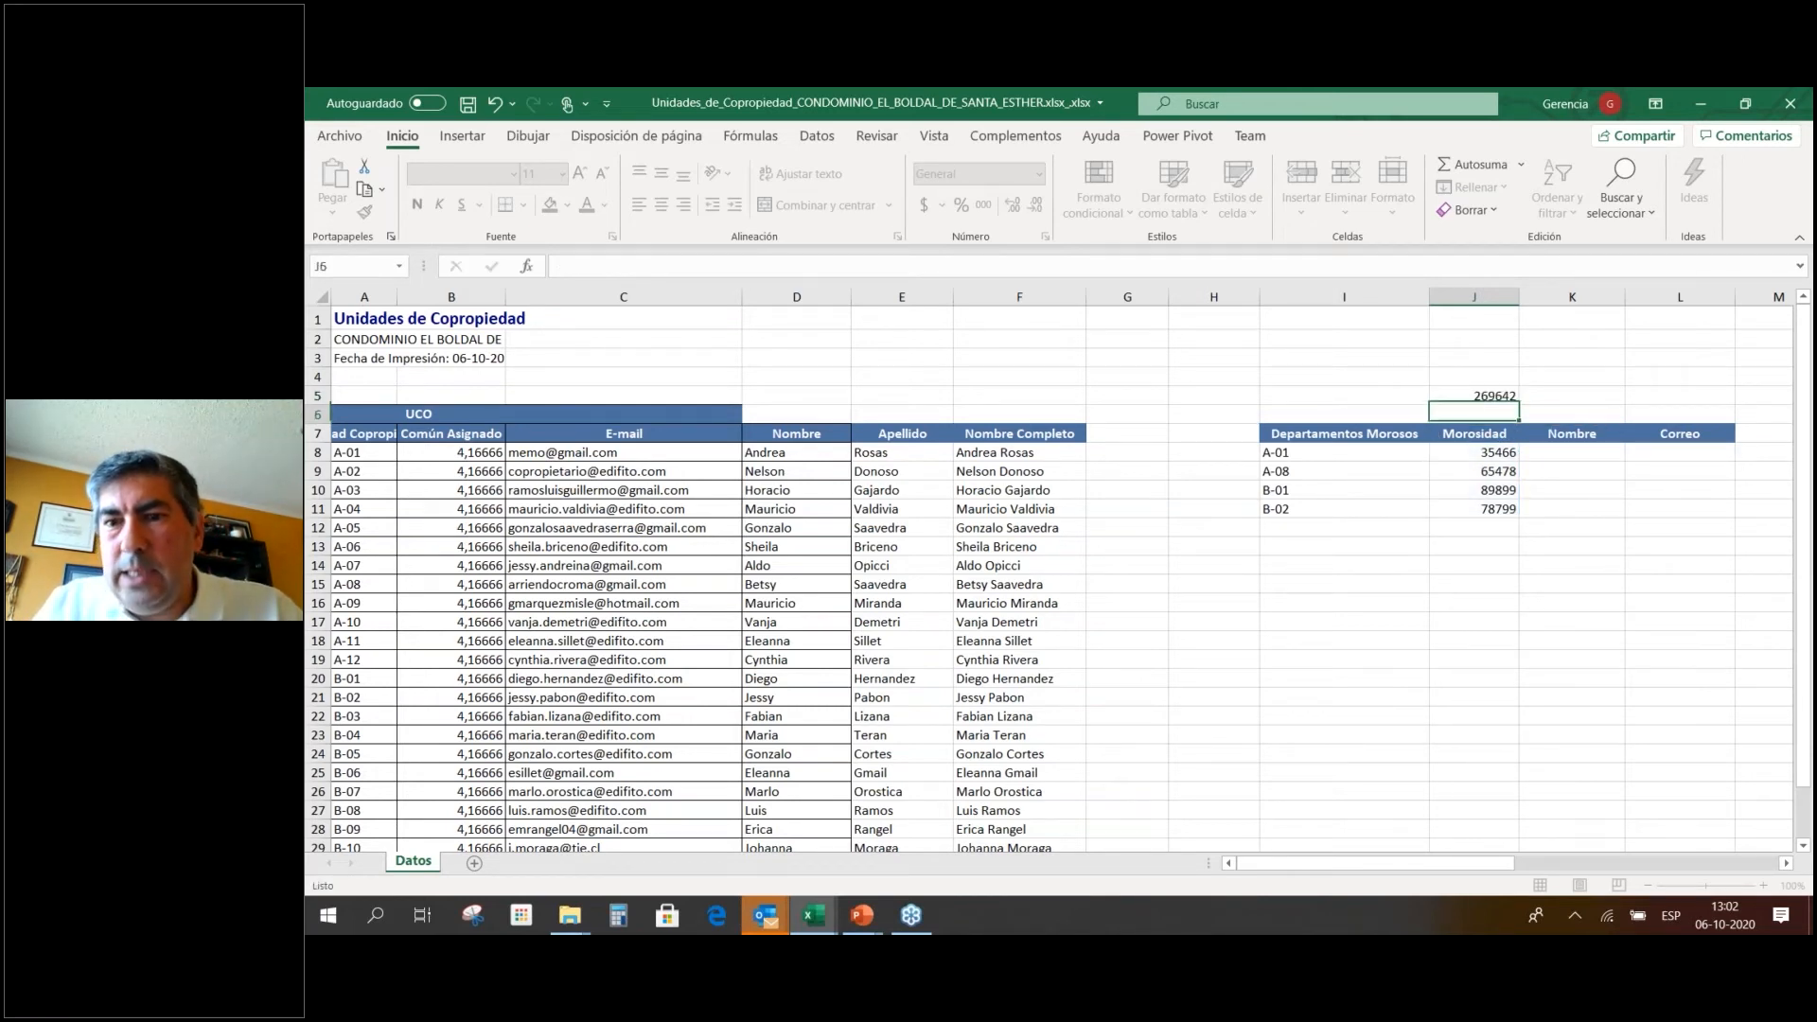
key(Up)
key(ctrl+n)
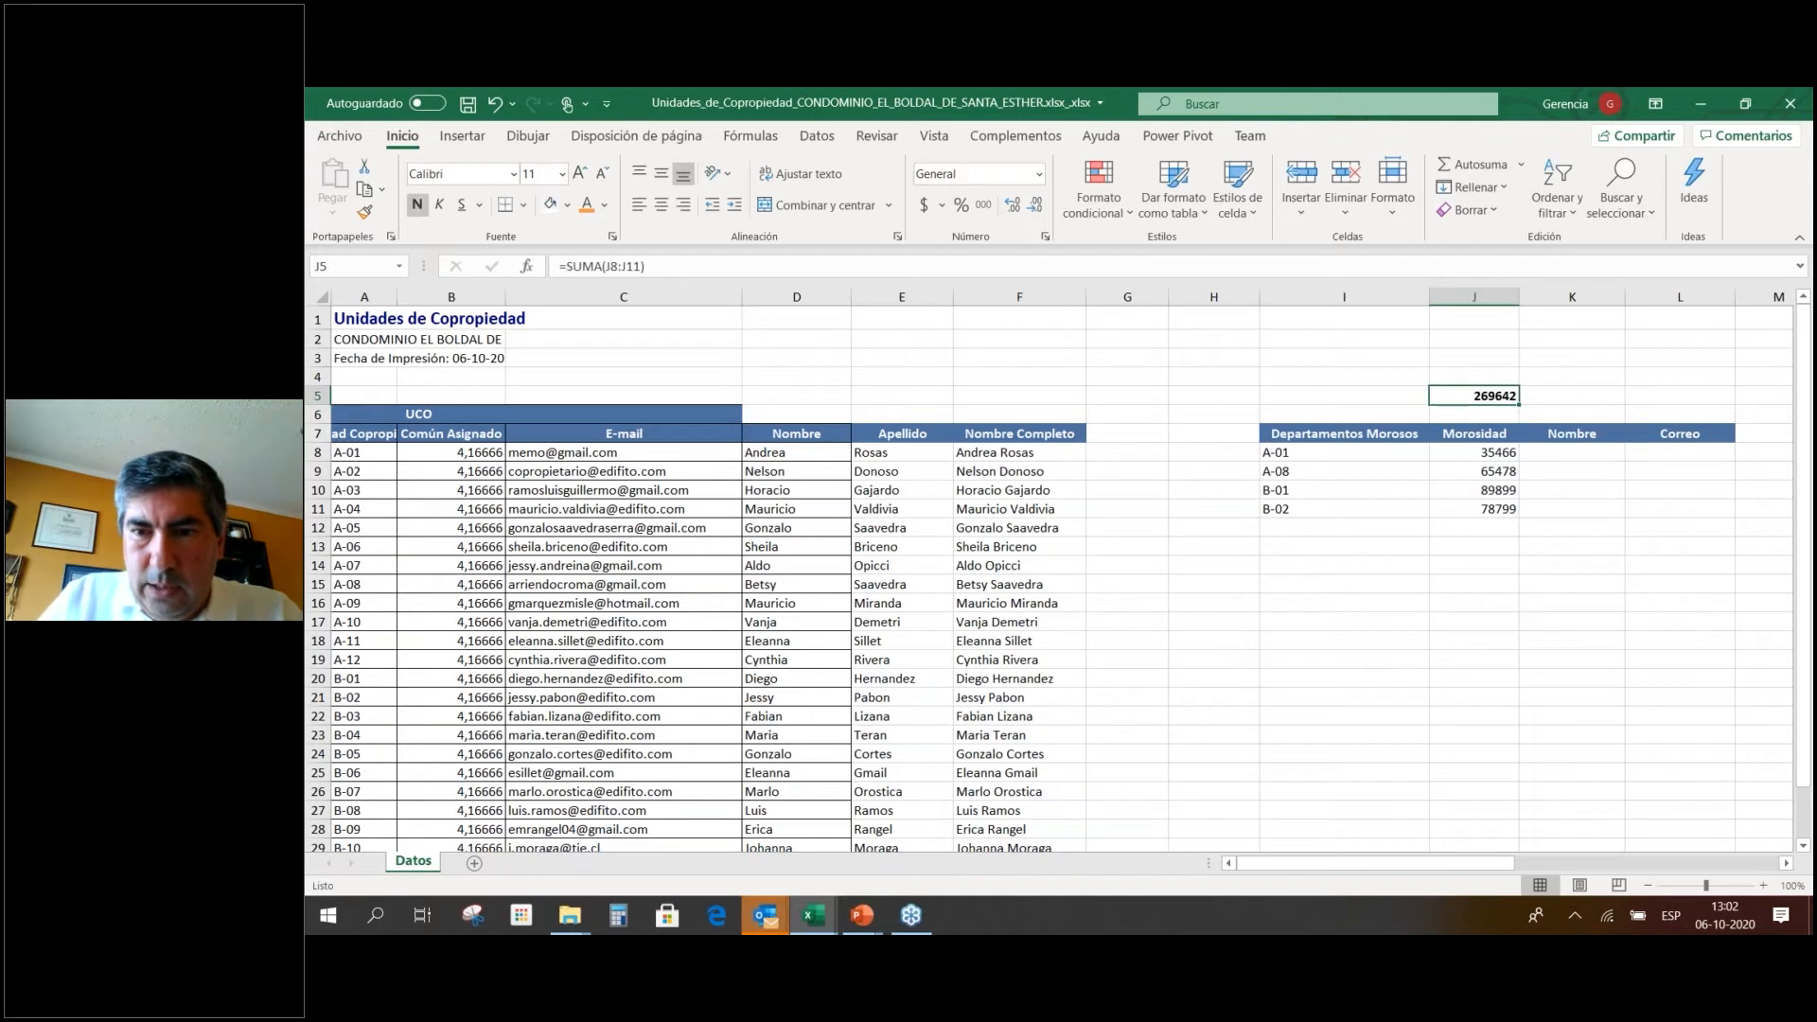
click(1479, 418)
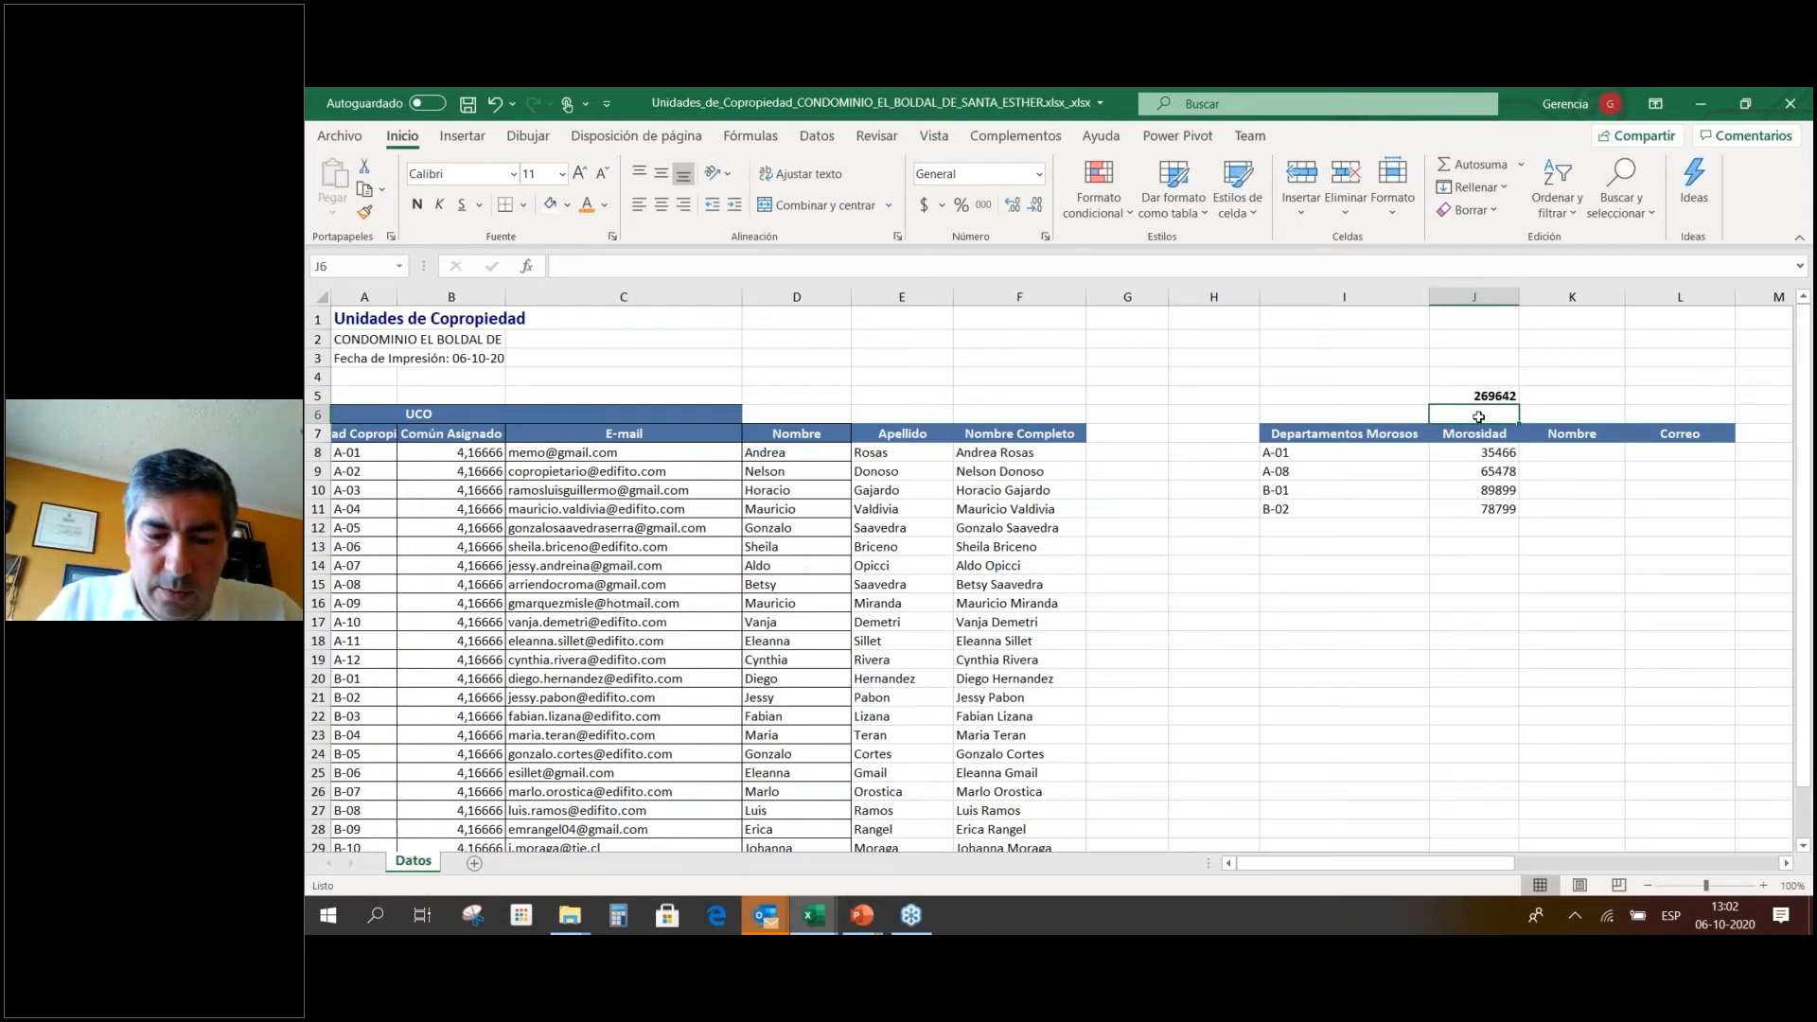
Label I5 'Total' and I6 'Cuentos'.
key(BackSpace)
key(Up)
key(Left)
text(Tota)
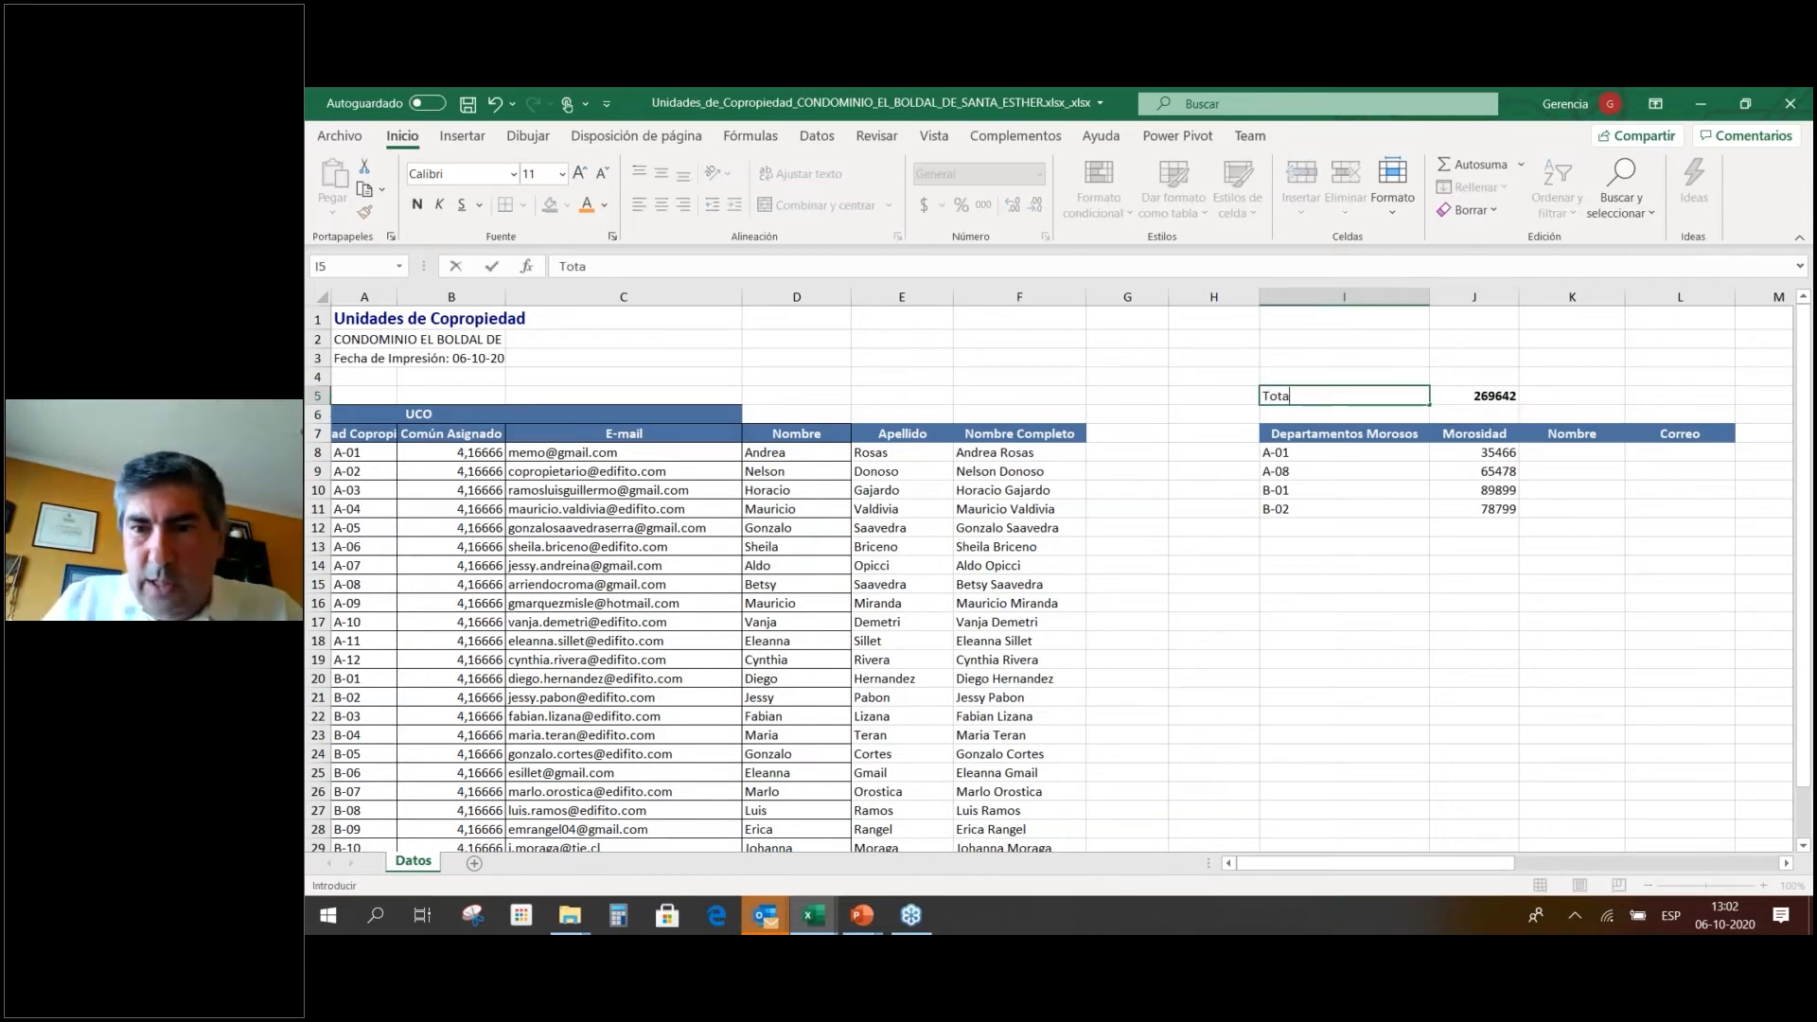
key(Return)
text(Cuent)
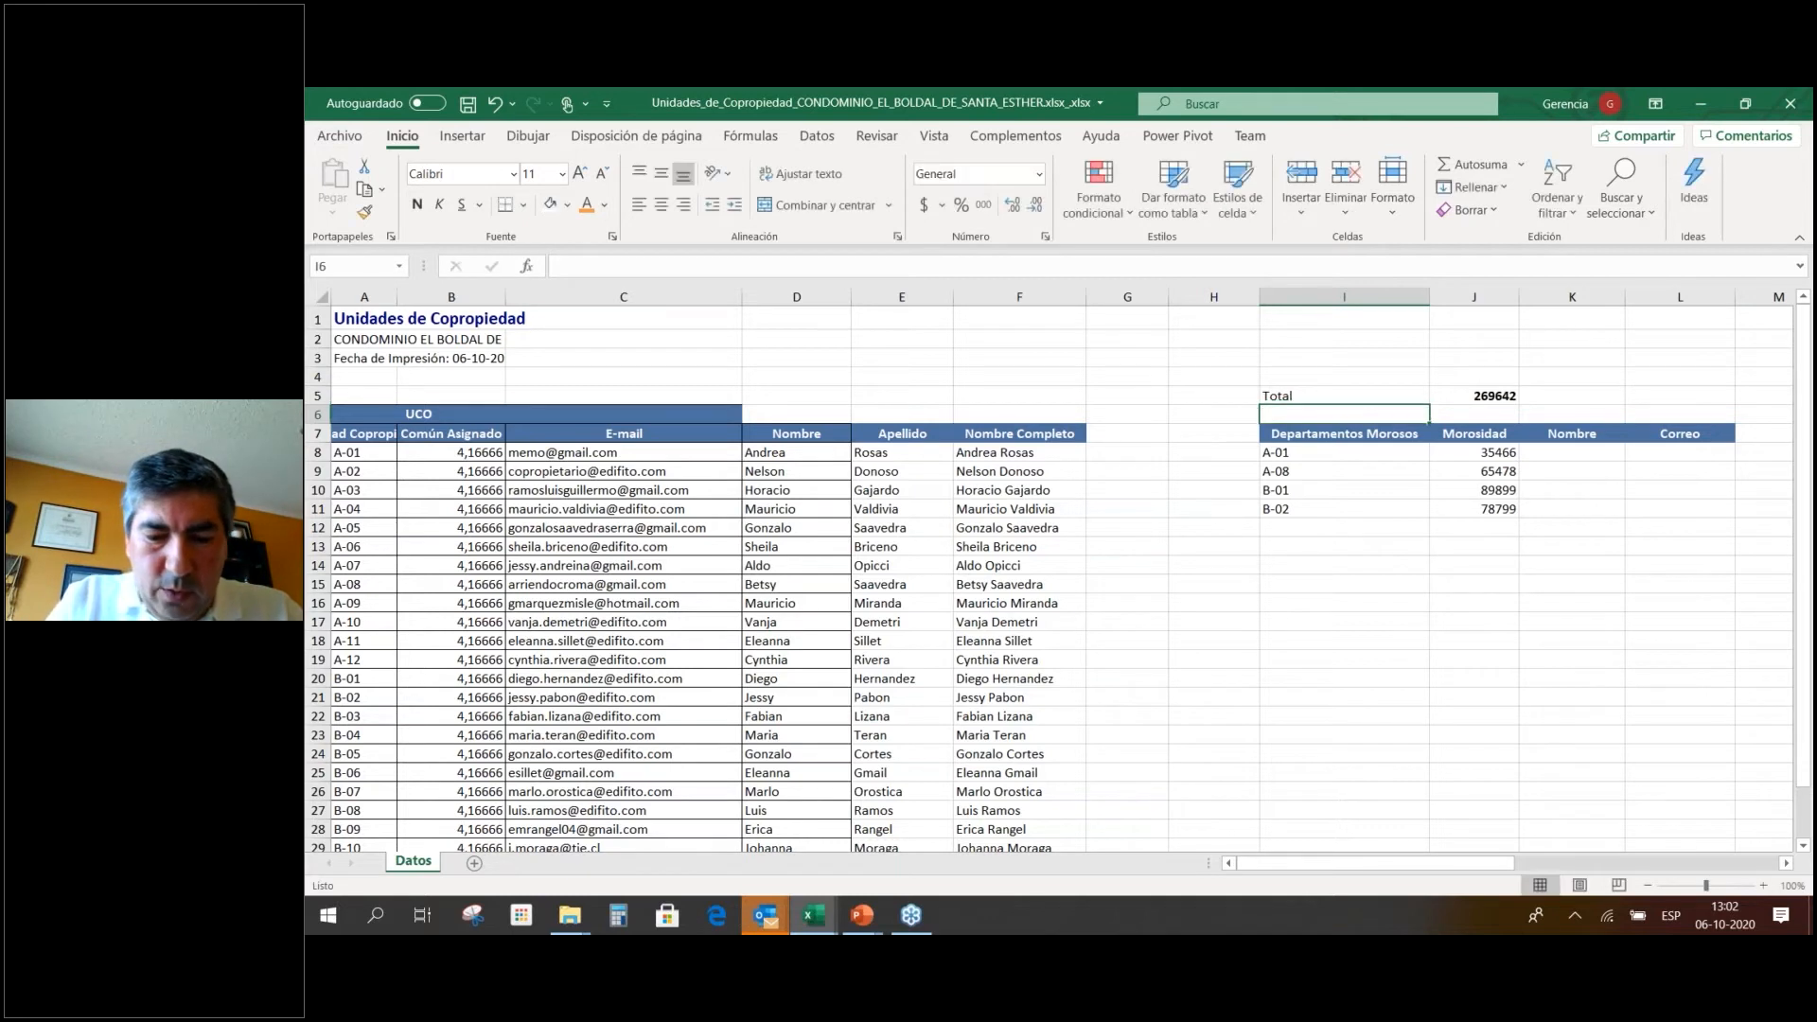
text(os)
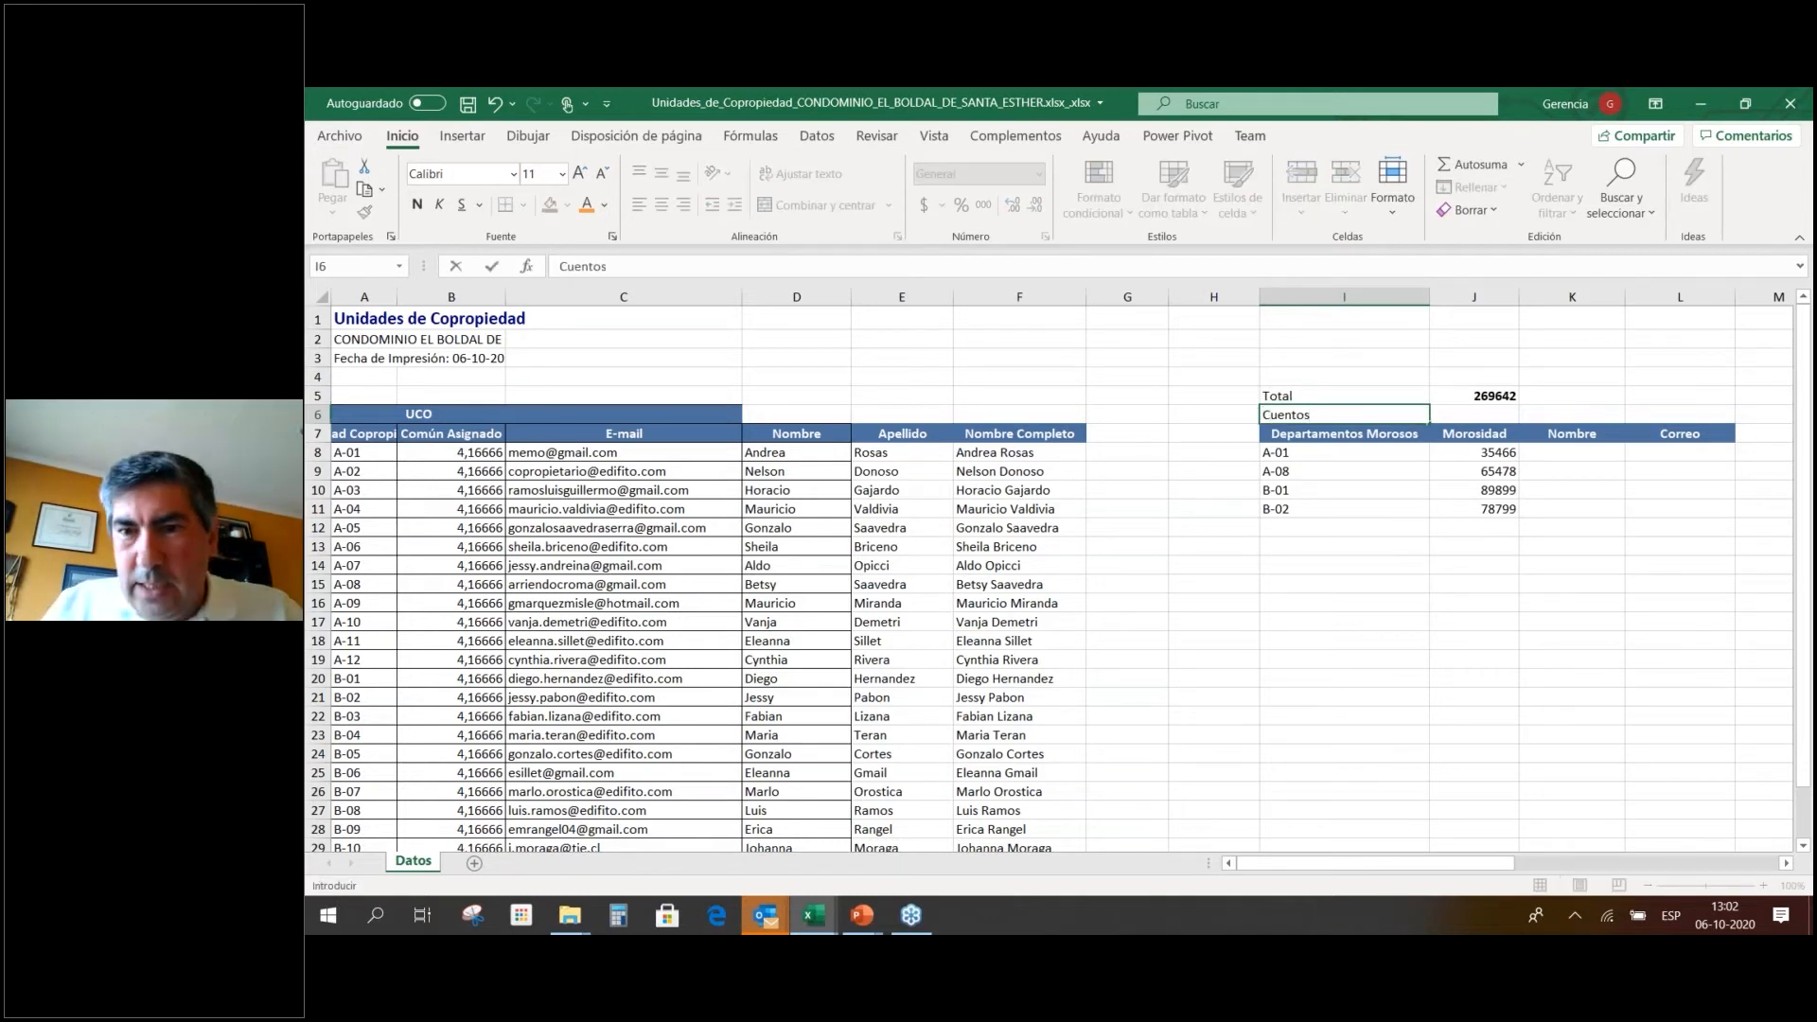
key(Tab)
Enter =CONTAR(J8:J11) in J6 and bold its result of 4.
text(=cuen)
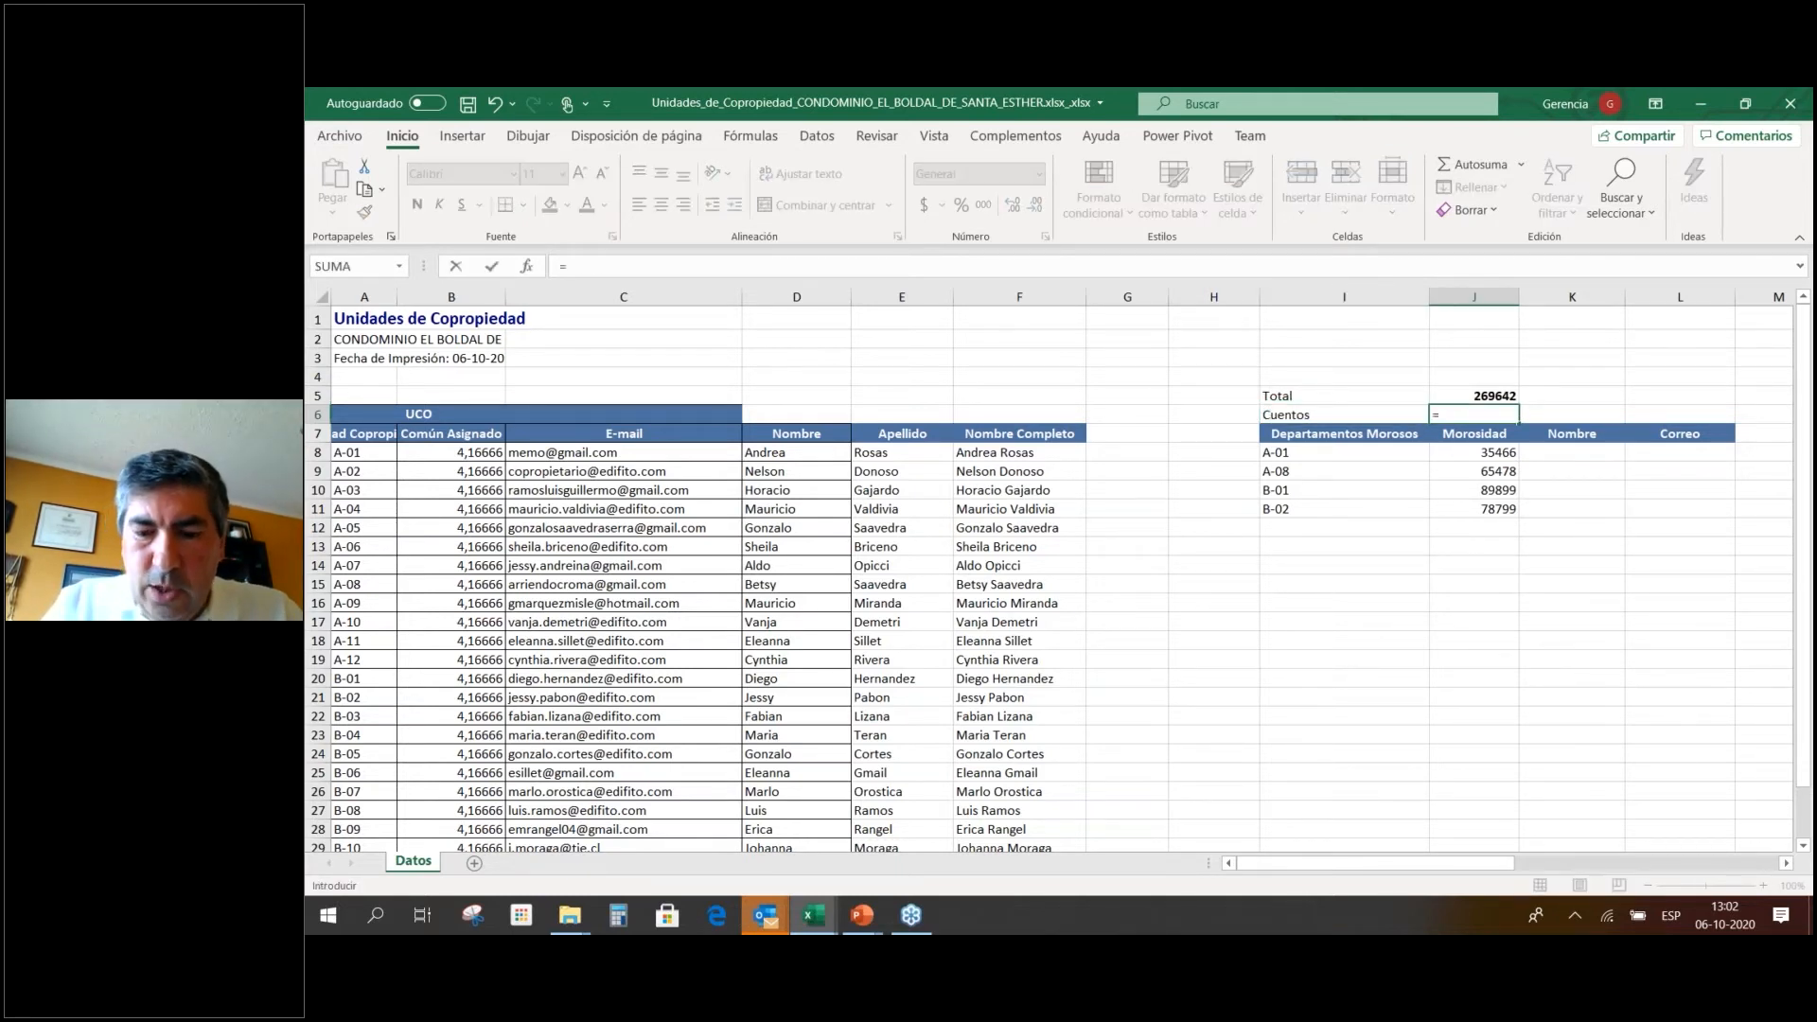
key(BackSpace)
key(BackSpace)
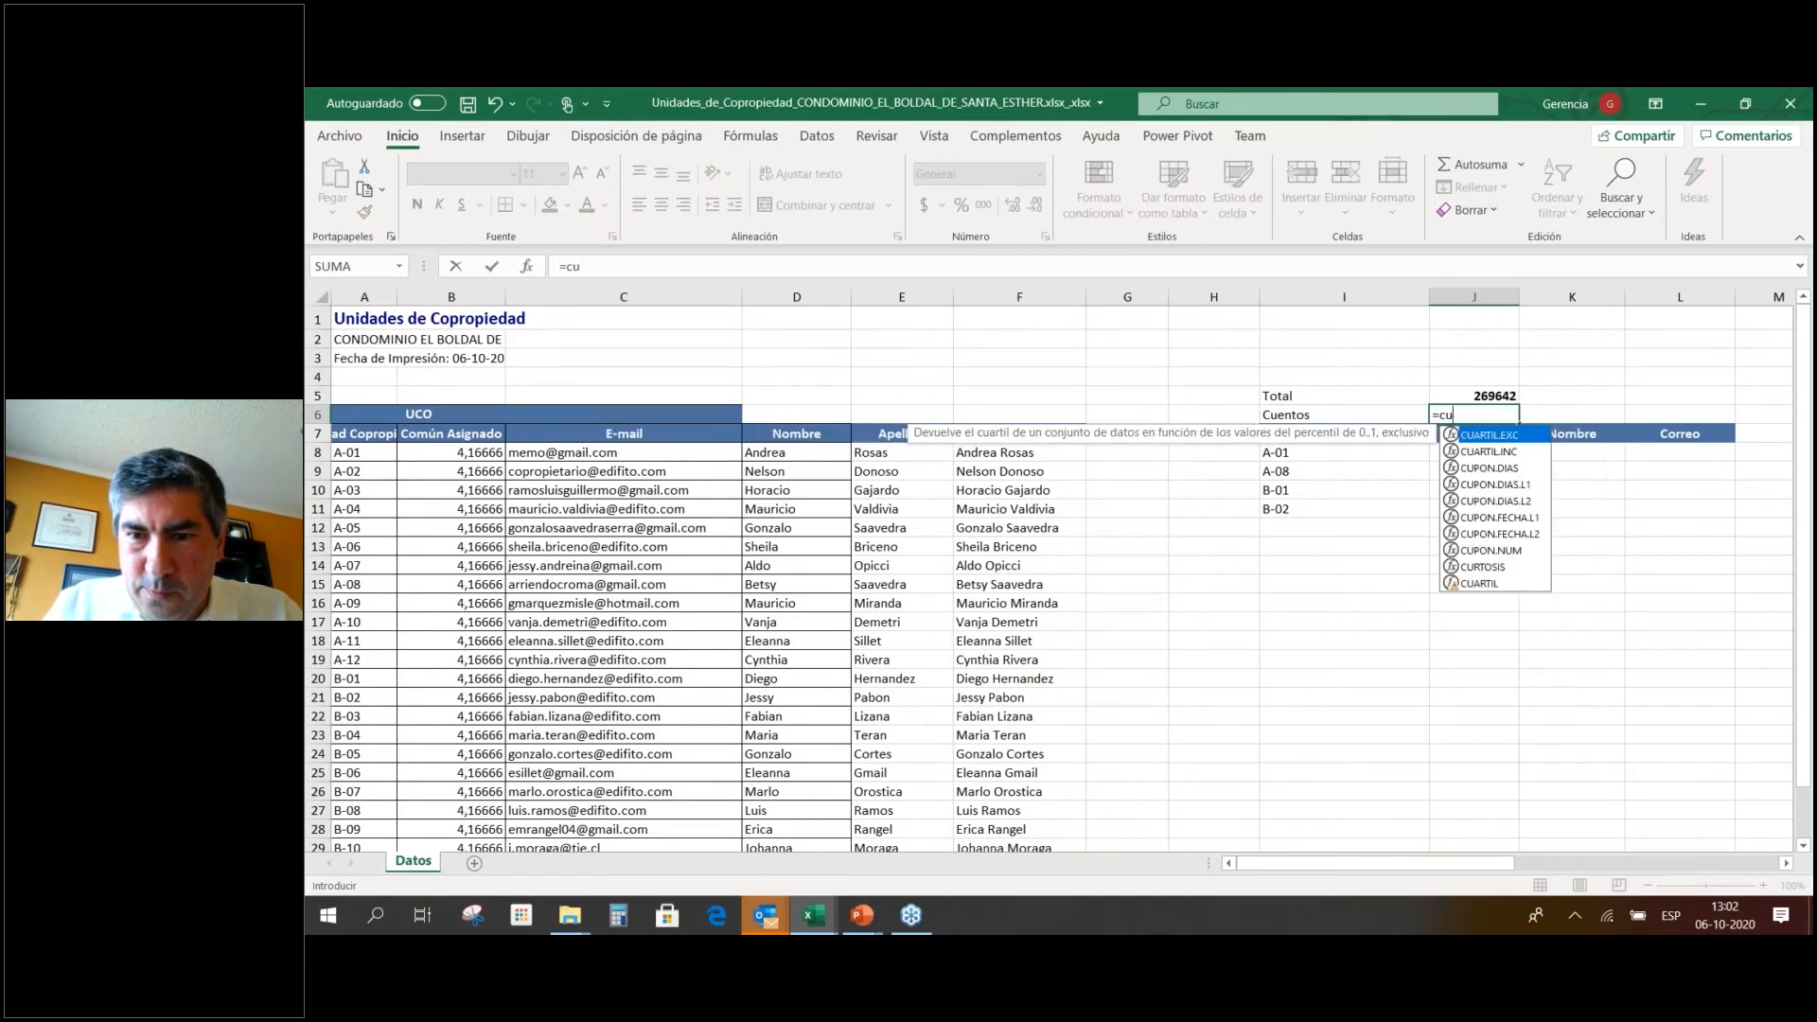
key(BackSpace)
text(on)
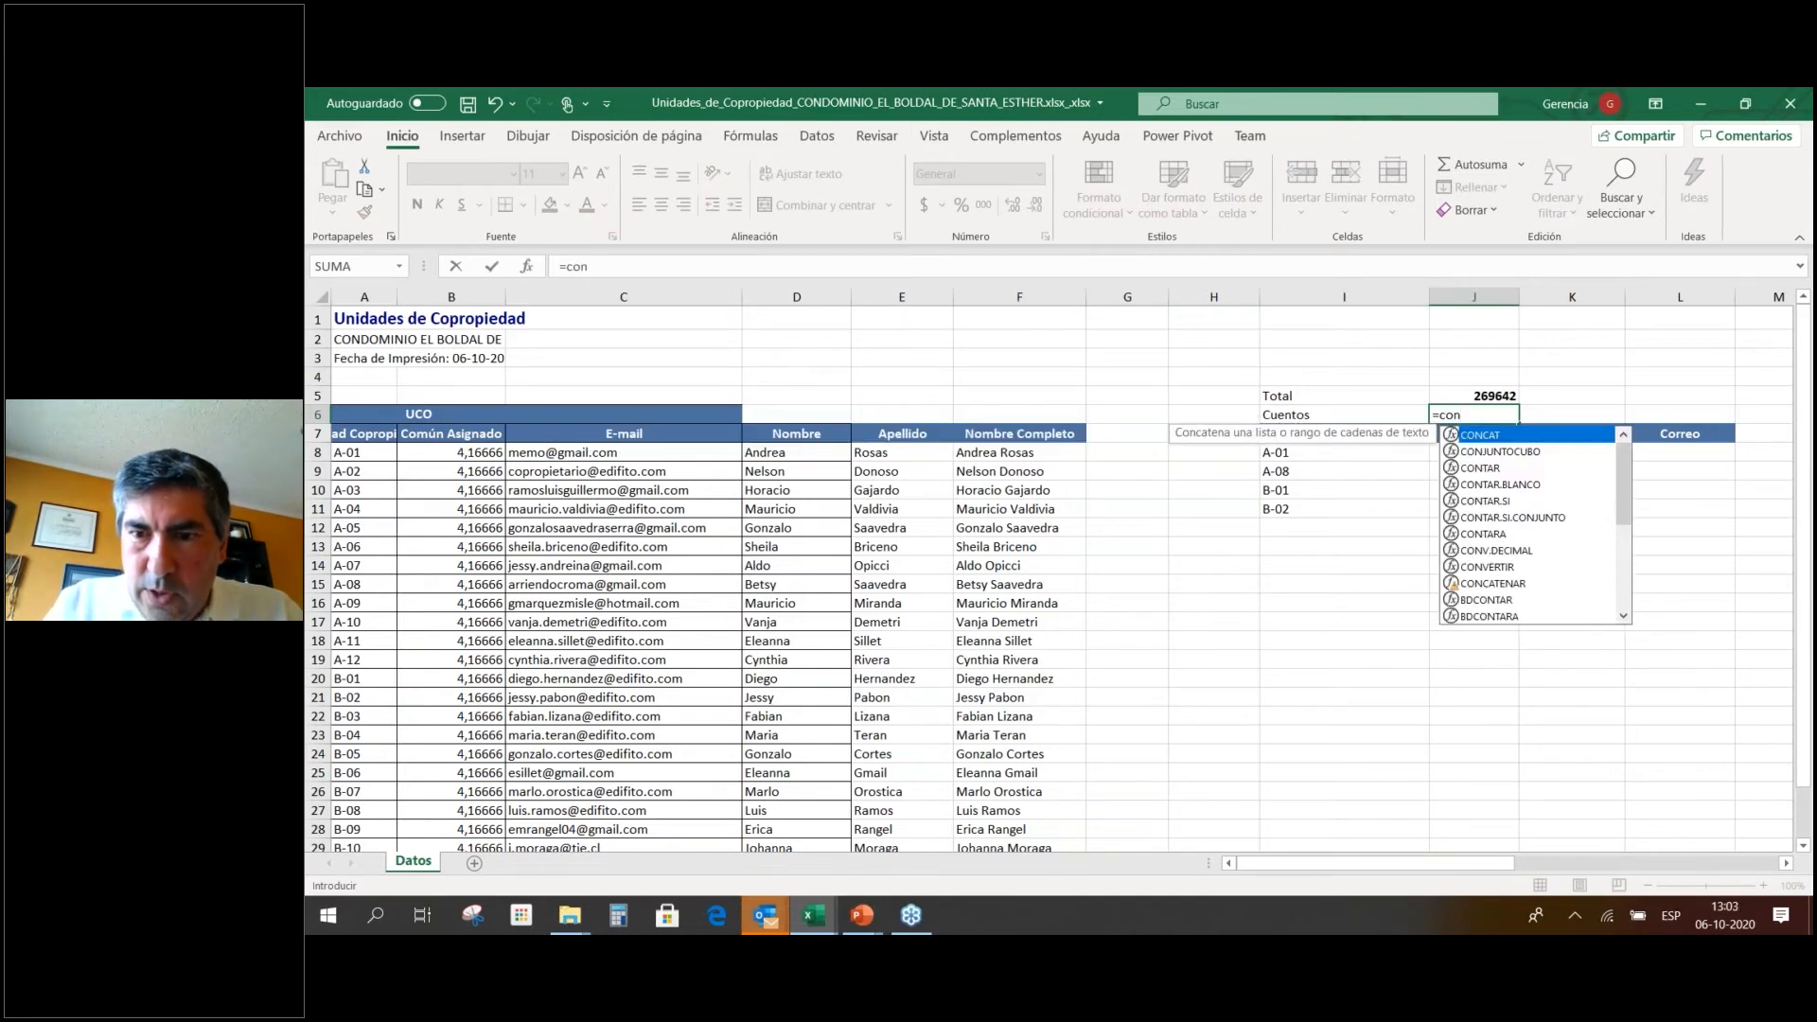
key(Down)
key(Down)
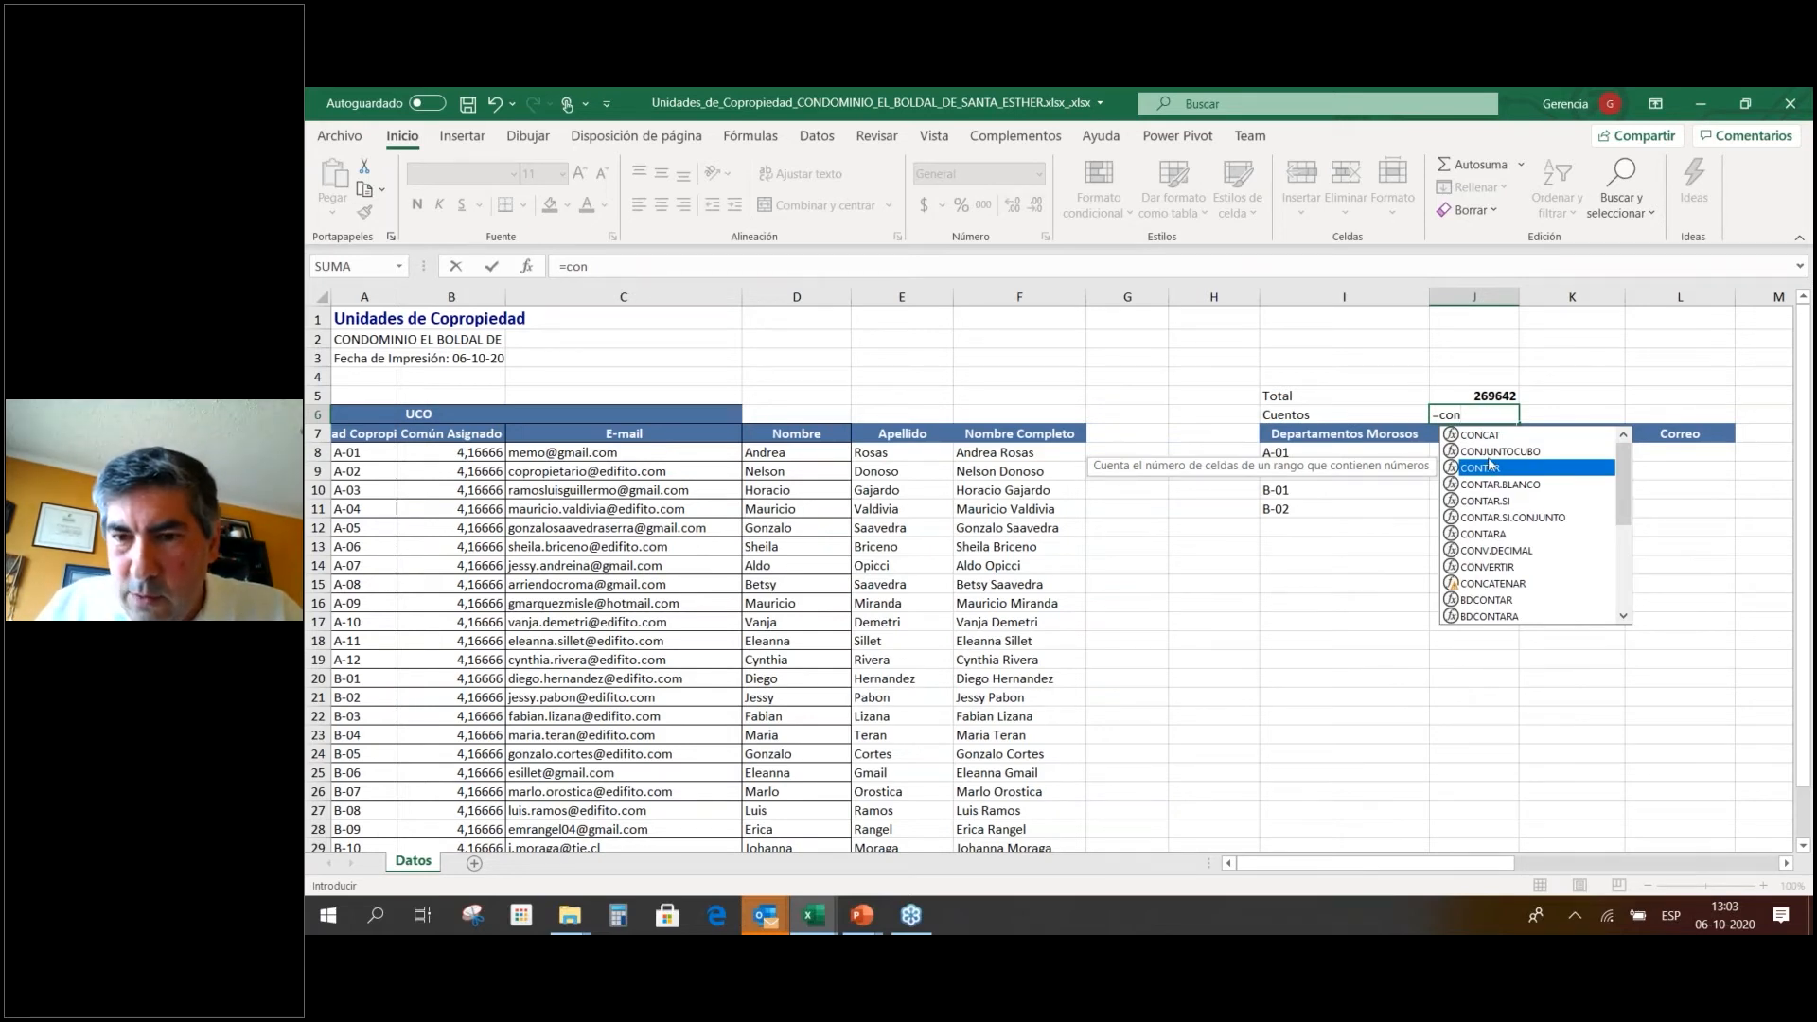
key(Tab)
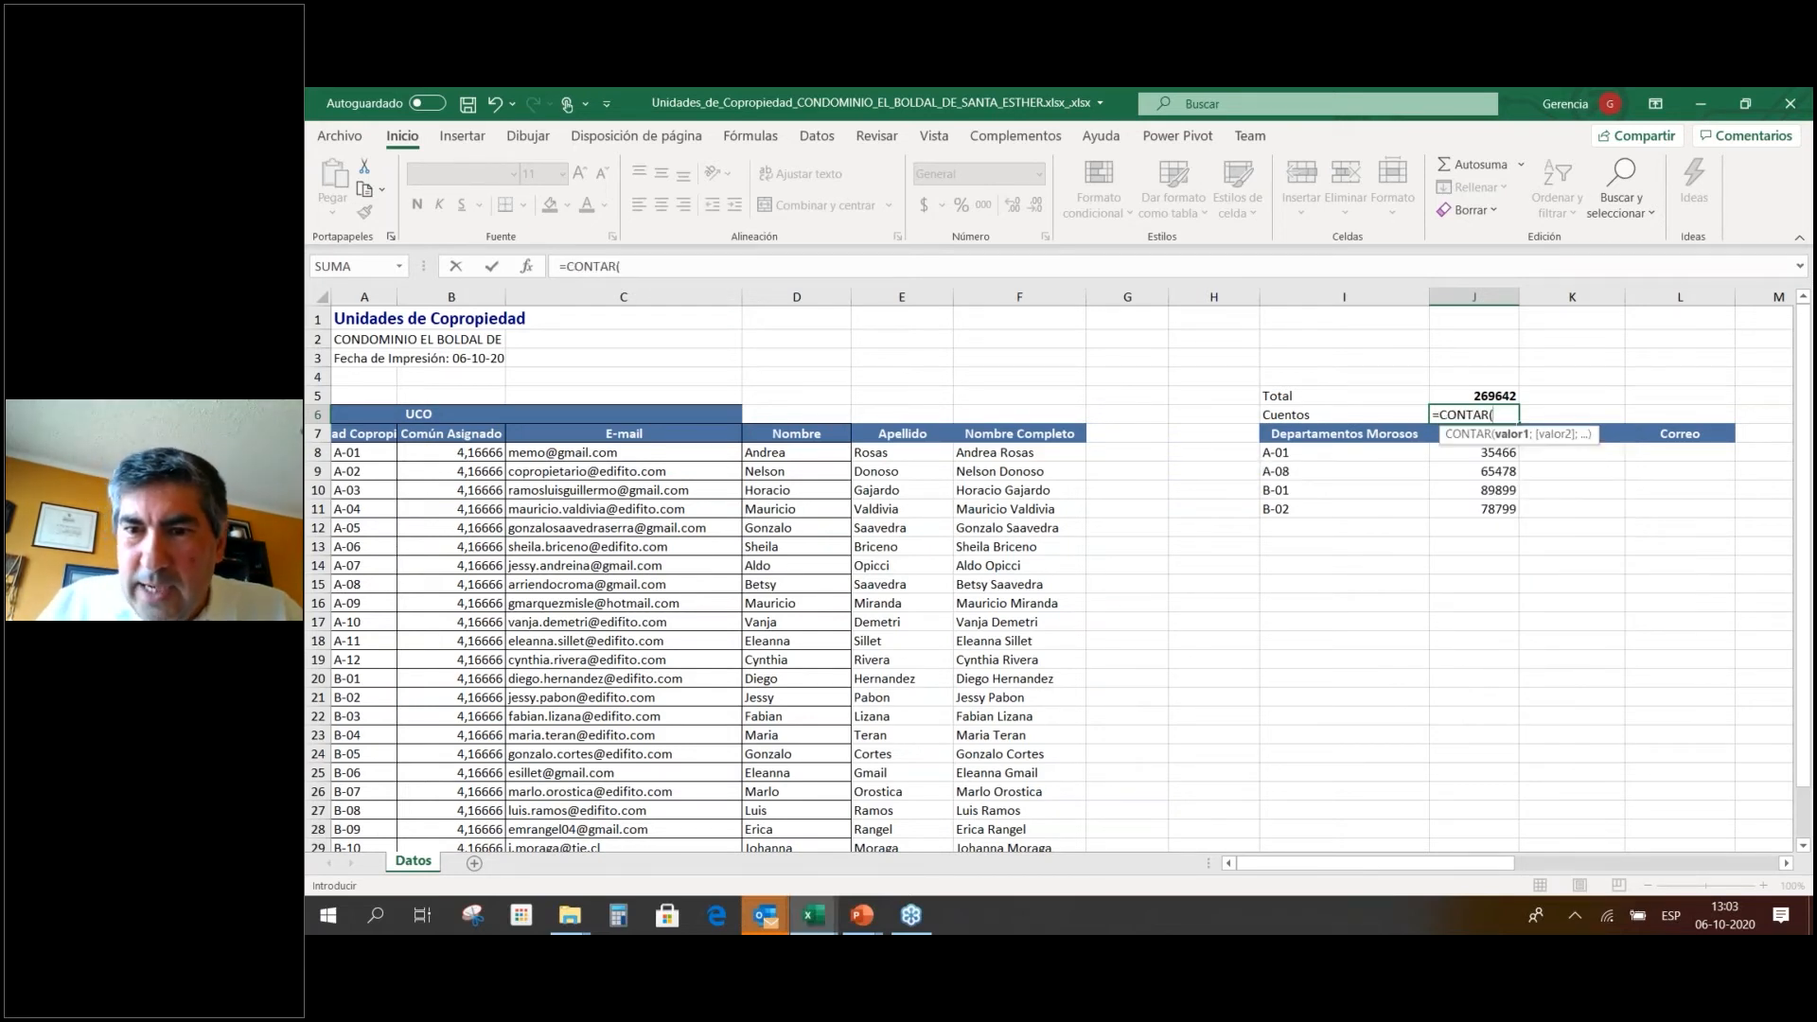
drag(1473, 454, 1515, 516)
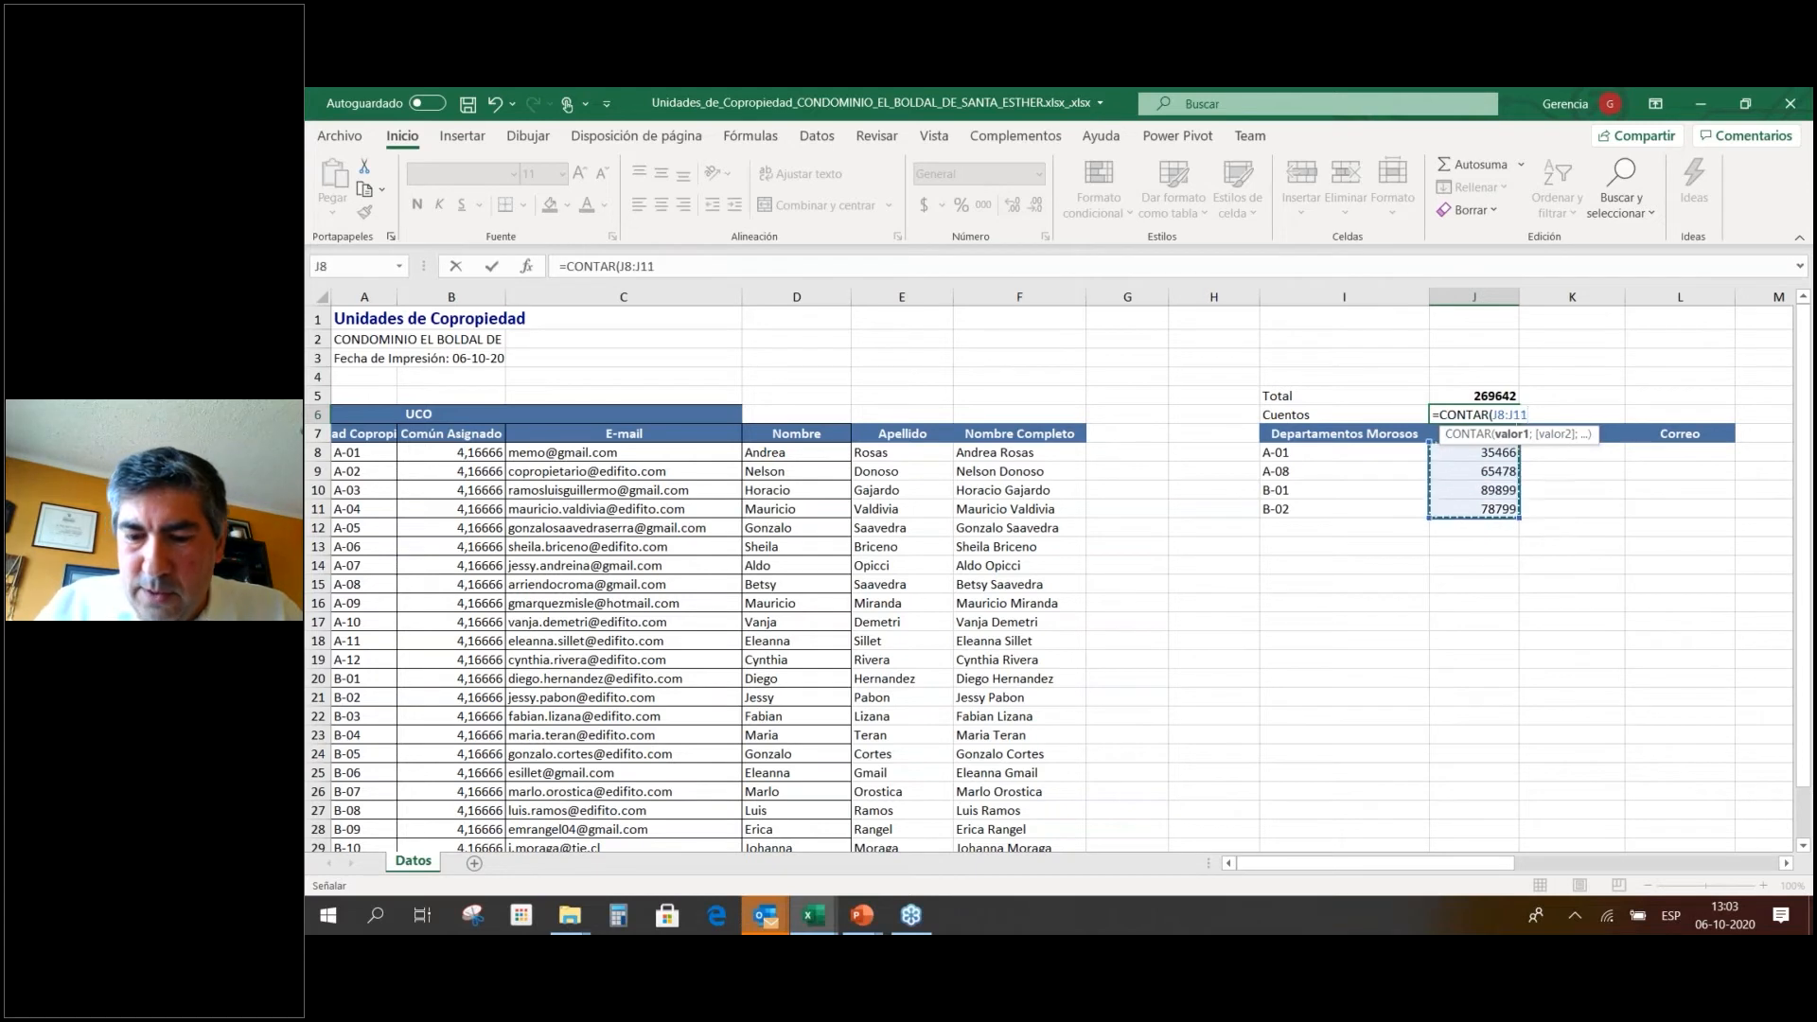
key(Return)
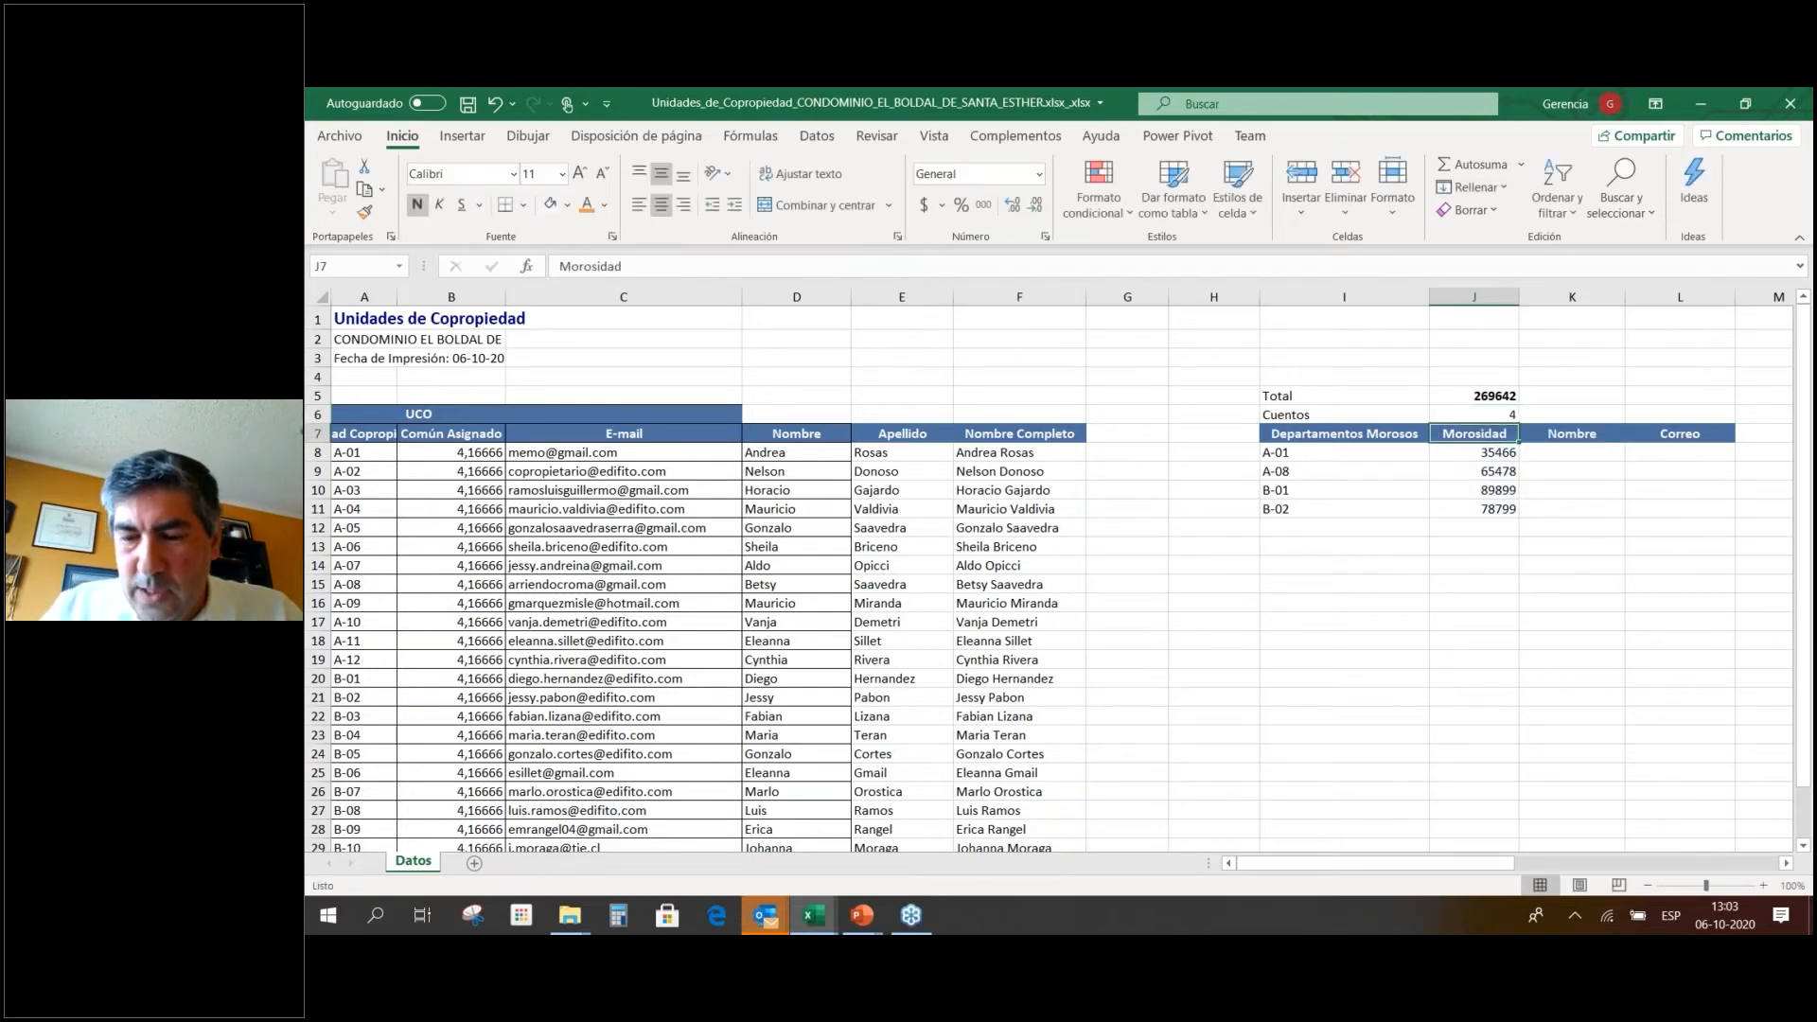
key(Up)
key(ctrl+n)
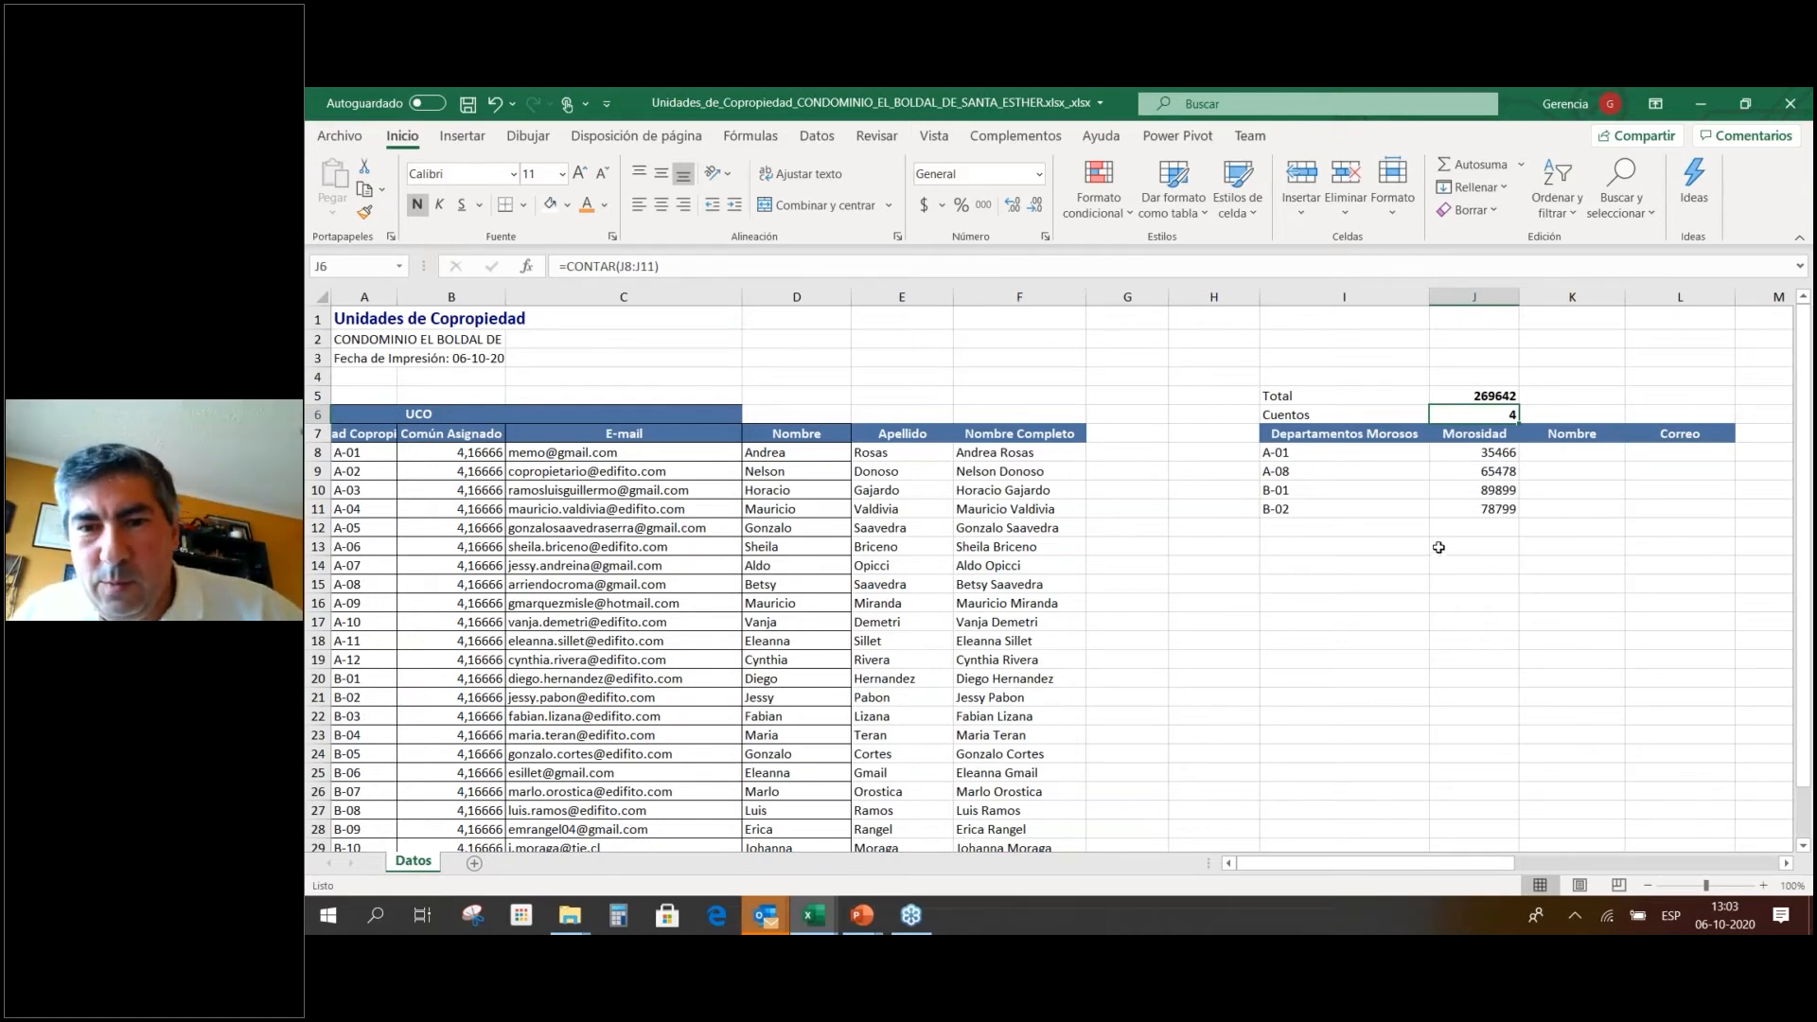
Narrow column I and check the total formula in J5.
drag(1430, 298, 1381, 305)
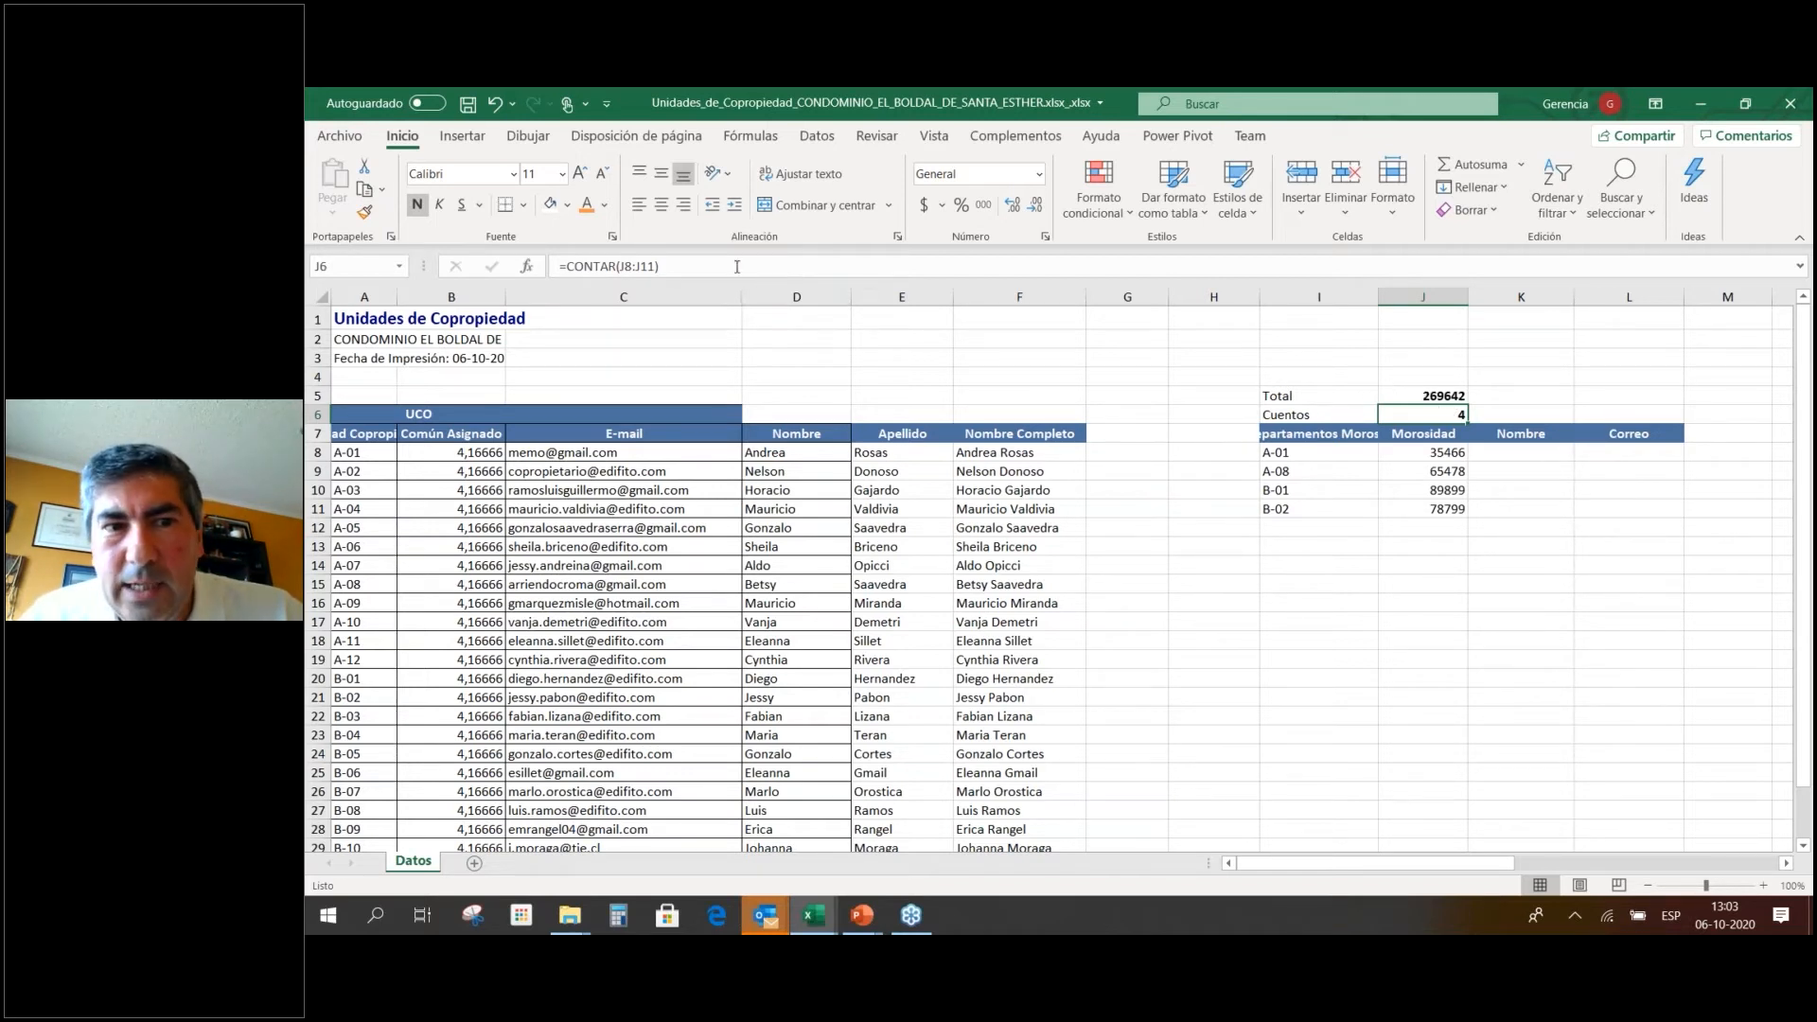
click(752, 136)
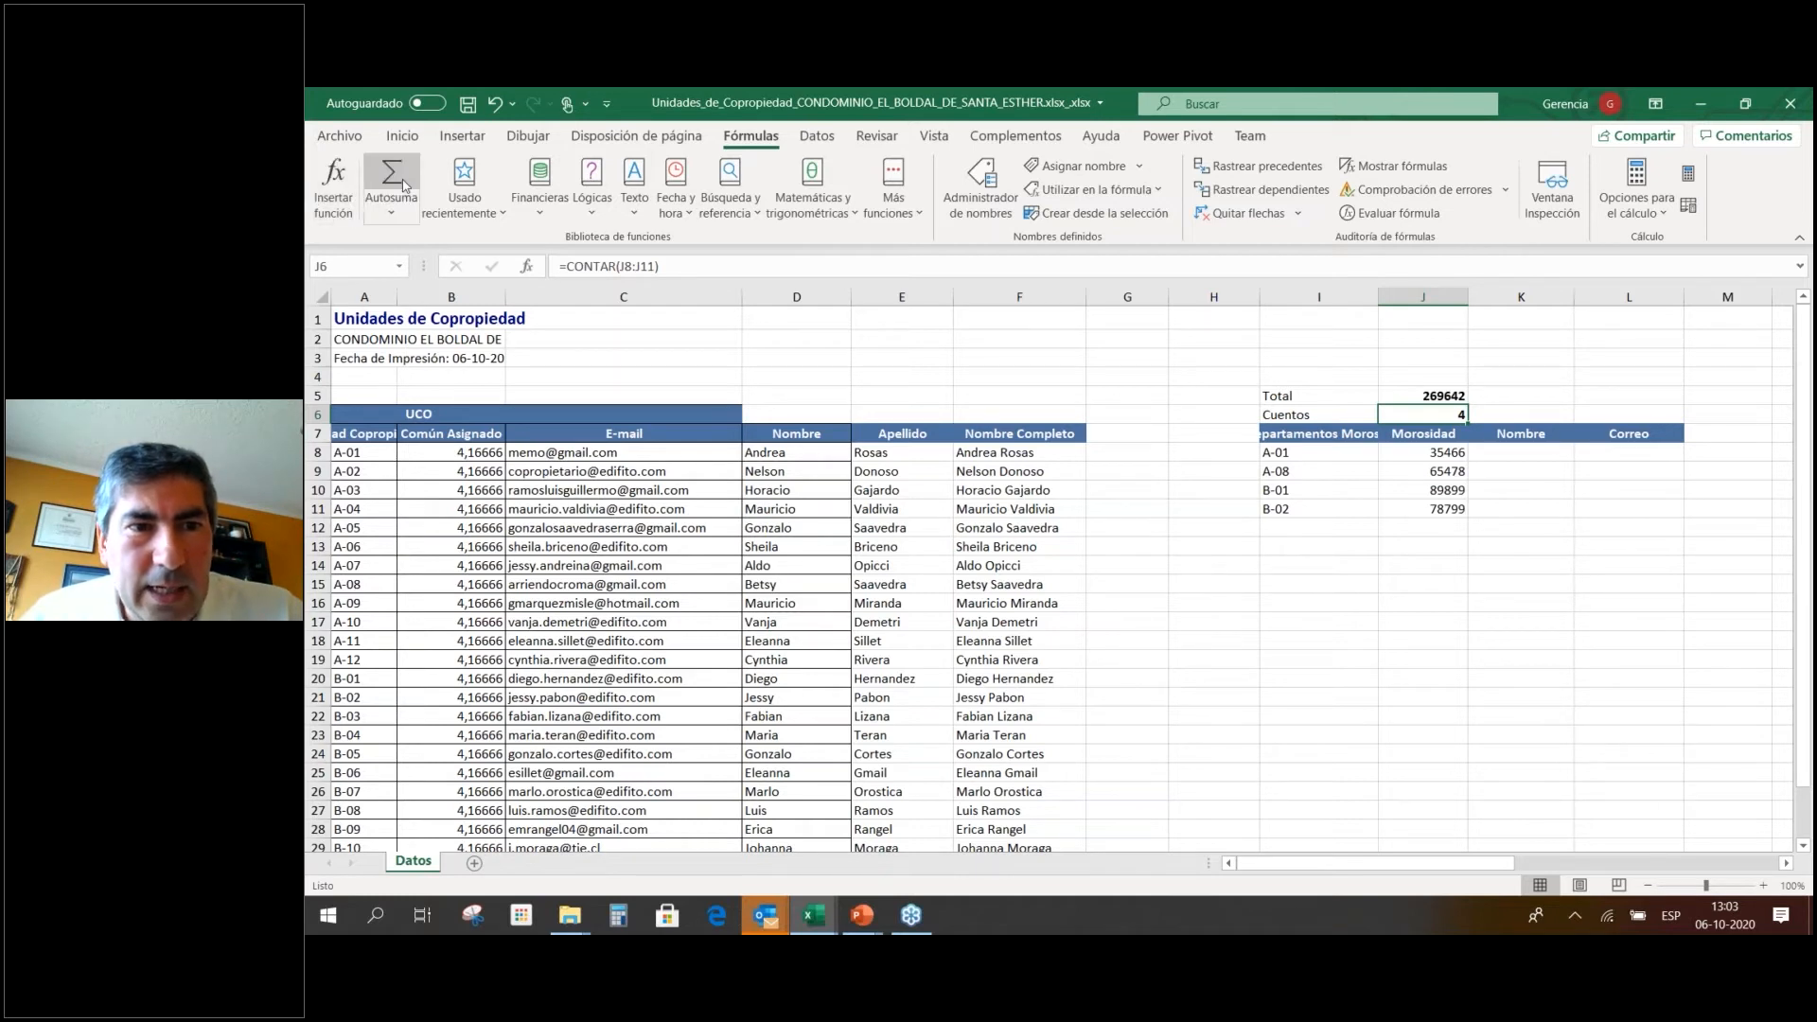
click(1457, 395)
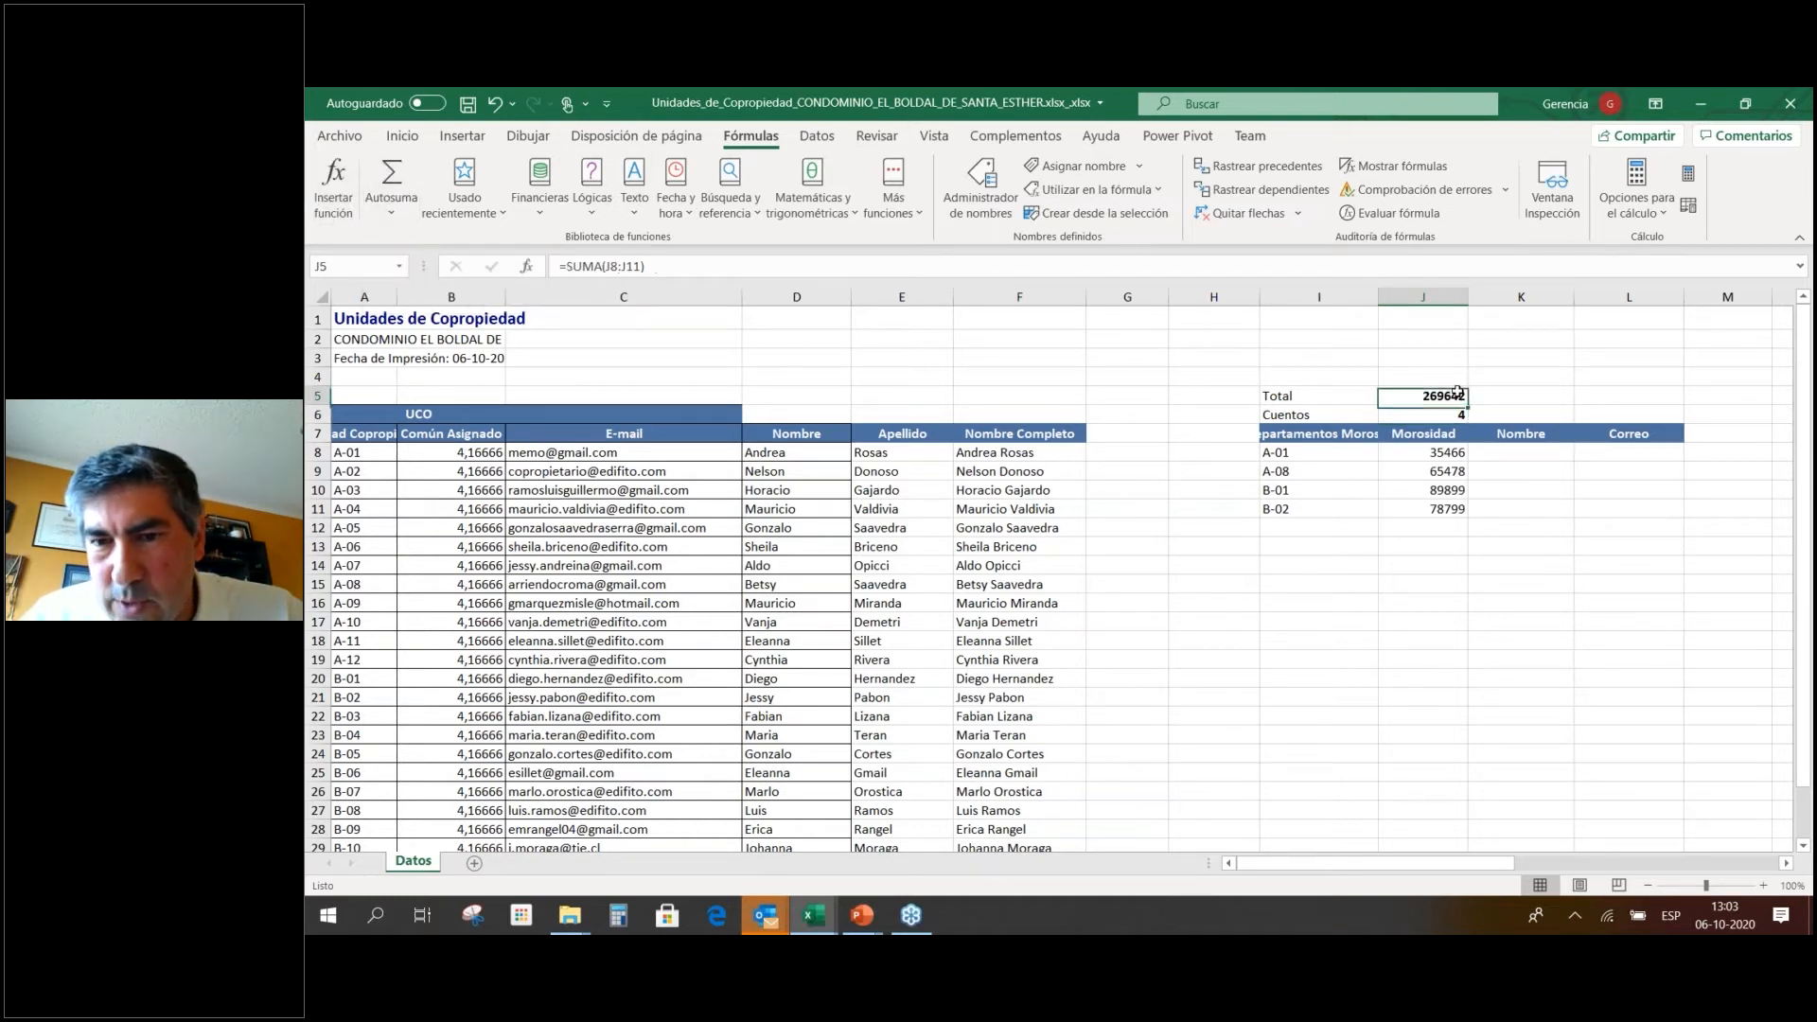
Try an Autosuma in J12 below the amounts, then delete it.
click(1443, 527)
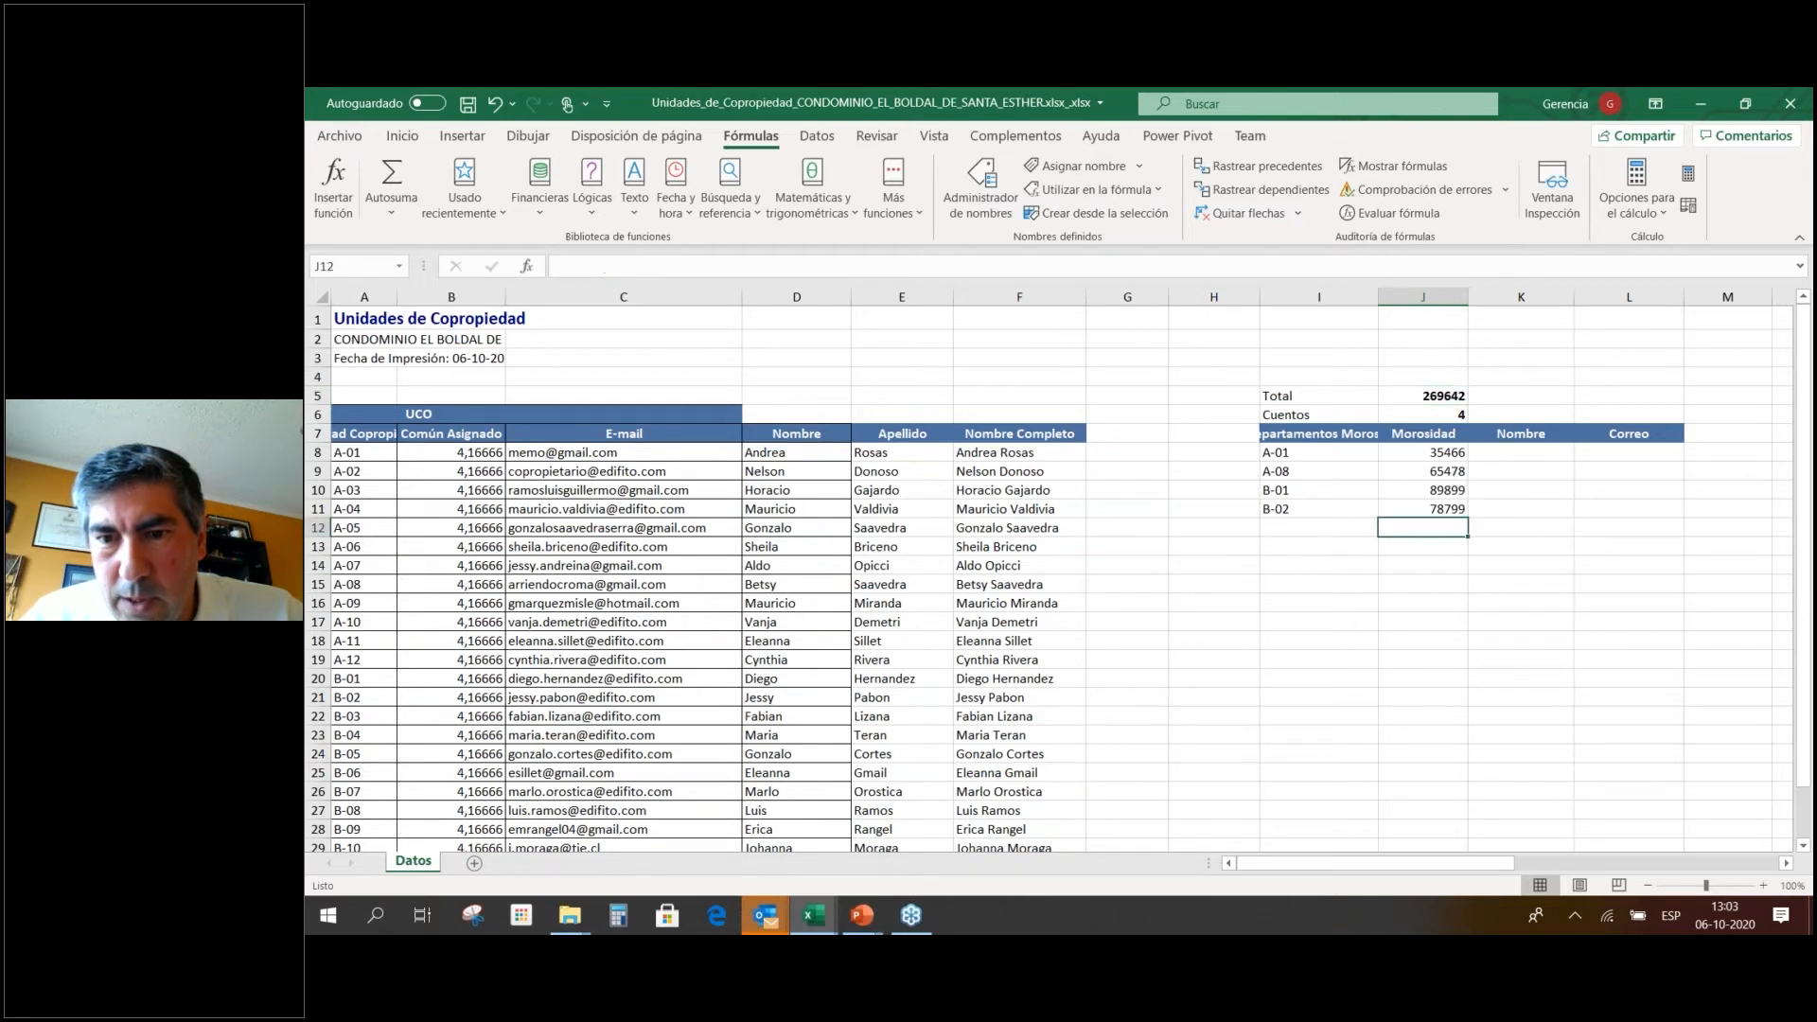
click(384, 187)
key(Return)
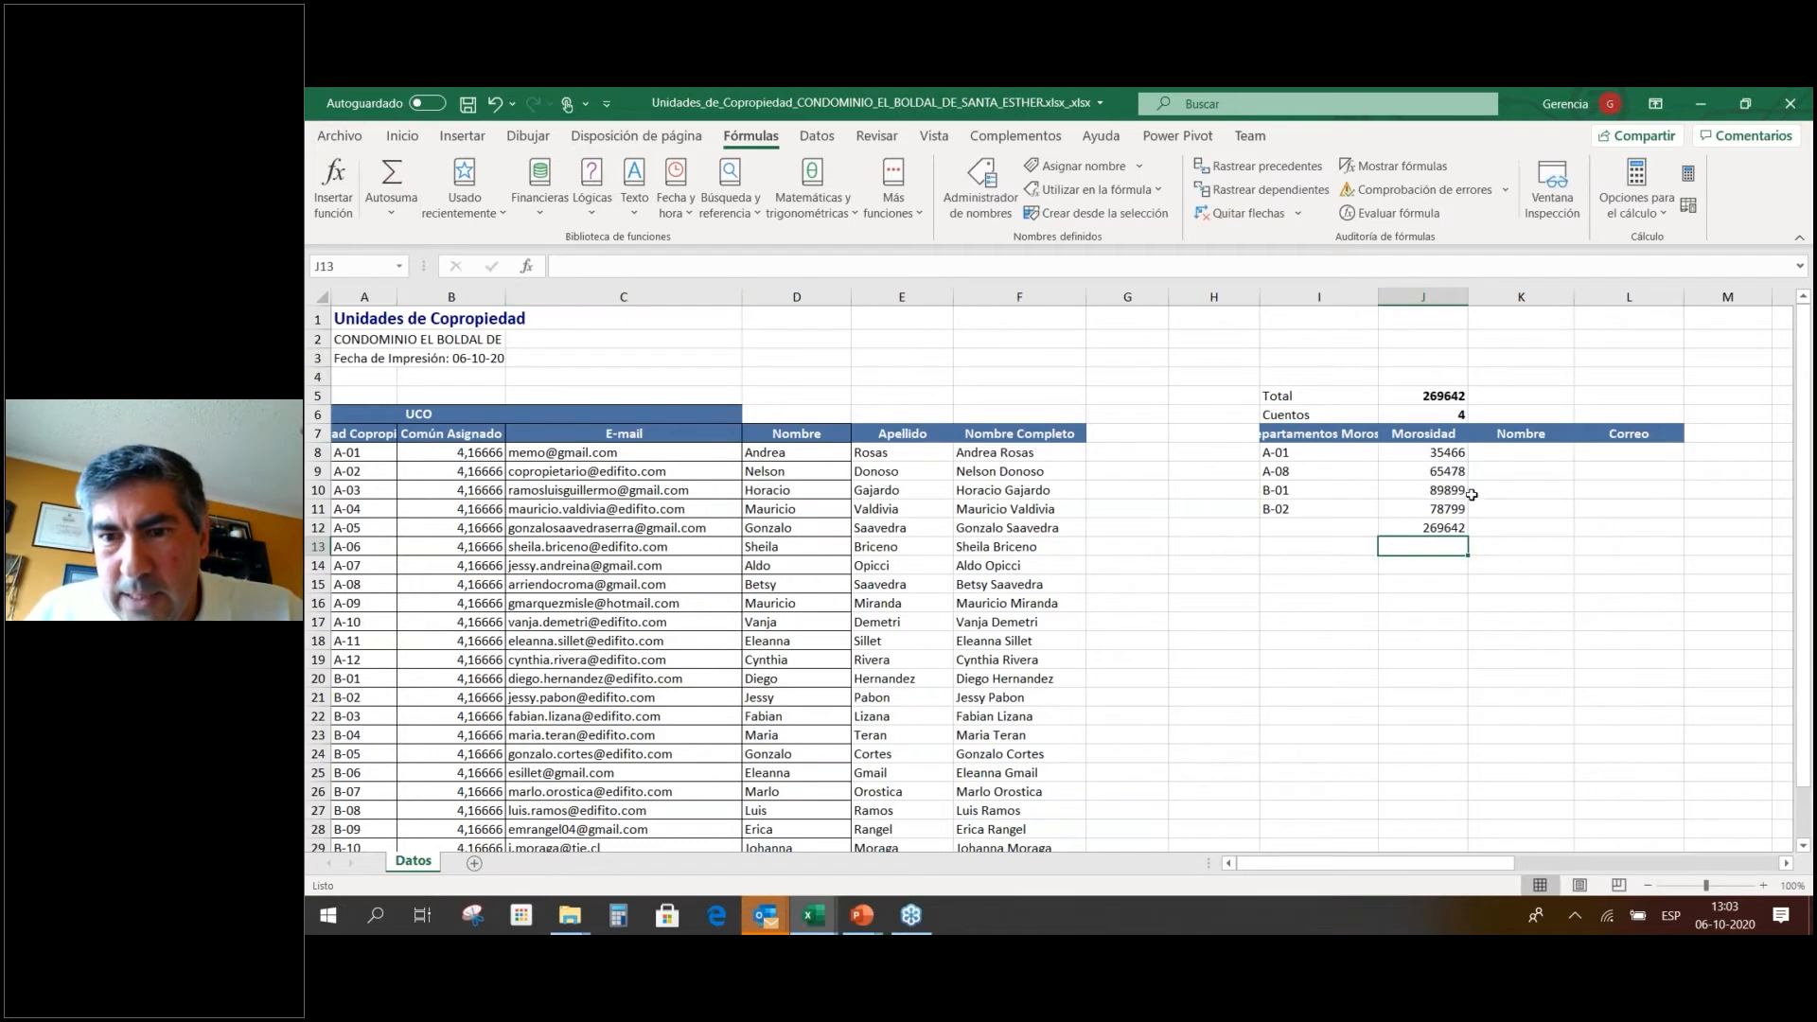
click(1459, 529)
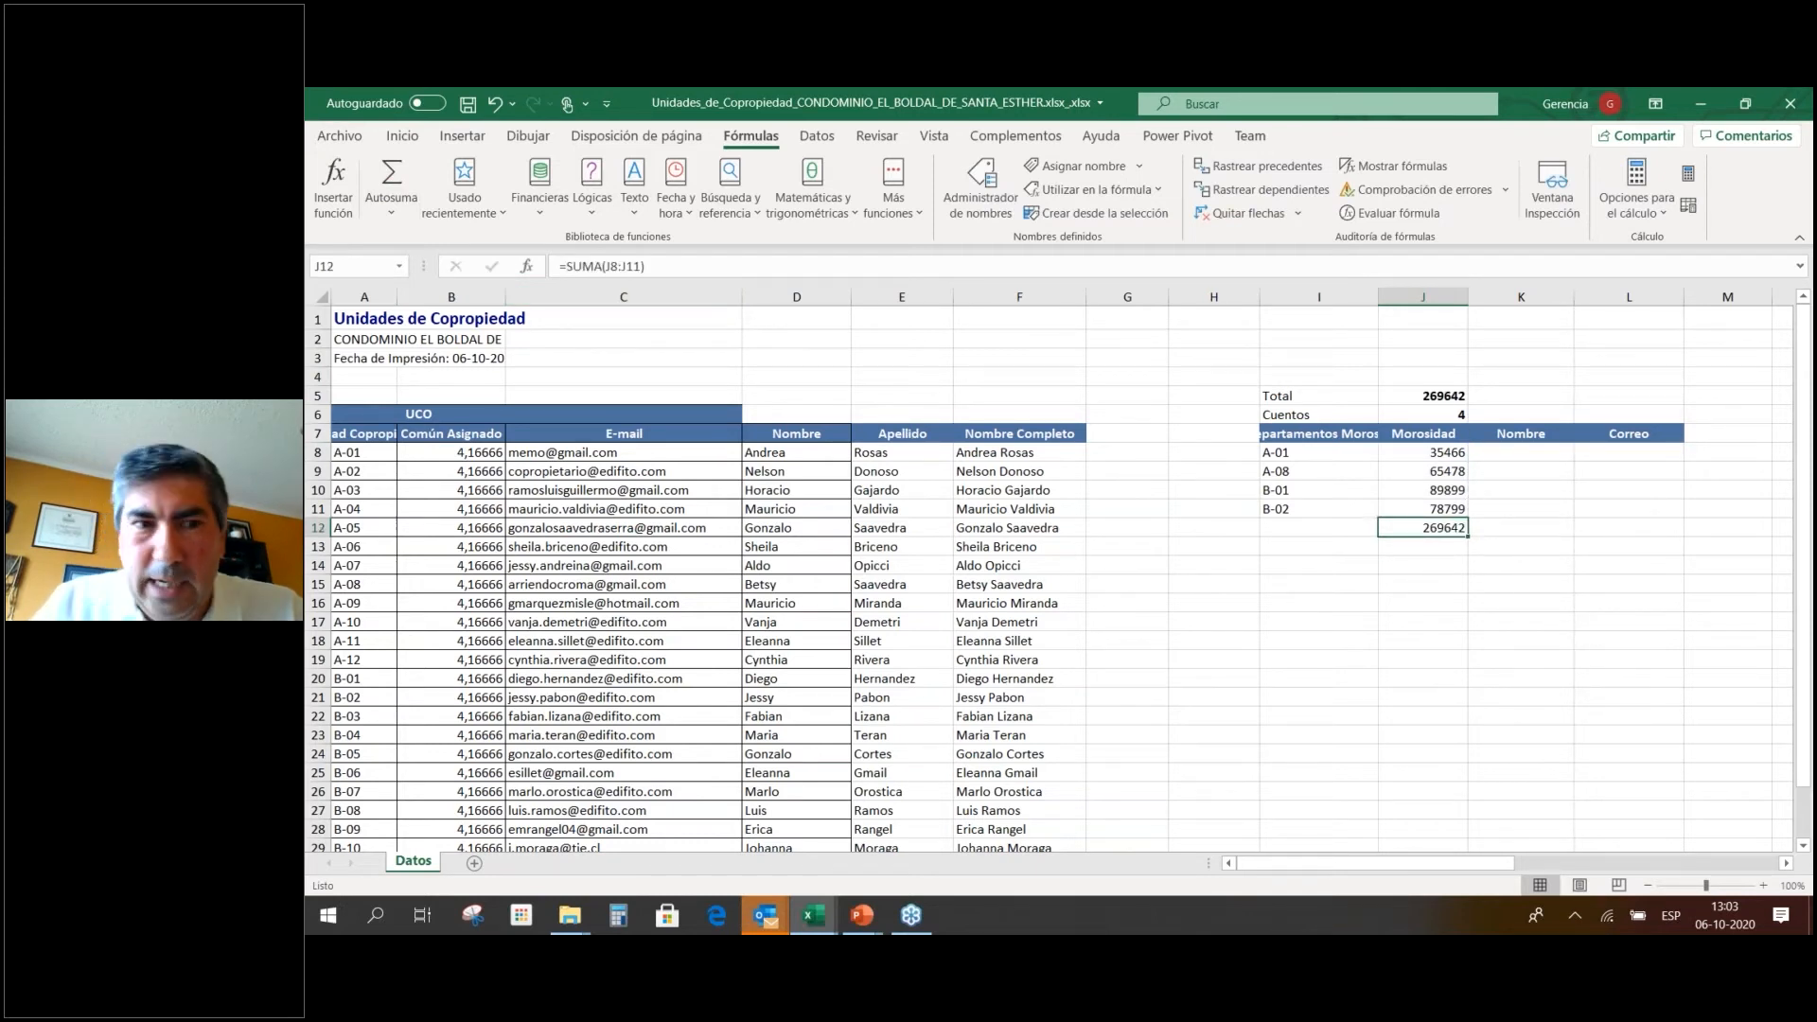
key(Delete)
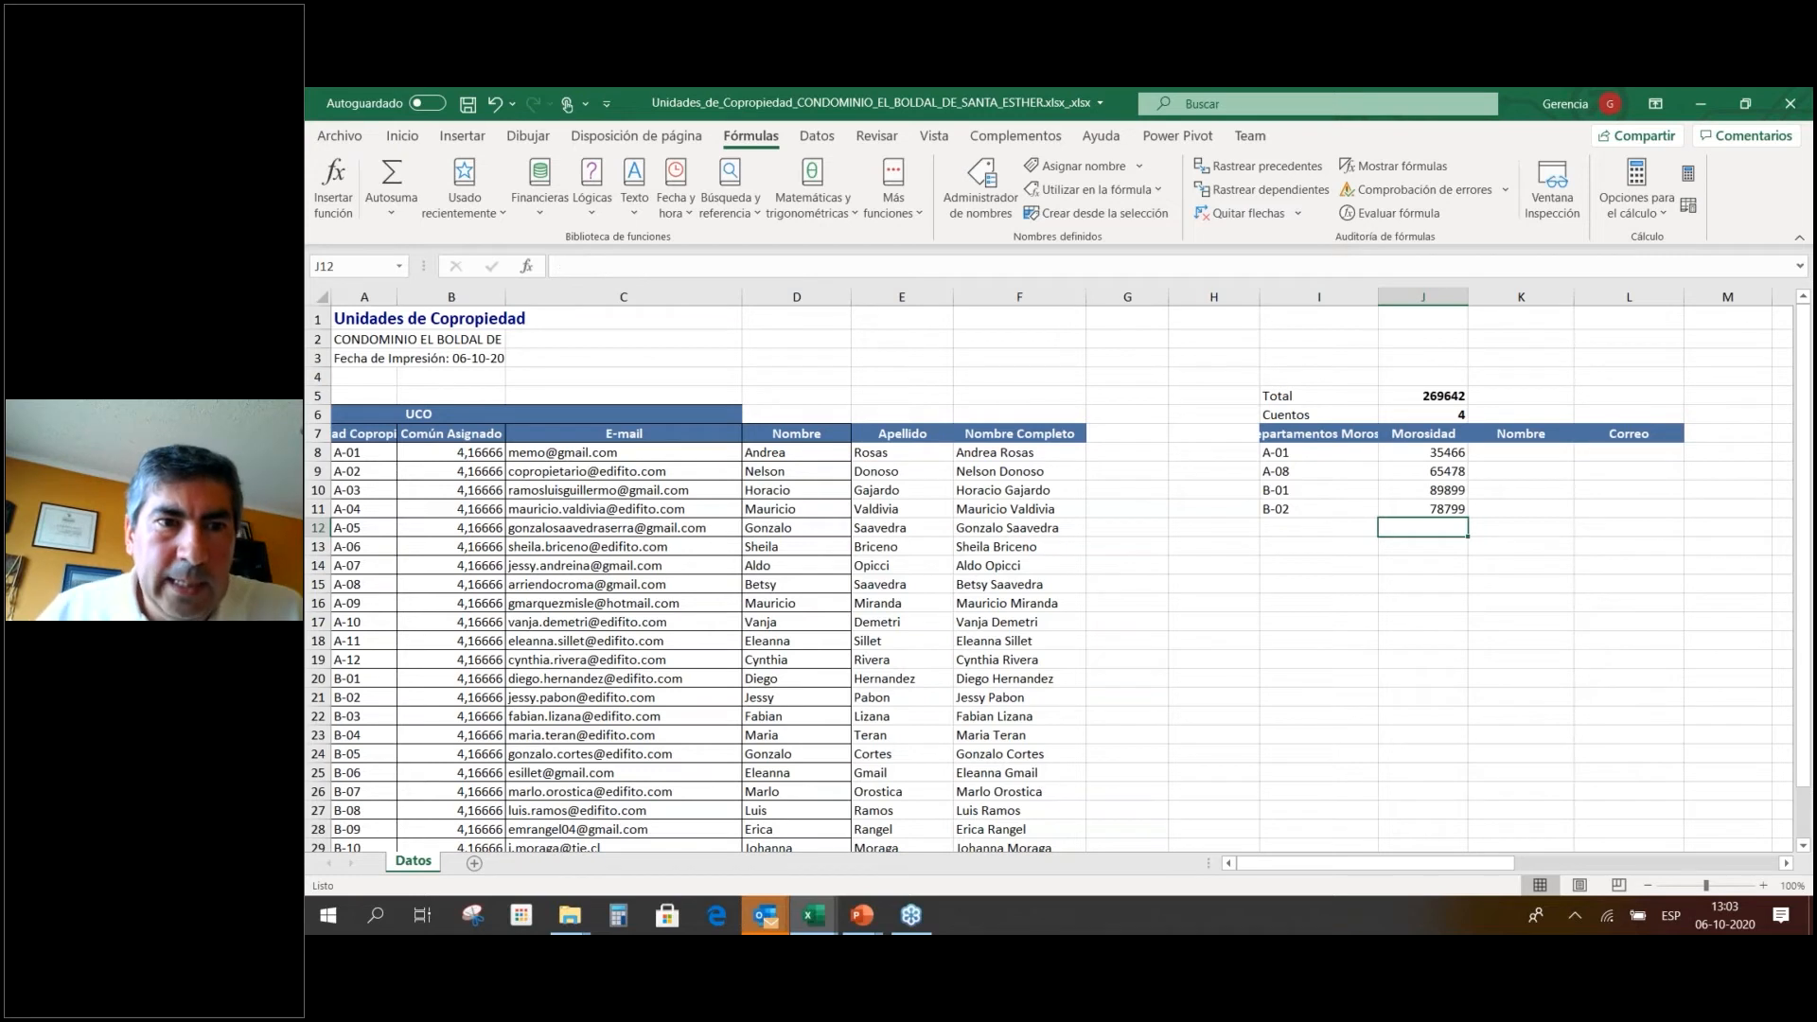
Browse the recently used functions, then type the label 'Mayor deuda' in I4.
click(505, 214)
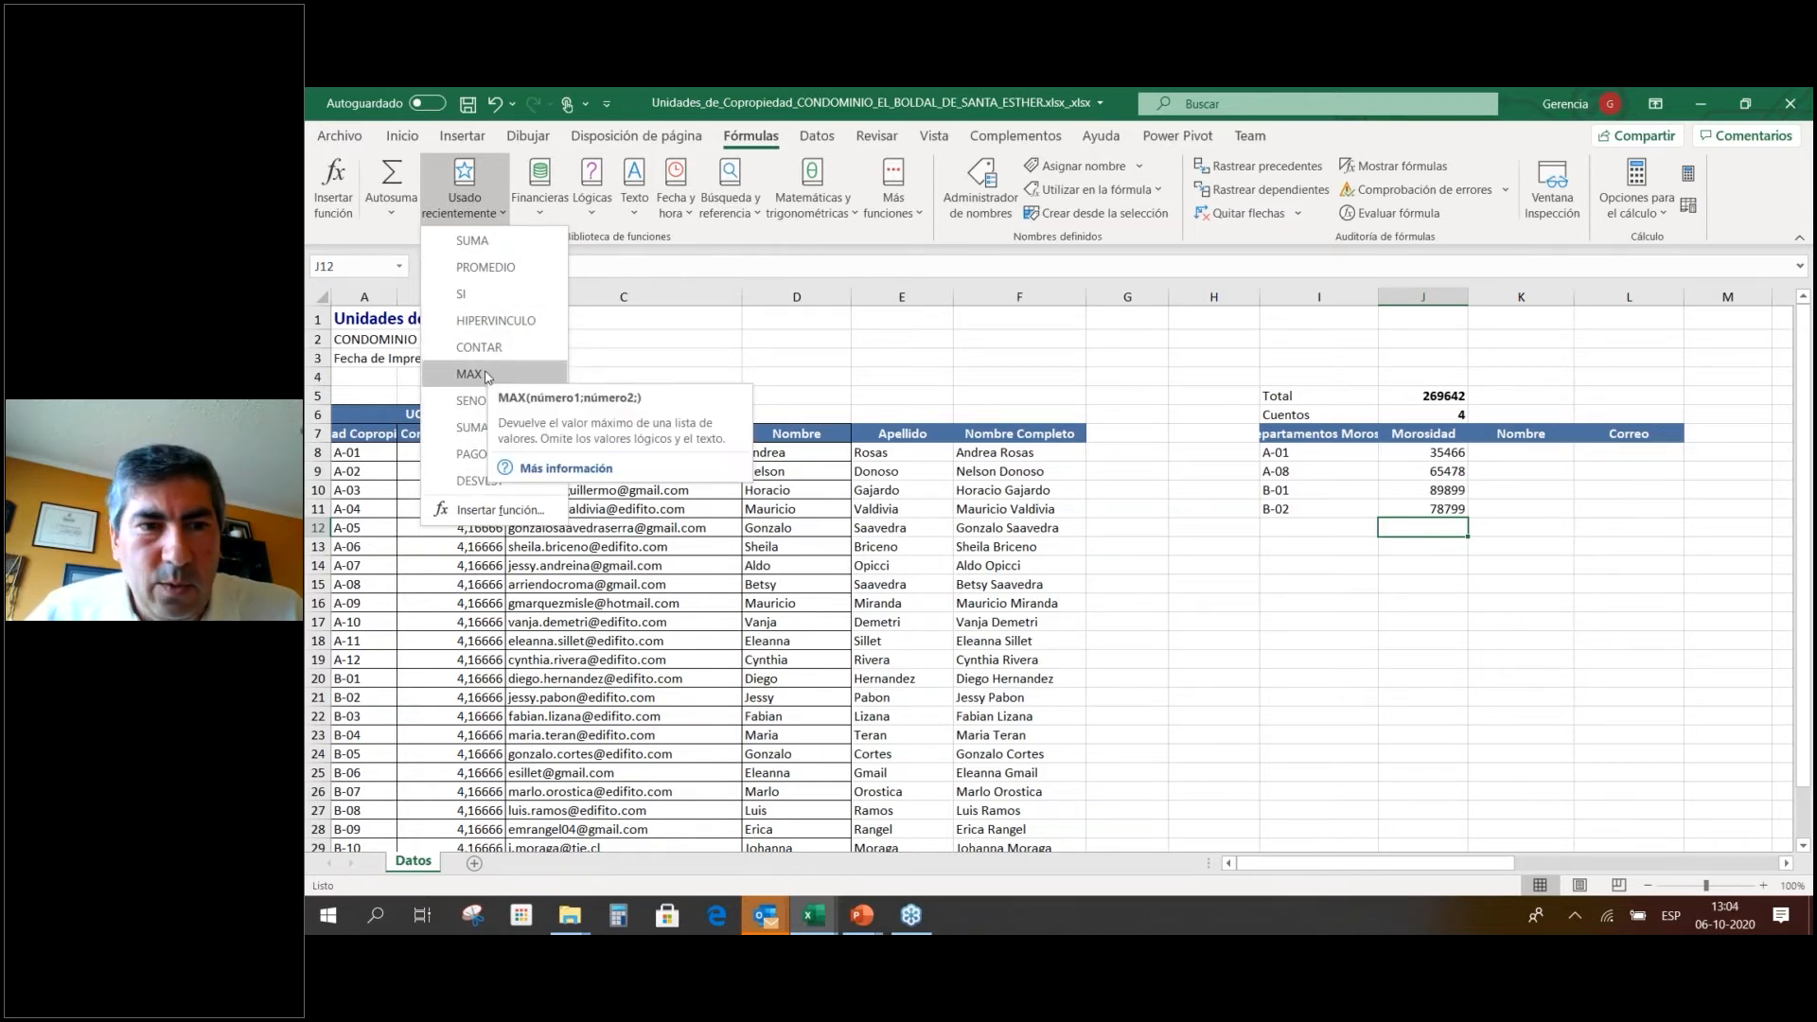
click(1315, 381)
click(1315, 378)
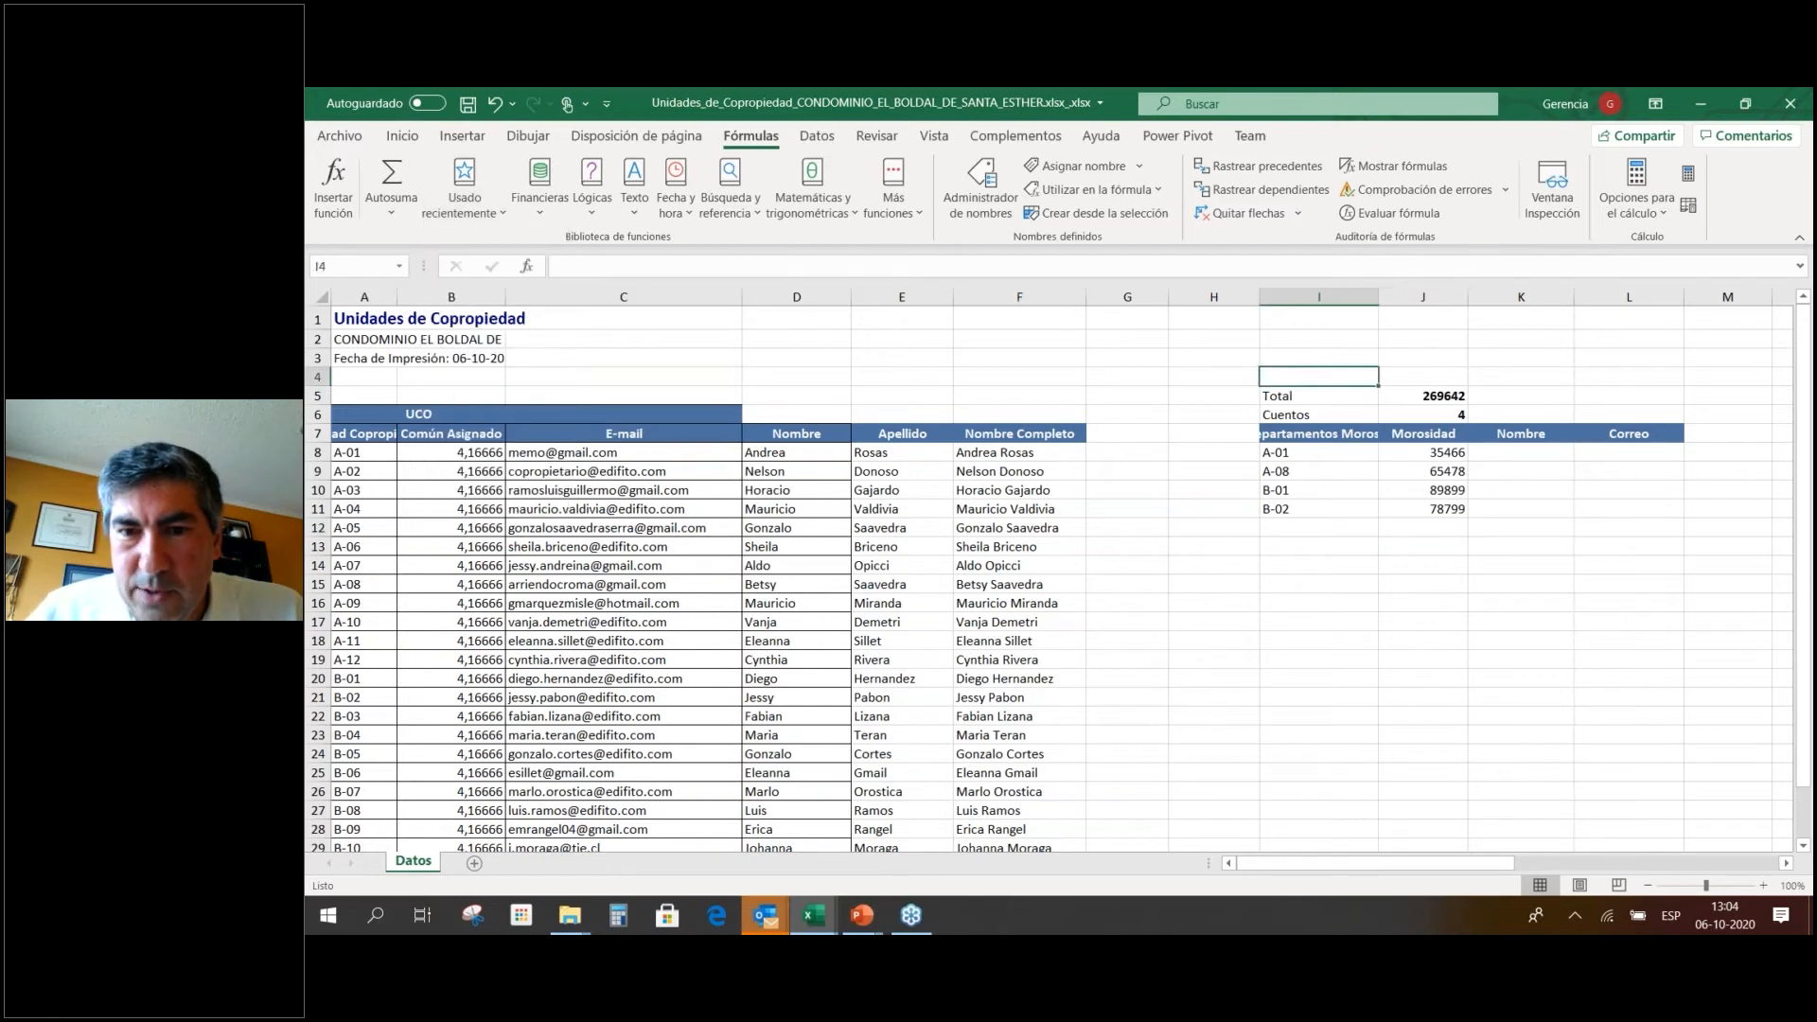
text(May)
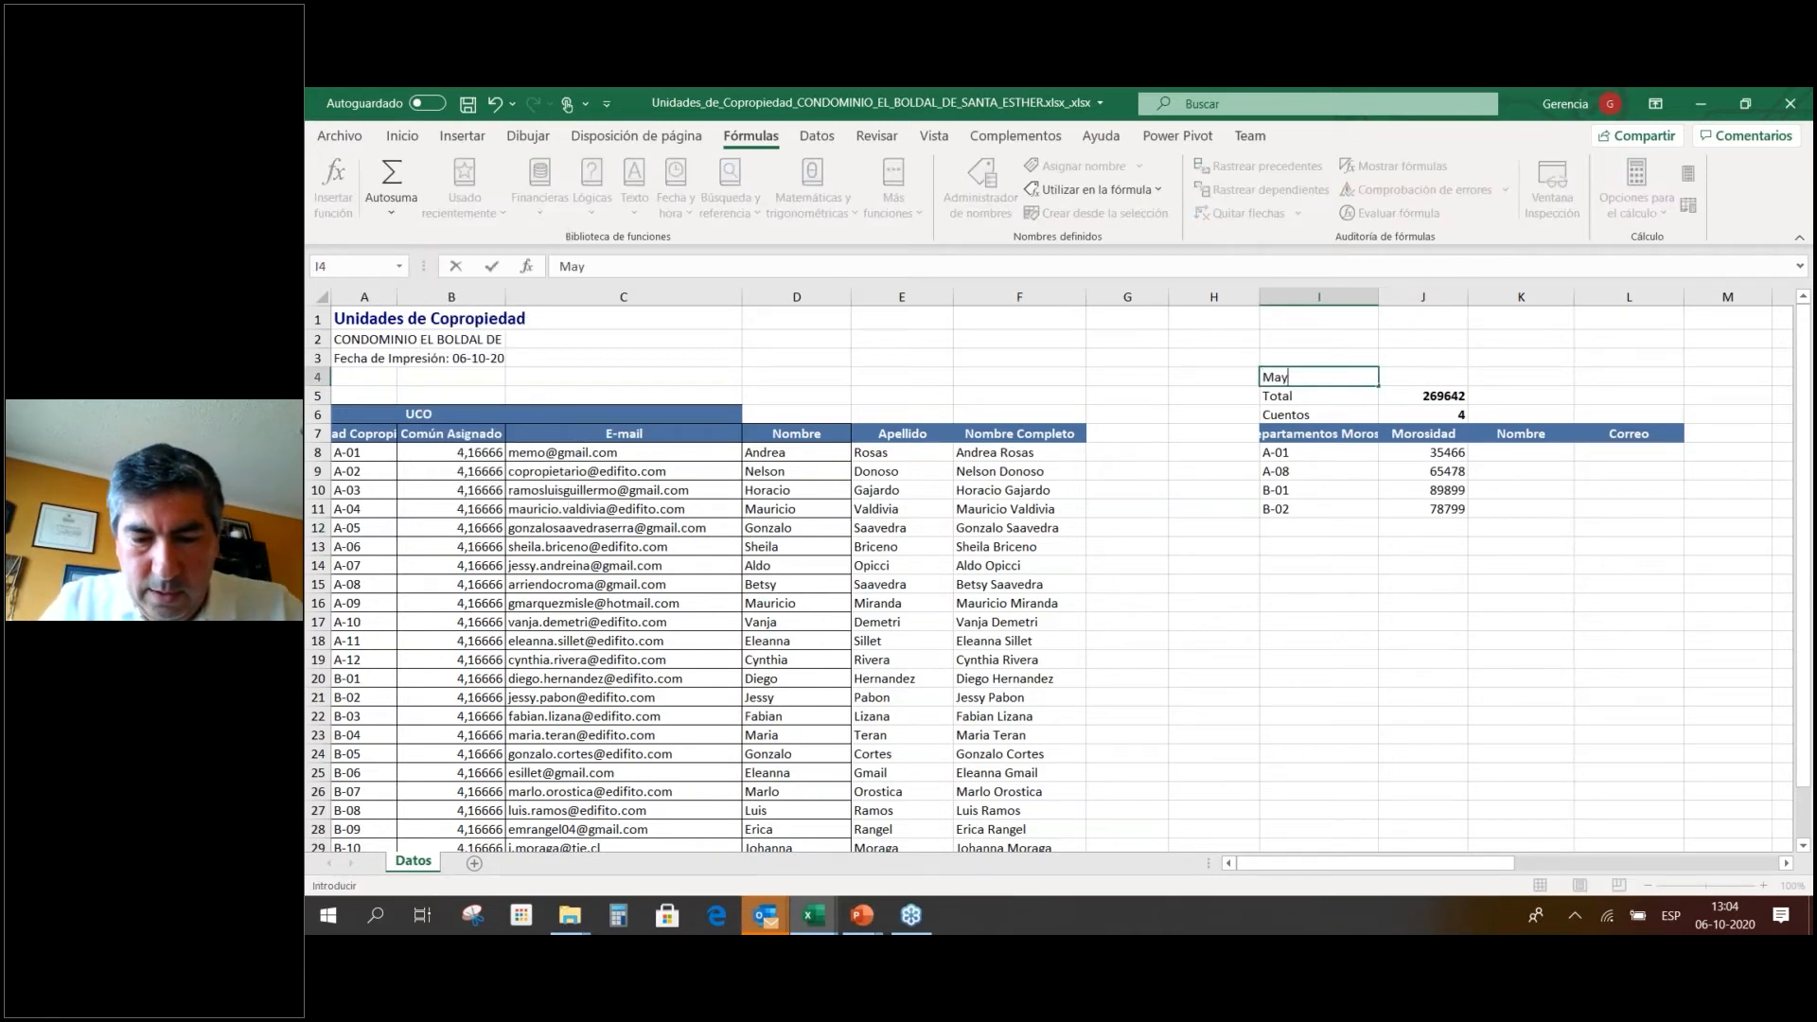
text(or deuda)
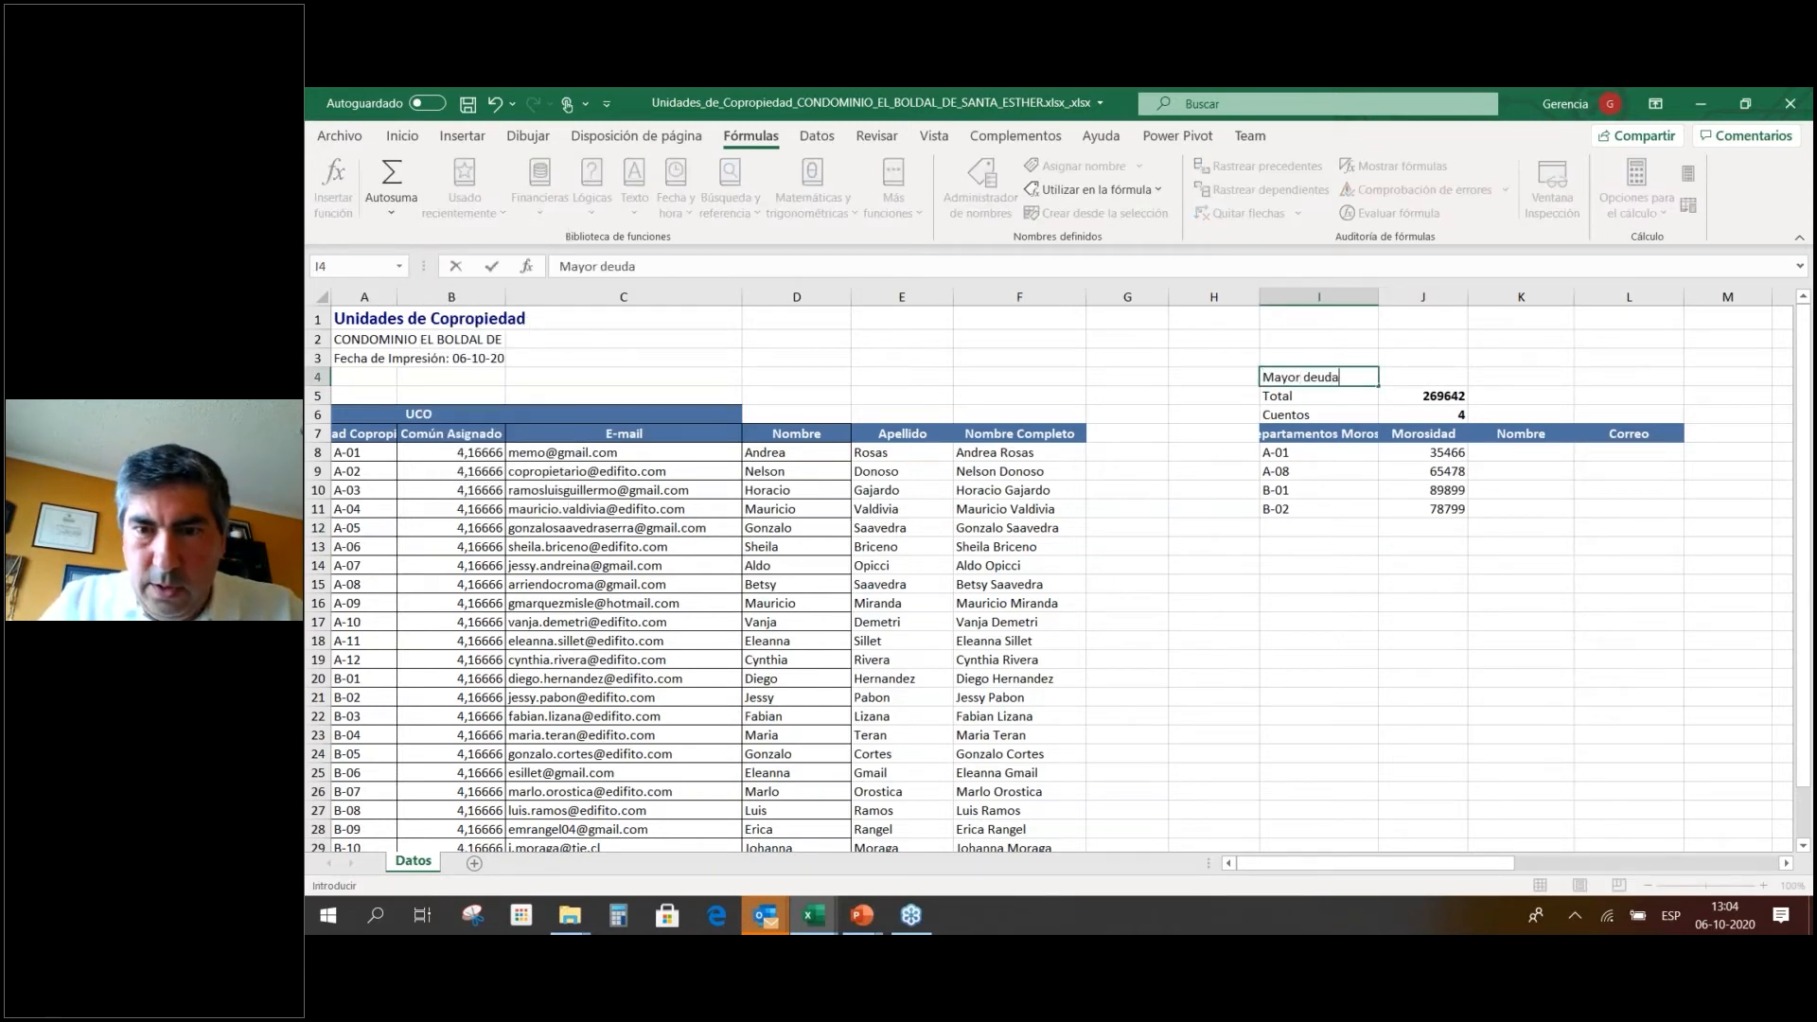
key(Tab)
Enter =MAX(J8:J11) in J4 to show the largest debt, 89899, beside Mayor deuda.
text(=)
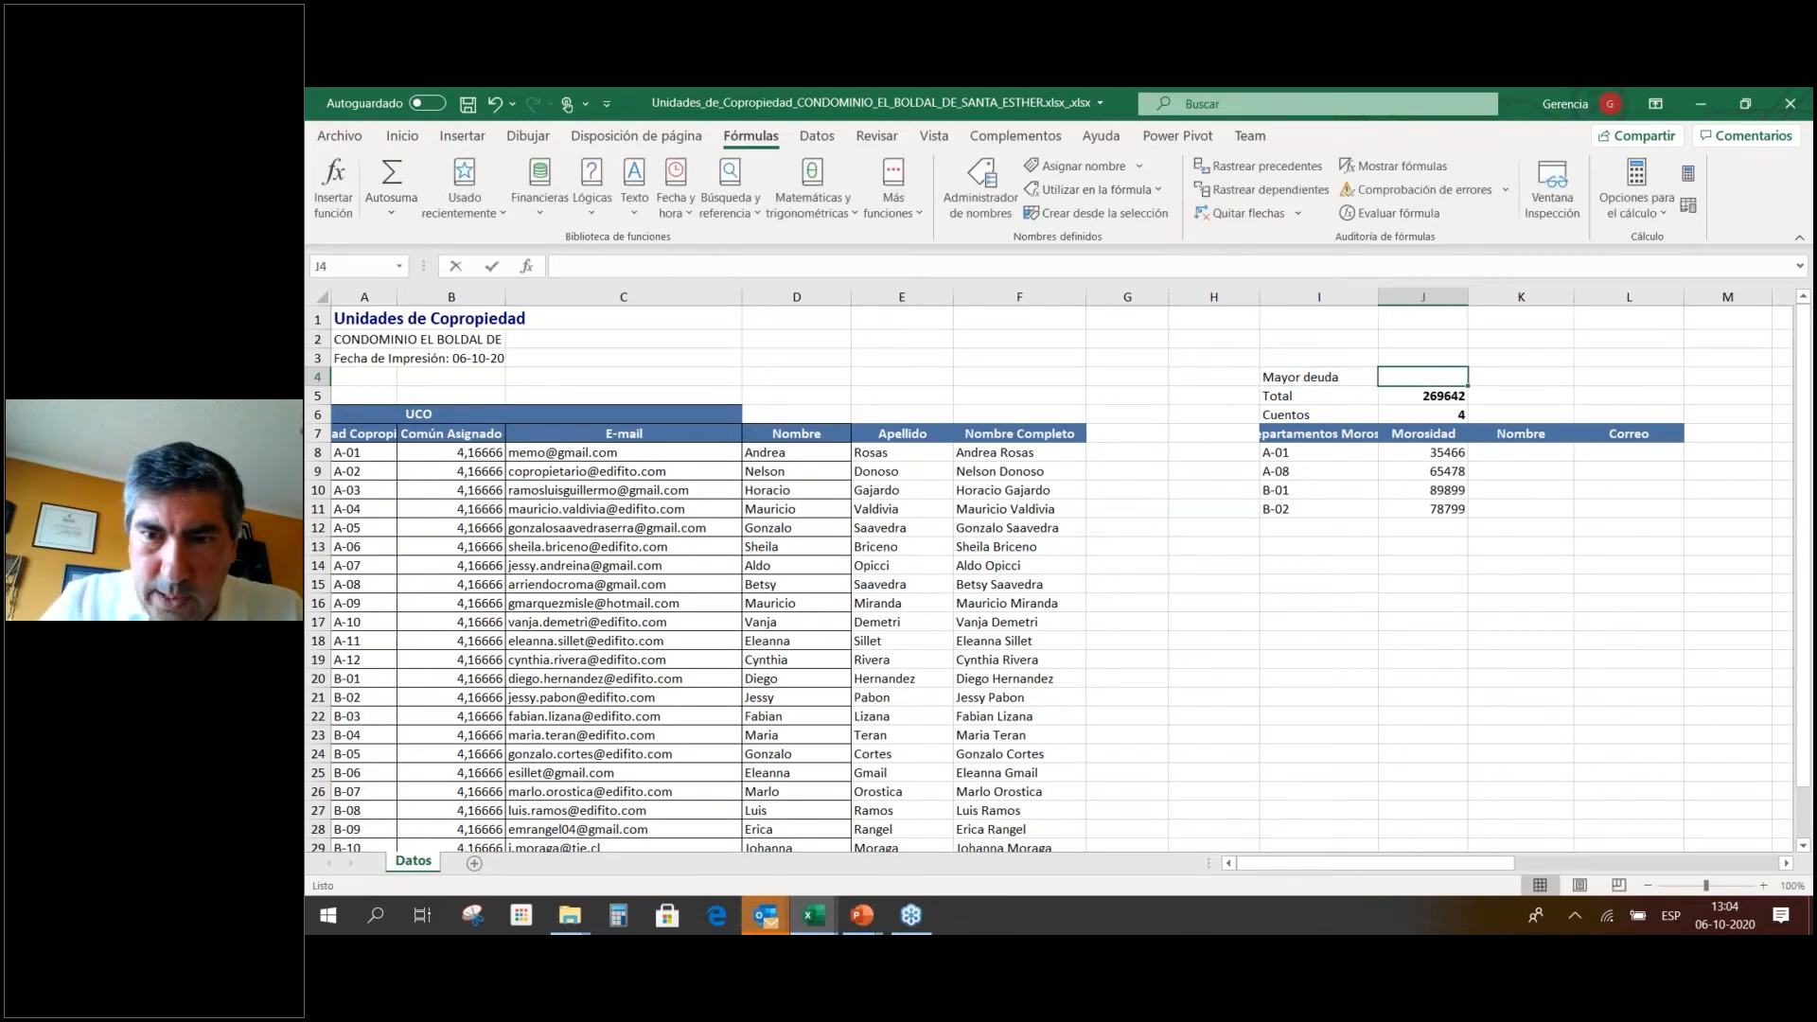
text(MAX)
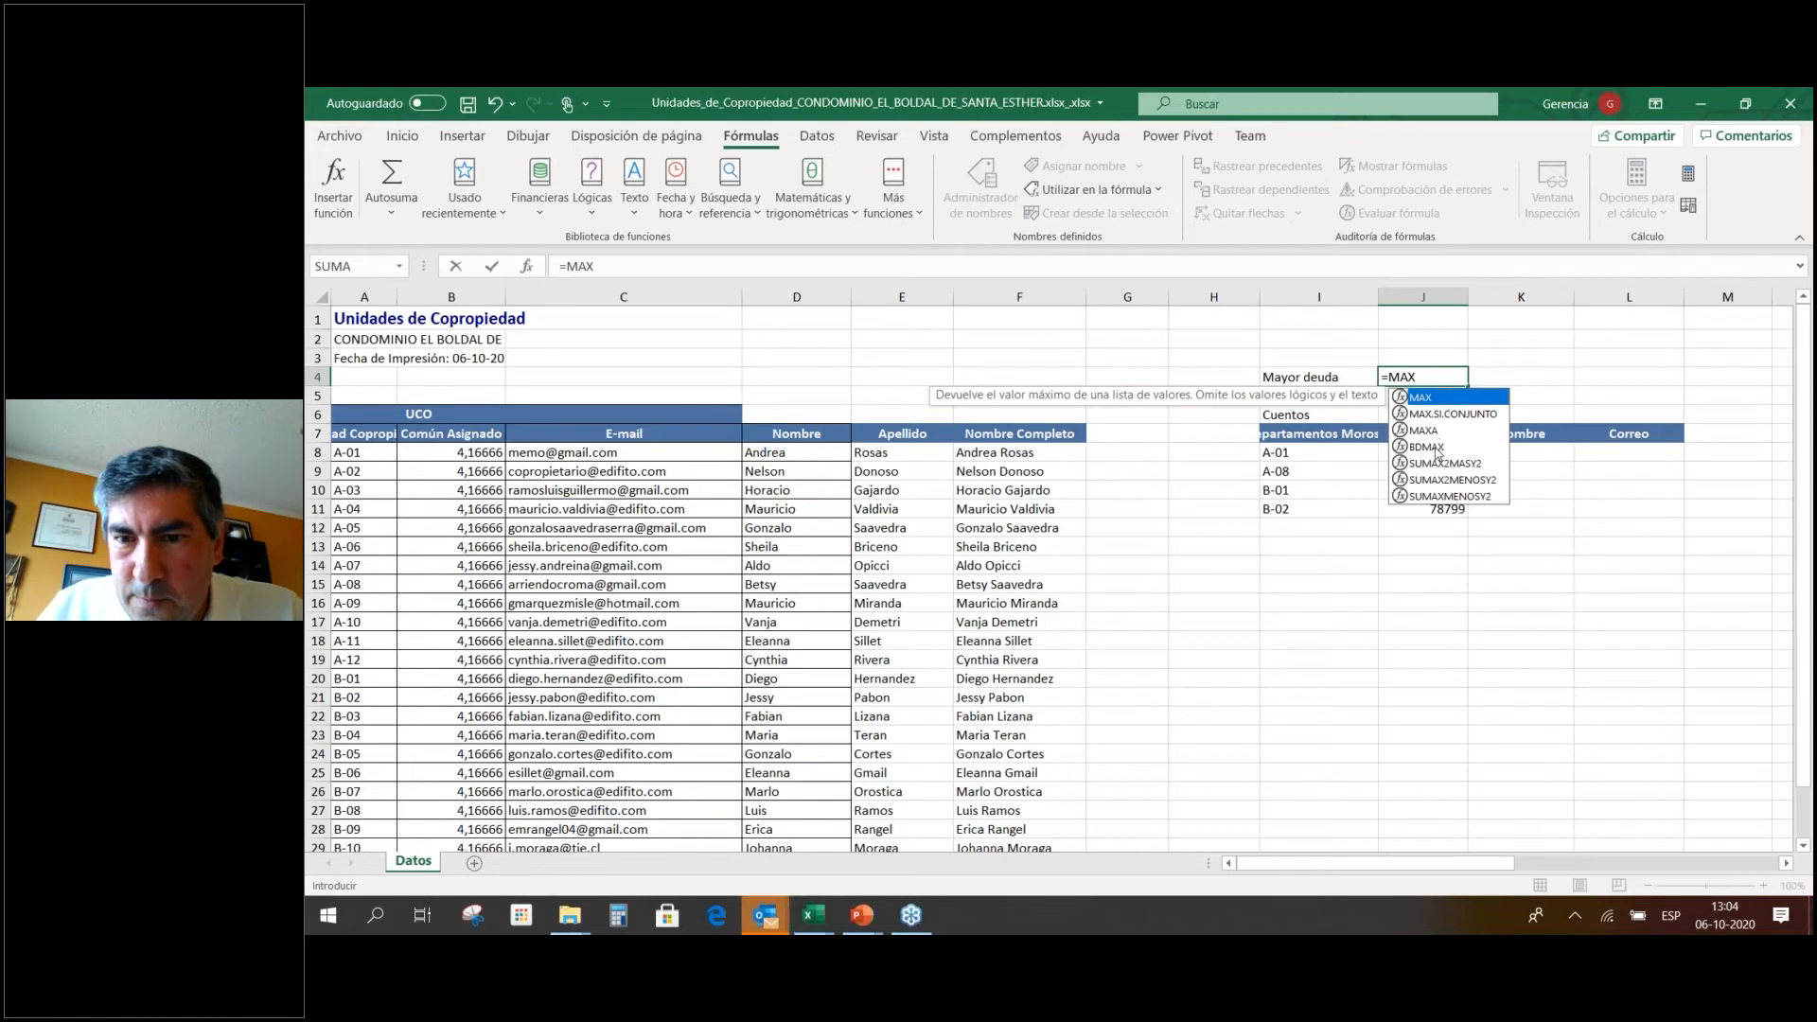
double_click(1423, 400)
drag(1423, 452, 1422, 503)
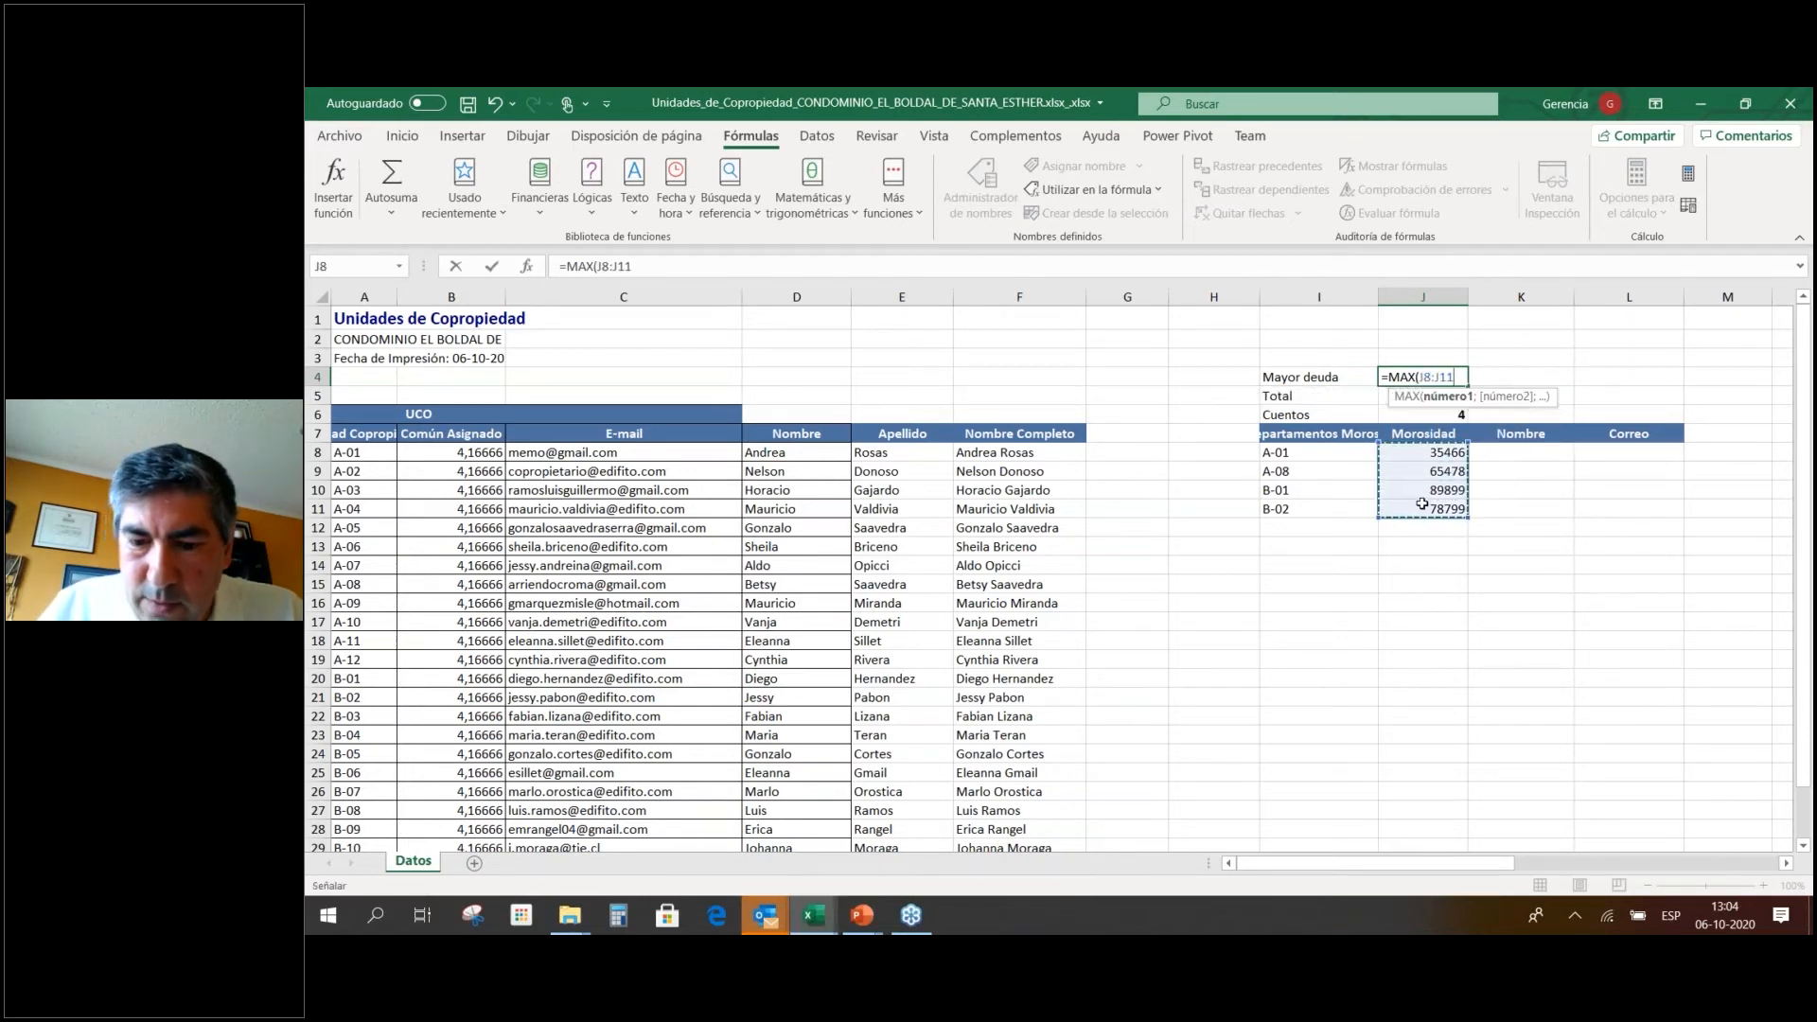
key(Return)
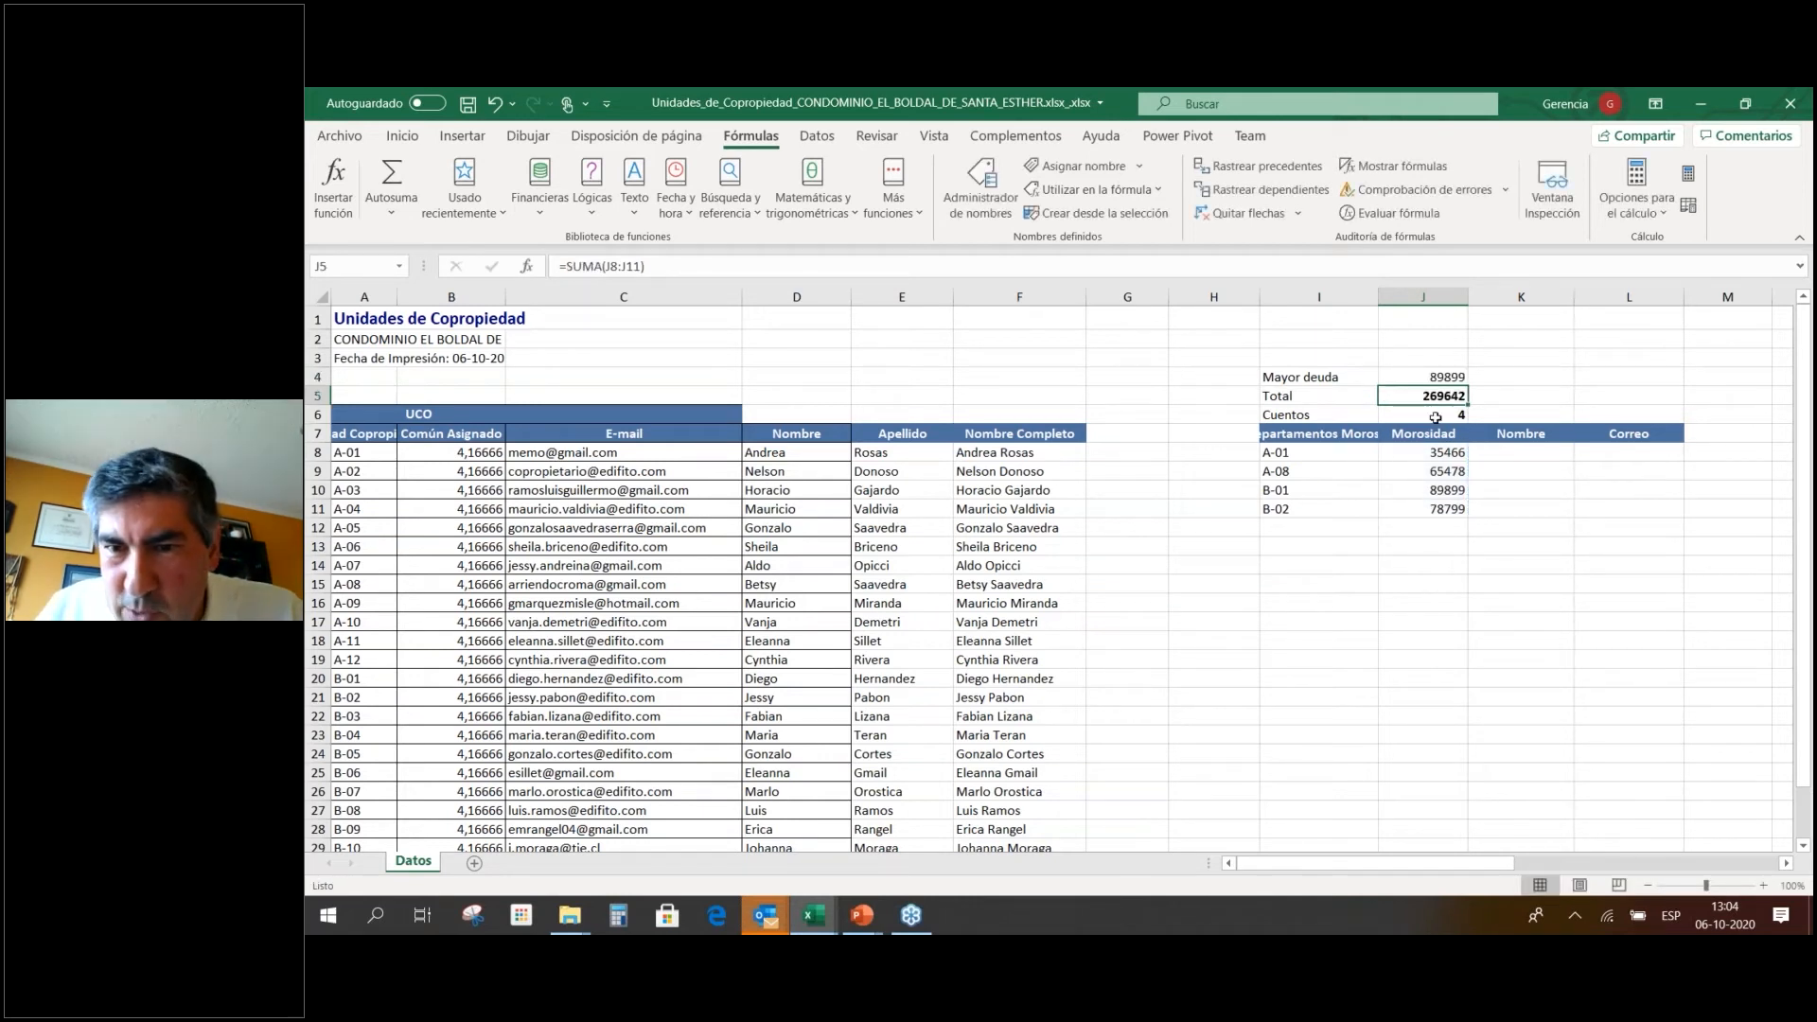
click(1439, 372)
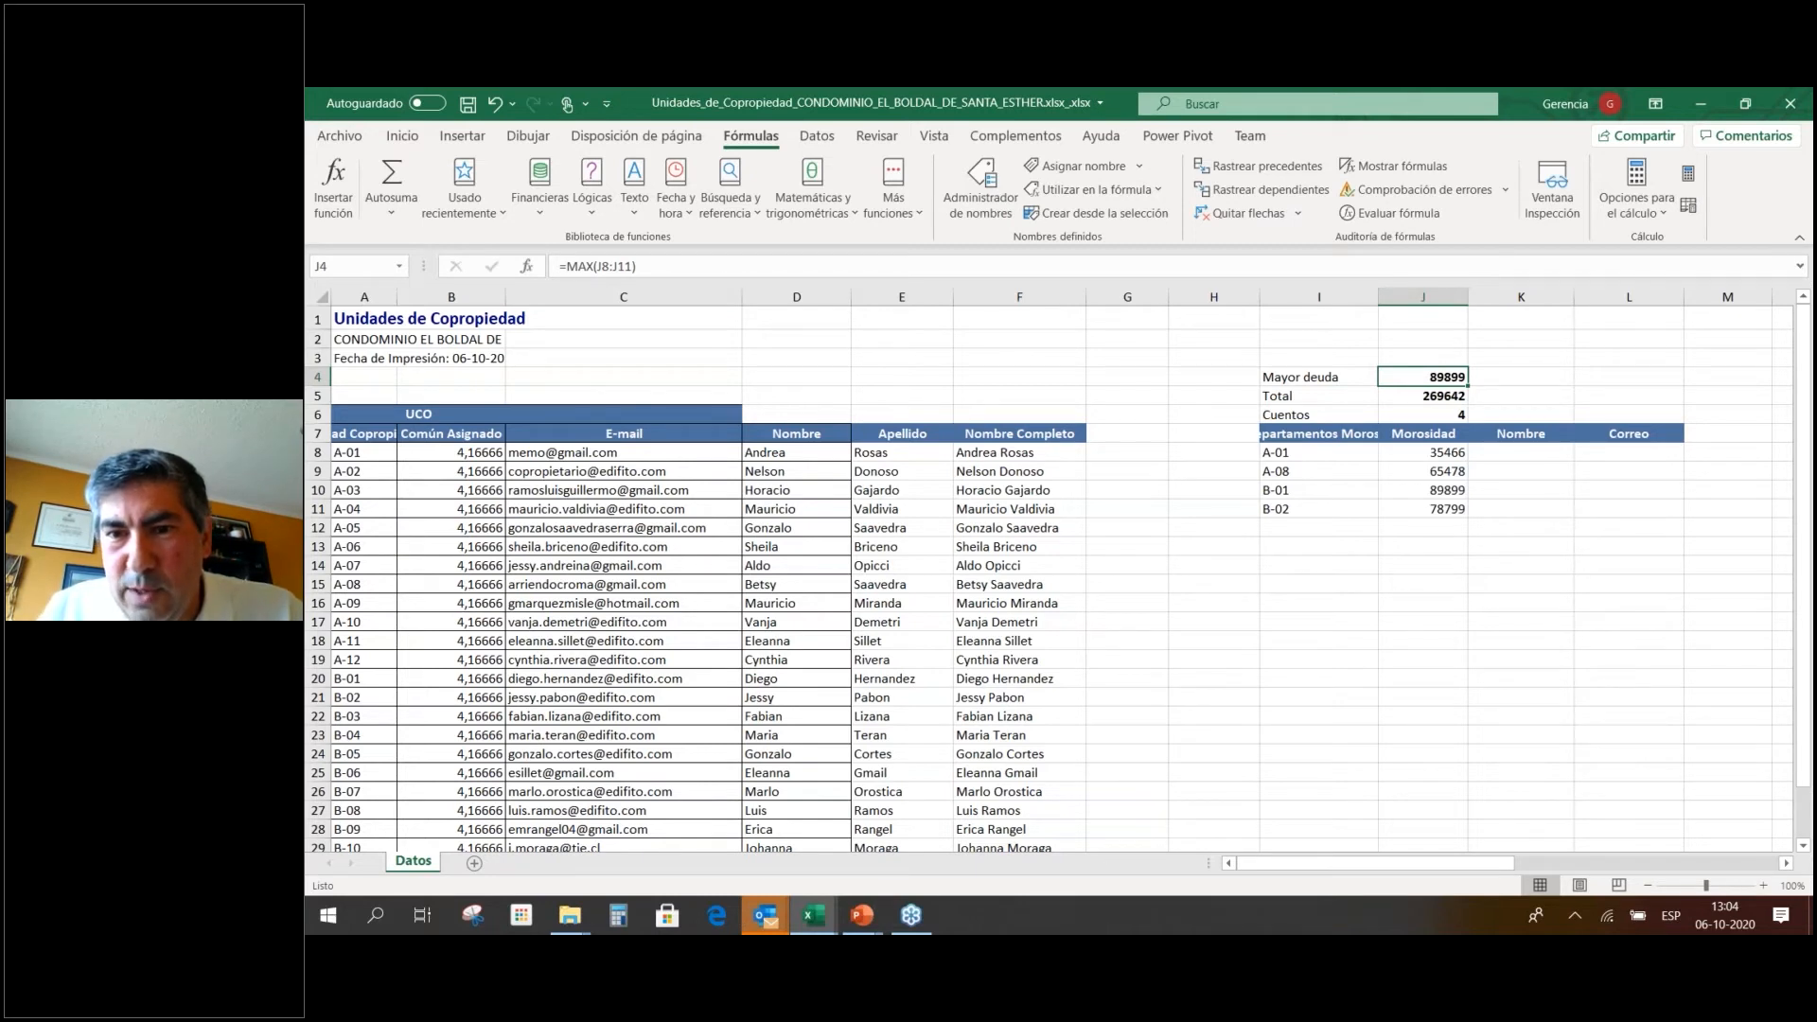
click(1319, 377)
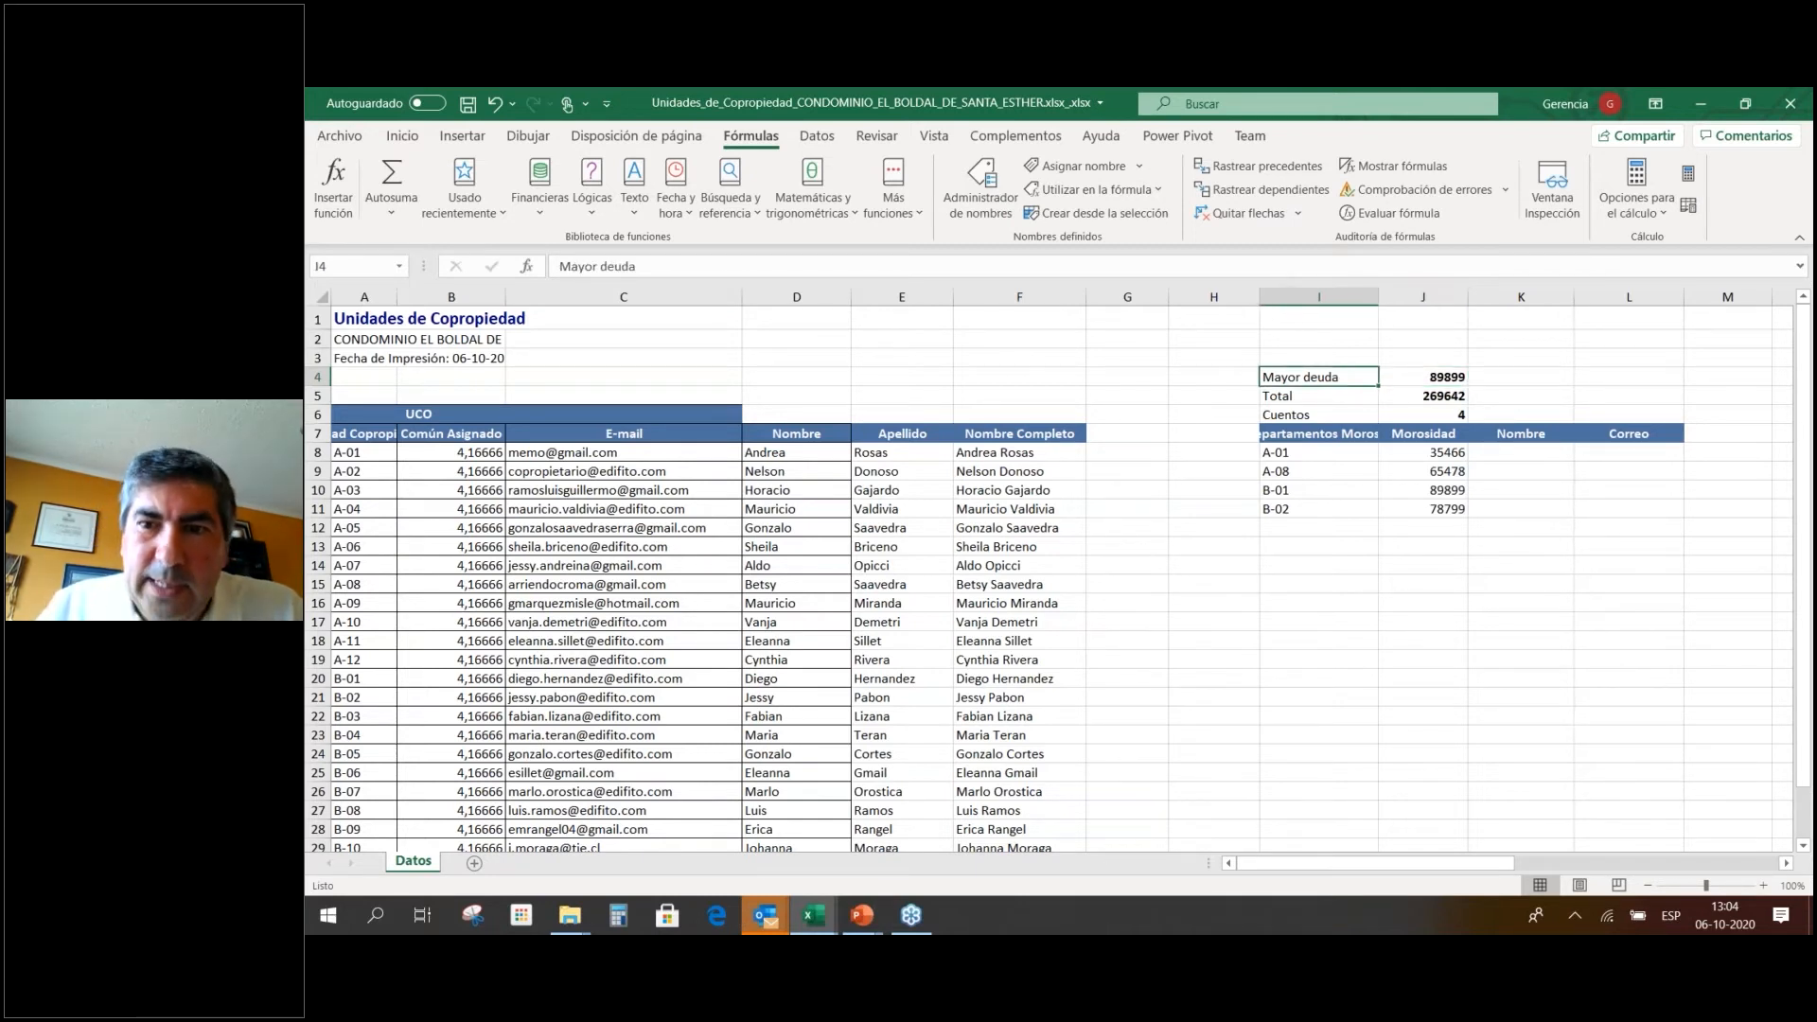
click(1448, 376)
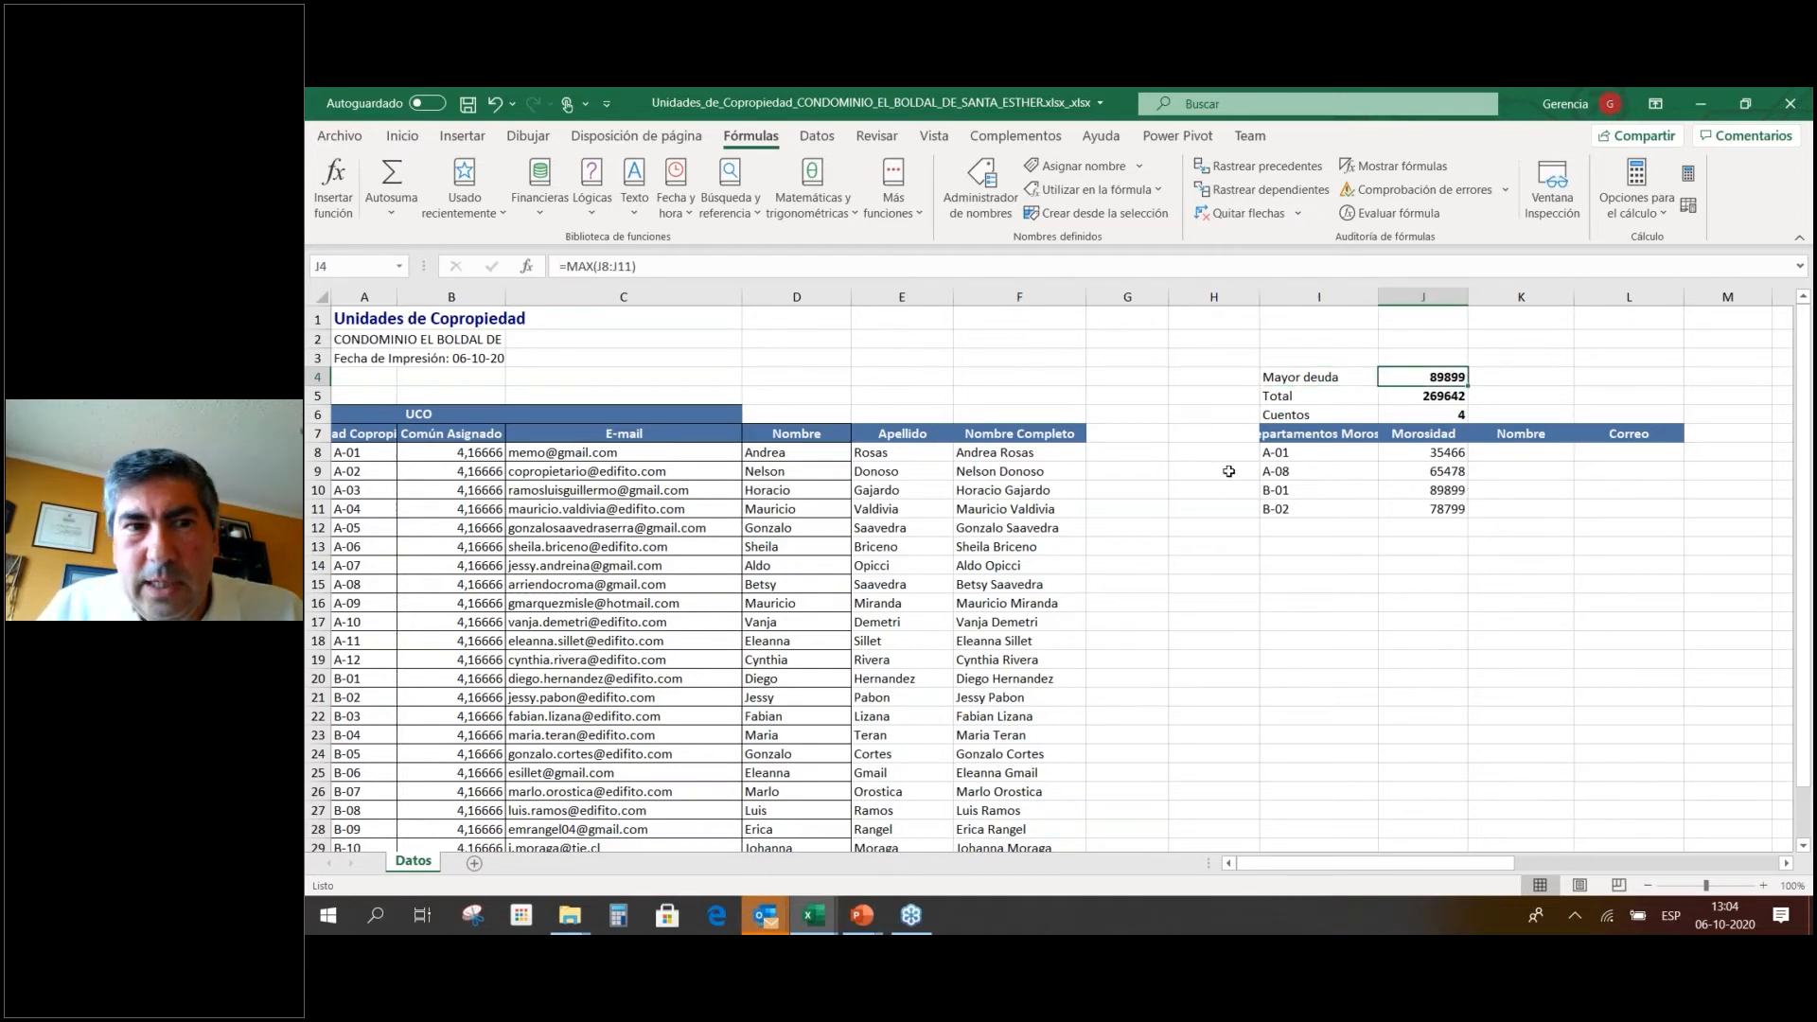
click(550, 184)
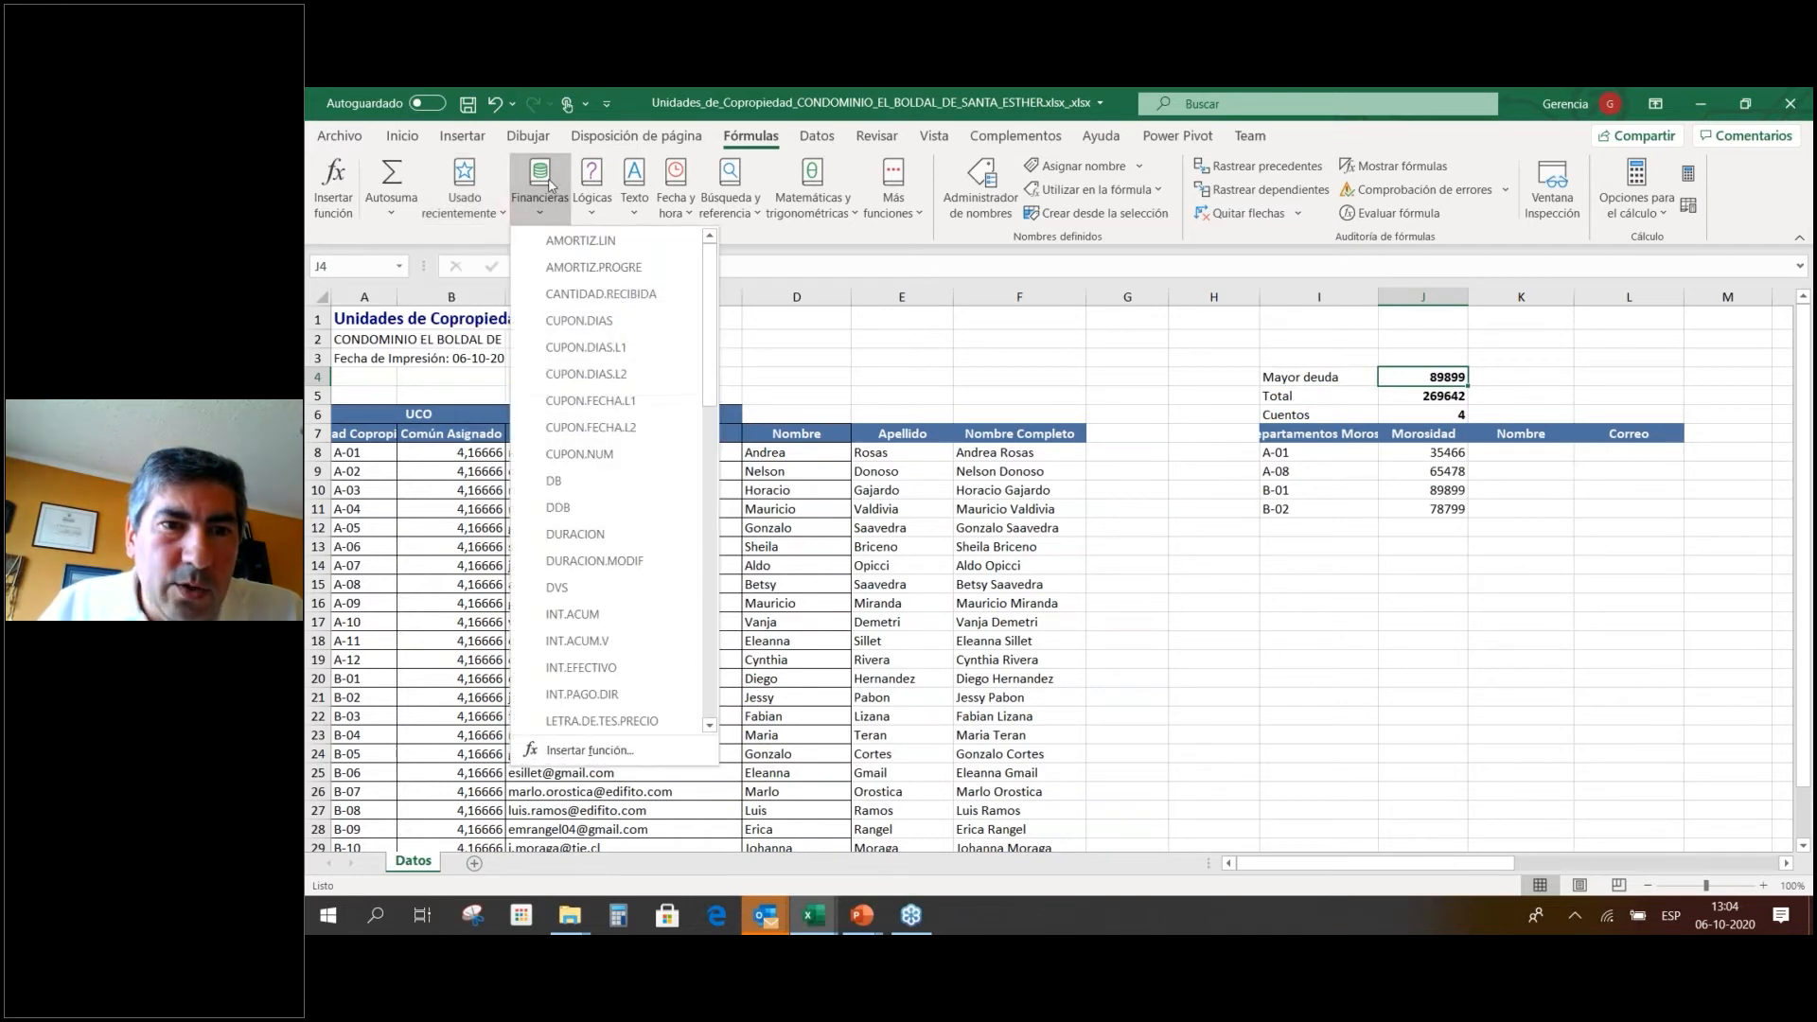
click(711, 643)
drag(711, 466, 712, 593)
mouse_move(592, 435)
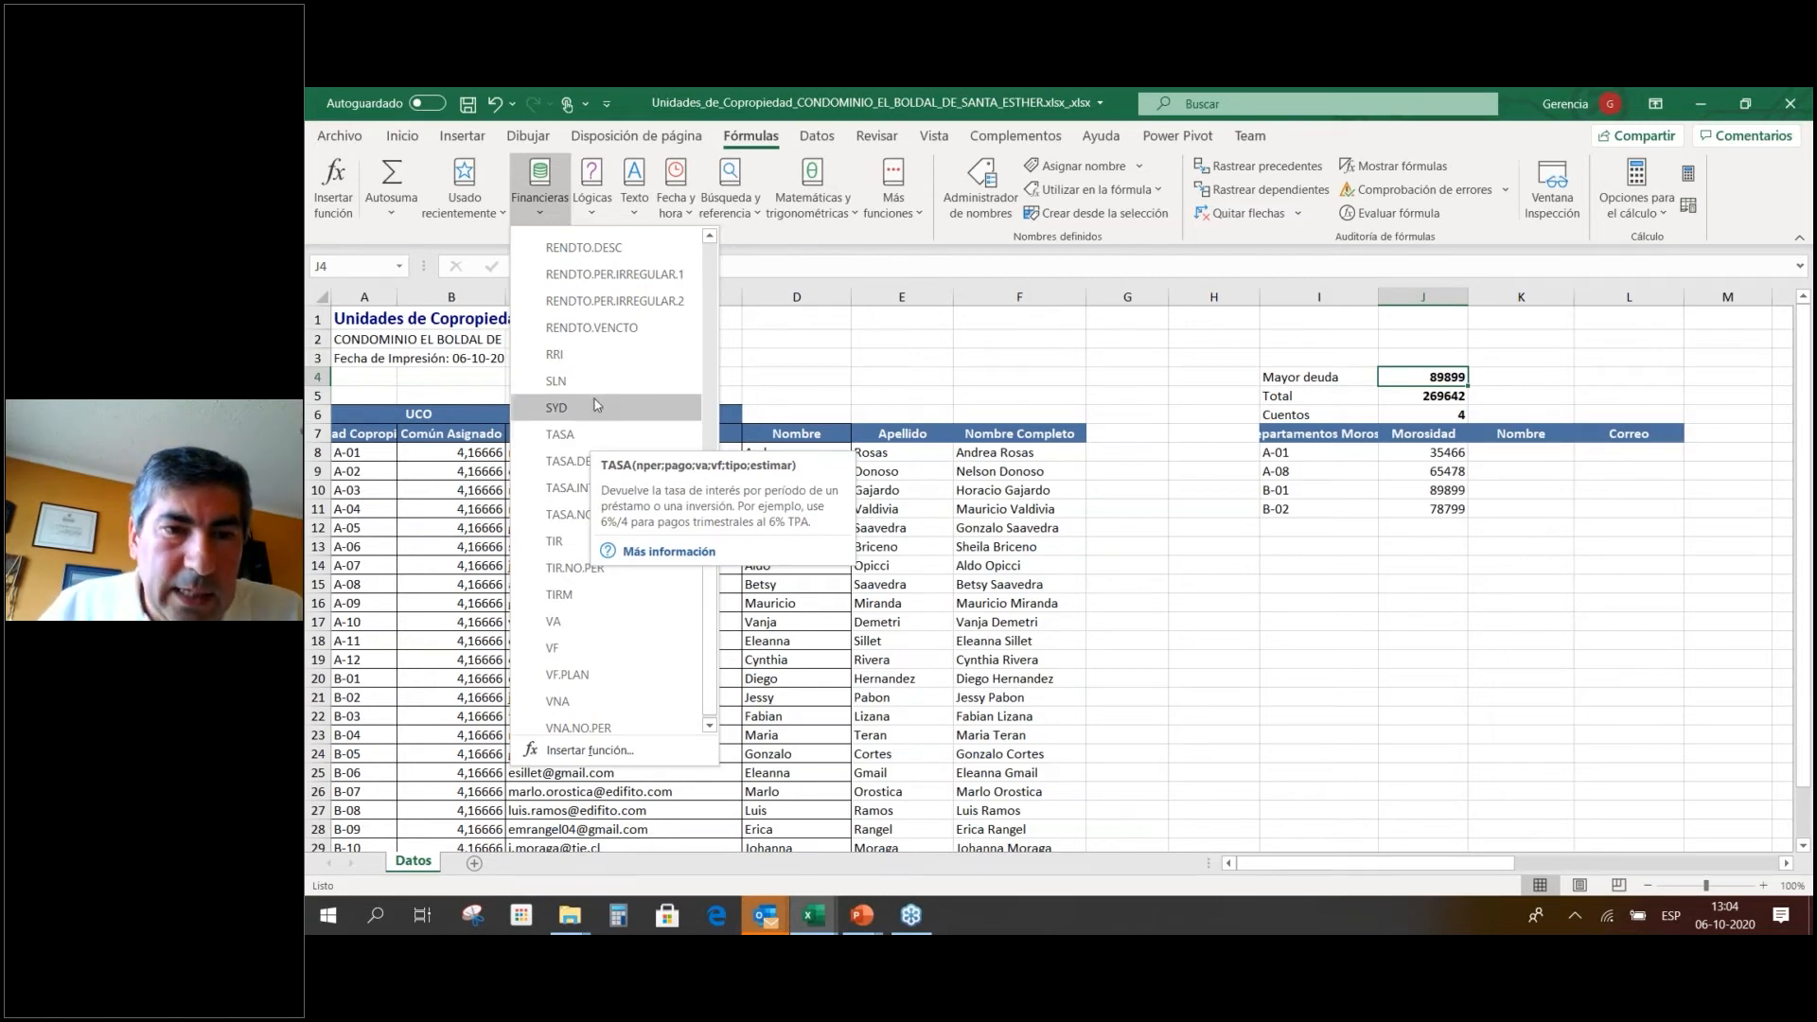
scroll(596, 407, up, 3)
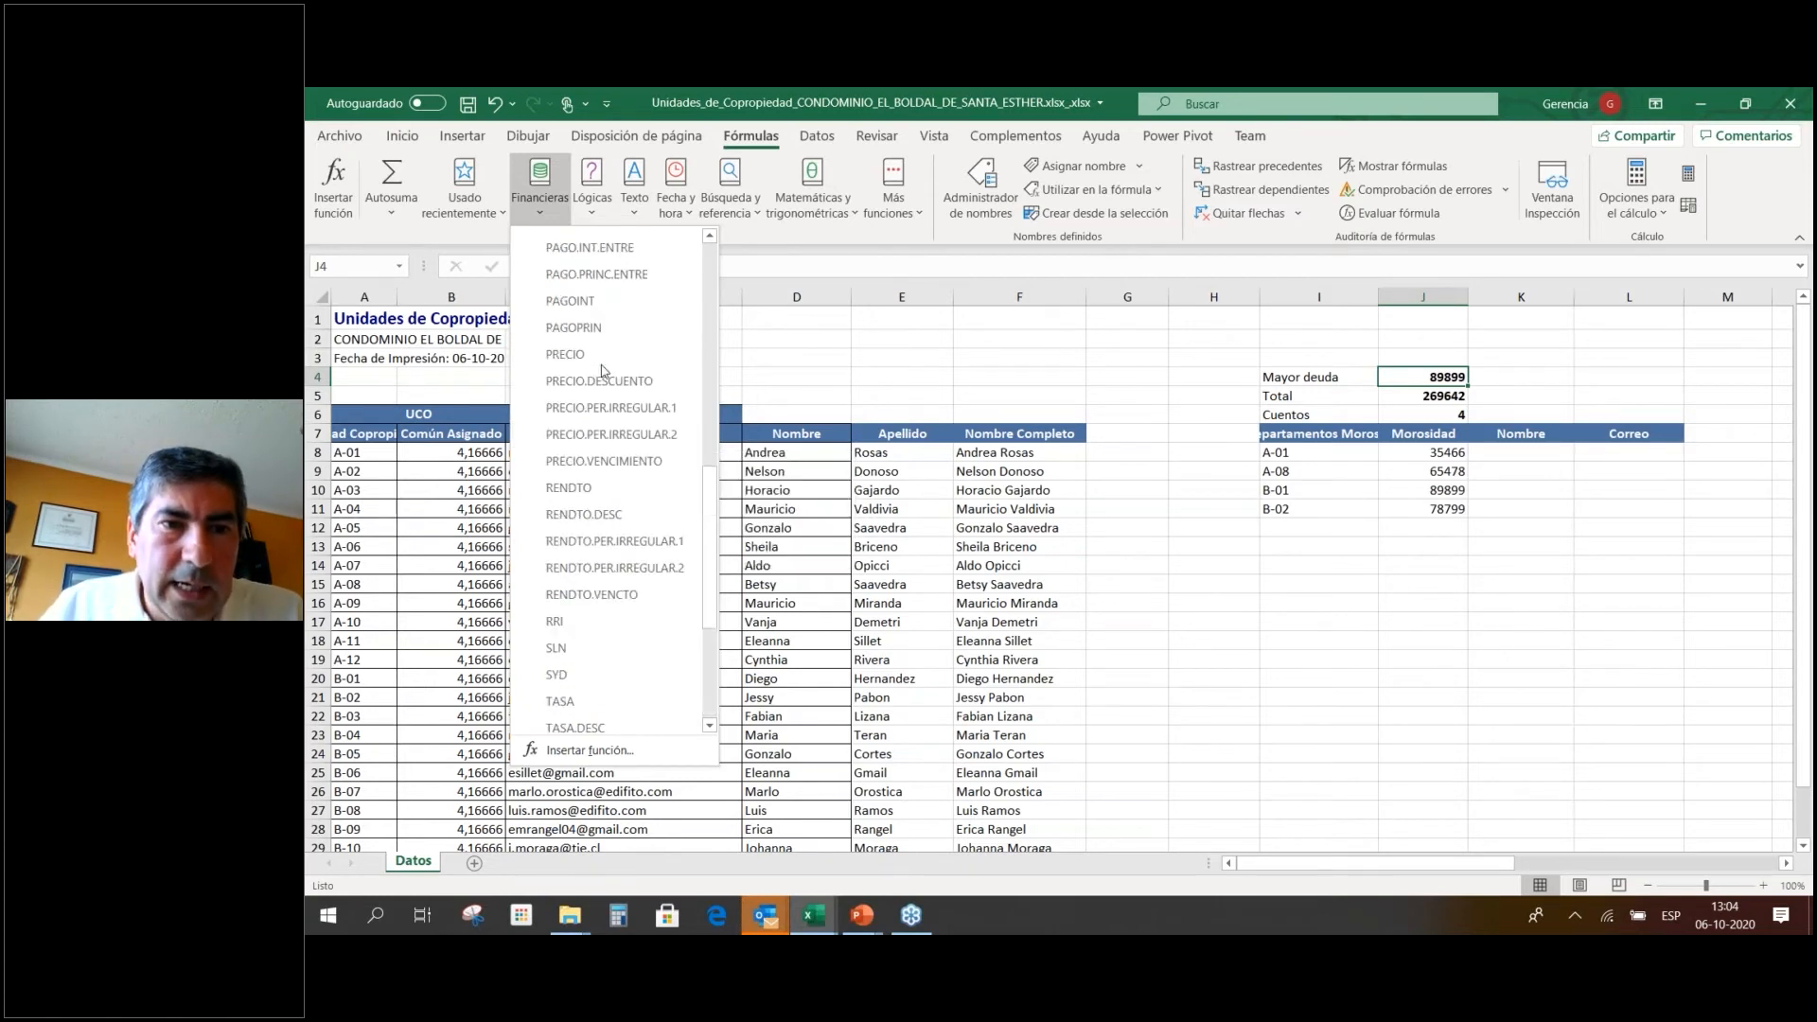
click(711, 239)
click(711, 239)
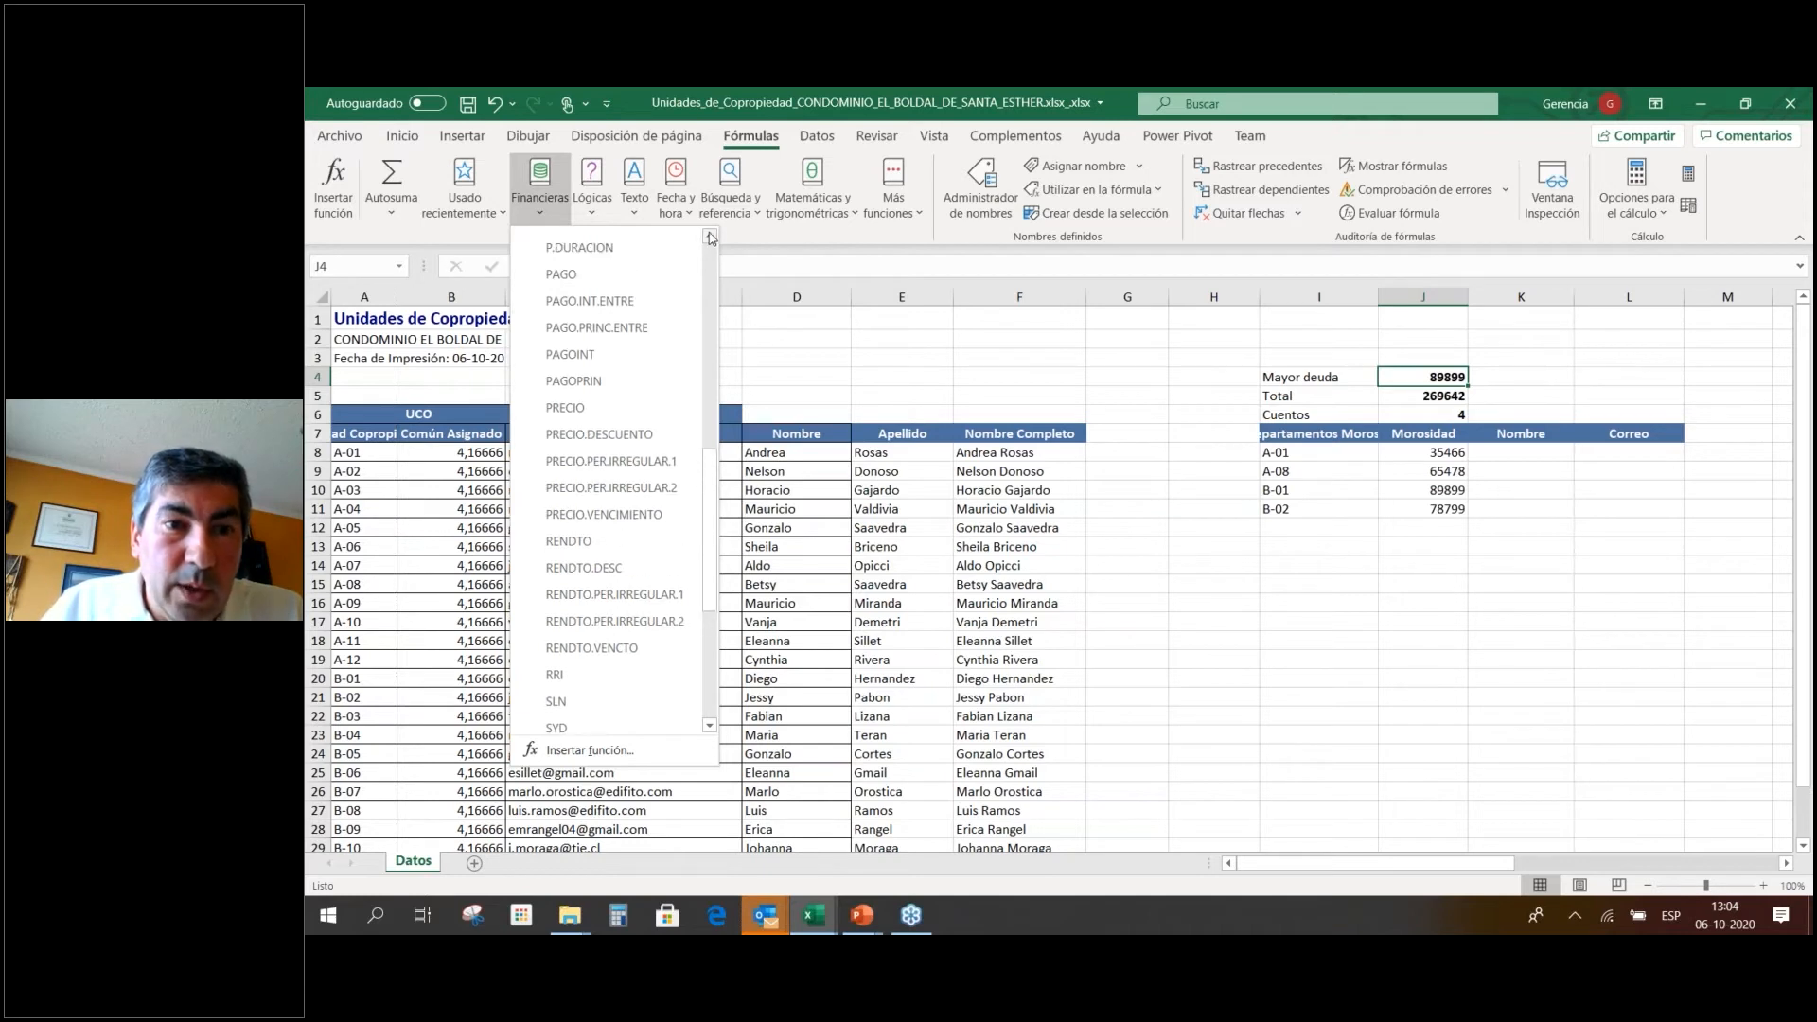
drag(705, 473, 706, 292)
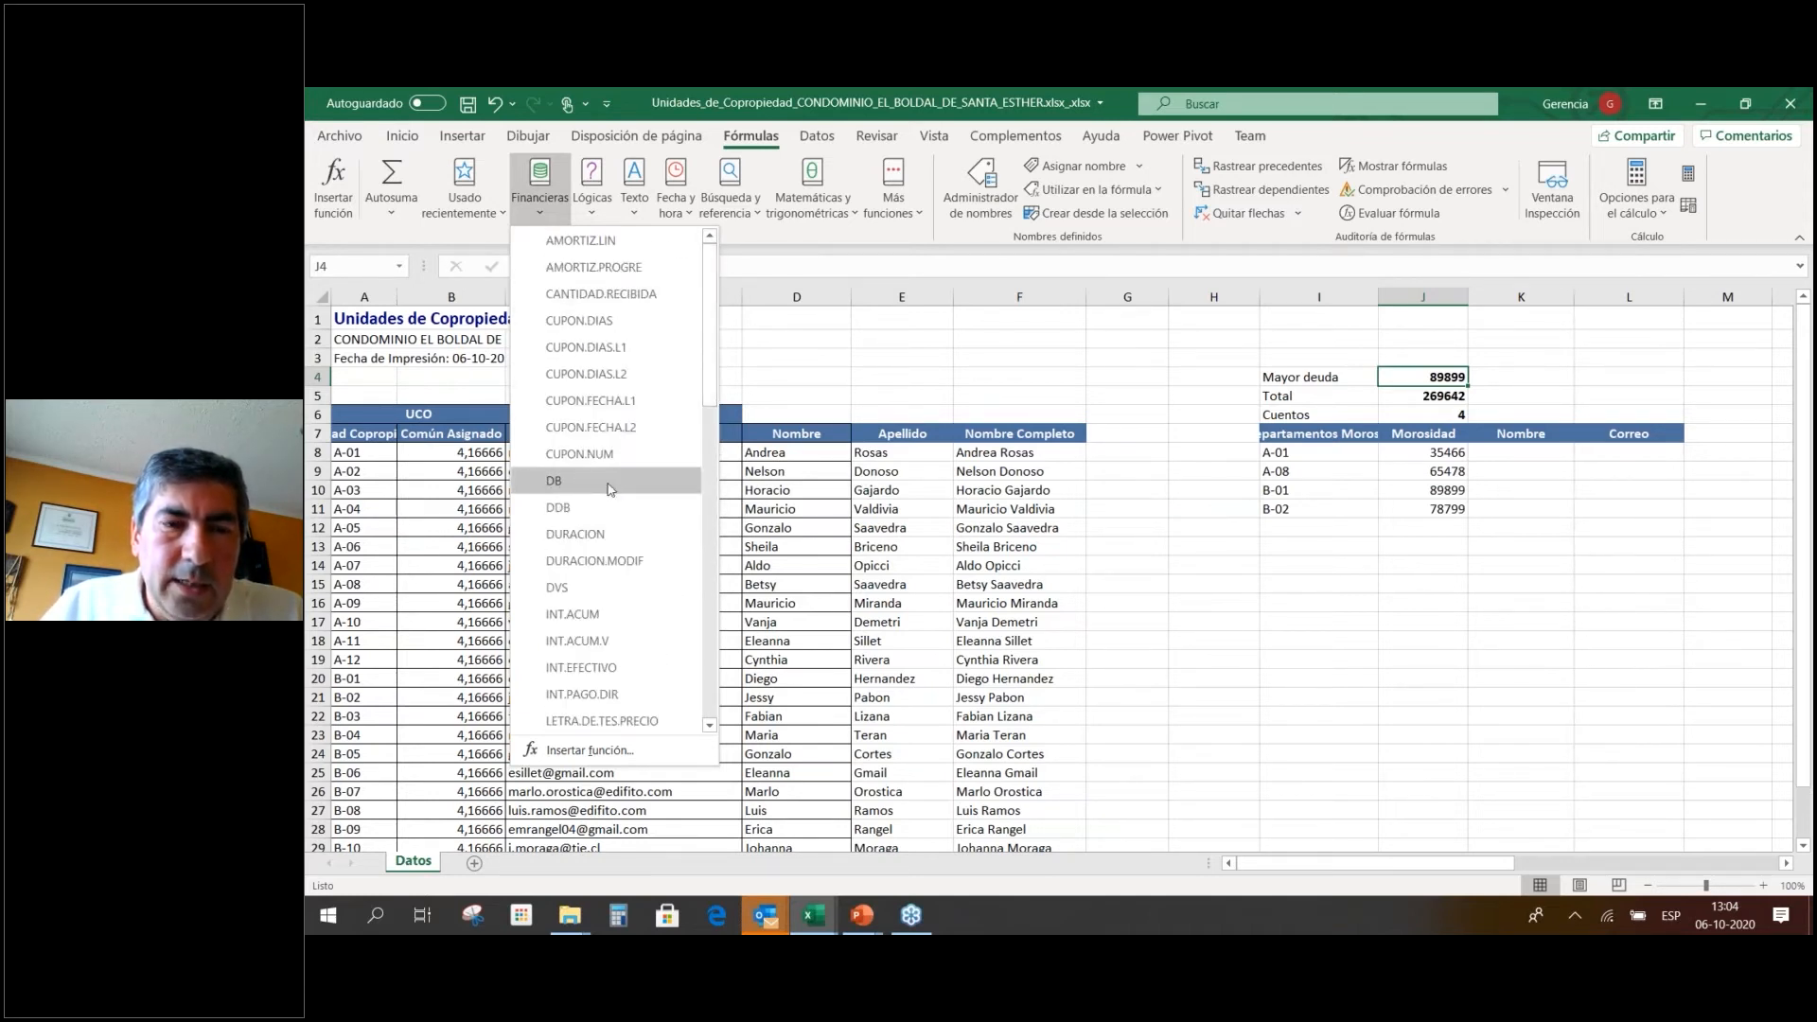
mouse_move(610, 489)
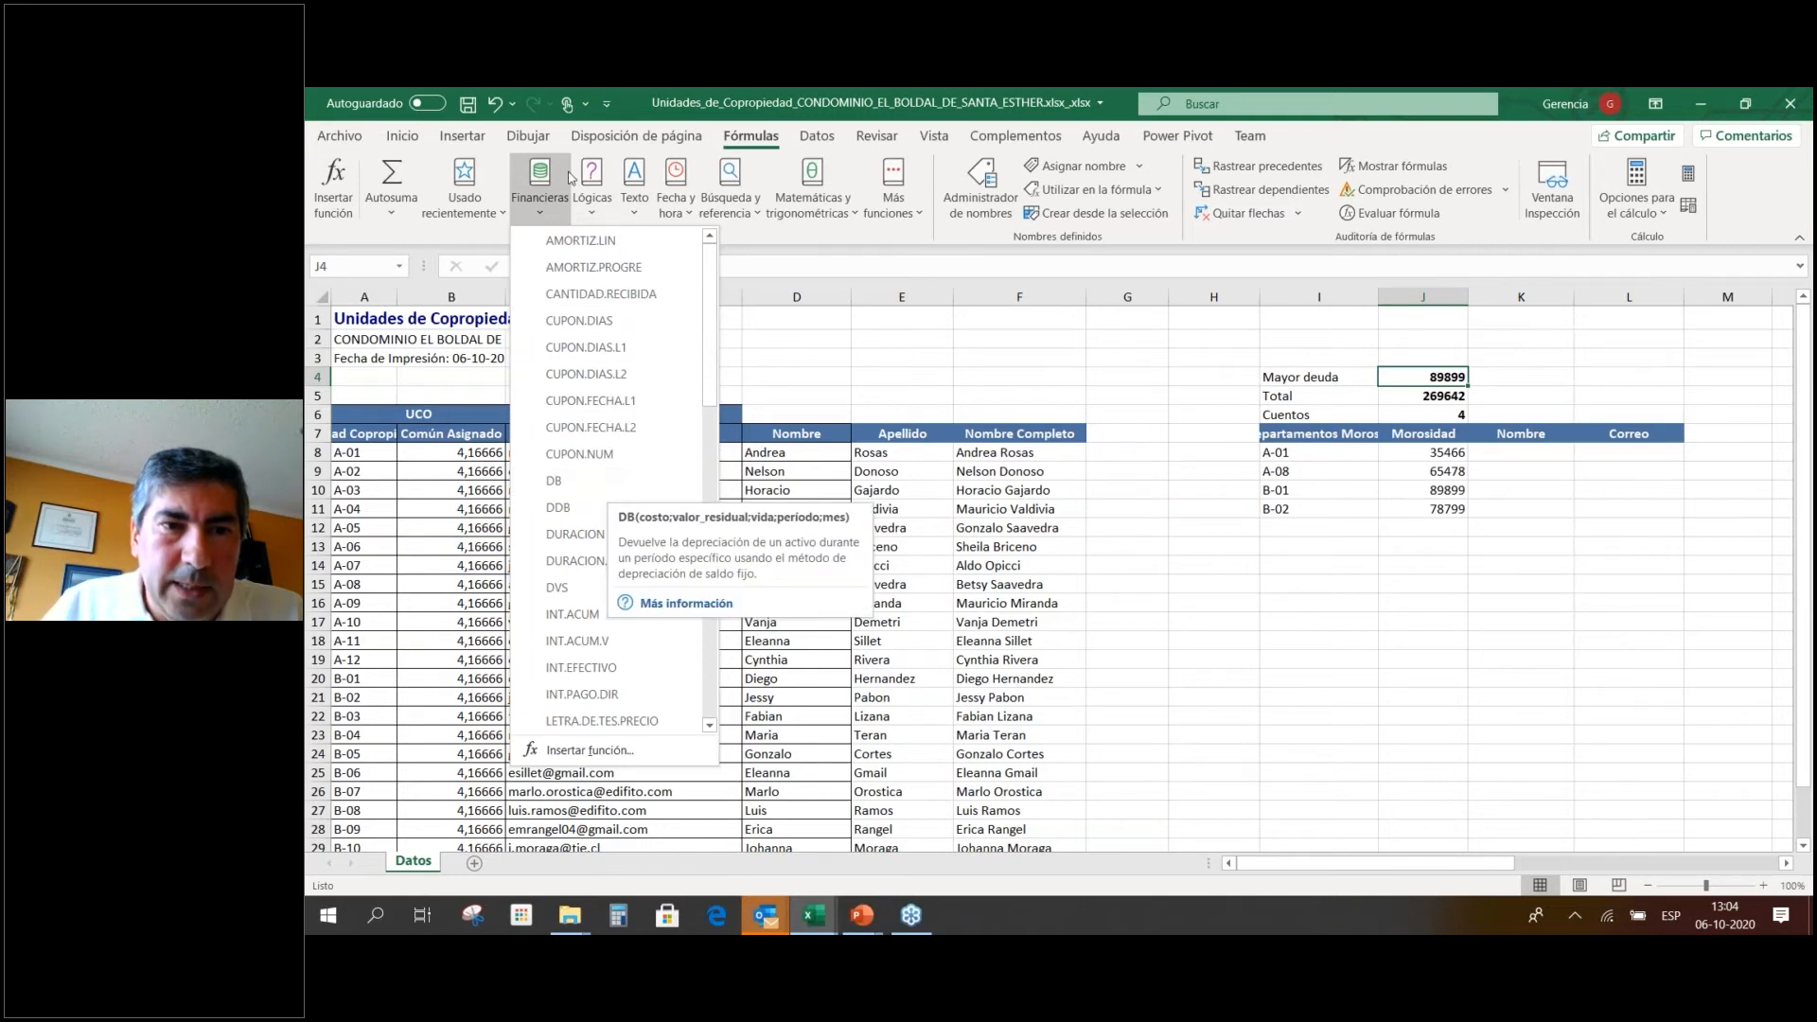
click(540, 185)
click(592, 190)
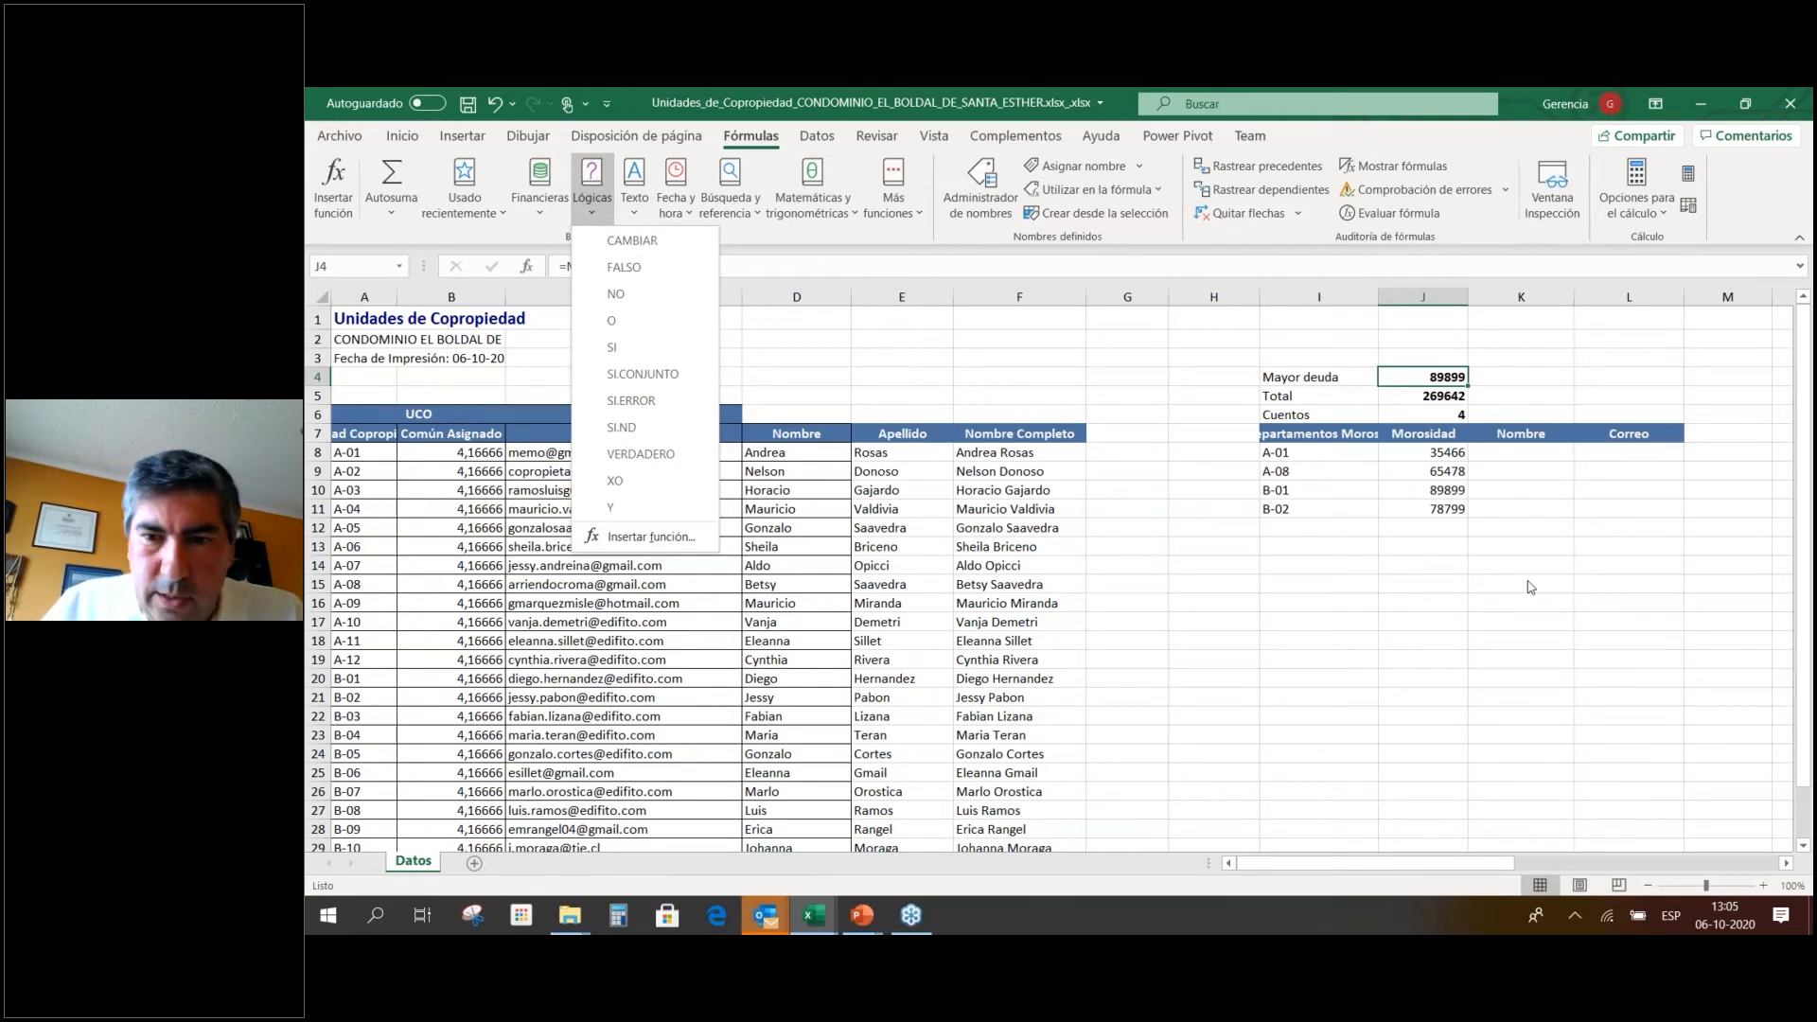
click(1463, 486)
click(1216, 434)
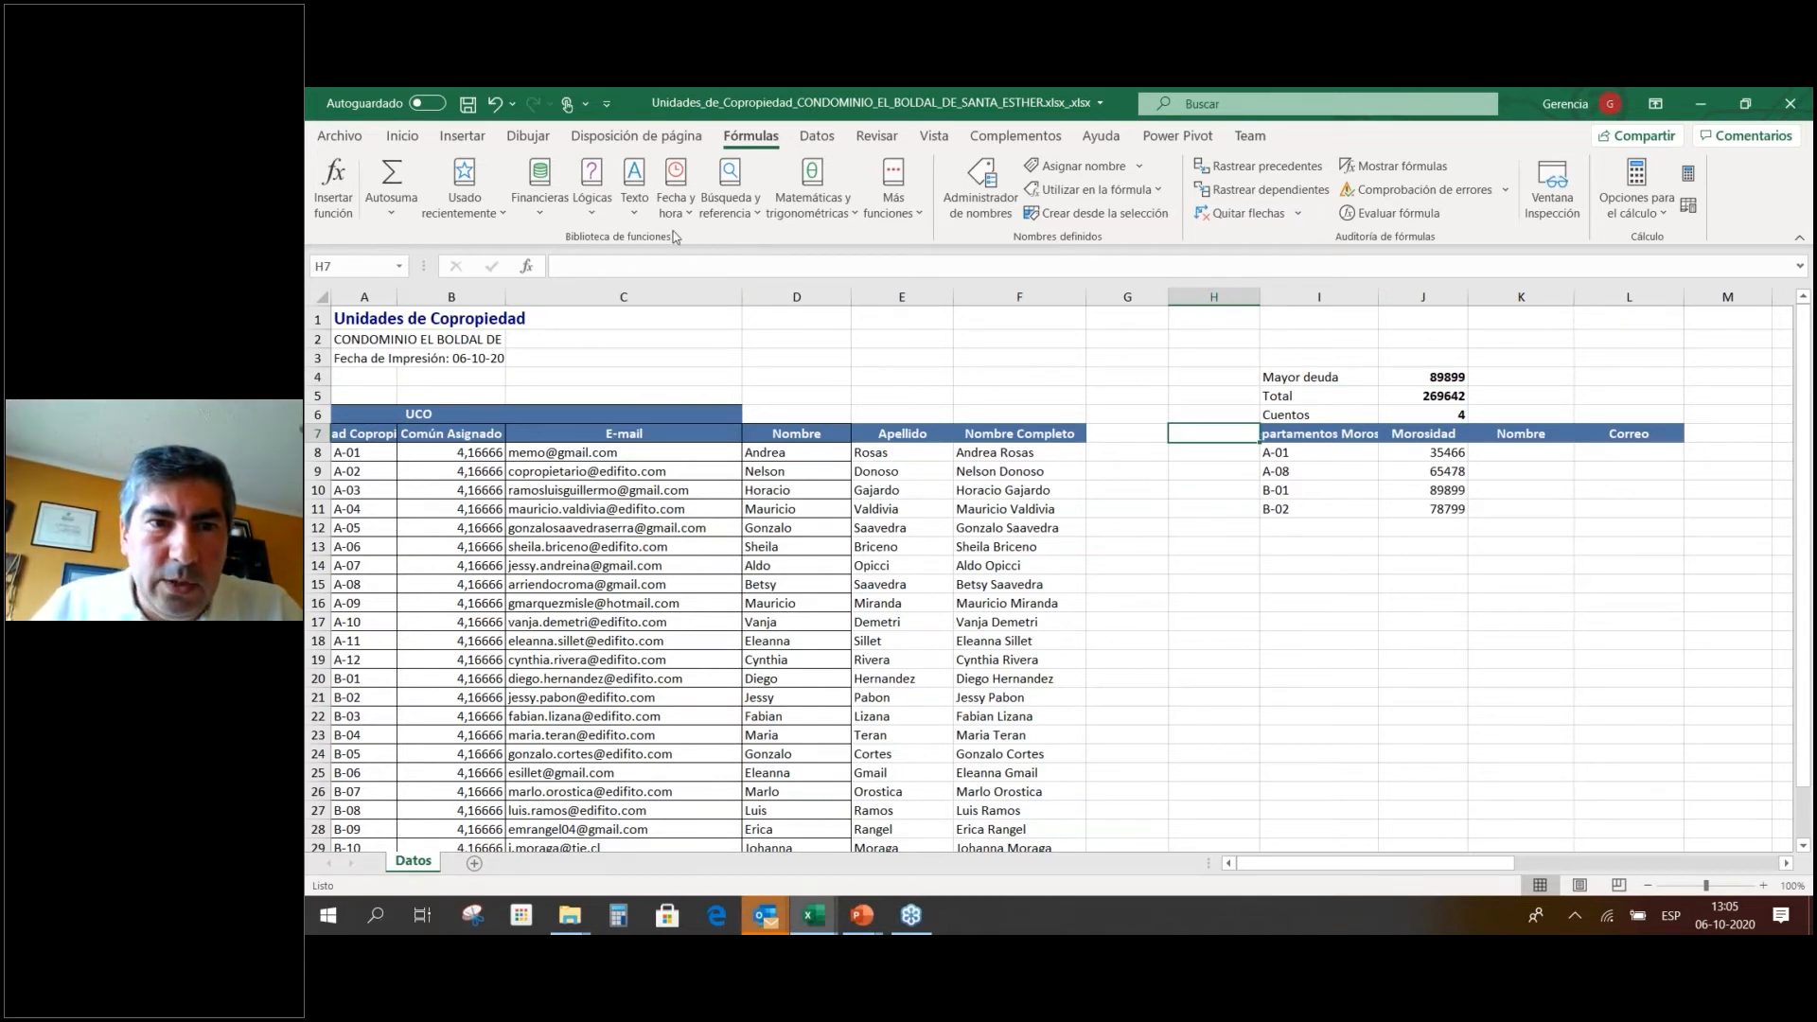
click(751, 197)
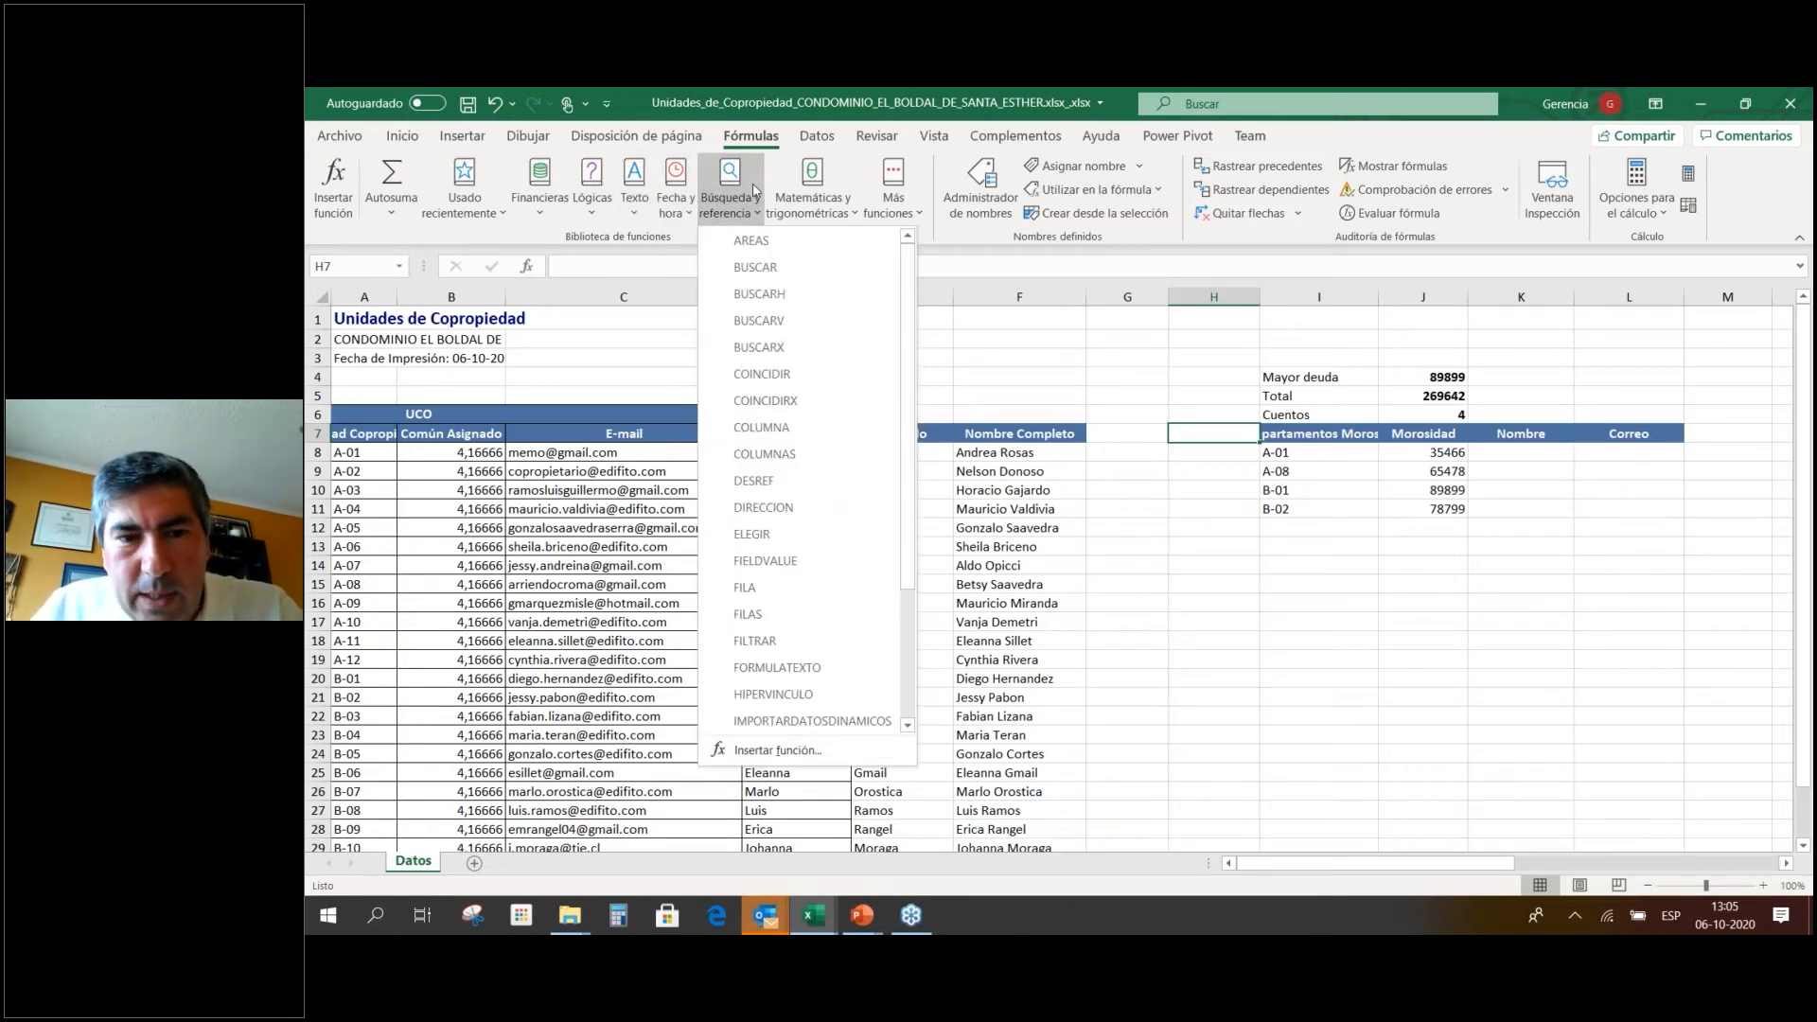
click(1544, 455)
click(1544, 455)
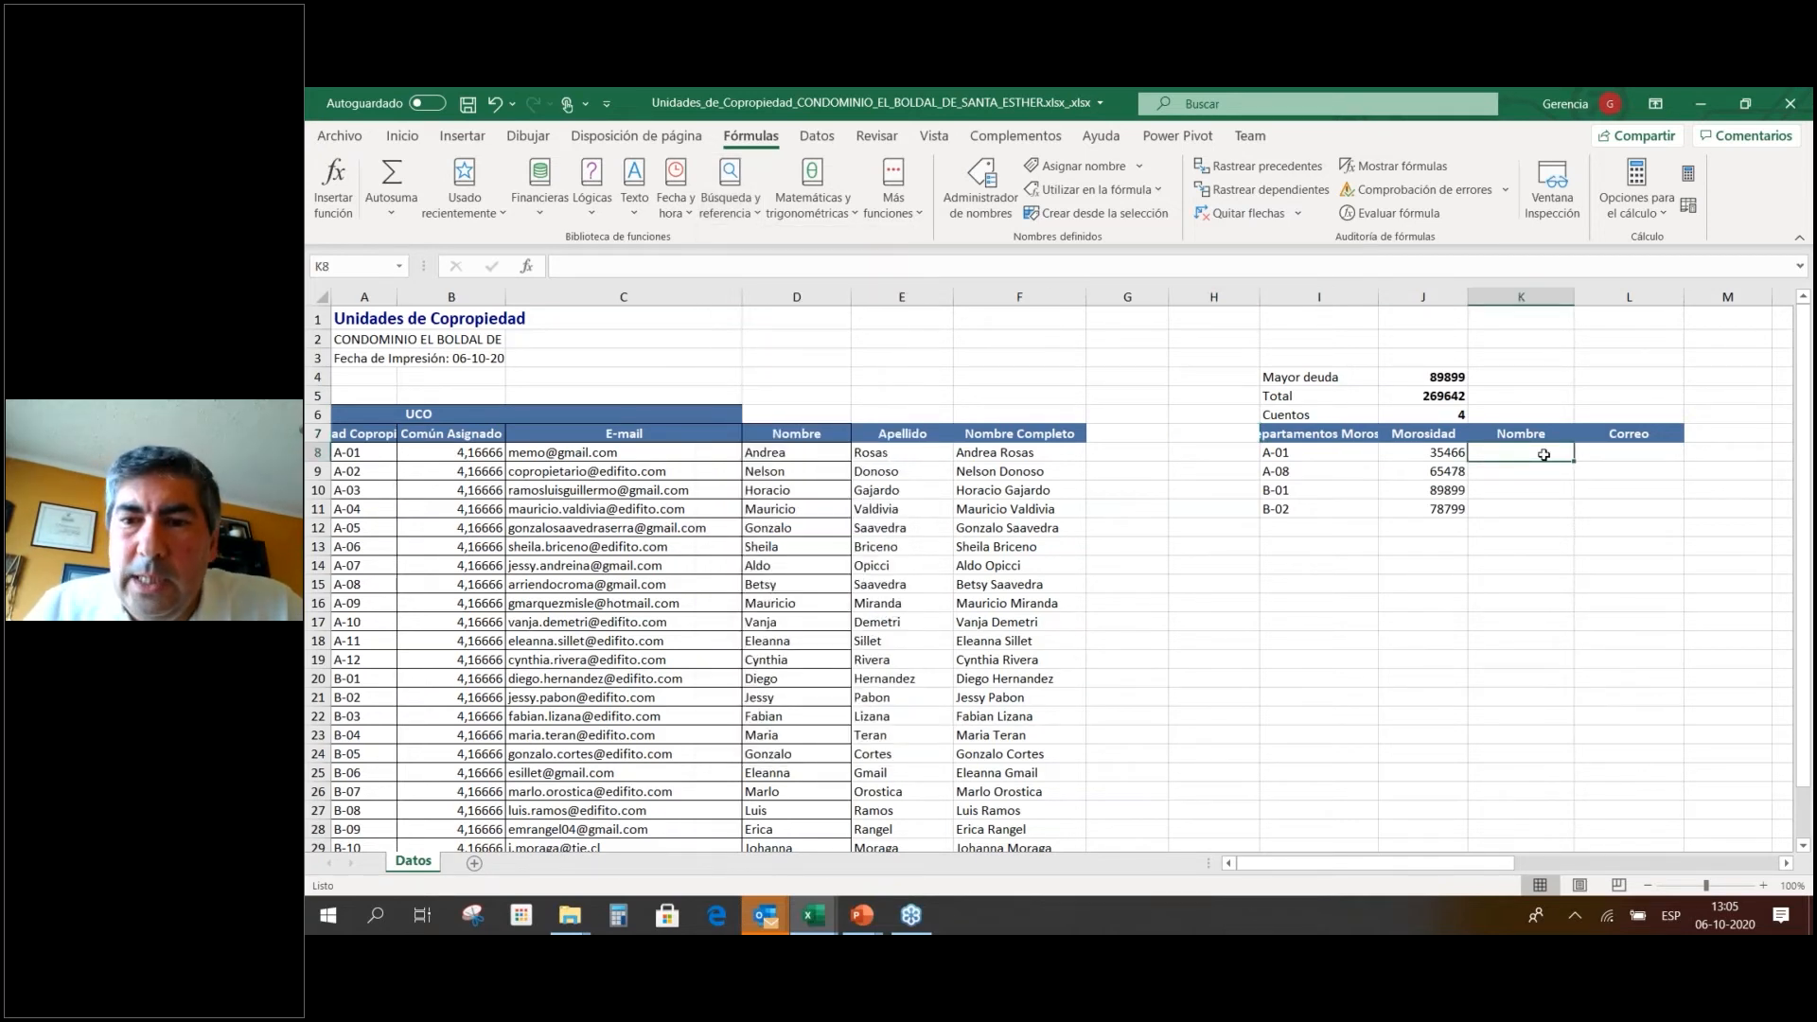
click(1307, 455)
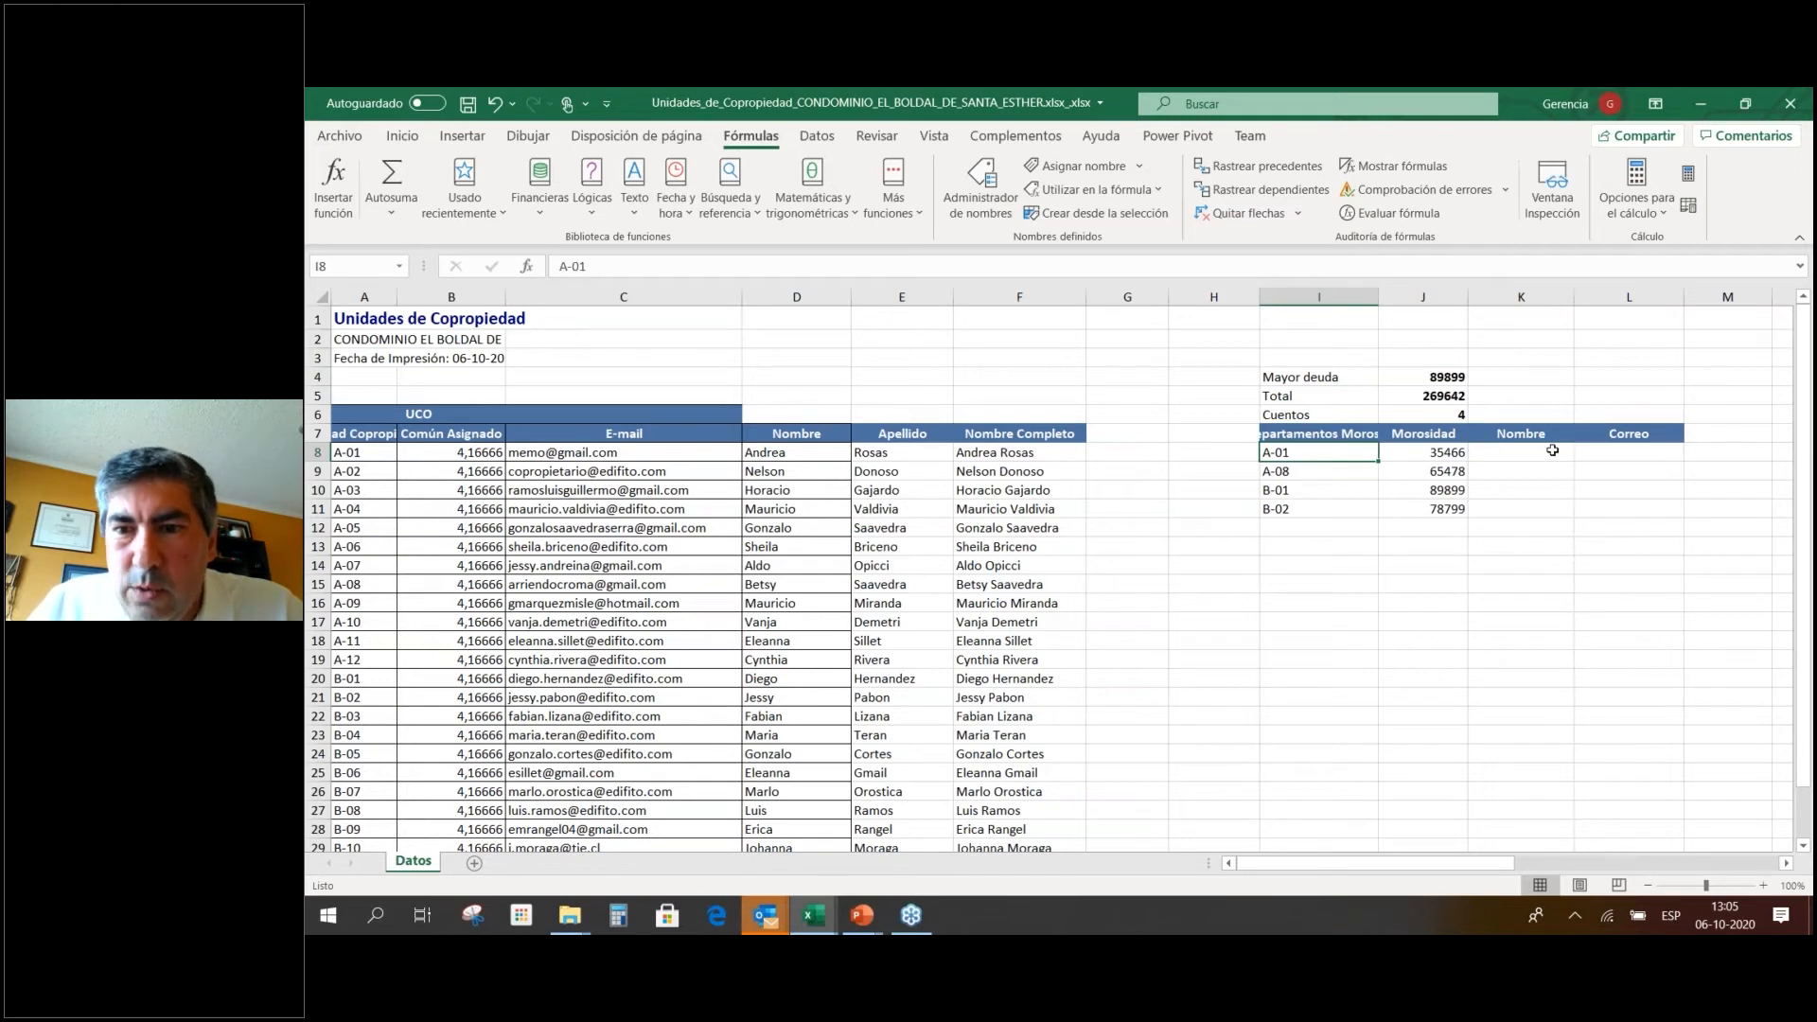
click(1553, 452)
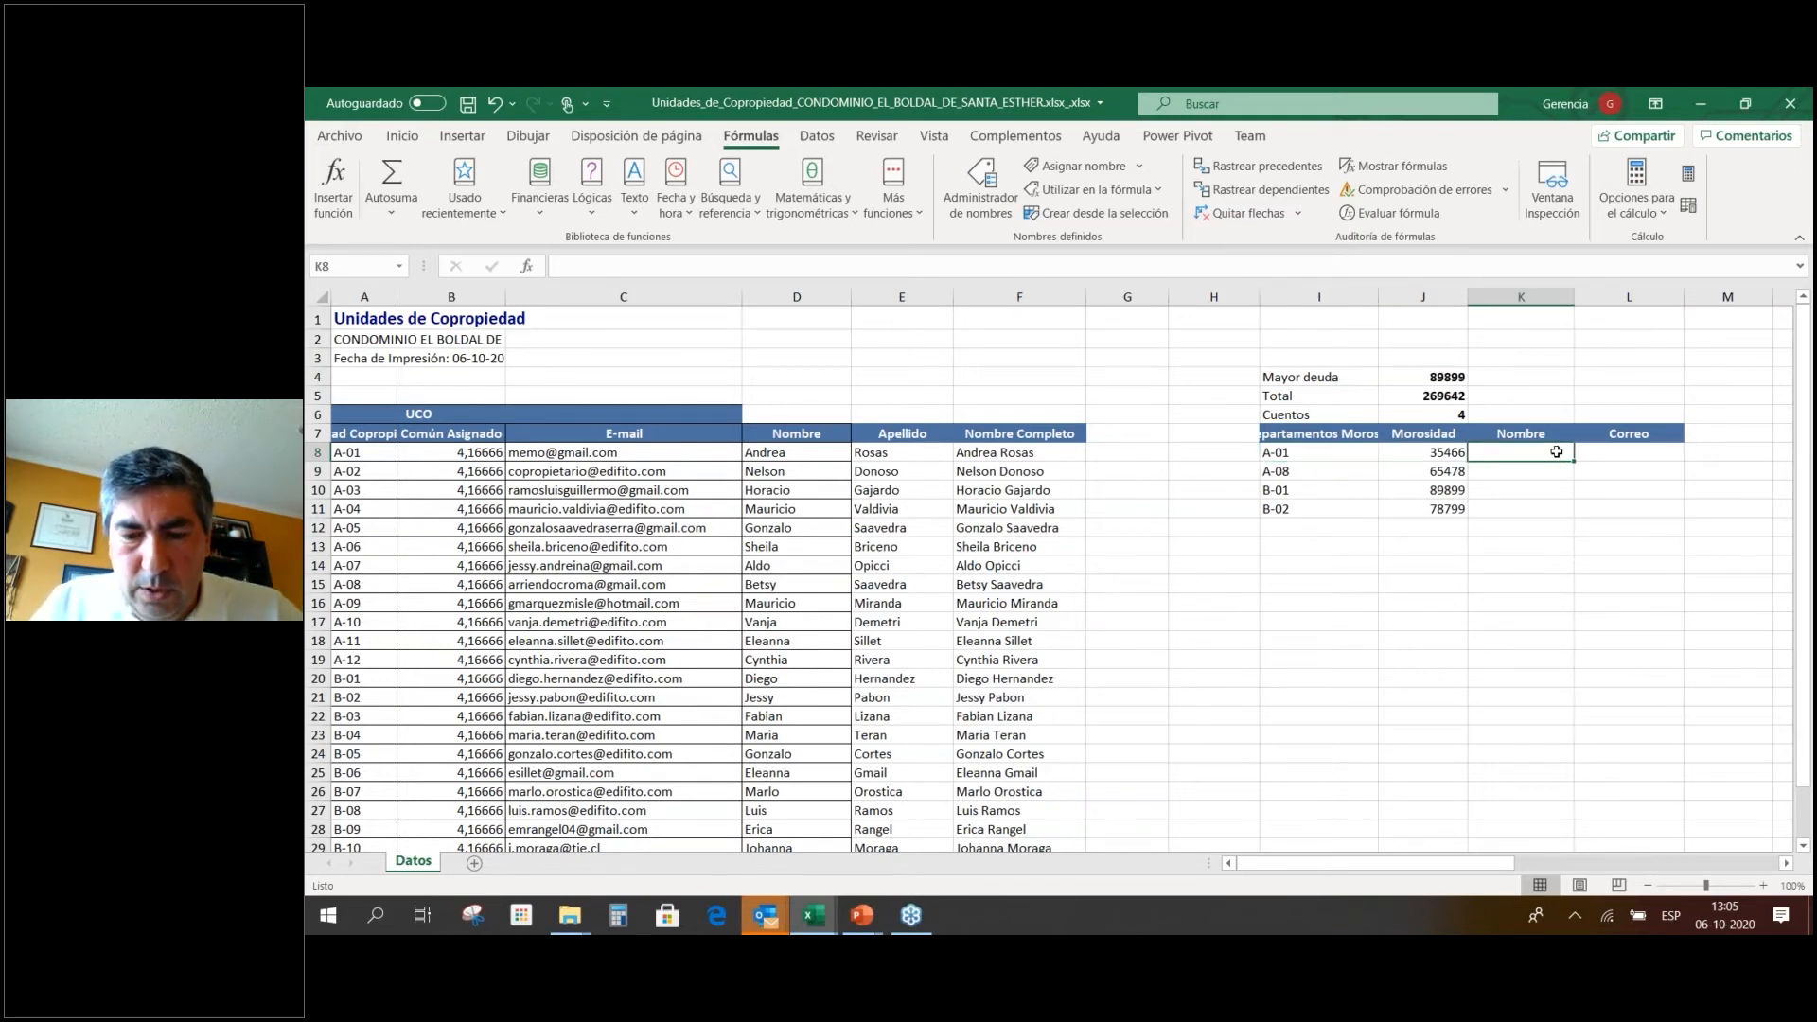
text(=)
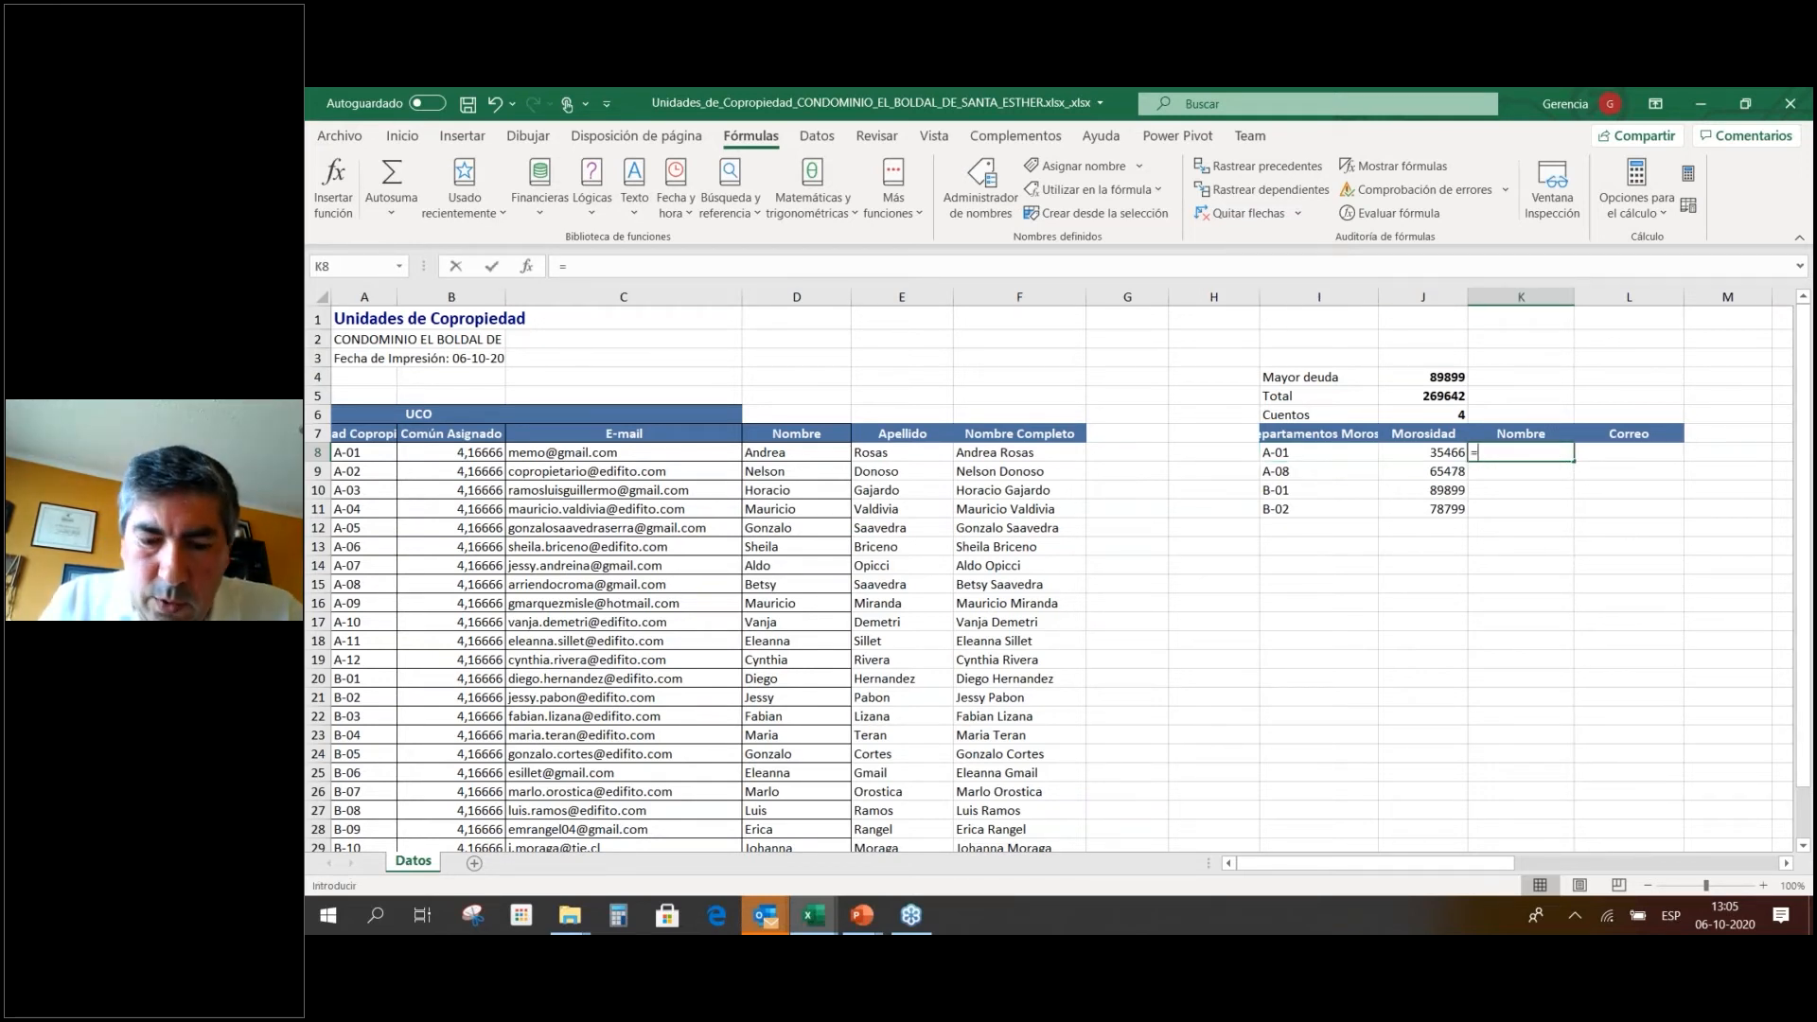
text(Buscar)
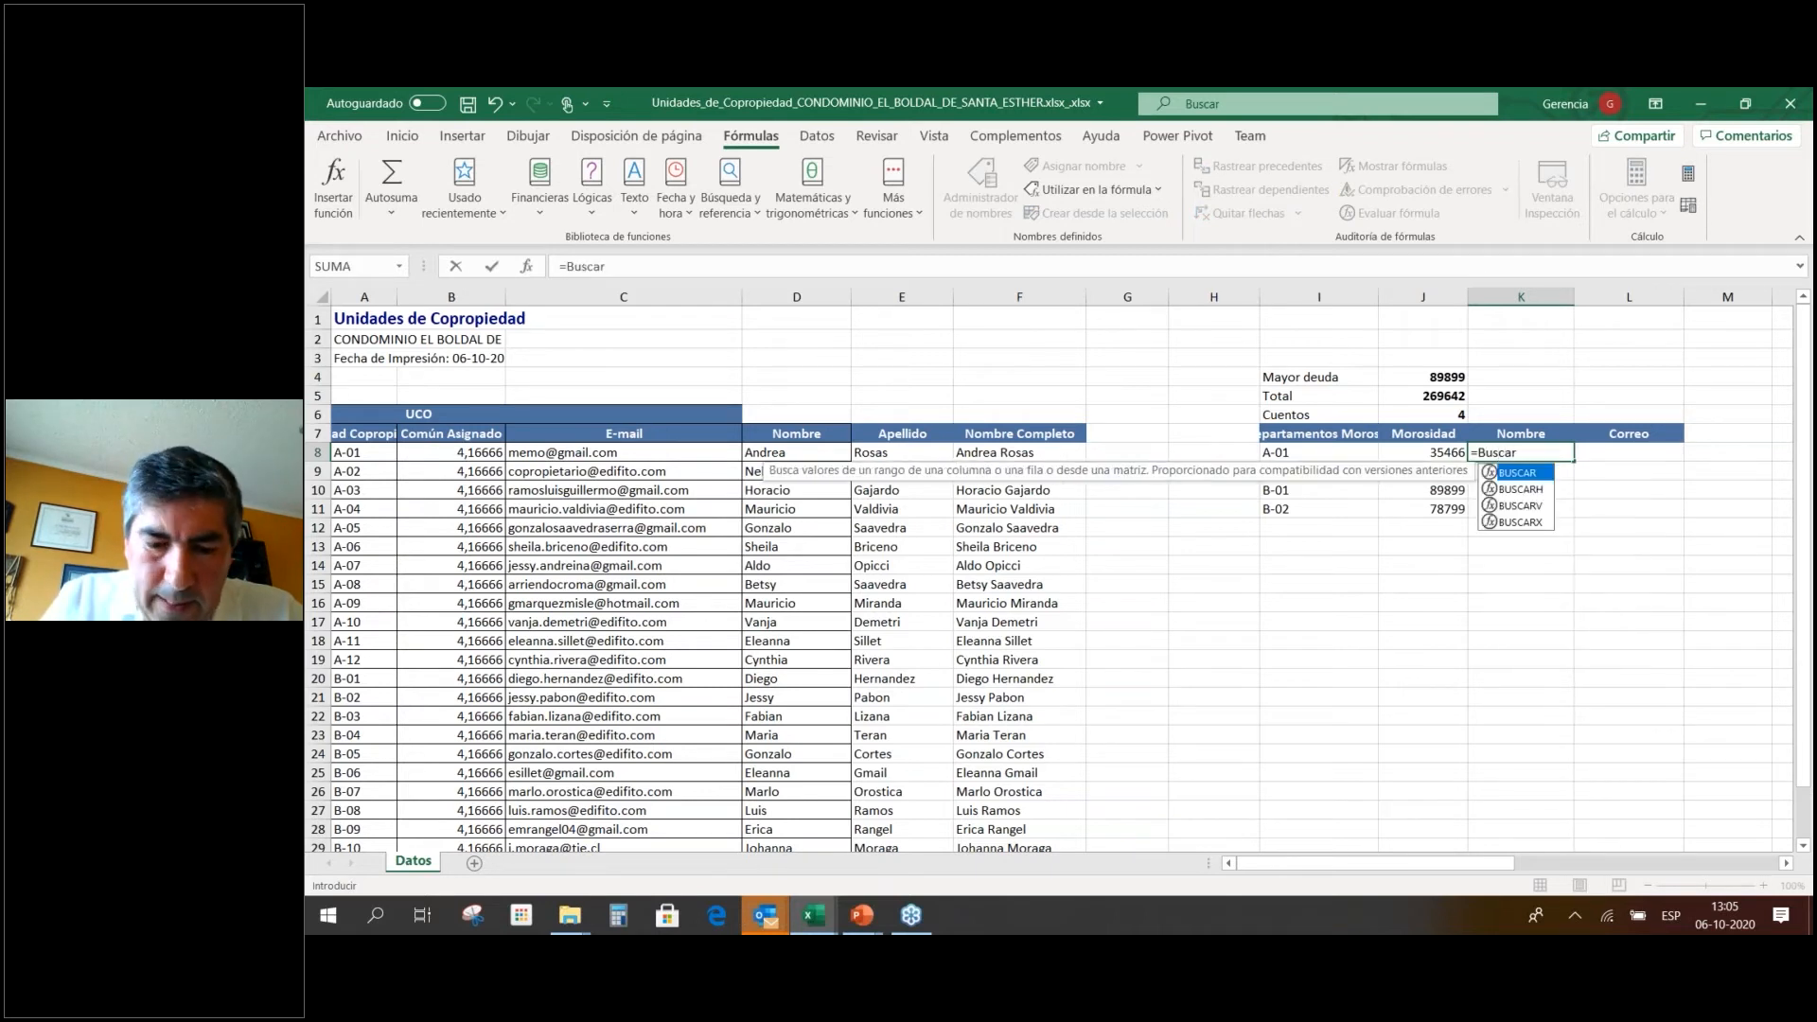
text(v)
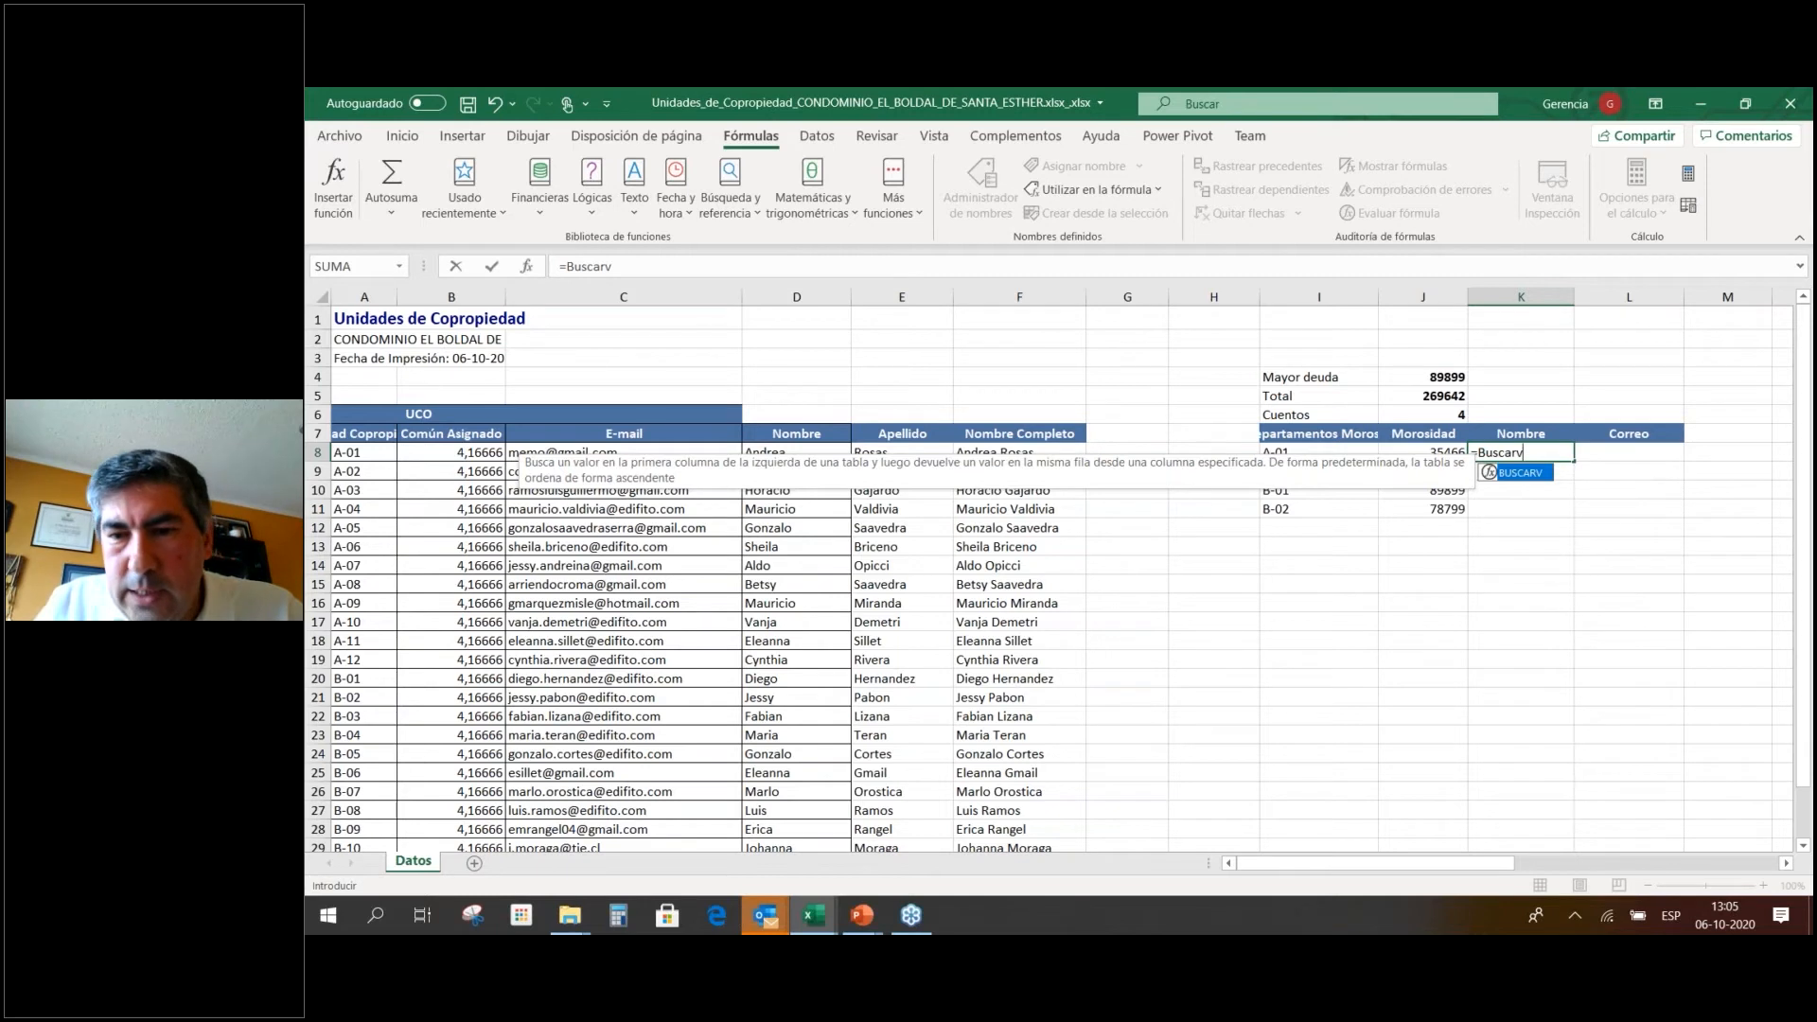
text(()
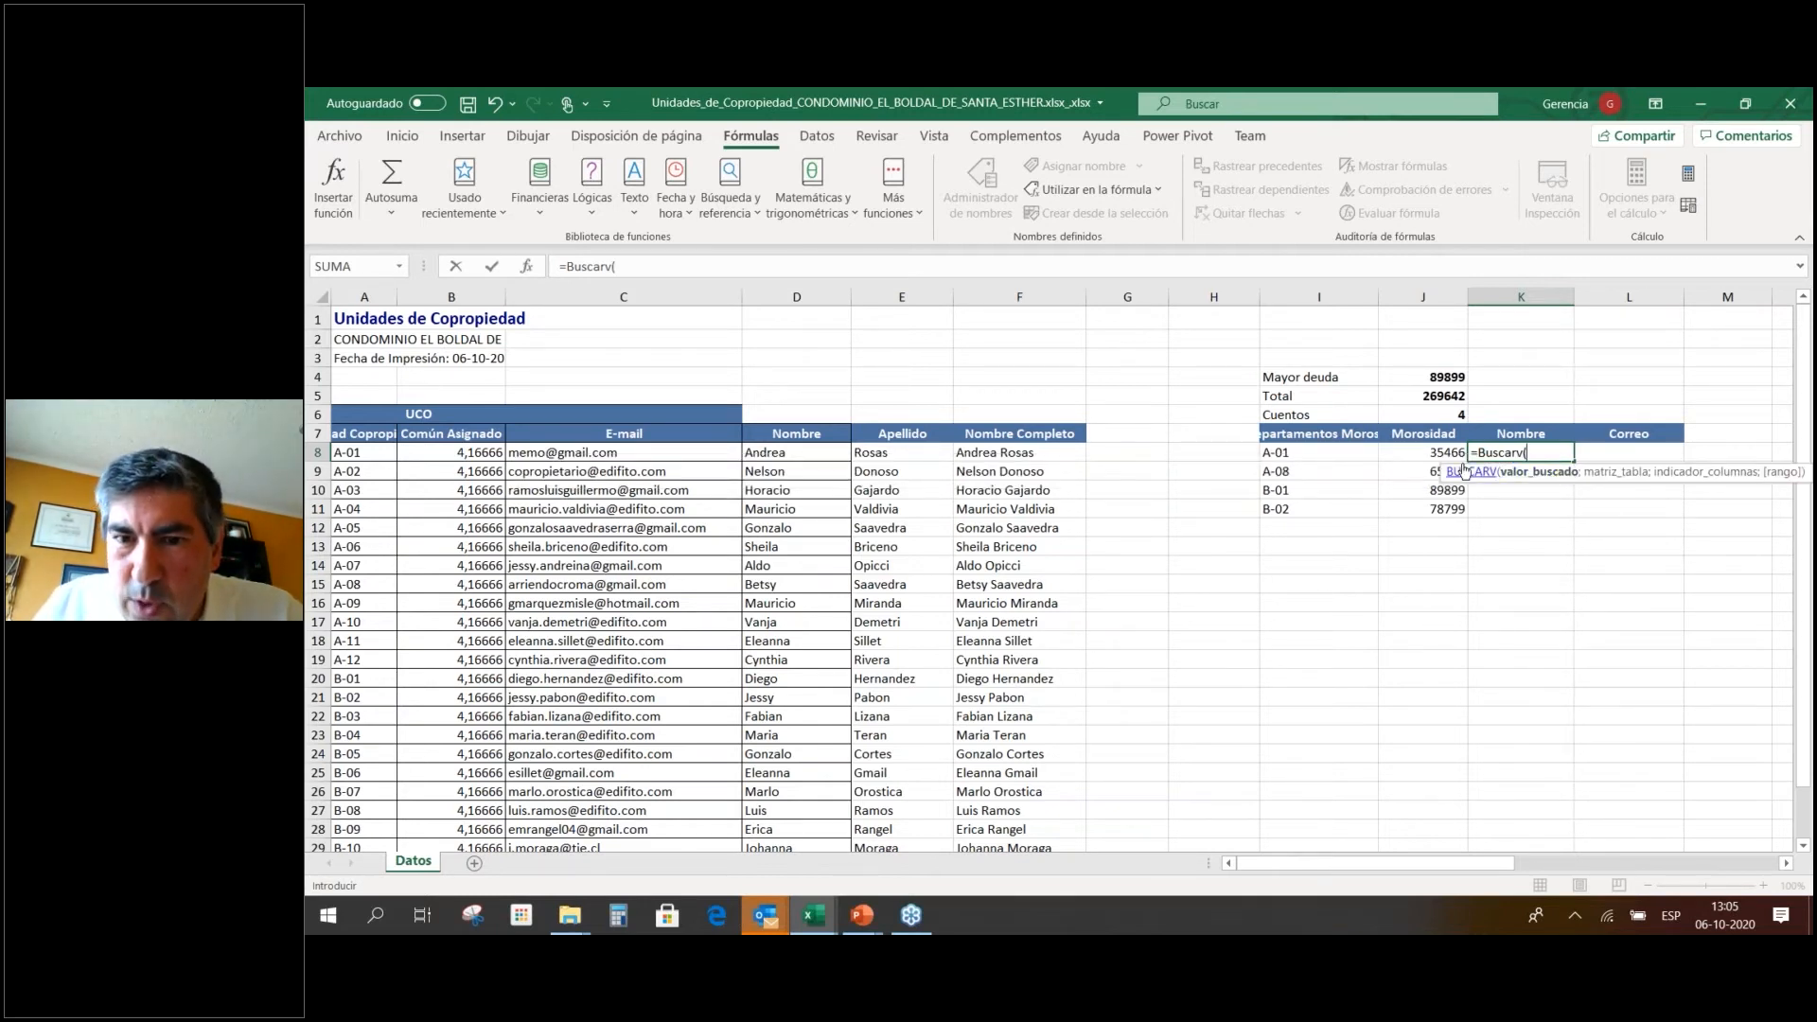
click(1286, 456)
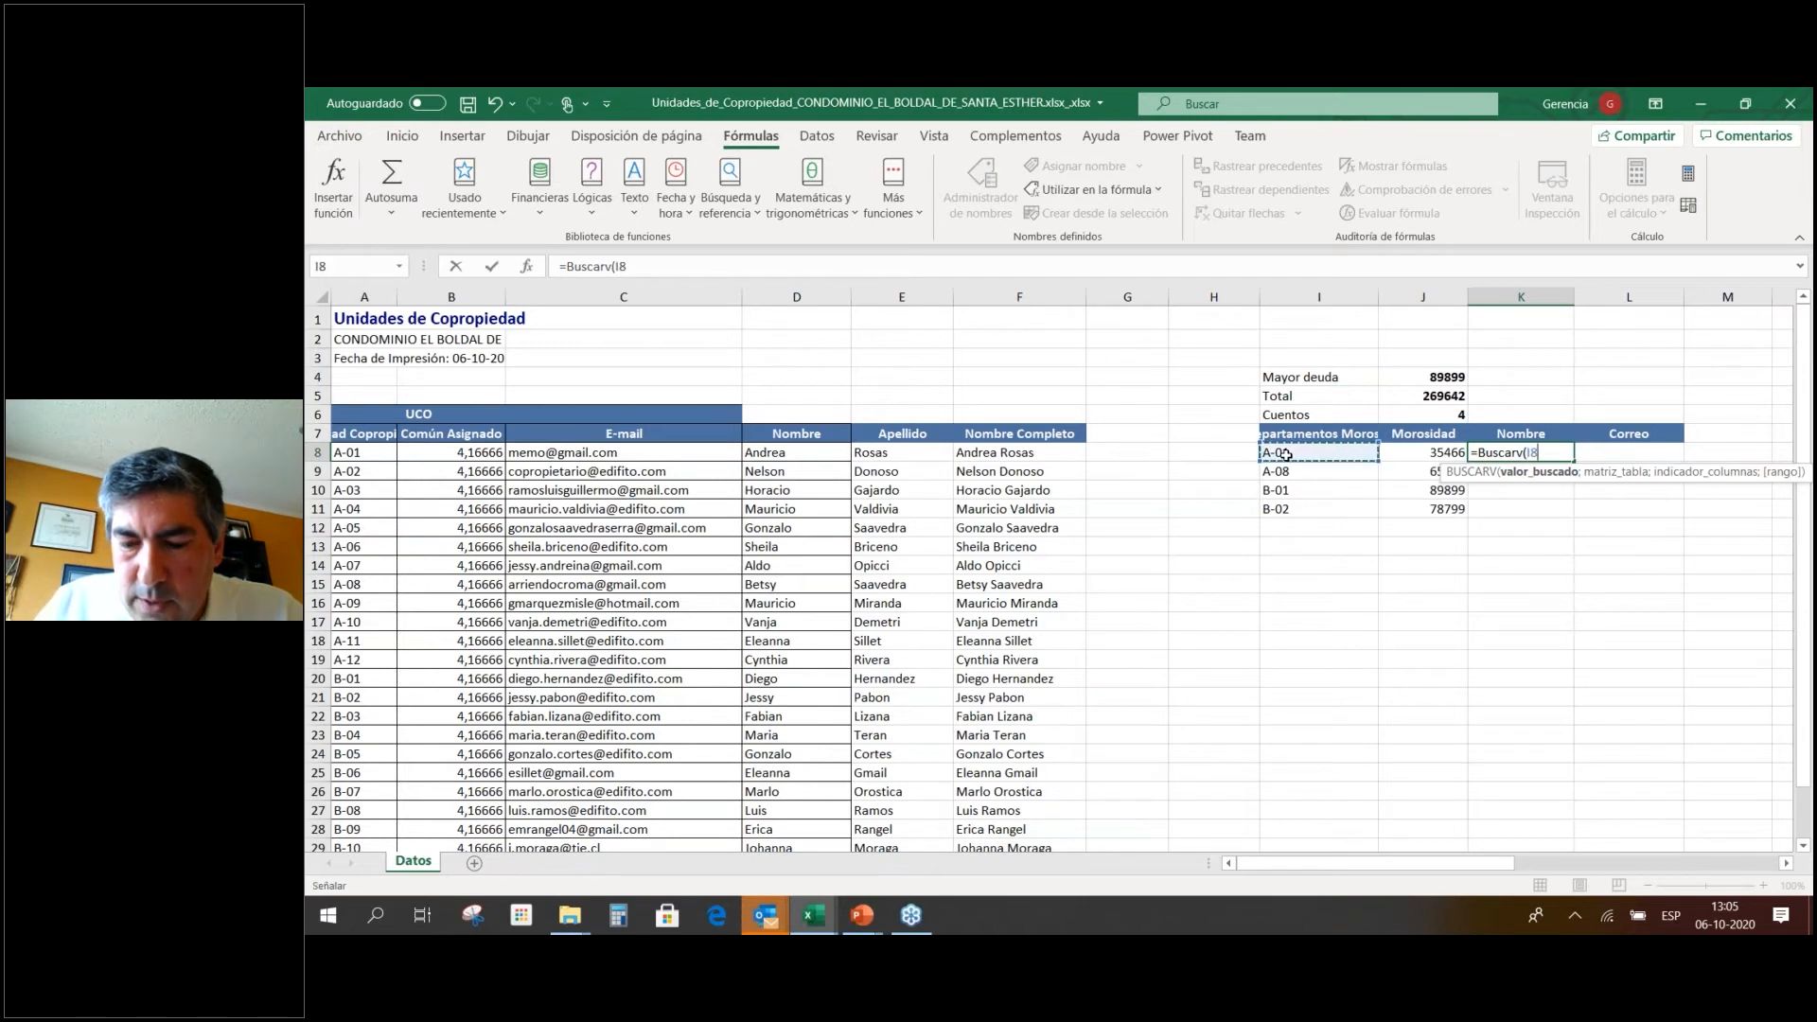
text(;)
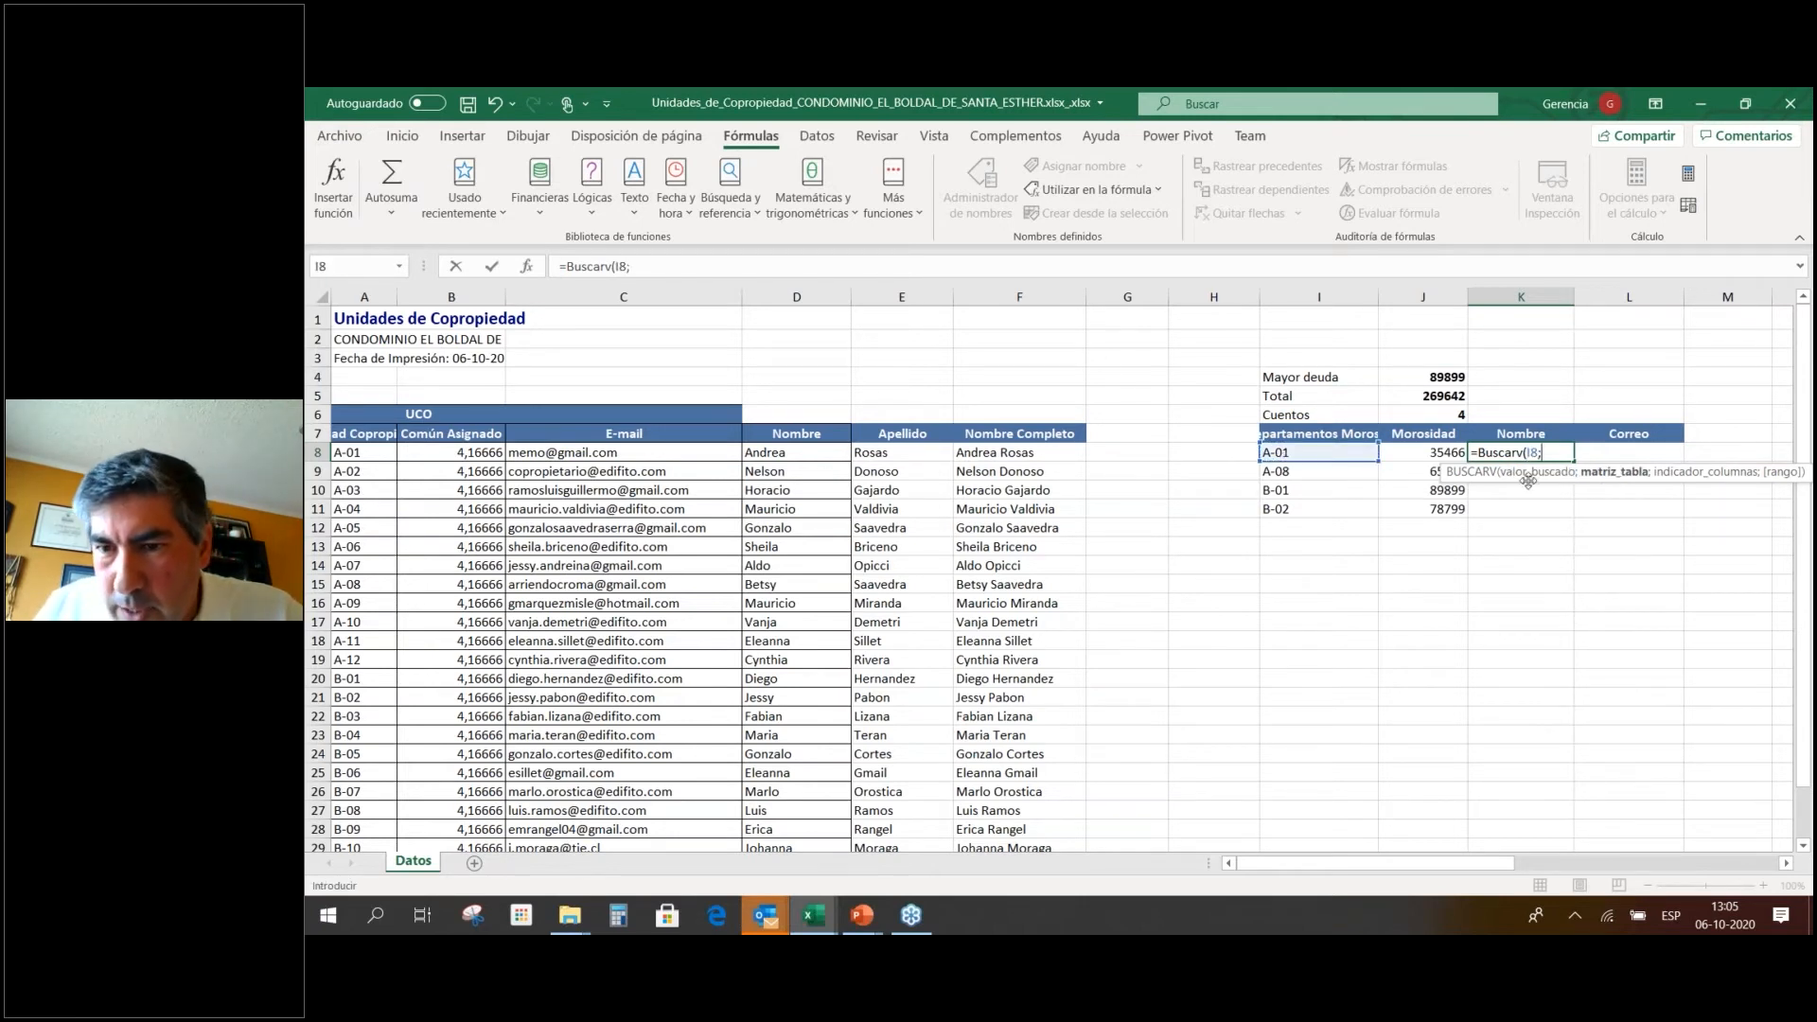
drag(353, 445, 1085, 455)
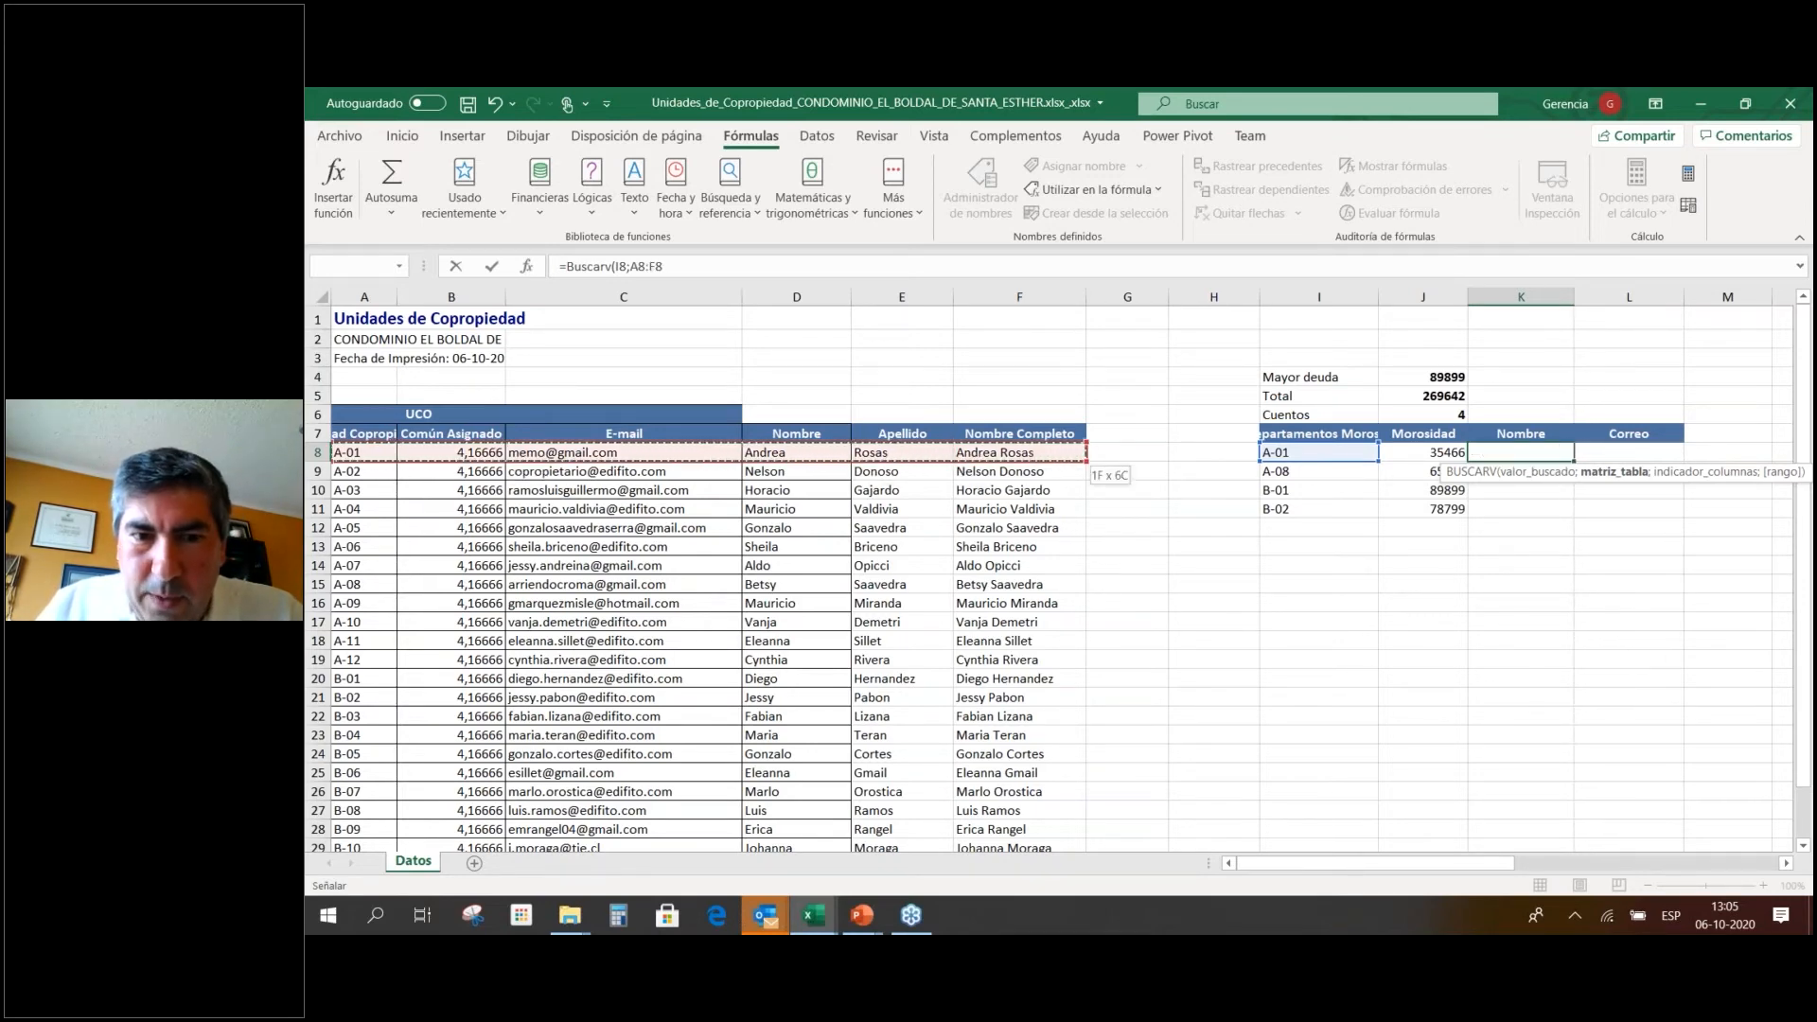
key(ctrl+shift+Down)
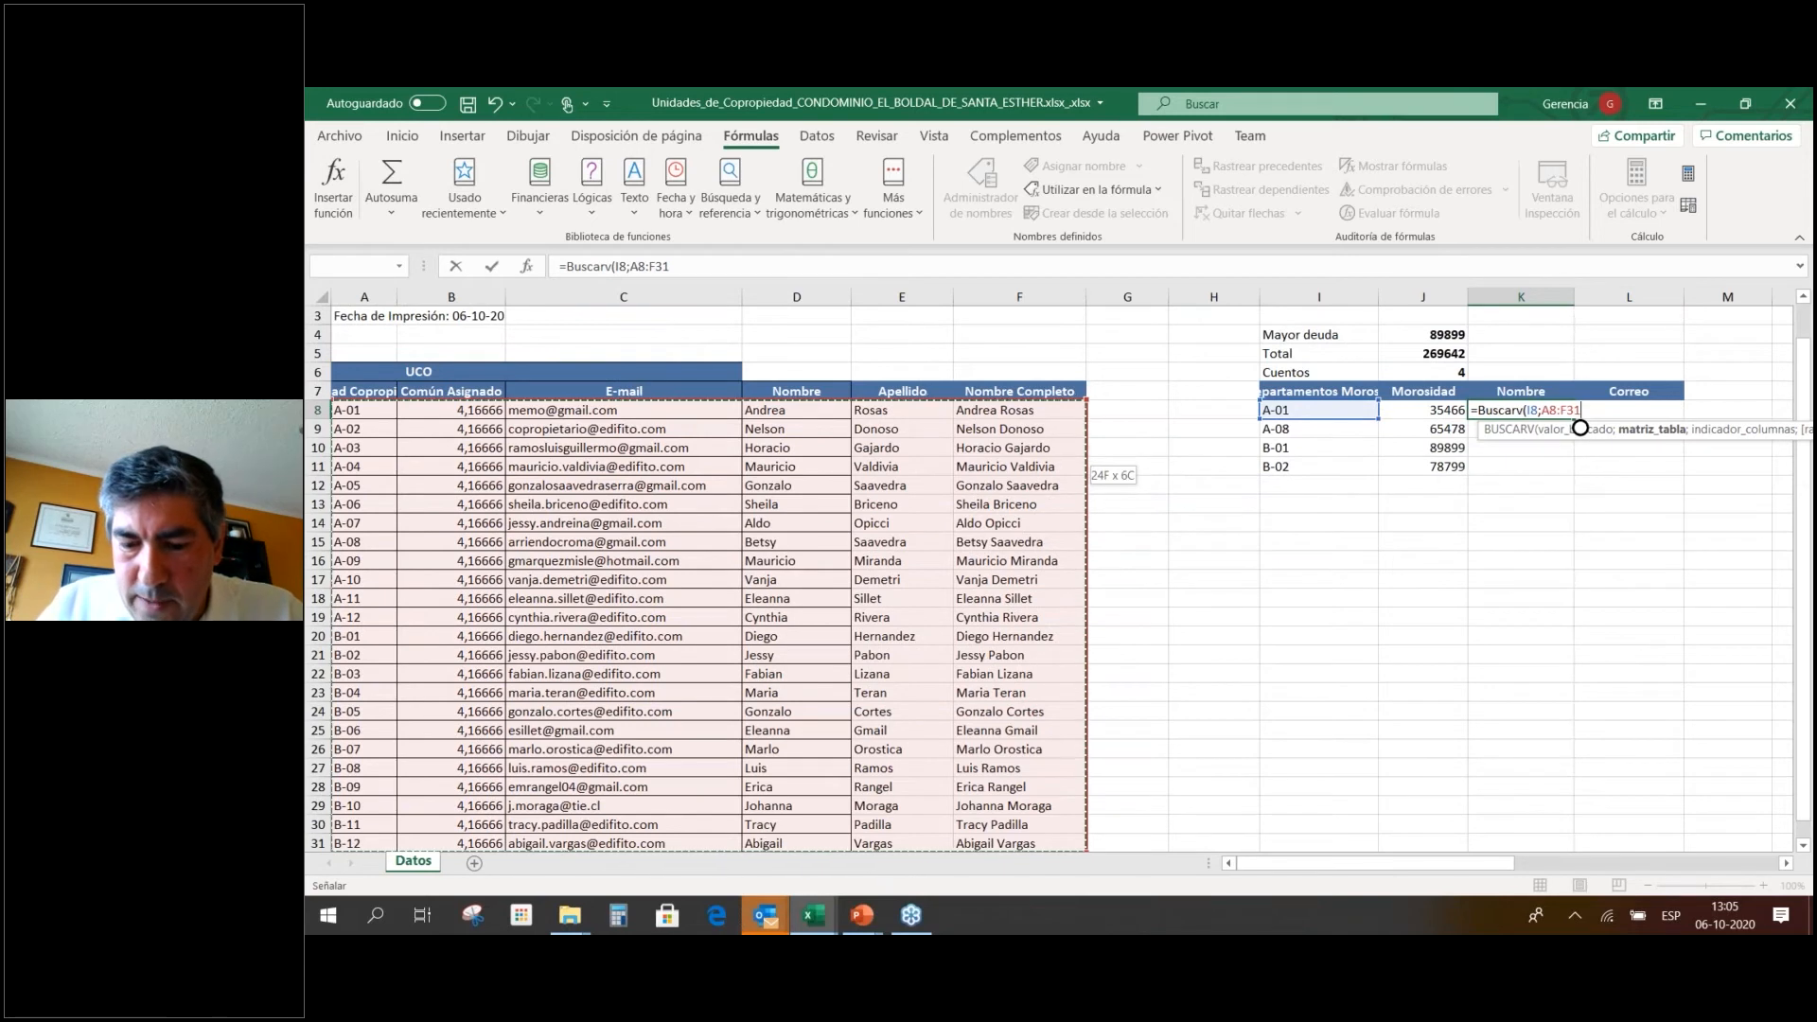
text(;)
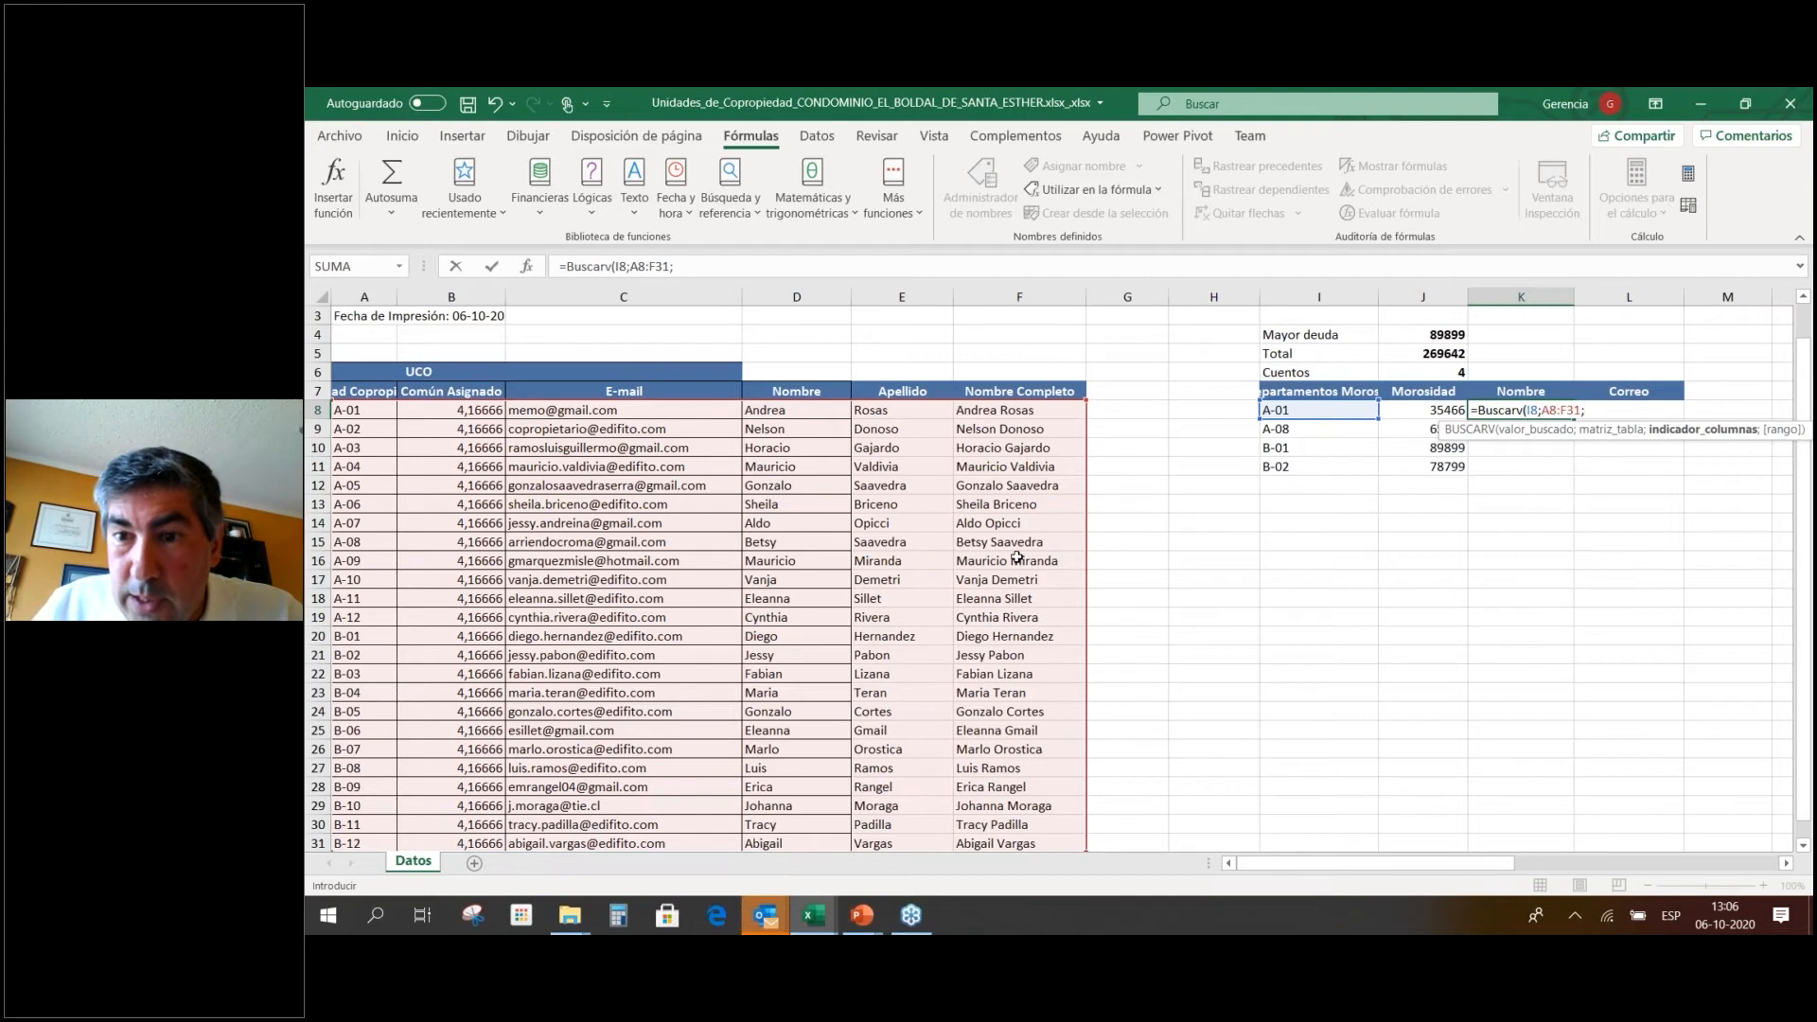
text(6)
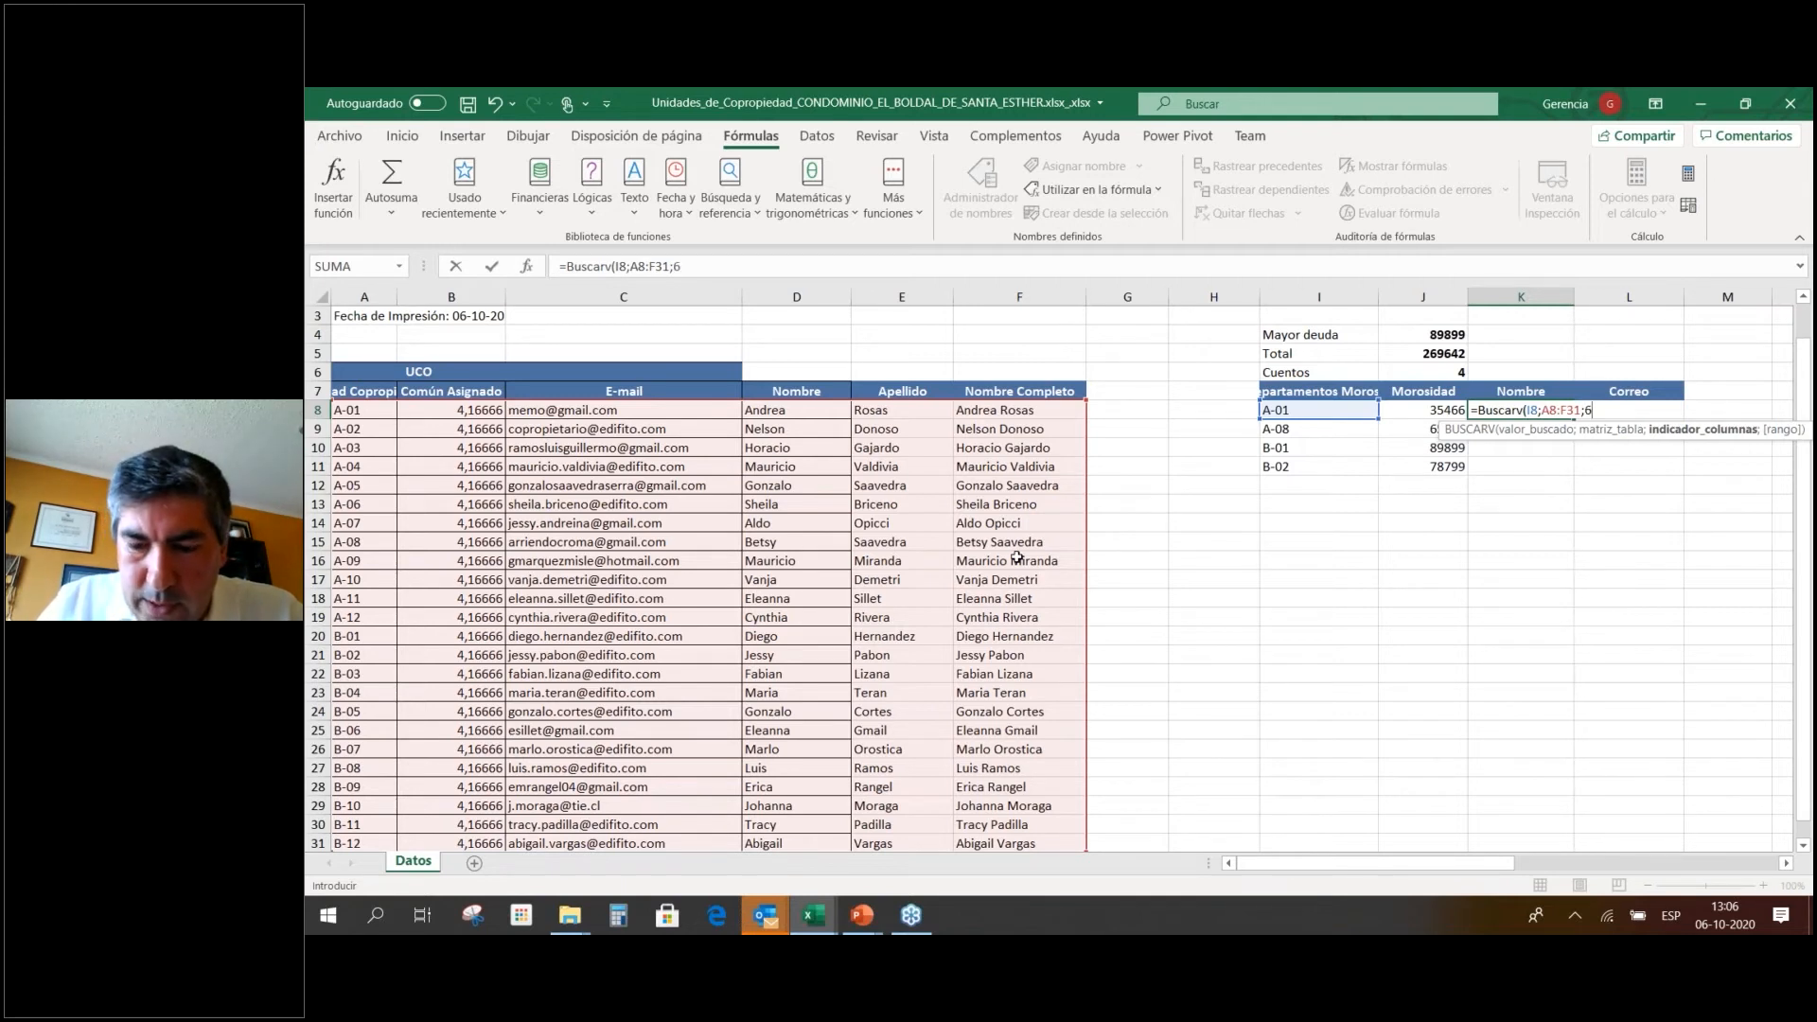
text(;)
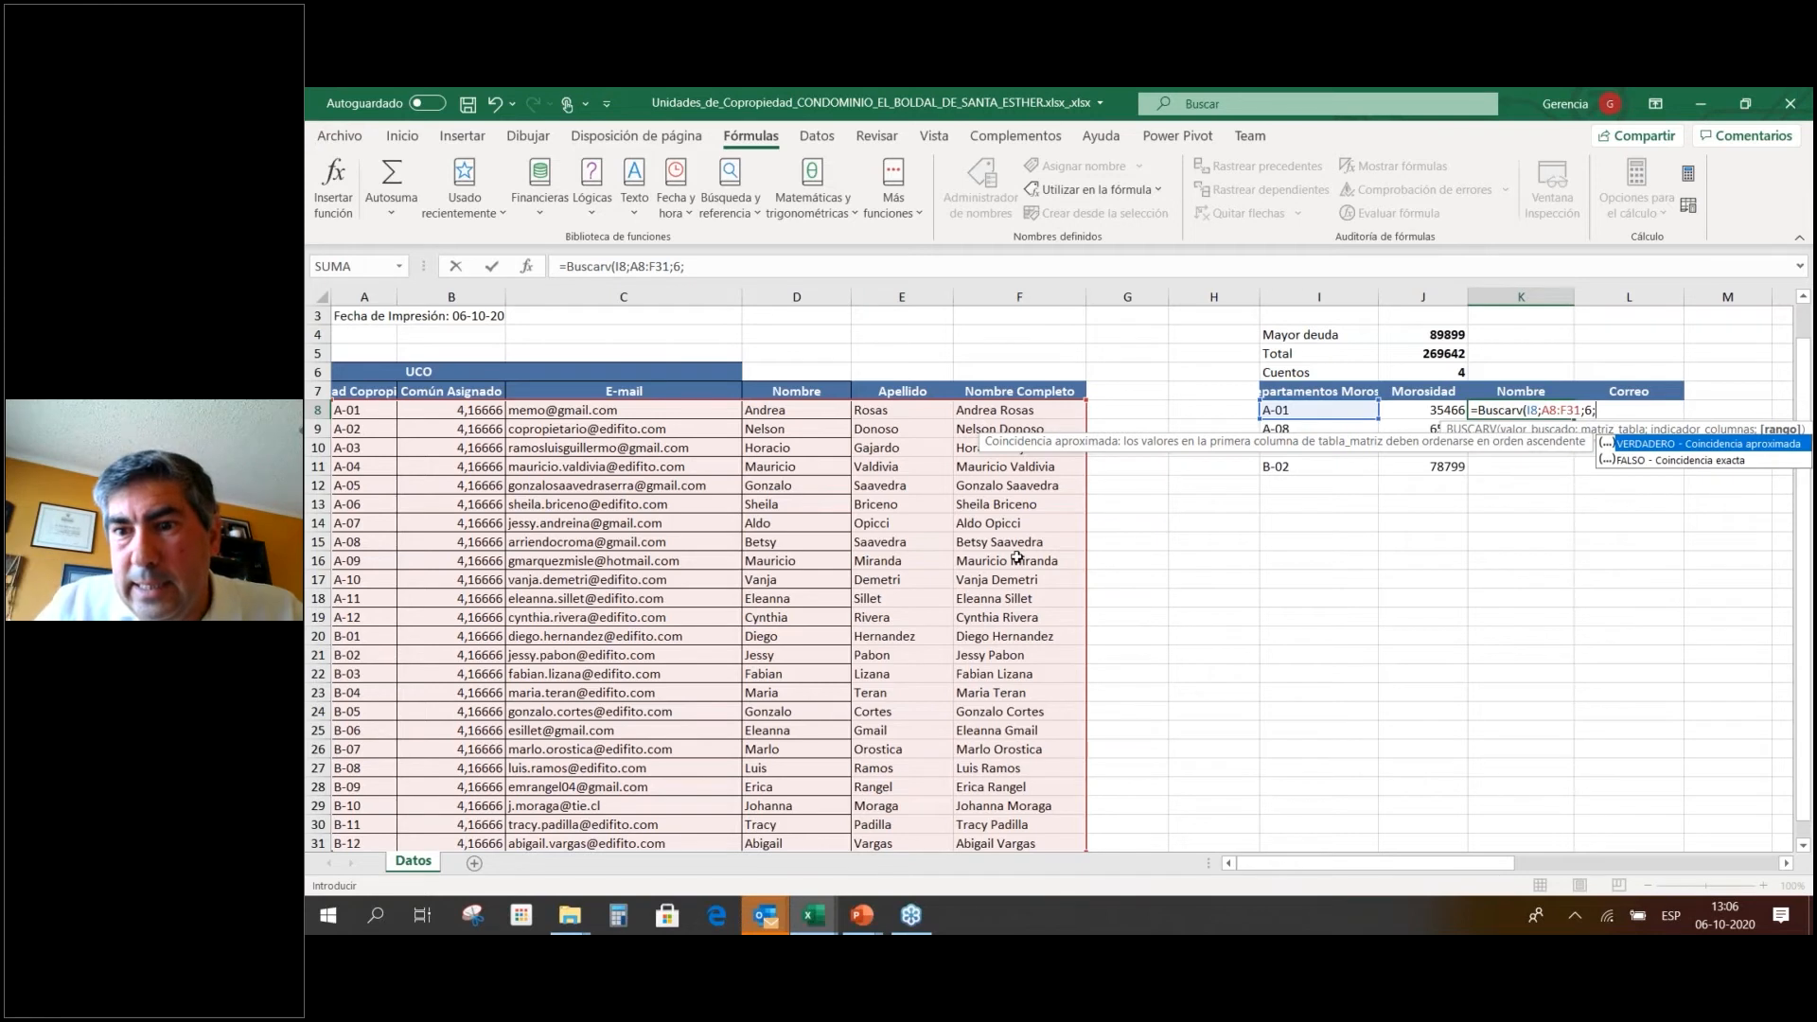
click(1671, 461)
double_click(1671, 461)
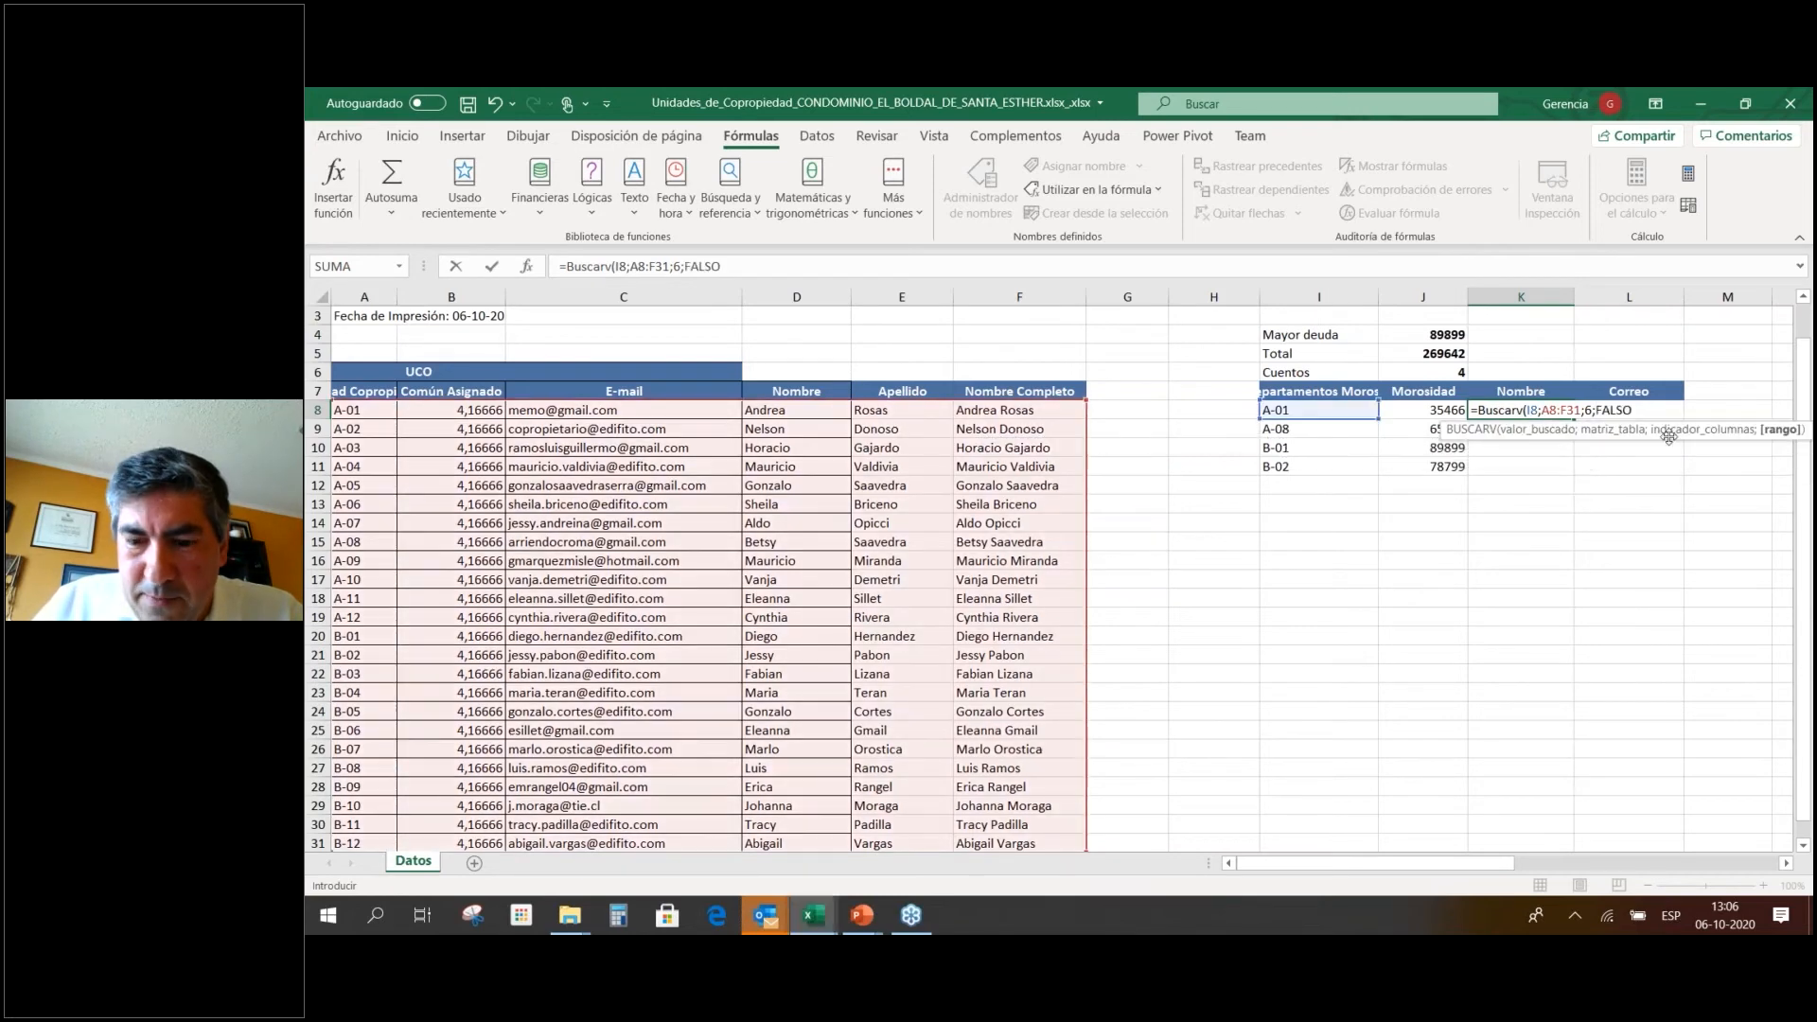
text())
key(ctrl+Return)
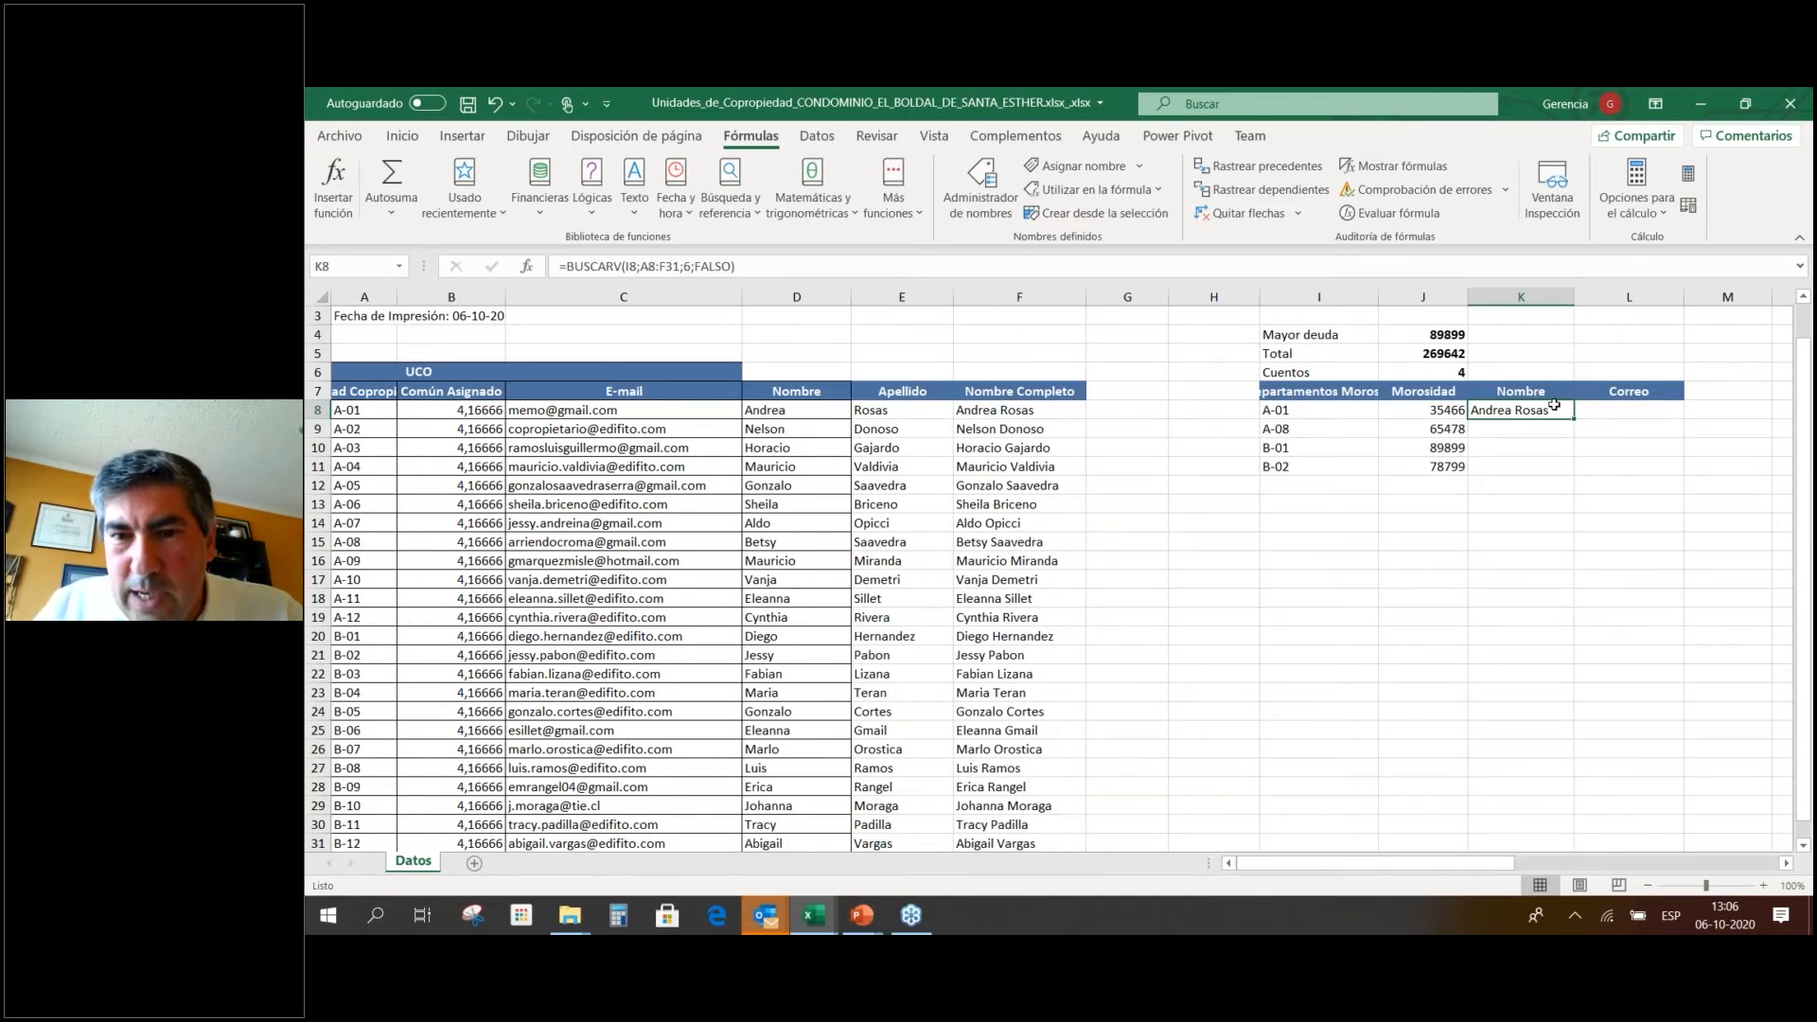
click(1310, 411)
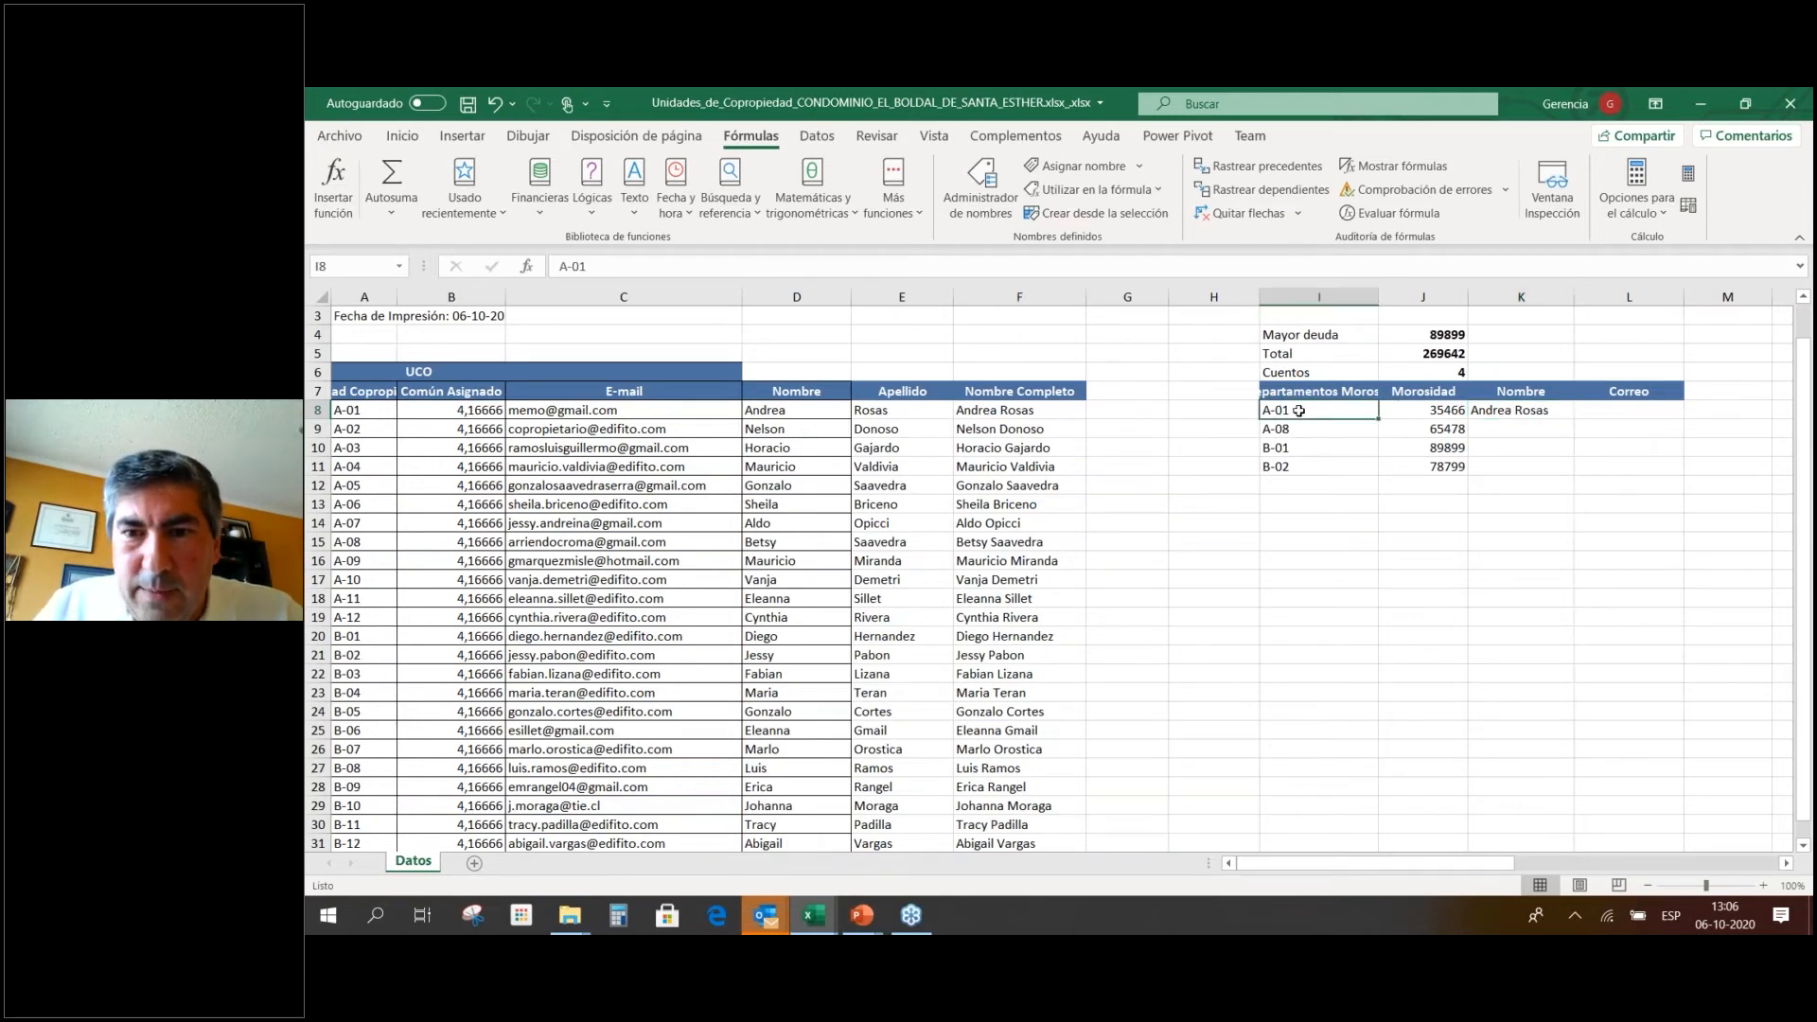
click(1508, 410)
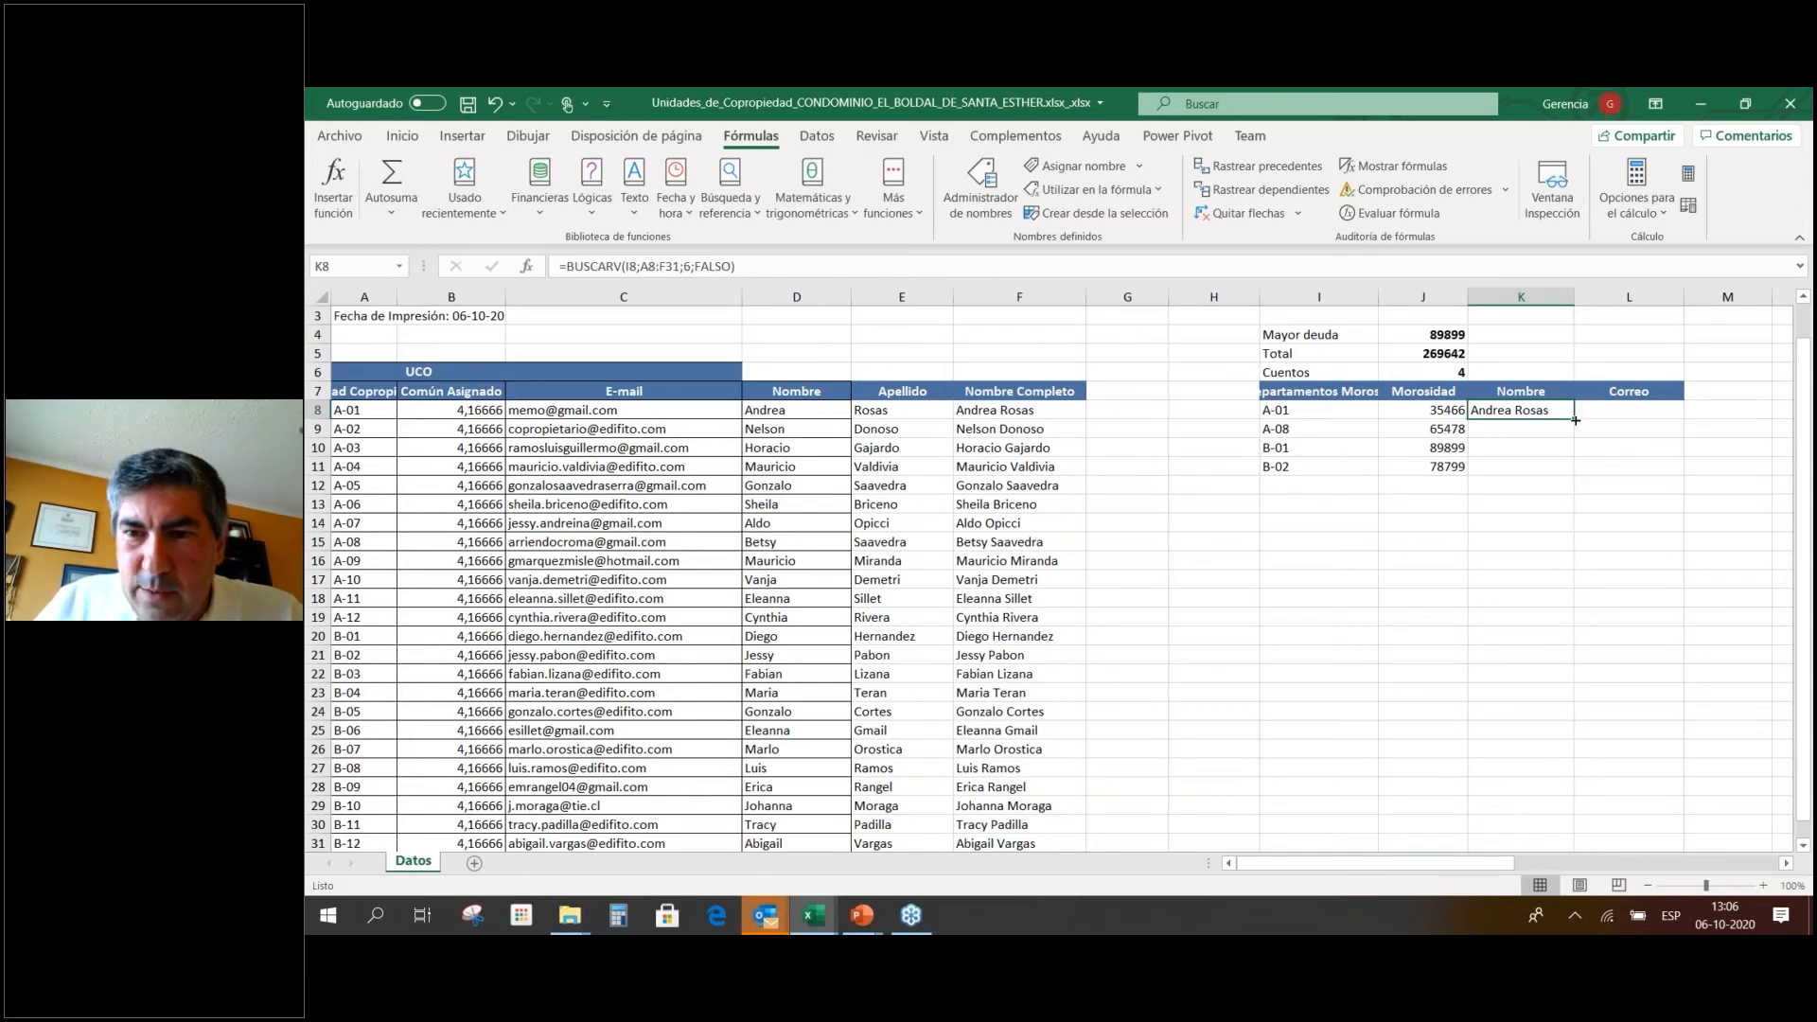
drag(1575, 419, 1575, 476)
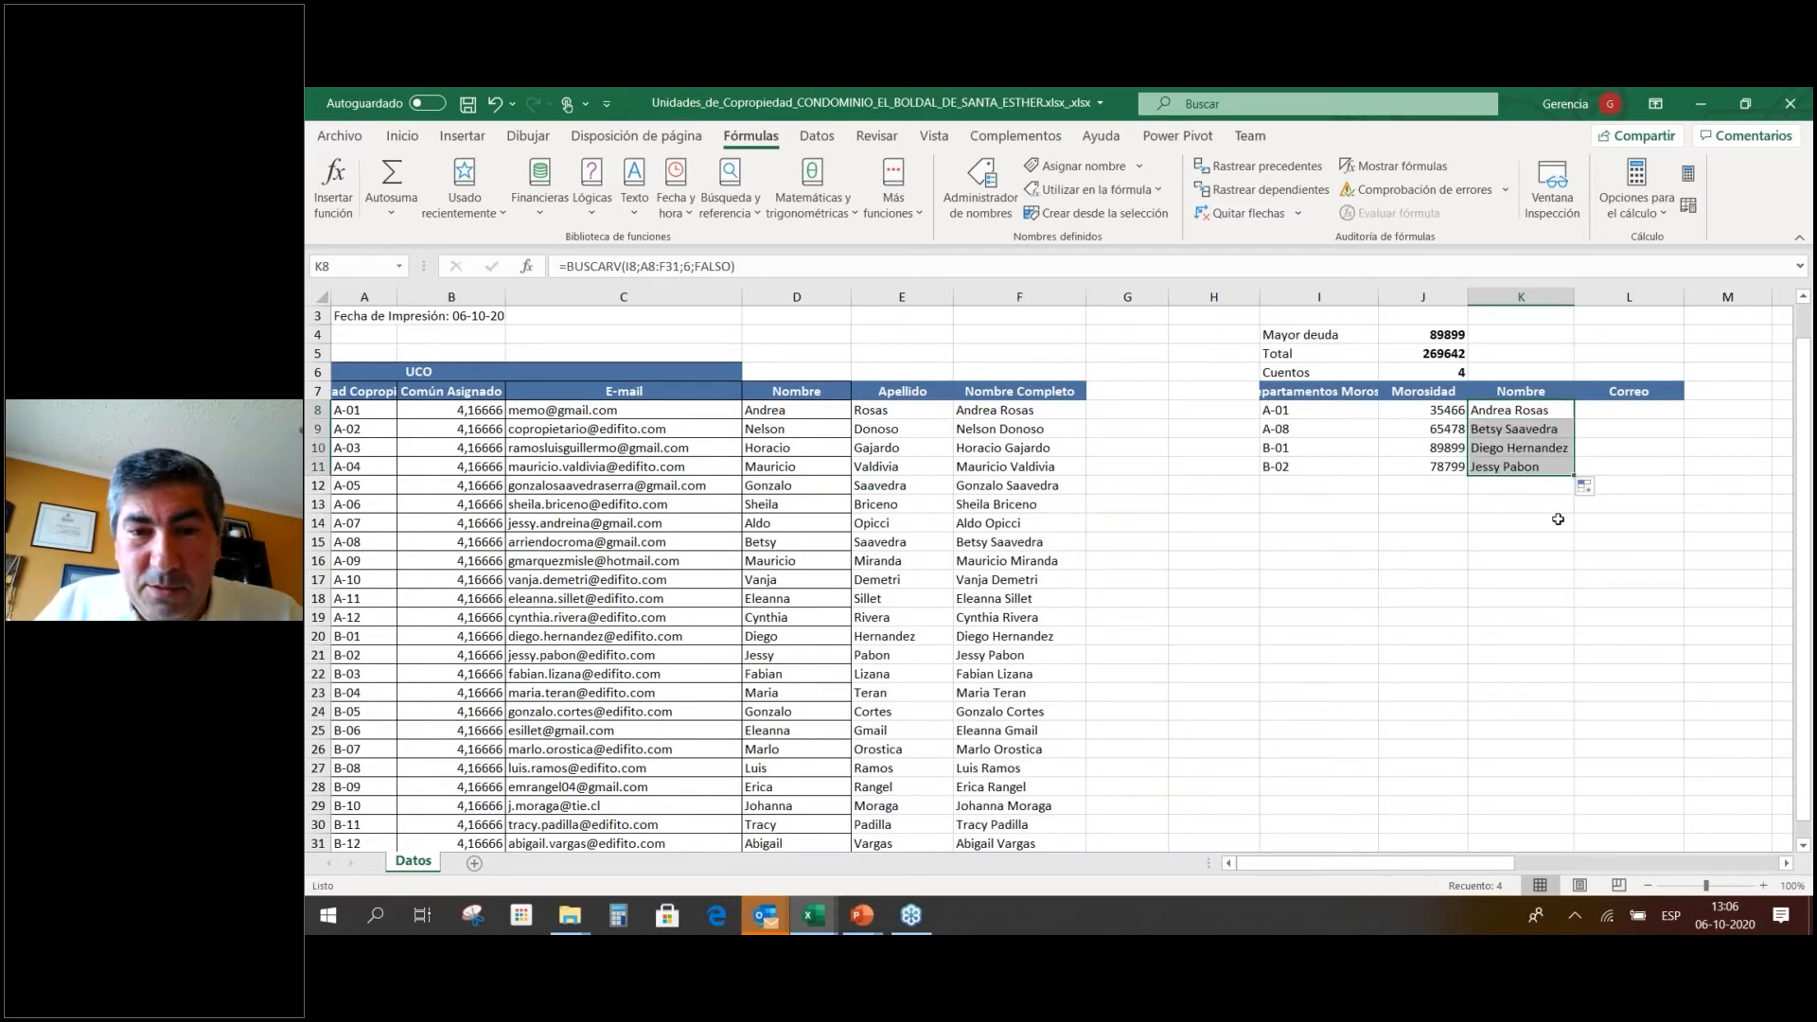
click(1287, 487)
text(B-)
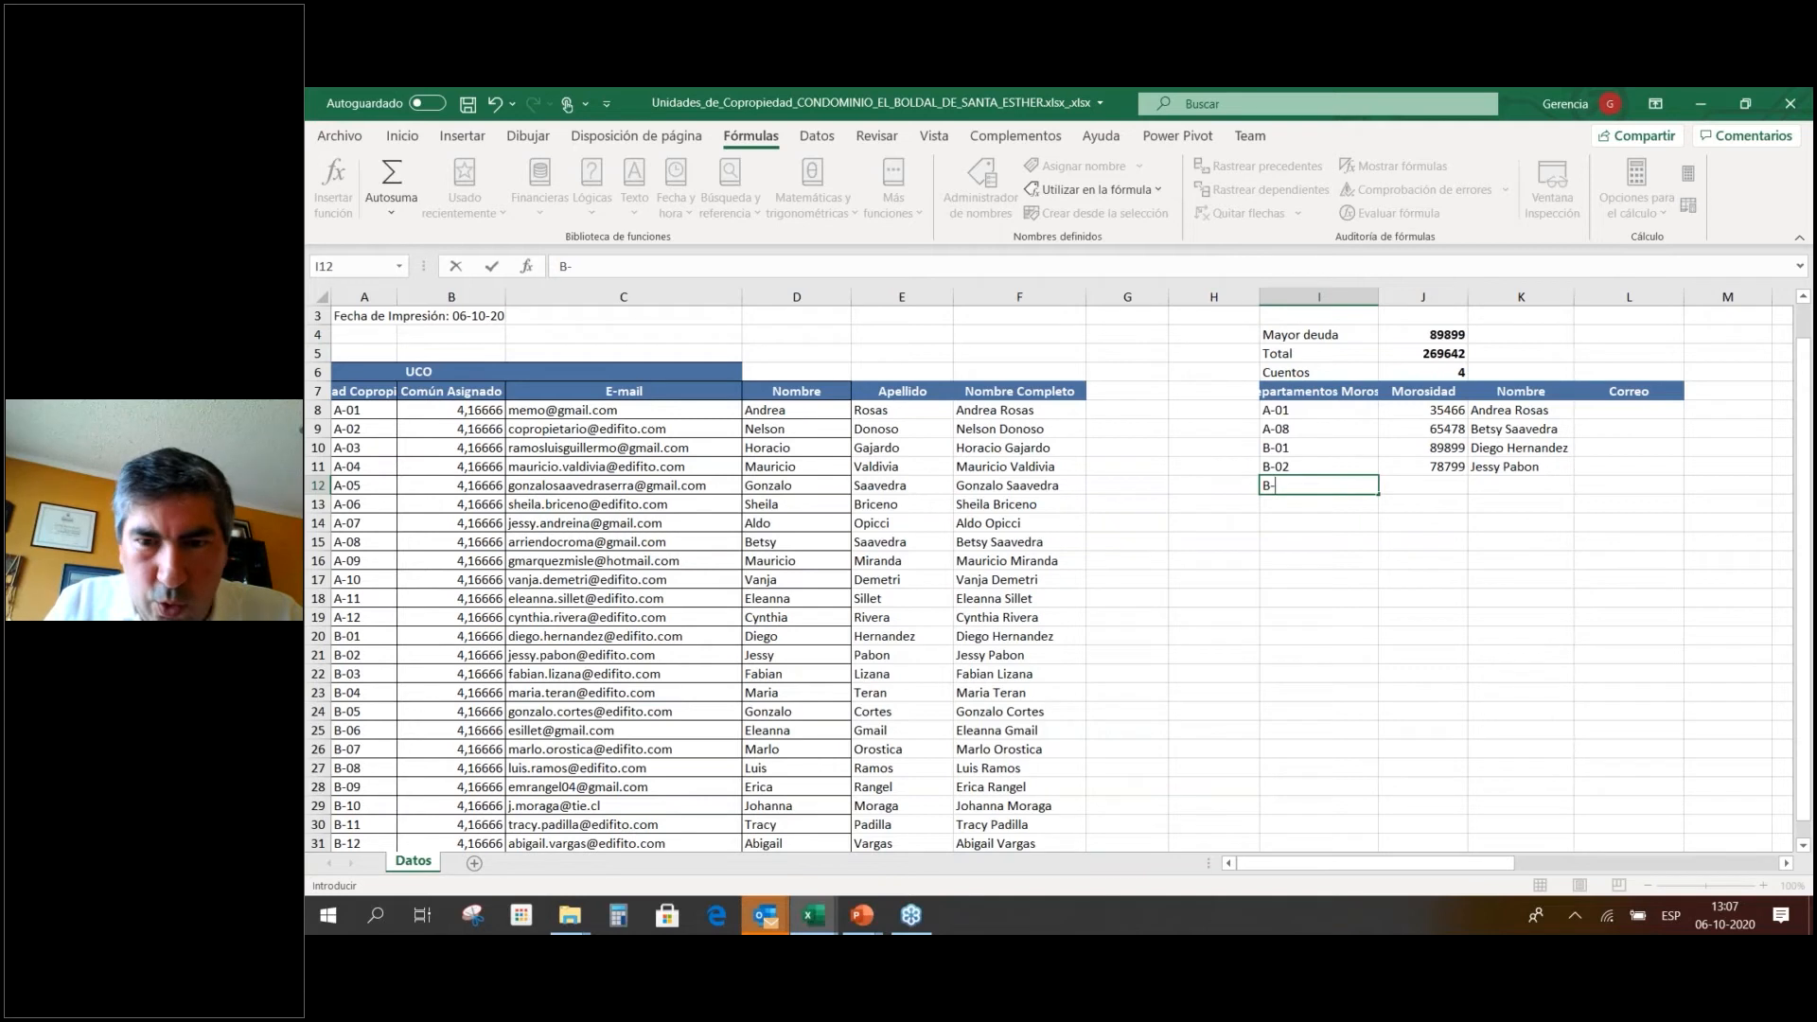
Add apartment A-02 in I12 with a debt of 56788 in J12.
key(BackSpace)
key(BackSpace)
text(A-02)
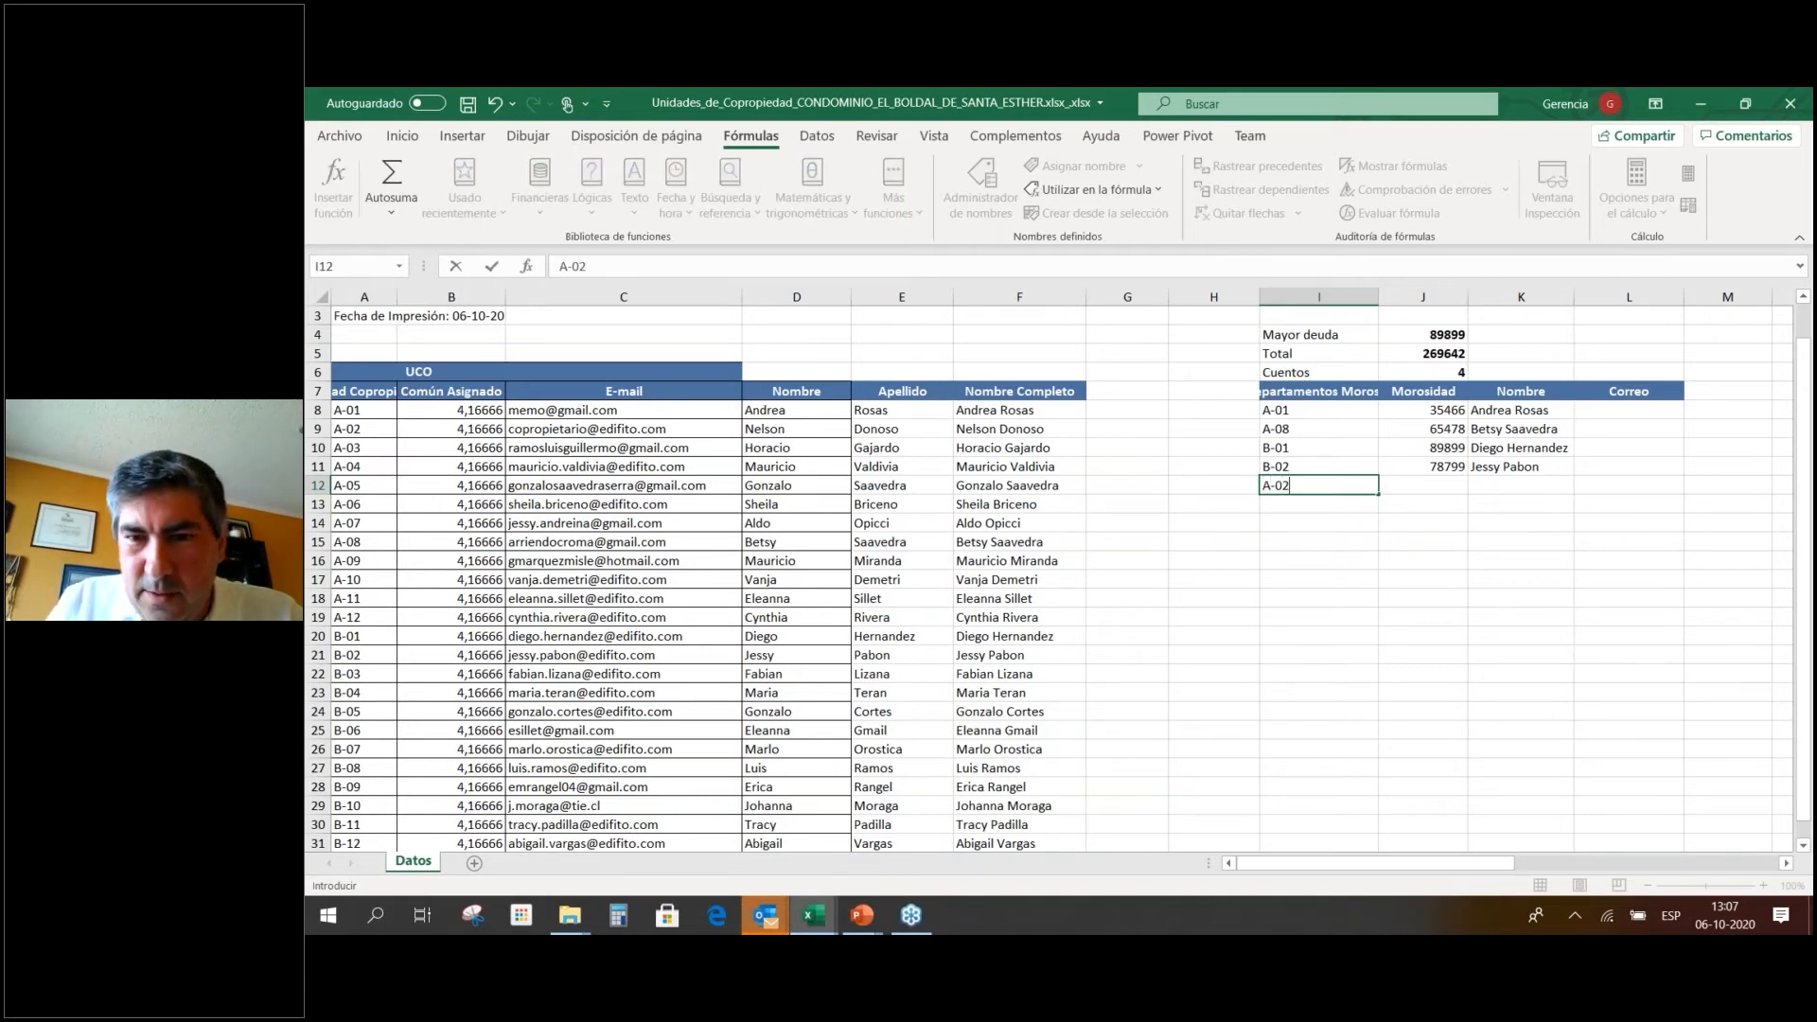
key(Return)
key(Up)
key(Right)
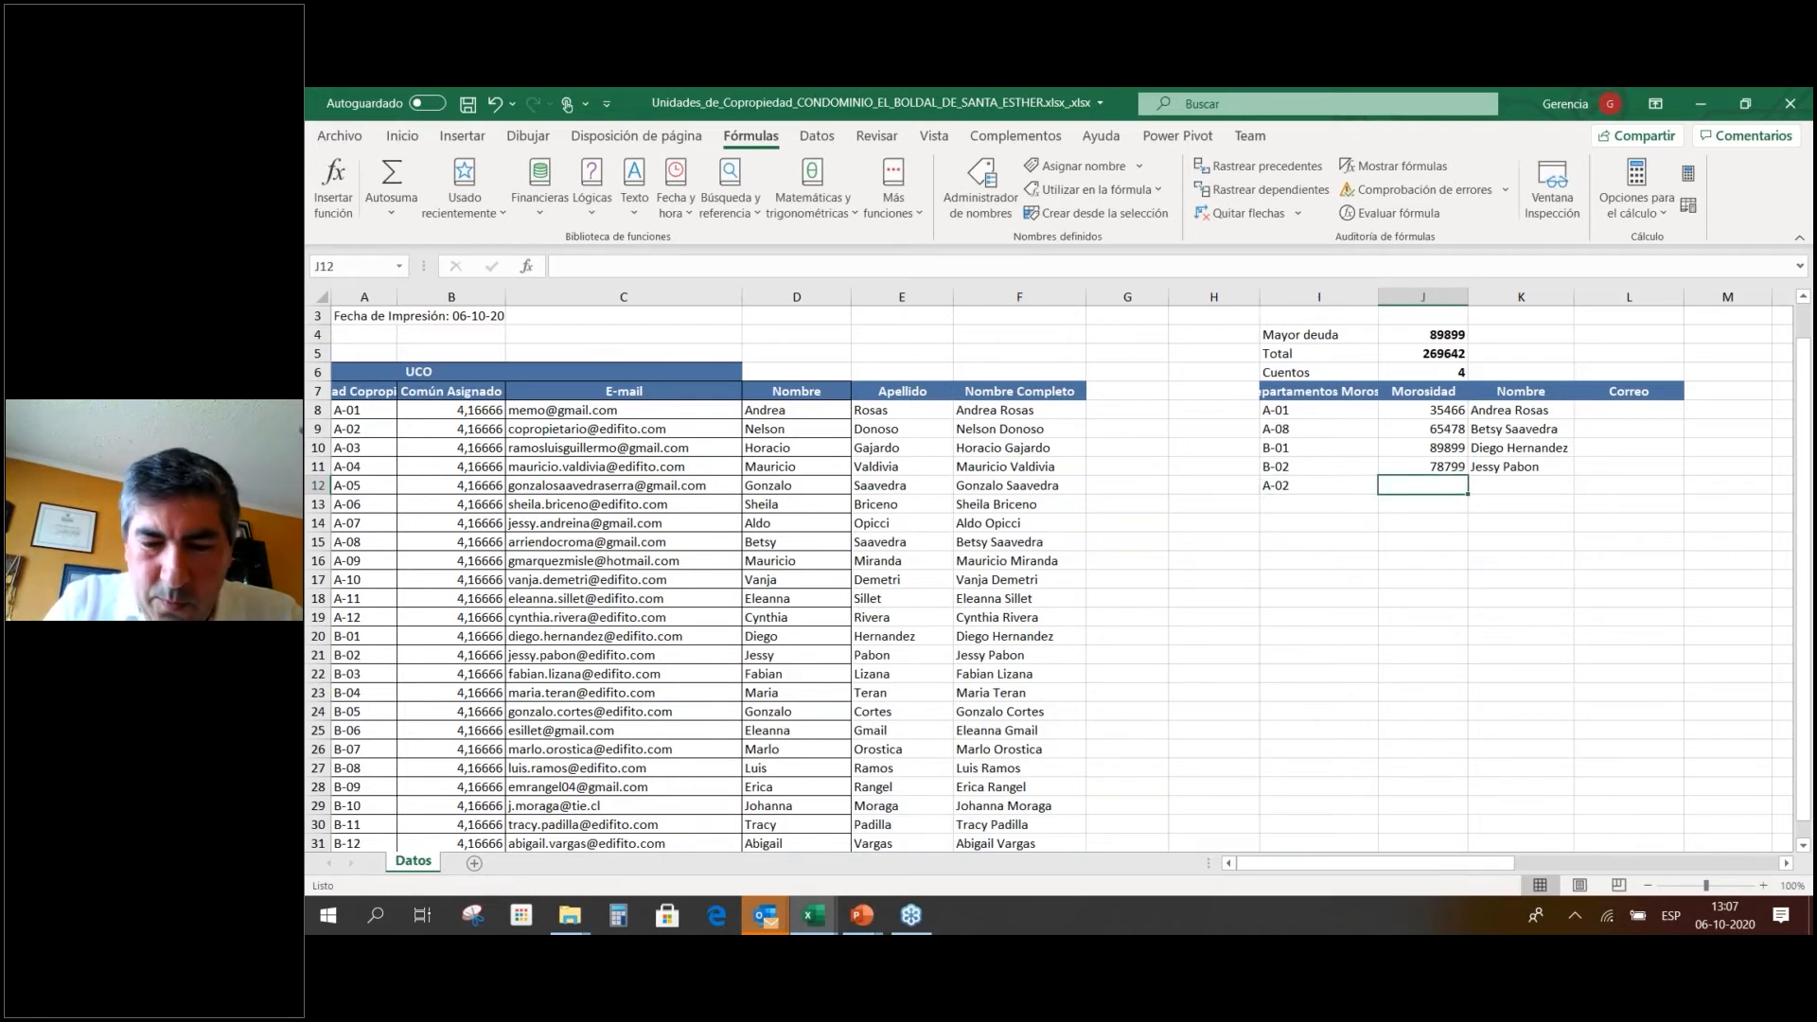
text(56788)
key(Right)
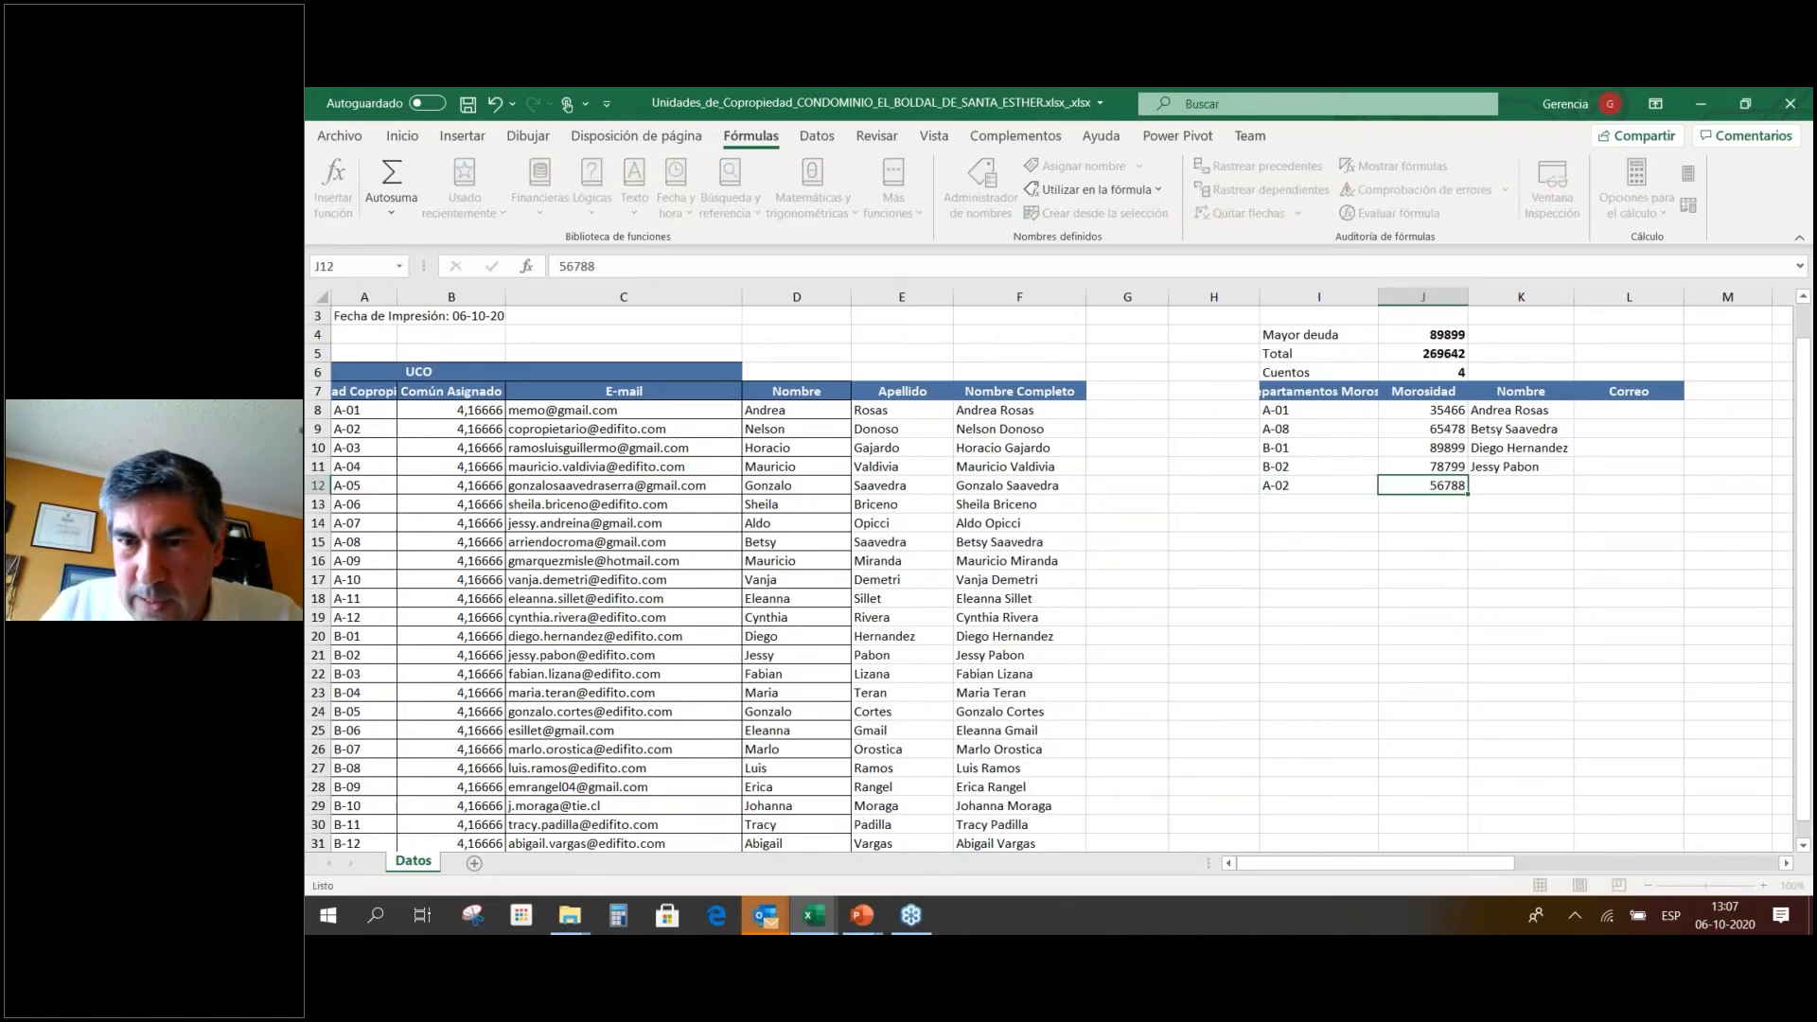
Copy the K11 name lookup into K12, which returns #N/D.
key(Up)
key(ctrl+c)
key(Down)
key(Return)
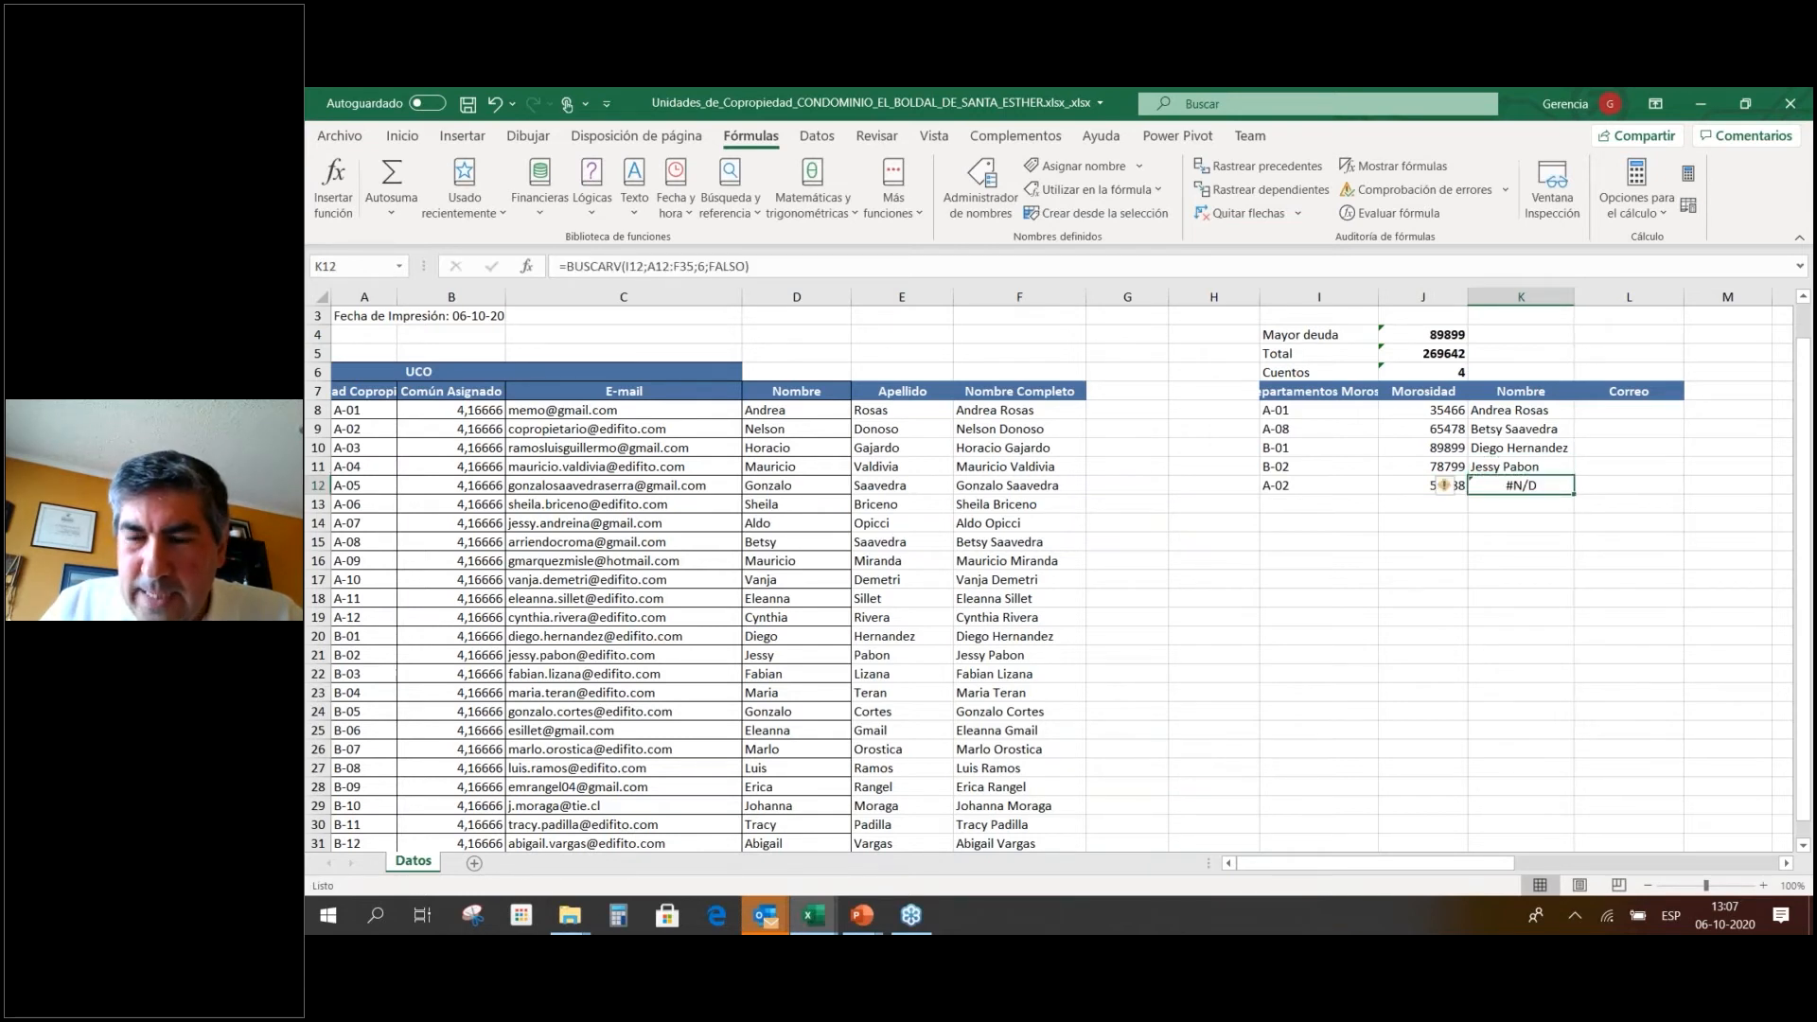
double_click(1555, 487)
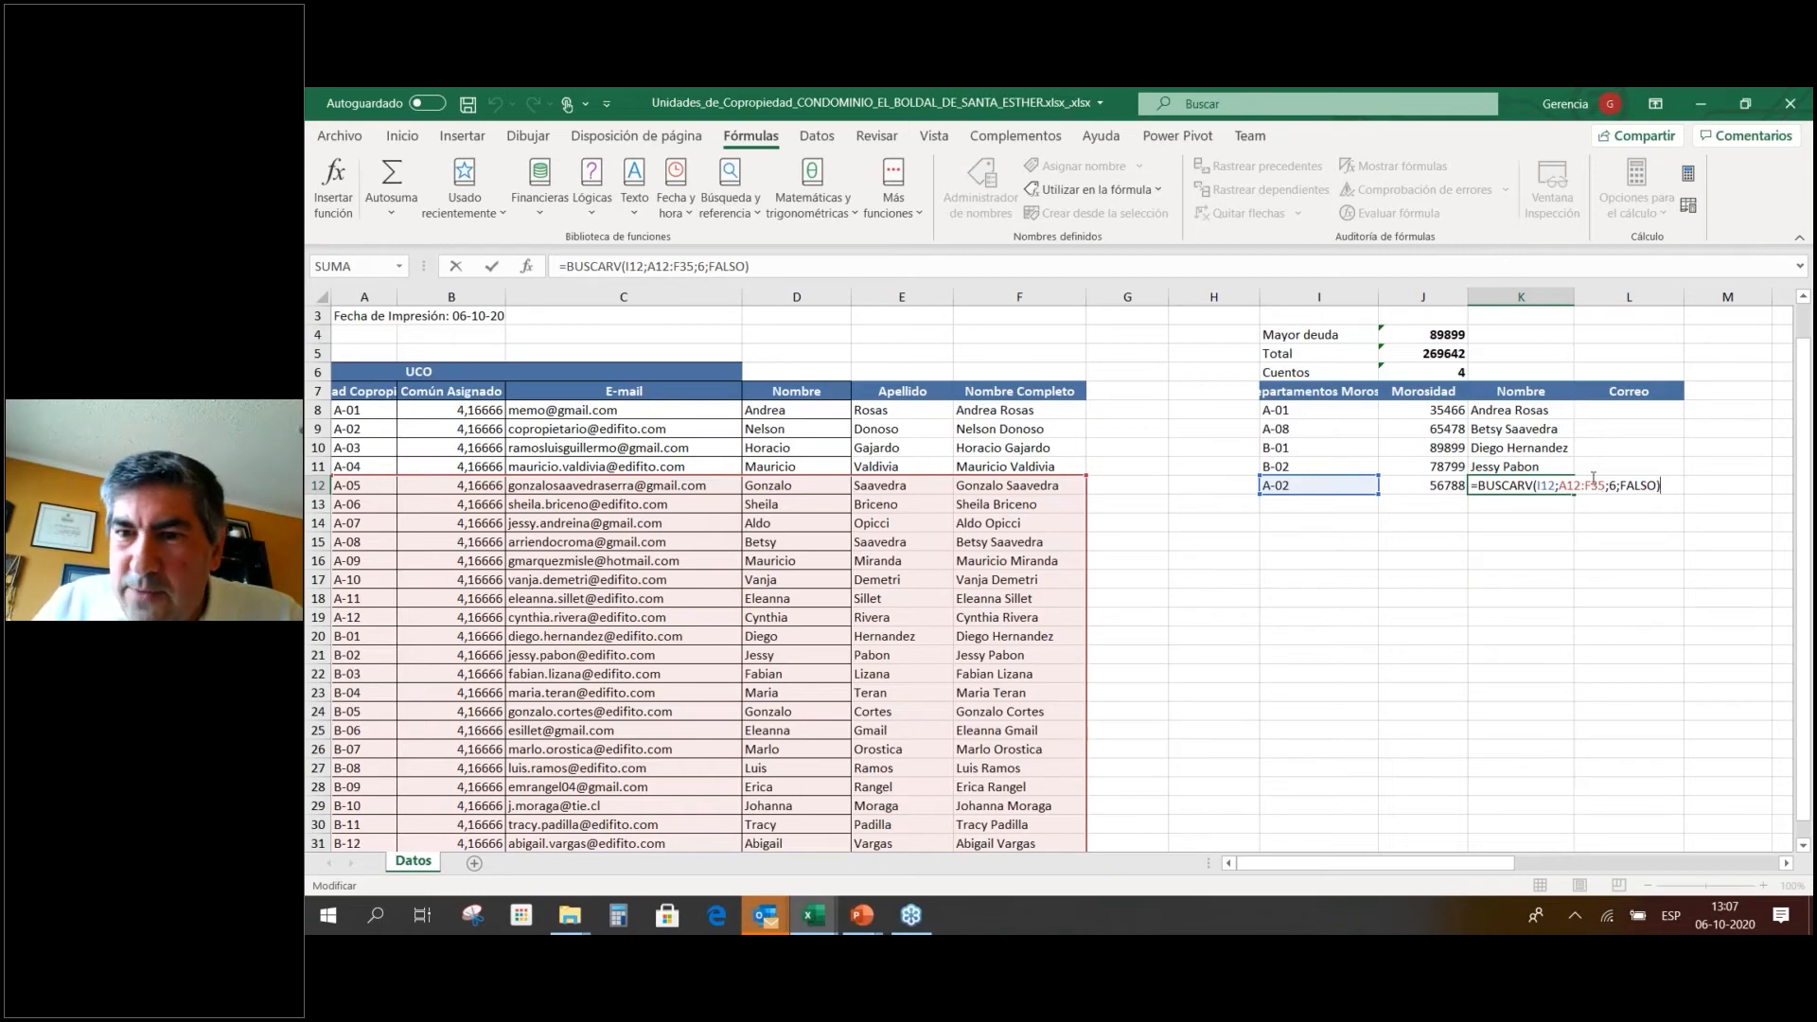
click(1561, 466)
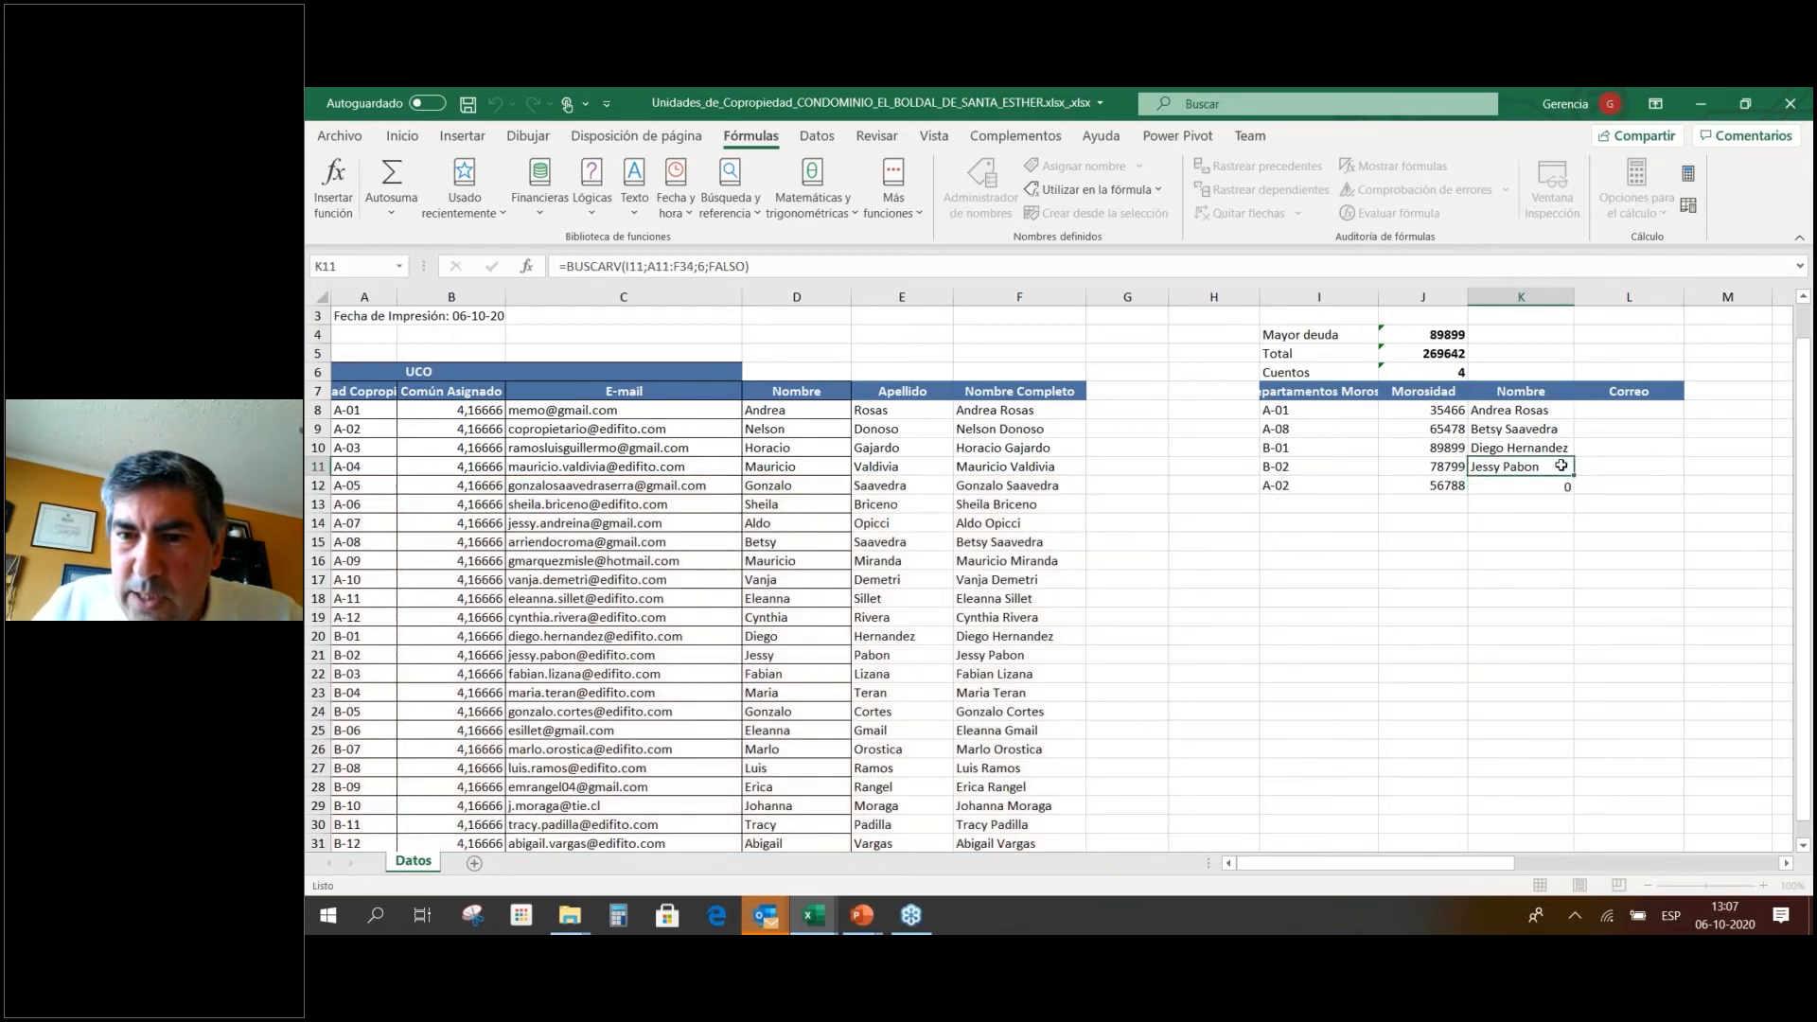
double_click(1561, 465)
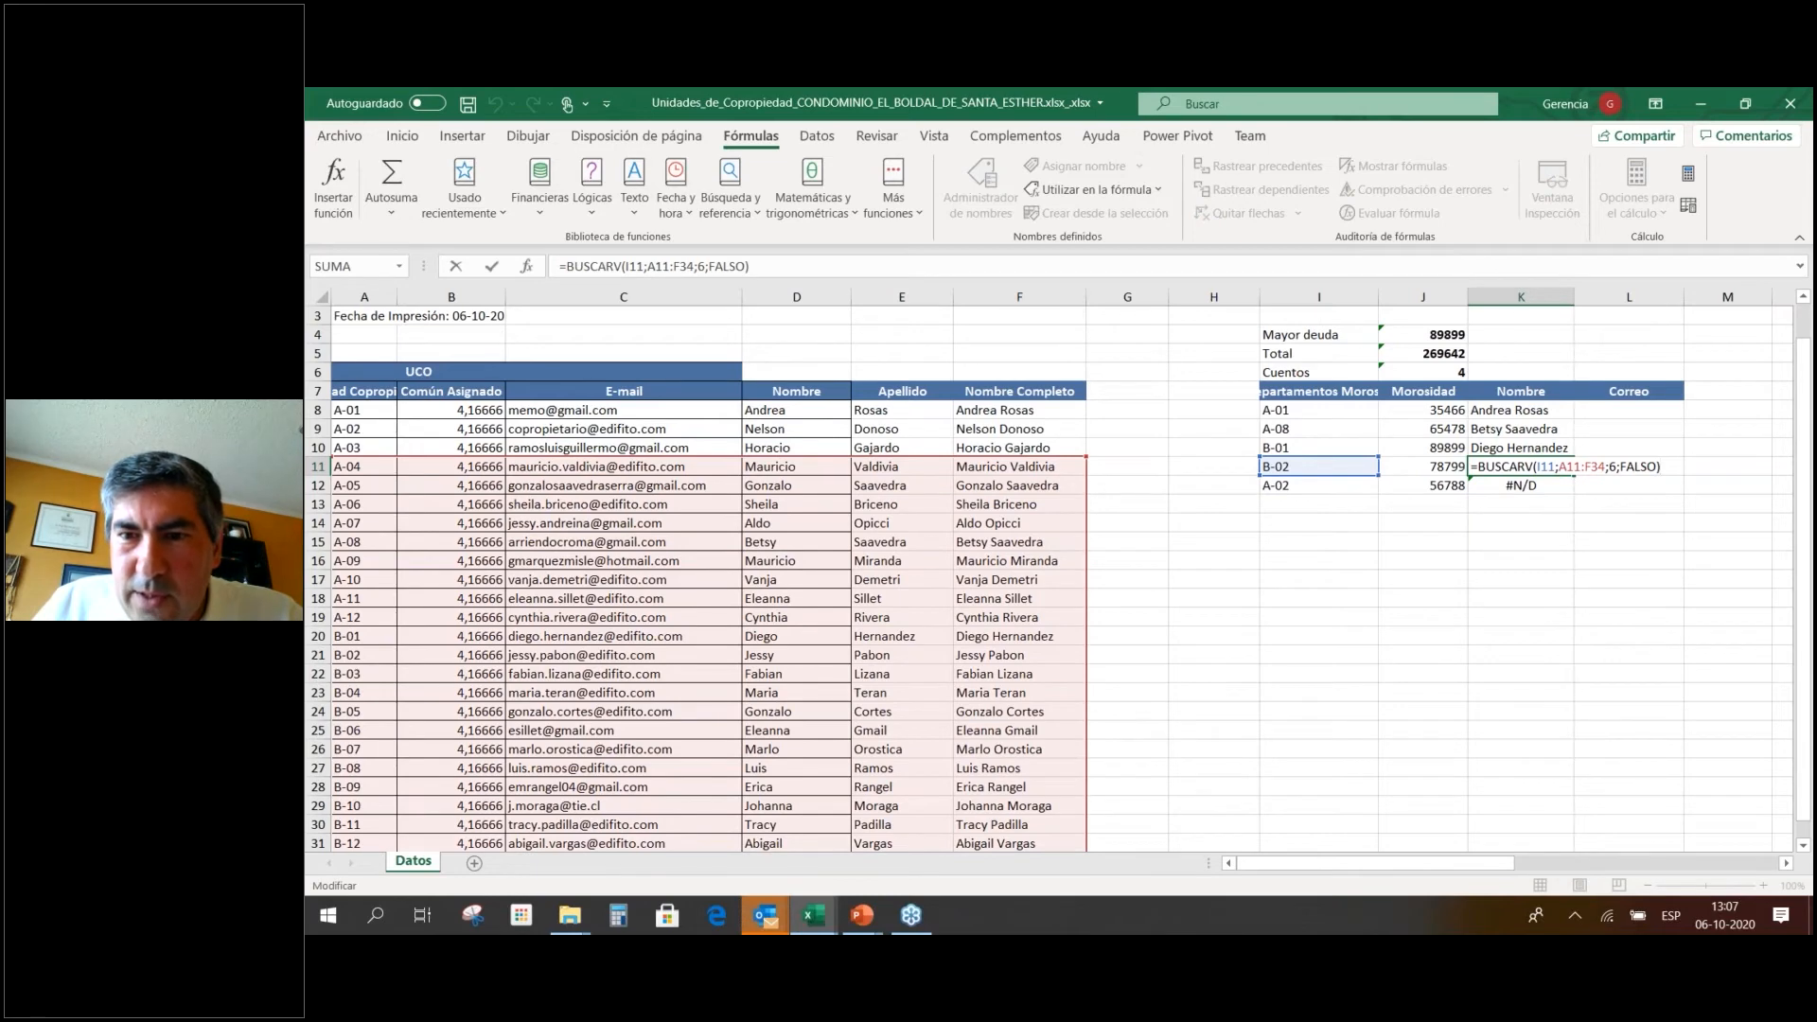
click(1519, 448)
double_click(1519, 448)
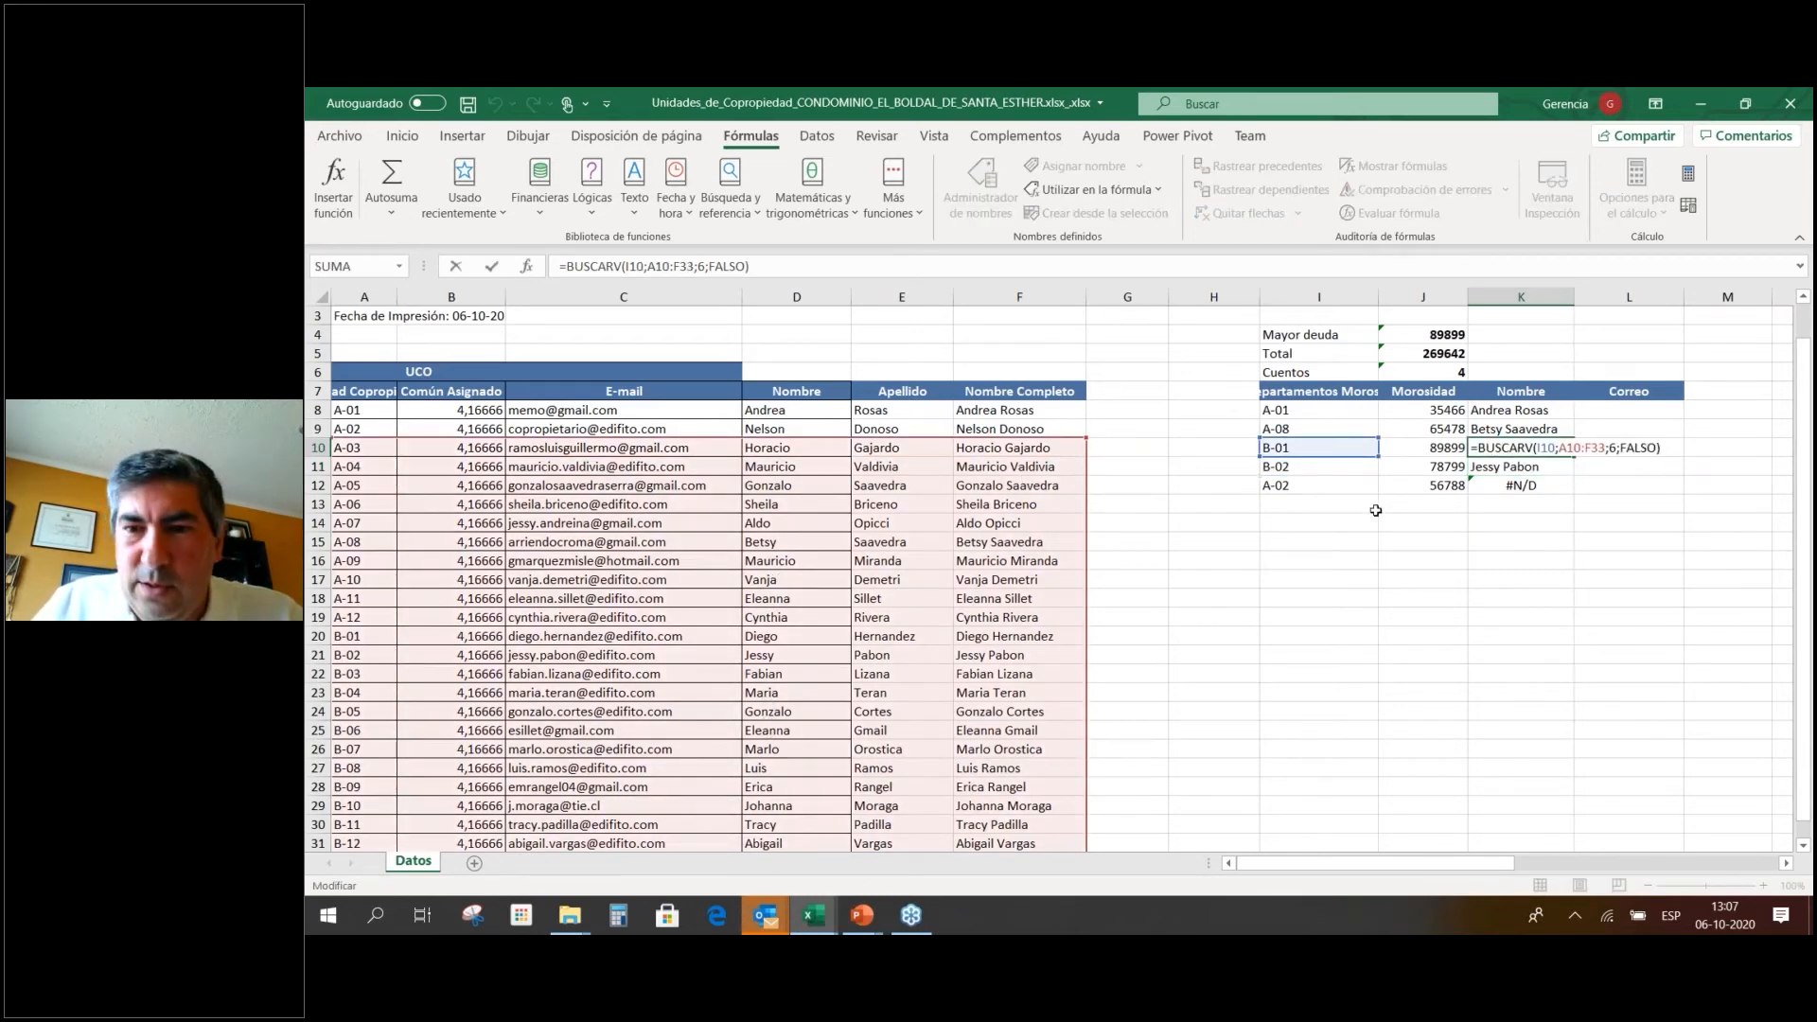
Review the table ranges in the K8 and K9 lookup formulas.
click(1545, 411)
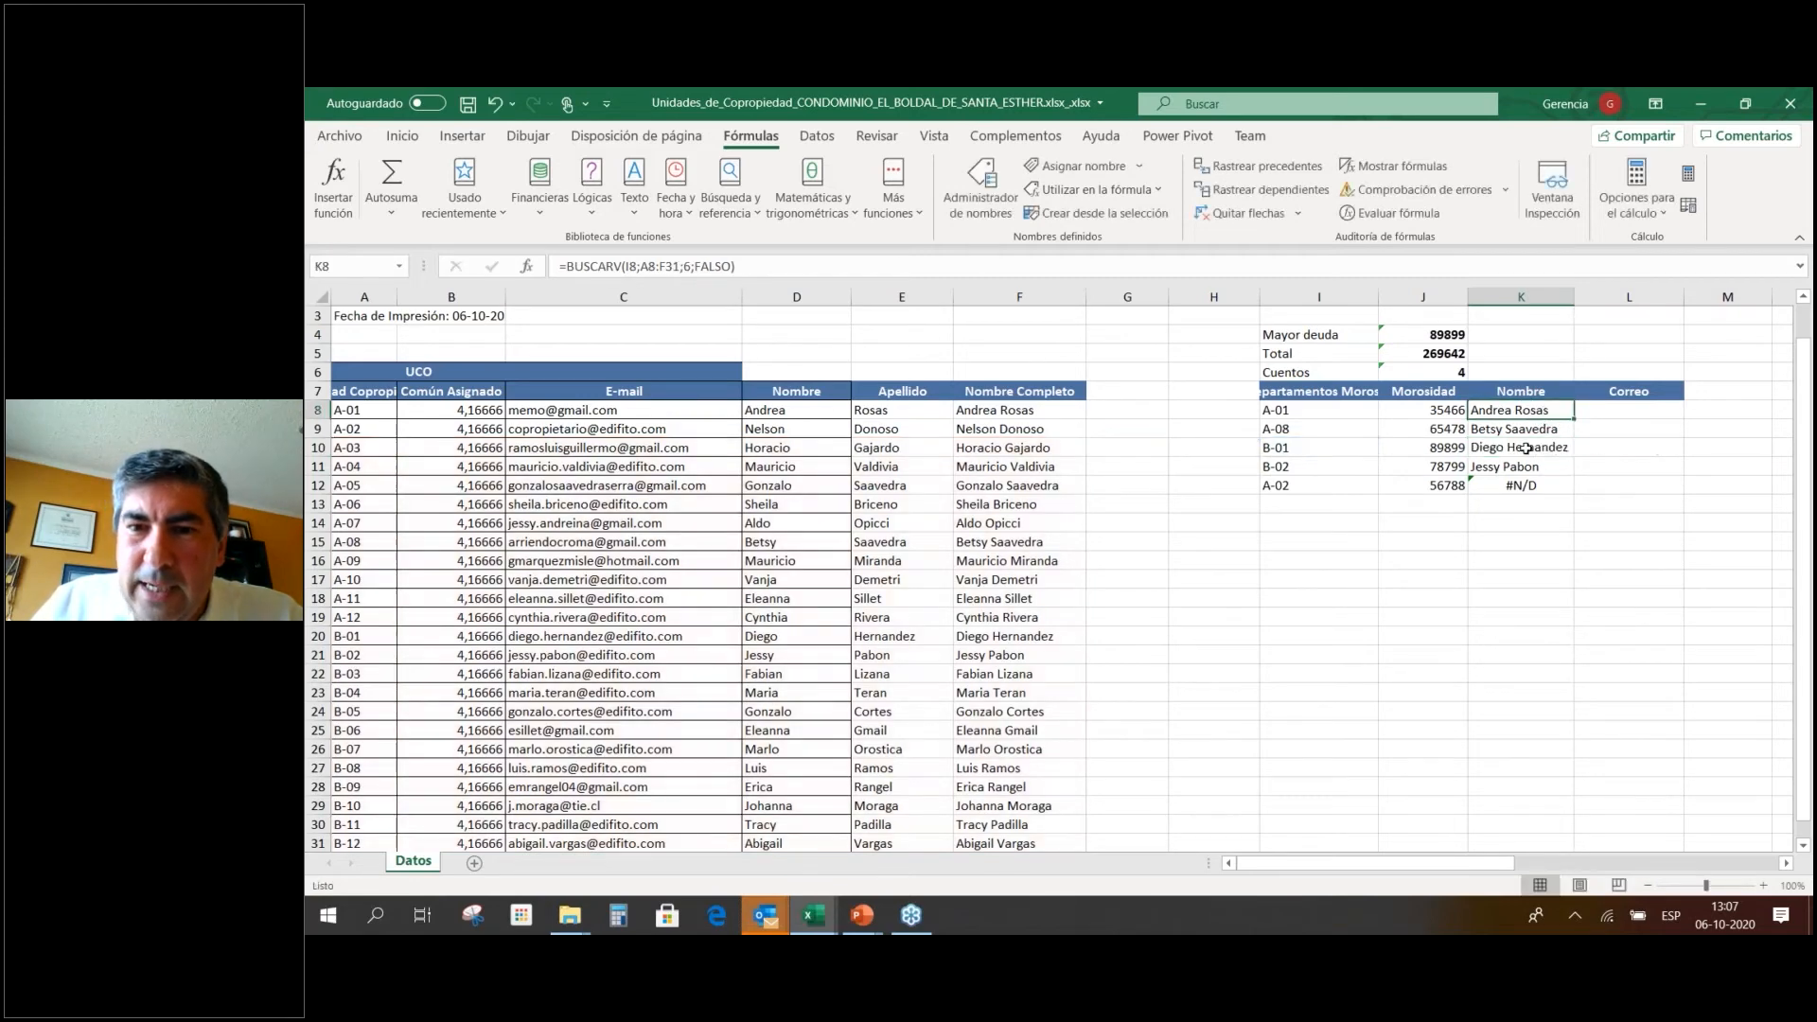
double_click(1474, 415)
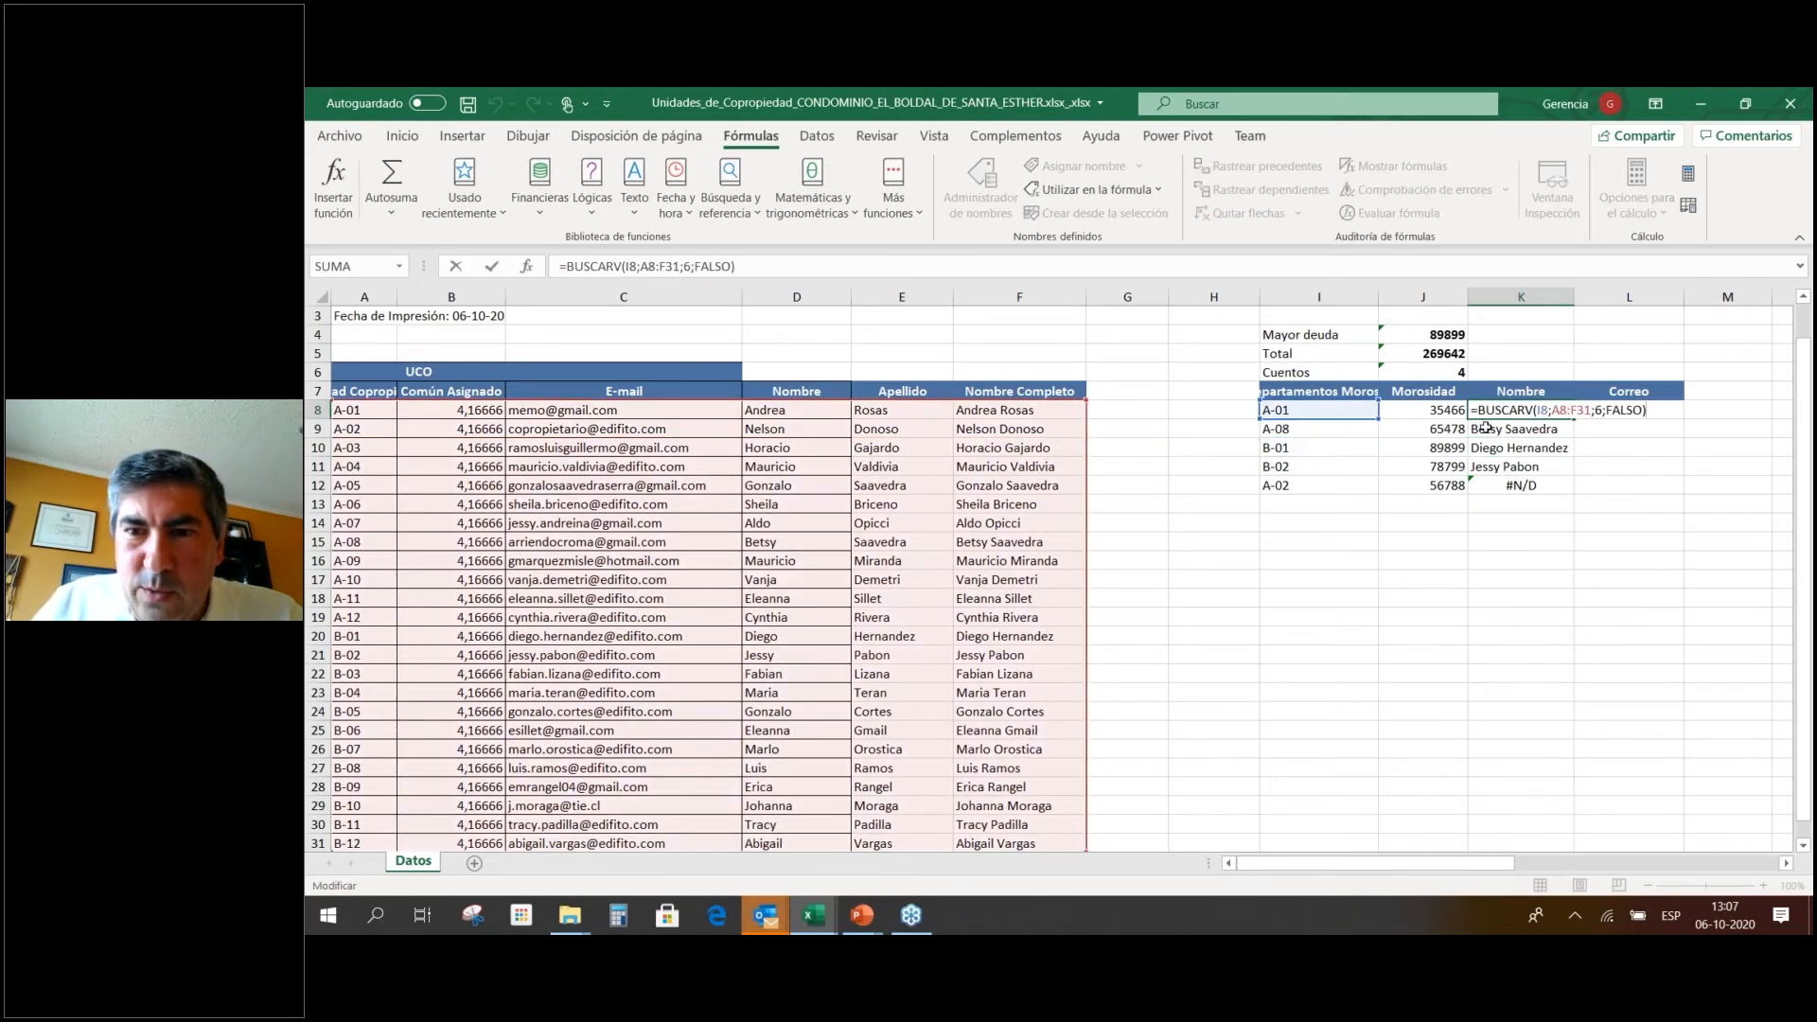
key(Return)
key(F2)
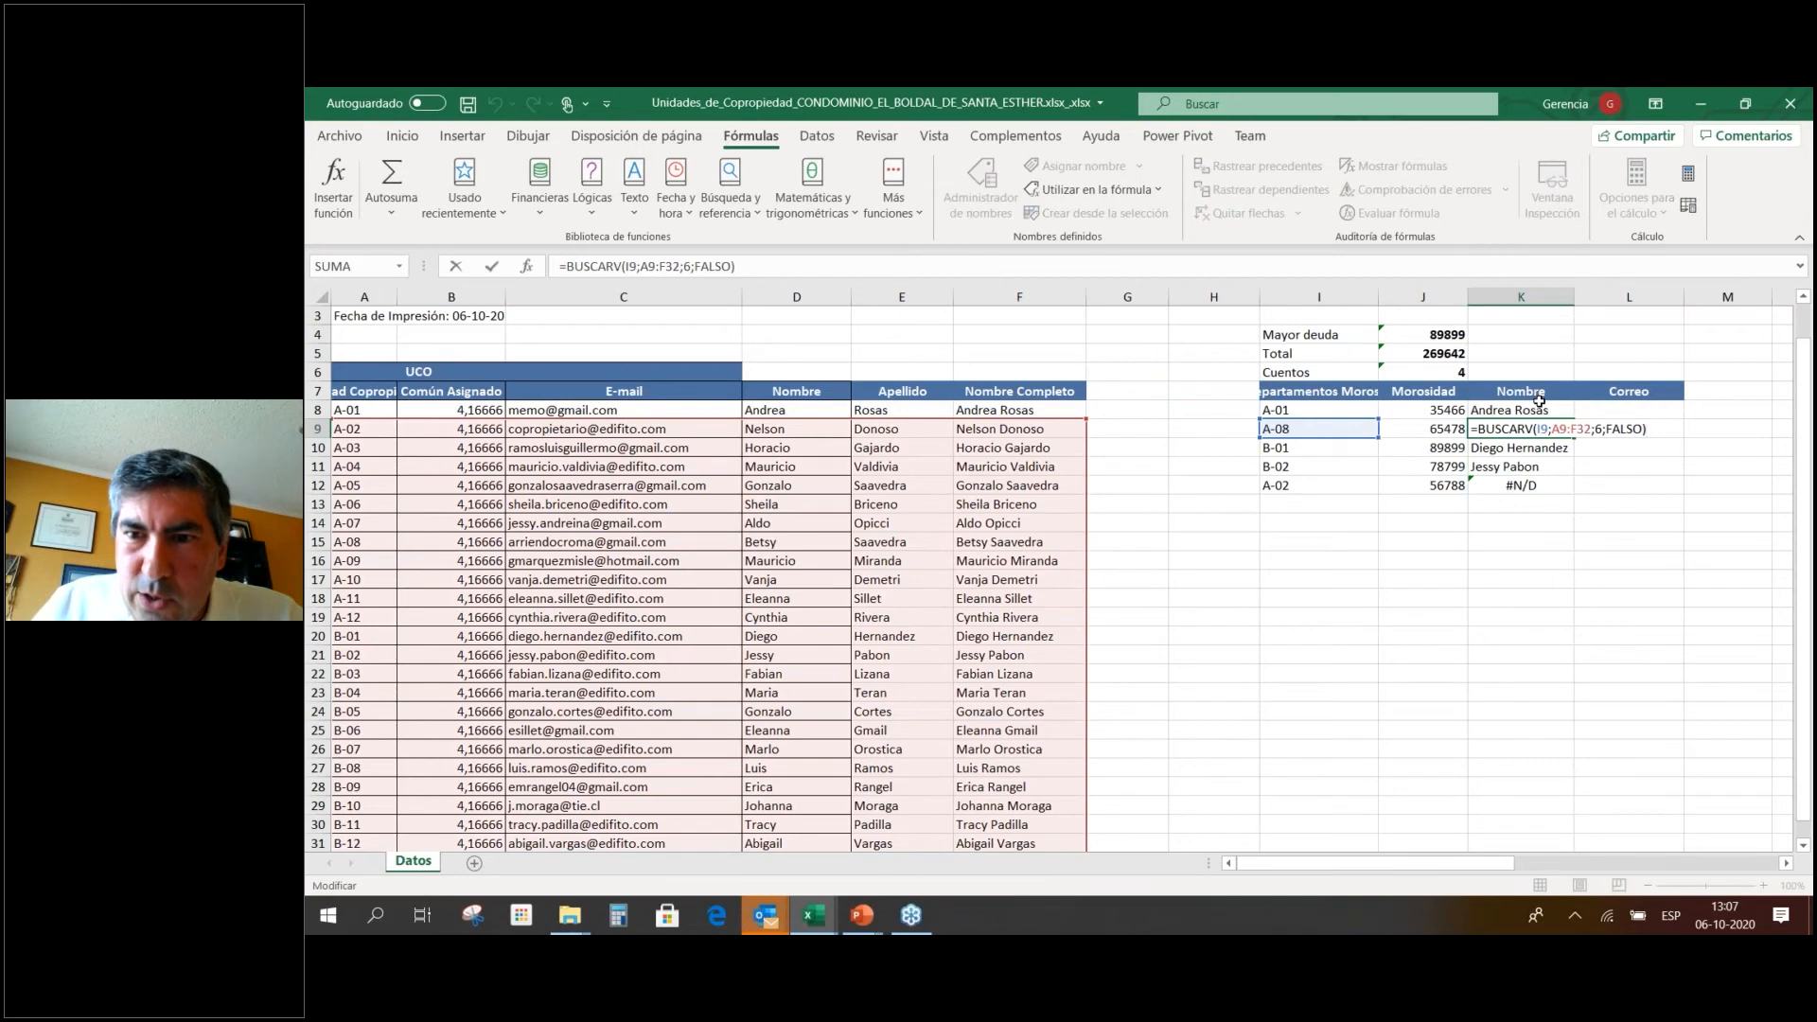
double_click(1543, 410)
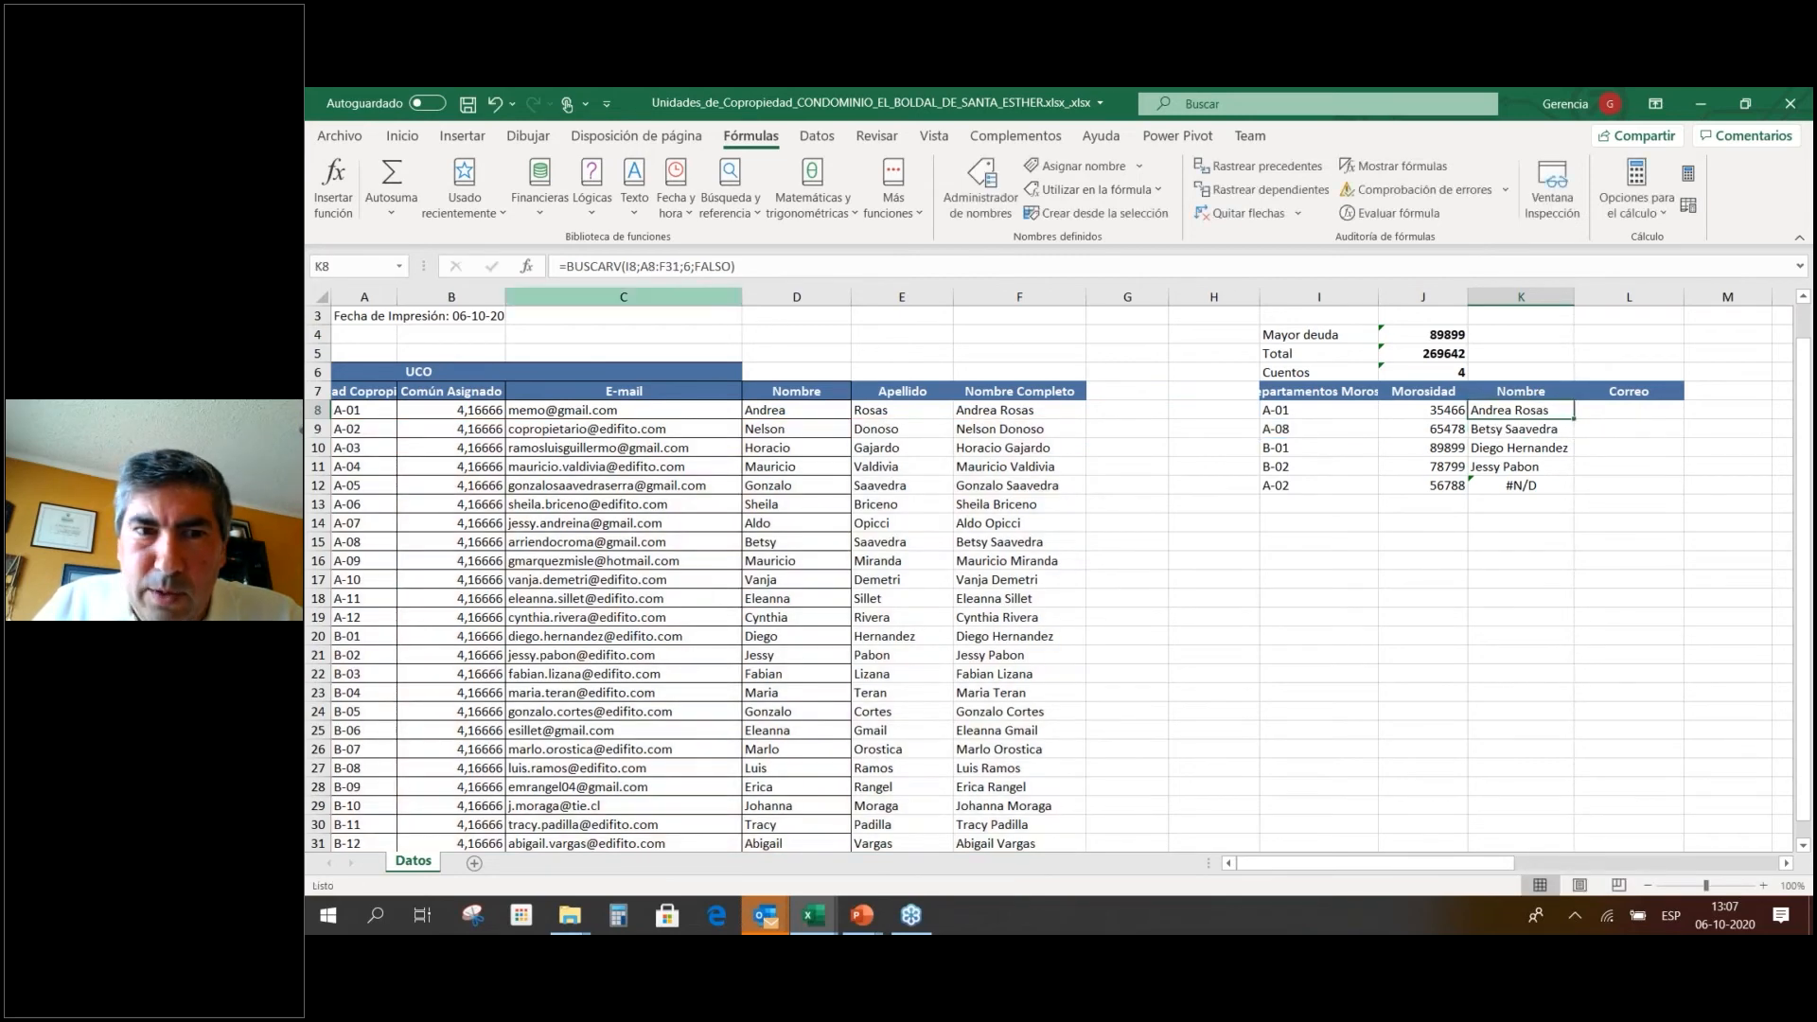
Lock K8's lookup table range as $A$8:$F$31 in the formula bar.
click(657, 266)
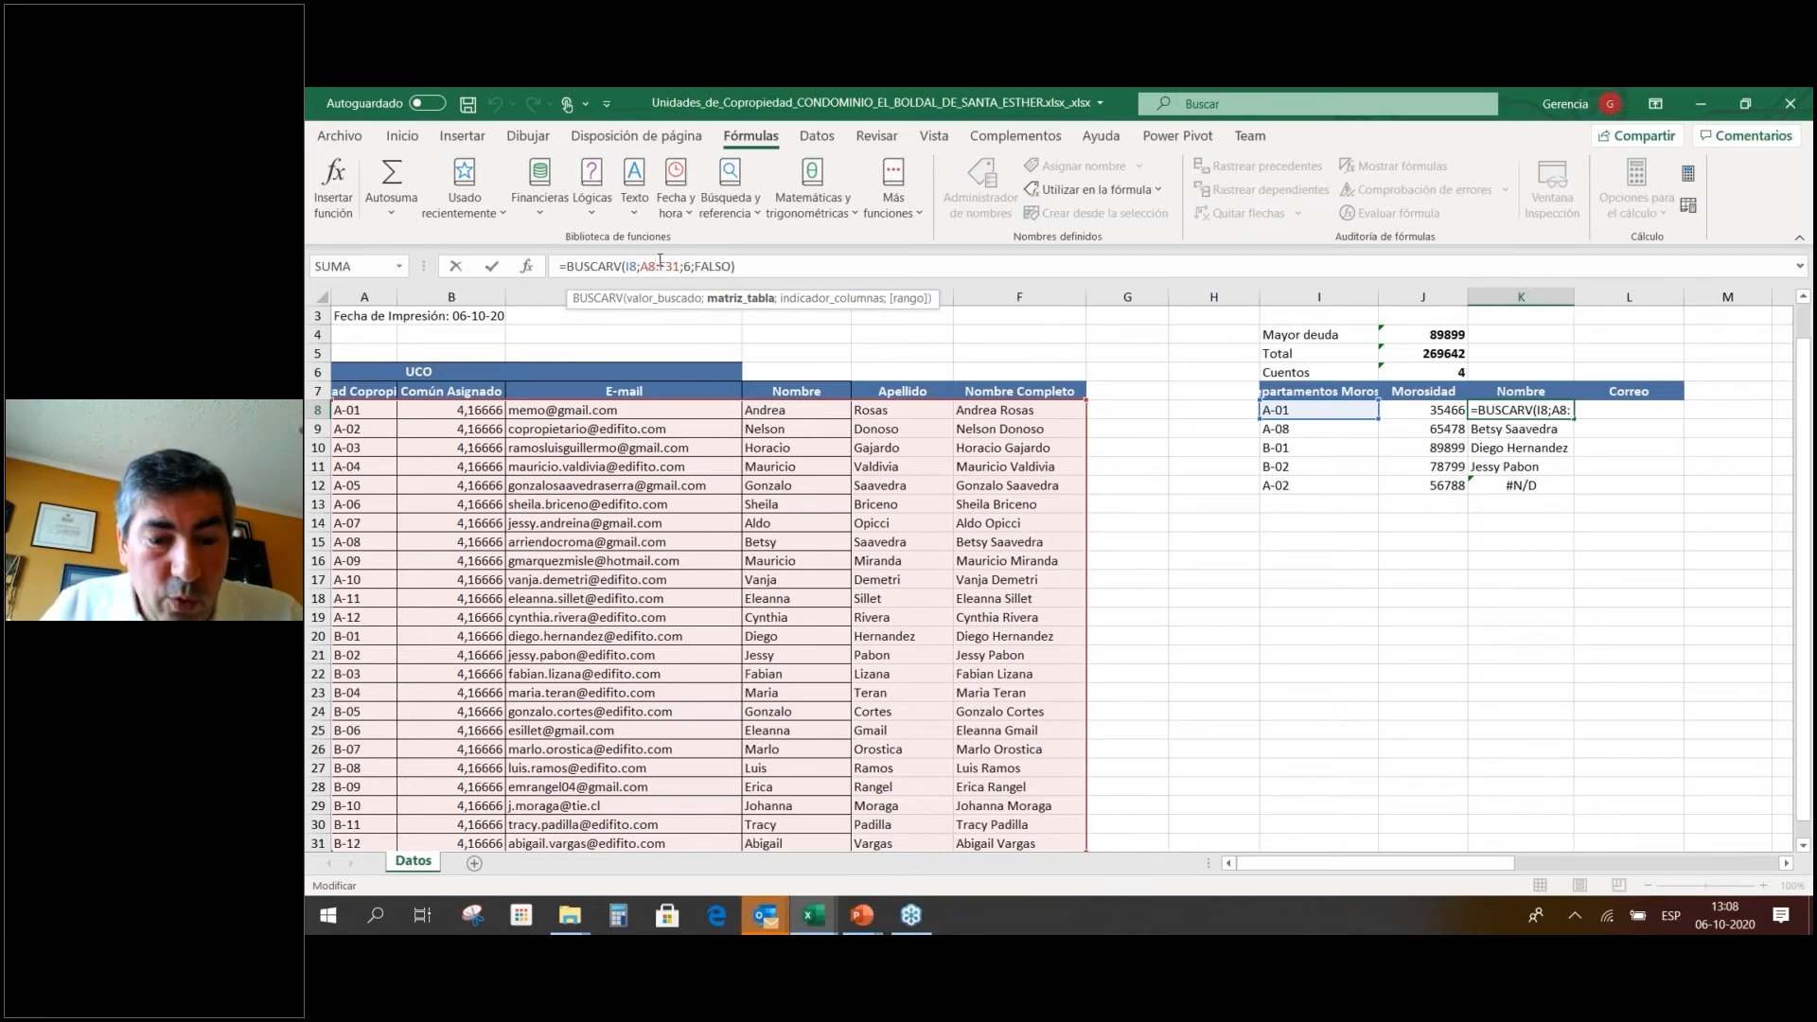
text($A$)
key(Right)
key(Right)
text($A$)
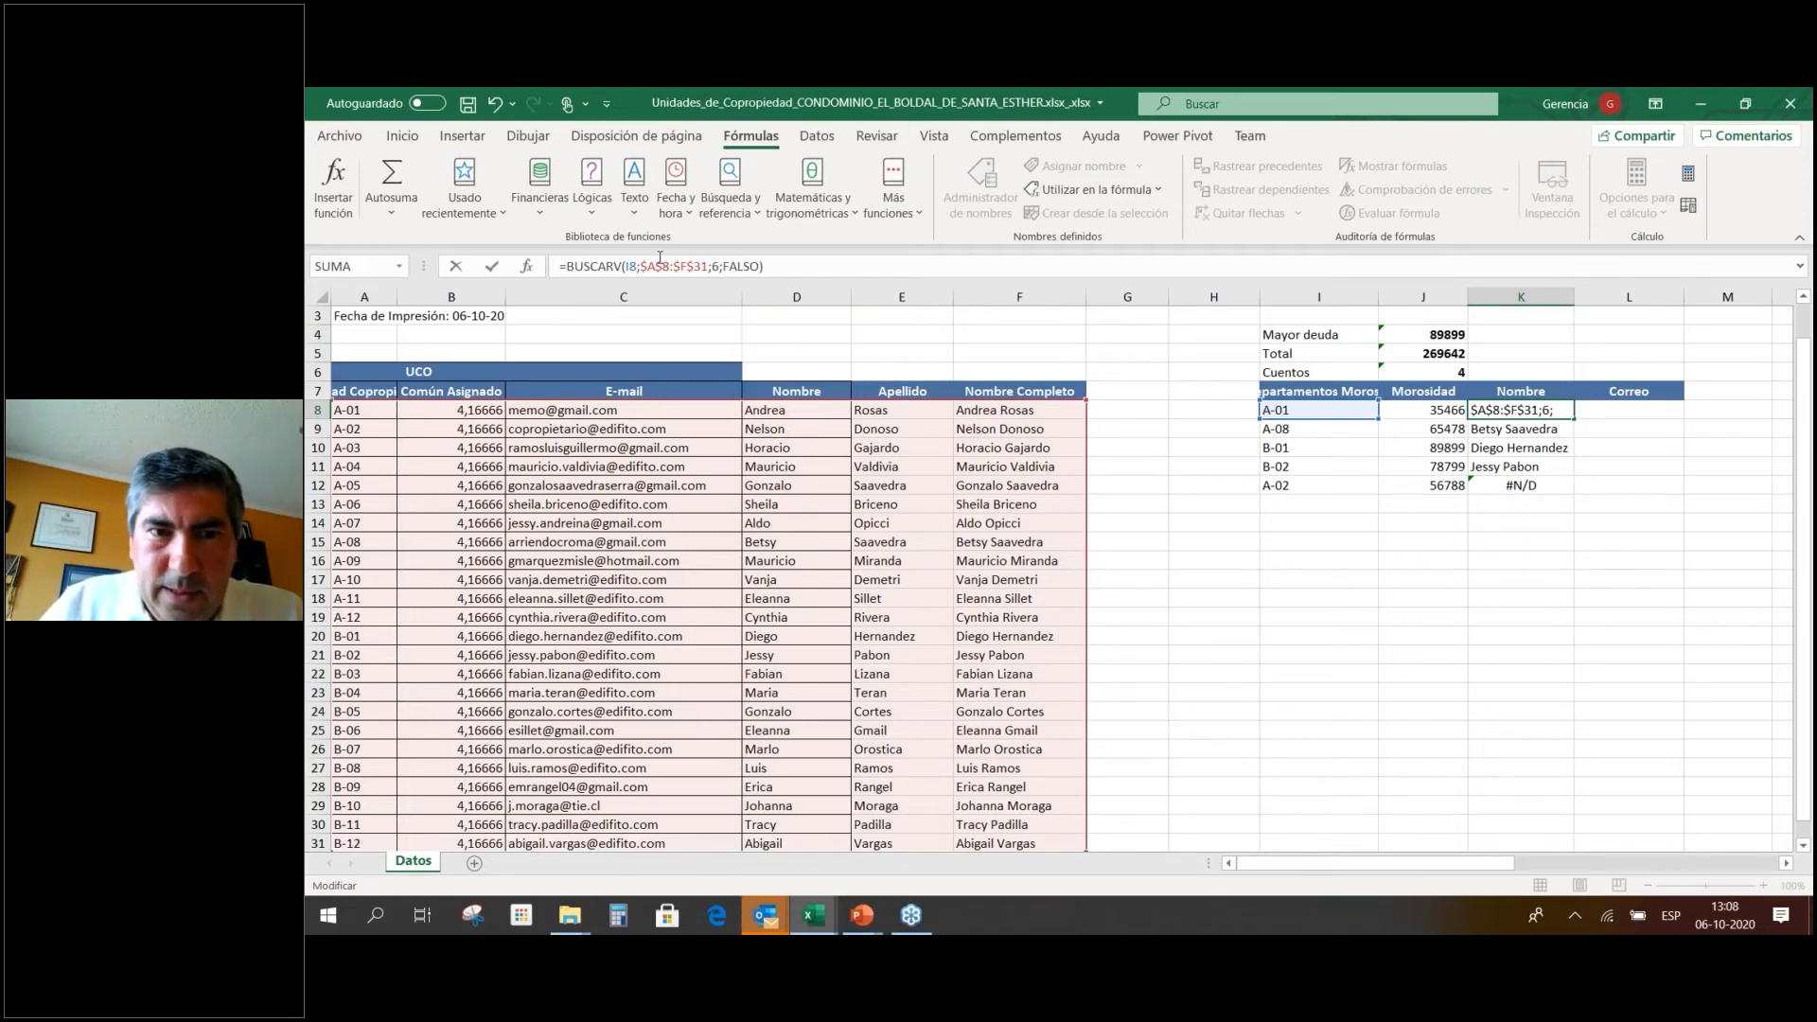
key(Return)
click(1511, 409)
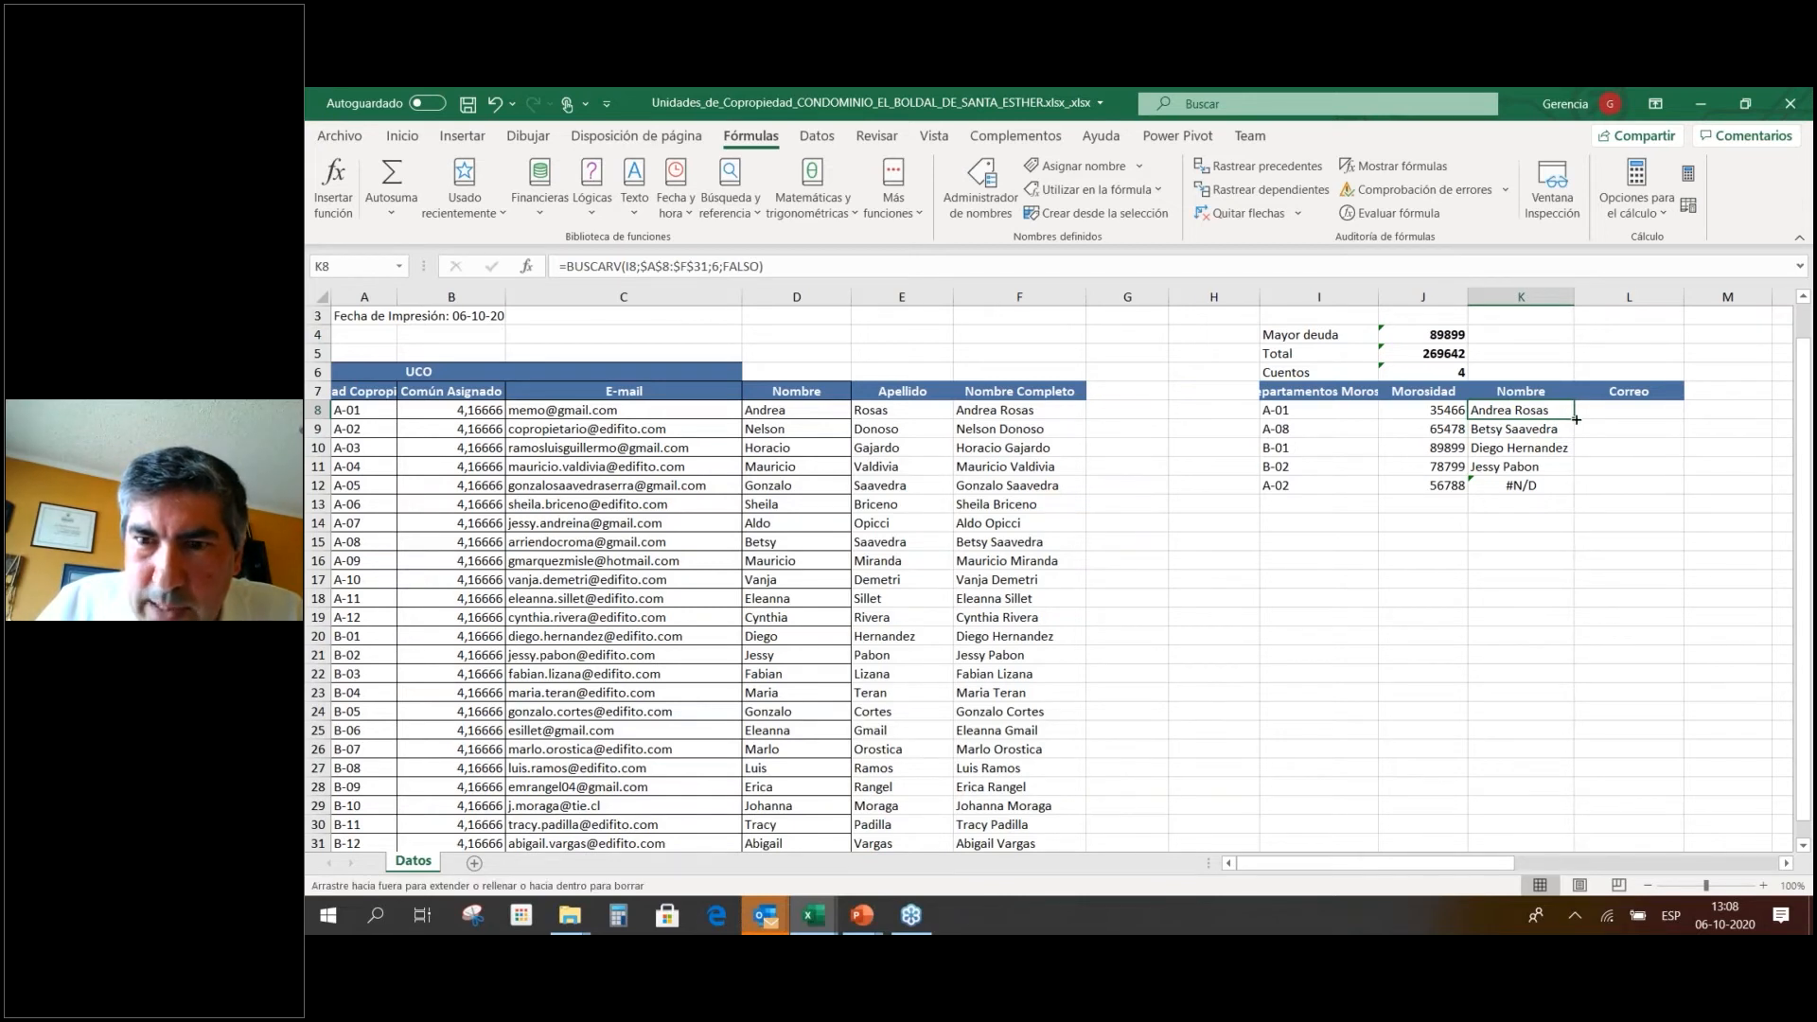
drag(1576, 418, 1564, 503)
click(1552, 485)
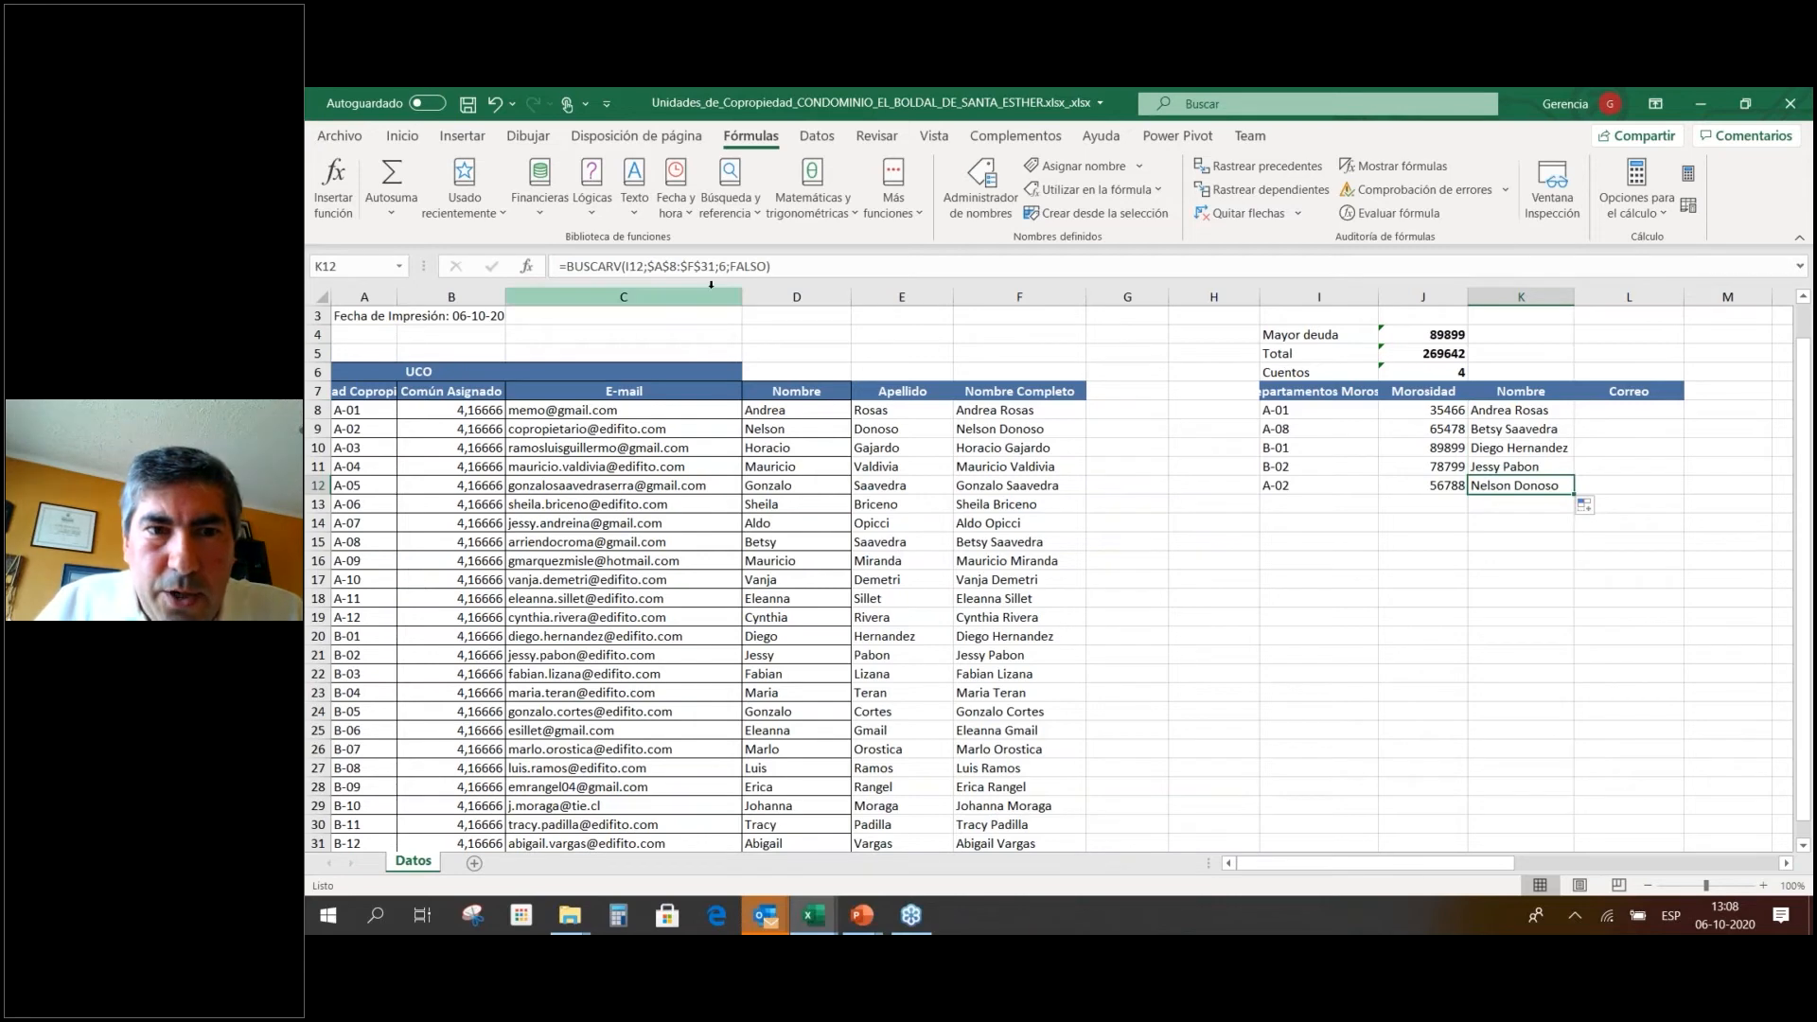
key(F2)
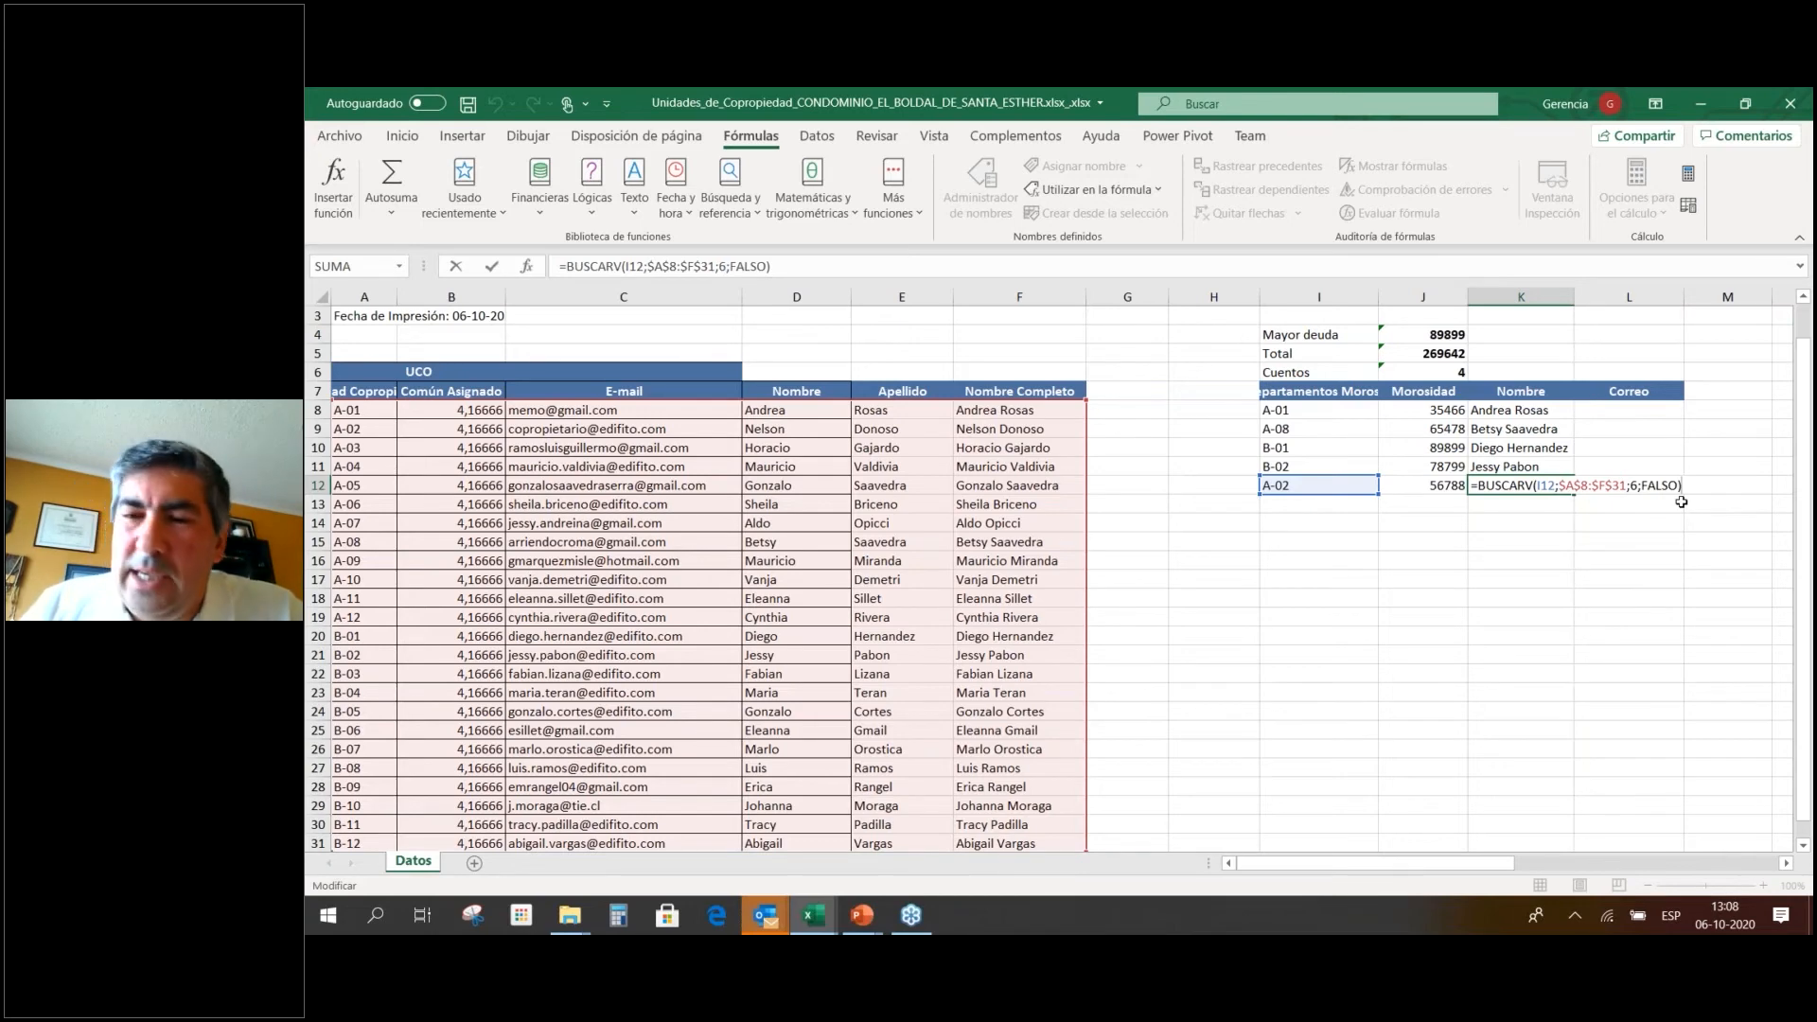
key(Return)
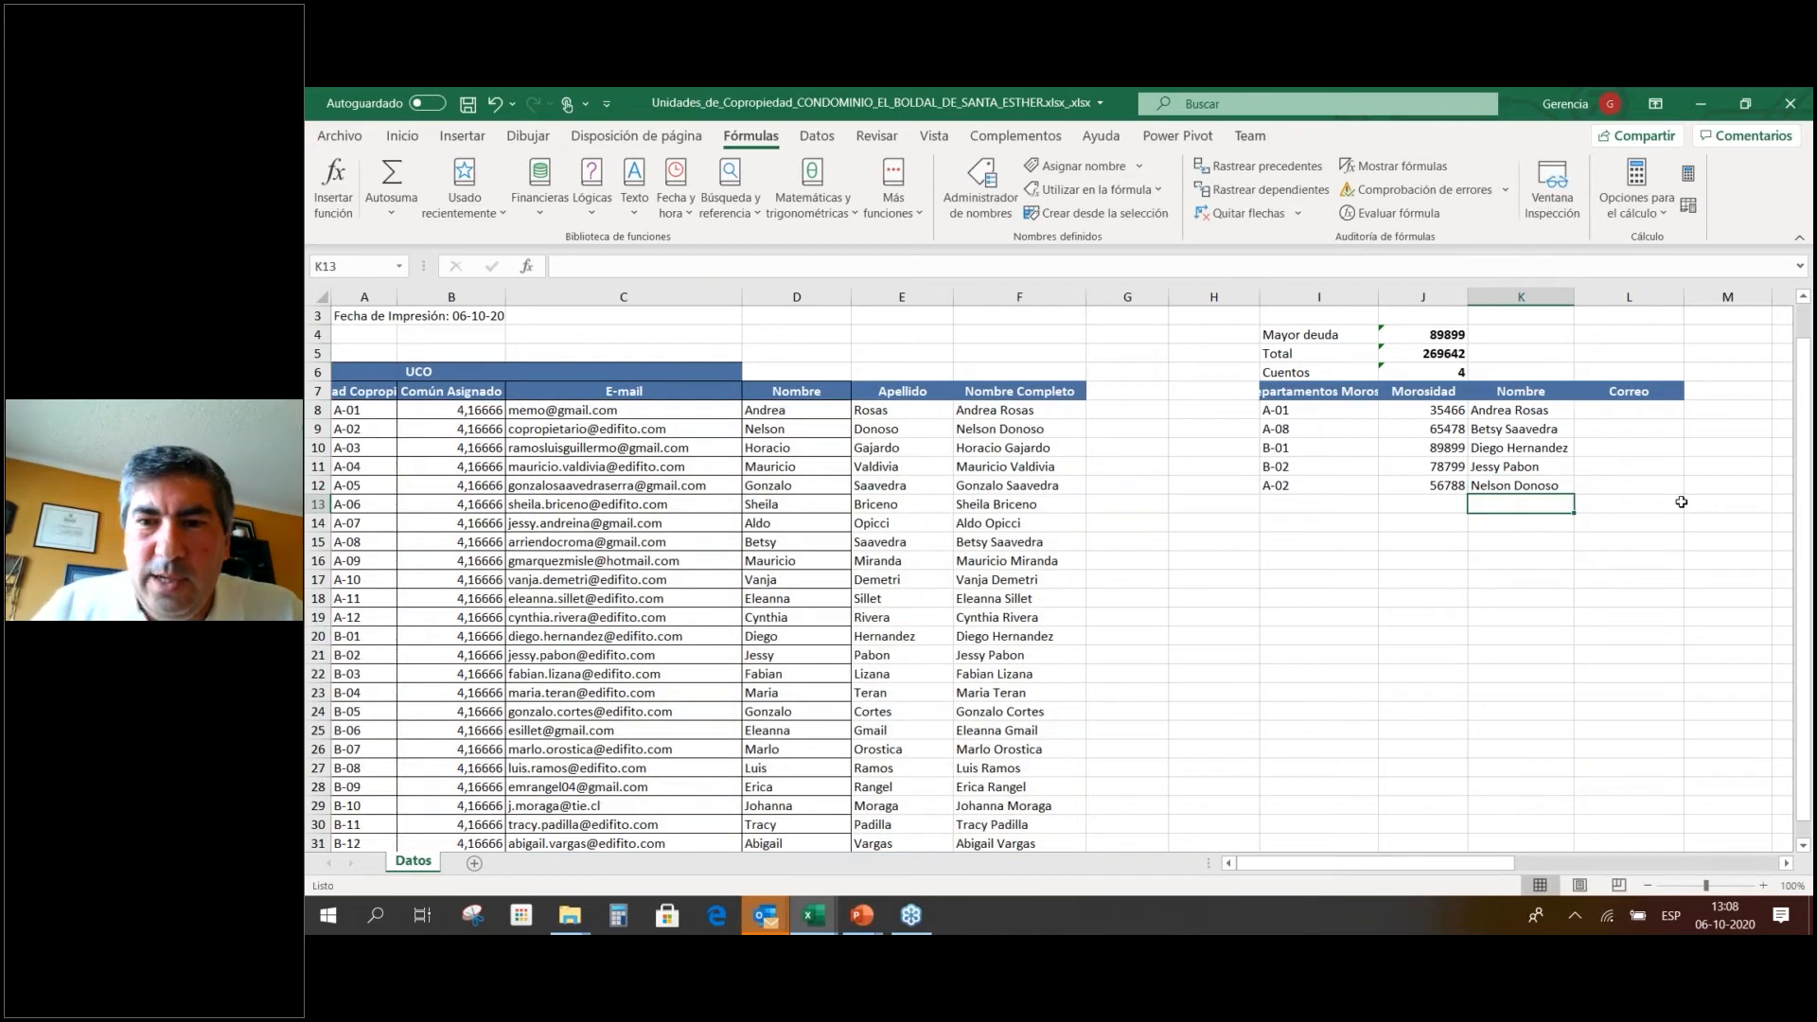
drag(1379, 296, 1350, 296)
click(1492, 414)
double_click(1493, 414)
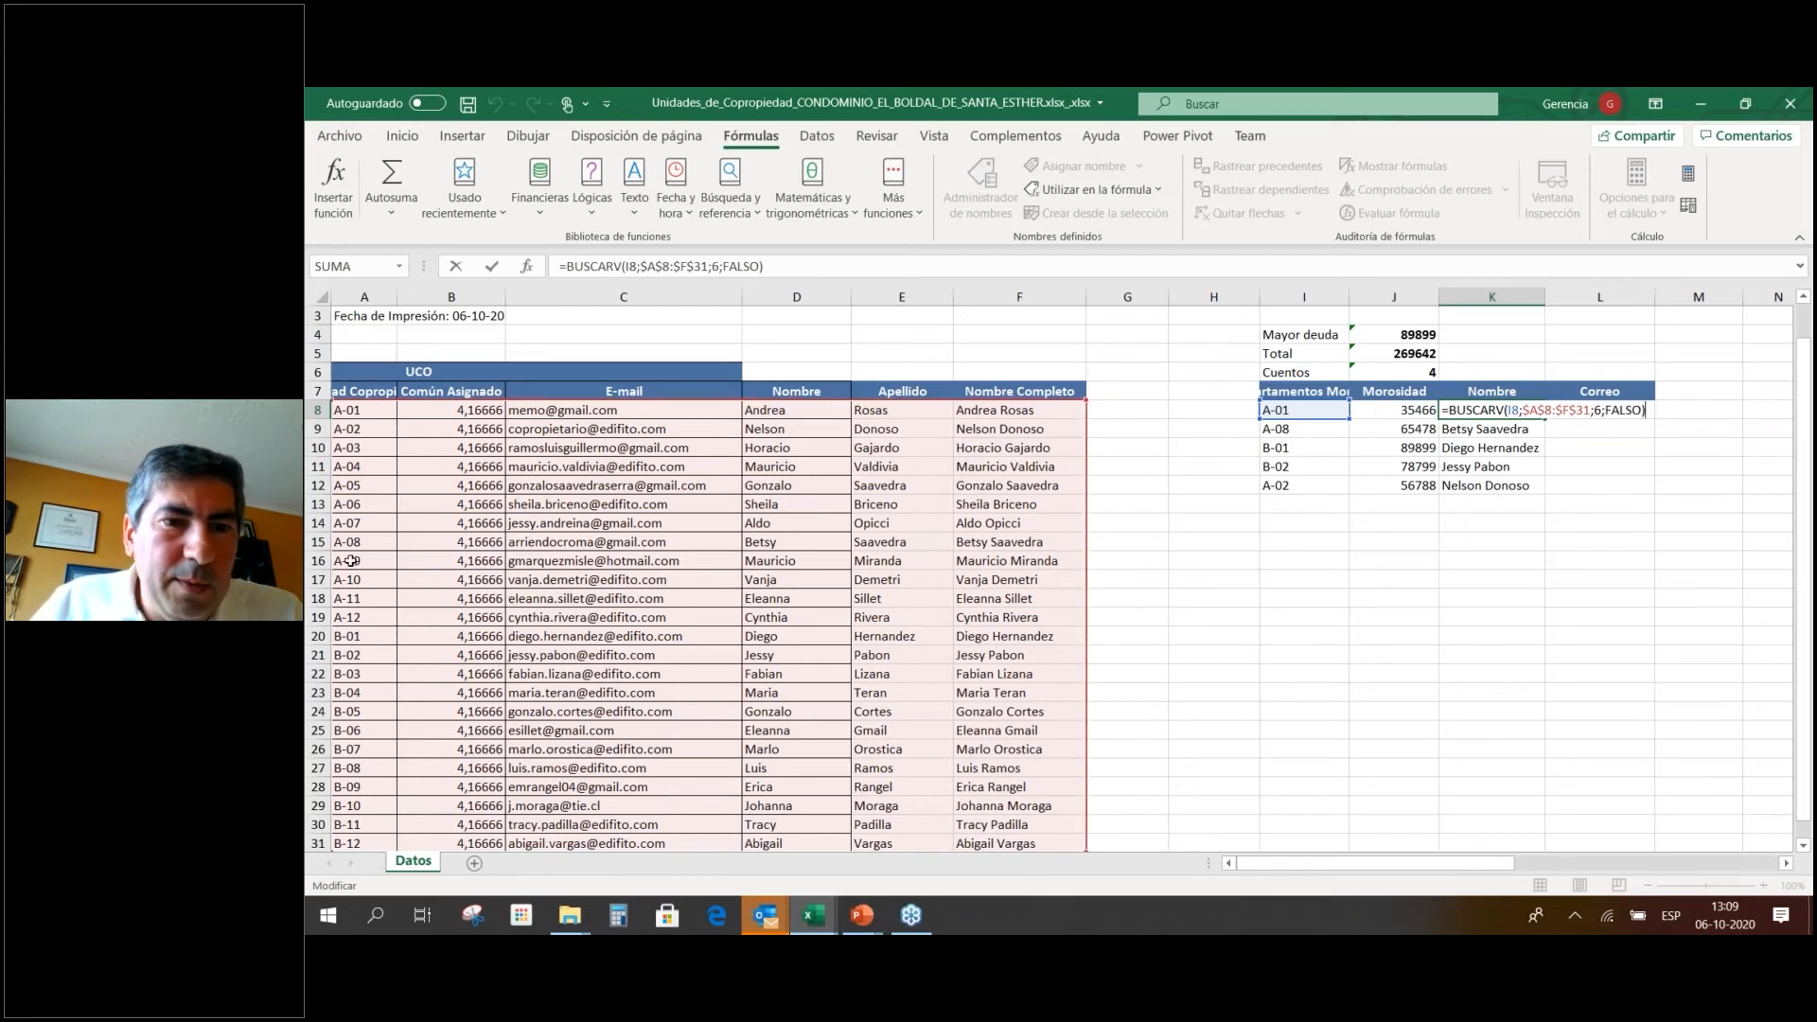
Correct K8's lookup range so it starts at column A: $A$8:$F$31.
click(1539, 410)
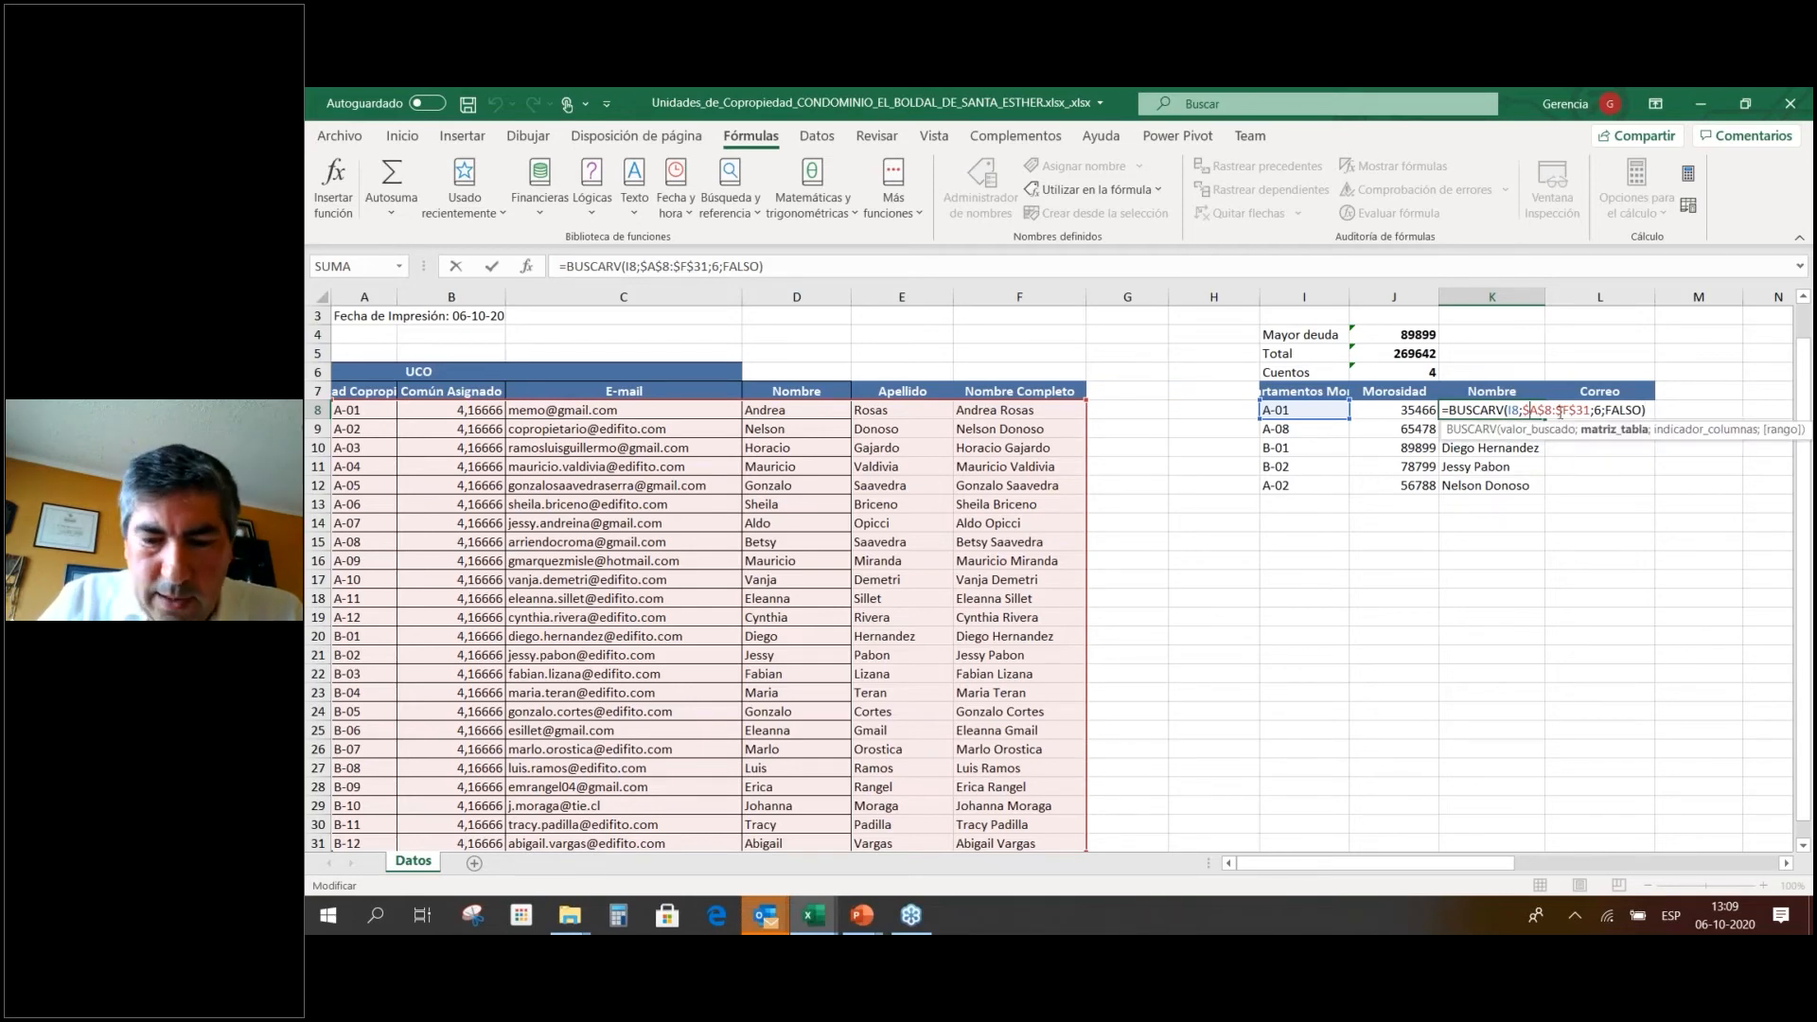
key(Delete)
text(B)
key(Return)
key(Up)
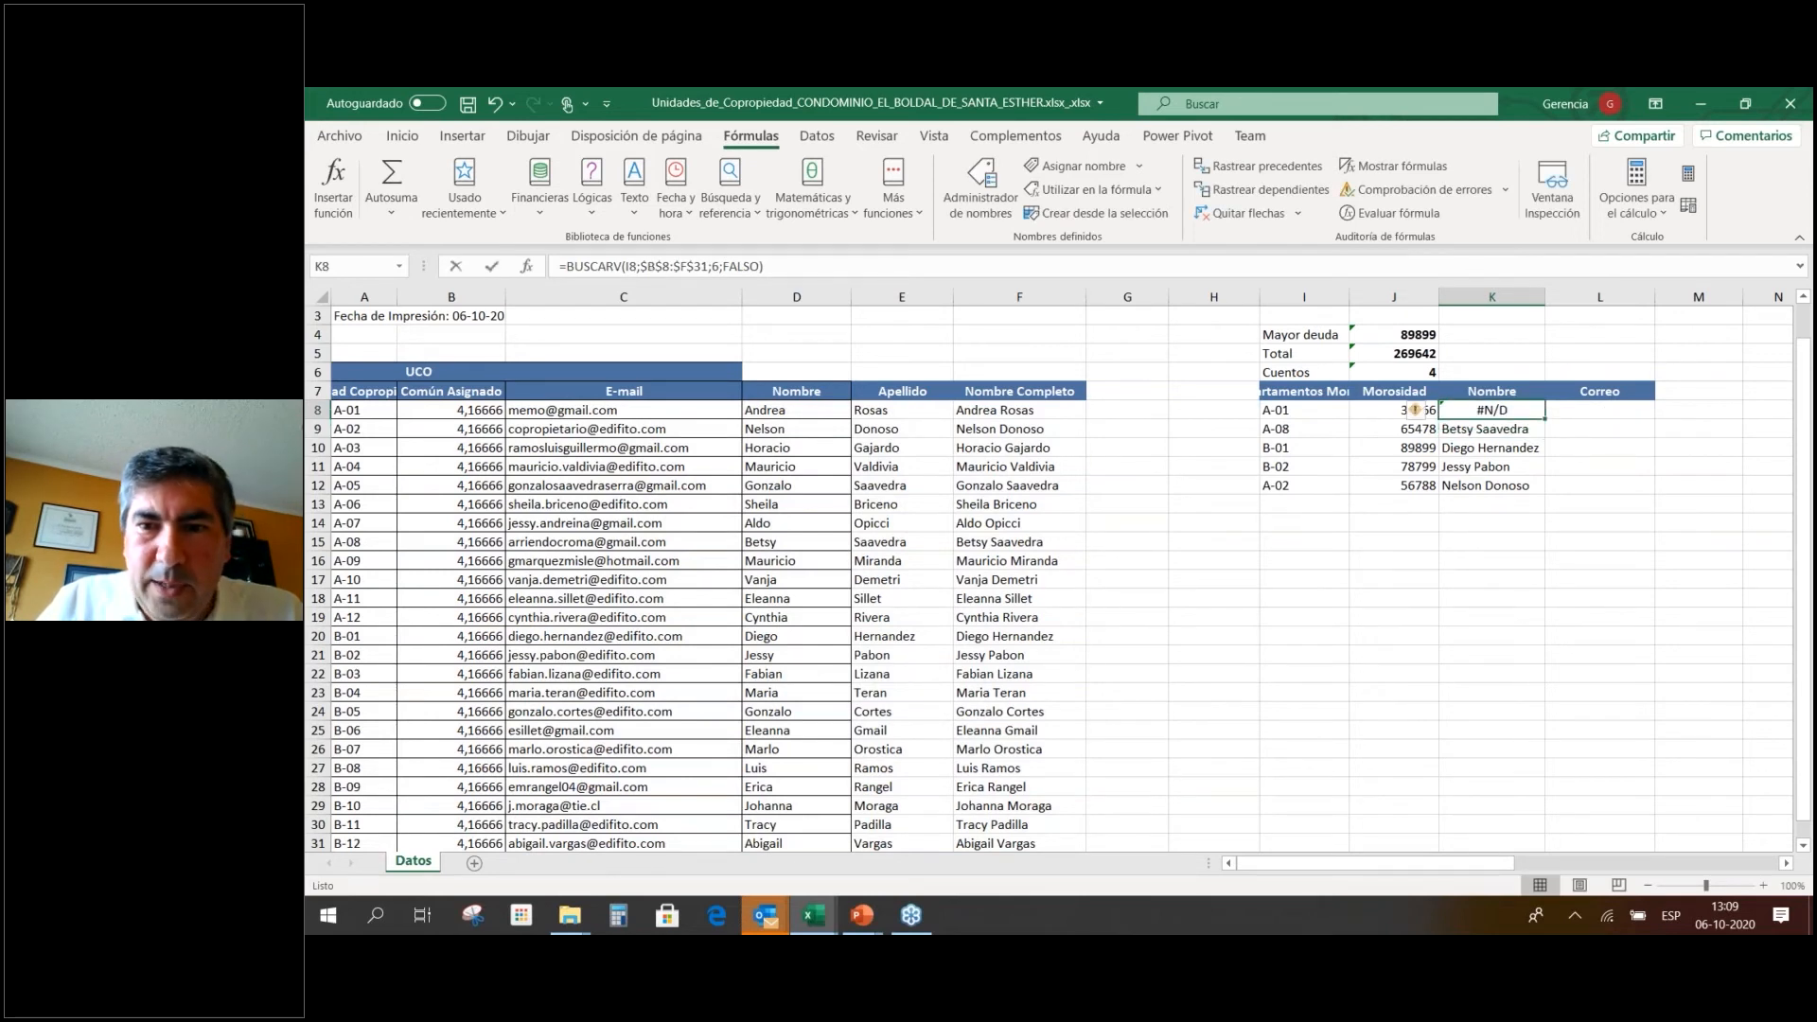
key(F2)
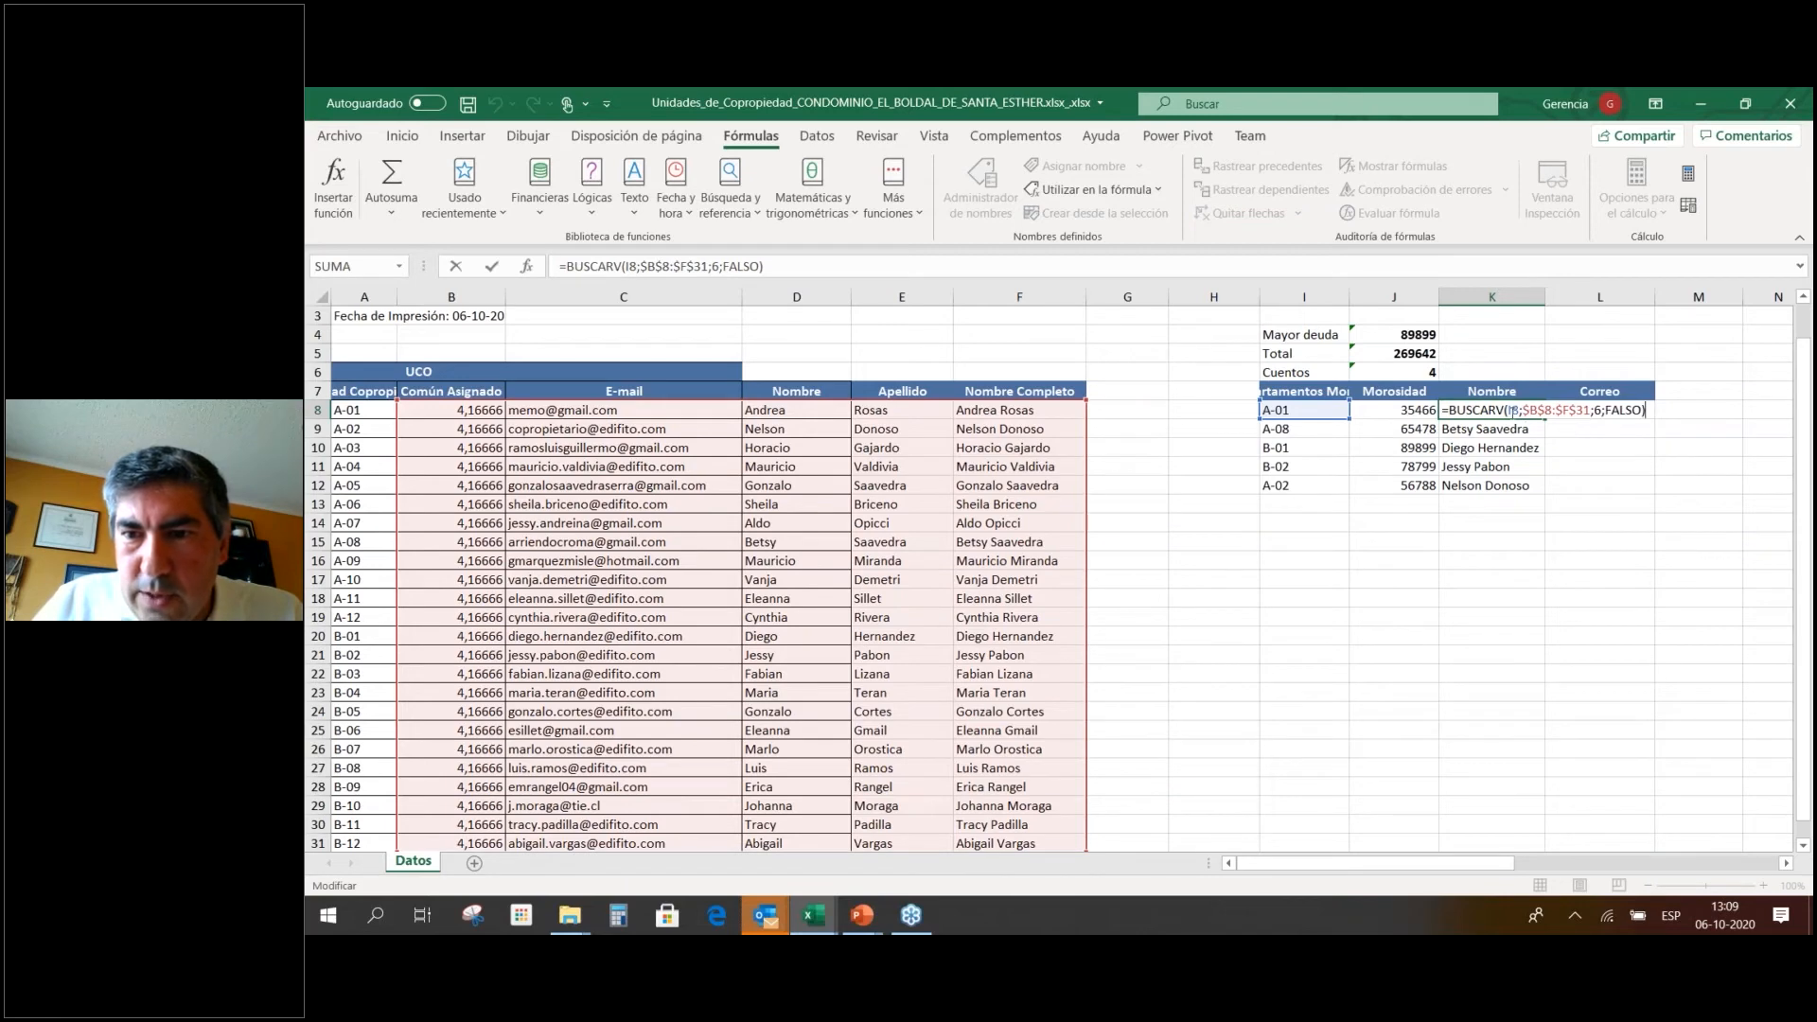
click(1535, 410)
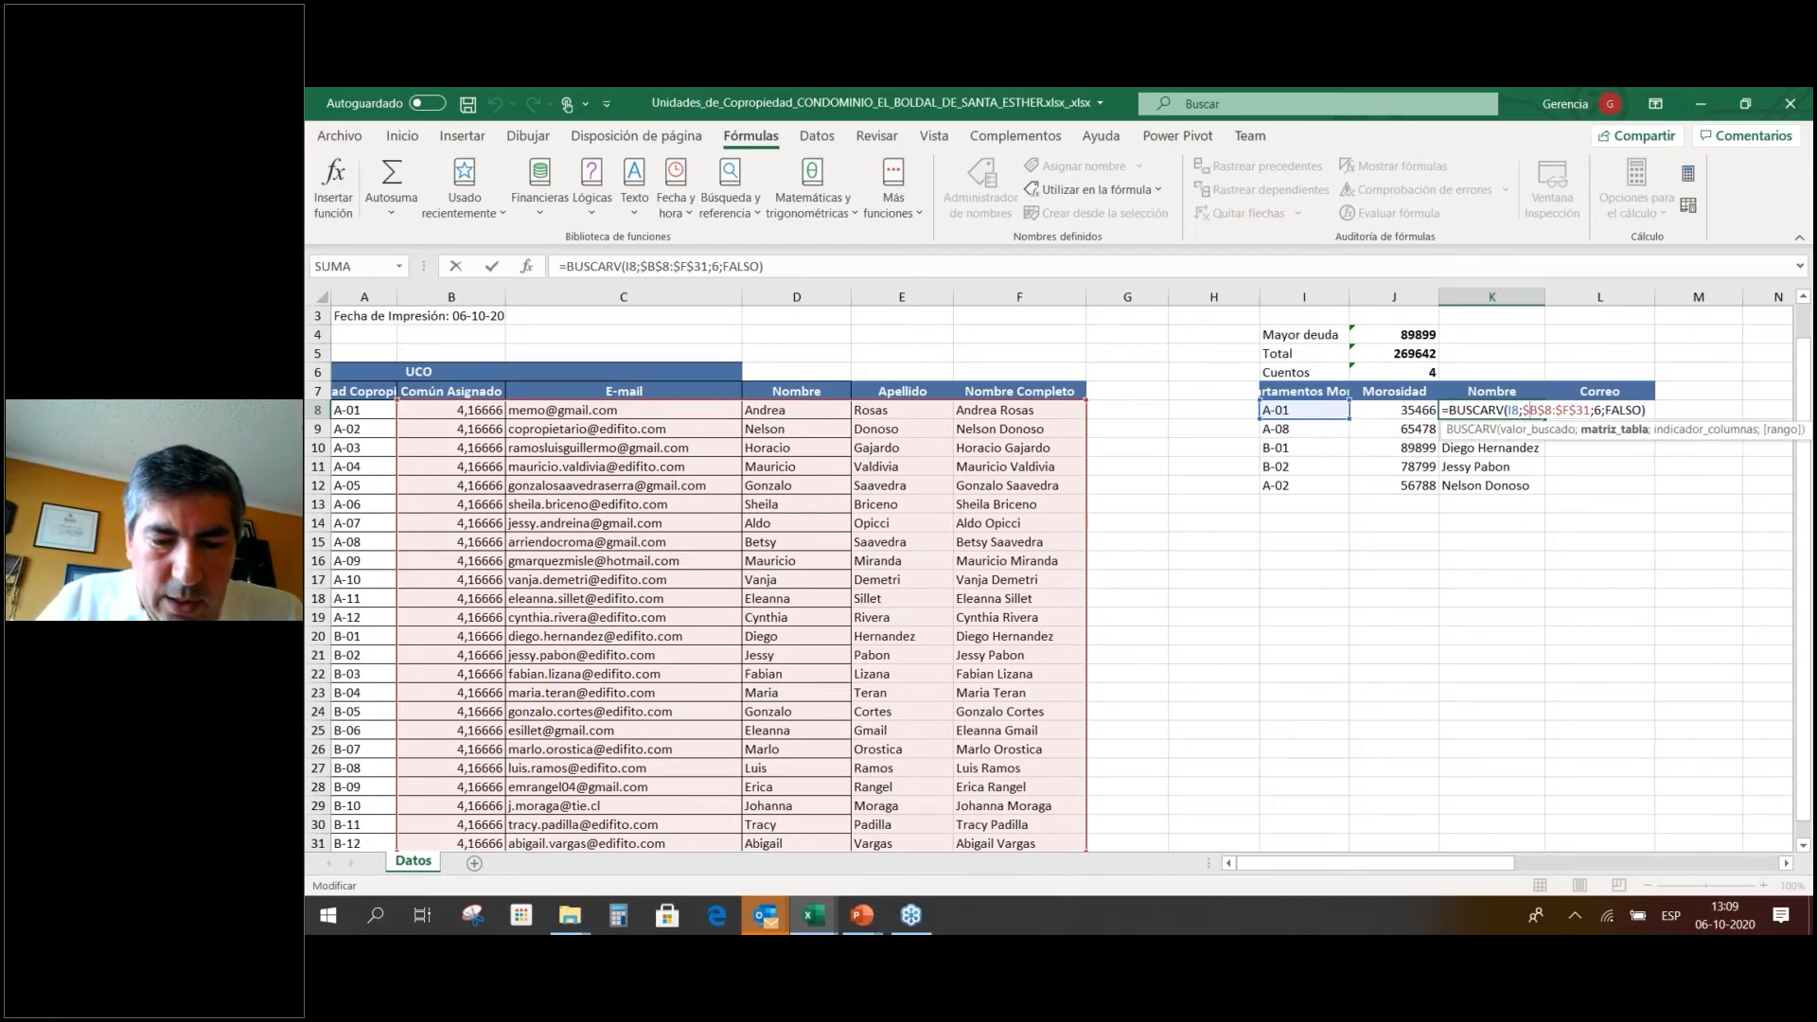
key(Delete)
text(A)
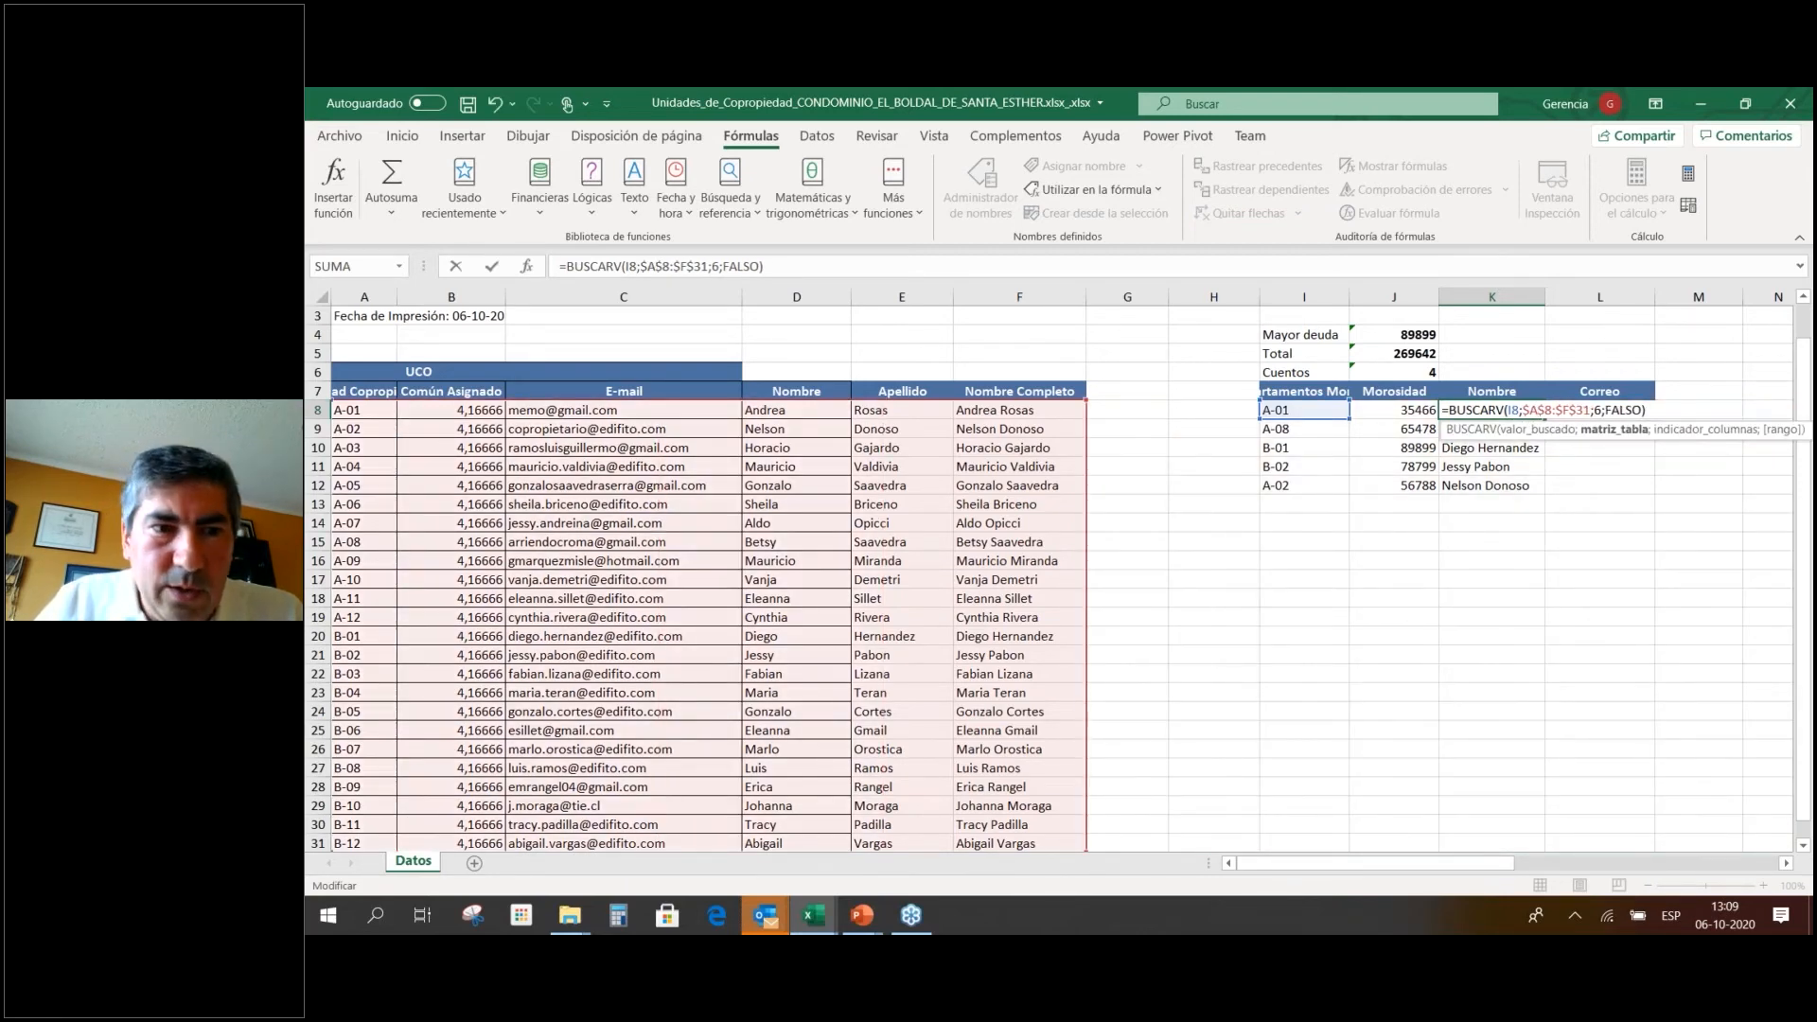
key(Return)
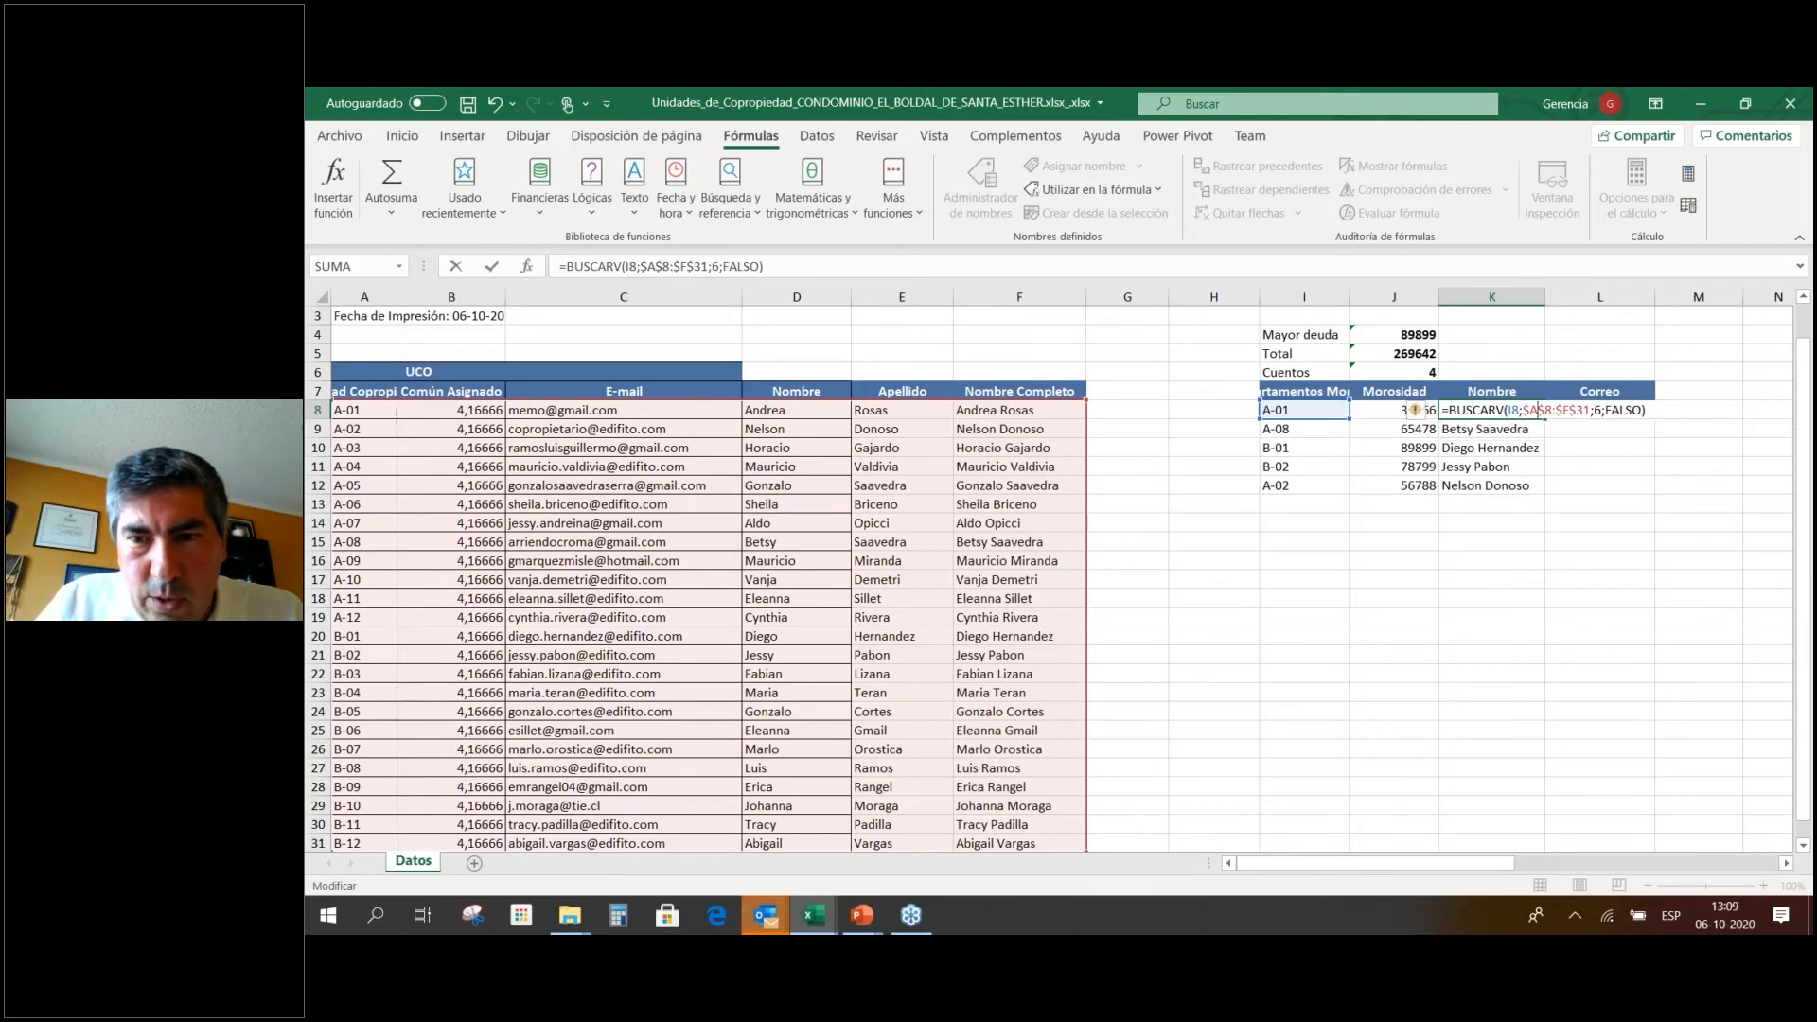
key(Up)
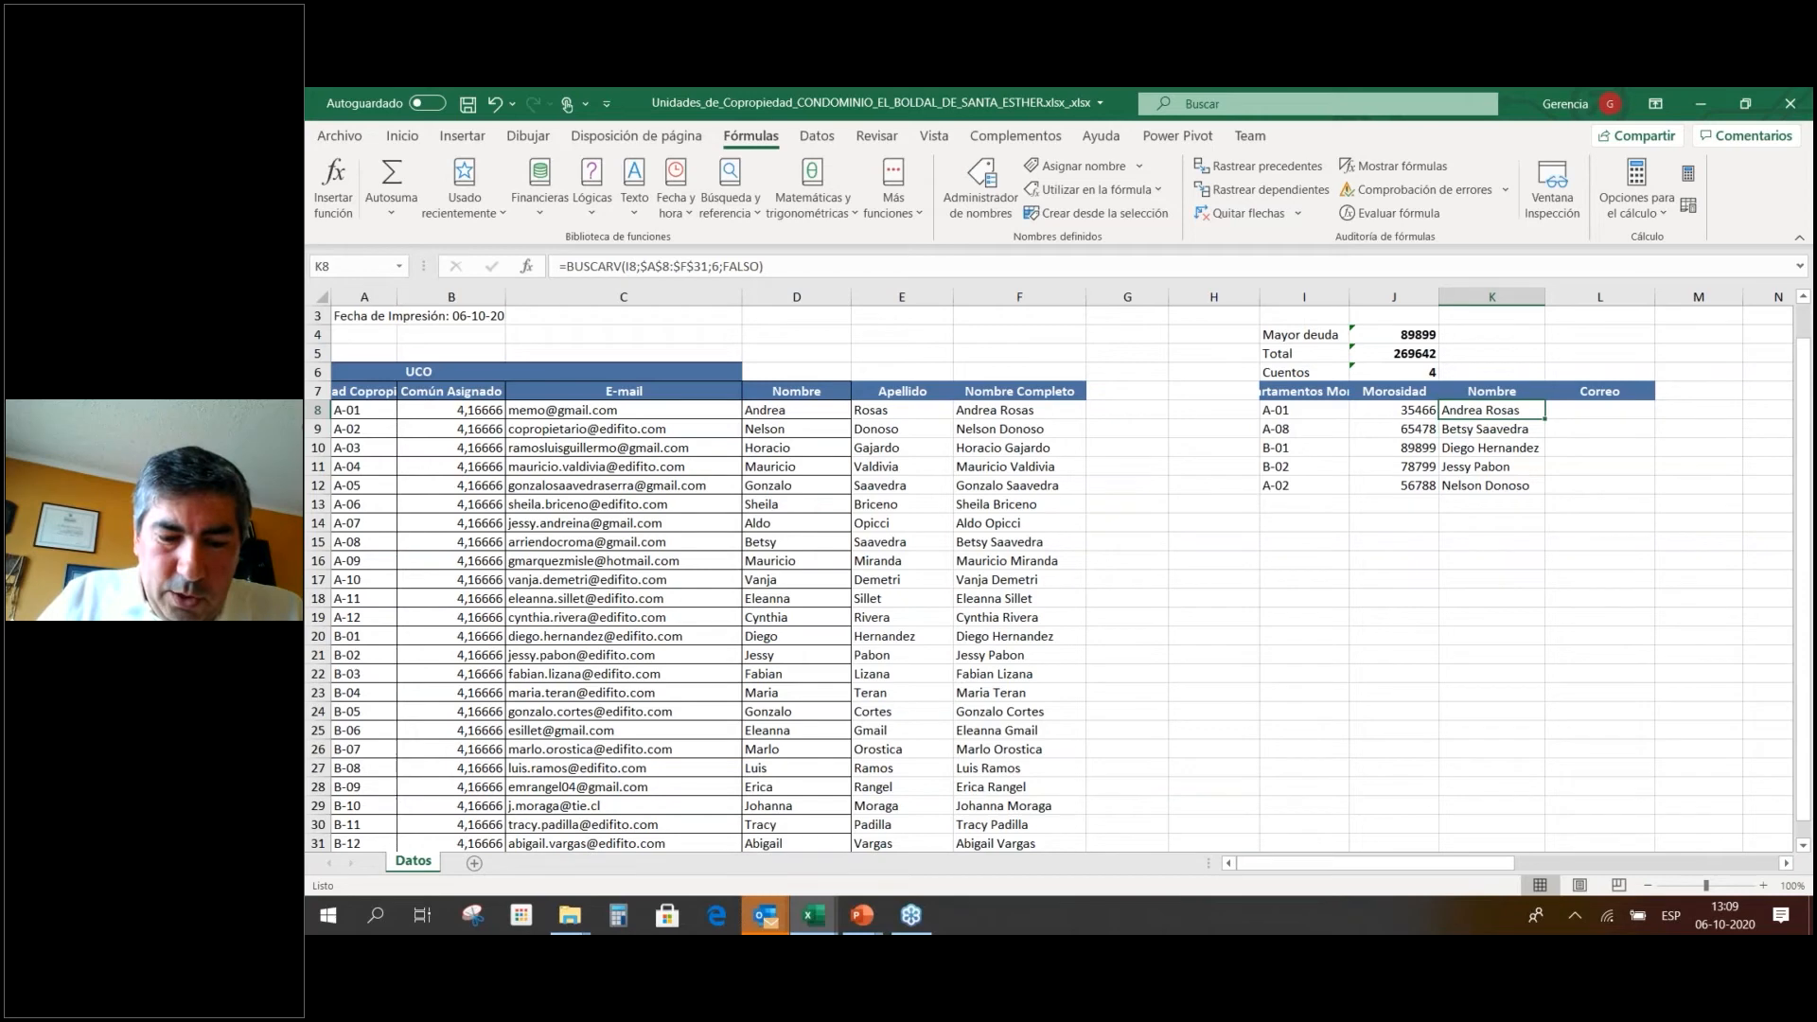
Copy the lookup into L8 as =BUSCARV(I8;$A$8:$F$31;3;FALSO) to return the e-mail.
key(ctrl+c)
key(Right)
key(ctrl+v)
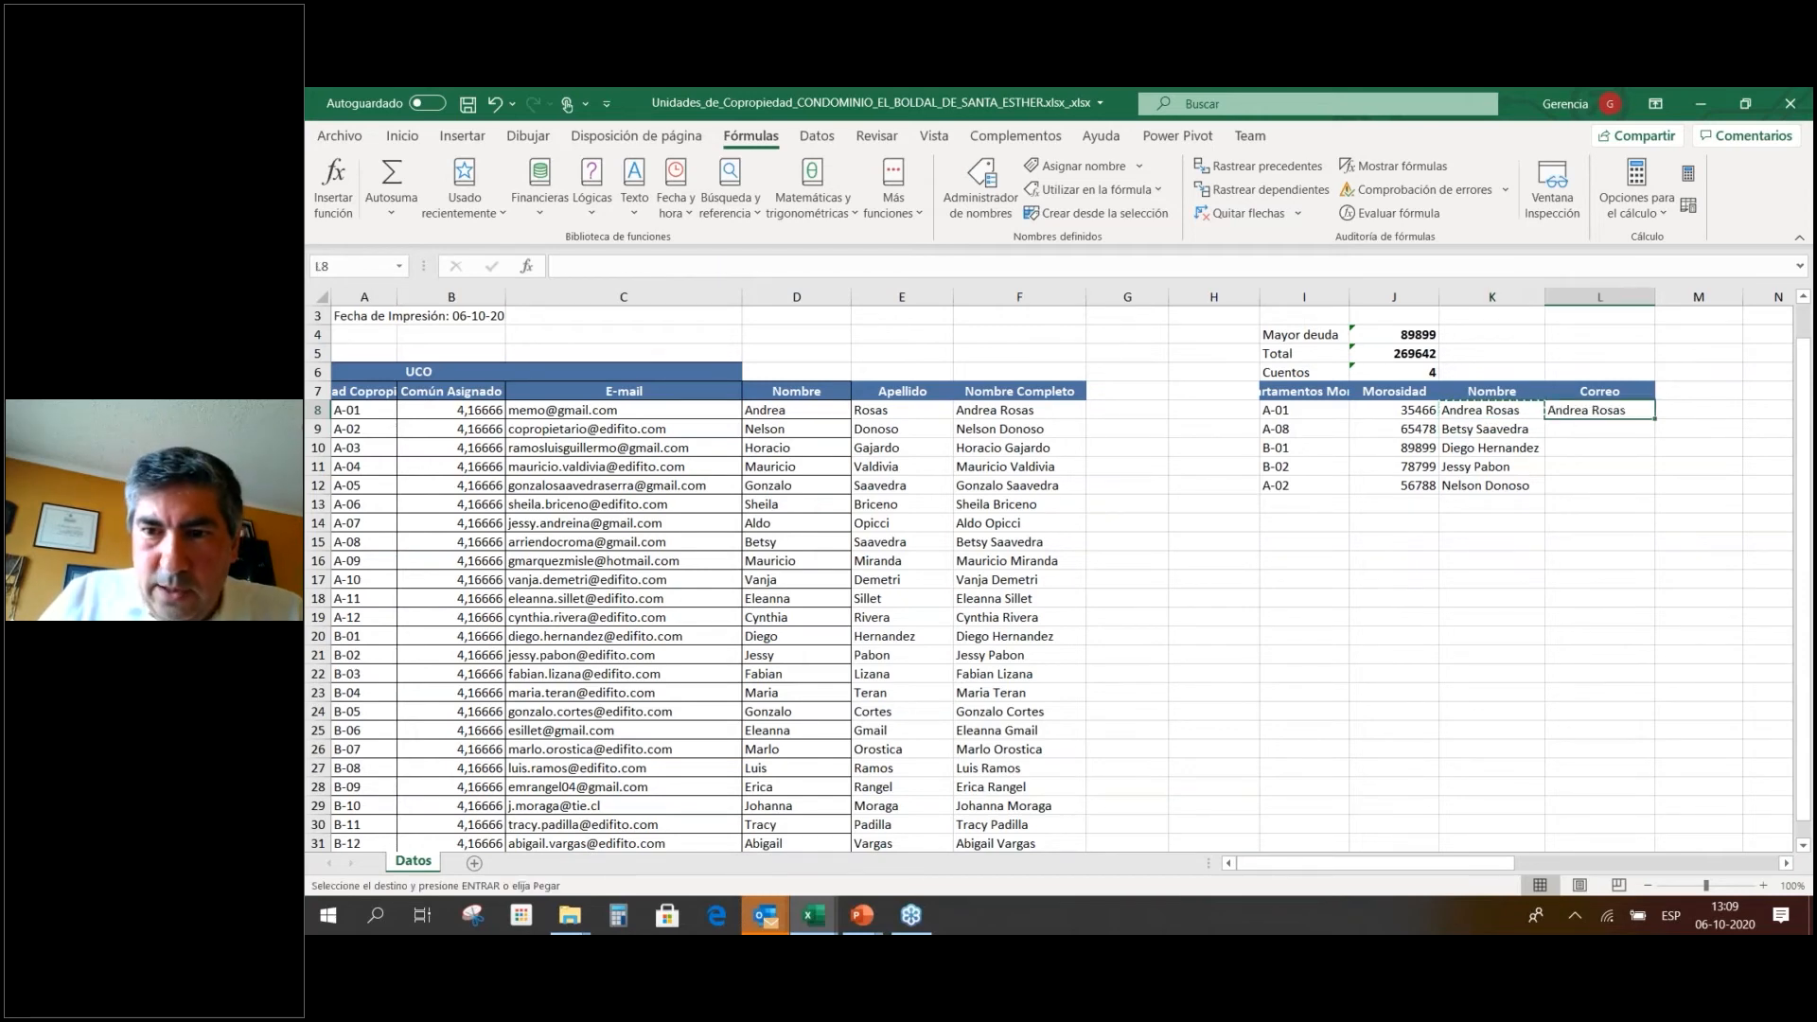
double_click(1670, 409)
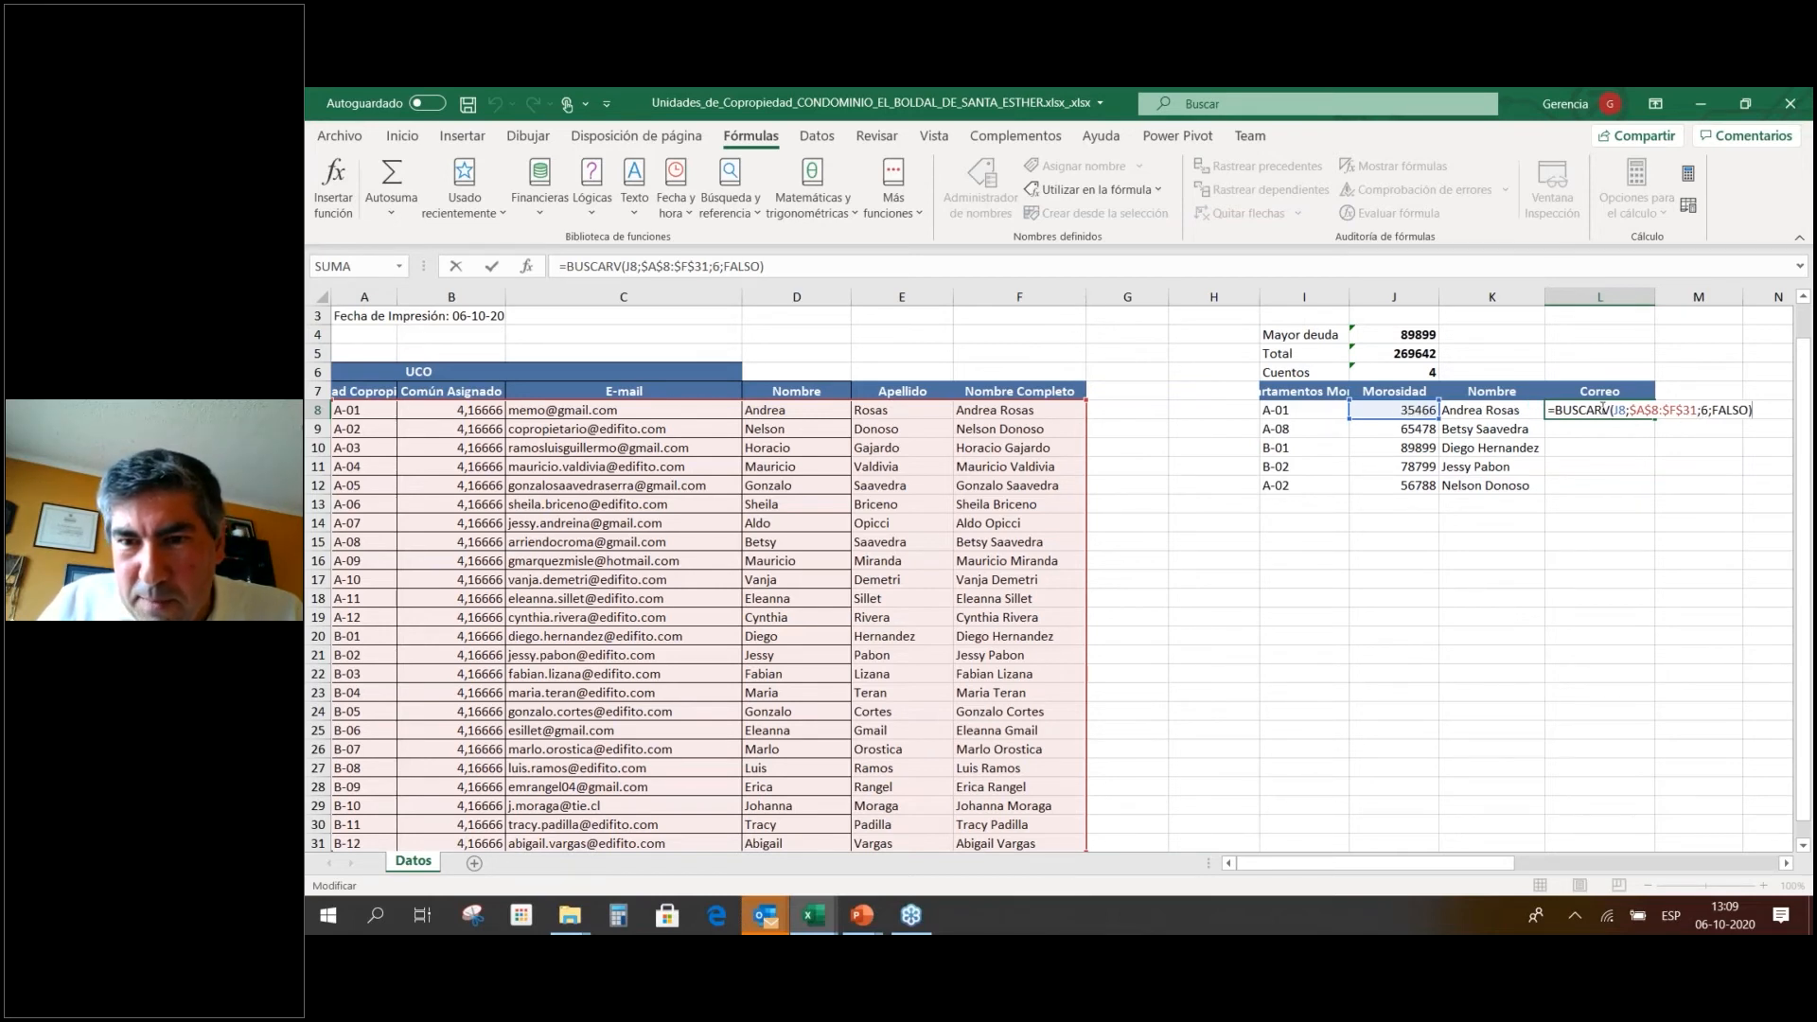
click(1332, 418)
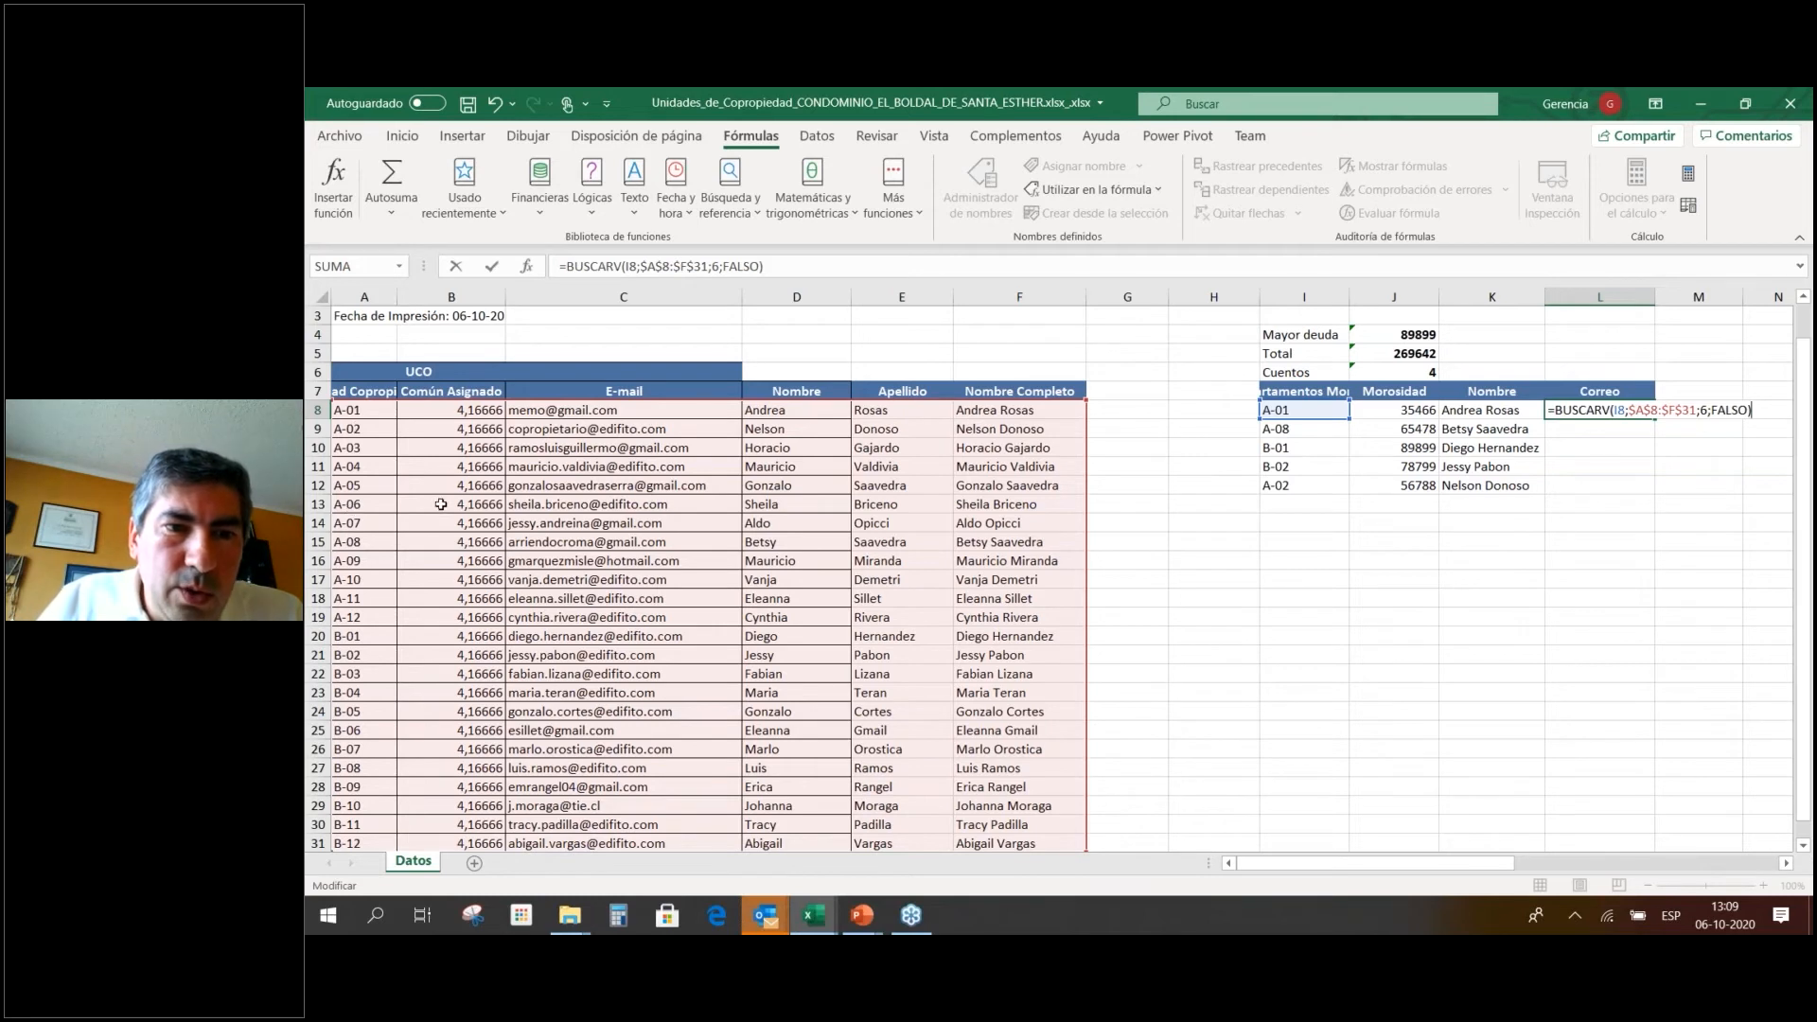
click(1709, 410)
key(BackSpace)
text(3)
key(ctrl+Return)
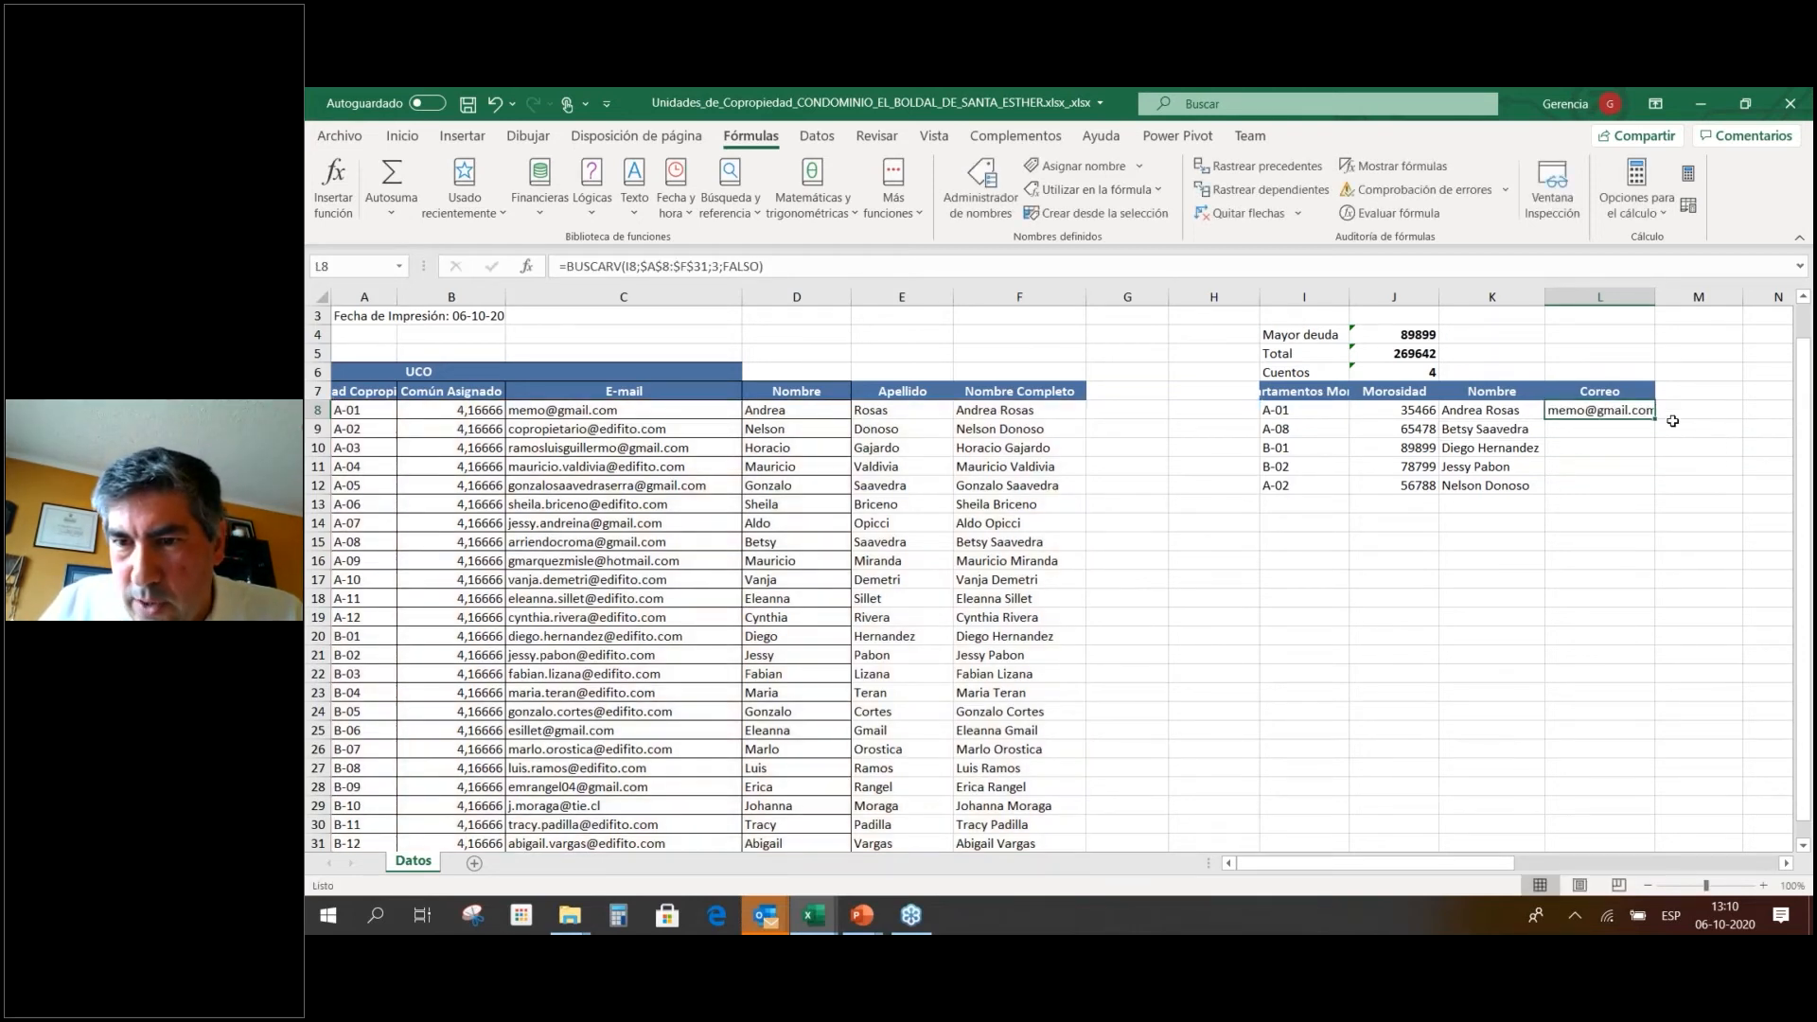
Fill the e-mail lookup down to L12 and widen column L.
drag(1657, 419, 1653, 494)
drag(1655, 298, 1742, 301)
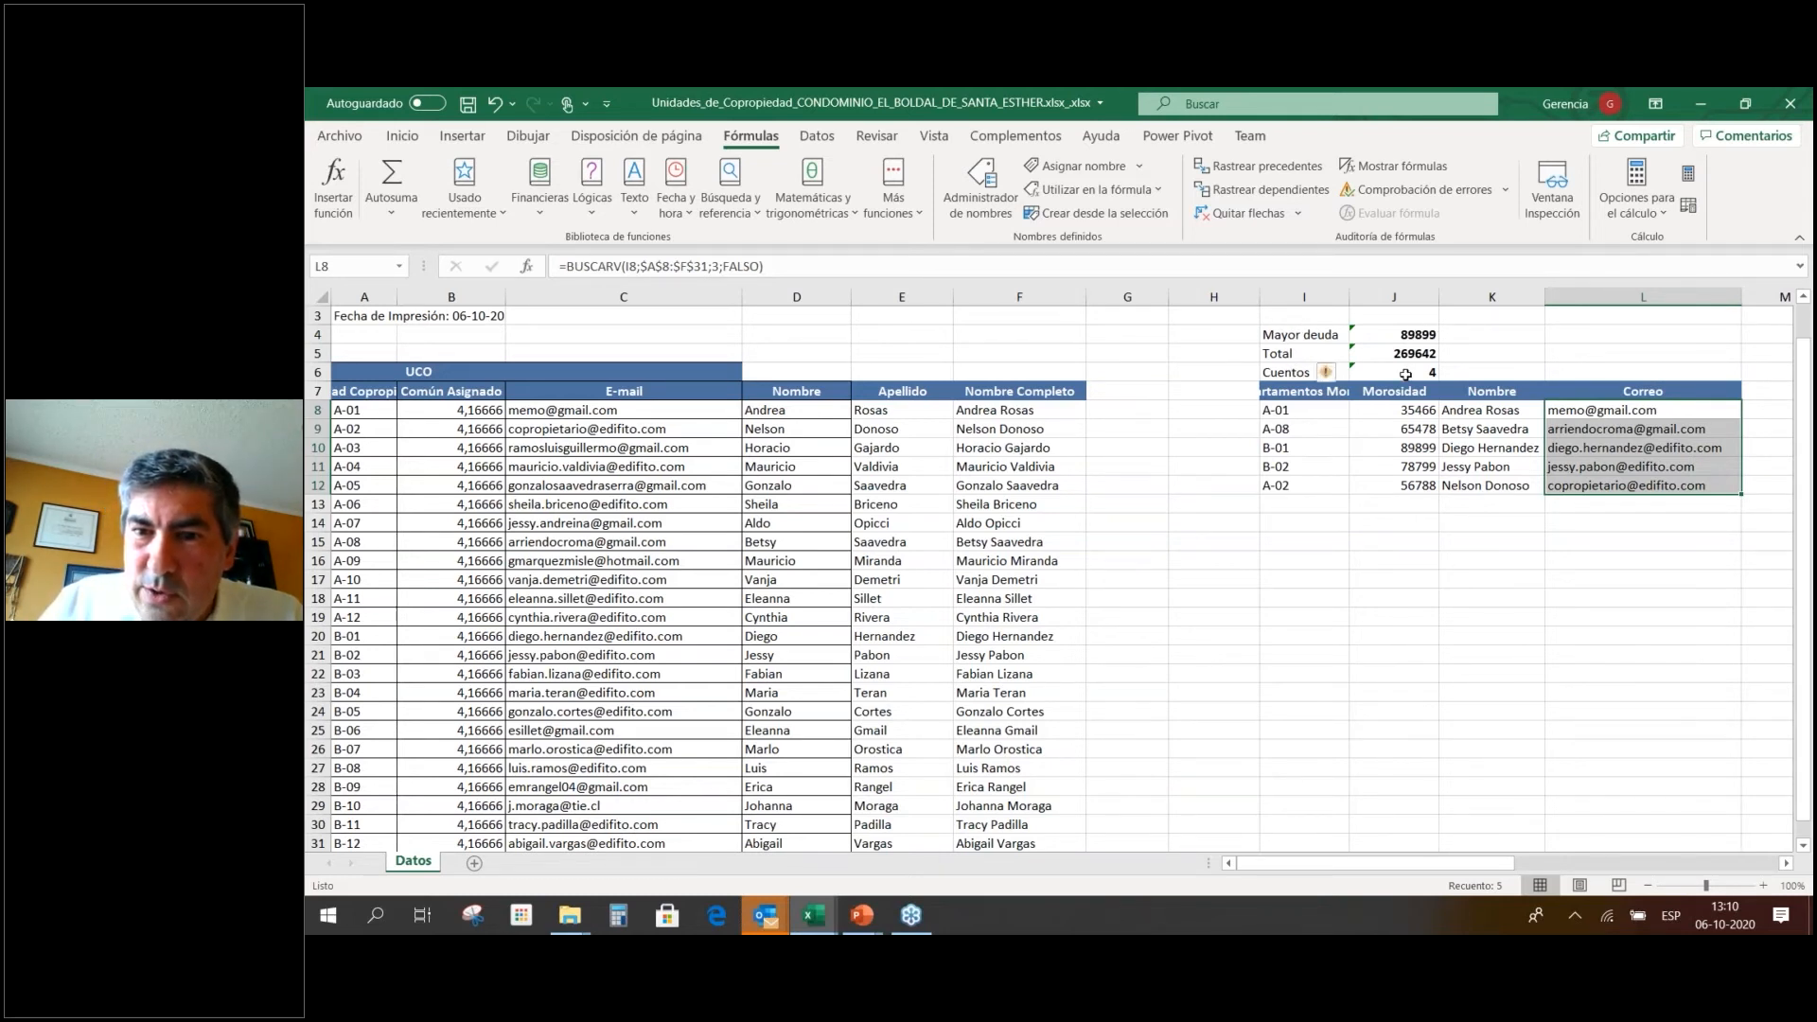
click(1327, 372)
Extend the Cuentos count range to J8:J12 so it reads 5.
click(1285, 485)
drag(1285, 484, 1704, 485)
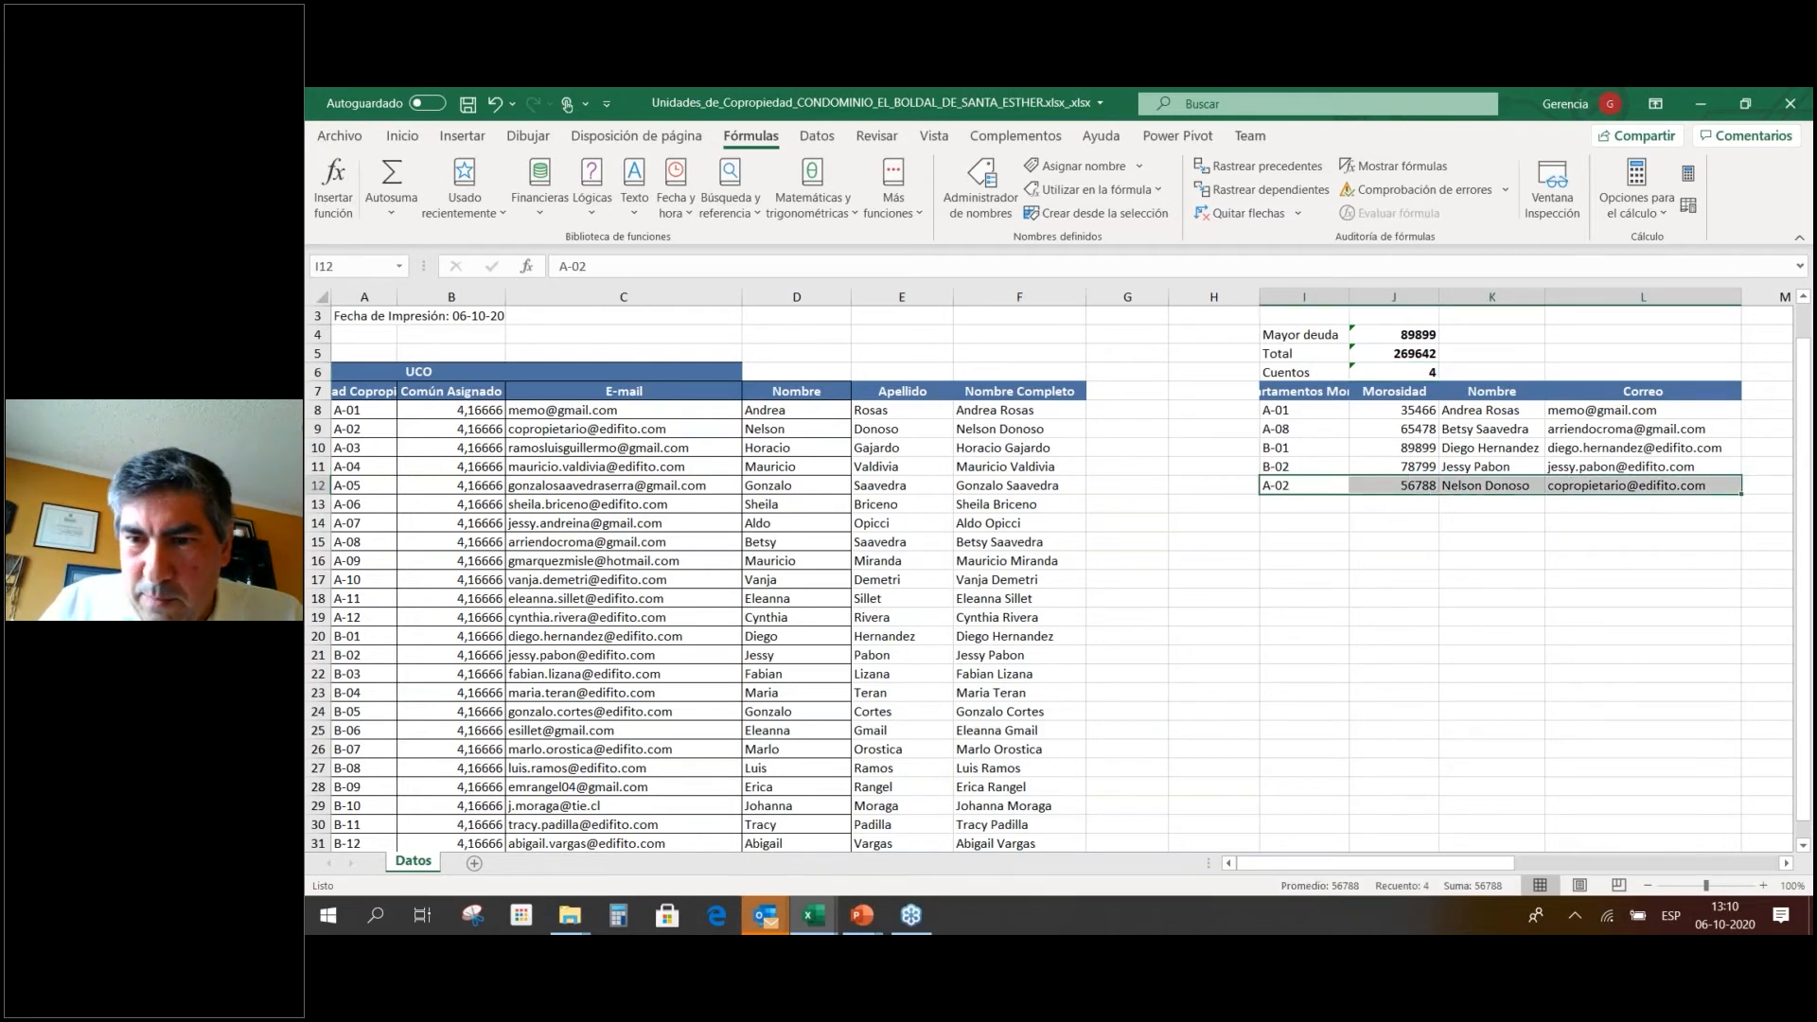
click(1421, 373)
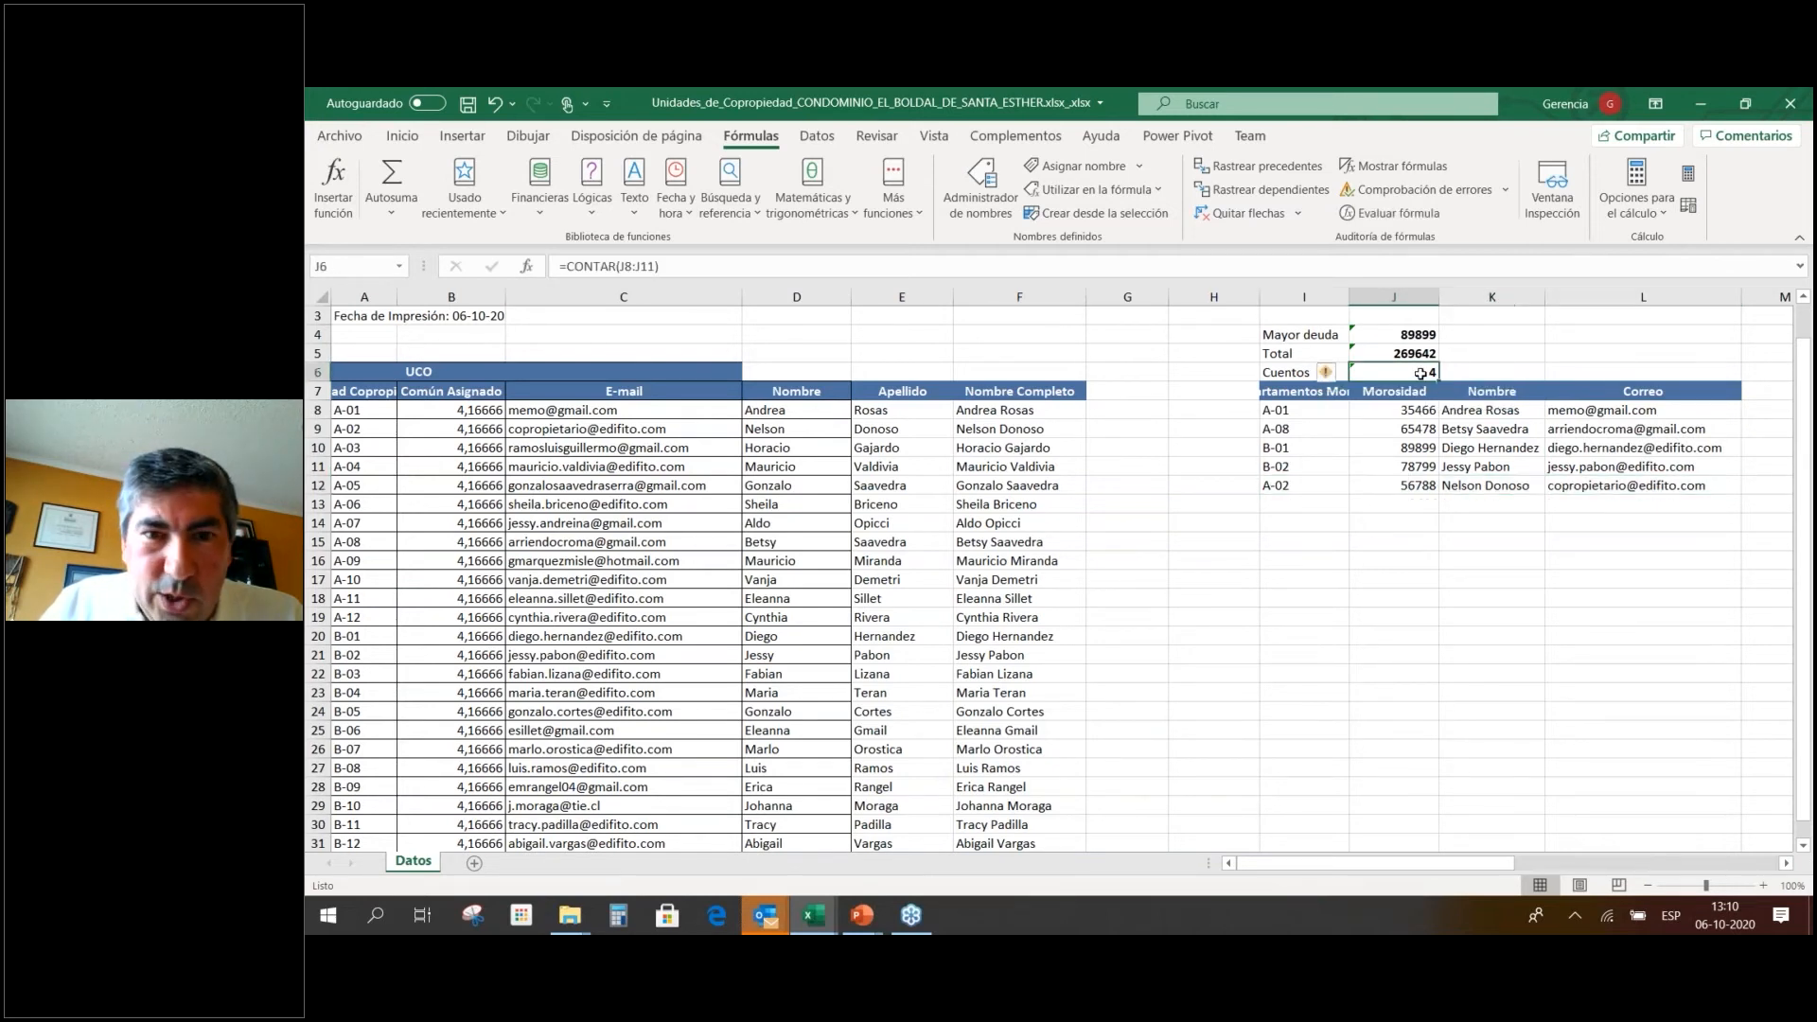
double_click(1420, 373)
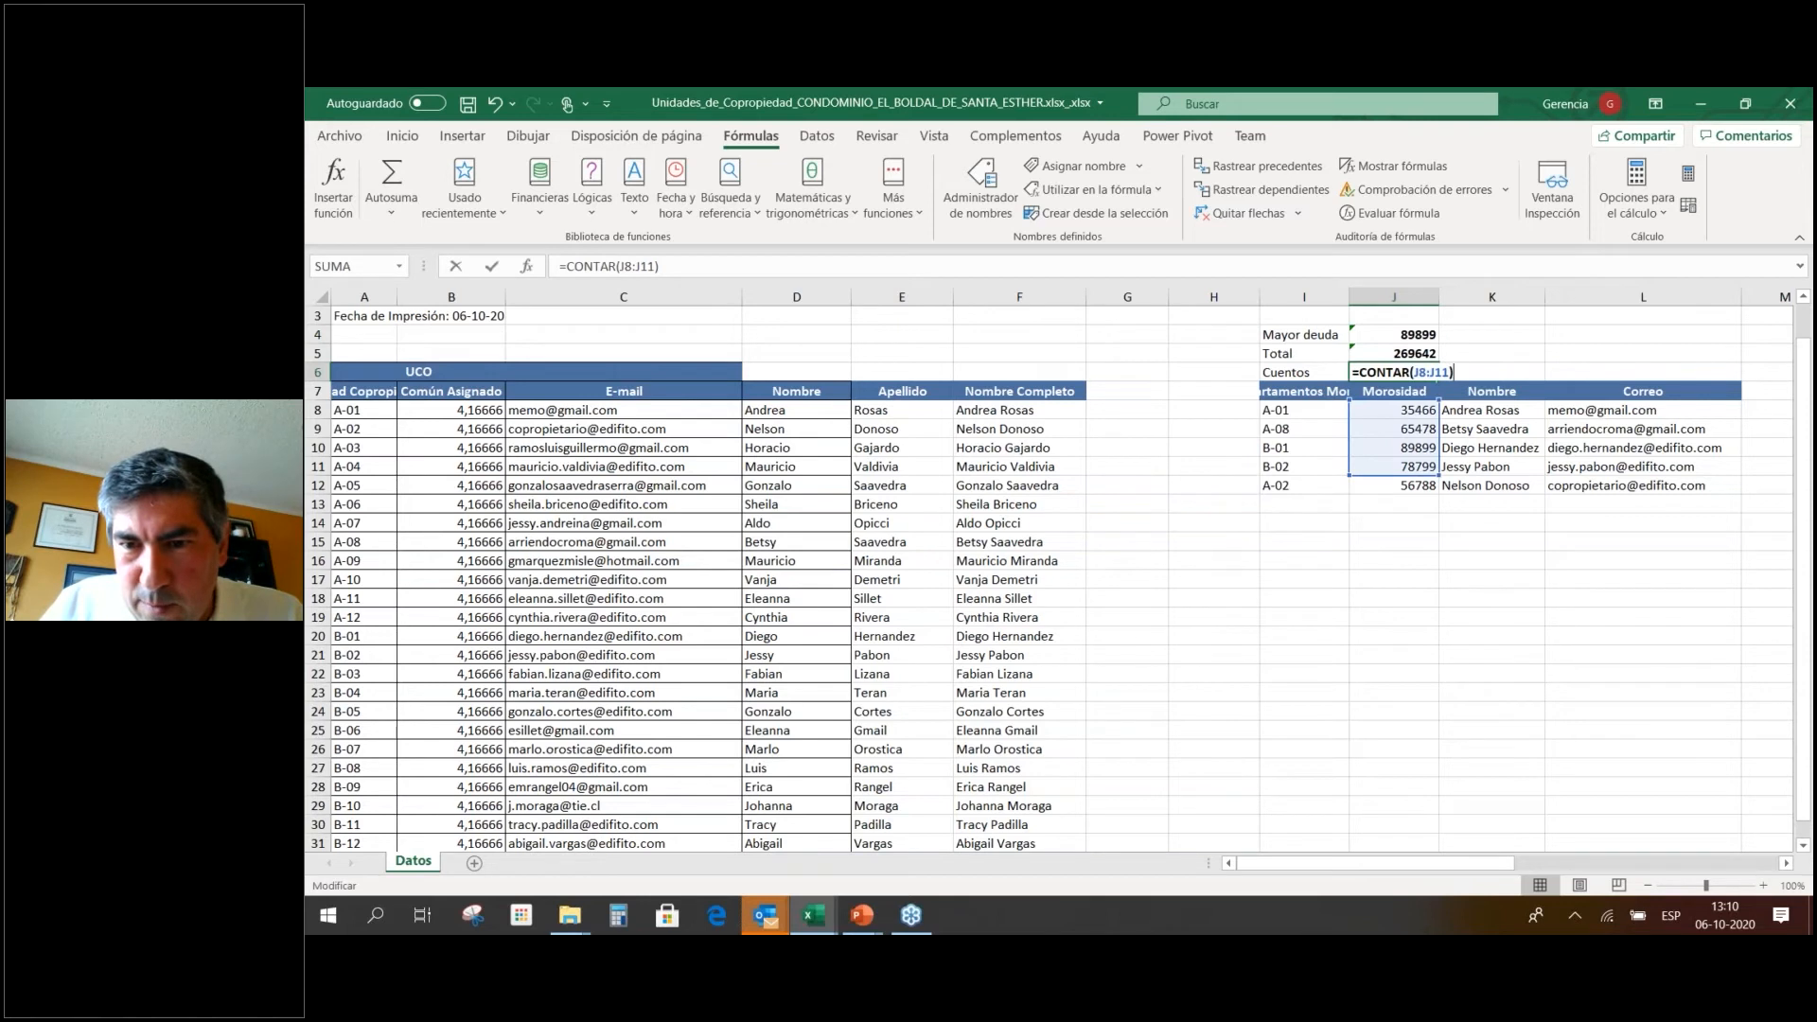
drag(1438, 487, 1438, 493)
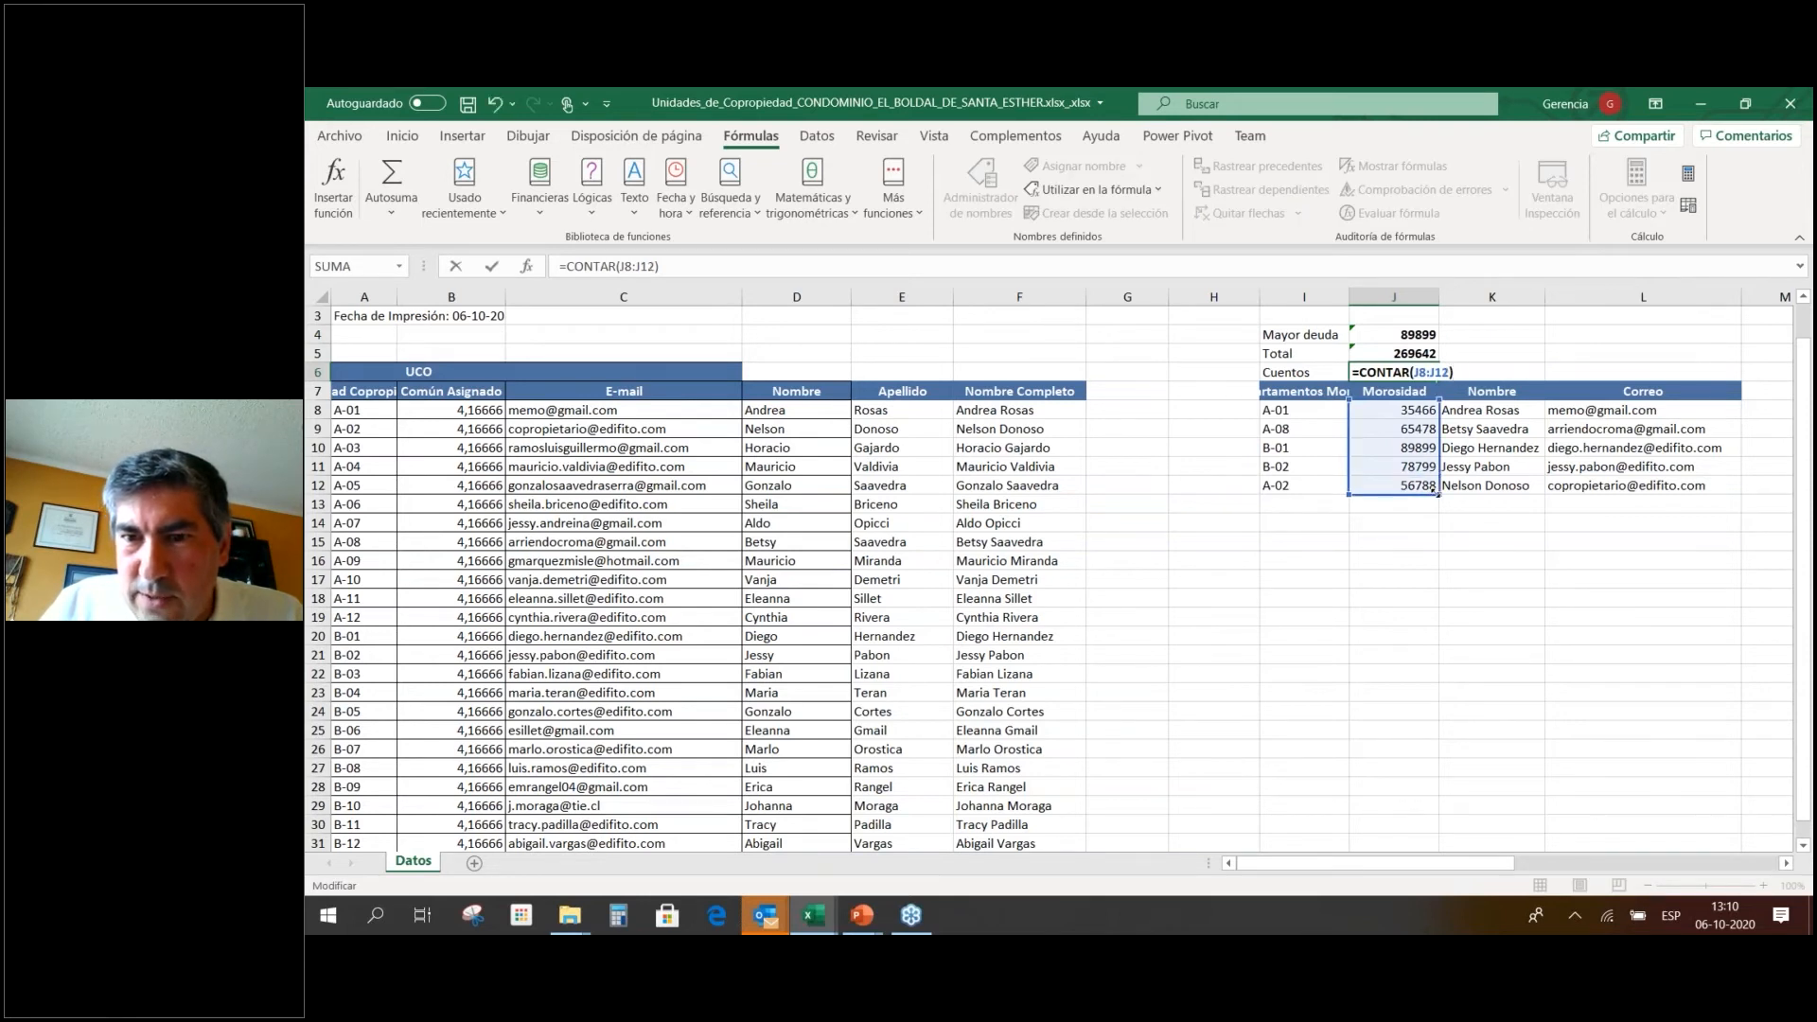
key(Return)
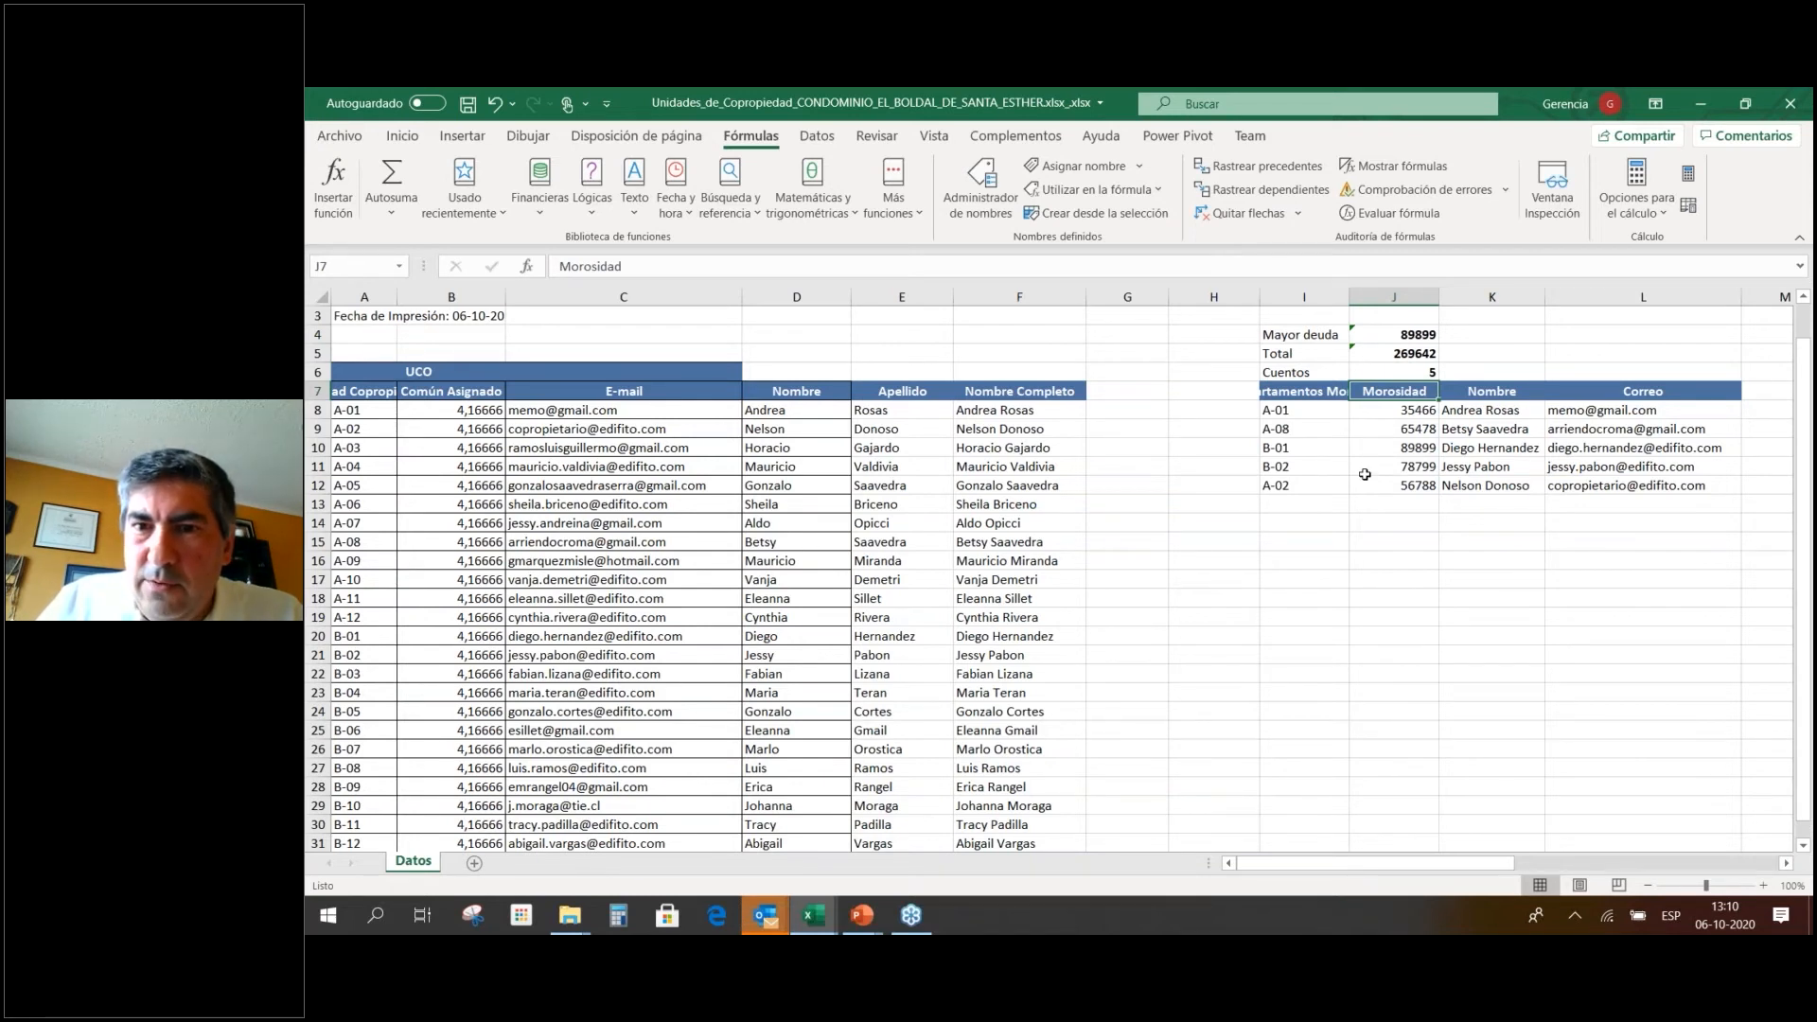
Extend the Total and Mayor deuda ranges to J8:J12, making Total 326430.
click(1399, 355)
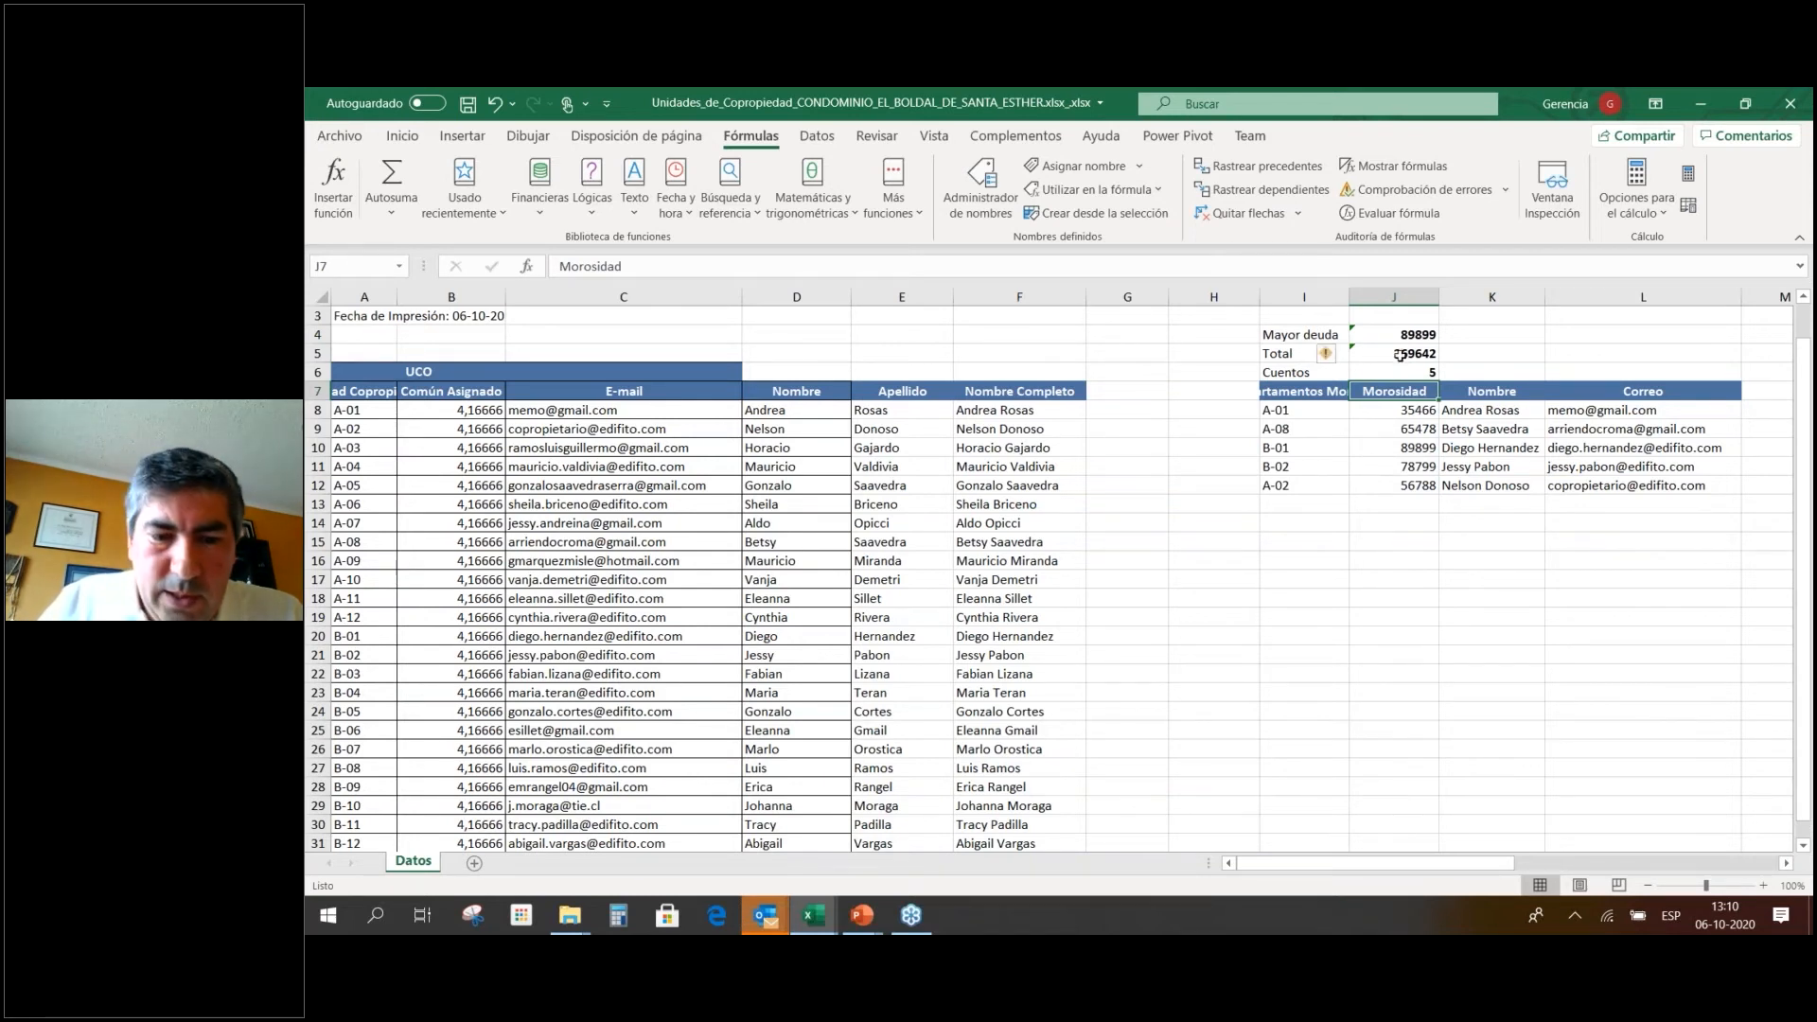
key(XF86MonBrightnessUp)
key(F2)
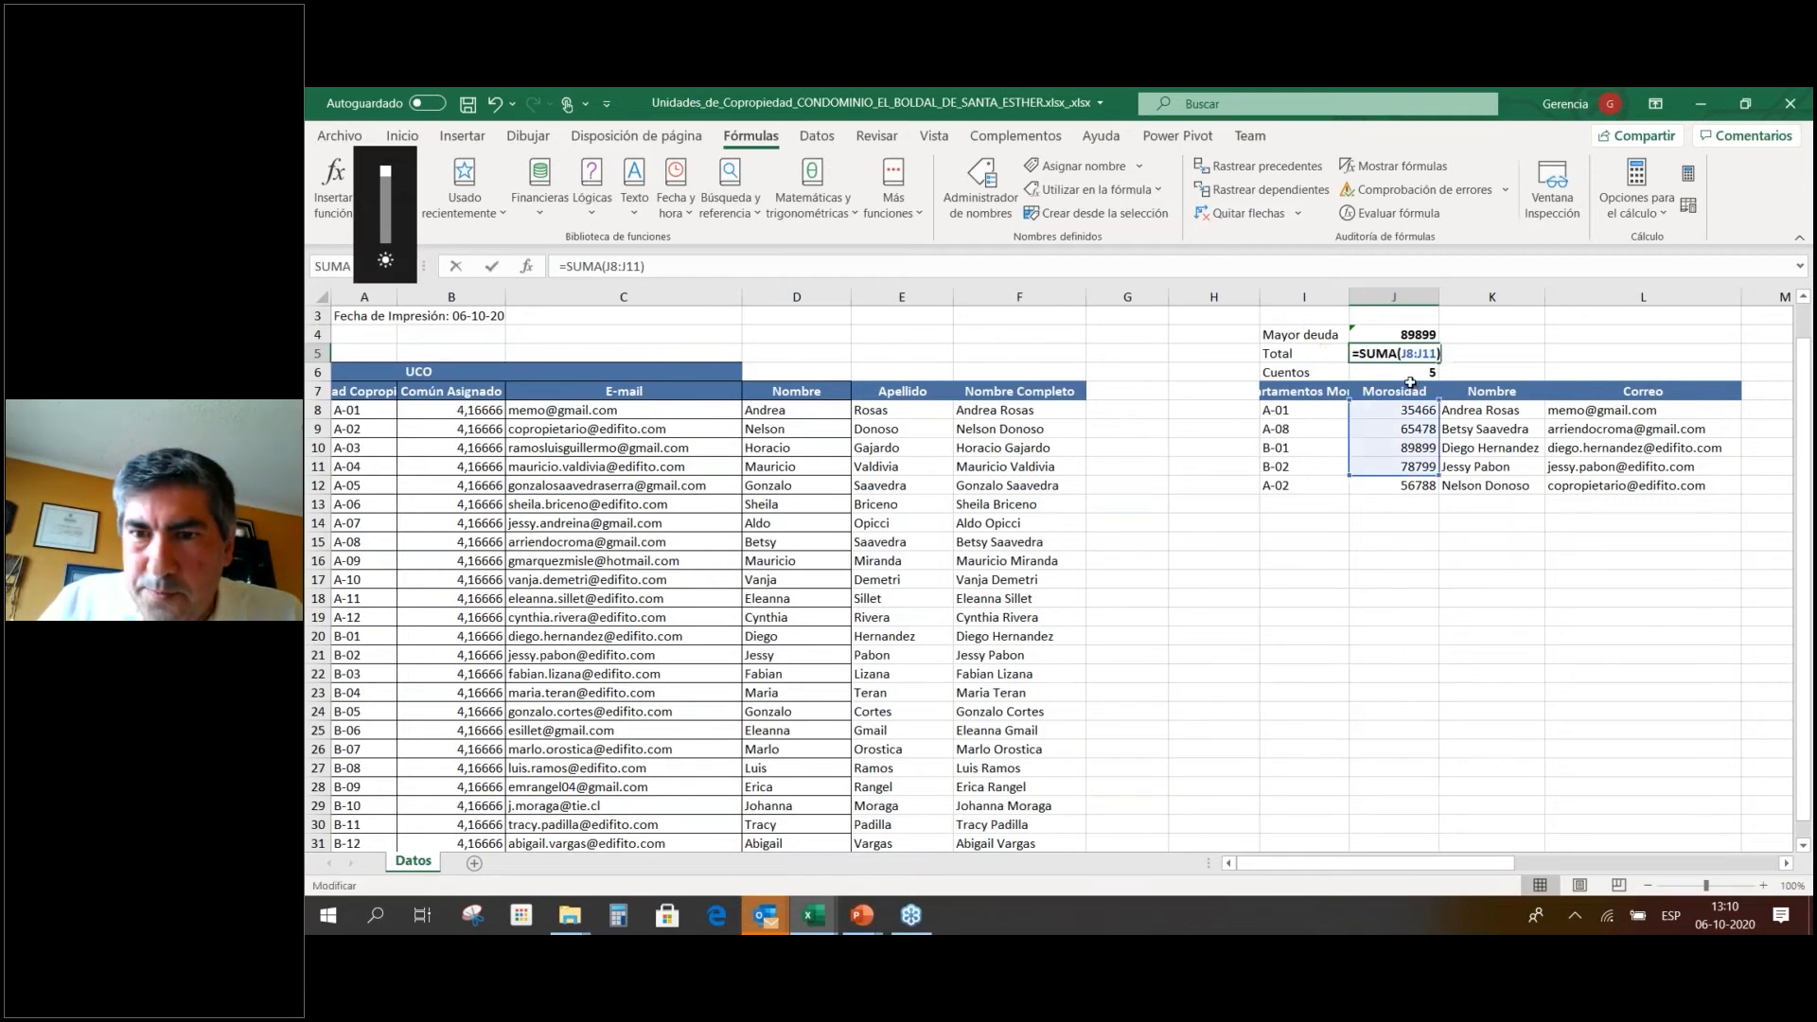
drag(1439, 484, 1440, 495)
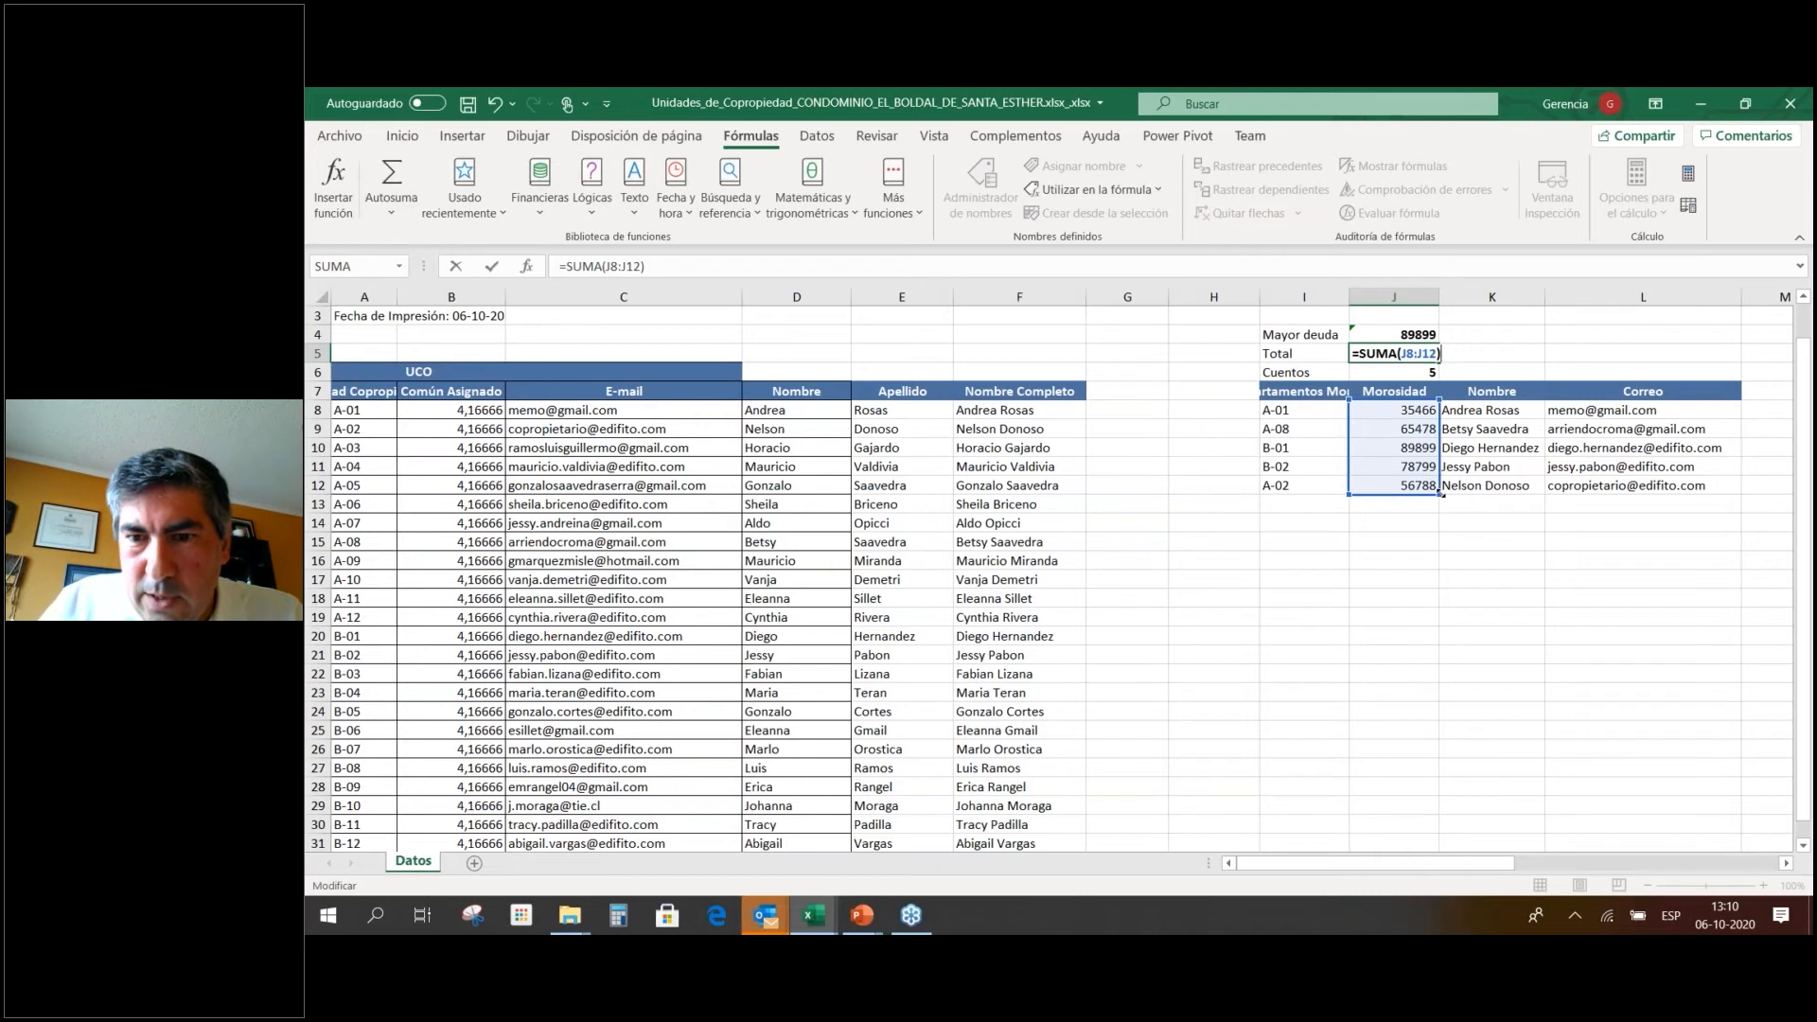
key(Return)
click(1408, 337)
key(F2)
drag(1439, 476, 1438, 486)
key(Return)
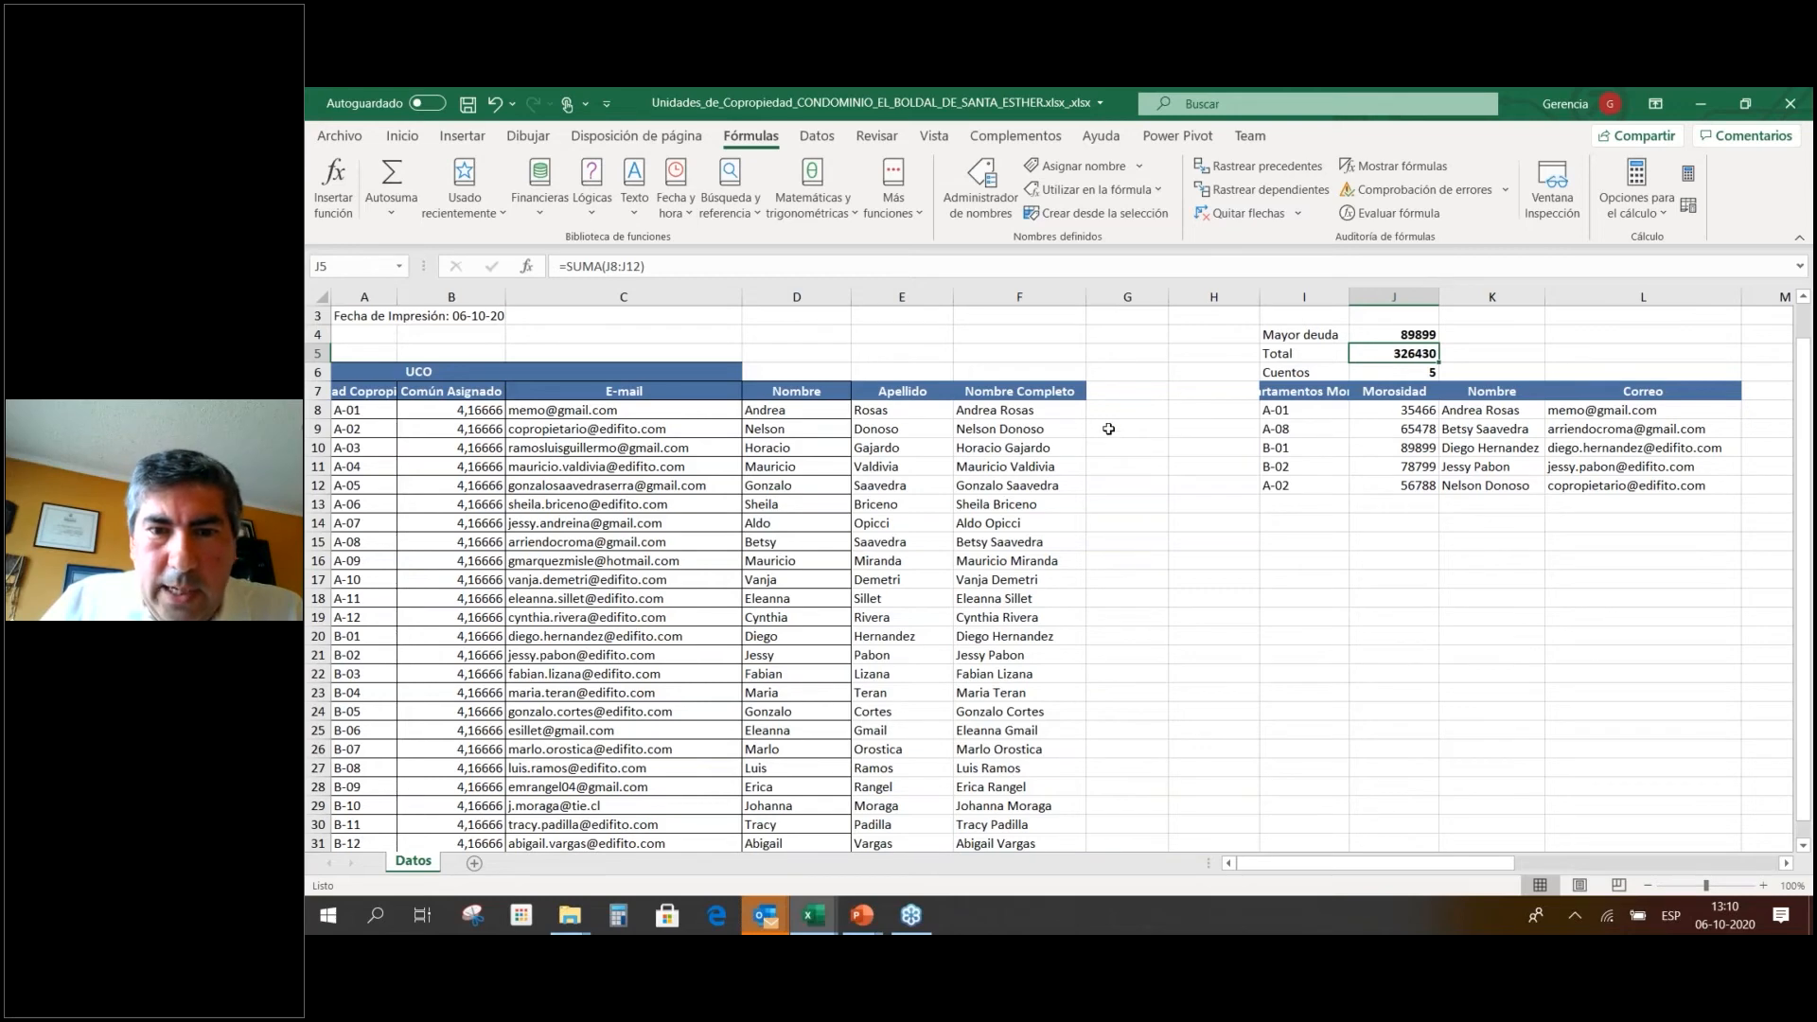
Add a Tipo Residente header beside Nombre Completo and widen column G.
scroll(1112, 428, down, 7)
scroll(1112, 428, up, 8)
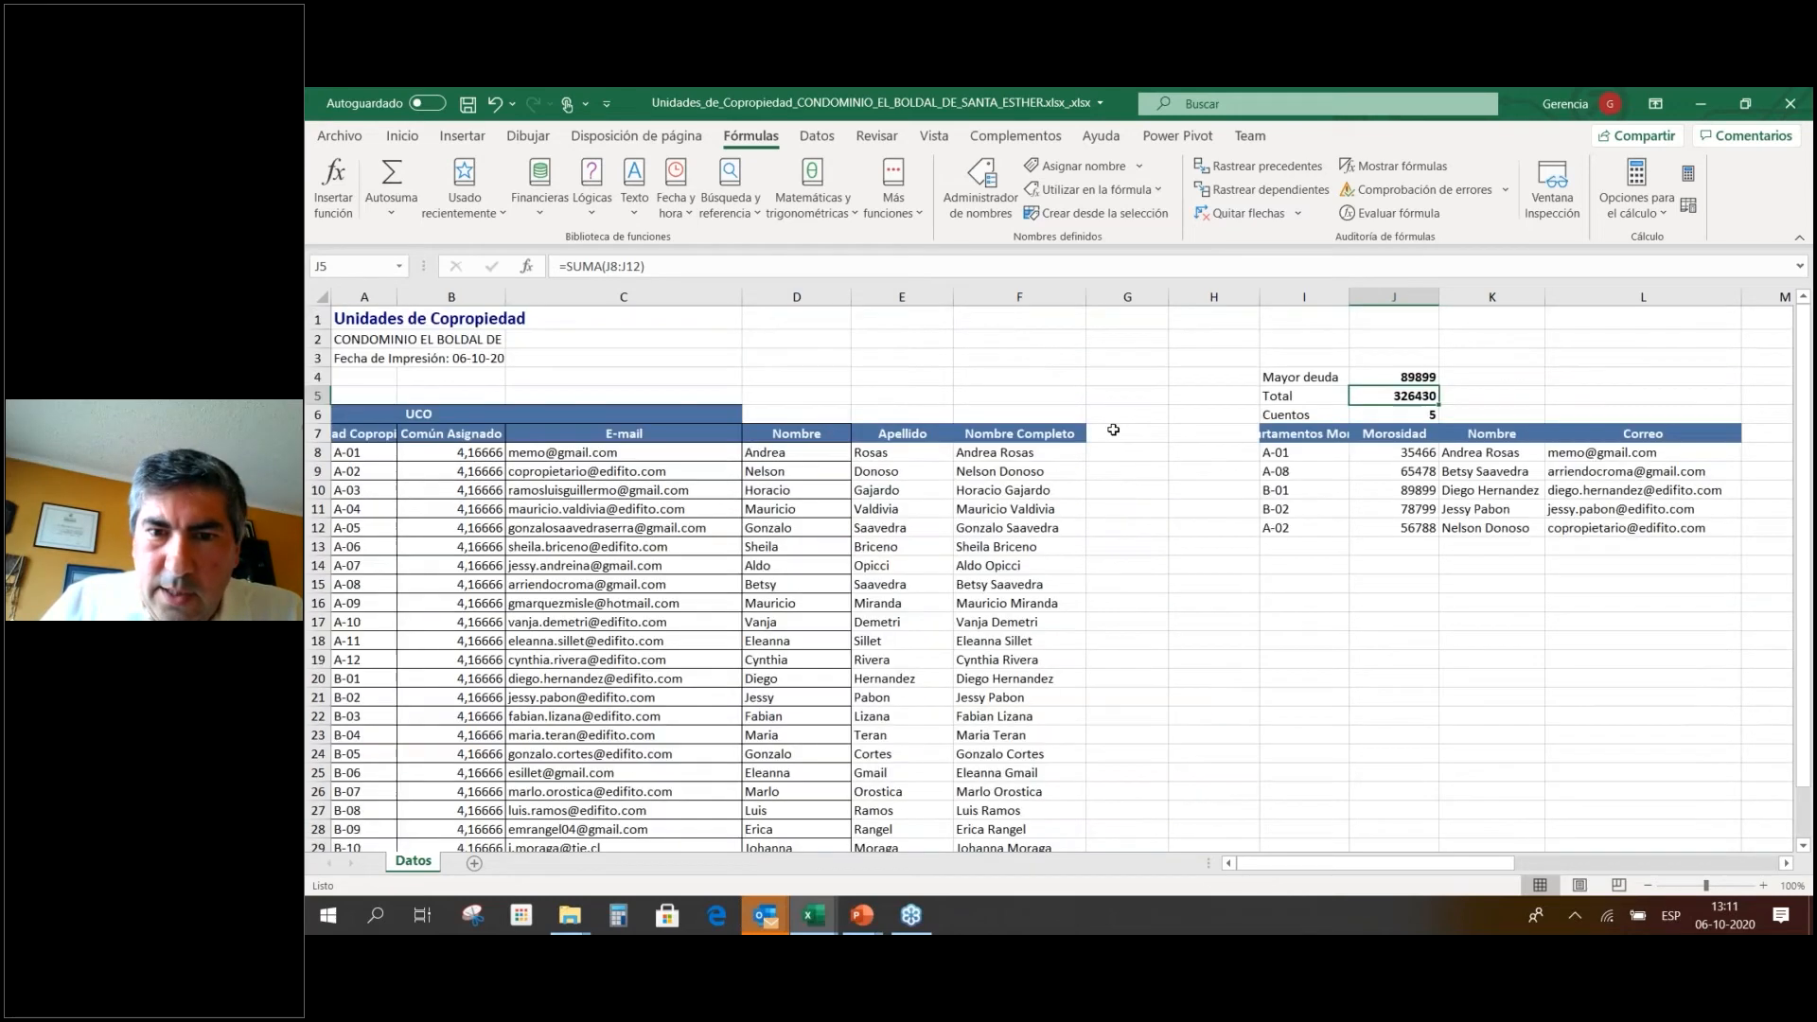
click(1112, 432)
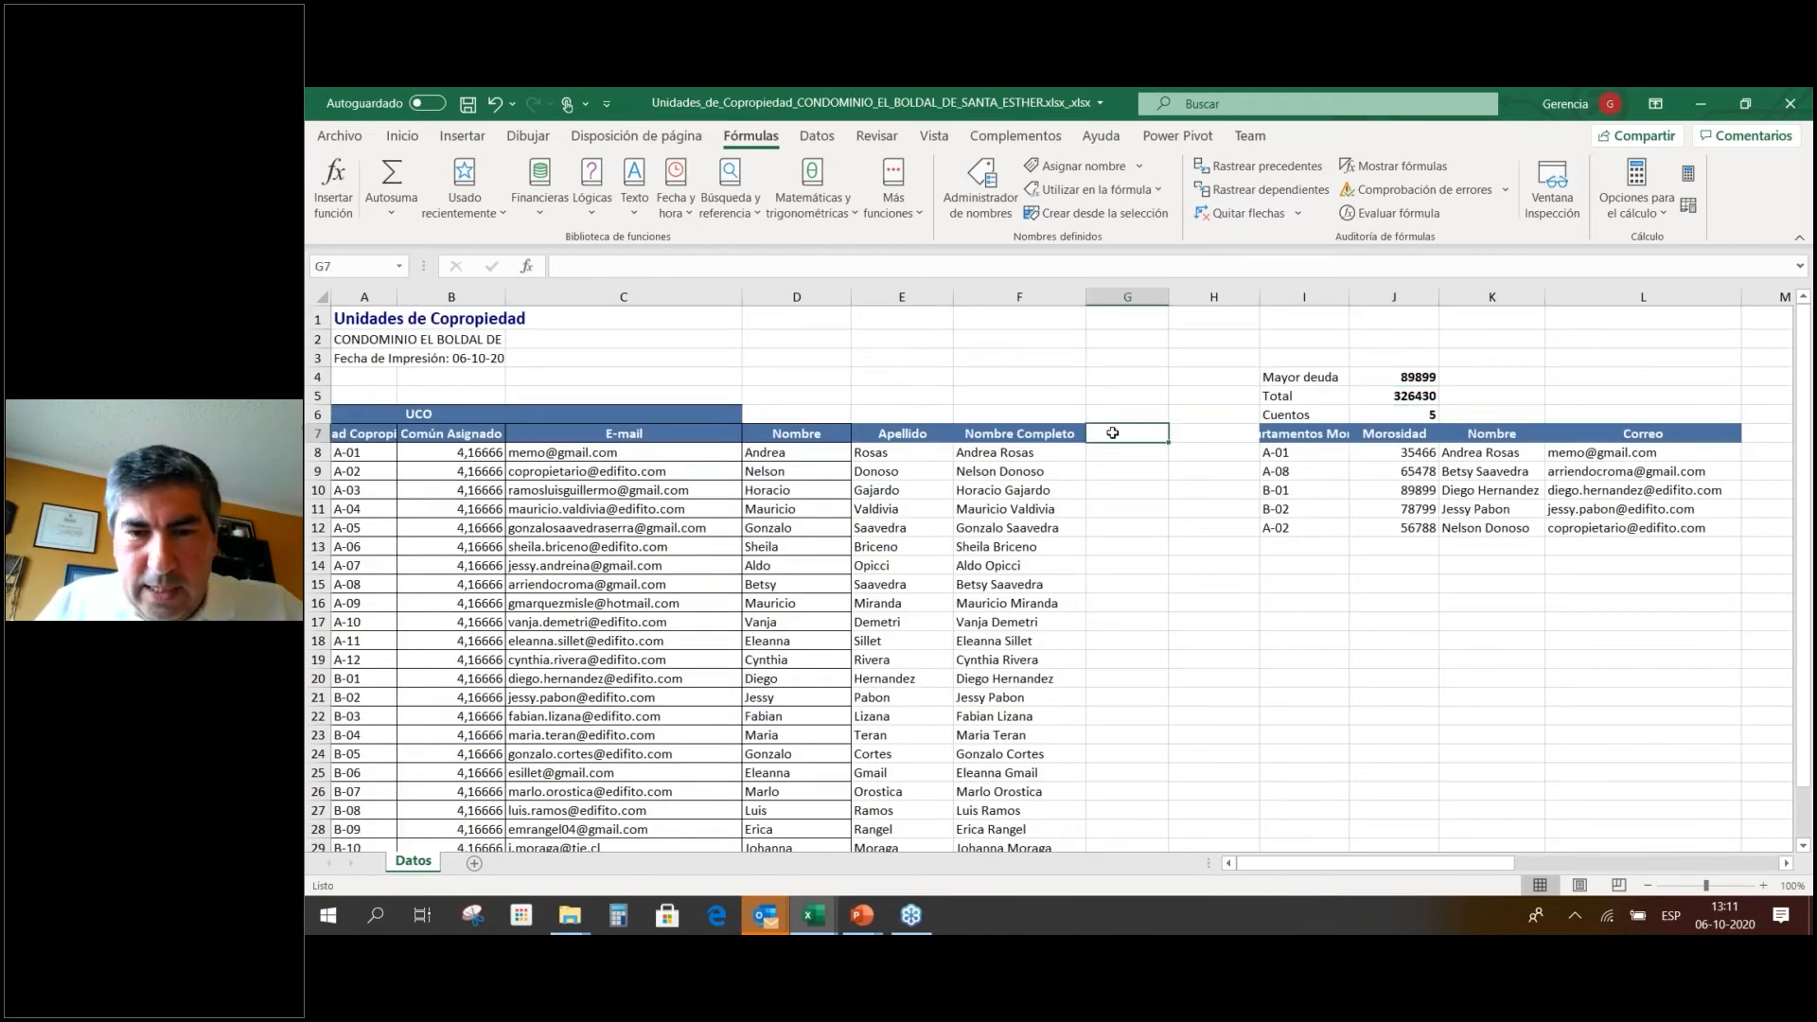
text(Tipo)
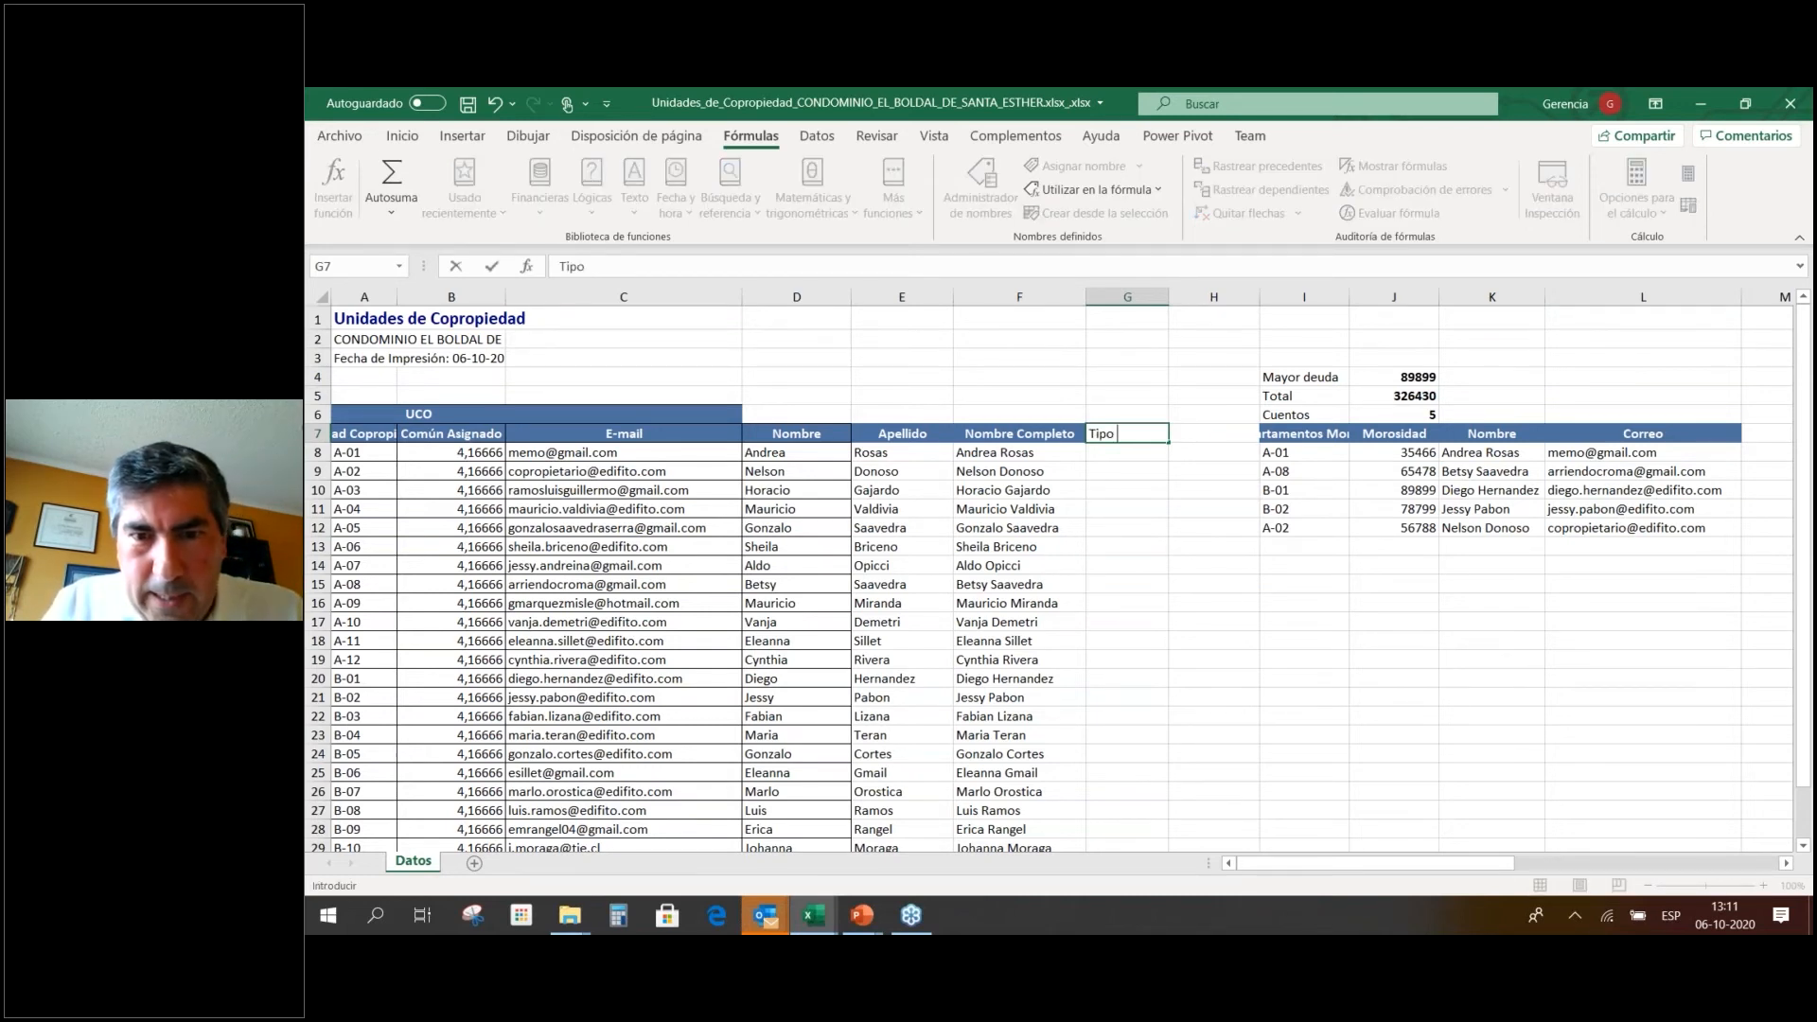
text( Residente)
key(Return)
drag(1174, 308, 1183, 308)
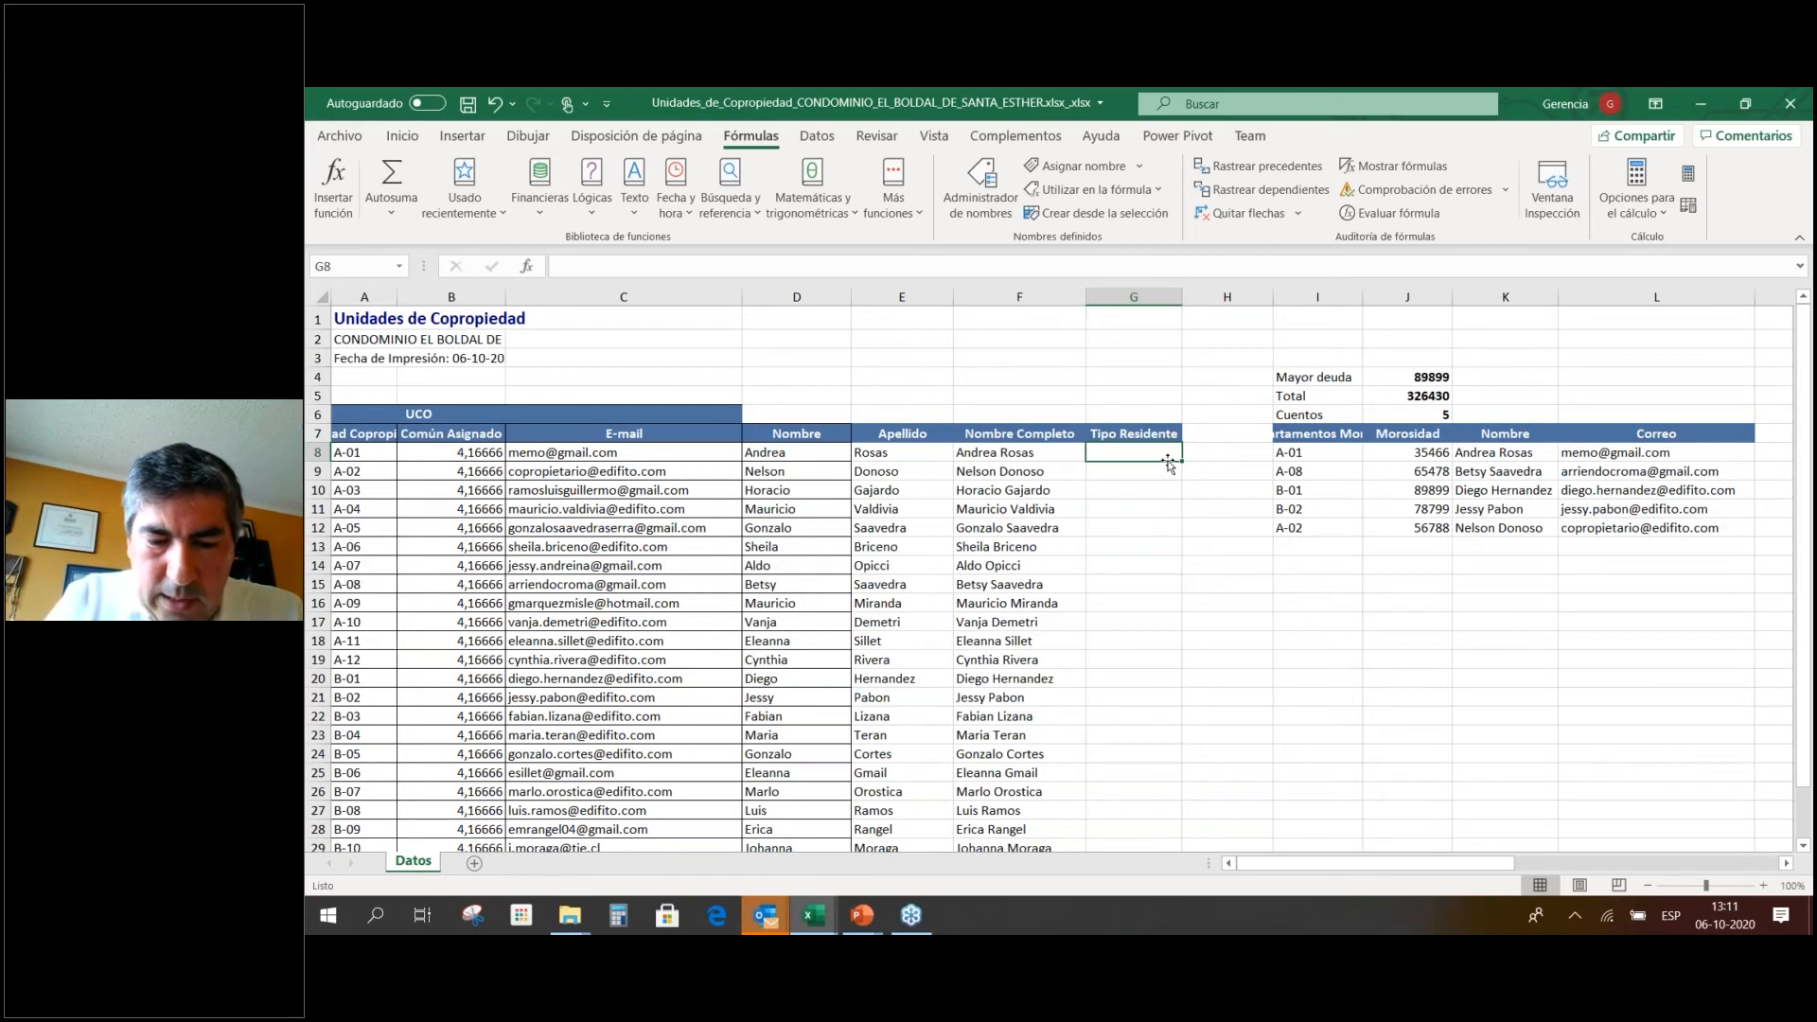
Fill Tipo Residente with alternating Arrendatario and Copropietarios down to row 31.
text(Arrendatario)
key(Return)
text(C)
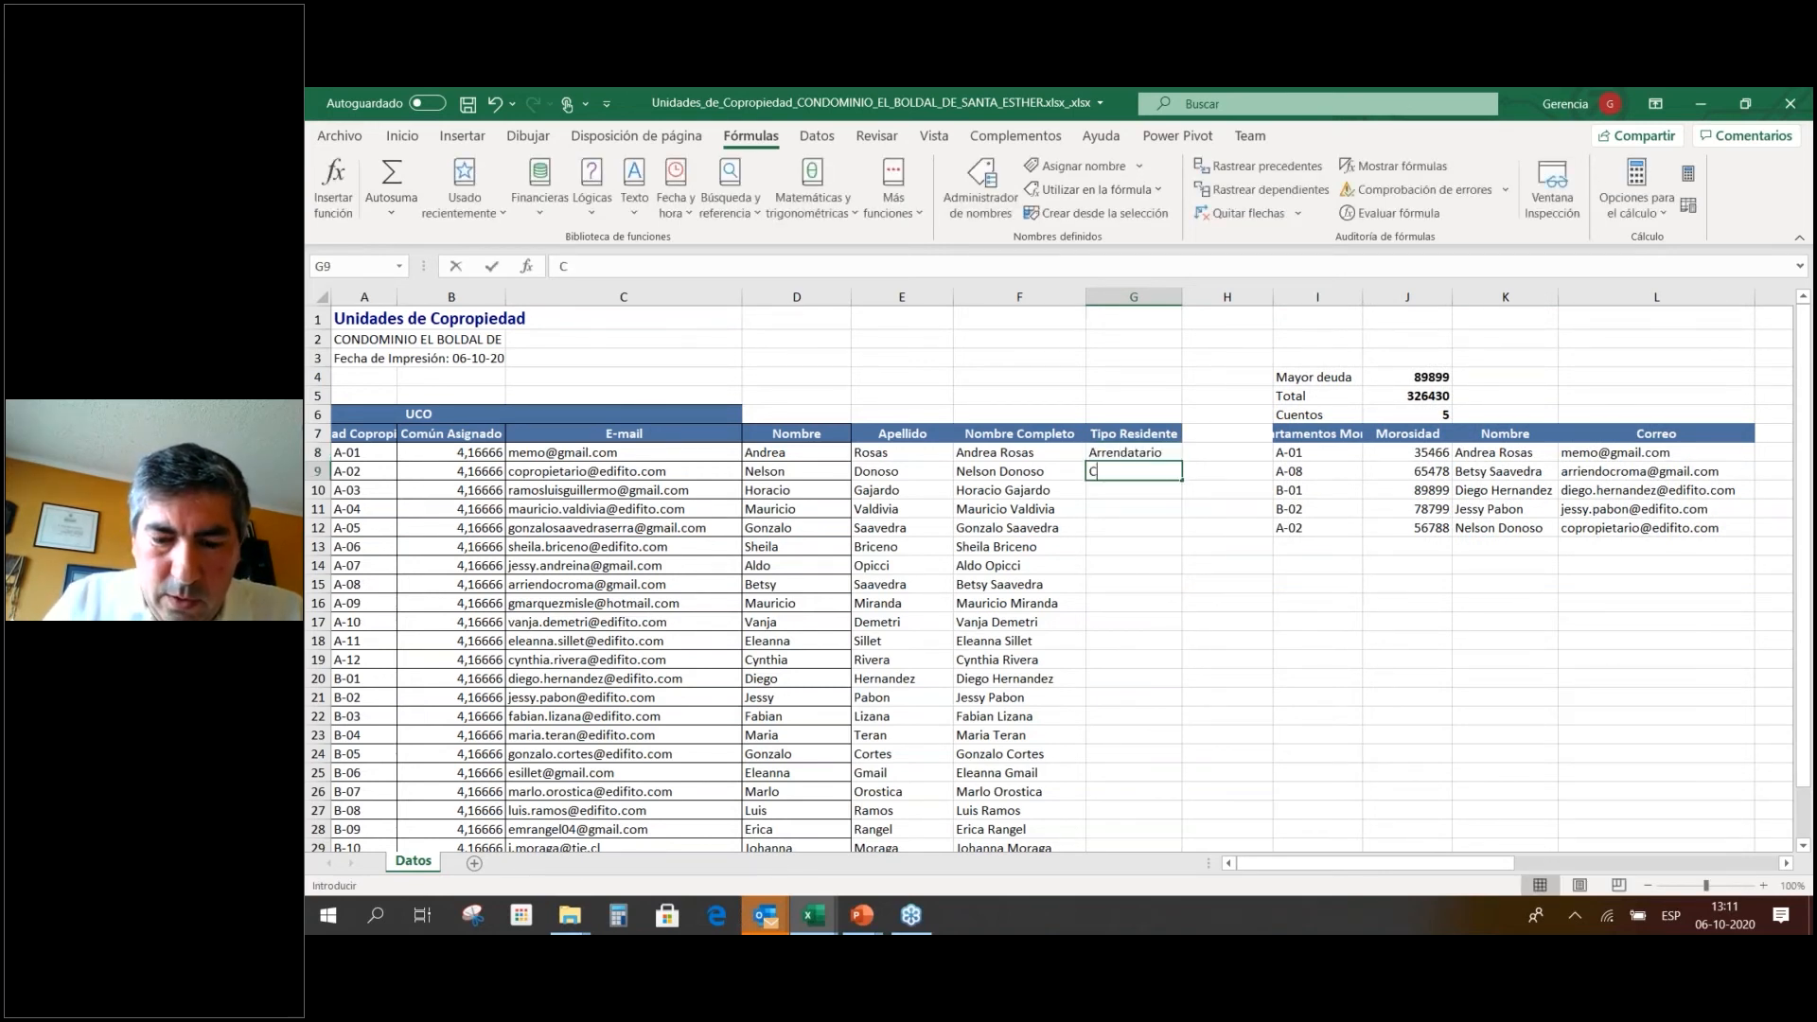
text(opropietarios)
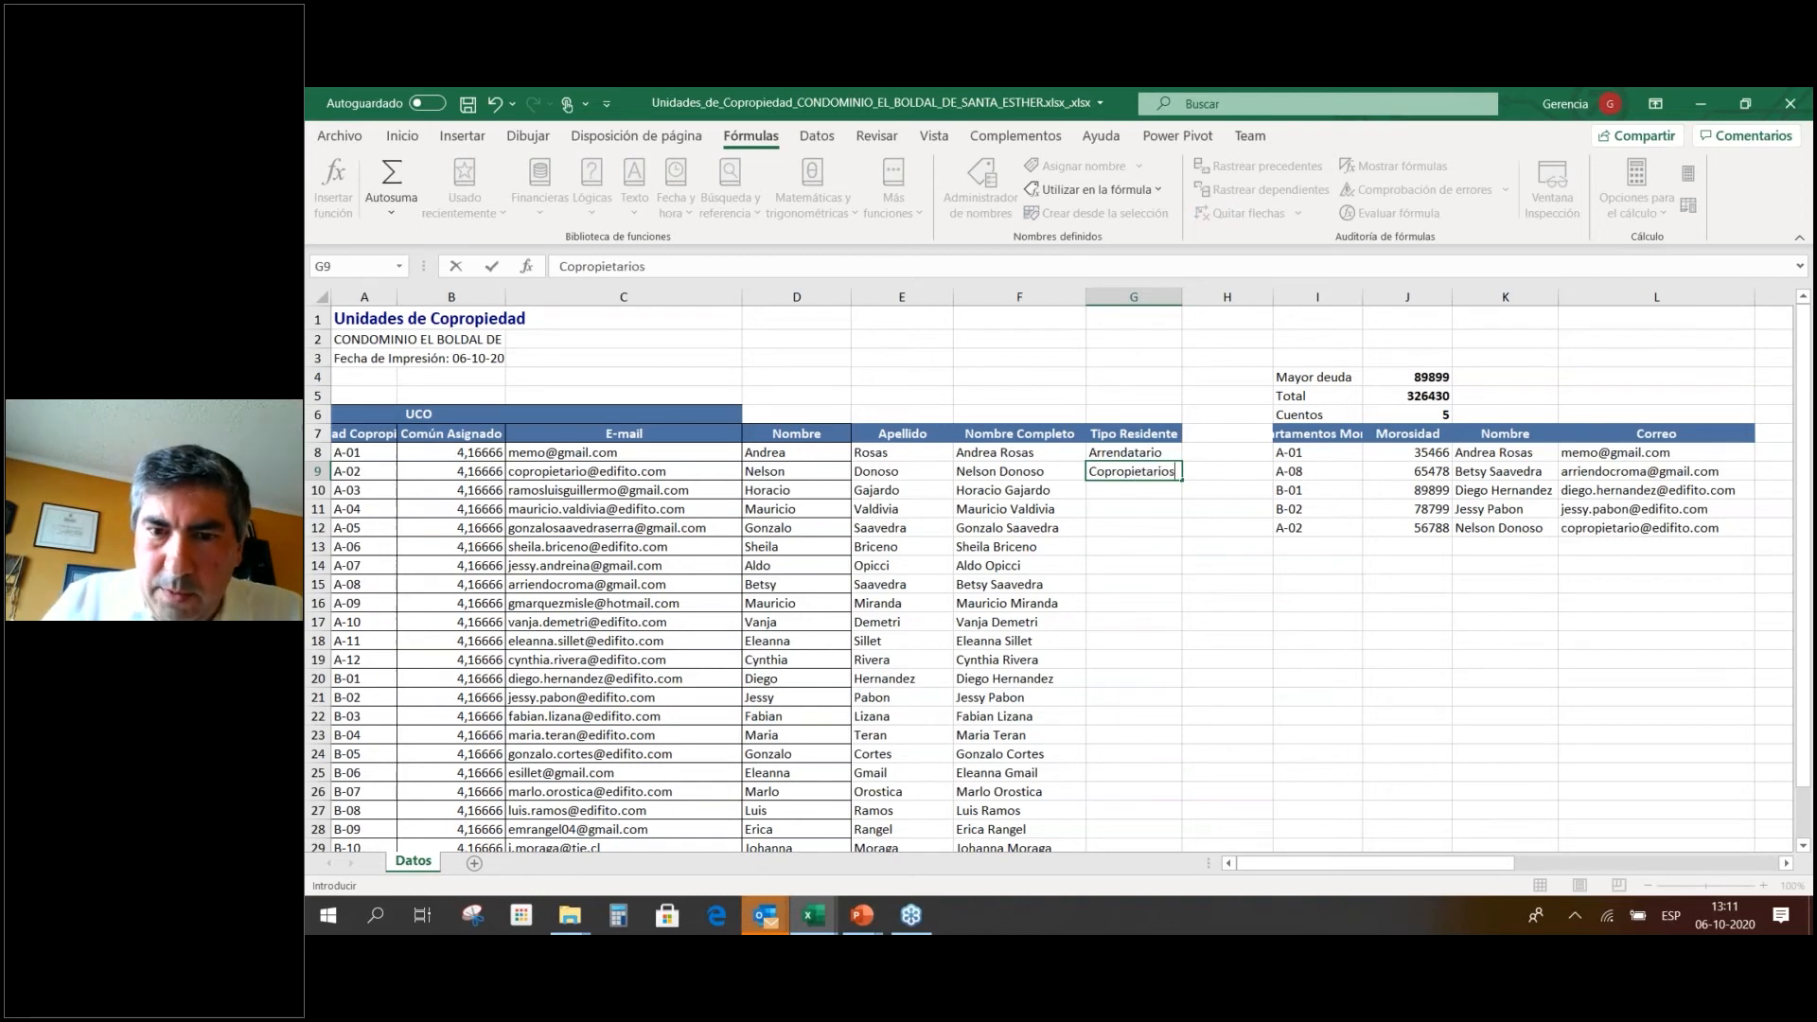
key(ctrl+Return)
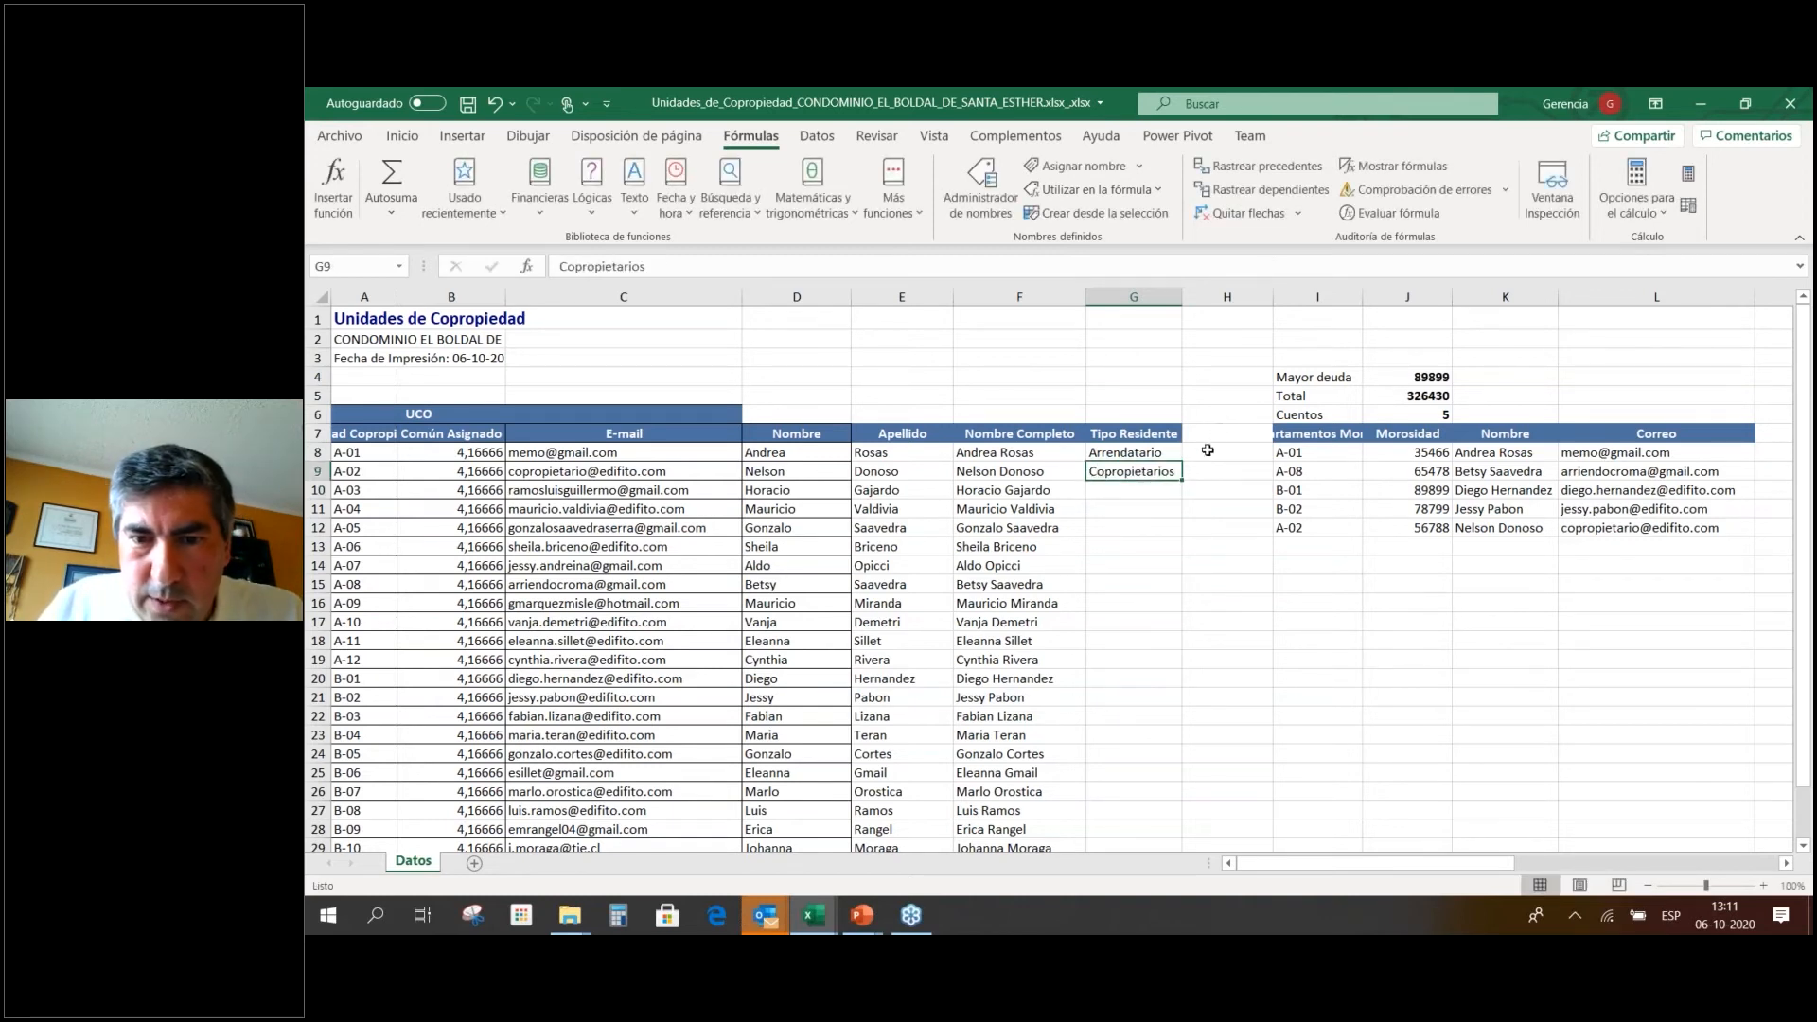
drag(1188, 476, 1180, 559)
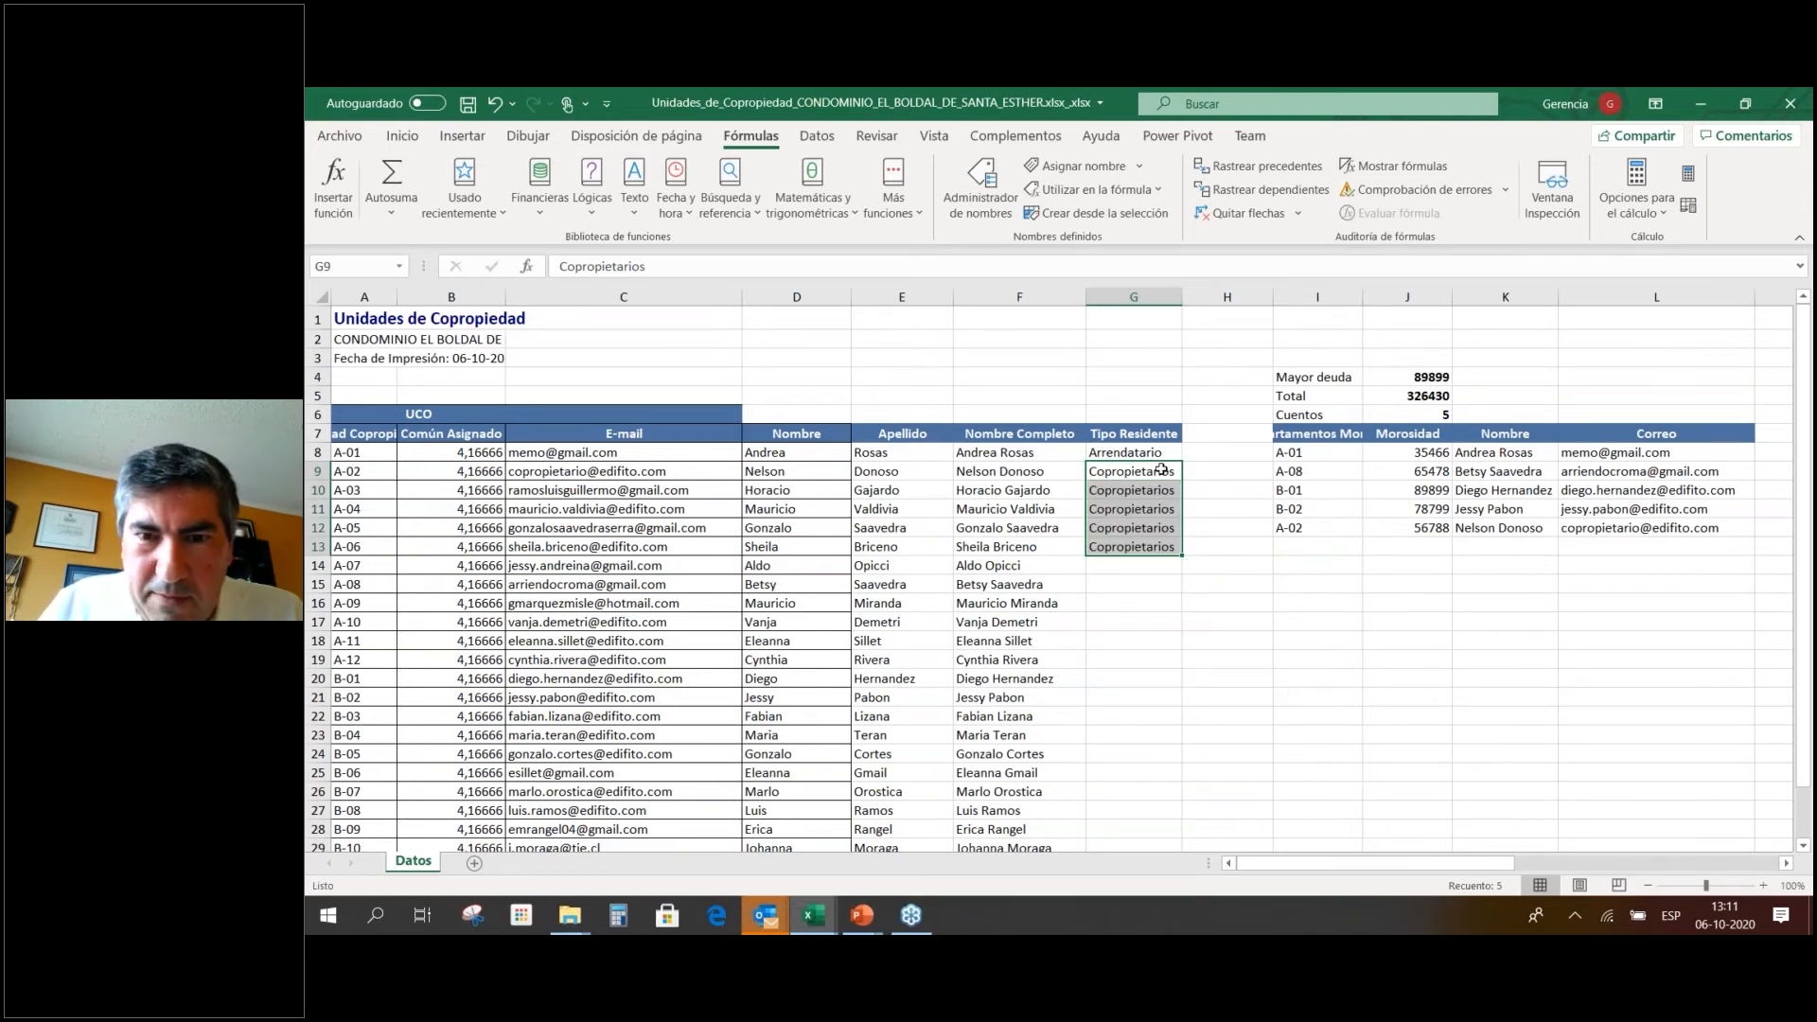
key(ctrl+z)
key(Up)
shift+click(1166, 473)
drag(1183, 480, 1169, 816)
Move up to the summary showing Mayor deuda 89899, Total 326430 and Cuentos 5.
key(Down)
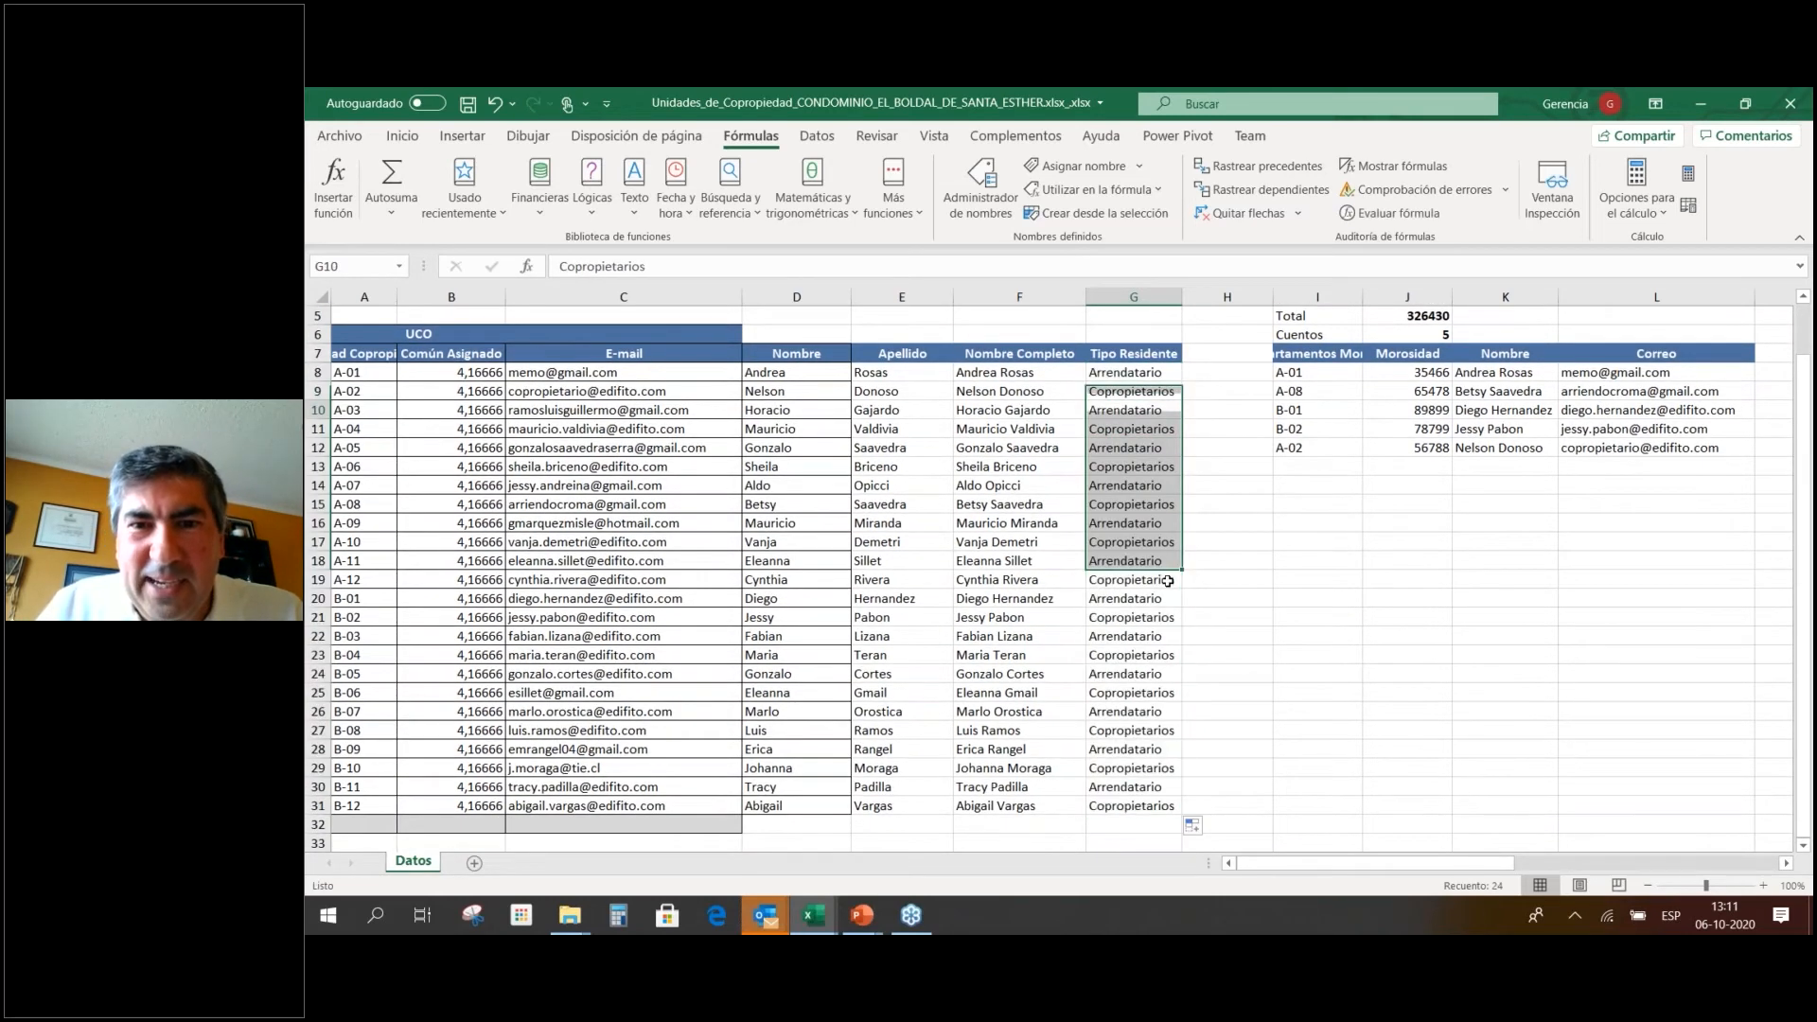
key(Right)
key(Up)
key(Up)
key(Right)
key(Right)
key(Up)
key(Up)
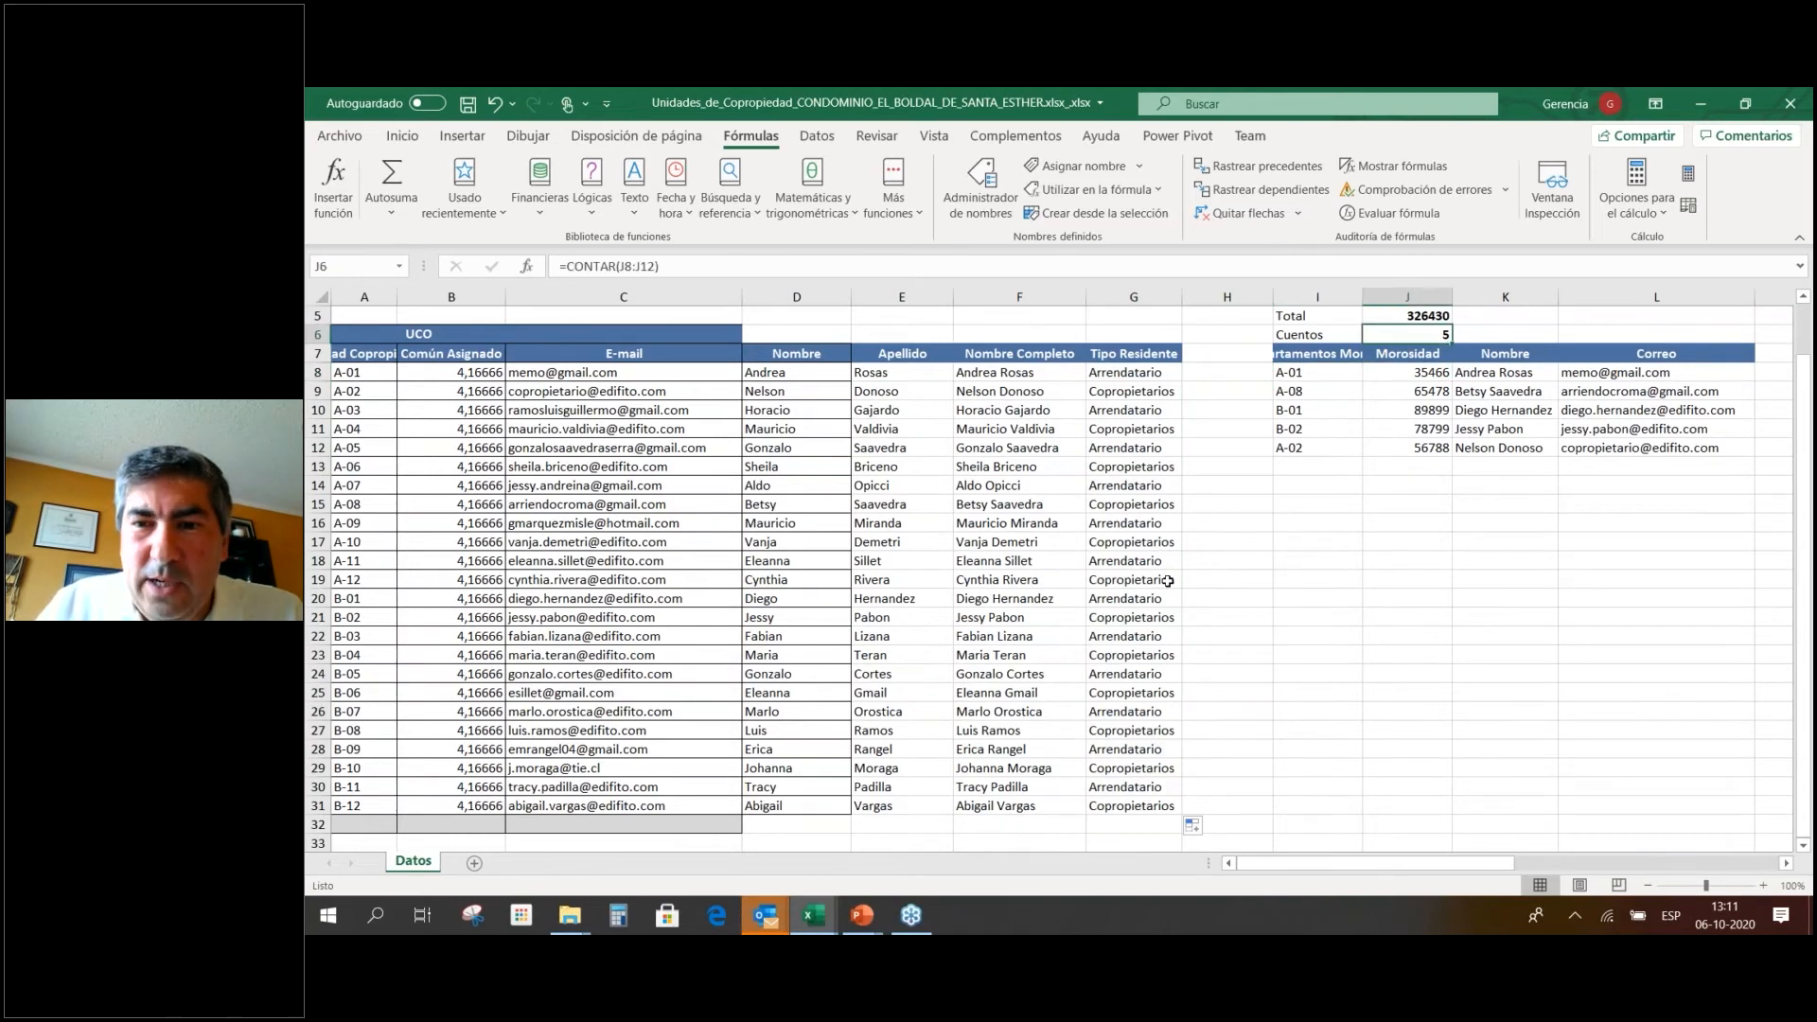
key(Right)
key(Right)
key(Right)
key(Right)
key(Right)
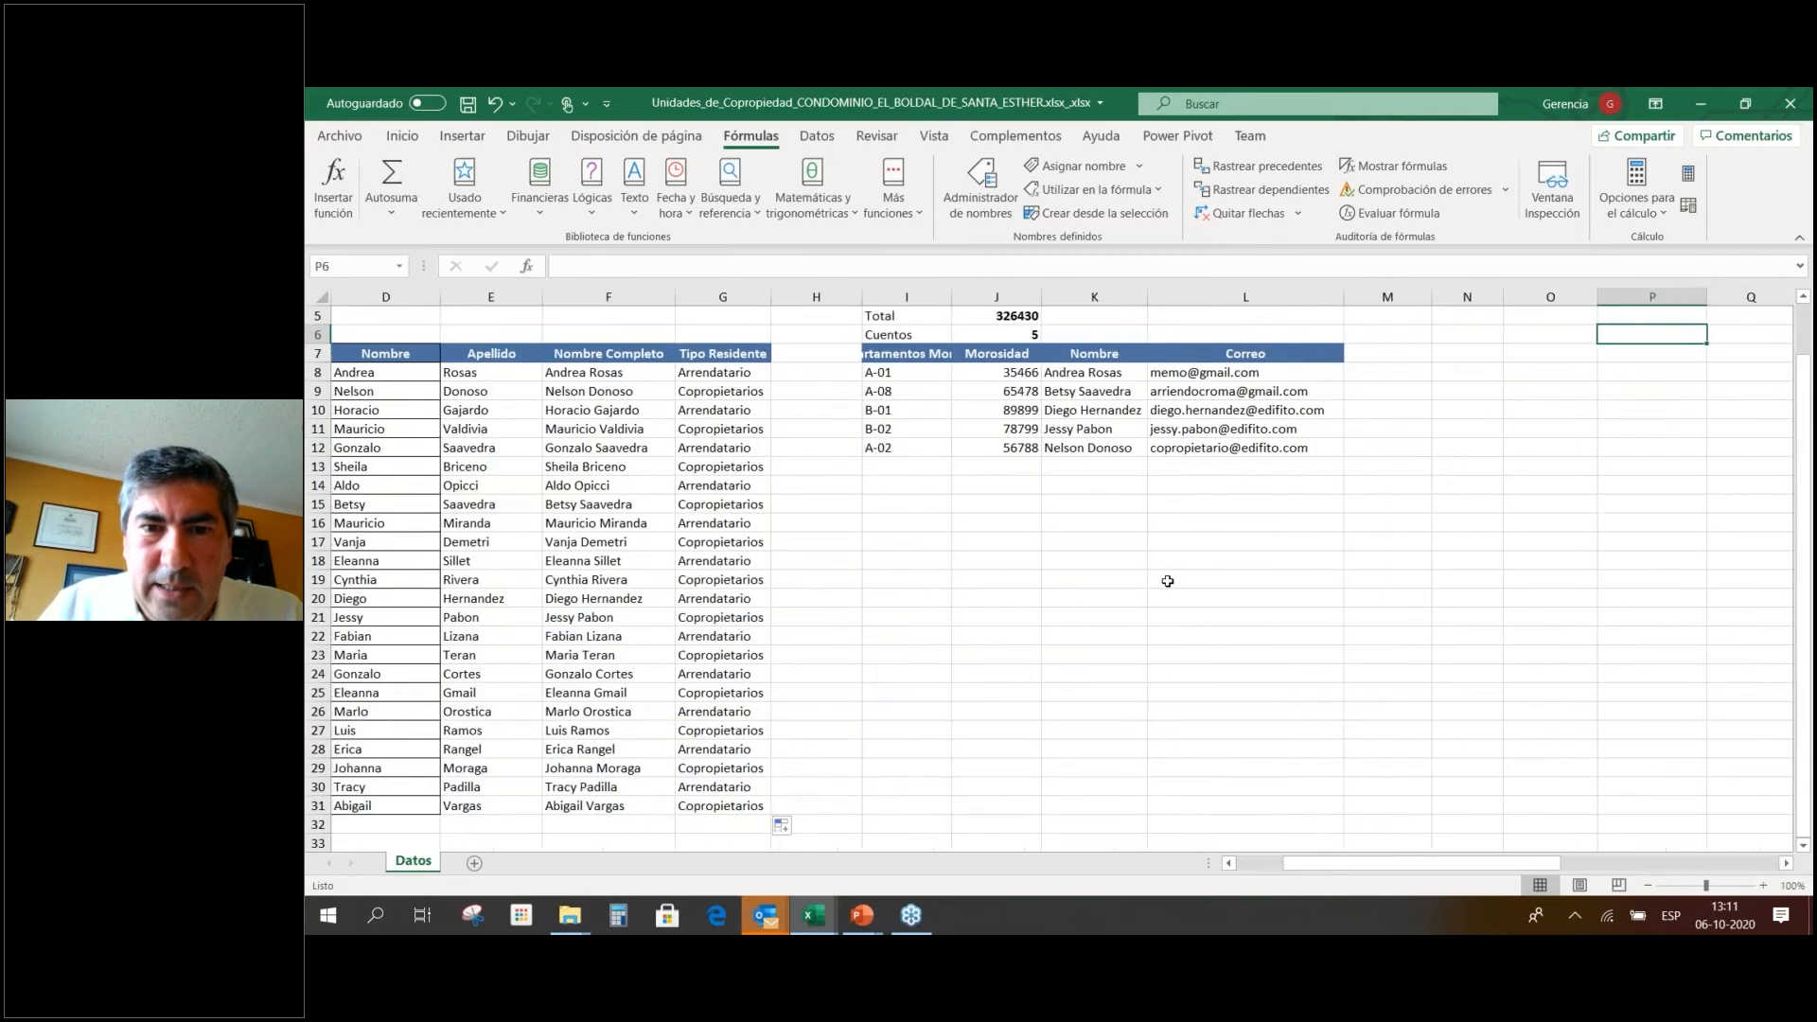
key(Left)
key(Left)
key(Up)
key(Up)
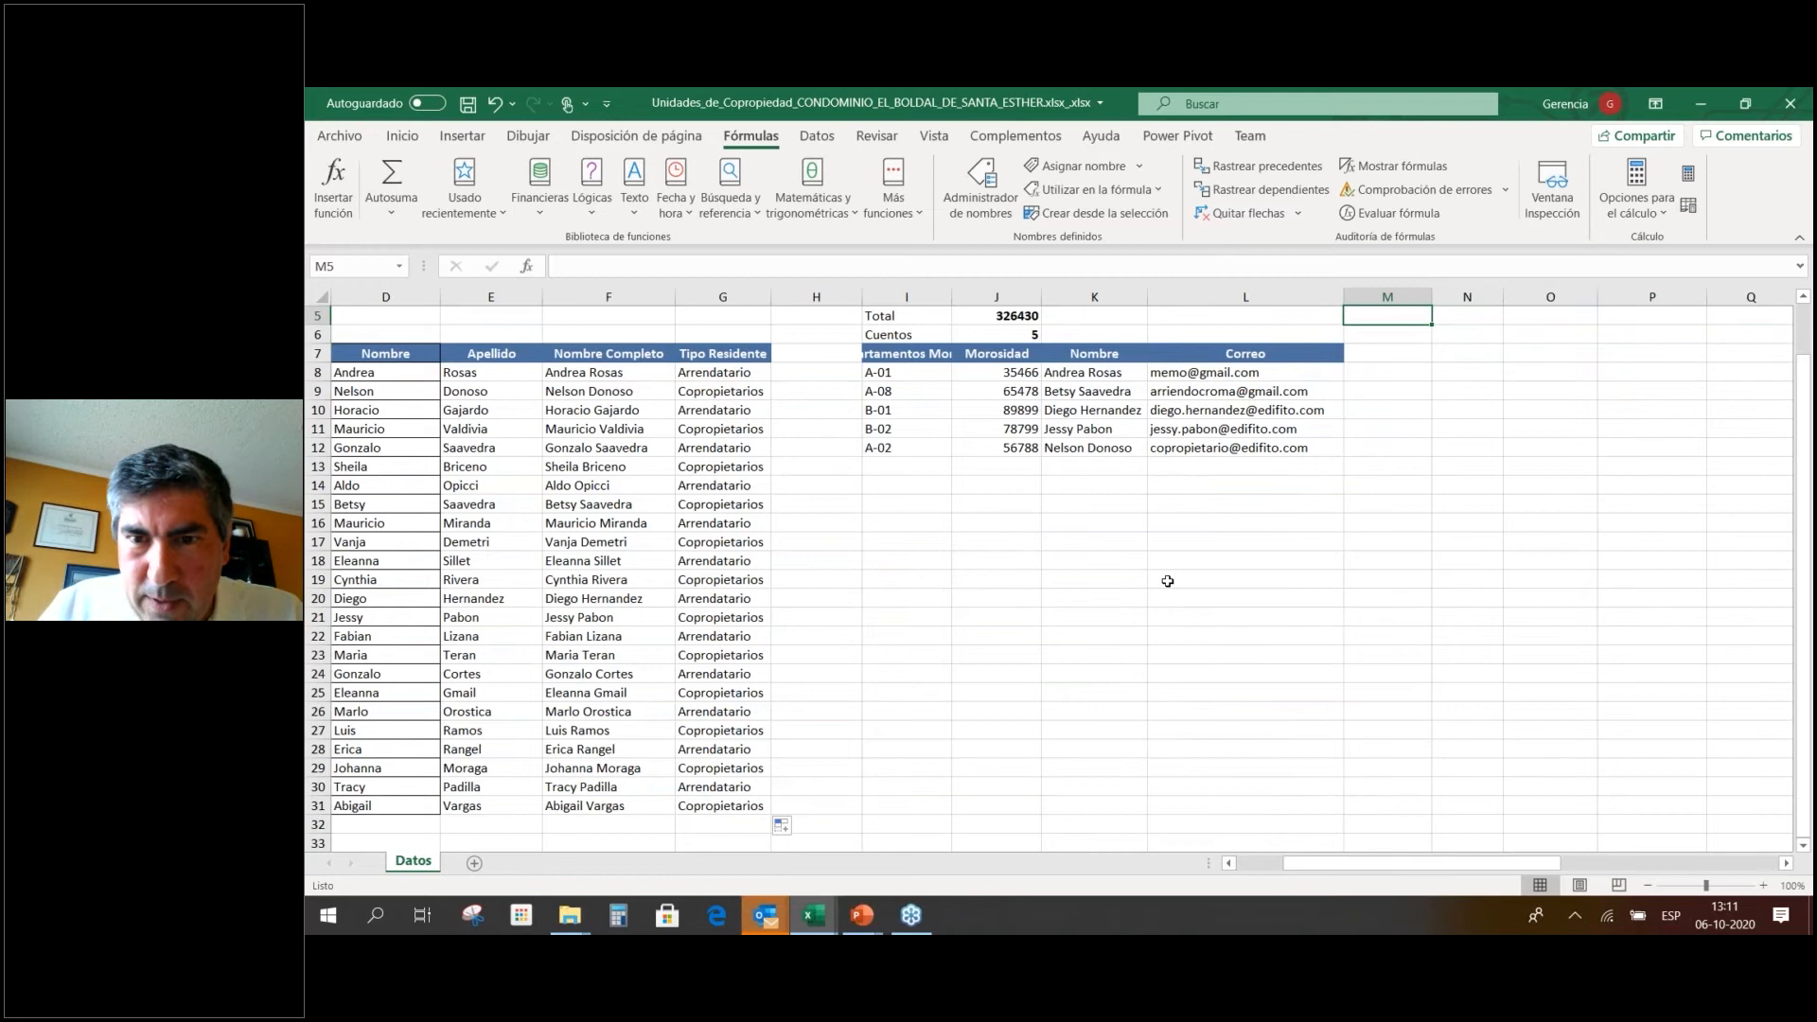
Copy the Correo column L7:L12 with its formulas into column M.
key(Down)
key(Down)
key(Down)
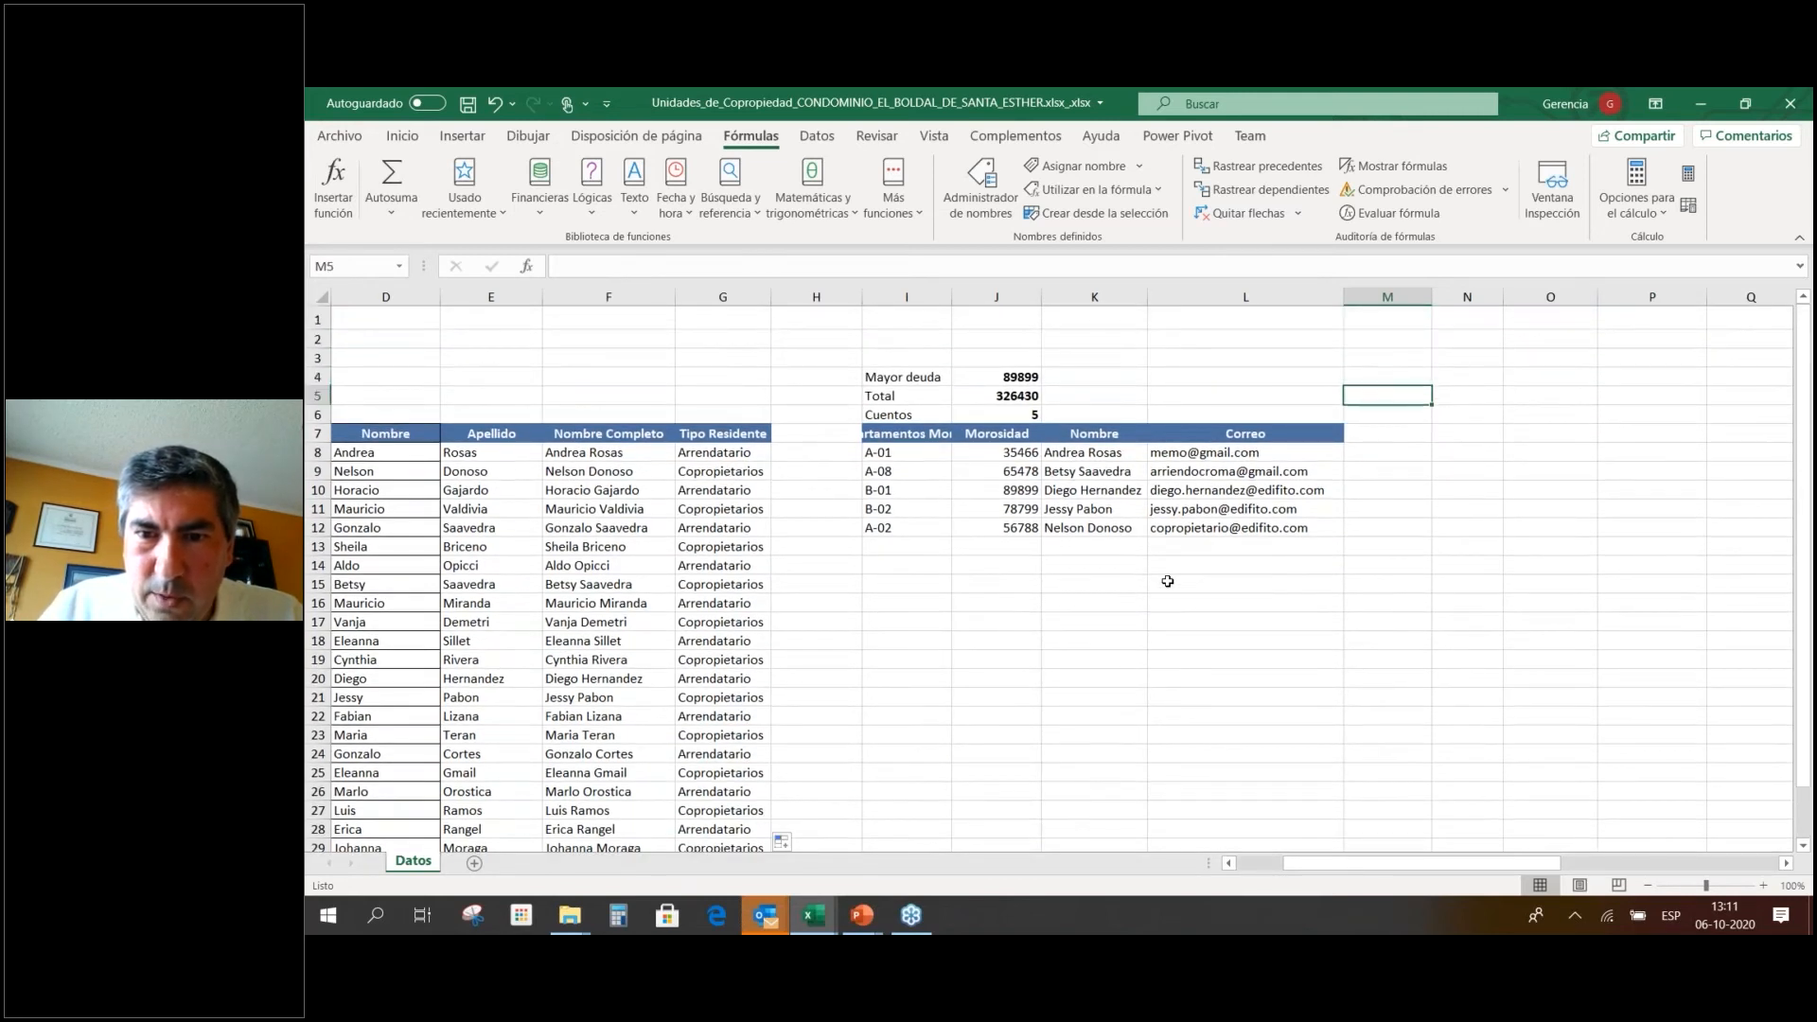
key(Left)
key(shift+Down)
key(shift+Down)
key(shift+Down)
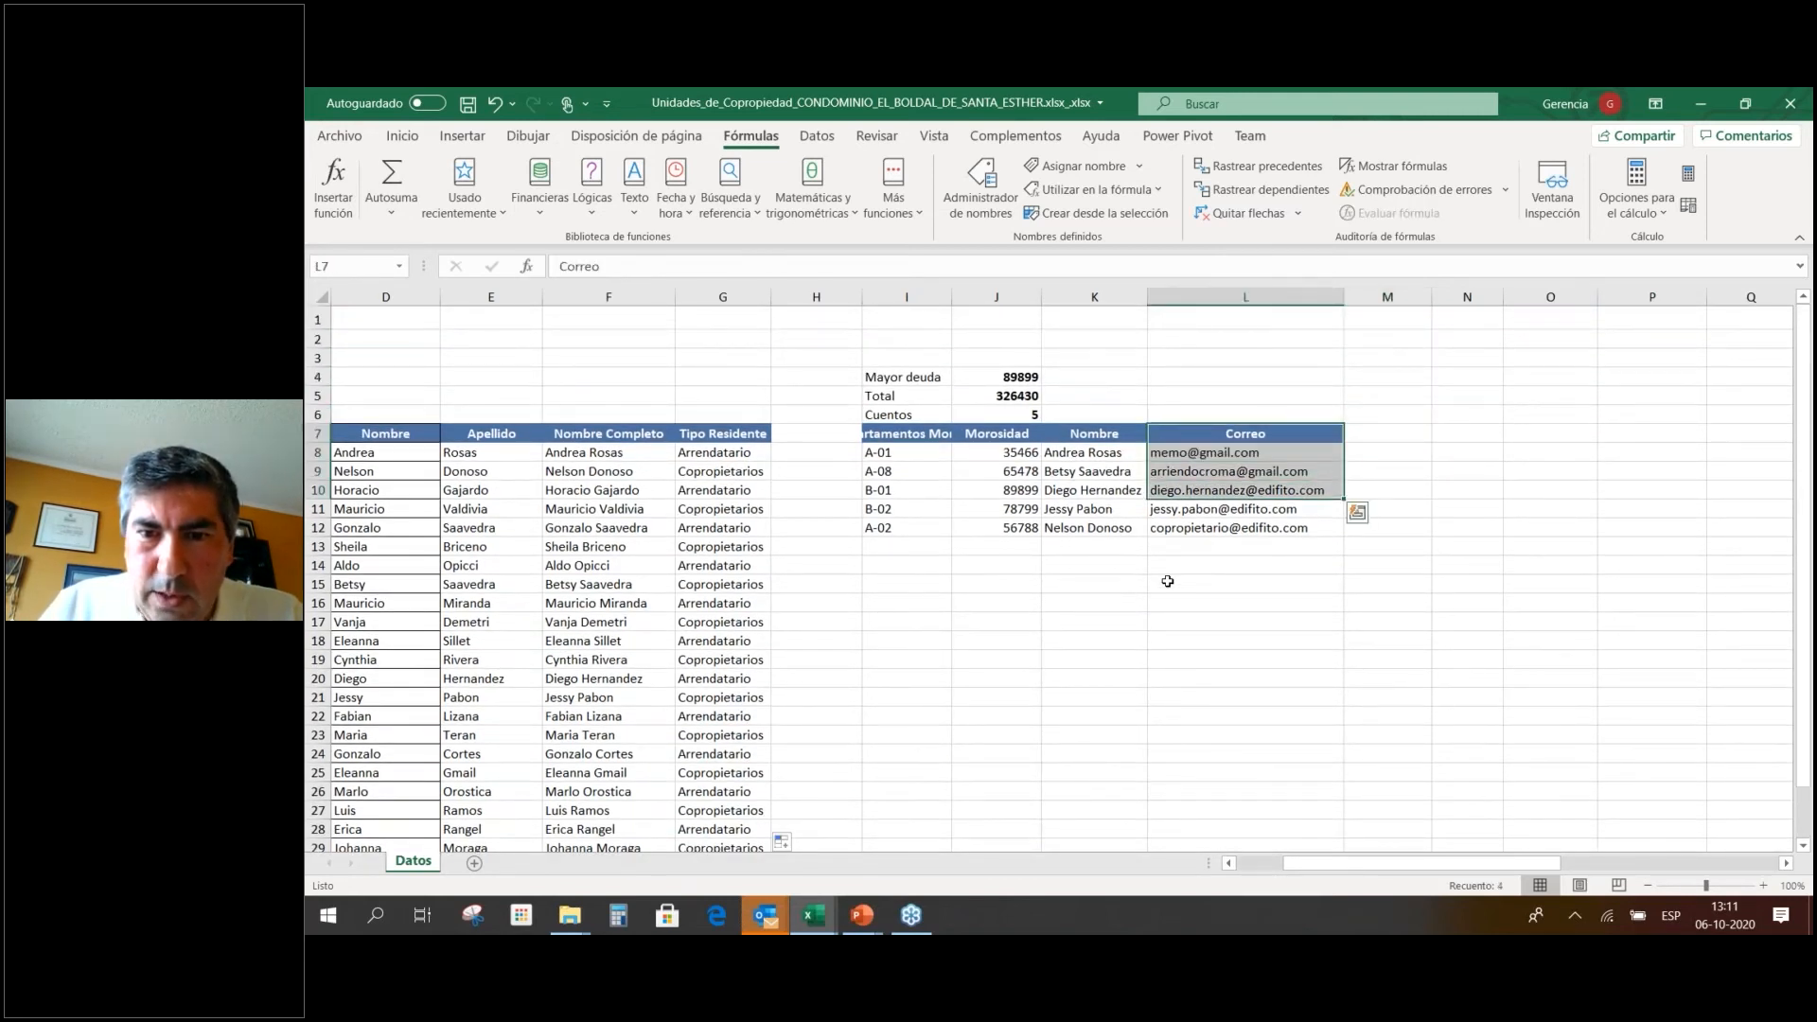
key(shift+Down)
key(shift+Down)
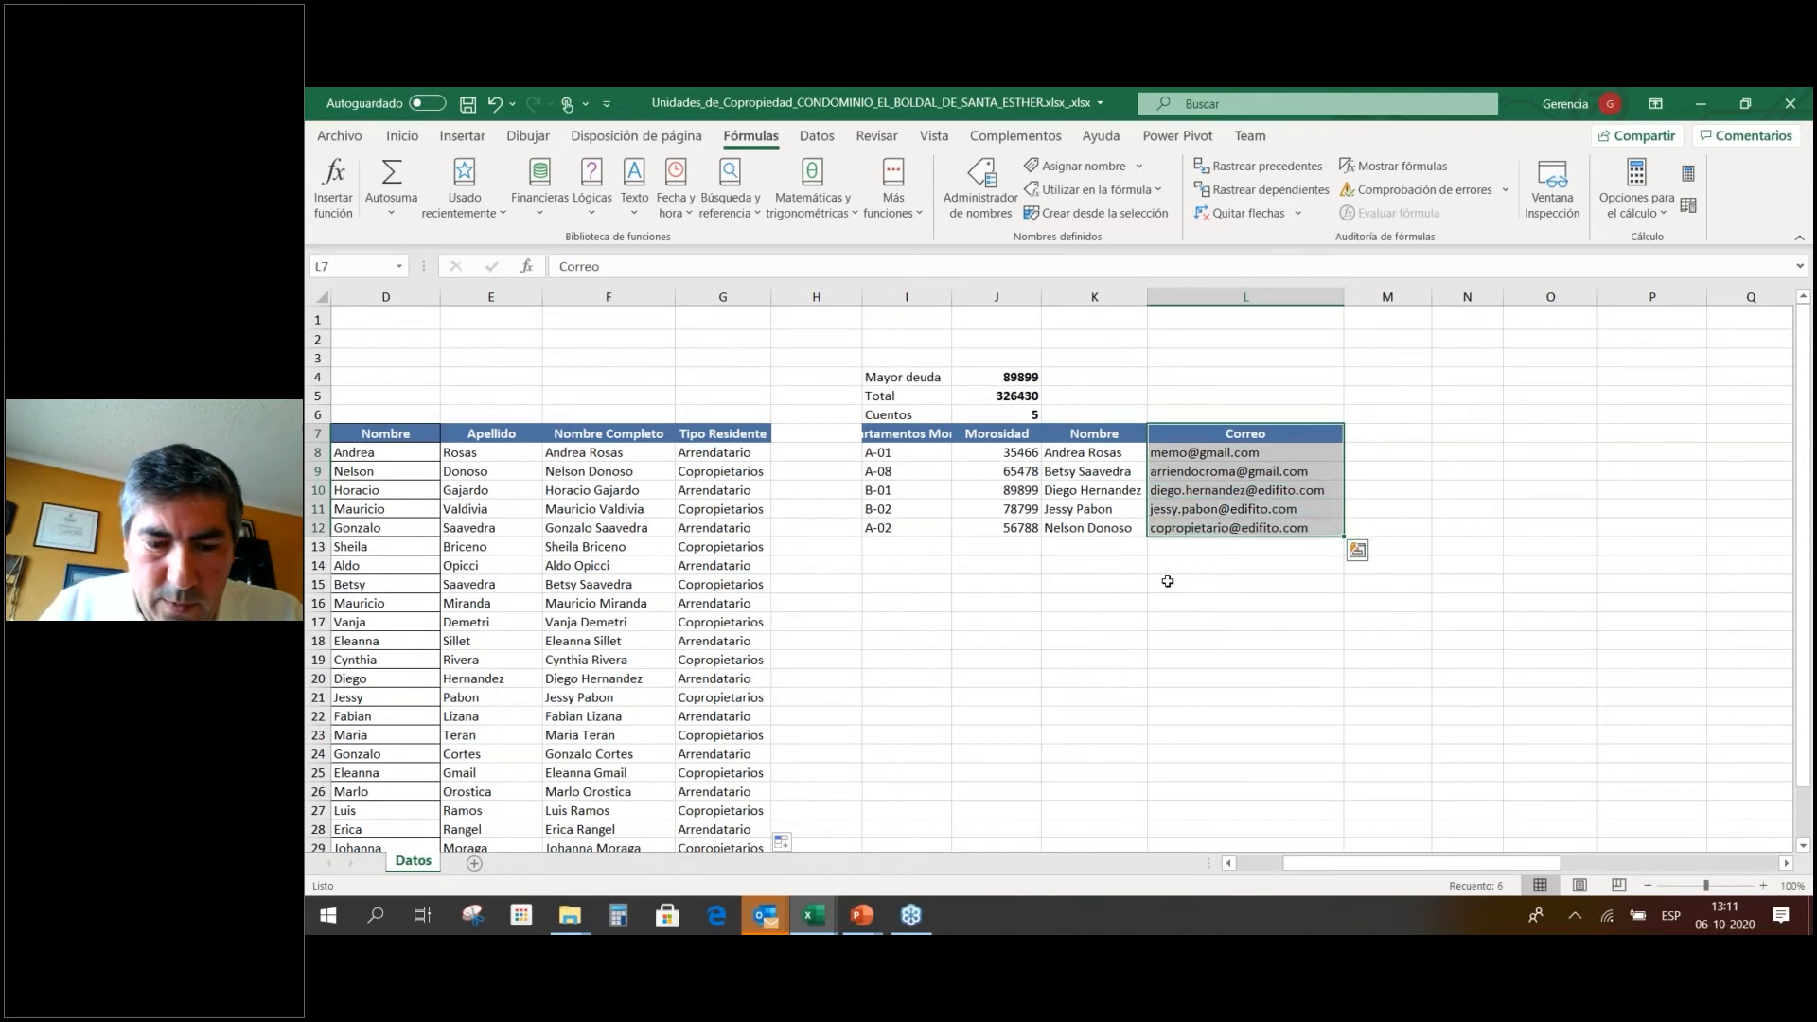
key(ctrl+c)
key(Right)
key(ctrl+v)
key(Down)
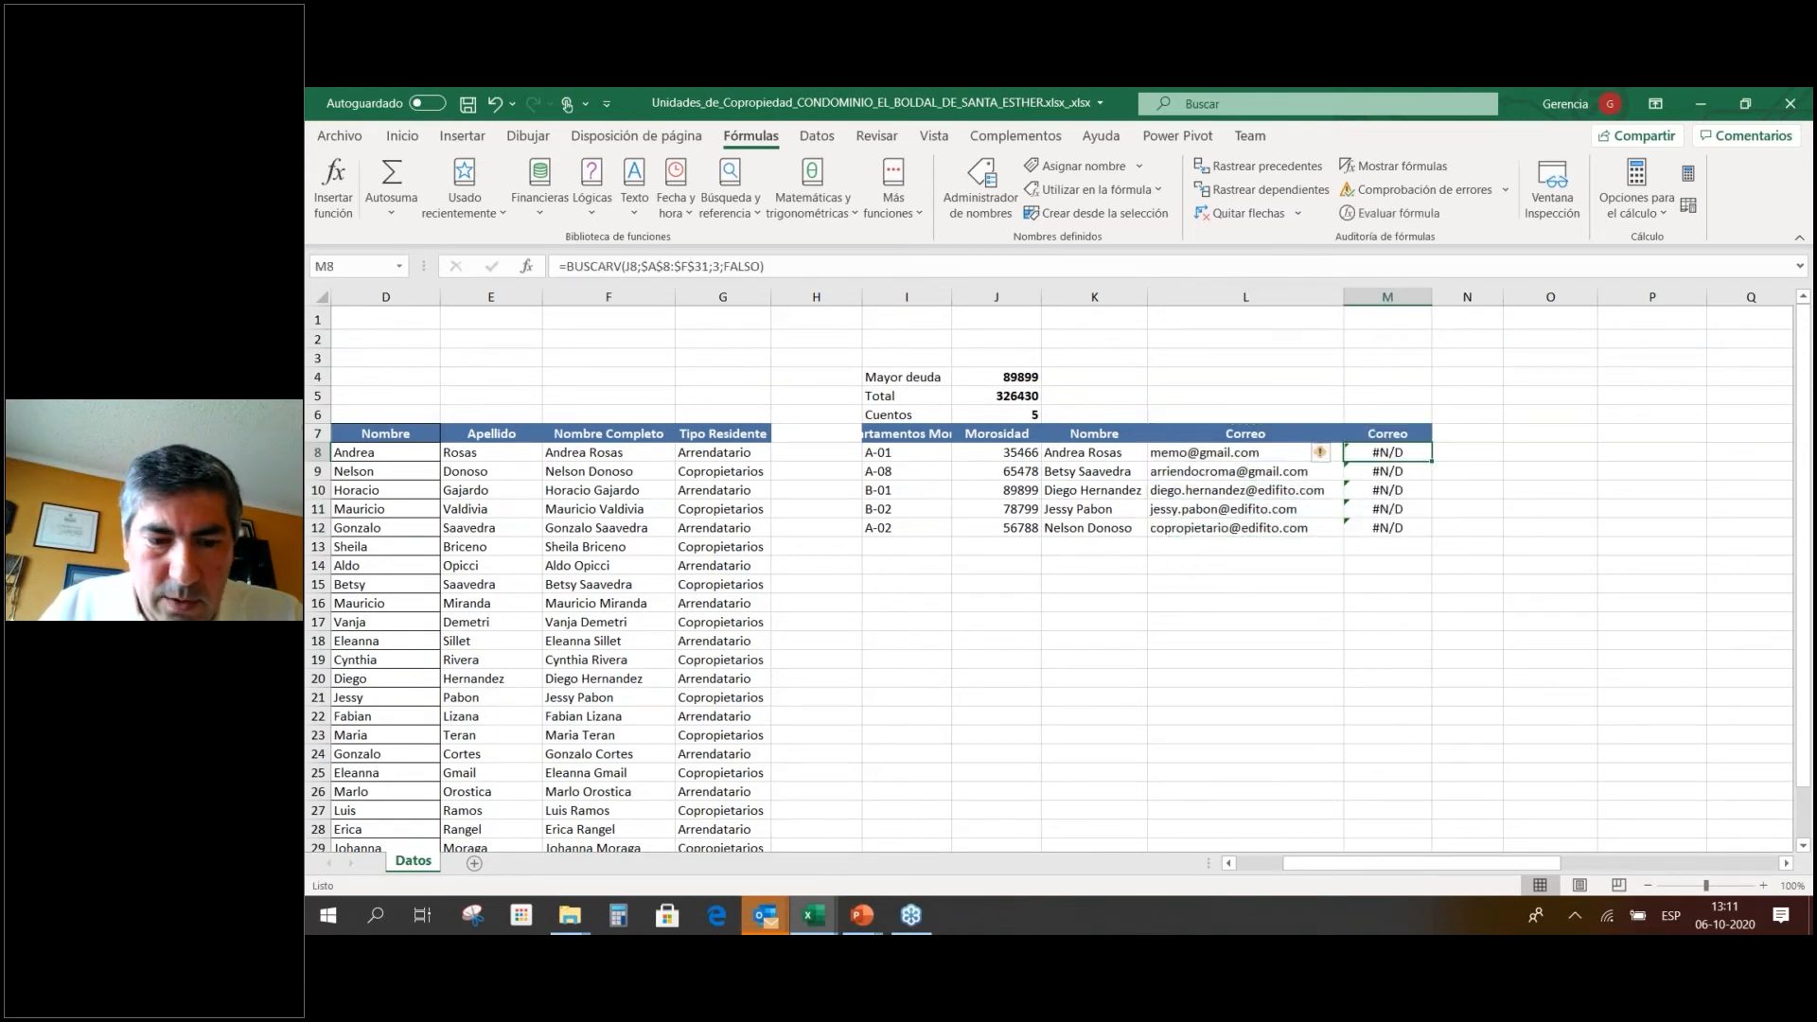
key(Down)
Rename the new column M header to 'Tipo'.
key(F2)
key(Escape)
key(Up)
key(Up)
key(F2)
key(shift+Home)
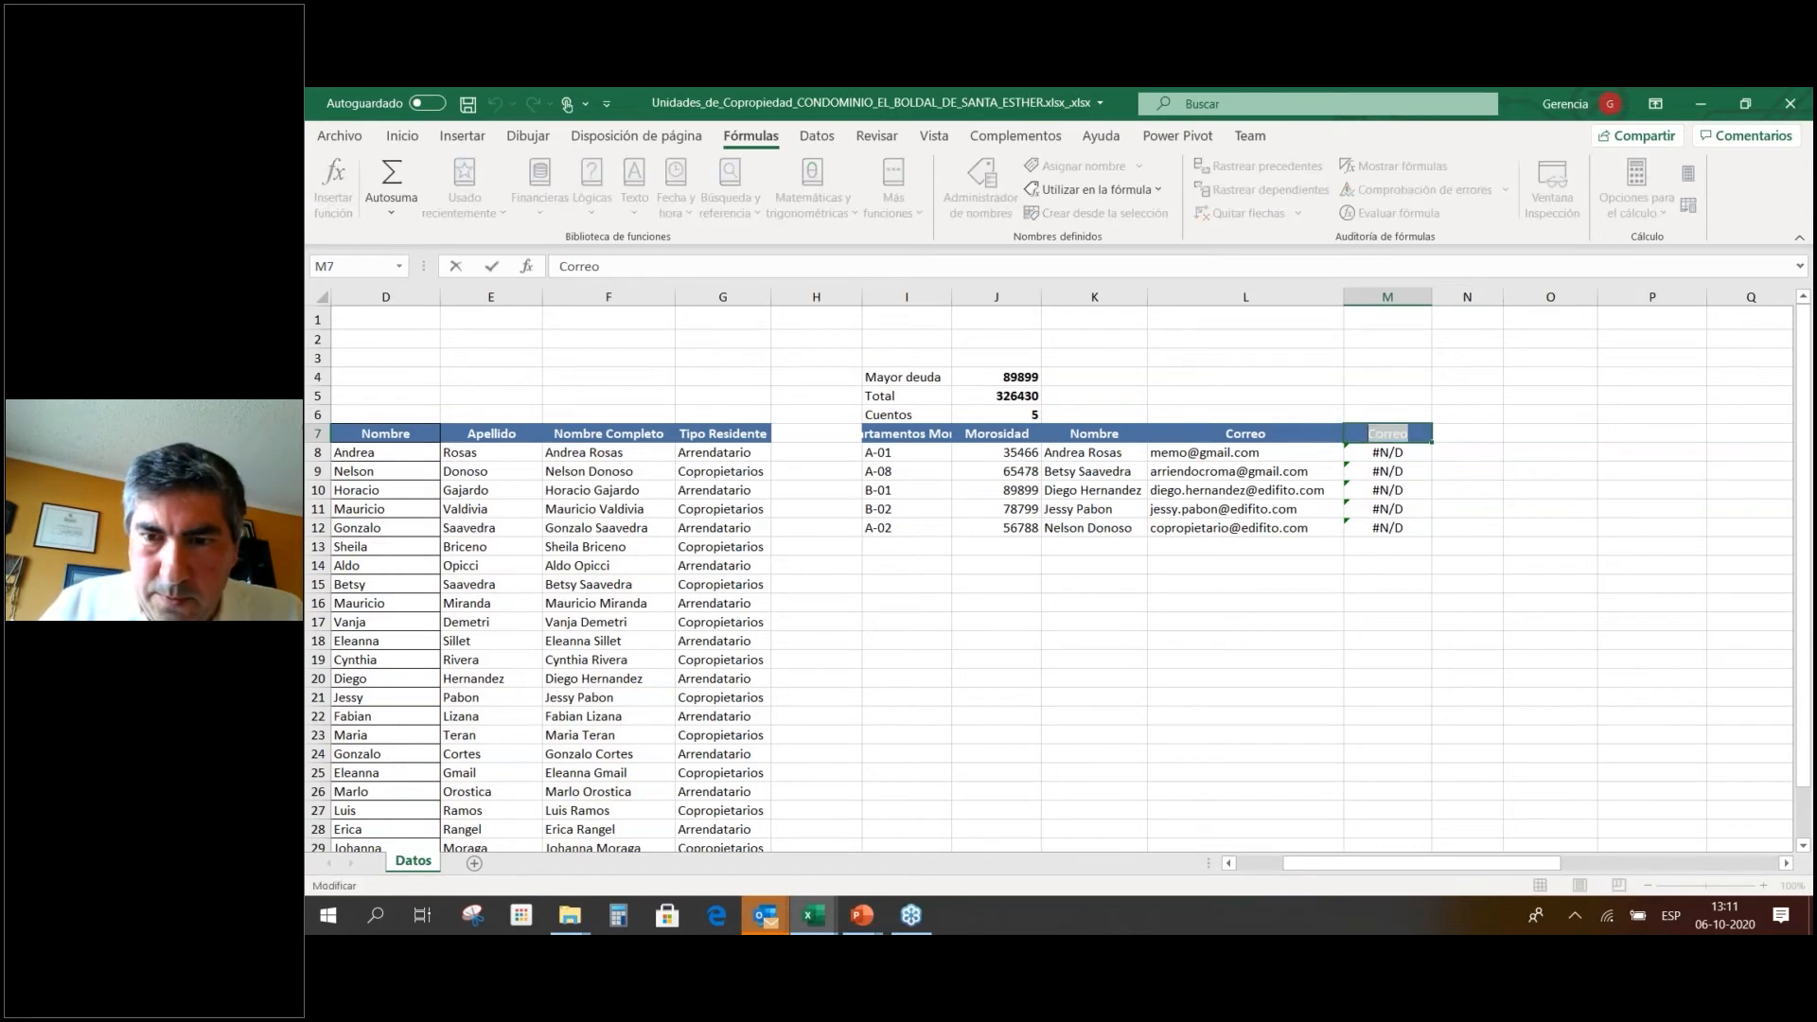
text(Tipo)
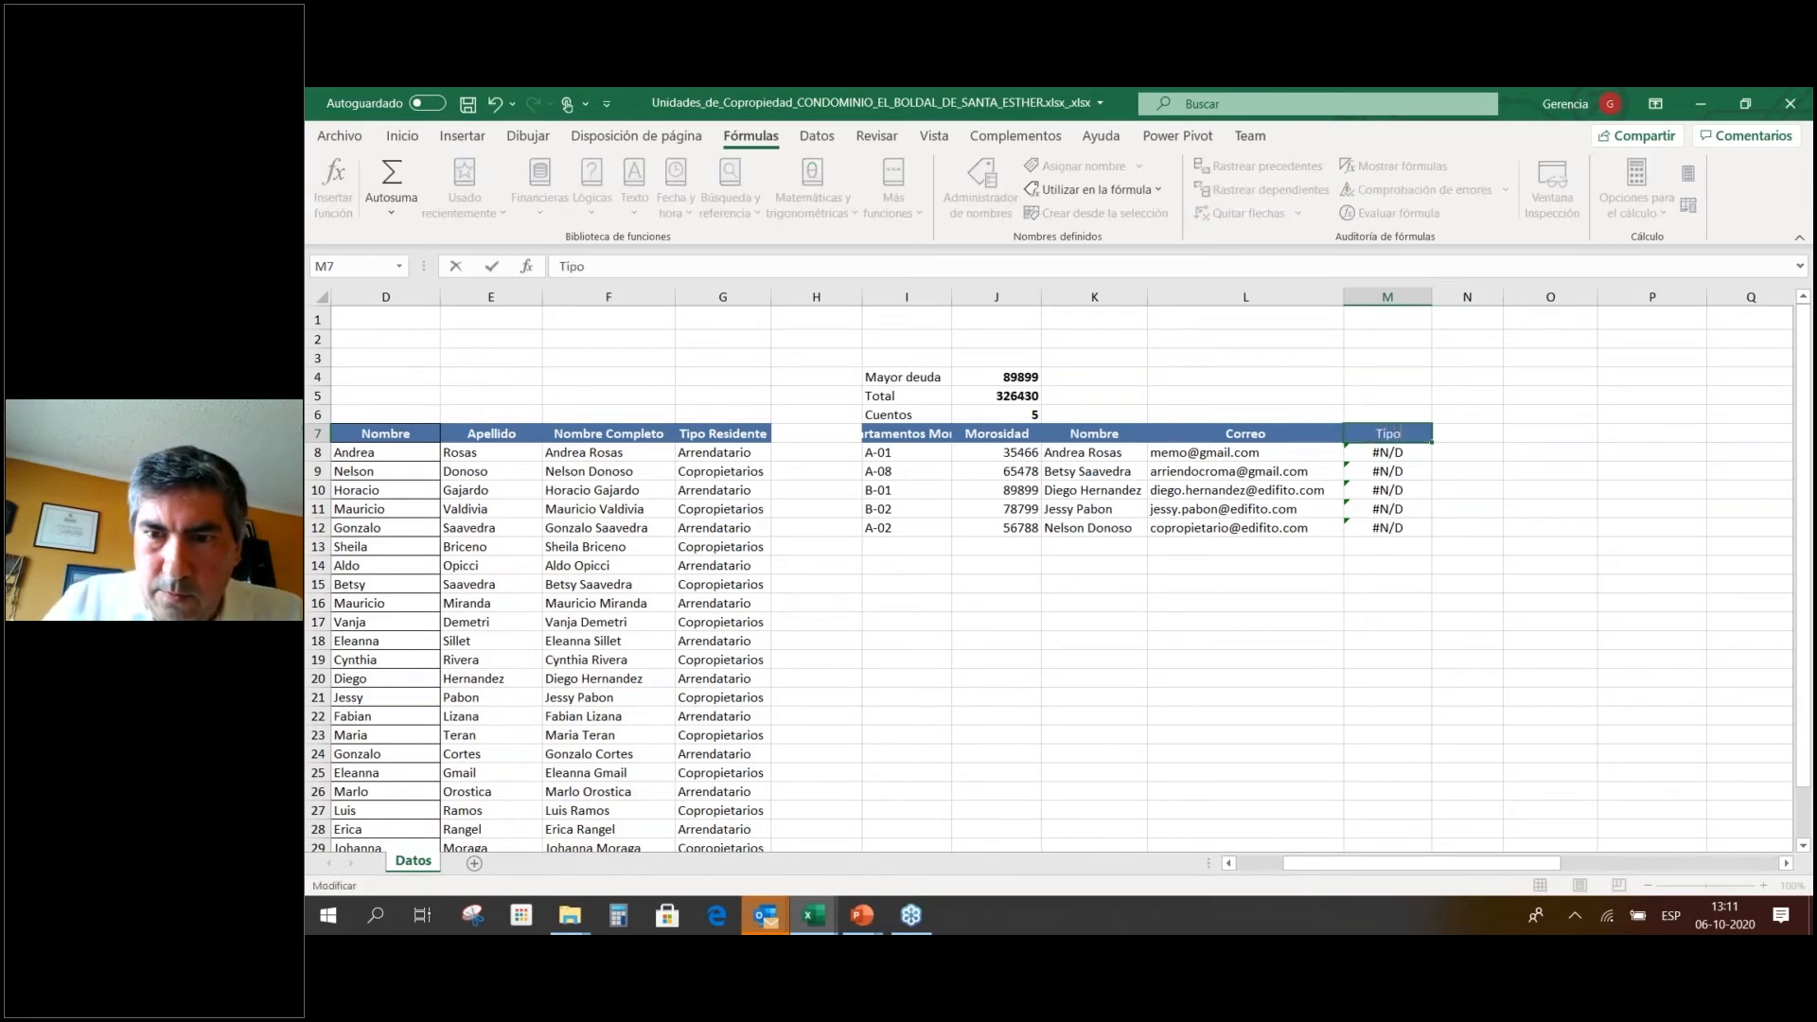
key(Return)
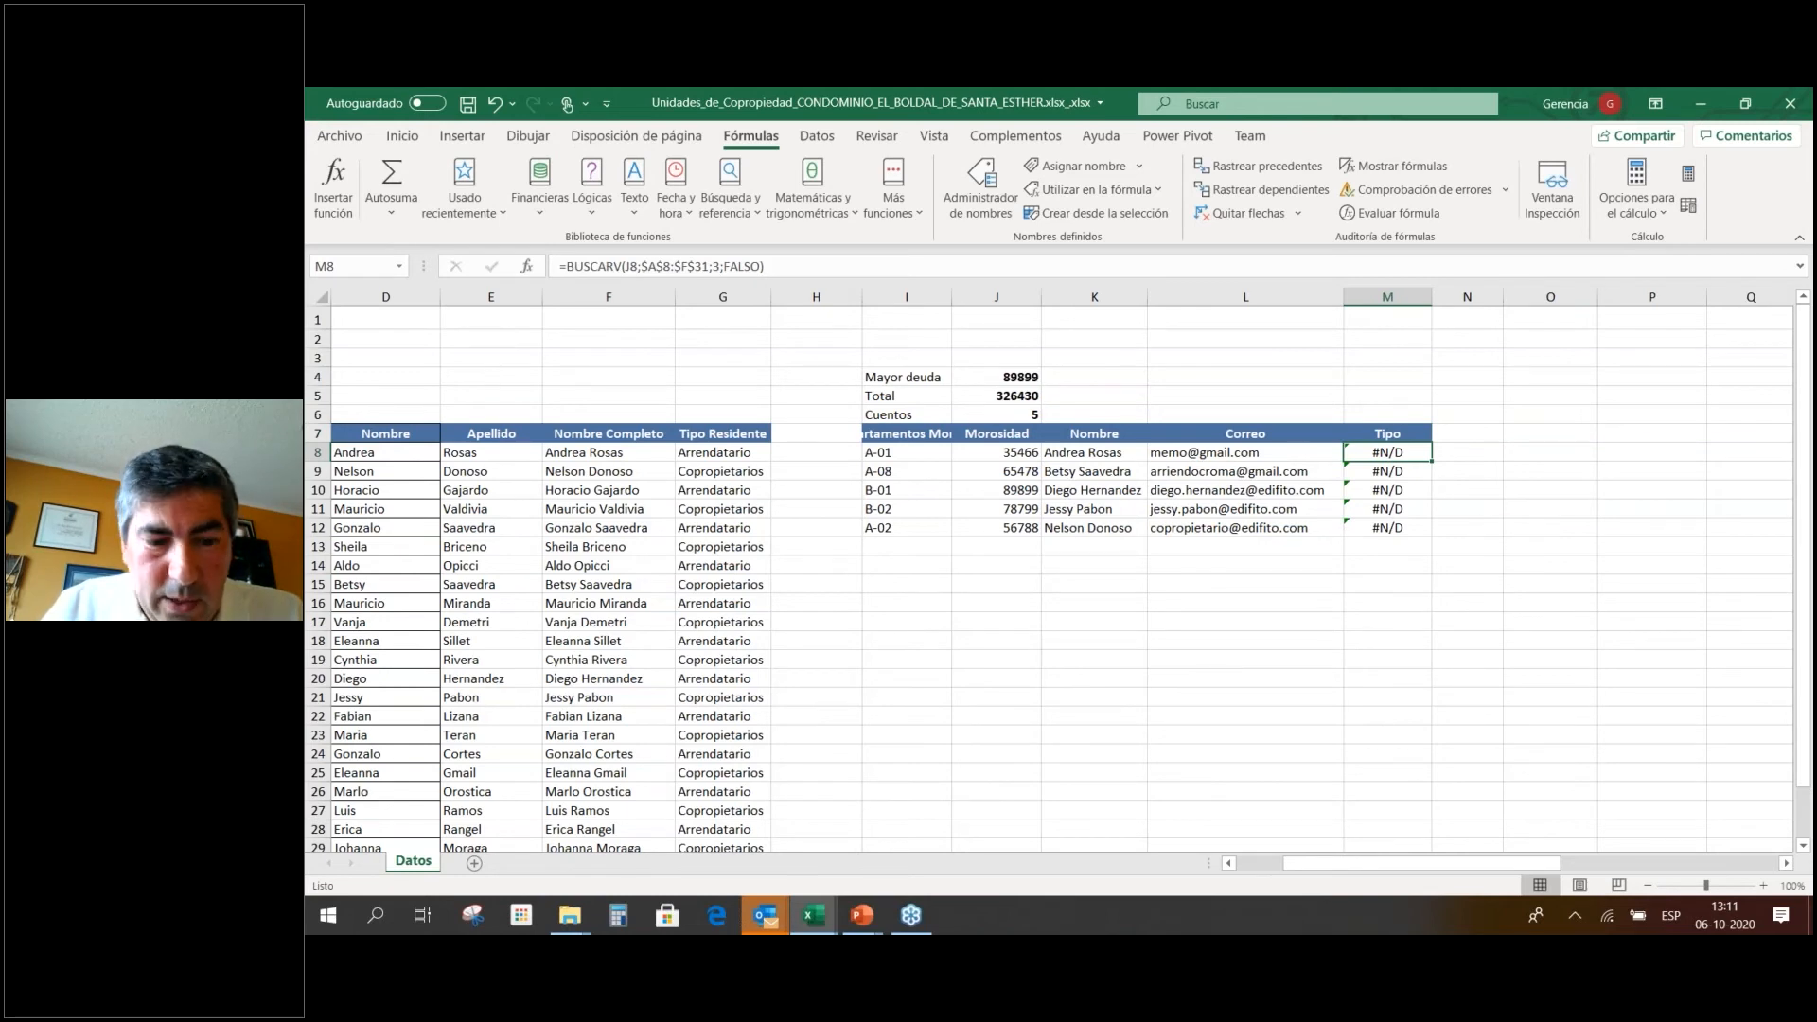
Widen the BUSCARV range in M8 to end at column G and return column 7.
key(F2)
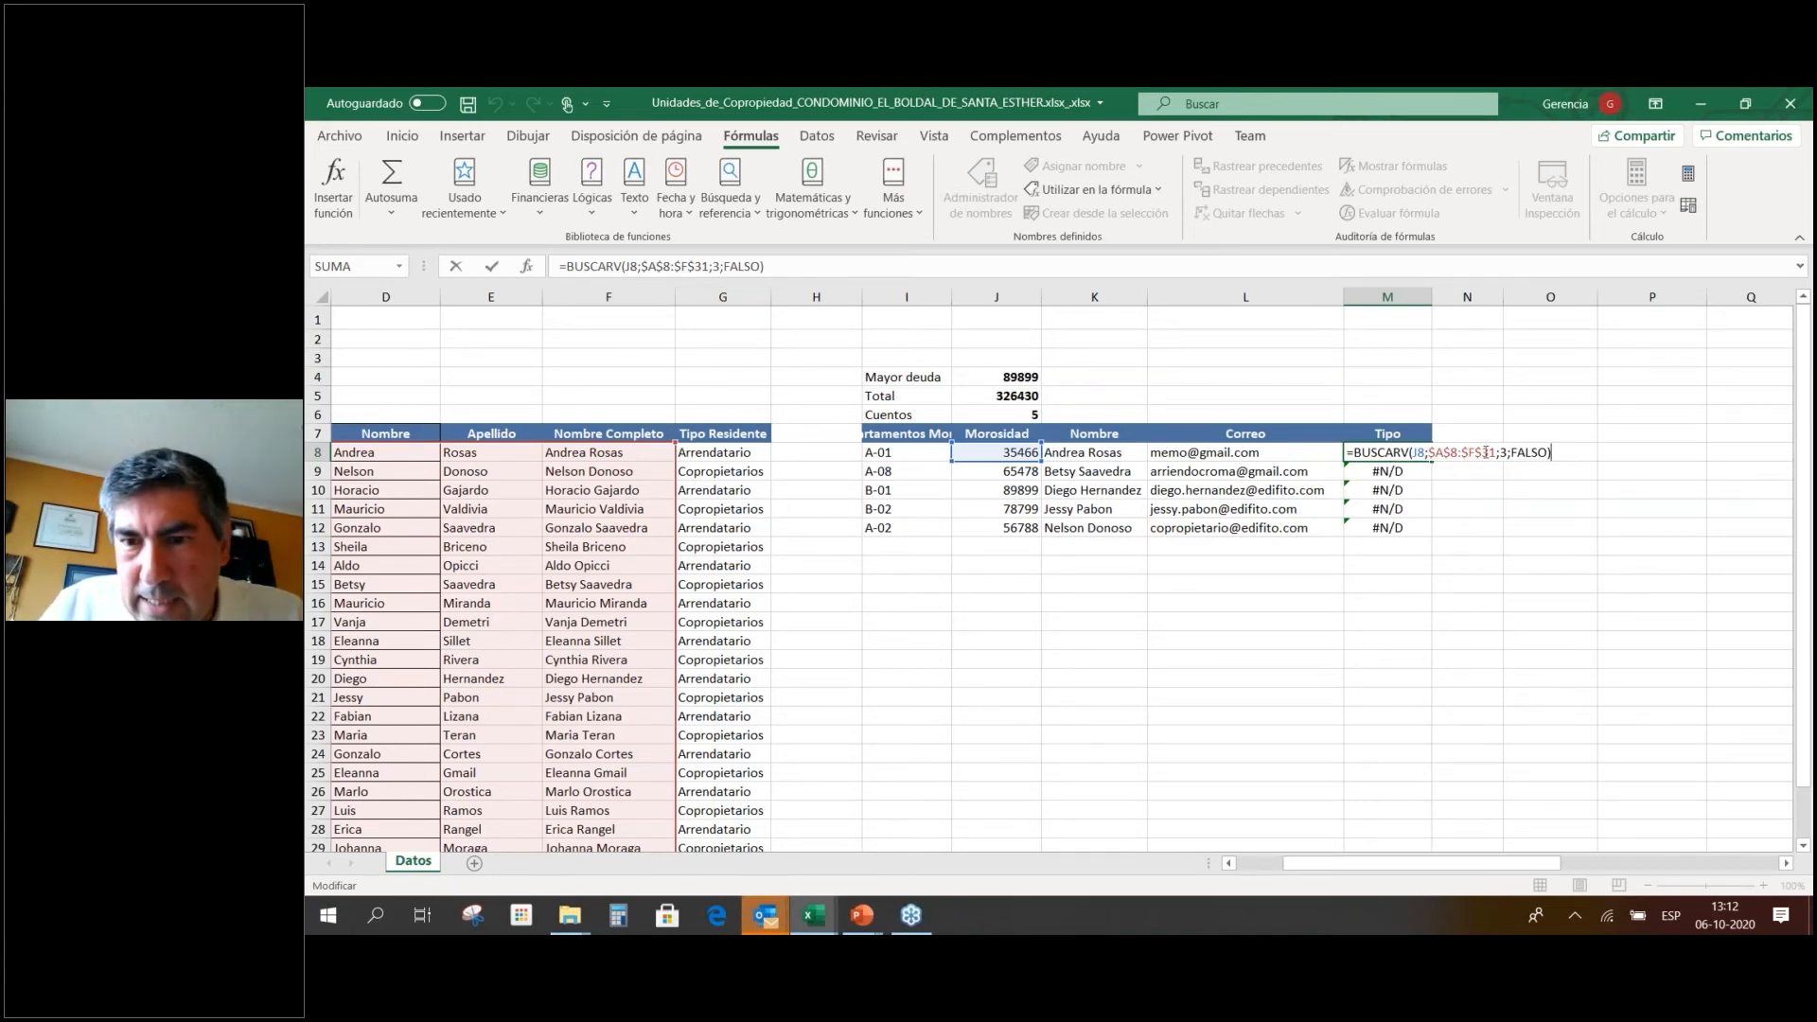
click(1474, 452)
key(BackSpace)
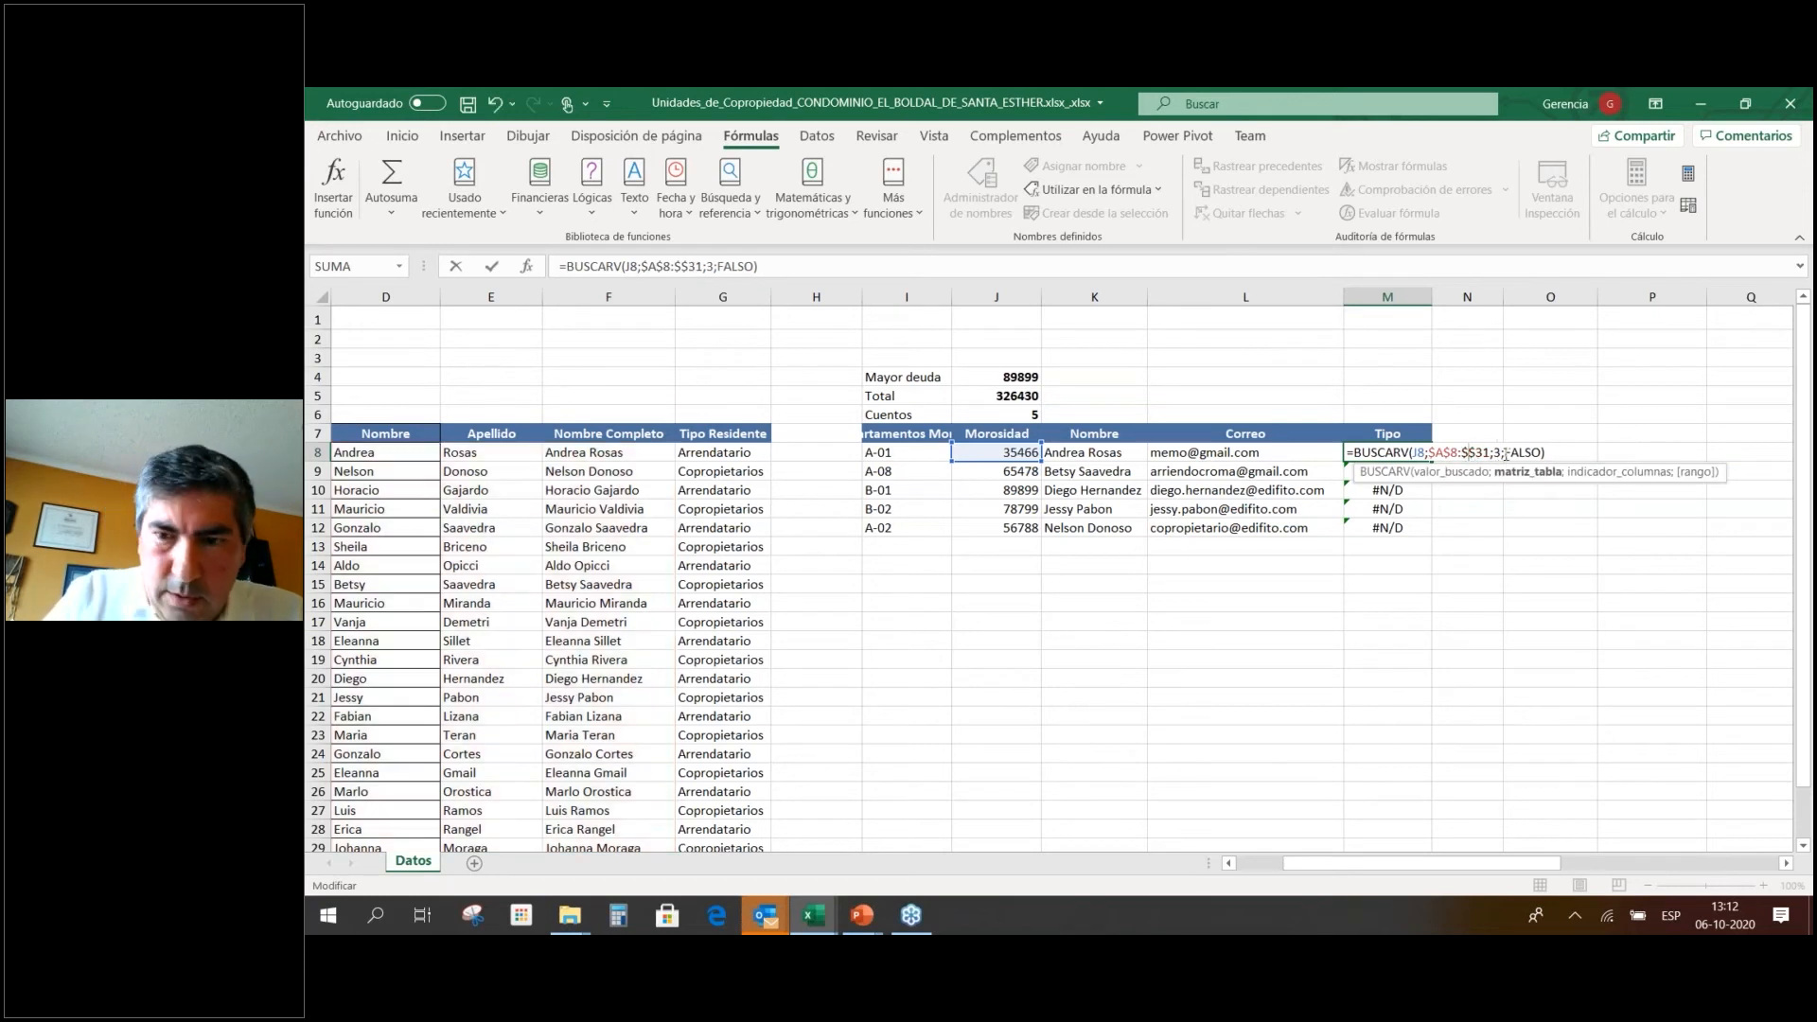
text(G)
click(1506, 453)
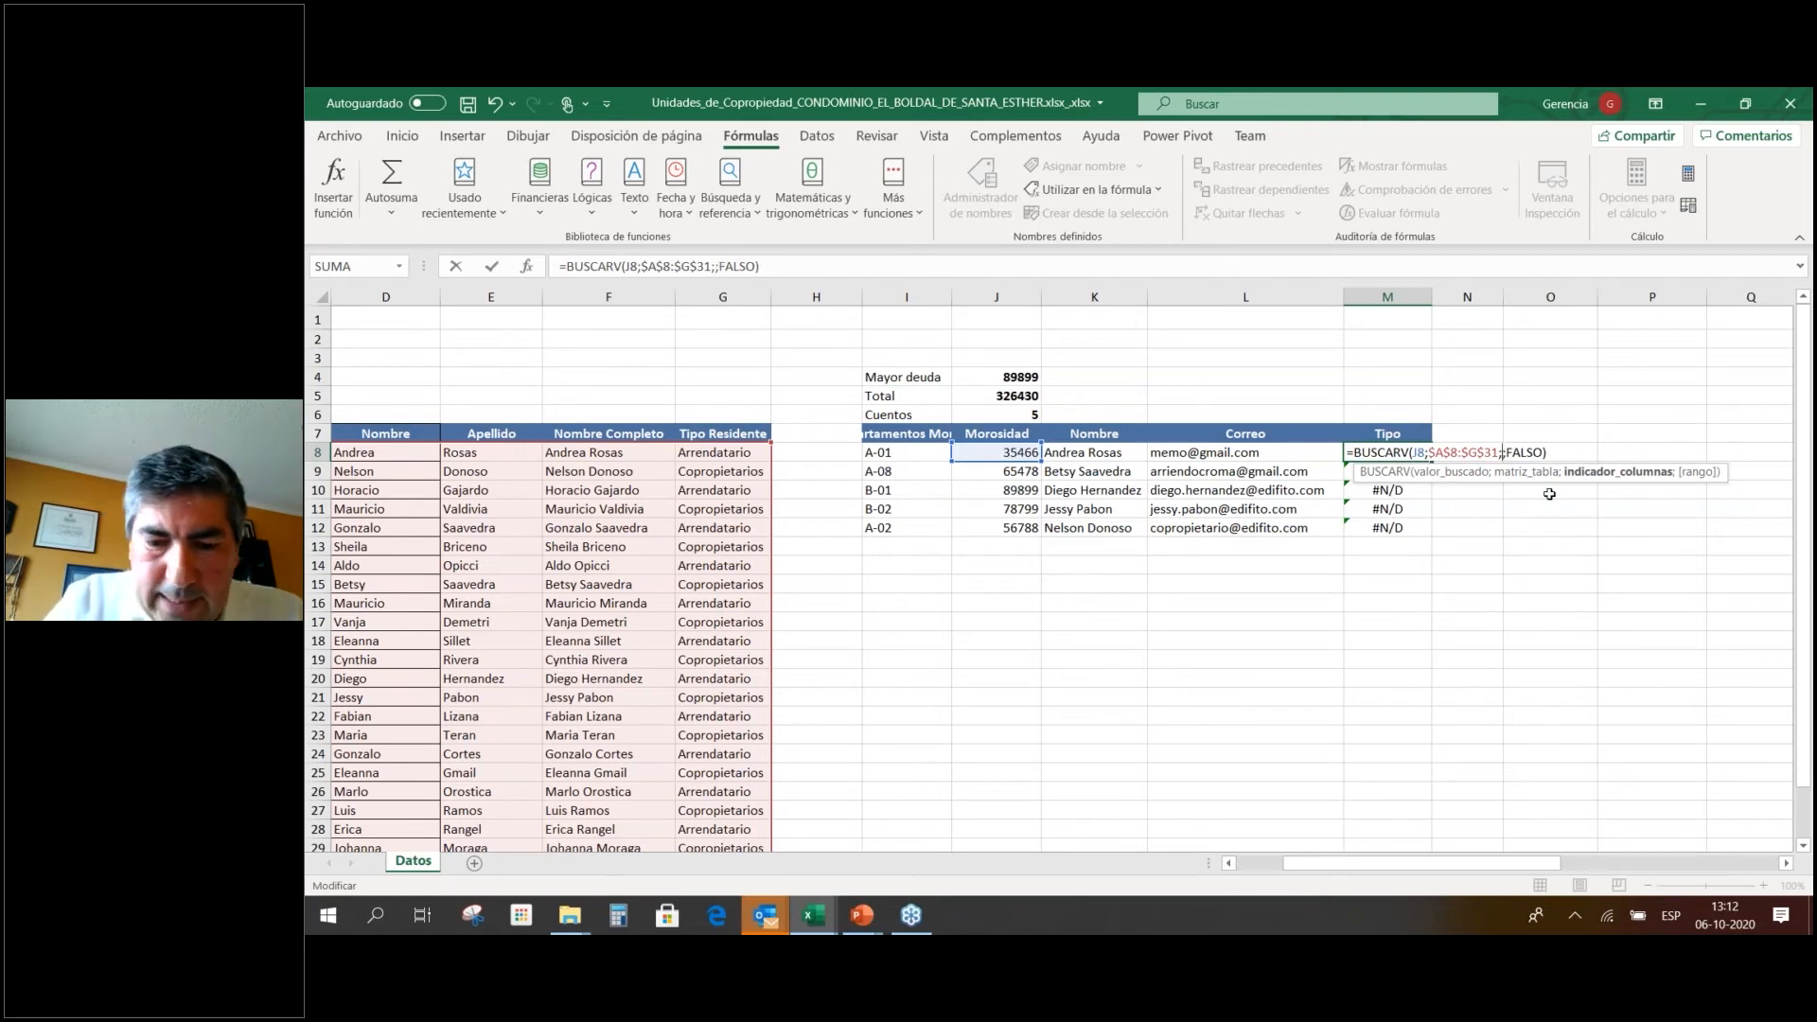
key(Return)
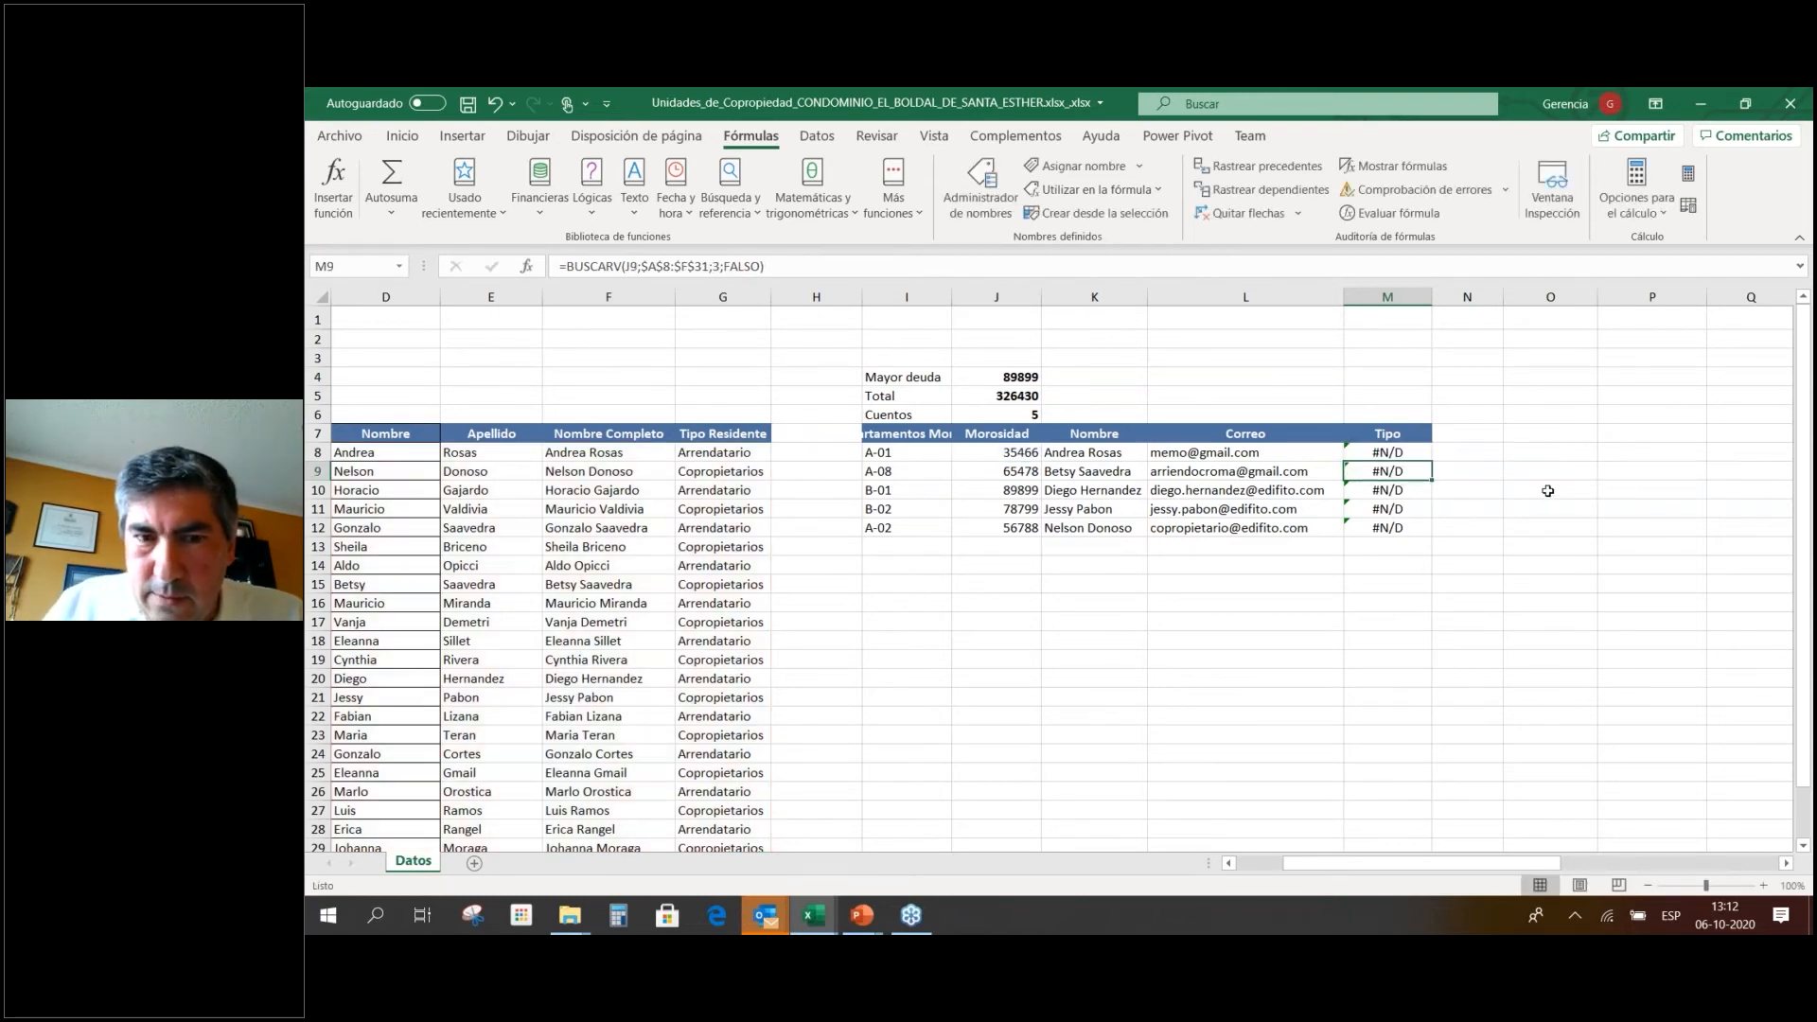
Point the Tipo lookup at the department code and fill it down to M12.
click(1383, 455)
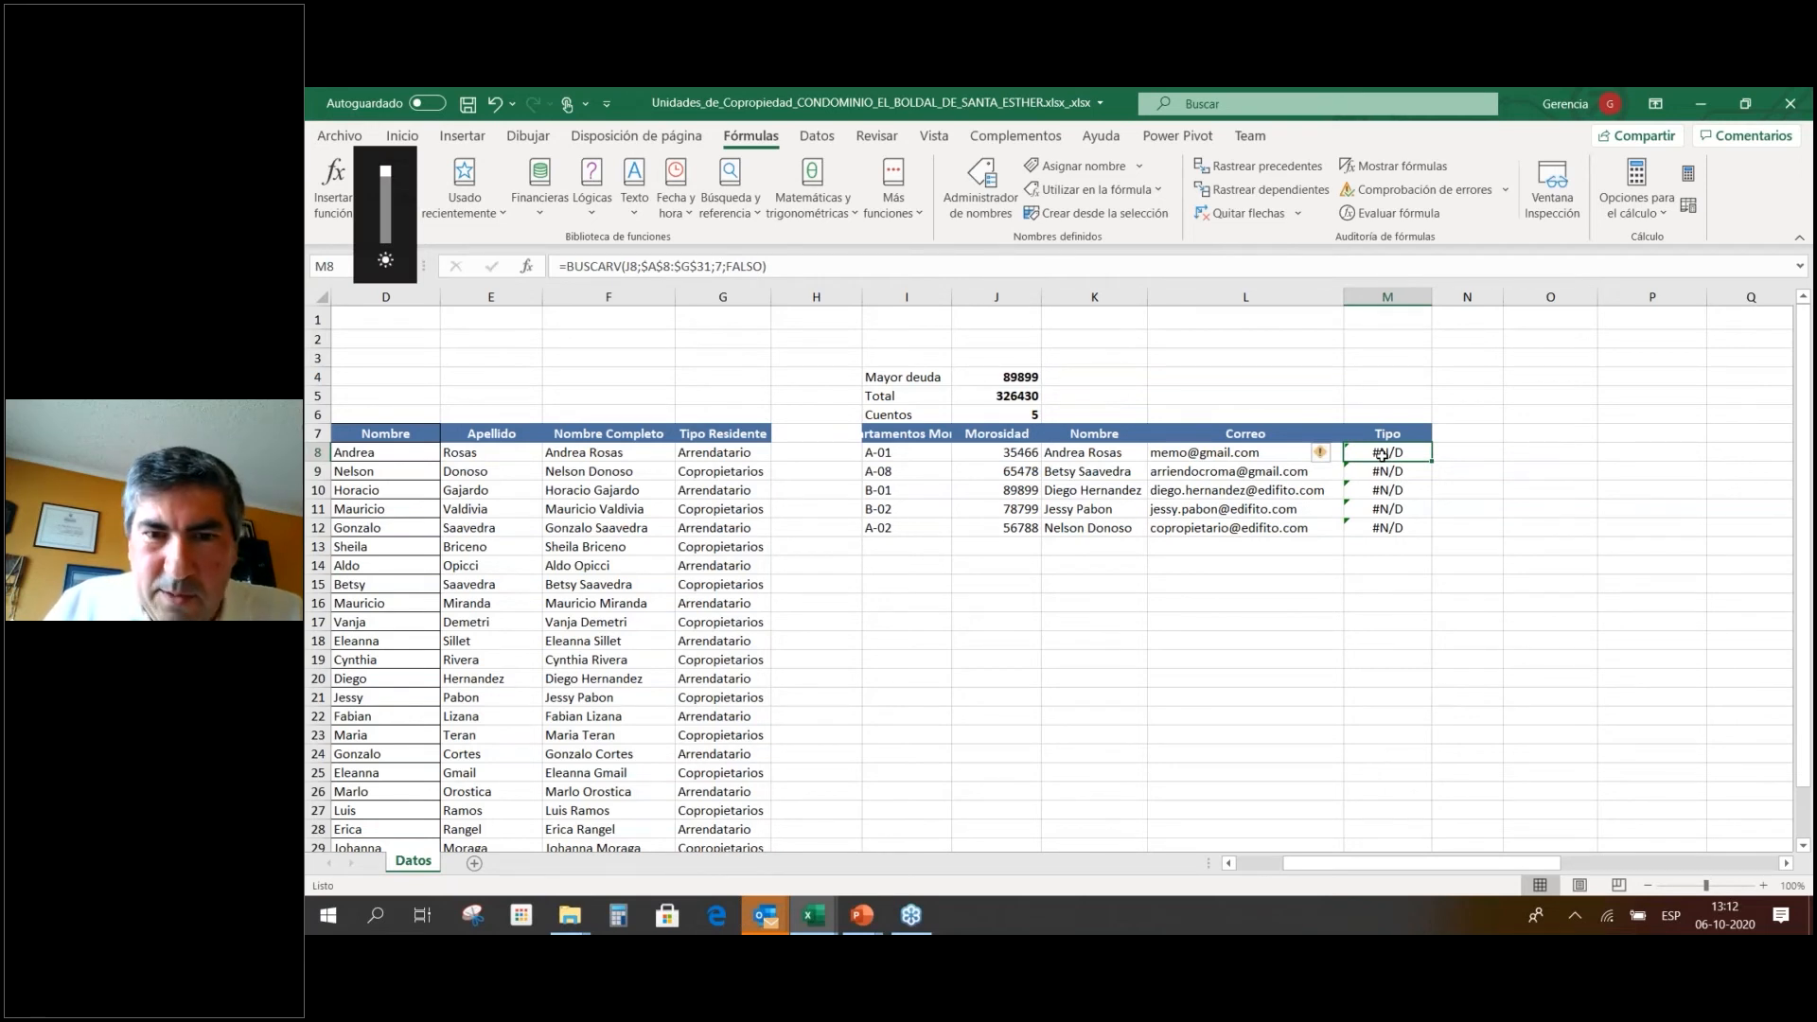
double_click(1383, 454)
drag(1009, 462, 947, 456)
key(ctrl+Return)
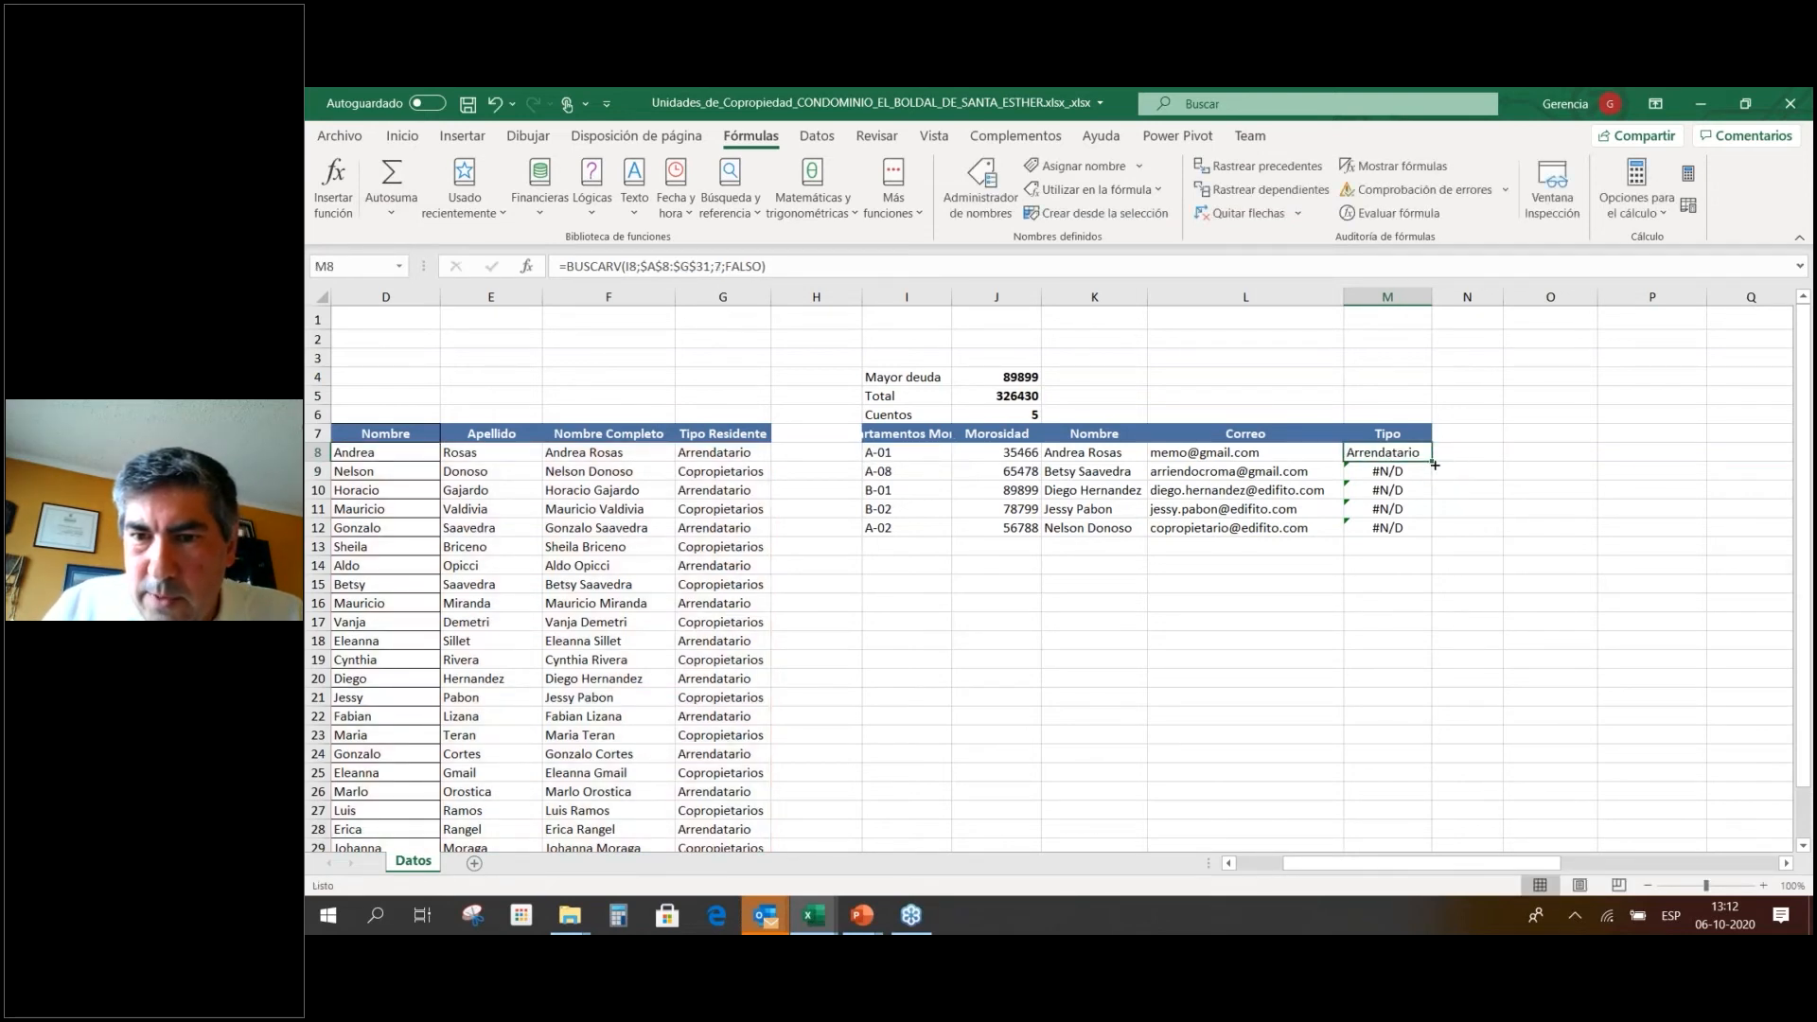
drag(1435, 464, 1429, 532)
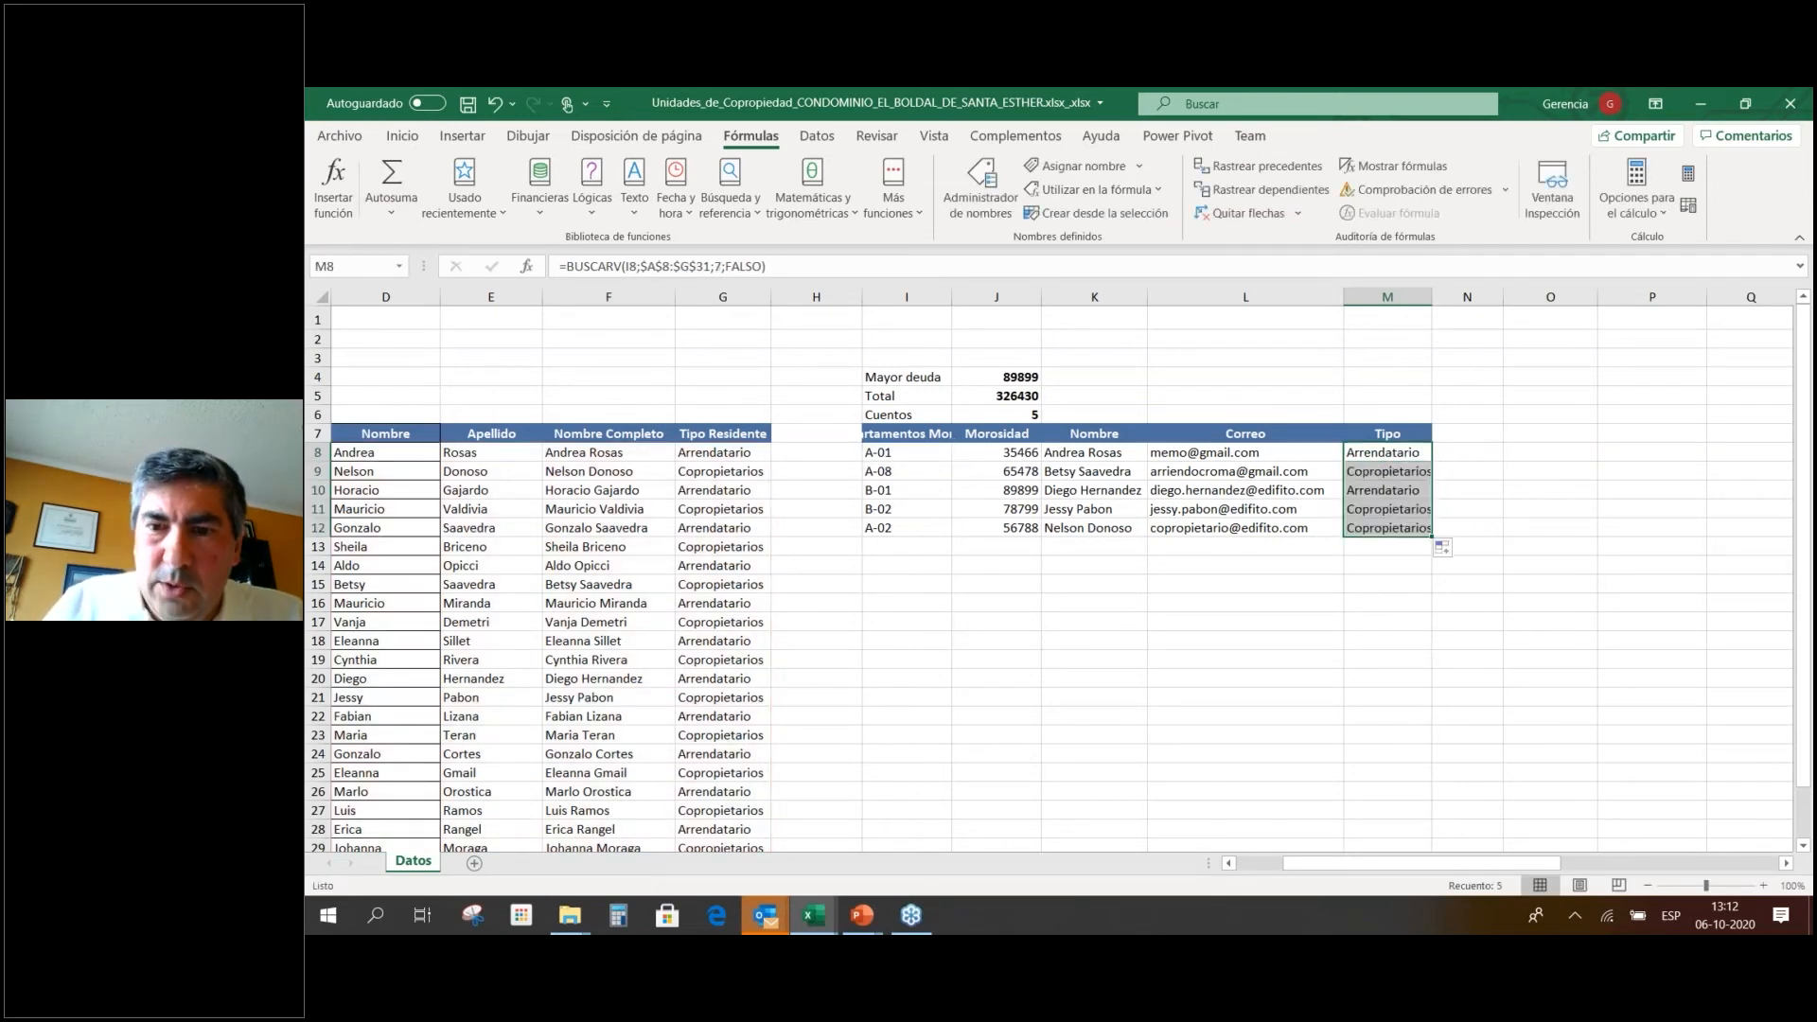
click(1419, 562)
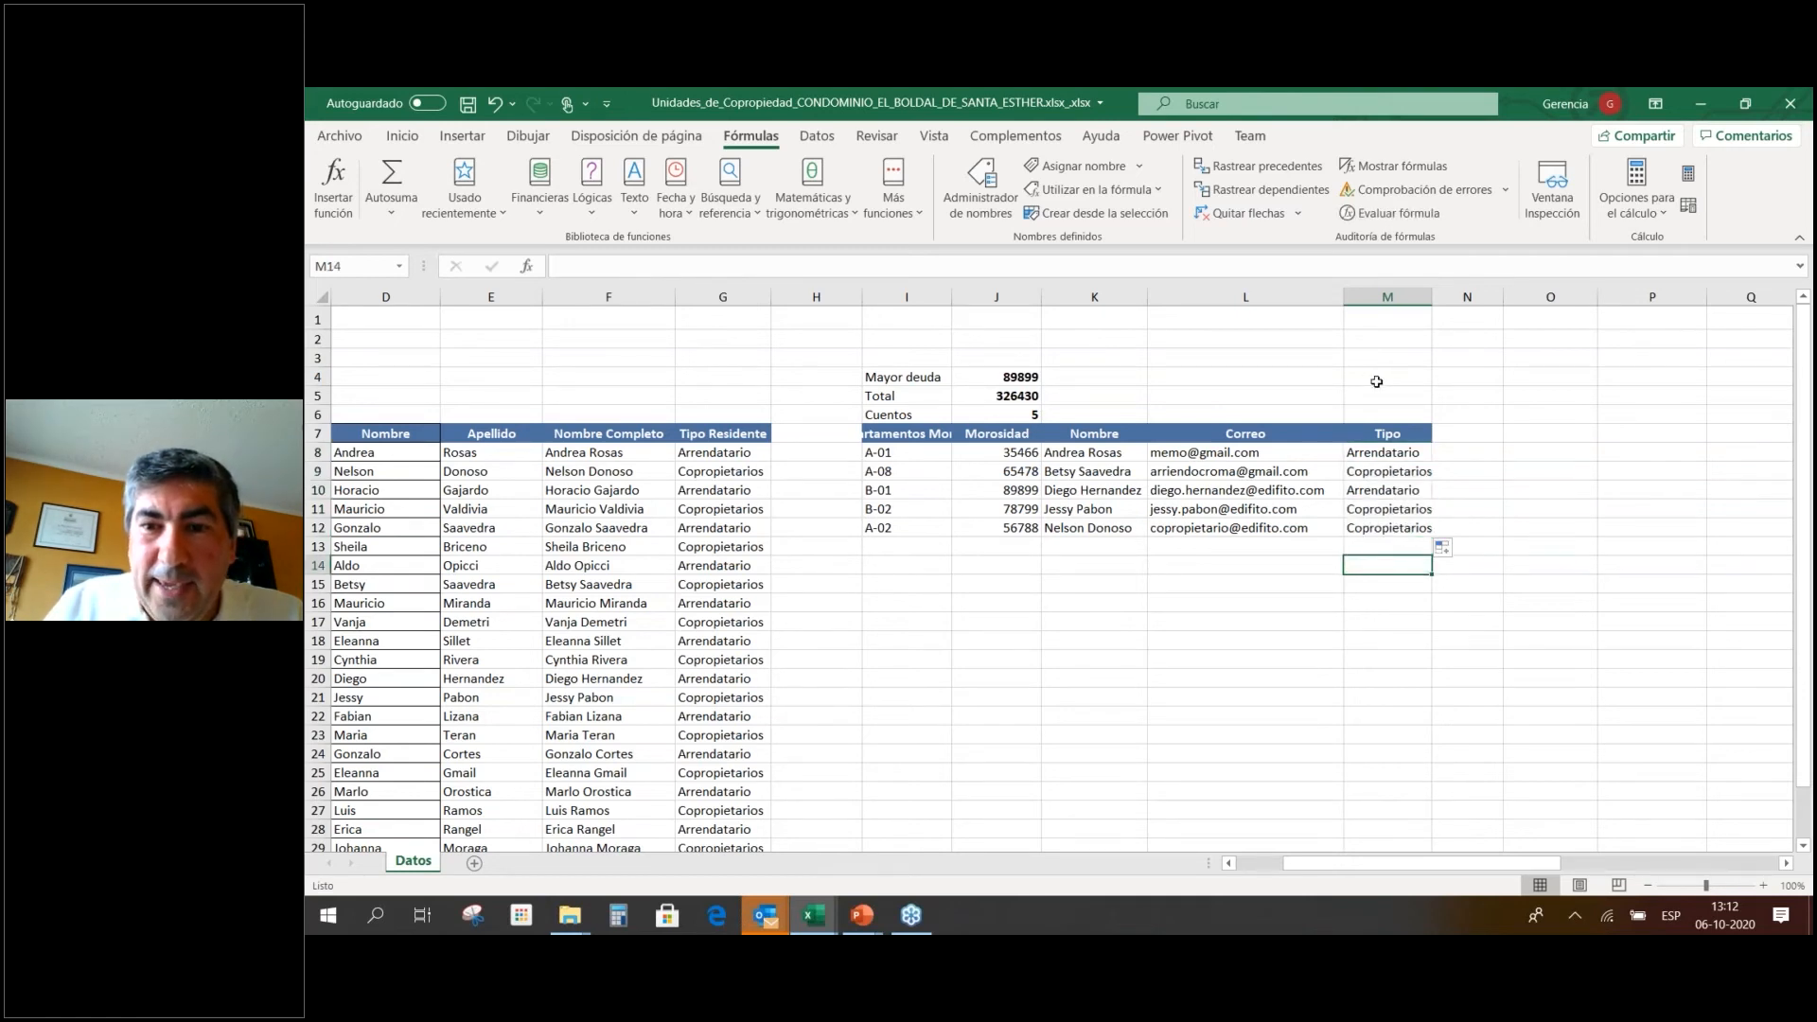
click(1380, 391)
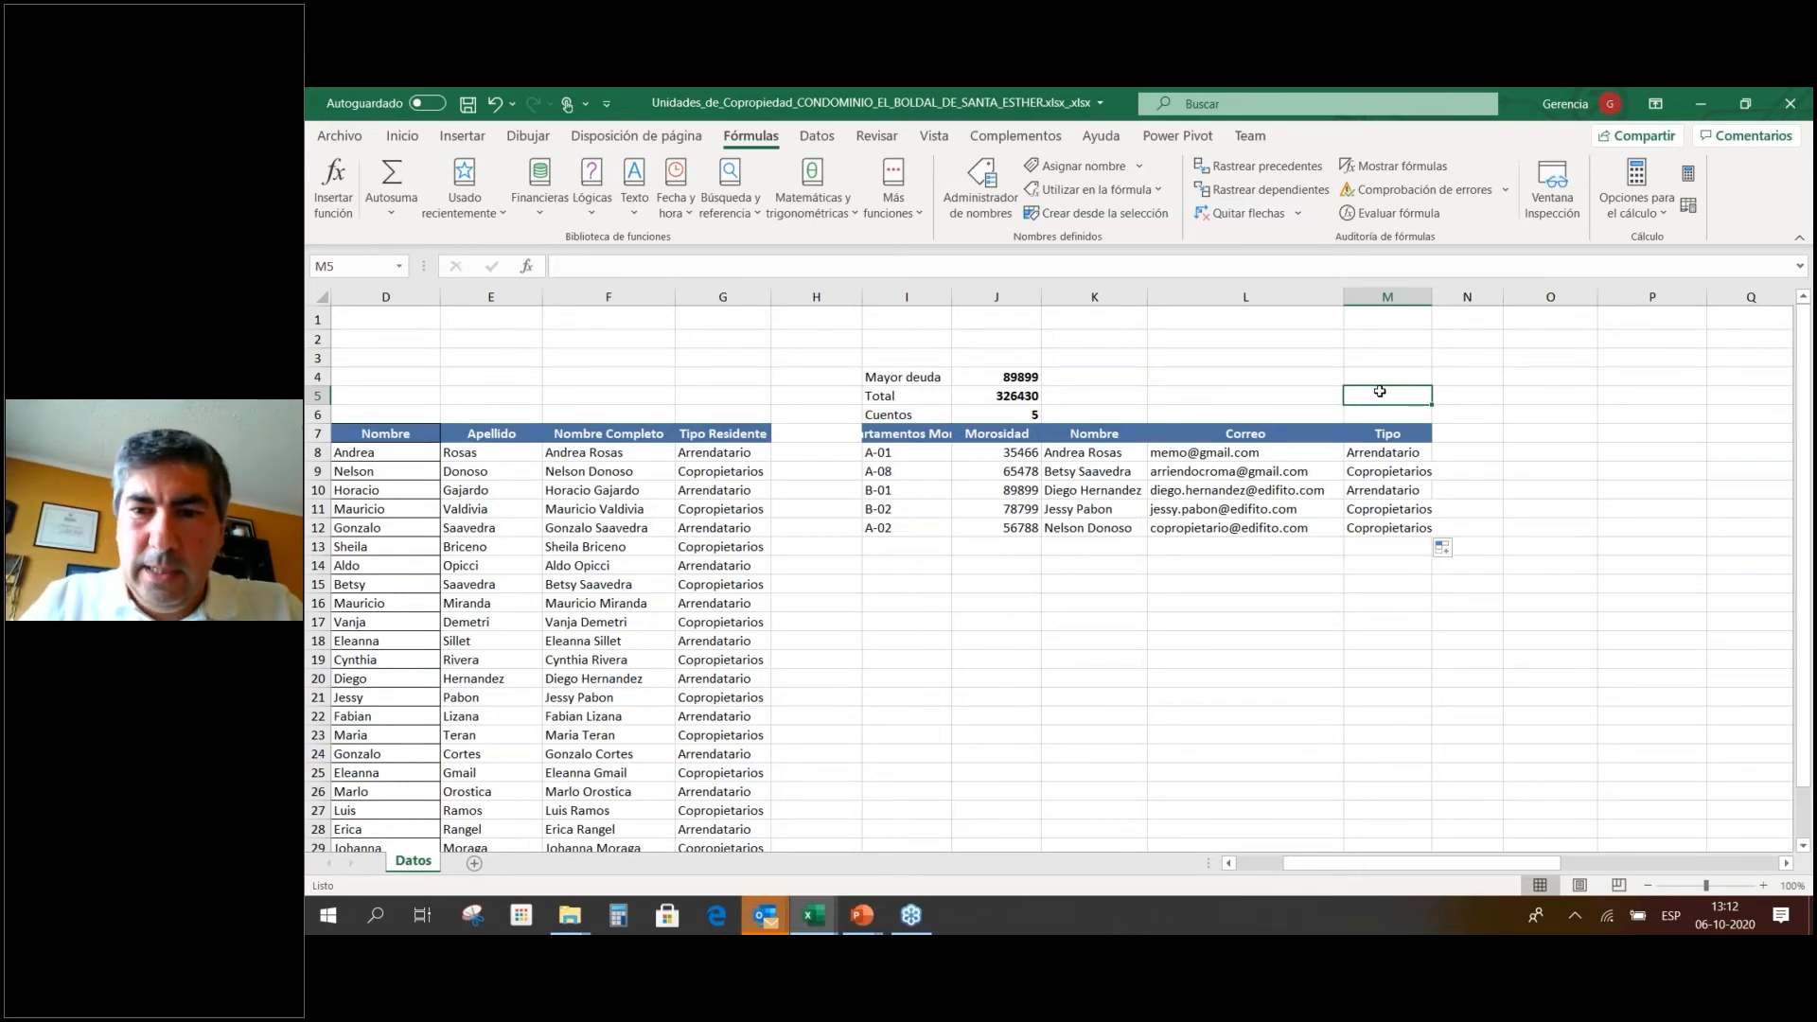
Enter the labels Arrendatario in L5 and Copropietarios in L6, rejecting the AutoComplete suggestion.
key(Left)
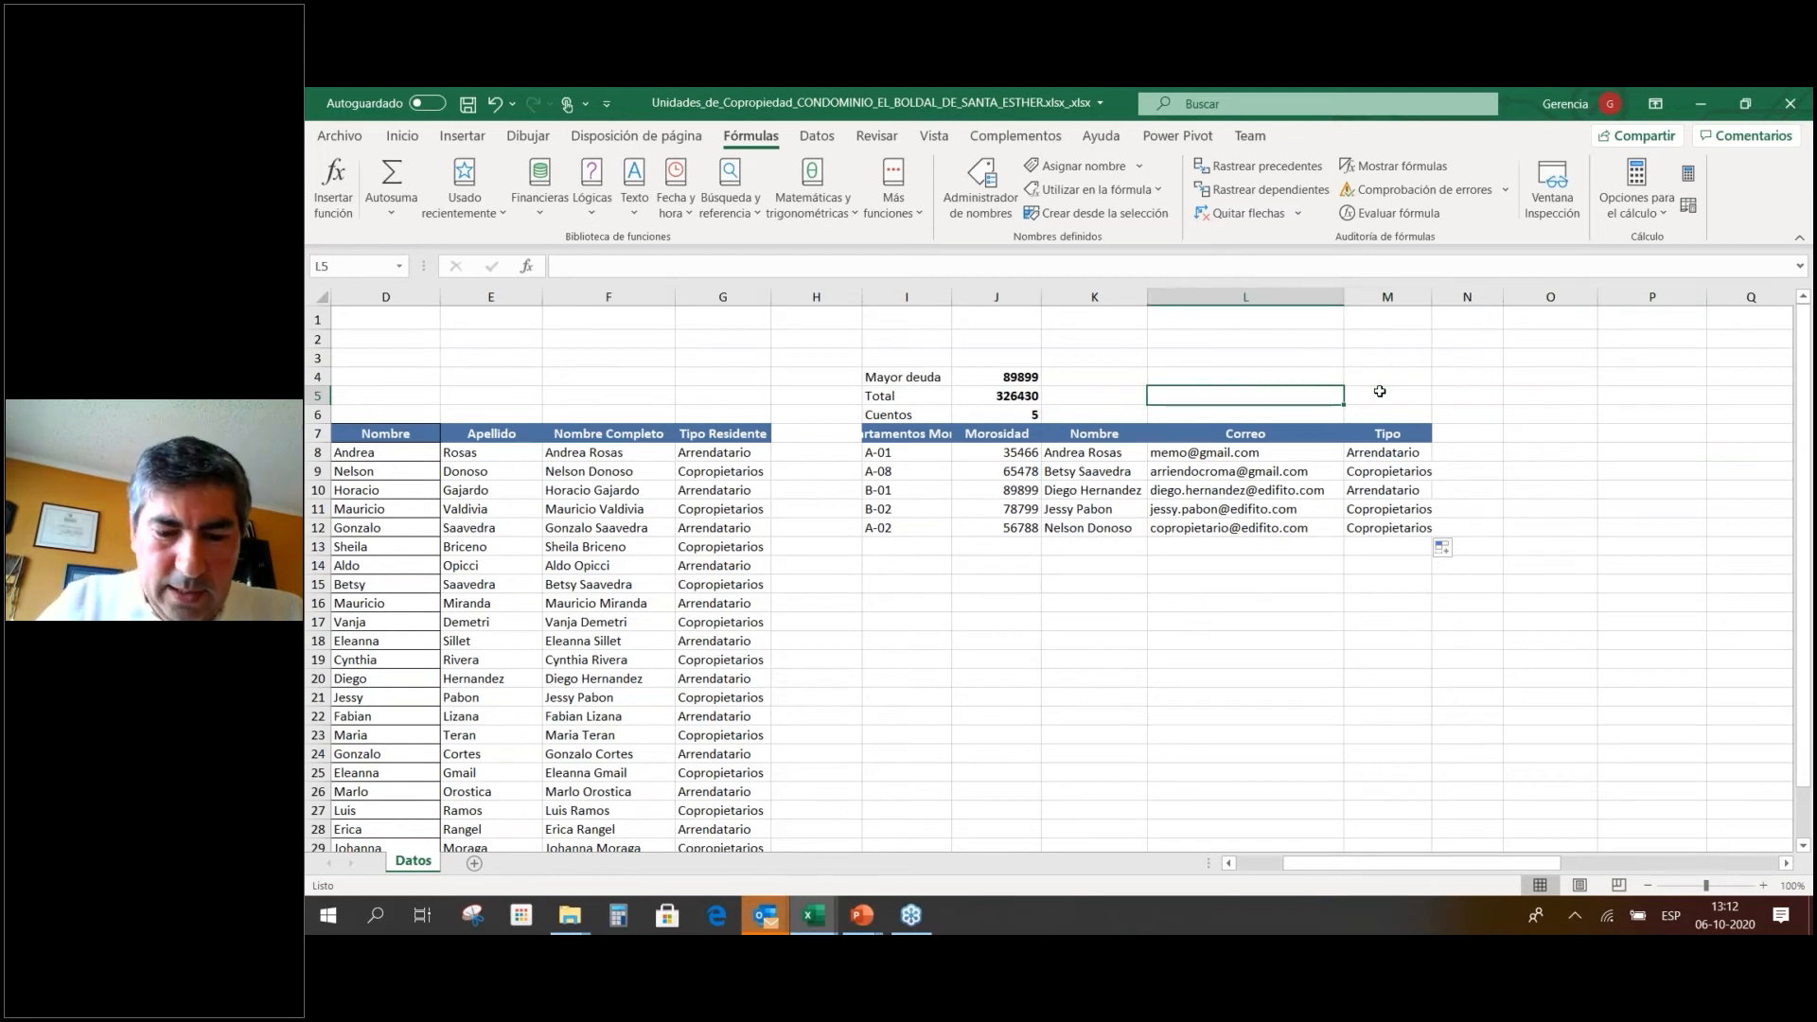
text(Arrendat)
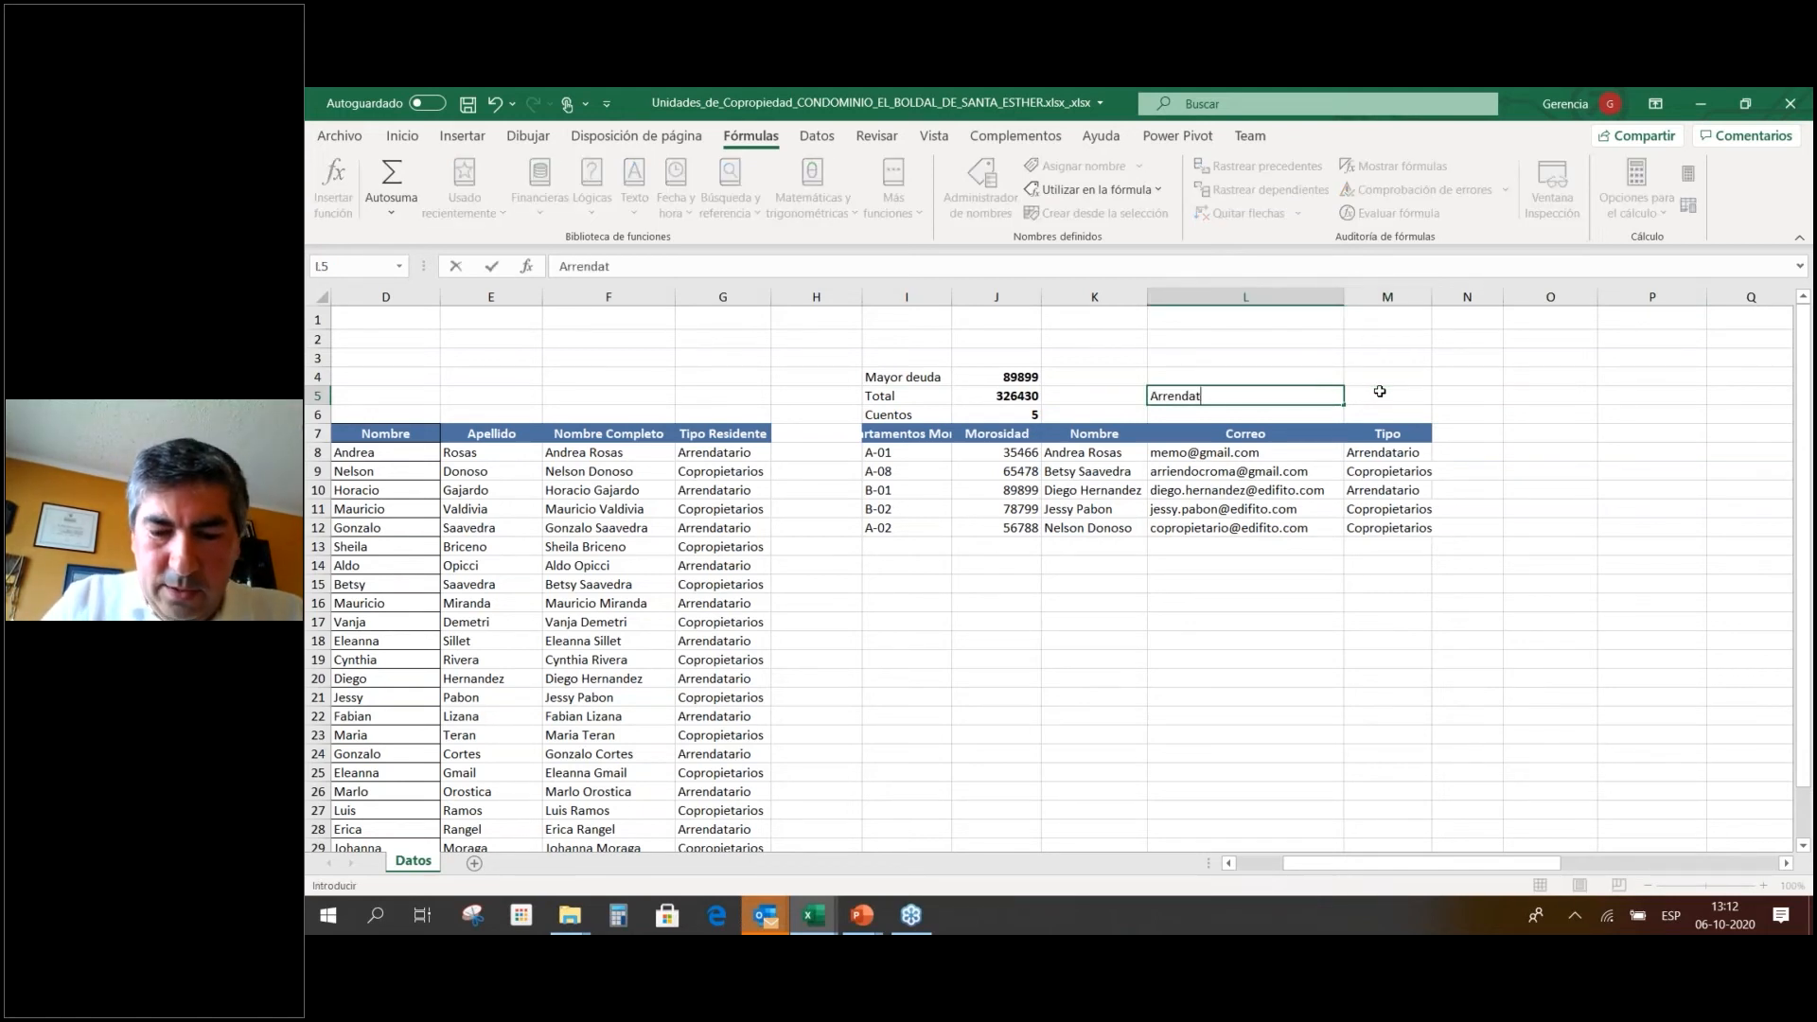
text(a)
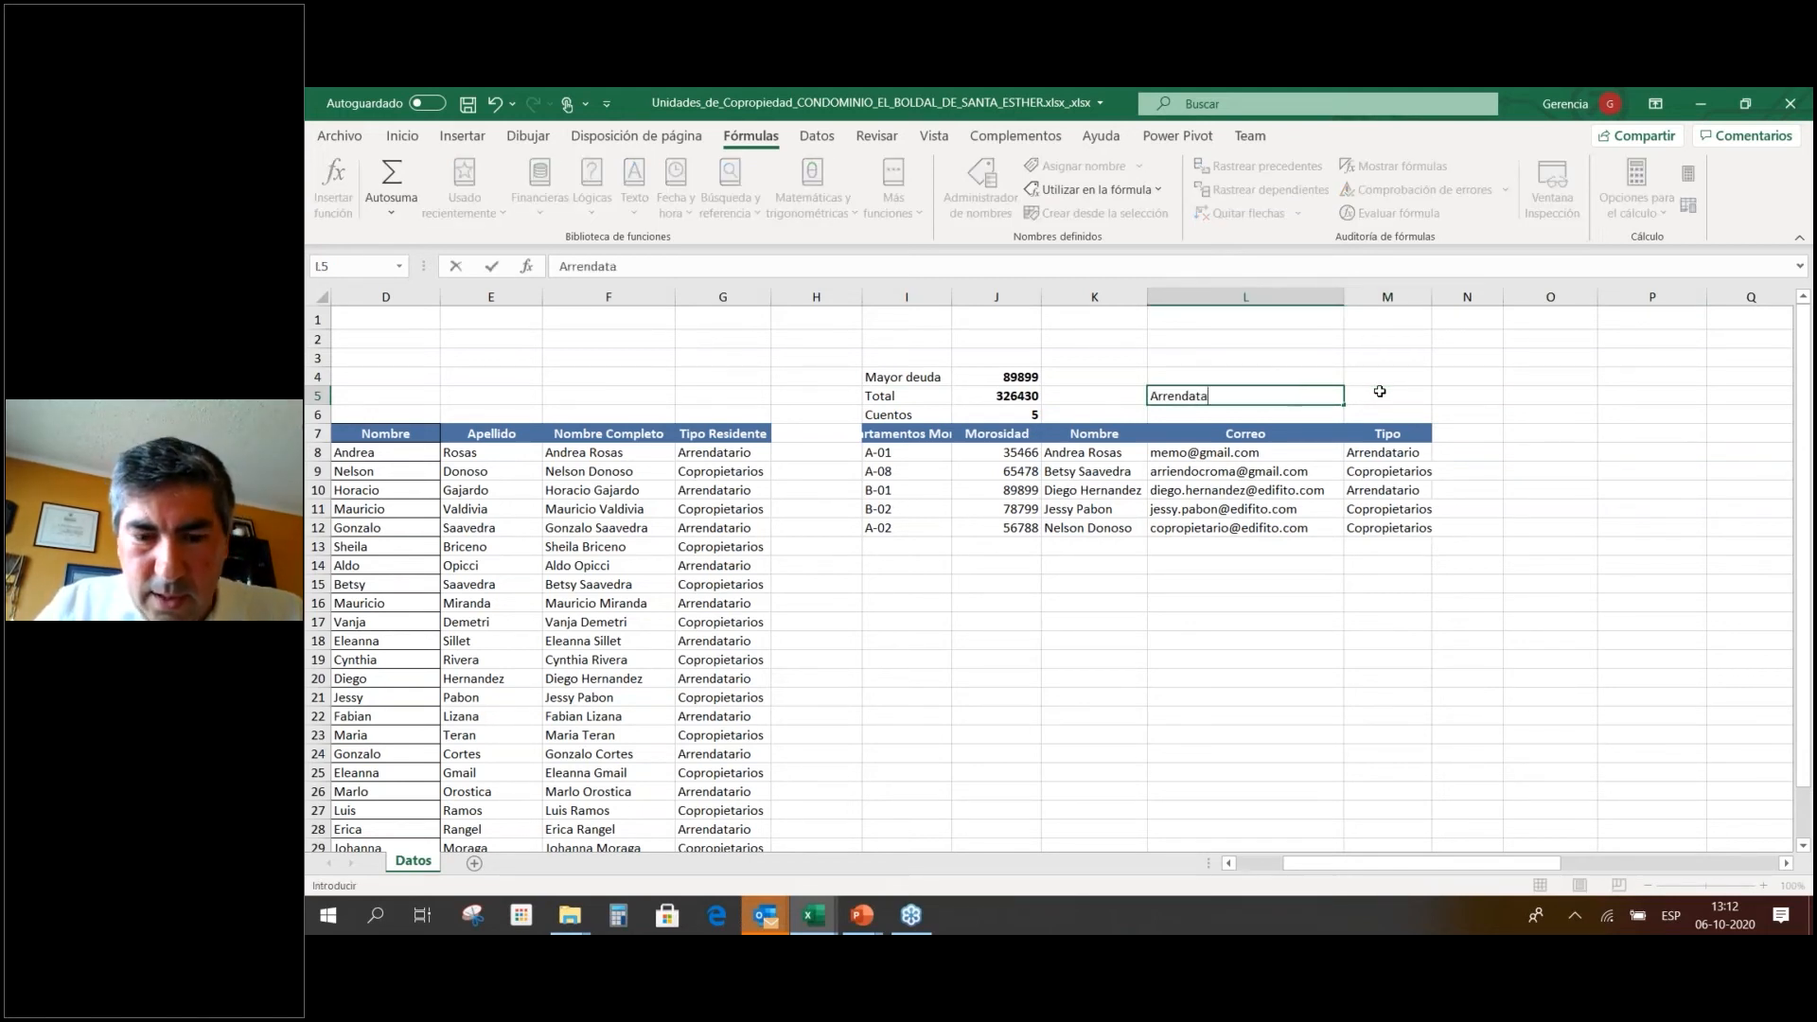
text(rio)
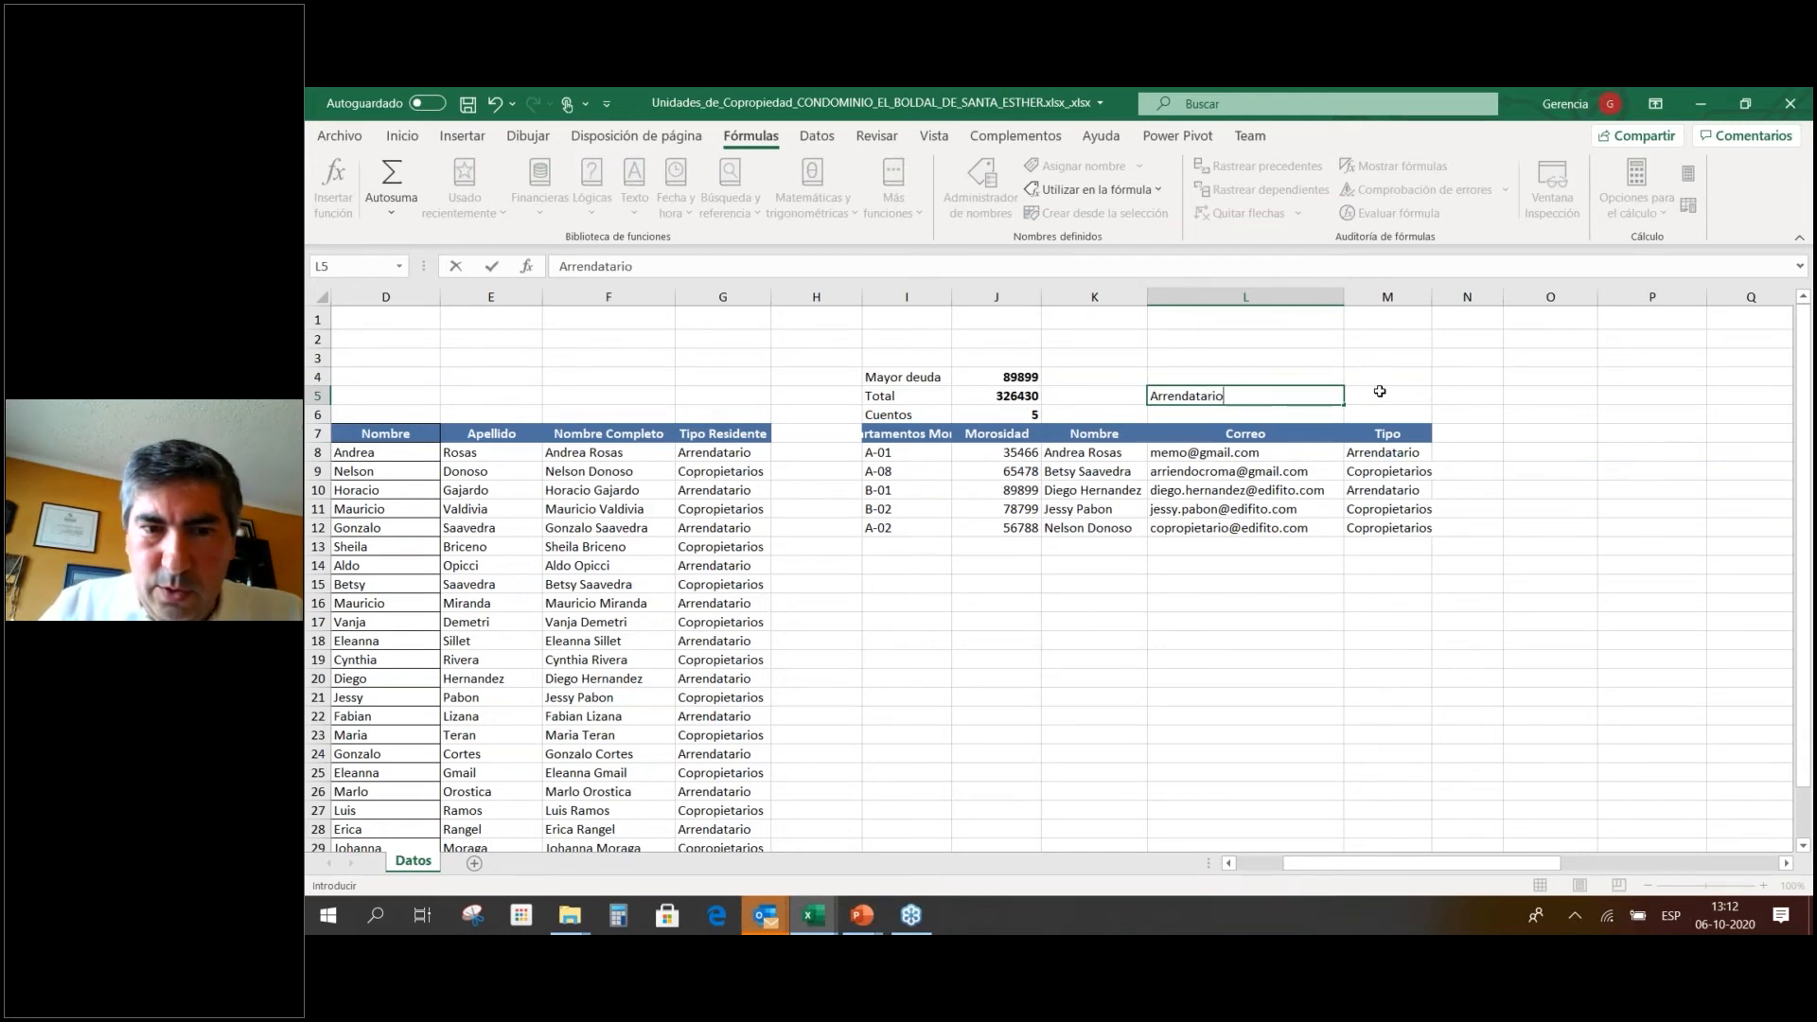
key(Return)
text(Copropietari)
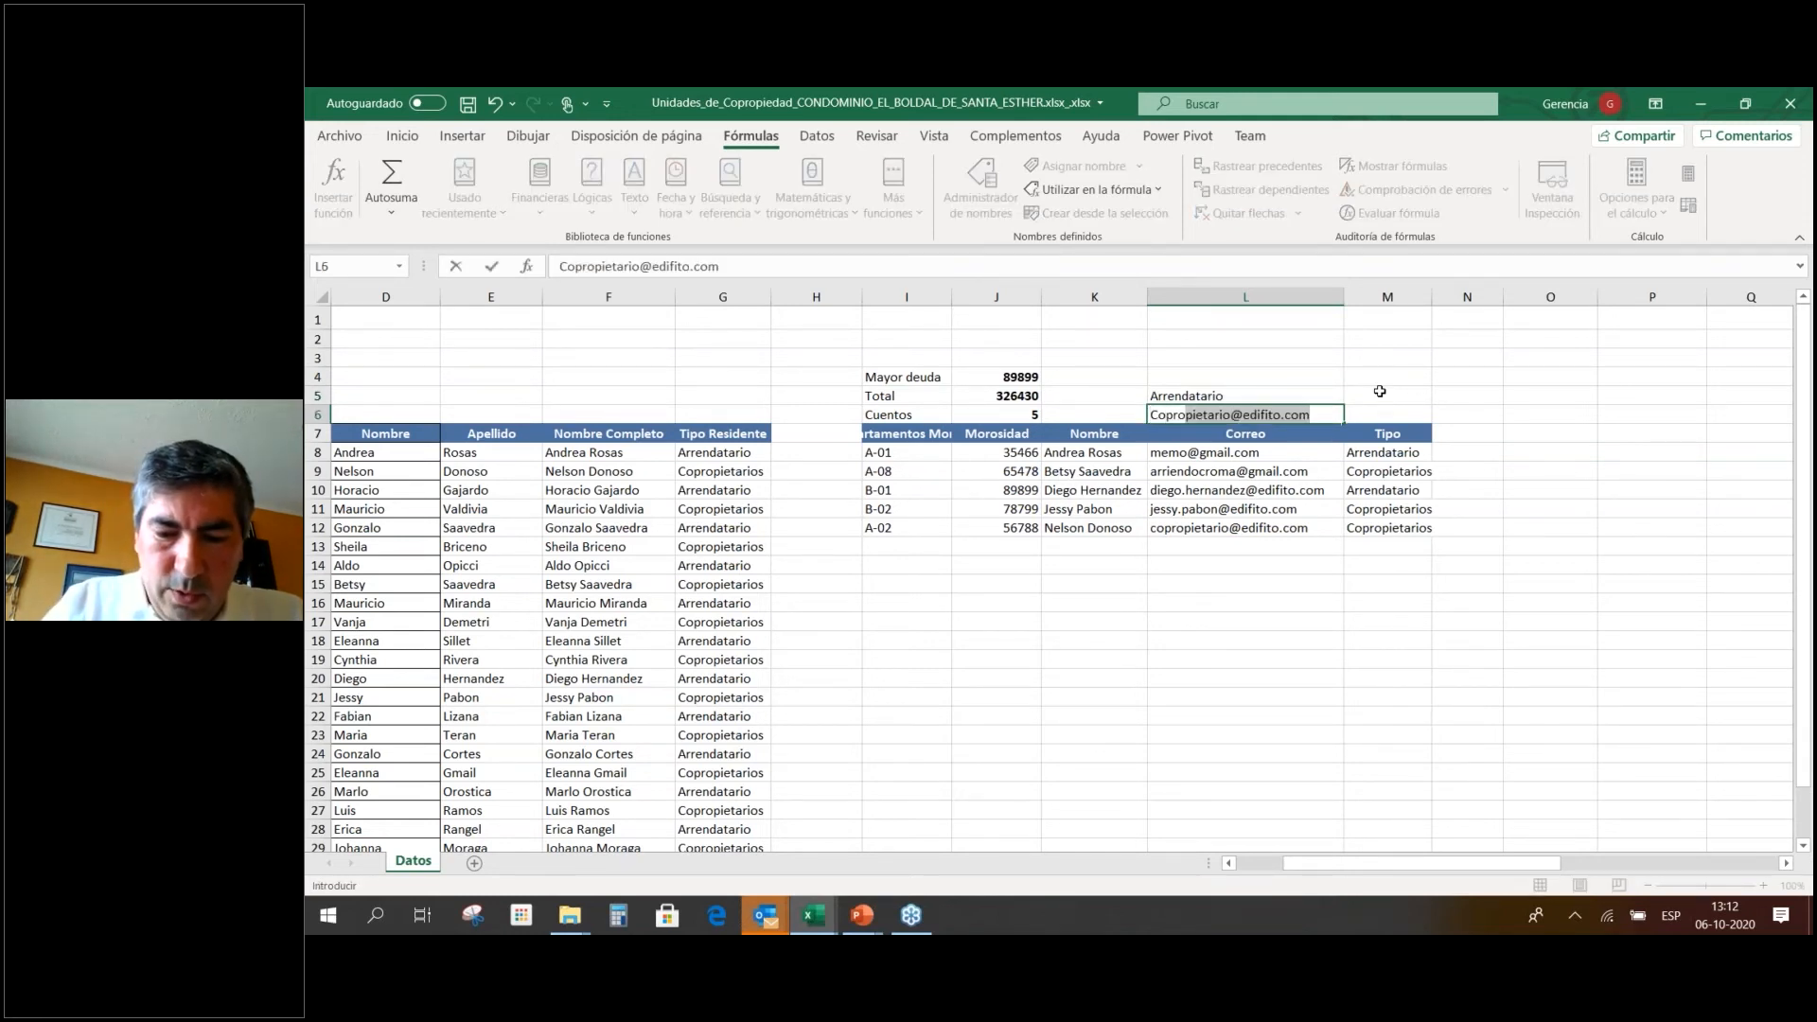
text(o)
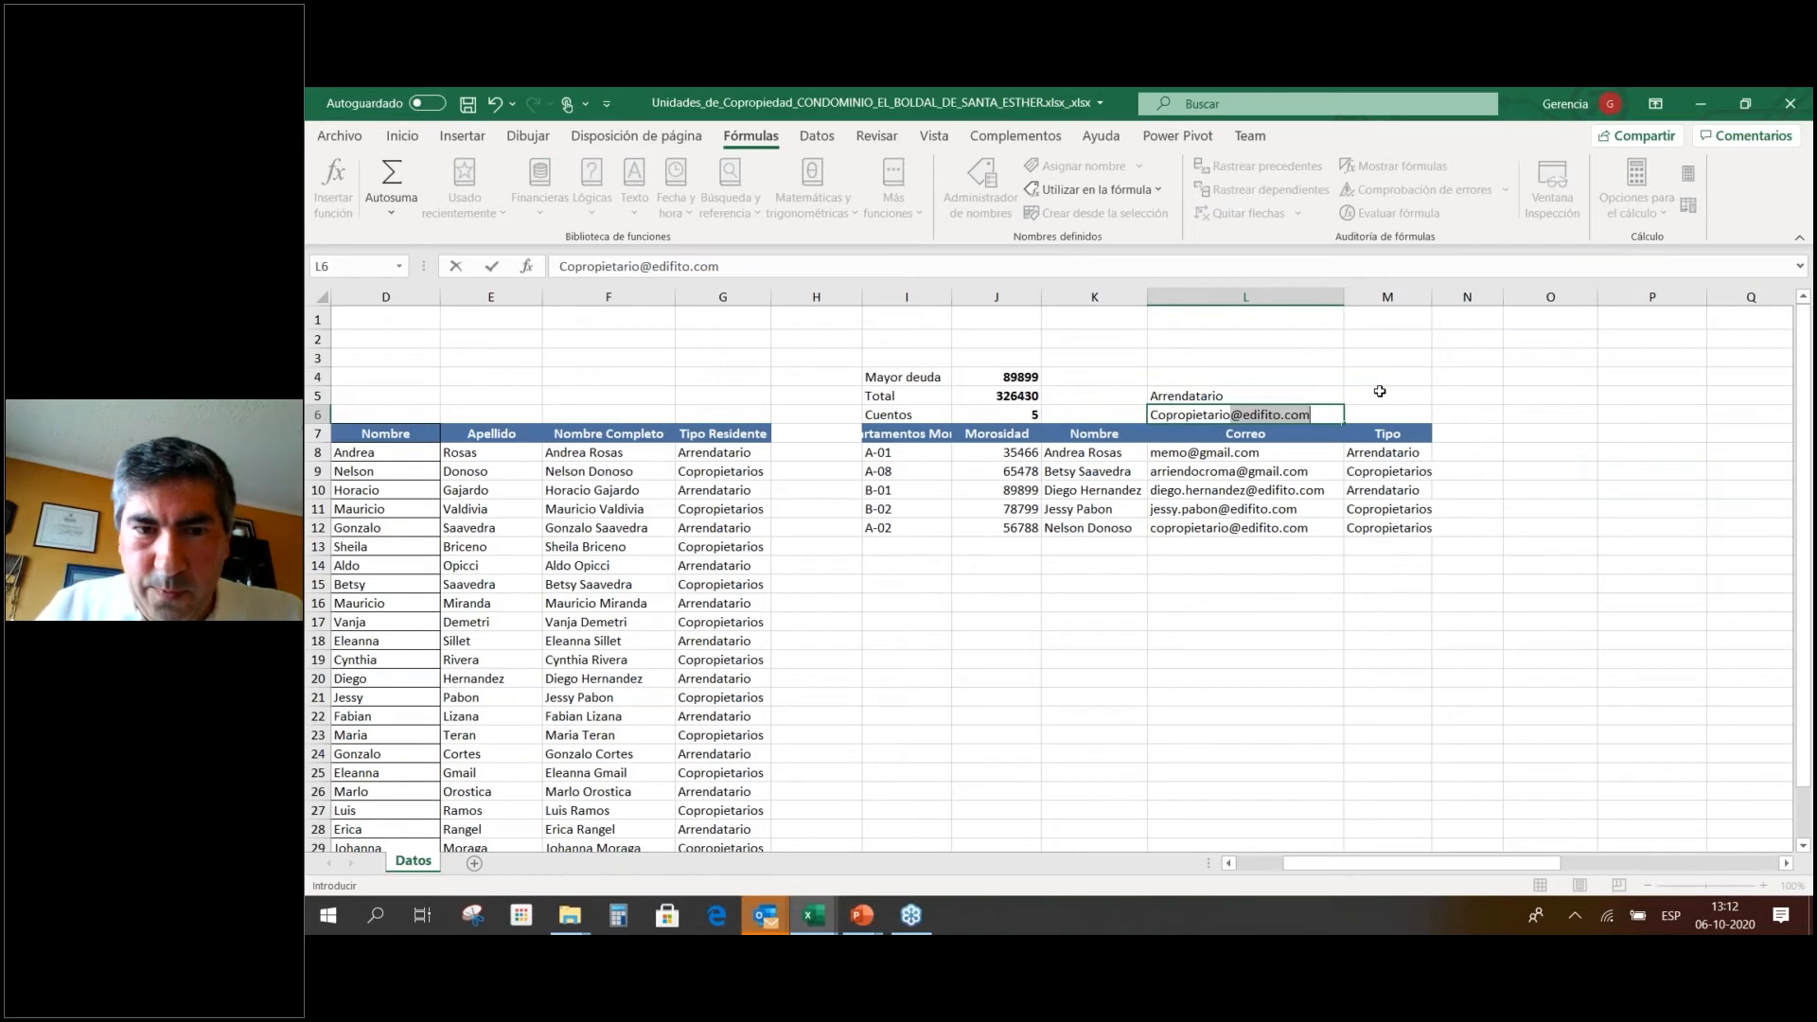
key(Delete)
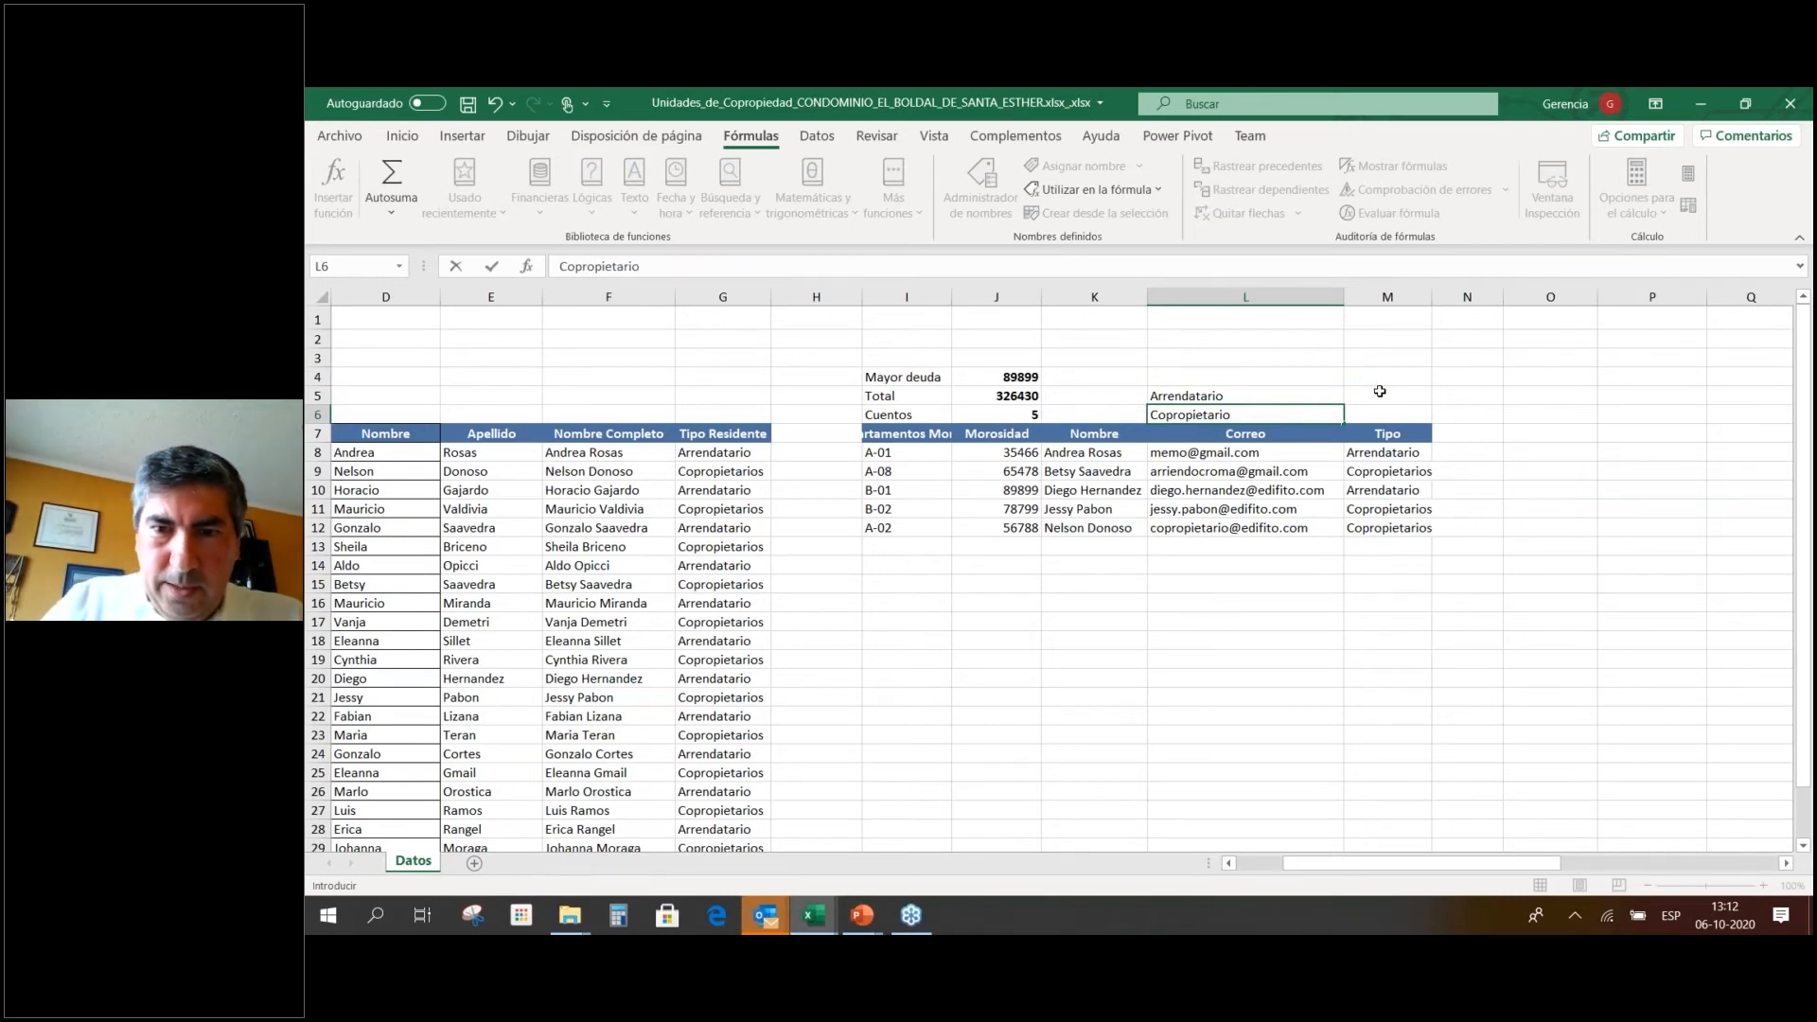
text(s)
key(Up)
key(Right)
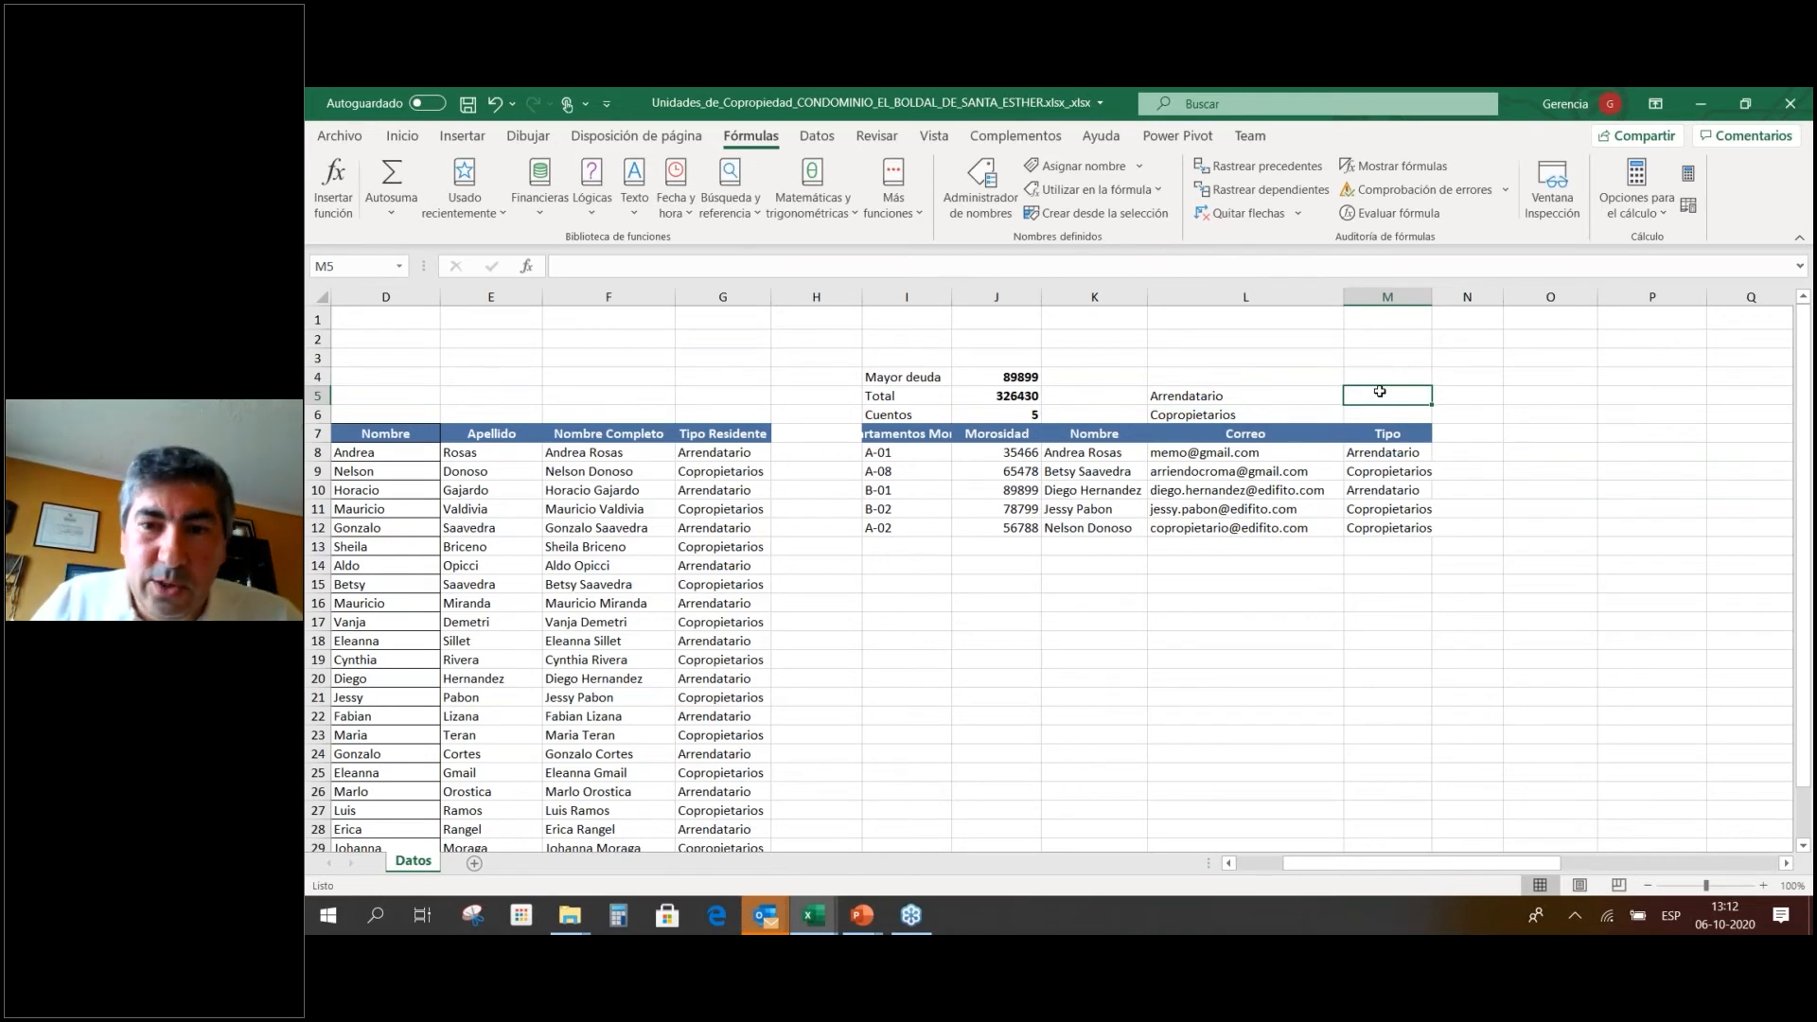
text(=suma)
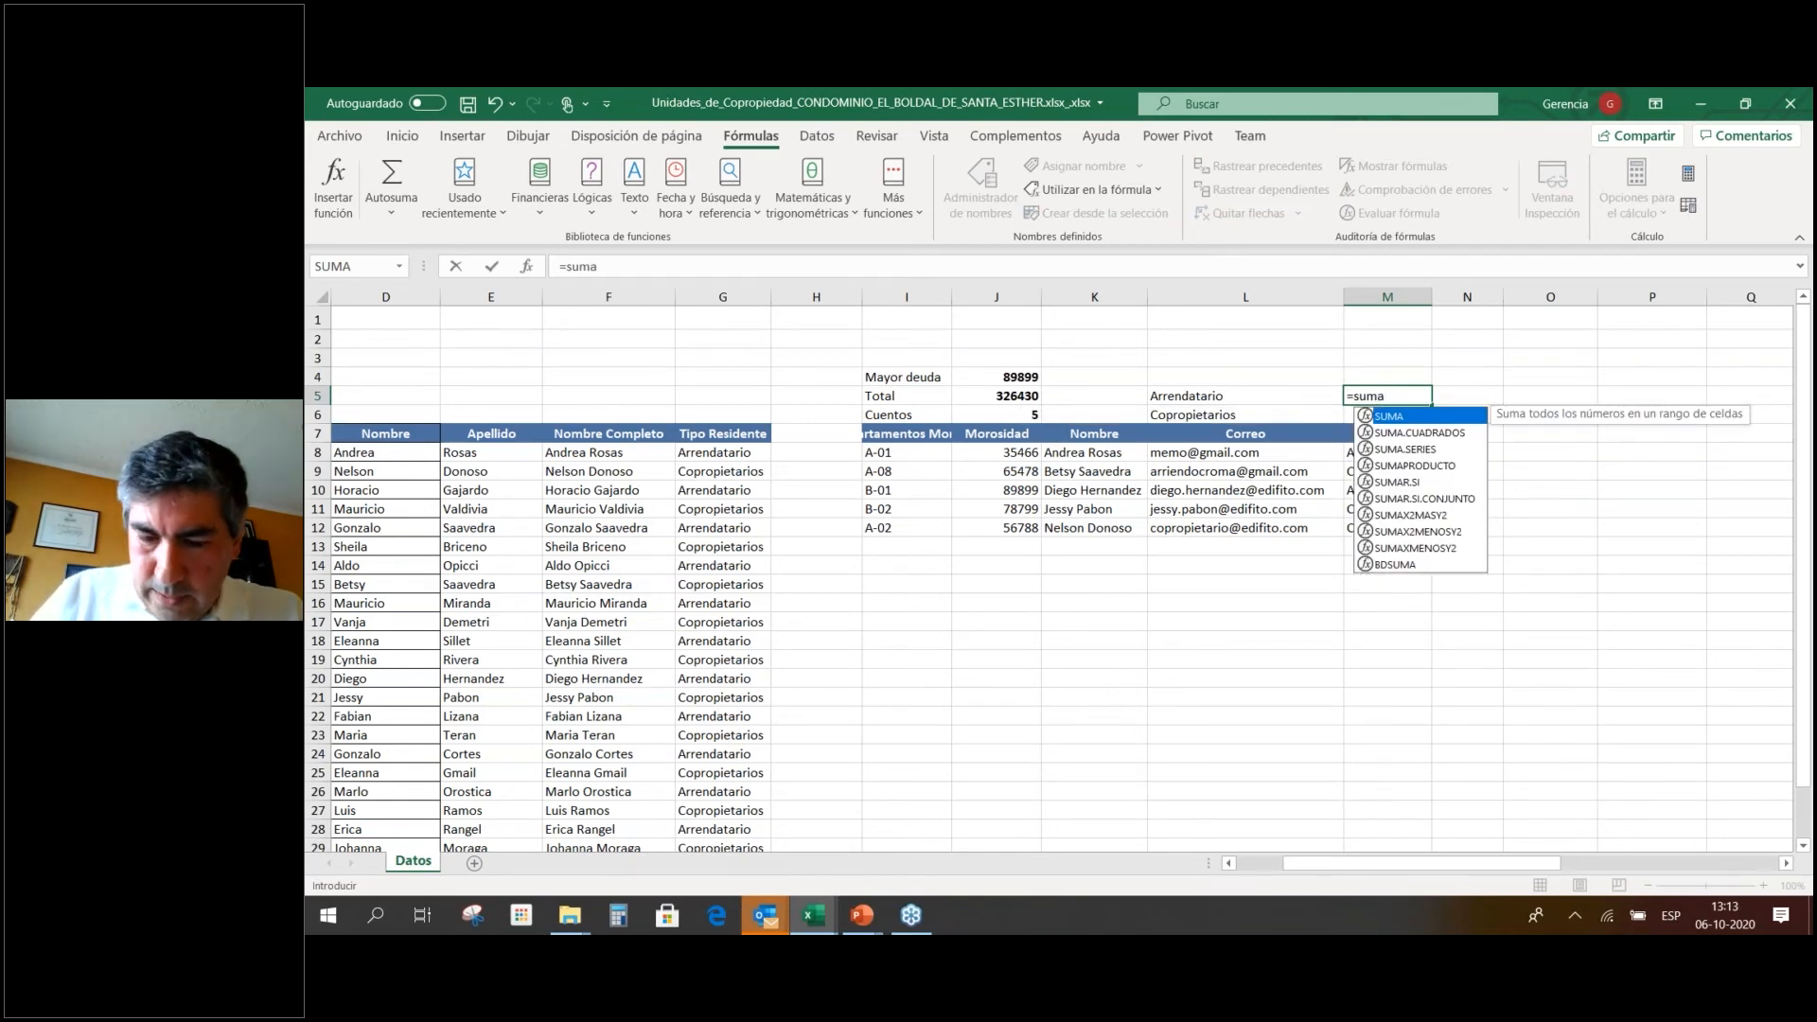
text(r.si)
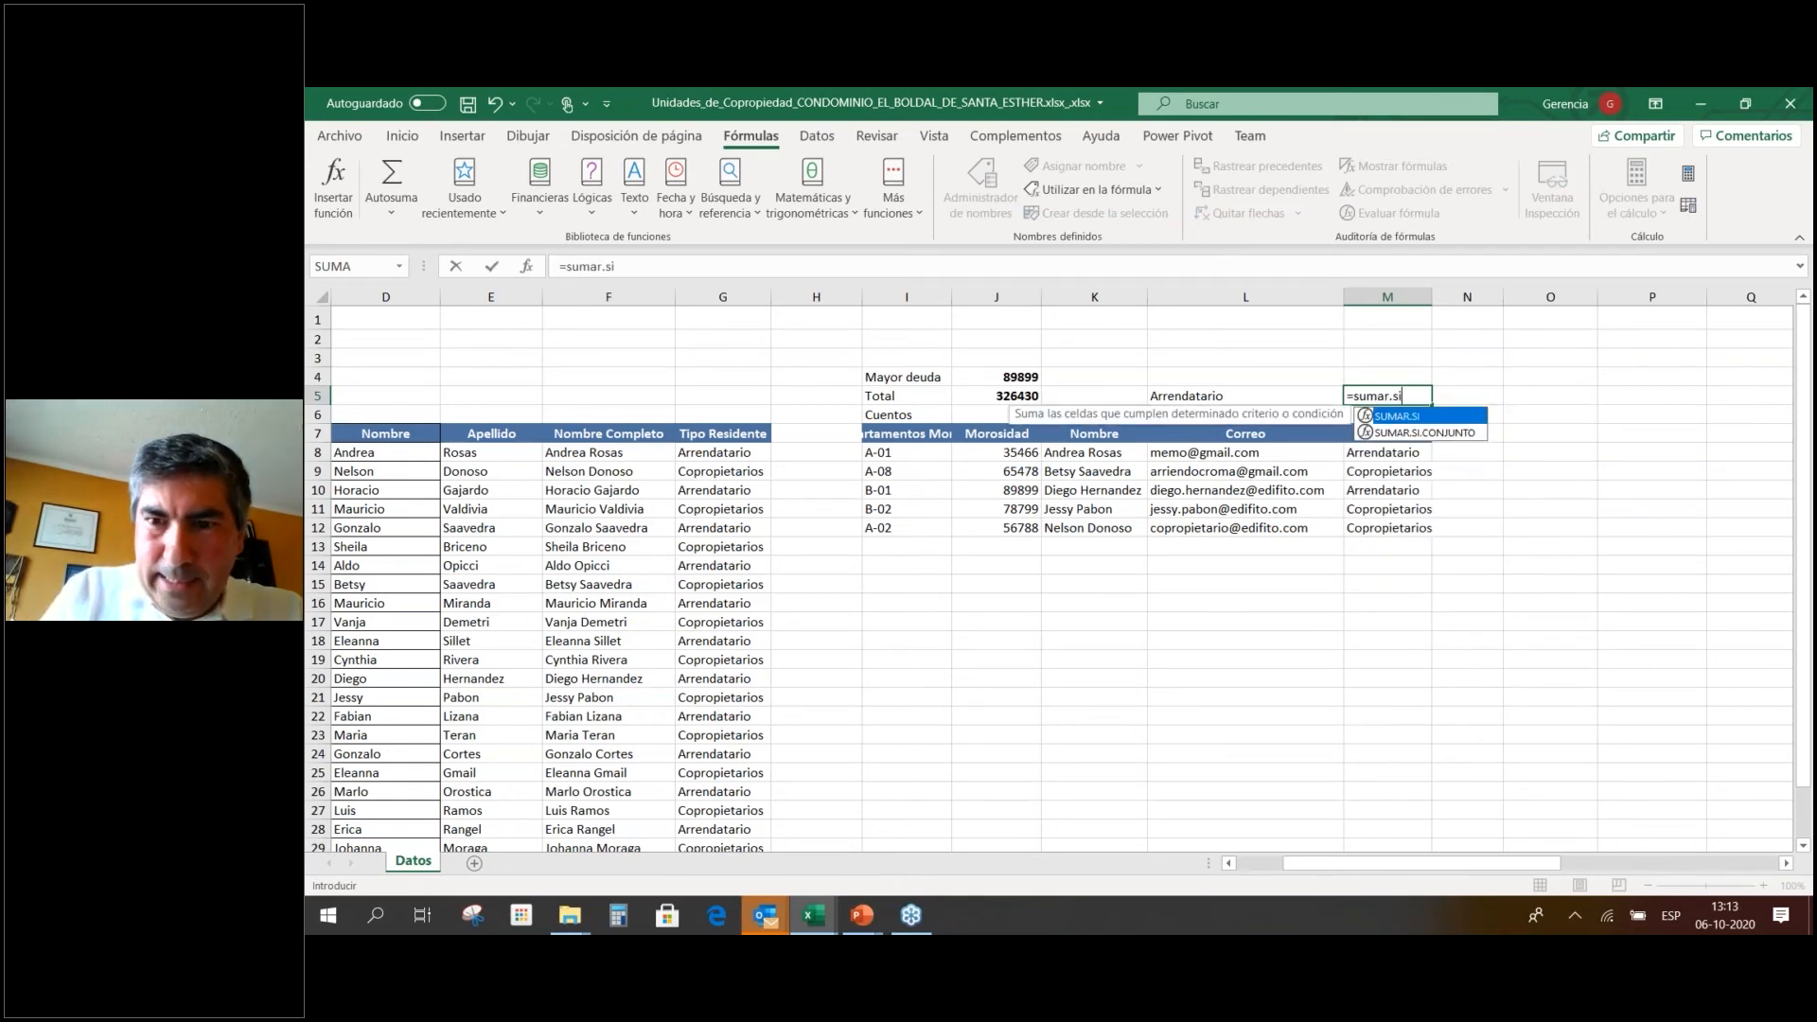
Enter =SUMAR.SI(M8:M12;L5;J8:J12) in M5, totalling Arrendatario debt as 125365.
double_click(1416, 417)
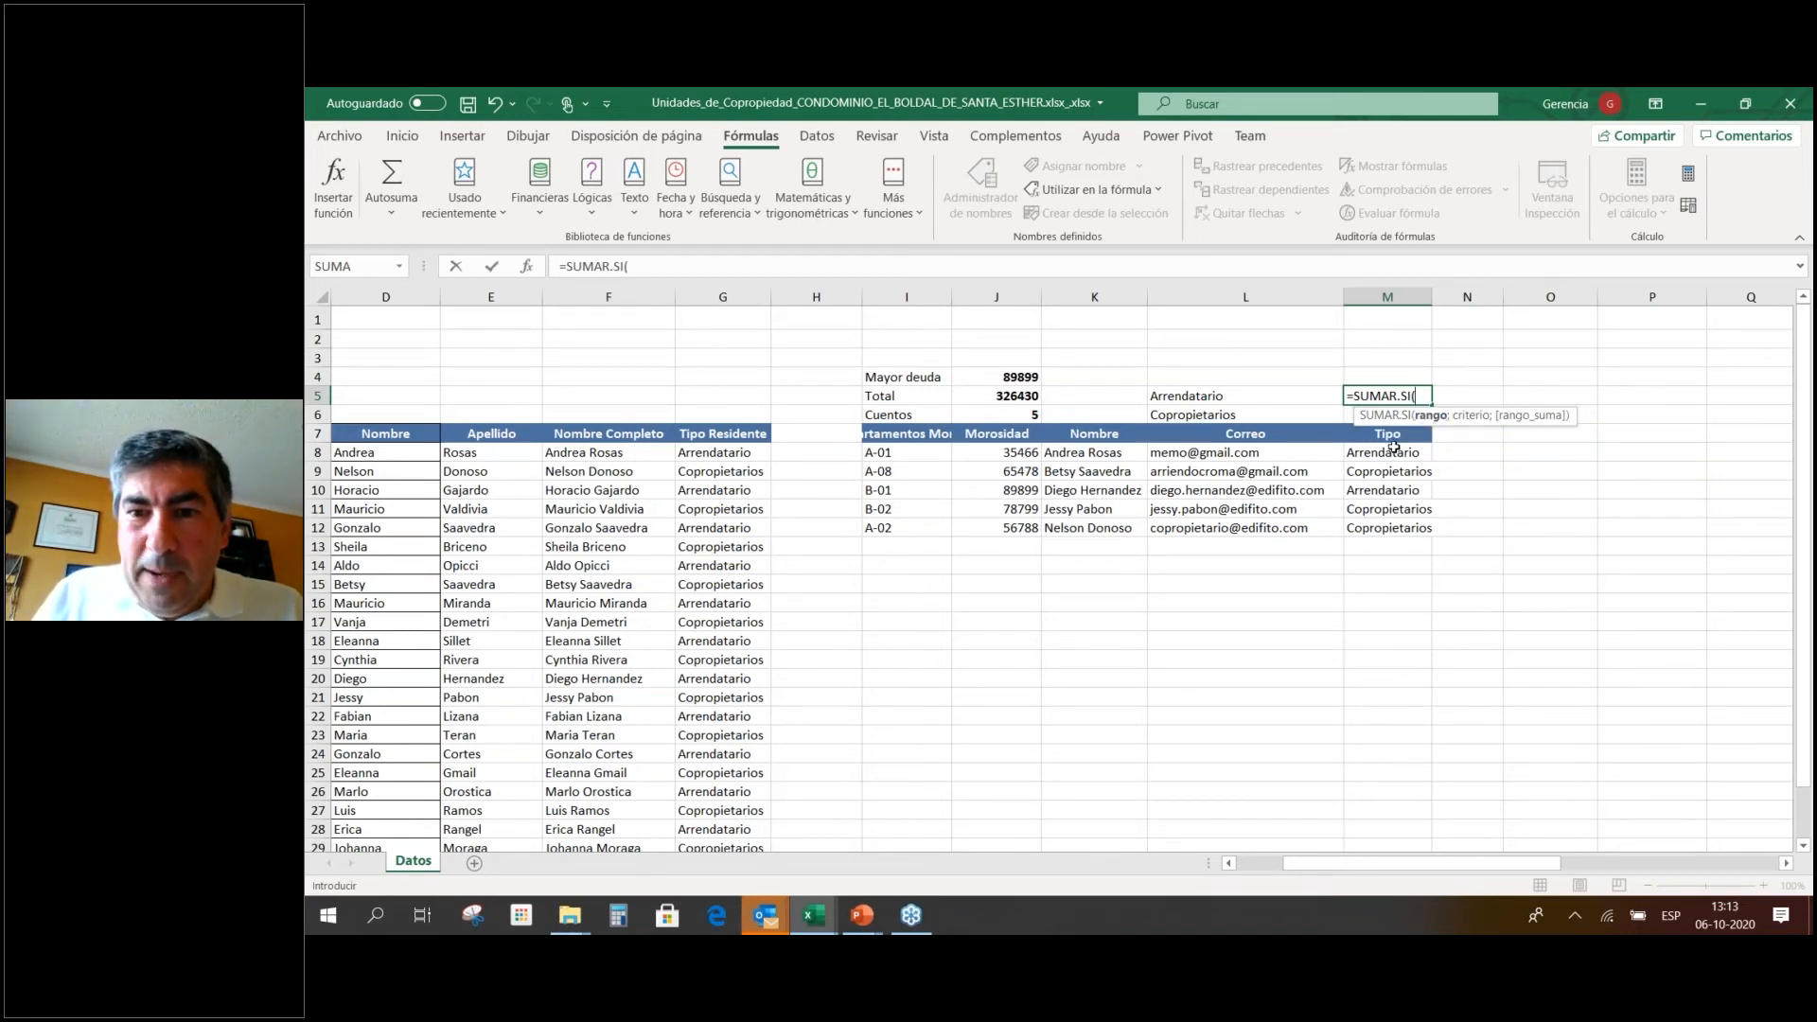
drag(1394, 448, 1394, 521)
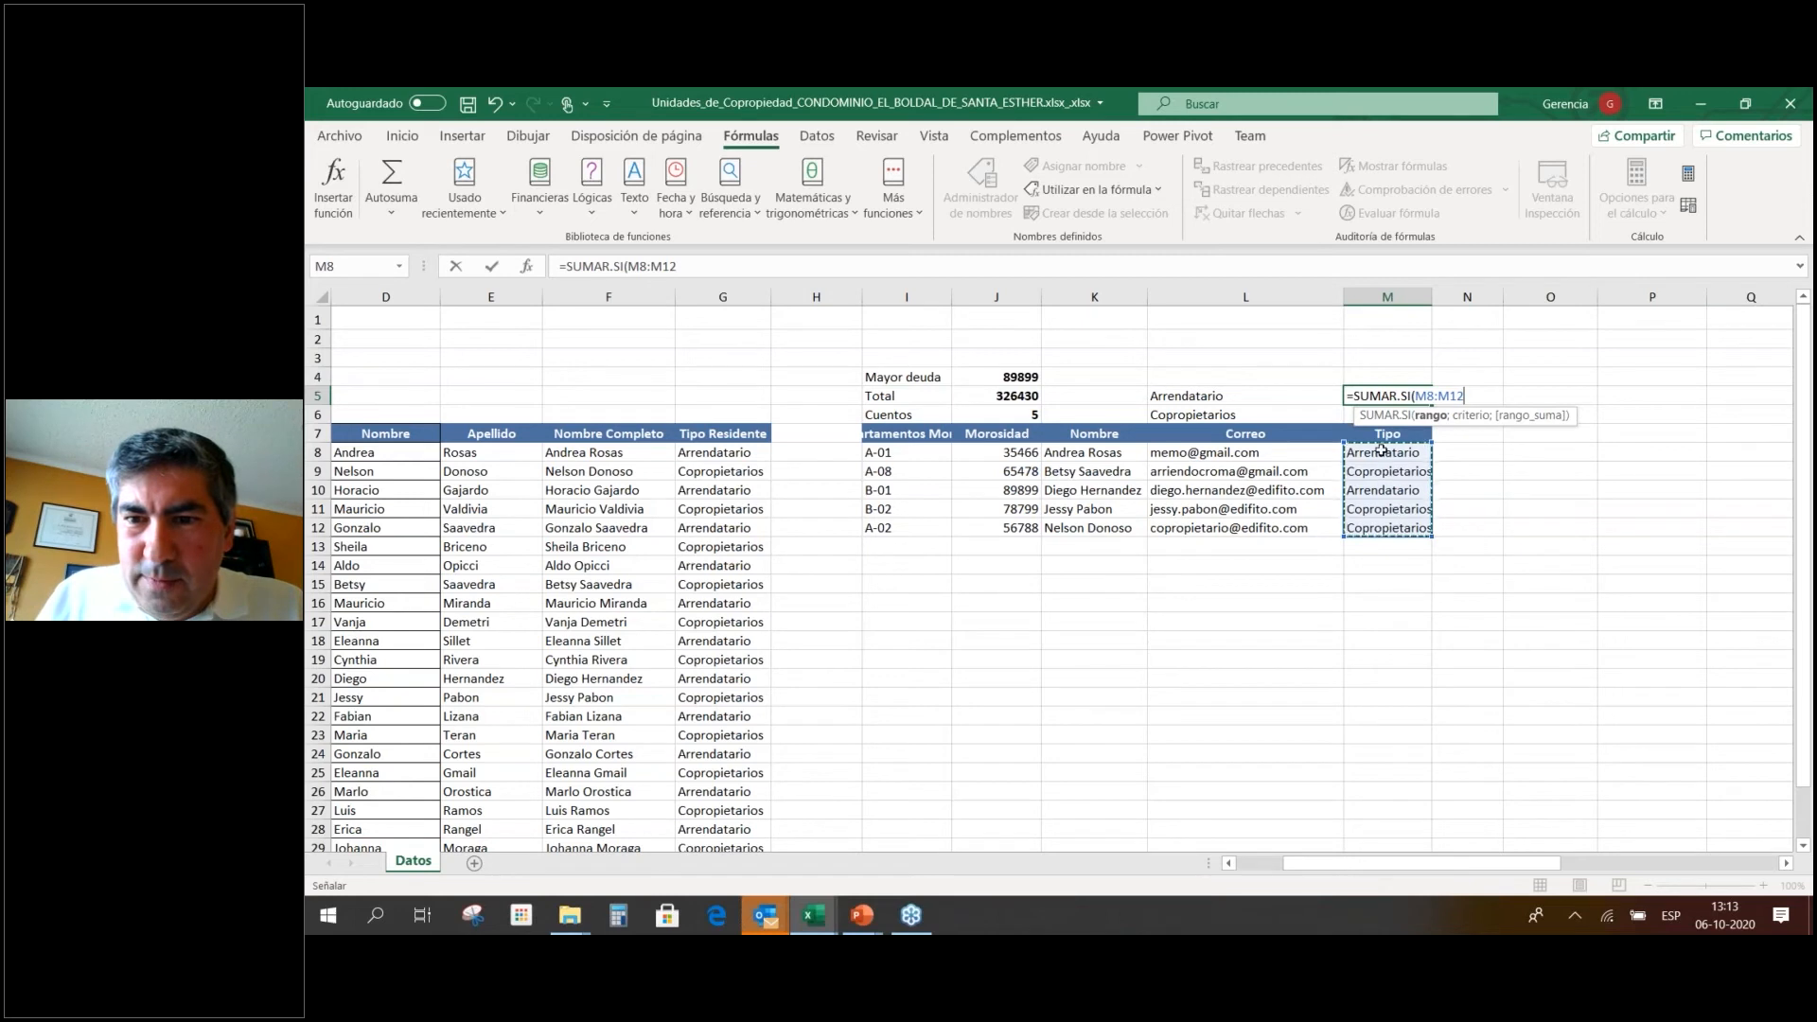
click(1213, 395)
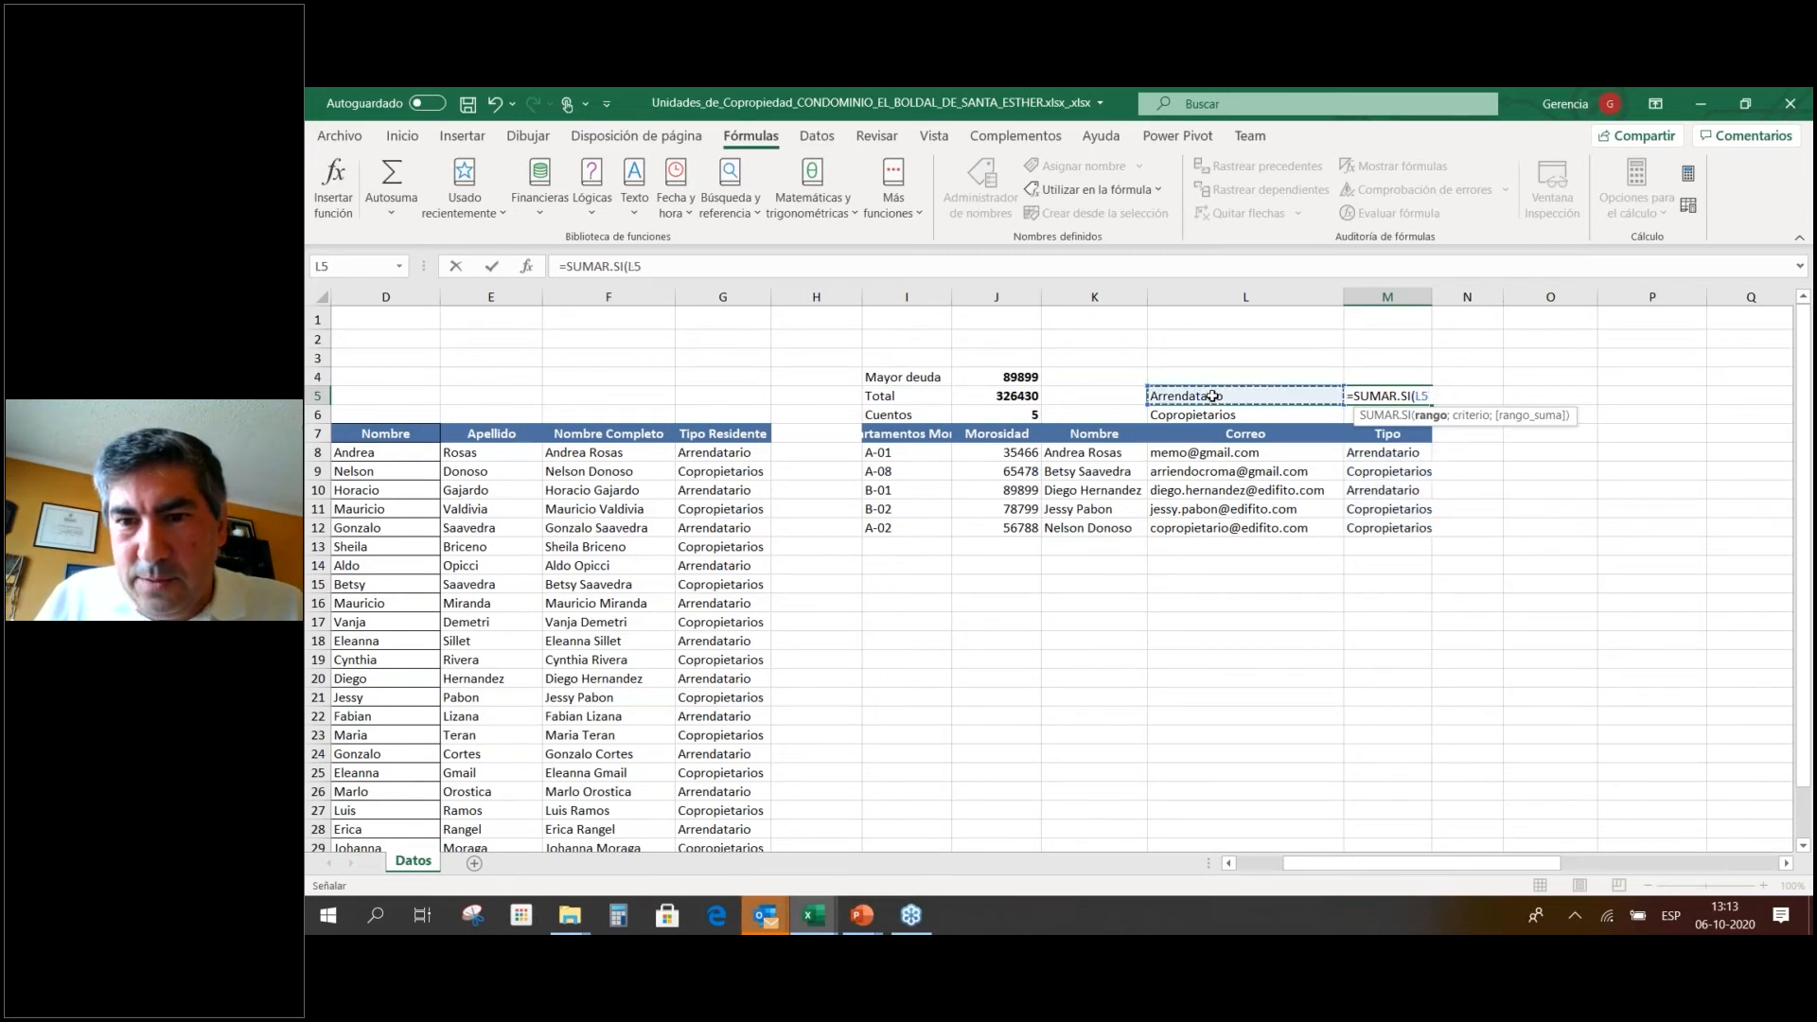
click(1380, 456)
drag(1382, 461, 1377, 523)
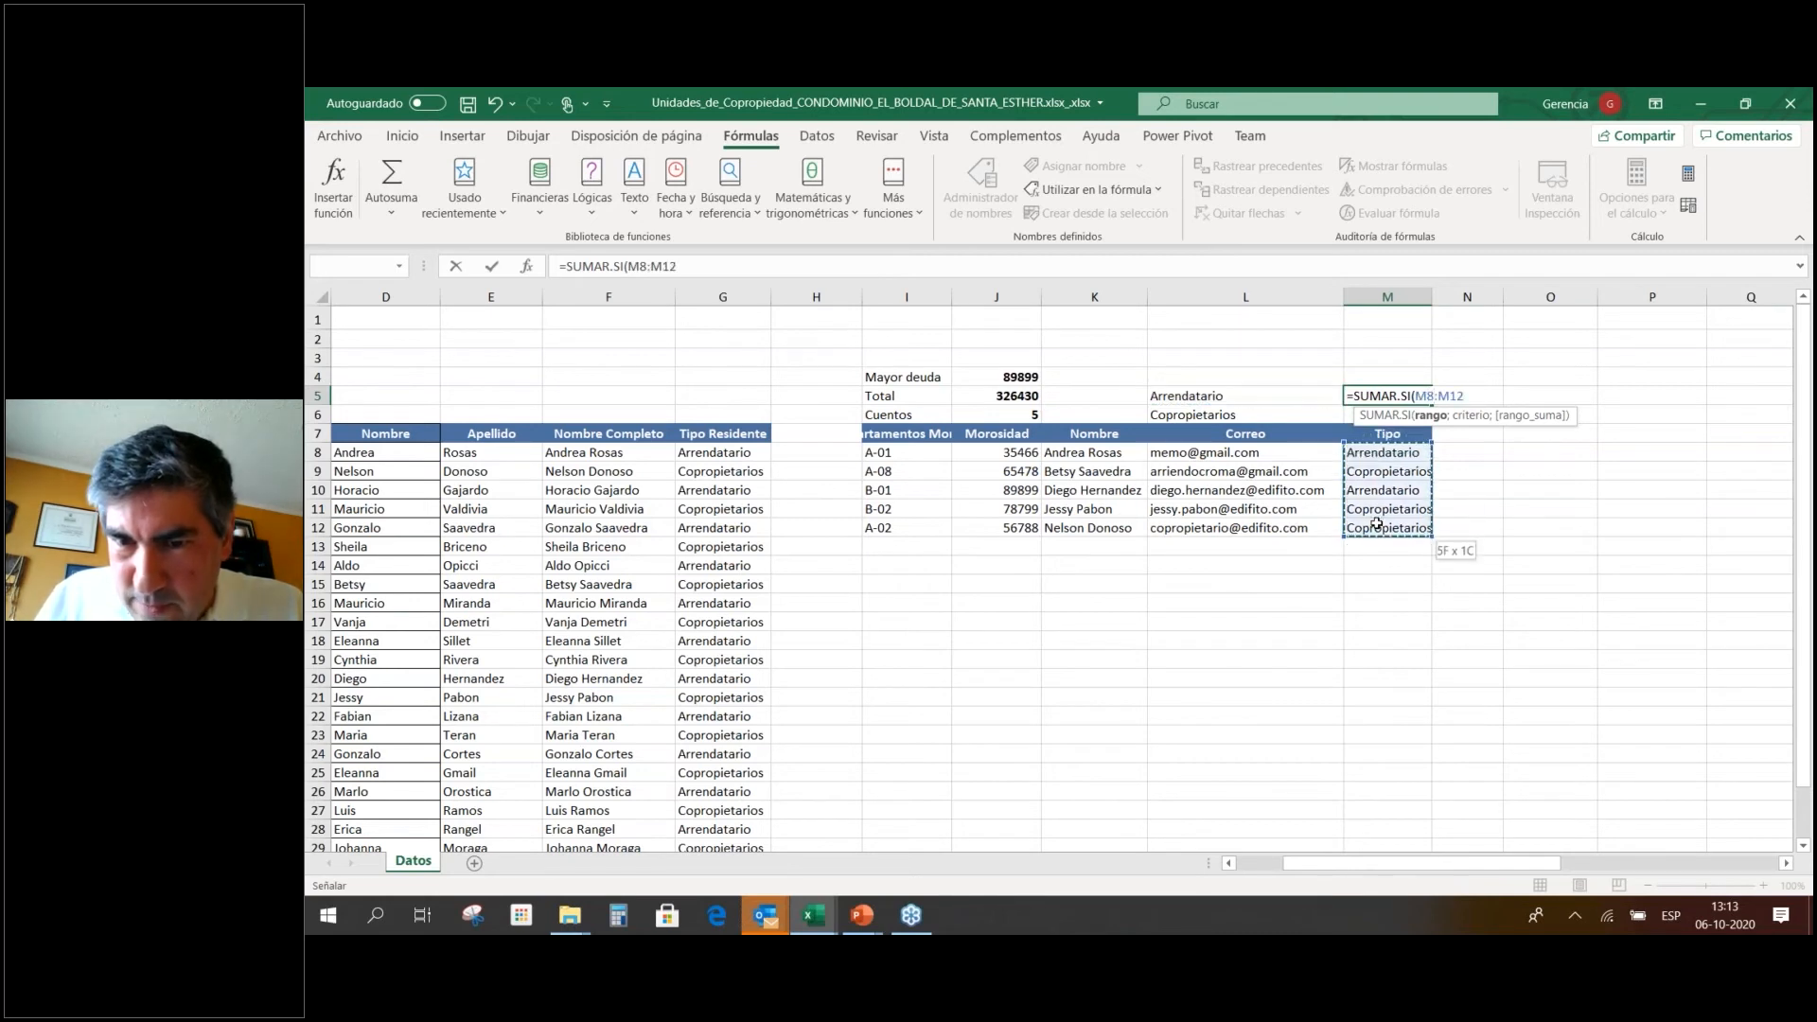
text(;)
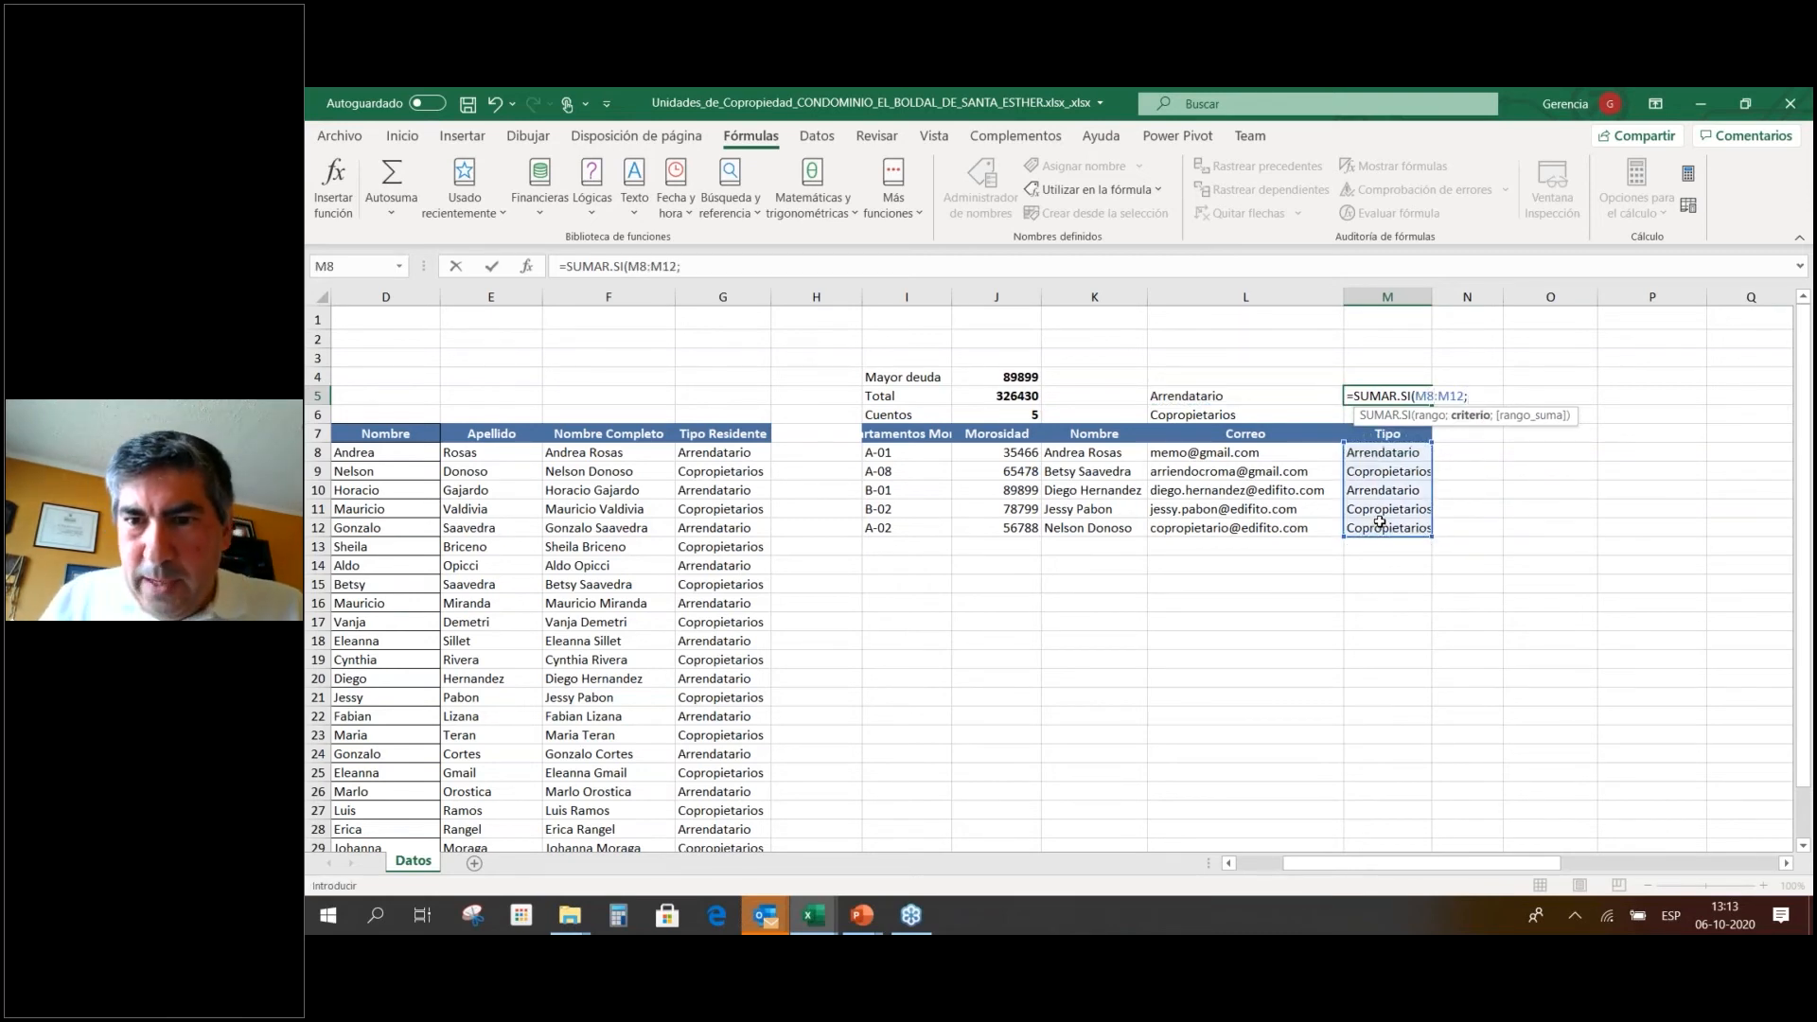
click(1223, 398)
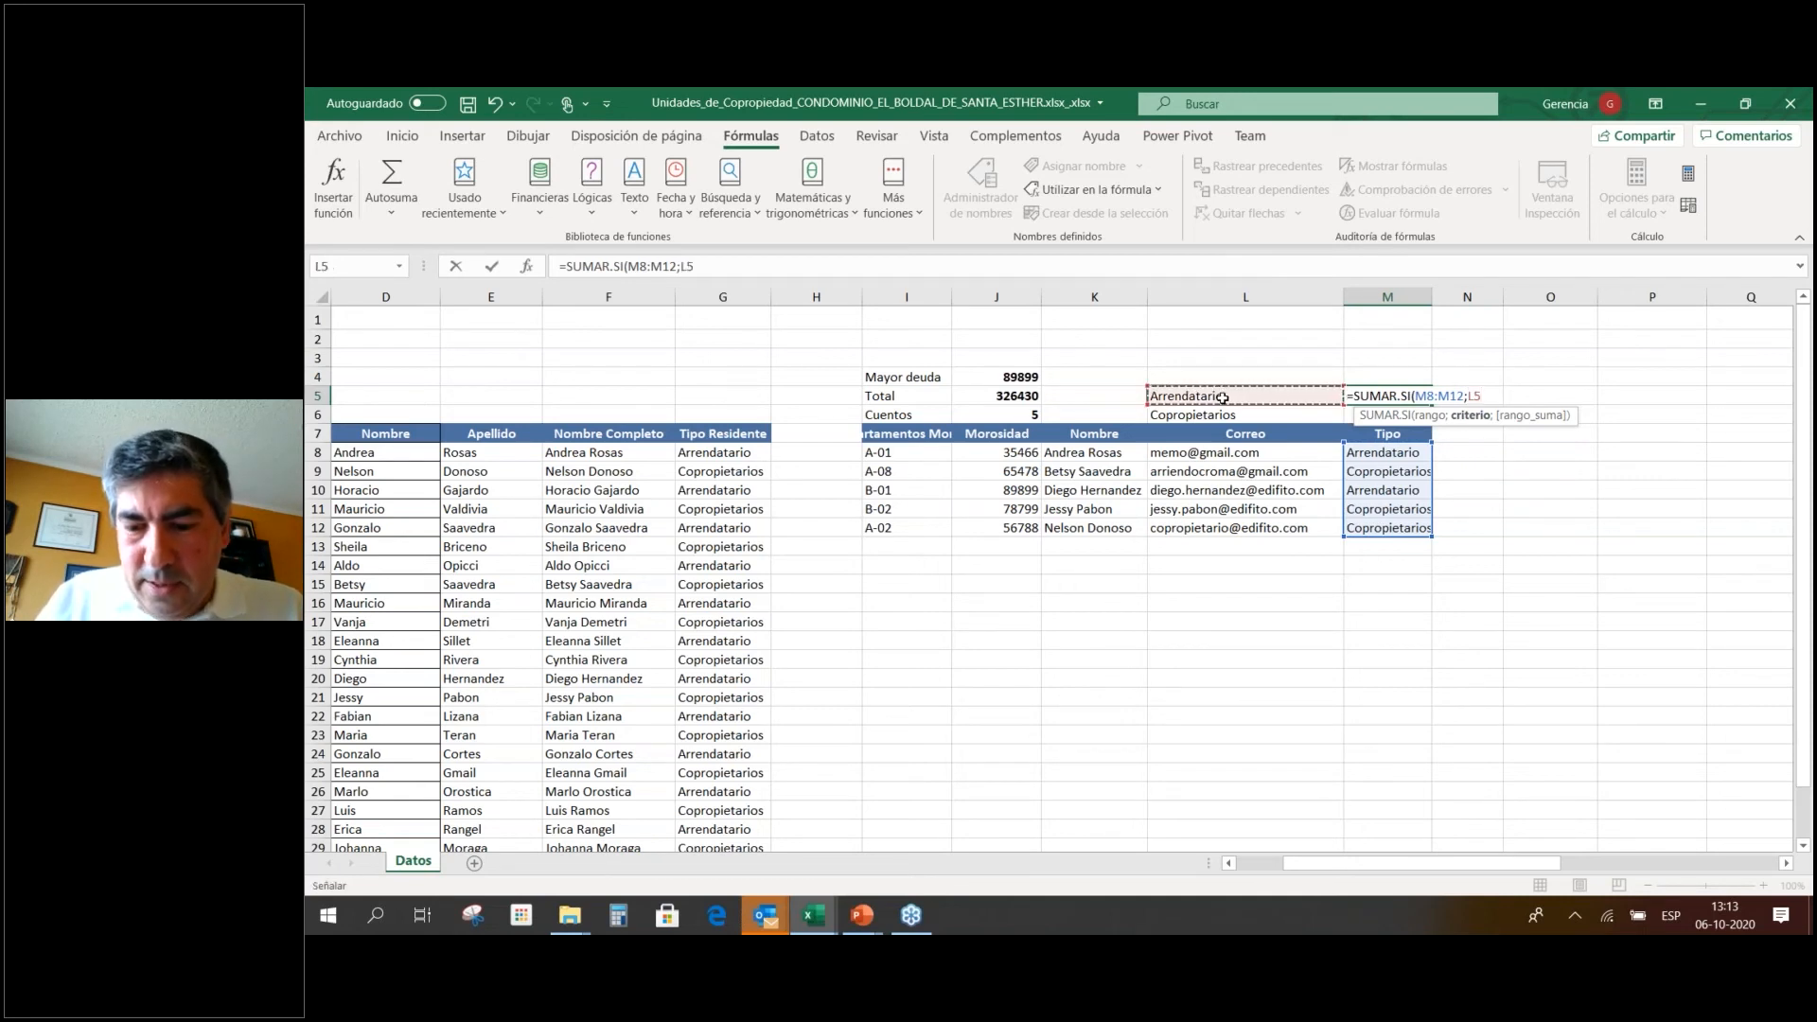
text(;)
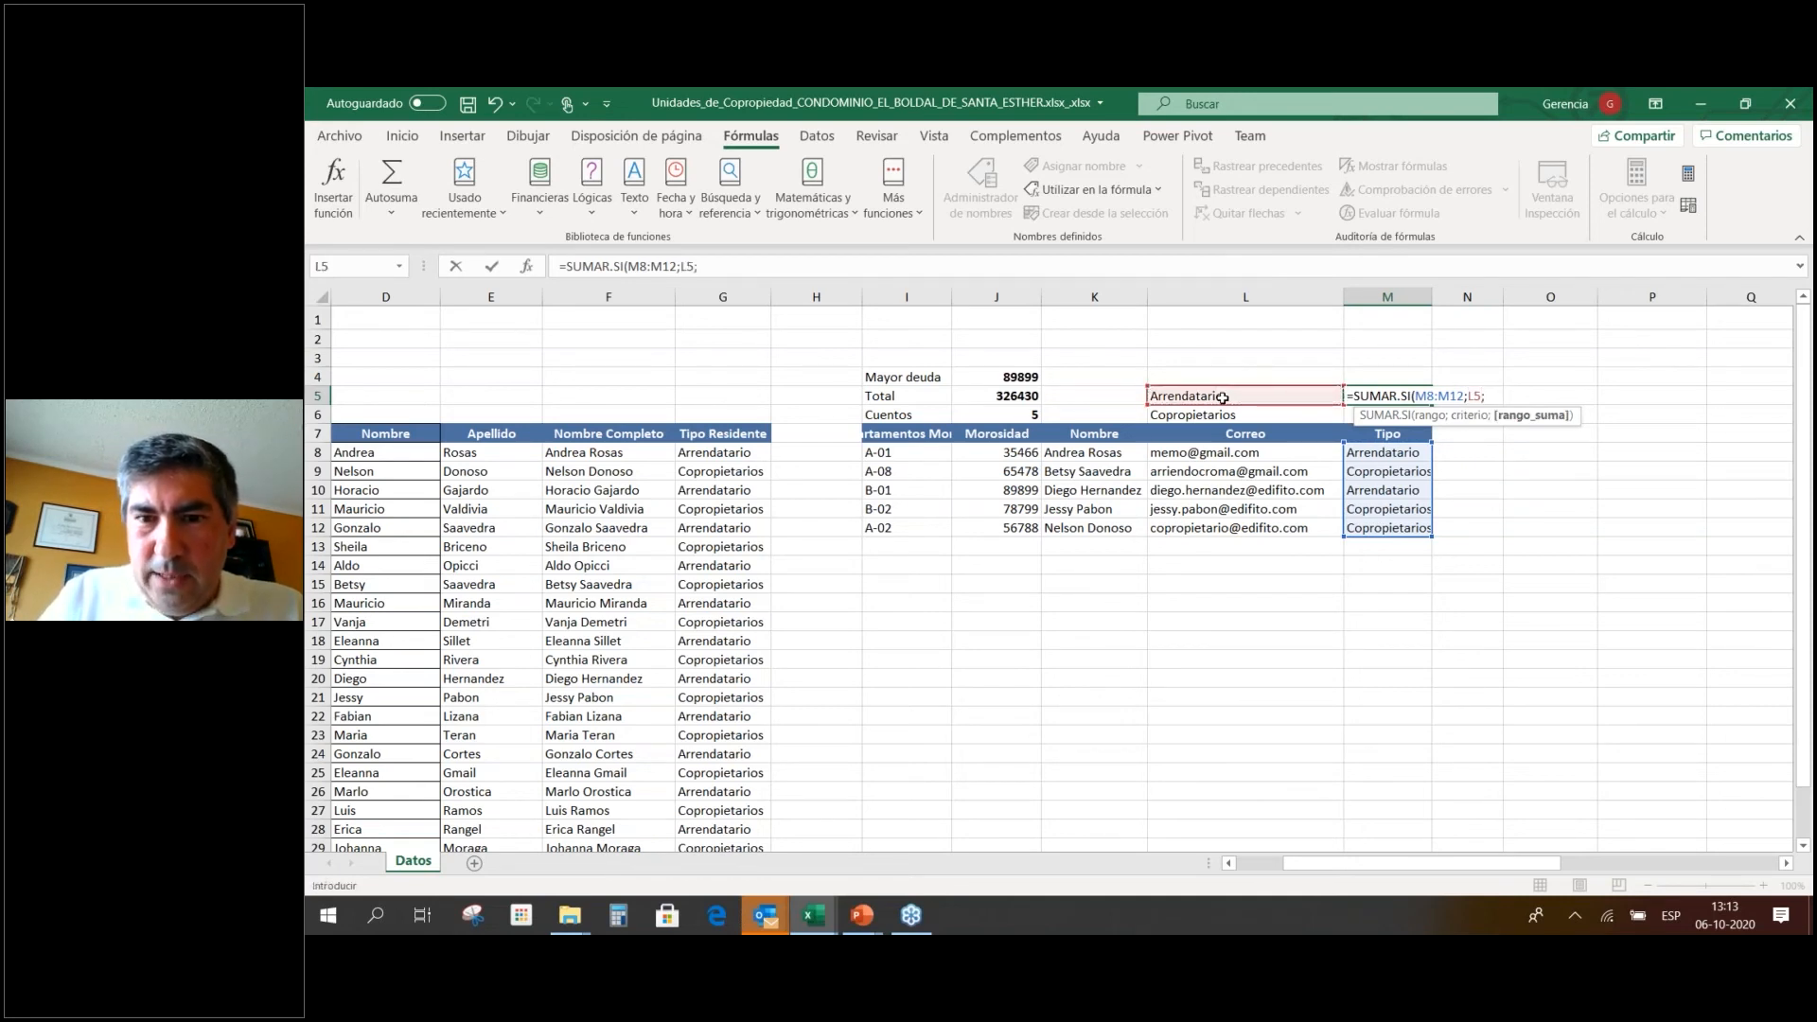
drag(1017, 454, 1018, 531)
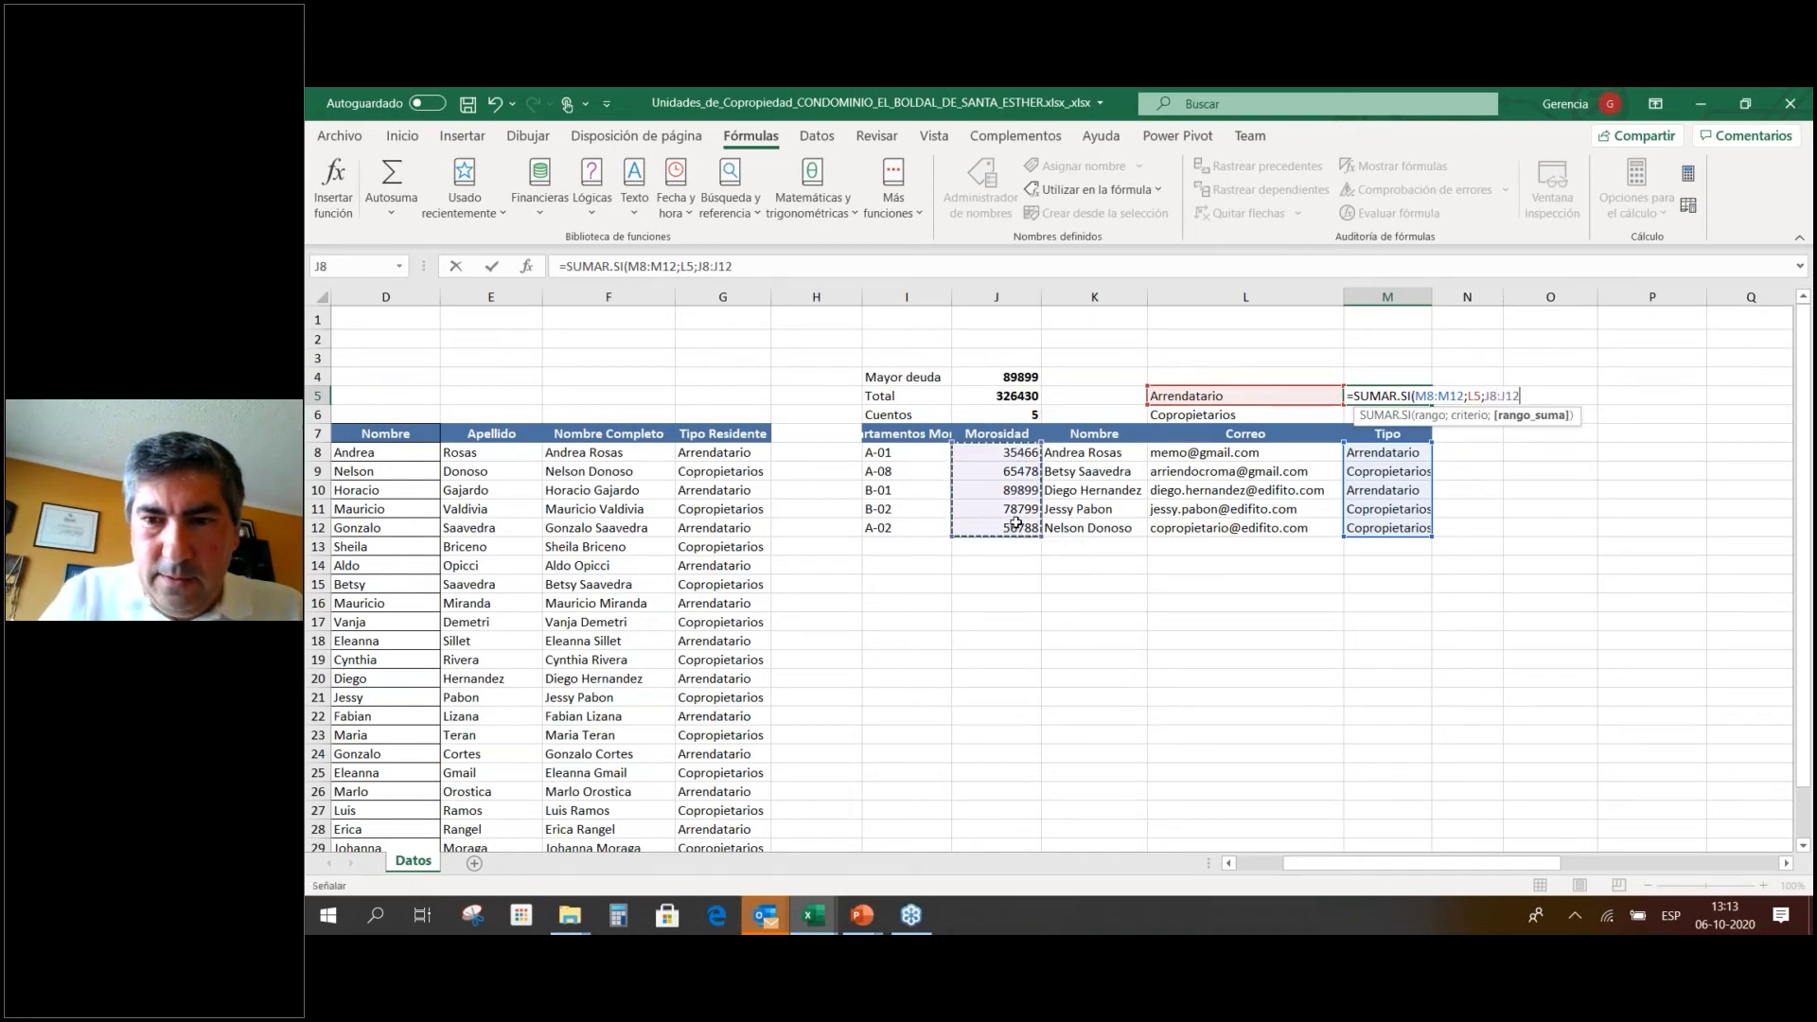
key(Return)
key(Up)
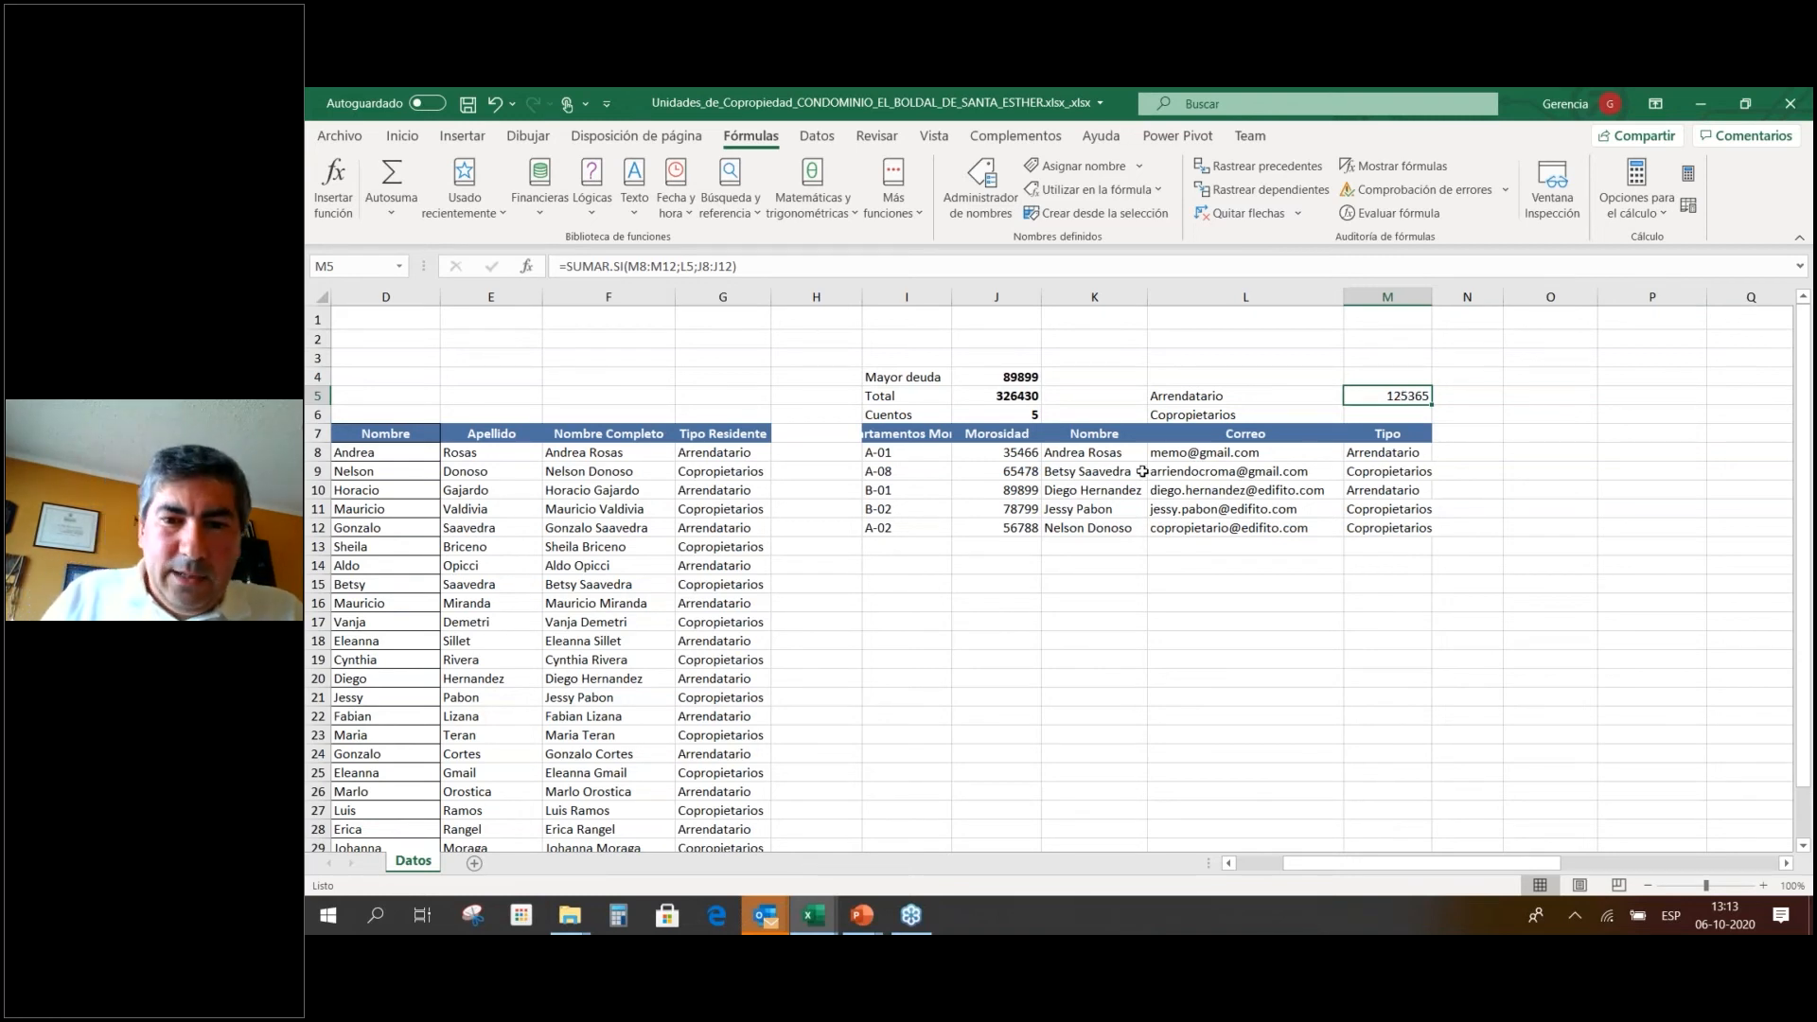
click(1012, 454)
Format the Morosidad amounts J8:J12 and the M5 total as Accounting currency without decimals.
click(1011, 376)
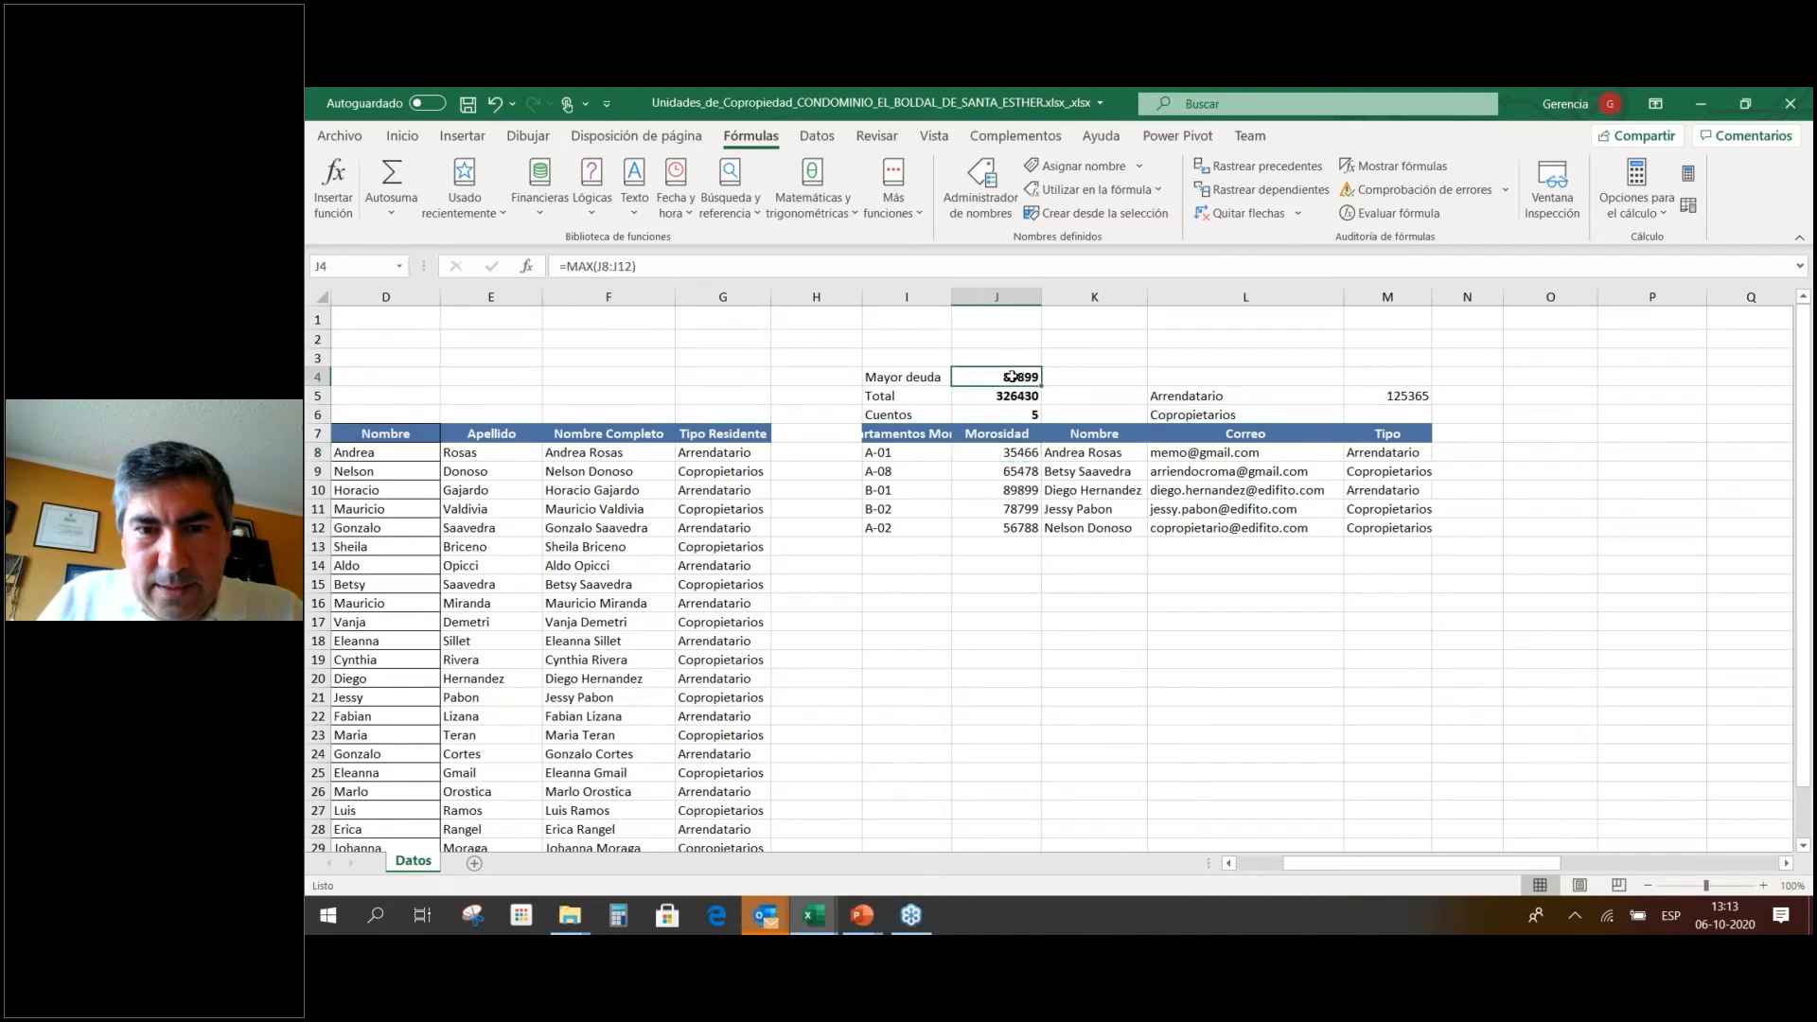
drag(1013, 454, 1011, 528)
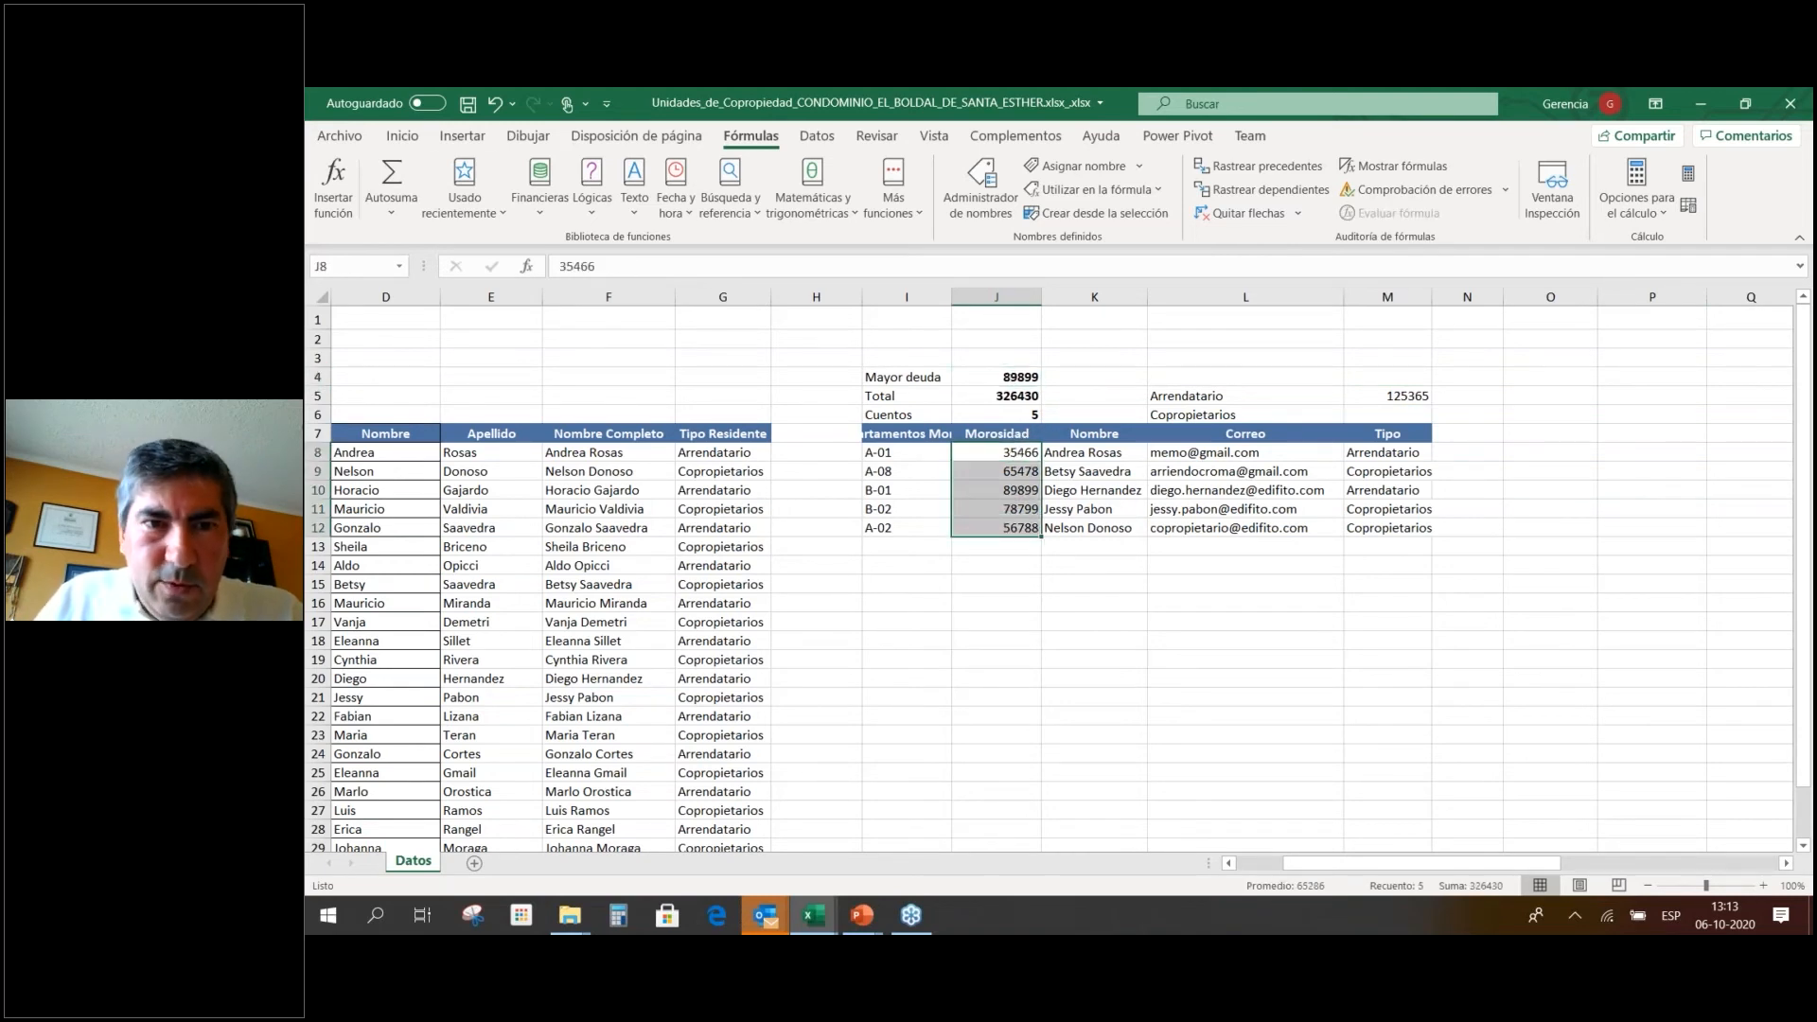
click(402, 135)
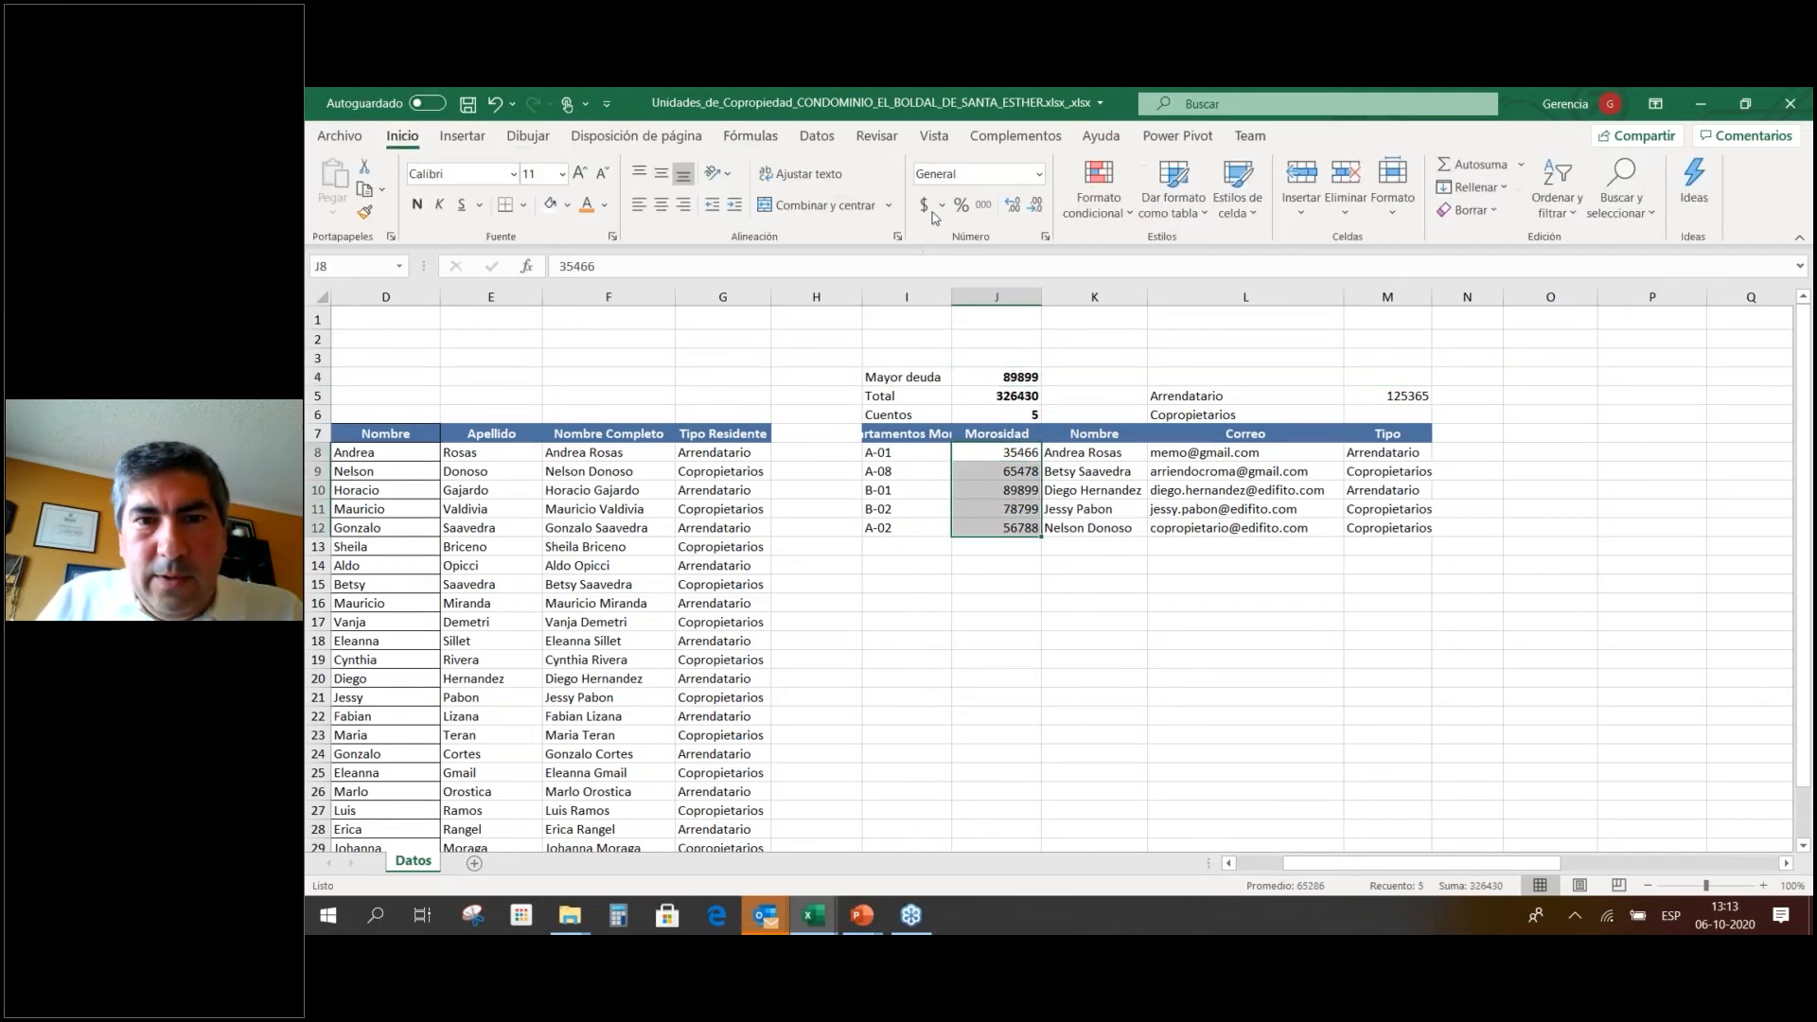
click(924, 204)
click(1035, 206)
click(1035, 208)
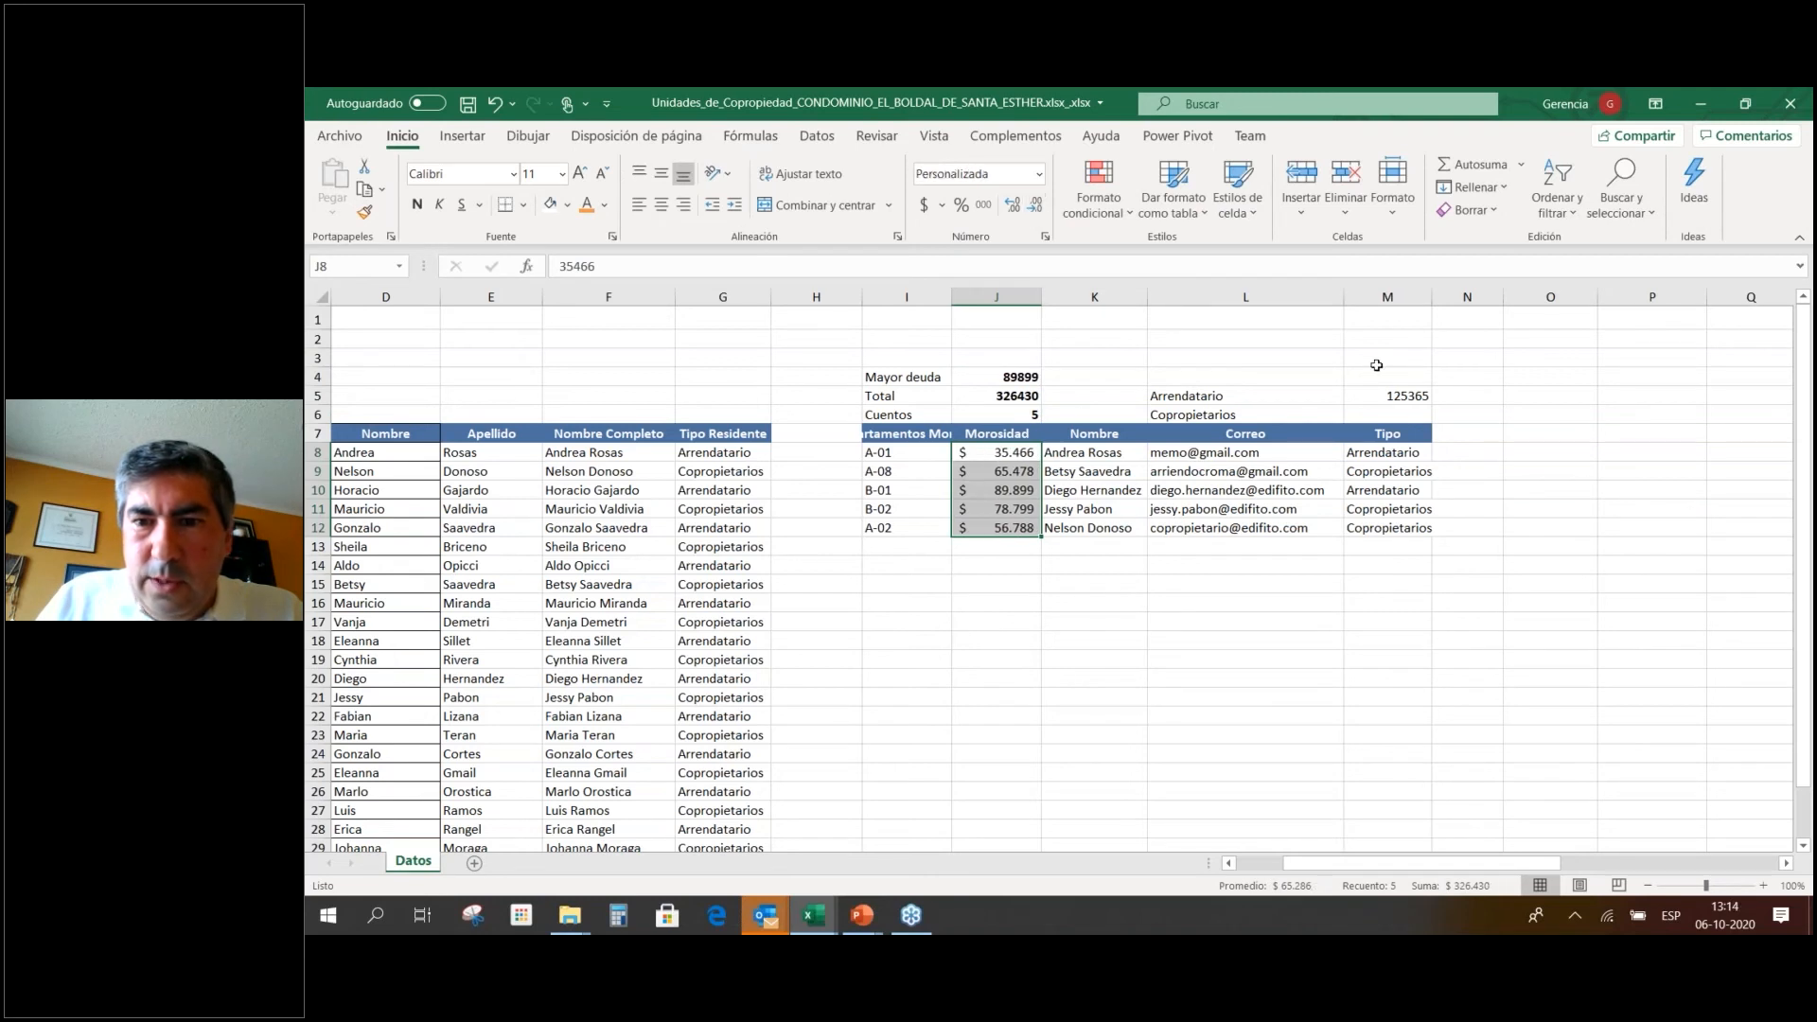
click(1411, 395)
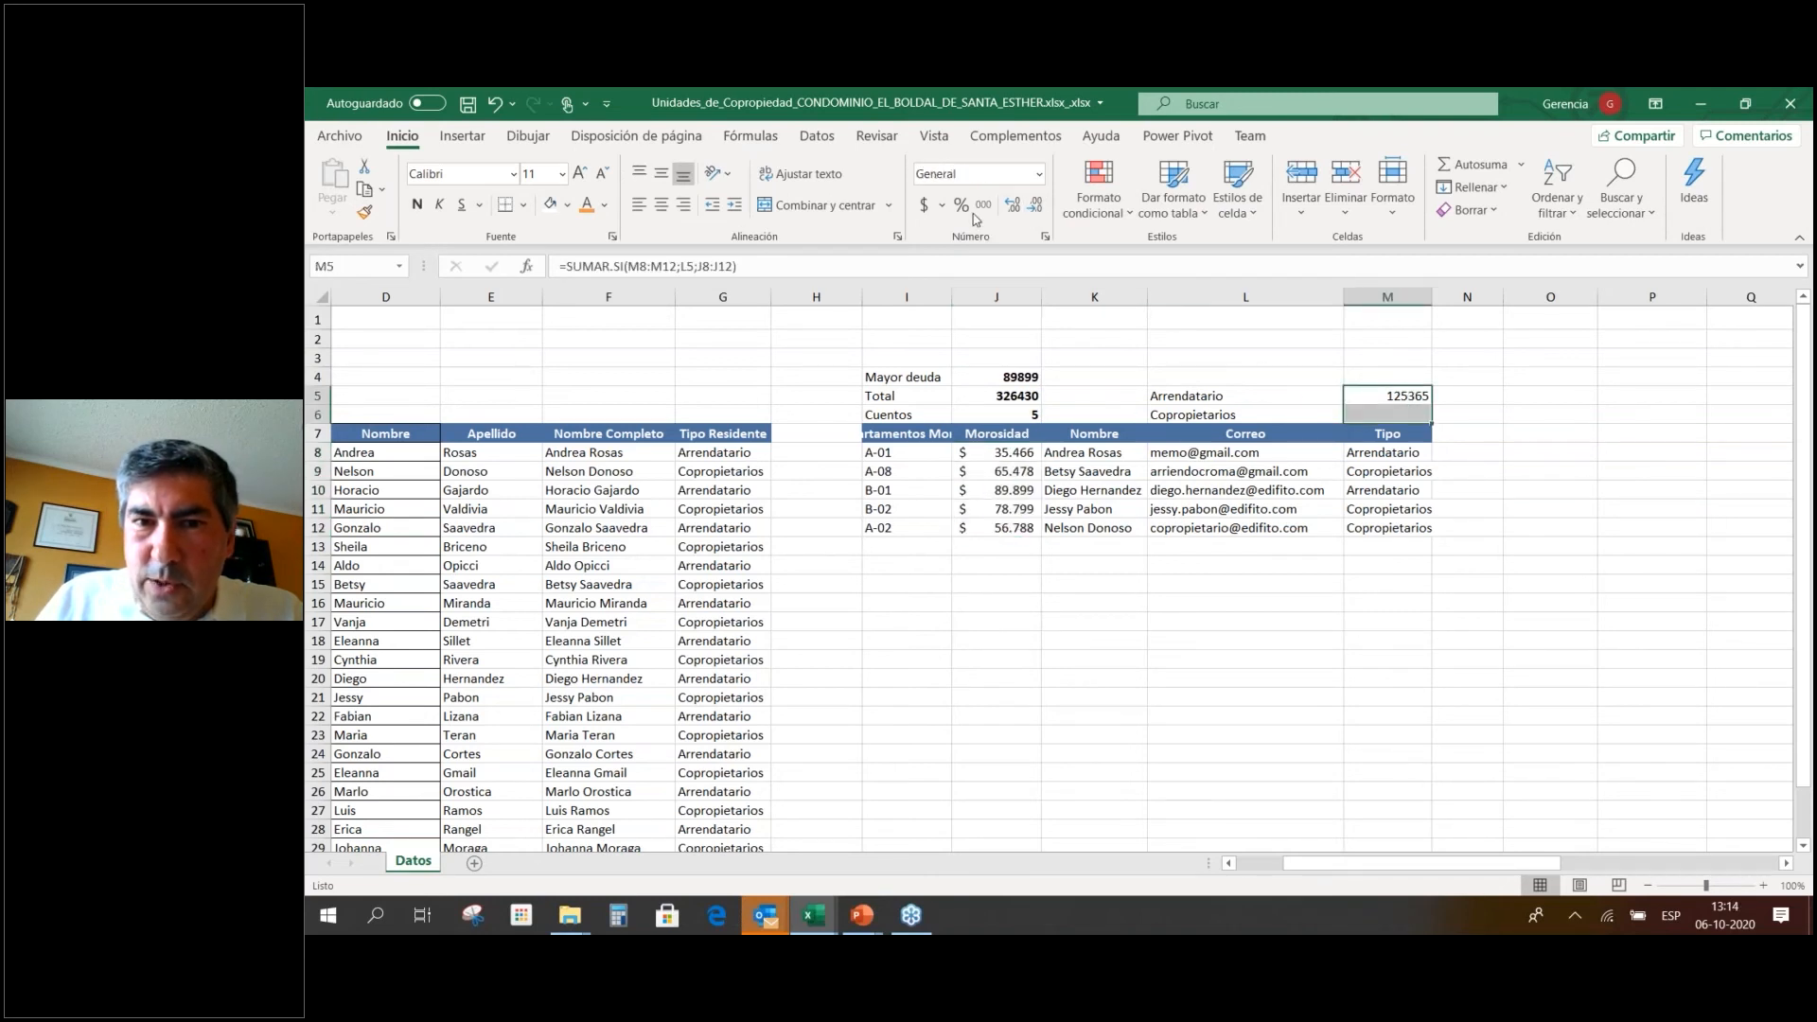
click(926, 205)
click(1035, 207)
click(1036, 207)
click(1385, 417)
Copy the total to M6 as =SUMAR.SI(M8:M12;L6;J8:J12), giving Copropietarios debt of 201065.
click(1425, 398)
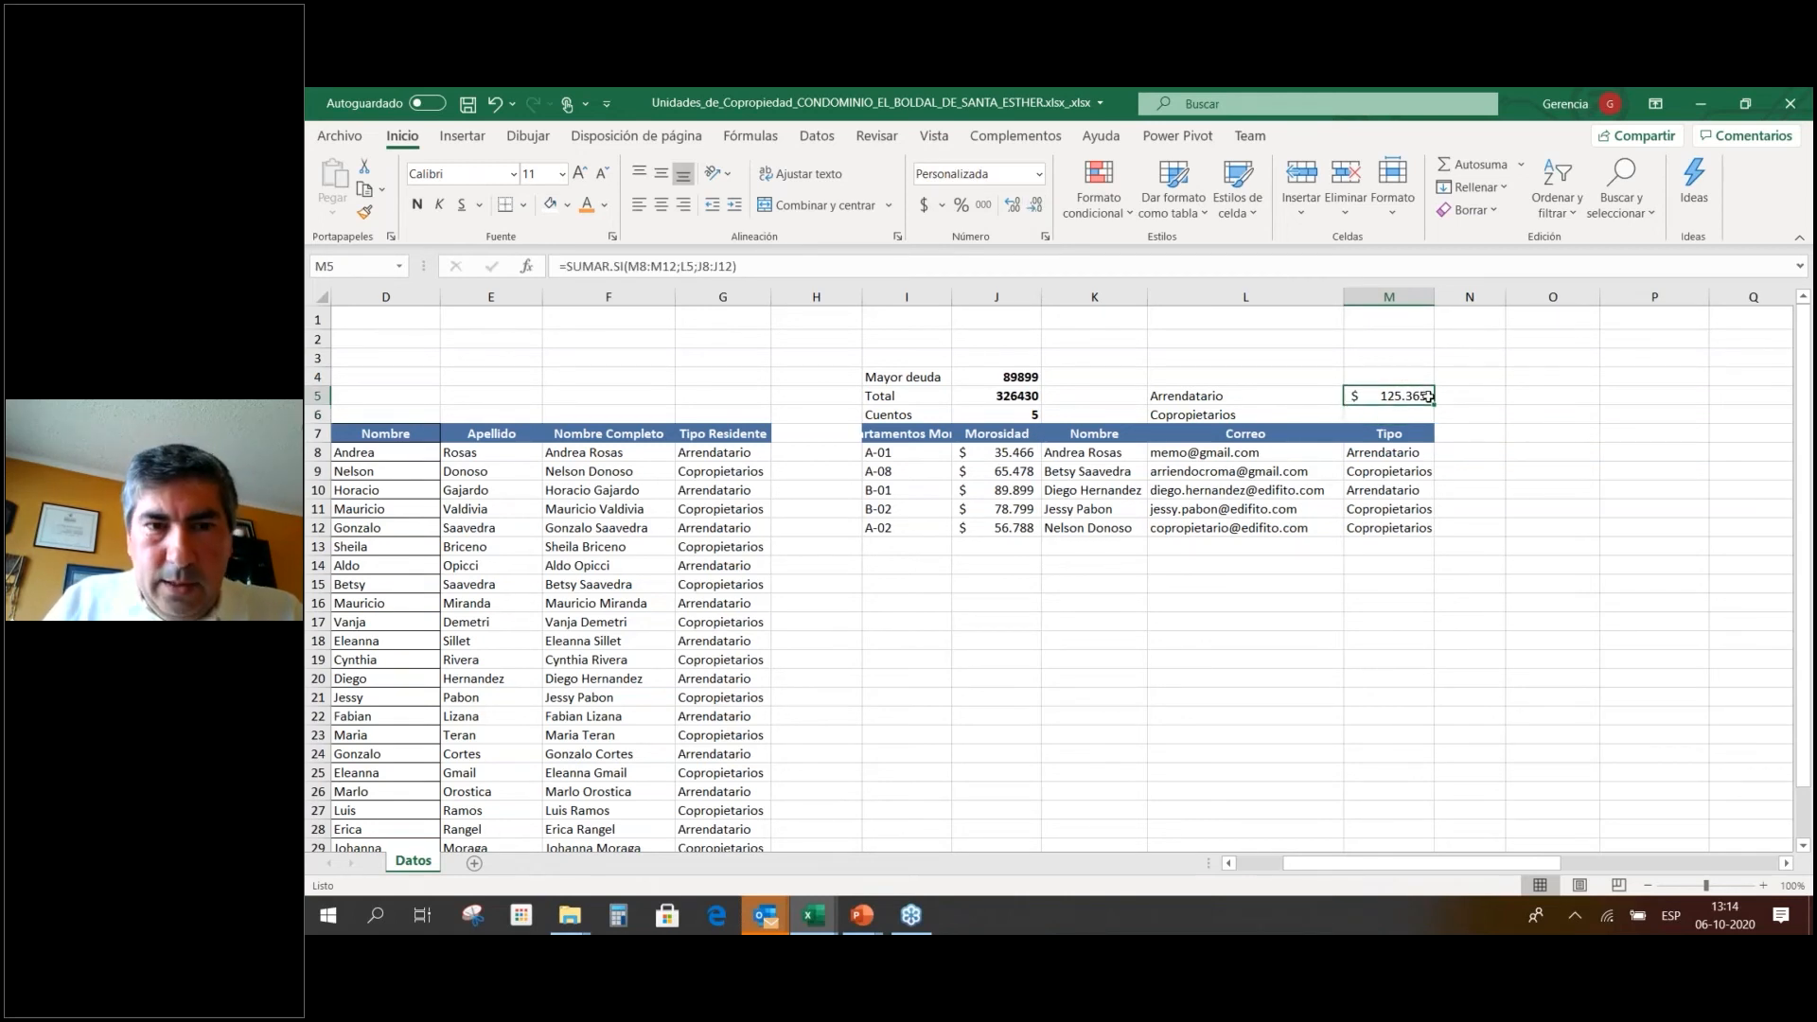
key(ctrl+c)
key(Down)
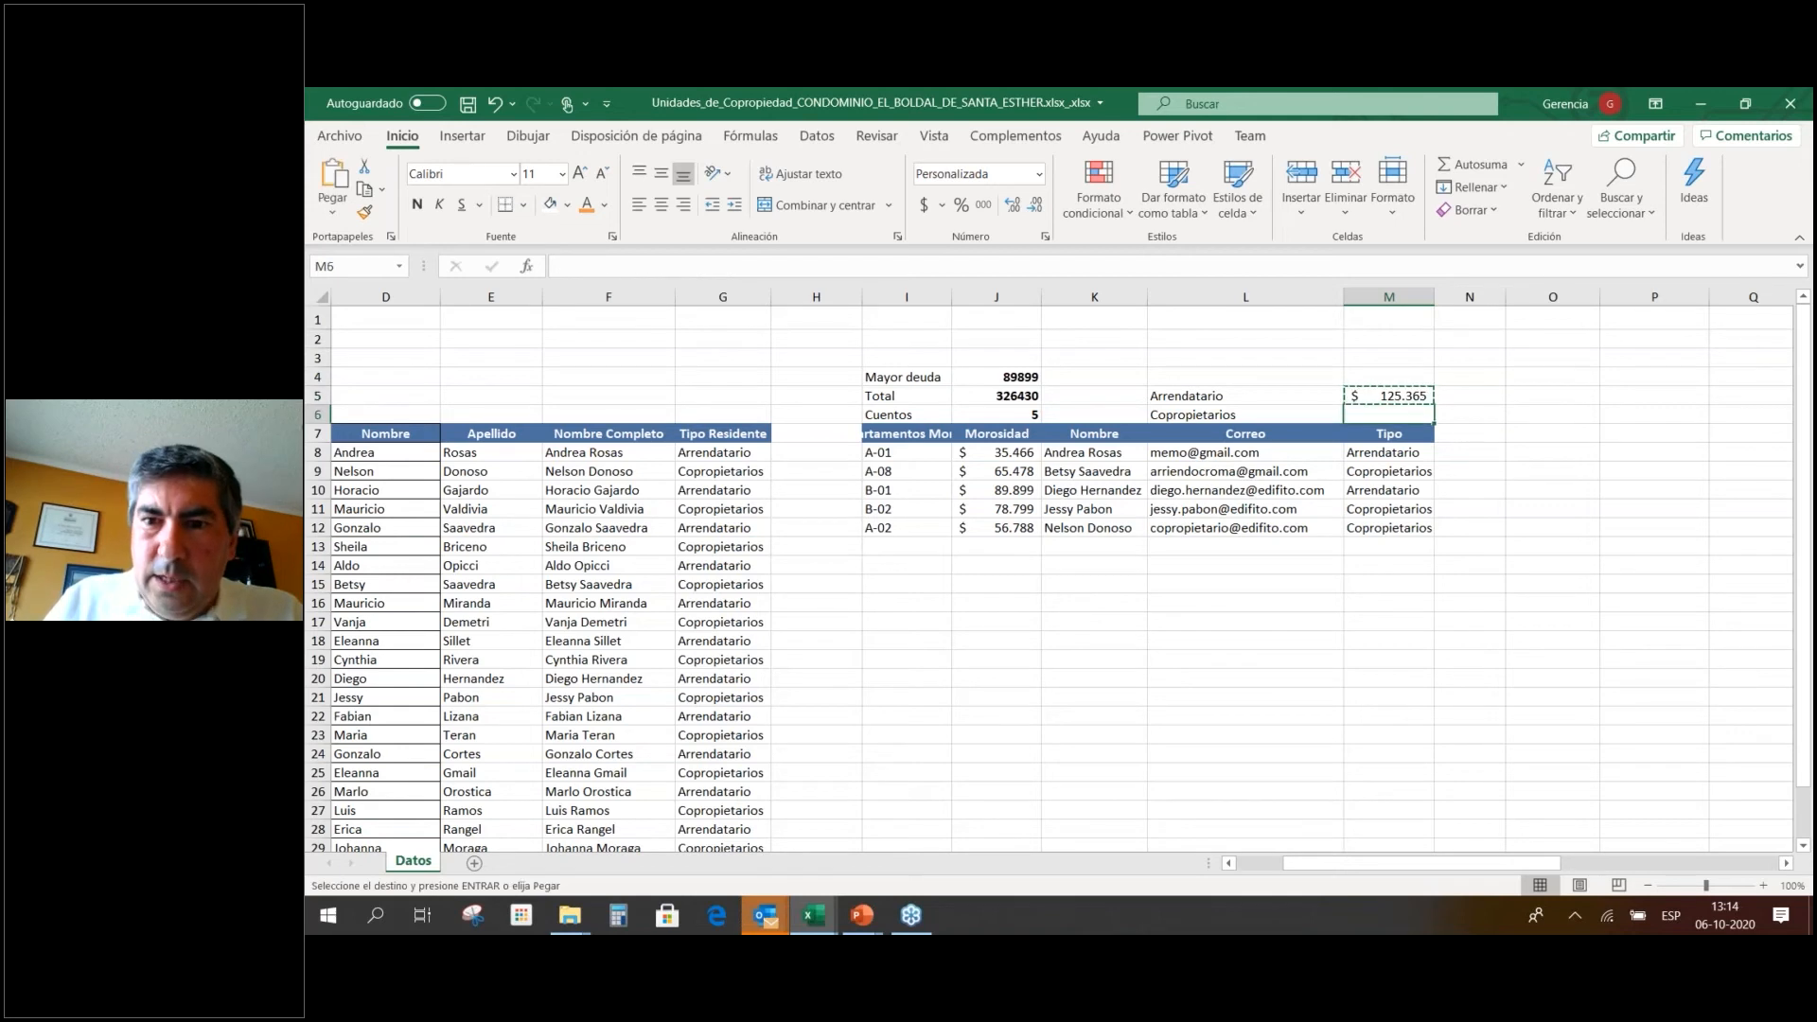
key(ctrl+v)
key(F2)
drag(1040, 562, 1041, 543)
drag(1392, 559, 1392, 539)
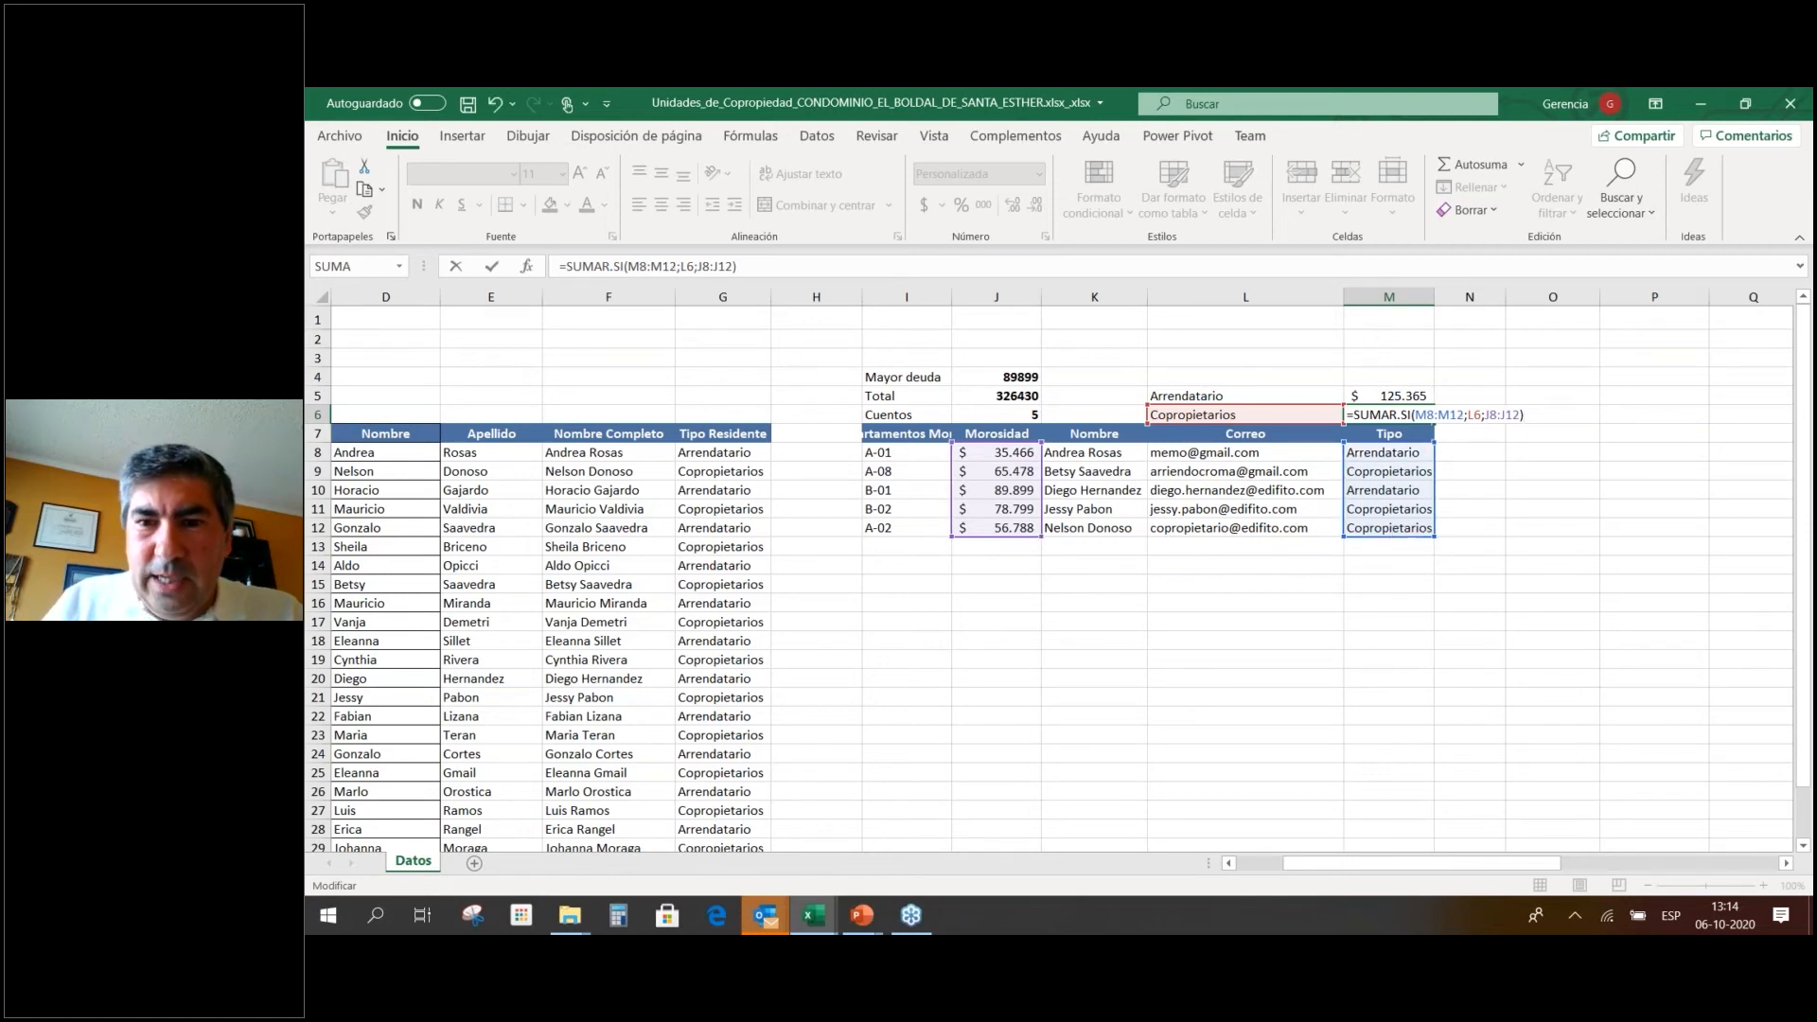
key(ctrl+Return)
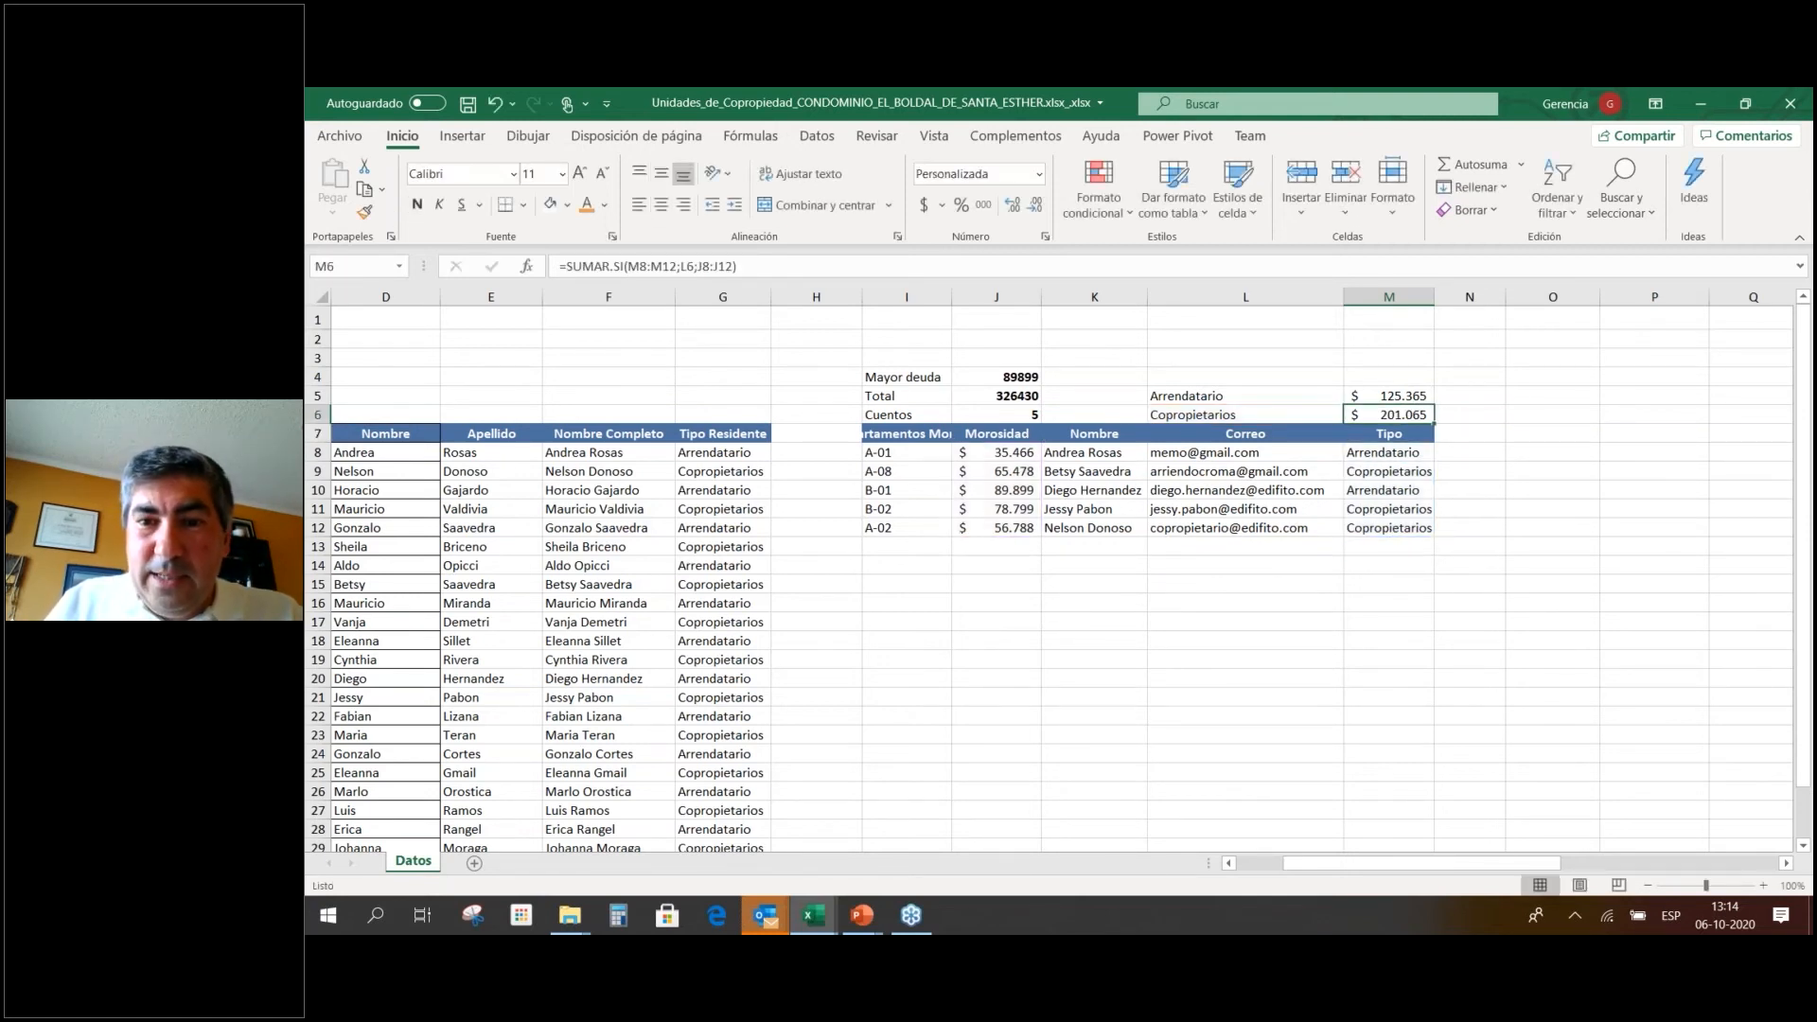
click(1245, 414)
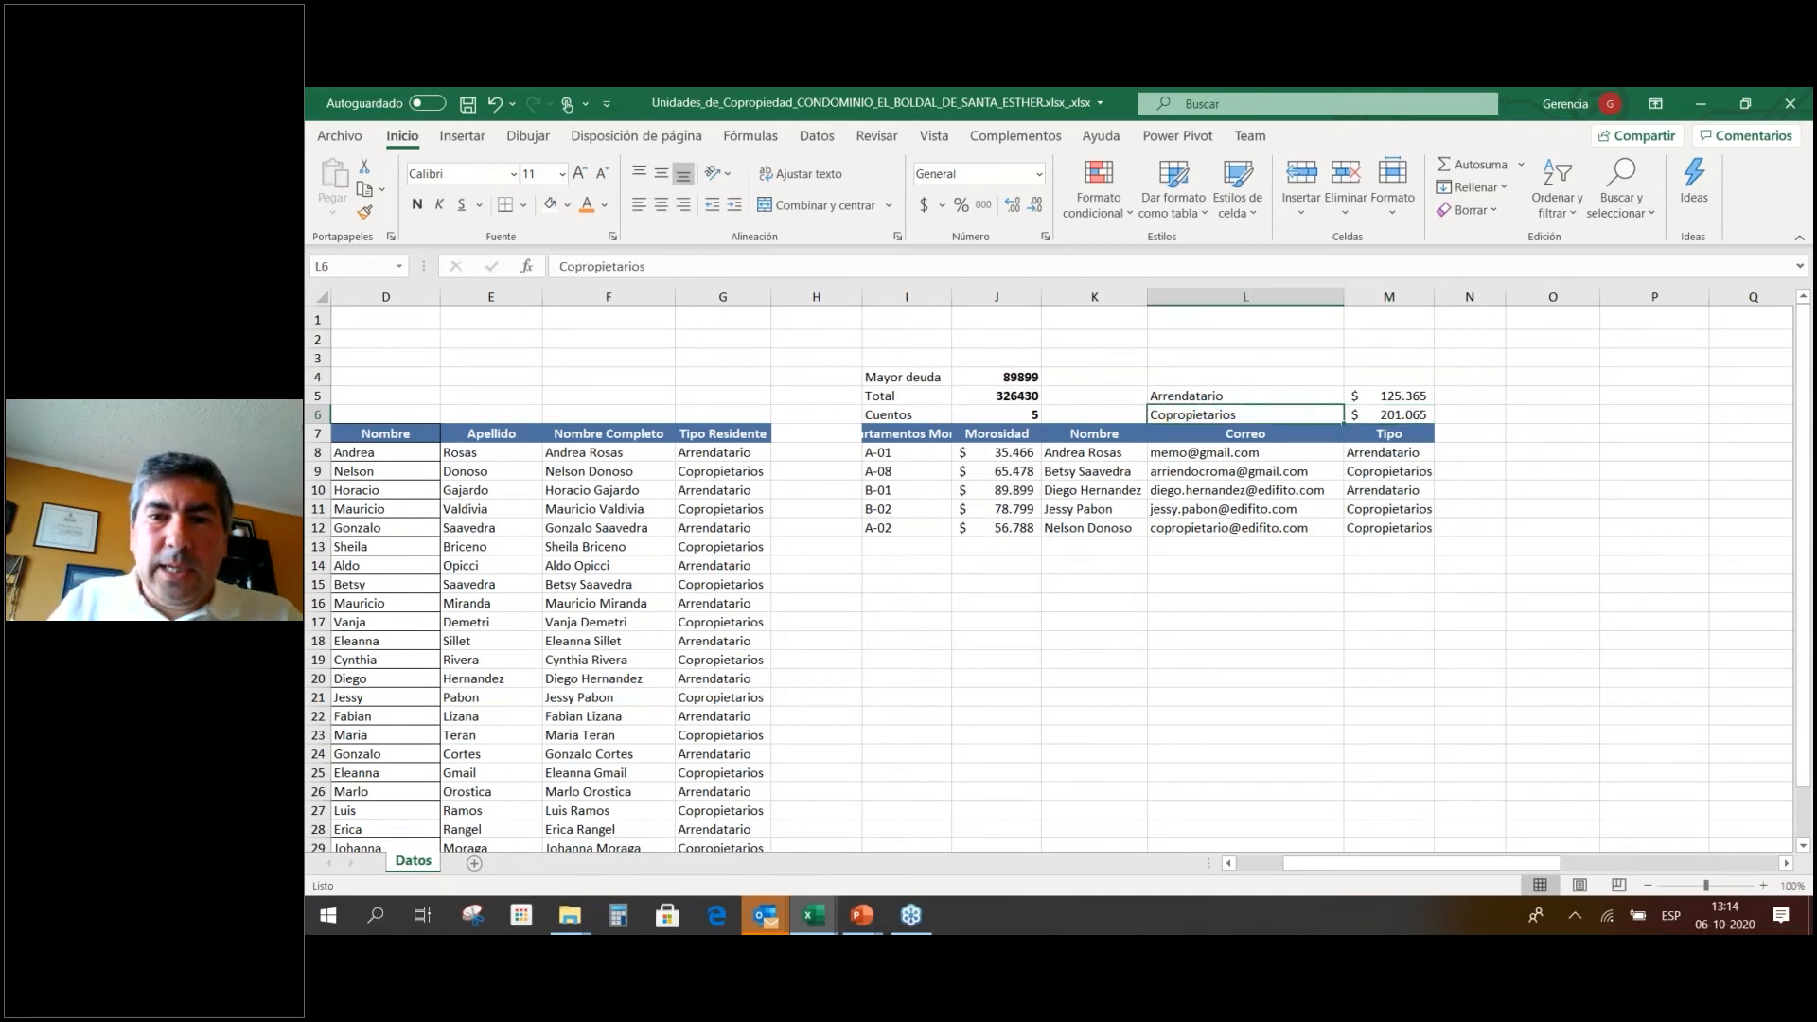
Review the Arrendatario and Copropietarios labels and their total formulas in M5 and M6.
click(1246, 395)
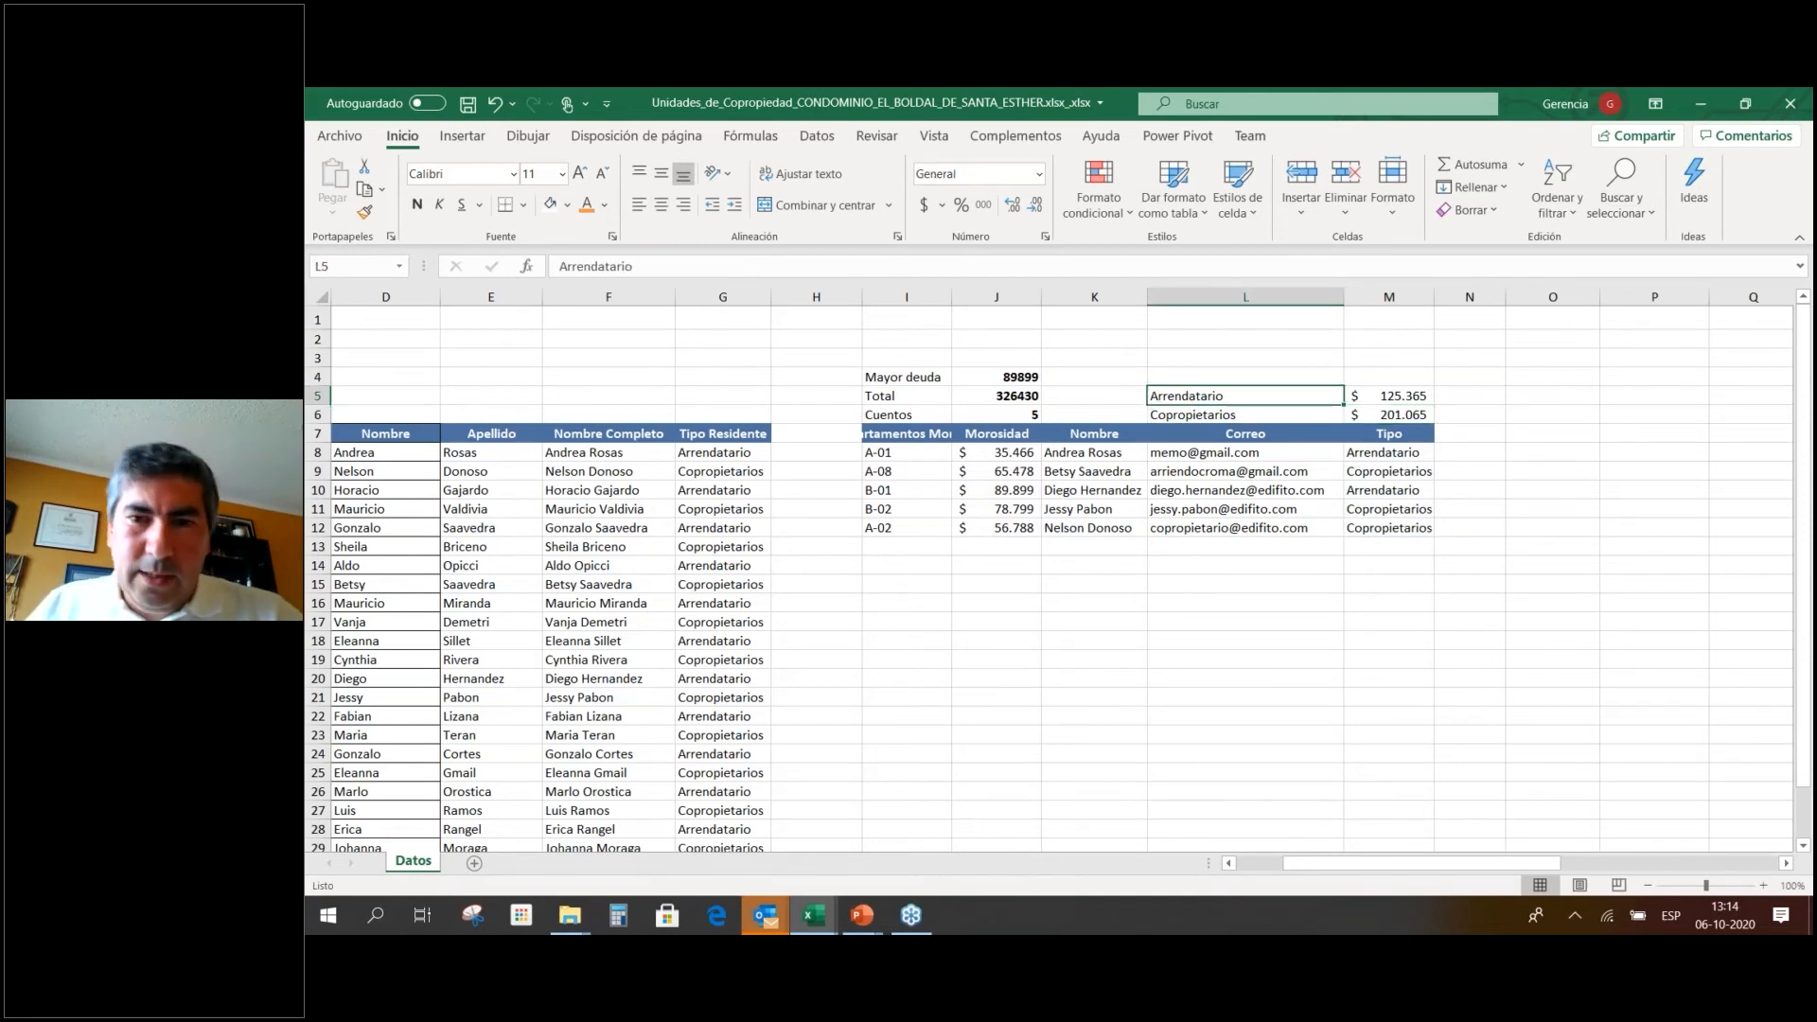
click(1389, 396)
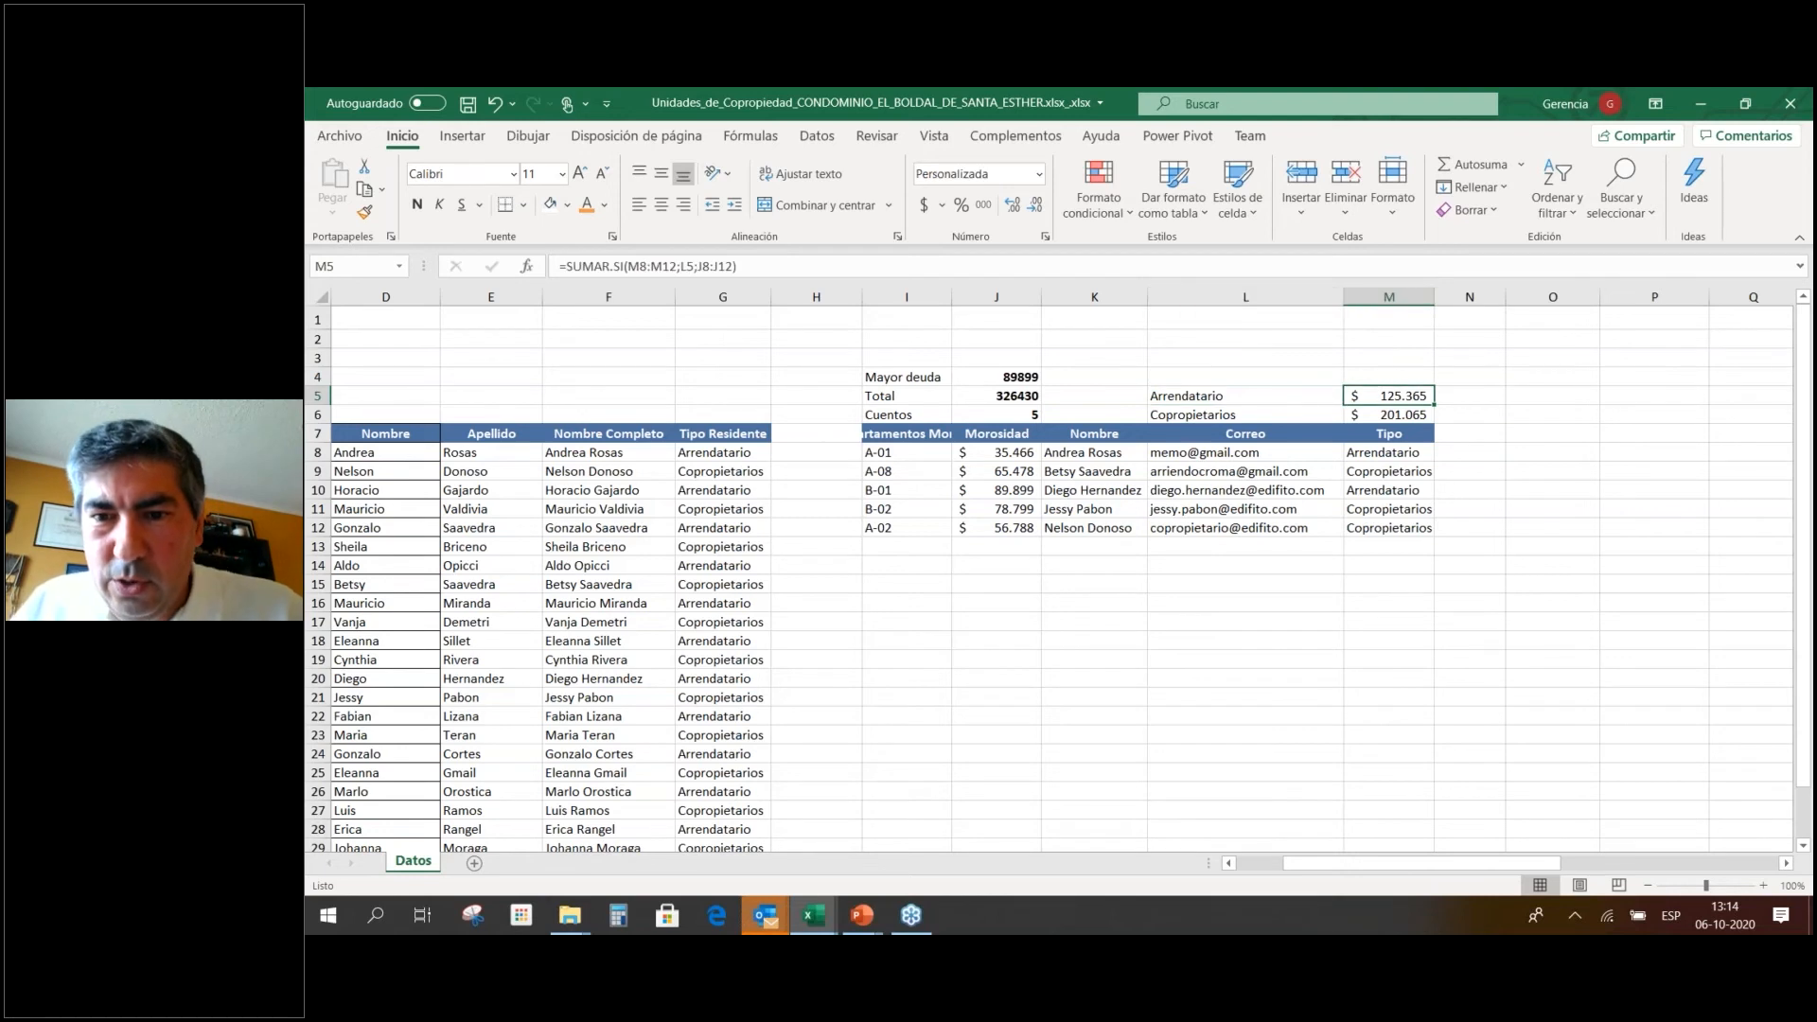
click(1245, 415)
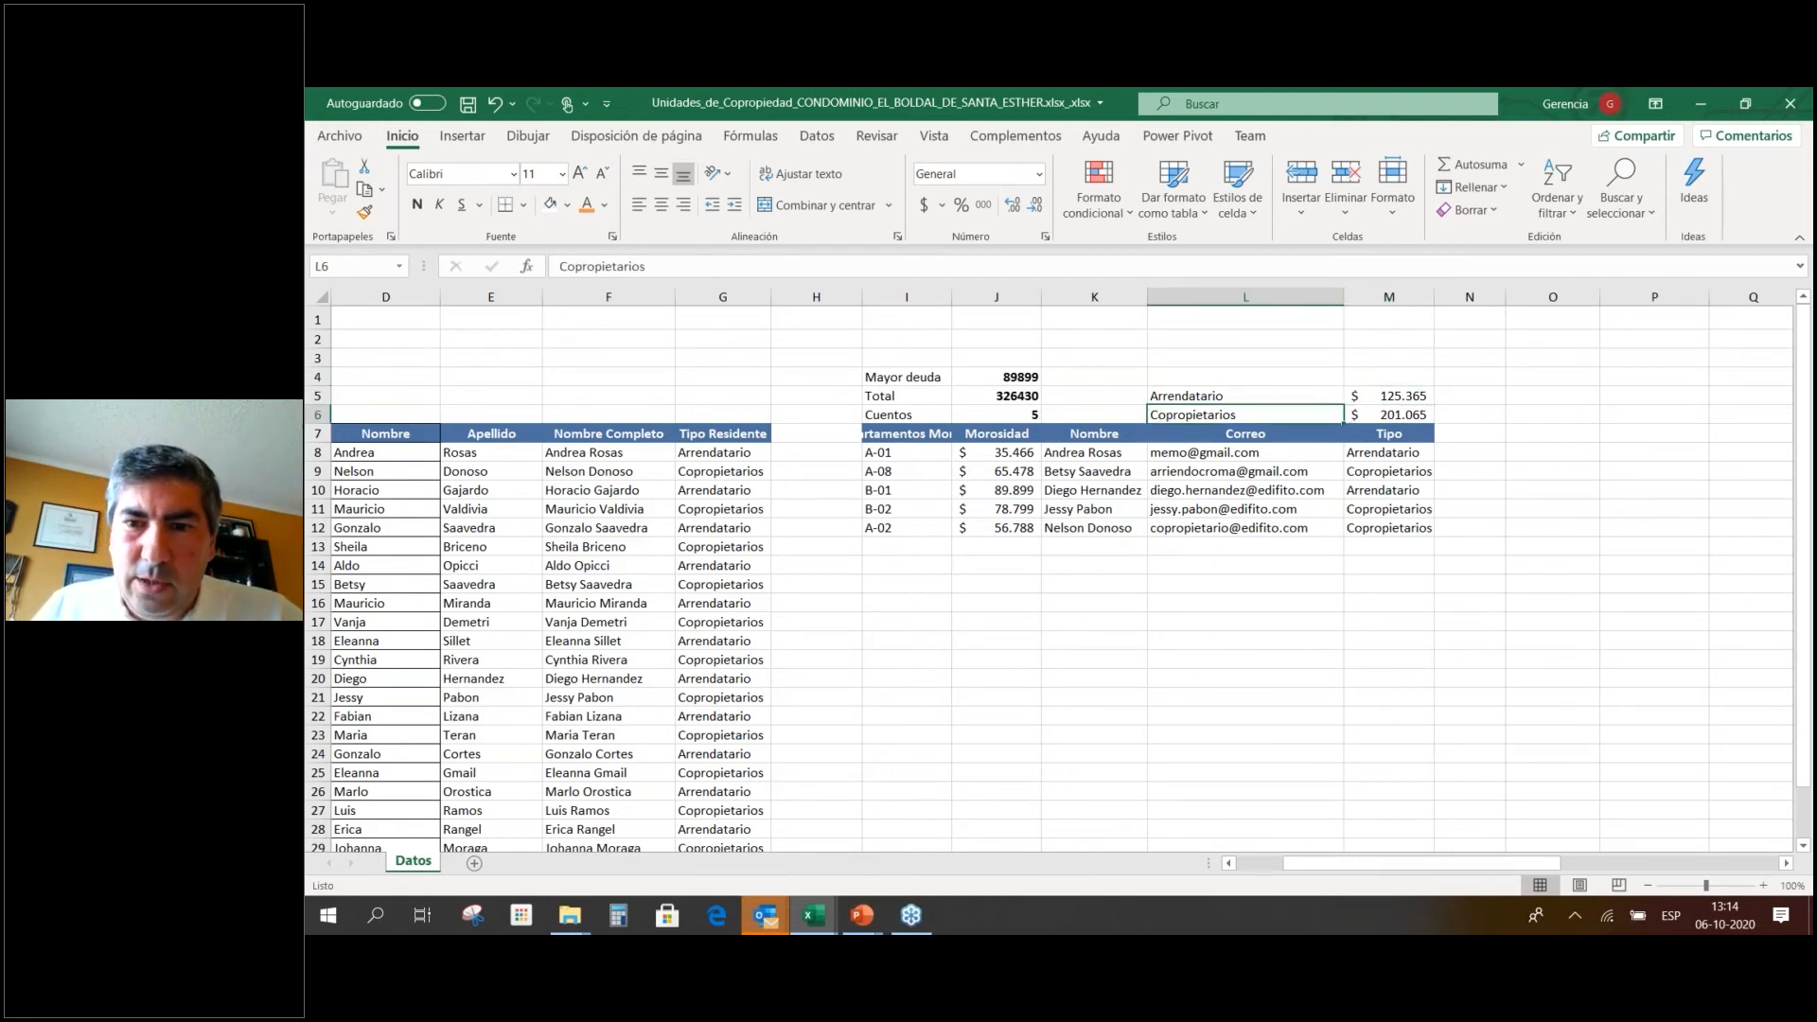
click(1389, 415)
Change G8's resident type to Copropietarios, updating the totals to $ 89.899 and $ 236.531.
key(Down)
key(Down)
key(Down)
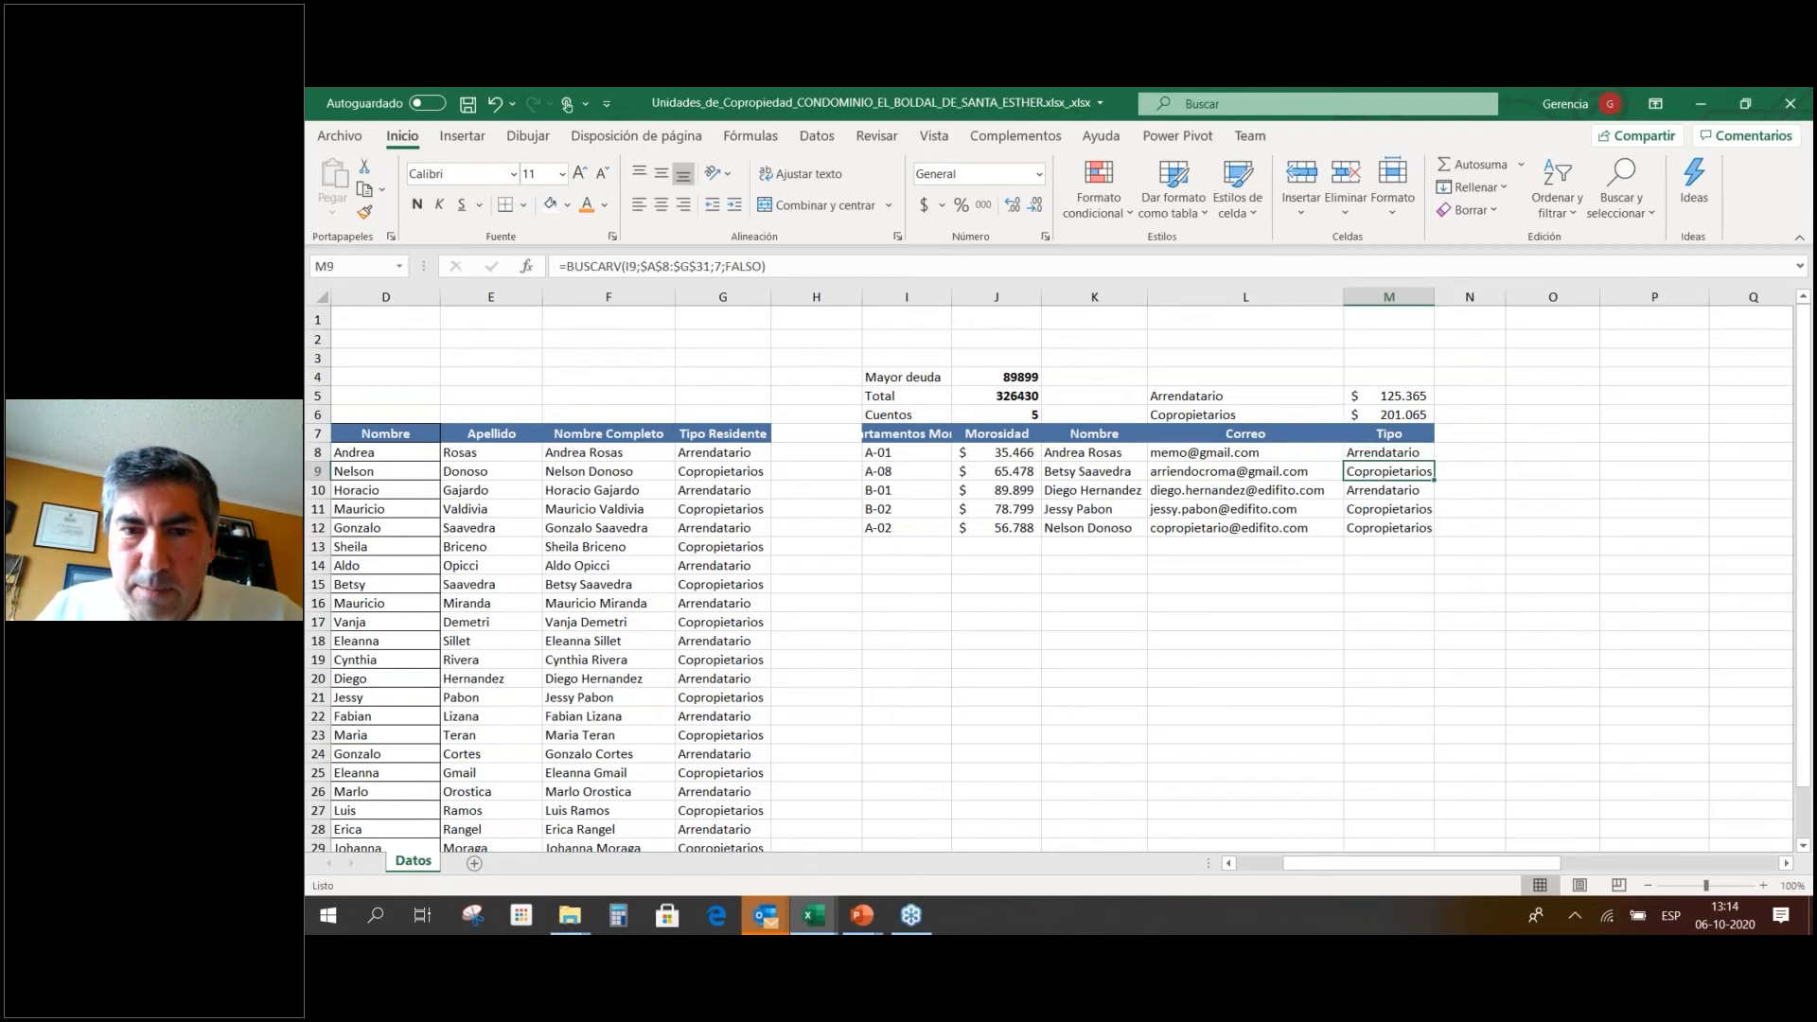
key(Left)
key(Left)
key(Left)
key(Left)
key(Left)
key(Left)
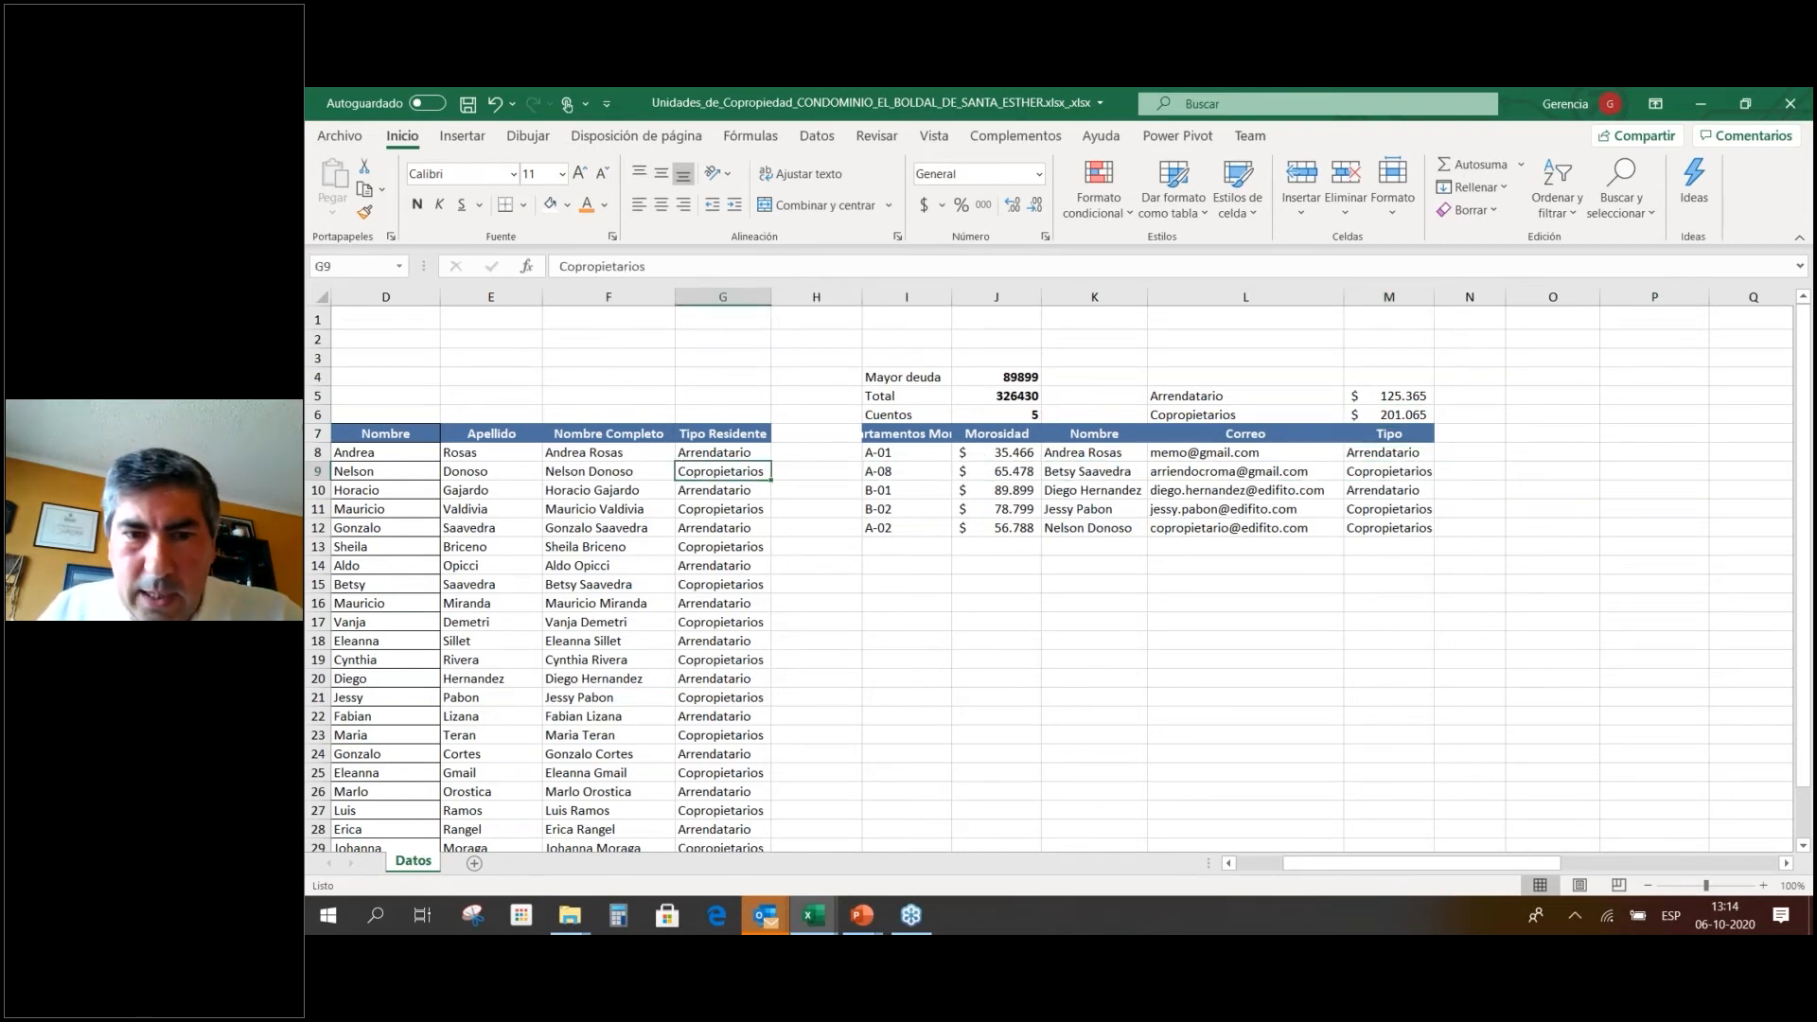
key(Up)
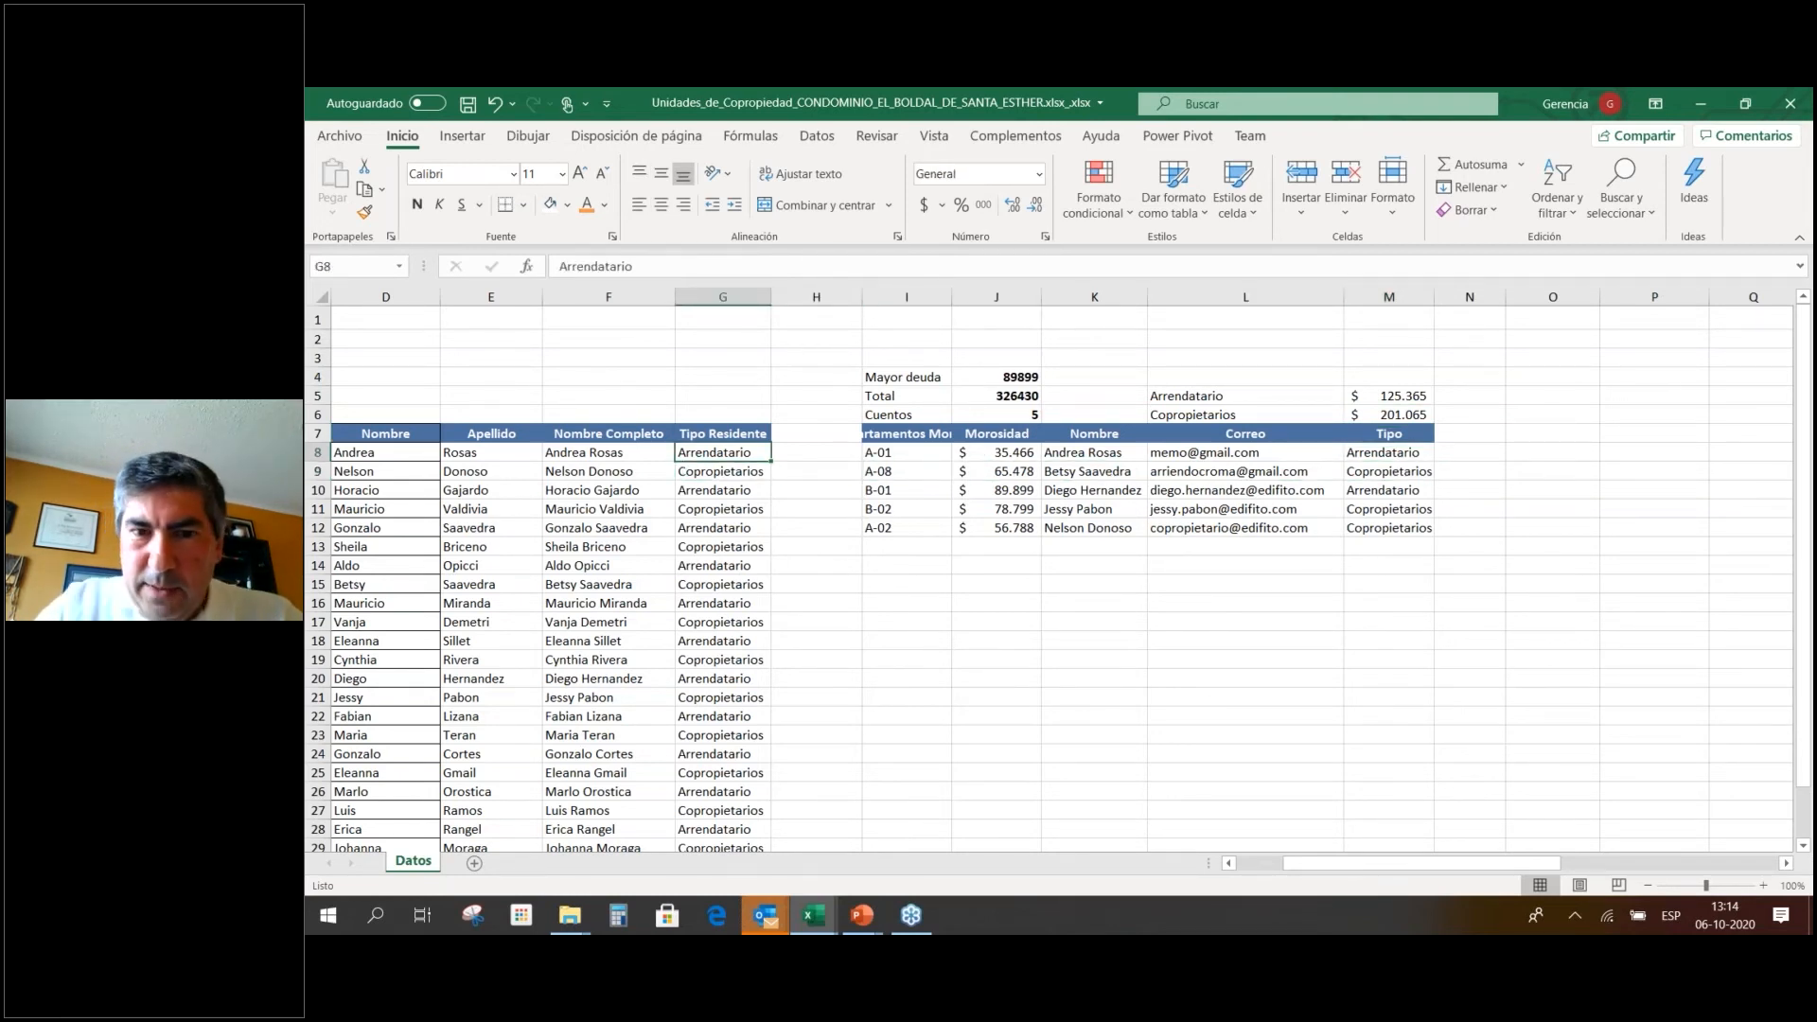
text(Copropietarios)
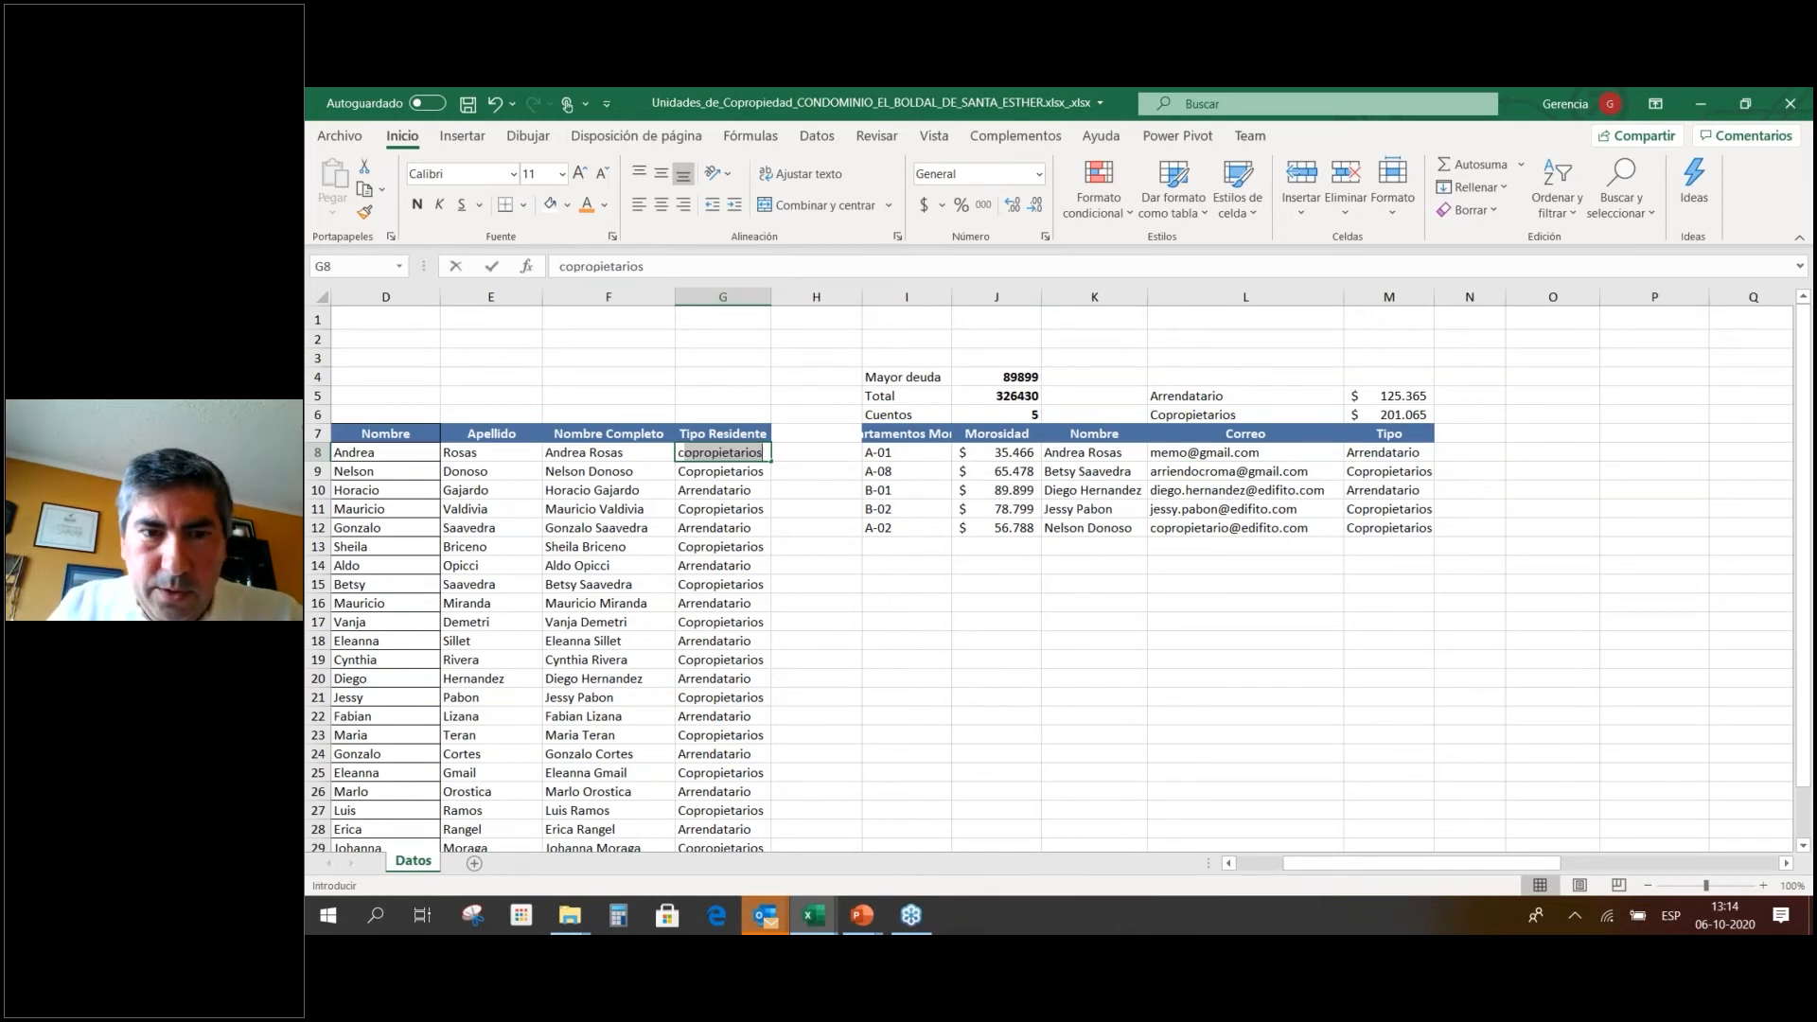
key(Return)
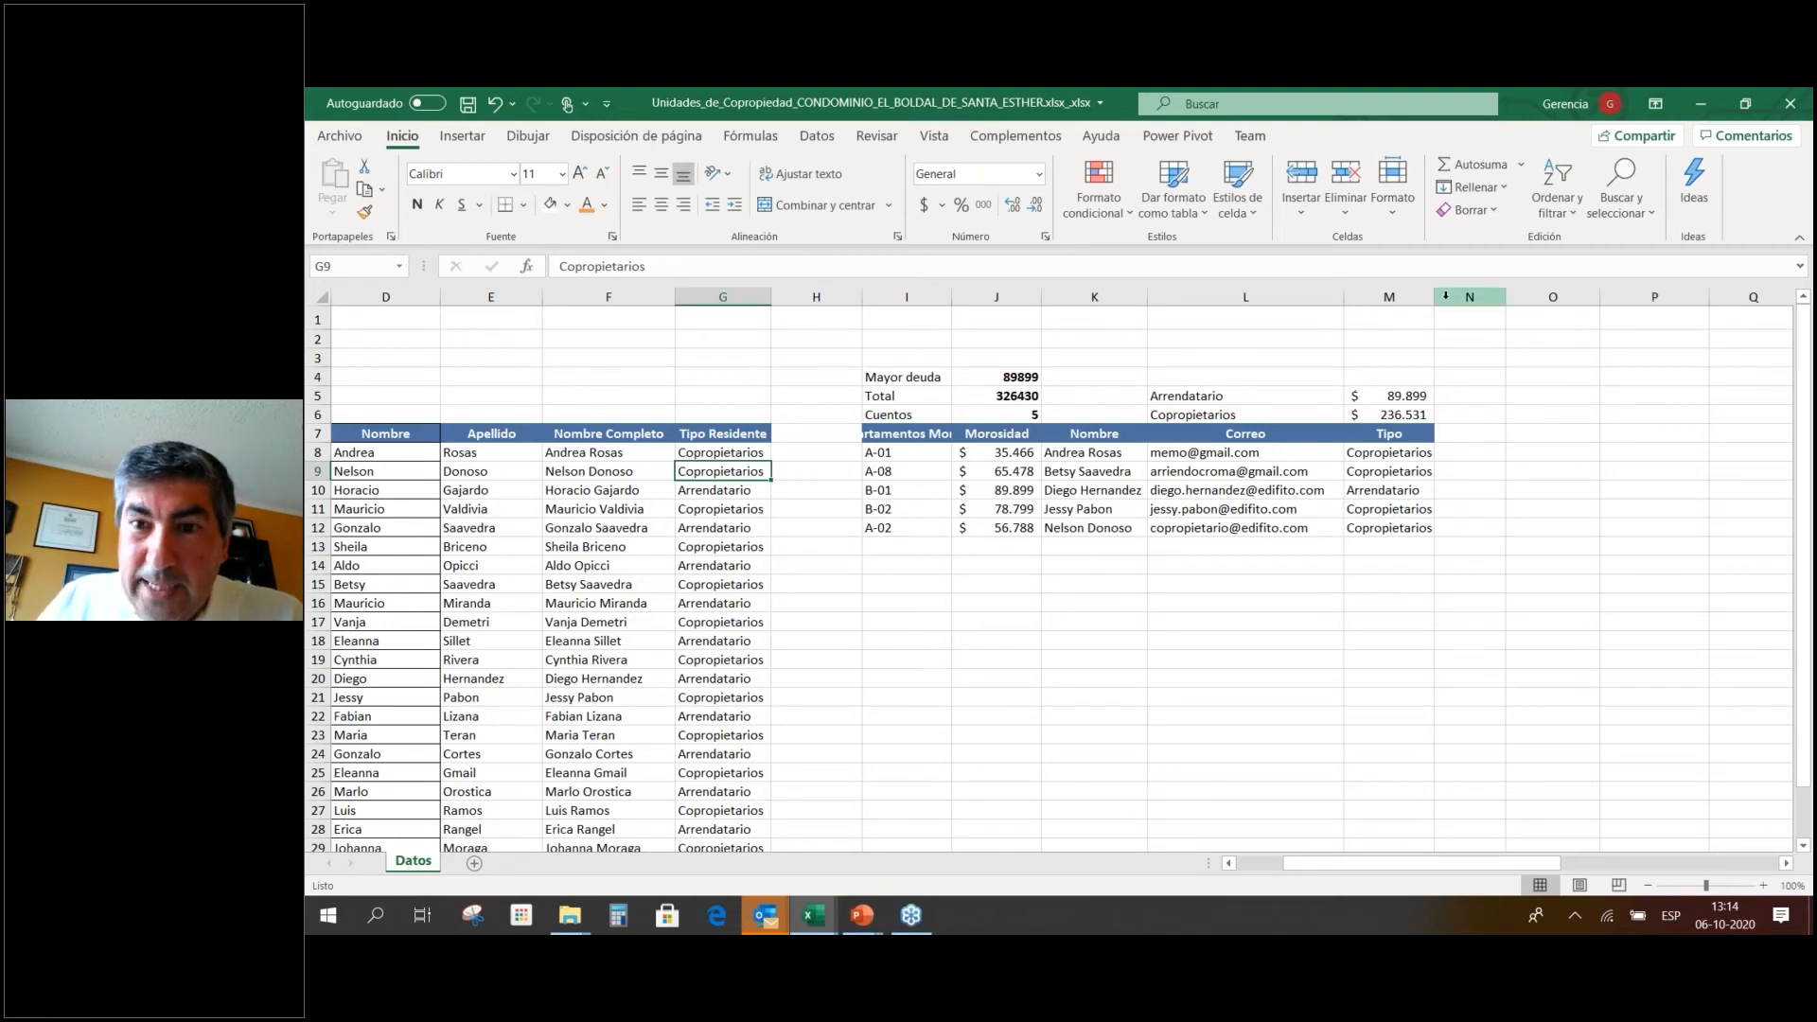
click(1389, 396)
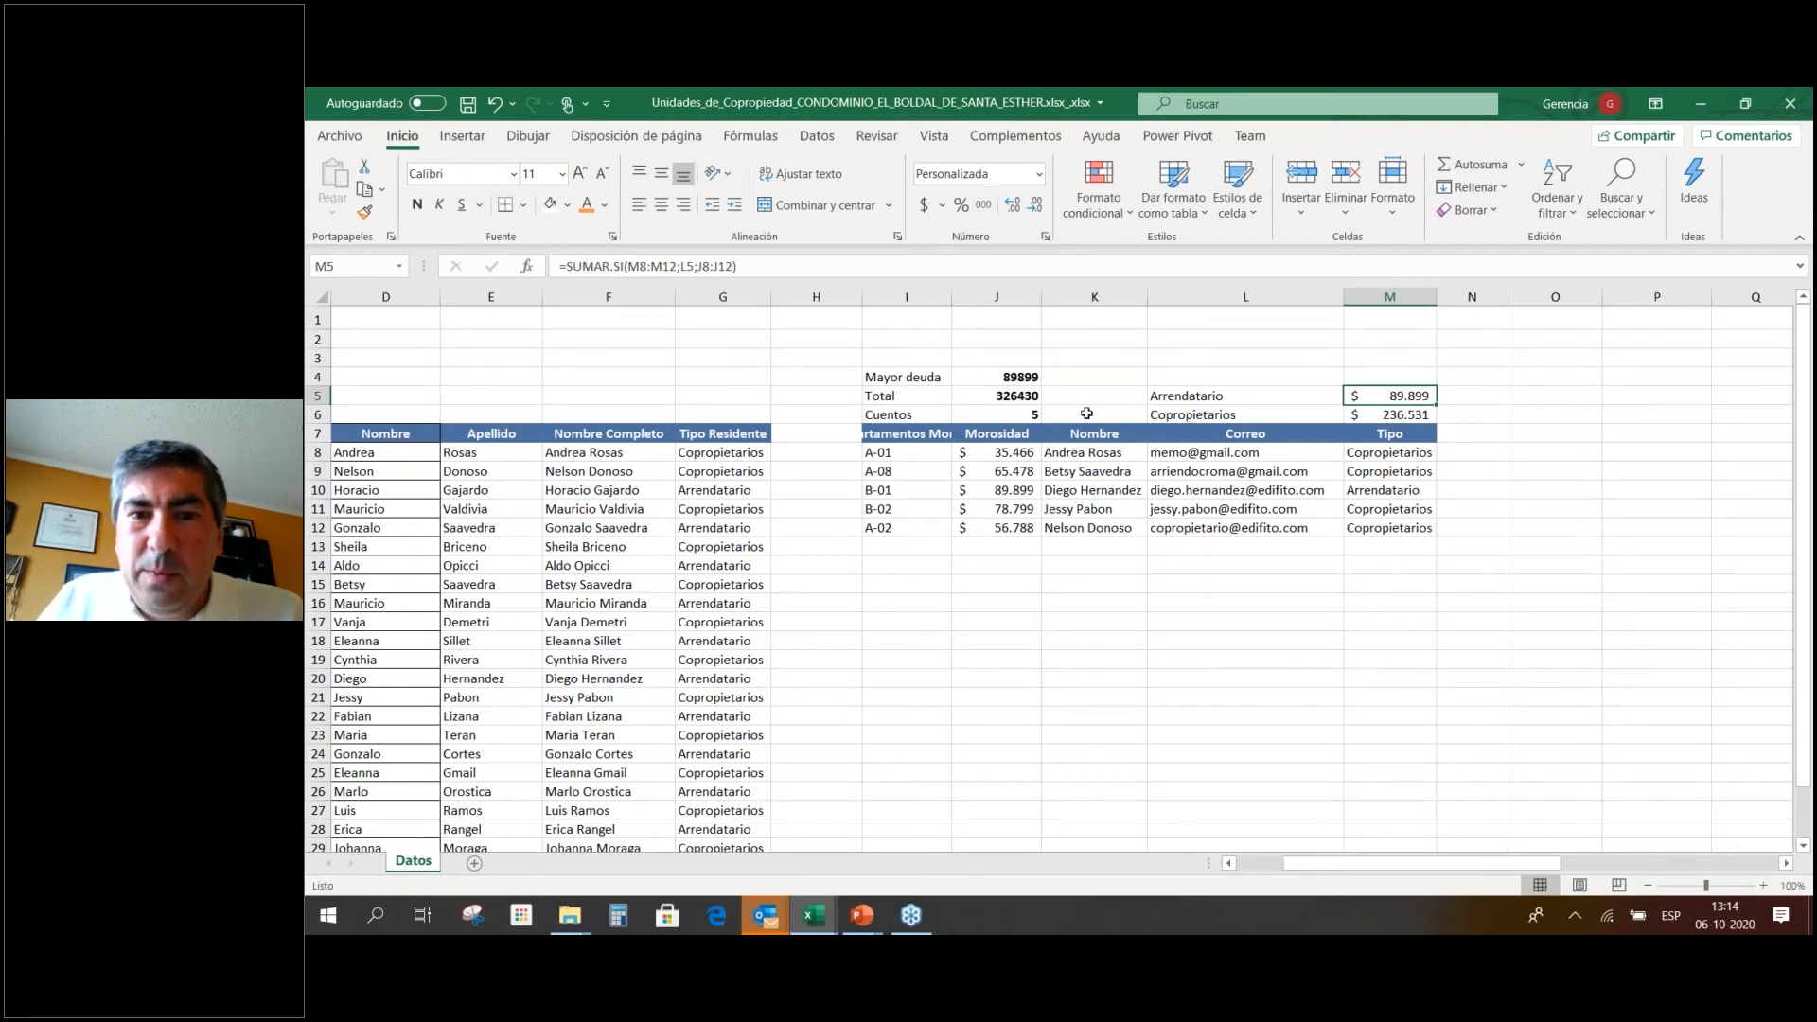
click(1215, 361)
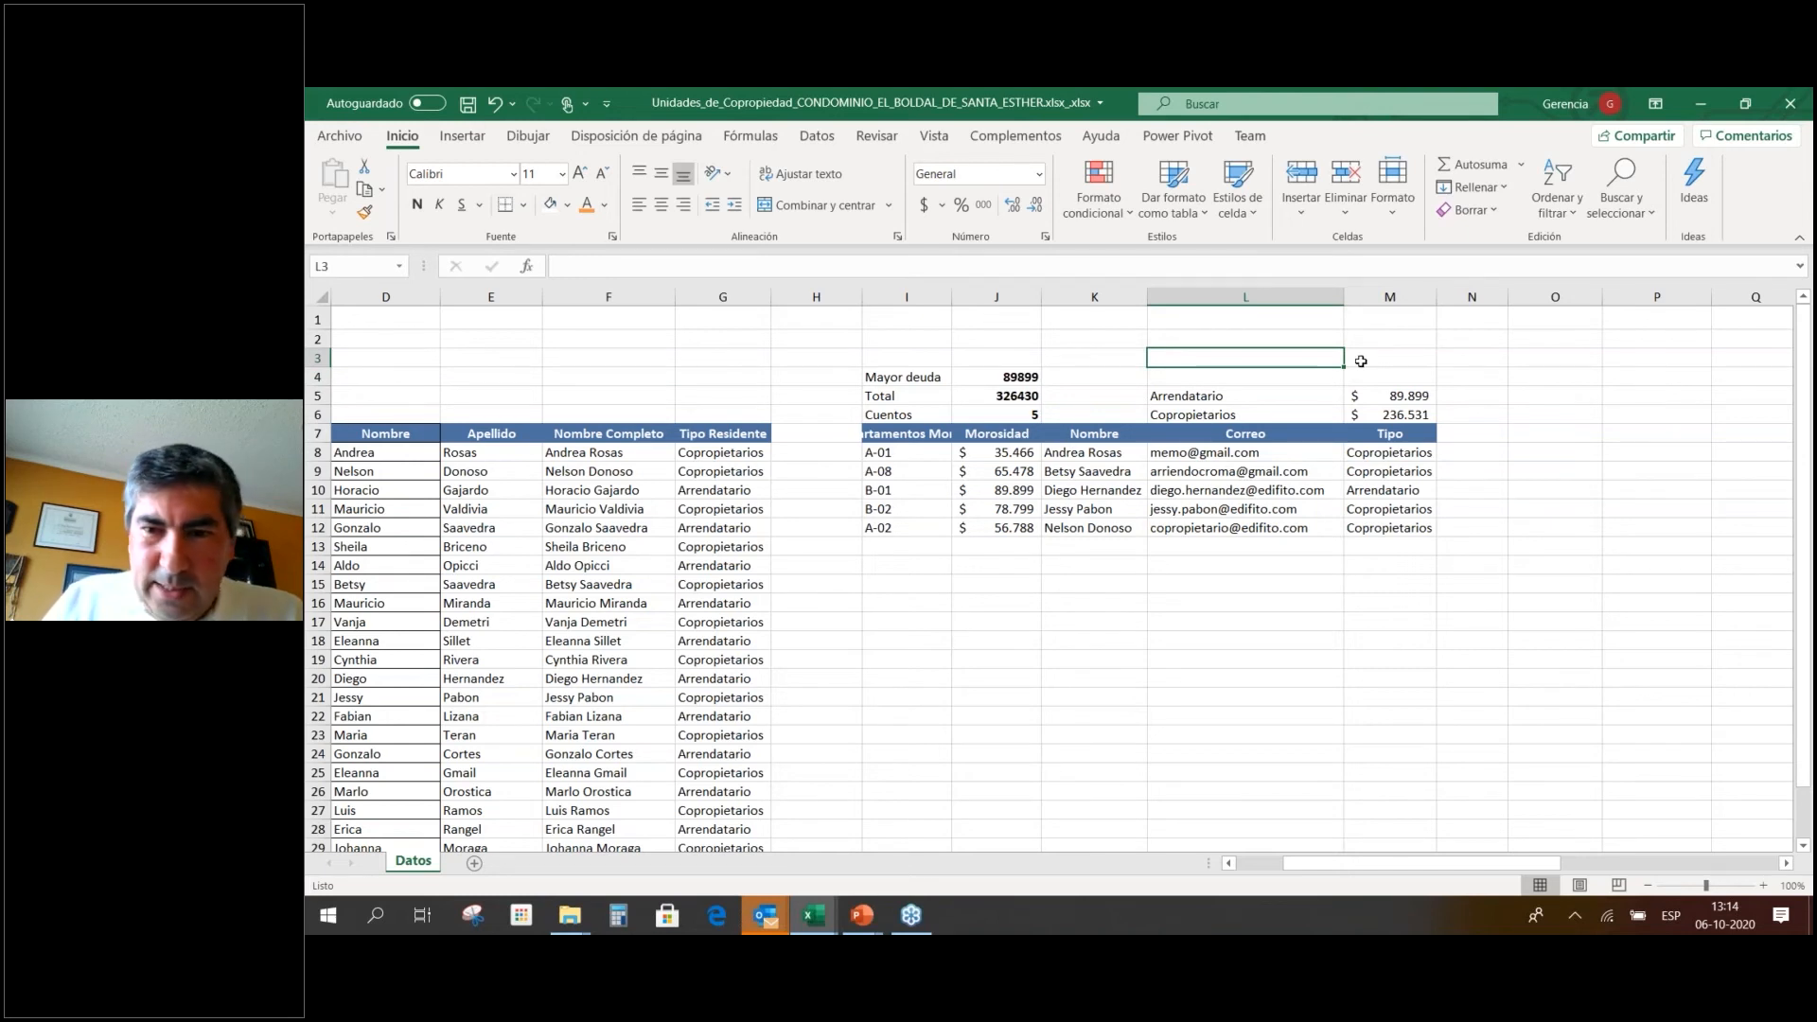
Copy the Arrendatario and Copropietarios labels into L3:L4.
drag(1301, 397, 1301, 409)
key(ctrl+c)
key(Up)
key(Up)
key(Return)
Enter =CONTAR.SI(M8:M12;L3) in M3, counting 1 Arrendatario entry.
key(Right)
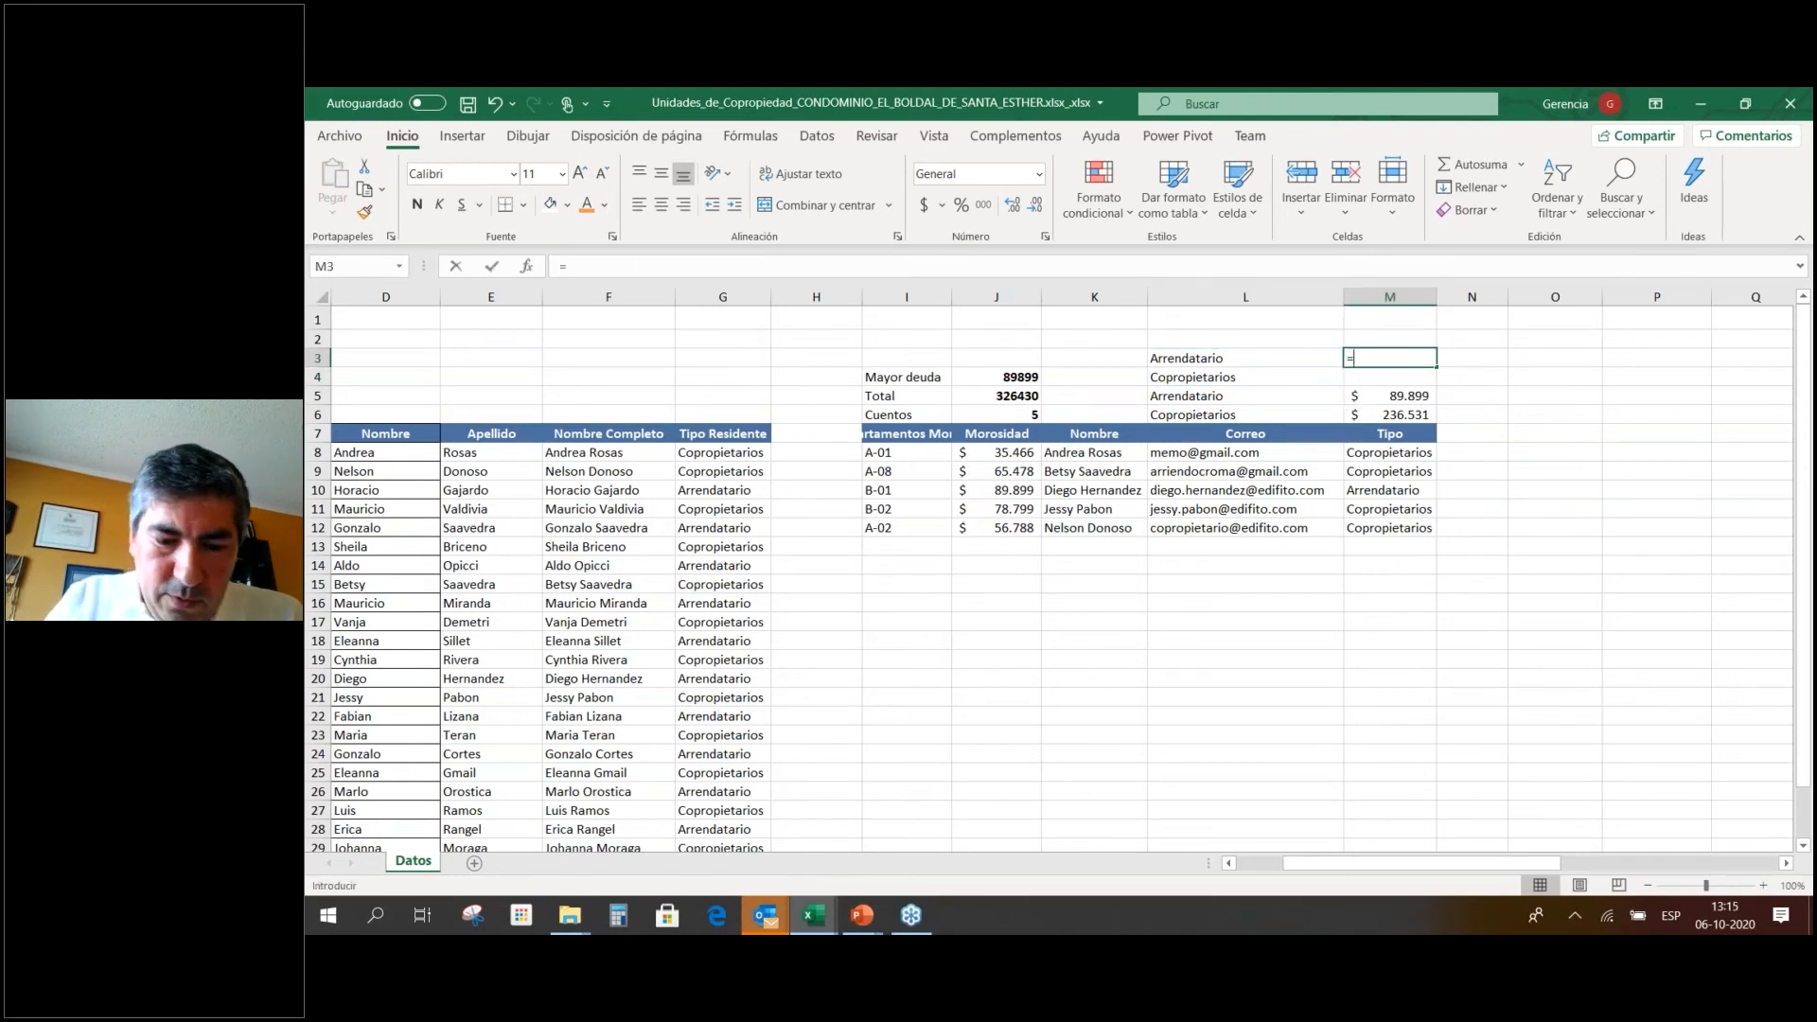
text(=Contra)
key(BackSpace)
key(BackSpace)
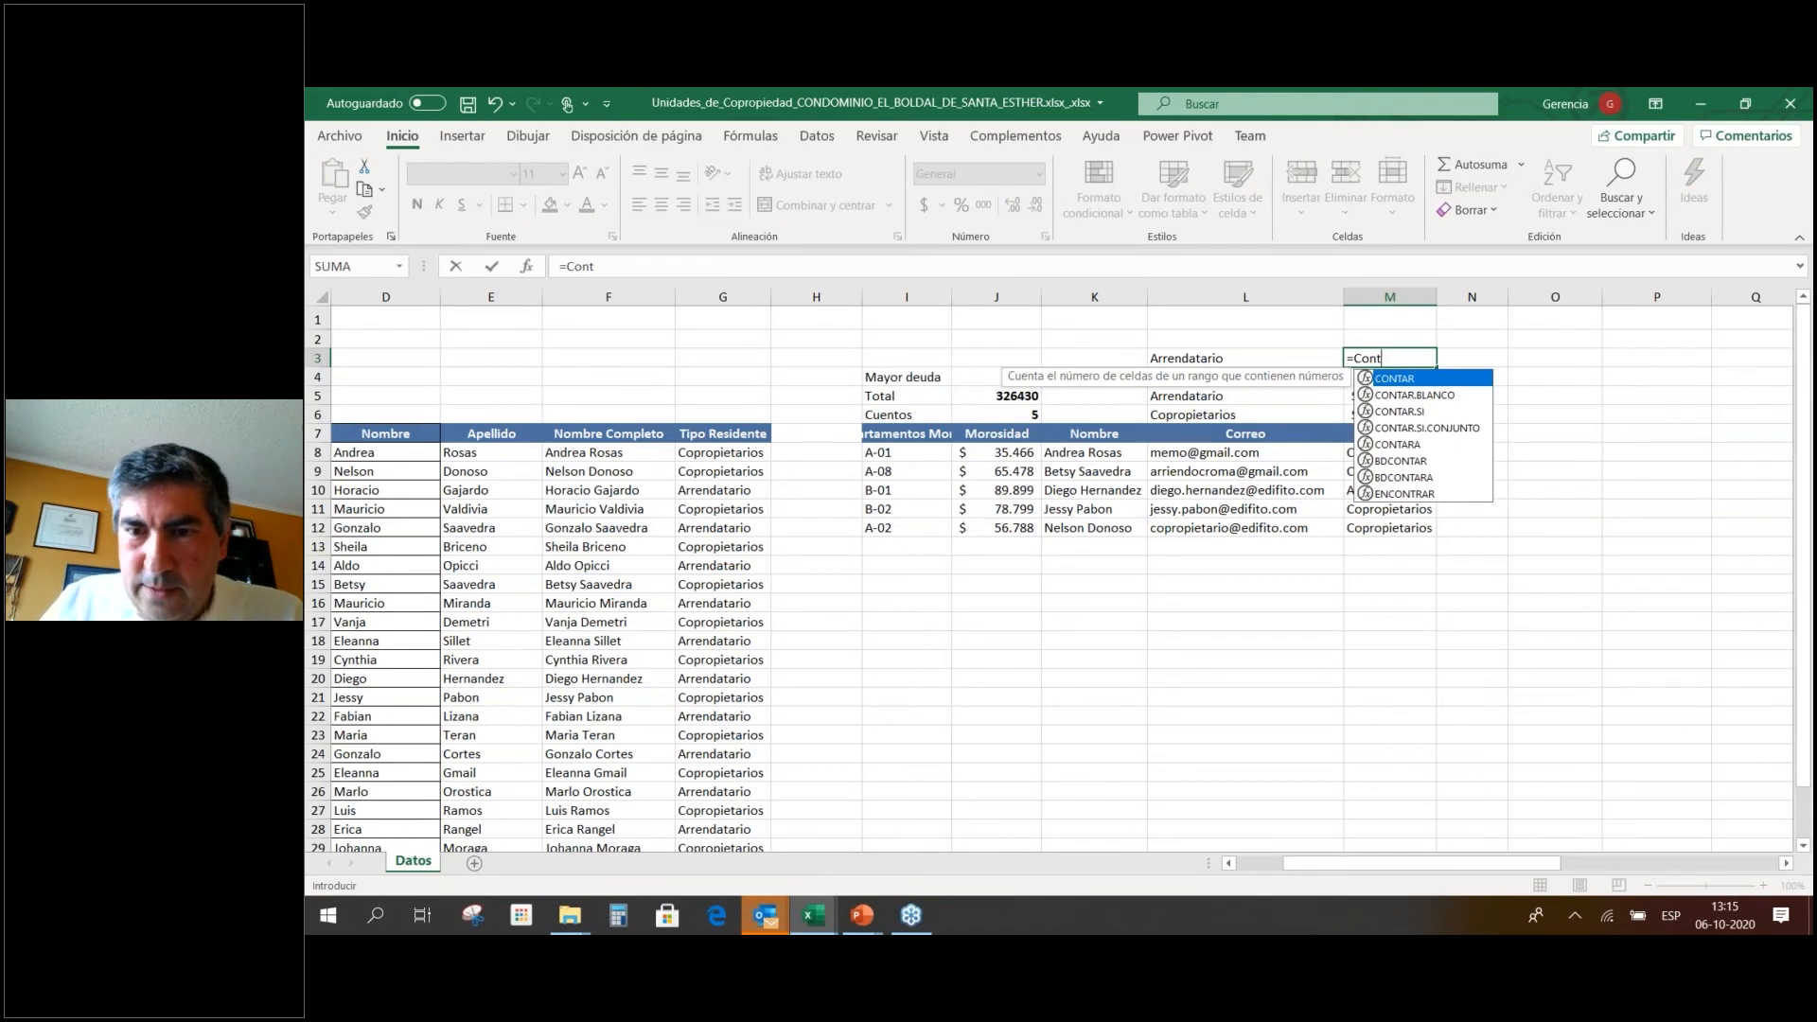
key(Down)
key(Down)
key(Tab)
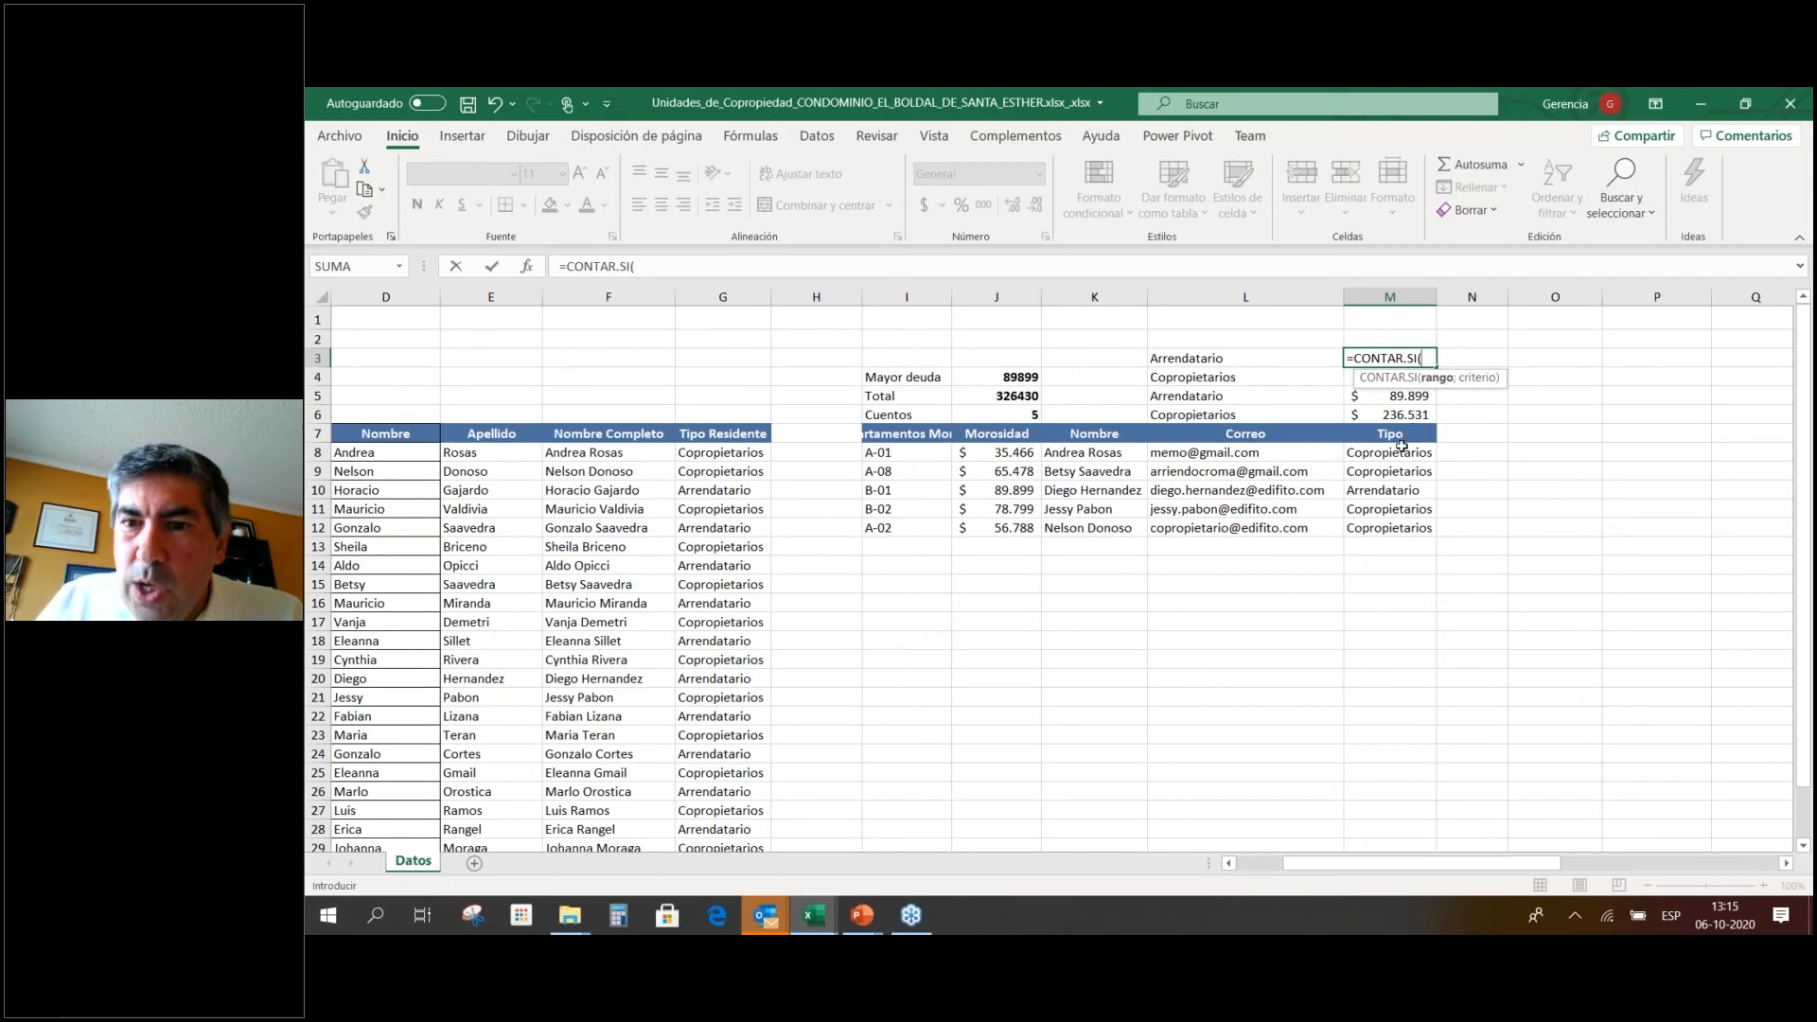
drag(1402, 445, 1401, 526)
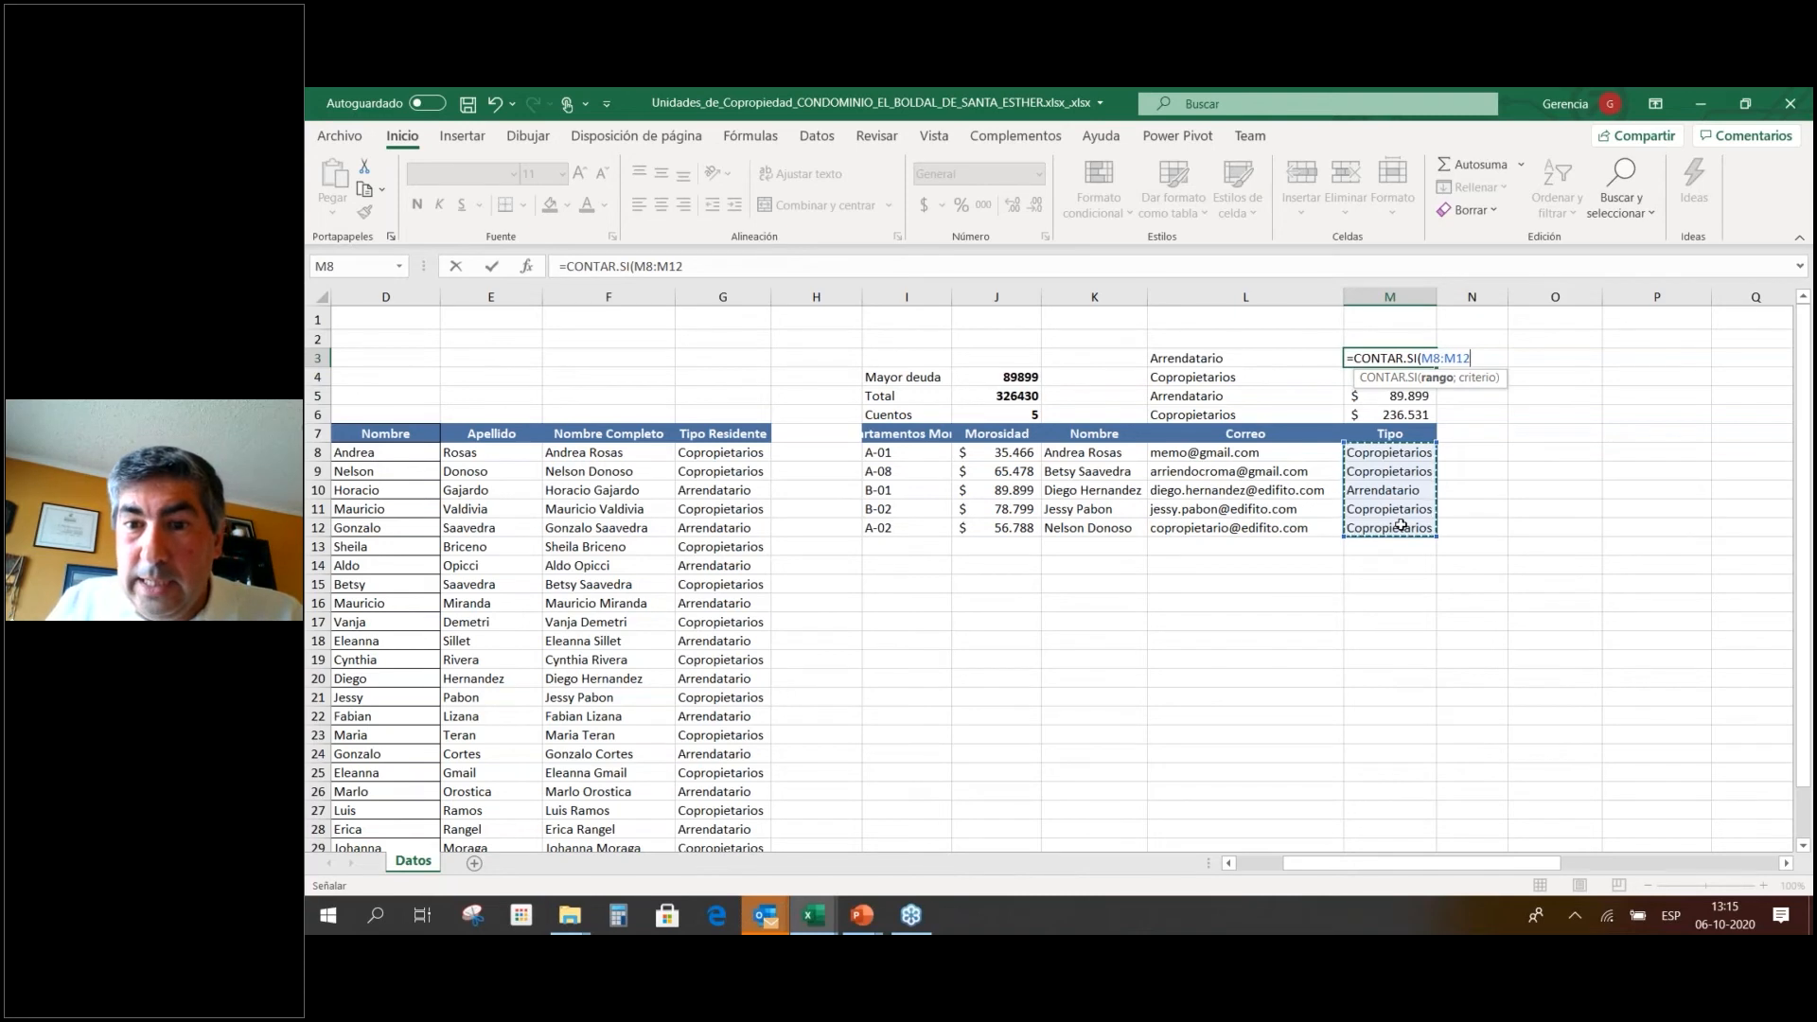
text(;)
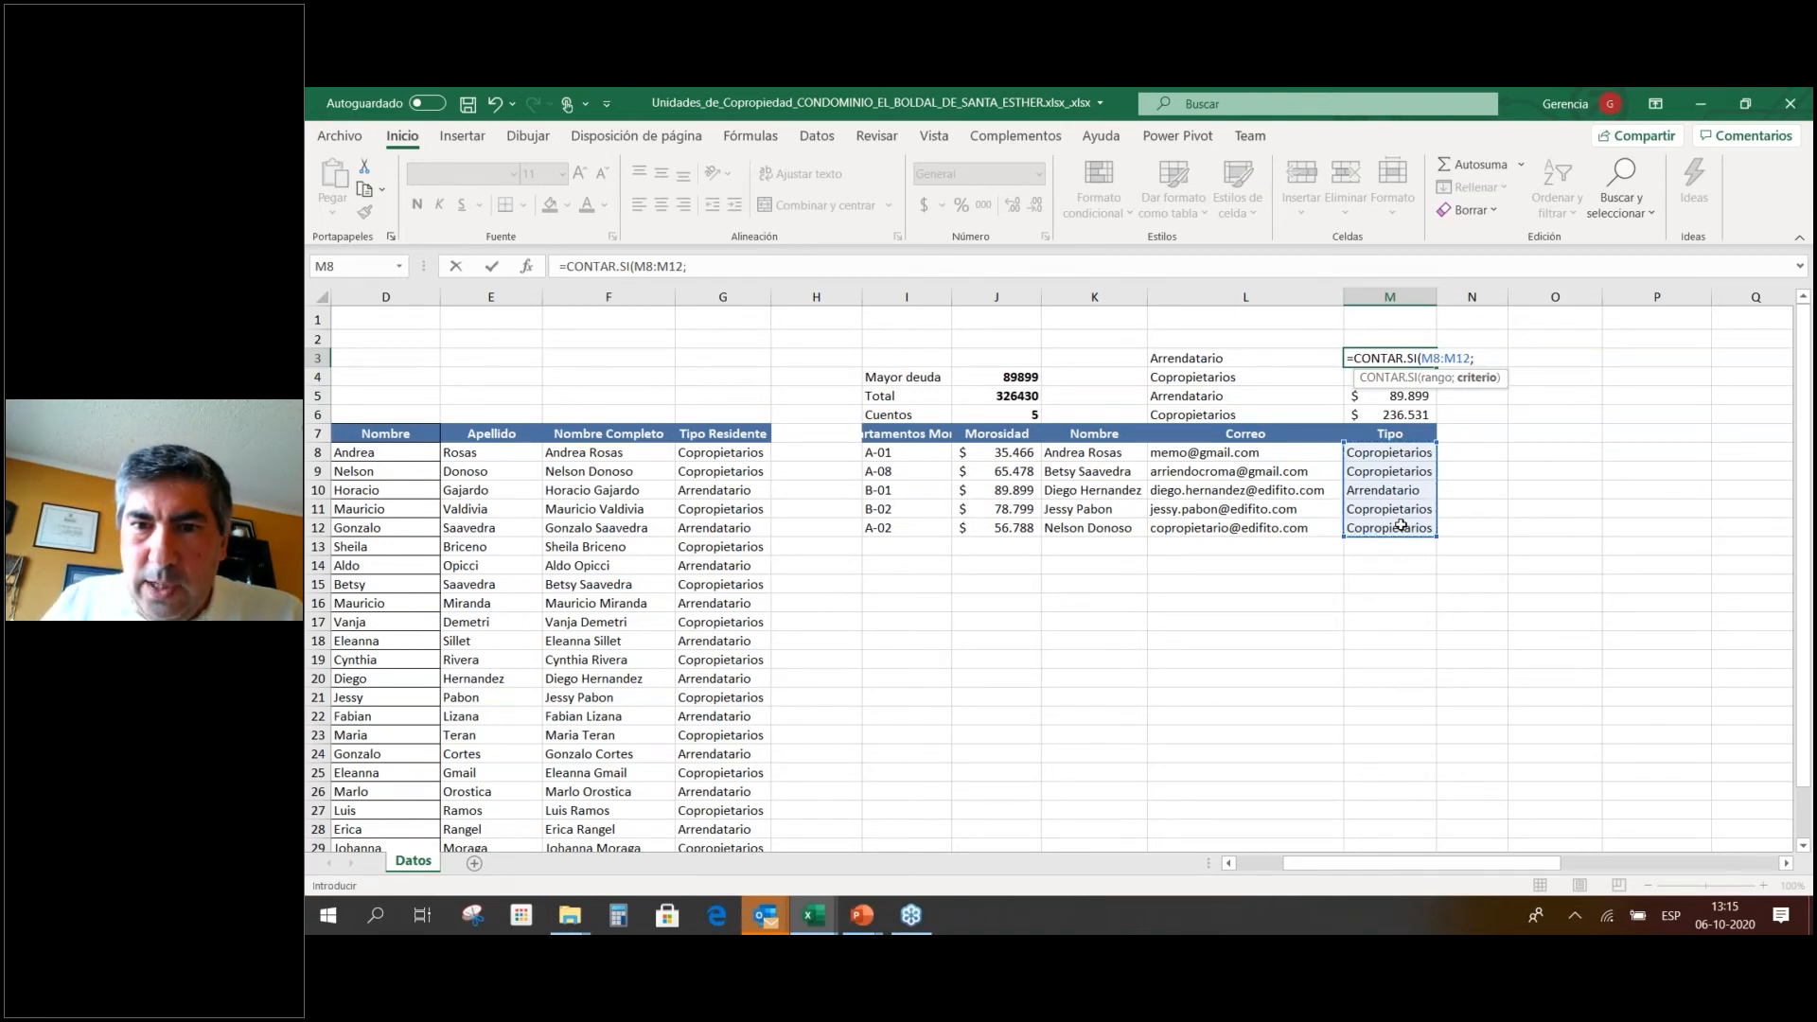
click(1240, 360)
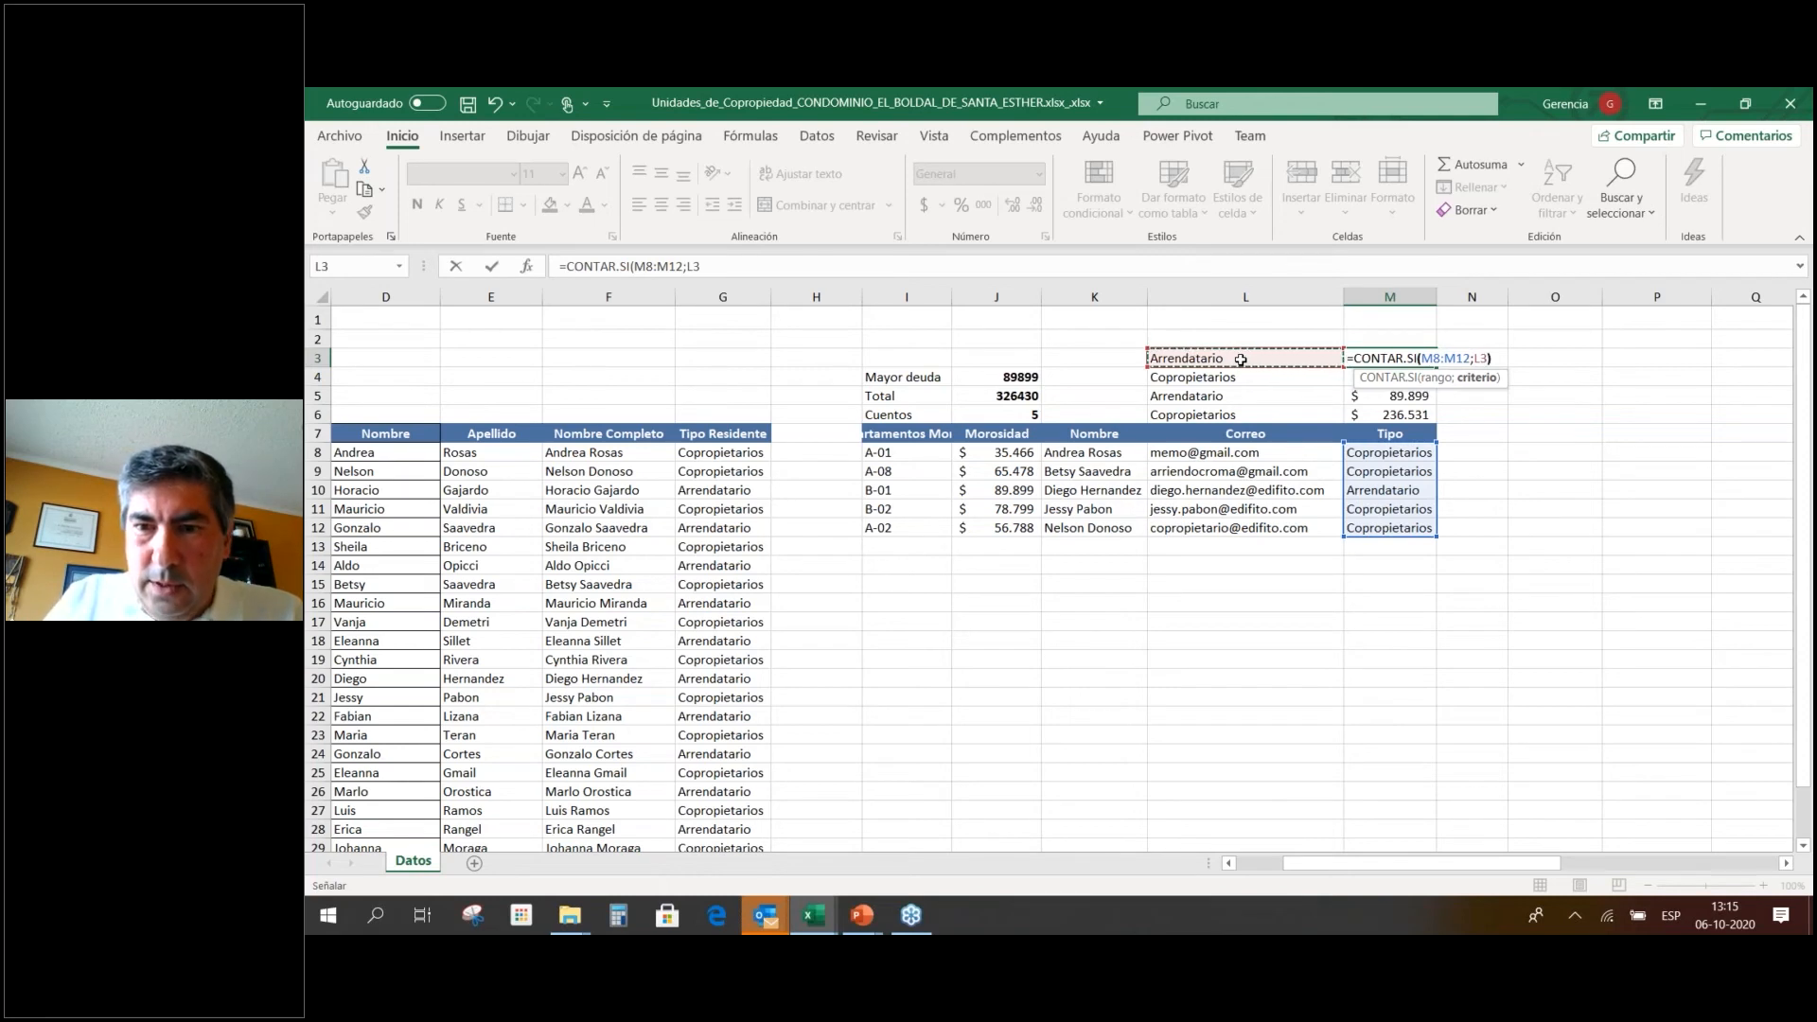
text())
key(Return)
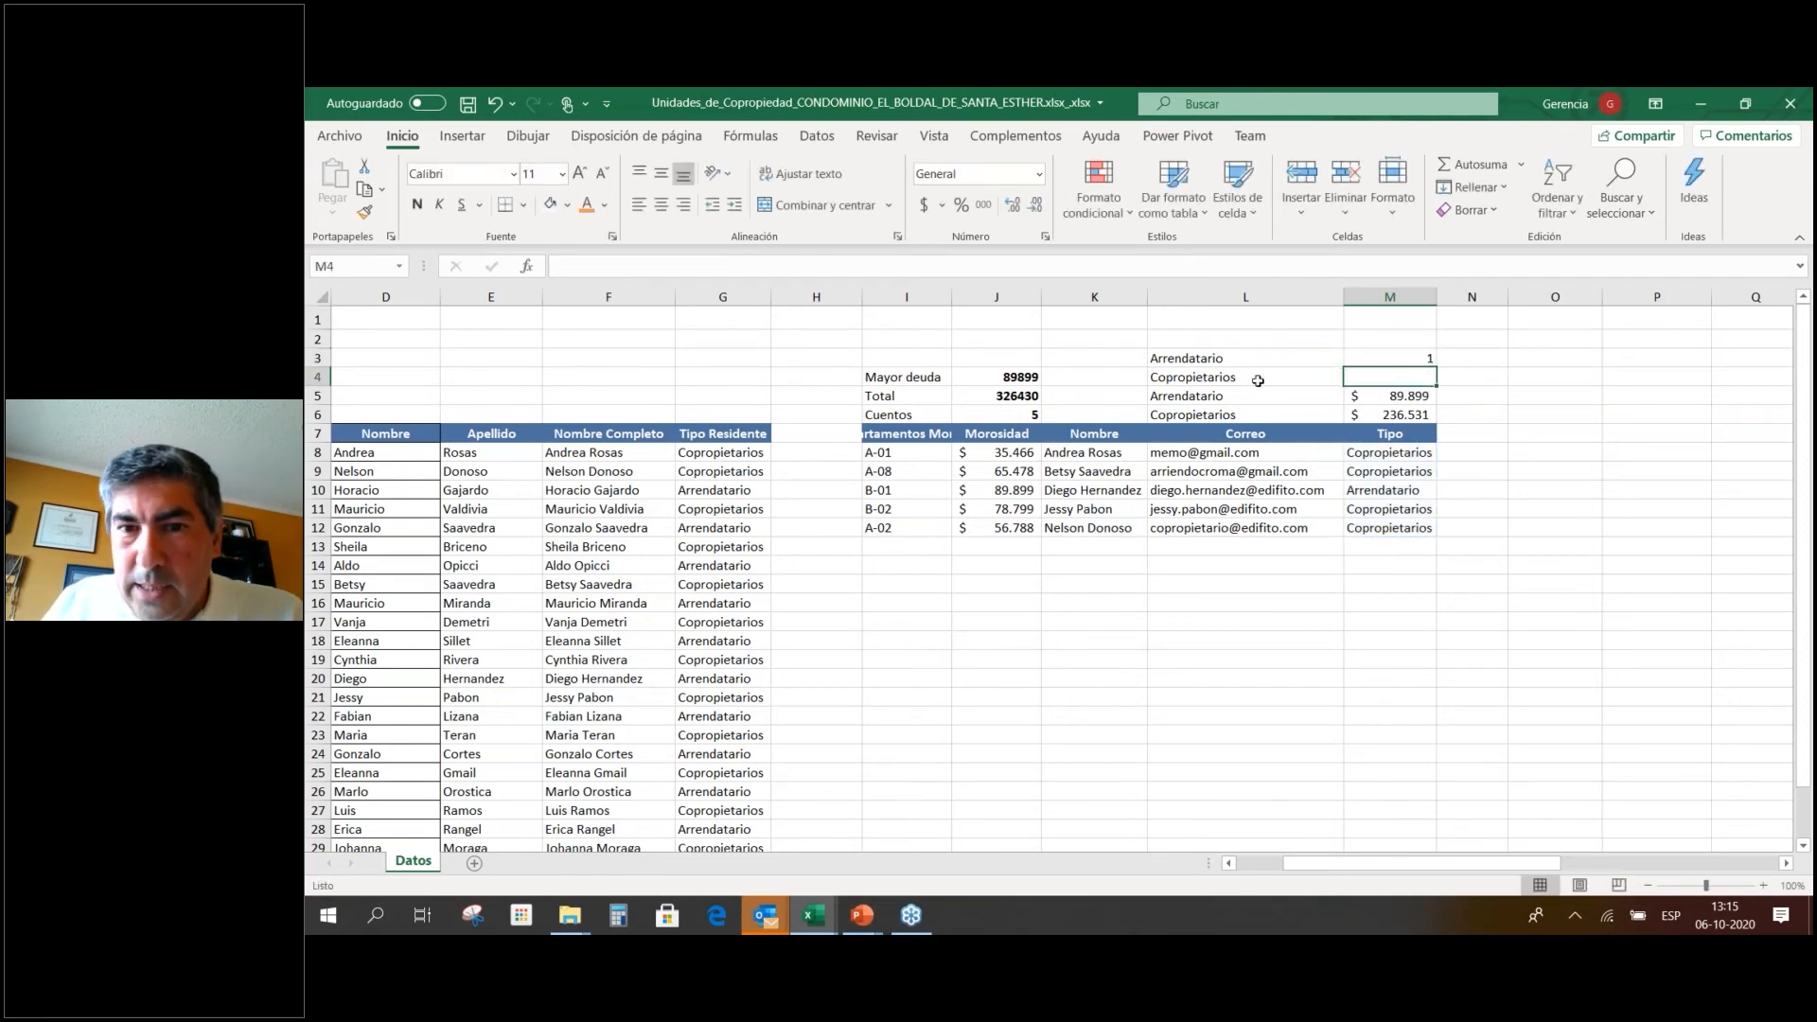
Make the count's Tipo range absolute as $M$8:$M$12 in M3.
click(1366, 359)
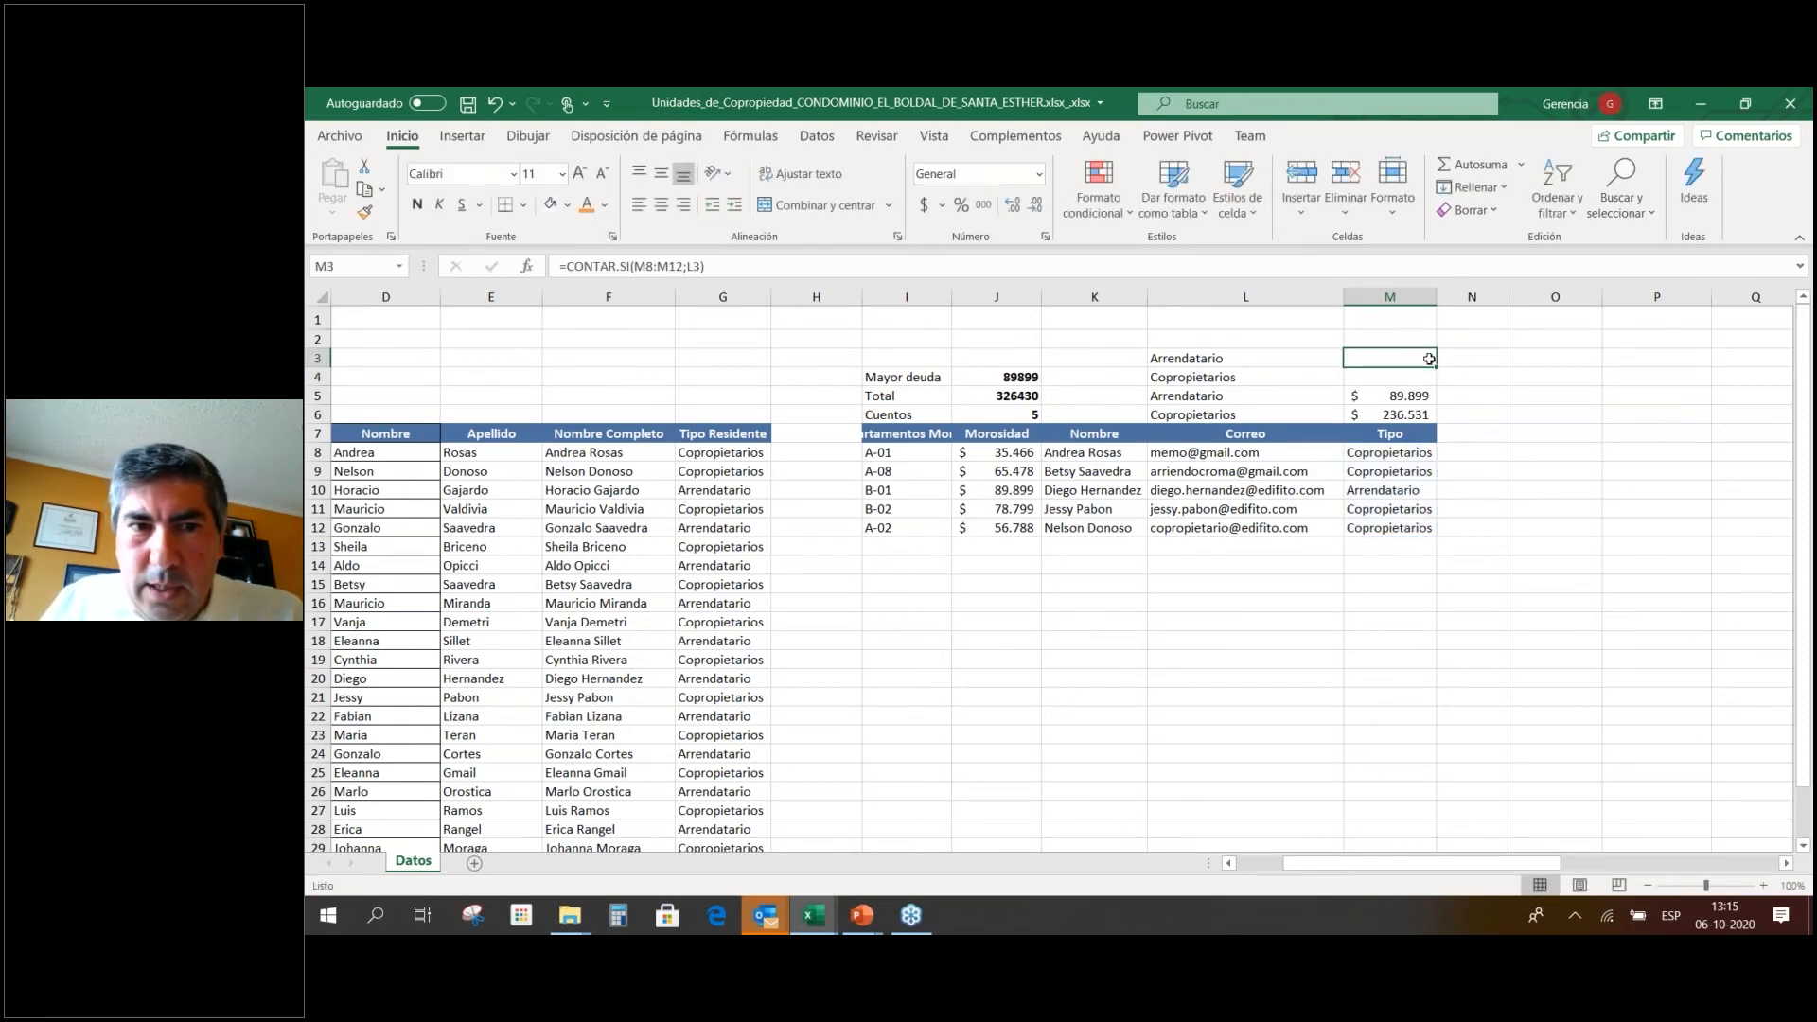
click(636, 267)
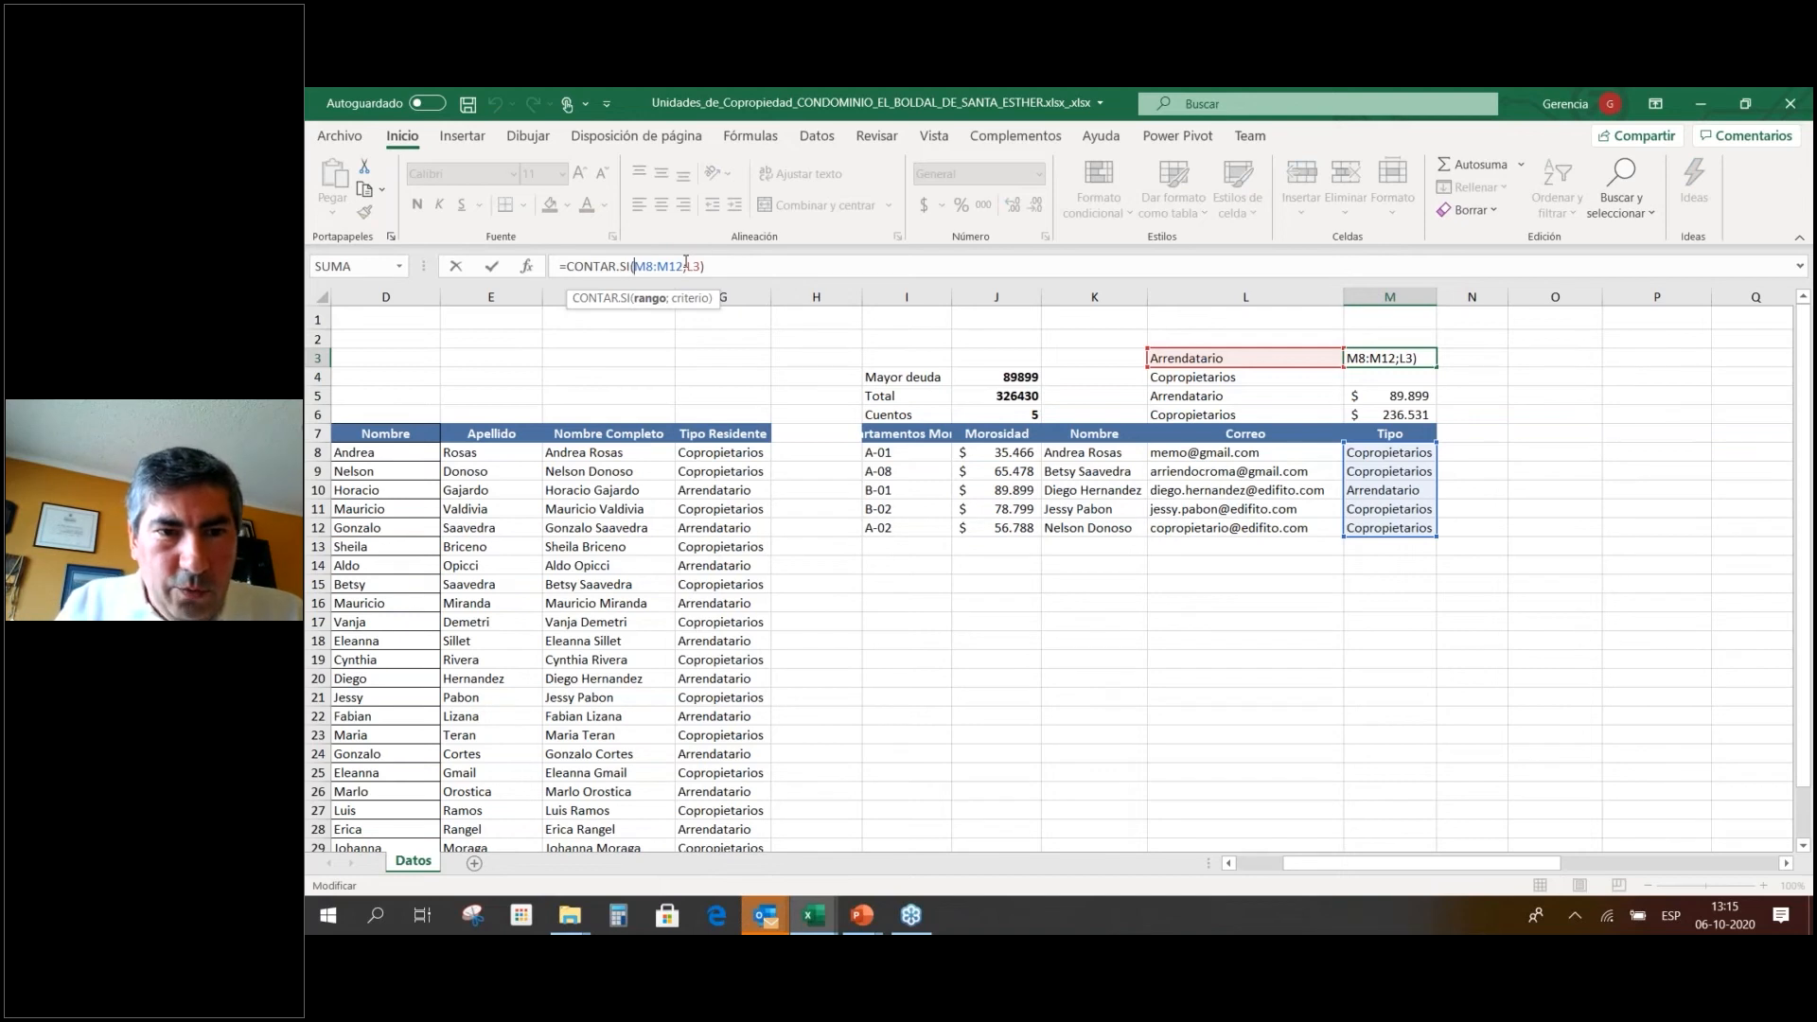
key(F4)
key(Right)
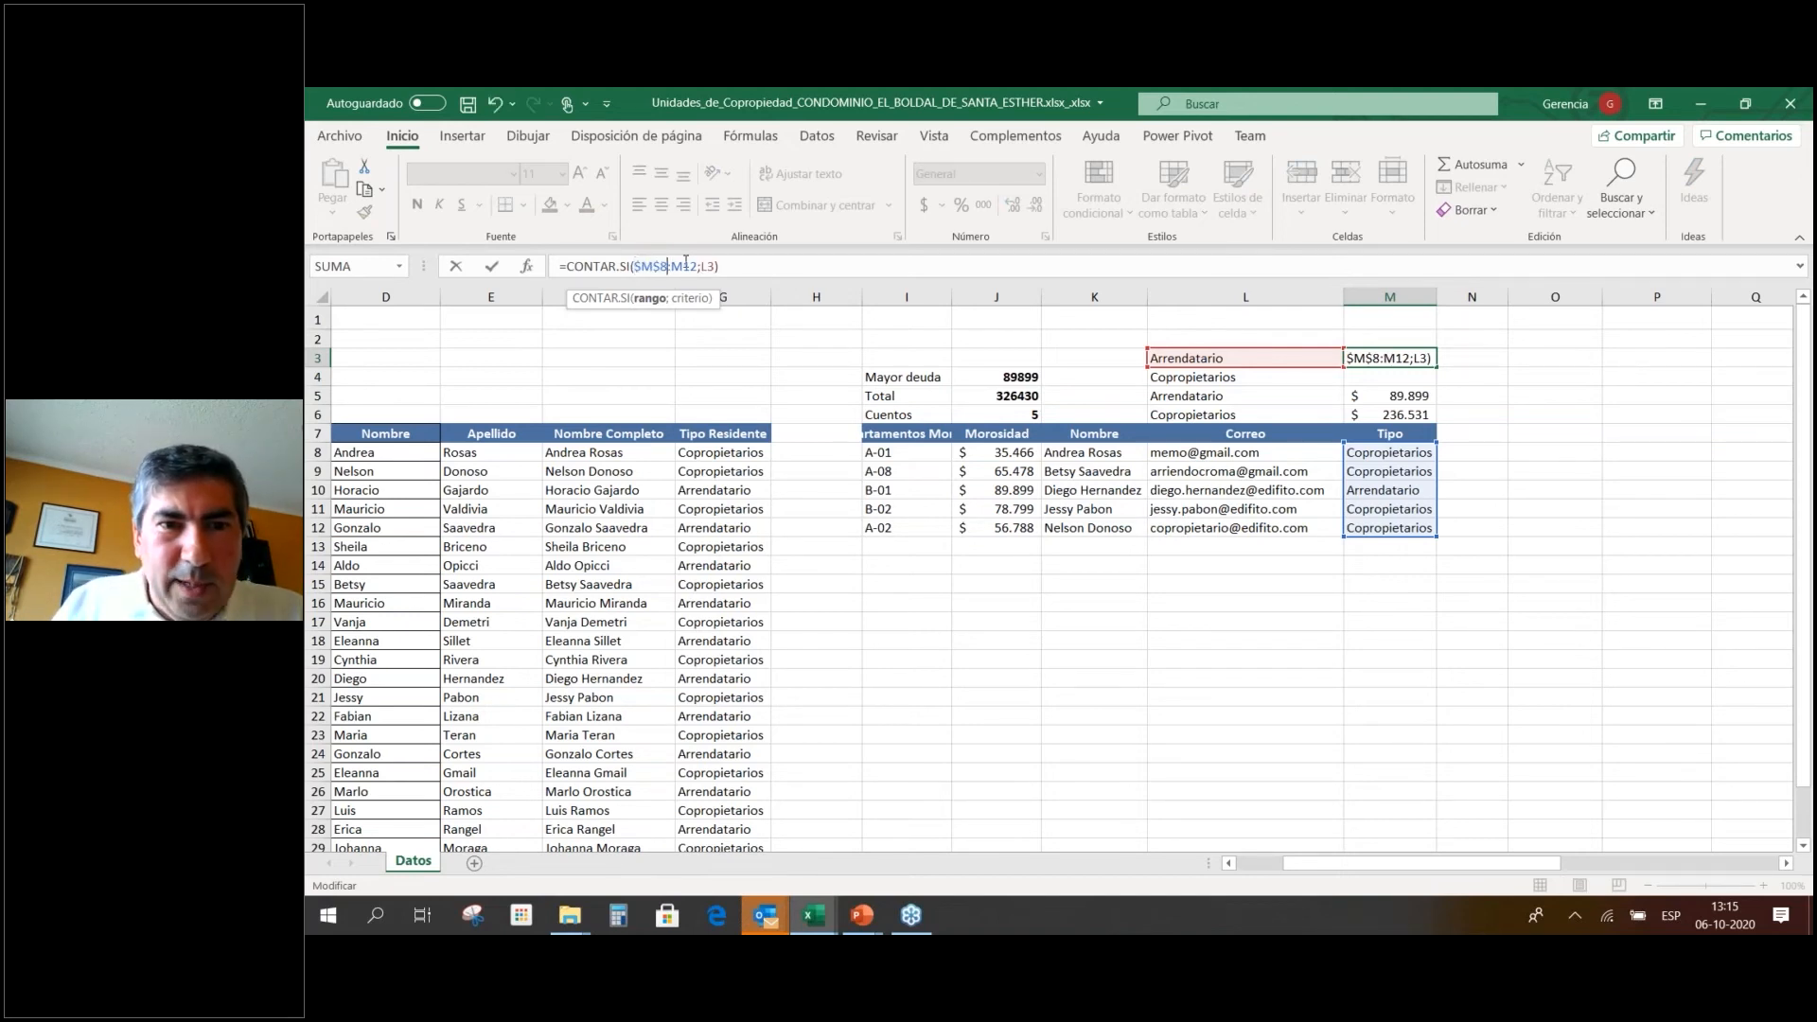
click(685, 266)
key(F4)
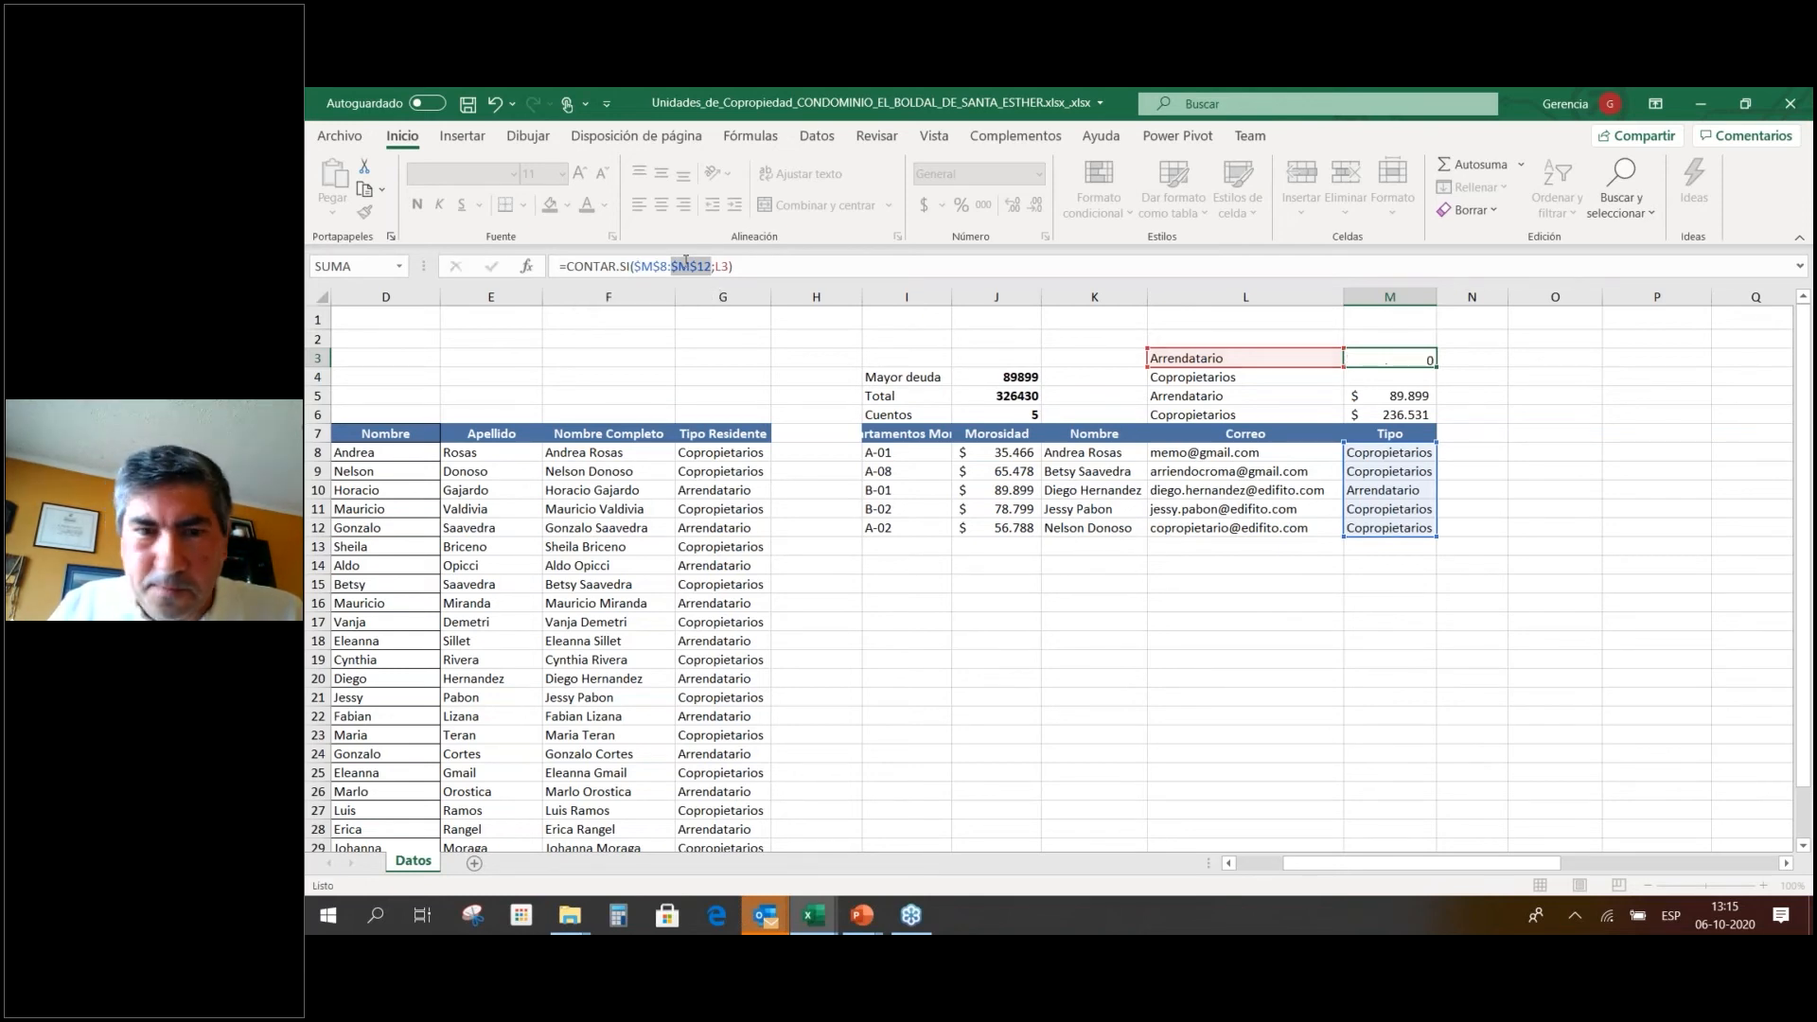
key(Return)
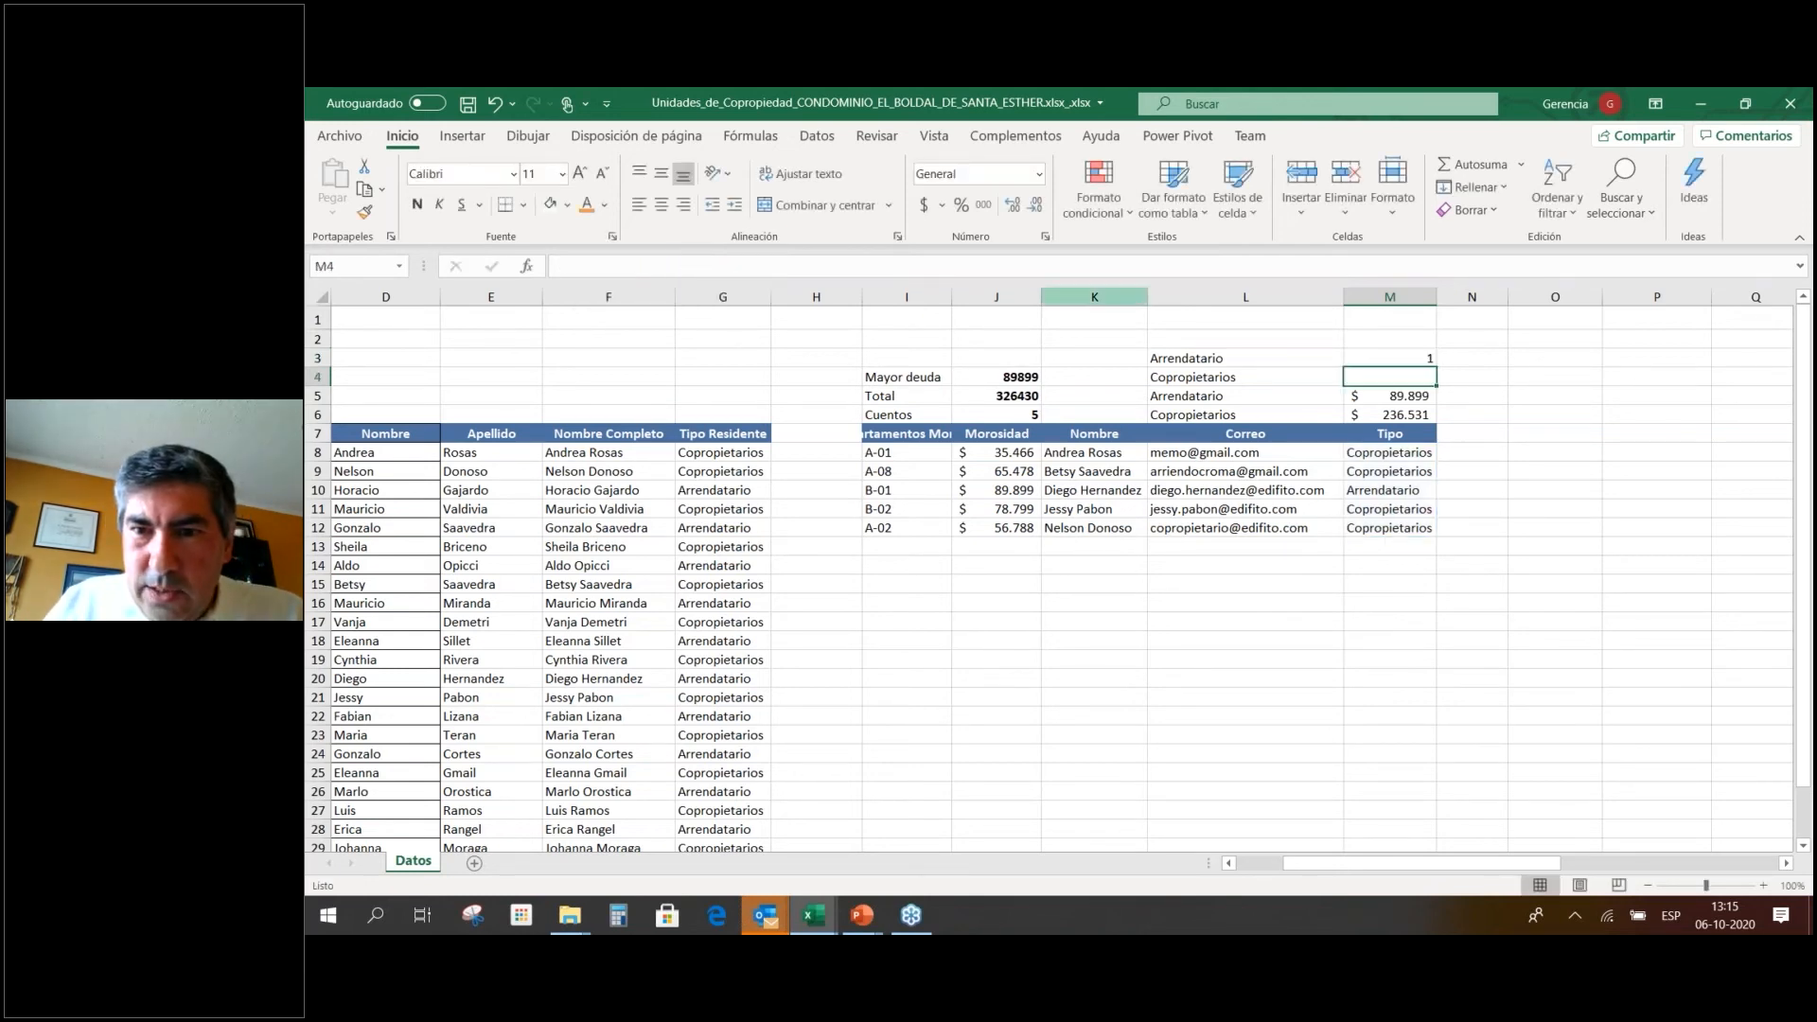
Copy the count formula from M3 to M4 to count Copropietarios.
key(Up)
key(ctrl+c)
key(Down)
key(Return)
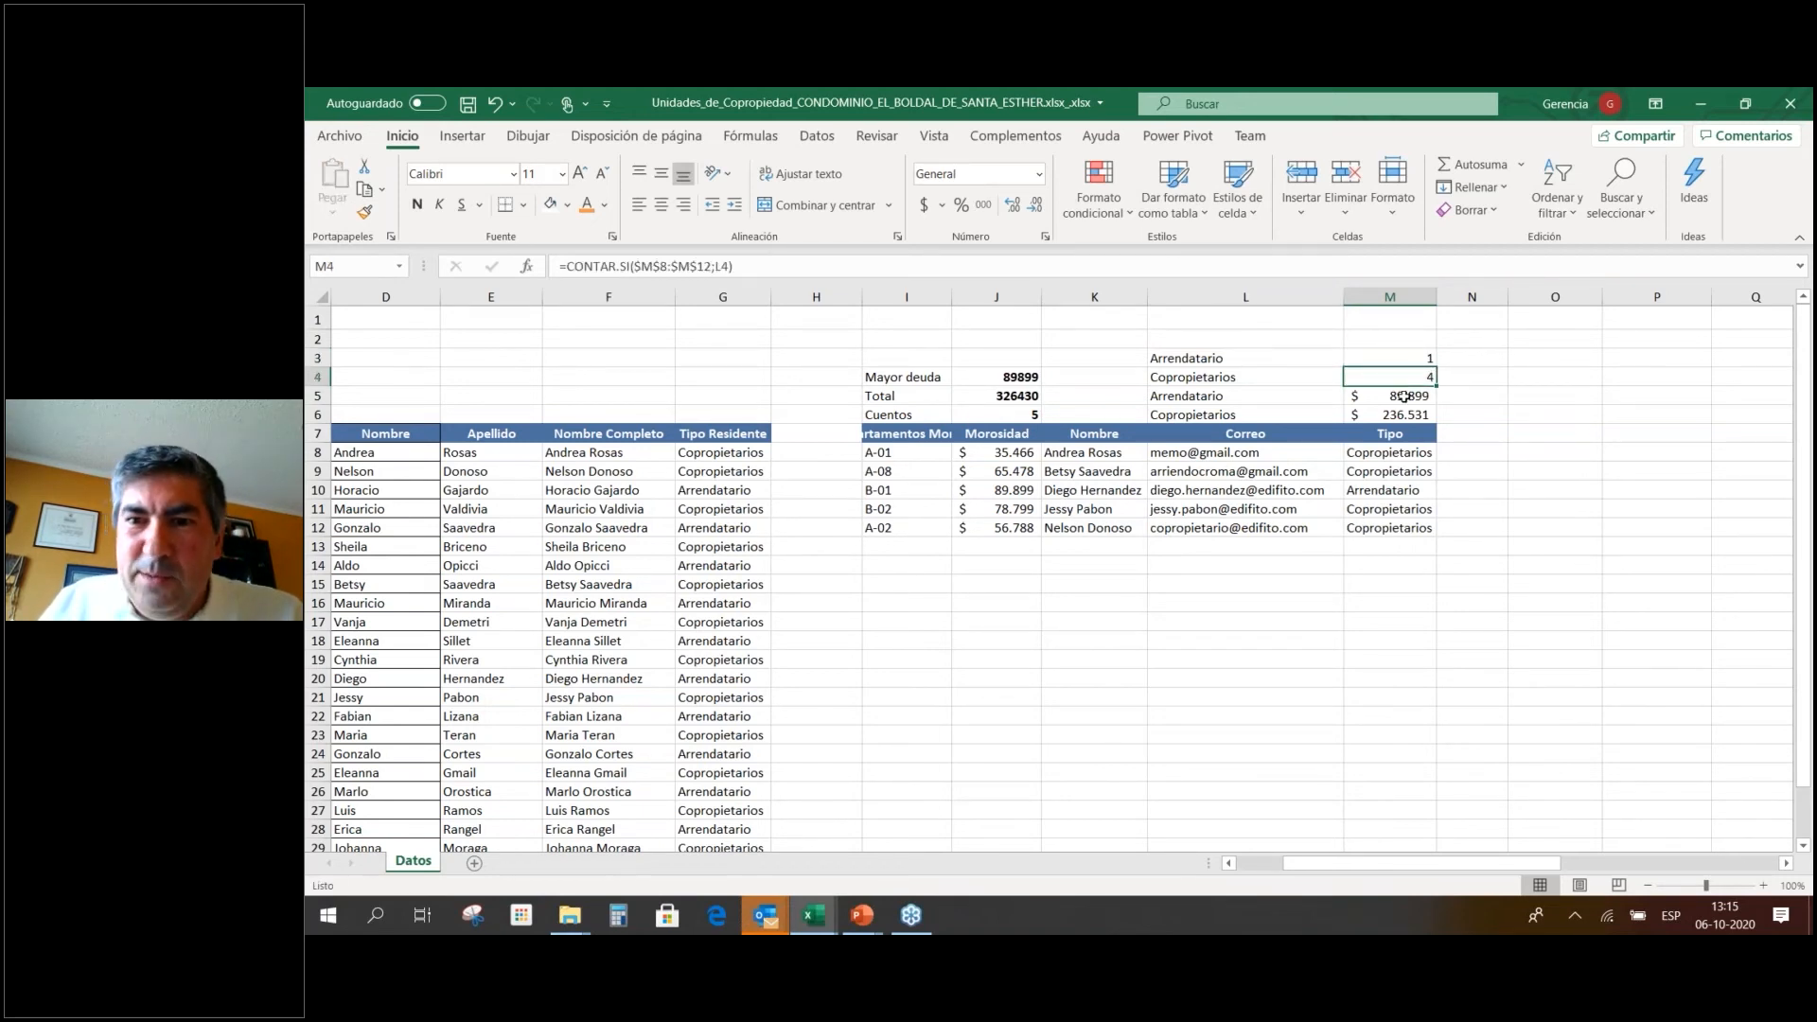
click(1380, 360)
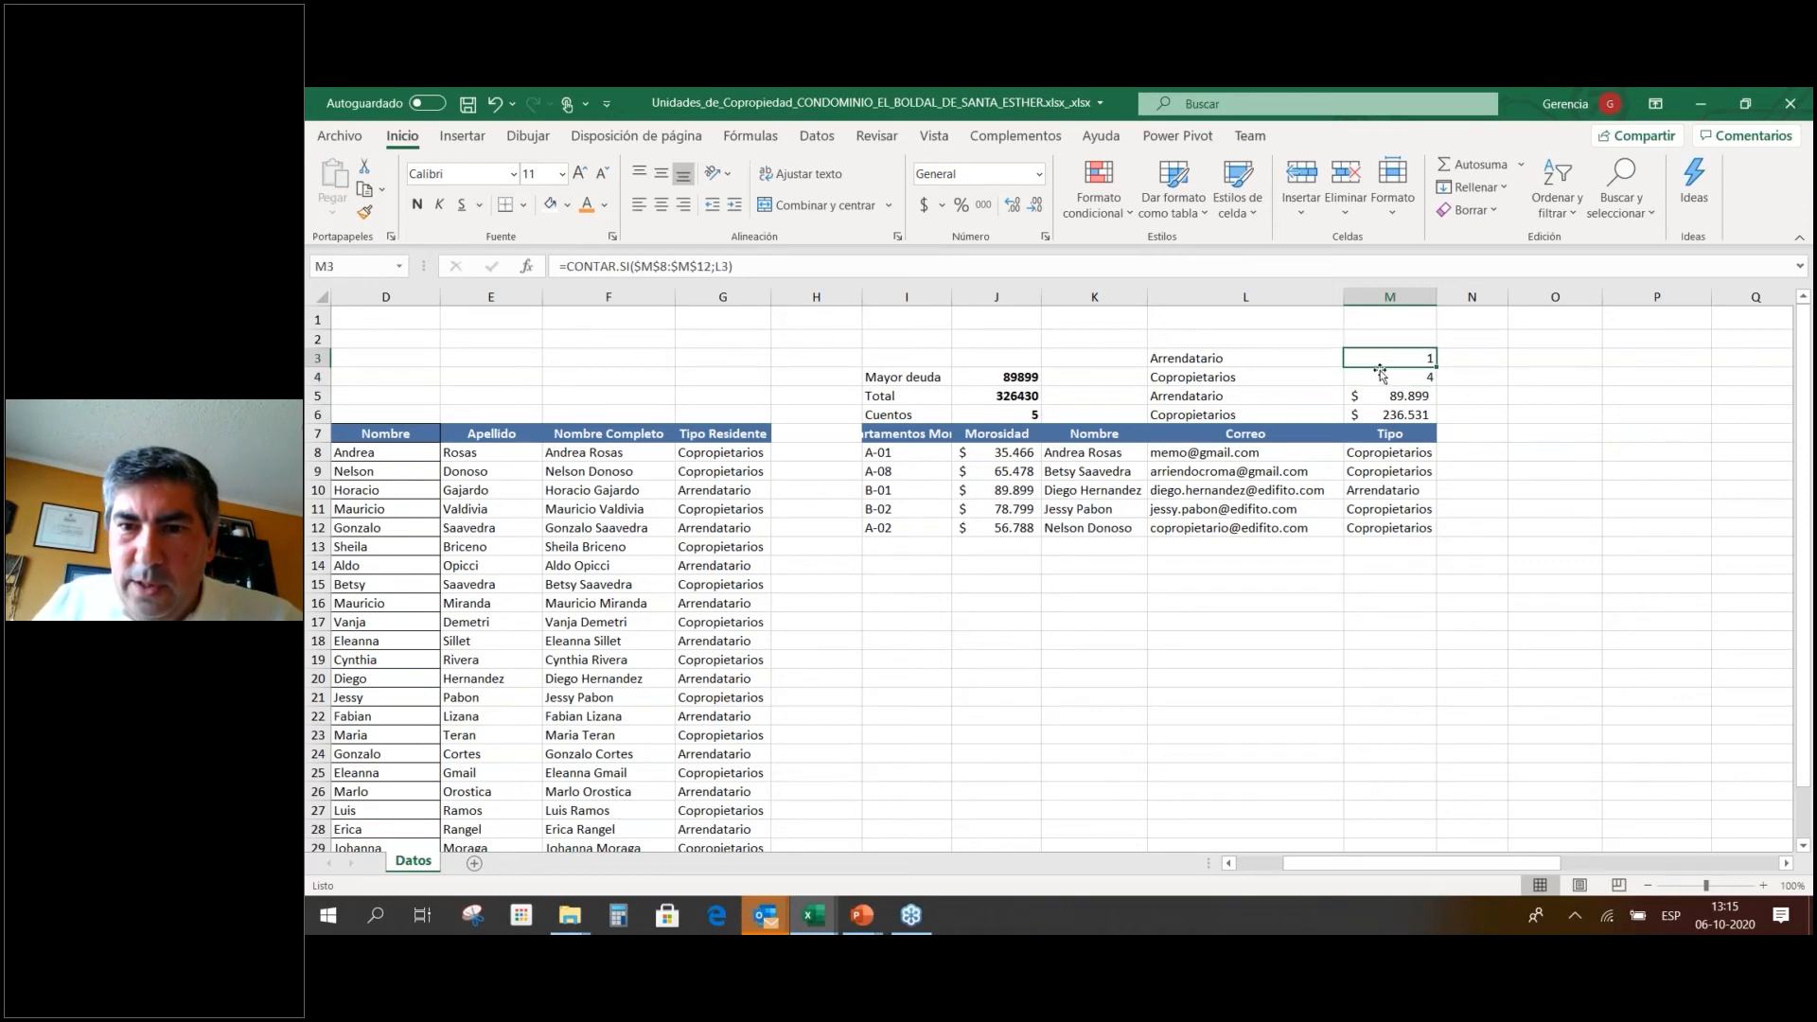
Change G8's resident type back to Arrendatario, giving counts 2 and 3.
click(722, 453)
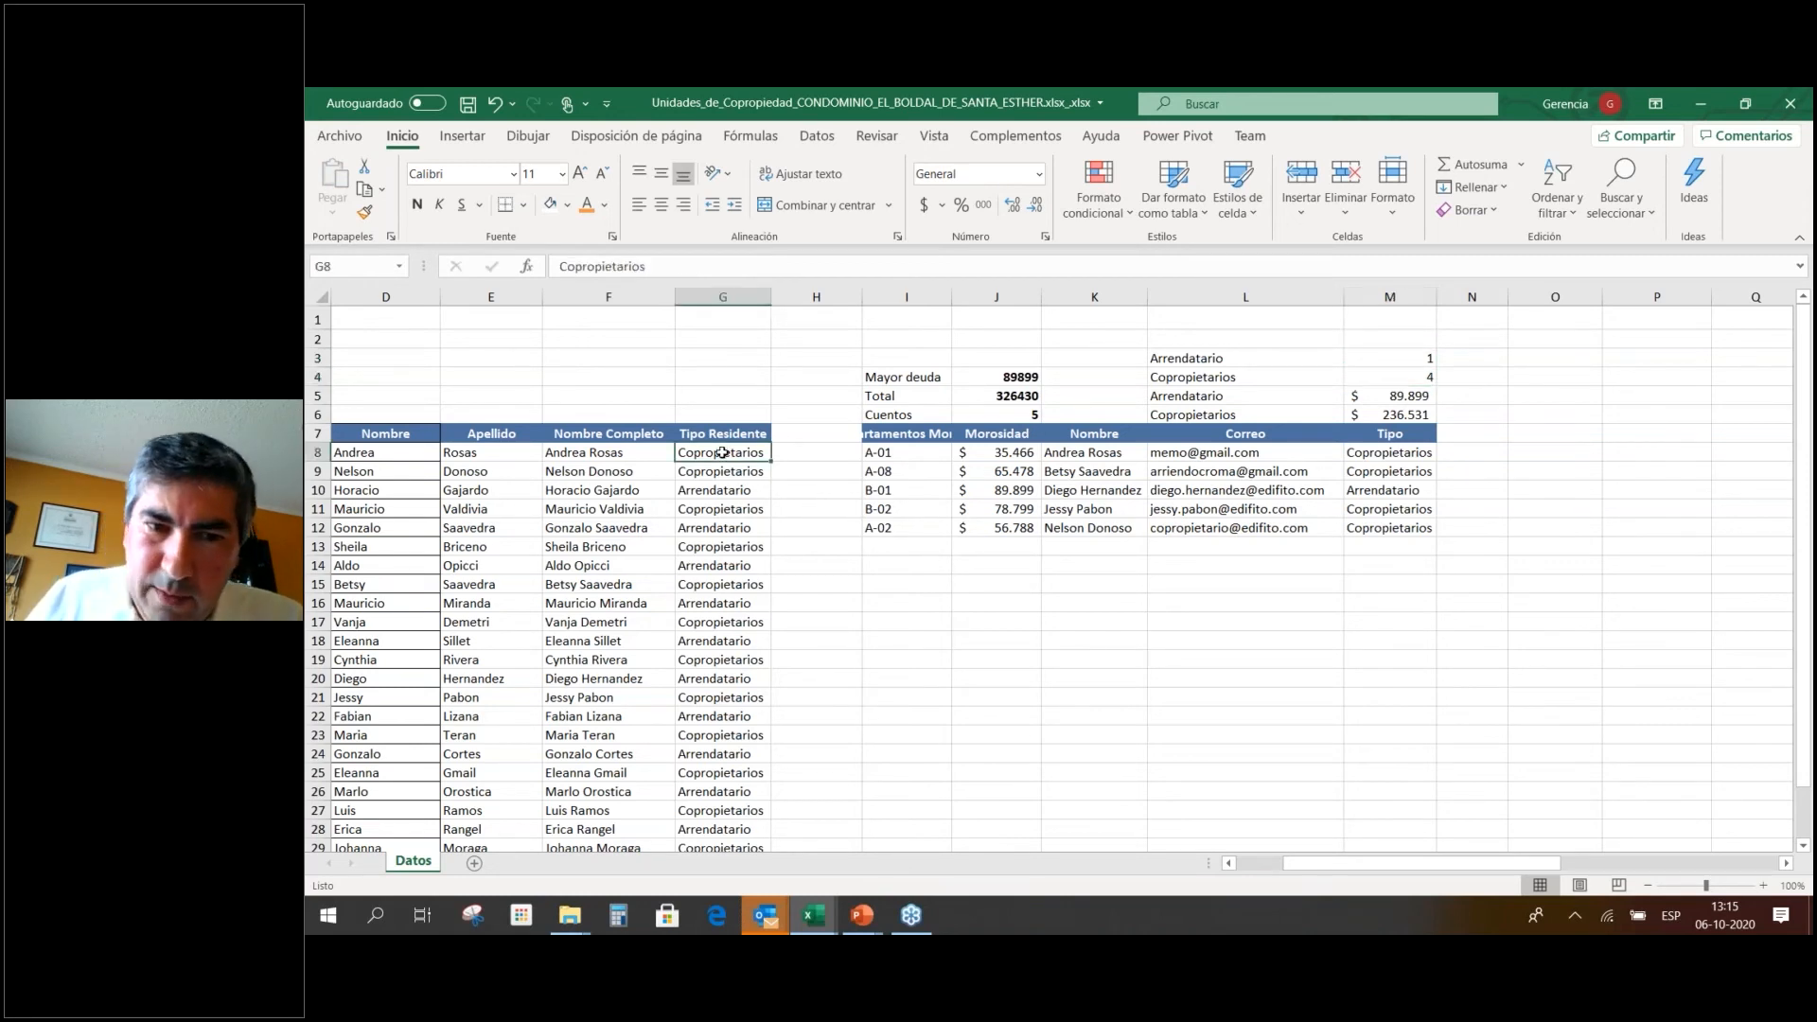
text(Arrendatario)
key(Return)
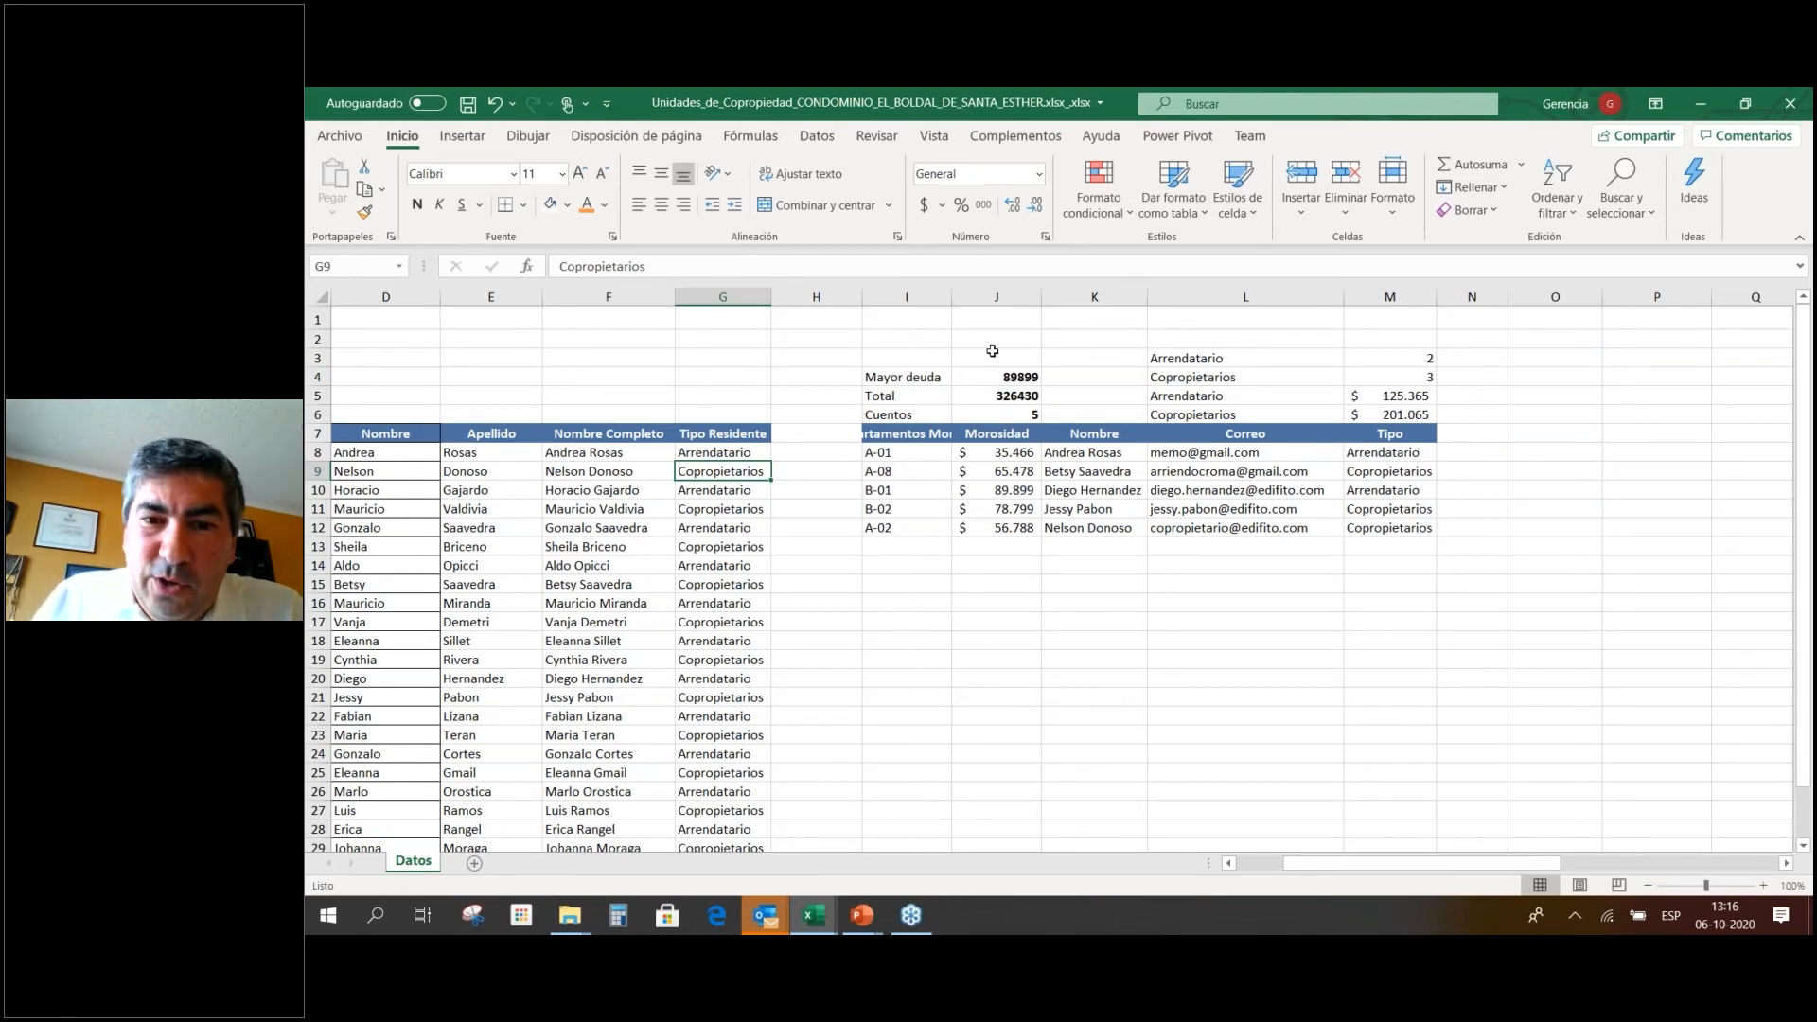
Format the Mayor deuda and Total values in J4:J5 as accounting currency without decimals.
drag(1009, 374, 1009, 395)
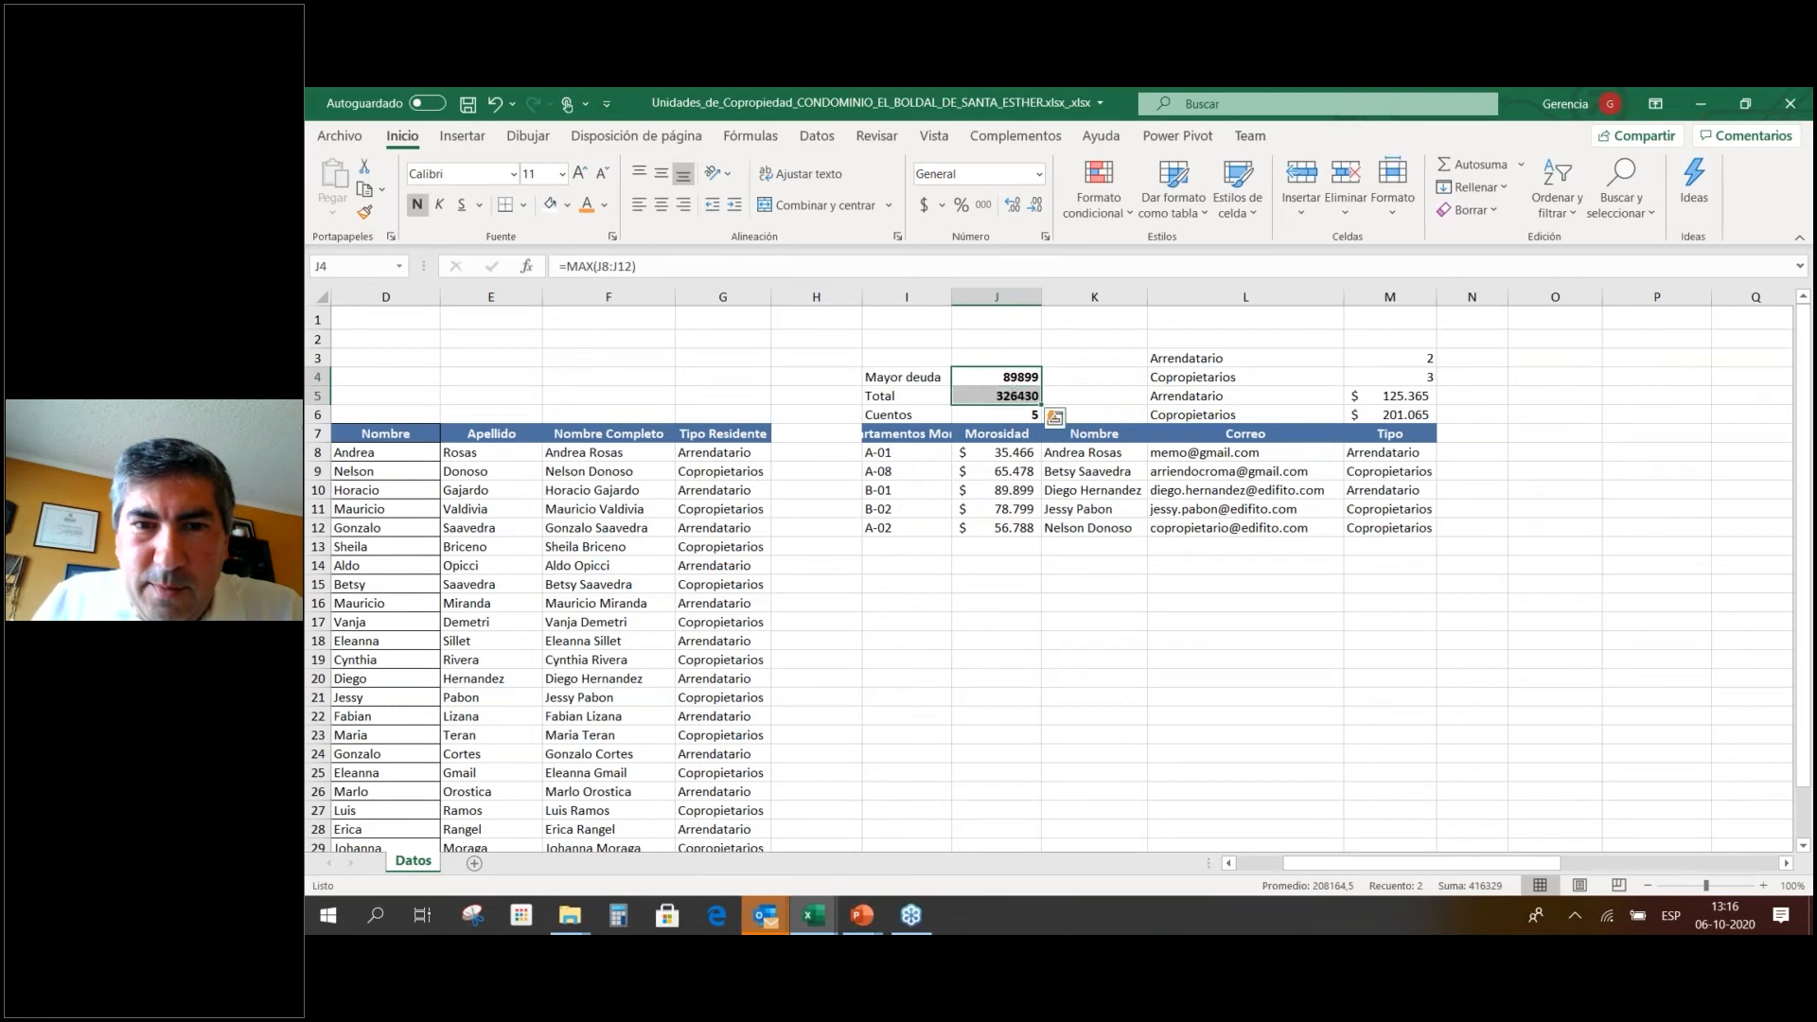
click(924, 205)
click(1038, 205)
click(1037, 205)
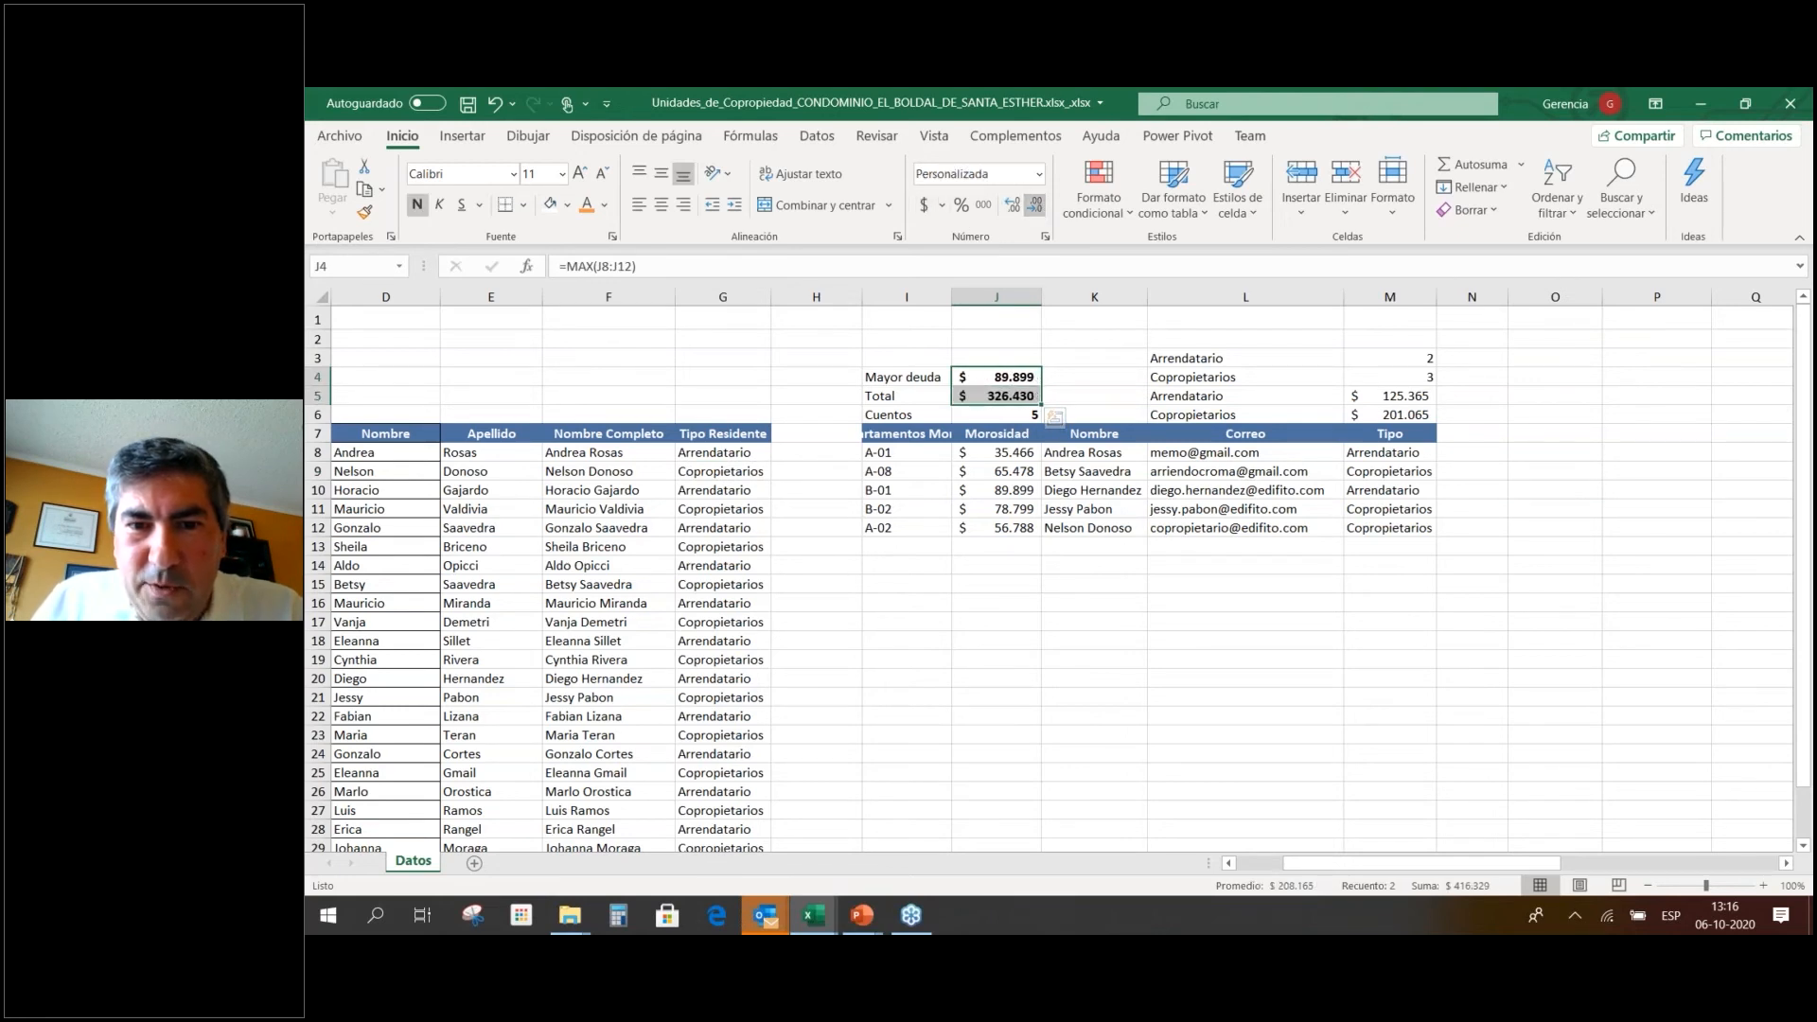
click(1085, 599)
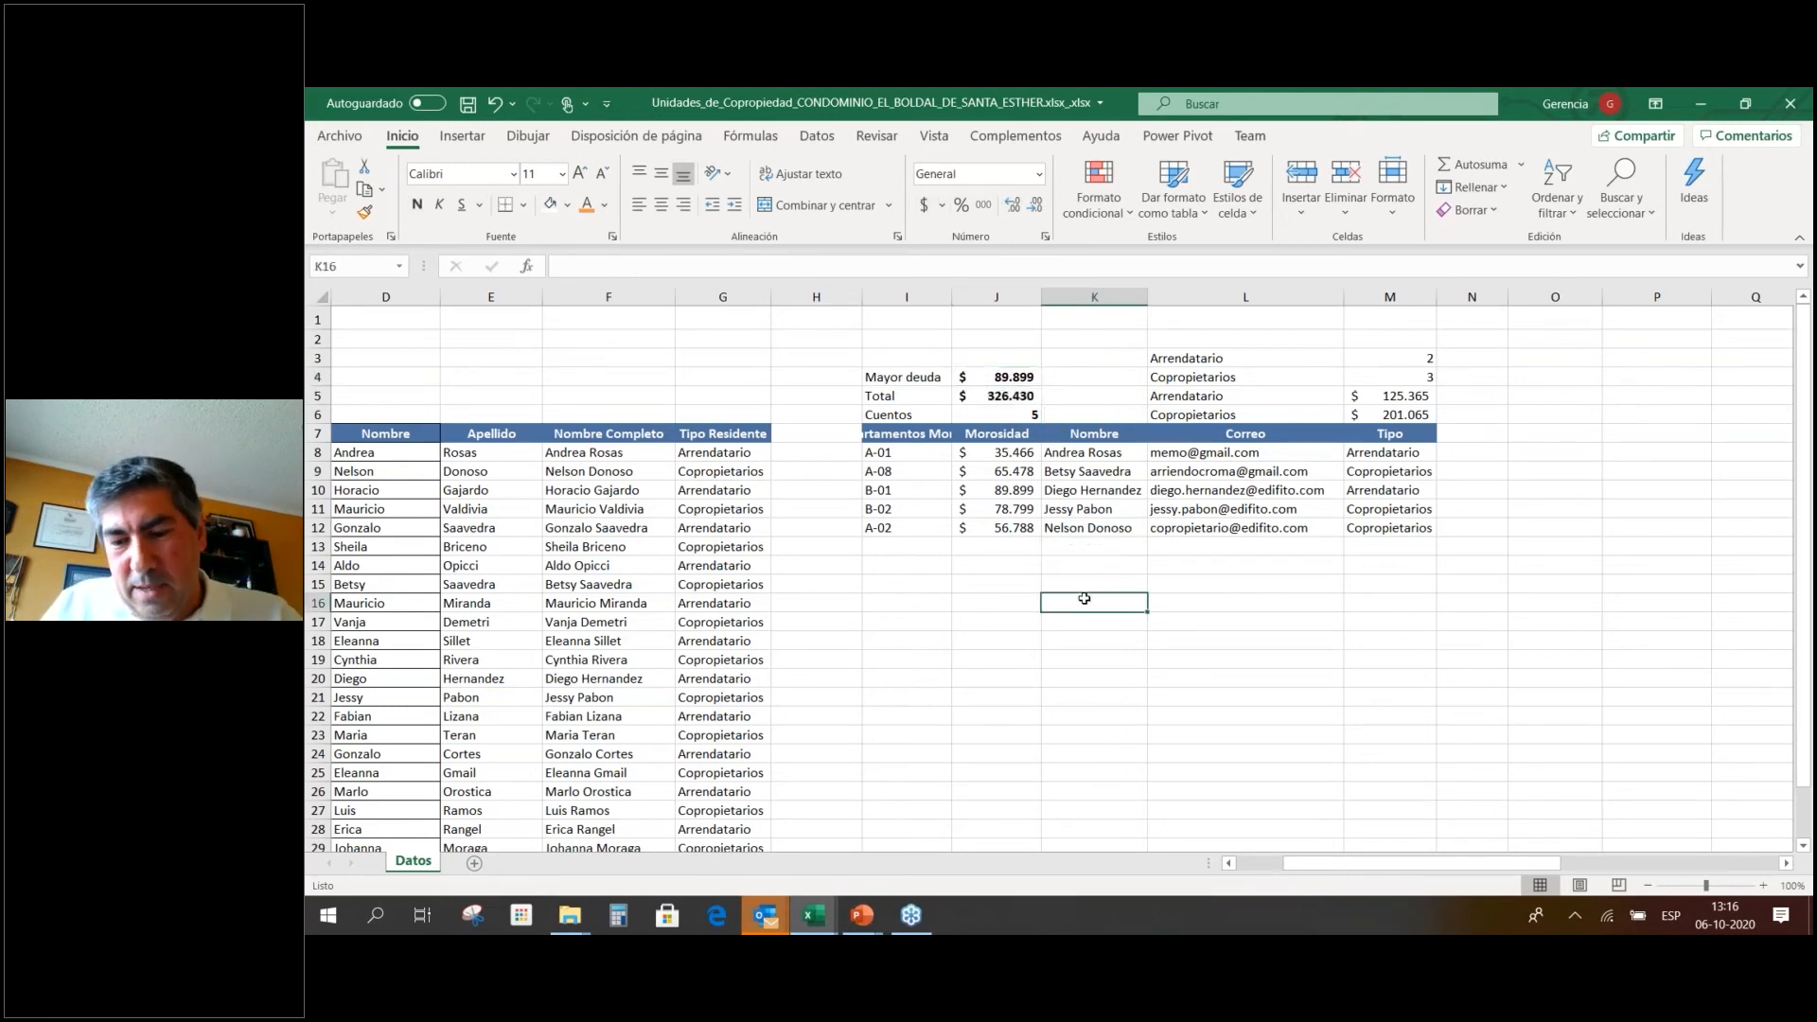
Move through the sheet back to the summary area at I3.
key(Left)
key(Left)
key(Left)
key(Left)
key(Left)
key(Left)
key(Left)
key(Left)
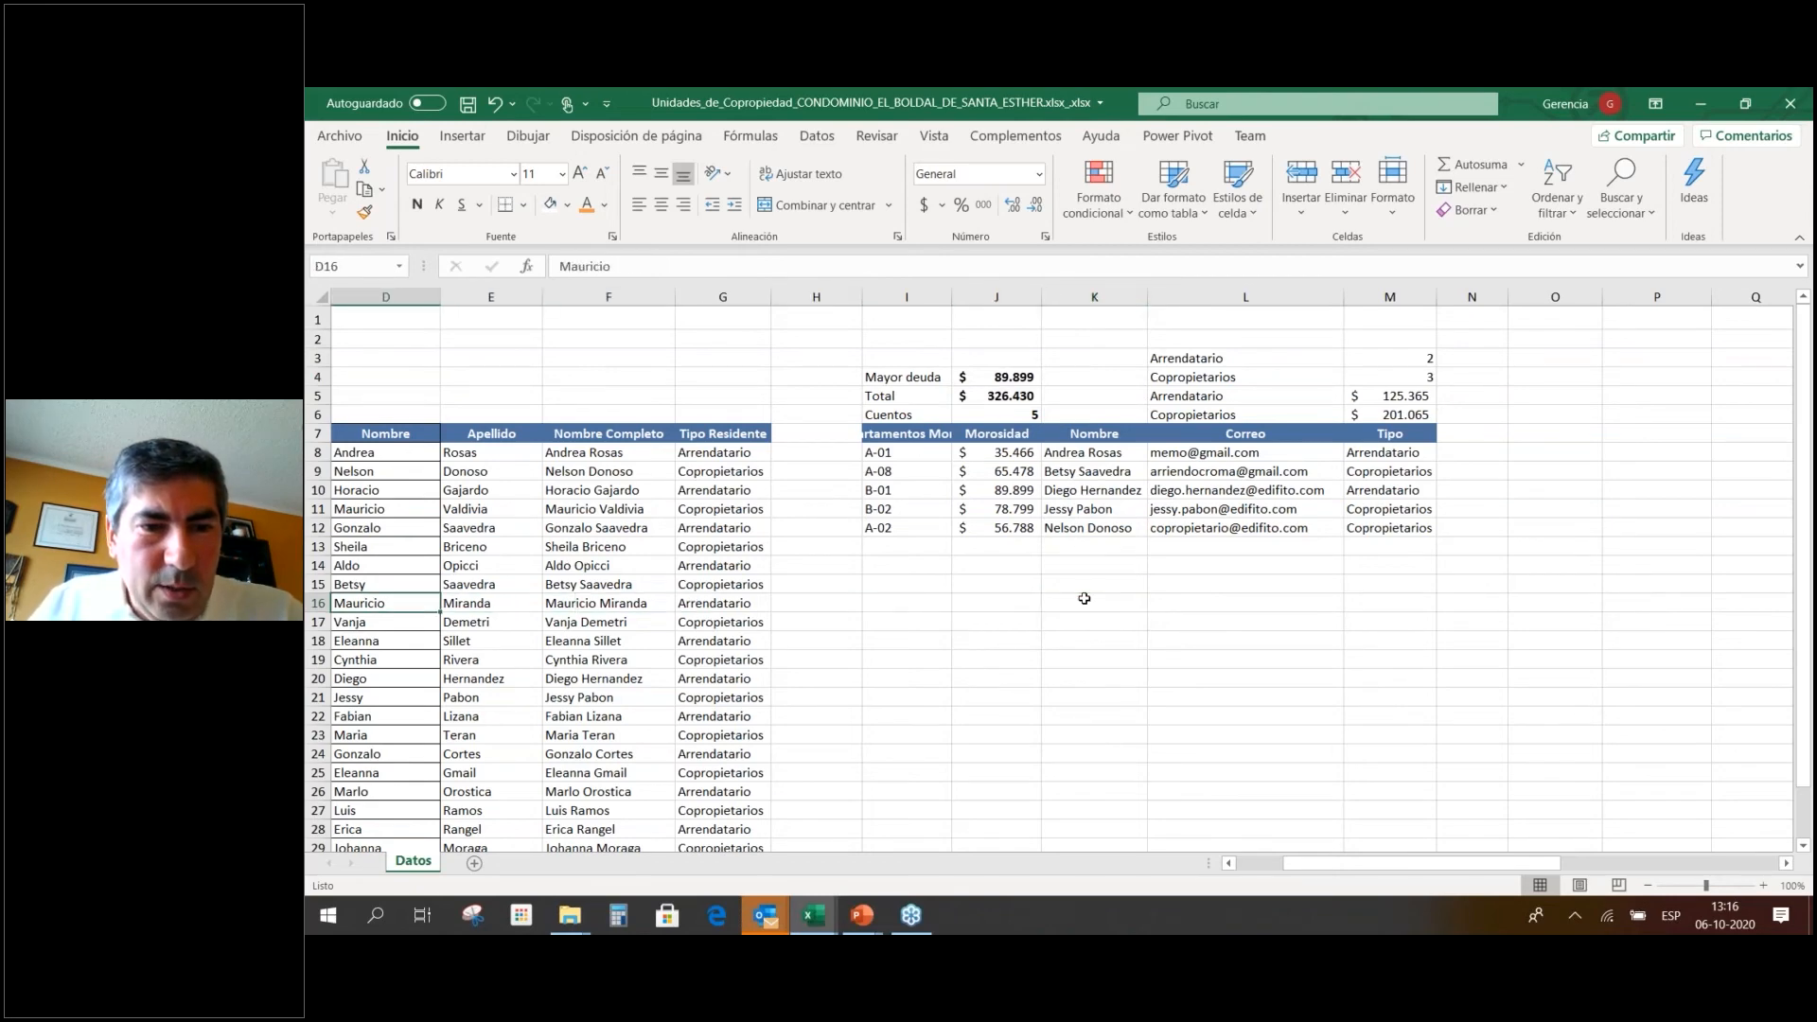
key(Right)
key(Right)
key(Right)
key(Right)
key(Right)
key(Right)
key(Right)
key(Right)
key(Right)
key(Right)
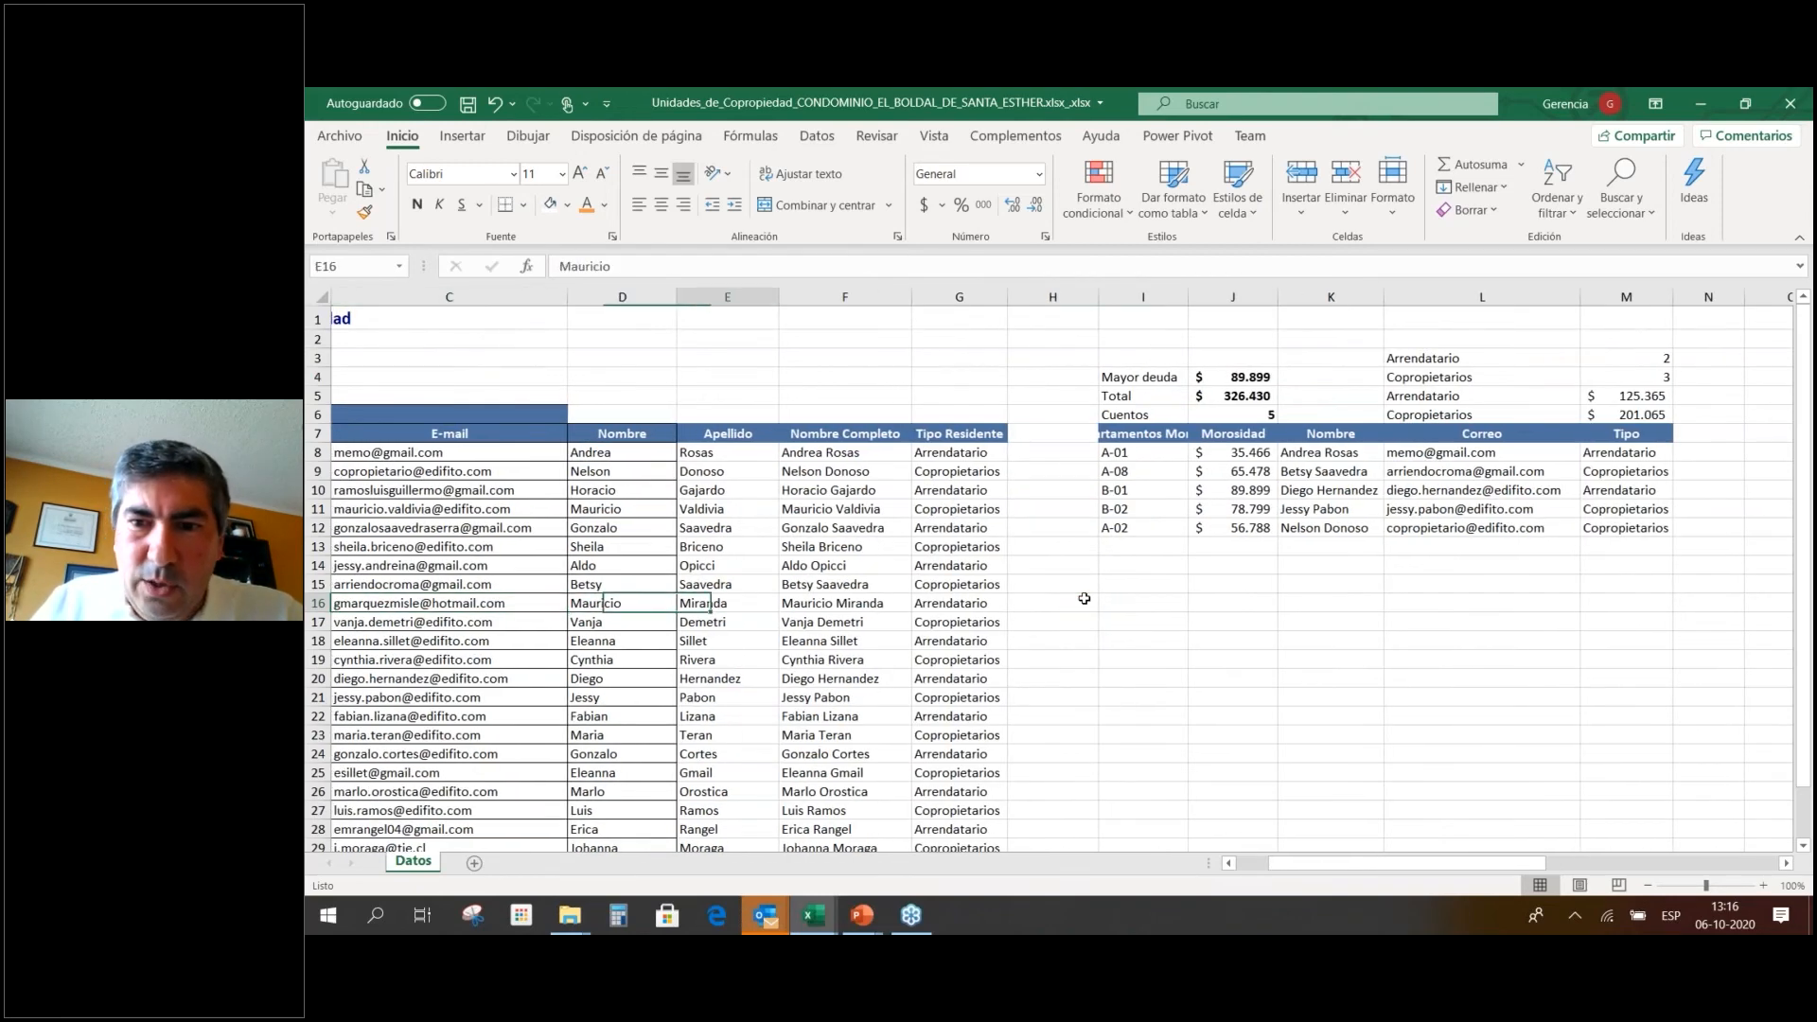
key(Right)
key(Right)
key(Right)
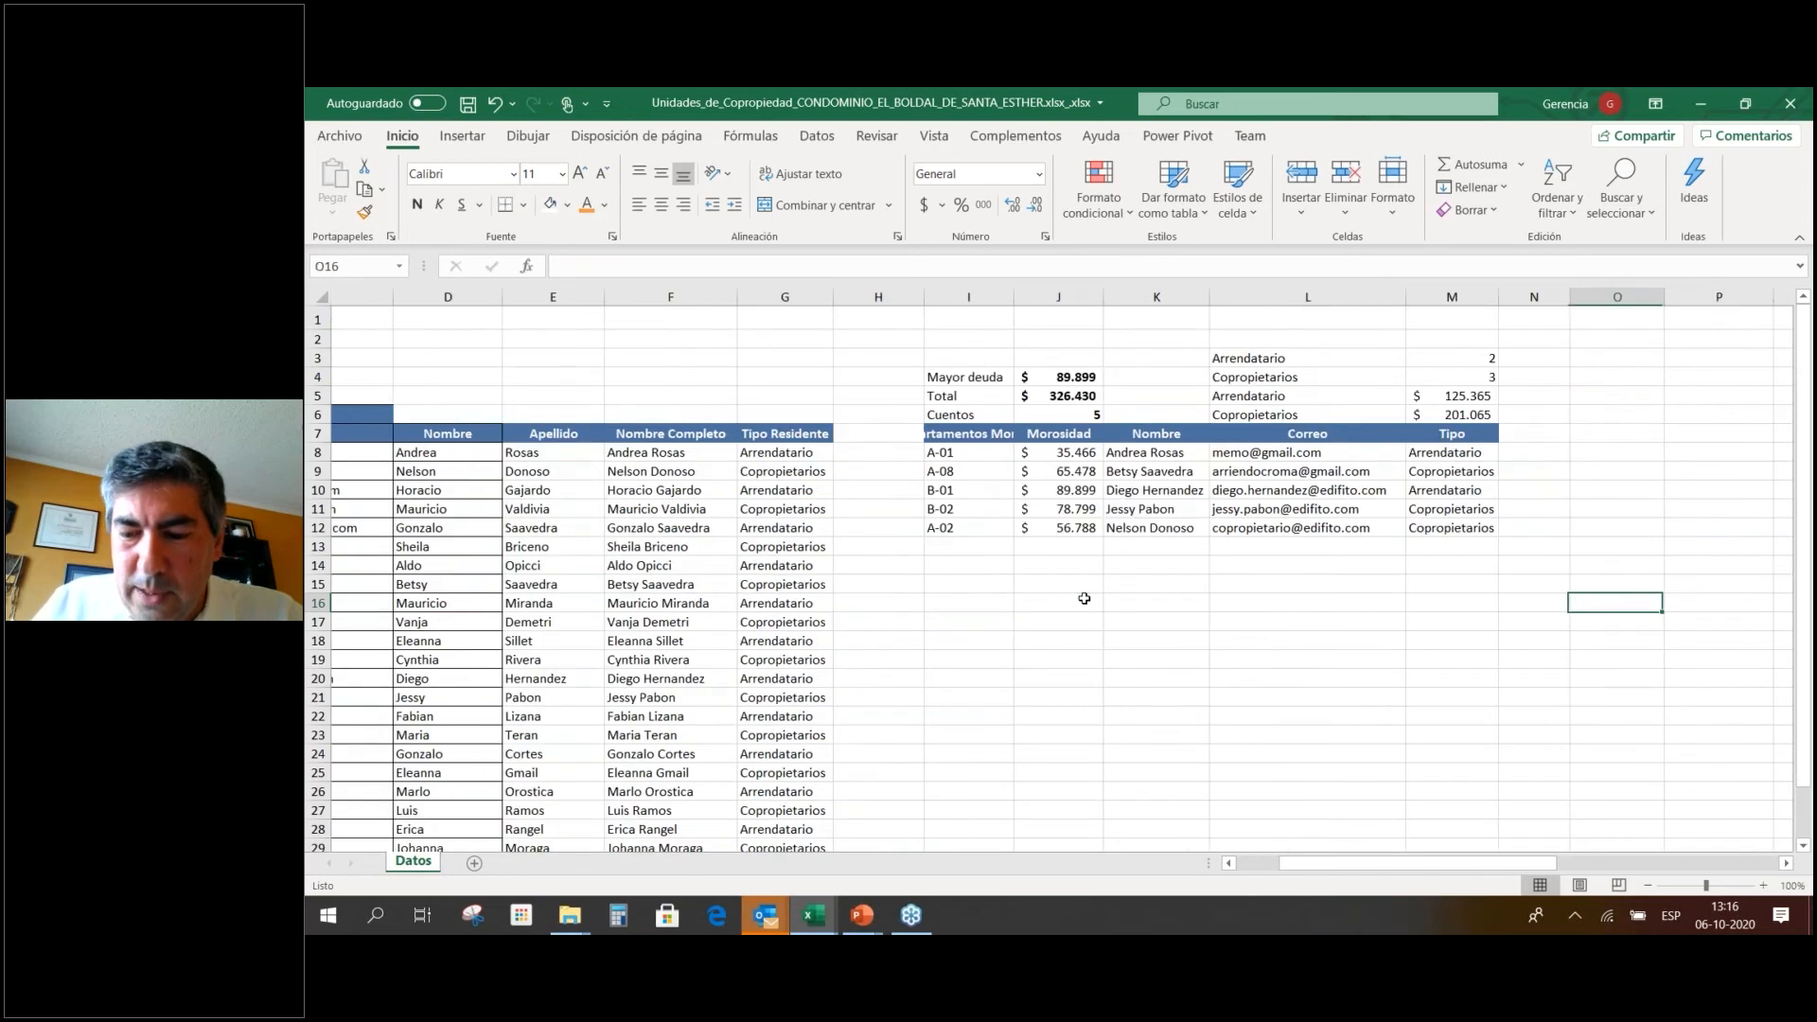
key(Up)
key(Up)
key(Up)
key(Up)
key(Up)
key(Up)
key(Up)
key(Up)
key(Up)
key(Up)
key(Up)
key(Up)
key(Up)
key(Up)
key(Up)
key(Left)
key(Left)
key(Left)
key(Left)
key(Left)
key(Left)
key(Left)
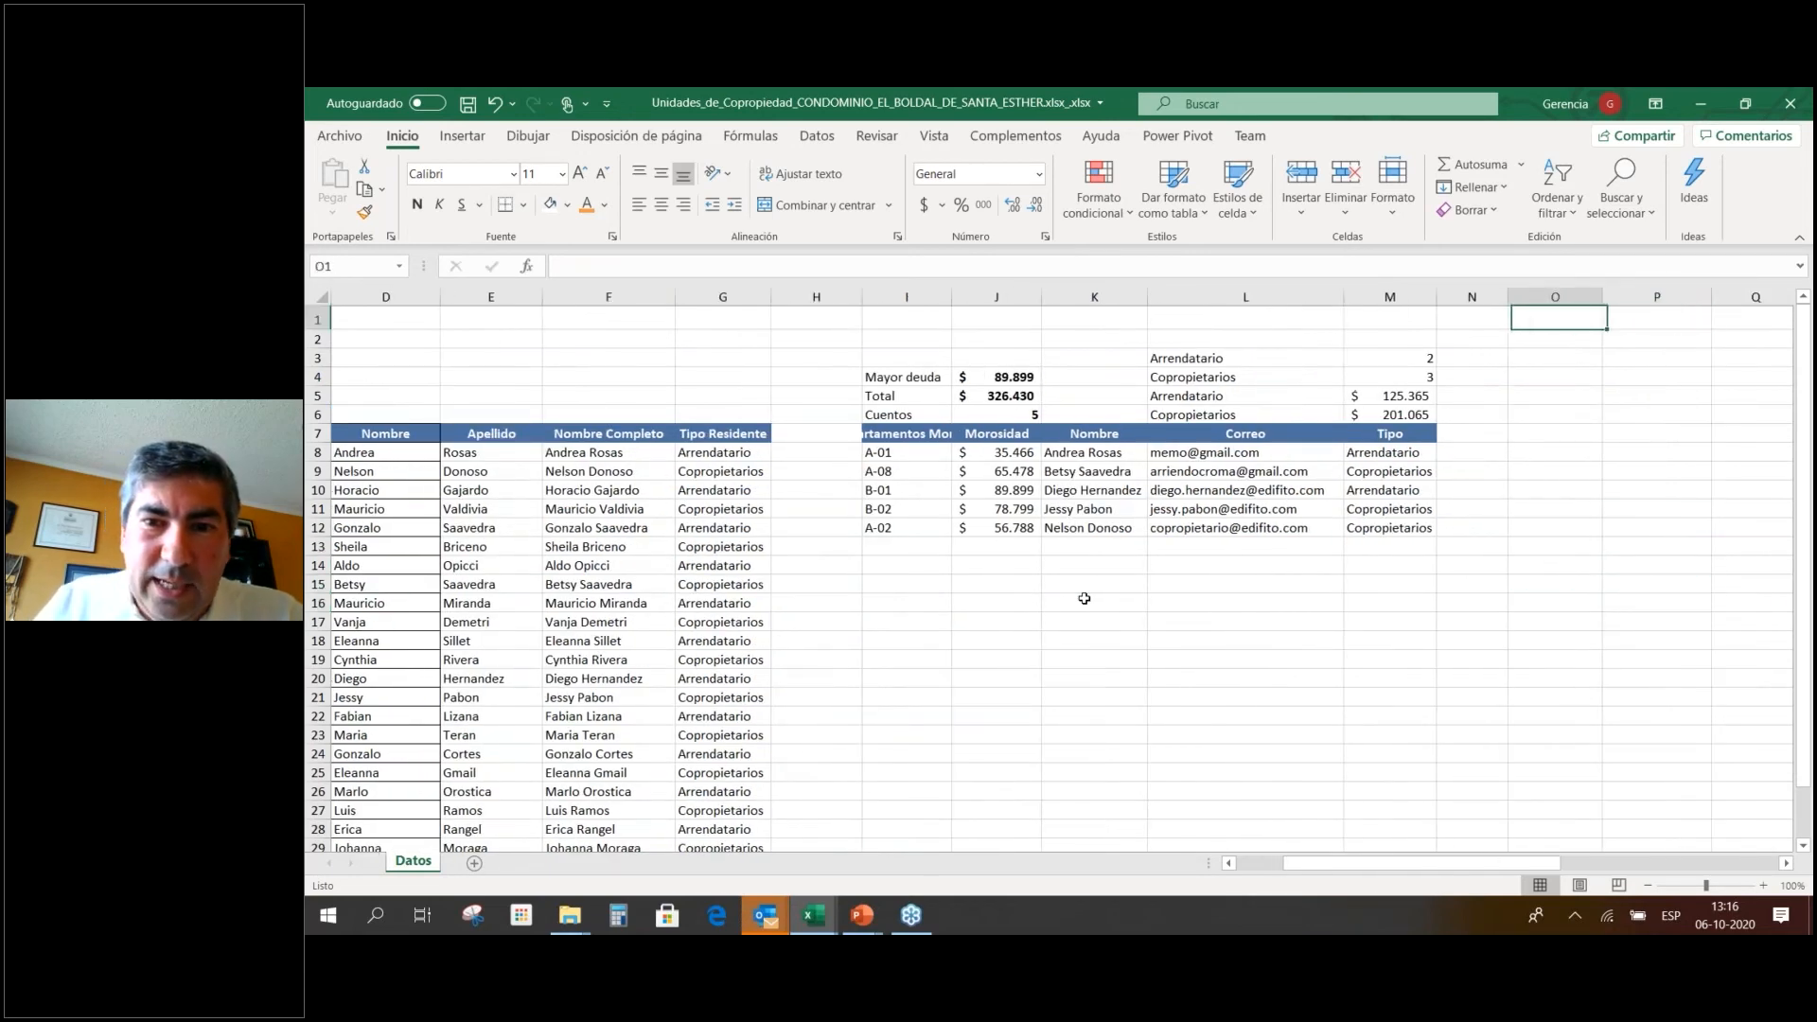
key(Down)
key(Down)
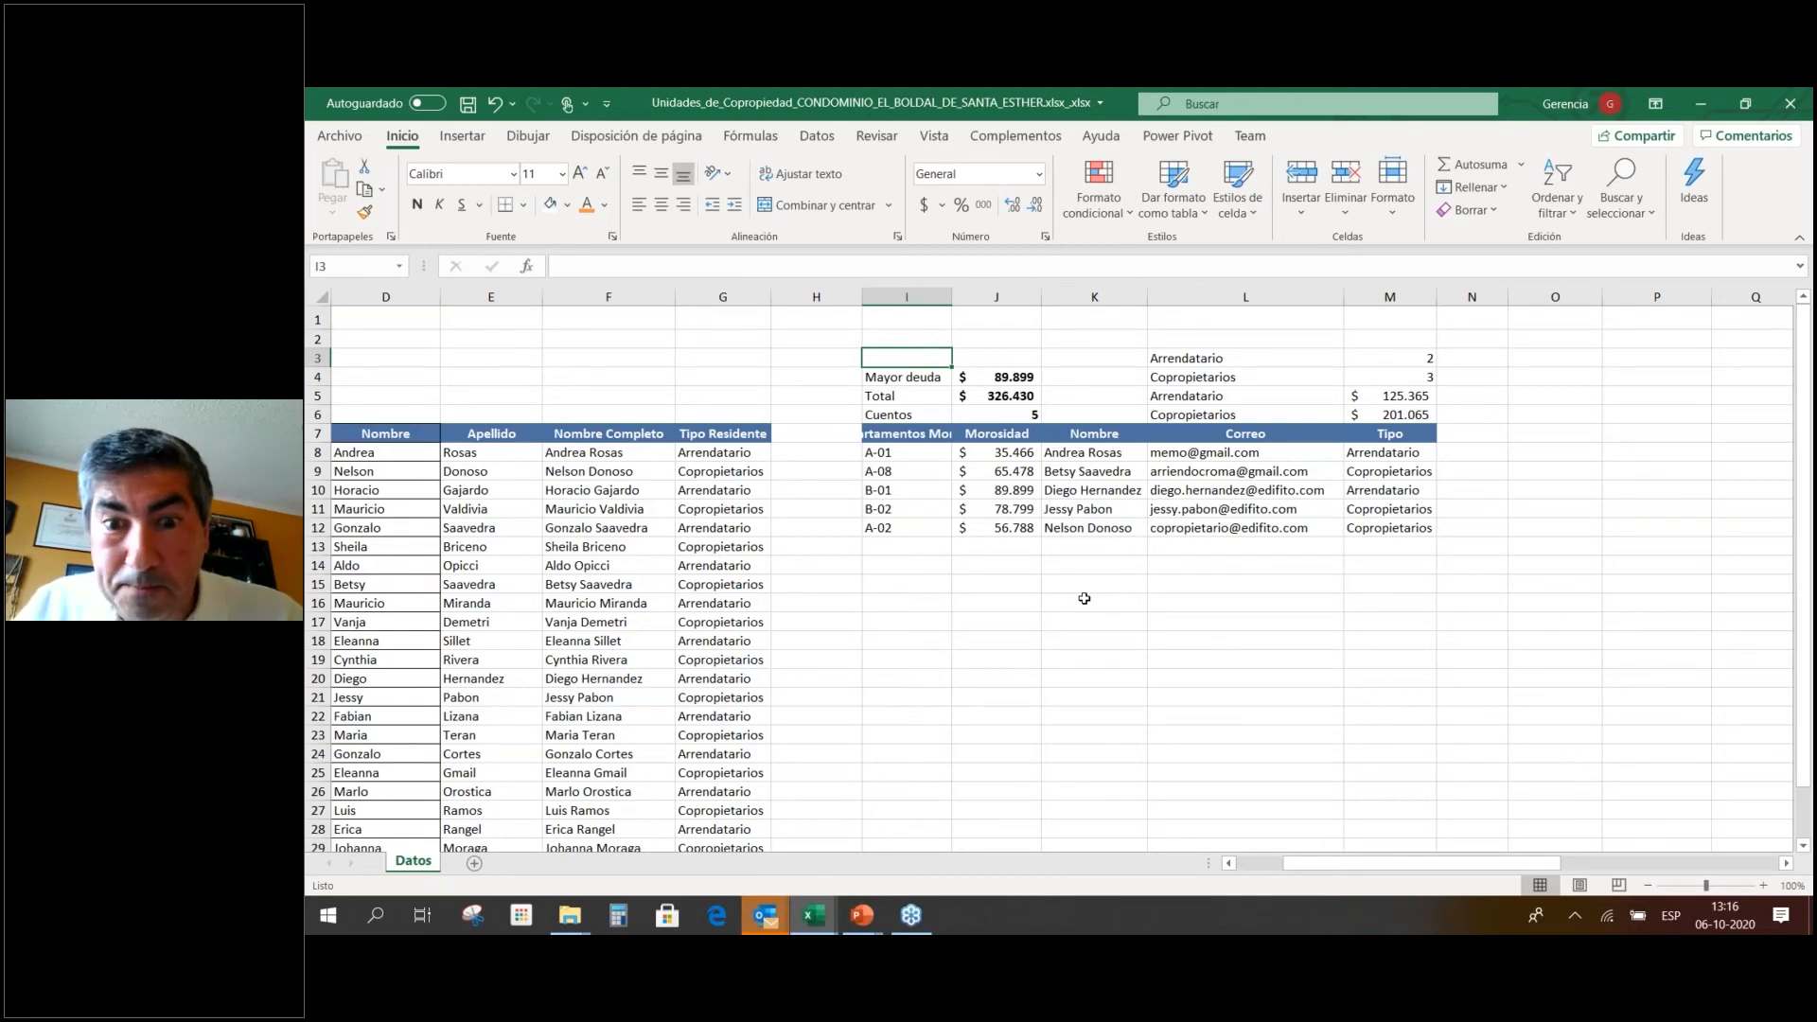
key(alt+Tab)
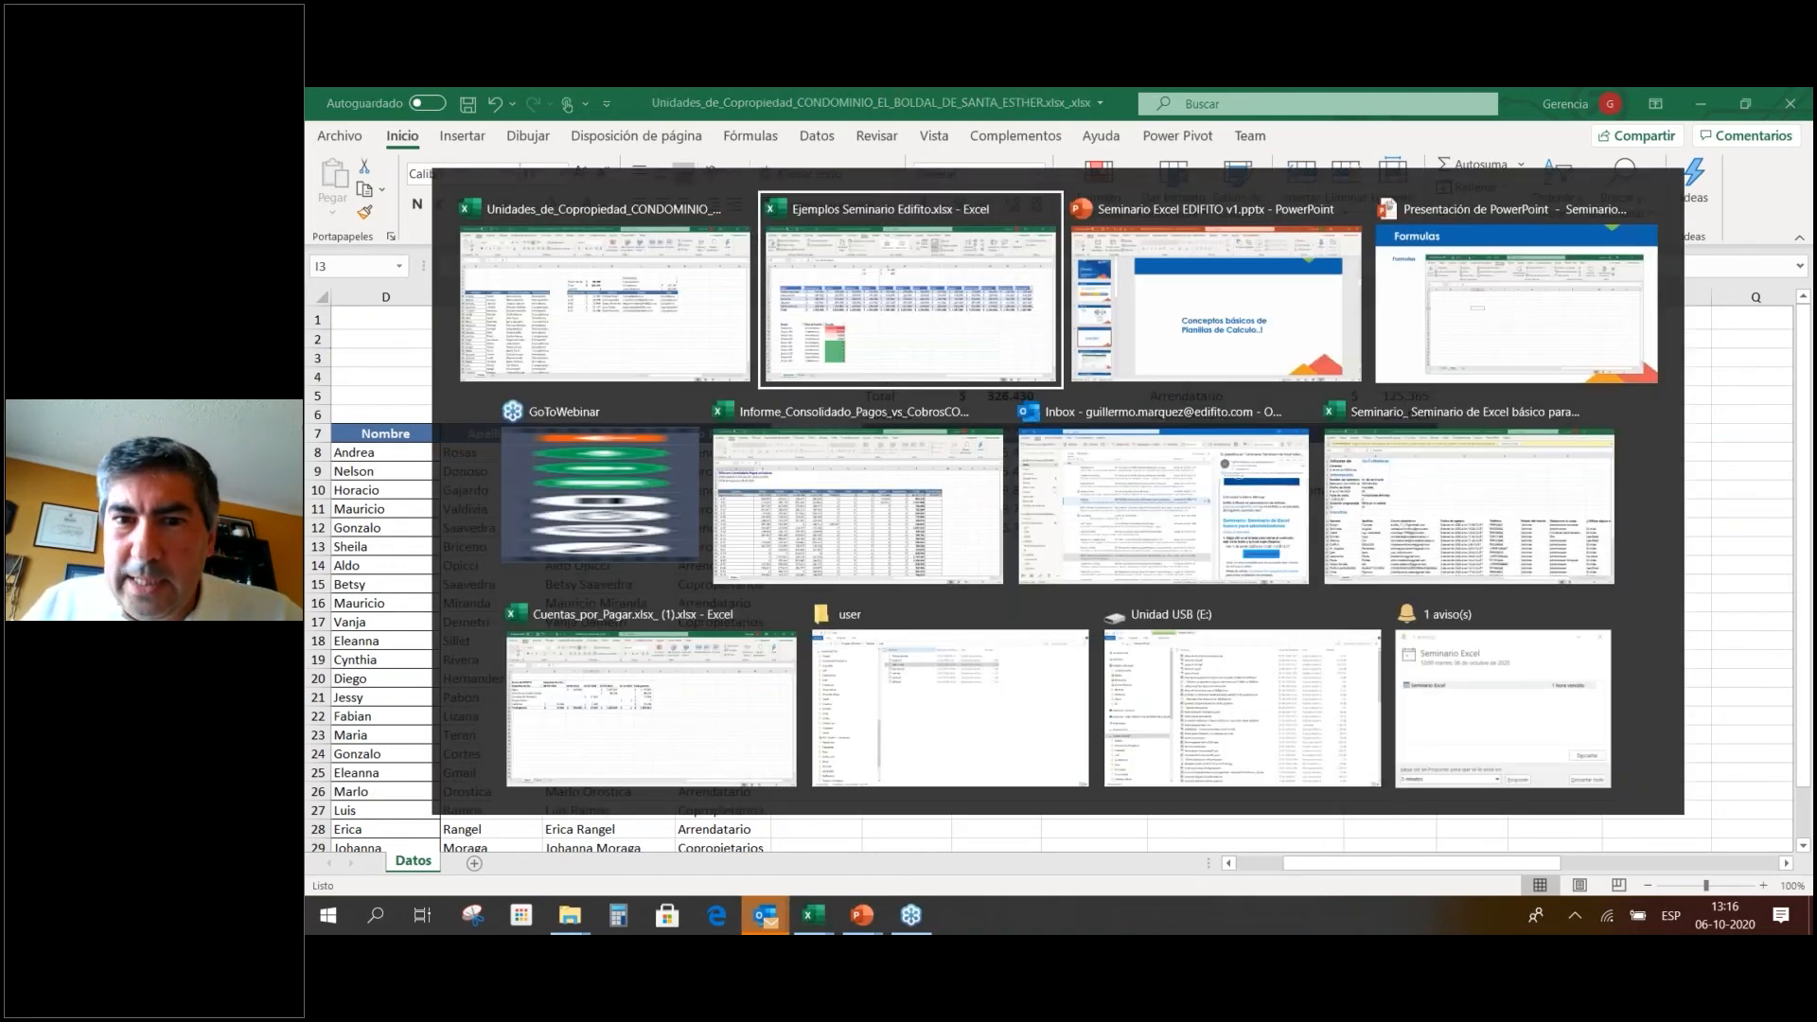
Switch to the PowerPoint seminar slideshow and return to the Formulas slide.
key(alt+Tab)
key(alt+Tab)
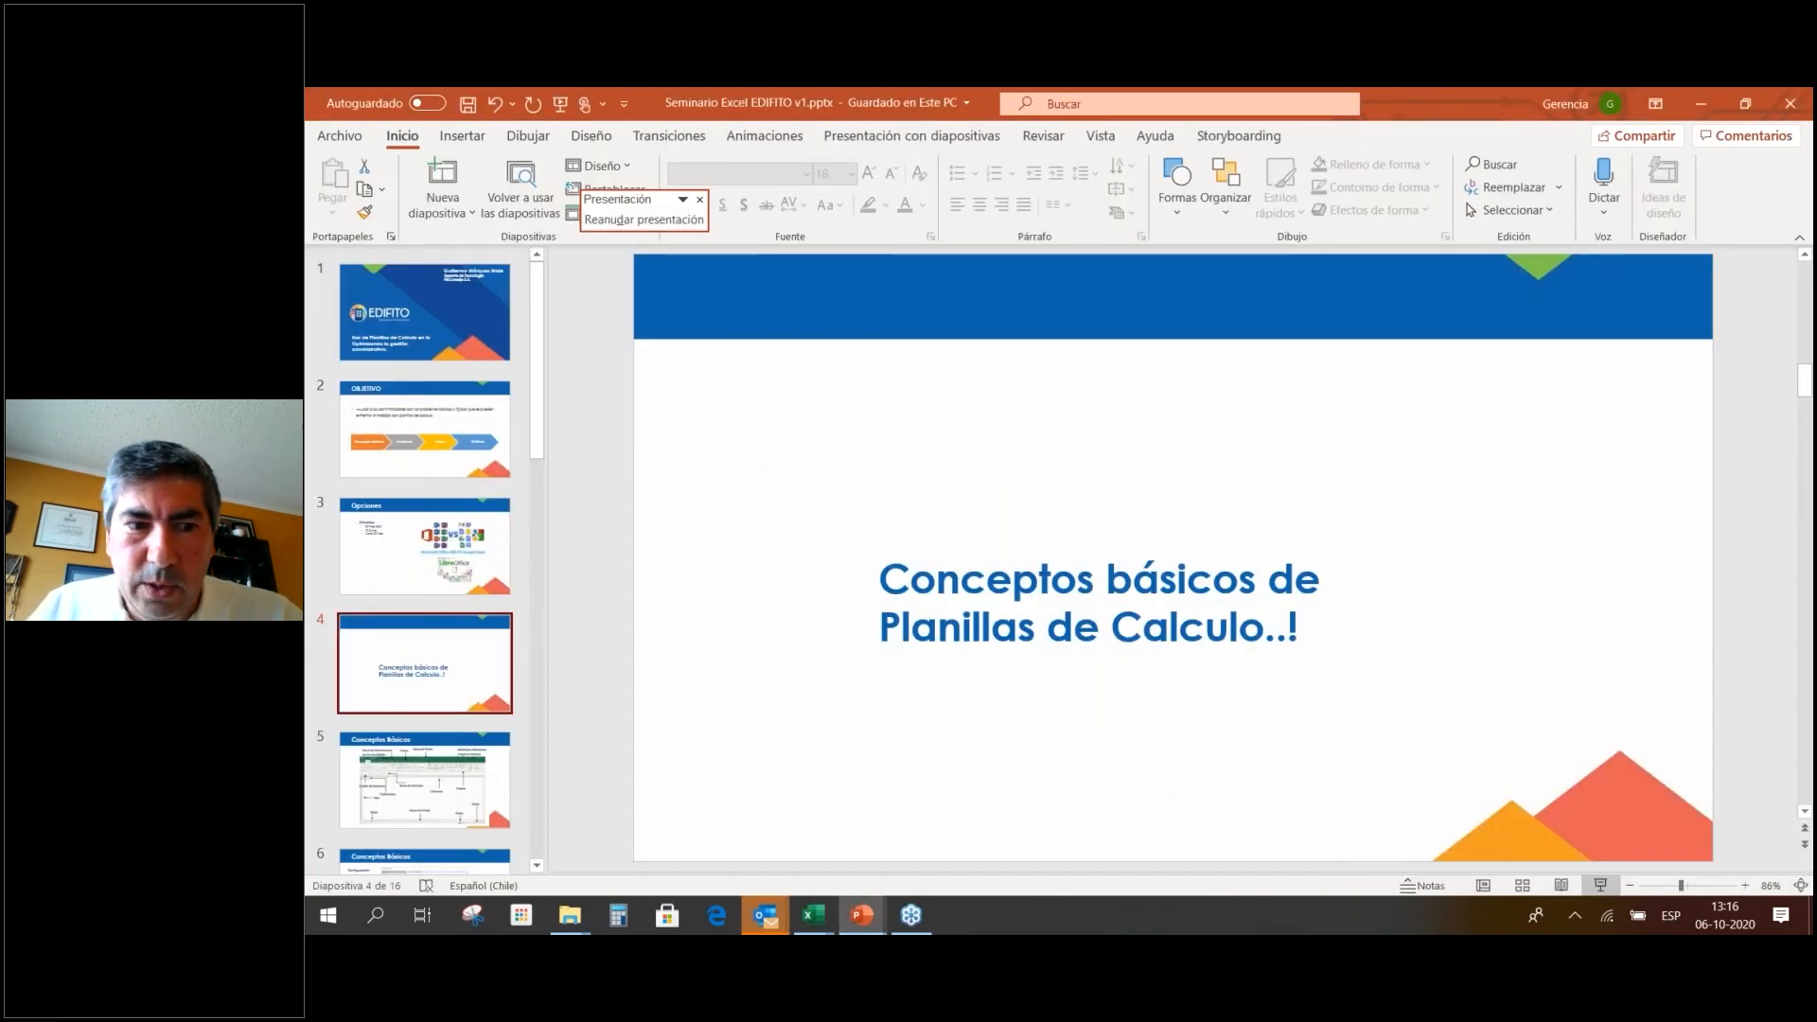
key(alt+Tab)
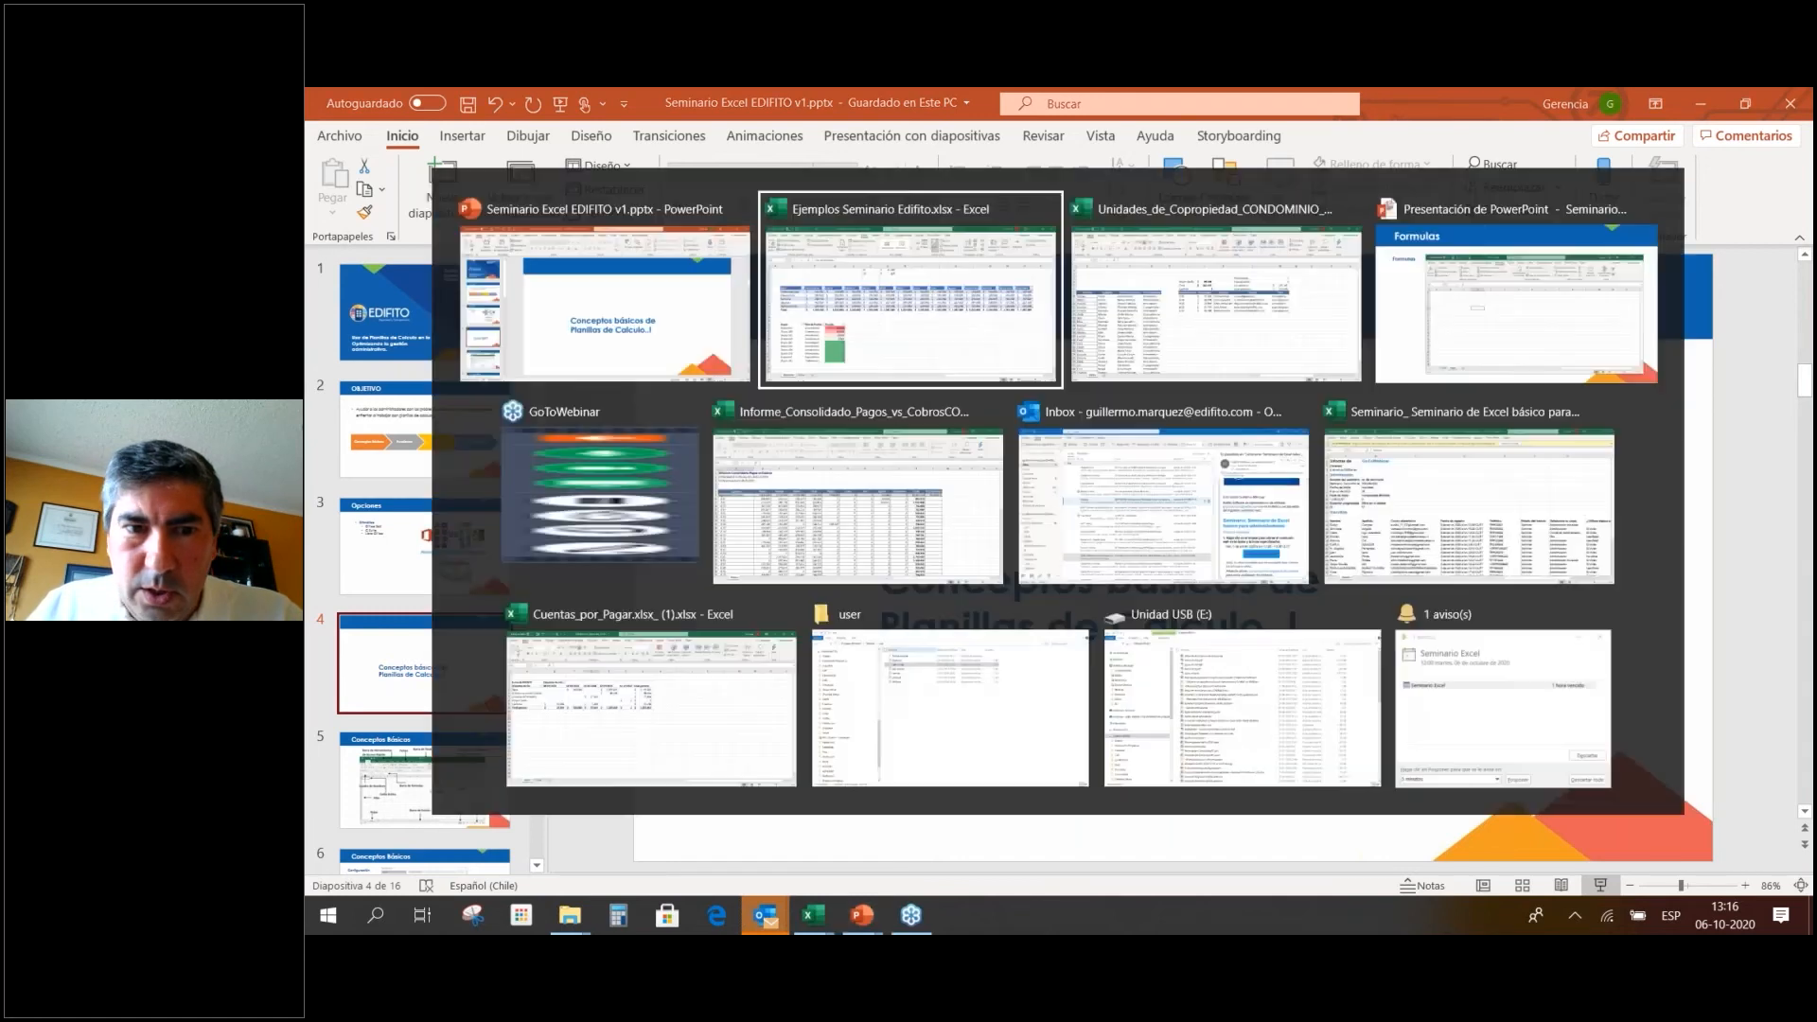
key(alt+Tab)
key(alt+Tab)
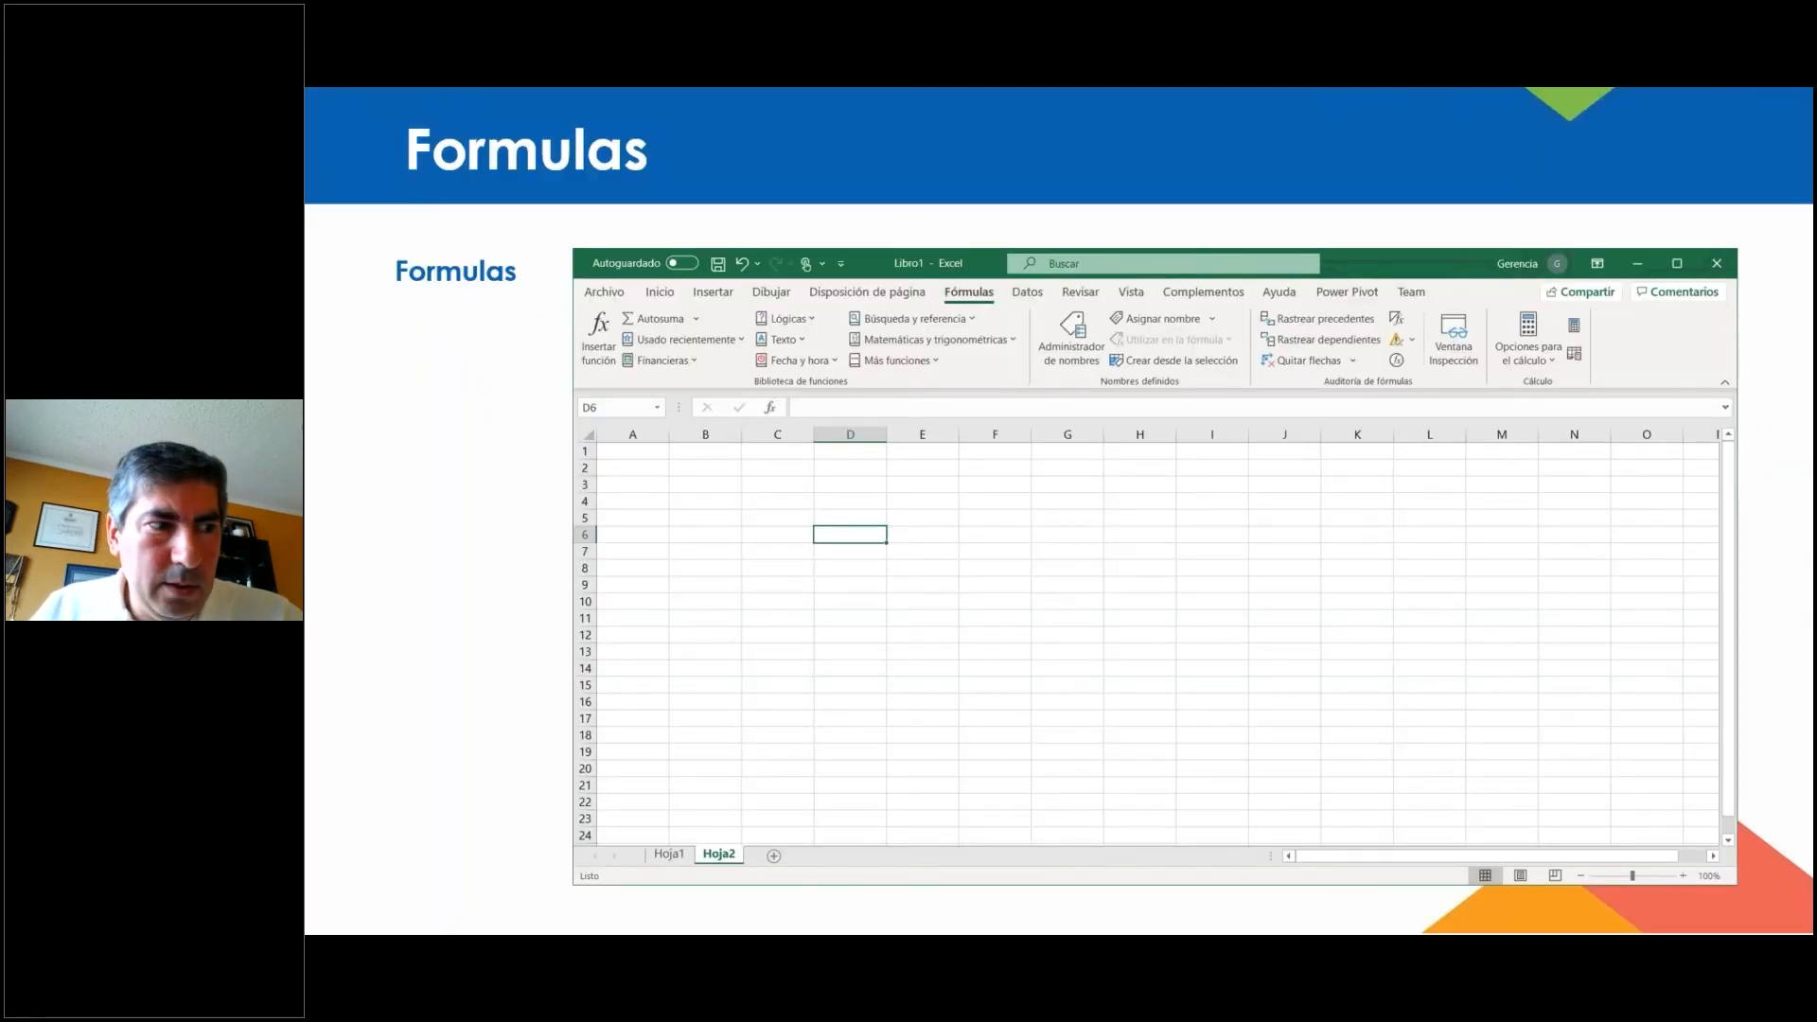
key(Right)
key(Left)
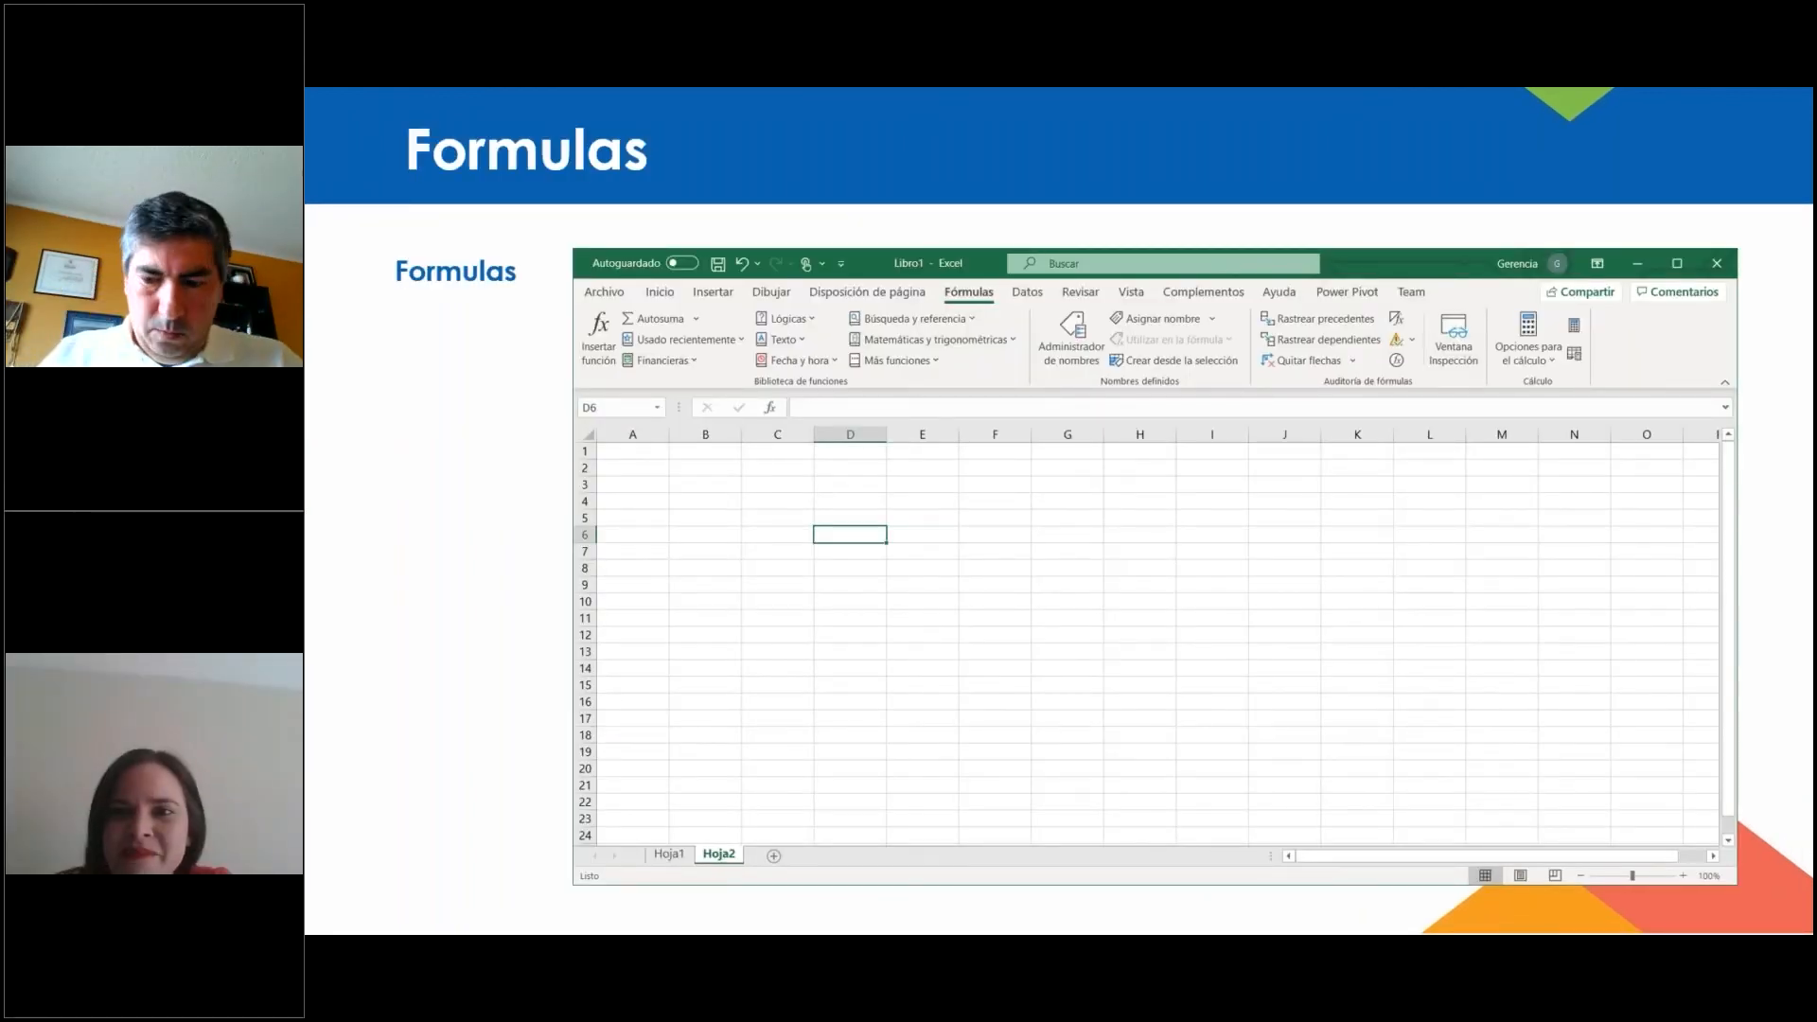
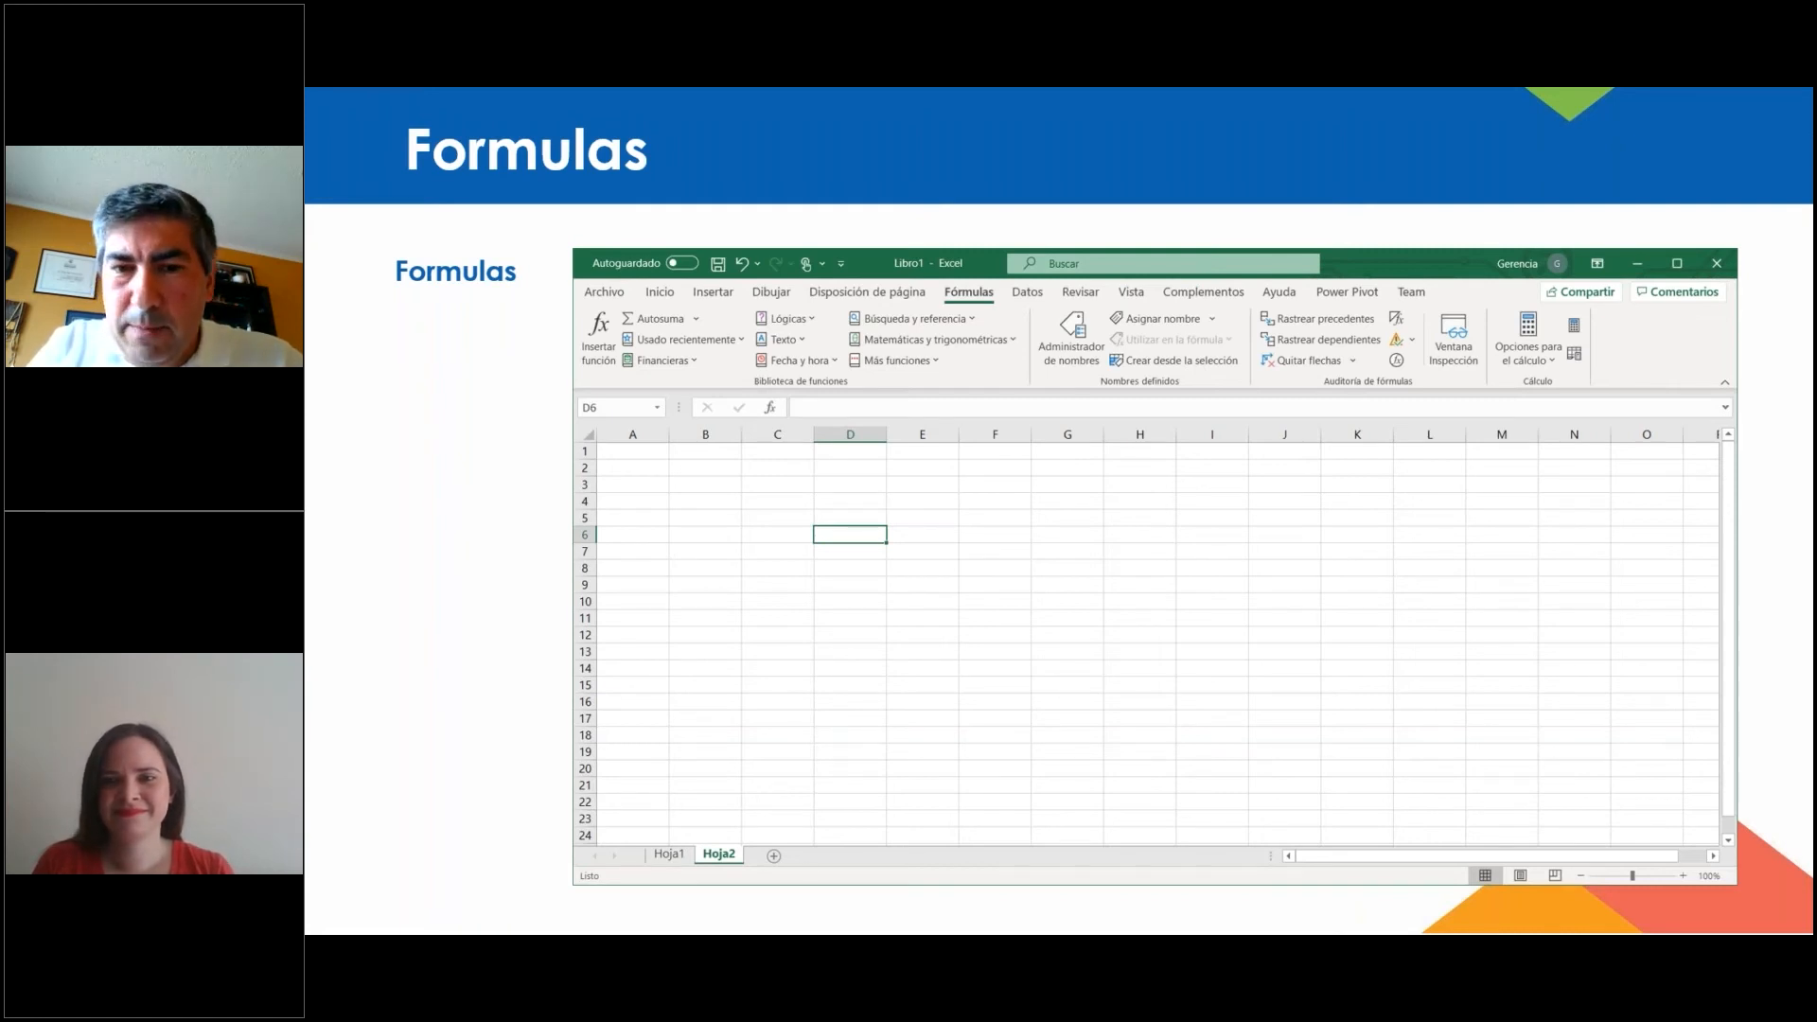
Switch from the PowerPoint slideshow to the Unidades_de_Copropiedad workbook in Excel.
key(alt+Tab)
key(alt+Tab)
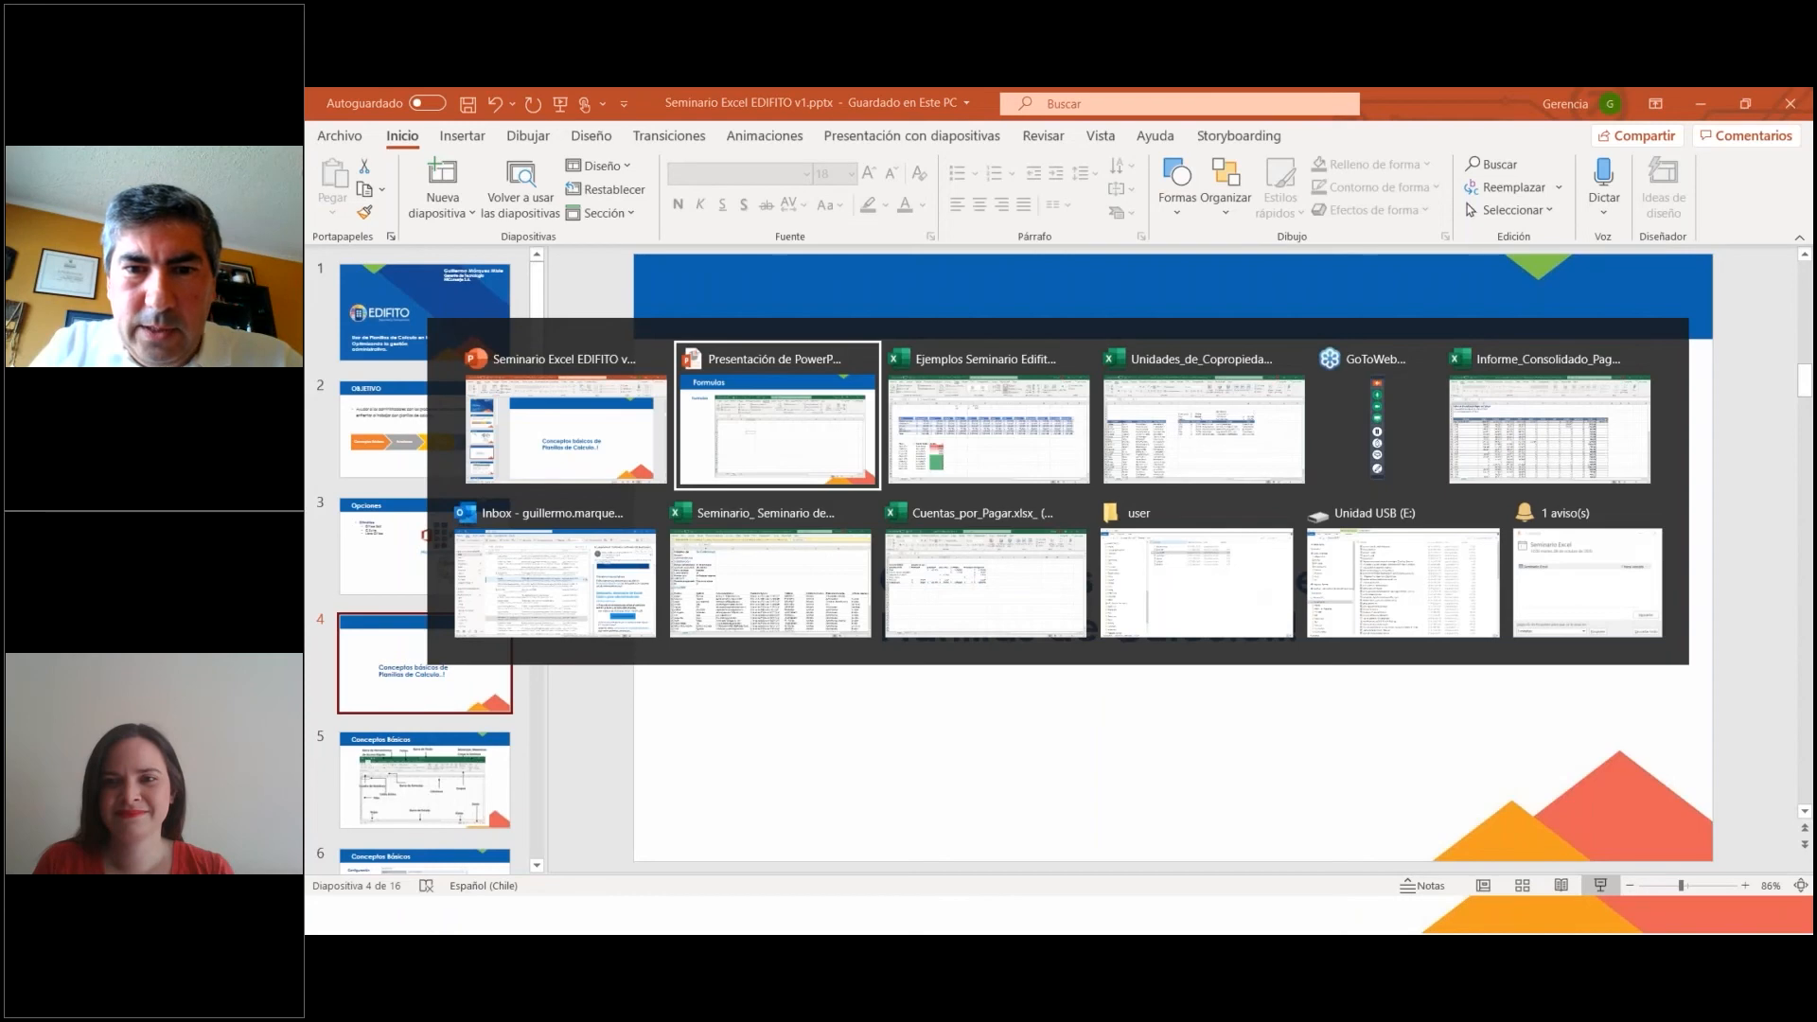
key(alt+Tab)
key(alt+Tab)
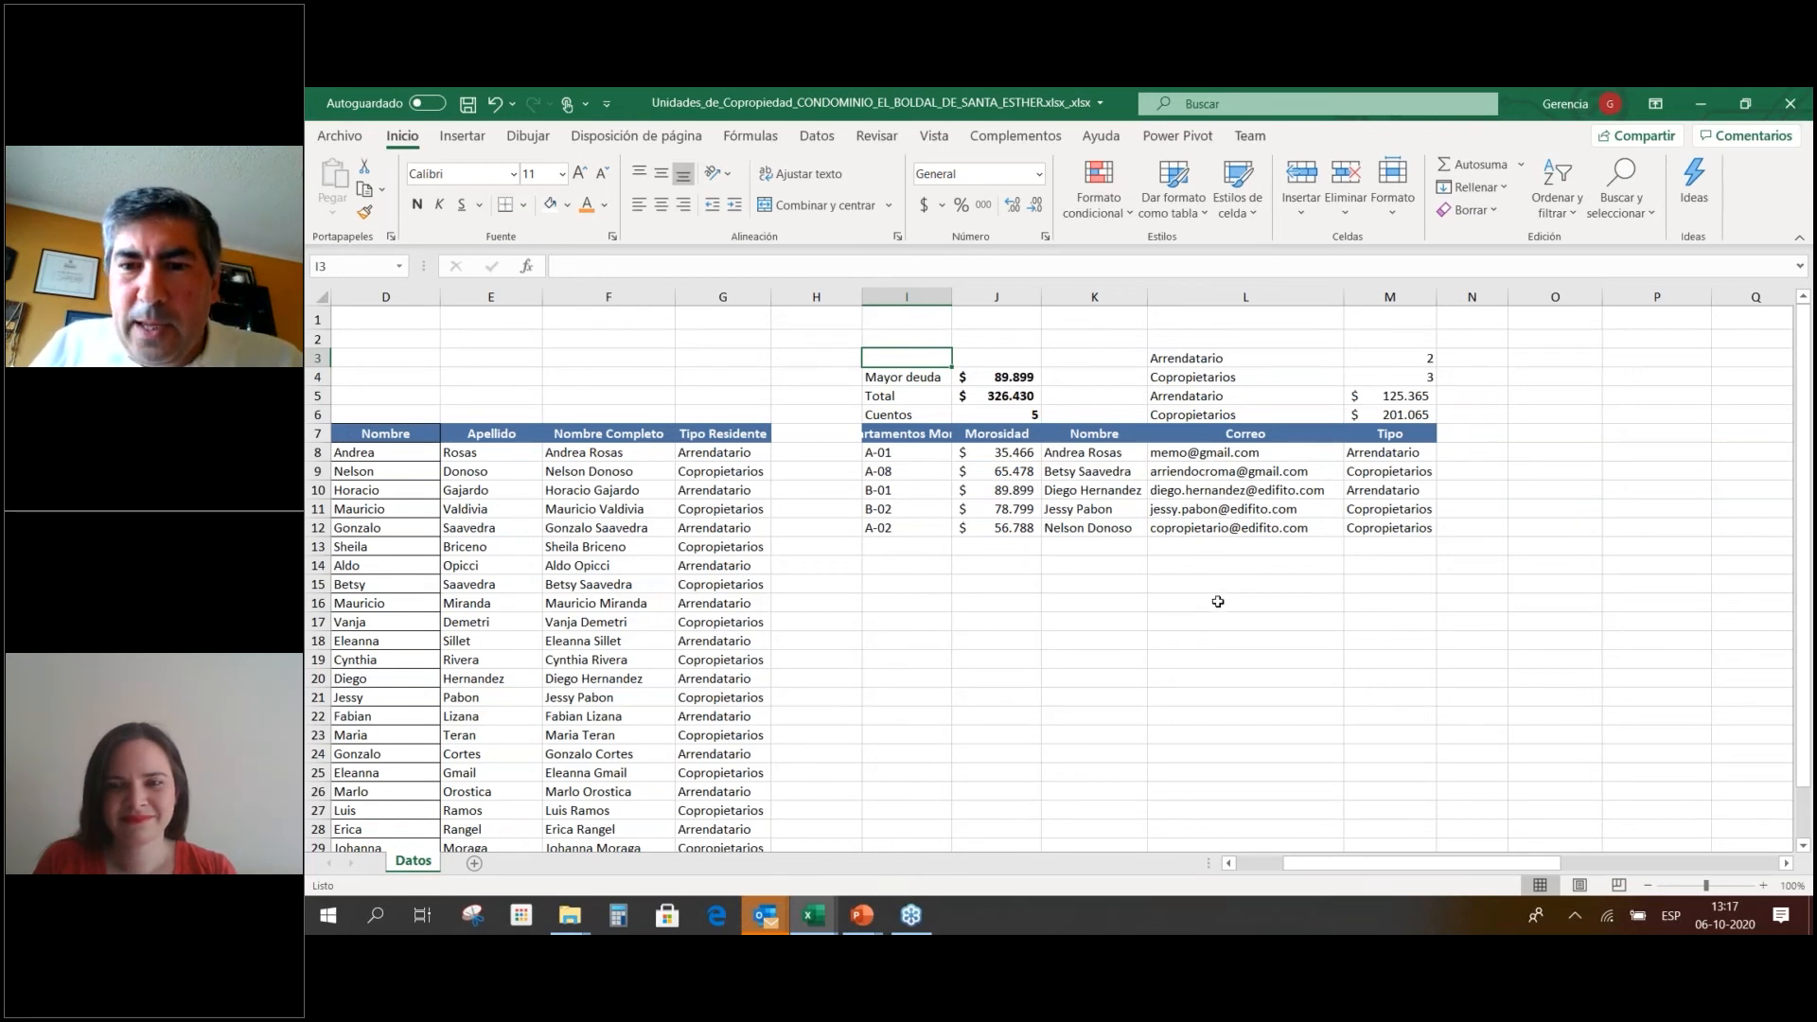
Enter =SI(M8=L5;J8) in N8 so it returns A-01's Morosidad 35466 for Arrendatario.
click(1495, 435)
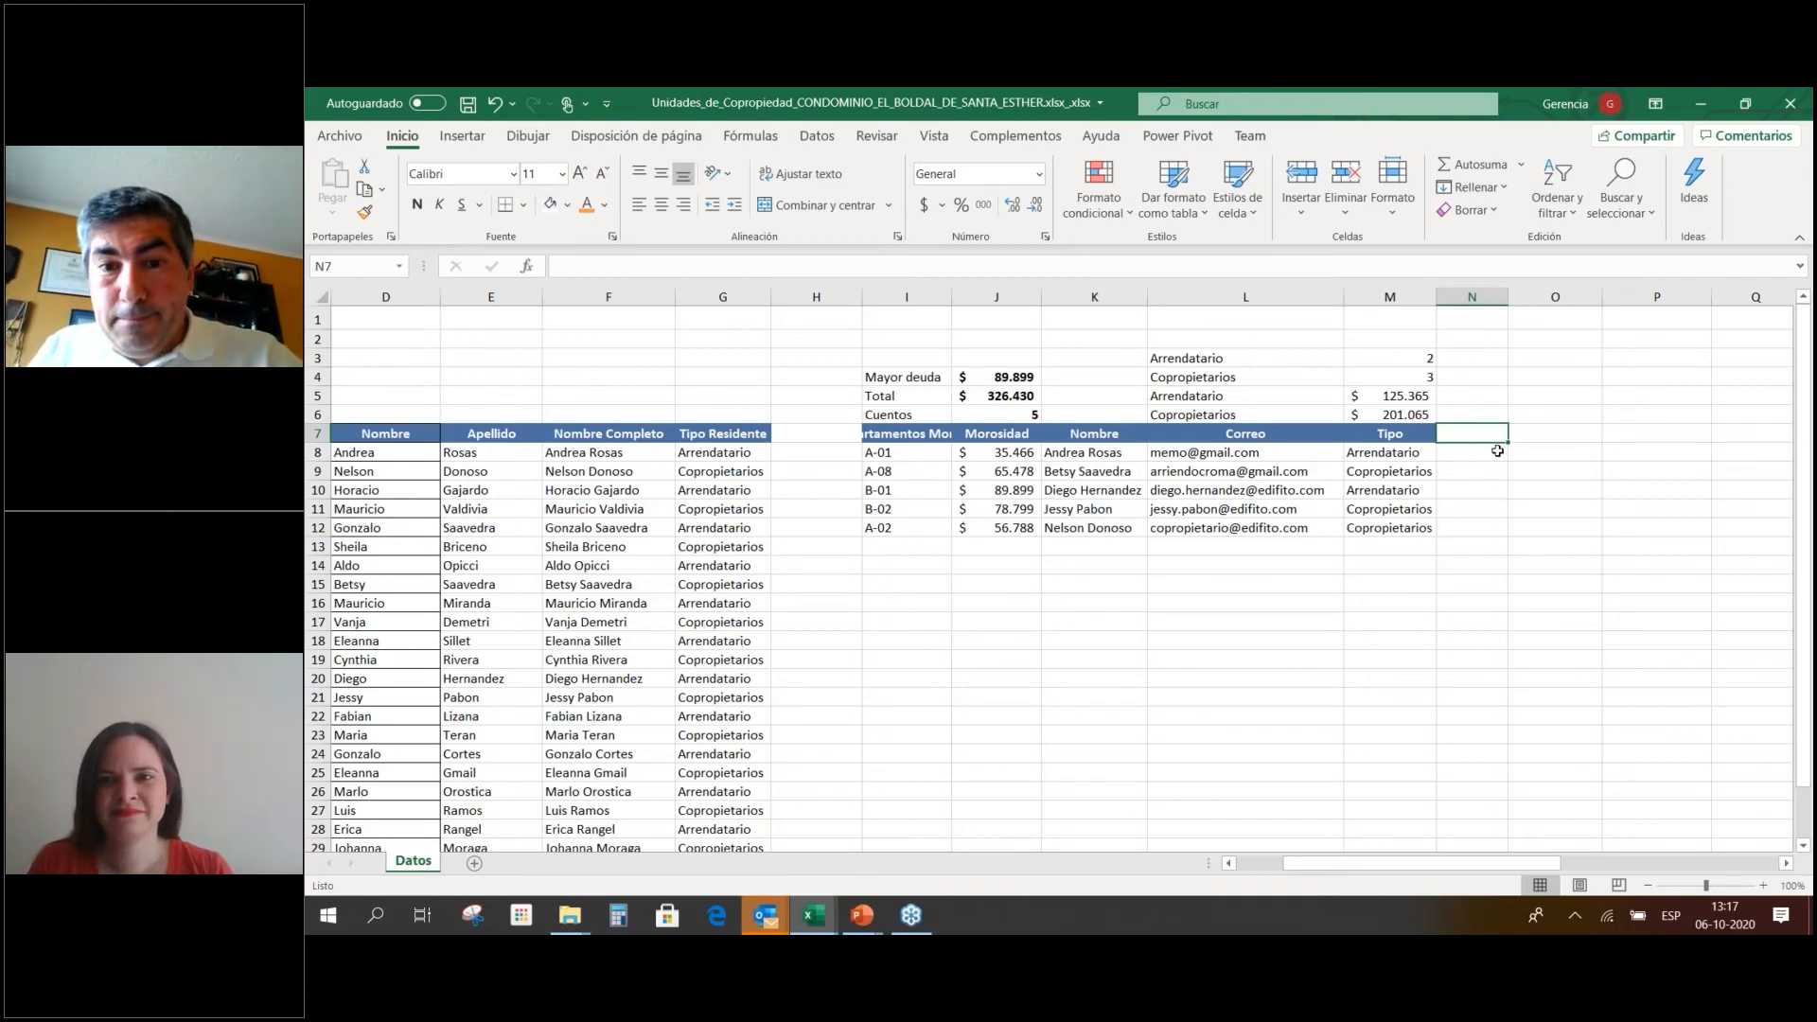
click(1497, 452)
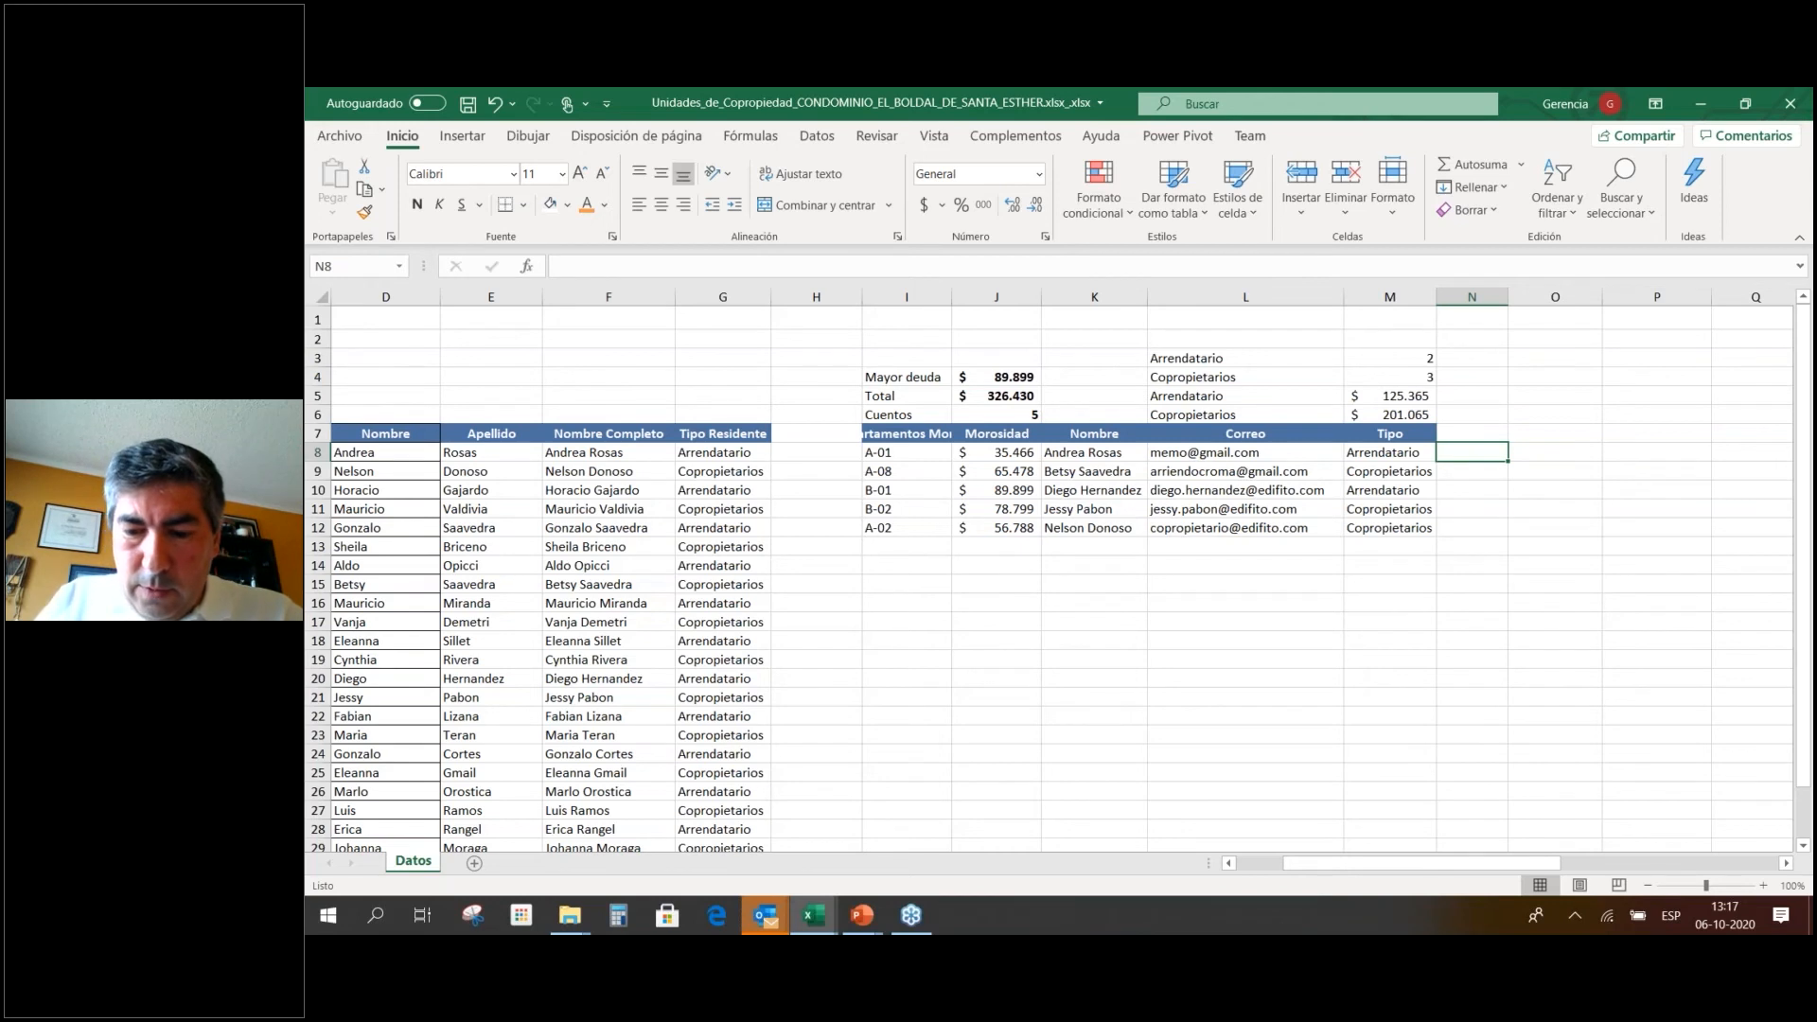
text(=)
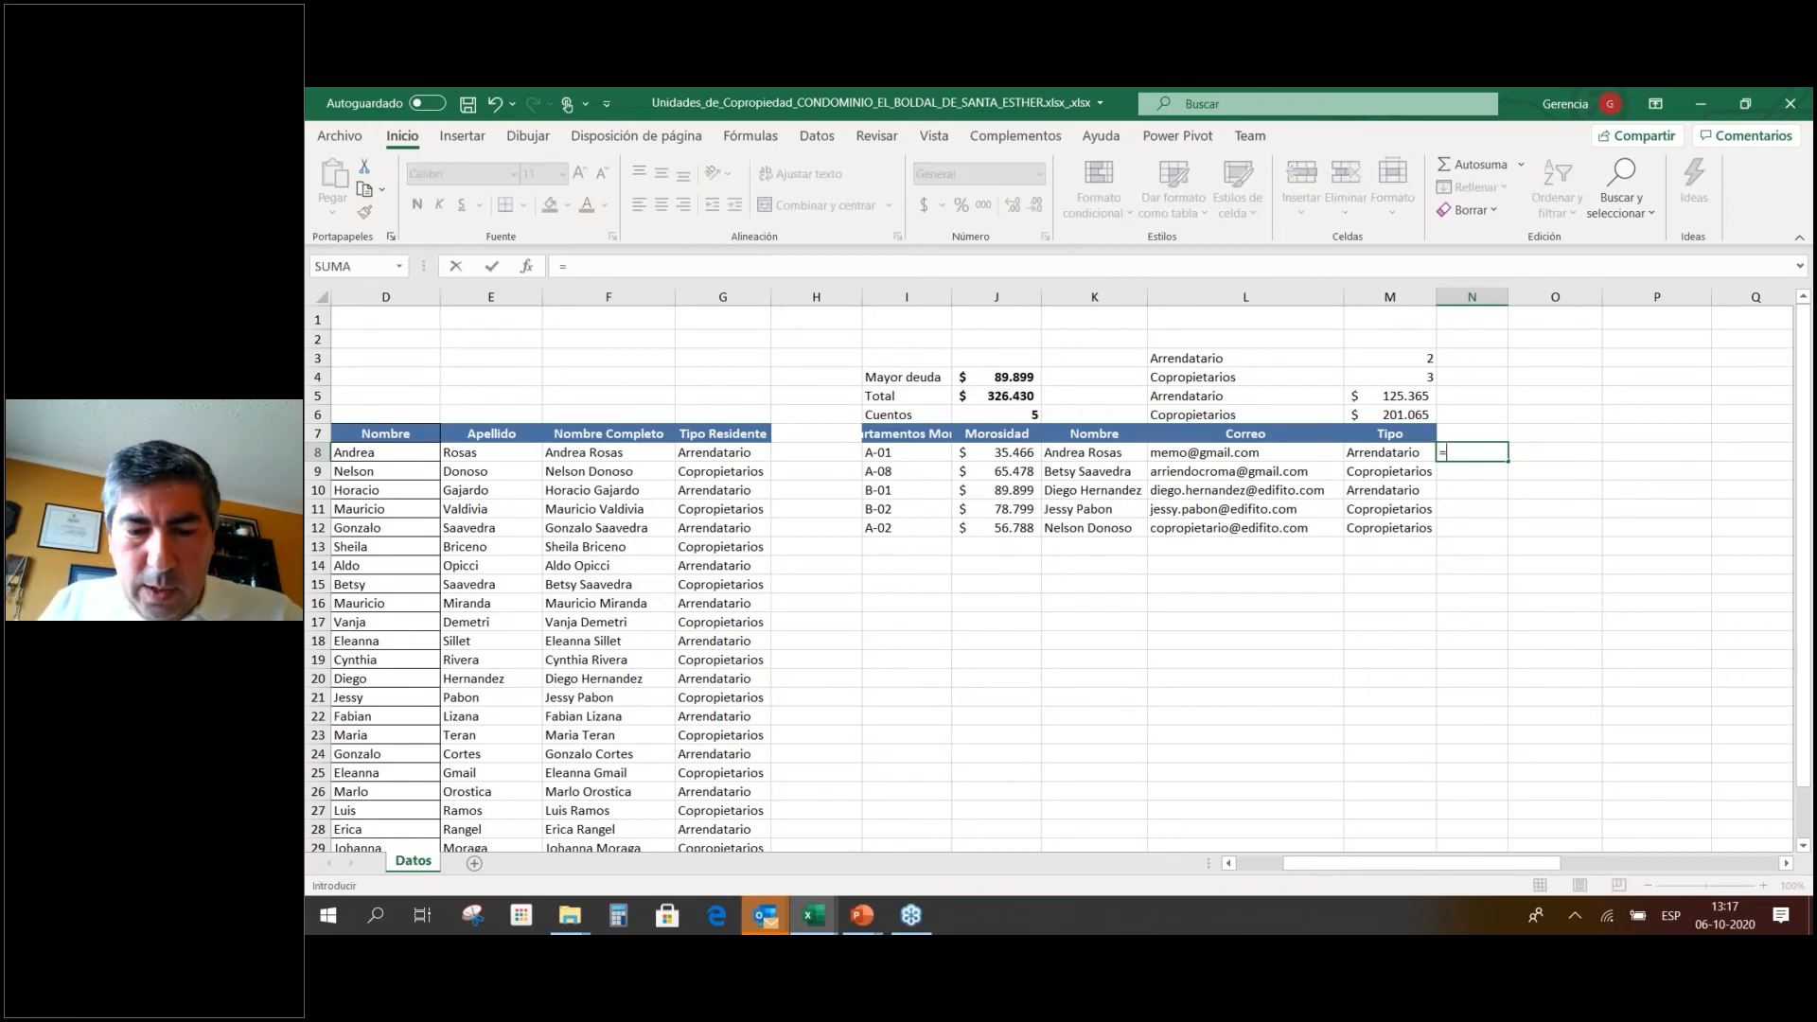
text(si)
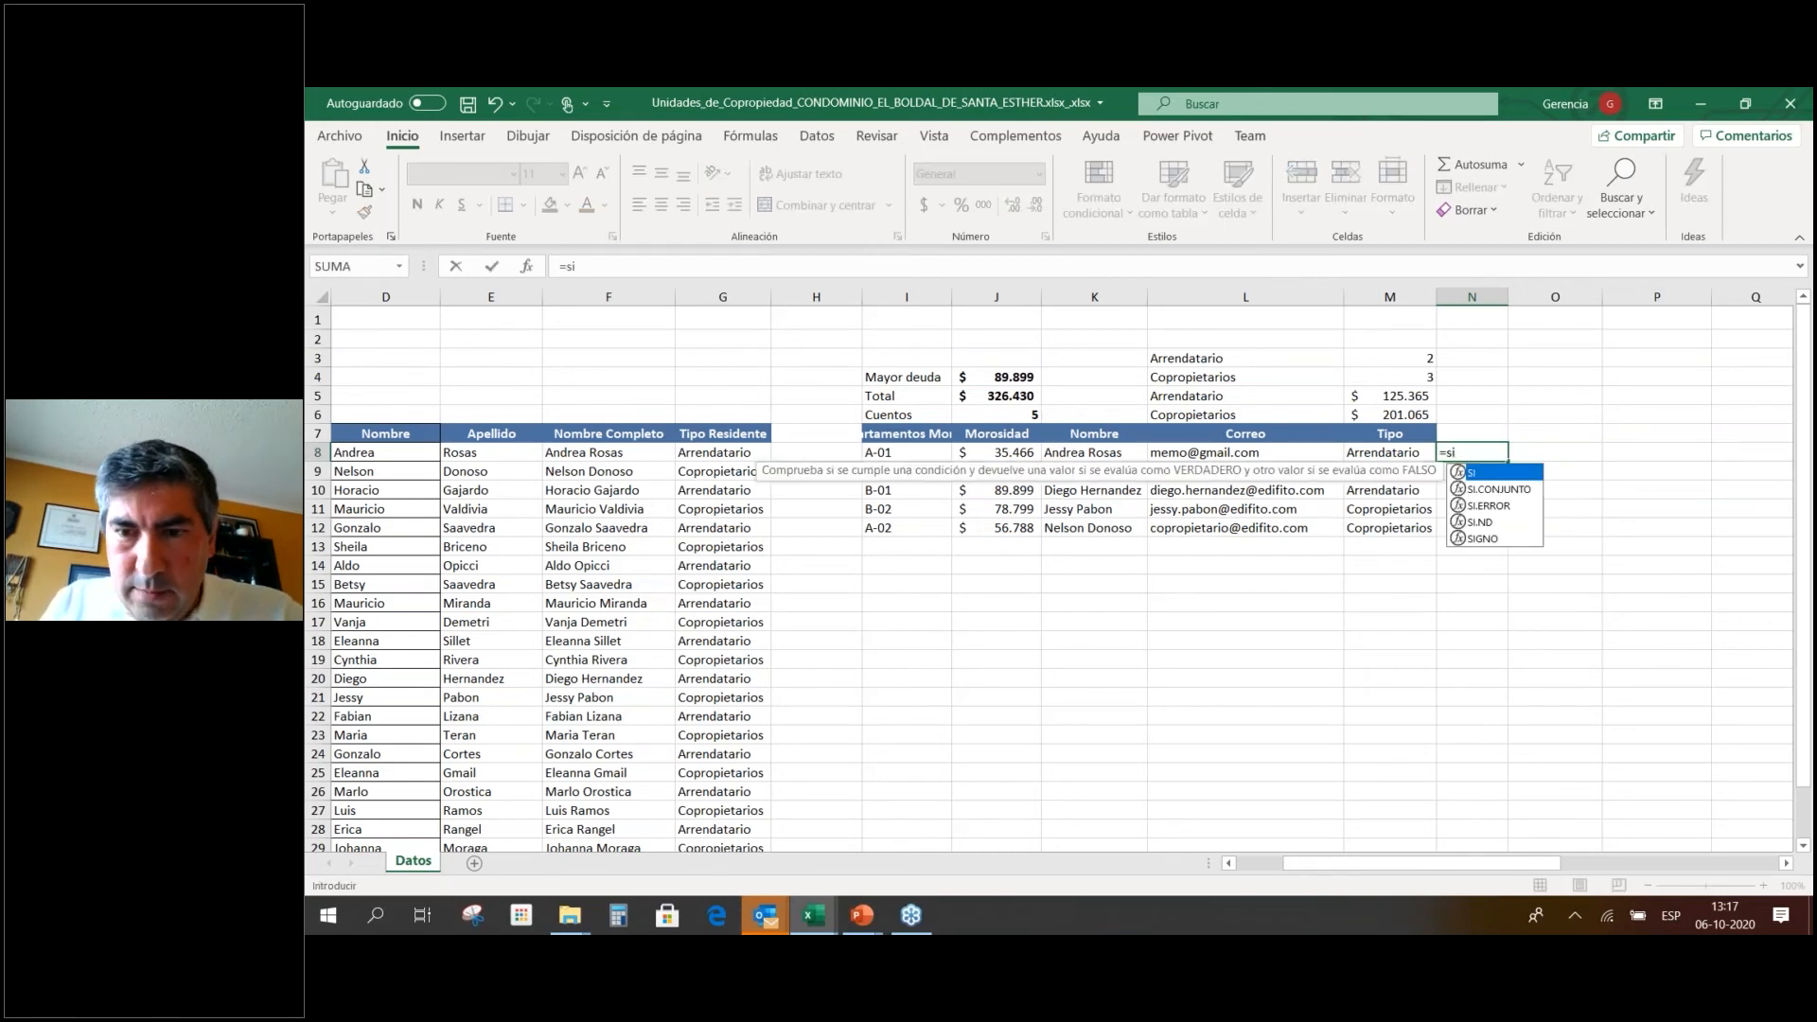
text(()
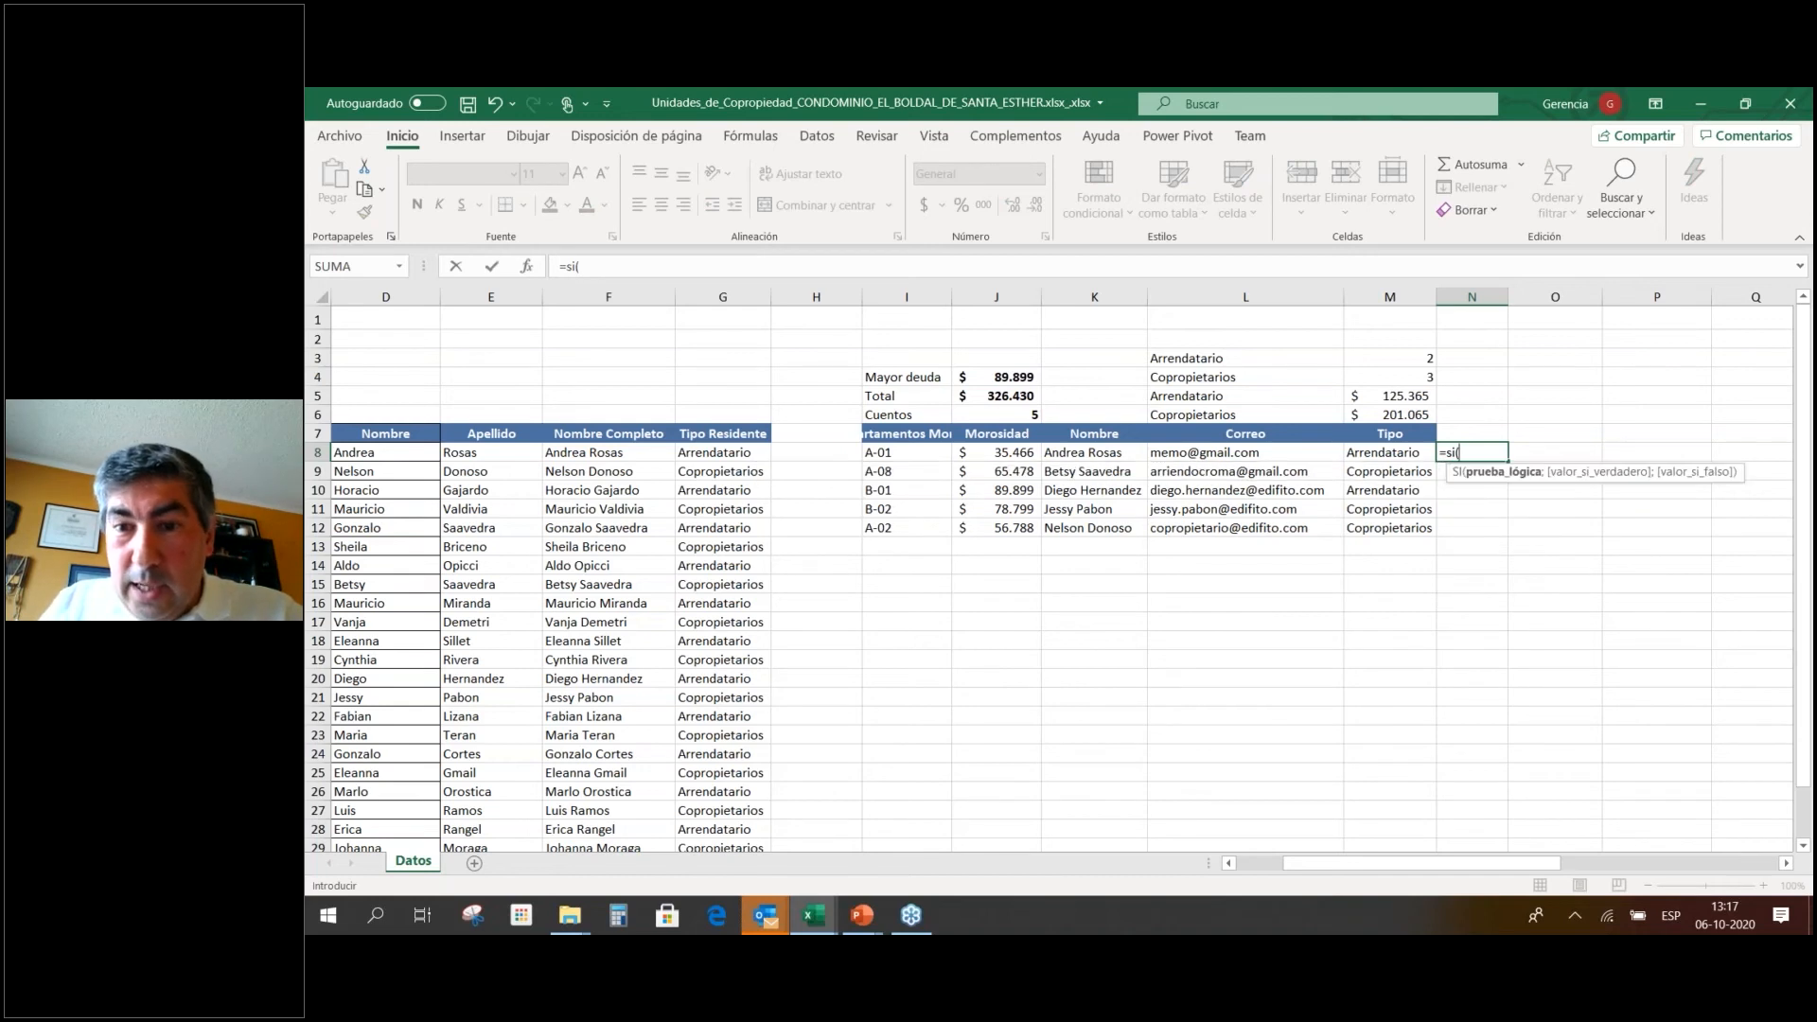
key(Left)
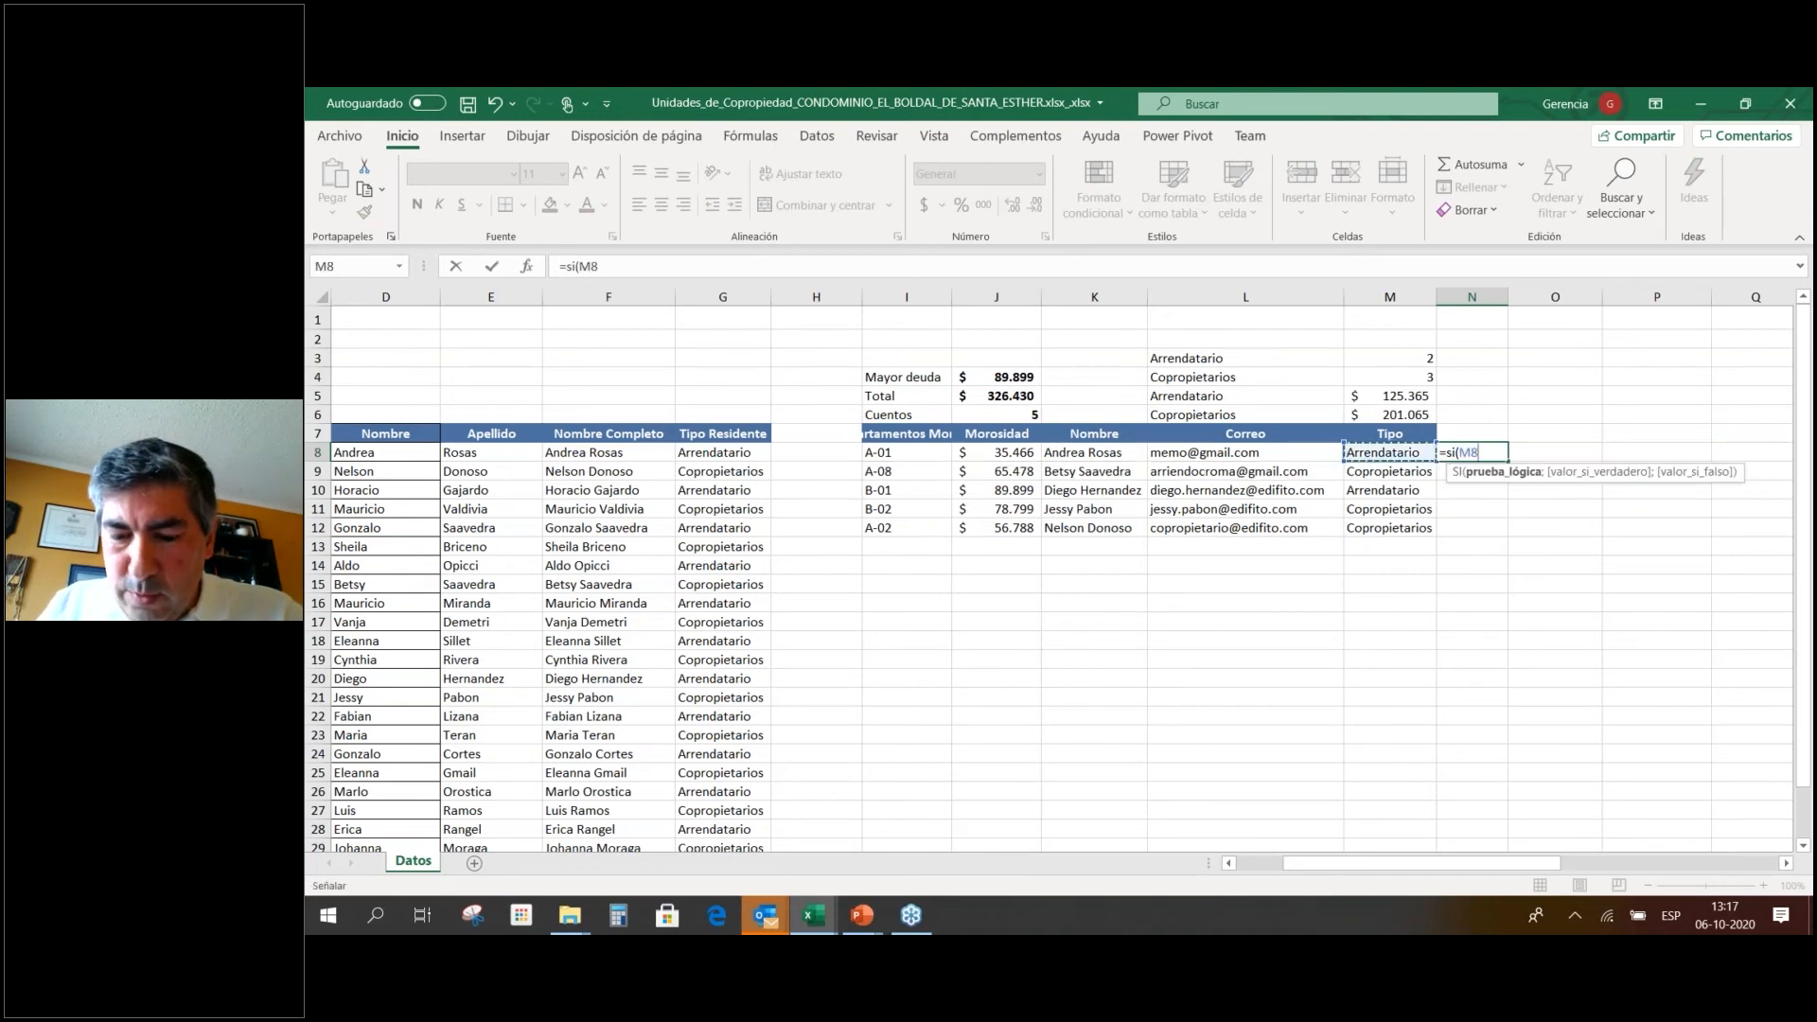
text(=)
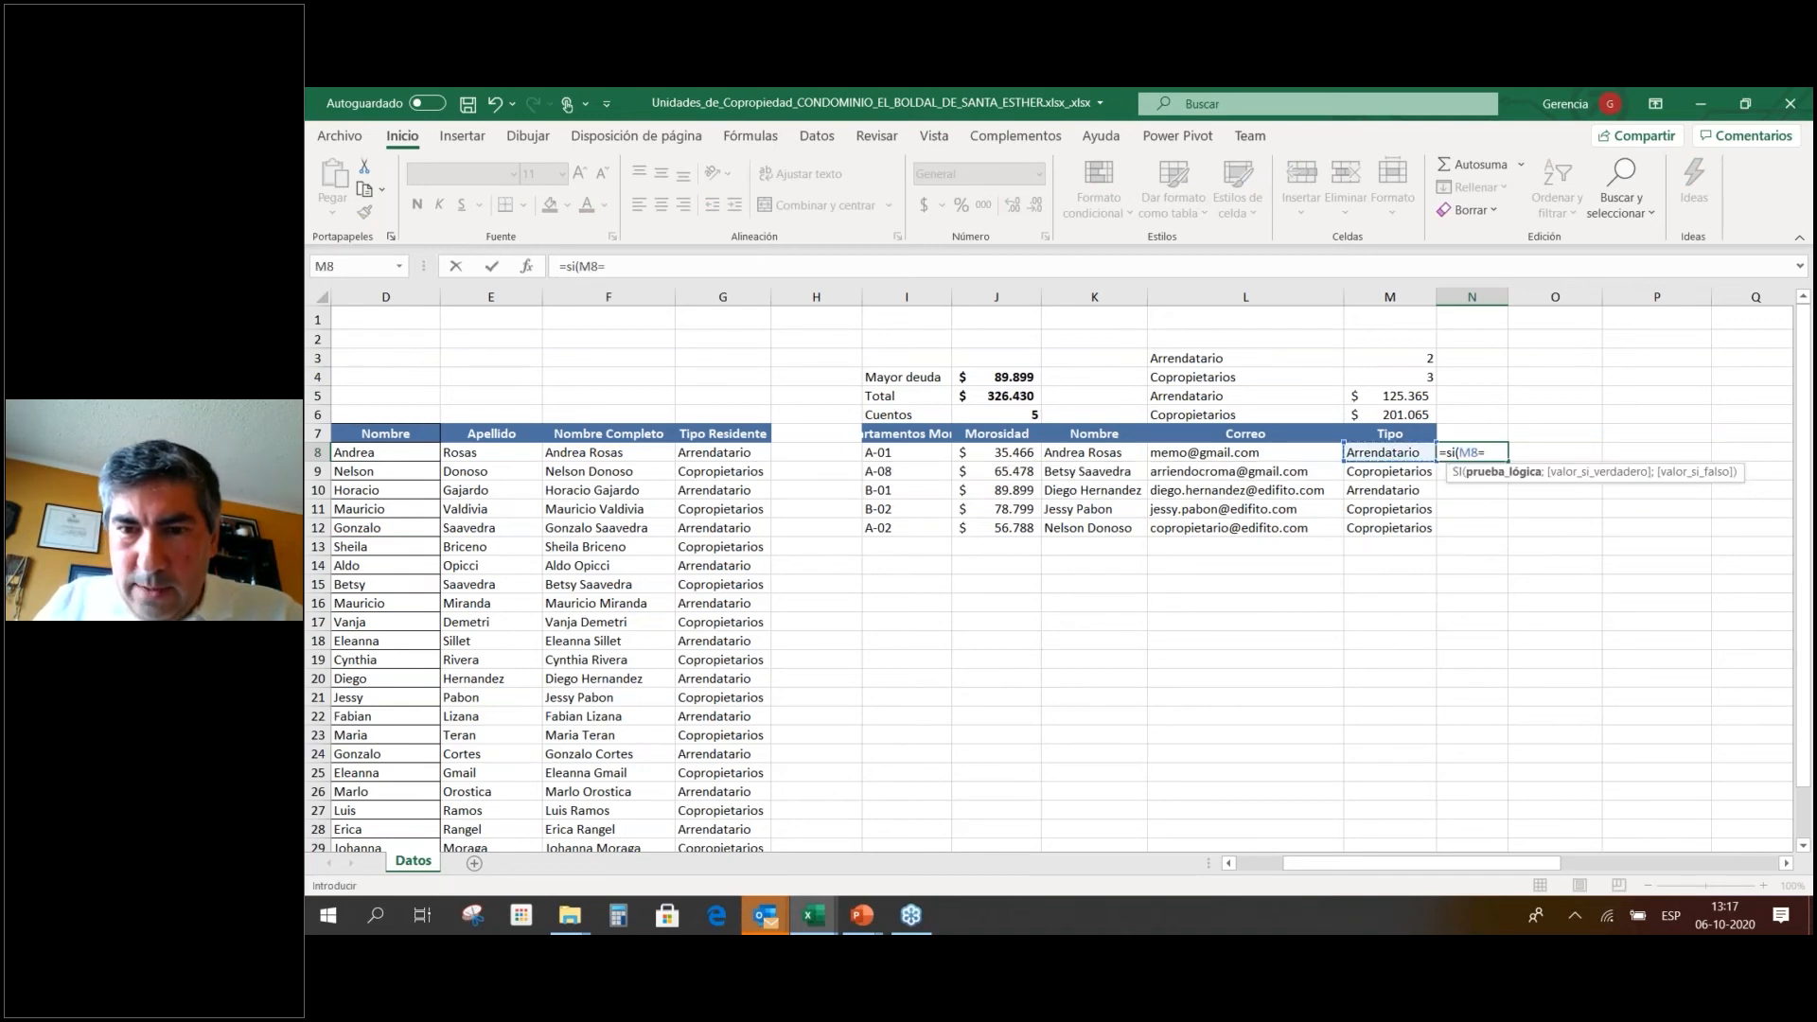
click(1239, 398)
text(;)
click(991, 452)
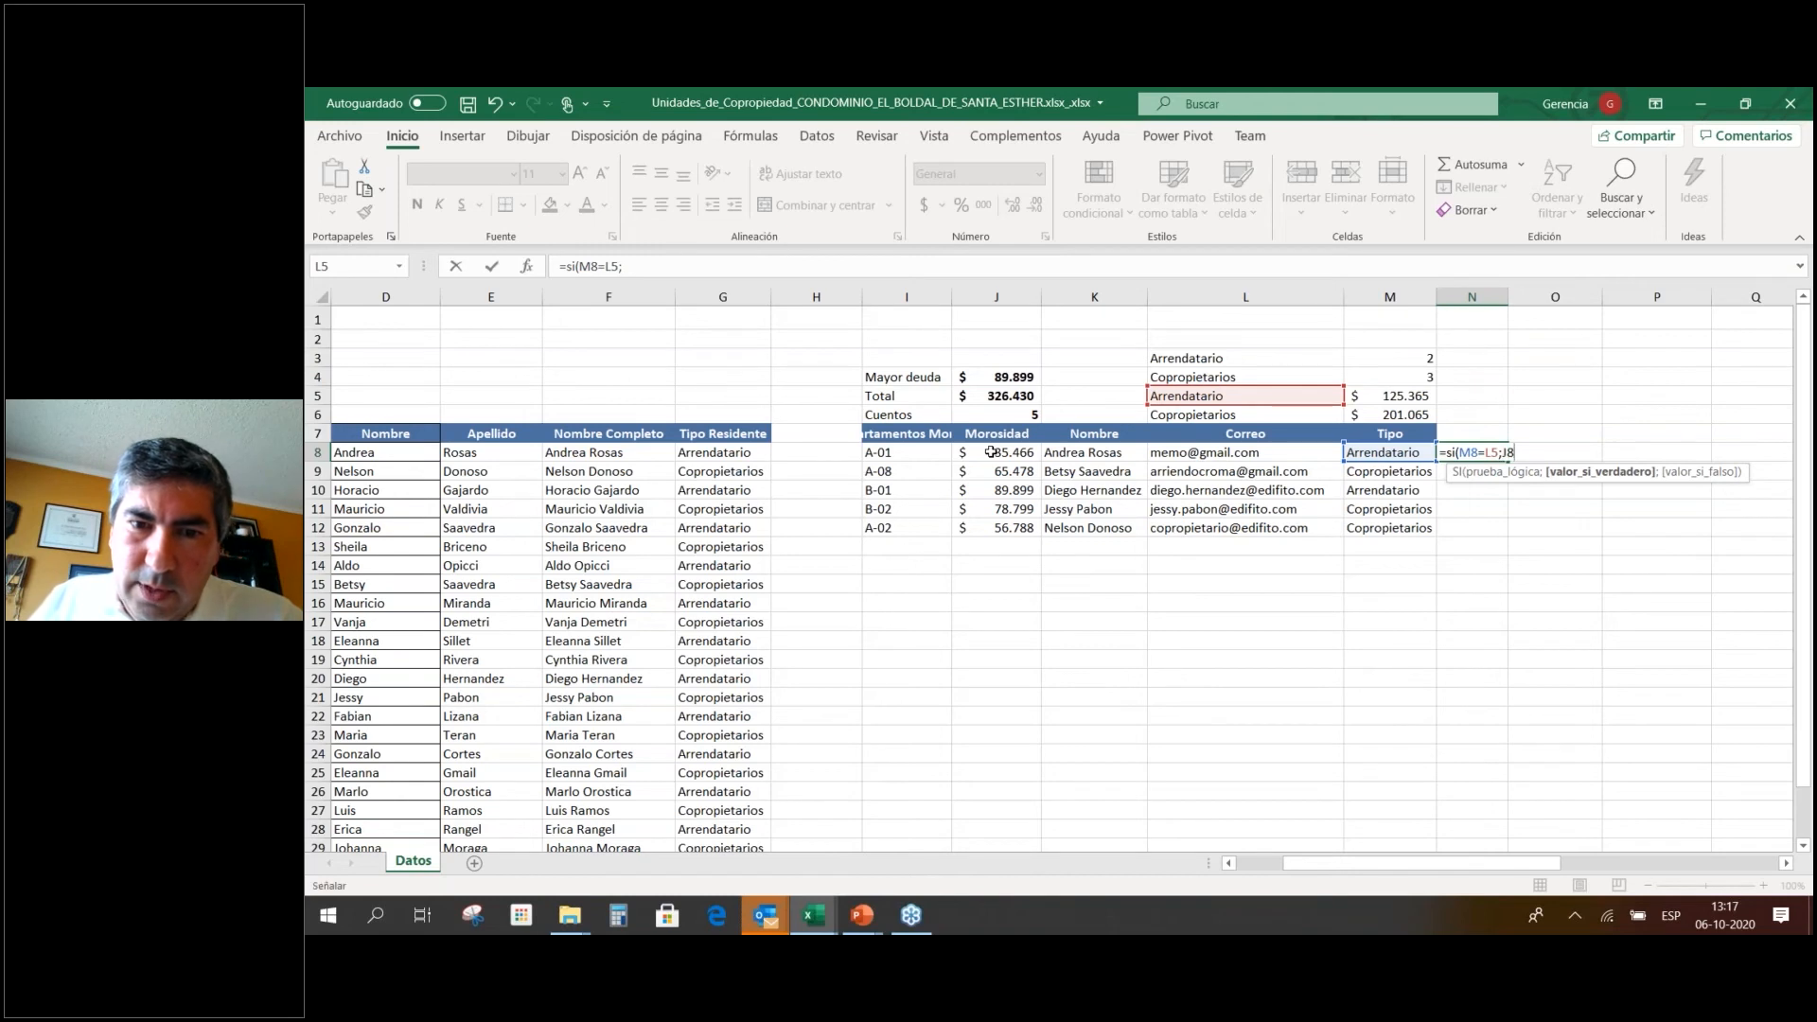
text())
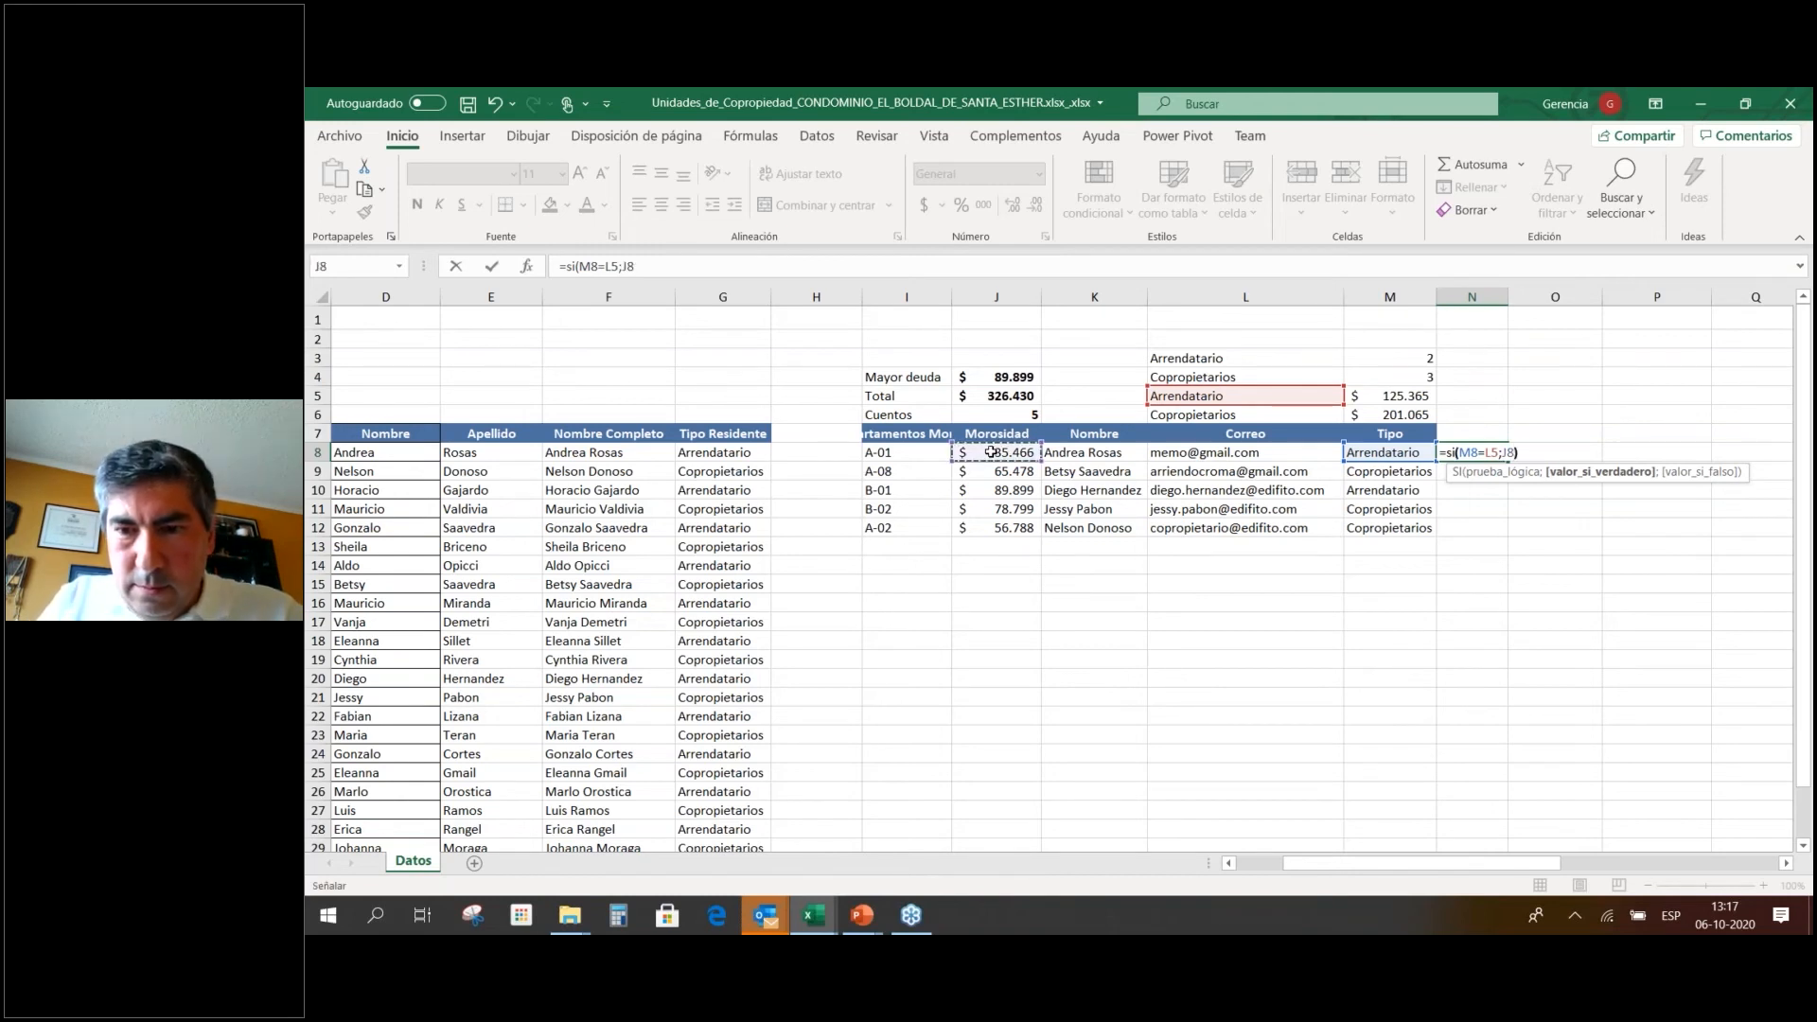
key(Return)
Type the Deuda Arrendatario header into N7 above the new formula.
key(Up)
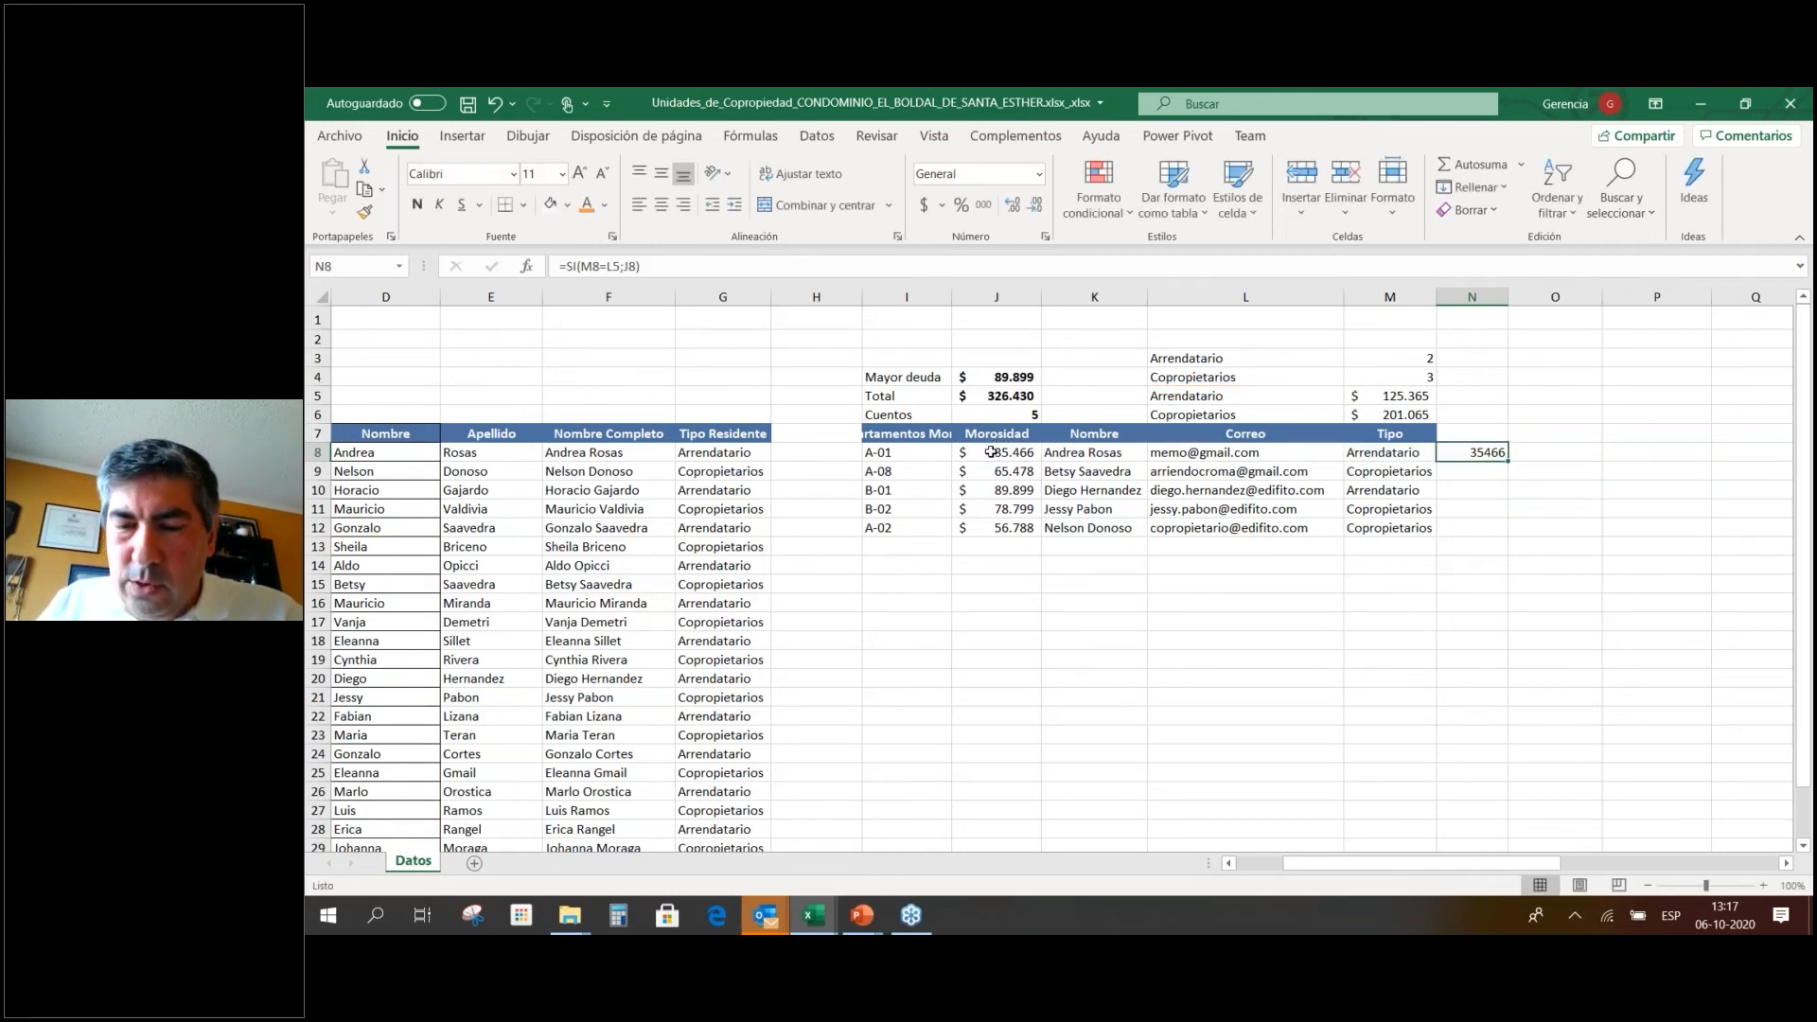
key(F2)
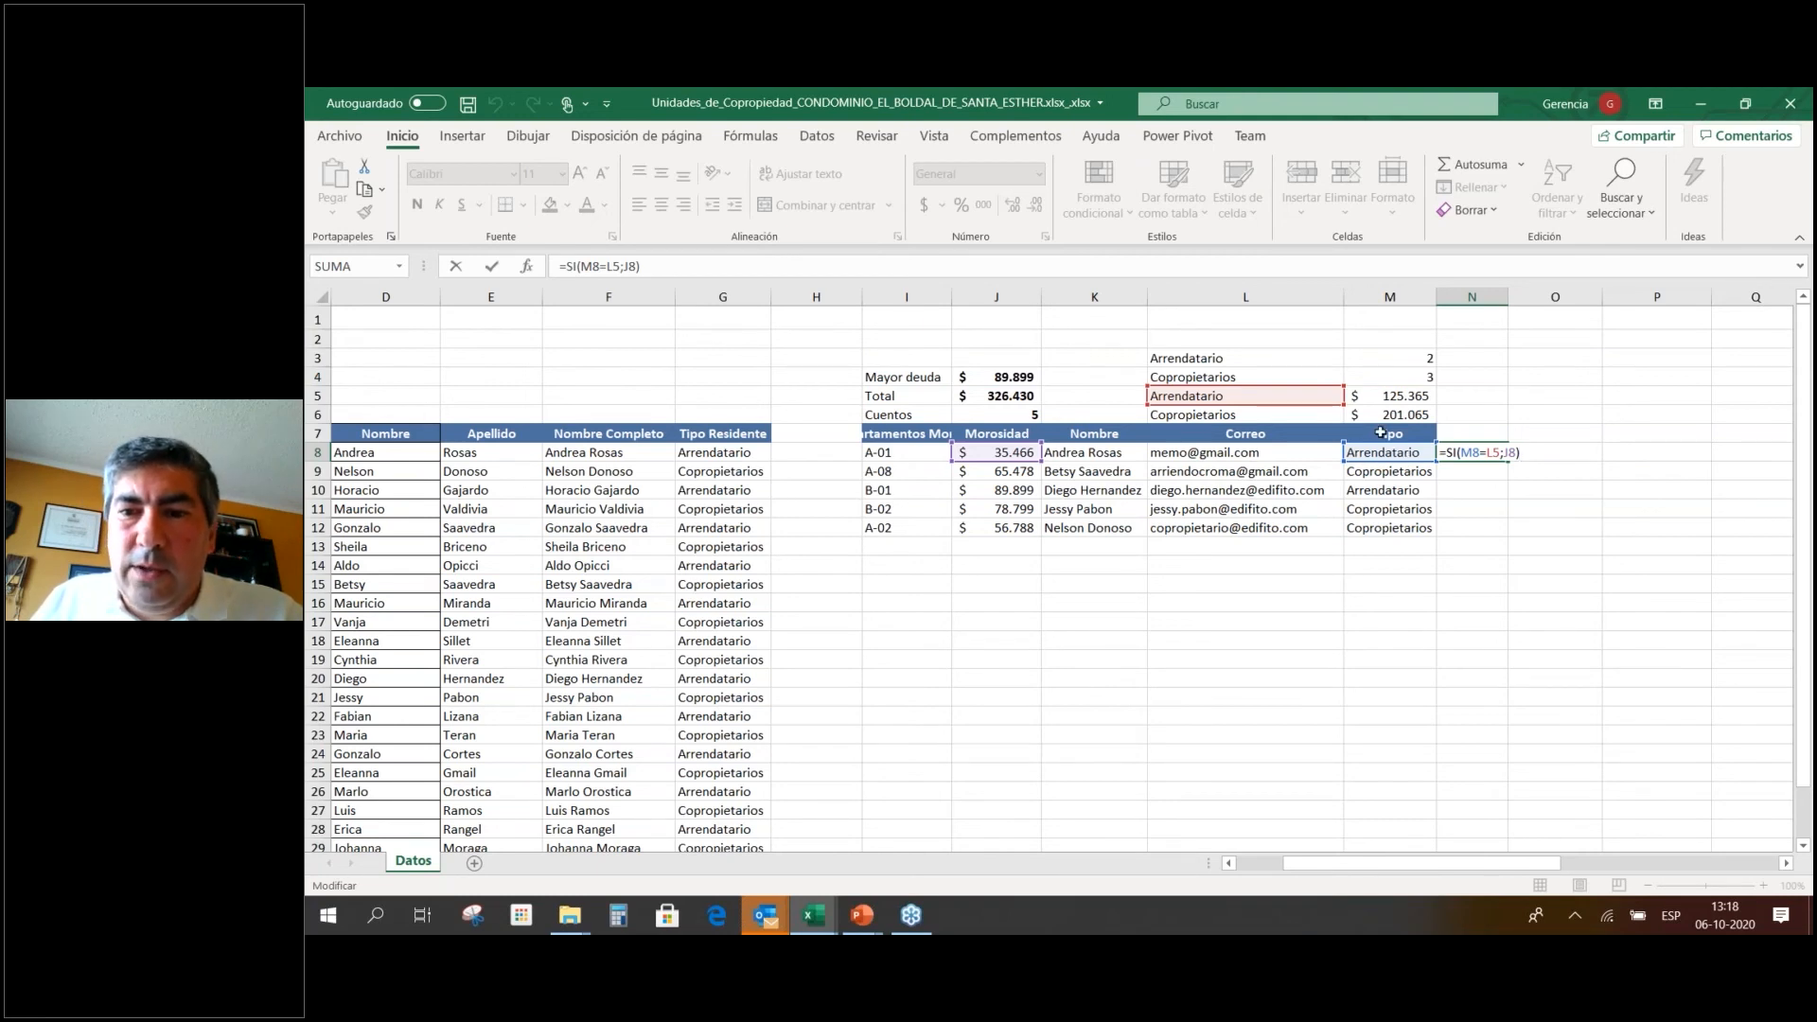
click(1452, 433)
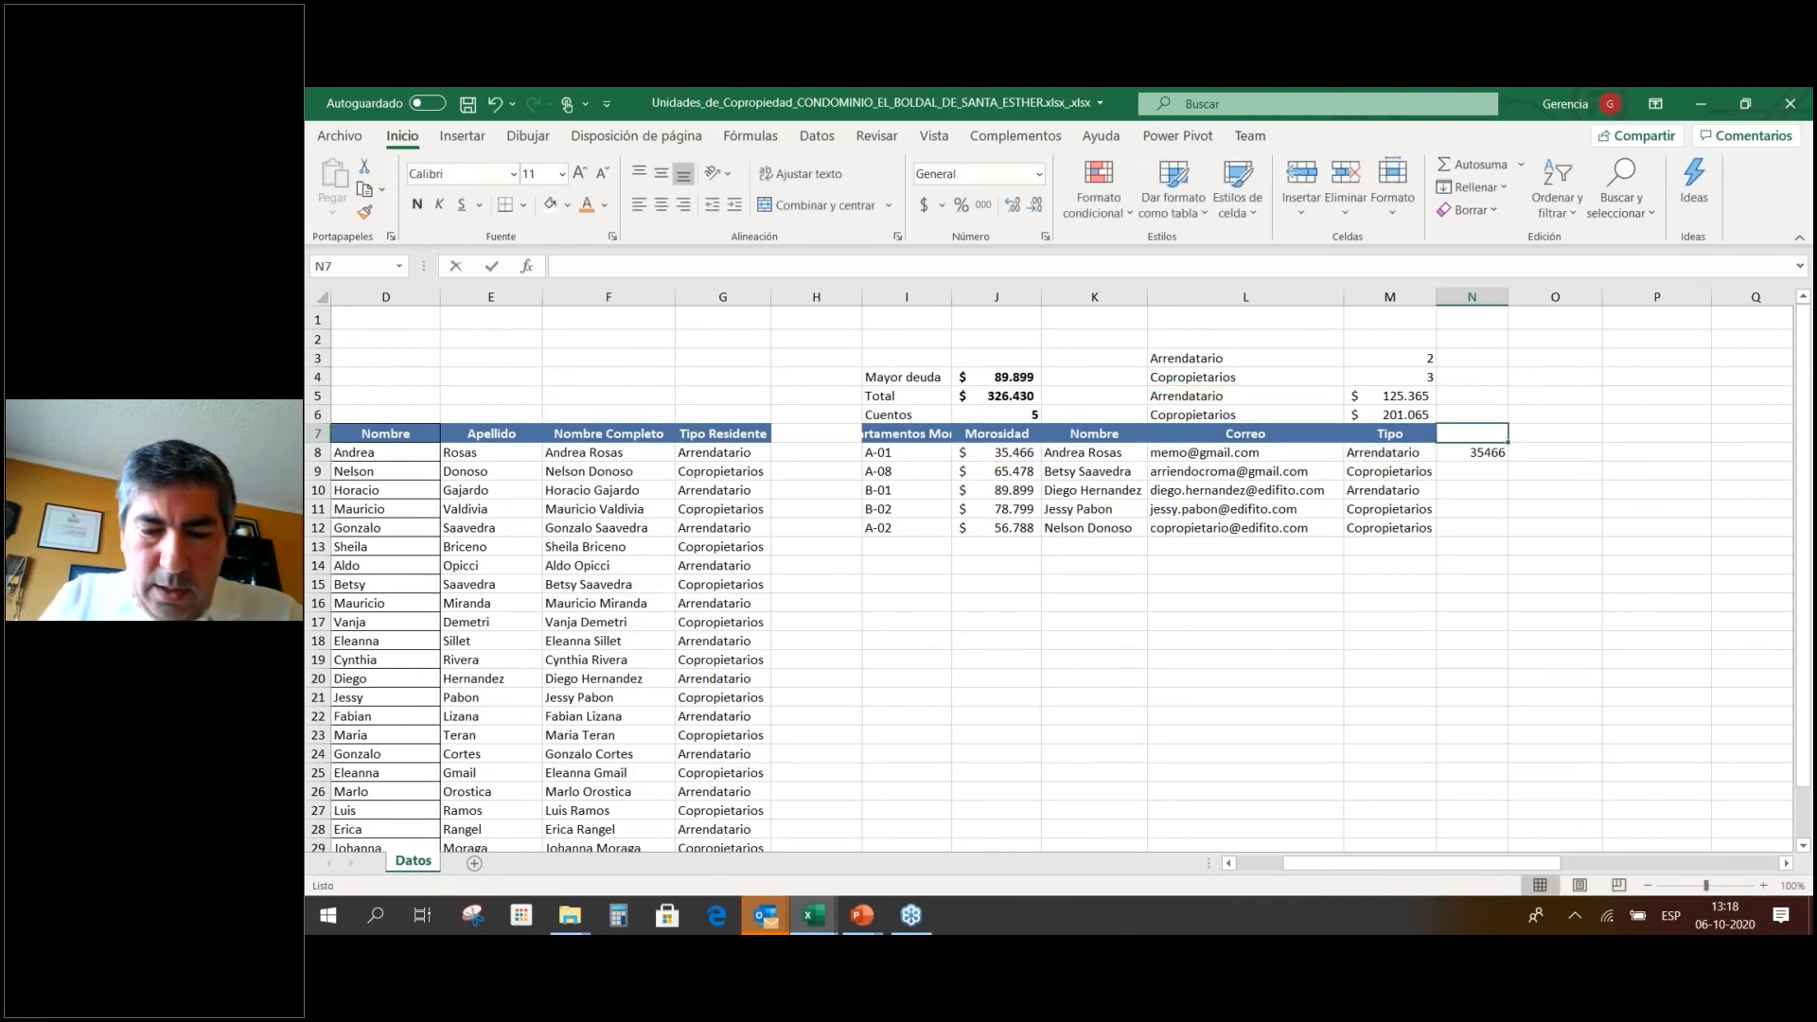
text(Deuda)
text( Arrendat)
text(ar)
text(rio)
Commit the N7 header, widen column N, and lock N8's reference to $L$5.
key(Return)
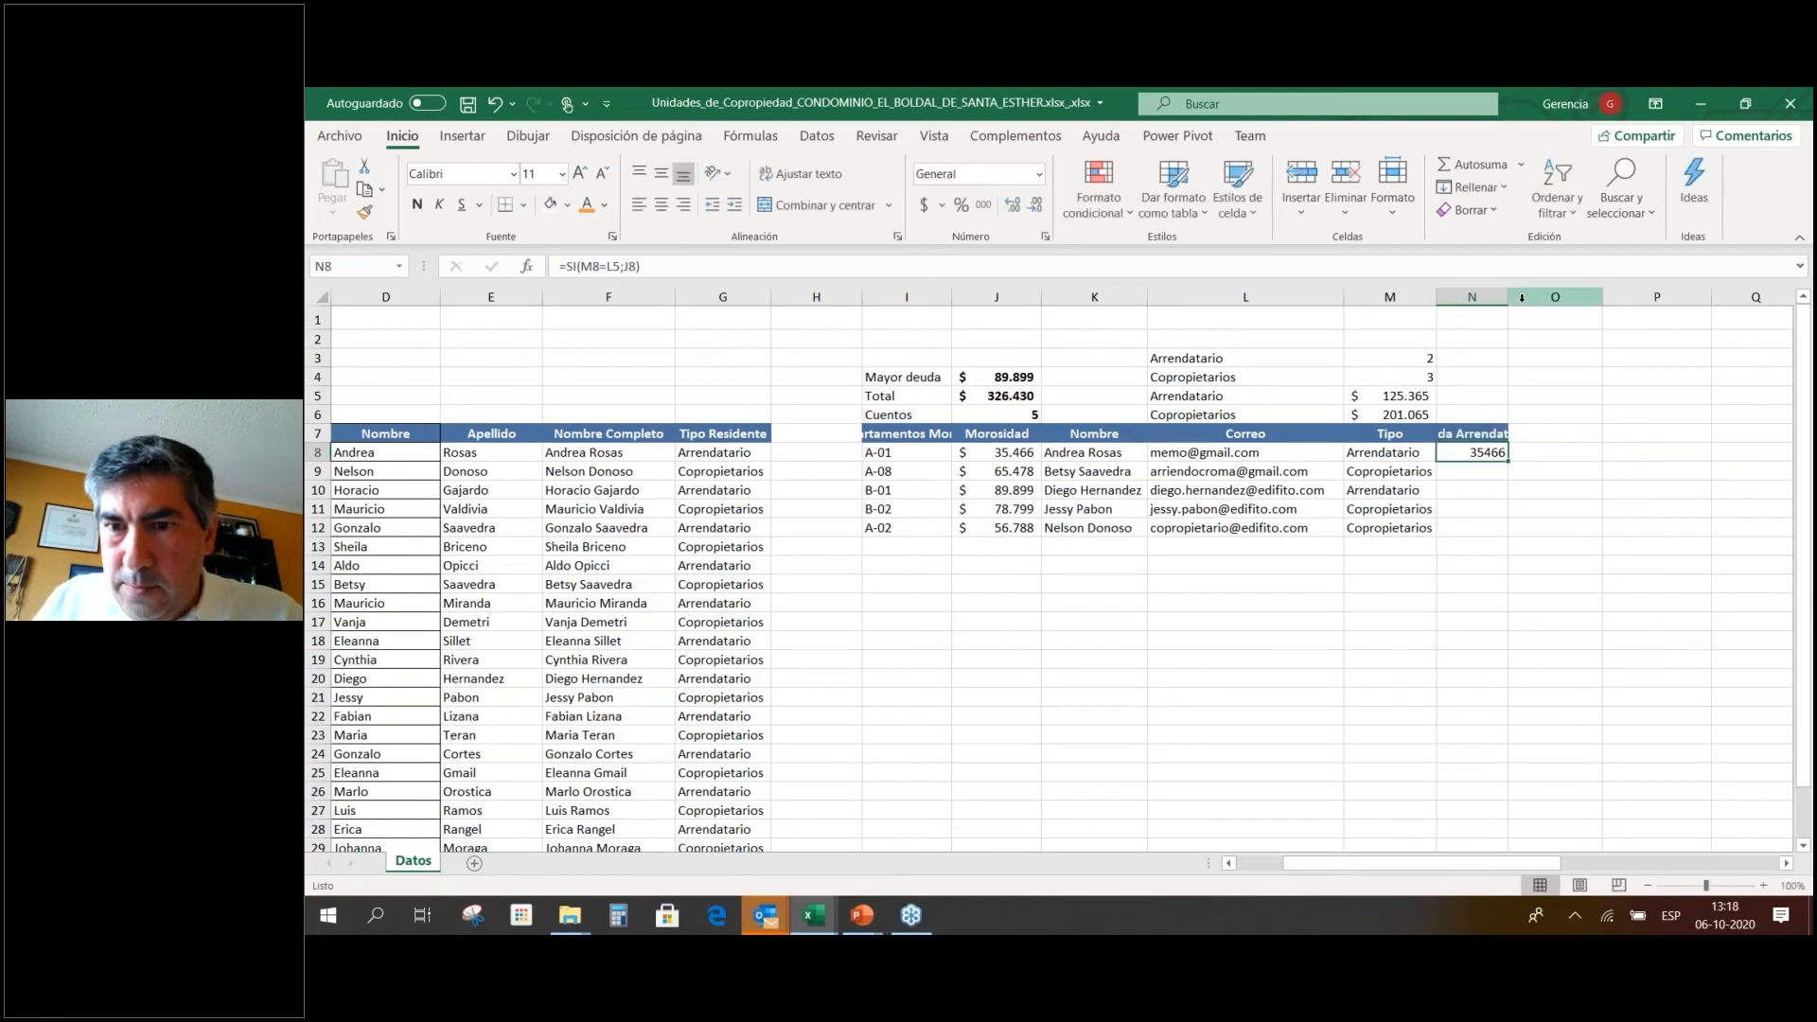
drag(1522, 297, 1556, 297)
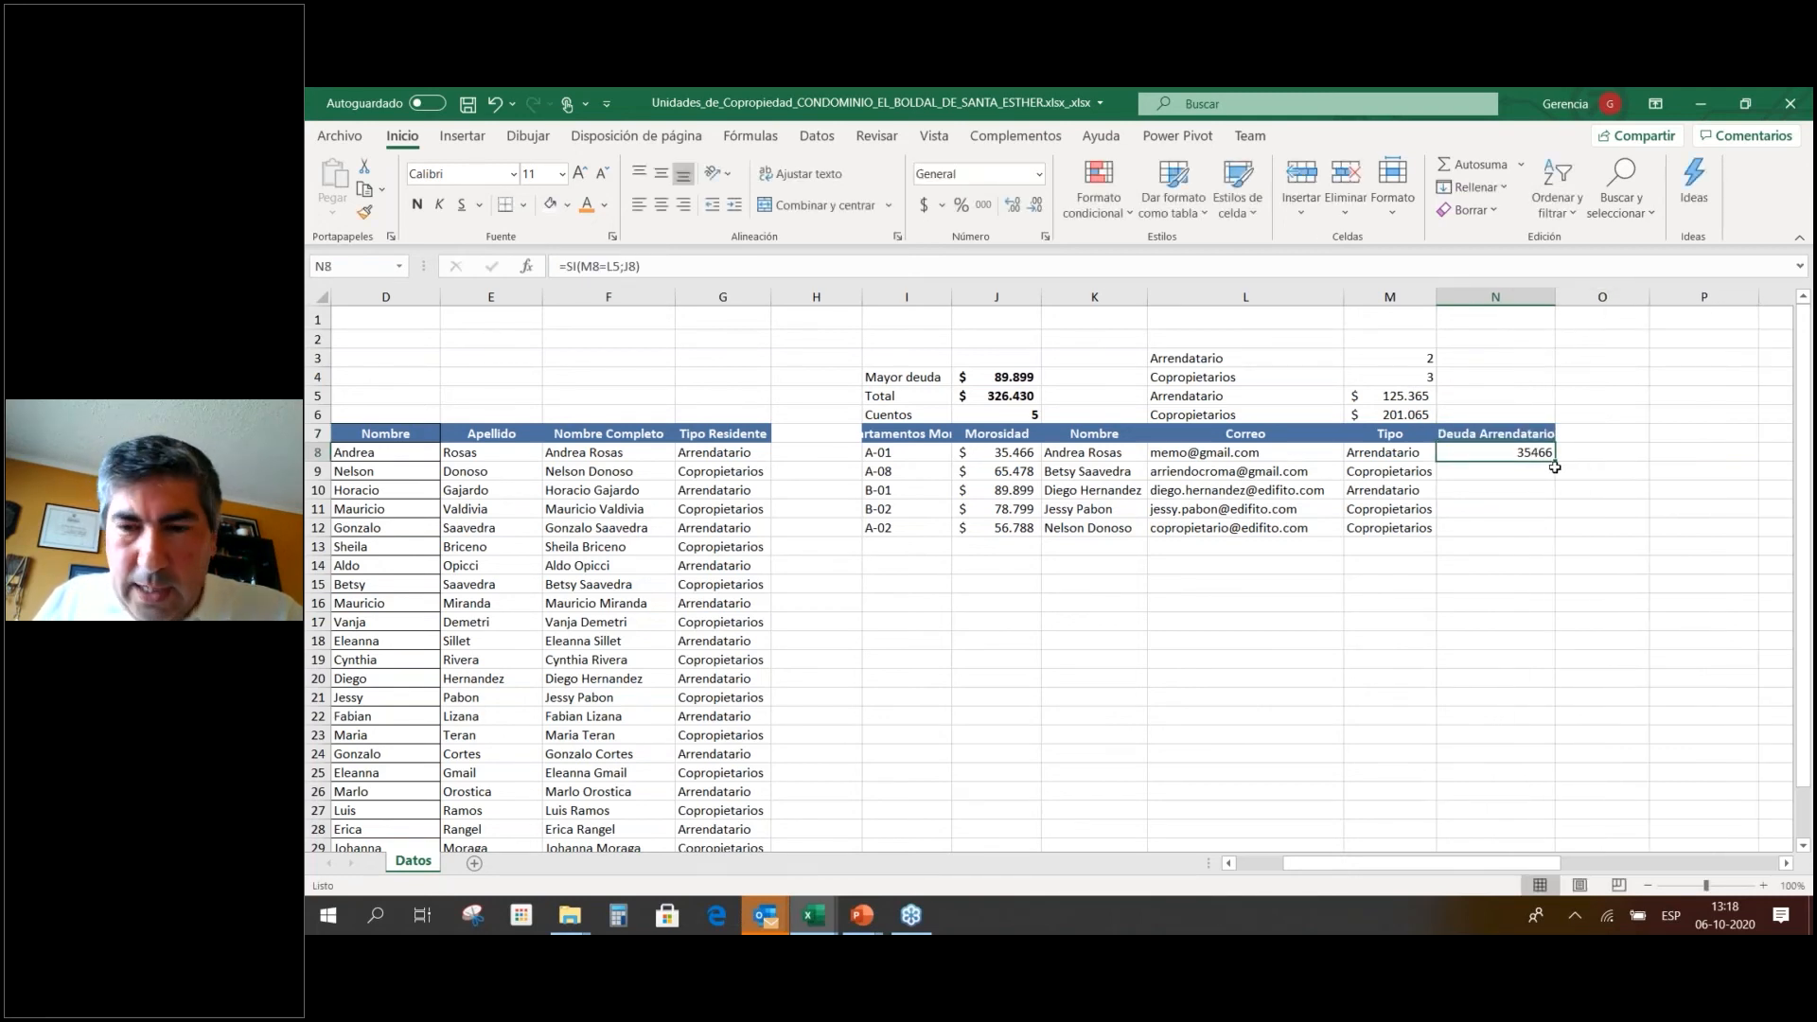
key(F2)
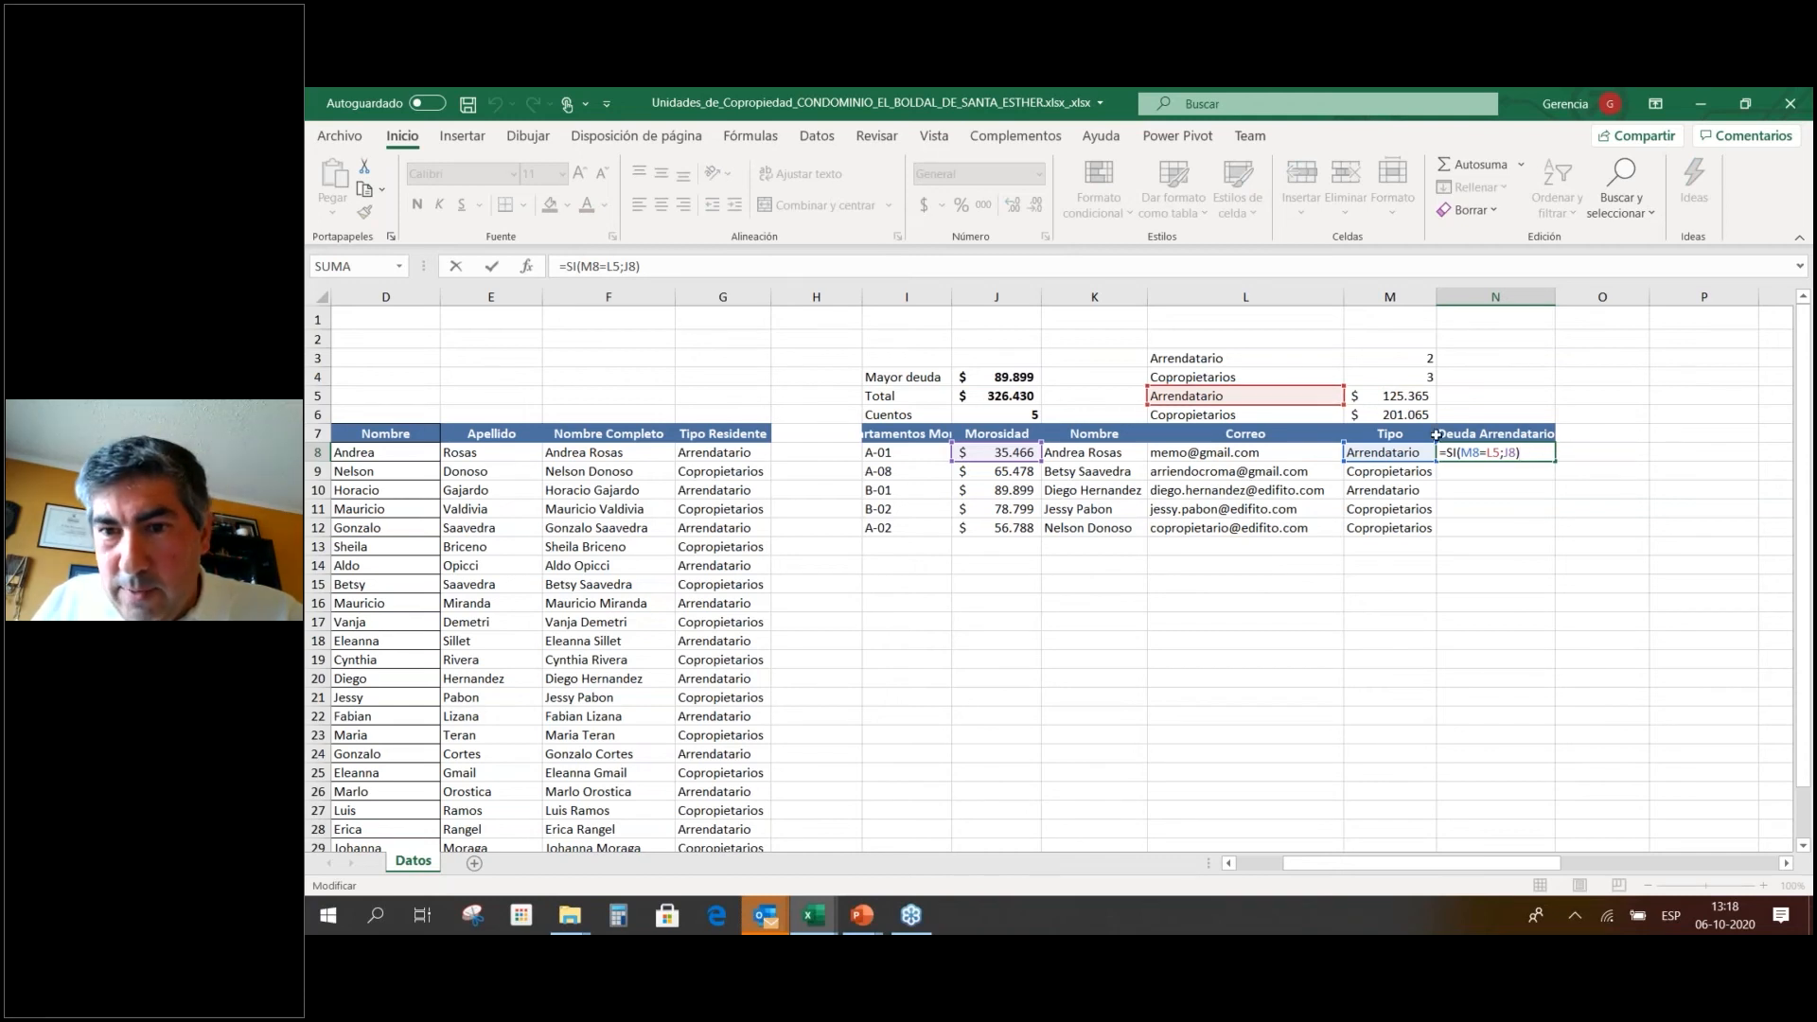
click(1493, 453)
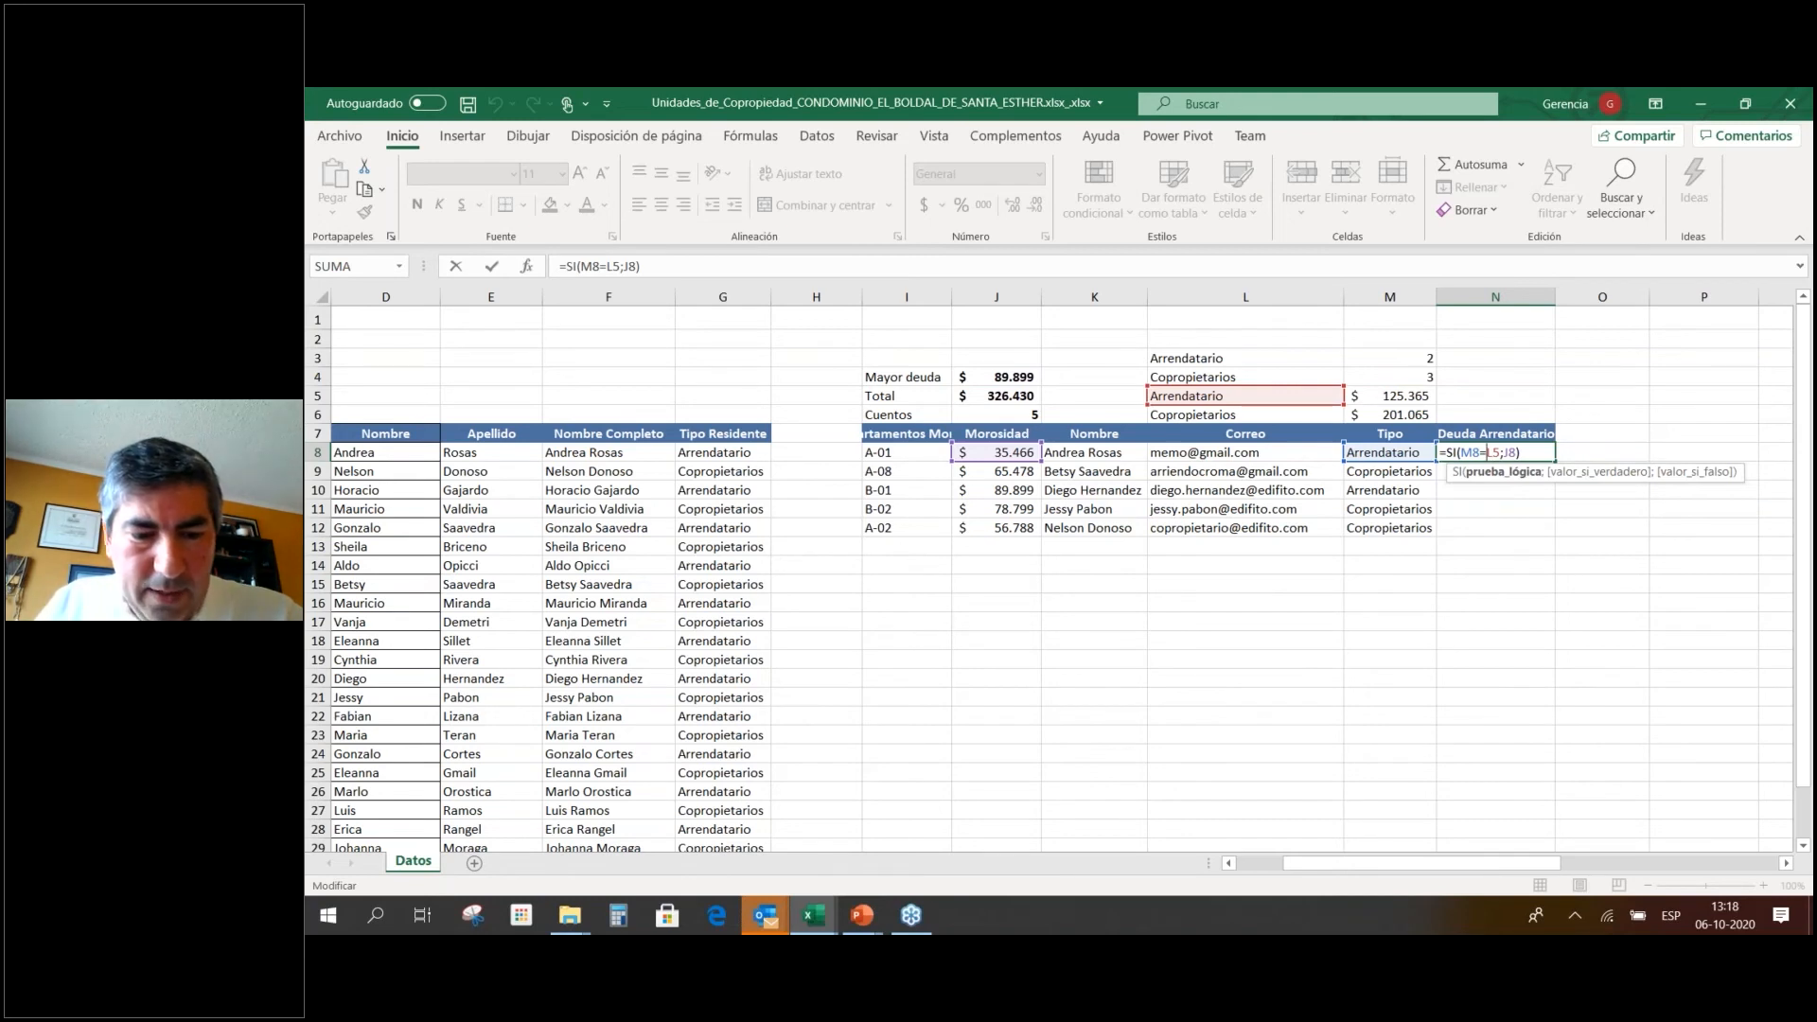
text($L)
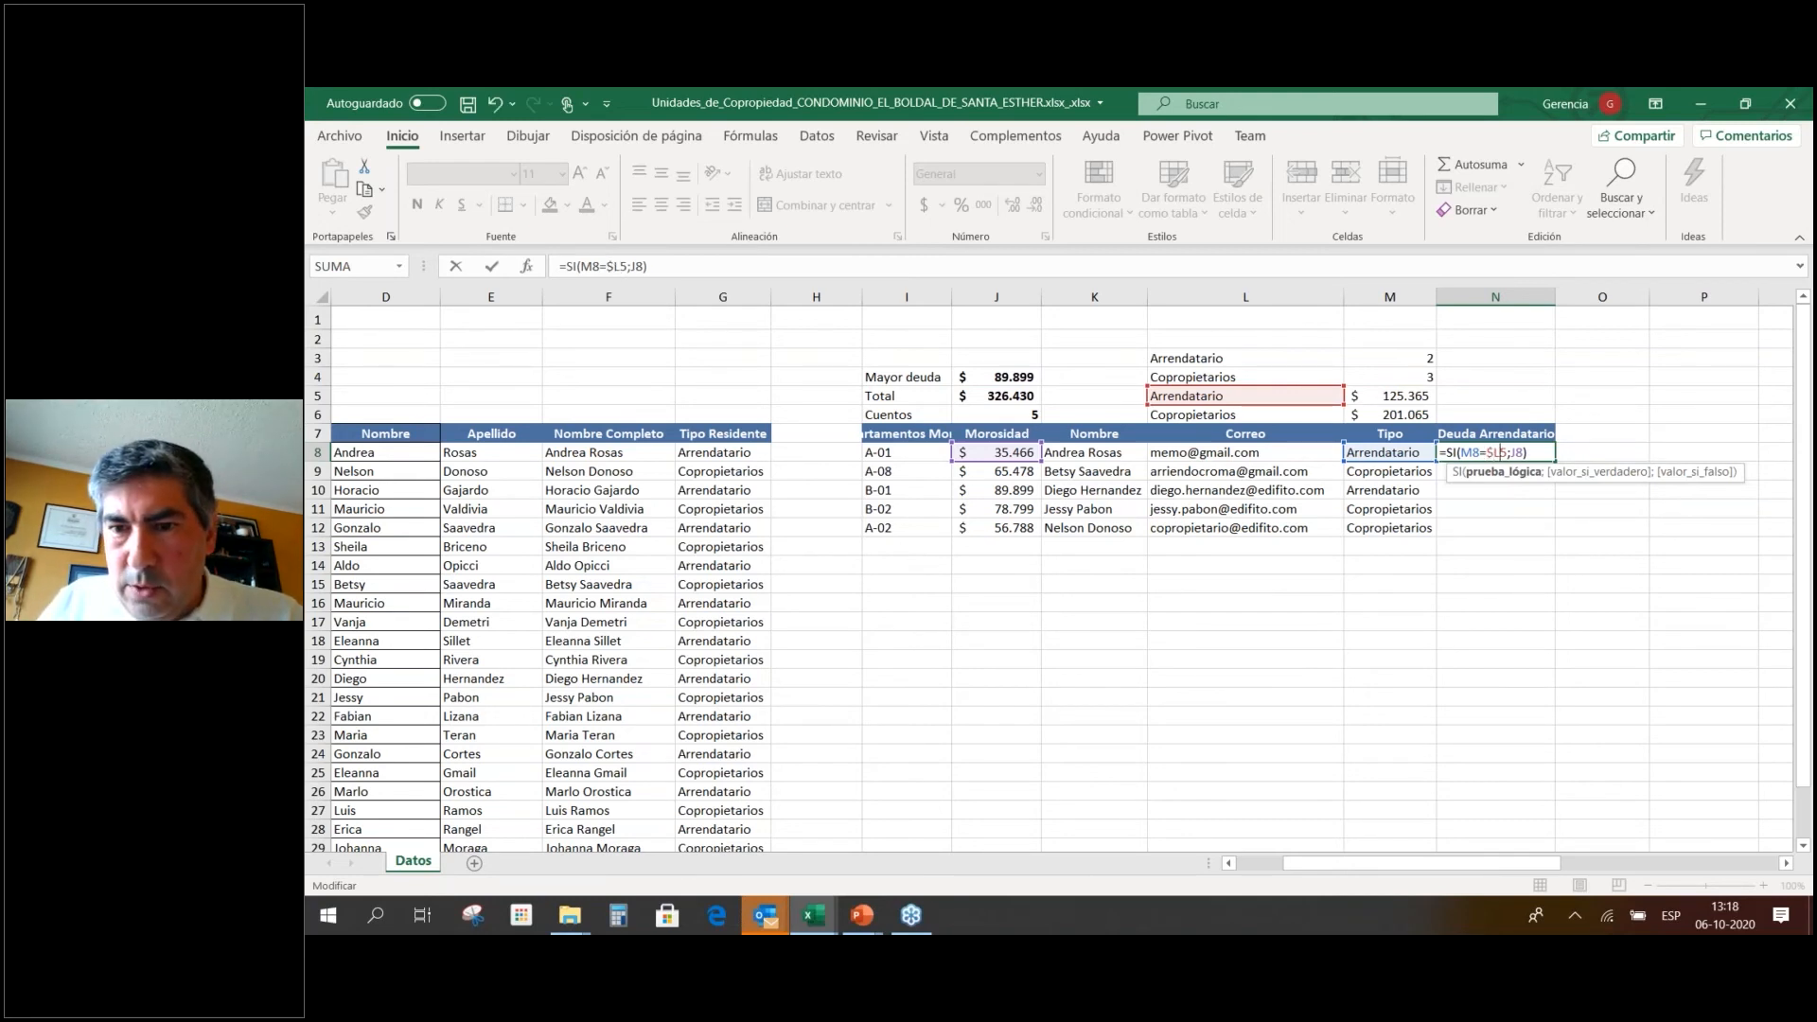
text(4)
key(BackSpace)
text($)
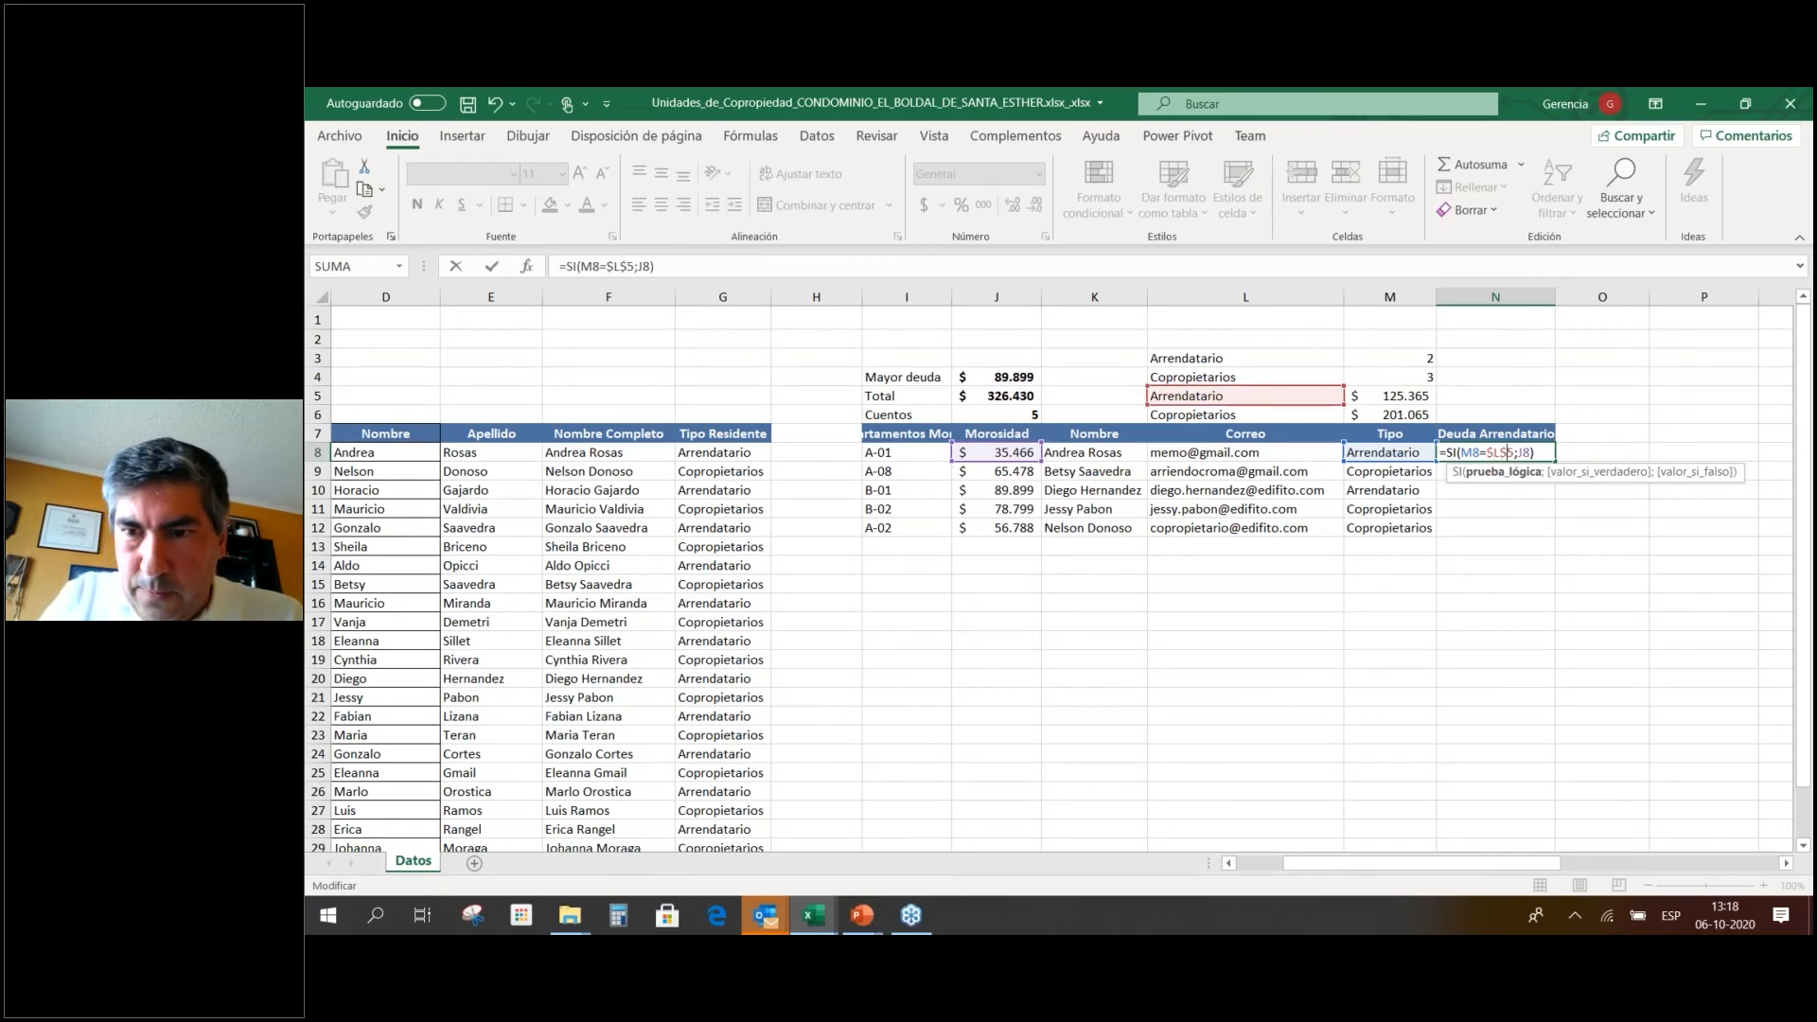
key(Return)
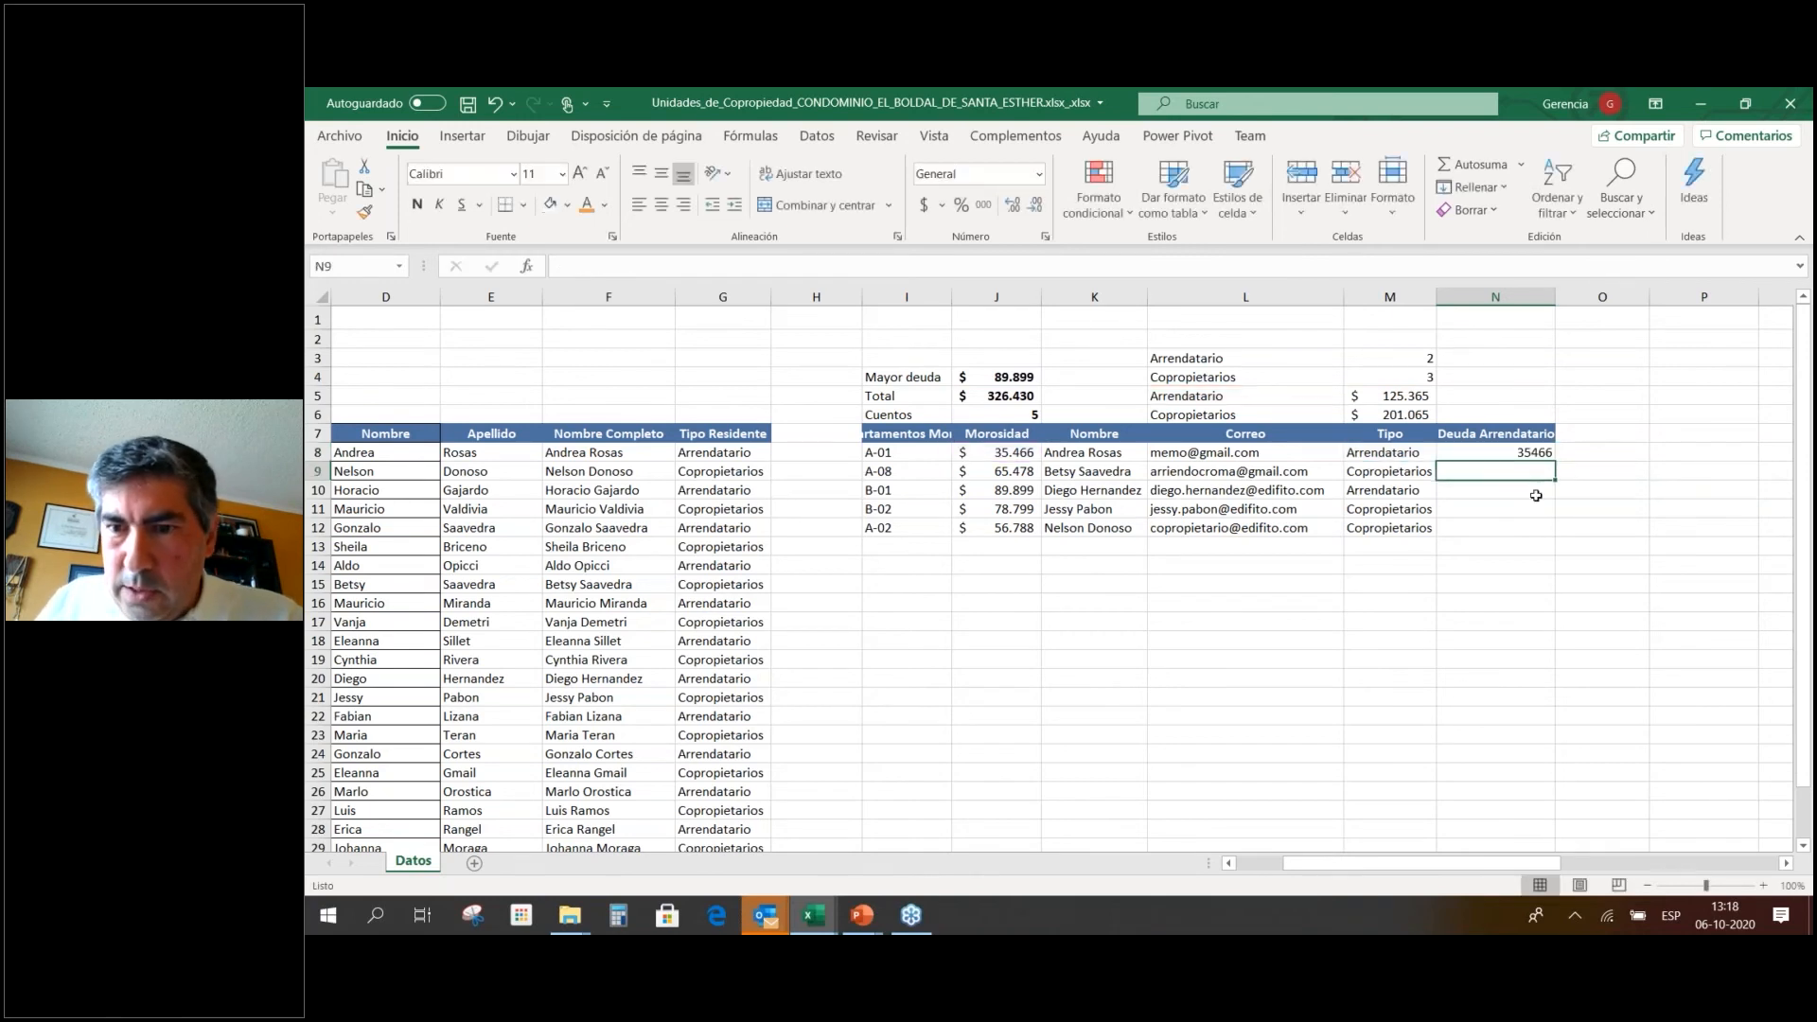
Fill the N8 formula down through N12, showing 35466 and 89899 for tenants.
click(1541, 455)
drag(1554, 461, 1553, 534)
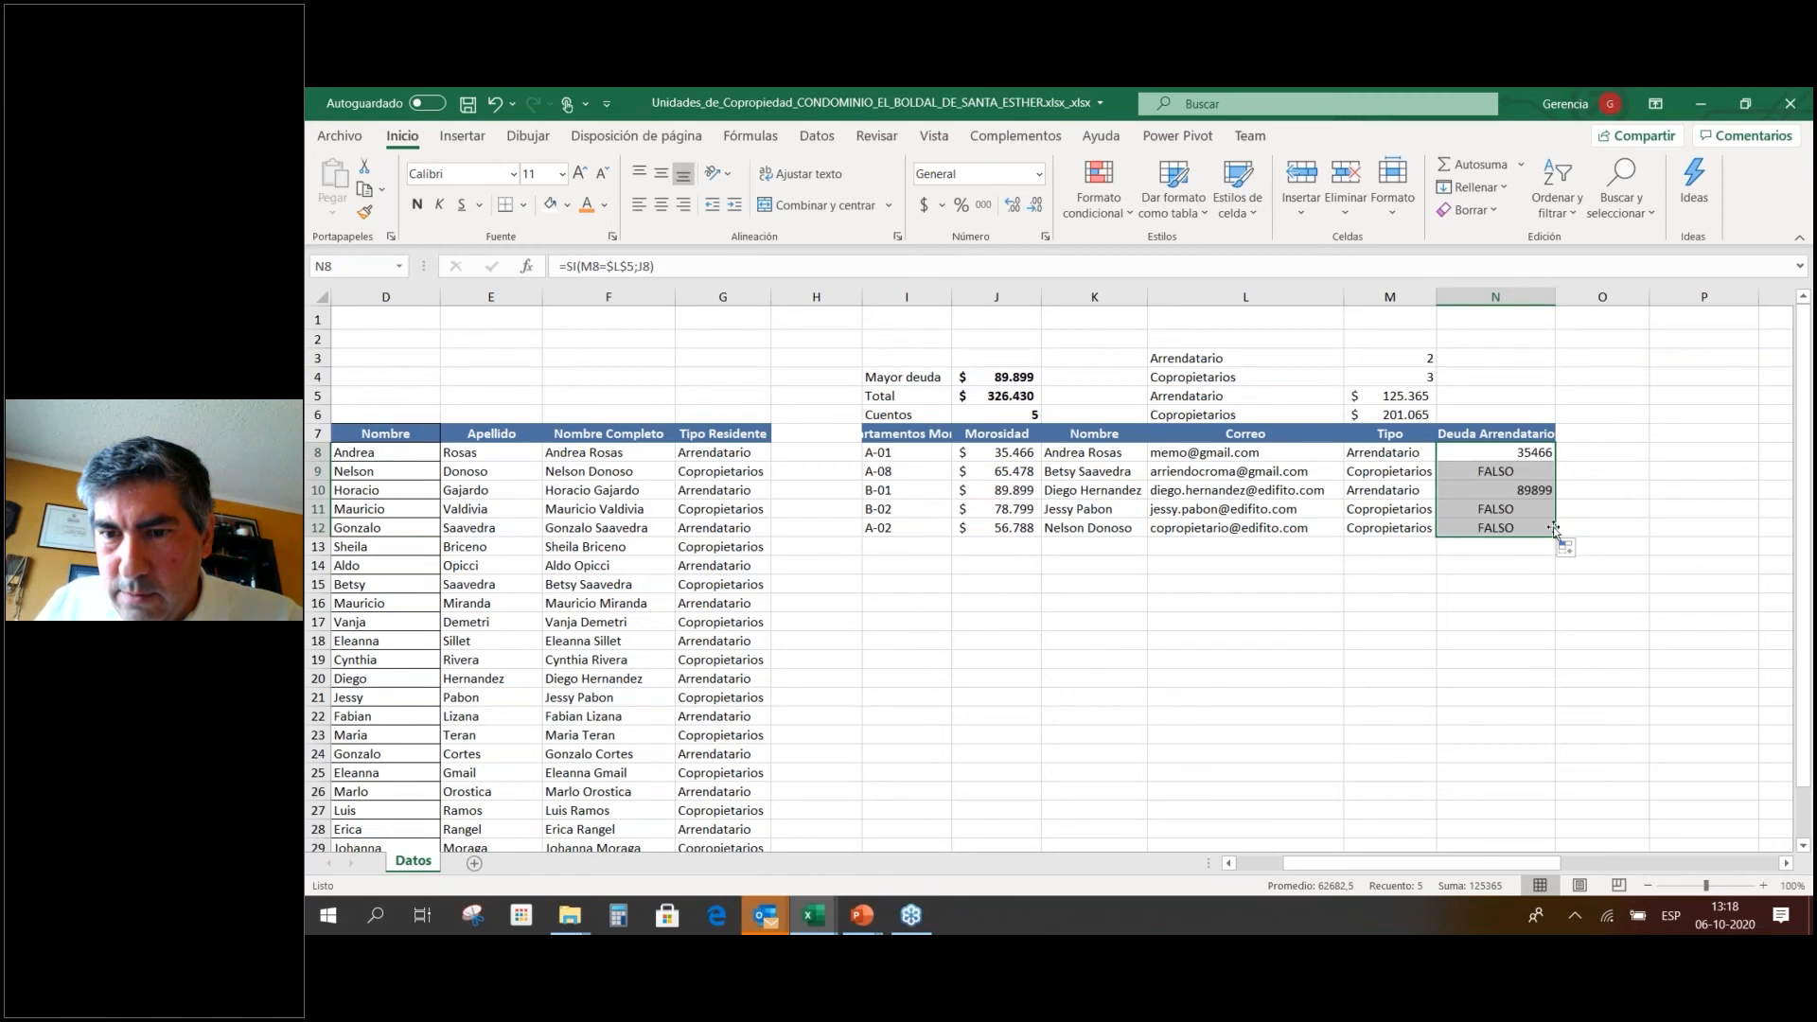
click(1564, 472)
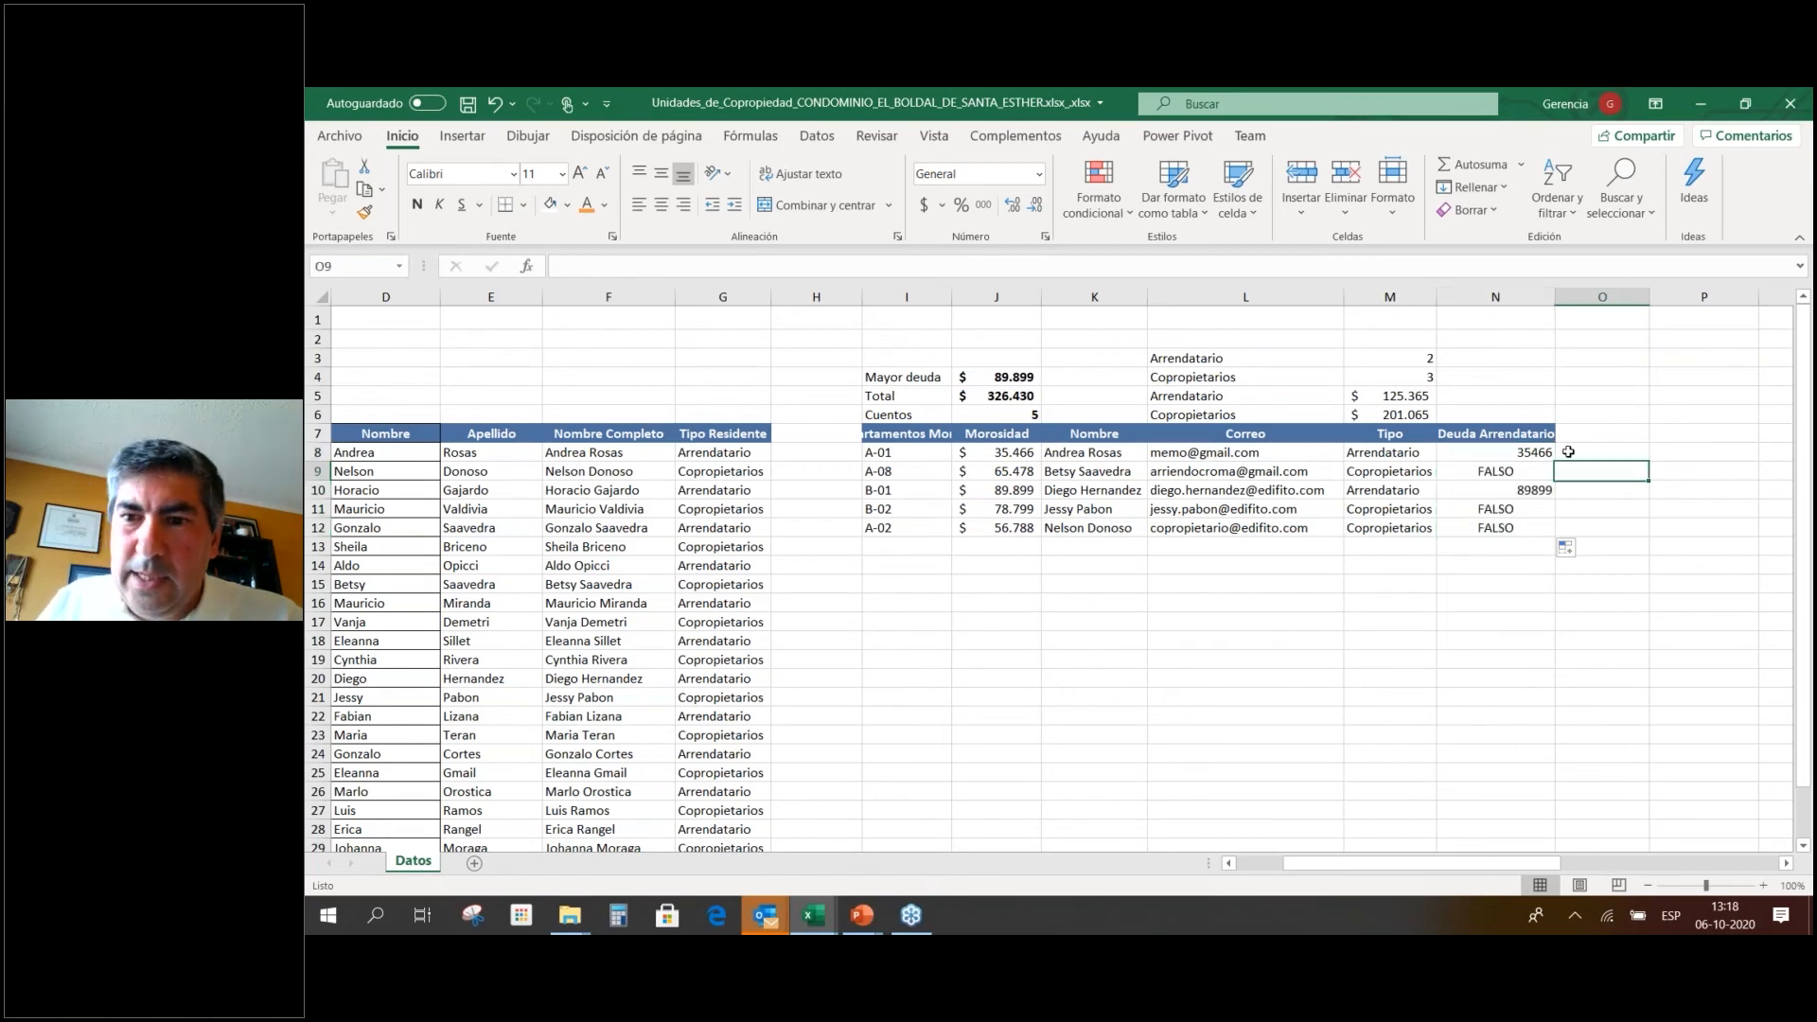
click(1477, 471)
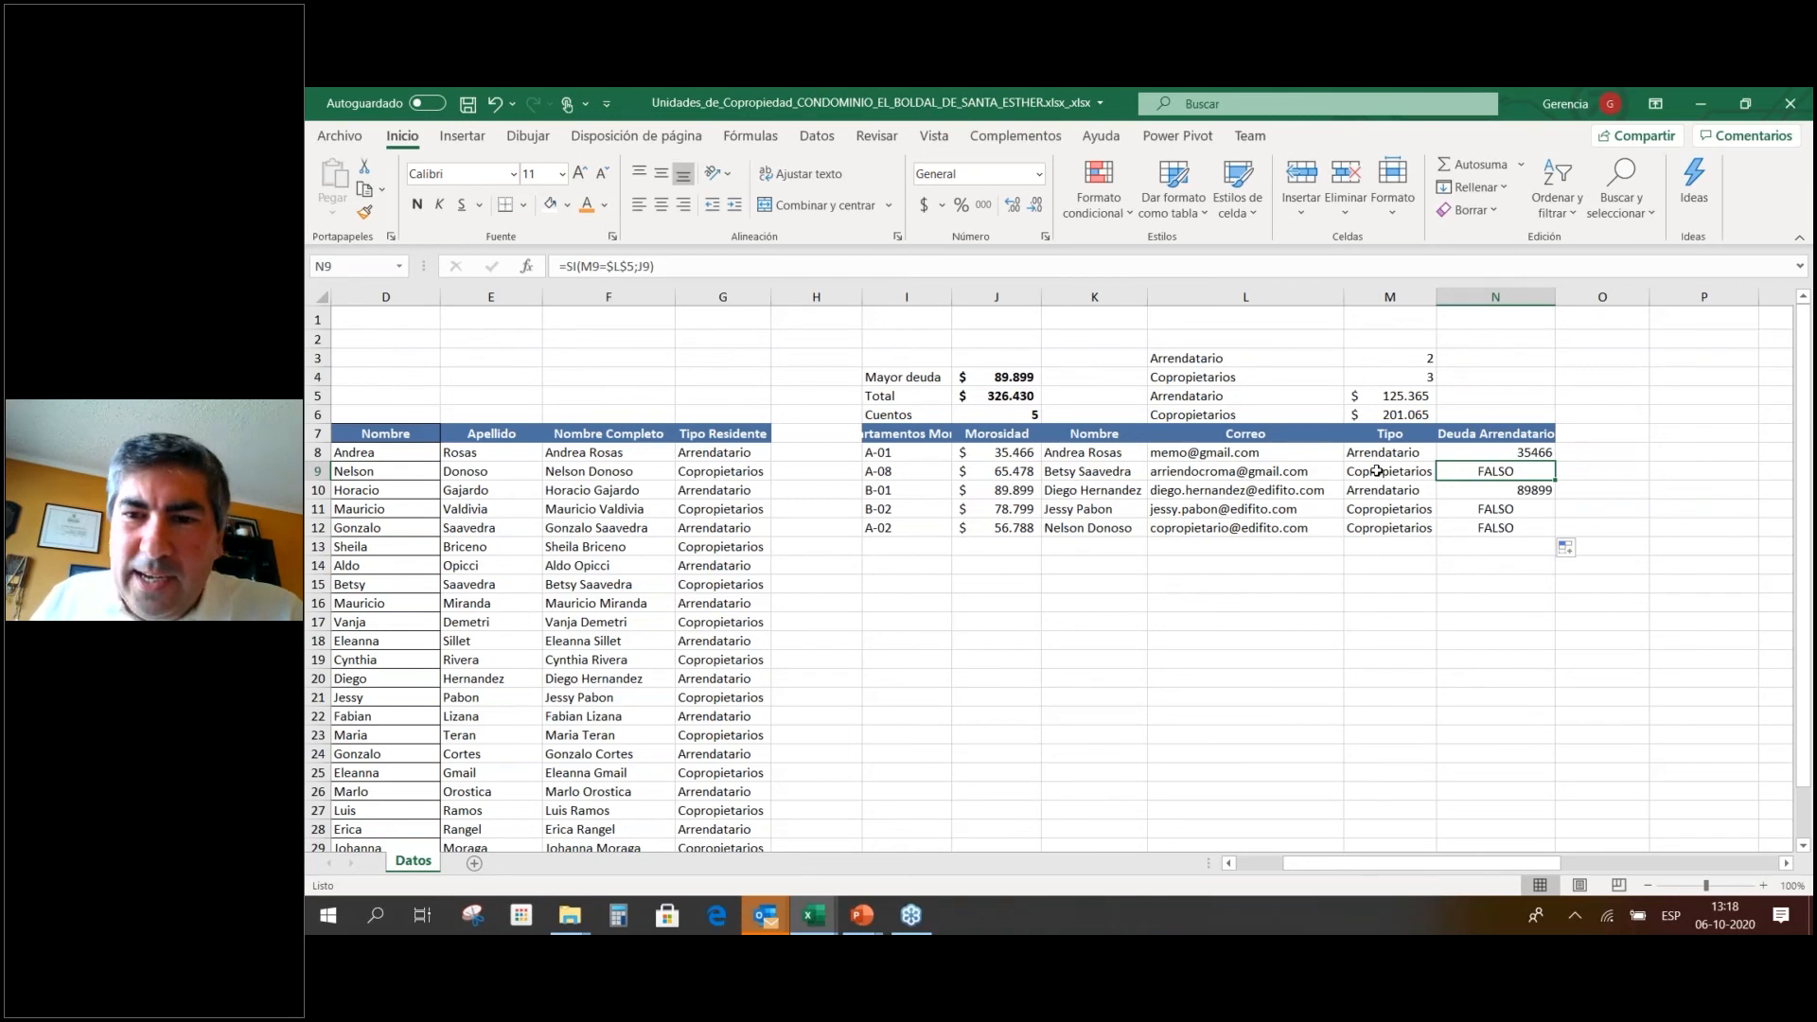
mouse_move(1535, 463)
mouse_down()
mouse_move(1579, 438)
mouse_move(1552, 438)
mouse_up()
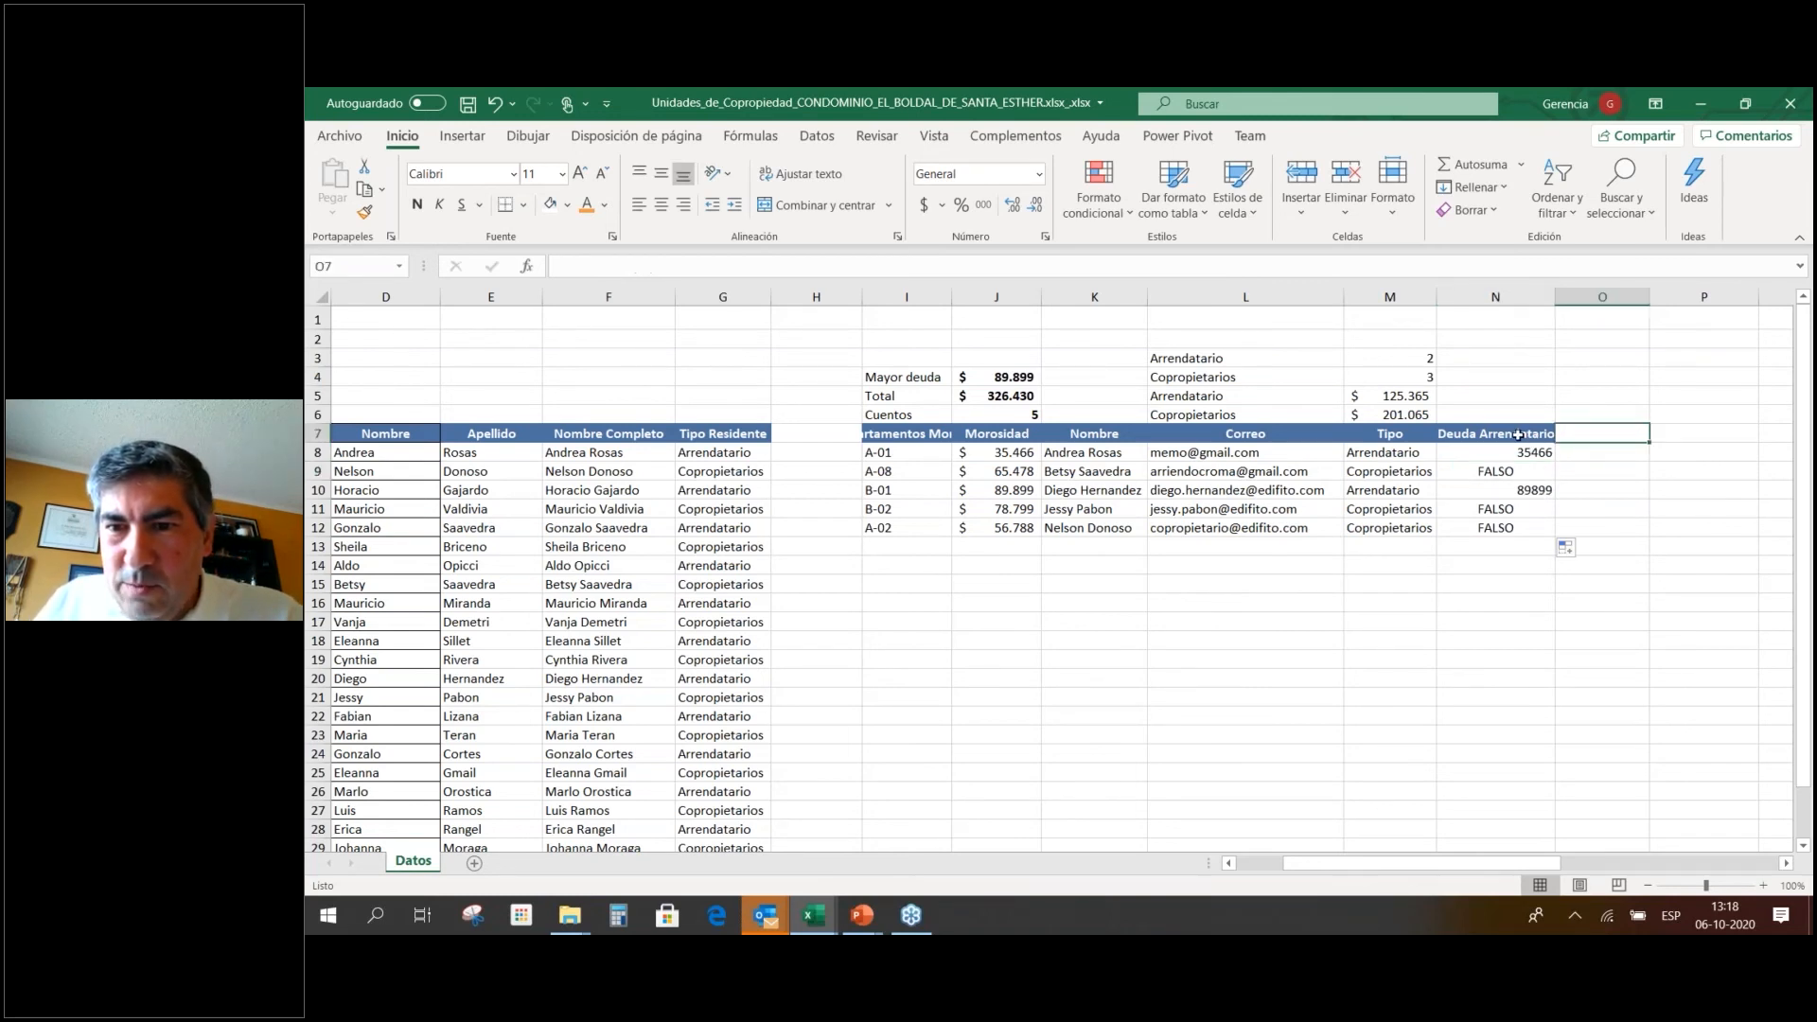
Copy the header into O7 and rename it Deuda Copropietarios.
click(1546, 437)
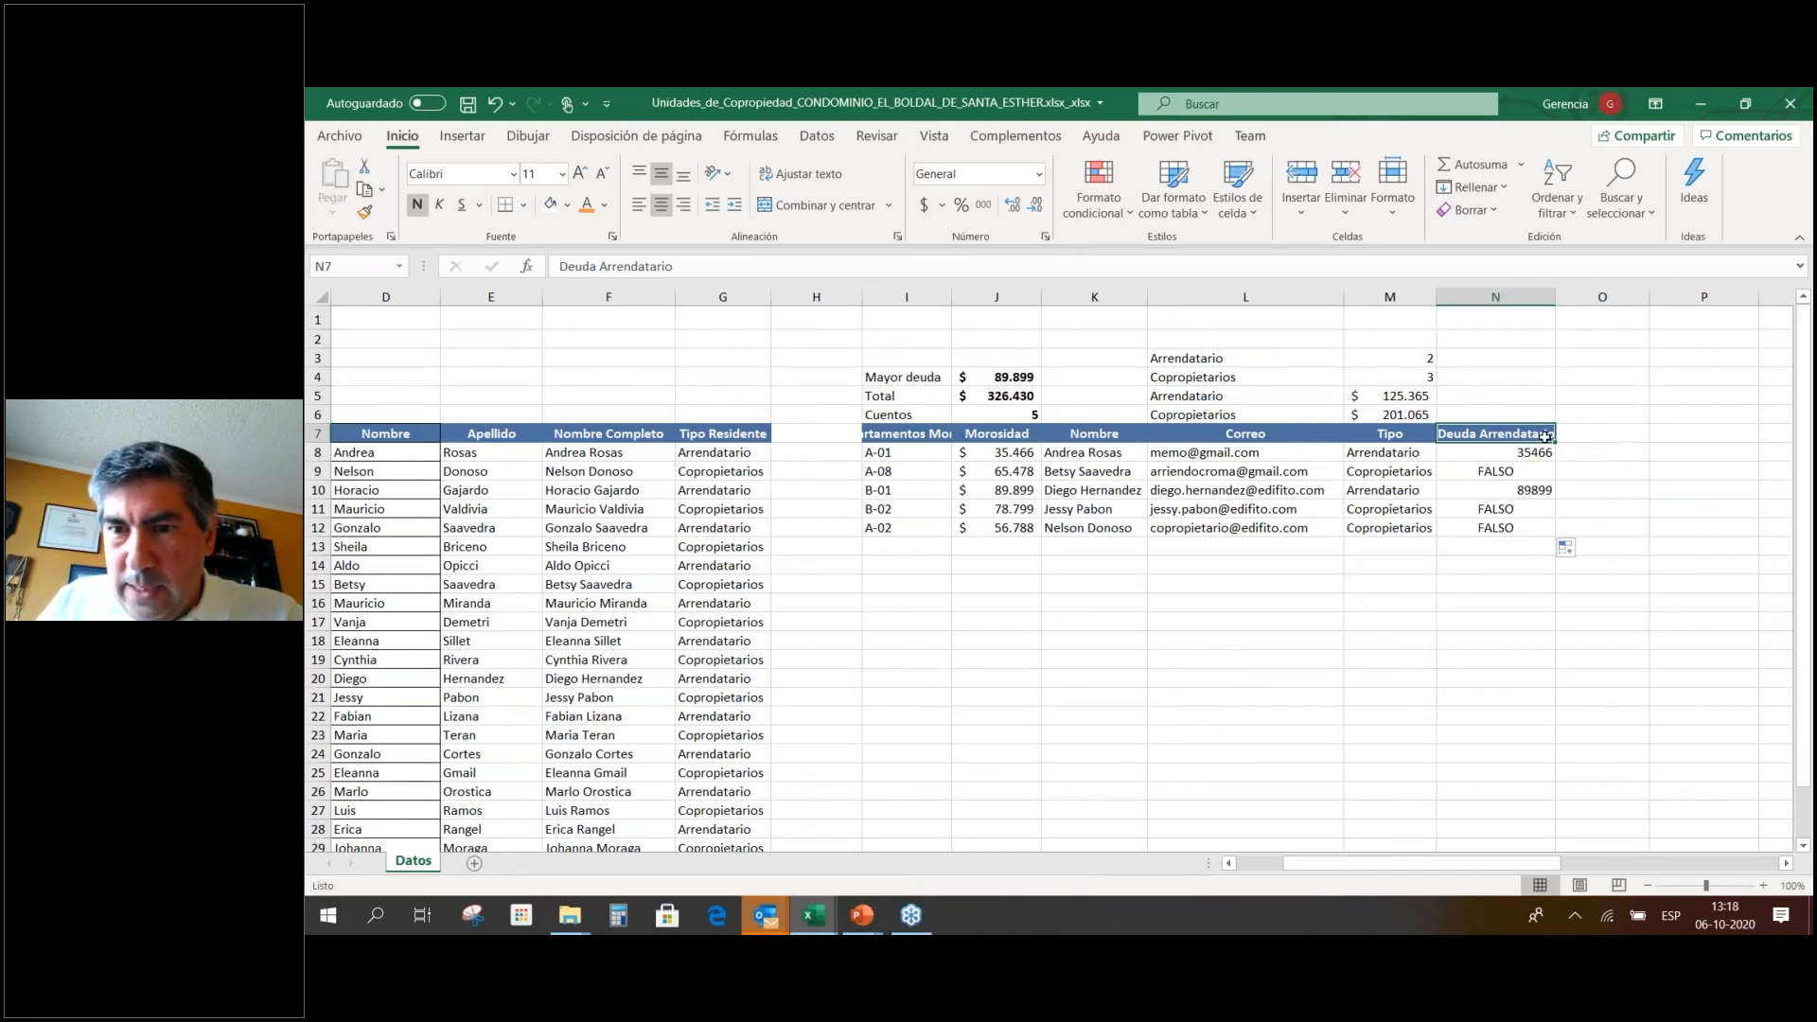
ctrl+drag(1546, 437, 1603, 437)
click(631, 266)
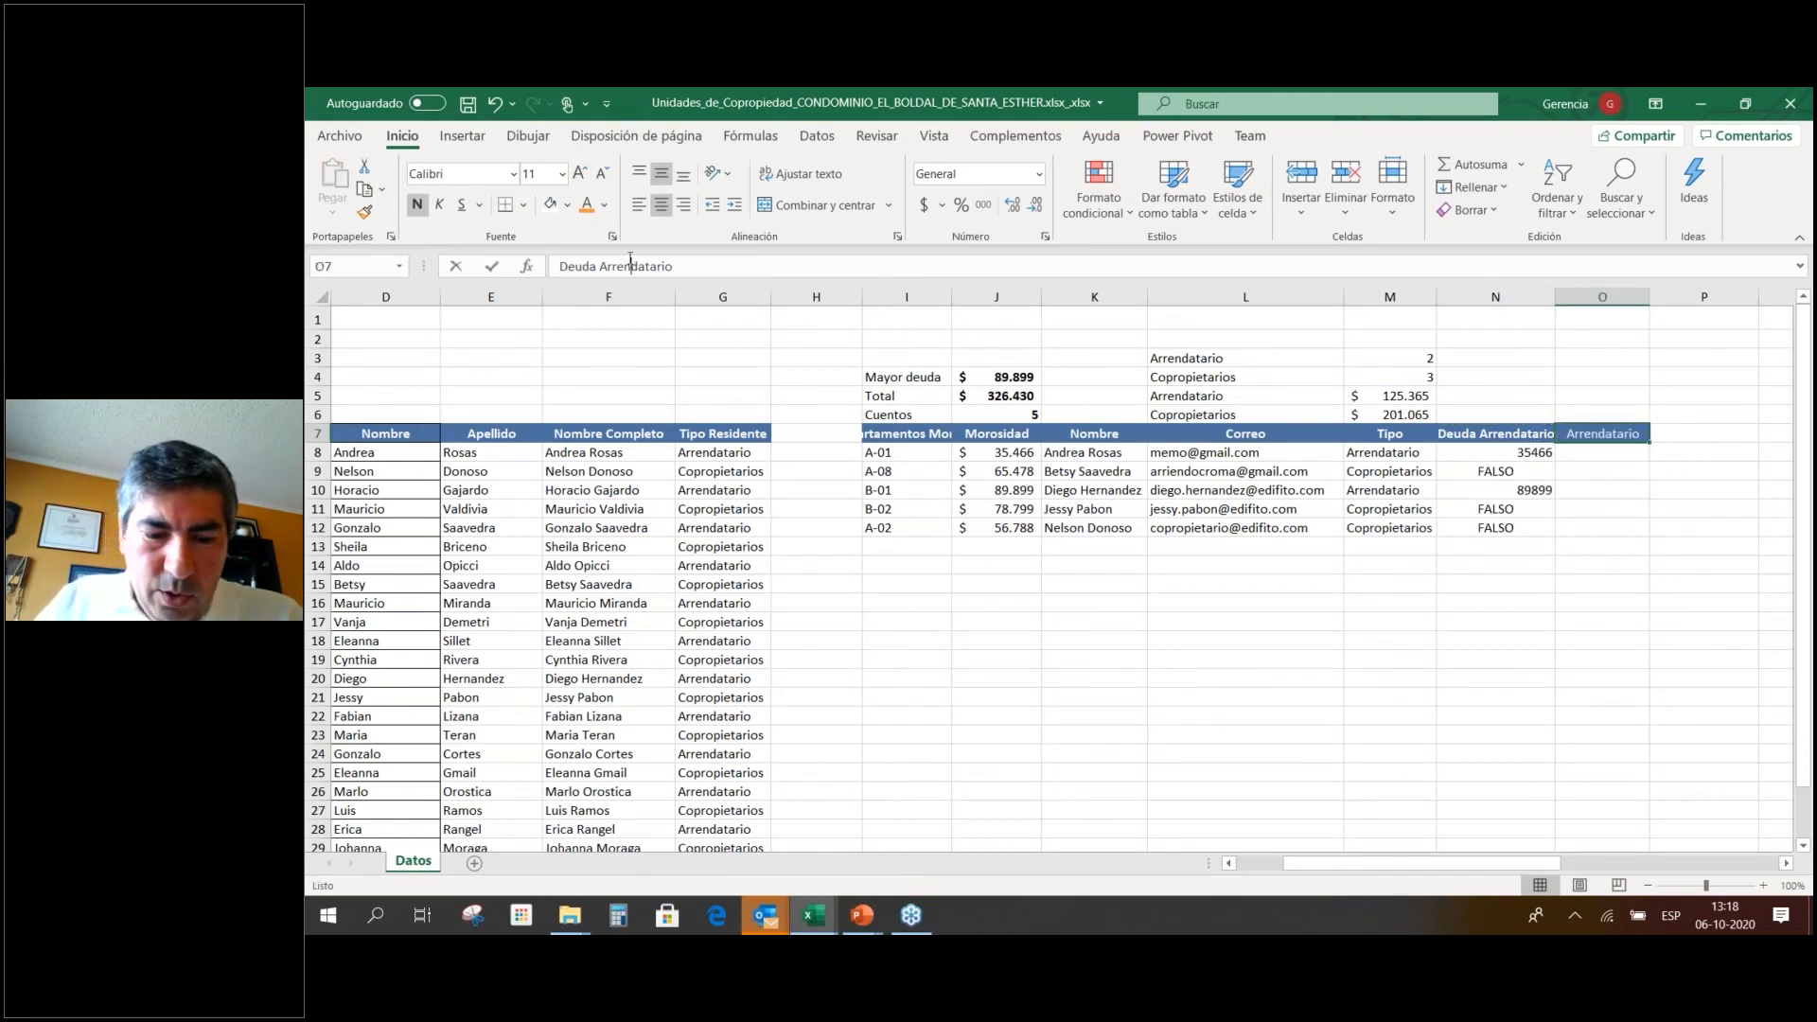
double_click(630, 266)
text(Copropietarios)
key(Return)
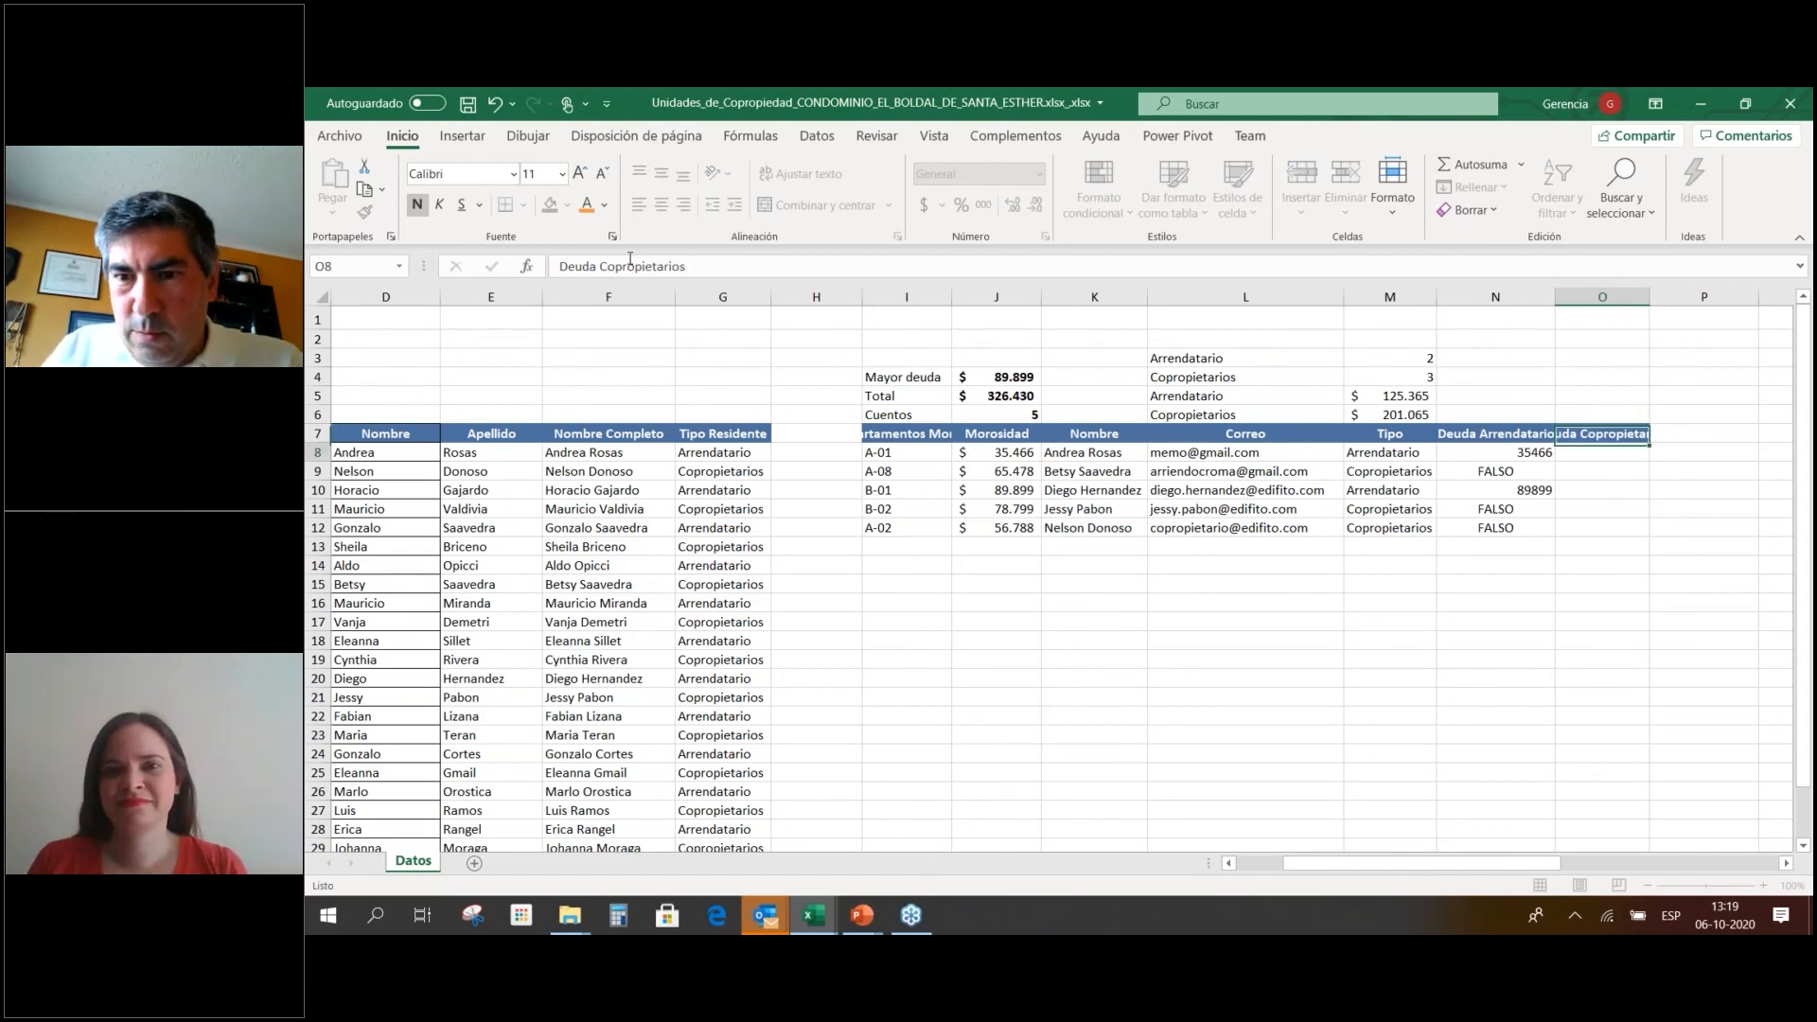
Copy N8's formula into O8, discard the faulty edit, and begin a fresh =SI( formula.
key(Left)
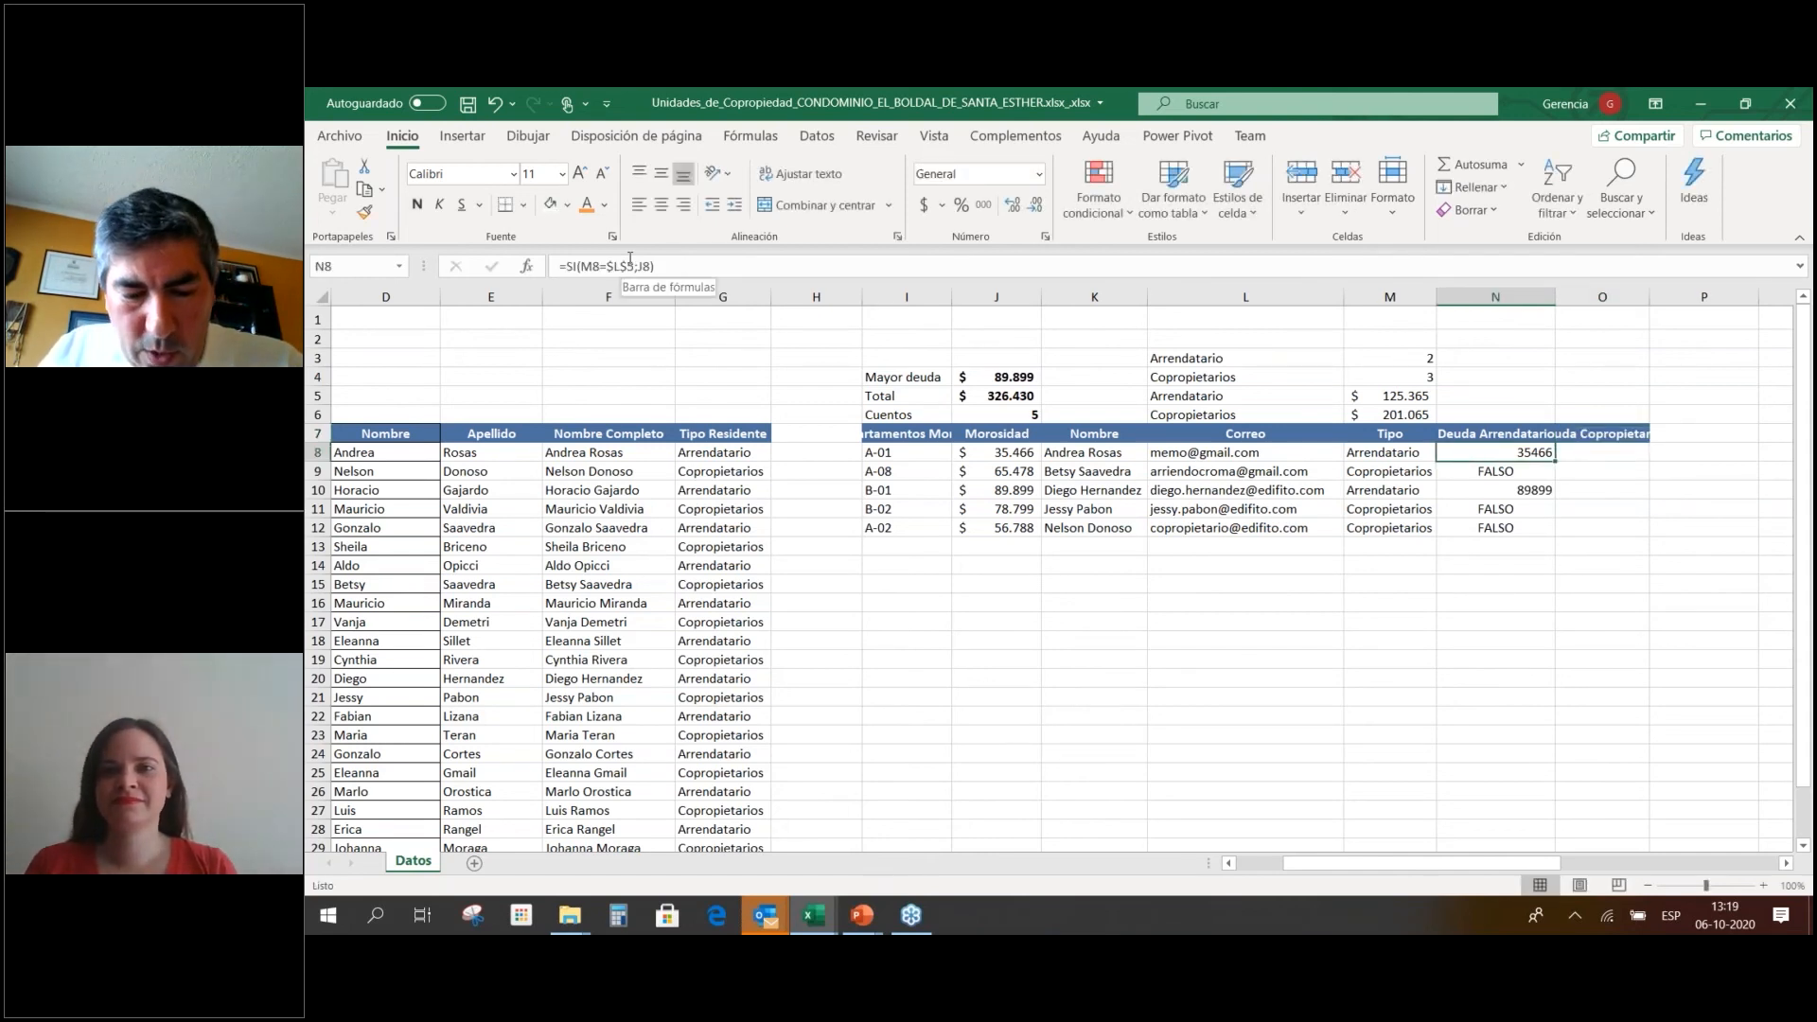
key(ctrl+c)
key(Right)
key(Return)
key(F2)
drag(1244, 408, 1262, 415)
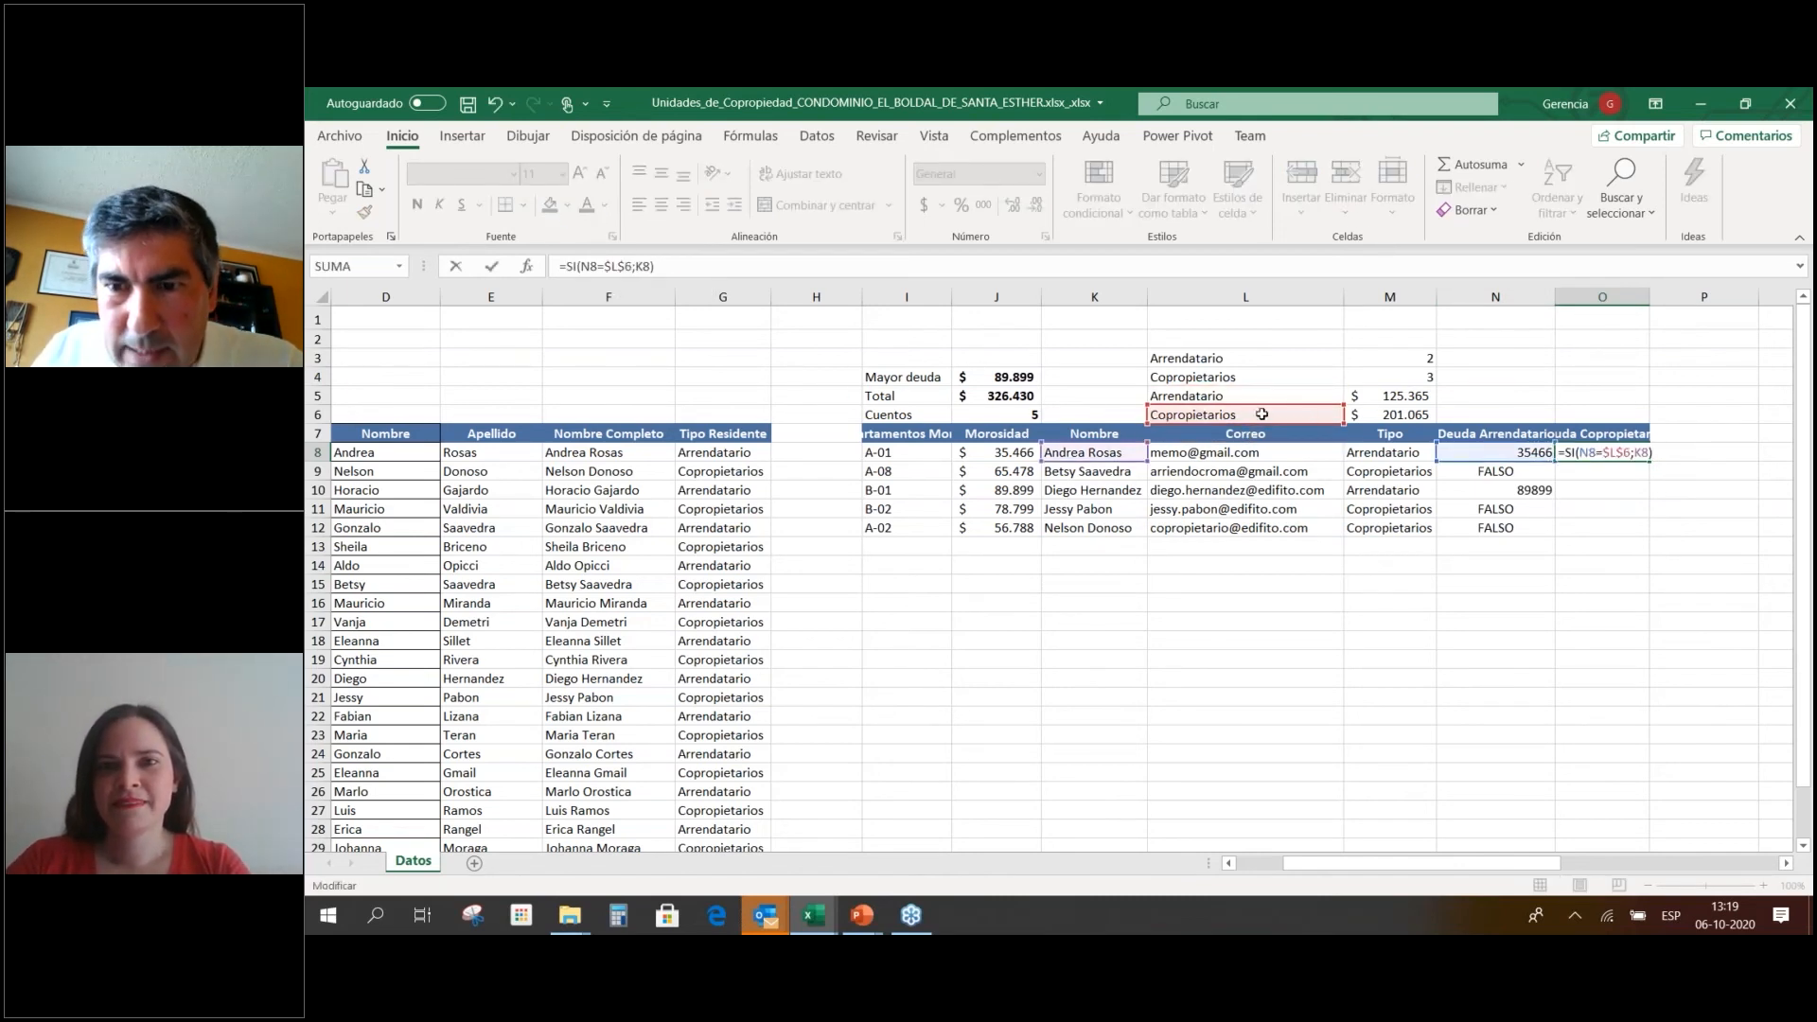
drag(1491, 468, 1418, 467)
key(Escape)
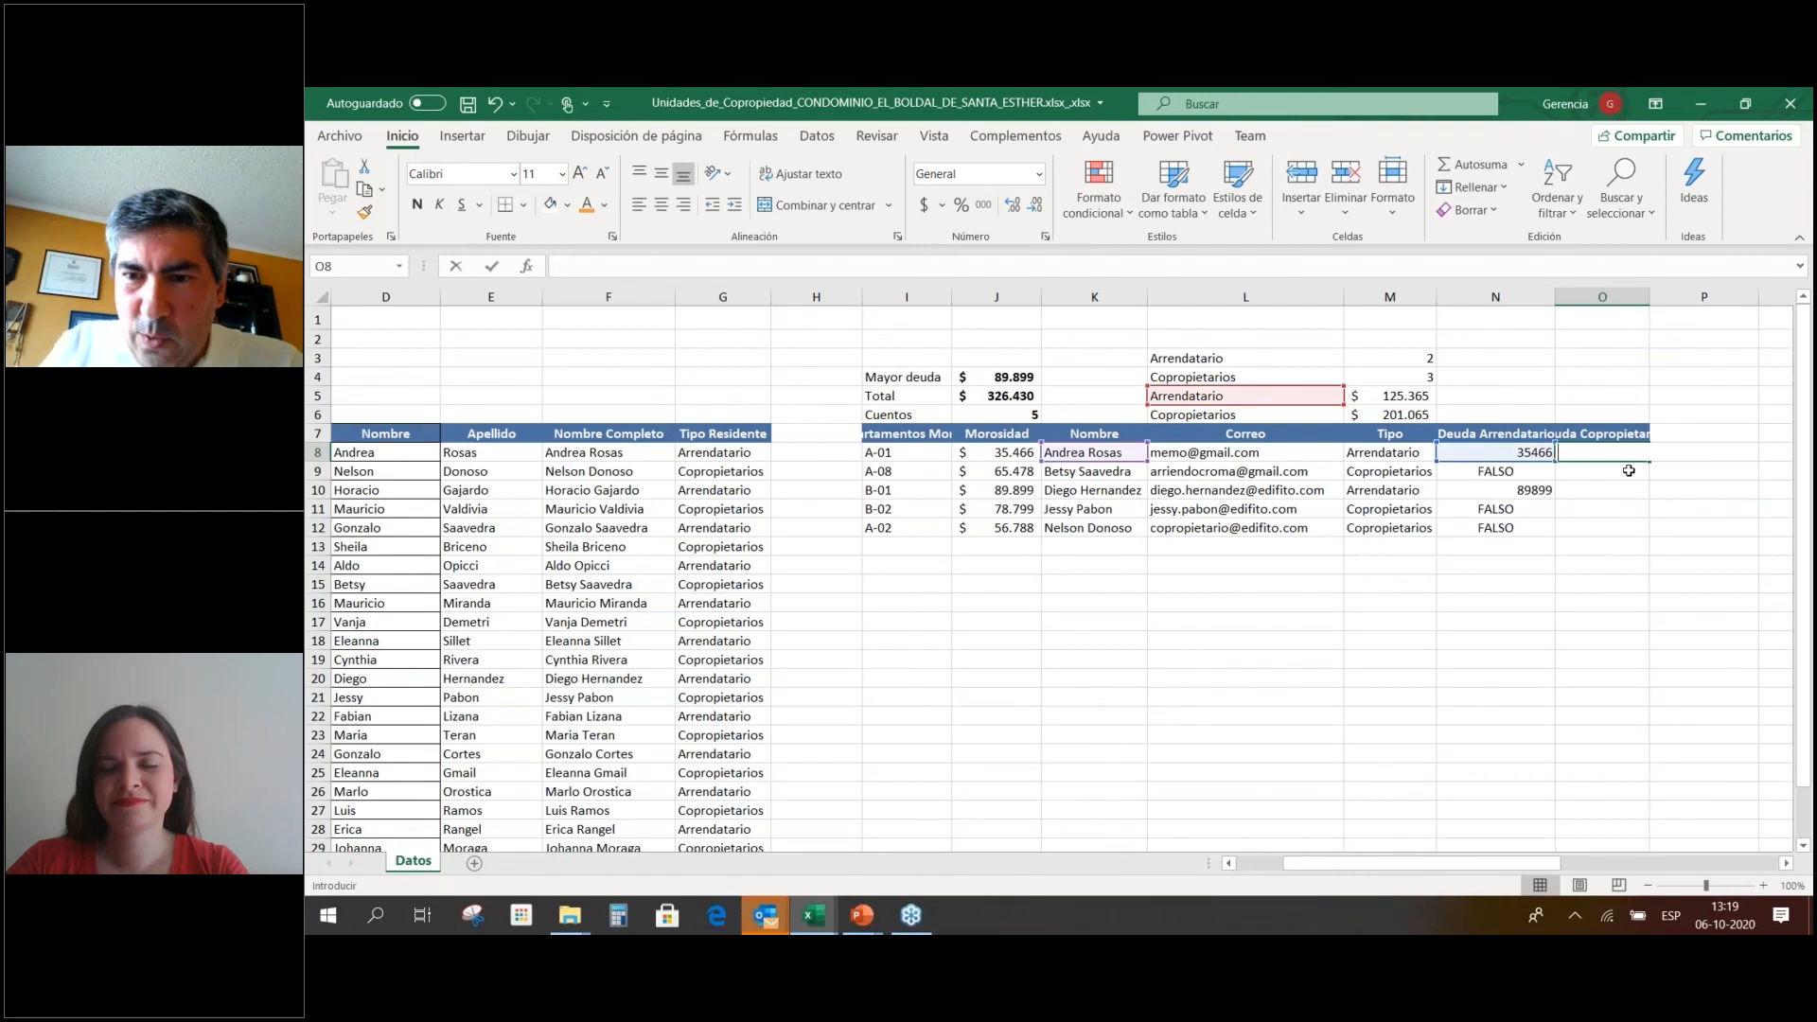
text(=Si()
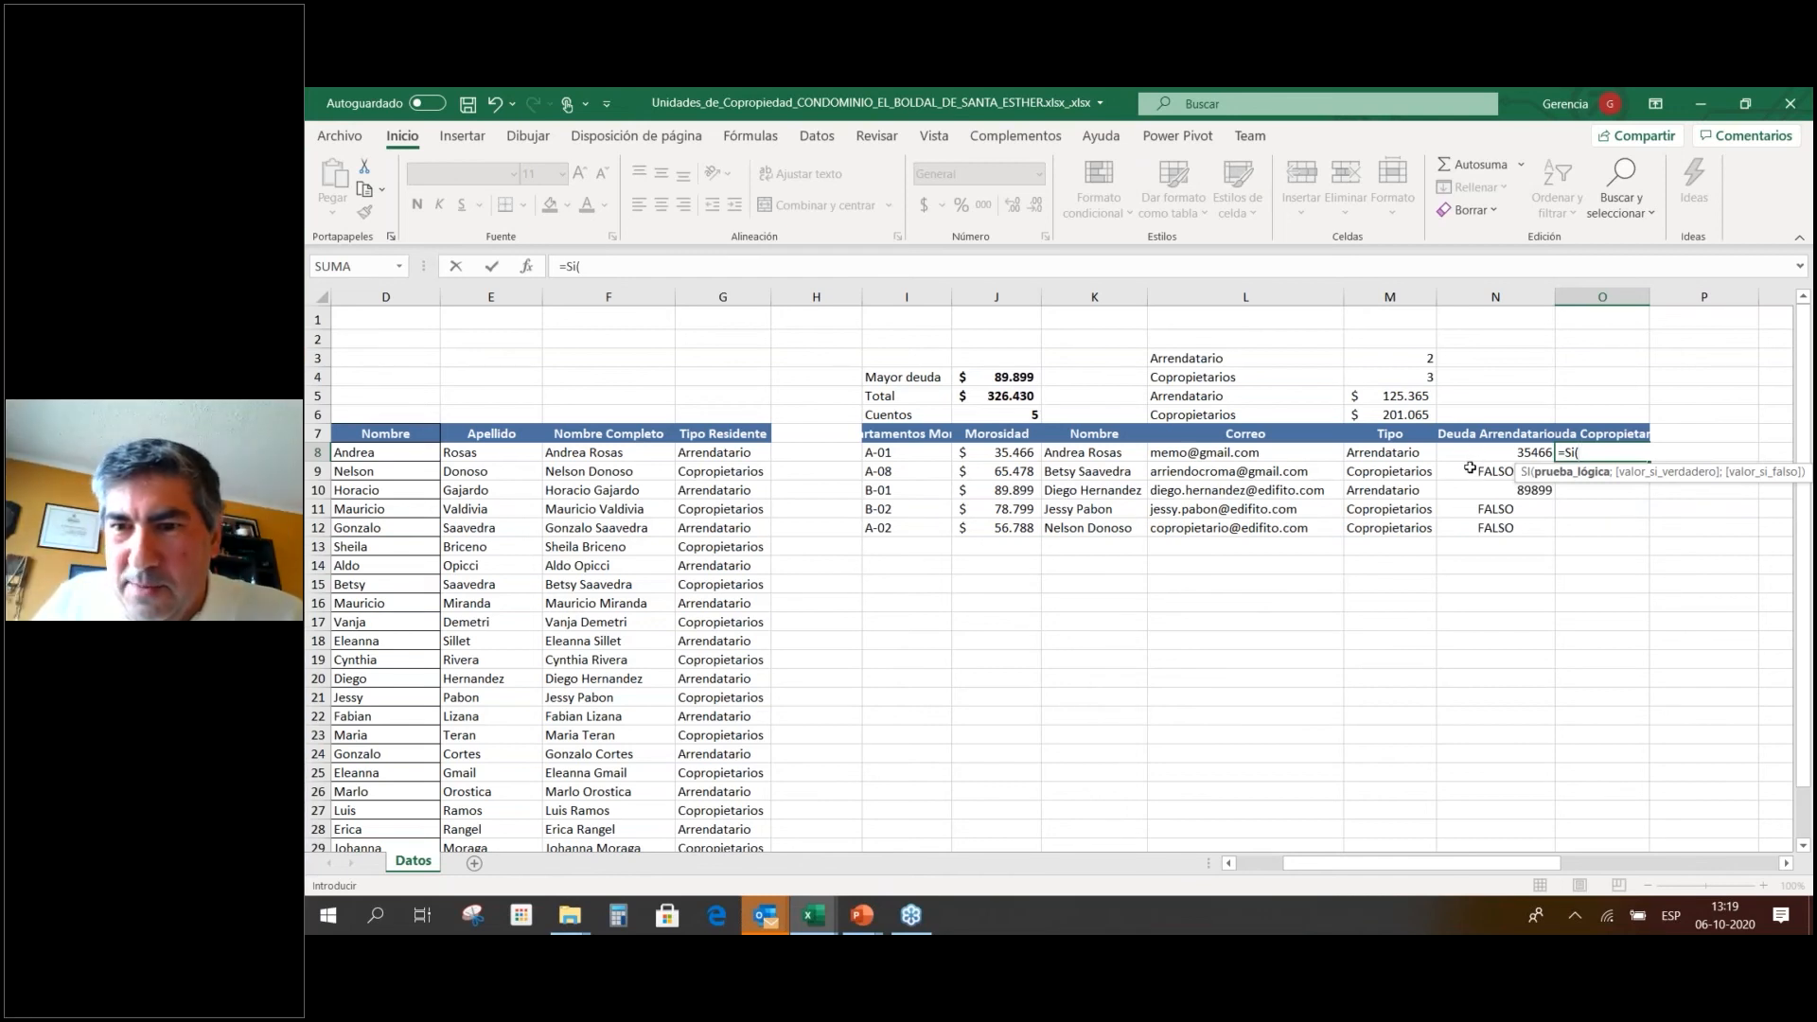
Complete O8 as =SI(M8=$L$6;J8) with the L6 reference anchored.
click(1395, 454)
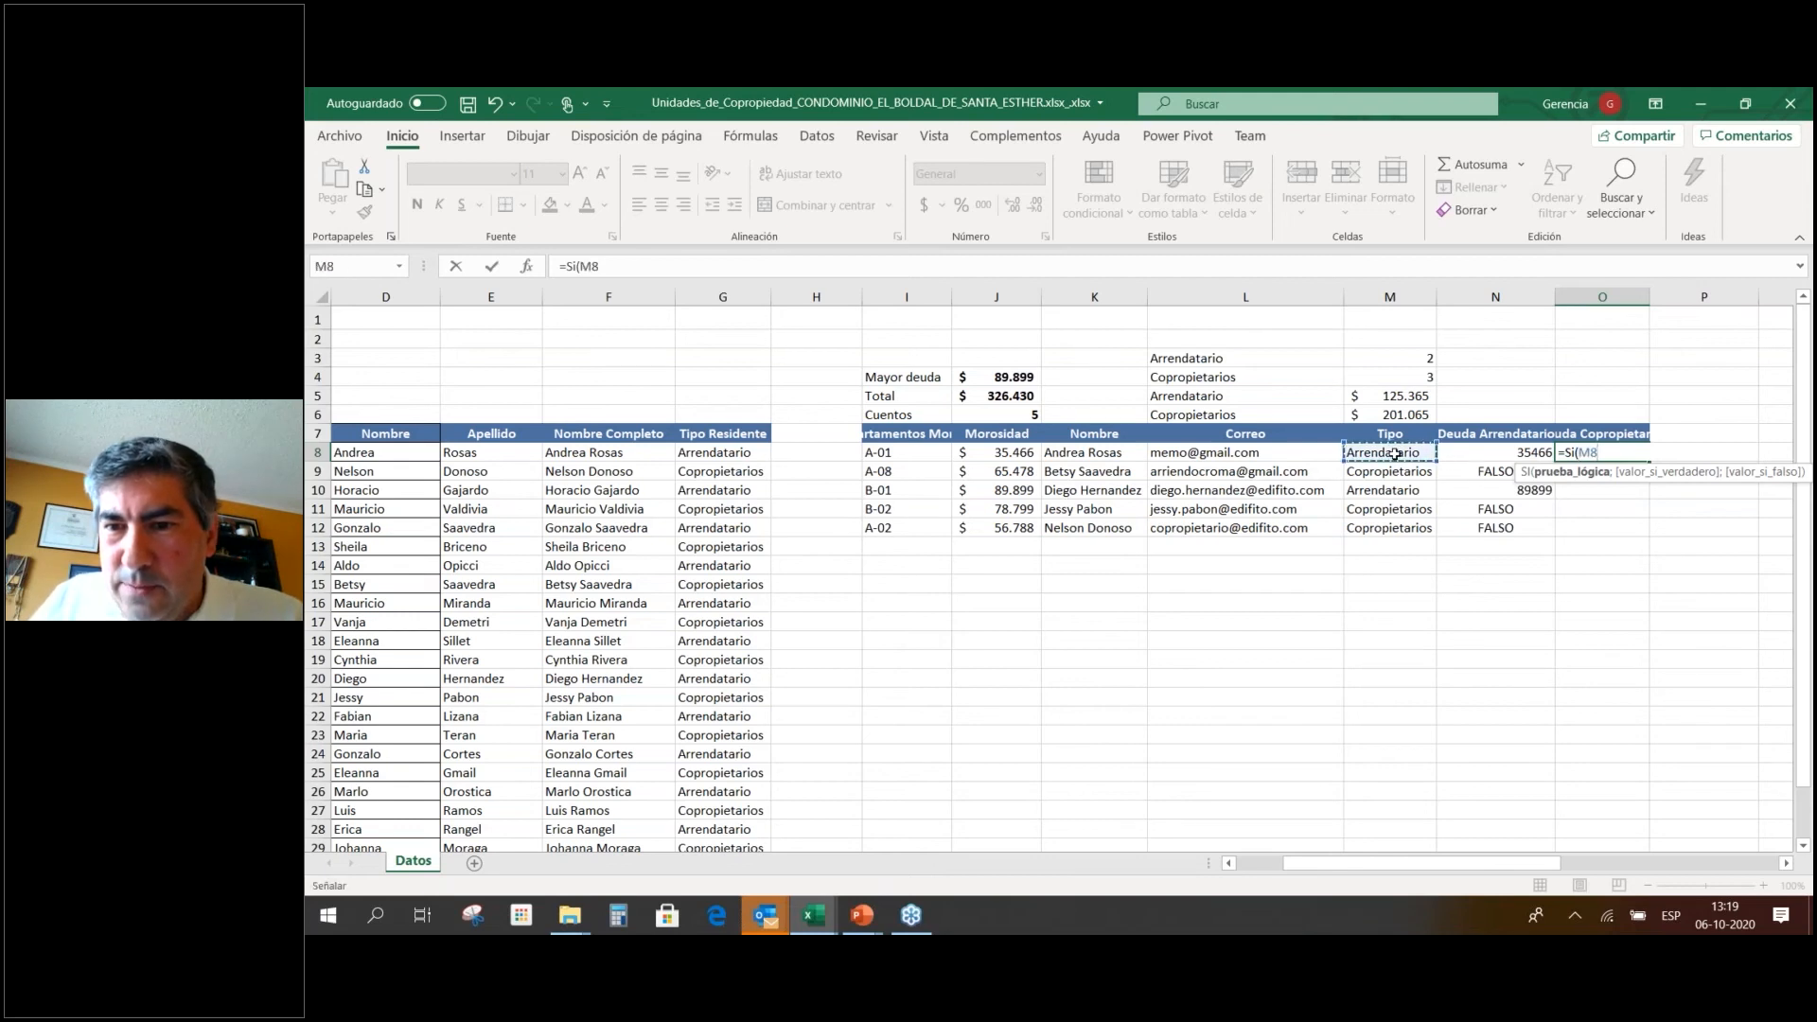
text(=)
click(1274, 413)
text(;)
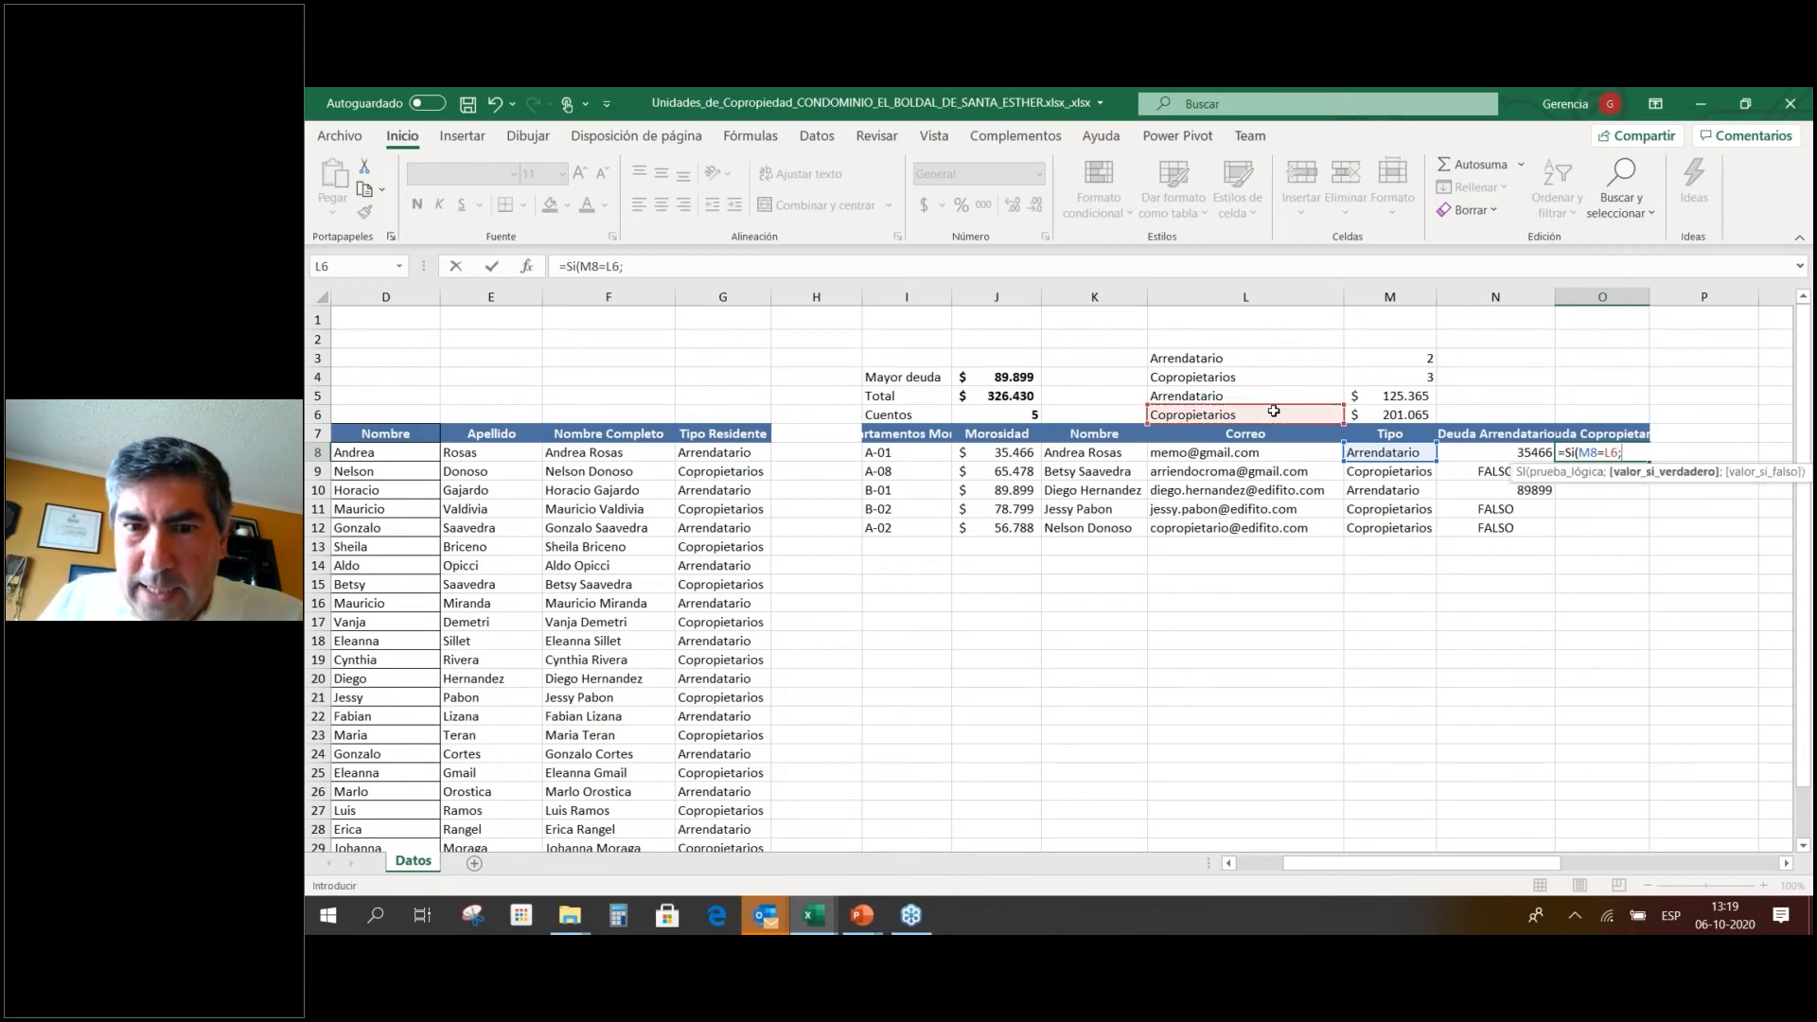
click(1004, 452)
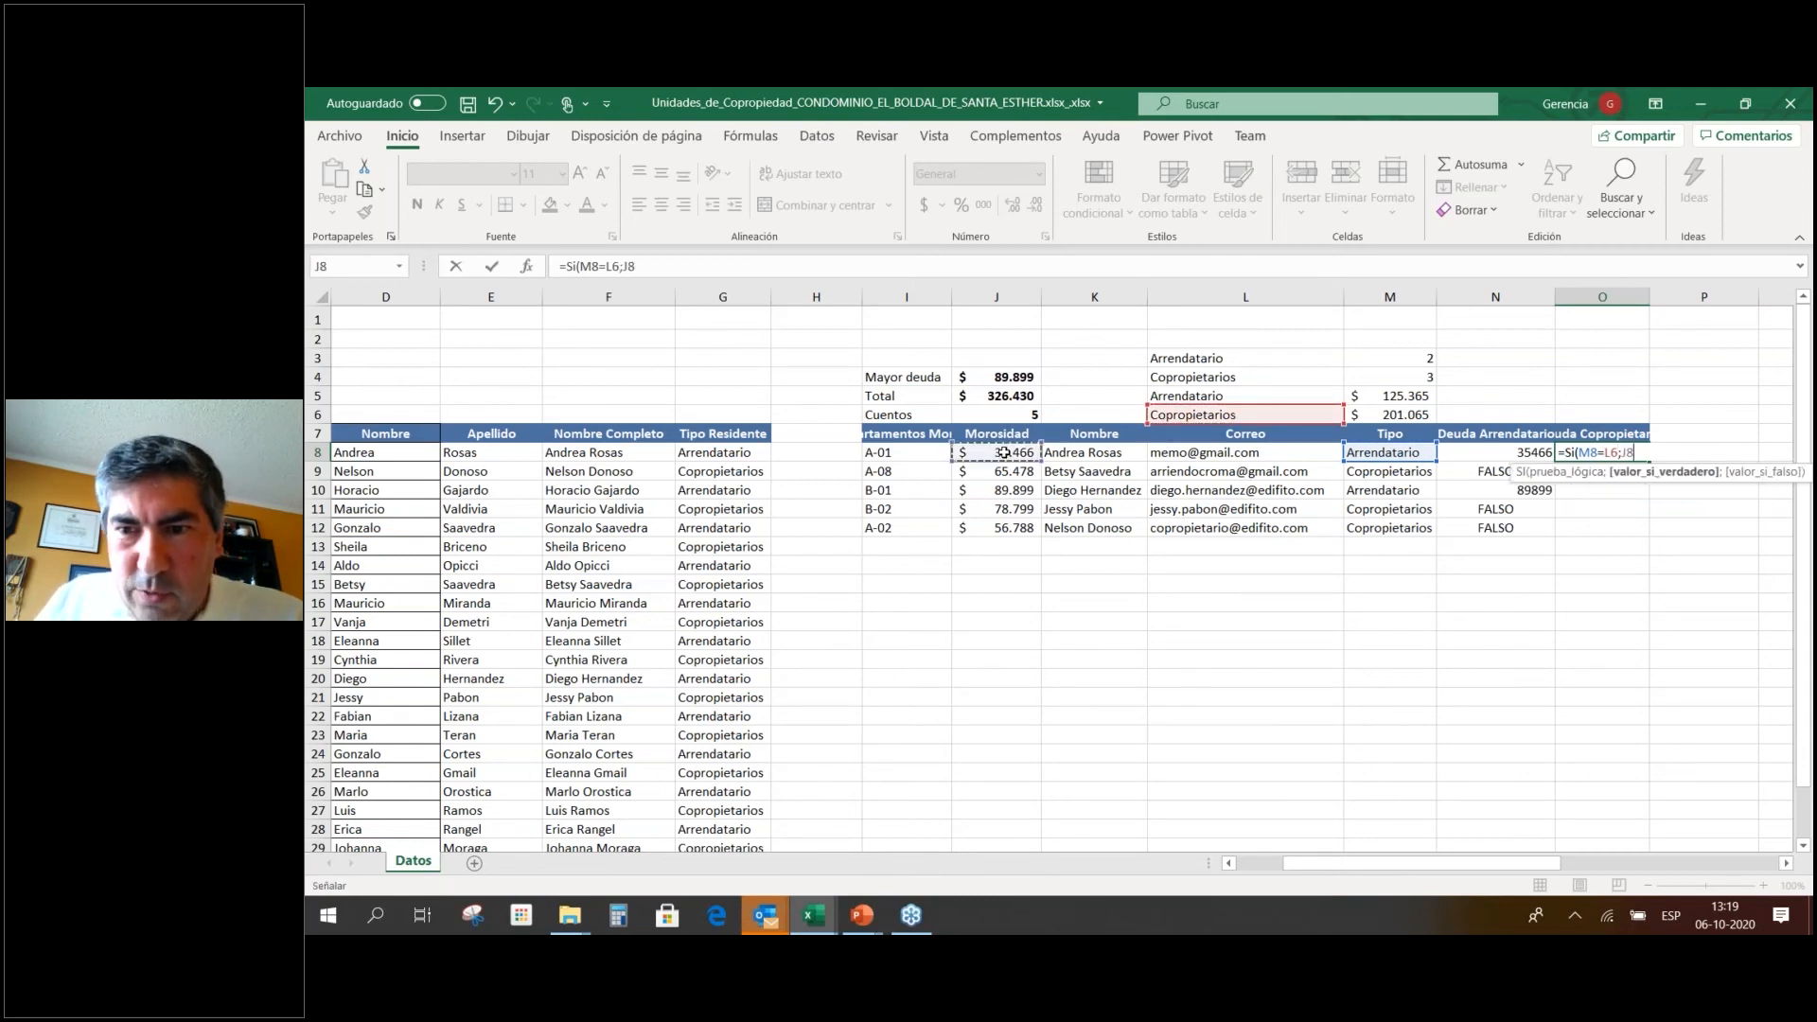
key(Return)
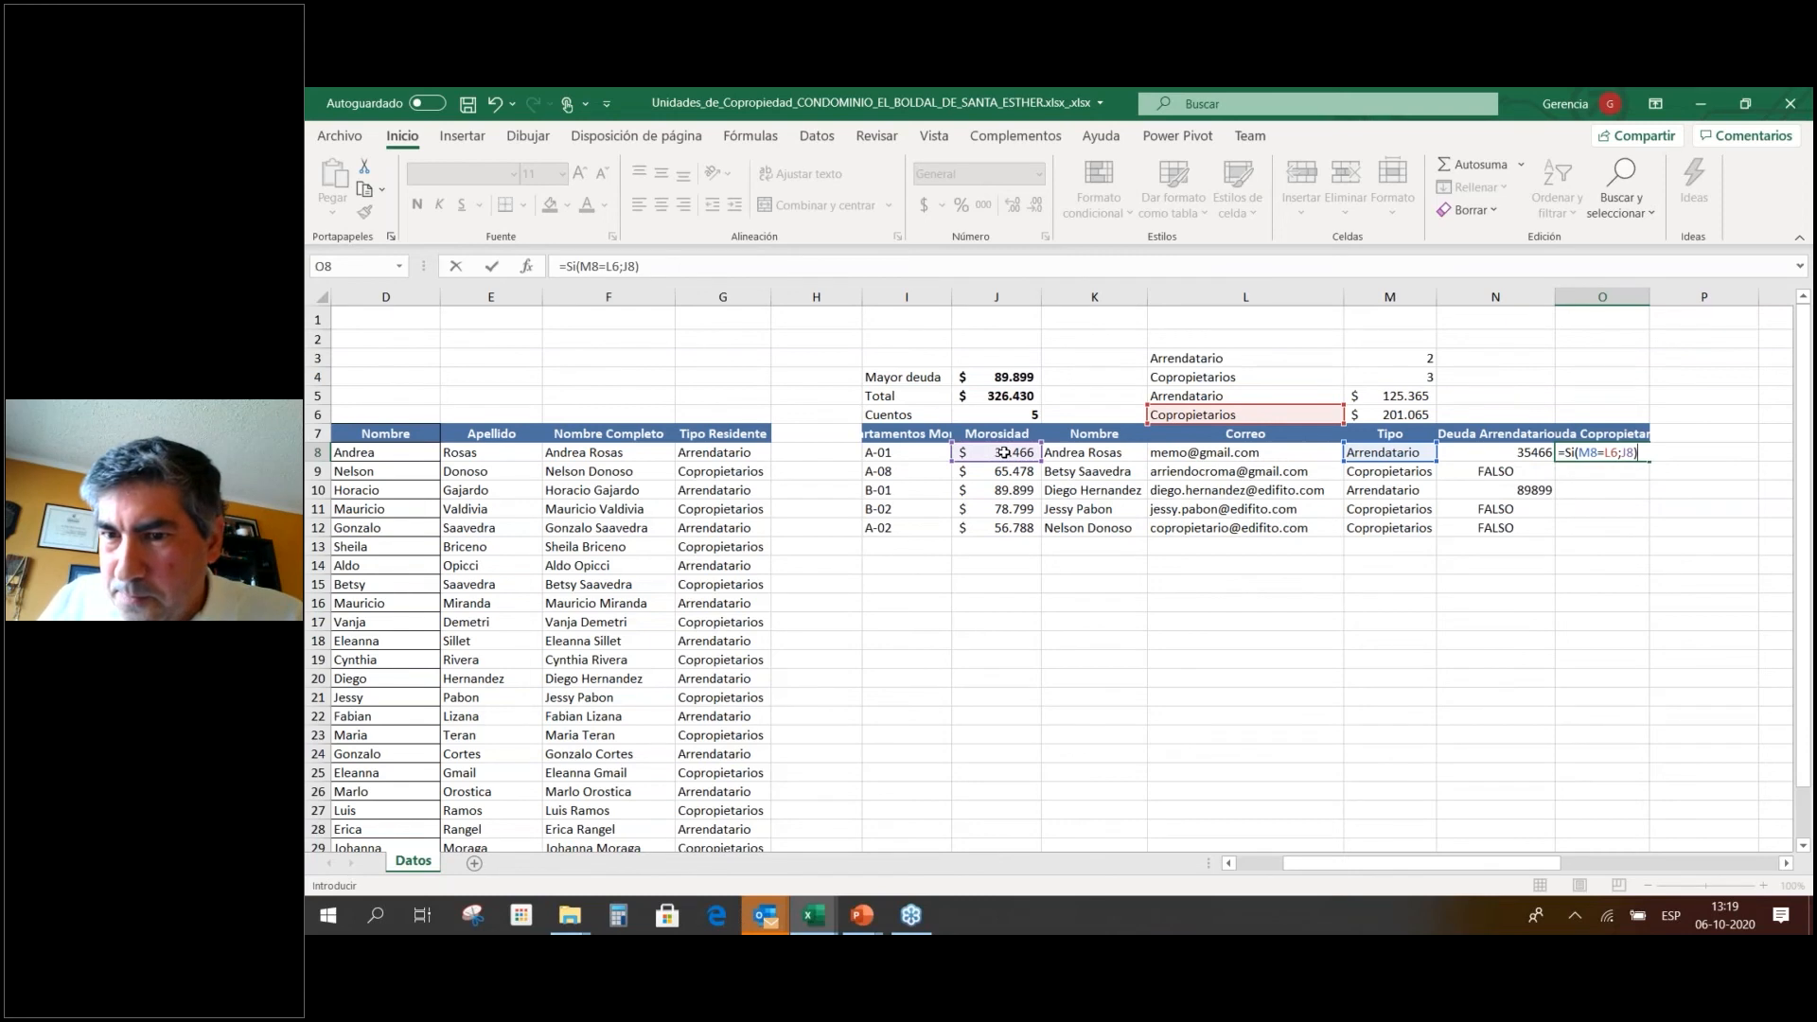
click(1603, 452)
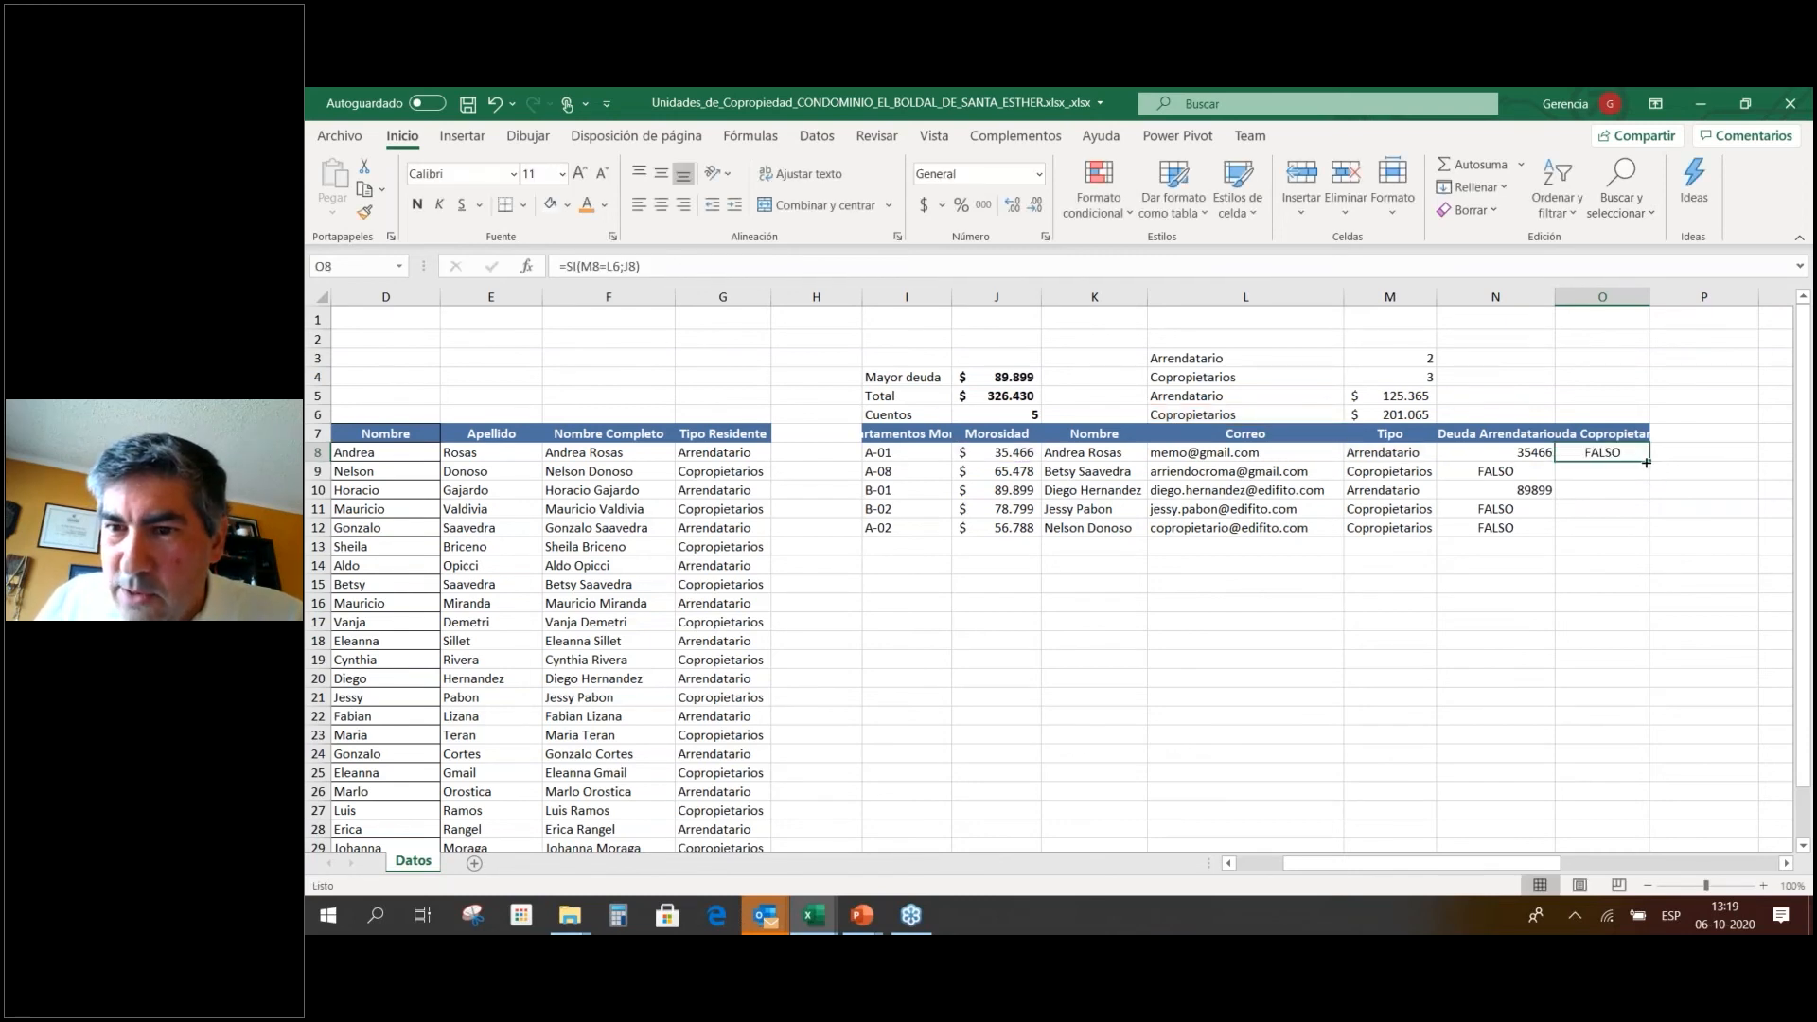
key(F2)
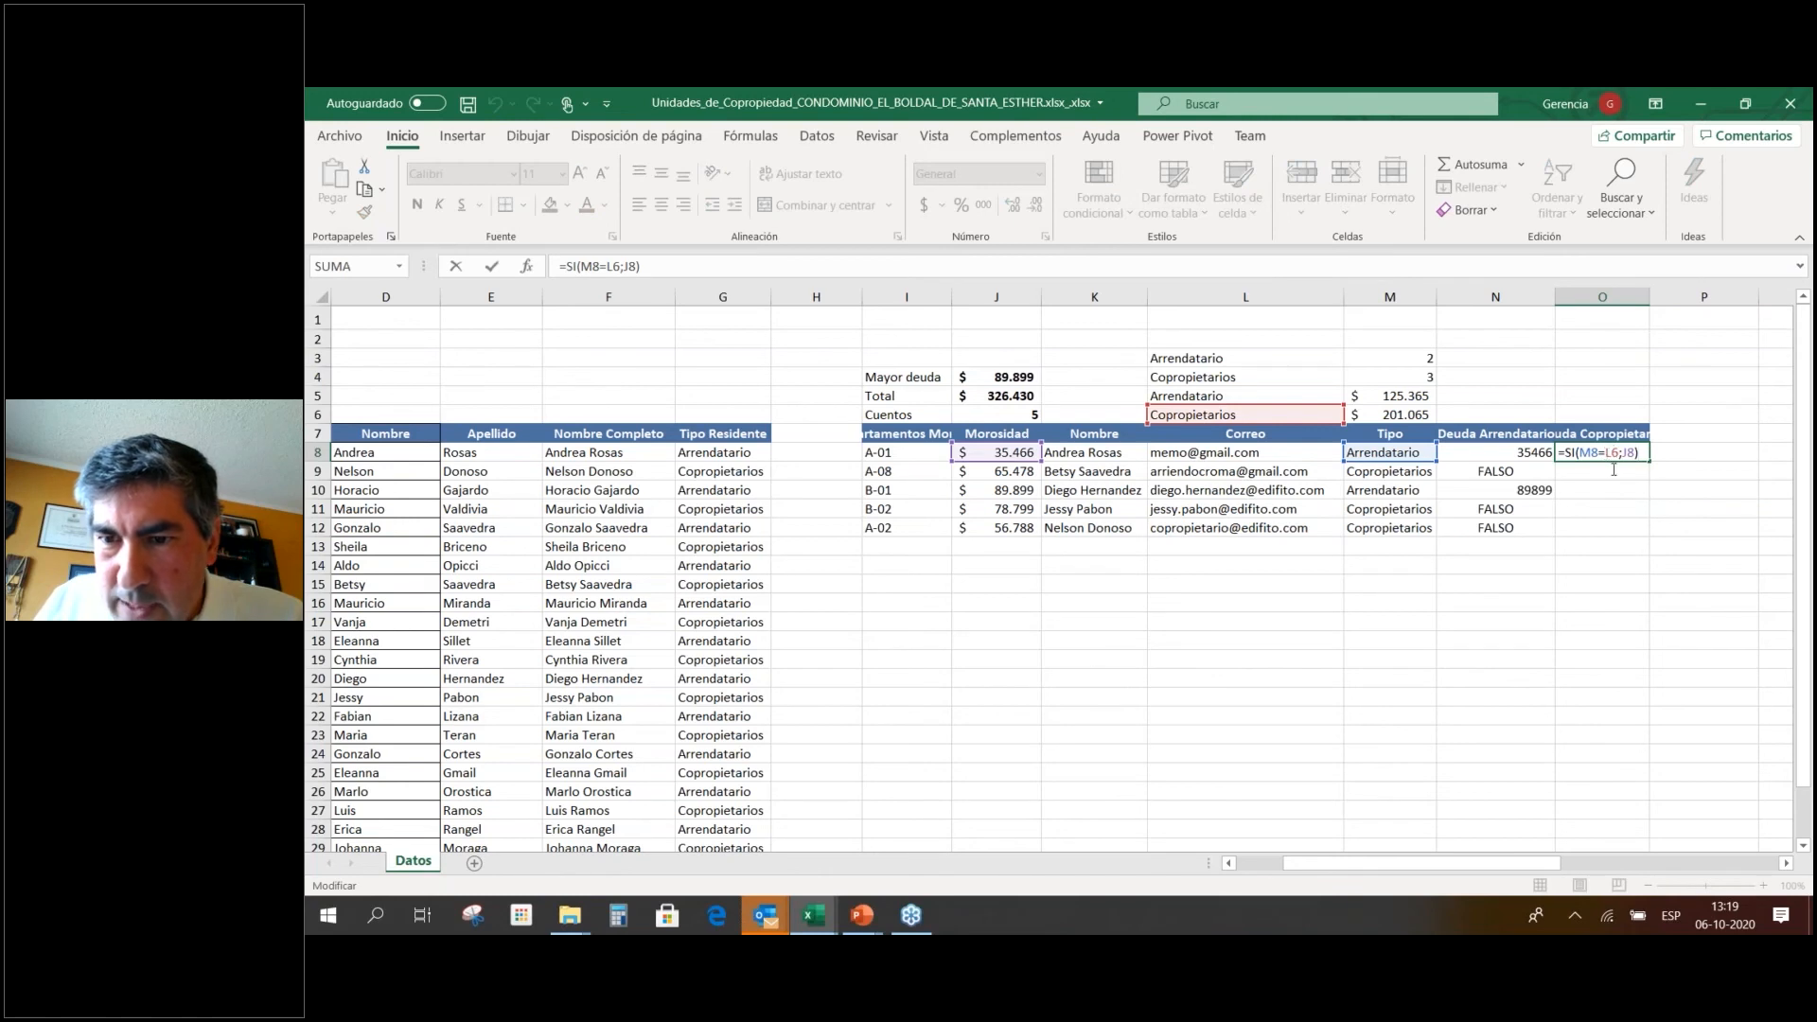
click(1609, 453)
text($L$)
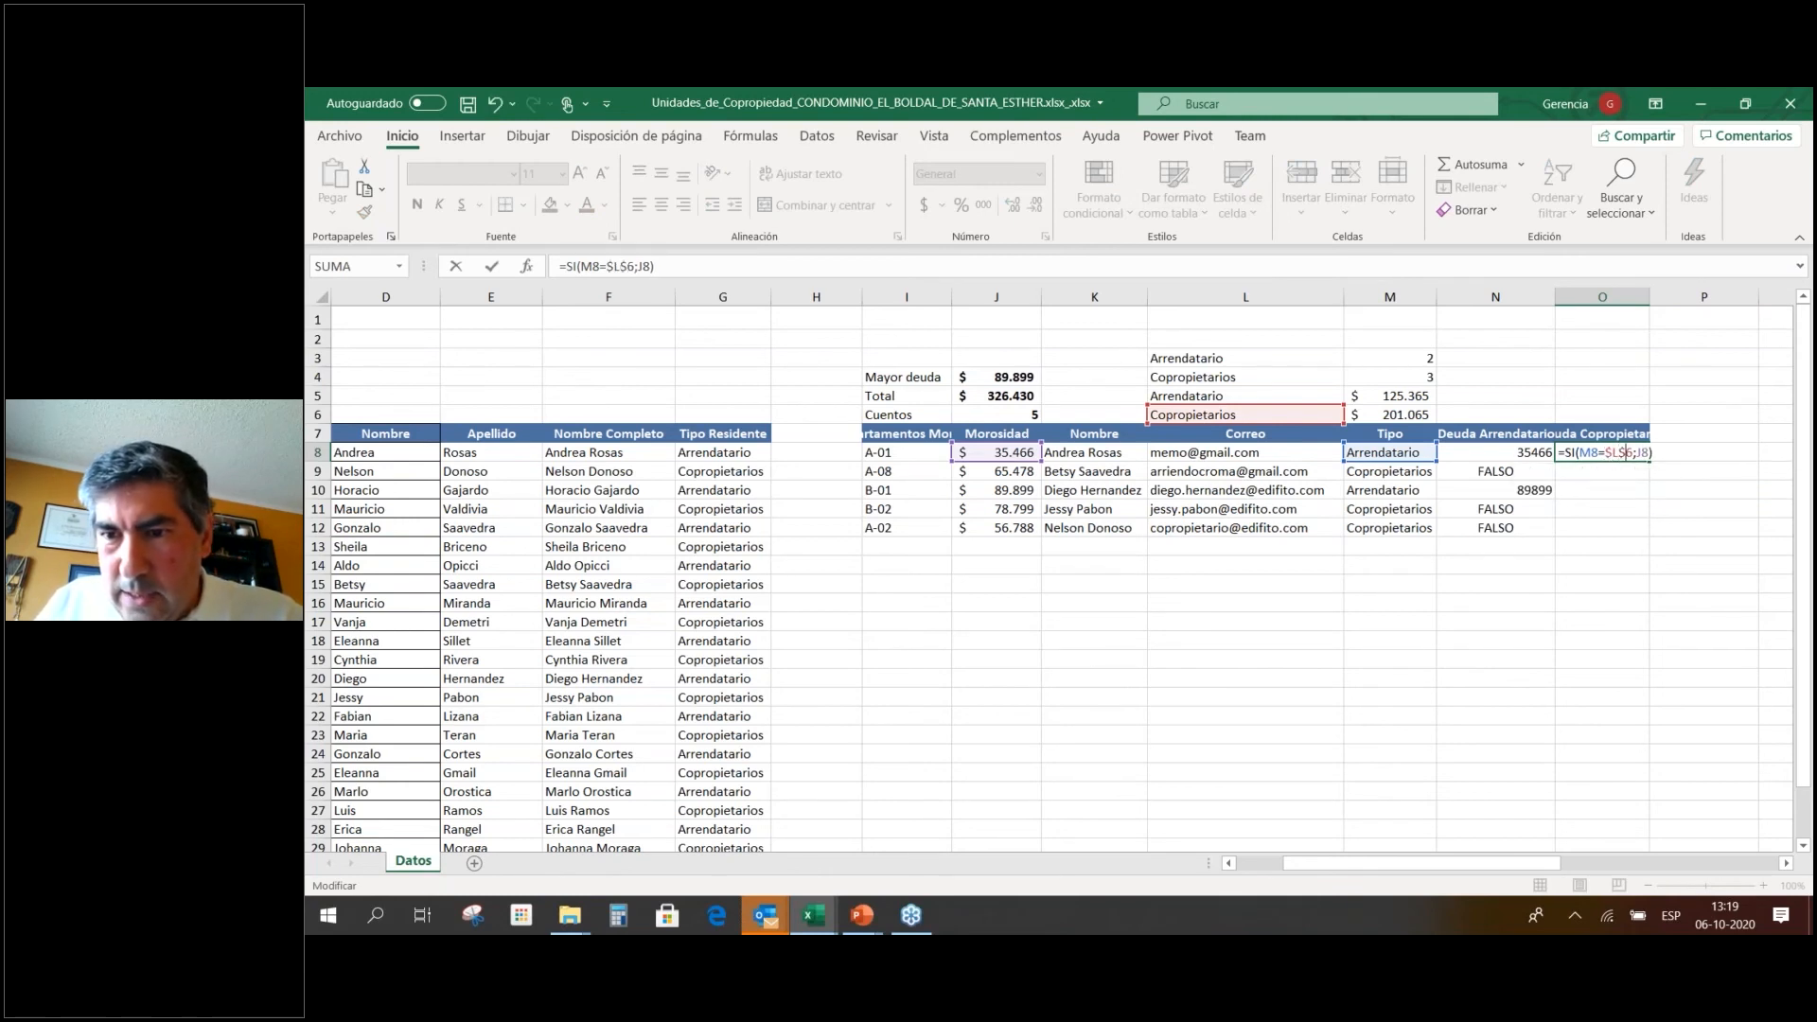
key(Return)
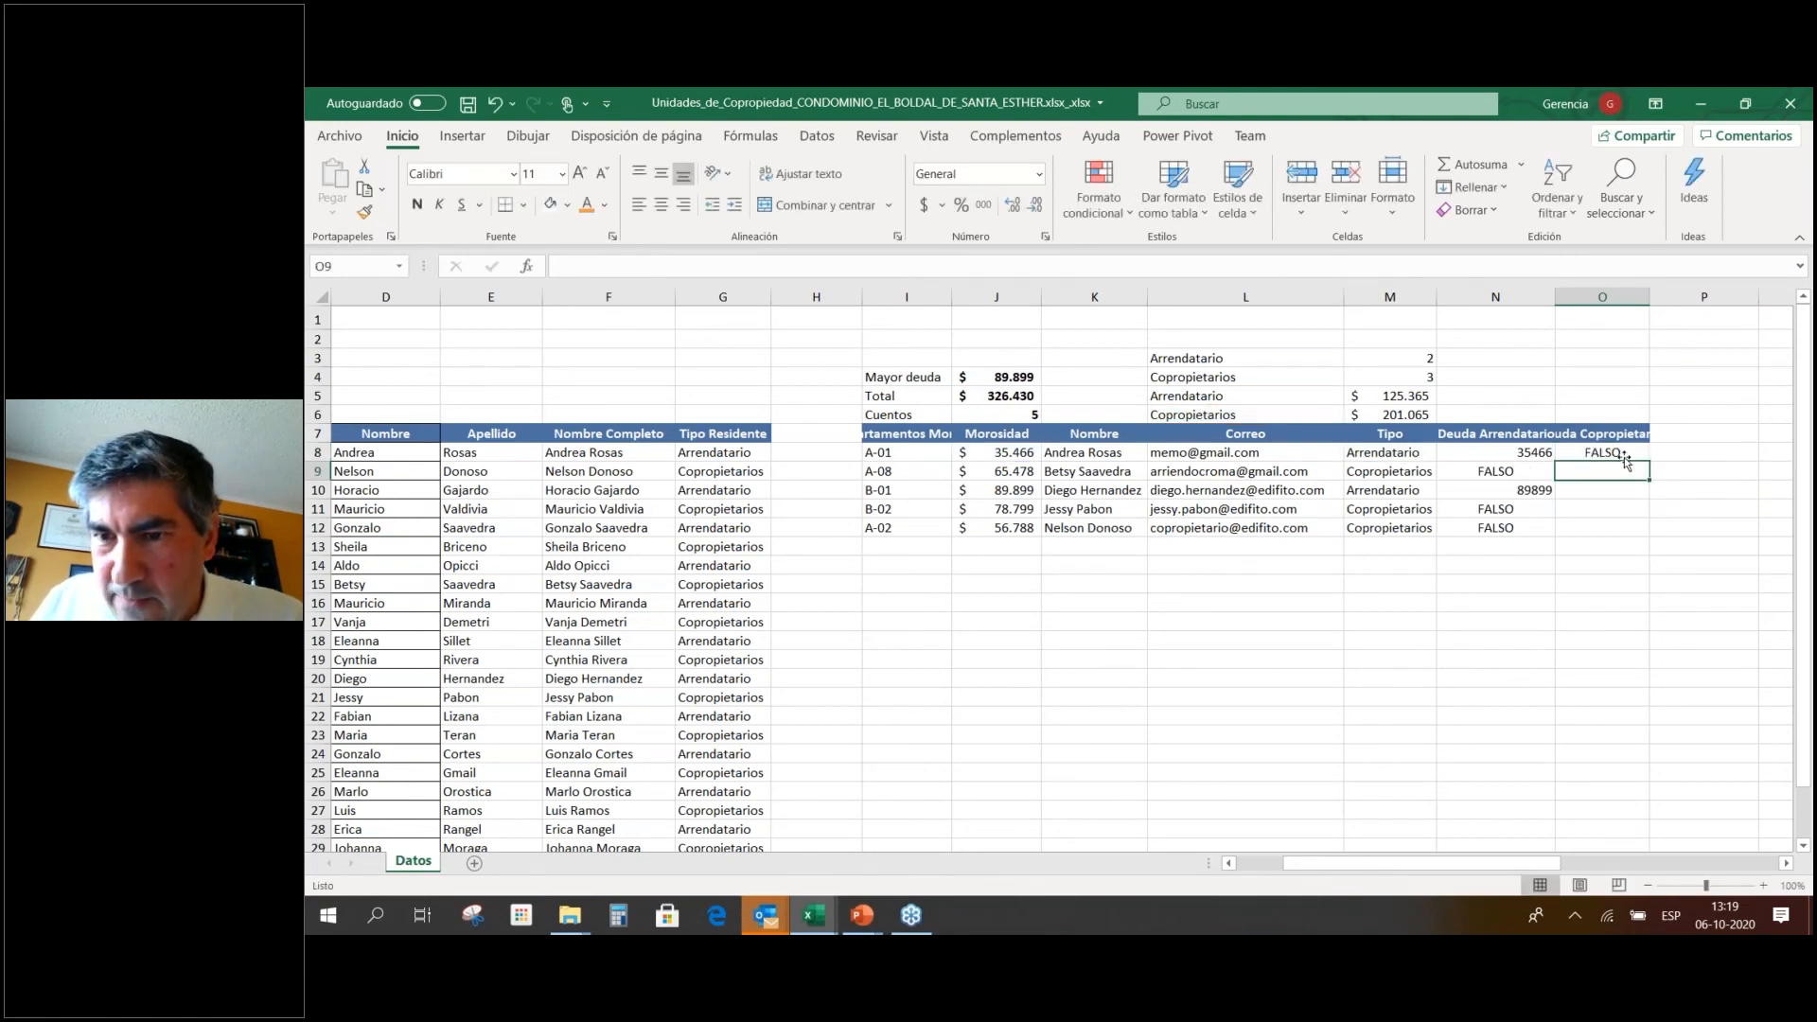
Fill the O8 formula down through O12, giving 65478, 78799 and 56788.
click(1642, 456)
drag(1647, 460, 1627, 539)
click(1562, 571)
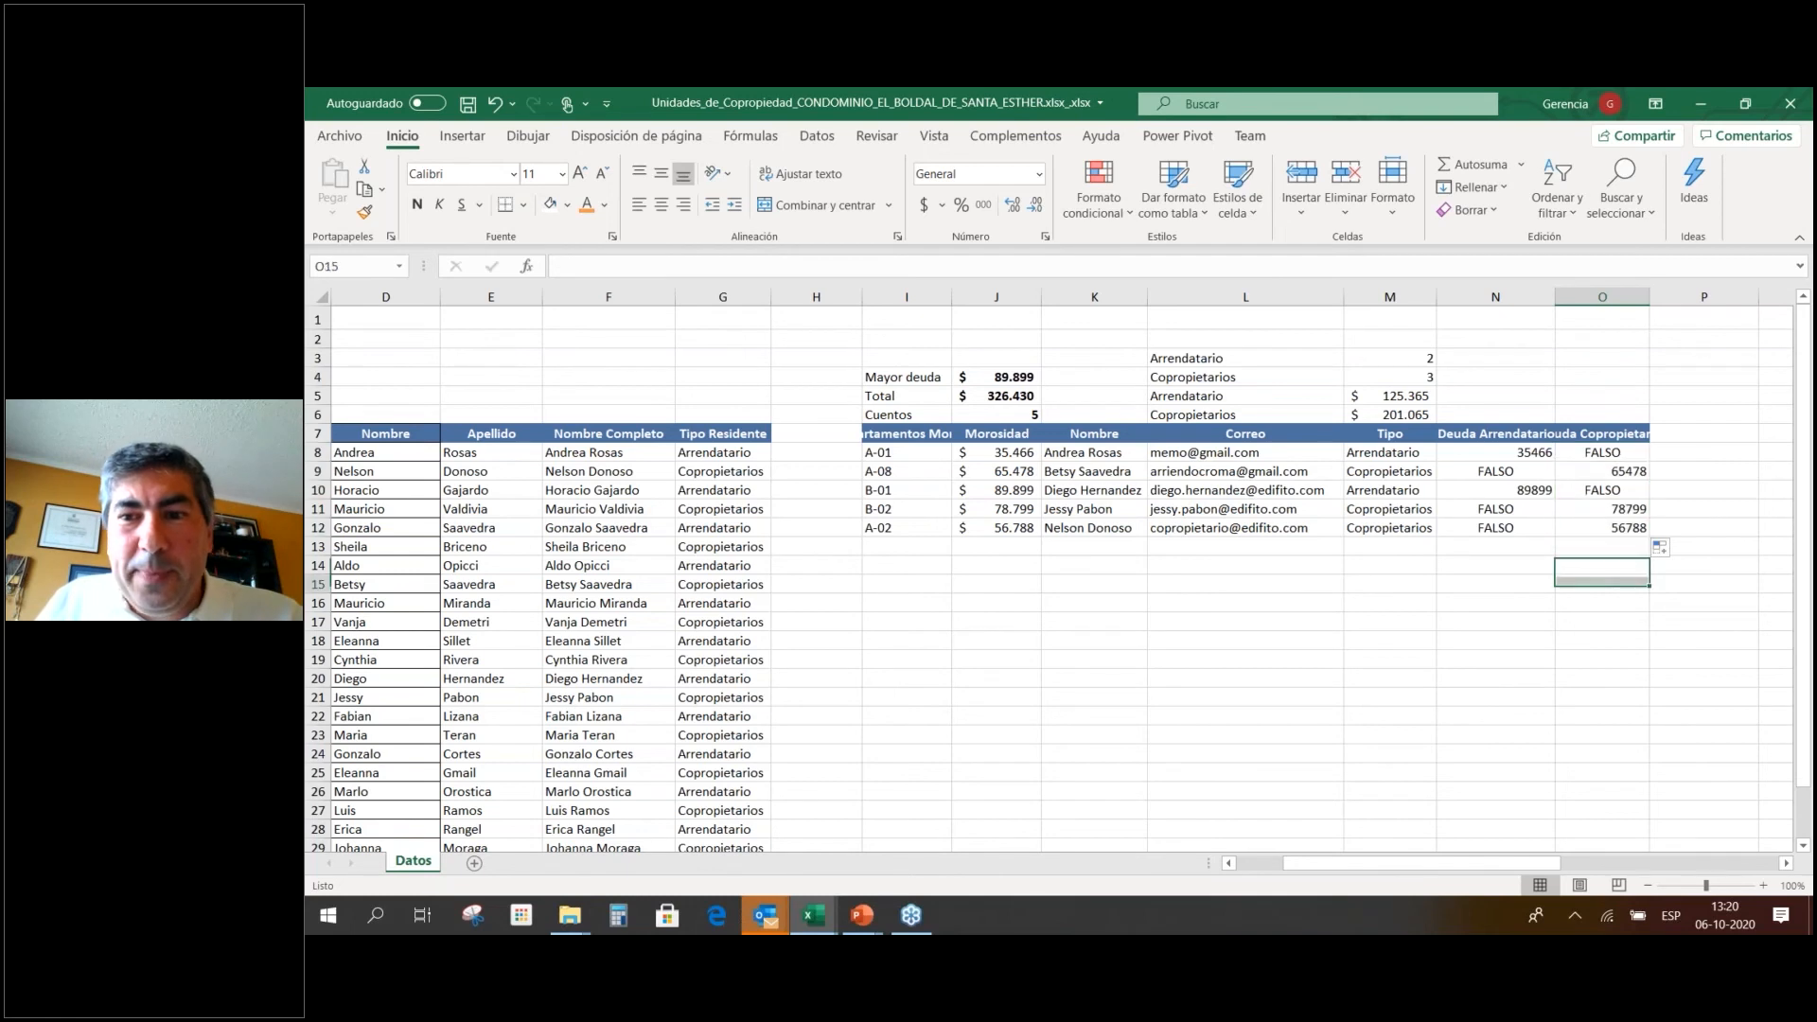
click(1617, 454)
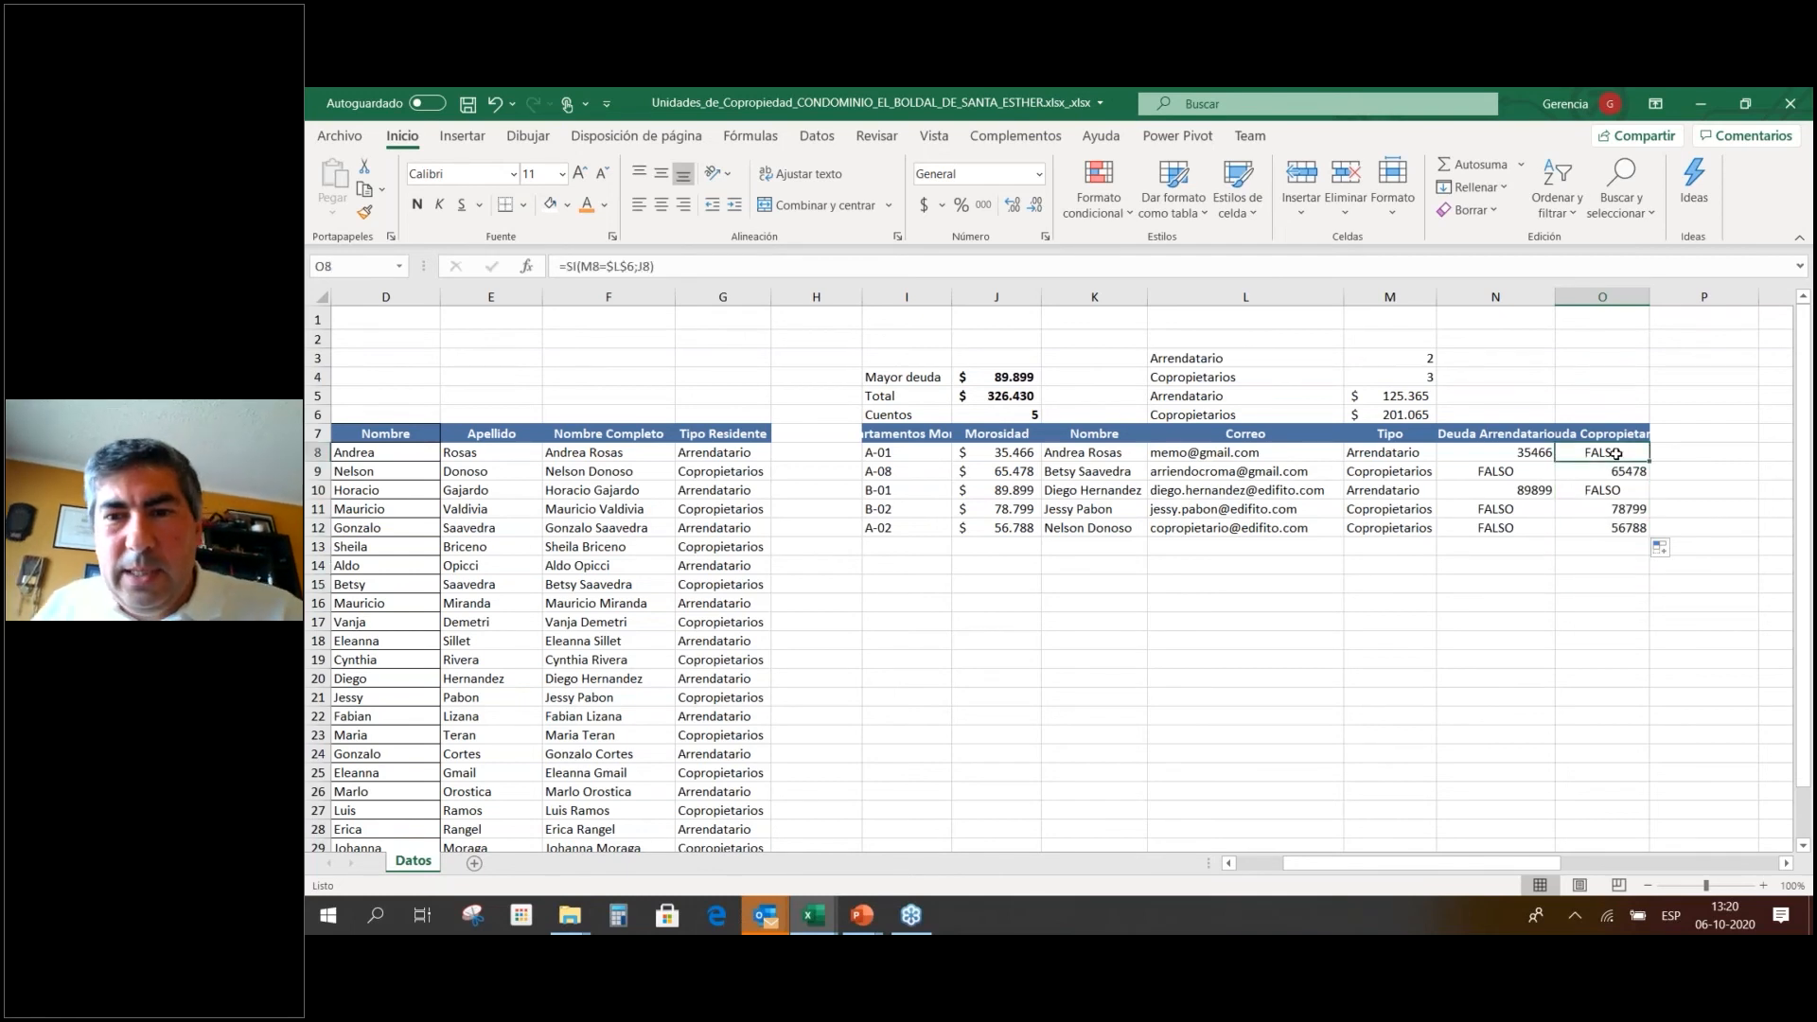
Nest the IF formulas so non-matching rows in columns N and O show 0.
click(1520, 471)
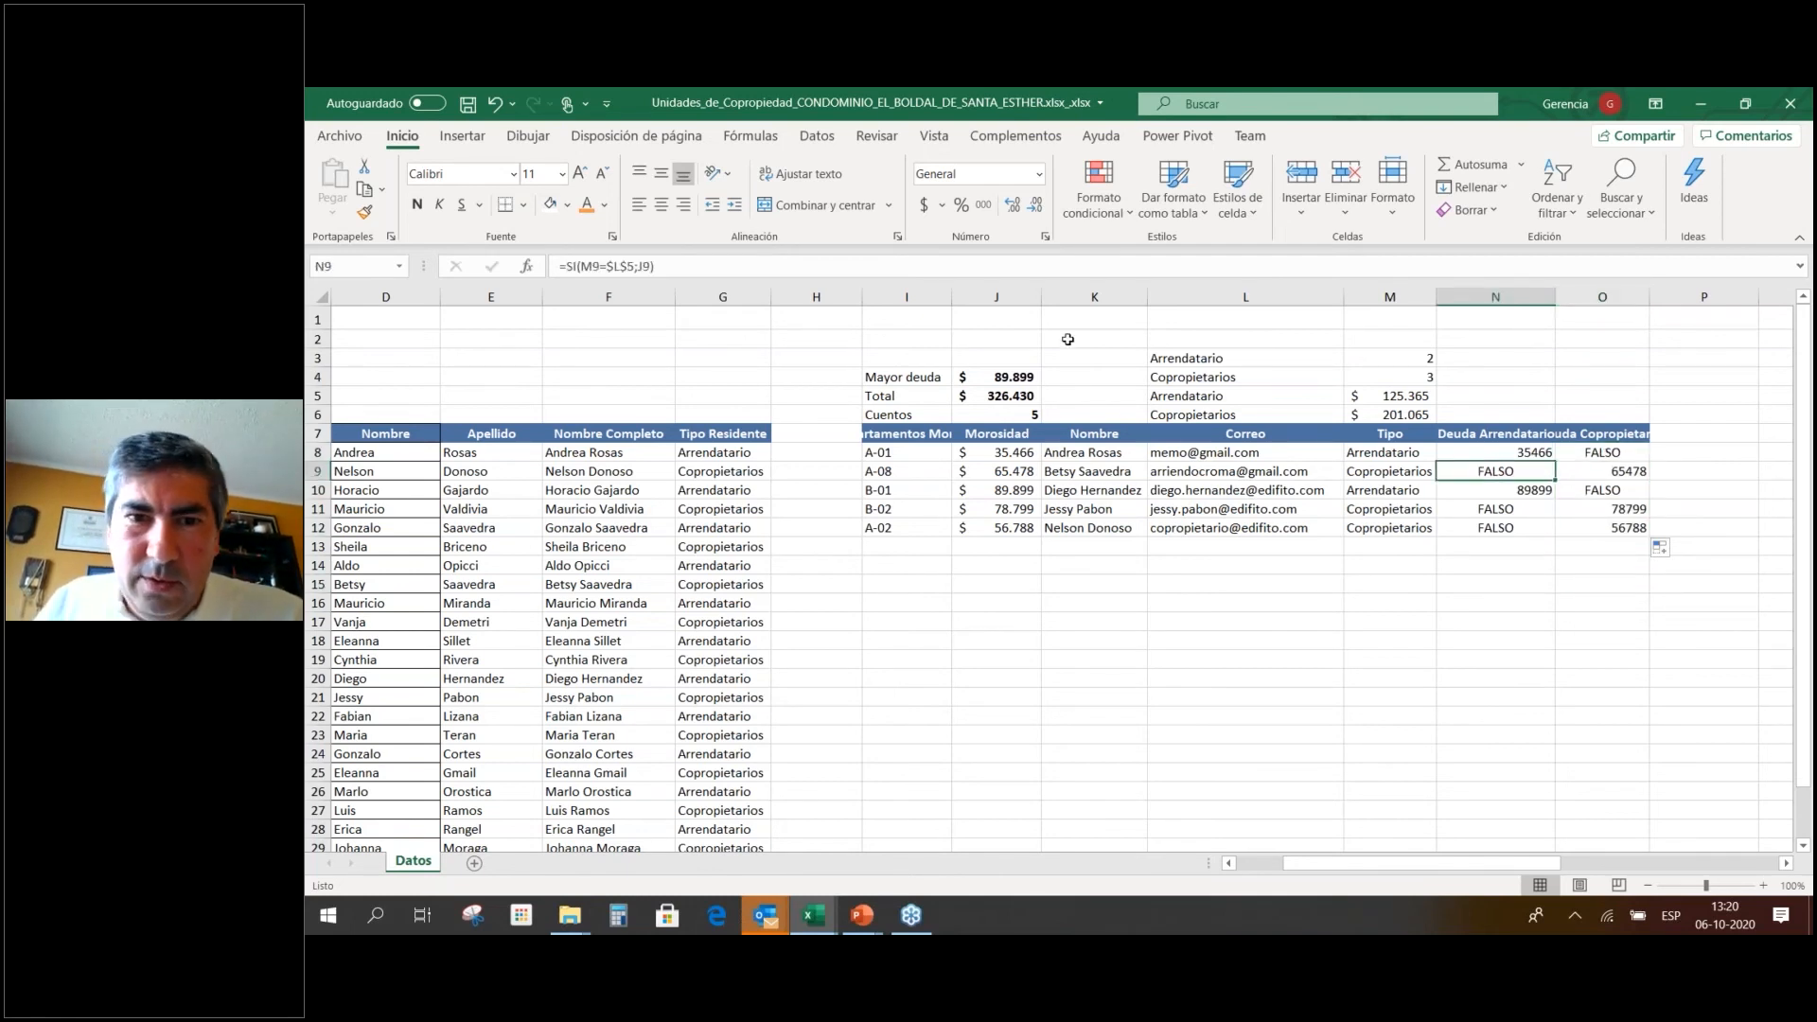
click(571, 267)
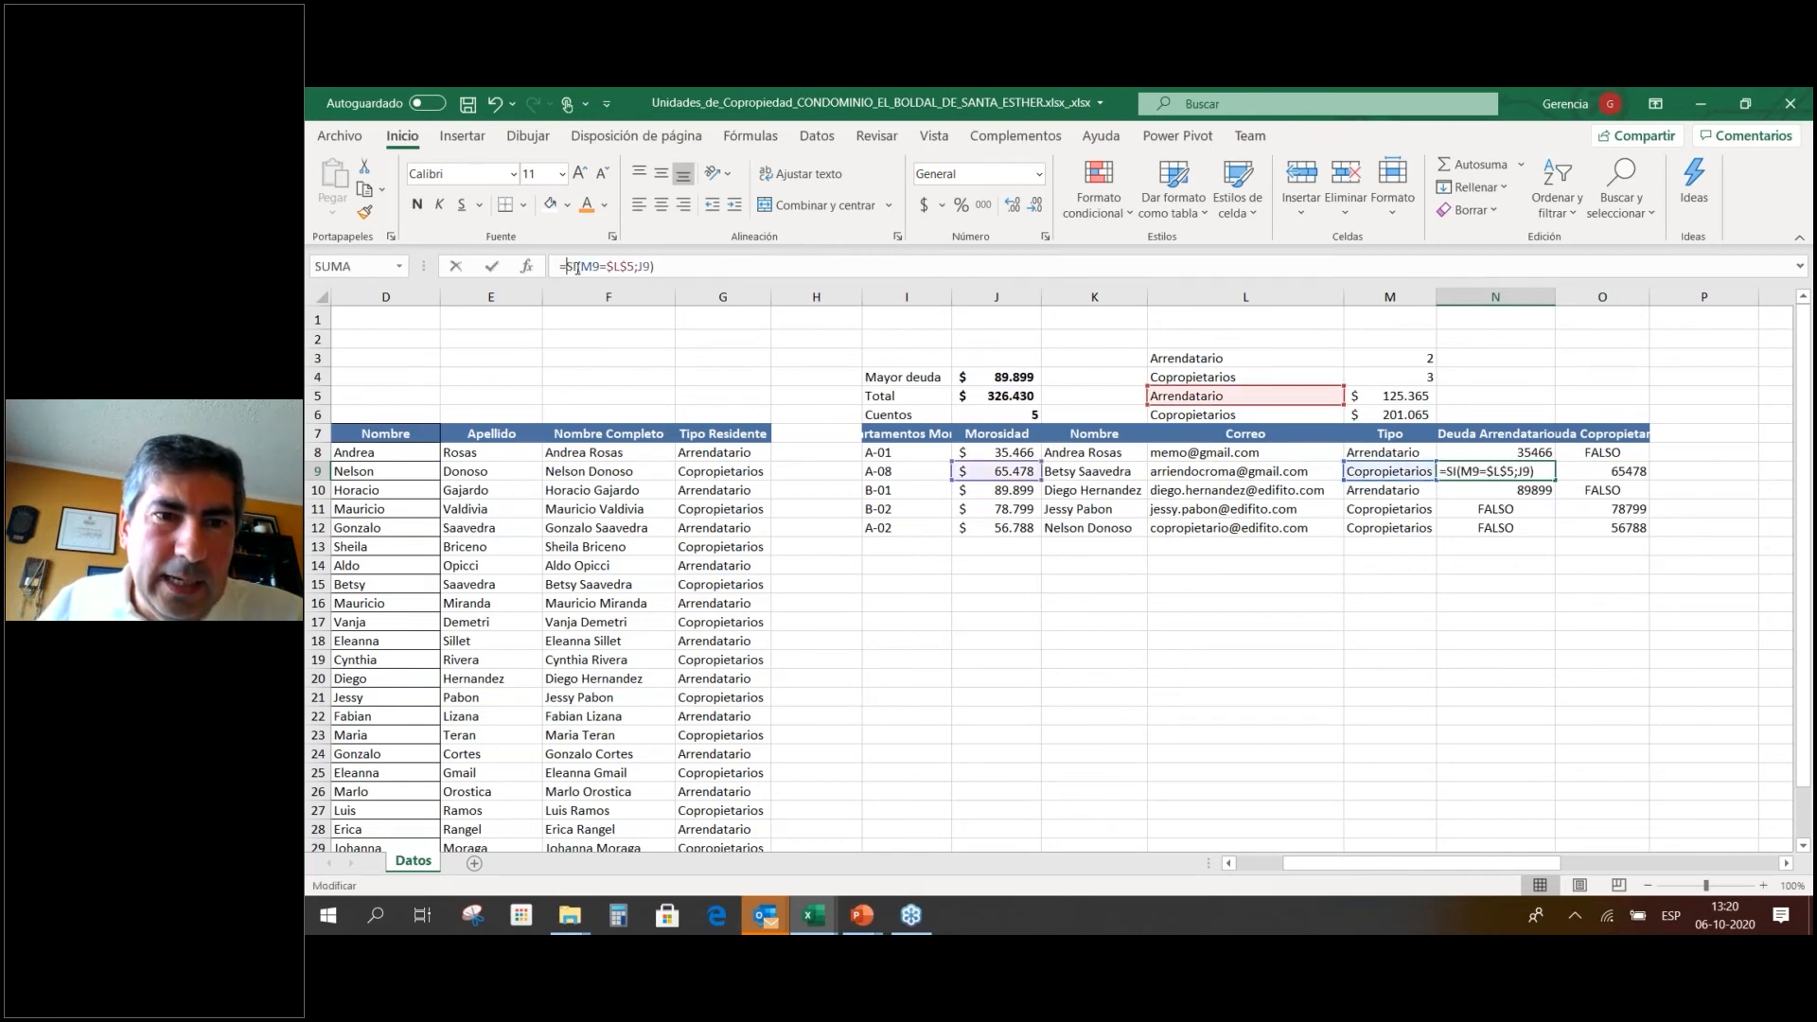
click(760, 142)
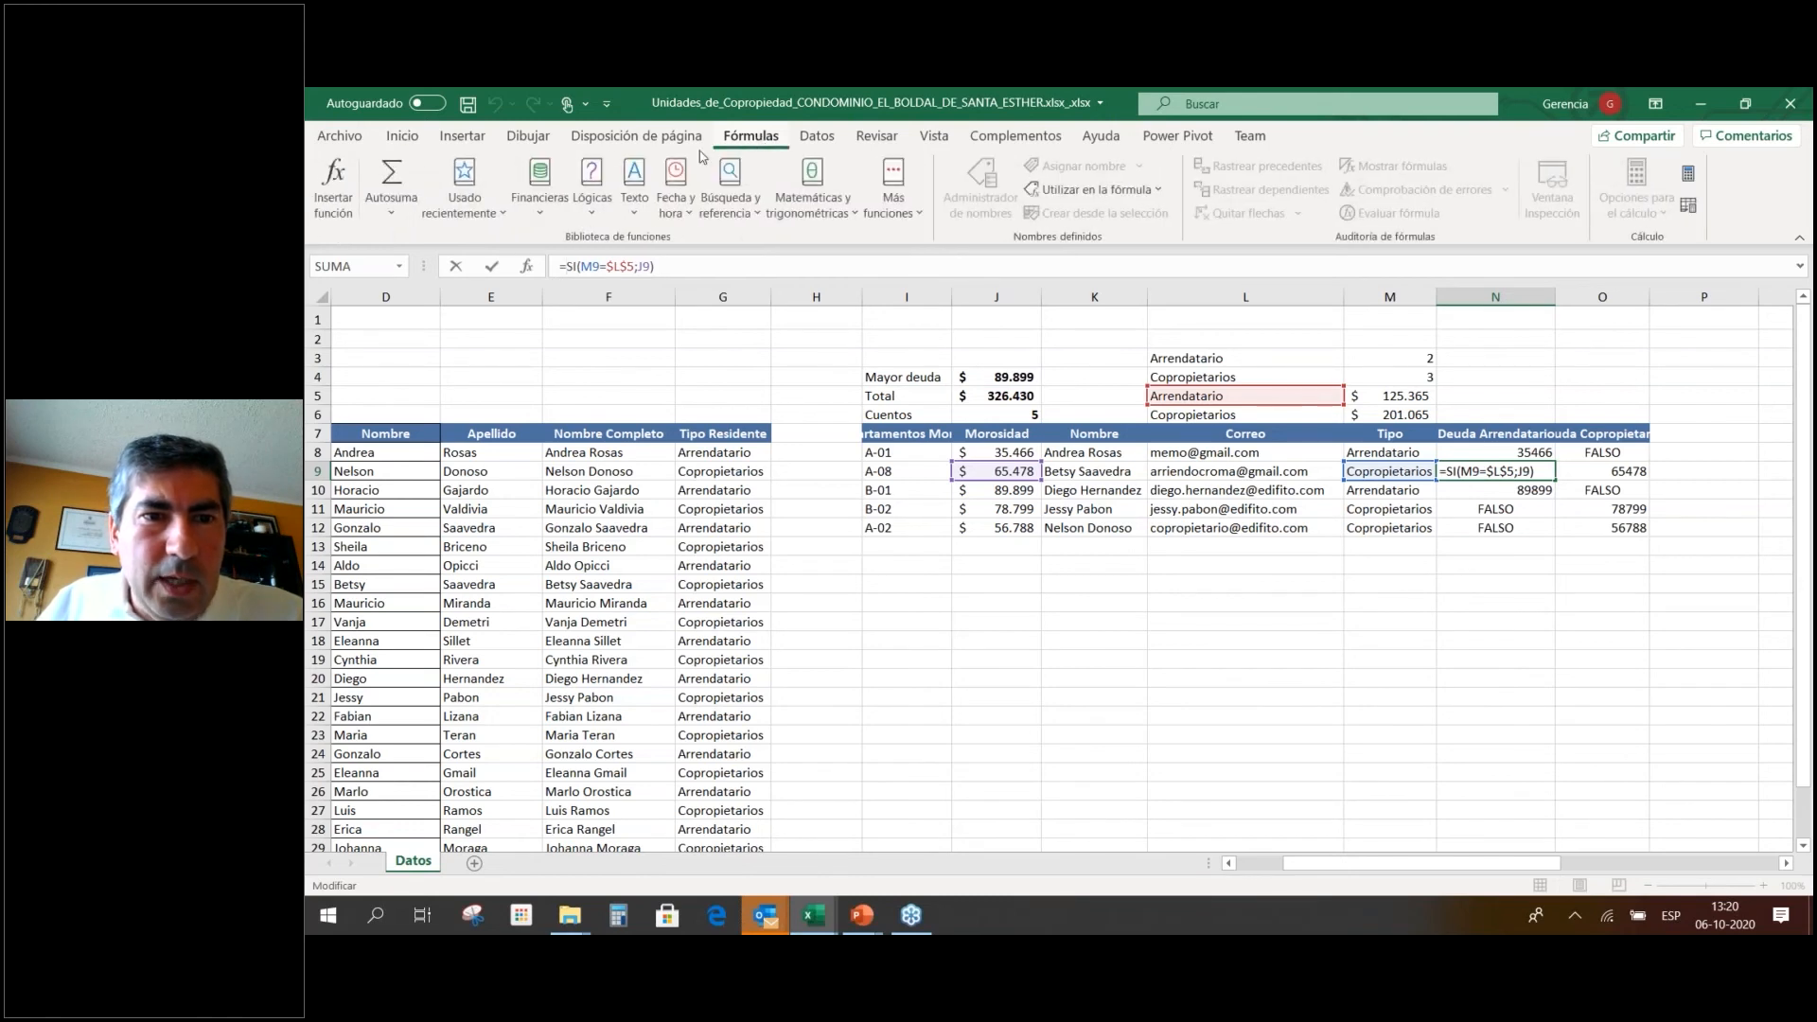
click(595, 199)
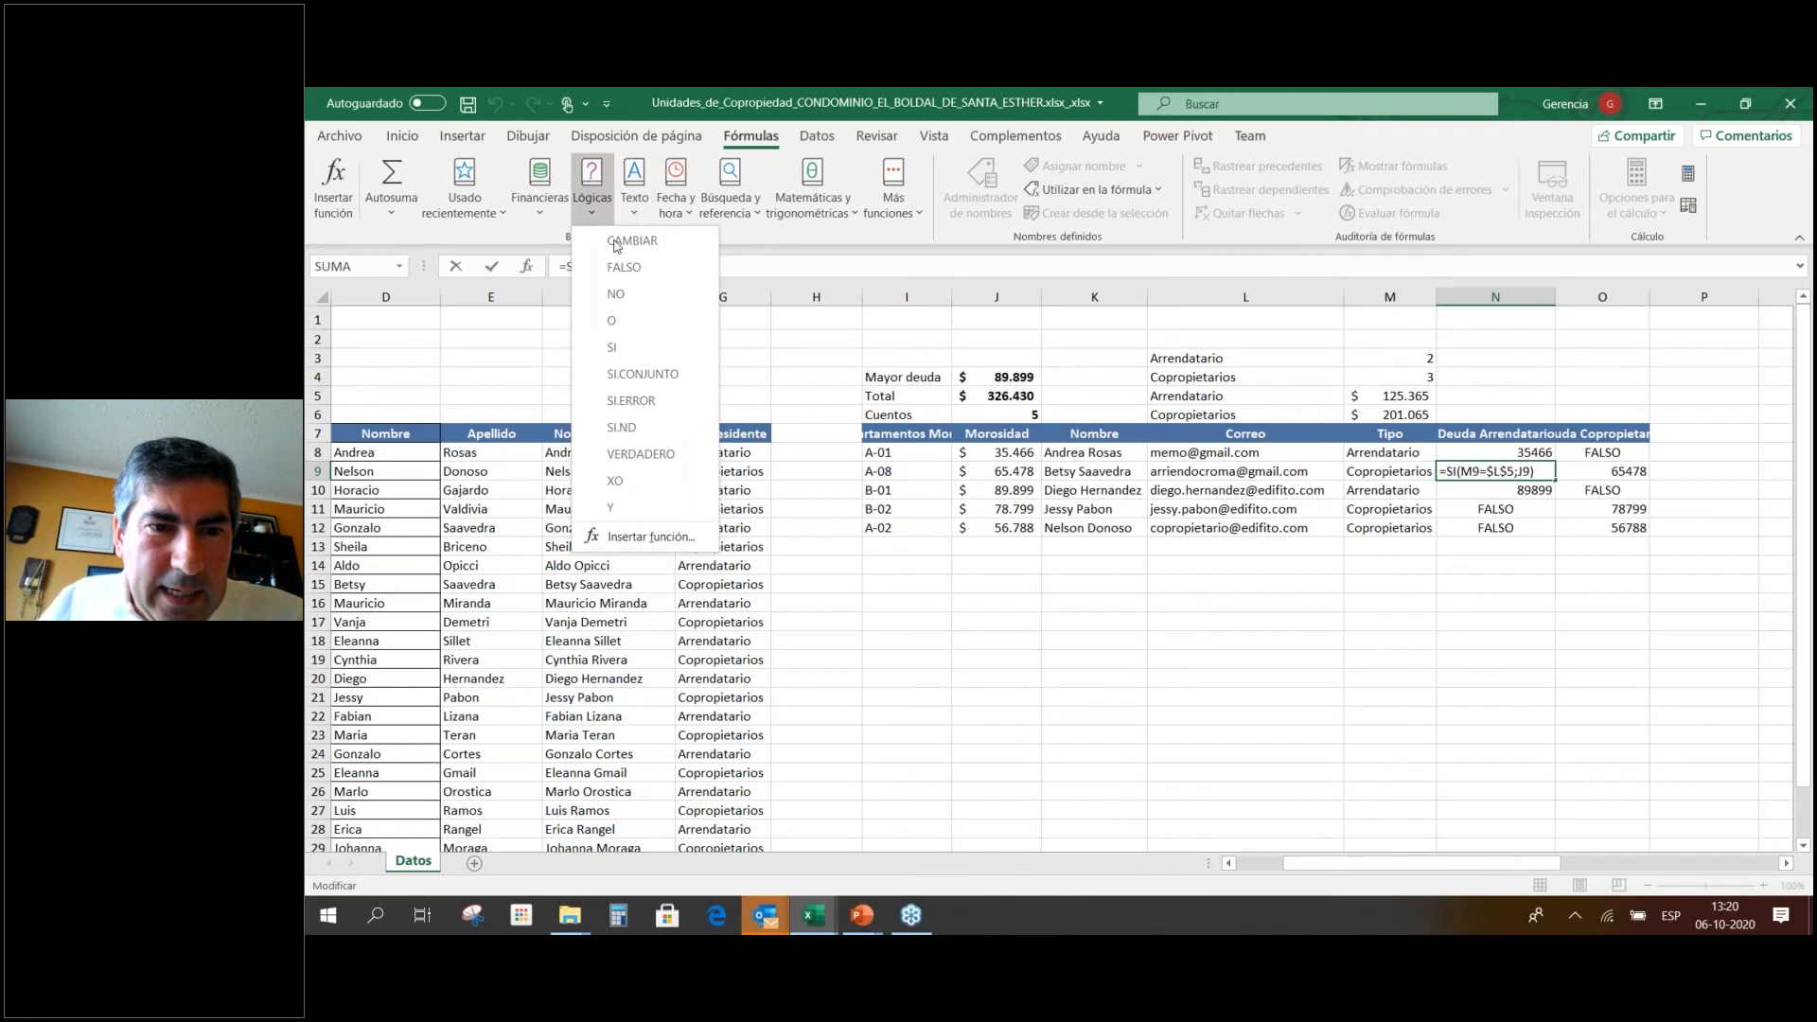
click(635, 431)
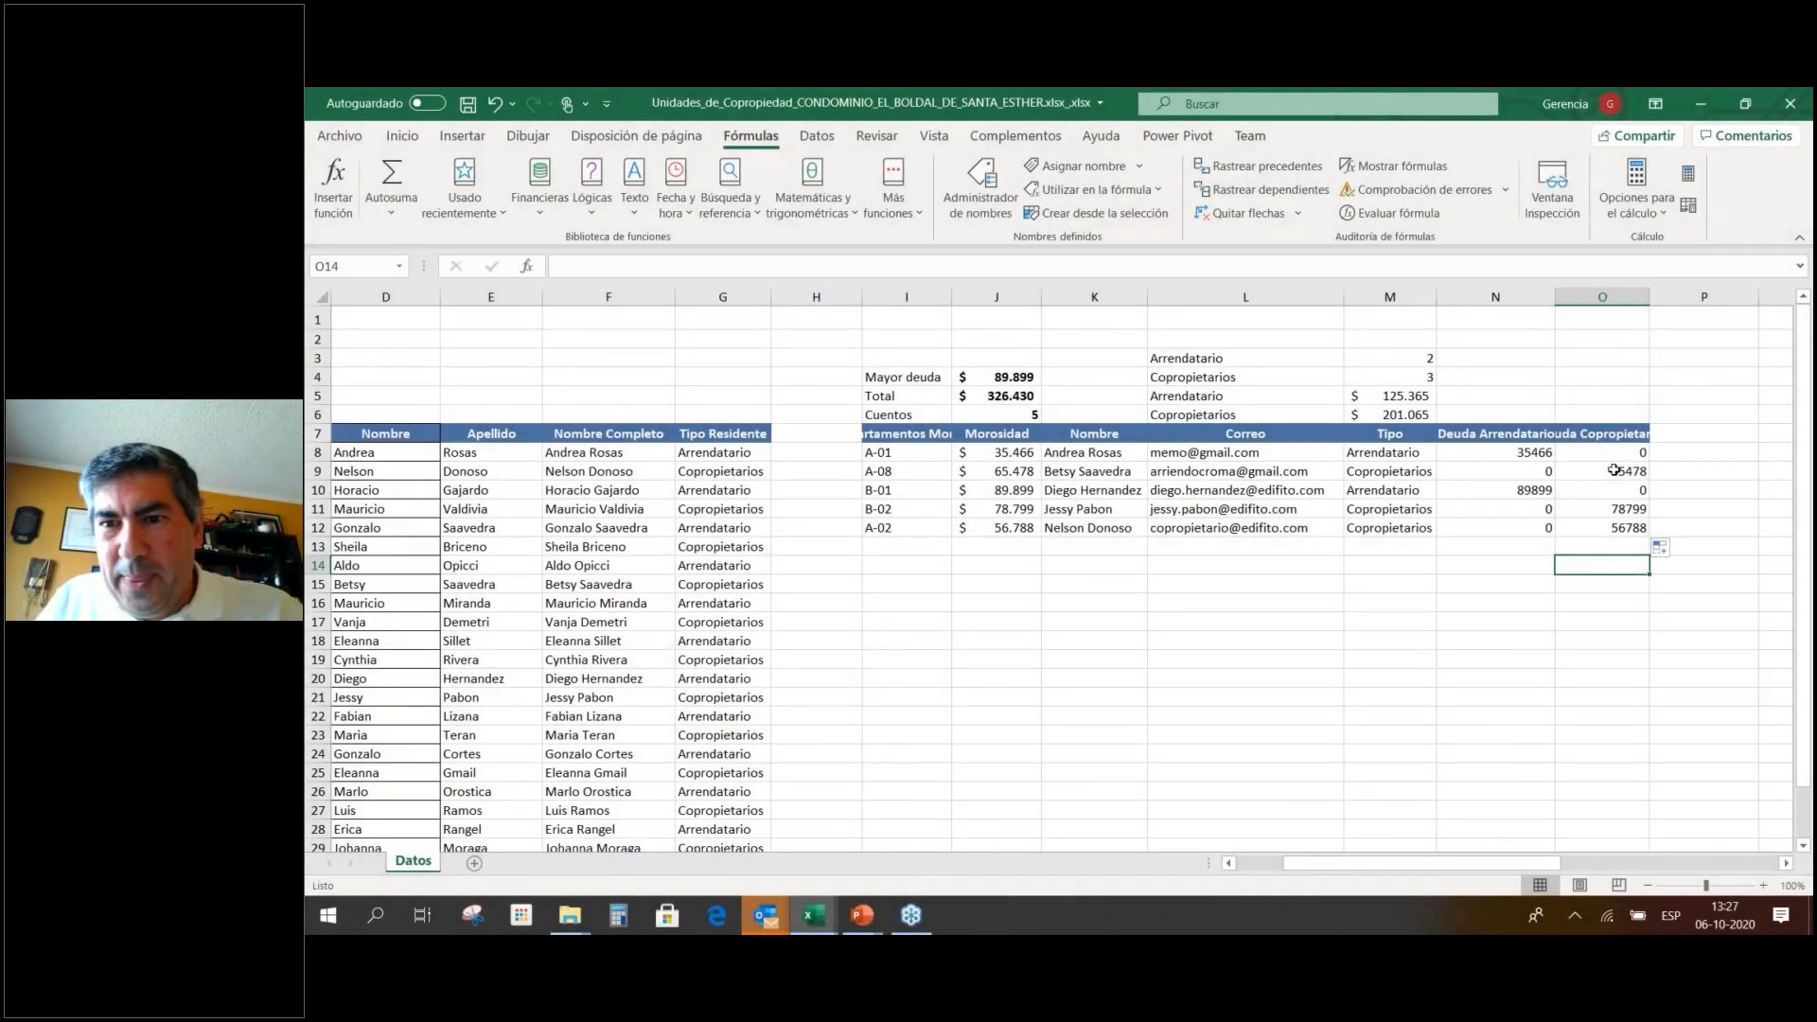
click(1618, 454)
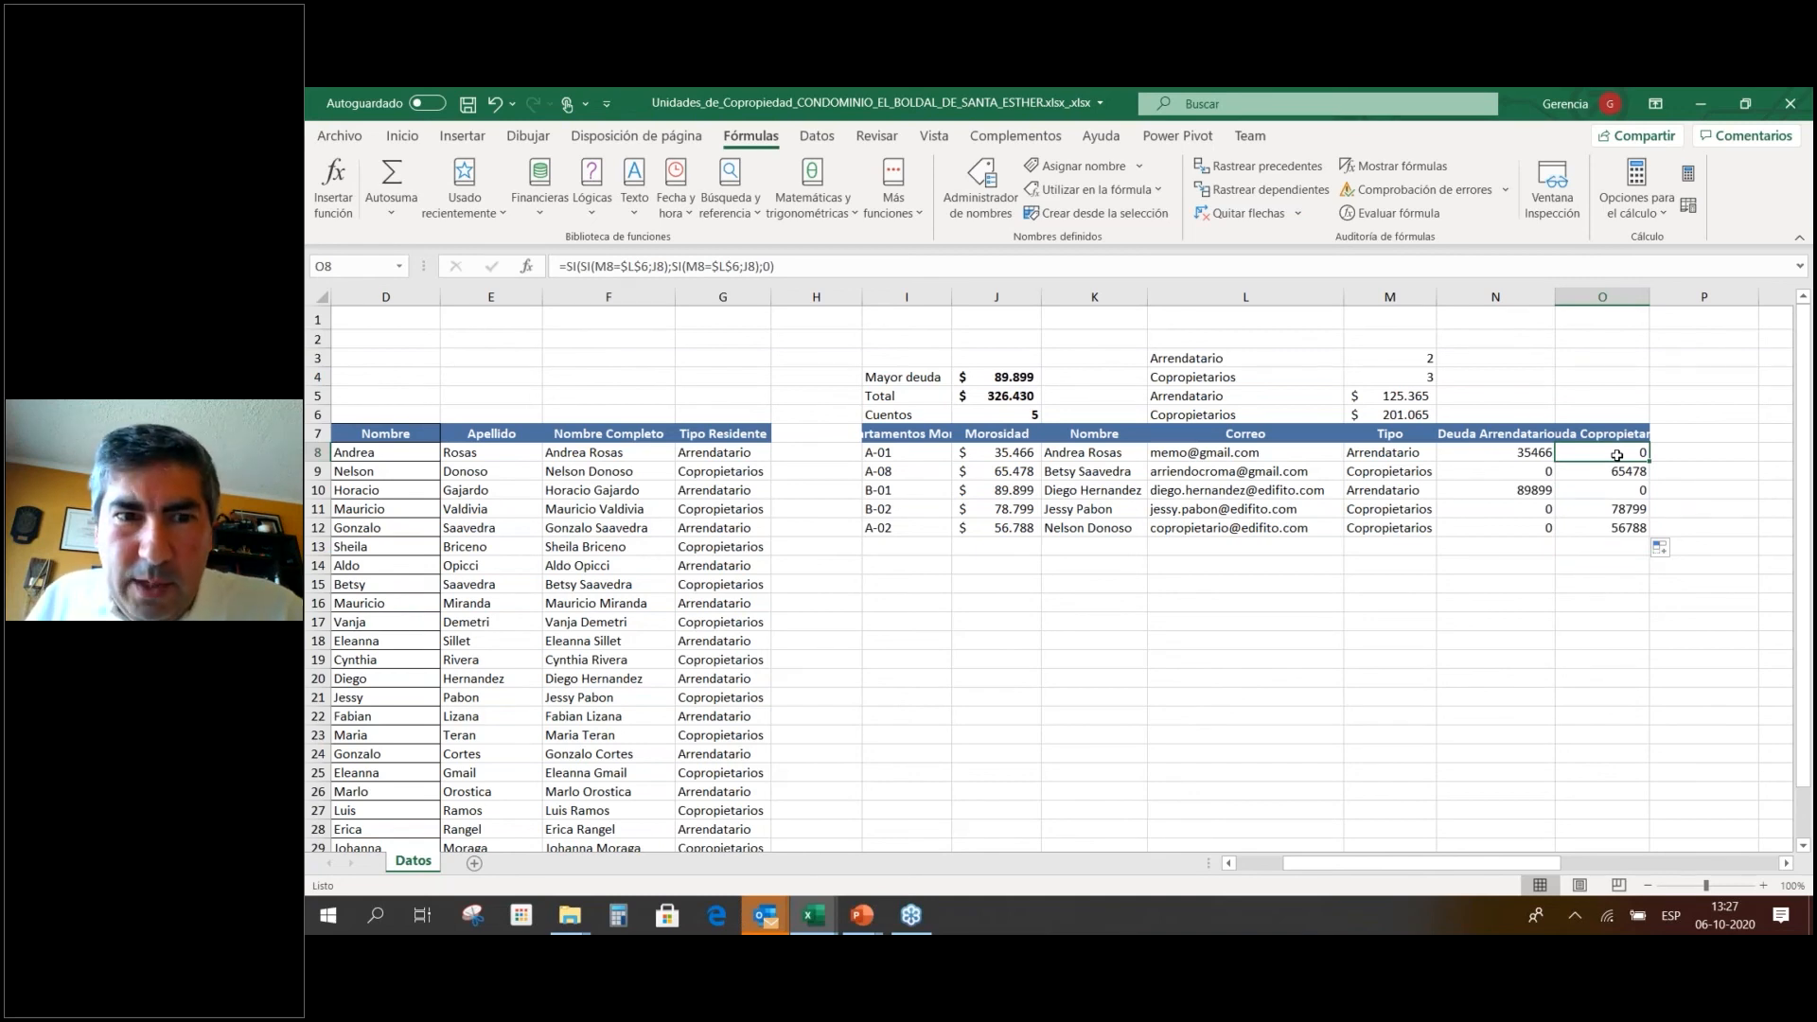
key(F2)
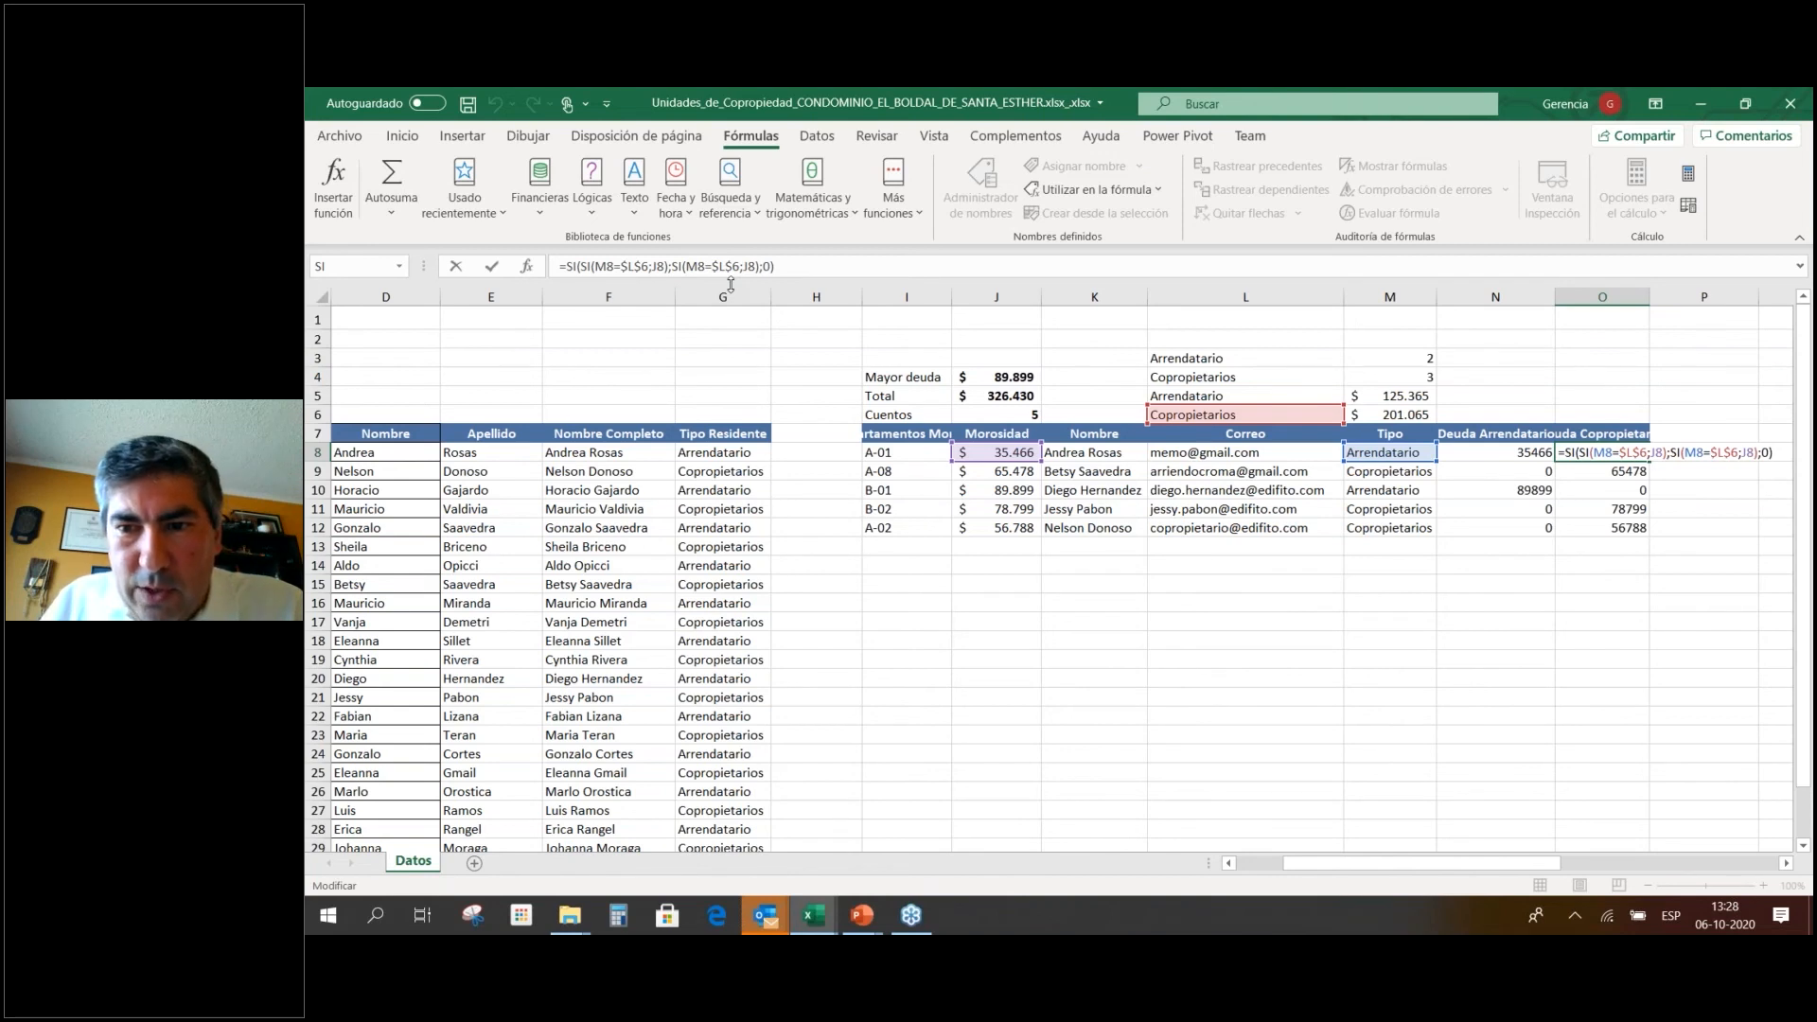
key(Return)
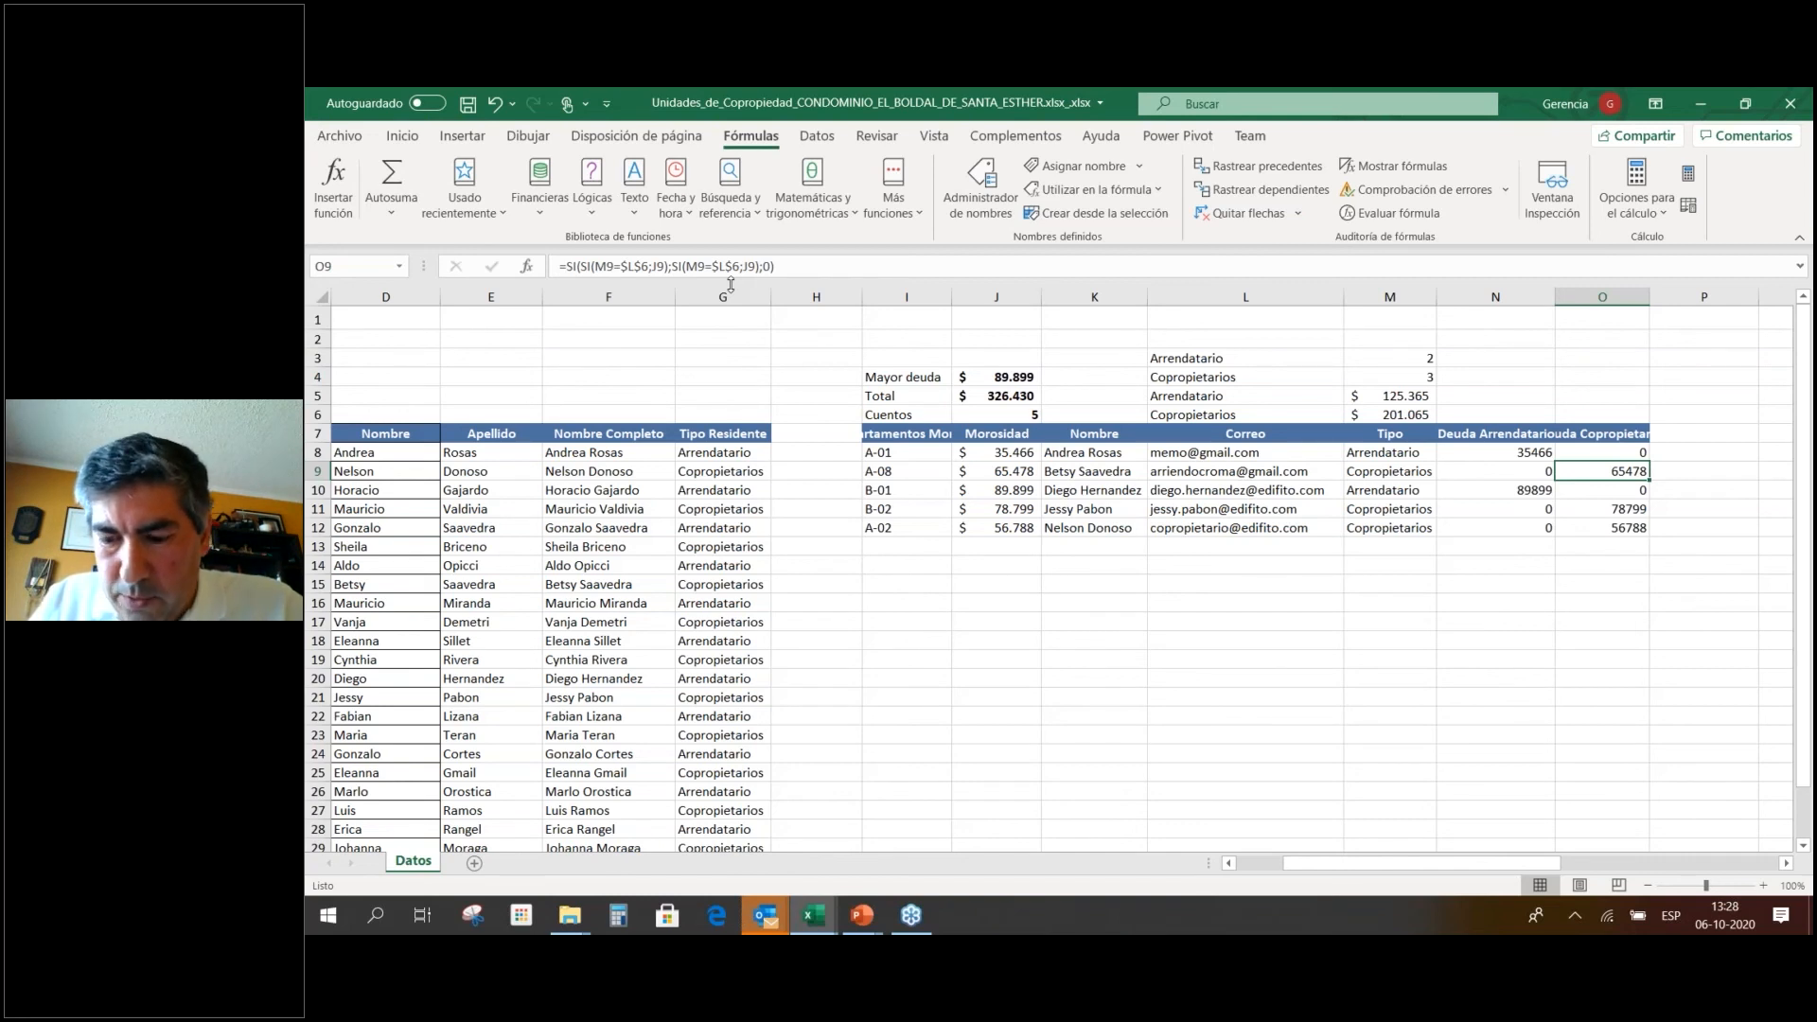
key(Down)
key(Down)
key(Down)
key(Down)
key(Left)
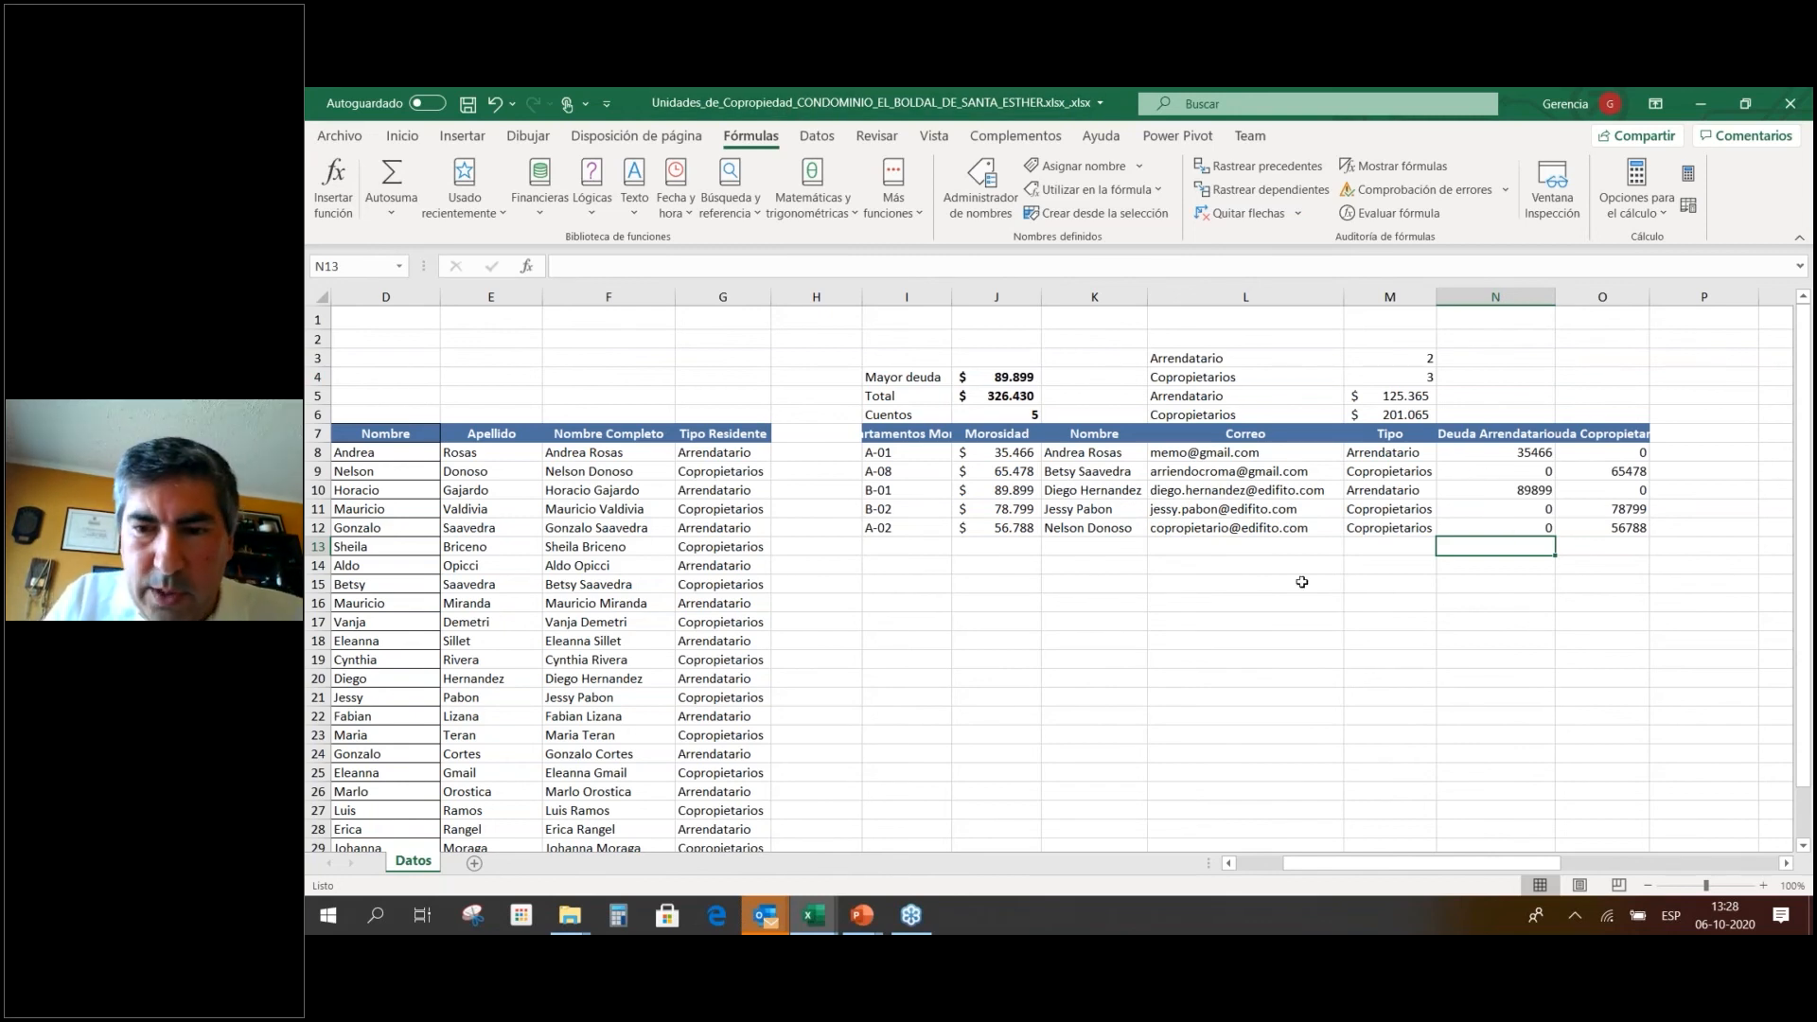
Label M13 Promedio and average the tenant debts in N13, giving 25073.
text(=)
key(BackSpace)
key(Escape)
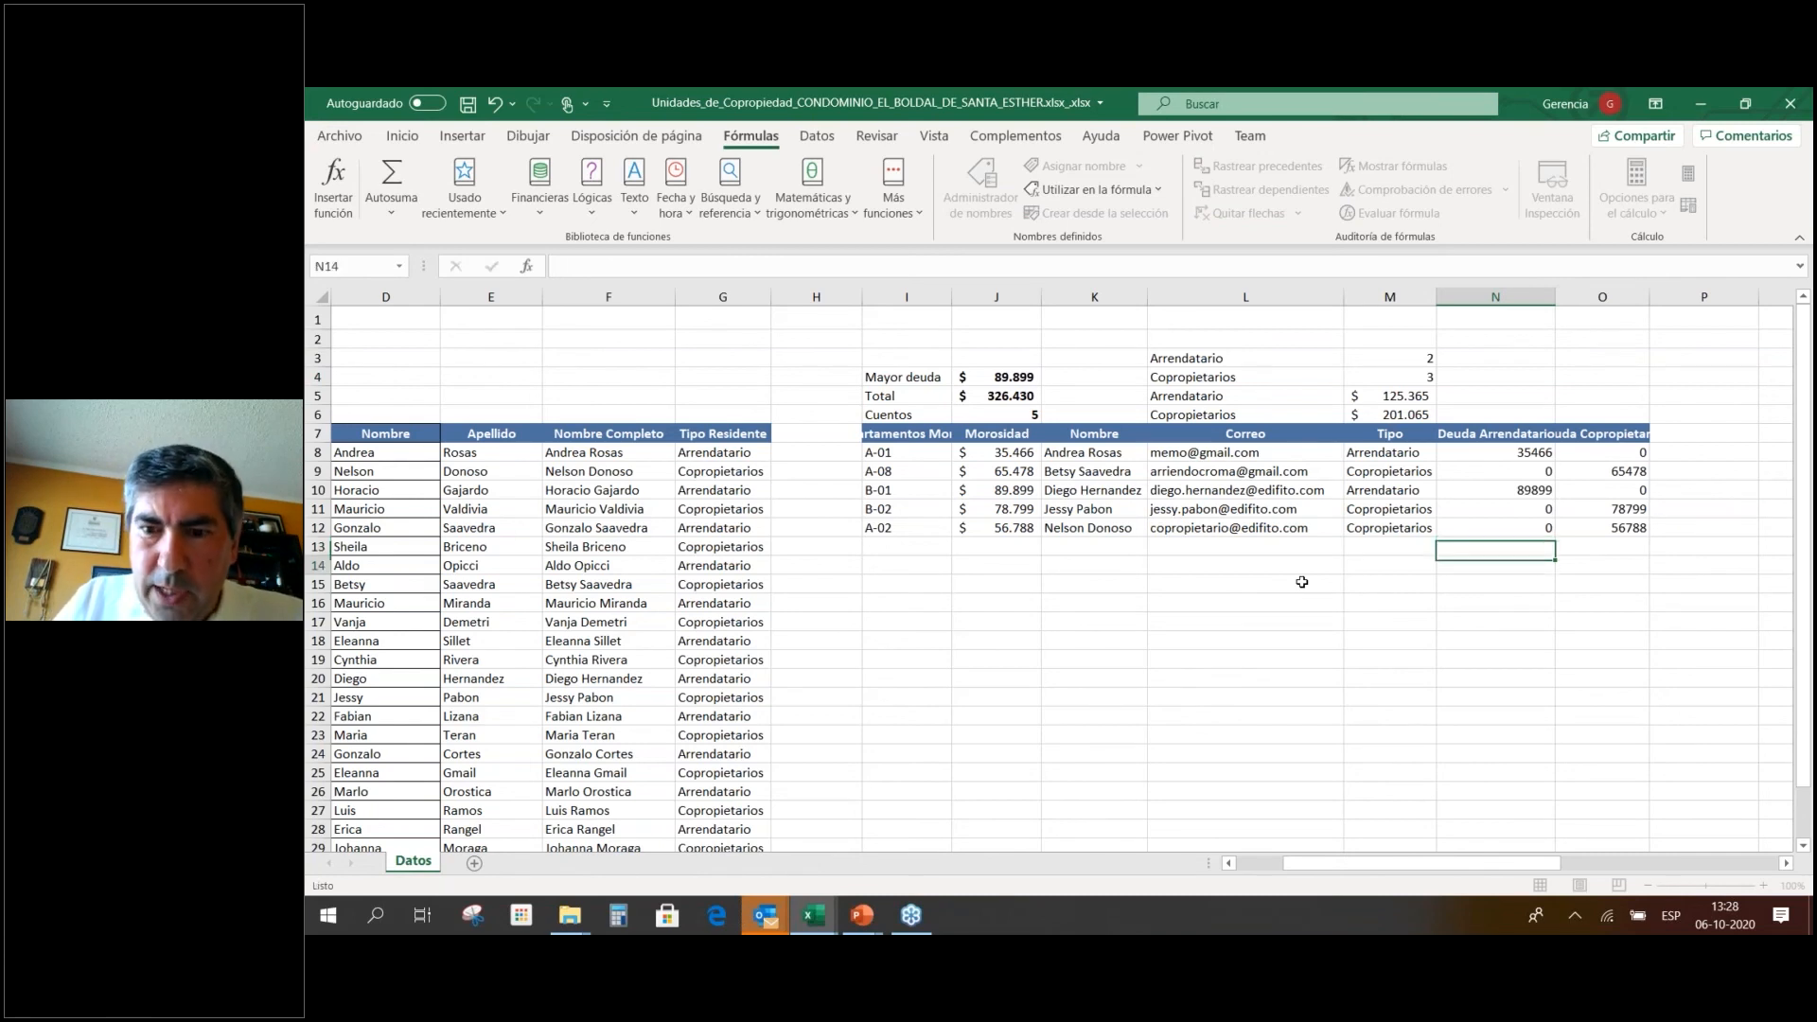
key(Left)
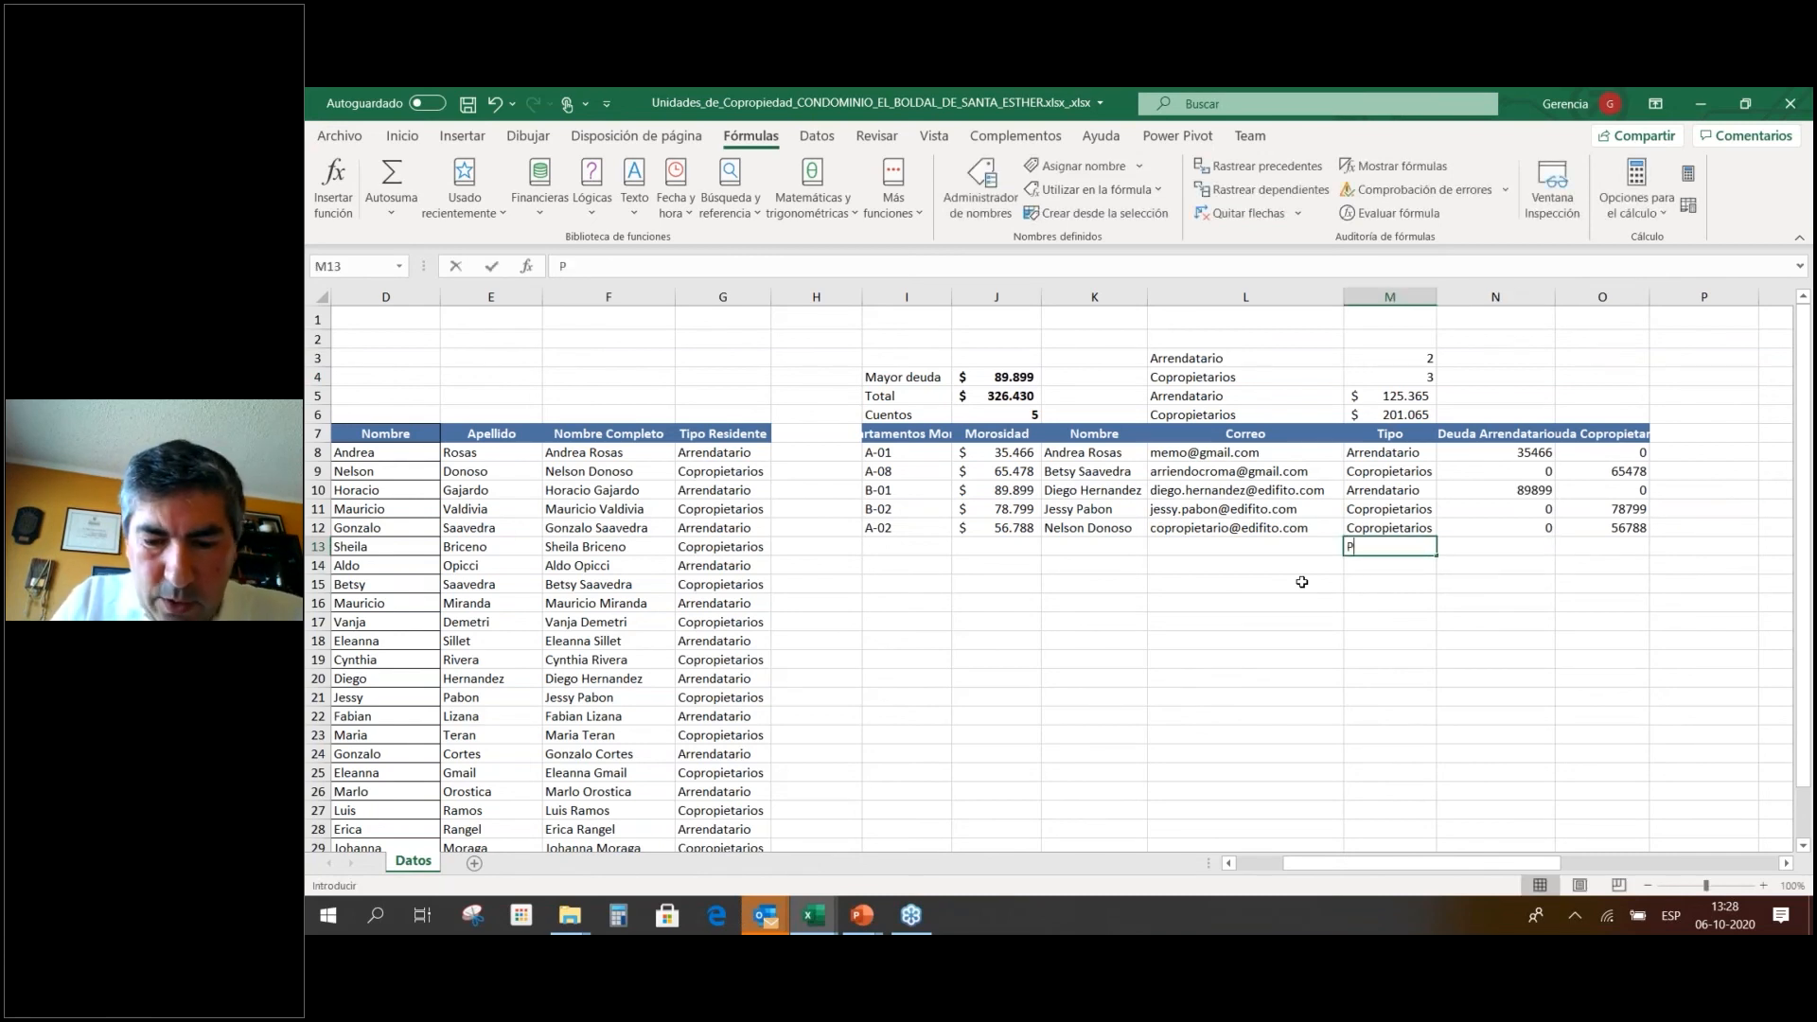
text(Promedio)
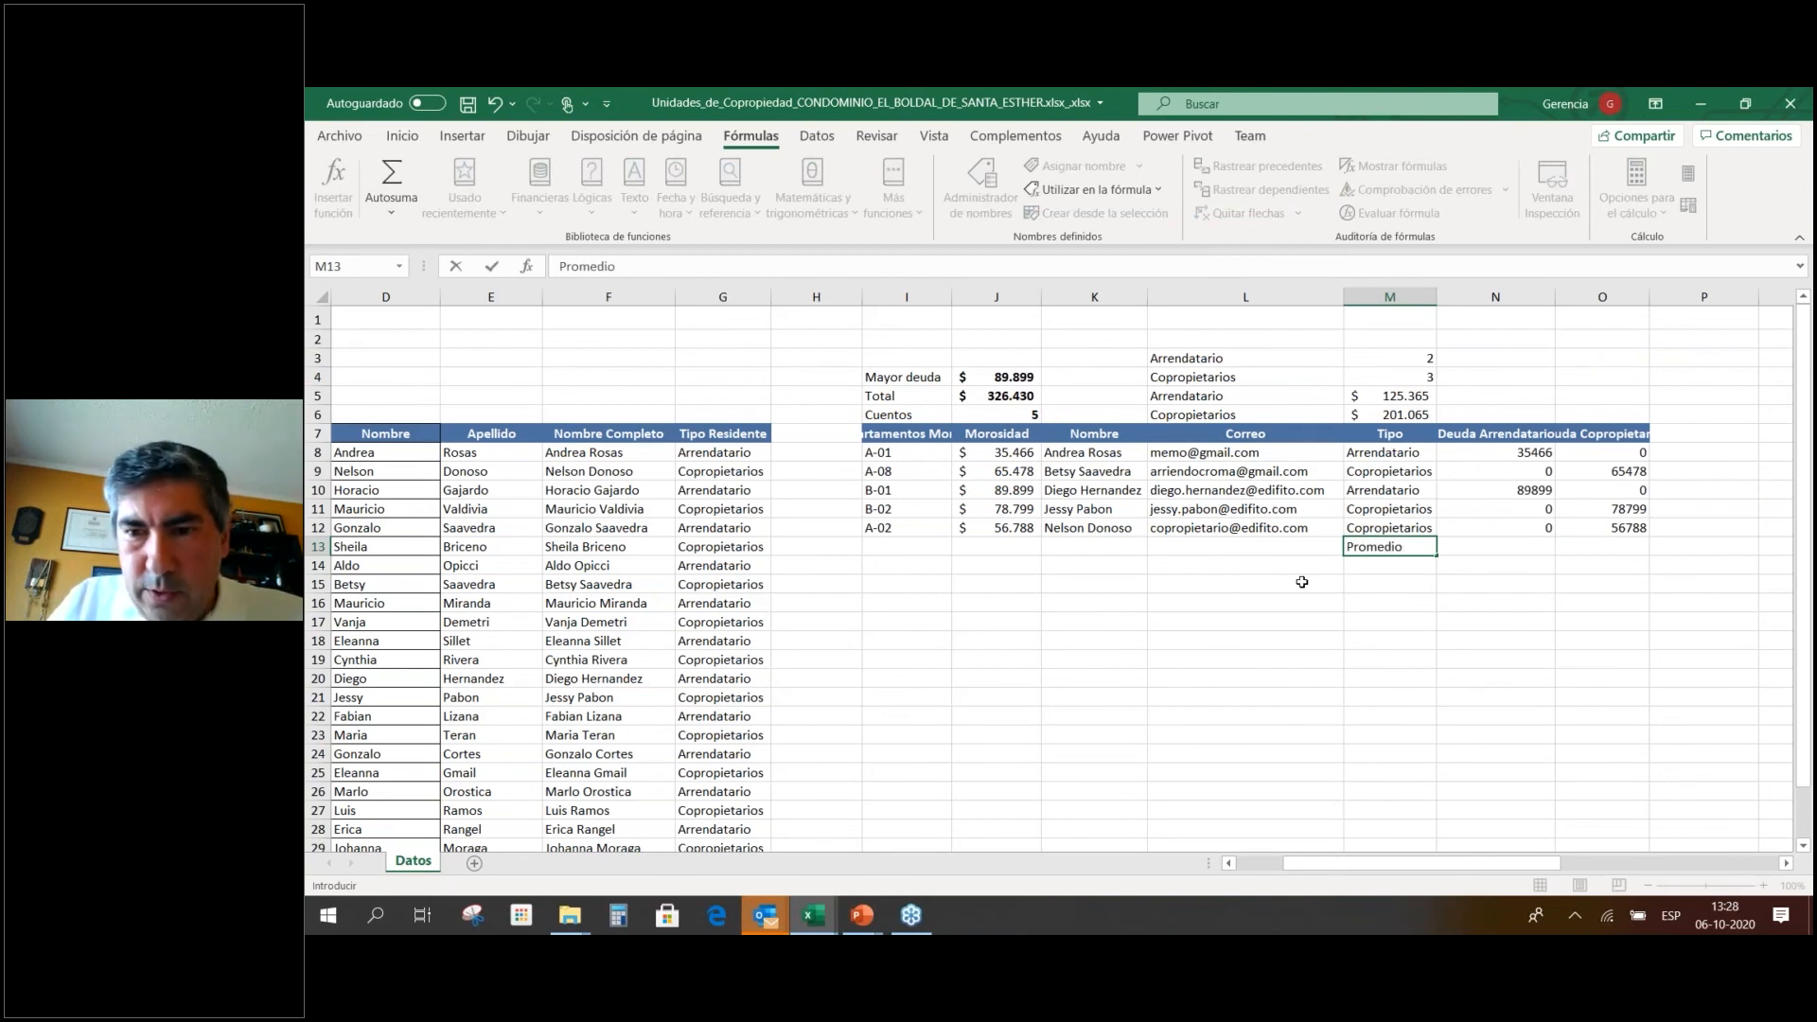
key(Tab)
text(=)
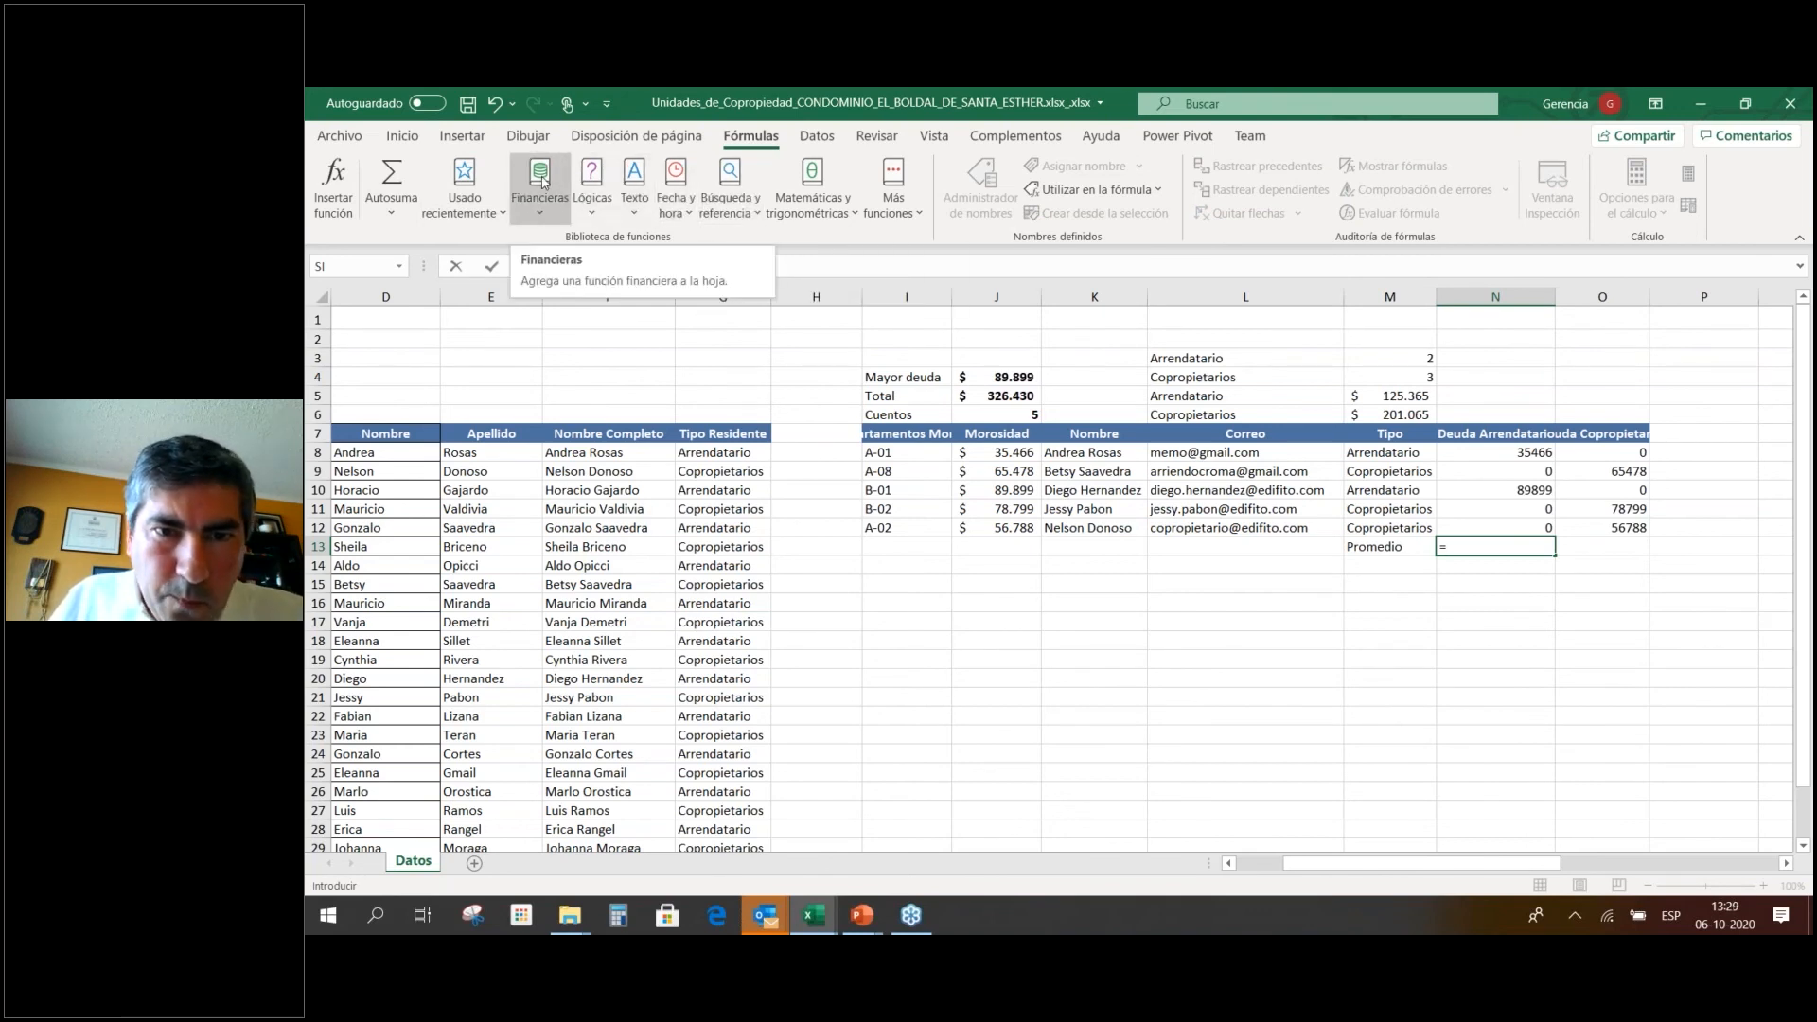
text(Promedi)
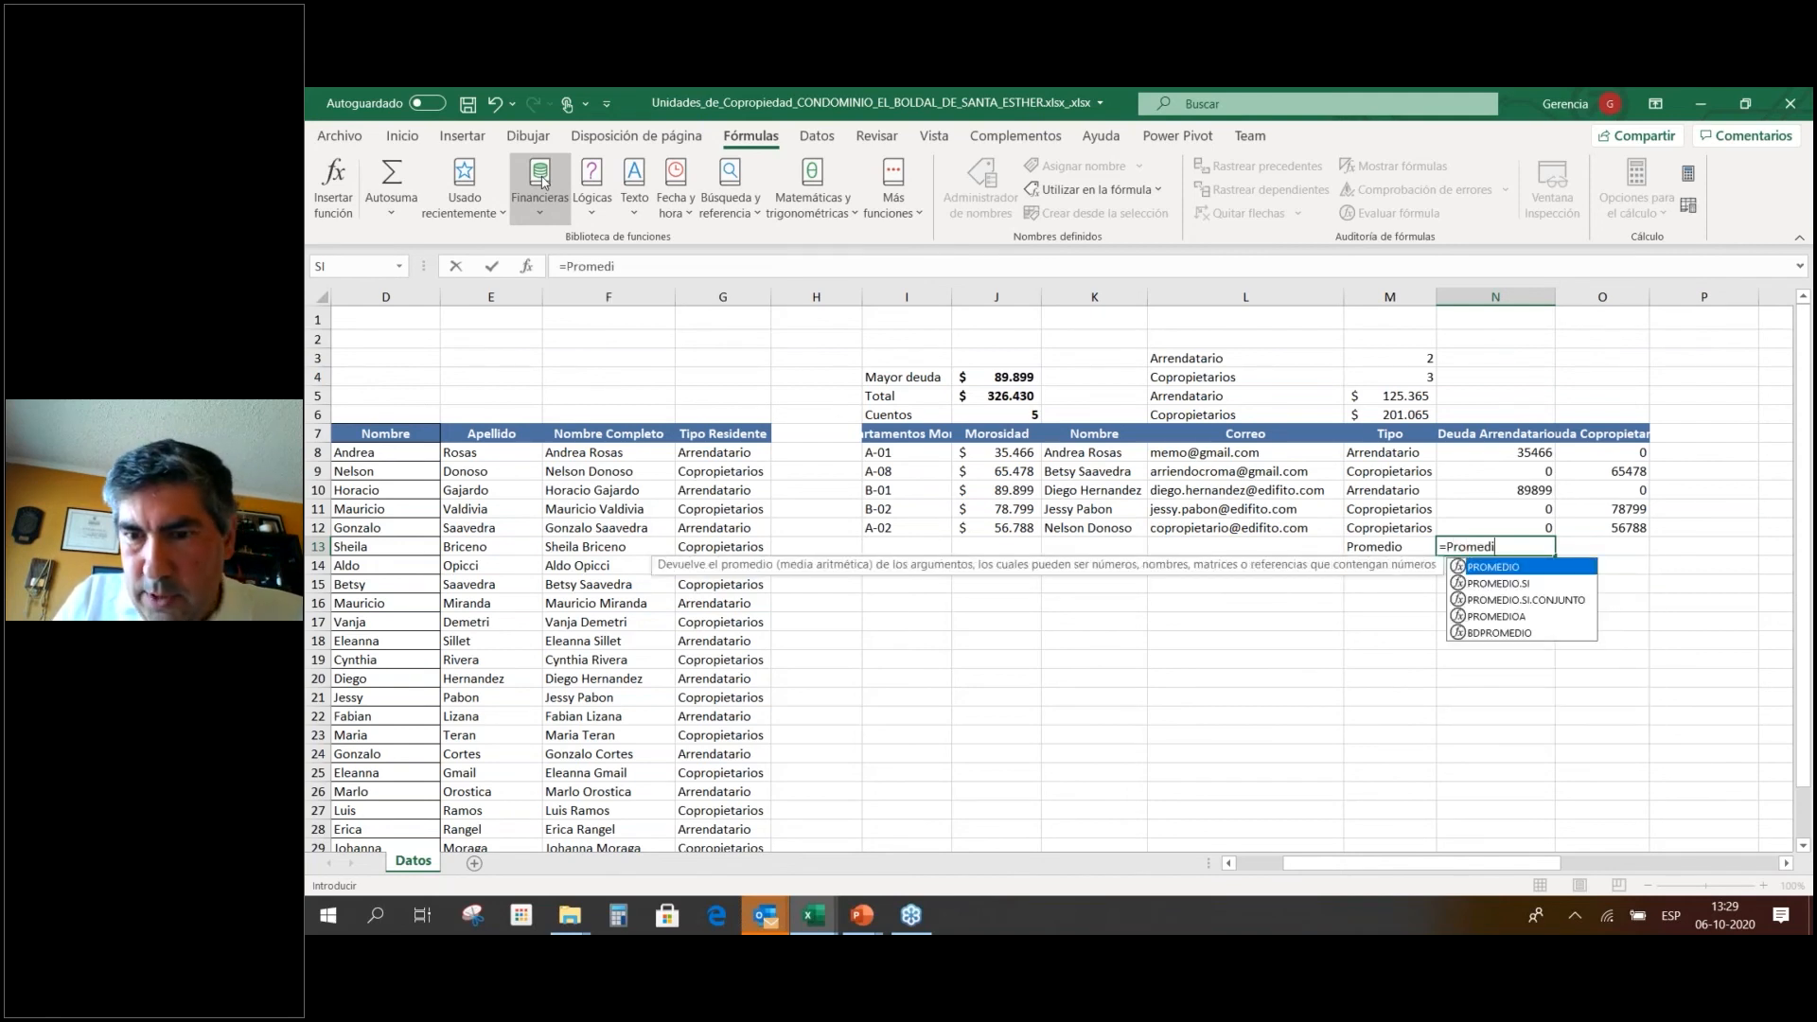
text(o()
key(Up)
key(shift+Up)
key(shift+Up)
key(shift+Up)
key(shift+Up)
key(shift+Up)
text())
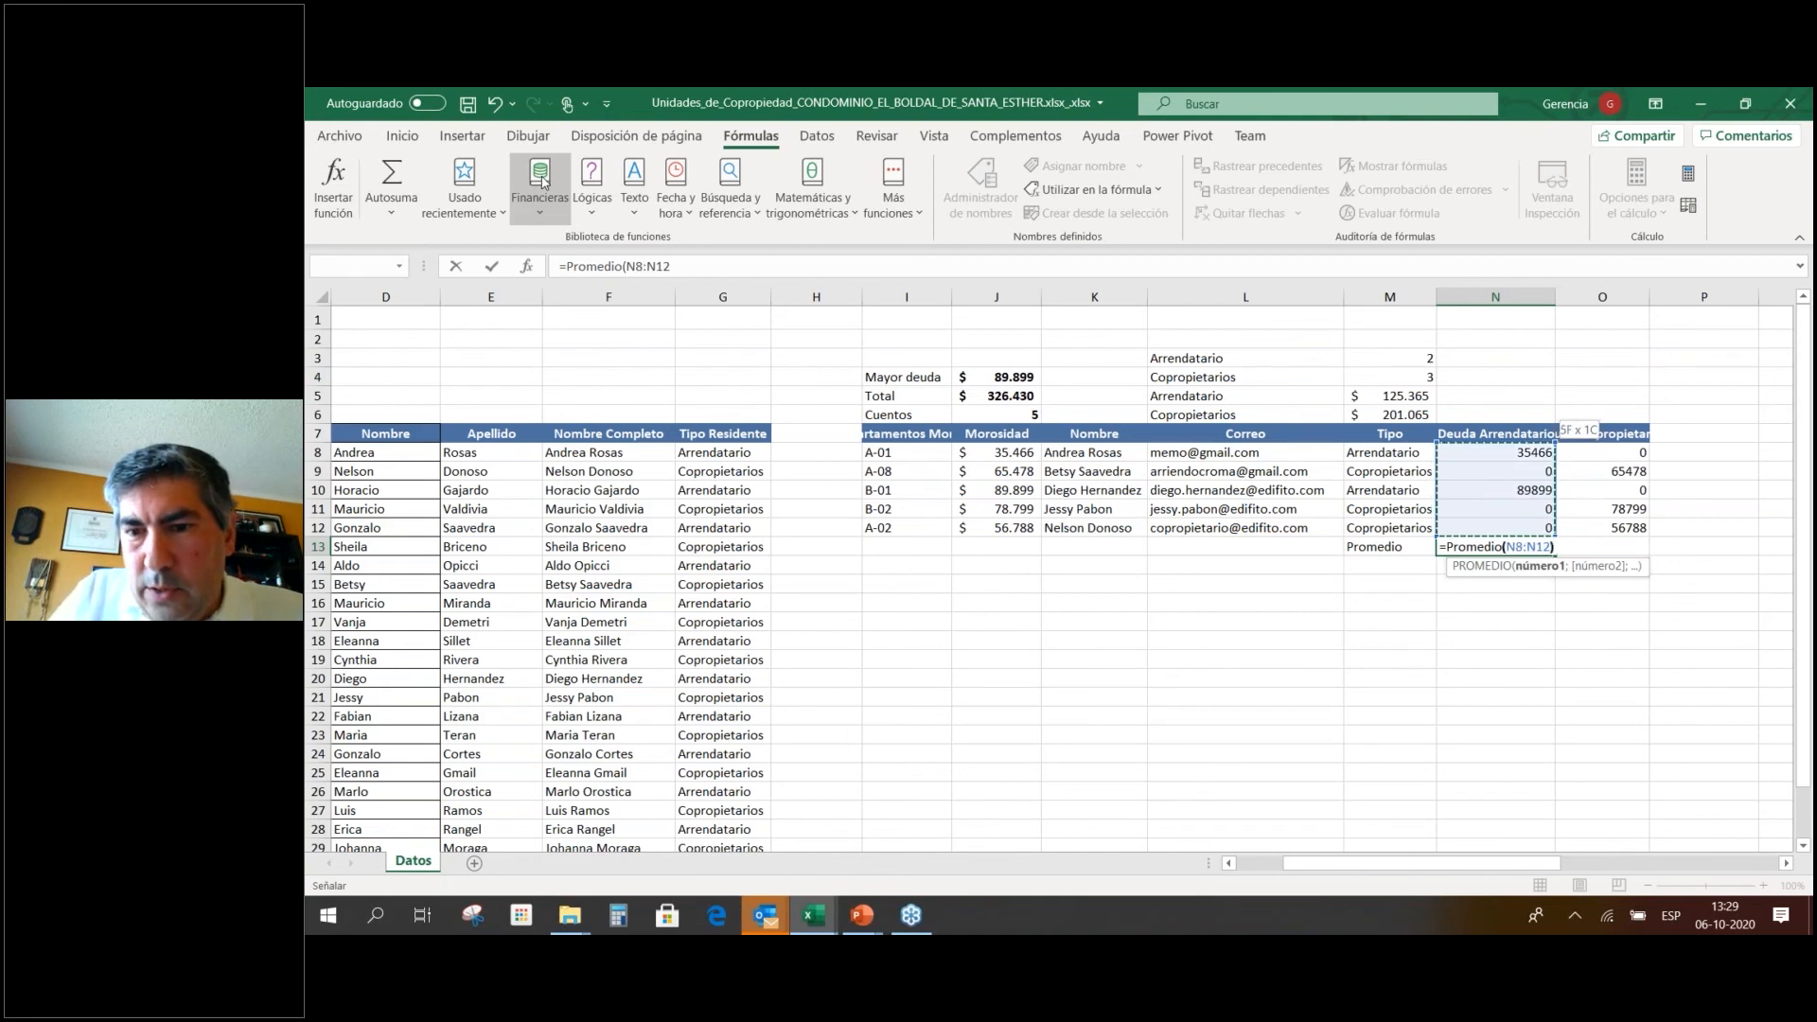
key(Return)
Copy the average to O13 for 40213 and make the Promedio label bold.
key(Up)
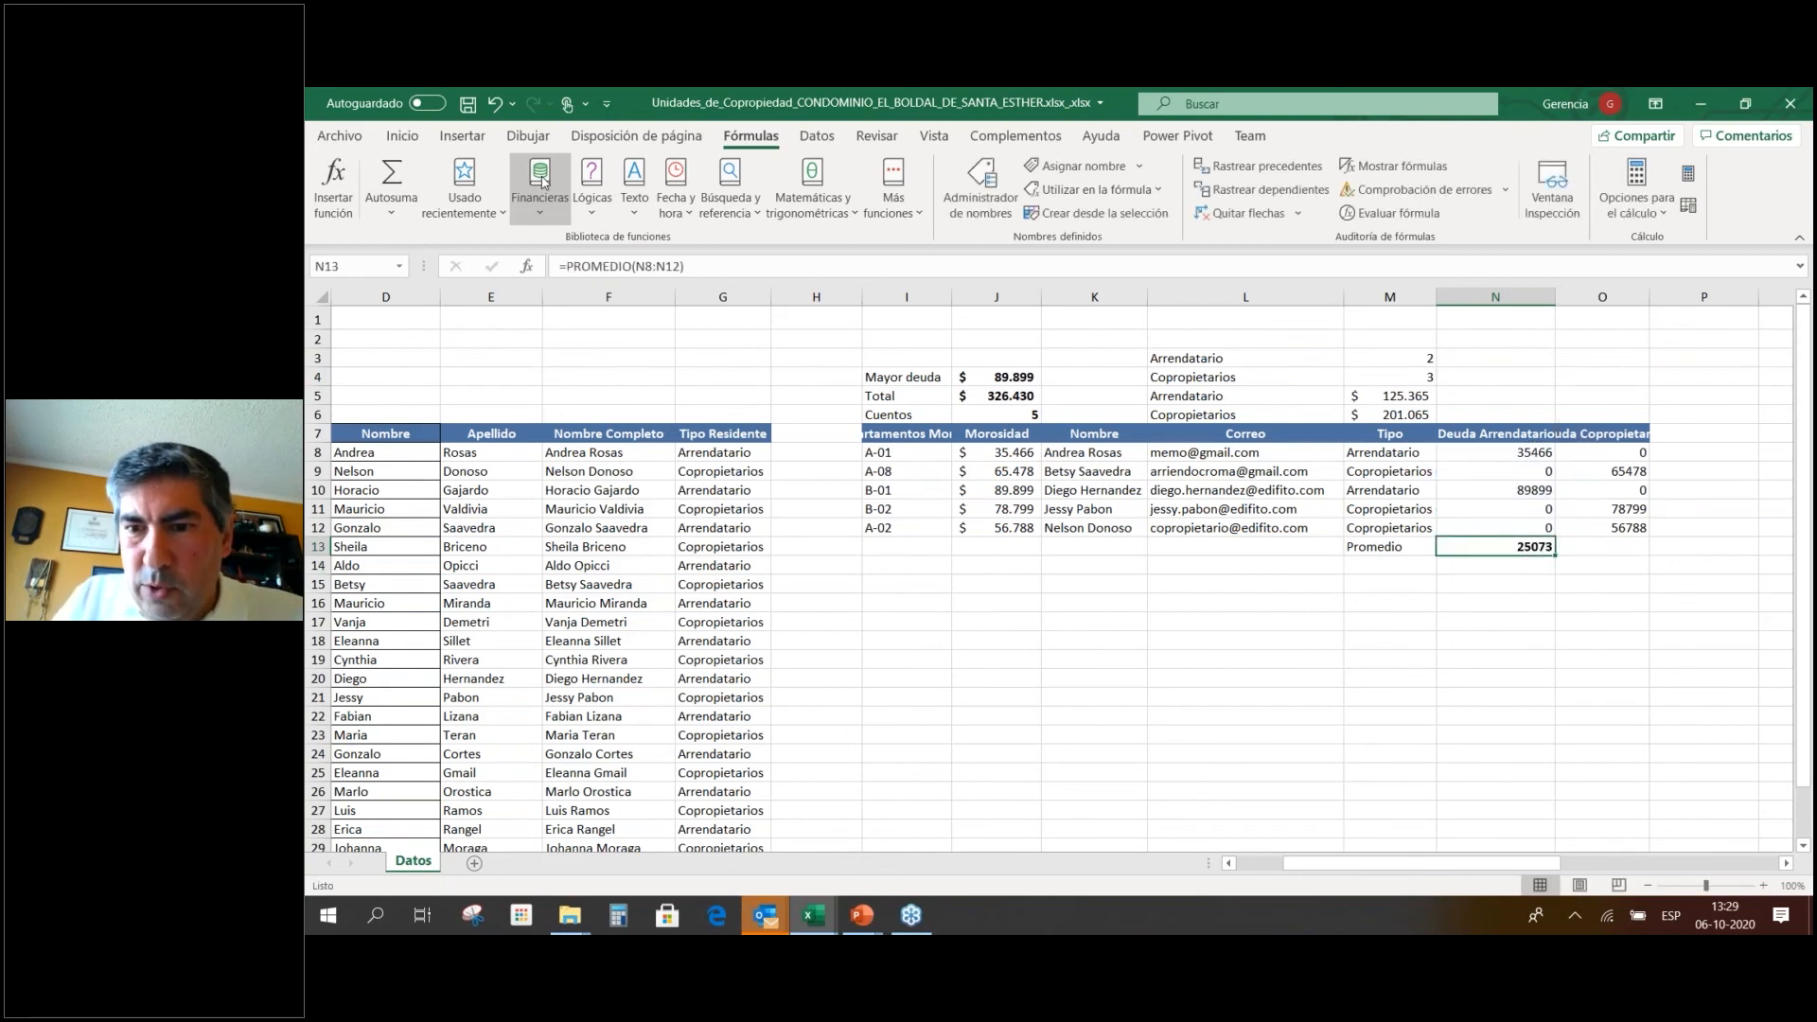
key(ctrl+c)
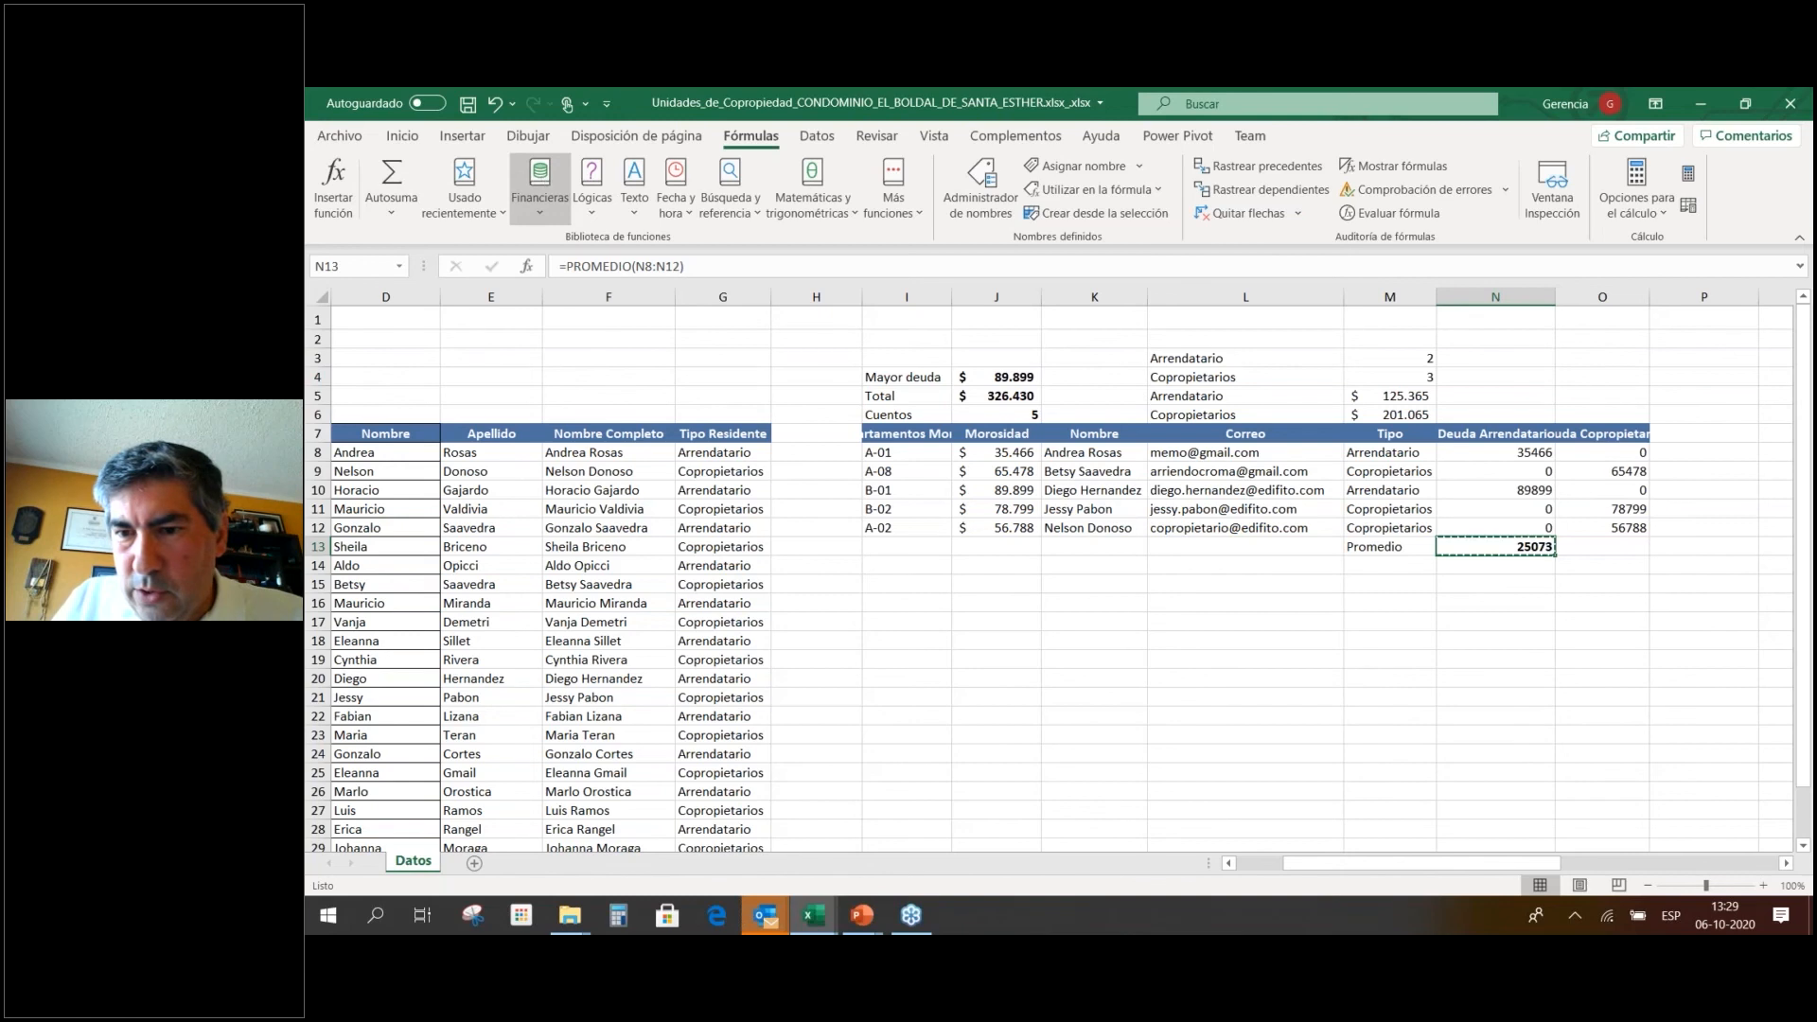
key(Right)
key(Return)
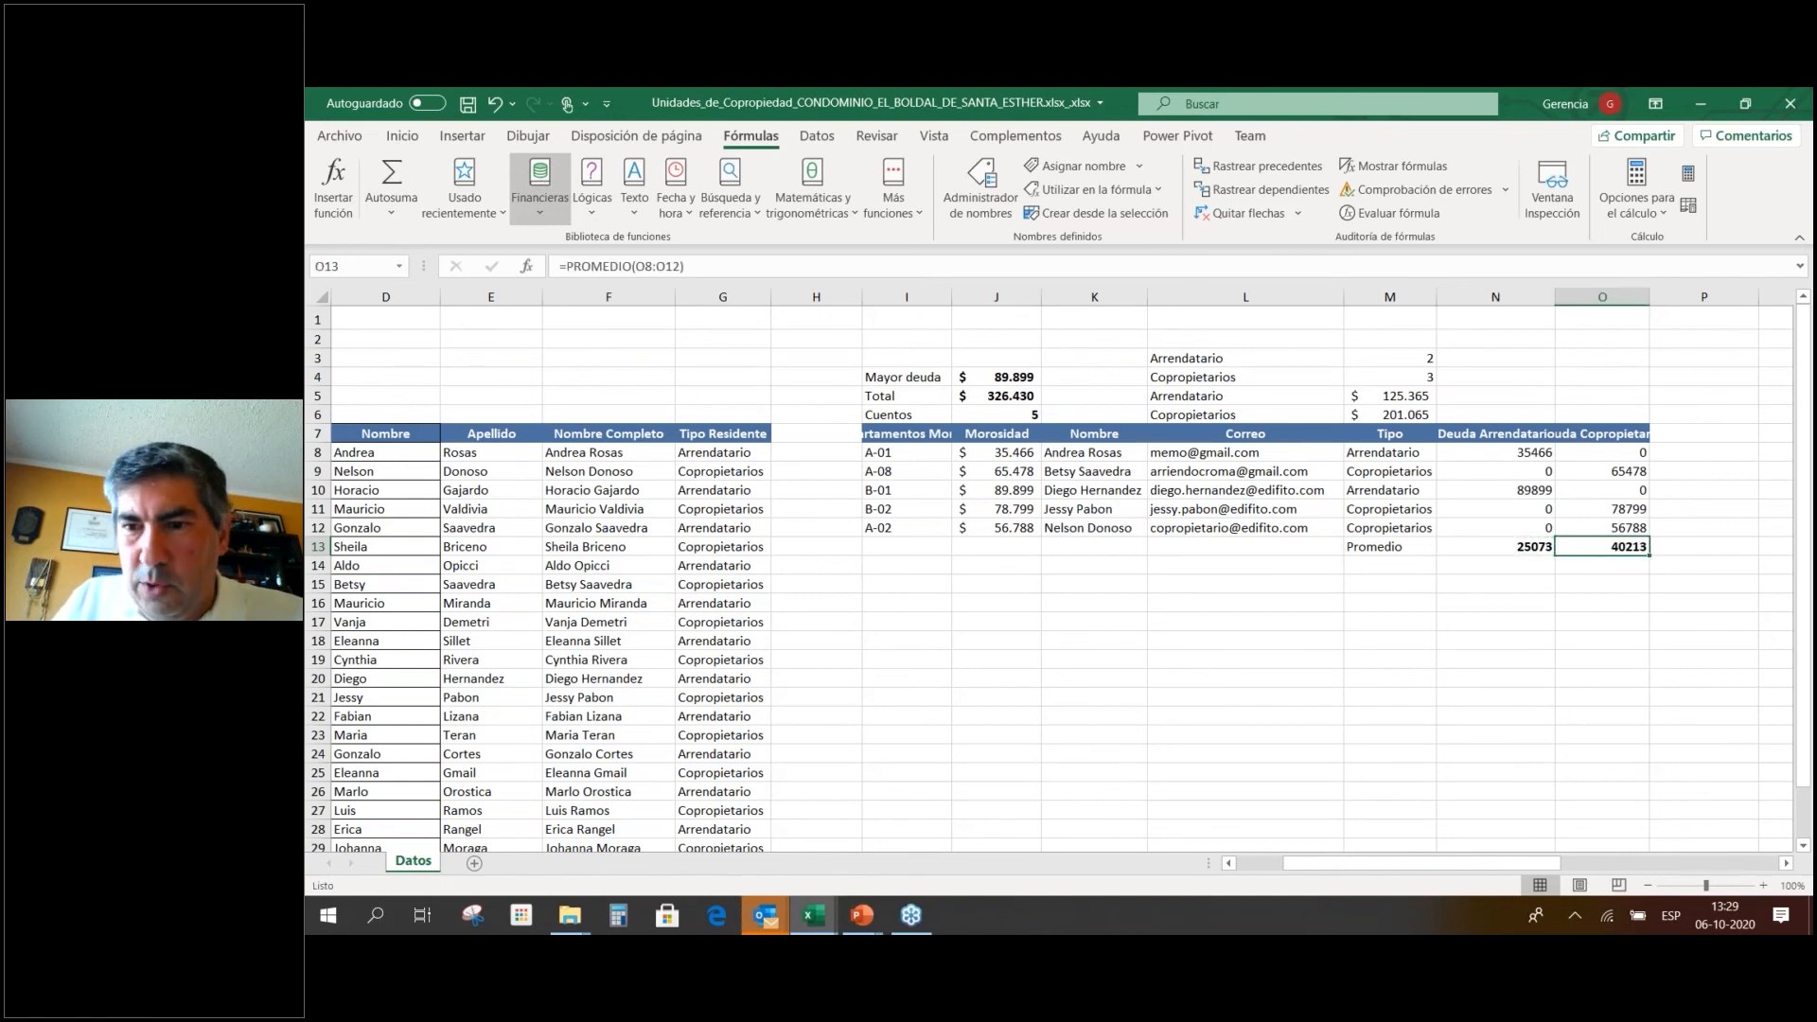
key(Left)
key(Left)
key(ctrl+n)
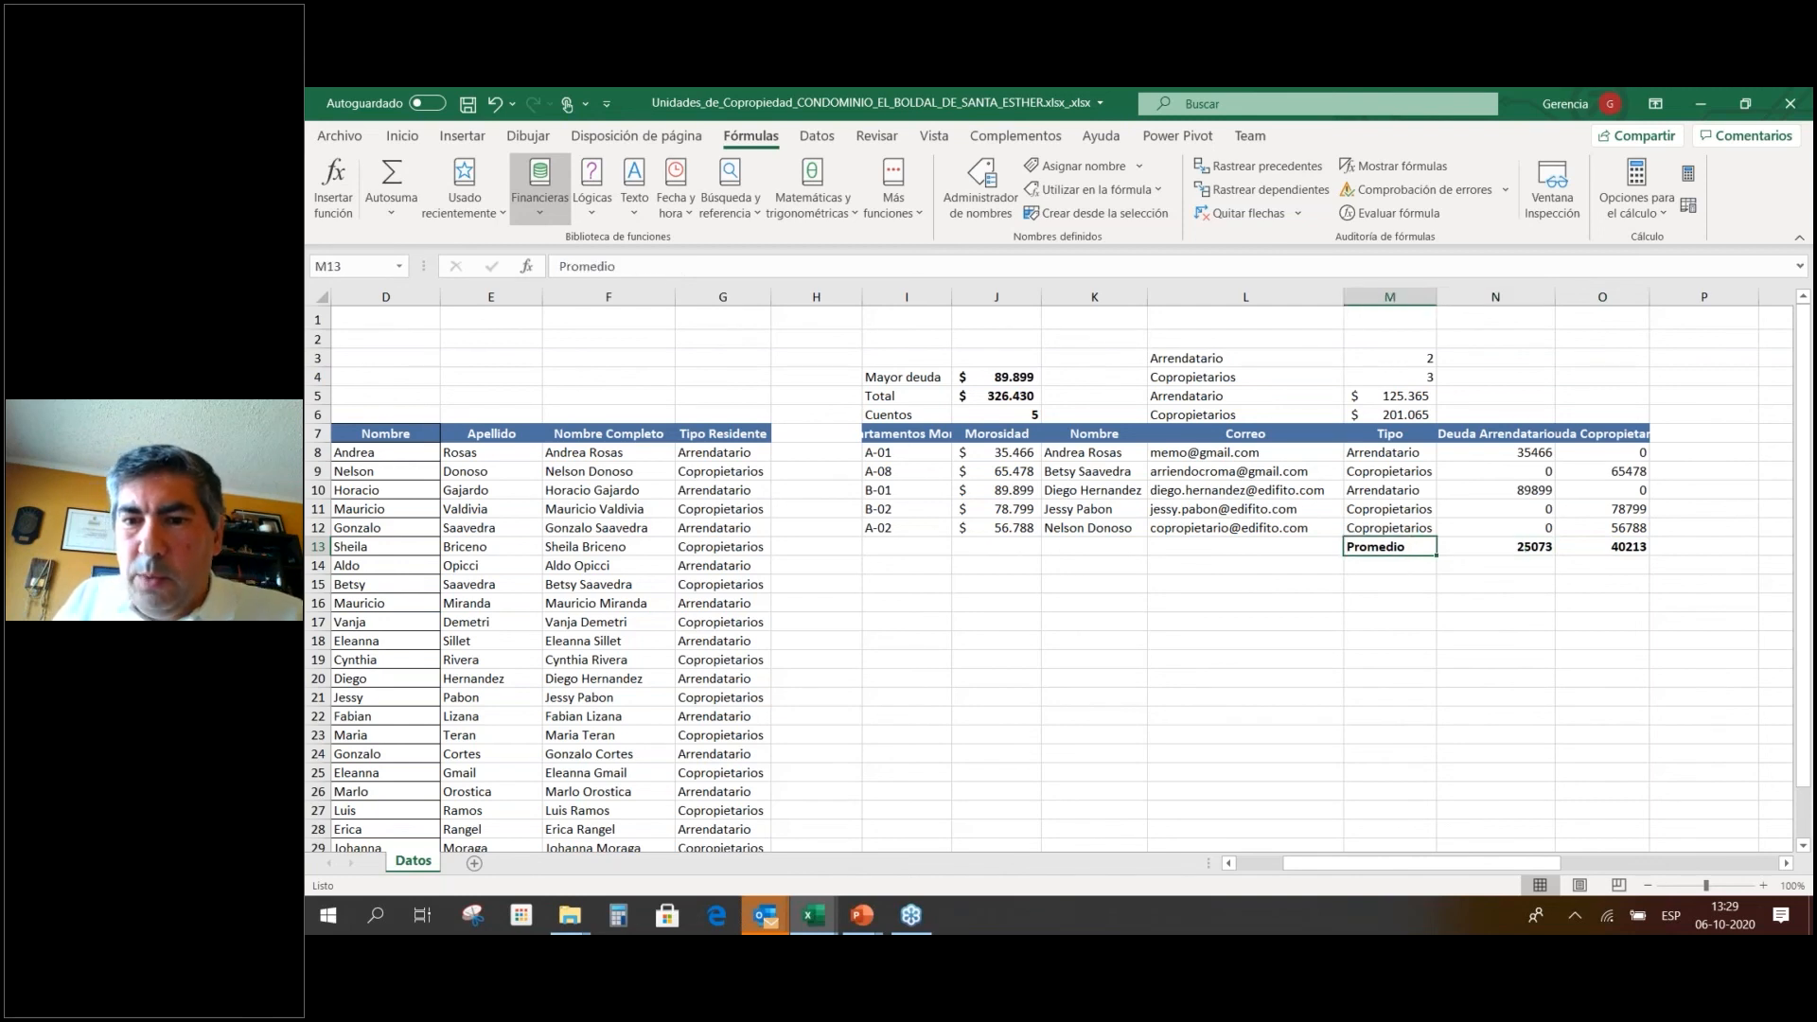
key(Right)
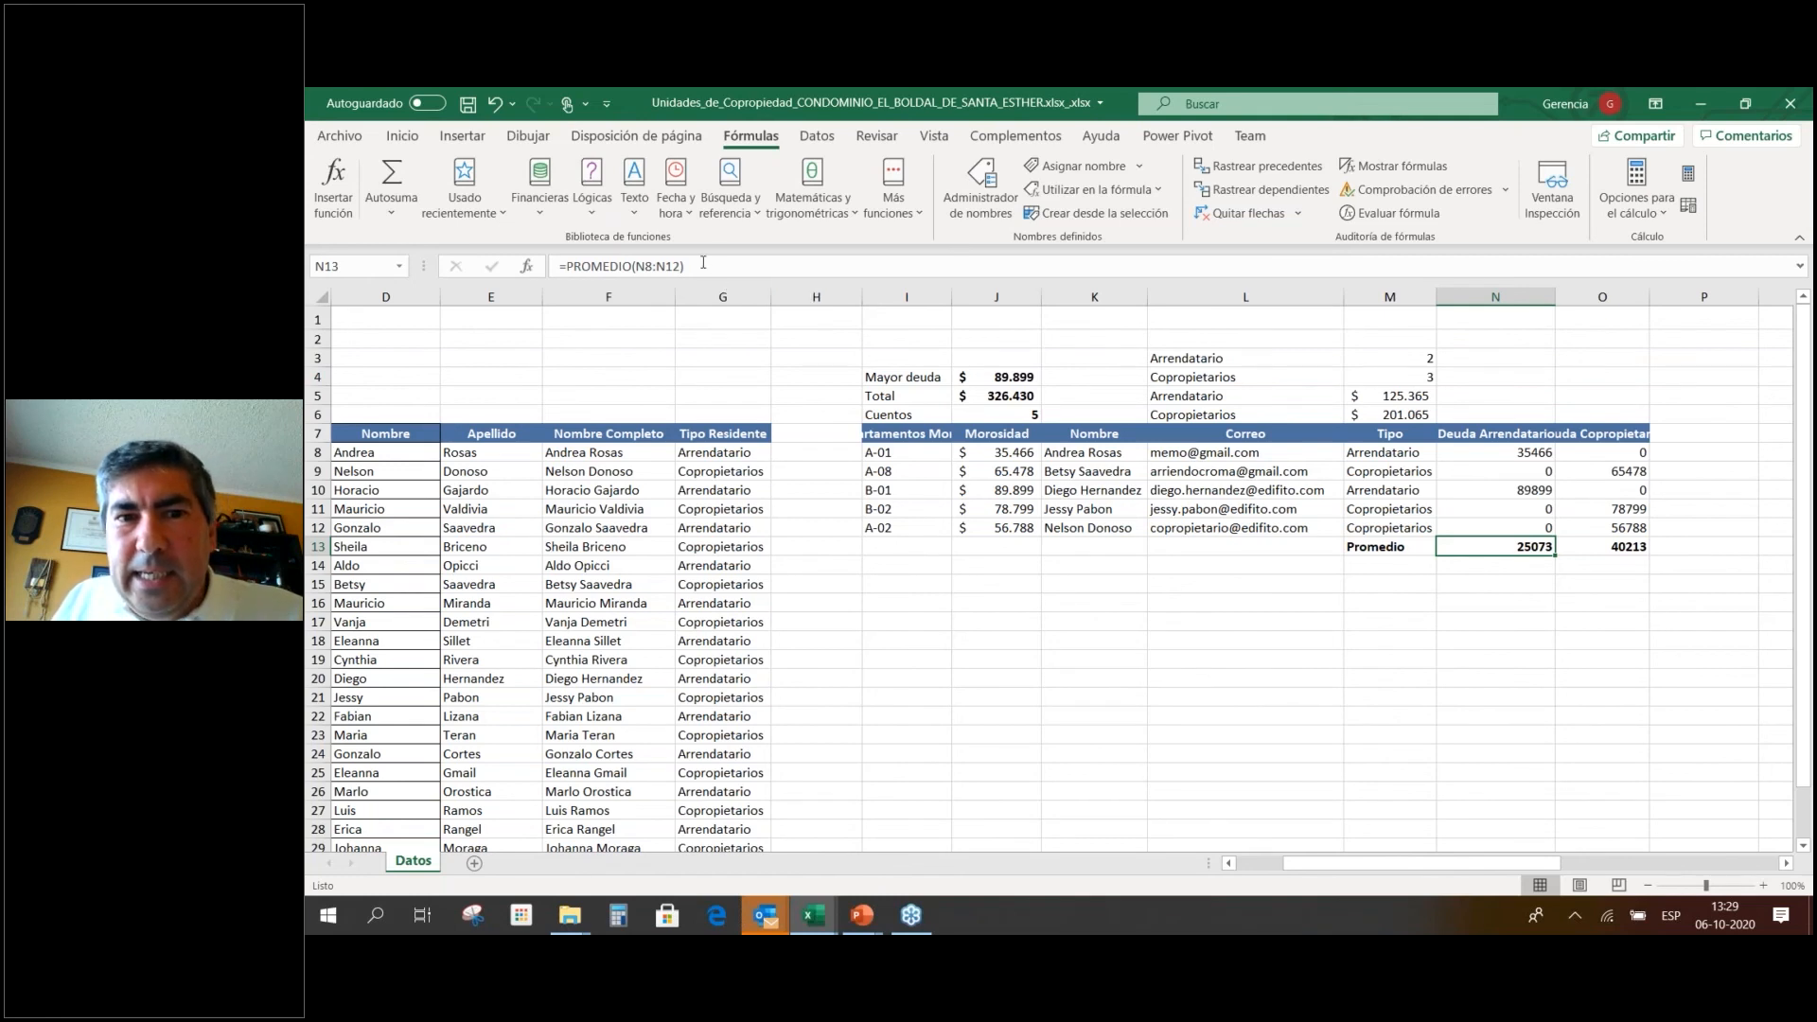
Apply accounting format with no decimals to N8:O13, showing averages $ 25.073 and $ 40.213.
click(916, 195)
mouse_move(946, 252)
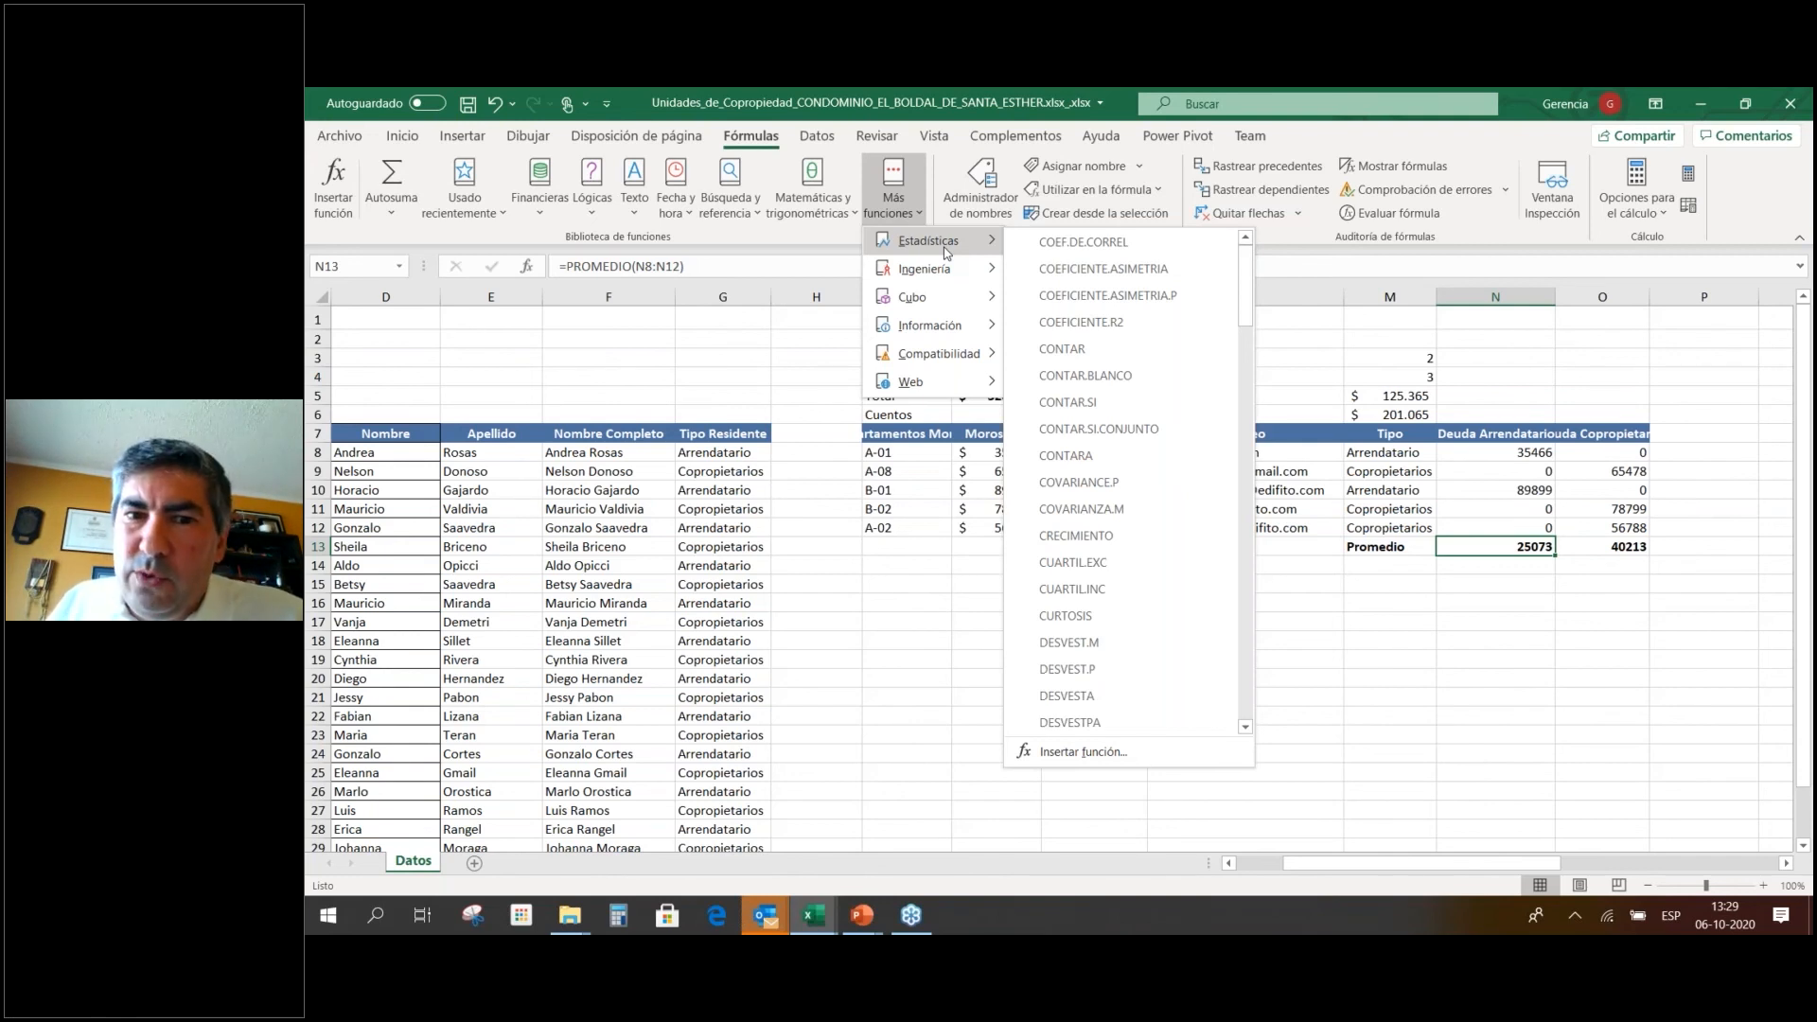
click(1607, 603)
drag(1522, 446, 1626, 547)
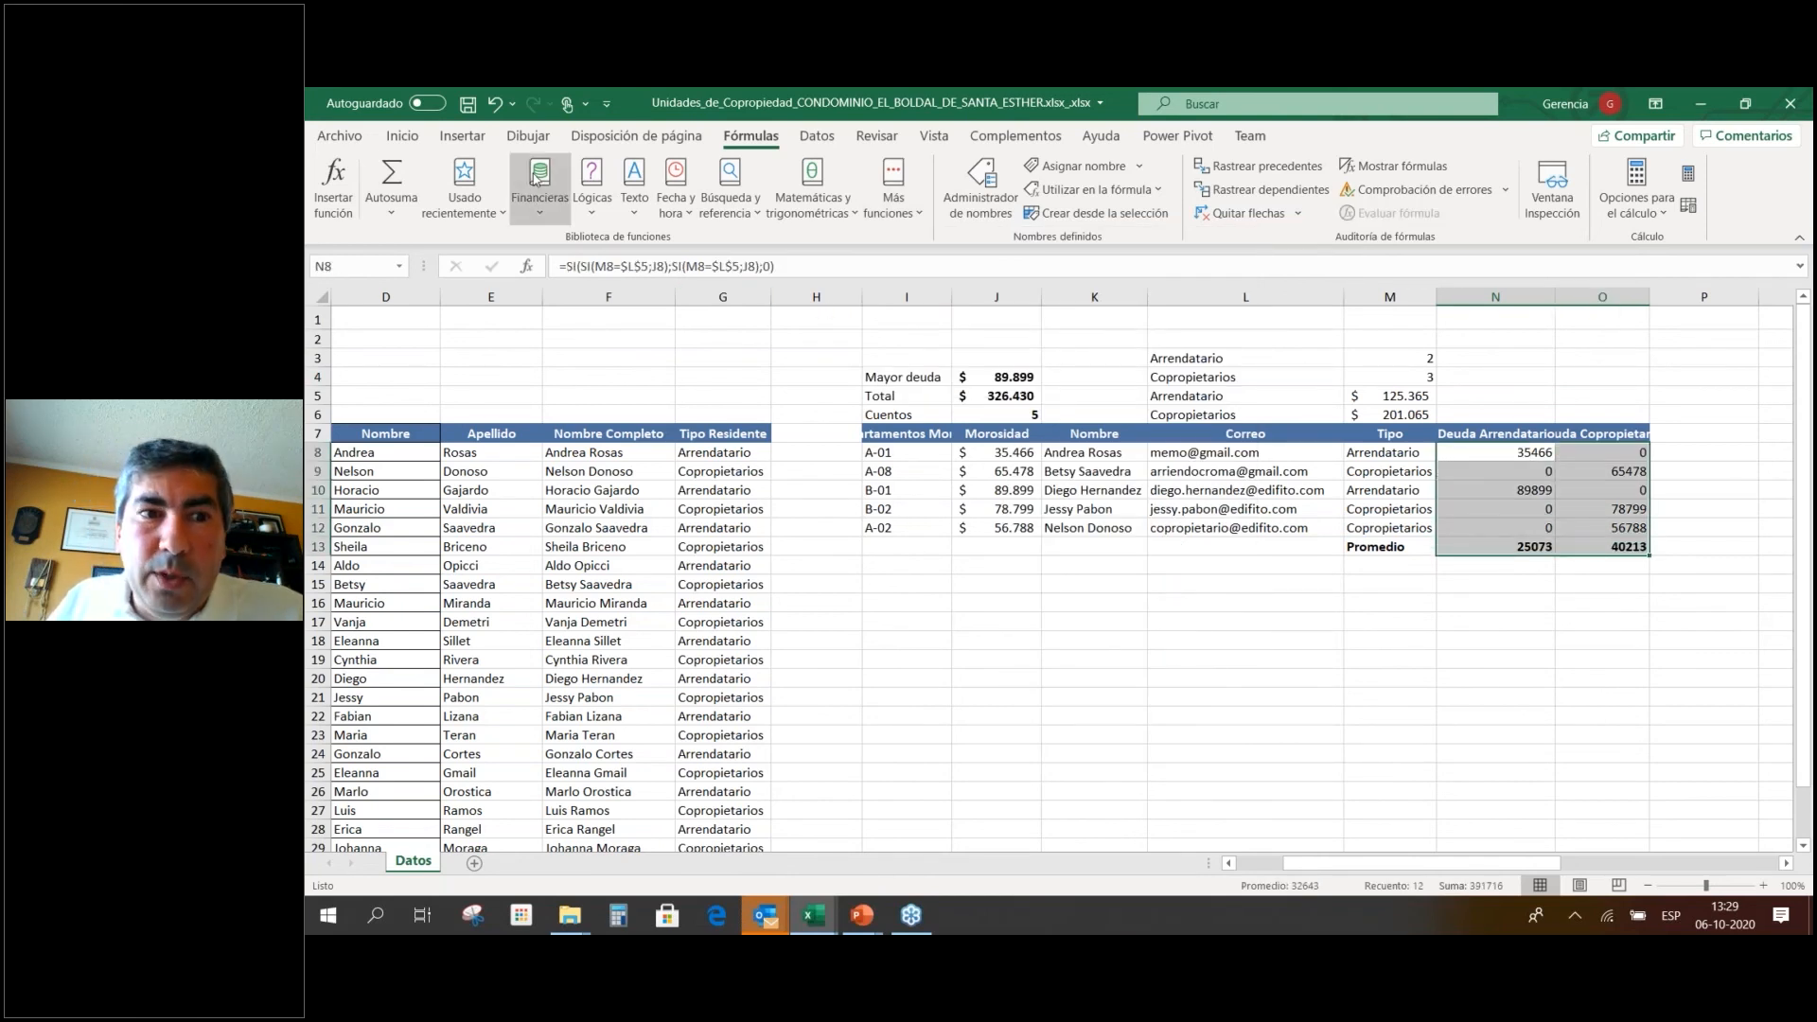
click(409, 140)
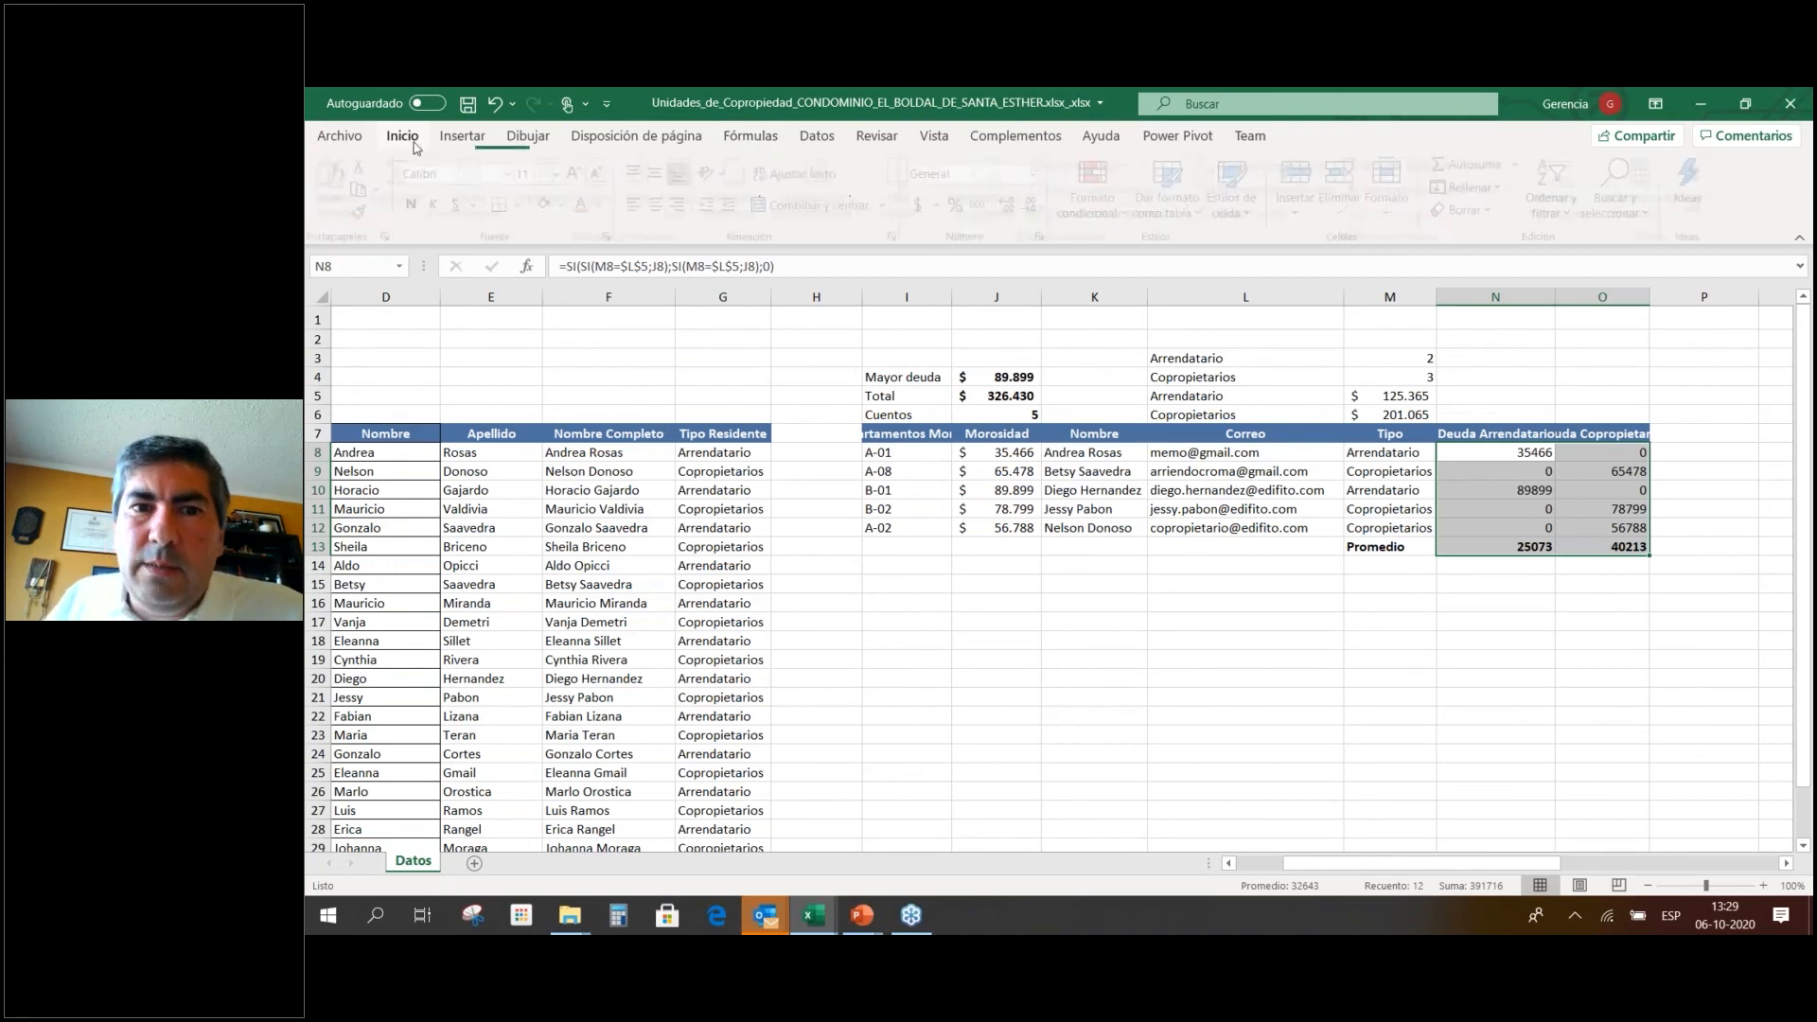
click(921, 204)
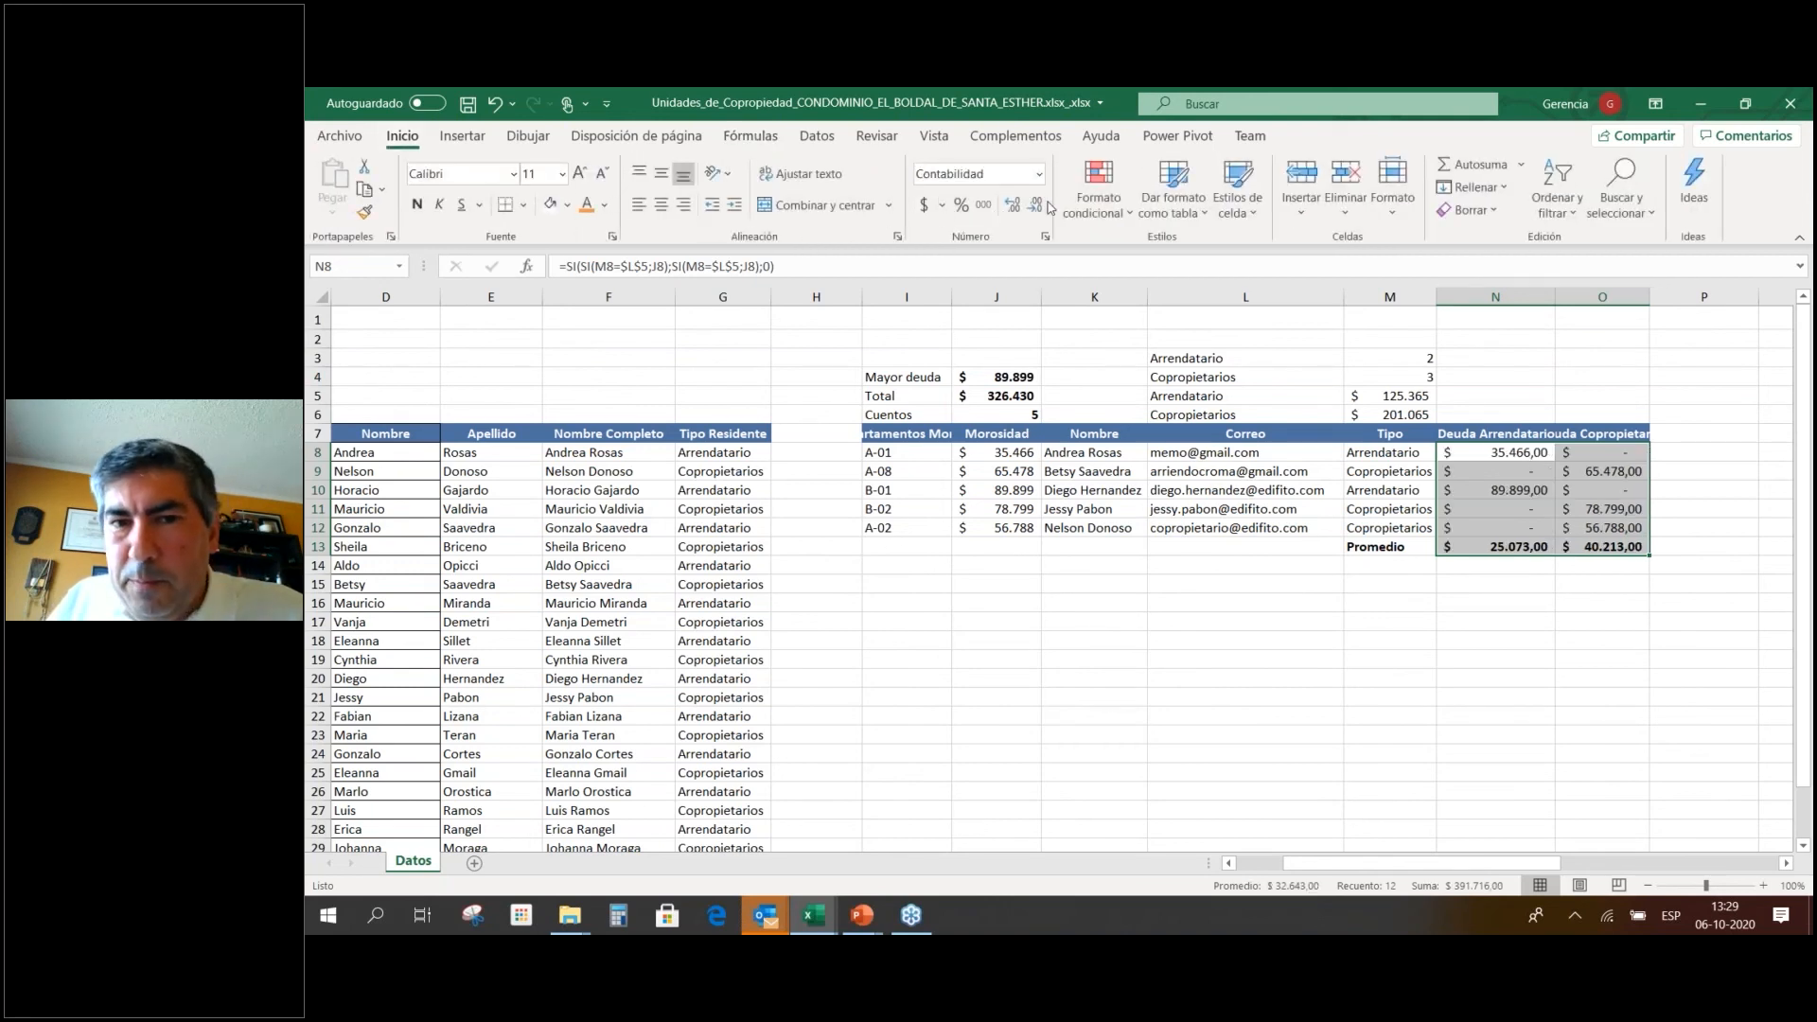
click(1037, 206)
click(1036, 207)
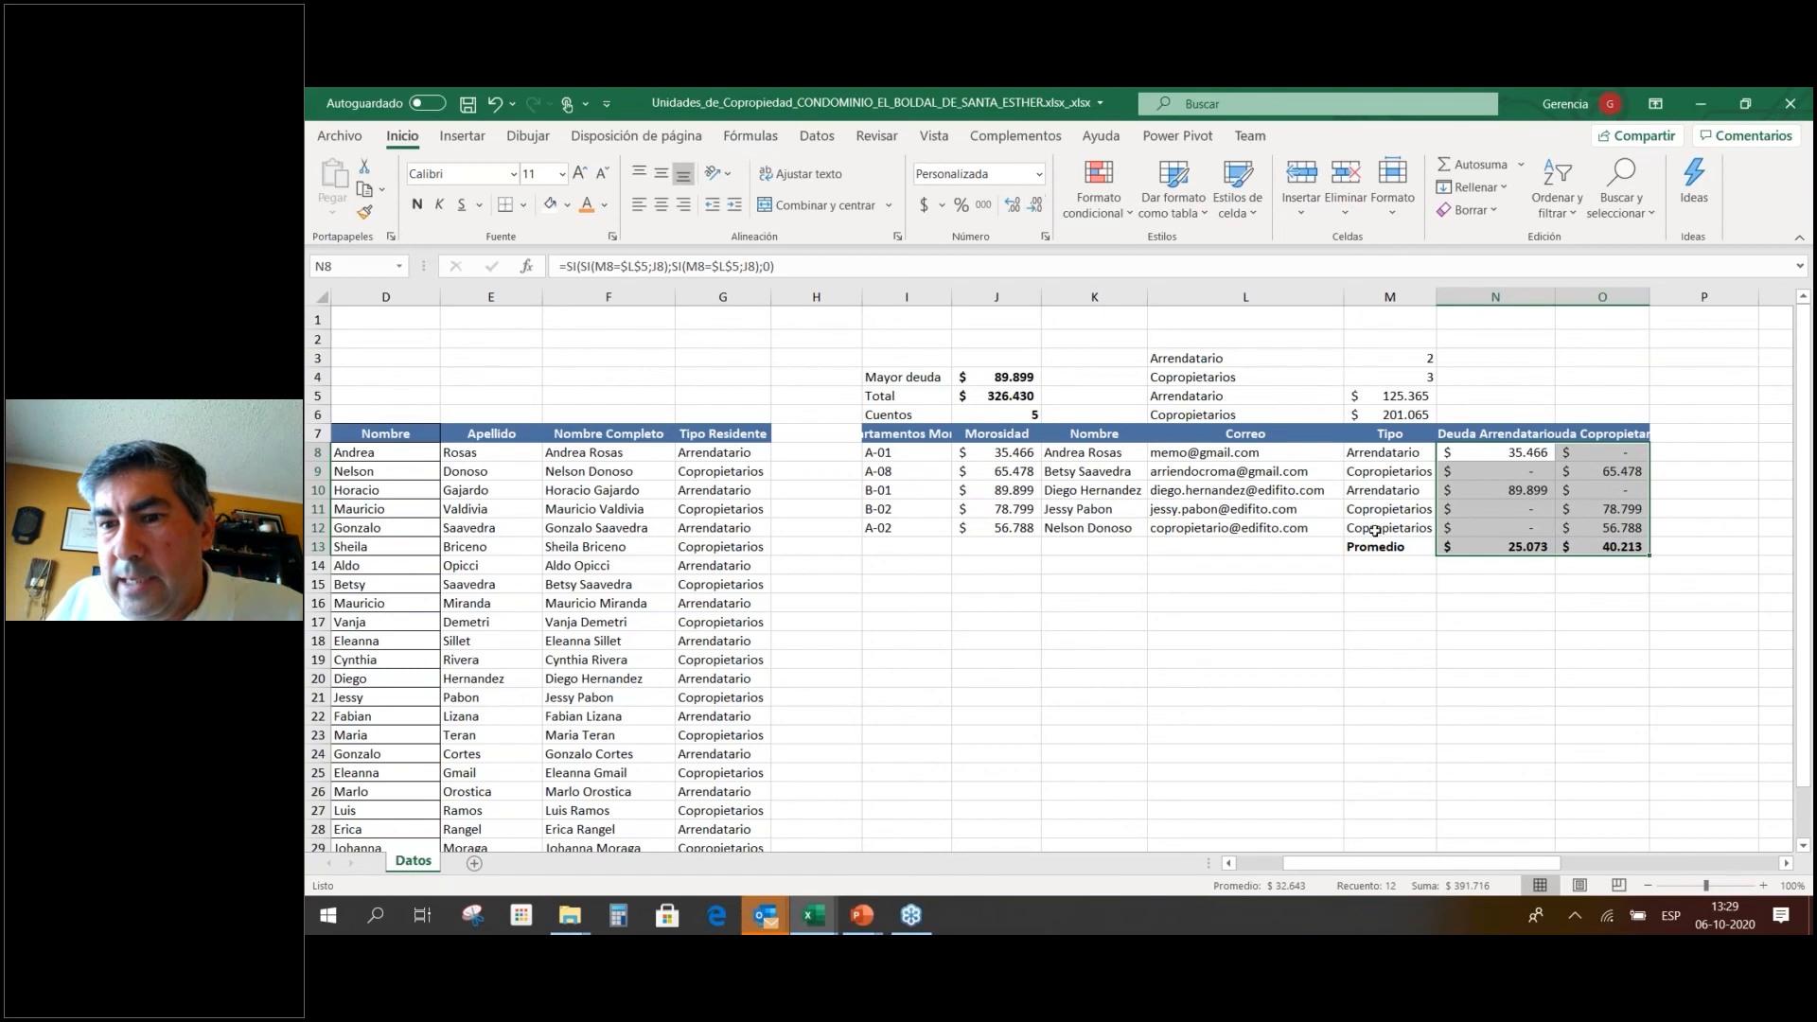
click(1414, 599)
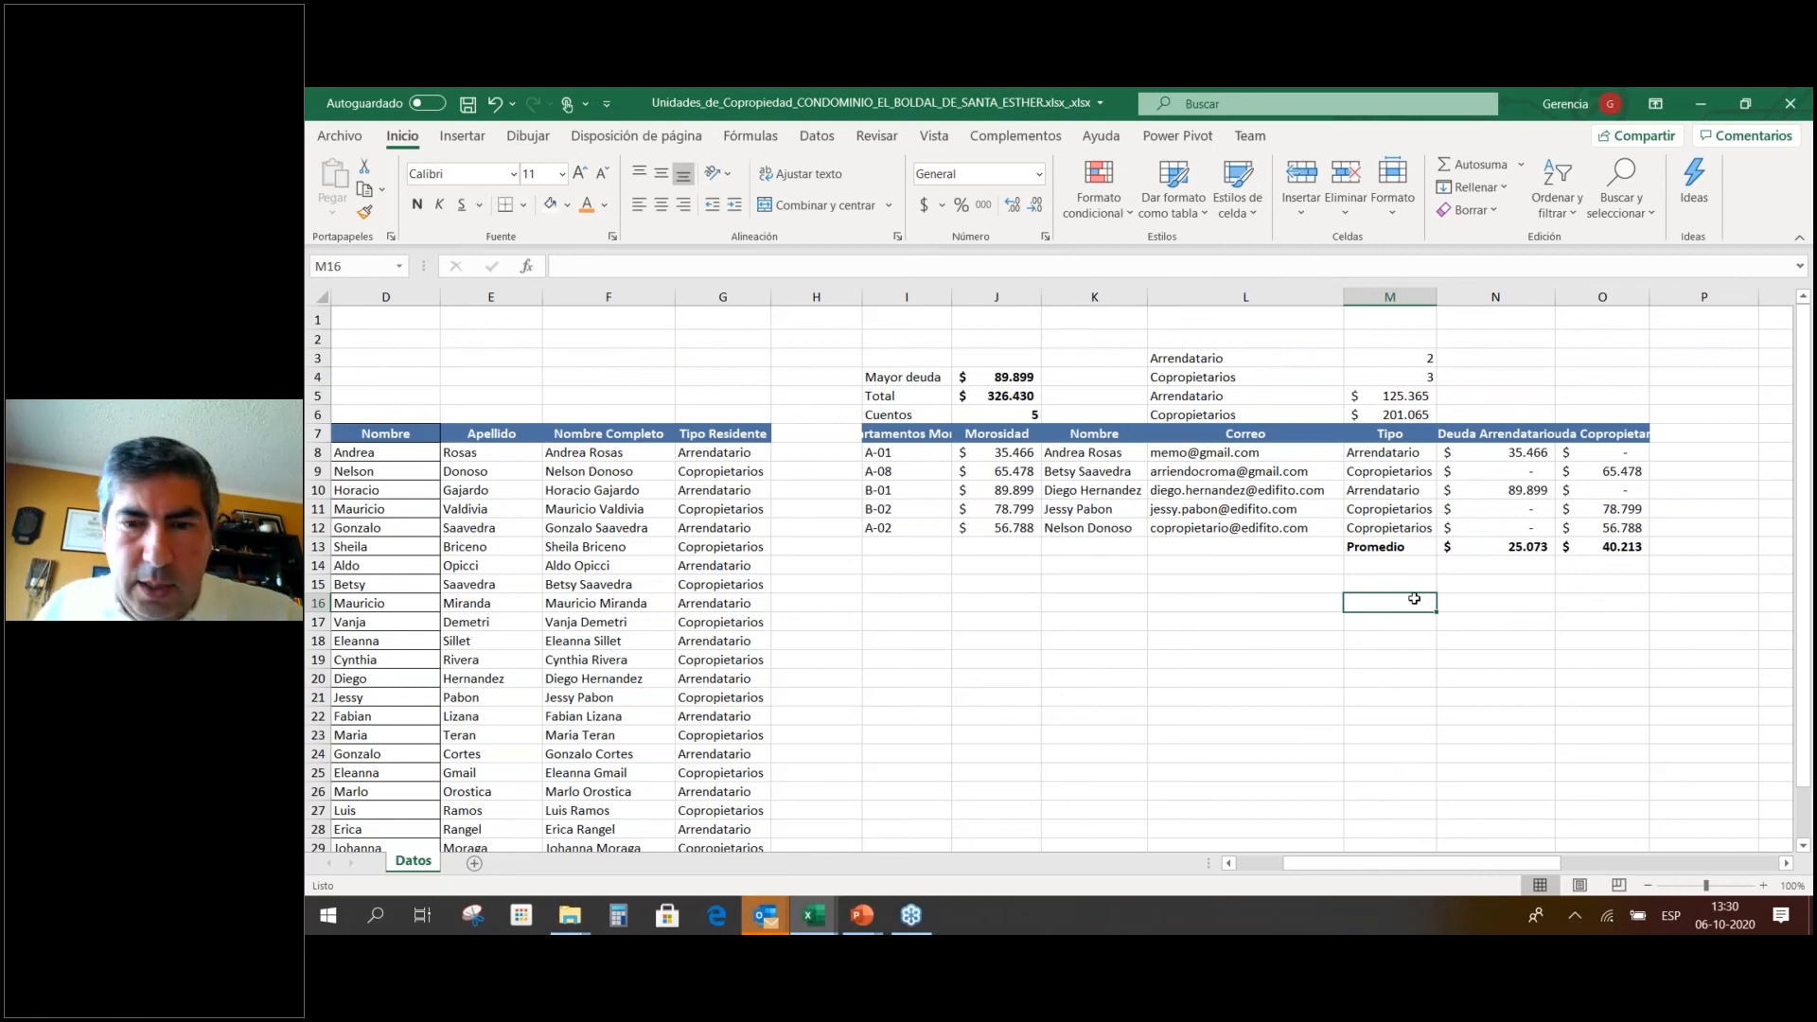
Advance the slideshow to the Tablas y Gráficos de Datos slide and return to Excel.
key(alt+Tab)
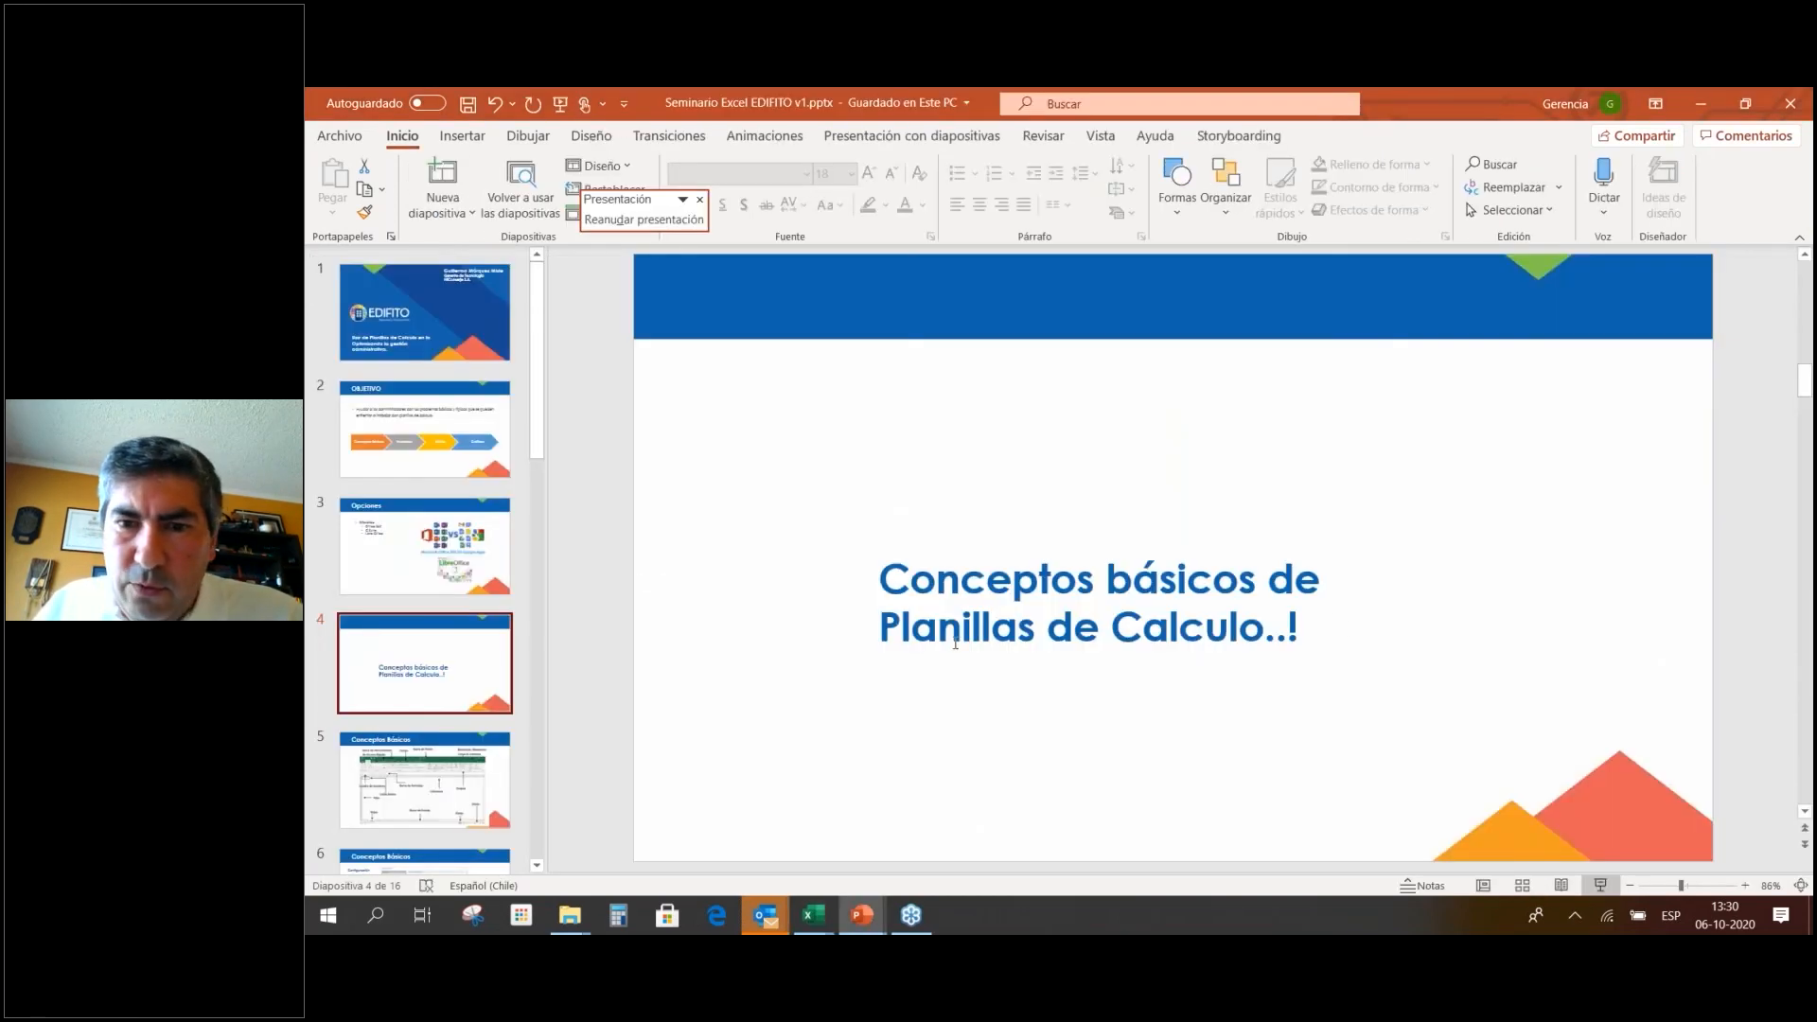
key(alt+Tab)
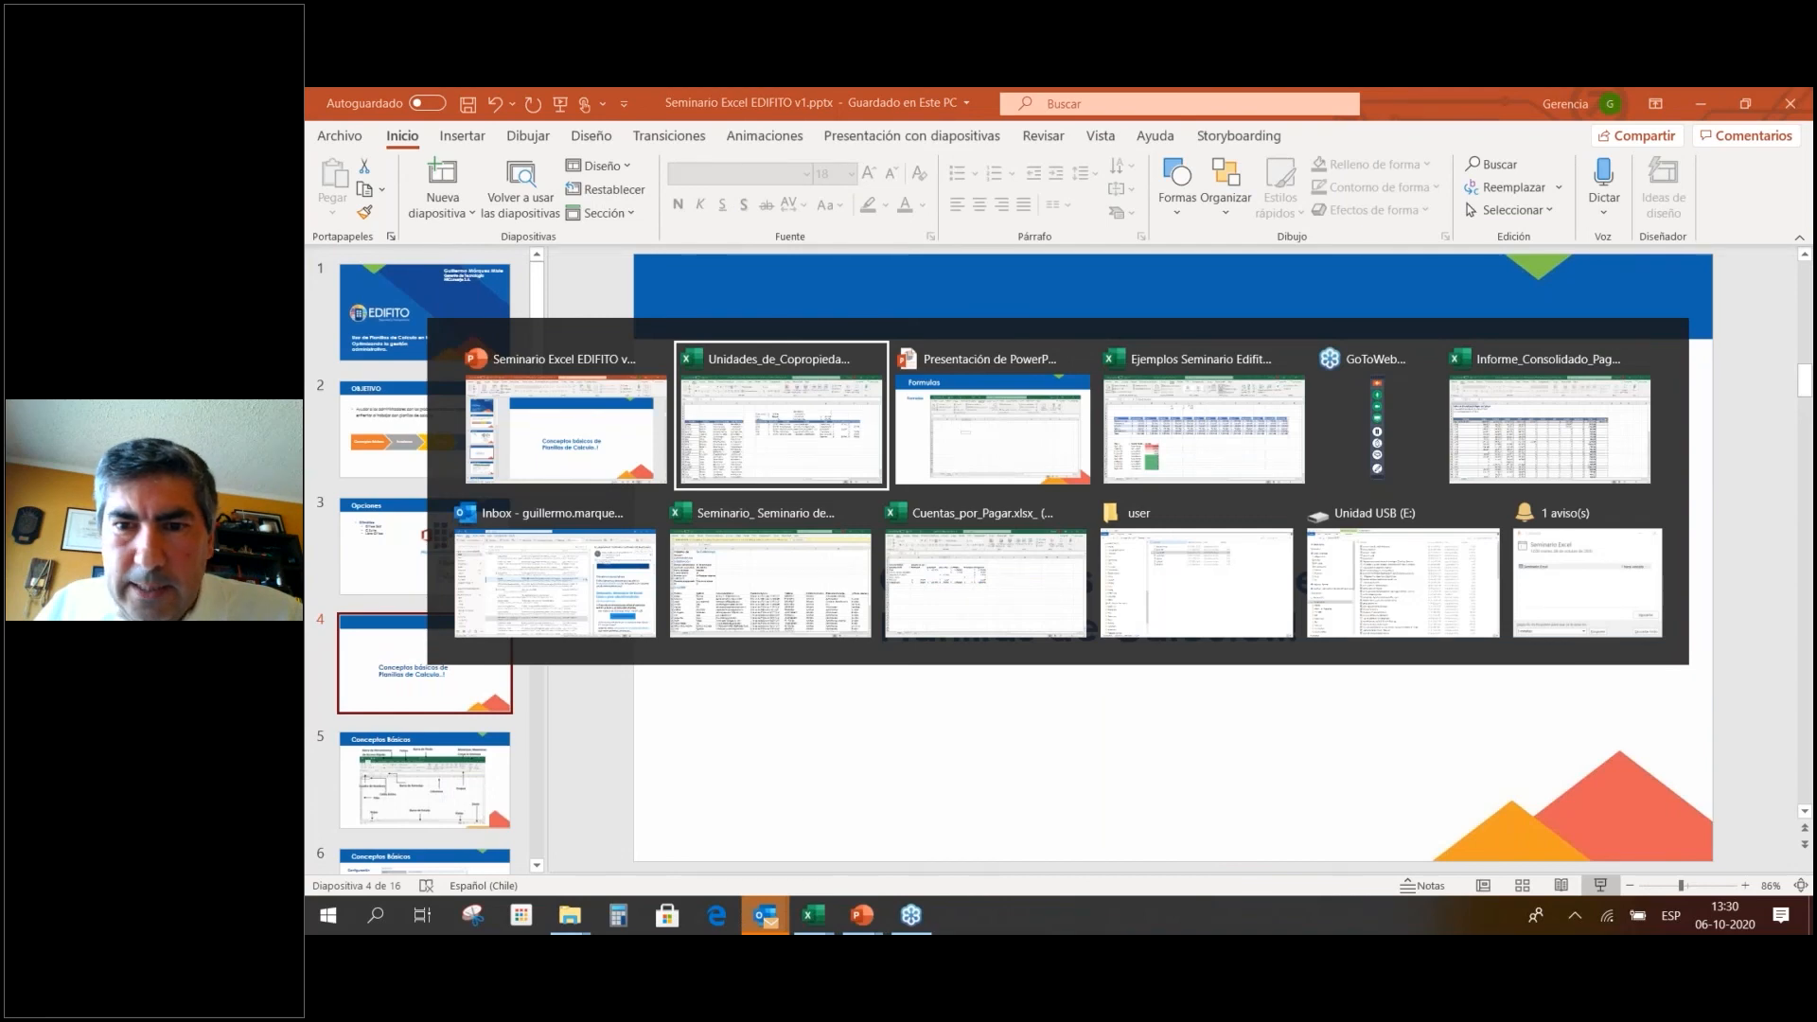
key(alt+Tab)
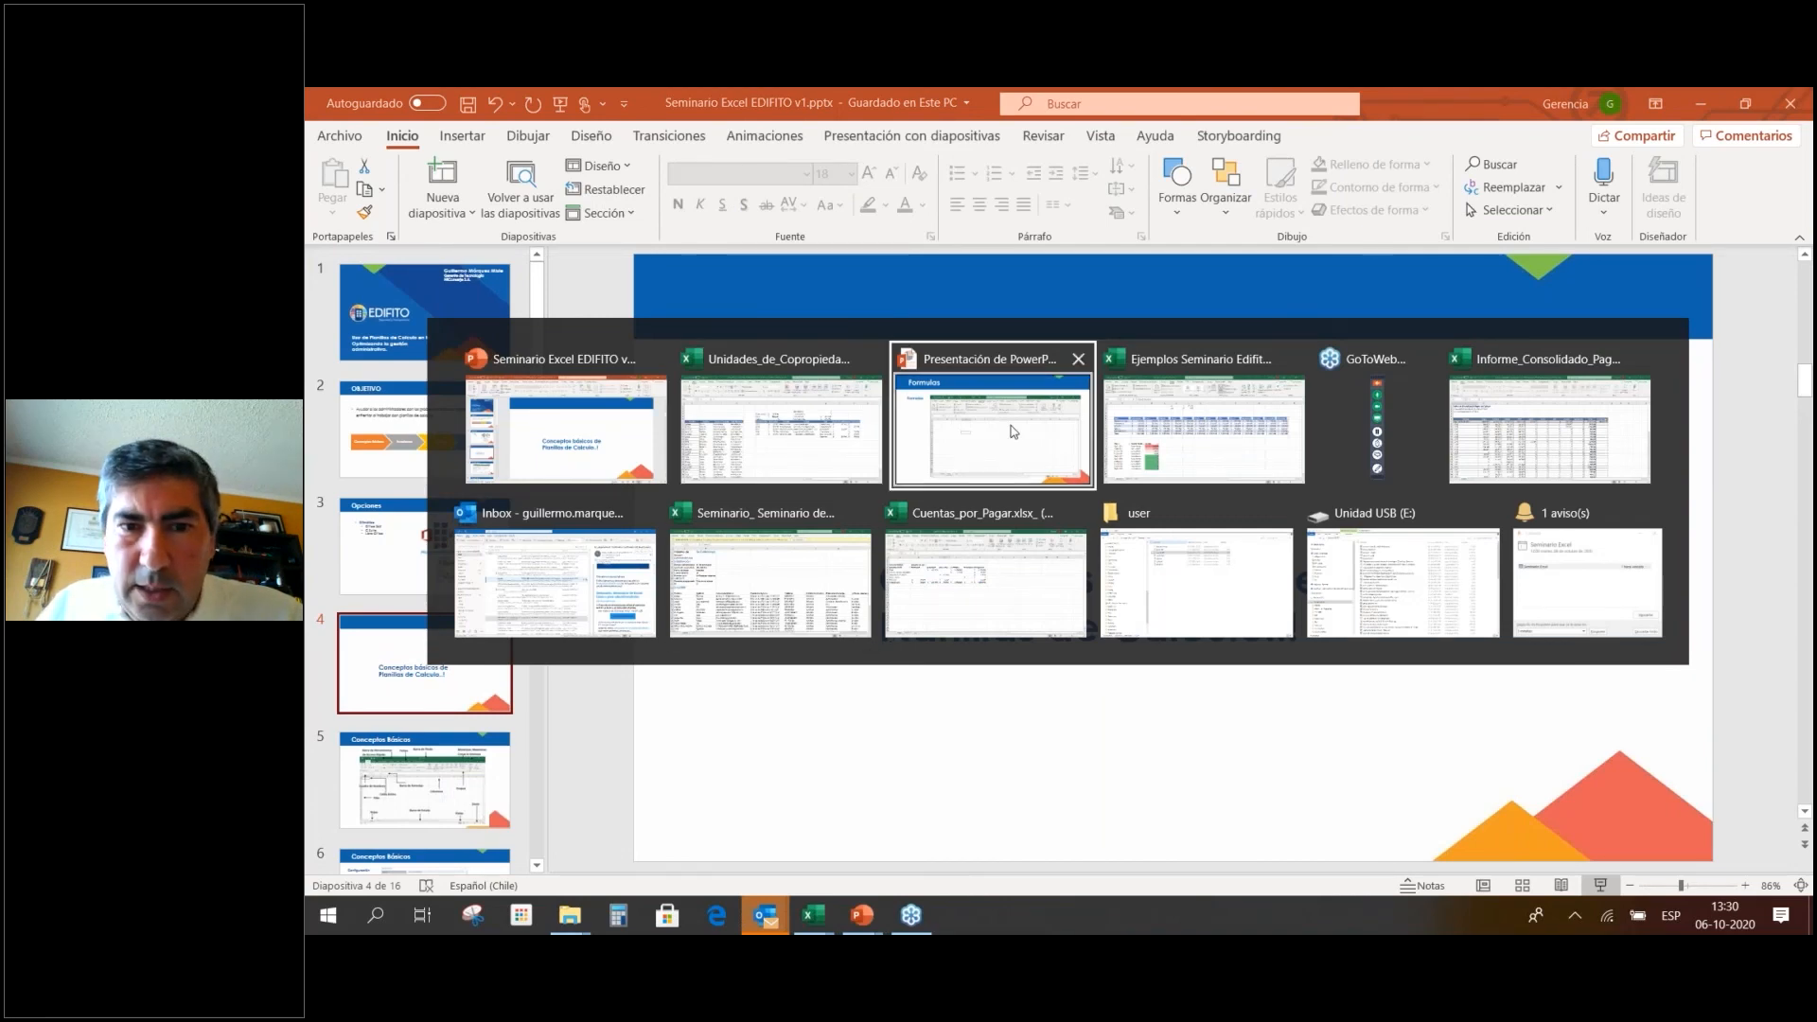
key(Right)
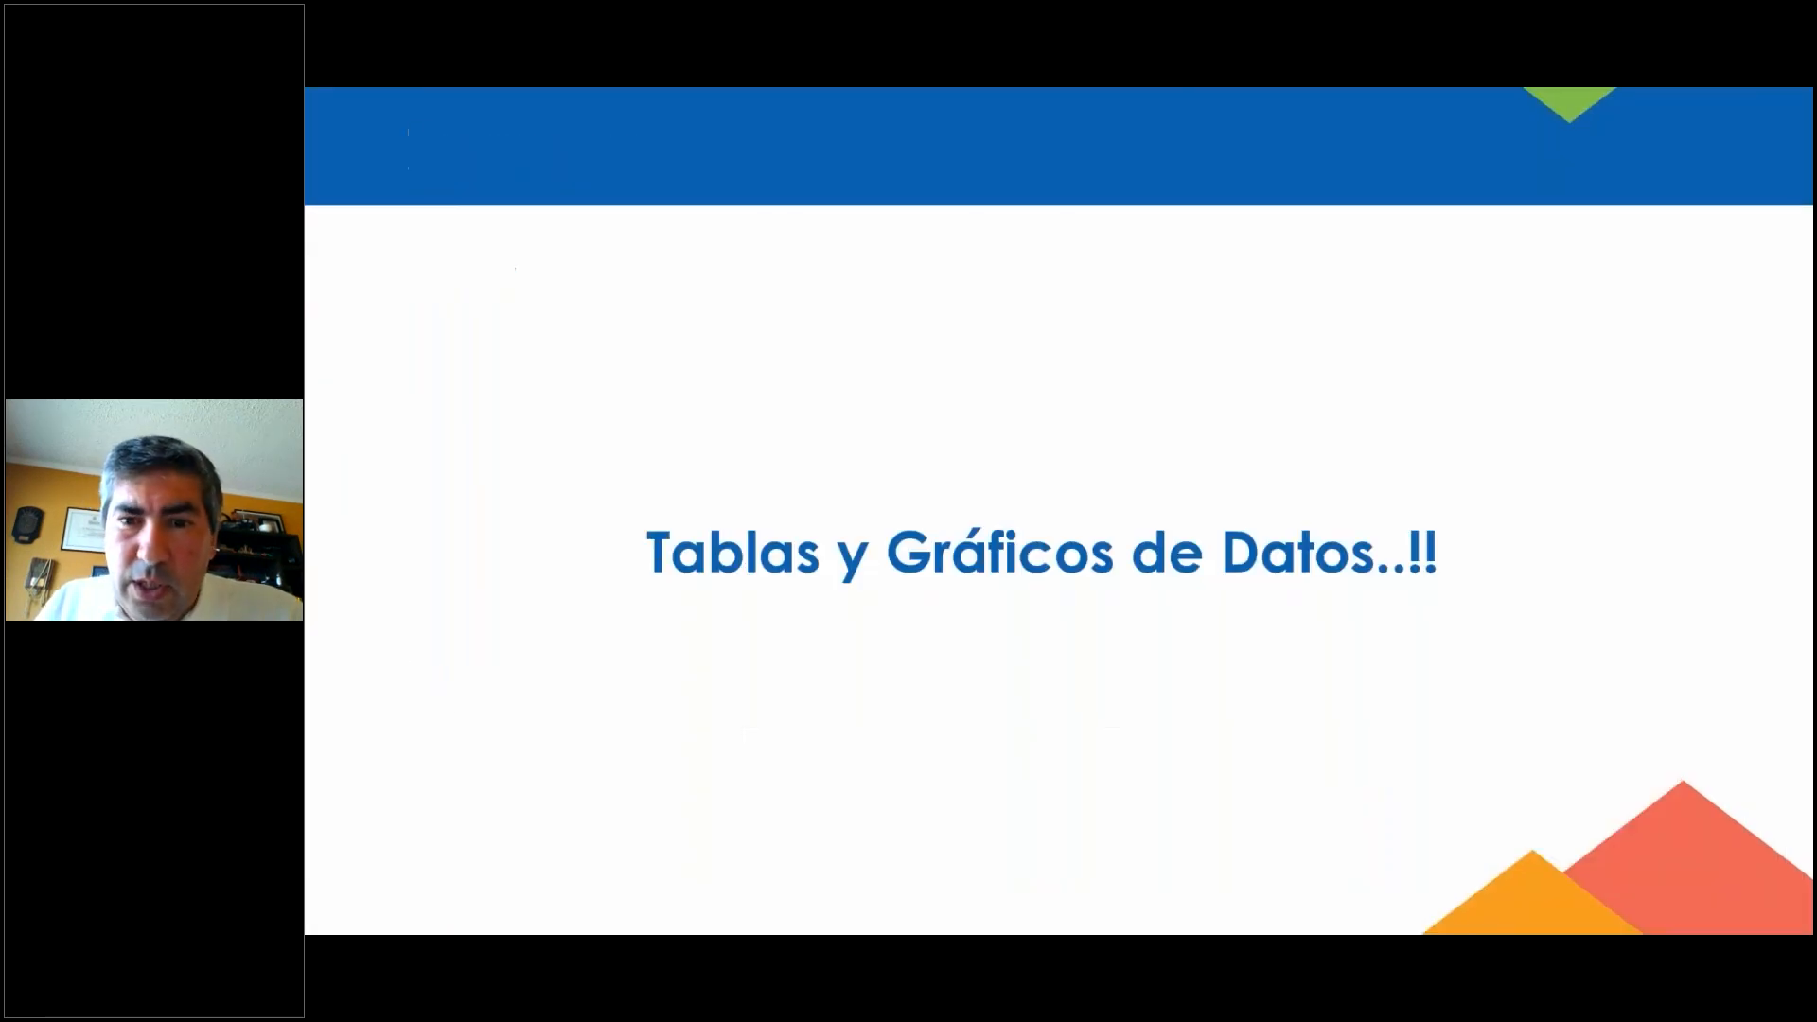
key(alt+Tab)
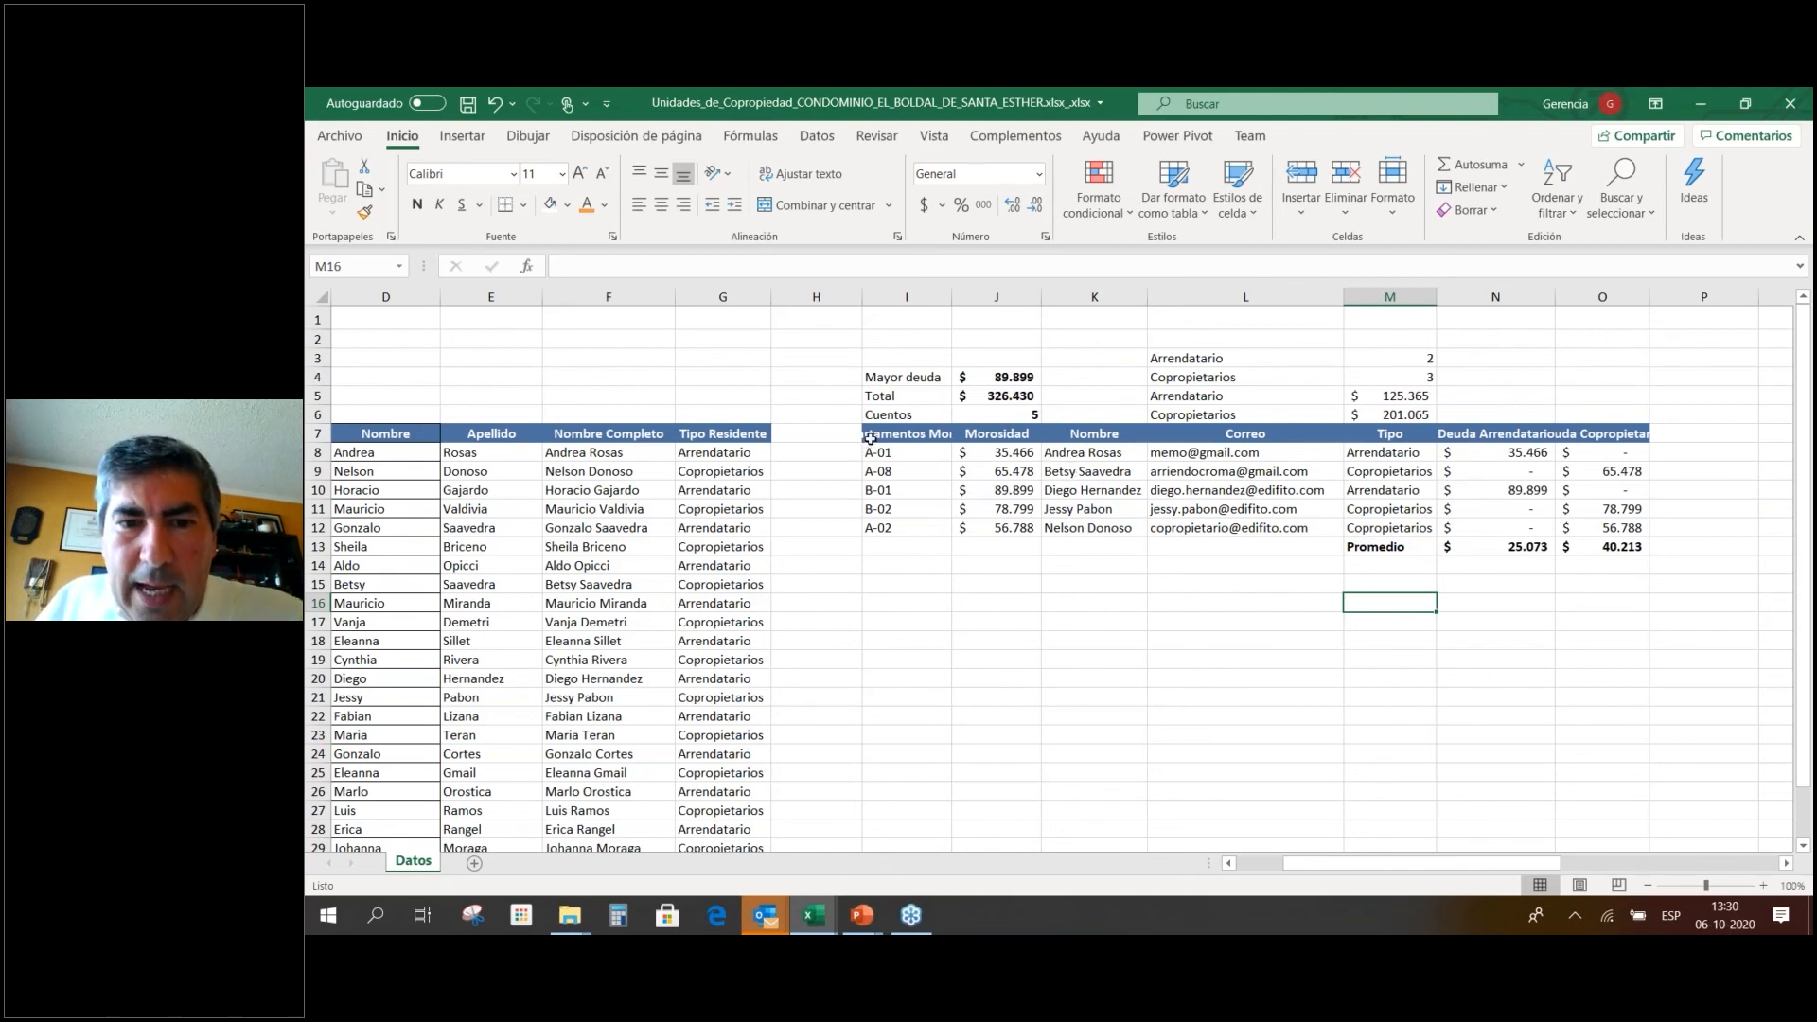
Select the Departamentos Morosos table I7:O12 after briefly checking the Tablas slide.
drag(879, 431, 1594, 521)
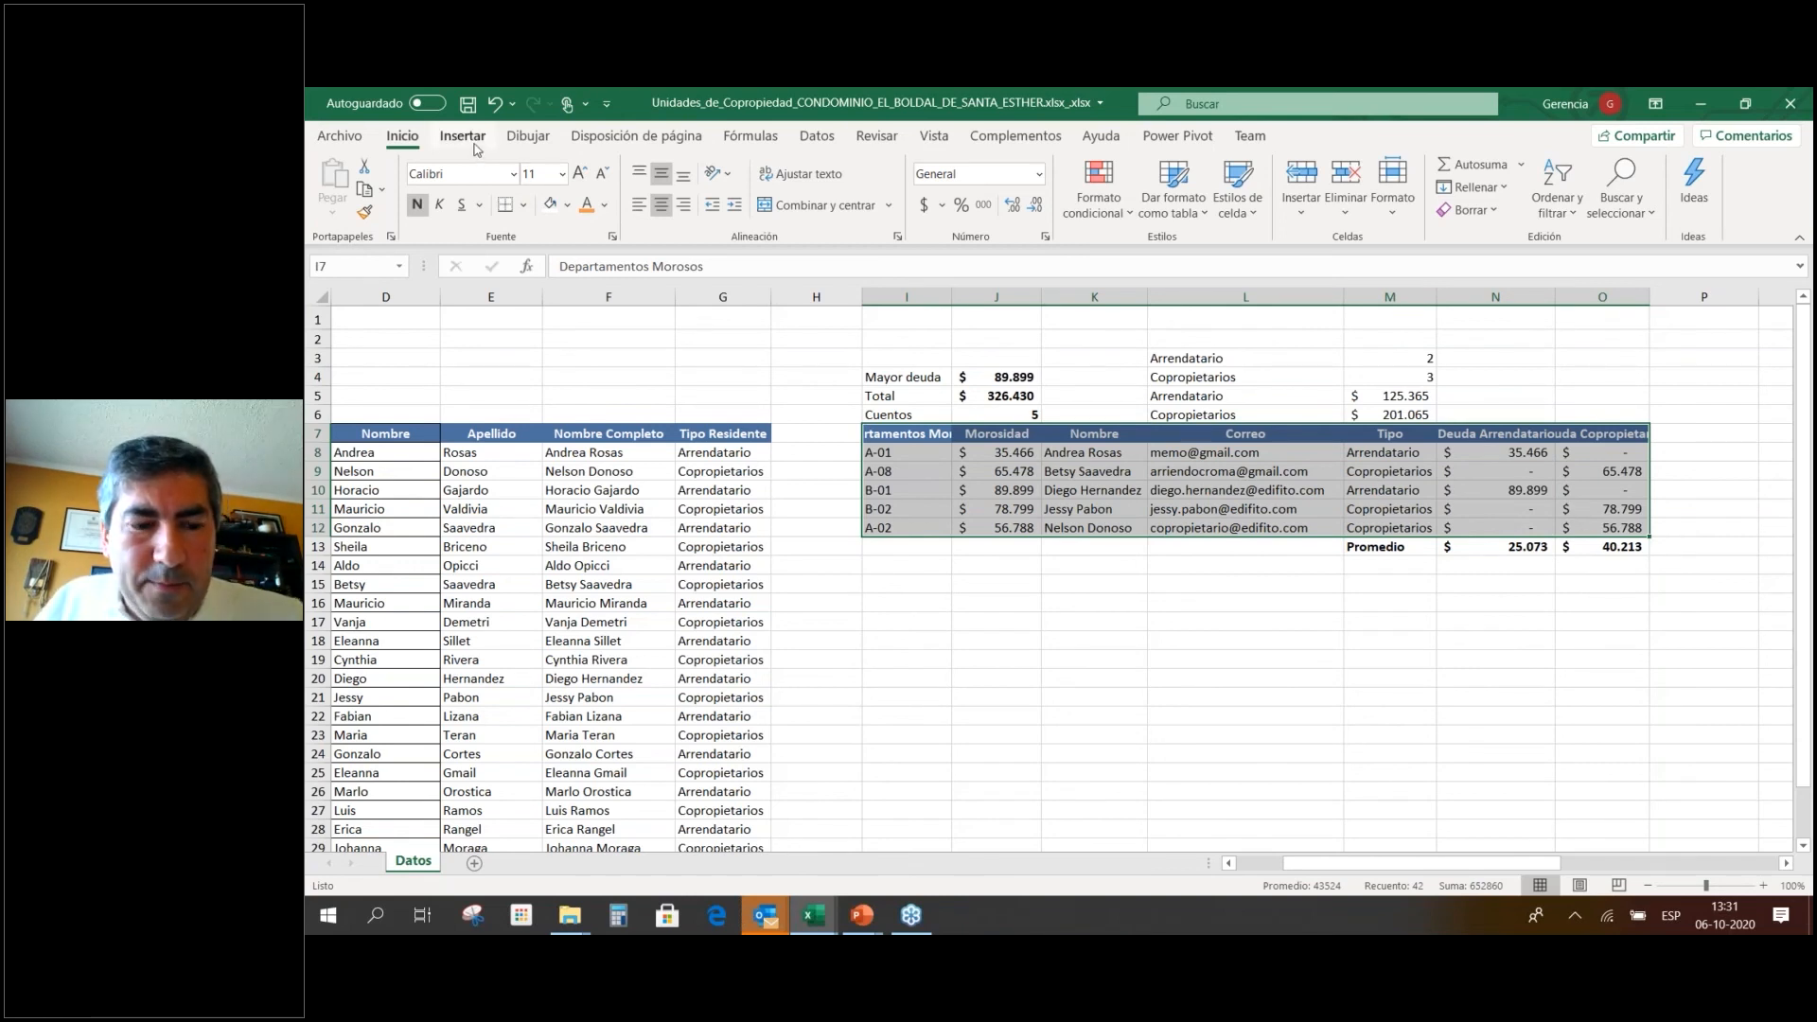
key(alt+Tab)
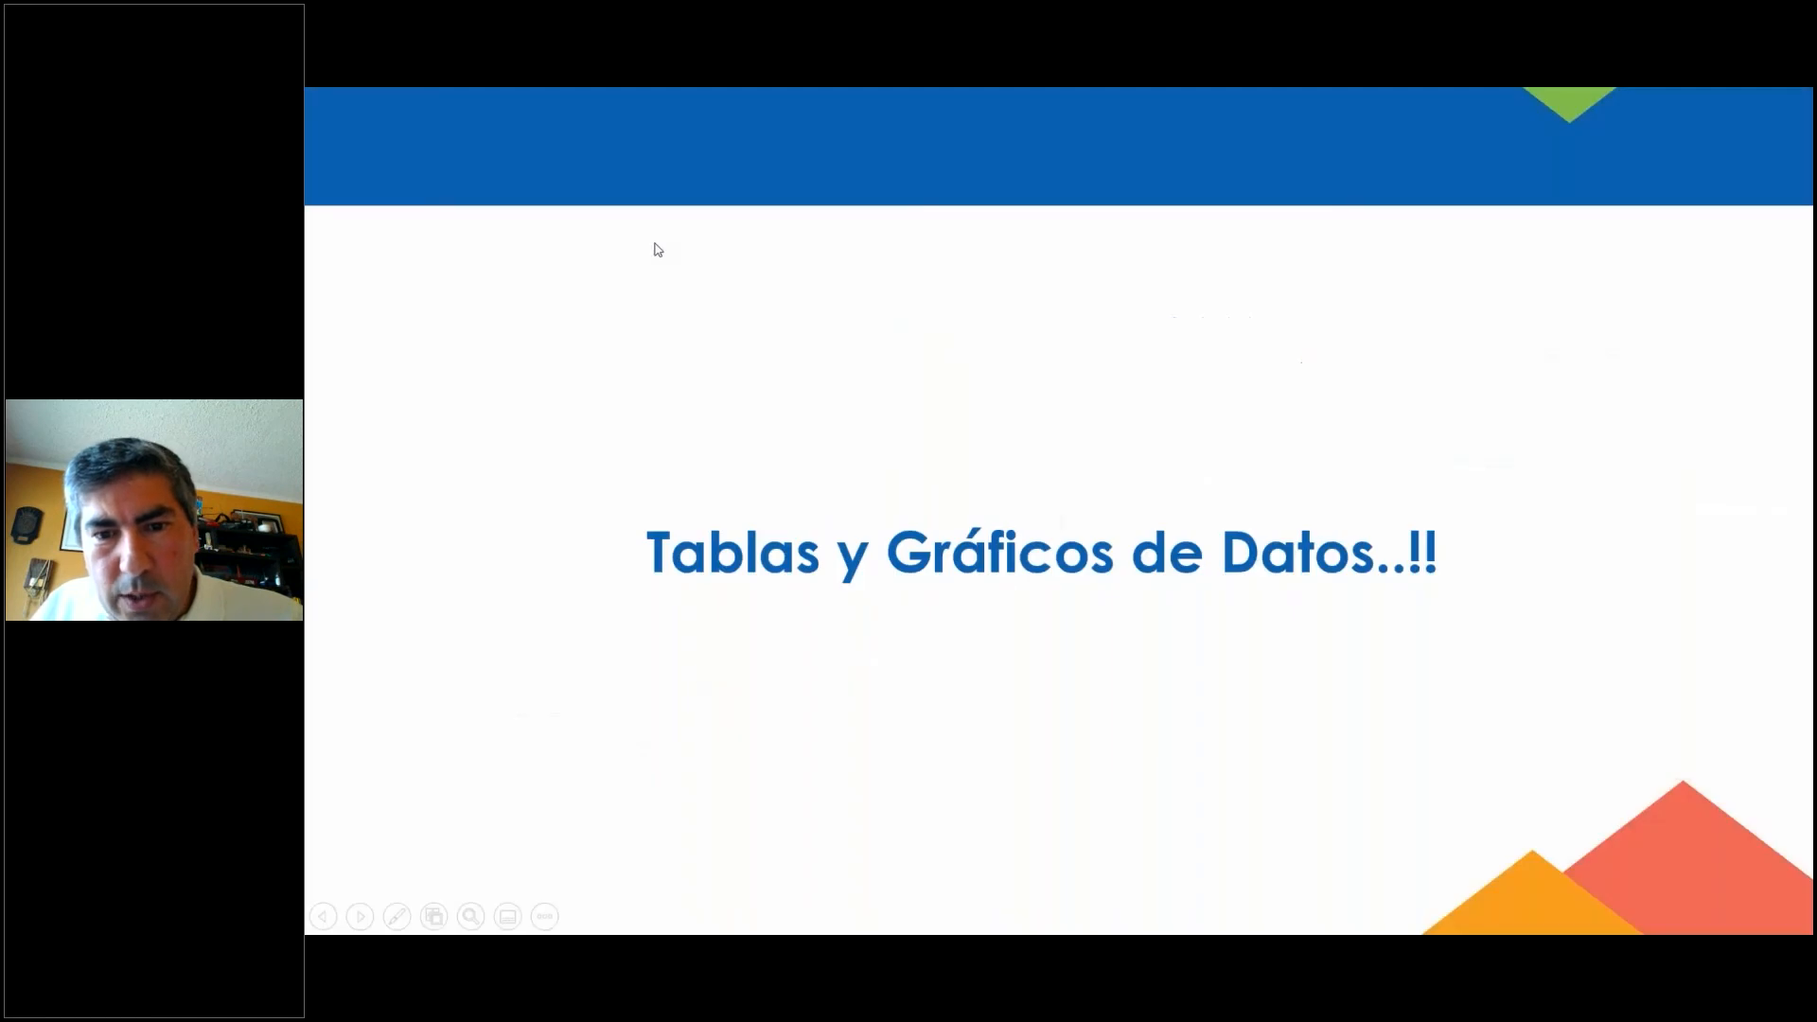
click(658, 249)
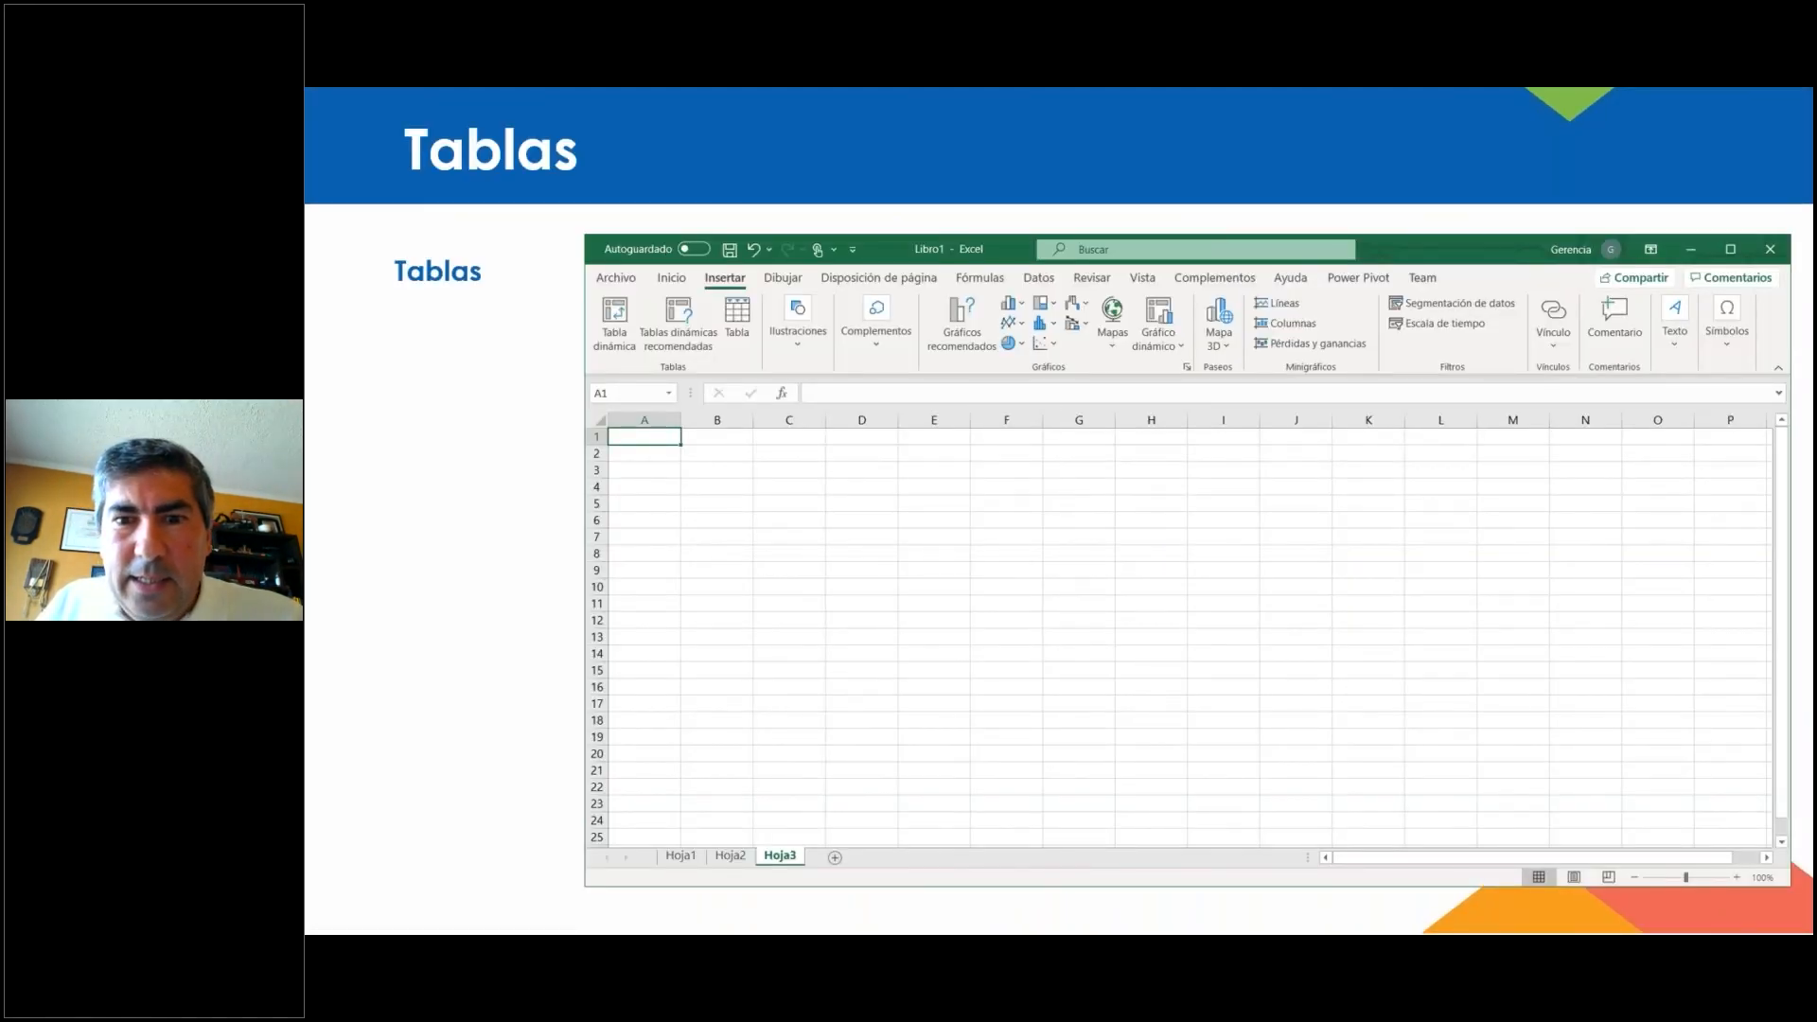
key(Left)
key(alt+Tab)
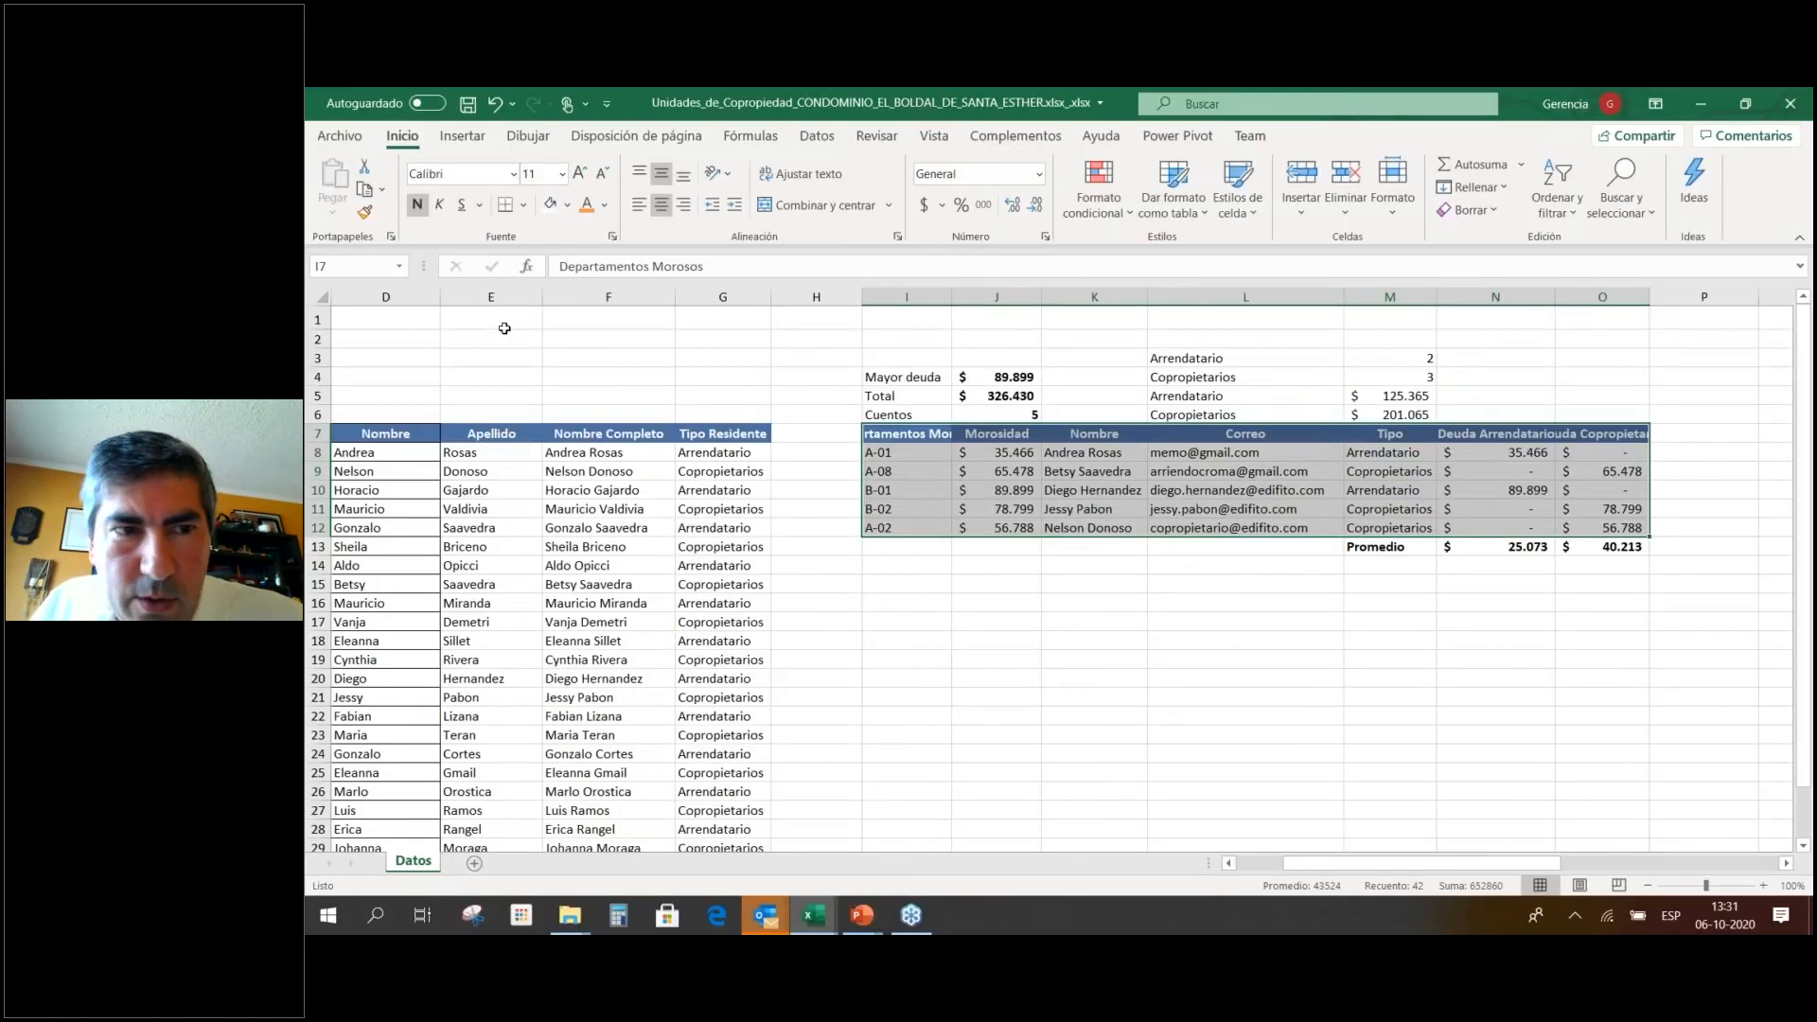
click(464, 136)
Create a PivotTable on new sheet Hoja1 with Tipo in Rows and Suma de Morosidad in Values.
click(343, 201)
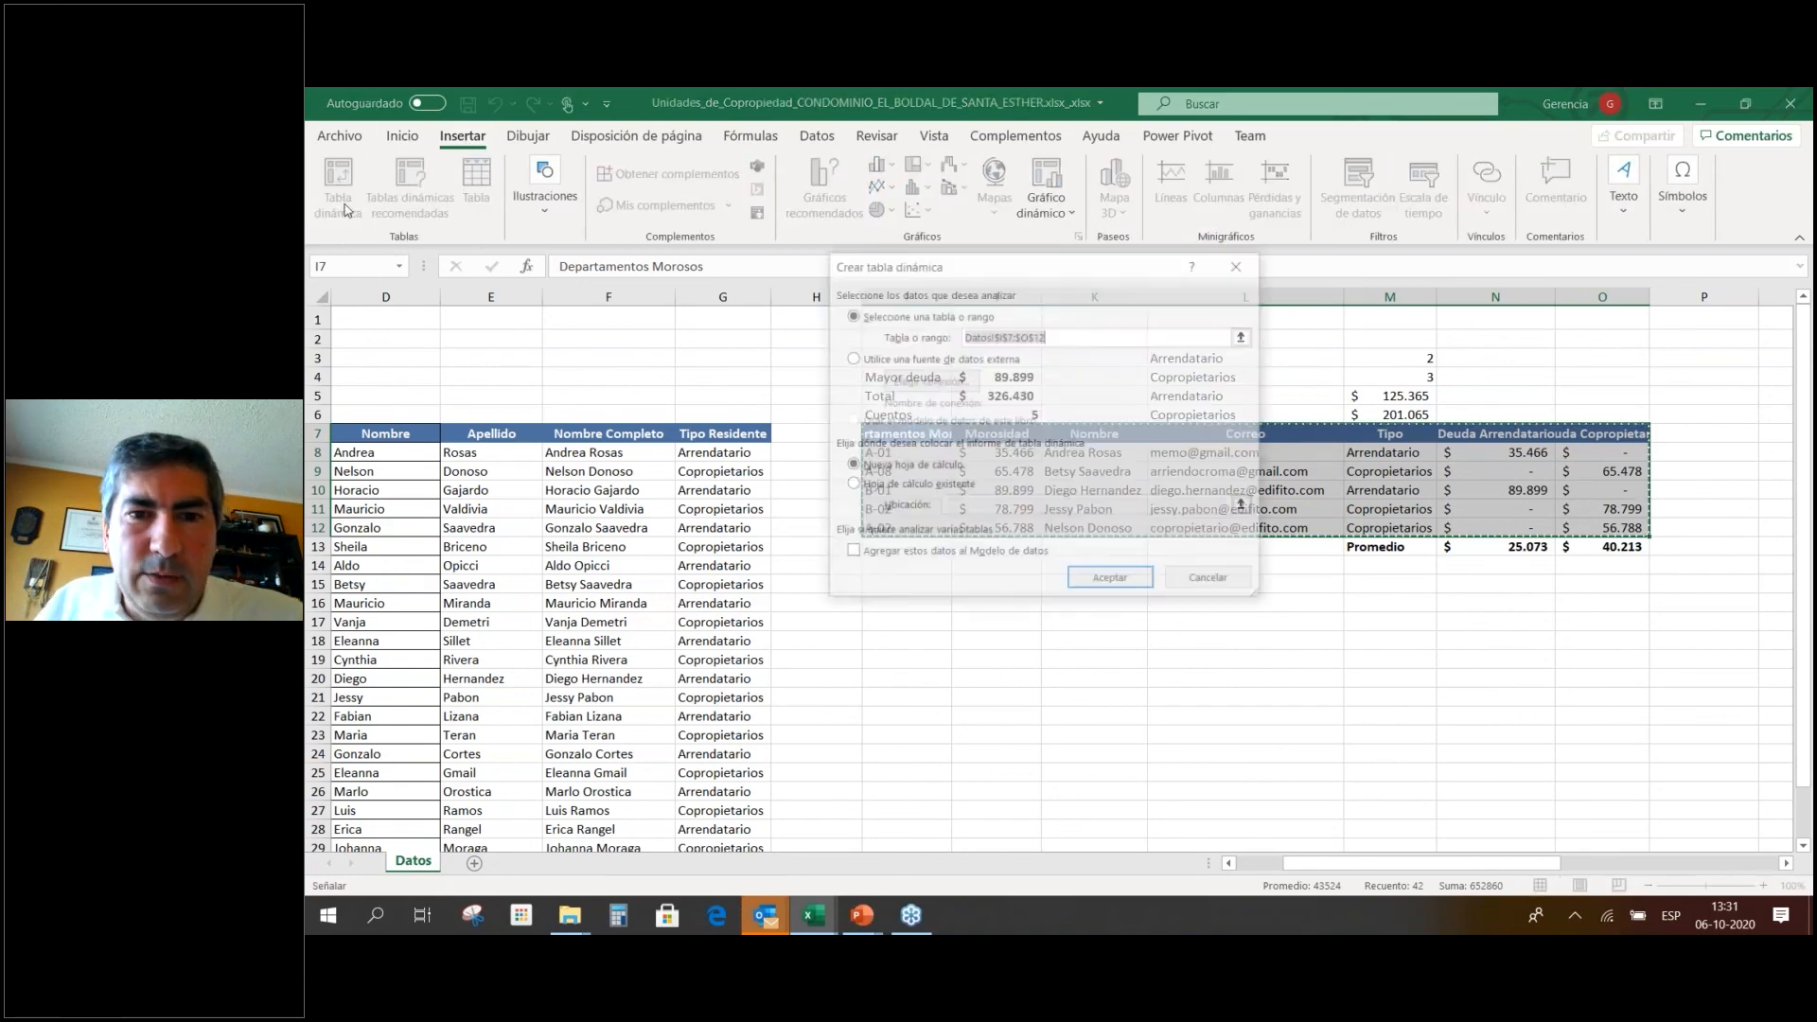
click(1131, 579)
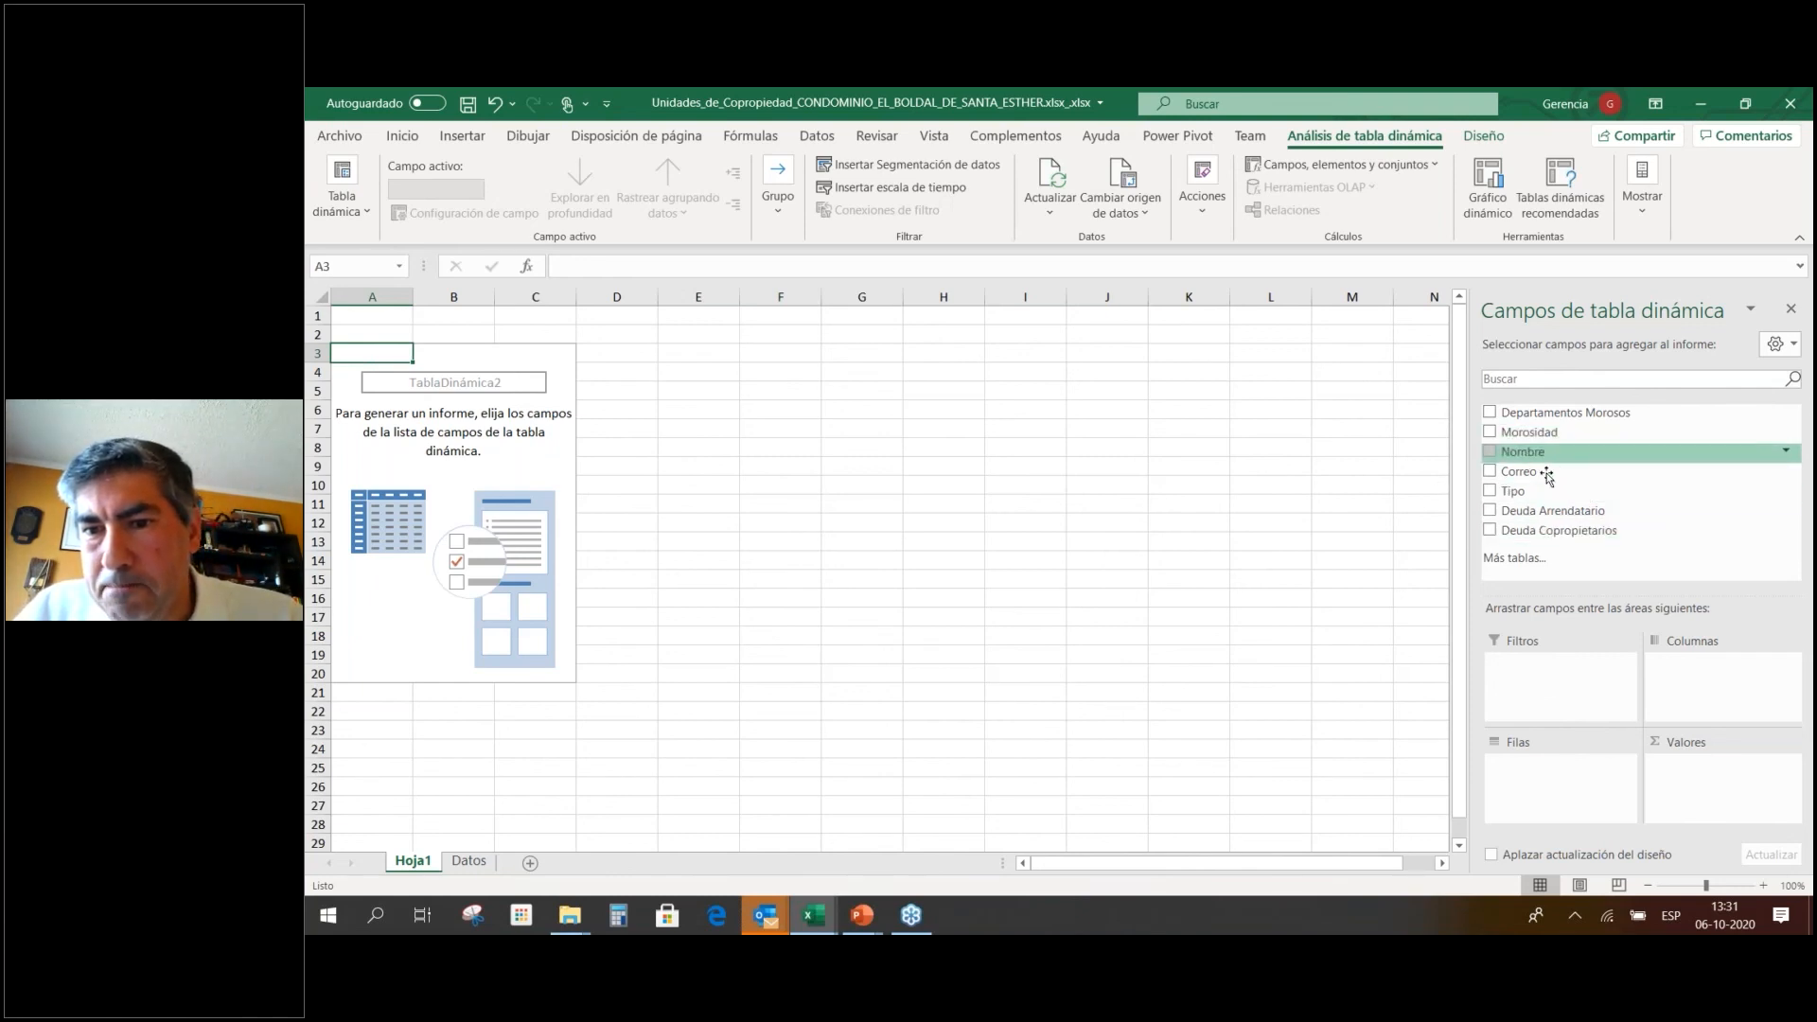
drag(1534, 492, 1568, 770)
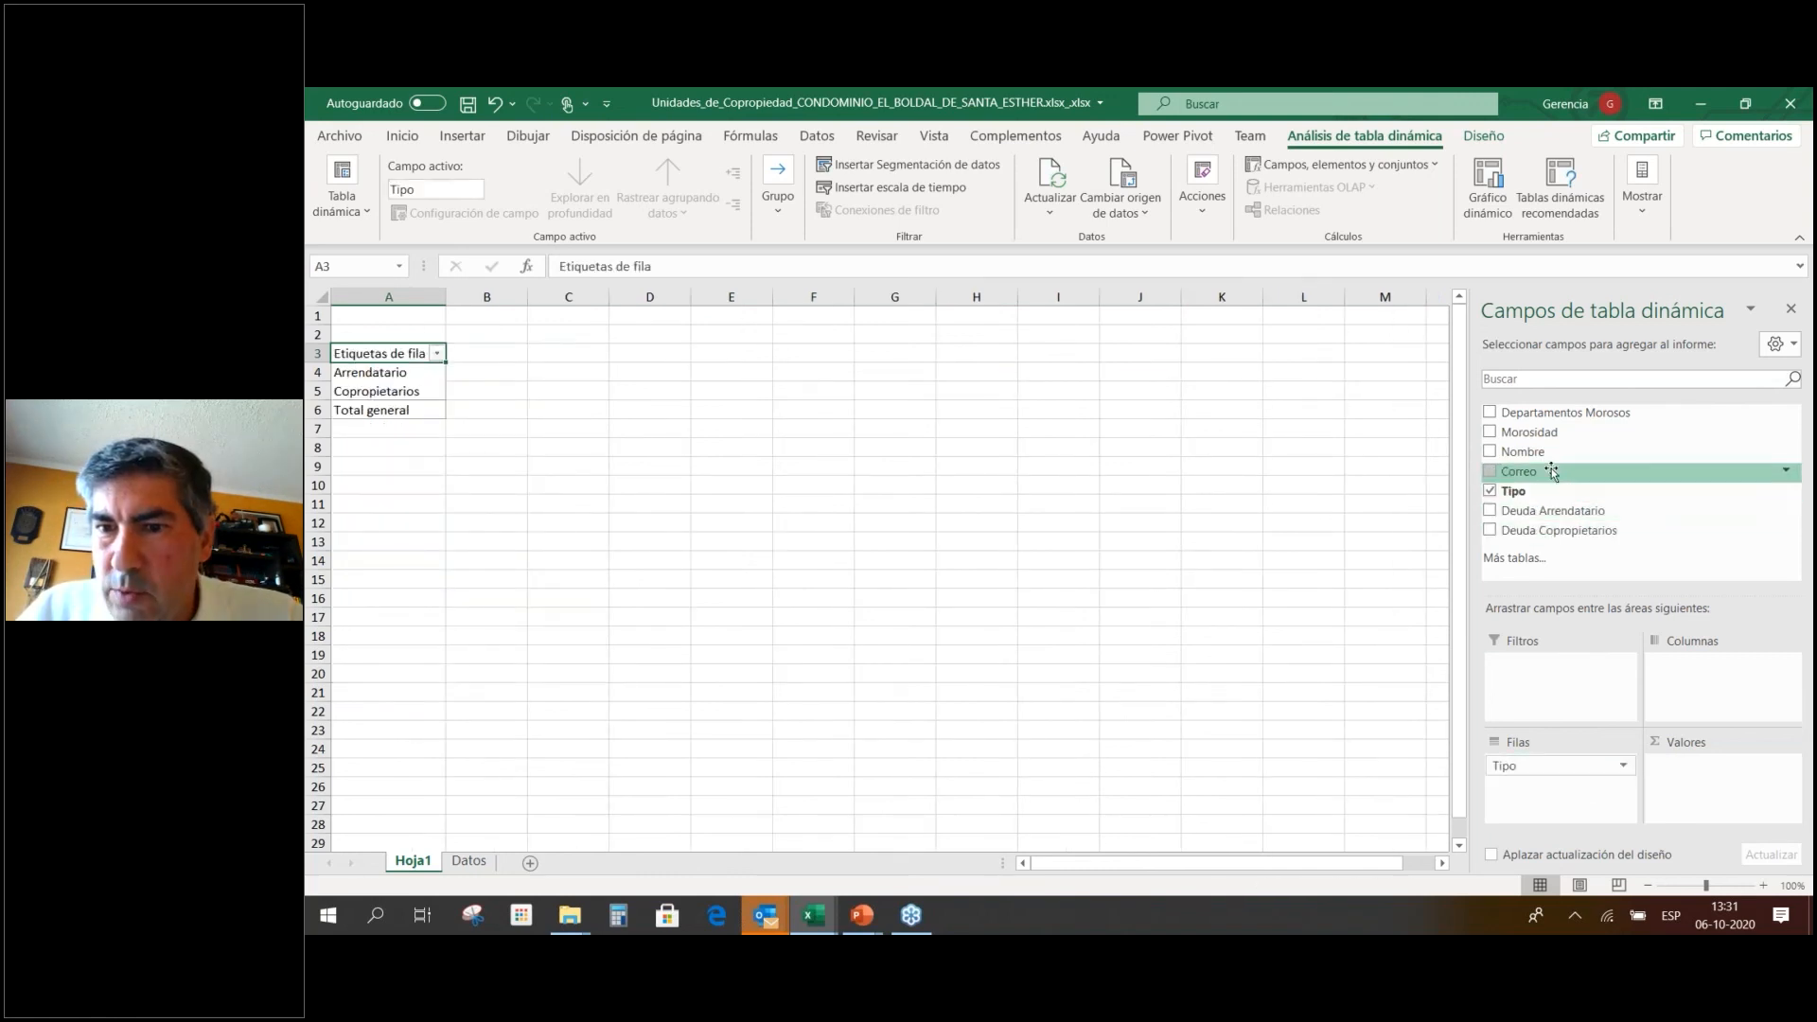
drag(1534, 431, 1695, 769)
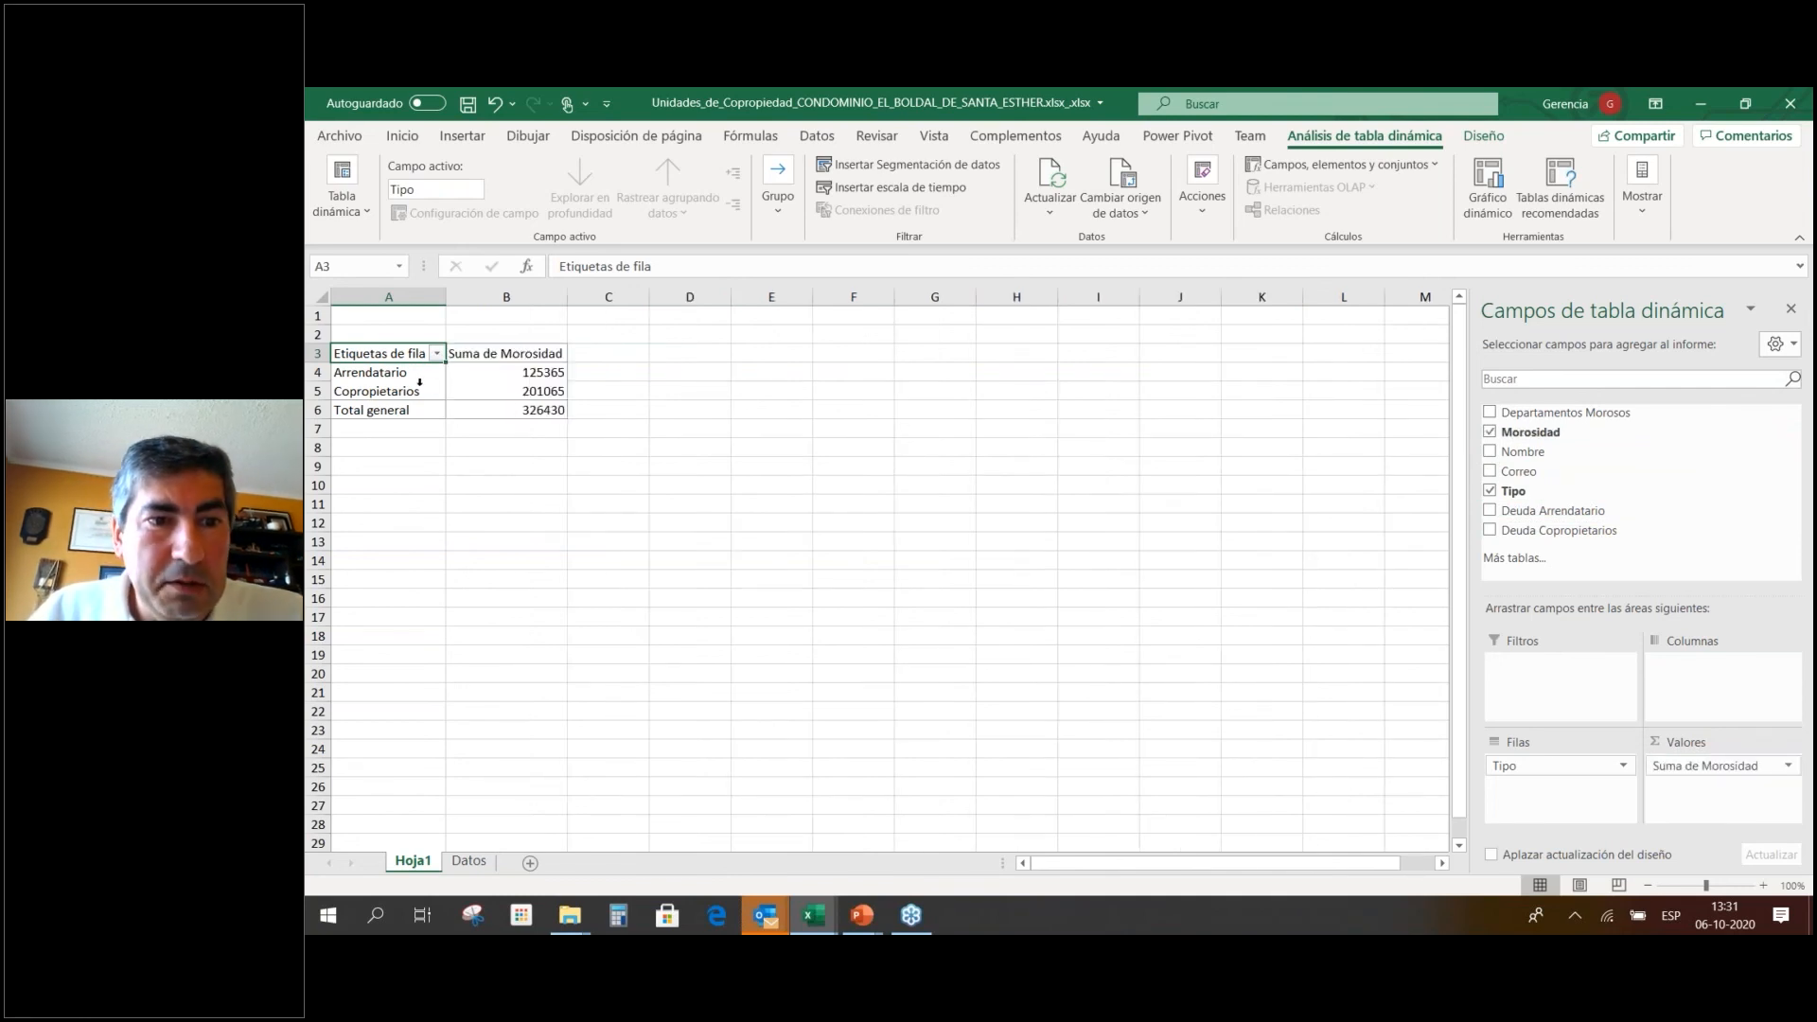
drag(376, 351, 518, 404)
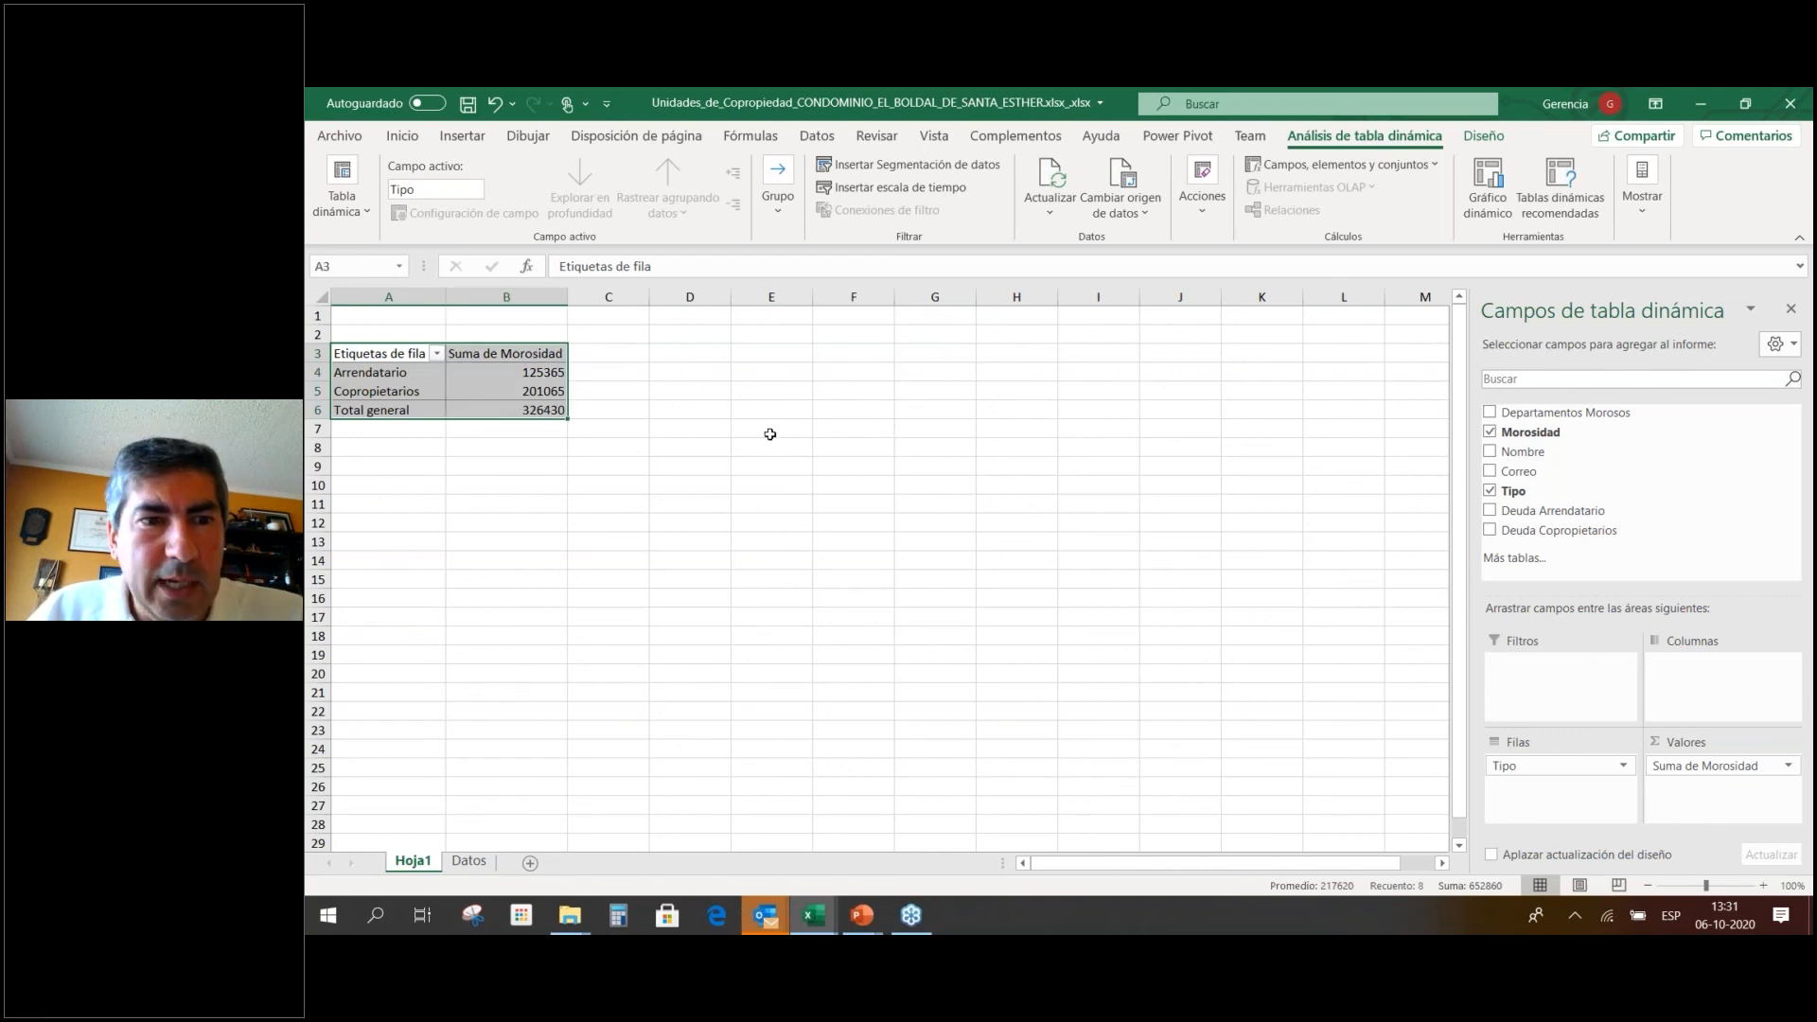
click(721, 426)
Insert a 3D pie chart of the 125365 and 201065 totals and place it beside the pivot.
click(414, 378)
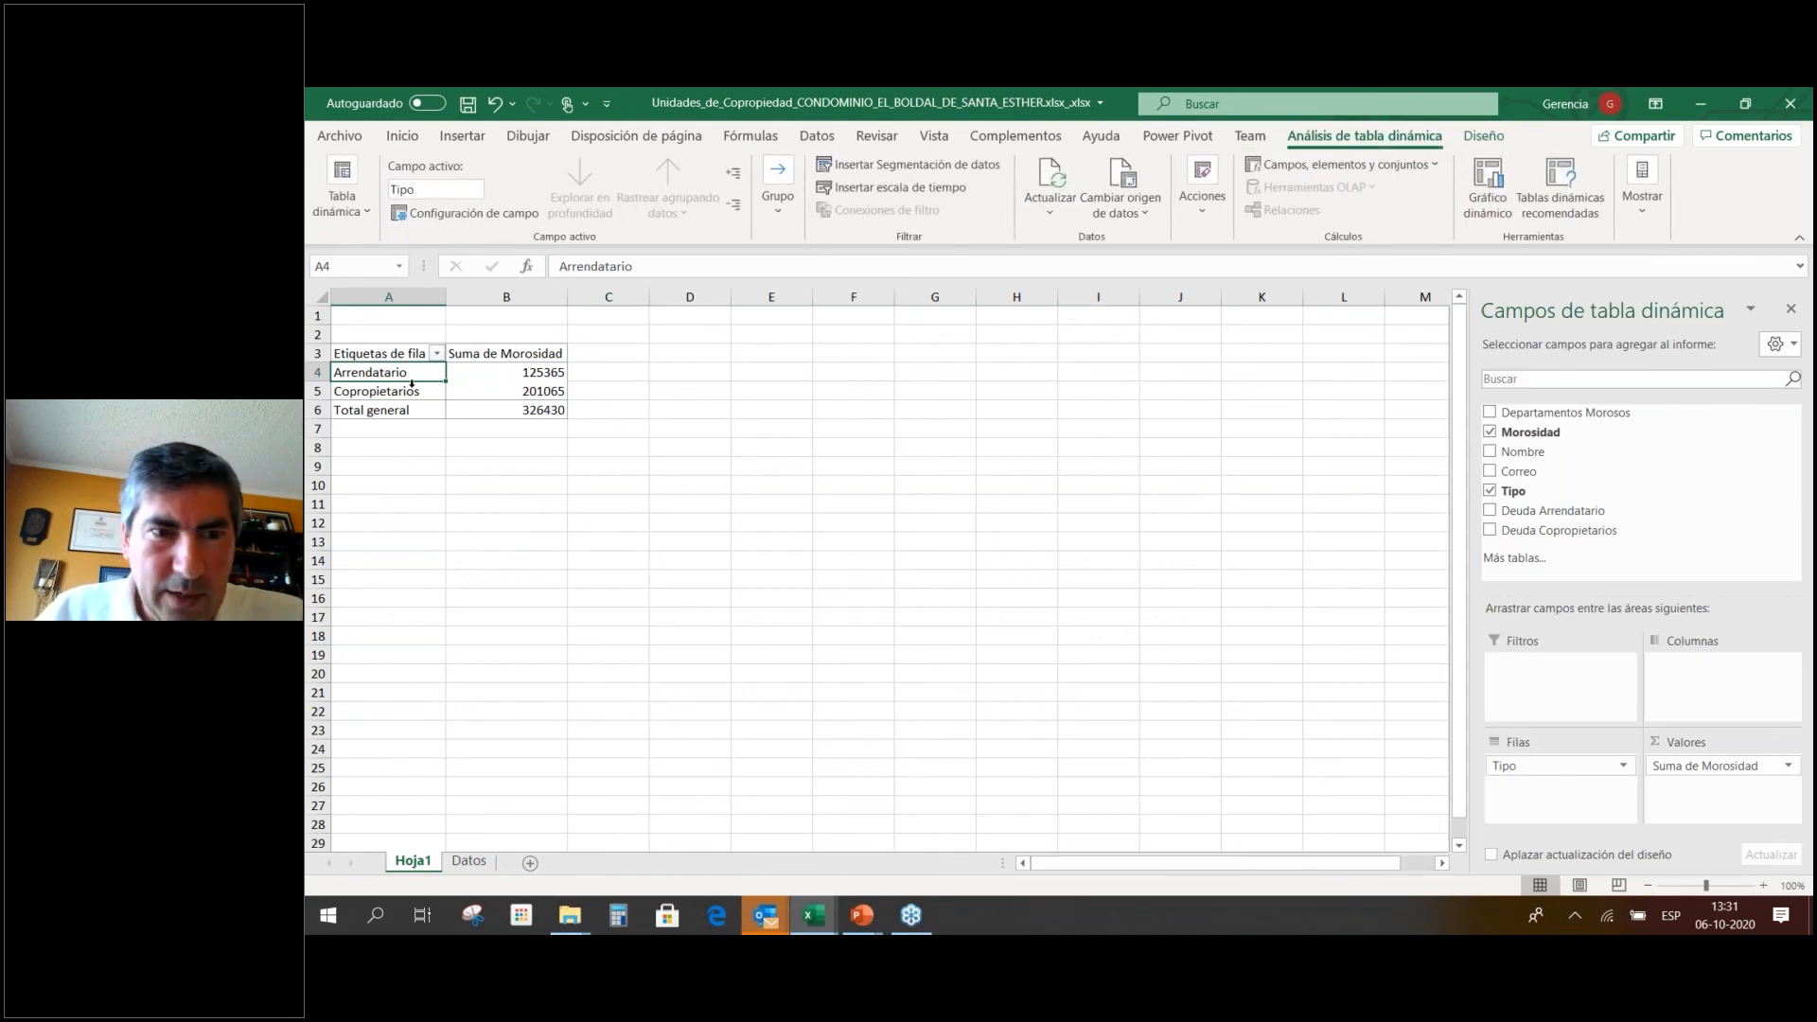
key(shift+Right)
key(shift+Down)
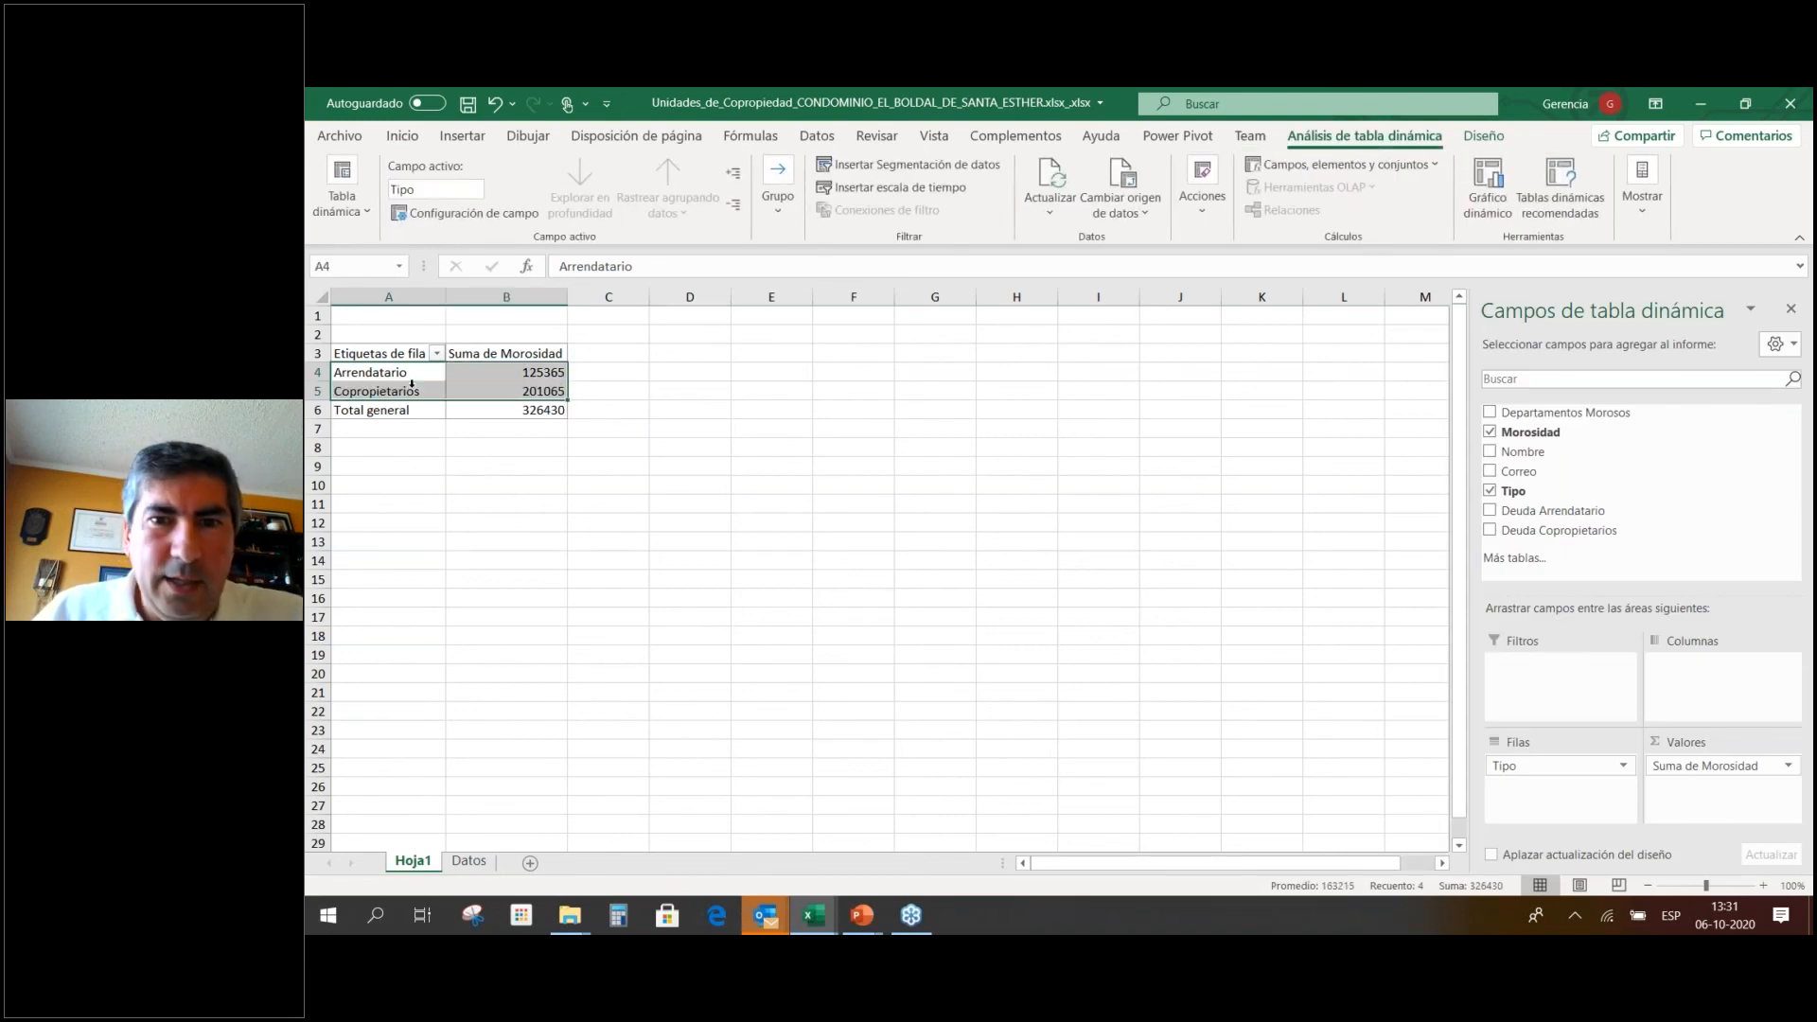
click(401, 139)
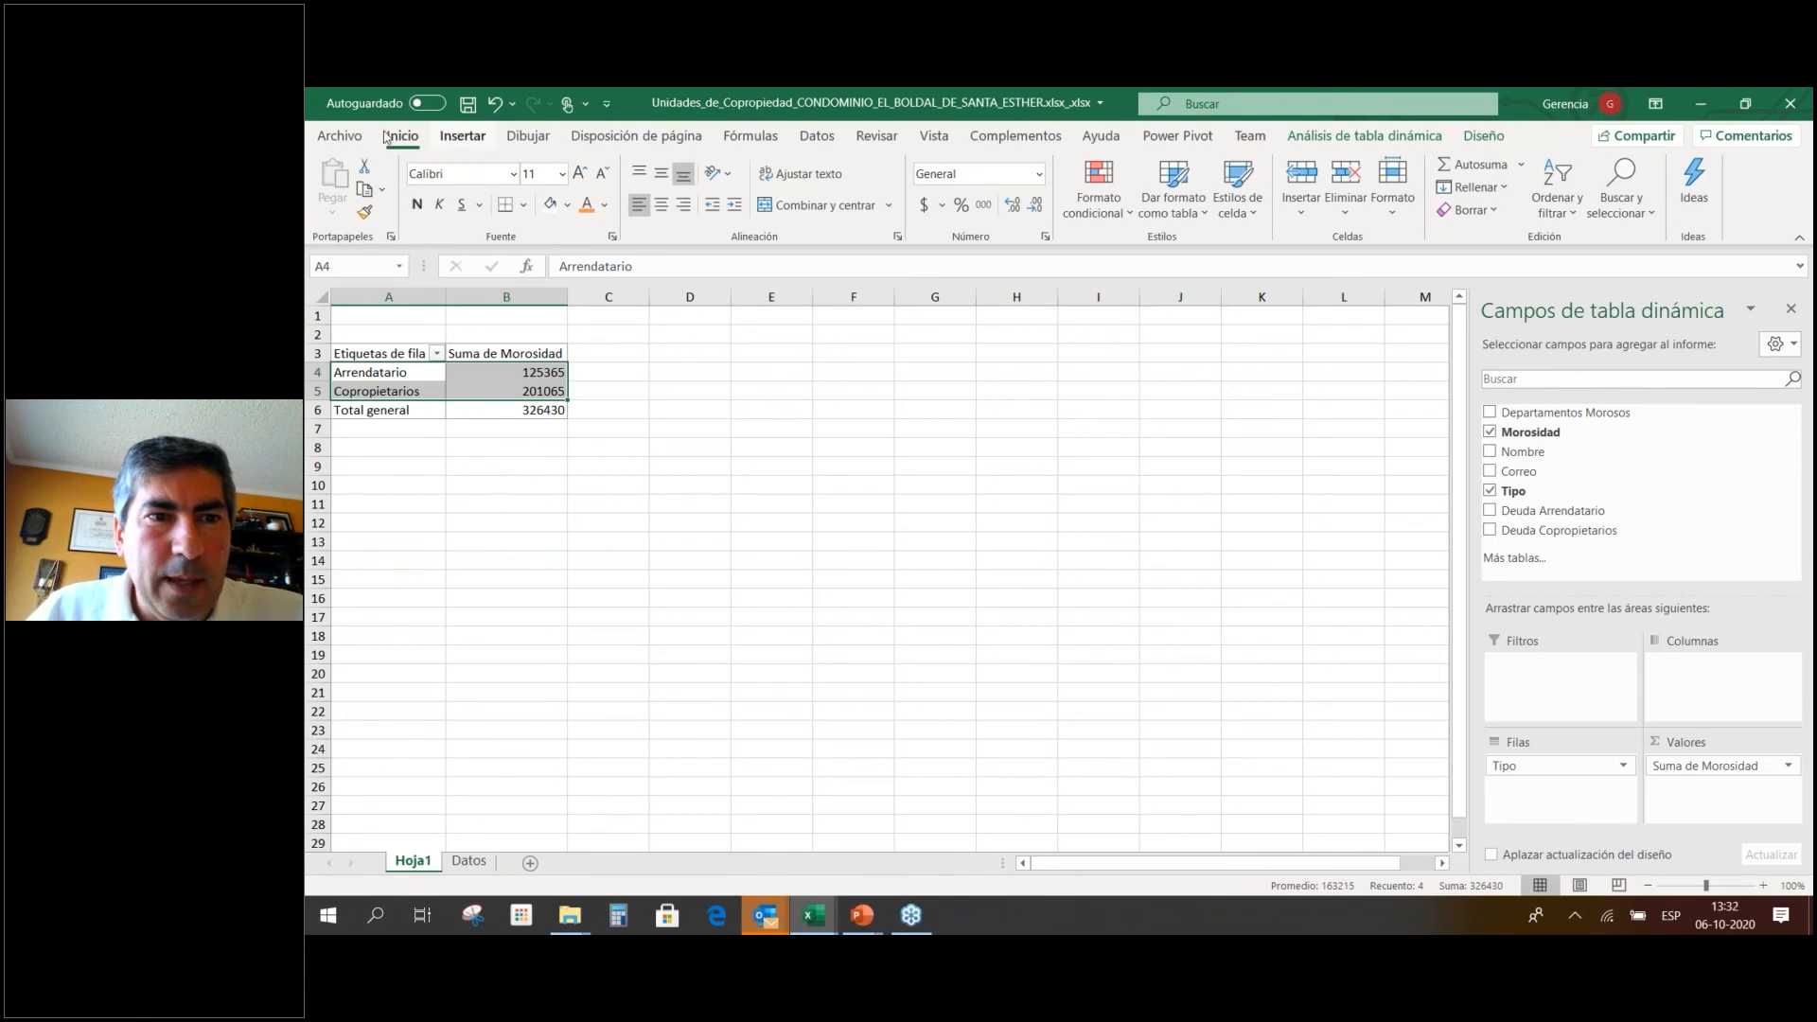
click(471, 139)
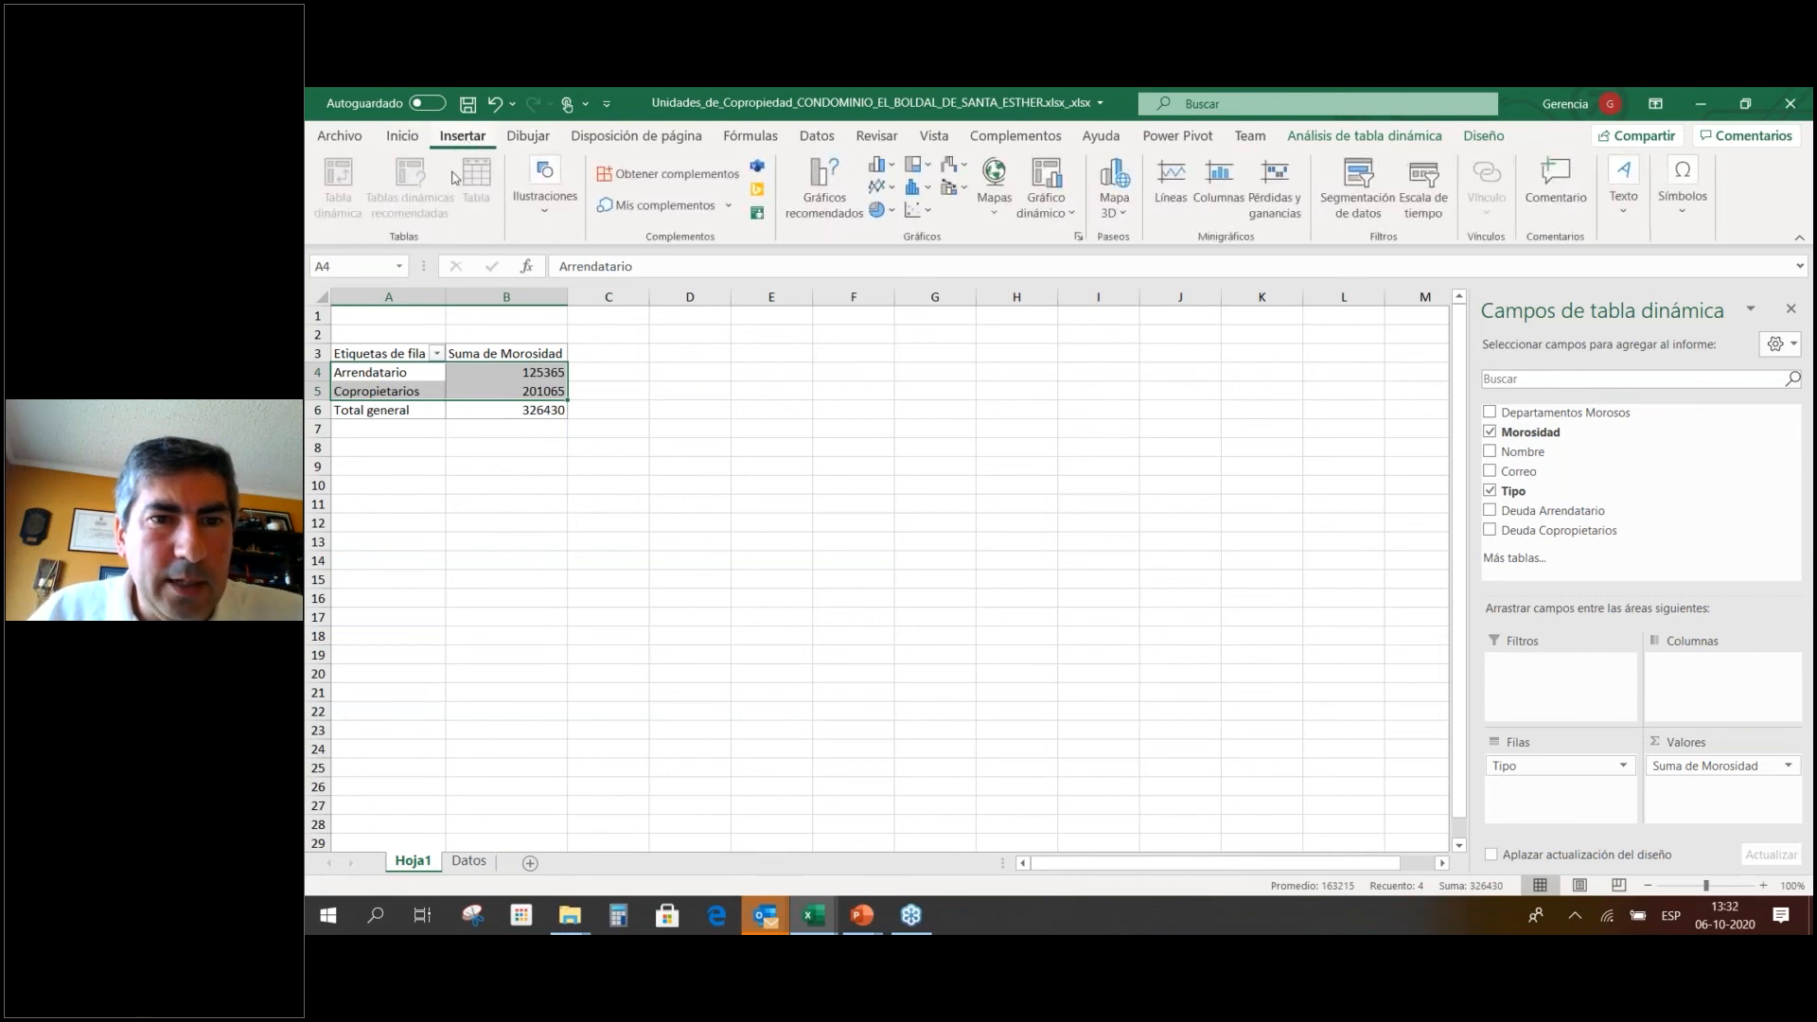
click(879, 209)
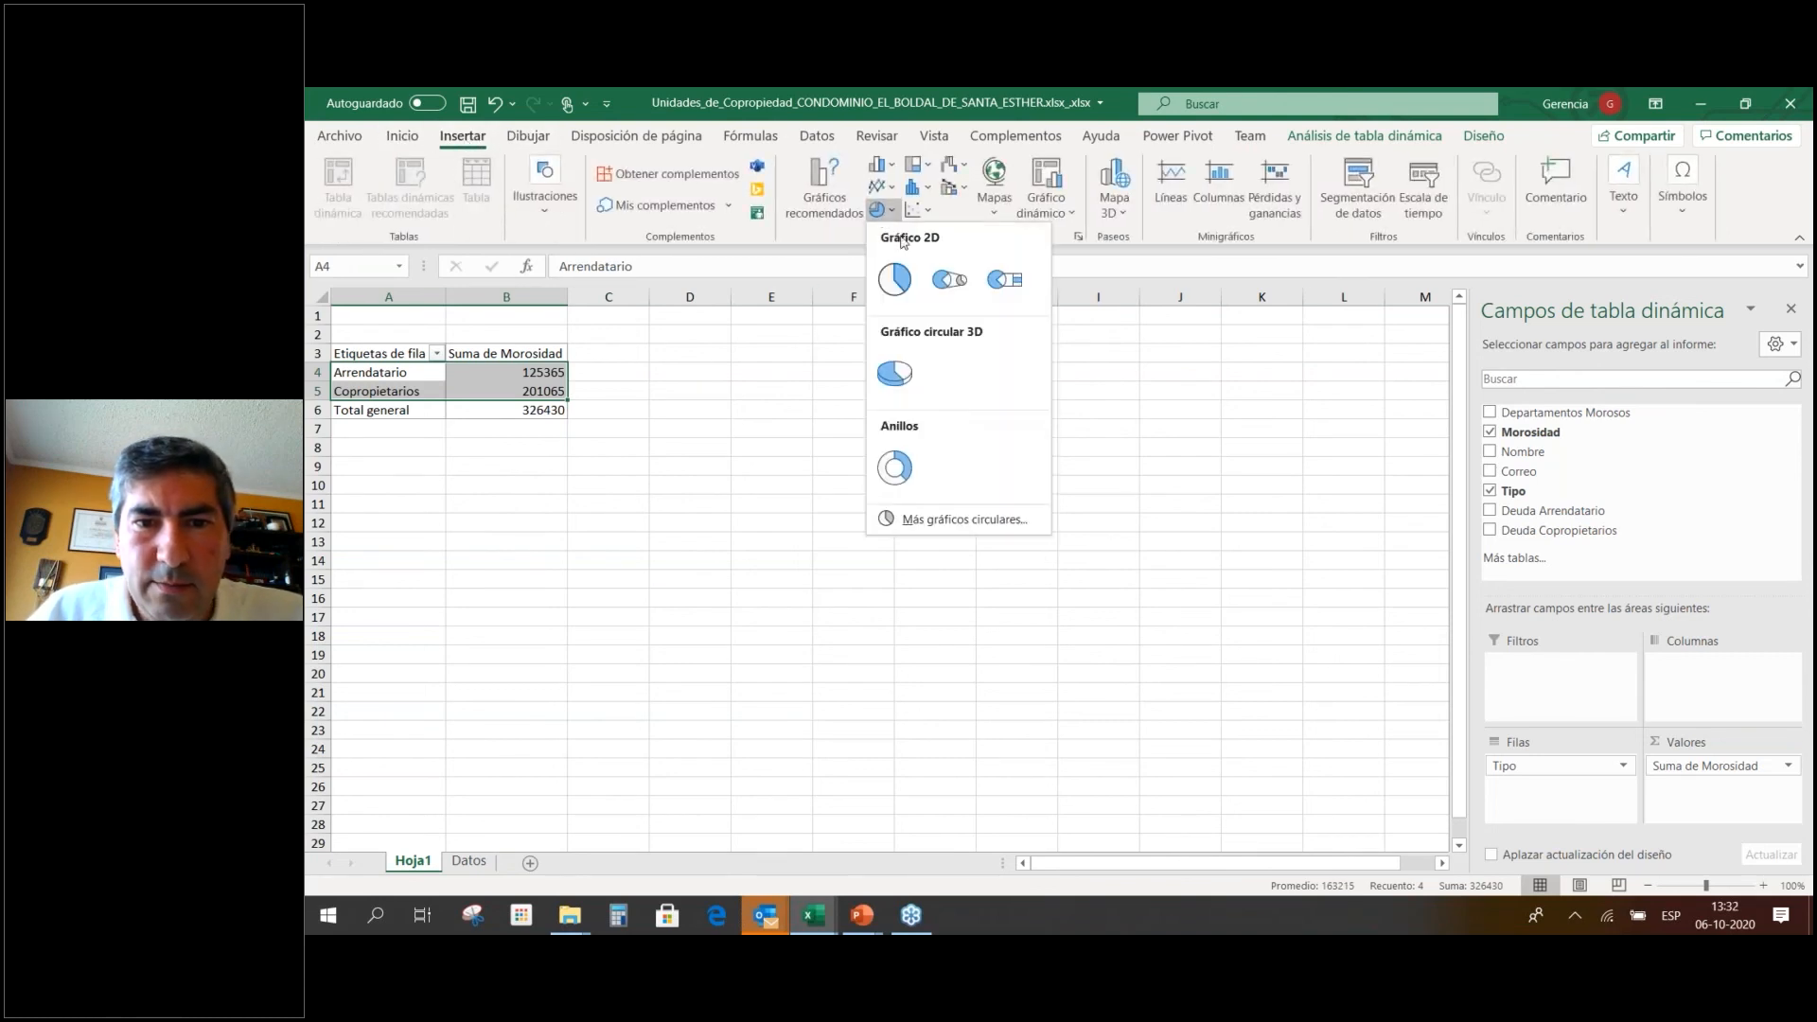
click(913, 371)
drag(1007, 466, 1009, 365)
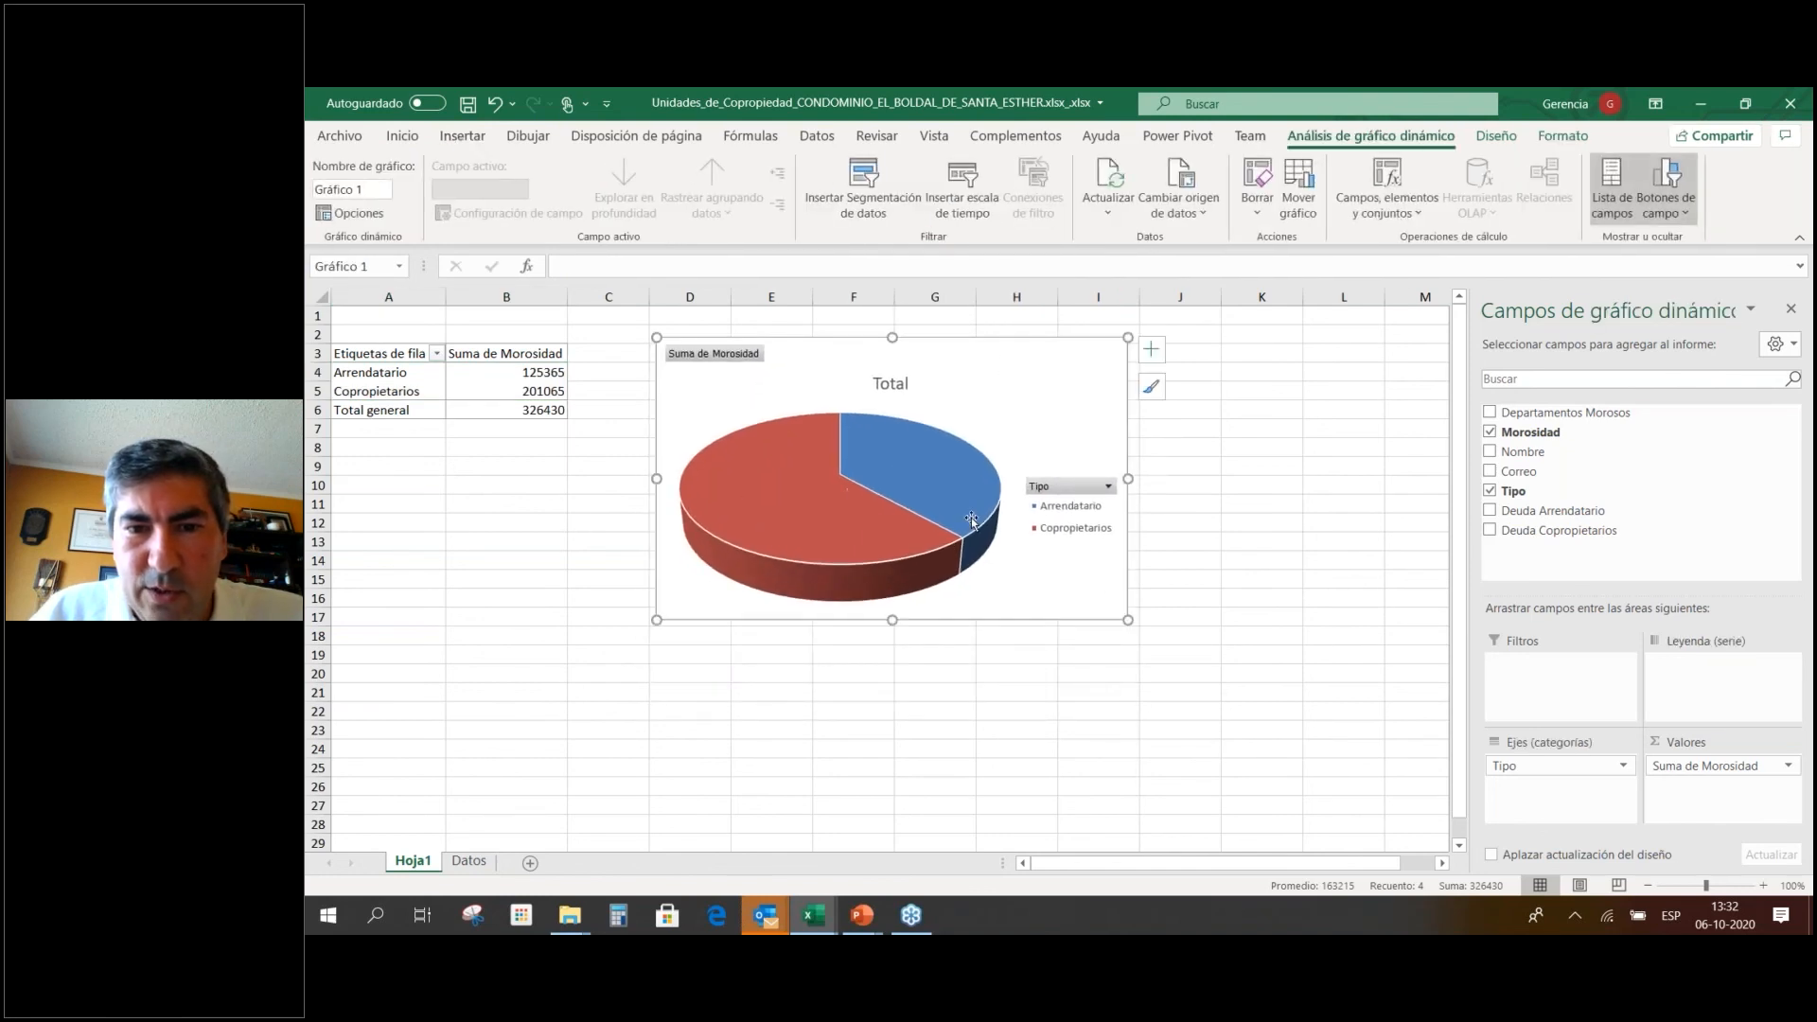
mouse_move(983, 532)
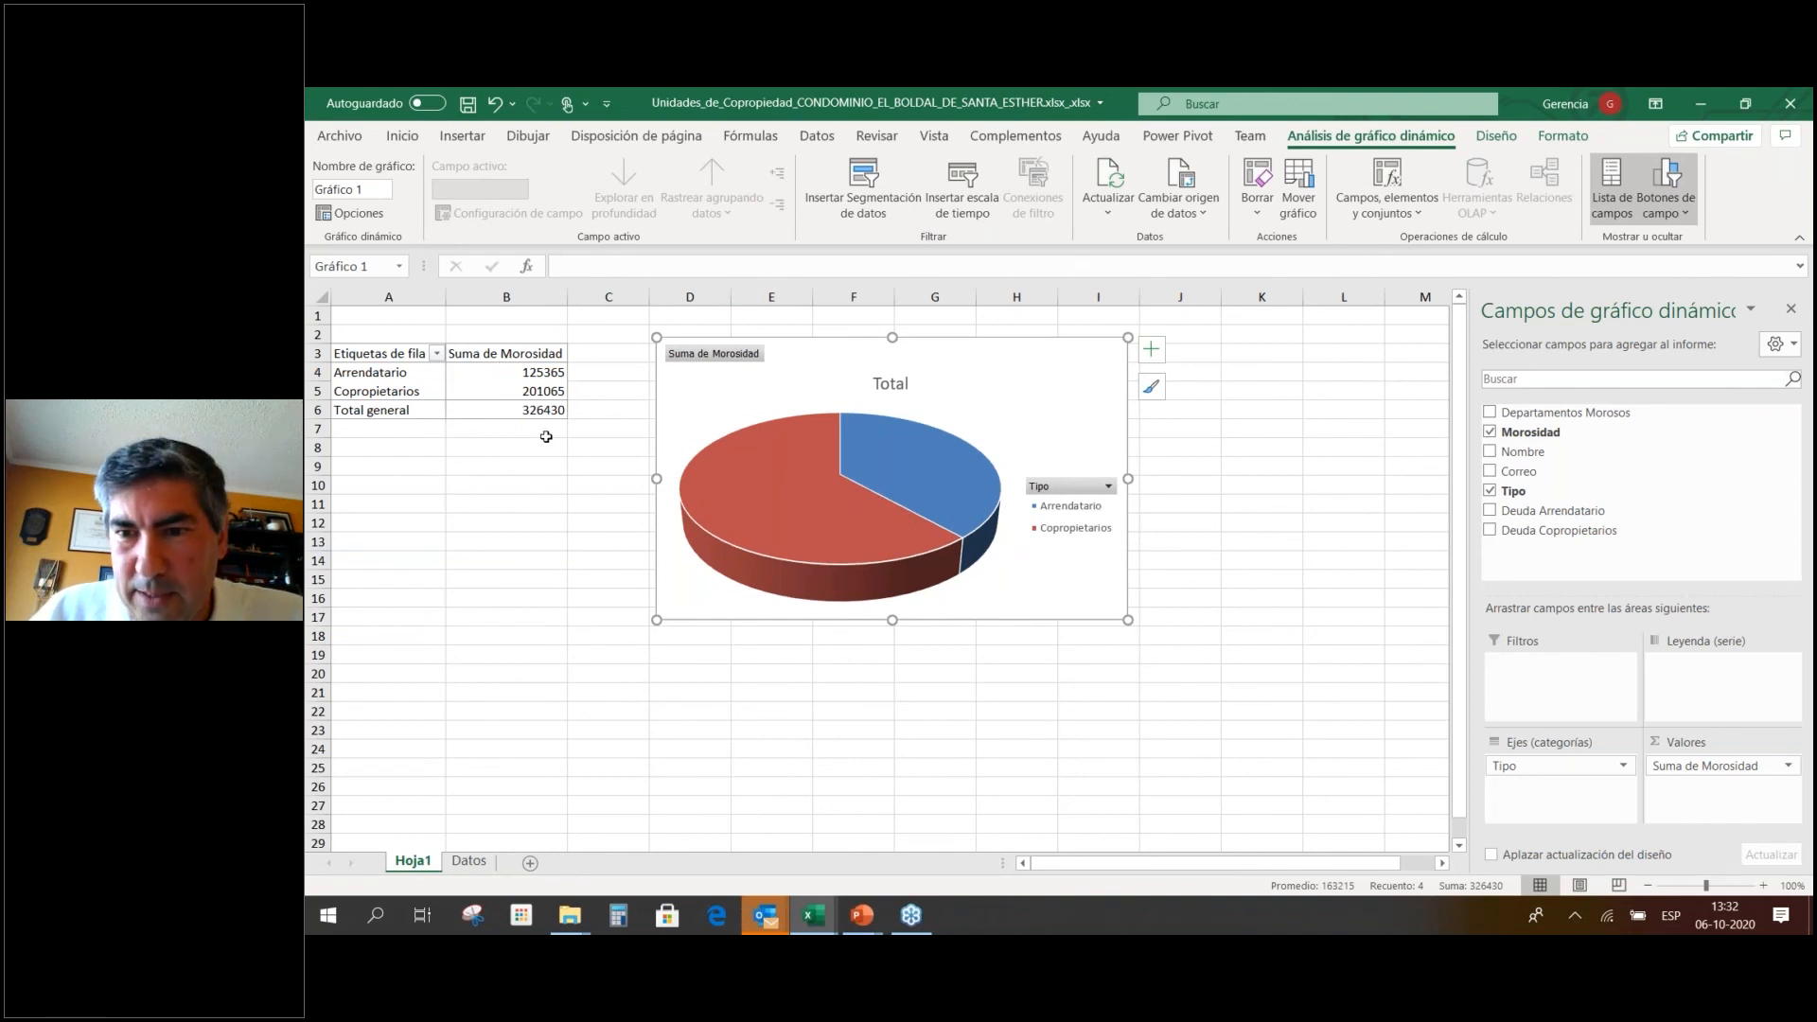
drag(1069, 361, 1141, 340)
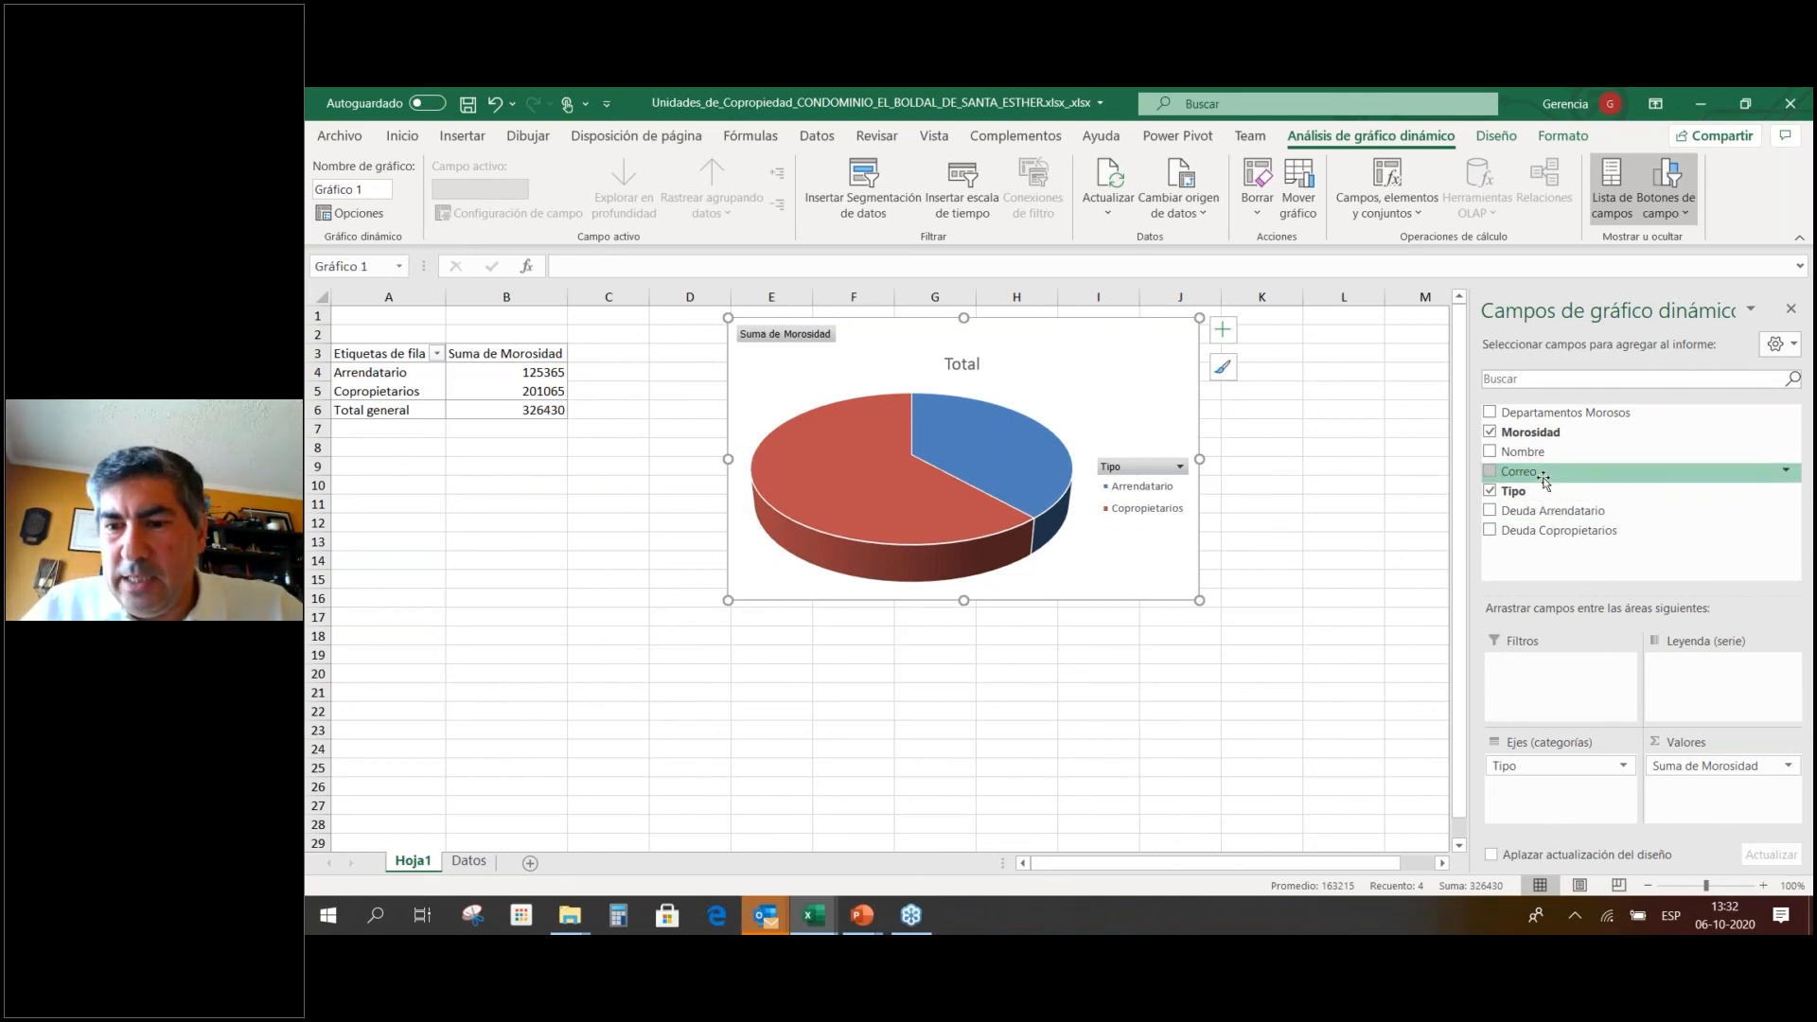
On the Datos sheet, enter the header Edificio in cell H7.
click(471, 861)
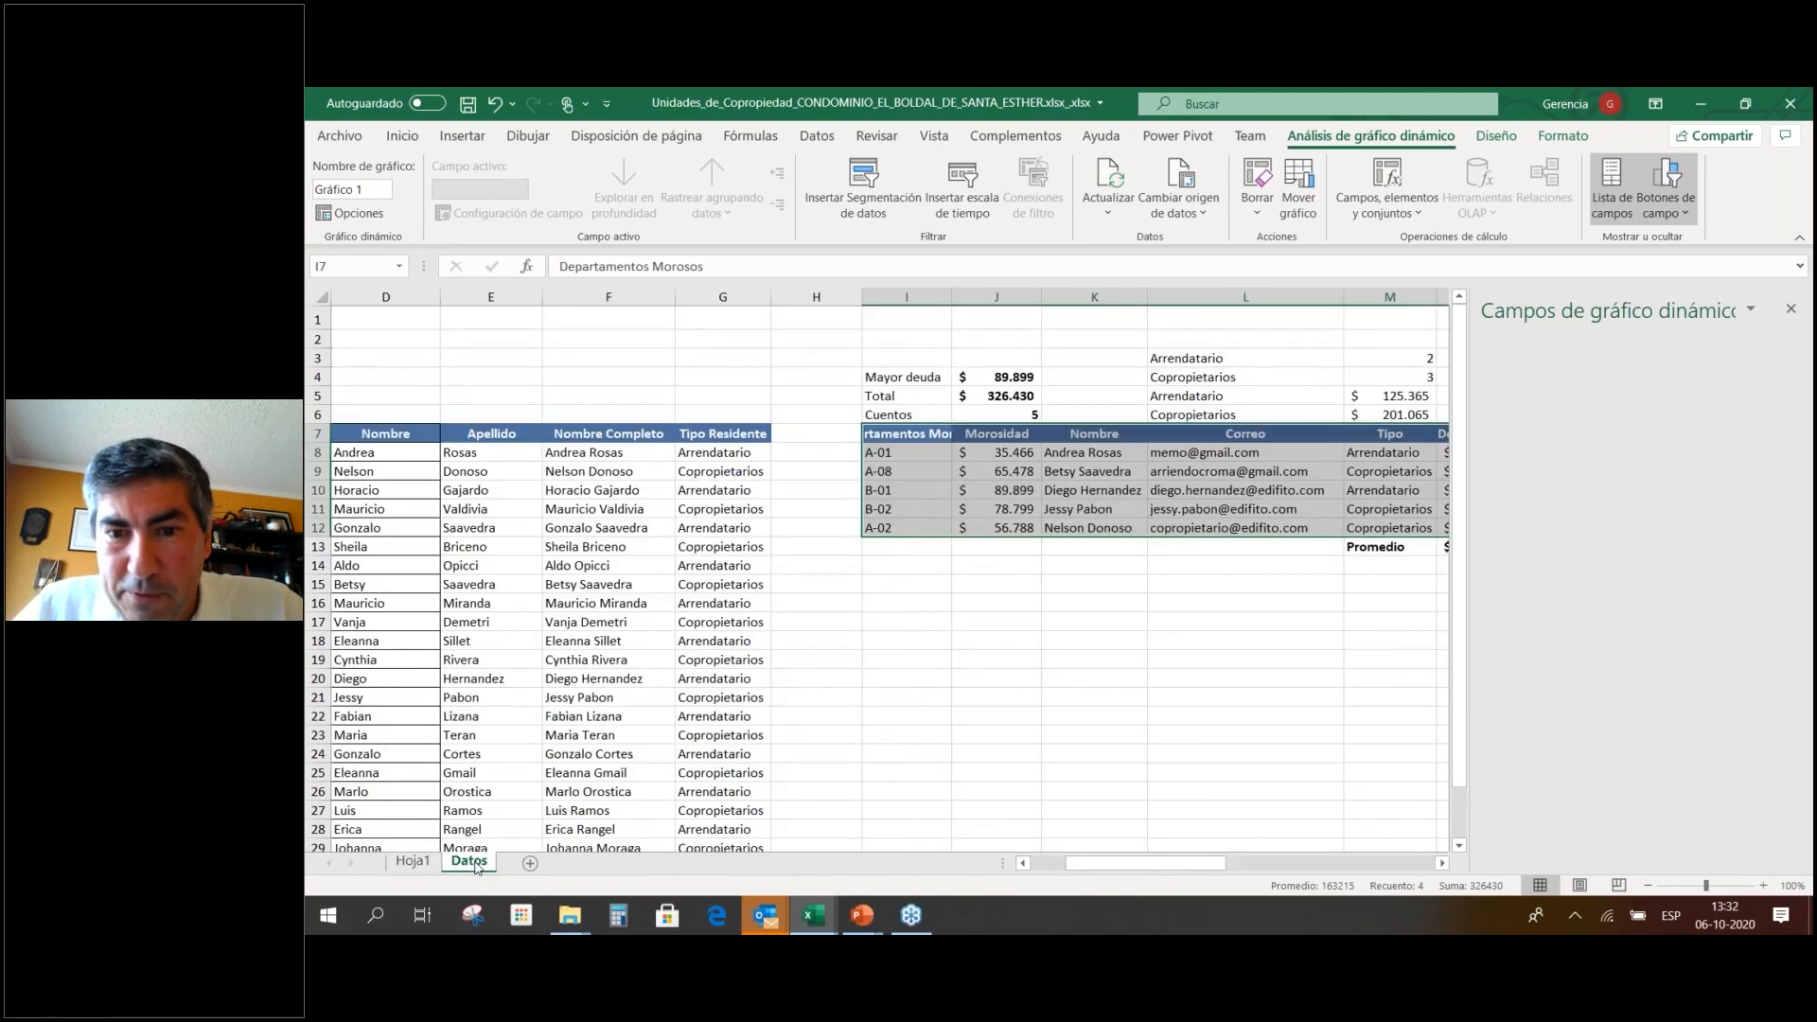
click(1377, 634)
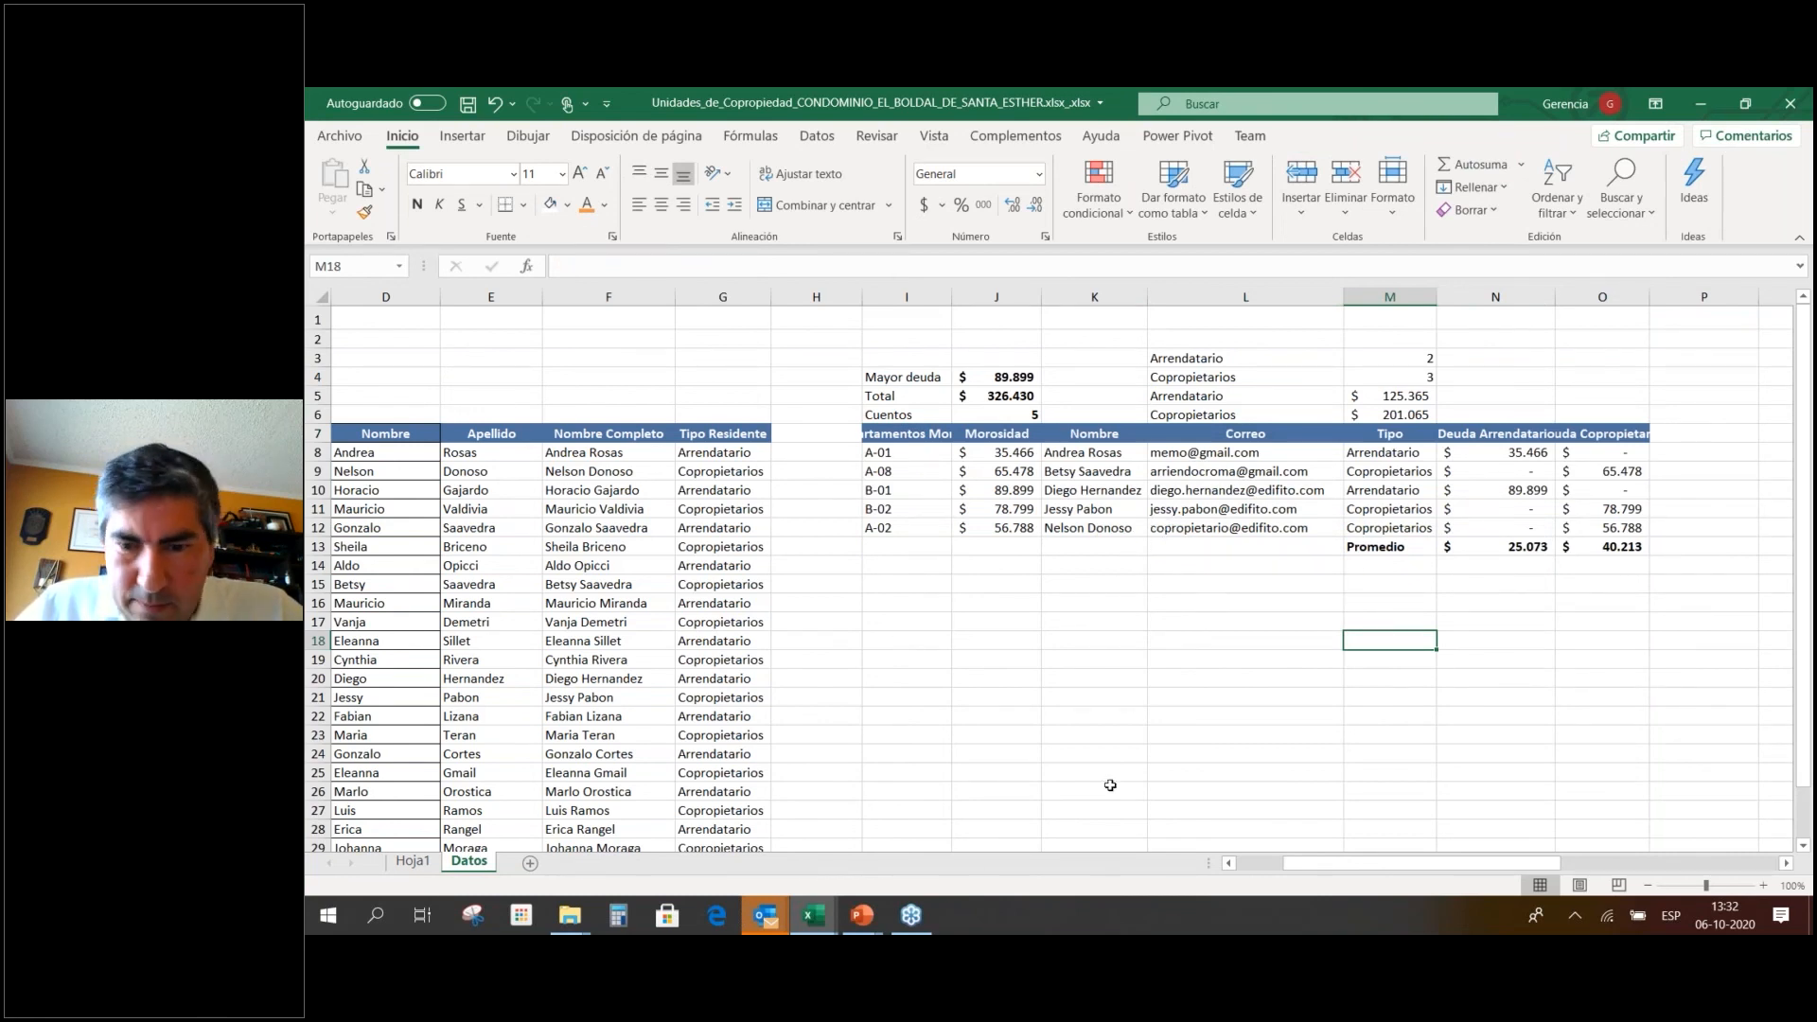
drag(1508, 865, 1461, 865)
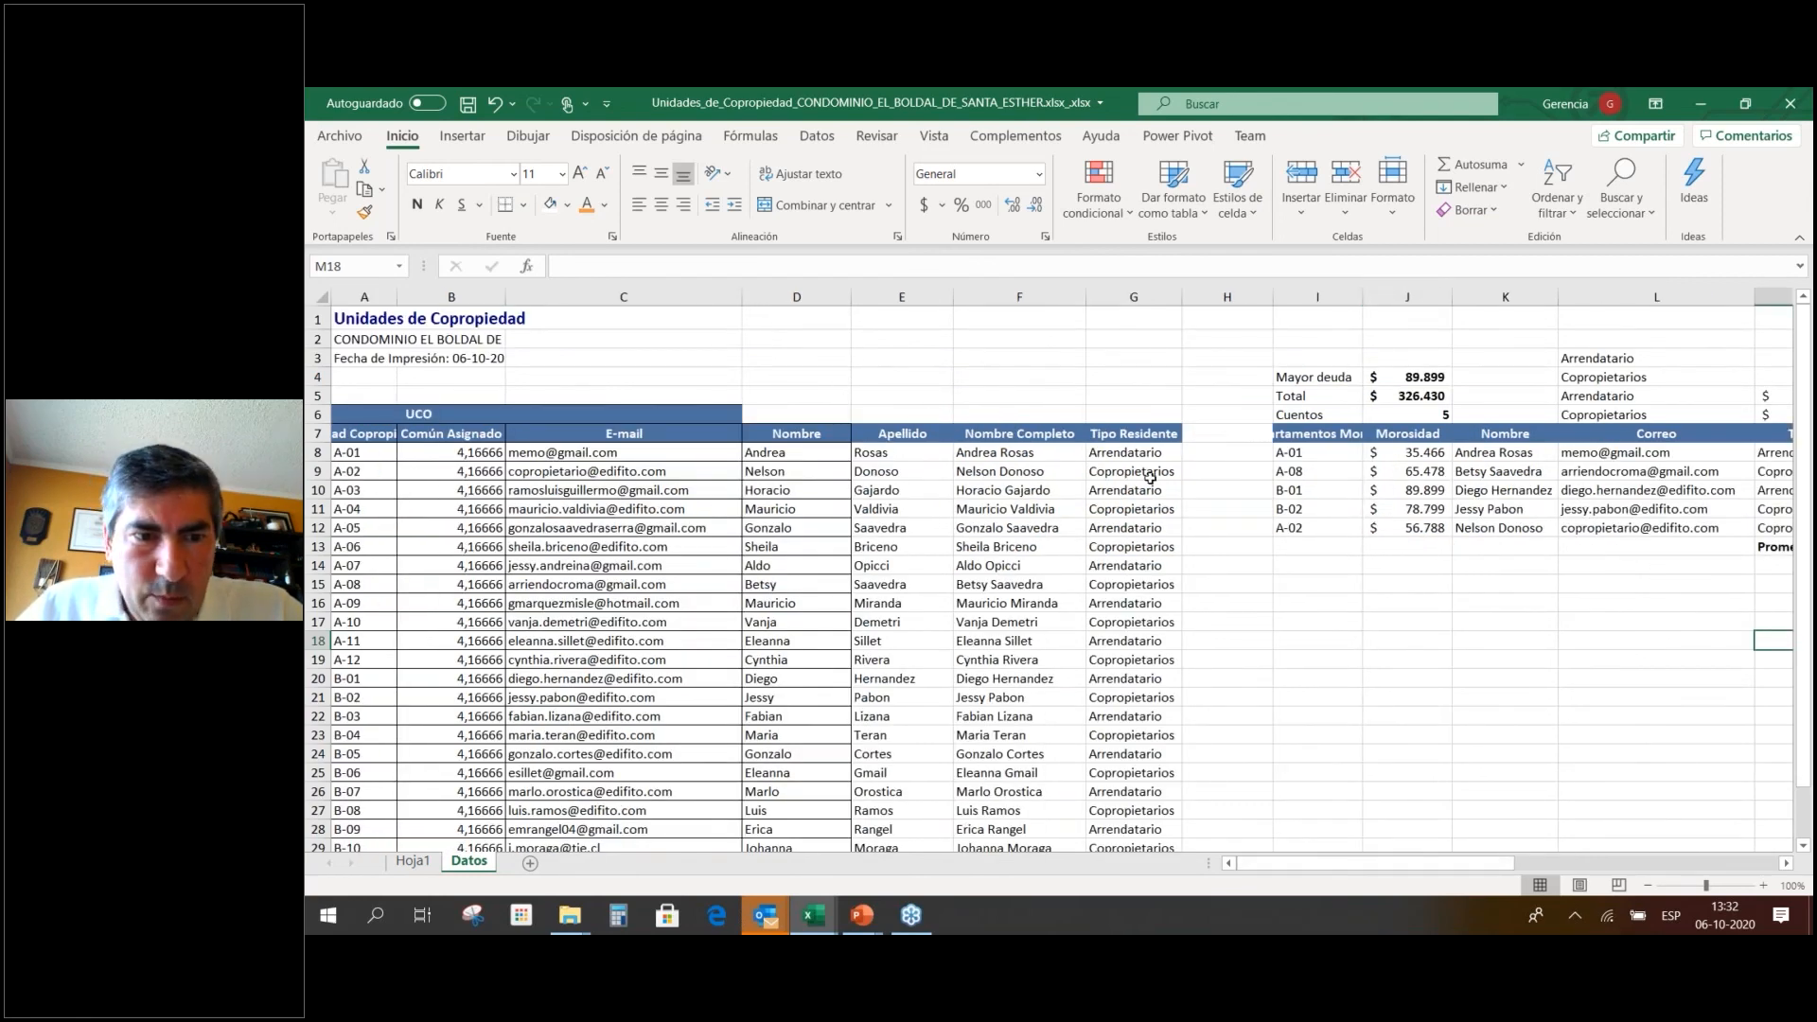
click(1257, 436)
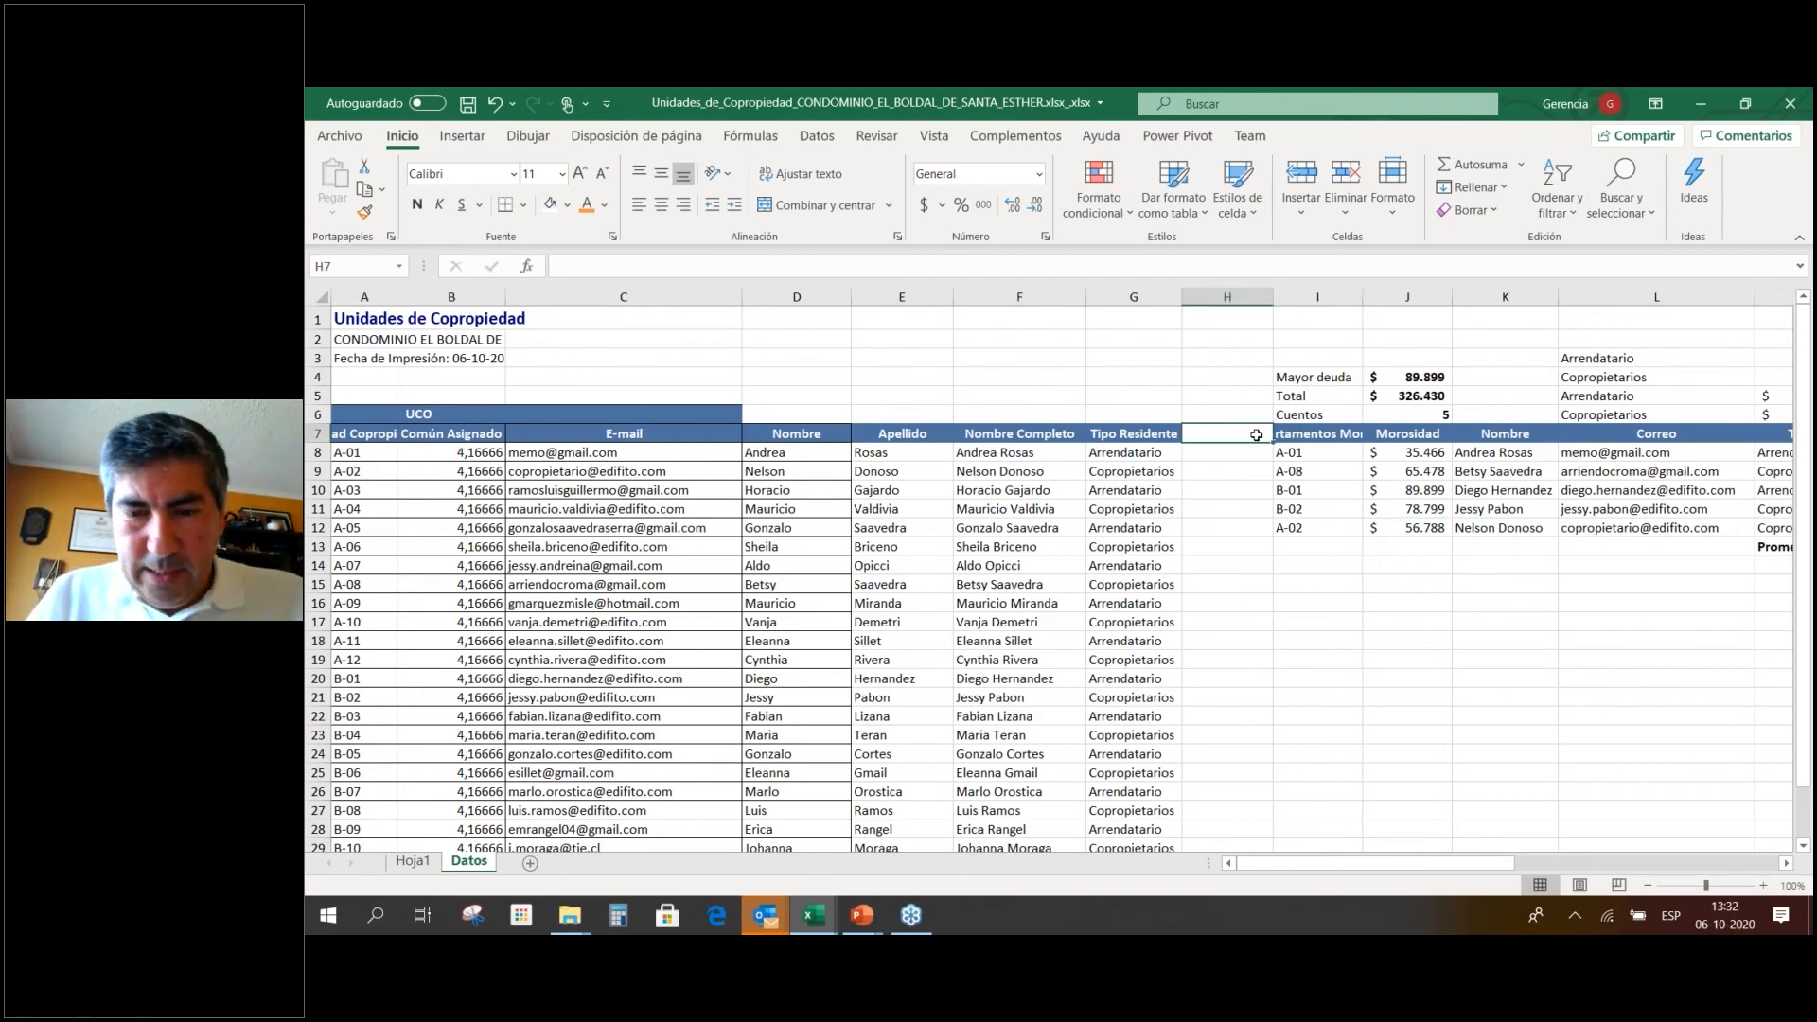
text(Edificio)
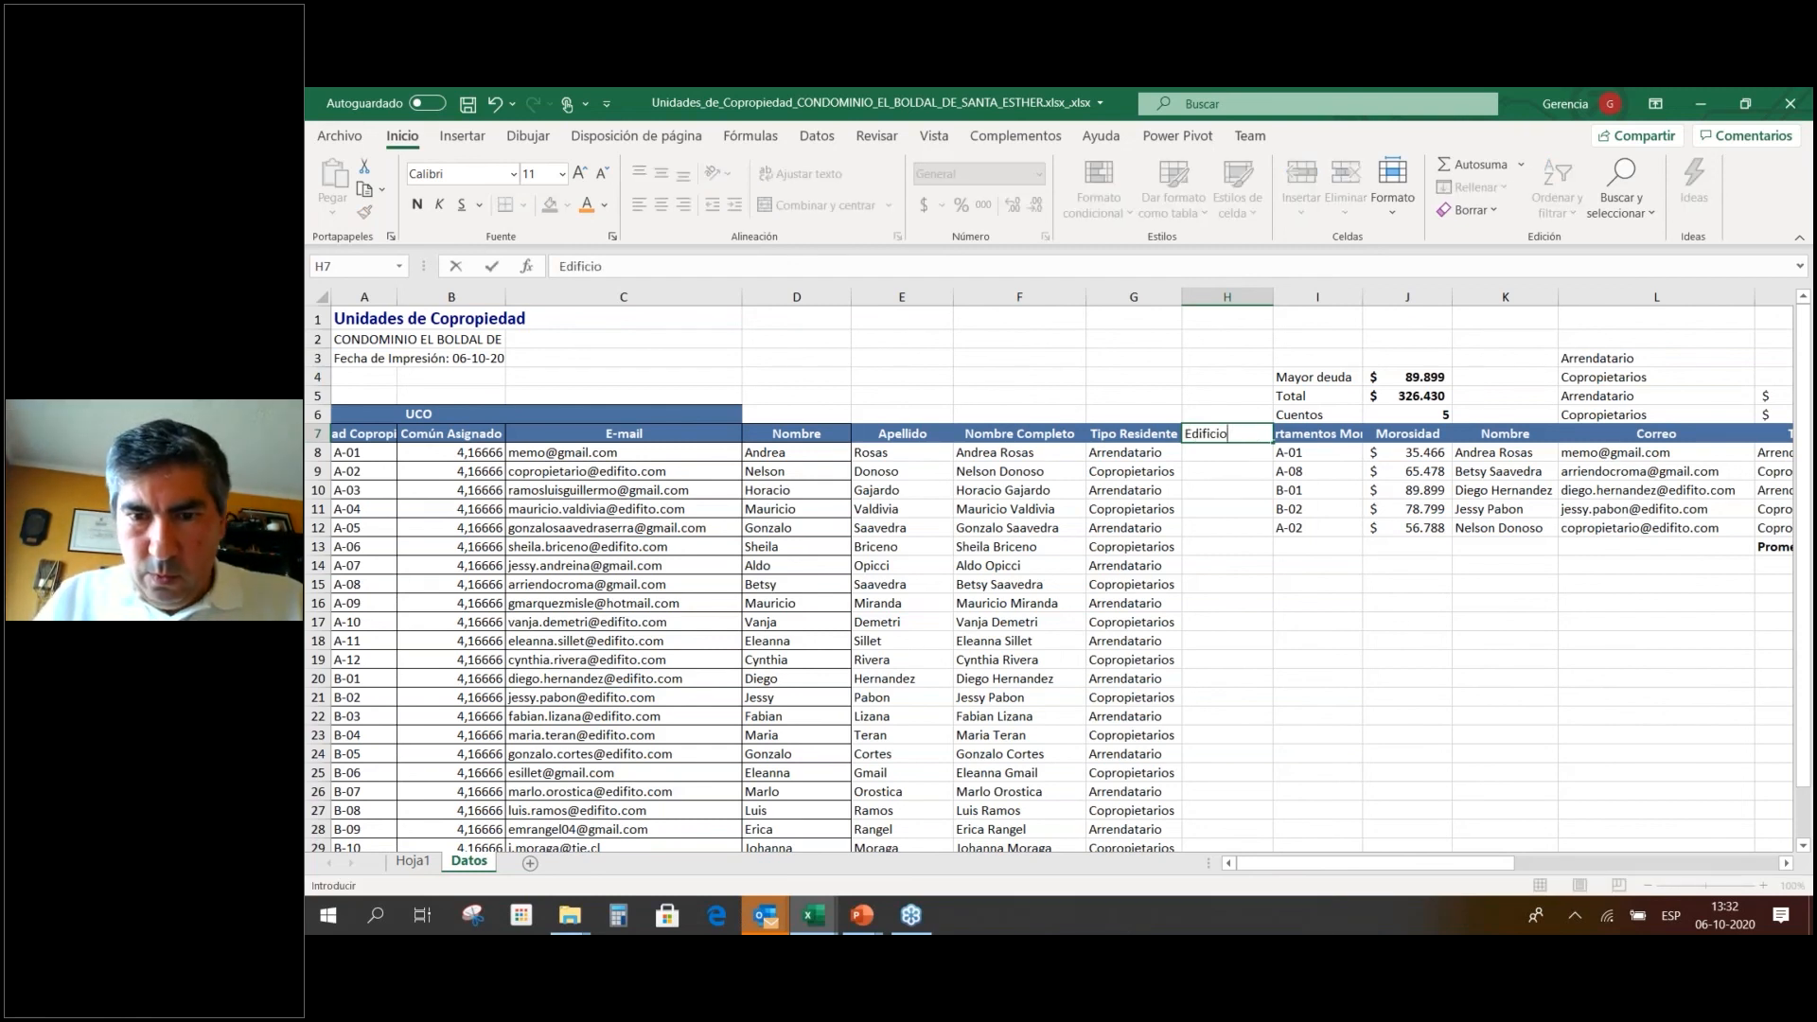
key(Return)
Fill H8:H12 with buildings A, A, B, B, A and narrow column H.
text(A)
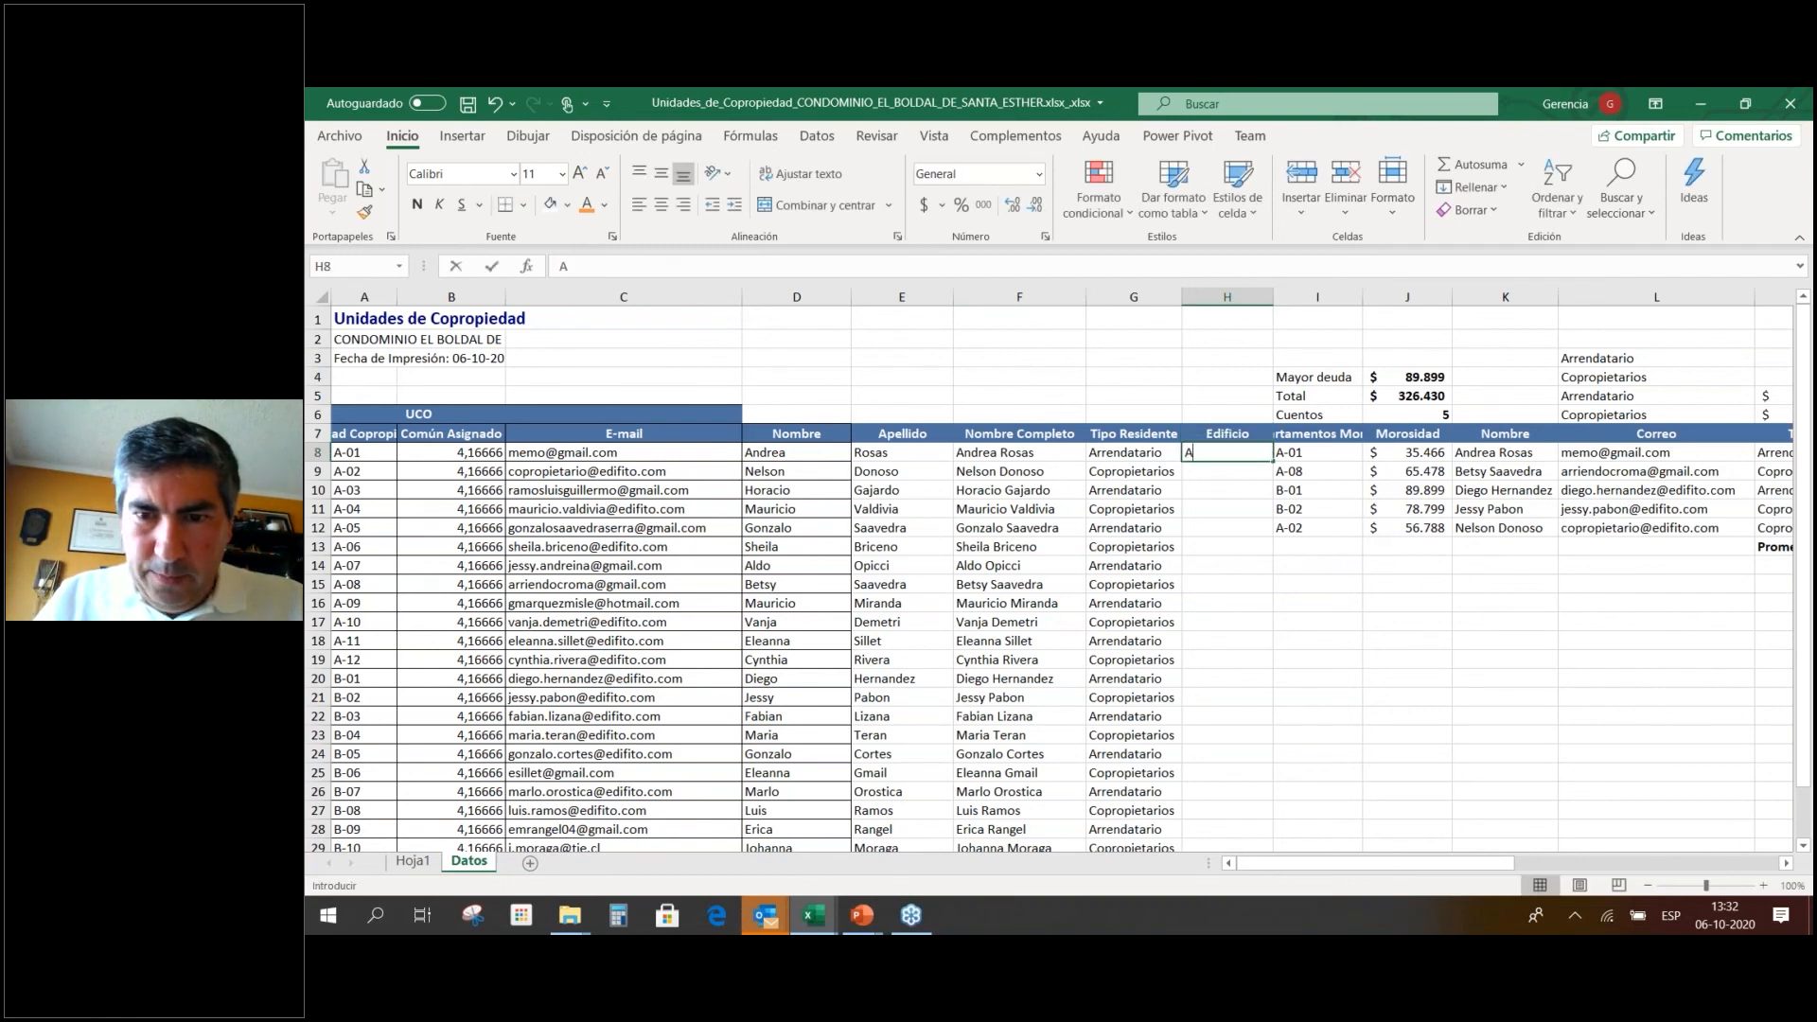
key(Return)
text(A)
key(Return)
text(B)
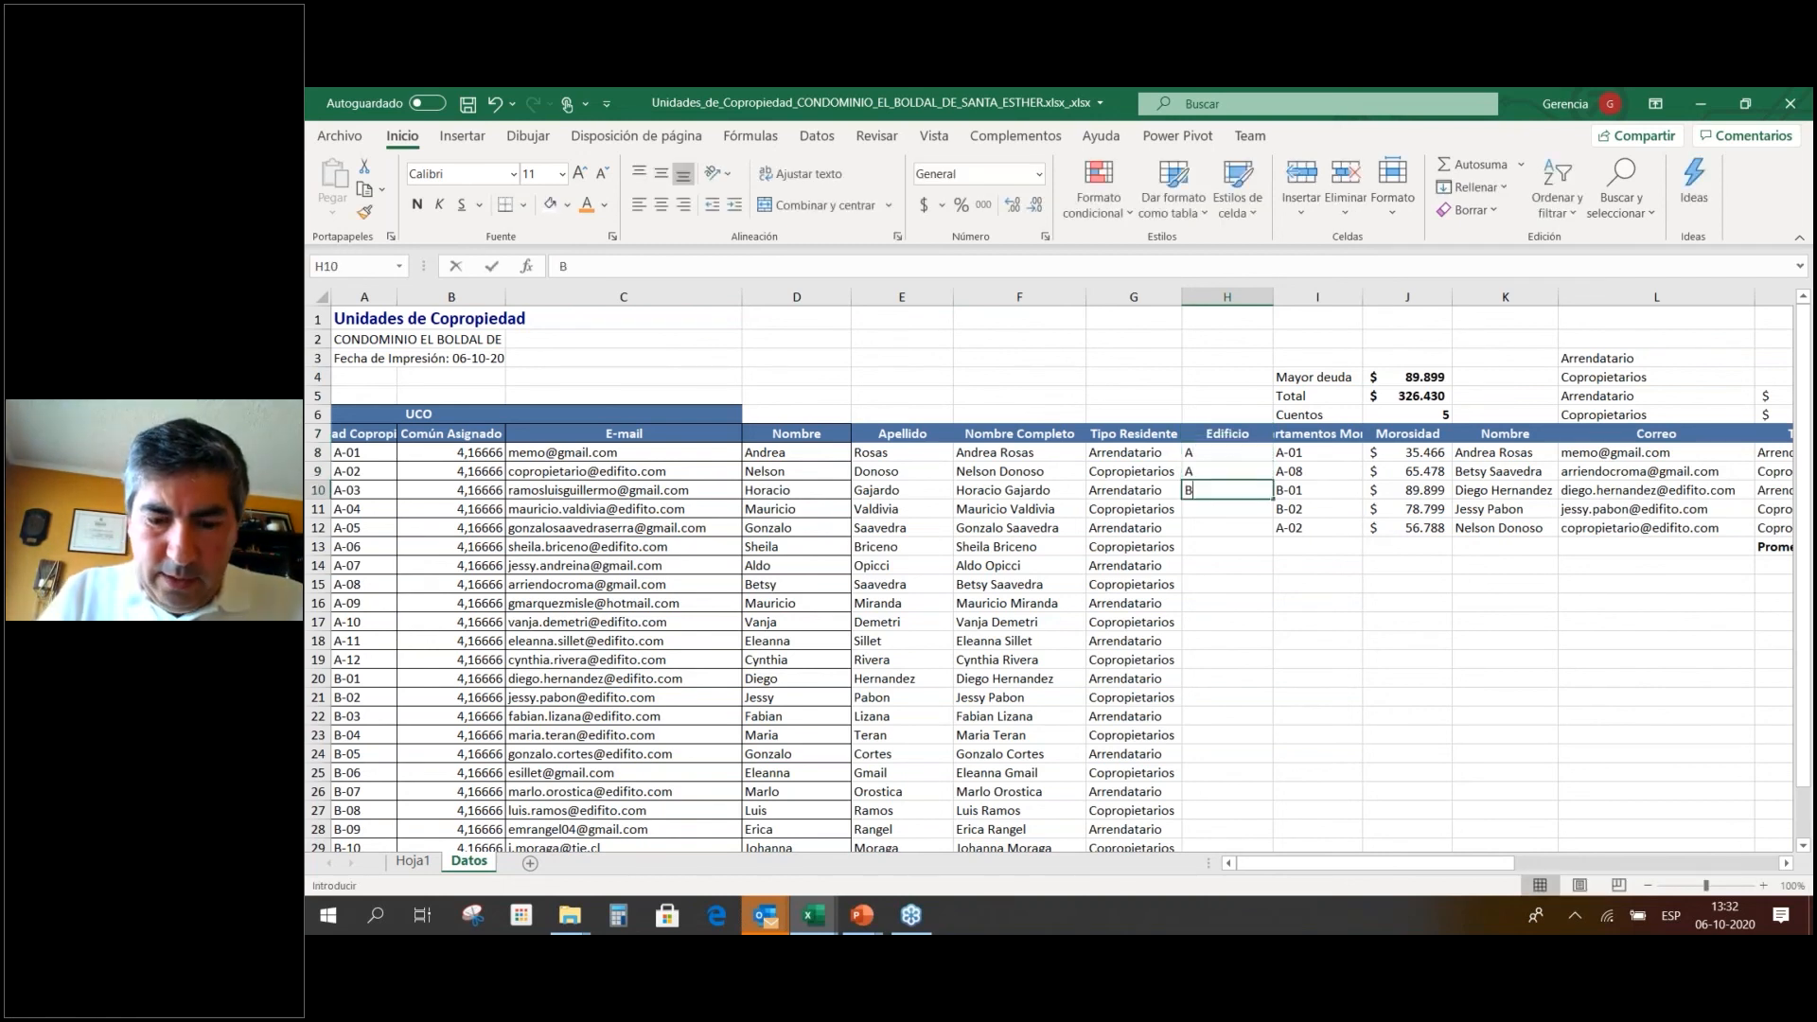
key(Return)
text(B)
key(Return)
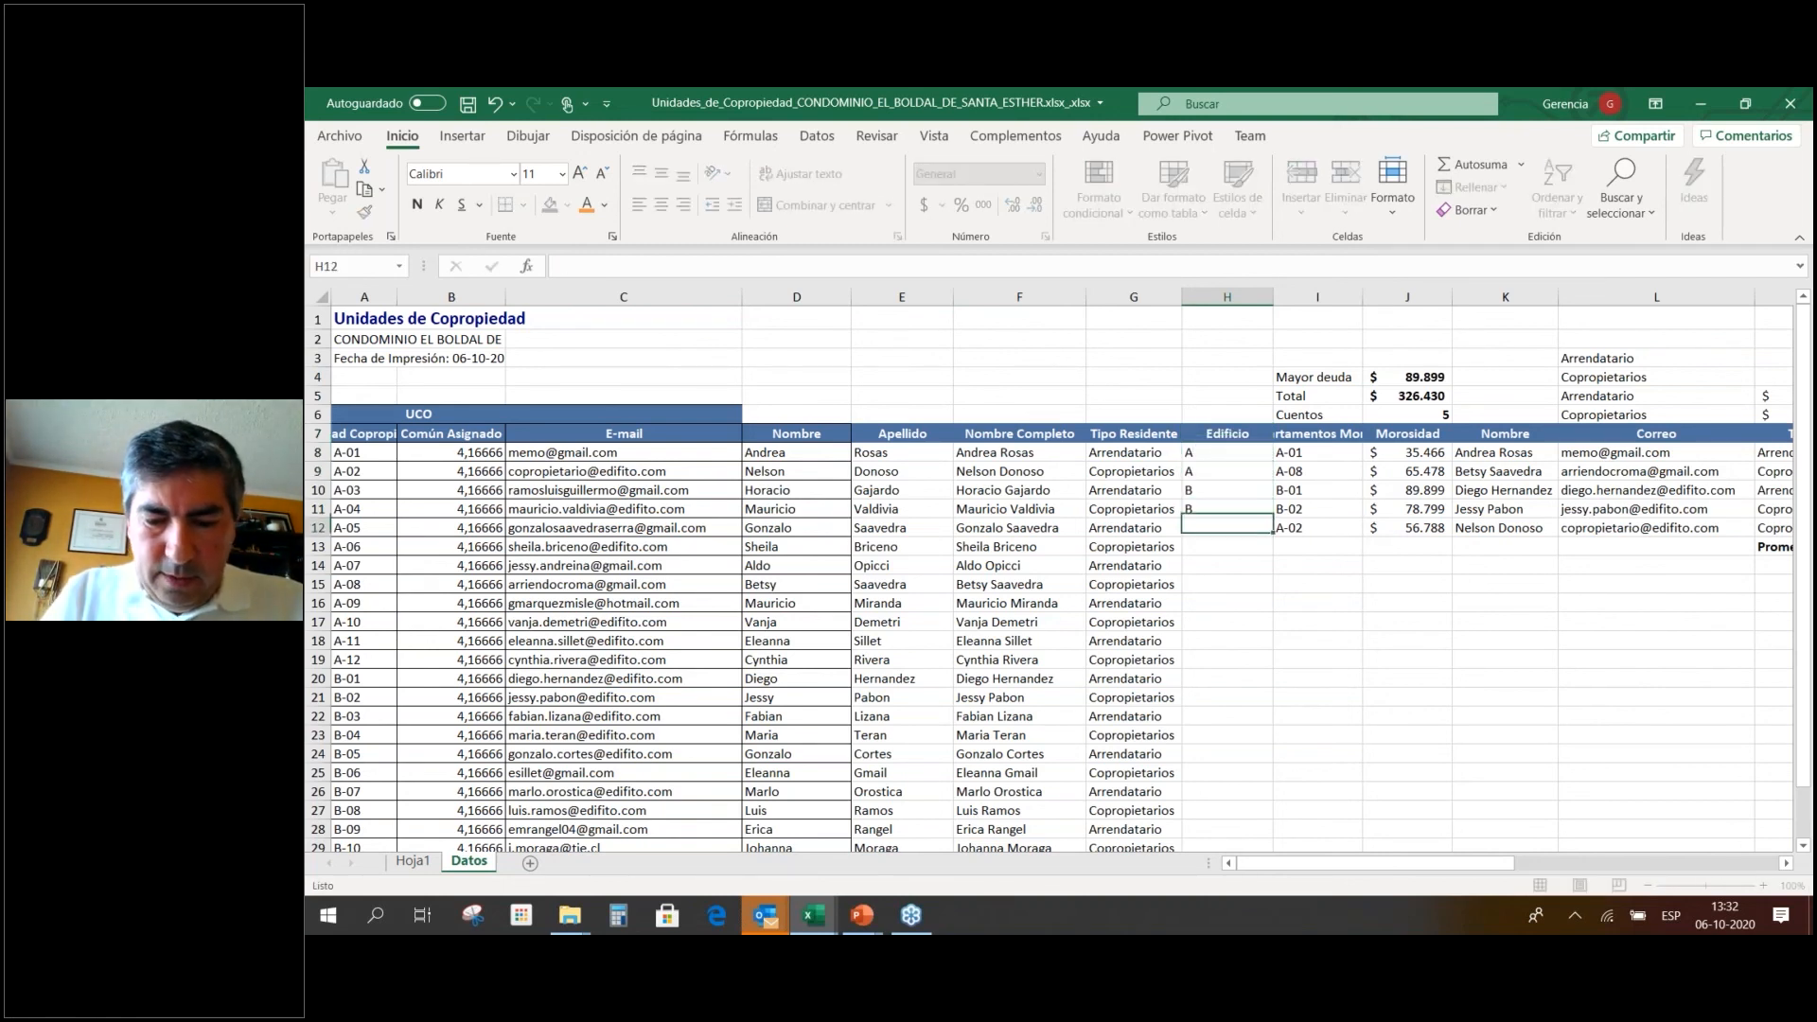
text(A)
key(Return)
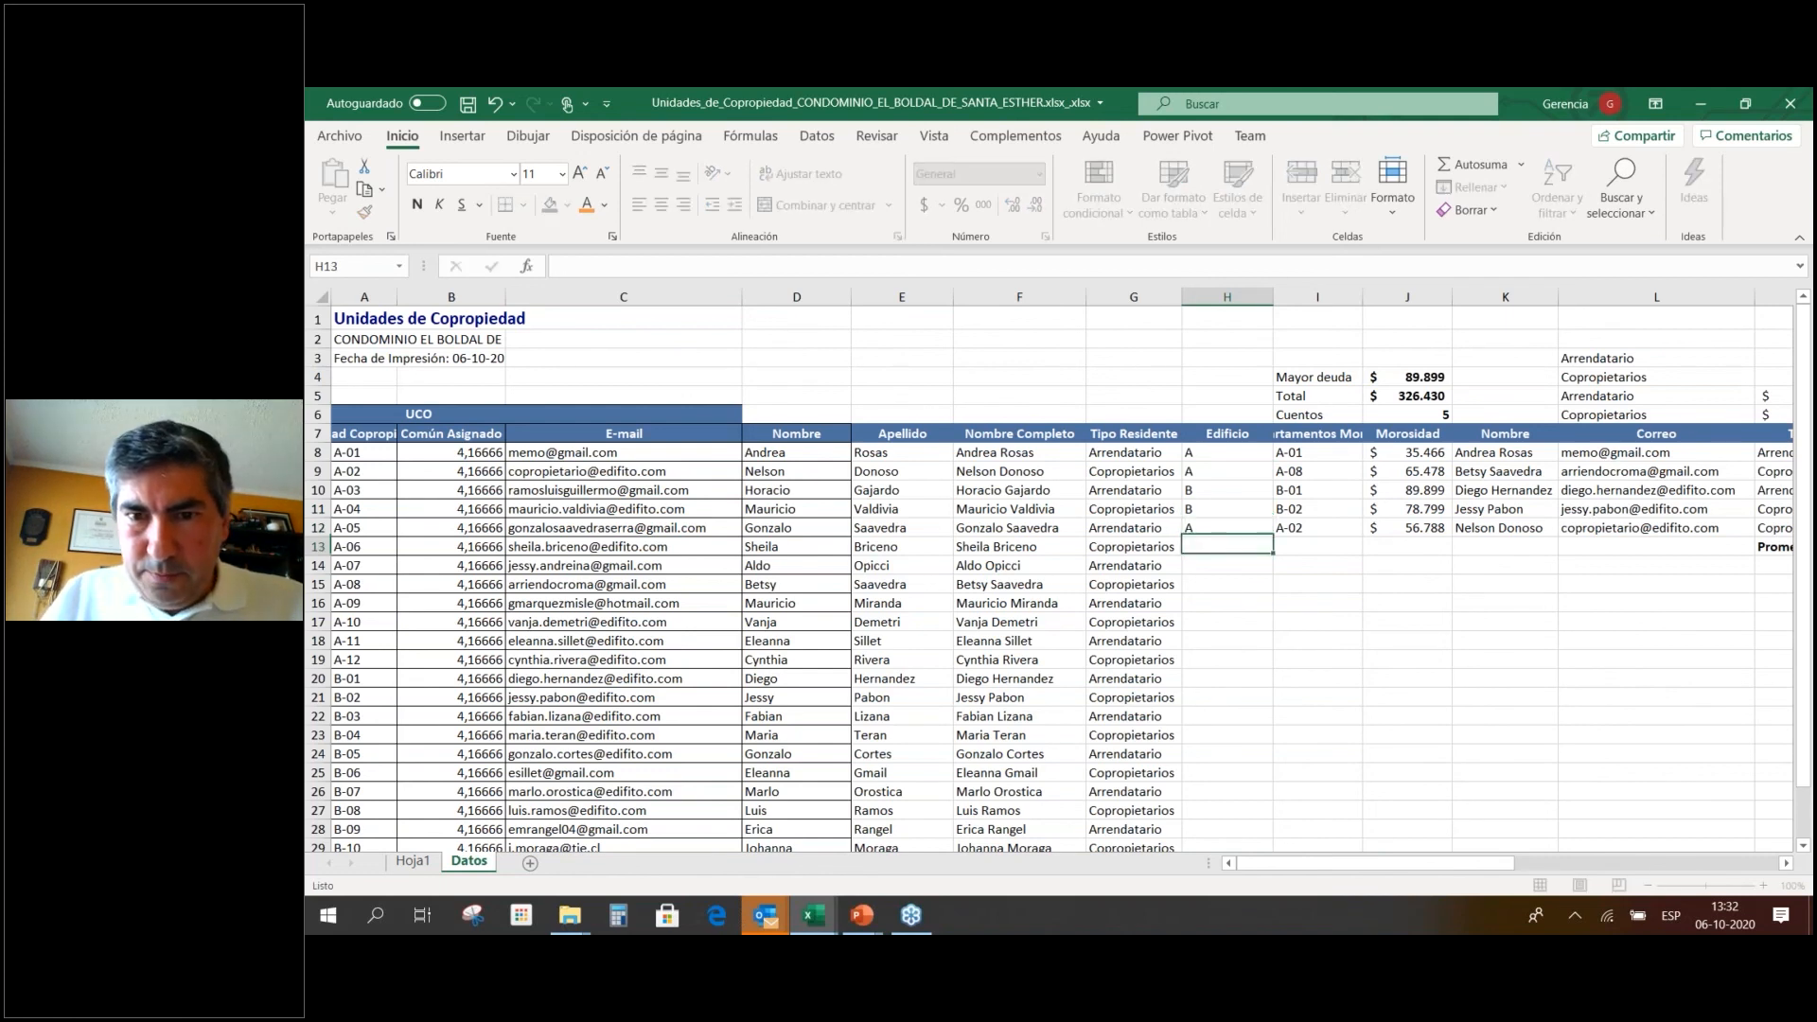
drag(1258, 303, 1237, 303)
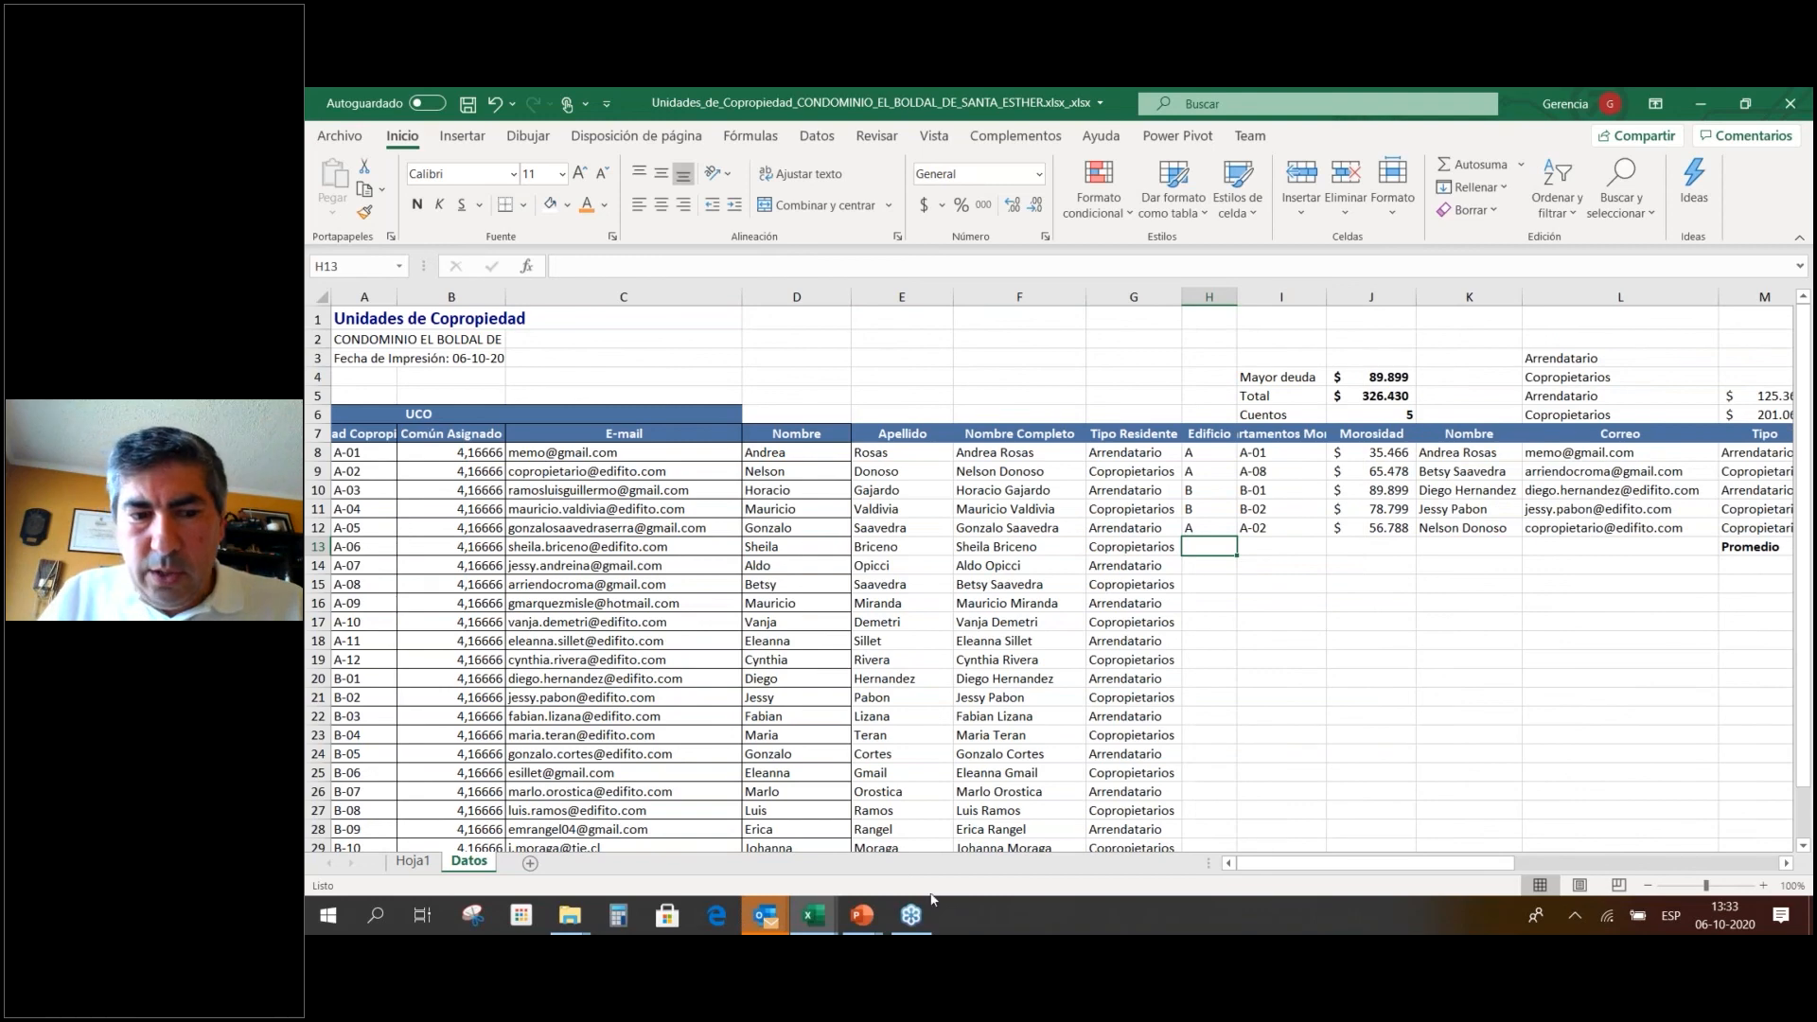
Change the Hoja1 pivot's data source to Datos!$H$7:$O$12.
click(413, 861)
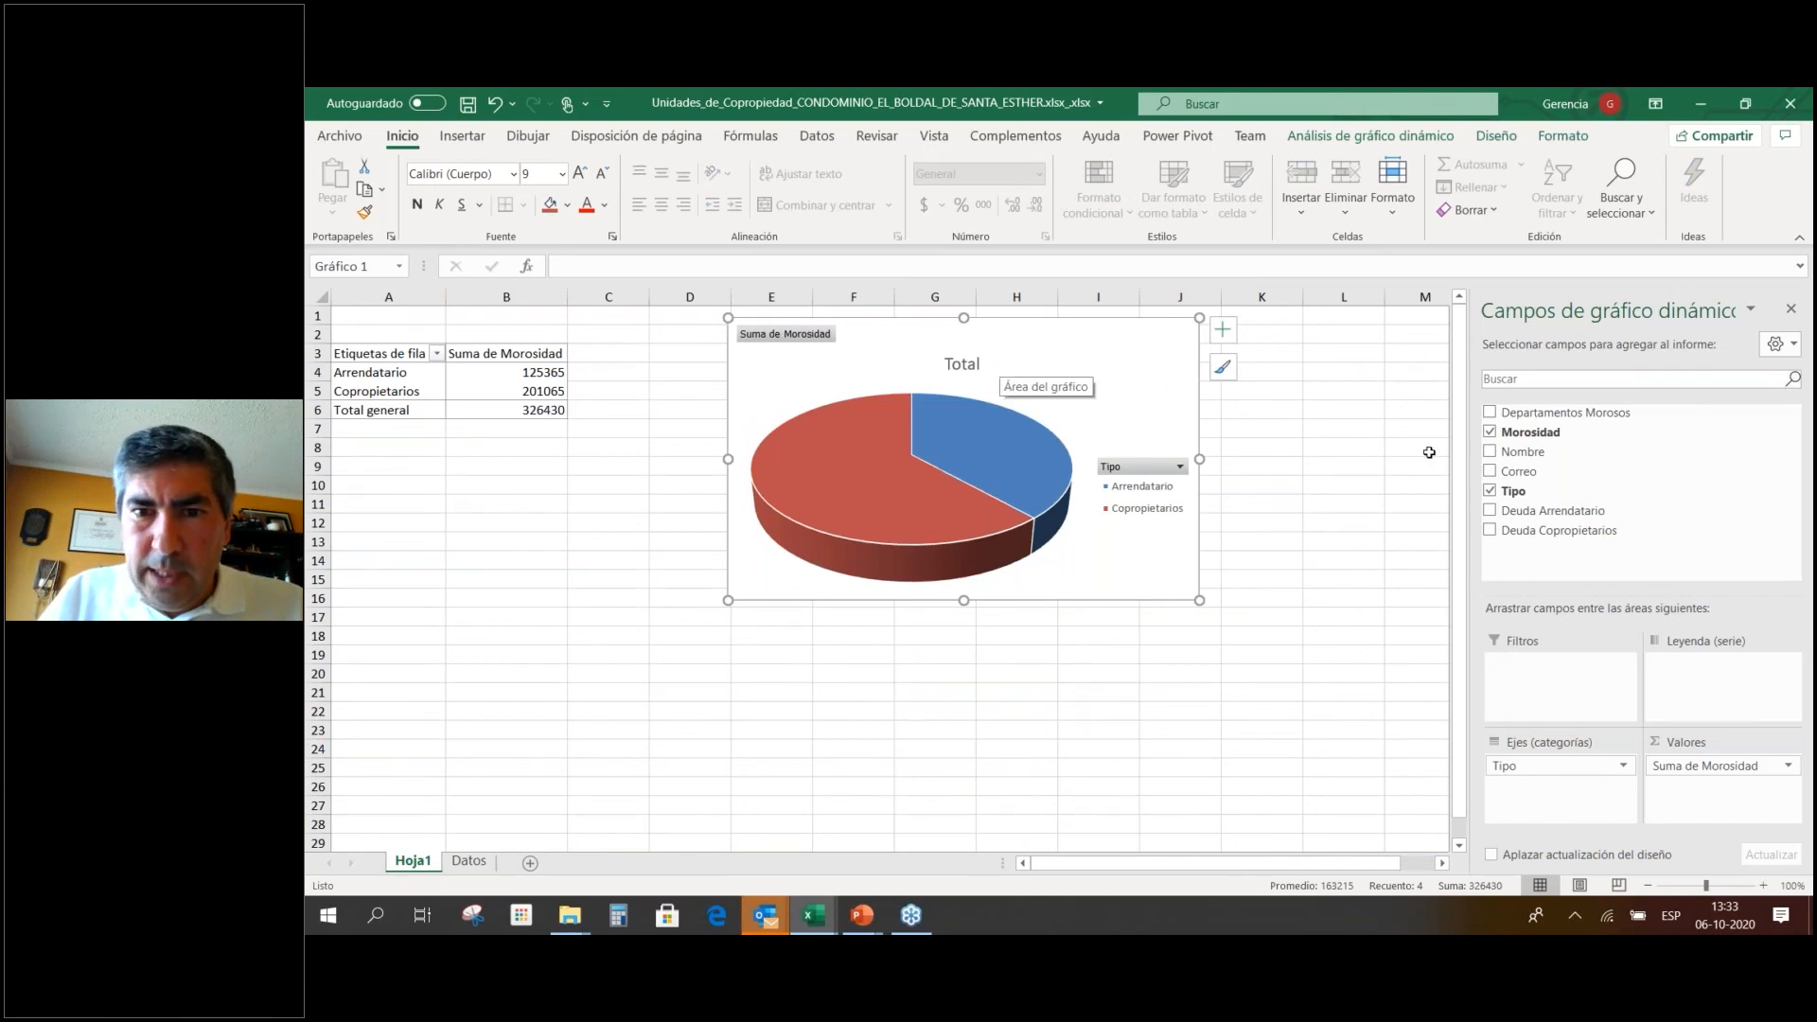
click(470, 390)
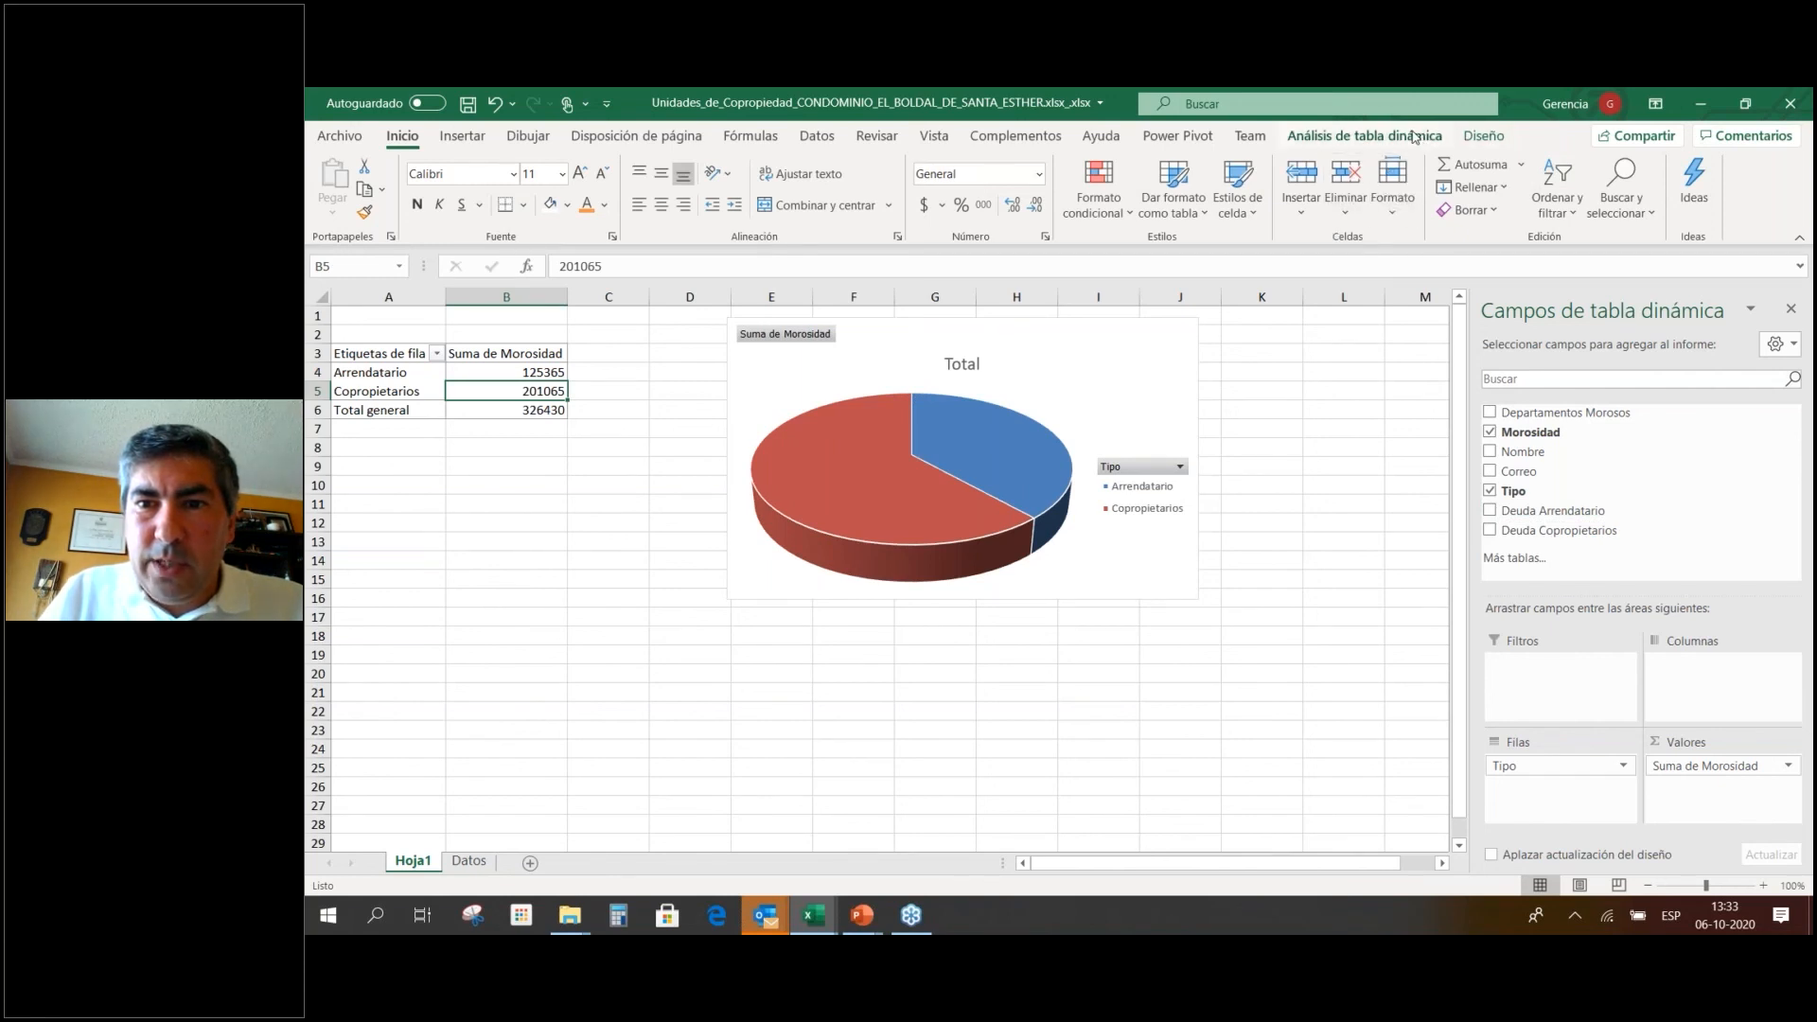
click(1414, 137)
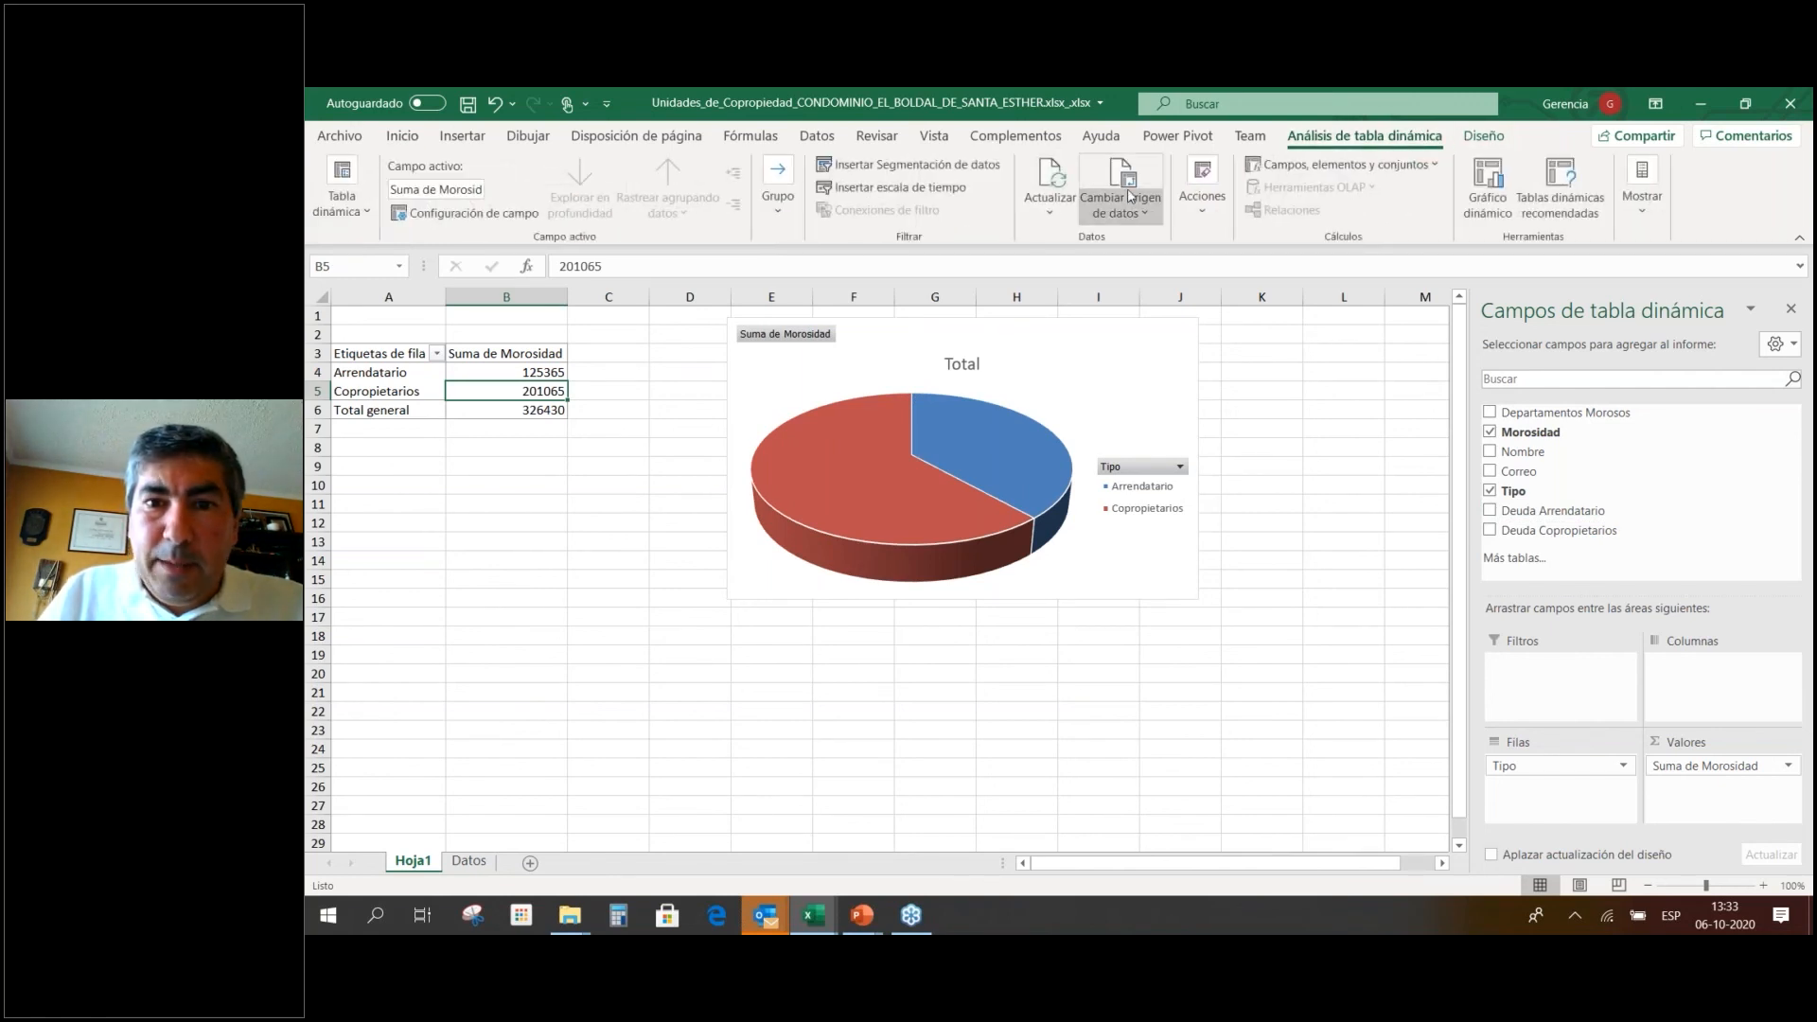
click(1129, 199)
click(1133, 245)
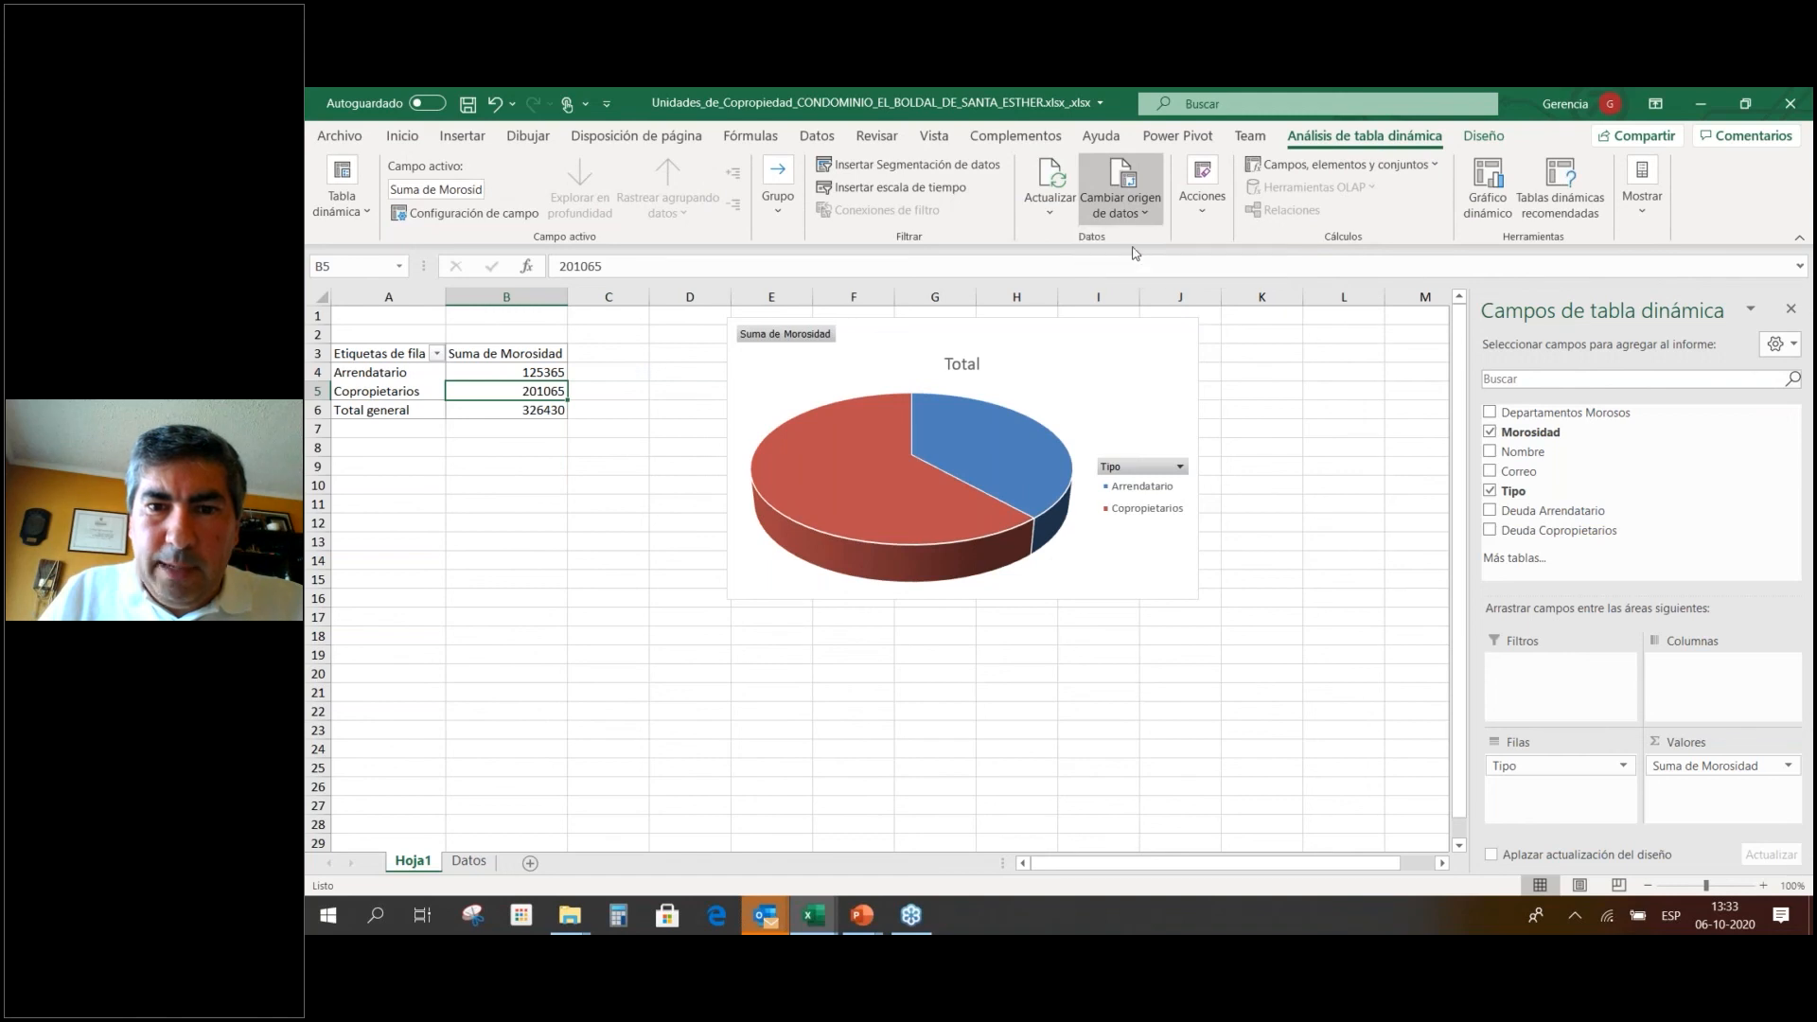
drag(1124, 333, 1120, 611)
key(shift+Left)
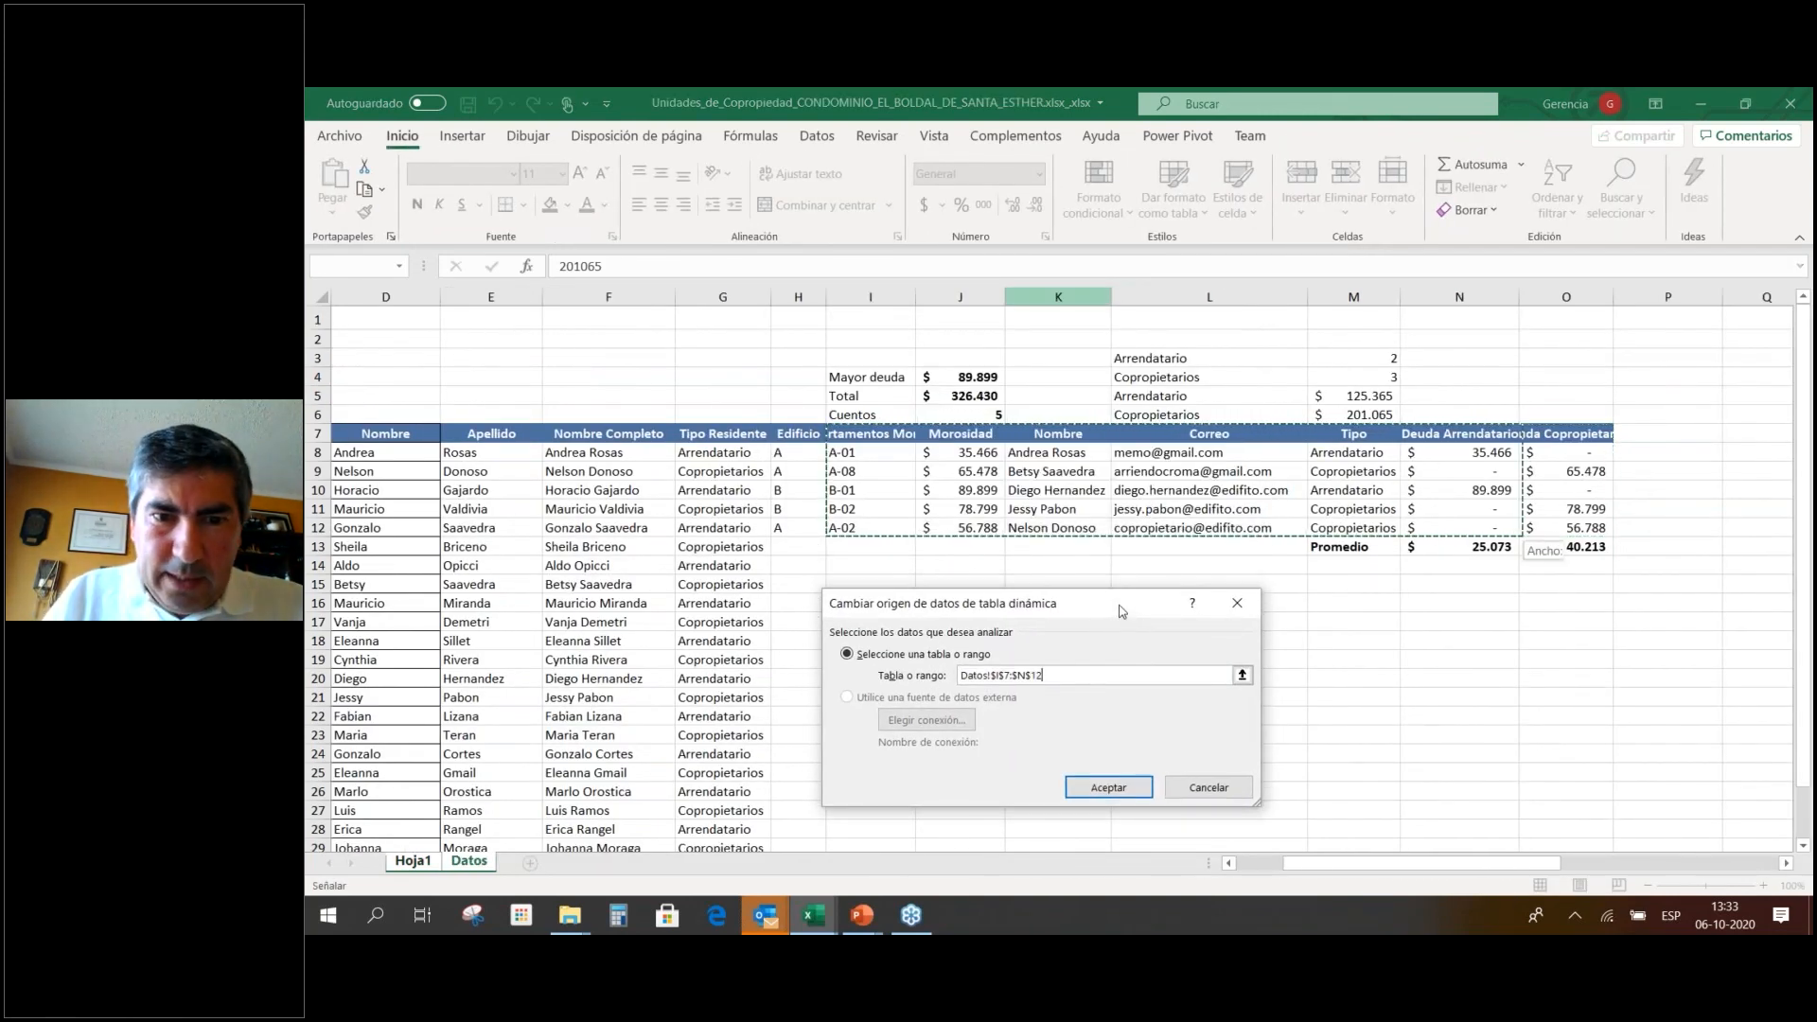
key(Left)
key(shift+Down)
key(shift+Down)
key(shift+Down)
key(shift+Down)
key(shift+Down)
key(shift+Right)
key(shift+Right)
key(shift+Right)
key(shift+Right)
key(shift+Right)
key(shift+Right)
key(shift+Right)
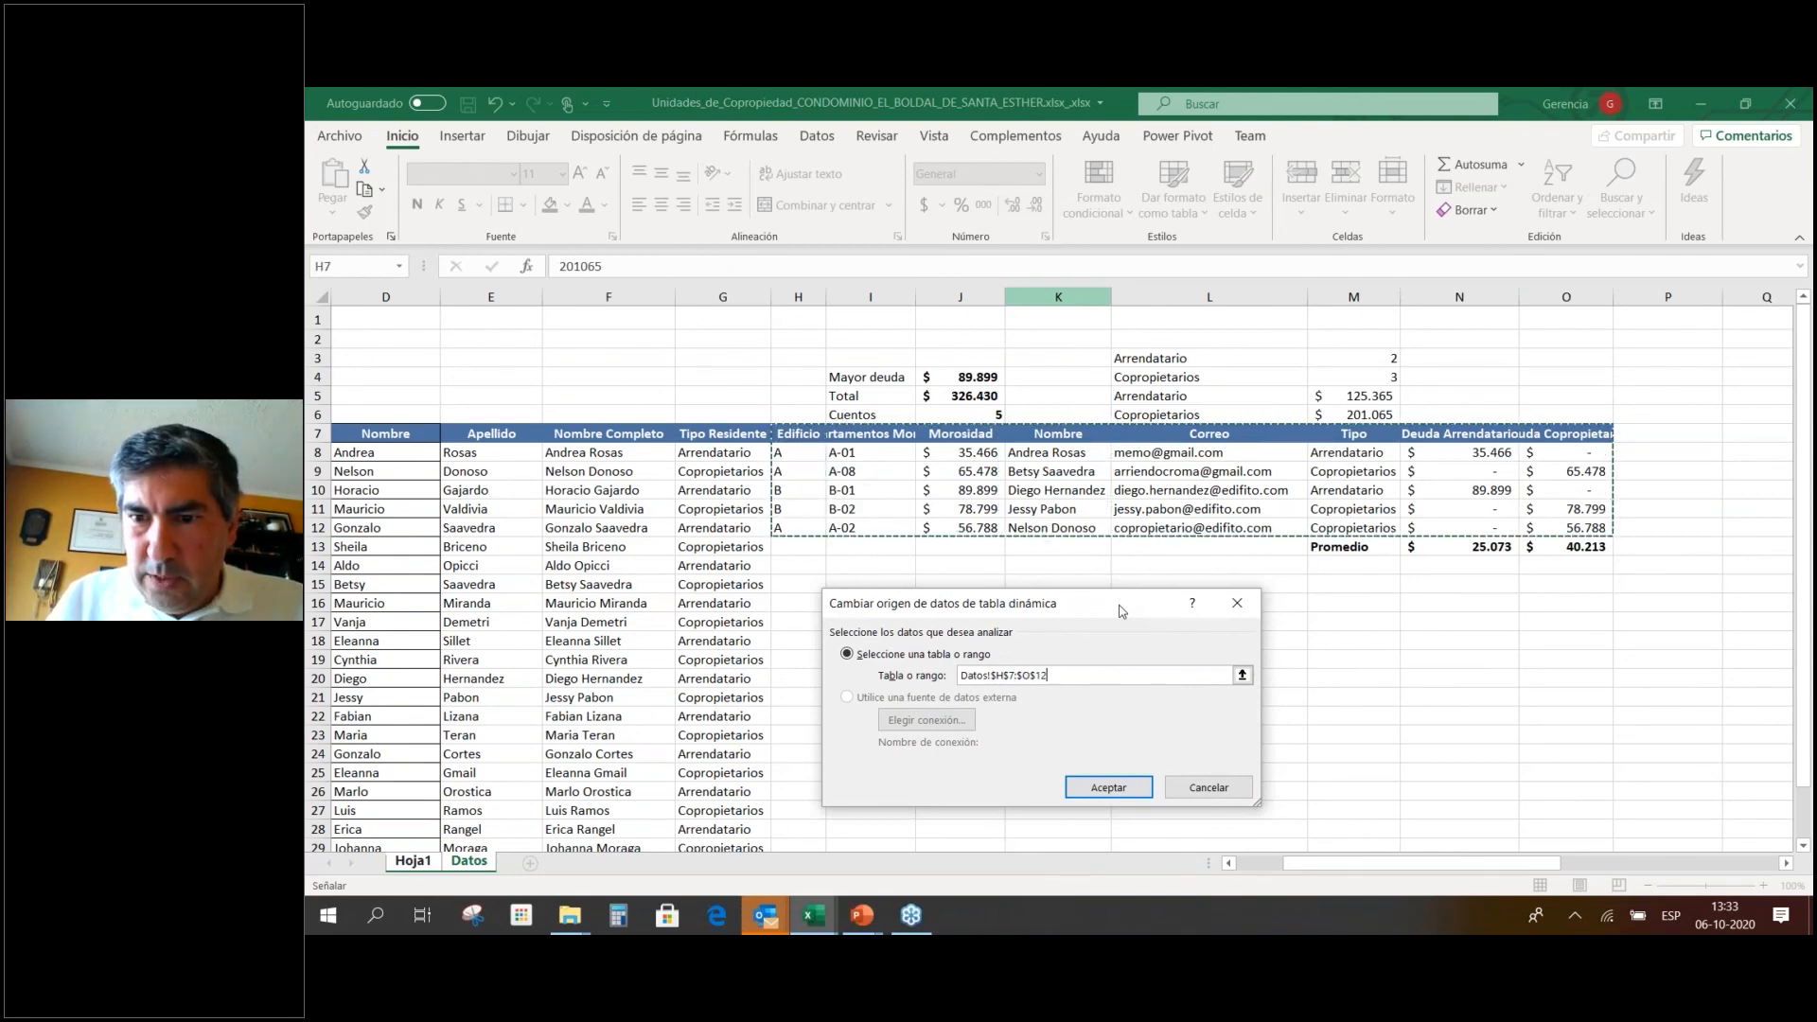
click(1131, 795)
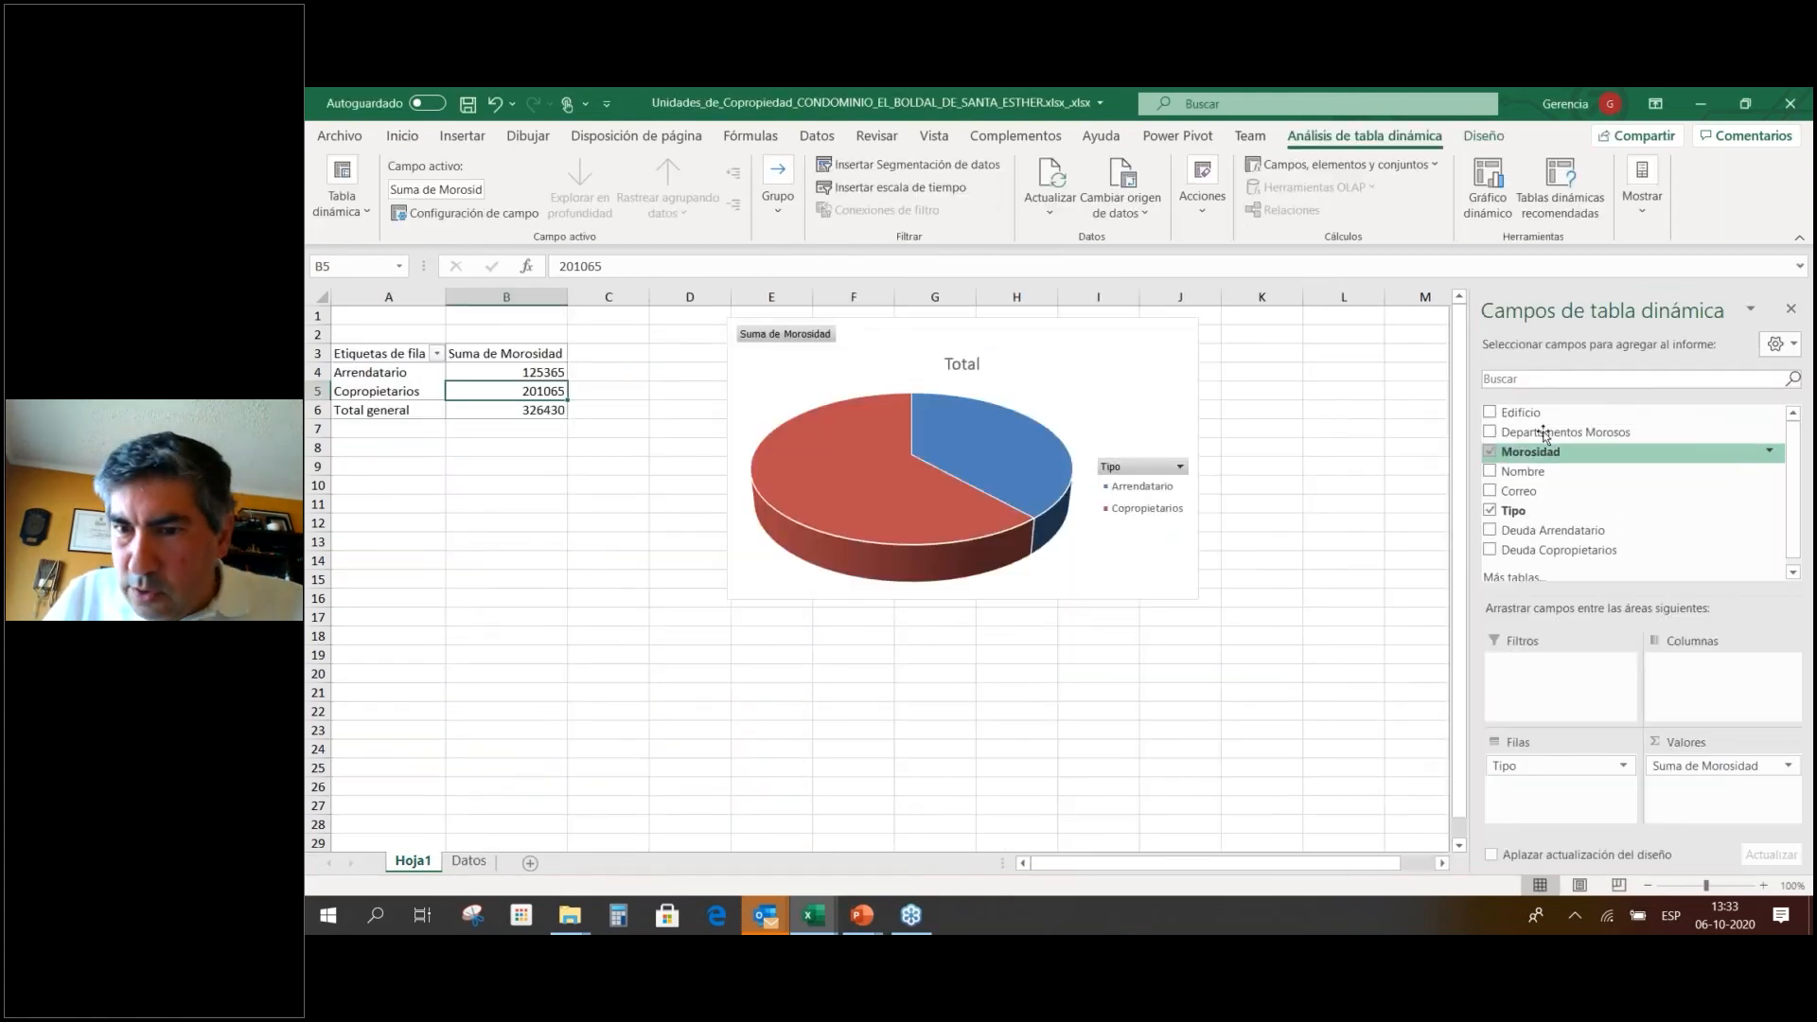
Lay out the pivot with Tipo in rows and Edificio in columns, narrowing columns A and B.
drag(1553, 413, 1704, 699)
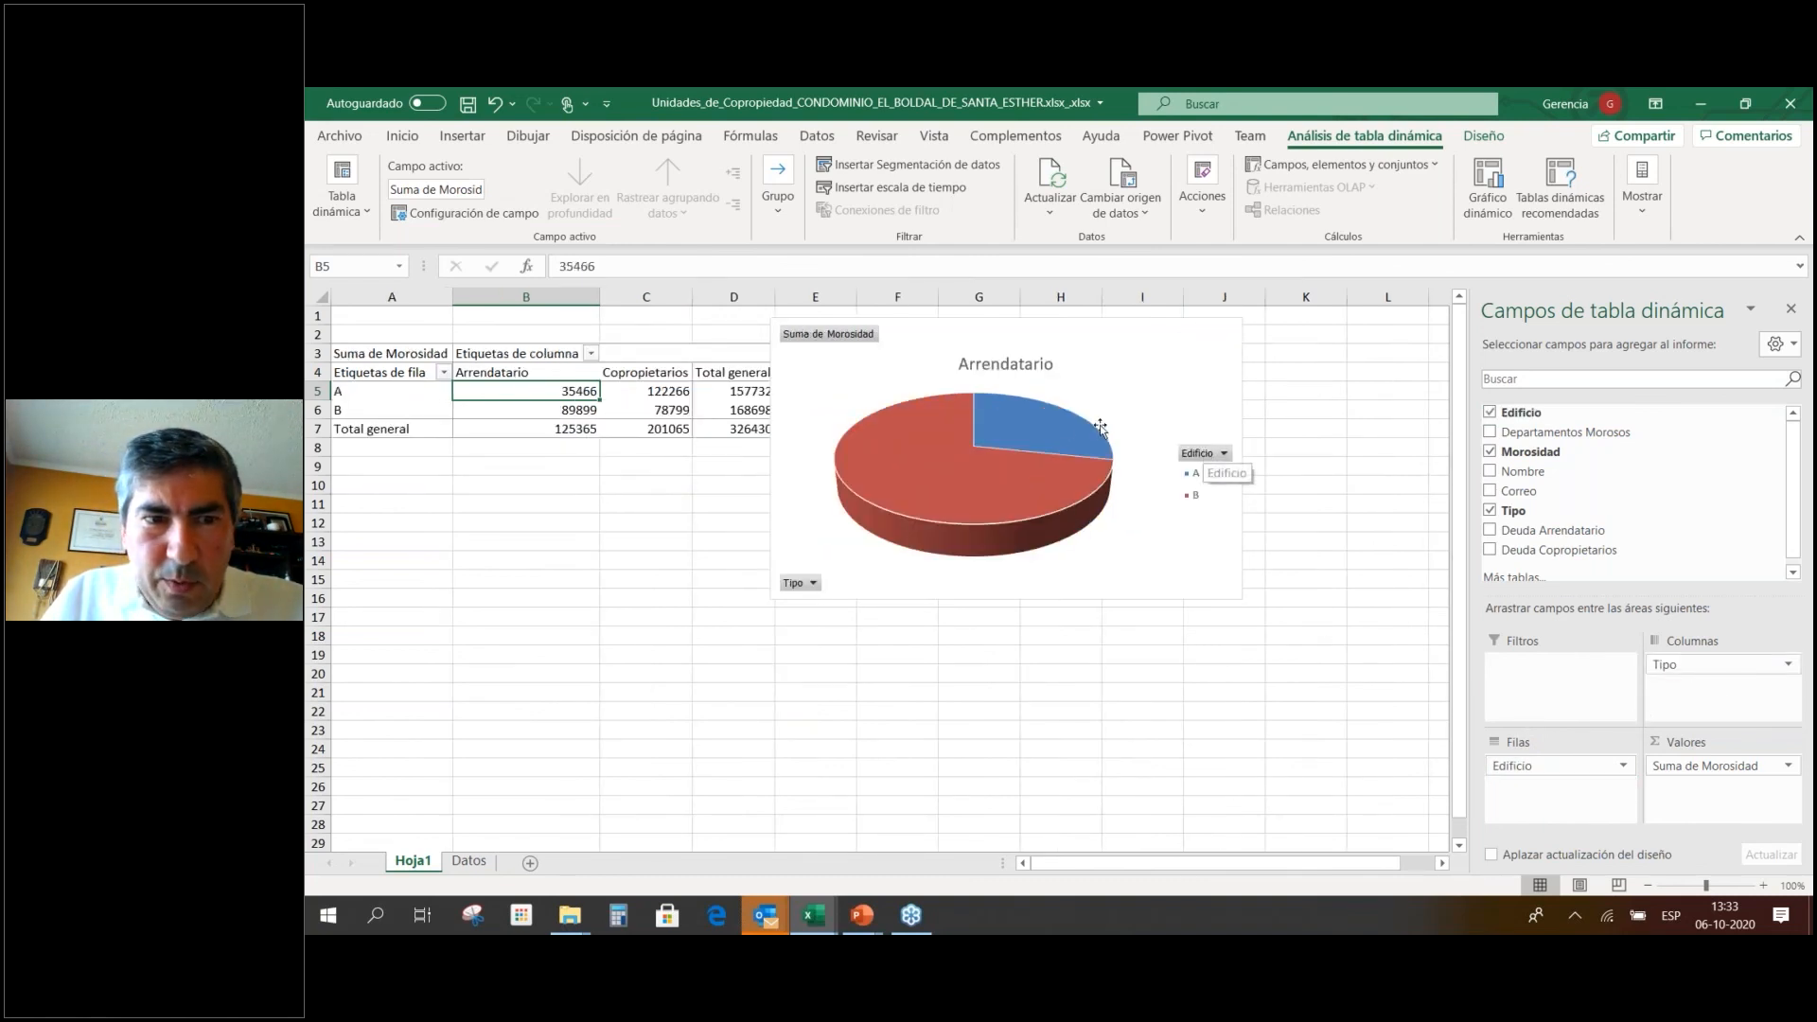
drag(1725, 681, 1701, 739)
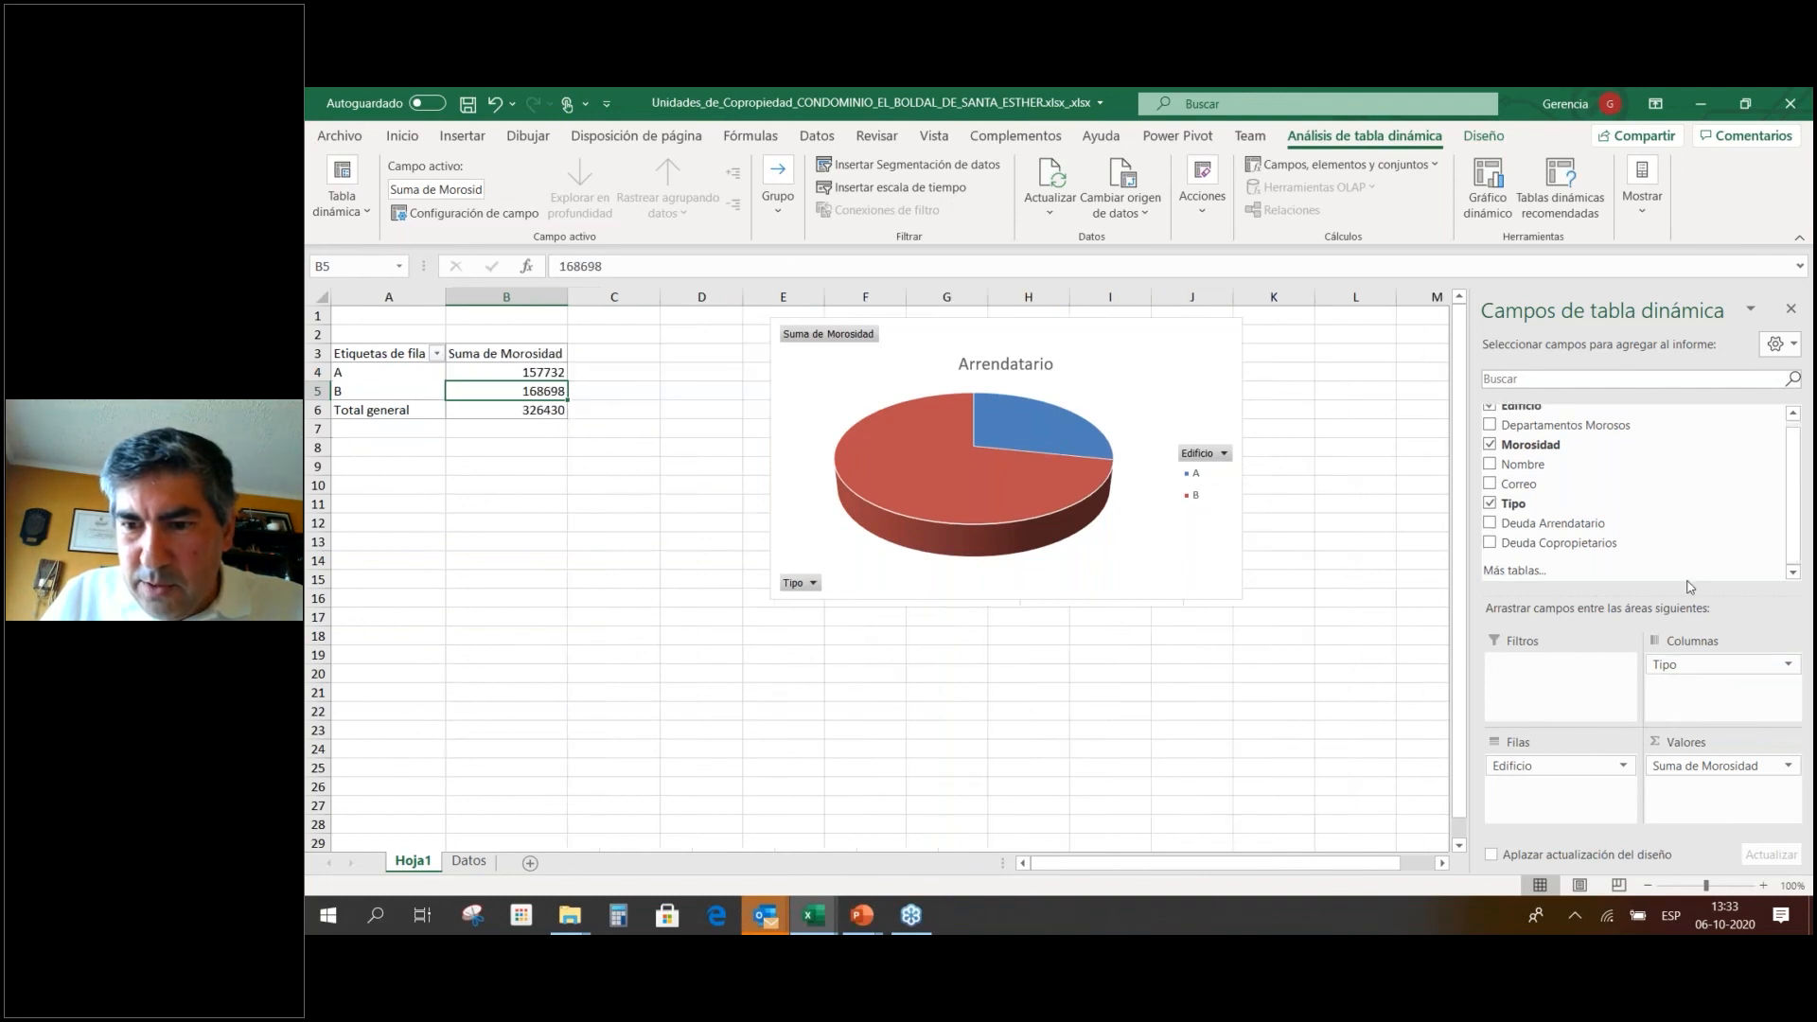
drag(444, 294, 435, 294)
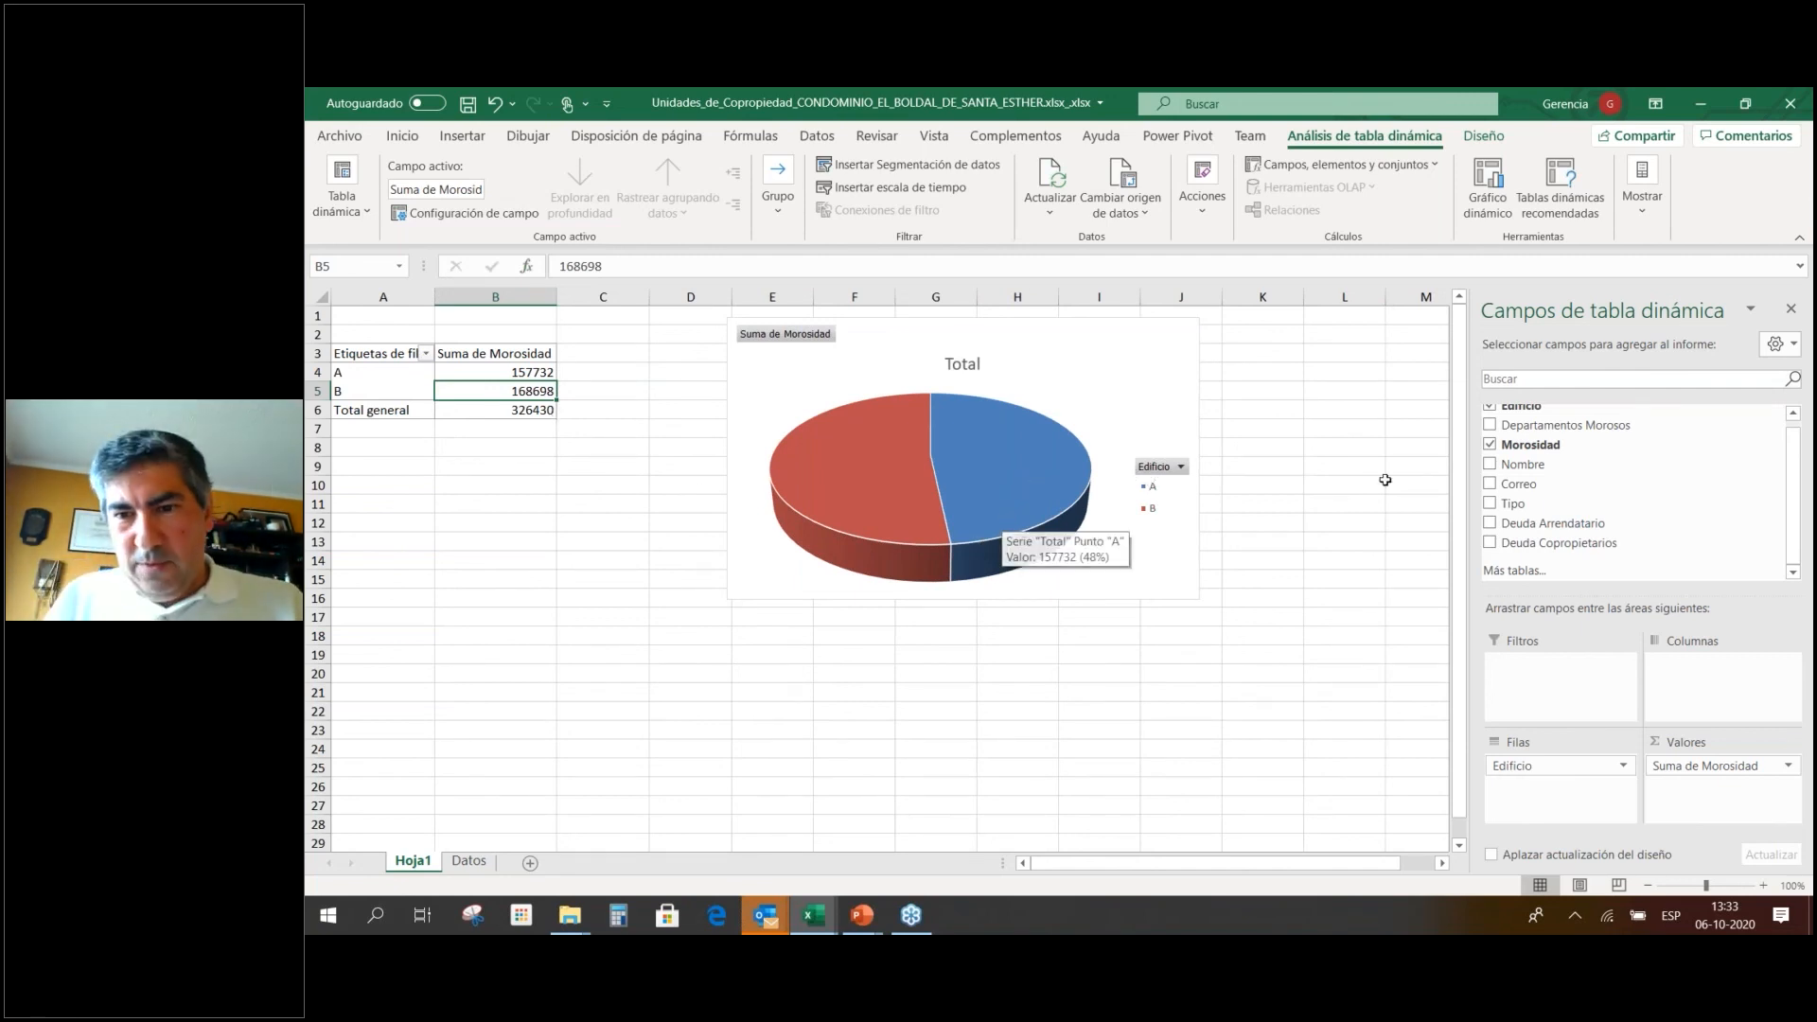
drag(1566, 766, 1701, 701)
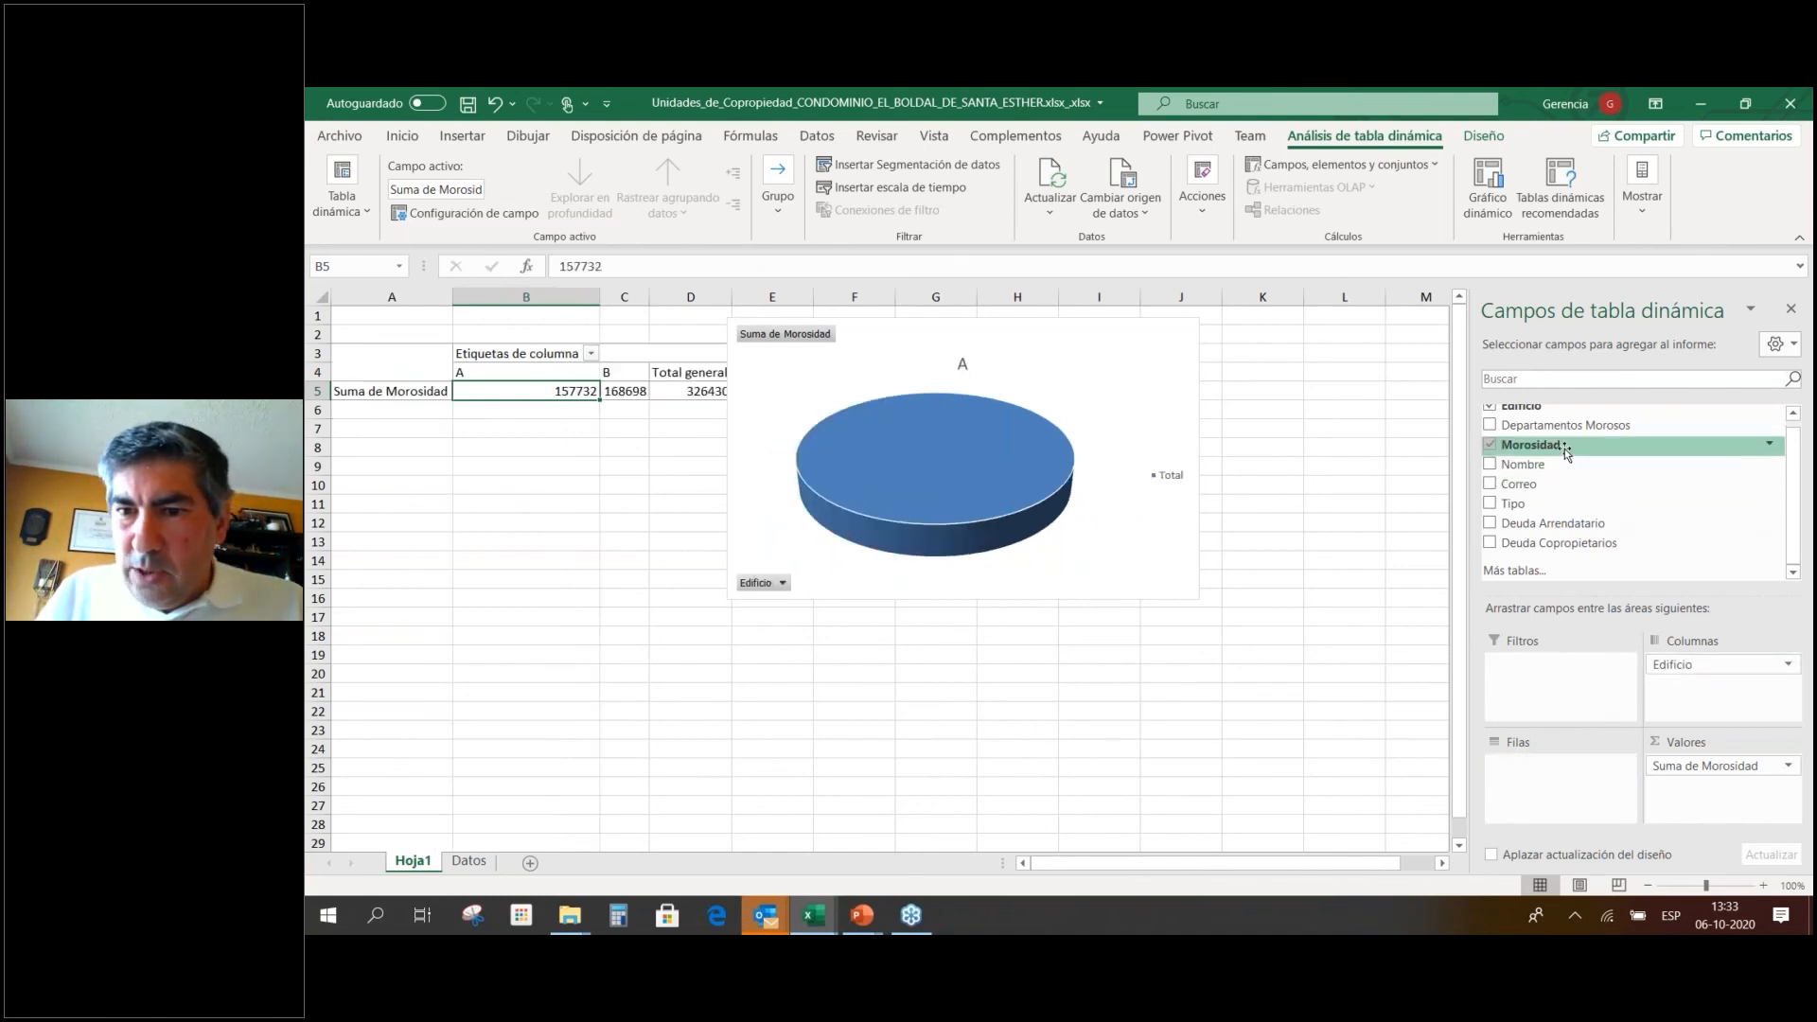
drag(1562, 504, 1557, 764)
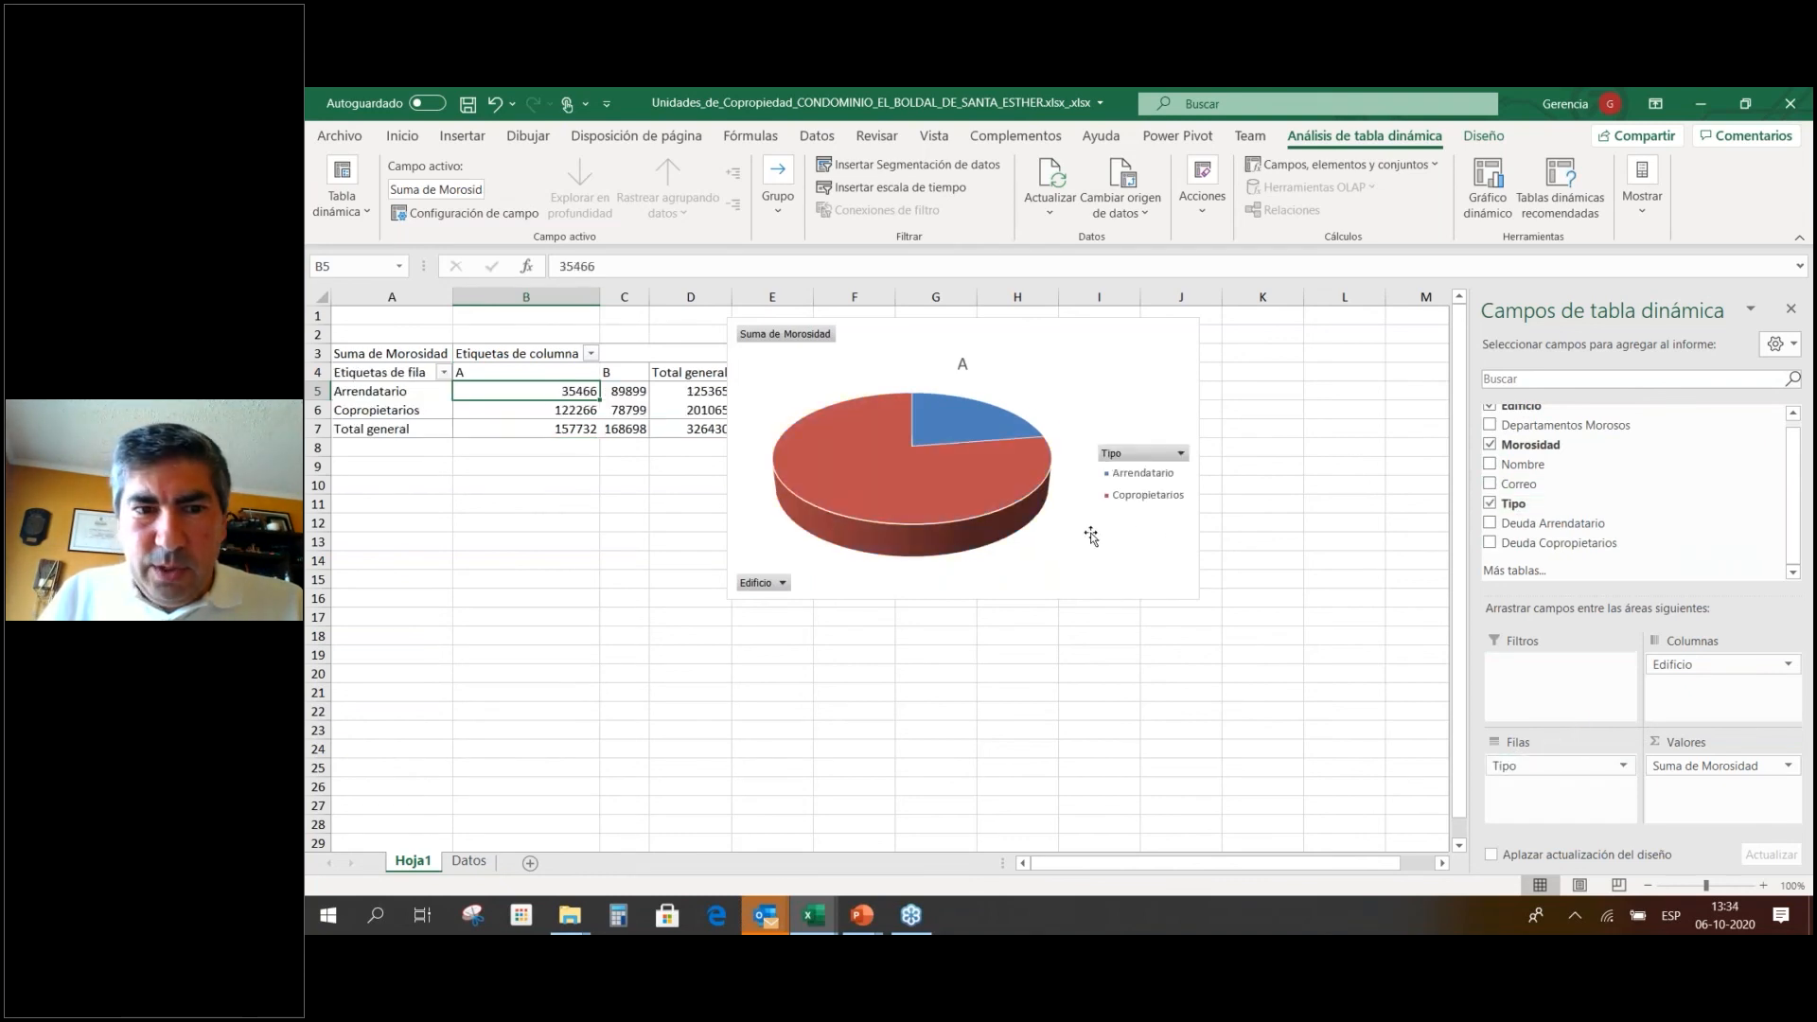
drag(598, 298, 556, 299)
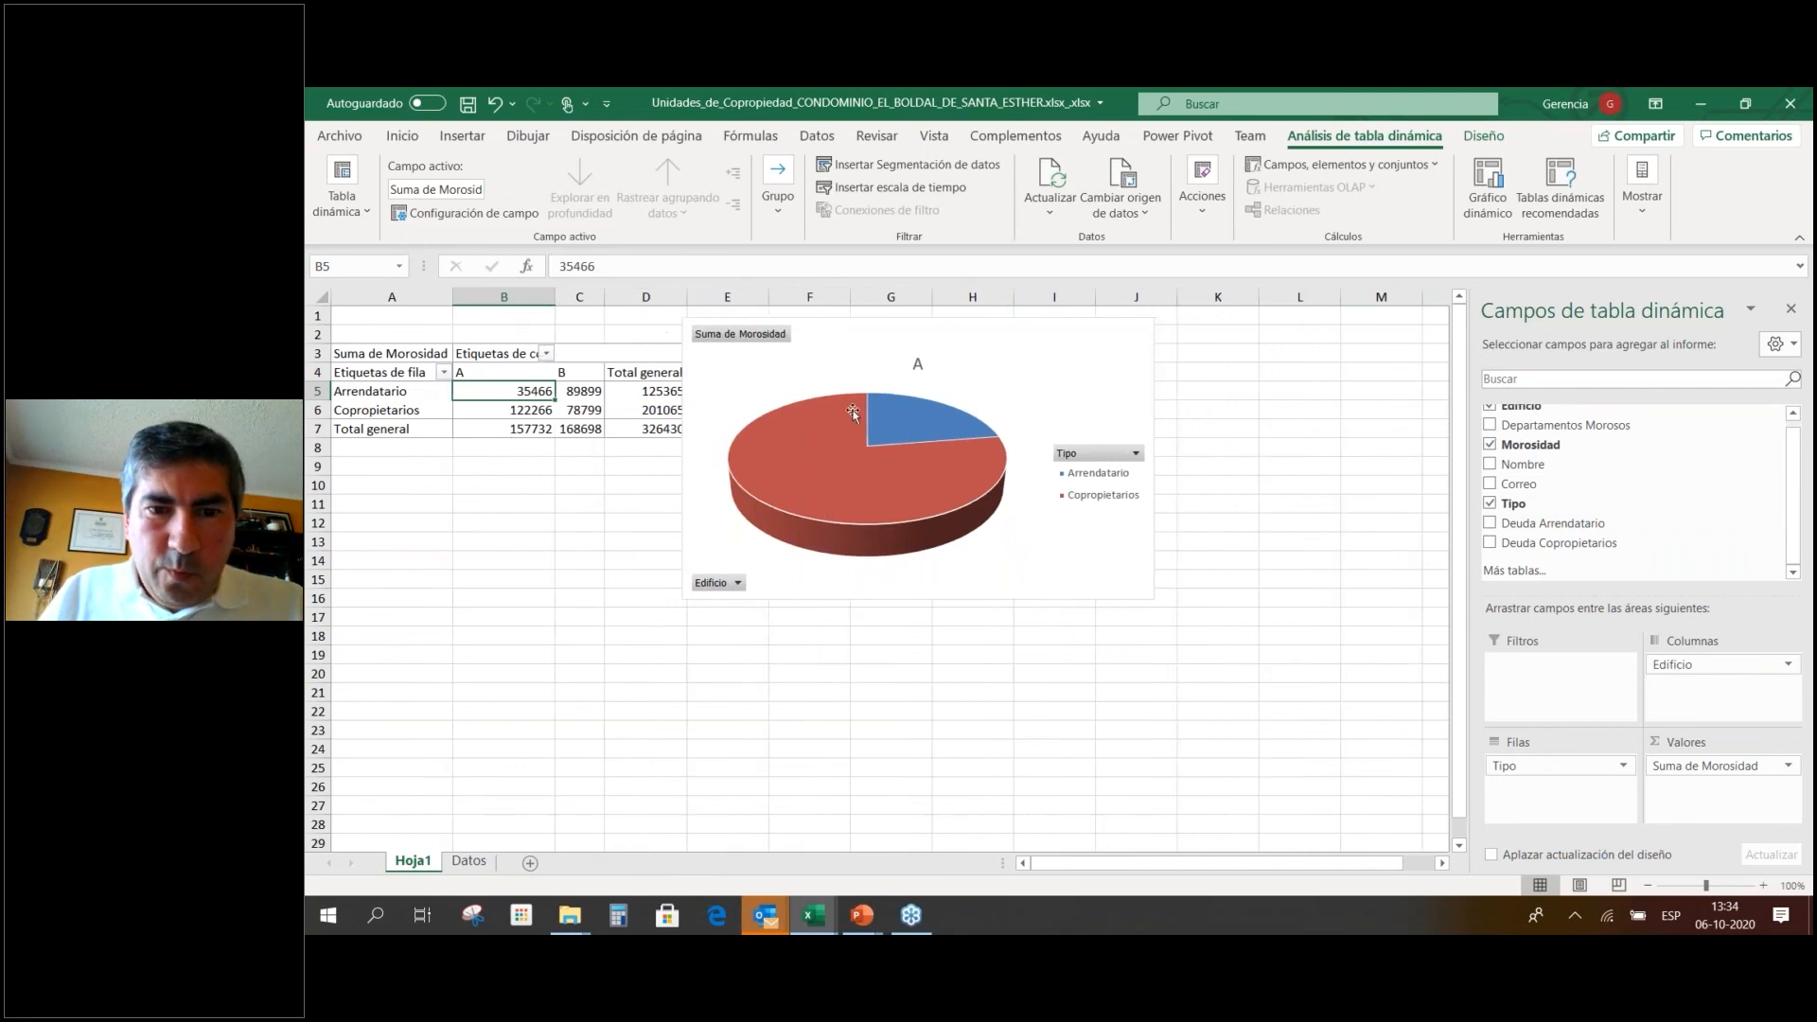
Check the chart's Tipo filter without changes, then delete the old pie chart.
click(1135, 455)
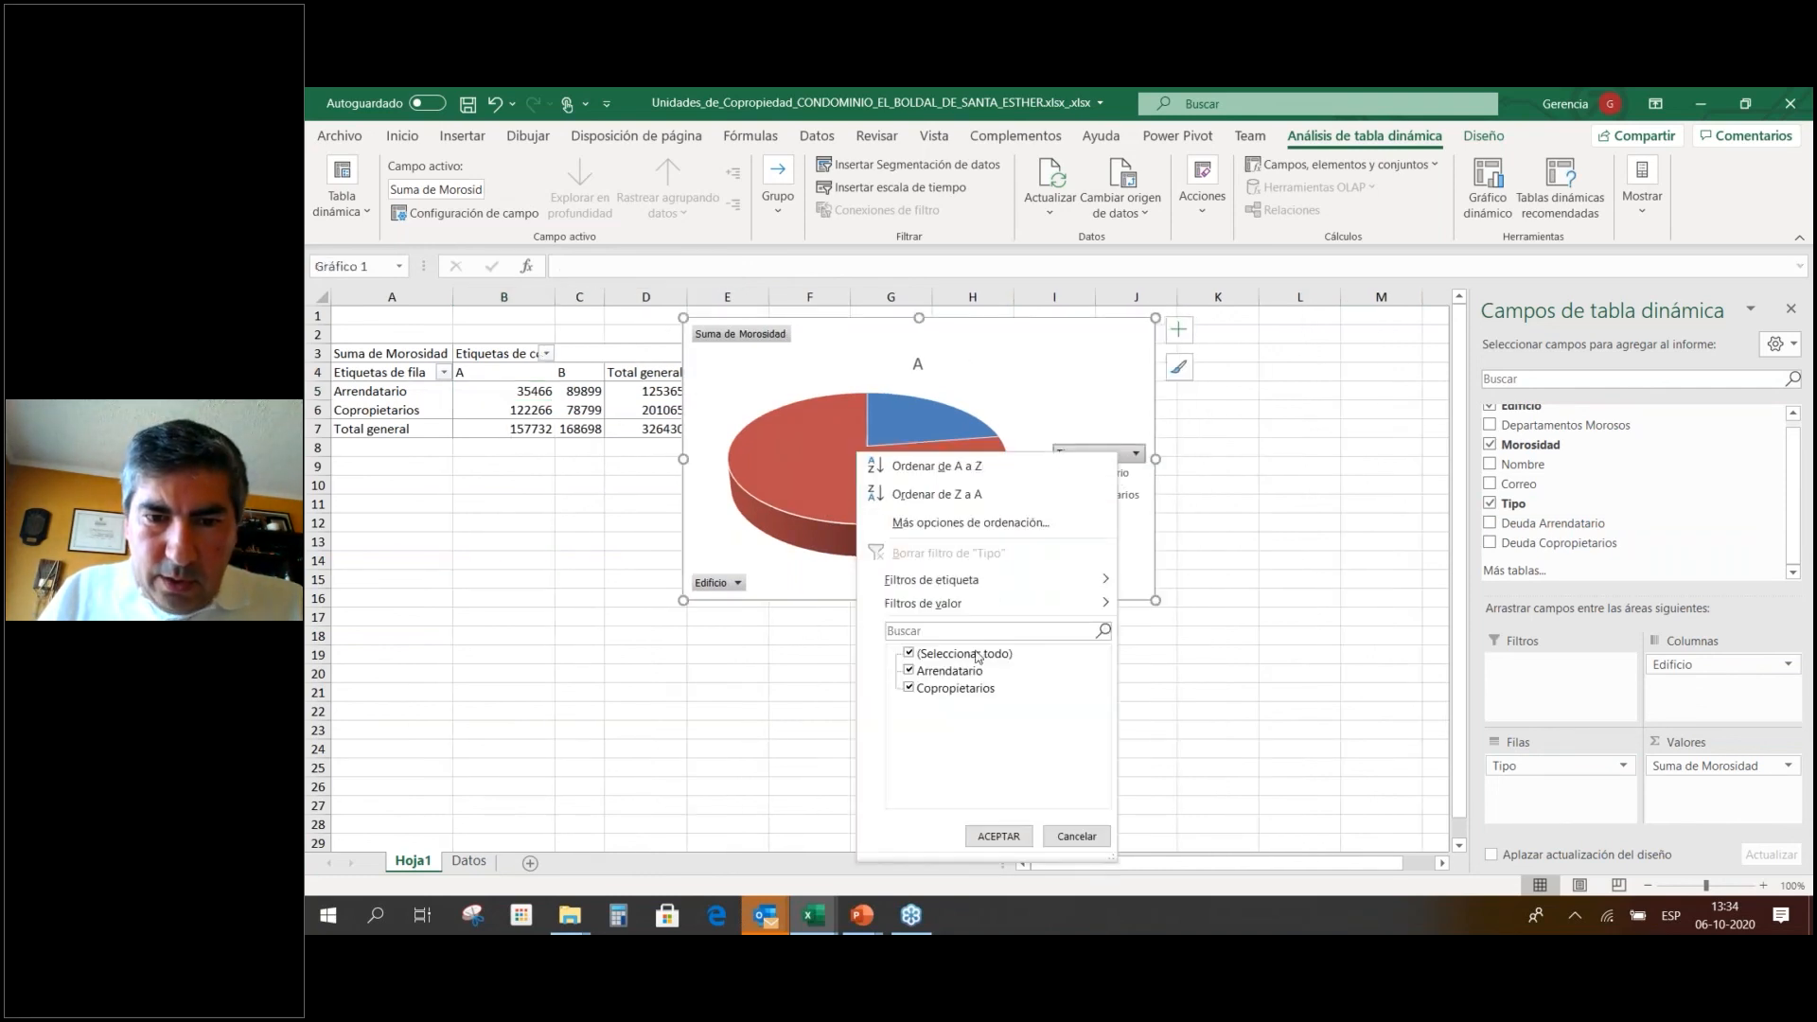
click(1076, 836)
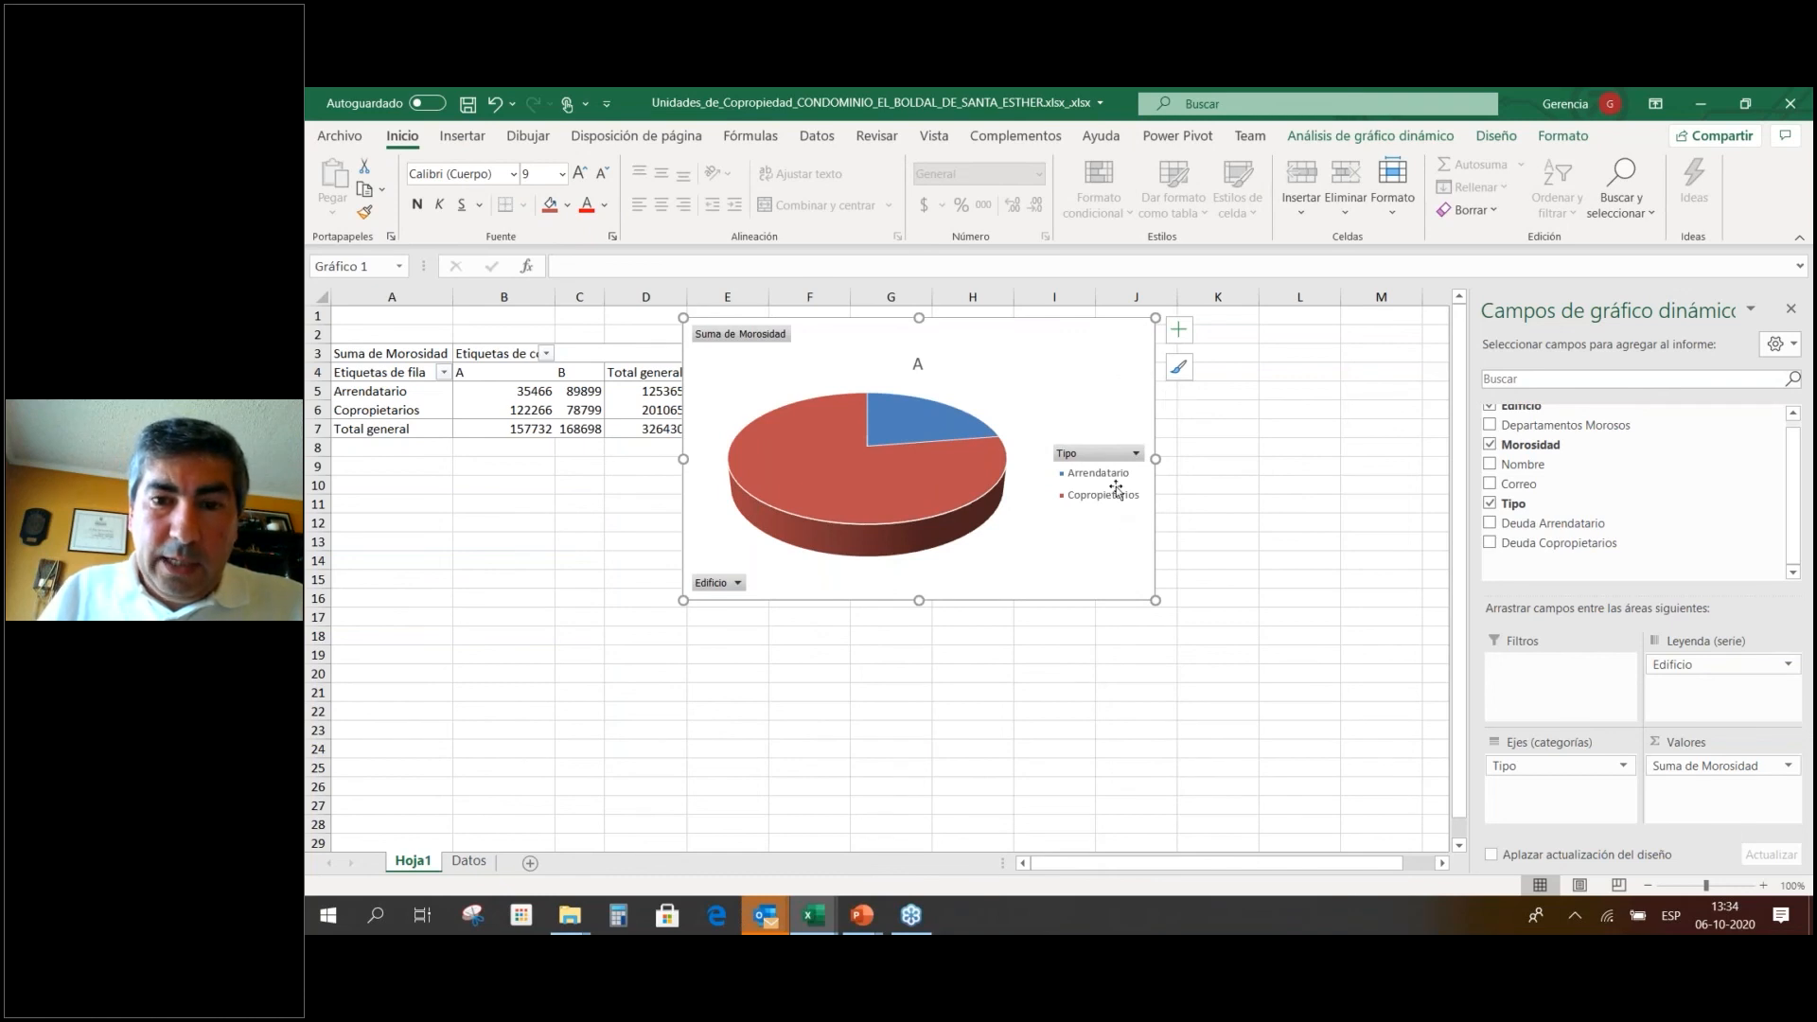
drag(1083, 344, 1202, 412)
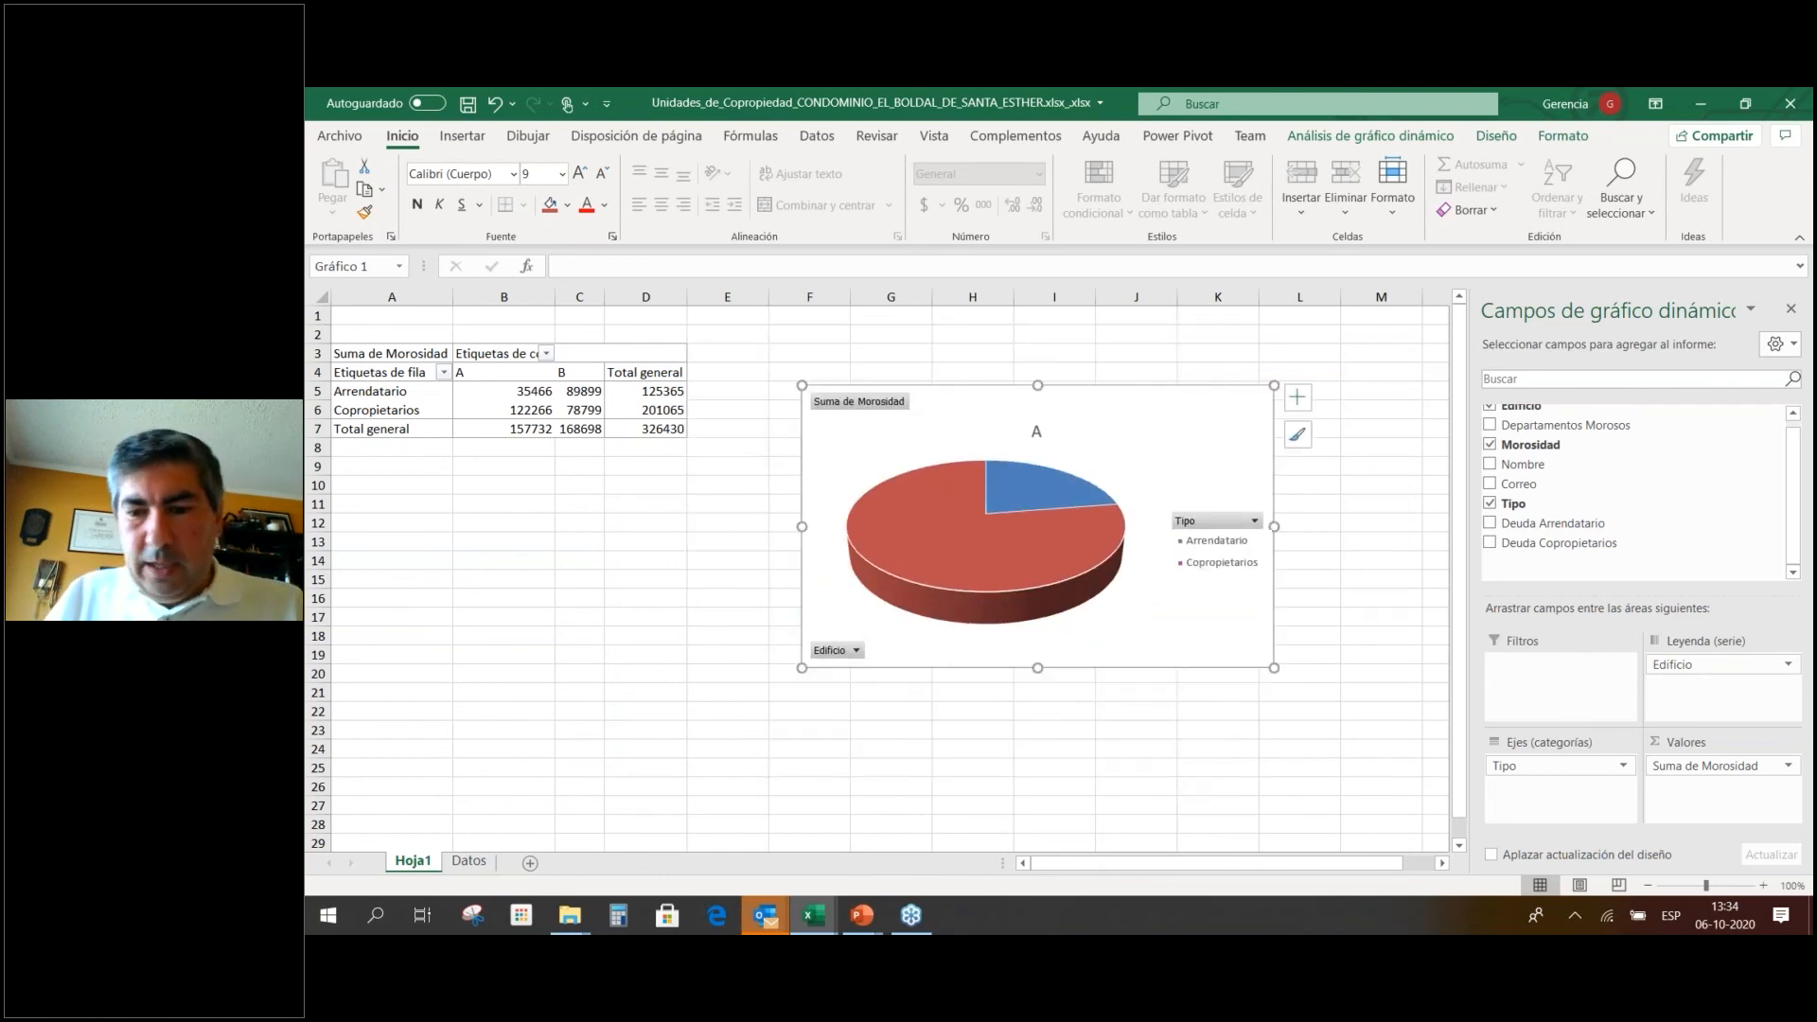
key(Delete)
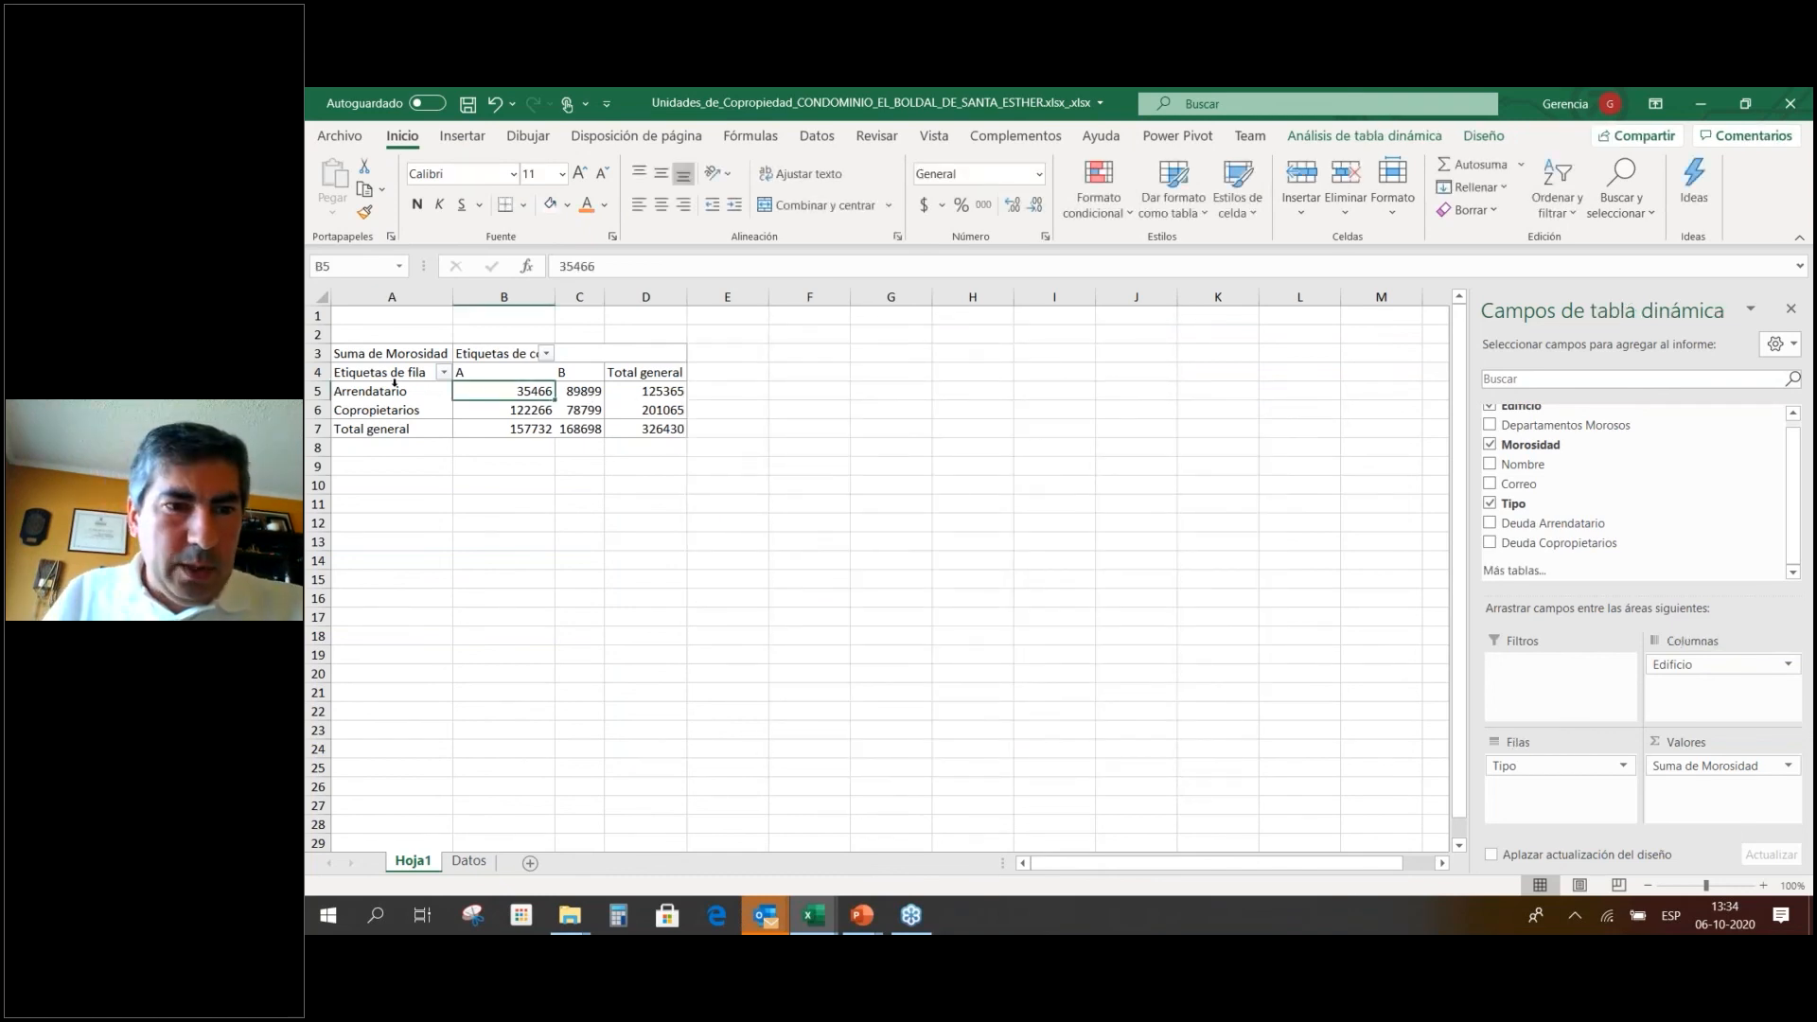
Insert a 3D stacked column pivot chart from the pivot's data rows.
drag(393, 383, 681, 409)
click(461, 137)
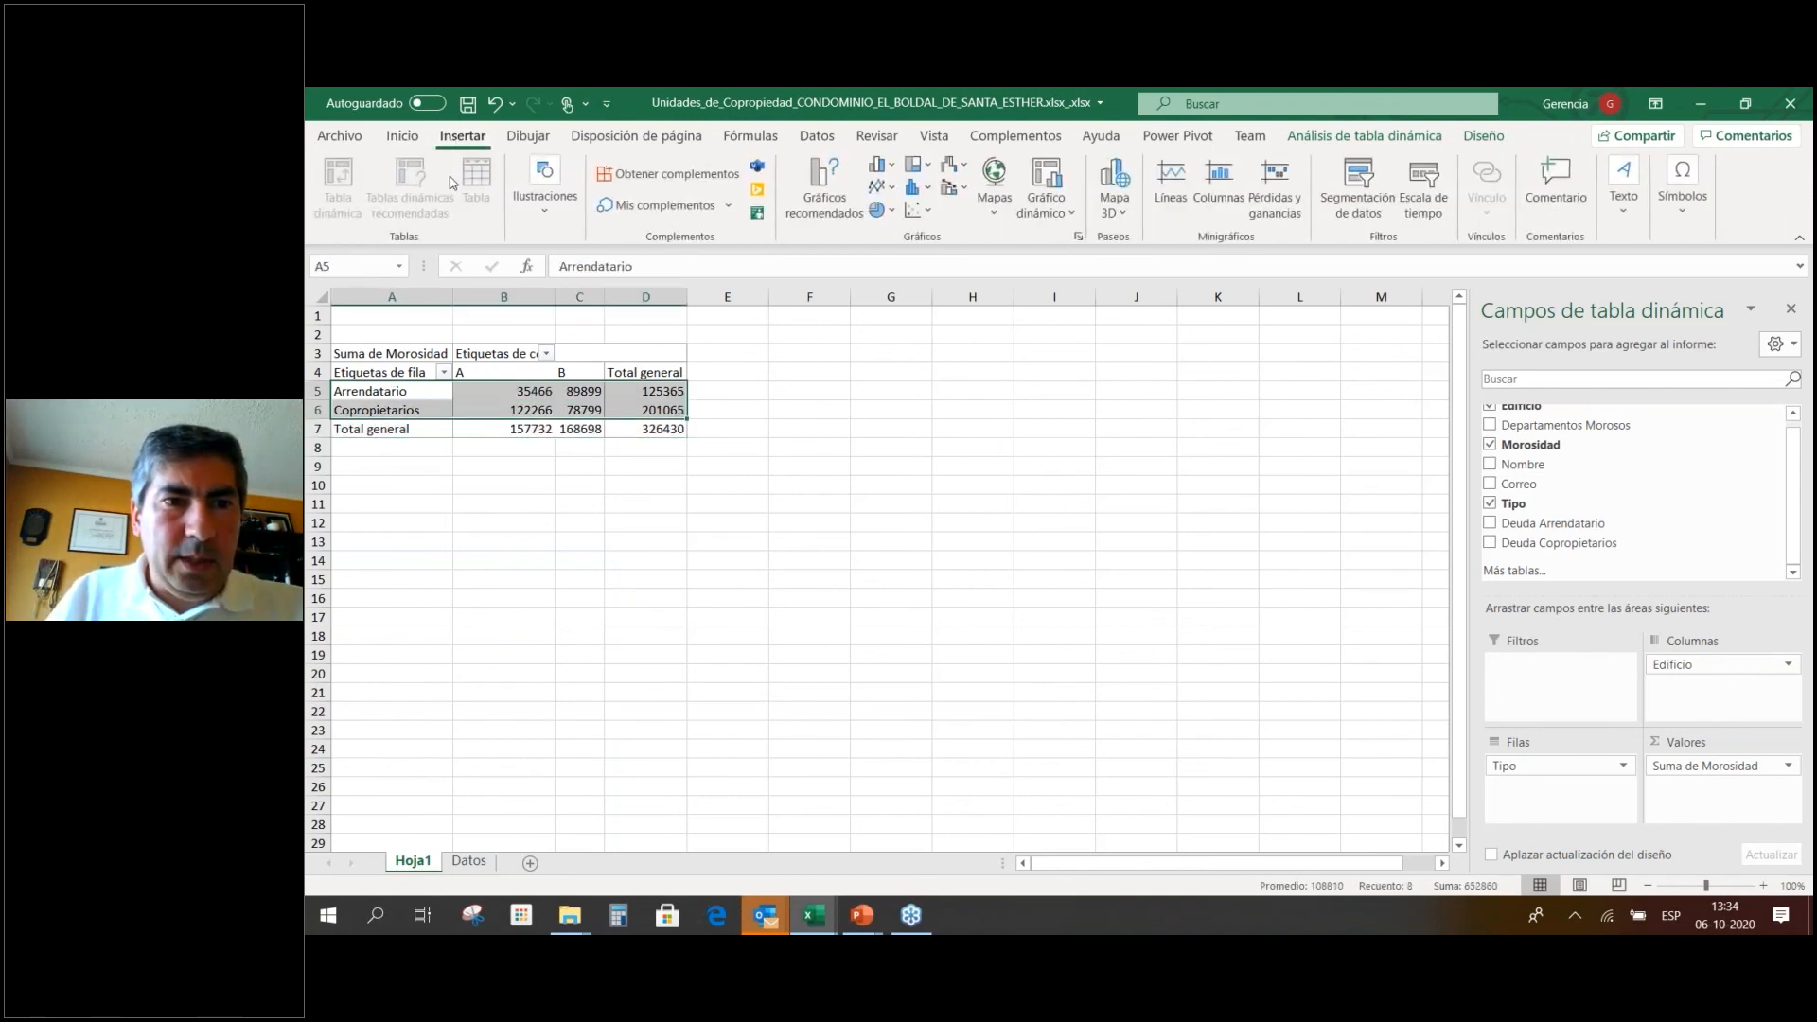
click(881, 167)
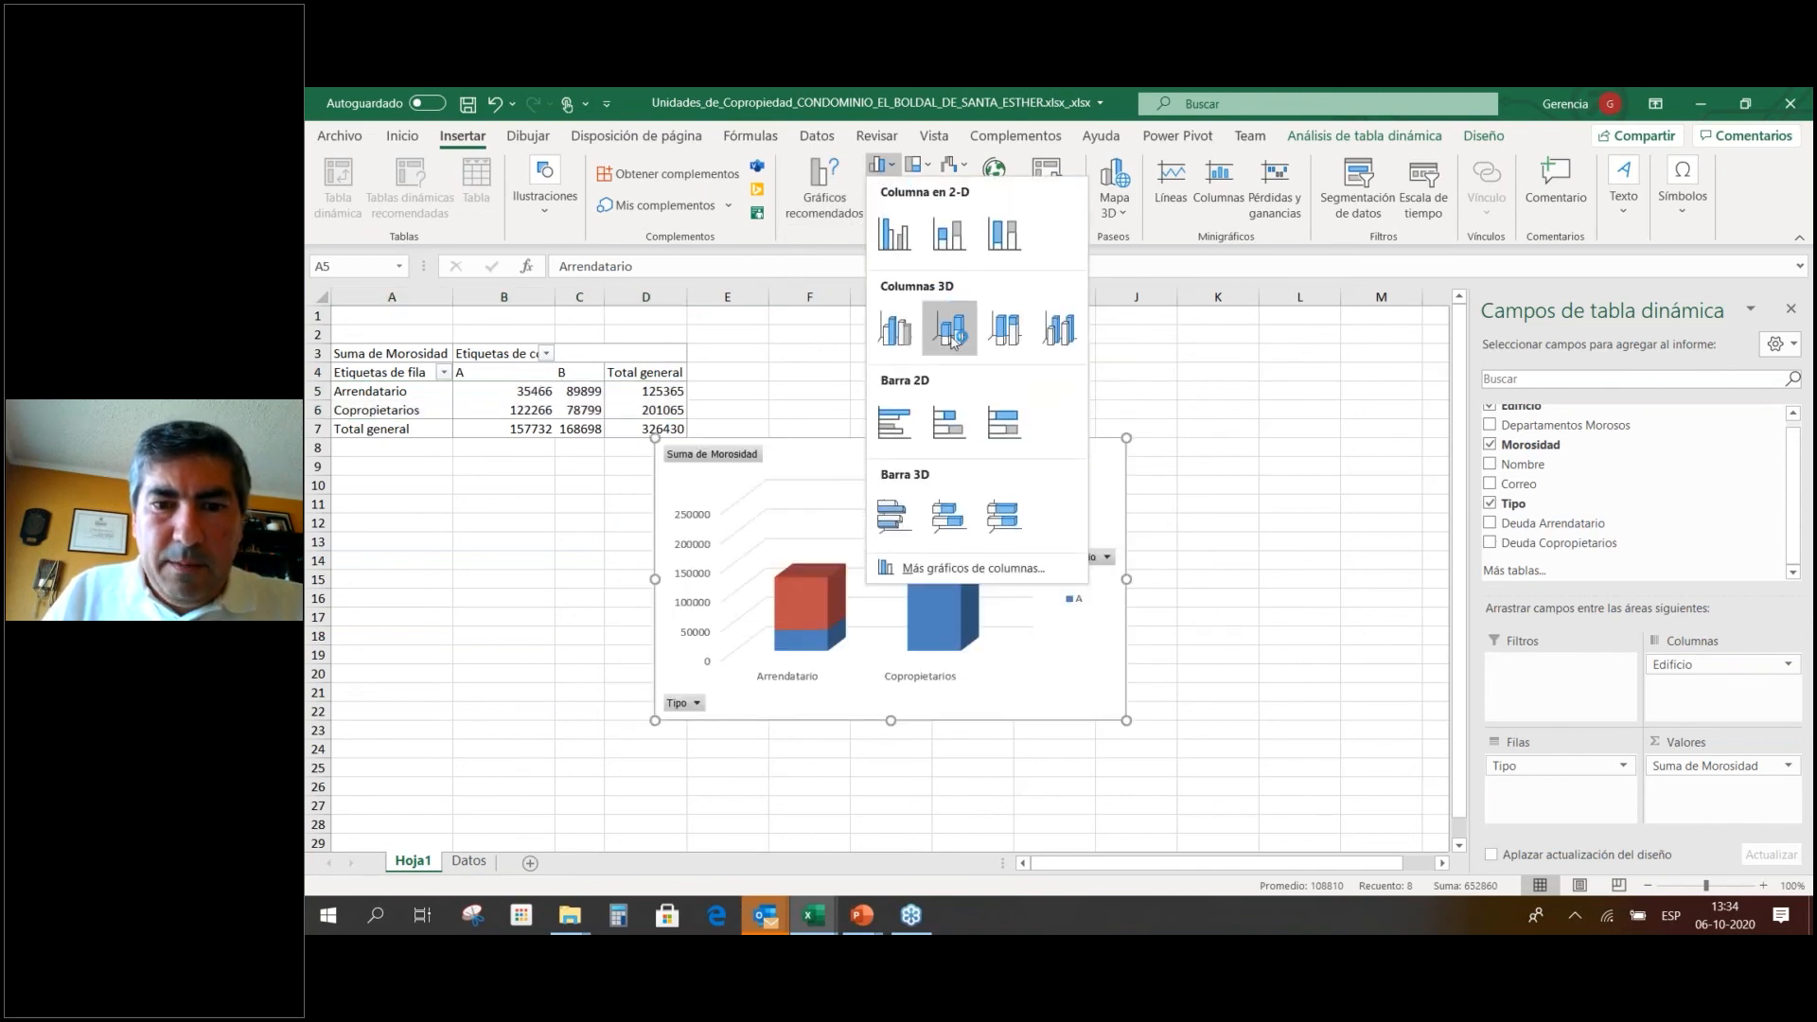
click(950, 326)
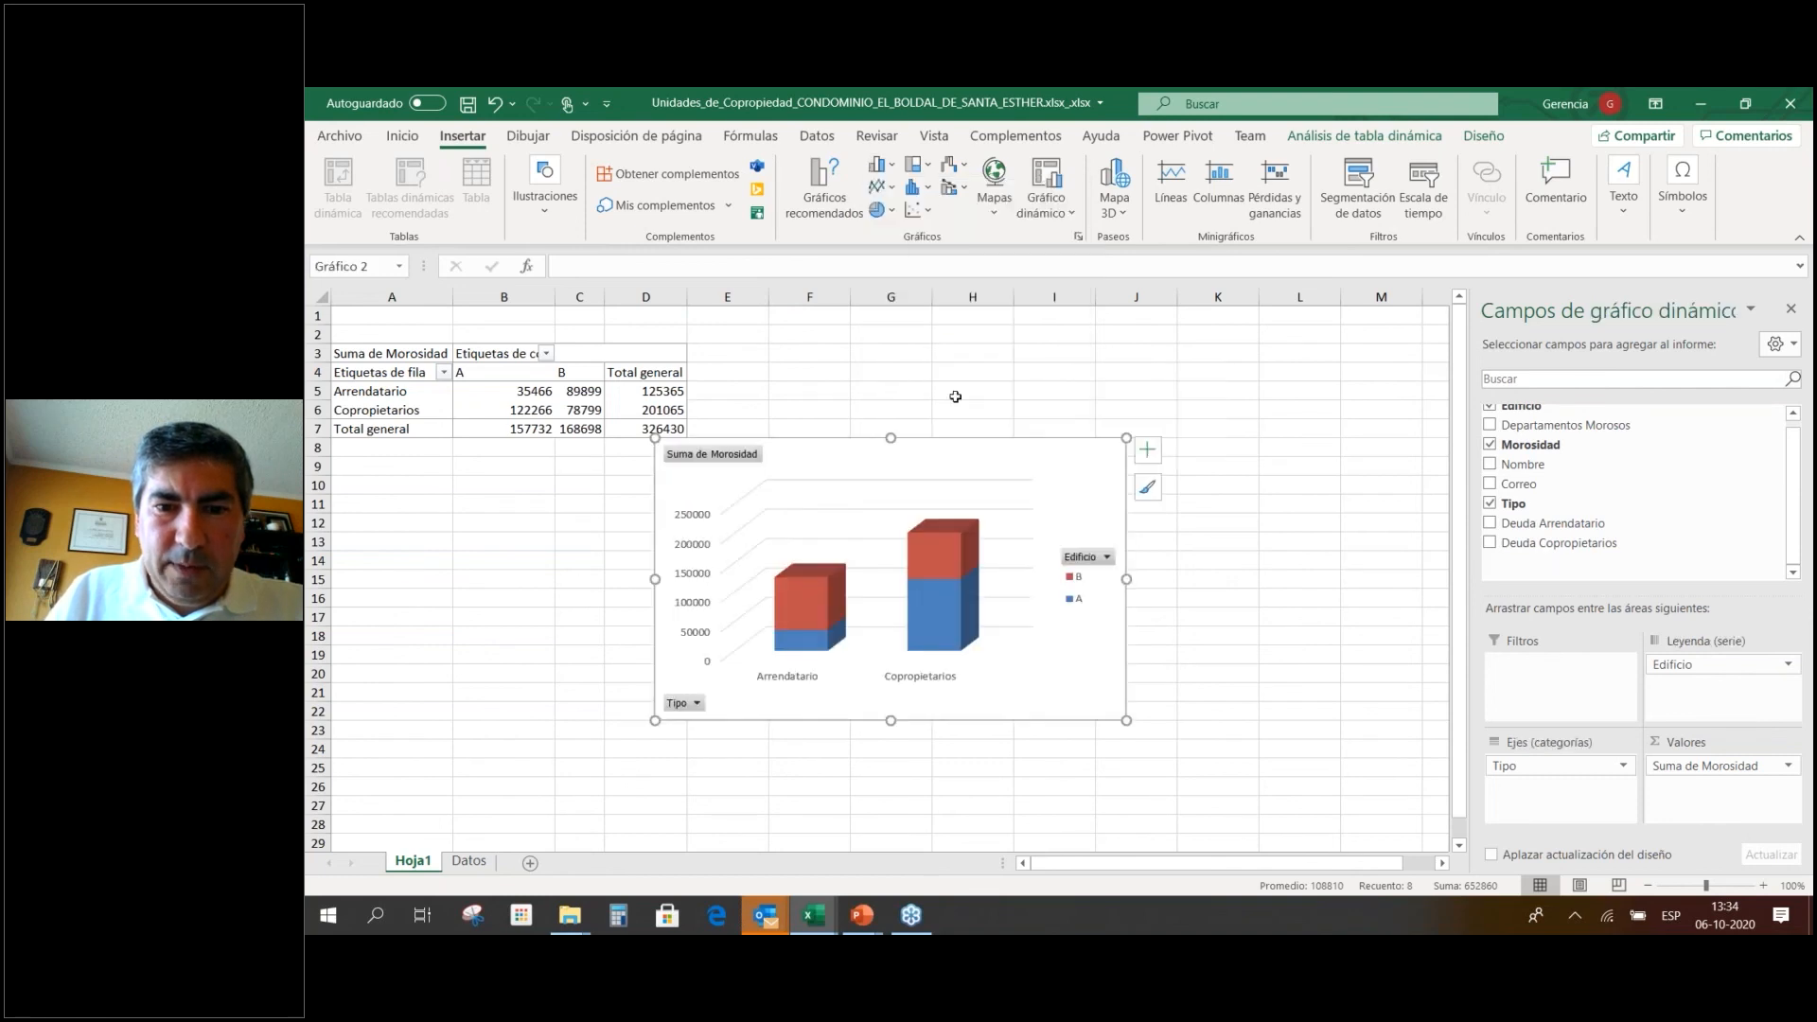
Enlarge the 3D column chart and position it beside the pivot table.
drag(1022, 464, 1094, 408)
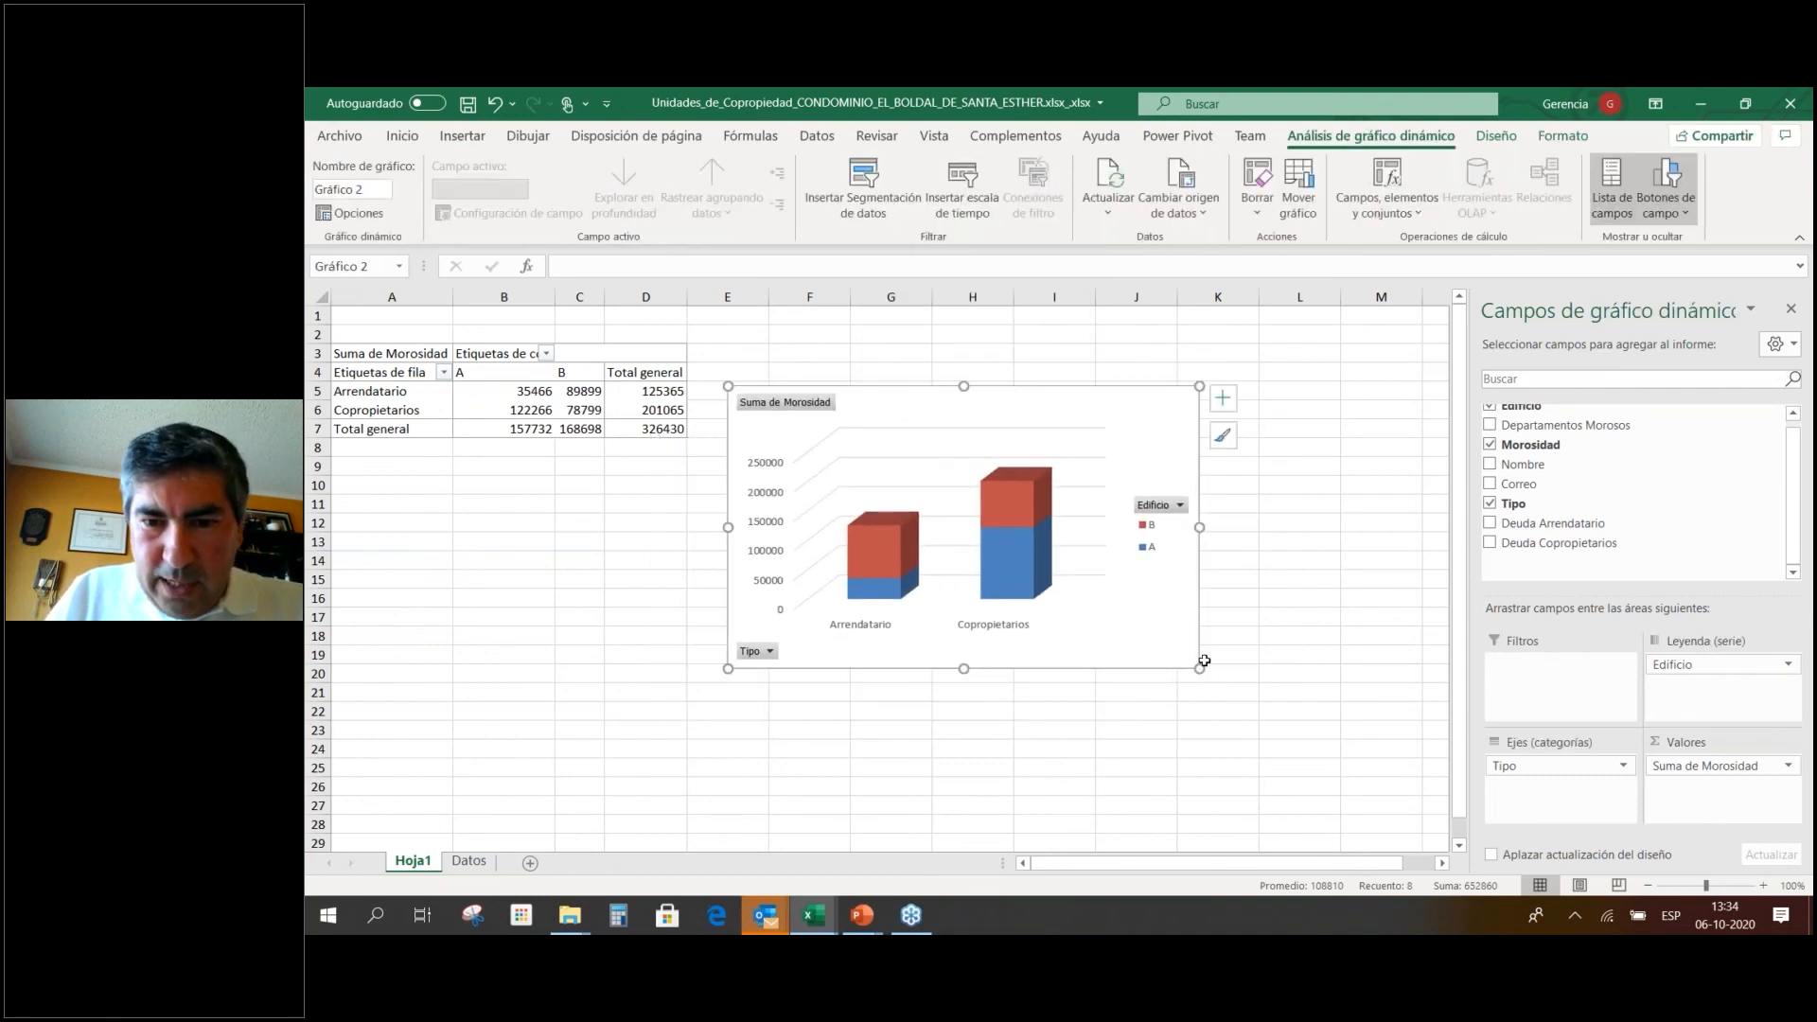
drag(1200, 668, 1290, 807)
drag(1269, 708, 1280, 633)
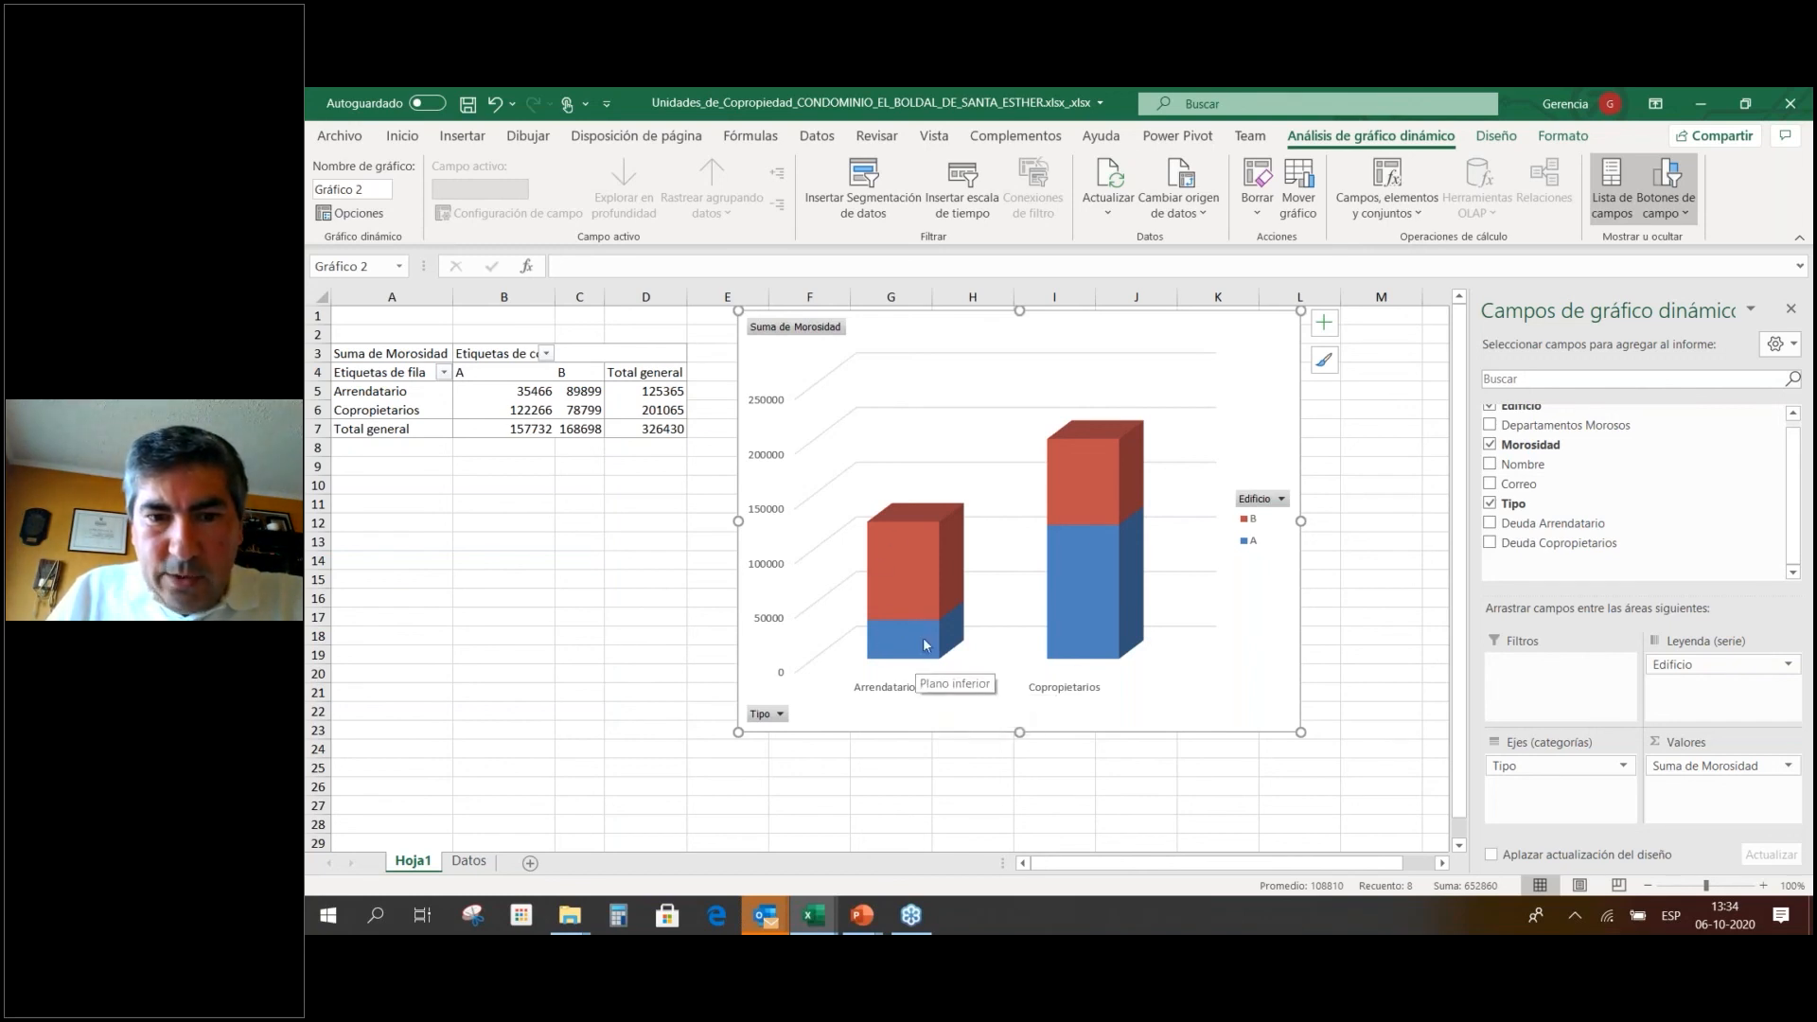
mouse_move(925, 589)
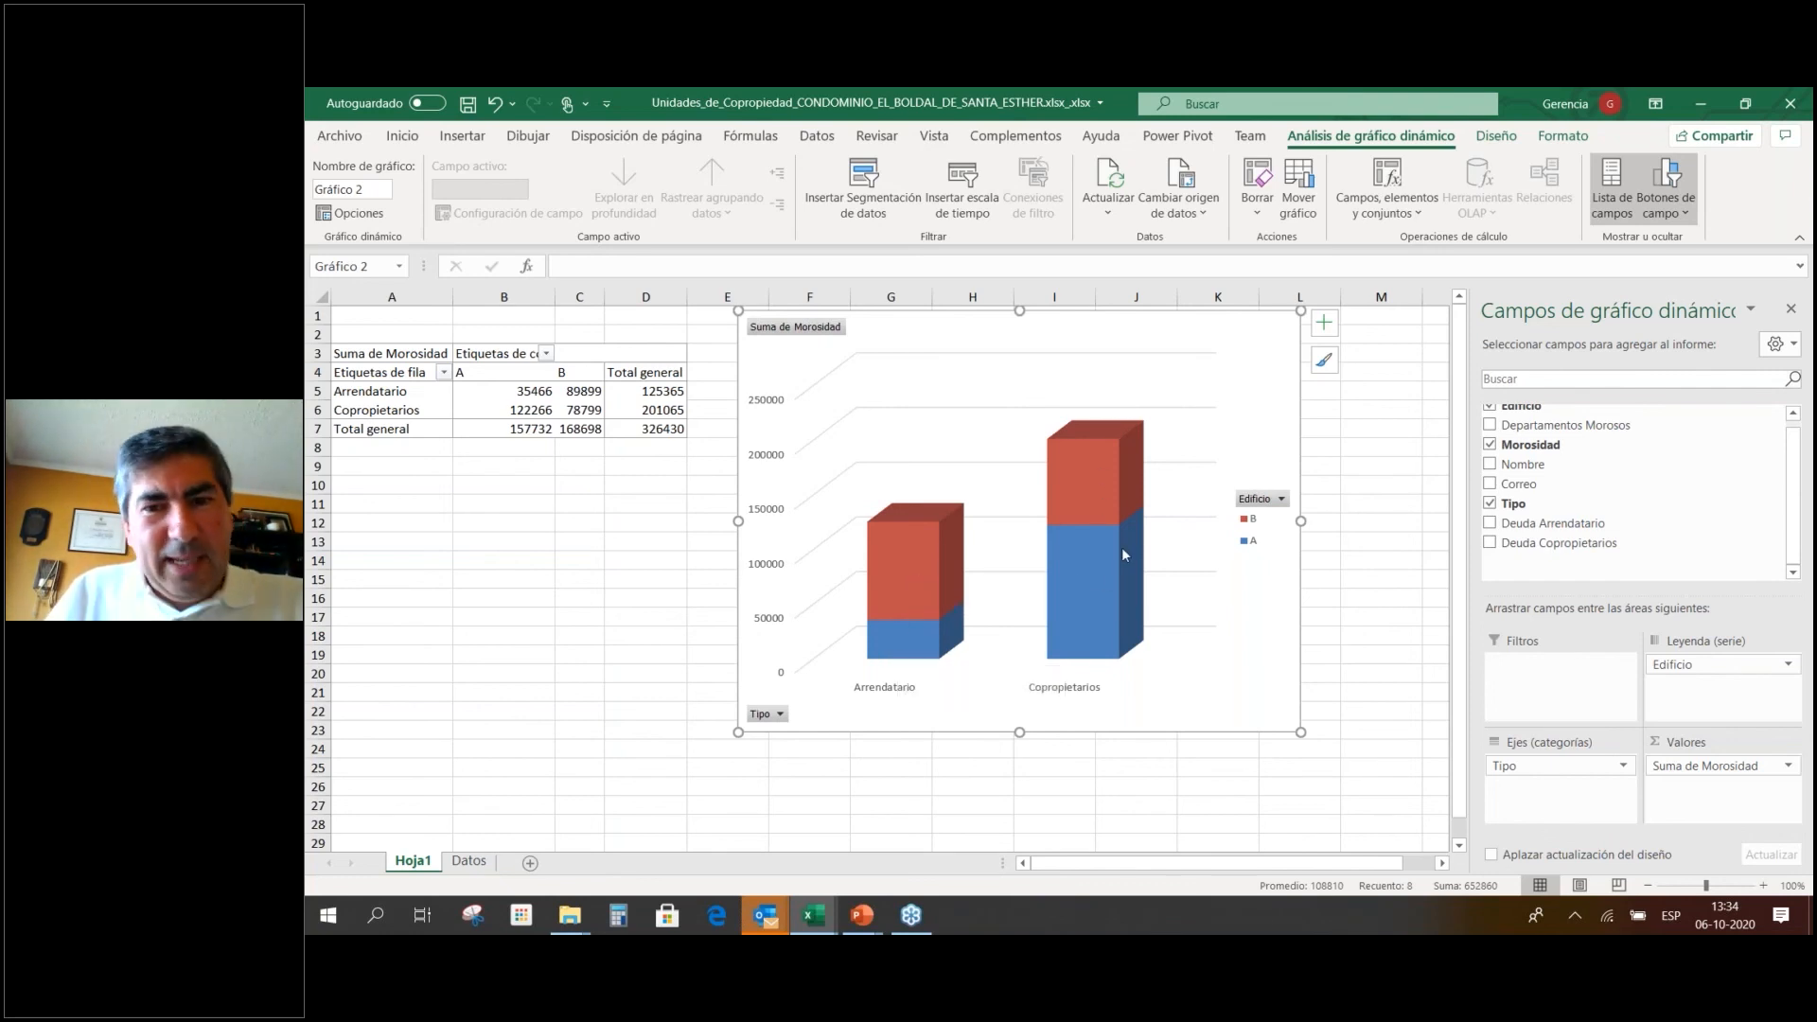
mouse_move(1112, 566)
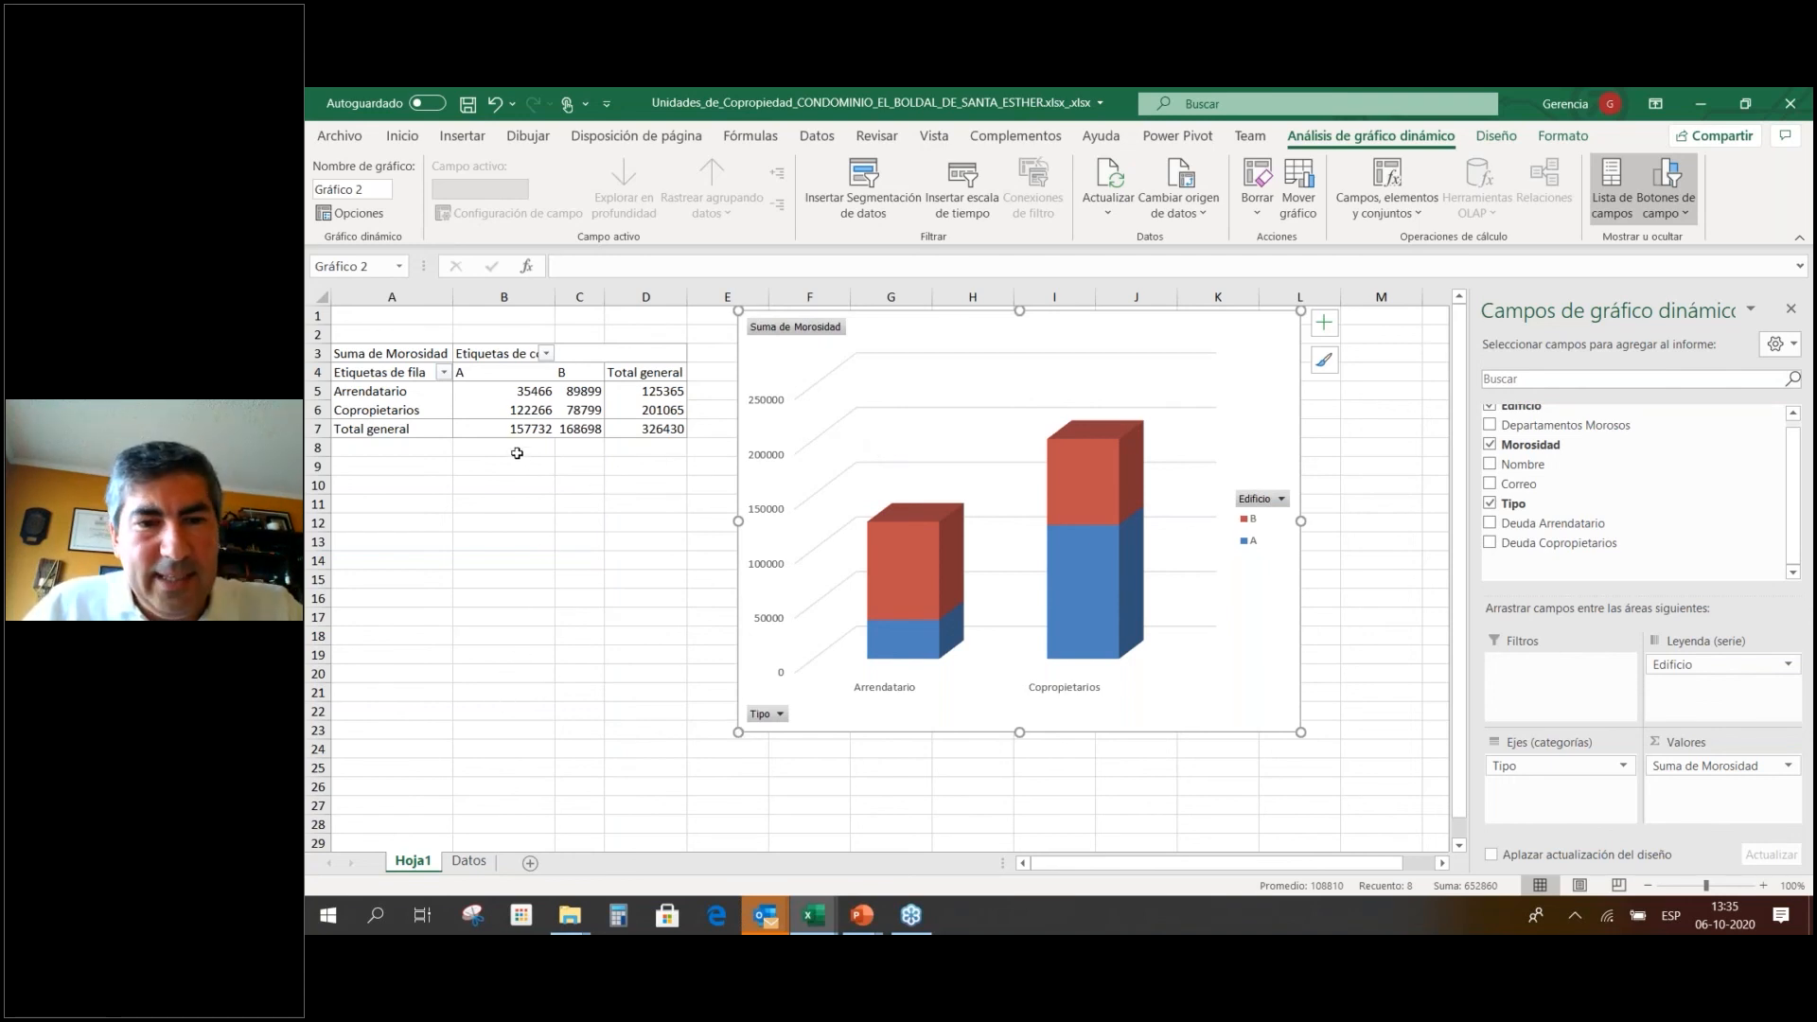
drag(1253, 649, 1268, 691)
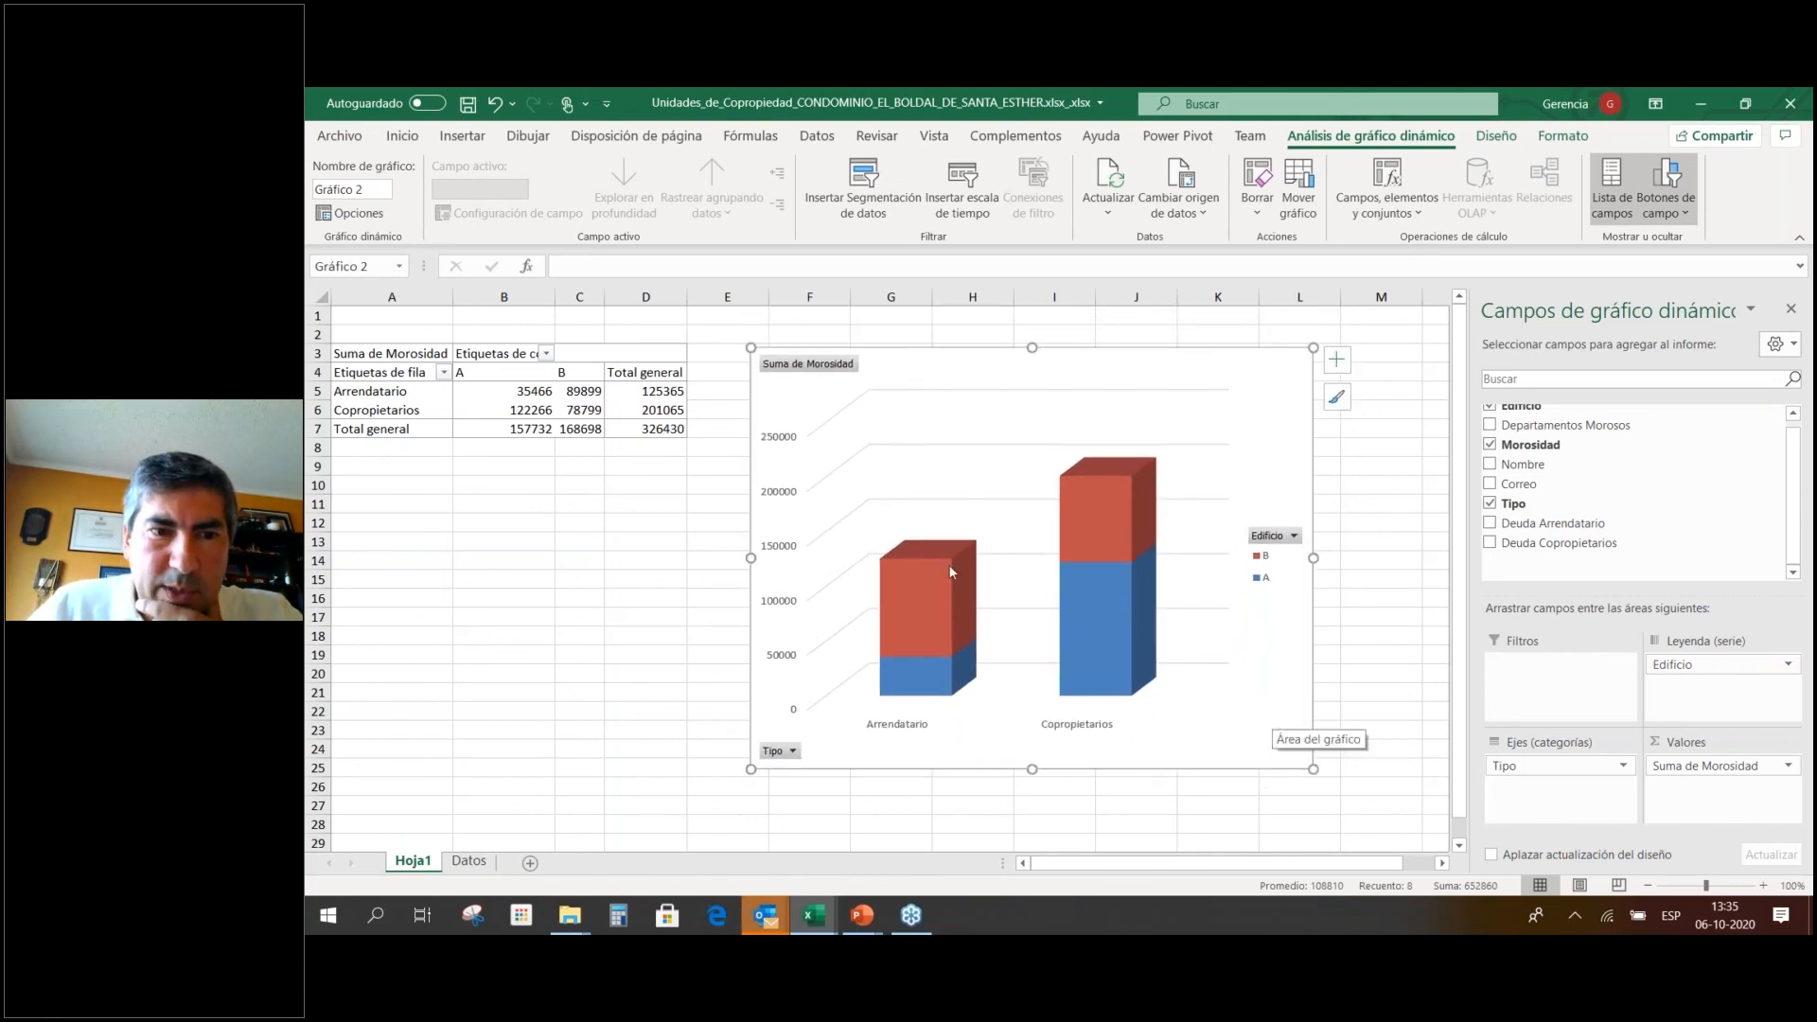
Narrow column B, filter Edificio to building A only, then restore building B.
drag(556, 297, 517, 297)
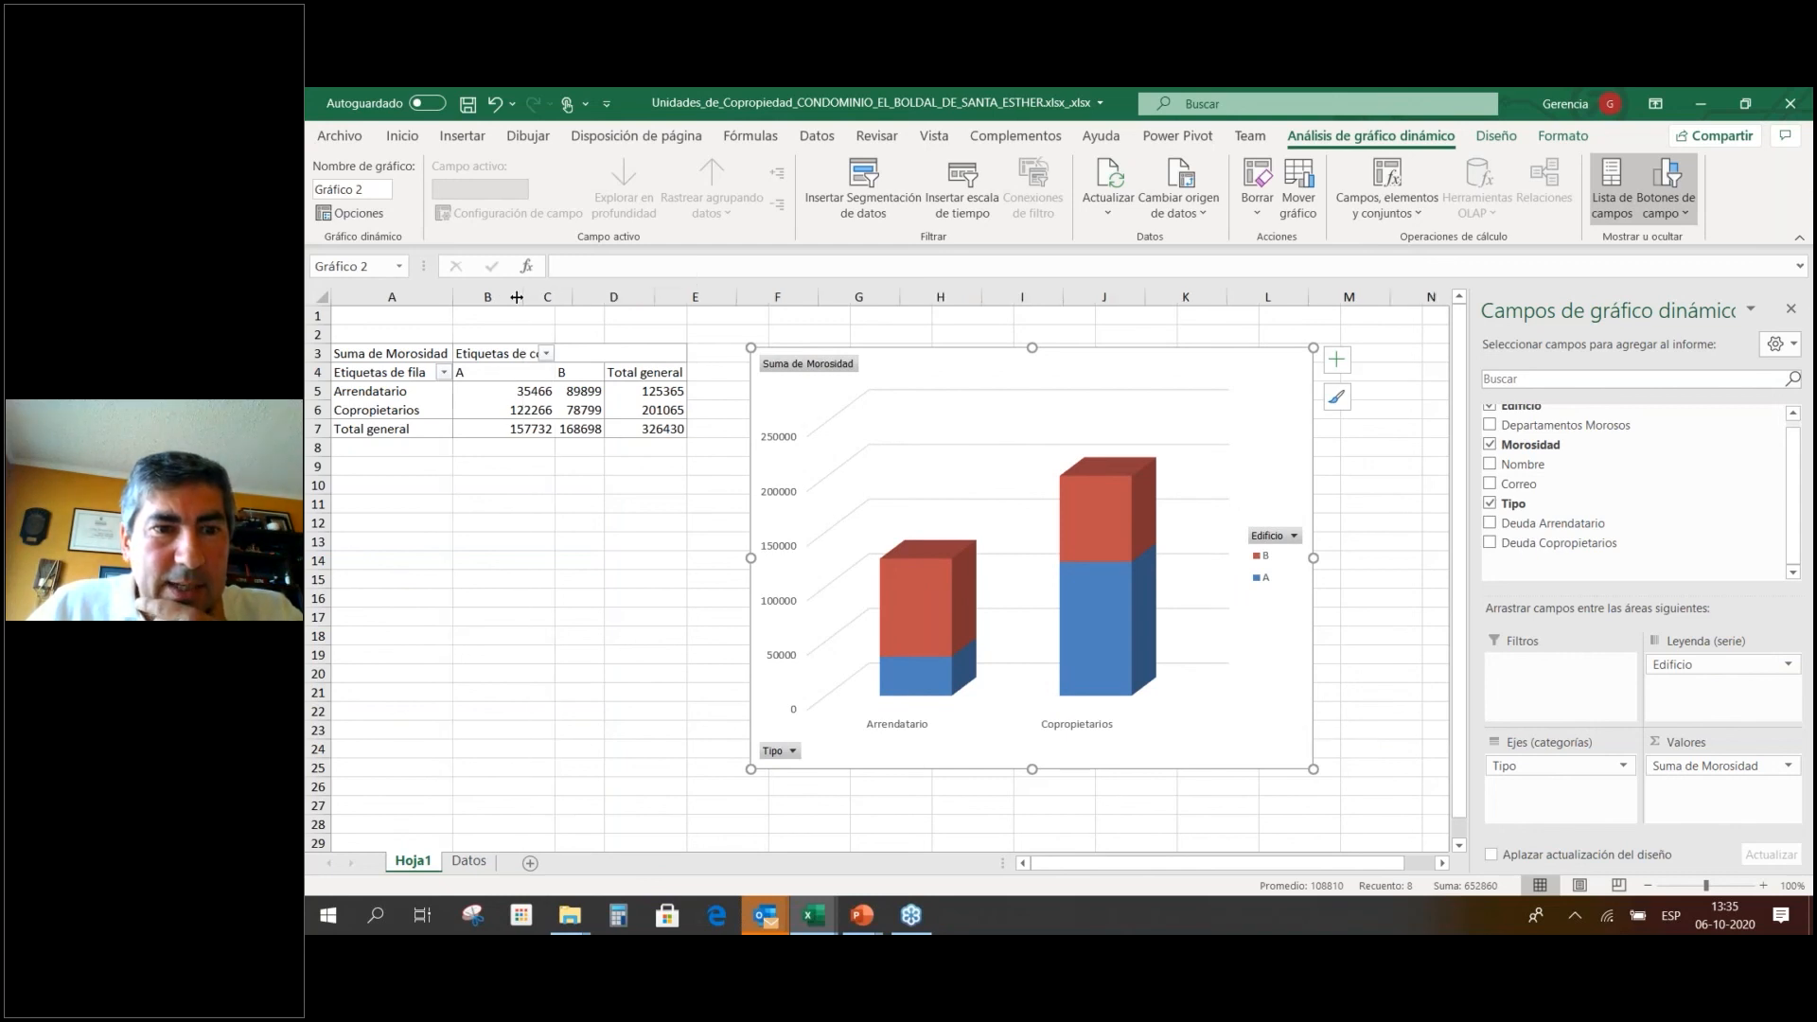
click(514, 354)
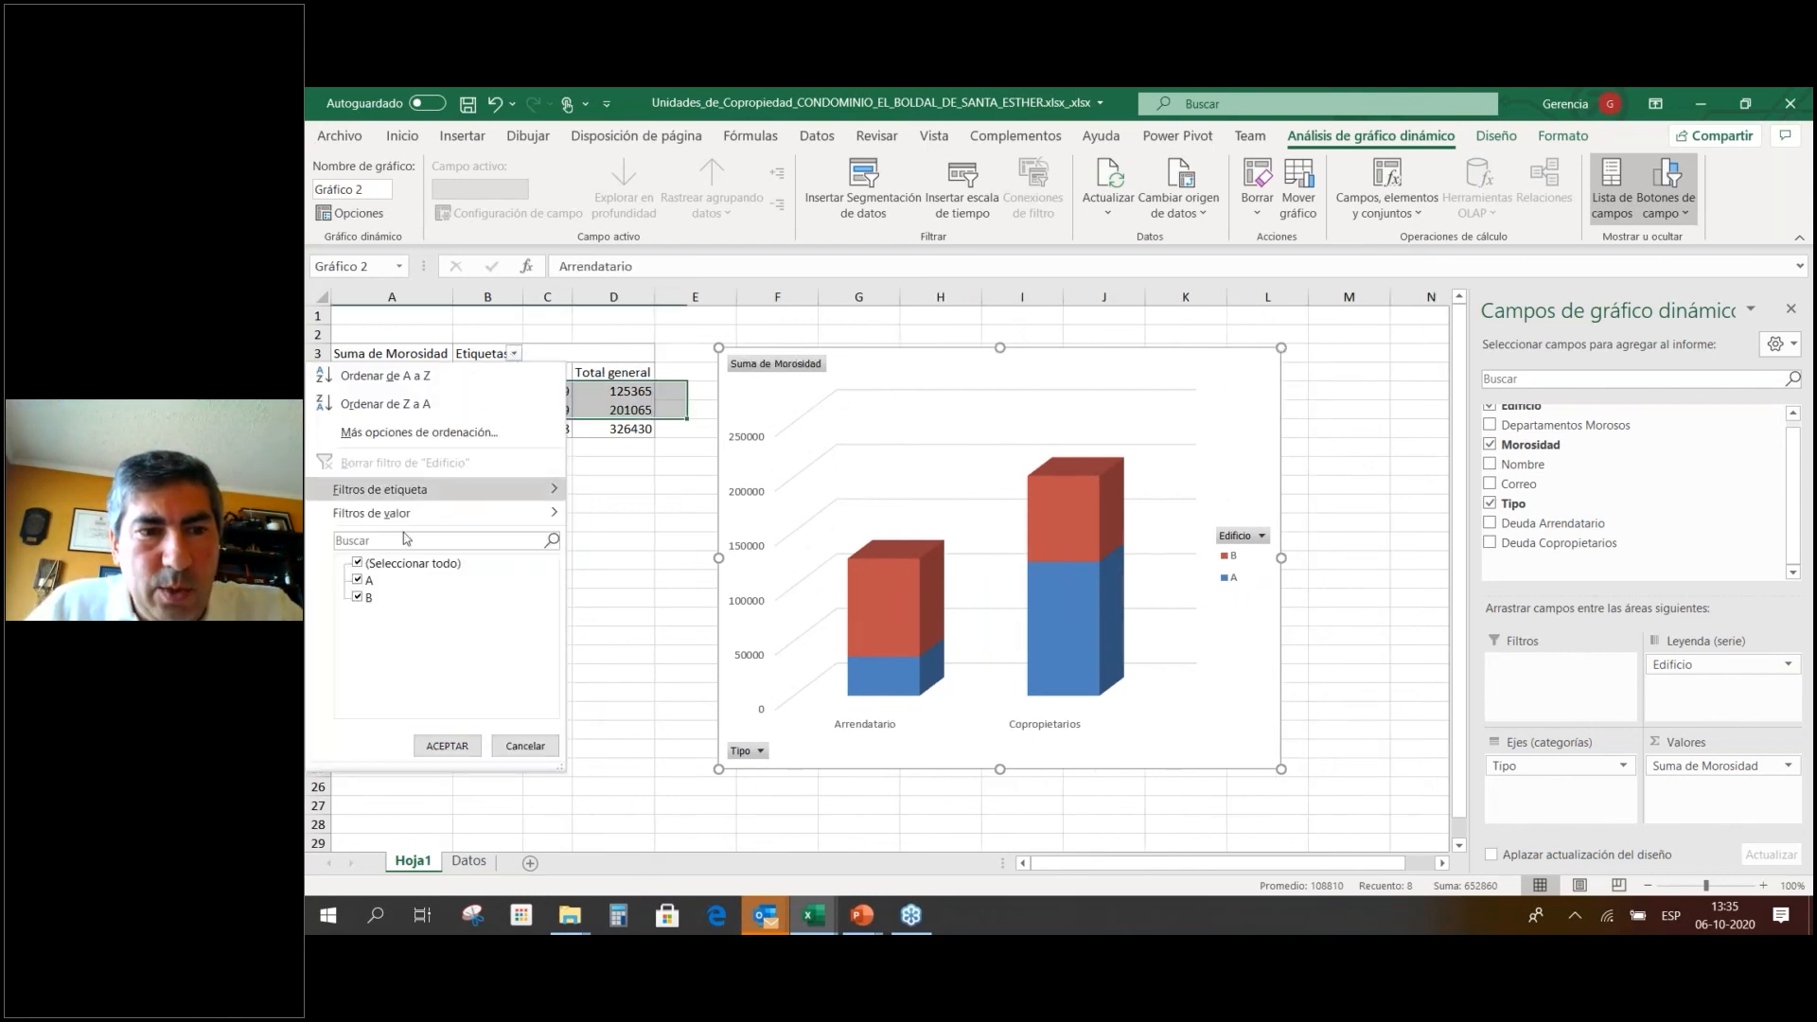
click(358, 597)
click(446, 745)
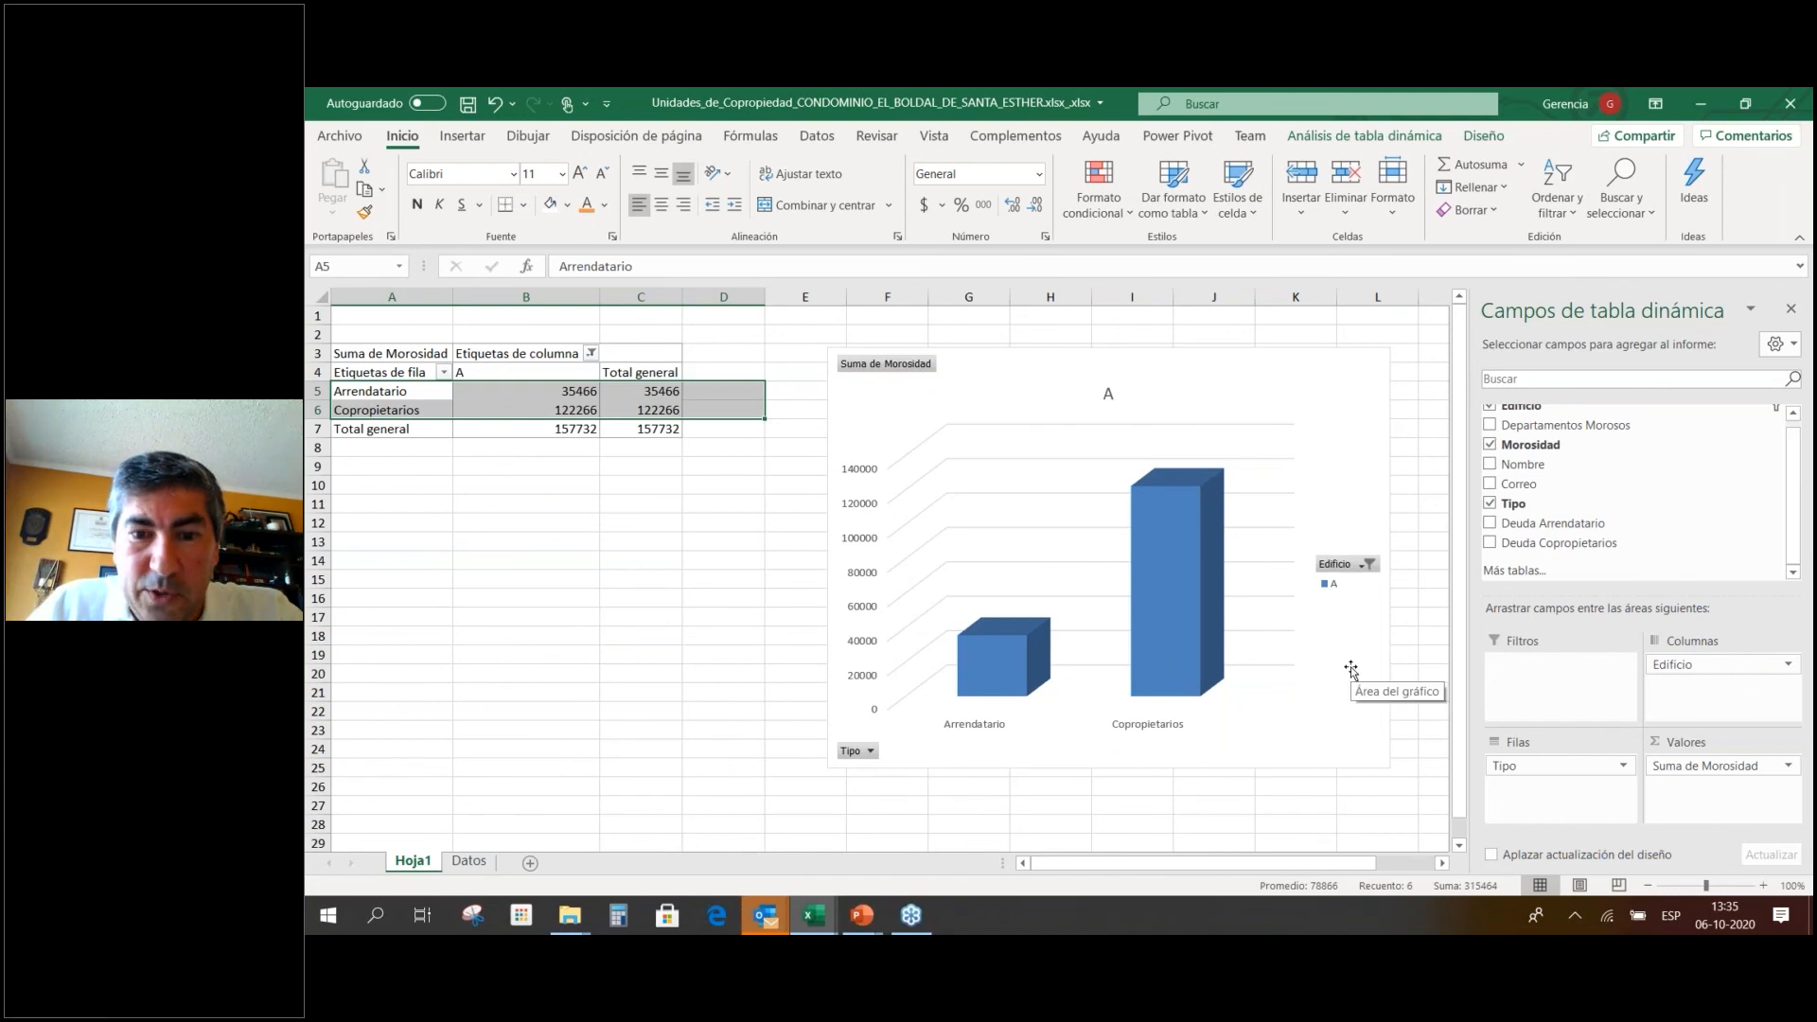
mouse_move(1186, 636)
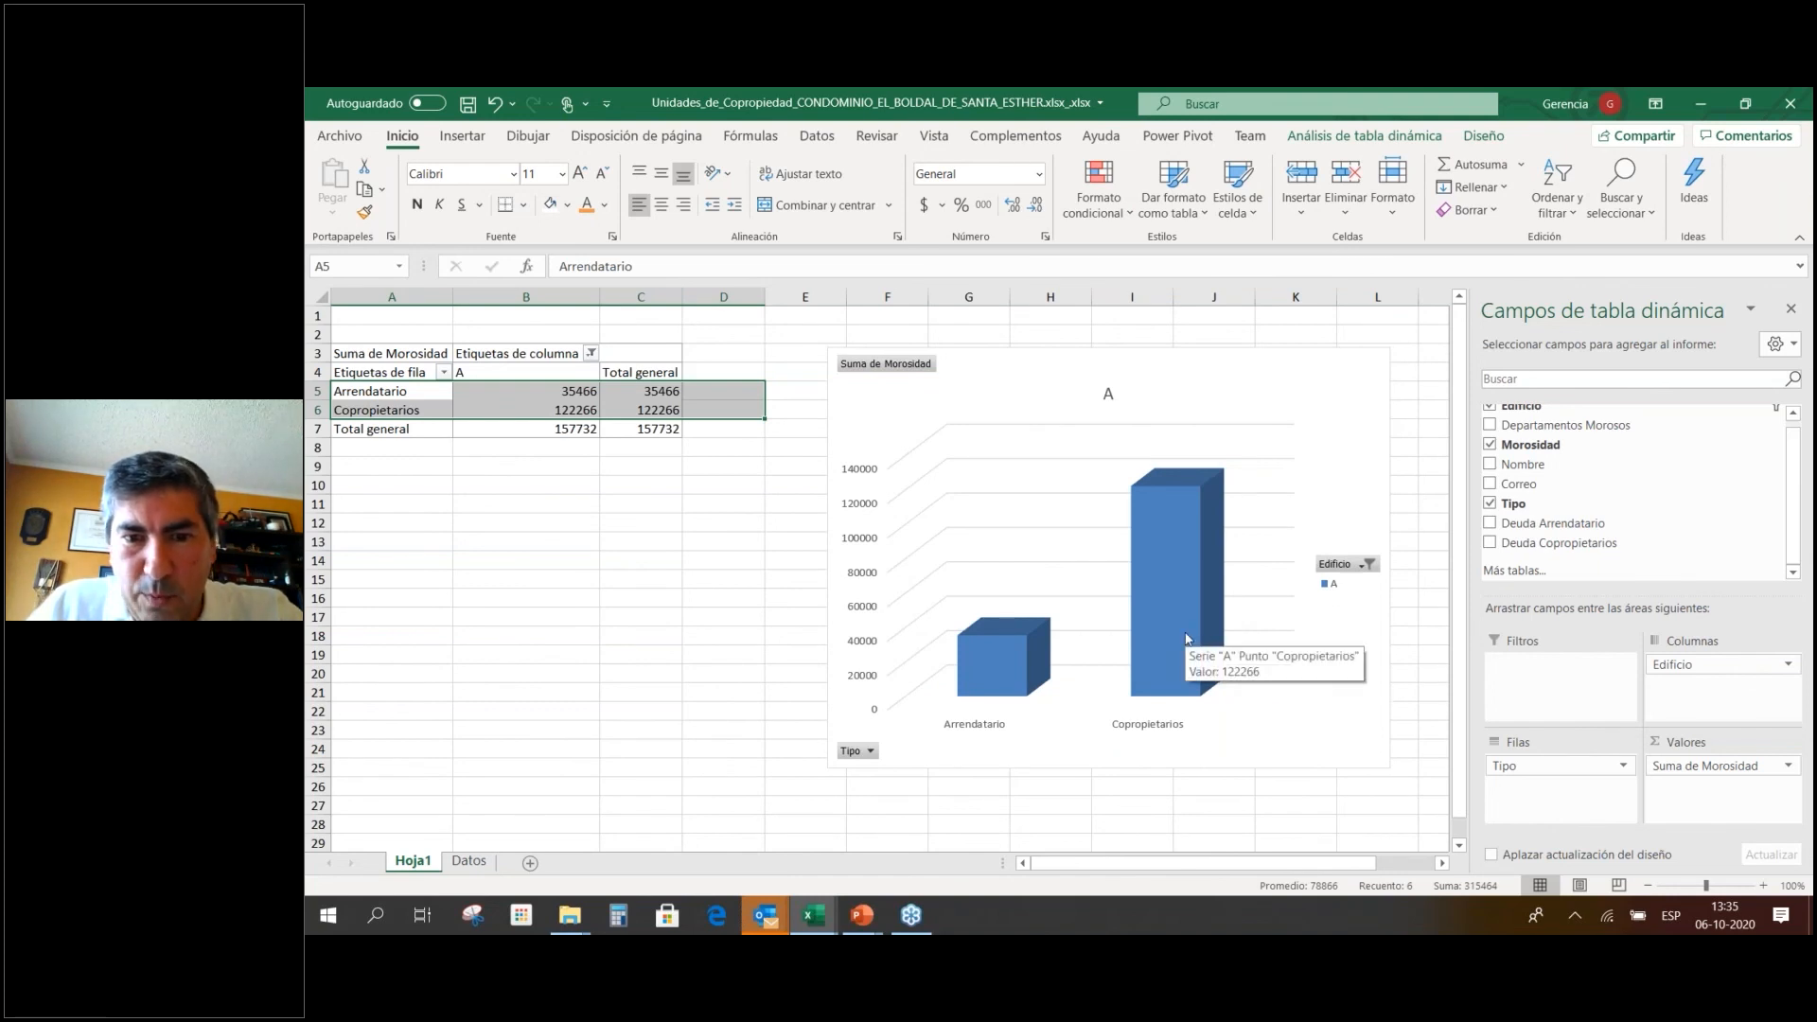
click(591, 354)
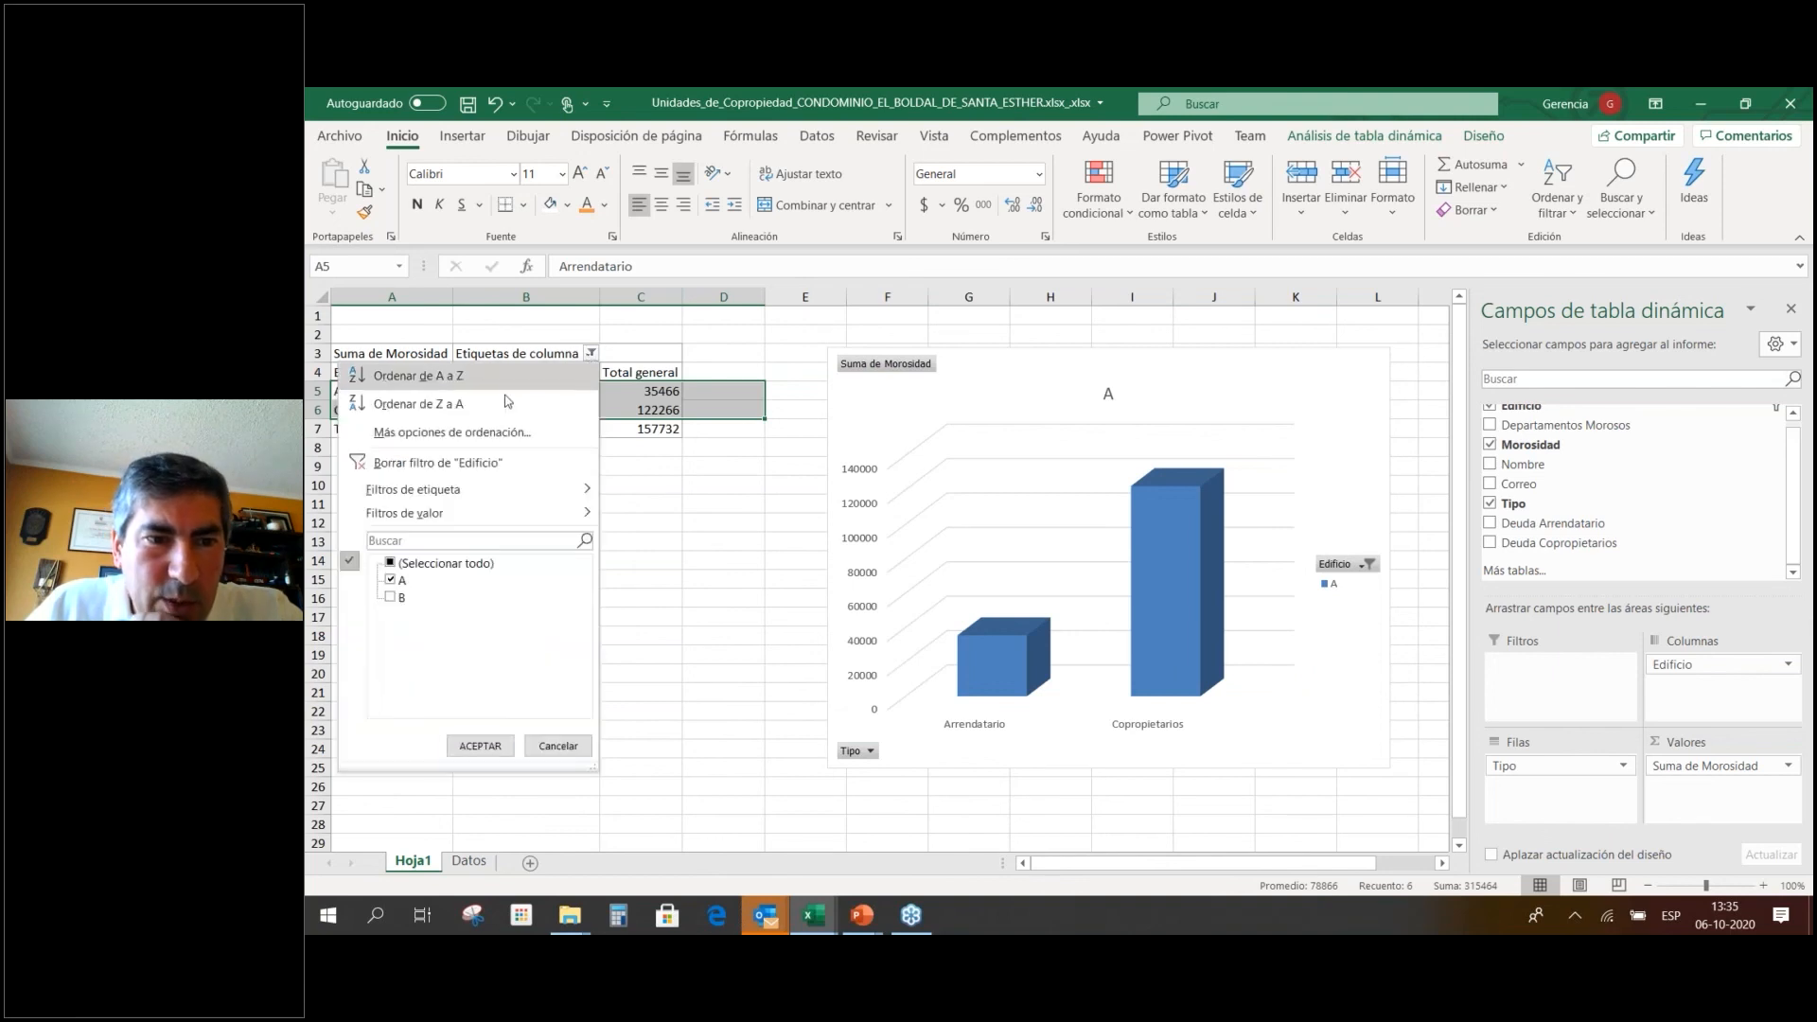
click(390, 598)
click(481, 747)
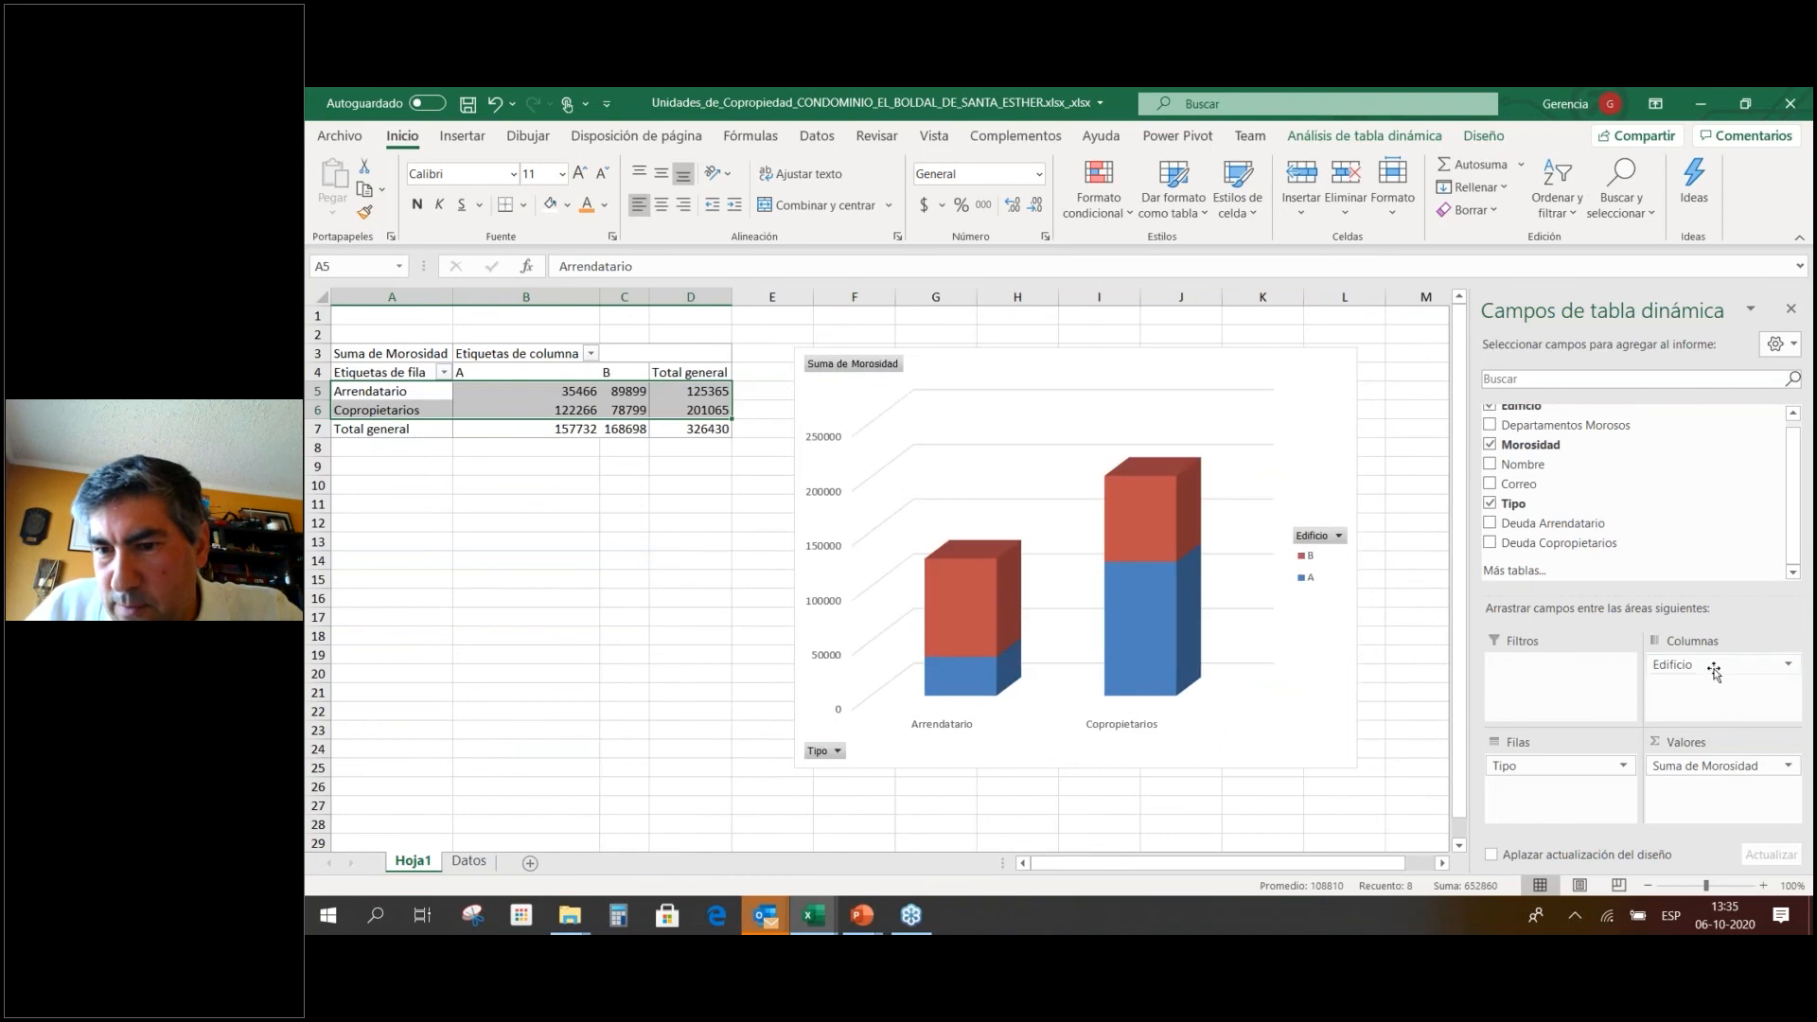
Move Edificio into the pivot rows so buildings A and B are the categories, and nudge the chart.
drag(1709, 666, 1738, 709)
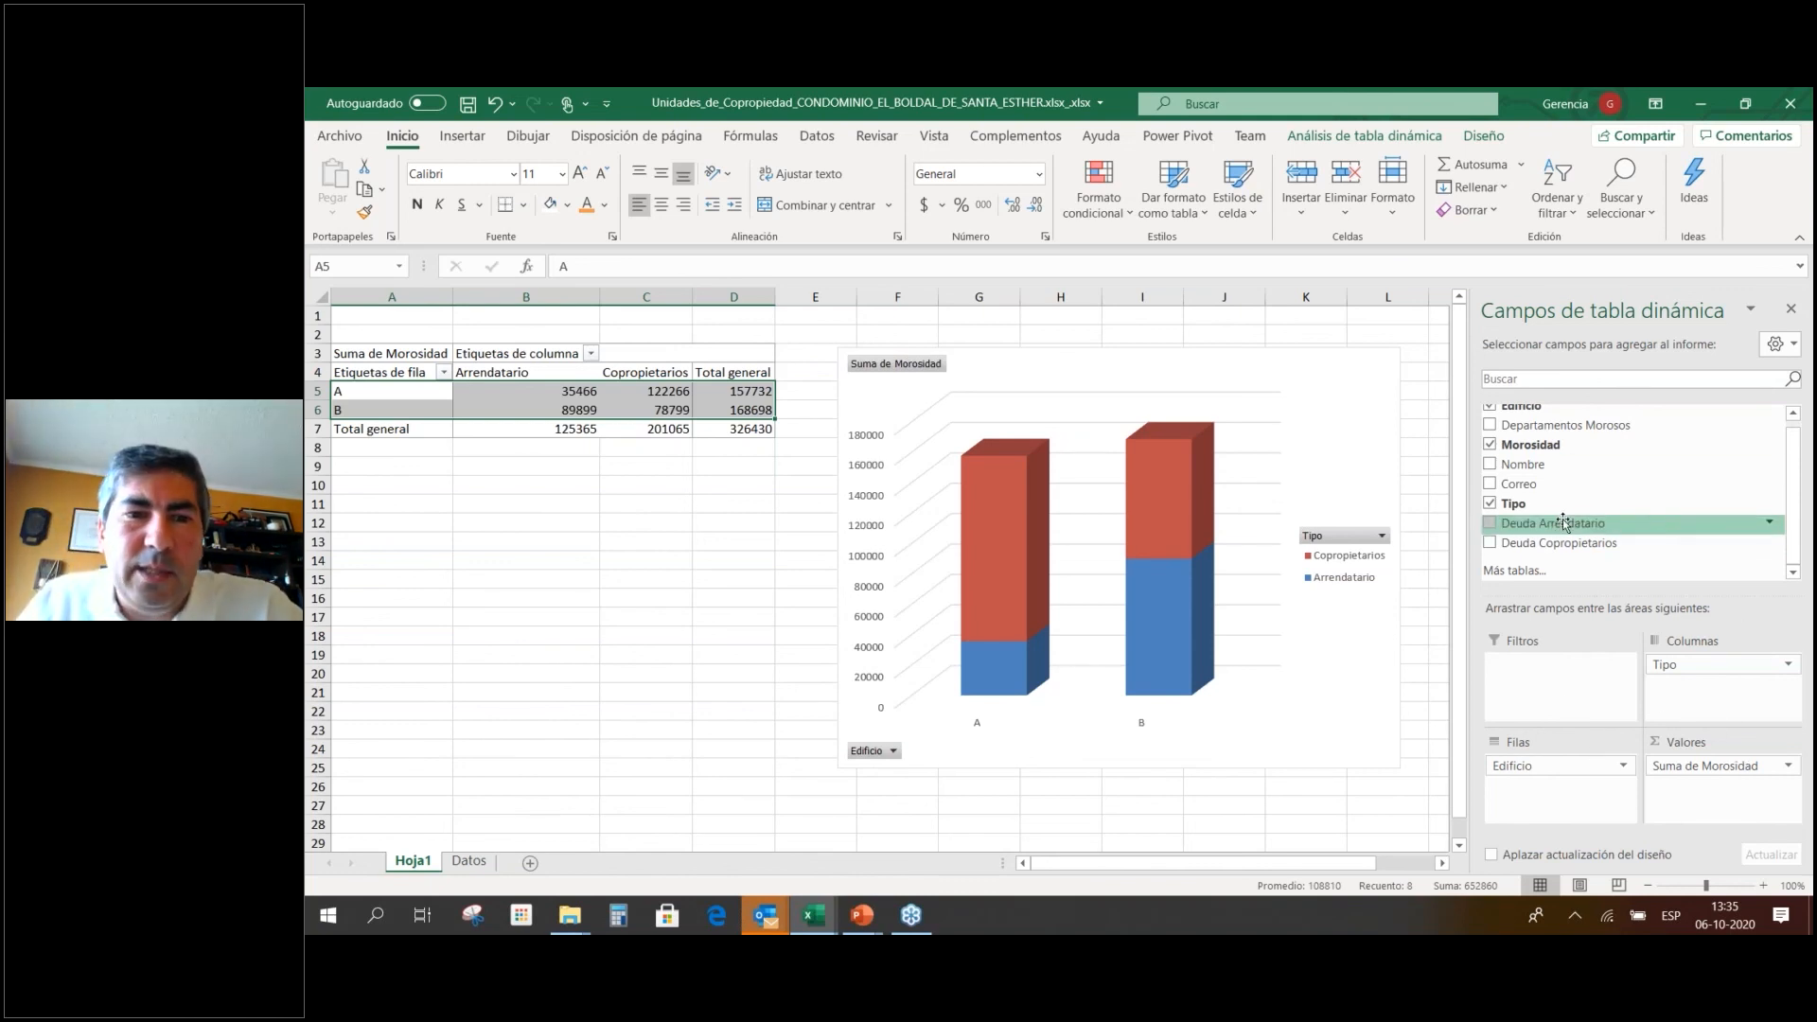
click(745, 547)
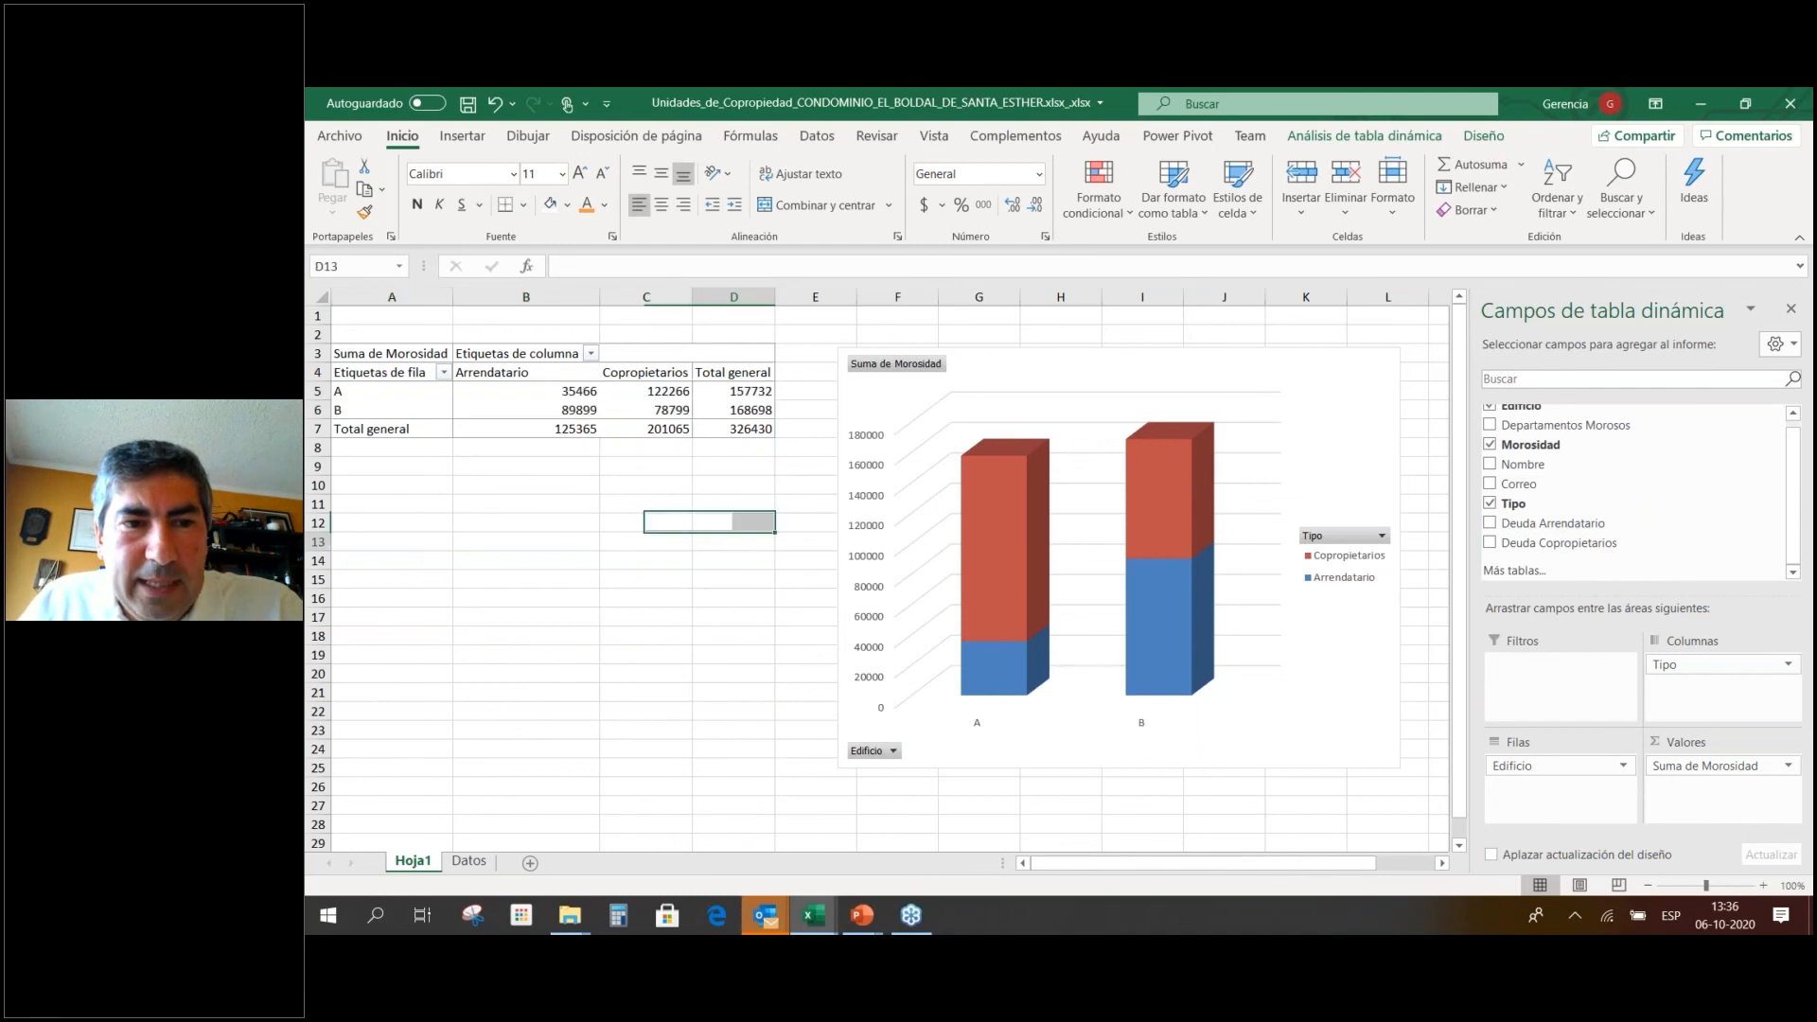
drag(1352, 365, 1320, 344)
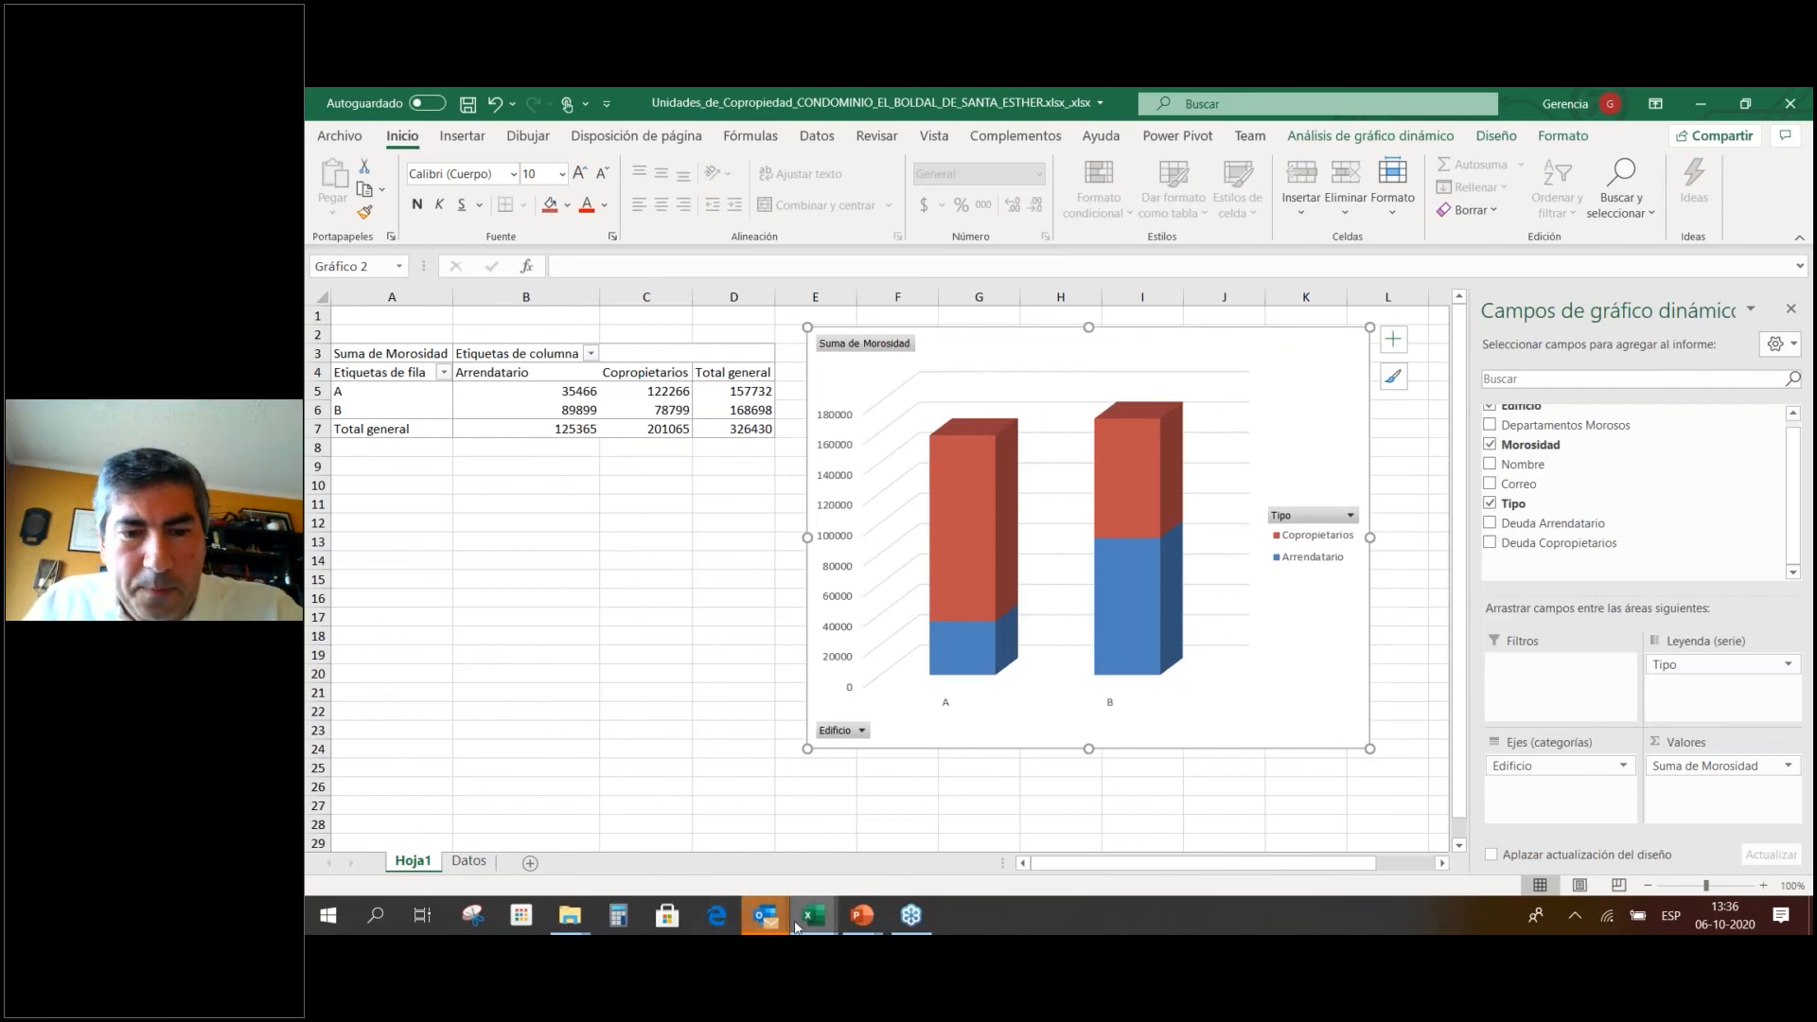
mouse_move(765, 923)
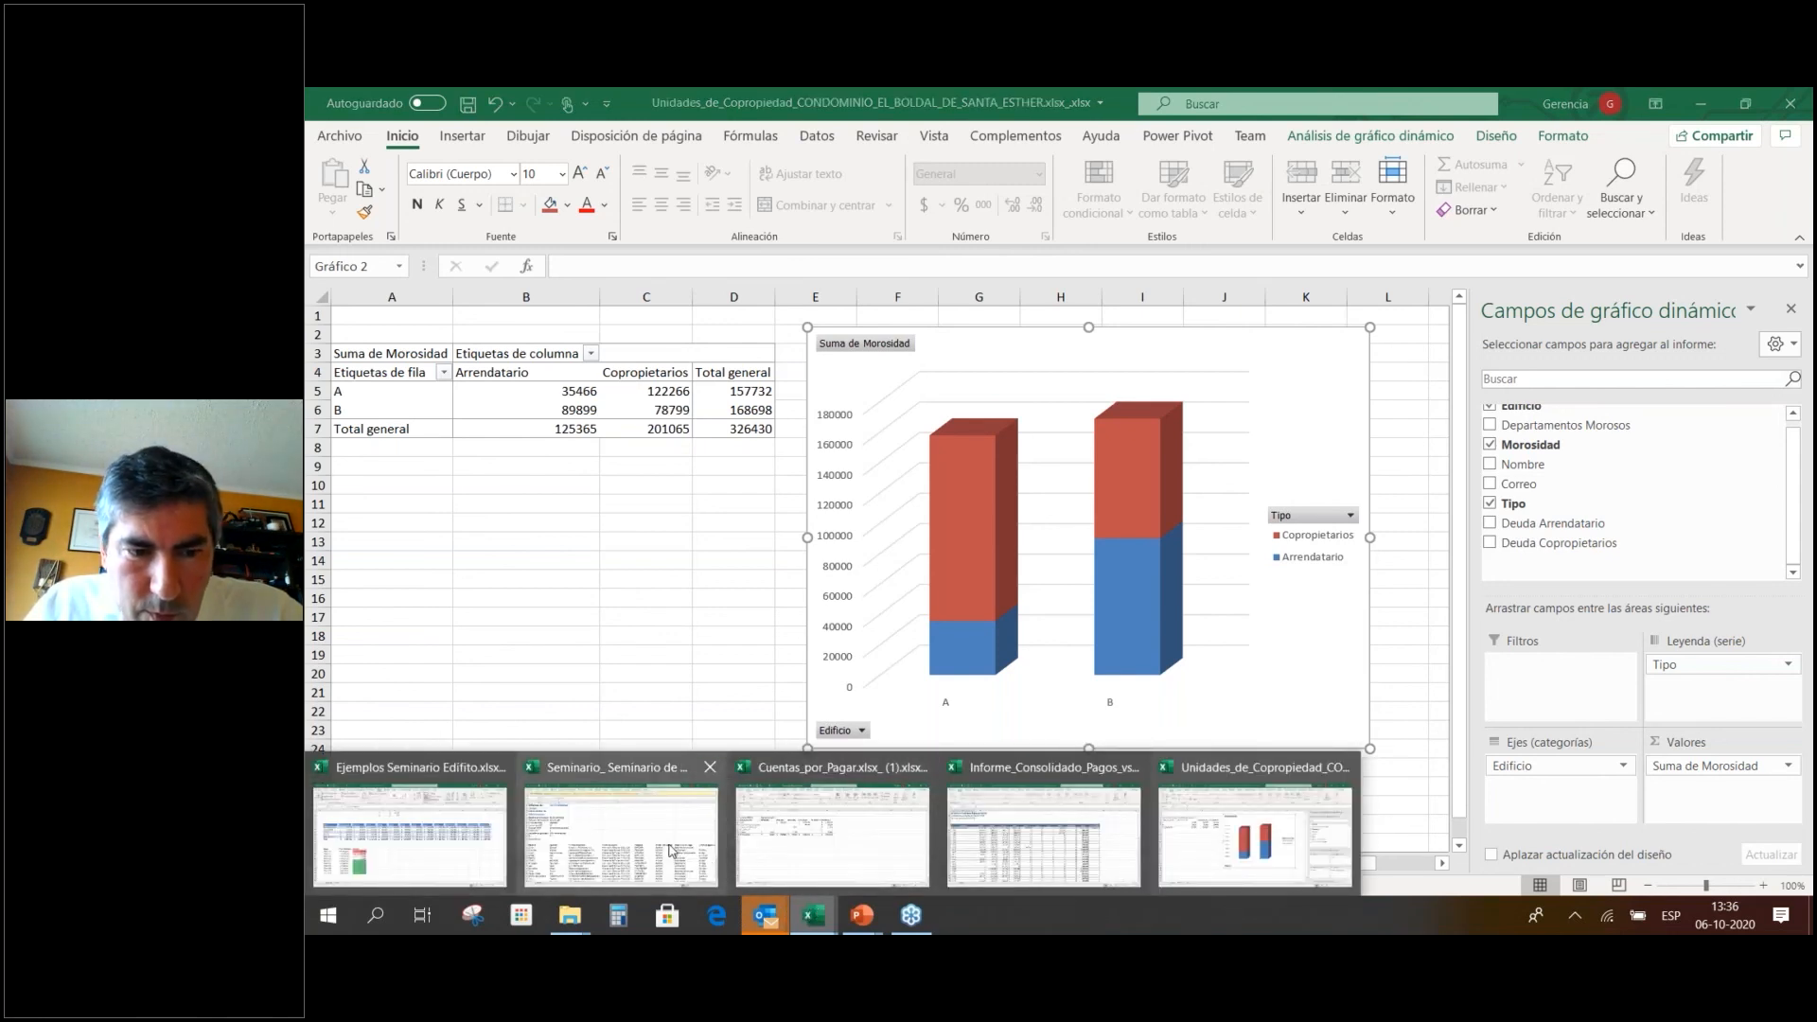
Switch to the Informe Consolidado Pagos vs Cobros workbook and scroll through the monthly report.
click(1027, 847)
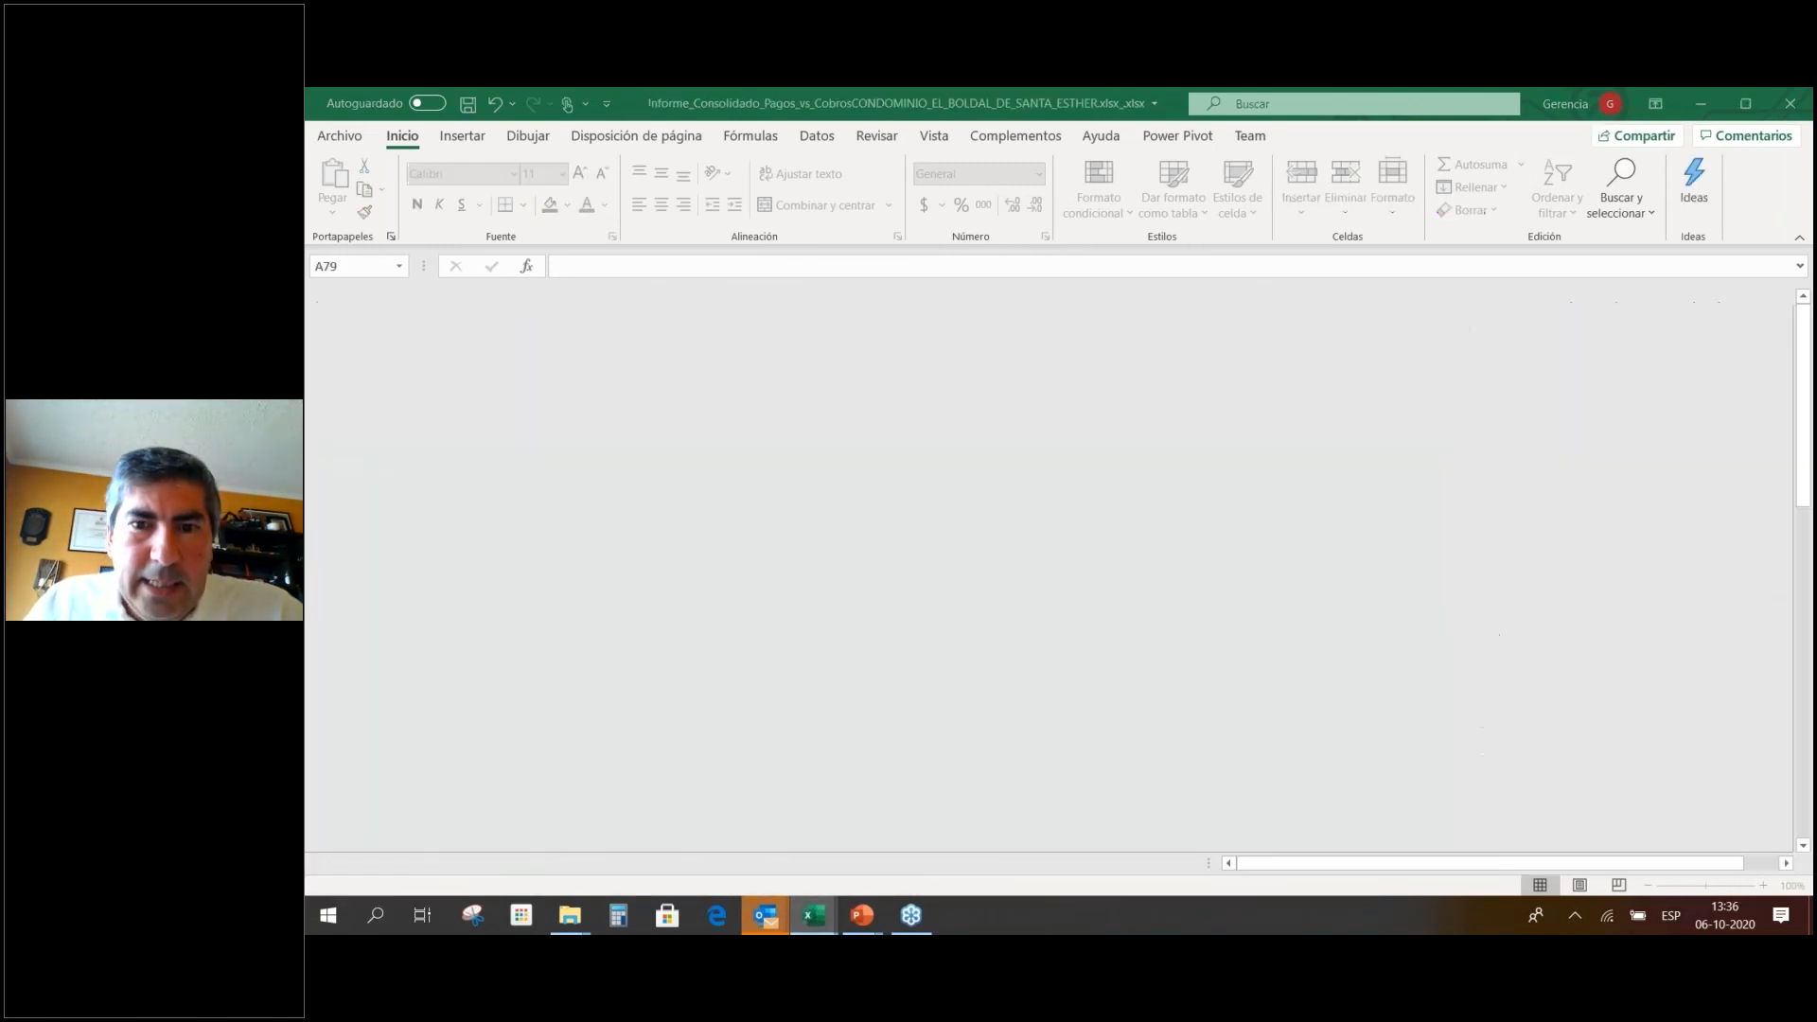
click(547, 454)
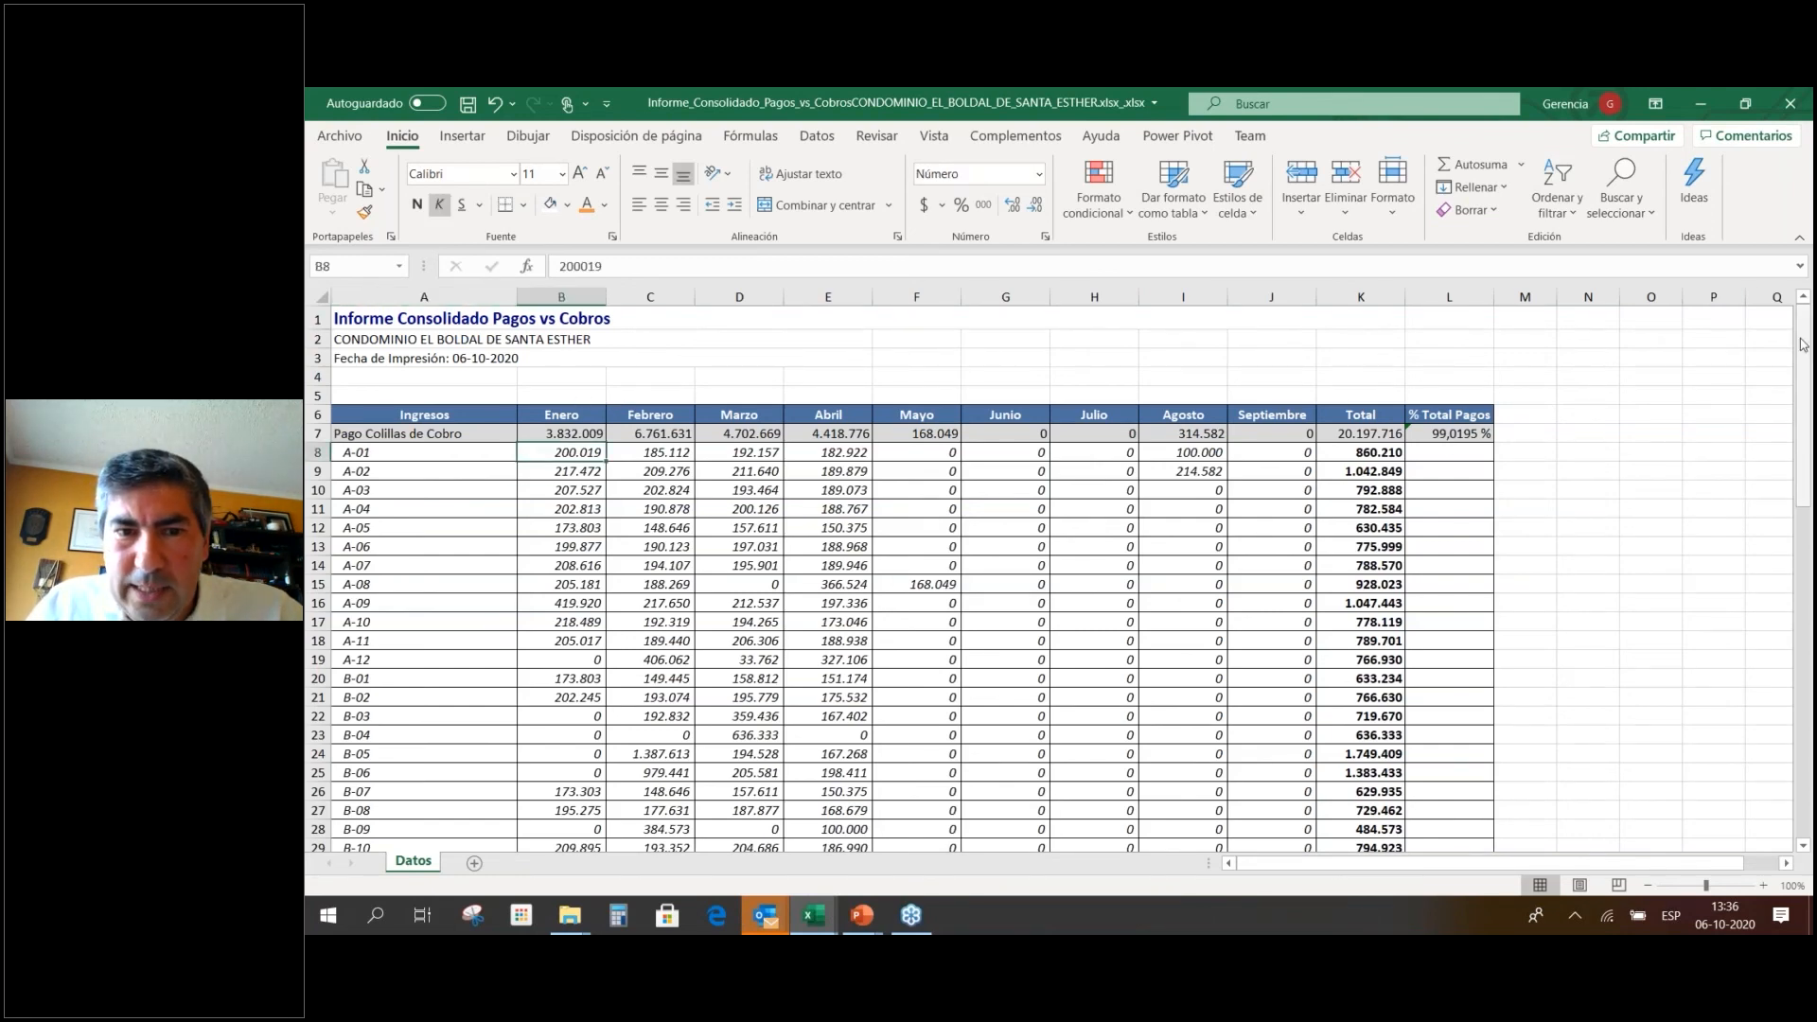
scroll(833, 488, down, 7)
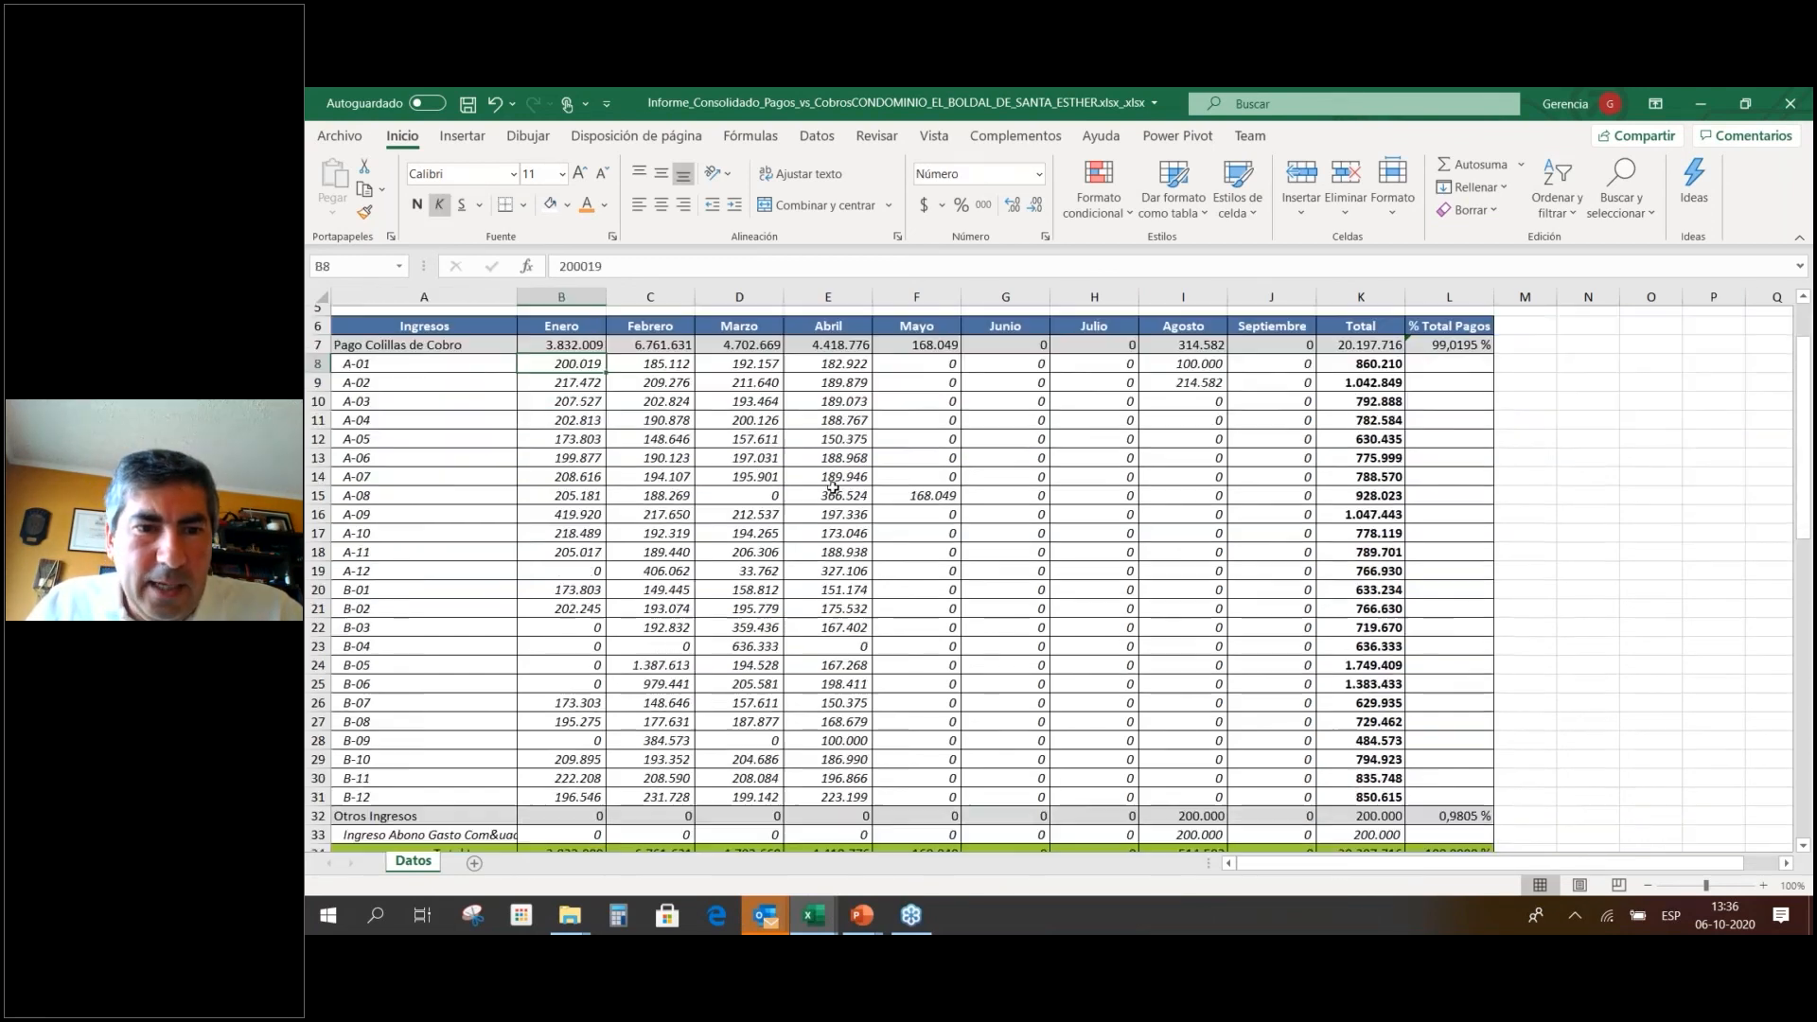
scroll(833, 489, down, 4)
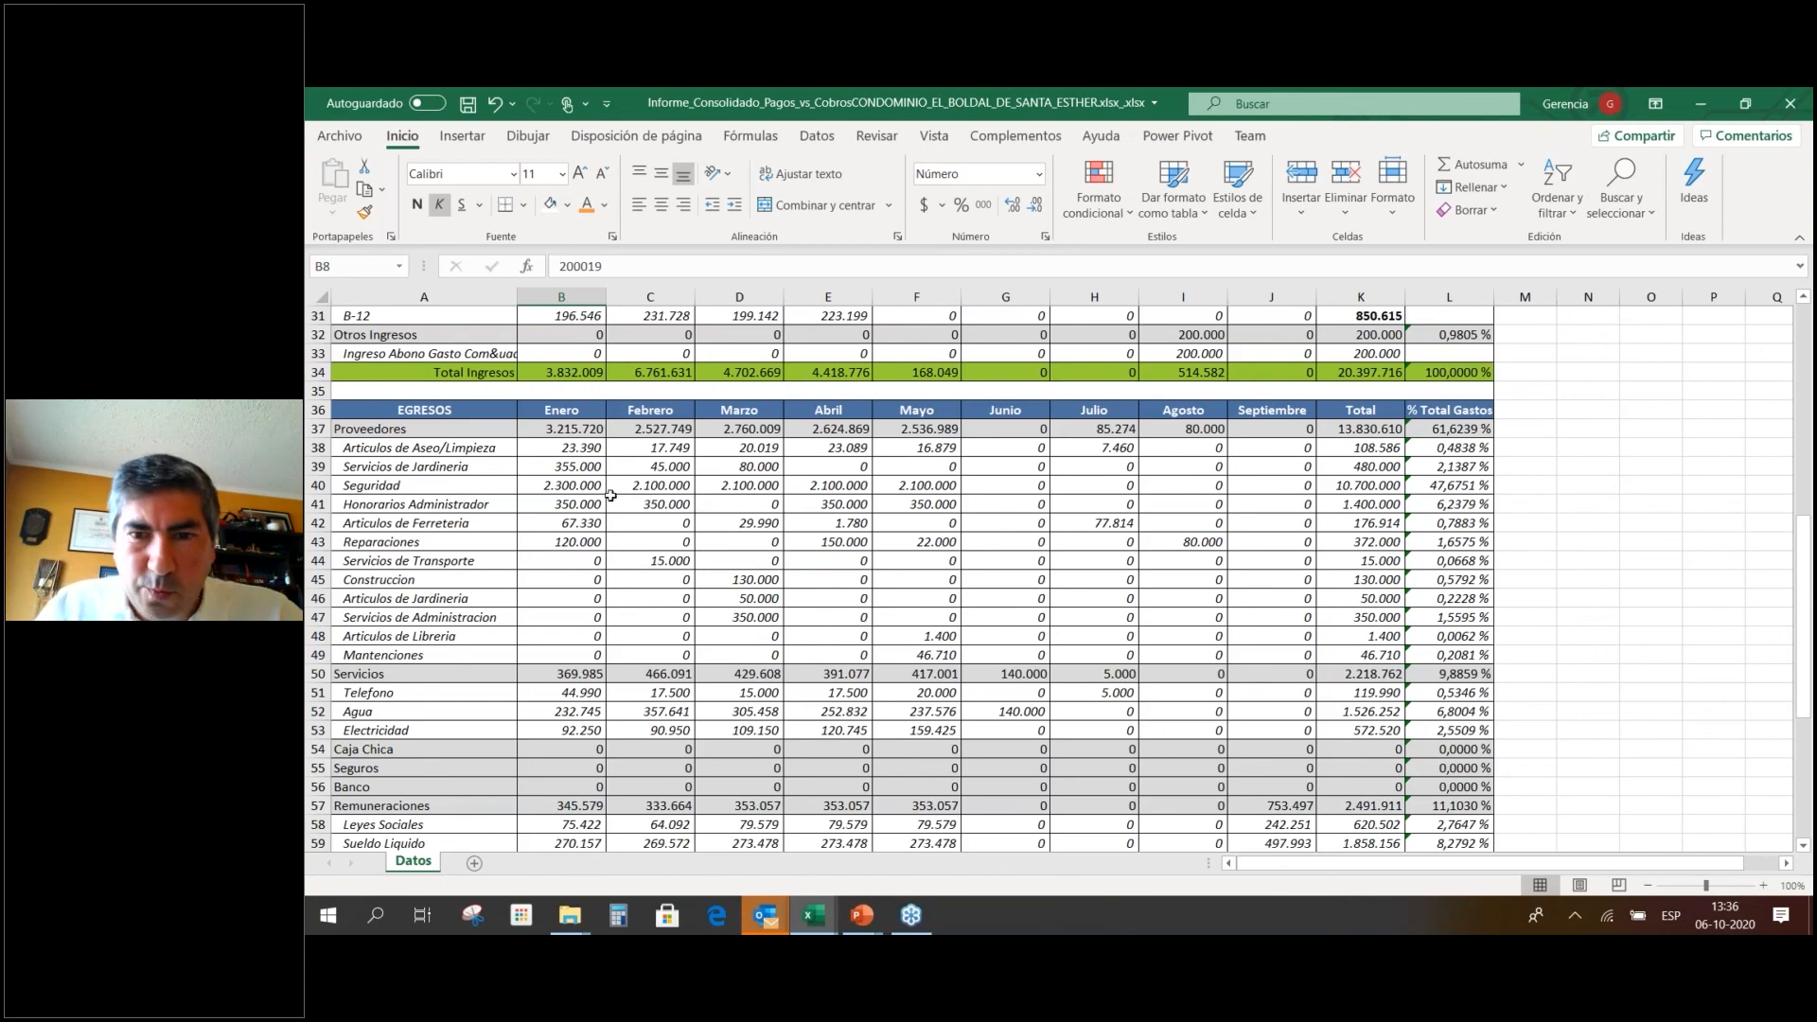
scroll(624, 487, down, 1)
scroll(624, 488, down, 3)
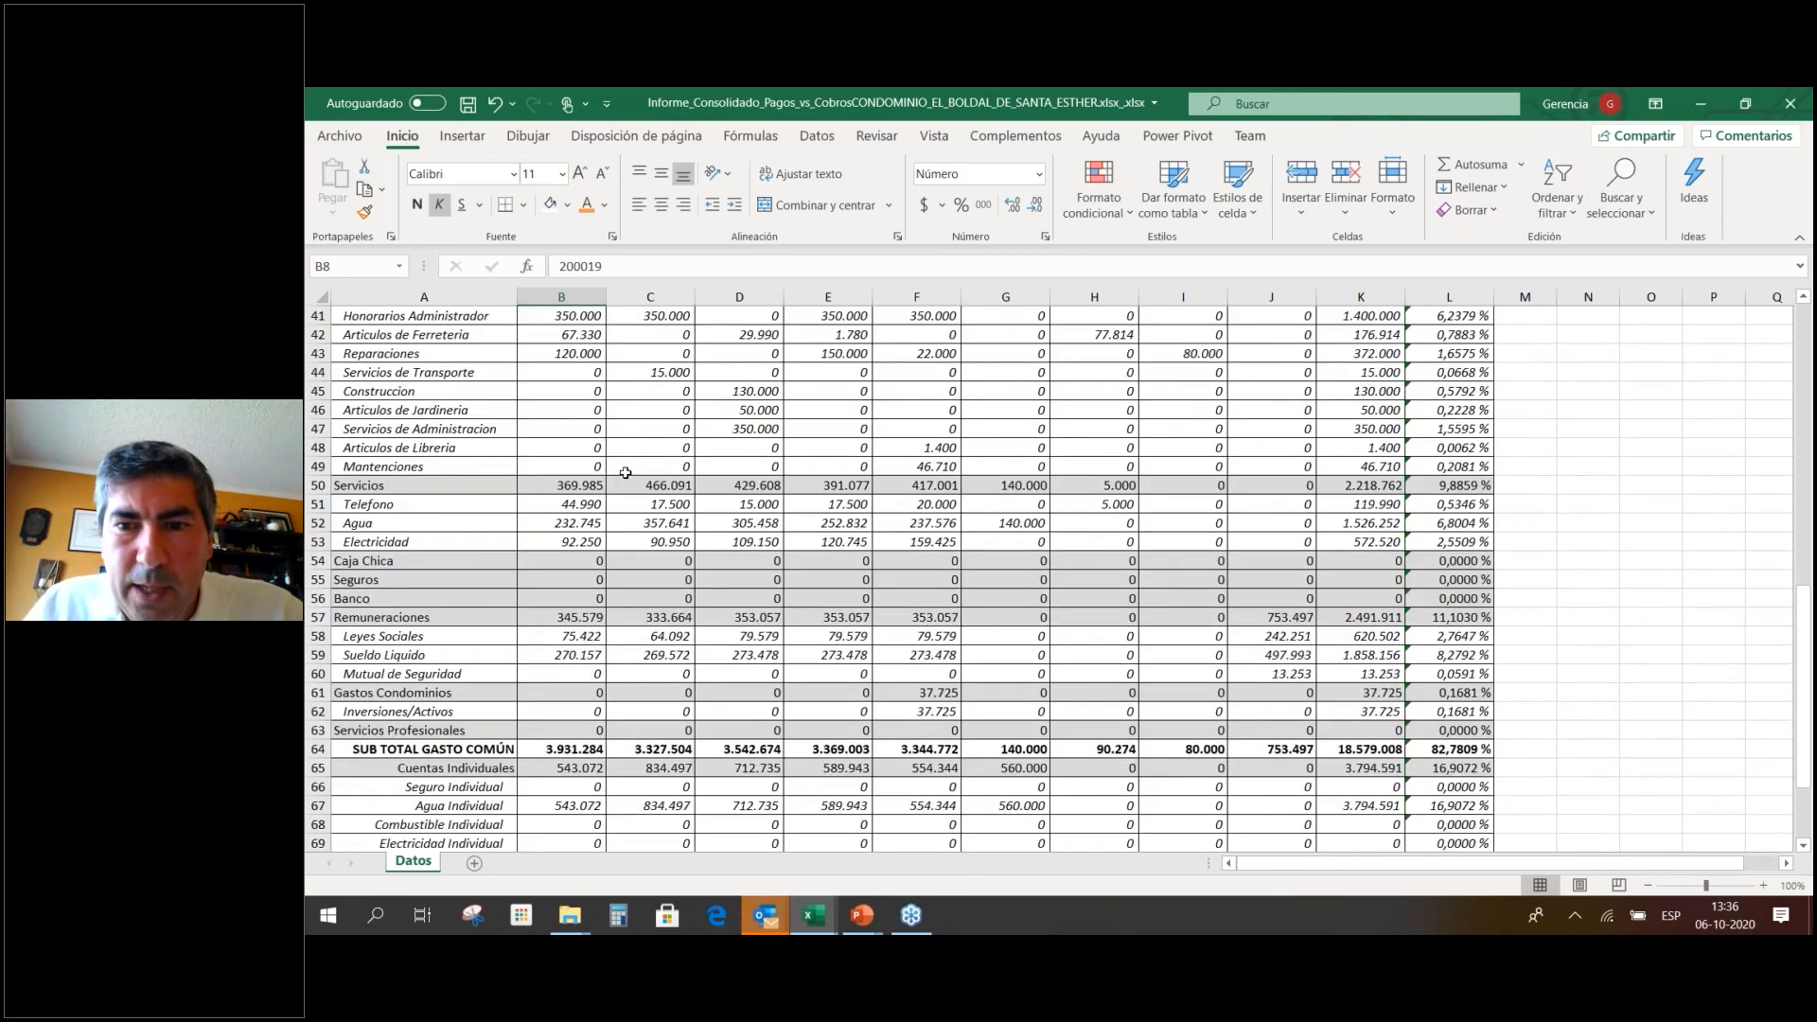
scroll(626, 472, up, 14)
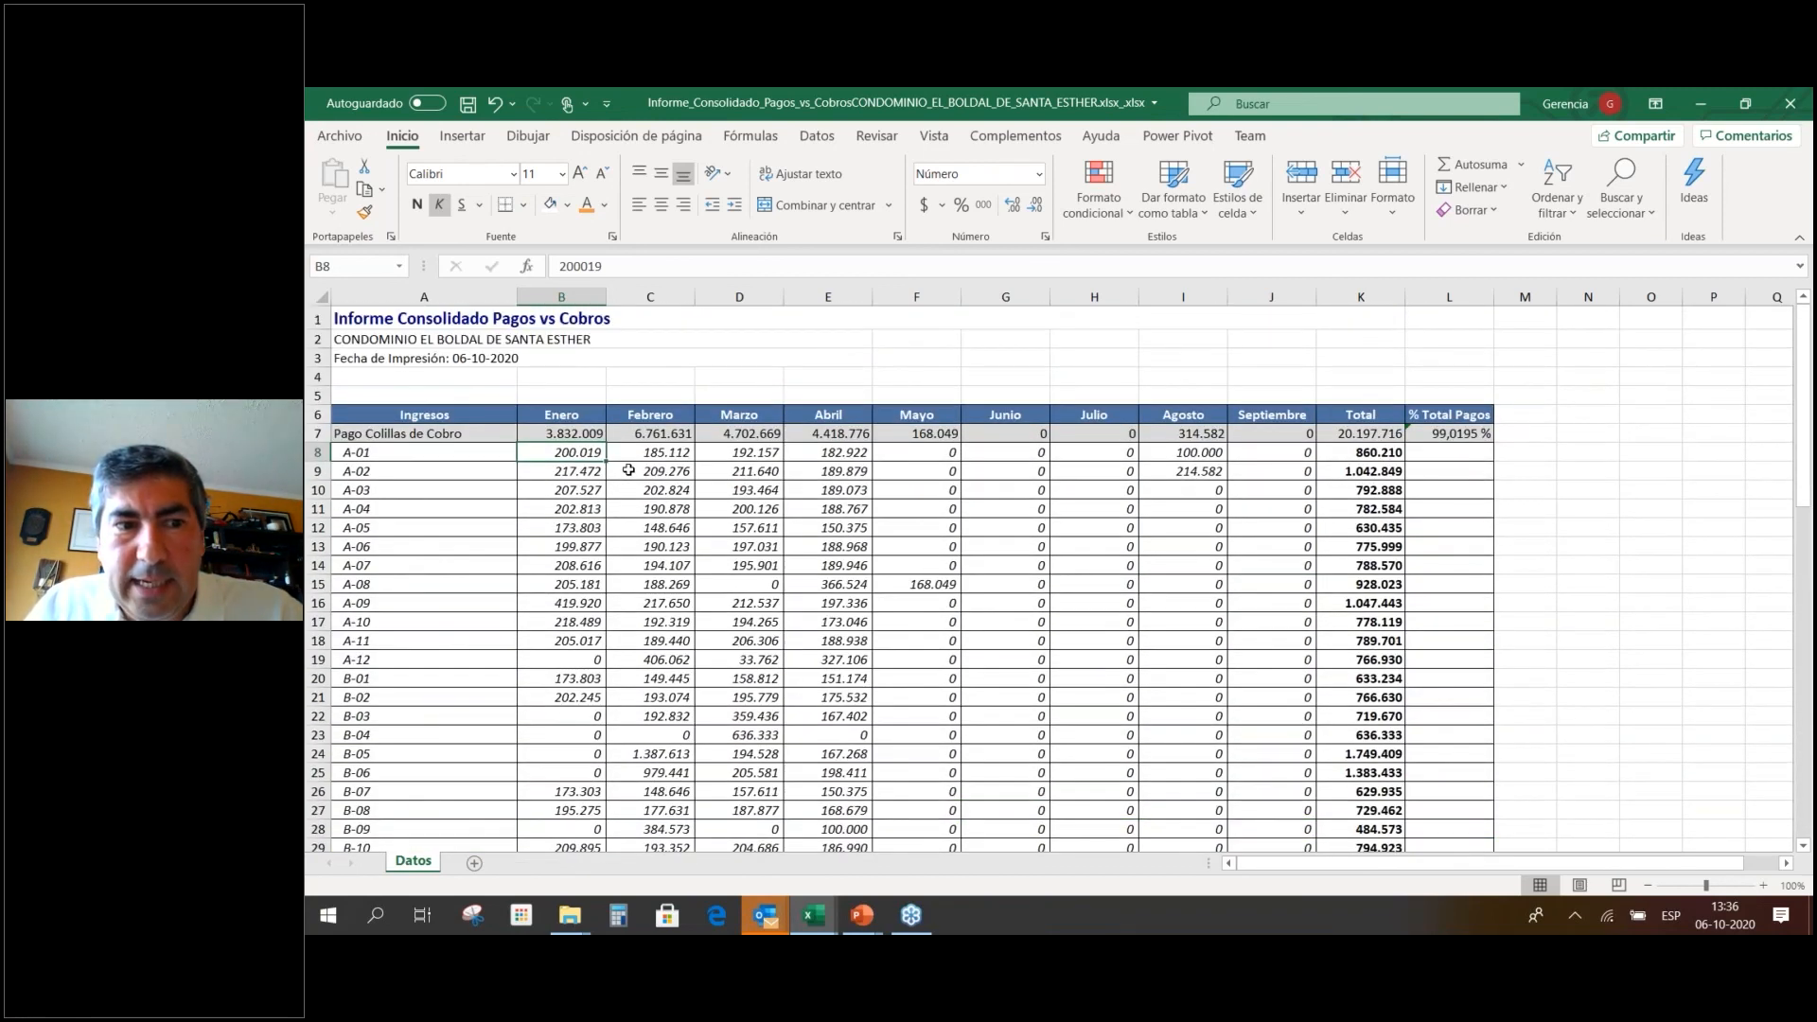
Check the January total income, then select A7:J31 from Pago Colillas de Cobro to B-12.
key(Down)
key(Down)
key(Down)
key(Down)
key(Down)
key(Down)
key(Down)
key(Down)
key(Down)
key(Down)
key(Down)
key(Down)
key(Down)
key(Down)
key(Down)
key(Down)
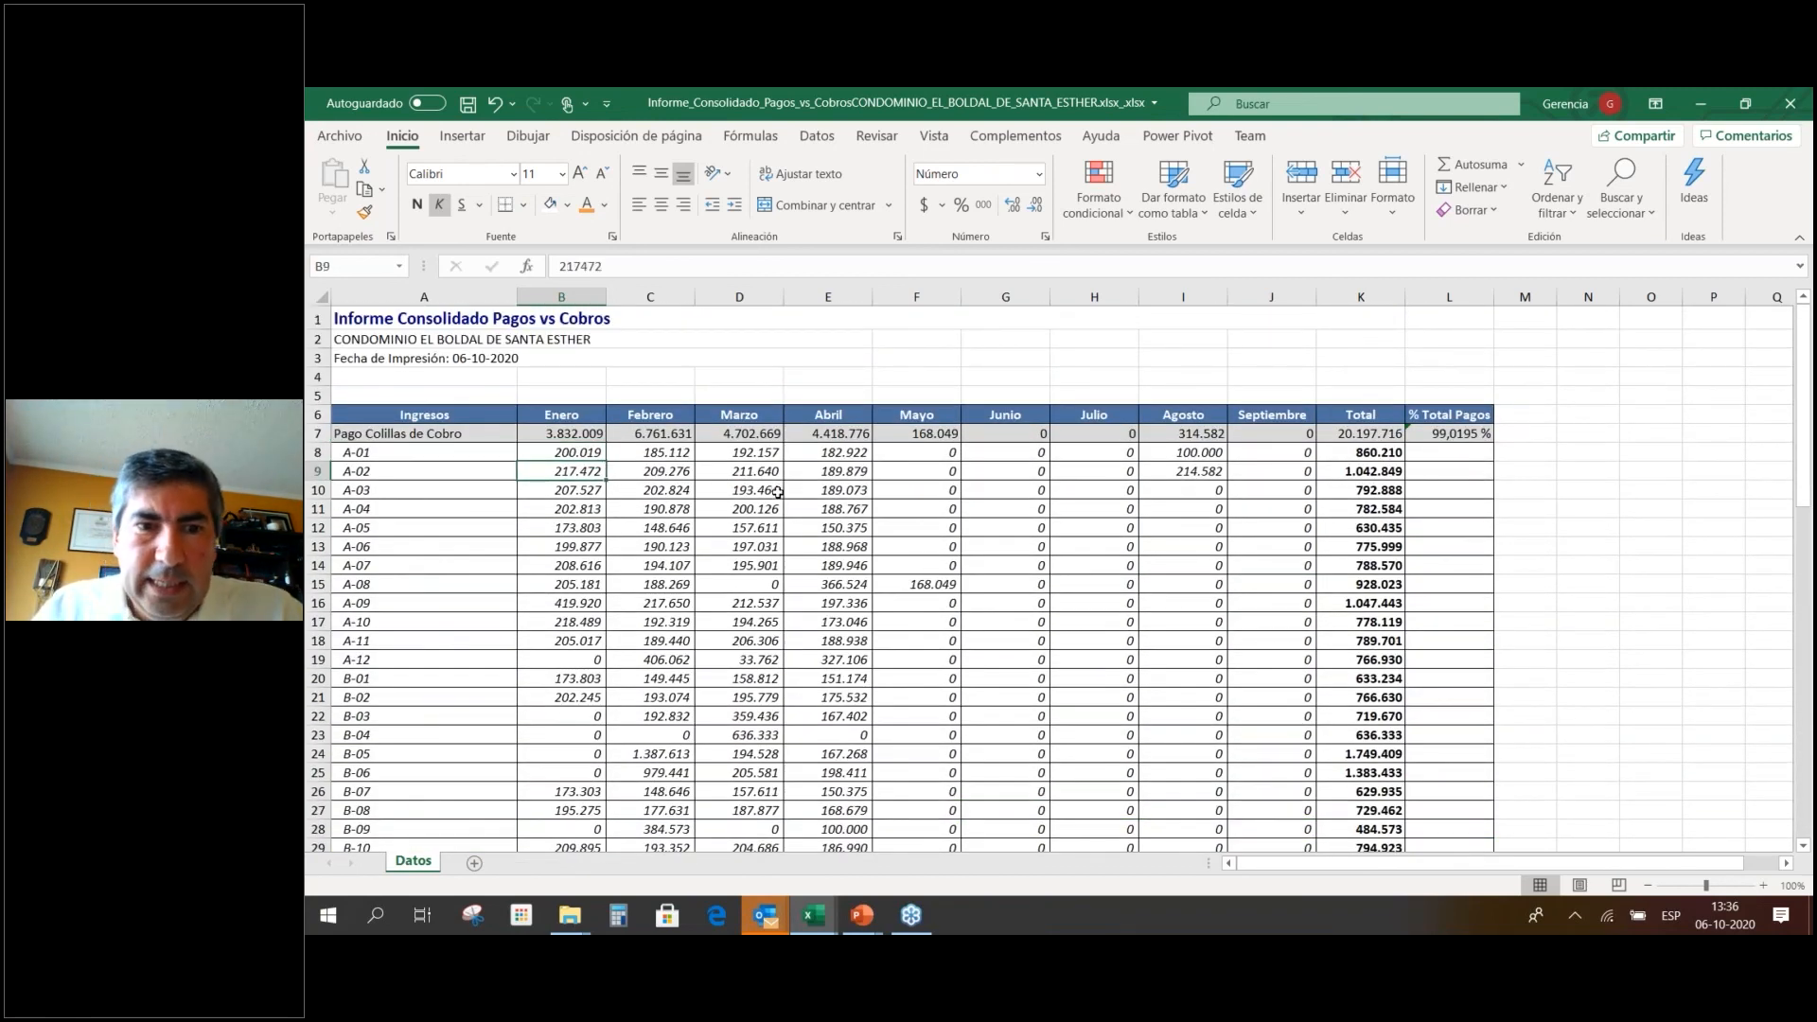
key(Down)
key(Down)
key(Down)
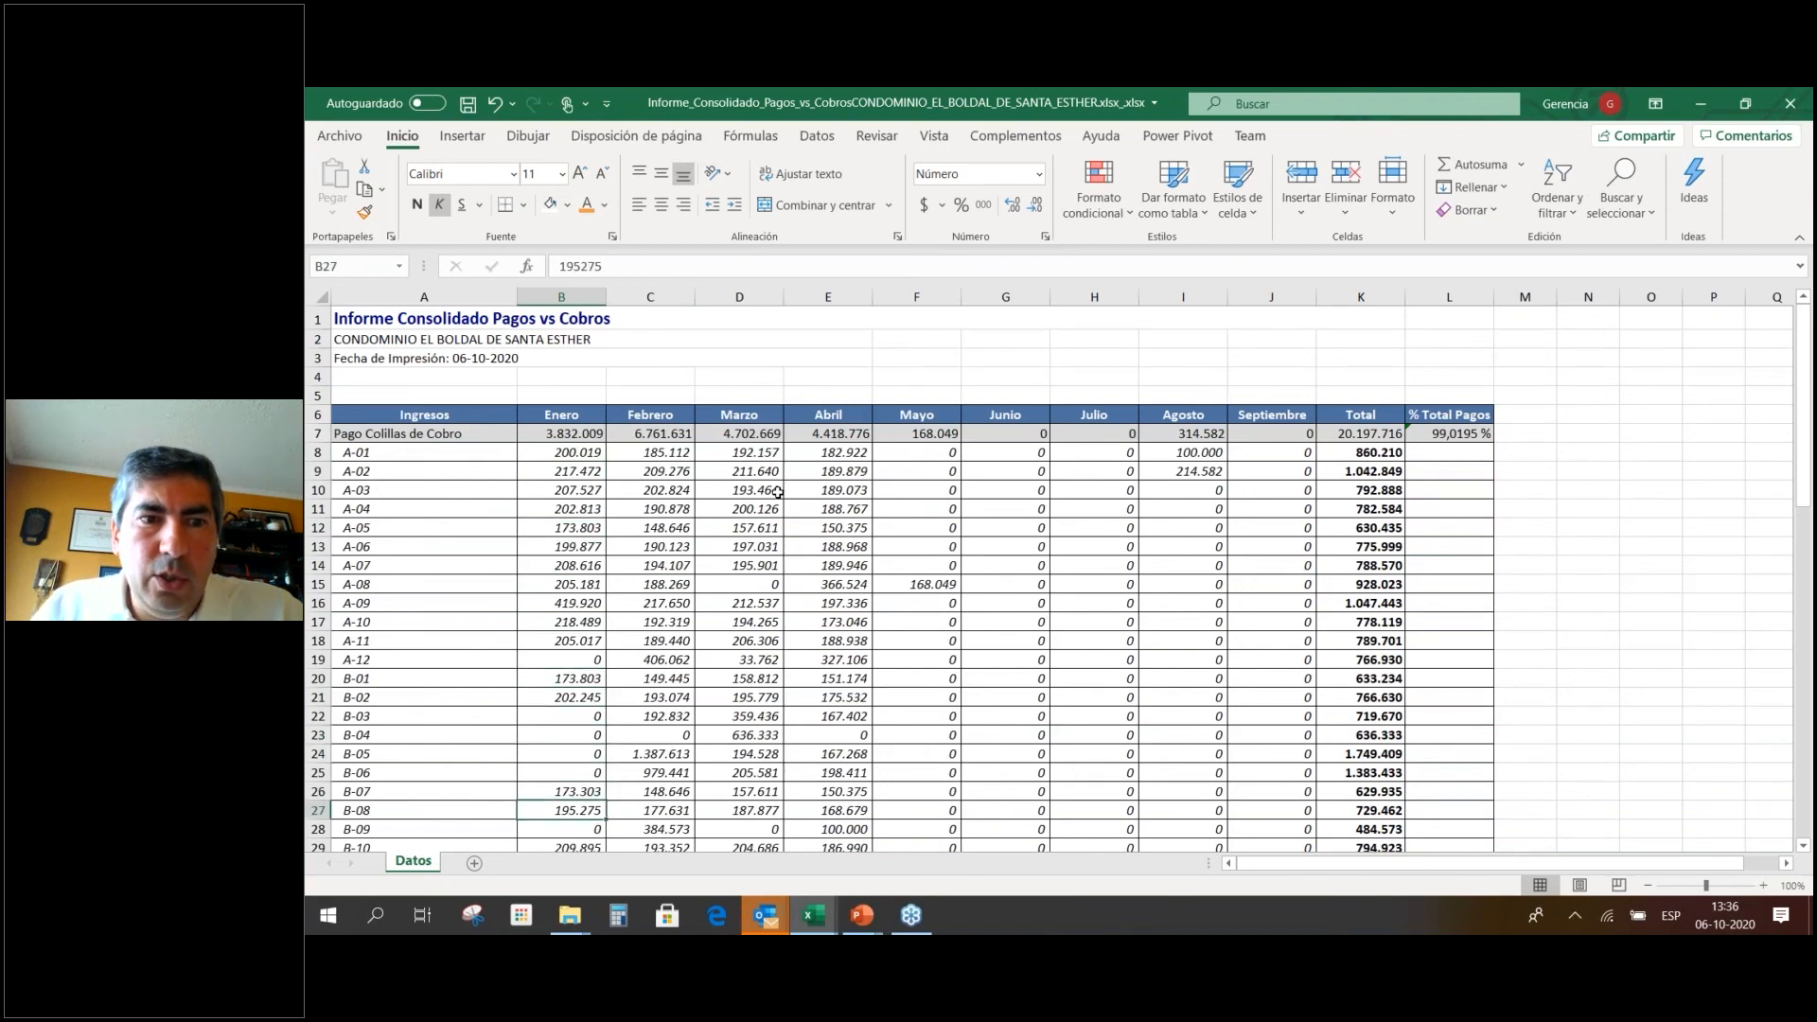
key(Down)
key(Down)
key(Down)
key(Down)
key(Down)
key(Down)
key(Down)
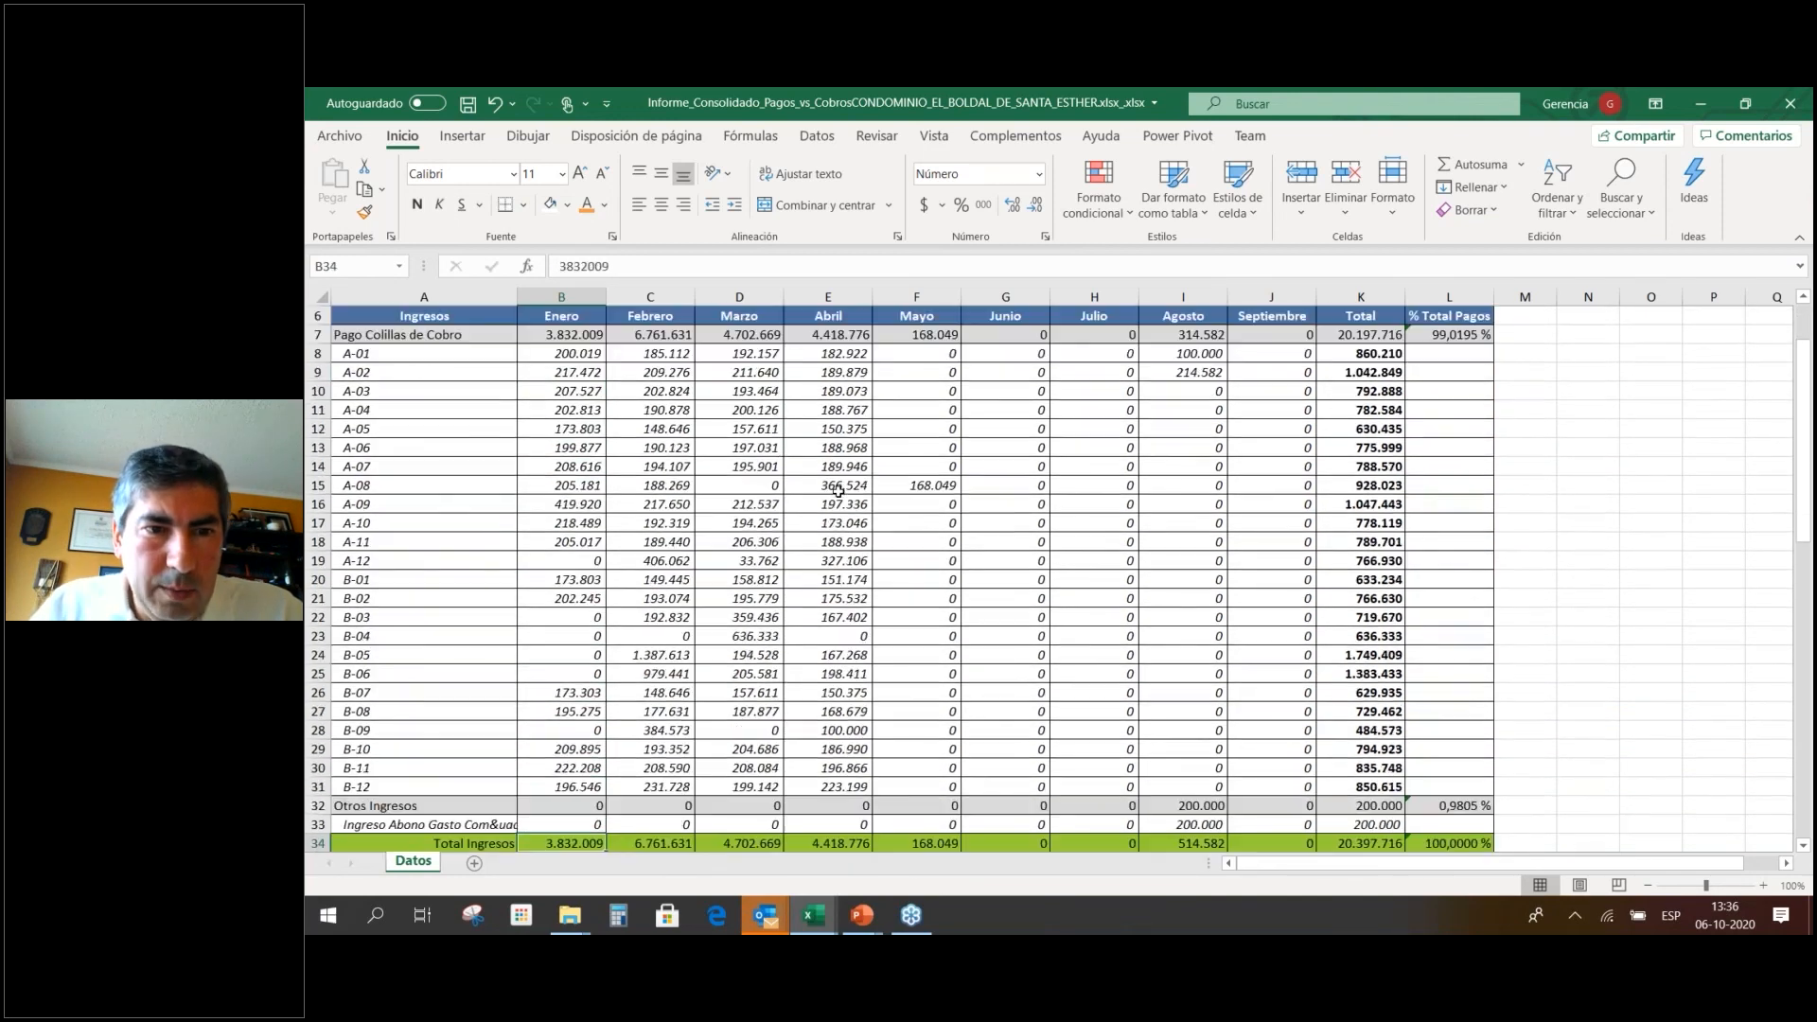
drag(409, 335, 1267, 790)
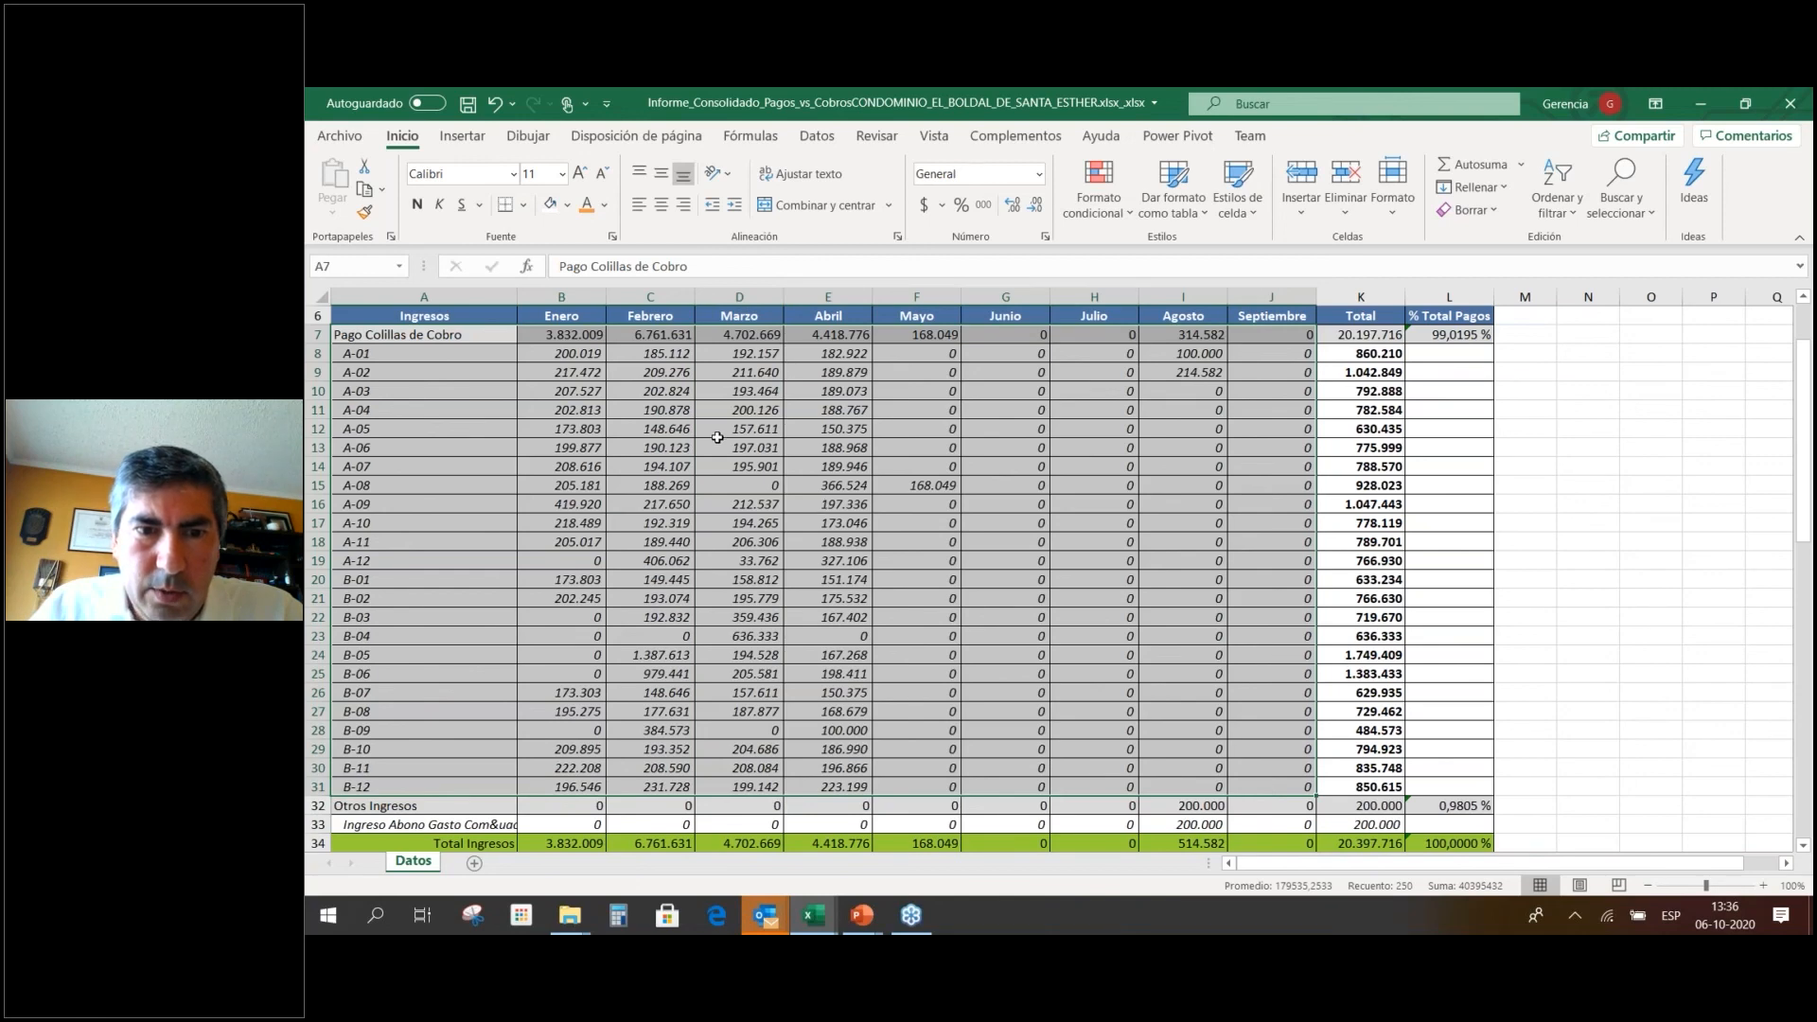
right_click(718, 437)
Try creating a pivot table on a new sheet from the selection, then undo it.
click(464, 138)
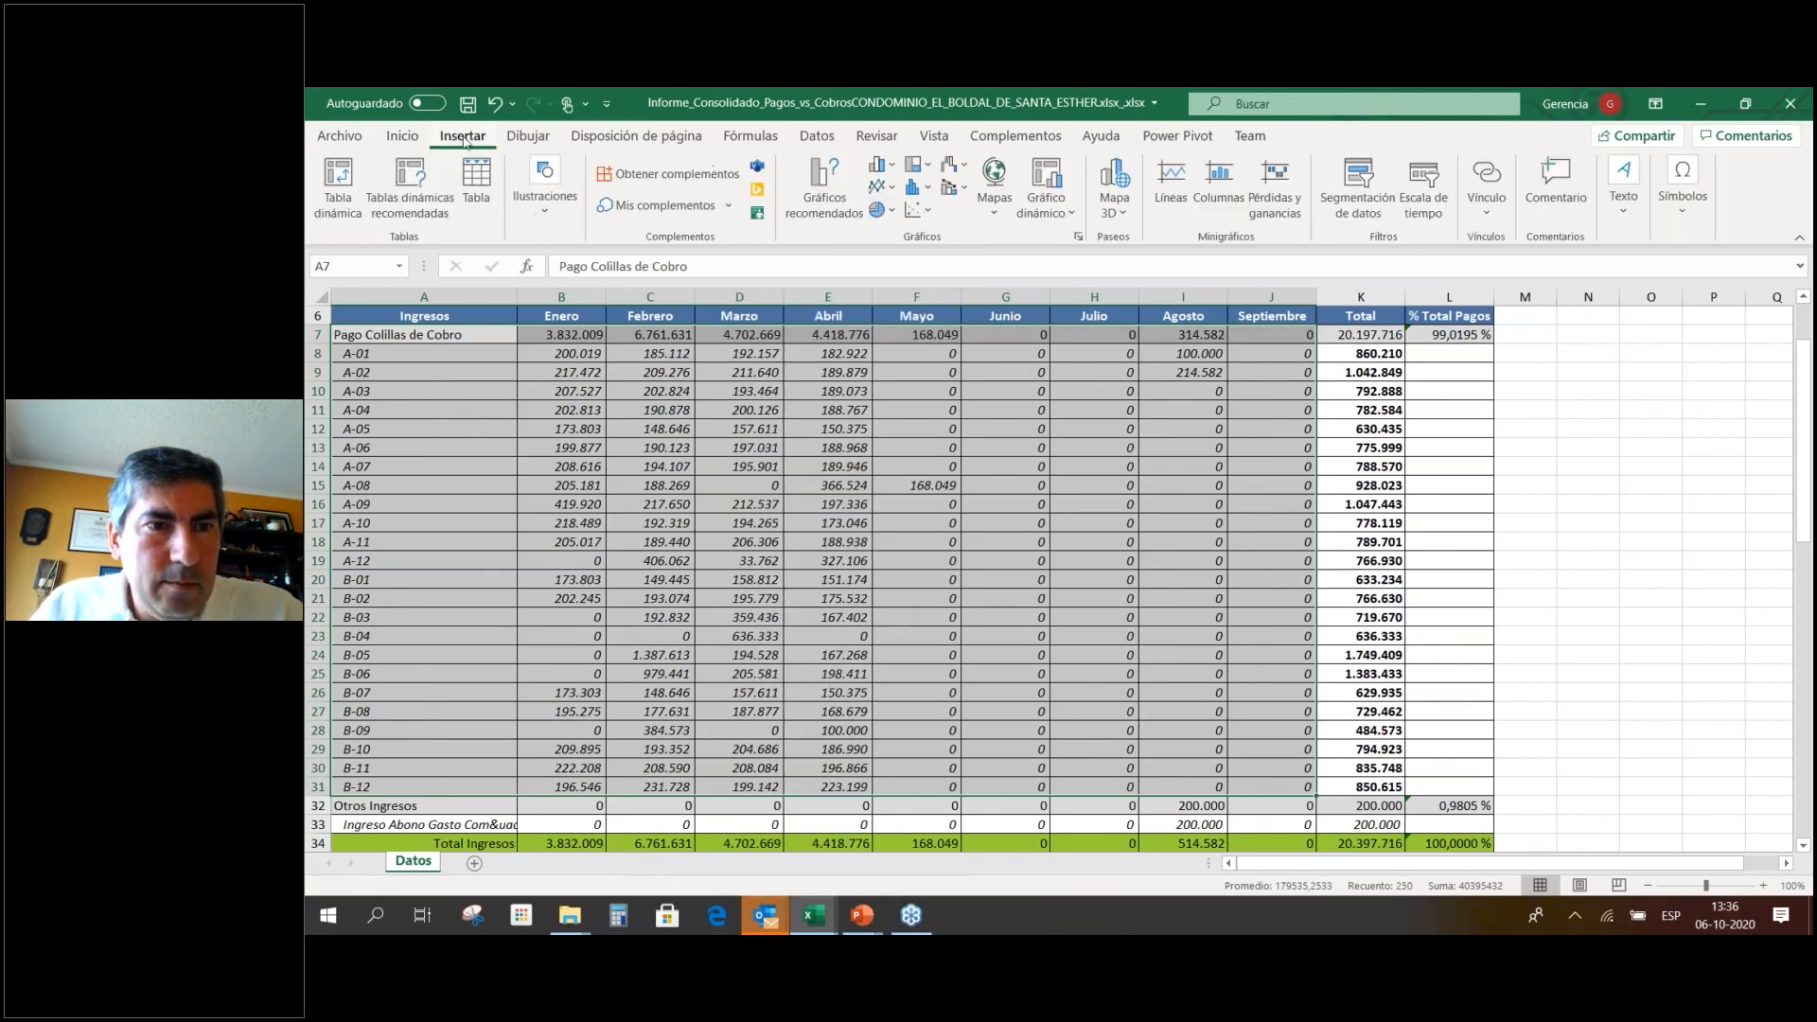
click(324, 197)
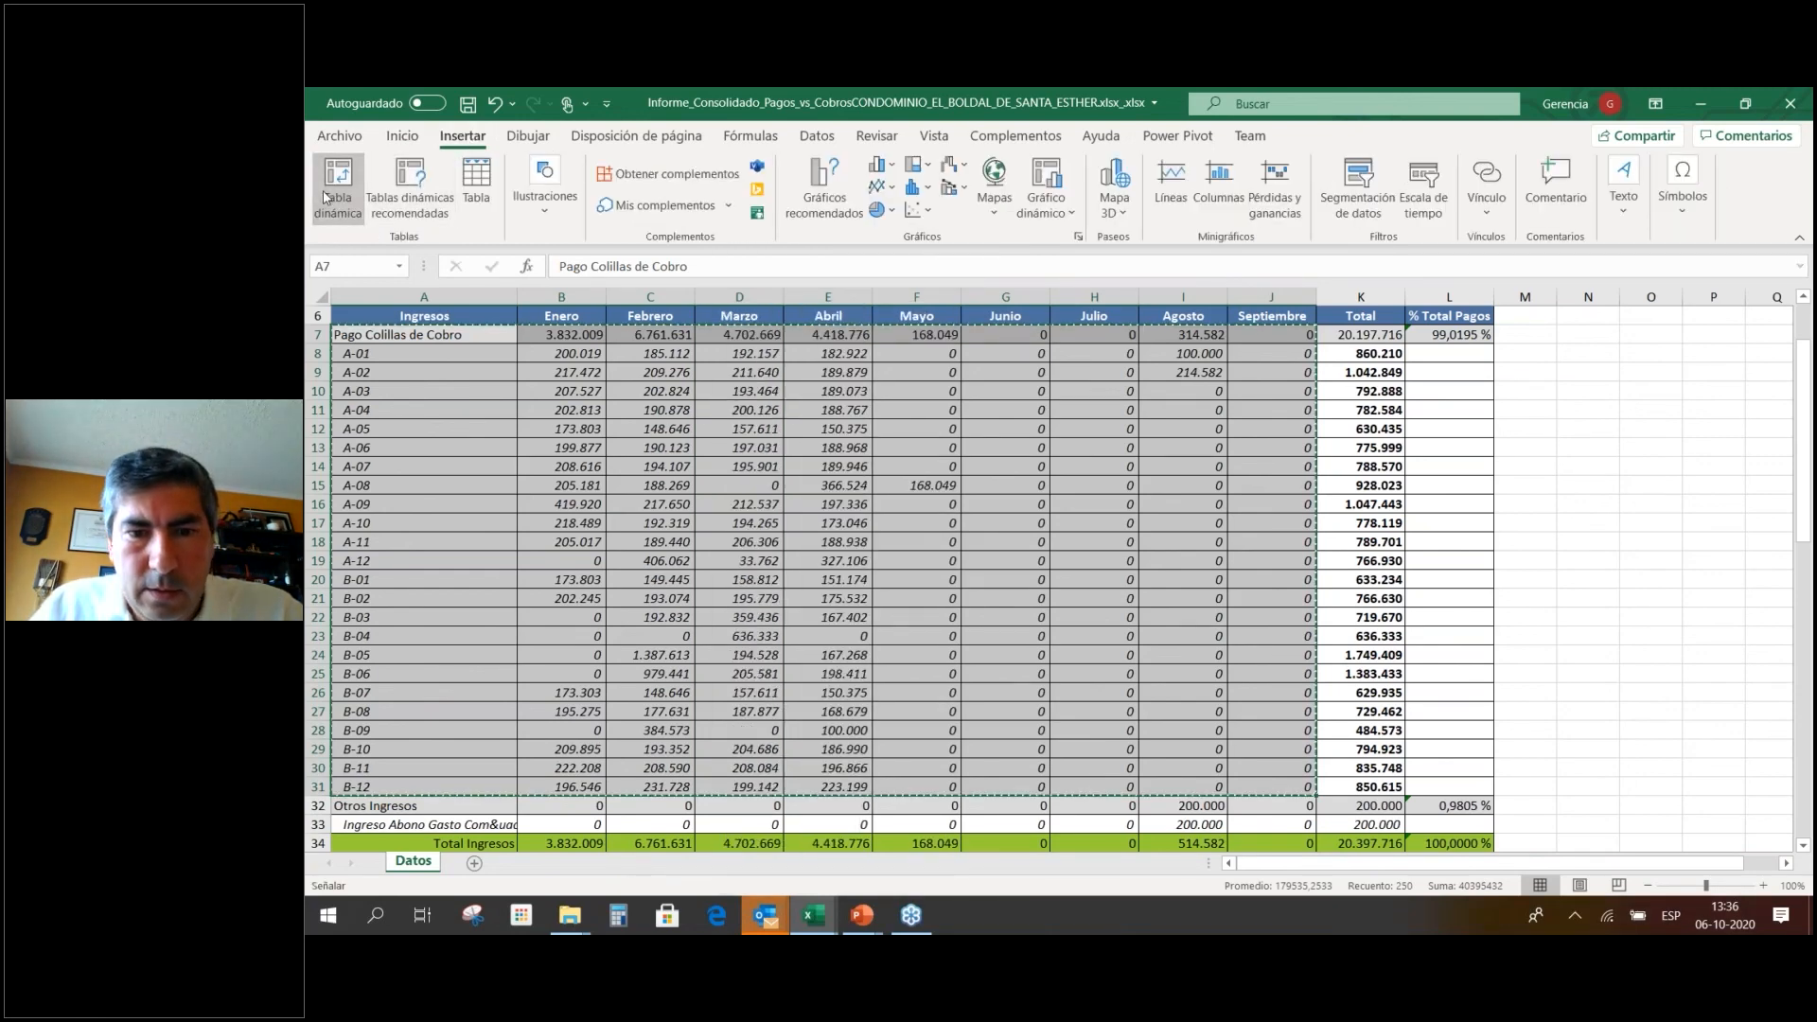
click(1135, 859)
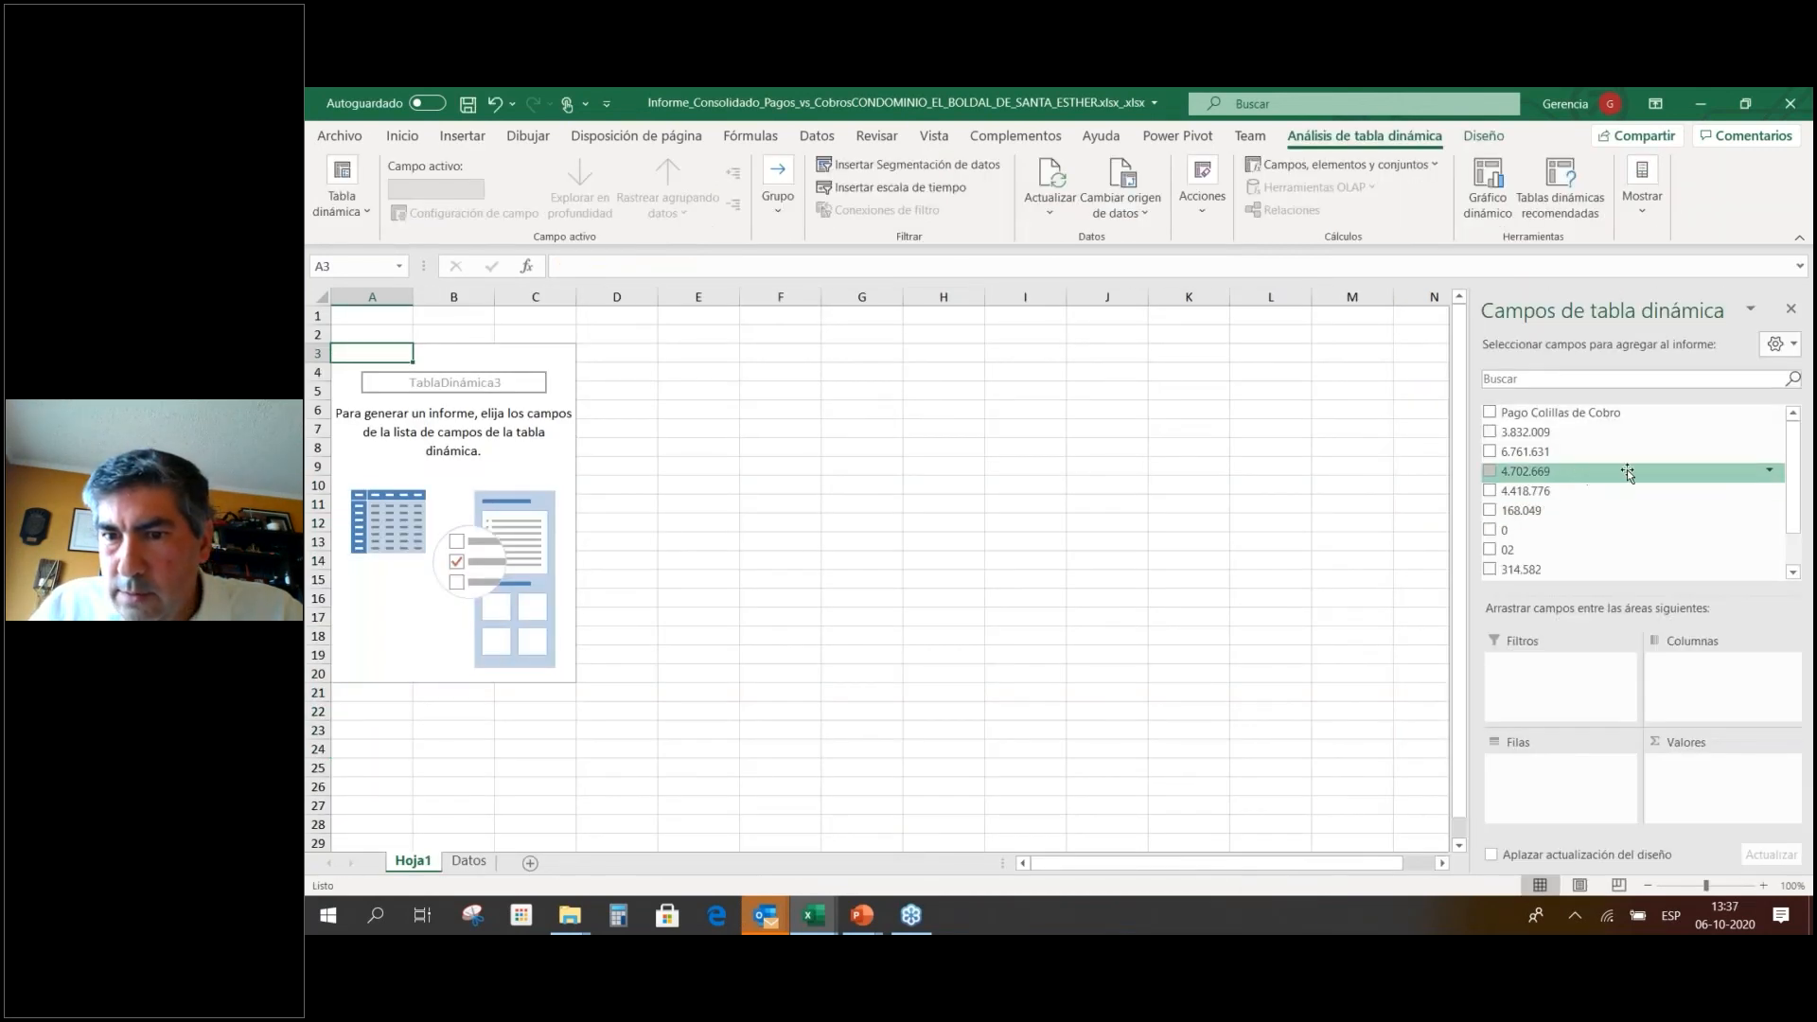
key(ctrl+z)
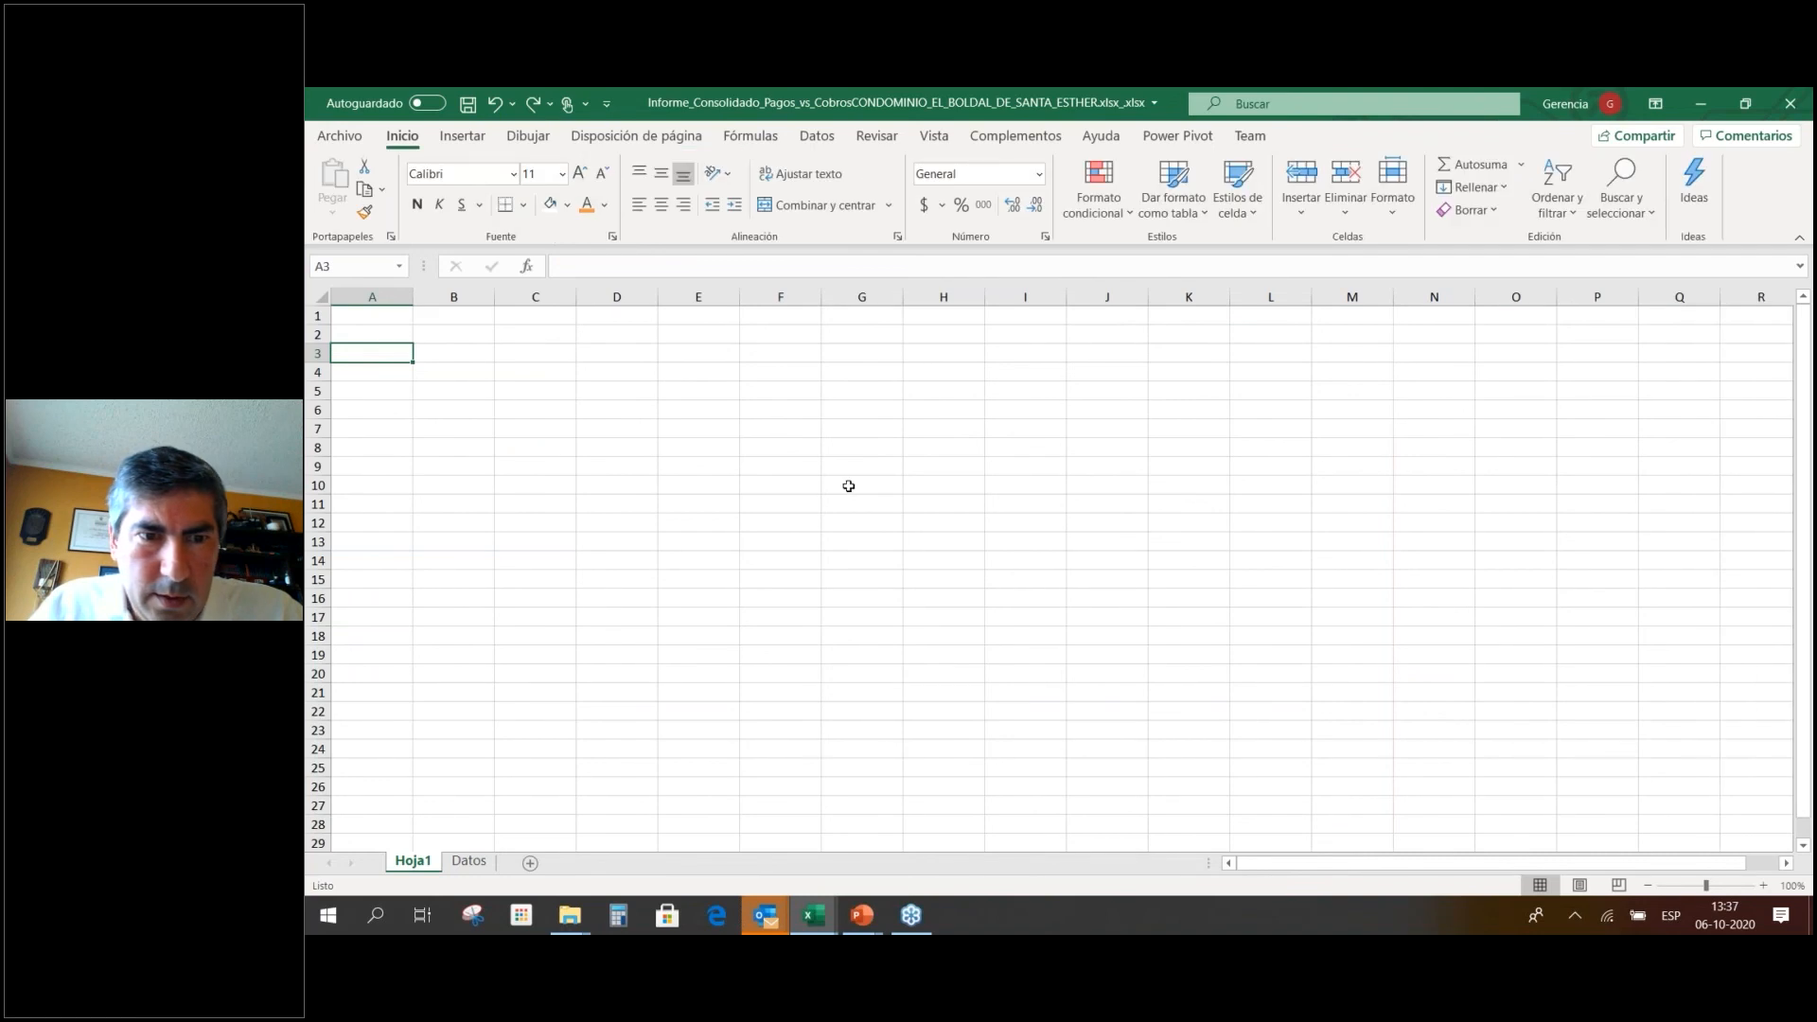
On the Datos sheet, delete the Pago Colillas de Cobro row 7.
key(alt+Tab)
key(alt+Tab)
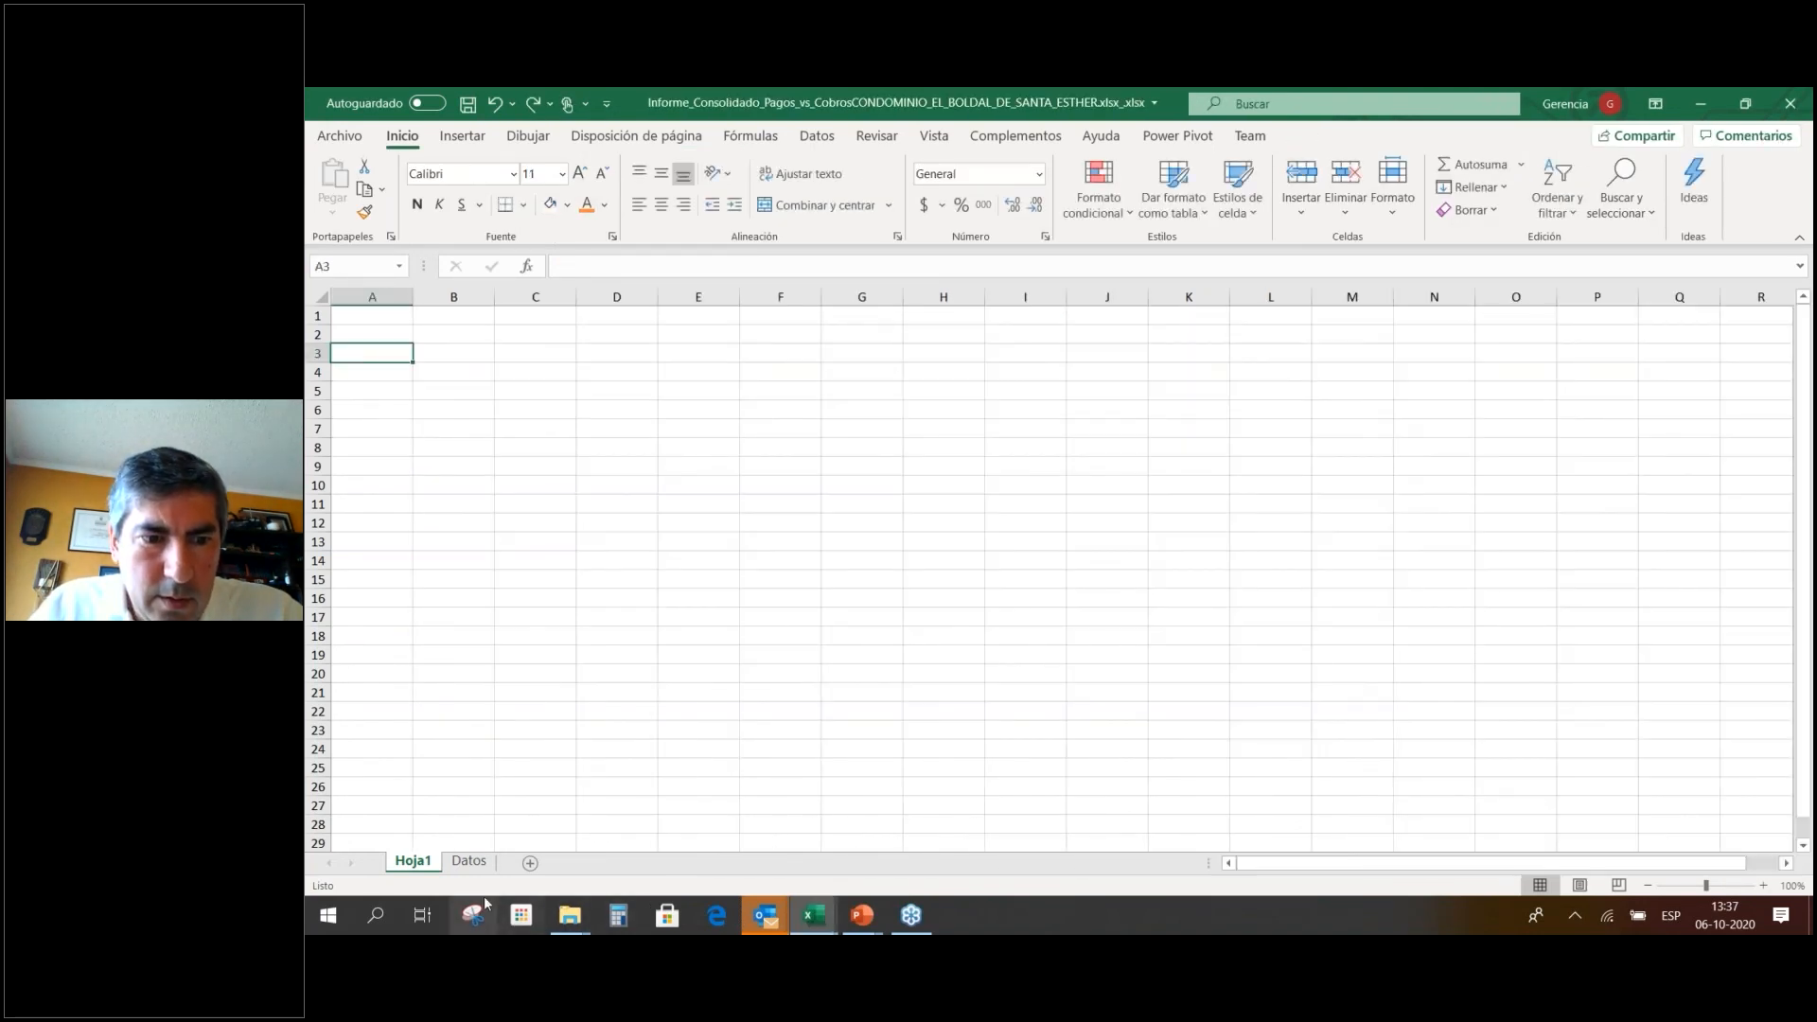
click(471, 861)
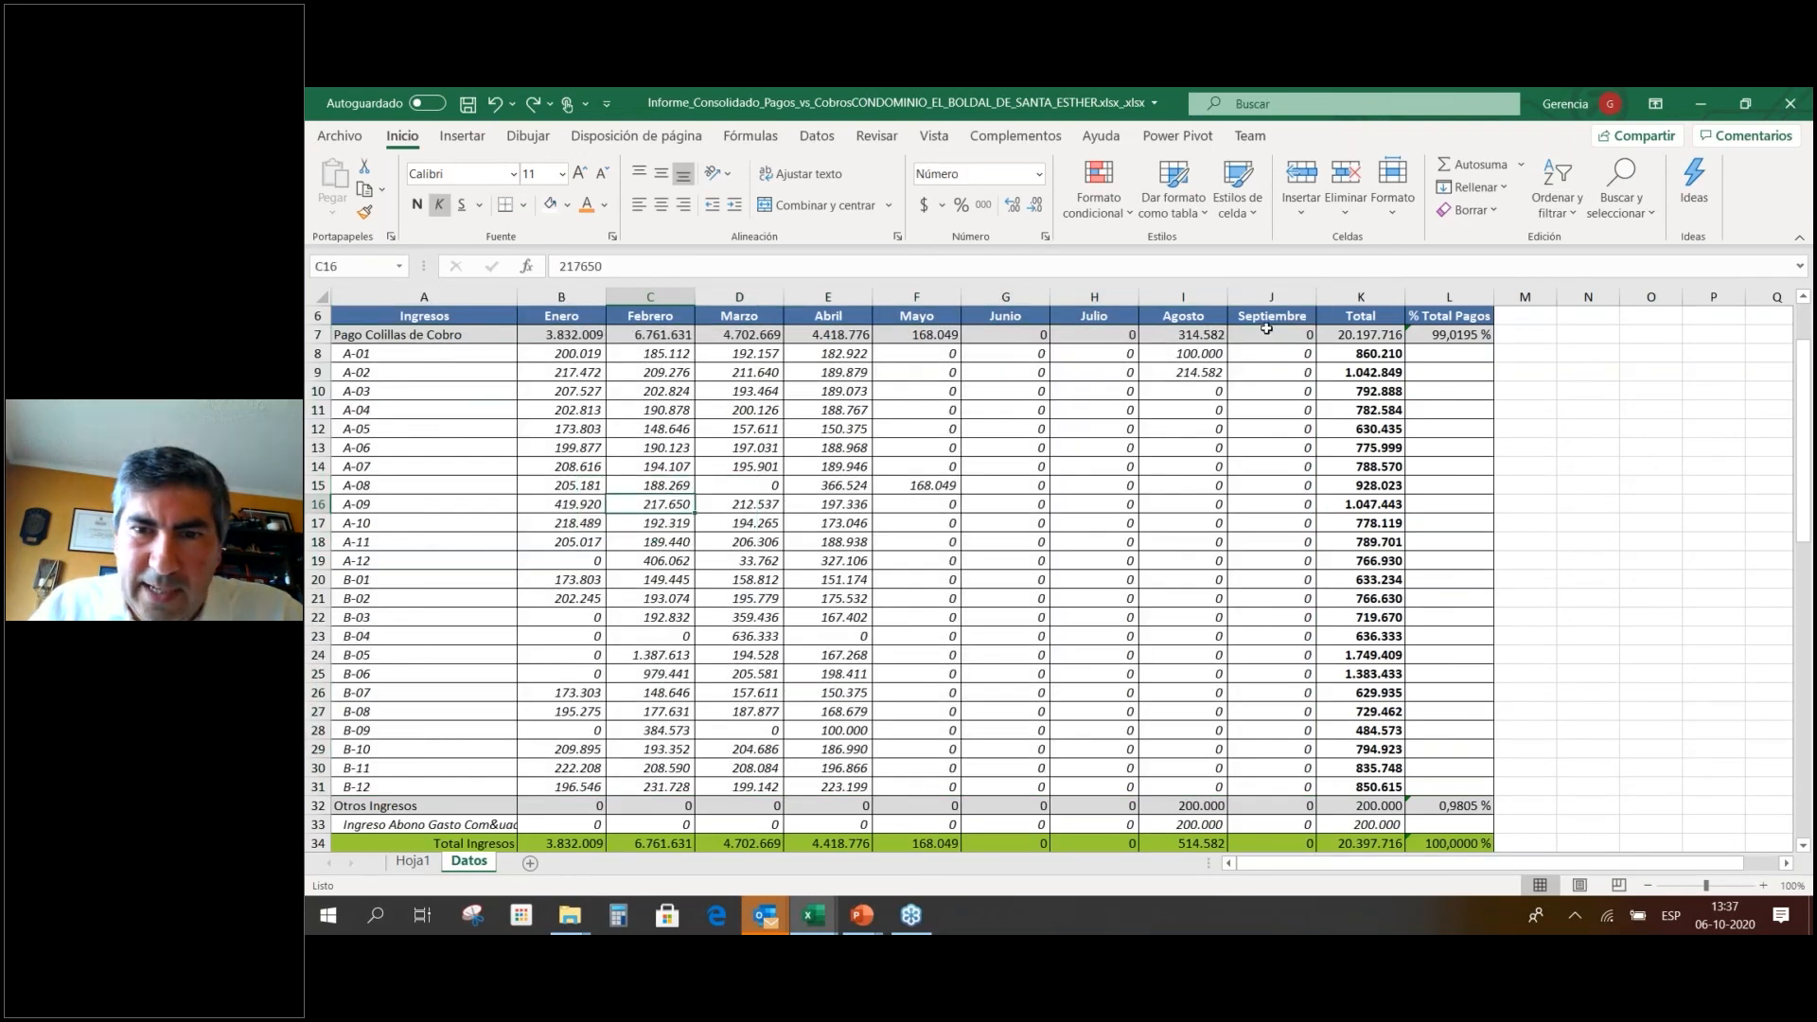
click(1267, 332)
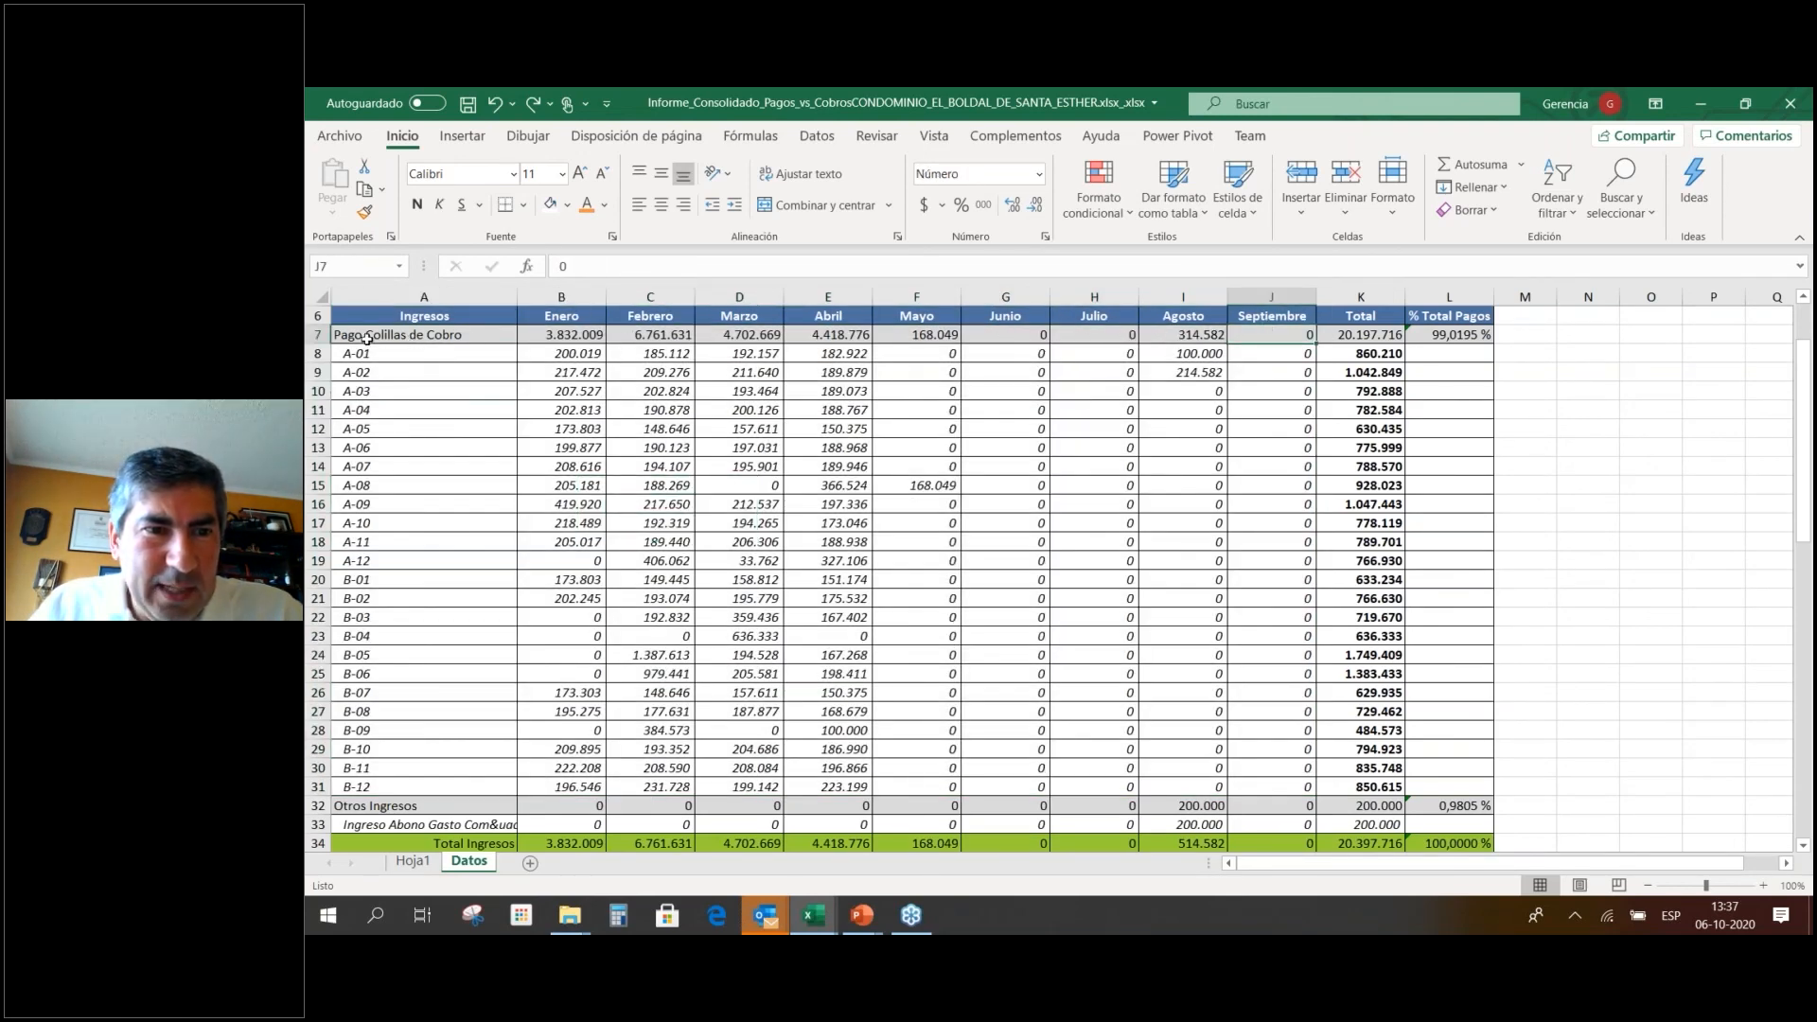
right_click(318, 334)
key(Escape)
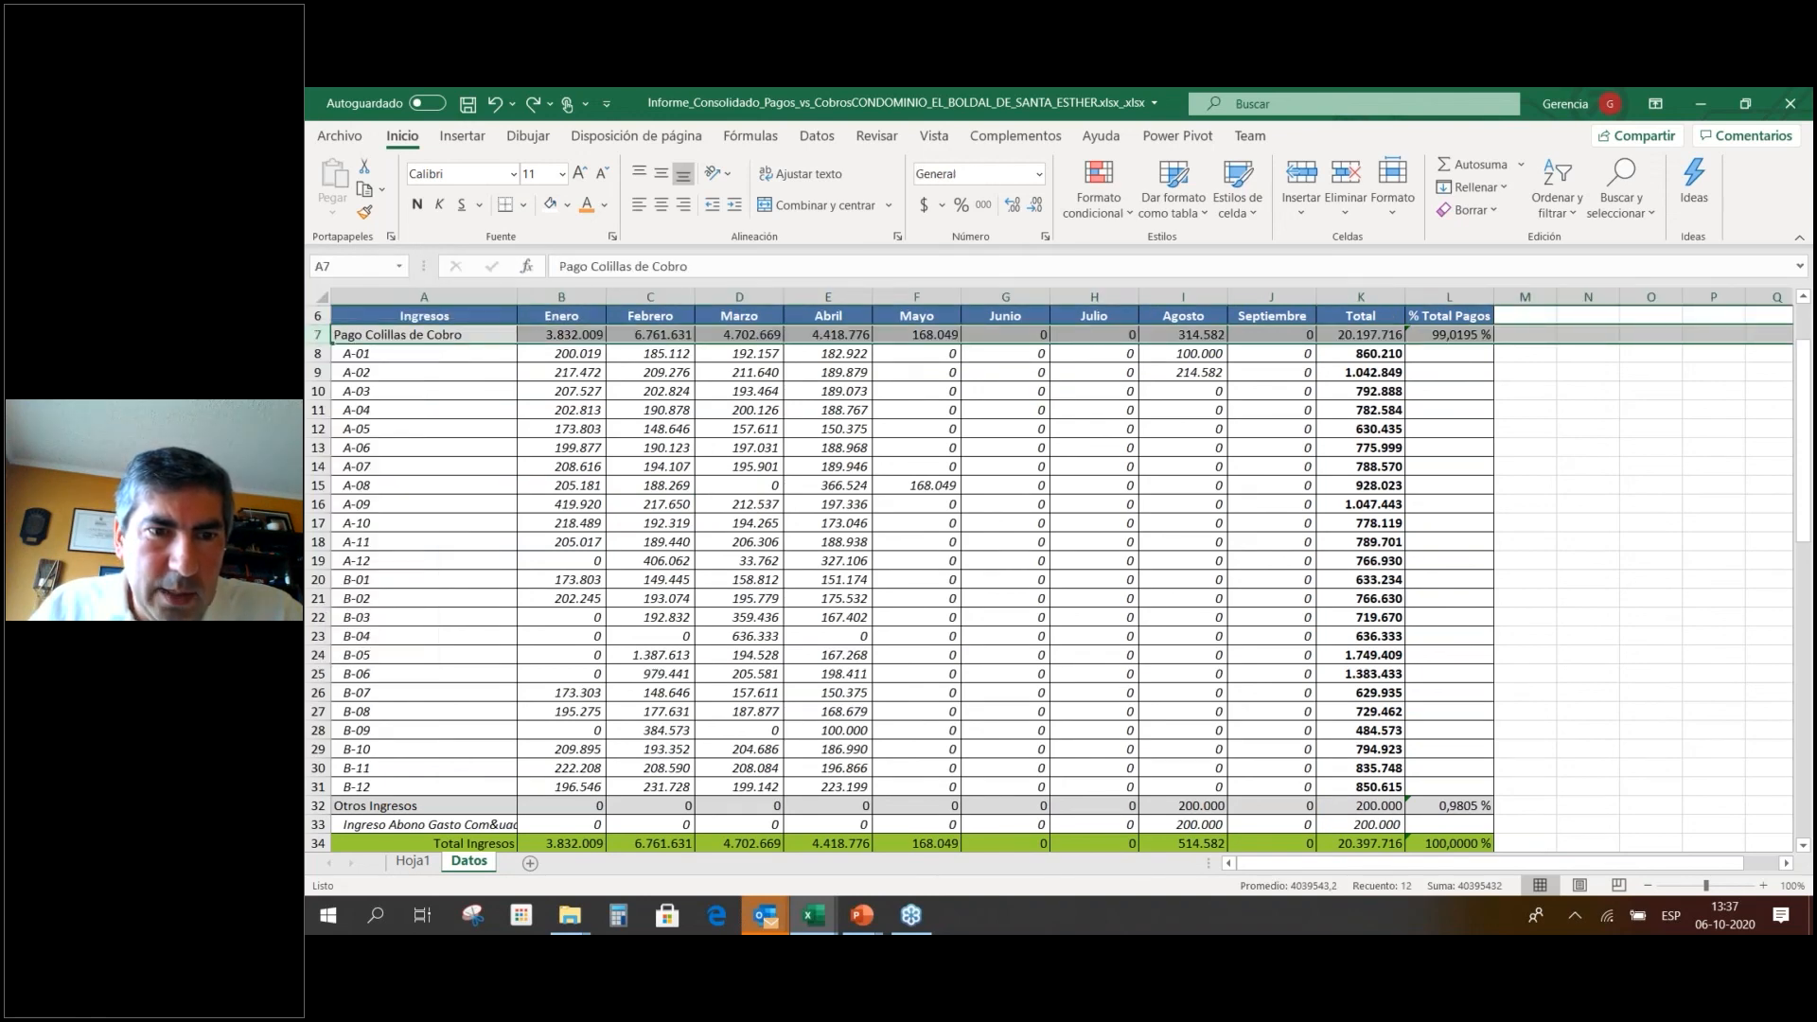
click(553, 410)
Select the unit income rows A6:J30 and start a new pivot table from them.
drag(422, 319, 1302, 769)
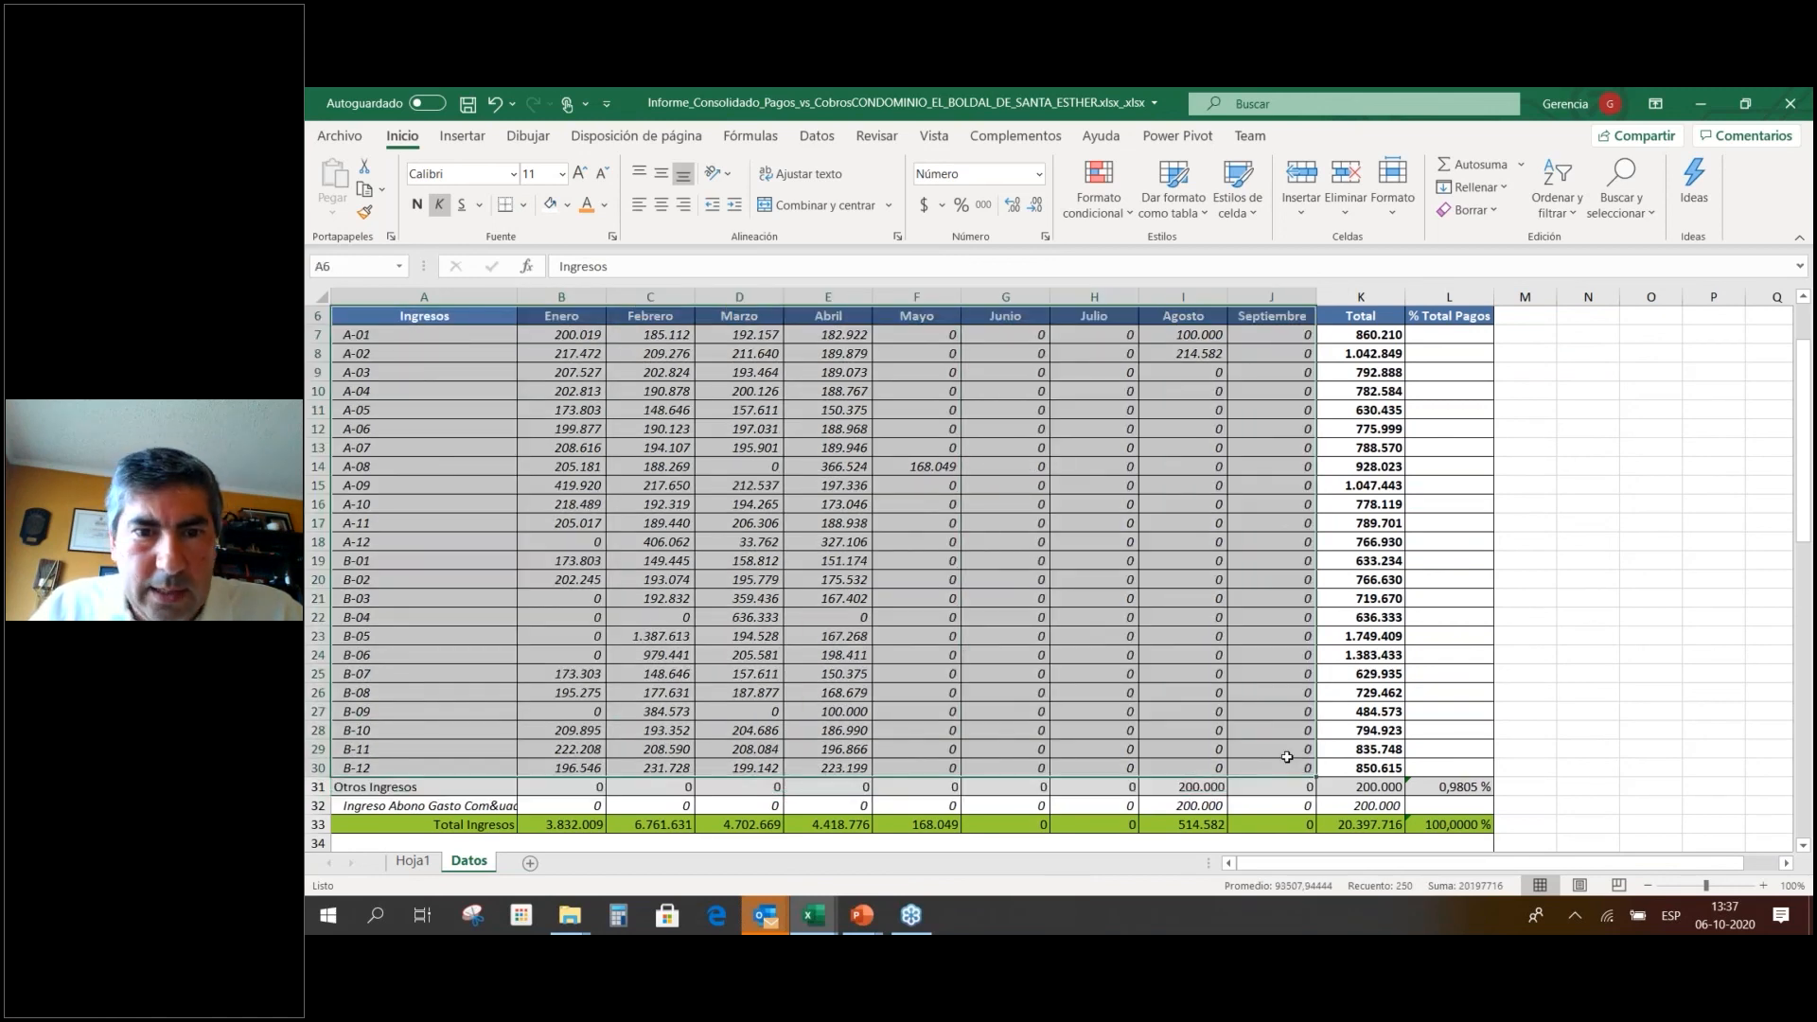
right_click(811, 420)
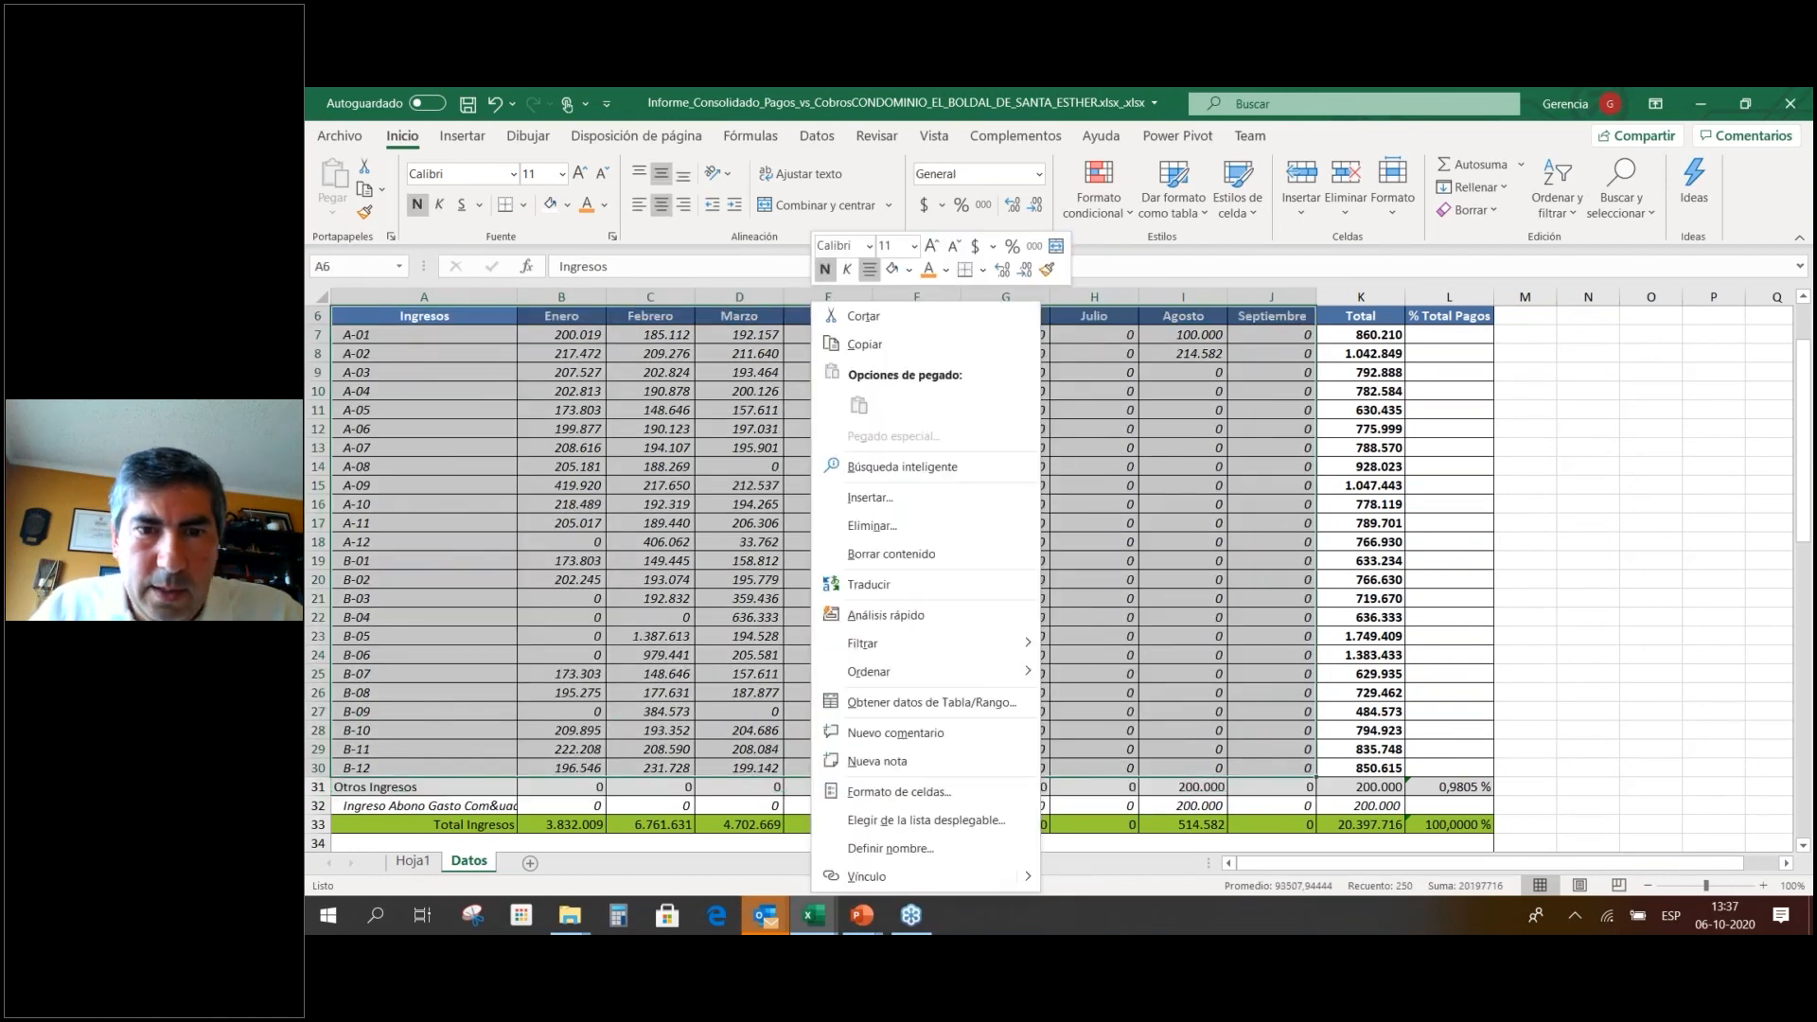
click(463, 137)
click(341, 188)
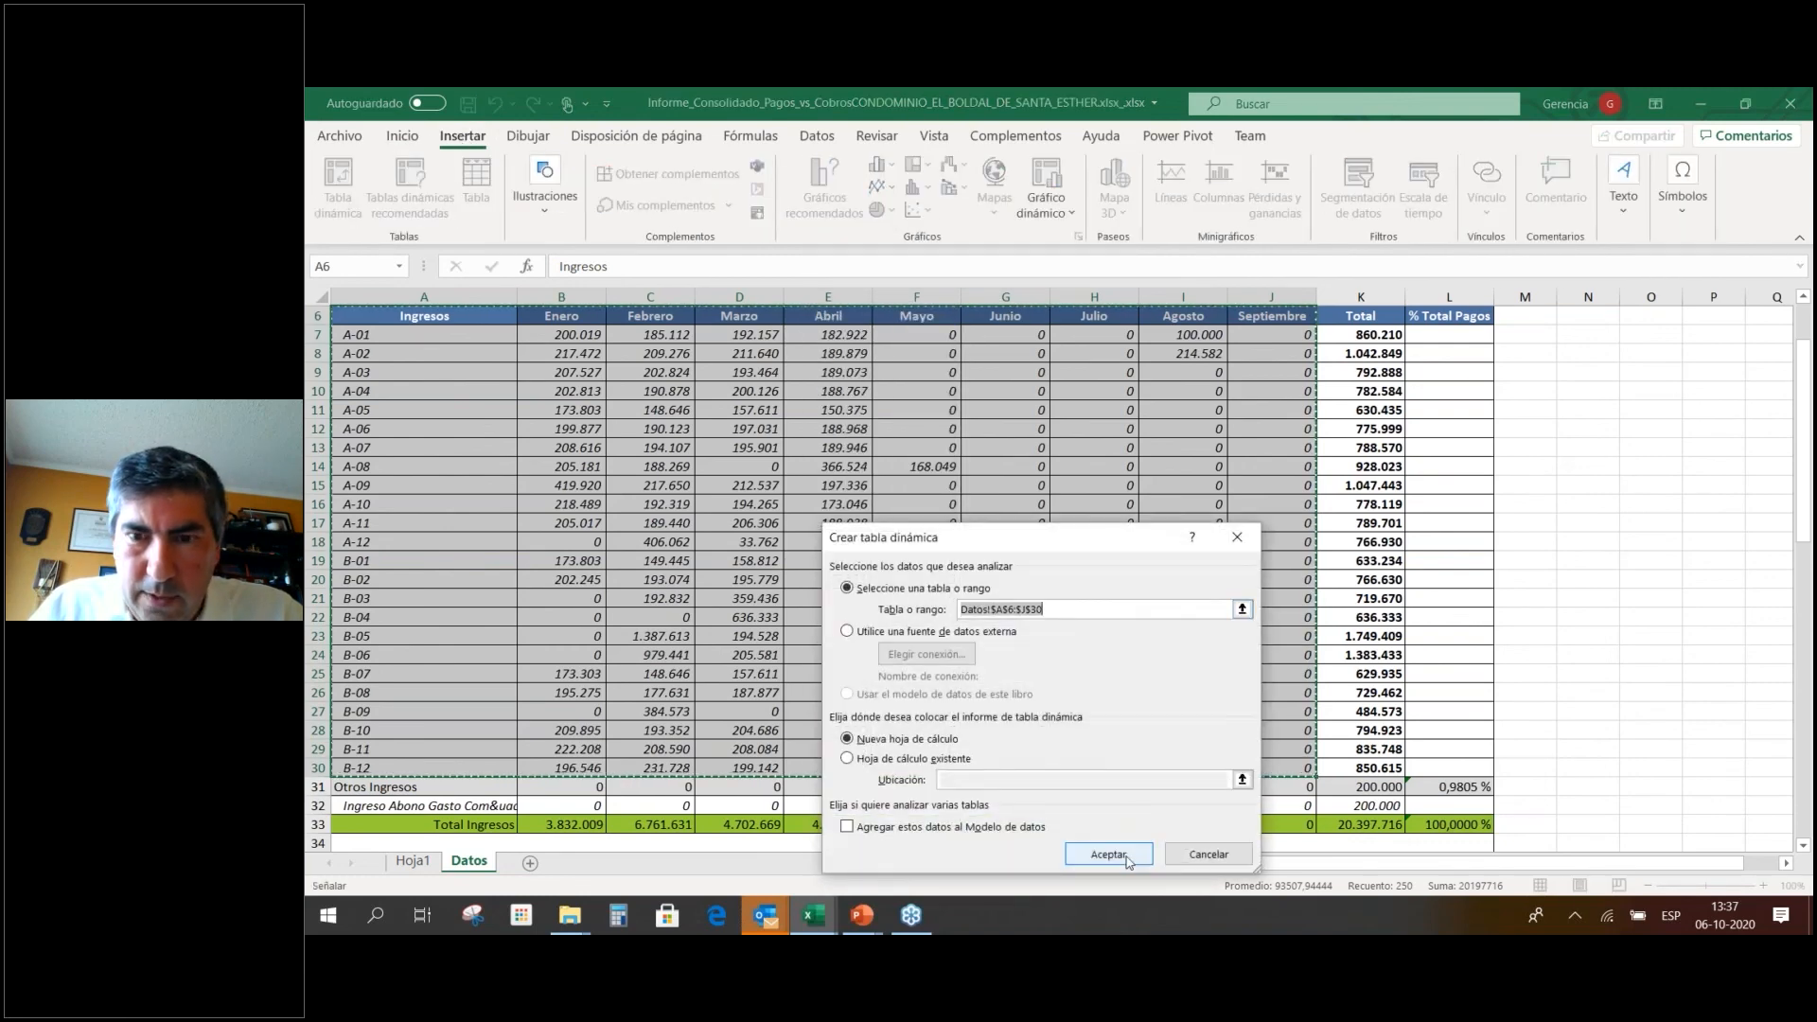
Create the pivot on new sheet Hoja2 with units A-01 to B-12 as rows and Suma de Enero as values.
click(1110, 854)
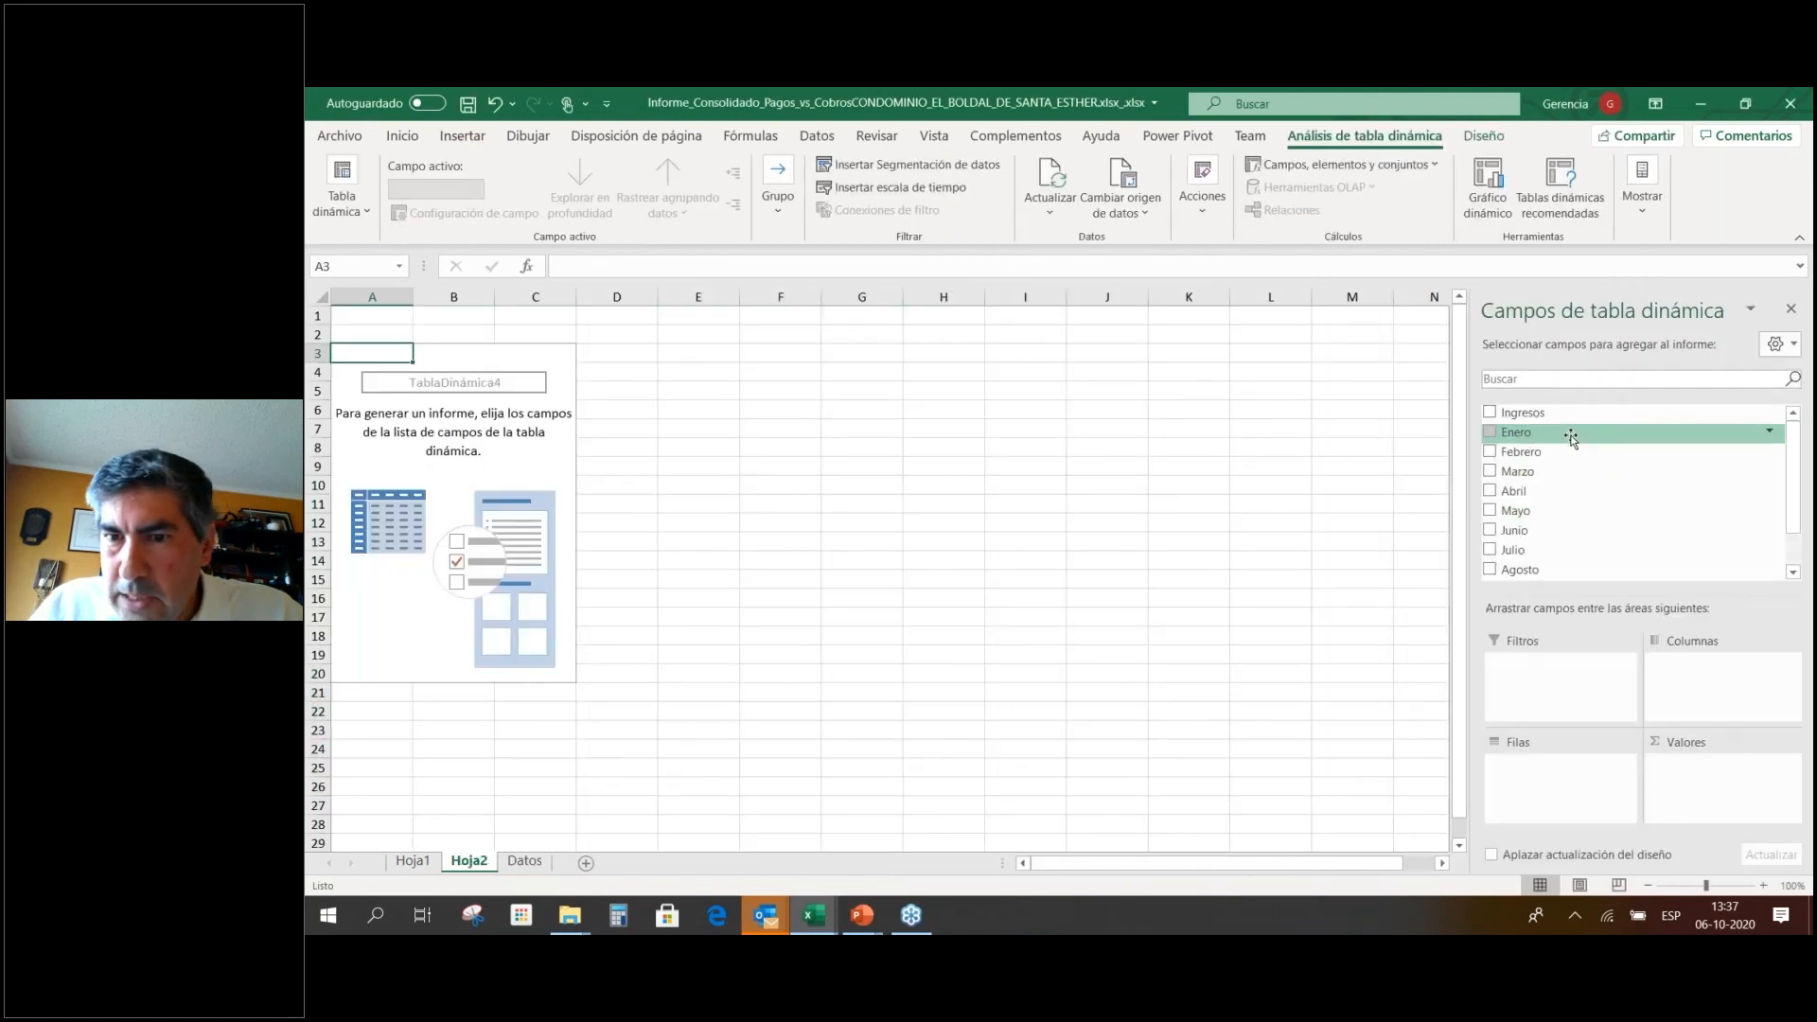
drag(1568, 415, 1699, 793)
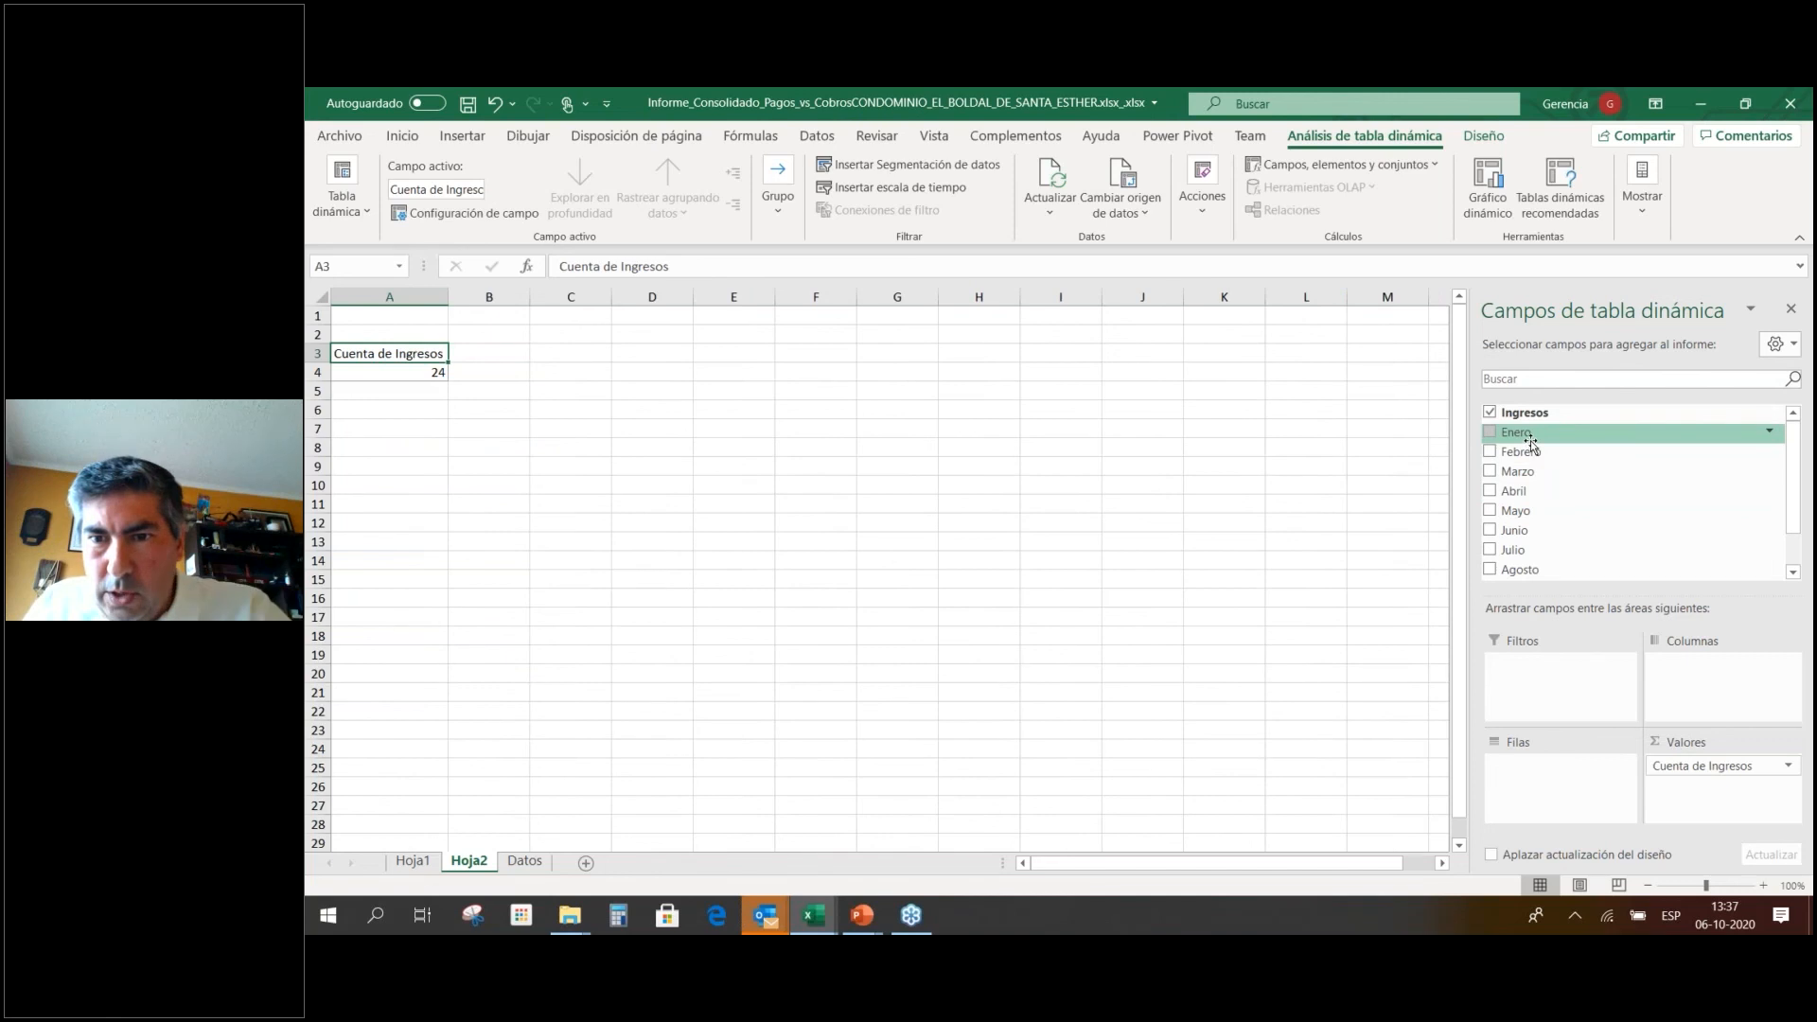
drag(1531, 442, 1562, 796)
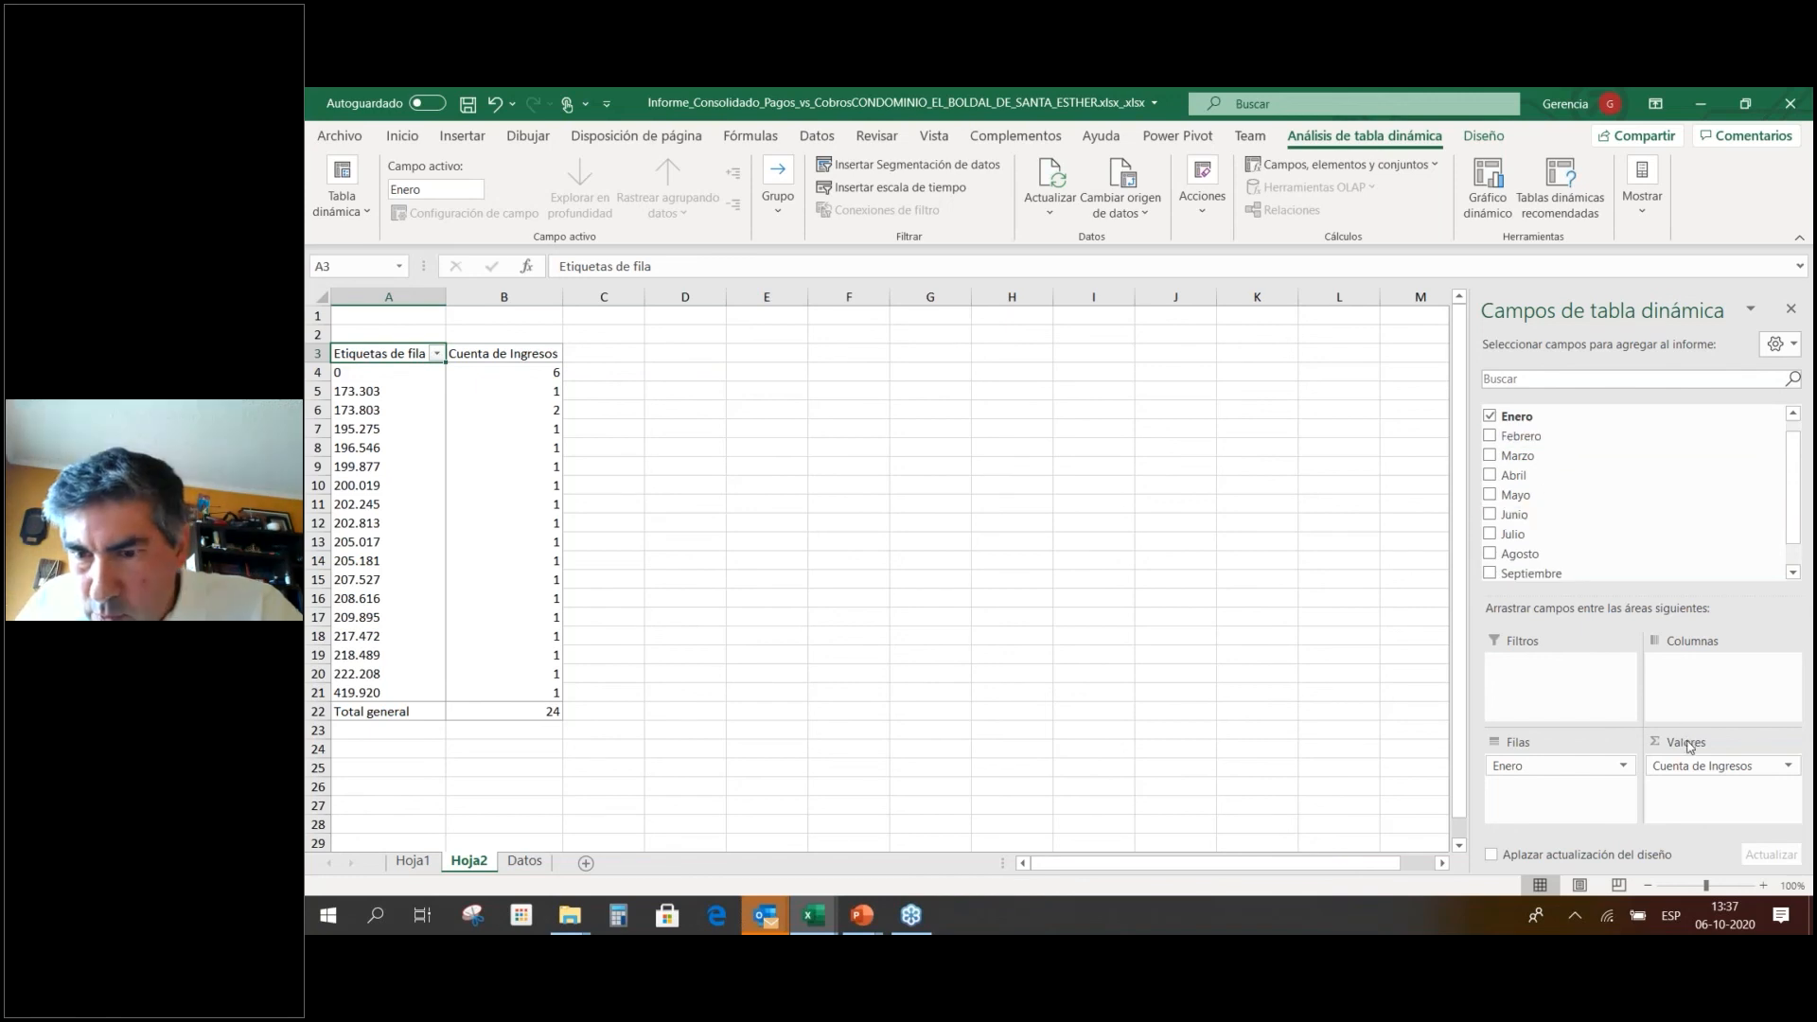
drag(1699, 768, 1703, 667)
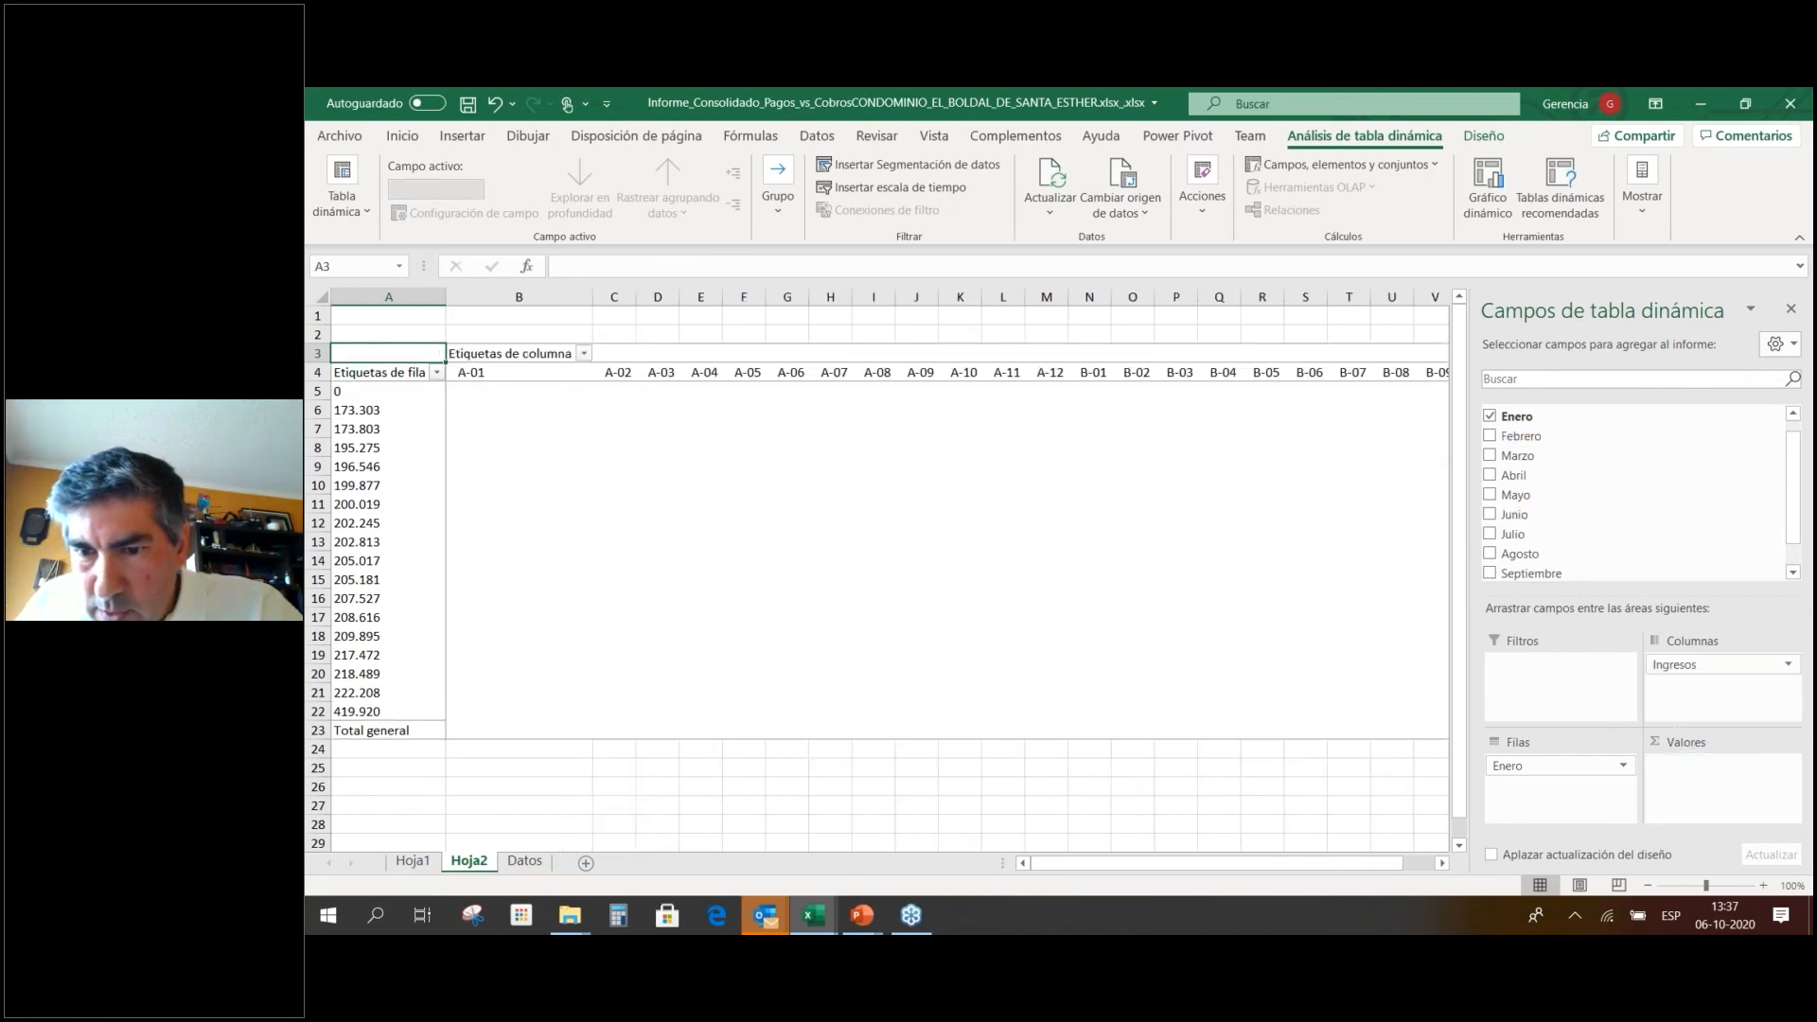
drag(1552, 767, 1703, 797)
drag(1694, 665, 1549, 760)
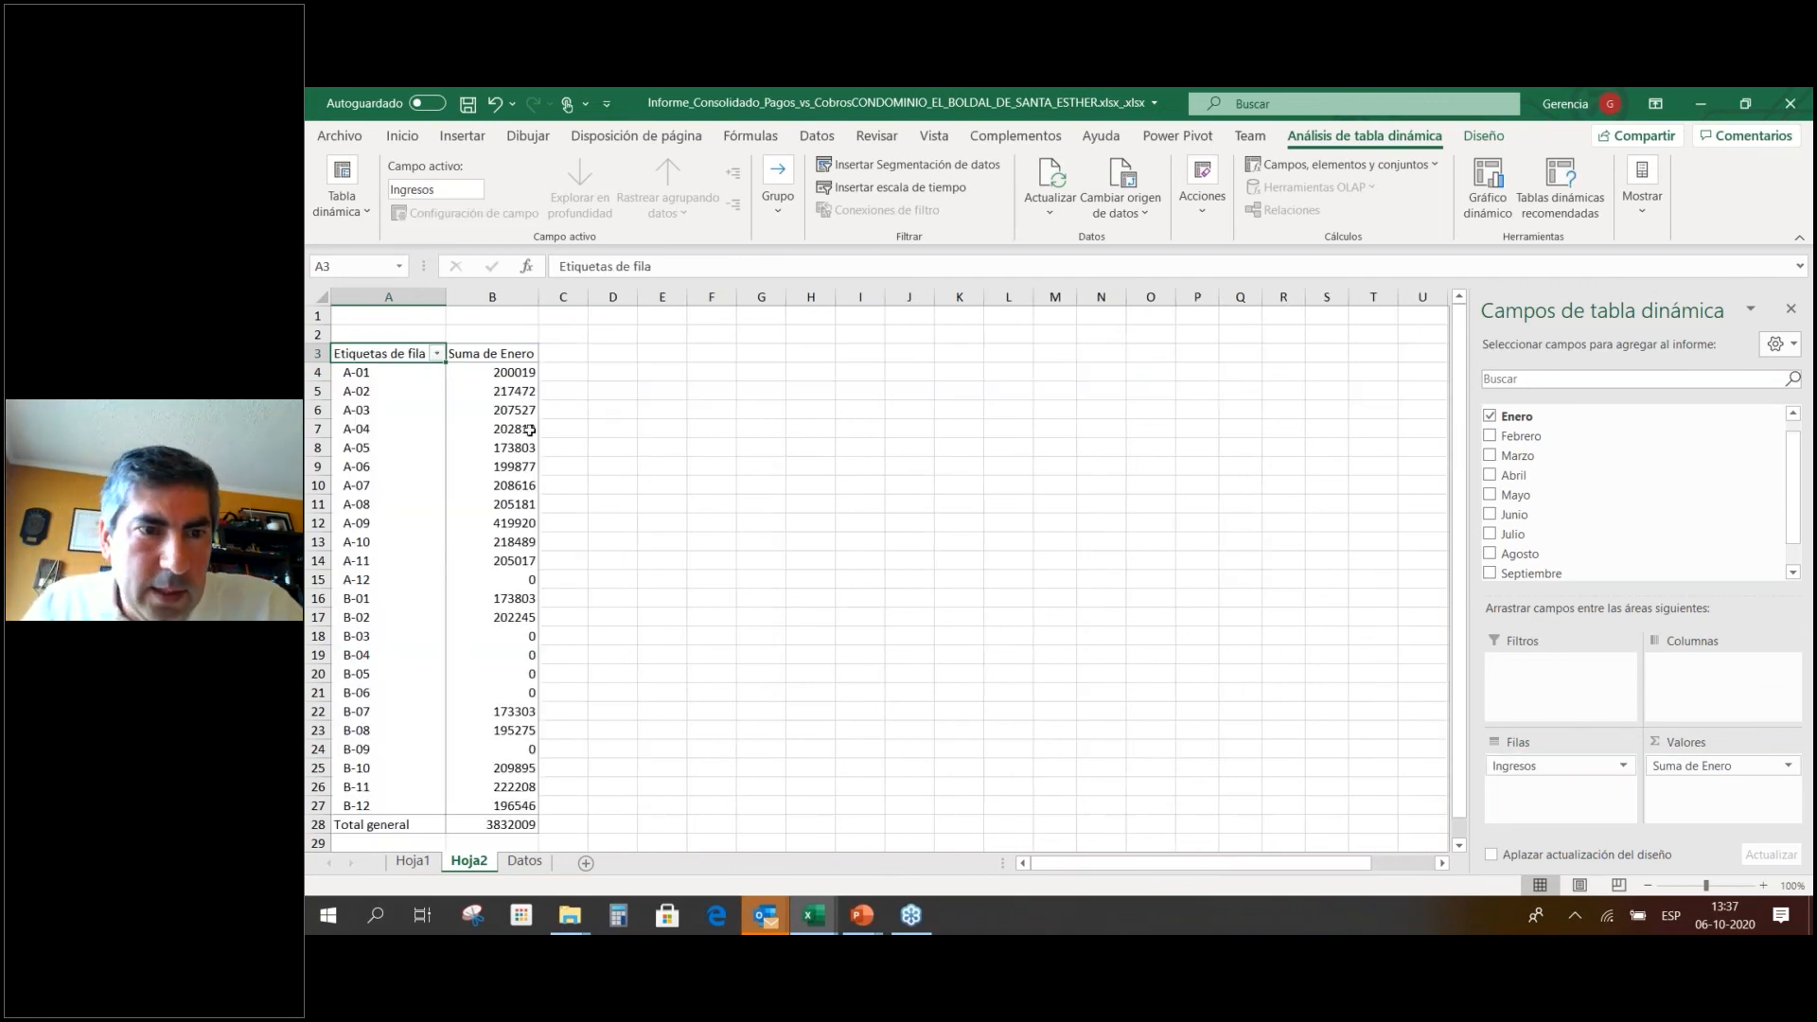
Widen column B to fit the January sums, totalling 3832009.
drag(540, 297, 550, 297)
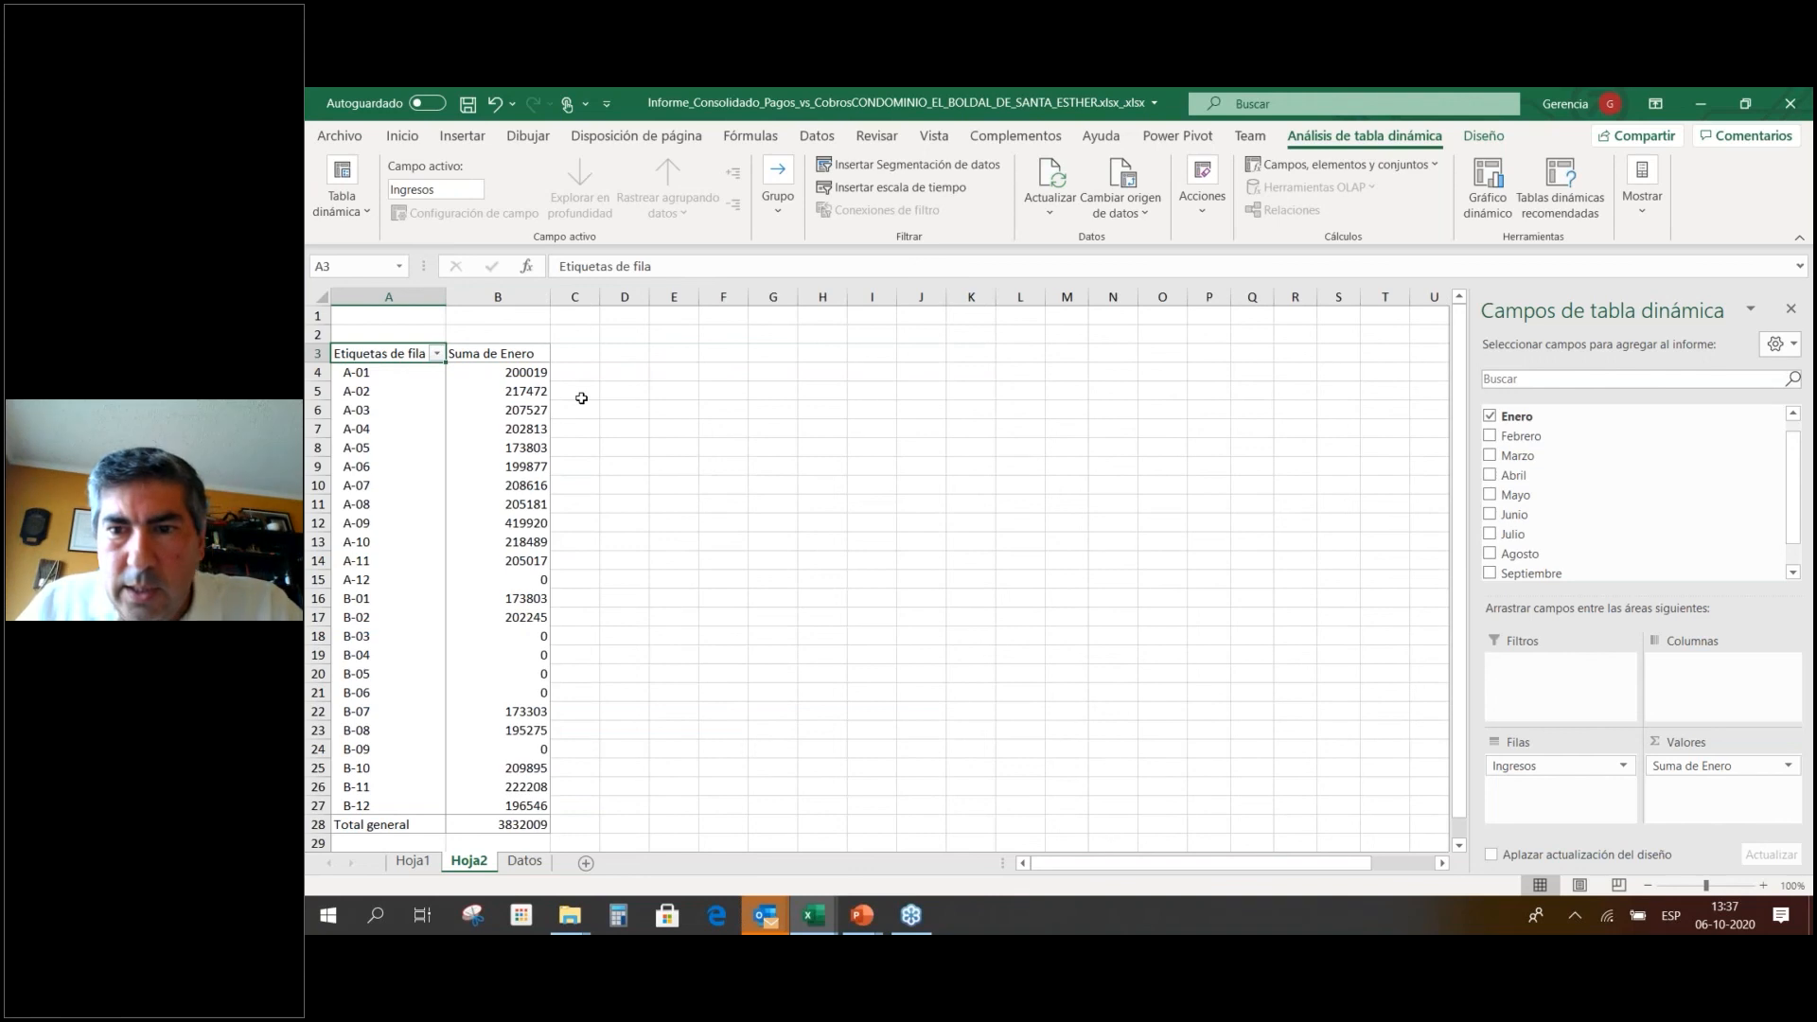
scroll(1572, 443, down, 7)
scroll(1569, 458, up, 7)
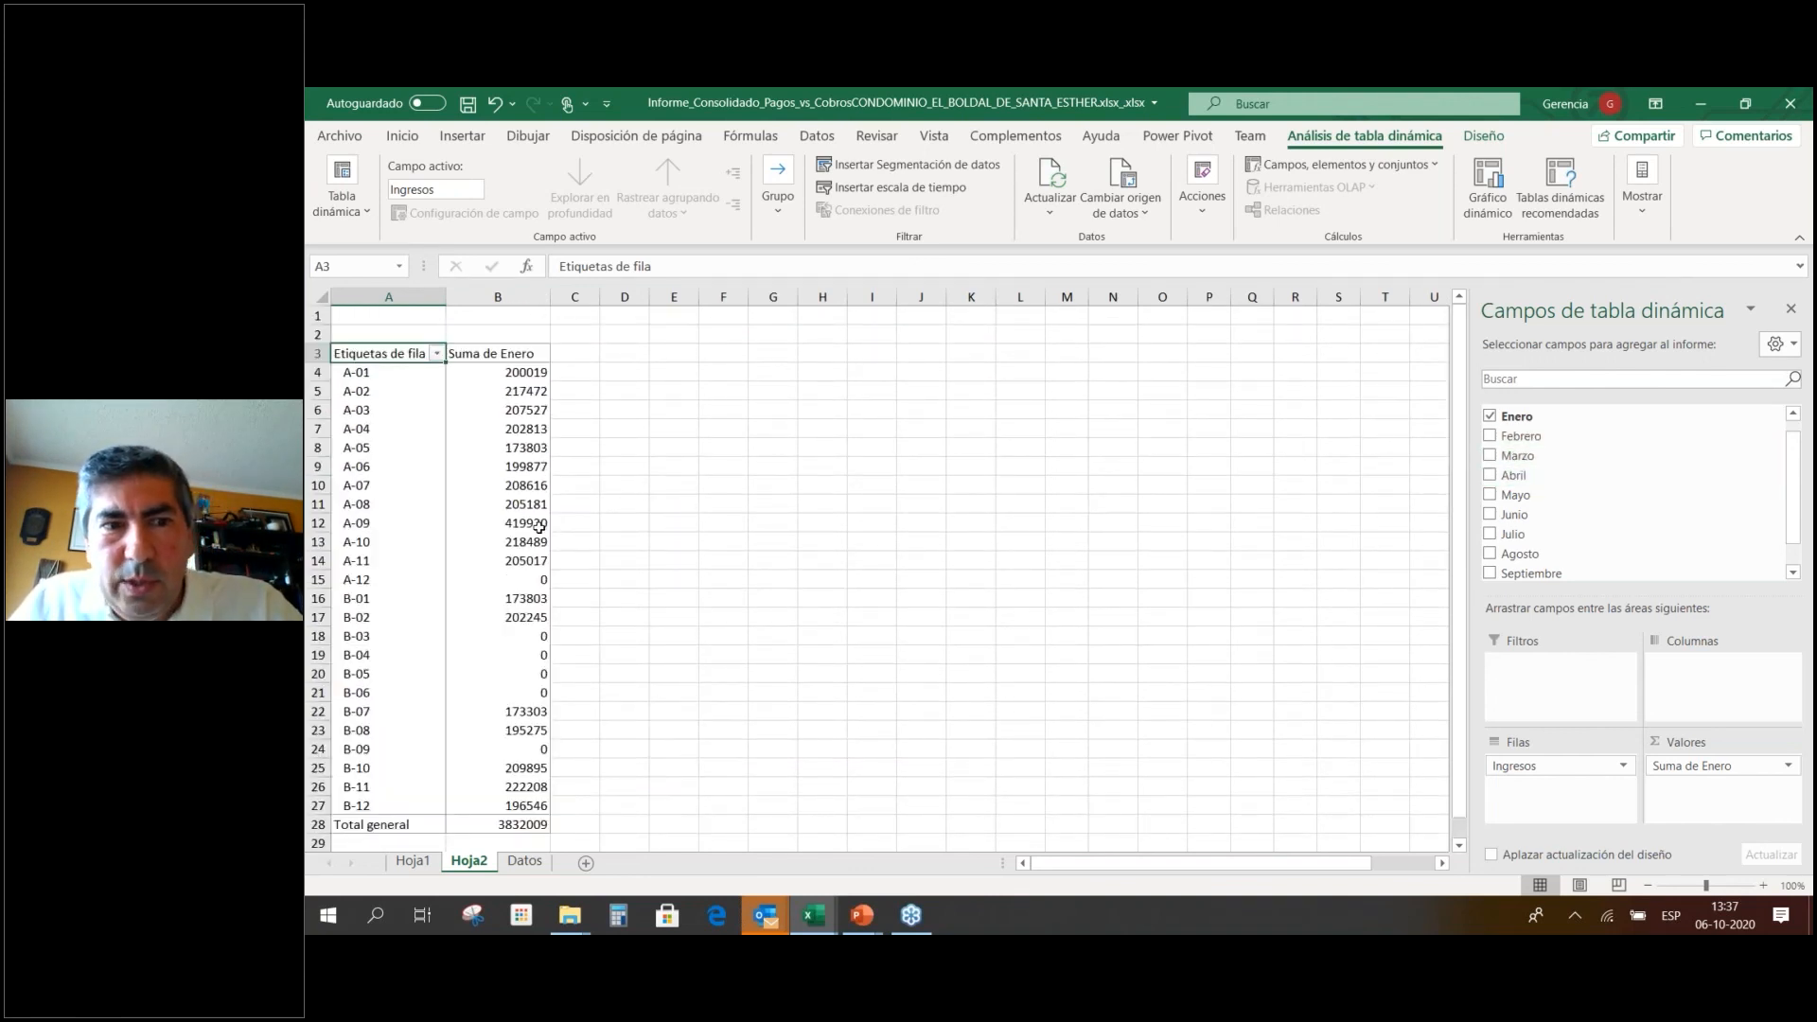
mouse_move(538, 527)
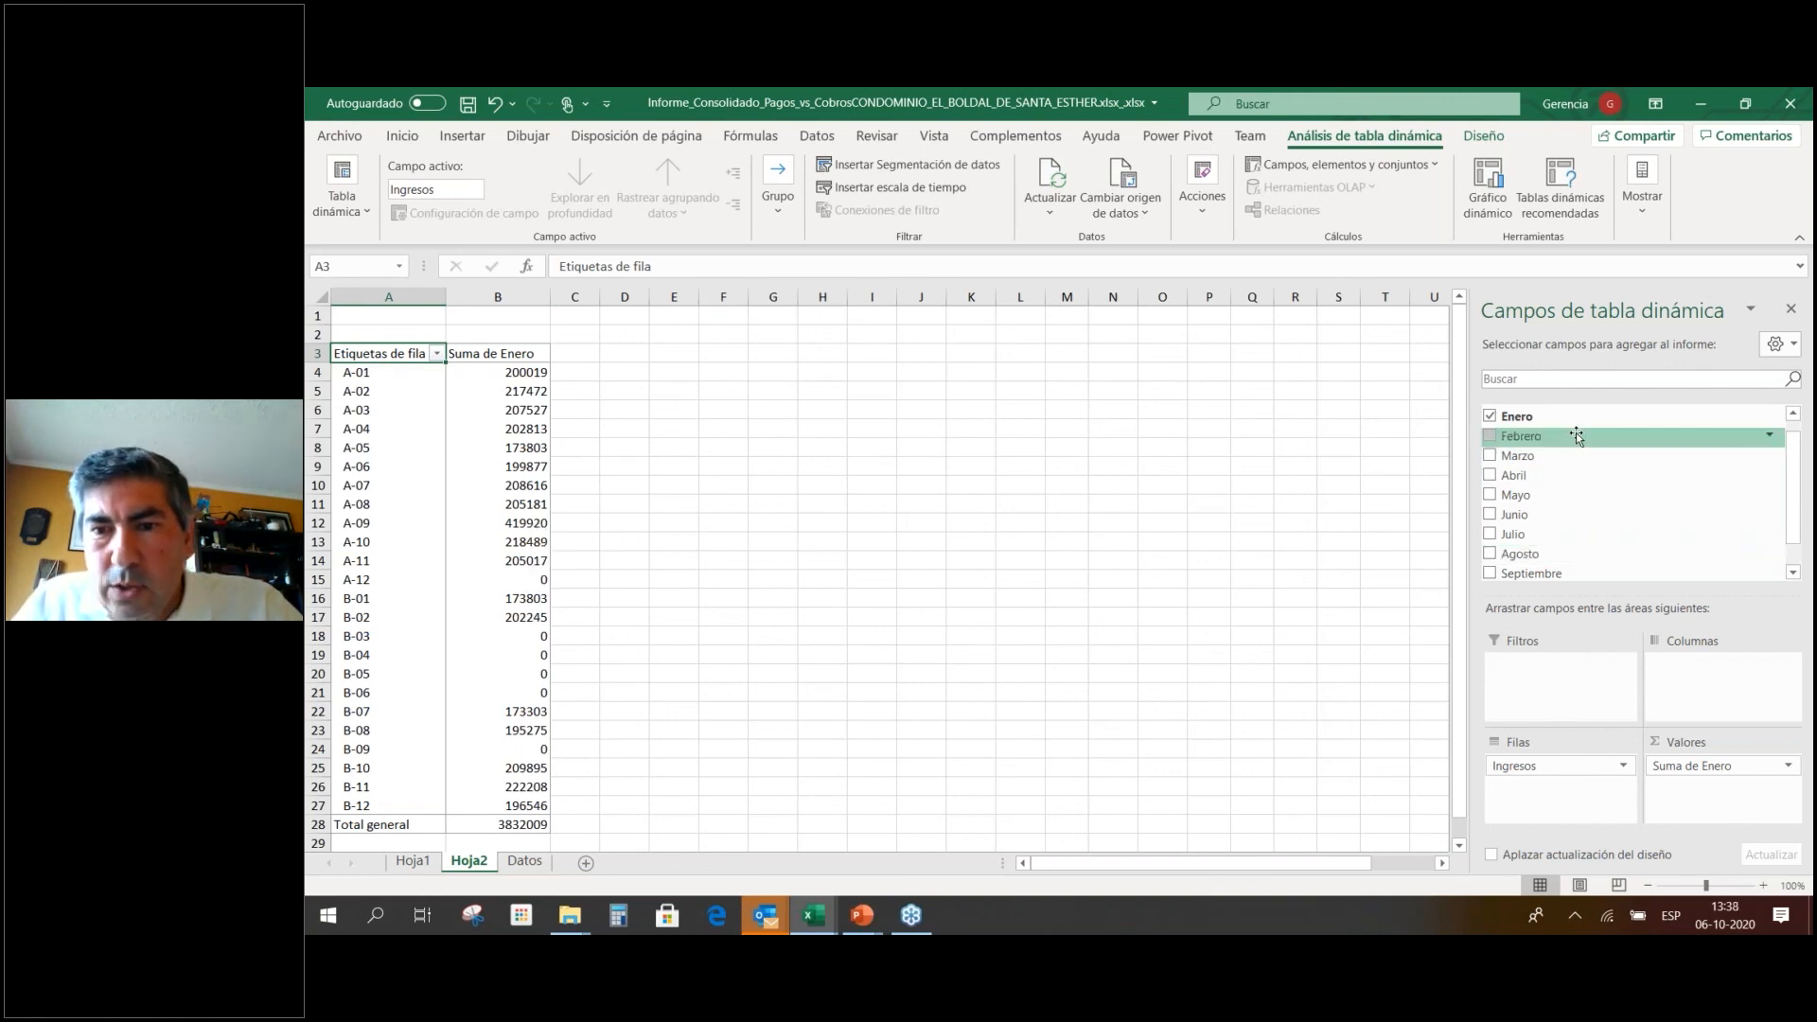
Clear the Datos selection, nudge the Morosidad pivot chart right, and show the units workbook's Datos sheet.
click(524, 862)
click(943, 444)
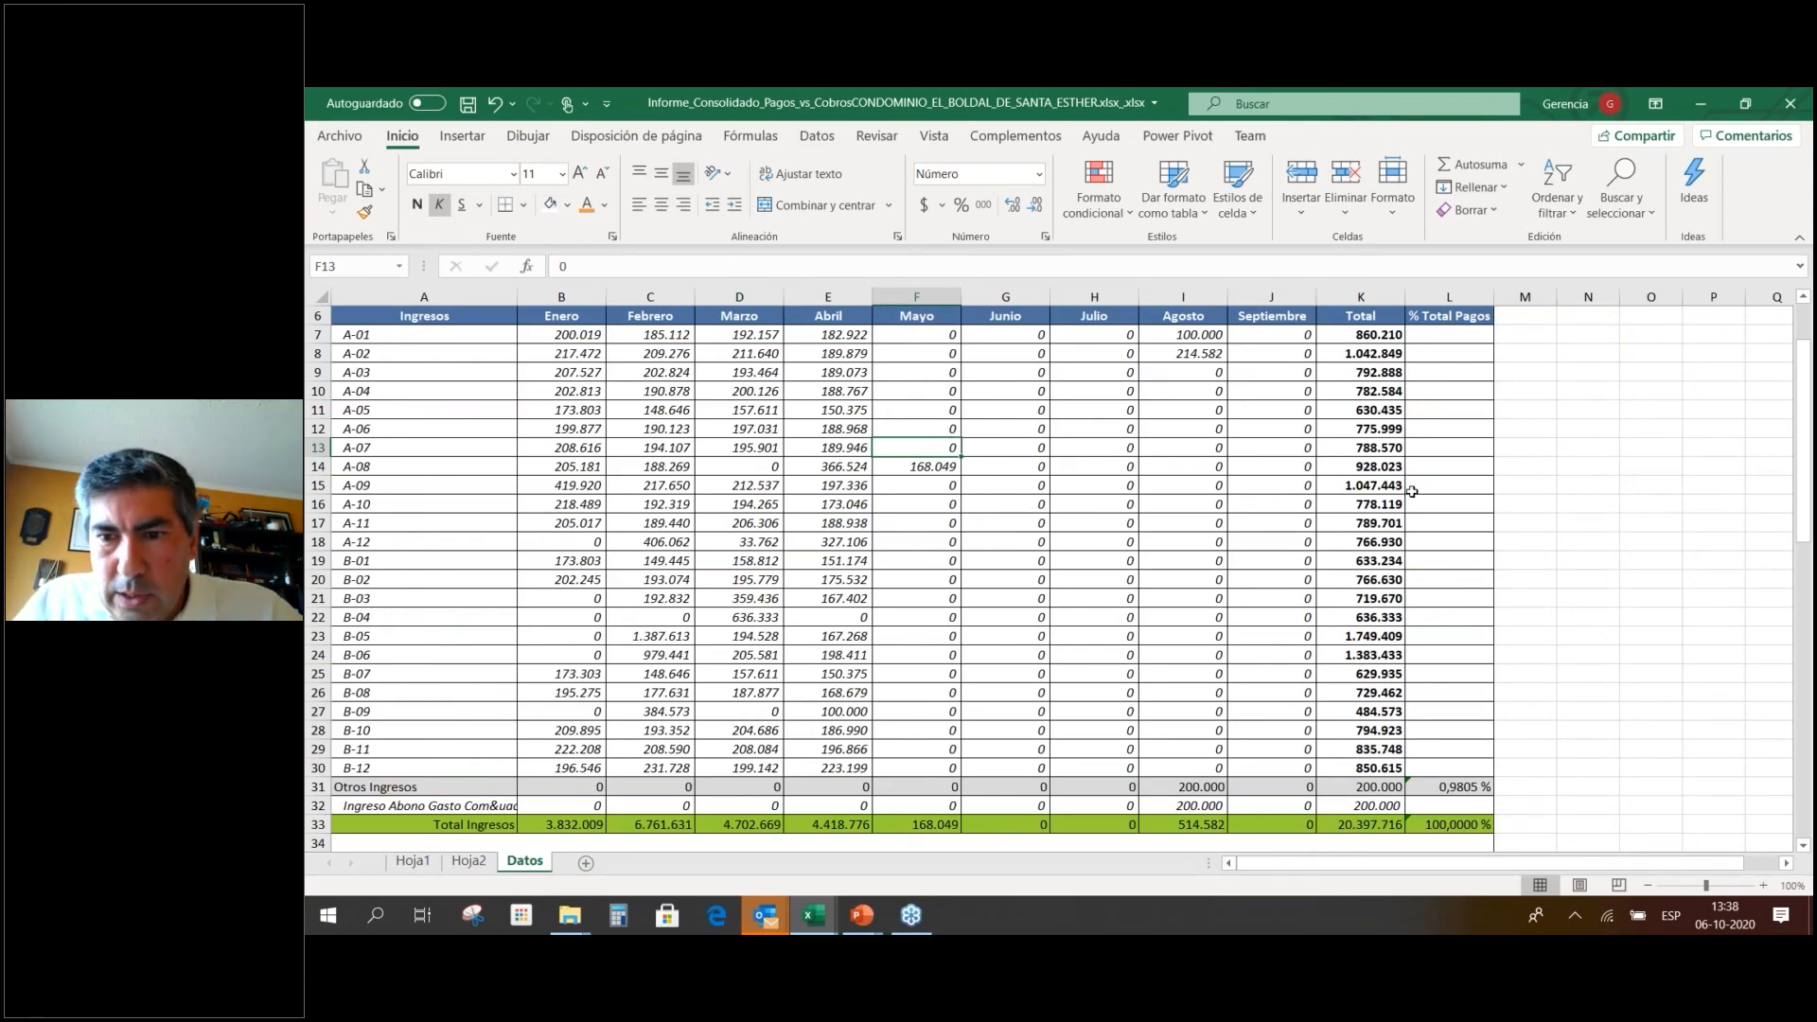
key(alt+Tab)
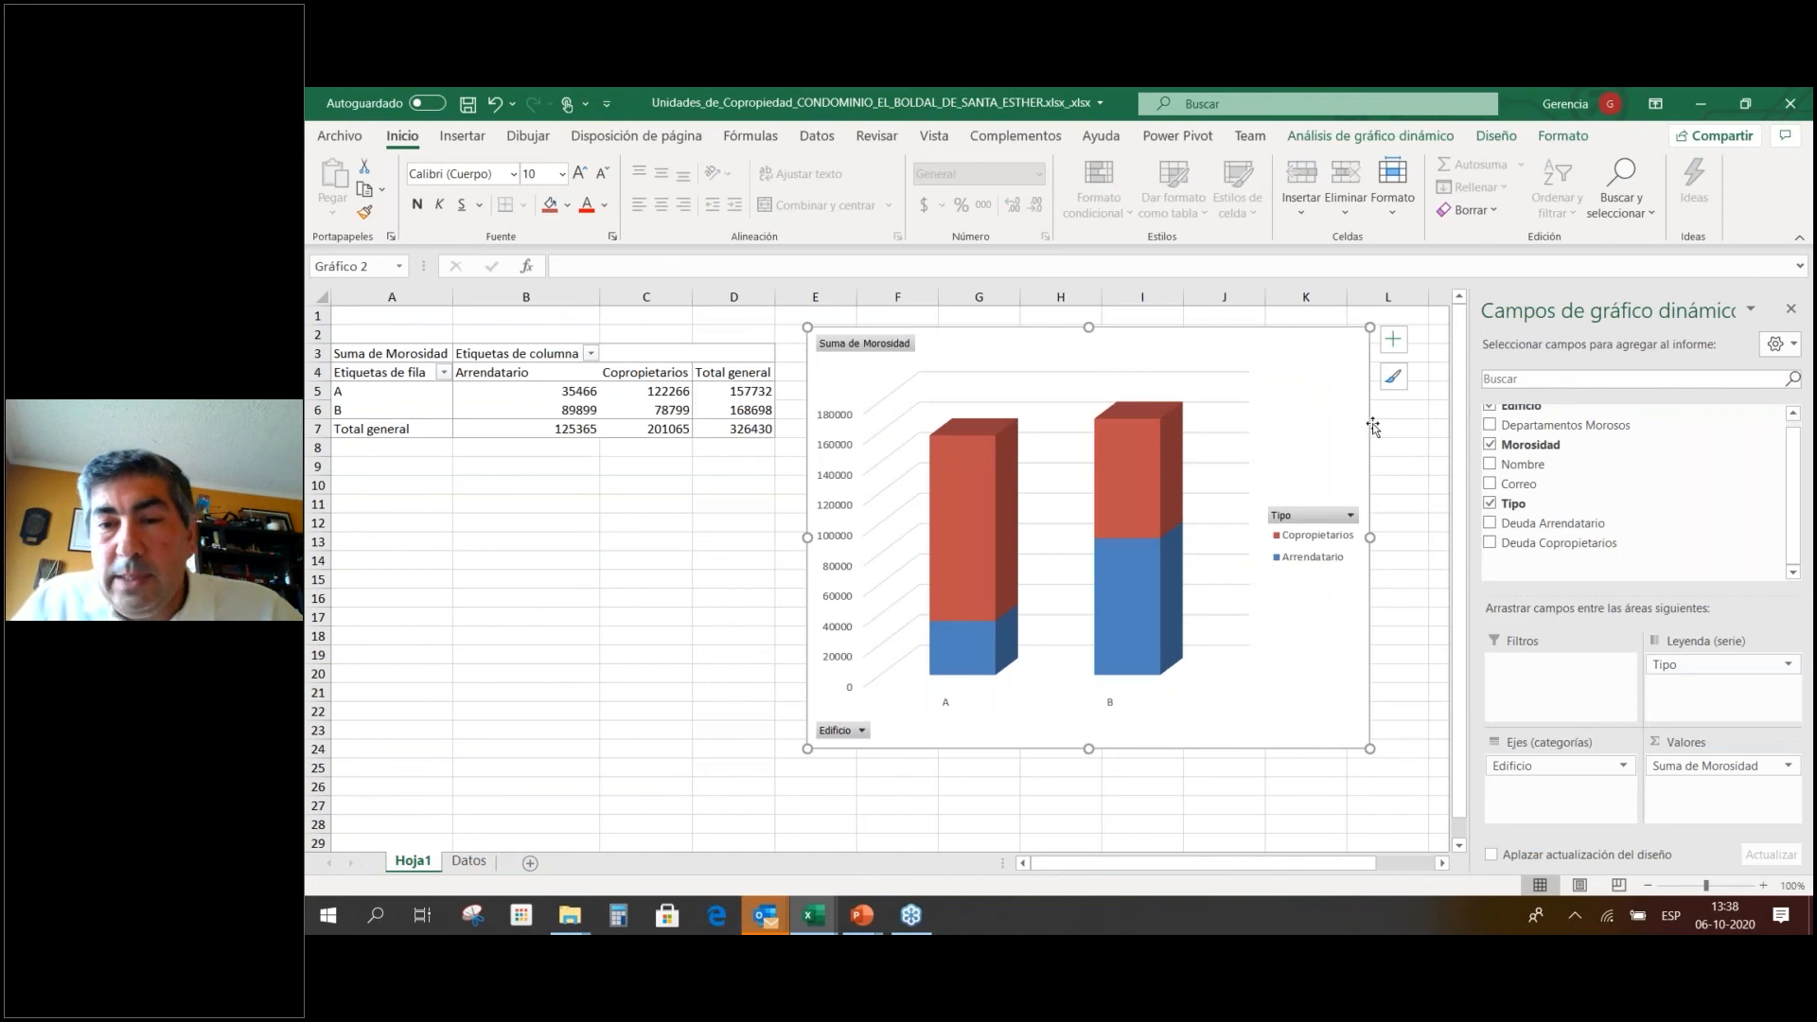
drag(1344, 417, 1362, 417)
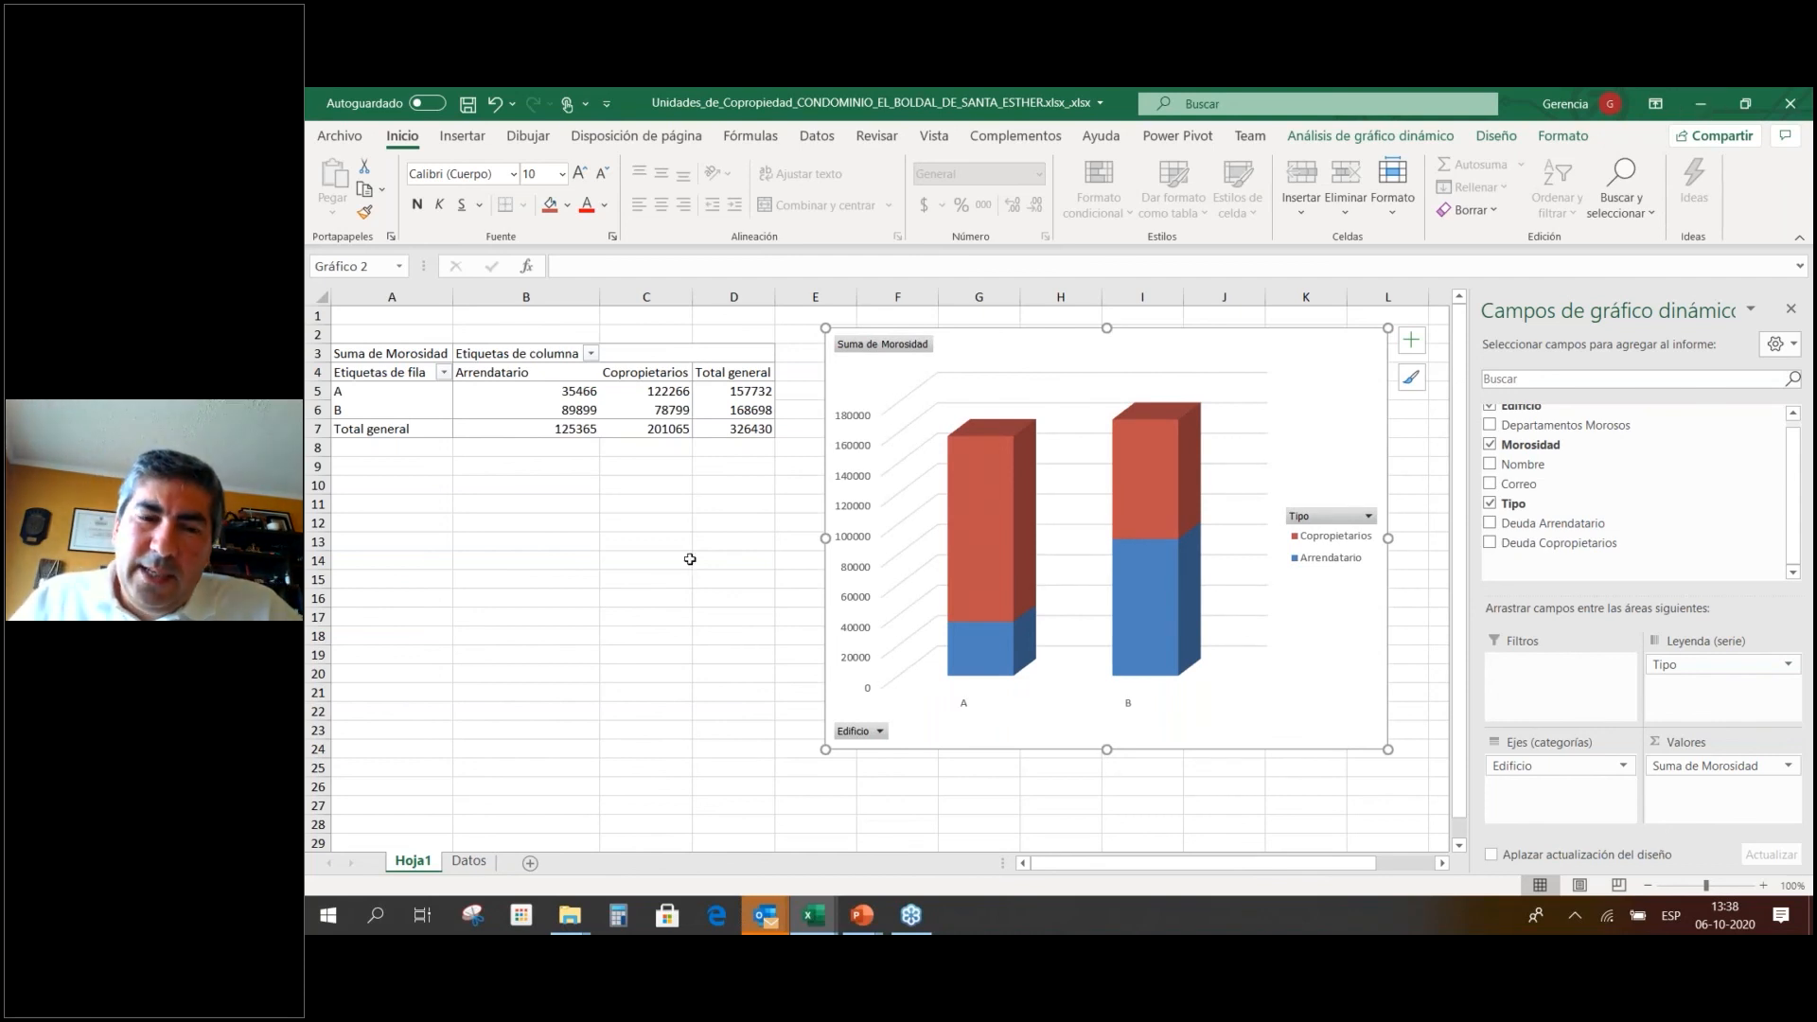
click(468, 860)
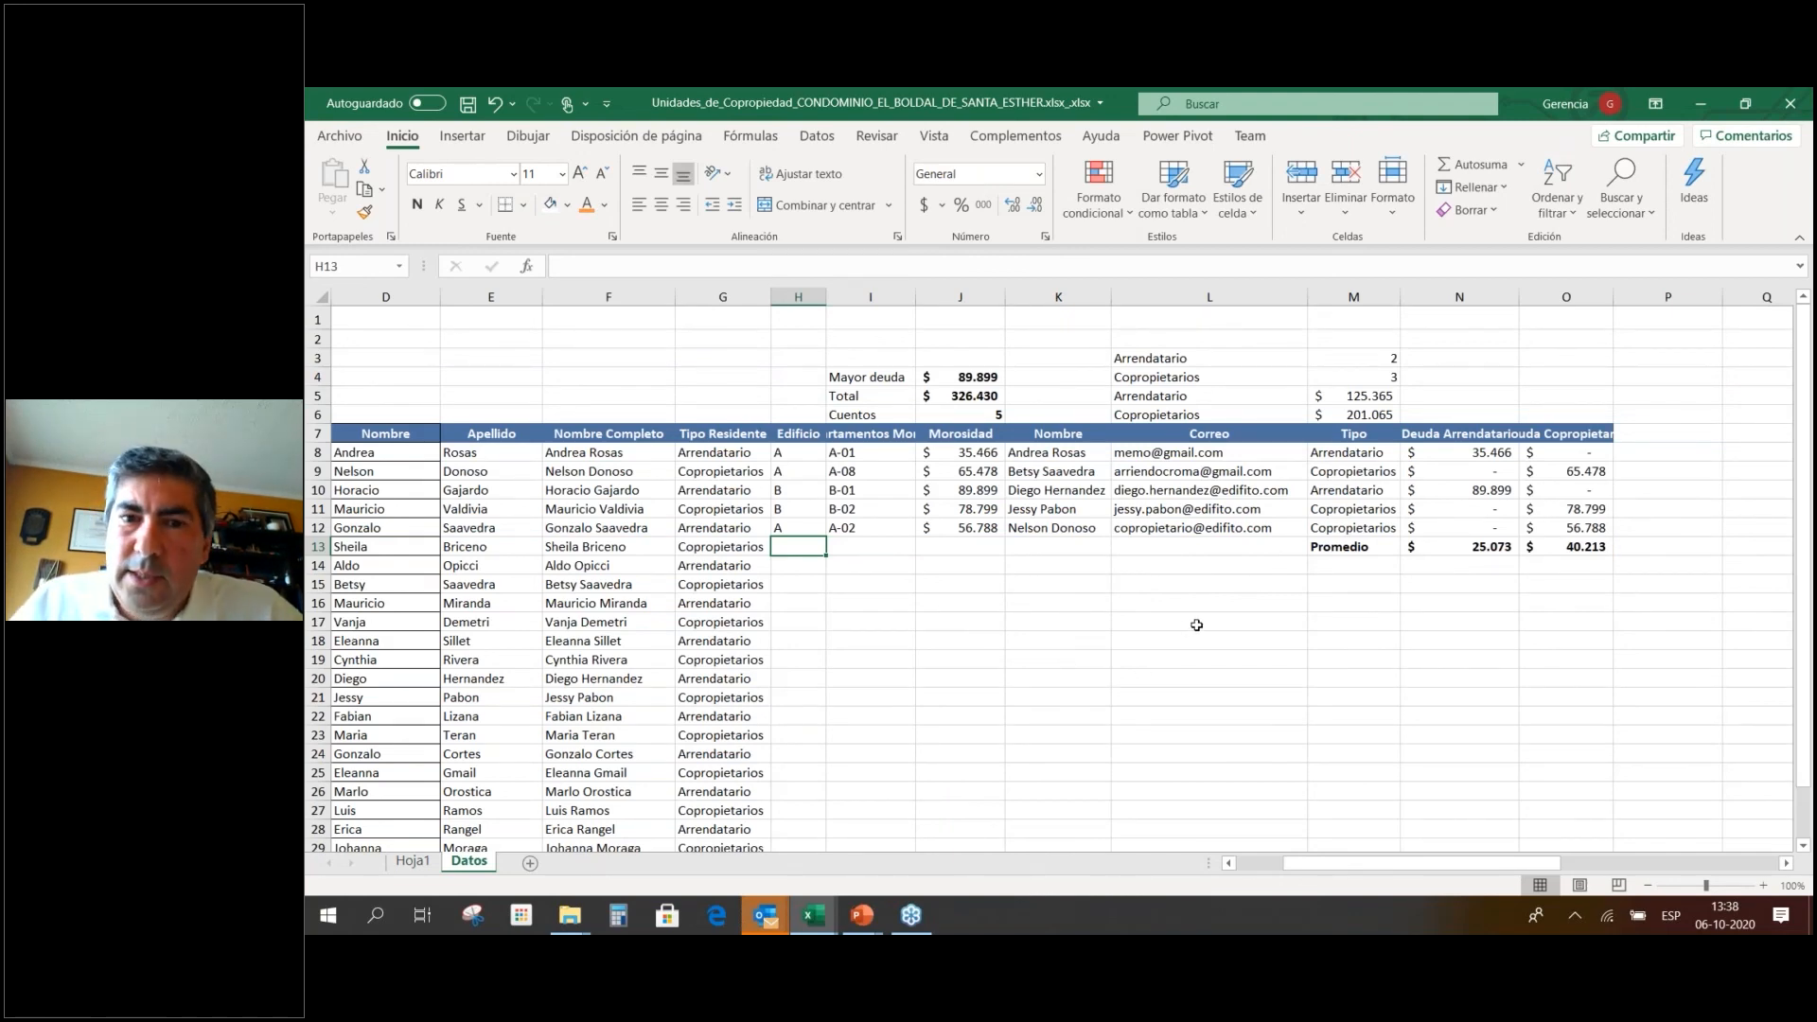
Page the slideshow through Recomendaciones Prácticas, Gráficos and Tablas y Gráficos slides to the title slide.
key(alt+Tab)
key(alt+Tab)
key(Right)
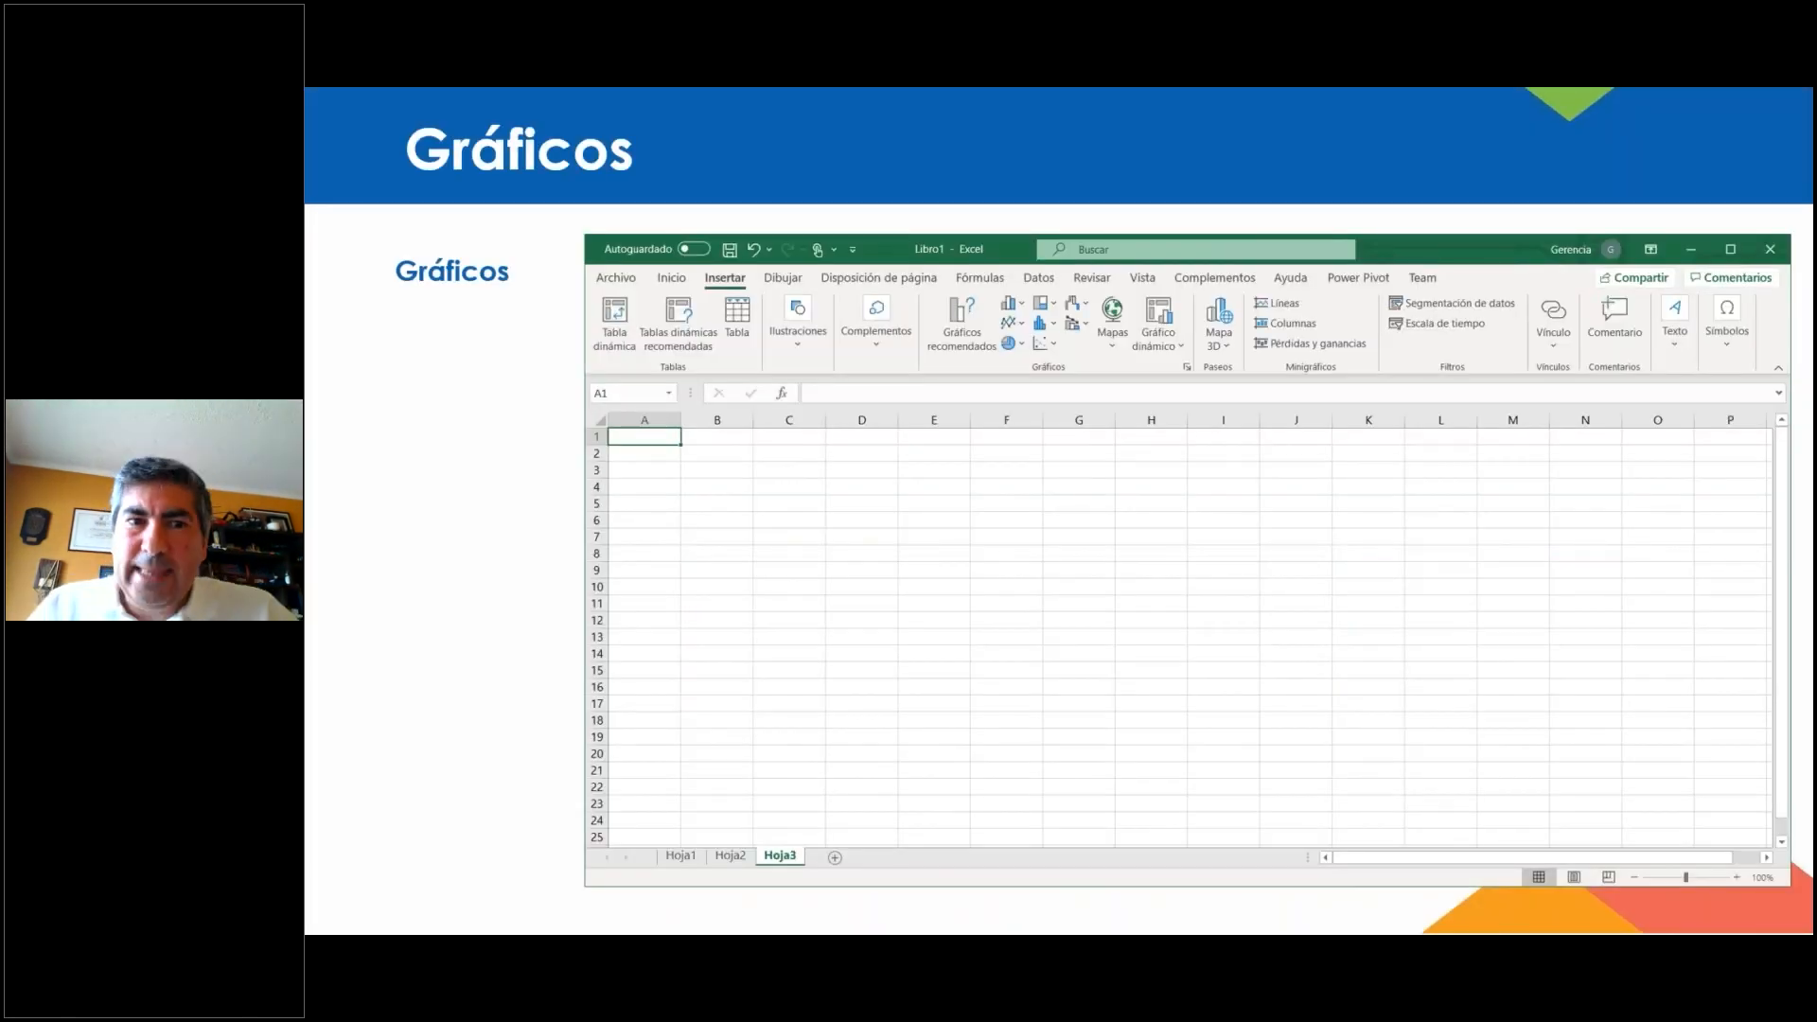
key(Right)
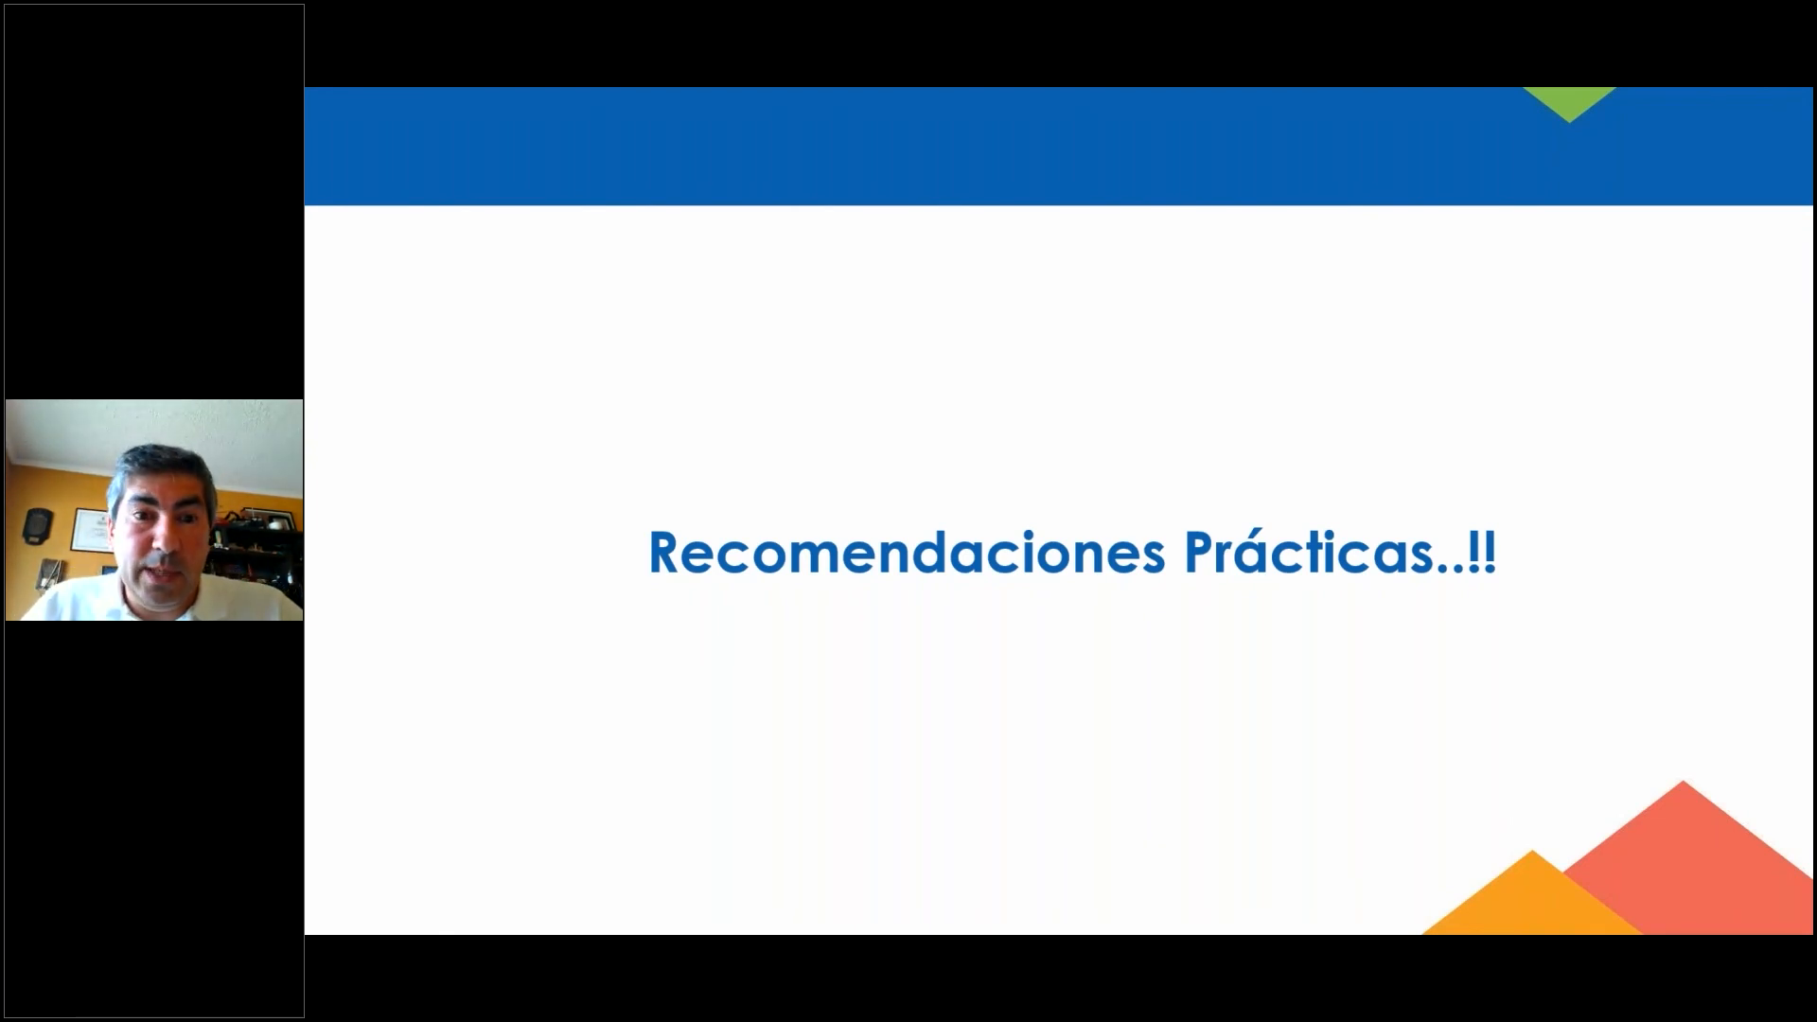
key(Right)
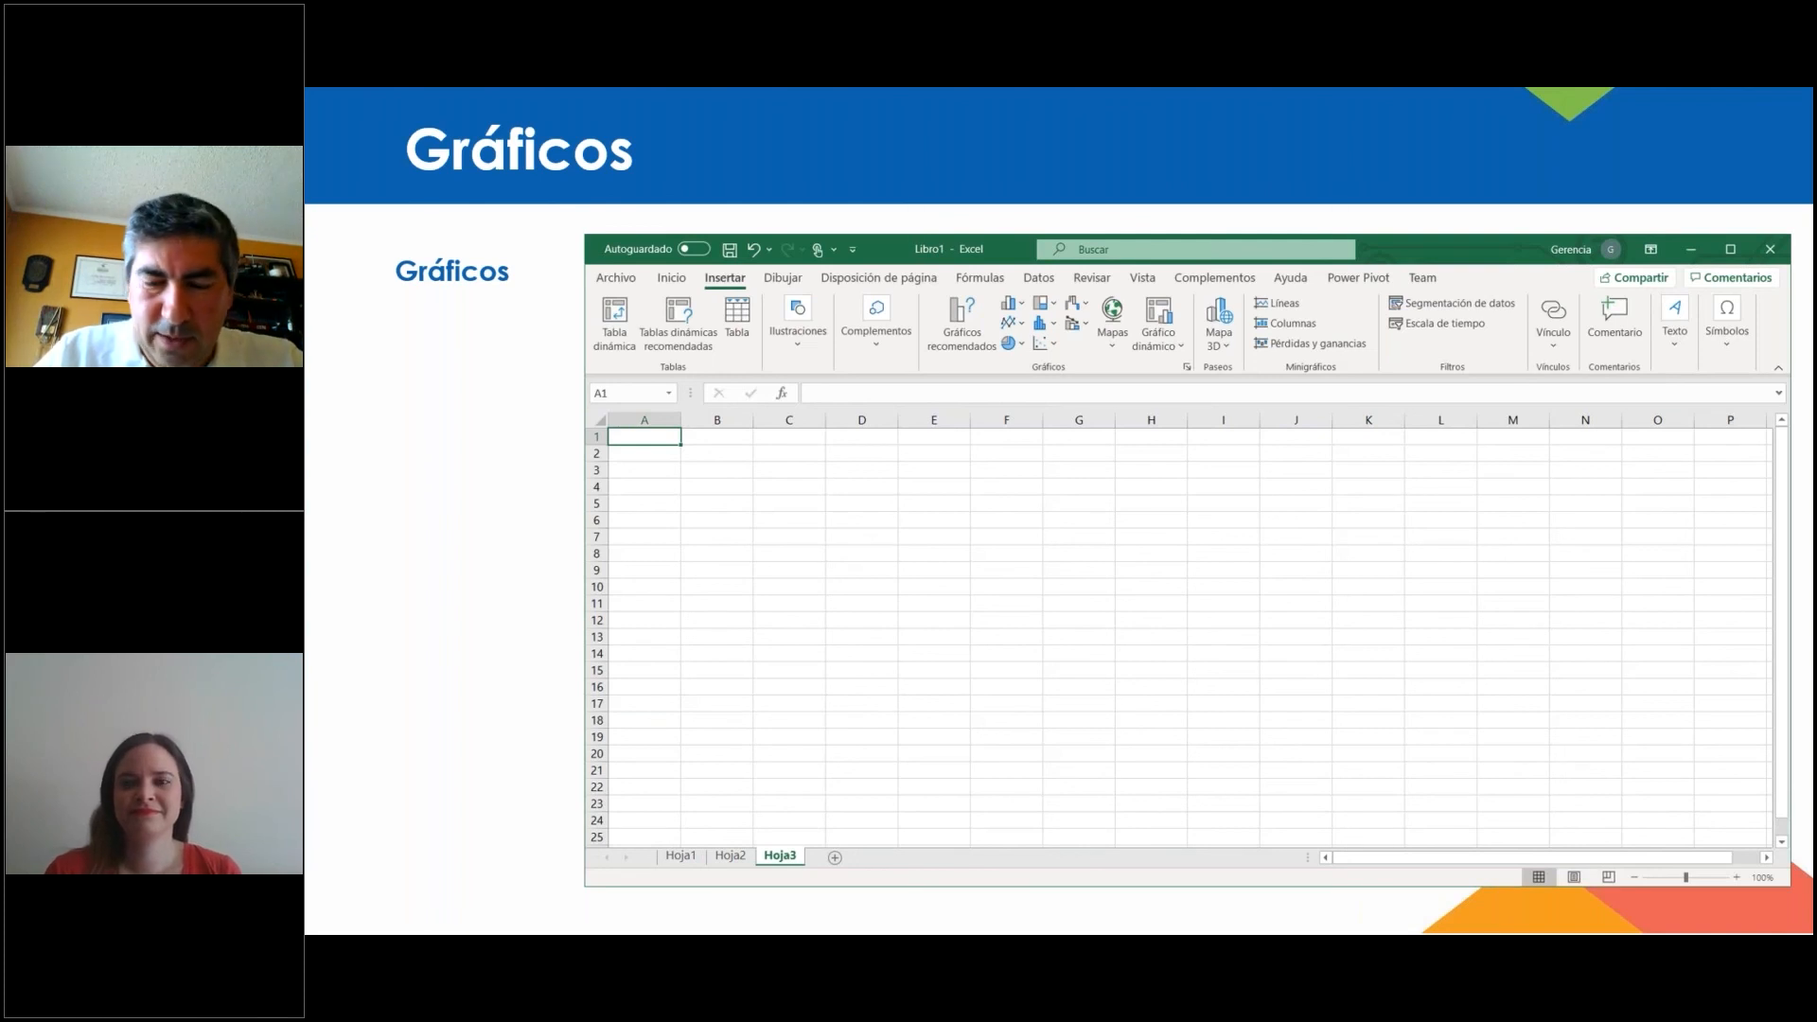
key(Right)
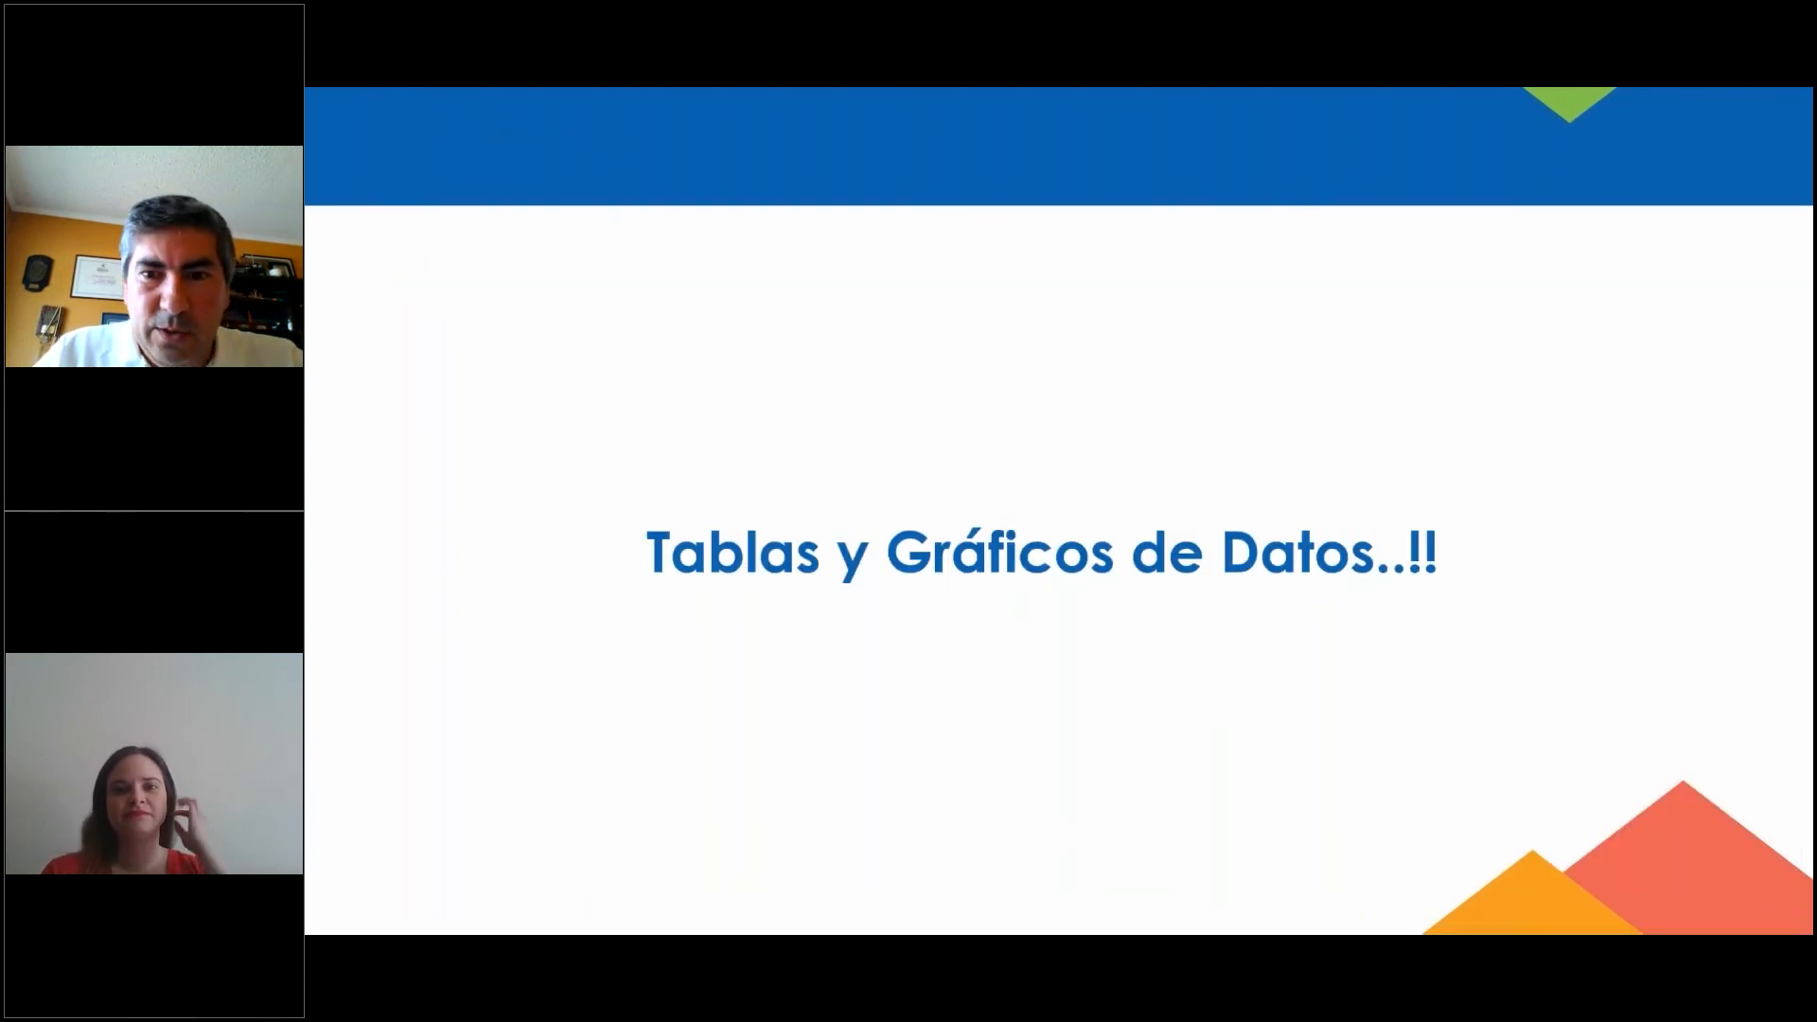
key(Right)
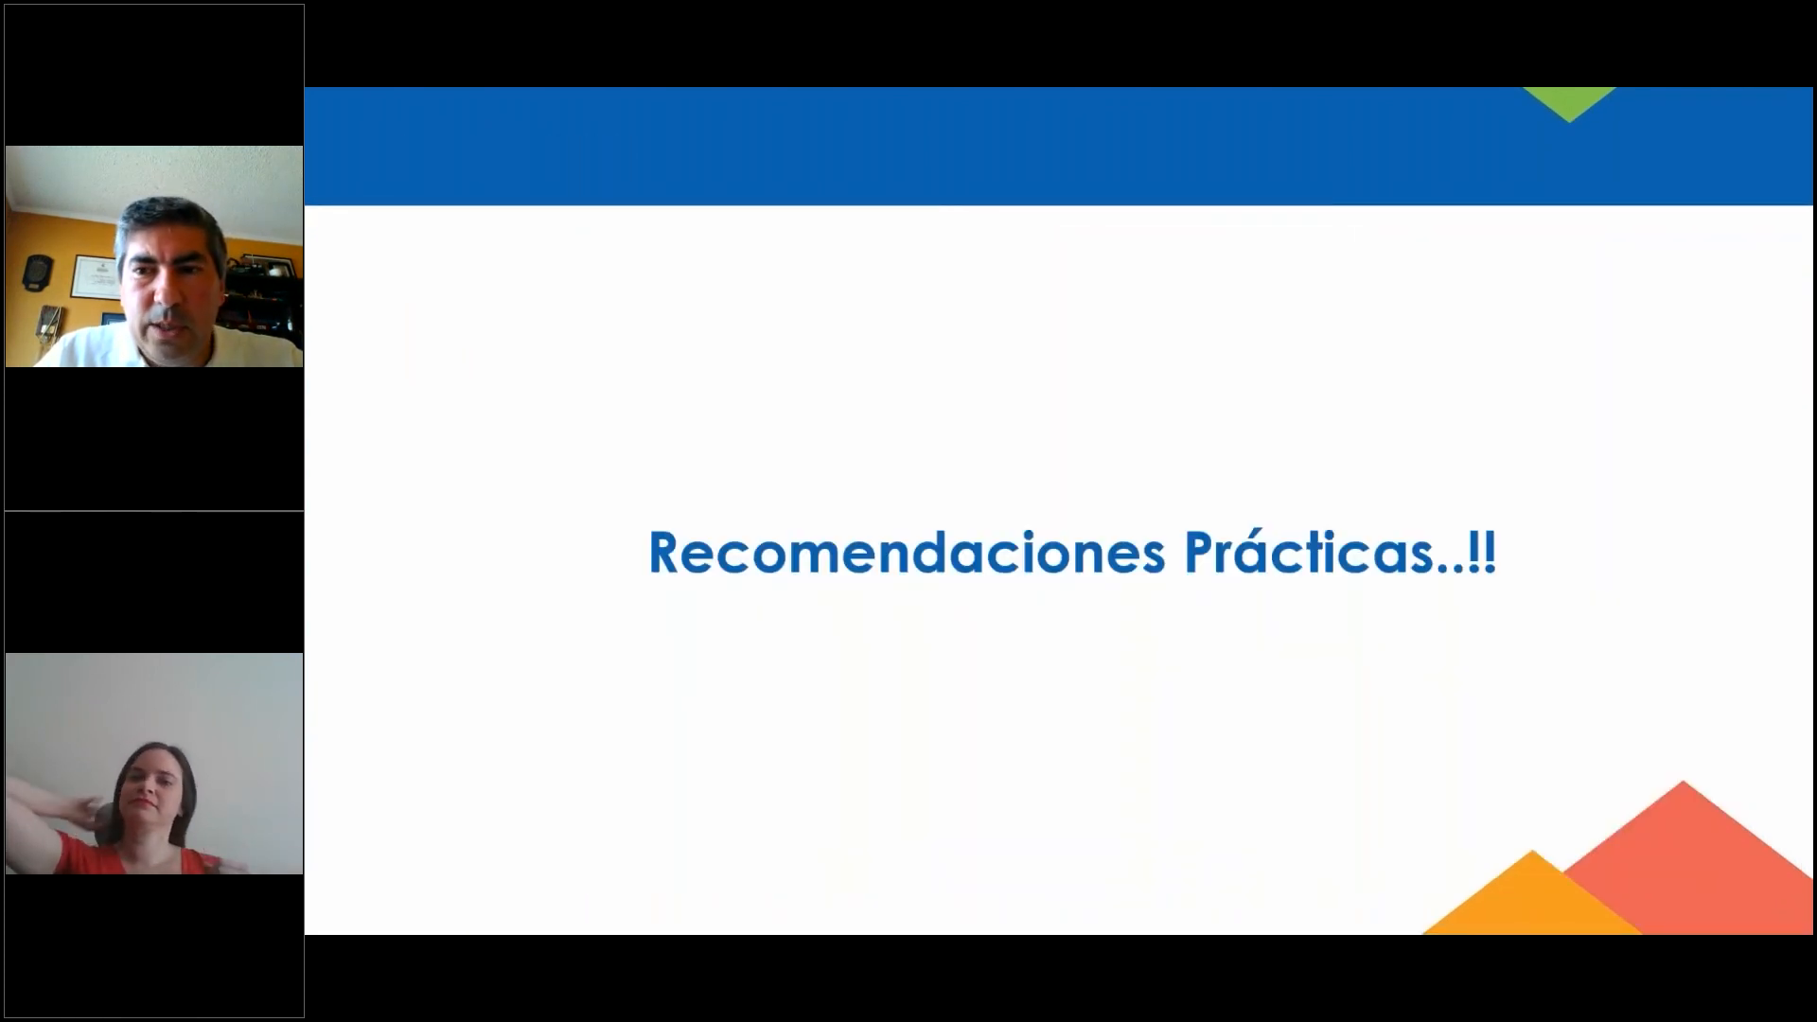
key(Right)
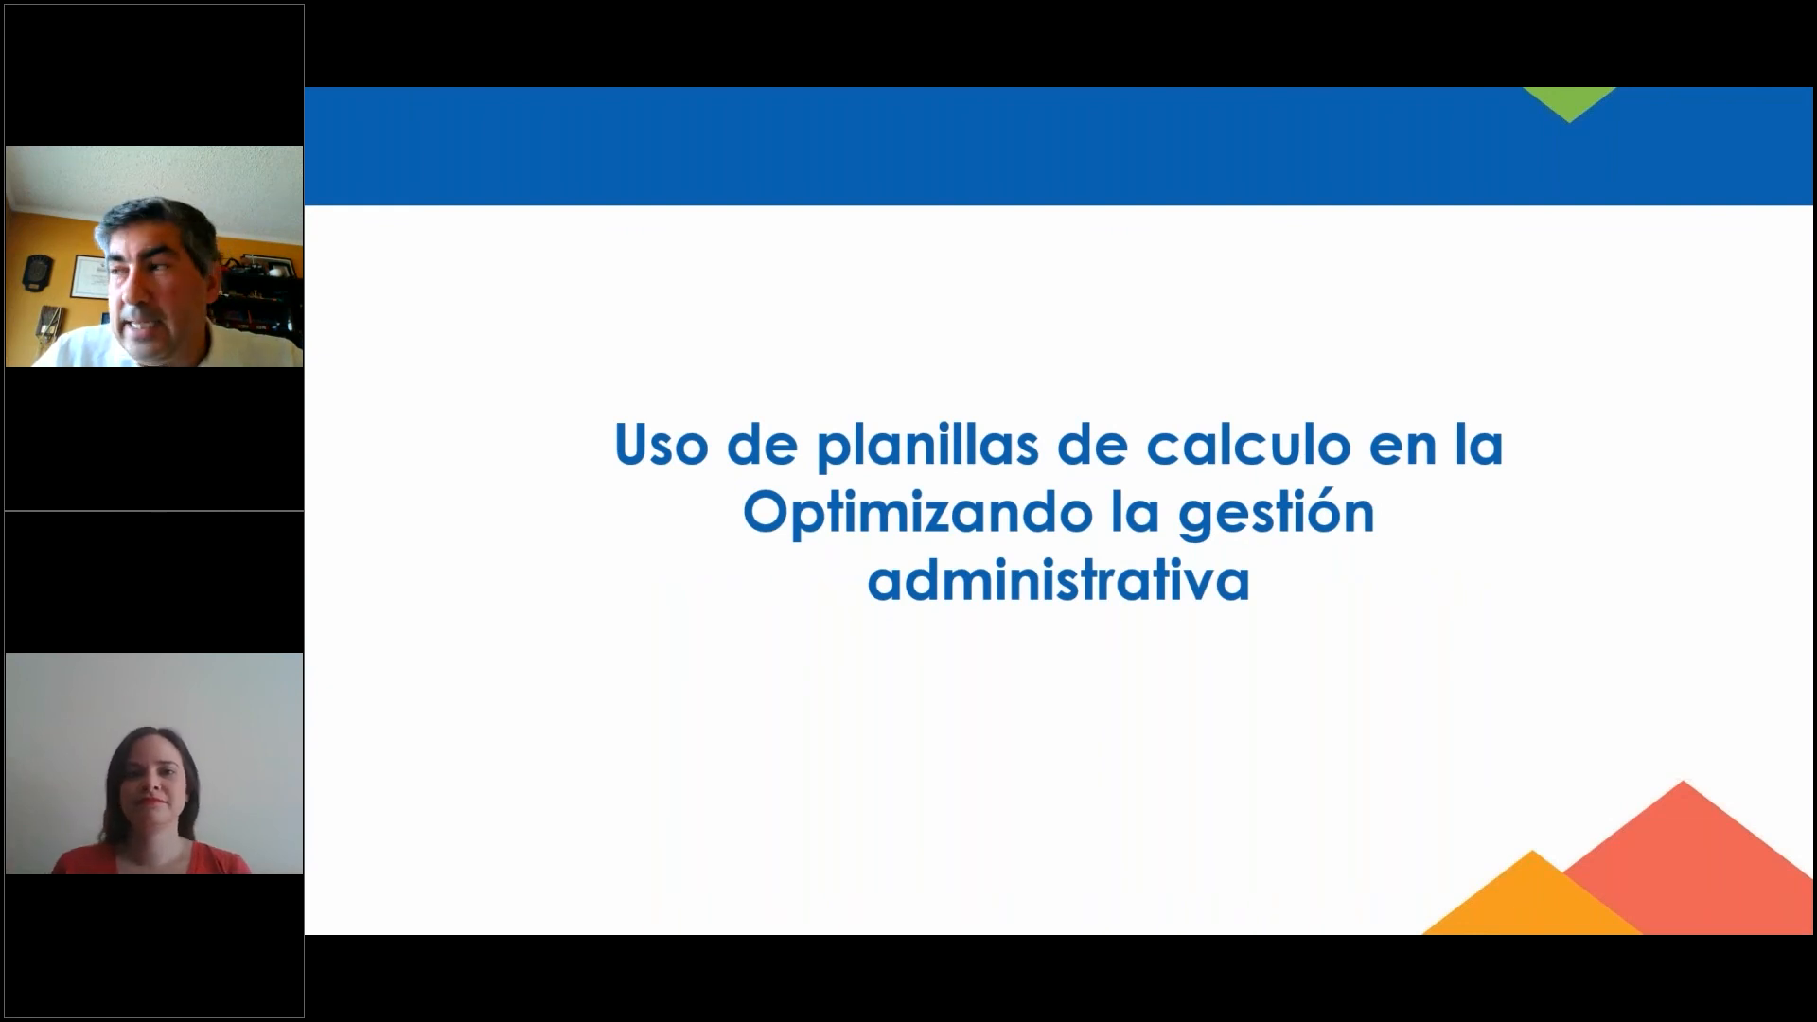